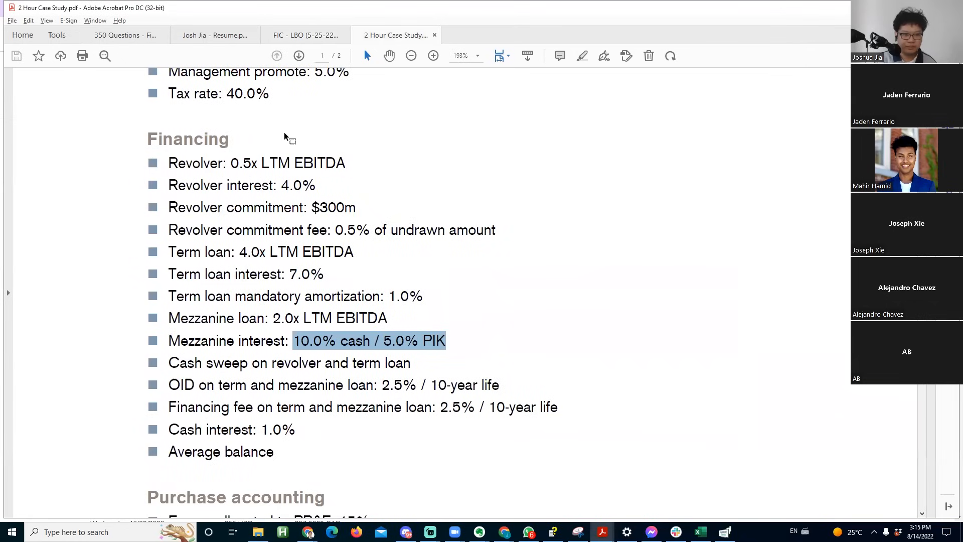
# - Review the case study's General assumptions and revolver terms, including entry and exit multiples, management rollover and promote
pyautogui.scroll(1, 284, 132)
pyautogui.scroll(10, 283, 132)
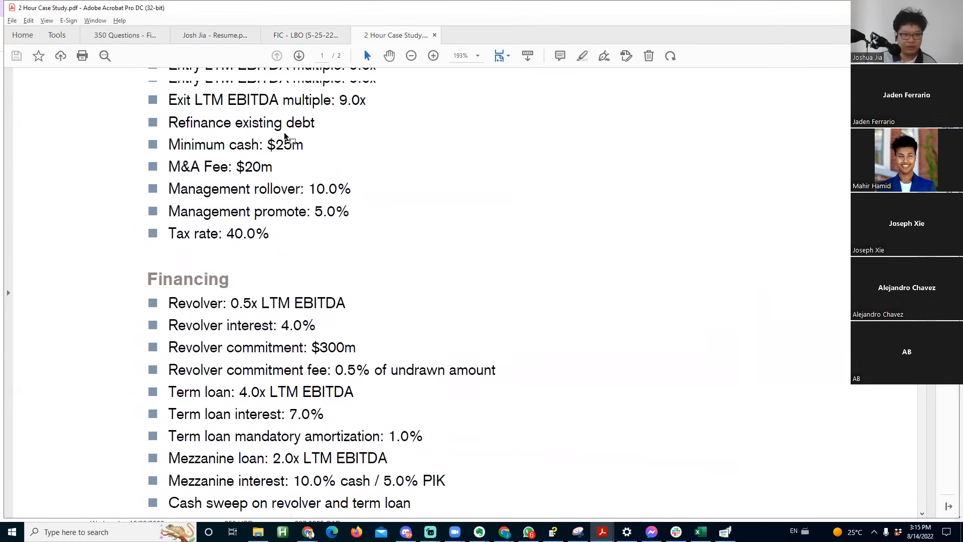
pyautogui.moveTo(189, 274); pyautogui.dragTo(363, 299)
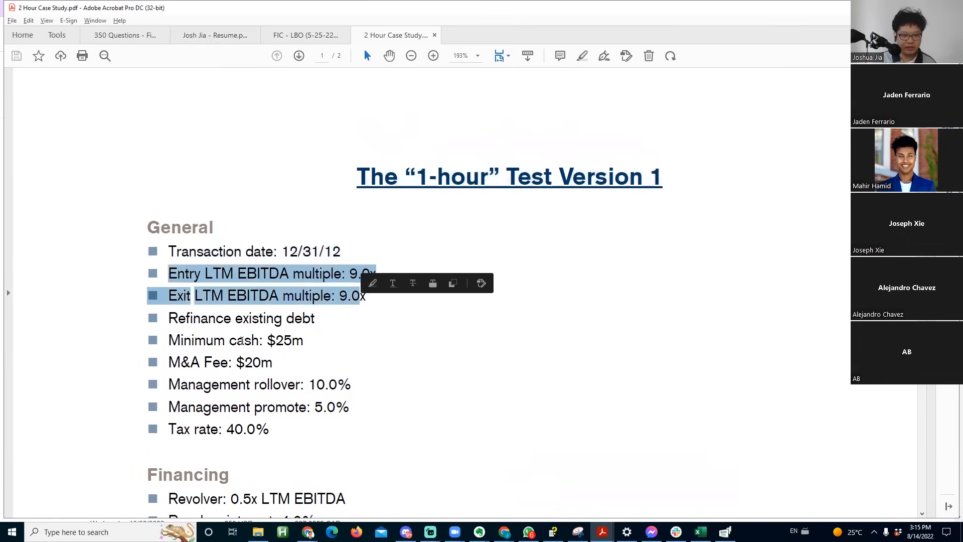
pyautogui.moveTo(170, 385); pyautogui.dragTo(338, 394)
pyautogui.click(332, 405)
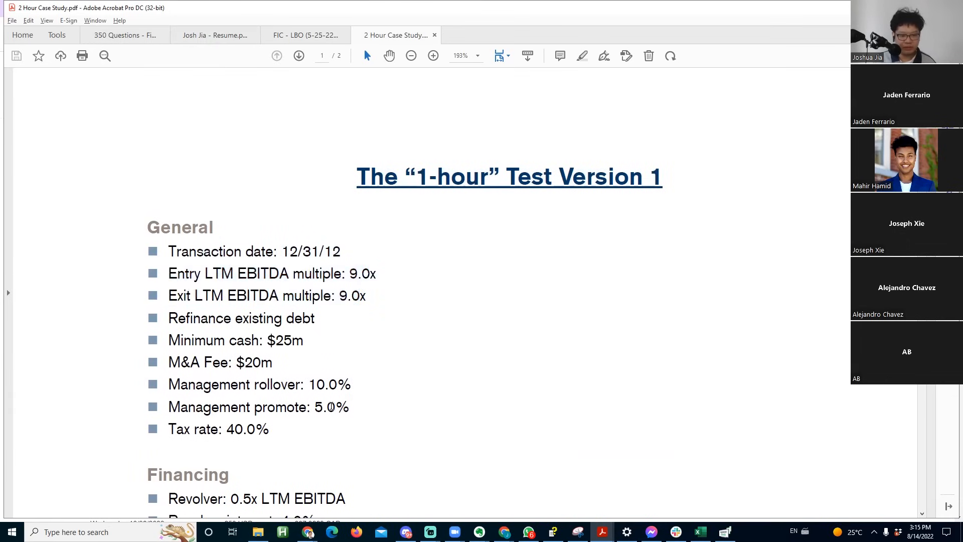
pyautogui.scroll(-3, 331, 406)
pyautogui.moveTo(349, 208); pyautogui.dragTo(254, 208)
pyautogui.click(228, 299)
pyautogui.moveTo(229, 299); pyautogui.dragTo(345, 299)
pyautogui.click(312, 344)
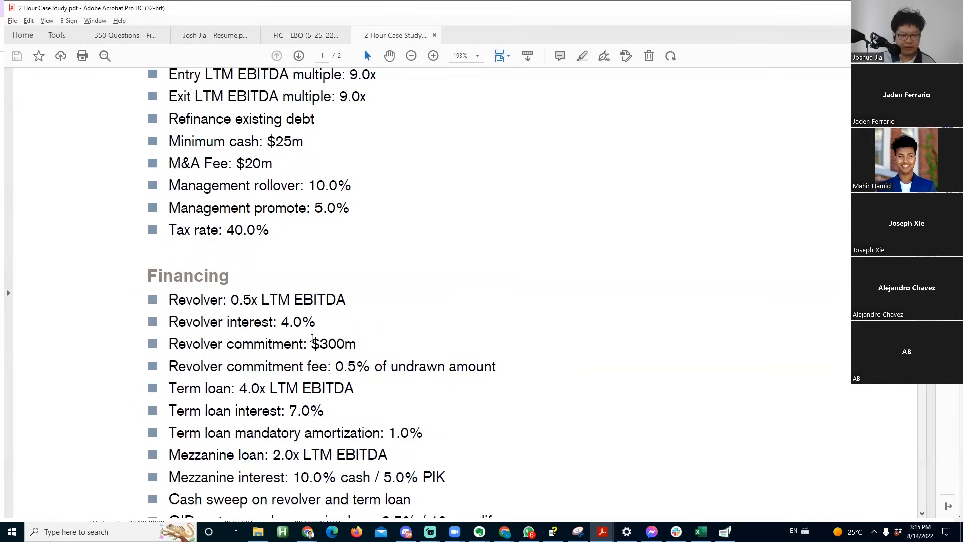
pyautogui.moveTo(312, 339); pyautogui.dragTo(378, 337)
pyautogui.click(222, 432)
pyautogui.scroll(-1, 284, 353)
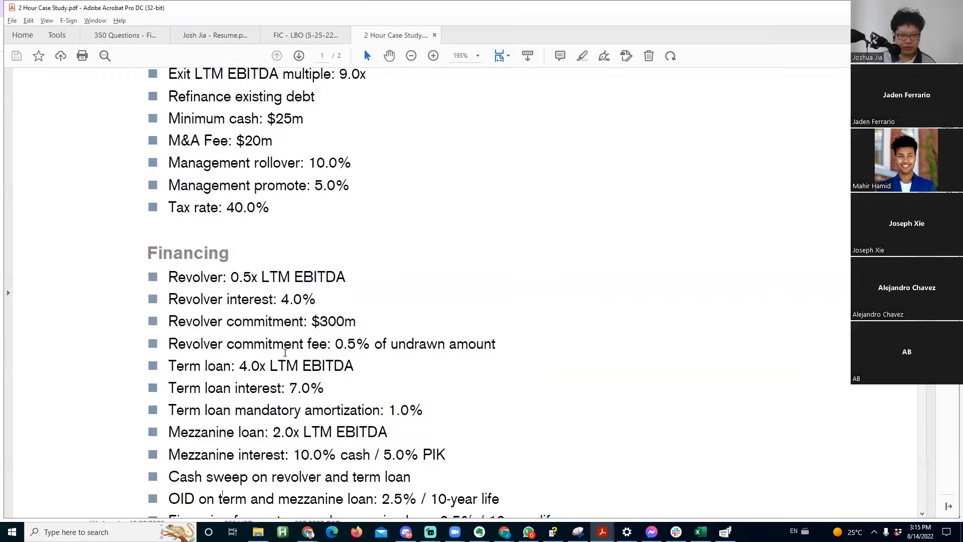
# - Examine the term loan and mezzanine sizing, the OID on both loans, and the financing fee in the Financing section
pyautogui.scroll(-4, 285, 352)
pyautogui.moveTo(240, 159); pyautogui.dragTo(354, 159)
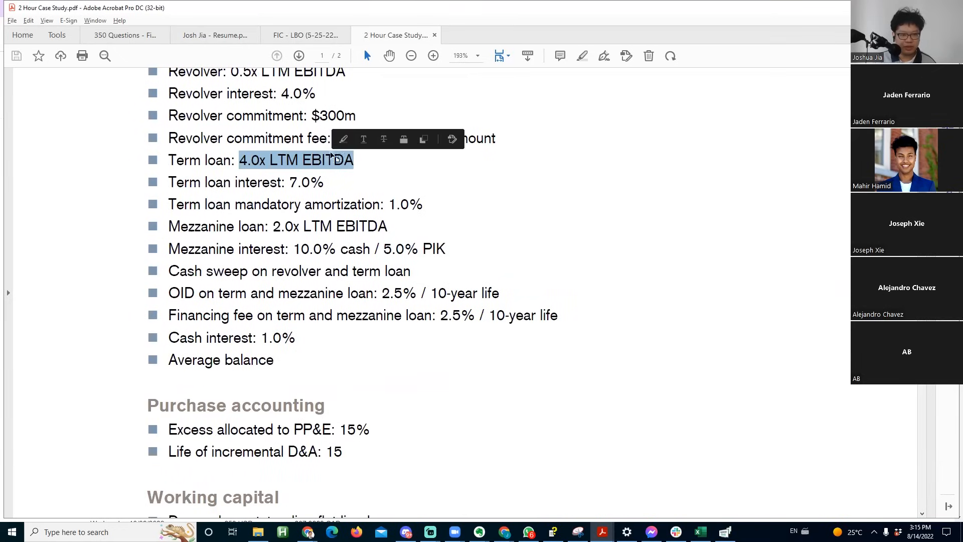
pyautogui.moveTo(269, 231); pyautogui.dragTo(389, 224)
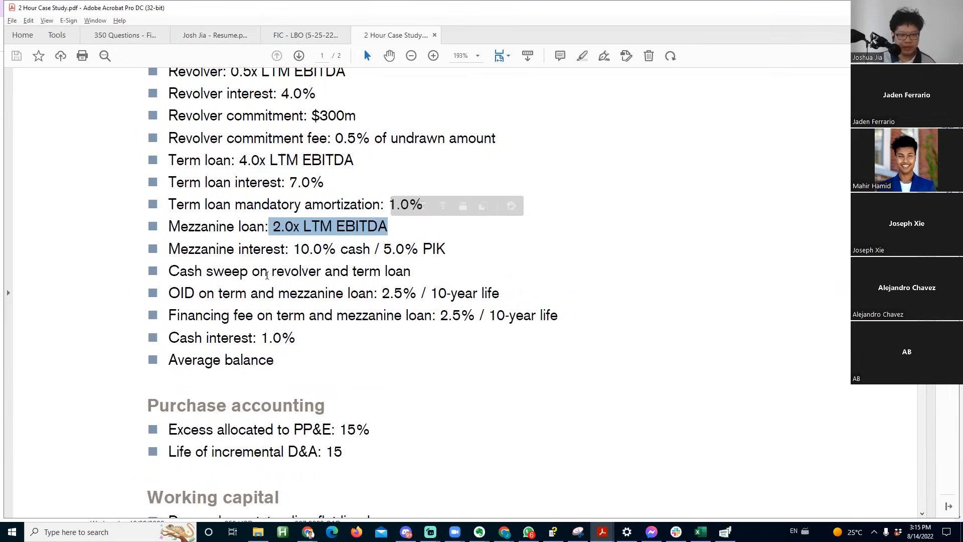
pyautogui.moveTo(169, 293); pyautogui.dragTo(359, 294)
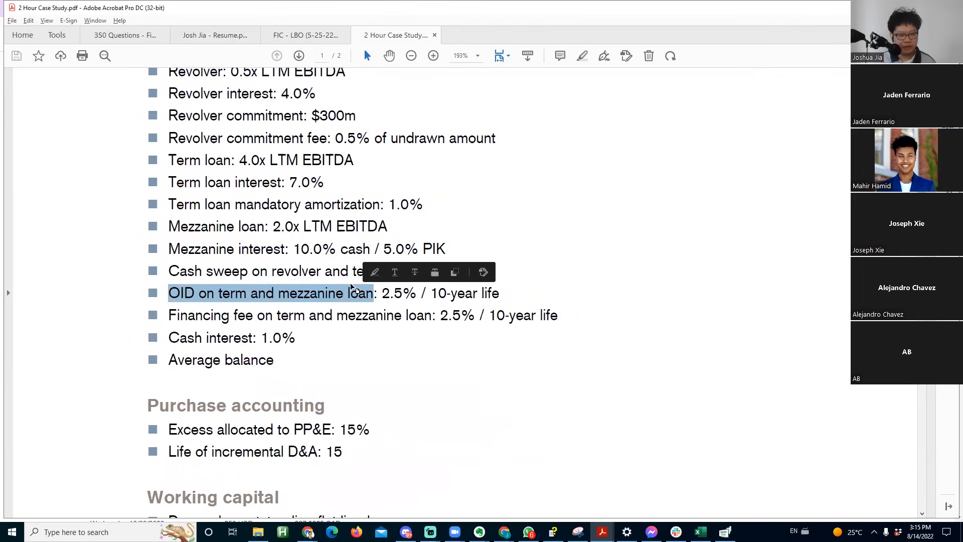
pyautogui.moveTo(382, 293); pyautogui.dragTo(416, 294)
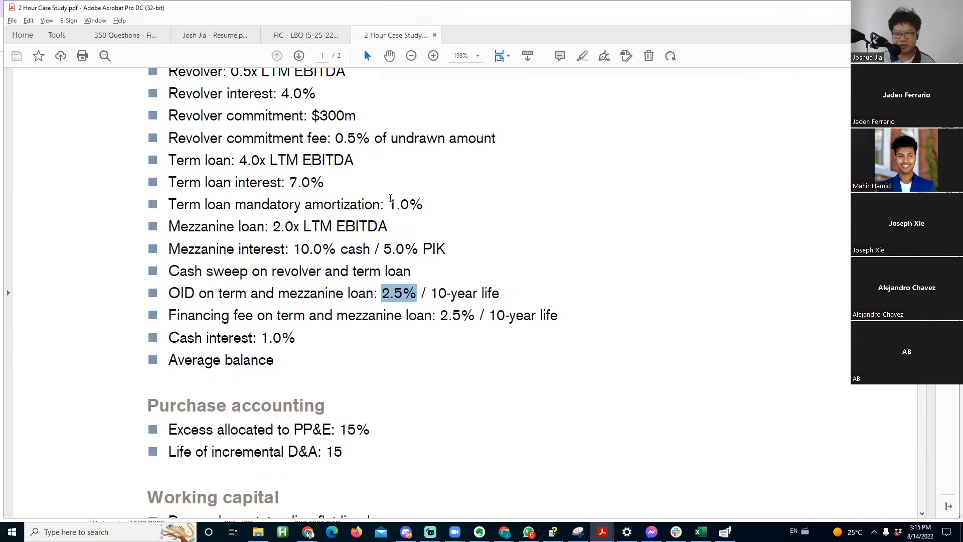
pyautogui.click(385, 299)
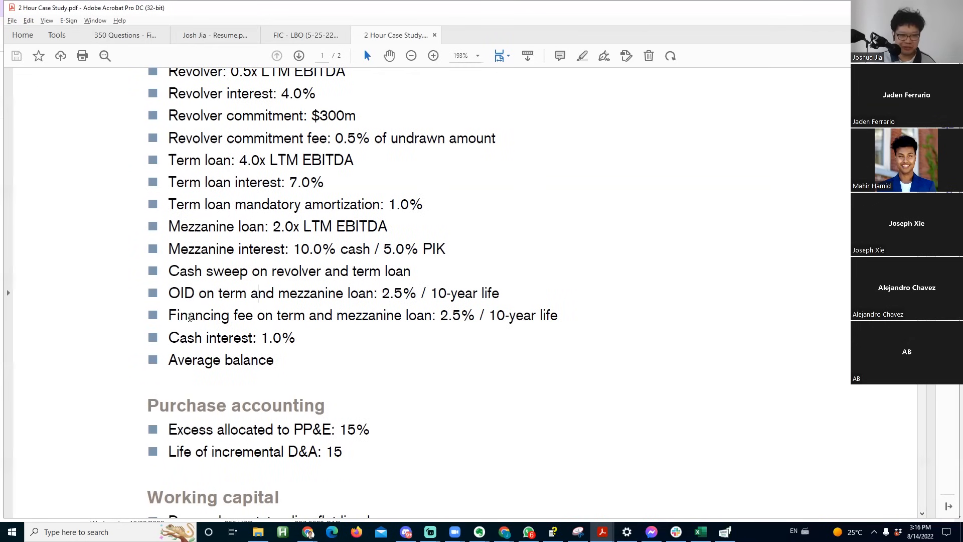
pyautogui.moveTo(168, 315); pyautogui.dragTo(503, 312)
pyautogui.moveTo(348, 324); pyautogui.dragTo(339, 324)
pyautogui.click(210, 344)
# - Review the income statement, beginning balance sheet and cash flow statement assumptions on page 2
pyautogui.scroll(-10, 138, 319)
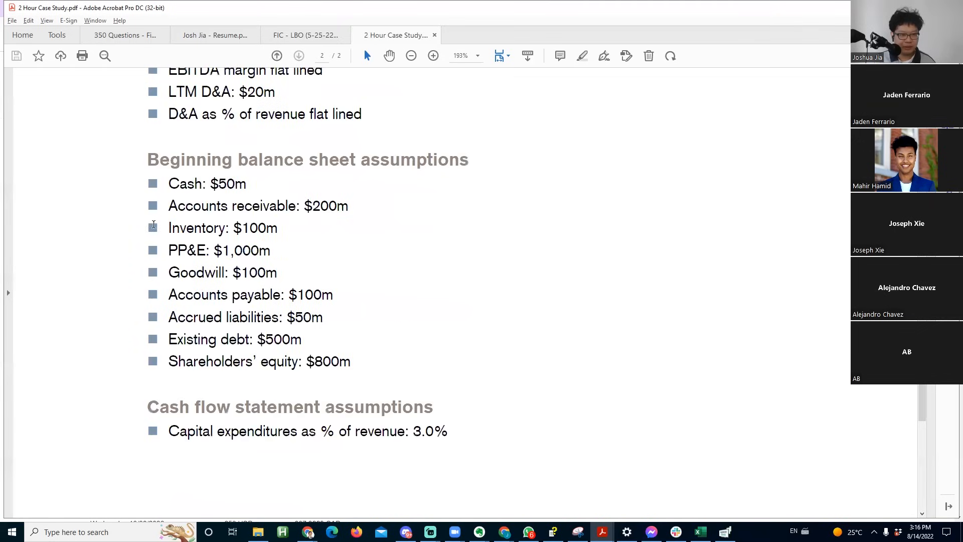
pyautogui.scroll(8, 153, 224)
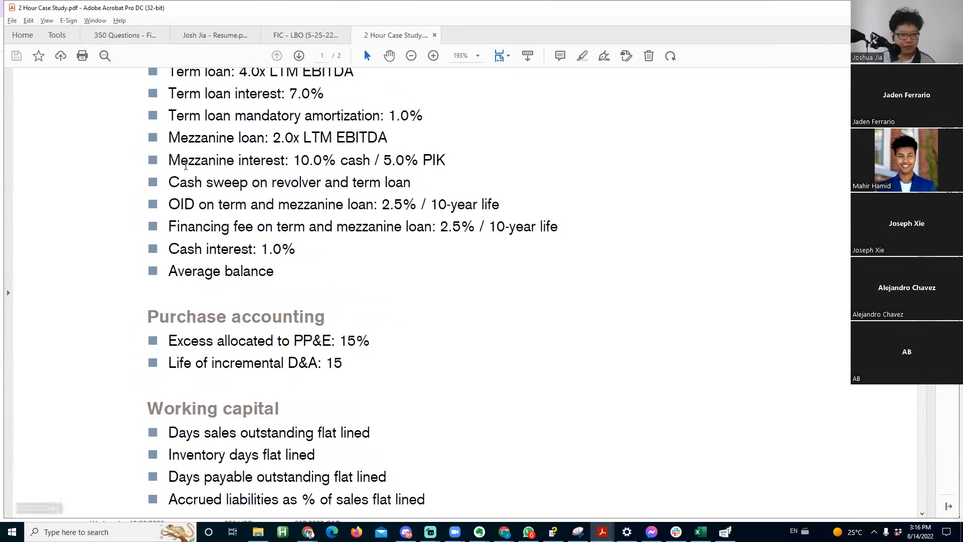
pyautogui.scroll(-5, 168, 163)
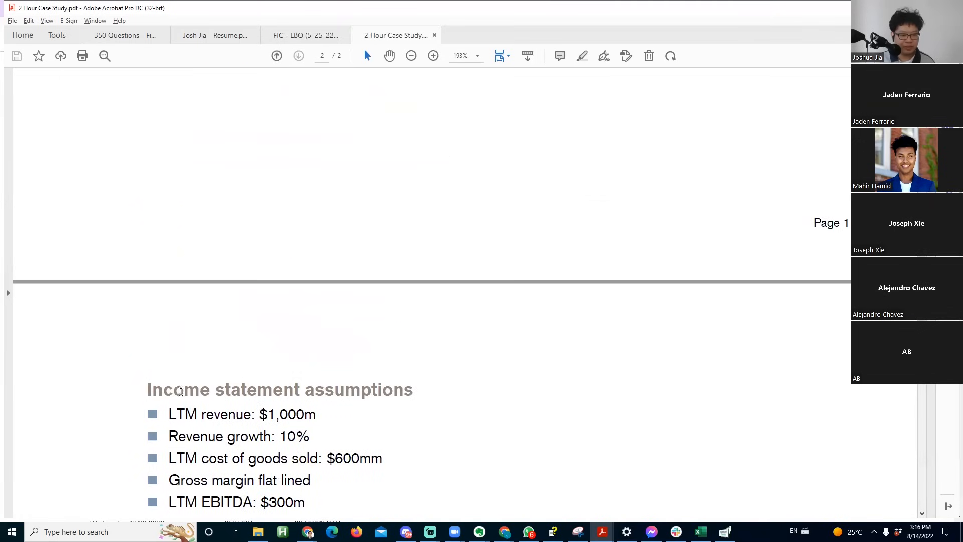
pyautogui.moveTo(169, 414); pyautogui.dragTo(317, 414)
pyautogui.moveTo(307, 502); pyautogui.dragTo(274, 507)
pyautogui.scroll(-8, 189, 159)
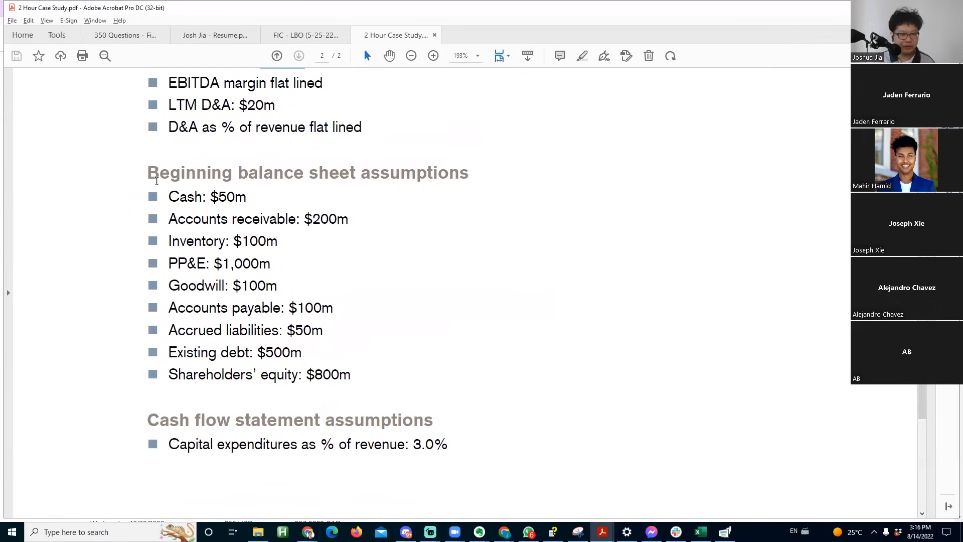
pyautogui.moveTo(162, 190); pyautogui.dragTo(314, 391)
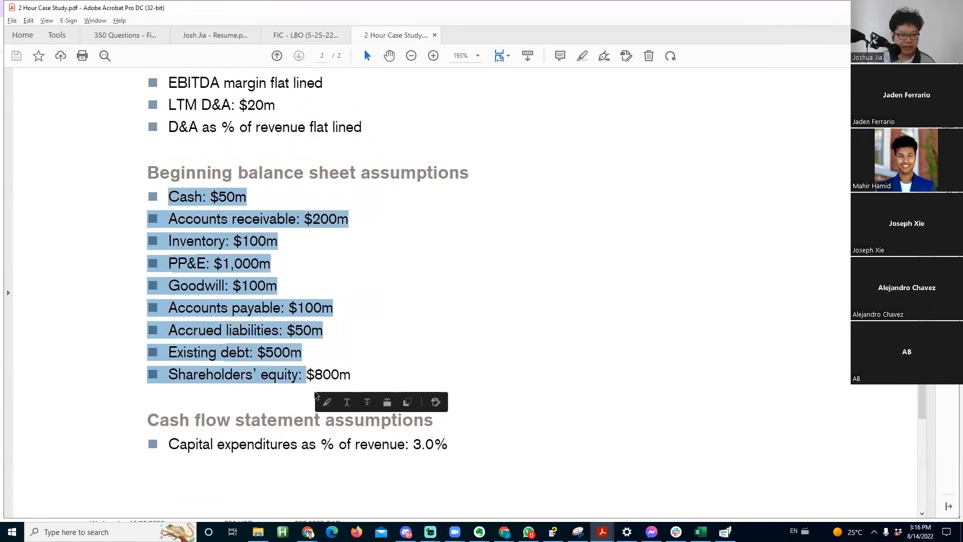
pyautogui.click(251, 457)
pyautogui.scroll(-4, 243, 416)
# - Skim both pages of the case study again, checking the purchase accounting and working capital assumptions
pyautogui.scroll(20, 154, 187)
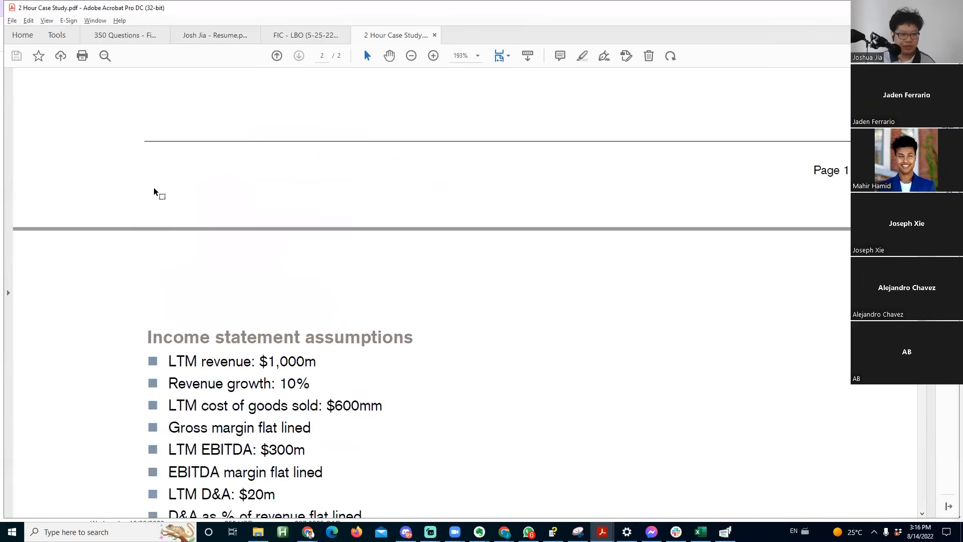
pyautogui.scroll(3, 158, 188)
pyautogui.scroll(-20, 220, 181)
pyautogui.scroll(20, 286, 176)
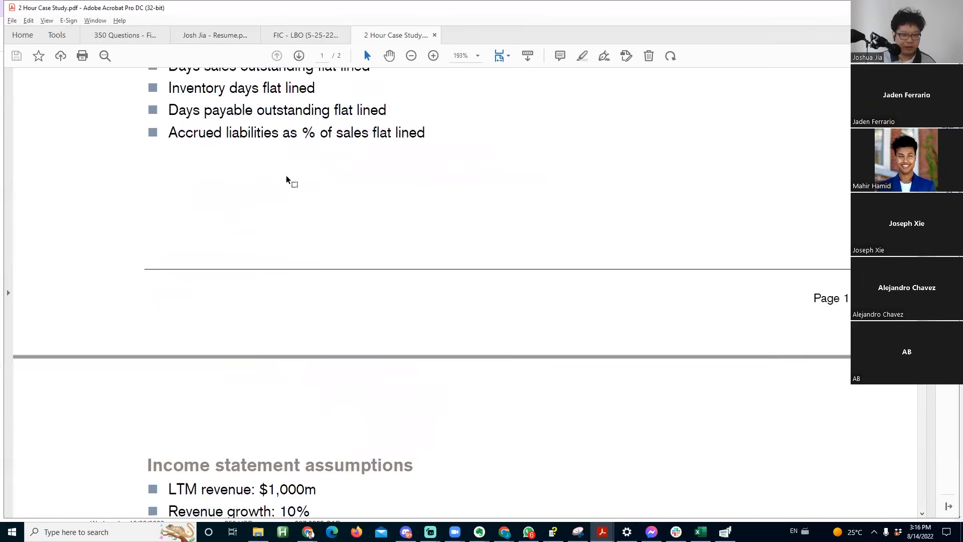
pyautogui.moveTo(366, 164); pyautogui.dragTo(342, 276)
pyautogui.scroll(-20, 224, 210)
pyautogui.scroll(15, 224, 210)
pyautogui.scroll(-15, 224, 210)
pyautogui.scroll(10, 225, 210)
pyautogui.scroll(-5, 224, 210)
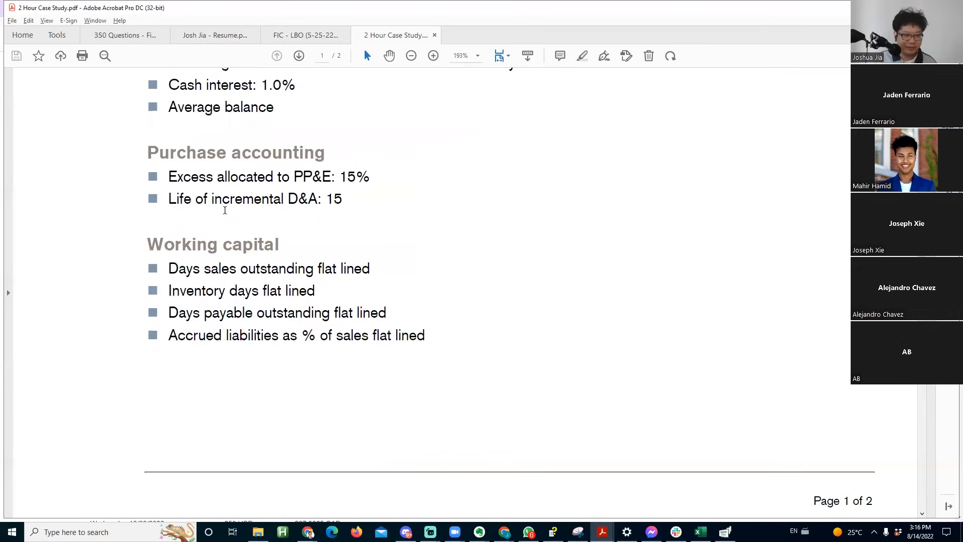
pyautogui.scroll(10, 225, 210)
# - Switch to Excel with a blank workbook and hide the sheet's gridlines
pyautogui.hotkey('alt', 'Tab')
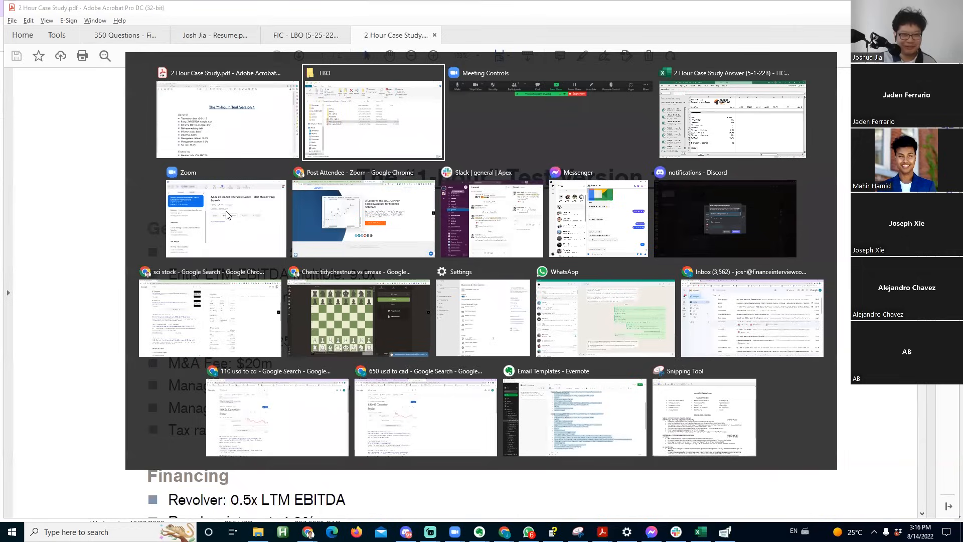
pyautogui.hotkey('alt', 'Tab')
pyautogui.hotkey('alt', 'Tab')
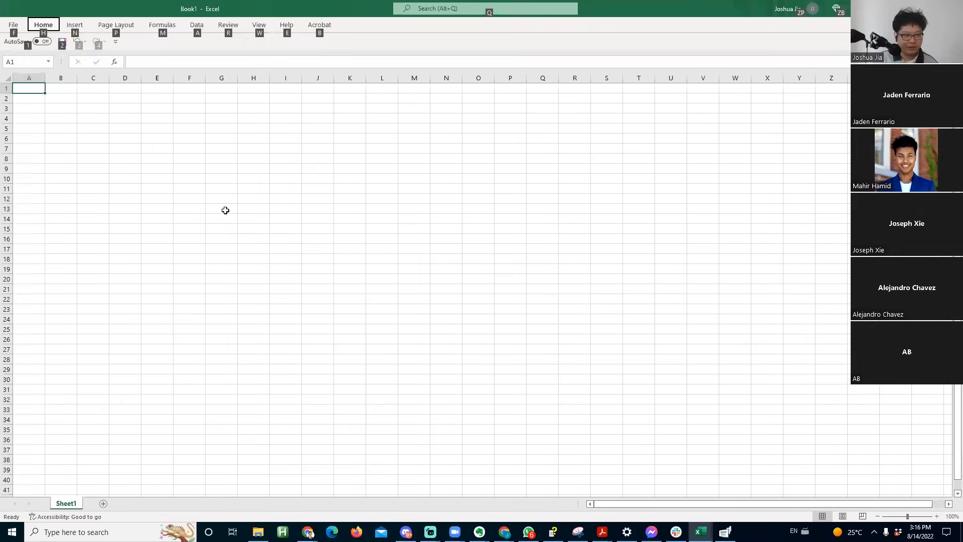
pyautogui.press('Right')
pyautogui.press('Left')
pyautogui.press('Right')
pyautogui.press('Down')
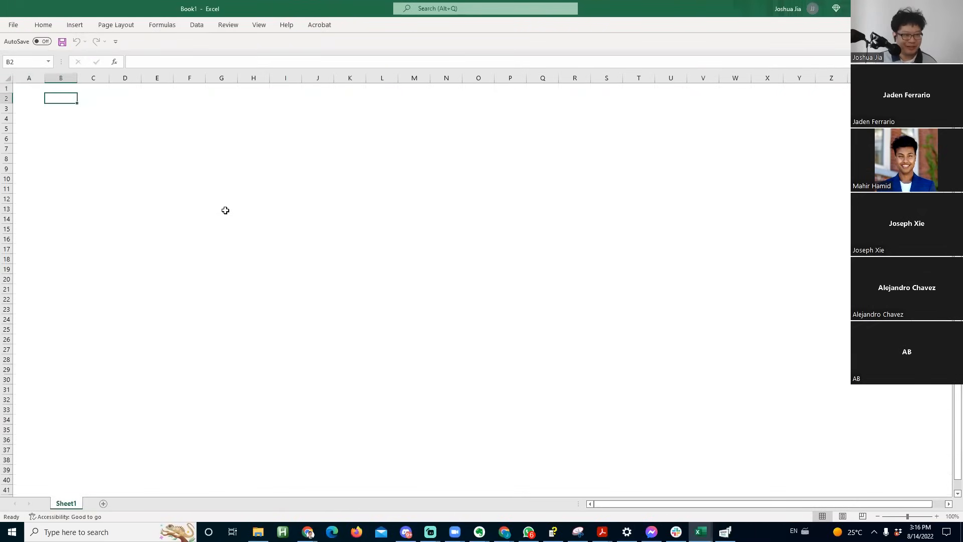
# - Enter the title "2 Hour Case Study" in cell B2
pyautogui.press('Right')
pyautogui.press('Left')
pyautogui.write('2 Hour Case study')
pyautogui.press('BackSpace')
pyautogui.press('BackSpace')
pyautogui.press('BackSpace')
pyautogui.press('BackSpace')
pyautogui.press('BackSpace')
pyautogui.press('BackSpace')
pyautogui.write('Study')
pyautogui.press('Return')
# - Shrink column A and row 1 to narrow margins and make the B2 title bold
pyautogui.moveTo(42, 78); pyautogui.dragTo(13, 90)
pyautogui.click(18, 104)
pyautogui.press('Up')
pyautogui.press('Right')
pyautogui.press('Down')
pyautogui.press('Down')
pyautogui.press('Up')
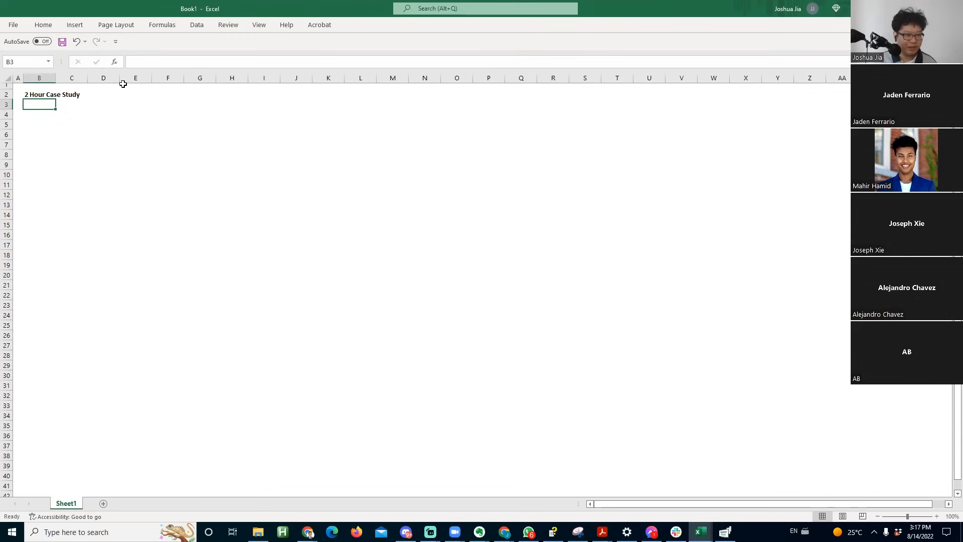
# - Enter the unit label "US, millions" in B3 and format it in italics
pyautogui.write('US, millions')
pyautogui.hotkey('ctrl', 'Return')
pyautogui.hotkey('ctrl', 'b')
pyautogui.hotkey('ctrl', 'i')
pyautogui.hotkey('ctrl', 'b')
pyautogui.hotkey('ctrl', 'i')
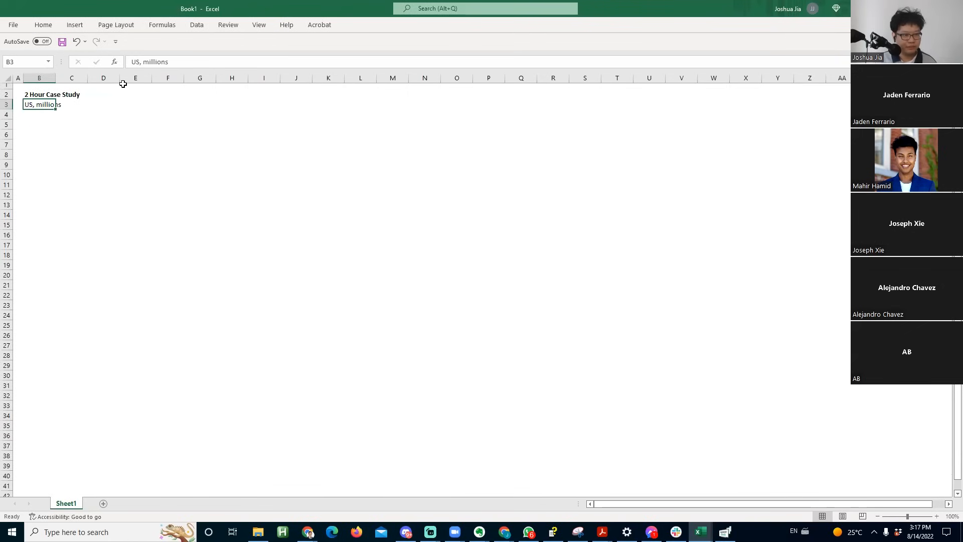
pyautogui.hotkey('ctrl', 'i')
# - Insert a dollar sign in the B3 unit label to read "US$, millions"
pyautogui.press('F2')
pyautogui.press('Home')
pyautogui.press('Right')
pyautogui.press('Right')
pyautogui.write('$')
pyautogui.press('Return')
pyautogui.press('Up')
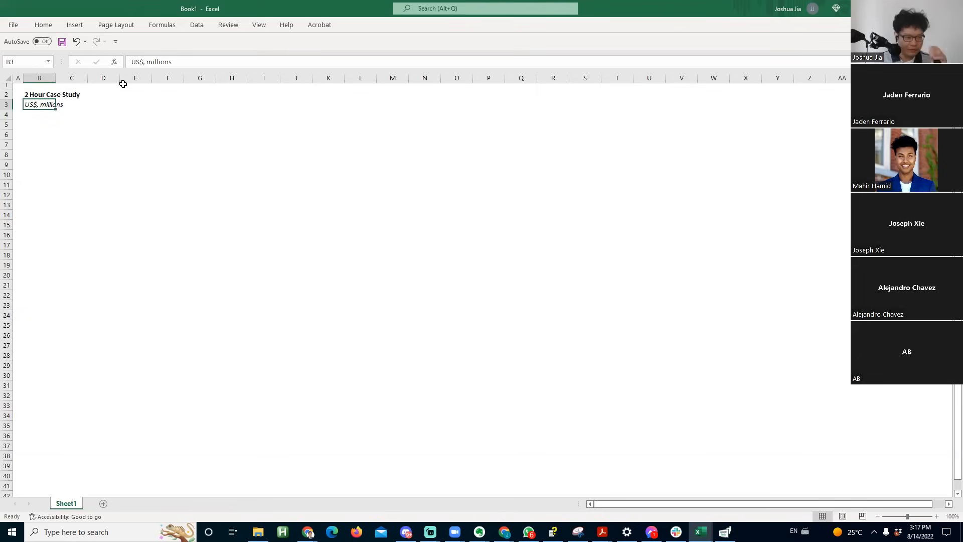
pyautogui.press('Down')
pyautogui.press('Down')
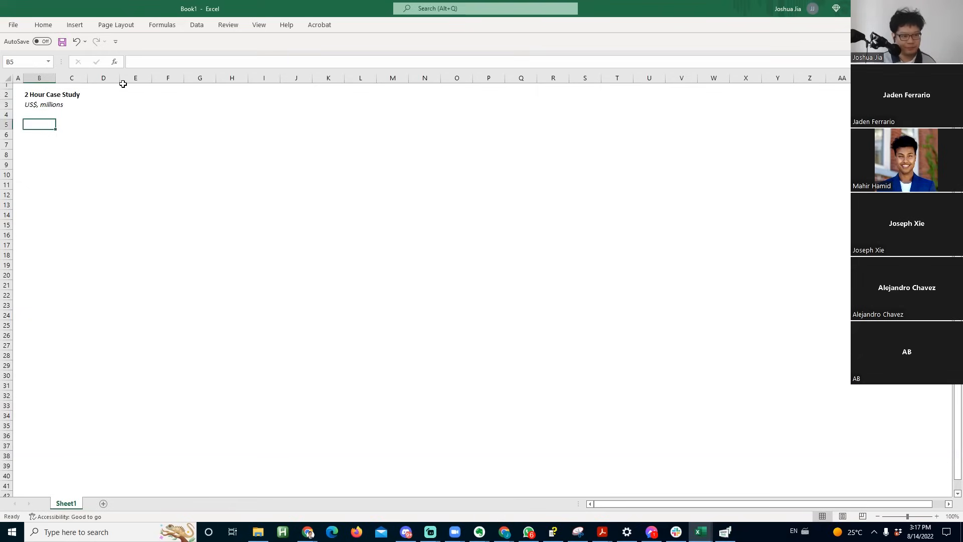
# - Try rewriting the B3 unit label as "$US, millions"
pyautogui.press('Up')
pyautogui.press('Up')
pyautogui.press('F2')
pyautogui.press('Home')
pyautogui.write('$')
pyautogui.press('Right')
pyautogui.press('Right')
pyautogui.press('Delete')
pyautogui.press('Return')
pyautogui.press('Down')
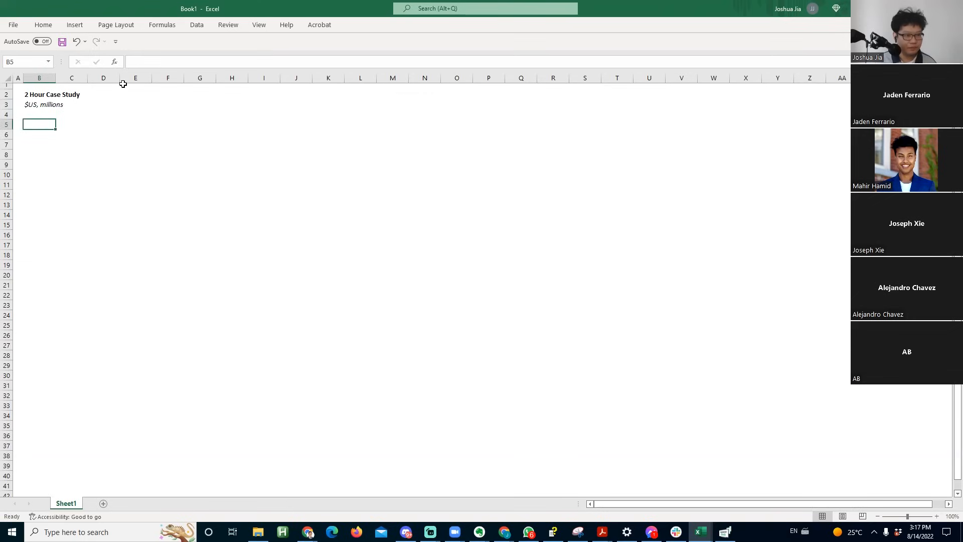
# - Restore the B3 unit label to "US$, millions" and remove the stray "U" from B5
pyautogui.press('Up')
pyautogui.press('Up')
pyautogui.press('Down')
pyautogui.press('Down')
pyautogui.write('U')
pyautogui.press('Up')
pyautogui.press('Up')
pyautogui.press('Up')
pyautogui.press('Down')
pyautogui.press('F2')
pyautogui.press('Home')
pyautogui.press('Delete')
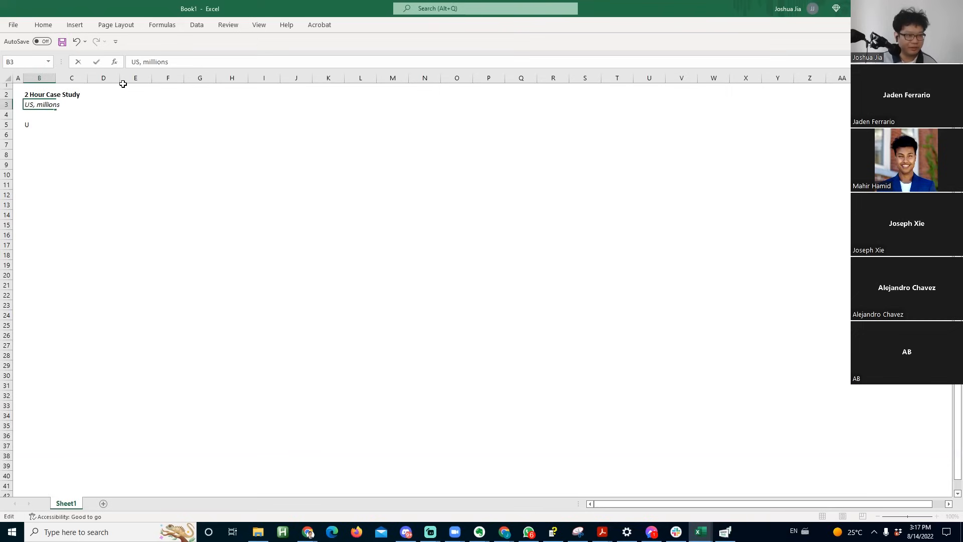
pyautogui.press('Escape')
pyautogui.press('Down')
pyautogui.press('Down')
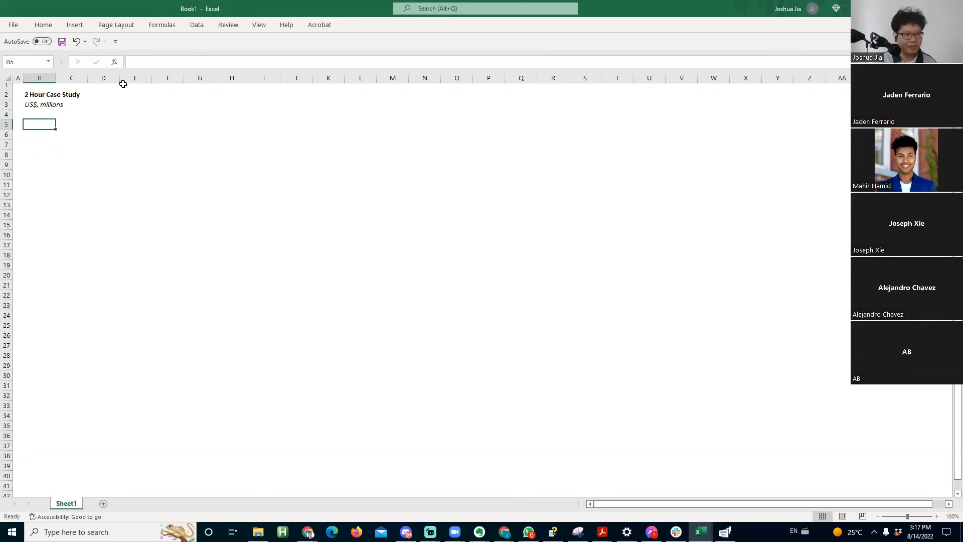
# - Enter the year 2012 in D5 and the formula =D5+1 in E5
pyautogui.press('Right')
pyautogui.press('Right')
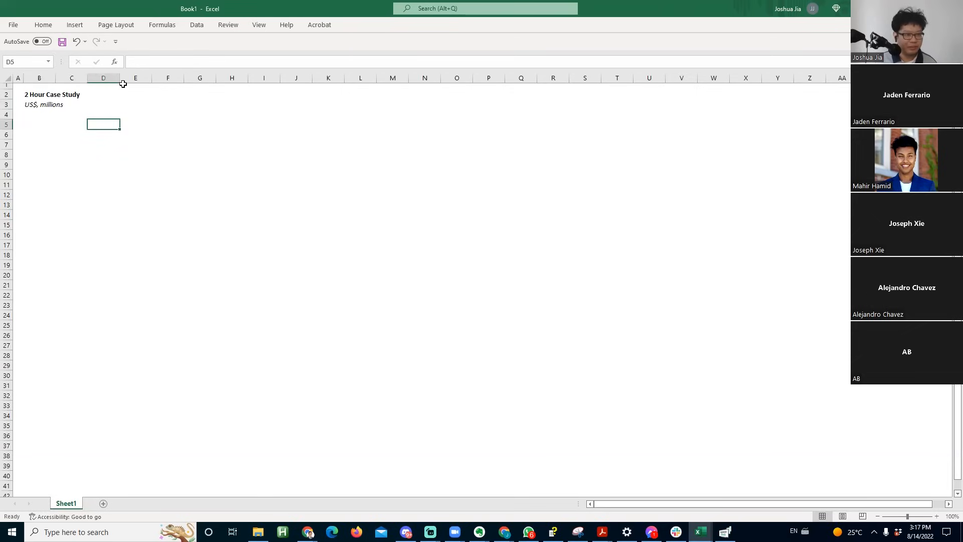
pyautogui.hotkey('alt', 'Tab')
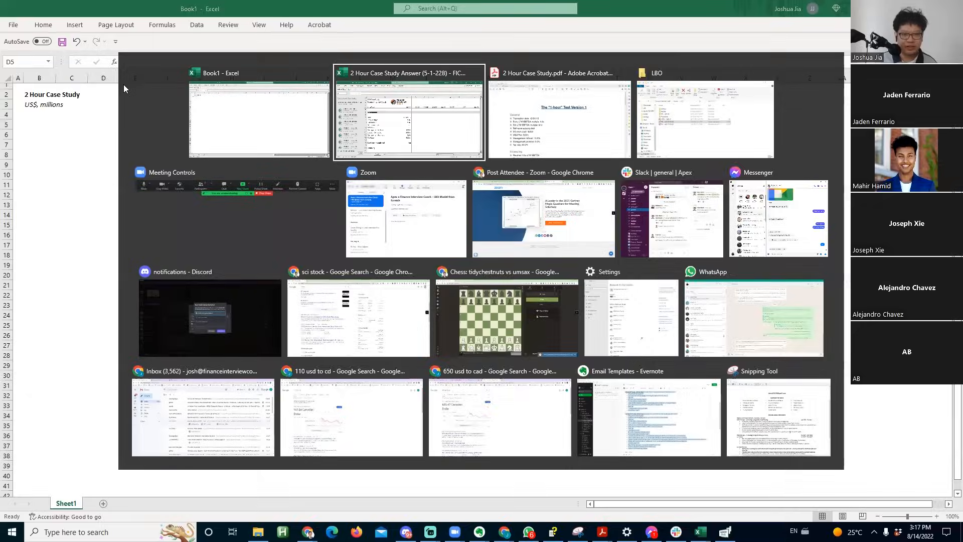
pyautogui.hotkey('alt', 'Tab')
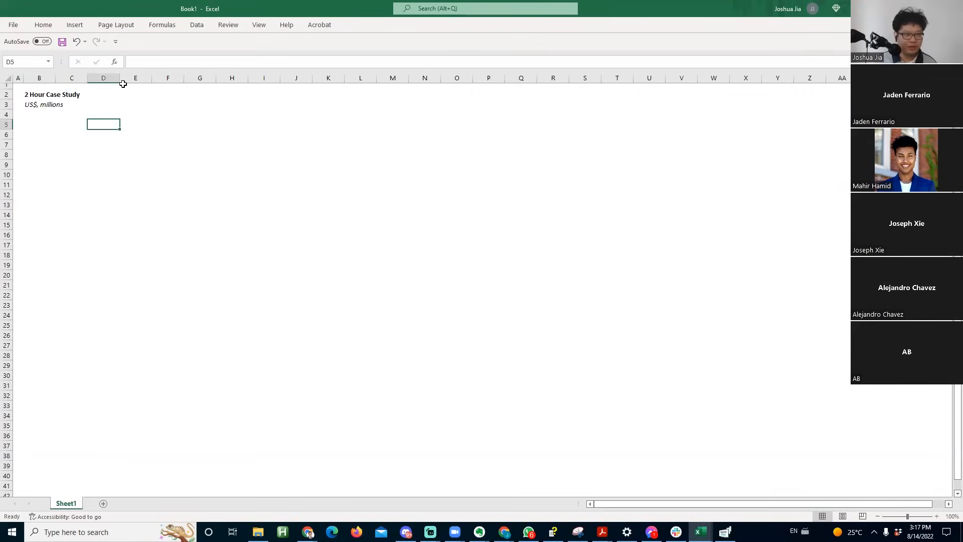
pyautogui.write('2012')
pyautogui.press('Return')
pyautogui.press('Up')
pyautogui.press('Right')
pyautogui.write('=')
pyautogui.press('Left')
pyautogui.write('+1')
pyautogui.press('Return')
# - Fill the year formula from E5 across to I5, extending the timeline to 2017
pyautogui.press('Up')
pyautogui.hotkey('shift', 'Right')
pyautogui.hotkey('shift', 'Right')
pyautogui.hotkey('shift', 'Right')
pyautogui.hotkey('shift', 'Right')
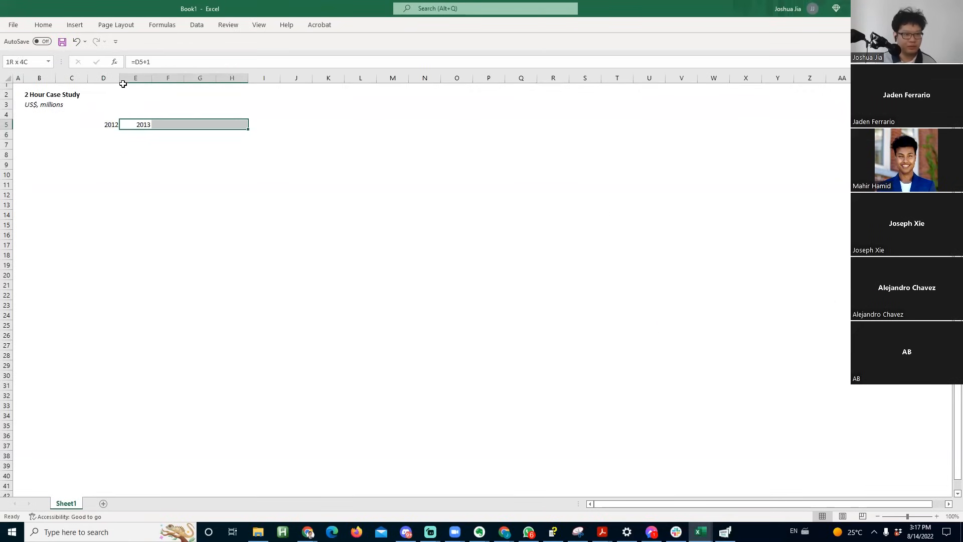
pyautogui.hotkey('ctrl', 'r')
pyautogui.press('Right')
pyautogui.press('Right')
pyautogui.press('Right')
pyautogui.press('Right')
pyautogui.press('F2')
pyautogui.press('Escape')
# - Apply the custom number format General"A" to the 2012 header in D5
pyautogui.press('Left')
pyautogui.press('Left')
pyautogui.press('Left')
pyautogui.press('Left')
pyautogui.press('Left')
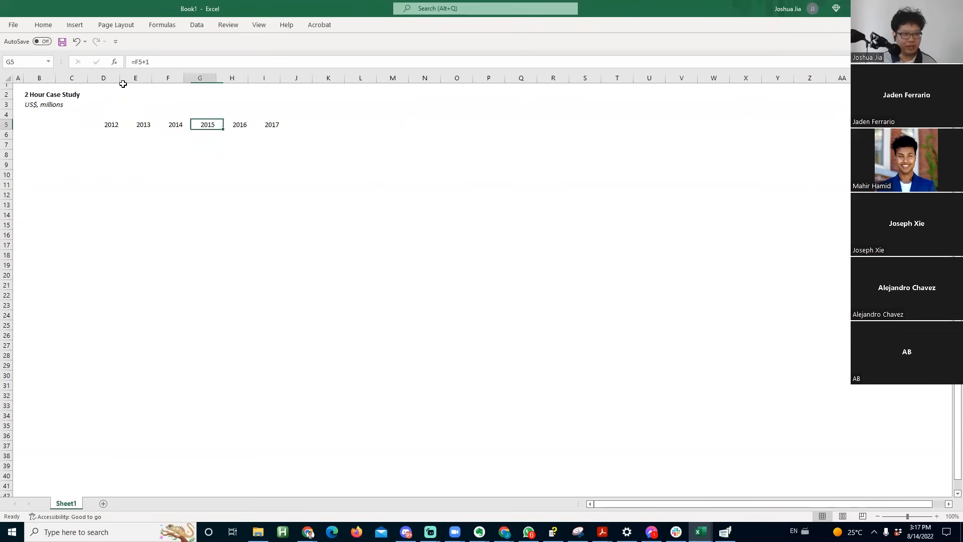
pyautogui.hotkey('ctrl', '1')
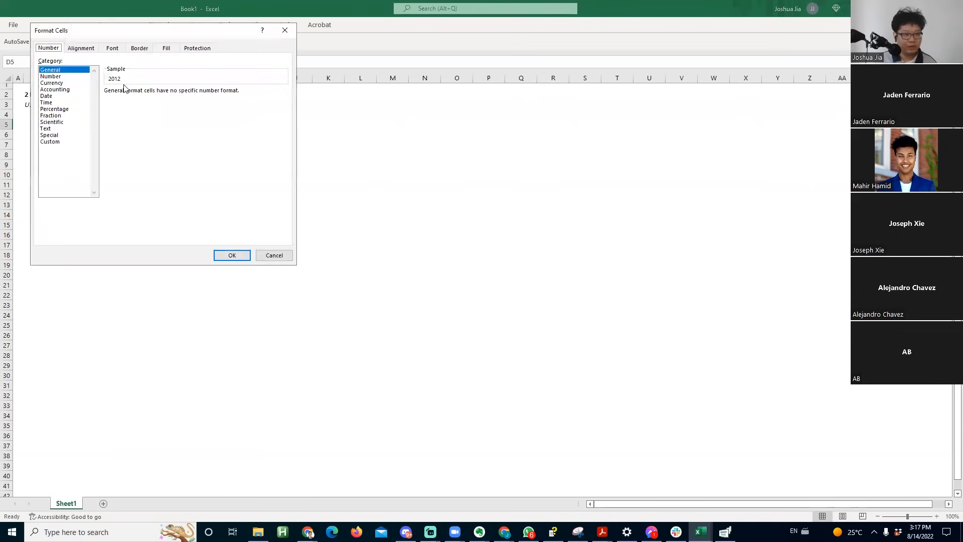
pyautogui.press('Tab')
pyautogui.press('End')
pyautogui.press('Tab')
pyautogui.press('End')
pyautogui.write('"')
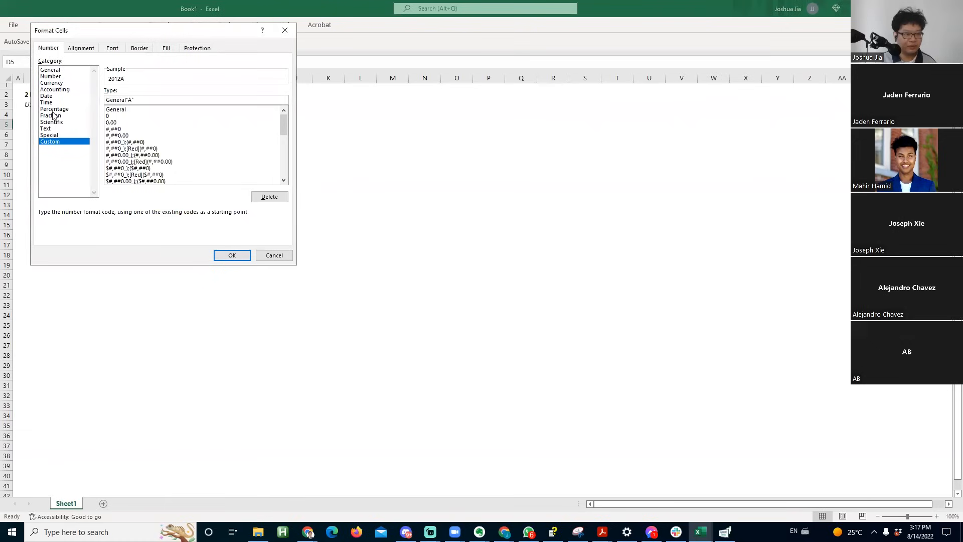
pyautogui.press('Return')
# - Apply the custom number format General"E" to the projected years in E5:I5
pyautogui.press('Right')
pyautogui.hotkey('ctrl', 'shift', 'Right')
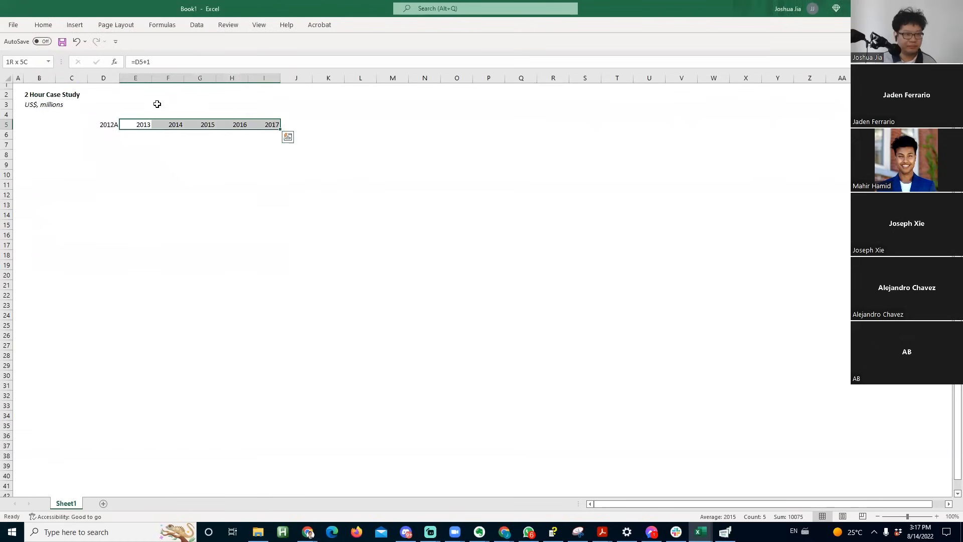
pyautogui.hotkey('ctrl', '1')
pyautogui.press('Tab')
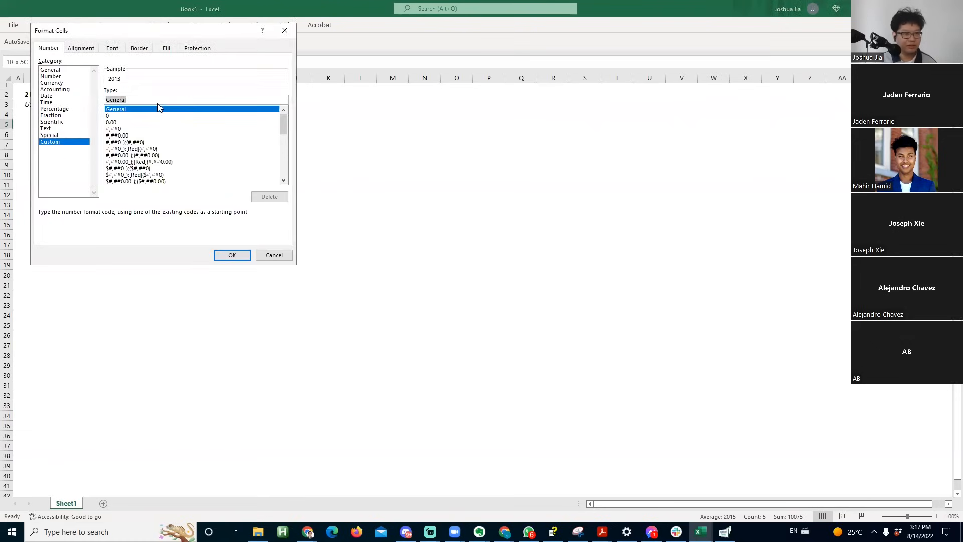
pyautogui.click(159, 103)
pyautogui.write('"E"')
pyautogui.press('Return')
pyautogui.press('Left')
pyautogui.press('Right')
pyautogui.press('F2')
pyautogui.press('Return')
# - Add a top border across the whole of row 6, beneath the timeline
pyautogui.press('Up')
pyautogui.press('Right')
pyautogui.press('Right')
pyautogui.press('Right')
pyautogui.press('Left')
pyautogui.press('Left')
pyautogui.press('Down')
pyautogui.hotkey('shift', 'space')
pyautogui.hotkey('alt', 'h')
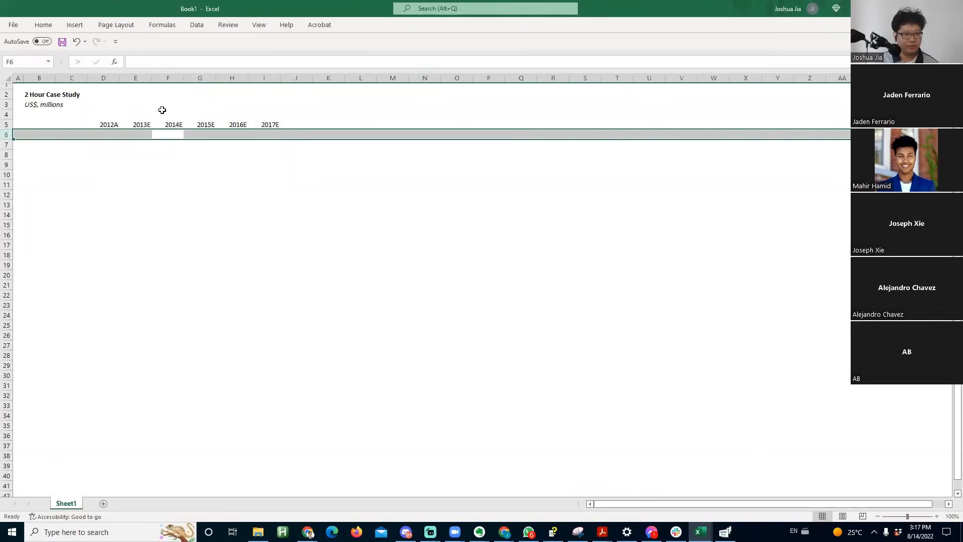
pyautogui.press('b')
pyautogui.press('p')
pyautogui.press('Left')
pyautogui.press('Left')
pyautogui.press('Left')
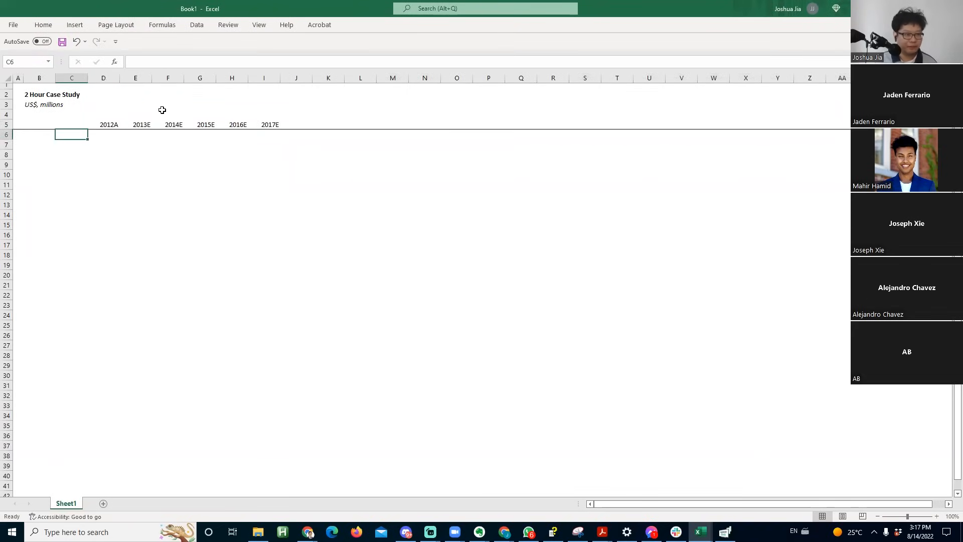
# - Freeze the panes at cell D6
pyautogui.press('Down')
pyautogui.press('Left')
pyautogui.press('Up')
pyautogui.press('Right')
pyautogui.press('Right')
pyautogui.hotkey('alt', 'w')
pyautogui.press('f')
pyautogui.press('f')
# - Undo the row 6 border and the General"E" year format, and redo both changes
pyautogui.press('Right')
pyautogui.press('Right')
pyautogui.hotkey('shift', 'space')
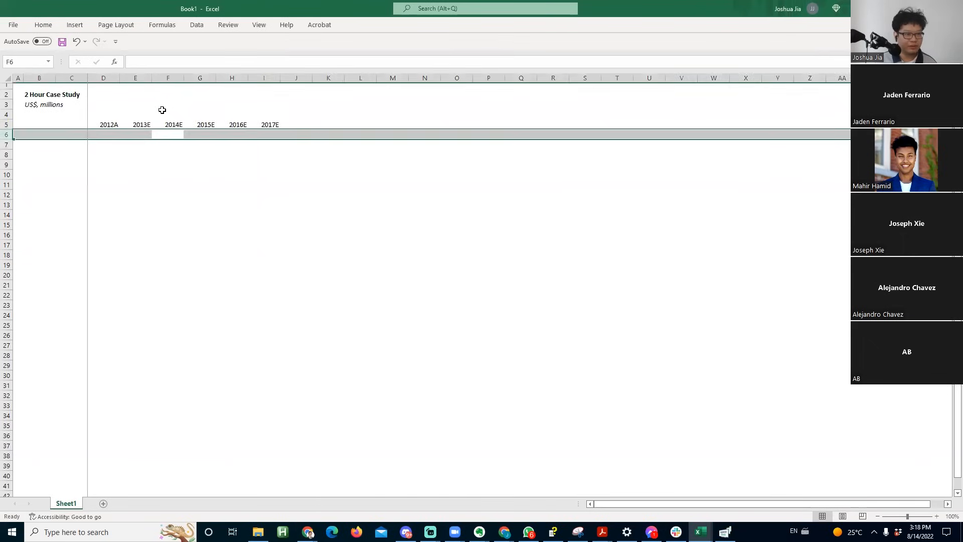
pyautogui.press('Up')
pyautogui.press('Left')
pyautogui.press('Left')
pyautogui.hotkey('ctrl', 'z')
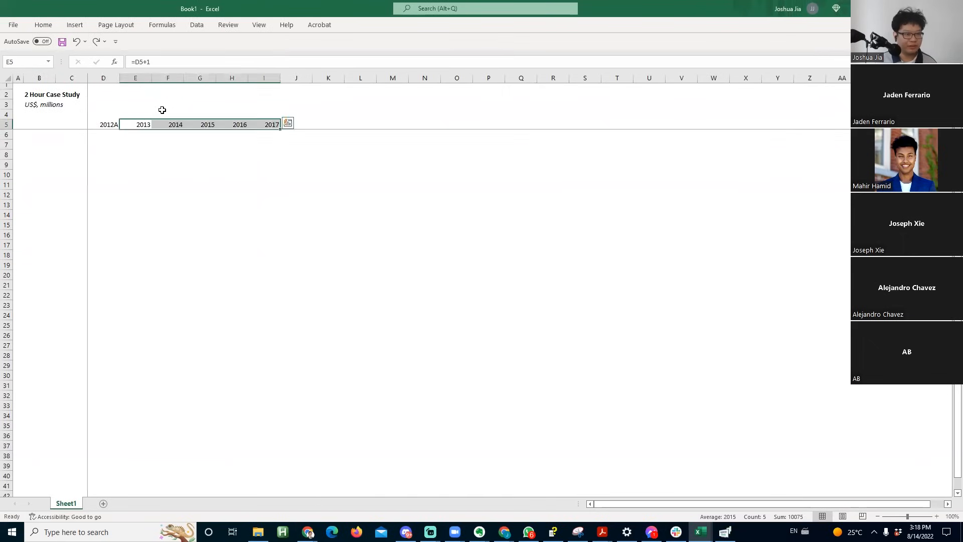
pyautogui.hotkey('ctrl', 'y')
pyautogui.hotkey('ctrl', 'y')
pyautogui.press('Left')
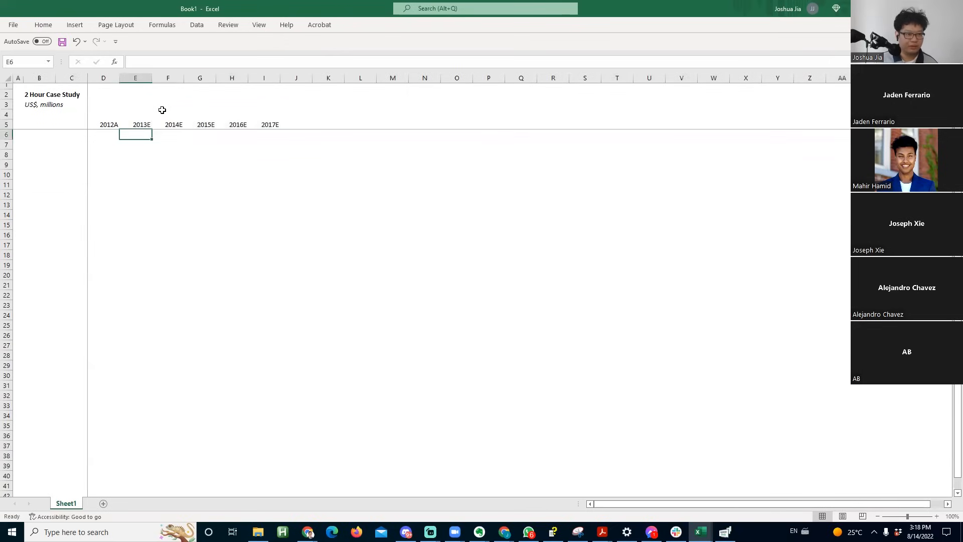
# - Unfreeze the panes
pyautogui.press('Left')
pyautogui.hotkey('alt', 'w')
pyautogui.press('f')
pyautogui.press('f')
# - Move the year timeline one column over so that it starts in C5
pyautogui.press('Up')
pyautogui.hotkey('ctrl', 'shift', 'Right')
pyautogui.hotkey('ctrl', 'x')
pyautogui.press('Left')
pyautogui.hotkey('ctrl', 'v')
# - AutoFit column B to the width of the sheet title in B2
pyautogui.press('Left')
pyautogui.press('Up')
pyautogui.press('Up')
pyautogui.press('Up')
pyautogui.hotkey('alt', 'h')
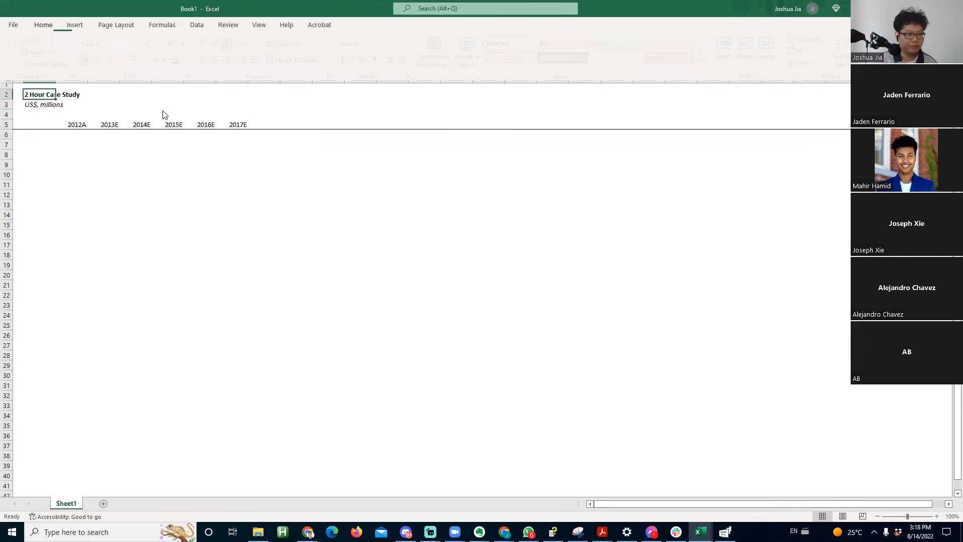
pyautogui.press('o')
pyautogui.press('i')
pyautogui.press('Right')
pyautogui.hotkey('ctrl', 'Down')
# - Enter the section heading "Assumptions" in B7 and make it bold
pyautogui.press('Left')
pyautogui.press('Down')
pyautogui.press('Down')
pyautogui.press('Up')
pyautogui.press('Right')
pyautogui.press('Left')
pyautogui.press('Down')
pyautogui.write('Assumptions')
pyautogui.press('Return')
pyautogui.press('Up')
pyautogui.hotkey('ctrl', 'b')
# - Fill the entire Assumptions heading row with light gray
pyautogui.hotkey('shift', 'space')
pyautogui.hotkey('alt', 'h')
pyautogui.press('h')
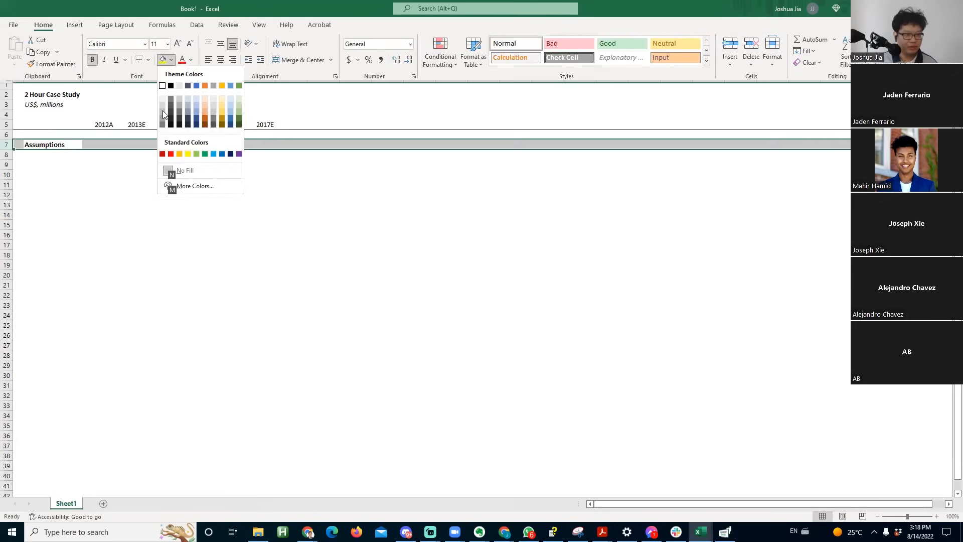
pyautogui.press('Down')
pyautogui.press('Down')
pyautogui.press('Return')
pyautogui.press('Right')
pyautogui.press('Left')
pyautogui.press('Down')
pyautogui.press('Down')
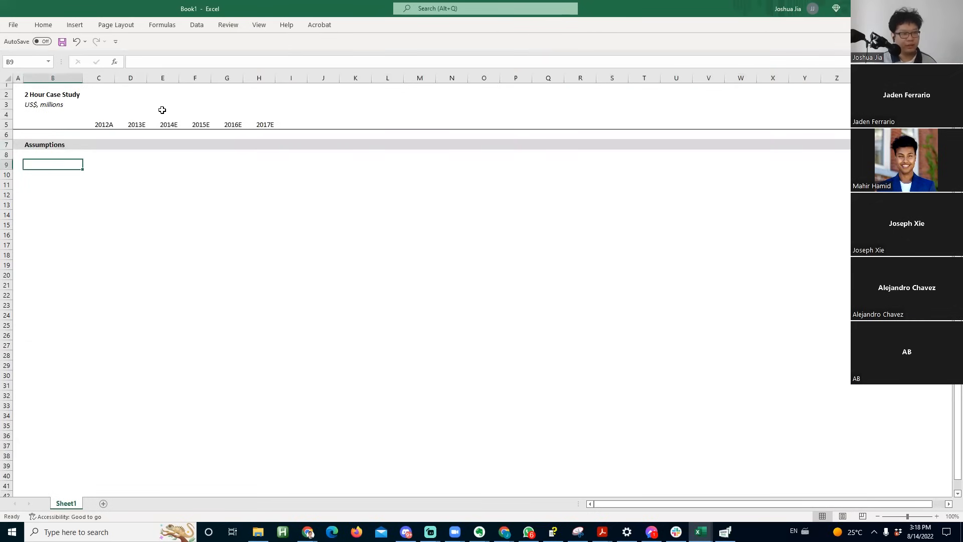
# - Arrange the workbook side by side with the 2 Hour Case Study PDF in Acrobat and return to cell B9
pyautogui.press('super+Right')
pyautogui.hotkey('alt', 'Tab')
pyautogui.hotkey('alt', 'Tab')
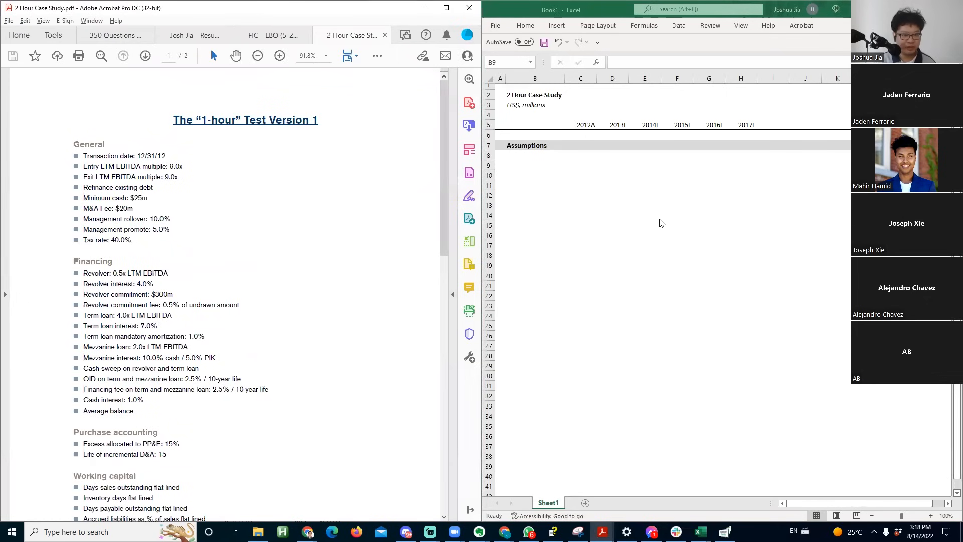
pyautogui.click(563, 170)
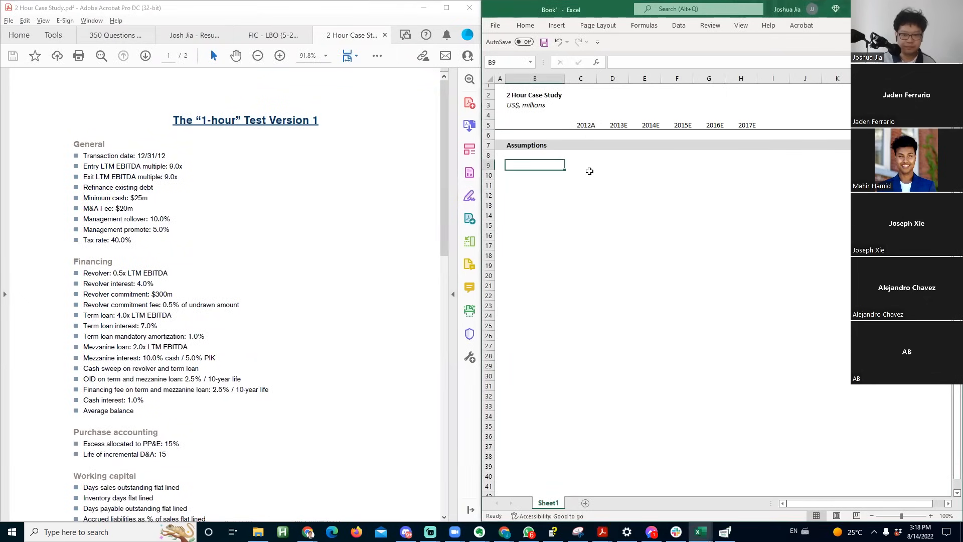
# - Add the labels "Entry Multiple" in B9 and "Exit Multiple" in B10, each with the value 9 in column C
pyautogui.write('Entry Multiple')
pyautogui.press('Return')
pyautogui.write('Enit Multiple')
pyautogui.press('Return')
pyautogui.click(589, 170)
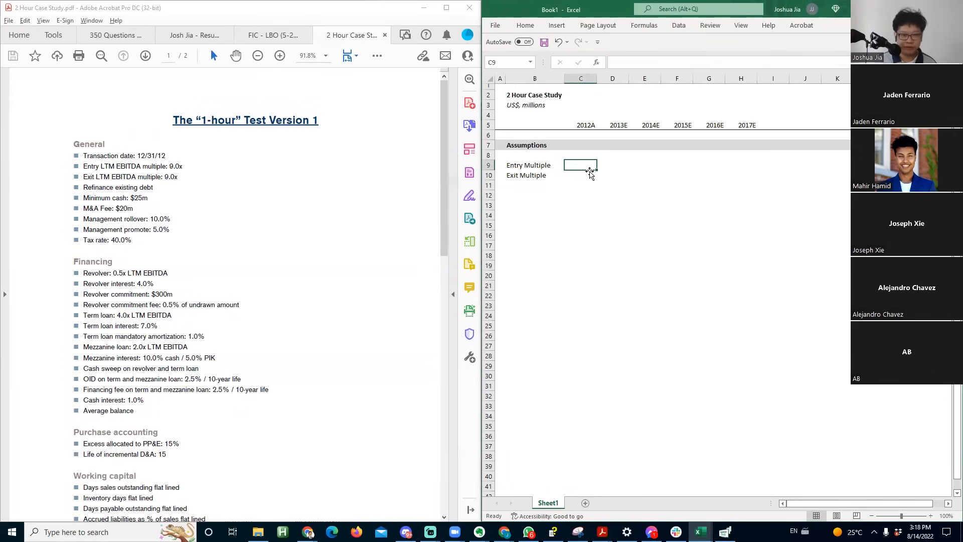
pyautogui.write('9')
pyautogui.press('Return')
pyautogui.write('9')
# - Increase the entry and exit multiples in C9:C10 to one decimal place
pyautogui.press('Right')
pyautogui.press('Up')
pyautogui.press('Left')
pyautogui.hotkey('shift', 'Down')
pyautogui.hotkey('alt', 'h')
pyautogui.press('0')
# - Apply the custom format _(* #,##0_);_(* (#,##0);_(* "-"_);_(@_) from C8 across all remaining columns and down several hundred rows
pyautogui.press('Right')
pyautogui.press('Right')
pyautogui.press('Right')
pyautogui.press('Left')
pyautogui.press('Left')
pyautogui.press('Left')
pyautogui.press('Up')
pyautogui.hotkey('shift', 'Right')
pyautogui.hotkey('shift', 'Right')
pyautogui.hotkey('shift', 'Right')
pyautogui.hotkey('shift', 'Right')
pyautogui.hotkey('ctrl', 'shift', 'Right')
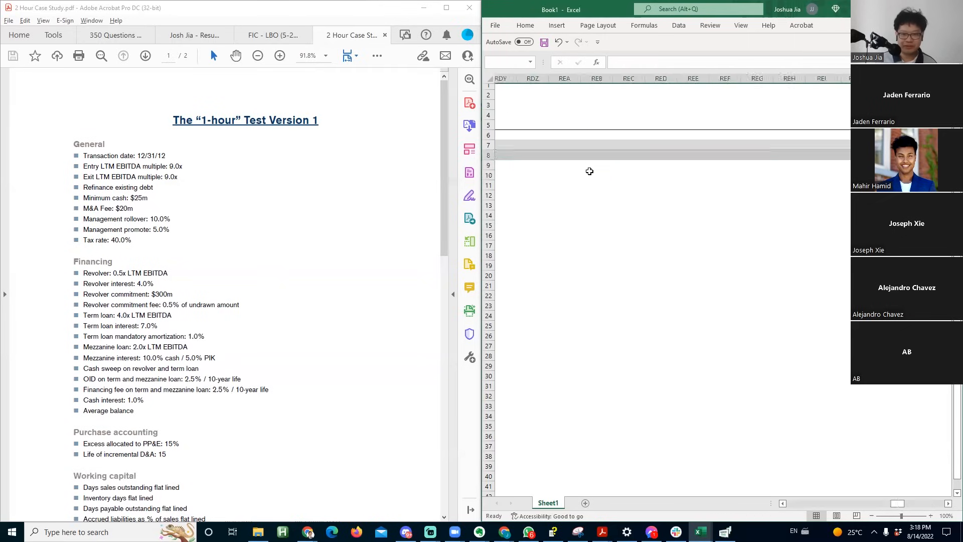
pyautogui.hotkey('shift', 'pagedown')
pyautogui.hotkey('shift', 'pagedown')
pyautogui.hotkey('shift', 'pagedown')
pyautogui.hotkey('shift', 'pagedown')
pyautogui.hotkey('shift', 'pagedown')
pyautogui.hotkey('shift', 'pagedown')
pyautogui.hotkey('shift', 'pagedown')
pyautogui.hotkey('shift', 'pagedown')
pyautogui.hotkey('shift', 'pagedown')
pyautogui.hotkey('shift', 'pagedown')
pyautogui.hotkey('shift', 'pagedown')
pyautogui.hotkey('shift', 'pagedown')
pyautogui.hotkey('shift', 'pagedown')
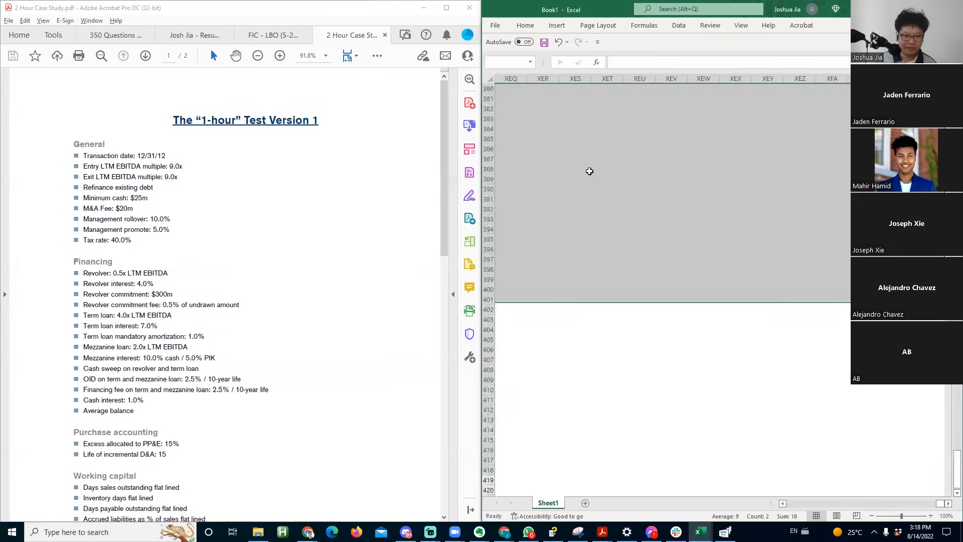
pyautogui.hotkey('ctrl', 'BackSpace')
pyautogui.hotkey('ctrl', '1')
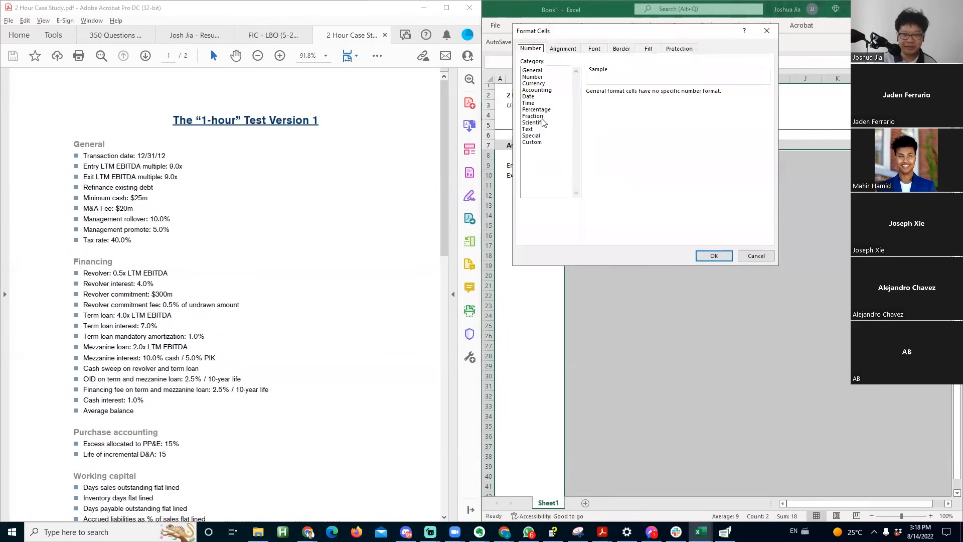
pyautogui.click(541, 142)
pyautogui.moveTo(765, 124); pyautogui.dragTo(765, 167)
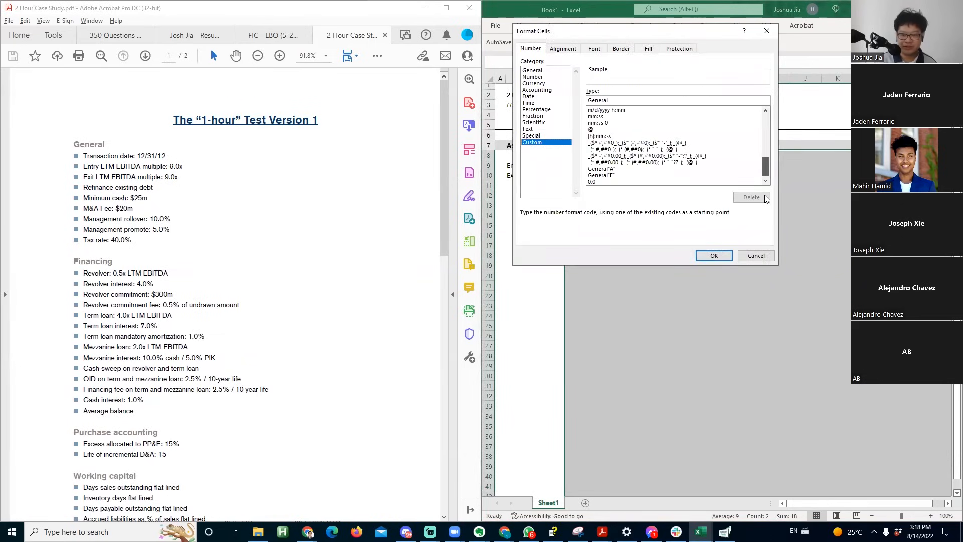
pyautogui.click(633, 149)
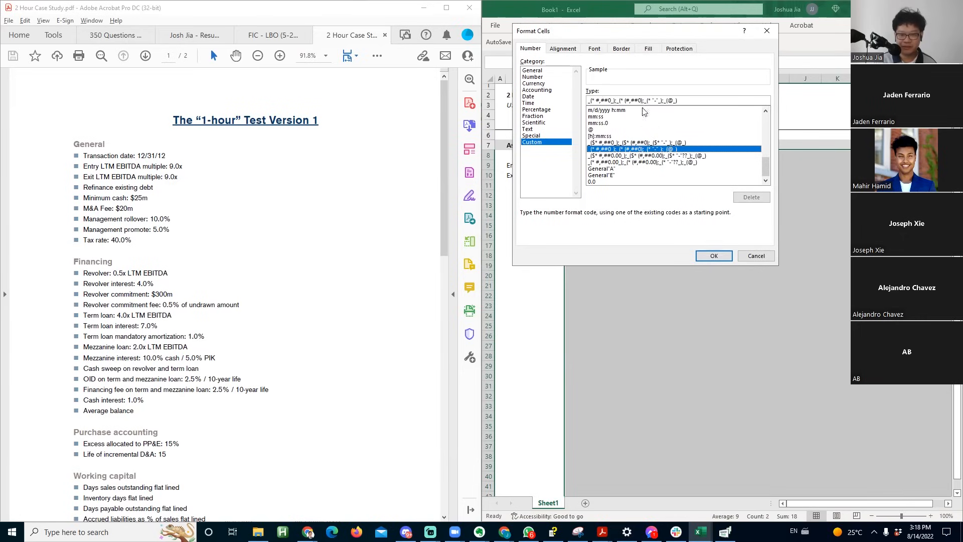
pyautogui.click(713, 256)
pyautogui.click(543, 153)
# - Test the negative number format with the formula =-C9 in D9 and clear the cell
pyautogui.click(609, 164)
pyautogui.write('=-c9')
pyautogui.press('Return')
pyautogui.click(609, 164)
pyautogui.press('Delete')
pyautogui.press('Left')
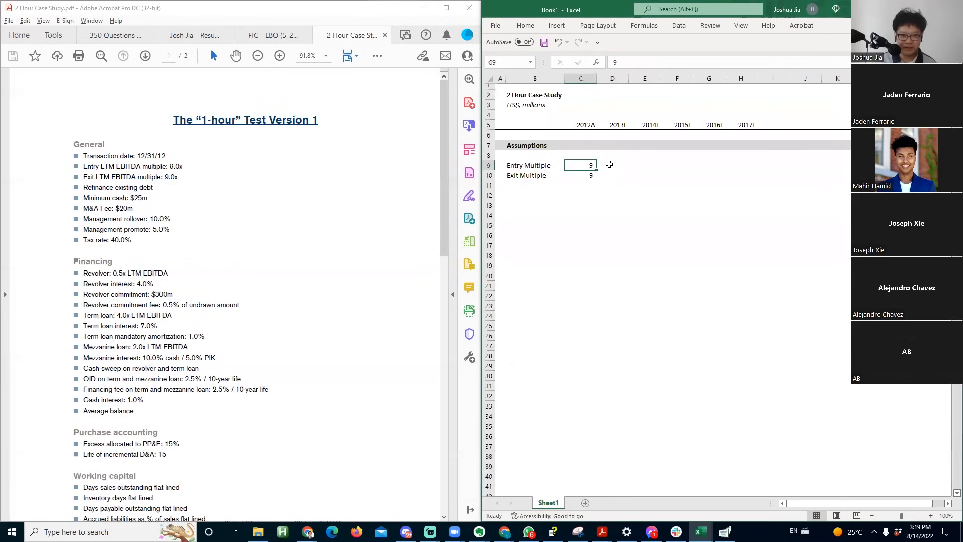
# - Customize the number format of the entry and exit multiples in C9:C10 to show an x suffix after one decimal place
pyautogui.hotkey('shift', 'Down')
pyautogui.press('h')
pyautogui.press('0')
pyautogui.hotkey('ctrl', '1')
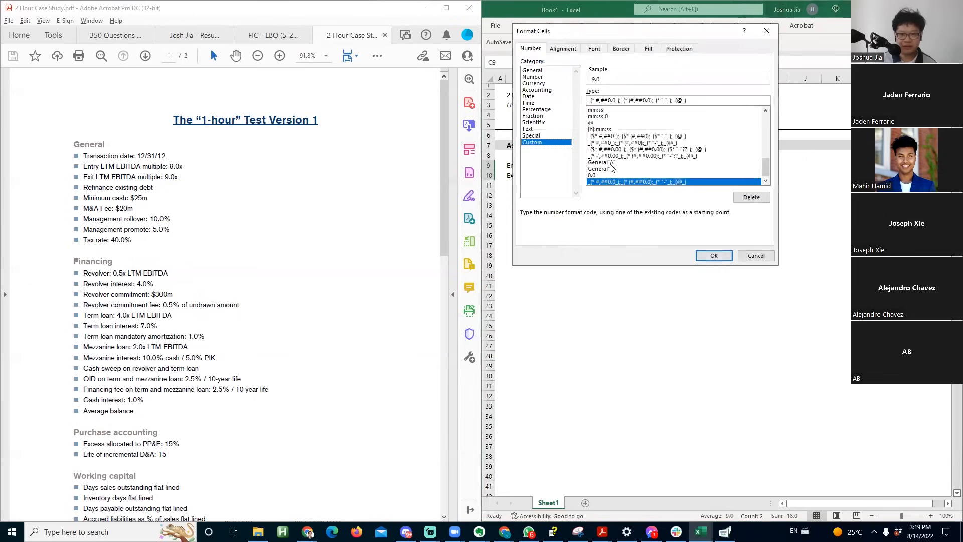
pyautogui.press('Tab')
pyautogui.press('Right')
pyautogui.press('Left')
pyautogui.press('Left')
pyautogui.write('x')
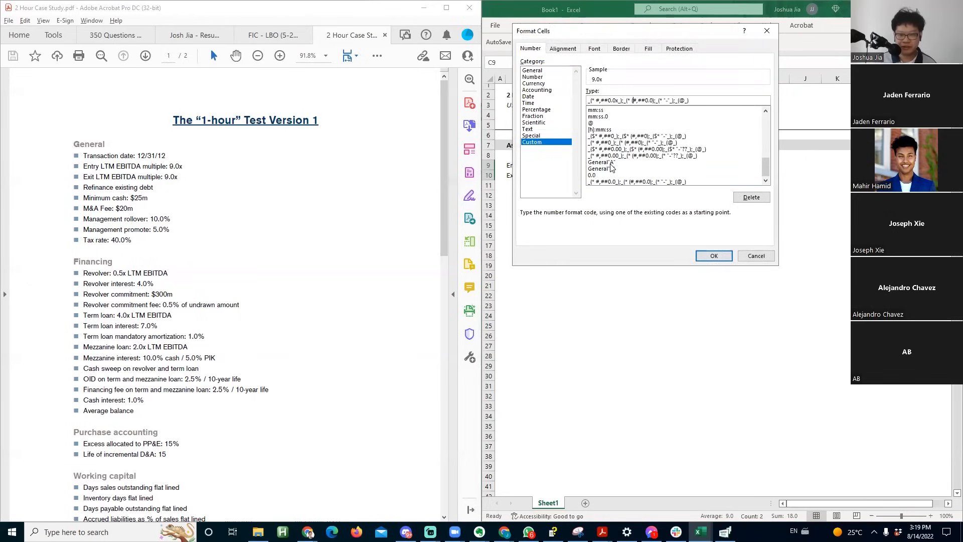
pyautogui.write('x')
pyautogui.click(714, 256)
# - Add the labels "Minimum Cash" in B11 with the value 25 and "M&A Fee" in B12 with the value 20
pyautogui.click(558, 195)
pyautogui.click(558, 187)
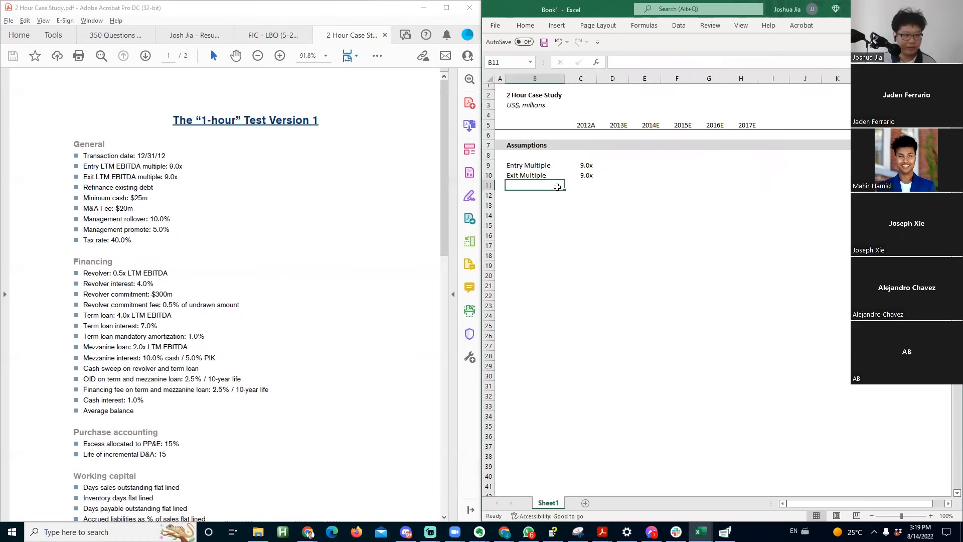
pyautogui.write('Minimum Cash')
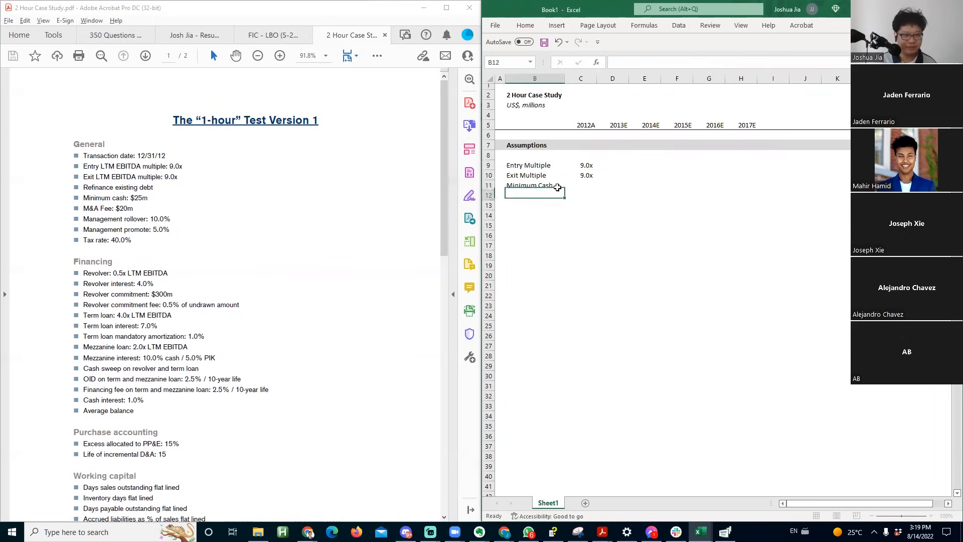
pyautogui.press('Tab')
pyautogui.write('25')
pyautogui.press('Return')
pyautogui.write('M&A Fee')
pyautogui.press('Tab')
pyautogui.write('20')
pyautogui.press('Return')
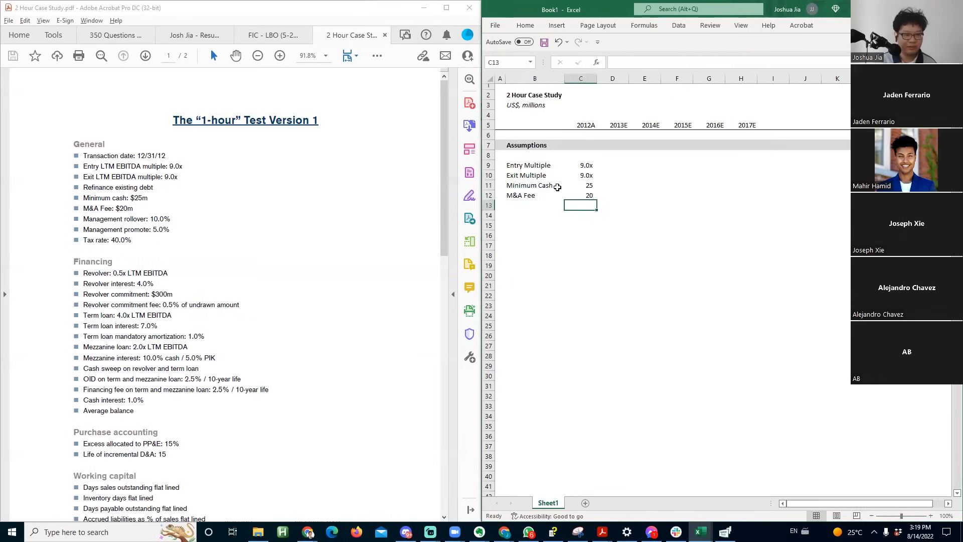
# - Add "Management Rollover" in B13 with the value 10.0% in C13, and autofit the width of column B
pyautogui.write('Management Rollover')
pyautogui.press('Return')
pyautogui.press('Up')
pyautogui.hotkey('alt', 'h')
pyautogui.press('o')
pyautogui.press('i')
pyautogui.press('Tab')
pyautogui.write('120')
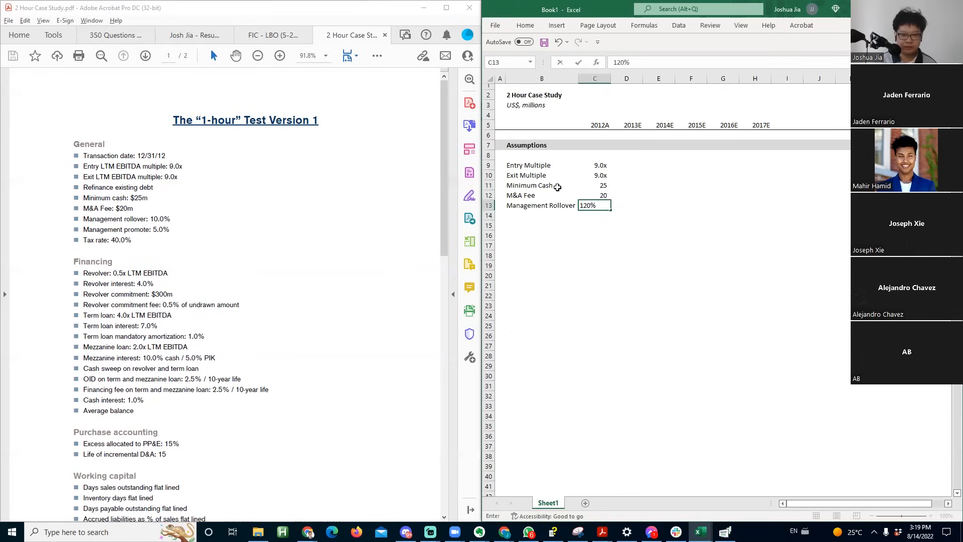
pyautogui.write('.0%')
pyautogui.press('Return')
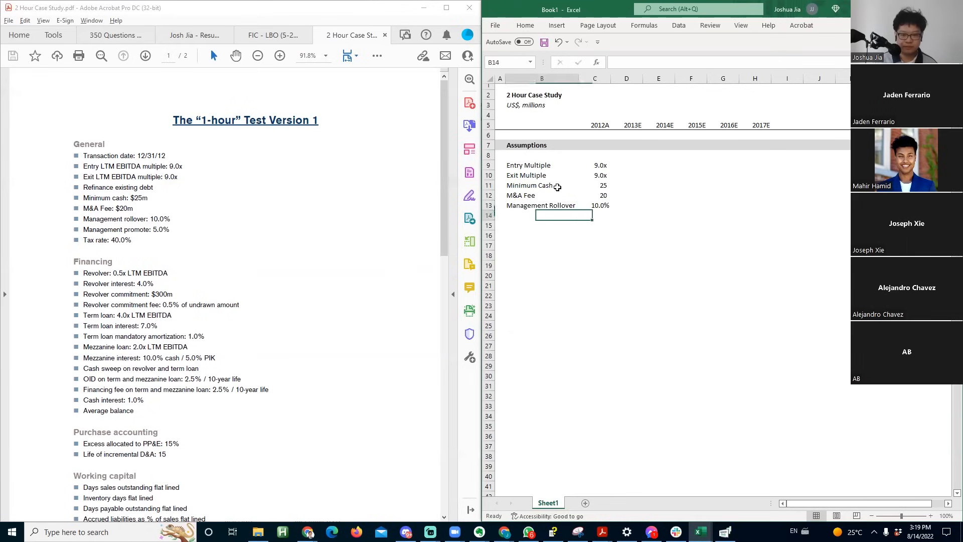
# - Add the label "Management Options" in B14 with the value 5.0% in C14
pyautogui.write('Management ')
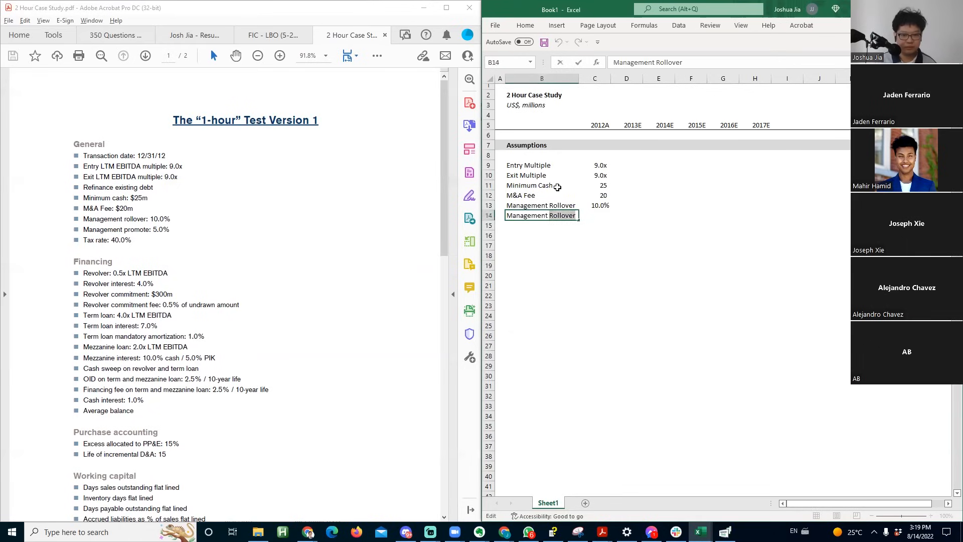
pyautogui.write('Options')
pyautogui.press('Tab')
pyautogui.write('5')
pyautogui.press('Up')
pyautogui.press('Down')
pyautogui.hotkey('ctrl', 'shift', '5')
pyautogui.write('5%')
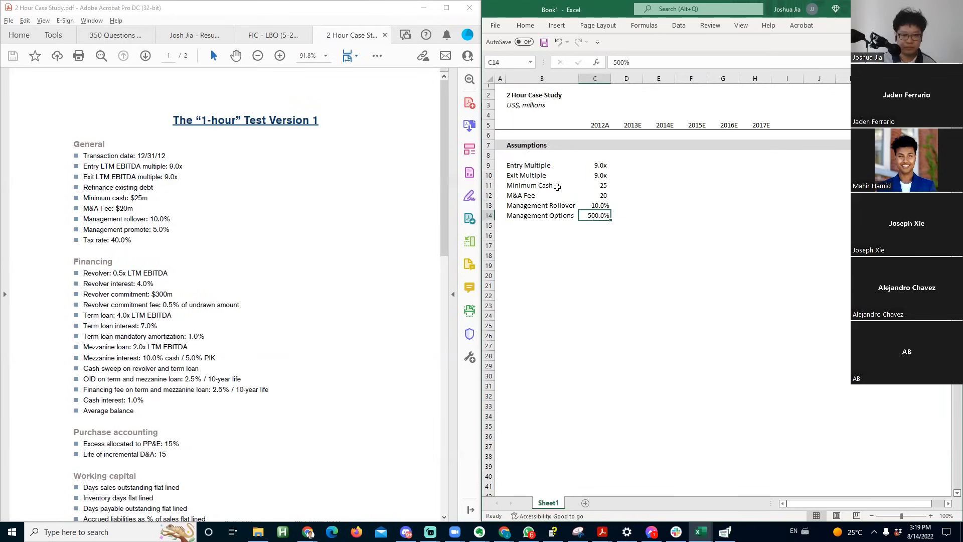
# - Add the label "Tax Rate" in B15 with the value 40.0% in C15
pyautogui.press('Left')
pyautogui.press('Down')
pyautogui.write('tax Rate')
pyautogui.press('Tab')
pyautogui.write('40')
pyautogui.press('Down')
pyautogui.press('Up')
pyautogui.hotkey('ctrl', 'shift', '5')
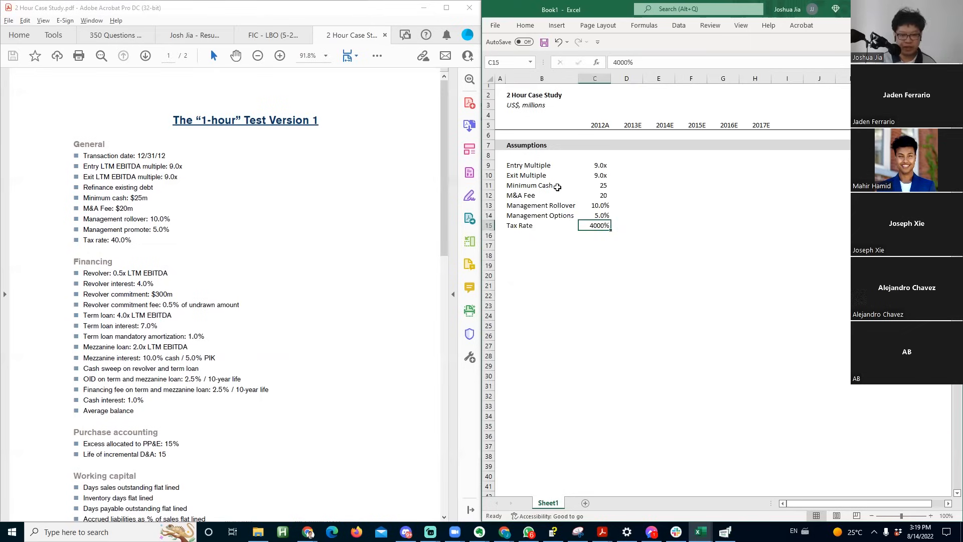
pyautogui.write('40')
pyautogui.press('Return')
pyautogui.press('Up')
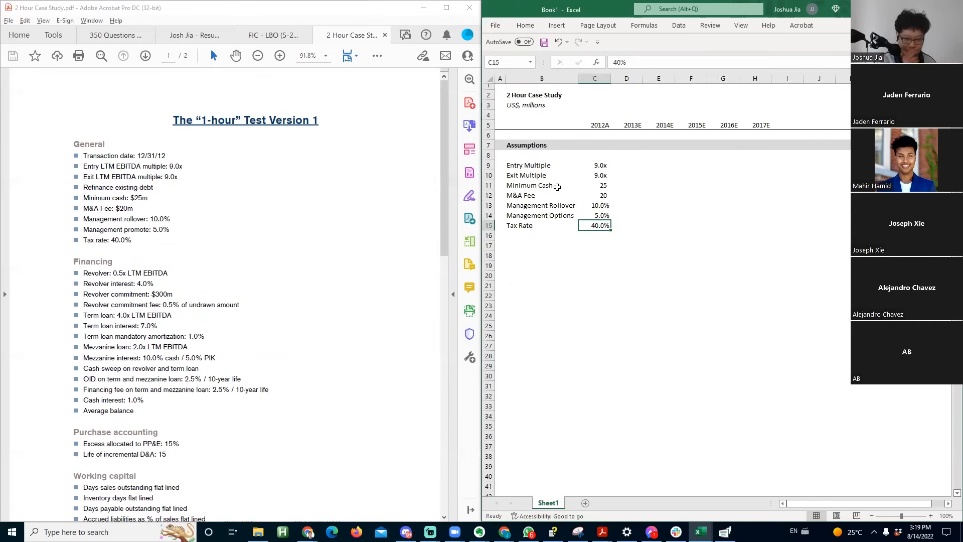
# - Insert two rows above Entry Multiple and add the bold, underlined subheading "General" in B9
pyautogui.press('Up')
pyautogui.press('F2')
pyautogui.press('Return')
pyautogui.press('Left')
pyautogui.press('Down')
pyautogui.press('Down')
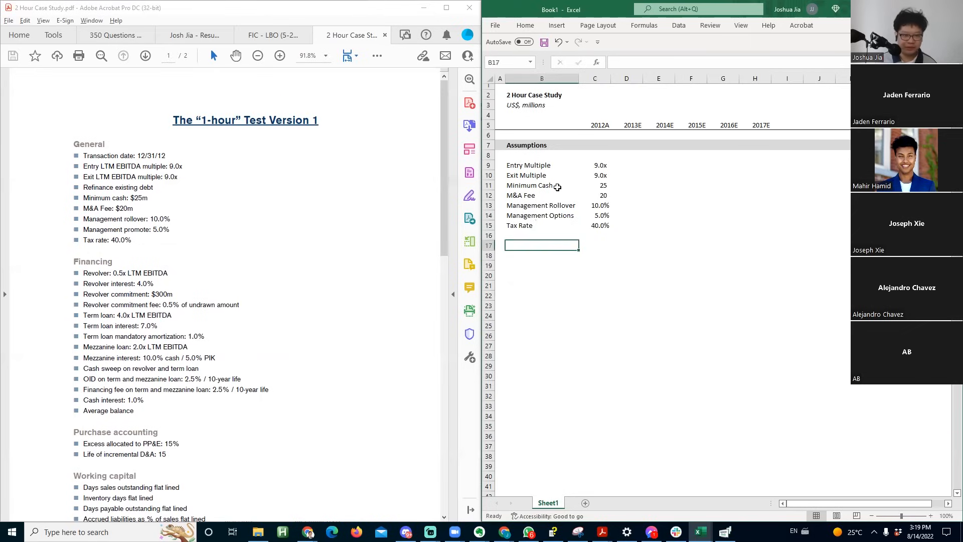
pyautogui.press('Up')
pyautogui.press('Up')
pyautogui.press('Up')
pyautogui.press('Up')
pyautogui.press('Up')
pyautogui.press('Up')
pyautogui.press('Up')
pyautogui.press('Up')
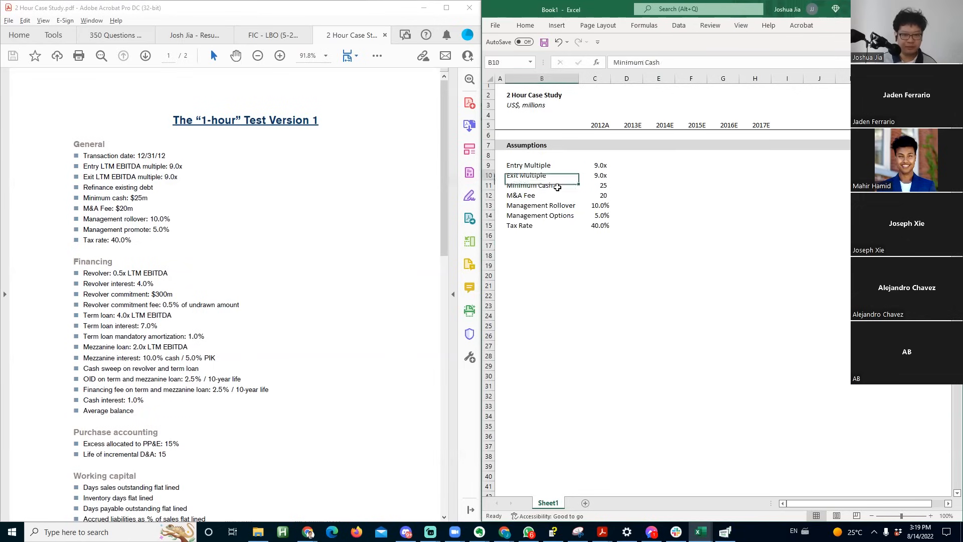
pyautogui.hotkey('alt', 'i')
pyautogui.press('r')
pyautogui.press('F4')
pyautogui.hotkey('ctrl', 'b')
pyautogui.write('General')
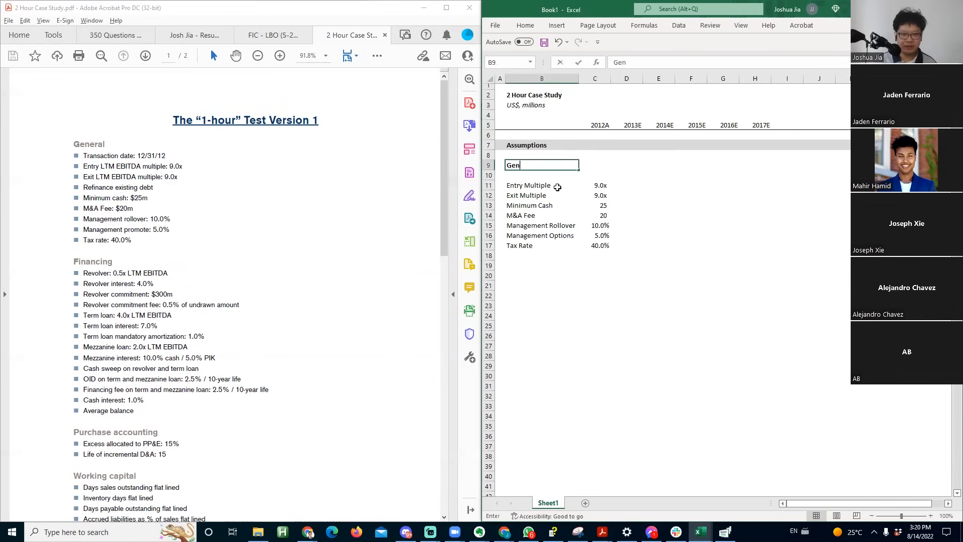
pyautogui.press('Return')
# - Add the bold, underlined subheading "Financing" in B19 and the label "Revolver" in B20
pyautogui.press('Up')
pyautogui.press('Down')
pyautogui.press('Down')
pyautogui.press('Down')
pyautogui.press('Down')
pyautogui.press('Down')
pyautogui.press('Down')
pyautogui.press('Down')
pyautogui.press('Down')
pyautogui.press('Down')
pyautogui.press('Down')
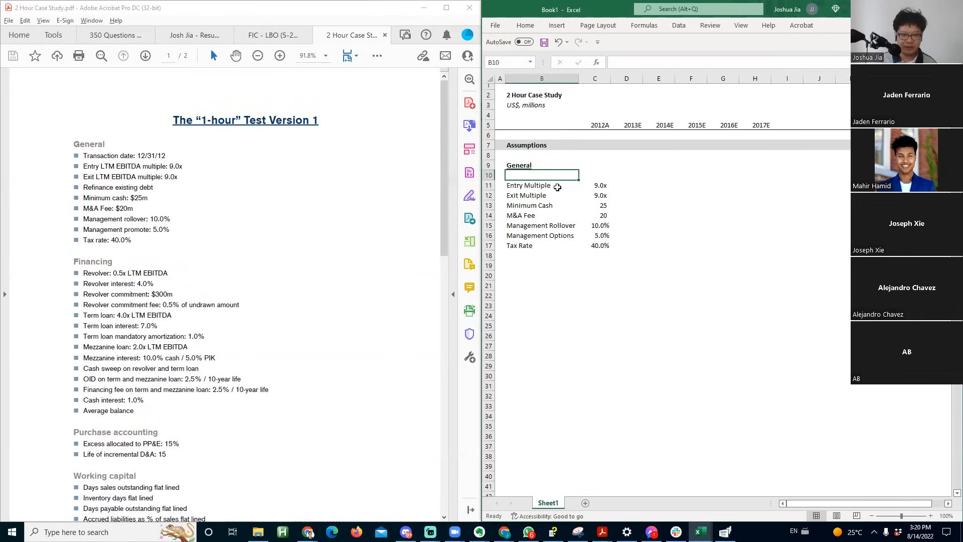
pyautogui.write('Financing')
pyautogui.press('Return')
pyautogui.press('Up')
pyautogui.hotkey('ctrl', 'u')
pyautogui.press('Down')
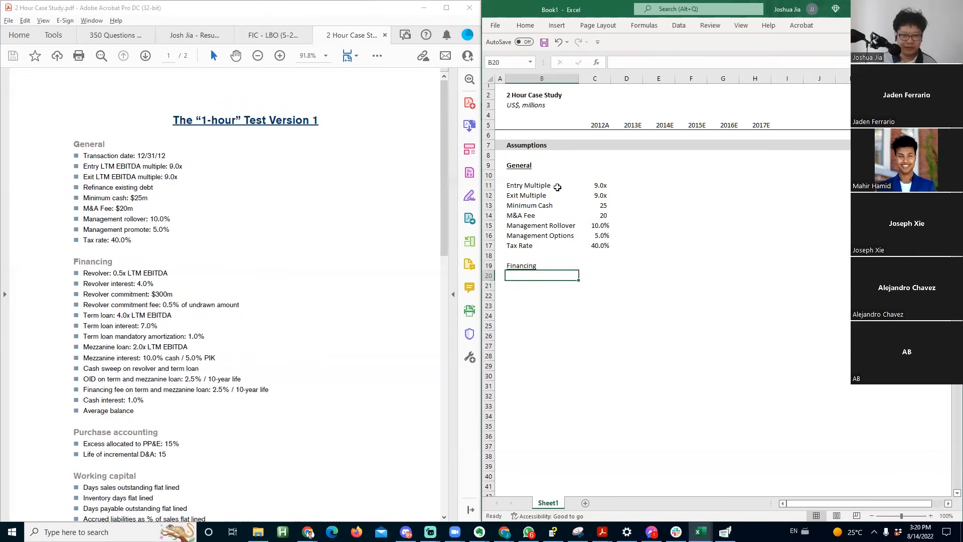
pyautogui.press('Up')
pyautogui.hotkey('ctrl', 'b')
pyautogui.press('Down')
pyautogui.write('Revolver')
pyautogui.press('Return')
# - Insert four blank rows between the Tax Rate row and the Financing subheading
pyautogui.press('Up')
pyautogui.press('Up')
pyautogui.press('Up')
pyautogui.press('Up')
pyautogui.press('Up')
pyautogui.press('Up')
pyautogui.press('Up')
pyautogui.press('Up')
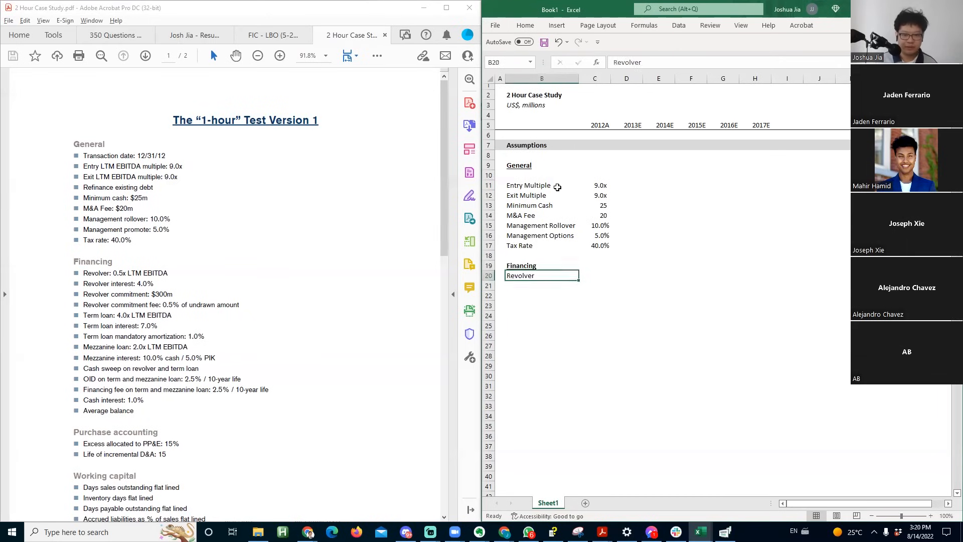
pyautogui.press('Down')
pyautogui.press('Down')
pyautogui.press('Down')
pyautogui.press('Down')
pyautogui.press('Down')
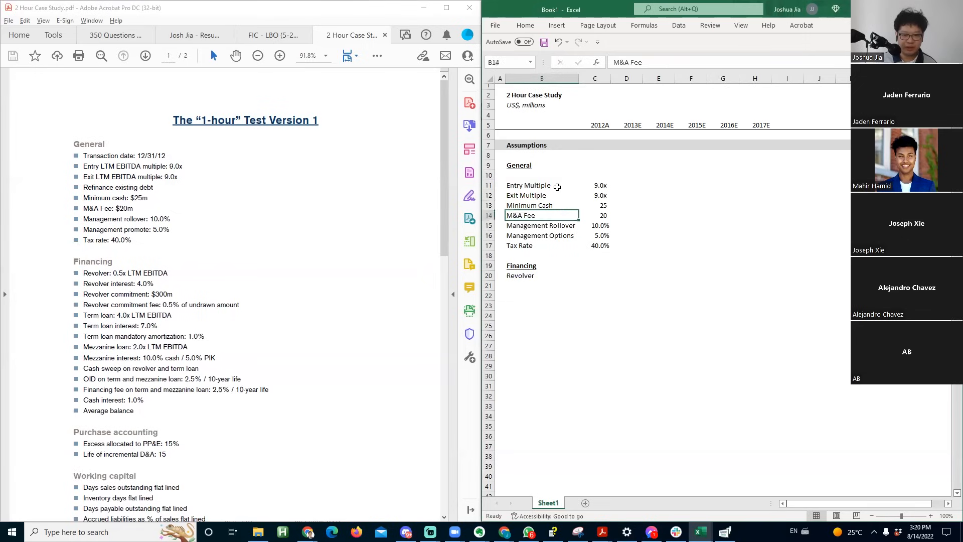
pyautogui.press('Down')
pyautogui.press('Down')
pyautogui.press('Down')
pyautogui.press('Down')
pyautogui.press('Down')
pyautogui.press('Up')
pyautogui.press('Up')
pyautogui.press('Up')
pyautogui.press('Up')
pyautogui.press('Up')
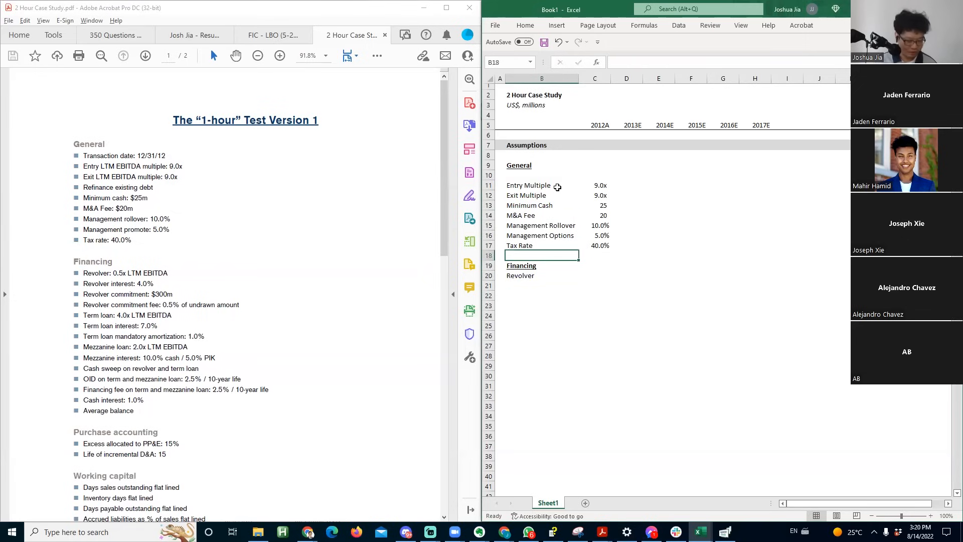
pyautogui.hotkey('alt', 'i')
pyautogui.press('r')
pyautogui.press('F4')
pyautogui.press('F4')
pyautogui.press('F4')
# - Insert four blank rows above the Minimum Cash row
pyautogui.press('Up')
pyautogui.press('Up')
pyautogui.press('Up')
pyautogui.press('Up')
pyautogui.press('Up')
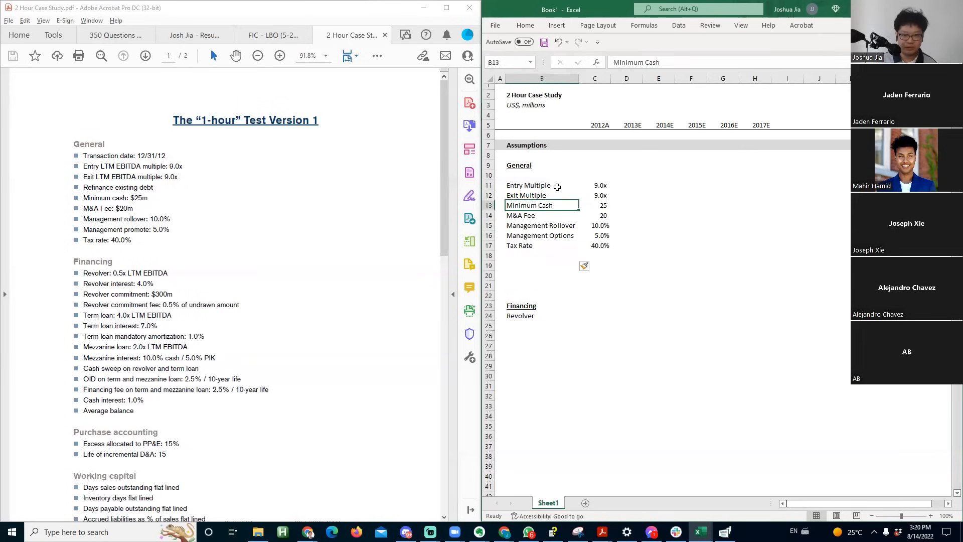
pyautogui.hotkey('alt', 'i')
pyautogui.press('r')
pyautogui.press('F4')
pyautogui.press('F4')
pyautogui.press('F4')
# - Add the labels "LTM EBITDA" in B14 and "Enterprise Value" in B15
pyautogui.press('Down')
pyautogui.write('EBITDA')
pyautogui.press('Return')
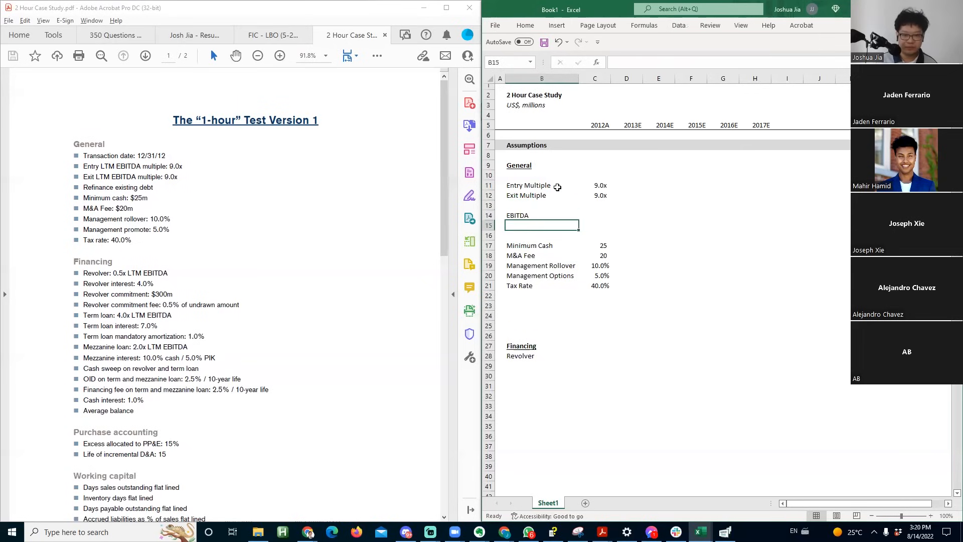
pyautogui.press('Up')
pyautogui.write('LTM')
pyautogui.press('Return')
pyautogui.write('Enterpri')
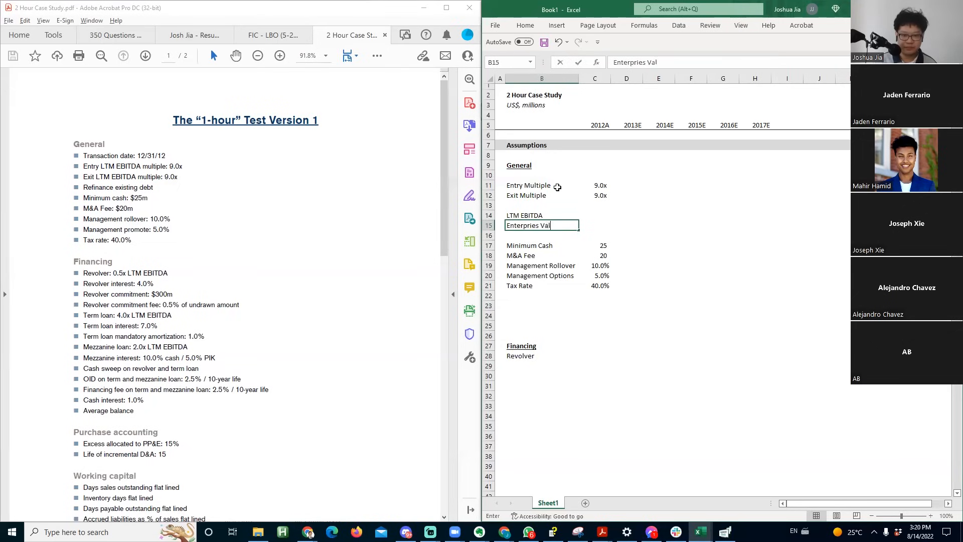
pyautogui.write('se Value')
# - Enter 300 as LTM EBITDA in C14 and calculate Enterprise Value in C15 with the formula =C11*C14
pyautogui.press('Tab')
pyautogui.press('Up')
pyautogui.write('300')
pyautogui.press('Return')
pyautogui.write('=')
pyautogui.press('Up')
pyautogui.press('Up')
pyautogui.press('Up')
pyautogui.press('Up')
pyautogui.write('*')
pyautogui.press('Up')
pyautogui.press('Return')
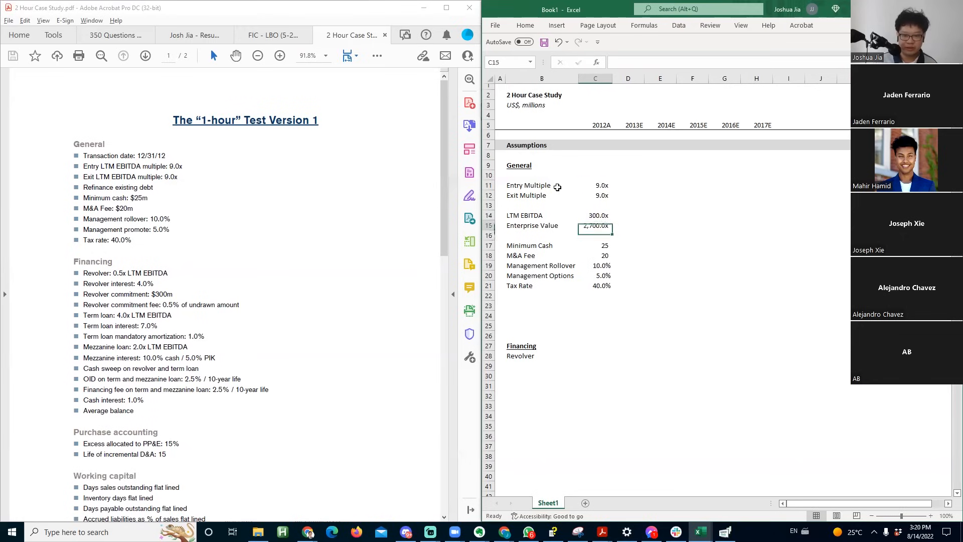
# - Copy the number format of the Minimum Cash value to LTM EBITDA in C14 and Enterprise Value in C15
pyautogui.press('Down')
pyautogui.press('Down')
pyautogui.hotkey('ctrl', 'c')
pyautogui.press('Up')
pyautogui.press('Up')
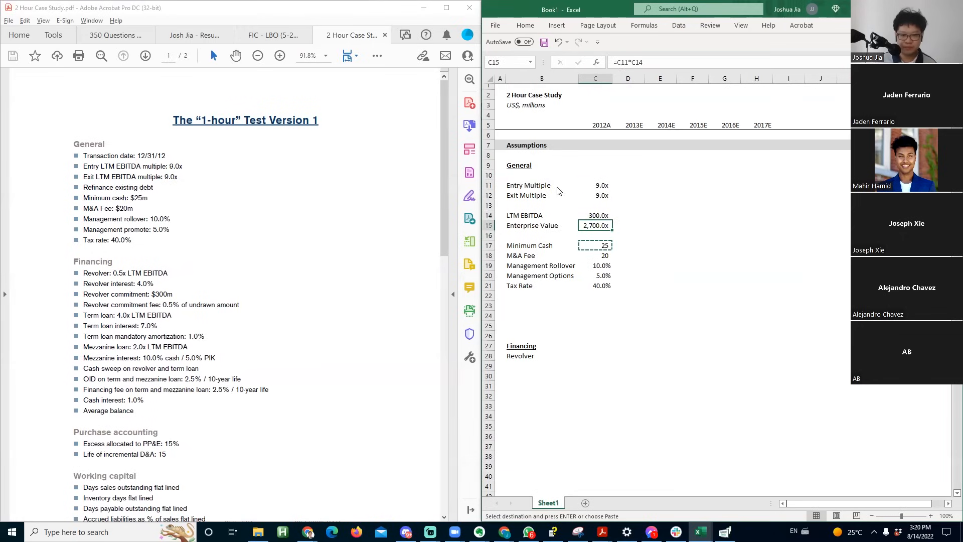
pyautogui.press('t')
pyautogui.press('Return')
pyautogui.press('Escape')
pyautogui.press('Up')
pyautogui.press('Up')
pyautogui.press('Down')
pyautogui.hotkey('alt', 'e')
pyautogui.press('Escape')
pyautogui.press('Down')
pyautogui.hotkey('ctrl', 'c')
pyautogui.press('Up')
pyautogui.hotkey('ctrl', 'alt', 'v')
pyautogui.press('t')
pyautogui.press('Return')
pyautogui.press('Escape')
pyautogui.press('Down')
pyautogui.press('Up')
pyautogui.press('Down')
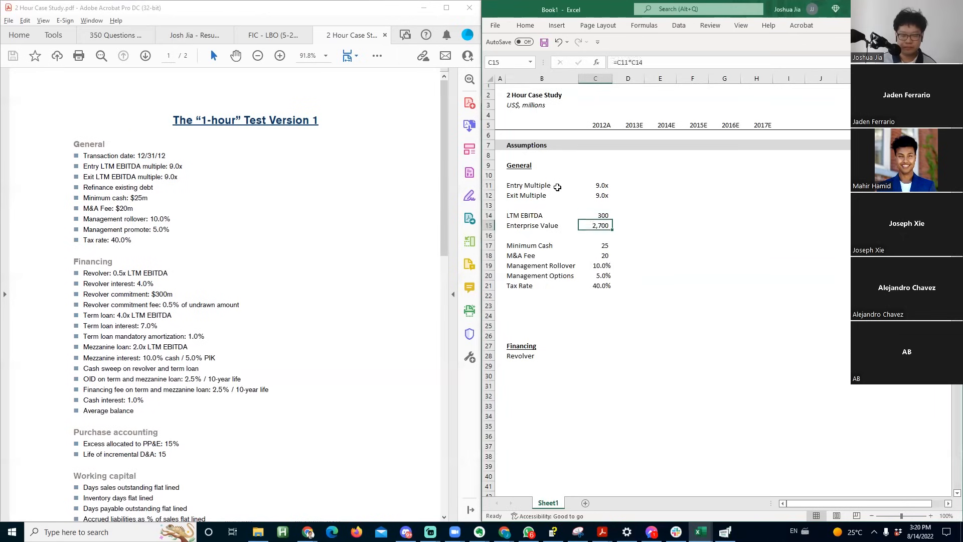
# - Review the General assumptions on the sheet and look through the financing terms in the case study PDF
pyautogui.press('Left')
pyautogui.press('Down')
pyautogui.press('Down')
pyautogui.press('Down')
pyautogui.press('Down')
pyautogui.press('Down')
pyautogui.press('Down')
pyautogui.press('Down')
pyautogui.press('Down')
pyautogui.press('Up')
pyautogui.press('Up')
pyautogui.press('Right')
pyautogui.press('Up')
pyautogui.press('Up')
pyautogui.press('Up')
pyautogui.press('Up')
pyautogui.press('Up')
pyautogui.press('Up')
pyautogui.press('Up')
pyautogui.press('Down')
pyautogui.press('Down')
pyautogui.press('Down')
pyautogui.press('Down')
pyautogui.press('Down')
pyautogui.press('Down')
pyautogui.press('Down')
pyautogui.press('Left')
pyautogui.press('Down')
pyautogui.press('Down')
pyautogui.click(124, 294)
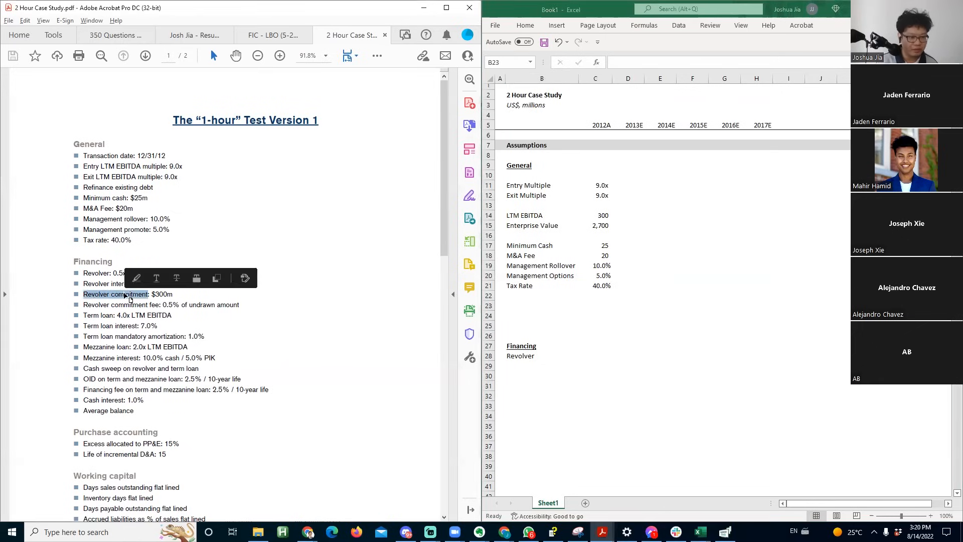
pyautogui.scroll(-10, 124, 293)
pyautogui.scroll(10, 124, 293)
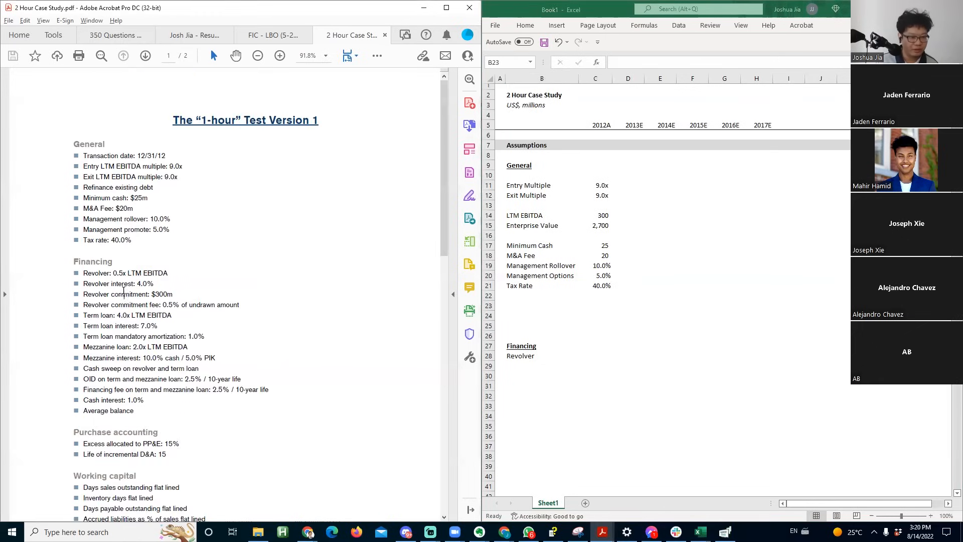
# - Switch back to Excel and delete the four blank rows 23 to 26 above the Financing subheading
pyautogui.hotkey('alt', 'Tab')
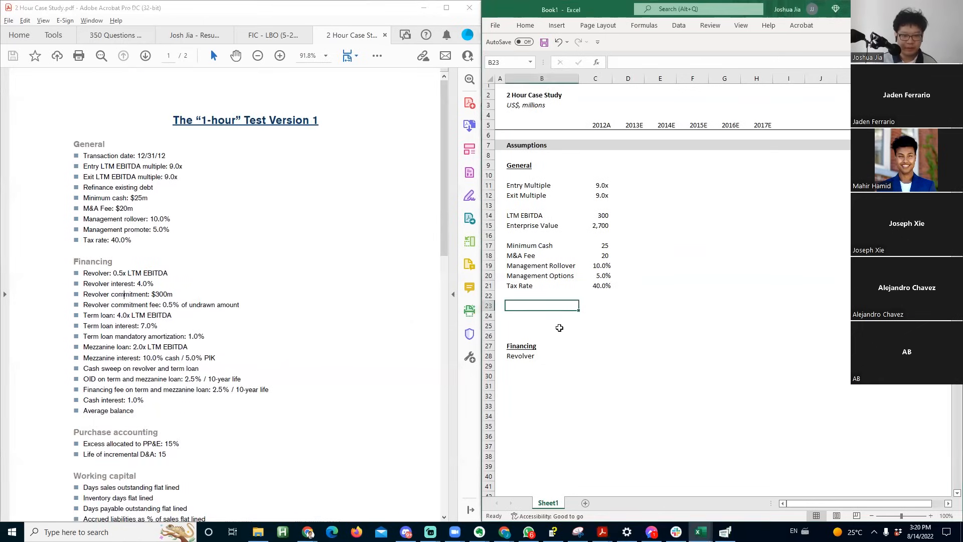
pyautogui.hotkey('shift', 'space')
pyautogui.hotkey('shift', 'Down')
pyautogui.hotkey('shift', 'Down')
pyautogui.hotkey('shift', 'Down')
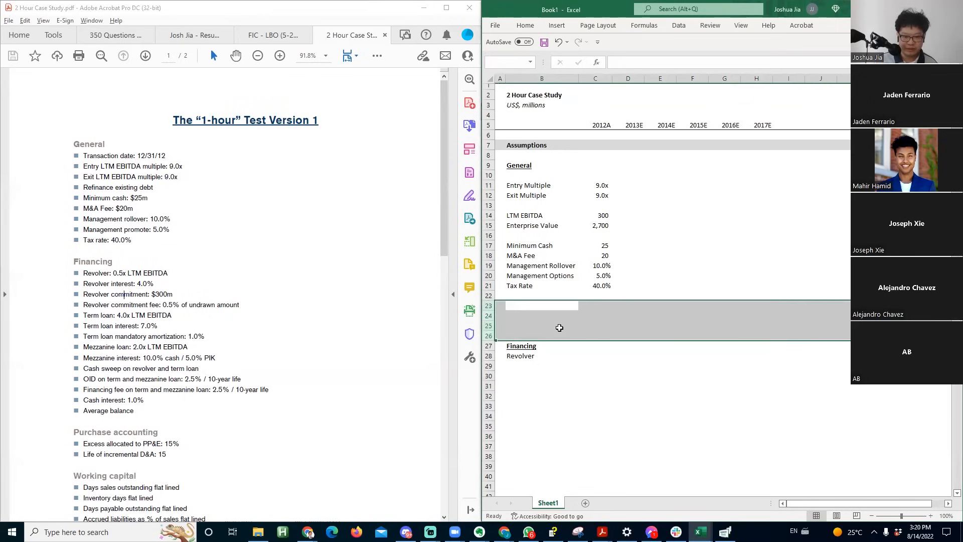
pyautogui.hotkey('ctrl', '-')
# - Insert a blank row between the Financing subheading and the Revolver label
pyautogui.press('Up')
pyautogui.press('Down')
pyautogui.press('Down')
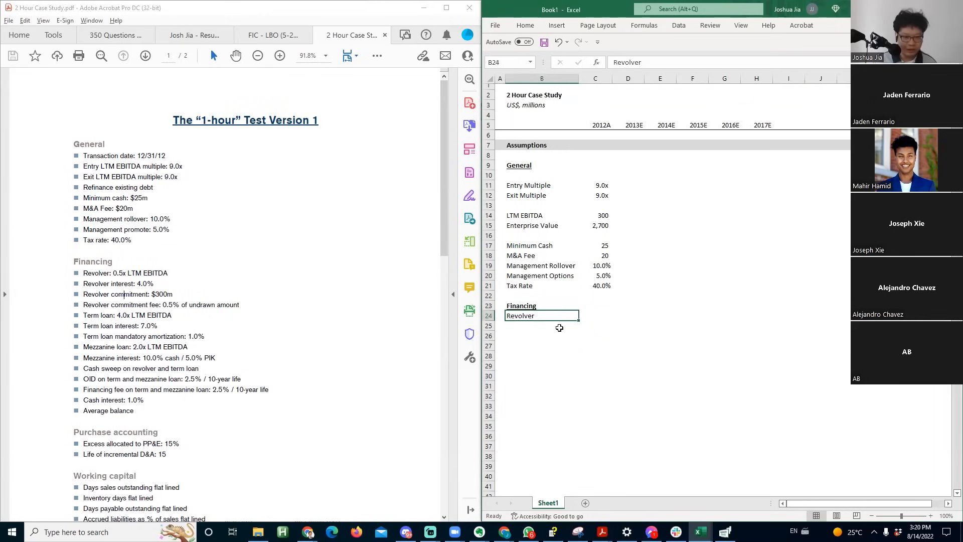
pyautogui.hotkey('alt', 'i')
pyautogui.press('r')
pyautogui.press('Down')
# - Enter 0.5 as the Revolver multiple in C25, shown with one decimal place
pyautogui.press('Right')
pyautogui.write('0.5')
pyautogui.press('Return')
pyautogui.press('Up')
pyautogui.press('Left')
pyautogui.press('Right')
pyautogui.hotkey('alt', 'h')
pyautogui.press('0')
# - Add the label "Revolver Interest" in B26 with a rate of 4% in C26
pyautogui.press('Left')
pyautogui.press('Down')
pyautogui.write('R')
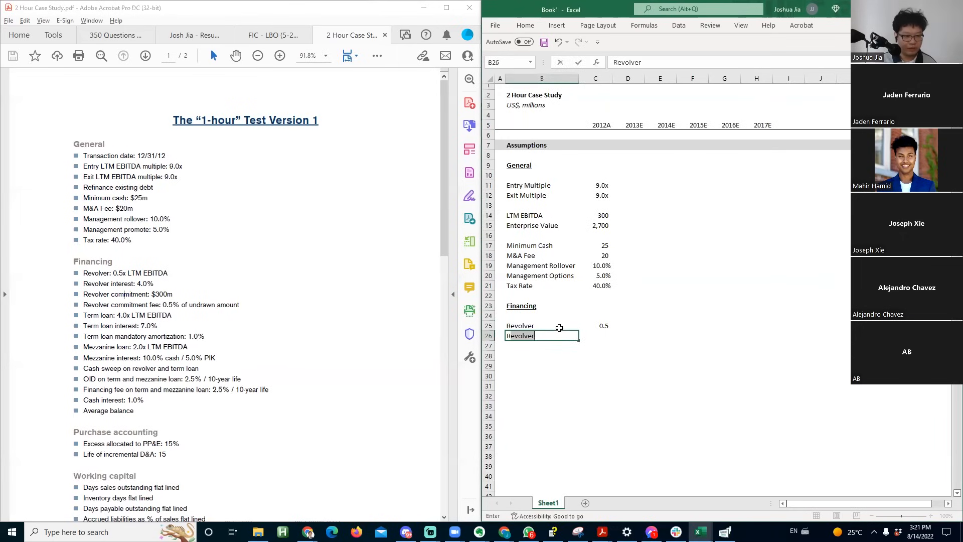
pyautogui.write('evol')
pyautogui.press('Escape')
pyautogui.write('Revolver Interest')
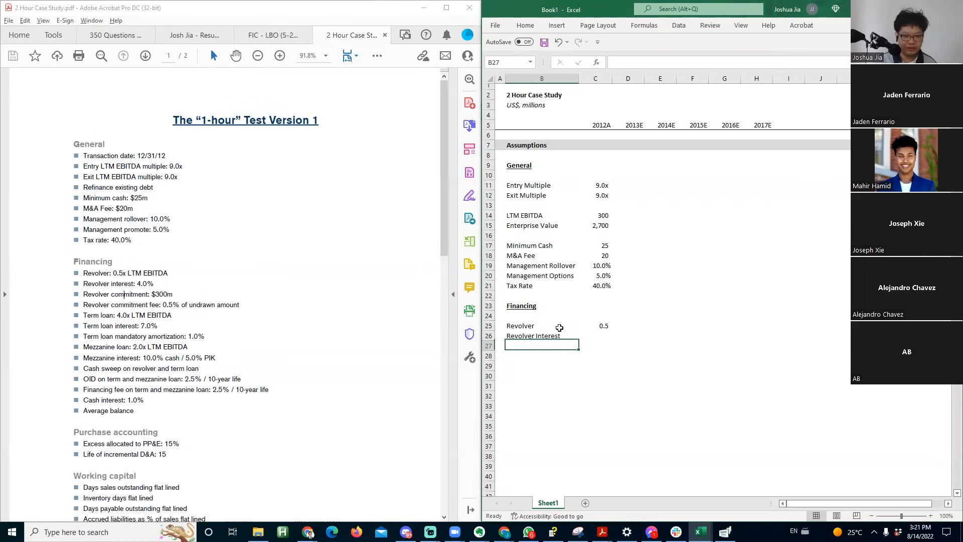
pyautogui.press('Tab')
pyautogui.write('4%')
pyautogui.press('Return')
# - Copy the Revolver label to B27 and extend it to read "Revolver Commitment"
pyautogui.press('Left')
pyautogui.press('Up')
pyautogui.press('Down')
pyautogui.press('Up')
pyautogui.press('Up')
pyautogui.hotkey('ctrl', 'c')
pyautogui.press('Down')
pyautogui.press('Down')
pyautogui.hotkey('ctrl', 'v')
pyautogui.press('F2')
pyautogui.write('C')
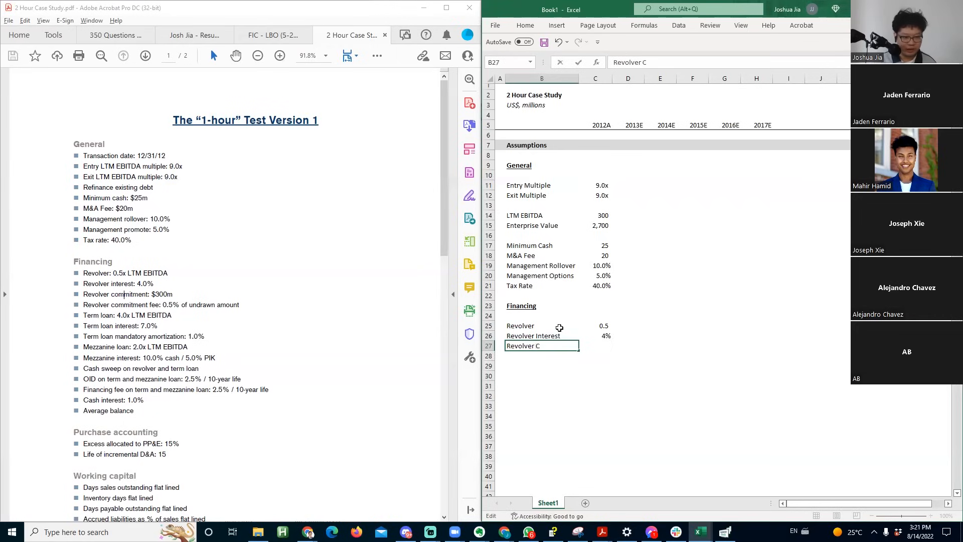
pyautogui.write('ommitment')
pyautogui.press('Return')
# - Add the label "Revolver Commitment Fee" in B28 and autofit the width of column B to it
pyautogui.write('Re')
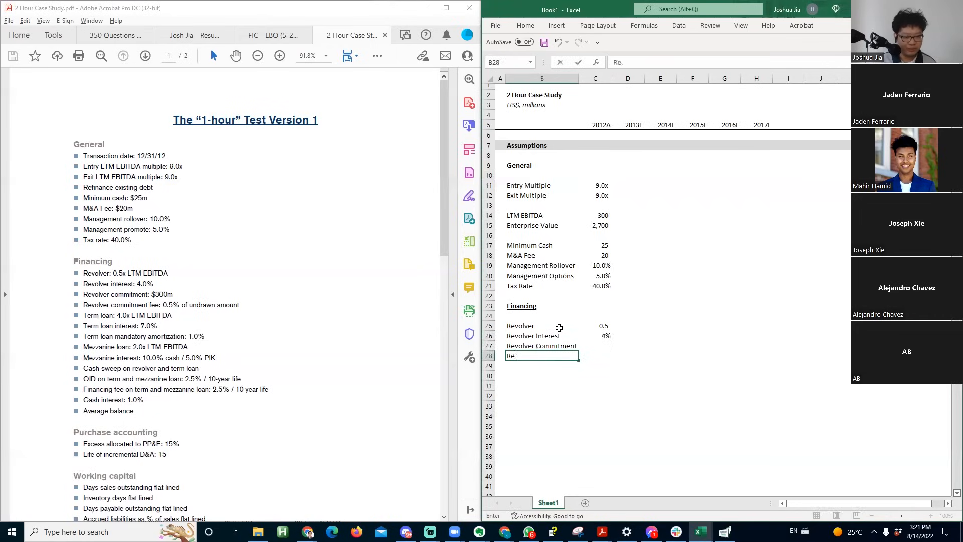
pyautogui.write('volver Commitment Fee')
pyautogui.press('Return')
pyautogui.press('Up')
pyautogui.hotkey('alt', 'h')
pyautogui.press('o')
pyautogui.press('i')
# - Enter 300 as the Revolver Commitment in C27 and 0.5% as the Revolver Commitment Fee in C28
pyautogui.press('Up')
pyautogui.press('Right')
pyautogui.write('300')
pyautogui.press('Return')
pyautogui.write('0.')
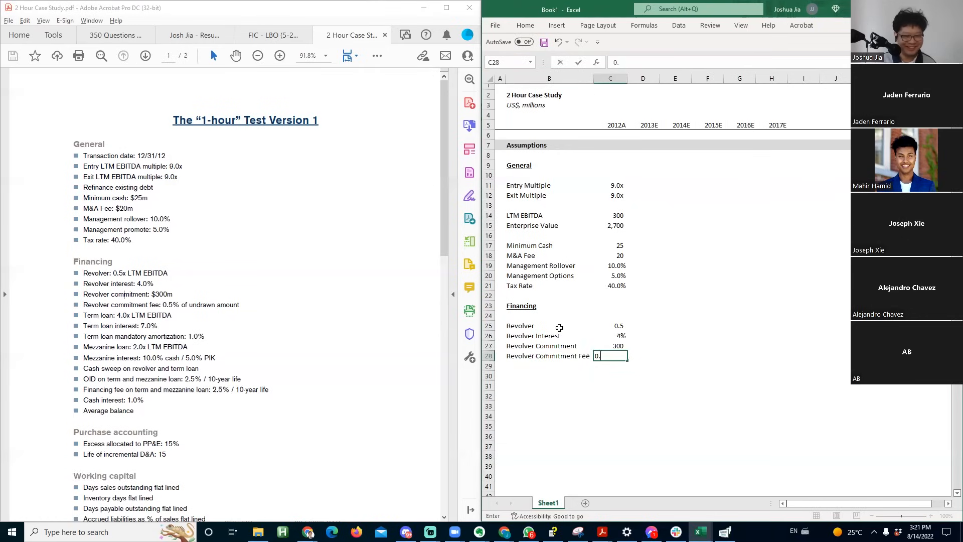
pyautogui.press('pagedown')
pyautogui.hotkey('ctrl', 'Up')
pyautogui.hotkey('ctrl', 'shift', '5')
pyautogui.write('0.5')
pyautogui.press('Return')
pyautogui.press('Up')
# - Try percent formatting on the Revolver multiple in C25, then undo it
pyautogui.scroll(1, 559, 327)
pyautogui.press('Up')
pyautogui.press('Up')
pyautogui.press('Up')
pyautogui.scroll(1, 560, 327)
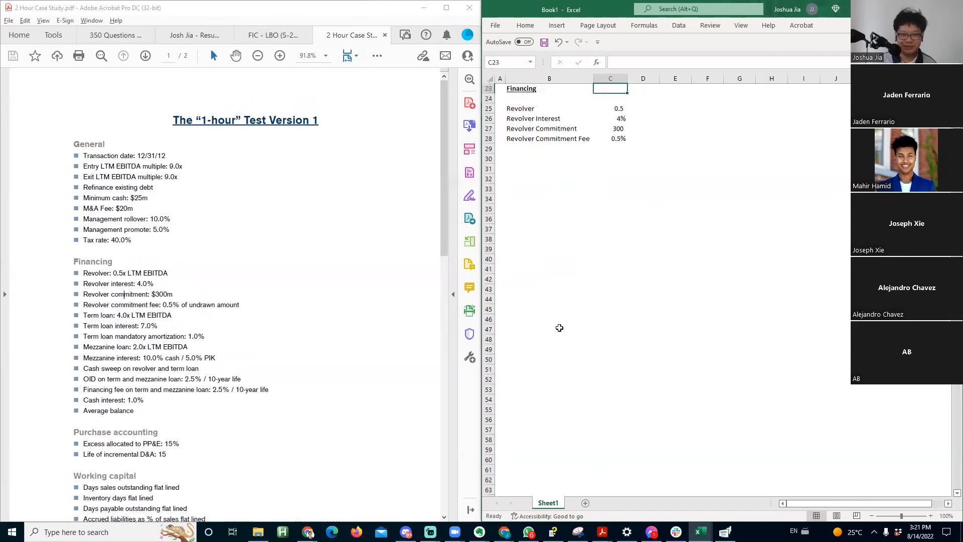
pyautogui.hotkey('ctrl', 'shift', '5')
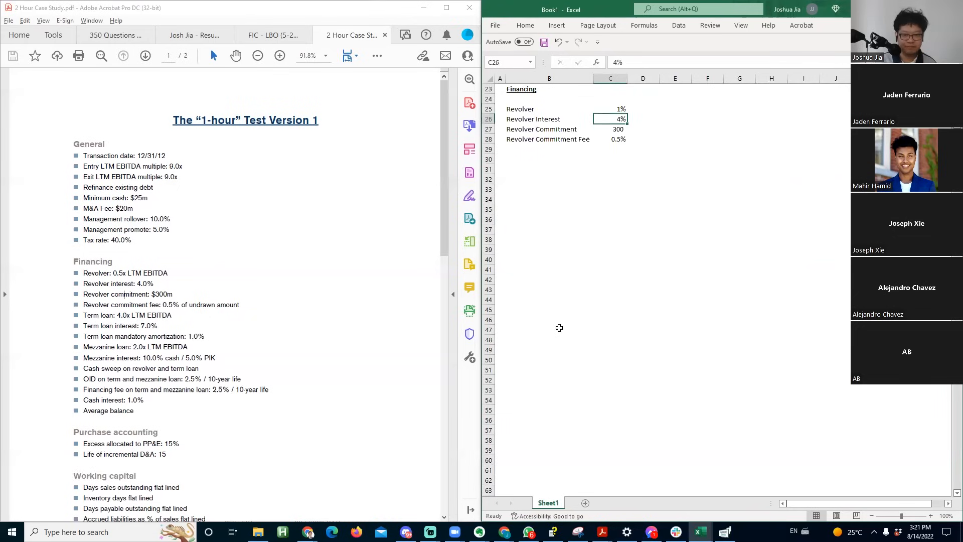
pyautogui.hotkey('ctrl', 'z')
# - Leave row 29 blank and add the label "Term Loan" in B30 with a multiple of 4.0 in C30
pyautogui.press('Down')
pyautogui.press('Left')
pyautogui.press('Down')
pyautogui.press('Down')
pyautogui.press('Down')
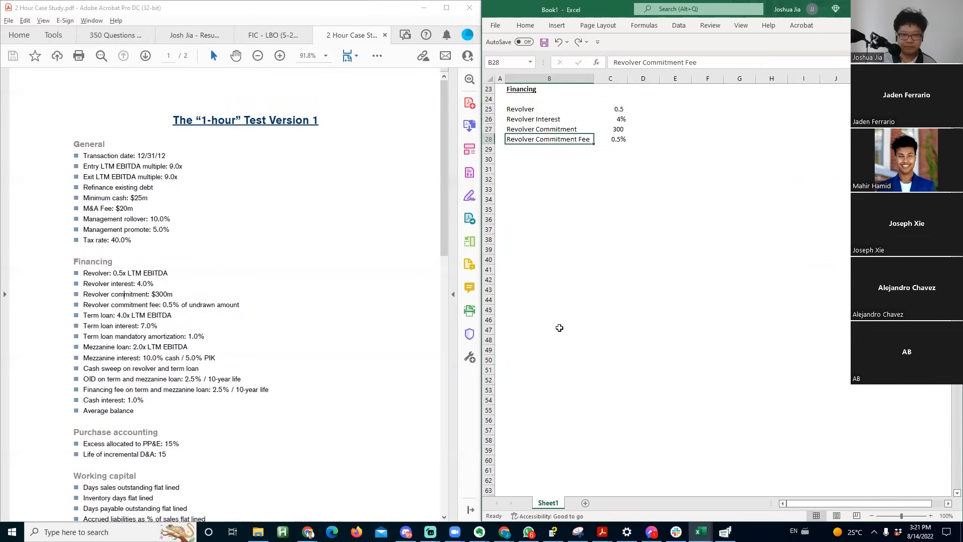
pyautogui.press('Left')
pyautogui.press('Down')
pyautogui.press('Right')
pyautogui.write('Term Loan')
pyautogui.press('Return')
pyautogui.press('Up')
pyautogui.press('Right')
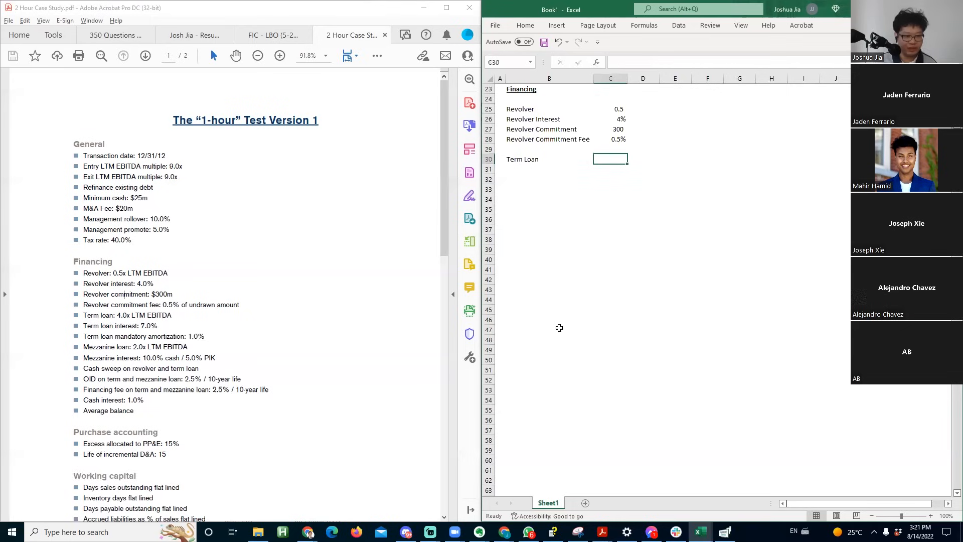
pyautogui.write('4.0')
pyautogui.press('Return')
# - Add the label "Term Loan Interest" in B31
pyautogui.press('Left')
pyautogui.press('F2')
pyautogui.press('Escape')
pyautogui.press('Up')
pyautogui.press('Down')
pyautogui.write('Term Loan Inte')
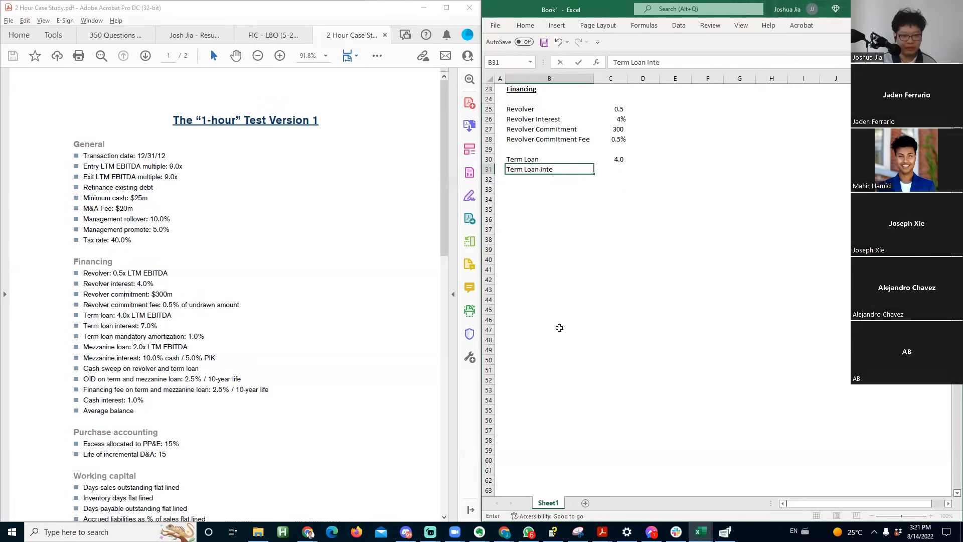
pyautogui.write('rest')
pyautogui.press('Return')
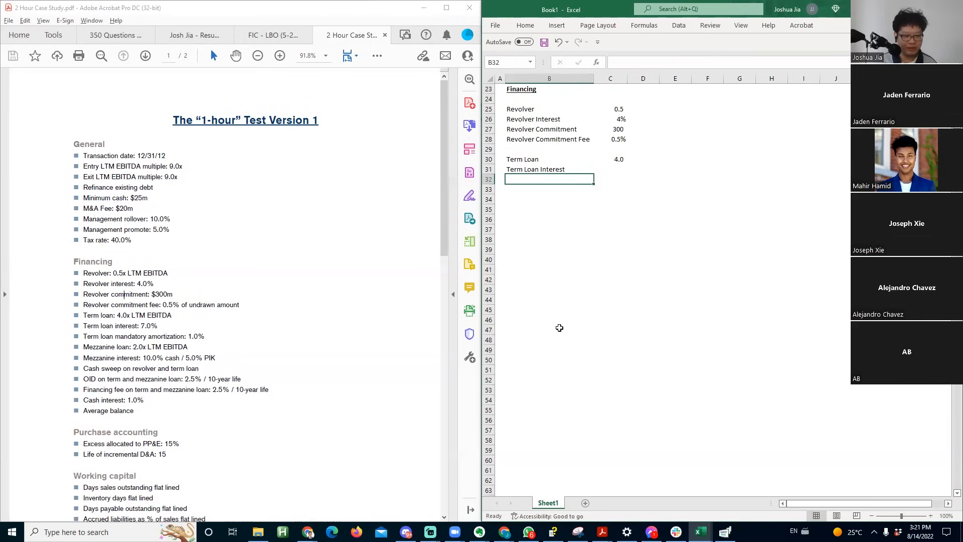
# - Add the label "Term Loan Mandatory Amortization" in B32 and autofit the width of column B to it
pyautogui.write('Term Loan Mandatory Amortization')
pyautogui.press('Return')
pyautogui.press('Up')
pyautogui.hotkey('alt', 'h')
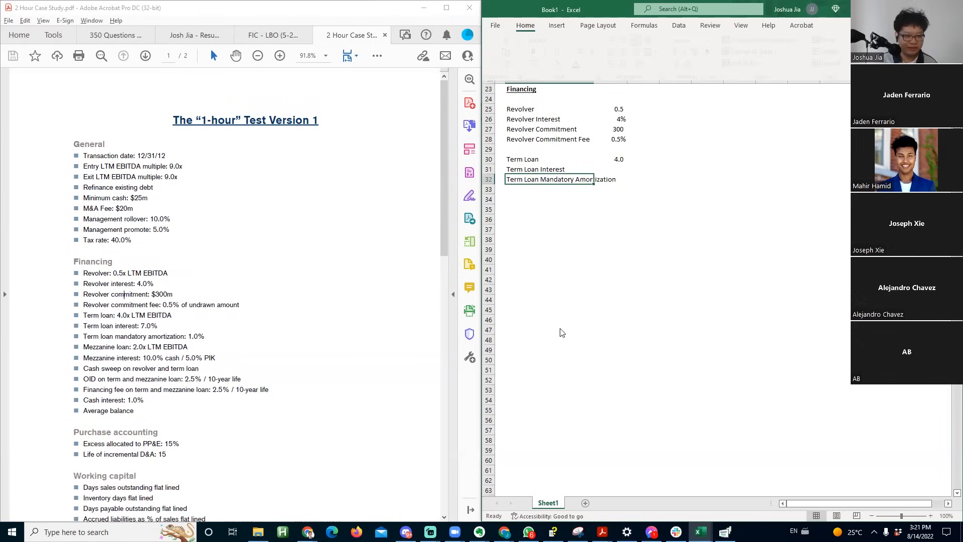
pyautogui.press('o')
pyautogui.press('i')
pyautogui.press('Right')
pyautogui.press('Up')
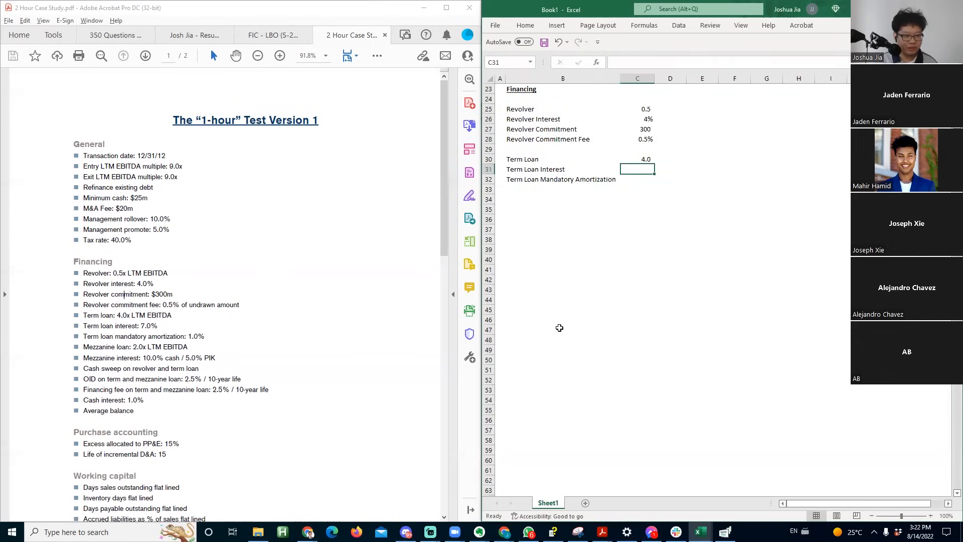
# - Enter a Term Loan Interest of 7% in C31 and show it with one decimal place
pyautogui.write('7%')
pyautogui.press('Return')
pyautogui.press('Up')
pyautogui.hotkey('alt', 'h')
pyautogui.press('0')
# - Enter a Term Loan Mandatory Amortization of 1% in C32 and show it with one decimal place
pyautogui.press('Down')
pyautogui.write('1%')
pyautogui.press('Return')
pyautogui.press('Up')
pyautogui.hotkey('alt', 'h')
pyautogui.press('0')
pyautogui.press('Up')
pyautogui.press('Up')
pyautogui.press('Up')
pyautogui.press('Up')
pyautogui.press('Left')
pyautogui.press('Up')
pyautogui.press('Down')
pyautogui.press('Down')
pyautogui.press('Down')
pyautogui.press('Down')
pyautogui.press('Down')
pyautogui.press('Down')
pyautogui.press('Down')
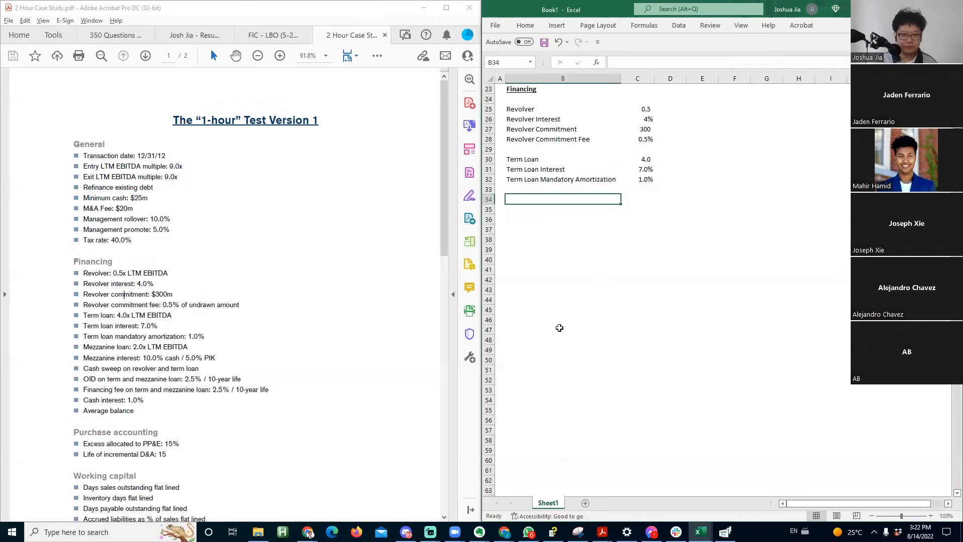
pyautogui.hotkey('ctrl', 'Up')
pyautogui.hotkey('ctrl', 'Up')
pyautogui.hotkey('ctrl', 'Up')
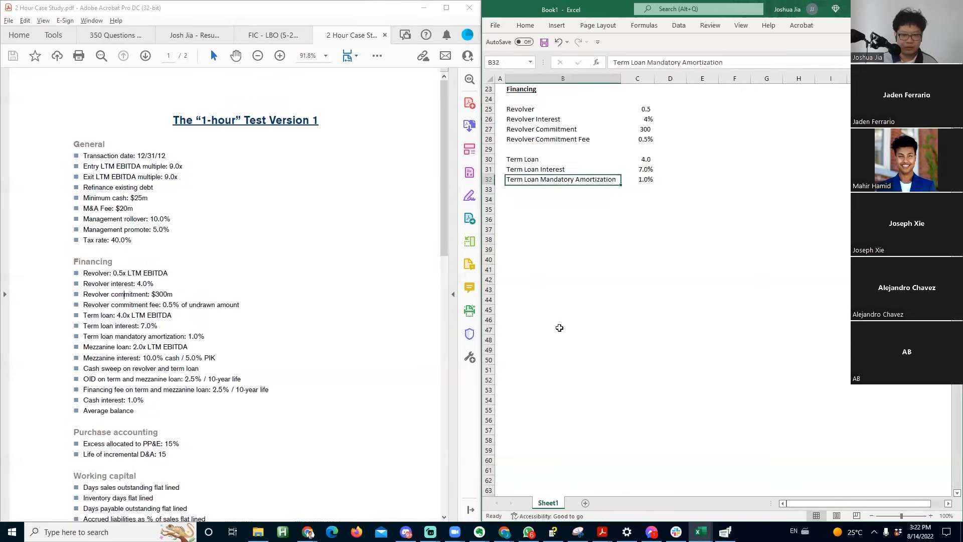
pyautogui.press('Down')
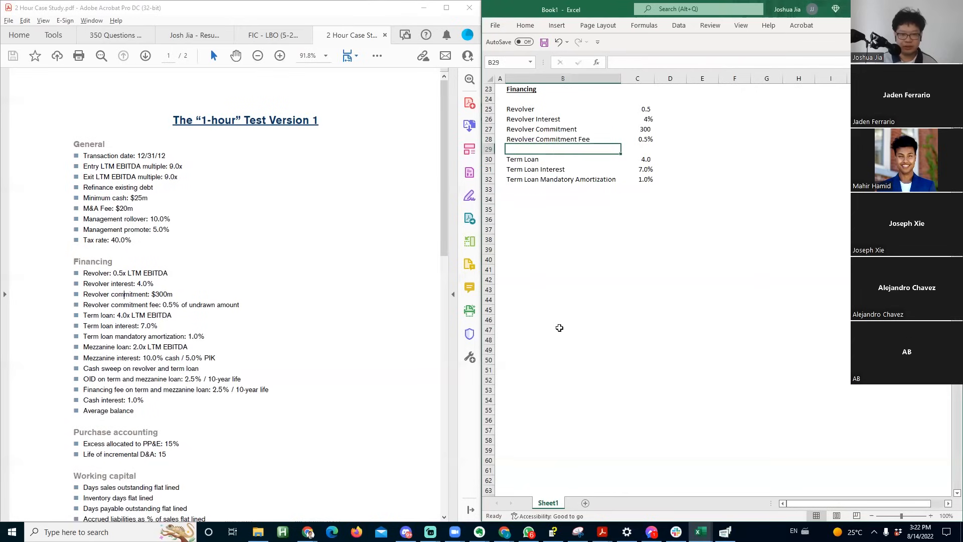
# - Insert a row at row 26 beneath the Revolver multiple and label it "Revolver" in B26
pyautogui.press('Up')
pyautogui.press('Up')
pyautogui.press('Down')
pyautogui.press('Up')
pyautogui.press('Up')
pyautogui.hotkey('alt', 'i')
pyautogui.write('rRevolver')
pyautogui.press('Return')
# - Extend the label in B25 to "Revolver - Multiple of EBITDA" and the one in B26 to "Revolver - $"
pyautogui.press('Up')
pyautogui.press('Up')
pyautogui.press('F2')
pyautogui.write('- ')
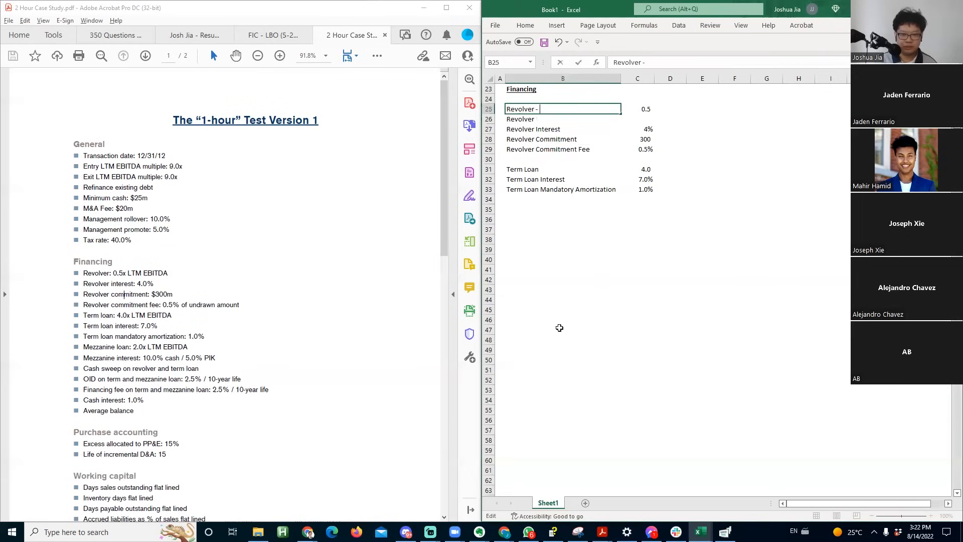
pyautogui.write('xultiple of EBITDA')
pyautogui.press('Return')
pyautogui.press('F2')
pyautogui.write('- $')
pyautogui.press('Return')
# - Calculate the Revolver dollar amount in C26 by multiplying the Revolver multiple in C25 by LTM EBITDA in C14
pyautogui.press('Up')
pyautogui.press('Right')
pyautogui.write('=')
pyautogui.press('Up')
pyautogui.scroll(7, 559, 327)
pyautogui.press('Up')
pyautogui.press('Up')
pyautogui.press('Up')
pyautogui.press('Up')
pyautogui.press('Up')
pyautogui.press('Up')
pyautogui.press('Up')
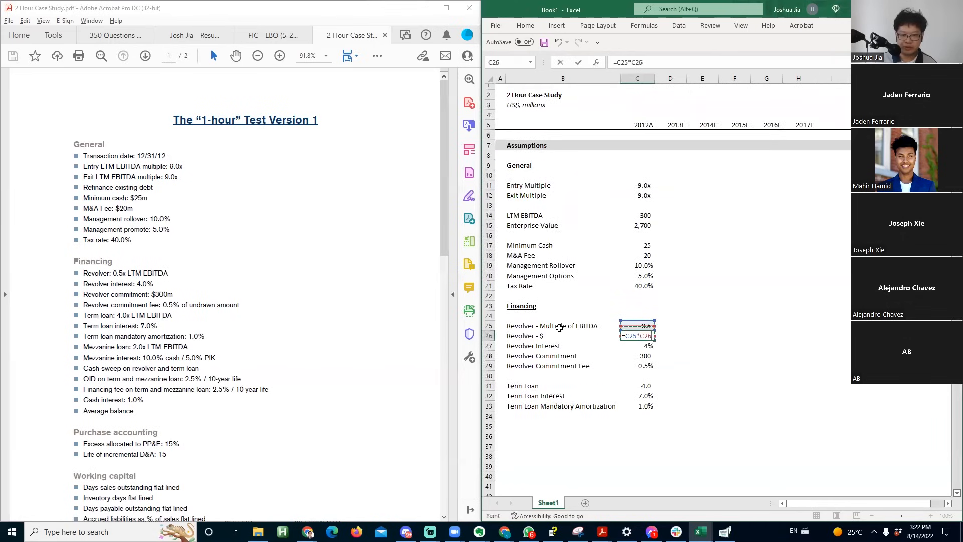
pyautogui.press('Up')
pyautogui.press('Up')
pyautogui.press('Up')
pyautogui.press('Up')
pyautogui.press('Up')
pyautogui.press('Return')
# - Show the Revolver dollar amount in C26 without decimals and check its formula
pyautogui.press('Up')
pyautogui.hotkey('alt', 'h')
pyautogui.press('9')
pyautogui.press('F2')
pyautogui.press('Return')
pyautogui.press('Down')
pyautogui.press('Down')
pyautogui.press('Down')
pyautogui.press('Down')
pyautogui.press('Down')
pyautogui.press('Down')
pyautogui.press('Down')
pyautogui.press('Left')
pyautogui.press('Up')
pyautogui.press('Down')
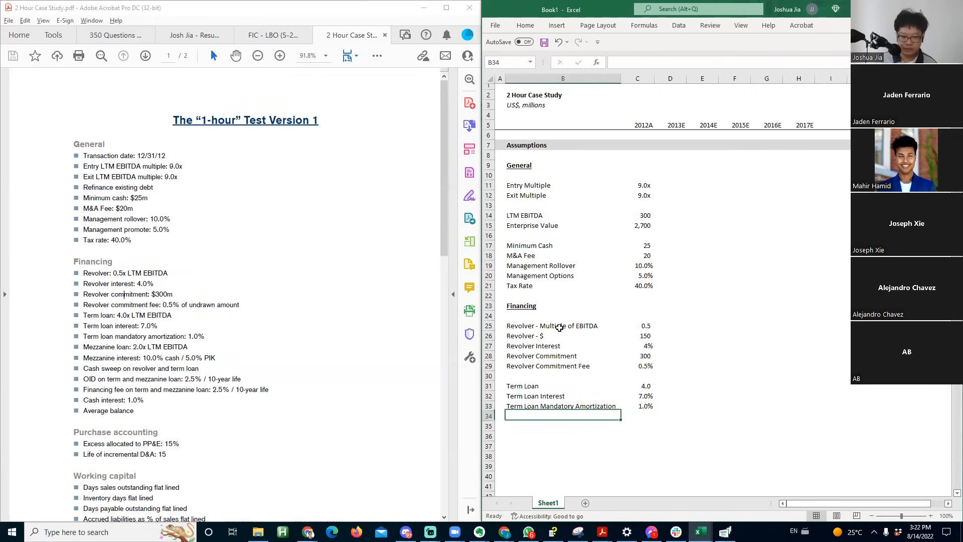
pyautogui.write('Term')
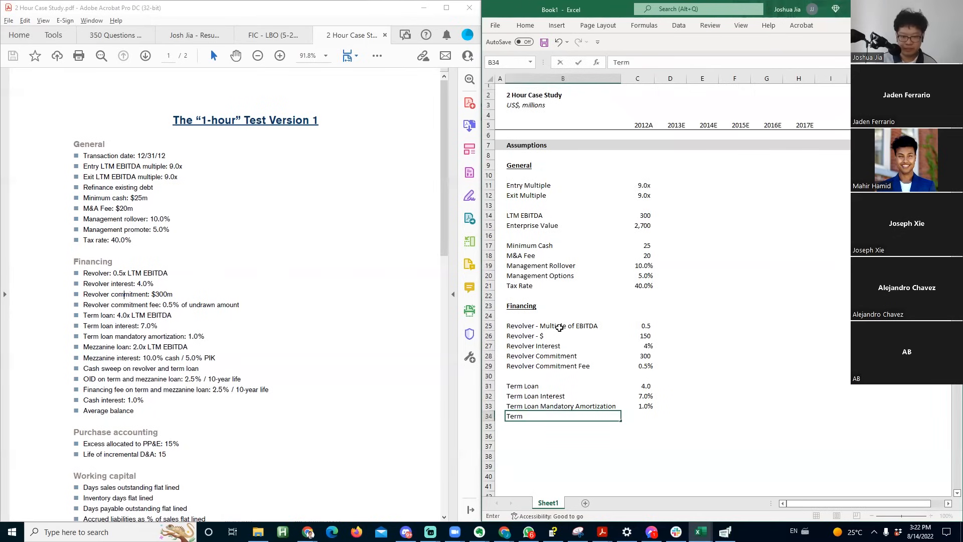
pyautogui.press('Escape')
pyautogui.press('Up')
pyautogui.press('Up')
pyautogui.press('Up')
pyautogui.press('Up')
pyautogui.press('Up')
pyautogui.press('Up')
pyautogui.press('Up')
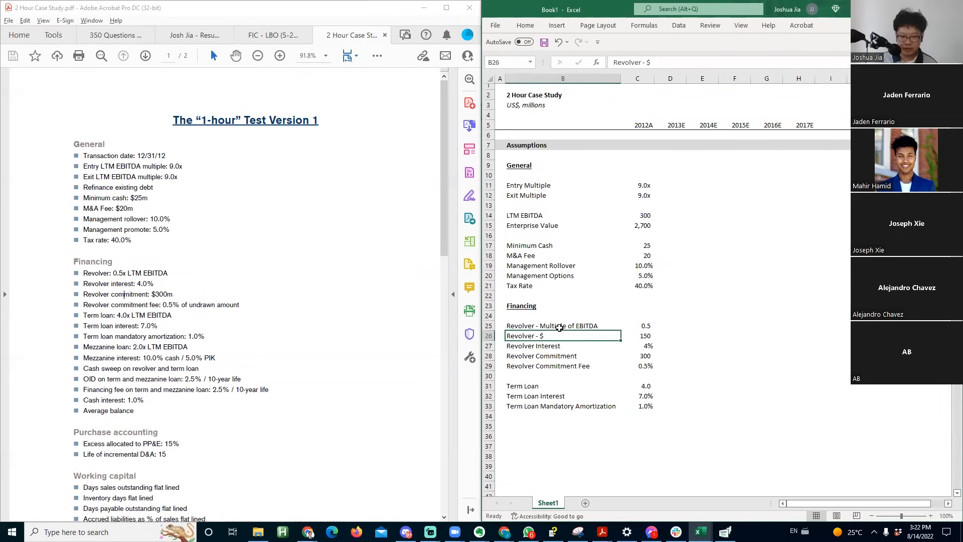
# - Insert a row beneath the Term Loan multiple and extend the label in B31 to "Term Loan - Multiple of EBITDA"
pyautogui.press('Down')
pyautogui.press('Down')
pyautogui.press('Down')
pyautogui.press('Down')
pyautogui.press('Down')
pyautogui.hotkey('alt', 'i')
pyautogui.press('r')
pyautogui.press('Up')
pyautogui.press('F2')
pyautogui.write('- Multiple of EBITDA')
pyautogui.press('Return')
# - Label the inserted row "Term Loan" in B32
pyautogui.hotkey('ctrl', 'k')
pyautogui.write('TTeurm')
pyautogui.write('Loan')
pyautogui.press('Return')
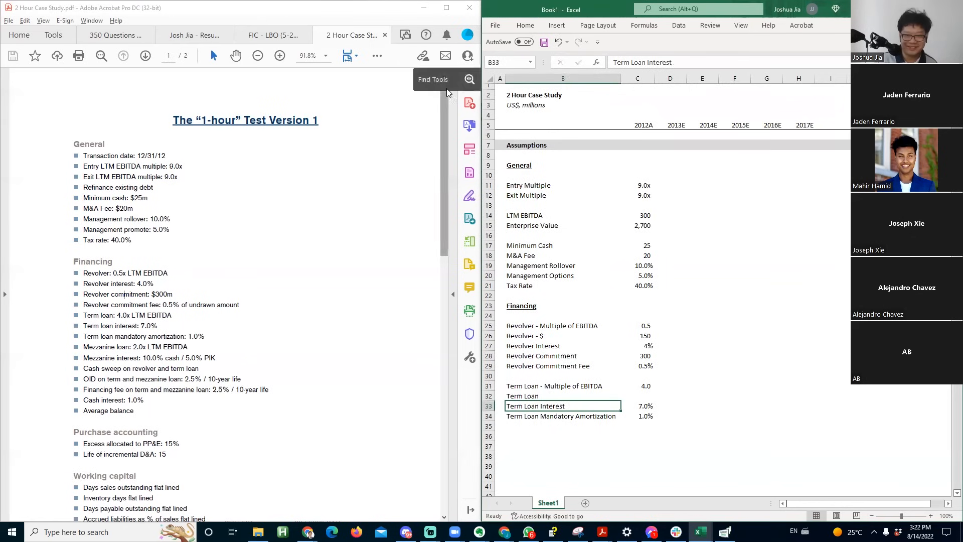
# - Start saving the workbook under a new name and create and open a folder named "Apex" in the Dropbox Work folder
pyautogui.press('F12')
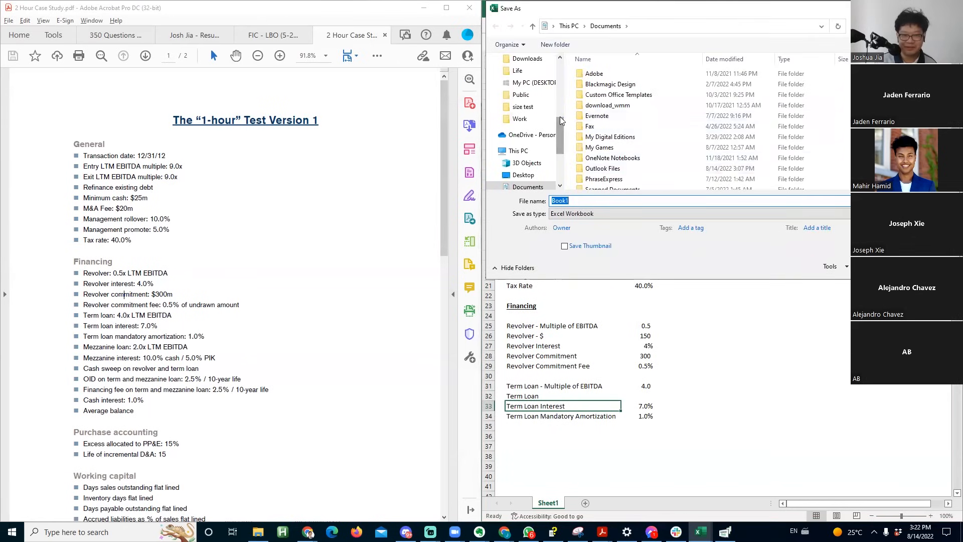
pyautogui.click(535, 118)
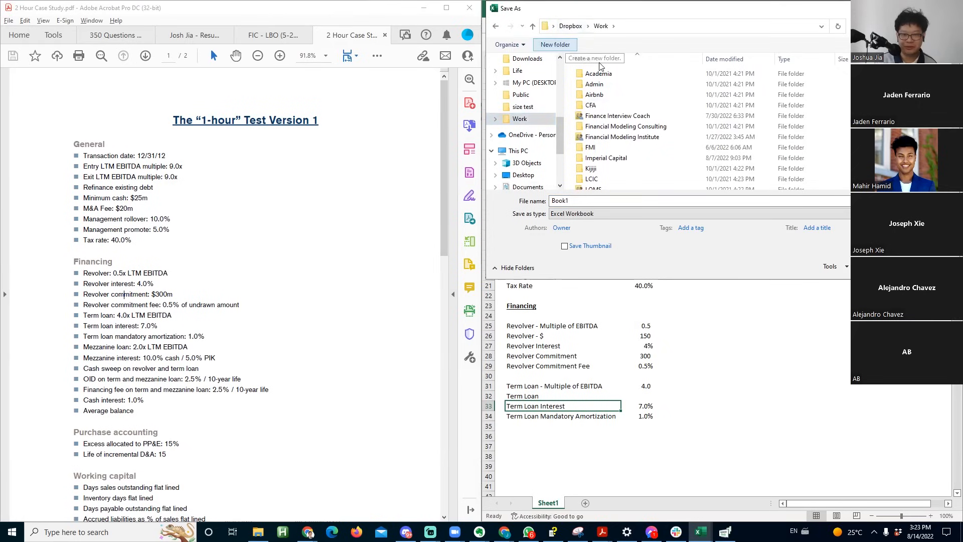
pyautogui.click(555, 45)
pyautogui.write('Apex')
pyautogui.press('Return')
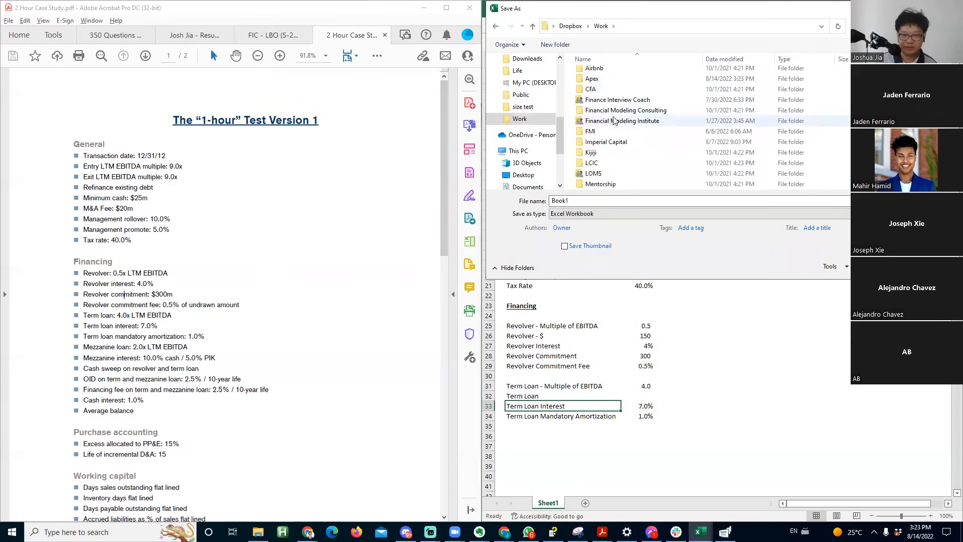
pyautogui.doubleClick(614, 120)
pyautogui.click(594, 270)
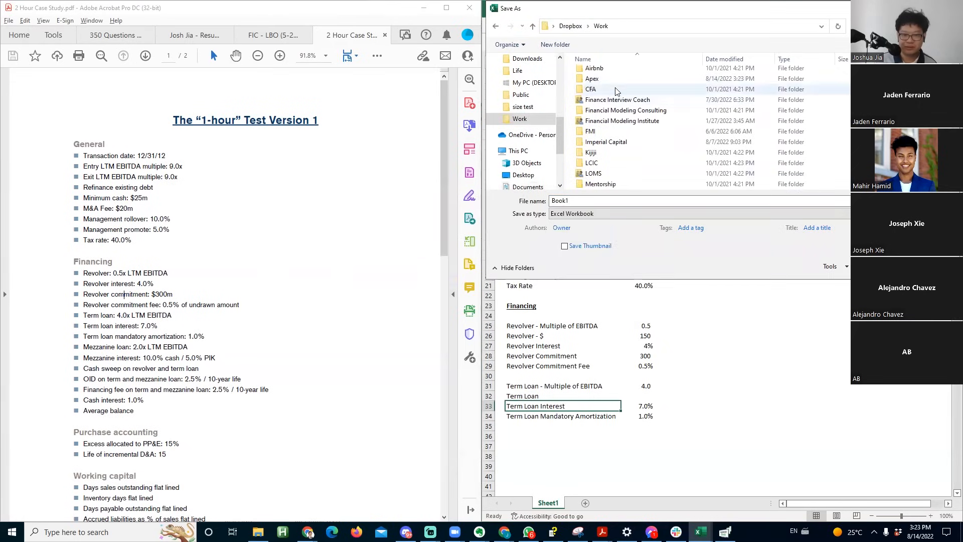
pyautogui.doubleClick(600, 78)
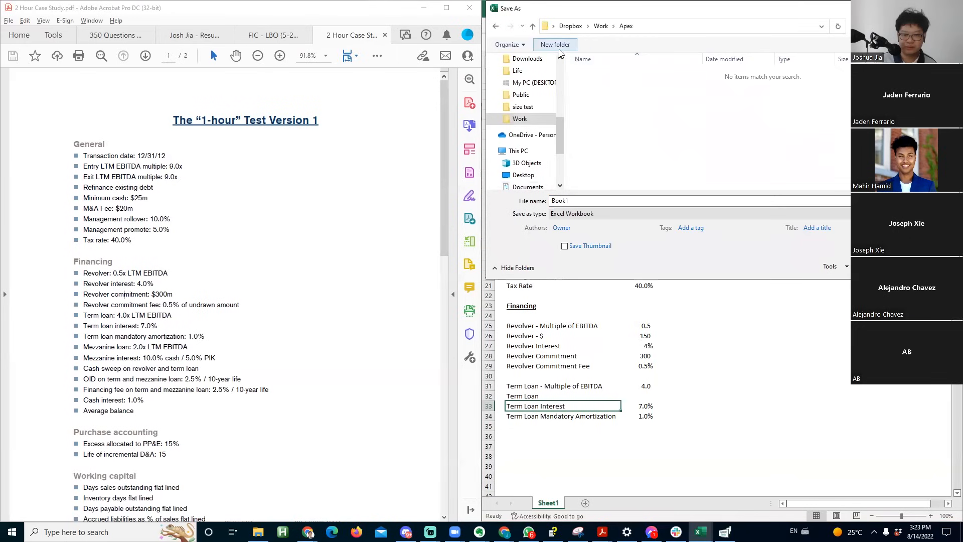
# - Save the workbook in the Apex folder as "2 Hour Case Study from Scratch for Apex (8-14-22A)"
pyautogui.click(611, 200)
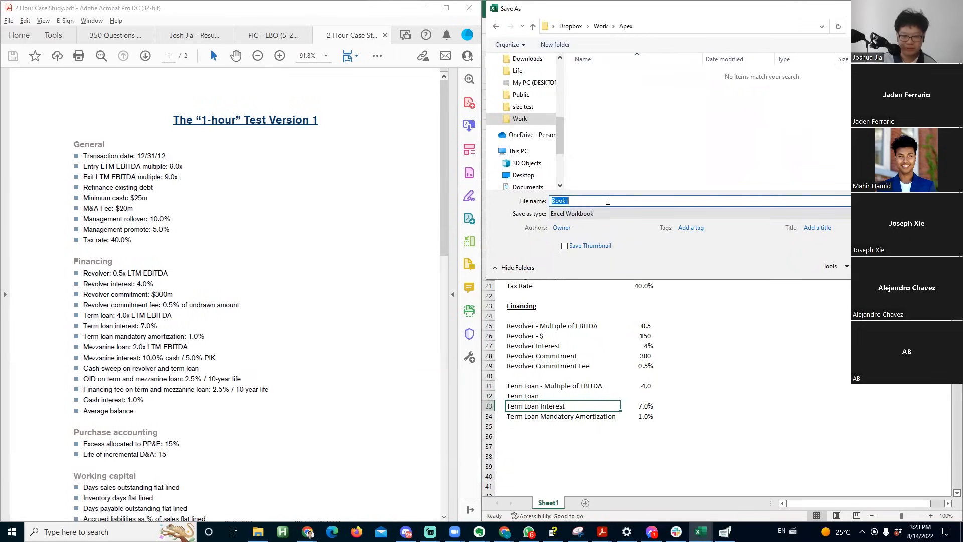
pyautogui.write('2 Hour Case s')
pyautogui.press('BackSpace')
pyautogui.write('Sutdy')
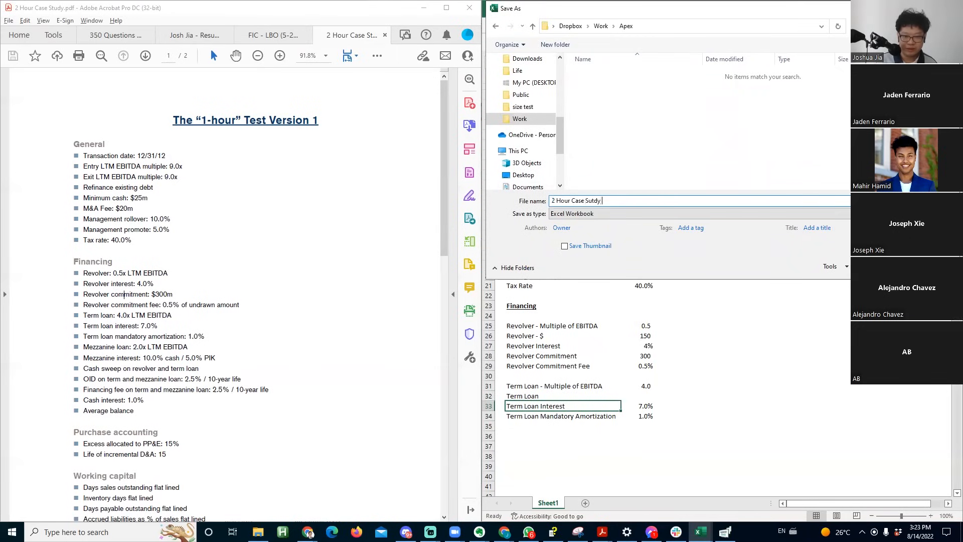
pyautogui.press('BackSpace')
pyautogui.press('BackSpace')
pyautogui.press('BackSpace')
pyautogui.press('BackSpace')
pyautogui.write('tudy from Scratch for Apex (8-14')
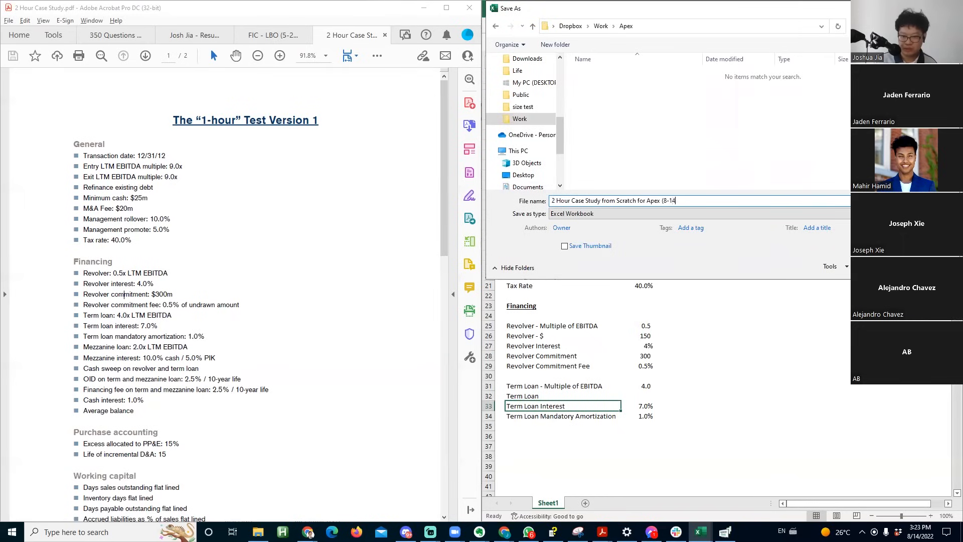
pyautogui.write(')')
pyautogui.press('Return')
# - Select C32 and enable iterative calculation in the formula calculation options
pyautogui.press('Down')
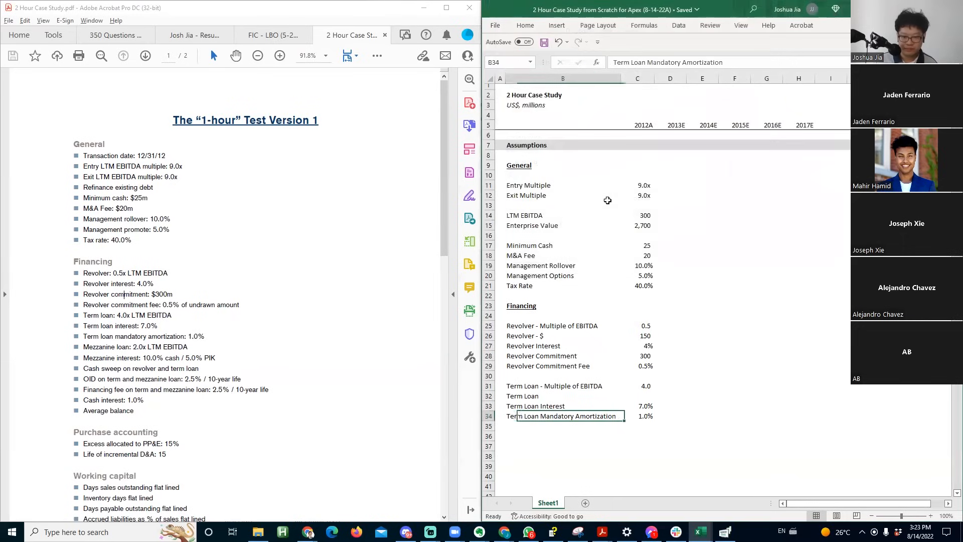
pyautogui.press('Right')
pyautogui.press('Up')
pyautogui.press('Up')
pyautogui.press('Left')
pyautogui.press('Right')
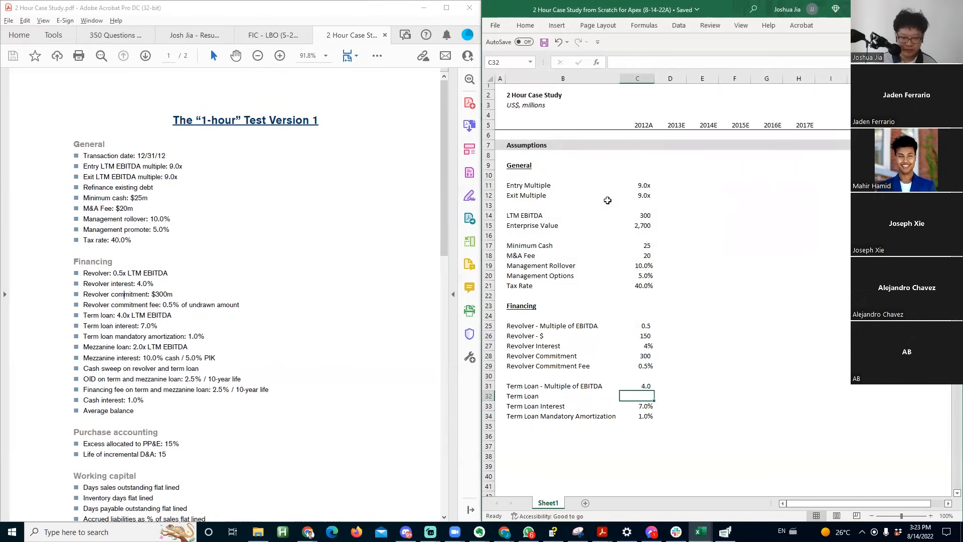
pyautogui.hotkey('alt', 'f')
pyautogui.press('t')
pyautogui.press('f')
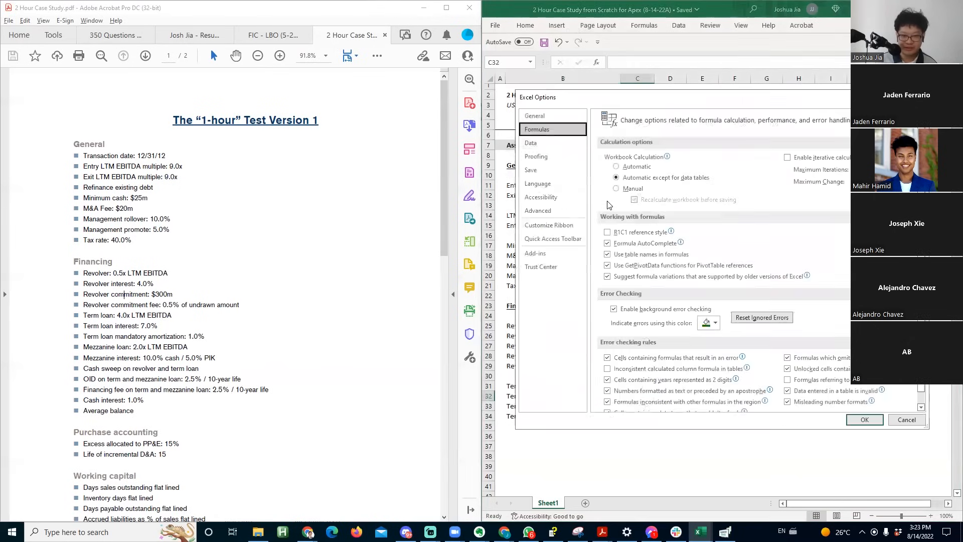
pyautogui.hotkey('alt', 'i')
pyautogui.press('Return')
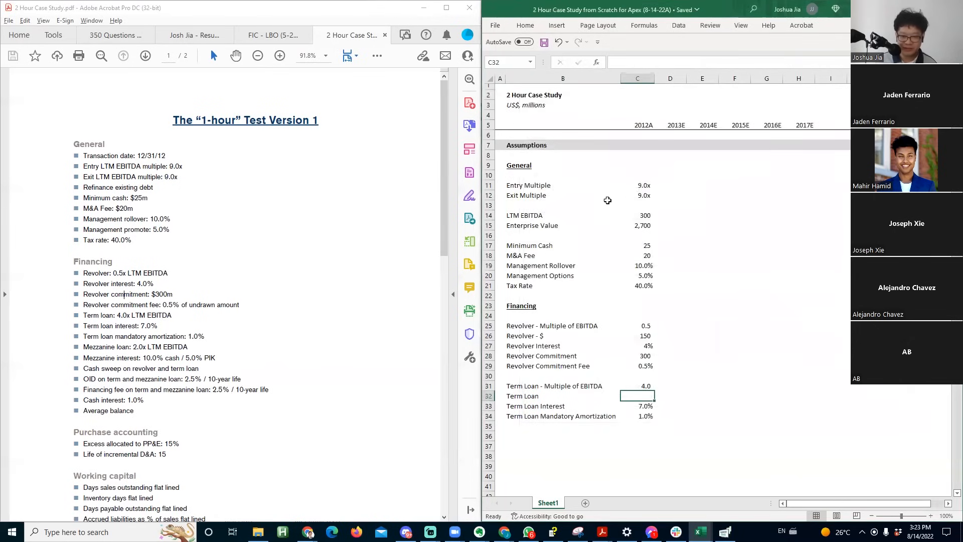
# - Calculate the Term Loan dollar amount in C32 with the formula =C31*C14
pyautogui.write('=')
pyautogui.press('Up')
pyautogui.write('*')
pyautogui.press('Up')
pyautogui.press('Up')
pyautogui.press('Up')
pyautogui.press('Up')
pyautogui.press('Up')
pyautogui.press('Up')
pyautogui.press('Up')
pyautogui.press('Up')
pyautogui.press('Up')
pyautogui.press('Up')
pyautogui.press('Up')
pyautogui.press('Up')
pyautogui.press('Up')
pyautogui.press('Up')
pyautogui.press('Up')
pyautogui.press('Up')
pyautogui.press('Up')
pyautogui.press('Up')
pyautogui.hotkey('ctrl', 'Return')
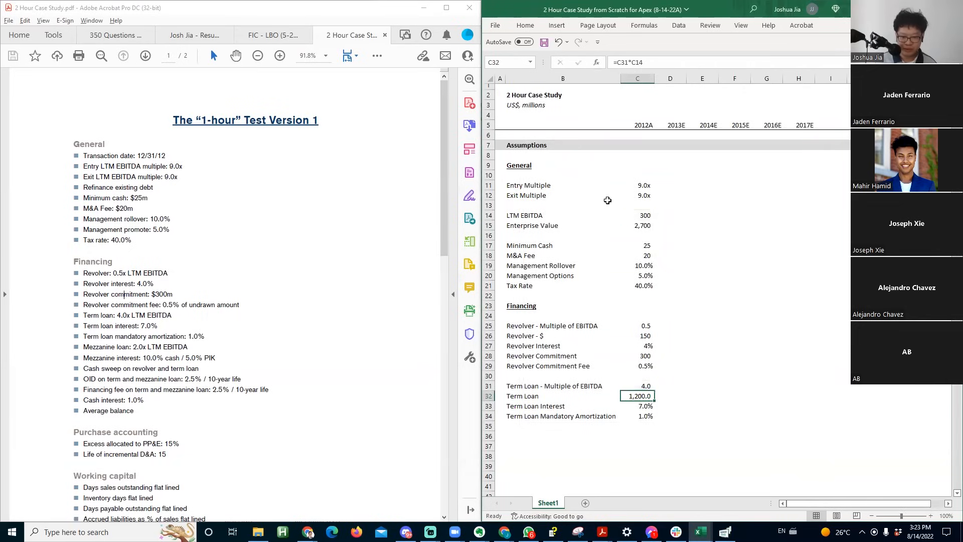
# - Show the Term Loan dollar amount in C32 without decimals
pyautogui.press('alt')
pyautogui.press('h')
pyautogui.press('9')
# - Add a "Mezzanine" row at row 36 with the label in B36 and the value 2 in C36
pyautogui.press('Left')
pyautogui.press('Down')
pyautogui.press('Down')
pyautogui.press('Down')
pyautogui.press('Down')
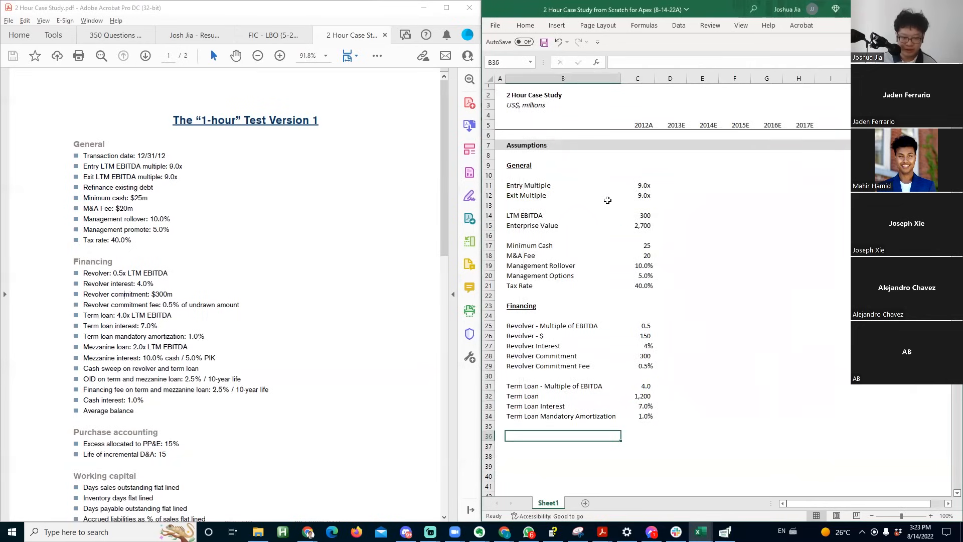
pyautogui.write('Mezzanine')
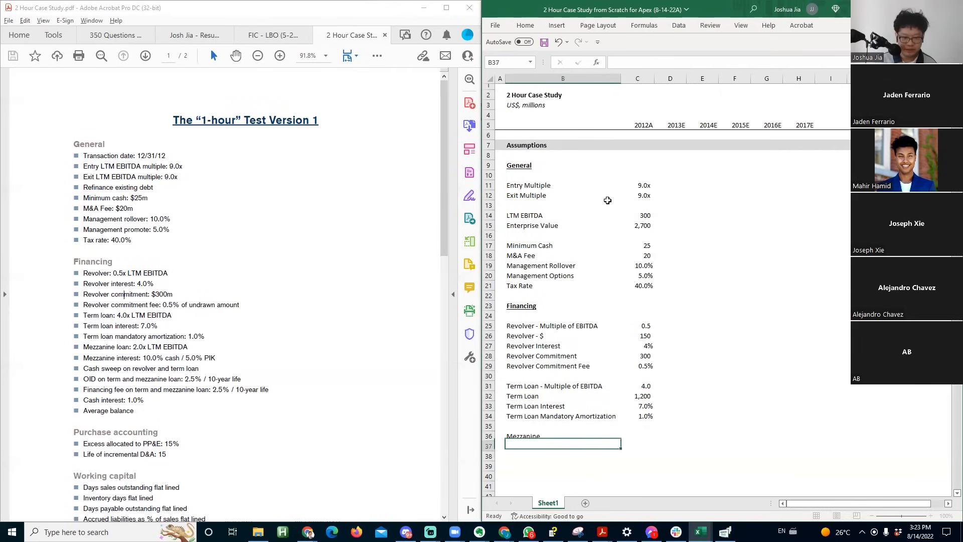
pyautogui.press('Right')
pyautogui.write('2')
pyautogui.press('Return')
pyautogui.press('Left')
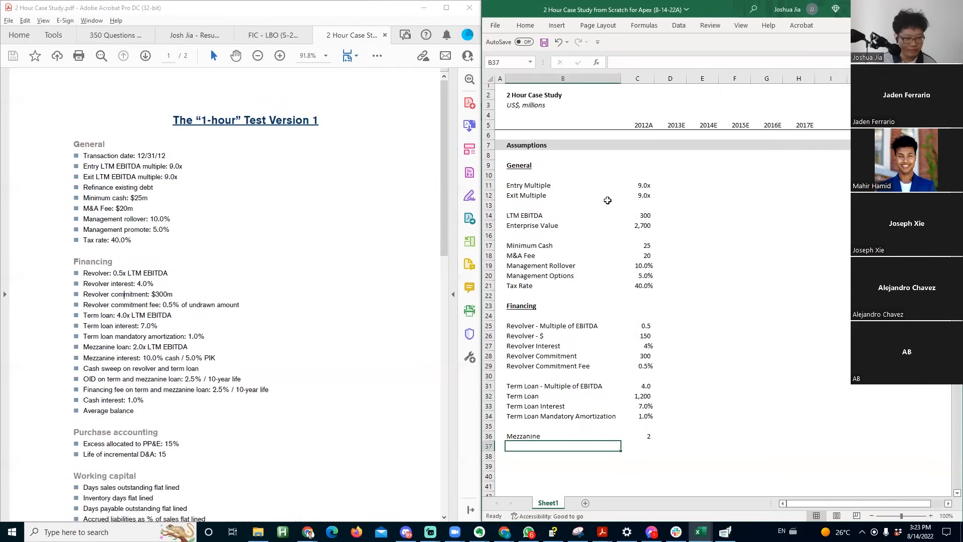
# - Calculate the mezzanine dollar amount in C37 with the formula =C36*C15
pyautogui.press('Right')
pyautogui.write('=')
pyautogui.press('Up')
pyautogui.write('*')
pyautogui.press('Up')
pyautogui.press('Up')
pyautogui.press('Up')
pyautogui.press('Up')
pyautogui.press('Up')
pyautogui.press('Up')
pyautogui.press('Up')
pyautogui.press('Up')
pyautogui.press('Up')
pyautogui.press('Up')
pyautogui.press('Up')
pyautogui.press('Up')
pyautogui.press('Up')
pyautogui.press('Up')
pyautogui.press('Up')
pyautogui.press('Up')
pyautogui.press('Up')
pyautogui.press('Up')
pyautogui.press('Up')
pyautogui.press('Up')
pyautogui.press('Up')
pyautogui.press('Up')
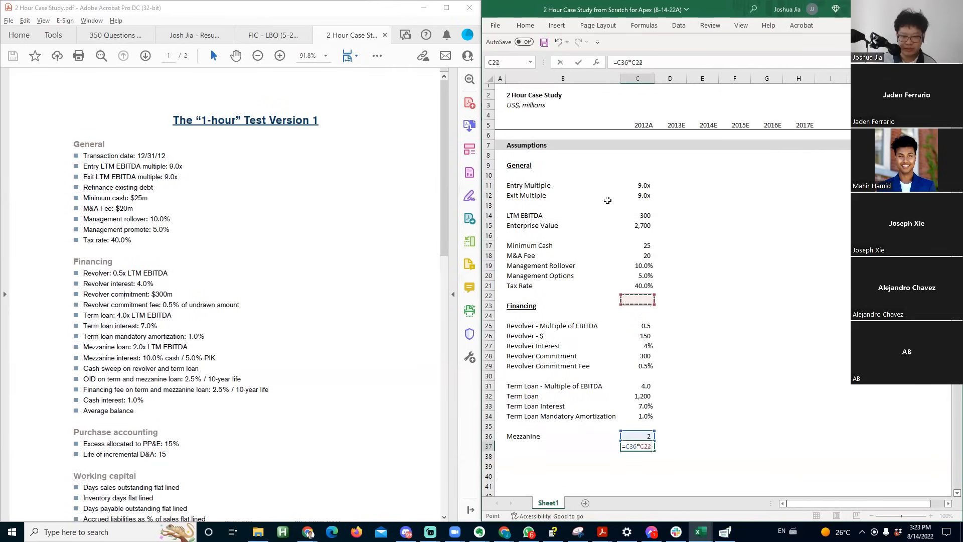
pyautogui.press('Return')
# - Copy the Exit Multiple cell C12 and paste only its number format onto the revolver multiple in C25
pyautogui.press('Up')
pyautogui.press('Up')
pyautogui.press('Up')
pyautogui.press('Up')
pyautogui.press('Up')
pyautogui.press('Up')
pyautogui.press('Up')
pyautogui.press('Up')
pyautogui.press('Up')
pyautogui.press('Up')
pyautogui.press('Up')
pyautogui.press('Up')
pyautogui.press('Up')
pyautogui.press('Up')
pyautogui.press('Up')
pyautogui.press('Up')
pyautogui.press('Up')
pyautogui.press('Up')
pyautogui.press('Up')
pyautogui.press('Up')
pyautogui.press('Up')
pyautogui.press('Up')
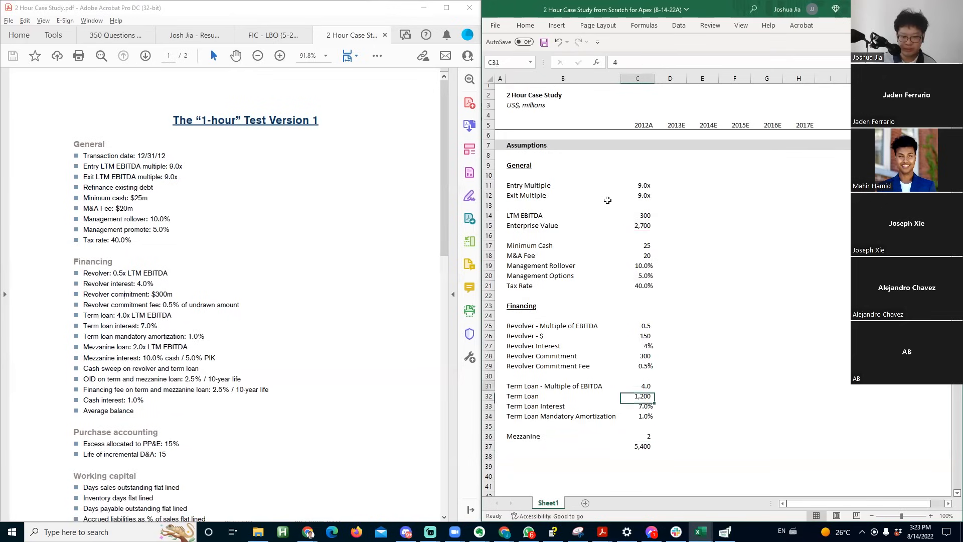
pyautogui.hotkey('ctrl', 'c')
pyautogui.press('Down')
pyautogui.press('Down')
pyautogui.press('Down')
pyautogui.press('Down')
pyautogui.press('Down')
pyautogui.press('Down')
pyautogui.press('Down')
pyautogui.press('Down')
pyautogui.press('Down')
pyautogui.press('Down')
pyautogui.press('Down')
pyautogui.press('Down')
pyautogui.press('Down')
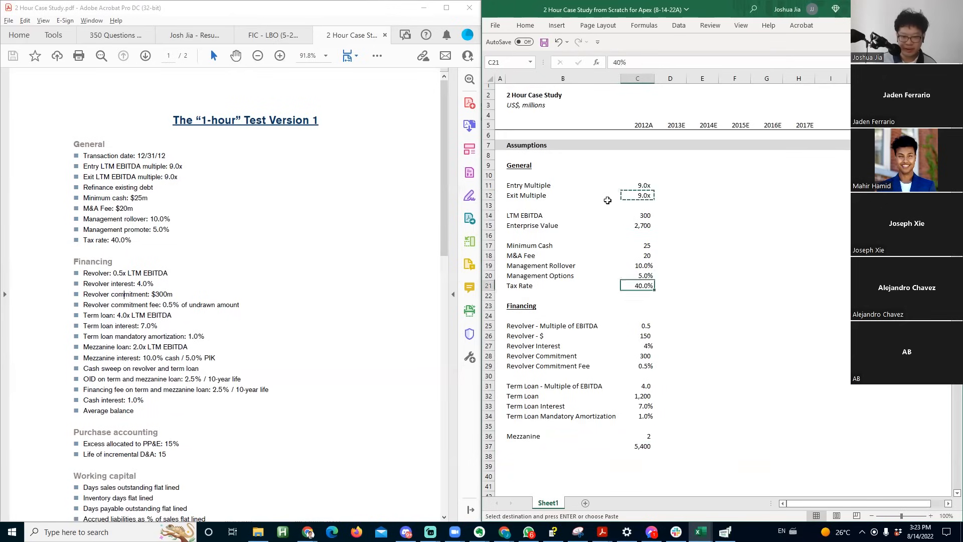
pyautogui.hotkey('ctrl', 'alt', 'v')
pyautogui.press('t')
pyautogui.press('Return')
# - Paste the copied multiple format onto the term loan multiple in C31 and the mezzanine multiple in C36
pyautogui.press('Down')
pyautogui.press('Down')
pyautogui.press('Down')
pyautogui.press('Down')
pyautogui.press('Down')
pyautogui.press('Down')
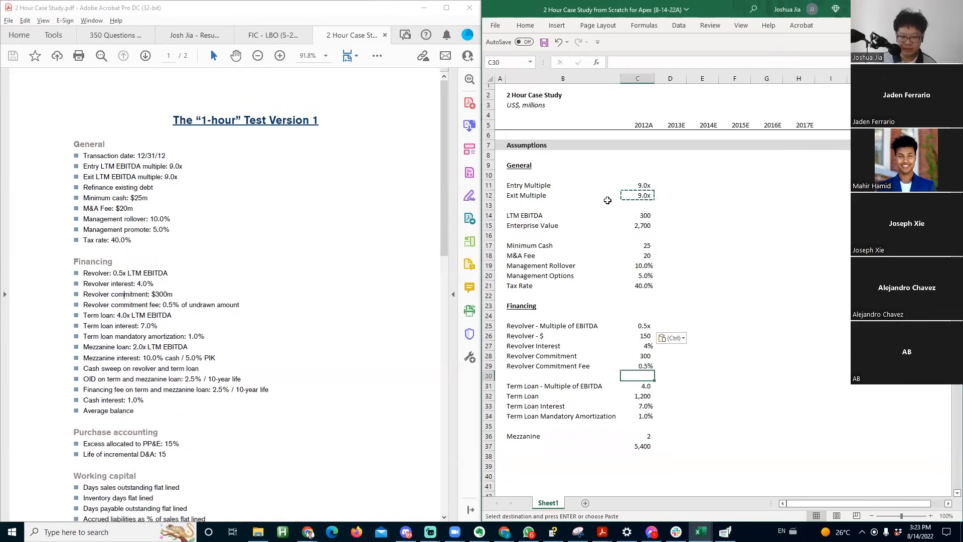
pyautogui.hotkey('ctrl', 'alt', 'v')
pyautogui.press('t')
pyautogui.press('Return')
pyautogui.press('Down')
pyautogui.press('Down')
pyautogui.press('Down')
pyautogui.press('Down')
pyautogui.press('Down')
pyautogui.hotkey('ctrl', 'alt', 'v')
pyautogui.press('t')
pyautogui.press('Return')
# - Correct the mezzanine amount formula in C37 to =C36*C14 and check it against the term loan formula in C32
pyautogui.press('Down')
pyautogui.write('=C36*C15')
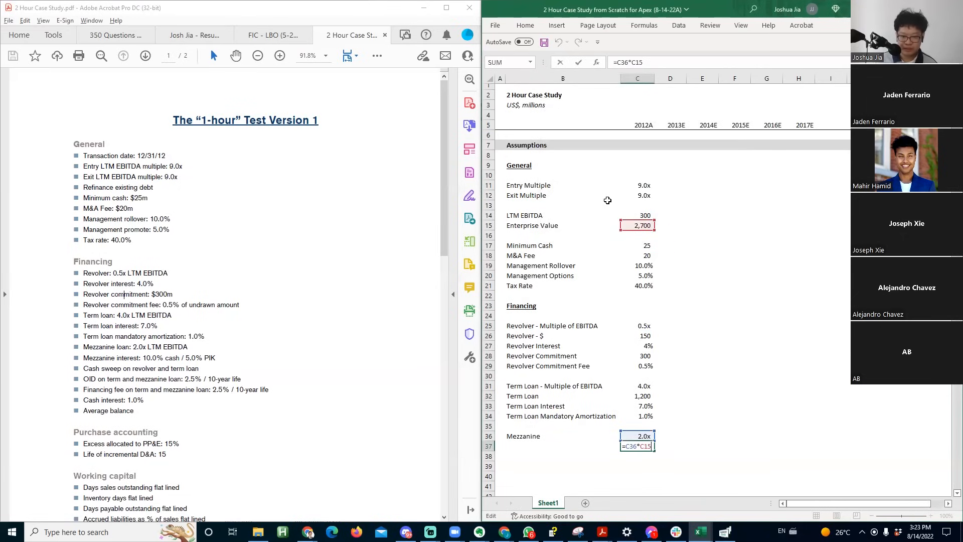
pyautogui.hotkey('ctrl', 'Return')
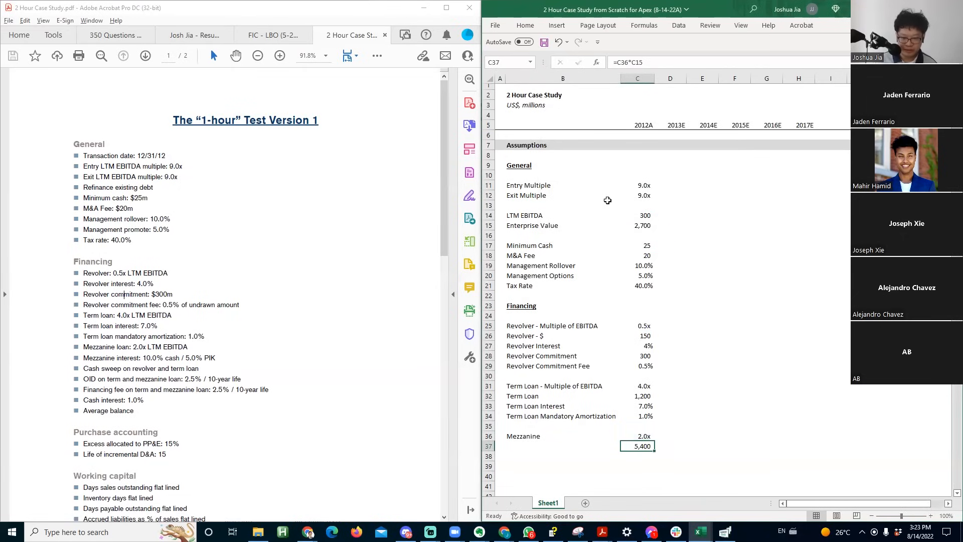
pyautogui.press('F2')
pyautogui.press('BackSpace')
pyautogui.write('4')
pyautogui.hotkey('ctrl', 'Return')
pyautogui.press('F2')
pyautogui.press('Escape')
pyautogui.press('Up')
pyautogui.press('Up')
pyautogui.press('Up')
pyautogui.press('Up')
pyautogui.press('Up')
pyautogui.press('F2')
pyautogui.press('Escape')
# - Extend the mezzanine label in B36 to read "Mezzanine - Multiplo of EBITDA"
pyautogui.press('Down')
pyautogui.press('Down')
pyautogui.press('Down')
pyautogui.press('Down')
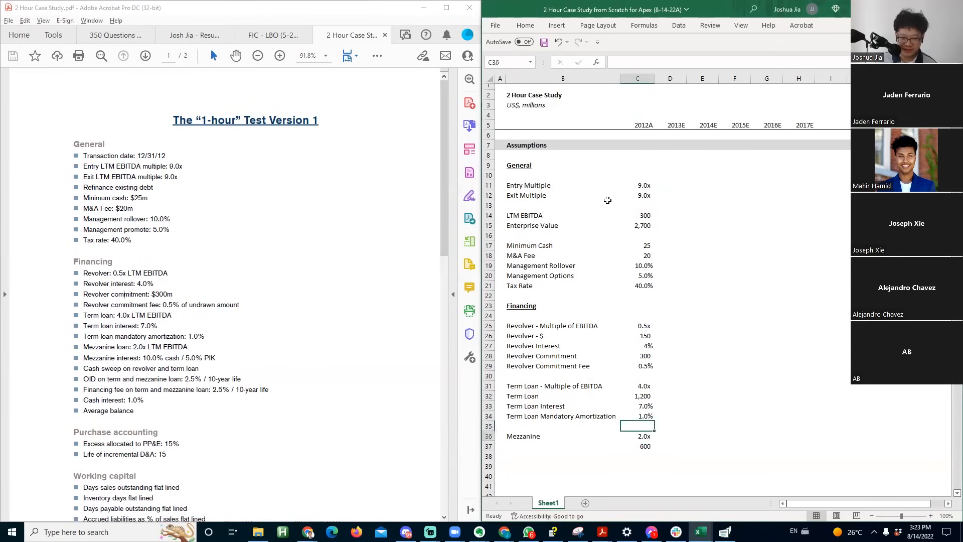
pyautogui.press('Left')
pyautogui.press('F2')
pyautogui.write('- Multi')
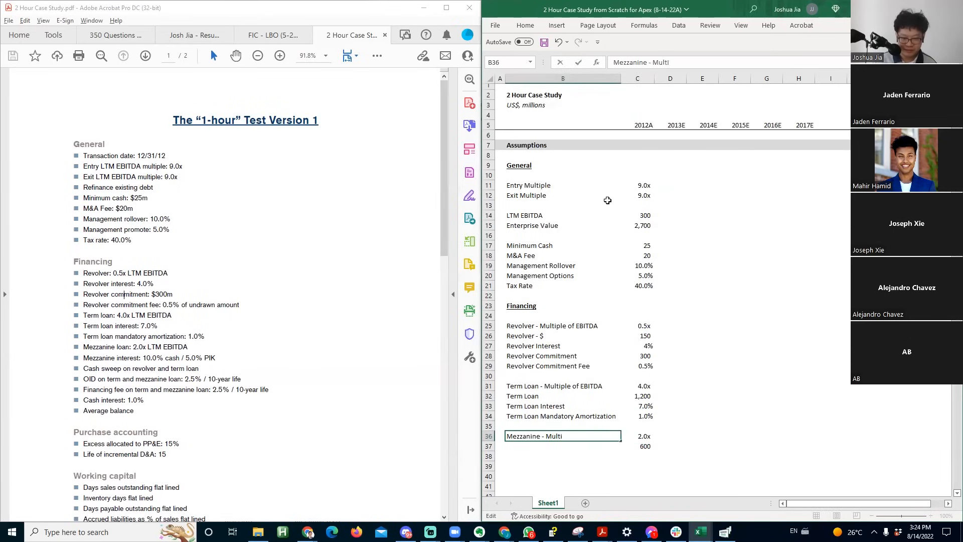
pyautogui.write('p/e of')
pyautogui.press('BackSpace')
pyautogui.press('BackSpace')
pyautogui.press('BackSpace')
pyautogui.press('BackSpace')
pyautogui.write('lo of EBITDA')
pyautogui.press('Return')
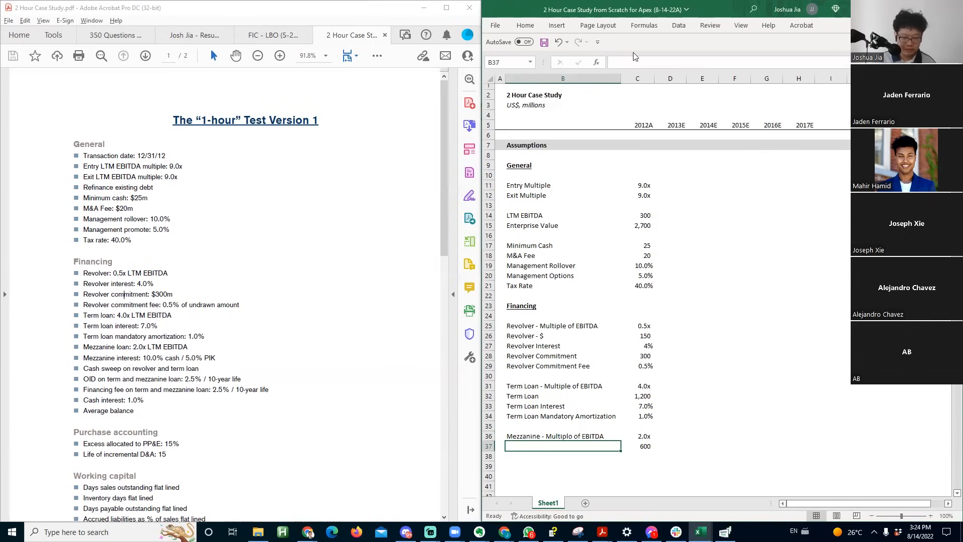
# - Correct the misspelled word in the B36 label so it reads "Mezzanine - Multiple of EBITDA"
pyautogui.hotkey('alt', 'Tab')
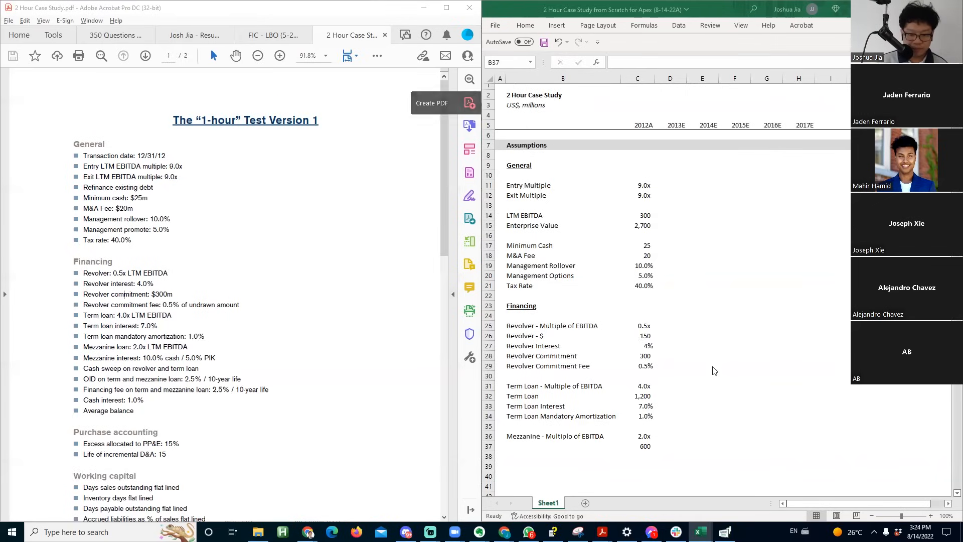
pyautogui.click(542, 431)
pyautogui.click(548, 433)
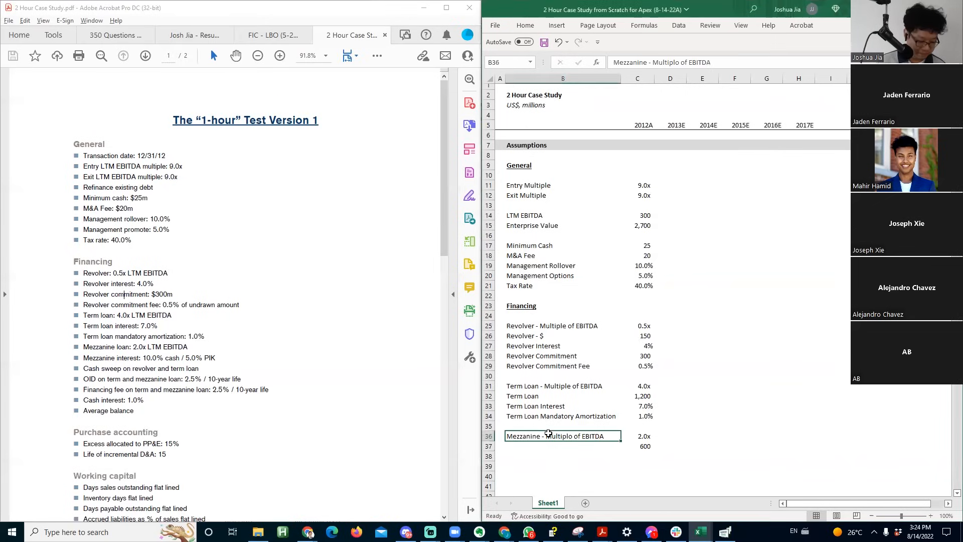
pyautogui.doubleClick(548, 433)
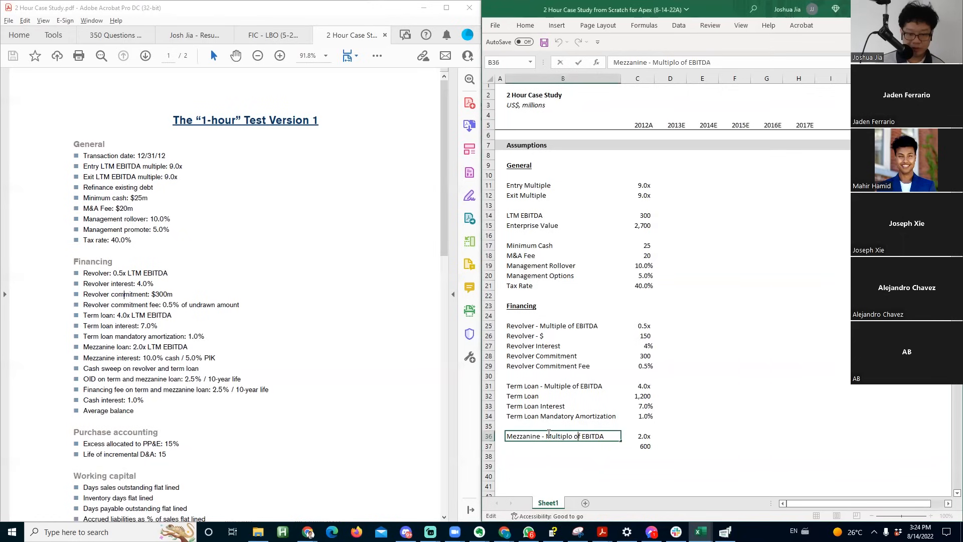
pyautogui.press('BackSpace')
pyautogui.write('e')
pyautogui.press('Return')
# - Label the mezzanine dollar amount row in B37 as "Mezzanine - $"
pyautogui.write('Mez')
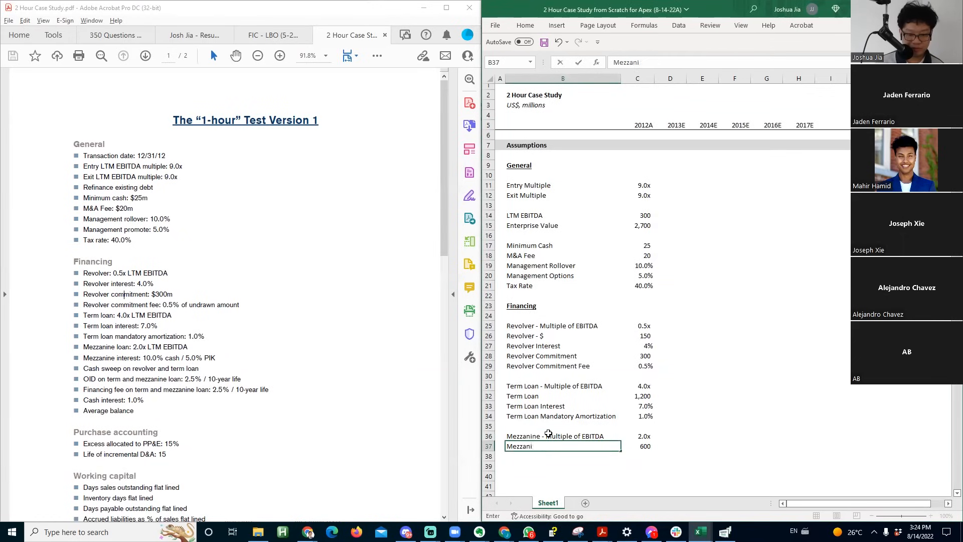
pyautogui.press('Return')
pyautogui.press('Right')
pyautogui.press('Right')
pyautogui.press('Up')
pyautogui.press('Left')
pyautogui.press('Left')
pyautogui.press('Left')
pyautogui.press('Down')
pyautogui.press('Right')
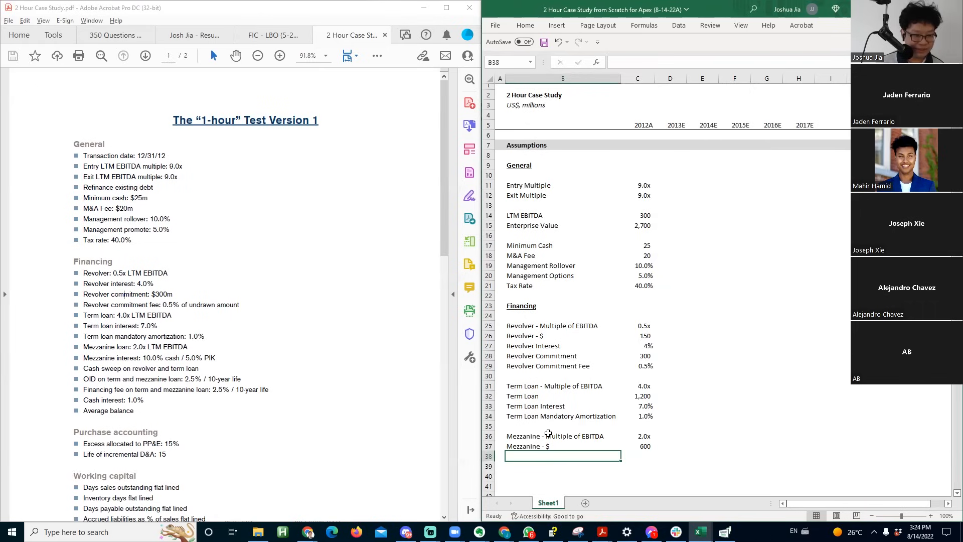
# - Add the label "Mezzanine - Cash Interest" in B38 and enter 10% in C38
pyautogui.write('Mezzanine')
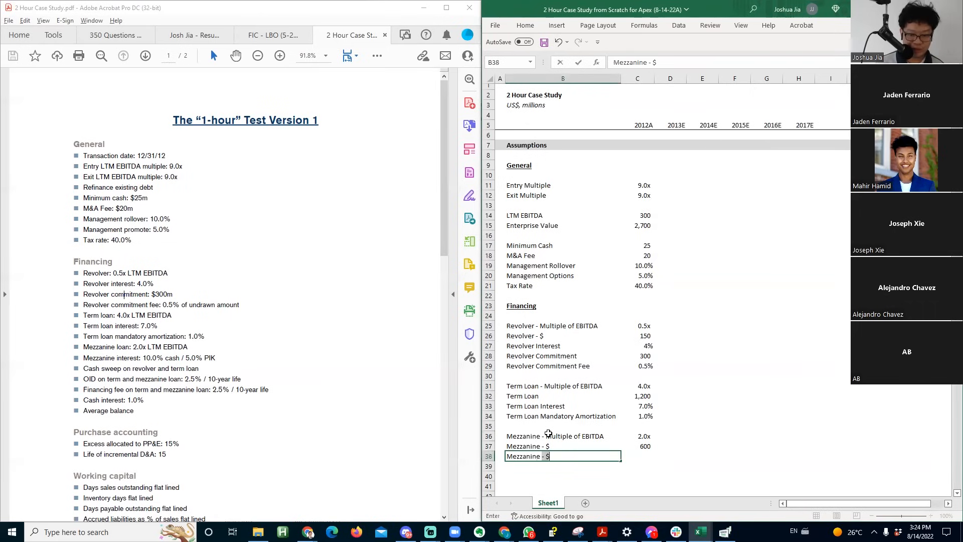
pyautogui.write(' Interest E')
pyautogui.press('Tab')
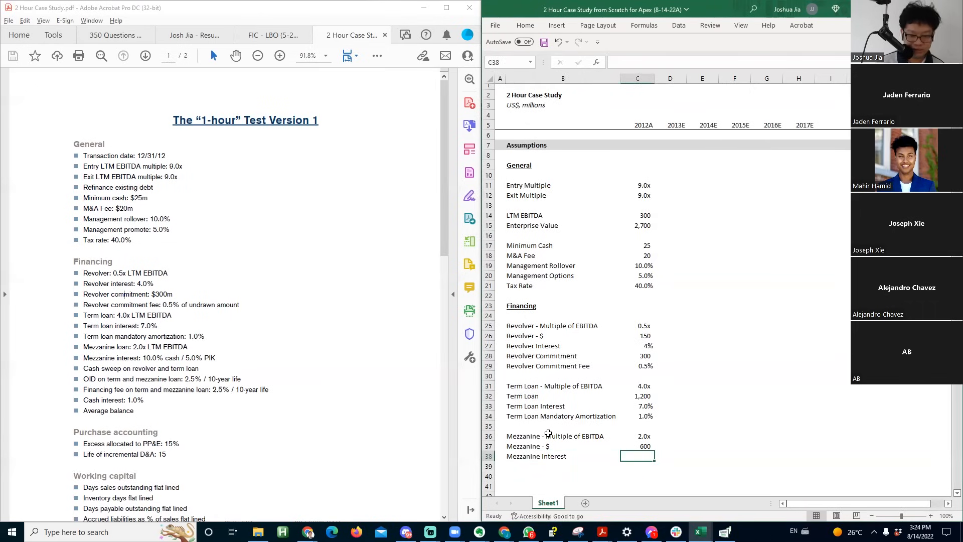
pyautogui.press('Left')
pyautogui.press('F2')
pyautogui.hotkey('ctrl', 'Left')
pyautogui.write('- ')
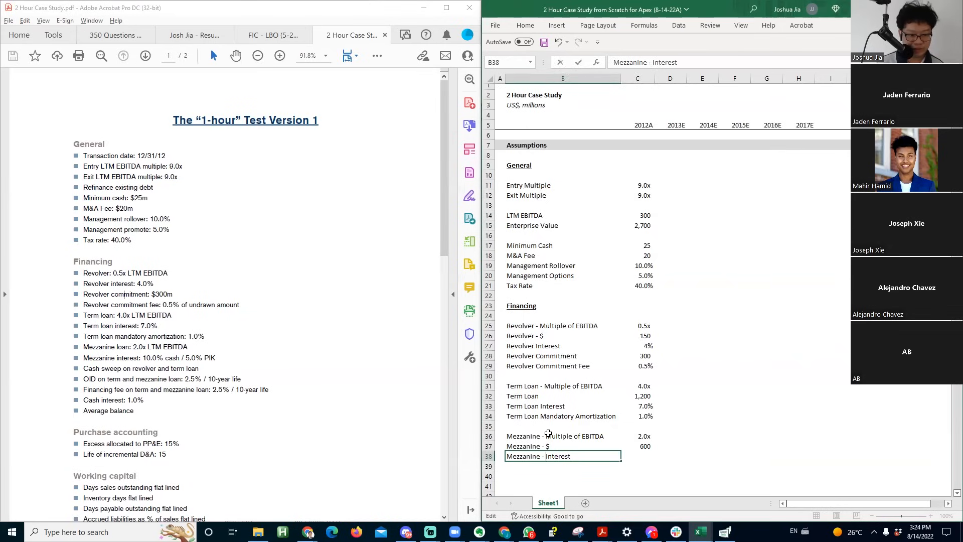
pyautogui.write('Cash')
pyautogui.press('Tab')
pyautogui.write('10%')
pyautogui.press('Return')
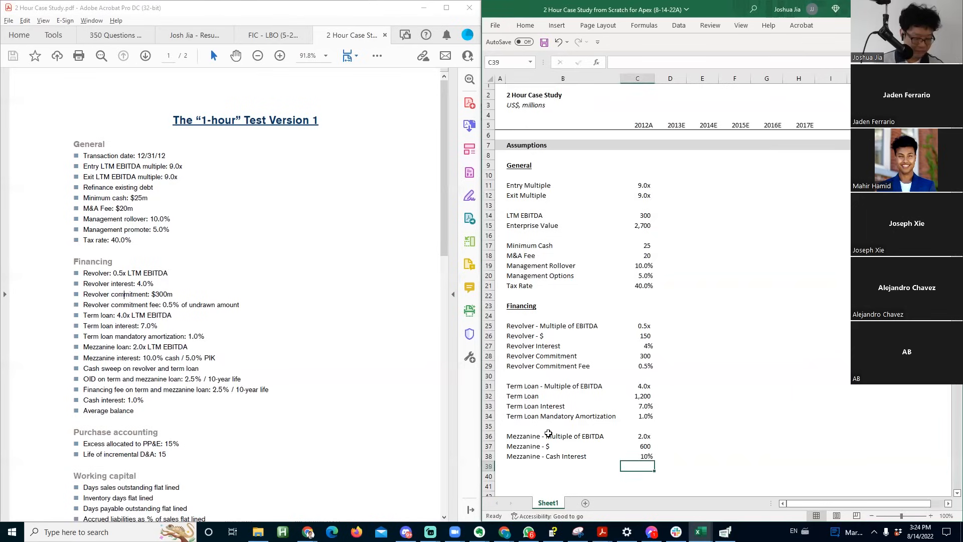
# - Copy the mezzanine cash interest label down to B39 and change it to read "Mezzanine - PIK Interest"
pyautogui.press('Left')
pyautogui.press('Down')
pyautogui.press('Up')
pyautogui.hotkey('ctrl', 'd')
pyautogui.press('F2')
pyautogui.hotkey('ctrl', 'Left')
pyautogui.press('BackSpace')
pyautogui.press('BackSpace')
pyautogui.press('BackSpace')
pyautogui.press('BackSpace')
pyautogui.press('BackSpace')
pyautogui.write('PIK')
pyautogui.press('Return')
# - Enter 5% in C39 as the mezzanine PIK interest rate
pyautogui.press('Up')
pyautogui.press('Right')
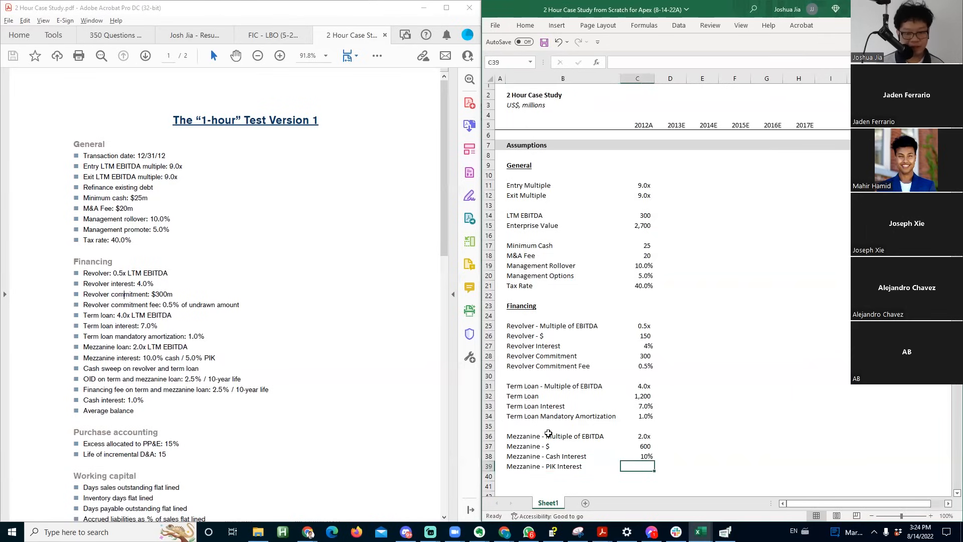
pyautogui.write('5%')
pyautogui.press('Return')
pyautogui.press('Up')
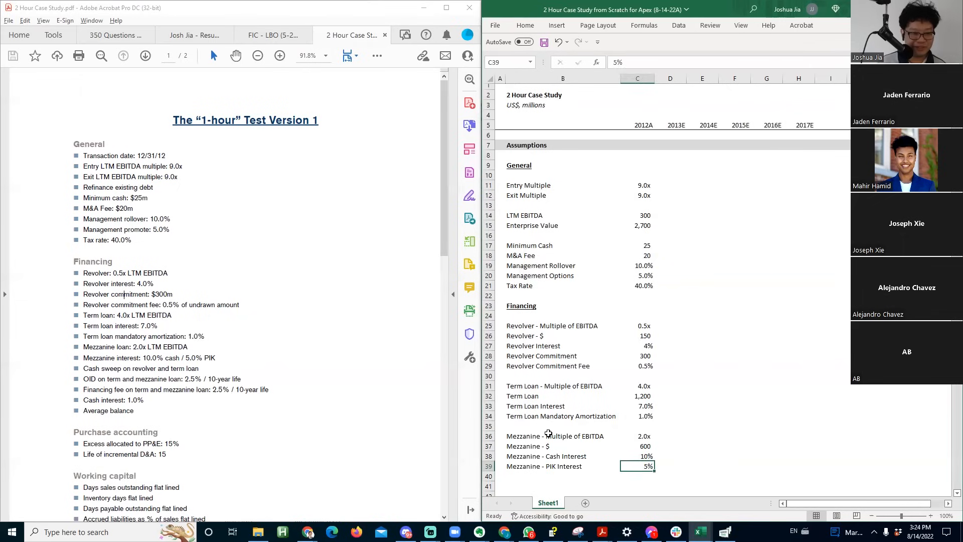
pyautogui.press('Left')
pyautogui.press('Down')
pyautogui.press('Down')
pyautogui.press('Down')
pyautogui.press('Down')
pyautogui.press('Down')
pyautogui.press('Down')
pyautogui.press('Down')
pyautogui.press('Down')
pyautogui.press('Down')
pyautogui.press('Up')
pyautogui.press('Up')
pyautogui.press('Up')
pyautogui.press('Up')
pyautogui.press('Up')
pyautogui.press('Up')
pyautogui.press('Up')
pyautogui.press('Up')
pyautogui.press('Up')
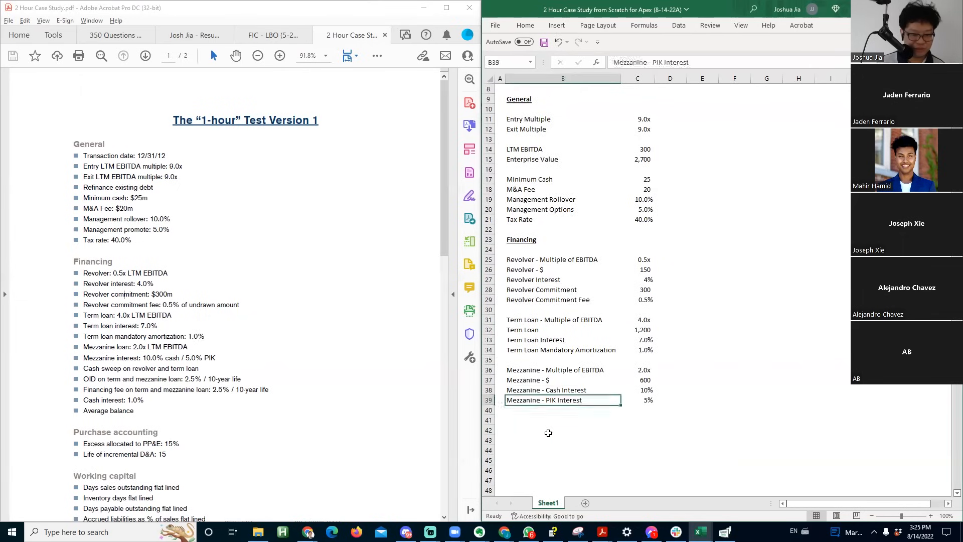
# - Check the OID terms in the case study PDF, and label B41 "OID - Term Loan" and B42 "OID - Mezzanine Loan"
pyautogui.press('Down')
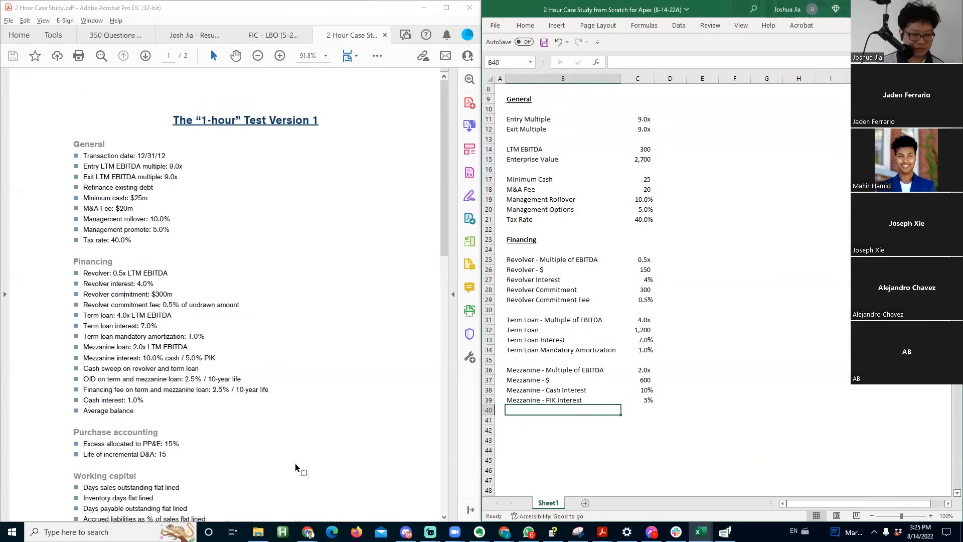
pyautogui.moveTo(101, 370); pyautogui.dragTo(201, 379)
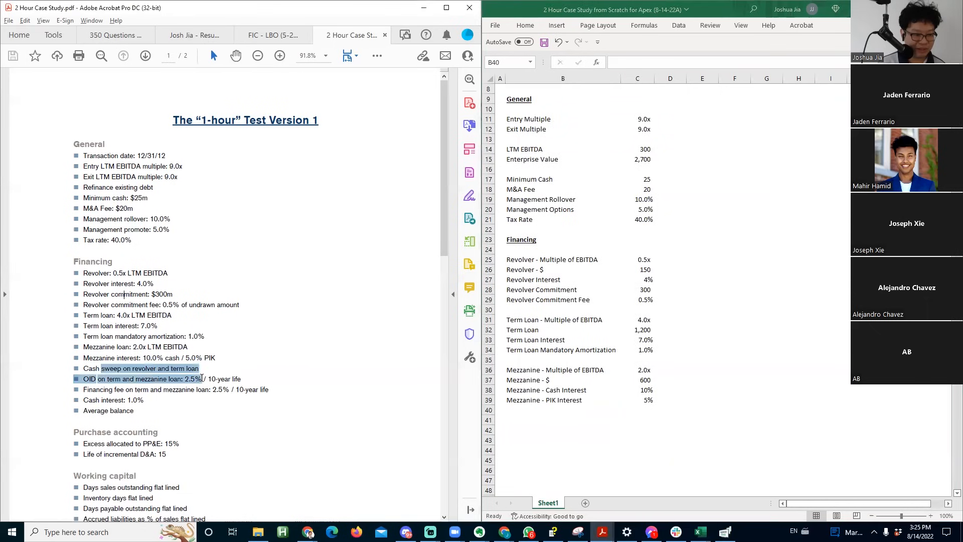
pyautogui.press('Down')
pyautogui.write('OID - Term Loan')
pyautogui.press('Return')
pyautogui.write('OID - Mezzanine Loan')
pyautogui.press('Return')
# - Enter 2.5% as the OID for both the term loan in C41 and the mezzanine loan in C42
pyautogui.press('Up')
pyautogui.press('Up')
pyautogui.press('Right')
pyautogui.write('2.%')
pyautogui.write('5')
pyautogui.hotkey('ctrl', 'Return')
pyautogui.write('2.5%')
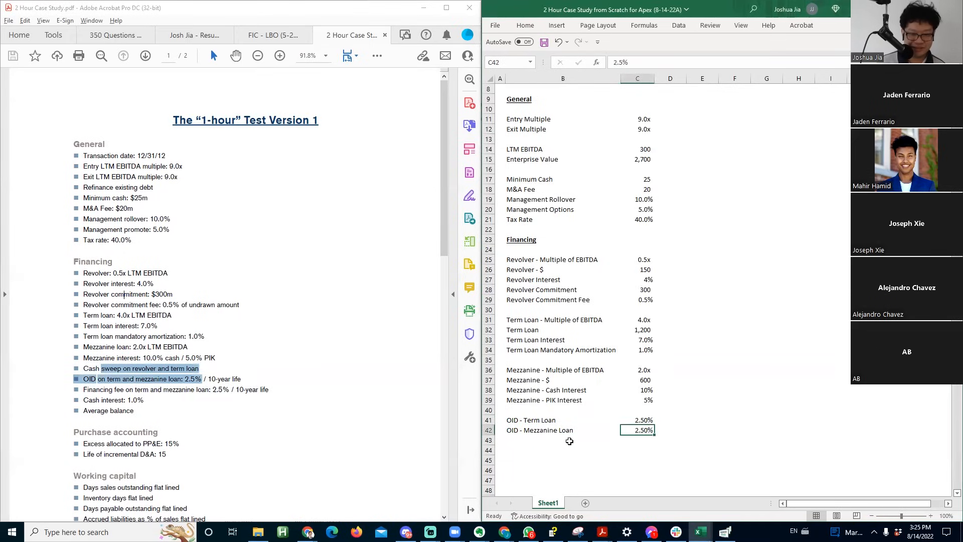
# - Add the label "Cash Interest" in B44, leaving a blank row below the OID lines
pyautogui.press('Left')
pyautogui.press('Down')
pyautogui.press('Down')
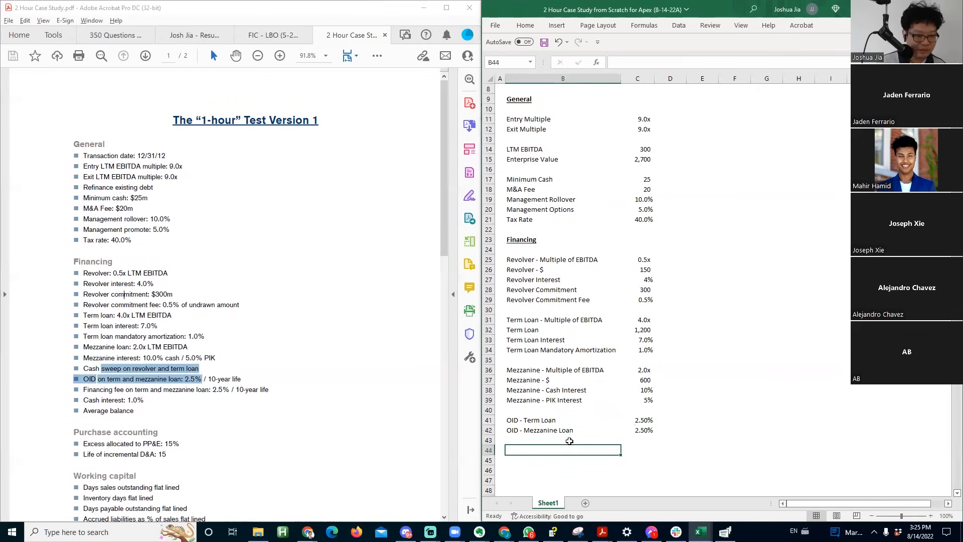
pyautogui.press('Up')
pyautogui.press('Up')
pyautogui.press('Up')
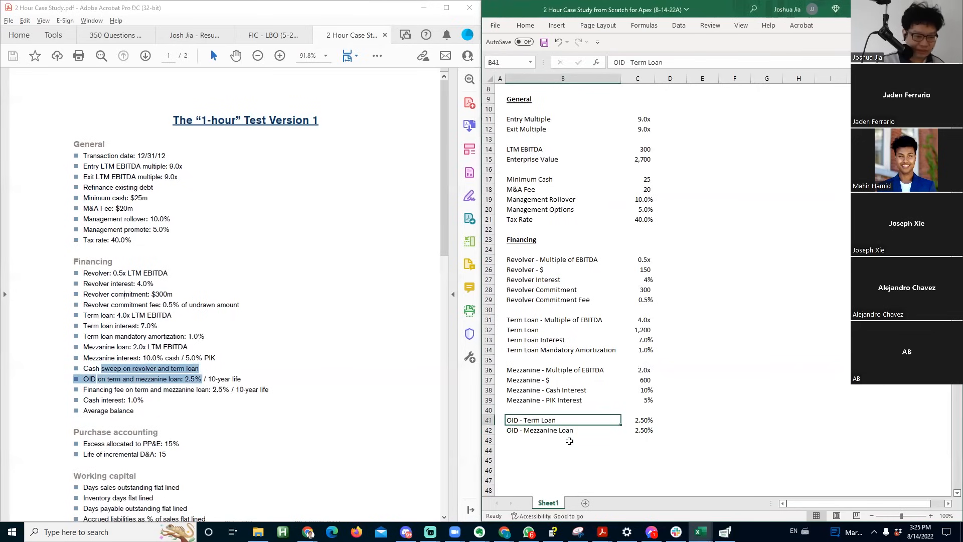
pyautogui.press('Down')
pyautogui.press('Down')
pyautogui.press('Down')
pyautogui.write('Cash Interest')
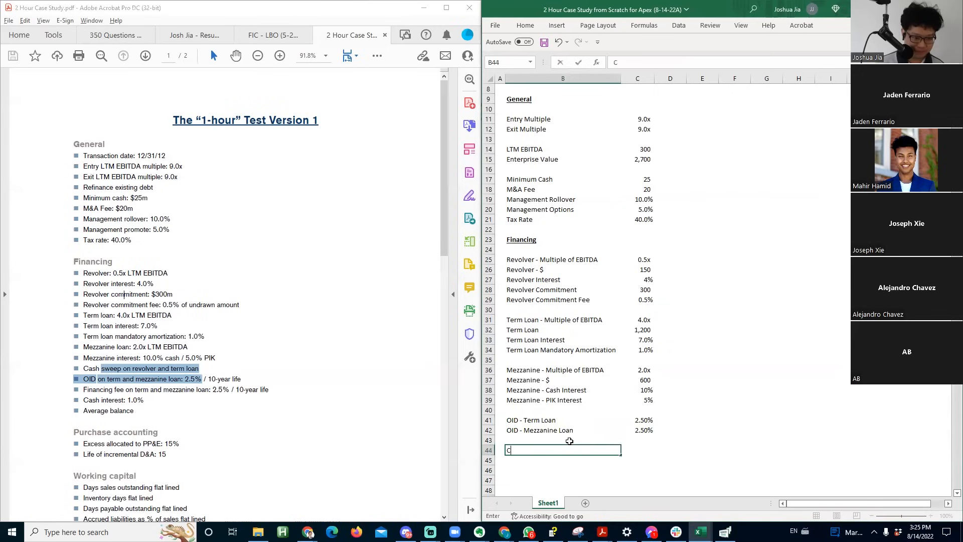
# - Enter 1% in C44 for cash interest and format it with one decimal place
pyautogui.press('Tab')
pyautogui.write('1%')
pyautogui.press('Return')
pyautogui.press('Up')
pyautogui.press('0')
# - Reduce the OID percentages in C41 and C42 to one decimal place
pyautogui.press('Left')
pyautogui.press('Down')
pyautogui.press('Up')
pyautogui.press('Right')
pyautogui.press('Up')
pyautogui.press('Up')
pyautogui.hotkey('shift', 'Up')
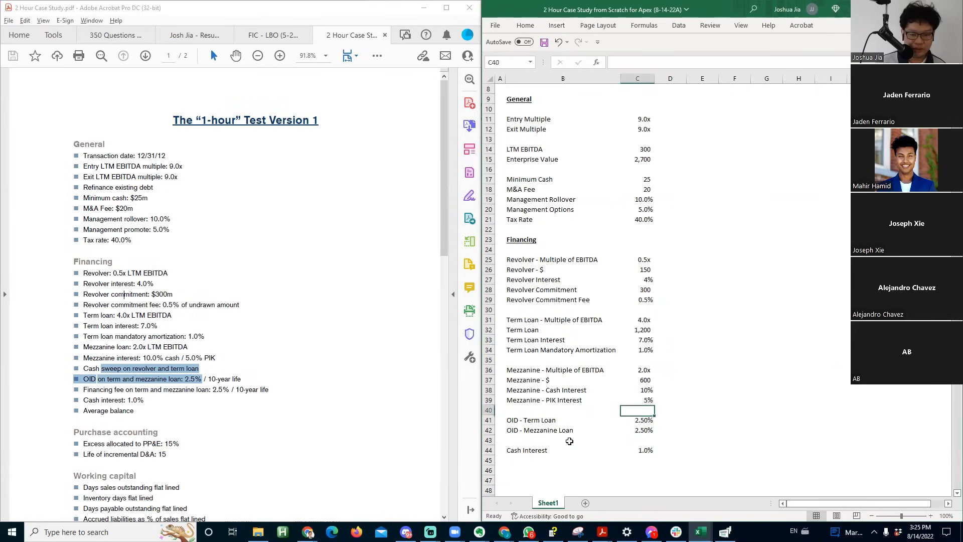
pyautogui.hotkey('alt', 'h')
pyautogui.press('9')
# - Add the label "Interest as % of Average Balance" in B46
pyautogui.press('Left')
pyautogui.press('Down')
pyautogui.press('Down')
pyautogui.press('Down')
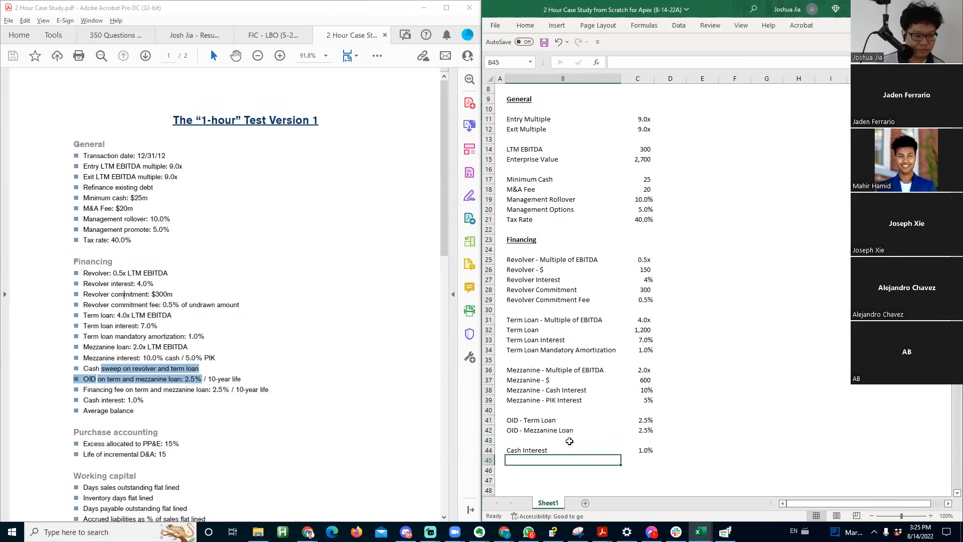
pyautogui.press('Down')
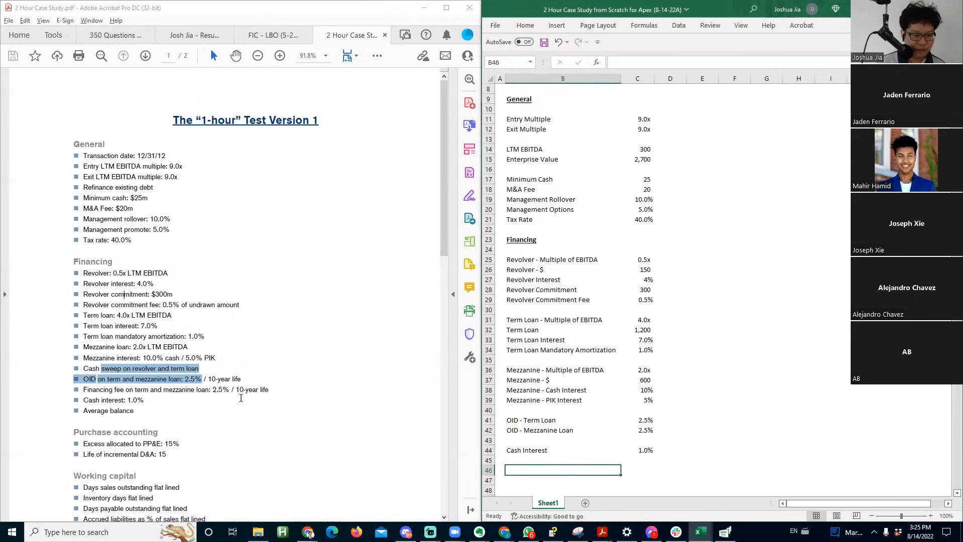
pyautogui.click(143, 410)
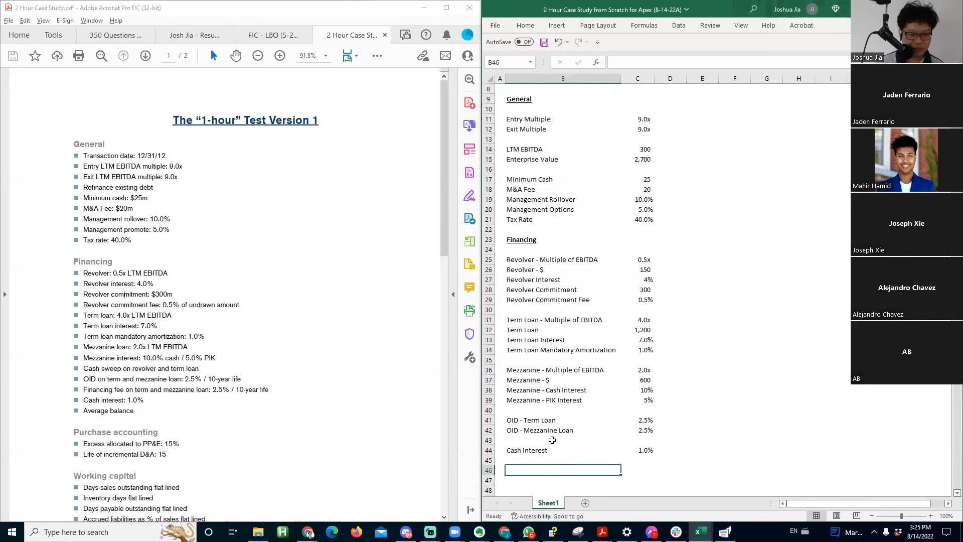
pyautogui.write('Interest')
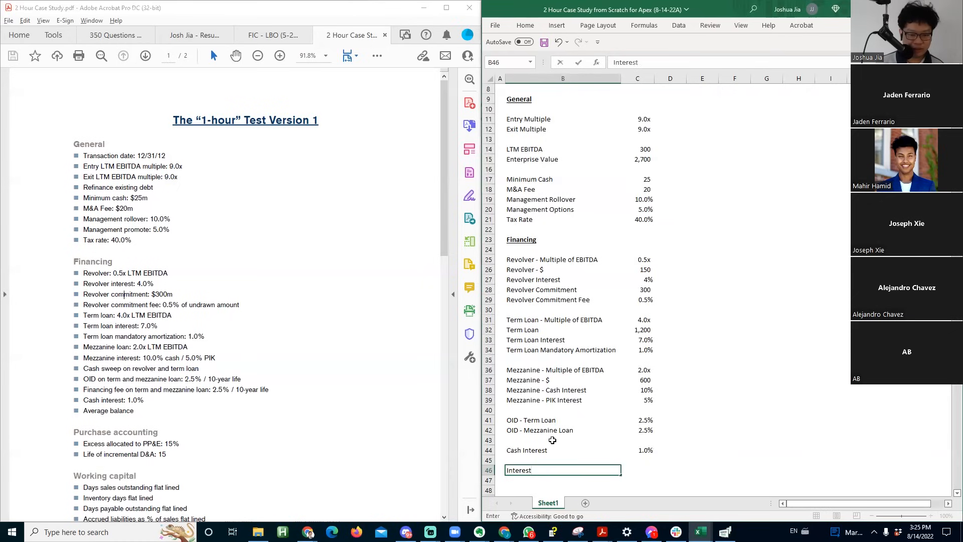
pyautogui.write(' as % of Ope')
pyautogui.write('Average Balance')
# - Enter the toggle options "Yes" in V46 and "No" in W46, and return to C46
pyautogui.press('Tab')
pyautogui.press('Right')
pyautogui.press('Right')
pyautogui.press('Right')
pyautogui.press('Right')
pyautogui.press('Right')
pyautogui.press('Right')
pyautogui.press('Right')
pyautogui.press('Right')
pyautogui.press('Right')
pyautogui.press('Right')
pyautogui.press('Right')
pyautogui.press('Right')
pyautogui.press('Right')
pyautogui.press('Right')
pyautogui.press('Right')
pyautogui.press('Right')
pyautogui.press('Right')
pyautogui.press('Right')
pyautogui.press('Right')
pyautogui.write('Yes')
pyautogui.press('Tab')
pyautogui.write('No')
pyautogui.press('Left')
pyautogui.press('Left')
pyautogui.press('Left')
pyautogui.press('Left')
pyautogui.press('Left')
pyautogui.press('Left')
pyautogui.press('Left')
pyautogui.press('Left')
pyautogui.press('Left')
pyautogui.press('Left')
pyautogui.press('Left')
pyautogui.press('Left')
pyautogui.press('Left')
pyautogui.press('Left')
pyautogui.press('Left')
pyautogui.press('Left')
pyautogui.press('Left')
pyautogui.press('Left')
pyautogui.press('Left')
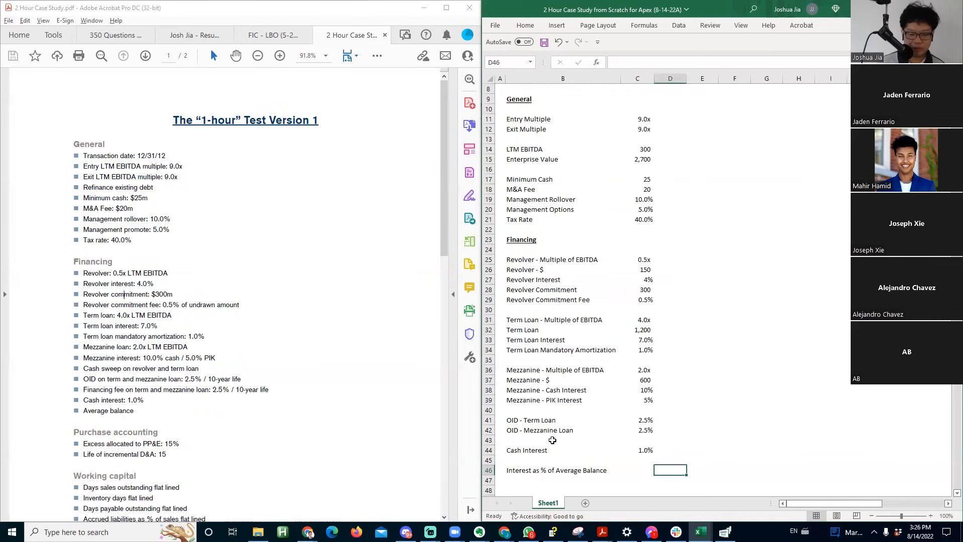
pyautogui.press('Left')
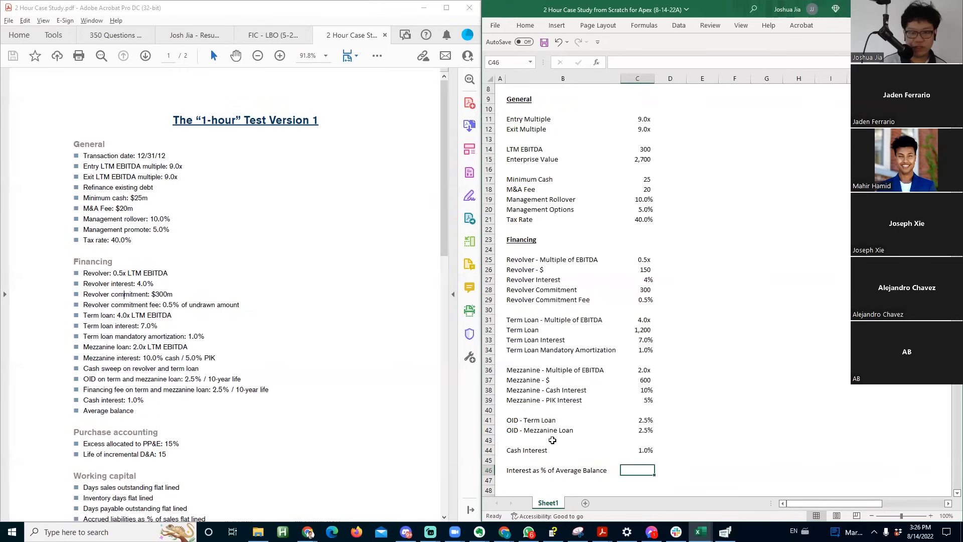
pyautogui.hotkey('alt', 'w')
pyautogui.press('c')
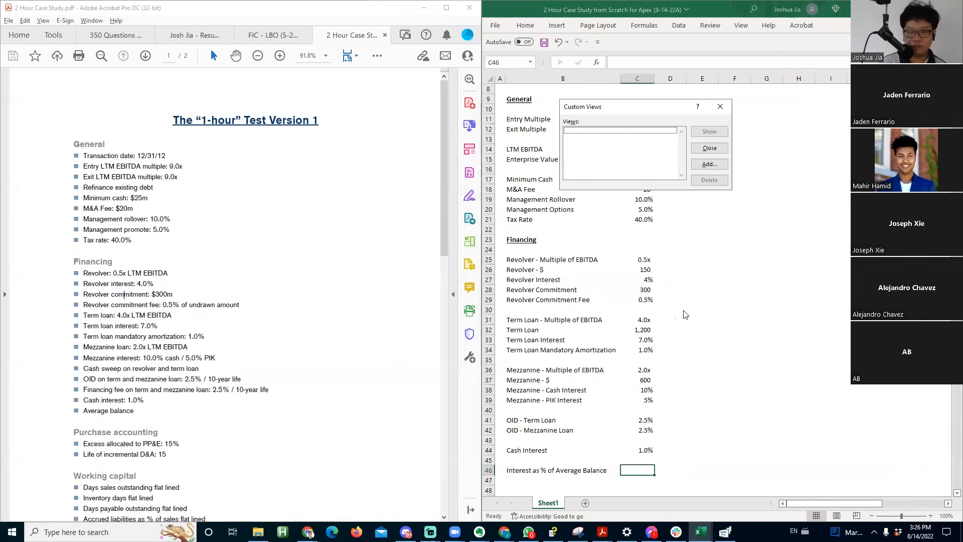
pyautogui.click(721, 107)
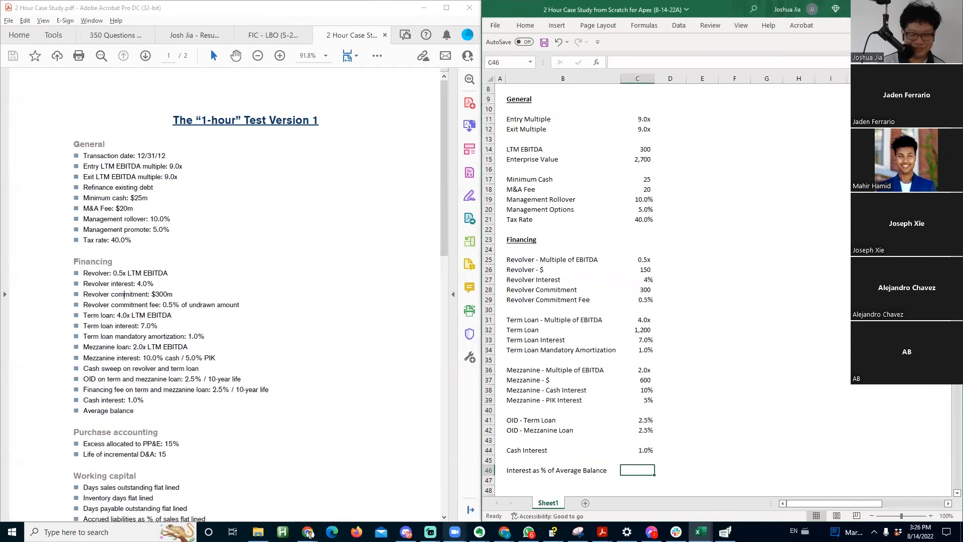
# - In Zoom's keyboard shortcut settings, disable the global shortcuts for cloud recording and muting everyone except the host, and return to Excel
pyautogui.moveTo(455, 532)
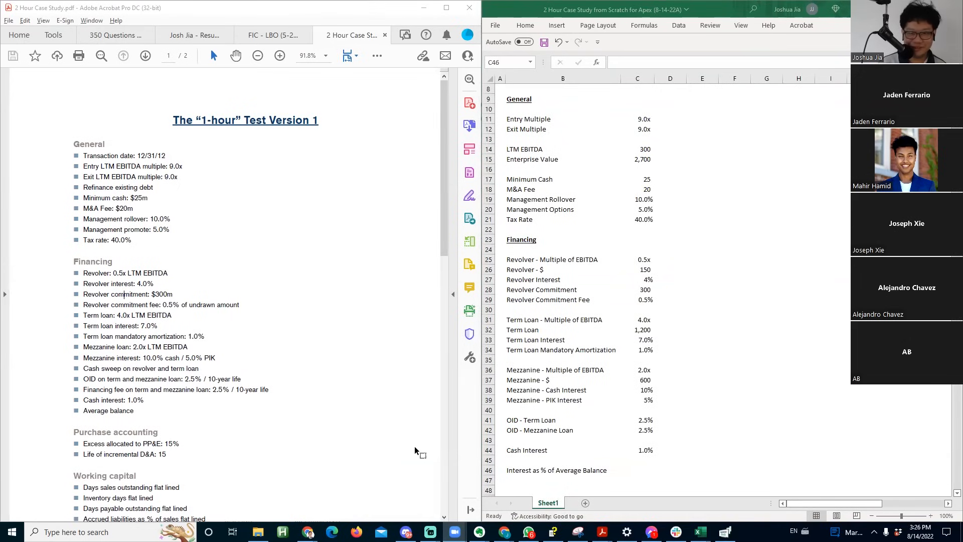
pyautogui.click(414, 446)
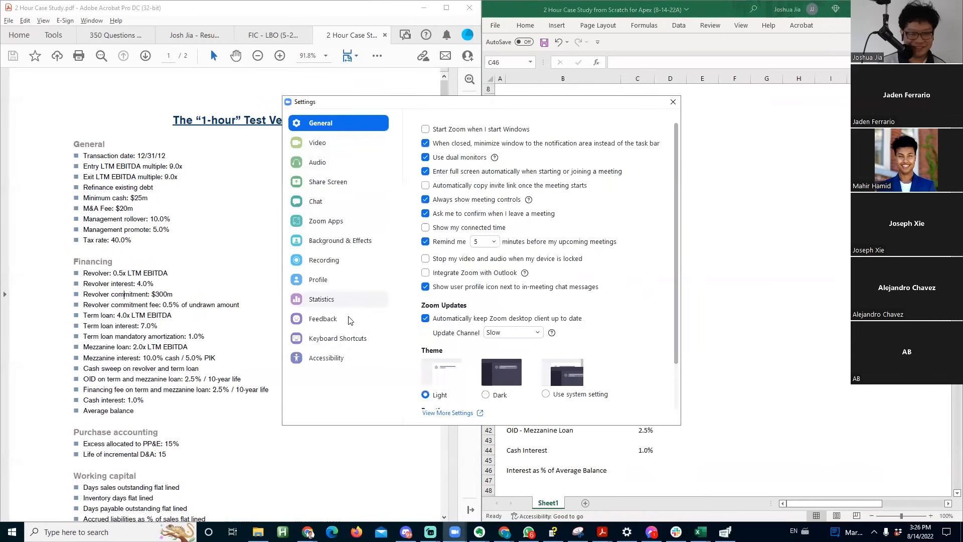
pyautogui.click(350, 345)
pyautogui.moveTo(672, 165); pyautogui.dragTo(670, 214)
pyautogui.click(654, 291)
pyautogui.click(653, 176)
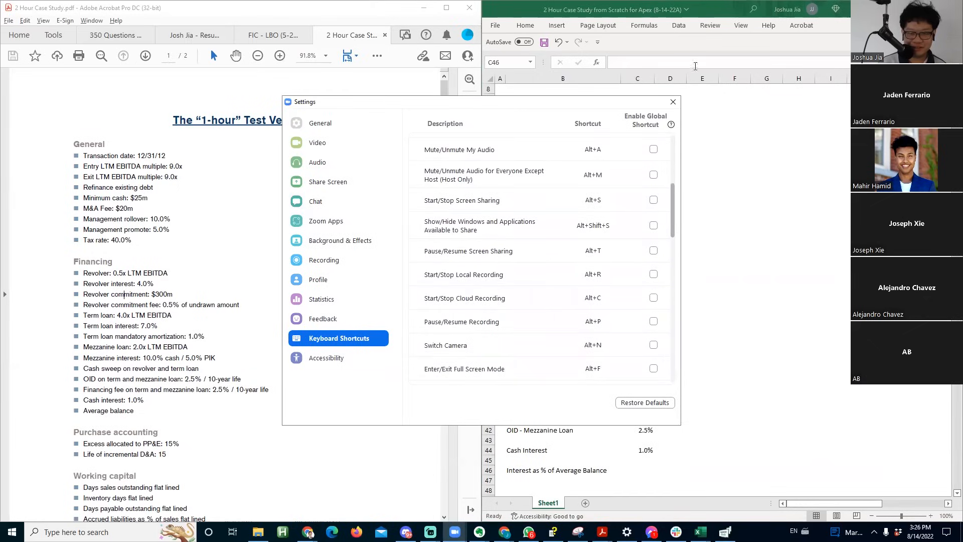
pyautogui.click(673, 102)
pyautogui.click(670, 209)
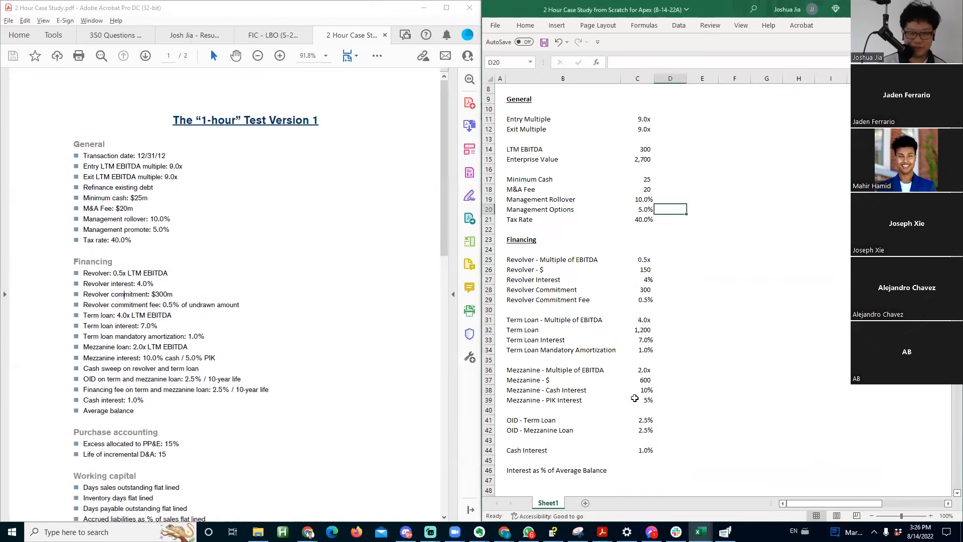
pyautogui.click(354, 82)
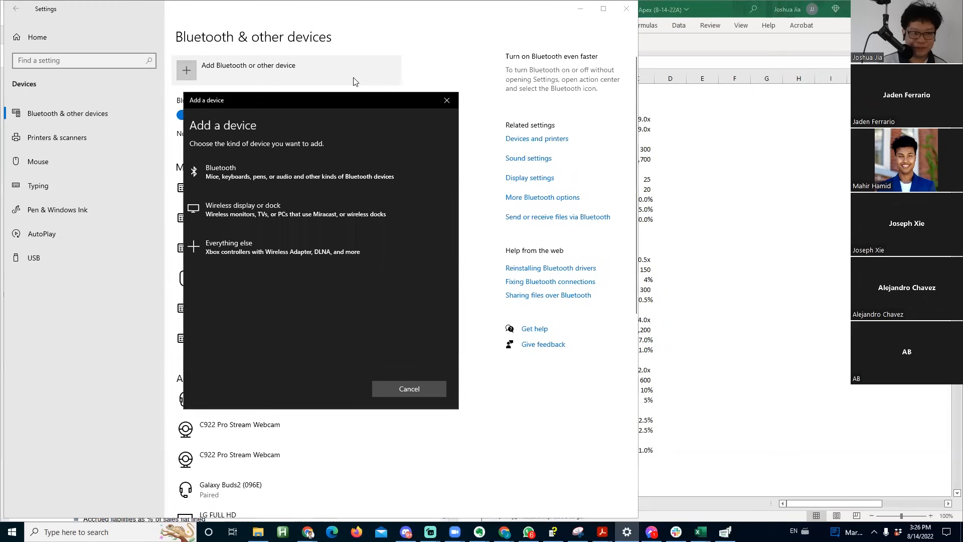
pyautogui.click(396, 393)
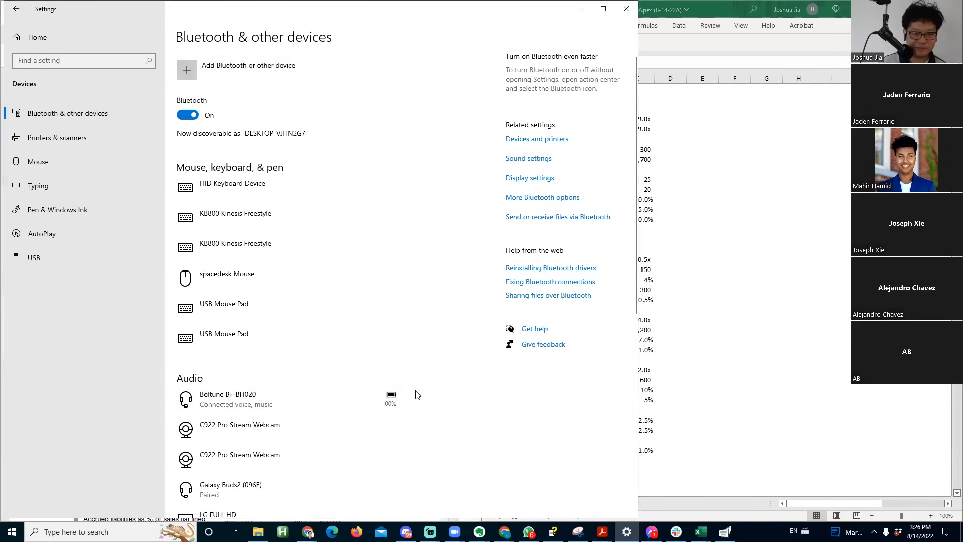
pyautogui.hotkey('alt', 'F4')
# - Add data validation to C46 that allows a list with the source =$V$46:$W$46
pyautogui.click(636, 470)
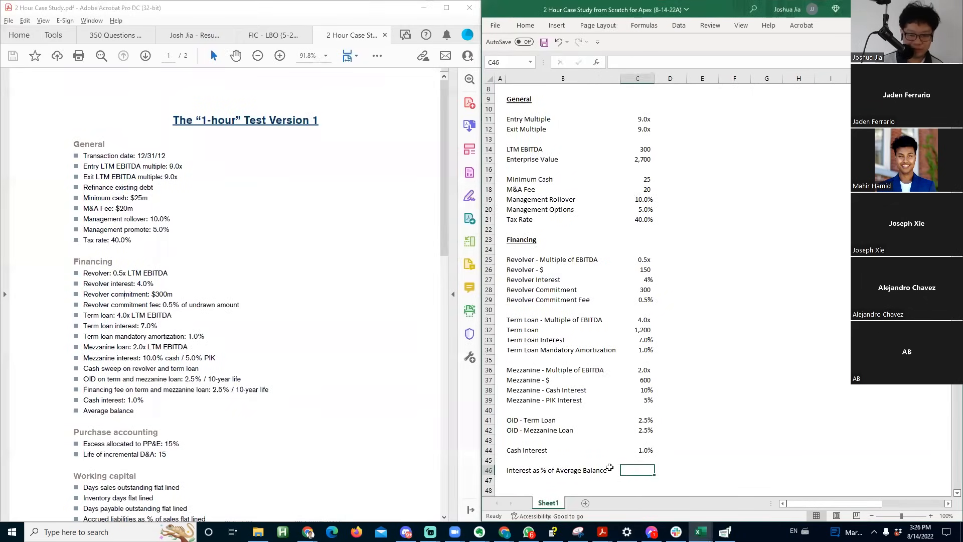
pyautogui.hotkey('alt', 'a')
pyautogui.press('v')
pyautogui.press('v')
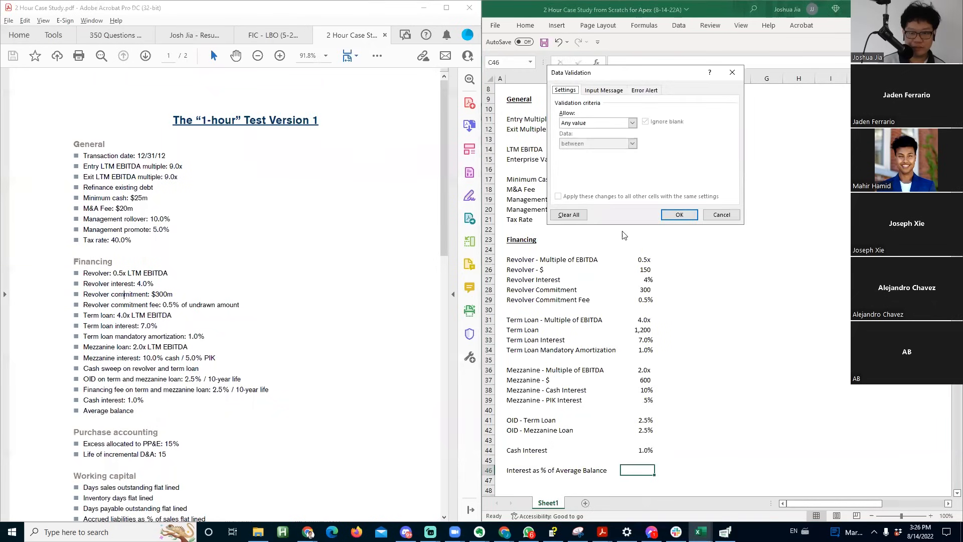
pyautogui.click(619, 124)
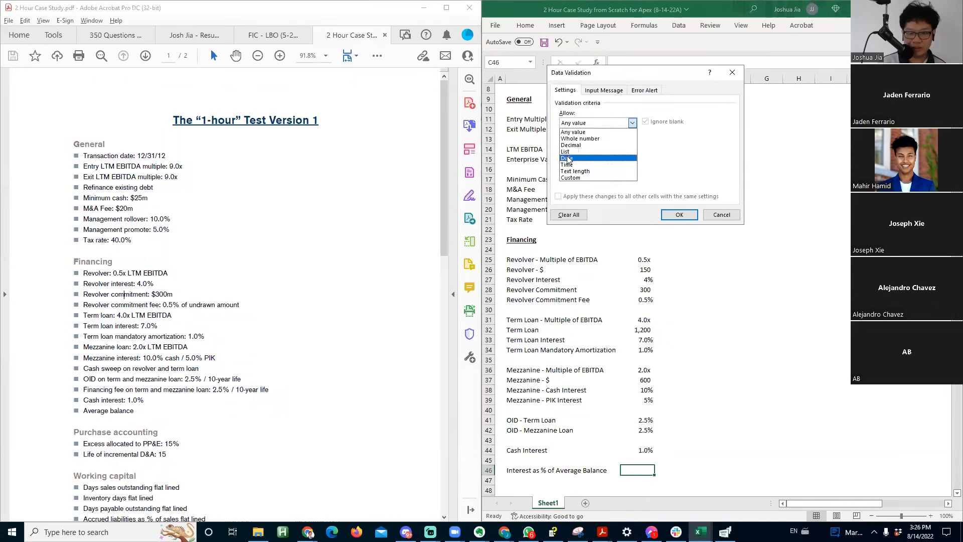
pyautogui.click(578, 158)
pyautogui.click(675, 163)
pyautogui.click(706, 469)
pyautogui.hscroll(3, 706, 469)
pyautogui.moveTo(927, 470); pyautogui.dragTo(888, 470)
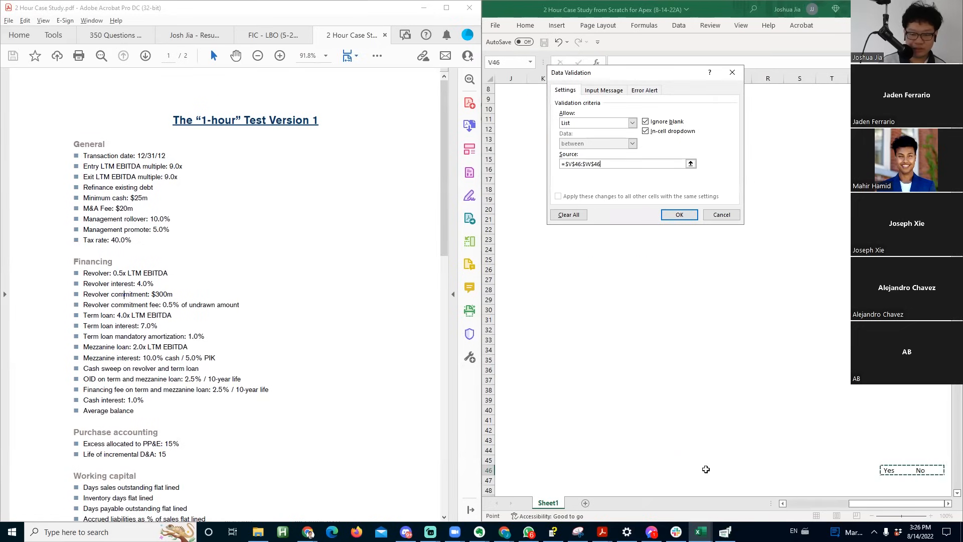
pyautogui.click(677, 214)
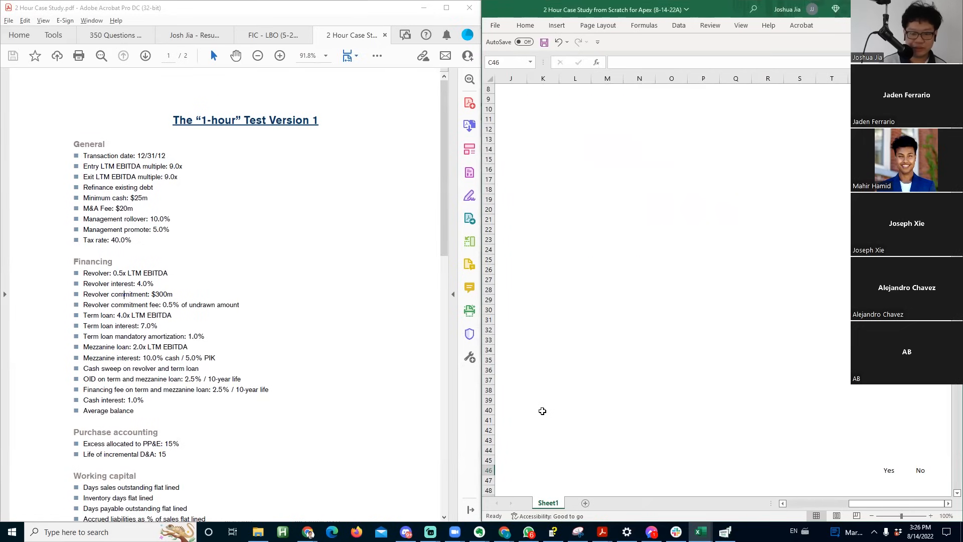
# - Choose "No" from the list in C46 for interest on average balance
pyautogui.press('Right')
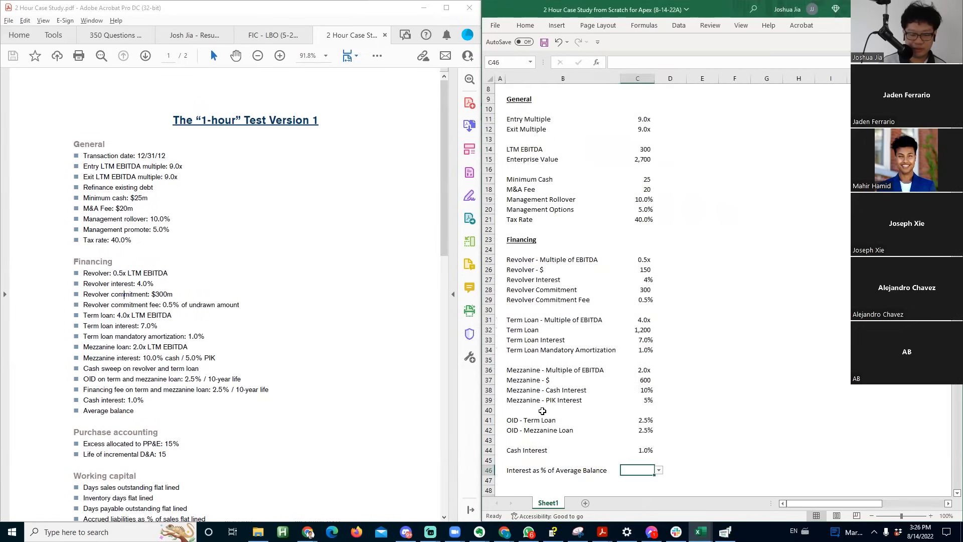
pyautogui.click(658, 470)
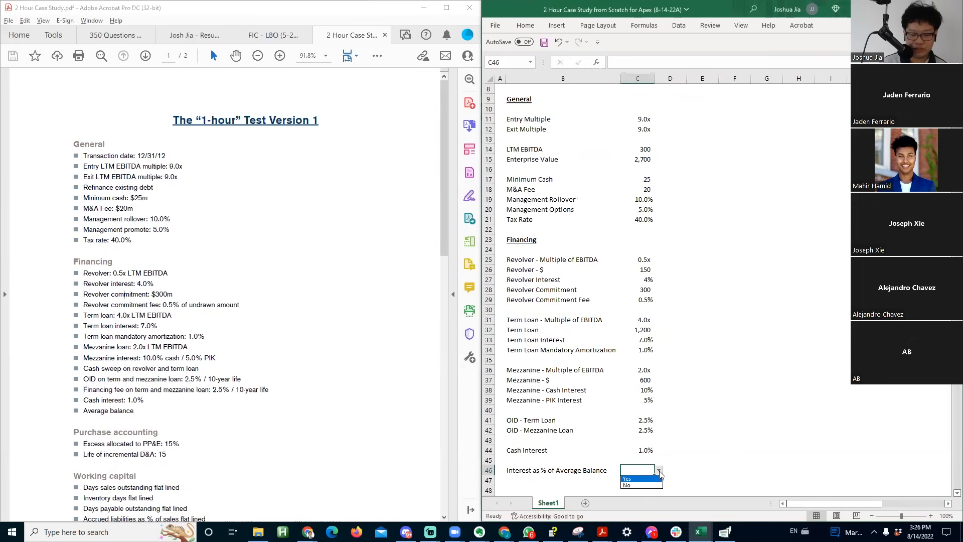
pyautogui.click(645, 485)
pyautogui.click(595, 474)
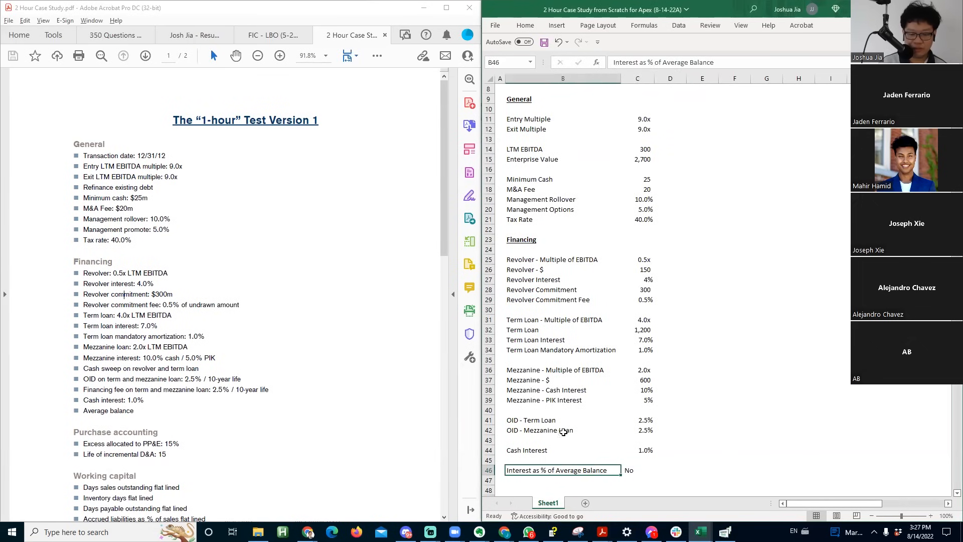
# - Right-align the average-balance toggle in C46 and add an outside border around B46:C46
pyautogui.click(637, 479)
pyautogui.press('Up')
pyautogui.hotkey('alt', 'h')
pyautogui.press('a')
pyautogui.press('r')
pyautogui.press('Left')
pyautogui.hotkey('shift', 'Right')
pyautogui.hotkey('alt', 'h')
pyautogui.press('b')
pyautogui.press('s')
# - Enter the section heading "Purchase Accounting" in B48 and make it bold and underlined
pyautogui.press('Down')
pyautogui.press('Down')
pyautogui.press('Down')
pyautogui.press('Down')
pyautogui.press('Down')
pyautogui.press('Down')
pyautogui.press('Down')
pyautogui.press('Up')
pyautogui.press('Up')
pyautogui.press('Up')
pyautogui.press('Up')
pyautogui.press('Up')
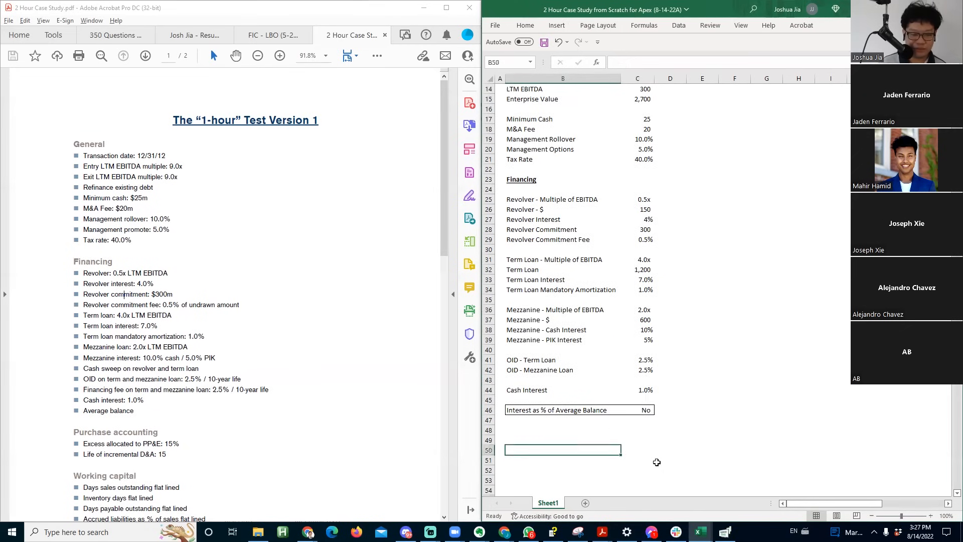
pyautogui.write('Purchase Accounting')
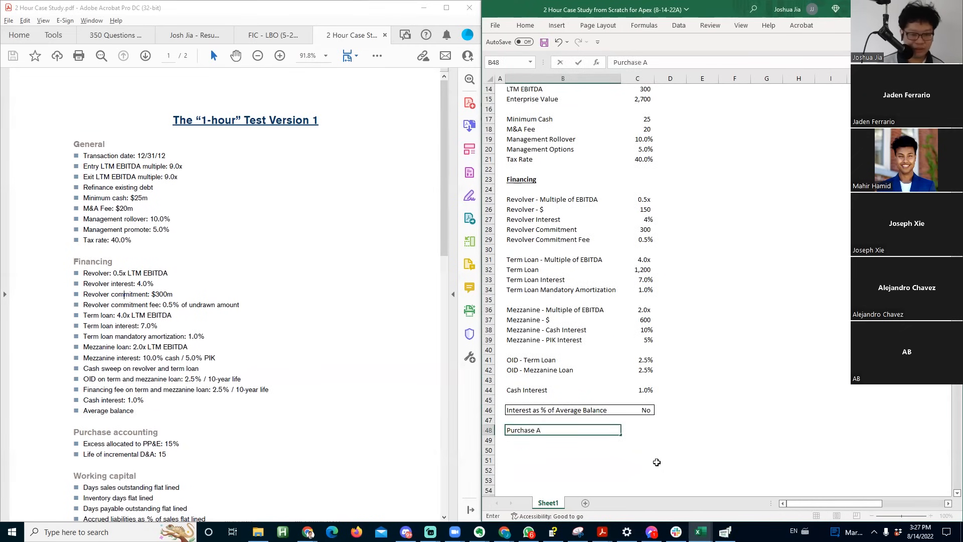
pyautogui.press('Return')
pyautogui.press('Up')
pyautogui.hotkey('ctrl', 'b')
pyautogui.hotkey('ctrl', 'u')
# - Enter the labels "Excess allocated to PP&E" in B50 and "Life of incremental D&A" in B51
pyautogui.press('Down')
pyautogui.press('Down')
pyautogui.write('Excess allocated to PP&E')
pyautogui.press('Return')
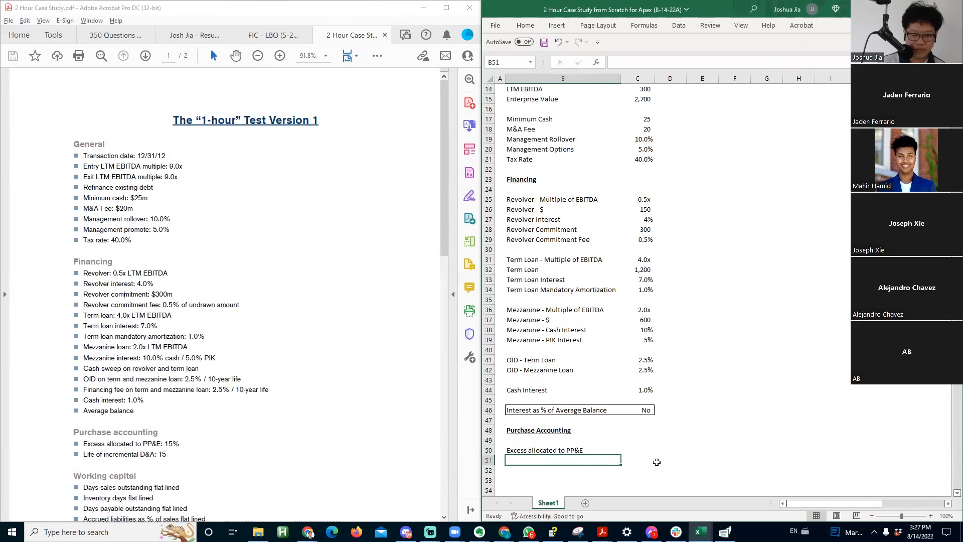
pyautogui.write('Lief')
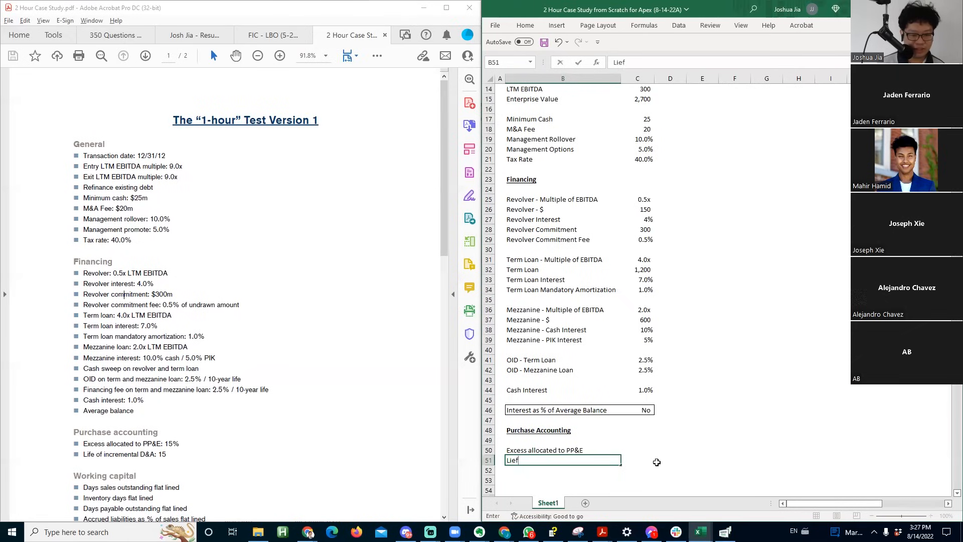
pyautogui.write('fe of incremental')
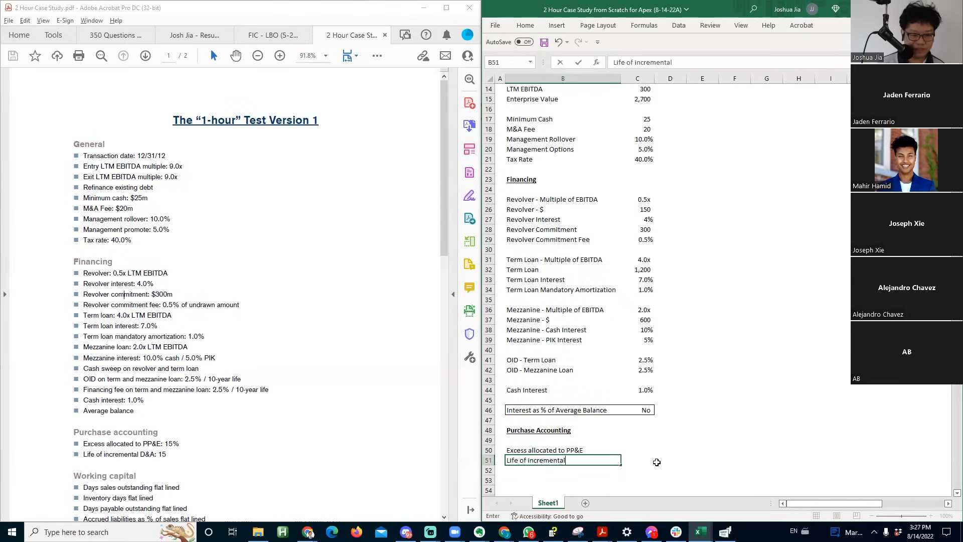
pyautogui.write(' D&A')
# - Enter 15% in C50 and 15 in C51, and show the C50 percentage with one decimal
pyautogui.press('Up')
pyautogui.press('Right')
pyautogui.write('15%')
pyautogui.press('Return')
pyautogui.write('15')
pyautogui.press('Up')
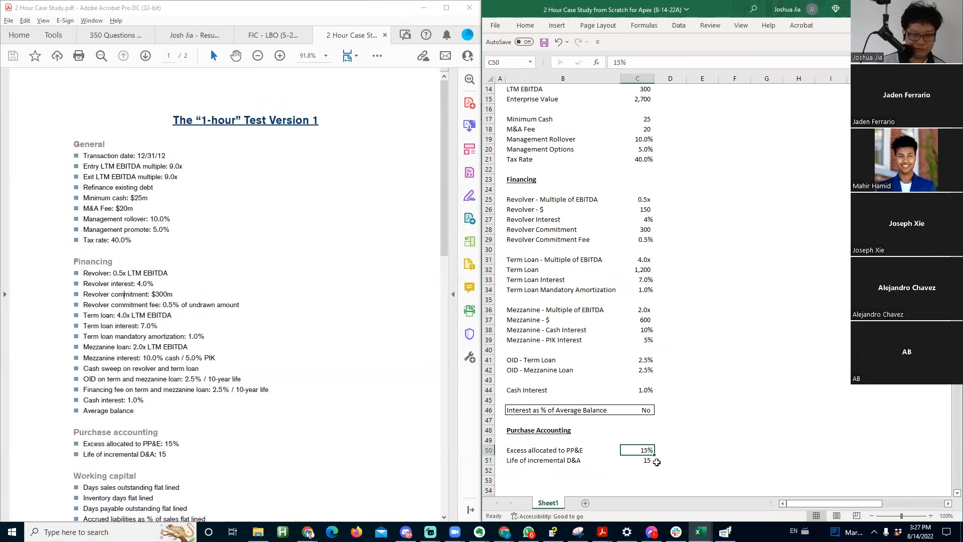
pyautogui.press('F2')
pyautogui.press('Escape')
pyautogui.press('0')
# - Enter the bold, underlined section heading "Working Capital" in B53
pyautogui.press('Left')
pyautogui.press('Left')
pyautogui.press('Right')
pyautogui.hotkey('shift', 'Right')
pyautogui.press('Down')
pyautogui.press('Down')
pyautogui.press('Down')
pyautogui.press('Down')
pyautogui.press('Down')
pyautogui.press('Down')
pyautogui.press('Down')
pyautogui.press('Down')
pyautogui.press('Down')
pyautogui.press('Down')
pyautogui.press('Up')
pyautogui.press('Up')
pyautogui.press('Up')
pyautogui.press('Up')
pyautogui.press('Up')
pyautogui.press('Up')
pyautogui.press('Up')
pyautogui.press('Up')
pyautogui.press('Down')
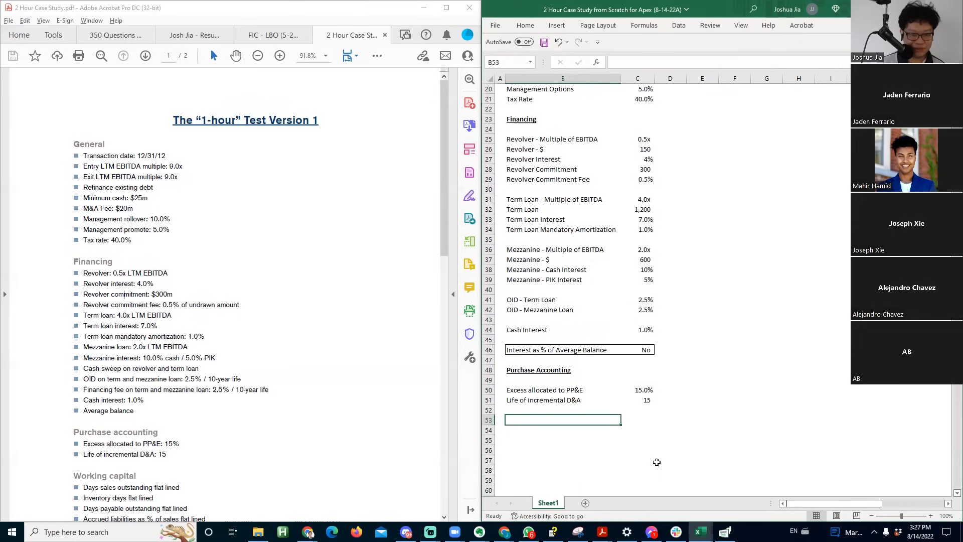
pyautogui.write('Worki')
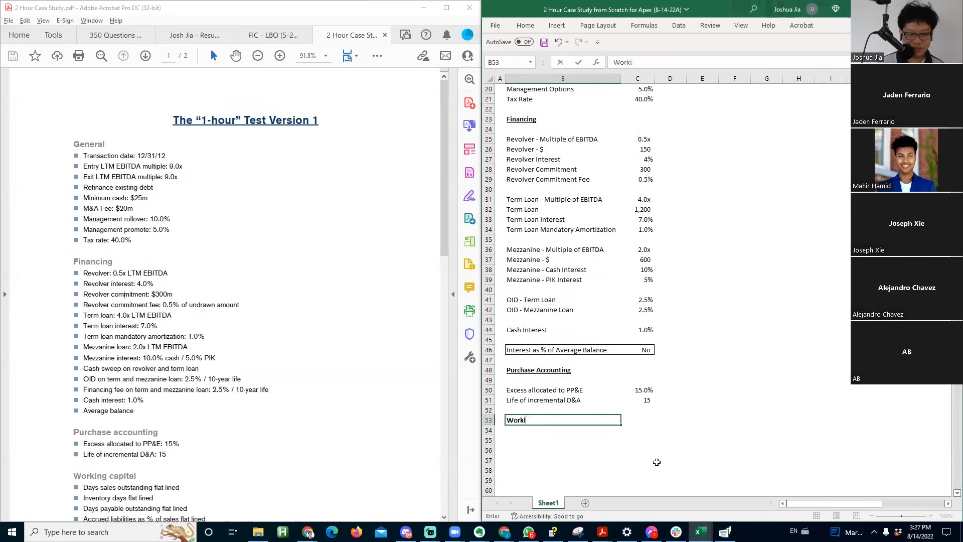
pyautogui.write('ng Capital')
pyautogui.hotkey('ctrl', 'Return')
pyautogui.press('Down')
pyautogui.press('Down')
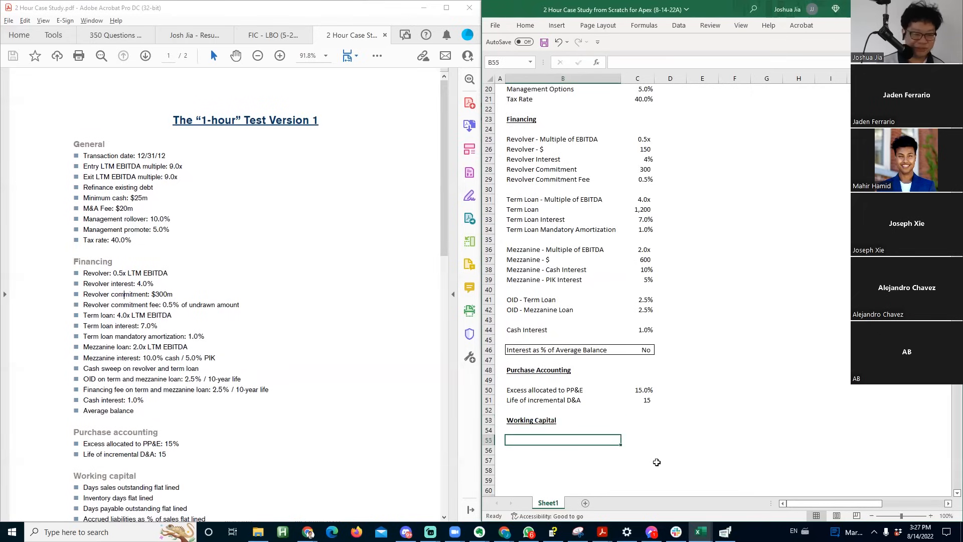
pyautogui.press('Up')
pyautogui.press('Up')
pyautogui.press('Up')
pyautogui.press('Up')
pyautogui.press('Up')
pyautogui.press('Right')
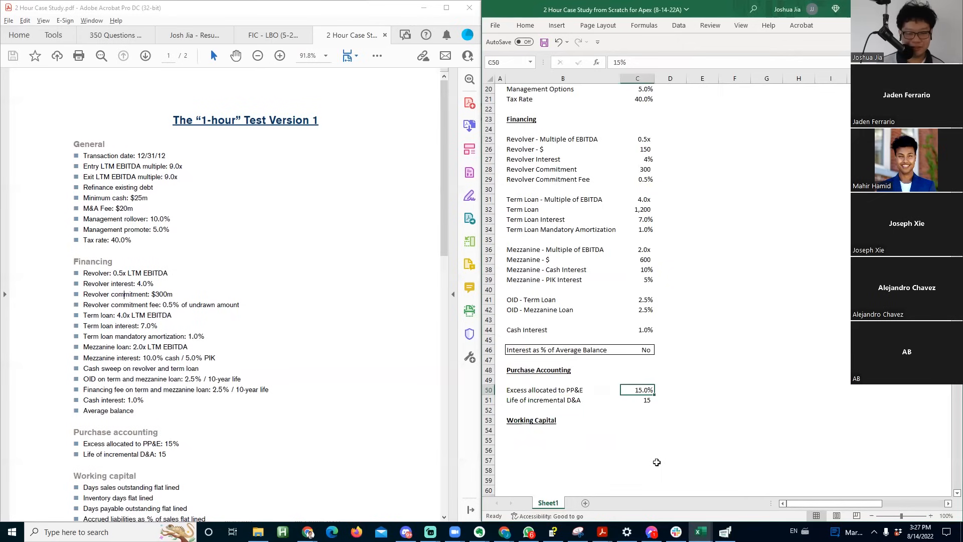
pyautogui.press('Left')
pyautogui.press('Down')
pyautogui.press('Down')
pyautogui.press('Down')
pyautogui.press('Down')
pyautogui.press('Down')
pyautogui.press('Down')
pyautogui.press('Up')
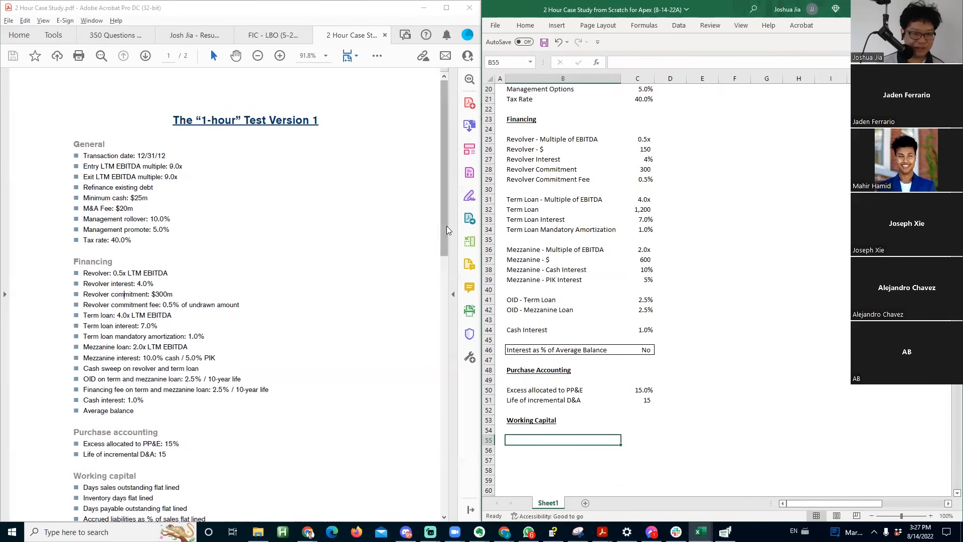
# - Check the remaining case study assumptions in the PDF and replace the B53 heading with "Income Statement Assumptions"
pyautogui.moveTo(443, 230); pyautogui.dragTo(440, 279)
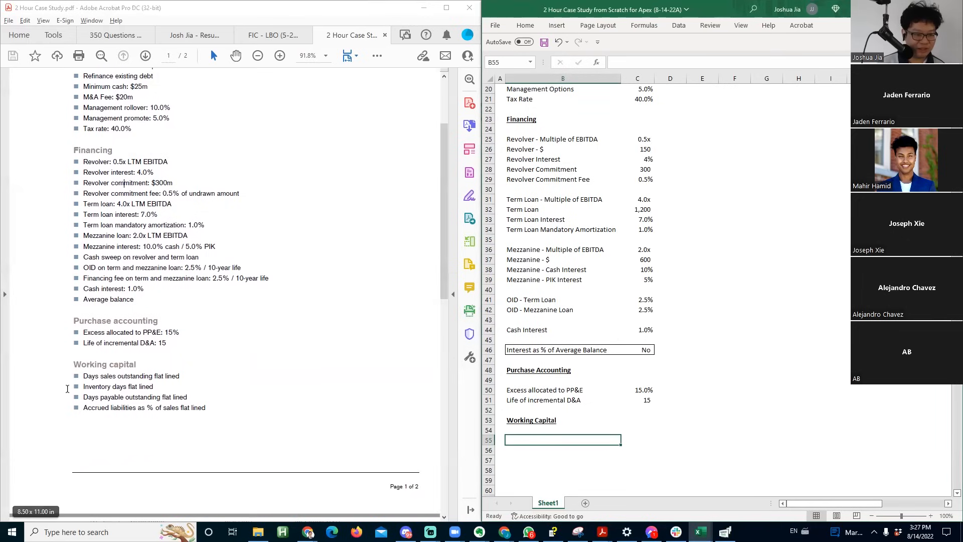
pyautogui.moveTo(77, 382); pyautogui.dragTo(148, 404)
pyautogui.click(152, 406)
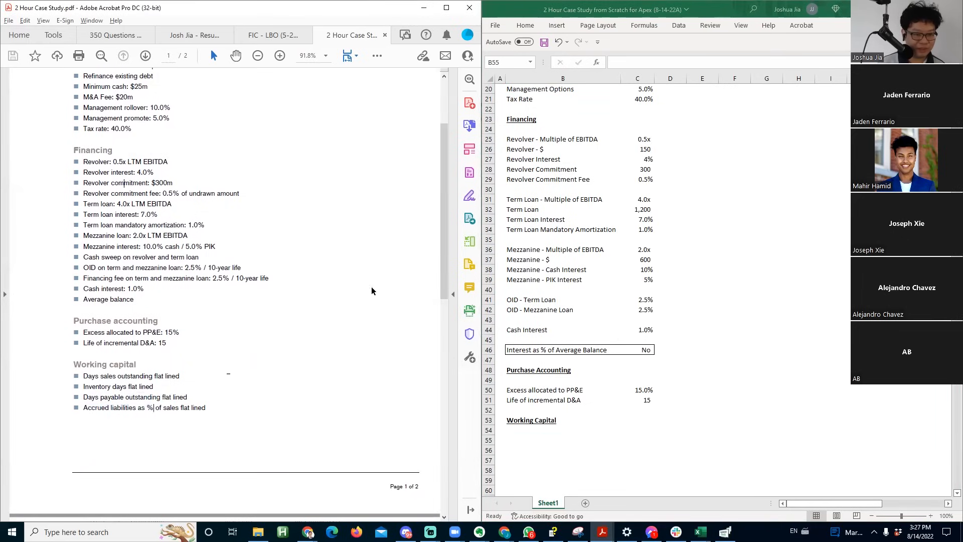
pyautogui.moveTo(442, 230); pyautogui.dragTo(442, 375)
pyautogui.click(617, 424)
pyautogui.press('Up')
pyautogui.press('Up')
pyautogui.write('Income State')
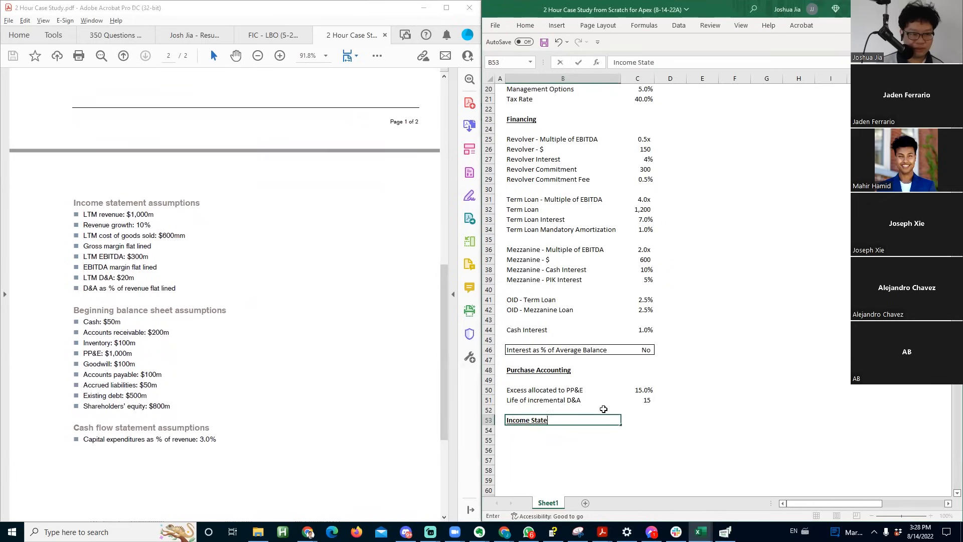
pyautogui.write('ment Assumptions')
pyautogui.press('Return')
# - Enter "LTM Revenue" in B55 with 1000 in C55, and clear the C55 value
pyautogui.press('Return')
pyautogui.write('LTM Revenue')
pyautogui.press('Tab')
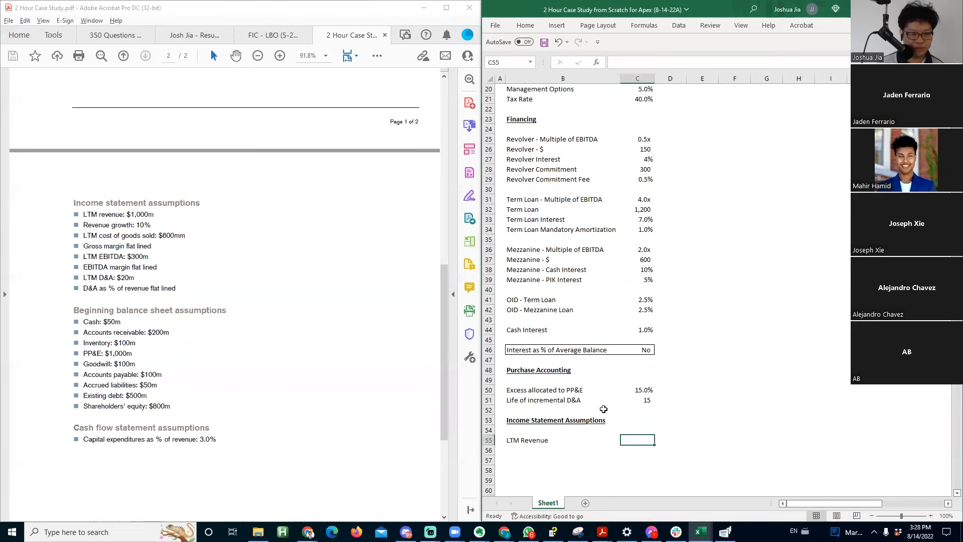
pyautogui.write('1000')
pyautogui.hotkey('ctrl', 'Return')
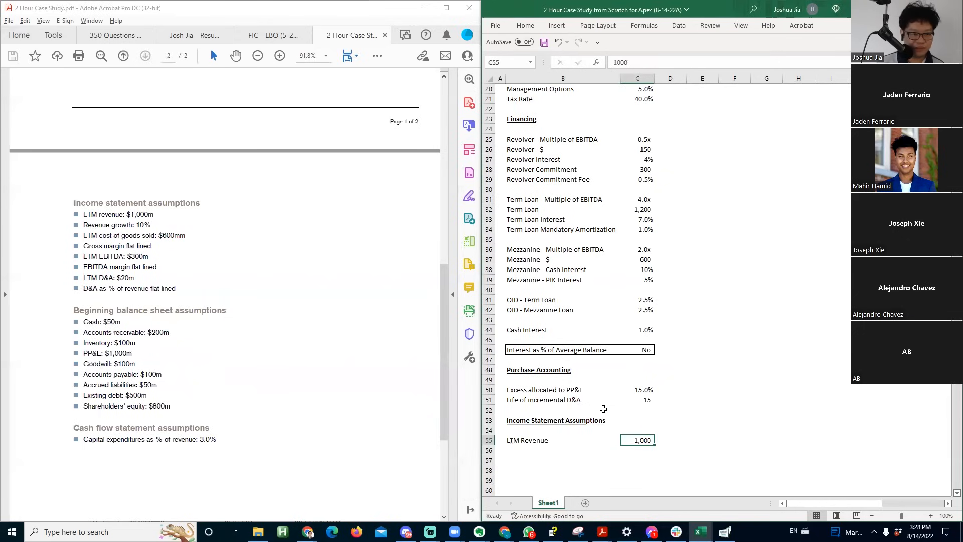
pyautogui.press('Delete')
# - Replace the B55 label with "Revenue Growth" and enter 10% in C55
pyautogui.press('Left')
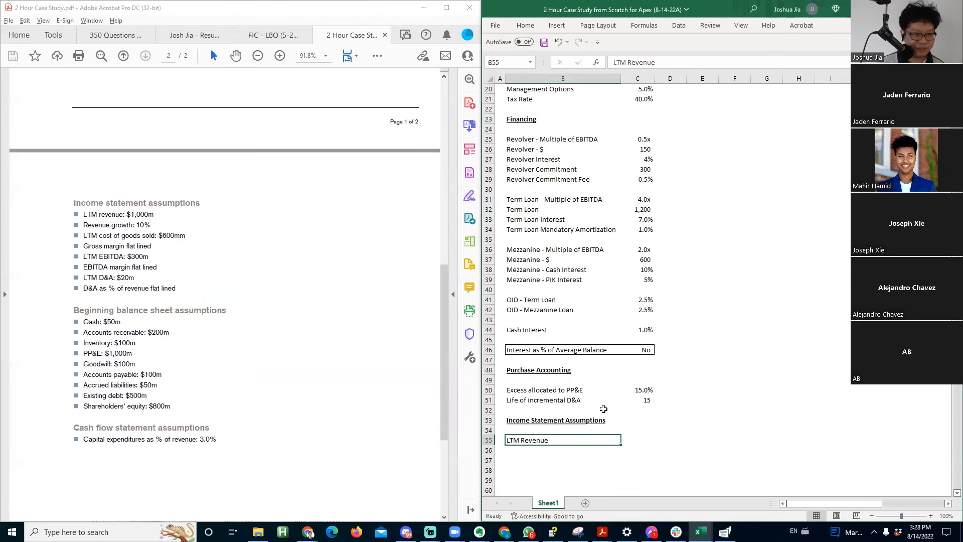
pyautogui.write('Revenue Growth')
pyautogui.press('Tab')
pyautogui.write('10%')
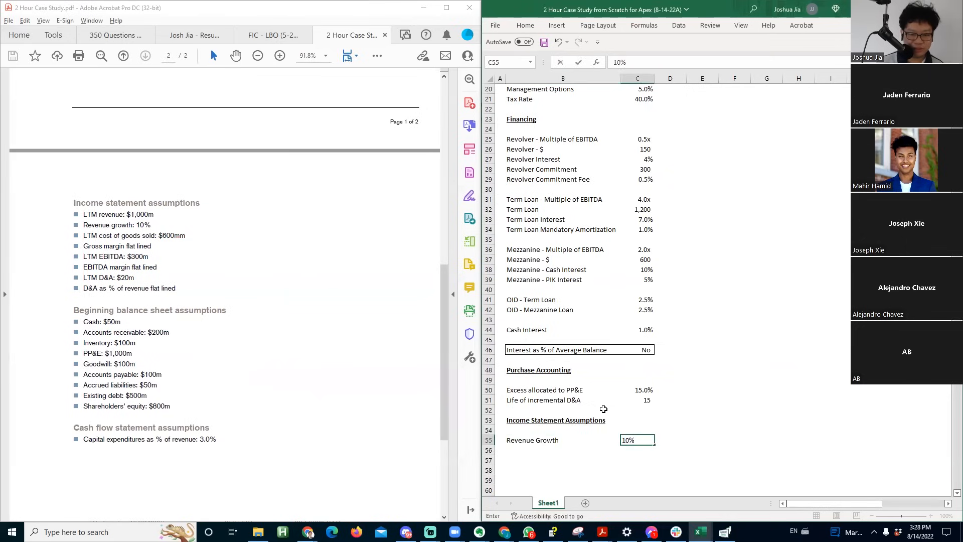
pyautogui.press('Return')
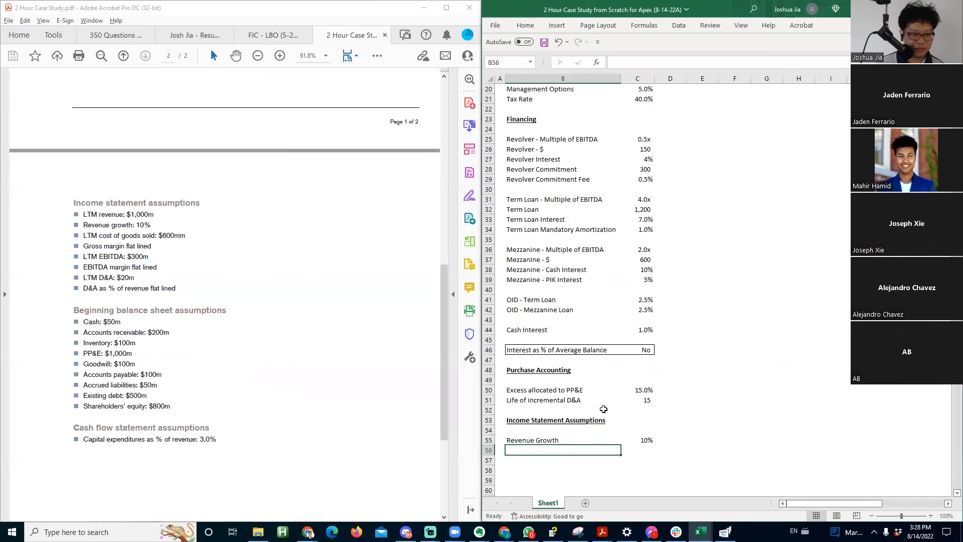
pyautogui.write('LTM')
pyautogui.press('BackSpace')
pyautogui.press('BackSpace')
pyautogui.press('BackSpace')
pyautogui.write('G')
pyautogui.press('BackSpace')
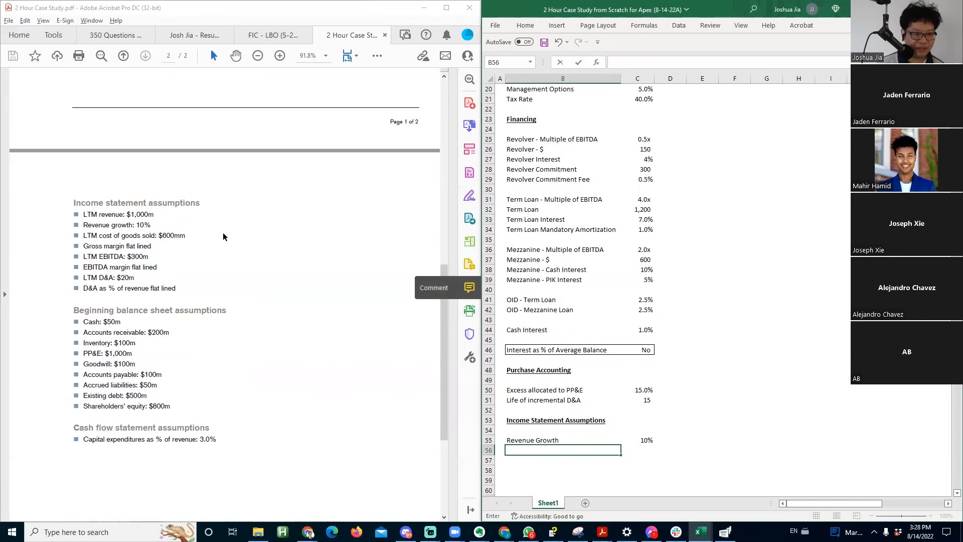
# - Review the PDF's income statement and cash flow assumptions, and change the B53 heading to "Model Assumptions"
pyautogui.click(142, 235)
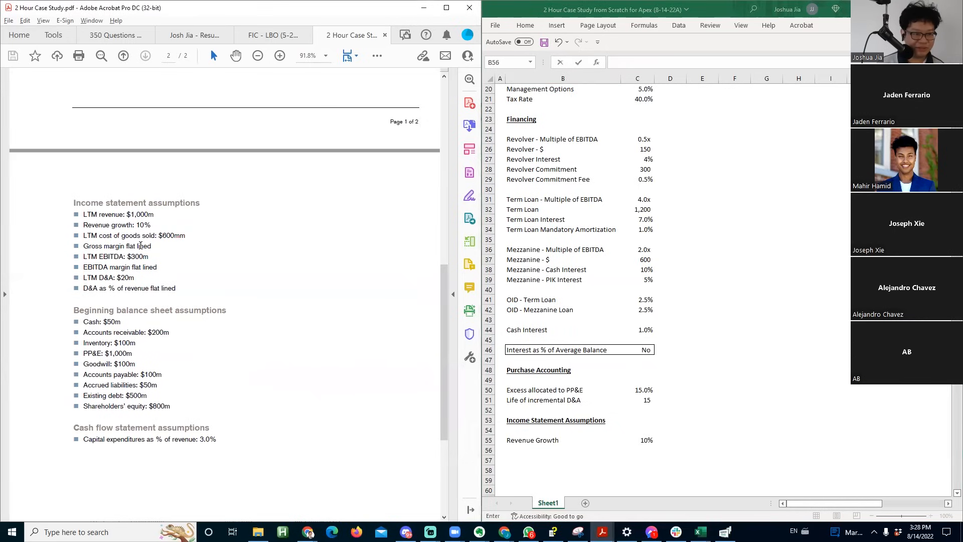
pyautogui.click(142, 257)
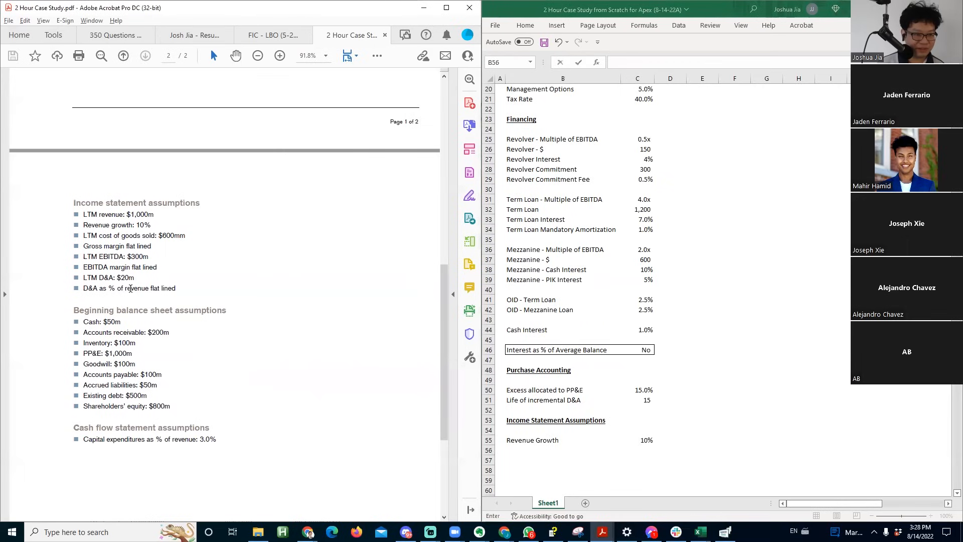
pyautogui.click(551, 406)
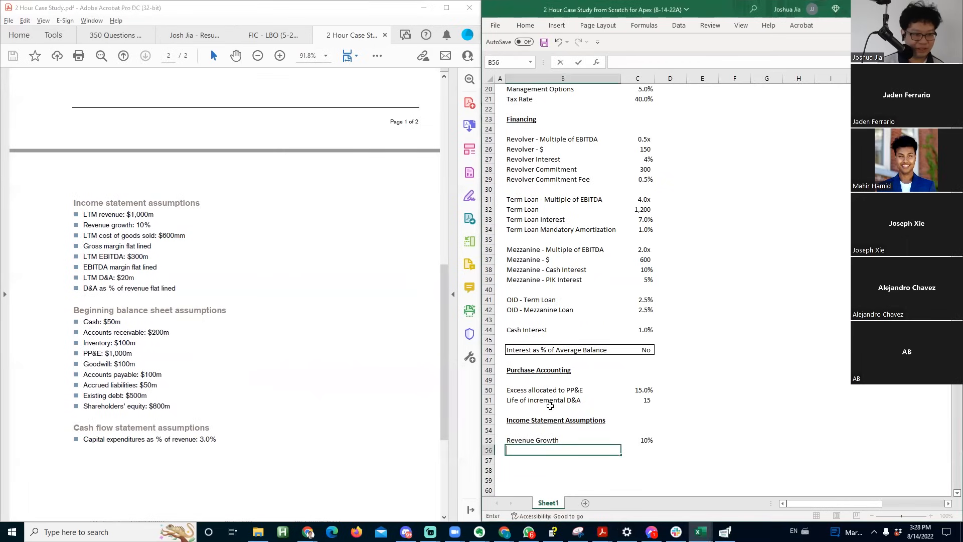
pyautogui.moveTo(144, 269); pyautogui.dragTo(160, 290)
pyautogui.click(160, 332)
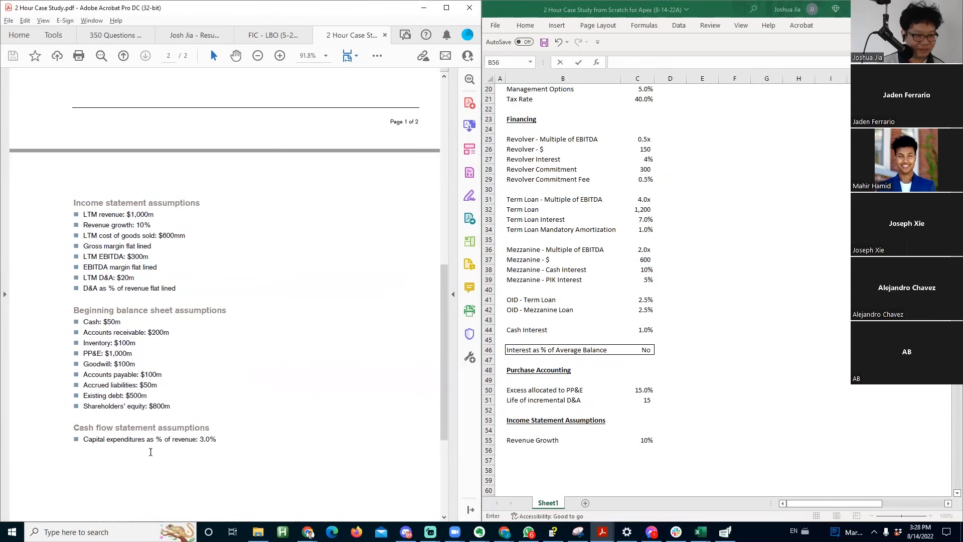
pyautogui.click(583, 401)
pyautogui.press('Up')
pyautogui.press('Up')
pyautogui.press('Up')
pyautogui.write('Model')
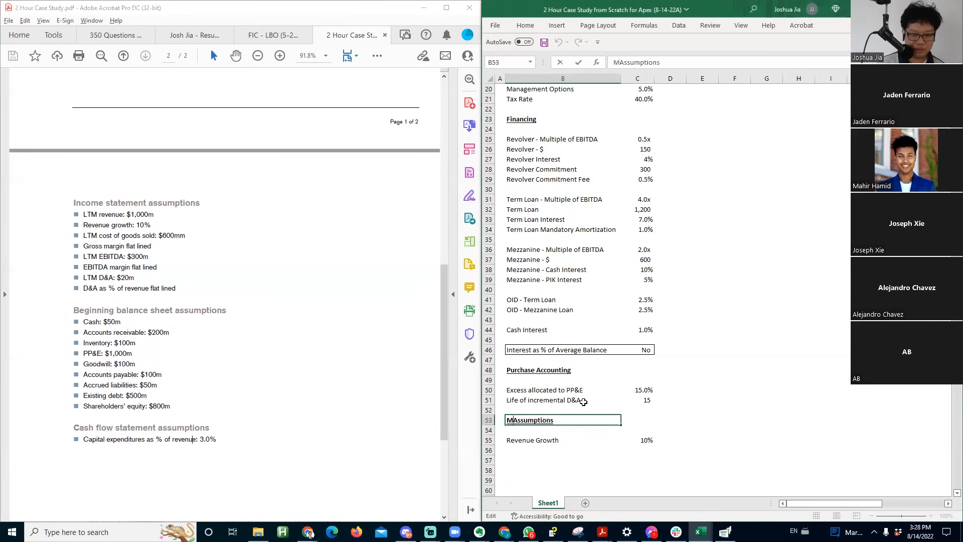
pyautogui.press('Return')
# - Enter the label "Capex - % of Revenue" in B56, below Revenue Growth
pyautogui.press('Return')
pyautogui.press('Return')
pyautogui.write('Capex')
pyautogui.press('Return')
pyautogui.press('Up')
pyautogui.press('F2')
pyautogui.write('- % of Revenue')
pyautogui.press('Return')
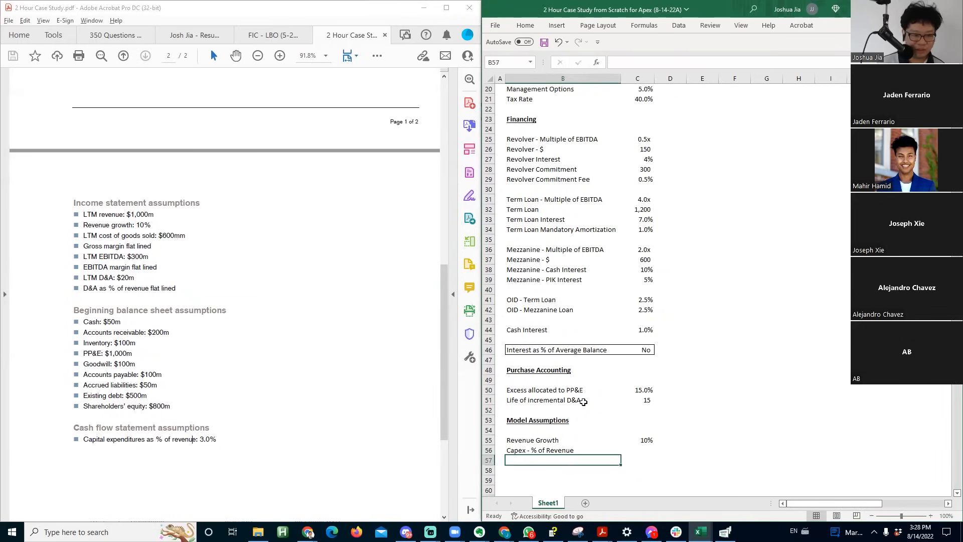
# - Show the Revenue Growth percentage in C55 with one decimal
pyautogui.press('Up')
pyautogui.press('Right')
pyautogui.press('Up')
pyautogui.hotkey('alt', 'h')
pyautogui.press('0')
# - Enter 3% as the capex percentage of revenue in C56, formatted as a percentage with one decimal
pyautogui.press('Down')
pyautogui.press('F2')
pyautogui.write('3')
pyautogui.press('Return')
pyautogui.press('Up')
pyautogui.hotkey('ctrl', 'shift', '5')
pyautogui.write('3')
pyautogui.press('Return')
pyautogui.press('Up')
pyautogui.hotkey('alt', 'h')
pyautogui.press('0')
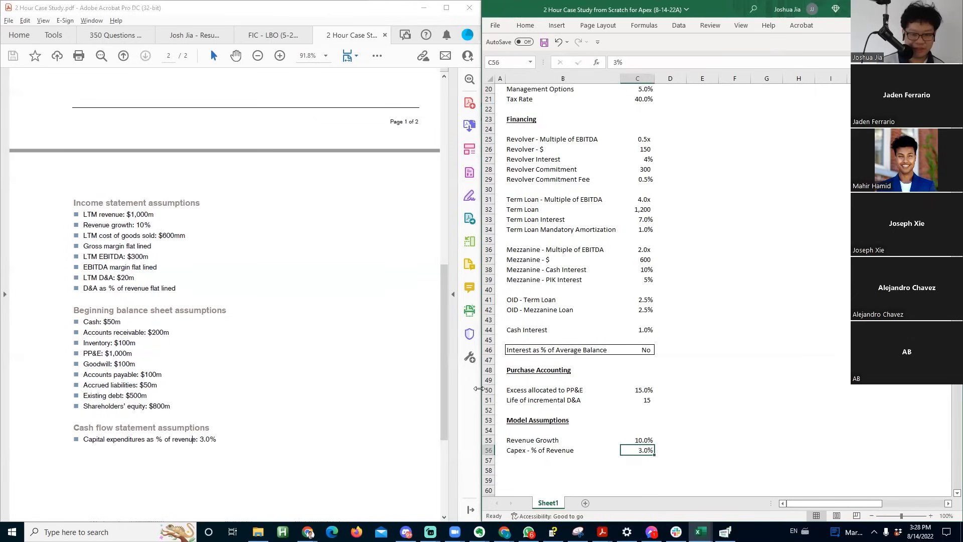
# - Enter the section heading "Sources and Uses Table" in B58, below the model assumptions
pyautogui.press('Left')
pyautogui.press('Down')
pyautogui.press('Down')
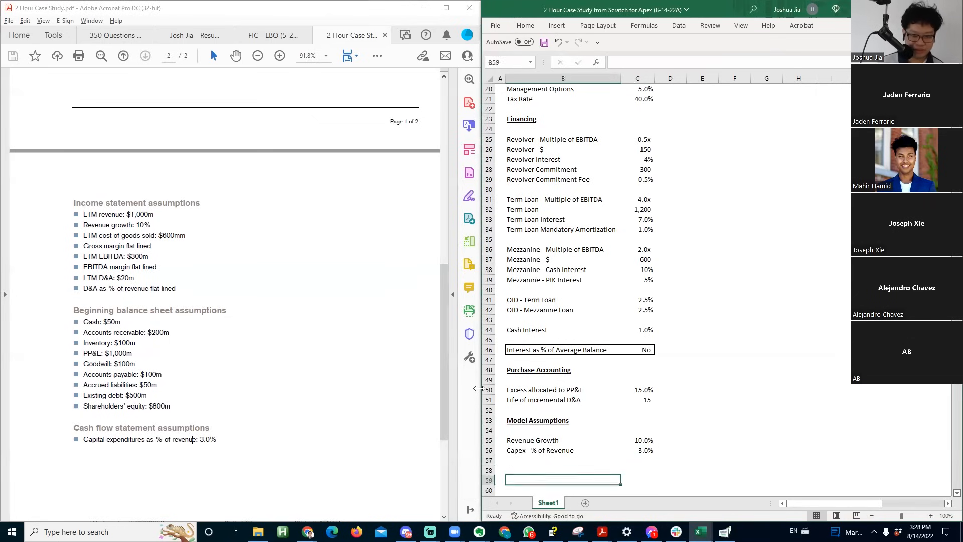
pyautogui.press('Up')
pyautogui.press('pageup')
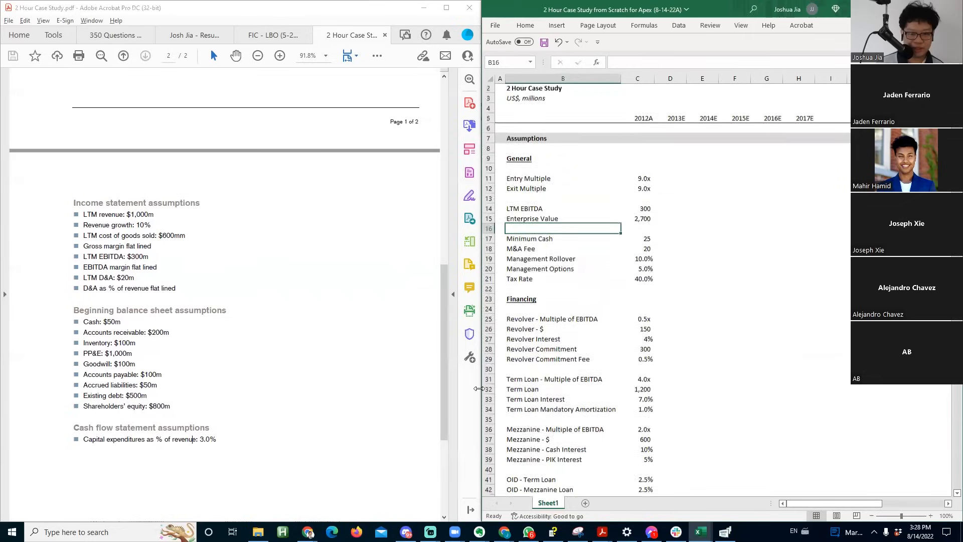
pyautogui.press('pagedown')
pyautogui.press('Down')
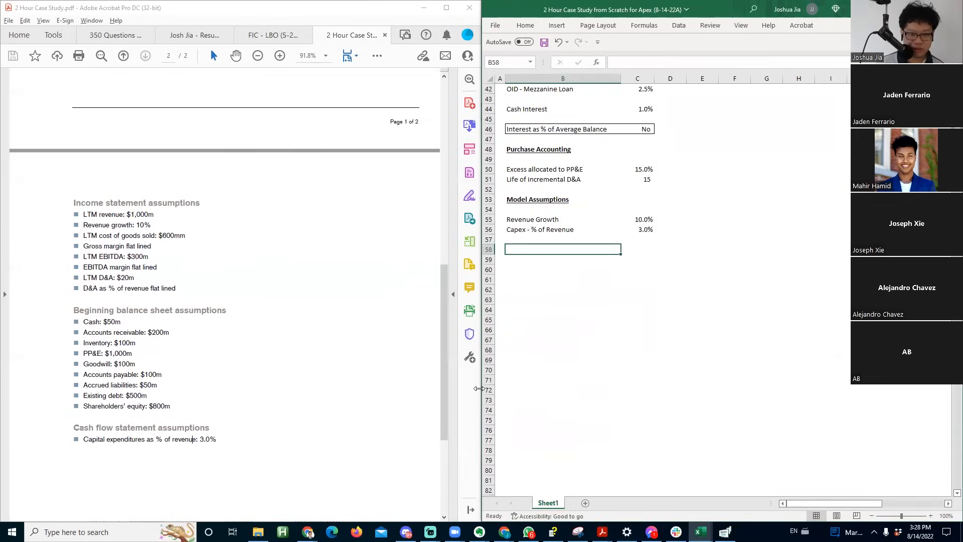
pyautogui.write('Sources and Uses t')
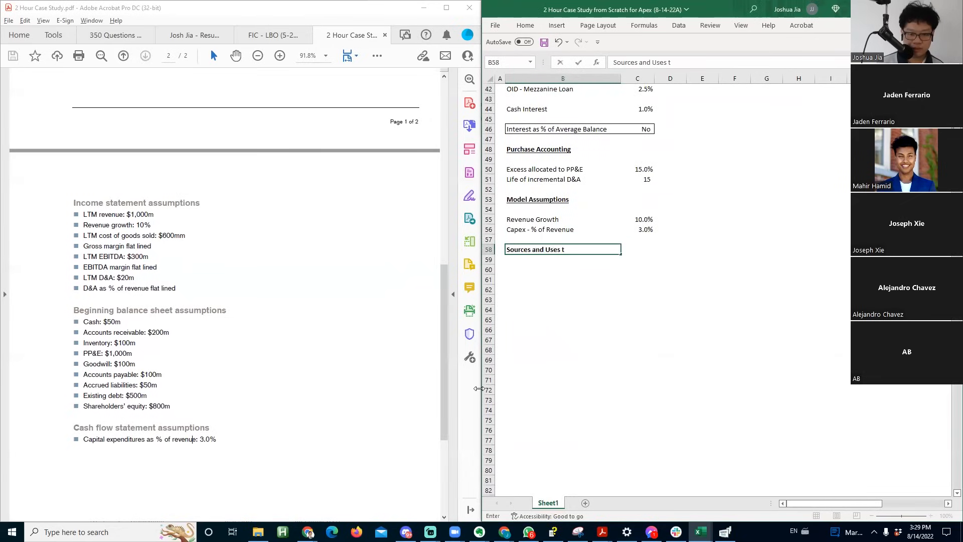
pyautogui.write('able')
pyautogui.hotkey('ctrl', 'Return')
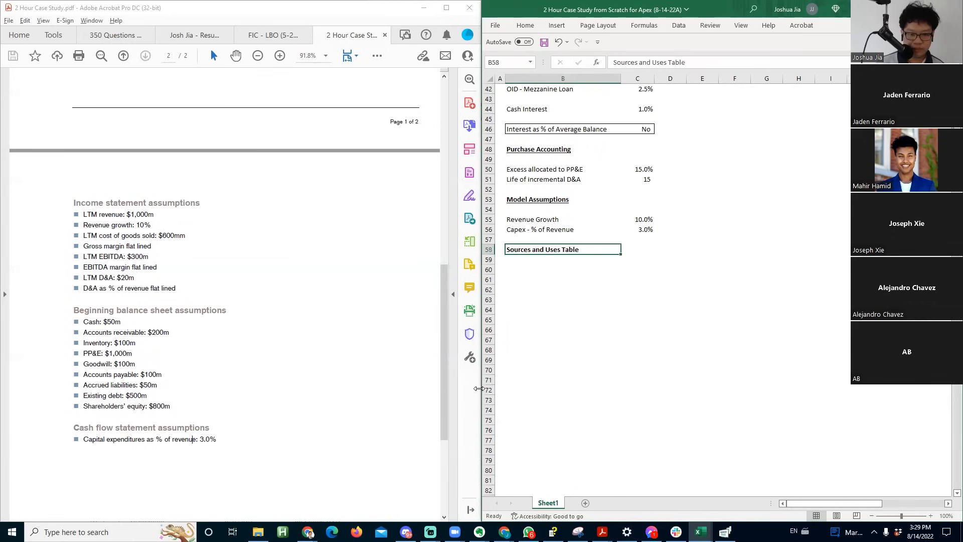
# - Review the general, financing and purchase accounting assumptions above the Sources and Uses Table heading
pyautogui.press('Right')
pyautogui.press('Up')
pyautogui.press('Up')
pyautogui.press('Up')
pyautogui.press('Up')
pyautogui.press('Up')
pyautogui.press('Up')
pyautogui.press('Up')
pyautogui.press('Up')
pyautogui.press('Up')
pyautogui.press('Up')
pyautogui.press('Up')
pyautogui.press('Up')
pyautogui.press('Up')
pyautogui.press('Up')
pyautogui.press('Up')
pyautogui.press('Up')
pyautogui.press('Up')
pyautogui.press('Up')
pyautogui.press('Up')
pyautogui.press('Up')
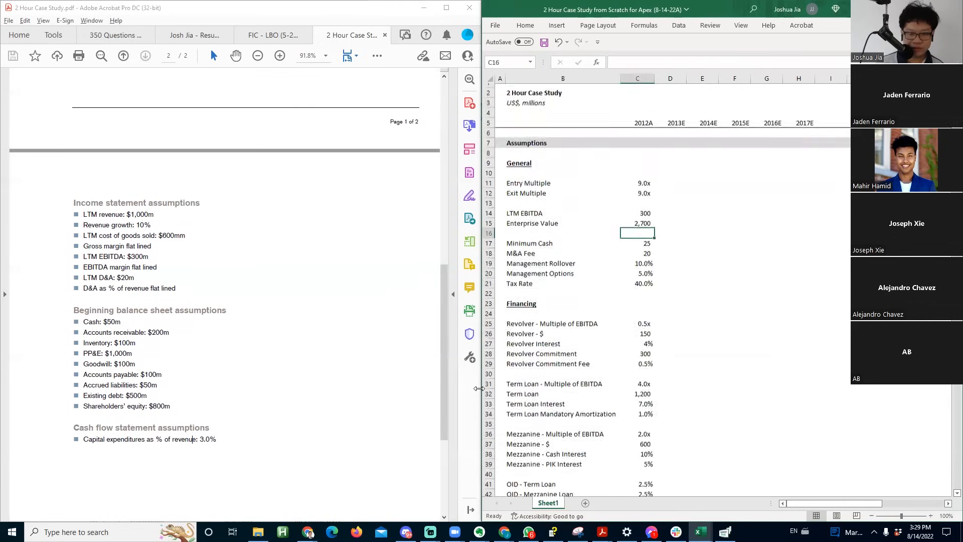
pyautogui.press('Down')
pyautogui.press('Down')
pyautogui.press('Down')
pyautogui.press('Down')
pyautogui.press('Down')
pyautogui.press('Down')
pyautogui.press('Down')
pyautogui.press('Down')
pyautogui.press('Down')
pyautogui.press('Down')
pyautogui.press('Down')
pyautogui.press('Down')
pyautogui.press('Down')
pyautogui.press('Down')
pyautogui.press('Down')
pyautogui.press('Down')
pyautogui.press('Down')
pyautogui.press('Down')
pyautogui.press('Down')
pyautogui.press('Down')
pyautogui.press('Left')
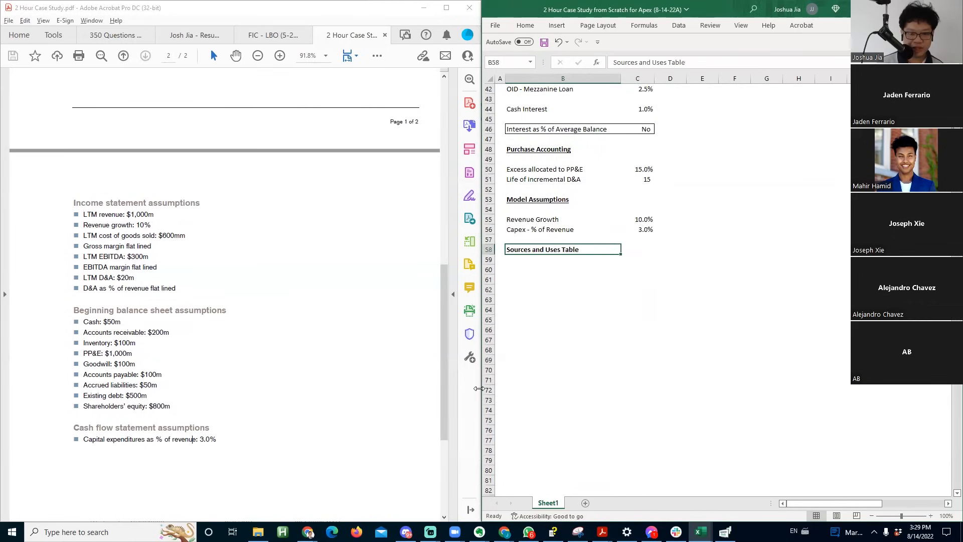
# - Fill row 58 with the same light grey as the Assumptions header row
pyautogui.hotkey('shift', 'space')
pyautogui.hotkey('alt', 'h')
pyautogui.press('h')
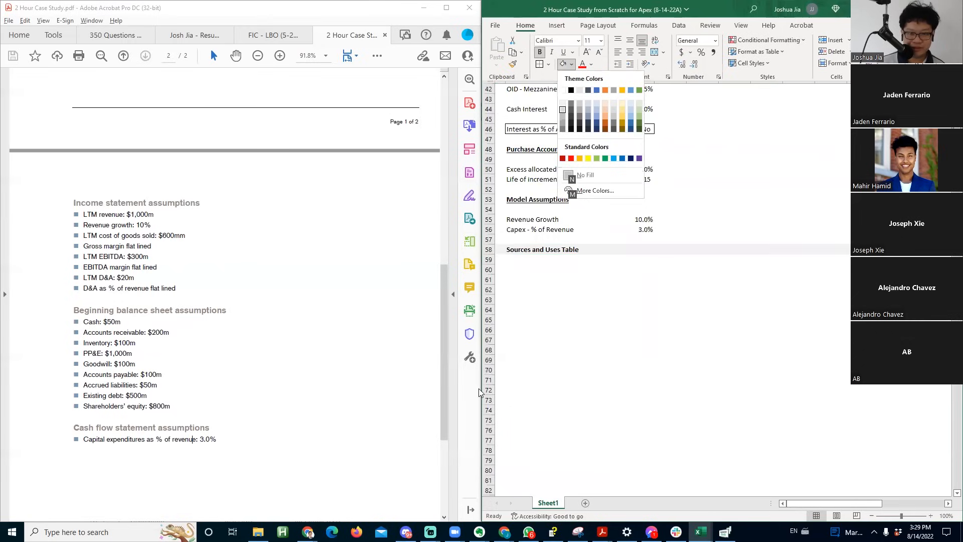
pyautogui.press('Return')
pyautogui.hotkey('shift', 'BackSpace')
pyautogui.press('pageup')
pyautogui.press('pagedown')
# - Shorten the section heading in B58 to "Sources and Uses"
pyautogui.press('F2')
pyautogui.press('BackSpace')
pyautogui.press('BackSpace')
pyautogui.press('BackSpace')
pyautogui.press('BackSpace')
pyautogui.press('BackSpace')
pyautogui.press('BackSpace')
pyautogui.press('Return')
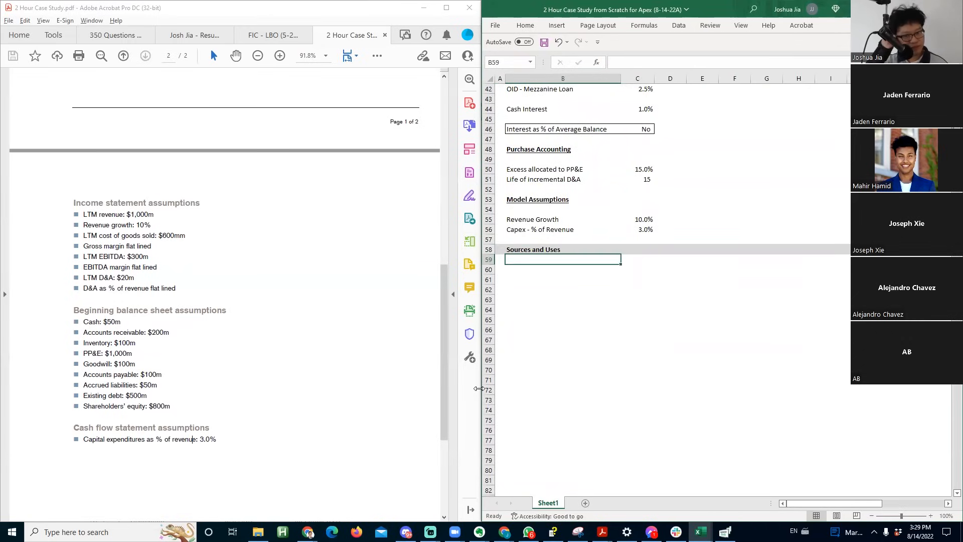
# - Enter the subheading "Sources" in B60 and make it bold
pyautogui.press('Down')
pyautogui.write('Sources')
pyautogui.press('Return')
pyautogui.press('Down')
pyautogui.press('Down')
pyautogui.press('Down')
pyautogui.press('Down')
pyautogui.press('Down')
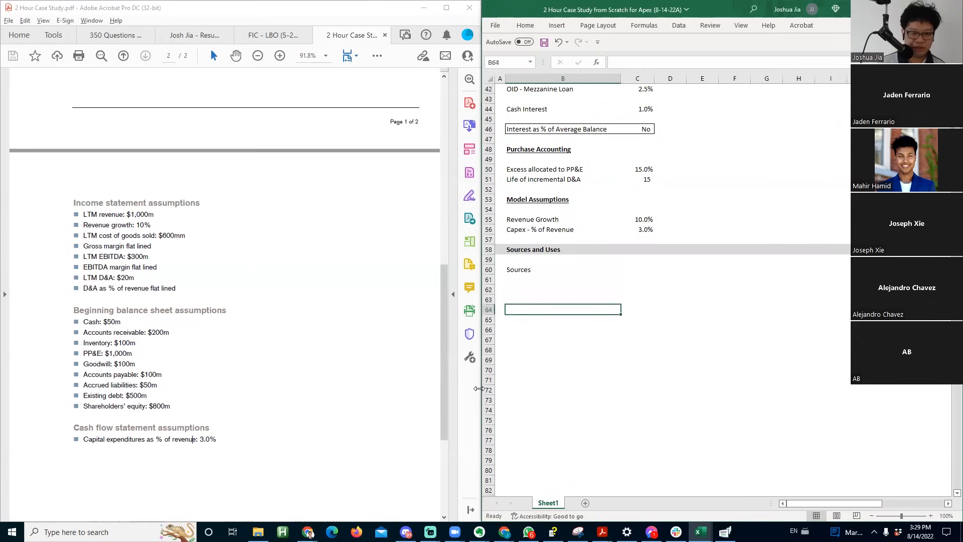
pyautogui.press('Up')
pyautogui.press('Up')
pyautogui.press('Up')
pyautogui.press('Up')
pyautogui.press('Up')
pyautogui.press('Up')
pyautogui.hotkey('ctrl', 'b')
# - Enter the bold subheading "Uses" in B67, leaving blank rows under Sources for its line items
pyautogui.press('Down')
pyautogui.press('Down')
pyautogui.press('Down')
pyautogui.press('Down')
pyautogui.press('Down')
pyautogui.press('Down')
pyautogui.press('Down')
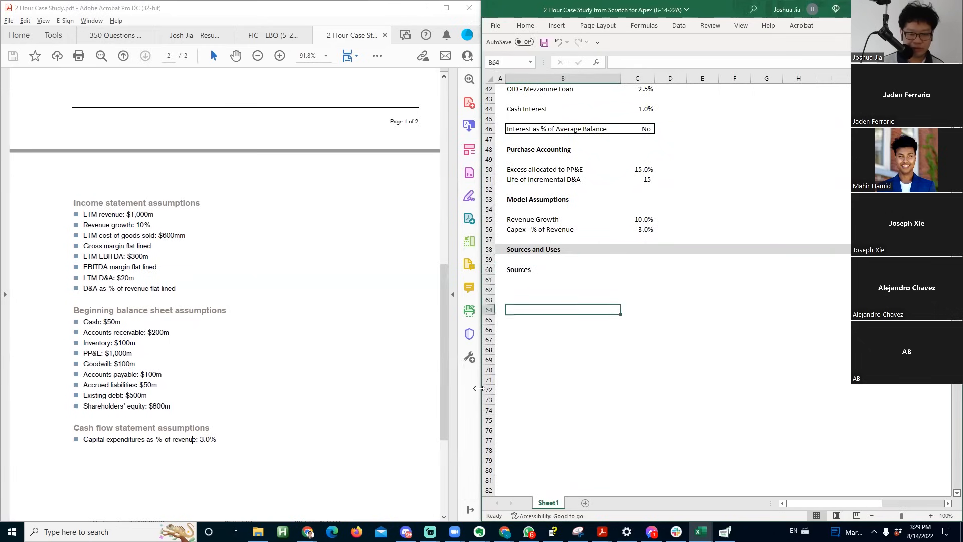
pyautogui.write('Uses')
pyautogui.press('Return')
pyautogui.press('Up')
pyautogui.press('Up')
pyautogui.press('Up')
pyautogui.press('Up')
pyautogui.press('Up')
pyautogui.press('Up')
pyautogui.press('Up')
pyautogui.press('Up')
pyautogui.press('Down')
pyautogui.press('Down')
pyautogui.press('Down')
pyautogui.press('Down')
pyautogui.press('Down')
pyautogui.press('Up')
pyautogui.press('Up')
pyautogui.press('Down')
pyautogui.press('Down')
pyautogui.press('Down')
pyautogui.press('Down')
pyautogui.press('Down')
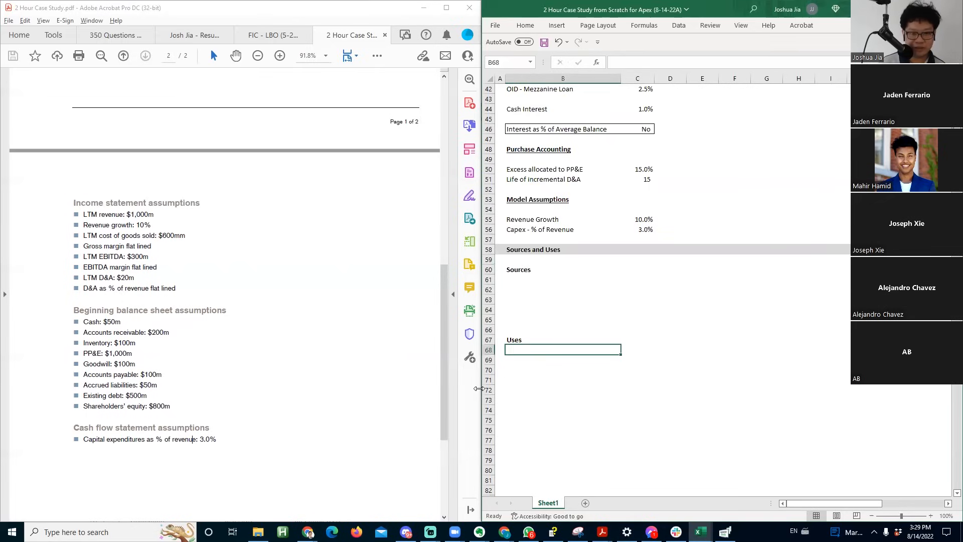
# - Open a second window of the workbook and place it side by side with the first one
pyautogui.hotkey('alt', 'w')
pyautogui.press('n')
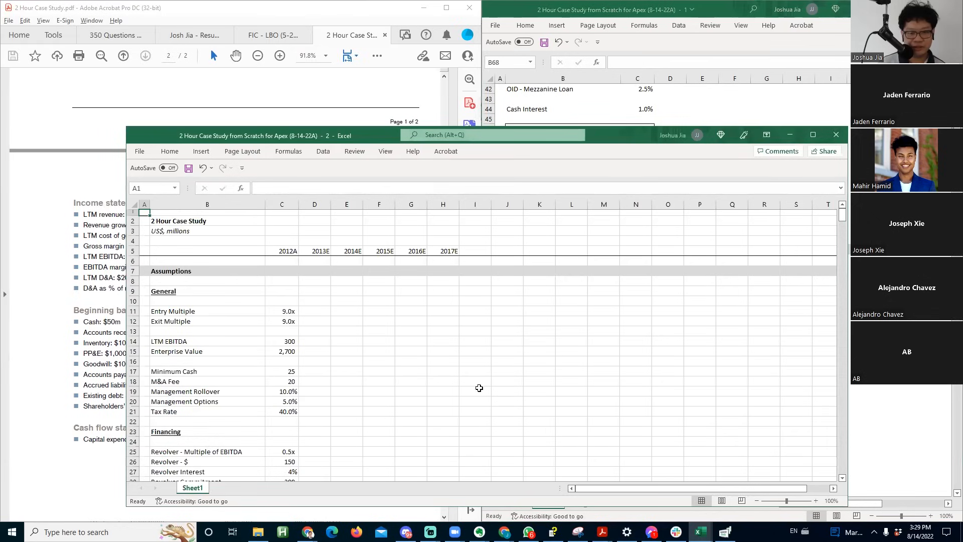
pyautogui.press('super+Left')
pyautogui.click(226, 246)
pyautogui.click(253, 265)
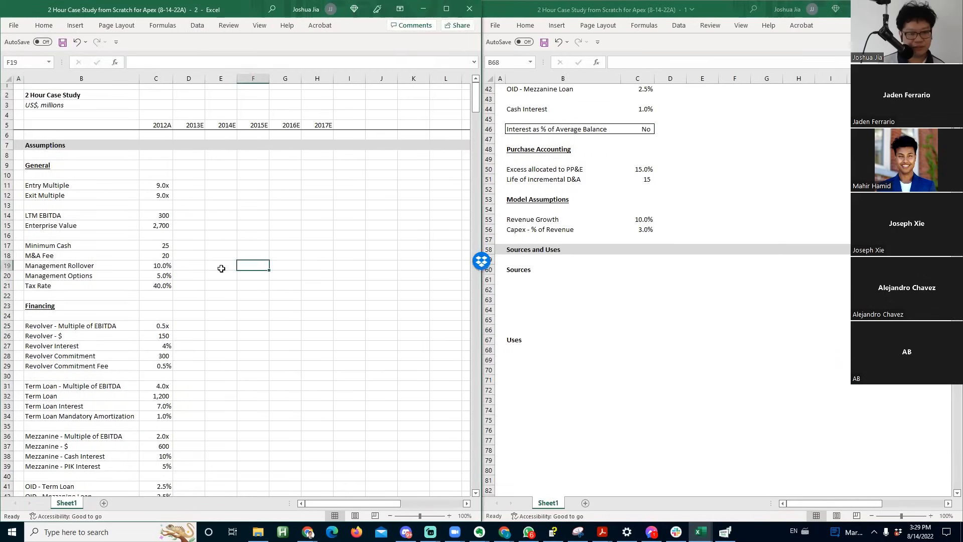
# - Freeze the panes at C6 in the second window so the year header rows and label columns stay in view
pyautogui.hotkey('ctrl', 'Home')
pyautogui.press('Right')
pyautogui.press('Down')
pyautogui.press('Down')
pyautogui.press('Down')
pyautogui.press('Down')
pyautogui.press('Right')
pyautogui.press('Down')
pyautogui.hotkey('alt', 'w')
pyautogui.press('f')
pyautogui.press('f')
pyautogui.press('pagedown')
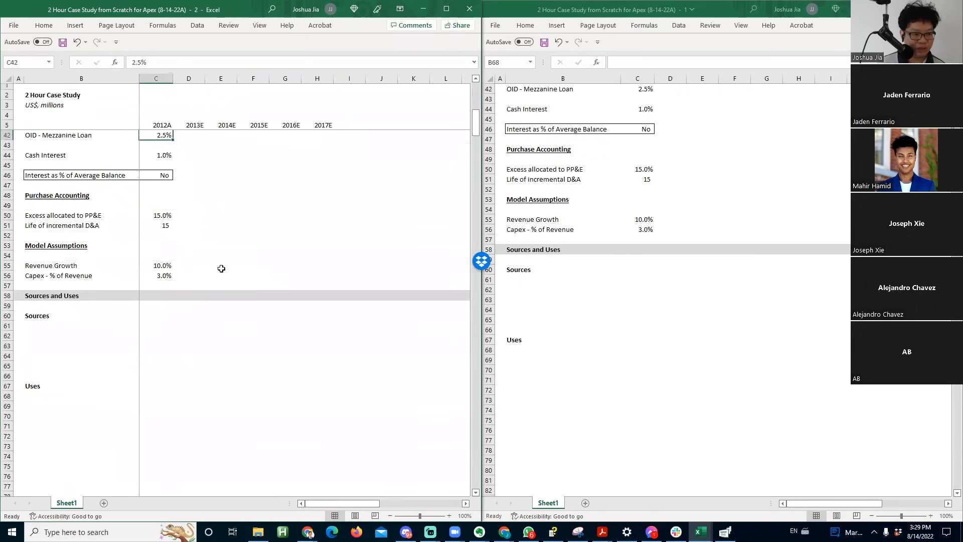
pyautogui.press('pageup')
# - Check the enterprise value in the model and the existing debt refinancing assumption in the case study PDF
pyautogui.click(153, 186)
pyautogui.click(153, 226)
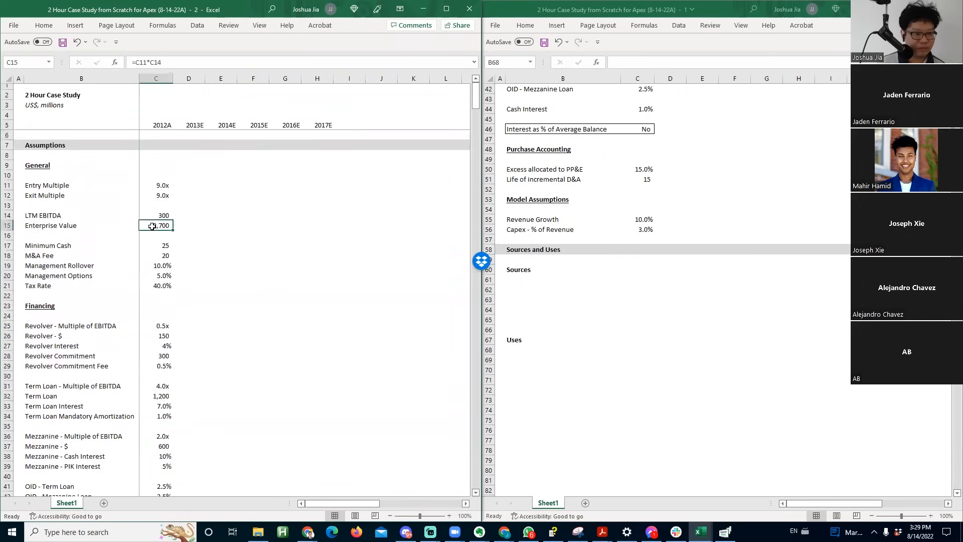
pyautogui.click(540, 346)
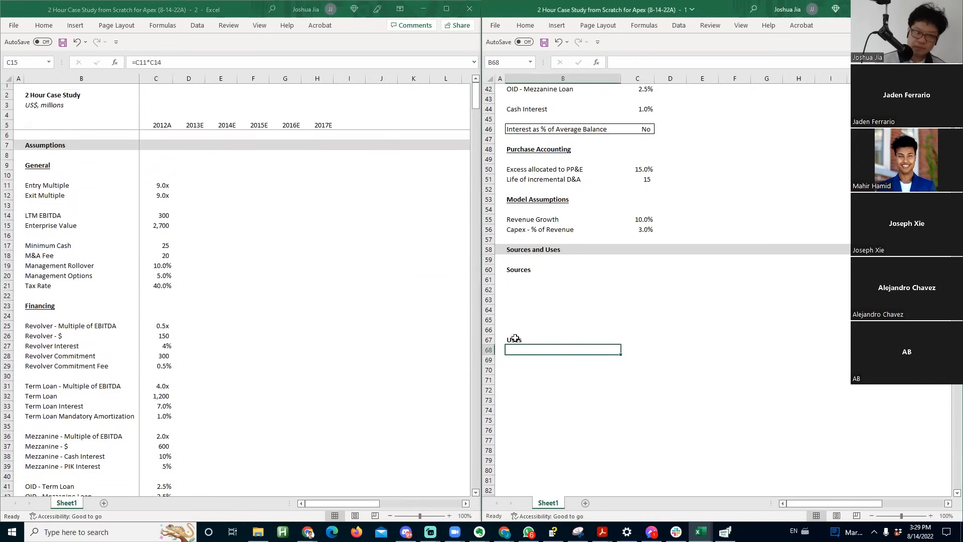
pyautogui.click(143, 250)
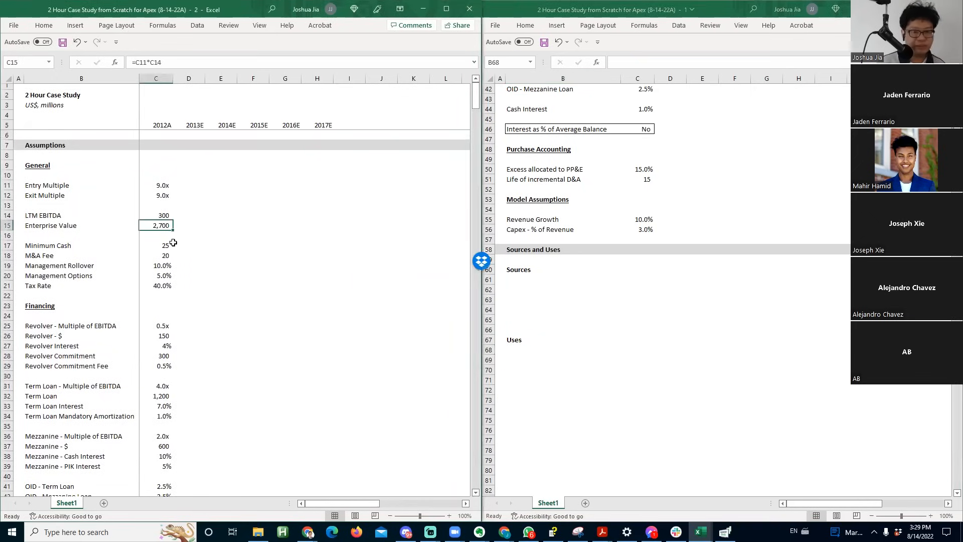
pyautogui.hotkey('alt', 'Tab')
pyautogui.hotkey('alt', 'Tab')
pyautogui.scroll(10, 233, 268)
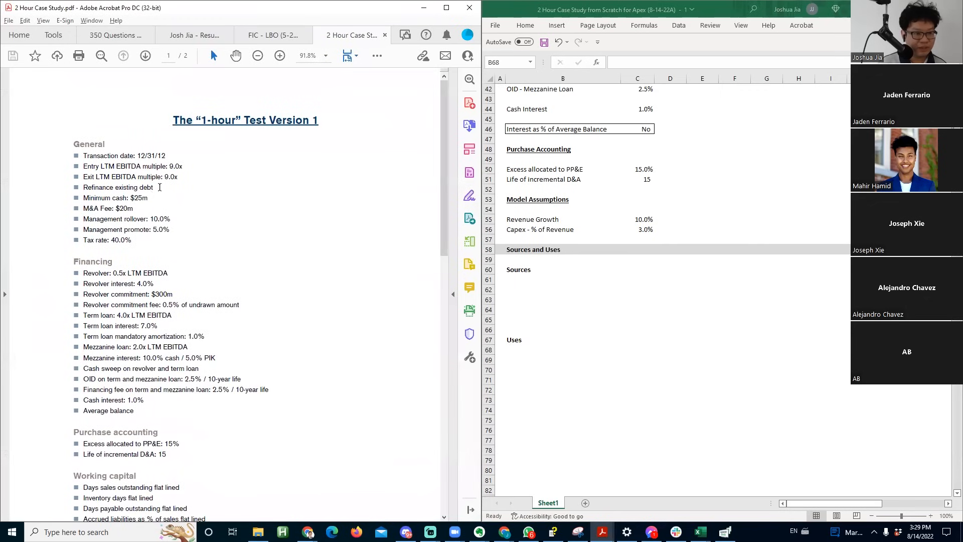
pyautogui.moveTo(131, 177); pyautogui.dragTo(111, 187)
pyautogui.hotkey('alt', 'Tab')
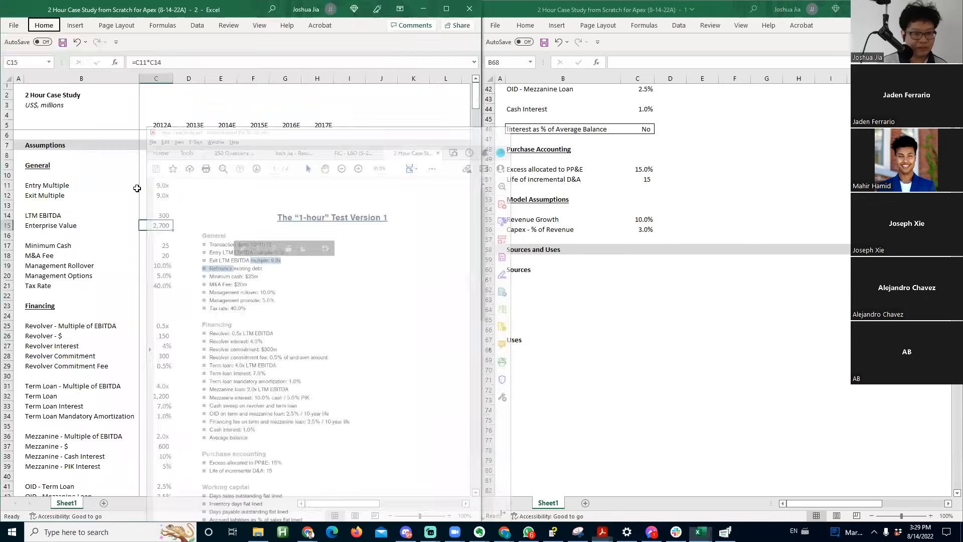
pyautogui.click(137, 188)
pyautogui.click(550, 356)
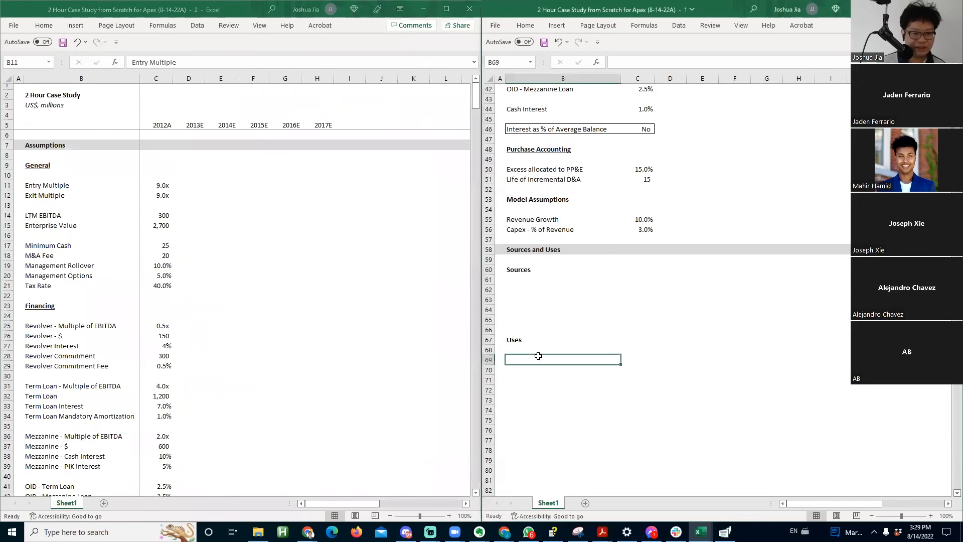
pyautogui.press('Down')
pyautogui.click(538, 356)
pyautogui.write('Ent')
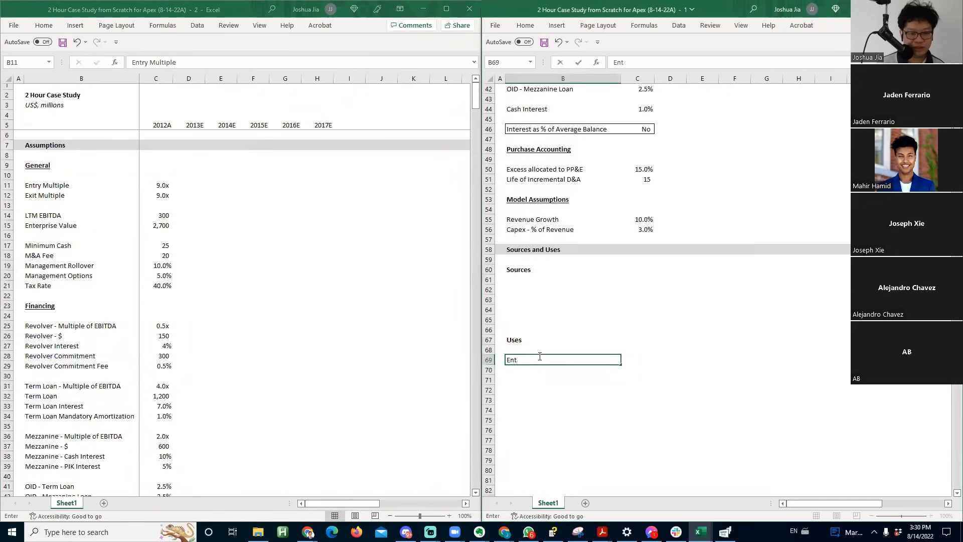
pyautogui.write('erPruch')
pyautogui.press('BackSpace')
pyautogui.press('BackSpace')
pyautogui.press('BackSpace')
pyautogui.press('BackSpace')
pyautogui.click(169, 228)
pyautogui.click(166, 234)
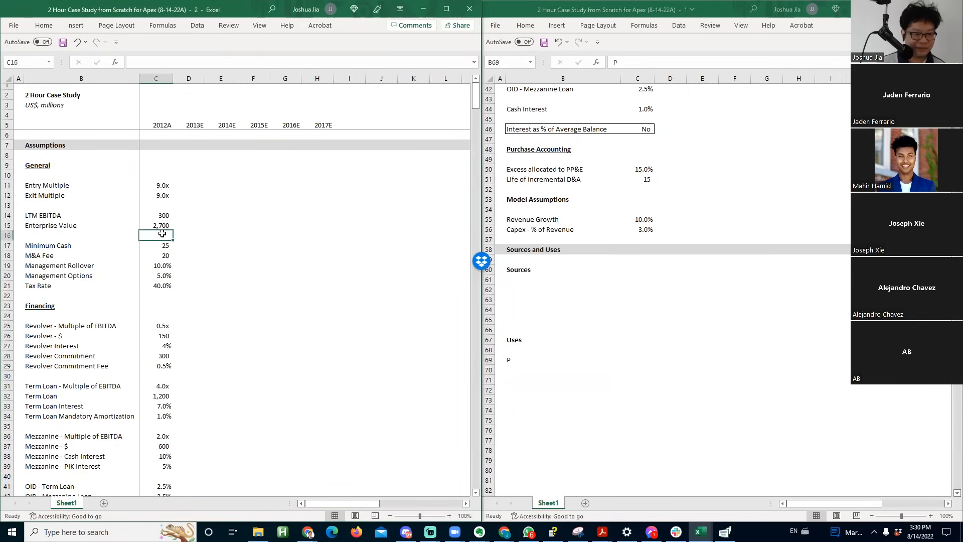
pyautogui.hotkey('alt', 'Tab')
pyautogui.write('R')
pyautogui.press('Escape')
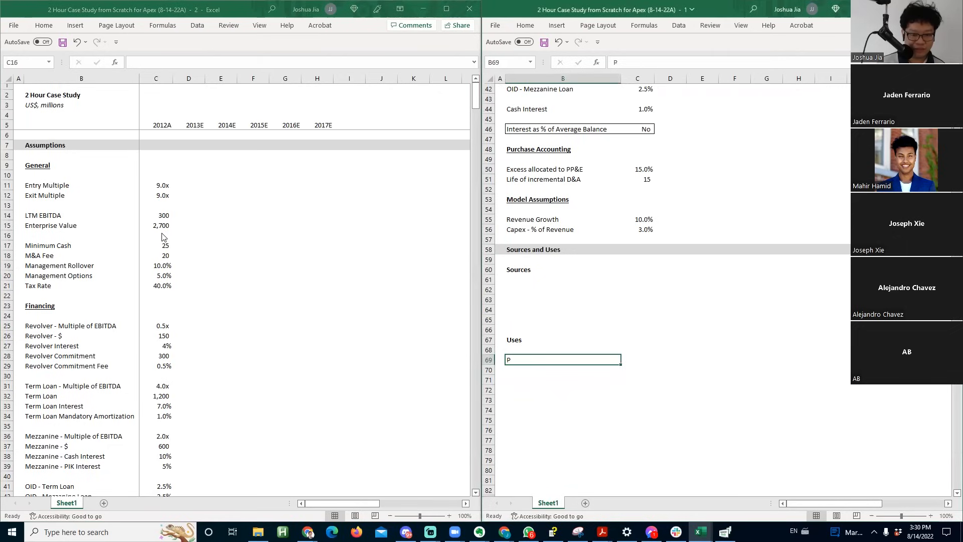
# - Enter the label "Refinance Existing Debt" in B70 of the Uses section
pyautogui.press('Down')
pyautogui.write('Refinance')
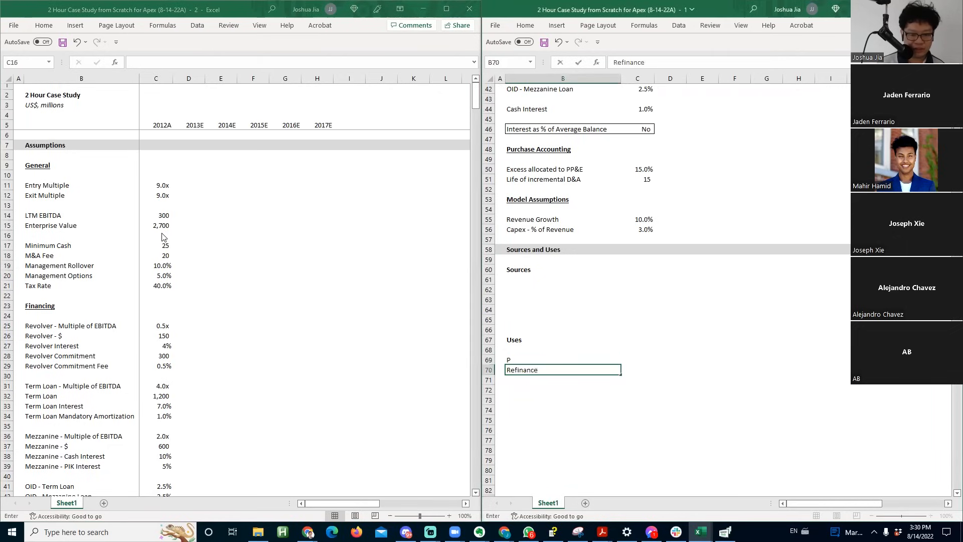
pyautogui.write(' Existing Debt')
pyautogui.press('Return')
# - Enter the label "Purchase Price" in B69, directly above Refinance Existing Debt
pyautogui.press('Up')
pyautogui.write('Purchaes')
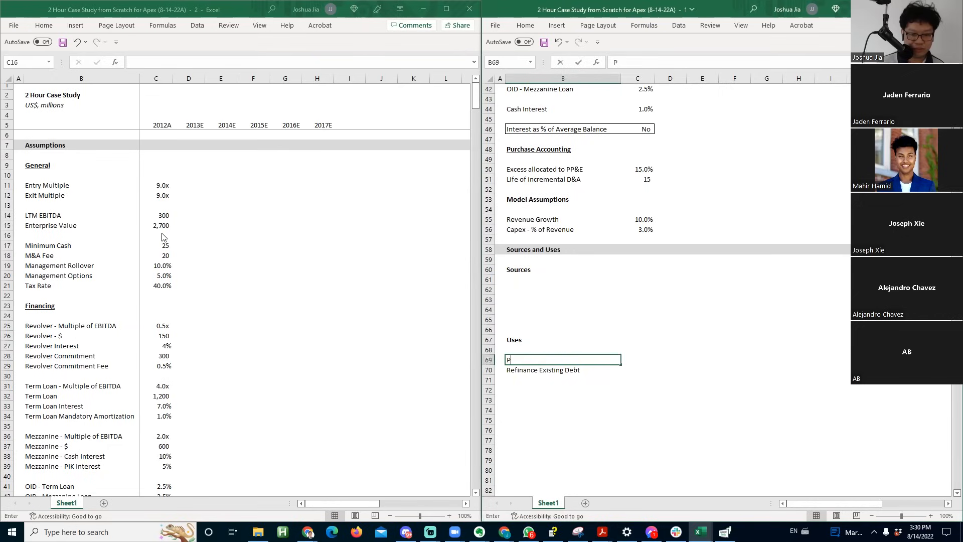
pyautogui.write('s')
pyautogui.press('BackSpace')
pyautogui.press('BackSpace')
pyautogui.write('se Price')
pyautogui.press('Return')
pyautogui.press('Right')
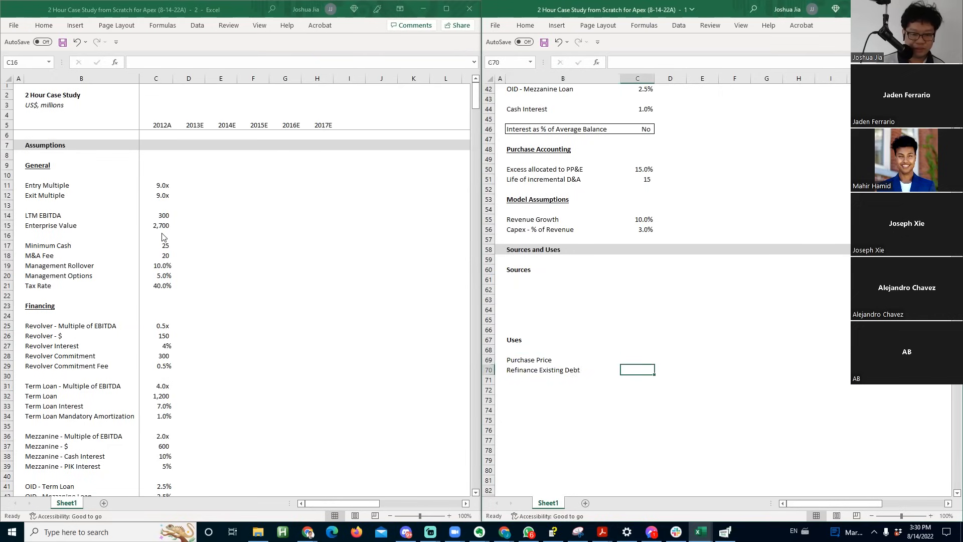
# - Switch to the case study PDF in Acrobat and search for "debt" to locate the existing debt assumption
pyautogui.hotkey('alt', 'Tab')
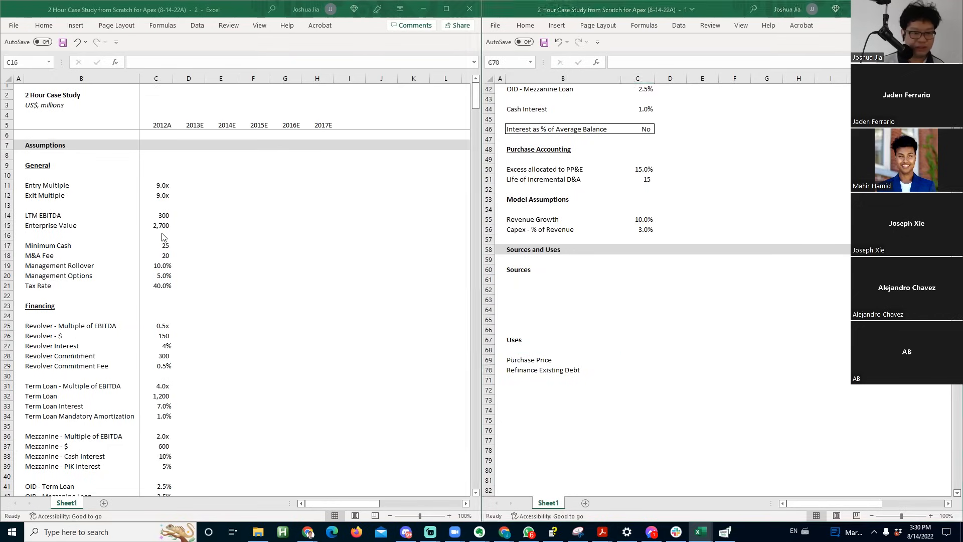
pyautogui.hotkey('ctrl', 'f')
pyautogui.write('debt')
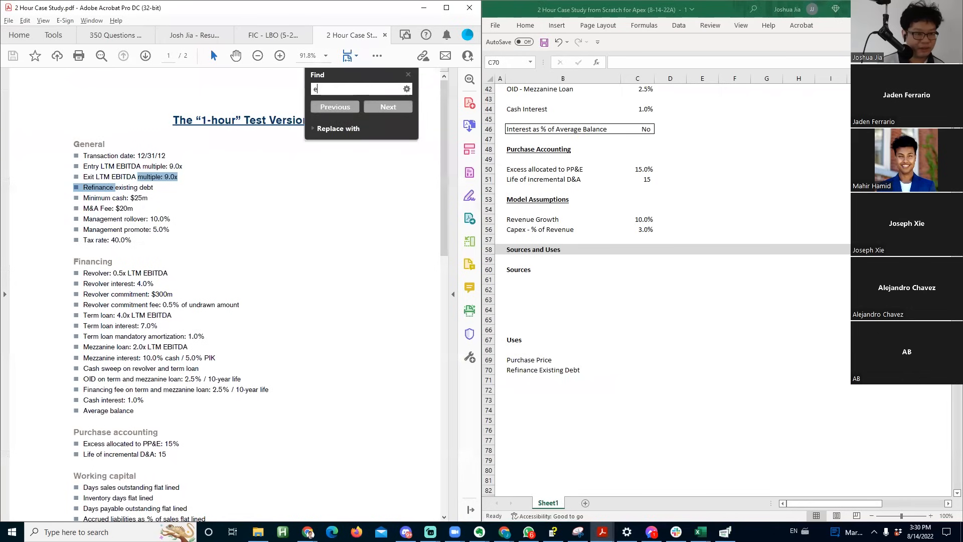
pyautogui.press('Return')
pyautogui.press('Return')
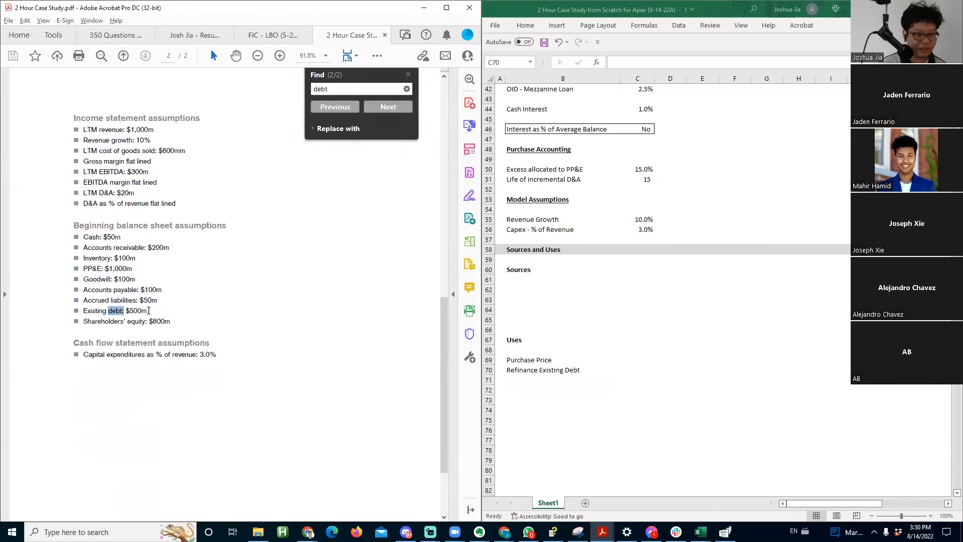
# - Switch back to Excel, insert two rows below Enterprise Value, and enter Existing Debt of 500 in row 16
pyautogui.hotkey('alt', 'Tab')
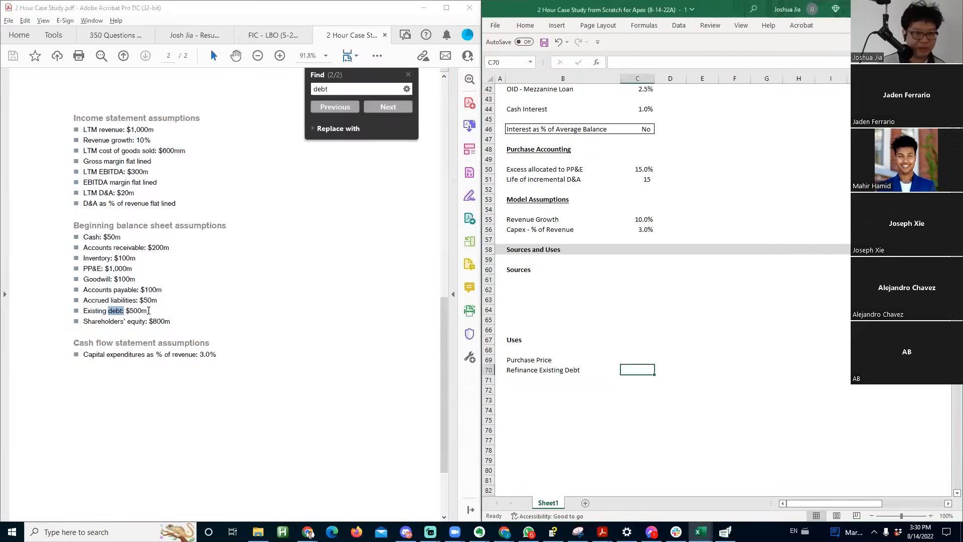
pyautogui.hotkey('alt', 'Tab')
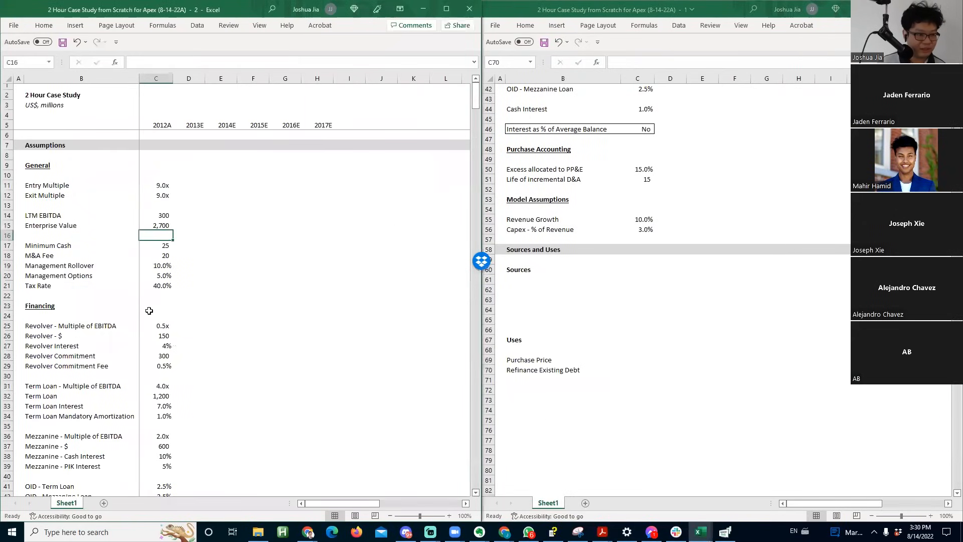
pyautogui.press('Left')
pyautogui.hotkey('alt', 'i')
pyautogui.press('r')
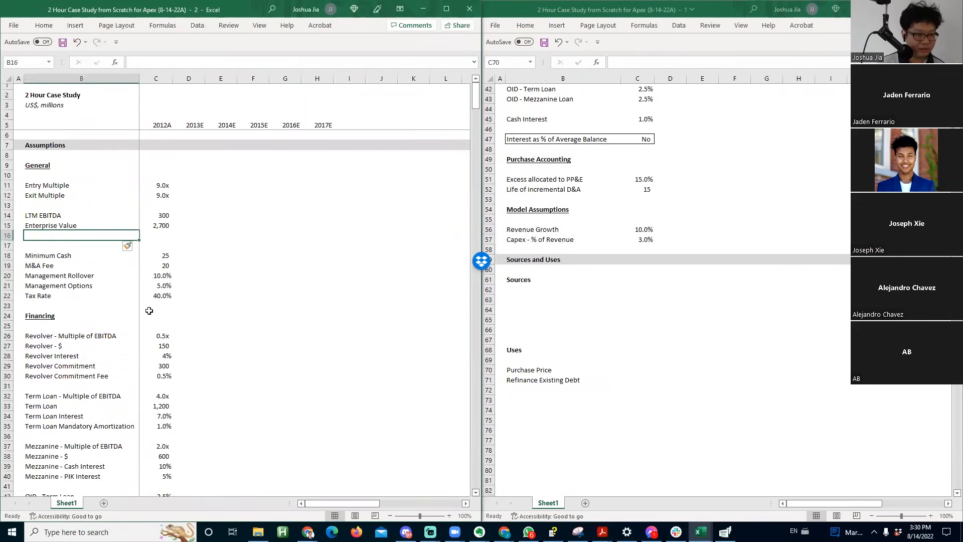
pyautogui.hotkey('alt', 'i')
pyautogui.write('rExisting Debt')
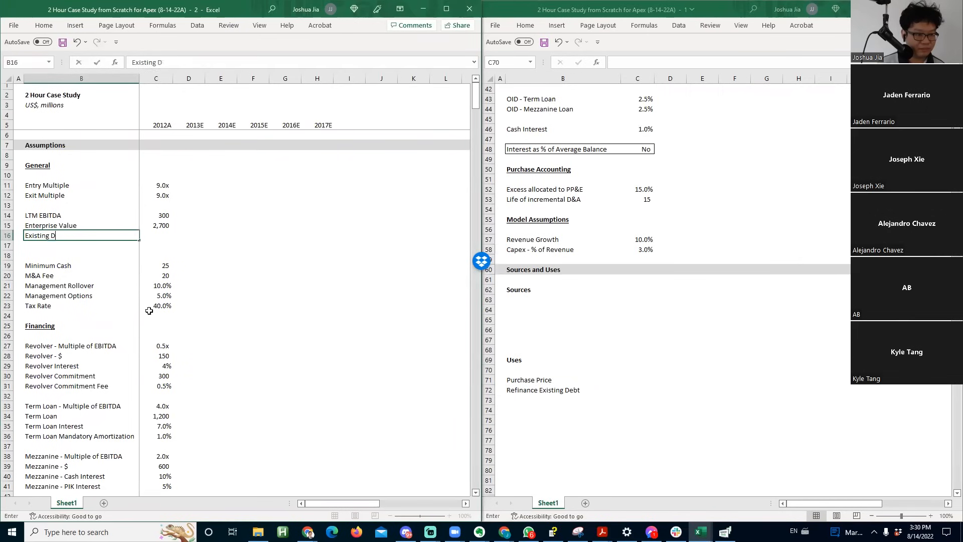
pyautogui.press('Tab')
pyautogui.write('500')
# - Add a top border to B17:C17, directly beneath the Existing Debt row
pyautogui.press('Down')
pyautogui.press('Left')
pyautogui.press('Left')
pyautogui.press('Right')
pyautogui.hotkey('shift', 'Right')
pyautogui.hotkey('alt', 'h')
pyautogui.press('b')
pyautogui.press('p')
pyautogui.press('Right')
pyautogui.press('Left')
# - Label B17 "Purchase Price" and calculate it in C17 as enterprise value less existing debt, =C15-C16
pyautogui.write('Purcha')
pyautogui.write('urchase Price')
pyautogui.press('Right')
pyautogui.write('=')
pyautogui.press('Up')
pyautogui.press('Up')
pyautogui.write('-')
pyautogui.press('Up')
pyautogui.hotkey('ctrl', 'Return')
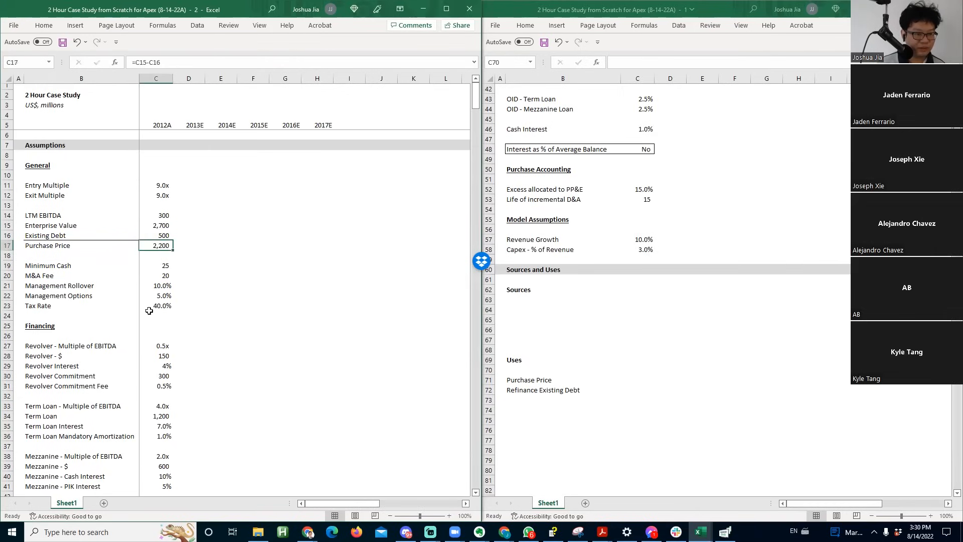
# - Link the Purchase Price amount in C71 of the Uses section to C17 with a pasted link
pyautogui.hotkey('alt', 'Tab')
pyautogui.press('Down')
pyautogui.press('Down')
pyautogui.press('Up')
pyautogui.hotkey('ctrl', 'c')
pyautogui.hotkey('alt', 'Tab')
pyautogui.hotkey('ctrl', 'c')
pyautogui.hotkey('alt', 'Tab')
pyautogui.hotkey('ctrl', 'alt', 'v')
pyautogui.press('l')
pyautogui.press('Escape')
pyautogui.press('Down')
# - Link the Refinance Existing Debt amount in C72 to the Existing Debt assumption in C16
pyautogui.hotkey('alt', 'Tab')
pyautogui.press('Up')
pyautogui.hotkey('ctrl', 'c')
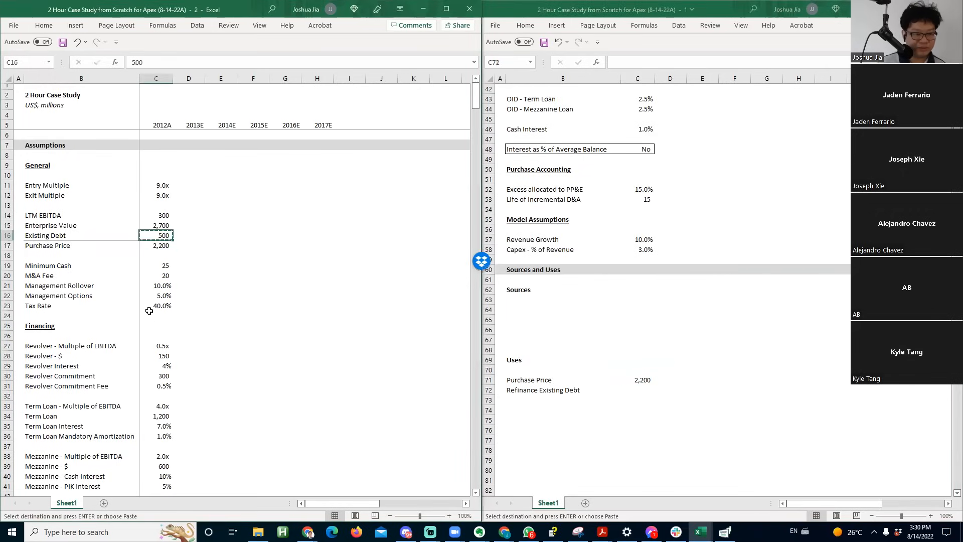
pyautogui.hotkey('alt', 'Tab')
pyautogui.hotkey('ctrl', 'alt', 'v')
pyautogui.press('l')
# - Check the linked formulas behind Purchase Price and Refinance Existing Debt in C71:C72
pyautogui.press('F2')
pyautogui.press('Escape')
pyautogui.press('Up')
pyautogui.press('F2')
pyautogui.press('Escape')
pyautogui.press('Down')
pyautogui.press('F2')
pyautogui.press('Escape')
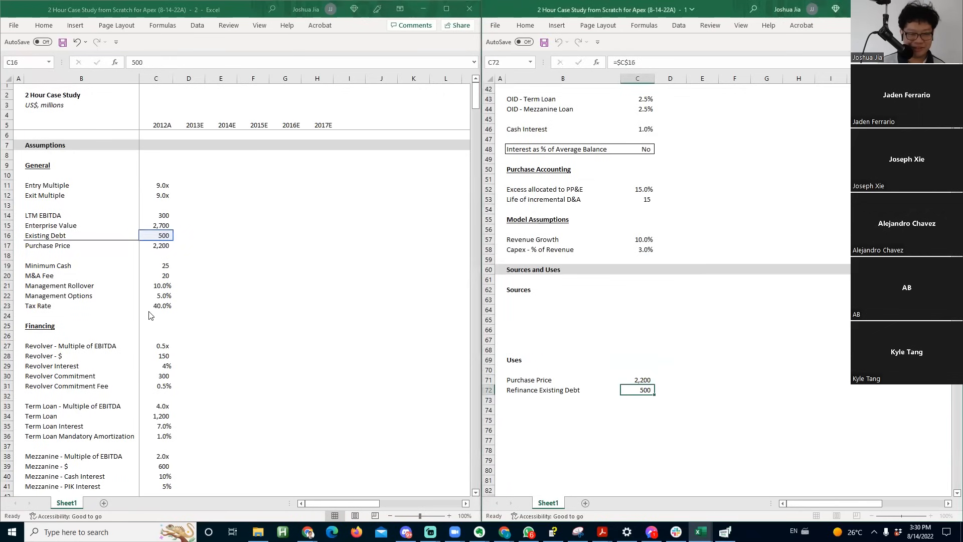
pyautogui.press('Left')
pyautogui.press('Up')
pyautogui.press('Right')
pyautogui.press('F2')
pyautogui.press('Escape')
pyautogui.press('Down')
pyautogui.press('F2')
pyautogui.press('Escape')
pyautogui.press('Up')
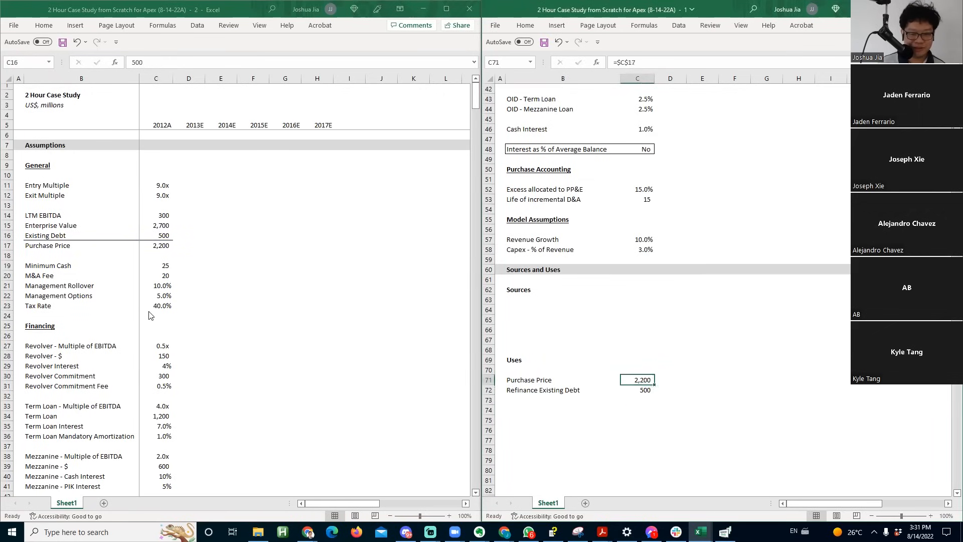
pyautogui.hotkey('shift', 'Down')
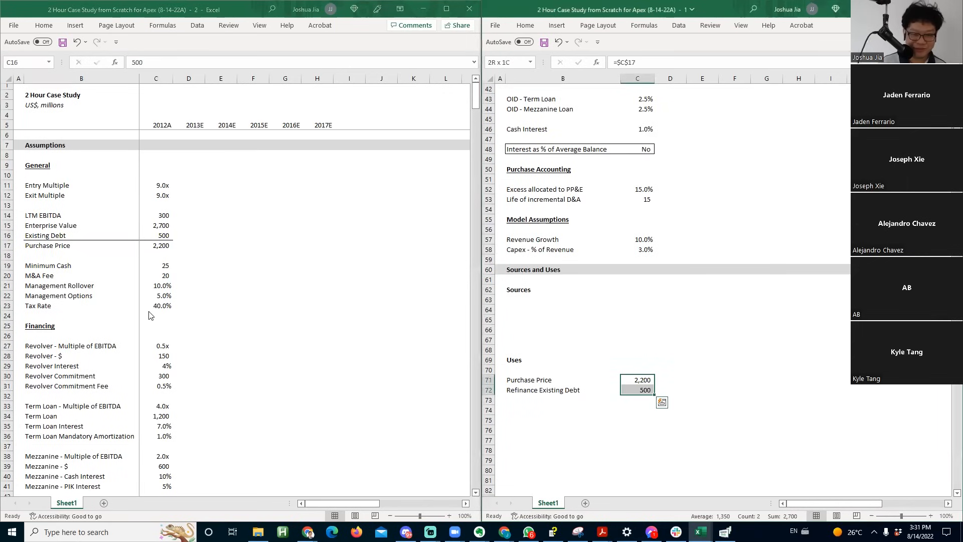
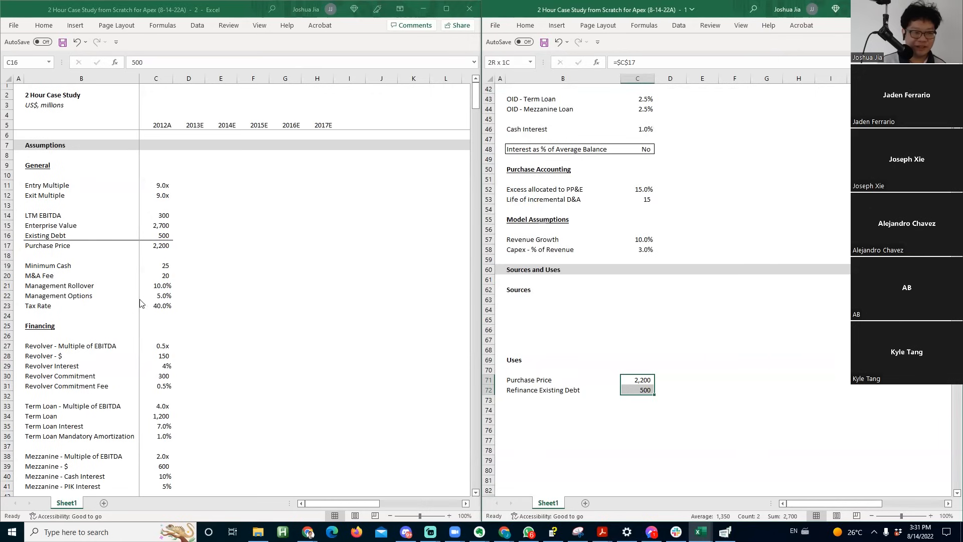
# - Review the Financing assumptions against the Purchase Price and Refinance Existing Debt lines in Uses
pyautogui.click(144, 299)
pyautogui.press('pagedown')
pyautogui.press('pageup')
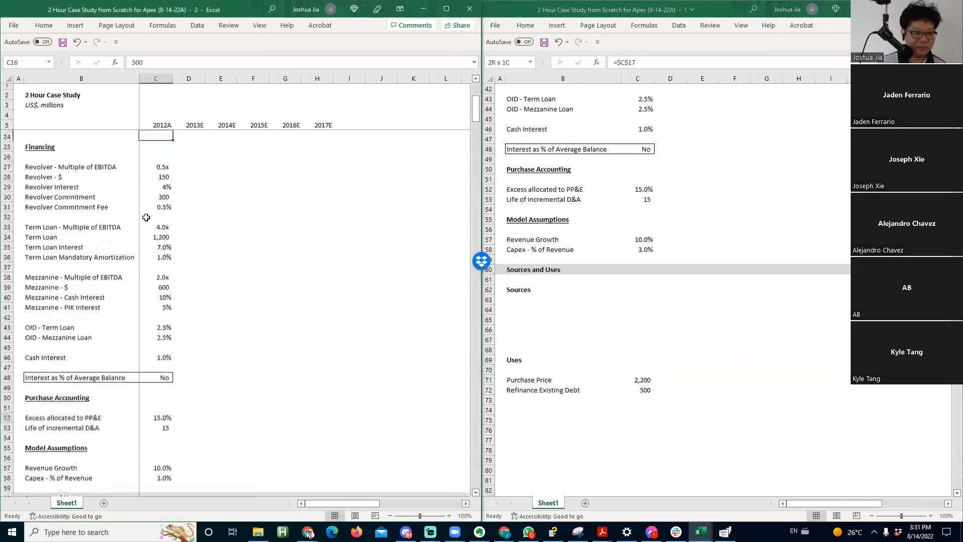
pyautogui.moveTo(75, 336); pyautogui.dragTo(200, 453)
pyautogui.click(514, 398)
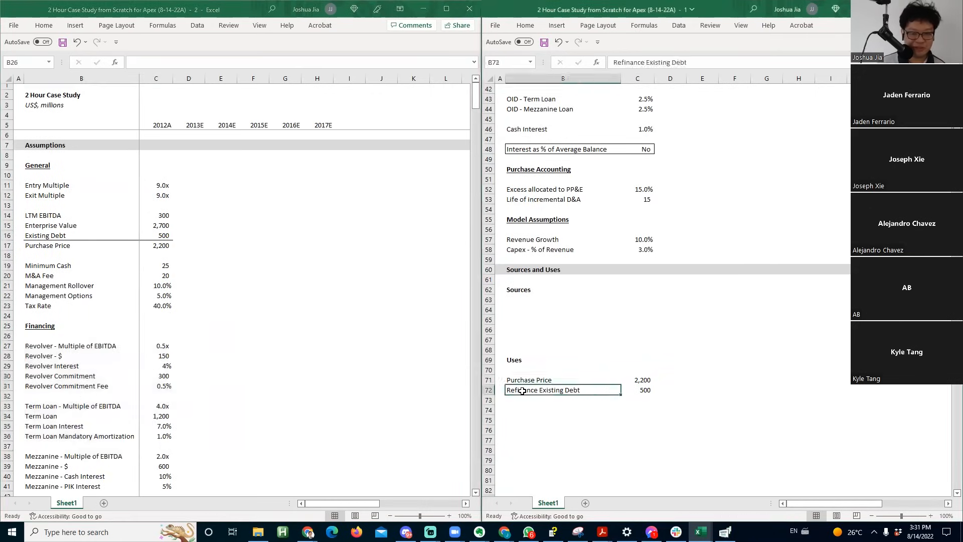
pyautogui.press('Right')
pyautogui.press('Up')
pyautogui.press('Down')
pyautogui.press('Left')
pyautogui.press('Right')
pyautogui.press('Up')
pyautogui.press('Down')
pyautogui.press('Left')
pyautogui.press('Up')
pyautogui.hotkey('shift', 'Right')
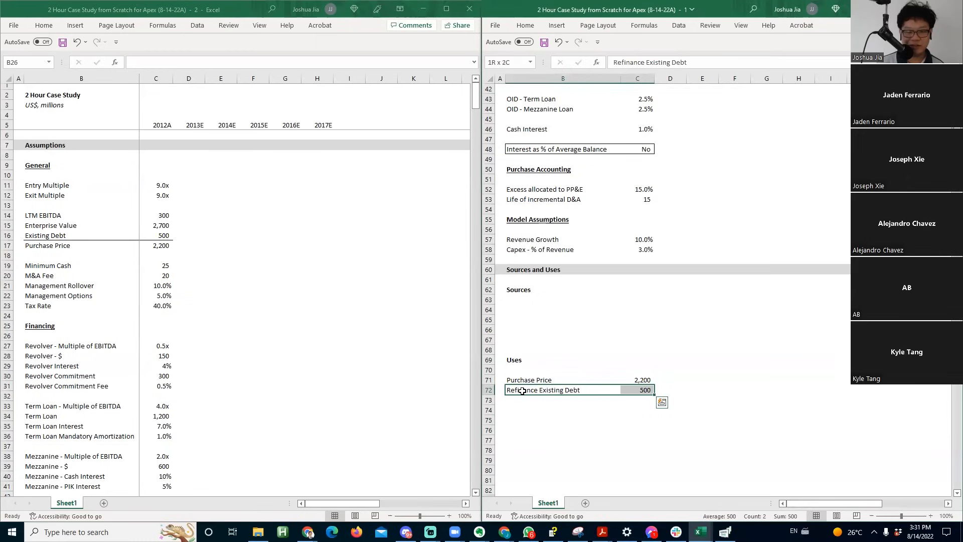
# - Enter the label "M&A Fee" in B73, below Refinance Existing Debt
pyautogui.press('Down')
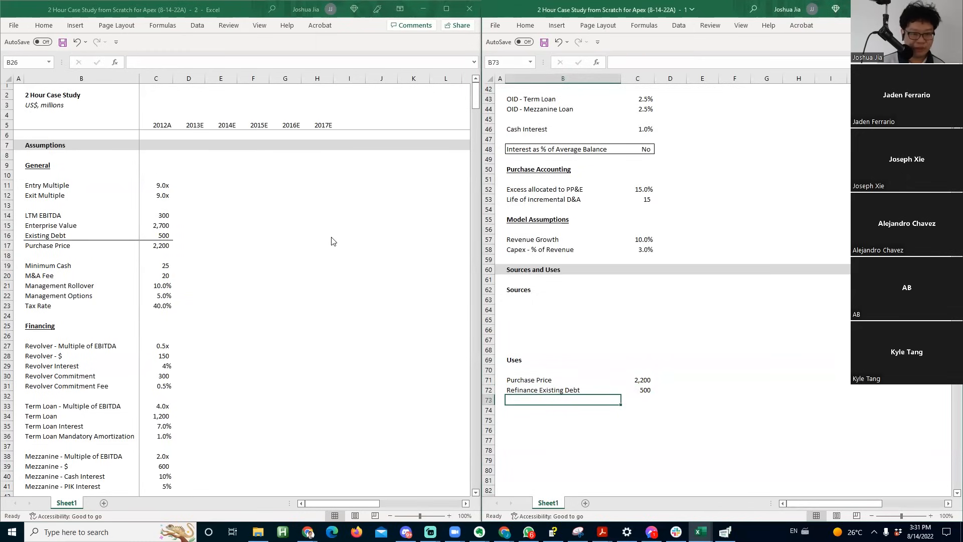
pyautogui.write('M&A ')
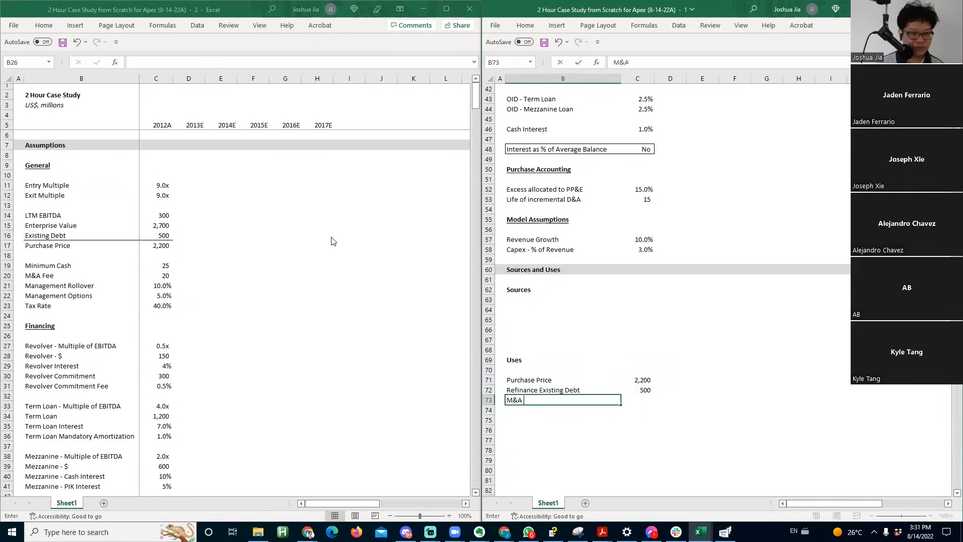
pyautogui.write('Fee')
pyautogui.press('Return')
# - Link the M&A Fee amount in C73 of the Uses section to the assumption in C20
pyautogui.click(165, 275)
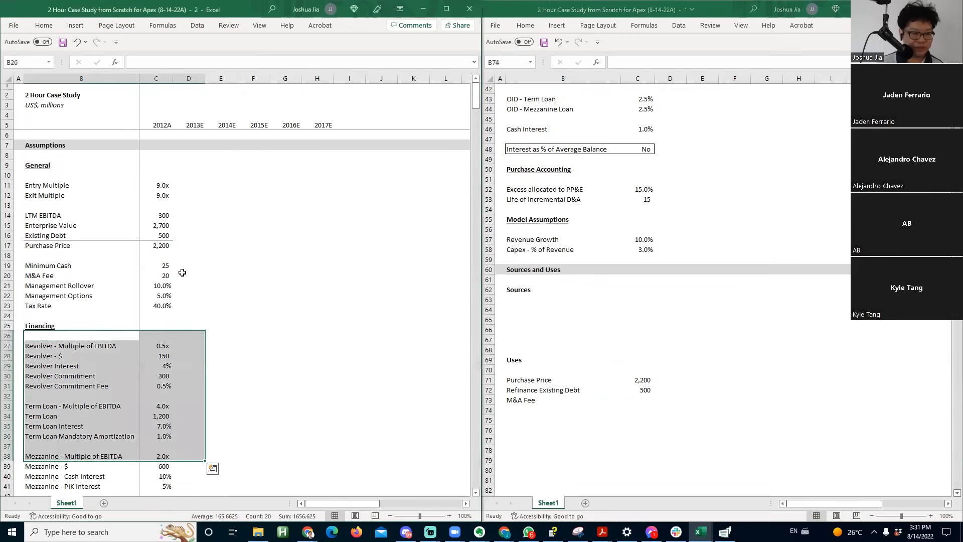
pyautogui.hotkey('ctrl', 'c')
pyautogui.hotkey('alt', 'Tab')
pyautogui.press('Up')
pyautogui.press('Right')
pyautogui.press('Return')
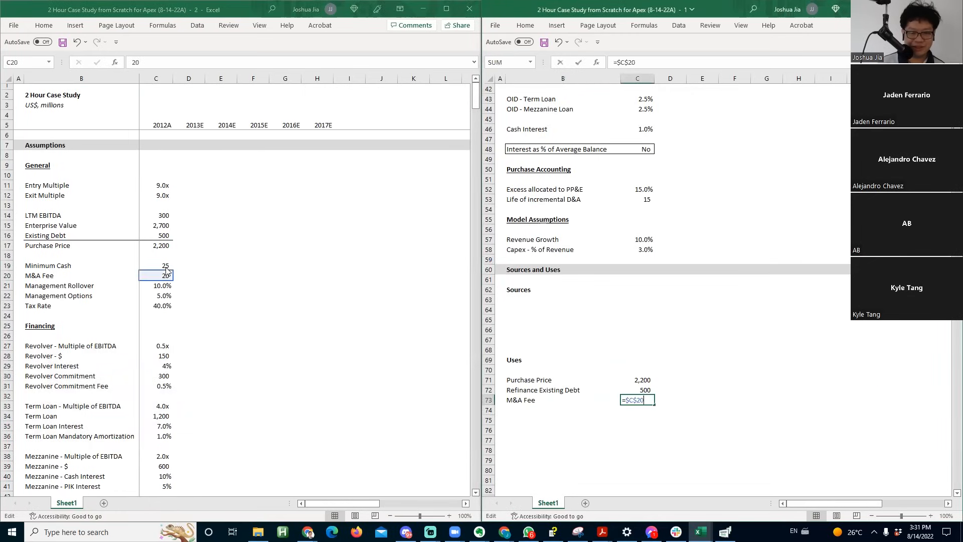
pyautogui.press('Up')
pyautogui.press('Up')
pyautogui.press('Down')
pyautogui.press('Down')
pyautogui.press('Left')
pyautogui.press('Down')
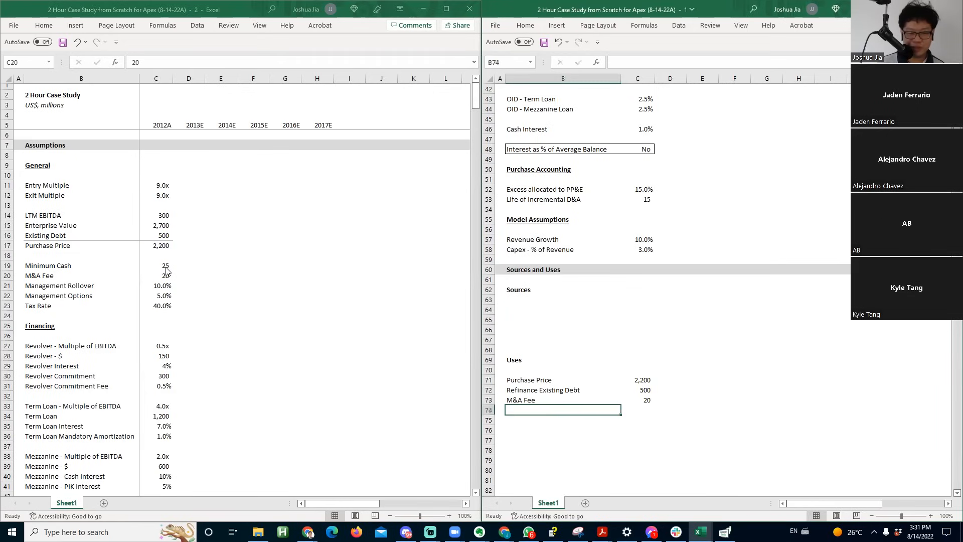
# - Look through the General and Financing assumptions for further items that belong in Uses
pyautogui.hotkey('alt', 'Tab')
pyautogui.press('Down')
pyautogui.press('Down')
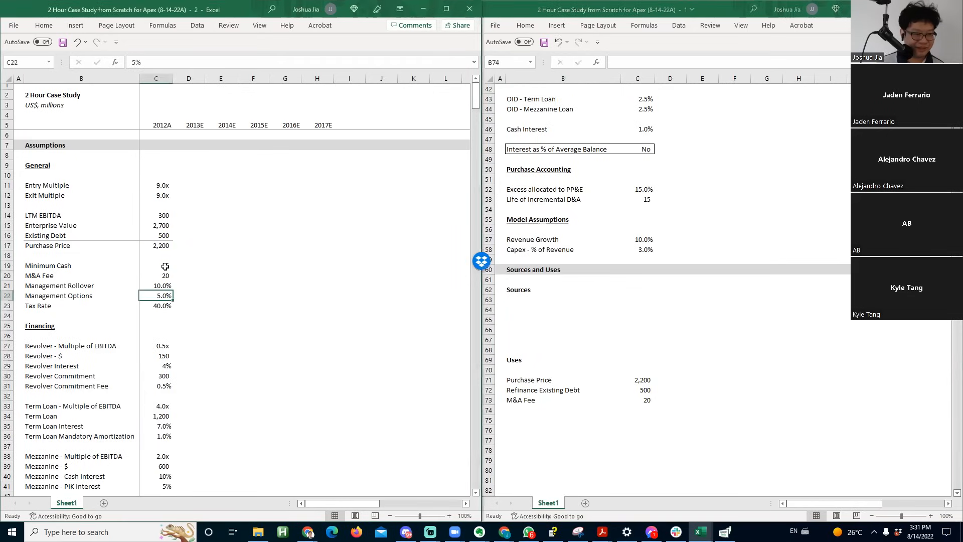
pyautogui.press('Down')
pyautogui.press('Down')
pyautogui.press('Down')
pyautogui.press('Down')
pyautogui.press('Down')
pyautogui.press('Down')
pyautogui.press('Down')
pyautogui.press('Down')
pyautogui.press('Down')
pyautogui.press('Down')
pyautogui.press('Down')
pyautogui.press('Down')
pyautogui.press('Down')
pyautogui.press('Down')
pyautogui.press('Down')
pyautogui.press('Down')
pyautogui.press('Down')
pyautogui.press('Down')
pyautogui.press('Down')
pyautogui.press('Down')
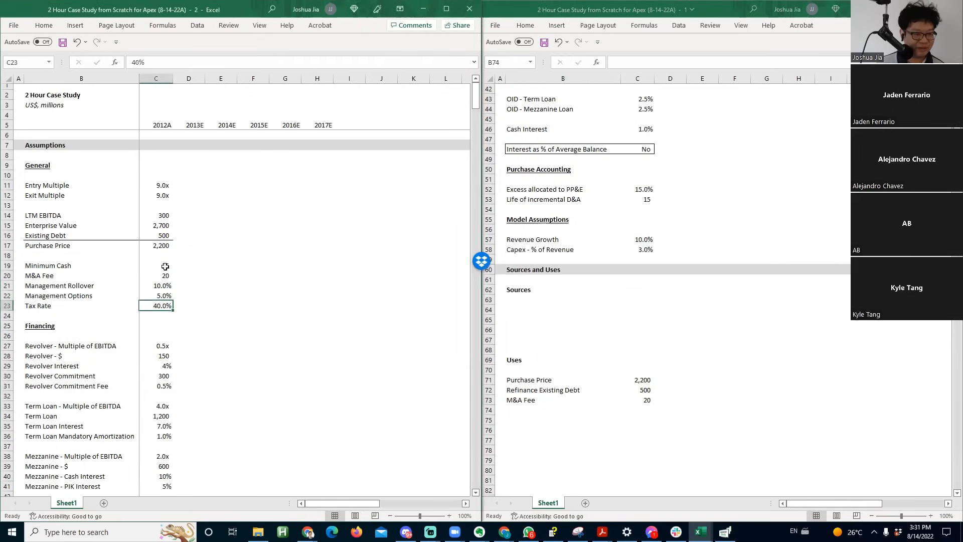
pyautogui.press('Up')
pyautogui.press('Up')
pyautogui.press('Up')
pyautogui.press('Up')
pyautogui.press('Up')
pyautogui.press('Up')
pyautogui.press('Up')
pyautogui.press('Up')
pyautogui.press('Up')
pyautogui.press('Up')
pyautogui.press('Up')
pyautogui.press('Up')
pyautogui.press('Up')
pyautogui.press('Up')
pyautogui.press('Up')
pyautogui.press('Up')
pyautogui.press('Up')
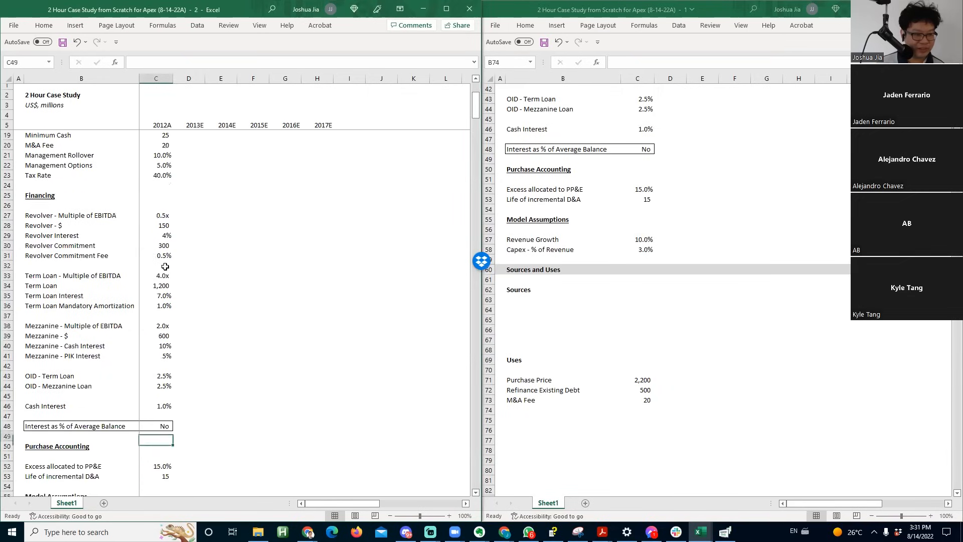
# - Enter the label "Financing Fees" in B74, below M&A Fee in the Uses section
pyautogui.hotkey('alt', 'Tab')
pyautogui.write('Financing Fees')
pyautogui.press('Tab')
pyautogui.press('Left')
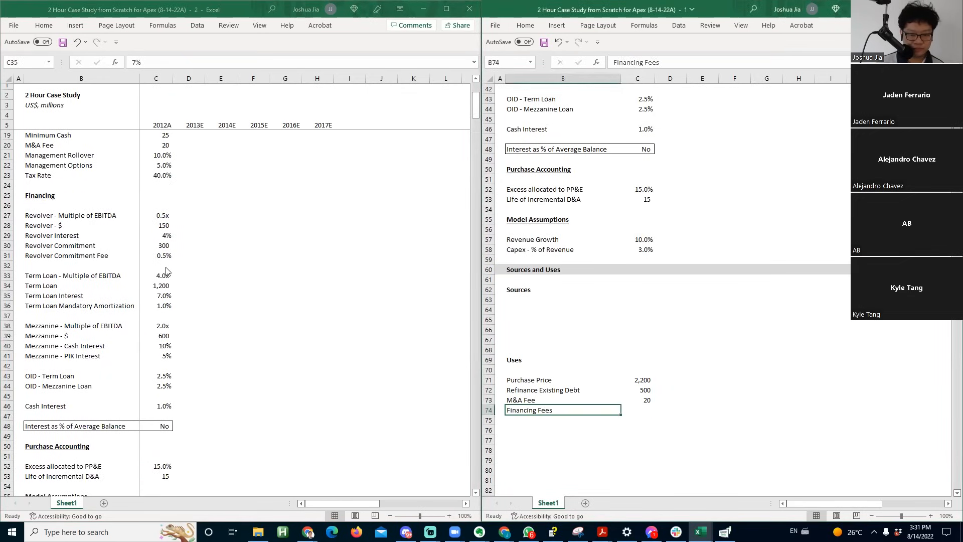
pyautogui.press('Right')
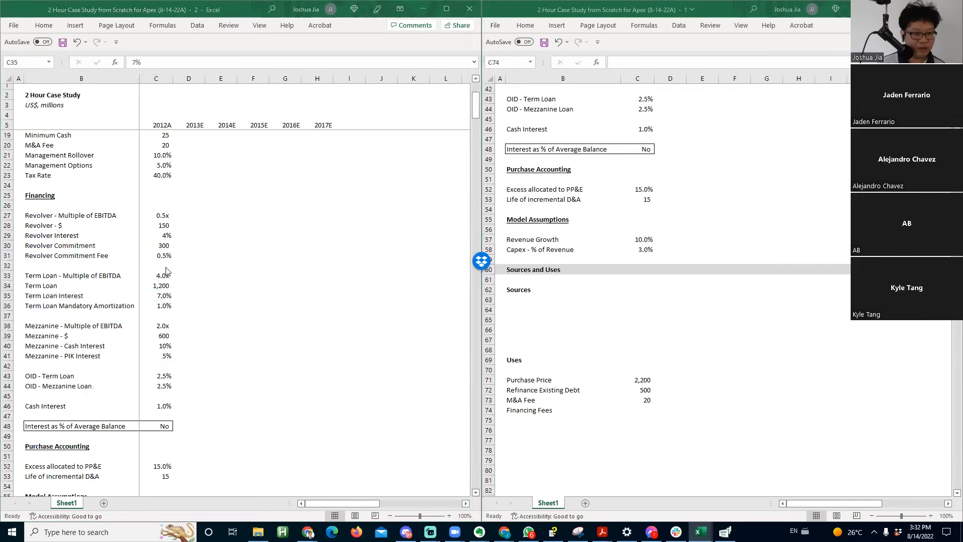
# - Switch to the case study PDF in Acrobat and search for "financ" to read the financing fee assumption on the term and mezzanine loans
pyautogui.hotkey('alt', 'Tab')
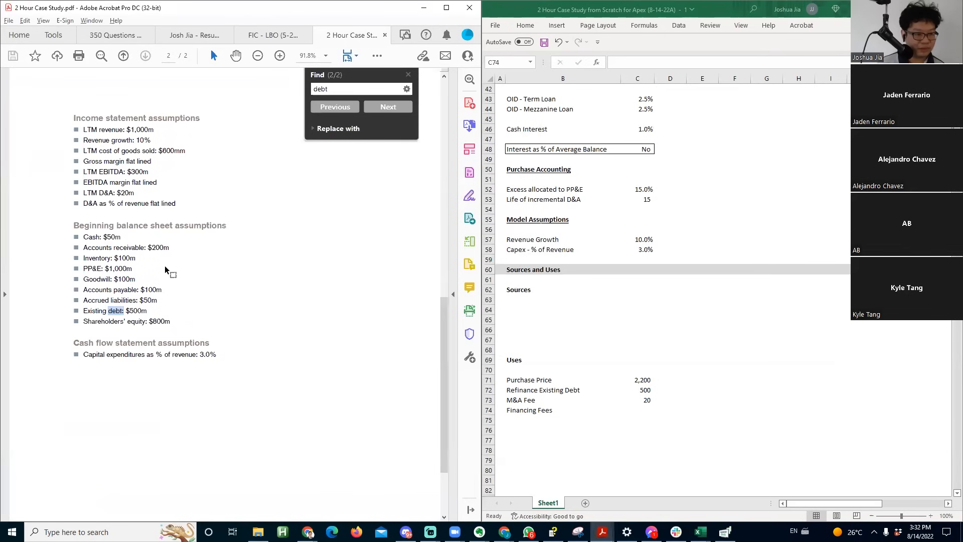
pyautogui.press('Return')
pyautogui.hotkey('ctrl', 'a')
pyautogui.write('financ')
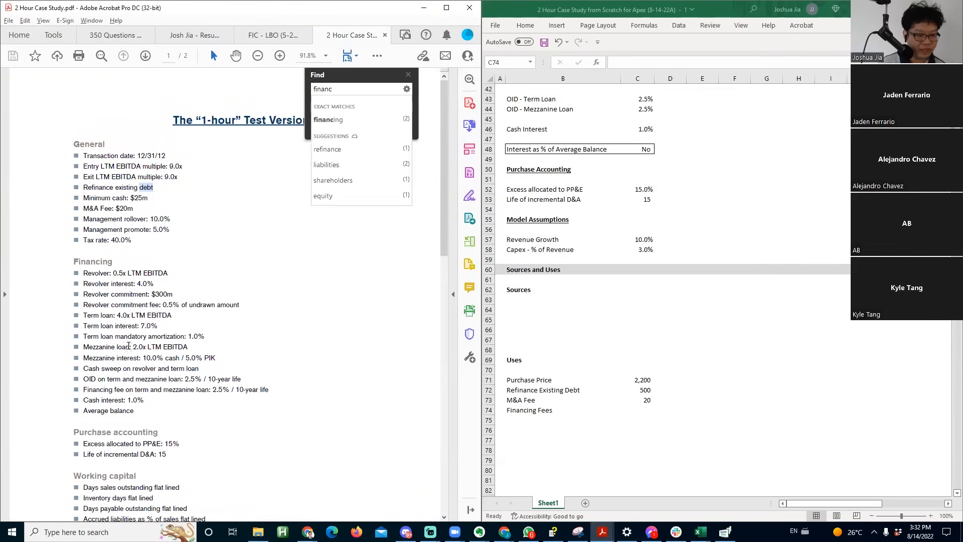
pyautogui.moveTo(134, 389); pyautogui.dragTo(210, 396)
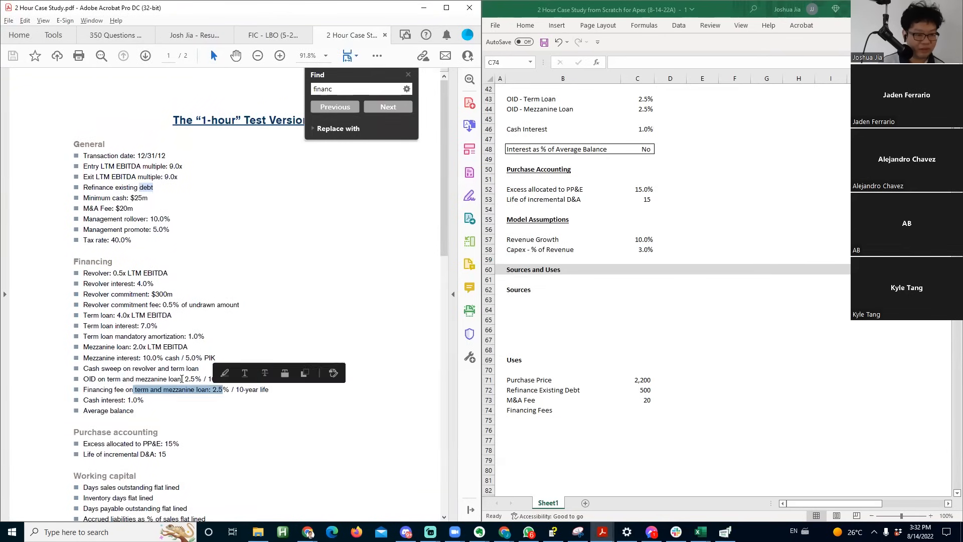
# - Switch back to the Excel model and search the sheet for "financing" to look for an existing fee assumption
pyautogui.hotkey('alt', 'Tab')
pyautogui.click(141, 318)
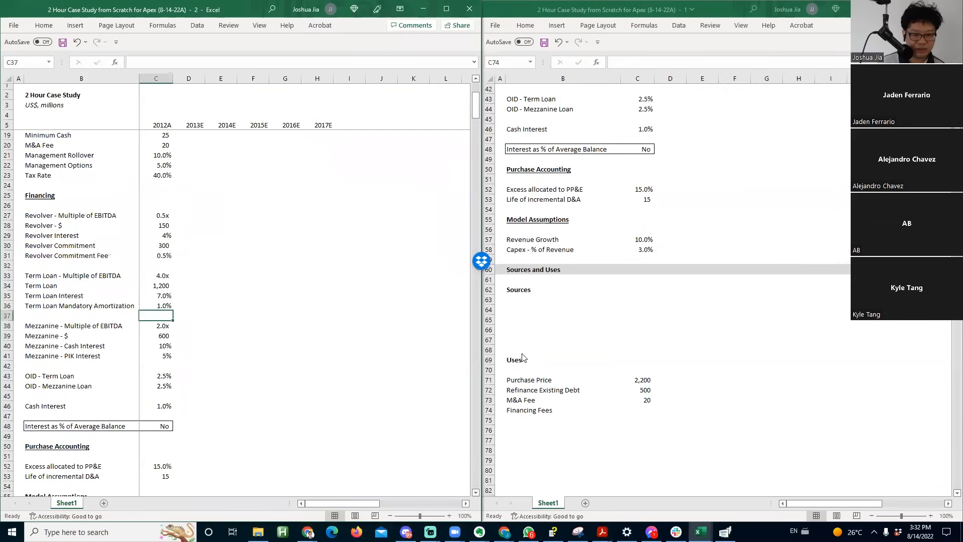
pyautogui.click(164, 341)
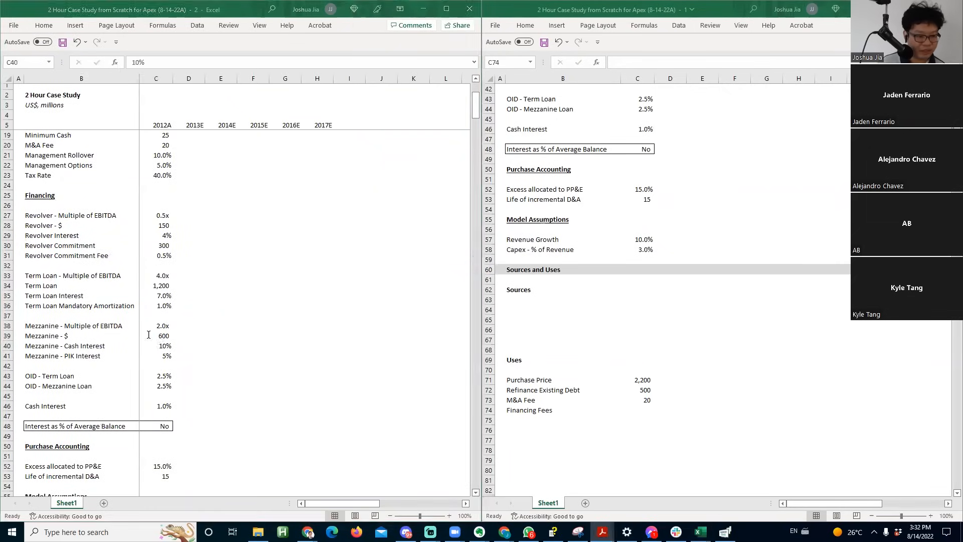
pyautogui.hotkey('alt', 'Tab')
pyautogui.hotkey('alt', 'Tab')
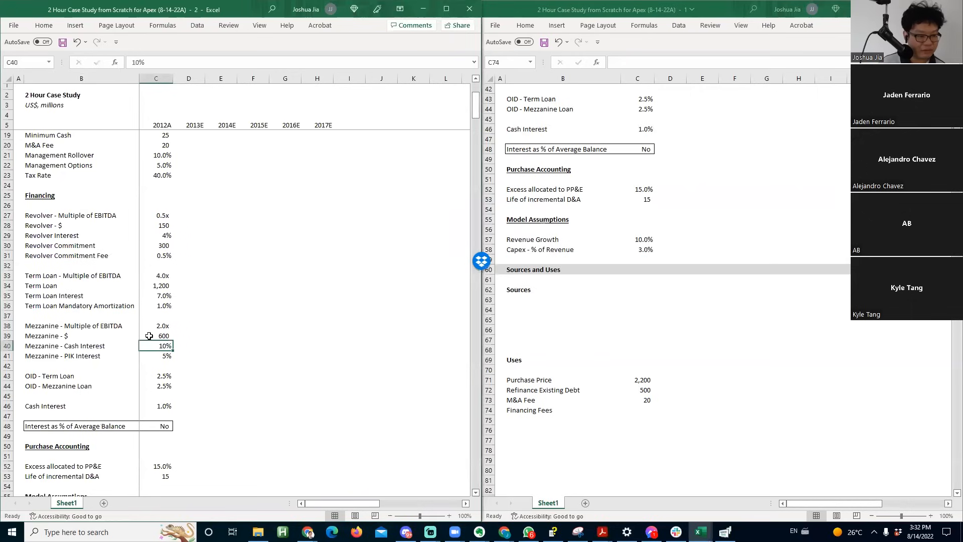
pyautogui.hotkey('ctrl', 'f')
pyautogui.write('financnig')
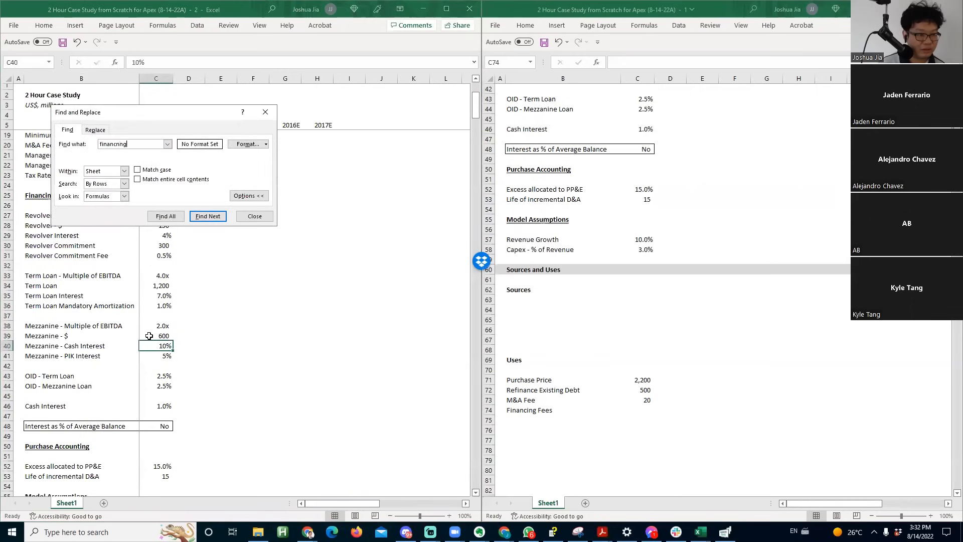
pyautogui.write('ing')
pyautogui.press('Return')
pyautogui.press('Escape')
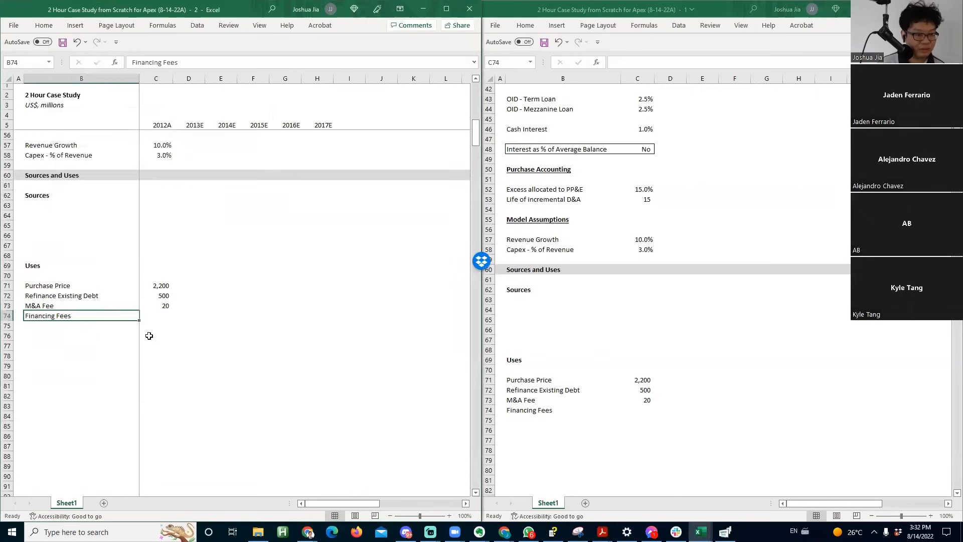
# - Insert a row above Cash Interest in the Financing assumptions and label B46 "Financing Fee - Term Loan and Mezzanine"
pyautogui.press('pageup')
pyautogui.press('Down')
pyautogui.press('Down')
pyautogui.press('Down')
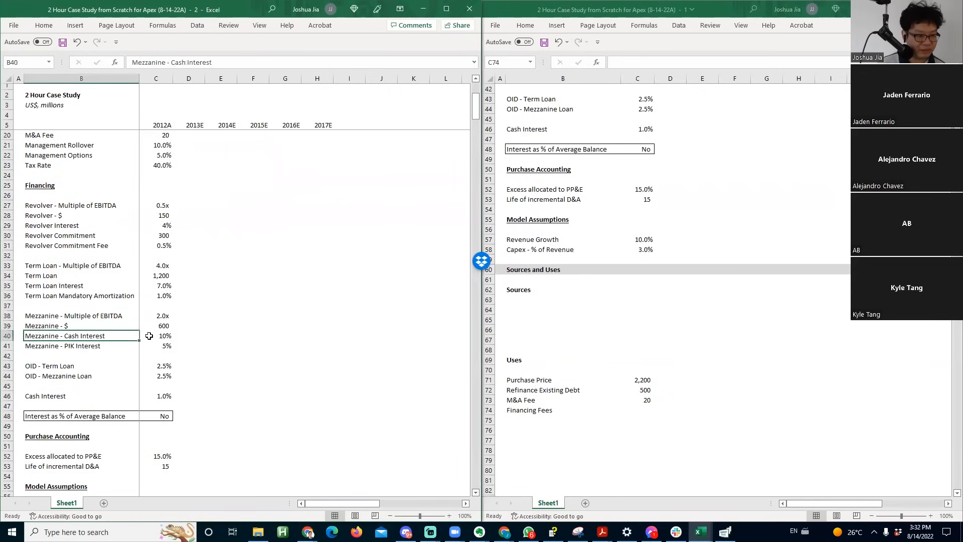
pyautogui.press('Down')
pyautogui.press('Down')
pyautogui.press('Down')
pyautogui.press('Down')
pyautogui.press('Down')
pyautogui.hotkey('alt', 'i')
pyautogui.write('rFinancing Fee - Term Loan')
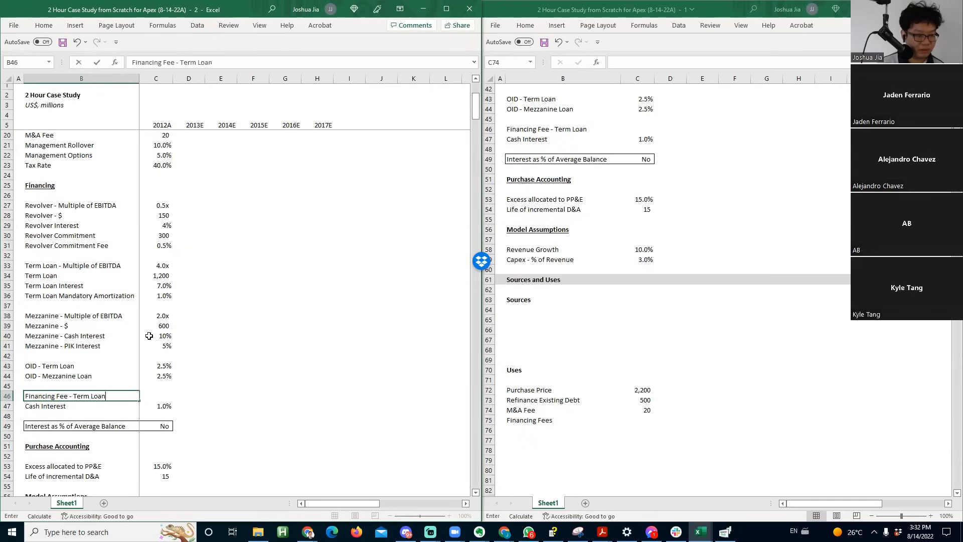
pyautogui.write(' and Mezzanine')
pyautogui.press('Return')
# - Autofit the width of column B to the financing fee label in B46
pyautogui.press('Up')
pyautogui.hotkey('alt', 'h')
pyautogui.press('o')
pyautogui.press('i')
# - Check the financing fee rate in the case study PDF and enter 2.5% in C46
pyautogui.press('Right')
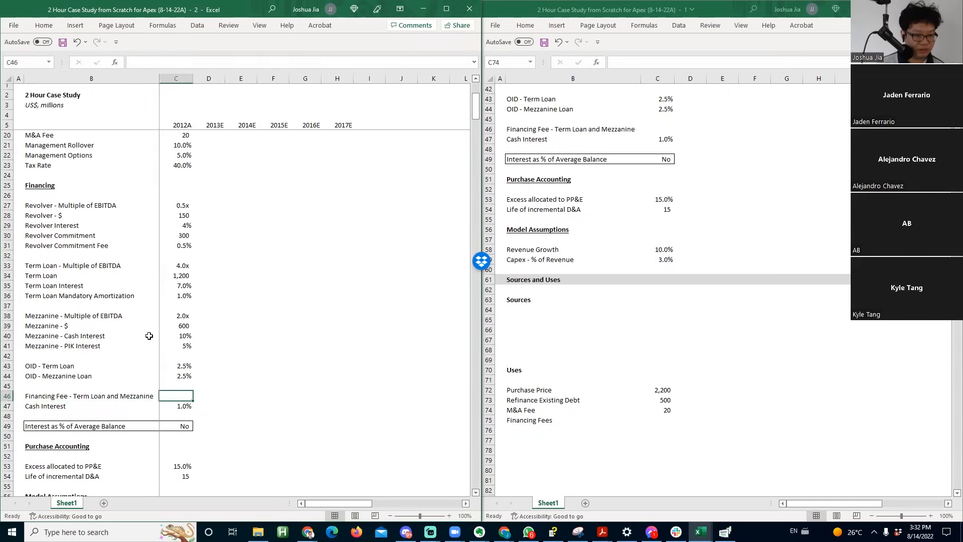
pyautogui.hotkey('alt', 'Tab')
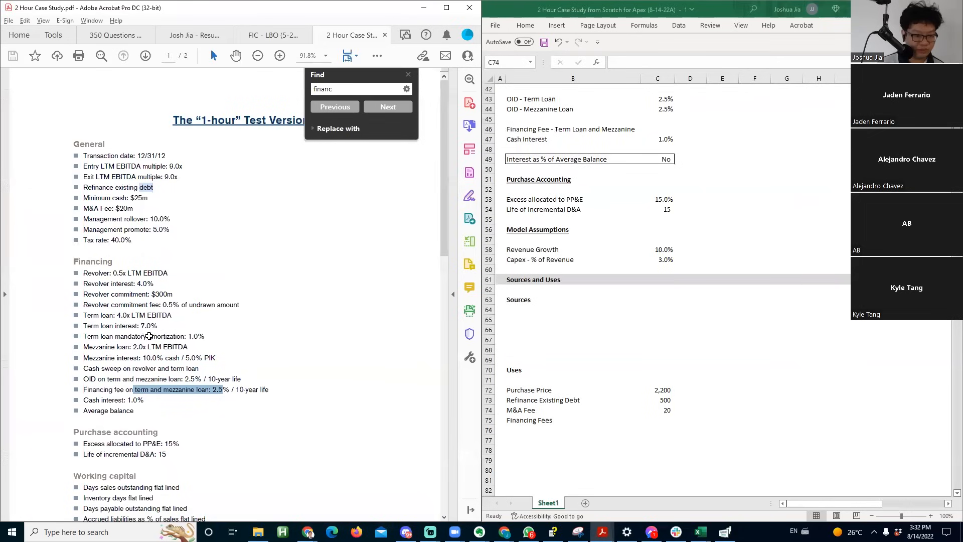
pyautogui.hotkey('alt', 'Tab')
pyautogui.write('2.5%')
pyautogui.press('Return')
pyautogui.press('Up')
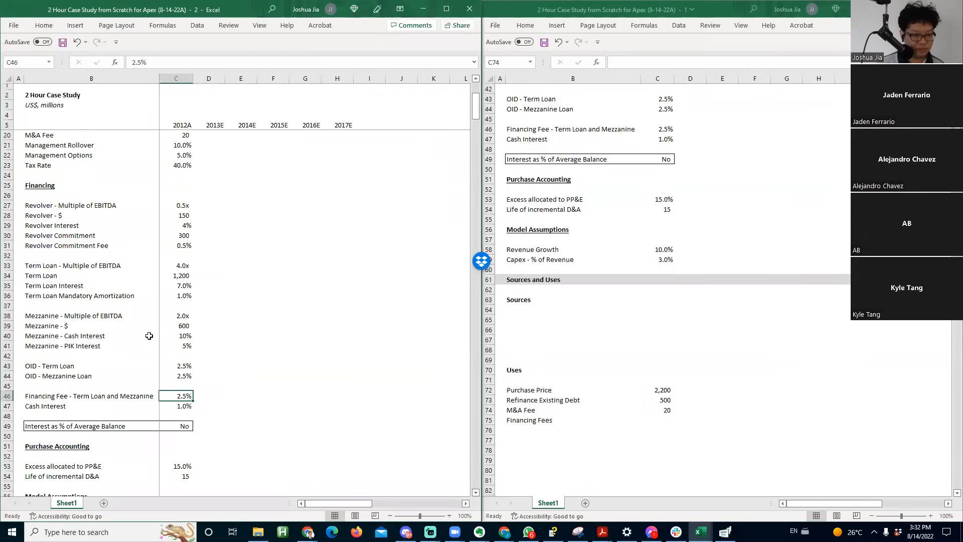
# - Calculate Financing Fees in C75 of Uses as =C46*(C34+C39), applying the fee rate to the term loan and mezzanine amounts
pyautogui.hotkey('alt', 'Tab')
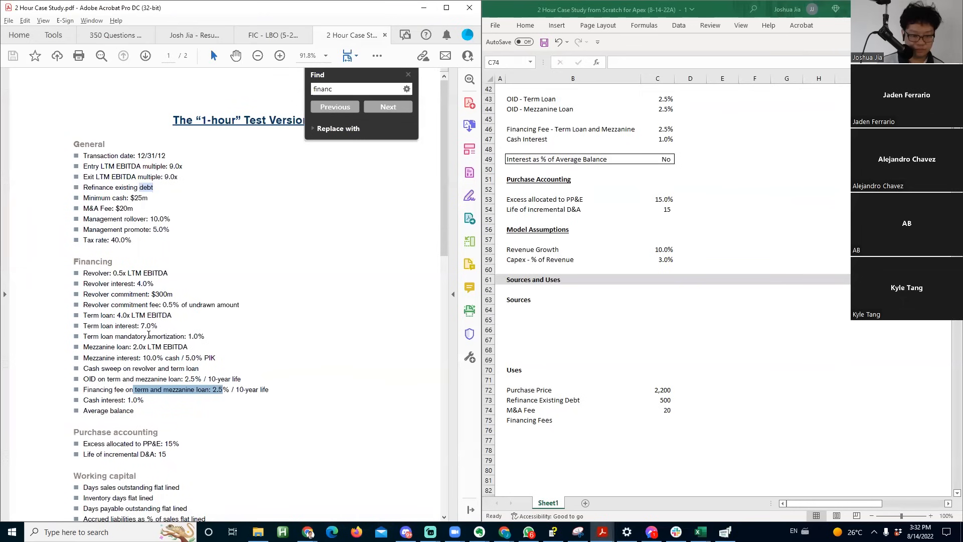
pyautogui.hotkey('alt', 'Tab')
pyautogui.hotkey('alt', 'Tab')
pyautogui.press('Down')
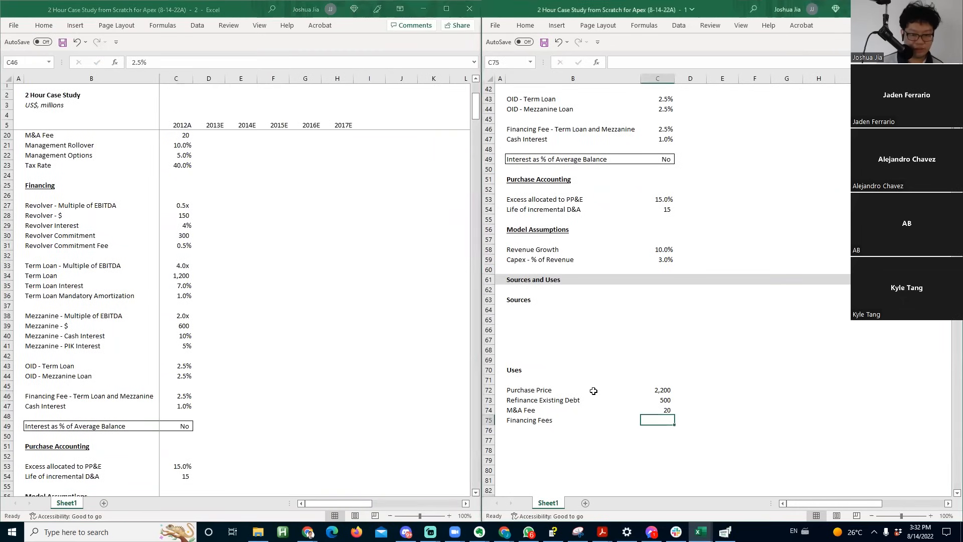
pyautogui.write('=')
pyautogui.click(178, 396)
pyautogui.write('*(')
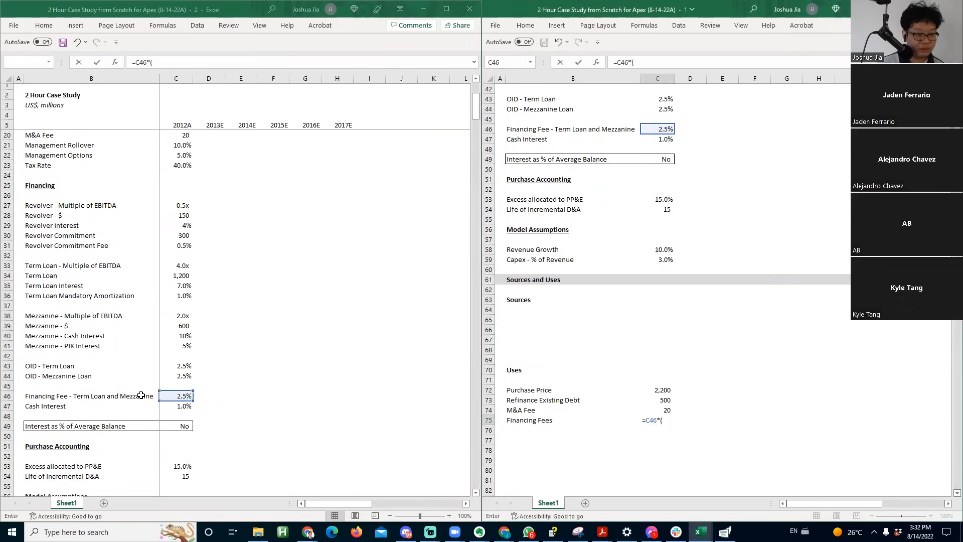
pyautogui.click(174, 275)
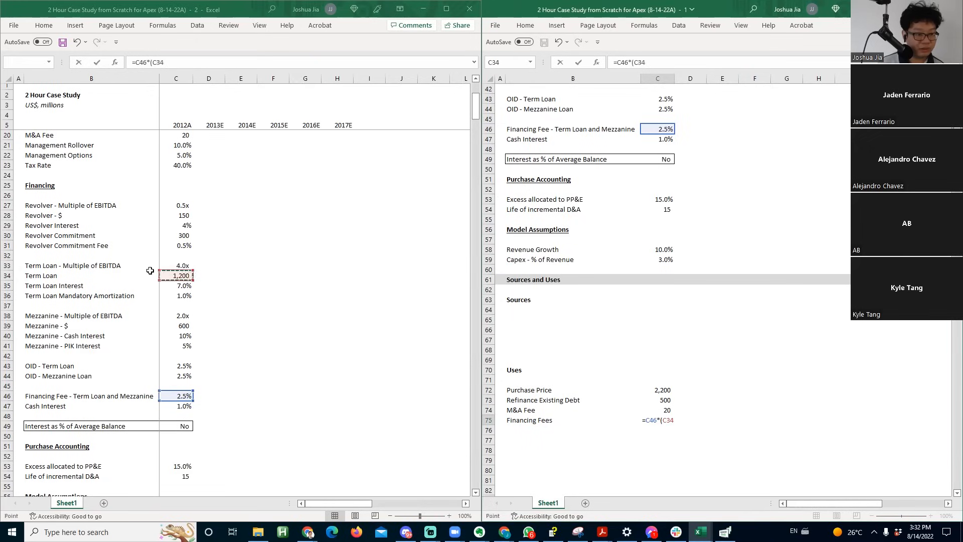
pyautogui.write('+')
pyautogui.click(167, 327)
pyautogui.write(')')
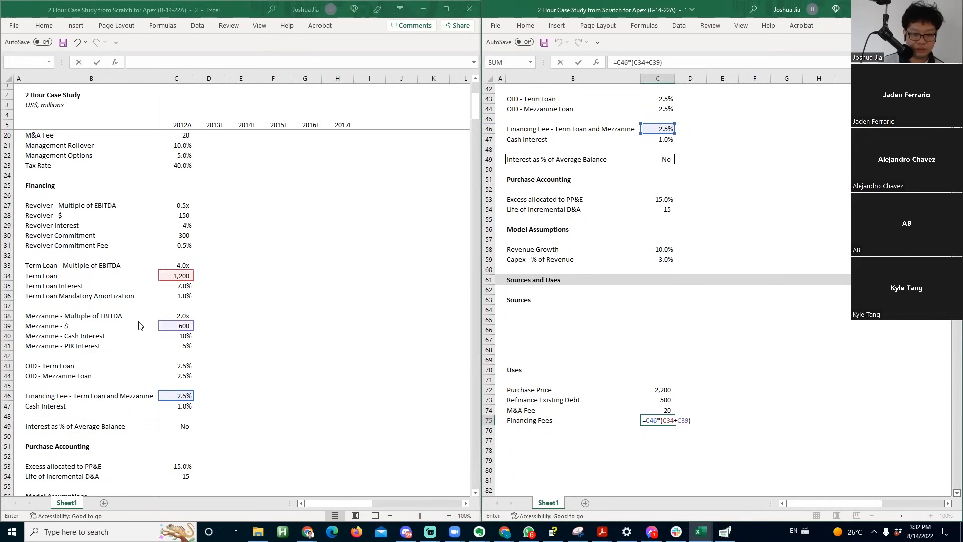
pyautogui.press('Return')
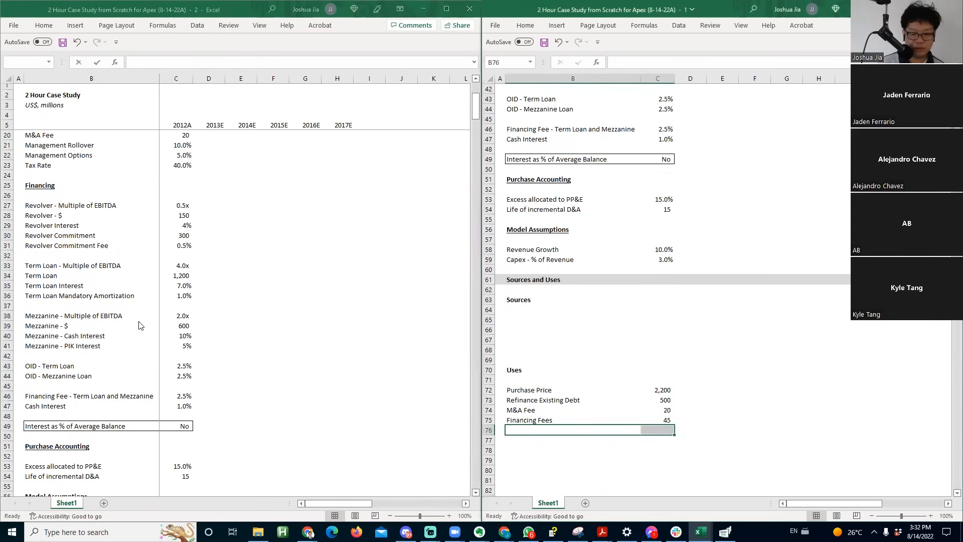
# - Sum the Uses amounts C72:C75 in C76, with a top border across B76:C76
pyautogui.press('Right')
pyautogui.write('=su')
pyautogui.press('Tab')
pyautogui.press('Up')
pyautogui.hotkey('shift', 'Up')
pyautogui.hotkey('shift', 'Up')
pyautogui.hotkey('shift', 'Up')
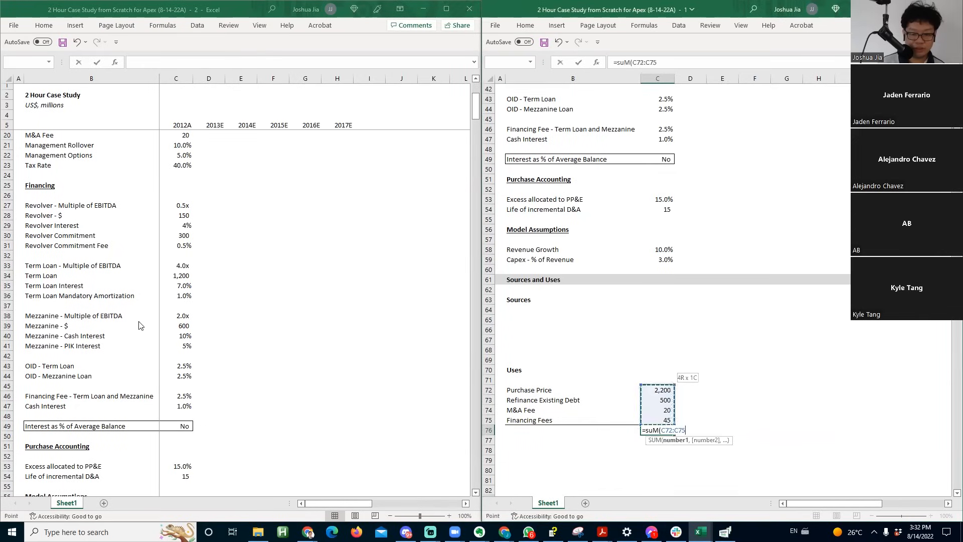
pyautogui.press('Return')
# - Label B76 "Total Uses" and make the total row B76:C76 bold
pyautogui.press('Left')
pyautogui.write('Tto')
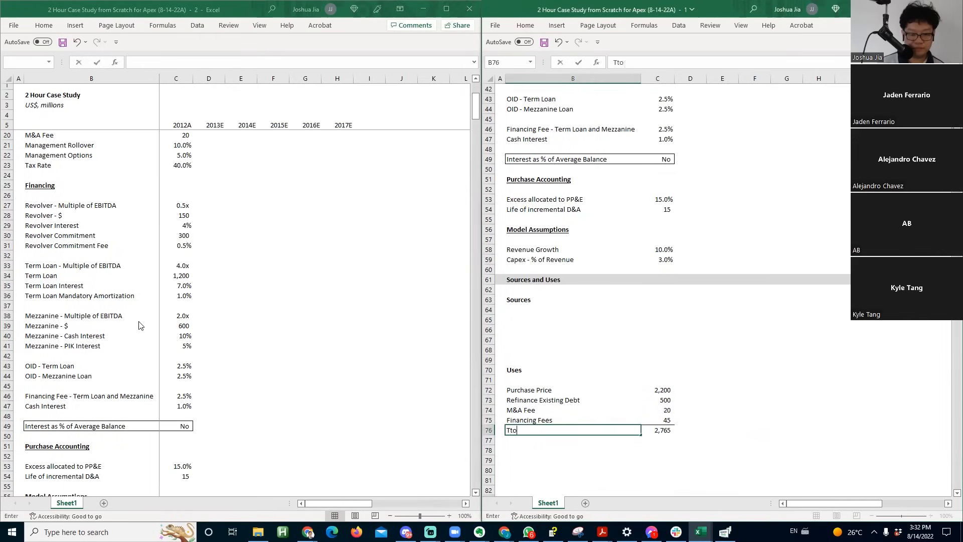
pyautogui.write('al Uses')
pyautogui.press('Return')
pyautogui.press('Up')
pyautogui.hotkey('shift', 'Right')
pyautogui.hotkey('ctrl', 'b')
# - Indent the Uses line labels in B72:B75, from Purchase Price through Financing Fees
pyautogui.press('Up')
pyautogui.press('Up')
pyautogui.press('Up')
pyautogui.press('Up')
pyautogui.press('Up')
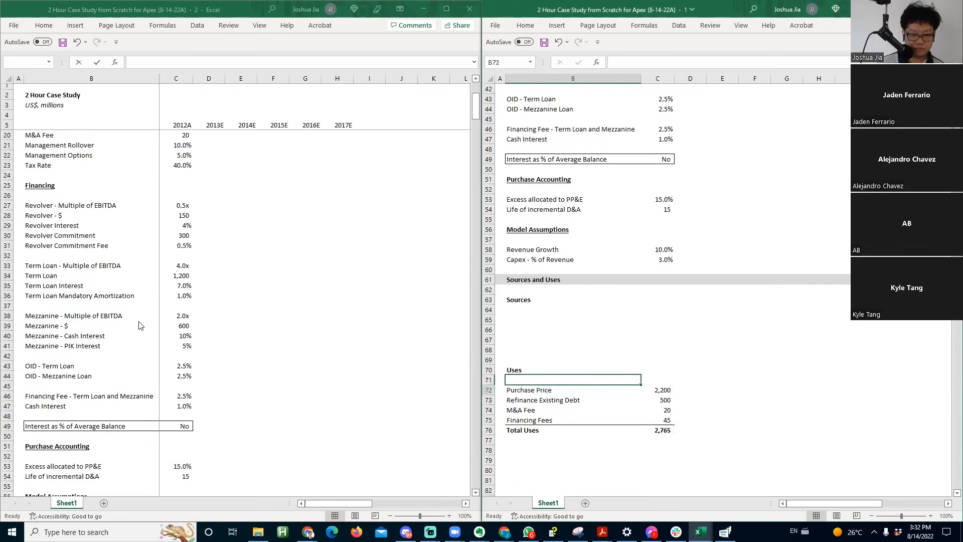
pyautogui.press('Down')
pyautogui.hotkey('shift', 'Down')
pyautogui.hotkey('shift', 'Down')
pyautogui.hotkey('shift', 'Down')
pyautogui.press('alt')
pyautogui.press('h')
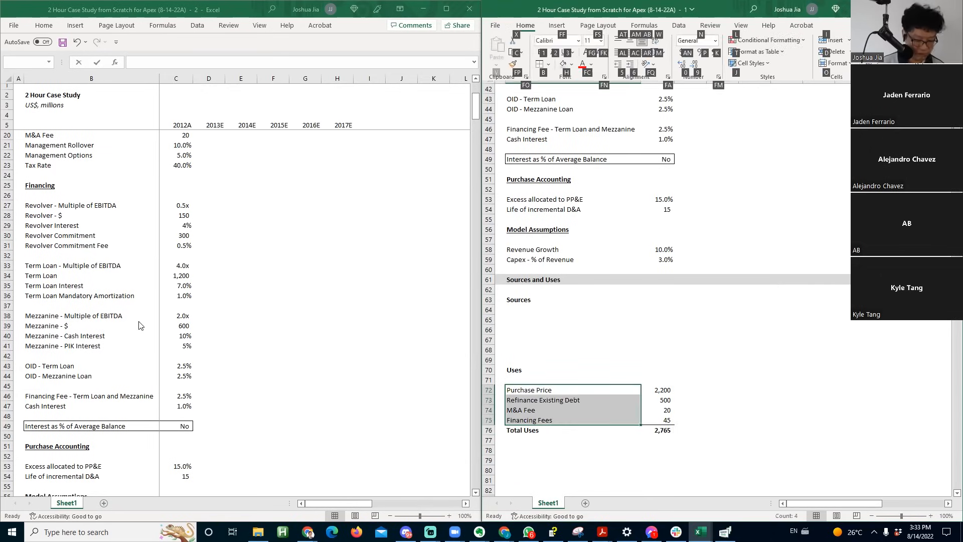
pyautogui.press('6')
pyautogui.press('F4')
pyautogui.press('Right')
# - Enter the label "Total Sources" in B68 under the Sources section and make it bold
pyautogui.press('Down')
pyautogui.press('Down')
pyautogui.press('Down')
pyautogui.press('Down')
pyautogui.press('Left')
pyautogui.press('Up')
pyautogui.press('Up')
pyautogui.press('Up')
pyautogui.press('Up')
pyautogui.press('Up')
pyautogui.press('Up')
pyautogui.press('Up')
pyautogui.press('Up')
pyautogui.press('Up')
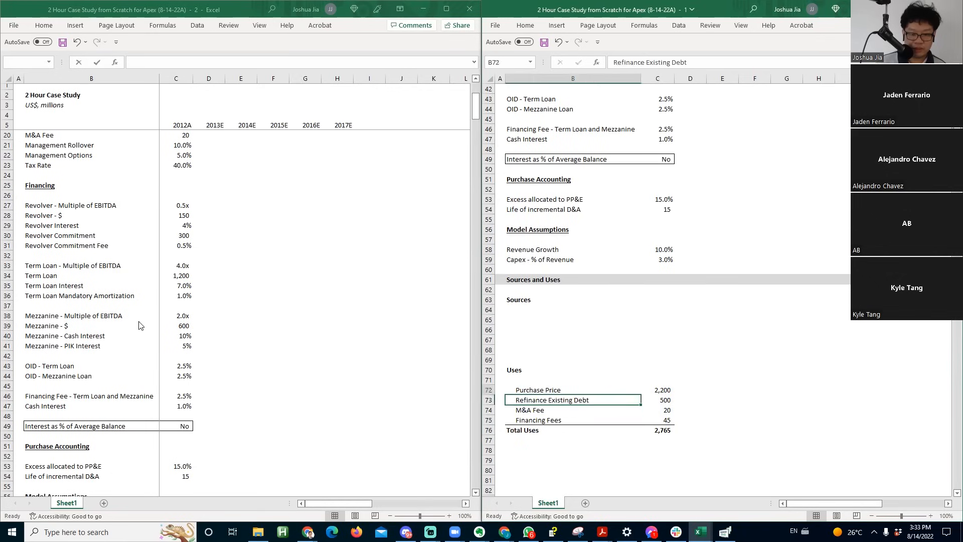
pyautogui.press('Down')
pyautogui.write('Total Sources')
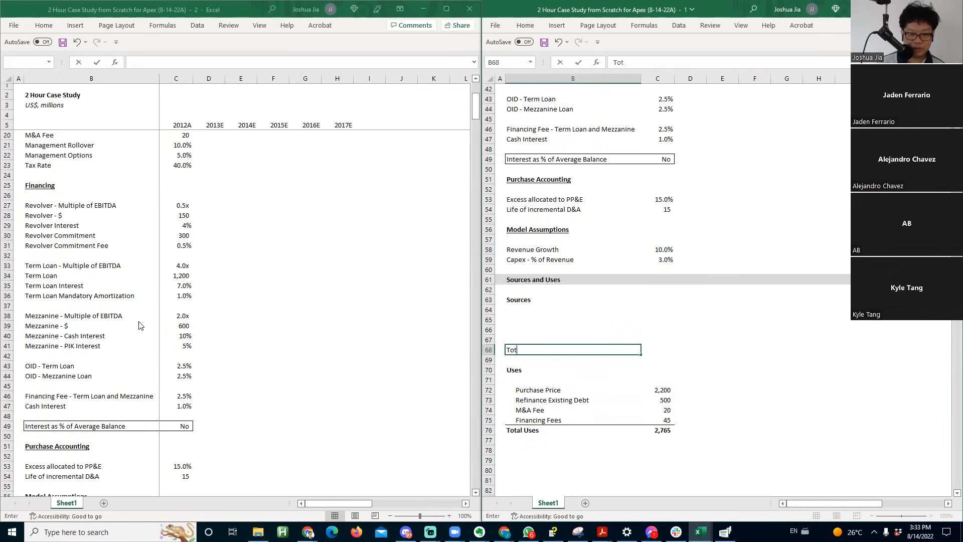
pyautogui.press('Return')
pyautogui.press('Up')
pyautogui.hotkey('ctrl', 'b')
# - Link the Total Sources amount in C68 to Total Uses in C76
pyautogui.press('Right')
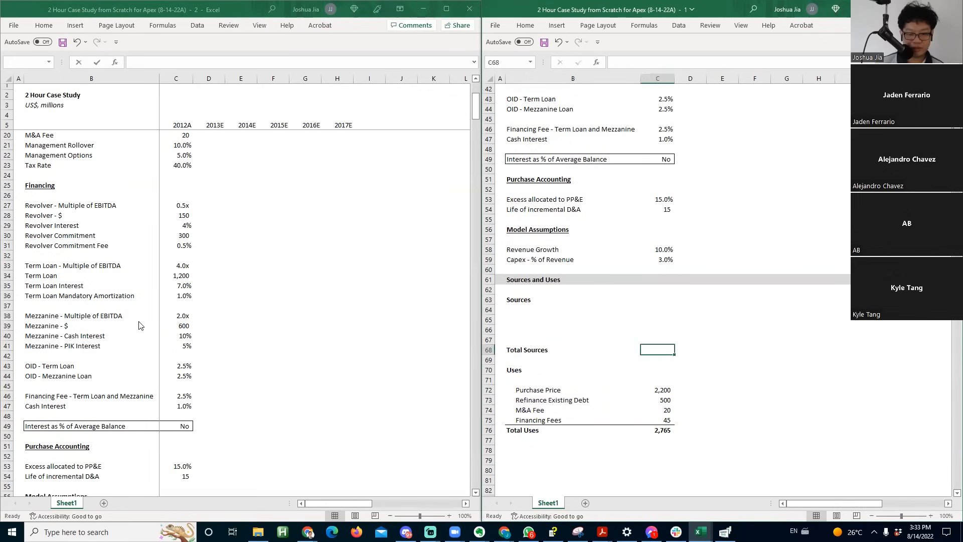
pyautogui.write('=')
pyautogui.press('Down')
pyautogui.press('Down')
pyautogui.press('Down')
pyautogui.press('Down')
pyautogui.press('Down')
pyautogui.press('Down')
pyautogui.press('Down')
pyautogui.press('Down')
pyautogui.press('Return')
pyautogui.press('Up')
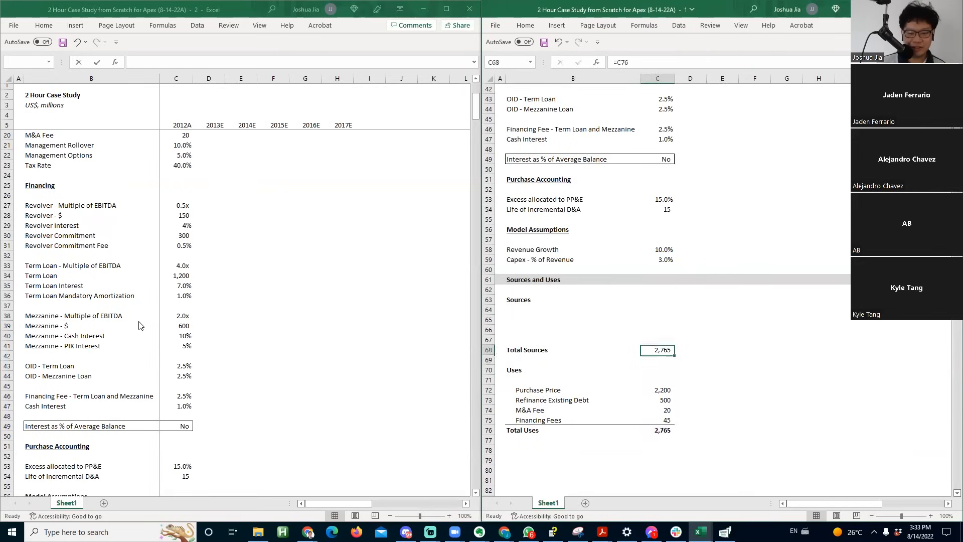
# - Add a top border across the Total Sources row, B68:C68
pyautogui.hotkey('shift', 'Left')
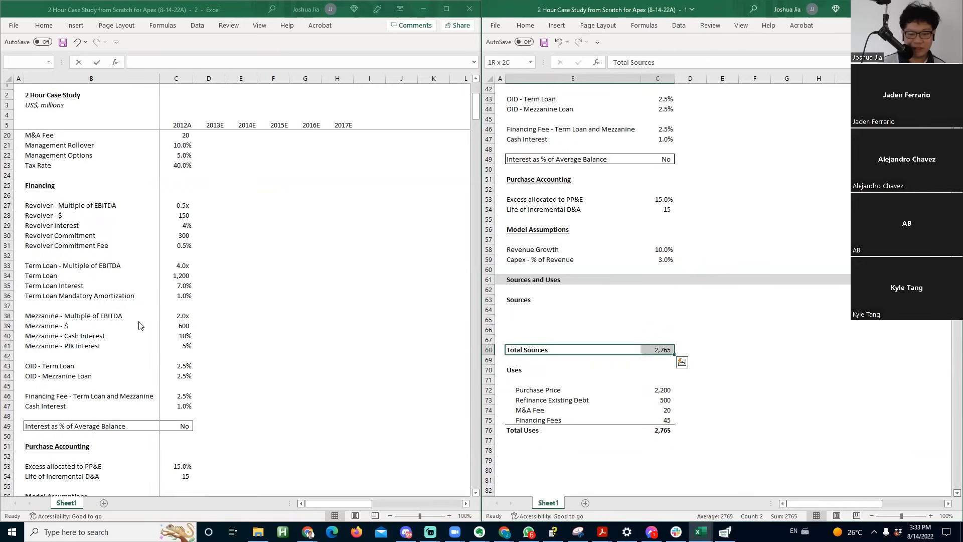
pyautogui.hotkey('alt', 'h')
pyautogui.press('b')
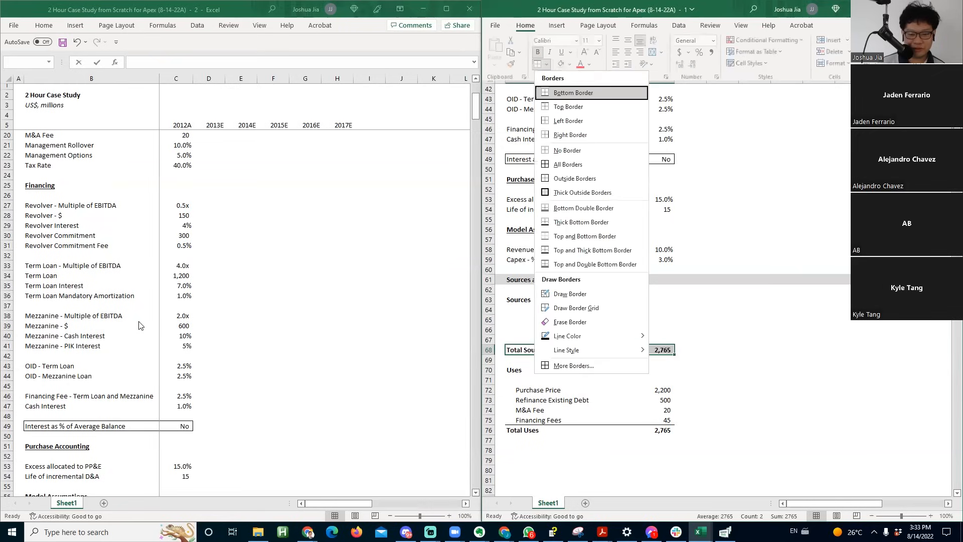
pyautogui.press('p')
# - Insert a row at row 65 to make more room for the Sources lines
pyautogui.press('Up')
pyautogui.press('Up')
pyautogui.press('Up')
pyautogui.press('Left')
pyautogui.press('Up')
pyautogui.press('Down')
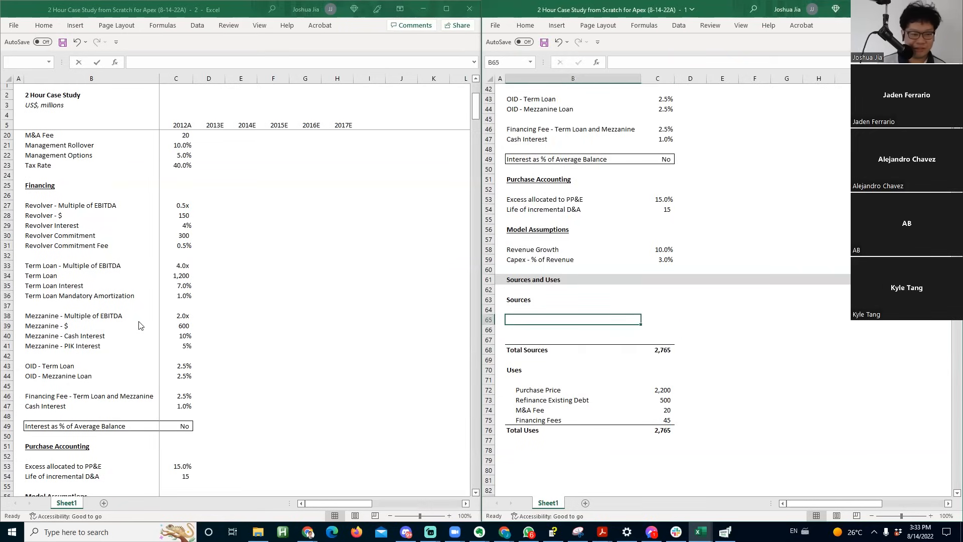
pyautogui.click(139, 322)
pyautogui.click(520, 319)
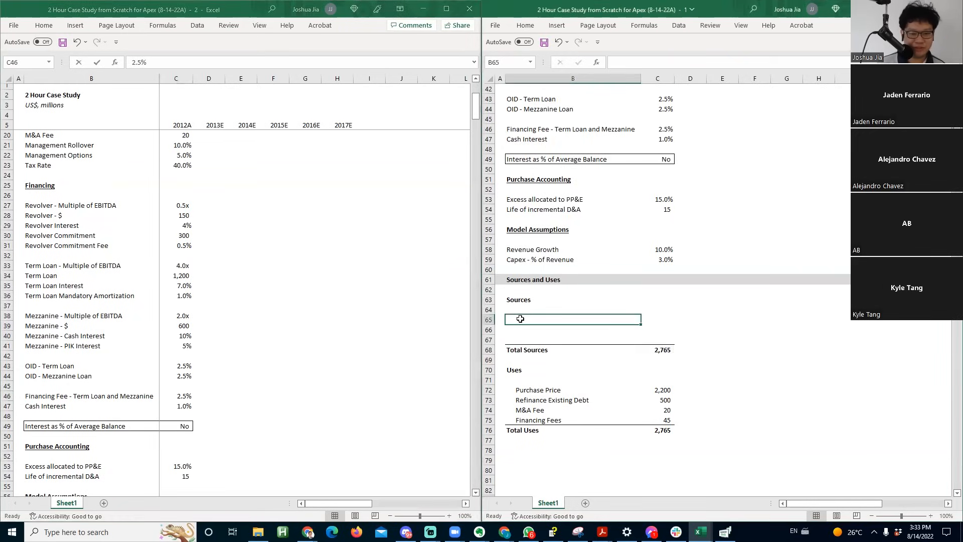
pyautogui.hotkey('alt', 'h')
pyautogui.press('i')
pyautogui.press('r')
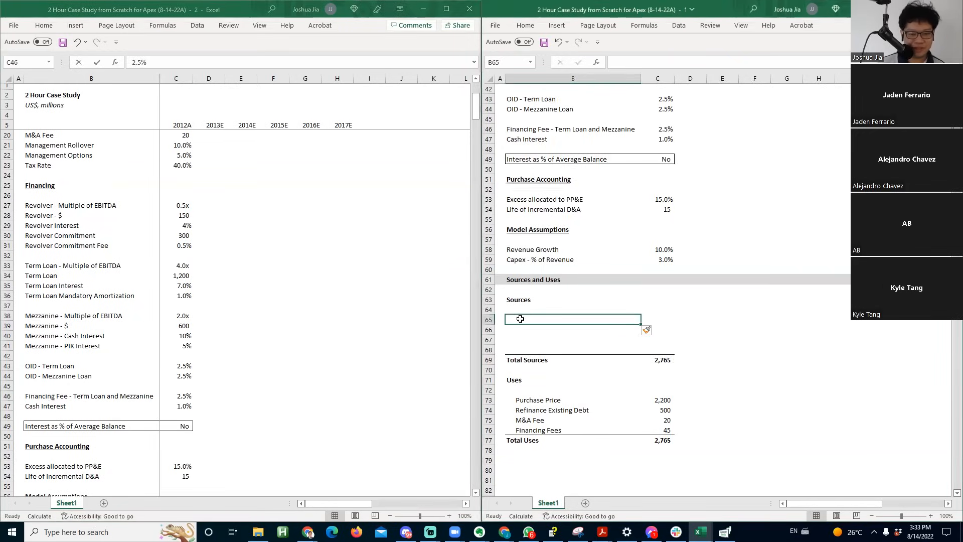
# - Enter the labels "Revolver", "Term Loan" and "Mezzanine" in B65:B67 of the Sources section
pyautogui.write('Revolver')
pyautogui.press('Return')
pyautogui.write('Term Loan')
pyautogui.press('Return')
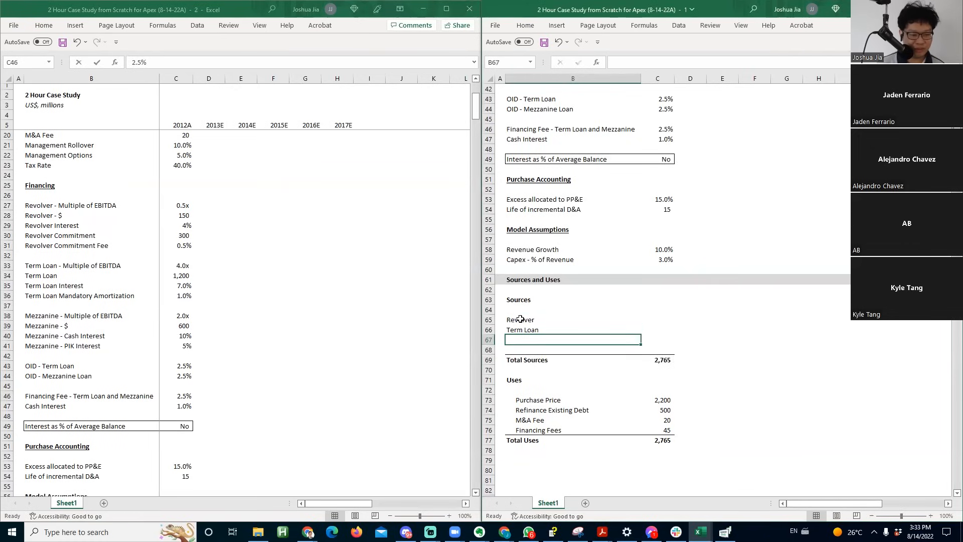
pyautogui.write('Mezzanine')
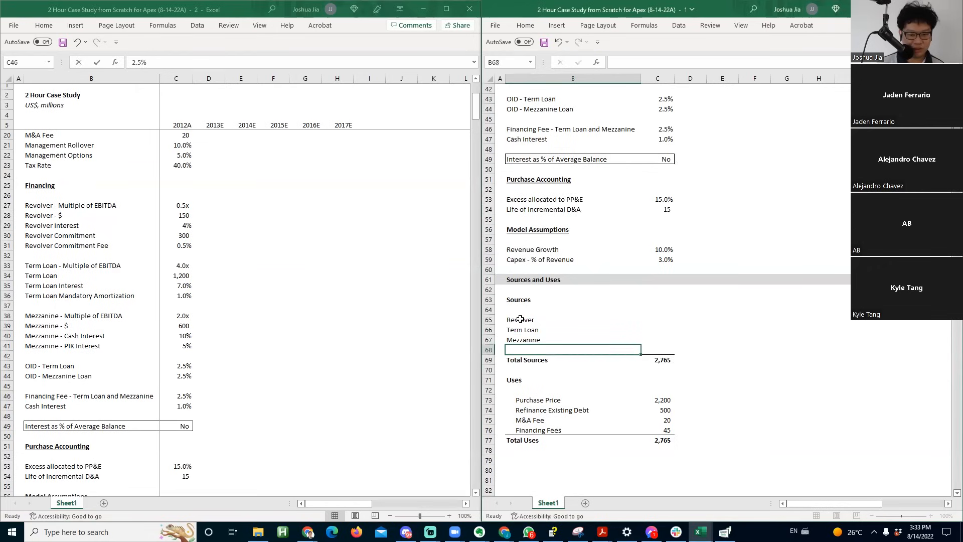
# - Go to the Revolver - $ assumption in C28 and enter its formula as =C27*C14
pyautogui.press('Right')
pyautogui.press('Up')
pyautogui.press('Up')
pyautogui.hotkey('alt', 'Tab')
pyautogui.press('Up')
pyautogui.press('Up')
pyautogui.press('Up')
pyautogui.press('Up')
pyautogui.press('Up')
pyautogui.press('Up')
pyautogui.press('Up')
pyautogui.press('Up')
pyautogui.press('Up')
pyautogui.press('Up')
pyautogui.press('Up')
pyautogui.press('Up')
pyautogui.press('Up')
pyautogui.press('Up')
pyautogui.press('Up')
pyautogui.press('Up')
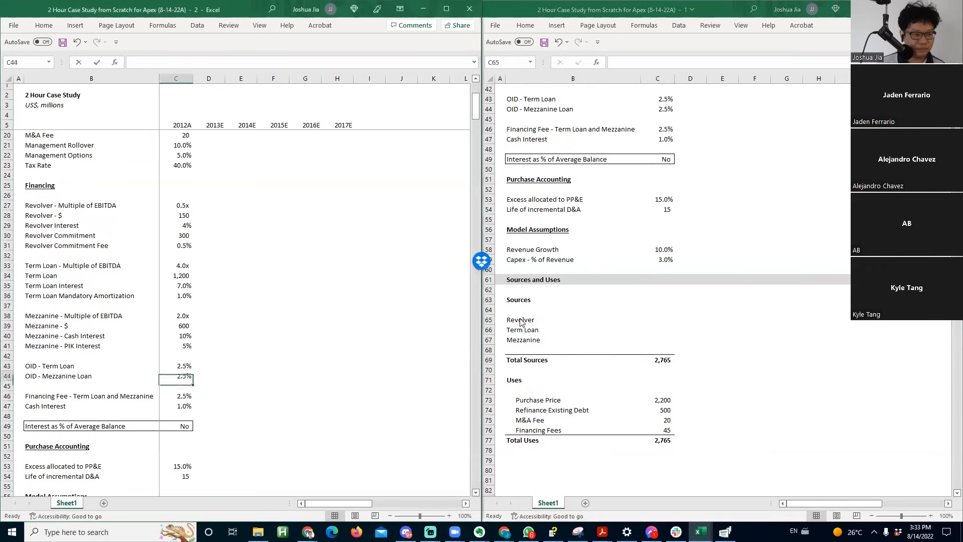
pyautogui.hotkey('ctrl', 'c')
pyautogui.press('Up')
pyautogui.press('Up')
pyautogui.write('=C27*C14')
pyautogui.hotkey('ctrl', 'Return')
# - Link the Revolver amount in C65 of the Sources section to the Revolver - $ assumption as =$C$28
pyautogui.press('Down')
pyautogui.press('Down')
pyautogui.press('F2')
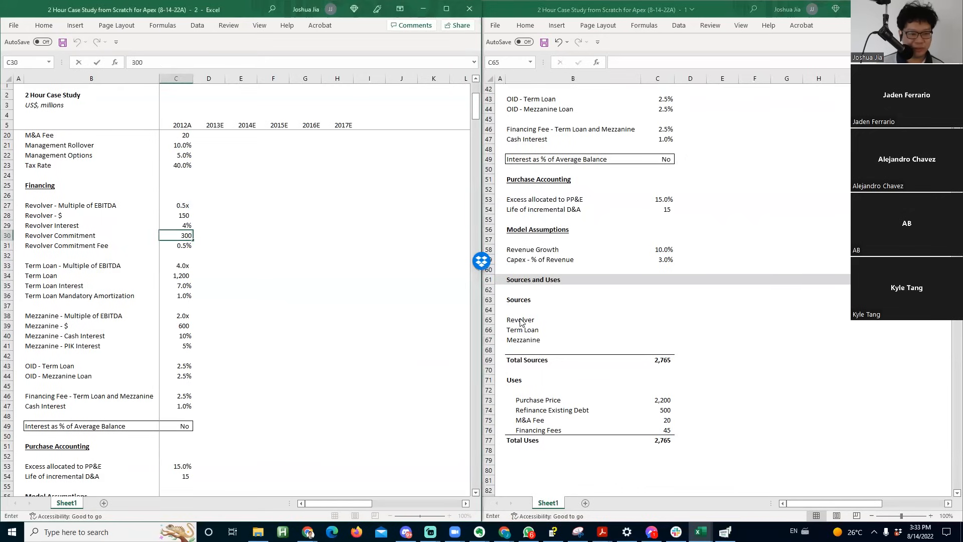
pyautogui.press('Up')
pyautogui.press('Up')
pyautogui.press('Down')
pyautogui.press('Down')
pyautogui.press('Up')
pyautogui.press('Up')
pyautogui.hotkey('ctrl', 'c')
pyautogui.hotkey('alt', 'Tab')
pyautogui.hotkey('alt', 'e')
pyautogui.press('s')
pyautogui.press('l')
pyautogui.press('F2')
pyautogui.press('Escape')
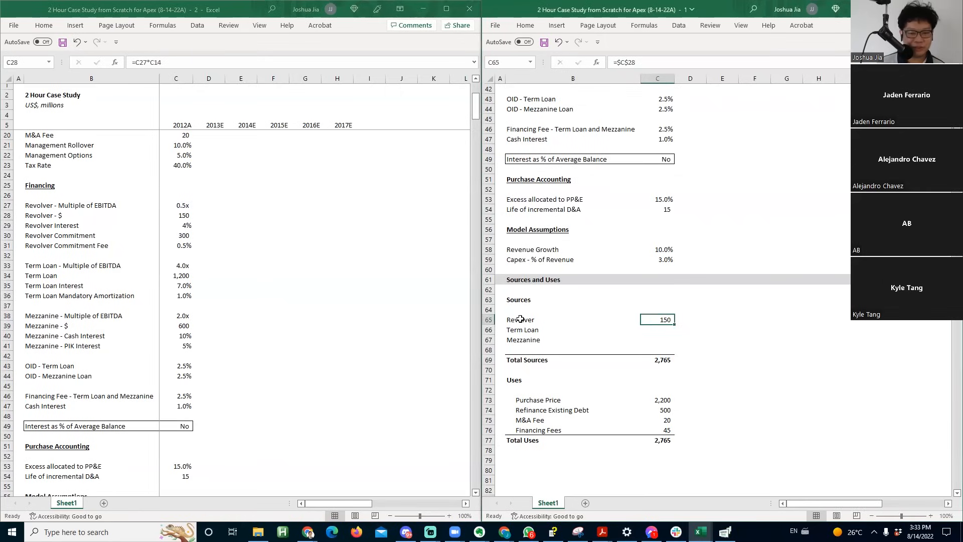
# - Link the Term Loan amount in C66 of the Sources section to the Term Loan assumption in C34
pyautogui.hotkey('alt', 'Tab')
pyautogui.press('Down')
pyautogui.press('Down')
pyautogui.press('Down')
pyautogui.press('Down')
pyautogui.press('Down')
pyautogui.press('Down')
pyautogui.hotkey('ctrl', 'c')
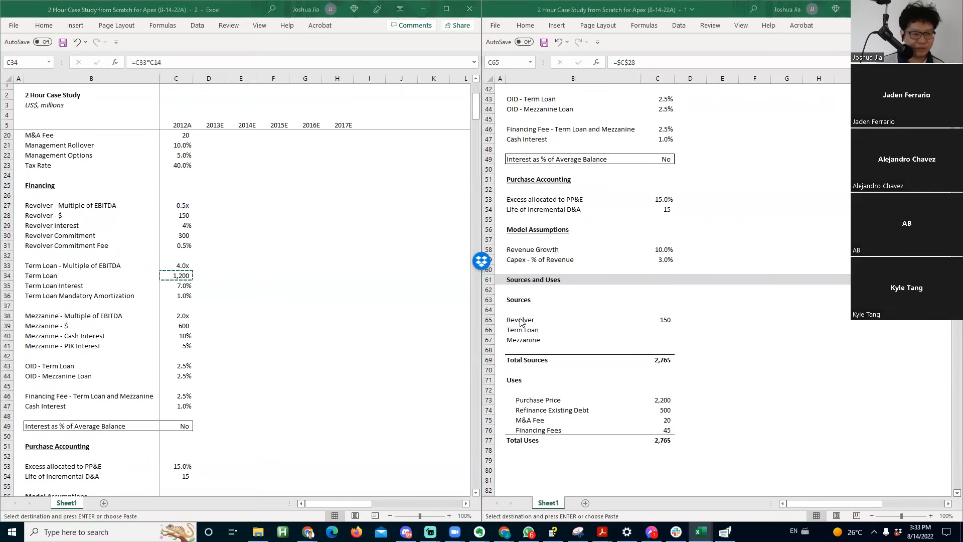
pyautogui.hotkey('alt', 'Tab')
pyautogui.press('Down')
pyautogui.hotkey('alt', 'e')
pyautogui.press('s')
pyautogui.press('l')
# - Link the Mezzanine amount in C67 of the Sources section to the Mezzanine - $ assumption in C39
pyautogui.hotkey('alt', 'Tab')
pyautogui.press('Down')
pyautogui.press('Down')
pyautogui.press('Down')
pyautogui.press('Down')
pyautogui.press('Down')
pyautogui.hotkey('ctrl', 'c')
pyautogui.hotkey('alt', 'Tab')
pyautogui.press('Down')
pyautogui.hotkey('alt', 'e')
pyautogui.press('s')
pyautogui.press('l')
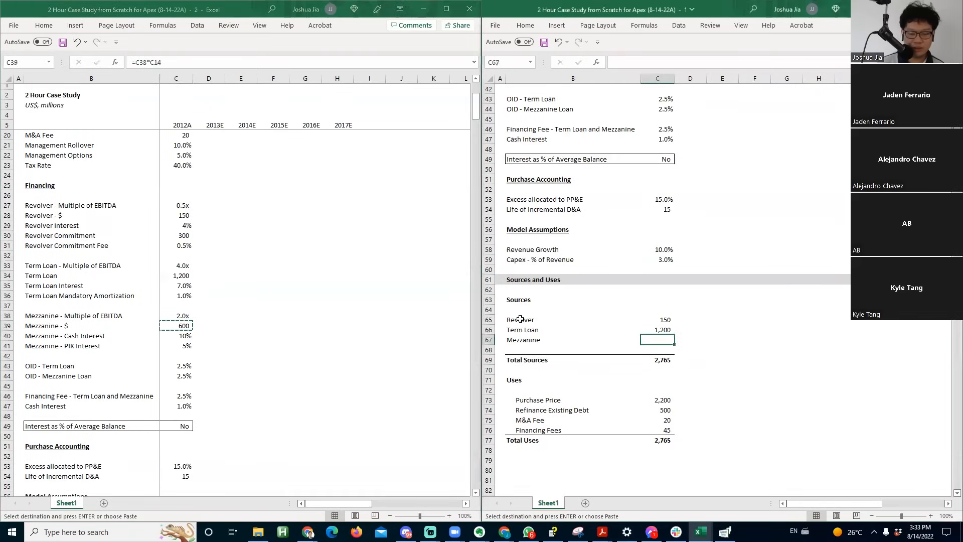
# - Insert a row at row 68 and enter the labels "Sponsor Equity" and "Management Rollover" in B68:B69
pyautogui.press('Down')
pyautogui.press('Left')
pyautogui.hotkey('alt', 'i')
pyautogui.press('r')
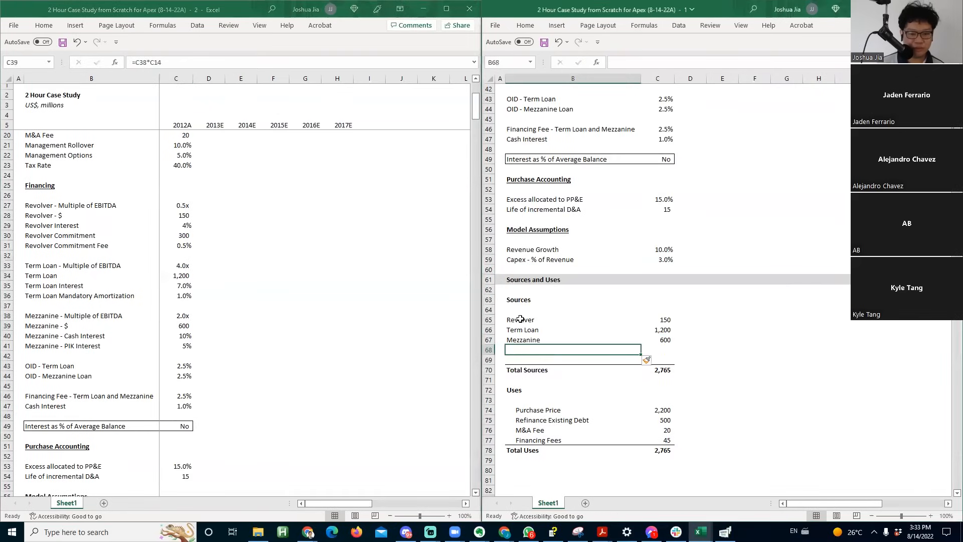
pyautogui.write('Sponsor Equity')
pyautogui.press('Return')
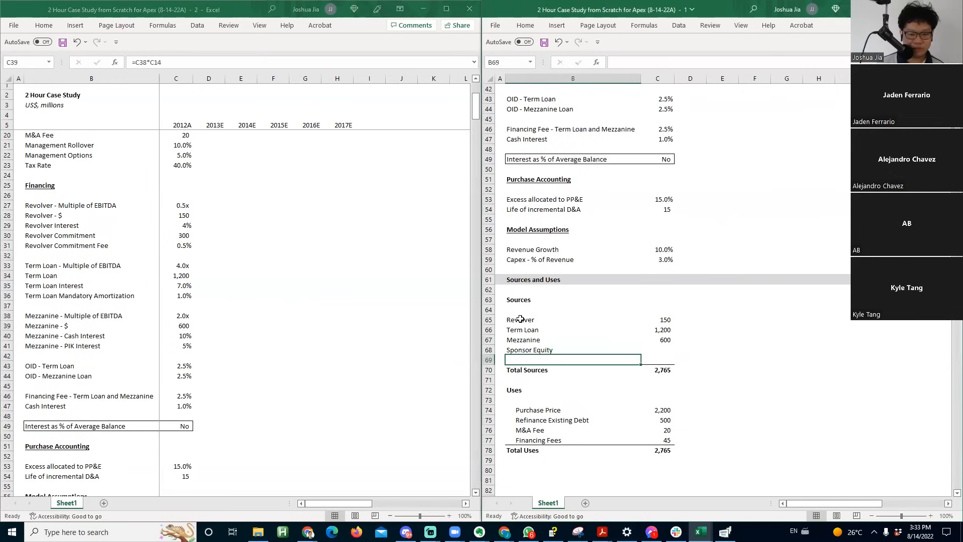
pyautogui.write('Management Rollover')
pyautogui.press('Tab')
pyautogui.hotkey('alt', 'Tab')
pyautogui.press('Up')
pyautogui.press('Up')
pyautogui.press('Up')
pyautogui.press('Up')
pyautogui.press('Up')
pyautogui.press('Up')
pyautogui.press('Up')
pyautogui.press('Up')
pyautogui.press('Up')
pyautogui.press('Up')
pyautogui.press('Up')
pyautogui.press('Up')
pyautogui.press('Up')
pyautogui.press('Up')
pyautogui.press('Up')
pyautogui.press('Up')
pyautogui.press('Up')
pyautogui.press('Up')
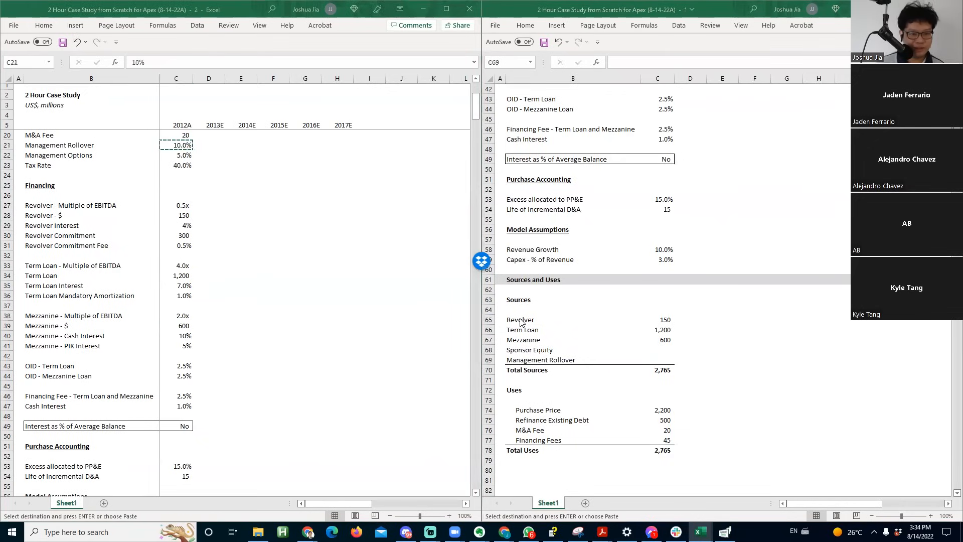
pyautogui.hotkey('ctrl', 'c')
pyautogui.press('Escape')
pyautogui.hotkey('alt', 'Tab')
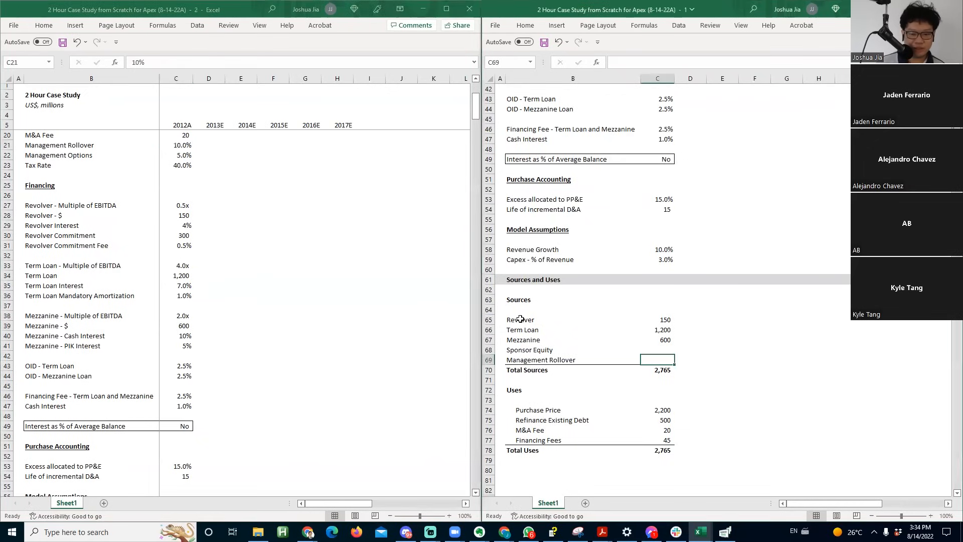
# - Insert two rows above the Sources and Uses header and enter the label "Amount of Equity Required" in B61
pyautogui.press('Left')
pyautogui.press('Up')
pyautogui.press('Up')
pyautogui.press('Up')
pyautogui.press('Up')
pyautogui.press('Up')
pyautogui.press('Up')
pyautogui.press('Up')
pyautogui.press('Up')
pyautogui.press('Up')
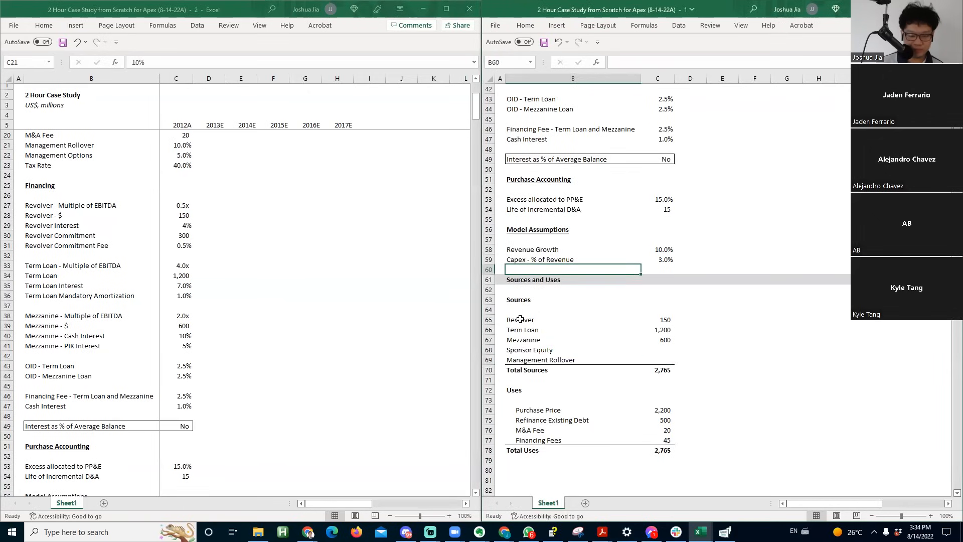
pyautogui.hotkey('alt', 'i')
pyautogui.press('r')
pyautogui.hotkey('alt', 'i')
pyautogui.press('r')
pyautogui.press('Down')
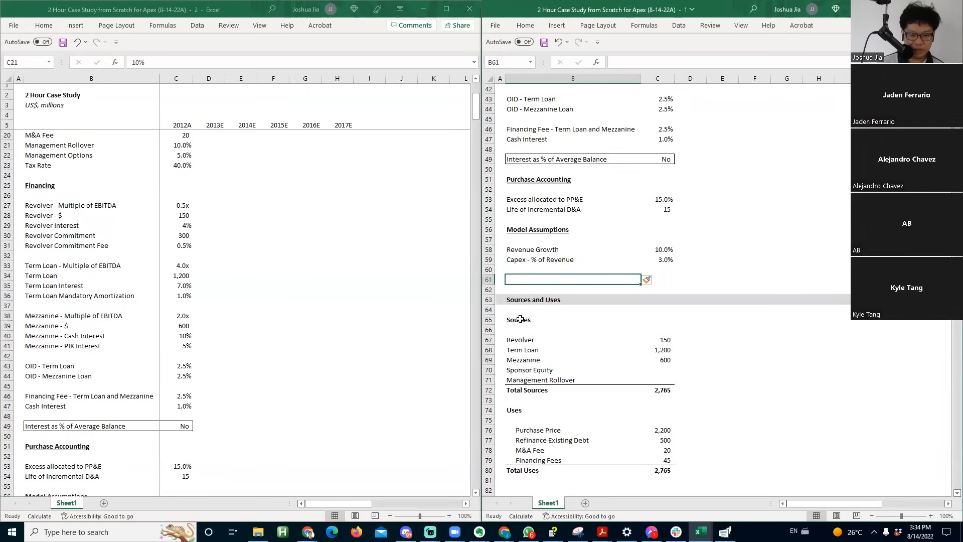
pyautogui.write('Amount of Equity Required')
pyautogui.press('Tab')
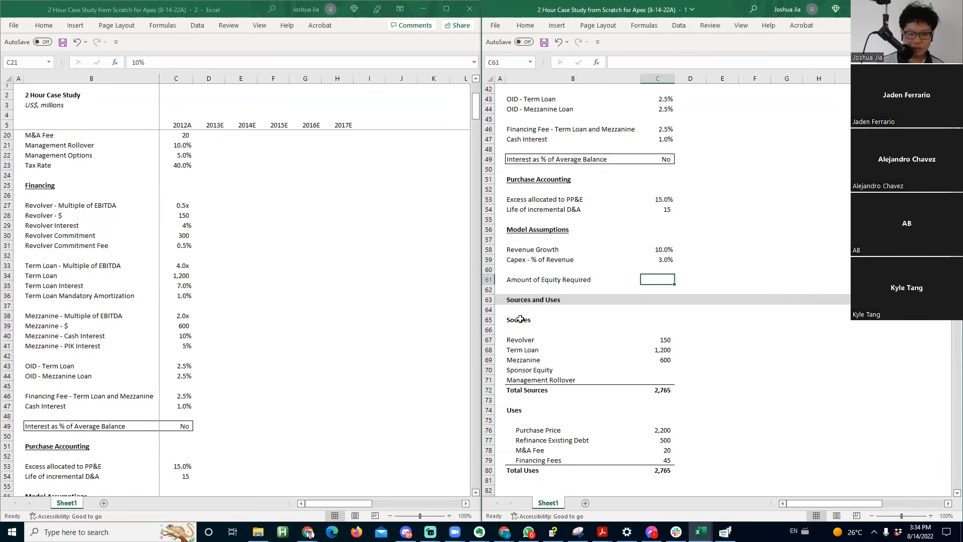
# - Calculate the Amount of Equity Required in C61 as total sources less the three debt sources, =C72-SUM(C67:C69)
pyautogui.write('=')
pyautogui.press('Down')
pyautogui.press('Down')
pyautogui.press('Down')
pyautogui.press('Down')
pyautogui.press('Down')
pyautogui.press('Down')
pyautogui.press('Down')
pyautogui.press('Down')
pyautogui.press('Down')
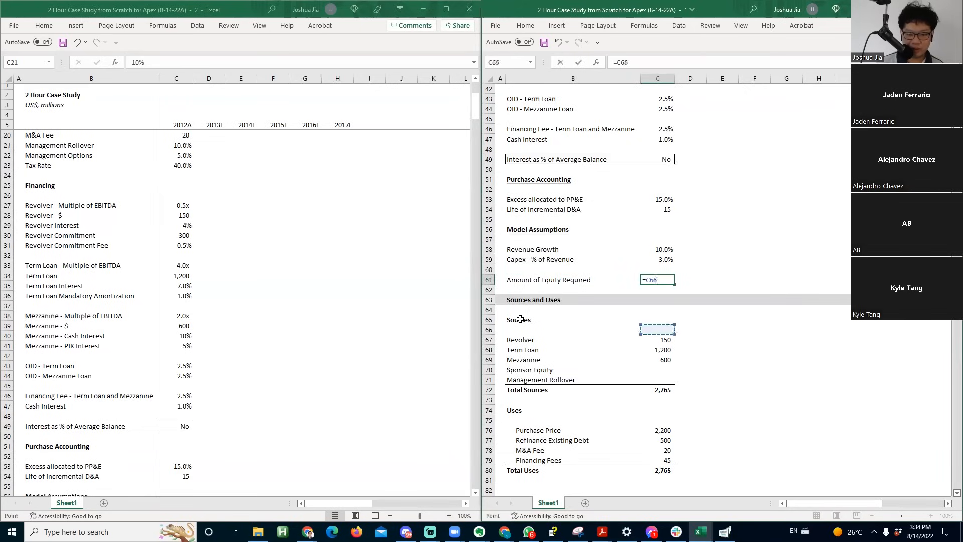
pyautogui.press('Down')
pyautogui.press('Down')
pyautogui.write('-sum(')
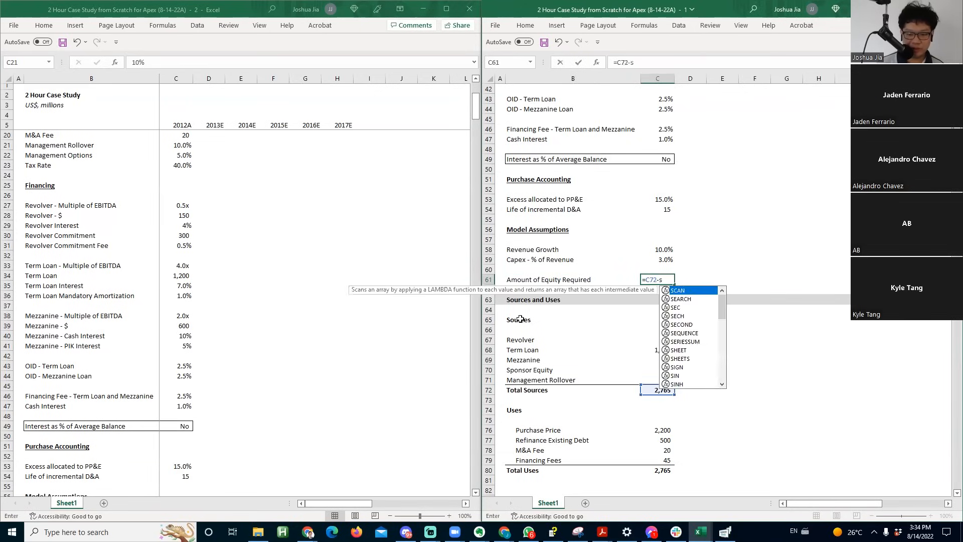
pyautogui.press('Down')
pyautogui.press('Down')
pyautogui.press('Down')
pyautogui.press('Down')
pyautogui.press('Down')
pyautogui.press('Down')
pyautogui.hotkey('shift', 'Down')
pyautogui.hotkey('shift', 'Down')
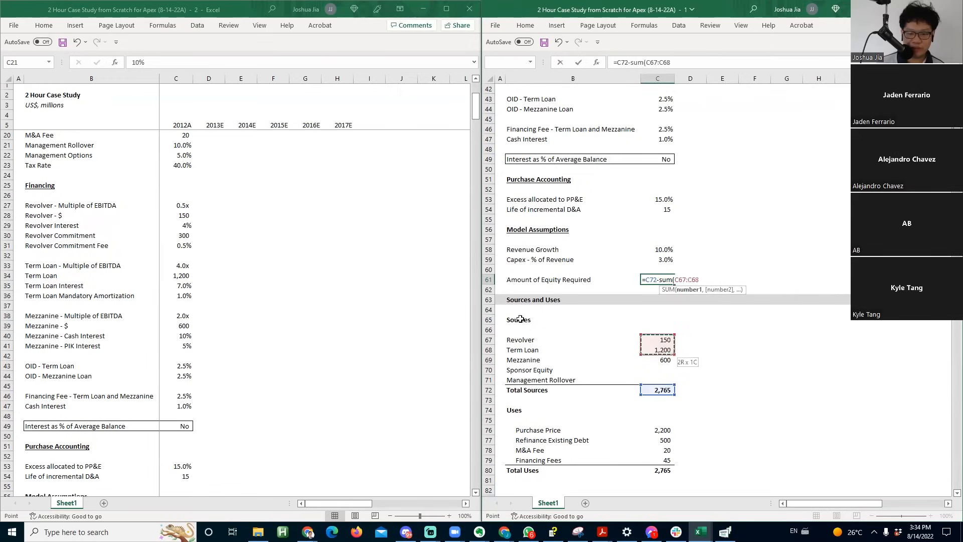
pyautogui.write(')')
pyautogui.press('Return')
pyautogui.press('Up')
pyautogui.press('F2')
pyautogui.press('Escape')
# - Copy the format of the Life of incremental D&A value in C54 onto the Amount of Equity Required in C61
pyautogui.press('Up')
pyautogui.press('Up')
pyautogui.press('Up')
pyautogui.press('Up')
pyautogui.press('Up')
pyautogui.press('Up')
pyautogui.press('Up')
pyautogui.hotkey('ctrl', 'c')
pyautogui.press('Down')
pyautogui.press('Down')
pyautogui.press('Down')
pyautogui.press('Down')
pyautogui.press('Down')
pyautogui.press('Down')
pyautogui.press('Down')
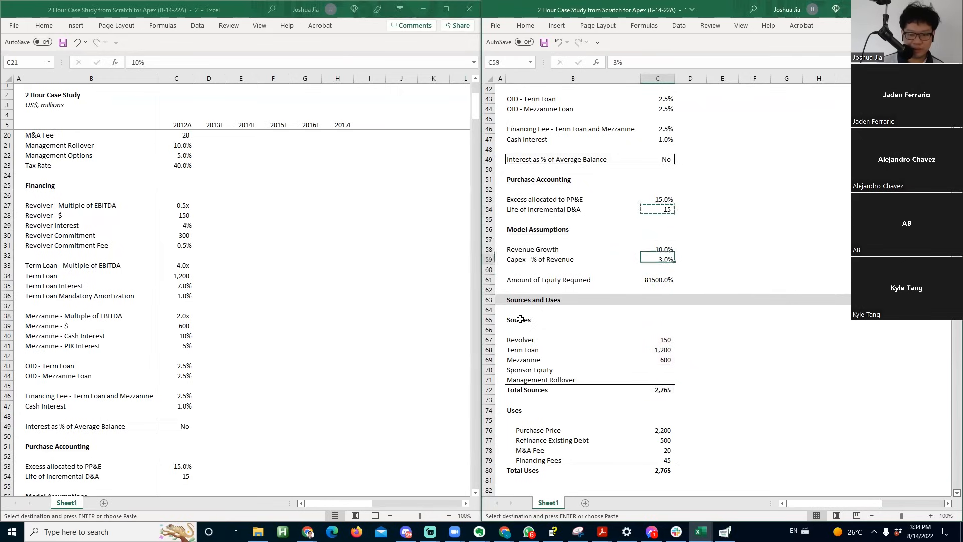
pyautogui.hotkey('ctrl', 'alt', 'v')
pyautogui.press('t')
pyautogui.press('Return')
pyautogui.press('Escape')
pyautogui.press('Down')
pyautogui.press('Down')
pyautogui.press('Down')
pyautogui.press('Down')
pyautogui.press('Down')
pyautogui.press('Down')
pyautogui.press('Down')
pyautogui.press('Down')
pyautogui.press('Down')
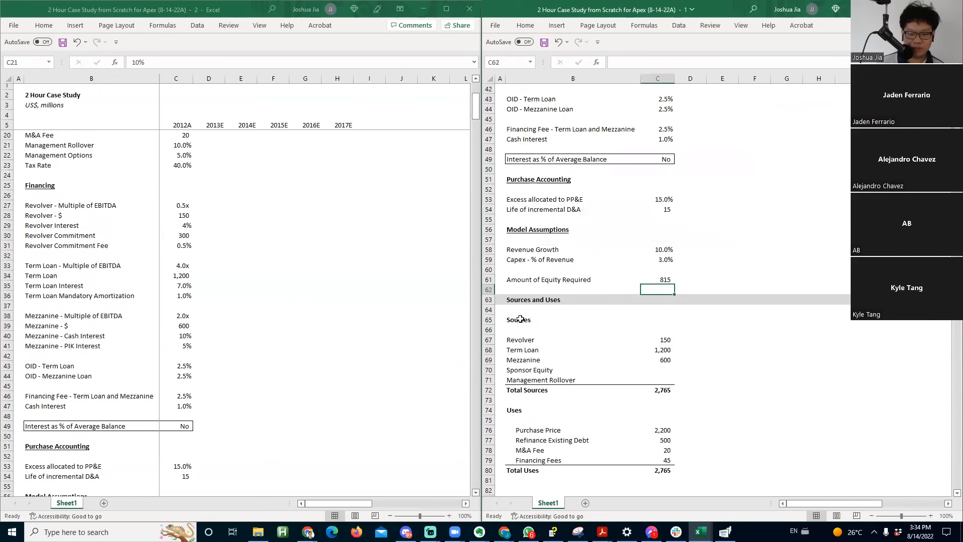
pyautogui.write('=')
pyautogui.click(649, 283)
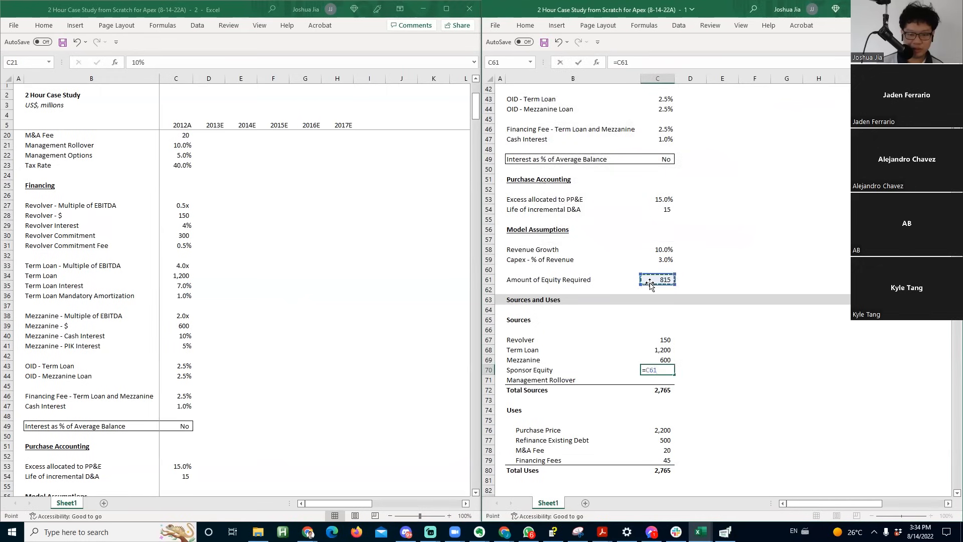
pyautogui.write('*')
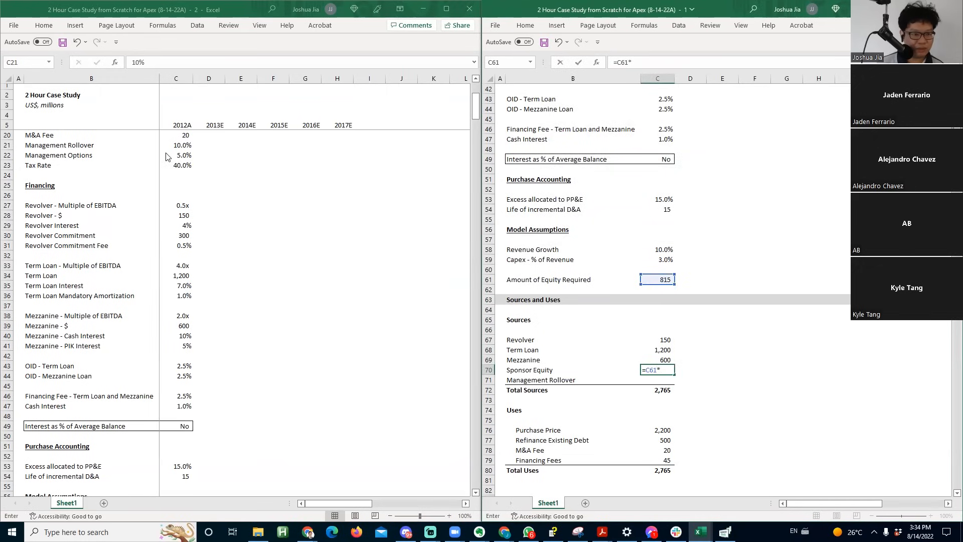
pyautogui.click(186, 152)
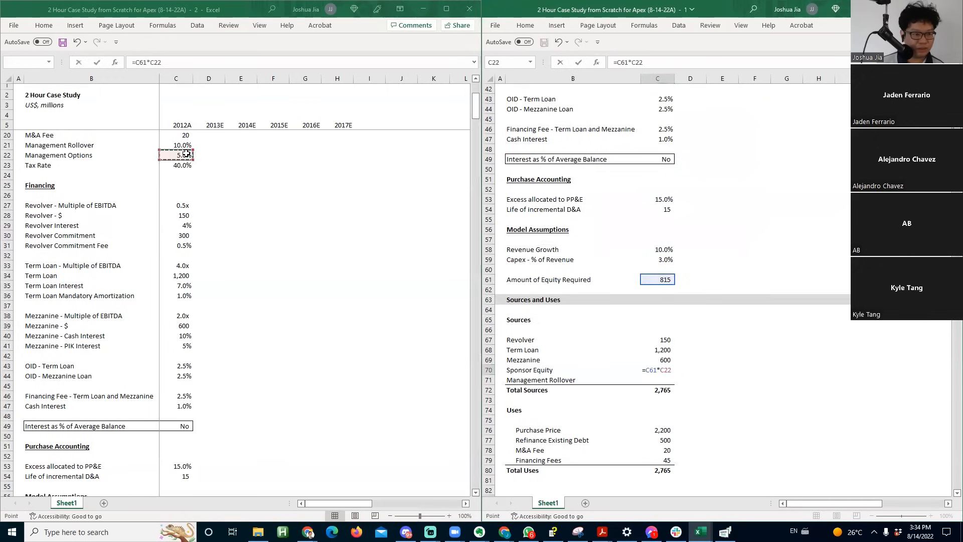
pyautogui.press('Up')
pyautogui.press('Up')
pyautogui.press('Up')
pyautogui.press('Up')
pyautogui.press('Up')
pyautogui.press('Up')
pyautogui.press('Up')
pyautogui.press('Up')
pyautogui.press('Up')
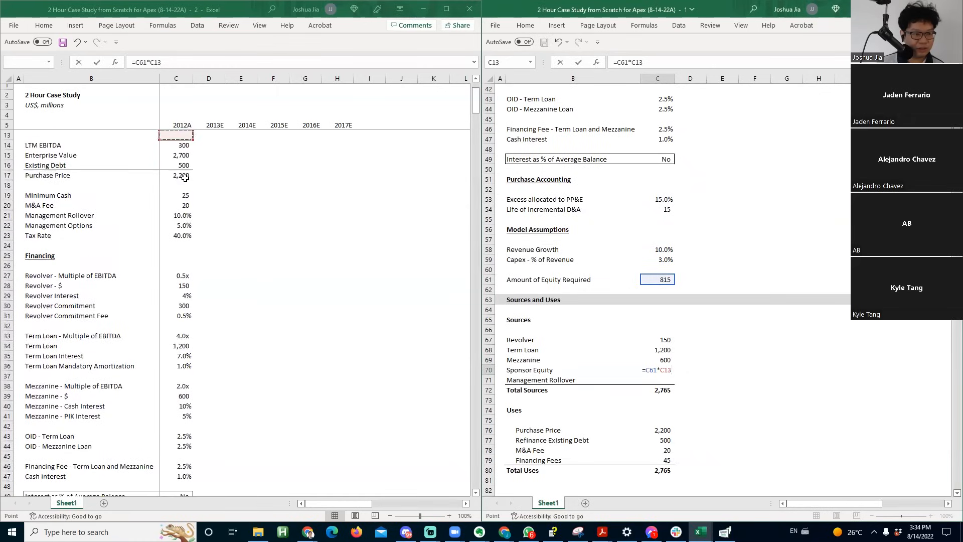
pyautogui.press('Escape')
# - Insert a row above Management Rollover at row 21 and enter the label "Sponsor Ownership" in B21
pyautogui.click(176, 216)
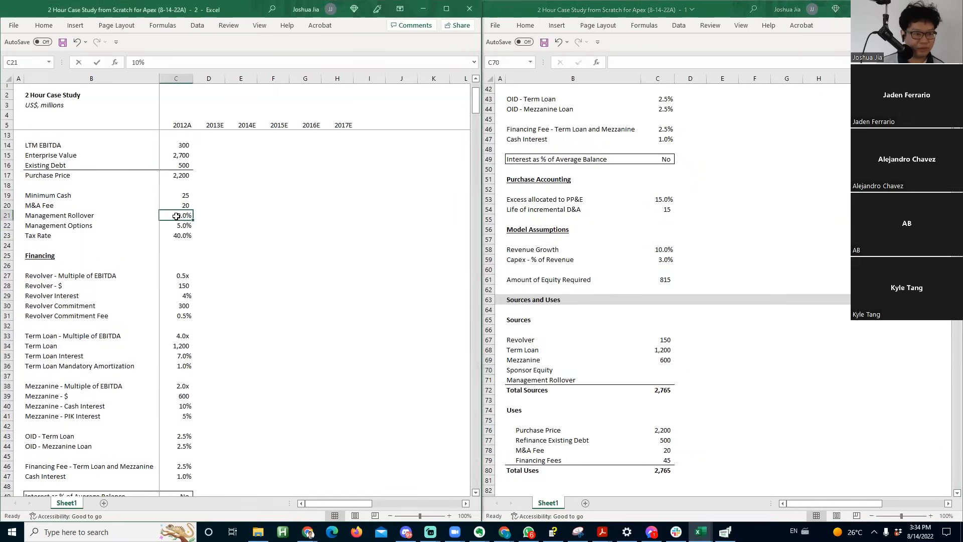
pyautogui.press('Left')
pyautogui.hotkey('alt', 'i')
pyautogui.write('rSpnso')
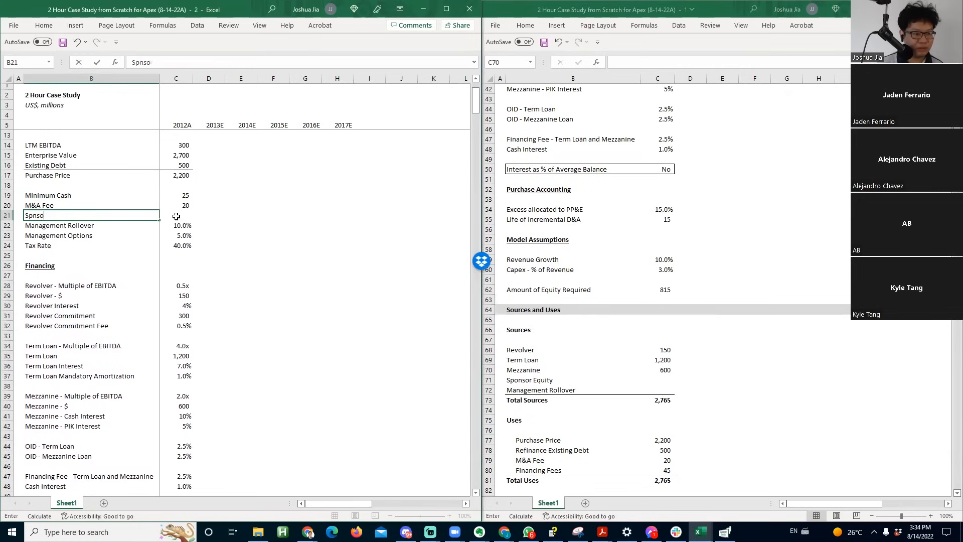
pyautogui.write('or Ownership')
pyautogui.press('Return')
# - Calculate Sponsor Ownership in C21 as one minus the Management Rollover percentage, =1-C22
pyautogui.click(176, 216)
pyautogui.write('=1-')
pyautogui.press('Down')
pyautogui.press('Return')
# - Calculate Sponsor Equity in C71 as Amount of Equity Required times Sponsor Ownership, =C62*C21
pyautogui.hotkey('alt', 'Tab')
pyautogui.press('Down')
pyautogui.write('=')
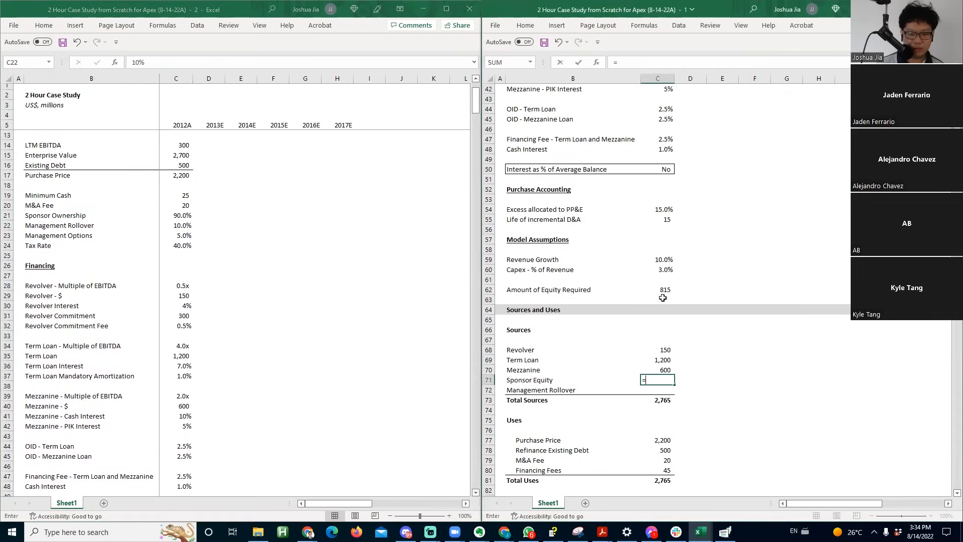
pyautogui.click(670, 291)
pyautogui.write('*')
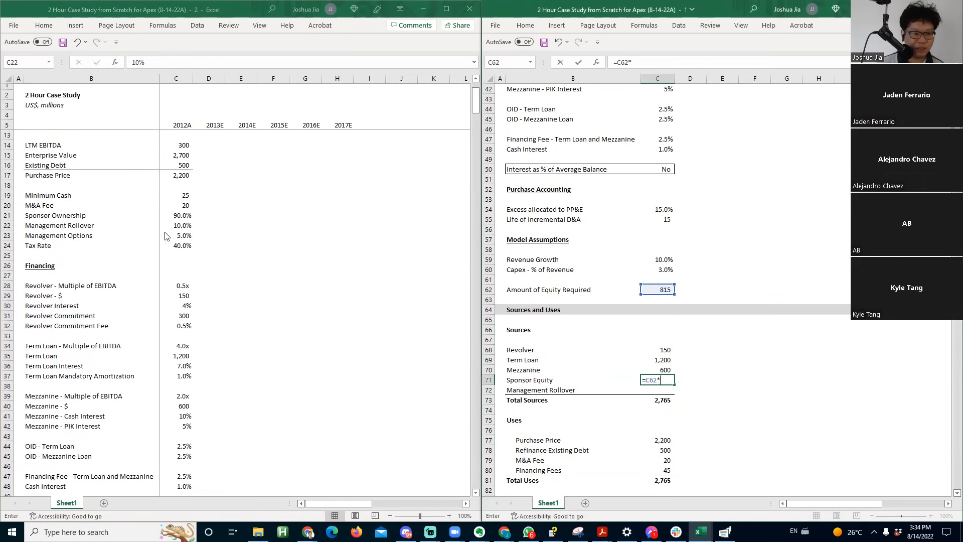
pyautogui.click(183, 215)
pyautogui.press('Return')
# - Make the equity reference in C71 absolute, =$C$62*C21, and fill the formula down to Management Rollover in C72
pyautogui.press('F2')
pyautogui.press('Left')
pyautogui.press('Left')
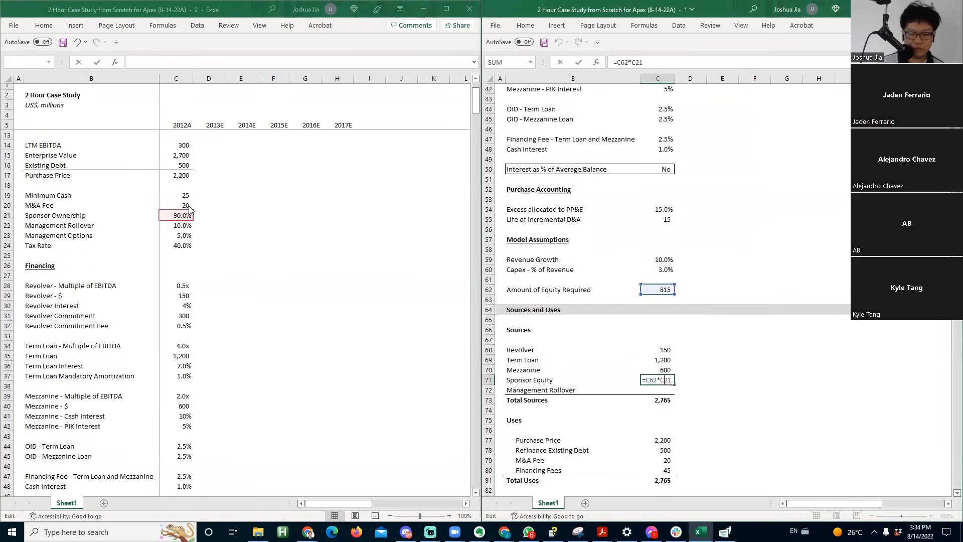
pyautogui.press('F4')
pyautogui.press('Return')
pyautogui.hotkey('ctrl', 'd')
pyautogui.press('F2')
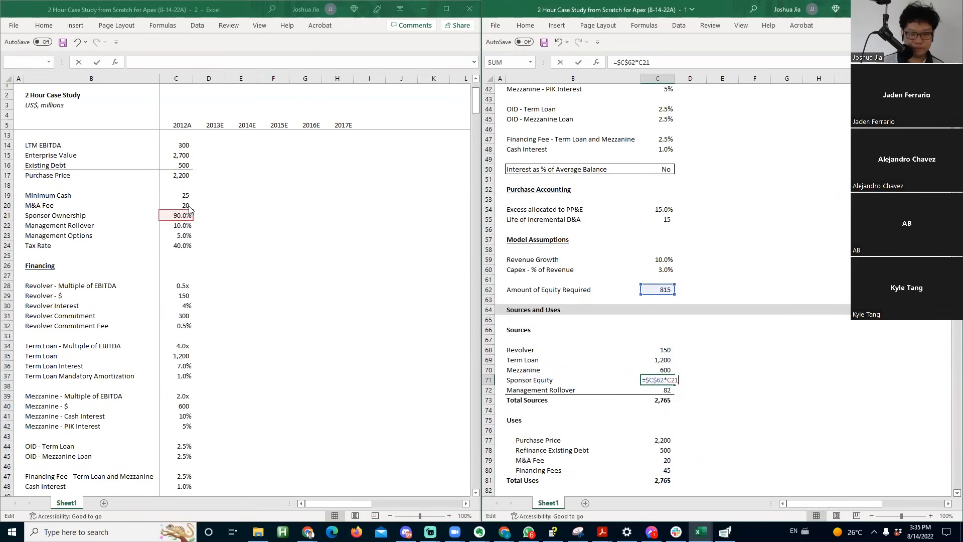
pyautogui.press('Return')
pyautogui.press('Up')
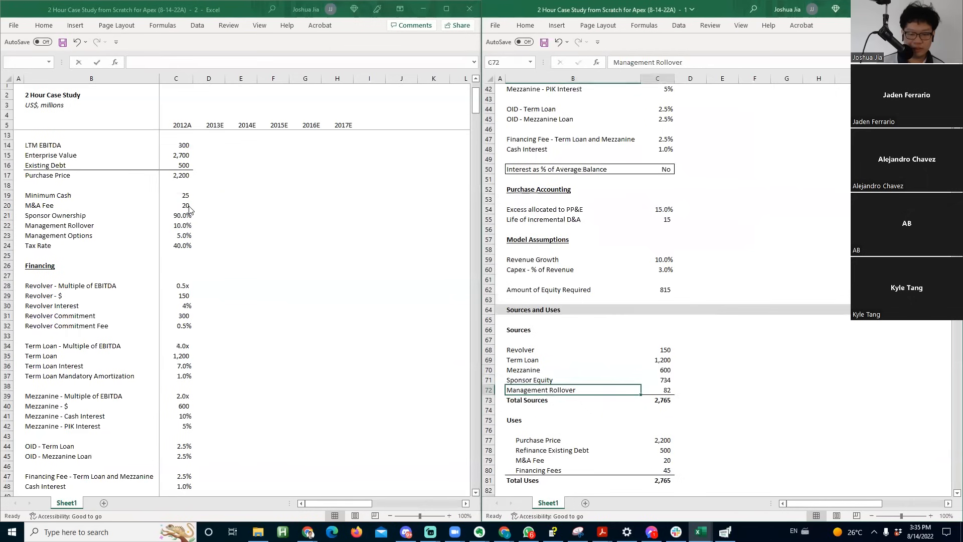
# - Check the sum of the five sources in C68:C72 against Total Sources and Total Uses
pyautogui.hotkey('shift', 'Up')
pyautogui.hotkey('shift', 'Up')
pyautogui.hotkey('shift', 'Up')
pyautogui.hotkey('shift', 'Up')
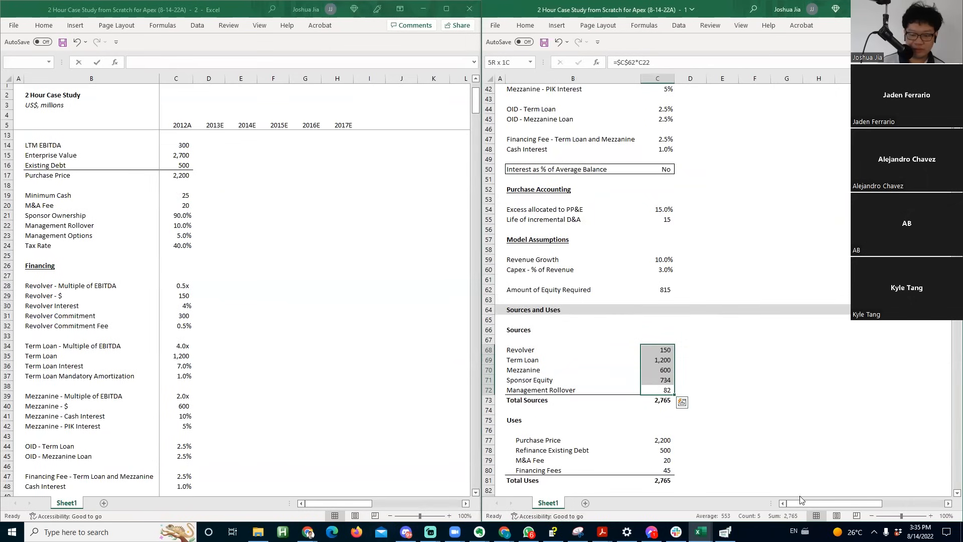
pyautogui.click(613, 370)
pyautogui.press('Down')
pyautogui.press('Down')
pyautogui.press('Down')
pyautogui.press('Down')
pyautogui.press('Down')
pyautogui.press('Down')
pyautogui.press('Down')
pyautogui.press('Down')
pyautogui.press('Down')
pyautogui.press('Down')
pyautogui.press('Down')
pyautogui.press('Down')
pyautogui.press('Down')
pyautogui.press('Down')
pyautogui.press('Down')
pyautogui.press('Down')
pyautogui.press('Down')
pyautogui.press('Down')
pyautogui.press('Down')
pyautogui.press('Down')
pyautogui.press('Down')
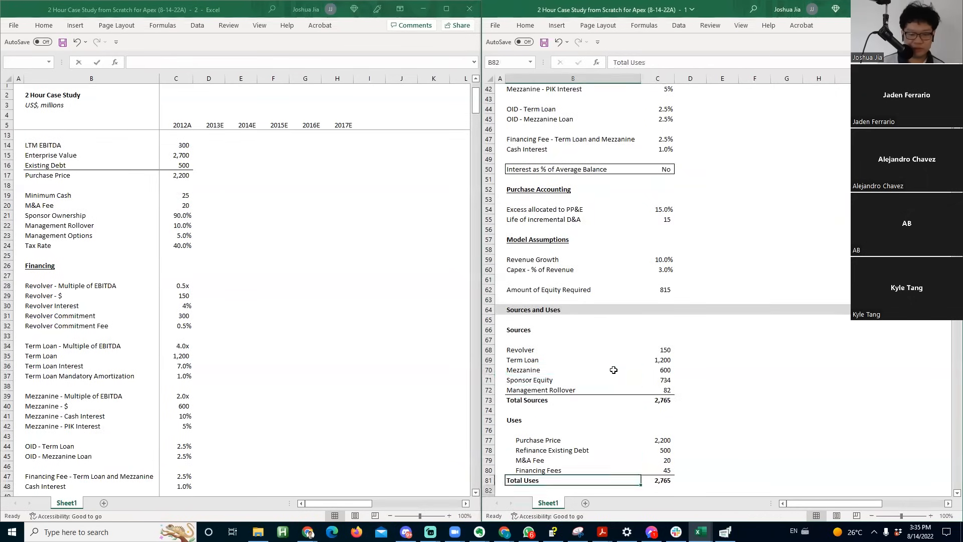
# - Copy the Sources and Uses header with its surrounding blank rows, rows 63:65, to row 82 below Total Uses
pyautogui.press('Up')
pyautogui.press('Up')
pyautogui.press('Up')
pyautogui.press('Up')
pyautogui.press('Up')
pyautogui.press('Up')
pyautogui.press('Up')
pyautogui.press('Up')
pyautogui.press('Up')
pyautogui.press('Up')
pyautogui.press('Up')
pyautogui.press('Up')
pyautogui.press('Up')
pyautogui.press('Up')
pyautogui.press('Up')
pyautogui.press('Up')
pyautogui.press('Up')
pyautogui.press('Up')
pyautogui.press('Up')
pyautogui.press('Up')
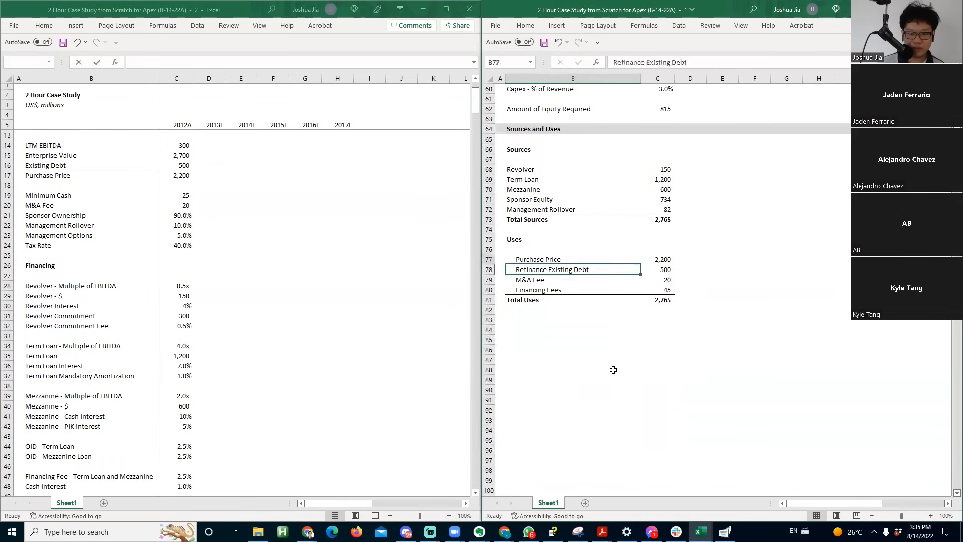
pyautogui.press('Down')
pyautogui.press('Down')
pyautogui.press('Up')
pyautogui.hotkey('shift', 'space')
pyautogui.hotkey('shift', 'Down')
pyautogui.hotkey('shift', 'Down')
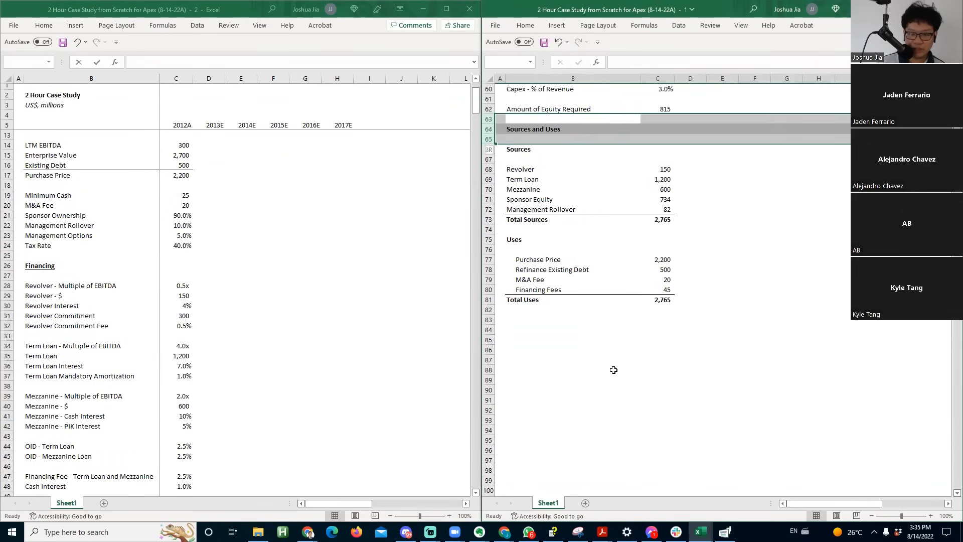
pyautogui.hotkey('ctrl', 'c')
pyautogui.press('Down')
pyautogui.press('Down')
pyautogui.press('Down')
pyautogui.press('Down')
pyautogui.press('Down')
pyautogui.press('Down')
pyautogui.press('Down')
pyautogui.press('Down')
pyautogui.press('Down')
pyautogui.press('Down')
pyautogui.press('Down')
pyautogui.press('Down')
pyautogui.press('Down')
pyautogui.press('Down')
pyautogui.press('Down')
pyautogui.press('Down')
pyautogui.press('Down')
pyautogui.press('Down')
pyautogui.press('Down')
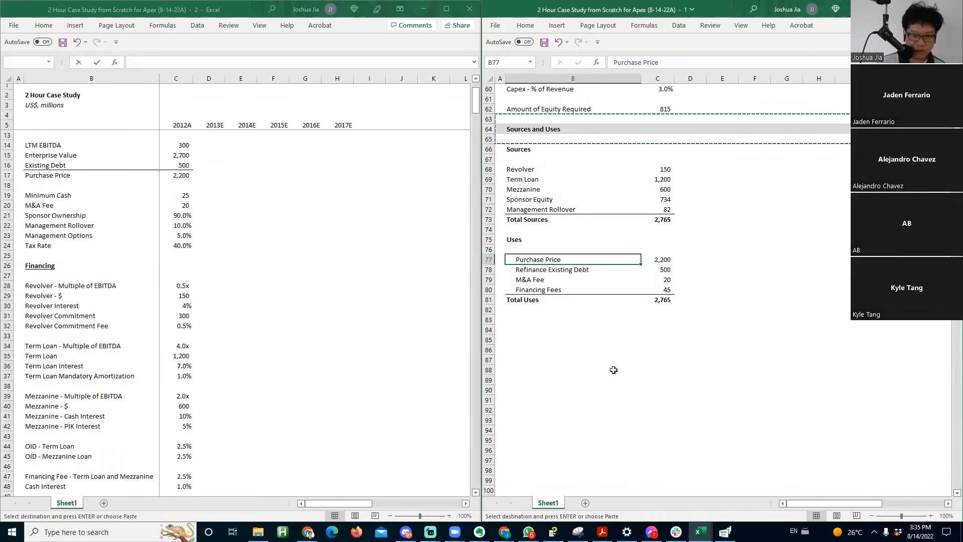
pyautogui.press('Left')
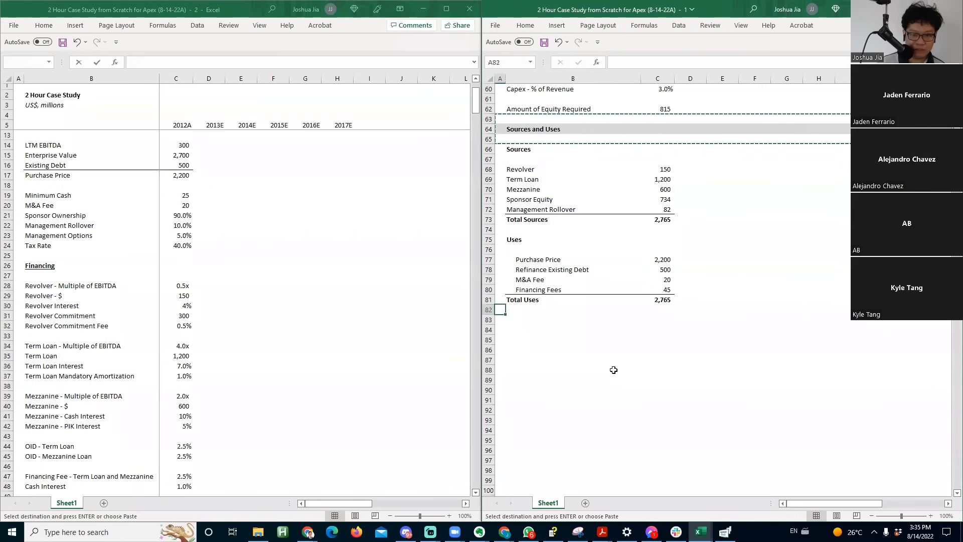
pyautogui.hotkey('shift', 'space')
pyautogui.press('Down')
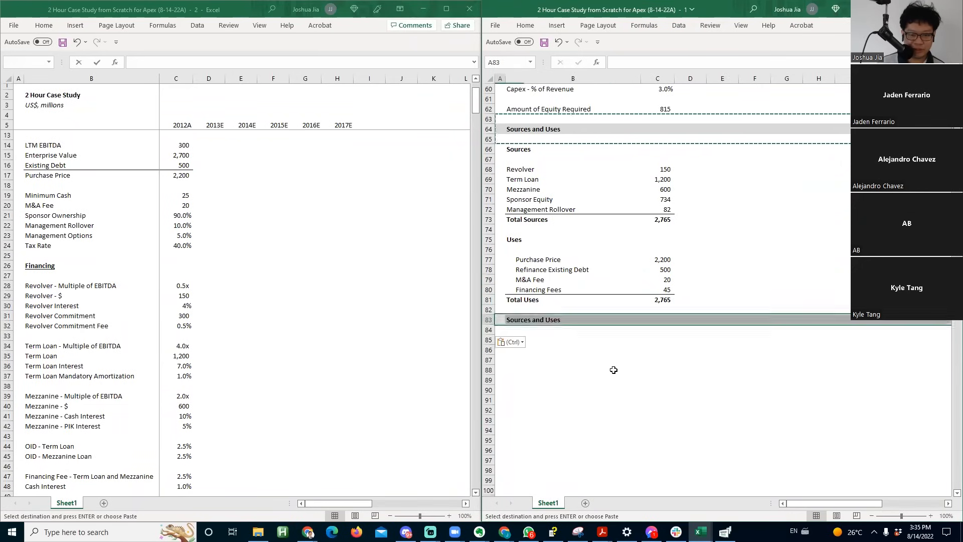
# - Rename the copied section header in B83 as "Income Statement"
pyautogui.press('Right')
pyautogui.press('F2')
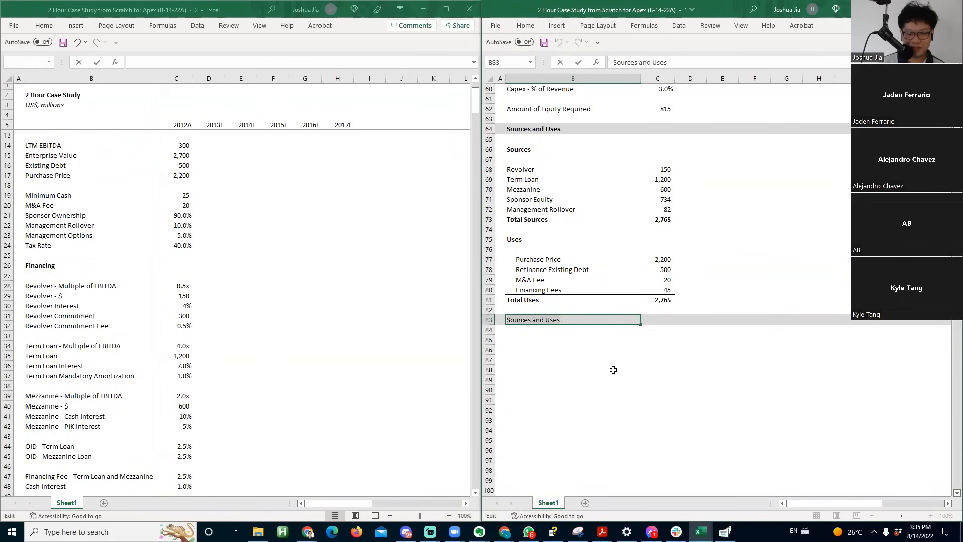
pyautogui.press('Escape')
pyautogui.press('Right')
pyautogui.press('Left')
pyautogui.press('F2')
pyautogui.hotkey('shift', 'Home')
pyautogui.write('Income Statem')
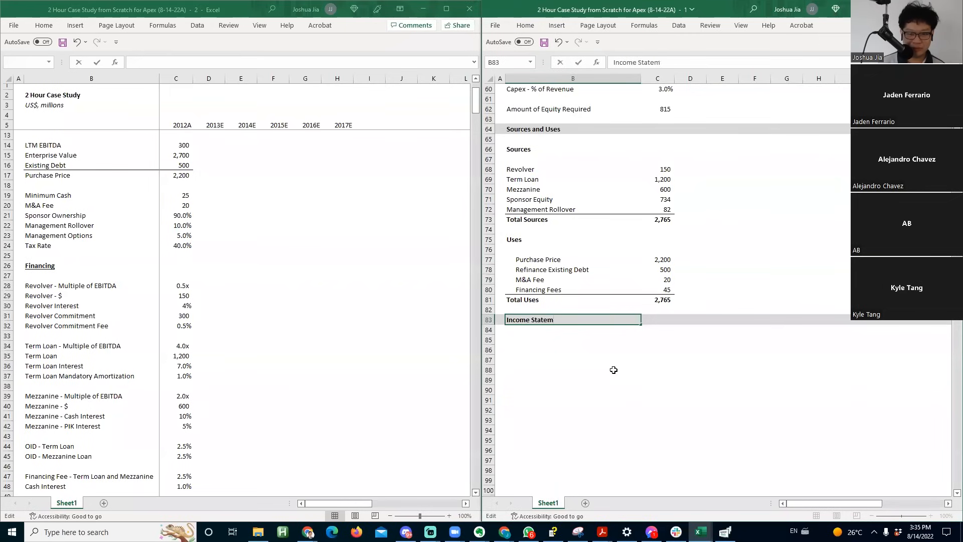
pyautogui.write('ent')
pyautogui.press('Return')
pyautogui.press('Return')
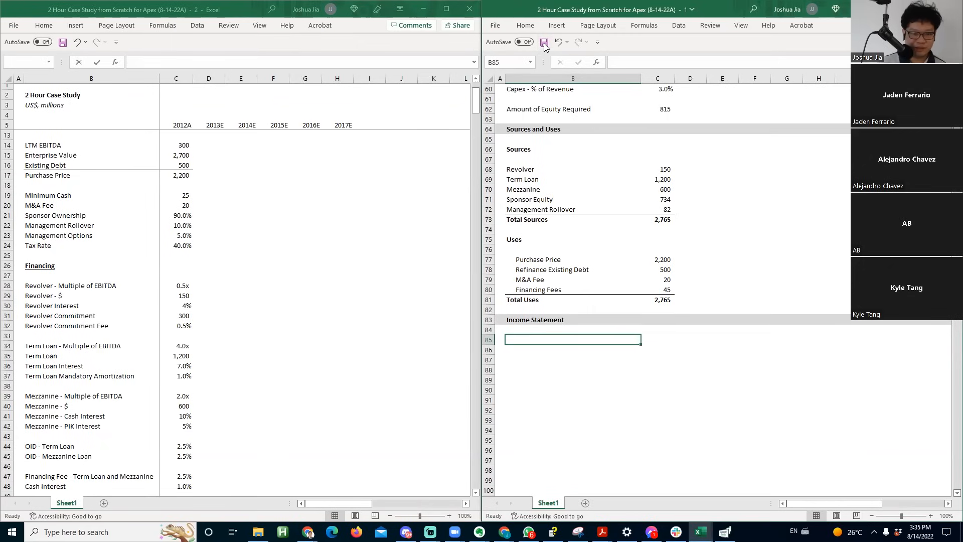
pyautogui.press('Right')
pyautogui.press('Left')
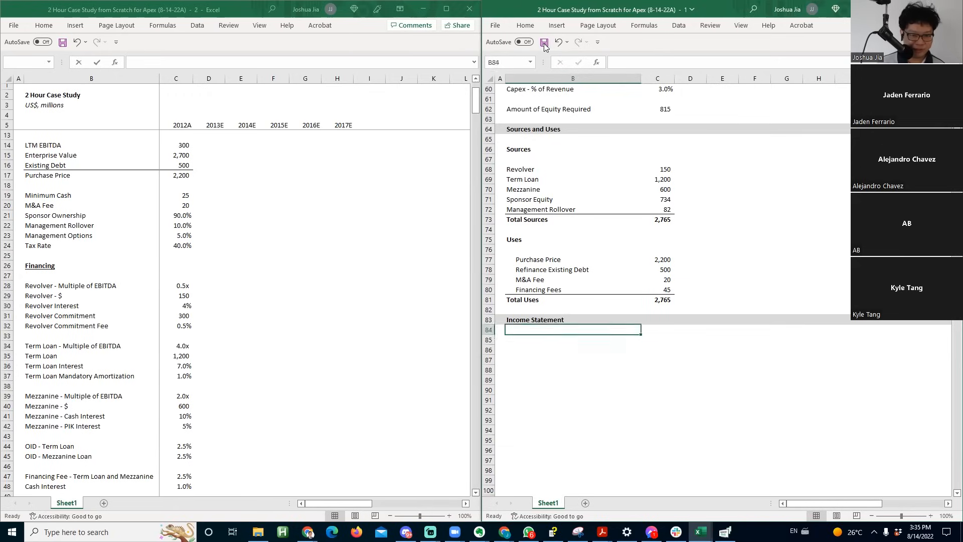
pyautogui.press('Right')
pyautogui.press('Right')
pyautogui.press('Right')
pyautogui.press('Left')
pyautogui.press('Left')
pyautogui.press('Left')
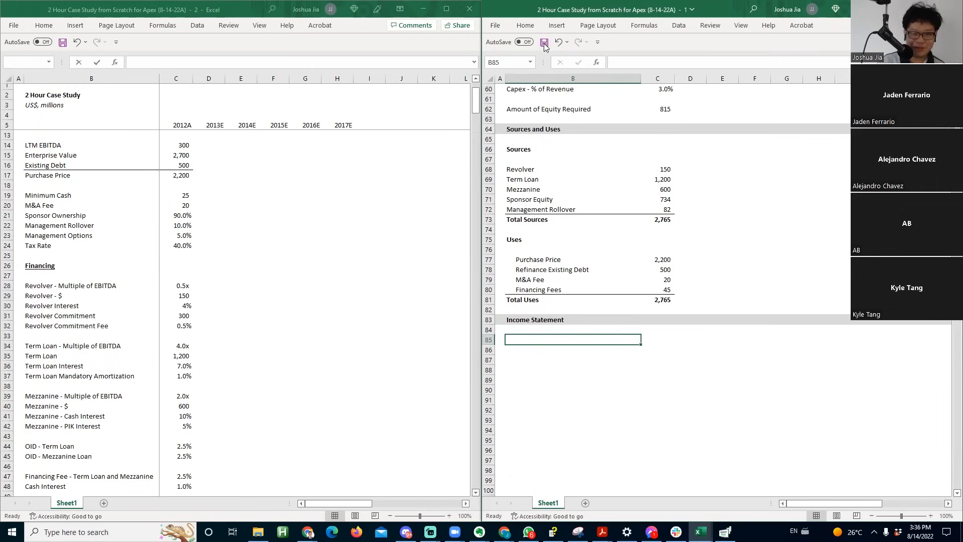
# - Enter the labels "Revenue" in B85, "Revenue Growth - %" in italics in B86, and "Cost of Goods Sold" in B88
pyautogui.write('Revenue')
pyautogui.press('Return')
pyautogui.write('R')
pyautogui.press('BackSpace')
pyautogui.press('BackSpace')
pyautogui.write('Revenue Growth')
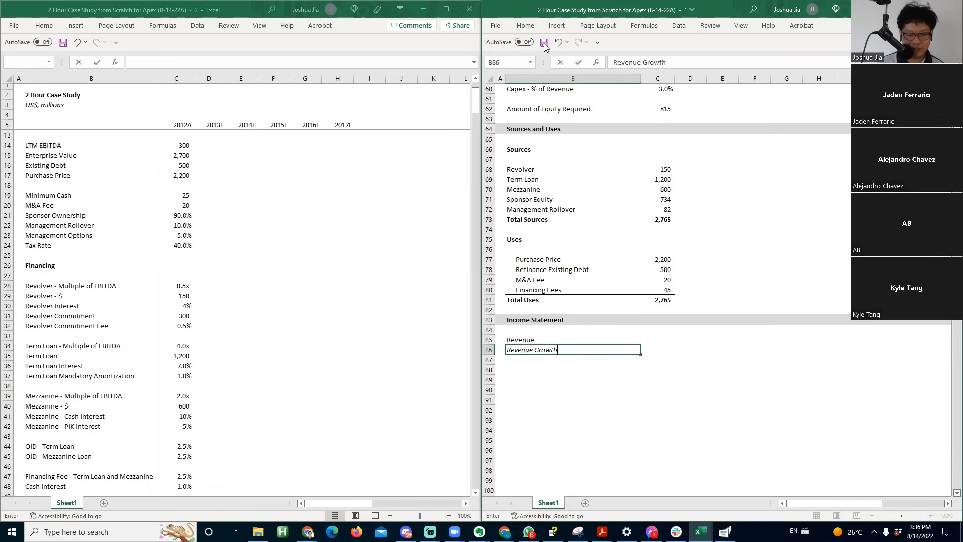
pyautogui.write(' - %')
pyautogui.press('Return')
pyautogui.press('Return')
pyautogui.write('Cost of Goods Sold')
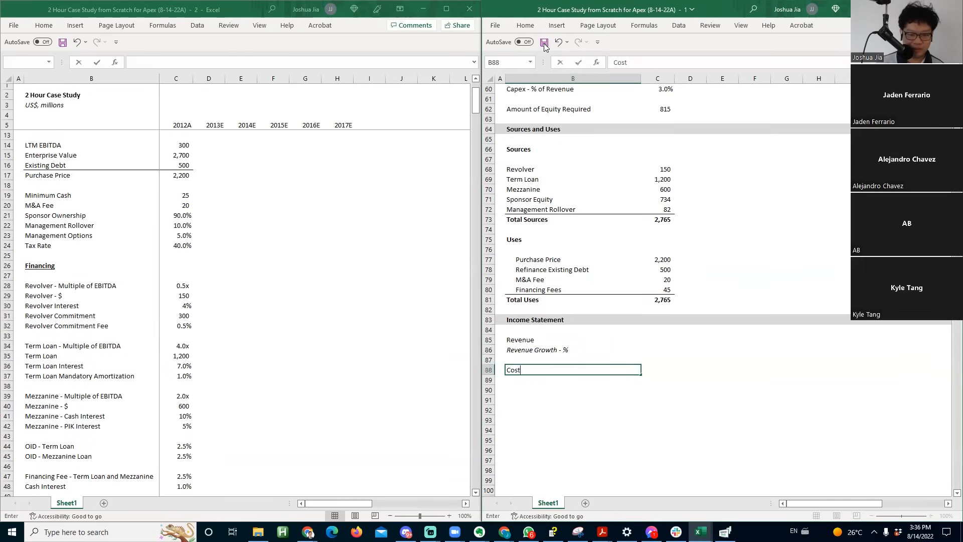
pyautogui.press('Return')
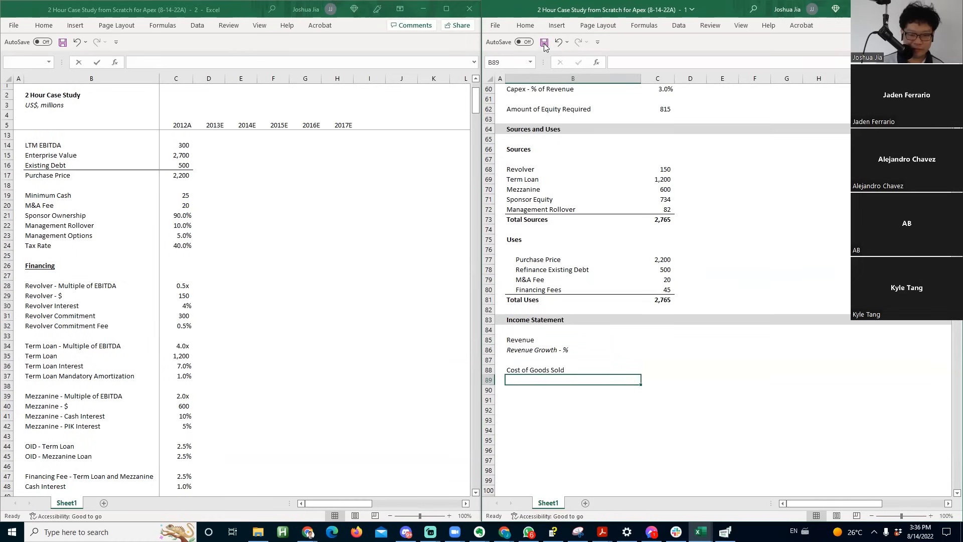
# - Copy the italic "Revenue Growth - %" label from B86 into B89 below Cost of Goods Sold
pyautogui.press('Up')
pyautogui.press('Up')
pyautogui.press('Up')
pyautogui.press('Up')
pyautogui.press('Down')
pyautogui.hotkey('ctrl', 'c')
pyautogui.press('Down')
pyautogui.press('Down')
pyautogui.press('Down')
pyautogui.hotkey('ctrl', 'v')
# - Edit the copied label in B89 to read "Cost of Goods Sold - %"
pyautogui.press('F2')
pyautogui.hotkey('ctrl', 'Left')
pyautogui.hotkey('ctrl', 'Left')
pyautogui.hotkey('ctrl', 'shift', 'Left')
pyautogui.hotkey('ctrl', 'shift', 'Left')
pyautogui.write('Cost of ')
pyautogui.write('Goods Sold')
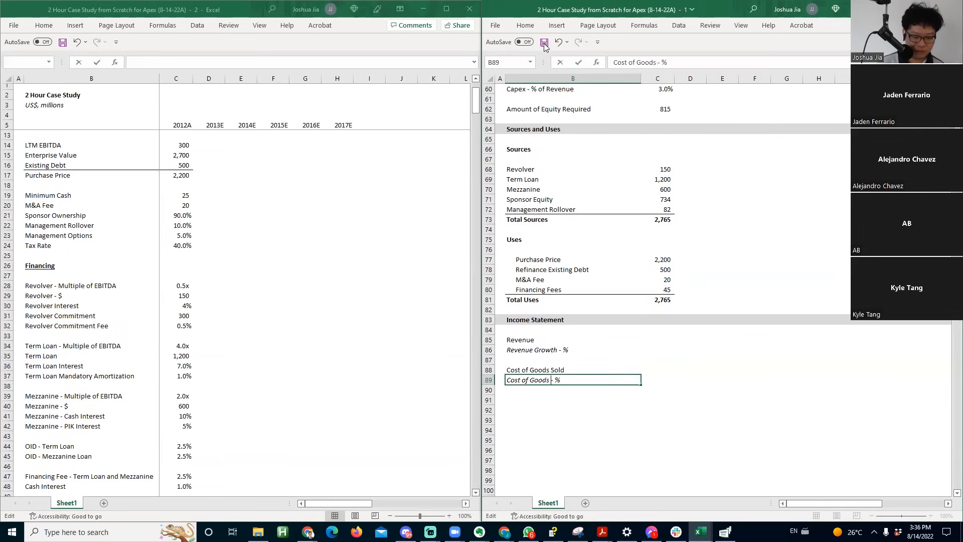
pyautogui.press('Return')
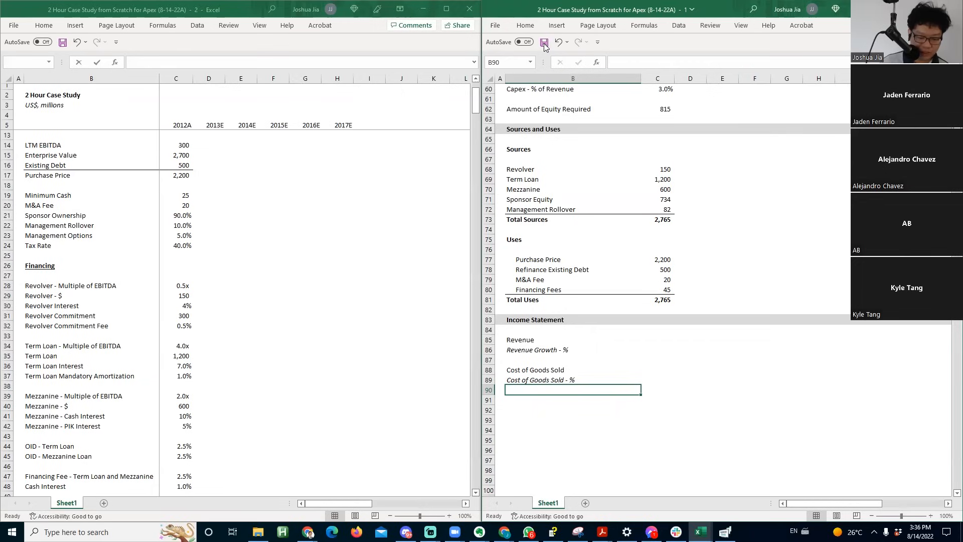
pyautogui.press('Up')
pyautogui.press('Up')
pyautogui.press('Up')
pyautogui.press('Up')
pyautogui.press('Up')
pyautogui.press('Up')
pyautogui.press('Down')
pyautogui.press('Down')
pyautogui.press('Down')
pyautogui.press('Down')
pyautogui.press('Down')
pyautogui.press('Down')
# - Enter the labels "Gross Profit" in B91 and "Gross Margin - %" in italics in B92
pyautogui.press('Down')
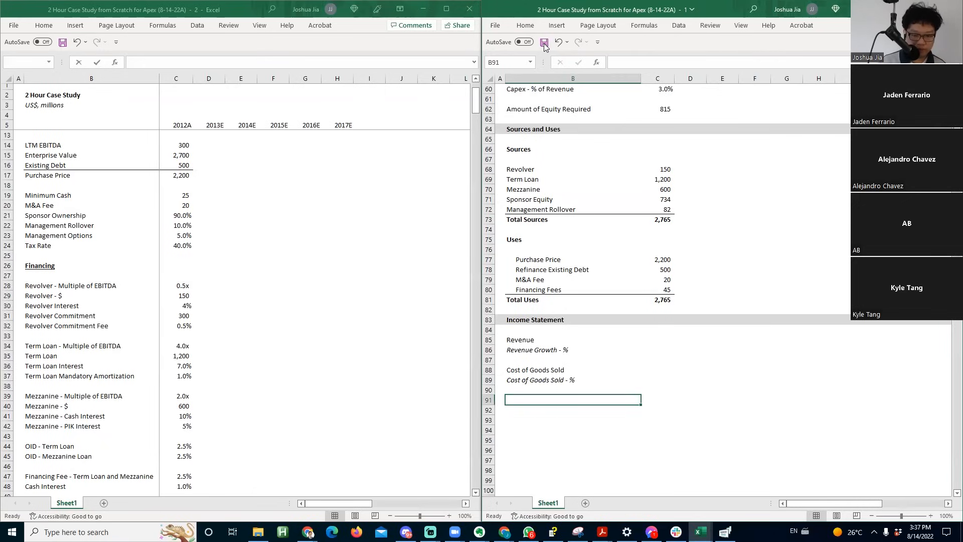
pyautogui.write('Gross prof')
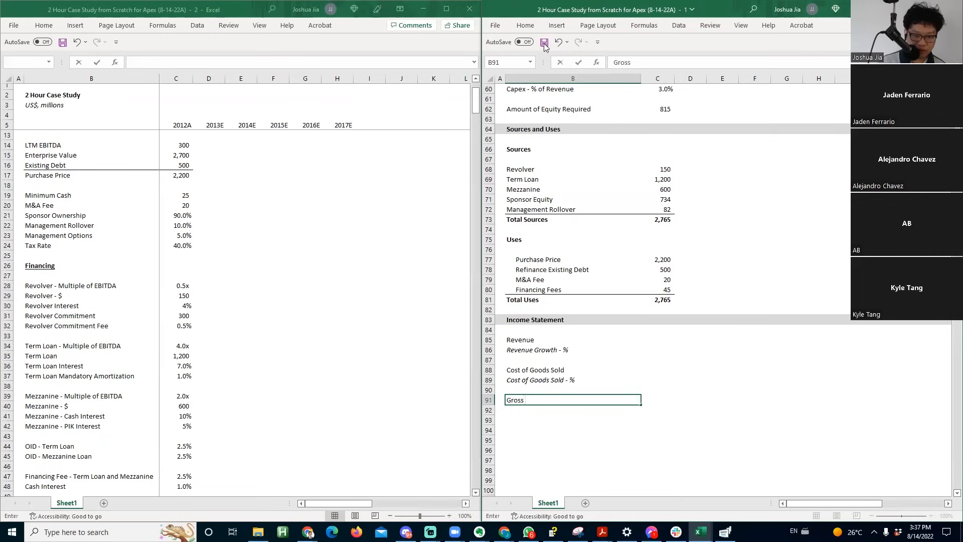
pyautogui.press('BackSpace')
pyautogui.press('BackSpace')
pyautogui.press('BackSpace')
pyautogui.press('BackSpace')
pyautogui.write('Profit')
pyautogui.press('Return')
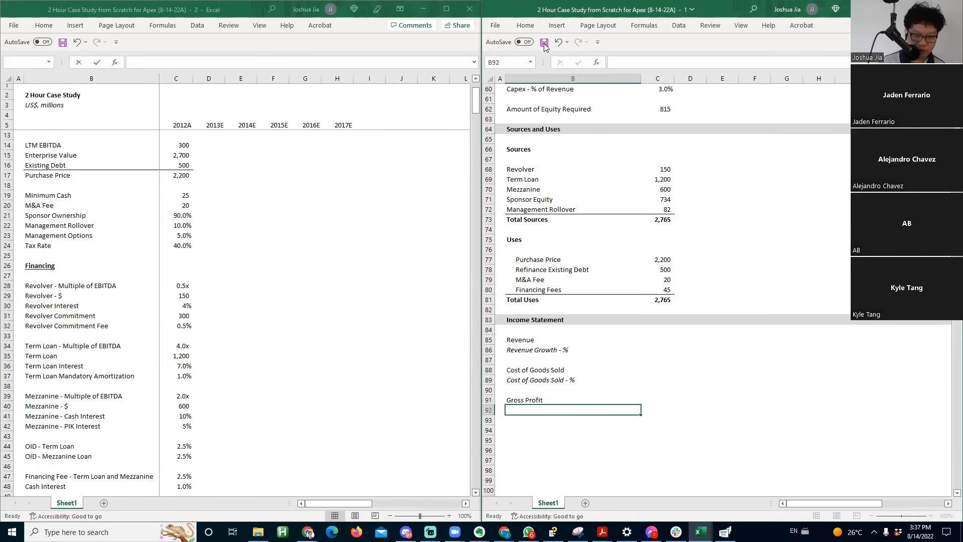
pyautogui.write('Gross Margin - %')
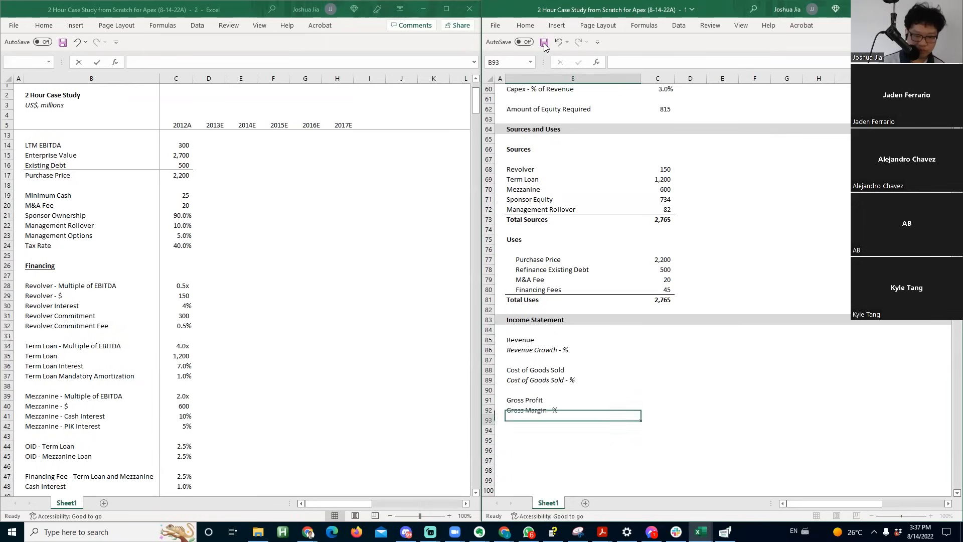
pyautogui.hotkey('ctrl', 'Return')
pyautogui.hotkey('ctrl', 'i')
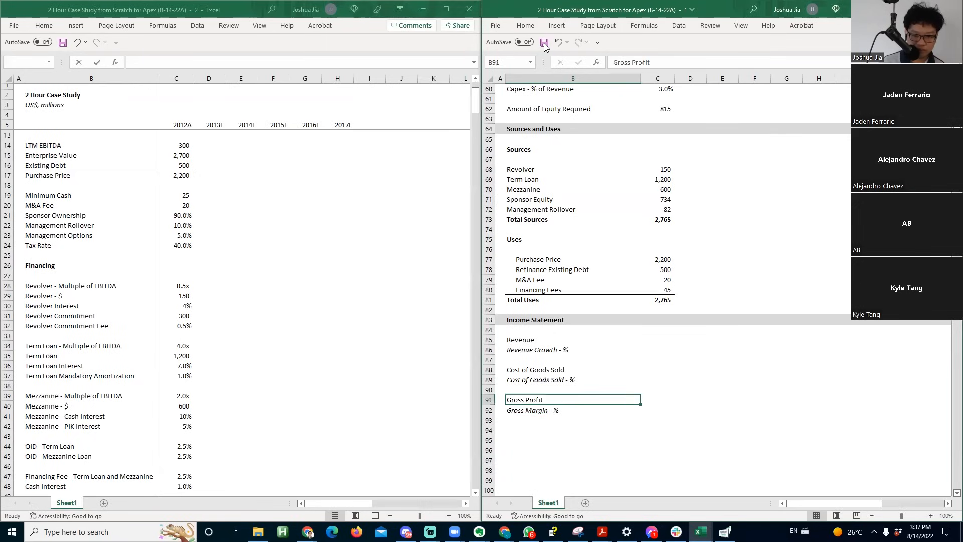
# - Freeze the panes below the year header in row 5 and beside the label column B
pyautogui.press('Right')
pyautogui.press('Up')
pyautogui.press('Up')
pyautogui.press('Up')
pyautogui.press('Up')
pyautogui.press('Up')
pyautogui.press('Up')
pyautogui.press('Up')
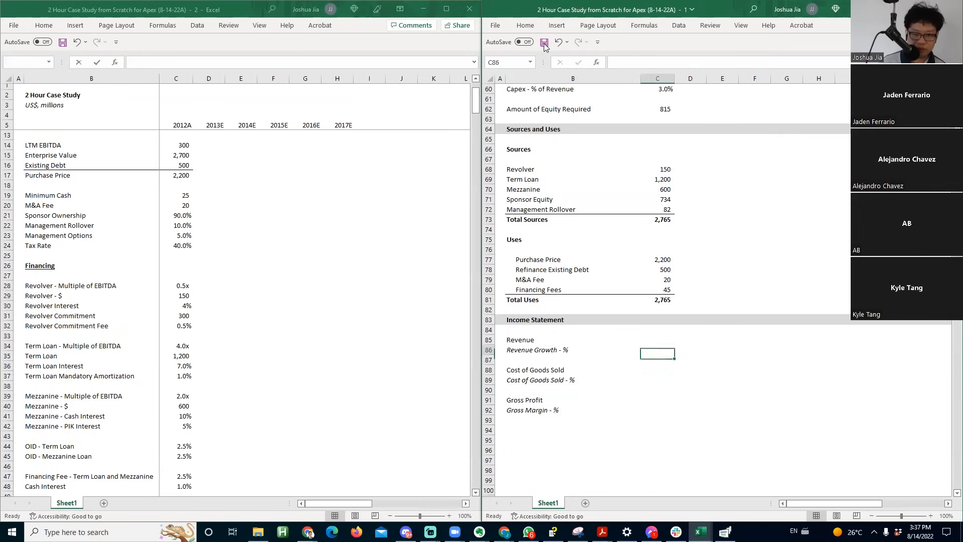
pyautogui.press('pageup')
pyautogui.press('pageup')
pyautogui.press('Down')
pyautogui.press('Down')
pyautogui.press('Down')
pyautogui.hotkey('alt', 'w')
pyautogui.press('f')
pyautogui.press('f')
# - Return towards the Income Statement section in column C and bring up the open windows to switch to another one
pyautogui.press('pagedown')
pyautogui.press('pagedown')
pyautogui.press('Down')
pyautogui.press('Down')
pyautogui.press('Down')
pyautogui.press('Down')
pyautogui.press('Down')
pyautogui.press('Down')
pyautogui.press('Down')
pyautogui.press('Down')
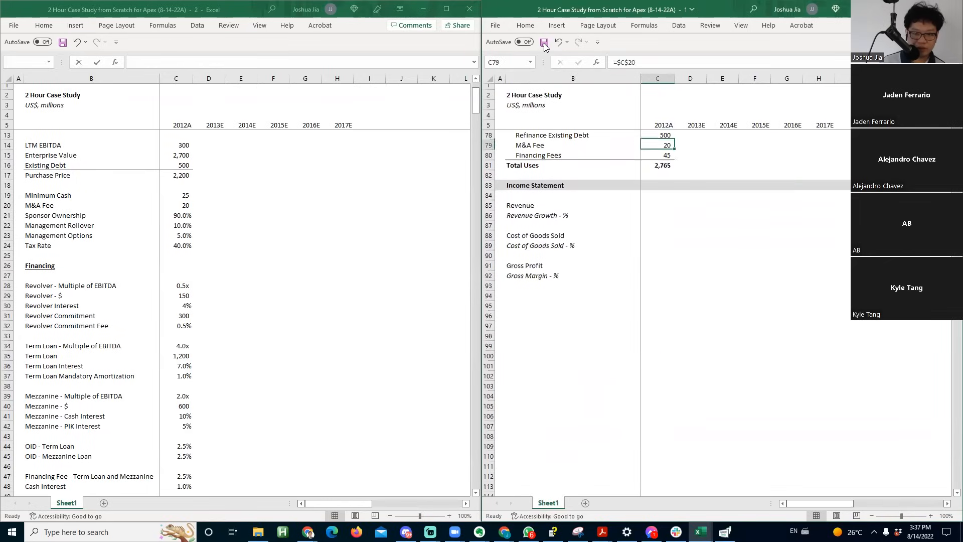
pyautogui.hotkey('alt', 'Tab')
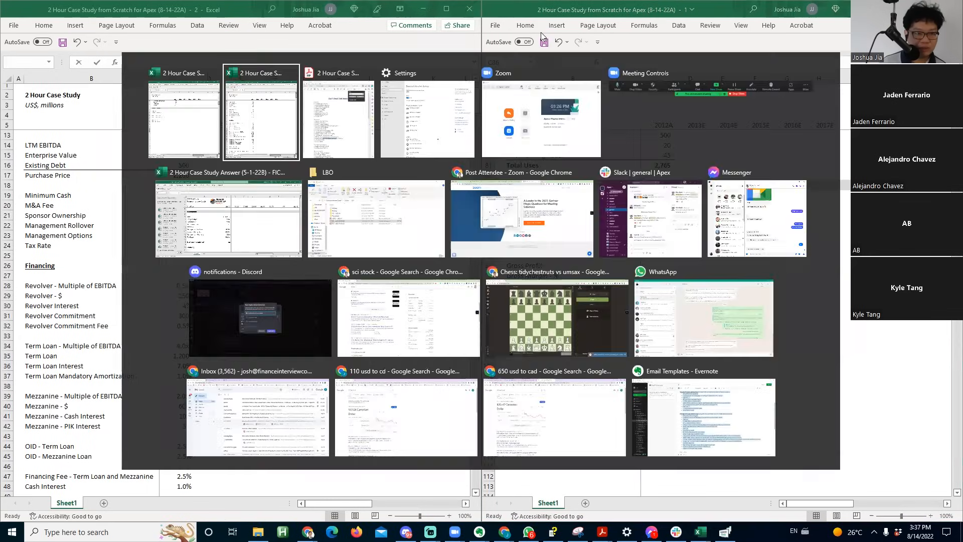
# - Enter 2012A revenue of 1000 and cost of goods sold of -600 in the income statement
pyautogui.hotkey('alt', 'Tab')
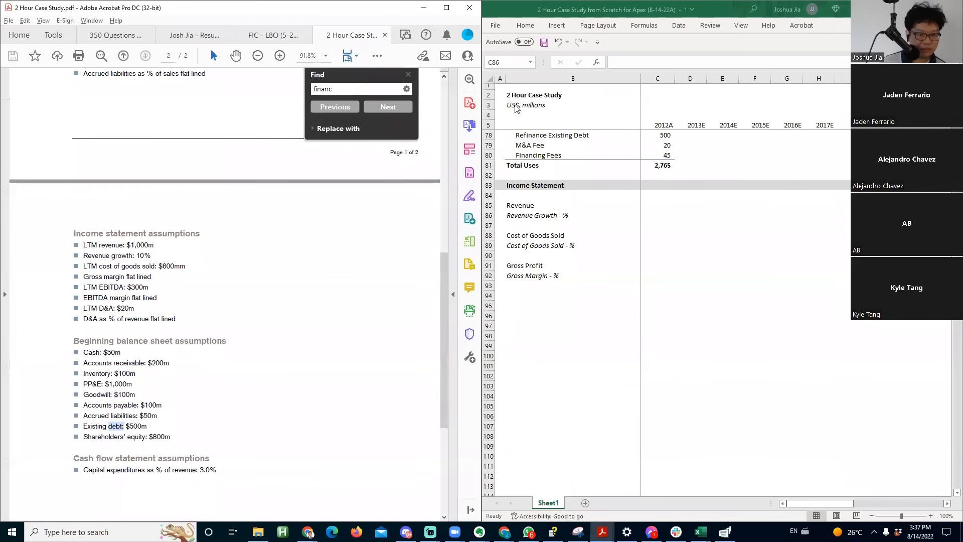
pyautogui.hotkey('alt', 'Tab')
pyautogui.press('Up')
pyautogui.write('1000')
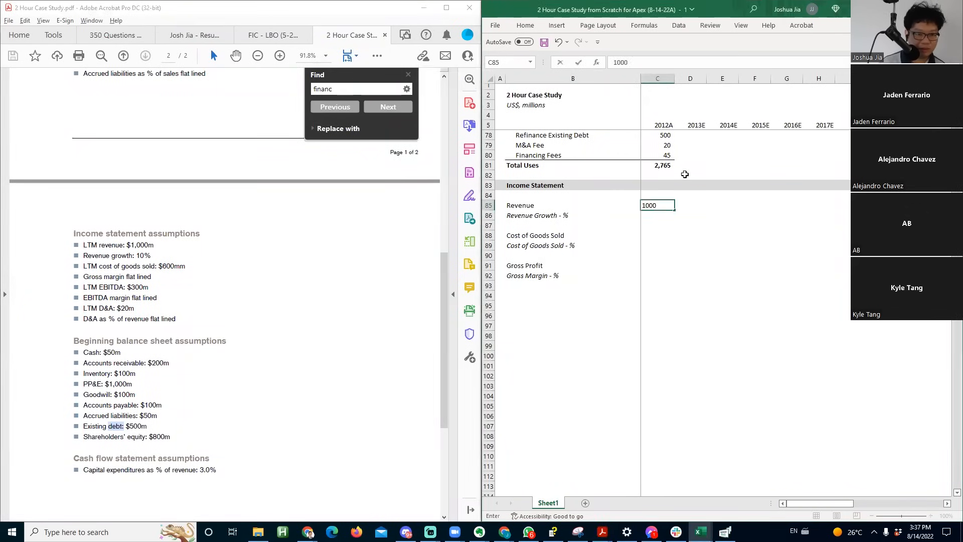
pyautogui.press('Return')
pyautogui.press('Down')
pyautogui.press('Down')
pyautogui.write('-600')
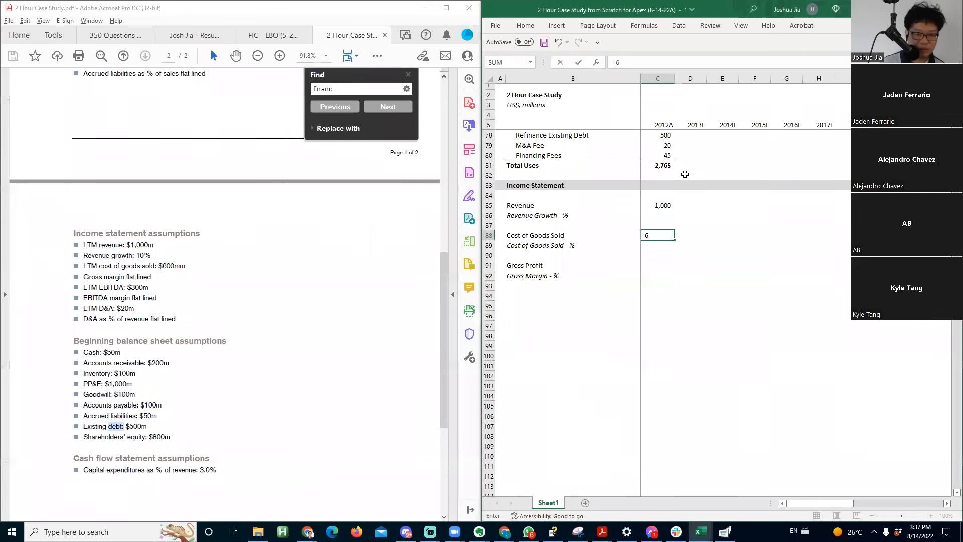
pyautogui.press('Return')
# - Calculate 2012A gross profit in C91 as the sum of revenue C85 and cost of goods sold C88
pyautogui.press('Down')
pyautogui.press('Down')
pyautogui.write('=sum(')
pyautogui.press('Up')
pyautogui.press('Up')
pyautogui.press('Up')
pyautogui.press('Up')
pyautogui.press('Up')
pyautogui.press('Up')
pyautogui.write(',')
pyautogui.press('Up')
pyautogui.press('Up')
pyautogui.press('Up')
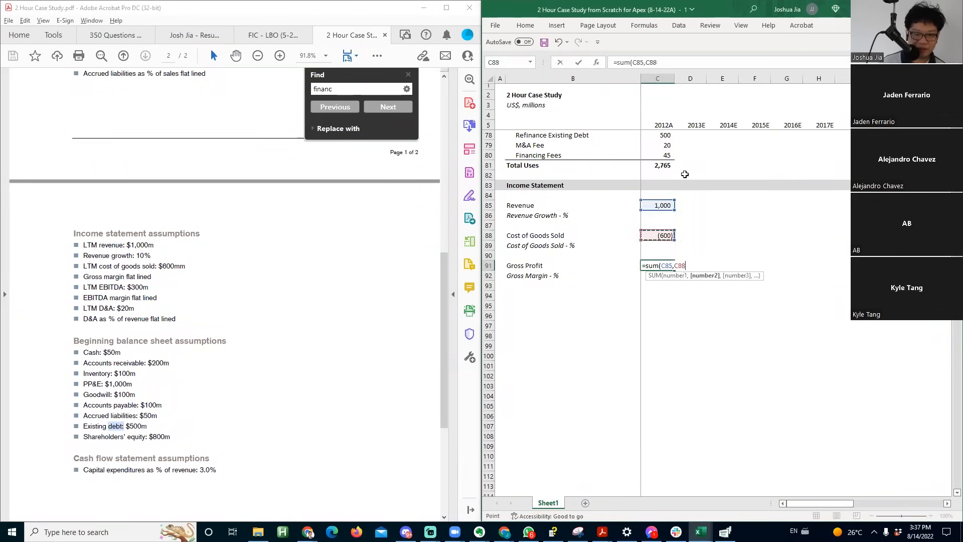
pyautogui.hotkey('ctrl', 'Return')
# - Calculate the 2012A cost of goods sold percentage in C89 by dividing C88 by revenue C85
pyautogui.press('Up')
pyautogui.press('Up')
pyautogui.write('=')
pyautogui.press('Up')
pyautogui.write('/')
pyautogui.press('Up')
pyautogui.press('Up')
pyautogui.press('Up')
pyautogui.press('Up')
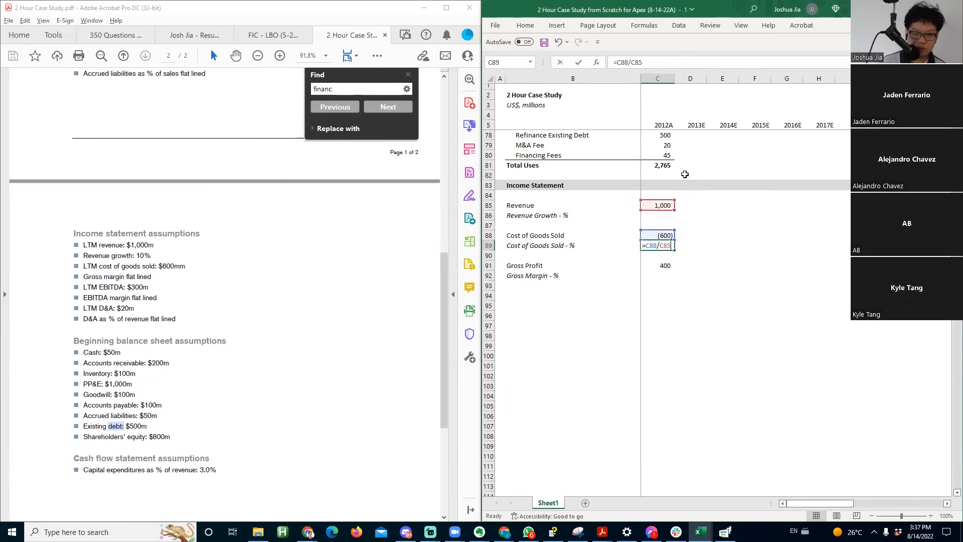
pyautogui.press('Return')
# - Format the 2012A cost of goods sold percentage as an italic percentage with one decimal
pyautogui.press('Up')
pyautogui.hotkey('ctrl', 'shift', '5')
pyautogui.hotkey('alt', 'h')
pyautogui.press('0')
pyautogui.hotkey('ctrl', 'i')
pyautogui.press('F2')
pyautogui.press('Escape')
# - Flat-line the cost of goods sold percentage by linking D89 to C89, filling through 2017E and italicizing the projections
pyautogui.press('Right')
pyautogui.write('=')
pyautogui.press('Left')
pyautogui.hotkey('ctrl', 'Return')
pyautogui.hotkey('shift', 'Right')
pyautogui.hotkey('shift', 'Right')
pyautogui.hotkey('shift', 'Right')
pyautogui.hotkey('shift', 'Right')
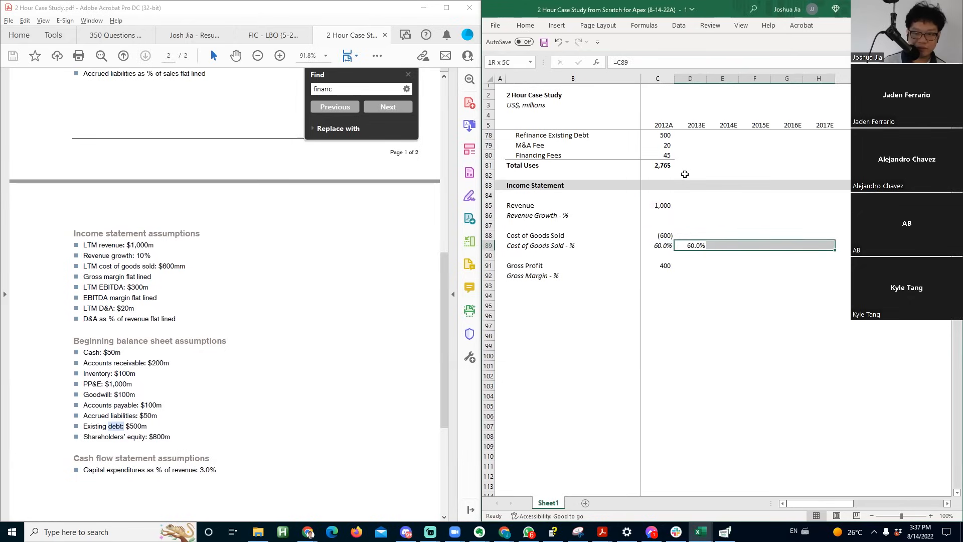
pyautogui.hotkey('ctrl', 'r')
pyautogui.hotkey('ctrl', 'i')
# - Enter 10% as the 2013E revenue growth in D86, in italics with one decimal place
pyautogui.press('Left')
pyautogui.press('Up')
pyautogui.press('Up')
pyautogui.press('Up')
pyautogui.press('Up')
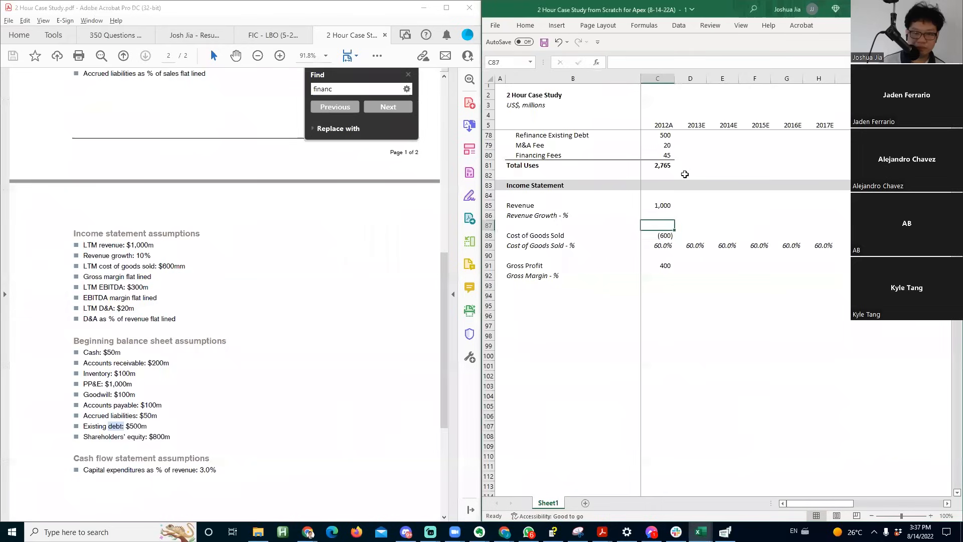
pyautogui.press('Down')
pyautogui.press('Right')
pyautogui.write('10%')
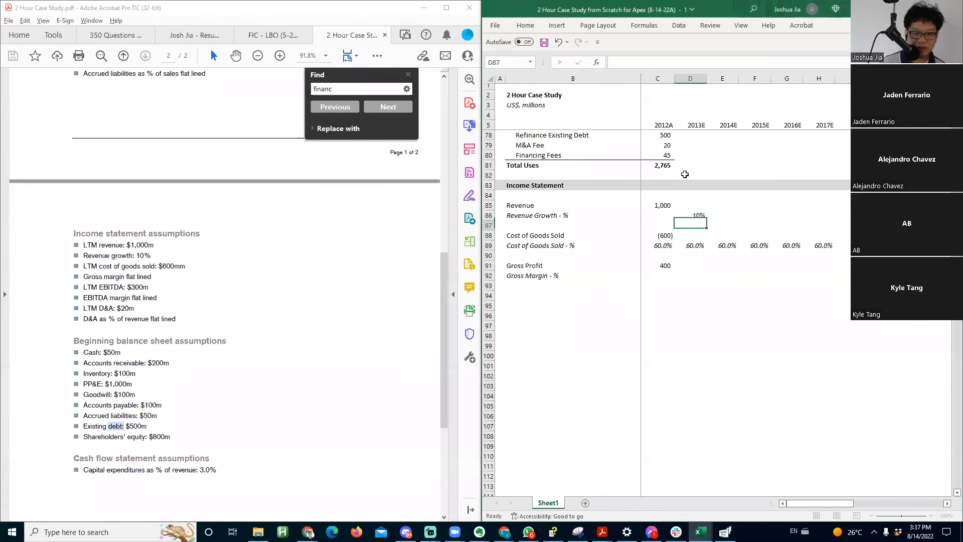
pyautogui.hotkey('ctrl', 'Return')
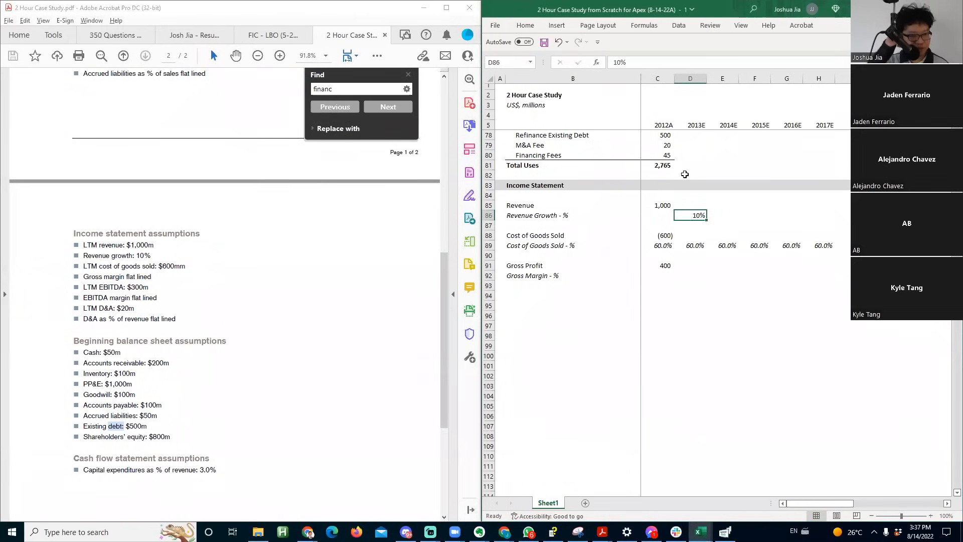
pyautogui.hotkey('ctrl', 'i')
pyautogui.press('Right')
pyautogui.press('Left')
pyautogui.hotkey('alt', 'h')
pyautogui.press('0')
# - Link the 2014E revenue growth in E86 to D86 and fill the formula through 2017E
pyautogui.press('Right')
pyautogui.write('=')
pyautogui.press('Left')
pyautogui.press('Return')
pyautogui.press('Up')
pyautogui.hotkey('shift', 'Right')
pyautogui.hotkey('shift', 'Right')
pyautogui.hotkey('shift', 'Right')
pyautogui.hotkey('ctrl', 'r')
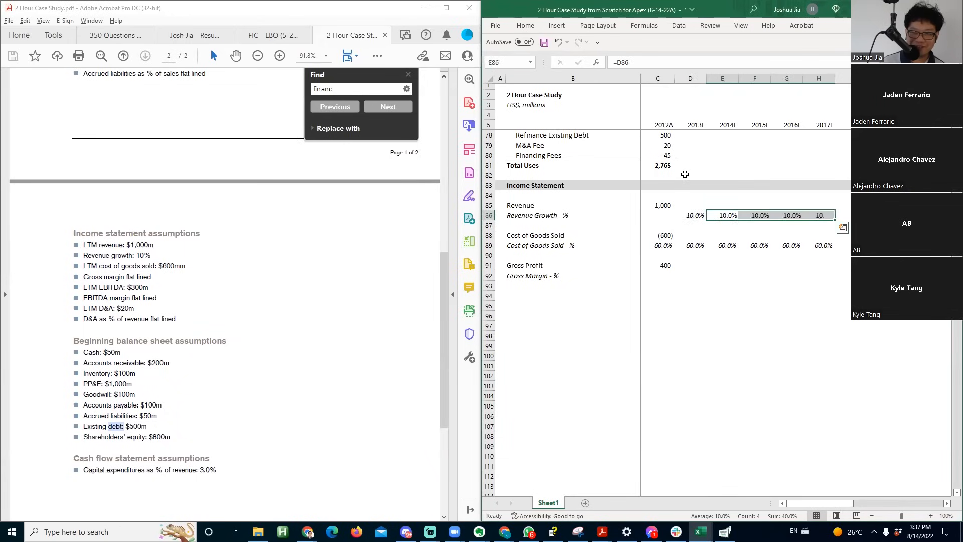
# - Italicize the linked revenue growth percentages for 2014E through 2017E
pyautogui.press('Left')
pyautogui.press('Right')
pyautogui.press('Right')
pyautogui.hotkey('shift', 'Right')
pyautogui.hotkey('shift', 'Right')
pyautogui.hotkey('ctrl', 'i')
pyautogui.hotkey('ctrl', 'q')
pyautogui.press('Escape')
pyautogui.press('Left')
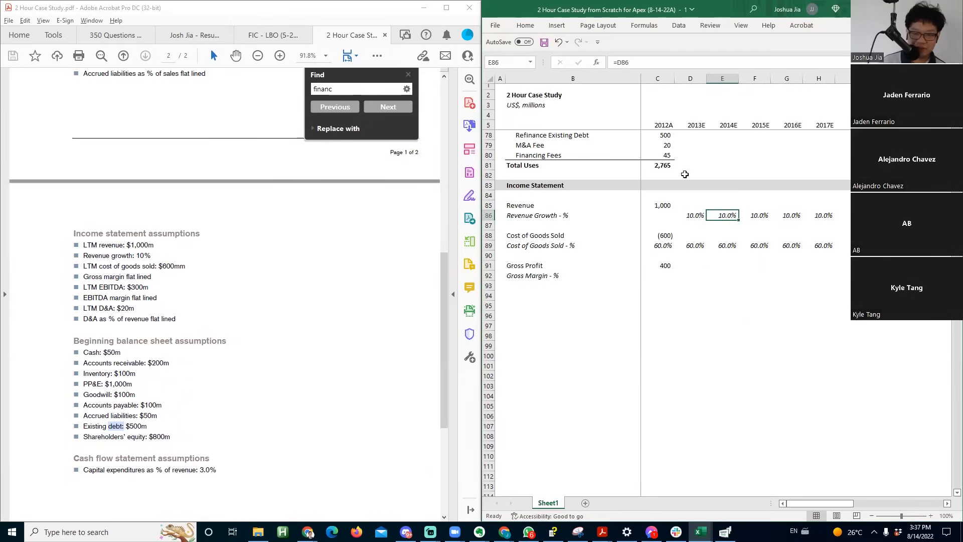
# - Project 2013E revenue in D85 as =C85*(1+D86) and fill the formula through 2017E
pyautogui.press('Left')
pyautogui.press('Up')
pyautogui.write('=')
pyautogui.press('Left')
pyautogui.write('*(1+')
pyautogui.press('Down')
pyautogui.write(')')
pyautogui.hotkey('ctrl', 'Return')
pyautogui.hotkey('shift', 'Right')
pyautogui.hotkey('shift', 'Right')
pyautogui.hotkey('shift', 'Right')
pyautogui.hotkey('shift', 'Right')
pyautogui.hotkey('ctrl', 'r')
# - Project 2013E cost of goods sold in D88 as =D85*D89 and fill the formula through 2017E
pyautogui.press('Left')
pyautogui.press('Down')
pyautogui.press('Down')
pyautogui.press('Down')
pyautogui.press('Right')
pyautogui.write('=')
pyautogui.press('Up')
pyautogui.press('Up')
pyautogui.press('Up')
pyautogui.write('*')
pyautogui.press('Down')
pyautogui.hotkey('ctrl', 'Return')
pyautogui.hotkey('shift', 'Right')
pyautogui.hotkey('shift', 'Right')
pyautogui.hotkey('shift', 'Right')
pyautogui.hotkey('shift', 'Right')
pyautogui.hotkey('ctrl', 'r')
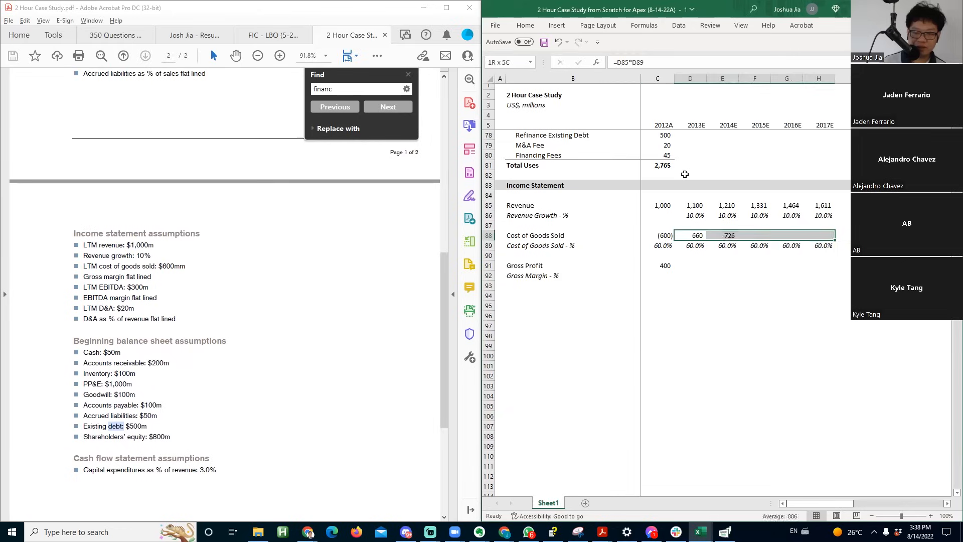
# - Add a minus sign to the 2013E cost of goods sold formula and refill it through 2017E
pyautogui.press('F2')
pyautogui.write('-')
pyautogui.hotkey('ctrl', 'Return')
pyautogui.hotkey('shift', 'Right')
pyautogui.hotkey('shift', 'Right')
pyautogui.hotkey('shift', 'Right')
pyautogui.hotkey('shift', 'Right')
pyautogui.hotkey('ctrl', 'r')
# - Fill the 2012A gross profit formula across the projection years through 2017E
pyautogui.press('Left')
pyautogui.press('Down')
pyautogui.press('Down')
pyautogui.press('Down')
pyautogui.press('F2')
pyautogui.press('Escape')
pyautogui.hotkey('shift', 'Right')
pyautogui.hotkey('shift', 'Right')
pyautogui.hotkey('shift', 'Right')
pyautogui.hotkey('shift', 'Right')
pyautogui.hotkey('shift', 'Right')
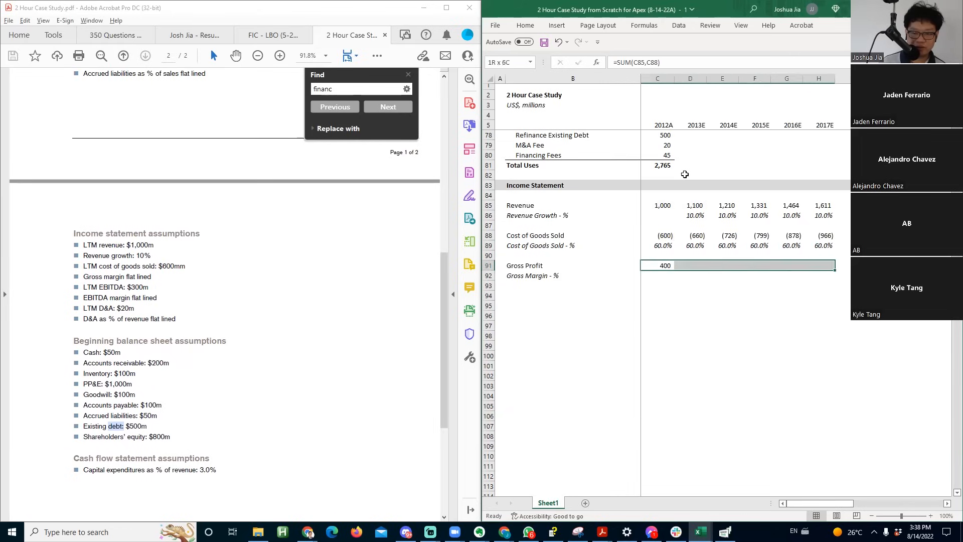
pyautogui.hotkey('ctrl', 'r')
# - Calculate the 2012A gross margin in C92 by dividing gross profit C91 by revenue C85
pyautogui.press('Down')
pyautogui.write('=')
pyautogui.press('Up')
pyautogui.write('/')
pyautogui.press('Up')
pyautogui.press('Up')
pyautogui.press('Up')
pyautogui.press('Up')
pyautogui.press('Up')
pyautogui.press('Up')
pyautogui.press('Up')
pyautogui.press('Up')
pyautogui.press('Down')
pyautogui.hotkey('ctrl', 'Return')
# - Format the 2012A gross margin as a percentage with one decimal place
pyautogui.hotkey('ctrl', 'shift', '5')
pyautogui.press('alt')
pyautogui.press('h')
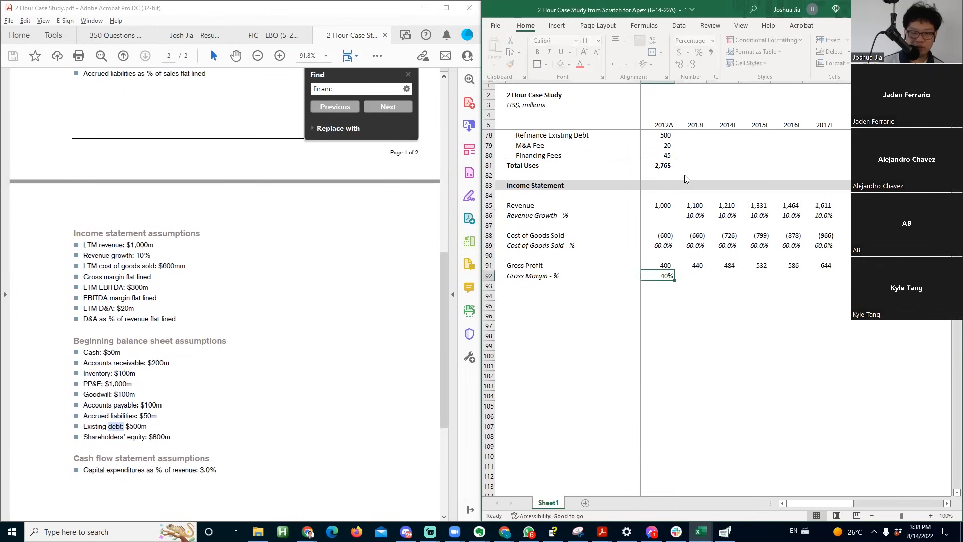
pyautogui.press('0')
# - Fill the 2012A gross margin formula across the projection years through 2017E
pyautogui.hotkey('shift', 'Right')
pyautogui.hotkey('shift', 'Right')
pyautogui.hotkey('shift', 'Right')
pyautogui.hotkey('shift', 'Right')
pyautogui.hotkey('shift', 'Right')
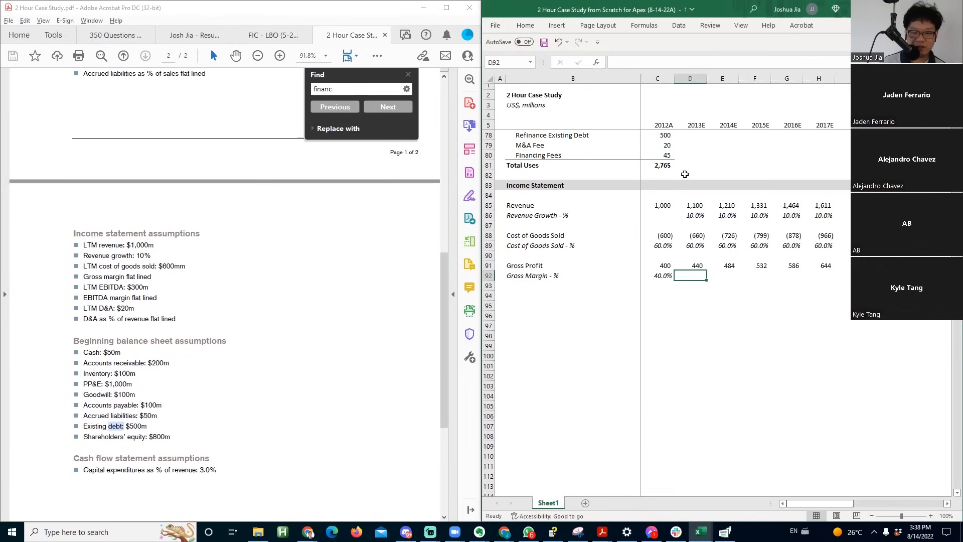
pyautogui.hotkey('ctrl', 'r')
pyautogui.press('Right')
pyautogui.press('Right')
pyautogui.press('F2')
pyautogui.press('Escape')
# - Add an "SG&A" row label in B94 below the gross margin section
pyautogui.press('Down')
pyautogui.press('Left')
pyautogui.press('Left')
pyautogui.press('Down')
pyautogui.press('Left')
pyautogui.press('Left')
pyautogui.press('Right')
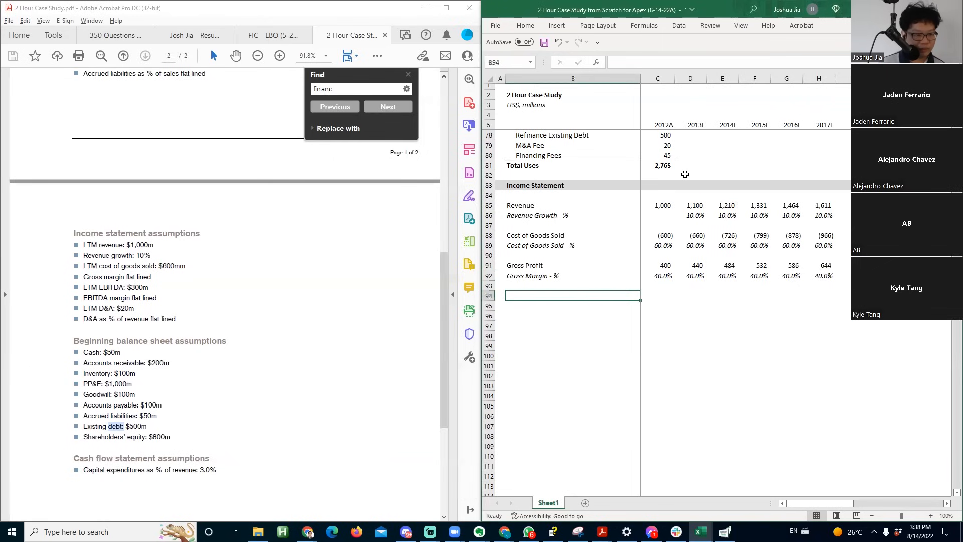
pyautogui.press('Up')
pyautogui.press('Up')
pyautogui.press('Up')
pyautogui.press('Up')
pyautogui.press('Up')
pyautogui.press('Up')
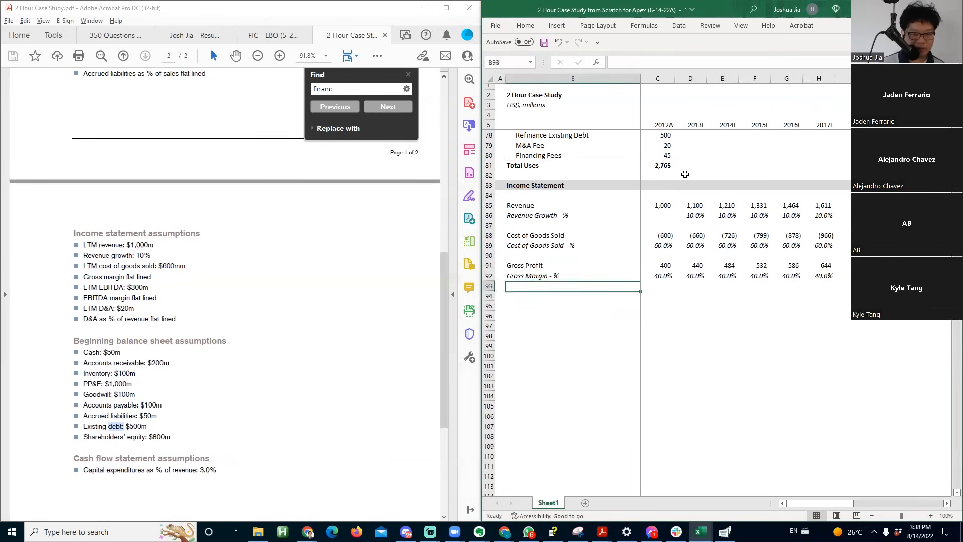
pyautogui.press('Down')
pyautogui.press('Down')
pyautogui.press('Down')
pyautogui.press('Down')
pyautogui.press('Down')
pyautogui.press('Down')
pyautogui.write('SG&A')
pyautogui.press('Return')
# - Copy the SG&A label down to B95 and extend it to "SG&A - % of Revenue"
pyautogui.press('Up')
pyautogui.press('Down')
pyautogui.hotkey('ctrl', 'd')
pyautogui.press('F2')
pyautogui.write('- % of Revenue')
pyautogui.press('Return')
# - Extend the cost of goods sold percentage label in B89 to "Cost of Goods Sold - % of Revenue"
pyautogui.press('Up')
pyautogui.press('Up')
pyautogui.press('Up')
pyautogui.press('Up')
pyautogui.press('Up')
pyautogui.press('Up')
pyautogui.press('Up')
pyautogui.press('F2')
pyautogui.write('oef')
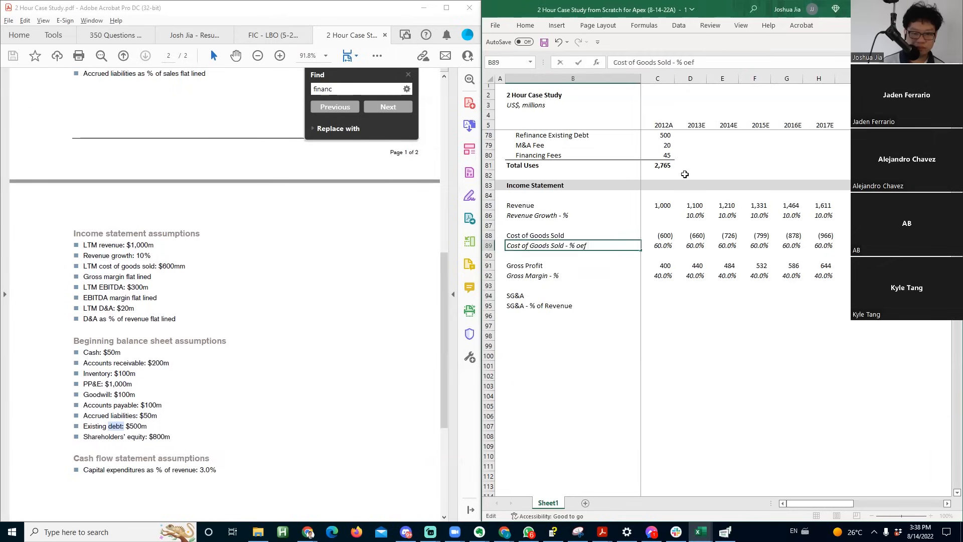
pyautogui.press('BackSpace')
pyautogui.write('f Revenue')
pyautogui.press('Return')
# - Italicize the "SG&A - % of Revenue" label in B95
pyautogui.press('Down')
pyautogui.press('Down')
pyautogui.press('Down')
pyautogui.press('Down')
pyautogui.press('Down')
pyautogui.hotkey('ctrl', 'i')
pyautogui.press('Right')
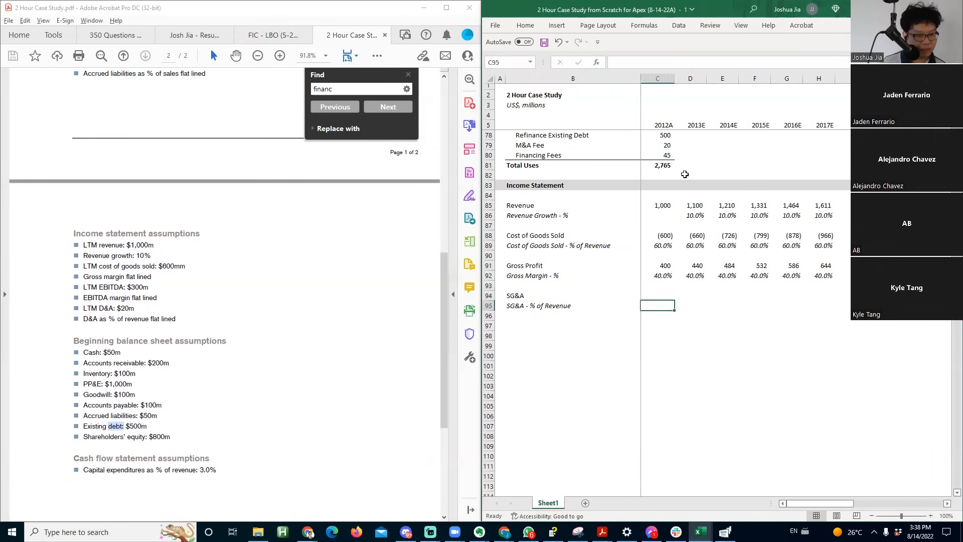
# - Add an "EBITDA" row label in B97 and enter 300 as its 2012A value
pyautogui.press('Left')
pyautogui.press('Down')
pyautogui.press('Down')
pyautogui.write('EBITDA')
pyautogui.press('Return')
pyautogui.press('Up')
pyautogui.press('Right')
pyautogui.write('300')
pyautogui.press('Return')
# - Calculate the 2012A SG&A in C94 by subtracting gross profit C91 from EBITDA C97
pyautogui.press('Up')
pyautogui.press('Up')
pyautogui.press('Up')
pyautogui.press('Up')
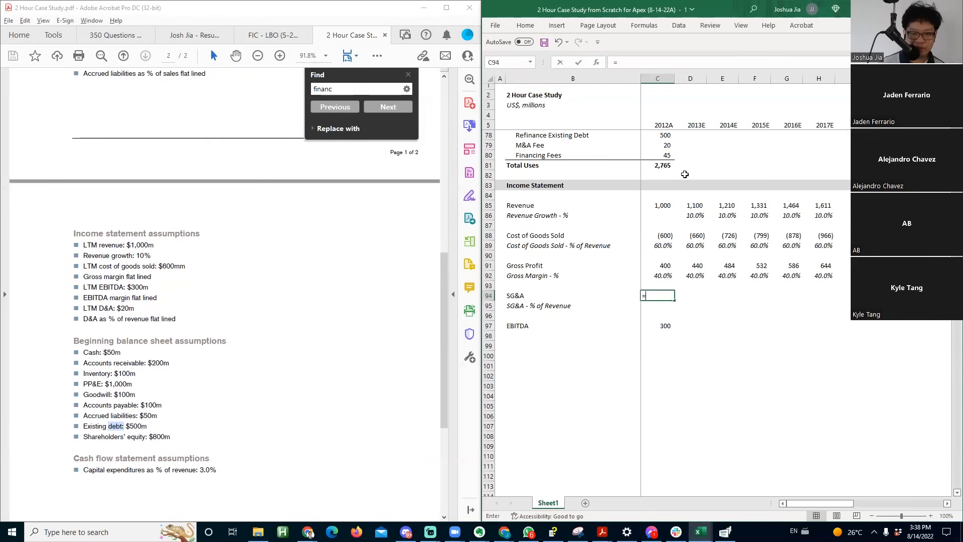
pyautogui.press('Down')
pyautogui.press('Down')
pyautogui.press('Down')
pyautogui.write('-')
pyautogui.press('Up')
pyautogui.press('Up')
pyautogui.press('Up')
pyautogui.press('Return')
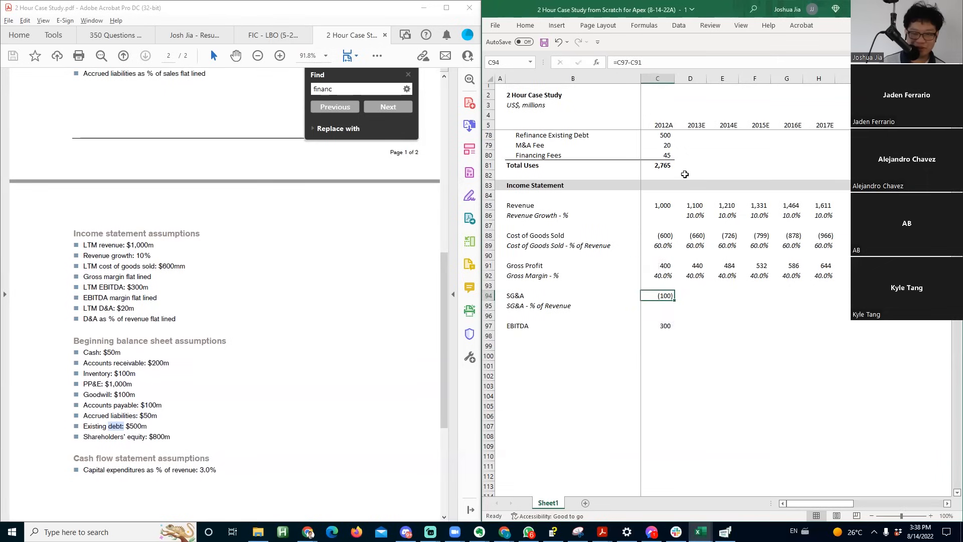
# - Calculate the 2012A SG&A percentage of revenue in C95 with the formula =-C94/C85
pyautogui.write('=-')
pyautogui.press('Up')
pyautogui.write('/')
pyautogui.press('Up')
pyautogui.press('Up')
pyautogui.press('Up')
pyautogui.press('Up')
pyautogui.press('Up')
pyautogui.press('Up')
pyautogui.press('Up')
pyautogui.press('Up')
pyautogui.press('Up')
pyautogui.press('Up')
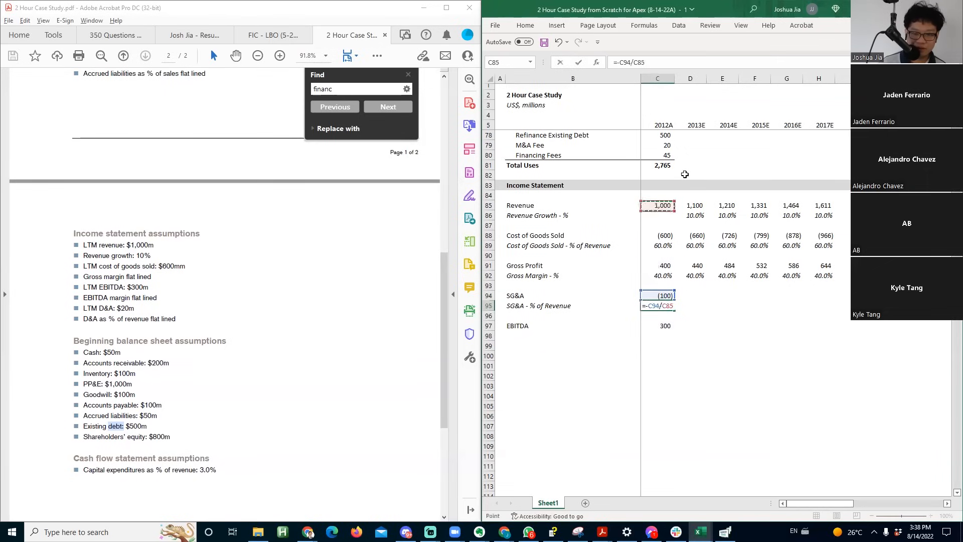
pyautogui.hotkey('ctrl', 'Return')
# - Format the 2012A SG&A percentage in C95 as an italic percentage with one decimal place
pyautogui.write('0i')
pyautogui.press('Escape')
pyautogui.hotkey('ctrl', 'i')
# - Link the 2013E SG&A percentage to C95, fill it through 2017E and italicize the filled cells
pyautogui.press('Right')
pyautogui.write('=')
pyautogui.press('Left')
pyautogui.hotkey('ctrl', 'Return')
pyautogui.hotkey('shift', 'Right')
pyautogui.hotkey('shift', 'Right')
pyautogui.hotkey('shift', 'Right')
pyautogui.hotkey('shift', 'Right')
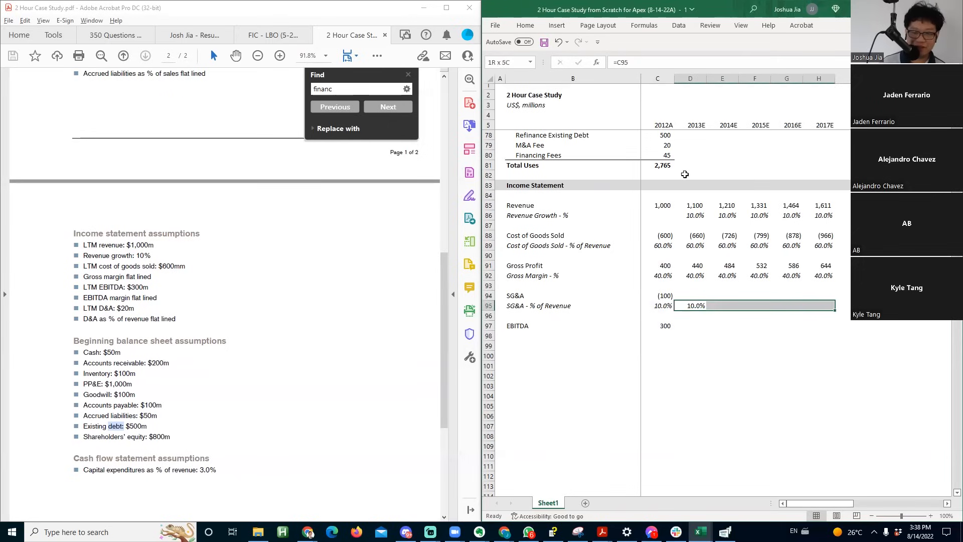
pyautogui.hotkey('ctrl', 'r')
pyautogui.hotkey('ctrl', 'i')
# - Calculate the 2013E SG&A in D94 as negative SG&A percentage times revenue, =-D95*D85
pyautogui.press('Left')
pyautogui.press('Up')
pyautogui.press('F2')
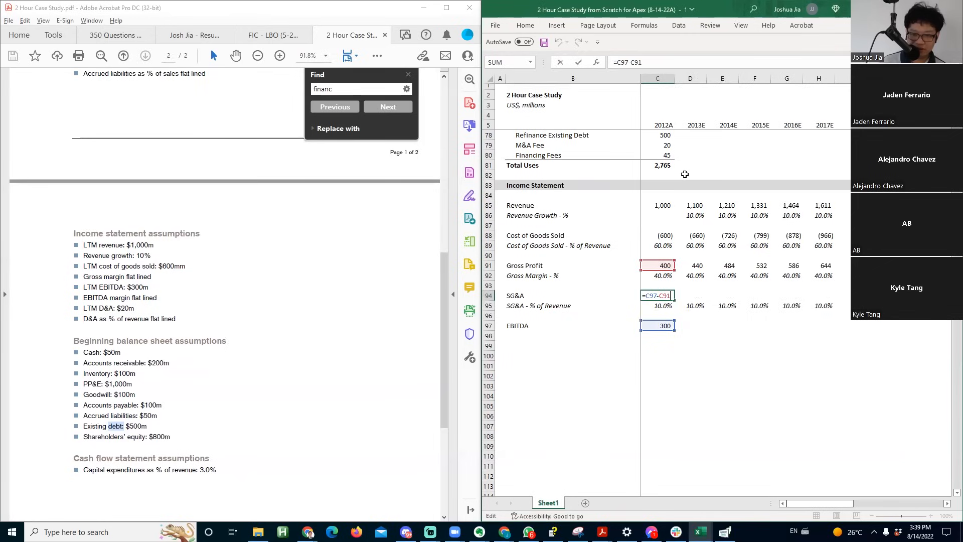
pyautogui.press('Tab')
pyautogui.write('=')
pyautogui.press('Down')
pyautogui.write('*')
pyautogui.press('Up')
pyautogui.press('Up')
pyautogui.press('Up')
pyautogui.press('Up')
pyautogui.press('Up')
pyautogui.press('Up')
pyautogui.press('Up')
pyautogui.press('Up')
pyautogui.press('Up')
pyautogui.press('F2')
pyautogui.press('Home')
pyautogui.press('Right')
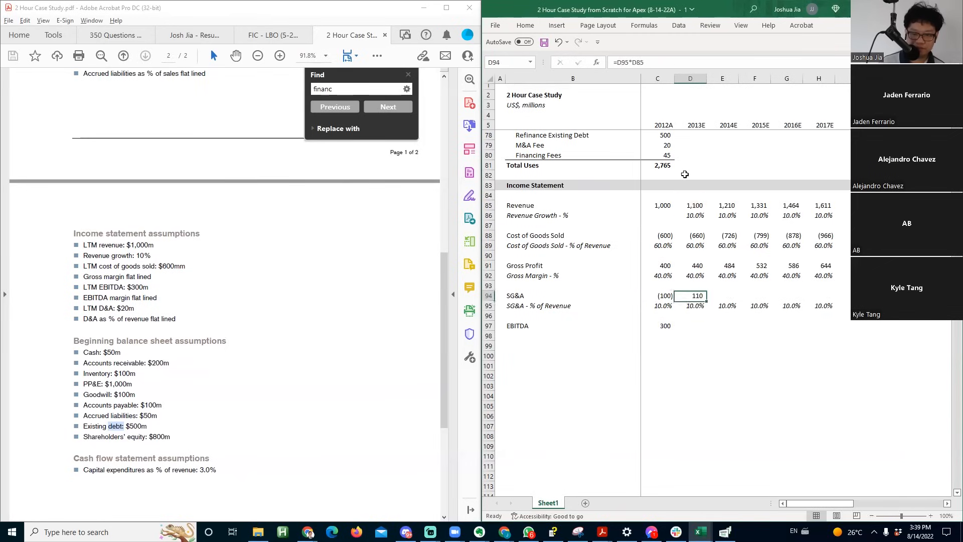
pyautogui.write('-')
pyautogui.hotkey('ctrl', 'Return')
# - Fill the 2013E SG&A formula across the projection years through 2017E
pyautogui.hotkey('shift', 'Right')
pyautogui.hotkey('shift', 'Right')
pyautogui.hotkey('shift', 'Right')
pyautogui.hotkey('shift', 'Right')
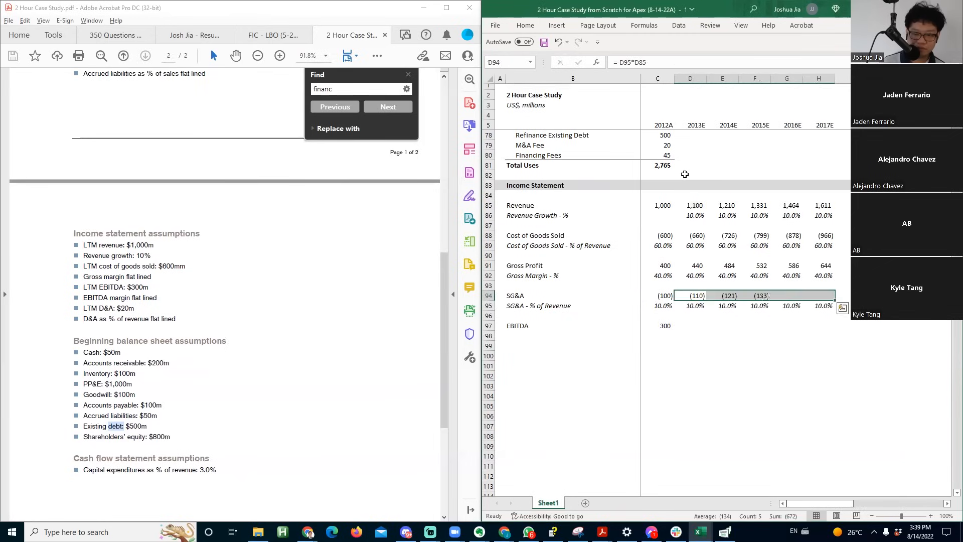
pyautogui.hotkey('ctrl', 'r')
# - Calculate the 2013E EBITDA in D97 as the sum of gross profit and SG&A, =SUM(D91,D94)
pyautogui.press('Down')
pyautogui.press('Down')
pyautogui.press('Down')
pyautogui.press('Left')
pyautogui.press('Tab')
pyautogui.write('=s')
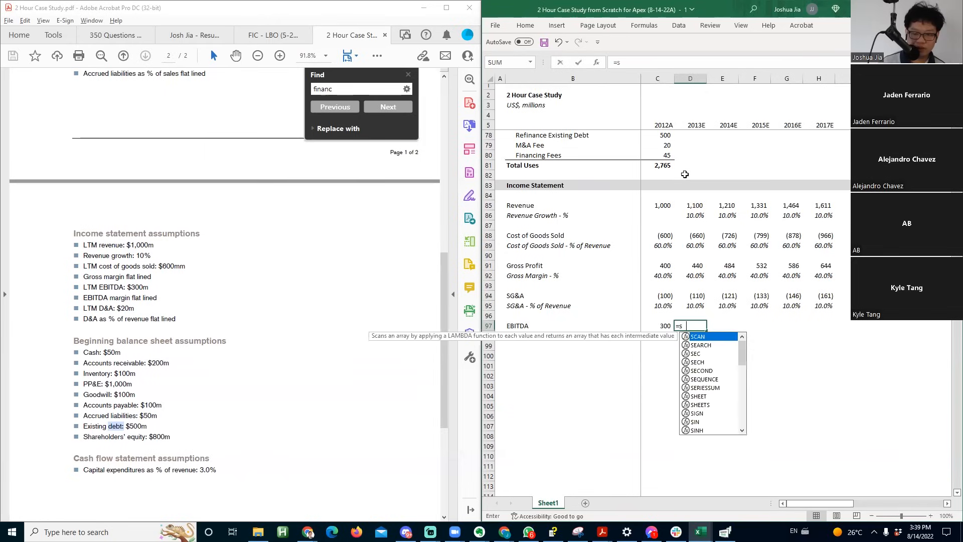
pyautogui.write('um(')
pyautogui.press('Up')
pyautogui.press('Up')
pyautogui.press('Up')
pyautogui.press('Up')
pyautogui.press('Up')
pyautogui.press('Up')
pyautogui.write(',')
pyautogui.press('Up')
pyautogui.press('Up')
pyautogui.press('Up')
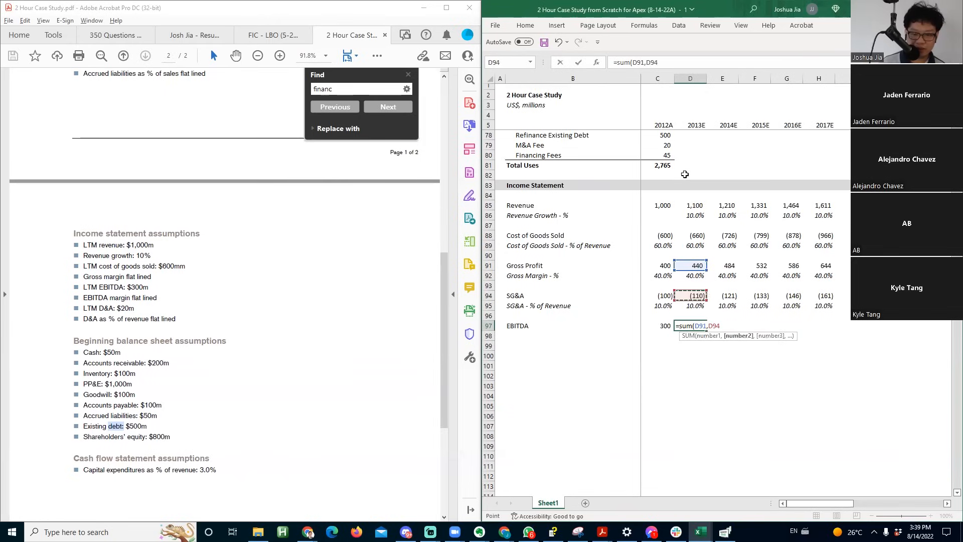
pyautogui.hotkey('ctrl', 'Return')
# - Fill the 2013E EBITDA formula across the projection years through 2017E
pyautogui.hotkey('shift', 'Right')
pyautogui.hotkey('shift', 'Right')
pyautogui.hotkey('shift', 'Right')
pyautogui.hotkey('shift', 'Right')
pyautogui.hotkey('ctrl', 'r')
# - Label the row below EBITDA, in B98, "EBITDA Margin - %"
pyautogui.press('Down')
pyautogui.press('Down')
pyautogui.press('Left')
pyautogui.press('Left')
pyautogui.press('Up')
pyautogui.press('Up')
pyautogui.press('Down')
pyautogui.write('EBITDA')
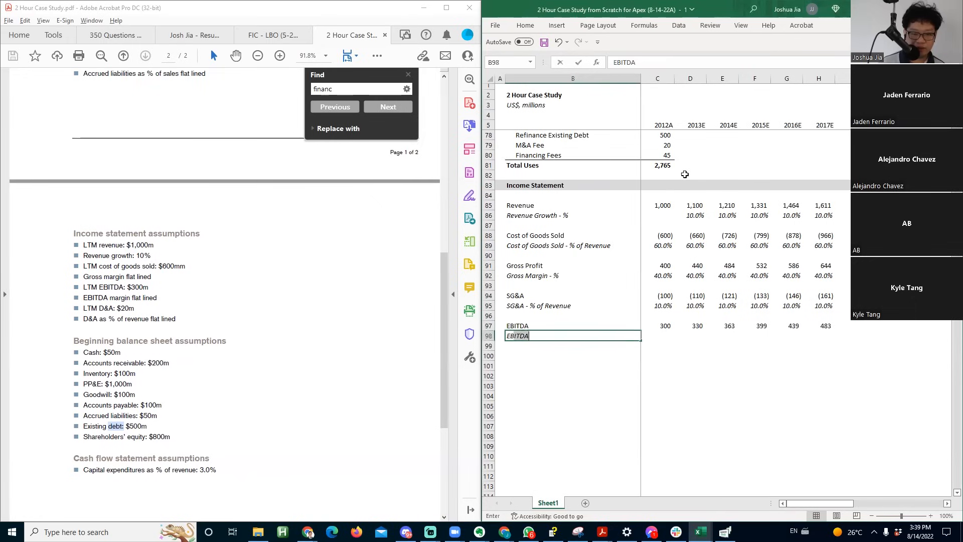
pyautogui.write(' Margin - %')
pyautogui.press('Right')
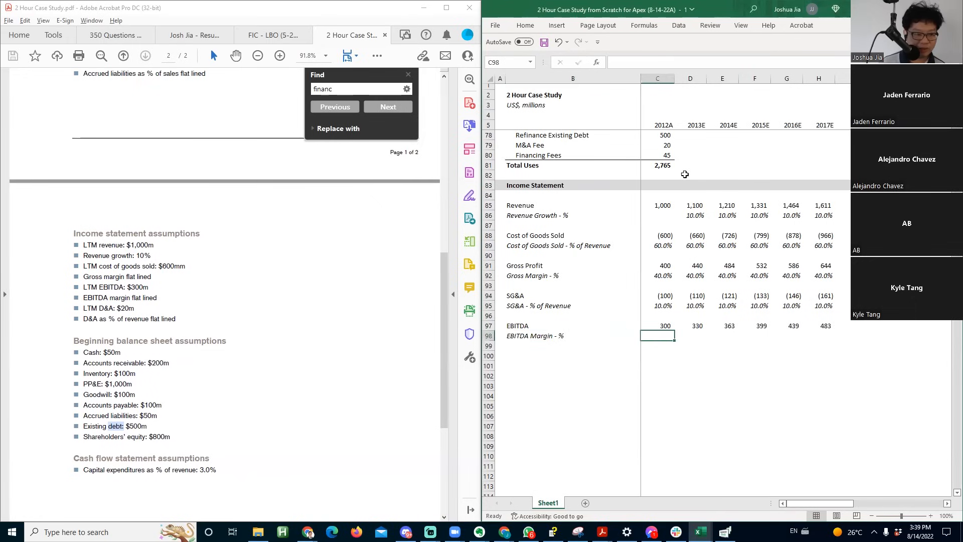
# - Calculate the 2012A EBITDA margin in C98 as =C97/C85 and show it with one decimal place
pyautogui.write('=')
pyautogui.press('Up')
pyautogui.write('/')
pyautogui.press('Up')
pyautogui.press('Up')
pyautogui.press('Up')
pyautogui.press('Up')
pyautogui.press('Up')
pyautogui.press('Up')
pyautogui.press('Up')
pyautogui.press('Up')
pyautogui.press('Up')
pyautogui.press('Up')
pyautogui.press('Up')
pyautogui.press('Up')
pyautogui.press('Up')
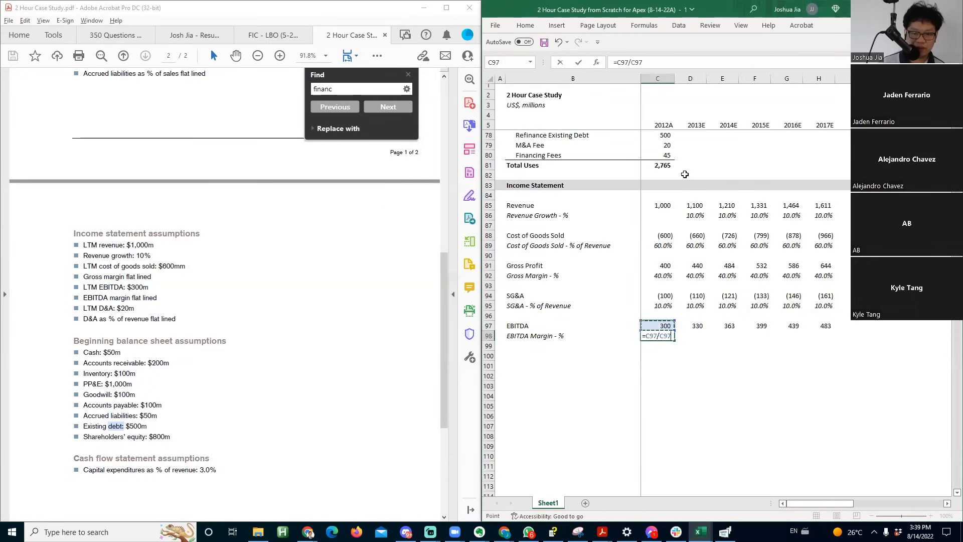
pyautogui.hotkey('ctrl', 'Return')
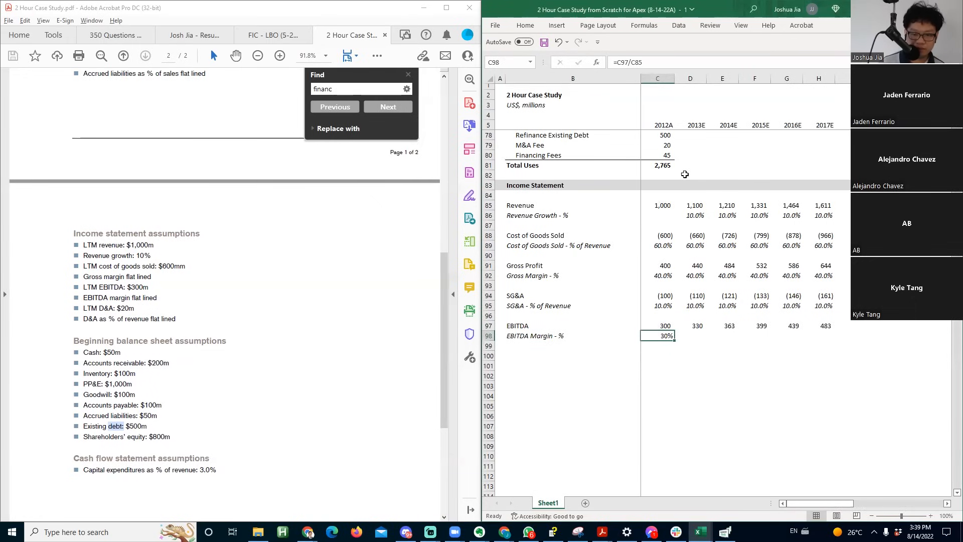
pyautogui.hotkey('alt', 'h')
pyautogui.press('0')
# - Link the 2013E EBITDA margin in D98 to C98 and fill it through 2017E
pyautogui.press('Right')
pyautogui.write('=')
pyautogui.press('Left')
pyautogui.hotkey('ctrl', 'Return')
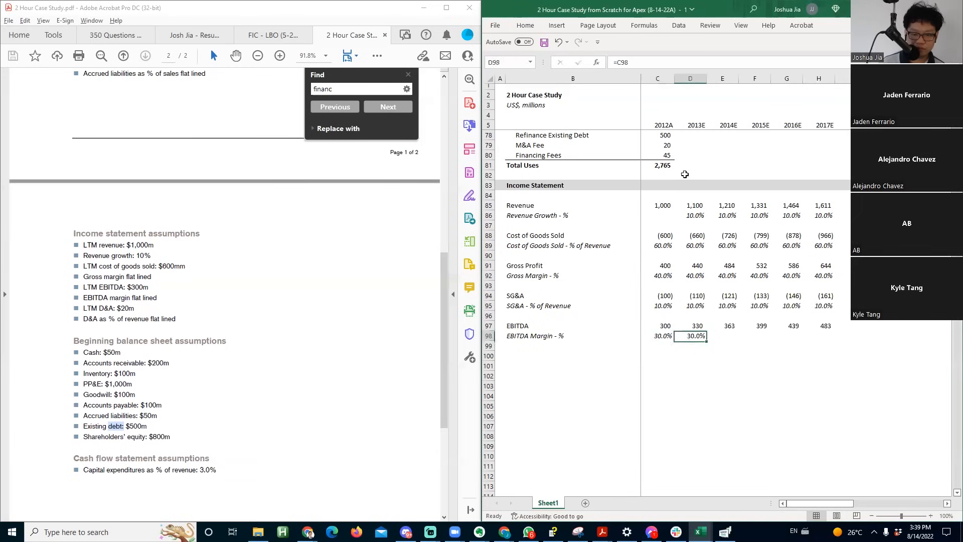
pyautogui.hotkey('shift', 'Right')
pyautogui.hotkey('shift', 'Right')
pyautogui.hotkey('shift', 'Right')
pyautogui.hotkey('shift', 'Right')
pyautogui.hotkey('ctrl', 'r')
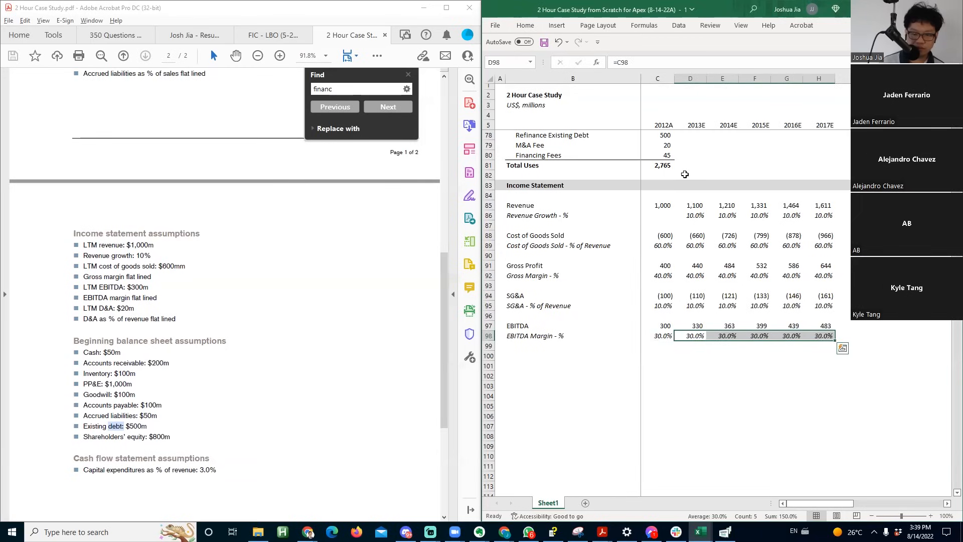
# - Add the row labels "D&A" in B100 and "D&A - % of Revenue" in B101, italicizing the second one
pyautogui.press('Down')
pyautogui.press('Left')
pyautogui.press('Left')
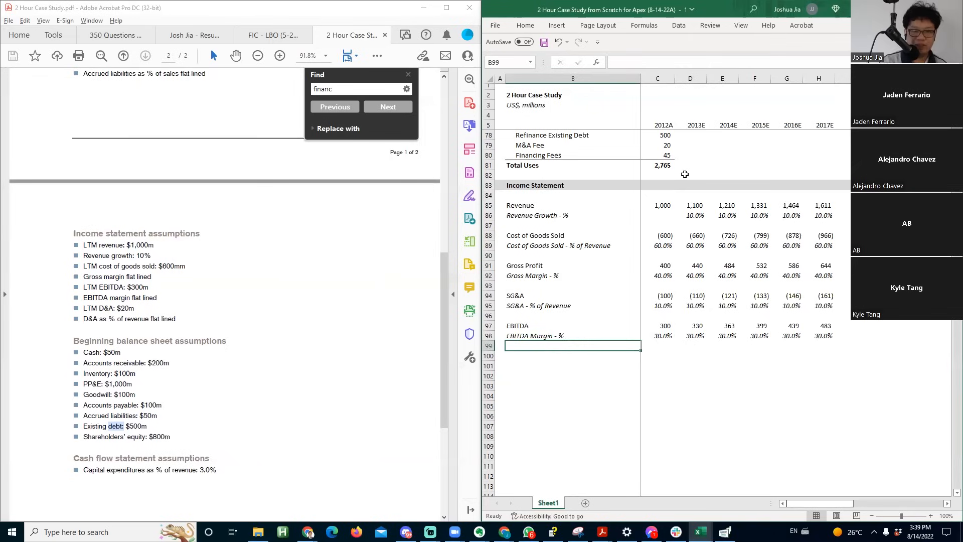
pyautogui.press('Down')
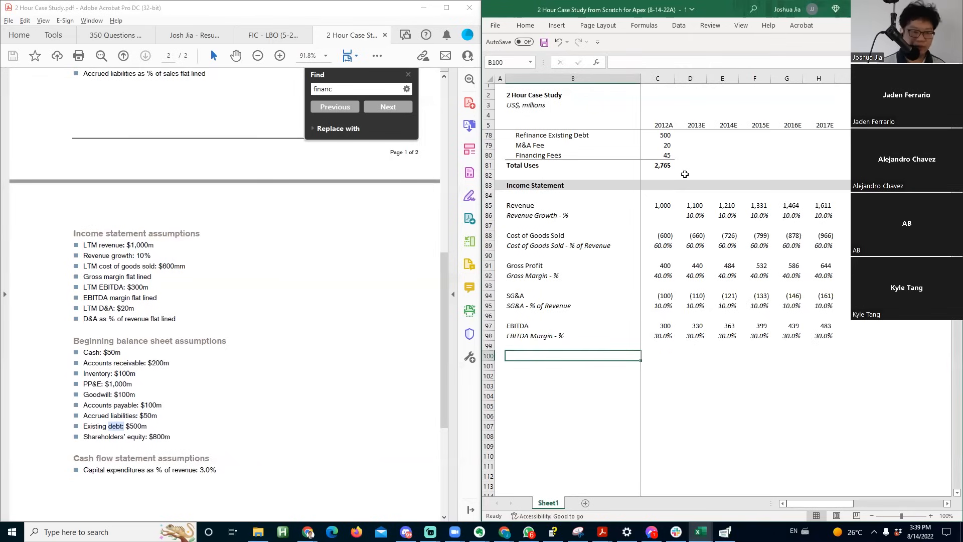
pyautogui.write('D&A')
pyautogui.press('Return')
pyautogui.write('D&A')
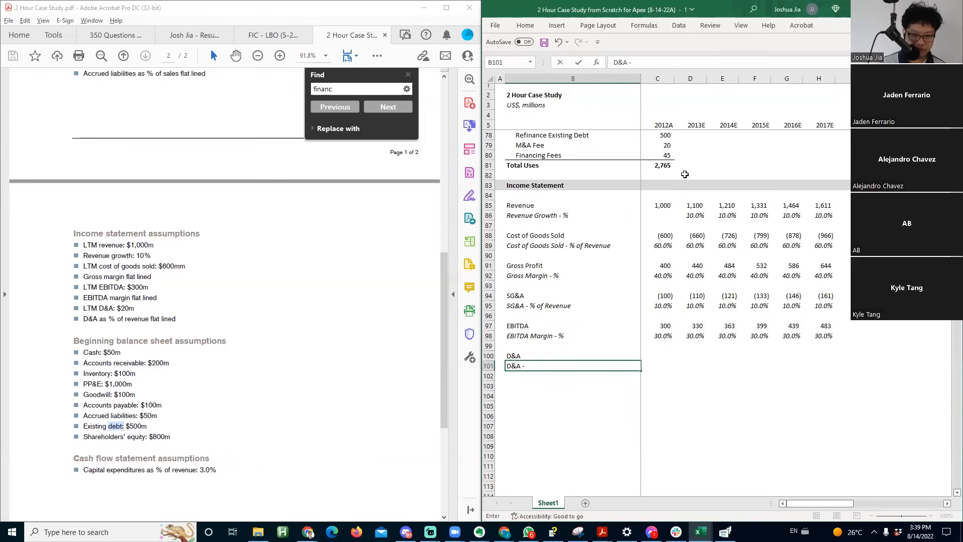
pyautogui.write(' - % of Revenue')
pyautogui.press('Return')
pyautogui.press('Up')
pyautogui.hotkey('ctrl', 'i')
pyautogui.press('Right')
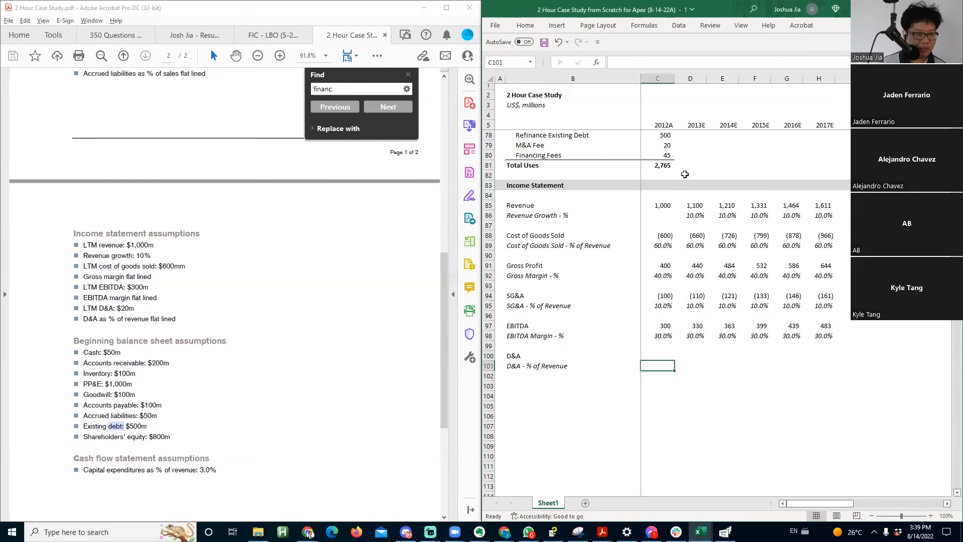
# - Enter 20 as the 2012A D&A in C100 and calculate its percentage of revenue in C101 as =C100/C85
pyautogui.press('Up')
pyautogui.write('20')
pyautogui.press('Return')
pyautogui.write('=')
pyautogui.press('Up')
pyautogui.write('/')
pyautogui.press('Up')
pyautogui.press('Up')
pyautogui.press('Up')
pyautogui.press('Up')
pyautogui.press('Up')
pyautogui.press('Up')
pyautogui.press('Up')
pyautogui.press('Up')
pyautogui.press('Up')
pyautogui.press('Up')
pyautogui.press('Up')
pyautogui.press('Up')
pyautogui.press('Up')
pyautogui.press('Up')
pyautogui.press('Up')
pyautogui.press('Up')
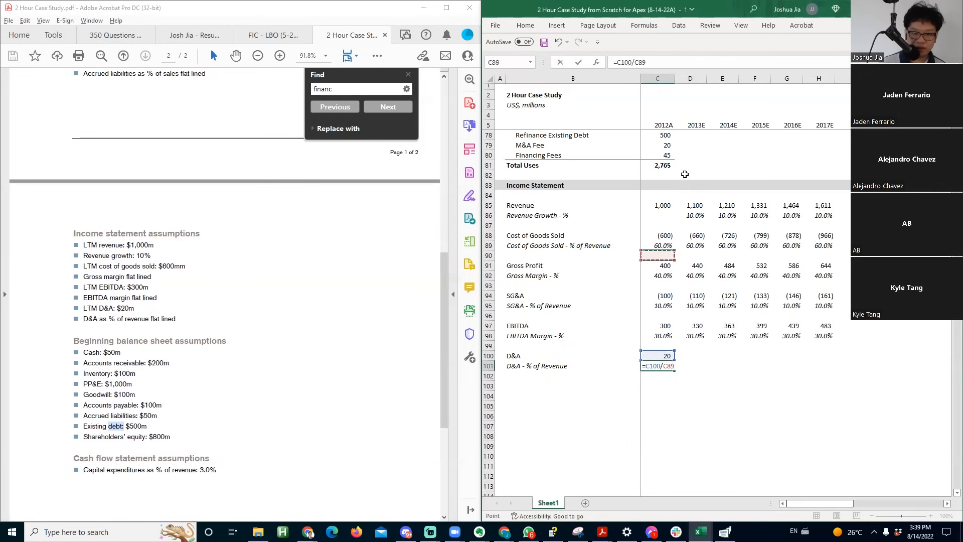
pyautogui.press('Return')
# - Change the 2012A D&A in C100 to the negative value -20
pyautogui.press('Up')
pyautogui.press('Up')
pyautogui.press('F2')
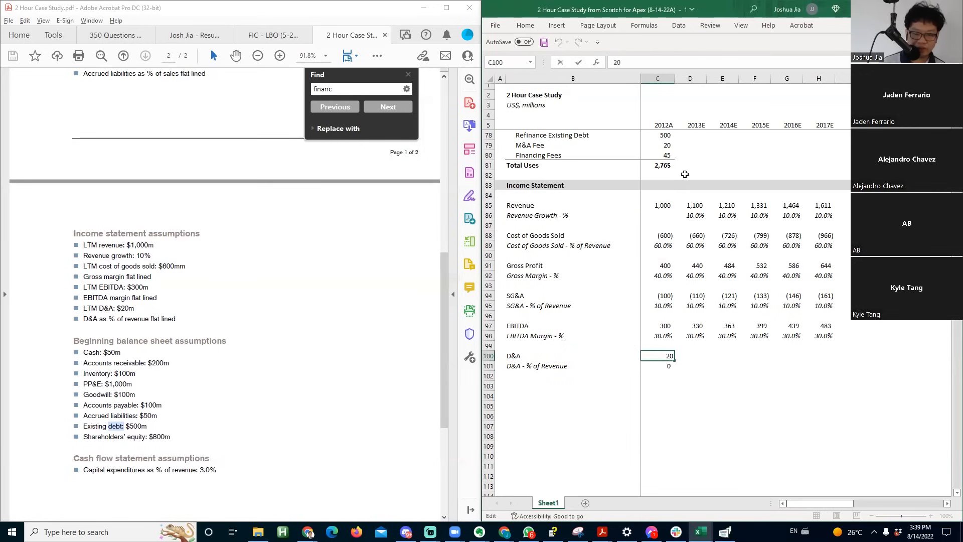
pyautogui.press('Return')
# - Negate the 2012A D&A percentage formula in C101 to =-C100/C85 and format it as a percentage with one decimal place
pyautogui.press('F2')
pyautogui.press('Home')
pyautogui.press('Right')
pyautogui.write('-')
pyautogui.hotkey('ctrl', 'Return')
pyautogui.hotkey('ctrl', 'shift', '5')
# - Link the 2013E D&A percentage in D101 to C101, fill it through 2017E and italicize the percentages in the row
pyautogui.press('Right')
pyautogui.write('=')
pyautogui.press('Left')
pyautogui.hotkey('ctrl', 'Return')
pyautogui.hotkey('shift', 'Right')
pyautogui.hotkey('shift', 'Right')
pyautogui.hotkey('shift', 'Right')
pyautogui.hotkey('shift', 'Right')
pyautogui.hotkey('ctrl', 'r')
pyautogui.press('Left')
pyautogui.hotkey('ctrl', 'shift', 'Right')
pyautogui.hotkey('ctrl', 'i')
# - Calculate the 2013E D&A in D100 as revenue times the D&A percentage, =D85*D101
pyautogui.press('Up')
pyautogui.press('Right')
pyautogui.write('=')
pyautogui.press('Up')
pyautogui.press('Up')
pyautogui.press('Up')
pyautogui.press('Up')
pyautogui.press('Up')
pyautogui.press('Up')
pyautogui.press('Up')
pyautogui.press('Up')
pyautogui.press('Up')
pyautogui.press('Up')
pyautogui.press('Up')
pyautogui.press('Up')
pyautogui.press('Up')
pyautogui.press('Up')
pyautogui.press('Up')
pyautogui.write('*')
pyautogui.press('Down')
pyautogui.hotkey('ctrl', 'Return')
# - Fill the 2013E D&A formula in D100 across row 100 through 2017E
pyautogui.hotkey('shift', 'Right')
pyautogui.hotkey('shift', 'Right')
pyautogui.hotkey('shift', 'Right')
pyautogui.hotkey('shift', 'Right')
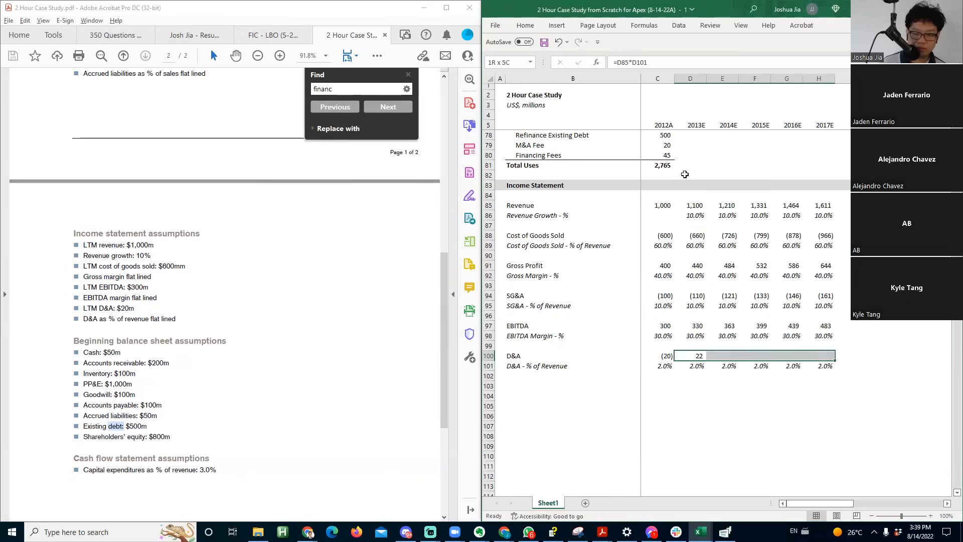
pyautogui.hotkey('ctrl', 'r')
# - Negate the 2013E D&A formula in D100 to =-D85*D101 and fill it through 2017E
pyautogui.press('F2')
pyautogui.press('Home')
pyautogui.press('Right')
pyautogui.write('-')
pyautogui.press('Return')
pyautogui.press('Up')
pyautogui.hotkey('shift', 'Right')
pyautogui.hotkey('shift', 'Right')
pyautogui.hotkey('shift', 'Right')
pyautogui.hotkey('shift', 'Right')
pyautogui.hotkey('ctrl', 'r')
# - Add the row labels EBIT in B103 and EBIT Margin - % in B104
pyautogui.press('Down')
pyautogui.press('Right')
pyautogui.press('Left')
pyautogui.press('Down')
pyautogui.press('Left')
pyautogui.press('Left')
pyautogui.press('Down')
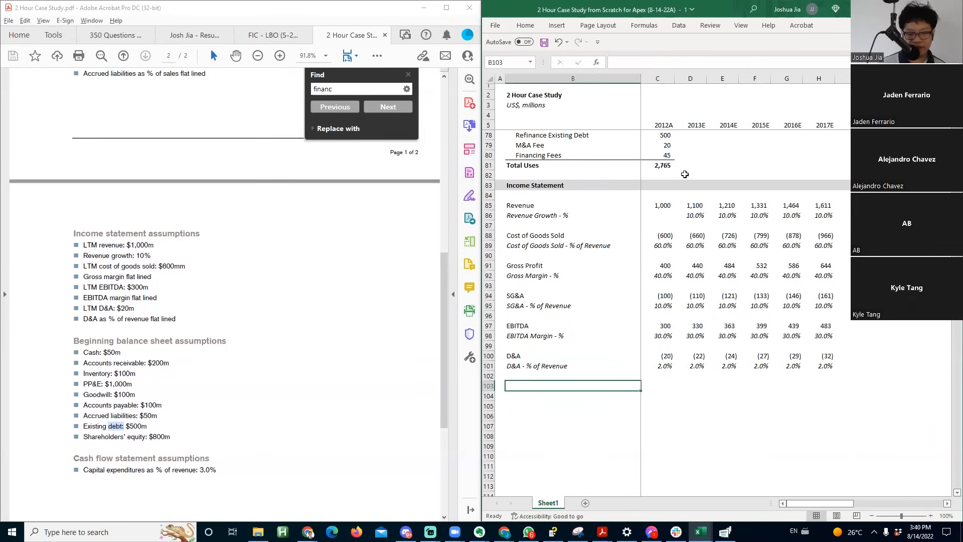
pyautogui.write('EBIT')
pyautogui.press('Return')
pyautogui.write('EBIT Margin - %')
pyautogui.press('Return')
# - Calculate the 2012A EBIT in C103 from EBITDA and D&A with =SUM(C97,C100)
pyautogui.press('Up')
pyautogui.press('Up')
pyautogui.press('Right')
pyautogui.write('=')
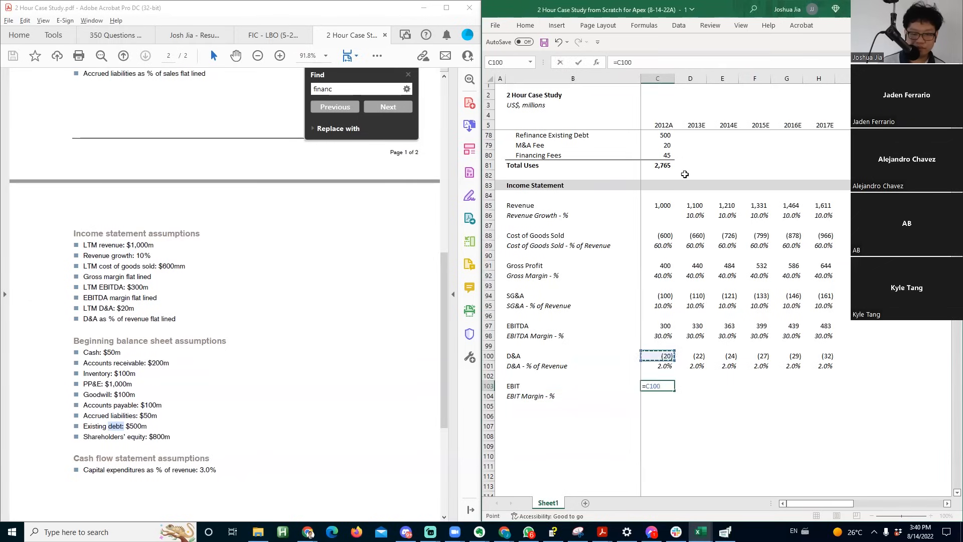
pyautogui.write('sum(')
pyautogui.press('Up')
pyautogui.press('Up')
pyautogui.press('Up')
pyautogui.press('Up')
pyautogui.press('Up')
pyautogui.press('Up')
pyautogui.write(',')
pyautogui.press('Down')
pyautogui.press('Down')
pyautogui.press('Down')
pyautogui.press('Return')
# - Fill the EBIT formula from C103 across row 103 through 2017E
pyautogui.press('Up')
pyautogui.hotkey('shift', 'Right')
pyautogui.hotkey('shift', 'Right')
pyautogui.hotkey('shift', 'Right')
pyautogui.hotkey('shift', 'Right')
pyautogui.hotkey('shift', 'Right')
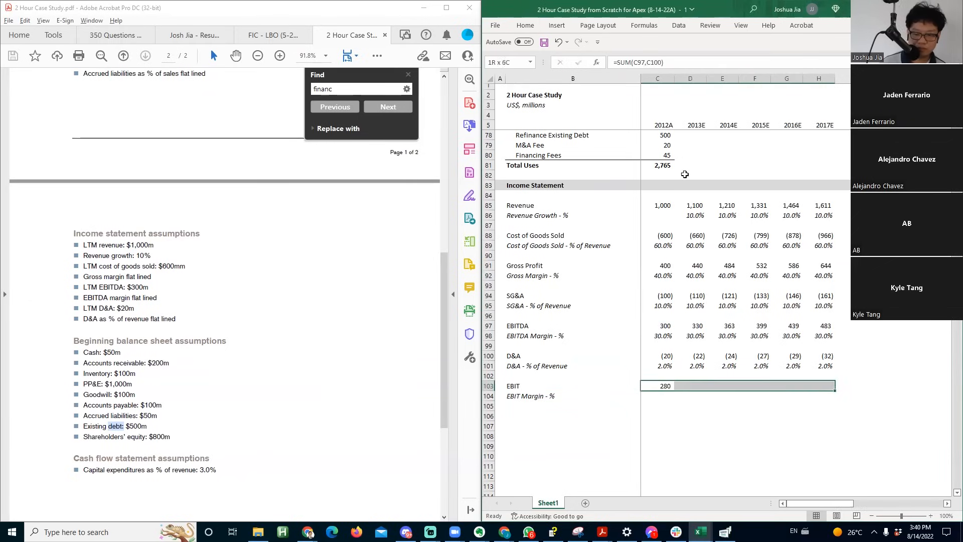
pyautogui.hotkey('ctrl', 'r')
# - Calculate the 2012A EBIT margin in C104 as =C103/C85 and format it as a percentage with one decimal place
pyautogui.press('Down')
pyautogui.press('Left')
pyautogui.press('F2')
pyautogui.hotkey('ctrl', 'i')
pyautogui.press('Tab')
pyautogui.write('=')
pyautogui.press('Up')
pyautogui.write('/')
pyautogui.press('Up')
pyautogui.press('Up')
pyautogui.press('Up')
pyautogui.press('Up')
pyautogui.press('Up')
pyautogui.press('Up')
pyautogui.press('Up')
pyautogui.press('Up')
pyautogui.press('Up')
pyautogui.press('Up')
pyautogui.press('Up')
pyautogui.press('Up')
pyautogui.press('Up')
pyautogui.press('Up')
pyautogui.press('Up')
pyautogui.press('Up')
pyautogui.press('Up')
pyautogui.press('Up')
pyautogui.press('Up')
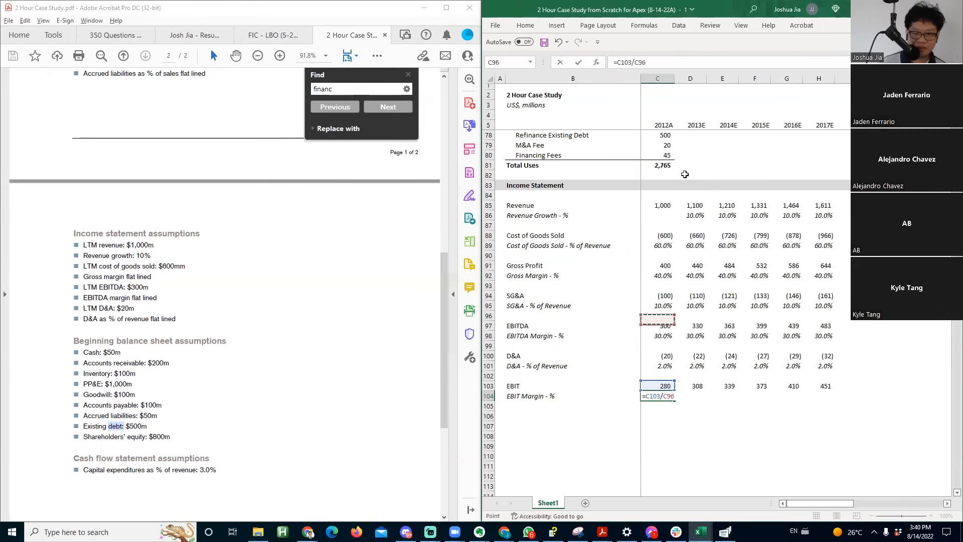
pyautogui.press('Return')
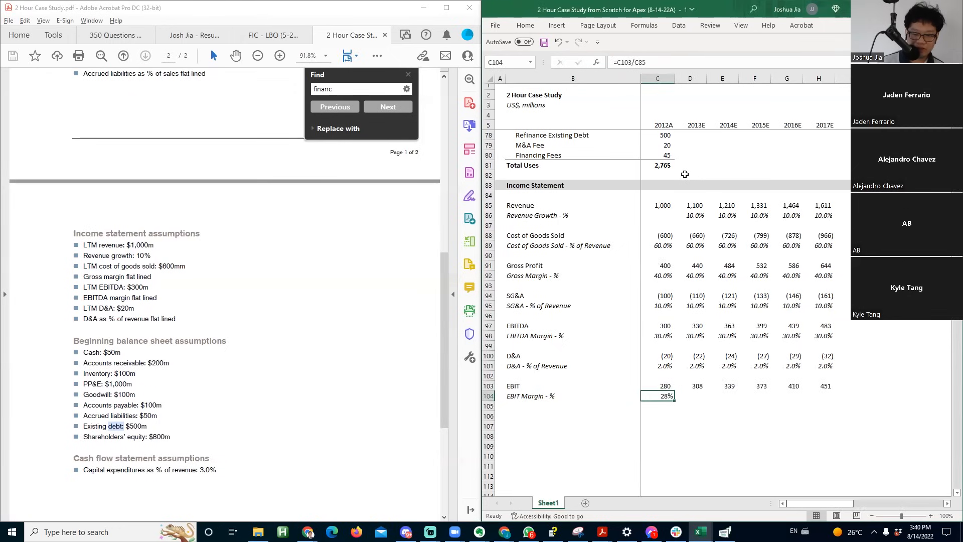
pyautogui.press('Right')
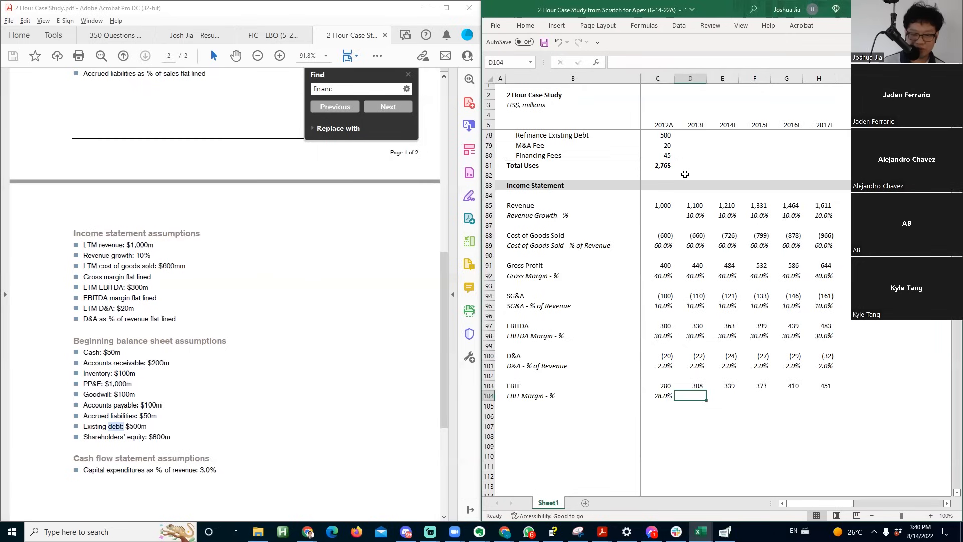
# - Fill the EBIT margin from C104 through 2017E and italicize the percentages in the row
pyautogui.press('Left')
pyautogui.hotkey('shift', 'Right')
pyautogui.hotkey('shift', 'Right')
pyautogui.hotkey('shift', 'Right')
pyautogui.hotkey('shift', 'Right')
pyautogui.hotkey('shift', 'Right')
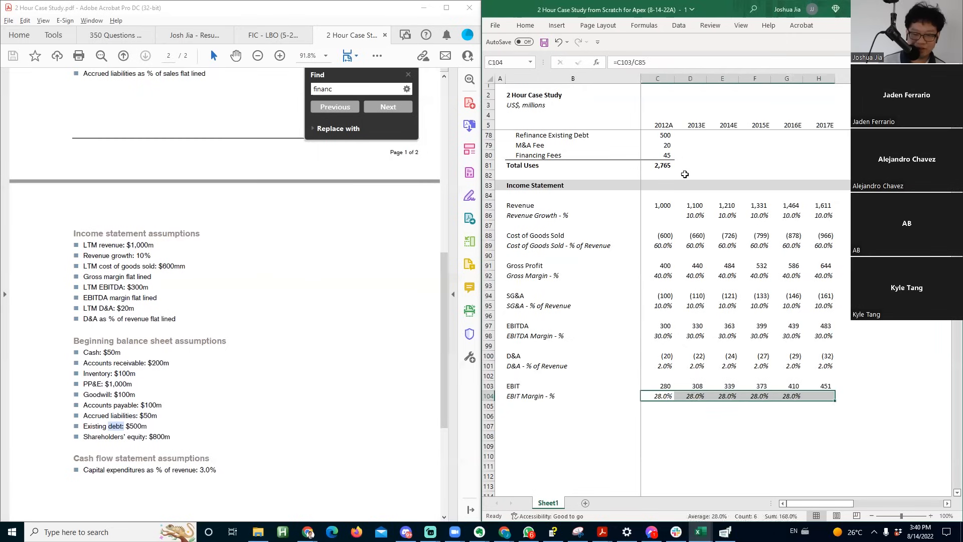
pyautogui.hotkey('ctrl', 'r')
# - Add the row label Interest Expense in B106, below the EBIT margin
pyautogui.press('Right')
pyautogui.press('Right')
pyautogui.press('Left')
pyautogui.press('Left')
pyautogui.press('Left')
pyautogui.press('Down')
pyautogui.press('Down')
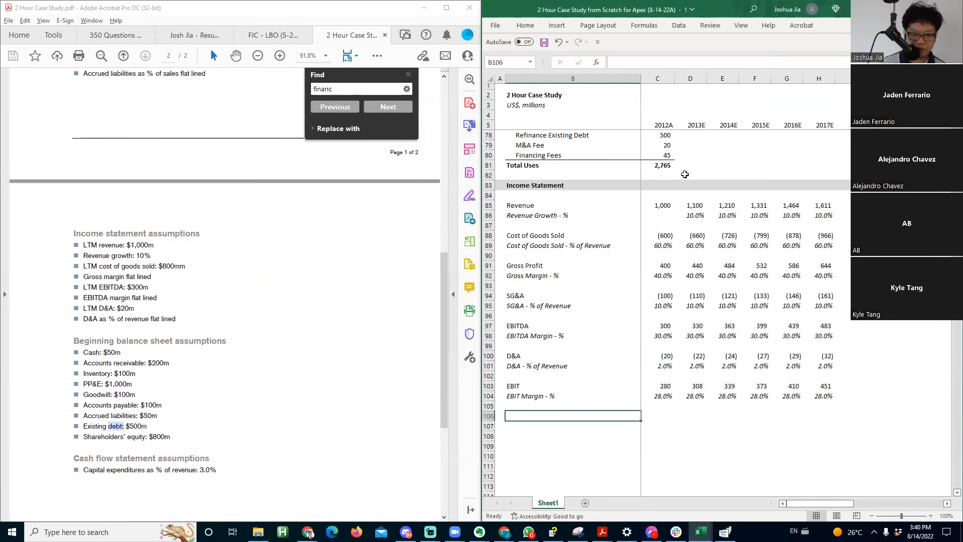
pyautogui.write('Interest Expense')
pyautogui.press('Return')
pyautogui.press('Up')
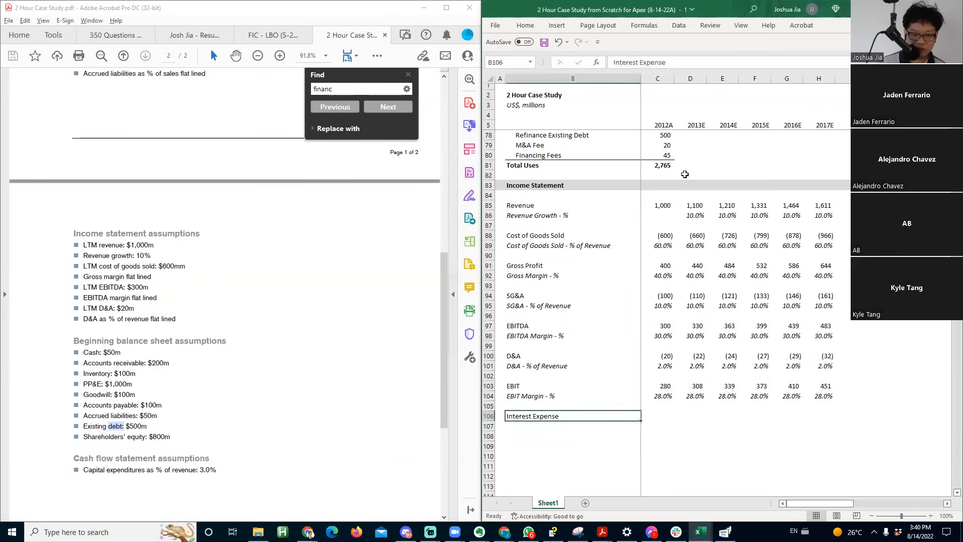
# - Add the row label EBT in B108, leaving a blank row below Interest Expense
pyautogui.press('Right')
pyautogui.hotkey('shift', 'space')
pyautogui.press('Down')
pyautogui.press('Down')
pyautogui.press('Left')
pyautogui.press('Up')
pyautogui.press('Down')
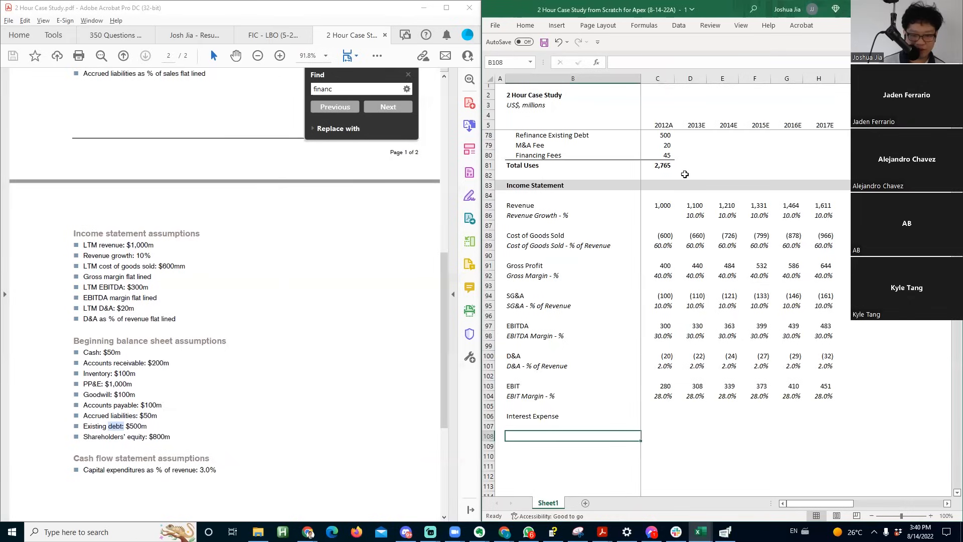
pyautogui.write('EBT')
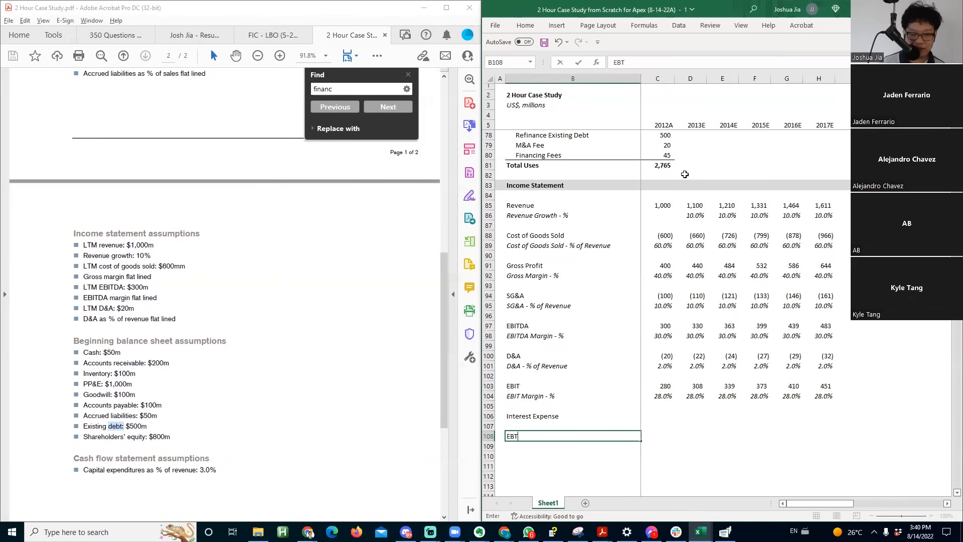
pyautogui.press('Return')
pyautogui.press('Down')
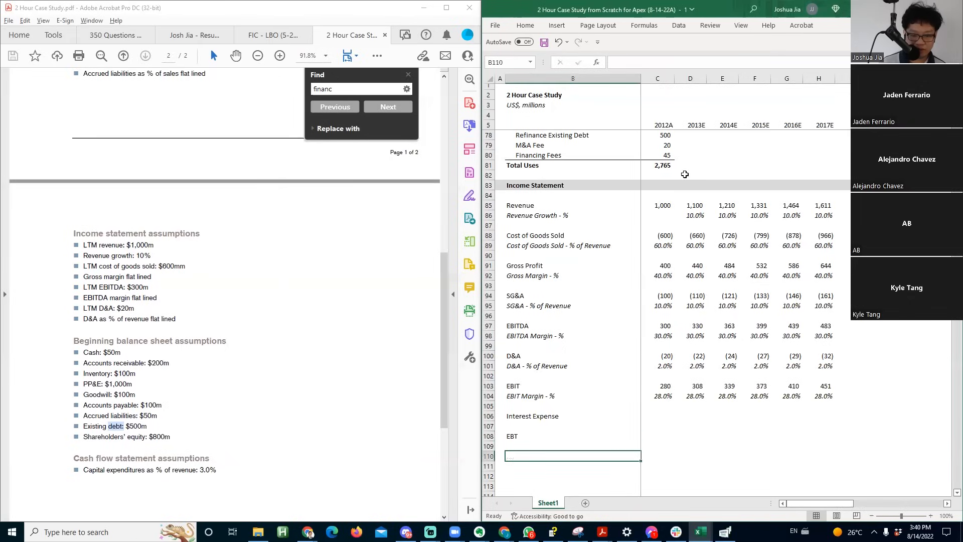
# - Add the row labels Tax Expense in B109 and Net Income in B110, directly below EBT
pyautogui.write('Tax')
pyautogui.press('Escape')
pyautogui.press('Up')
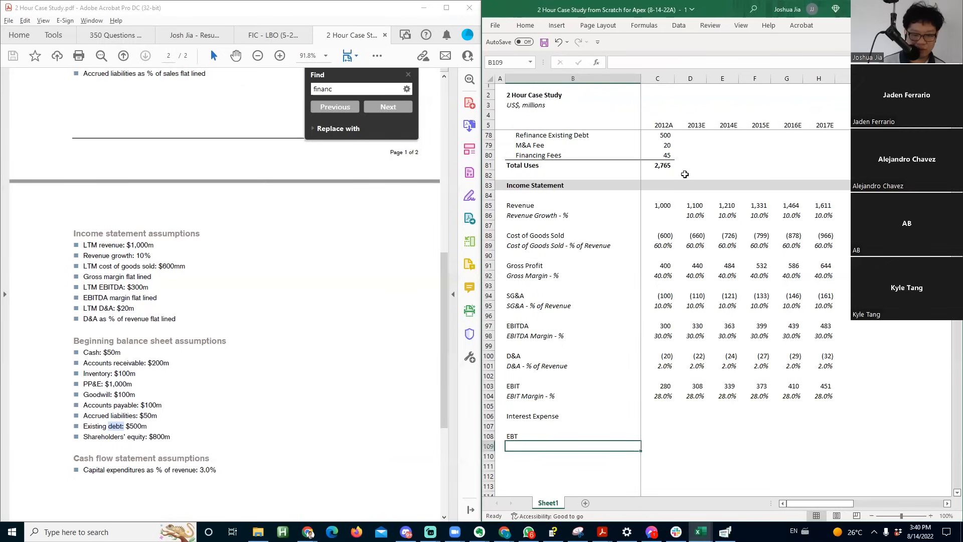
pyautogui.write('Tax Expense')
pyautogui.press('Return')
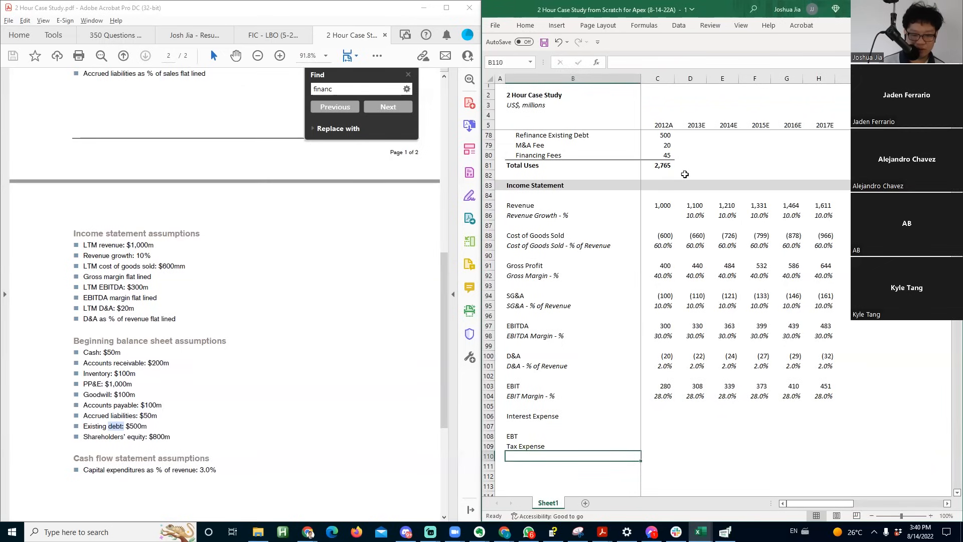
pyautogui.write('Net Income')
pyautogui.press('Return')
# - Apply a top border across the entire Net Income row 110
pyautogui.press('Up')
pyautogui.hotkey('shift', 'space')
pyautogui.hotkey('alt', 'h')
pyautogui.press('b')
pyautogui.press('p')
pyautogui.press('Right')
pyautogui.press('Left')
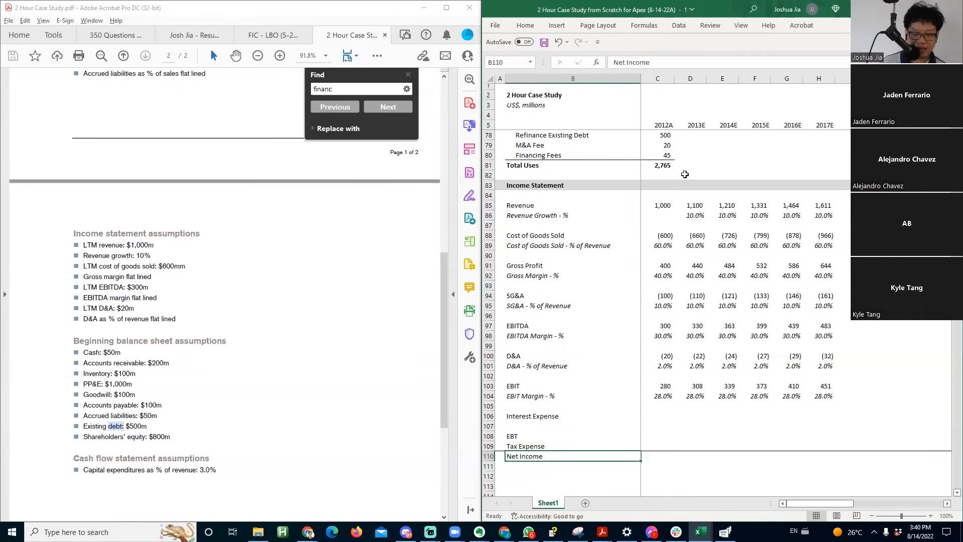
# - Bold the Net Income label in B110 and the whole EBITDA row 97, including its yearly values
pyautogui.hotkey('ctrl', 'b')
pyautogui.press('Up')
pyautogui.press('Up')
pyautogui.press('Up')
pyautogui.press('Up')
pyautogui.press('Up')
pyautogui.press('Up')
pyautogui.press('Up')
pyautogui.press('Up')
pyautogui.press('Up')
pyautogui.press('Up')
pyautogui.press('Up')
pyautogui.press('Up')
pyautogui.press('Up')
pyautogui.hotkey('ctrl', 'shift', 'Right')
pyautogui.hotkey('ctrl', 'b')
# - Calculate 2012A EBT in C108 with =SUM(C103,C106), adding EBIT and Interest Expense
pyautogui.press('Down')
pyautogui.press('Down')
pyautogui.press('Down')
pyautogui.press('Down')
pyautogui.press('Down')
pyautogui.press('Down')
pyautogui.press('Down')
pyautogui.press('Down')
pyautogui.press('Down')
pyautogui.press('Down')
pyautogui.press('Right')
pyautogui.press('Down')
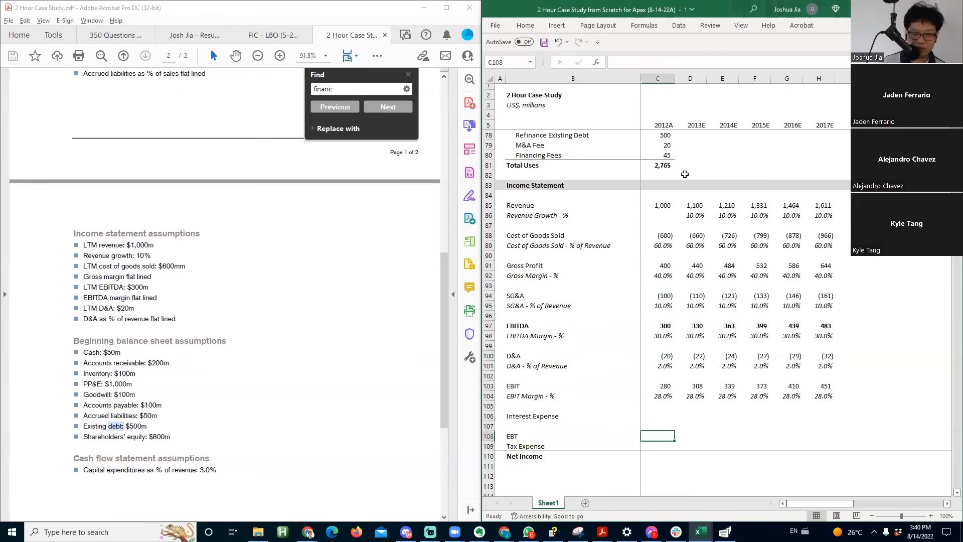
pyautogui.write('=sum(')
pyautogui.press('Up')
pyautogui.press('Up')
pyautogui.press('Up')
pyautogui.press('Up')
pyautogui.press('Up')
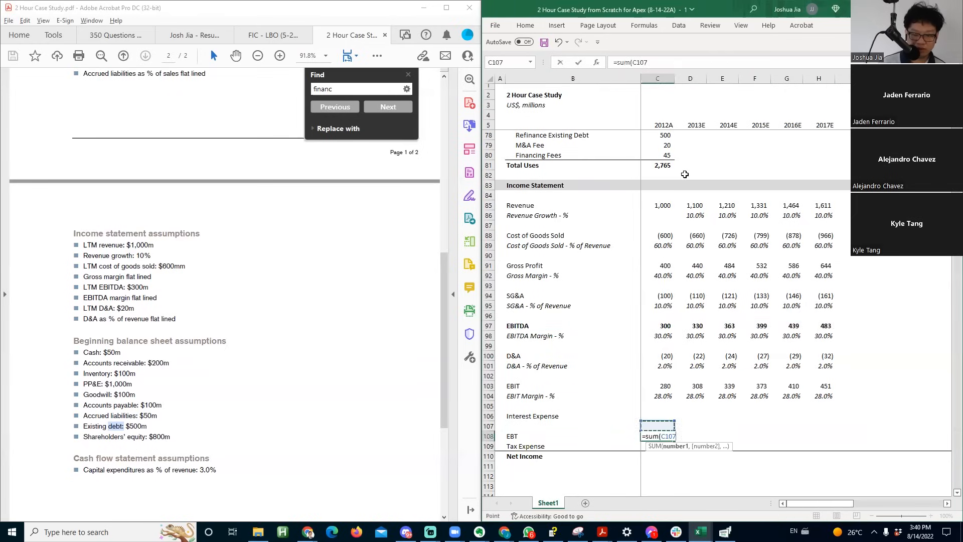
pyautogui.write(',')
pyautogui.press('Down')
pyautogui.press('Down')
pyautogui.press('Down')
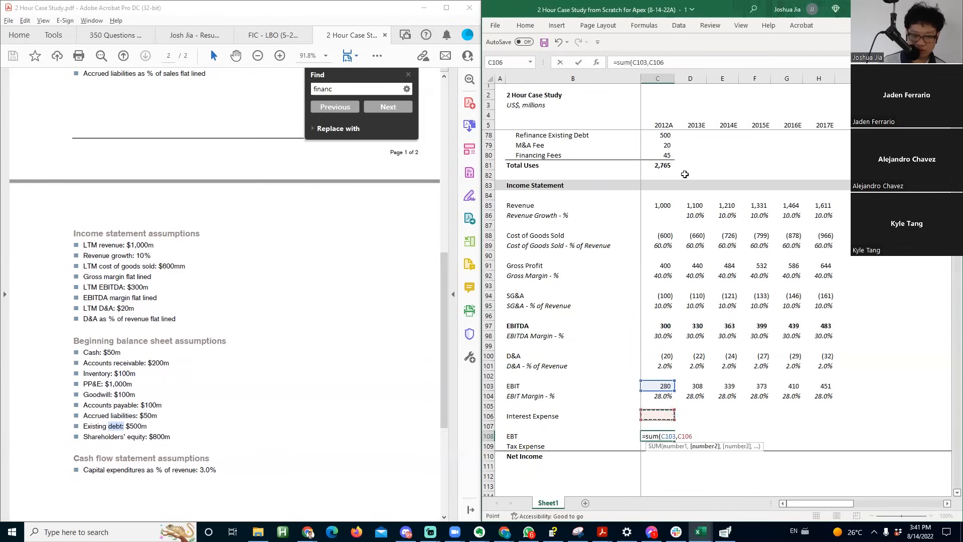
pyautogui.hotkey('ctrl', 'Return')
# - Fill the EBT formula from C108 across row 108 through 2017E
pyautogui.hotkey('shift', 'Right')
pyautogui.hotkey('shift', 'Right')
pyautogui.hotkey('shift', 'Right')
pyautogui.hotkey('shift', 'Right')
pyautogui.hotkey('shift', 'Right')
pyautogui.hotkey('ctrl', 'r')
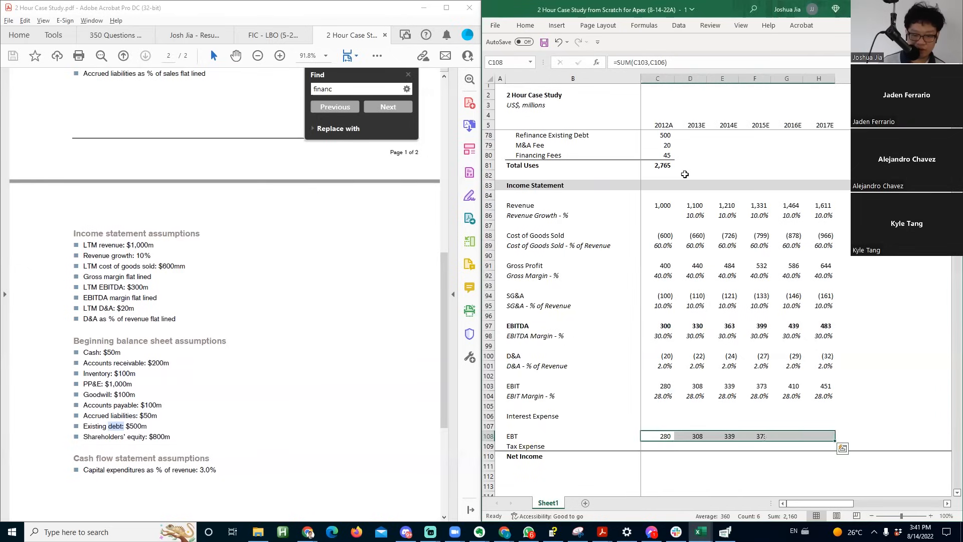
# - Calculate 2012A Tax Expense in C109 as negative EBT times the Tax Rate assumption, =-C108*C24
pyautogui.press('Down')
pyautogui.write('=')
pyautogui.press('Up')
pyautogui.write('*')
pyautogui.hotkey('ctrl', 'Home')
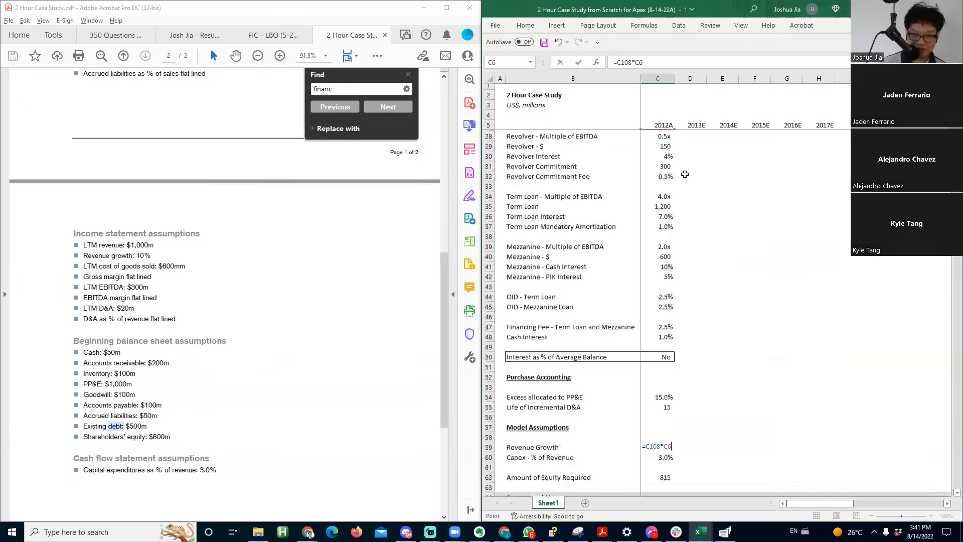
pyautogui.press('Down')
pyautogui.press('Down')
pyautogui.press('Down')
pyautogui.press('Down')
pyautogui.press('Down')
pyautogui.press('Down')
pyautogui.press('Down')
pyautogui.press('Down')
pyautogui.press('Down')
pyautogui.press('Down')
pyautogui.press('Down')
pyautogui.press('Down')
pyautogui.press('Down')
pyautogui.press('Down')
pyautogui.press('Down')
pyautogui.press('Down')
pyautogui.press('Down')
pyautogui.press('Down')
pyautogui.press('Down')
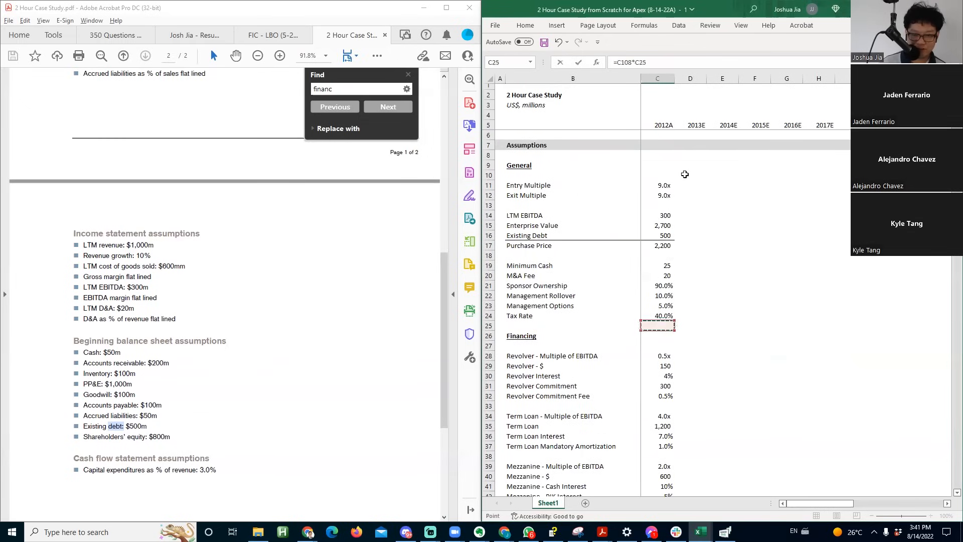
pyautogui.press('F2')
pyautogui.press('Home')
pyautogui.press('Right')
pyautogui.write('-')
pyautogui.hotkey('ctrl', 'Return')
# - Try to fill the Tax Expense formula from C109 across through 2017E with the relative tax rate reference
pyautogui.hotkey('shift', 'Right')
pyautogui.hotkey('shift', 'Right')
pyautogui.hotkey('shift', 'Right')
pyautogui.hotkey('shift', 'Right')
pyautogui.hotkey('shift', 'Right')
pyautogui.hotkey('ctrl', 'r')
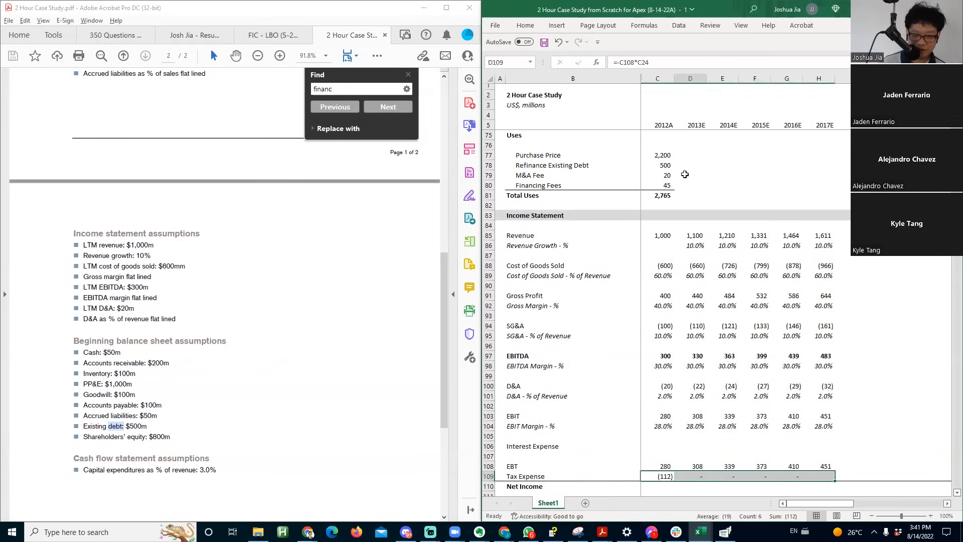
# - Lock the tax rate reference in C109 as $C$24 and refill the Tax Expense formula across row 109 through 2017E
pyautogui.hotkey('shift', 'Left')
pyautogui.hotkey('shift', 'Left')
pyautogui.hotkey('shift', 'Left')
pyautogui.hotkey('shift', 'Left')
pyautogui.hotkey('shift', 'Left')
pyautogui.press('F2')
pyautogui.press('F4')
pyautogui.press('Return')
pyautogui.press('Up')
pyautogui.hotkey('ctrl', 'shift', 'Right')
pyautogui.hotkey('ctrl', 'r')
# - Check the references in the filled Tax Expense formulas for 2013E to 2015E
pyautogui.press('Right')
pyautogui.press('F2')
pyautogui.press('Escape')
pyautogui.press('Right')
pyautogui.press('F2')
pyautogui.press('Escape')
pyautogui.press('Right')
pyautogui.press('F2')
pyautogui.press('Escape')
pyautogui.hotkey('ctrl', 'Left')
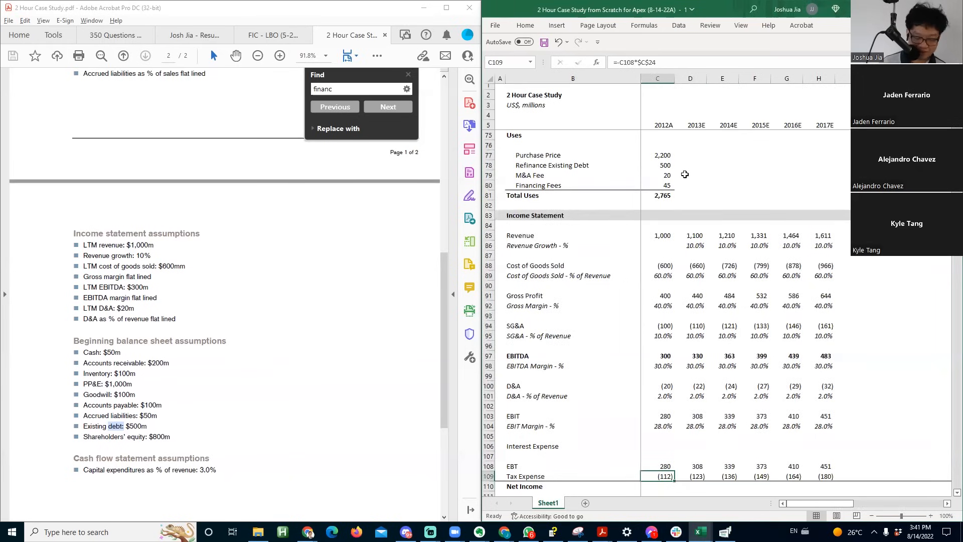
# - Calculate 2012A Net Income in C110 with =SUM(C108:C109), adding EBT and Tax Expense
pyautogui.press('Up')
pyautogui.press('Down')
pyautogui.press('Down')
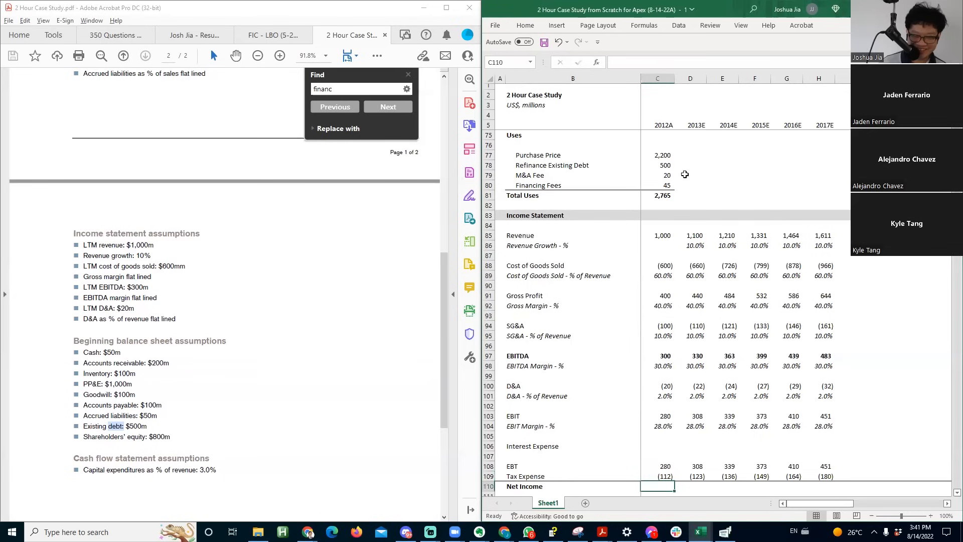
pyautogui.write('=sum(')
pyautogui.press('Up')
pyautogui.hotkey('shift', 'Up')
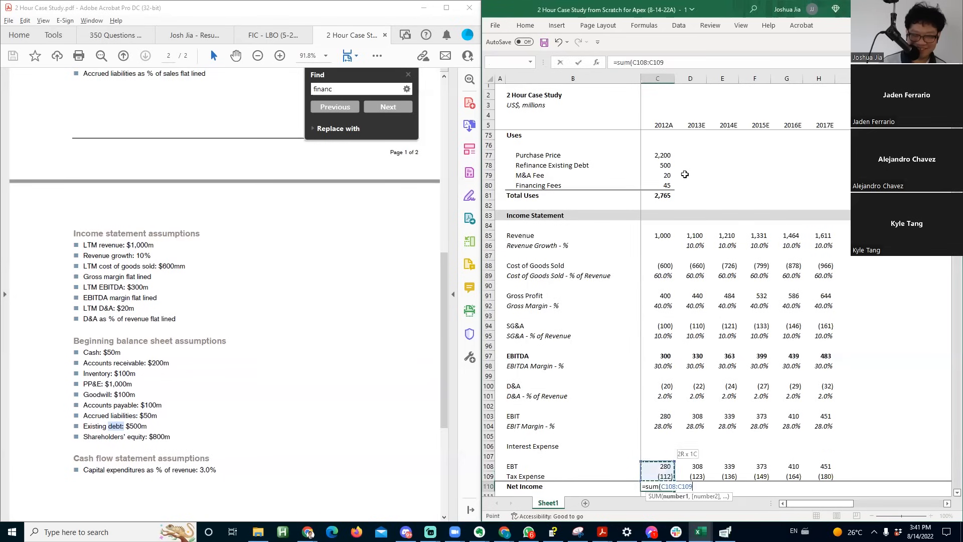
pyautogui.press('Return')
# - Fill the Net Income formula from C110 across row 110 through 2017E
pyautogui.press('Up')
pyautogui.hotkey('shift', 'Right')
pyautogui.hotkey('shift', 'Right')
pyautogui.hotkey('shift', 'Right')
pyautogui.hotkey('shift', 'Right')
pyautogui.hotkey('shift', 'Right')
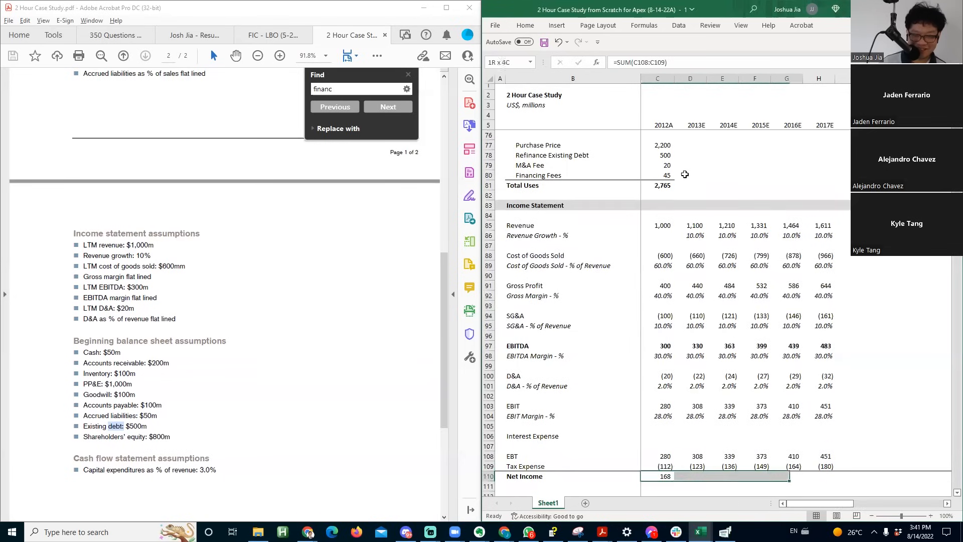
pyautogui.hotkey('ctrl', 'r')
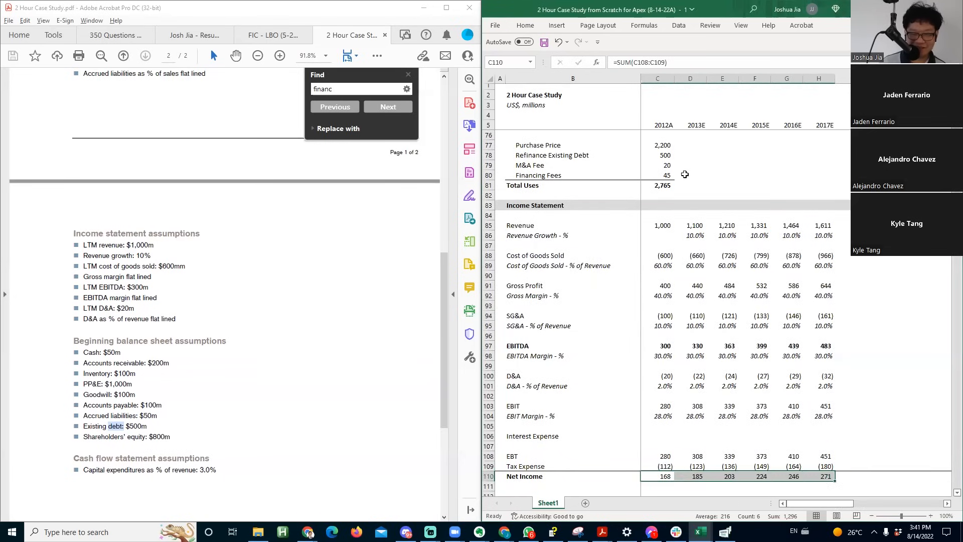
pyautogui.press('Down')
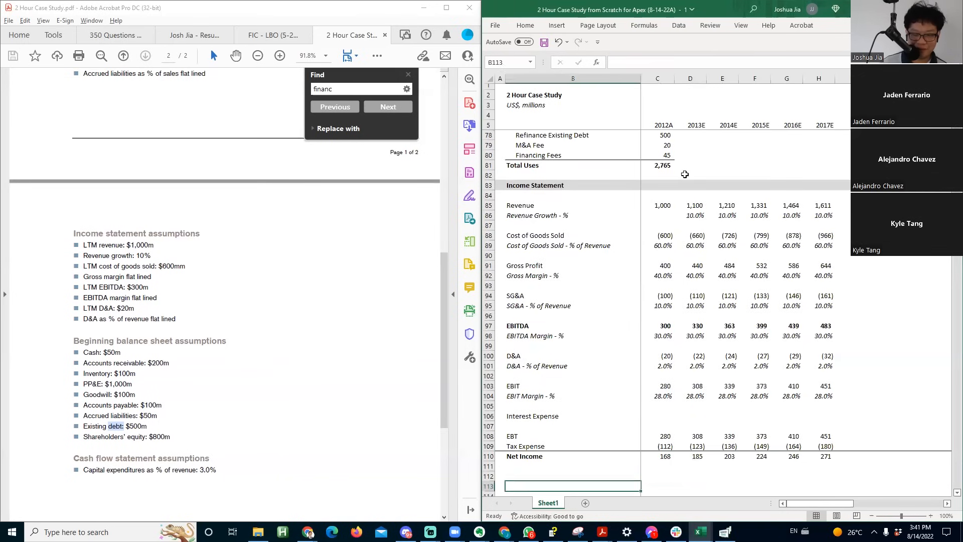
pyautogui.press('Up')
pyautogui.press('Right')
pyautogui.press('F2')
pyautogui.press('Escape')
pyautogui.press('Right')
pyautogui.press('Right')
pyautogui.press('Down')
pyautogui.press('Down')
pyautogui.press('Down')
pyautogui.press('Left')
pyautogui.press('Left')
pyautogui.press('Left')
pyautogui.press('Left')
pyautogui.press('Left')
pyautogui.press('Down')
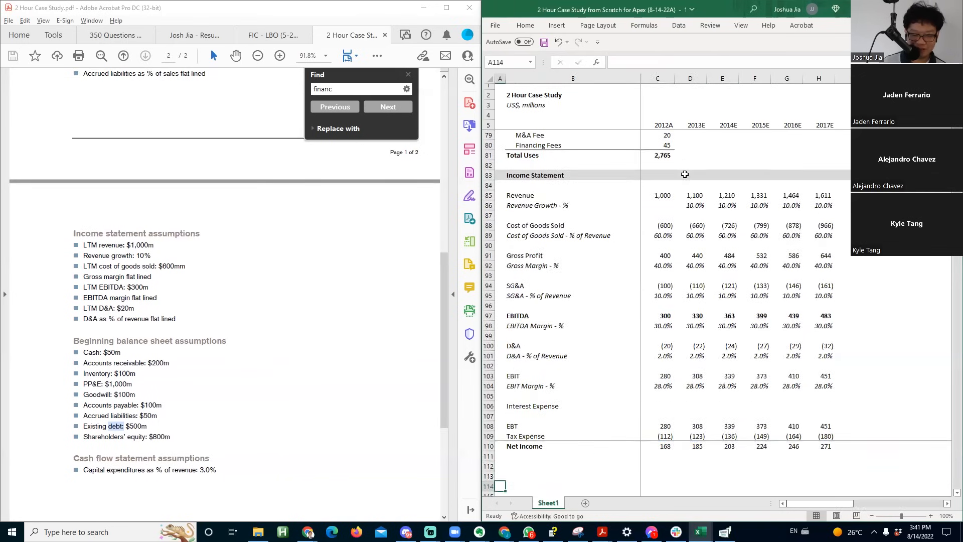
# - Add the section heading Cash Flow Statement in B112, leaving a blank row below Net Income
pyautogui.press('Up')
pyautogui.press('Up')
pyautogui.press('Right')
pyautogui.press('Up')
pyautogui.press('Down')
pyautogui.press('Down')
pyautogui.press('Up')
pyautogui.write('C')
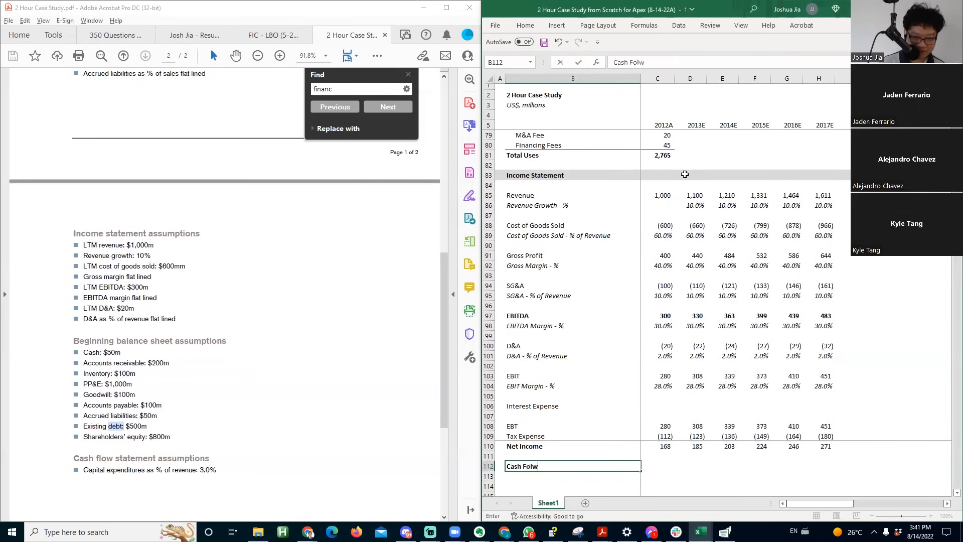
pyautogui.write('ash Flow Statement')
pyautogui.press('Return')
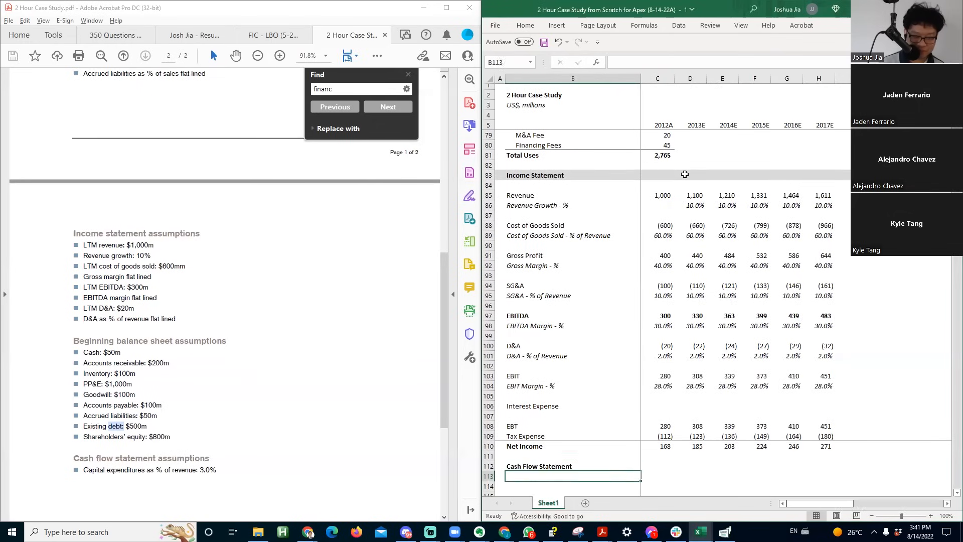
# - Shade the entire Cash Flow Statement heading row 112 light grey, matching the Income Statement heading
pyautogui.press('Up')
pyautogui.hotkey('shift', 'space')
pyautogui.hotkey('alt', 'h')
pyautogui.press('h')
pyautogui.press('Down')
pyautogui.press('Down')
pyautogui.press('Return')
pyautogui.press('Down')
pyautogui.press('Down')
pyautogui.press('Down')
pyautogui.press('Down')
pyautogui.press('Down')
pyautogui.press('Up')
pyautogui.press('Up')
pyautogui.press('Up')
pyautogui.press('Up')
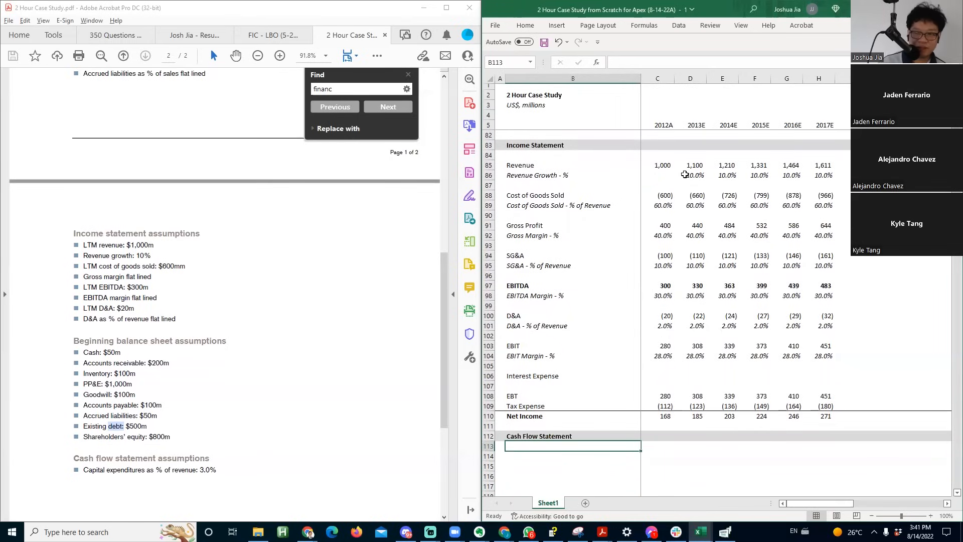
# - Add the line label Net Income in B114, leaving a blank row under the Cash Flow Statement heading
pyautogui.press('Down')
pyautogui.write('Net Incoem')
pyautogui.press('BackSpace')
pyautogui.press('F2')
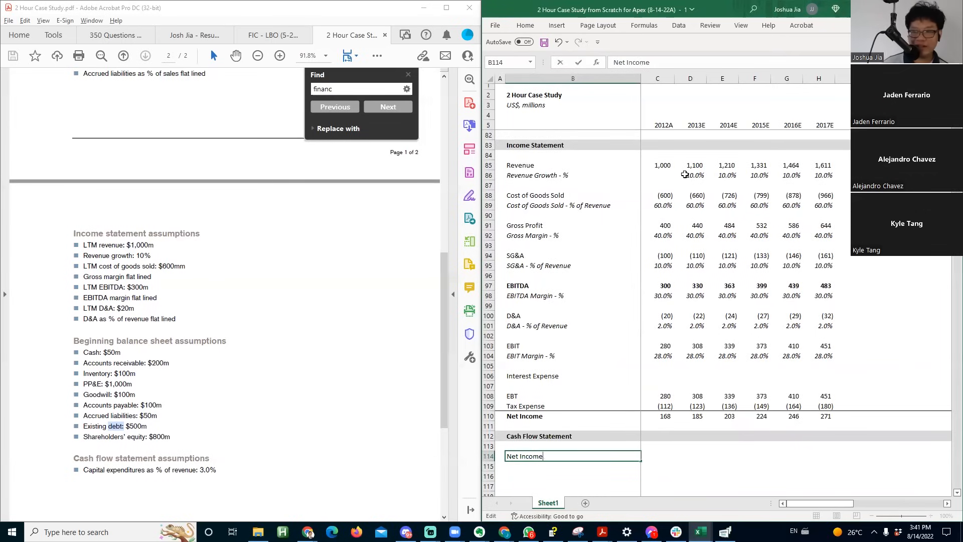
pyautogui.hotkey('ctrl', 'Return')
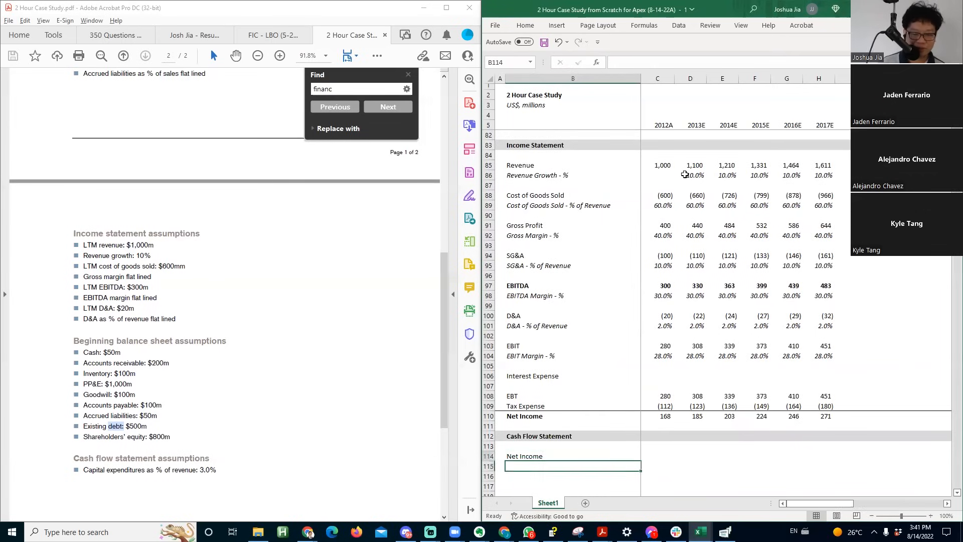
# - Link 2012A Net Income in C114 to the income statement with =C110 and fill the row through 2017E
pyautogui.press('Right')
pyautogui.write('=')
pyautogui.press('Up')
pyautogui.press('Up')
pyautogui.press('Up')
pyautogui.press('Up')
pyautogui.hotkey('shift', 'Right')
pyautogui.hotkey('shift', 'Right')
pyautogui.hotkey('shift', 'Right')
pyautogui.hotkey('ctrl', 'r')
pyautogui.press('Left')
pyautogui.press('Right')
pyautogui.press('Left')
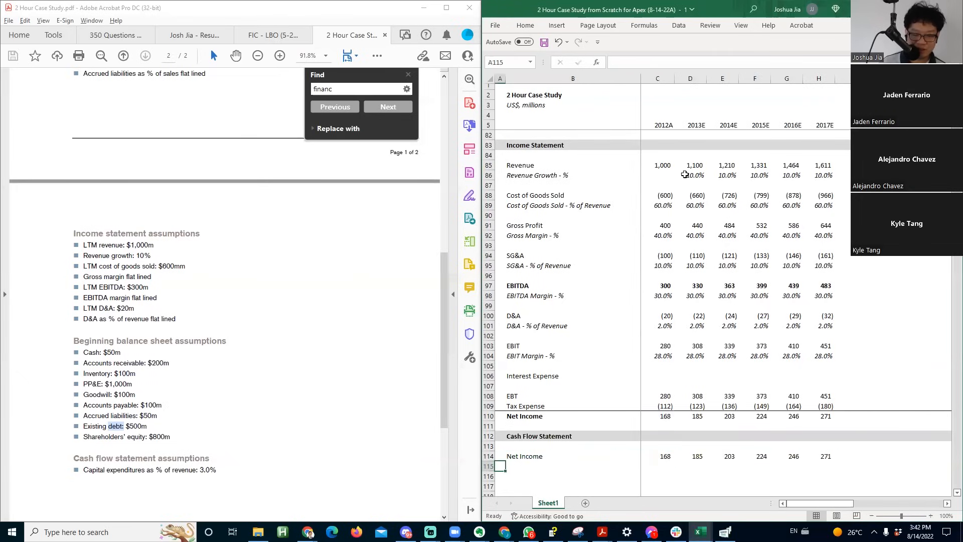
# - Insert a row above the cash flow Net Income line and enter the heading Cash Flow from Operations in B114
pyautogui.press('Down')
pyautogui.press('Up')
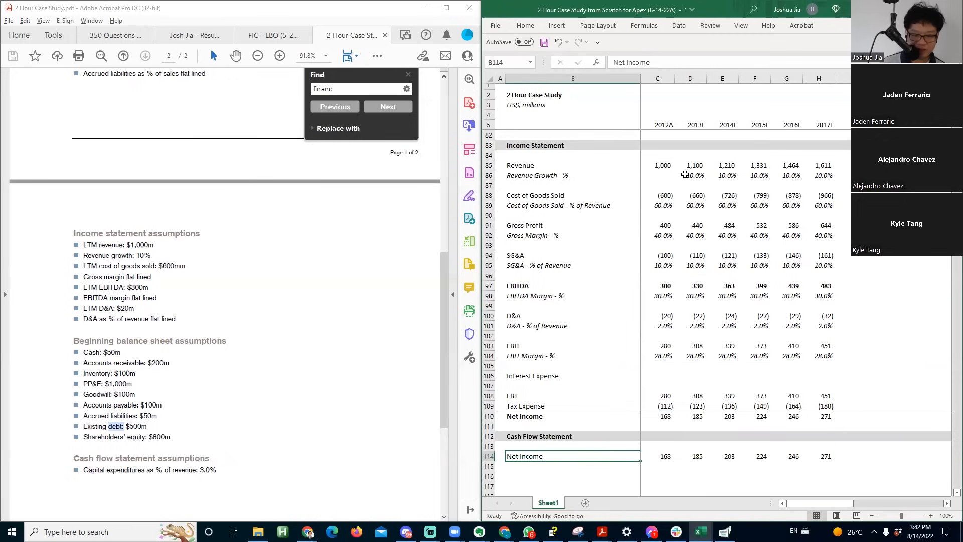
pyautogui.hotkey('alt', 'i')
pyautogui.press('r')
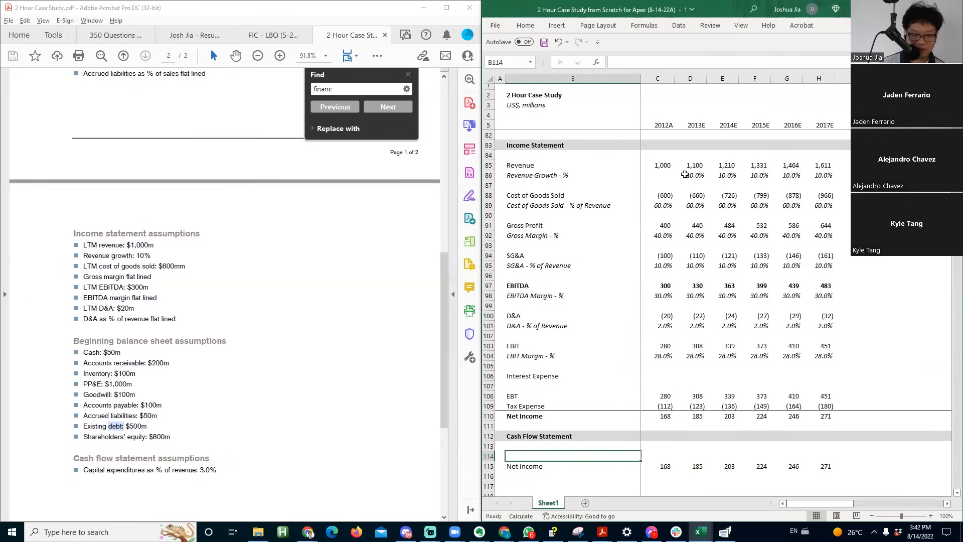
pyautogui.write('Cash Flow from Operations')
pyautogui.press('Return')
pyautogui.press('Down')
pyautogui.press('Down')
pyautogui.press('Down')
pyautogui.press('Down')
pyautogui.press('Down')
pyautogui.press('Down')
pyautogui.press('Up')
pyautogui.press('Up')
pyautogui.press('Up')
pyautogui.press('Up')
pyautogui.press('Up')
pyautogui.press('Up')
pyautogui.press('Up')
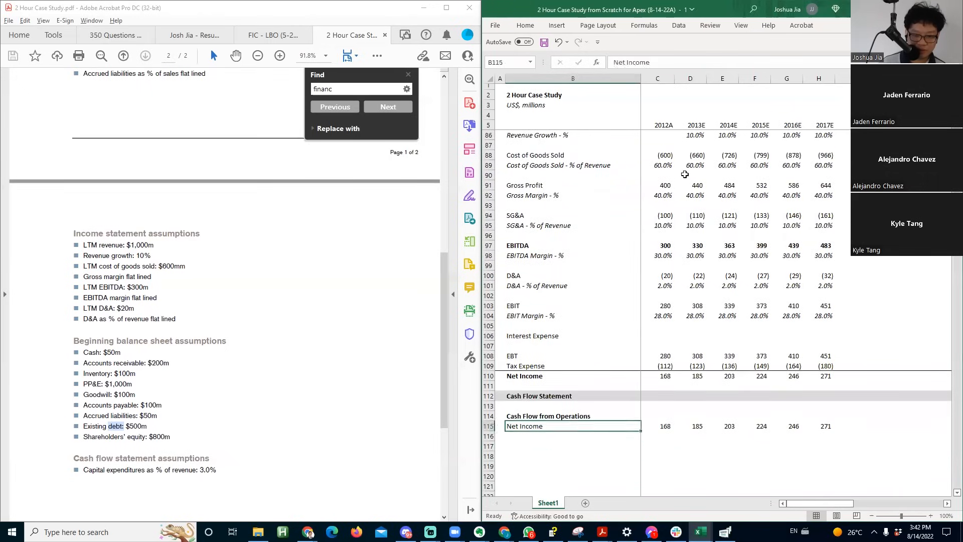
# - Clear B114 and re-enter Cash Flow from Operations as a bold heading
pyautogui.press('Delete')
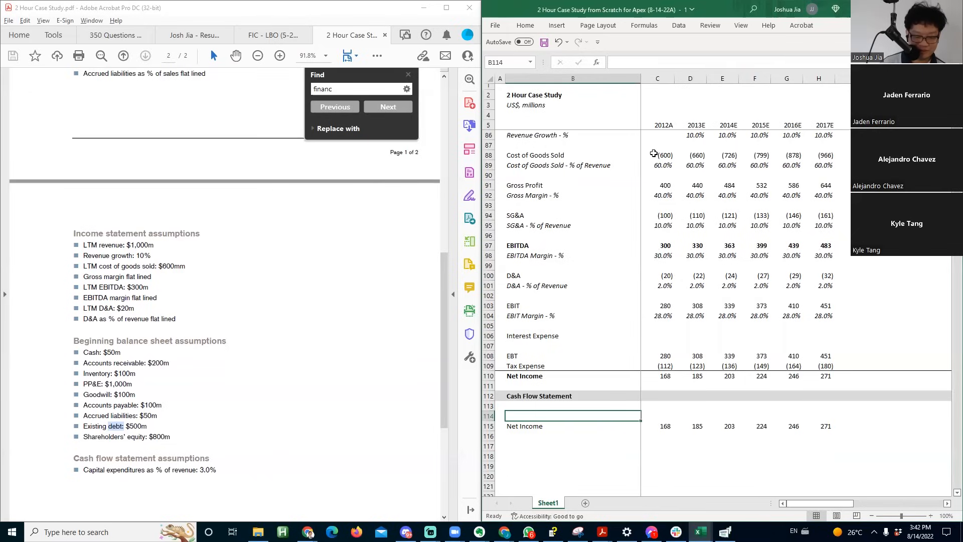
pyautogui.write('Cash Flow from ')
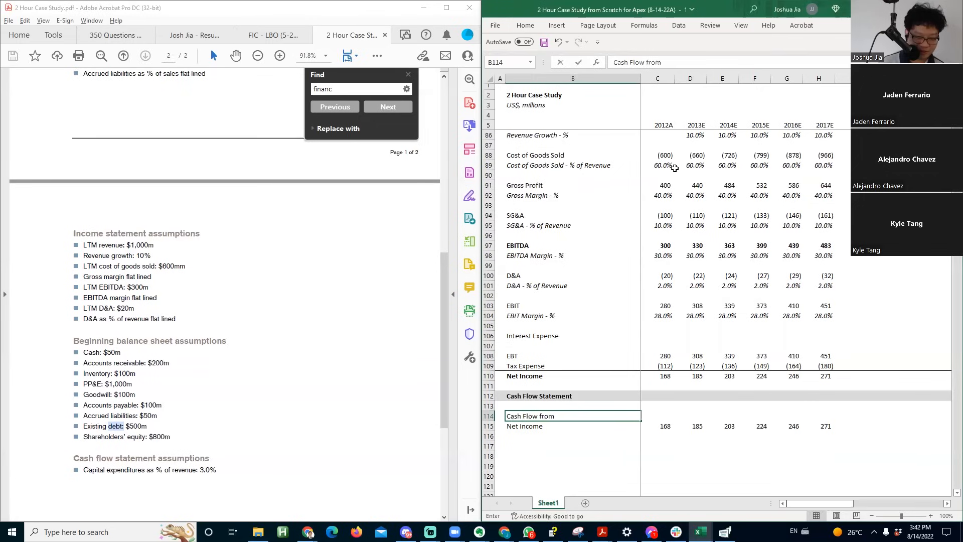
pyautogui.write('Operations')
pyautogui.press('Up')
pyautogui.press('pagedown')
pyautogui.press('pageup')
pyautogui.press('Down')
pyautogui.press('Down')
pyautogui.press('Down')
pyautogui.press('Down')
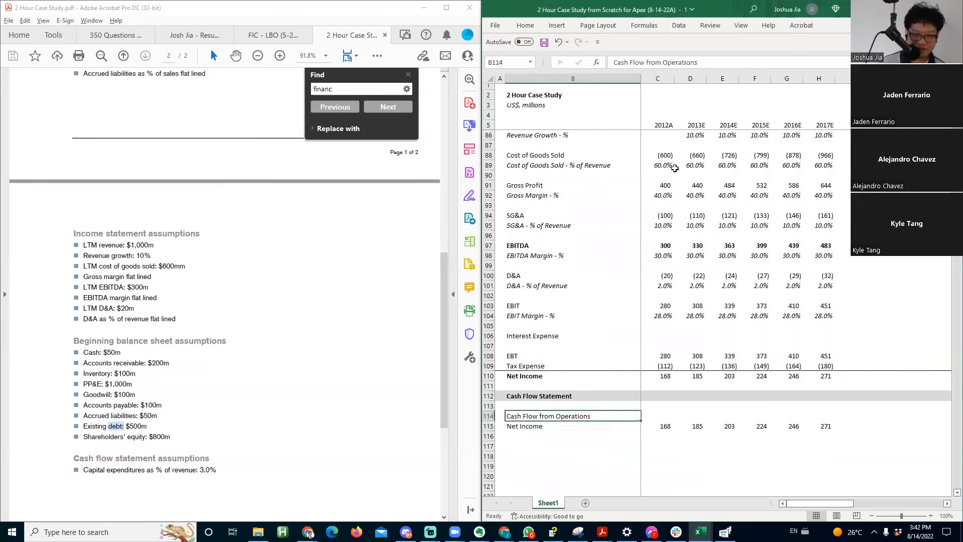
# - Add the heading Cash Flow Investing Activities in B120, leaving blank rows for the operating line items
pyautogui.press('Down')
pyautogui.press('Down')
pyautogui.press('Down')
pyautogui.press('Down')
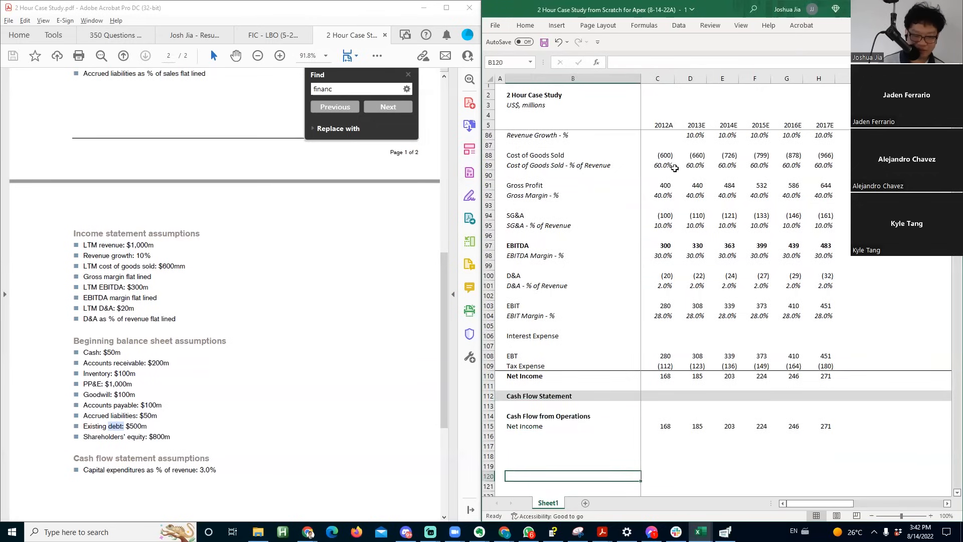
pyautogui.write('Cash Flow Investing ')
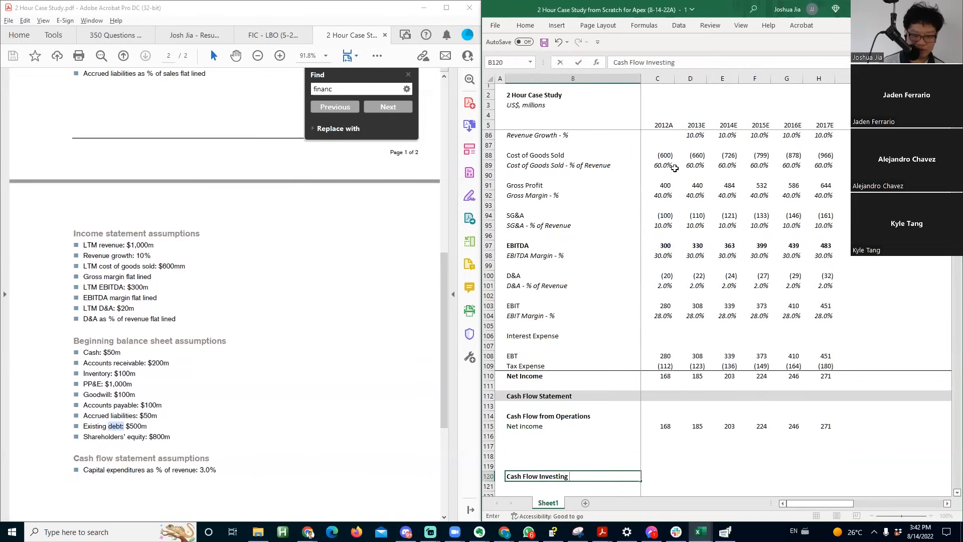
pyautogui.write('aActivities')
# - Reword the B114 heading to Cash Flow from Operating Activities
pyautogui.press('Up')
pyautogui.press('Up')
pyautogui.press('Up')
pyautogui.press('Up')
pyautogui.press('Up')
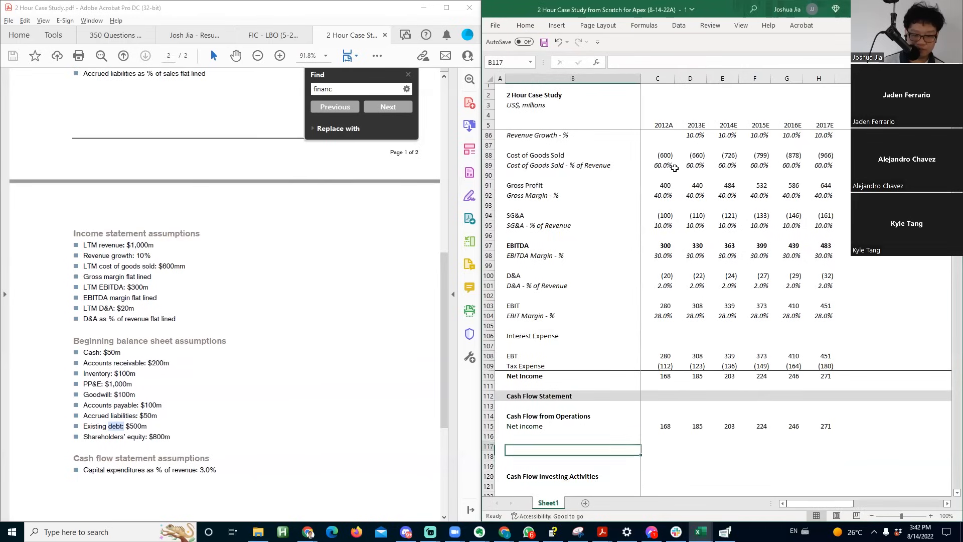
pyautogui.press('Up')
pyautogui.press('F2')
pyautogui.press('BackSpace')
pyautogui.press('BackSpace')
pyautogui.press('BackSpace')
pyautogui.write('g A')
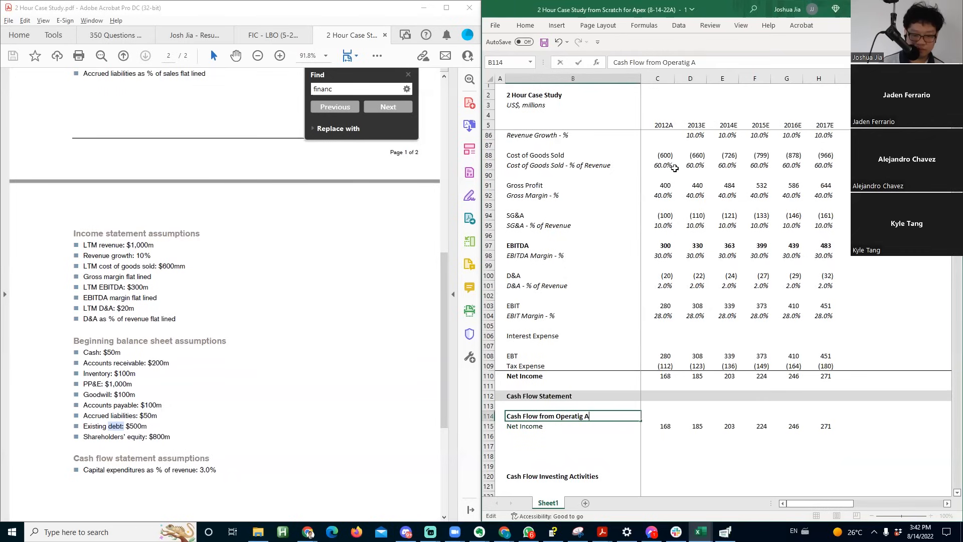
pyautogui.write('g Activities')
pyautogui.press('Return')
# - Reword the B120 heading to Cash Flow from Investing Activities
pyautogui.press('Down')
pyautogui.press('Down')
pyautogui.press('Down')
pyautogui.press('Down')
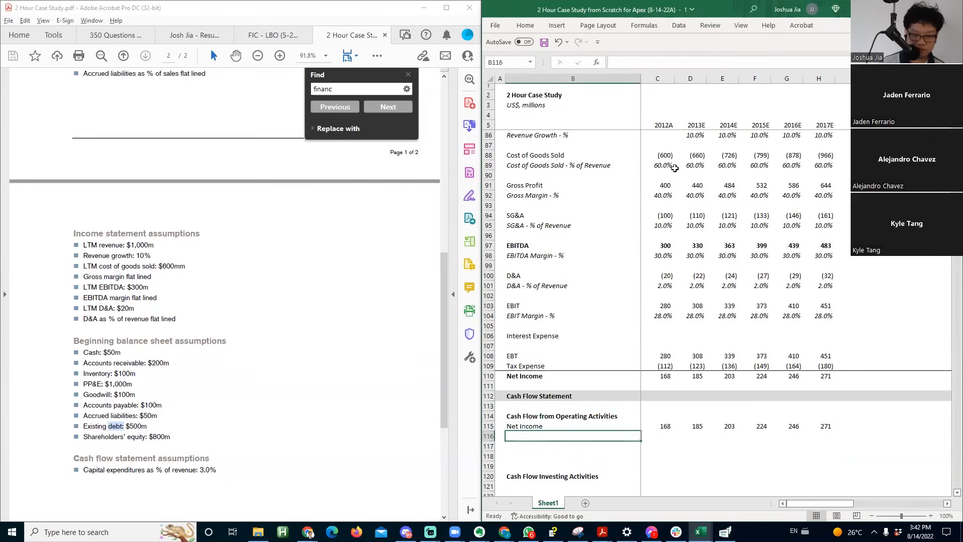
pyautogui.press('Down')
pyautogui.press('Down')
pyautogui.press('Down')
pyautogui.press('Down')
pyautogui.press('Down')
pyautogui.press('Down')
pyautogui.press('Down')
pyautogui.press('Up')
pyautogui.press('Up')
pyautogui.press('Up')
pyautogui.press('Up')
pyautogui.press('Up')
pyautogui.press('Up')
pyautogui.press('F2')
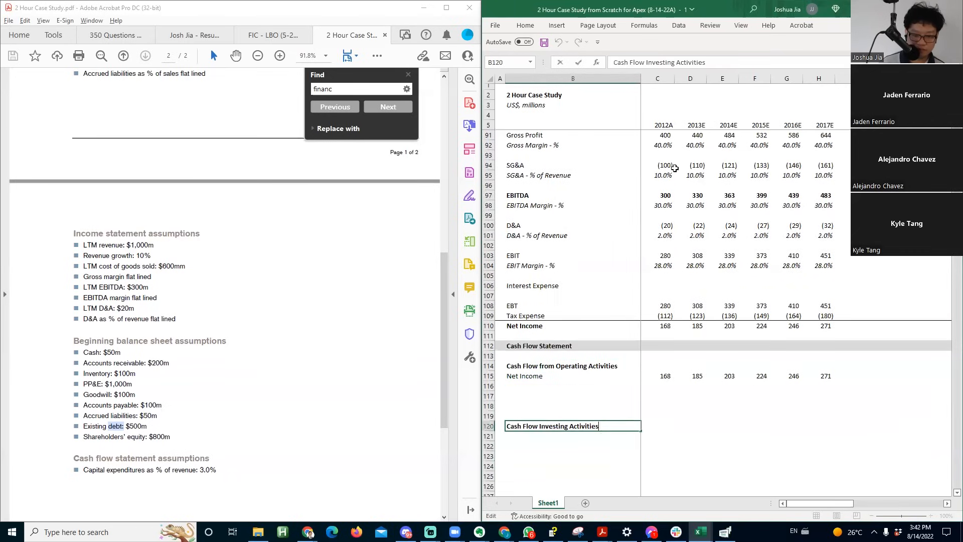
pyautogui.hotkey('ctrl', 'Left')
pyautogui.hotkey('ctrl', 'Left')
pyautogui.write('from')
pyautogui.press('Return')
# - Add the bold heading Cash Flow from Financing Activities in B125
pyautogui.press('Down')
pyautogui.press('Down')
pyautogui.press('Down')
pyautogui.press('Down')
pyautogui.write('Cash Fl')
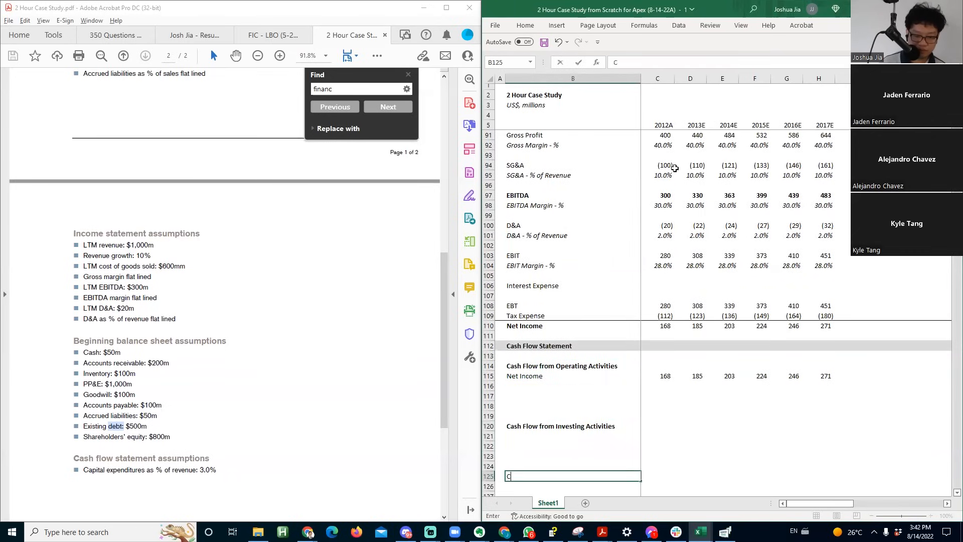
pyautogui.write('om')
pyautogui.press('BackSpace')
pyautogui.press('BackSpace')
pyautogui.press('BackSpace')
pyautogui.write('ow from Financing')
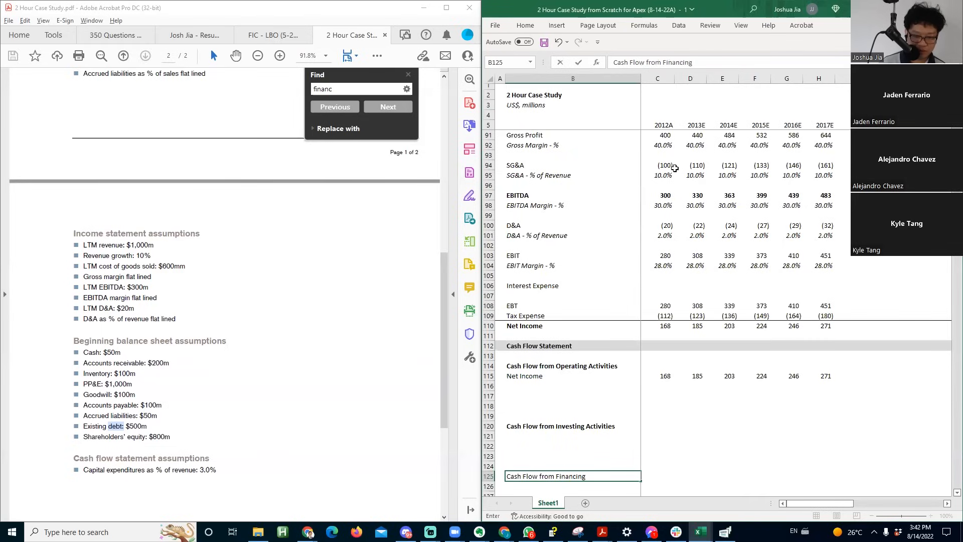
pyautogui.write(' Activities')
pyautogui.hotkey('ctrl', 'Return')
pyautogui.hotkey('ctrl', 'b')
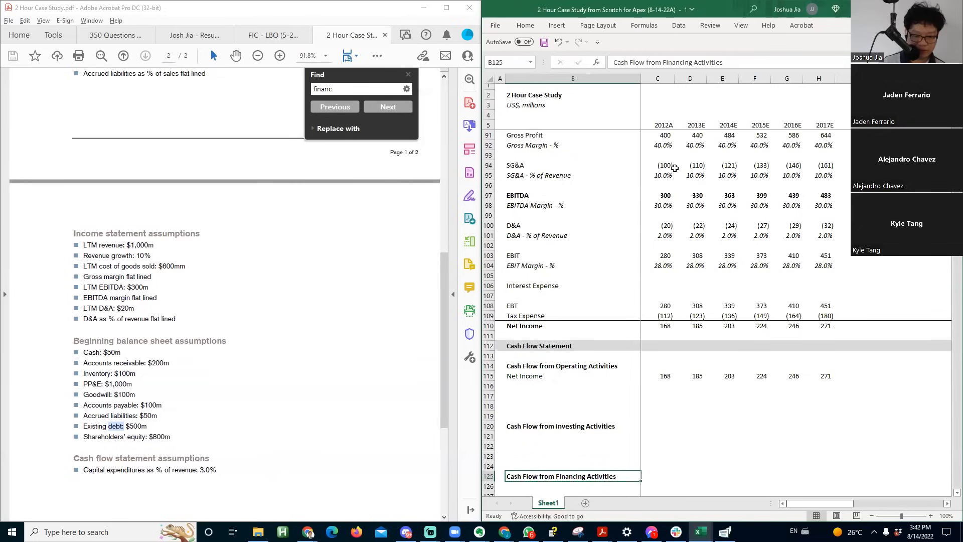
# - Label the line below the cash flow Net Income, in B116, as D&A
pyautogui.press('Up')
pyautogui.press('Up')
pyautogui.press('Up')
pyautogui.press('Up')
pyautogui.press('Up')
pyautogui.press('Up')
pyautogui.press('Up')
pyautogui.press('Up')
pyautogui.press('Up')
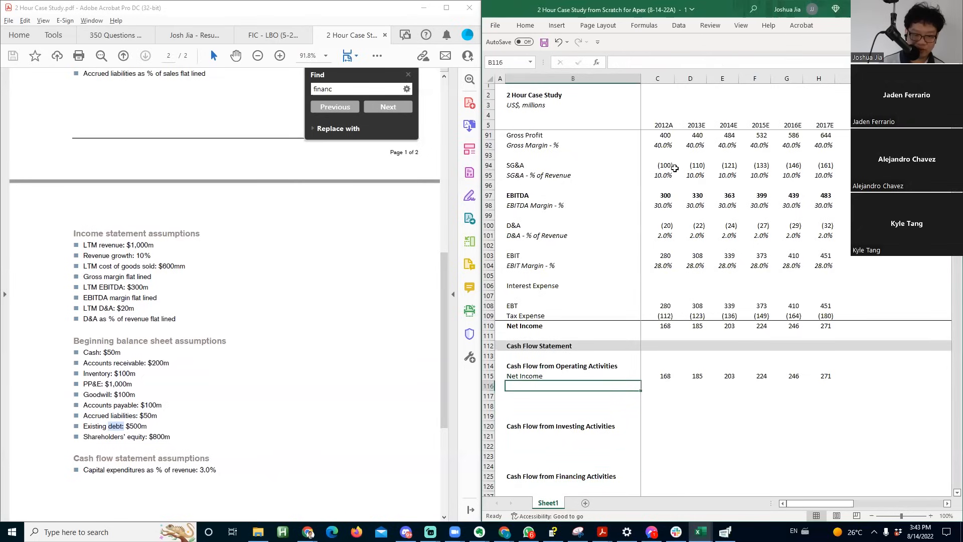
pyautogui.write('A')
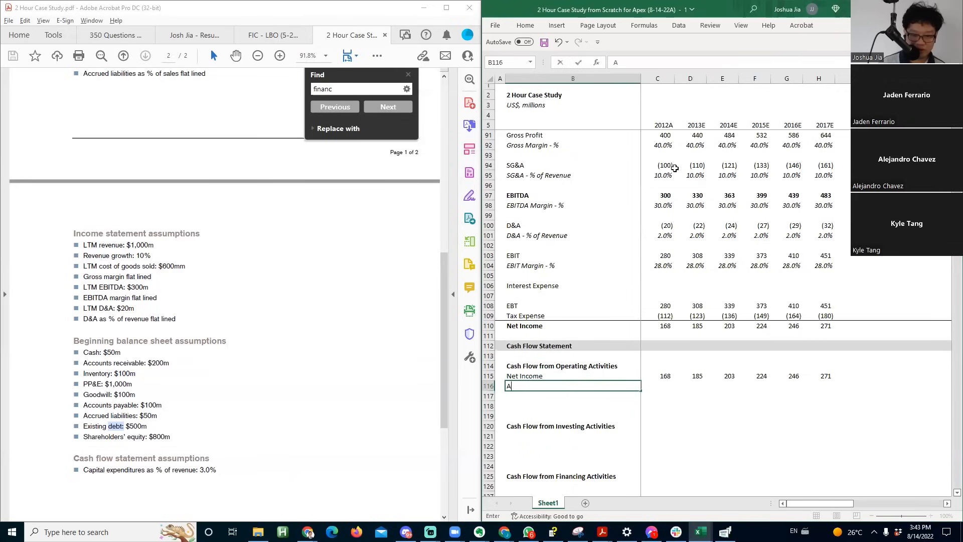
pyautogui.write('D&A')
# - Add back 2012A D&A in C116 as a positive figure with =-C100, linked to the income statement
pyautogui.press('Tab')
pyautogui.write('=')
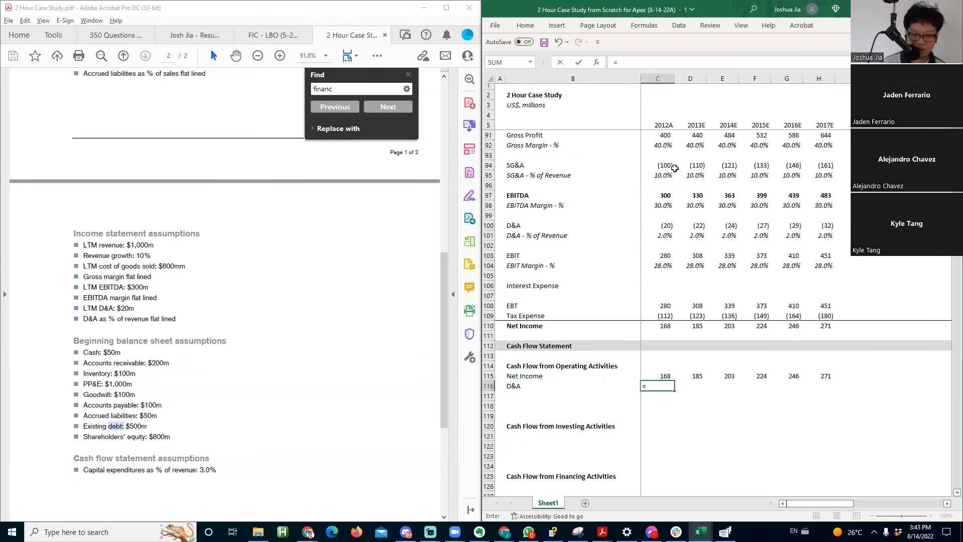
pyautogui.press('Up')
pyautogui.press('Up')
pyautogui.press('Up')
pyautogui.press('Up')
pyautogui.press('Up')
pyautogui.press('Up')
pyautogui.press('Up')
pyautogui.press('Up')
pyautogui.press('Up')
pyautogui.press('Up')
pyautogui.press('Up')
pyautogui.press('Up')
pyautogui.press('Up')
pyautogui.press('Up')
pyautogui.press('Up')
pyautogui.press('Up')
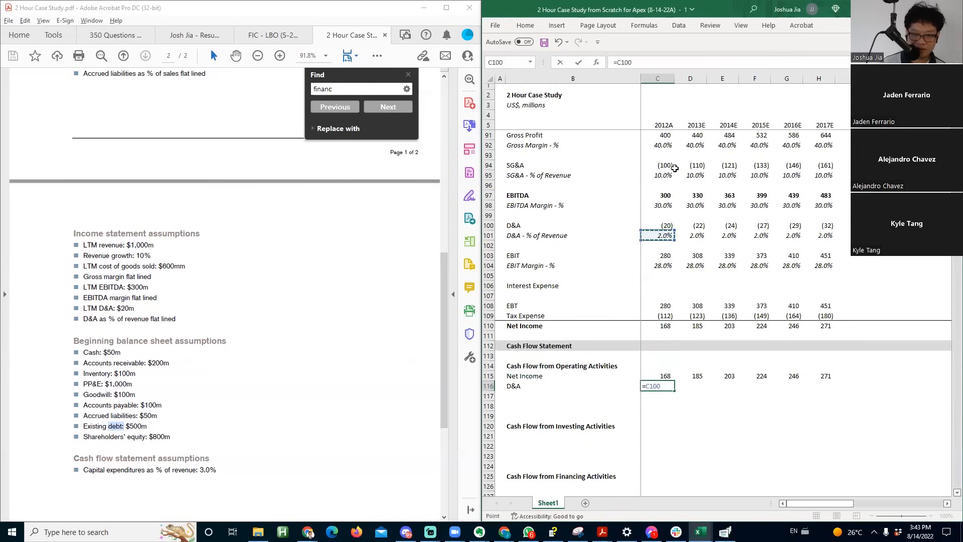
pyautogui.press('F2')
pyautogui.press('Home')
pyautogui.press('Right')
pyautogui.write('-')
pyautogui.hotkey('ctrl', 'Return')
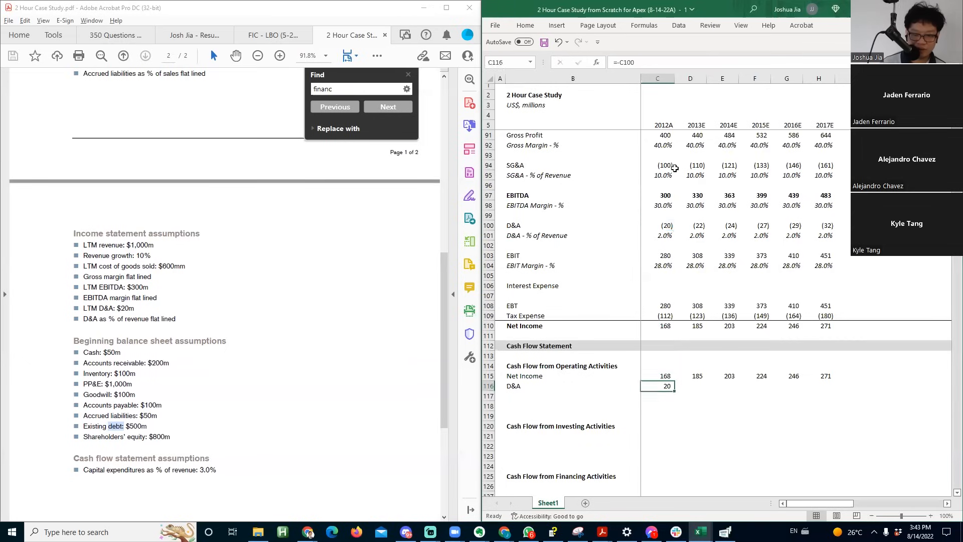
# - Fill the D&A add-back formula from C116 across row 116 through 2017E
pyautogui.hotkey('shift', 'Right')
pyautogui.hotkey('shift', 'Right')
pyautogui.hotkey('shift', 'Right')
pyautogui.hotkey('shift', 'Right')
pyautogui.hotkey('shift', 'Right')
pyautogui.hotkey('ctrl', 'r')
# - Add the line label PIK Interest in B117, below D&A
pyautogui.press('Down')
pyautogui.press('Left')
pyautogui.write('PIK Interest')
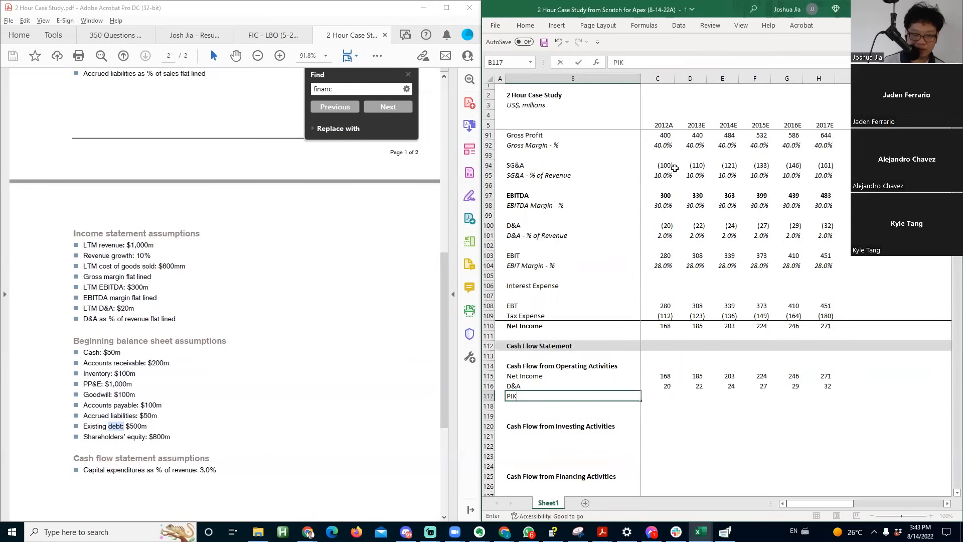
pyautogui.press('Tab')
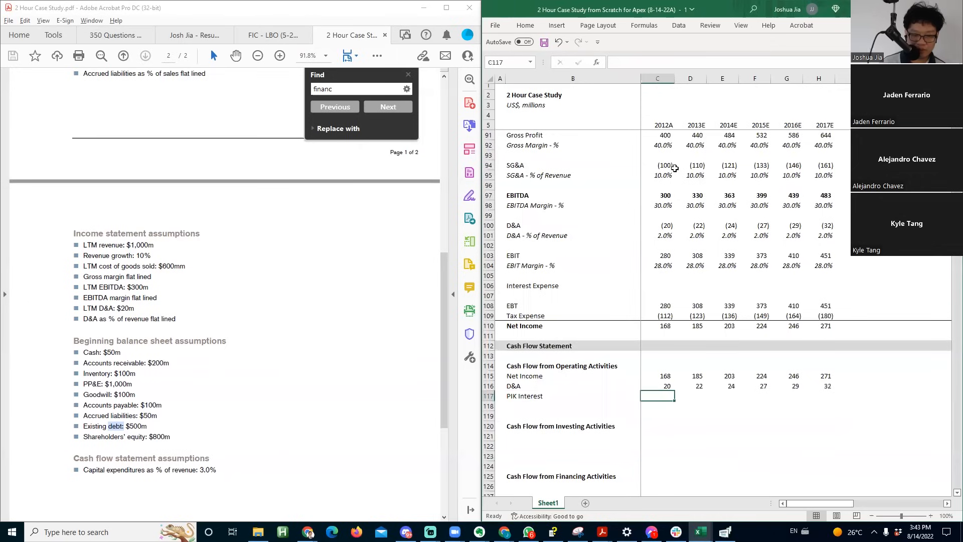
# - Insert three rows below PIK Interest to make room for more operating cash flow items
pyautogui.press('Return')
pyautogui.hotkey('alt', 'i')
pyautogui.press('r')
pyautogui.hotkey('alt', 'i')
pyautogui.press('r')
pyautogui.hotkey('alt', 'i')
pyautogui.press('r')
pyautogui.press('Up')
pyautogui.press('F2')
pyautogui.press('Tab')
pyautogui.press('Left')
pyautogui.press('Tab')
pyautogui.press('Return')
# - Open the FIC - LBO (5-25-22) presentation from the LBO folder and go to the What is PIK Interest? slide
pyautogui.hotkey('alt', 'Tab')
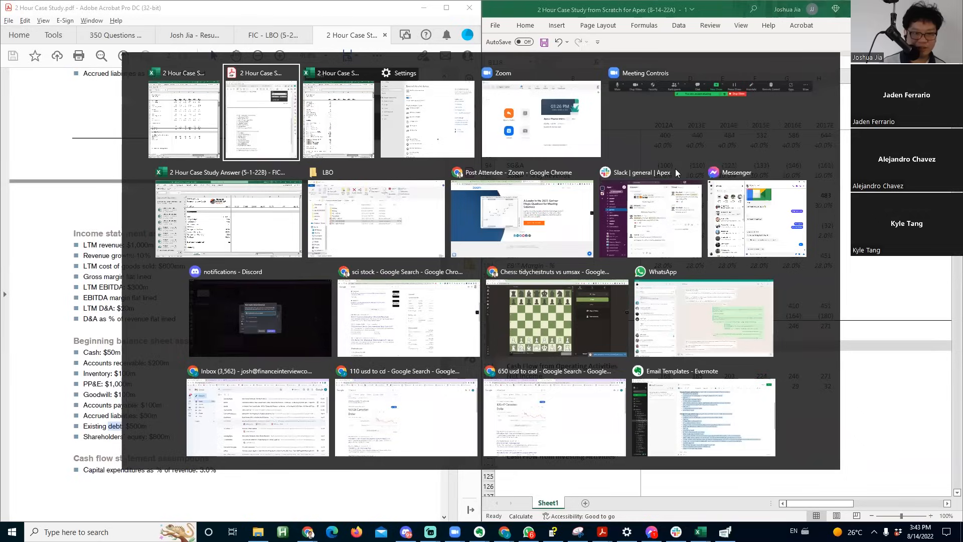
pyautogui.click(370, 211)
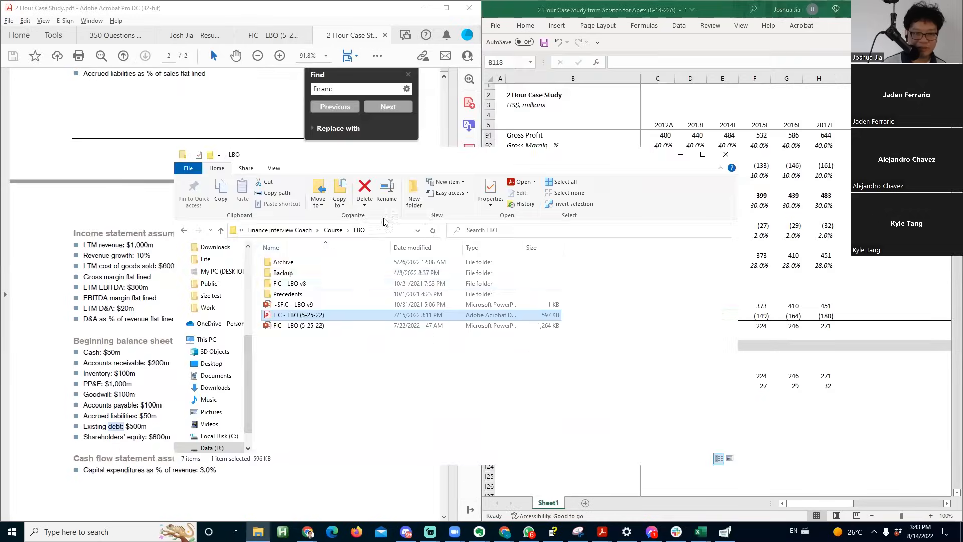
pyautogui.doubleClick(321, 326)
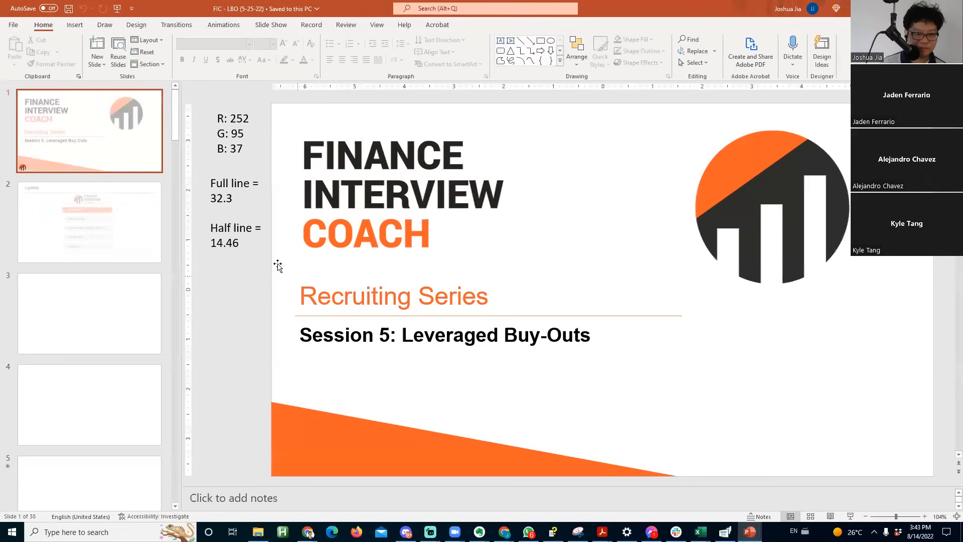
pyautogui.scroll(-12, 279, 267)
pyautogui.scroll(1, 279, 267)
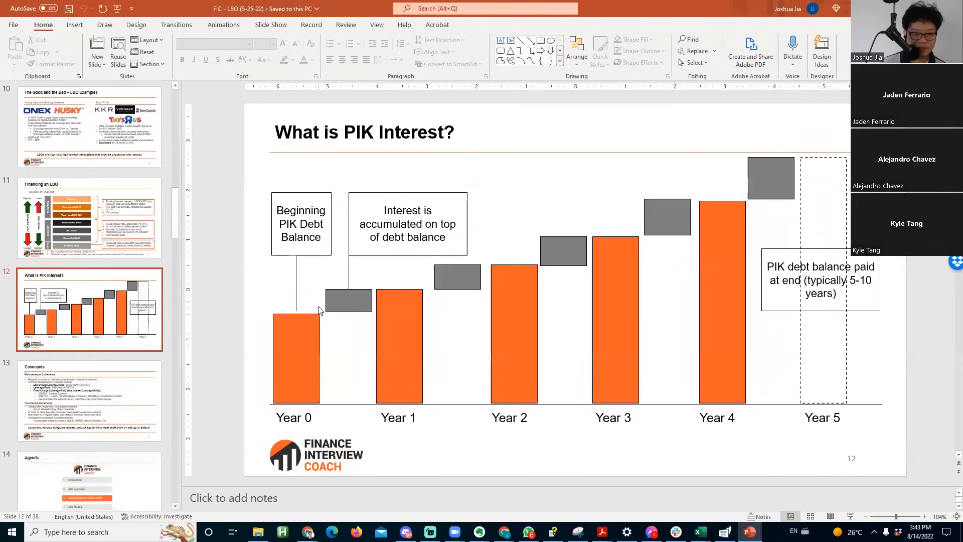
# - Examine on the slide how PIK interest accumulates on the debt balance from Year 0 through Year 5
pyautogui.click(343, 303)
pyautogui.click(414, 310)
pyautogui.click(466, 286)
pyautogui.click(561, 257)
pyautogui.click(672, 211)
pyautogui.click(742, 220)
pyautogui.click(785, 191)
pyautogui.click(802, 188)
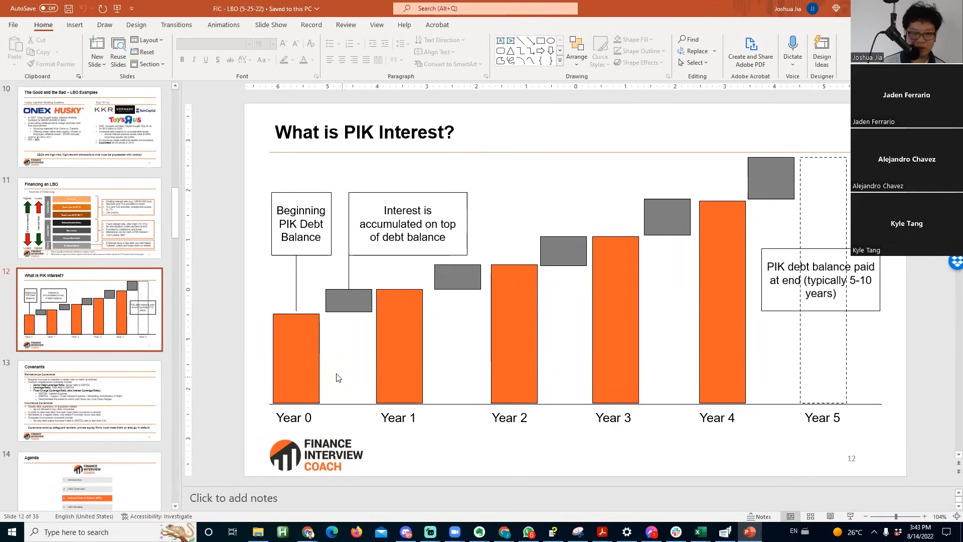
pyautogui.click(363, 295)
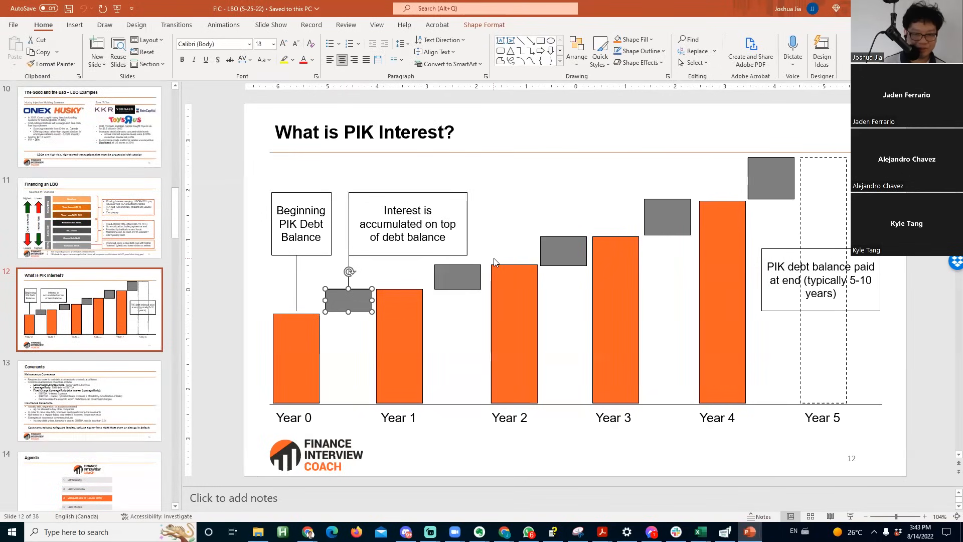
# - Close the presentation and return to the case study PDF and the Excel workbook
pyautogui.hotkey('alt', 'F4')
pyautogui.click(758, 120)
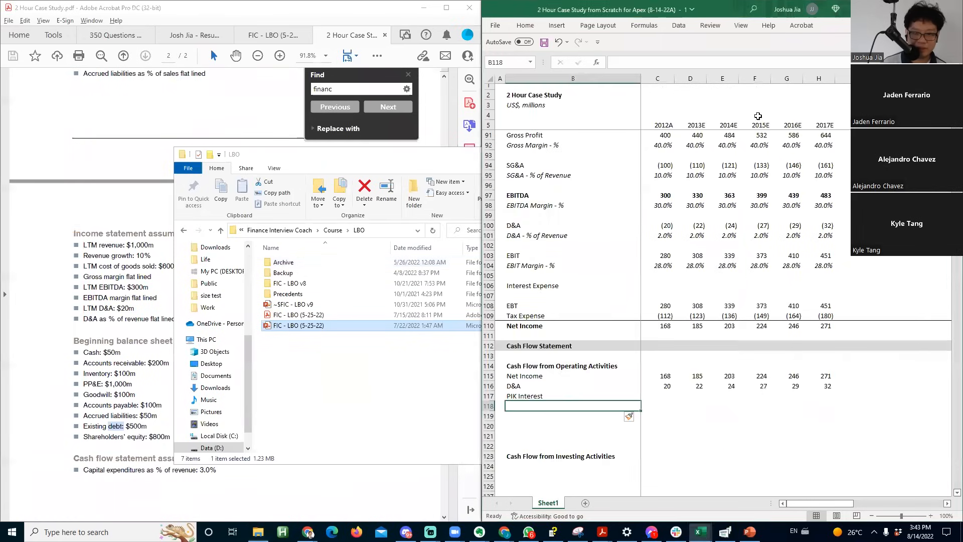
pyautogui.click(48, 316)
pyautogui.click(573, 397)
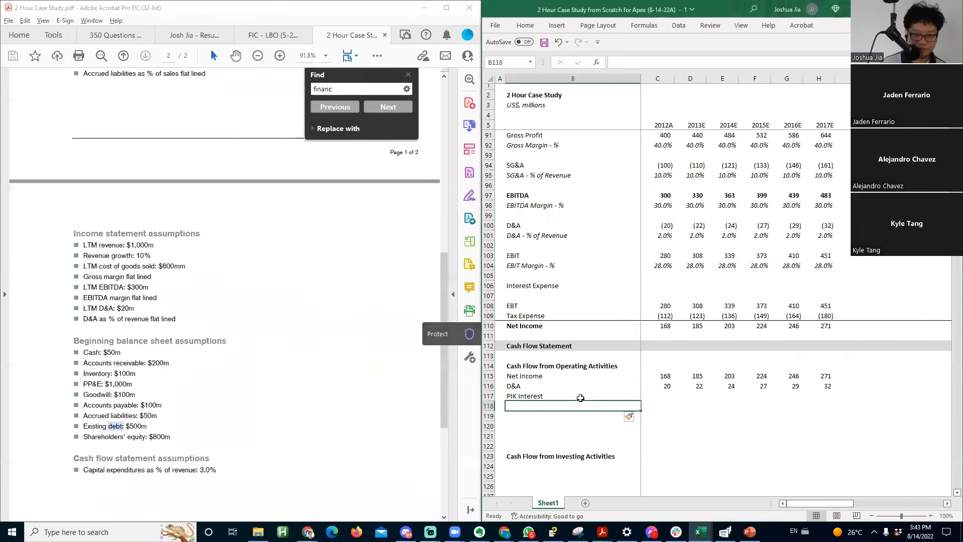
# - Add the line label Changes in Accounts Receivable in B118, below PIK Interest
pyautogui.press('Up')
pyautogui.press('Right')
pyautogui.press('Left')
pyautogui.press('Down')
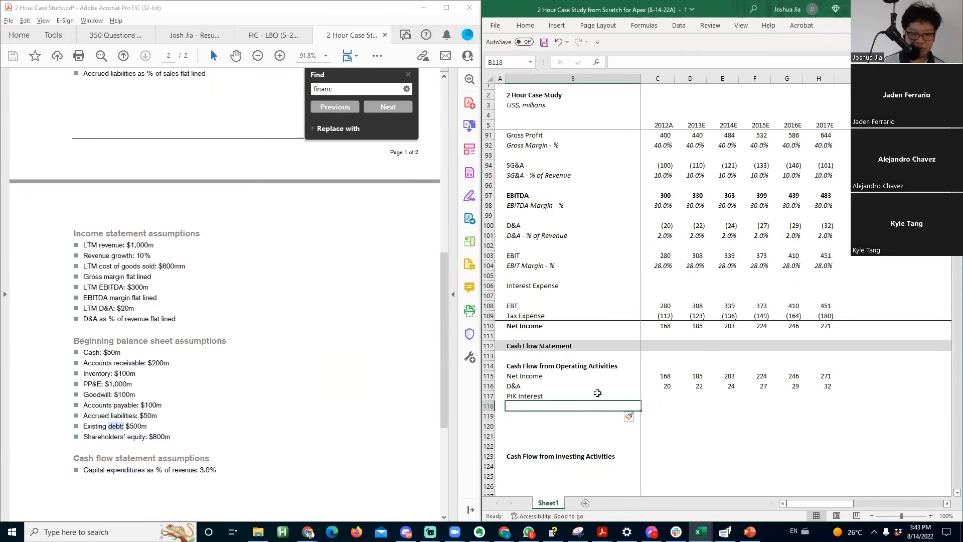
pyautogui.write('Changes in A')
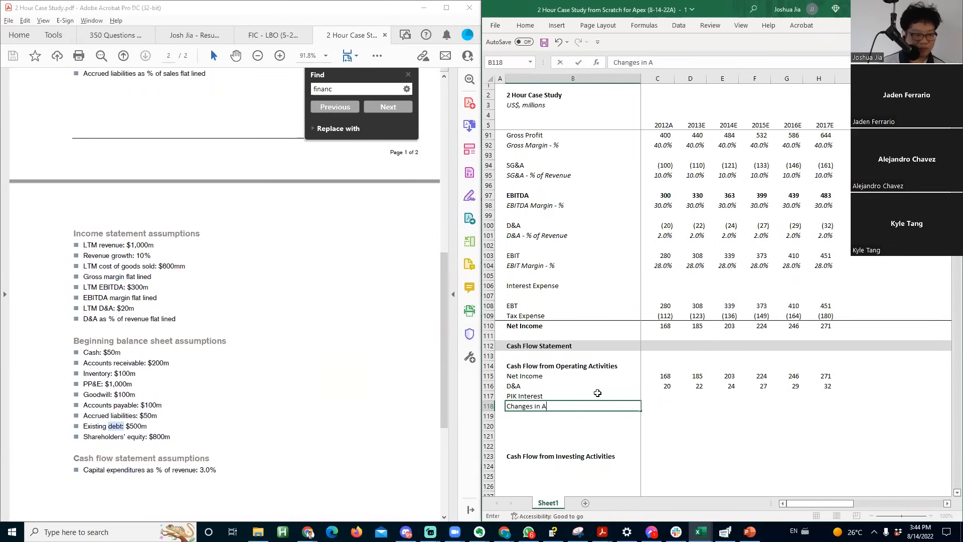
pyautogui.write('ccounts Re')
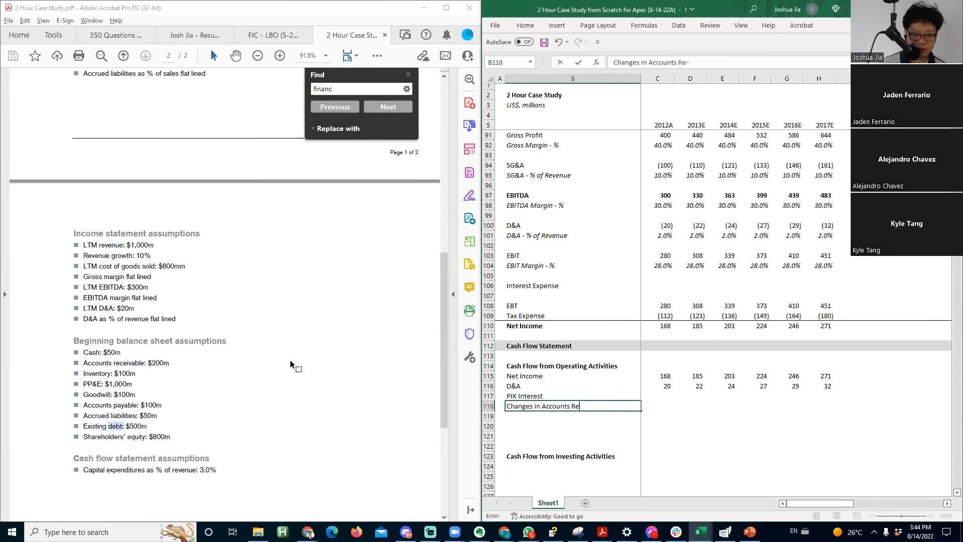
pyautogui.write('ceivable')
pyautogui.press('Return')
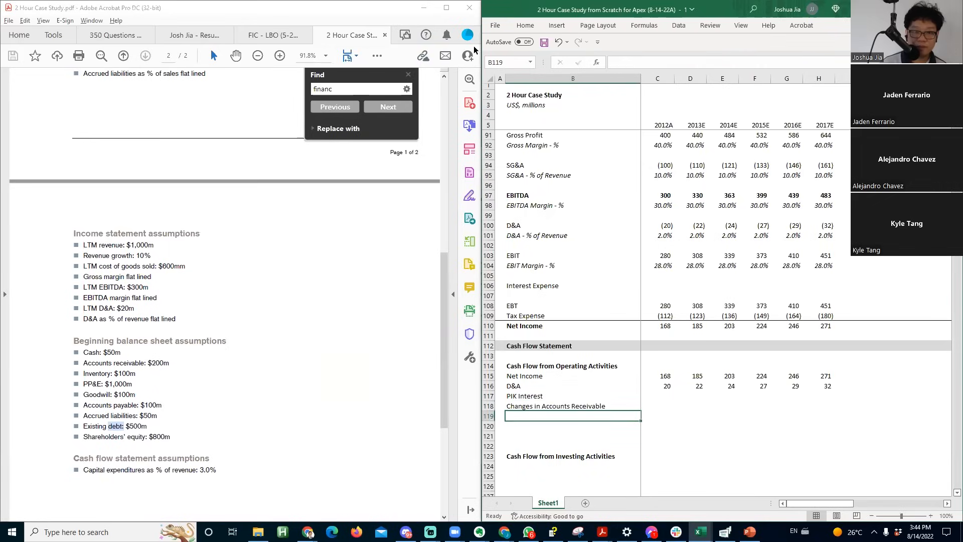
# - Add the line label Changes in Inventory in B119 and correct its spelling
pyautogui.hotkey('alt', 'Tab')
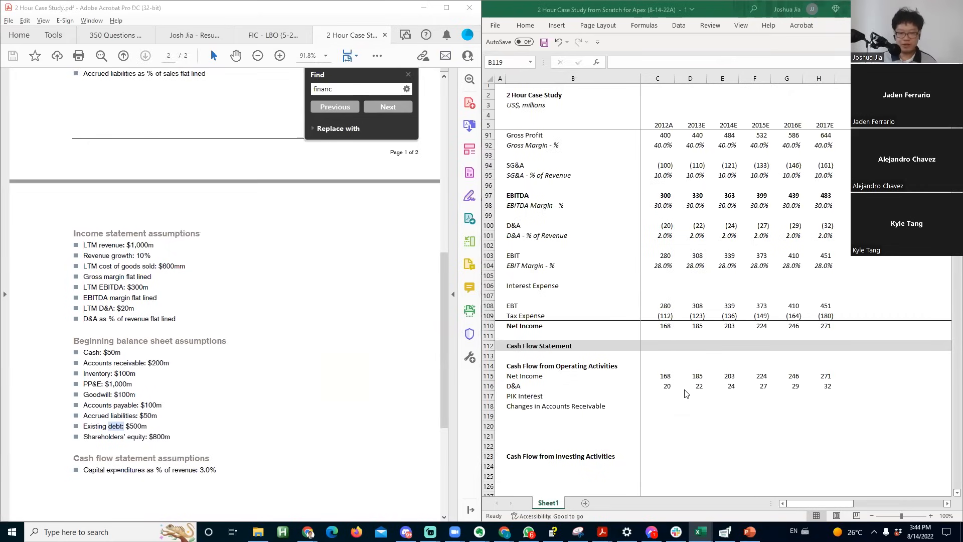
pyautogui.hotkey('alt', 'Tab')
pyautogui.write('Chnages in Invento')
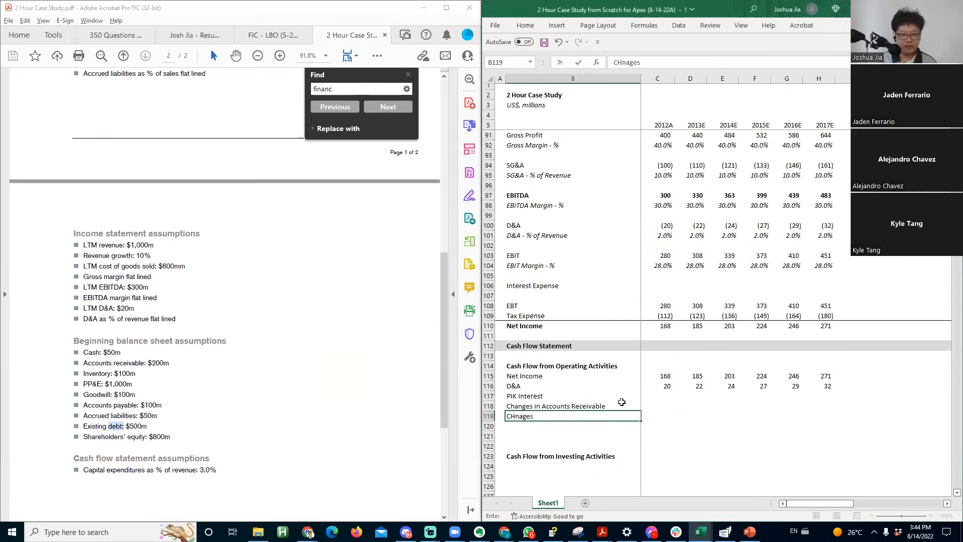
pyautogui.write('ry')
pyautogui.press('Return')
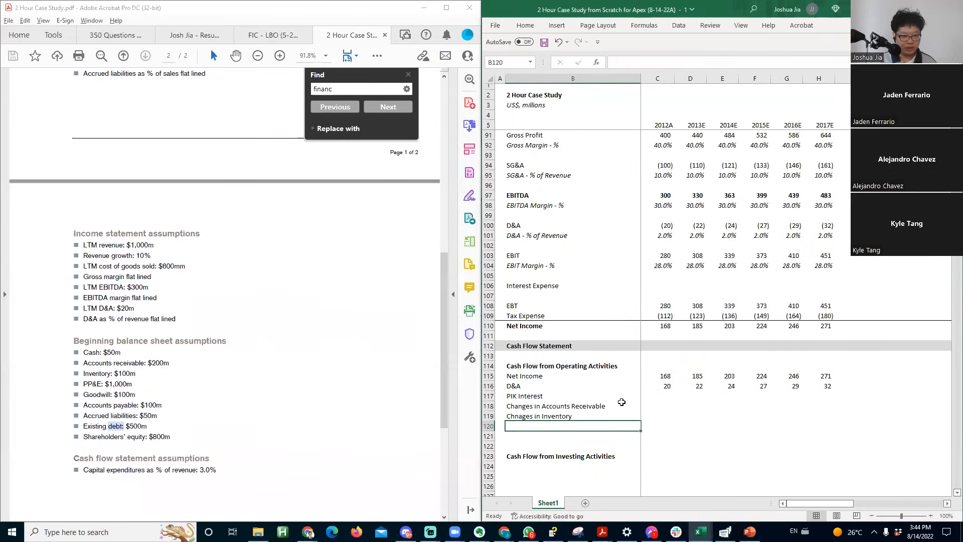
pyautogui.press('Up')
pyautogui.press('F2')
pyautogui.press('BackSpace')
pyautogui.write('n')
pyautogui.press('Return')
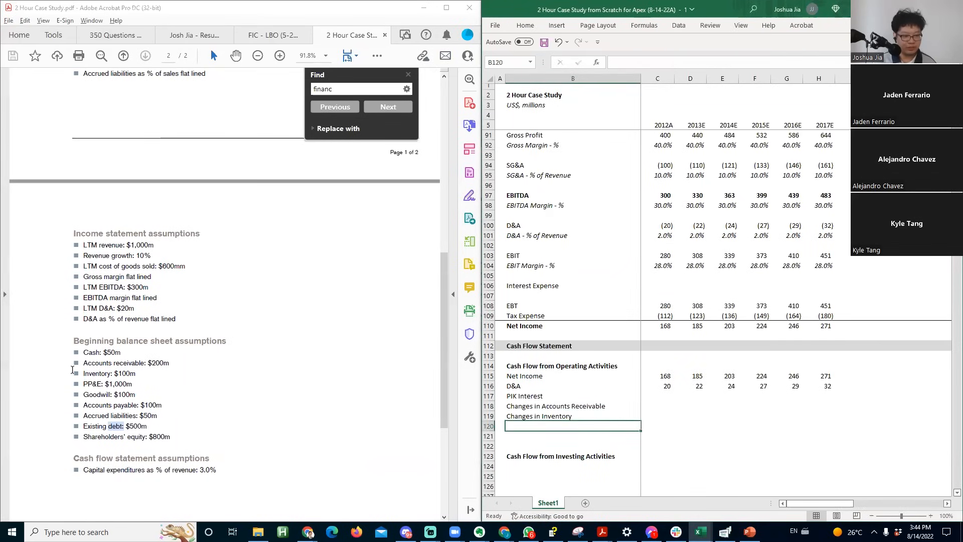
# - Check the balance sheet assumptions in the PDF and add the line label Changes in Accounts Payable in B120
pyautogui.click(96, 367)
pyautogui.click(101, 416)
pyautogui.click(551, 427)
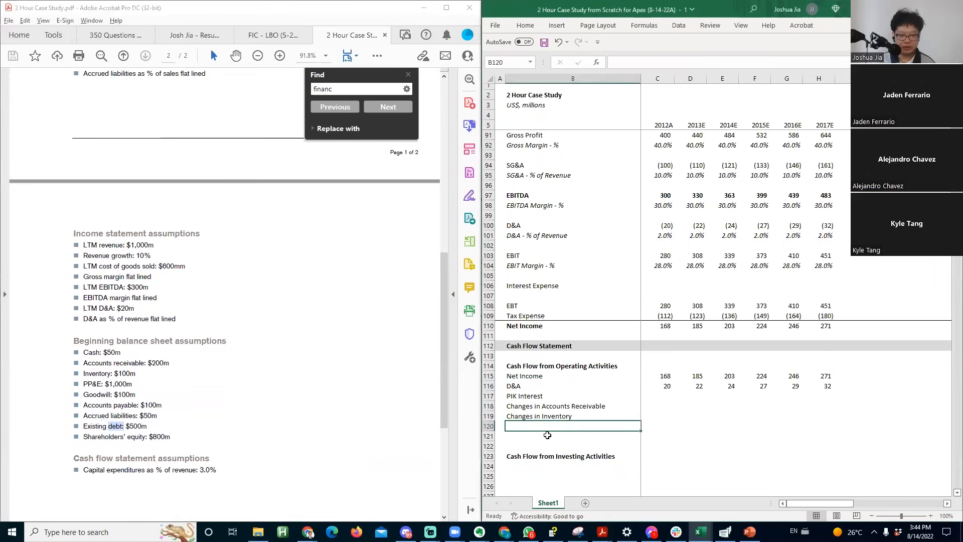
pyautogui.write('Changes in Accounts Payable')
pyautogui.press('Return')
# - Add the line label Changes in Accrued Liabilities in B121
pyautogui.write('Changes in')
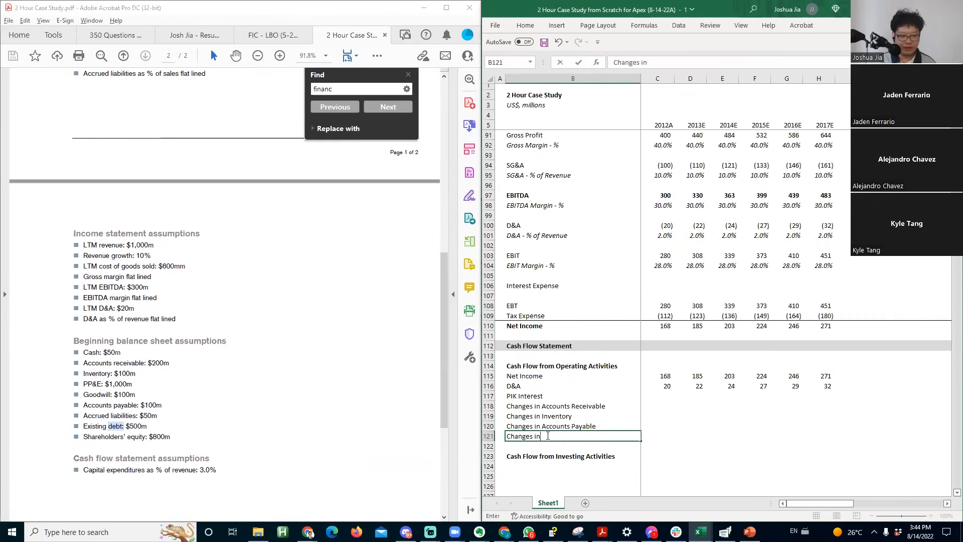
pyautogui.write(' Acrcu')
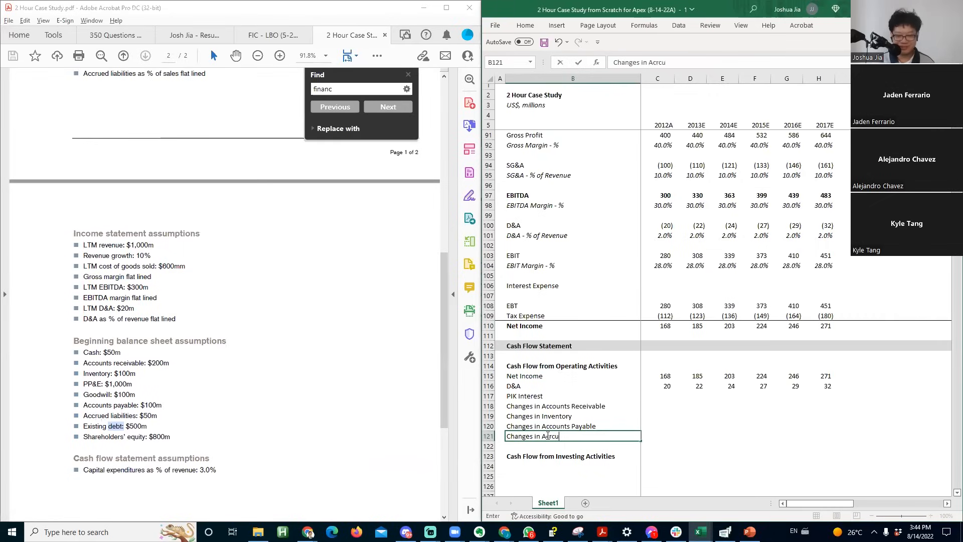
pyautogui.press('BackSpace')
pyautogui.press('BackSpace')
pyautogui.press('BackSpace')
pyautogui.write('crued Liab')
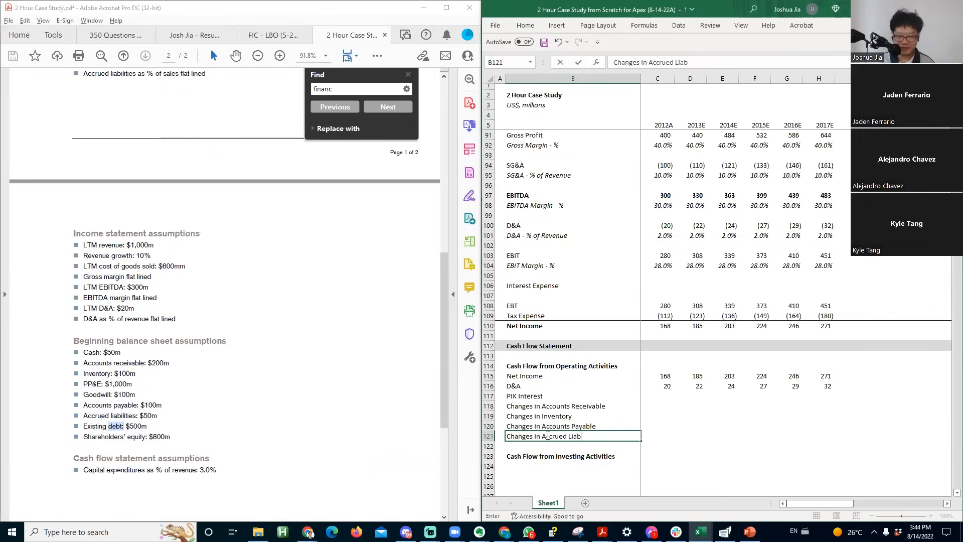
pyautogui.write('ia')
pyautogui.write('ities')
pyautogui.click(547, 436)
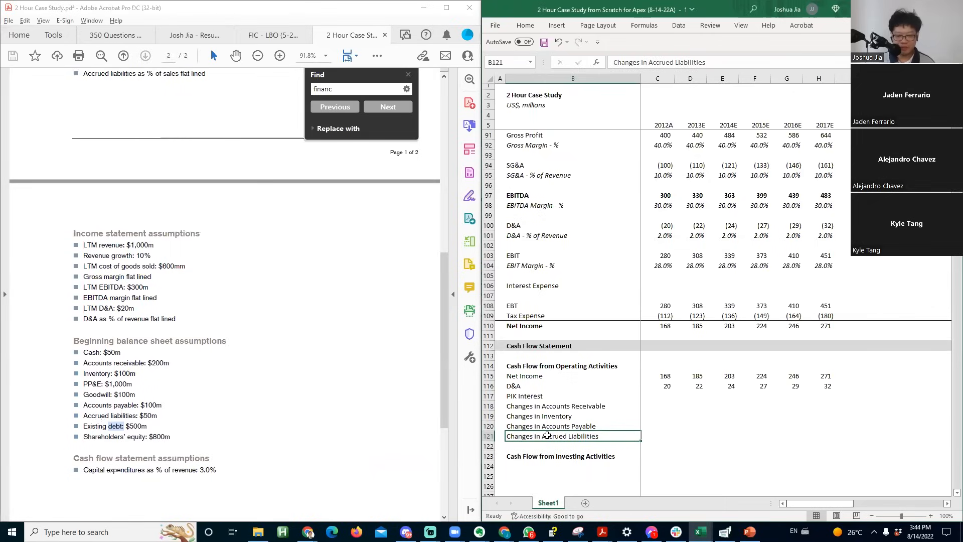
# - Insert two rows below Changes in Accrued Liabilities, with a top border across row 122 for the operating total
pyautogui.press('Up')
pyautogui.press('Down')
pyautogui.press('Down')
pyautogui.hotkey('alt', 'i')
pyautogui.press('r')
pyautogui.press('F4')
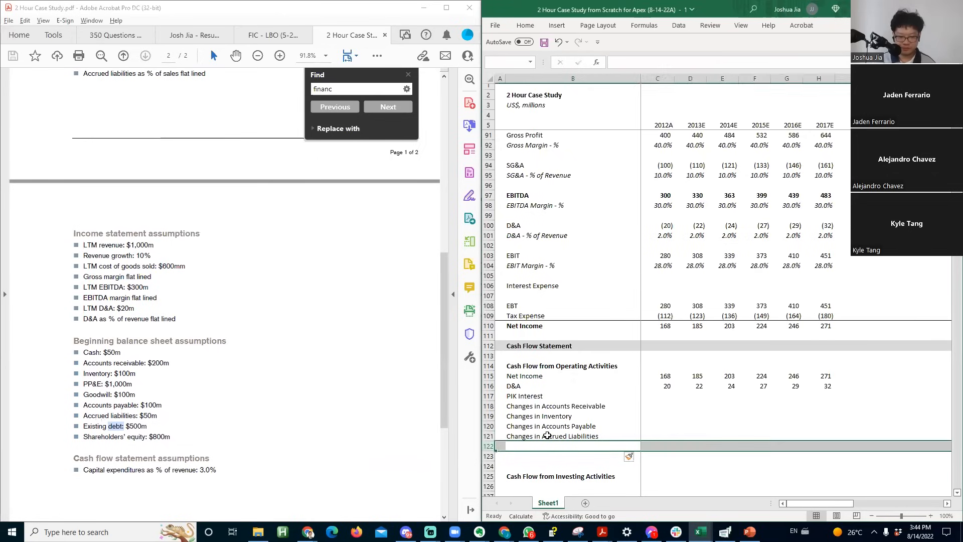
pyautogui.write('Changes')
pyautogui.press('BackSpace')
pyautogui.press('BackSpace')
pyautogui.press('BackSpace')
pyautogui.press('BackSpace')
pyautogui.press('BackSpace')
pyautogui.press('BackSpace')
pyautogui.press('BackSpace')
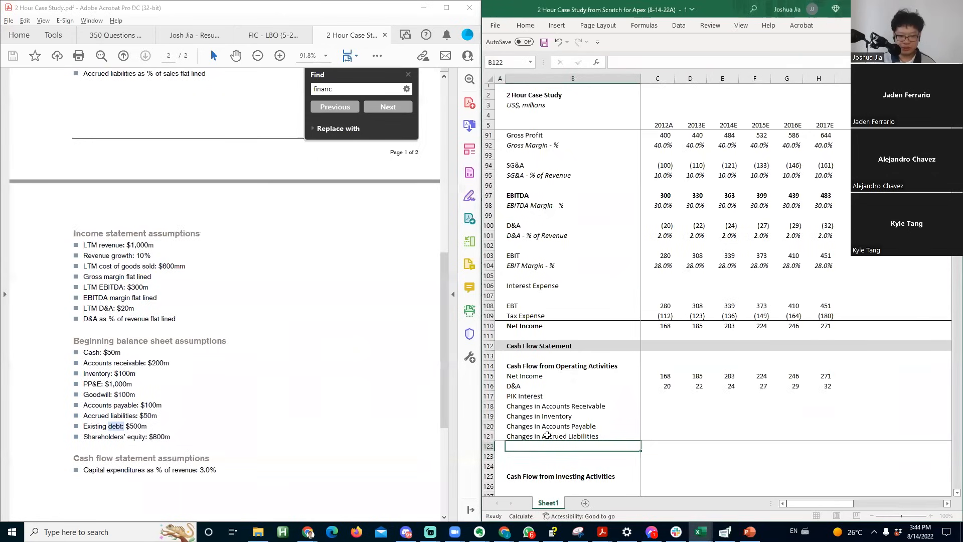
# - Label B122 as Cash Flow from Operations, correcting the capitalization of the words
pyautogui.write('Cash flow From Operations')
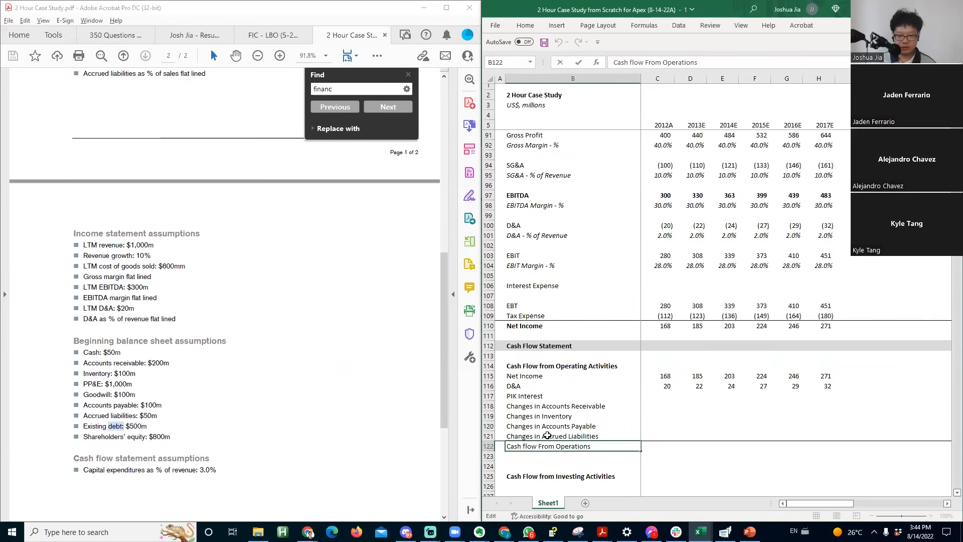
pyautogui.press('Delete')
pyautogui.write('&')
pyautogui.hotkey('ctrl', 'Right')
pyautogui.press('Delete')
pyautogui.write('f')
pyautogui.press('Delete')
pyautogui.press('BackSpace')
pyautogui.write('Fl')
pyautogui.press('Tab')
# - Total the 2012A operating cash flow items in C122 with =SUM(C115:C121)
pyautogui.write('=sum(')
pyautogui.press('Up')
pyautogui.hotkey('shift', 'Up')
pyautogui.hotkey('shift', 'Up')
pyautogui.hotkey('shift', 'Up')
pyautogui.hotkey('shift', 'Up')
pyautogui.hotkey('shift', 'Up')
pyautogui.hotkey('shift', 'Up')
pyautogui.press('Return')
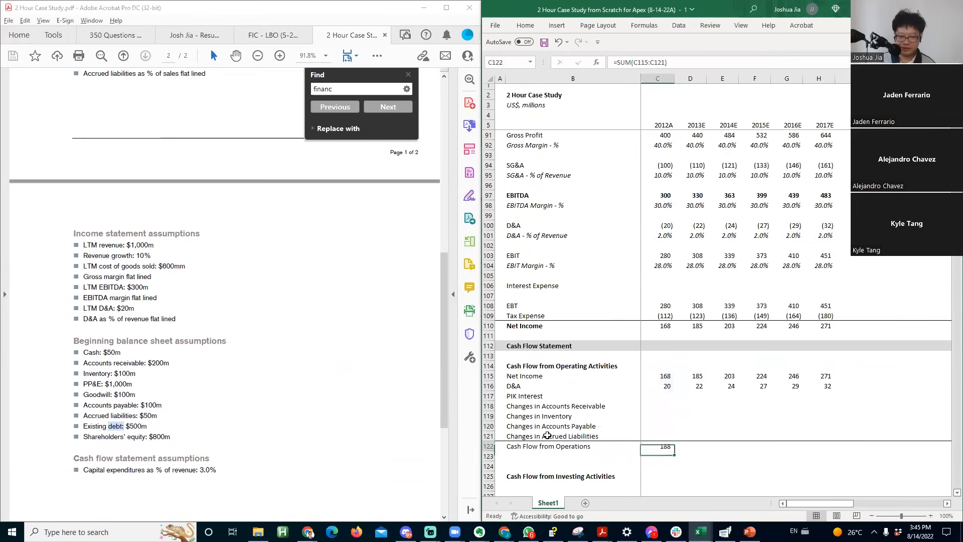
# - Fill the Cash Flow from Operations total from C122 across the row through 2017E
pyautogui.hotkey('shift', 'Right')
pyautogui.hotkey('shift', 'Right')
pyautogui.hotkey('shift', 'Right')
pyautogui.hotkey('shift', 'Right')
pyautogui.hotkey('shift', 'Right')
pyautogui.hotkey('ctrl', 'r')
# - Make the Cash Flow from Operations row bold, from its label in B122 through the 2017E total in H122
pyautogui.press('Down')
pyautogui.press('Down')
pyautogui.press('Down')
pyautogui.press('Down')
pyautogui.press('Down')
pyautogui.press('Down')
pyautogui.press('Down')
pyautogui.press('Down')
pyautogui.press('Down')
pyautogui.press('Down')
pyautogui.press('Down')
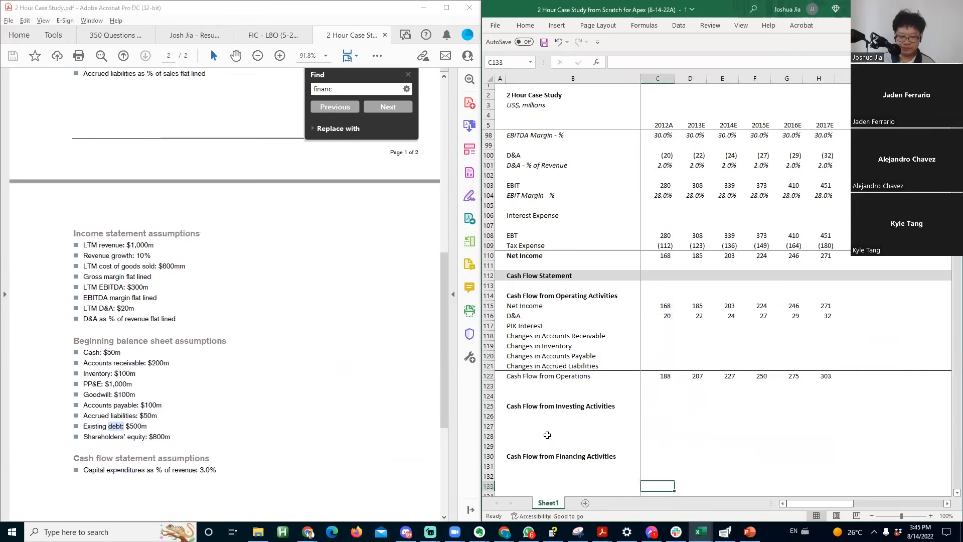
pyautogui.press('Left')
pyautogui.press('Up')
pyautogui.press('Up')
pyautogui.press('Up')
pyautogui.press('Up')
pyautogui.press('Up')
pyautogui.press('Up')
pyautogui.press('Up')
pyautogui.press('Up')
pyautogui.press('Up')
pyautogui.press('Up')
pyautogui.press('Up')
pyautogui.hotkey('shift', 'Right')
pyautogui.hotkey('shift', 'Right')
pyautogui.hotkey('shift', 'Right')
pyautogui.hotkey('shift', 'Right')
pyautogui.hotkey('shift', 'Right')
pyautogui.hotkey('shift', 'Right')
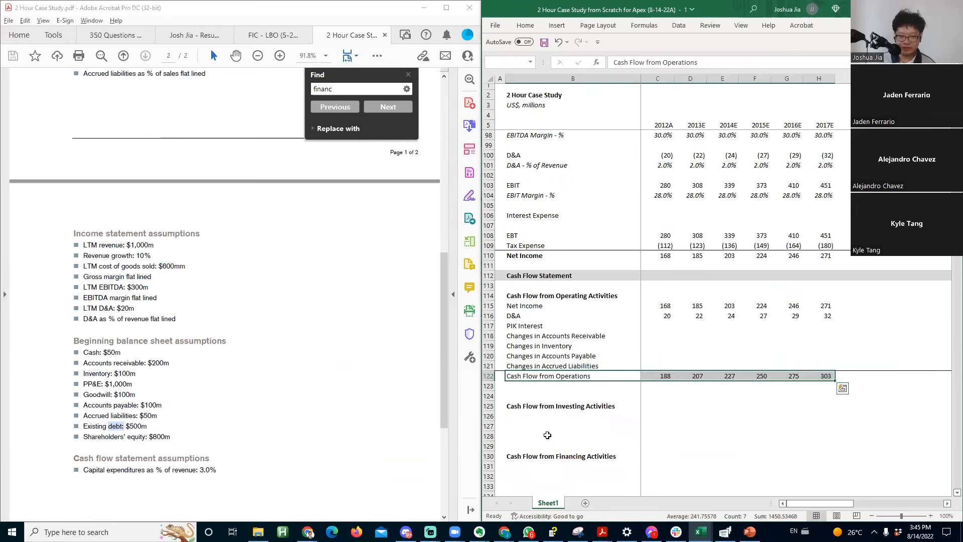
pyautogui.hotkey('ctrl', 'b')
# - Indent the labels in B116:B121, from D&A through Changes in Accrued Liabilities
pyautogui.press('Up')
pyautogui.press('Up')
pyautogui.press('Up')
pyautogui.press('Up')
pyautogui.press('Up')
pyautogui.press('Up')
pyautogui.hotkey('shift', 'Down')
pyautogui.hotkey('shift', 'Down')
pyautogui.hotkey('shift', 'Down')
pyautogui.hotkey('shift', 'Down')
pyautogui.hotkey('shift', 'Down')
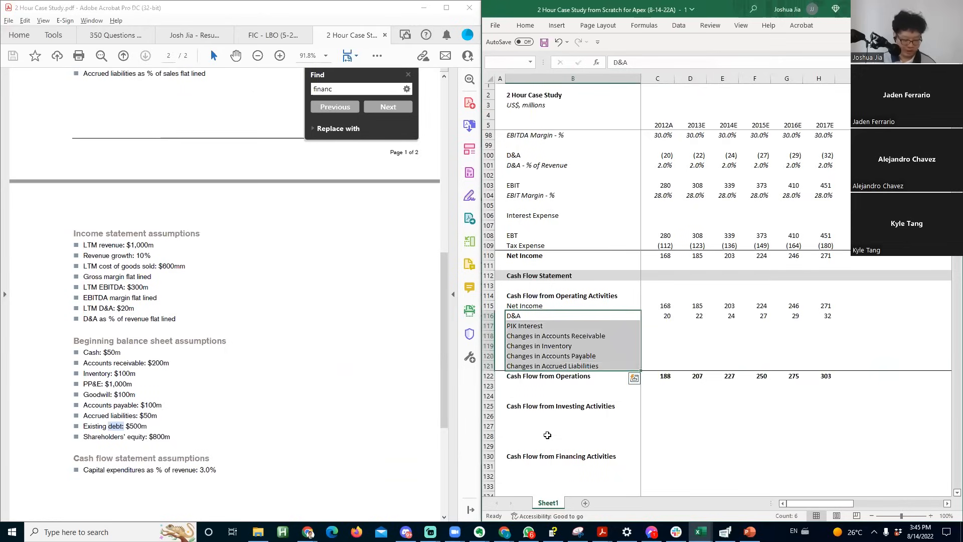
pyautogui.hotkey('alt', 'h')
pyautogui.press('6')
pyautogui.press('Down')
pyautogui.press('Down')
pyautogui.press('Down')
pyautogui.press('Down')
pyautogui.press('Down')
pyautogui.press('Down')
pyautogui.press('Down')
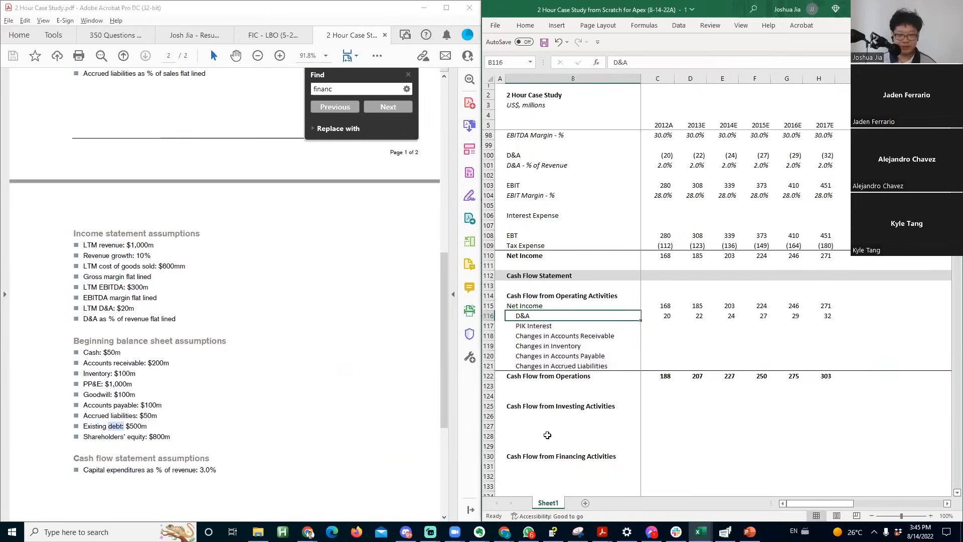
pyautogui.press('Up')
pyautogui.press('Up')
pyautogui.press('Up')
pyautogui.press('Up')
pyautogui.press('Up')
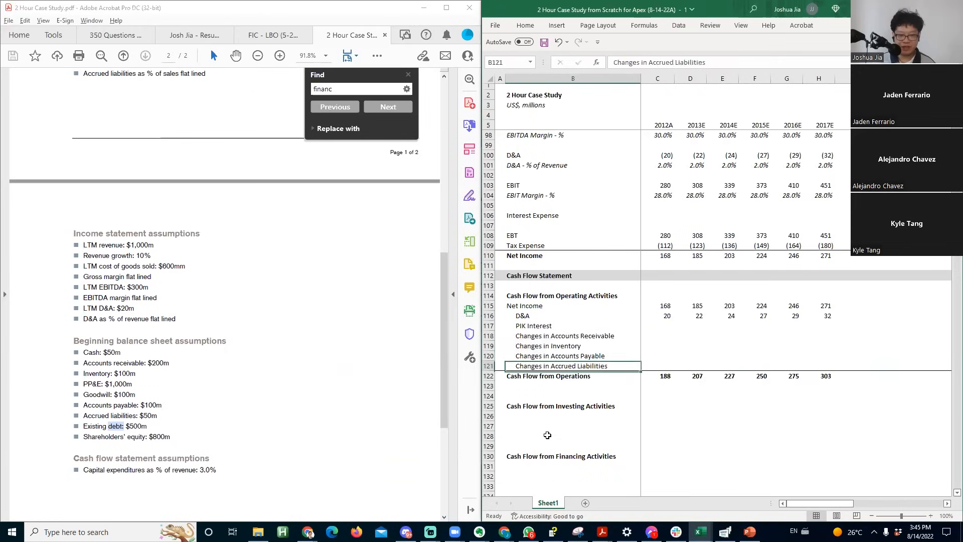
pyautogui.press('Up')
pyautogui.press('Up')
pyautogui.press('Up')
pyautogui.press('Down')
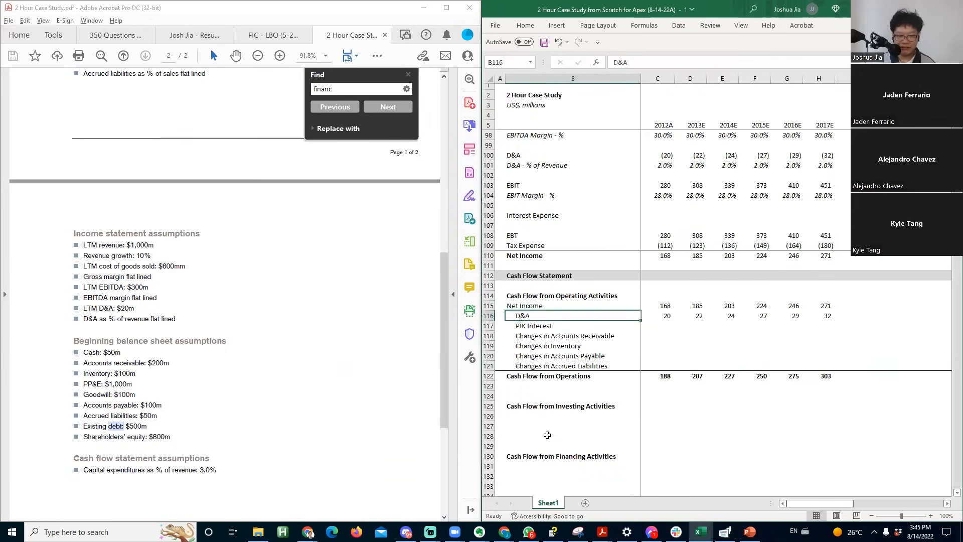
pyautogui.hotkey('shift', 'Down')
pyautogui.hotkey('shift', 'Down')
pyautogui.hotkey('shift', 'Down')
pyautogui.hotkey('shift', 'Down')
pyautogui.hotkey('shift', 'Down')
pyautogui.press('Up')
pyautogui.press('Up')
pyautogui.press('Up')
pyautogui.press('Up')
pyautogui.press('Up')
pyautogui.press('Up')
pyautogui.press('Up')
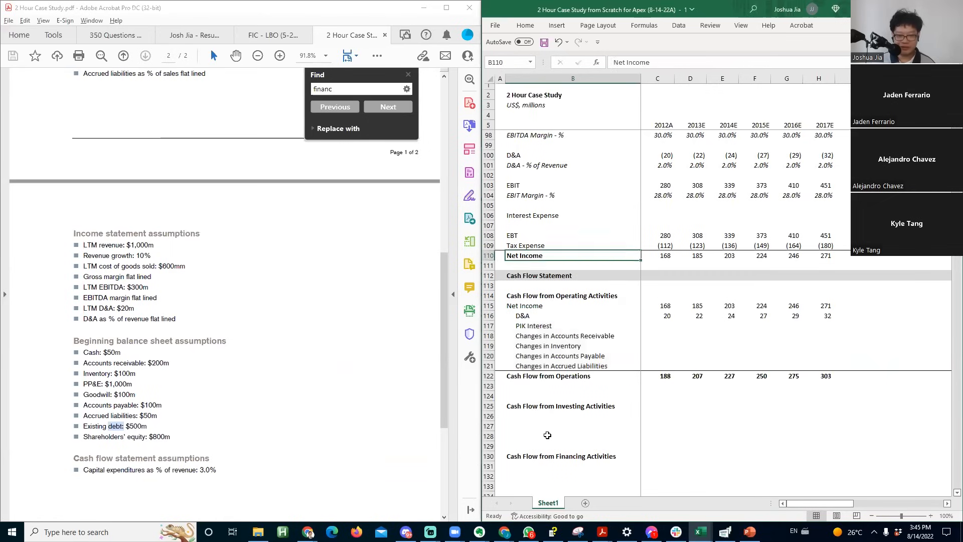
# - Delete one of the two blank rows between Cash Flow from Operations and Cash Flow from Investing Activities
pyautogui.press('Down')
pyautogui.press('Down')
pyautogui.press('Down')
pyautogui.press('Down')
pyautogui.press('Down')
pyautogui.press('Down')
pyautogui.press('Down')
pyautogui.press('Down')
pyautogui.press('Down')
pyautogui.press('Down')
pyautogui.press('Down')
pyautogui.press('Down')
pyautogui.press('Down')
pyautogui.press('Down')
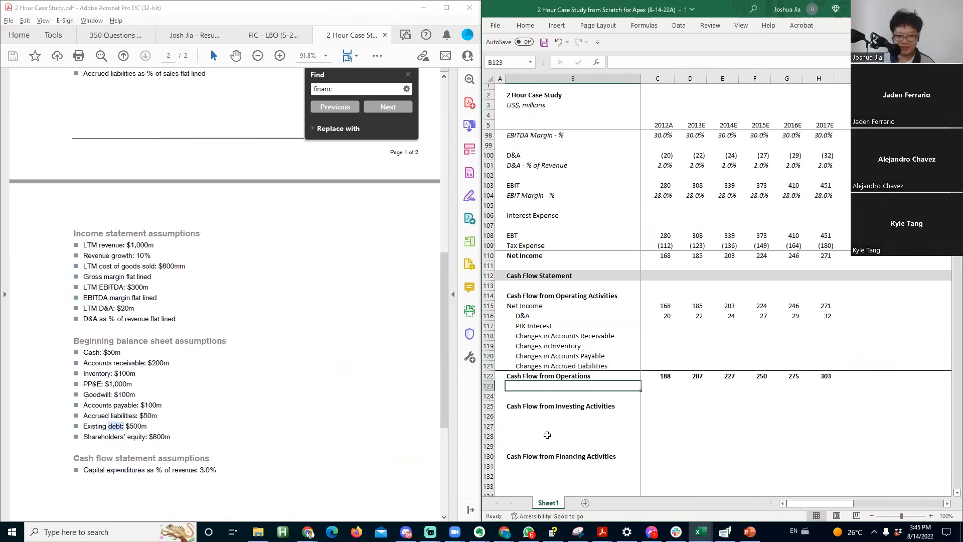
pyautogui.hotkey('shift', 'space')
pyautogui.press('Down')
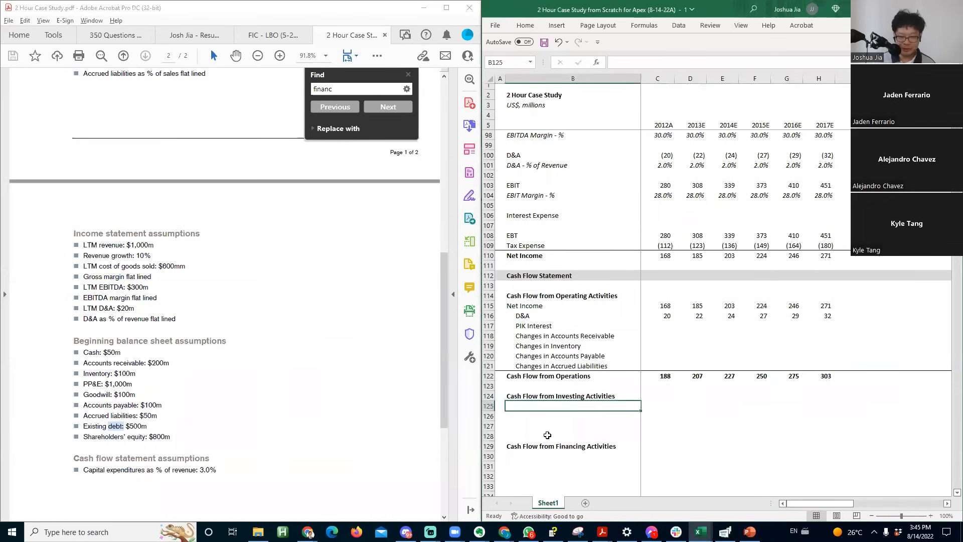
# - Enter the label Capex in B125 under Cash Flow from Investing Activities
pyautogui.press('Down')
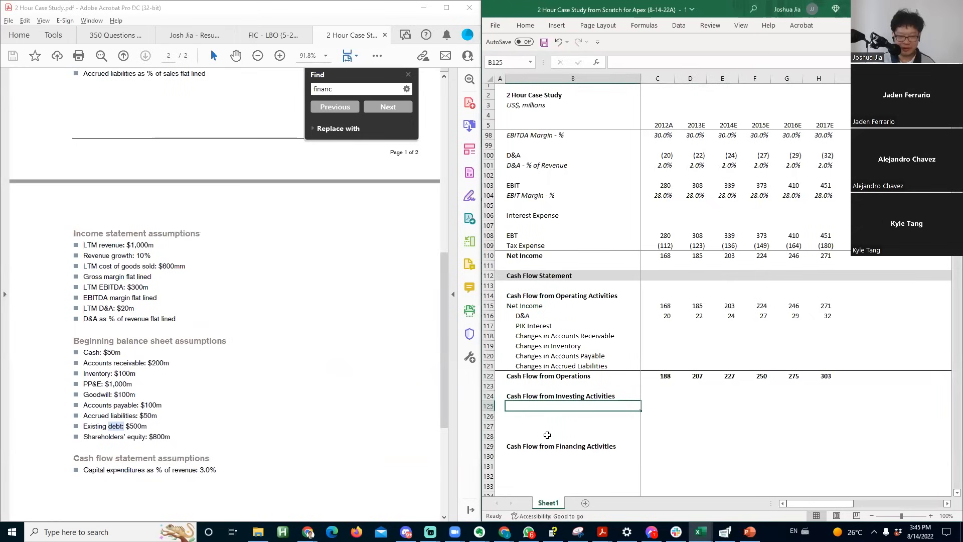
pyautogui.write('Cap')
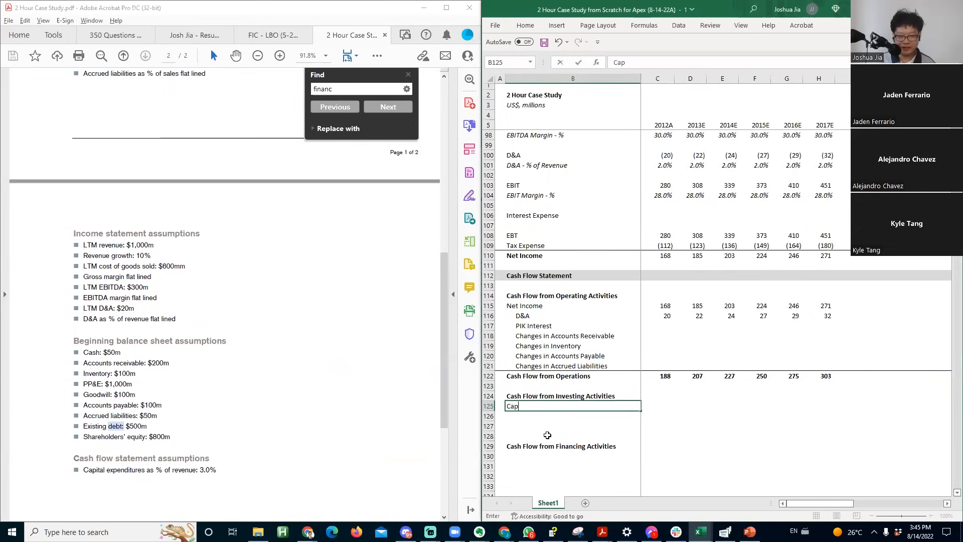
pyautogui.write('ex')
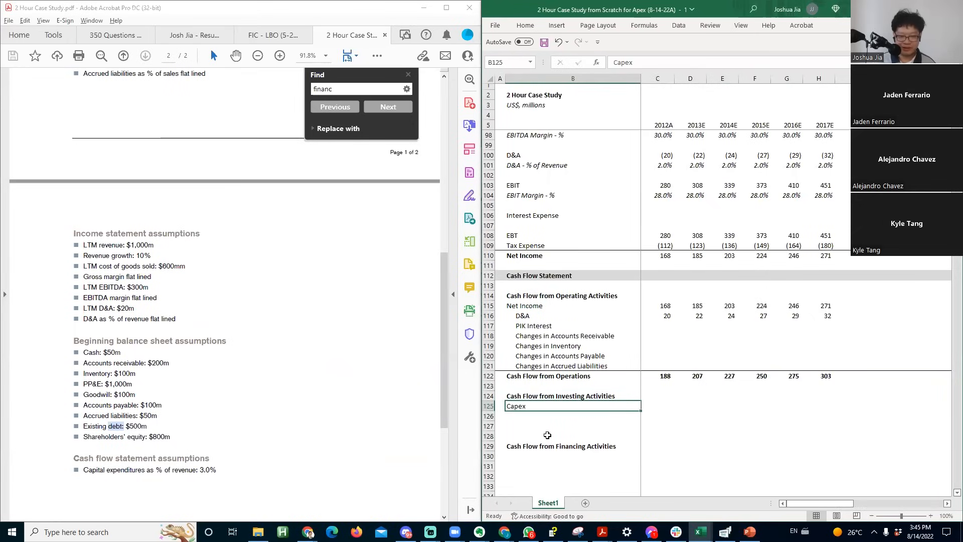
pyautogui.press('Tab')
pyautogui.press('Down')
pyautogui.press('pageup')
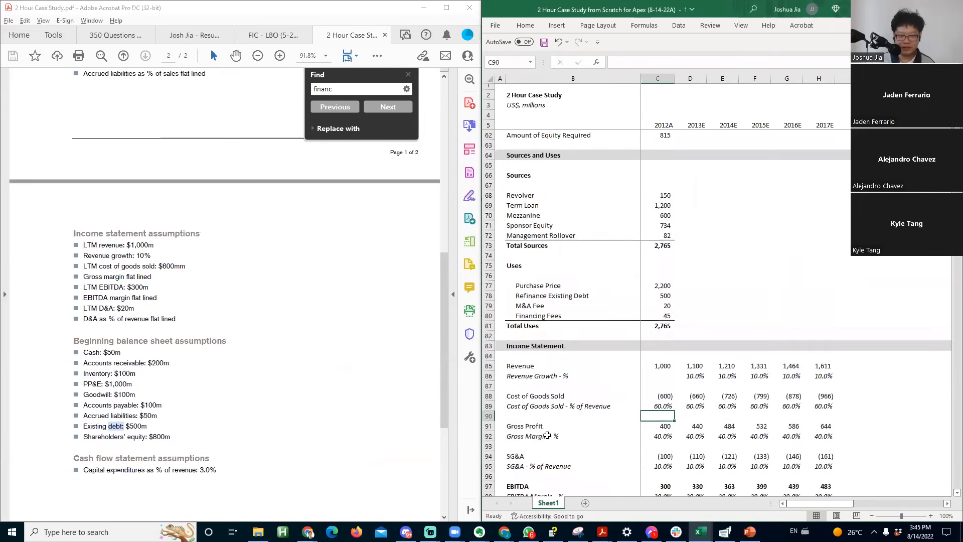
pyautogui.press('pagedown')
pyautogui.press('Up')
pyautogui.press('Down')
pyautogui.press('Left')
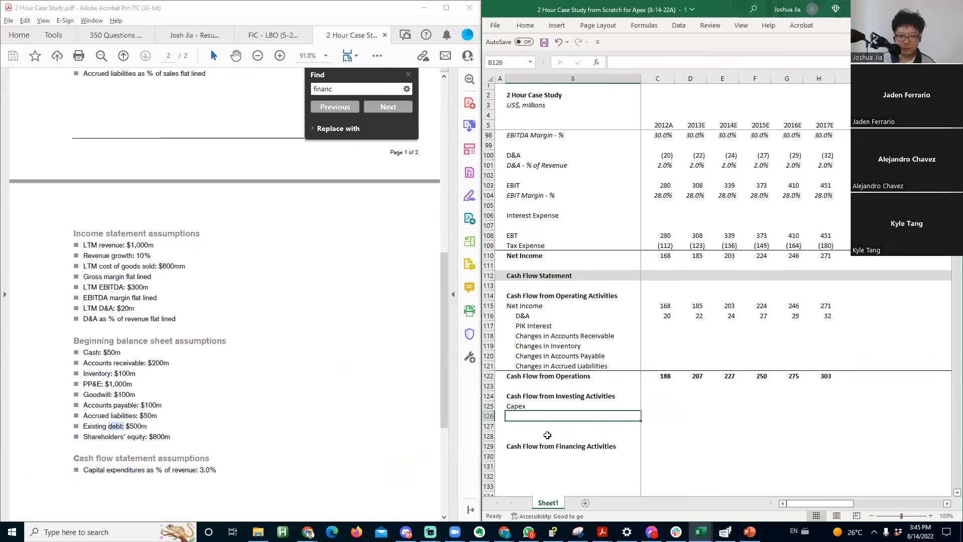
# - Copy the shaded Cash Flow Statement header row with its adjacent blank rows down so the header sits in row 153
pyautogui.press('Up')
pyautogui.hotkey('ctrl', 'Up')
pyautogui.hotkey('ctrl', 'Up')
pyautogui.hotkey('ctrl', 'Up')
pyautogui.hotkey('ctrl', 'Up')
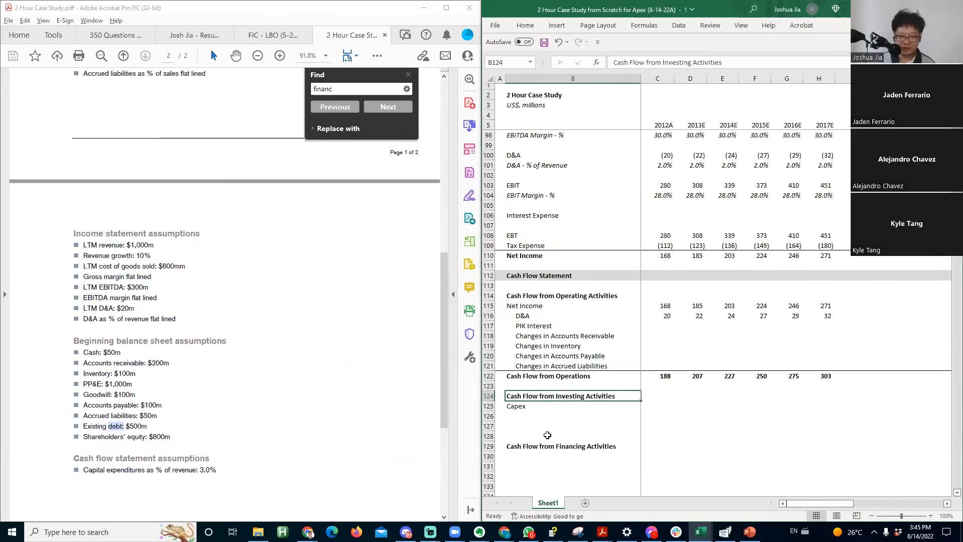
pyautogui.press('Up')
pyautogui.hotkey('shift', 'space')
pyautogui.hotkey('shift', 'Down')
pyautogui.hotkey('shift', 'Down')
pyautogui.hotkey('ctrl', 'c')
pyautogui.press('Down')
pyautogui.press('Down')
pyautogui.press('Down')
pyautogui.press('Down')
pyautogui.press('Down')
pyautogui.press('Down')
pyautogui.press('Down')
pyautogui.press('Down')
pyautogui.press('Down')
pyautogui.press('Down')
pyautogui.press('Down')
pyautogui.press('Down')
pyautogui.press('Down')
pyautogui.press('Down')
pyautogui.press('Down')
pyautogui.press('Down')
pyautogui.press('Down')
pyautogui.press('Down')
pyautogui.press('Down')
pyautogui.press('Down')
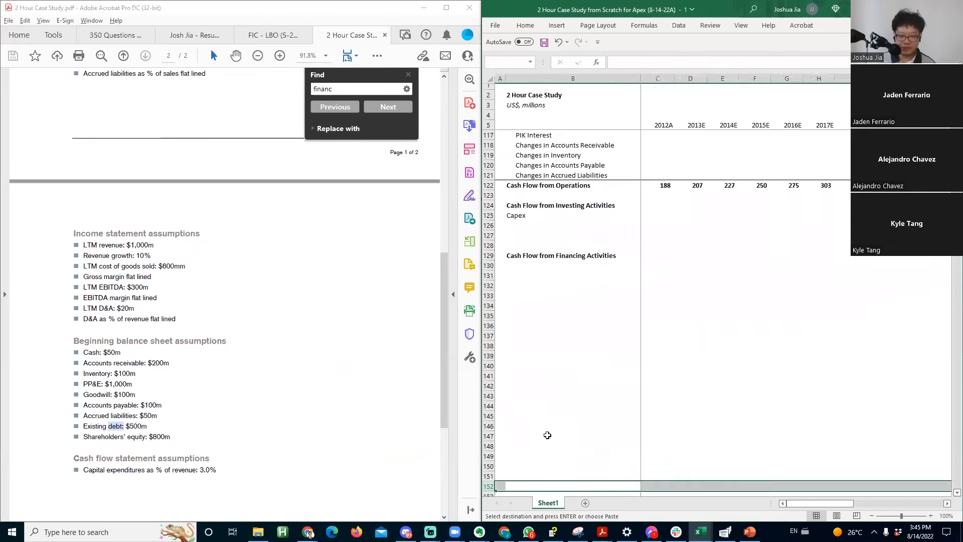
pyautogui.press('Down')
pyautogui.write('Cash Flow Statement')
# - Retitle the copied section header in B153 as Capex Schedule
pyautogui.hotkey('shift', 'Home')
pyautogui.write('Capex Schedule')
pyautogui.press('Return')
pyautogui.press('Return')
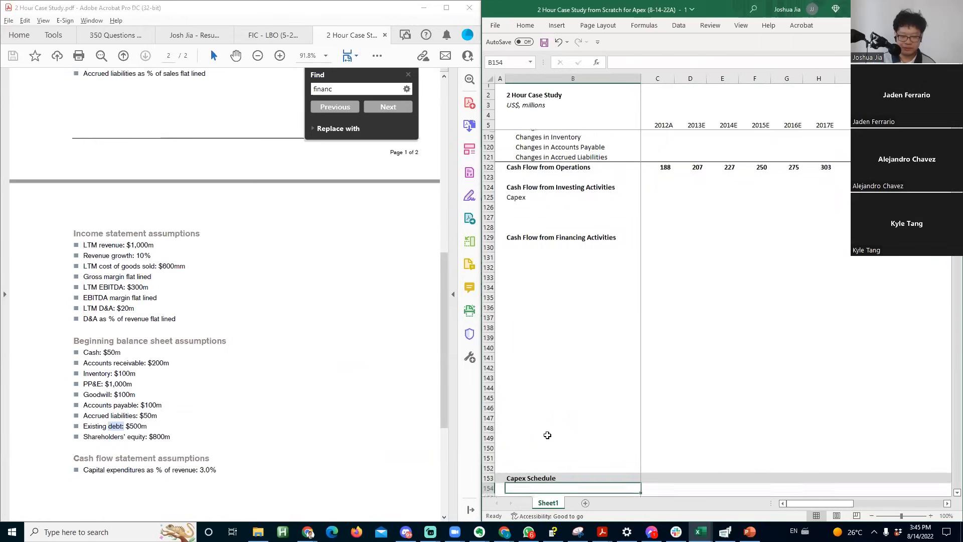
# - Label B155 Revenue and both B156 and B157 Capex - % of Sales, adding a border line between rows 156 and 157
pyautogui.write('Revenue')
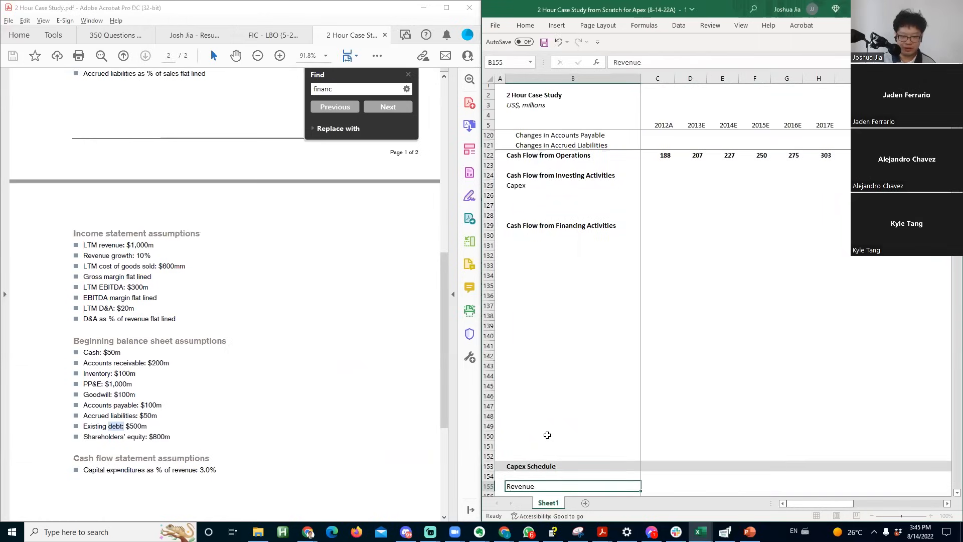
pyautogui.press('Return')
pyautogui.write('Capex - % of Sales')
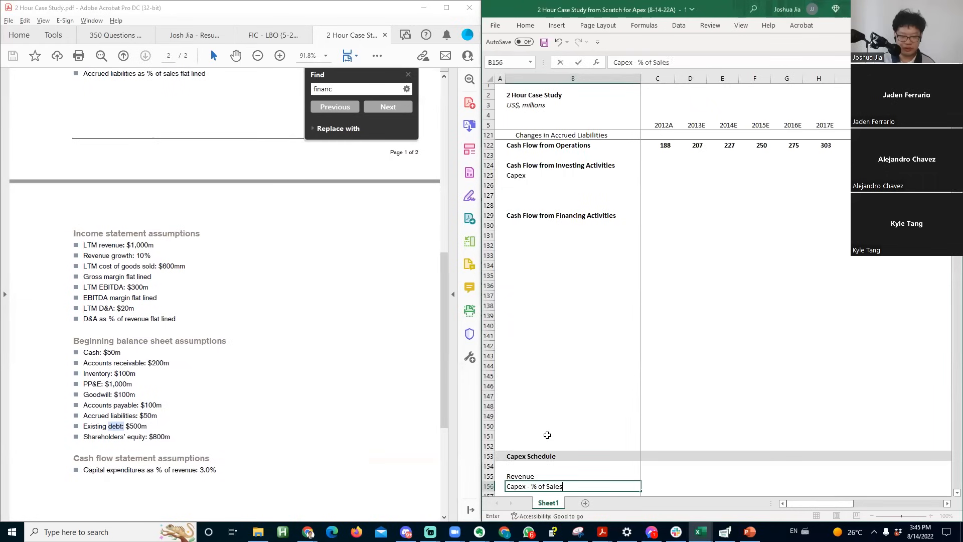
pyautogui.press('Return')
pyautogui.write('Capex - % of Sales')
pyautogui.press('Return')
pyautogui.press('Up')
pyautogui.hotkey('shift', 'space')
pyautogui.press('Up')
pyautogui.press('Right')
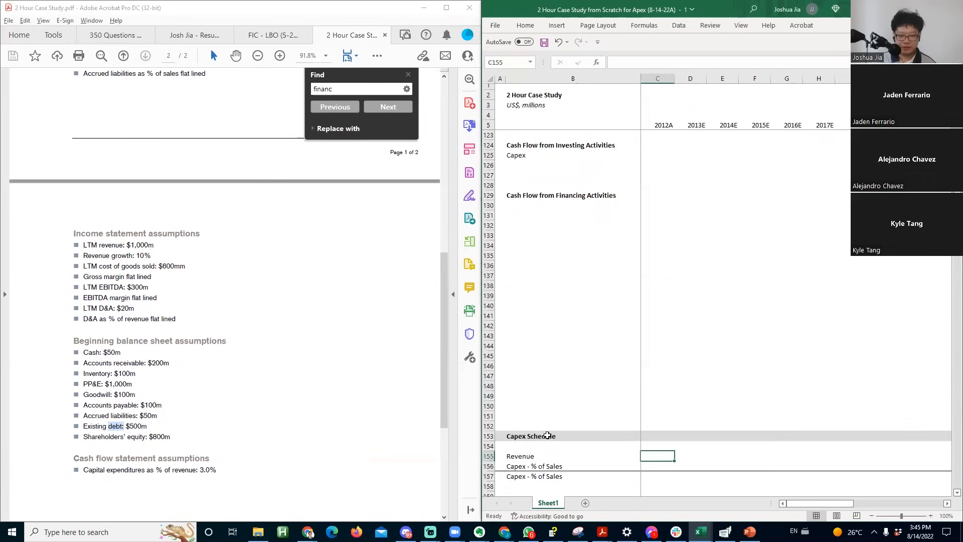
# - Link the 2012A Revenue cell C155 in the Capex Schedule to 2012A revenue in the income statement
pyautogui.press('Up')
pyautogui.write('=')
pyautogui.press('pageup')
pyautogui.press('pageup')
pyautogui.press('pageup')
pyautogui.press('pageup')
pyautogui.press('pagedown')
pyautogui.press('Down')
pyautogui.press('Down')
pyautogui.press('Down')
pyautogui.press('Down')
pyautogui.press('Down')
pyautogui.press('Down')
pyautogui.press('Down')
pyautogui.press('Down')
pyautogui.press('Down')
pyautogui.press('Down')
pyautogui.press('Down')
pyautogui.press('Down')
pyautogui.press('Down')
pyautogui.press('Down')
pyautogui.press('Down')
pyautogui.press('Down')
pyautogui.press('Down')
pyautogui.press('Down')
pyautogui.press('Down')
pyautogui.press('Down')
pyautogui.press('Down')
pyautogui.press('Down')
pyautogui.press('Down')
pyautogui.press('Down')
pyautogui.press('Down')
pyautogui.press('Down')
pyautogui.press('Down')
pyautogui.press('Down')
pyautogui.press('Down')
pyautogui.press('Down')
pyautogui.press('Down')
pyautogui.press('Down')
pyautogui.hotkey('ctrl', 'Return')
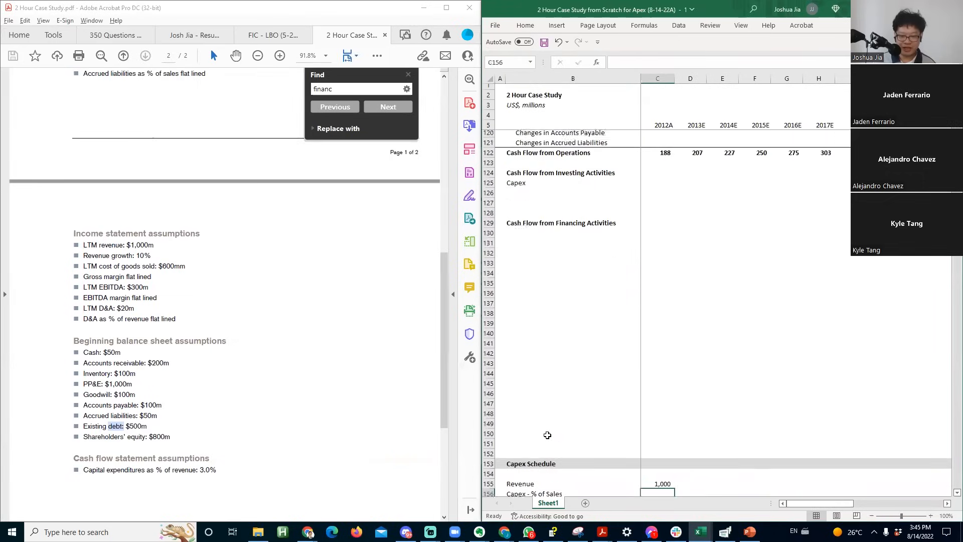
# - Fill the Capex Schedule's Revenue link from C155 across the row through 2017E
pyautogui.hotkey('shift', 'Right')
pyautogui.hotkey('shift', 'Right')
pyautogui.hotkey('shift', 'Right')
pyautogui.hotkey('shift', 'Right')
pyautogui.hotkey('shift', 'Right')
pyautogui.press('Down')
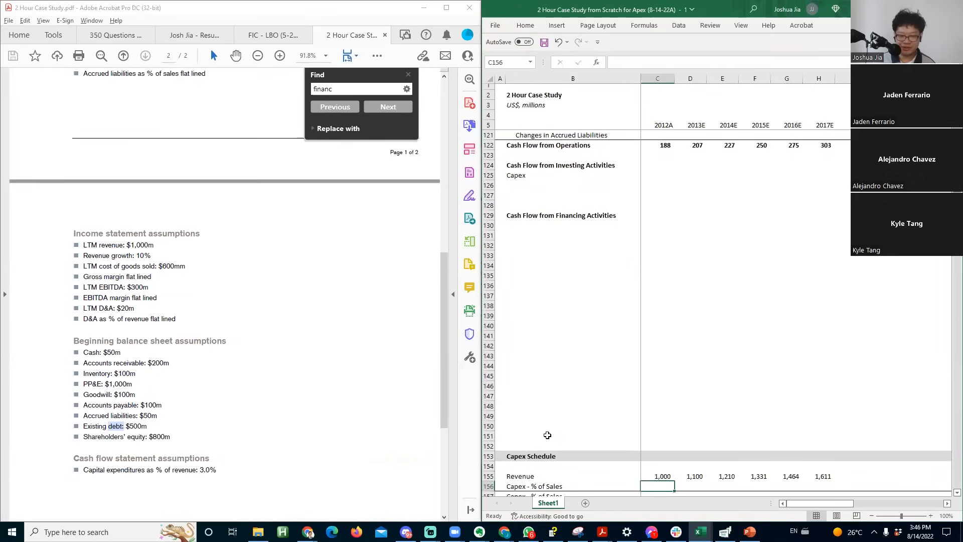
# - Link the 2012A Capex - % of Sales in C156 to the Capex - % of Revenue assumption with =$C$60
pyautogui.write('=')
pyautogui.hotkey('ctrl', 'Home')
pyautogui.press('Right')
pyautogui.press('pagedown')
pyautogui.press('Left')
pyautogui.press('Down')
pyautogui.press('Down')
pyautogui.press('Down')
pyautogui.press('Down')
pyautogui.press('Down')
pyautogui.press('Down')
pyautogui.press('Down')
pyautogui.press('Down')
pyautogui.press('Down')
pyautogui.press('Down')
pyautogui.press('Down')
pyautogui.press('Down')
pyautogui.press('Down')
pyautogui.press('Down')
pyautogui.press('Down')
pyautogui.press('Down')
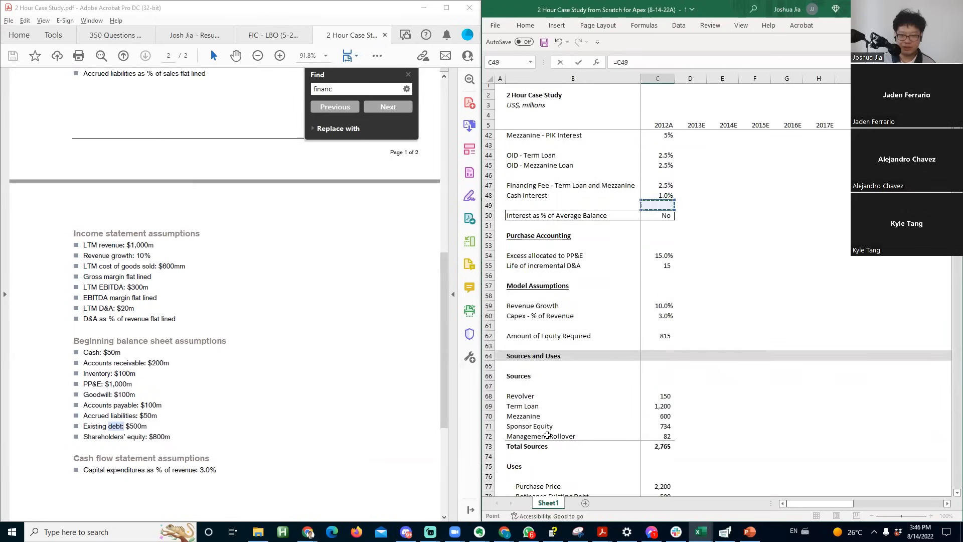
pyautogui.press('Down')
pyautogui.press('Down')
pyautogui.press('F2')
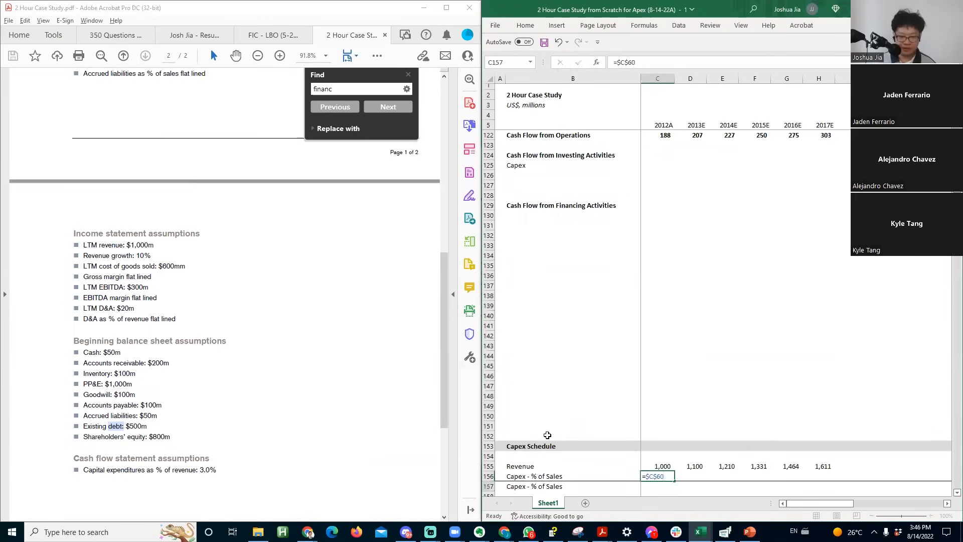
# - Link the 2013E Capex - % of Sales in D156 to the prior year's cell and fill it through 2017E
pyautogui.press('Tab')
pyautogui.write('=')
pyautogui.press('Left')
pyautogui.hotkey('ctrl', 'Return')
pyautogui.hotkey('shift', 'Right')
pyautogui.hotkey('shift', 'Right')
pyautogui.hotkey('shift', 'Right')
pyautogui.hotkey('shift', 'Right')
pyautogui.hotkey('ctrl', 'r')
# - Shorten the row label in B157 to Capex
pyautogui.press('Left')
pyautogui.press('Down')
pyautogui.press('Left')
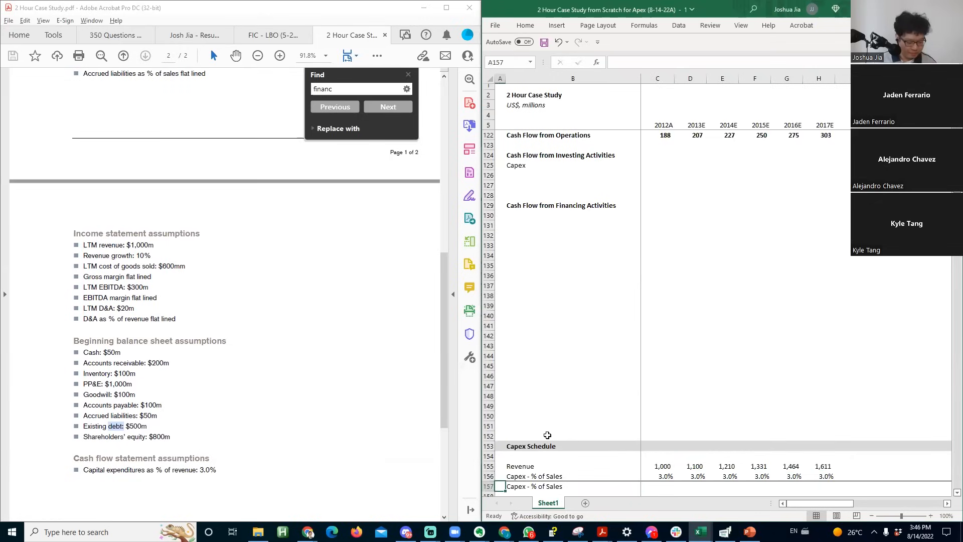
pyautogui.press('F2')
pyautogui.hotkey('ctrl', 'shift', 'Left')
pyautogui.press('BackSpace')
pyautogui.press('BackSpace')
pyautogui.press('BackSpace')
pyautogui.press('BackSpace')
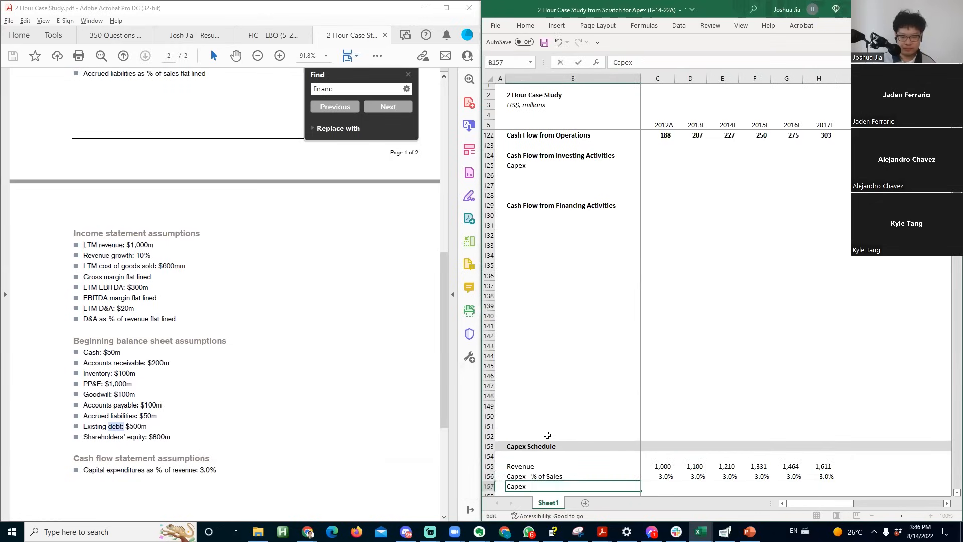
pyautogui.press('Return')
# - Calculate 2012A Capex in C157 as Revenue times Capex - % of Sales (=C155*C156)
pyautogui.press('Up')
pyautogui.press('Right')
pyautogui.write('=')
pyautogui.press('Up')
pyautogui.press('Up')
pyautogui.write('*')
pyautogui.press('Up')
pyautogui.hotkey('ctrl', 'Return')
# - Fill the Capex formula from C157 across the Capex Schedule through 2017E
pyautogui.hotkey('shift', 'Right')
pyautogui.hotkey('shift', 'Right')
pyautogui.hotkey('shift', 'Right')
pyautogui.hotkey('shift', 'Right')
pyautogui.hotkey('shift', 'Right')
pyautogui.hotkey('ctrl', 'r')
# - Link the cash flow statement's 2012A Capex in C125 to the negative of the Capex Schedule's C157
pyautogui.hotkey('ctrl', 'c')
pyautogui.press('pageup')
pyautogui.press('Up')
pyautogui.press('Up')
pyautogui.press('Down')
pyautogui.press('Down')
pyautogui.press('Down')
pyautogui.press('Down')
pyautogui.press('Down')
pyautogui.press('Down')
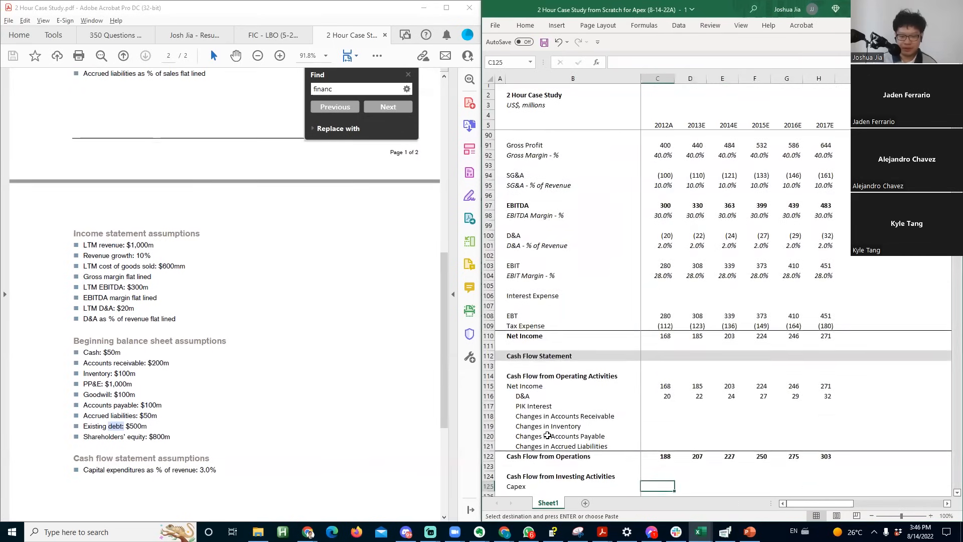
pyautogui.hotkey('alt', 'e')
pyautogui.press('s')
pyautogui.press('l')
pyautogui.press('F2')
pyautogui.press('Home')
pyautogui.write('-')
pyautogui.press('Return')
# - Fill the cash flow statement's Capex link from C125 across through 2017E
pyautogui.press('Up')
pyautogui.hotkey('ctrl', 'shift', 'Right')
pyautogui.hotkey('ctrl', 'r')
pyautogui.press('Right')
pyautogui.press('Right')
pyautogui.press('Right')
pyautogui.press('Right')
pyautogui.press('Right')
pyautogui.press('Right')
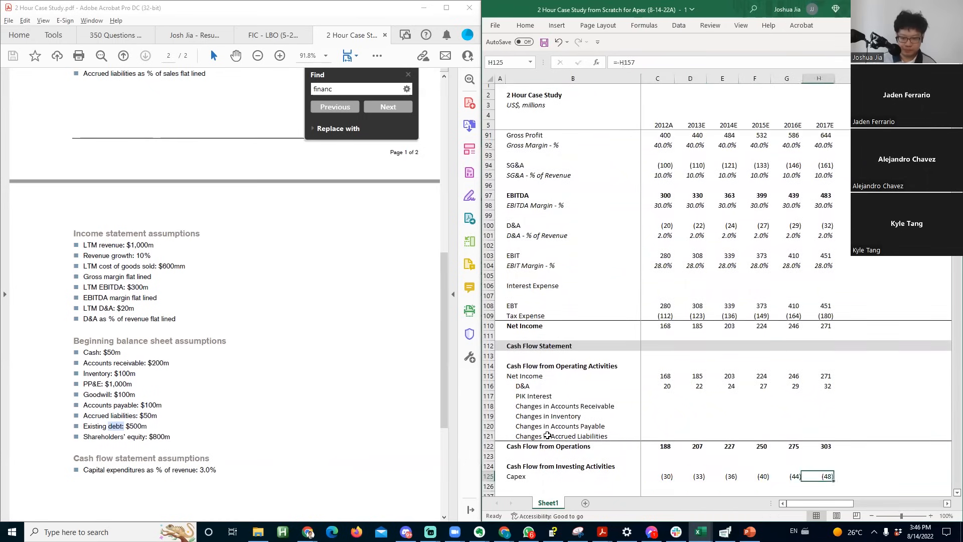
# - Add a top border across row 126, directly beneath the Capex line of the investing section
pyautogui.press('Left')
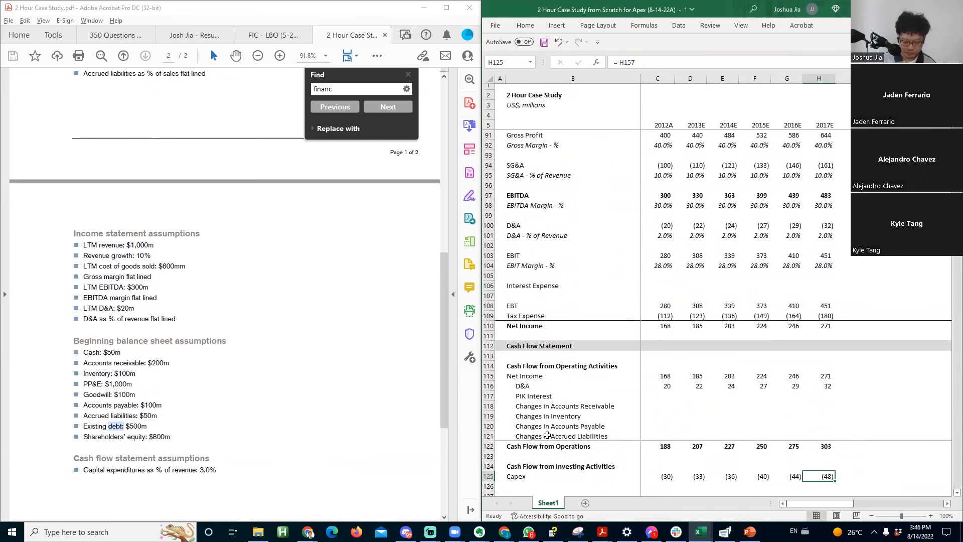
pyautogui.hotkey('alt', 'Tab')
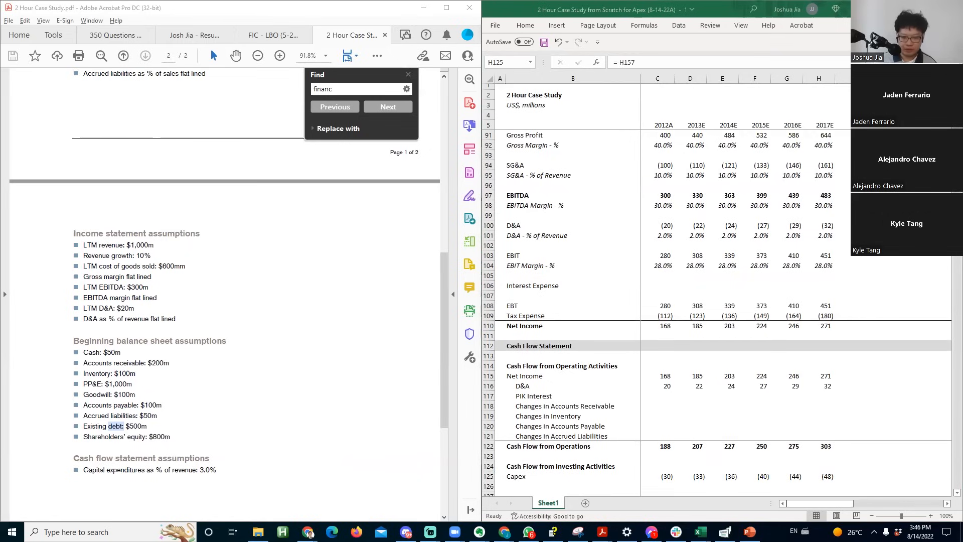
pyautogui.hotkey('alt', 'Tab')
pyautogui.press('Down')
pyautogui.press('Down')
pyautogui.press('Left')
pyautogui.press('Up')
pyautogui.press('Left')
pyautogui.press('Left')
pyautogui.press('Left')
pyautogui.press('Left')
pyautogui.press('Left')
pyautogui.press('Left')
pyautogui.press('Down')
pyautogui.press('Down')
pyautogui.press('Right')
pyautogui.press('Up')
pyautogui.press('Up')
pyautogui.press('Up')
pyautogui.press('Down')
pyautogui.press('Down')
pyautogui.press('Up')
pyautogui.hotkey('shift', 'space')
pyautogui.hotkey('alt', 'h')
pyautogui.press('b')
pyautogui.press('p')
pyautogui.press('Right')
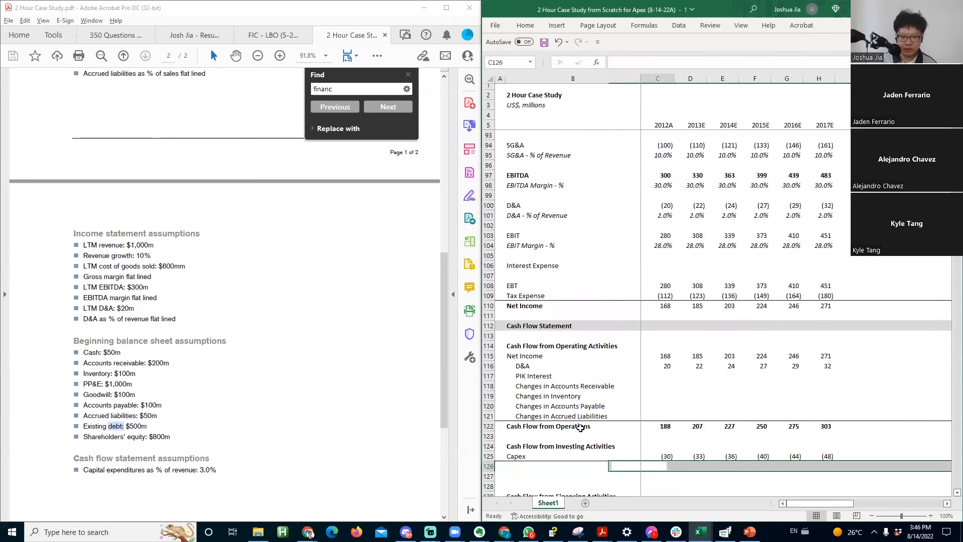
# - Label B126 Cash Flow from Investing
pyautogui.press('Left')
pyautogui.write('Cash Fl')
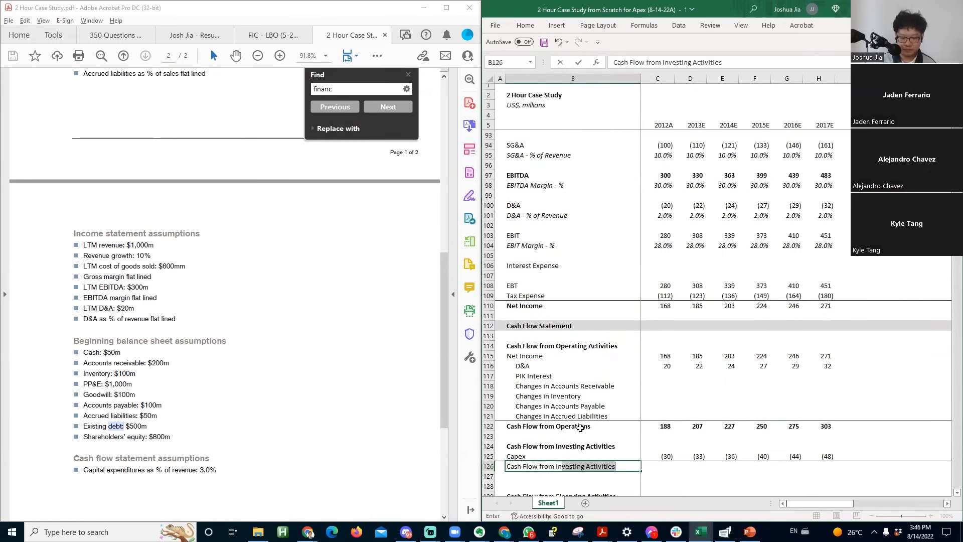
pyautogui.write('ow from Investing')
pyautogui.press('BackSpace')
pyautogui.press('Return')
# - Set the 2012A Cash Flow from Investing in C126 equal to Capex with =C125
pyautogui.press('Up')
pyautogui.press('Right')
pyautogui.write('=')
pyautogui.press('Up')
pyautogui.press('Return')
pyautogui.press('Up')
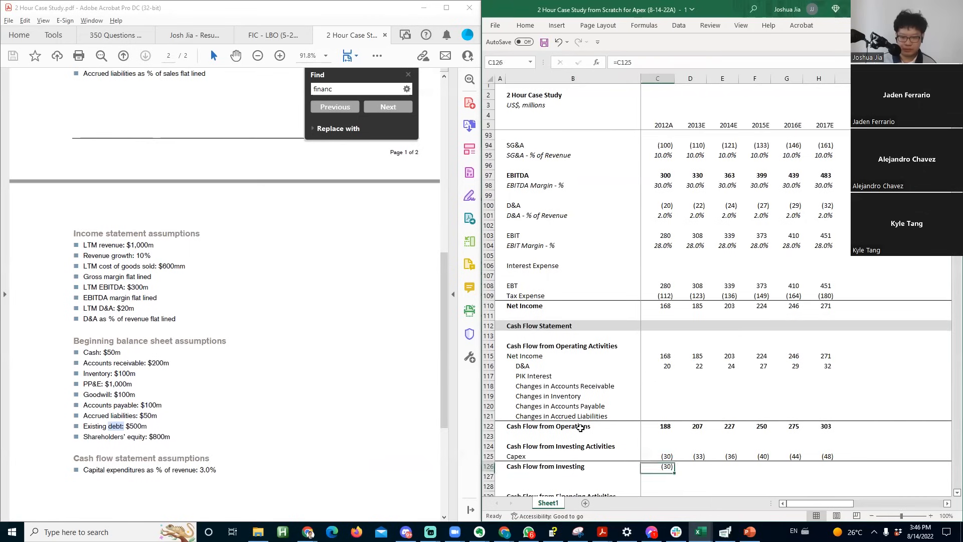
# - Fill the Cash Flow from Investing formula from C126 through 2017E and make the row's values bold
pyautogui.hotkey('shift', 'Right')
pyautogui.hotkey('shift', 'Right')
pyautogui.hotkey('shift', 'Right')
pyautogui.hotkey('shift', 'Right')
pyautogui.hotkey('shift', 'Right')
pyautogui.hotkey('ctrl', 'r')
pyautogui.hotkey('ctrl', 'b')
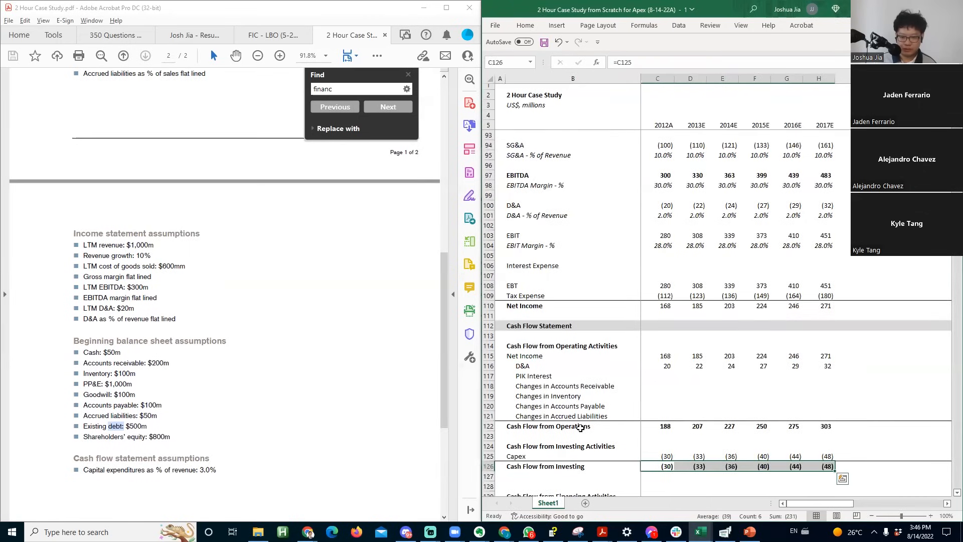
# - Label B128 Free Cash Flow
pyautogui.press('Down')
pyautogui.press('Down')
pyautogui.press('Left')
pyautogui.write('Fre')
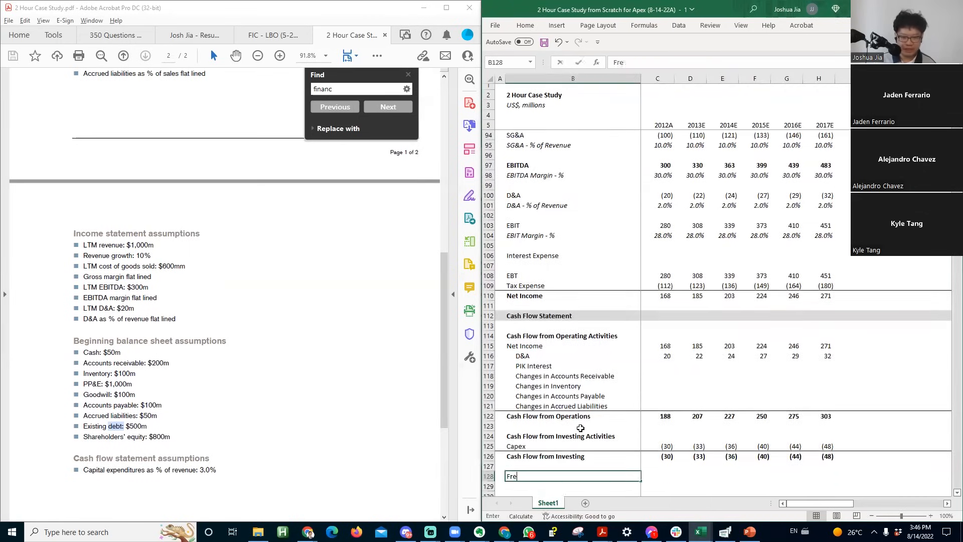
pyautogui.write('e Cash Flow')
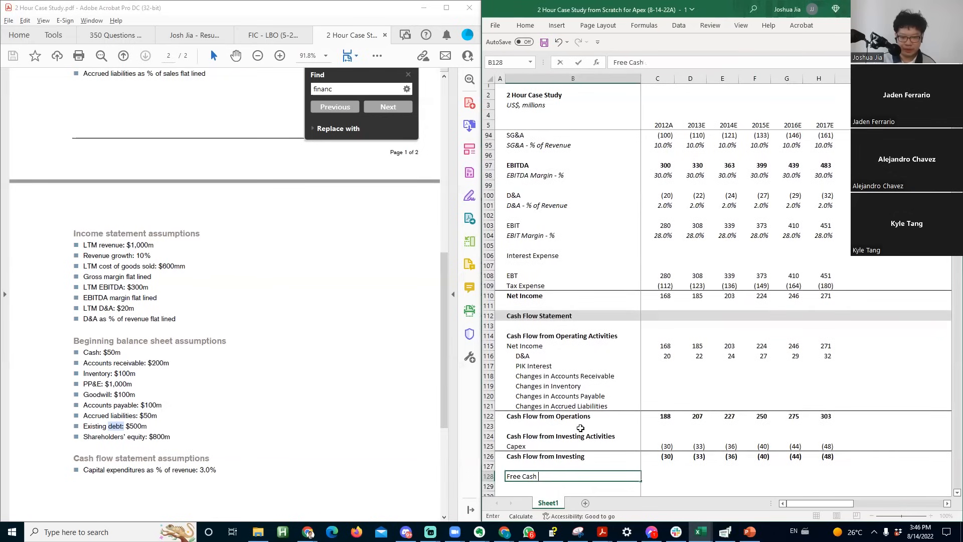
pyautogui.press('Return')
# - Calculate 2012A Free Cash Flow in C128 from operating and investing cash flows with =SUM(C122,C126)
pyautogui.press('Up')
pyautogui.press('Right')
pyautogui.write('=sum(')
pyautogui.press('Up')
pyautogui.press('Up')
pyautogui.press('Up')
pyautogui.press('Up')
pyautogui.press('Up')
pyautogui.press('Up')
pyautogui.write(',')
pyautogui.press('Up')
pyautogui.press('Up')
pyautogui.press('Return')
# - Check the 2012A operating and investing cash flow lines that feed Free Cash Flow
pyautogui.press('Up')
pyautogui.press('Up')
pyautogui.press('Up')
pyautogui.press('Up')
pyautogui.press('Up')
pyautogui.press('Up')
pyautogui.press('Up')
pyautogui.press('Down')
pyautogui.press('Down')
pyautogui.press('Down')
pyautogui.press('Down')
pyautogui.press('Down')
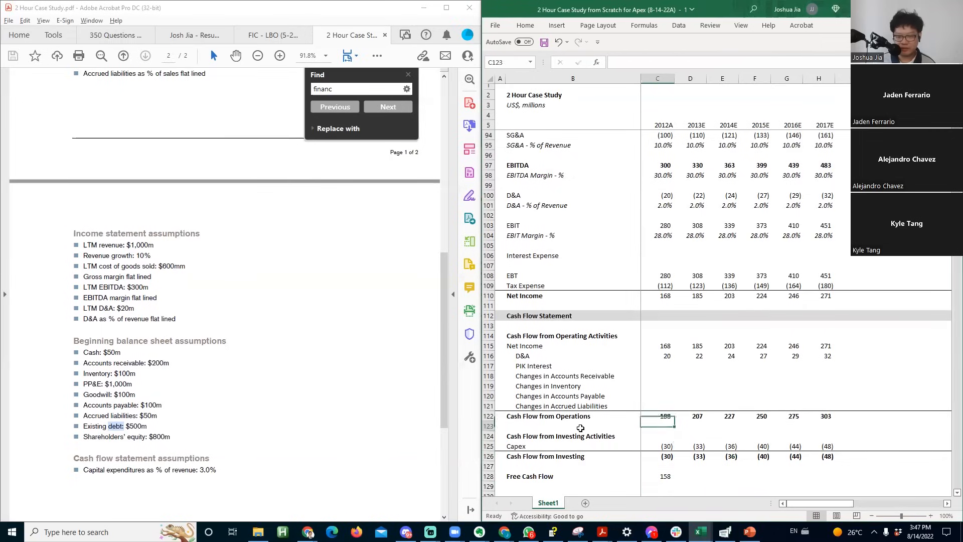
pyautogui.press('Down')
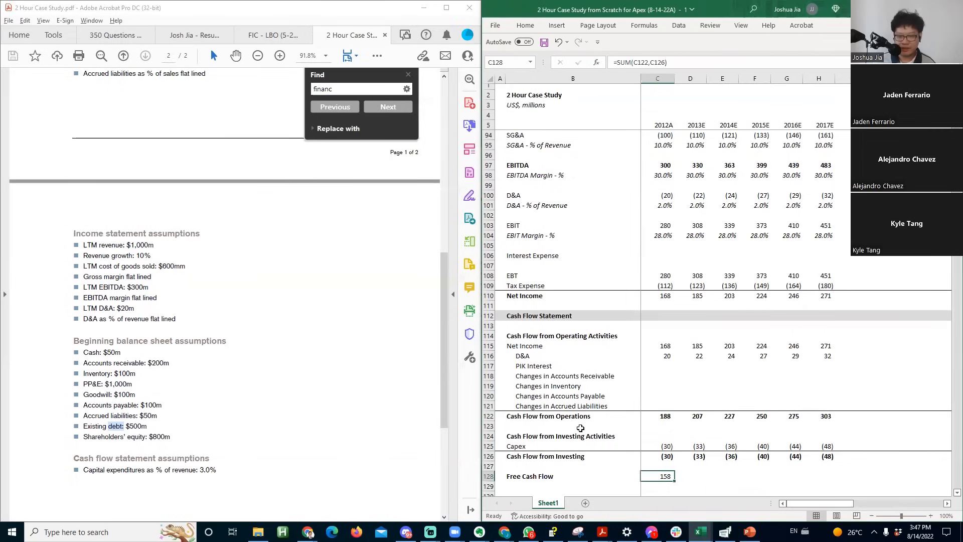
# - Fill the Free Cash Flow formula from C128 across through 2017E
pyautogui.hotkey('shift', 'Right')
pyautogui.hotkey('shift', 'Right')
pyautogui.hotkey('shift', 'Right')
pyautogui.hotkey('shift', 'Right')
pyautogui.hotkey('shift', 'Right')
pyautogui.hotkey('ctrl', 'r')
# - Review the 2012A column of the cash flow statement from Free Cash Flow up to the Net Income and D&A lines
pyautogui.press('Up')
pyautogui.press('Up')
pyautogui.press('Up')
pyautogui.press('Up')
pyautogui.press('Up')
pyautogui.press('Up')
pyautogui.press('Up')
pyautogui.press('Up')
pyautogui.press('Up')
pyautogui.press('Up')
pyautogui.press('Up')
pyautogui.press('Up')
pyautogui.press('Up')
pyautogui.press('Up')
pyautogui.press('Down')
pyautogui.press('Down')
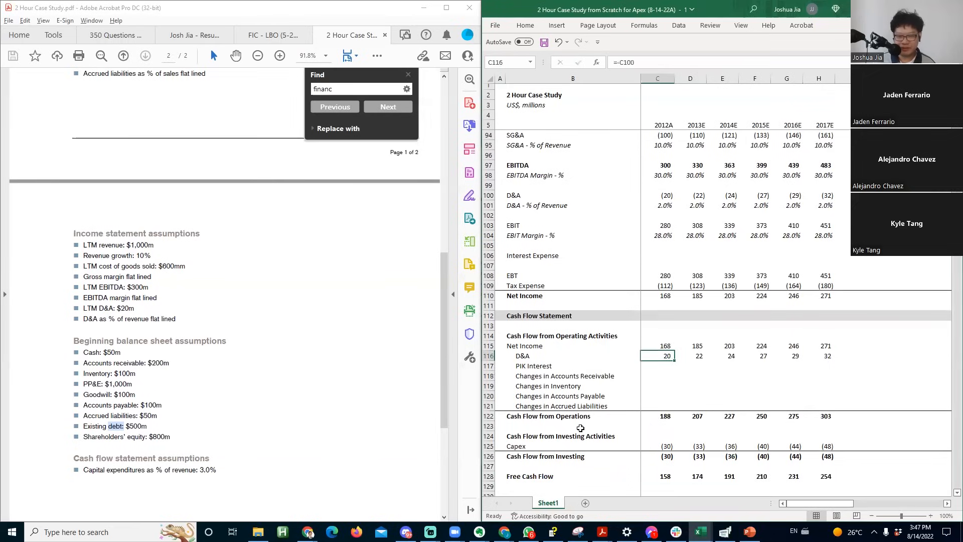
# - Review the 2012A column of the cash flow statement from the D&A line down to Free Cash Flow
pyautogui.press('Down')
pyautogui.press('Down')
pyautogui.press('Down')
pyautogui.press('Down')
pyautogui.press('Up')
pyautogui.press('Up')
pyautogui.hotkey('shift', 'Down')
pyautogui.hotkey('shift', 'Down')
pyautogui.hotkey('shift', 'Down')
pyautogui.press('Down')
pyautogui.press('Down')
pyautogui.press('Down')
pyautogui.press('Down')
pyautogui.press('Down')
pyautogui.press('Down')
pyautogui.press('Down')
pyautogui.press('Down')
pyautogui.press('Down')
pyautogui.press('Down')
pyautogui.press('Down')
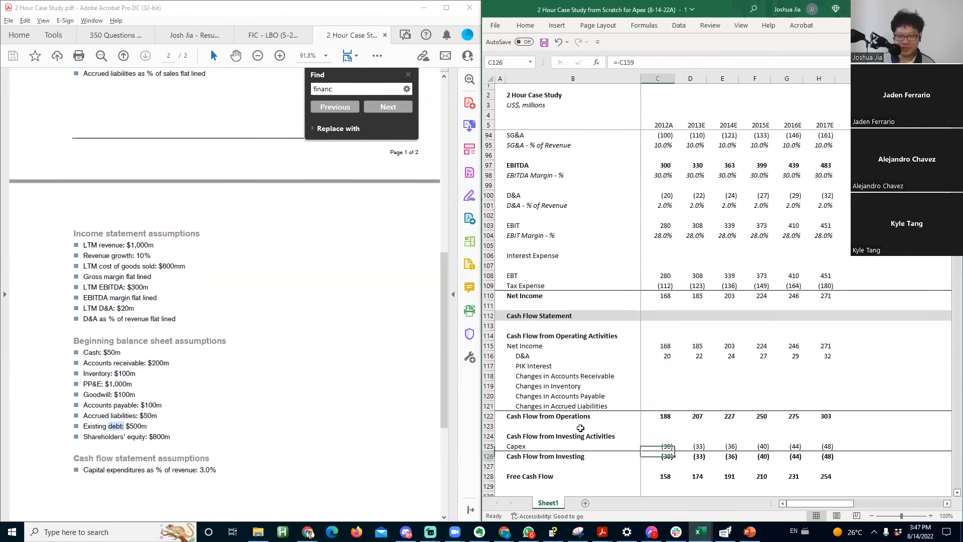
# - Delete the extra blank row 129 between Free Cash Flow and Cash Flow from Financing Activities
pyautogui.scroll(-1, 580, 428)
pyautogui.hotkey('shift', 'space')
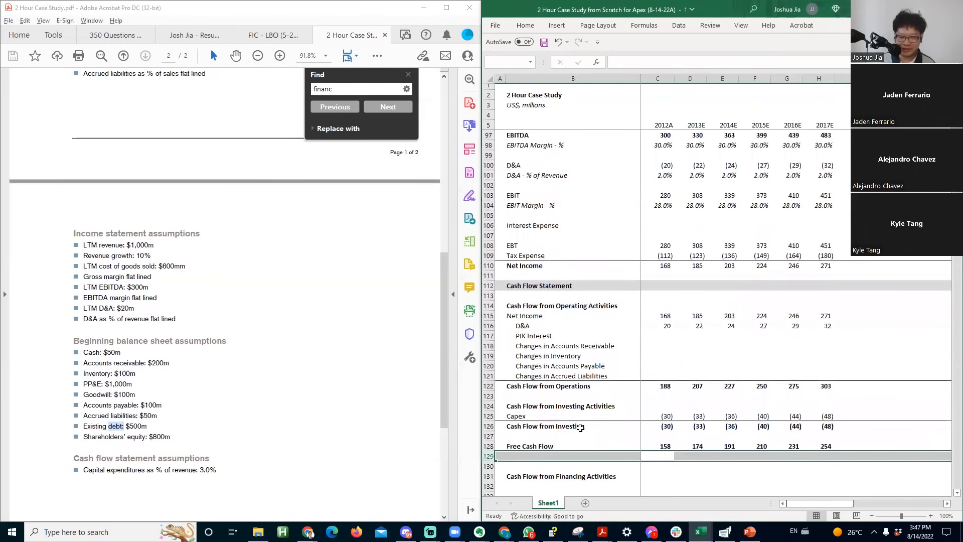
pyautogui.hotkey('ctrl', '-')
pyautogui.press('Up')
pyautogui.press('Right')
pyautogui.press('Right')
pyautogui.press('Right')
pyautogui.press('Right')
pyautogui.press('Down')
pyautogui.press('Down')
pyautogui.press('Down')
pyautogui.press('Down')
pyautogui.press('Down')
pyautogui.press('Down')
pyautogui.press('Down')
pyautogui.press('Down')
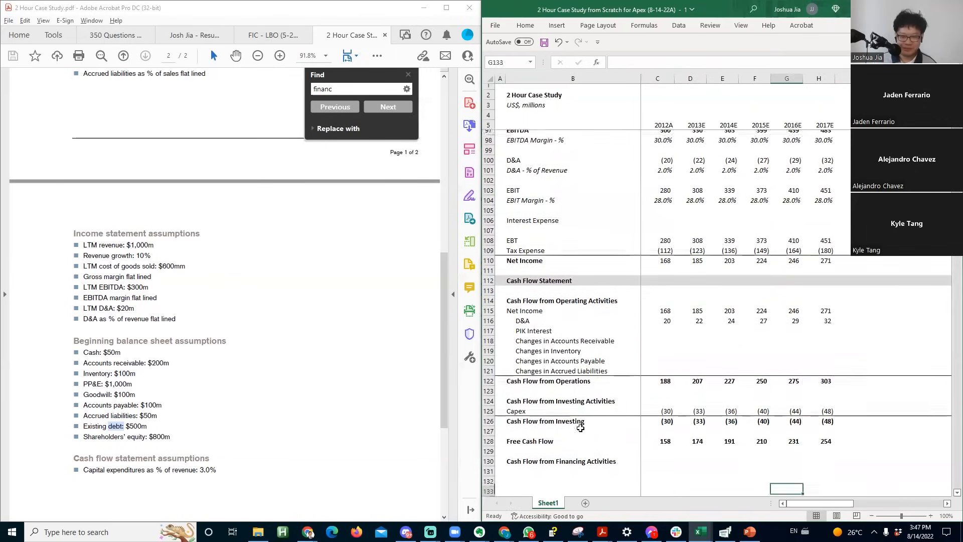
pyautogui.hotkey('ctrl', 'Left')
pyautogui.press('Up')
pyautogui.press('Up')
pyautogui.press('Up')
pyautogui.press('Right')
pyautogui.press('Down')
pyautogui.press('Down')
pyautogui.press('Down')
pyautogui.press('Down')
pyautogui.press('Down')
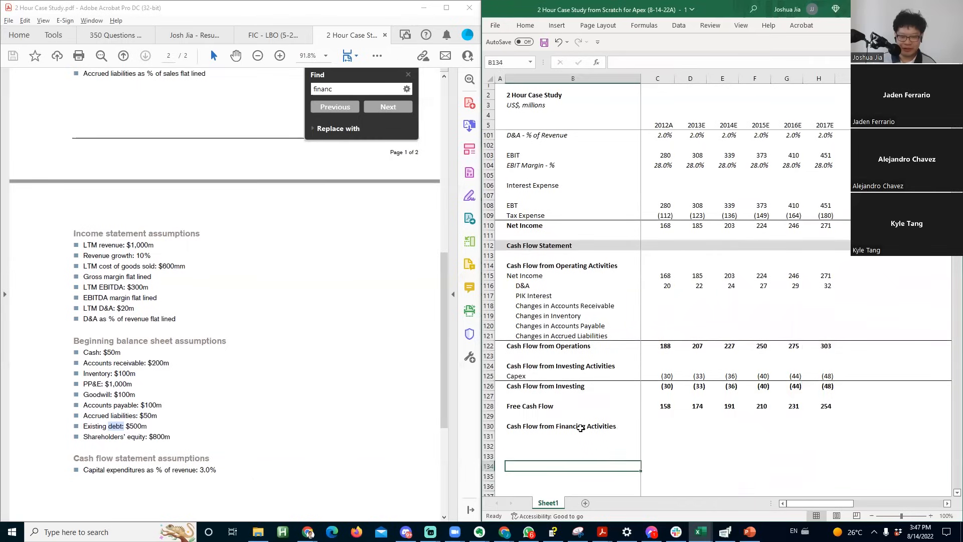
# - Label B131 under Cash Flow from Financing Activities as "Borrowings / (Repayment) of Revolver"
pyautogui.press('Up')
pyautogui.press('Up')
pyautogui.press('Up')
pyautogui.press('Up')
pyautogui.press('Up')
pyautogui.press('Up')
pyautogui.press('Up')
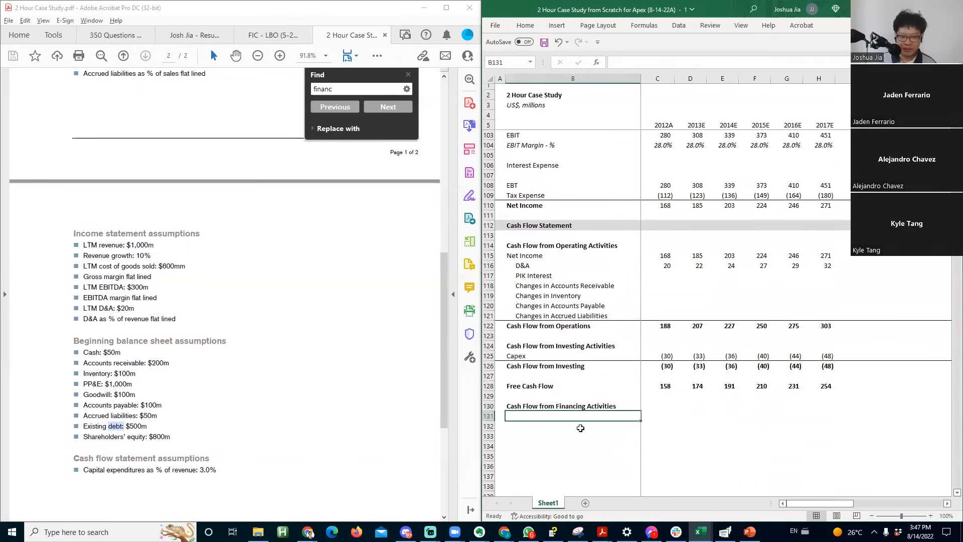
pyautogui.write('Repayment')
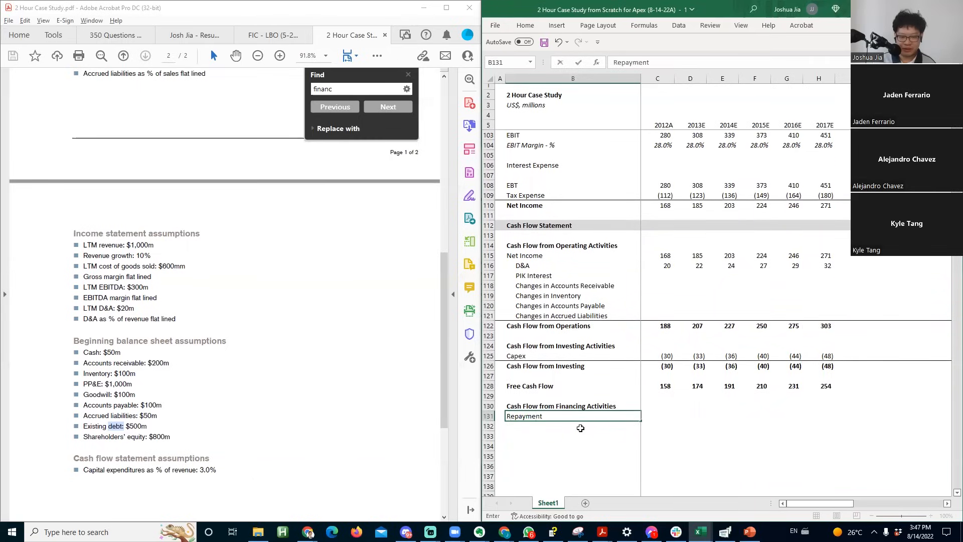
pyautogui.write(' /')
pyautogui.press('BackSpace')
pyautogui.press('BackSpace')
pyautogui.press('BackSpace')
pyautogui.press('BackSpace')
pyautogui.press('BackSpace')
pyautogui.press('BackSpace')
pyautogui.press('BackSpace')
pyautogui.press('BackSpace')
pyautogui.press('BackSpace')
pyautogui.press('BackSpace')
pyautogui.press('BackSpace')
pyautogui.write('Borrowings ')
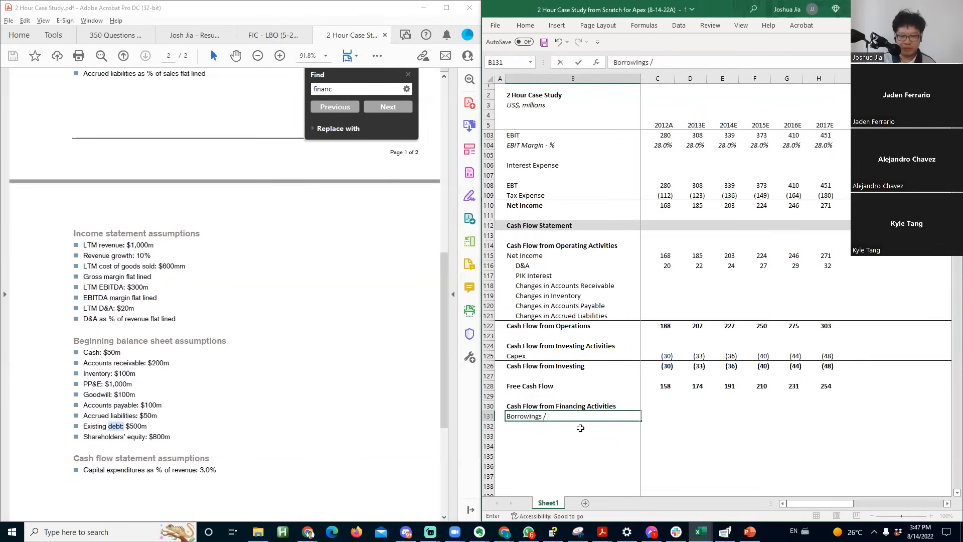
pyautogui.write('/ (Repayments')
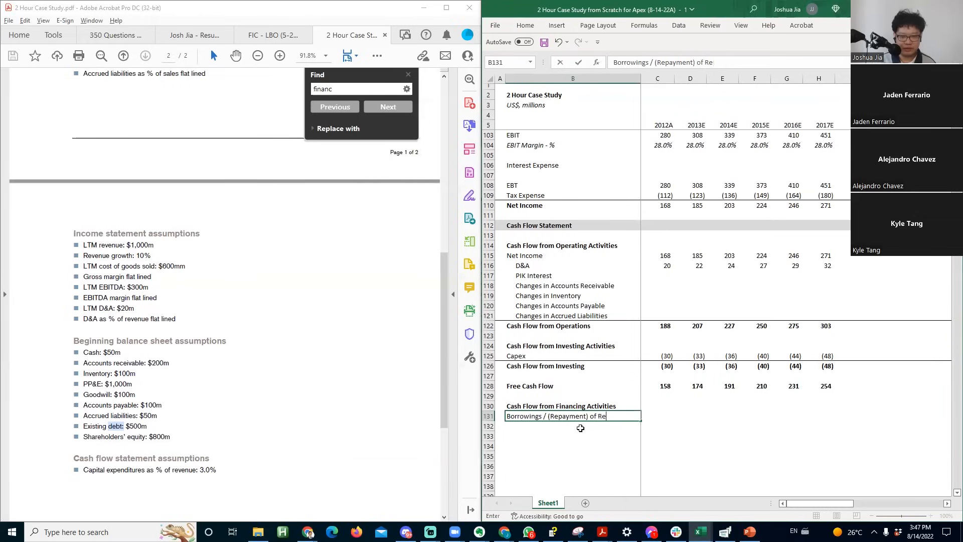
pyautogui.press('Return')
pyautogui.press('Up')
pyautogui.press('Right')
pyautogui.press('Left')
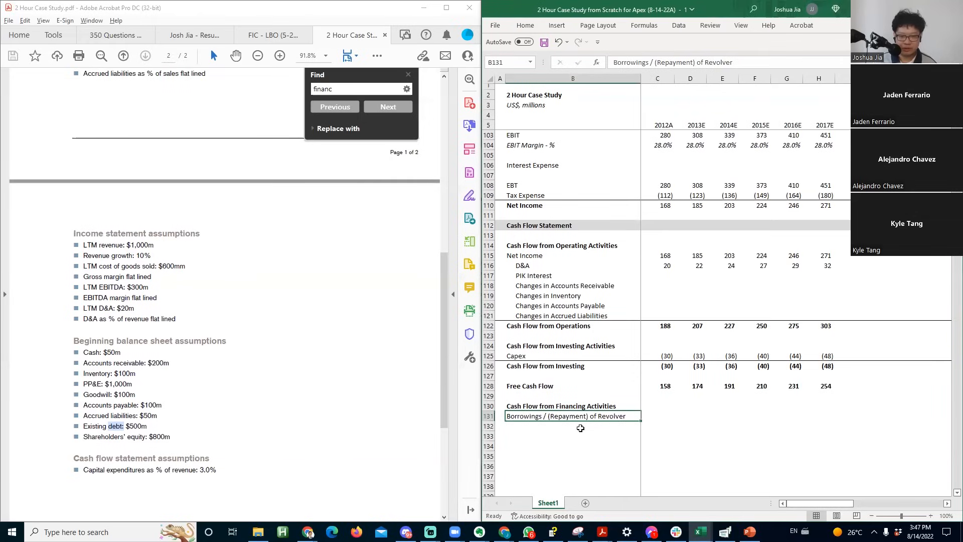
# - Reword the B131 label to "Borrowing / (Repayment) - Revolver"
pyautogui.press('Left')
pyautogui.press('BackSpace')
pyautogui.press('Return')
pyautogui.press('Up')
pyautogui.press('F2')
pyautogui.hotkey('ctrl', 'Left')
pyautogui.press('BackSpace')
pyautogui.press('BackSpace')
pyautogui.press('BackSpace')
pyautogui.write('-')
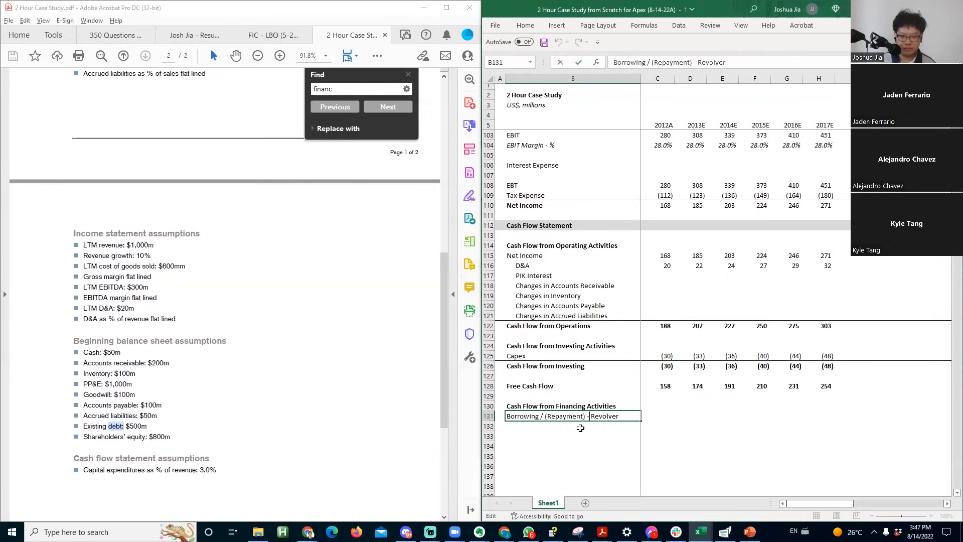
pyautogui.press('Left')
pyautogui.press('Left')
pyautogui.press('Left')
pyautogui.press('Left')
pyautogui.write('s')
pyautogui.press('BackSpace')
pyautogui.press('Return')
# - Copy the revolver label down to B132 and change it to "Borrowing / (Repayment) - Term Loan"
pyautogui.hotkey('ctrl', 'd')
pyautogui.press('F2')
pyautogui.hotkey('ctrl', 'shift', 'Left')
pyautogui.press('BackSpace')
pyautogui.write('Term ')
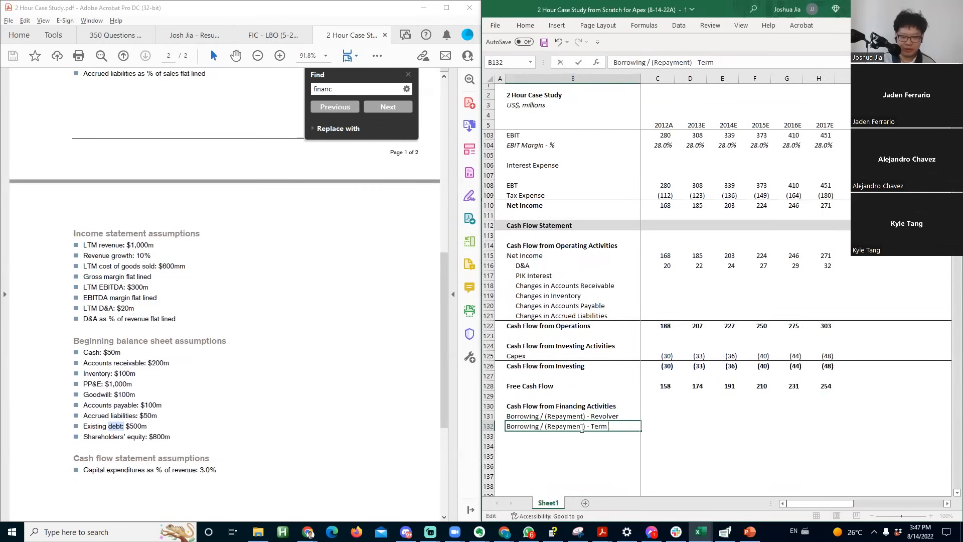
pyautogui.write('Loan')
pyautogui.press('Return')
# - Copy the term loan label down to B133 and change it to "Borrowing / (Repayment) - Mezzanine"
pyautogui.hotkey('ctrl', 'd')
pyautogui.press('F2')
pyautogui.hotkey('ctrl', 'shift', 'Left')
pyautogui.hotkey('ctrl', 'shift', 'Left')
pyautogui.write('Mezzanine')
pyautogui.press('Return')
# - Copy the term loan label from B132 to B134 and change it to "Mandatory Amortization - Term Loan"
pyautogui.press('Up')
pyautogui.press('Up')
pyautogui.hotkey('ctrl', 'c')
pyautogui.press('Down')
pyautogui.press('Down')
pyautogui.hotkey('ctrl', 'v')
pyautogui.press('F2')
pyautogui.press('Home')
pyautogui.hotkey('ctrl', 'shift', 'Right')
pyautogui.hotkey('ctrl', 'shift', 'Right')
pyautogui.hotkey('ctrl', 'shift', 'Right')
pyautogui.write('Mandatory Repayment')
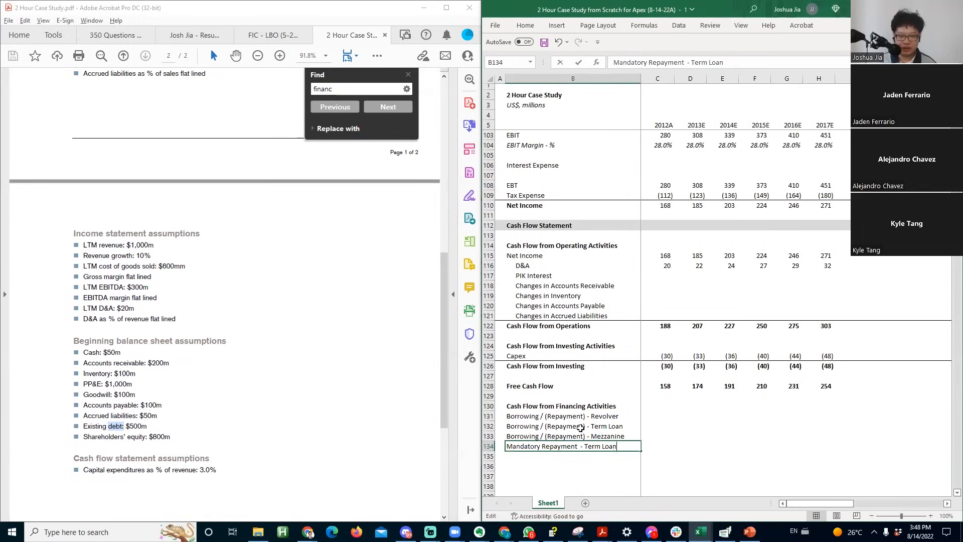
pyautogui.hotkey('ctrl', 'shift', 'Left')
pyautogui.write('Amortization')
pyautogui.press('Return')
# - Indent the four financing line labels in B131:B134 by one level
pyautogui.press('Up')
pyautogui.press('Up')
pyautogui.press('Up')
pyautogui.press('Up')
pyautogui.hotkey('shift', 'Down')
pyautogui.hotkey('shift', 'Down')
pyautogui.hotkey('shift', 'Down')
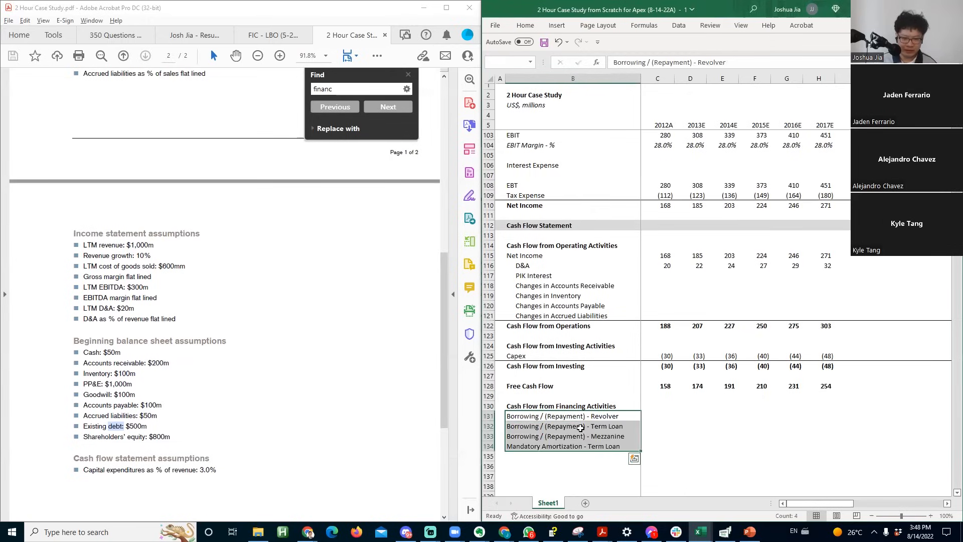
pyautogui.hotkey('alt', 'h')
pyautogui.press('6')
# - Add a top border across row 135 and label B135 "Cash Flow from Financing"
pyautogui.press('Down')
pyautogui.press('Down')
pyautogui.press('Down')
pyautogui.press('Down')
pyautogui.hotkey('shift', 'space')
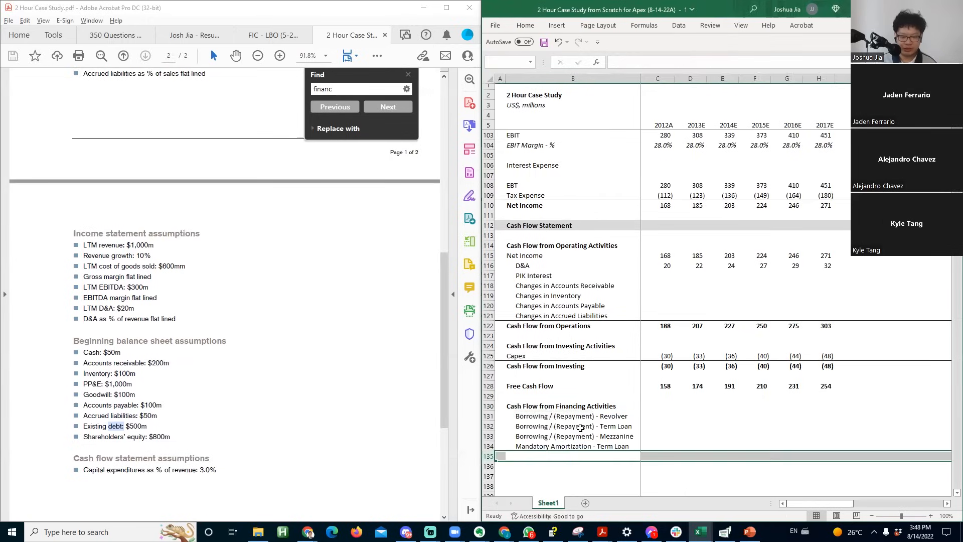
pyautogui.press('Right')
pyautogui.press('Left')
pyautogui.hotkey('shift', 'space')
pyautogui.hotkey('alt', 'h')
pyautogui.press('b')
pyautogui.press('p')
pyautogui.press('Right')
pyautogui.press('Left')
pyautogui.write('Cash Flow from Financing')
# - Total the 2012A financing lines in C135 with =SUM(C131:C134) and fill the formula across through 2017E
pyautogui.press('Right')
pyautogui.hotkey('alt', '=')
pyautogui.hotkey('ctrl', 'Return')
pyautogui.hotkey('shift', 'Right')
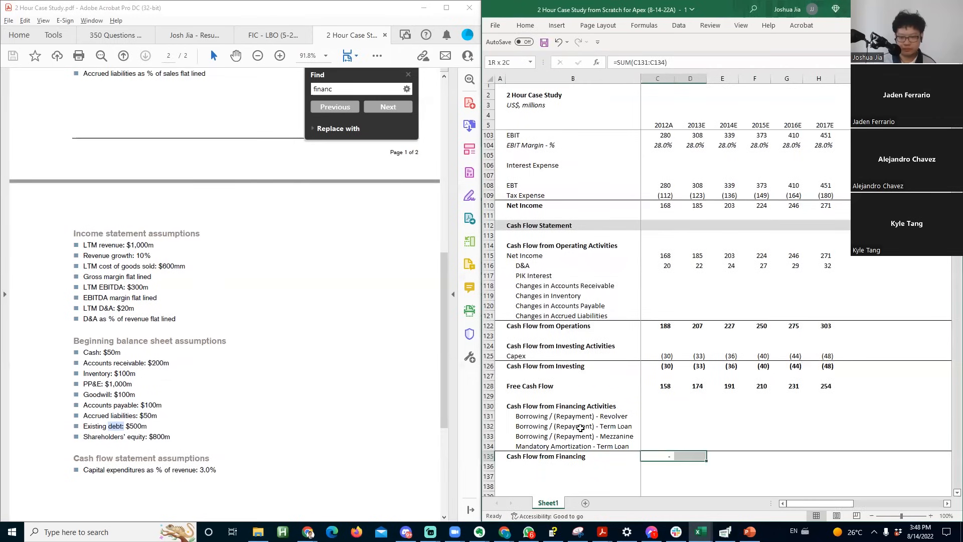
pyautogui.hotkey('shift', 'Right')
pyautogui.hotkey('shift', 'Right')
pyautogui.hotkey('shift', 'Right')
pyautogui.hotkey('shift', 'Right')
pyautogui.hotkey('shift', 'Right')
pyautogui.hotkey('shift', 'Left')
pyautogui.hotkey('ctrl', 'r')
pyautogui.press('Down')
pyautogui.press('Down')
pyautogui.press('Left')
pyautogui.press('Down')
pyautogui.press('Down')
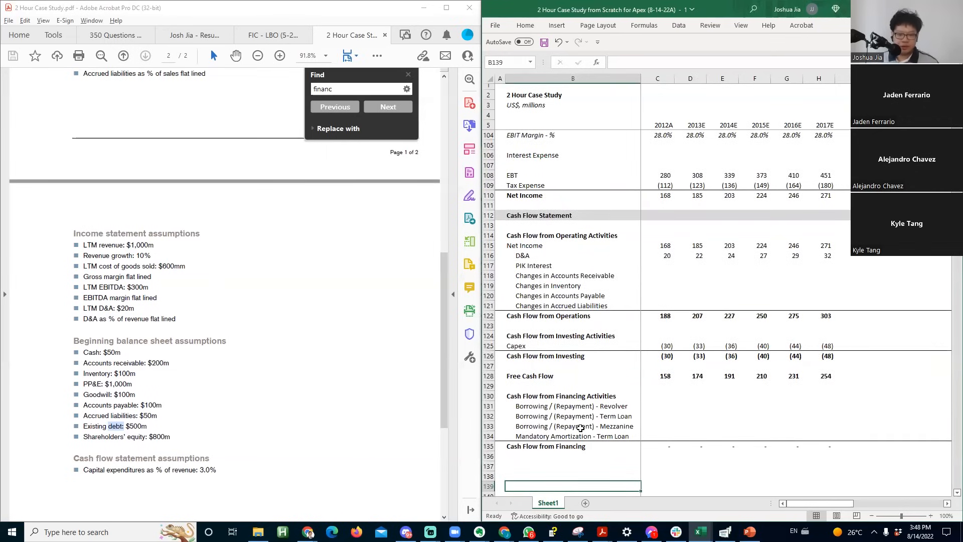
# - Fill row 139 with light gray as a new section header band
pyautogui.press('Down')
pyautogui.press('Down')
pyautogui.press('Up')
pyautogui.press('Up')
pyautogui.hotkey('shift', 'space')
pyautogui.hotkey('alt', 'h')
pyautogui.press('h')
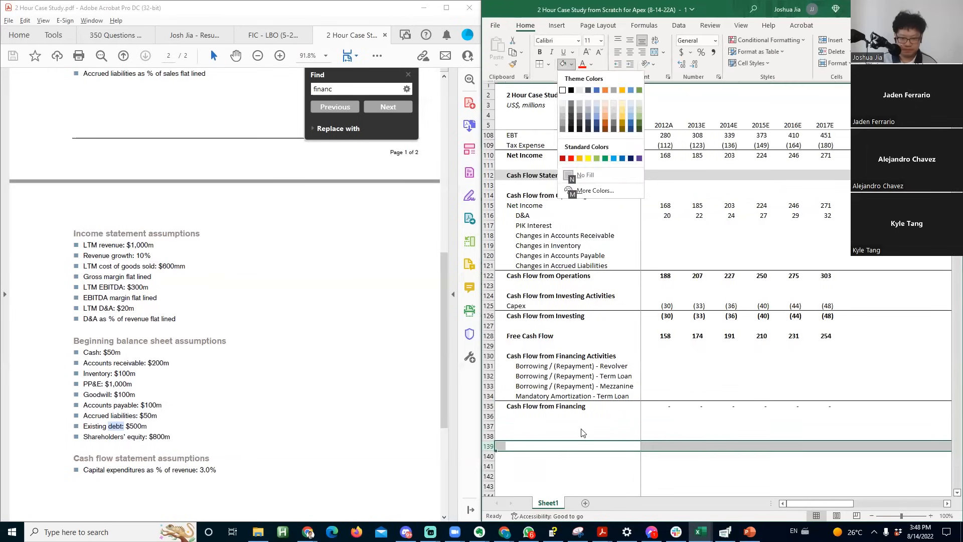
pyautogui.press('Down')
pyautogui.press('Down')
pyautogui.press('Return')
# - Label B139 "Balance Sheet" in bold
pyautogui.press('Right')
pyautogui.press('Left')
pyautogui.write('Balance Sheet')
pyautogui.press('Return')
pyautogui.press('Up')
pyautogui.hotkey('ctrl', 'b')
pyautogui.press('Down')
pyautogui.press('Left')
pyautogui.press('Right')
pyautogui.press('Down')
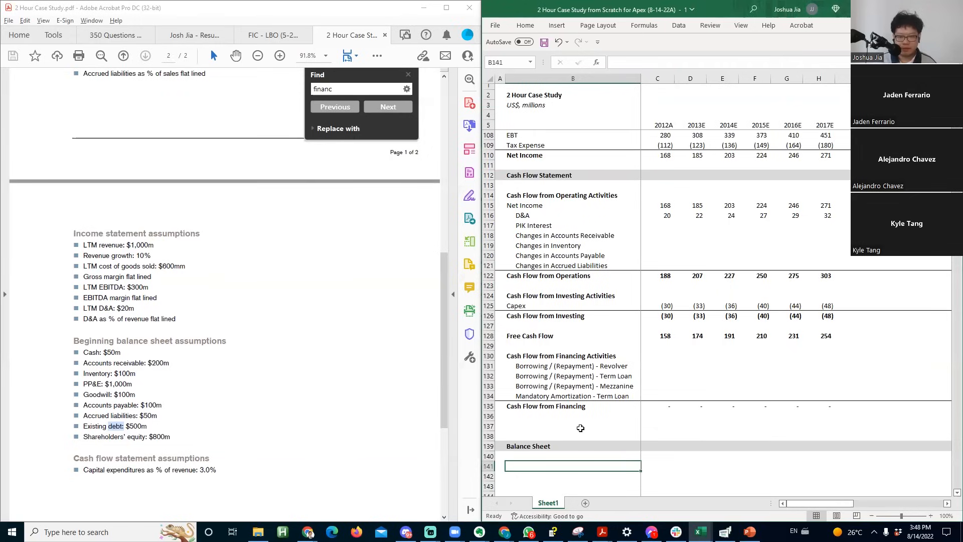
pyautogui.moveTo(771, 251); pyautogui.dragTo(830, 266)
pyautogui.click(573, 395)
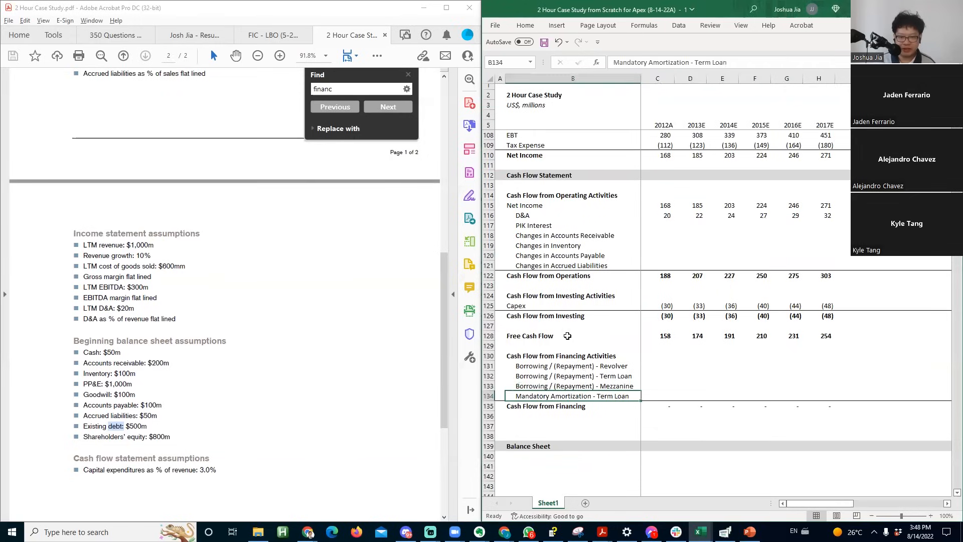
pyautogui.click(582, 255)
pyautogui.click(582, 469)
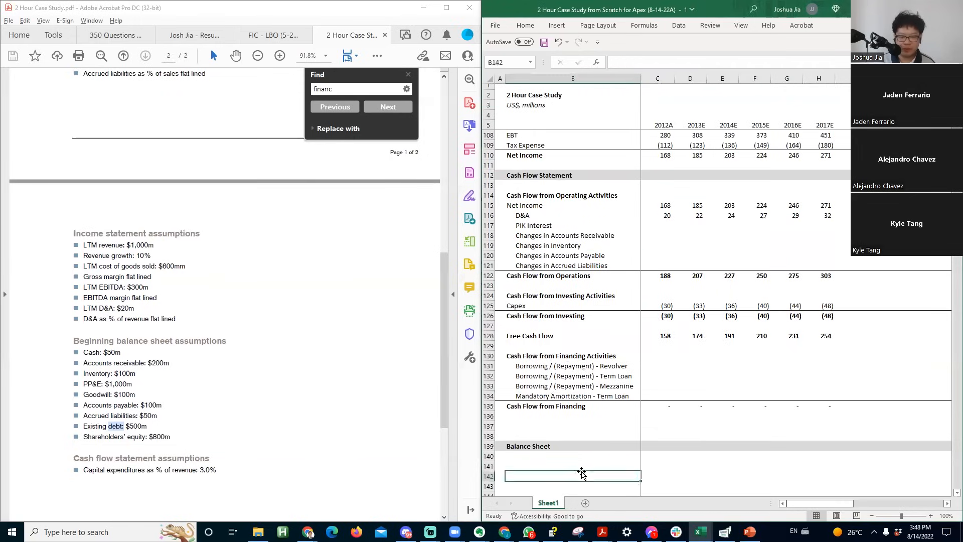
pyautogui.click(257, 260)
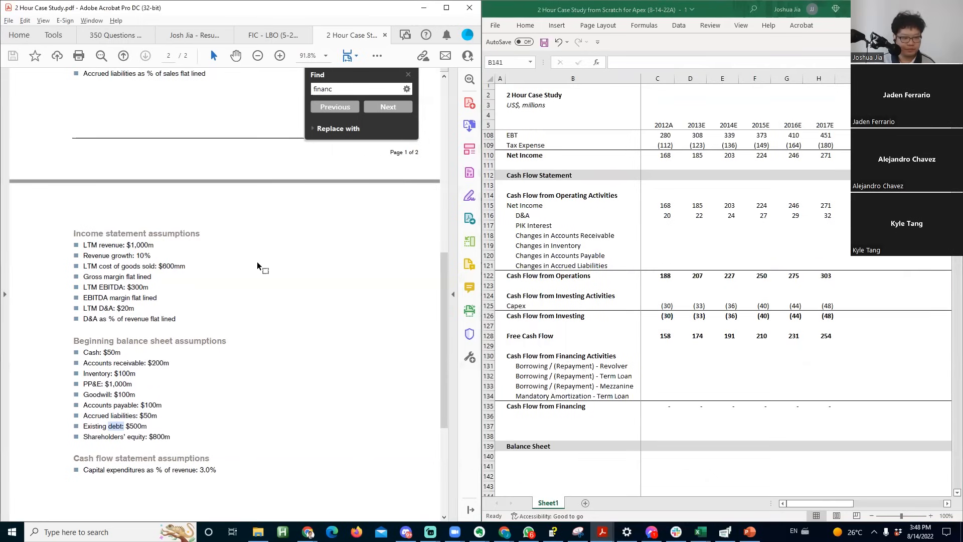
# - Enter "Asset" in B141 as a bold, underlined heading
pyautogui.click(527, 434)
pyautogui.write('C')
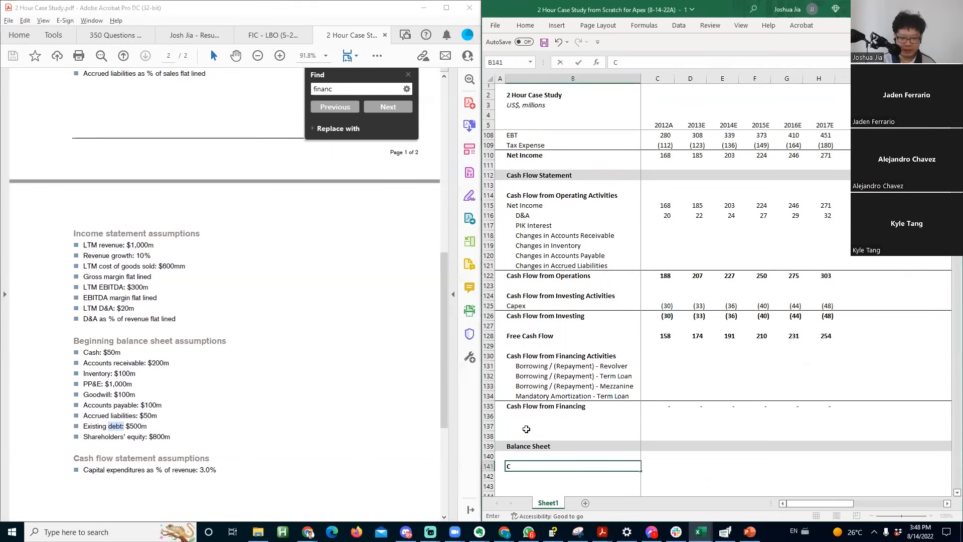
pyautogui.write('Asset')
pyautogui.hotkey('ctrl', 'Return')
pyautogui.hotkey('ctrl', 'b')
pyautogui.hotkey('ctrl', 'u')
# - Enter a bold "Current Assets" heading below Asset and move it down one row to B143
pyautogui.press('Down')
pyautogui.write('Current Assets')
pyautogui.hotkey('ctrl', 'Return')
pyautogui.hotkey('ctrl', 'b')
pyautogui.hotkey('ctrl', 'x')
pyautogui.press('Down')
pyautogui.hotkey('ctrl', 'v')
# - Label B144:B146 "Cash", "Accounts Receivable" and "Inventory" under Current Assets
pyautogui.press('Down')
pyautogui.press('Down')
pyautogui.press('Down')
pyautogui.press('Down')
pyautogui.press('Down')
pyautogui.press('Down')
pyautogui.press('Down')
pyautogui.press('Down')
pyautogui.press('Up')
pyautogui.press('Up')
pyautogui.press('Up')
pyautogui.press('Up')
pyautogui.press('Up')
pyautogui.press('Up')
pyautogui.press('Up')
pyautogui.write('Cash')
pyautogui.press('Return')
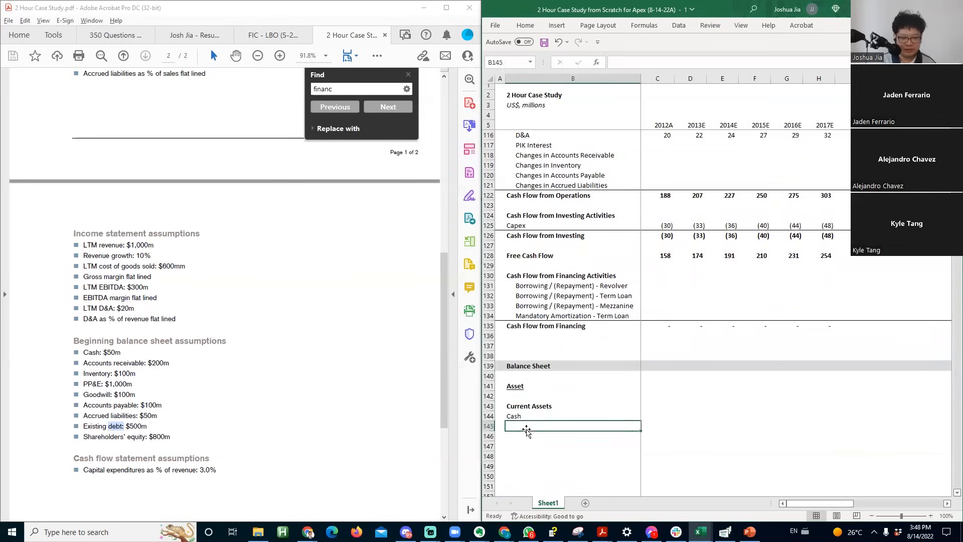
pyautogui.write('Accounts Receivable')
pyautogui.press('Return')
pyautogui.write('Inventory')
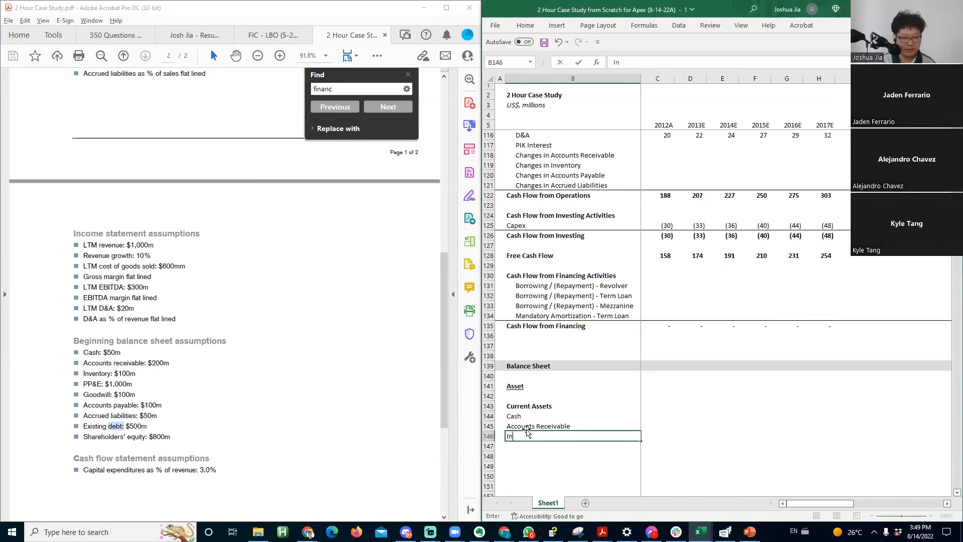
pyautogui.press('Return')
# - Indent the three current asset labels in B144:B146
pyautogui.press('Up')
pyautogui.press('Up')
pyautogui.press('Up')
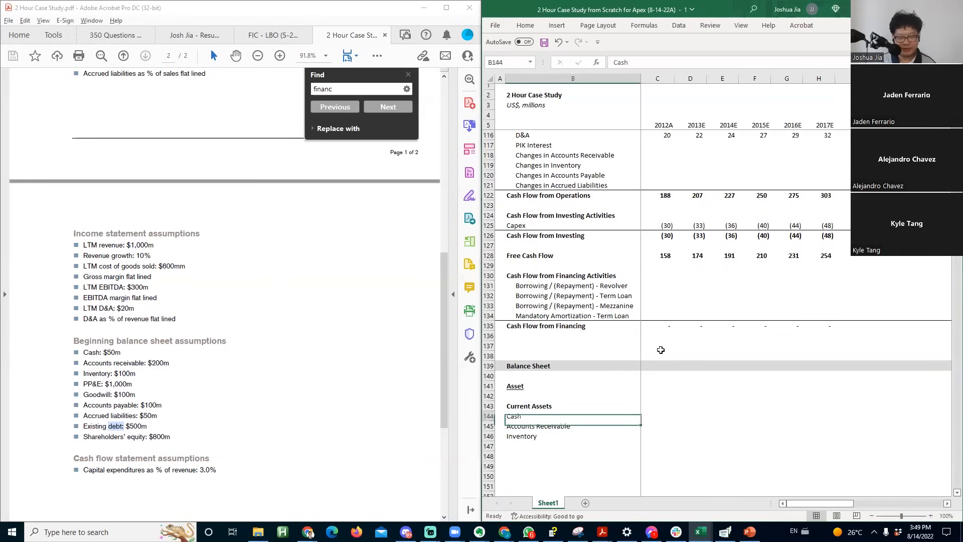
pyautogui.hotkey('shift', 'Down')
pyautogui.hotkey('shift', 'Down')
pyautogui.hotkey('alt', 'h')
pyautogui.press('6')
pyautogui.hotkey('alt', 'h')
pyautogui.press('6')
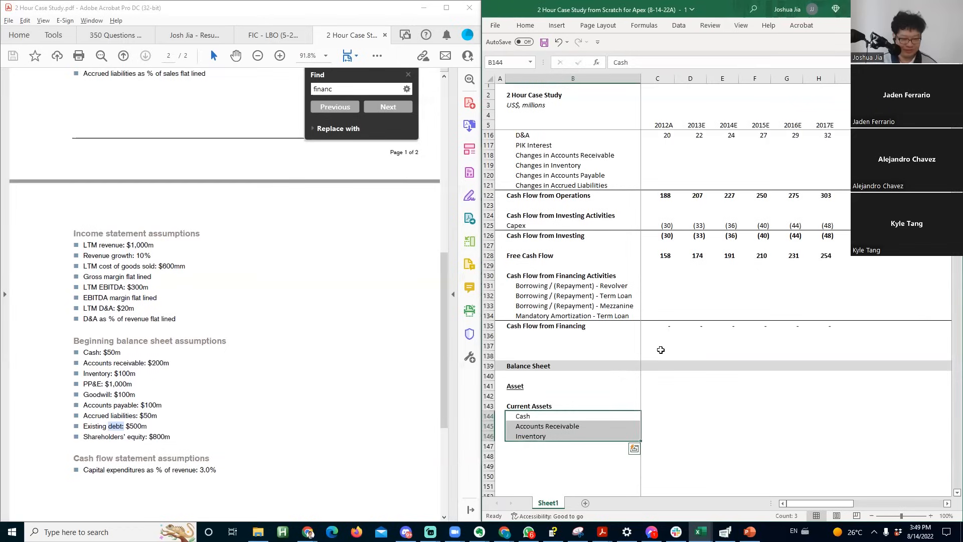
# - Add a top border across row 147, directly below Inventory
pyautogui.press('Down')
pyautogui.press('Down')
pyautogui.press('Down')
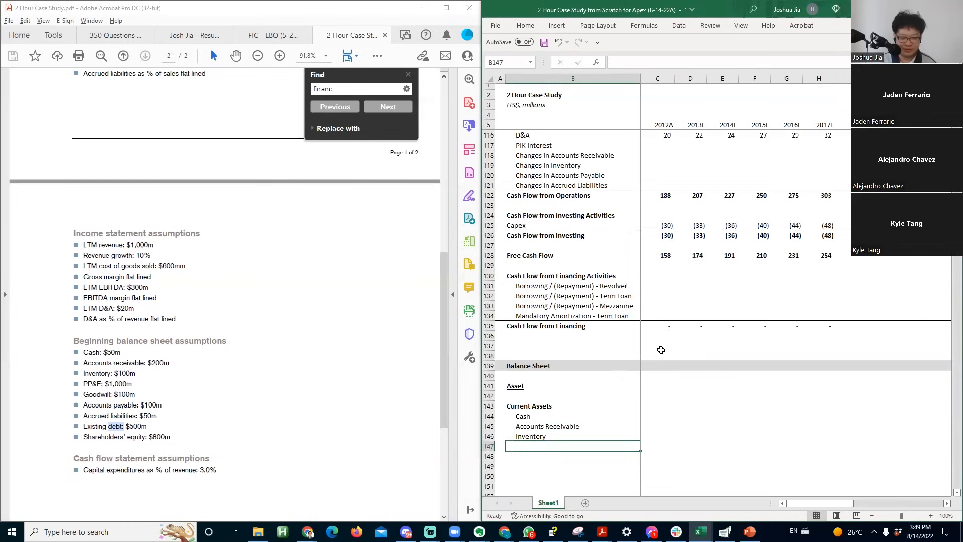
pyautogui.hotkey('shift', 'space')
pyautogui.hotkey('alt', 'h')
pyautogui.press('b')
pyautogui.press('p')
pyautogui.press('Right')
pyautogui.press('Left')
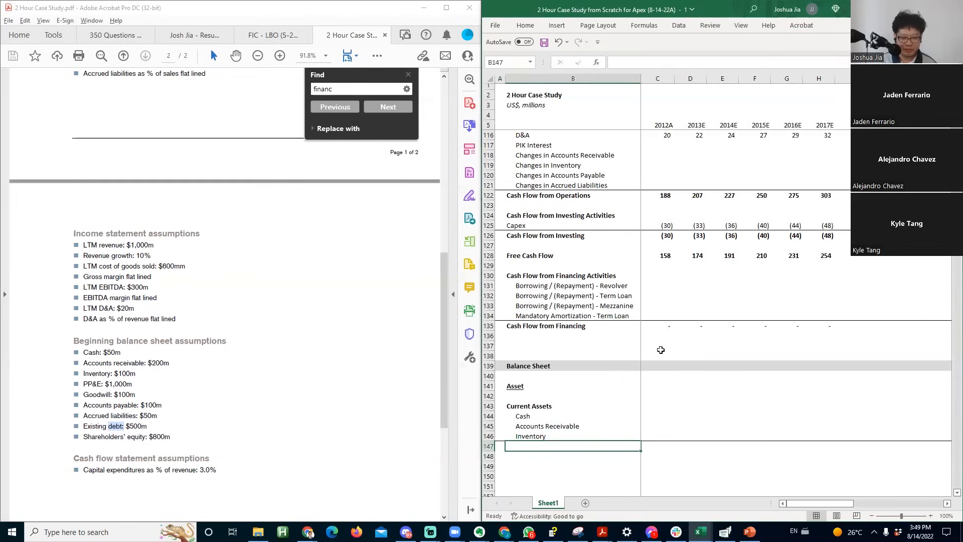
# - Label B147 "Total Current Assets" in bold
pyautogui.write('Total Current Assets')
pyautogui.press('Return')
pyautogui.press('Up')
pyautogui.hotkey('ctrl', 'b')
# - Enter a bold "Non-Current Assets" heading in B149 and remove its indent
pyautogui.press('Down')
pyautogui.press('Down')
pyautogui.press('Down')
pyautogui.press('Down')
pyautogui.press('Down')
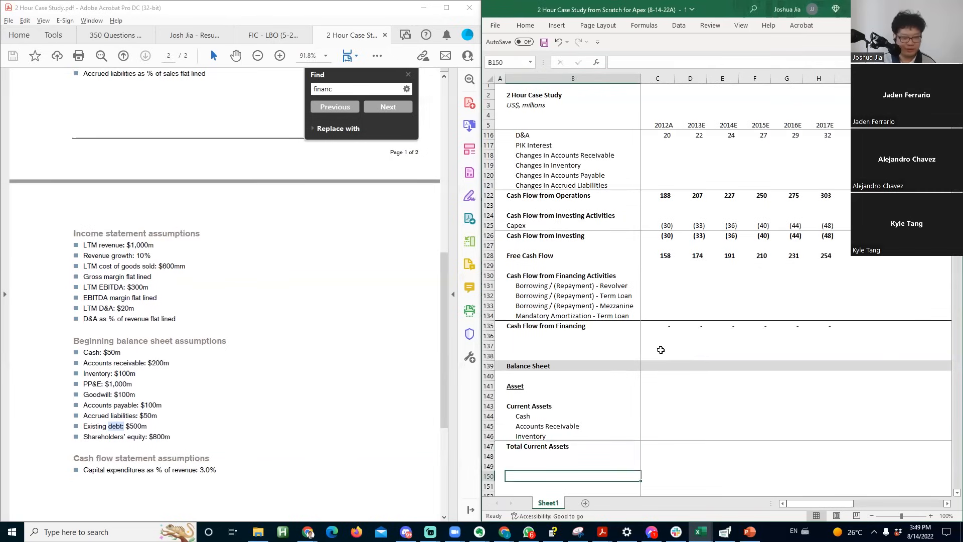
pyautogui.press('Up')
pyautogui.press('Up')
pyautogui.press('Up')
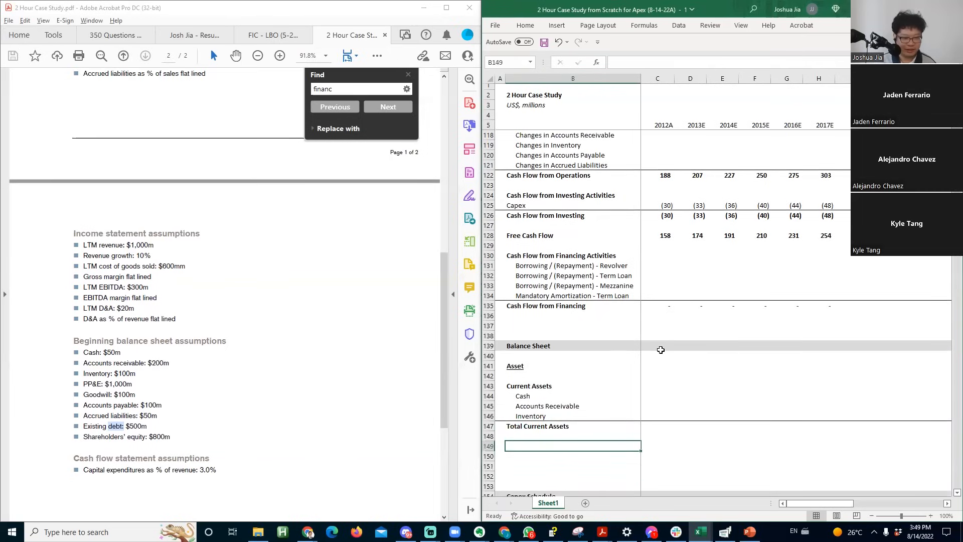
pyautogui.write('Non-Current')
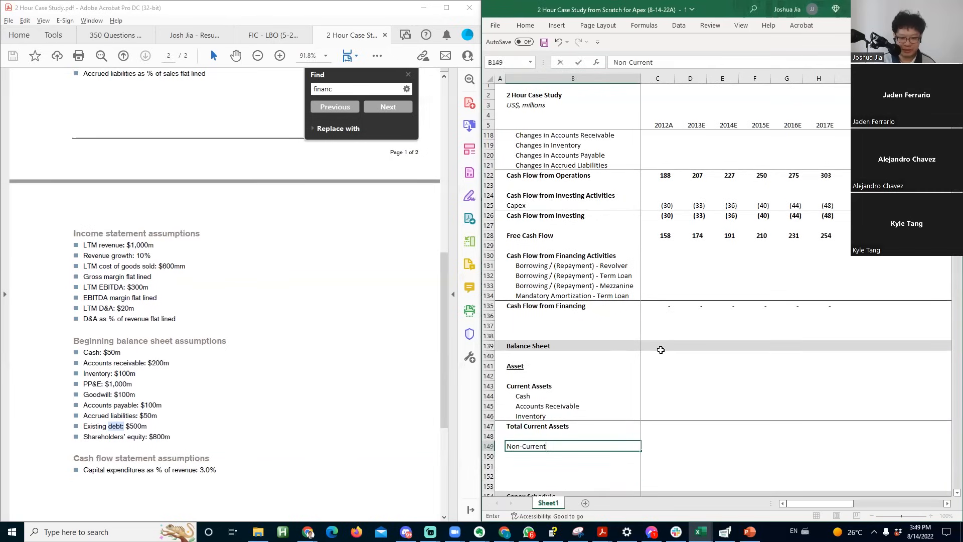
pyautogui.write(' Assets')
pyautogui.press('Return')
pyautogui.press('Up')
pyautogui.hotkey('ctrl', 'b')
pyautogui.press('Down')
pyautogui.press('Up')
pyautogui.hotkey('alt', 'h')
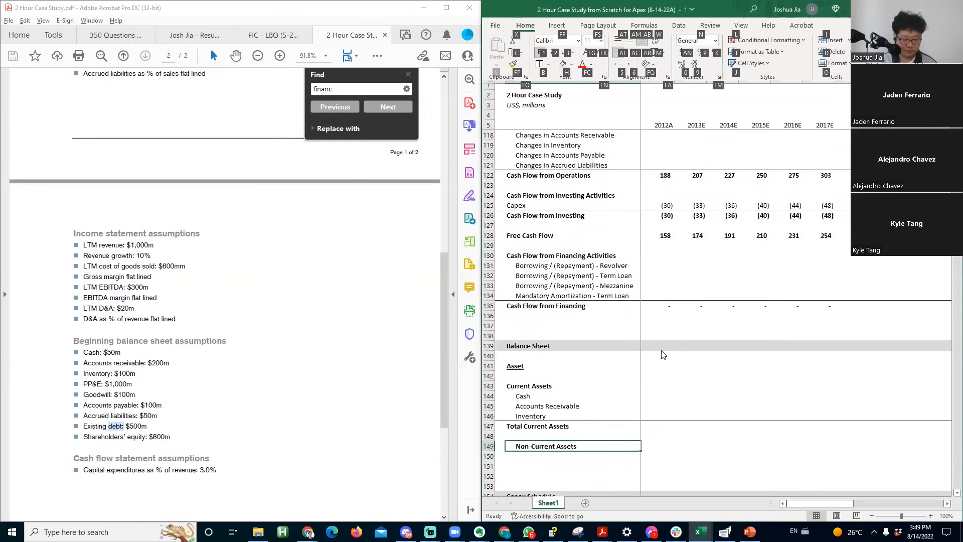
pyautogui.press('5')
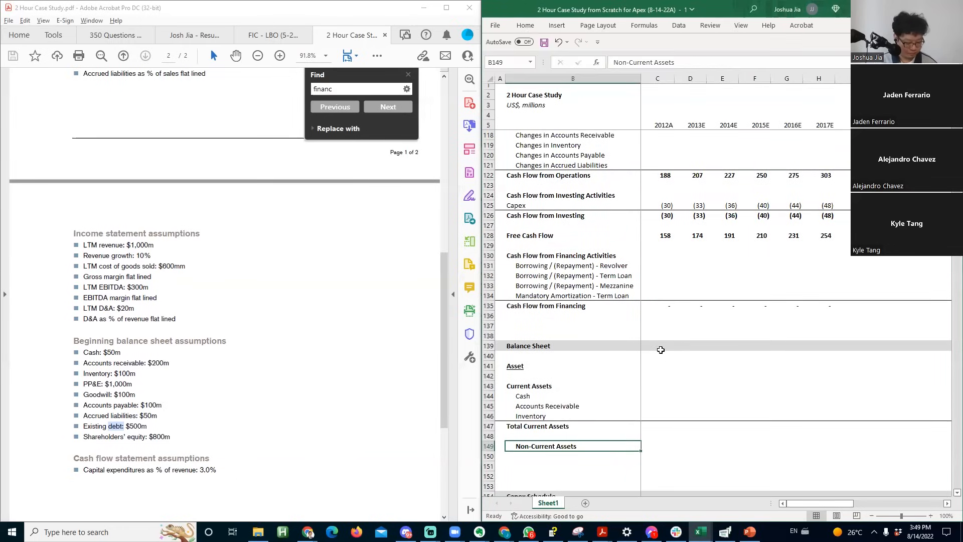
pyautogui.press('Down')
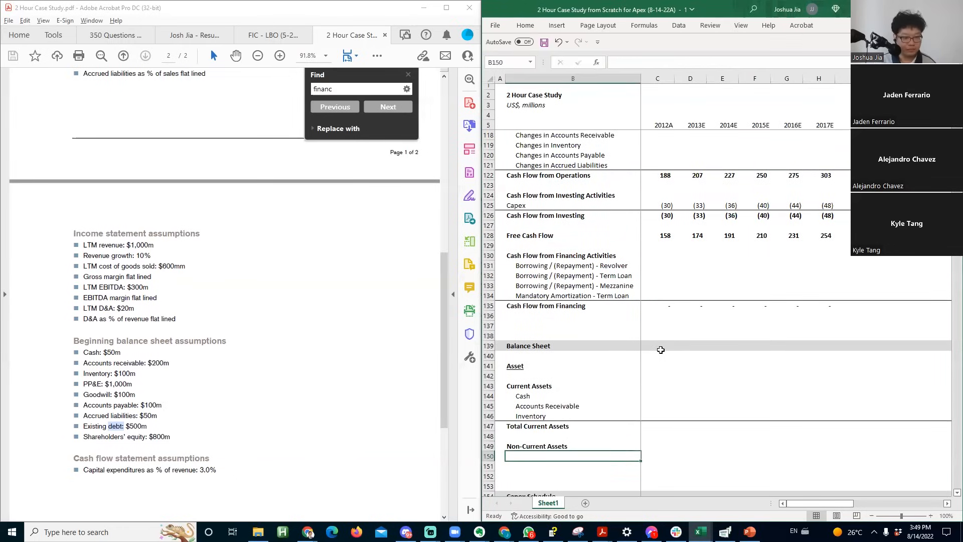
# - Label B150:B151 "PP&E" and "Goodwill" and indent both labels by one level
pyautogui.write('PP&E')
pyautogui.press('Return')
pyautogui.write('Goodwill')
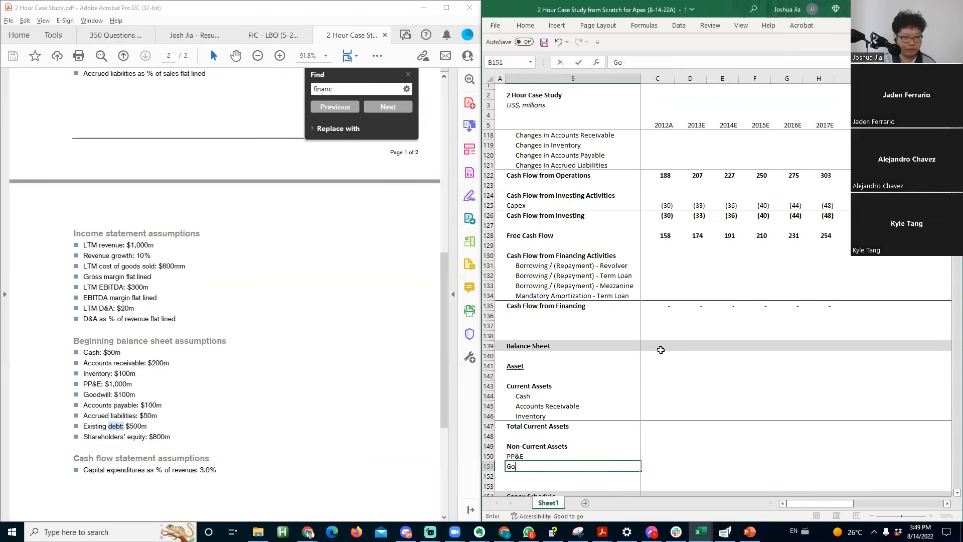
pyautogui.press('Return')
pyautogui.press('Up')
pyautogui.hotkey('shift', 'Up')
pyautogui.hotkey('alt', 'h')
pyautogui.press('6')
pyautogui.hotkey('shift', 'Down')
# - Add a top border across row 152, directly below Goodwill
pyautogui.press('Down')
pyautogui.hotkey('shift', 'space')
pyautogui.hotkey('alt', 'h')
pyautogui.press('b')
pyautogui.press('p')
pyautogui.hotkey('shift', 'BackSpace')
# - Copy the Non-Current Assets heading from B149 to B152 and change it to "Total Non-Current Assets"
pyautogui.press('Up')
pyautogui.press('Up')
pyautogui.press('Up')
pyautogui.hotkey('ctrl', 'c')
pyautogui.press('Down')
pyautogui.press('Down')
pyautogui.press('Down')
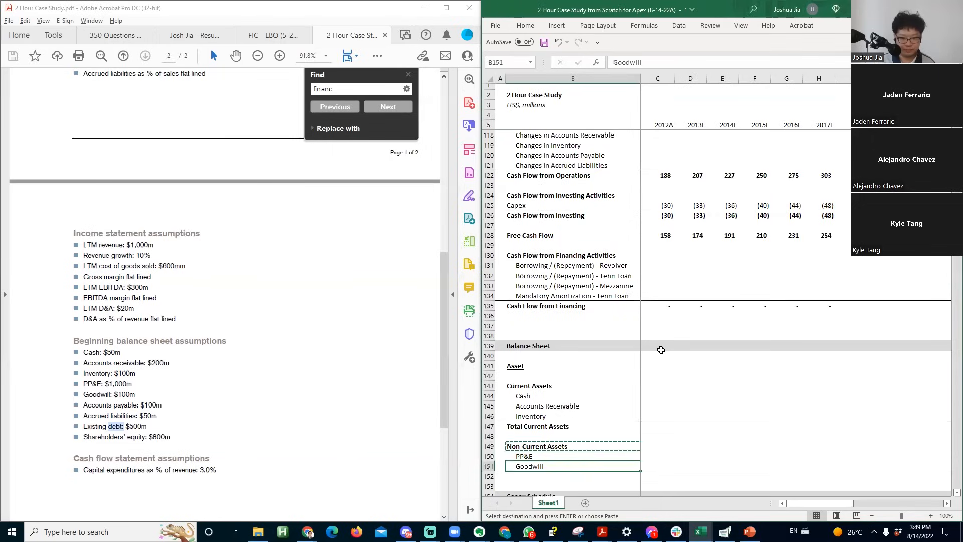
pyautogui.press('Return')
pyautogui.press('F1')
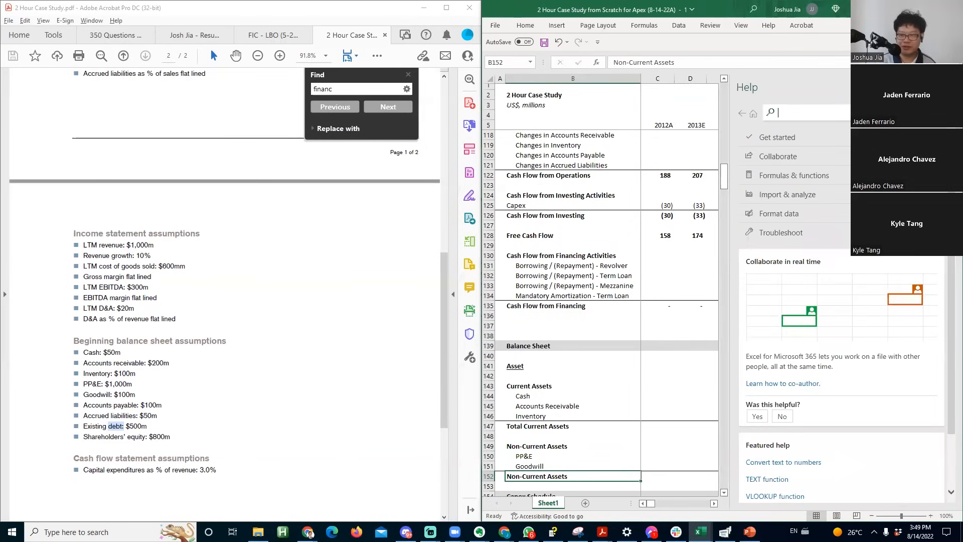
pyautogui.press('Escape')
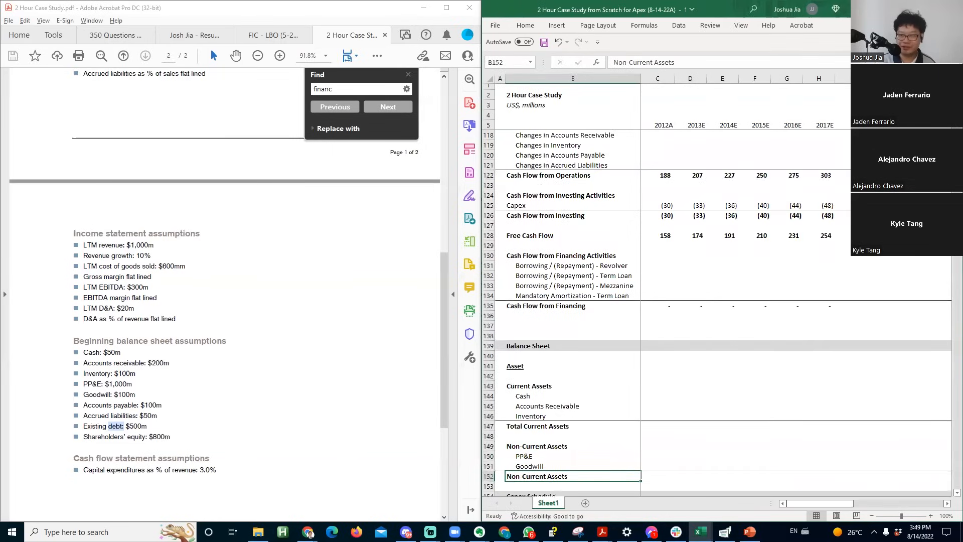
pyautogui.press('F2')
pyautogui.press('Home')
pyautogui.write('Total')
pyautogui.press('Return')
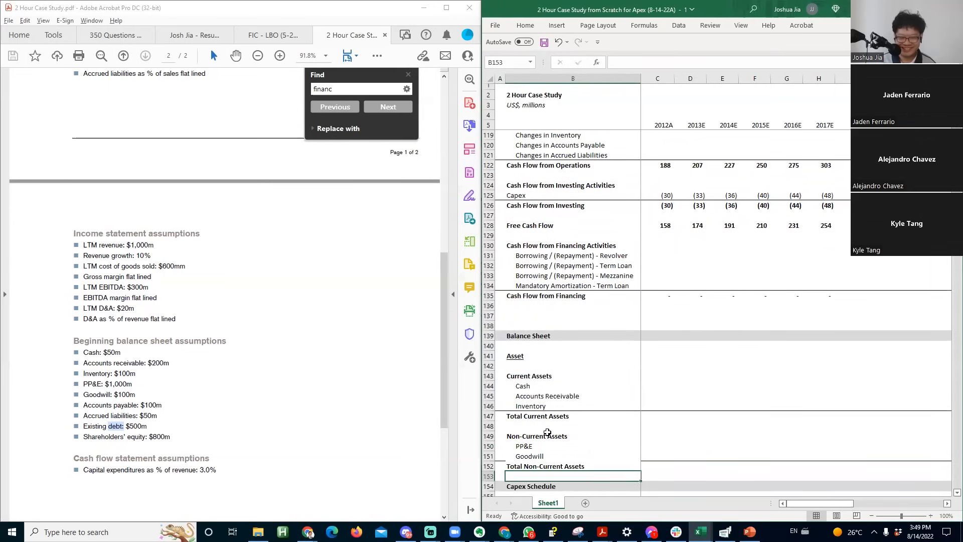
# - Insert blank rows between Total Non-Current Assets and the Capex Schedule header and clear their borders
pyautogui.hotkey('alt', 'i')
pyautogui.press('r')
pyautogui.press('Up')
pyautogui.press('Right')
pyautogui.press('Down')
pyautogui.press('Down')
pyautogui.press('Down')
pyautogui.press('Left')
pyautogui.press('Up')
pyautogui.press('Up')
pyautogui.press('Up')
pyautogui.hotkey('alt', 'h')
pyautogui.press('b')
pyautogui.press('n')
pyautogui.press('Down')
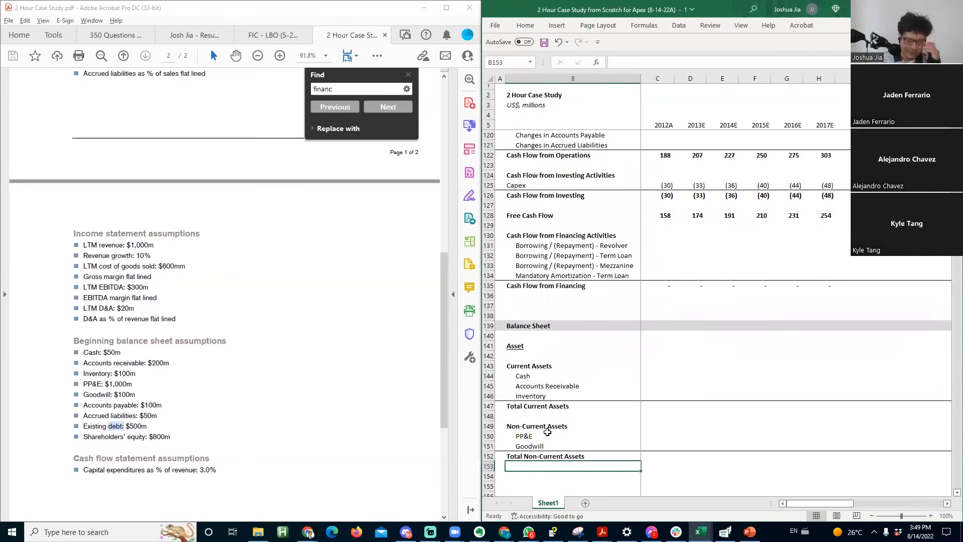
# - Insert a blank row at row 147, between Inventory and Total Current Assets
pyautogui.press('Up')
pyautogui.press('Up')
pyautogui.press('Up')
pyautogui.press('Up')
pyautogui.press('Up')
pyautogui.press('Up')
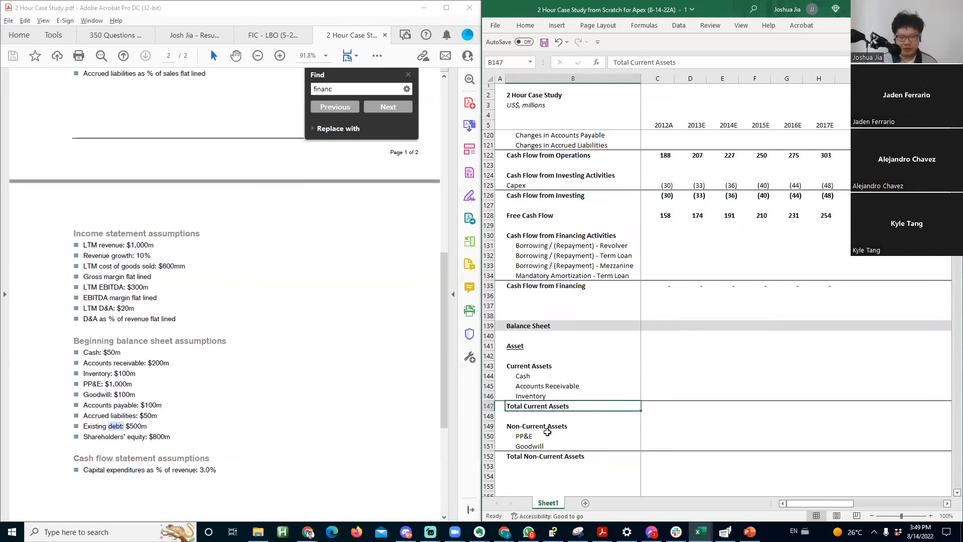
pyautogui.hotkey('shift', 'space')
pyautogui.hotkey('ctrl', 'shift', '+')
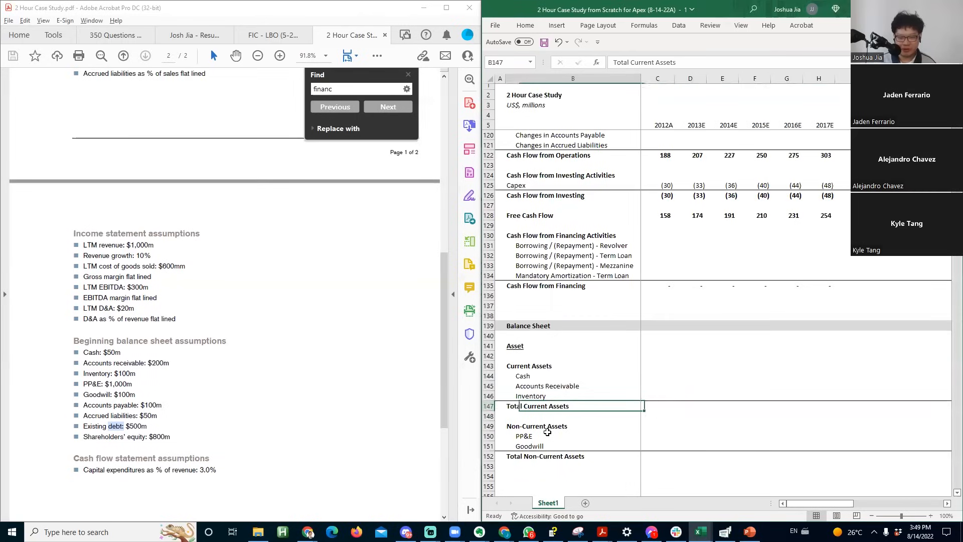
pyautogui.hotkey('ctrl', 'z')
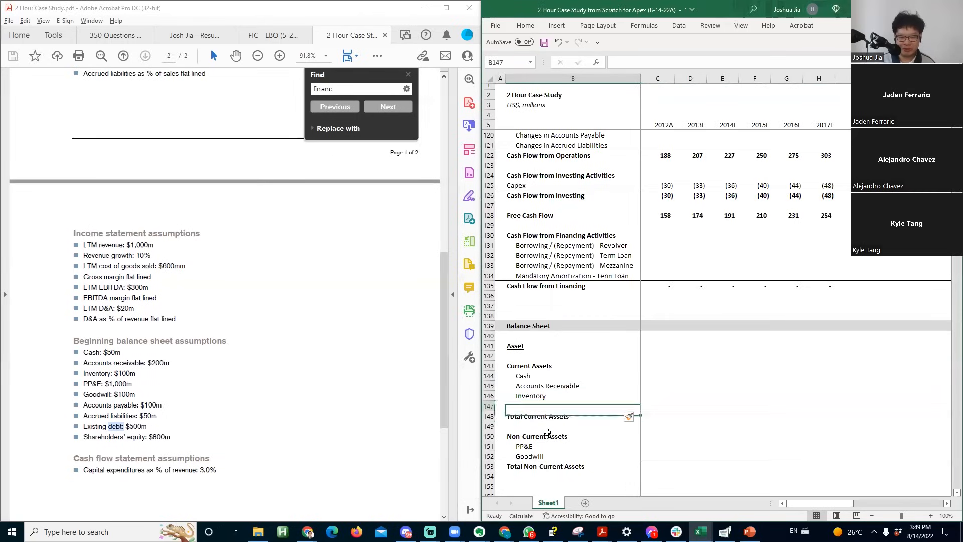
# - Remove the blank row between Inventory and Total Current Assets
pyautogui.press('Right')
pyautogui.press('Up')
pyautogui.press('Up')
pyautogui.press('Up')
pyautogui.press('Up')
pyautogui.press('Up')
pyautogui.press('Up')
pyautogui.press('Up')
pyautogui.press('Up')
pyautogui.press('Up')
pyautogui.press('Up')
pyautogui.press('Down')
pyautogui.press('Down')
pyautogui.press('Down')
pyautogui.press('Down')
pyautogui.press('Down')
pyautogui.press('Down')
pyautogui.press('Down')
pyautogui.press('Down')
pyautogui.press('Down')
pyautogui.press('Down')
pyautogui.press('Down')
pyautogui.press('Down')
pyautogui.press('Down')
pyautogui.press('Down')
pyautogui.press('Left')
pyautogui.press('Down')
pyautogui.press('Down')
pyautogui.press('Down')
pyautogui.press('Down')
pyautogui.press('Down')
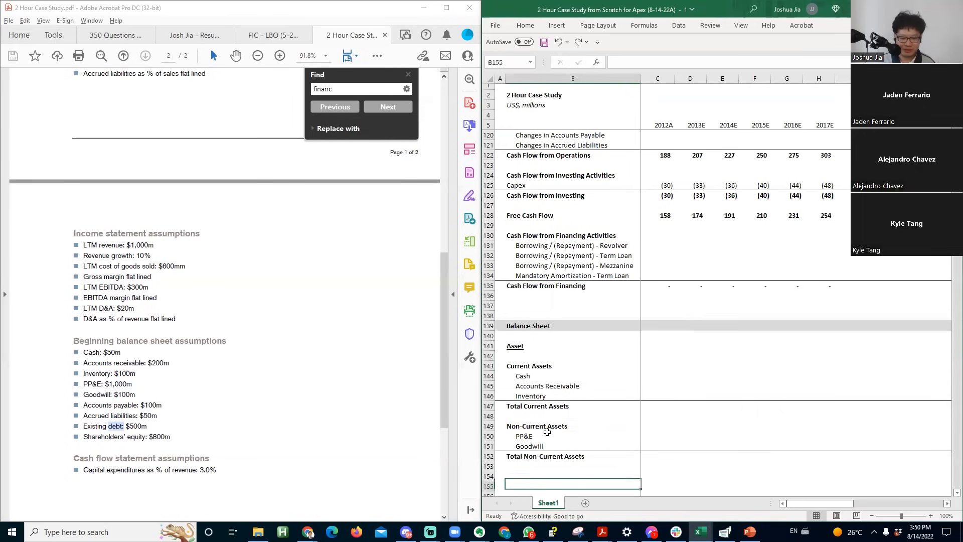
# - Add a bold "Total Assets" label in B154, two rows below Total Non-Current Assets
pyautogui.press('Up')
pyautogui.press('Up')
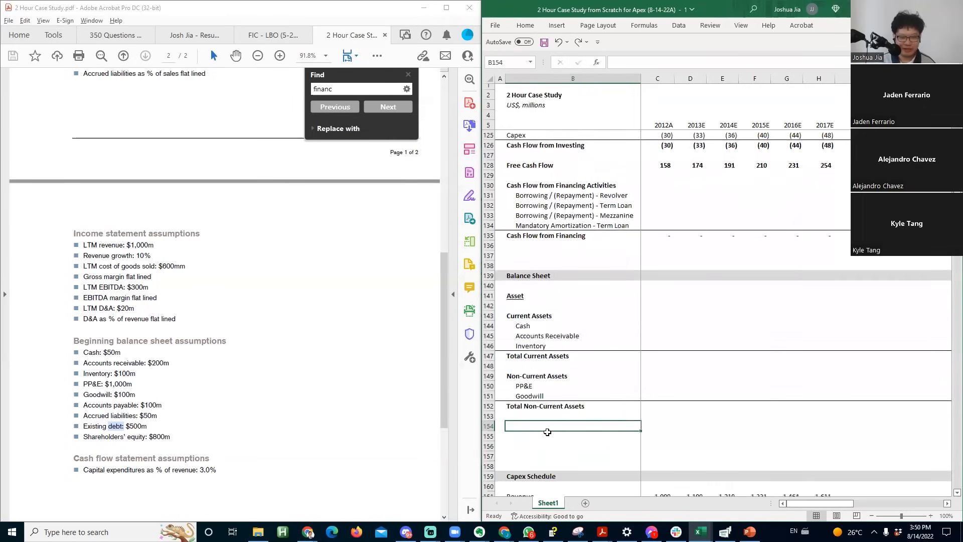
pyautogui.write('Total')
pyautogui.press('Return')
pyautogui.press('Up')
pyautogui.hotkey('ctrl', 'b')
pyautogui.press('F2')
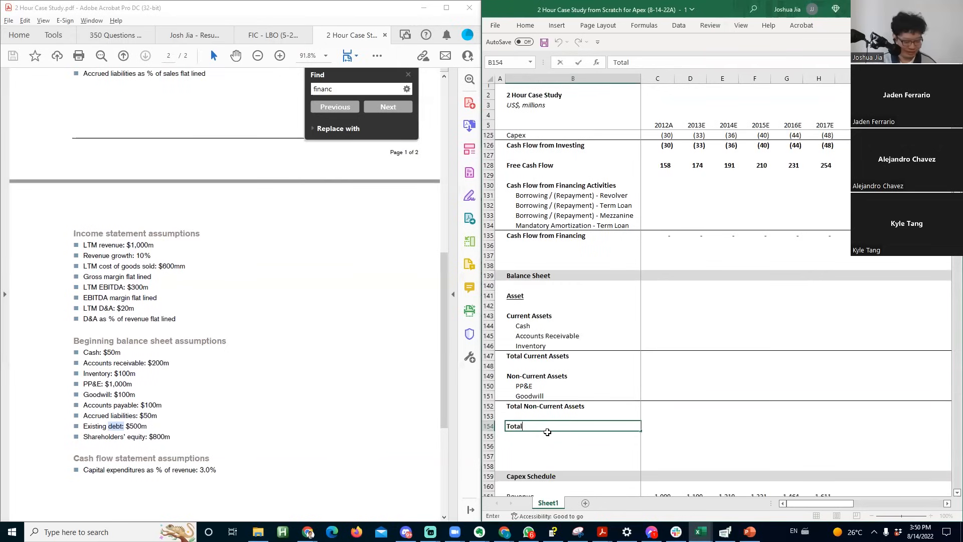
pyautogui.write('Assets')
pyautogui.press('Tab')
# - Calculate Total Assets in C154 as the sum of C147 and C152, and fill the formula across to 2017E
pyautogui.write('=')
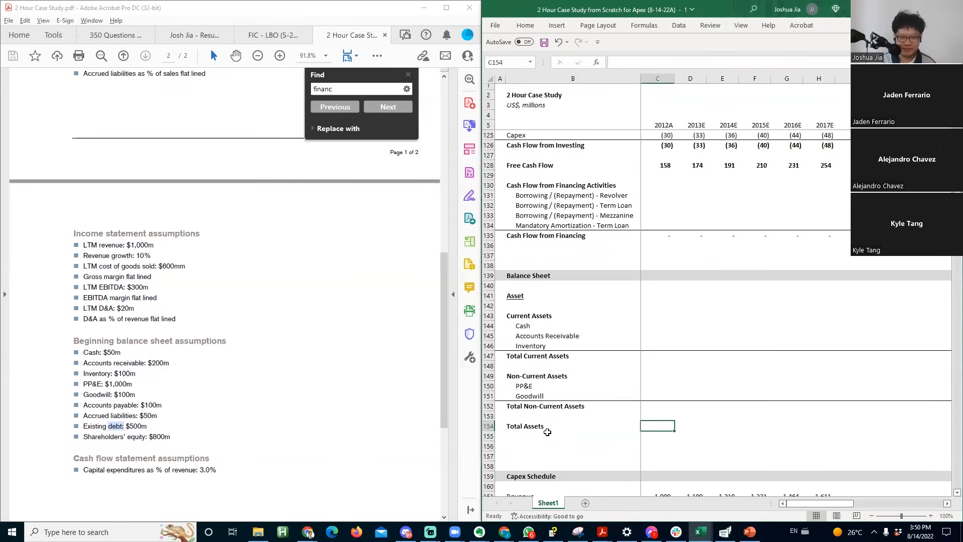
pyautogui.write('sum(')
pyautogui.press('Up')
pyautogui.press('Up')
pyautogui.press('Up')
pyautogui.press('Up')
pyautogui.press('Up')
pyautogui.press('Up')
pyautogui.press('Up')
pyautogui.write(',')
pyautogui.press('Up')
pyautogui.press('Up')
pyautogui.hotkey('ctrl', 'Return')
pyautogui.hotkey('shift', 'Right')
pyautogui.hotkey('shift', 'Right')
pyautogui.hotkey('shift', 'Right')
pyautogui.hotkey('shift', 'Right')
pyautogui.hotkey('shift', 'Right')
pyautogui.hotkey('shift', 'Right')
pyautogui.hotkey('shift', 'Left')
pyautogui.hotkey('ctrl', 'r')
# - Calculate Total Current Assets in C147 with =SUM(C144:C146) and fill the formula across to 2017E
pyautogui.press('Up')
pyautogui.press('Up')
pyautogui.press('Up')
pyautogui.press('Up')
pyautogui.press('Up')
pyautogui.press('Up')
pyautogui.press('Up')
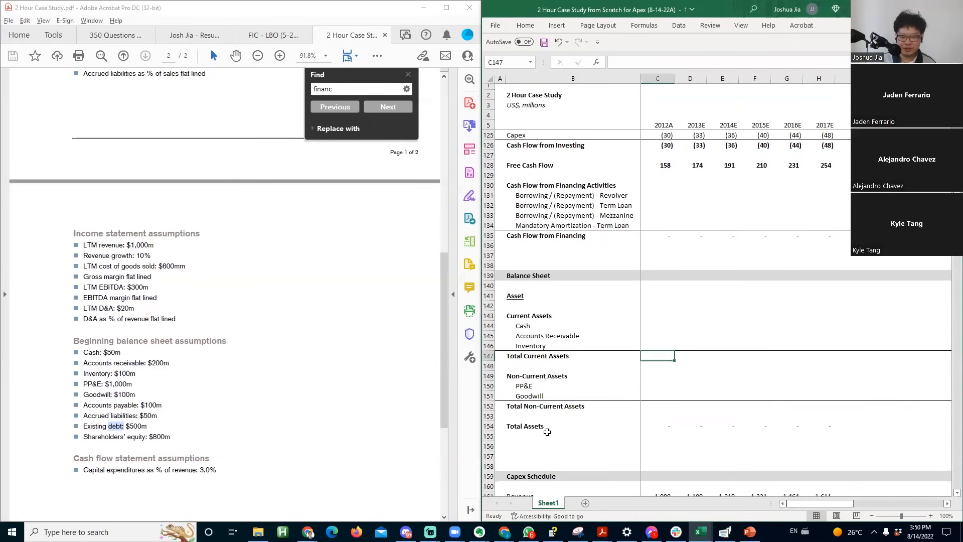
pyautogui.write('=sum(')
pyautogui.press('Up')
pyautogui.hotkey('shift', 'Up')
pyautogui.hotkey('shift', 'Up')
pyautogui.hotkey('ctrl', 'Return')
pyautogui.hotkey('shift', 'Right')
pyautogui.hotkey('shift', 'Right')
pyautogui.hotkey('shift', 'Right')
pyautogui.hotkey('shift', 'Right')
pyautogui.hotkey('shift', 'Right')
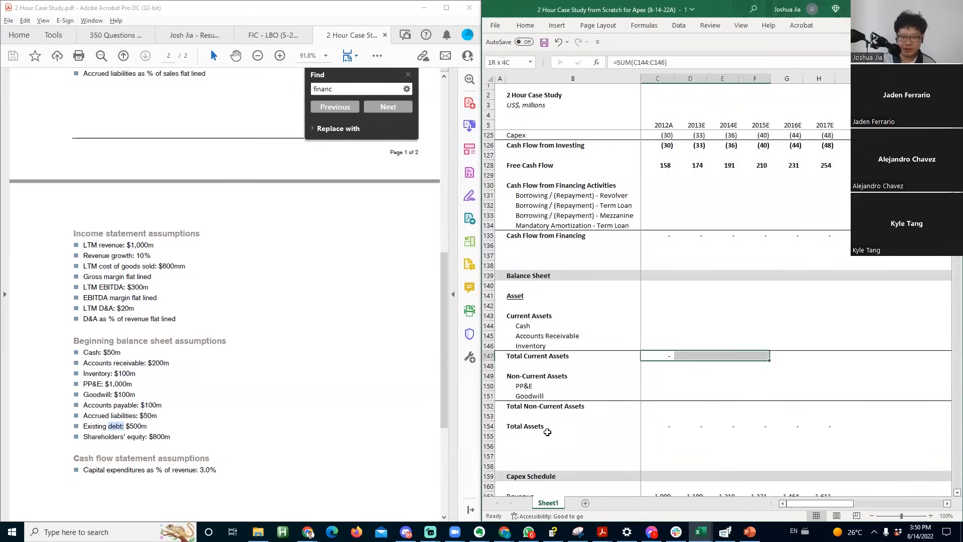
pyautogui.hotkey('ctrl', 'r')
# - Calculate Total Non-Current Assets in C152 with =SUM(C150:C151) and fill the formula across to 2017E
pyautogui.press('Down')
pyautogui.press('Down')
pyautogui.press('Down')
pyautogui.press('Down')
pyautogui.press('Down')
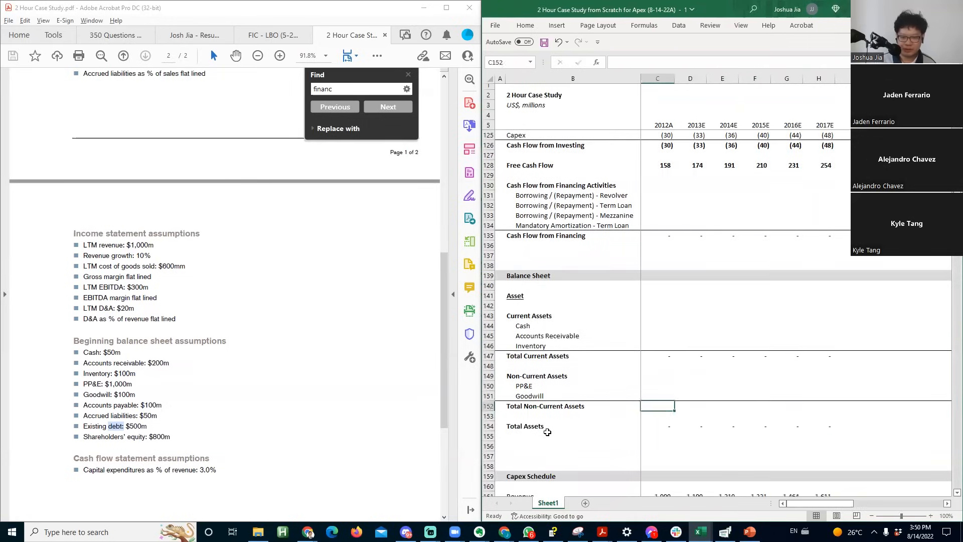
pyautogui.write('=suM(')
pyautogui.press('Up')
pyautogui.hotkey('shift', 'Up')
pyautogui.hotkey('ctrl', 'Return')
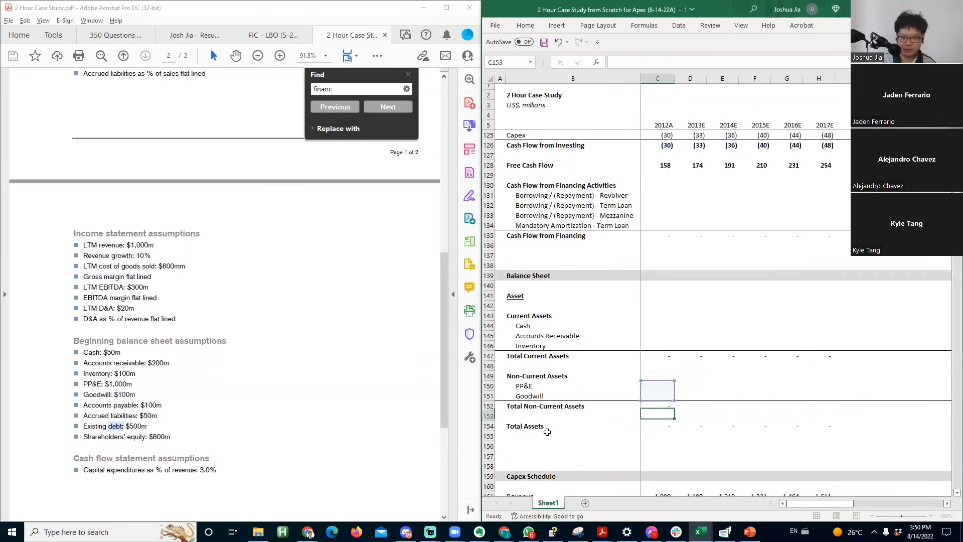
pyautogui.hotkey('shift', 'Down')
pyautogui.hotkey('shift', 'Right')
pyautogui.hotkey('shift', 'Right')
pyautogui.hotkey('shift', 'Right')
pyautogui.hotkey('shift', 'Up')
pyautogui.hotkey('shift', 'Left')
pyautogui.hotkey('shift', 'Right')
pyautogui.hotkey('shift', 'Right')
pyautogui.hotkey('shift', 'Left')
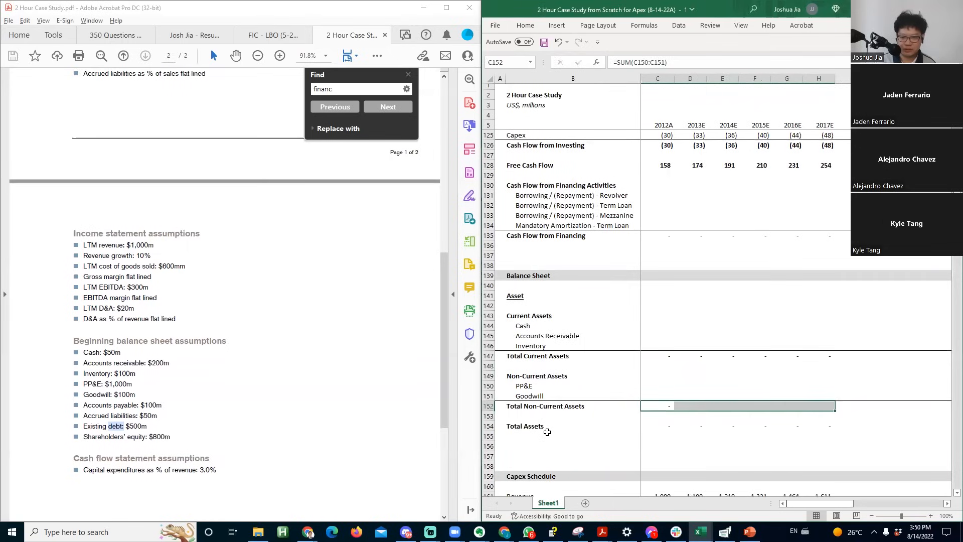
pyautogui.hotkey('ctrl', 'r')
# - Insert five blank rows between Total Assets and the Capex Schedule header
pyautogui.click(547, 432)
pyautogui.press('Down')
pyautogui.hotkey('alt', 'i')
pyautogui.press('r')
pyautogui.press('F4')
pyautogui.press('F4')
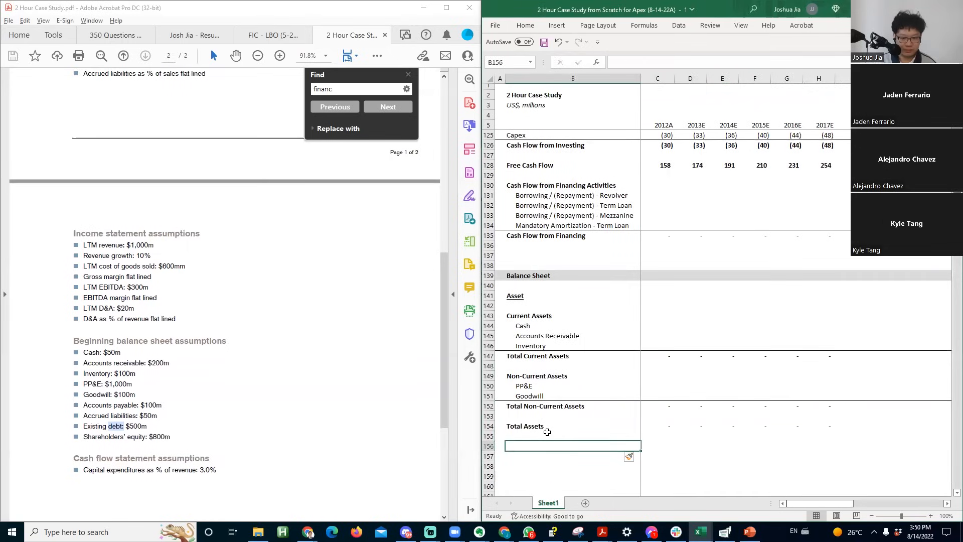
# - Change the underlined heading in B141 from "Asset" to "Assets"
pyautogui.press('Up')
pyautogui.press('Up')
pyautogui.press('Up')
pyautogui.press('Up')
pyautogui.press('Up')
pyautogui.press('Up')
pyautogui.press('Up')
pyautogui.press('Up')
pyautogui.press('Up')
pyautogui.press('Up')
pyautogui.press('Up')
pyautogui.press('Up')
pyautogui.press('Up')
pyautogui.press('Up')
pyautogui.press('Up')
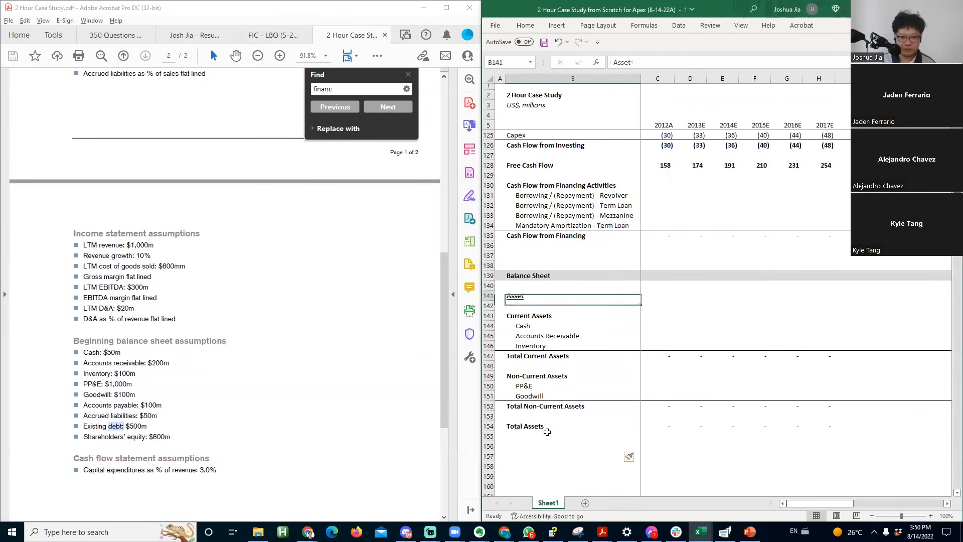
pyautogui.press('F2')
pyautogui.write('s')
pyautogui.press('Return')
# - Add an underlined "Liabilities + Shareholder's Equity" heading in B156, below Total Assets
pyautogui.press('Down')
pyautogui.press('Down')
pyautogui.press('Down')
pyautogui.press('Down')
pyautogui.press('Down')
pyautogui.press('Down')
pyautogui.press('Down')
pyautogui.press('Down')
pyautogui.press('Down')
pyautogui.press('Down')
pyautogui.press('Down')
pyautogui.press('Down')
pyautogui.press('Down')
pyautogui.press('Down')
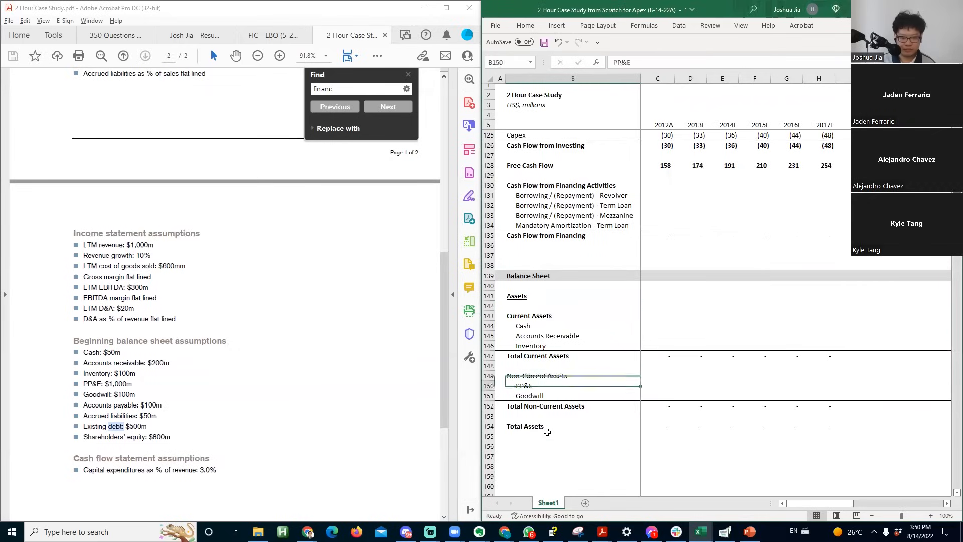
pyautogui.write("Liabilities + Shareholder'")
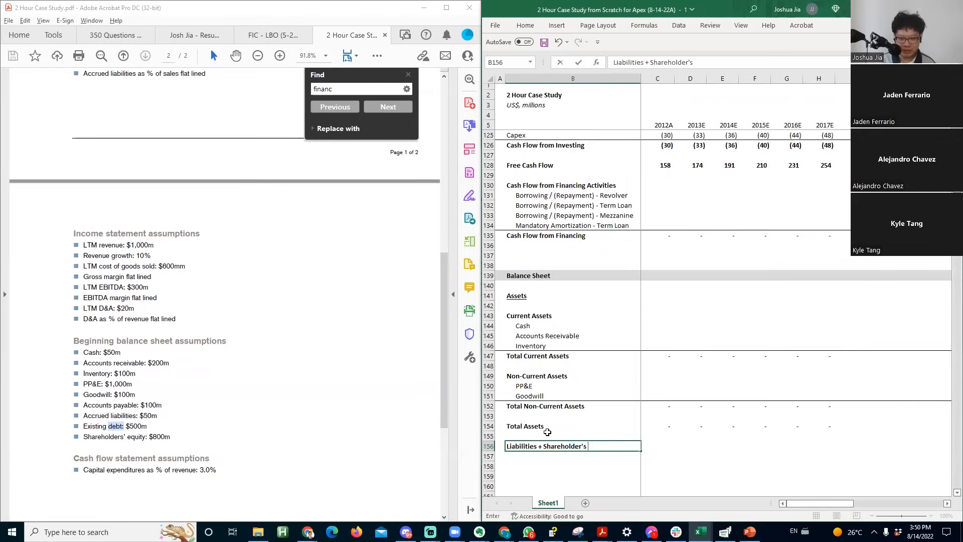
pyautogui.write('s Equity')
pyautogui.press('Return')
pyautogui.press('Up')
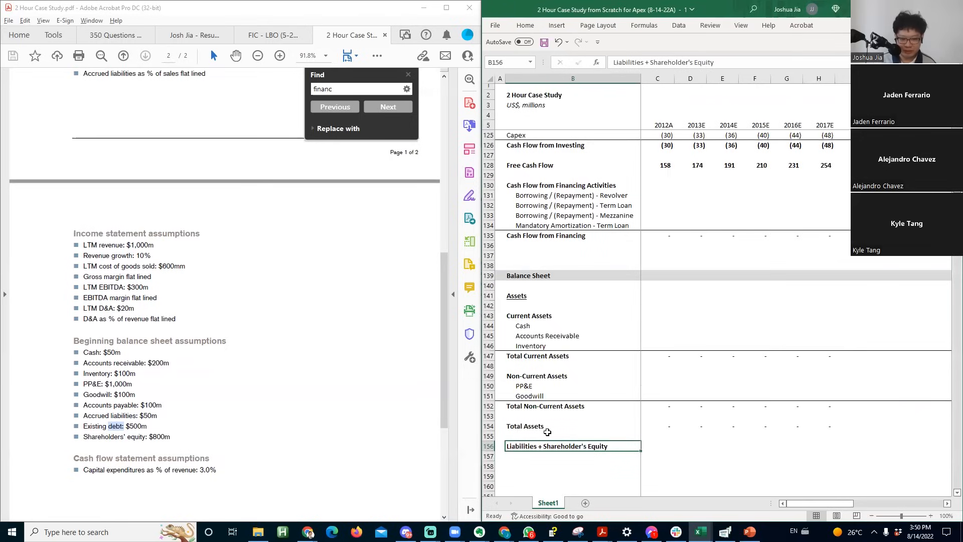
# - Enter the bold subheading "Liabilities" in B158, below the Liabilities + Shareholder's Equity heading
pyautogui.press('Down')
pyautogui.press('Down')
pyautogui.press('Down')
pyautogui.press('Down')
pyautogui.press('Down')
pyautogui.press('Down')
pyautogui.press('Down')
pyautogui.press('Up')
pyautogui.press('Up')
pyautogui.press('Up')
pyautogui.press('Up')
pyautogui.press('Up')
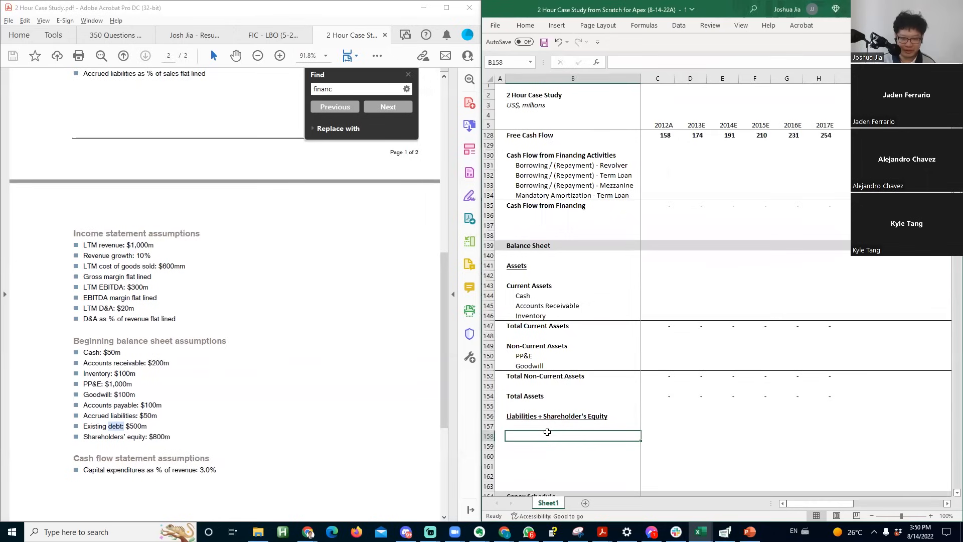
pyautogui.write('Libail')
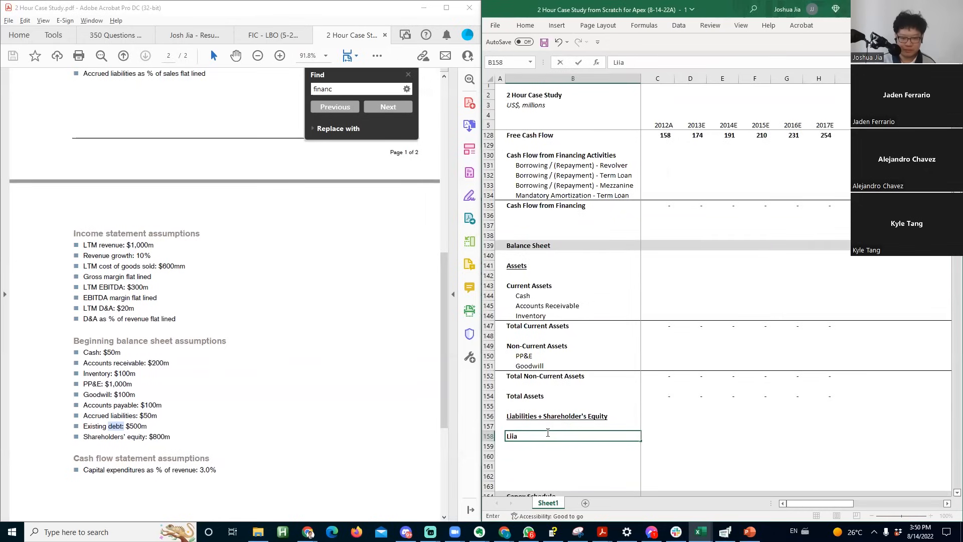
pyautogui.write('s')
pyautogui.hotkey('ctrl', 'Return')
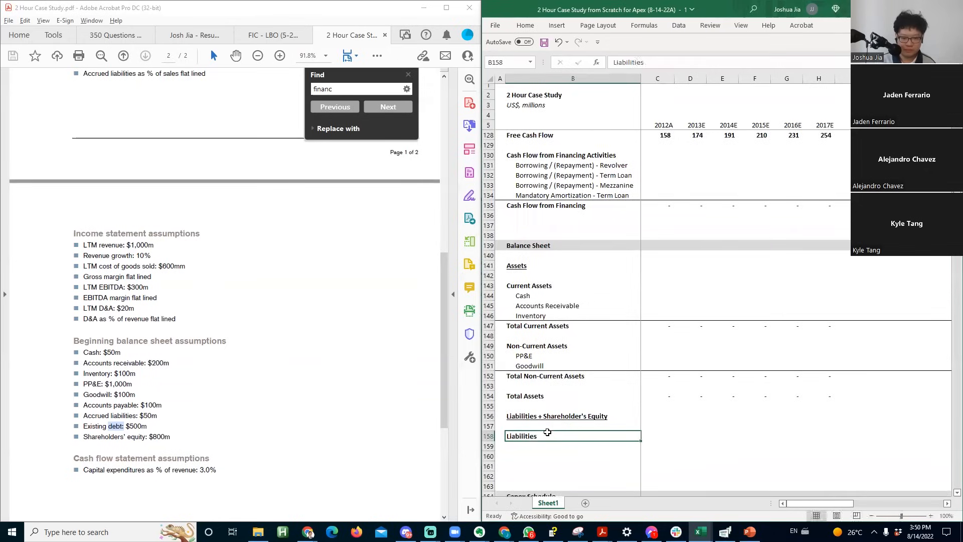
pyautogui.hotkey('ctrl', 'u')
pyautogui.press('Up')
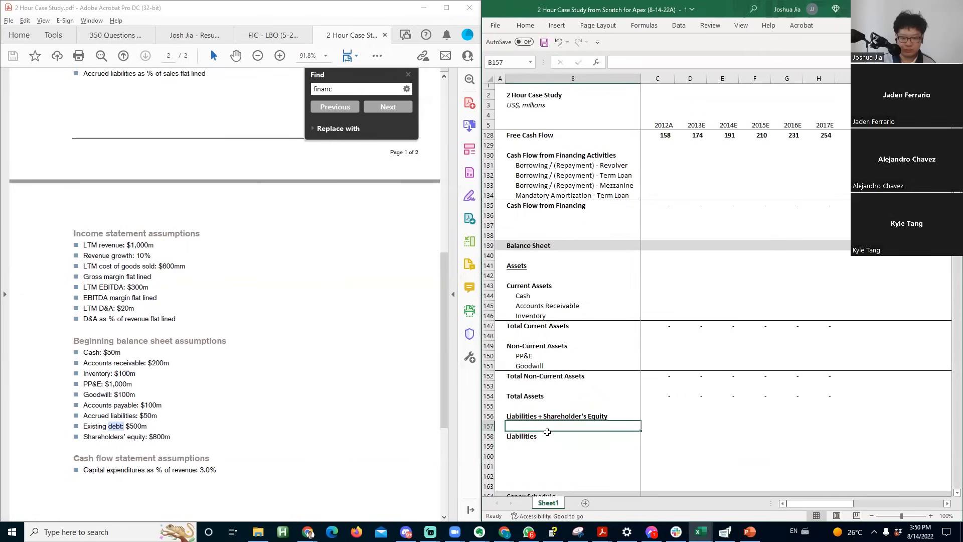
# - Enter the bold subheading "Current Liabilities" in B160, below the Liabilities heading
pyautogui.press('Down')
pyautogui.press('Down')
pyautogui.press('Down')
pyautogui.write('Curr')
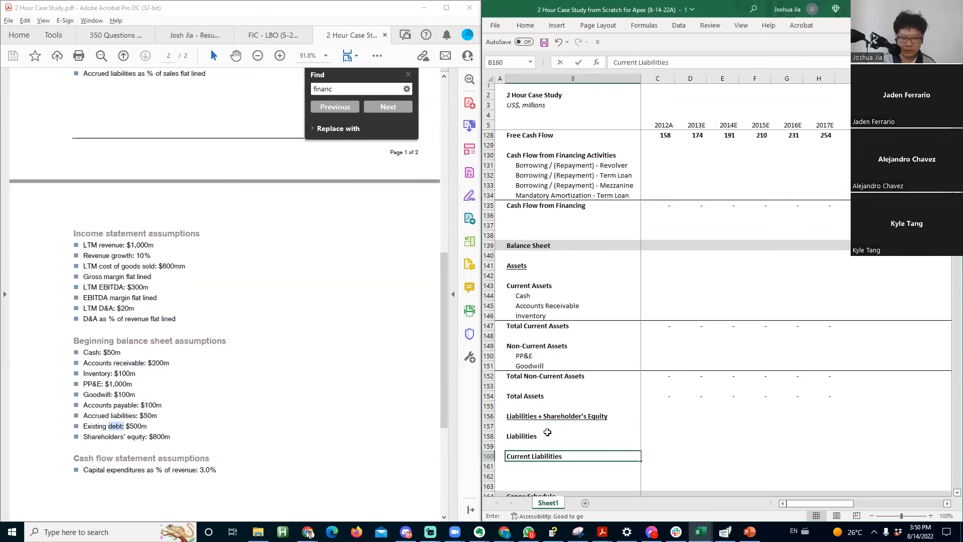
pyautogui.press('Return')
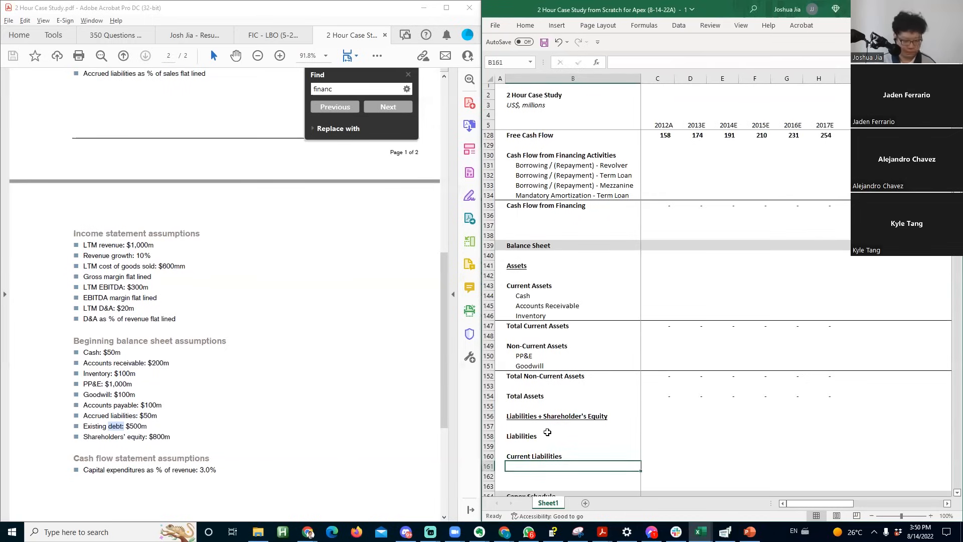
# - Underline the Liabilities heading in B158 and insert five blank rows above the Capex Schedule header
pyautogui.press('Up')
pyautogui.press('Up')
pyautogui.press('Up')
pyautogui.press('Down')
pyautogui.press('Down')
pyautogui.press('Down')
pyautogui.press('Down')
pyautogui.press('Down')
pyautogui.press('Down')
pyautogui.press('Down')
pyautogui.press('Up')
pyautogui.press('Up')
pyautogui.press('Up')
pyautogui.press('Up')
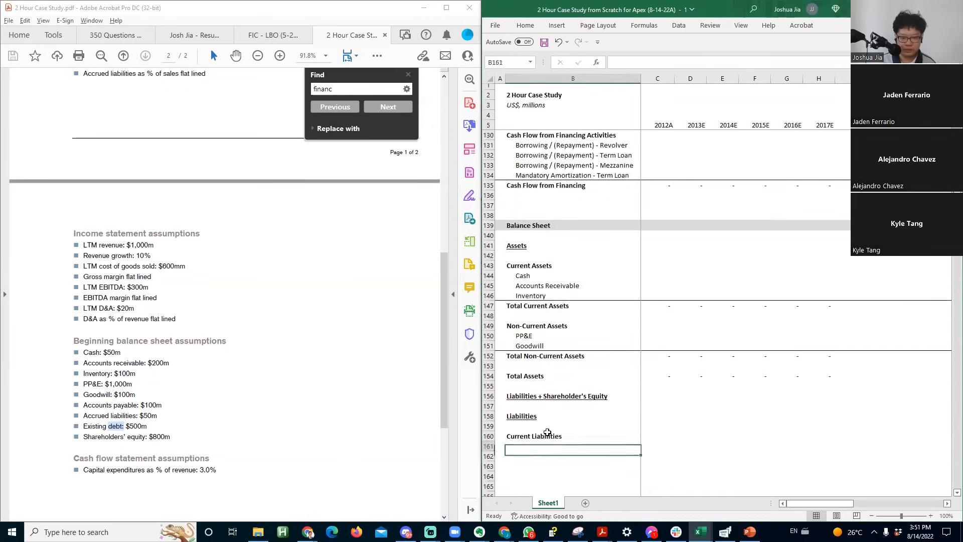
# - Enter the line items "Accounts Payable" and "Accrued Liabilities" in B161 and B162, under Current Liabilities
pyautogui.write('Accounts Payable')
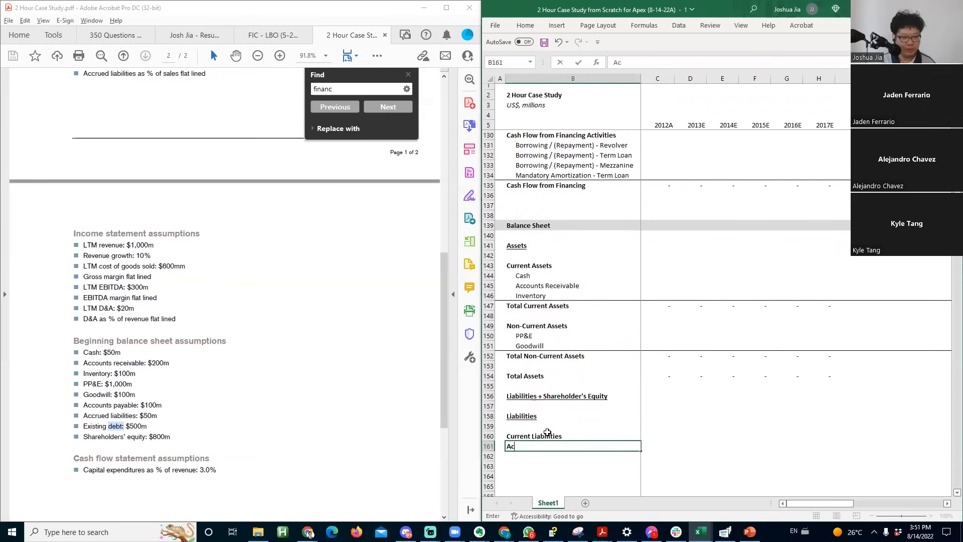
pyautogui.press('Return')
pyautogui.hotkey('ctrl', "'")
pyautogui.press('BackSpace')
pyautogui.press('BackSpace')
pyautogui.press('BackSpace')
pyautogui.press('BackSpace')
pyautogui.press('BackSpace')
pyautogui.press('BackSpace')
pyautogui.press('BackSpace')
pyautogui.press('BackSpace')
pyautogui.press('BackSpace')
pyautogui.press('BackSpace')
pyautogui.press('BackSpace')
pyautogui.press('BackSpace')
pyautogui.press('BackSpace')
pyautogui.write('rued')
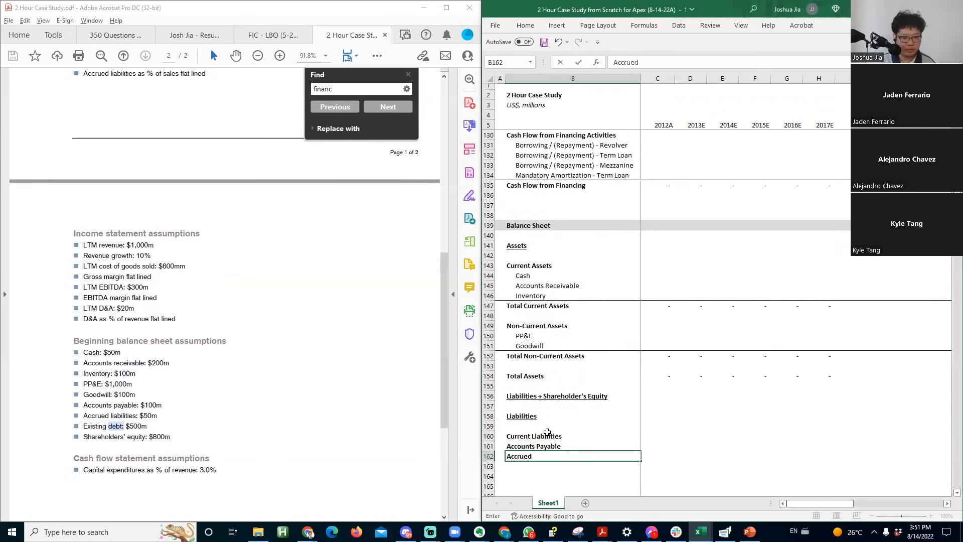
pyautogui.write(' Liabilities')
pyautogui.press('Return')
# - Remove the bold from Accounts Payable and Accrued Liabilities and indent both labels one level
pyautogui.press('Up')
pyautogui.press('Up')
pyautogui.hotkey('shift', 'Down')
pyautogui.hotkey('alt', 'h')
pyautogui.press('6')
# - Add a top border across row 163 and enter the label "Total Current Liabilities" in B163
pyautogui.press('Down')
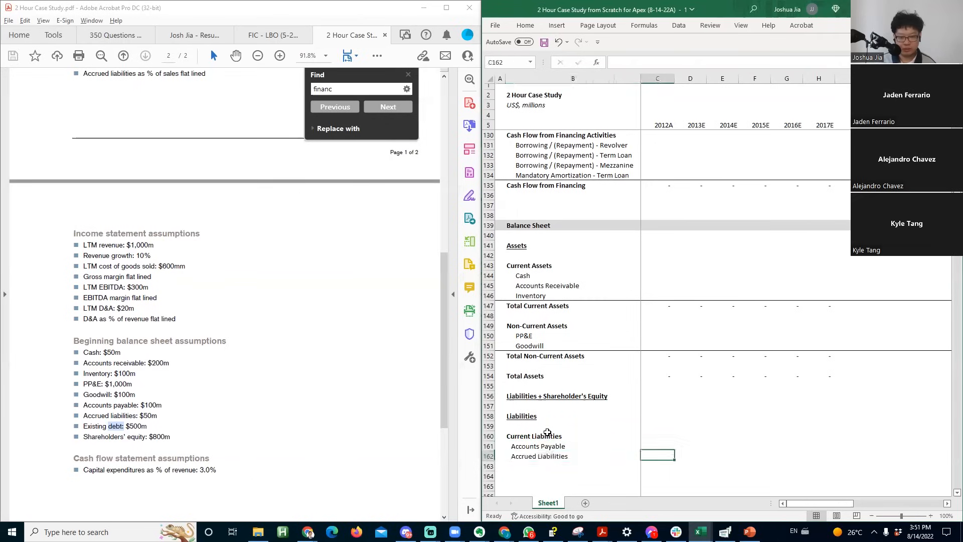
pyautogui.hotkey('shift', 'space')
pyautogui.press('Right')
pyautogui.press('Left')
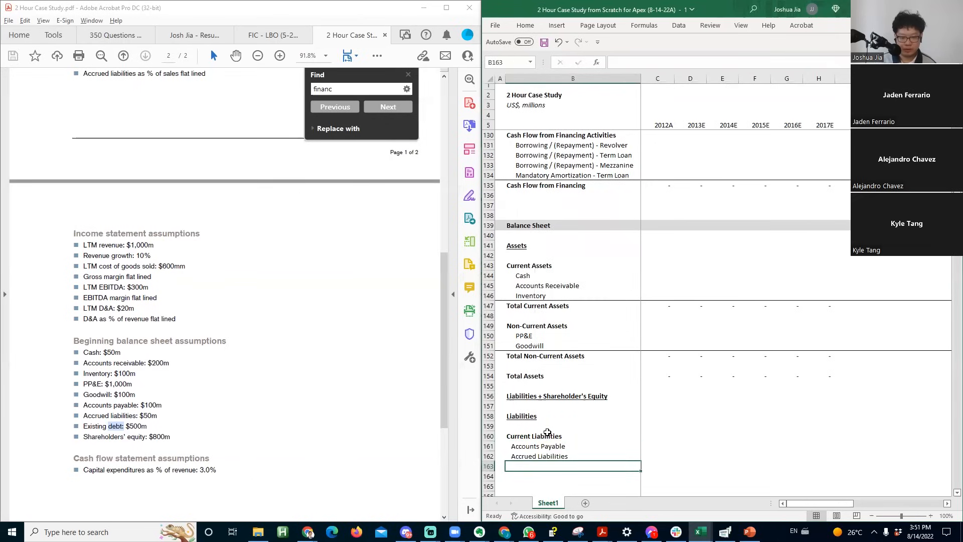
pyautogui.write('Total Cu')
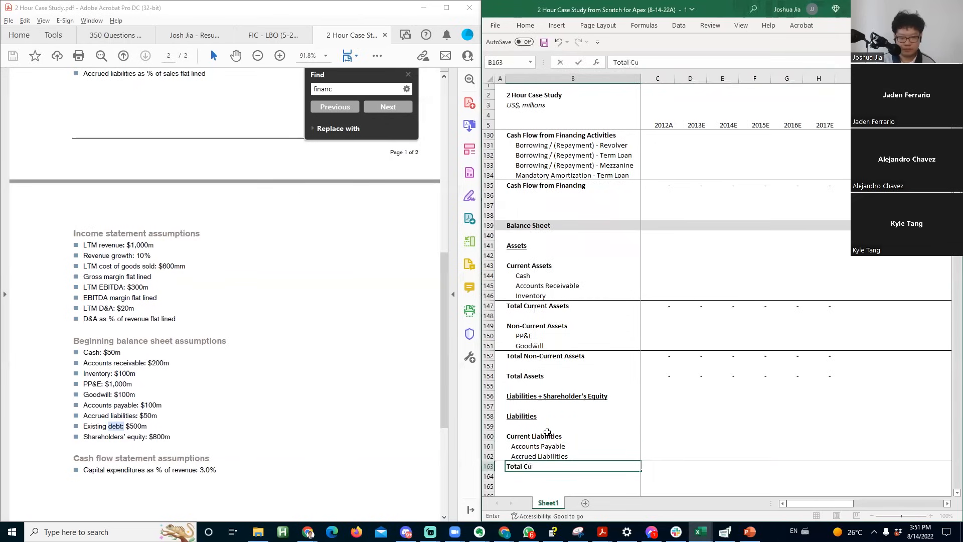
pyautogui.write('rrent Liabilities')
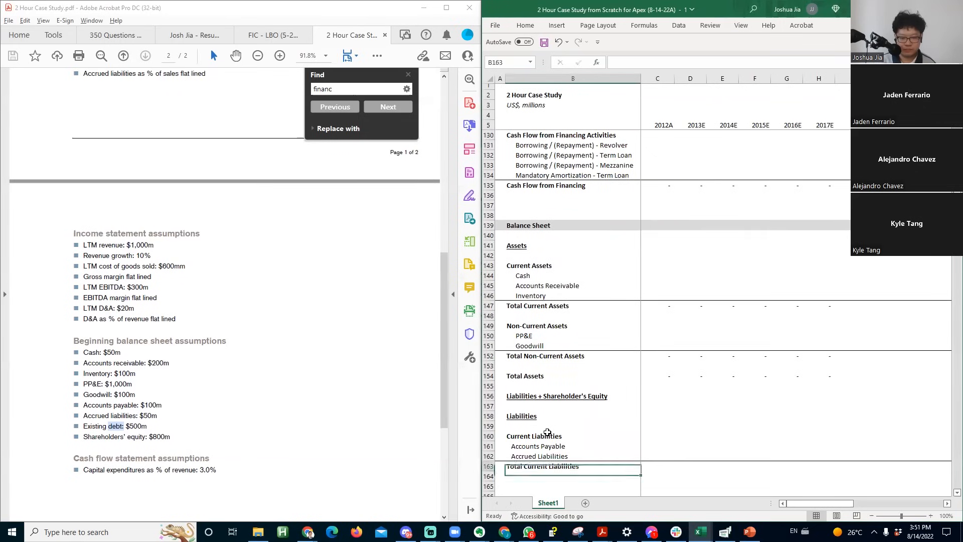
# - Total the 2012A current liabilities in C163 with =SUM(C161:C162)
pyautogui.press('Tab')
pyautogui.write('=sum(')
pyautogui.press('Up')
pyautogui.hotkey('shift', 'Up')
pyautogui.press('Return')
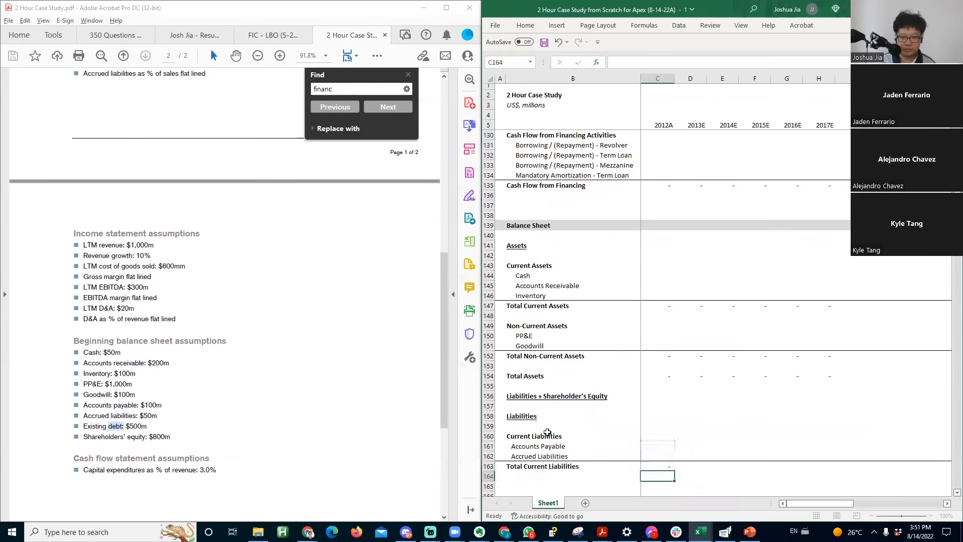
# - Indent the Accounts Payable and Accrued Liabilities labels by one more level to match the asset line items
pyautogui.press('Left')
pyautogui.press('Up')
pyautogui.press('Up')
pyautogui.press('Up')
pyautogui.hotkey('shift', 'Down')
pyautogui.hotkey('alt', 'h')
pyautogui.press('6')
pyautogui.press('Right')
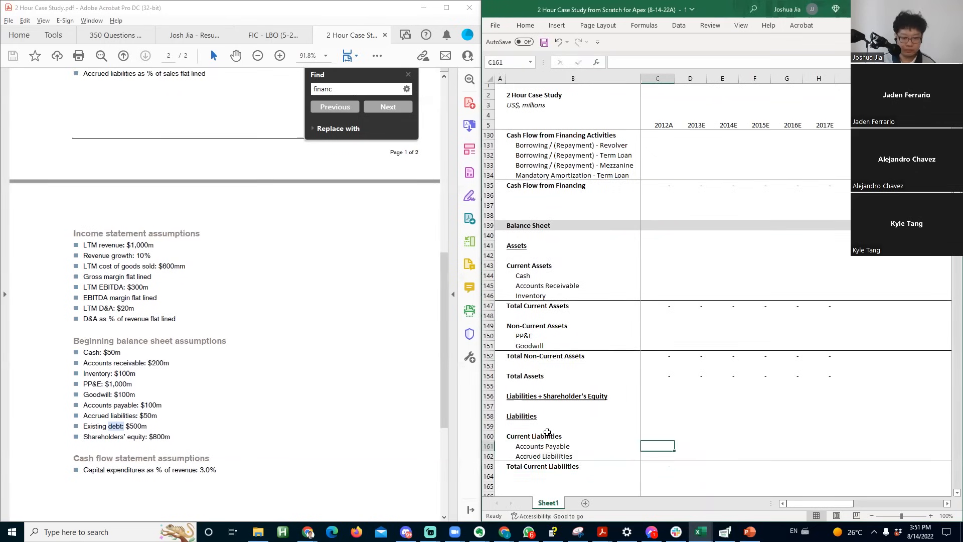
# - Fill the Total Current Liabilities formula from C163 across to 2017E in H163
pyautogui.press('Down')
pyautogui.press('Down')
pyautogui.hotkey('shift', 'Right')
pyautogui.hotkey('shift', 'Right')
pyautogui.hotkey('shift', 'Right')
pyautogui.hotkey('shift', 'Right')
pyautogui.hotkey('shift', 'Right')
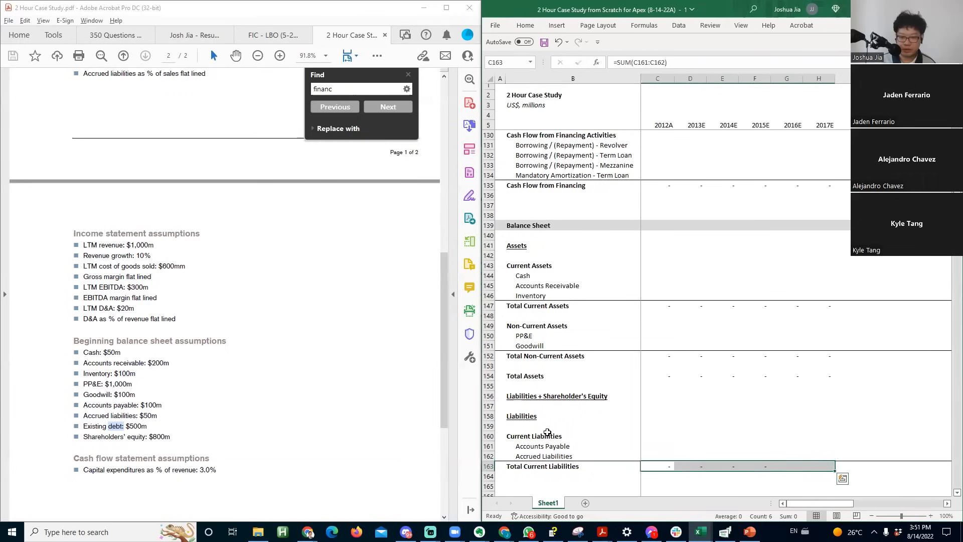
pyautogui.hotkey('ctrl', 'r')
# - Copy the Current Liabilities subheading to B165 and edit it to read "Non-Current Liabilities"
pyautogui.press('Down')
pyautogui.press('Left')
pyautogui.press('Down')
pyautogui.press('Down')
pyautogui.press('Down')
pyautogui.press('Up')
pyautogui.press('Up')
pyautogui.press('Up')
pyautogui.press('Up')
pyautogui.press('Up')
pyautogui.press('Up')
pyautogui.press('Up')
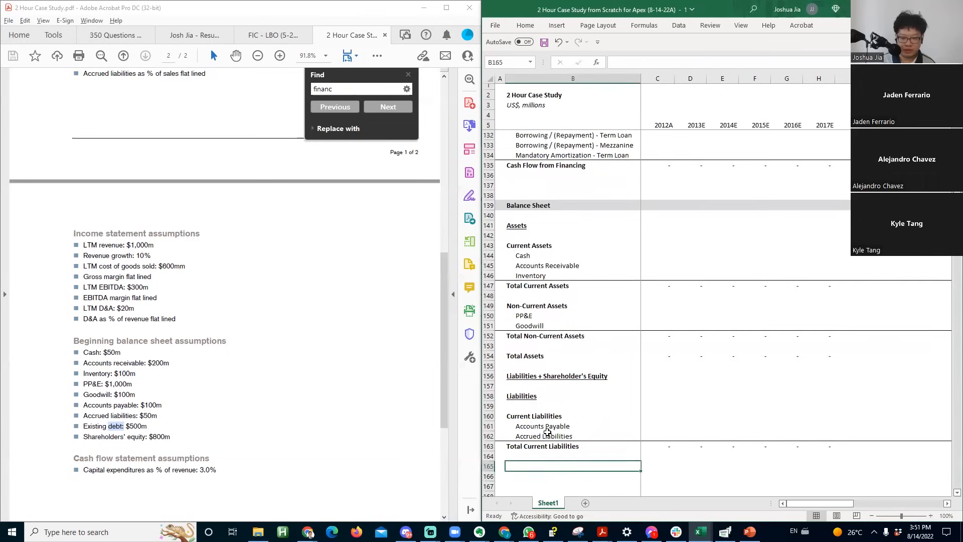
pyautogui.hotkey('ctrl', 'c')
pyautogui.press('Down')
pyautogui.press('Down')
pyautogui.press('Down')
pyautogui.press('Down')
pyautogui.press('Down')
pyautogui.hotkey('ctrl', 'v')
pyautogui.press('Escape')
pyautogui.press('F2')
pyautogui.press('Home')
pyautogui.write('Non-')
pyautogui.press('Return')
# - Insert two blank rows between the Non-Current Liabilities subheading and the Capex Schedule header
pyautogui.press('Down')
pyautogui.press('Down')
pyautogui.press('Down')
pyautogui.press('Down')
pyautogui.press('Down')
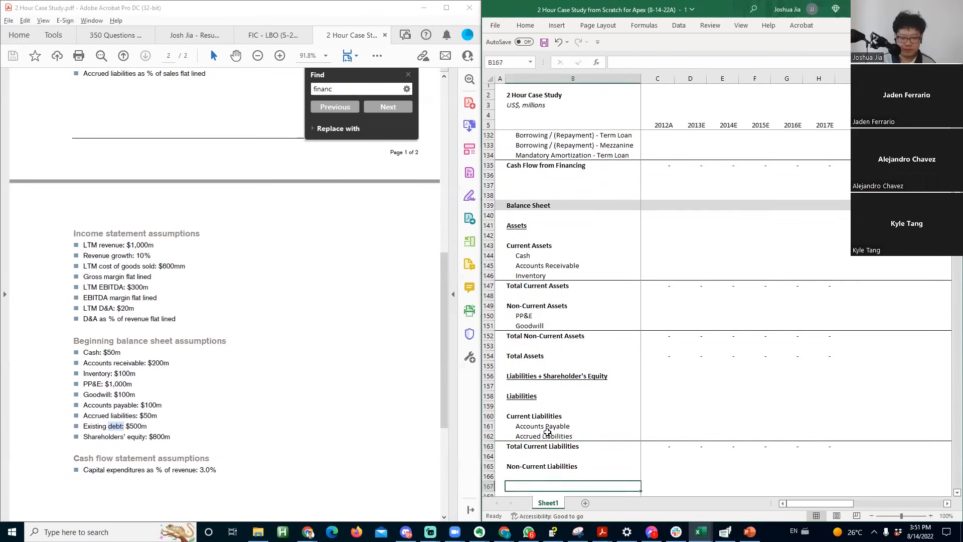
pyautogui.press('Up')
pyautogui.press('Up')
pyautogui.press('Up')
pyautogui.press('Up')
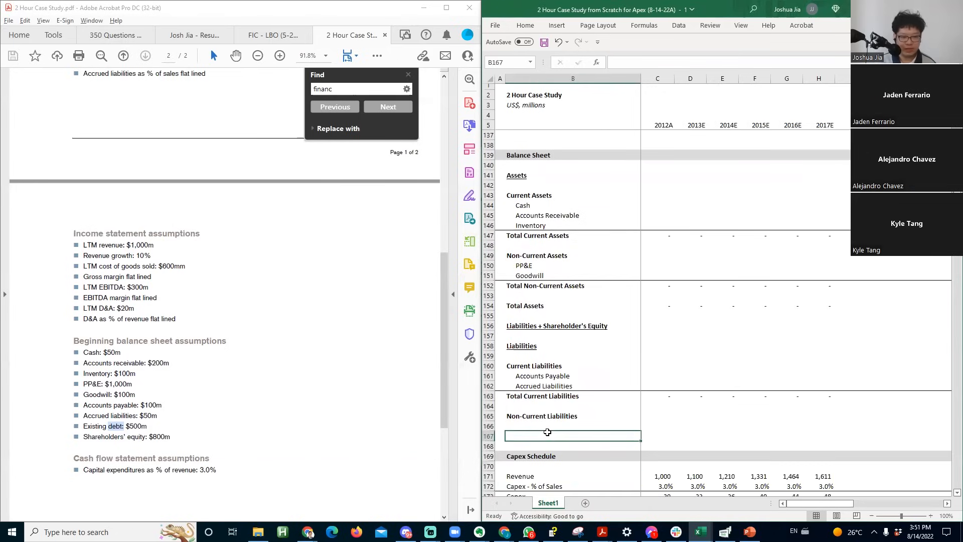
pyautogui.hotkey('alt', 'i')
pyautogui.press('r')
pyautogui.hotkey('alt', 'i')
pyautogui.press('r')
# - List "Existing Debt" in regular weight, "Revolver", "Term Loan" and "Mezzanine" in B166:B169 under Non-Current Liabilities
pyautogui.press('Up')
pyautogui.write('E')
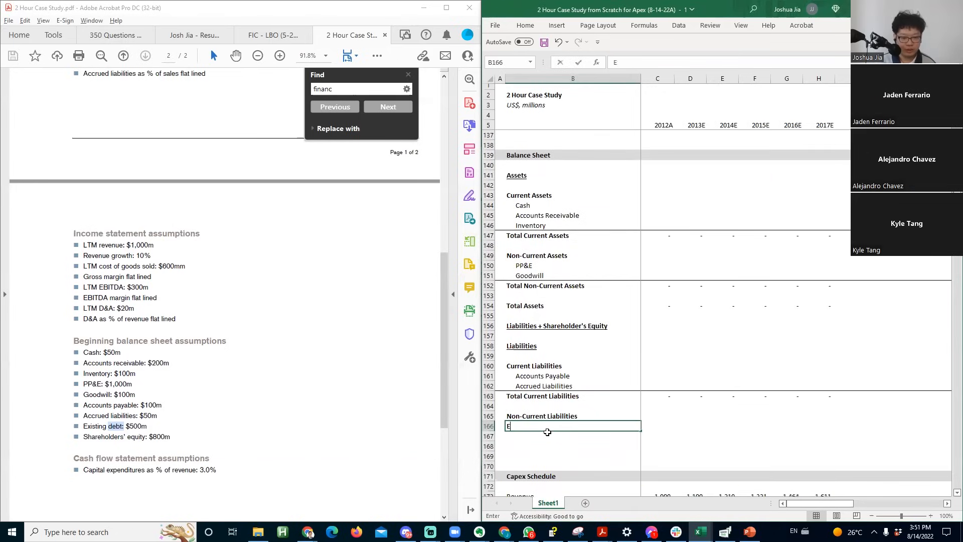
pyautogui.write('xisting Debt')
pyautogui.press('Return')
pyautogui.write('Revolver')
pyautogui.press('Return')
pyautogui.write('Term Loan')
pyautogui.press('Return')
pyautogui.write('Mezzanine')
pyautogui.press('Return')
# - Insert three more blank rows below the Mezzanine line, above the Capex Schedule header
pyautogui.hotkey('alt', 'i')
pyautogui.press('r')
pyautogui.press('F4')
pyautogui.press('F4')
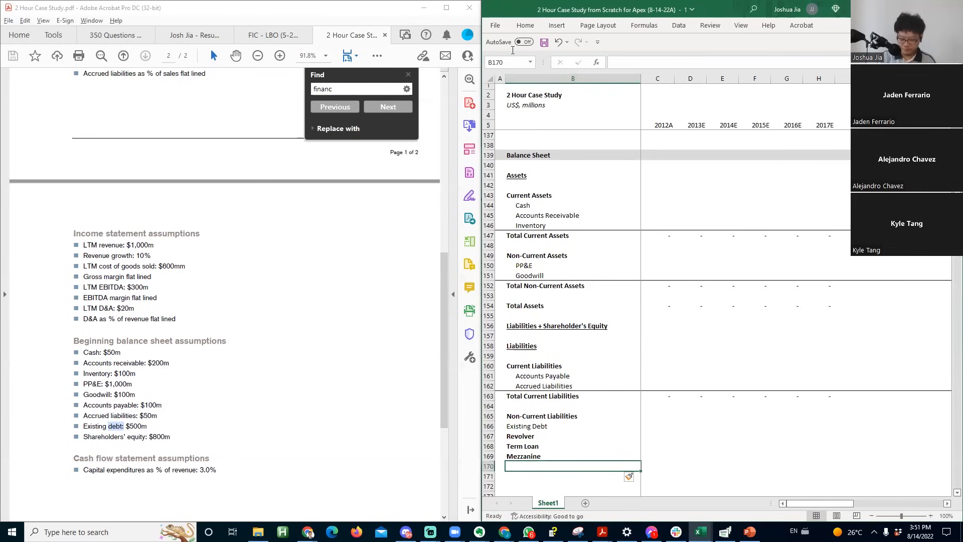
pyautogui.hotkey('alt', 'Tab')
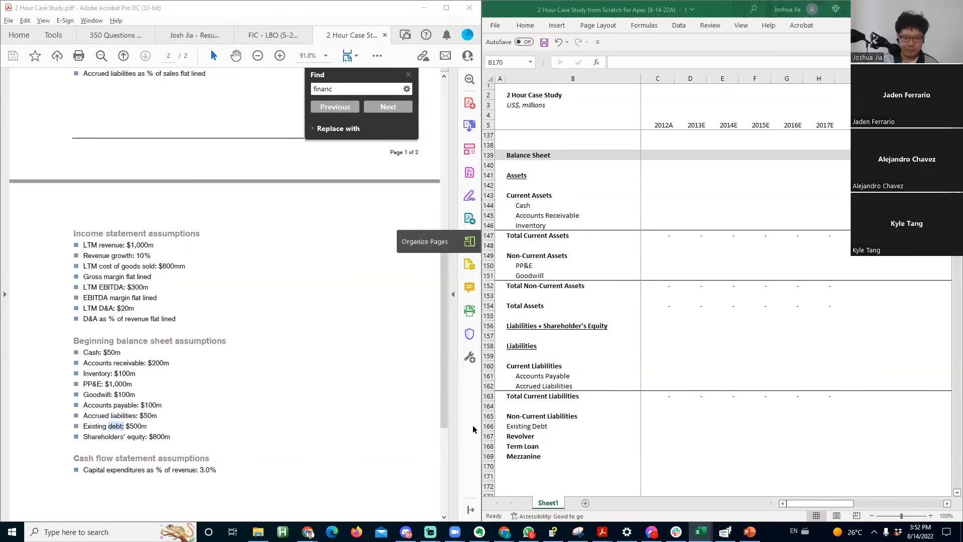
pyautogui.click(539, 449)
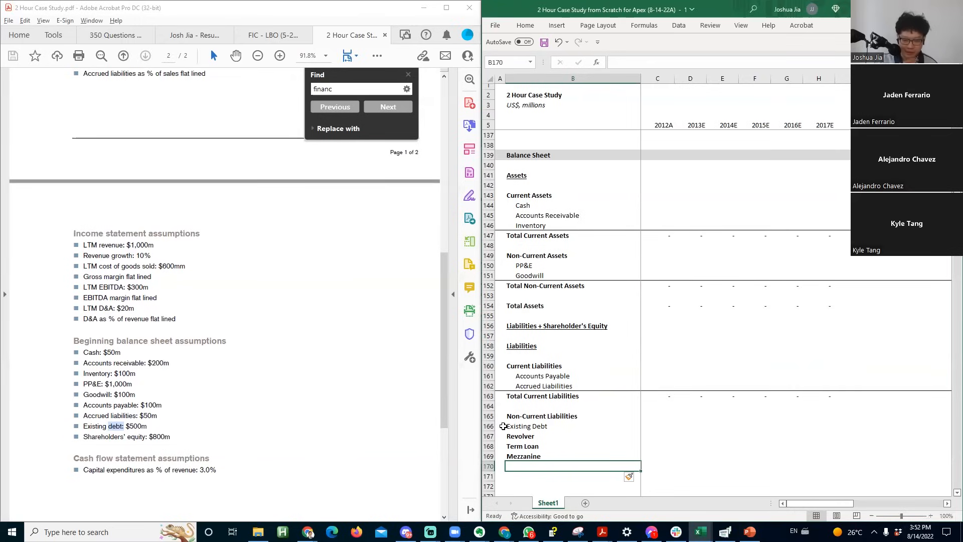
# - Indent the four debt labels in B166:B169, Existing Debt through Mezzanine, by two levels
pyautogui.press('Up')
pyautogui.press('Up')
pyautogui.press('Up')
pyautogui.press('Up')
pyautogui.hotkey('shift', 'Down')
pyautogui.hotkey('shift', 'Down')
pyautogui.hotkey('shift', 'Down')
pyautogui.hotkey('alt', 'h')
pyautogui.press('6')
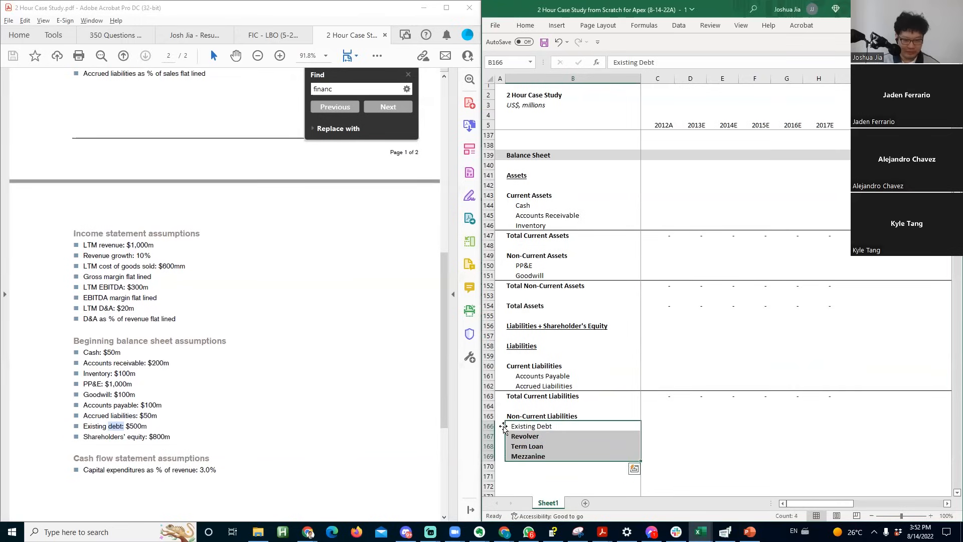
pyautogui.hotkey('alt', 'h')
pyautogui.press('6')
# - Add a top border across row 170, directly below the Mezzanine line
pyautogui.press('Down')
pyautogui.press('Down')
pyautogui.press('Down')
pyautogui.press('Down')
pyautogui.hotkey('shift', 'space')
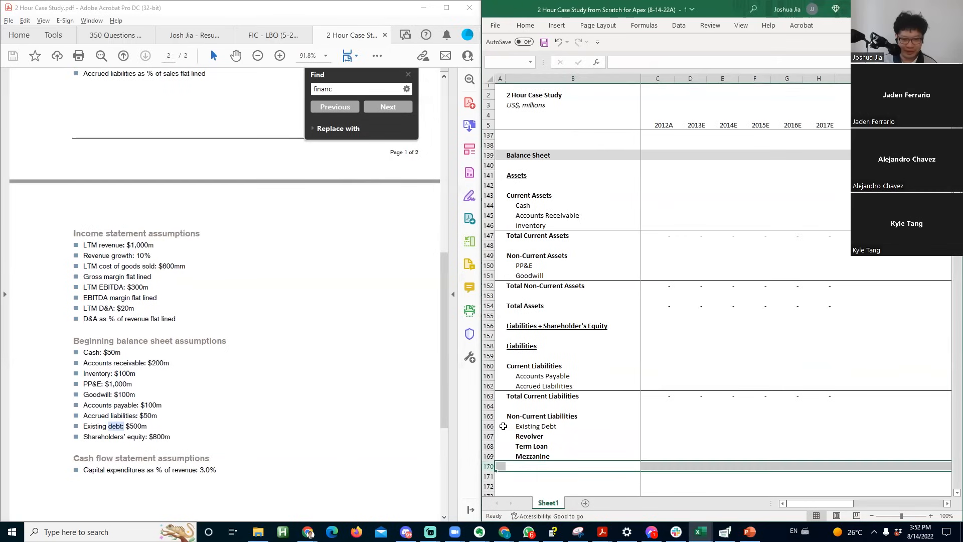
pyautogui.press('Right')
pyautogui.press('Left')
pyautogui.hotkey('shift', 'space')
pyautogui.hotkey('alt', 'h')
pyautogui.press('b')
pyautogui.press('p')
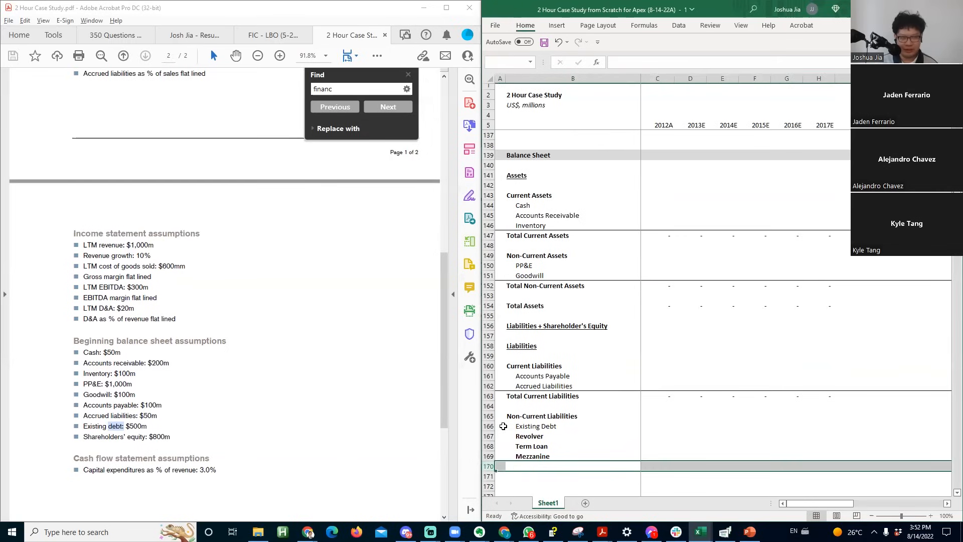
pyautogui.press('Right')
pyautogui.press('Left')
# - Label B170 "Total Non-Current Liabilities", directly below the Mezzanine line
pyautogui.press('Up')
pyautogui.press('Up')
pyautogui.press('Up')
pyautogui.press('Down')
pyautogui.press('Down')
pyautogui.press('Down')
pyautogui.write('Total')
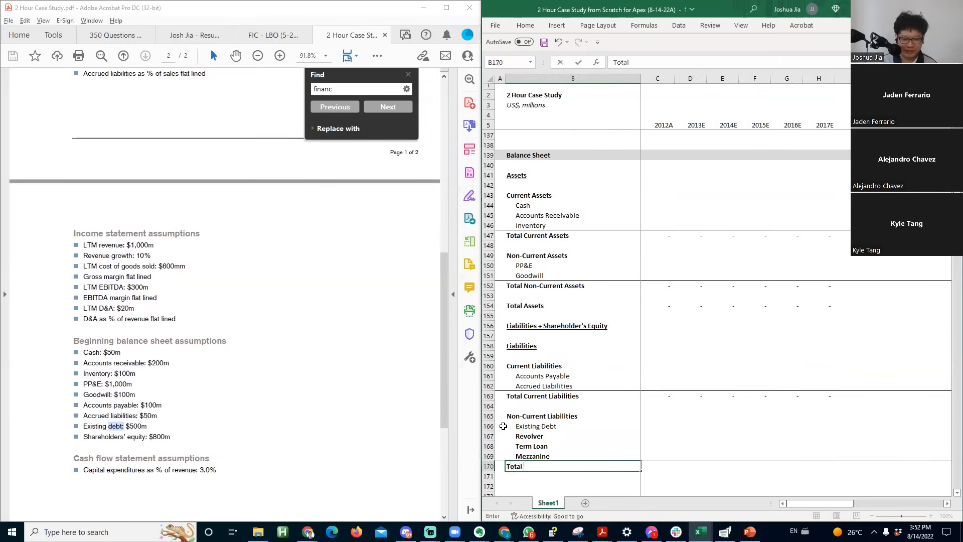
pyautogui.write(' Non-Current')
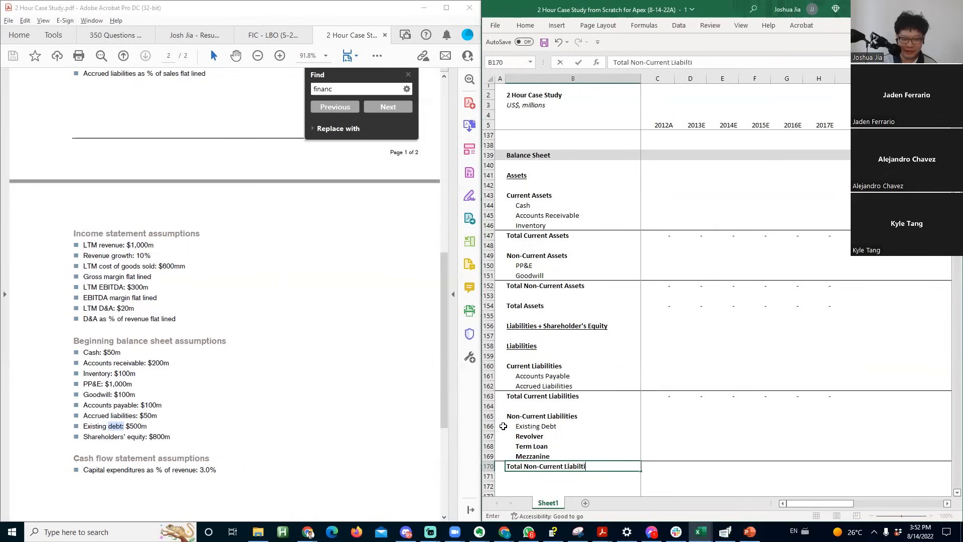
pyautogui.write(' Liabiliti')
pyautogui.press('BackSpace')
pyautogui.press('BackSpace')
pyautogui.write('ities')
pyautogui.press('Return')
# - Remove the bold formatting from the Revolver, Term Loan and Mezzanine labels in B167:B169
pyautogui.press('Down')
pyautogui.press('Down')
pyautogui.press('Down')
pyautogui.press('Down')
pyautogui.press('Down')
pyautogui.press('Down')
pyautogui.press('Up')
pyautogui.press('Up')
pyautogui.press('Up')
pyautogui.press('Up')
pyautogui.press('Up')
pyautogui.press('Up')
pyautogui.press('Up')
pyautogui.press('Up')
pyautogui.press('Up')
pyautogui.press('Up')
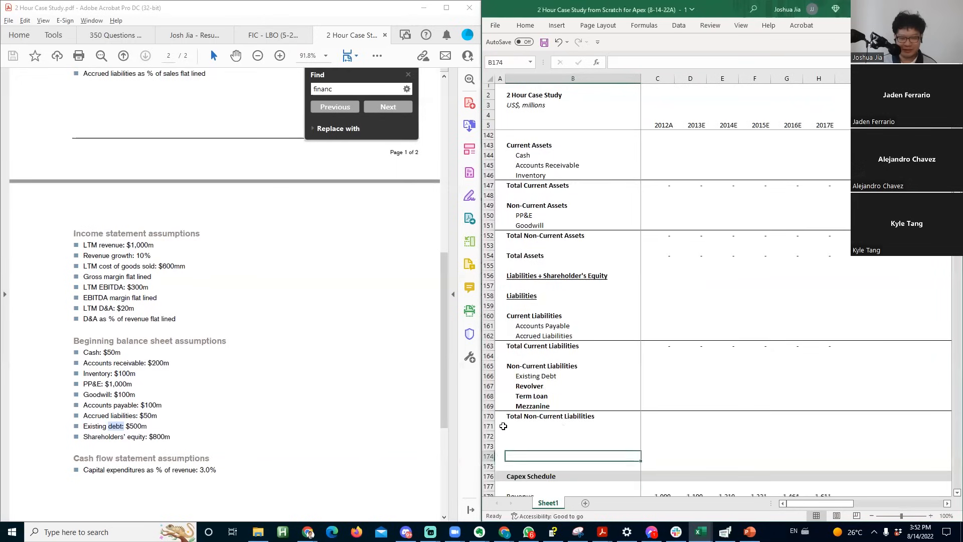
pyautogui.hotkey('shift', 'Down')
pyautogui.hotkey('shift', 'Down')
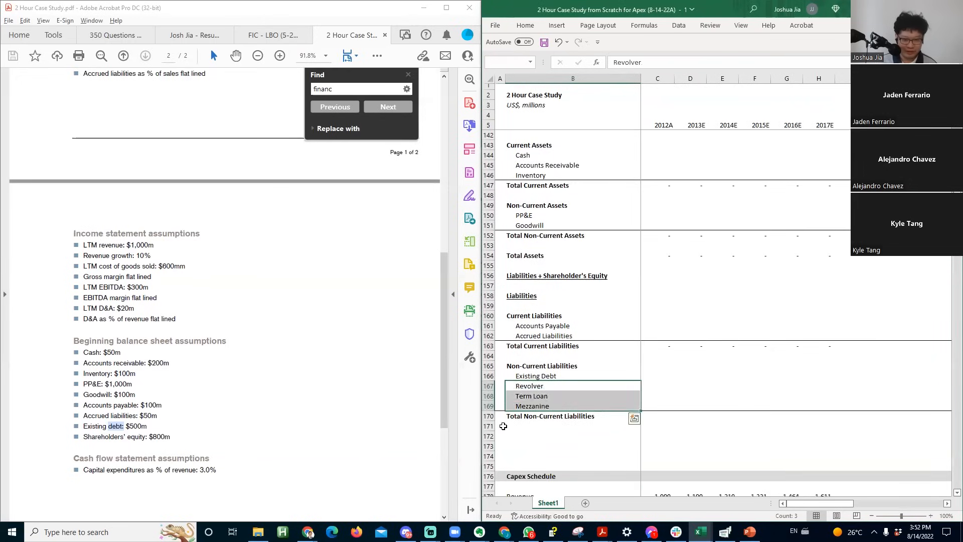
pyautogui.hotkey('ctrl', 'b')
# - Enter the bold label "Total Liabilities" in B172, one blank row below Total Non-Current Liabilities
pyautogui.click(504, 426)
pyautogui.press('Down')
pyautogui.write(';Total Liabilities')
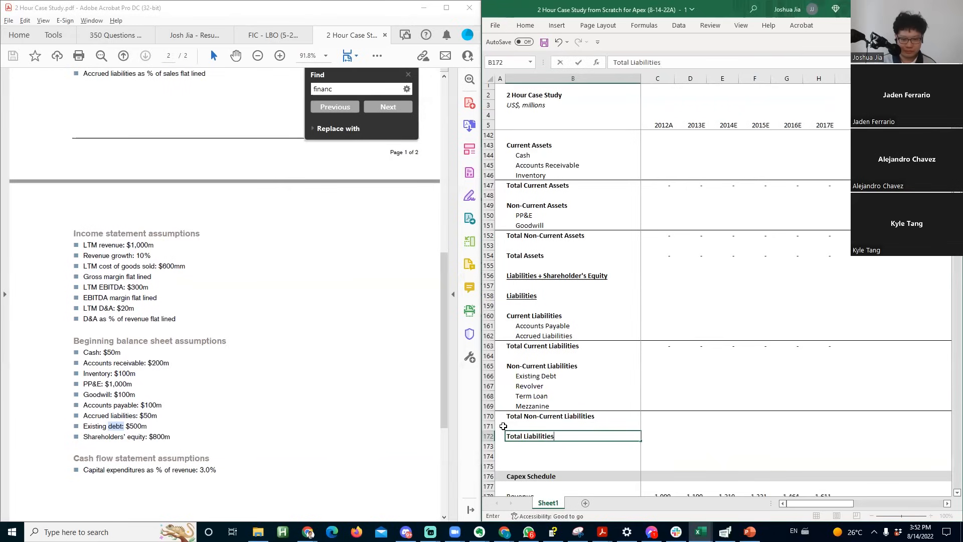
pyautogui.hotkey('ctrl', 'Return')
pyautogui.hotkey('ctrl', 'b')
pyautogui.press('Right')
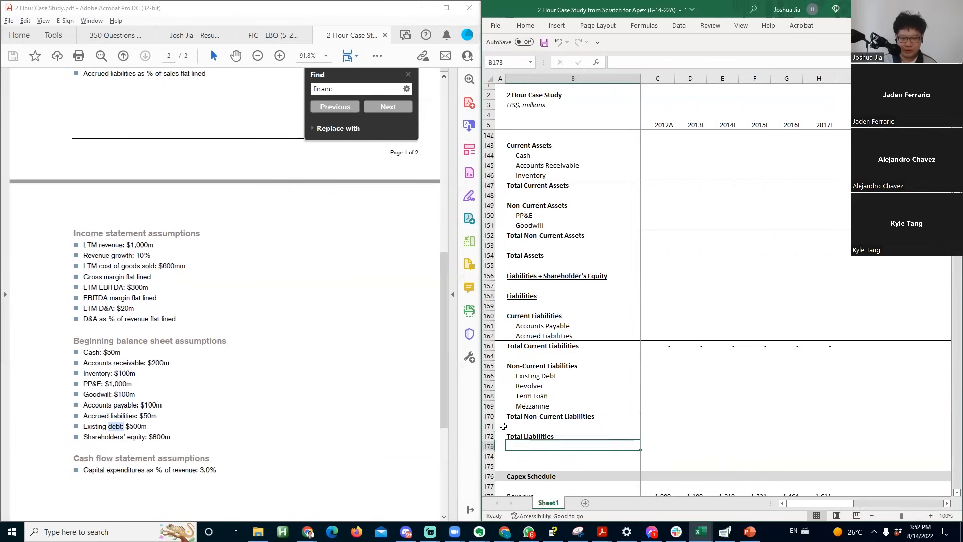
# - Total the four debt lines in C170 with =SUM(C166:C169) and copy the formula across to H170 for 2017E
pyautogui.press('Up')
pyautogui.press('Up')
pyautogui.write('=sum(')
pyautogui.press('Up')
pyautogui.hotkey('shift', 'Up')
pyautogui.hotkey('shift', 'Up')
pyautogui.hotkey('shift', 'Up')
pyautogui.hotkey('ctrl', 'Return')
pyautogui.hotkey('shift', 'Right')
pyautogui.hotkey('shift', 'Right')
pyautogui.hotkey('shift', 'Right')
pyautogui.hotkey('shift', 'Right')
pyautogui.hotkey('shift', 'Right')
pyautogui.hotkey('ctrl', 'r')
# - Calculate Total Liabilities in C172 with =SUM(C163,C170) and copy the formula across to H172 for 2017E
pyautogui.press('Down')
pyautogui.press('Down')
pyautogui.write('=suM(')
pyautogui.press('Up')
pyautogui.press('Up')
pyautogui.press('Up')
pyautogui.press('Up')
pyautogui.press('Up')
pyautogui.press('Up')
pyautogui.press('Up')
pyautogui.press('Up')
pyautogui.press('Up')
pyautogui.write(',')
pyautogui.press('Up')
pyautogui.press('Up')
pyautogui.hotkey('ctrl', 'Return')
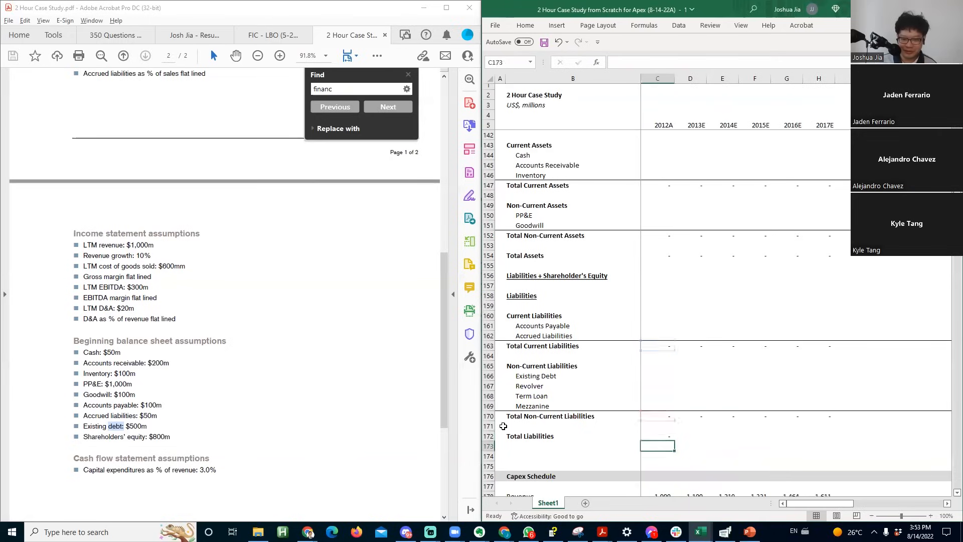
pyautogui.hotkey('shift', 'Right')
pyautogui.hotkey('shift', 'Right')
pyautogui.hotkey('shift', 'Right')
pyautogui.hotkey('shift', 'Right')
pyautogui.hotkey('shift', 'Right')
pyautogui.hotkey('ctrl', 'r')
pyautogui.press('Left')
pyautogui.press('Right')
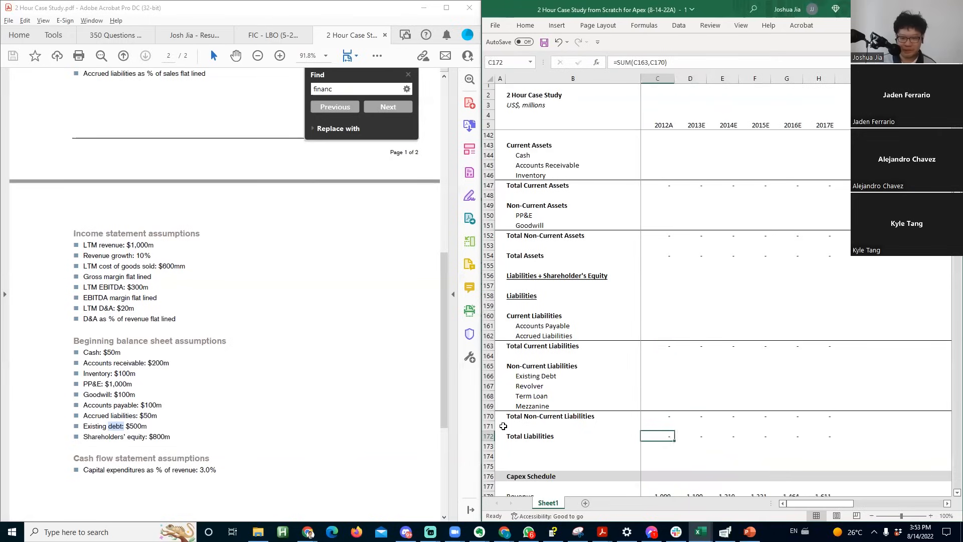
pyautogui.hotkey('ctrl', 'shift', 'Right')
# - Insert a row at 174 and enter the label "Shareholder's Equity" in B174
pyautogui.press('Left')
pyautogui.press('Down')
pyautogui.press('Down')
pyautogui.hotkey('alt', 'i')
pyautogui.write('r')
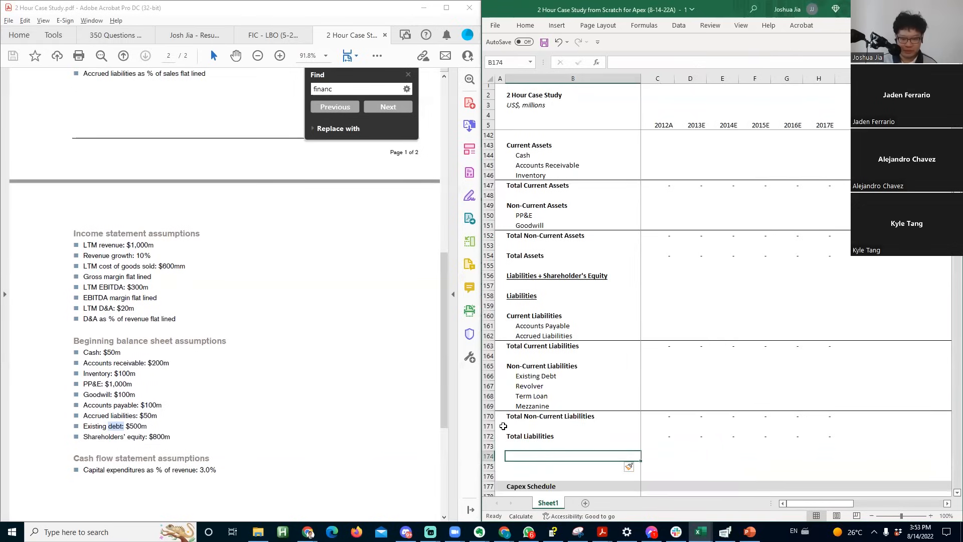
pyautogui.write('Shalheor')
pyautogui.press('BackSpace')
pyautogui.press('BackSpace')
pyautogui.press('BackSpace')
pyautogui.write("reholder's Equity")
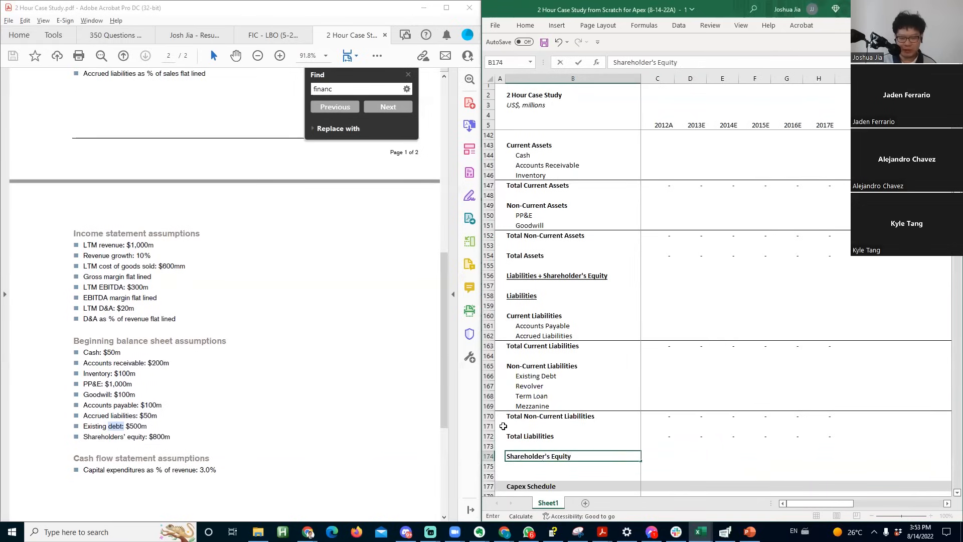
pyautogui.press('Tab')
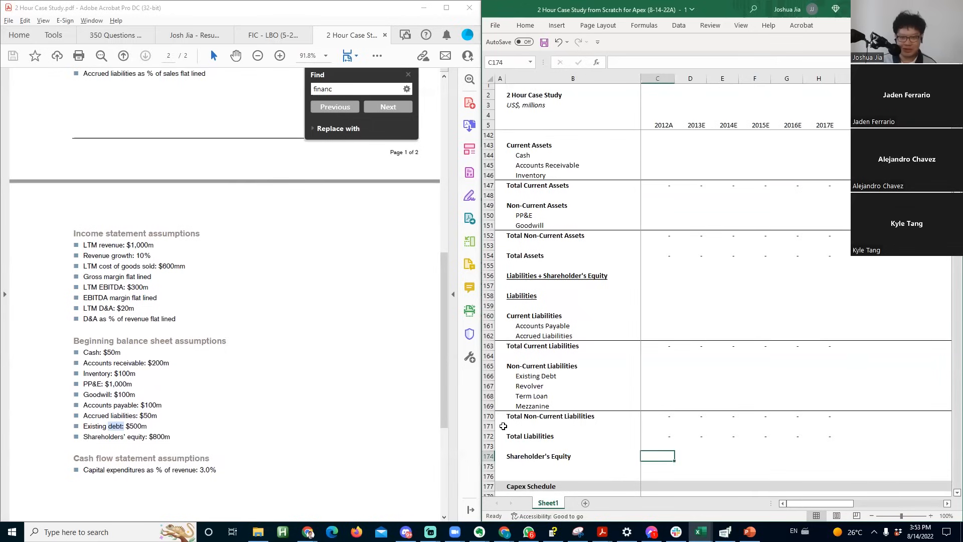
pyautogui.press('Left')
pyautogui.press('Down')
pyautogui.press('Down')
pyautogui.press('Up')
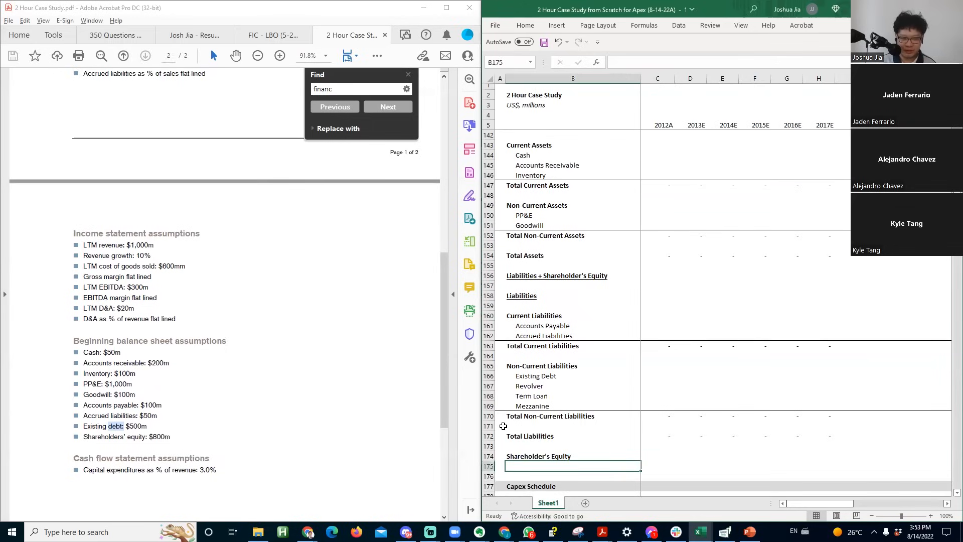
pyautogui.press('Down')
pyautogui.press('Up')
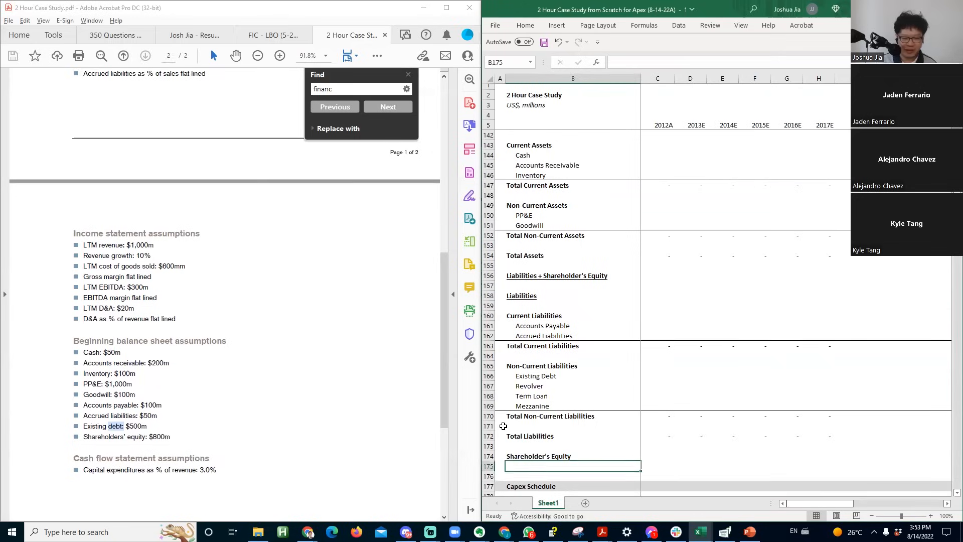
pyautogui.press('Right')
pyautogui.press('Up')
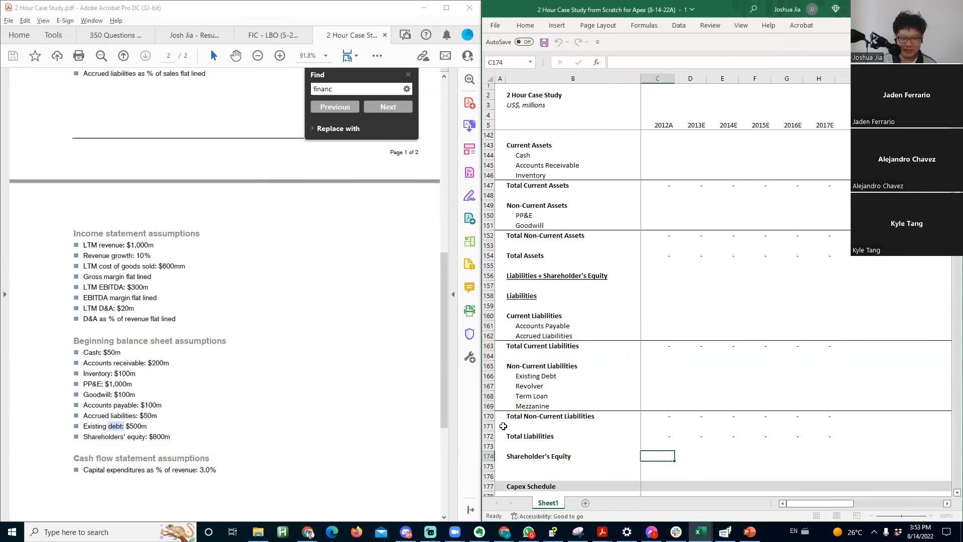
# - Insert a row at 175, then label B176 "Total Liabilities + Shareholder's Equity" and B177 "Check"
pyautogui.press('Down')
pyautogui.press('Left')
pyautogui.press('Down')
pyautogui.press('Up')
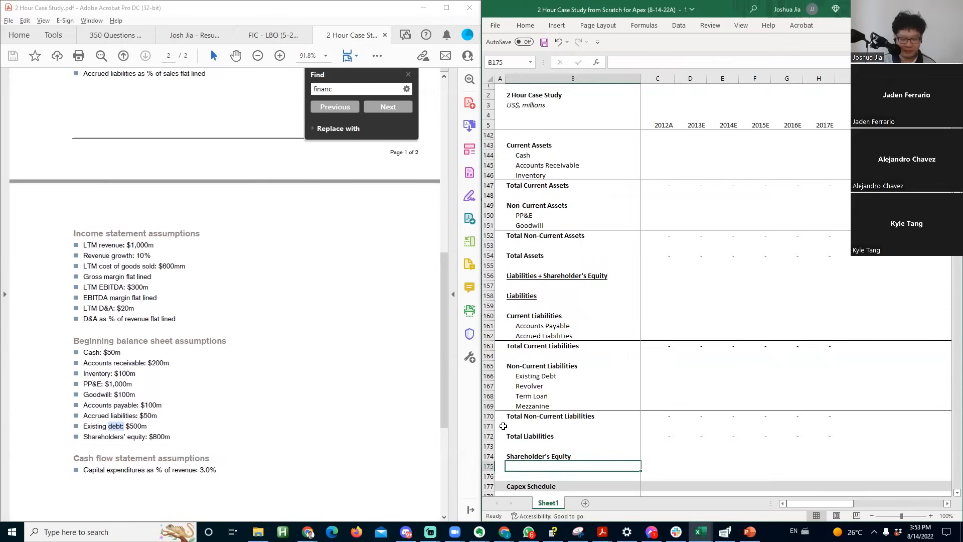
pyautogui.hotkey('alt', 'i')
pyautogui.press('r')
pyautogui.press('Down')
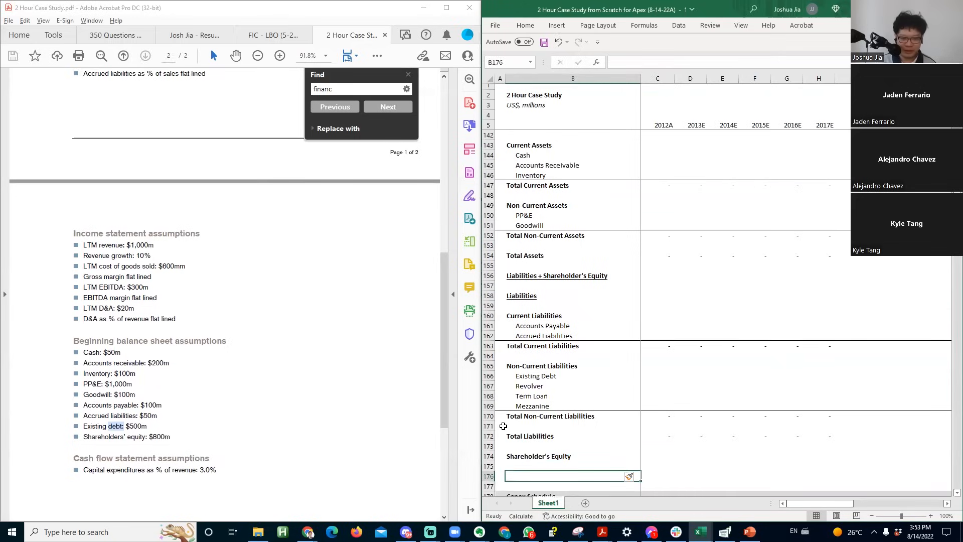
pyautogui.write('Total Liabili')
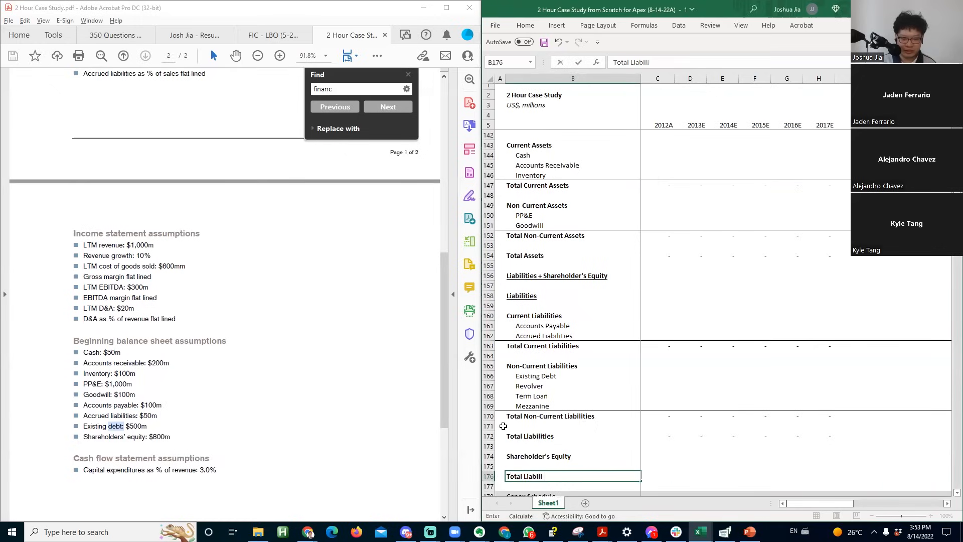
pyautogui.write("ties + Shareholder's Equity")
pyautogui.press('Return')
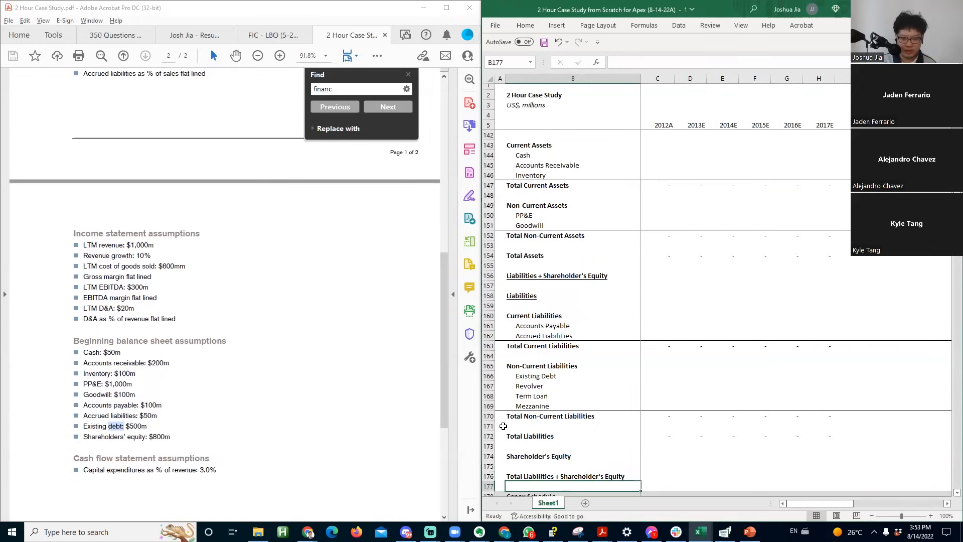
pyautogui.write('Check')
pyautogui.press('Return')
# - Enter the 2012A current assets from the case study: Cash 50, Accounts Receivable 200 and Inventory 100 in C144:C146
pyautogui.press('Right')
pyautogui.press('Up')
pyautogui.press('Up')
pyautogui.press('Up')
pyautogui.press('Up')
pyautogui.press('Up')
pyautogui.press('Up')
pyautogui.press('Up')
pyautogui.press('Up')
pyautogui.press('Up')
pyautogui.press('Up')
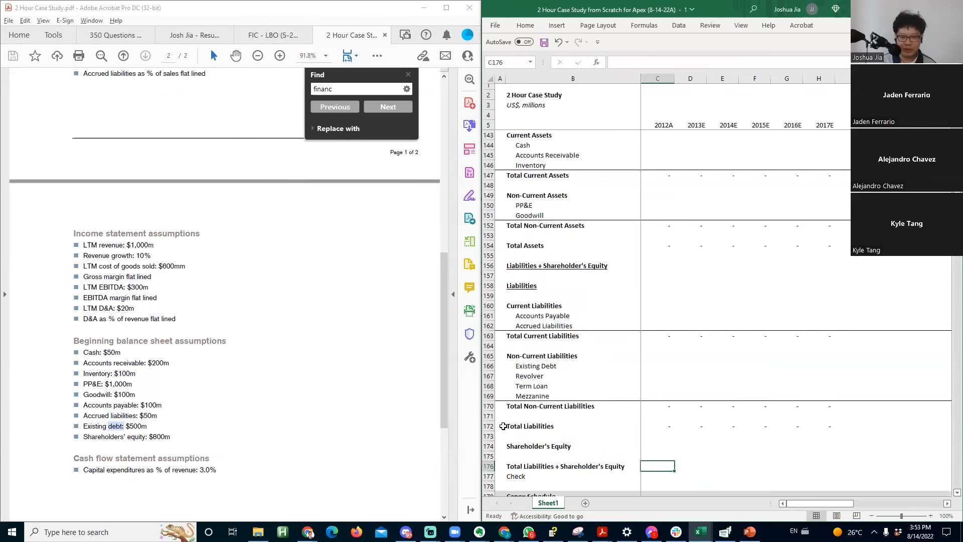
pyautogui.press('Up')
pyautogui.press('Up')
pyautogui.press('Up')
pyautogui.press('Up')
pyautogui.press('Up')
pyautogui.press('Up')
pyautogui.press('Up')
pyautogui.press('Up')
pyautogui.press('Up')
pyautogui.press('Up')
pyautogui.press('Up')
pyautogui.press('Up')
pyautogui.press('Up')
pyautogui.press('Up')
pyautogui.press('Up')
pyautogui.press('Up')
pyautogui.press('Up')
pyautogui.press('Up')
pyautogui.press('Up')
pyautogui.press('Up')
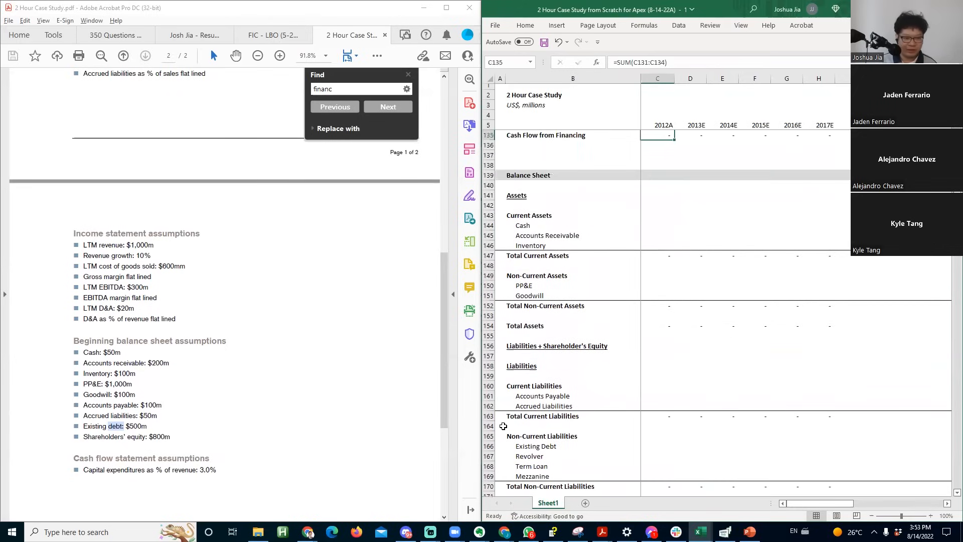
pyautogui.press('Down')
pyautogui.press('Down')
pyautogui.press('Down')
pyautogui.press('Down')
pyautogui.press('Down')
pyautogui.press('Down')
pyautogui.press('Down')
pyautogui.press('Down')
pyautogui.press('Down')
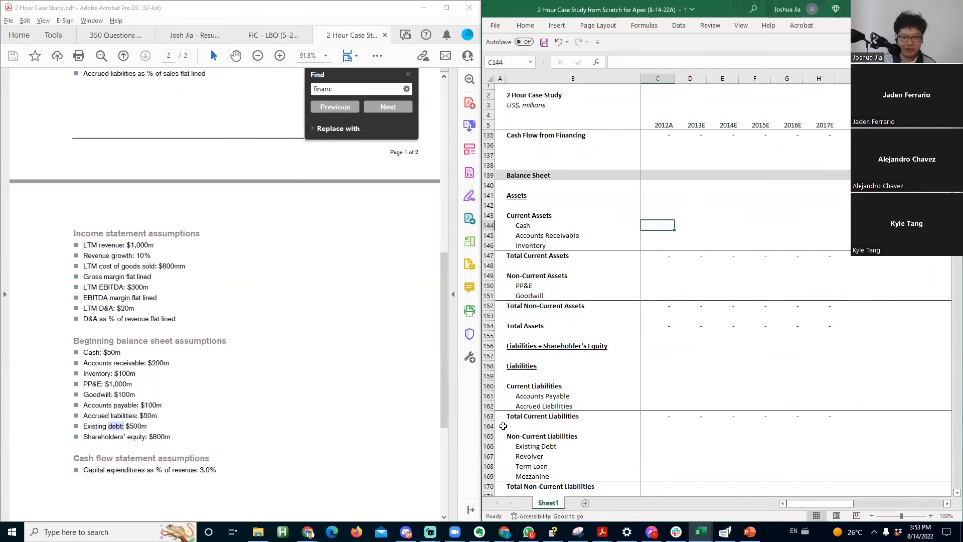
pyautogui.write('50')
pyautogui.press('Return')
pyautogui.write('200')
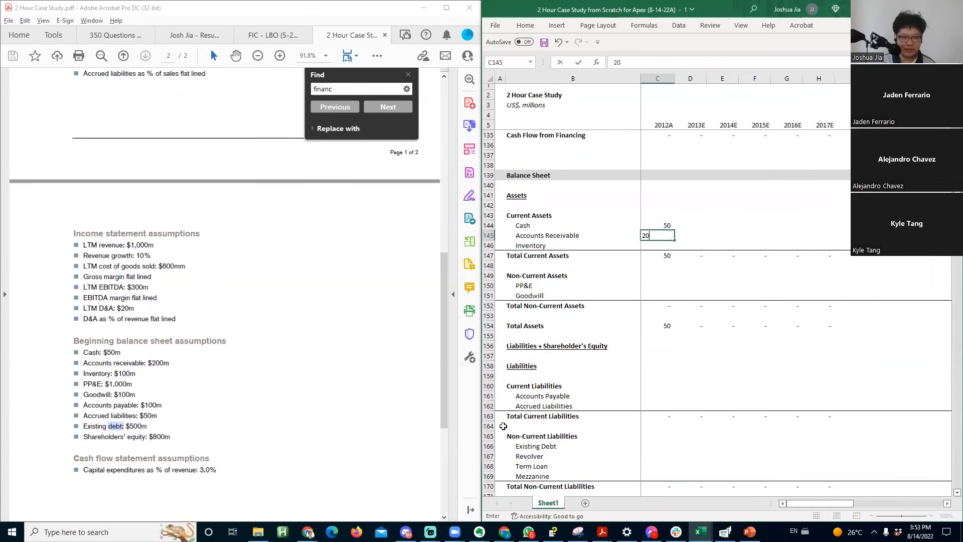
pyautogui.press('Return')
pyautogui.moveTo(132, 363); pyautogui.dragTo(135, 363)
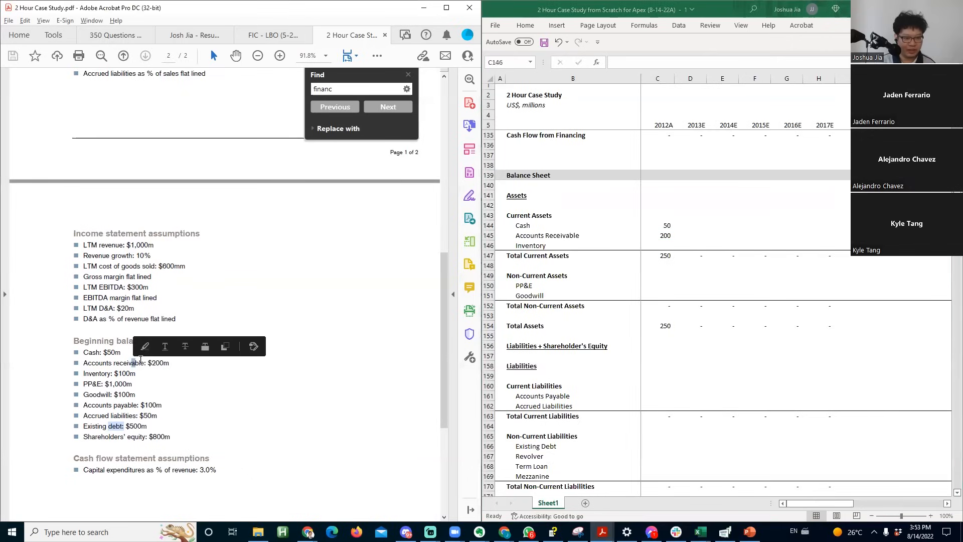
pyautogui.click(778, 230)
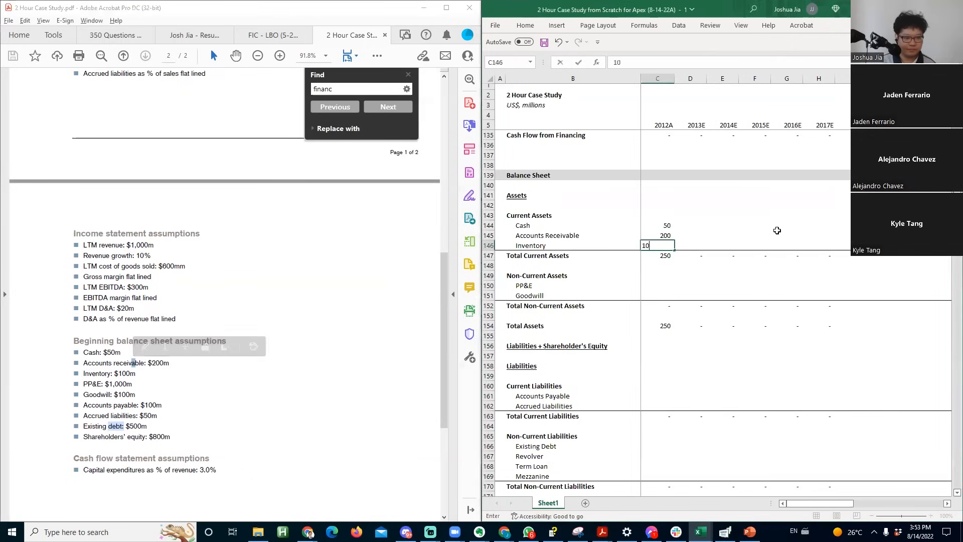
pyautogui.write('100')
pyautogui.press('Return')
# - Enter the 2012A non-current assets: PP&E 1,000 in C150 and Goodwill 100 in C151
pyautogui.press('Down')
pyautogui.press('Down')
pyautogui.press('Down')
pyautogui.write('1000')
pyautogui.press('Return')
pyautogui.write('100')
pyautogui.press('Return')
# - Enter the 2012A current liabilities: Accounts Payable 100 in C161 and Accrued Liabilities 50 in C162
pyautogui.press('Down')
pyautogui.press('Down')
pyautogui.press('Down')
pyautogui.press('Down')
pyautogui.press('Down')
pyautogui.press('Down')
pyautogui.press('Down')
pyautogui.press('Down')
pyautogui.press('Down')
pyautogui.write('100')
pyautogui.press('Return')
pyautogui.write('50')
pyautogui.press('Return')
# - Bold the figures from 2012A to 2017E in the Total Assets, Total Non-Current Assets and Total Current Assets rows
pyautogui.press('Down')
pyautogui.press('Down')
pyautogui.press('Up')
pyautogui.press('Up')
pyautogui.press('Up')
pyautogui.press('Up')
pyautogui.press('Up')
pyautogui.press('Up')
pyautogui.press('Up')
pyautogui.press('Up')
pyautogui.press('Up')
pyautogui.press('Up')
pyautogui.press('Up')
pyautogui.press('Up')
pyautogui.press('Down')
pyautogui.hotkey('ctrl', 'shift', 'Right')
pyautogui.hotkey('ctrl', 'b')
pyautogui.press('Up')
pyautogui.press('Up')
pyautogui.hotkey('ctrl', 'shift', 'Right')
pyautogui.hotkey('ctrl', 'b')
pyautogui.press('Up')
pyautogui.press('Up')
pyautogui.press('Up')
pyautogui.press('Up')
pyautogui.press('Up')
pyautogui.hotkey('ctrl', 'shift', 'Right')
pyautogui.hotkey('ctrl', 'b')
# - Enter the 2012A Existing Debt balance of 500 in C166
pyautogui.press('Down')
pyautogui.press('Down')
pyautogui.press('Down')
pyautogui.press('Down')
pyautogui.press('Down')
pyautogui.press('Down')
pyautogui.press('Down')
pyautogui.press('Down')
pyautogui.press('Down')
pyautogui.press('Down')
pyautogui.press('Down')
pyautogui.press('Down')
pyautogui.press('Down')
pyautogui.press('Down')
pyautogui.press('Down')
pyautogui.press('Down')
pyautogui.press('Down')
pyautogui.press('Down')
pyautogui.press('Down')
pyautogui.press('Down')
pyautogui.write('500')
pyautogui.press('Return')
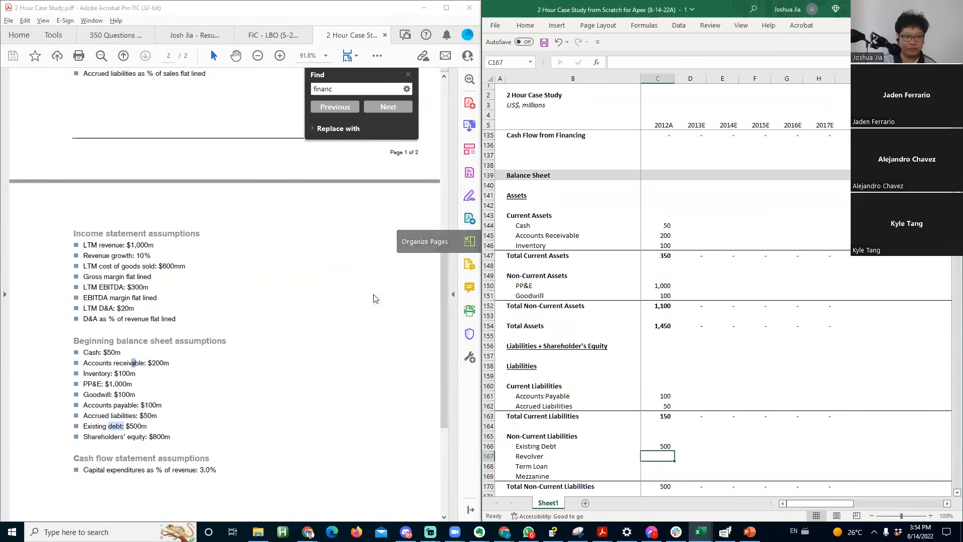
pyautogui.hotkey('alt', 'Tab')
pyautogui.press('Tab')
pyautogui.press('Tab')
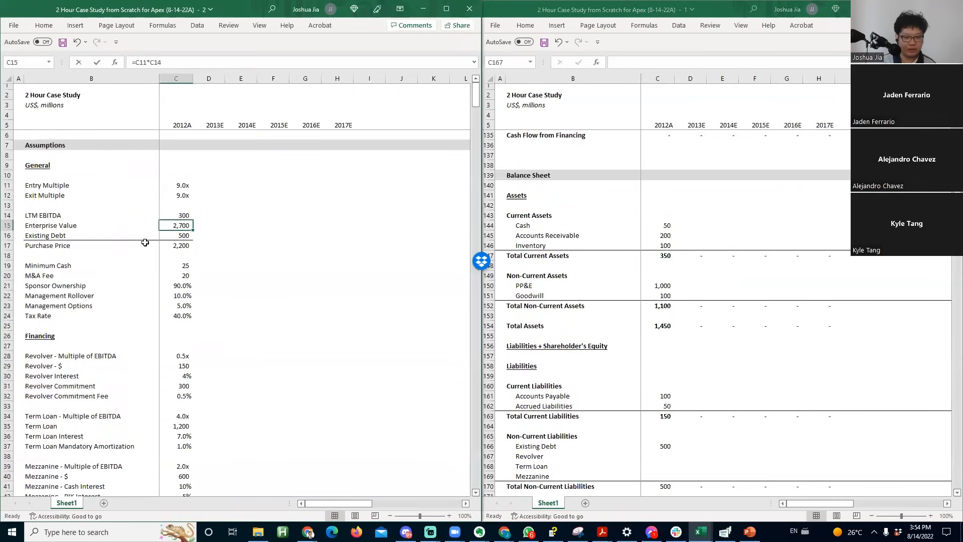
pyautogui.hotkey('alt', 'Tab')
pyautogui.click(692, 233)
pyautogui.click(660, 225)
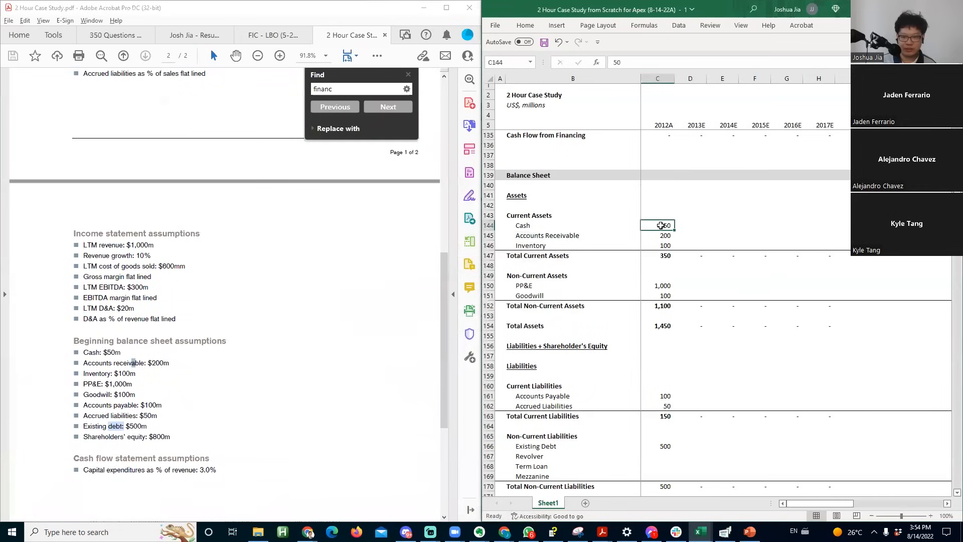
pyautogui.press('Right')
pyautogui.press('Right')
pyautogui.press('Right')
pyautogui.press('Right')
pyautogui.press('Right')
pyautogui.press('Right')
pyautogui.press('Right')
pyautogui.press('Right')
pyautogui.press('Right')
pyautogui.press('Right')
pyautogui.press('Right')
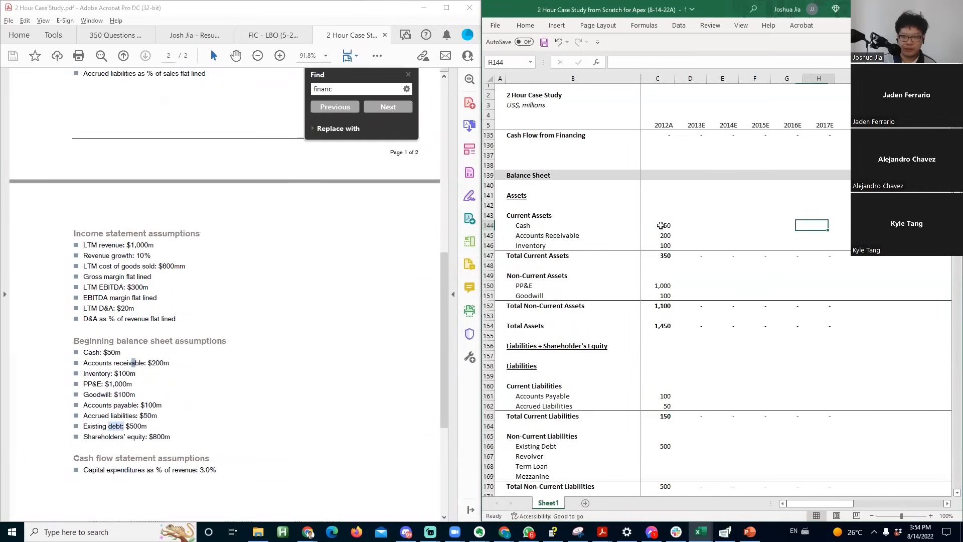
pyautogui.press('Left')
pyautogui.press('Left')
pyautogui.press('Left')
pyautogui.press('Left')
pyautogui.press('Left')
pyautogui.press('Left')
pyautogui.press('Left')
pyautogui.press('Left')
pyautogui.press('Left')
pyautogui.press('Left')
pyautogui.press('Left')
pyautogui.press('Left')
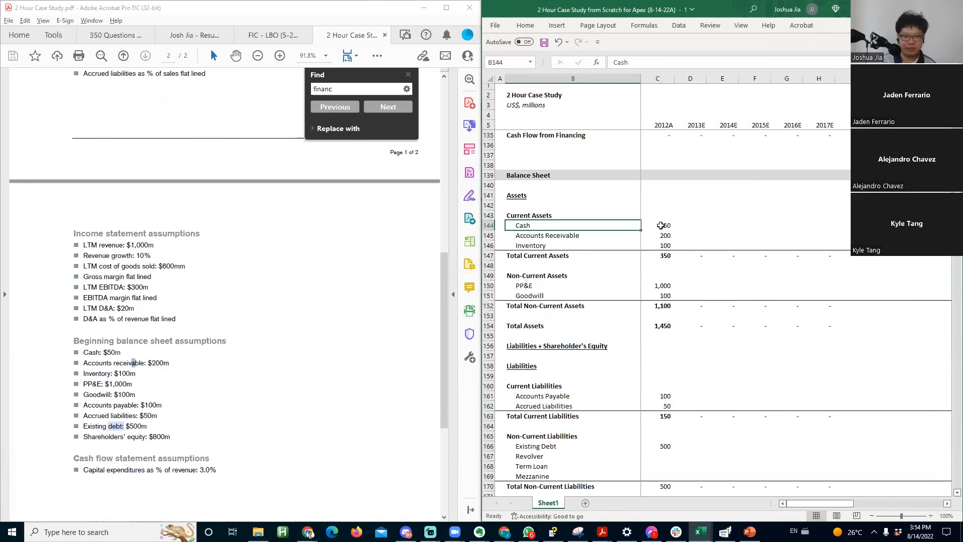
# - Maximize the workbook window, enter the heading Pre-Transaction in J142 and autofit column J to it
pyautogui.press('super+Up')
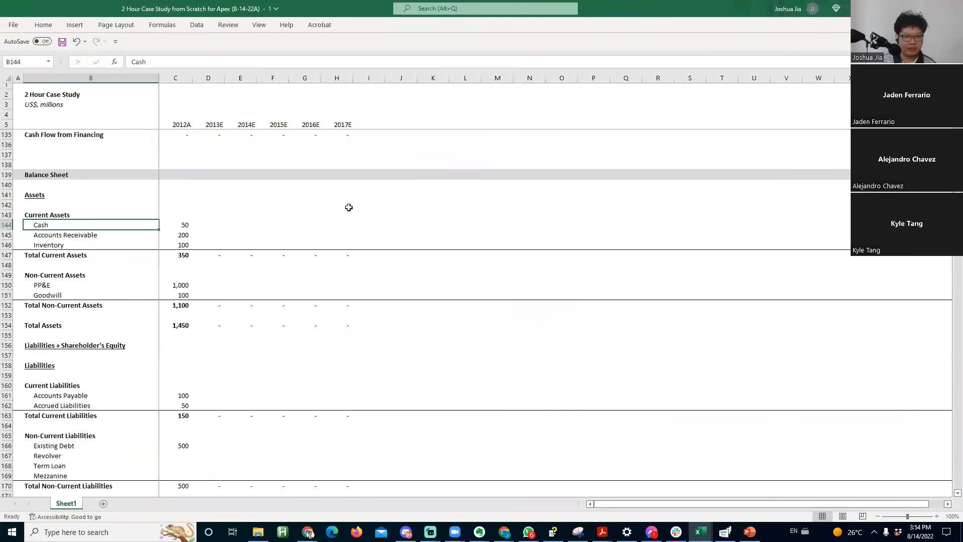
pyautogui.click(349, 207)
pyautogui.press('Right')
pyautogui.press('Right')
pyautogui.write('Pre-Tarnsac')
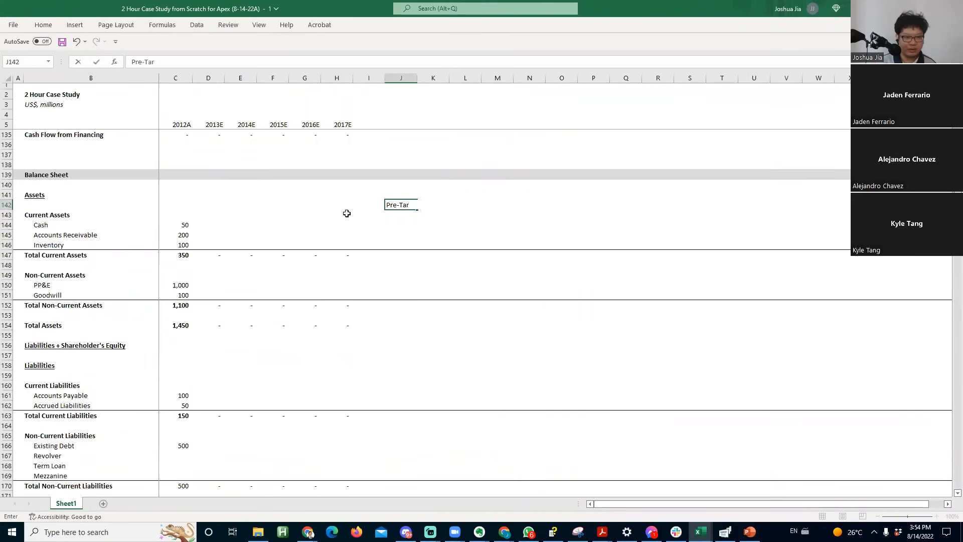
pyautogui.press('BackSpace')
pyautogui.write('ansaction')
pyautogui.hotkey('ctrl', 'Return')
pyautogui.press('o')
pyautogui.press('i')
# - Enter the heading Adjustments in K142 and autofit the width of column K
pyautogui.press('Right')
pyautogui.write('Adjustments')
pyautogui.press('Return')
pyautogui.press('Up')
pyautogui.hotkey('alt', 'h')
pyautogui.press('o')
pyautogui.press('i')
# - Enter the heading Post-Transaction in L142 and autofit the width of column L
pyautogui.press('Right')
pyautogui.write('Post-Transaction')
pyautogui.press('Return')
pyautogui.press('Up')
pyautogui.hotkey('alt', 'h')
pyautogui.press('o')
pyautogui.press('i')
# - Add a top border to J143:L143, directly beneath the three transaction headings
pyautogui.press('Down')
pyautogui.press('Left')
pyautogui.press('Left')
pyautogui.hotkey('shift', 'Right')
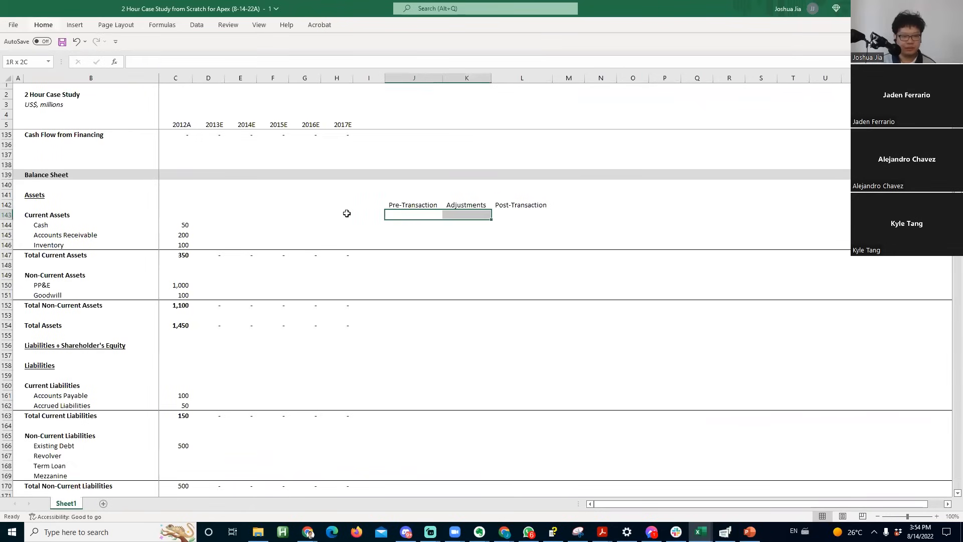
pyautogui.hotkey('shift', 'Right')
pyautogui.hotkey('alt', 'h')
pyautogui.press('b')
pyautogui.press('p')
pyautogui.hotkey('shift', 'Left')
pyautogui.hotkey('shift', 'Left')
pyautogui.press('Up')
# - Copy the 2012A Cash, Accounts Receivable and Inventory balances from C144:C146 into the Pre-Transaction column at J144:J146
pyautogui.press('Down')
pyautogui.press('Down')
pyautogui.press('Up')
pyautogui.press('Up')
pyautogui.press('Down')
pyautogui.press('Down')
pyautogui.press('Left')
pyautogui.press('Left')
pyautogui.press('Left')
pyautogui.press('Left')
pyautogui.press('Left')
pyautogui.press('Left')
pyautogui.press('Left')
pyautogui.hotkey('shift', 'Down')
pyautogui.hotkey('shift', 'Down')
pyautogui.hotkey('ctrl', 'c')
pyautogui.press('Right')
pyautogui.press('Right')
pyautogui.press('Right')
pyautogui.press('Right')
pyautogui.press('Right')
pyautogui.press('Right')
pyautogui.press('Right')
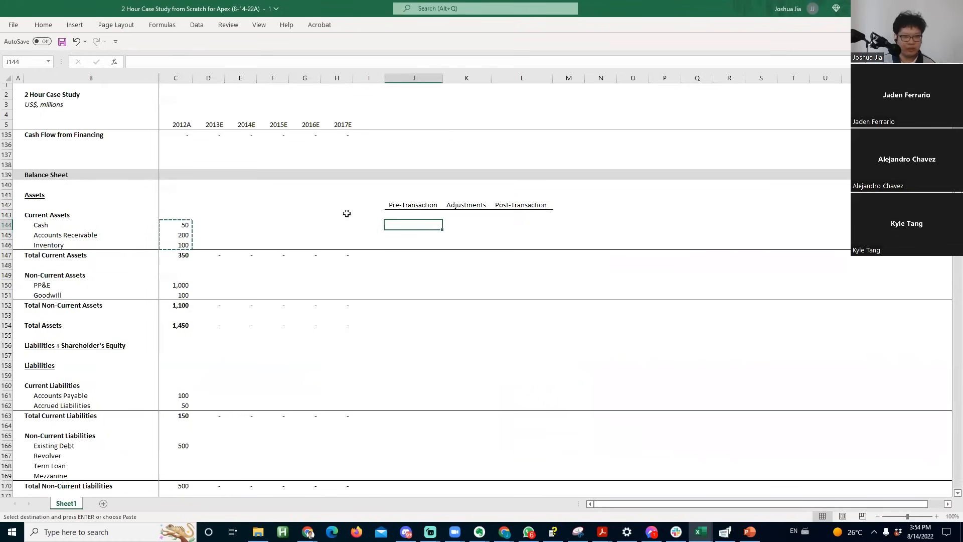
pyautogui.hotkey('ctrl', 'v')
# - Copy the 2012A Total Current Assets cell C147 into the Pre-Transaction column at J147
pyautogui.press('Down')
pyautogui.press('Left')
pyautogui.press('Left')
pyautogui.press('Left')
pyautogui.press('Left')
pyautogui.press('Left')
pyautogui.press('Left')
pyautogui.press('Left')
pyautogui.hotkey('ctrl', 'c')
pyautogui.press('Right')
pyautogui.press('Right')
pyautogui.press('Right')
pyautogui.press('Right')
pyautogui.press('Right')
pyautogui.press('Right')
pyautogui.press('Right')
pyautogui.press('Right')
pyautogui.press('Right')
pyautogui.press('Left')
pyautogui.hotkey('ctrl', 'v')
pyautogui.hotkey('ctrl', 'z')
pyautogui.press('Left')
pyautogui.hotkey('ctrl', 'v')
pyautogui.press('Escape')
# - Enter the year 2012 in J141, above the Pre-Transaction heading
pyautogui.click(184, 124)
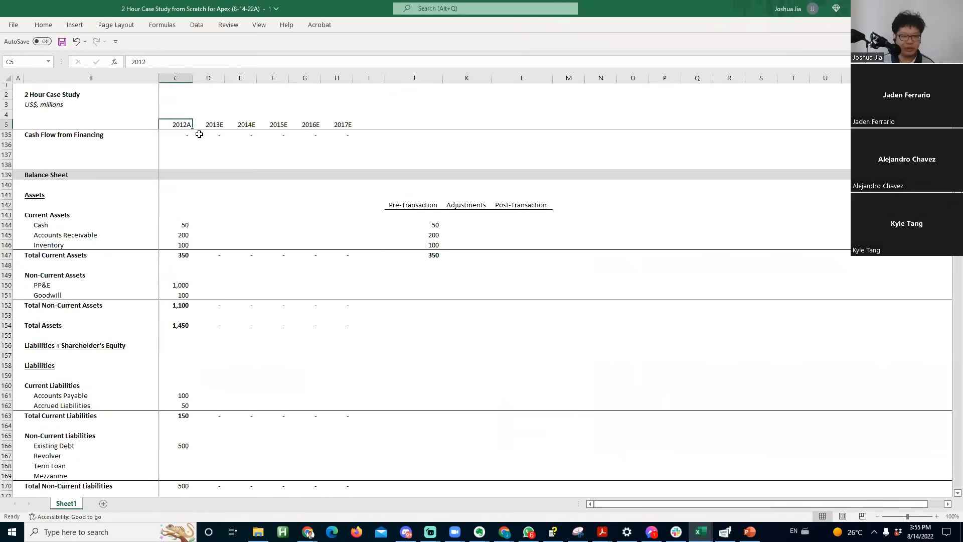
pyautogui.click(448, 193)
pyautogui.click(430, 192)
pyautogui.write('2h0')
pyautogui.write('012')
pyautogui.press('Return')
# - Set the number format of J141:L141 to General so the year has no thousands separator
pyautogui.press('Up')
pyautogui.hotkey('shift', 'Right')
pyautogui.hotkey('shift', 'Right')
pyautogui.press('Left')
pyautogui.press('Right')
pyautogui.hotkey('shift', 'Right')
pyautogui.hotkey('shift', 'Right')
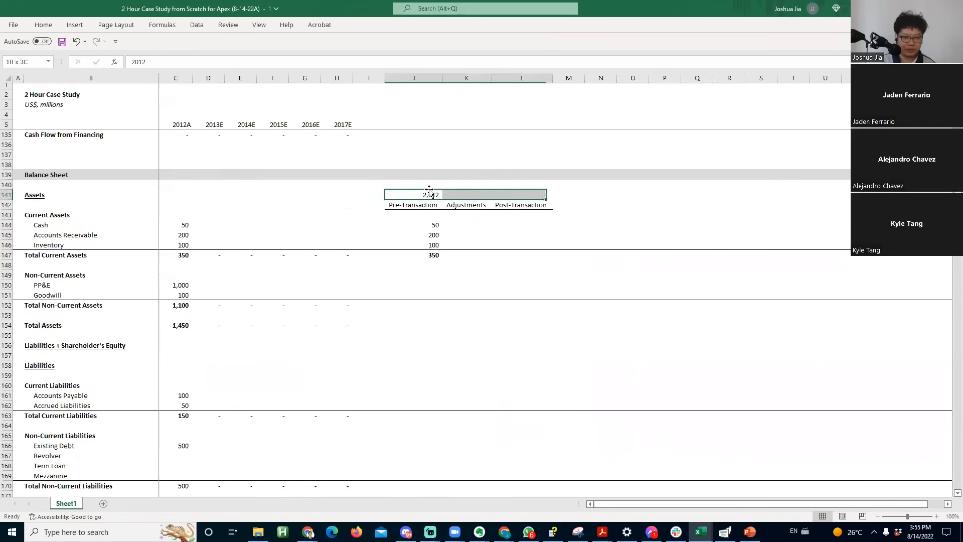
pyautogui.hotkey('ctrl', '1')
pyautogui.press('Tab')
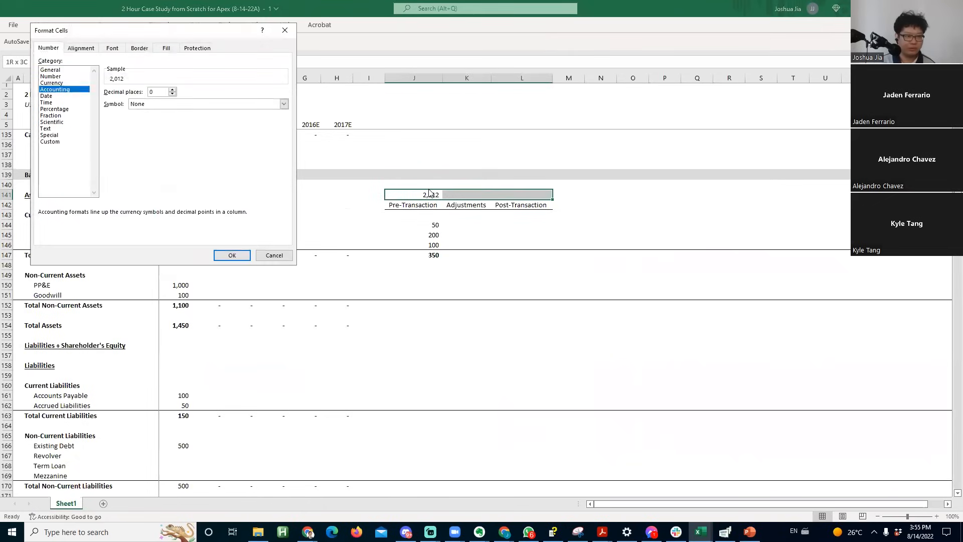
pyautogui.press('Home')
pyautogui.press('Return')
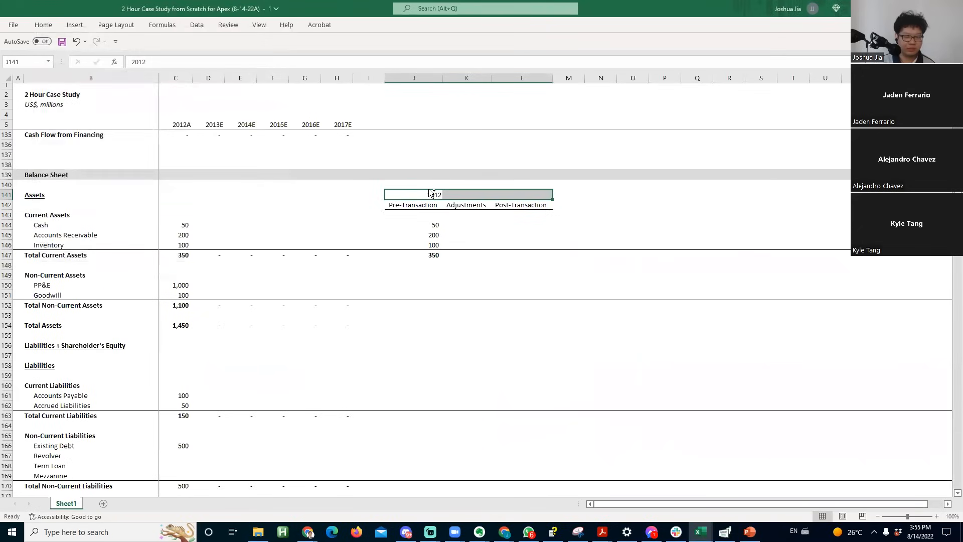
# - Set the horizontal alignment of J141:L141 to Center Across Selection so the year spans the three transaction columns
pyautogui.hotkey('ctrl', '1')
pyautogui.hotkey('ctrl', 'Tab')
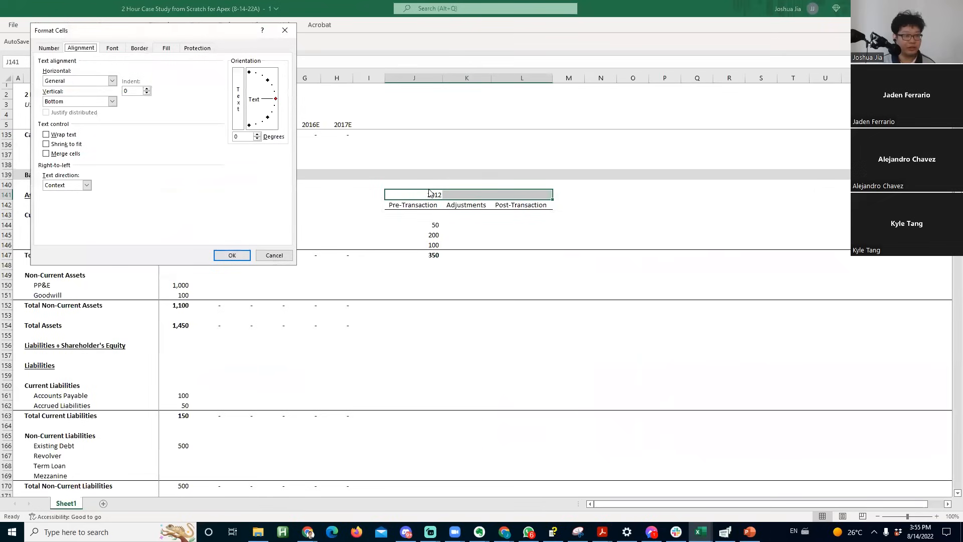
pyautogui.hotkey('alt', 'h')
pyautogui.hotkey('alt', 'Down')
pyautogui.press('Down')
pyautogui.press('Down')
pyautogui.press('Down')
pyautogui.press('Down')
pyautogui.press('Down')
pyautogui.press('Down')
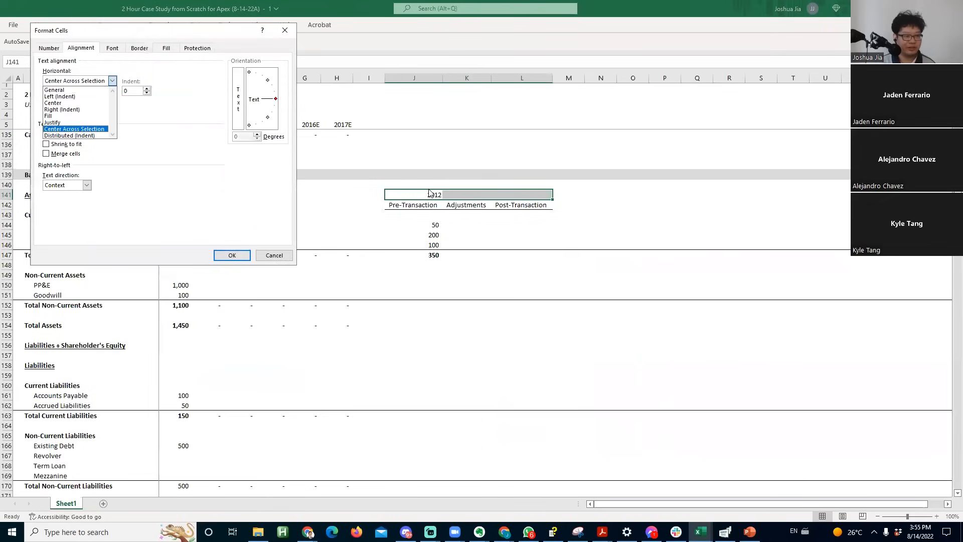
pyautogui.click(75, 129)
pyautogui.press('Return')
pyautogui.press('Down')
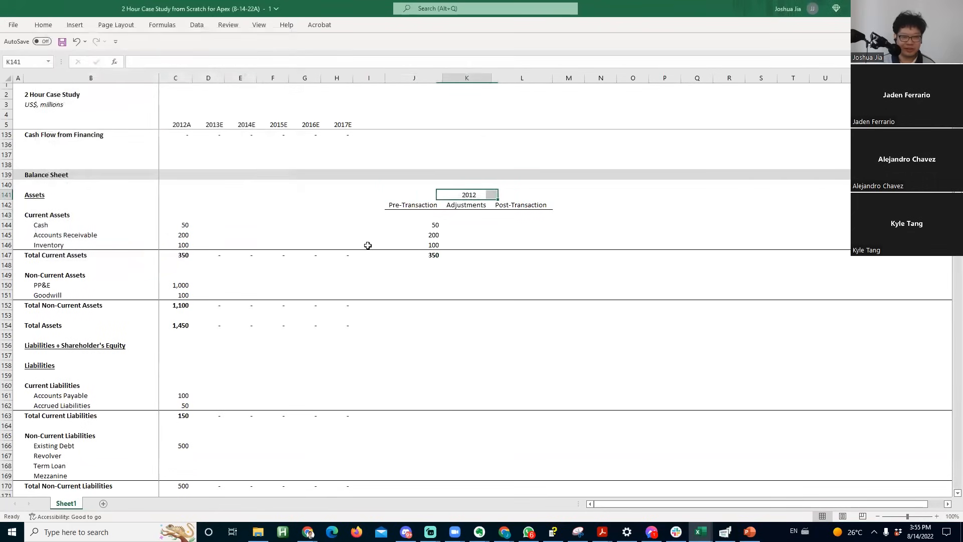
# - Add a bottom border beneath the year heading across J141:L141
pyautogui.hotkey('shift', 'Right')
pyautogui.hotkey('shift', 'Right')
pyautogui.press('F4')
# - Change the year heading in J141 to 2012A
pyautogui.press('Right')
pyautogui.press('Up')
pyautogui.press('Left')
pyautogui.press('F2')
pyautogui.write('A')
pyautogui.press('Return')
# - Examine the Pre-Transaction current asset entries, inspecting the contents of the Accounts Receivable cell J145
pyautogui.press('Right')
pyautogui.press('Down')
pyautogui.press('Down')
pyautogui.press('Down')
pyautogui.press('Down')
pyautogui.press('Down')
pyautogui.press('Up')
pyautogui.press('Up')
pyautogui.press('Up')
pyautogui.press('Left')
pyautogui.press('Down')
pyautogui.press('F2')
pyautogui.press('Escape')
# - Copy the 2012A PP&E and Goodwill balances in C150:C151 into the Pre-Transaction column at J150:J151
pyautogui.press('Down')
pyautogui.press('Down')
pyautogui.press('Down')
pyautogui.press('Left')
pyautogui.press('Left')
pyautogui.press('Left')
pyautogui.press('Left')
pyautogui.press('Left')
pyautogui.press('Left')
pyautogui.press('Down')
pyautogui.press('Down')
pyautogui.press('Left')
pyautogui.hotkey('shift', 'Down')
pyautogui.hotkey('ctrl', 'c')
pyautogui.hotkey('ctrl', 'Right')
pyautogui.hotkey('ctrl', 'Left')
pyautogui.press('Right')
pyautogui.press('Right')
pyautogui.press('Right')
pyautogui.press('Right')
pyautogui.press('Right')
pyautogui.press('Right')
pyautogui.press('Right')
pyautogui.hotkey('ctrl', 'v')
pyautogui.press('Escape')
# - Copy the 2012A Accounts Payable and Accrued Liabilities balances in C161:C162 into the Pre-Transaction column at J161:J162
pyautogui.press('Down')
pyautogui.press('Down')
pyautogui.press('Down')
pyautogui.press('Down')
pyautogui.press('Down')
pyautogui.press('Down')
pyautogui.press('Down')
pyautogui.press('Down')
pyautogui.press('Down')
pyautogui.press('Down')
pyautogui.press('Down')
pyautogui.press('Left')
pyautogui.press('Left')
pyautogui.press('Left')
pyautogui.press('Left')
pyautogui.press('Left')
pyautogui.press('Left')
pyautogui.press('Left')
pyautogui.hotkey('shift', 'Down')
pyautogui.hotkey('ctrl', 'c')
pyautogui.press('Right')
pyautogui.press('Right')
pyautogui.press('Right')
pyautogui.press('Right')
pyautogui.press('Right')
pyautogui.press('Right')
pyautogui.press('Right')
pyautogui.hotkey('ctrl', 'v')
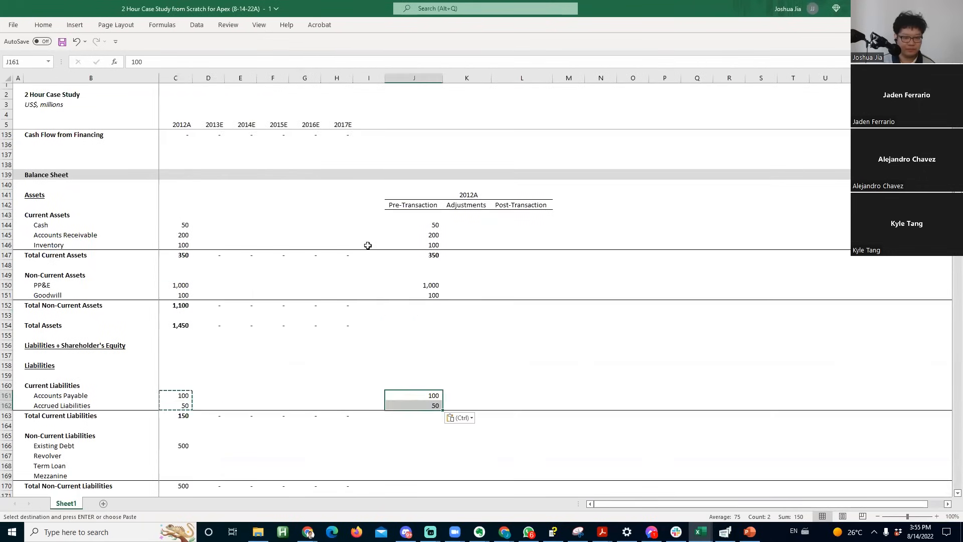
pyautogui.press('Escape')
# - Review the row labels in column B from Non-Current Liabilities down through Shareholder's Equity and the balance check
pyautogui.press('Down')
pyautogui.press('Down')
pyautogui.press('Down')
pyautogui.press('Down')
pyautogui.press('Down')
pyautogui.press('Down')
pyautogui.press('Down')
pyautogui.press('Down')
pyautogui.press('Down')
pyautogui.press('Down')
pyautogui.press('Down')
pyautogui.press('Down')
pyautogui.press('Left')
pyautogui.press('Left')
pyautogui.press('Left')
pyautogui.press('Left')
pyautogui.press('Left')
pyautogui.press('Left')
pyautogui.press('Left')
pyautogui.press('Left')
pyautogui.press('Up')
pyautogui.press('Up')
pyautogui.press('Down')
pyautogui.press('Down')
pyautogui.press('Down')
pyautogui.press('Down')
pyautogui.press('Down')
pyautogui.press('Down')
pyautogui.press('Down')
pyautogui.press('Up')
pyautogui.press('Up')
pyautogui.press('Up')
pyautogui.press('Up')
pyautogui.press('Up')
pyautogui.press('Up')
pyautogui.press('Up')
pyautogui.press('Up')
pyautogui.press('Up')
pyautogui.press('Up')
pyautogui.press('Up')
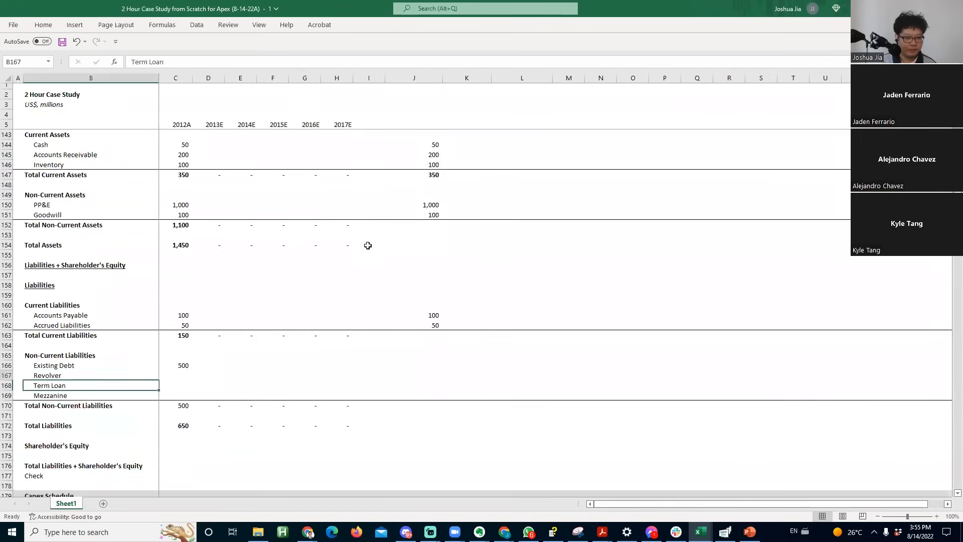
# - Copy the 2012A Existing Debt balance in C166 into the Pre-Transaction column at J166
pyautogui.press('Up')
pyautogui.press('Up')
pyautogui.press('Right')
pyautogui.hotkey('ctrl', 'c')
pyautogui.press('Right')
pyautogui.press('Right')
pyautogui.press('Right')
pyautogui.press('Right')
pyautogui.press('Right')
pyautogui.press('Right')
pyautogui.press('Right')
pyautogui.press('Right')
pyautogui.press('Left')
pyautogui.hotkey('ctrl', 'v')
pyautogui.press('Escape')
# - Copy the Total Non-Current Liabilities formula from H170 into the Pre-Transaction column at J170
pyautogui.press('Left')
pyautogui.press('Down')
pyautogui.press('Down')
pyautogui.press('Left')
pyautogui.press('Left')
pyautogui.press('Left')
pyautogui.press('Down')
pyautogui.press('Down')
pyautogui.press('Right')
pyautogui.press('Left')
pyautogui.press('Right')
pyautogui.press('Right')
pyautogui.hotkey('ctrl', 'c')
pyautogui.press('Right')
pyautogui.press('Right')
pyautogui.hotkey('ctrl', 'v')
# - Copy the Total Liabilities formula from H172 into J172 and inspect its cell references
pyautogui.press('Down')
pyautogui.press('Down')
pyautogui.press('Left')
pyautogui.press('Left')
pyautogui.hotkey('ctrl', 'c')
pyautogui.press('Right')
pyautogui.press('Right')
pyautogui.press('Right')
pyautogui.press('Left')
pyautogui.hotkey('ctrl', 'v')
pyautogui.press('Escape')
pyautogui.press('F2')
pyautogui.press('Escape')
# - Delete the hardcoded Existing Debt balance from the 2012A column at C166
pyautogui.press('Down')
pyautogui.press('Down')
pyautogui.press('Left')
pyautogui.press('Right')
pyautogui.press('Left')
pyautogui.press('Up')
pyautogui.press('Up')
pyautogui.press('Left')
pyautogui.press('Up')
pyautogui.press('Up')
pyautogui.press('Up')
pyautogui.press('Up')
pyautogui.press('Up')
pyautogui.press('Up')
pyautogui.hotkey('ctrl', 'Left')
pyautogui.press('Delete')
# - Delete the Accounts Payable and Accrued Liabilities balances in C161:C162 of the 2012A column
pyautogui.press('Up')
pyautogui.press('Up')
pyautogui.press('Up')
pyautogui.press('Up')
pyautogui.press('Up')
pyautogui.press('Up')
pyautogui.press('Down')
pyautogui.hotkey('shift', 'Down')
pyautogui.press('Delete')
# - Clear the Cash, Accounts Receivable and Inventory balances in C144:C146 of the 2012A column
pyautogui.hotkey('ctrl', 'Up')
pyautogui.hotkey('ctrl', 'Up')
pyautogui.hotkey('ctrl', 'Up')
pyautogui.hotkey('ctrl', 'Up')
pyautogui.hotkey('ctrl', 'Up')
pyautogui.hotkey('shift', 'Down')
pyautogui.hotkey('shift', 'Down')
pyautogui.press('Delete')
# - Clear the PP&E and Goodwill balances in C150:C151 of the 2012A column
pyautogui.press('Down')
pyautogui.press('Down')
pyautogui.press('Down')
pyautogui.press('Down')
pyautogui.press('Down')
pyautogui.press('Down')
pyautogui.hotkey('shift', 'Down')
pyautogui.press('Delete')
# - Copy the Total Non-Current Assets formula from H152 into the Pre-Transaction column at J152
pyautogui.press('Right')
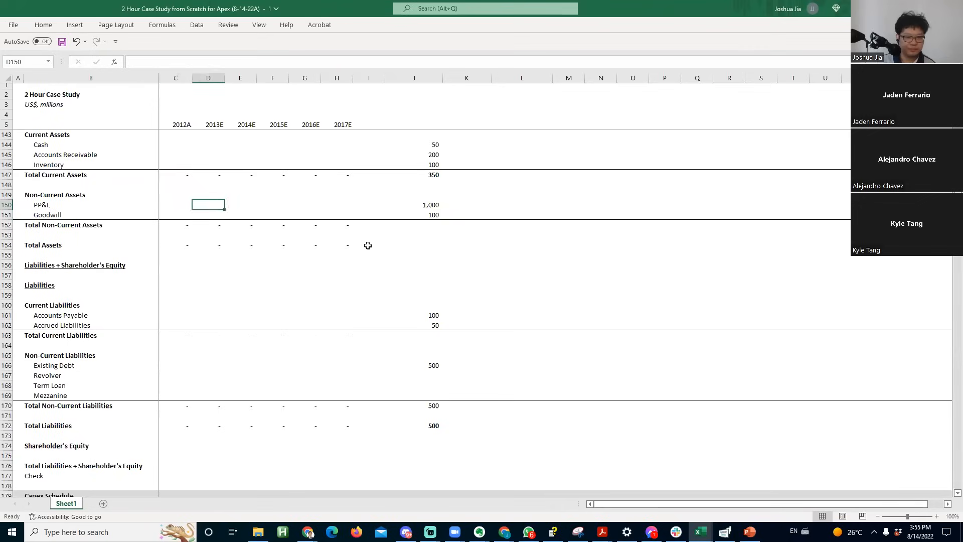
pyautogui.press('Right')
pyautogui.press('Right')
pyautogui.press('Right')
pyautogui.press('Right')
pyautogui.press('Down')
pyautogui.press('Down')
pyautogui.hotkey('ctrl', 'c')
pyautogui.press('Right')
pyautogui.press('Right')
pyautogui.hotkey('ctrl', 'v')
# - Copy the Total Assets formula from H154 into the Pre-Transaction column at J154
pyautogui.press('Down')
pyautogui.press('Left')
pyautogui.press('Down')
pyautogui.press('Left')
pyautogui.hotkey('ctrl', 'c')
pyautogui.press('Right')
pyautogui.press('Right')
pyautogui.hotkey('ctrl', 'v')
pyautogui.press('Escape')
pyautogui.press('F1')
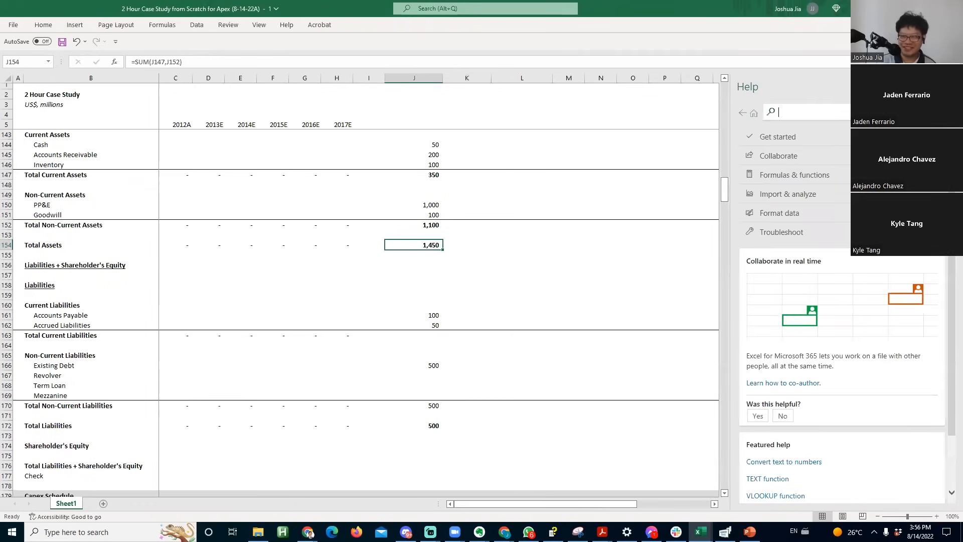
pyautogui.click(947, 87)
# - Copy the Total Current Liabilities formula from H163 into the Pre-Transaction column at J163
pyautogui.press('Down')
pyautogui.press('Down')
pyautogui.press('Down')
pyautogui.press('Down')
pyautogui.press('Down')
pyautogui.press('Down')
pyautogui.press('Down')
pyautogui.press('Down')
pyautogui.press('Down')
pyautogui.press('Left')
pyautogui.press('Left')
pyautogui.hotkey('ctrl', 'c')
pyautogui.press('Right')
pyautogui.press('Right')
pyautogui.hotkey('ctrl', 'v')
# - Inspect the Pre-Transaction Total Non-Current Liabilities and Total Liabilities formulas in J170 and J172
pyautogui.press('Down')
pyautogui.press('Down')
pyautogui.press('Down')
pyautogui.press('Down')
pyautogui.press('Down')
pyautogui.press('Down')
pyautogui.press('Down')
pyautogui.press('F2')
pyautogui.press('Escape')
pyautogui.press('Down')
pyautogui.press('Down')
pyautogui.press('F2')
pyautogui.press('Escape')
pyautogui.press('Down')
pyautogui.press('Left')
pyautogui.press('Up')
pyautogui.press('Right')
# - Look up the beginning shareholders' equity in the case study PDF and enter 800 in J174
pyautogui.press('Down')
pyautogui.press('Down')
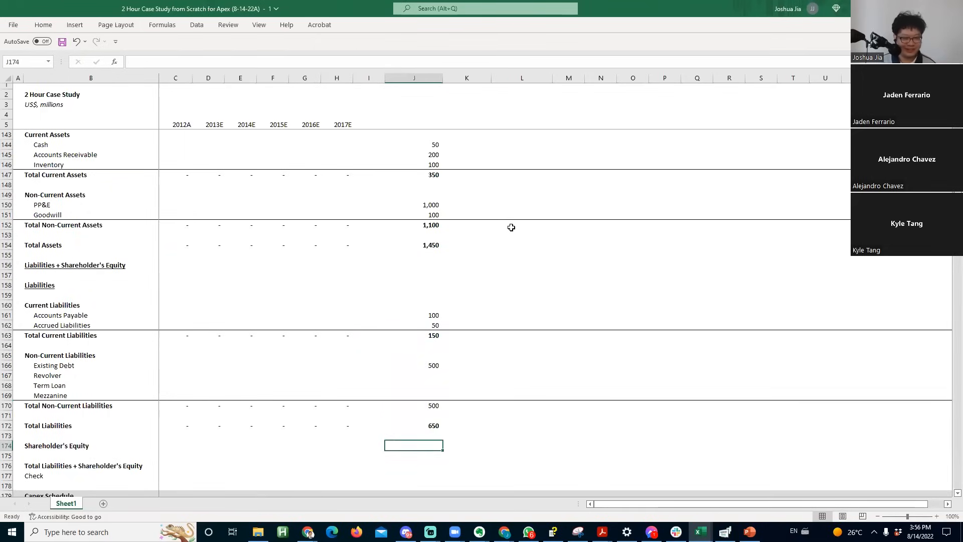
pyautogui.press('super+Tab')
pyautogui.press('Return')
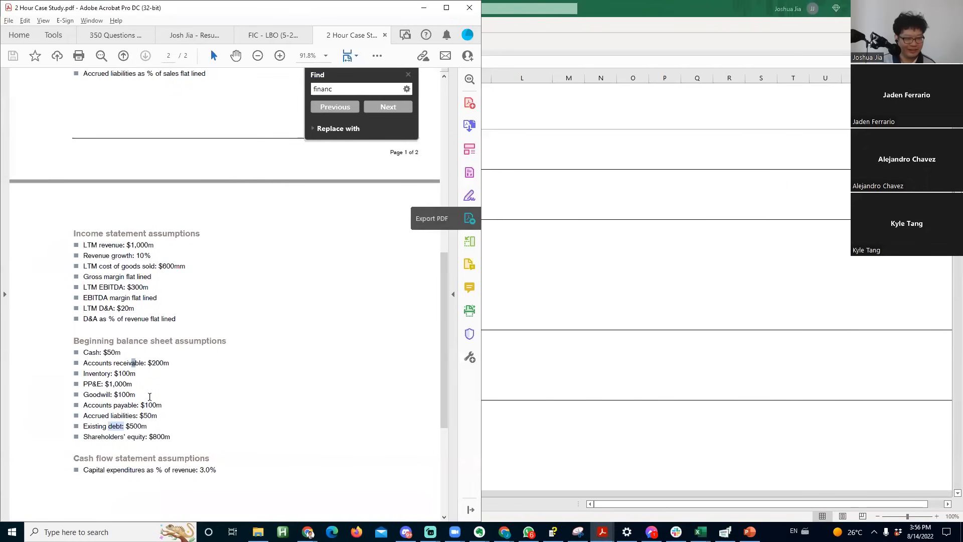
pyautogui.hotkey('alt', 'Tab')
pyautogui.write('800')
pyautogui.press('Return')
# - Total the Pre-Transaction liabilities and shareholder's equity in J176 with a SUM of J172 and J174
pyautogui.press('Down')
pyautogui.write('=sum(')
pyautogui.press('Up')
pyautogui.press('Up')
pyautogui.press('Up')
pyautogui.press('Up')
pyautogui.write(',')
pyautogui.press('Up')
pyautogui.press('Up')
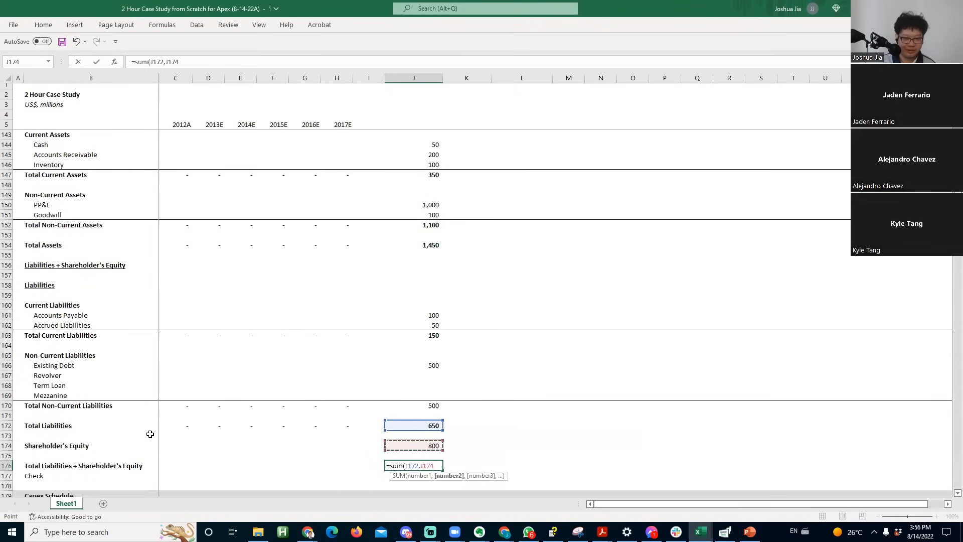
pyautogui.press('Return')
# - Enter the Pre-Transaction balance check in J177 as Total Assets minus Total Liabilities + Shareholder's Equity, =J154-J176
pyautogui.write('=')
pyautogui.press('Up')
pyautogui.press('Up')
pyautogui.press('Up')
pyautogui.press('Up')
pyautogui.press('Up')
pyautogui.press('Up')
pyautogui.press('Up')
pyautogui.press('Up')
pyautogui.press('Up')
pyautogui.press('Up')
pyautogui.press('Up')
pyautogui.press('Up')
pyautogui.press('Up')
pyautogui.press('Up')
pyautogui.press('Up')
pyautogui.press('Up')
pyautogui.press('Up')
pyautogui.press('Up')
pyautogui.press('Up')
pyautogui.press('Up')
pyautogui.press('Up')
pyautogui.press('Up')
pyautogui.press('Up')
pyautogui.press('Up')
pyautogui.press('Up')
pyautogui.press('Down')
pyautogui.press('Down')
pyautogui.write('-')
pyautogui.press('Up')
pyautogui.press('Return')
pyautogui.press('Up')
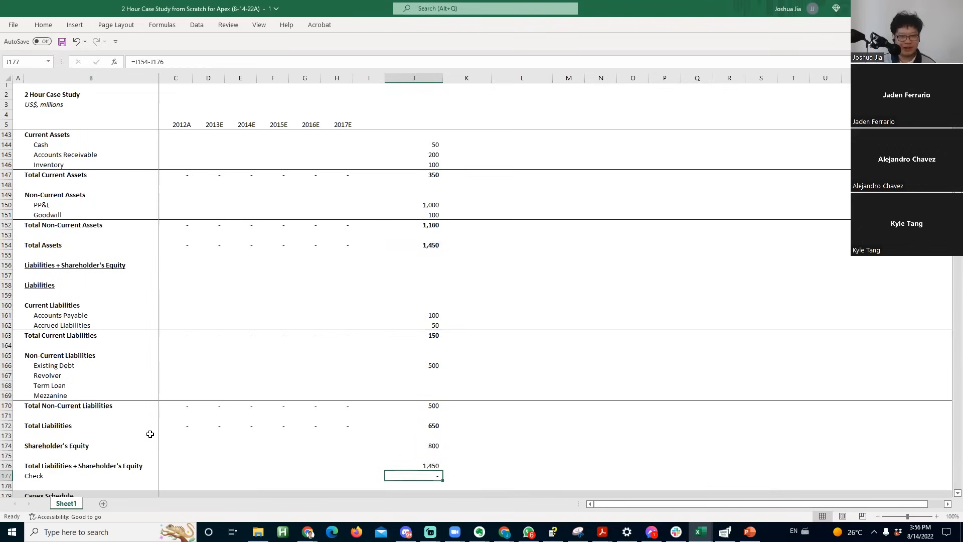
# - Copy the Shareholder's Equity and Total Liabilities + Shareholder's Equity cells J174:J176 into the 2012A to 2017E columns
pyautogui.press('Left')
pyautogui.press('Left')
pyautogui.press('Left')
pyautogui.press('Left')
pyautogui.press('Left')
pyautogui.press('Left')
pyautogui.press('Left')
pyautogui.press('Left')
pyautogui.press('Right')
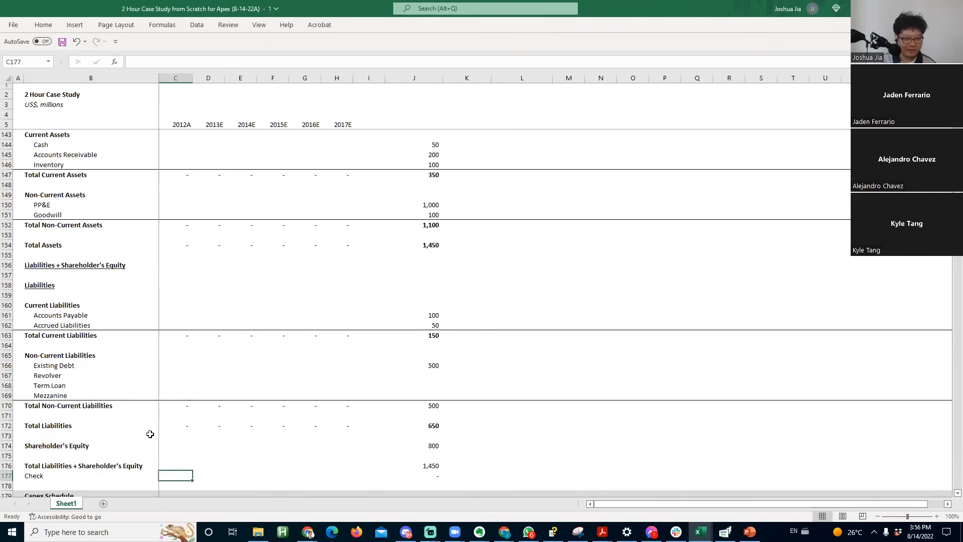
pyautogui.press('Right')
pyautogui.press('Up')
pyautogui.press('Right')
pyautogui.press('Right')
pyautogui.press('Right')
pyautogui.press('Up')
pyautogui.press('Right')
pyautogui.press('Right')
pyautogui.press('Right')
pyautogui.press('Up')
pyautogui.hotkey('shift', 'Down')
pyautogui.hotkey('shift', 'Down')
pyautogui.hotkey('ctrl', 'c')
pyautogui.press('Left')
pyautogui.press('Left')
pyautogui.press('Left')
pyautogui.press('Left')
pyautogui.press('Left')
pyautogui.press('Left')
pyautogui.hotkey('shift', 'Left')
pyautogui.hotkey('ctrl', 'v')
pyautogui.press('Right')
pyautogui.hotkey('ctrl', 'v')
pyautogui.press('Right')
pyautogui.hotkey('ctrl', 'v')
pyautogui.press('Right')
pyautogui.hotkey('ctrl', 'v')
pyautogui.press('Right')
pyautogui.hotkey('ctrl', 'v')
pyautogui.press('F2')
pyautogui.press('Escape')
# - Clear the copied Shareholder's Equity values from C174:H174, keeping the total formulas in row 176
pyautogui.press('Right')
pyautogui.press('Right')
pyautogui.press('Down')
pyautogui.press('Down')
pyautogui.press('Up')
pyautogui.press('Left')
pyautogui.press('Left')
pyautogui.press('Up')
pyautogui.hotkey('ctrl', 'shift', 'Left')
pyautogui.press('Delete')
pyautogui.hotkey('ctrl', 'z')
pyautogui.press('Right')
pyautogui.hotkey('shift', 'Left')
pyautogui.hotkey('shift', 'Left')
pyautogui.press('Left')
pyautogui.hotkey('shift', 'Left')
pyautogui.hotkey('shift', 'Left')
pyautogui.hotkey('shift', 'Left')
pyautogui.hotkey('shift', 'Left')
pyautogui.hotkey('shift', 'Left')
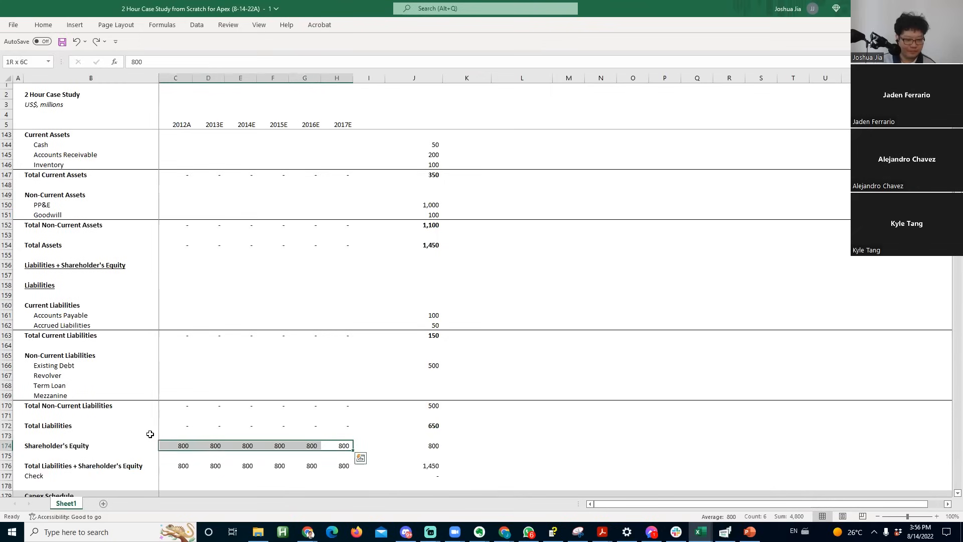
pyautogui.press('Delete')
# - Enter the 2012A balance check in C177 as =C154-C176
pyautogui.press('Down')
pyautogui.press('Left')
pyautogui.press('Down')
pyautogui.press('Down')
pyautogui.press('Left')
pyautogui.press('Left')
pyautogui.press('Left')
pyautogui.press('Left')
pyautogui.write('=')
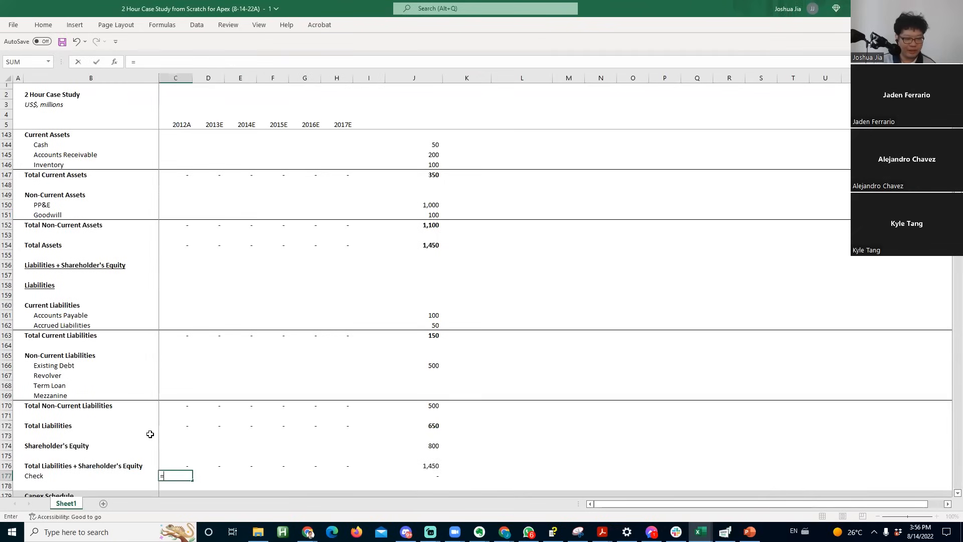
pyautogui.press('Up')
pyautogui.press('Up')
pyautogui.press('Up')
pyautogui.press('Up')
pyautogui.press('Up')
pyautogui.press('Up')
pyautogui.press('Up')
pyautogui.press('Up')
pyautogui.press('Up')
pyautogui.press('Up')
pyautogui.press('Up')
pyautogui.press('Up')
pyautogui.press('Up')
pyautogui.press('Up')
pyautogui.press('Up')
pyautogui.press('Up')
pyautogui.press('Up')
pyautogui.press('Up')
pyautogui.press('Up')
pyautogui.press('Up')
pyautogui.press('Up')
pyautogui.press('Up')
pyautogui.press('Up')
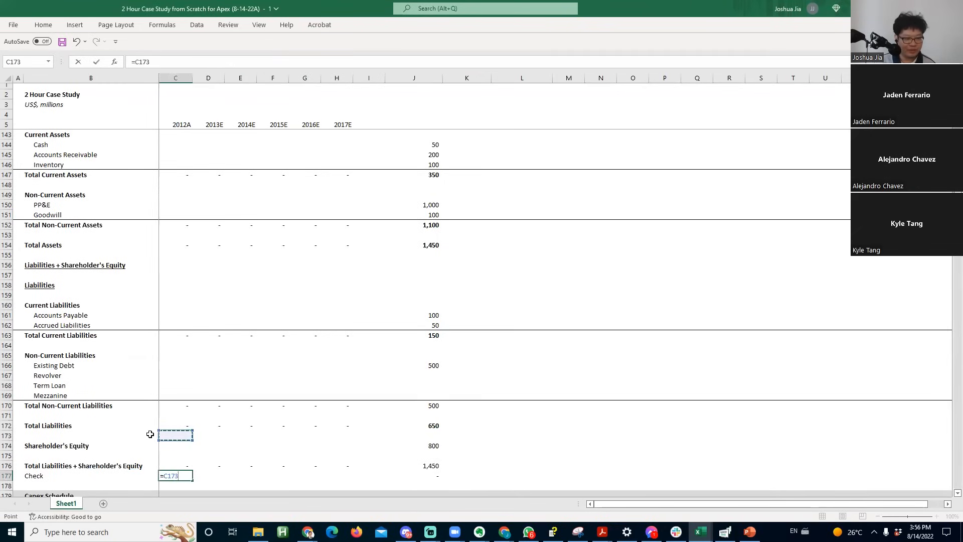
pyautogui.write('-')
pyautogui.press('Up')
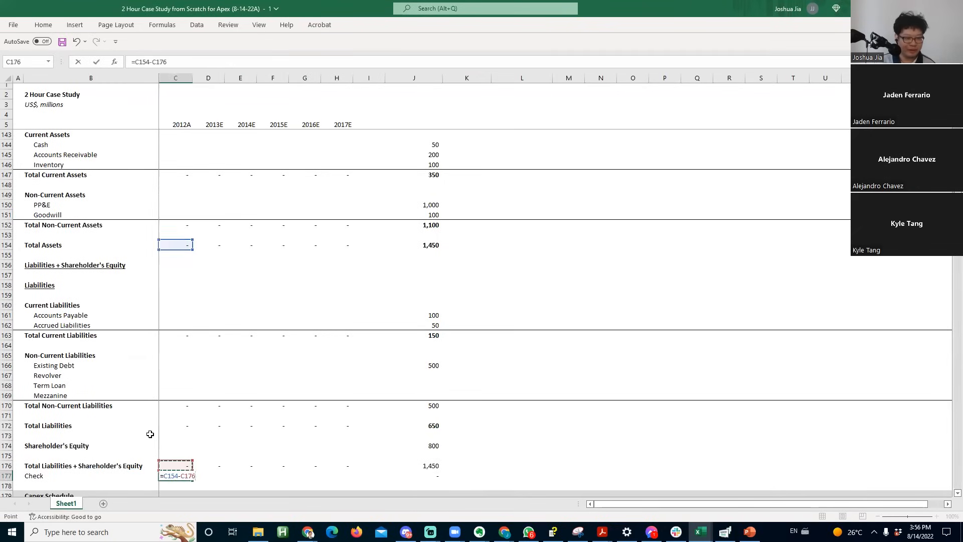
pyautogui.press('Return')
# - Fill the balance check formula from C177 across to the 2017E column in H177
pyautogui.press('Up')
pyautogui.hotkey('shift', 'Right')
pyautogui.hotkey('shift', 'Right')
pyautogui.hotkey('shift', 'Right')
pyautogui.hotkey('shift', 'Right')
pyautogui.hotkey('shift', 'Right')
pyautogui.hotkey('ctrl', 'r')
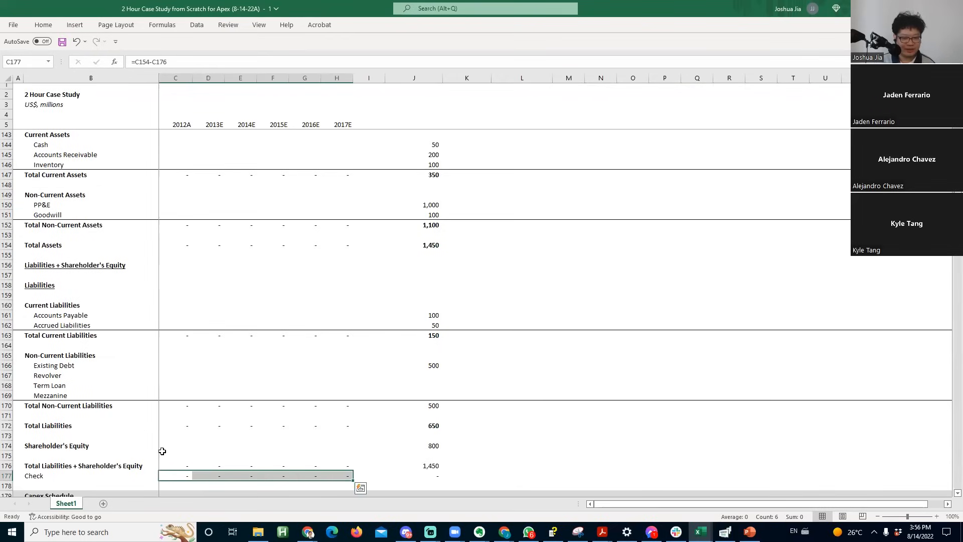
# - Add the label Check in cell J2 of the header
pyautogui.click(390, 124)
pyautogui.click(391, 114)
pyautogui.press('Right')
pyautogui.press('Up')
pyautogui.press('Left')
pyautogui.press('Up')
pyautogui.write('Che')
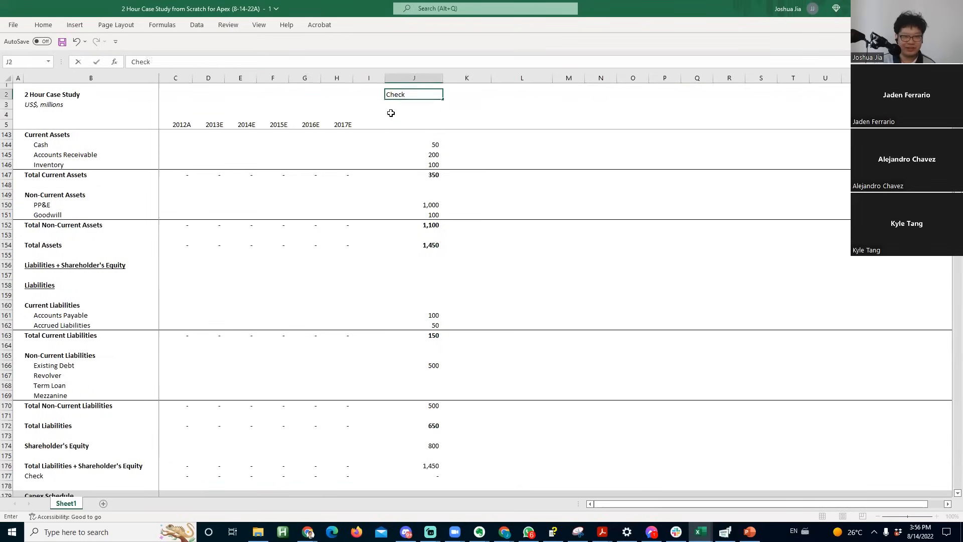
pyautogui.write('ck')
# - Enter an overall check in K2 as =SUM(C177:H177,J177), adding up all the balance sheet checks
pyautogui.press('Right')
pyautogui.write('=sum(')
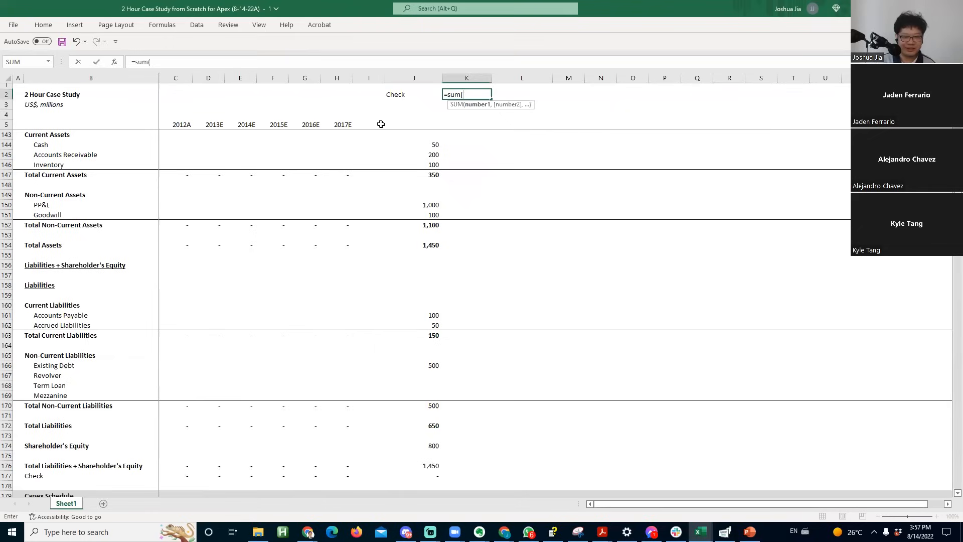
pyautogui.moveTo(168, 477); pyautogui.dragTo(346, 475)
pyautogui.write(',')
pyautogui.click(421, 474)
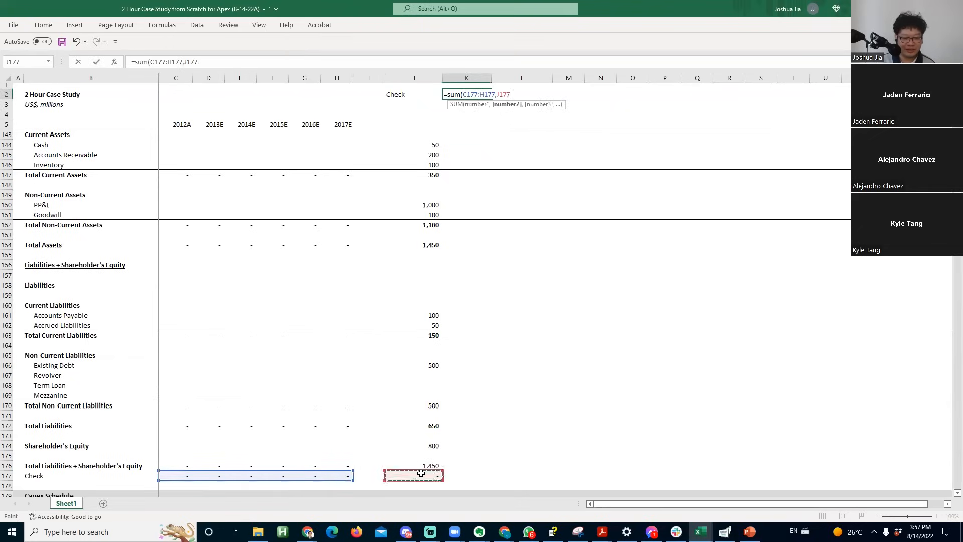
pyautogui.press('Return')
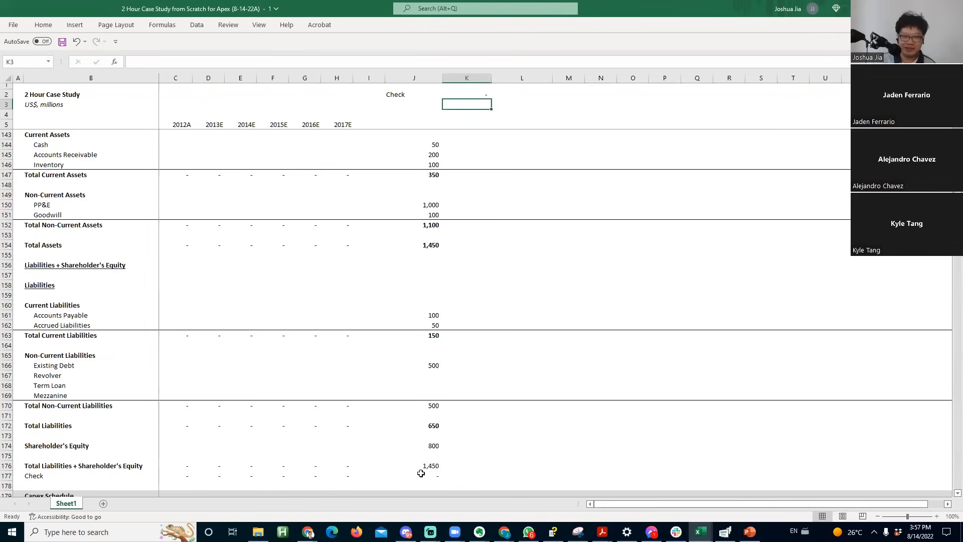
pyautogui.click(377, 282)
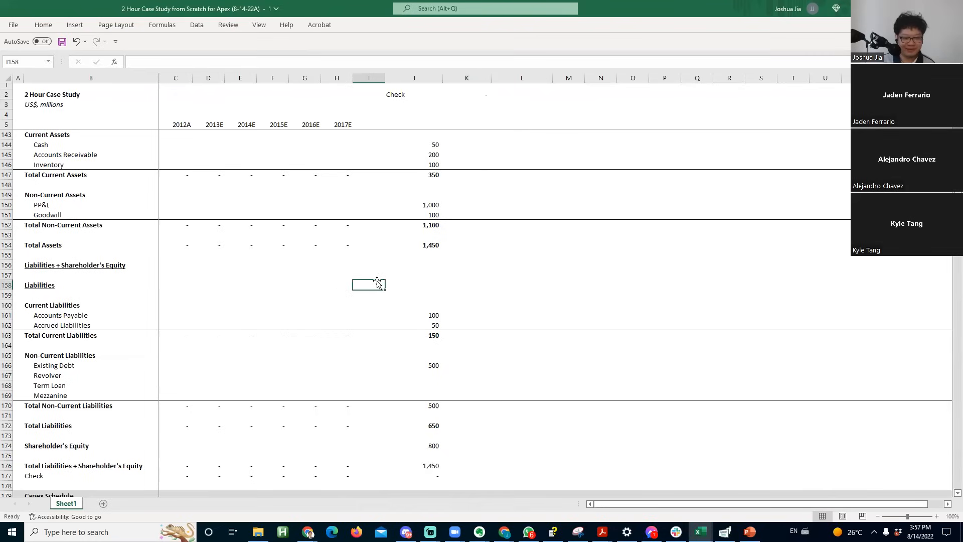
pyautogui.moveTo(437, 307); pyautogui.dragTo(430, 324)
pyautogui.press('Up')
pyautogui.press('Up')
pyautogui.press('Up')
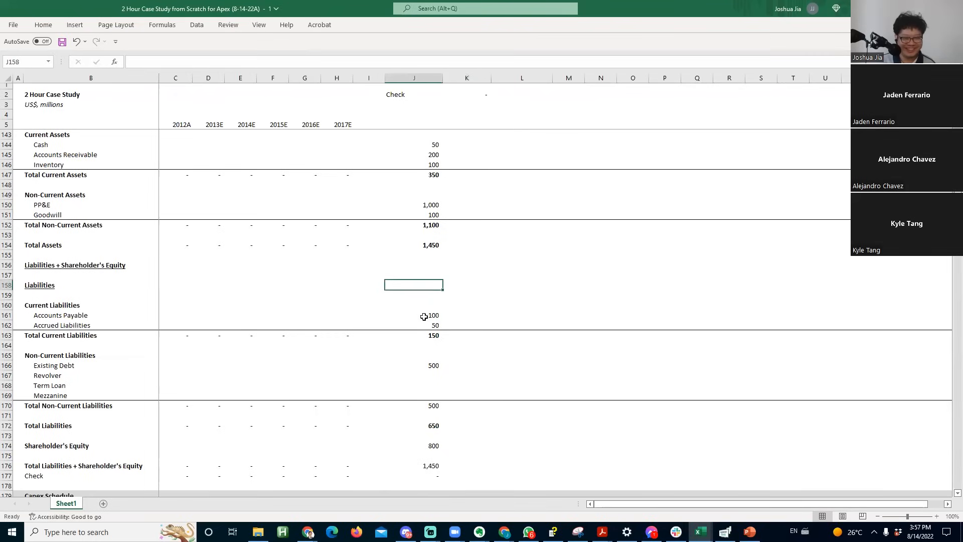
pyautogui.press('Up')
pyautogui.press('Up')
pyautogui.press('Up')
pyautogui.press('Up')
pyautogui.press('Up')
pyautogui.press('Up')
pyautogui.press('Up')
pyautogui.press('Up')
pyautogui.press('Up')
pyautogui.press('Up')
pyautogui.press('Up')
pyautogui.press('Up')
pyautogui.press('Up')
pyautogui.press('Up')
pyautogui.press('Up')
pyautogui.press('Up')
pyautogui.press('Up')
pyautogui.press('Up')
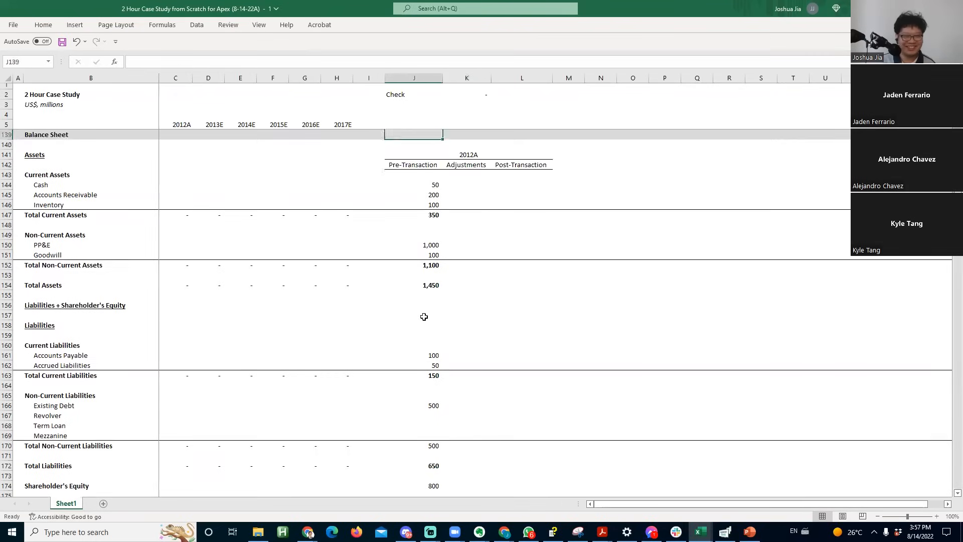
pyautogui.press('Down')
pyautogui.press('Down')
pyautogui.press('Down')
pyautogui.press('Down')
pyautogui.press('Down')
pyautogui.press('Down')
pyautogui.press('Down')
pyautogui.press('Up')
pyautogui.press('Up')
pyautogui.press('Up')
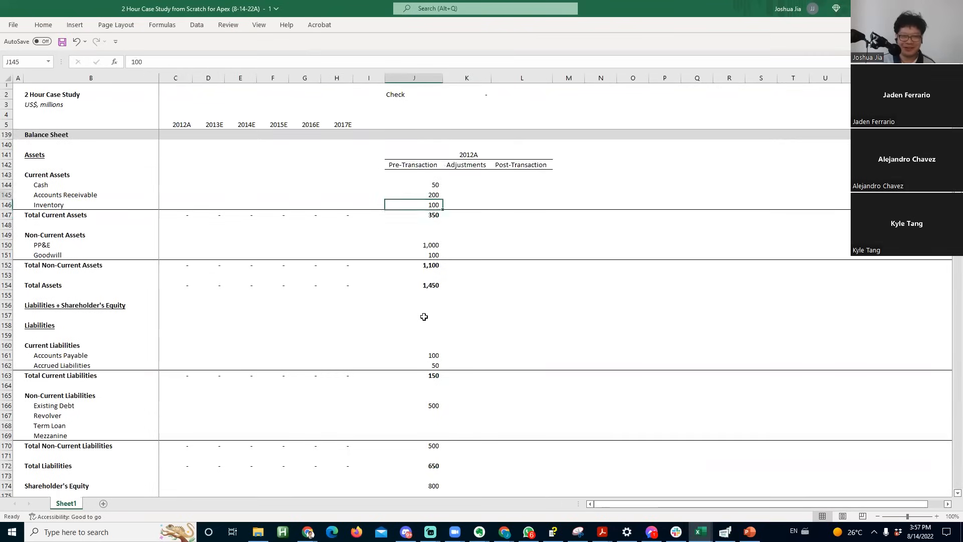
pyautogui.click(460, 102)
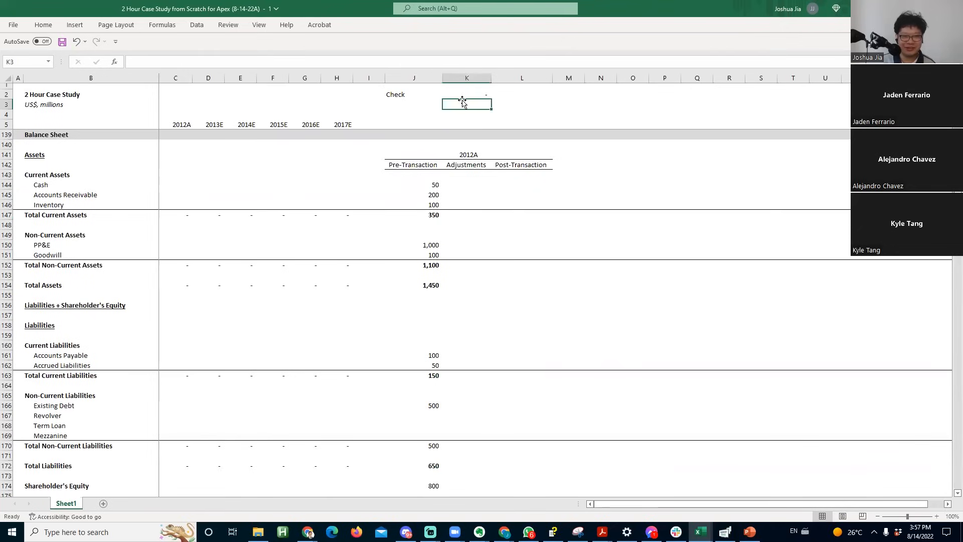
pyautogui.click(472, 187)
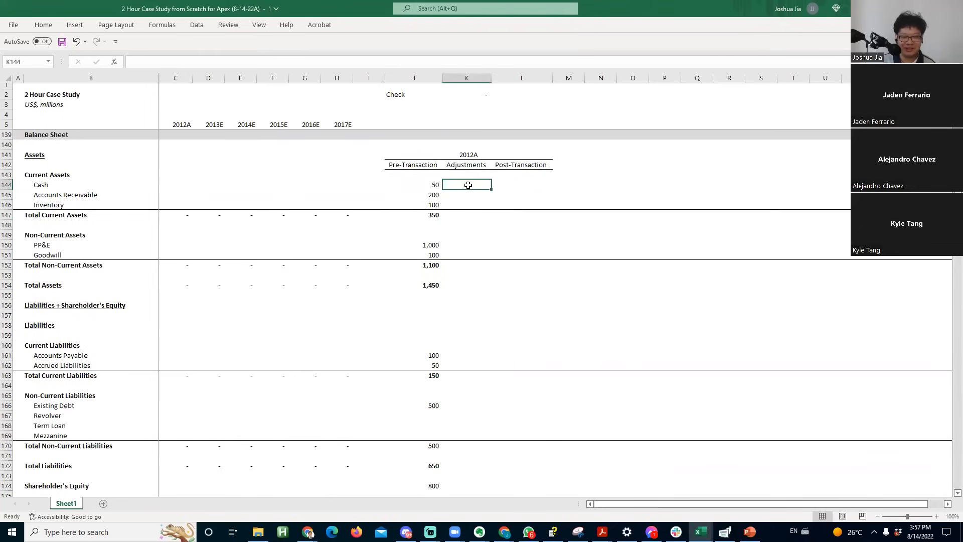
pyautogui.press('Left')
pyautogui.press('Left')
pyautogui.press('Left')
pyautogui.press('Left')
pyautogui.press('Left')
pyautogui.press('Left')
pyautogui.press('Left')
pyautogui.press('Left')
pyautogui.press('Right')
pyautogui.press('Right')
pyautogui.press('Right')
pyautogui.press('Right')
pyautogui.press('Right')
pyautogui.press('Right')
pyautogui.press('Right')
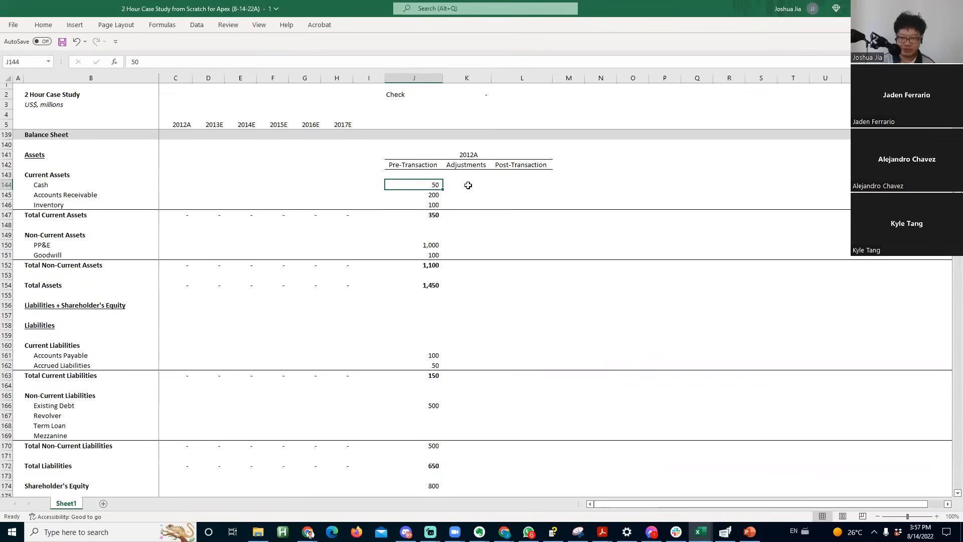
pyautogui.click(467, 186)
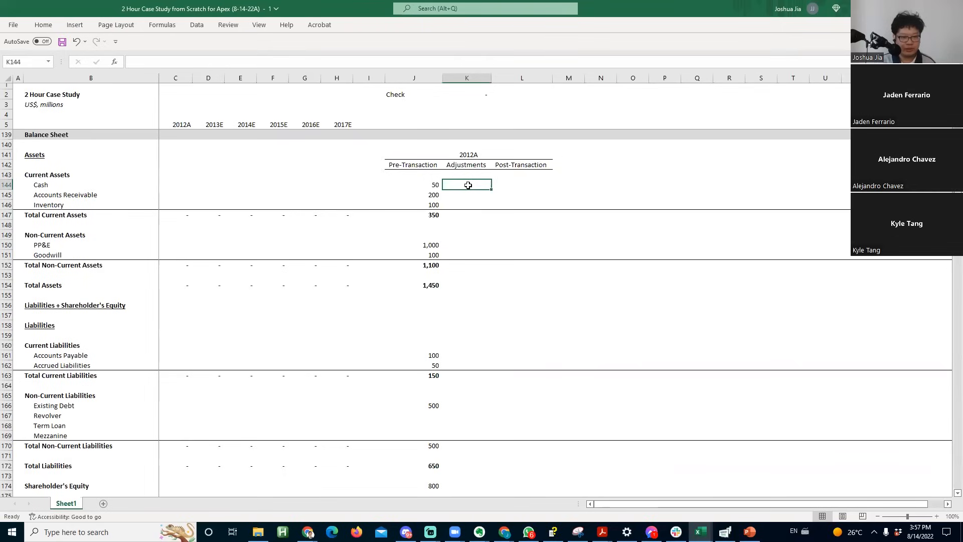
# - Enter the heading Adjustments in N141 beside the transaction columns and make it bold
pyautogui.press('Up')
pyautogui.press('Up')
pyautogui.press('Up')
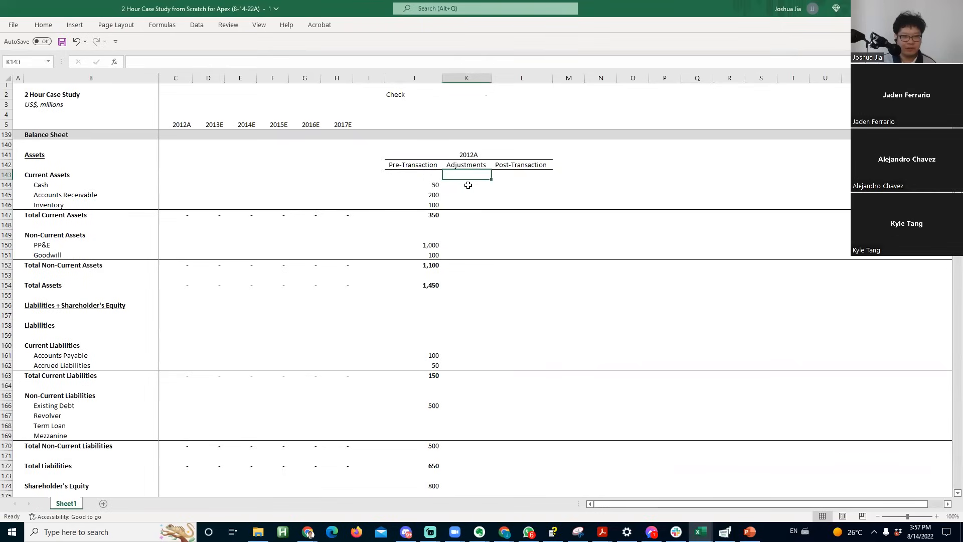
pyautogui.press('Down')
pyautogui.press('Right')
pyautogui.press('Right')
pyautogui.press('Right')
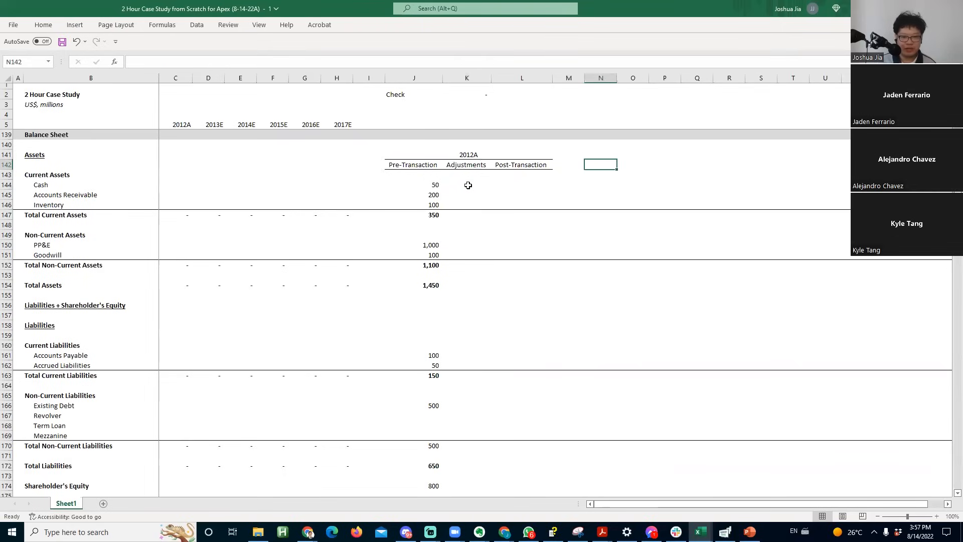
pyautogui.press('Up')
pyautogui.write('Adjustments')
pyautogui.press('Return')
pyautogui.press('Up')
pyautogui.hotkey('ctrl', 'b')
pyautogui.press('Down')
pyautogui.press('Up')
pyautogui.press('Down')
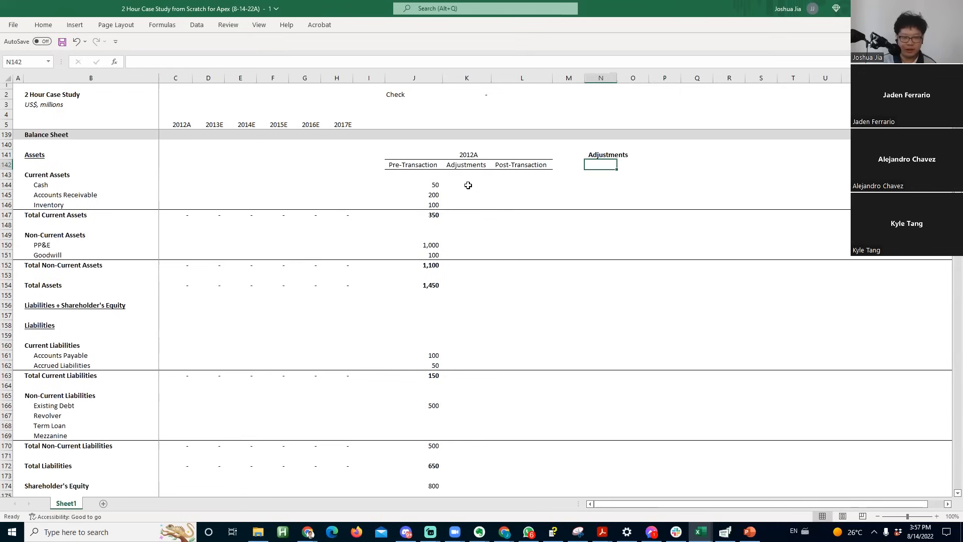
# - Enter the note Take Out Old Debt in N142 and put New Debt in N143 below it
pyautogui.write('New Debt')
pyautogui.press('Return')
pyautogui.press('Up')
pyautogui.hotkey('ctrl', 'x')
pyautogui.press('Down')
pyautogui.hotkey('ctrl', 'v')
pyautogui.press('Up')
pyautogui.write('Take Out Old Debt')
pyautogui.press('Return')
# - Combine the two debt notes in N142 as Take Out Old Debt, Put in New Debt, and empty N143
pyautogui.press('F2')
pyautogui.press('Home')
pyautogui.write('Put in')
pyautogui.press('Return')
pyautogui.press('Up')
pyautogui.press('F2')
pyautogui.hotkey('shift', 'Home')
pyautogui.press('BackSpace')
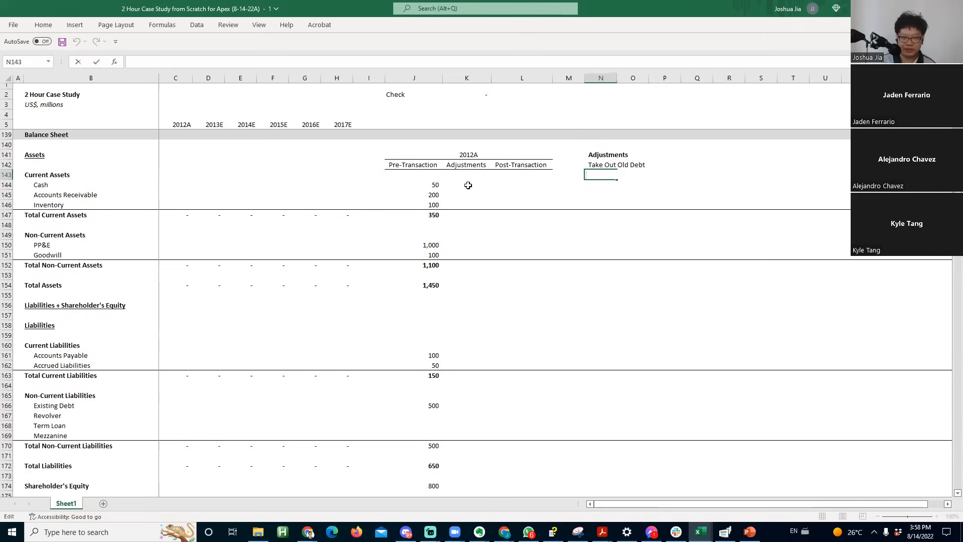
pyautogui.press('Return')
pyautogui.press('Up')
pyautogui.press('Up')
pyautogui.press('F2')
pyautogui.write(',')
pyautogui.hotkey('ctrl', 'v')
pyautogui.press('Return')
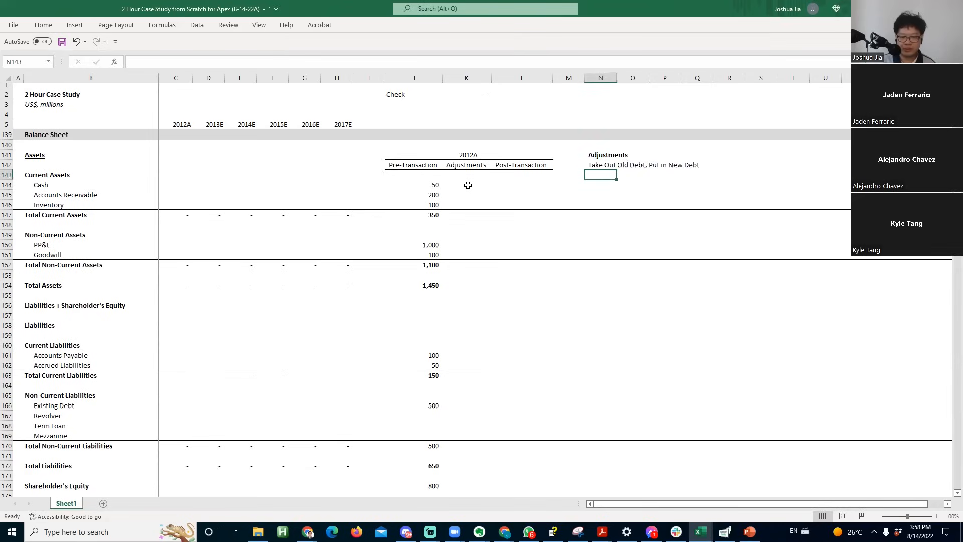
# - Enter the note Take out old S/E, put in new S/E in N143
pyautogui.write('Take out old ')
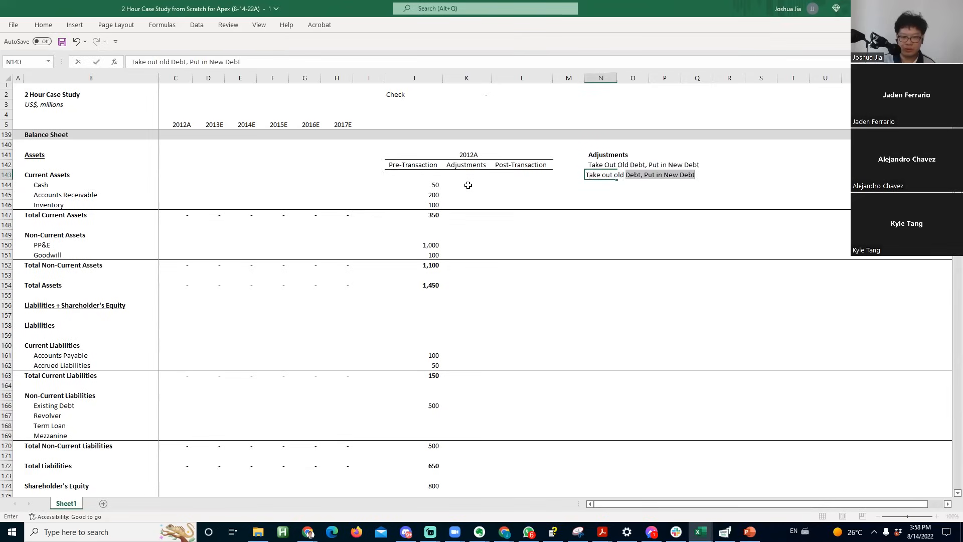
pyautogui.write('S/E, put in new S/E')
pyautogui.press('Return')
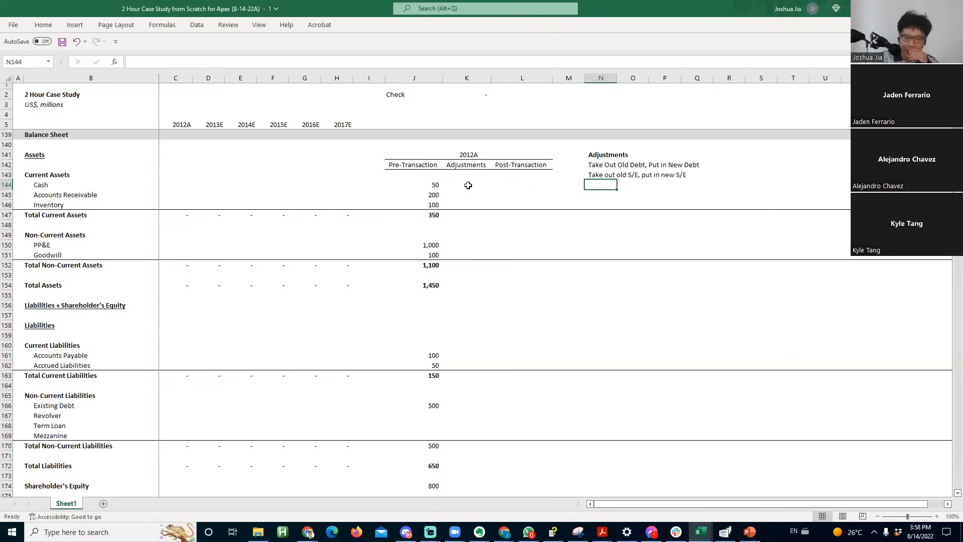
pyautogui.press('Down')
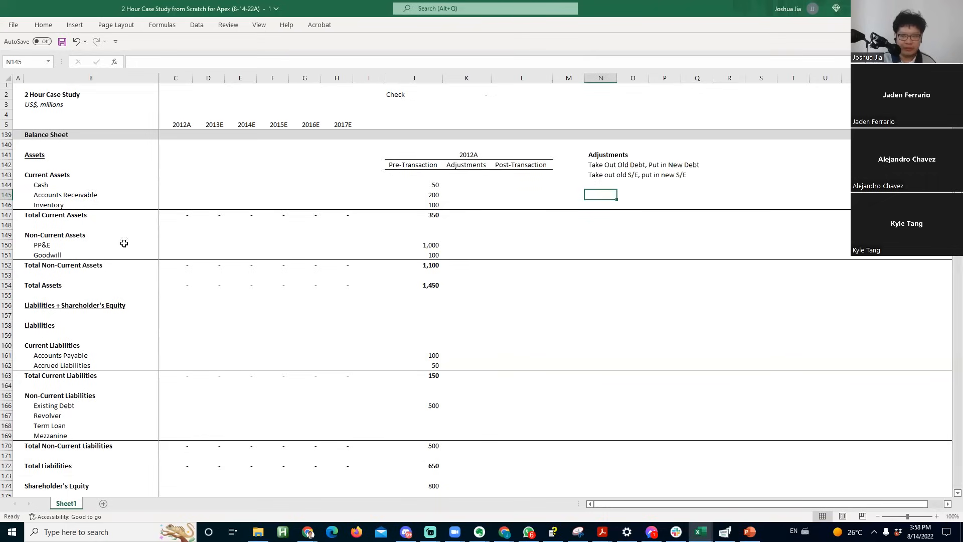
# - Insert a row above Goodwill in Non-Current Assets and label it Financing Fees
pyautogui.click(47, 254)
pyautogui.hotkey('alt', 'i')
pyautogui.write('rFinancing F')
pyautogui.hotkey('ctrl', 'Return')
# - Enter the note Capitalize financing fees in N144 of the adjustments list
pyautogui.click(634, 195)
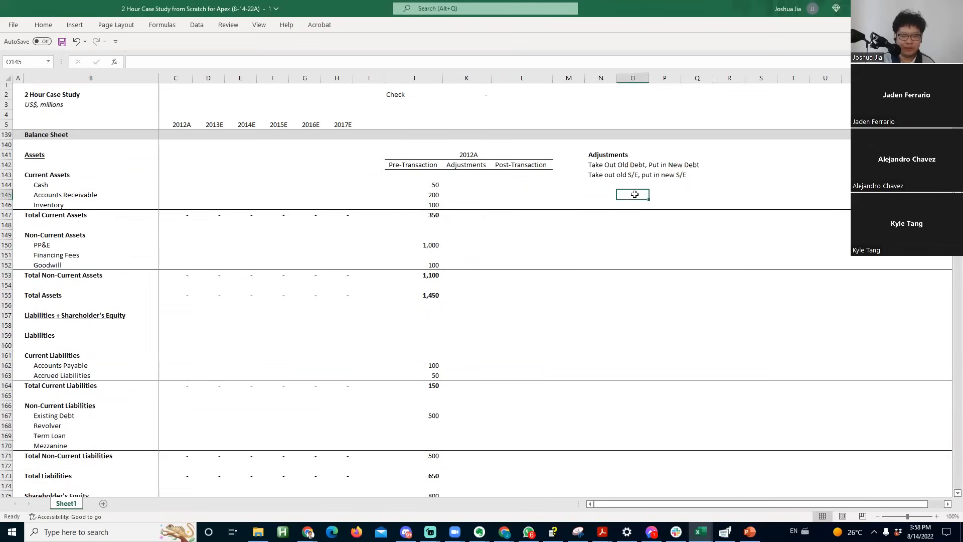
pyautogui.press('Left')
pyautogui.press('Up')
pyautogui.write('Fipitalize financing fees')
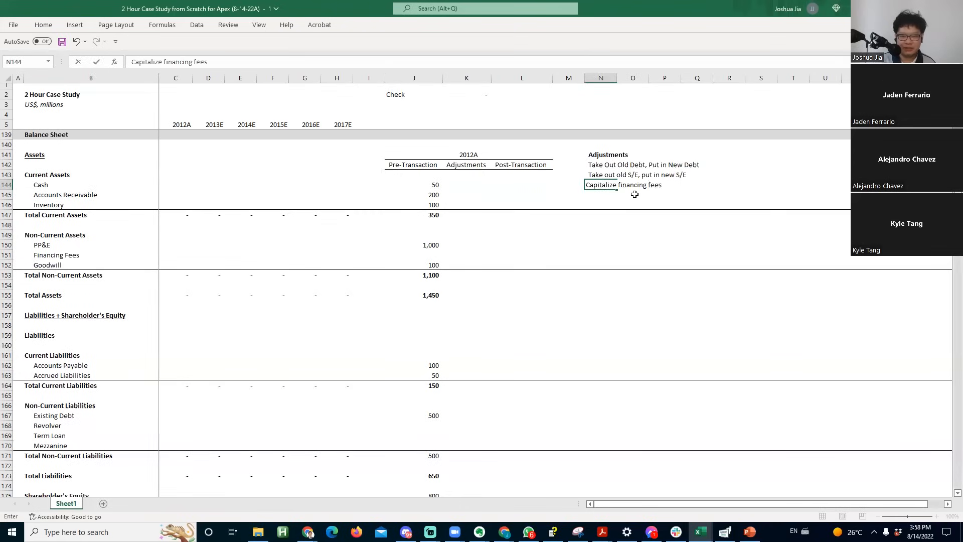
pyautogui.press('Return')
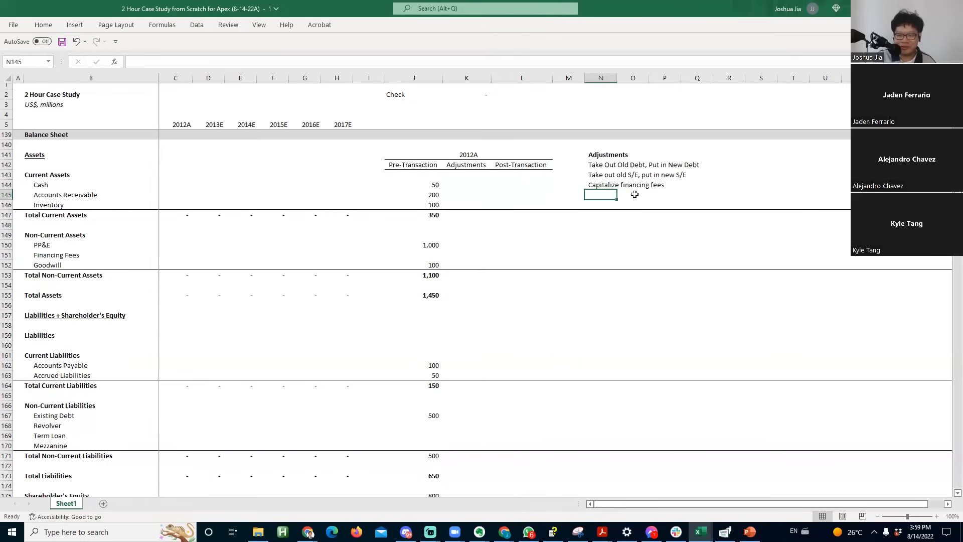
pyautogui.press('Up')
pyautogui.press('F2')
pyautogui.press('Escape')
pyautogui.press('Down')
pyautogui.press('F2')
pyautogui.press('Escape')
pyautogui.press('Up')
pyautogui.press('F2')
pyautogui.press('Escape')
pyautogui.press('Down')
pyautogui.press('Up')
pyautogui.press('Right')
pyautogui.press('Left')
pyautogui.press('F2')
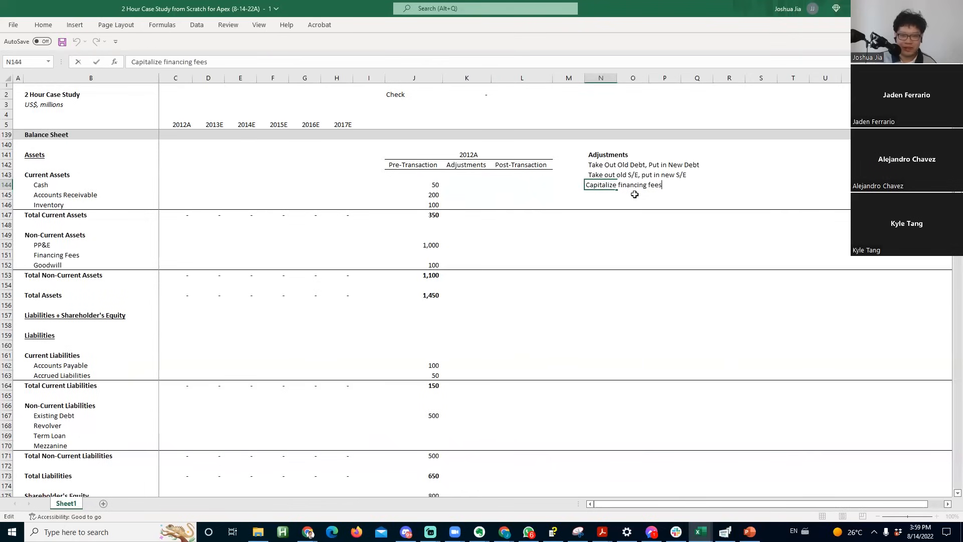
pyautogui.press('Escape')
# - Enter the note Adjust cash balance in N145 of the adjustments list
pyautogui.press('Down')
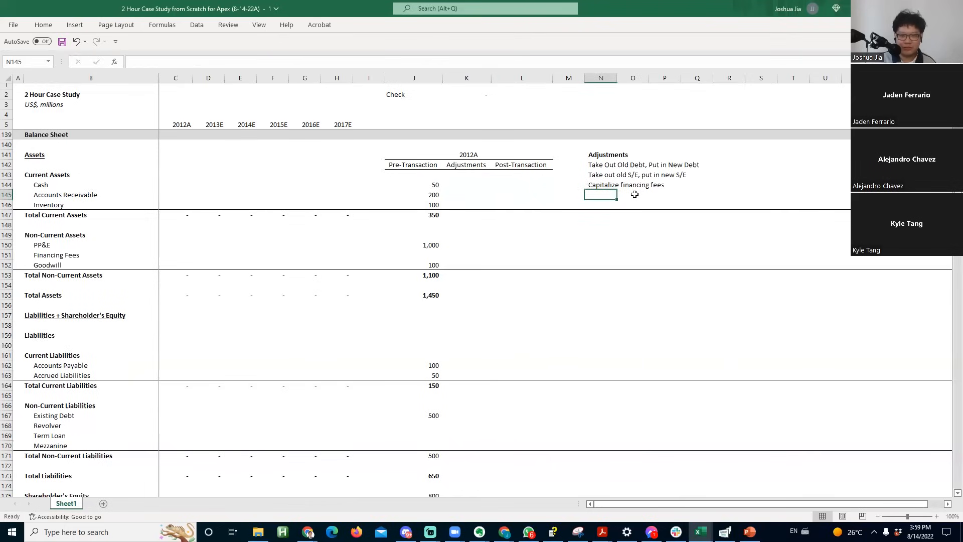
pyautogui.write('Adjust cash balance')
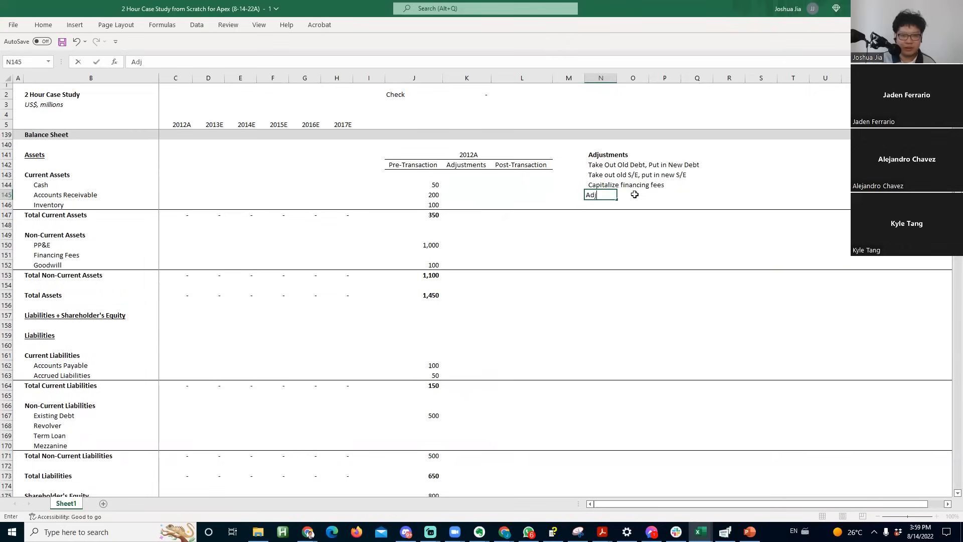
pyautogui.press('Return')
# - Move the Adjustments heading and its four notes up one row to N140:N144
pyautogui.press('Up')
pyautogui.press('Up')
pyautogui.press('Left')
pyautogui.press('Left')
pyautogui.press('Left')
pyautogui.press('Left')
pyautogui.press('Right')
pyautogui.press('Down')
pyautogui.press('Right')
pyautogui.press('Right')
pyautogui.press('Up')
pyautogui.press('Up')
pyautogui.press('Right')
pyautogui.press('Up')
pyautogui.press('Up')
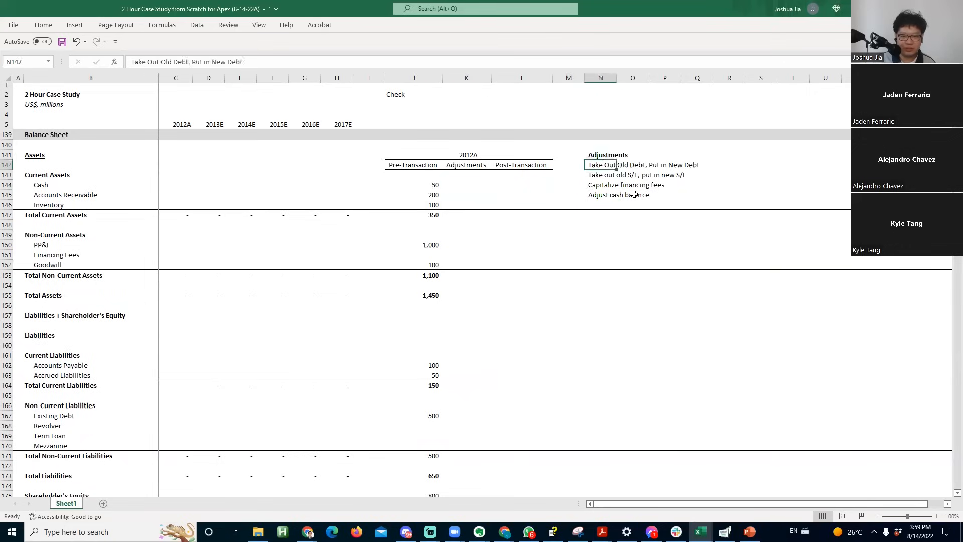
pyautogui.hotkey('shift', 'Down')
pyautogui.hotkey('shift', 'Down')
pyautogui.hotkey('shift', 'Down')
pyautogui.hotkey('shift', 'Down')
pyautogui.hotkey('ctrl', 'c')
pyautogui.press('Up')
pyautogui.hotkey('ctrl', 'v')
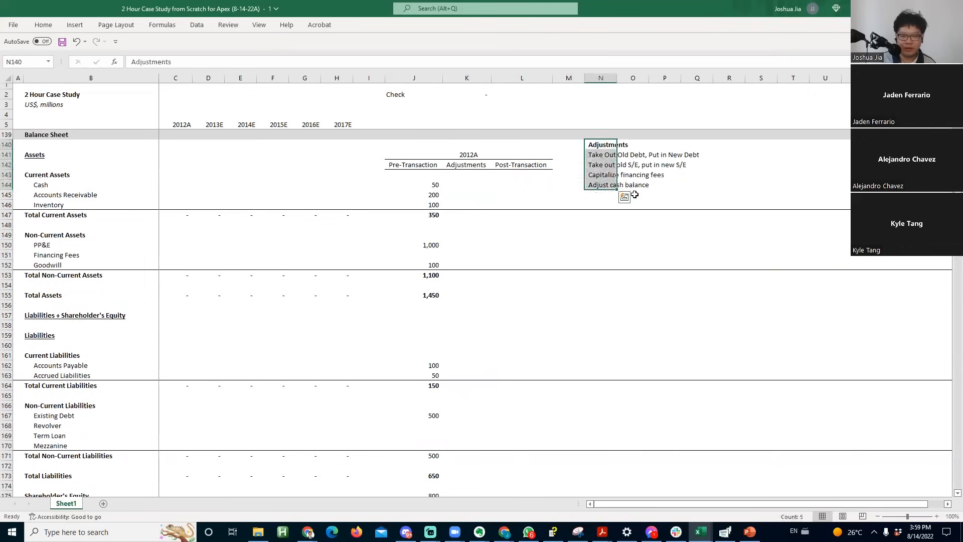
# - Enter the note Allocate the excess to goodwill in N145, below Adjust cash balance
pyautogui.hotkey('ctrl', 'Down')
pyautogui.press('Down')
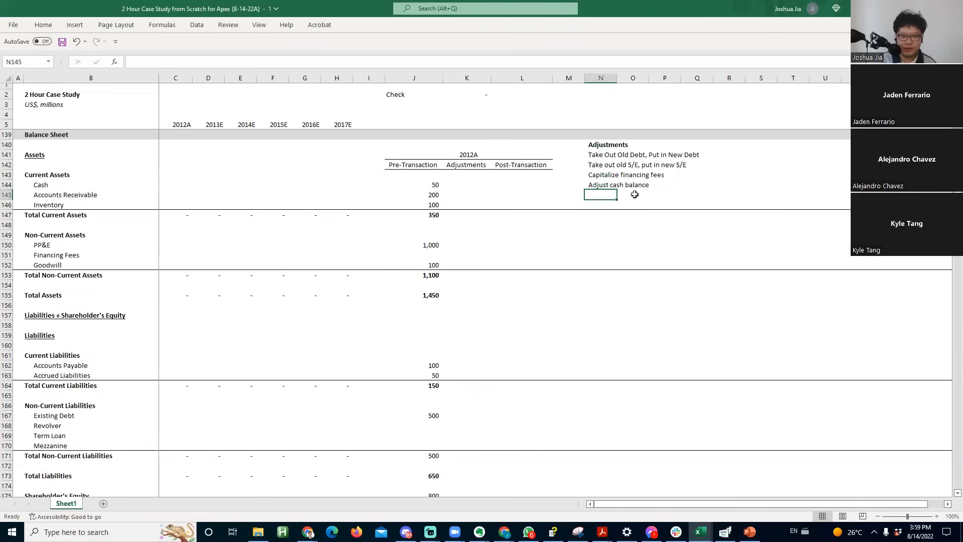
pyautogui.write('Alloa')
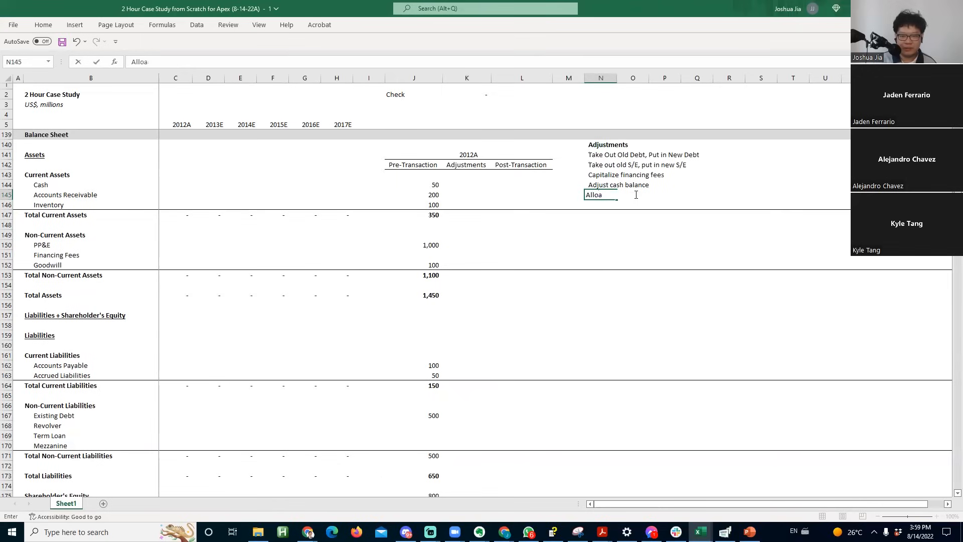
pyautogui.write('ctete the')
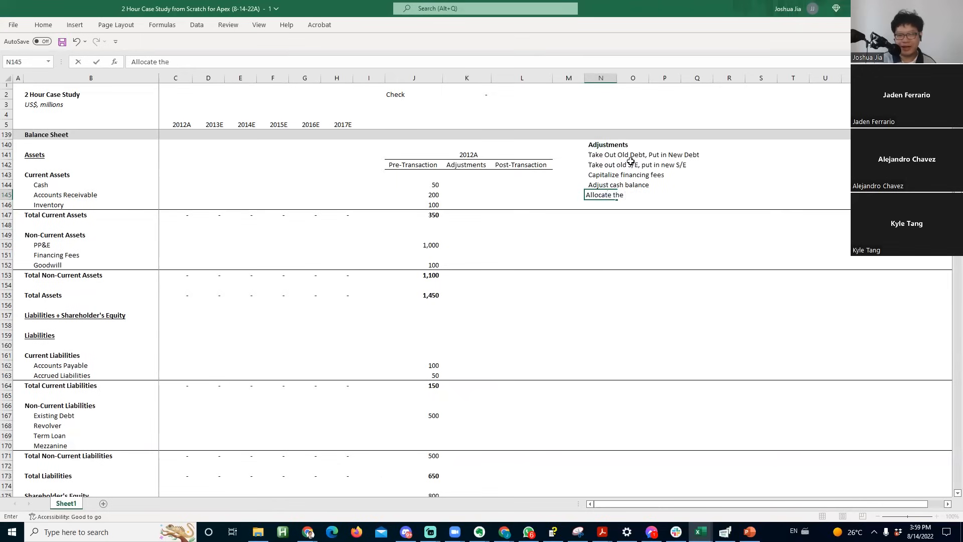
pyautogui.write(' excess')
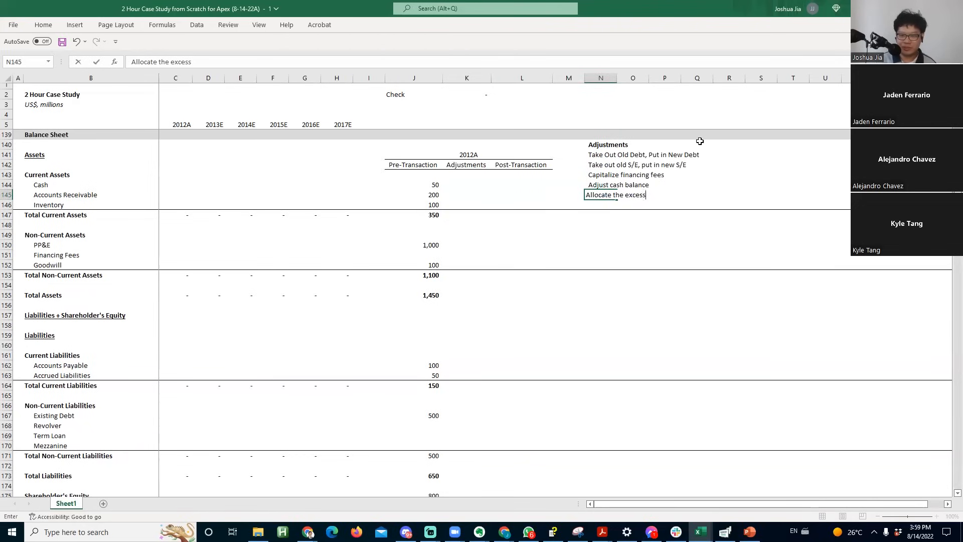
pyautogui.write('goodwill')
# - Amend the note in N145 to read Allocate 85% of the excess to goodwill and 15% to PP&E
pyautogui.press('F2')
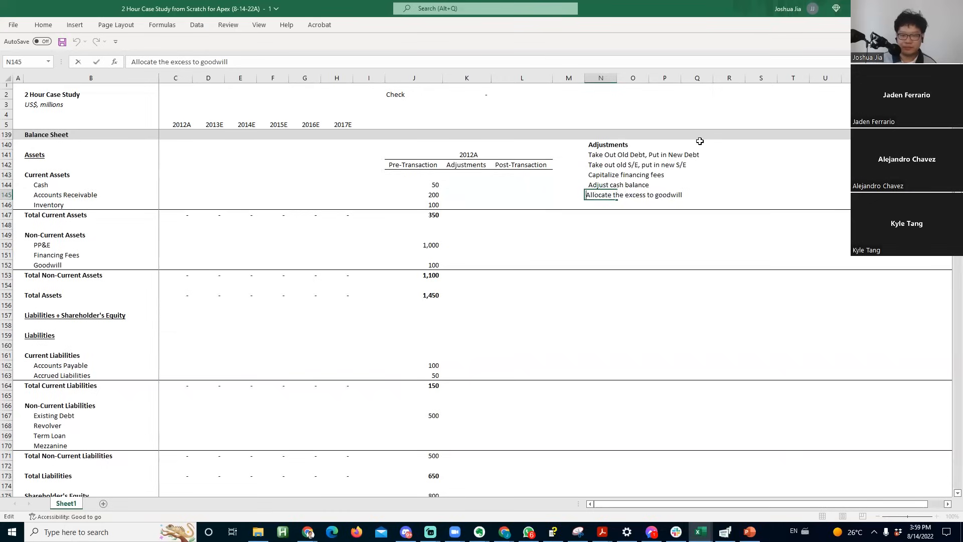
pyautogui.hotkey('ctrl', 'Left')
pyautogui.hotkey('ctrl', 'Left')
pyautogui.hotkey('ctrl', 'Left')
pyautogui.hotkey('ctrl', 'Left')
pyautogui.write('85% of')
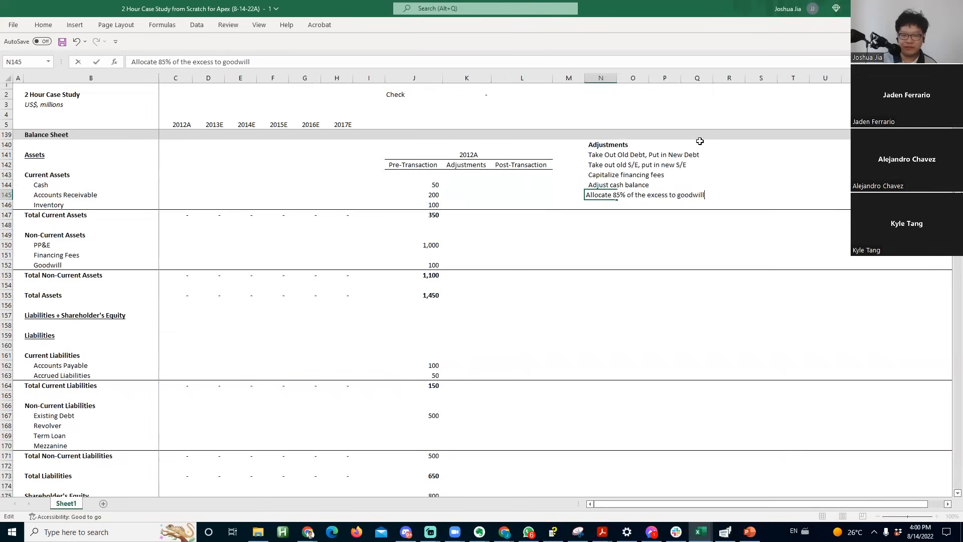
pyautogui.press('End')
pyautogui.write('and 15%')
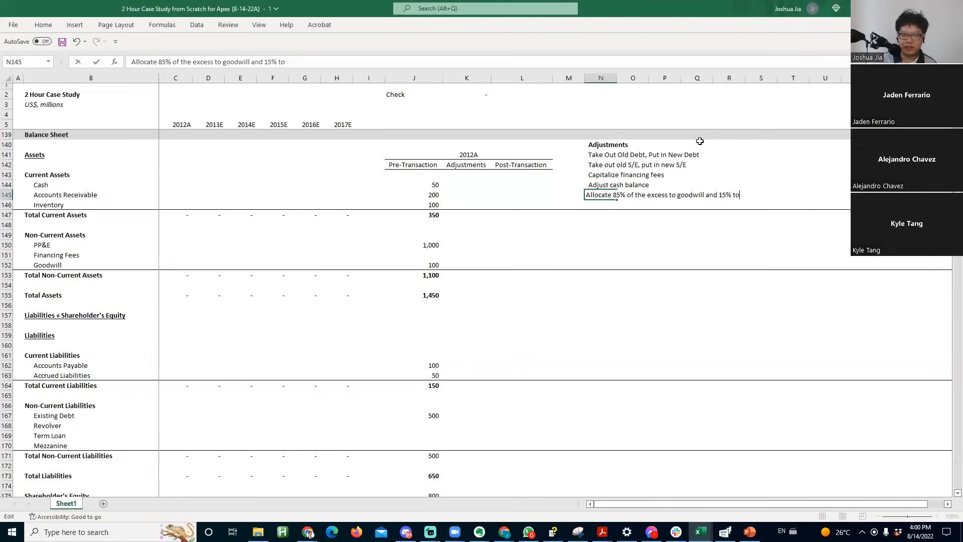
pyautogui.write(' to PP&E')
pyautogui.press('Return')
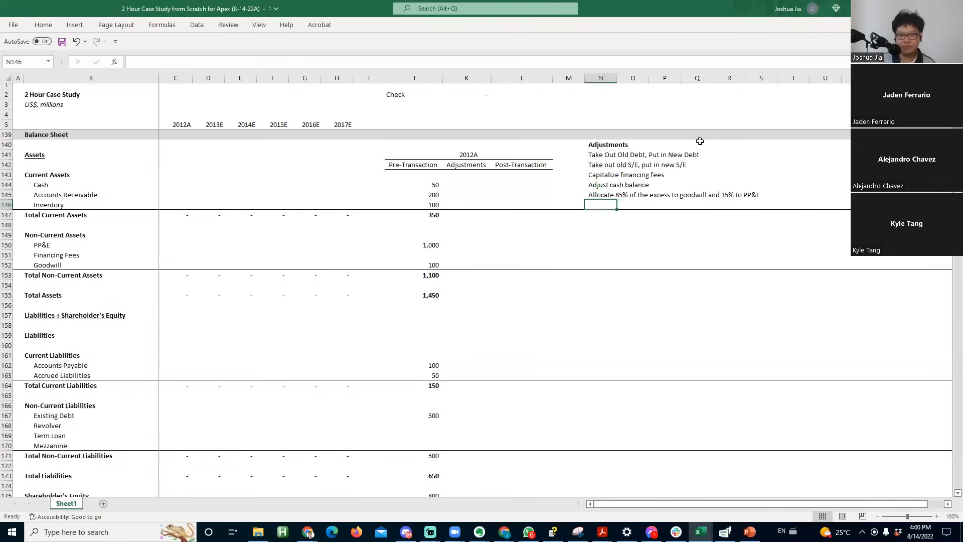
# - Enter the negative of the pre-transaction Existing Debt balance as its adjustment in K167
pyautogui.press('Up')
pyautogui.press('Up')
pyautogui.press('Up')
pyautogui.press('Up')
pyautogui.press('Up')
pyautogui.press('Down')
pyautogui.press('Down')
pyautogui.press('Down')
pyautogui.press('Left')
pyautogui.press('Left')
pyautogui.press('Left')
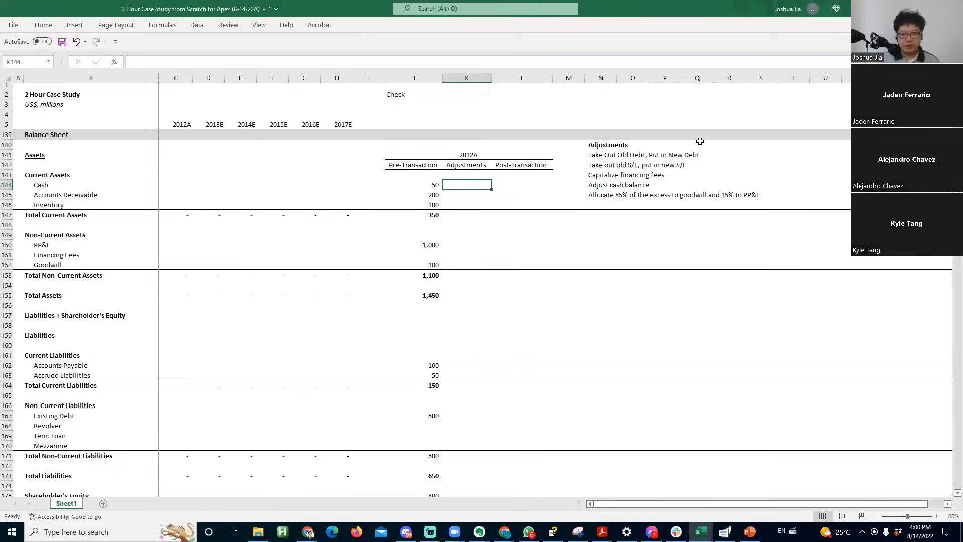
pyautogui.press('Right')
pyautogui.press('Up')
pyautogui.press('Up')
pyautogui.press('Up')
pyautogui.press('Right')
pyautogui.press('Down')
pyautogui.press('Down')
pyautogui.press('Down')
pyautogui.press('Down')
pyautogui.press('Down')
pyautogui.press('Down')
pyautogui.press('Down')
pyautogui.press('Down')
pyautogui.press('Down')
pyautogui.press('Down')
pyautogui.press('Down')
pyautogui.press('Down')
pyautogui.press('Down')
pyautogui.press('Down')
pyautogui.press('Down')
pyautogui.press('Down')
pyautogui.press('Down')
pyautogui.press('Down')
pyautogui.press('Down')
pyautogui.press('Down')
pyautogui.press('Down')
pyautogui.press('Down')
pyautogui.press('Down')
pyautogui.press('Left')
pyautogui.press('Left')
pyautogui.press('Down')
pyautogui.press('Down')
pyautogui.press('Down')
pyautogui.write('-')
pyautogui.press('Return')
pyautogui.press('Up')
pyautogui.press('Left')
# - Calculate the post-transaction Existing Debt in L167 with =SUM(J167:K167)
pyautogui.press('Right')
pyautogui.press('Right')
pyautogui.press('F2')
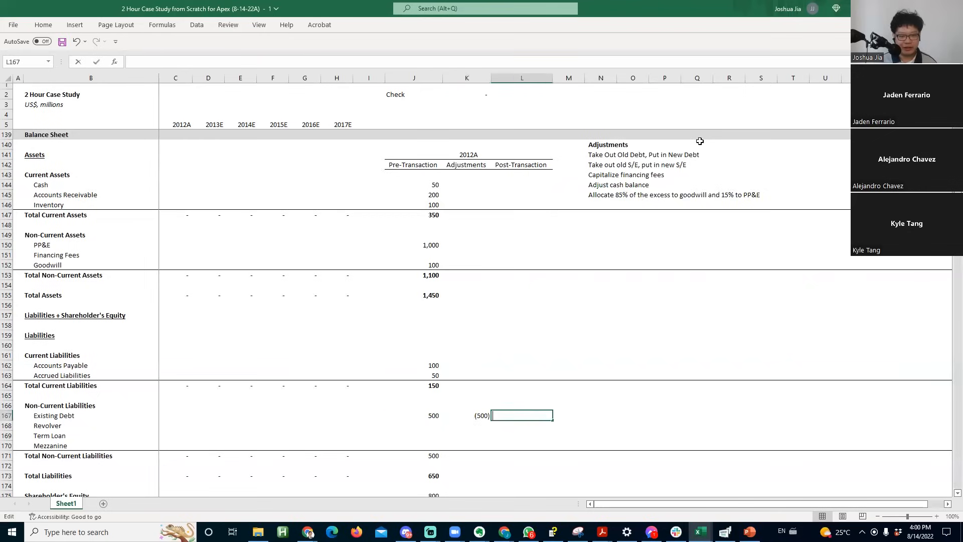
pyautogui.write('=sum(')
pyautogui.press('Left')
pyautogui.hotkey('shift', 'Left')
pyautogui.press('Return')
pyautogui.press('Up')
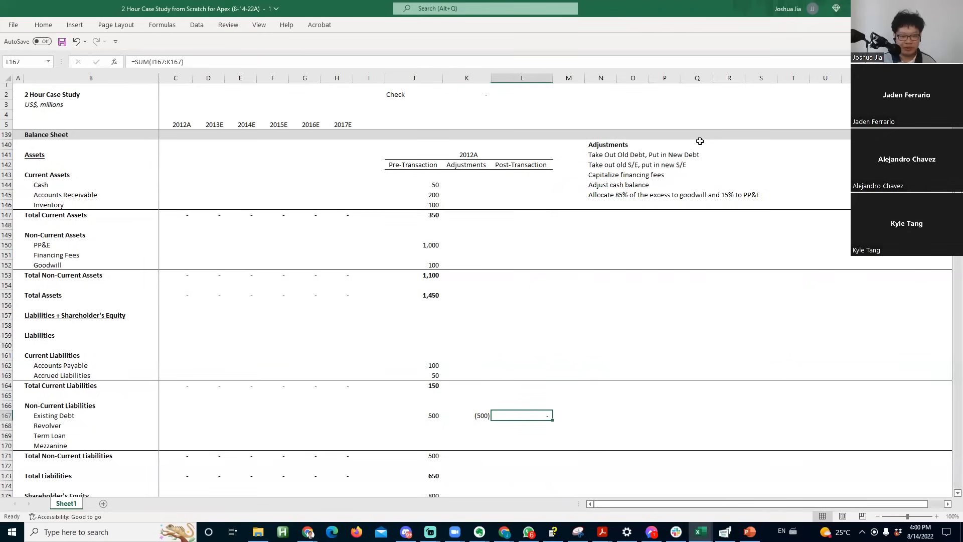
# - Place the workbook side by side with the 2 Hour Case Study PDF
pyautogui.press('super+Right')
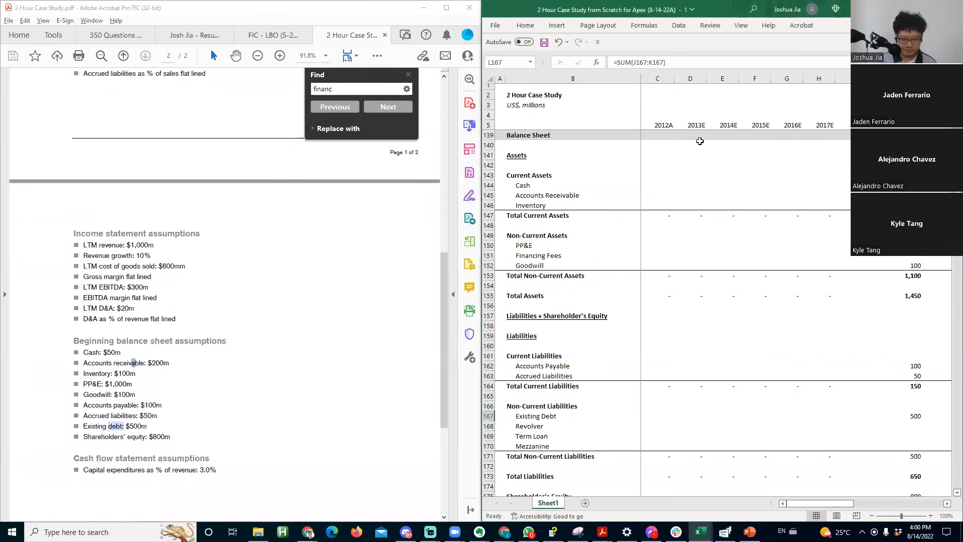
pyautogui.hotkey('alt', 'w')
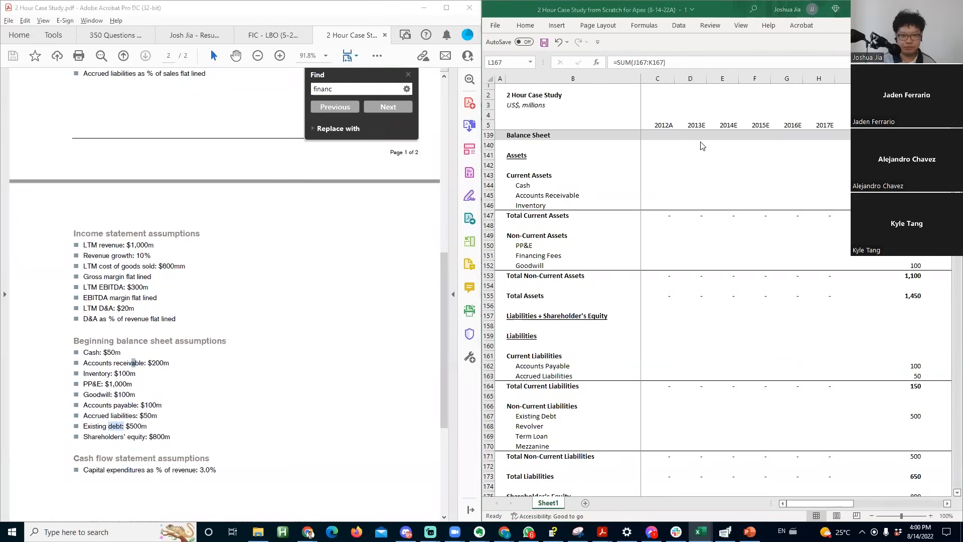
# - Open another window of the workbook beside the balance sheet and bring up its Sources and Uses section
pyautogui.press('n')
pyautogui.press('super+Left')
pyautogui.click(336, 166)
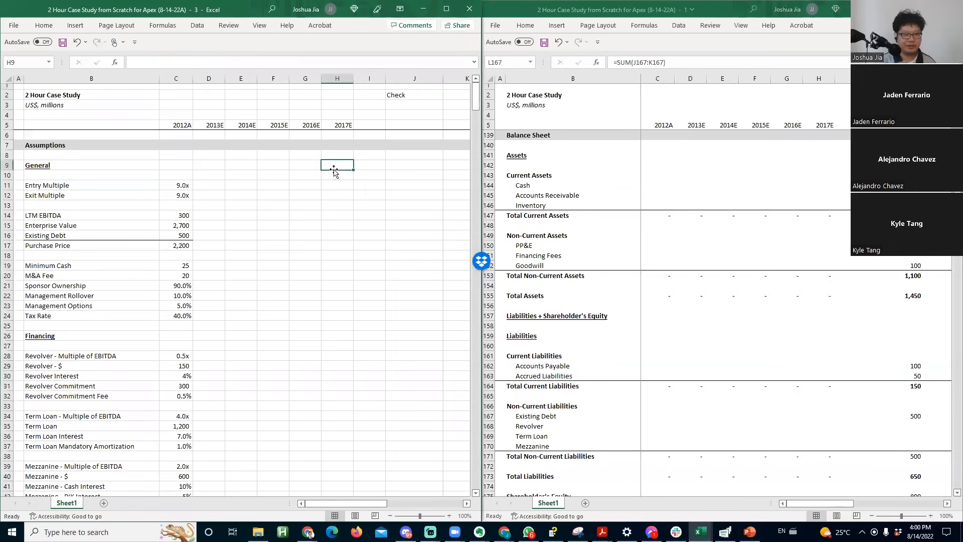
pyautogui.hotkey('alt', 'Tab')
pyautogui.hotkey('alt', 'Tab')
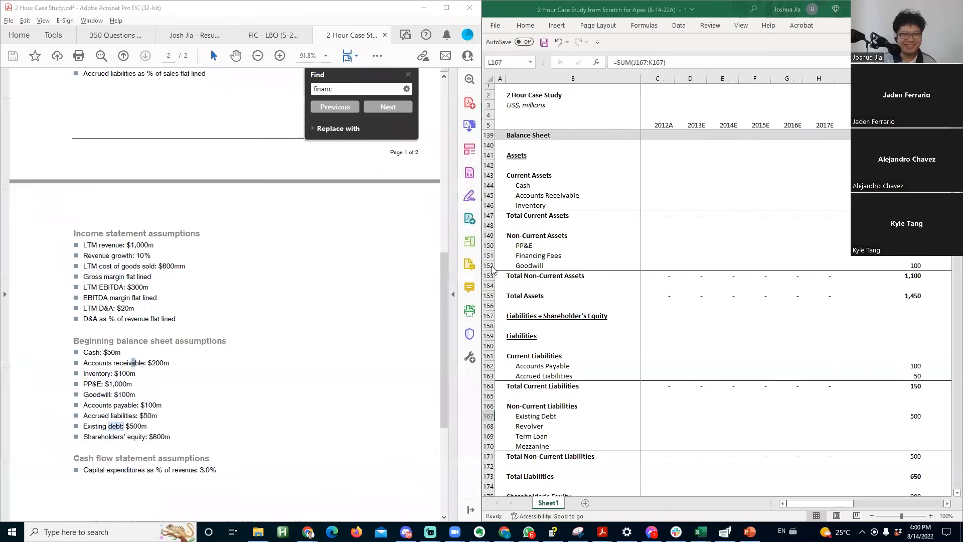
pyautogui.scroll(-12, 146, 257)
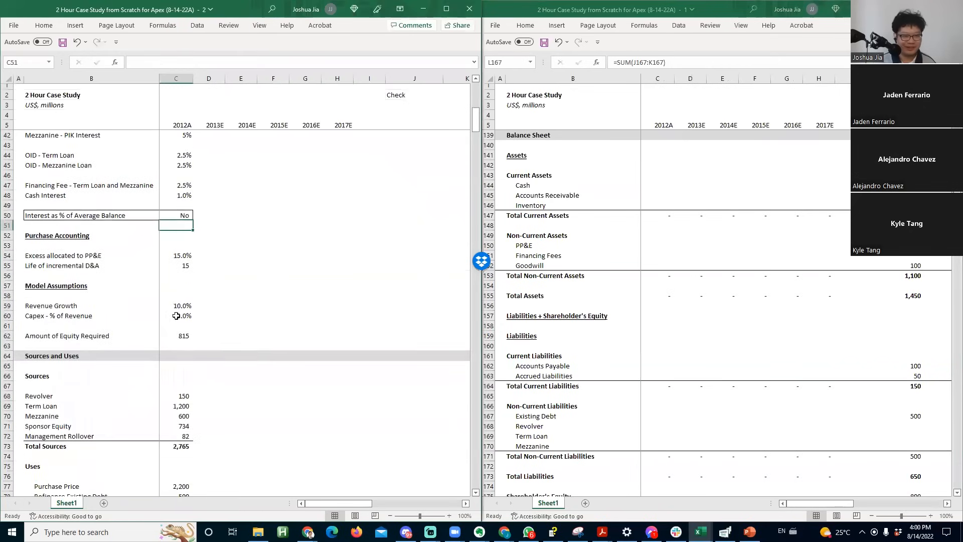
# - Indent the five Sources labels from Revolver through Management Rollover
pyautogui.click(179, 397)
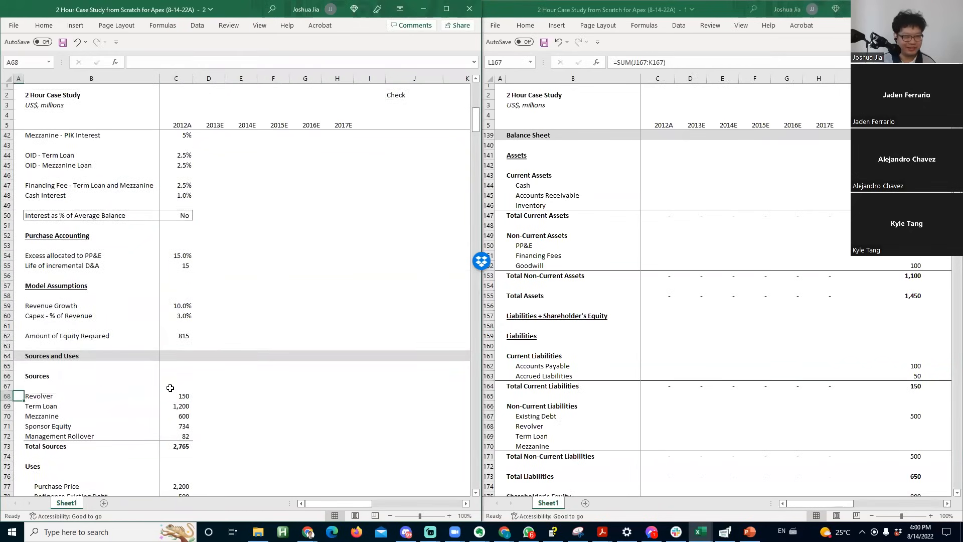
pyautogui.press('Left')
pyautogui.hotkey('ctrl', 'shift', 'Down')
pyautogui.hotkey('shift', 'Up')
pyautogui.press('6')
pyautogui.press('F4')
pyautogui.press('Down')
pyautogui.press('Up')
pyautogui.press('Down')
pyautogui.press('Up')
pyautogui.press('Down')
pyautogui.press('Down')
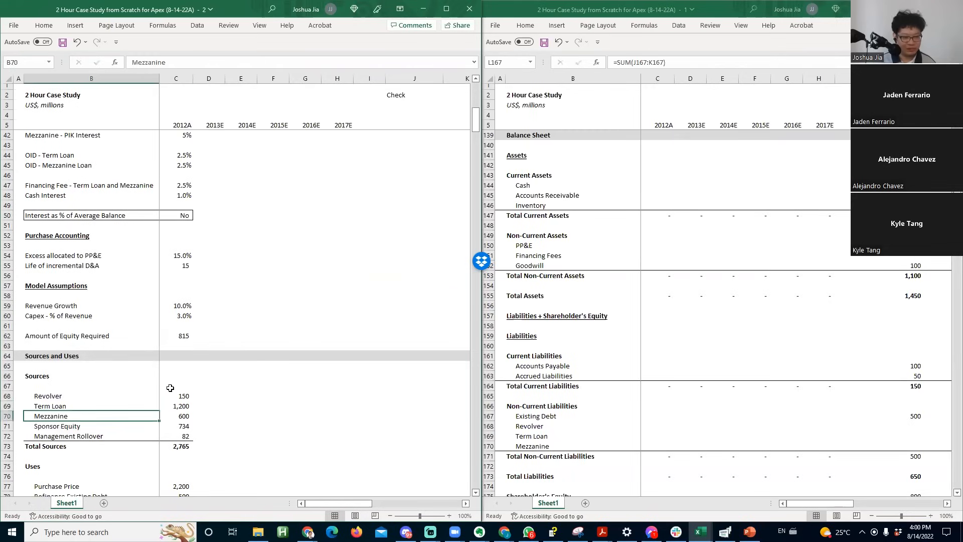
# - Copy the Revolver, Term Loan and Mezzanine source amounts and paste them as formulas into the balance sheet's Adjustments column, K168:K170
pyautogui.press('Up')
pyautogui.press('Right')
pyautogui.press('Up')
pyautogui.hotkey('shift', 'Down')
pyautogui.hotkey('shift', 'Down')
pyautogui.hotkey('ctrl', 'c')
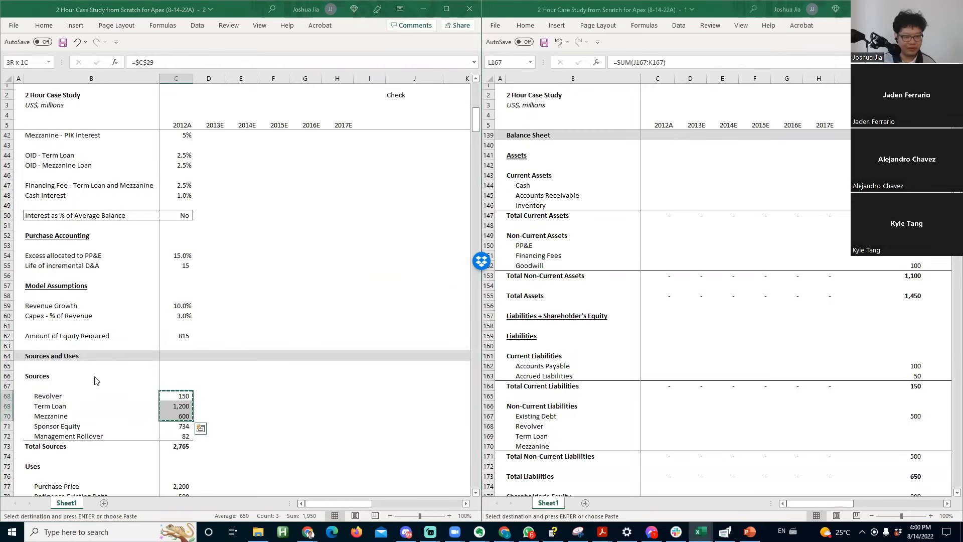
pyautogui.hotkey('alt', 'Tab')
pyautogui.press('Down')
pyautogui.press('Down')
pyautogui.press('Right')
pyautogui.press('Left')
pyautogui.press('Left')
pyautogui.press('Up')
pyautogui.hotkey('alt', 'e')
pyautogui.press('s')
pyautogui.press('f')
pyautogui.press('Return')
pyautogui.press('Escape')
# - Calculate post-transaction Revolver, Term Loan and Mezzanine in L168:L170 by entering =SUM(J168:K168) and filling it down
pyautogui.press('Right')
pyautogui.press('Left')
pyautogui.press('Right')
pyautogui.write('=sum(')
pyautogui.press('Left')
pyautogui.hotkey('shift', 'Left')
pyautogui.press('Return')
pyautogui.press('Up')
pyautogui.hotkey('shift', 'Down')
pyautogui.hotkey('shift', 'Down')
pyautogui.hotkey('ctrl', 'd')
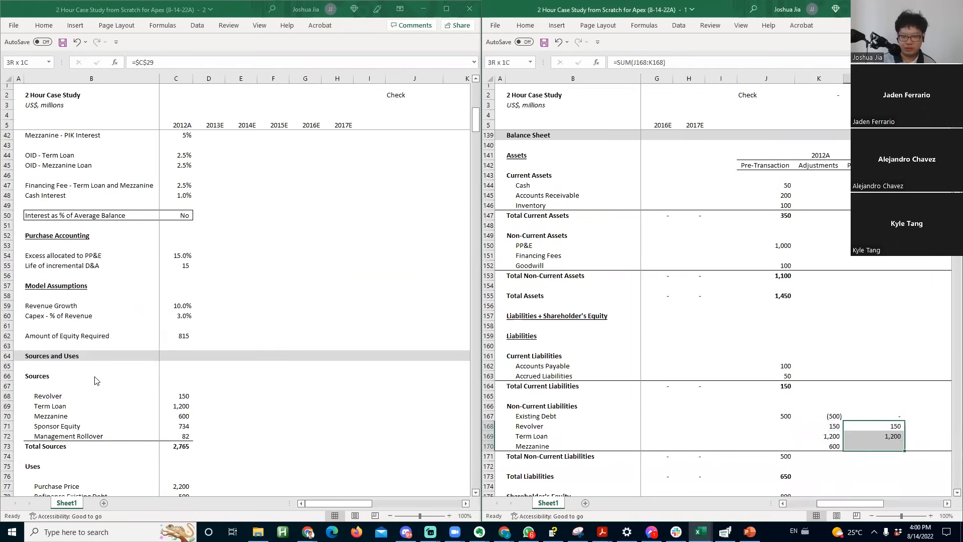
# - Enter 0 as the pre-transaction balance for Revolver, Term Loan and Mezzanine
pyautogui.press('Left')
pyautogui.press('Left')
pyautogui.write('0')
pyautogui.press('Return')
pyautogui.write('0')
pyautogui.press('Return')
pyautogui.write('0')
pyautogui.press('Return')
# - Check the post-transaction sum formulas for the Revolver and Term Loan rows
pyautogui.press('Right')
pyautogui.press('Right')
pyautogui.press('Right')
pyautogui.press('Up')
pyautogui.press('Up')
pyautogui.press('Up')
pyautogui.press('Left')
pyautogui.press('F2')
pyautogui.press('Escape')
pyautogui.press('Down')
pyautogui.press('F2')
pyautogui.press('Escape')
# - Copy the pre-transaction Total Non-Current Liabilities formula from J171 into the Post-Transaction column at L171
pyautogui.press('Down')
pyautogui.press('Down')
pyautogui.press('Left')
pyautogui.press('Left')
pyautogui.hotkey('ctrl', 'c')
pyautogui.press('Right')
pyautogui.press('Right')
pyautogui.hotkey('ctrl', 'v')
pyautogui.press('Escape')
# - Review the post-transaction debt balances and the list of transaction adjustments beside the balance sheet
pyautogui.press('Right')
pyautogui.press('Right')
pyautogui.press('Right')
pyautogui.press('Left')
pyautogui.press('Left')
pyautogui.press('Left')
pyautogui.press('Left')
pyautogui.press('Left')
pyautogui.press('Right')
pyautogui.press('Right')
pyautogui.press('Right')
pyautogui.press('Right')
pyautogui.press('Right')
pyautogui.press('Right')
pyautogui.press('Right')
pyautogui.press('Left')
pyautogui.press('Left')
pyautogui.press('Left')
pyautogui.press('Up')
pyautogui.press('Left')
pyautogui.press('Up')
pyautogui.press('Up')
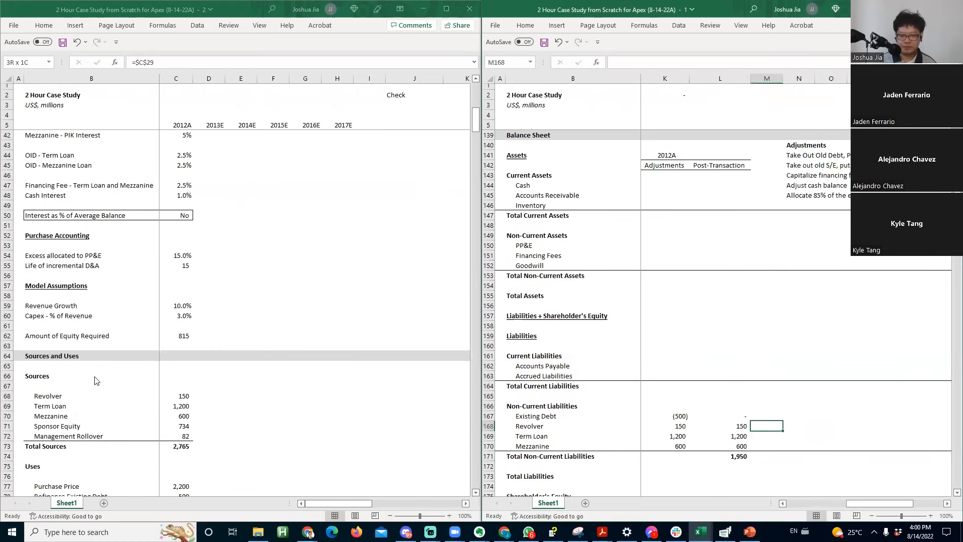
pyautogui.press('Left')
pyautogui.press('Down')
pyautogui.press('Down')
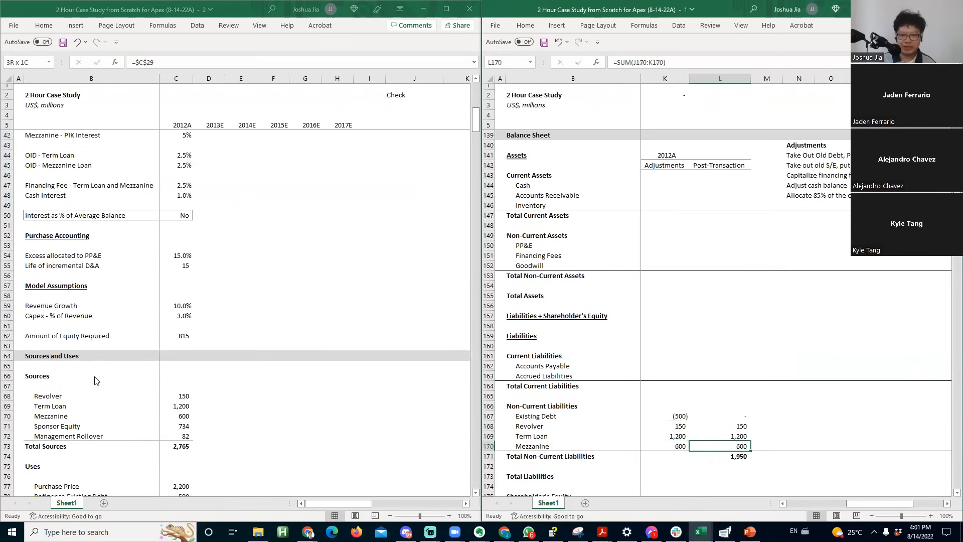
pyautogui.click(789, 215)
pyautogui.click(788, 171)
pyautogui.hscroll(2, 779, 171)
pyautogui.click(724, 167)
# - Enter the Shareholder's Equity adjustment in K175 as the negative of pre-transaction equity, =-J175
pyautogui.press('Left')
pyautogui.press('Left')
pyautogui.press('Left')
pyautogui.press('Left')
pyautogui.press('Left')
pyautogui.press('Down')
pyautogui.press('Down')
pyautogui.press('Down')
pyautogui.press('Down')
pyautogui.press('Down')
pyautogui.press('Down')
pyautogui.press('Down')
pyautogui.press('Down')
pyautogui.press('Down')
pyautogui.press('Down')
pyautogui.press('Down')
pyautogui.press('Down')
pyautogui.press('Down')
pyautogui.press('Down')
pyautogui.press('Down')
pyautogui.press('Down')
pyautogui.press('Down')
pyautogui.press('Down')
pyautogui.press('Down')
pyautogui.press('Down')
pyautogui.press('Down')
pyautogui.press('Down')
pyautogui.press('Down')
pyautogui.press('Down')
pyautogui.press('Down')
pyautogui.press('Down')
pyautogui.press('Down')
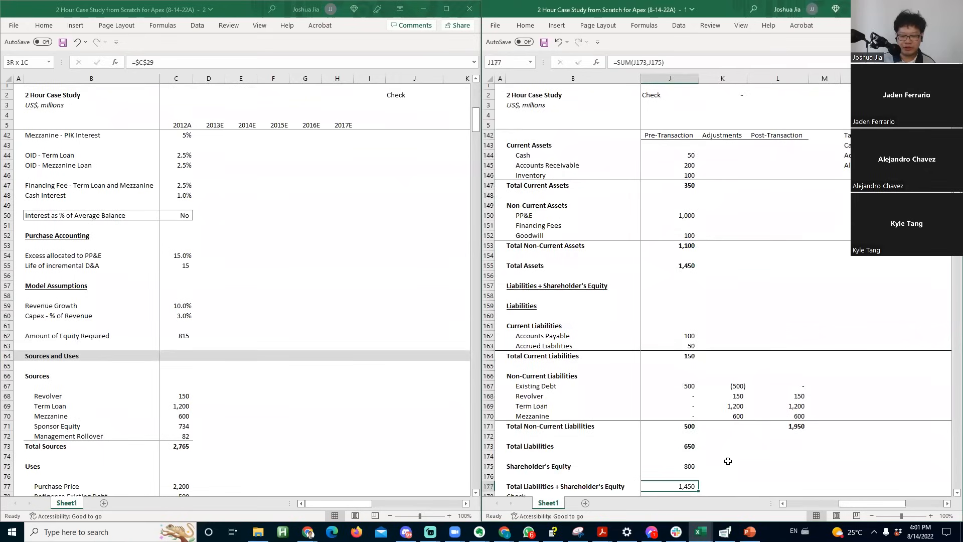
pyautogui.click(728, 461)
pyautogui.write('=-')
pyautogui.press('Left')
pyautogui.hotkey('ctrl', 'Return')
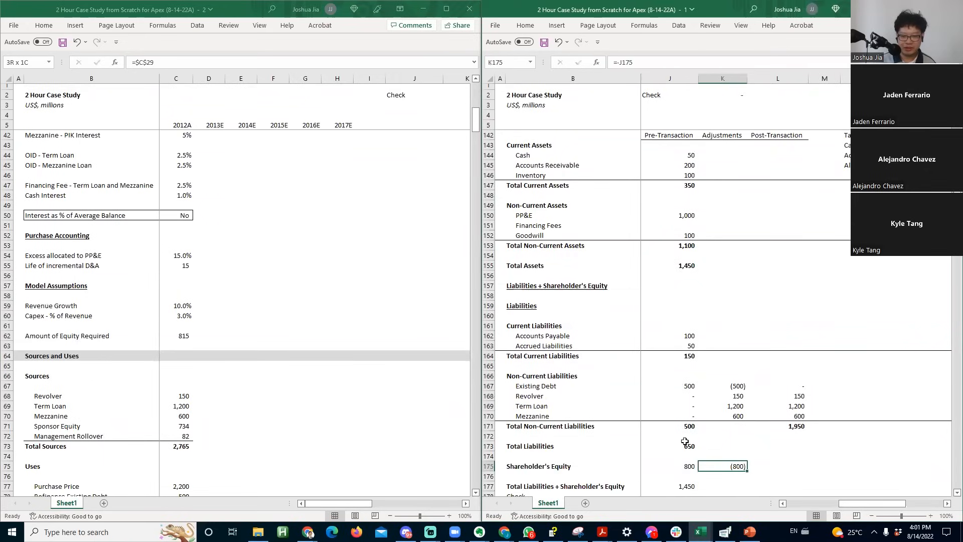
pyautogui.press('F2')
pyautogui.press('Escape')
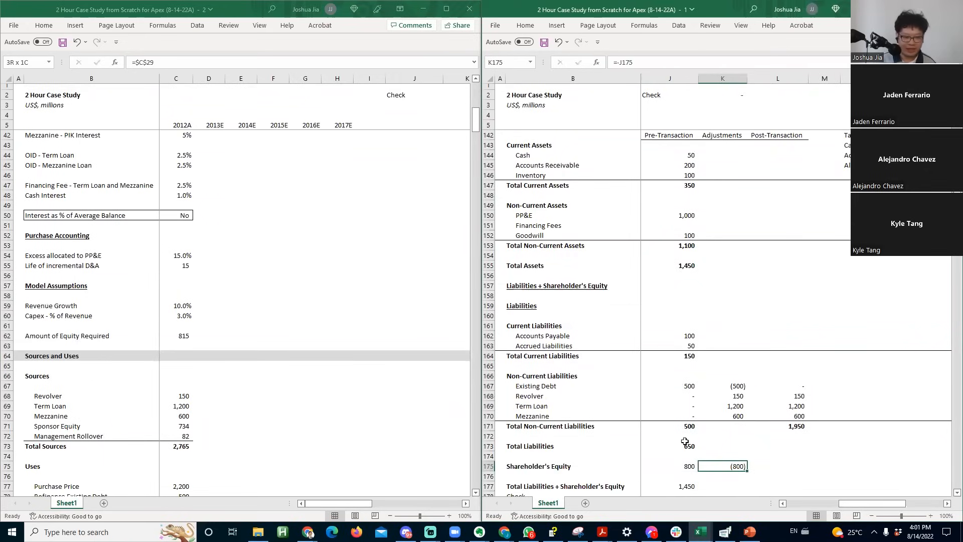
# - Extend the Shareholder's Equity adjustment to add Sponsor Equity and Management Rollover from Sources, making it =-J175+C71+C72
pyautogui.press('F2')
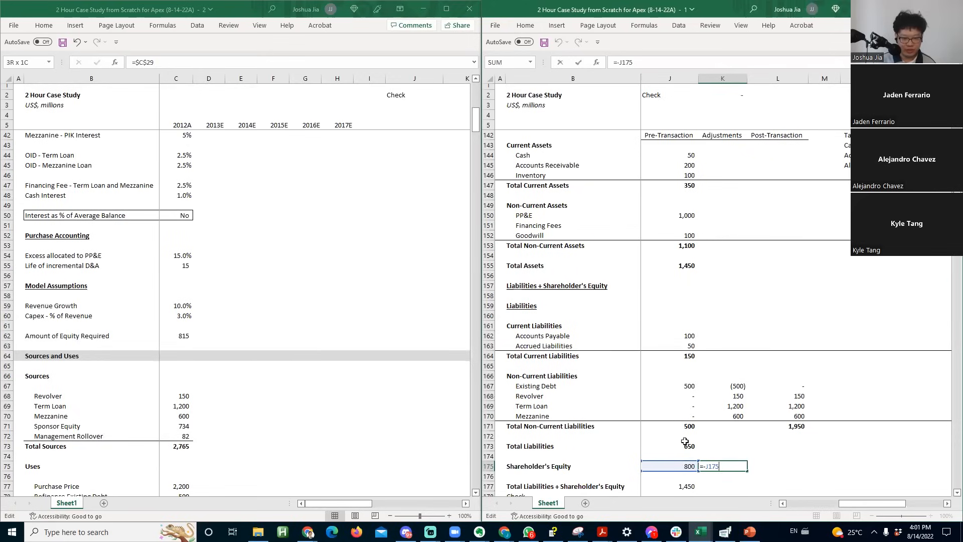
pyautogui.write('+')
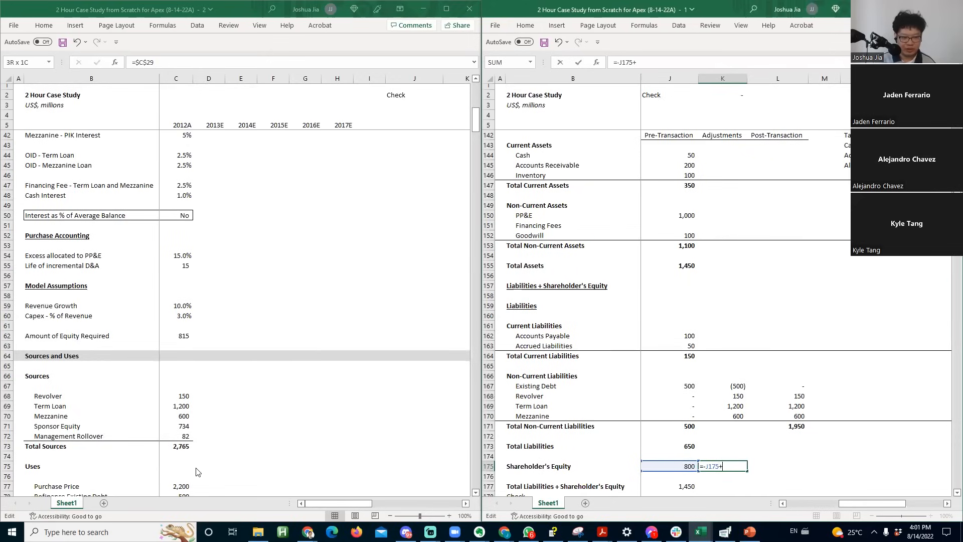
pyautogui.click(194, 434)
pyautogui.click(181, 425)
pyautogui.write('+')
pyautogui.click(174, 438)
pyautogui.press('Return')
pyautogui.press('Up')
pyautogui.press('F2')
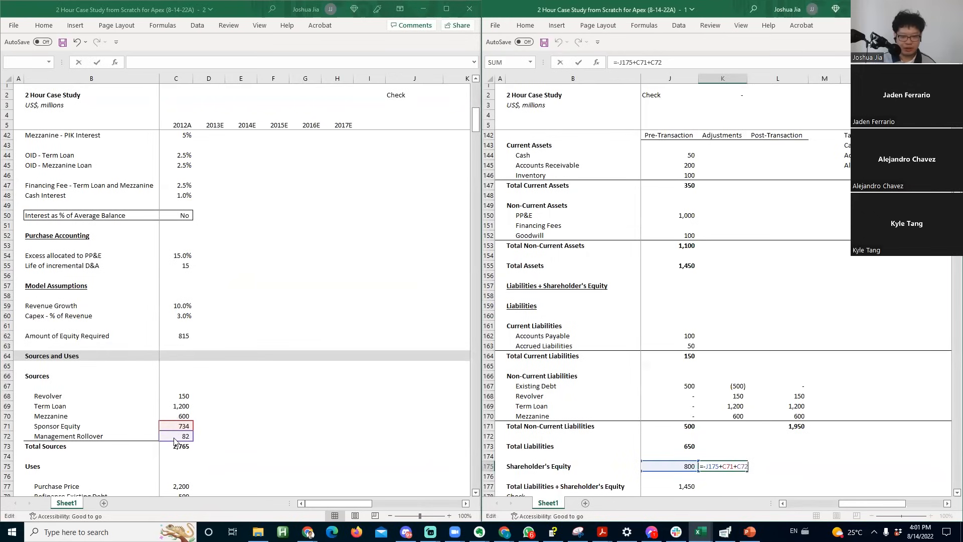
# - Enter the post-transaction Shareholder's Equity in L175 as the sum of J175 and K175
pyautogui.press('Tab')
pyautogui.write('=sum(')
pyautogui.press('Left')
pyautogui.hotkey('shift', 'Left')
pyautogui.press('Return')
# - Check the Shareholder's Equity formulas in K175 and L175 against Sponsor Equity and Management Rollover in Sources
pyautogui.press('Up')
pyautogui.press('F2')
pyautogui.press('Escape')
pyautogui.press('Left')
pyautogui.hotkey('alt', 'Tab')
pyautogui.moveTo(180, 426); pyautogui.dragTo(179, 436)
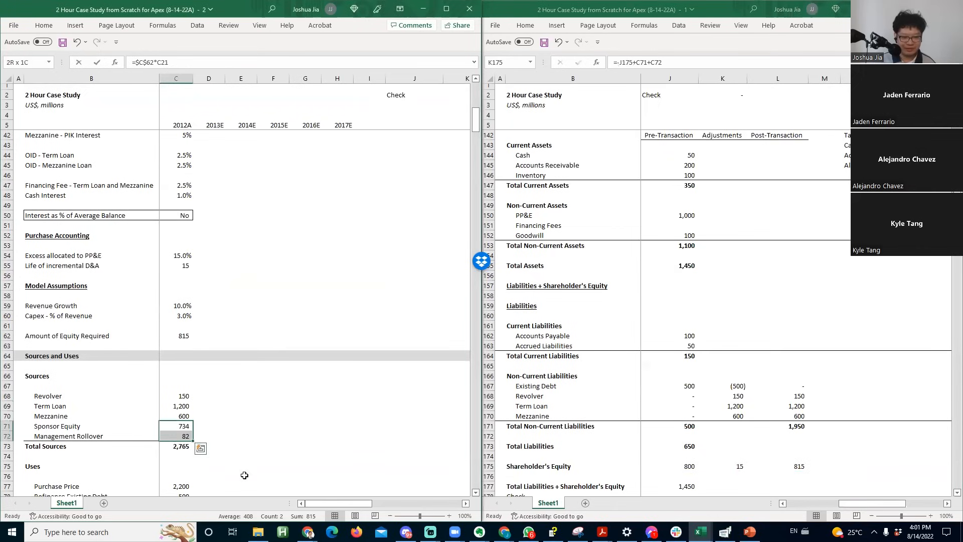
pyautogui.hotkey('alt', 'Tab')
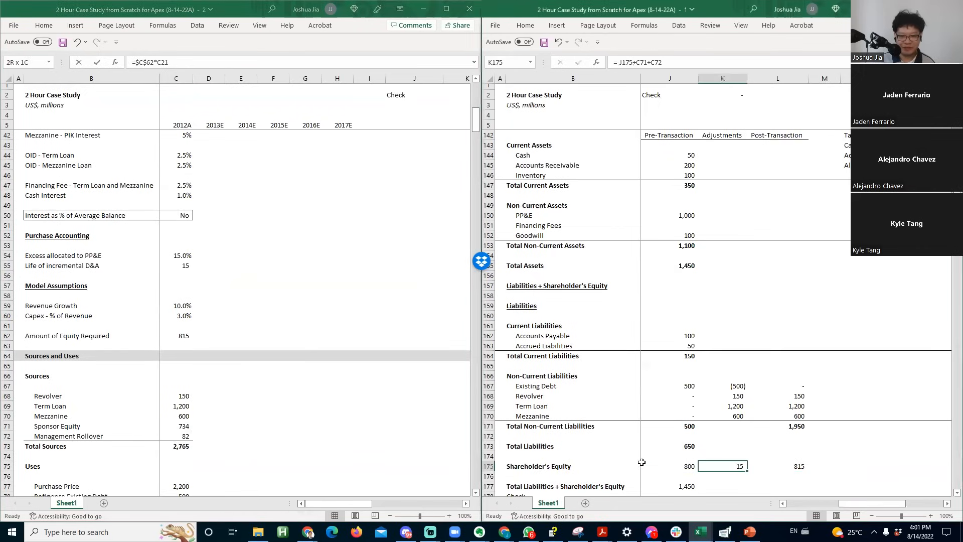
pyautogui.press('Right')
pyautogui.press('F2')
pyautogui.press('Escape')
# - Copy the pre-transaction Total Liabilities formula from J173 into the Post-Transaction column at L173
pyautogui.scroll(-1, 632, 456)
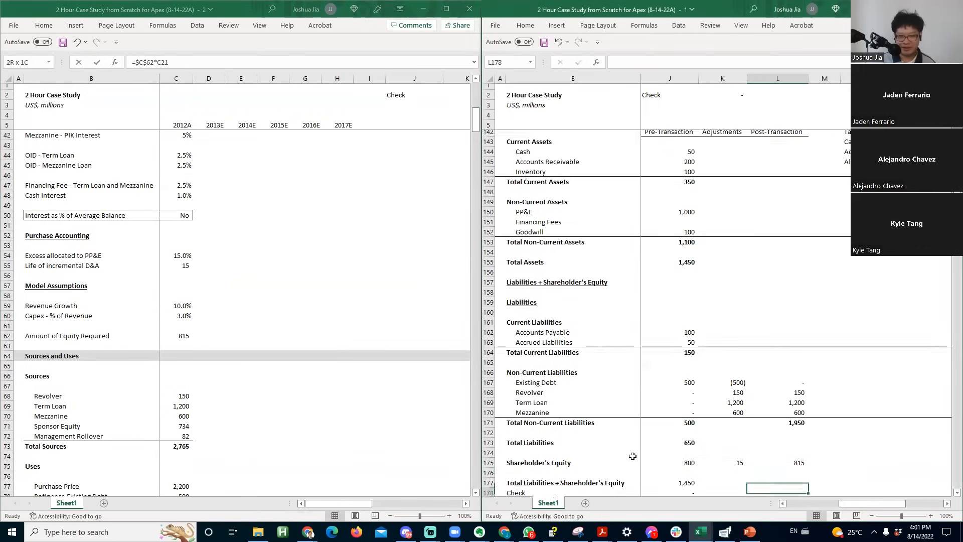
pyautogui.press('Up')
pyautogui.press('Up')
pyautogui.press('Left')
pyautogui.press('Left')
pyautogui.hotkey('ctrl', 'c')
pyautogui.press('Right')
pyautogui.press('Right')
pyautogui.press('Return')
pyautogui.press('F2')
pyautogui.press('Escape')
# - Set the Accounts Payable and Accrued Liabilities adjustments in K162 and K163 to 0
pyautogui.press('Up')
pyautogui.press('Up')
pyautogui.press('Up')
pyautogui.press('Up')
pyautogui.press('Up')
pyautogui.press('Up')
pyautogui.press('Up')
pyautogui.press('Up')
pyautogui.press('Up')
pyautogui.press('Up')
pyautogui.press('Up')
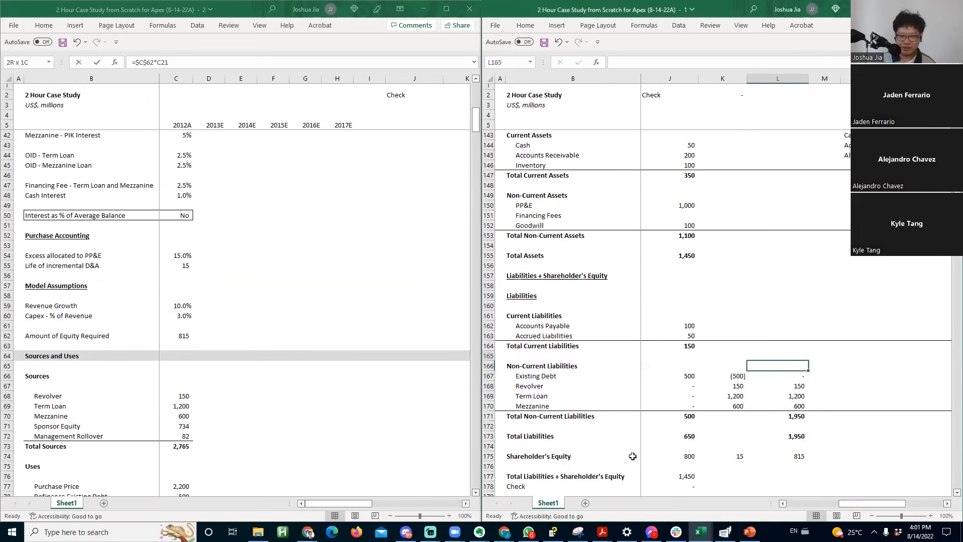
pyautogui.press('Left')
pyautogui.write('0')
pyautogui.press('Return')
pyautogui.write('0')
pyautogui.press('Return')
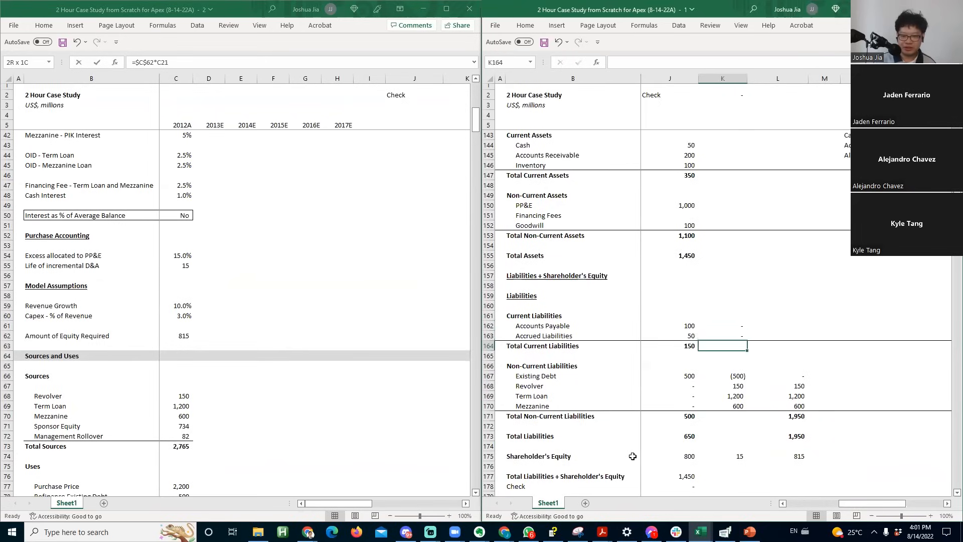
# - Sum the pre-transaction balance and adjustment for Accounts Payable in L162, and fill the formula to Accrued Liabilities in L163
pyautogui.press('Up')
pyautogui.press('Right')
pyautogui.press('Up')
pyautogui.write('=sum(')
pyautogui.press('Left')
pyautogui.hotkey('shift', 'Left')
pyautogui.press('Return')
pyautogui.press('Up')
pyautogui.hotkey('shift', 'Down')
pyautogui.hotkey('ctrl', 'd')
# - Copy the pre-transaction Total Current Liabilities formula from J164 into the Post-Transaction column at L164
pyautogui.press('Down')
pyautogui.press('Down')
pyautogui.press('Left')
pyautogui.press('Left')
pyautogui.hotkey('ctrl', 'c')
pyautogui.press('Right')
pyautogui.press('Right')
pyautogui.hotkey('ctrl', 'v')
pyautogui.press('Escape')
# - Copy the Total Liabilities + Shareholder's Equity and Check formulas from J177:J178 into the Post-Transaction column at L177:L178
pyautogui.press('Down')
pyautogui.press('Down')
pyautogui.press('Down')
pyautogui.press('Down')
pyautogui.press('Down')
pyautogui.press('Down')
pyautogui.press('Down')
pyautogui.press('Down')
pyautogui.press('Down')
pyautogui.press('Down')
pyautogui.press('Down')
pyautogui.press('Down')
pyautogui.press('Down')
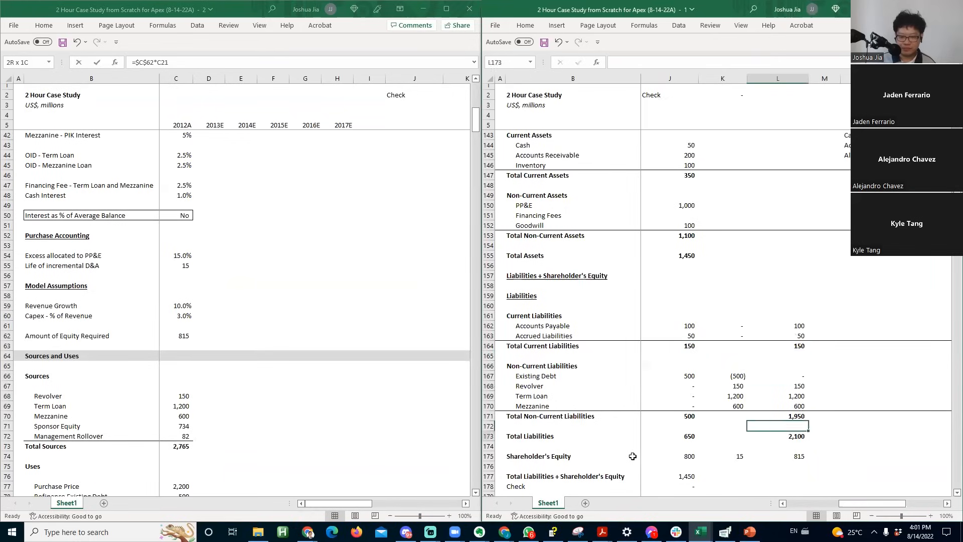
pyautogui.press('Left')
pyautogui.press('Left')
pyautogui.hotkey('shift', 'Down')
pyautogui.hotkey('ctrl', 'c')
pyautogui.press('Right')
pyautogui.press('Right')
pyautogui.hotkey('ctrl', 'v')
pyautogui.press('Escape')
# - Inspect the copied post-transaction formulas and review the list of transaction adjustments beside the balance sheet
pyautogui.press('Right')
pyautogui.press('Left')
pyautogui.press('Down')
pyautogui.press('F2')
pyautogui.press('Escape')
pyautogui.press('Right')
pyautogui.press('Up')
pyautogui.press('Up')
pyautogui.press('Up')
pyautogui.press('Up')
pyautogui.press('Up')
pyautogui.press('Up')
pyautogui.press('Up')
pyautogui.press('Up')
pyautogui.press('Up')
pyautogui.press('Up')
pyautogui.press('Up')
pyautogui.press('Up')
pyautogui.press('Up')
pyautogui.press('Up')
pyautogui.press('Up')
pyautogui.press('Up')
pyautogui.press('Up')
pyautogui.press('Up')
pyautogui.press('Up')
pyautogui.press('Up')
pyautogui.press('Up')
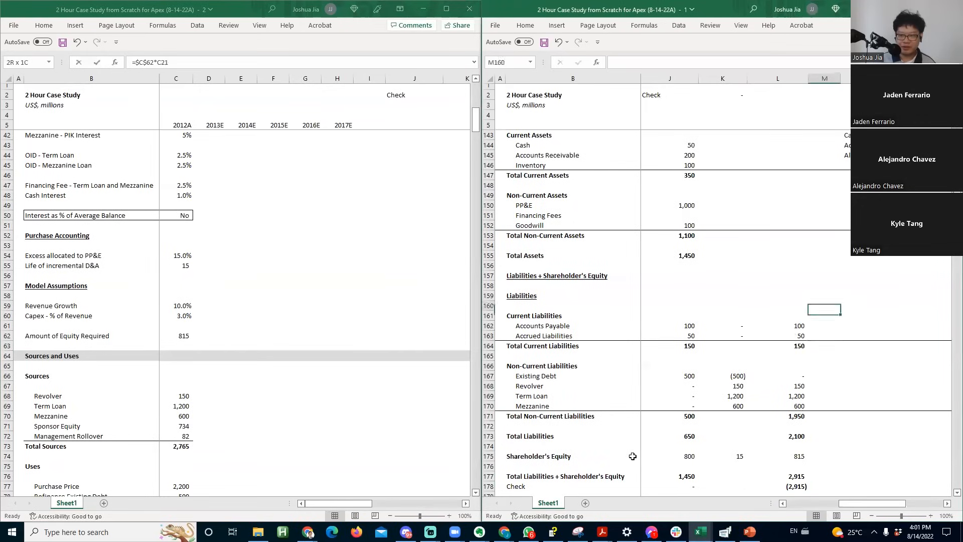
pyautogui.click(632, 456)
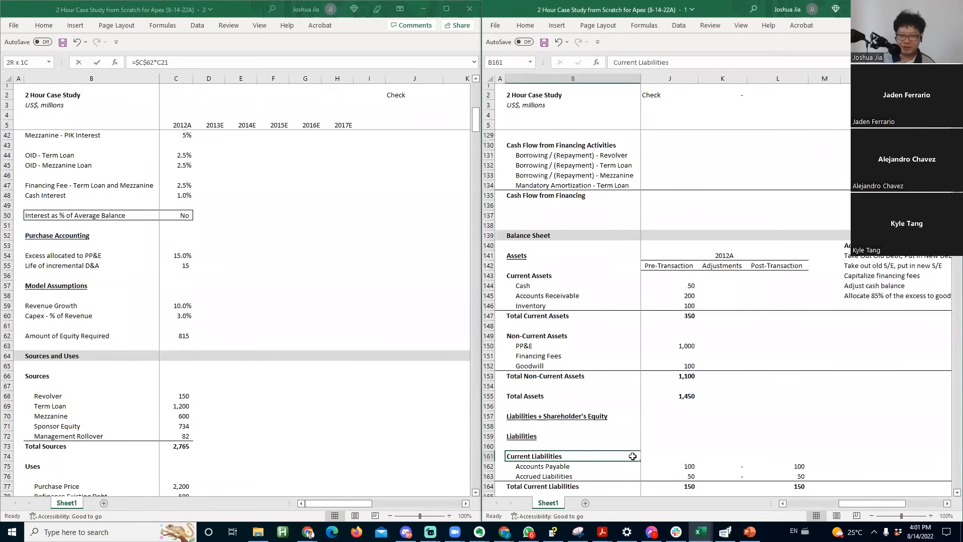
pyautogui.press('Right')
pyautogui.press('Right')
pyautogui.press('Right')
pyautogui.press('Right')
pyautogui.press('Right')
pyautogui.hscroll(5, 651, 417)
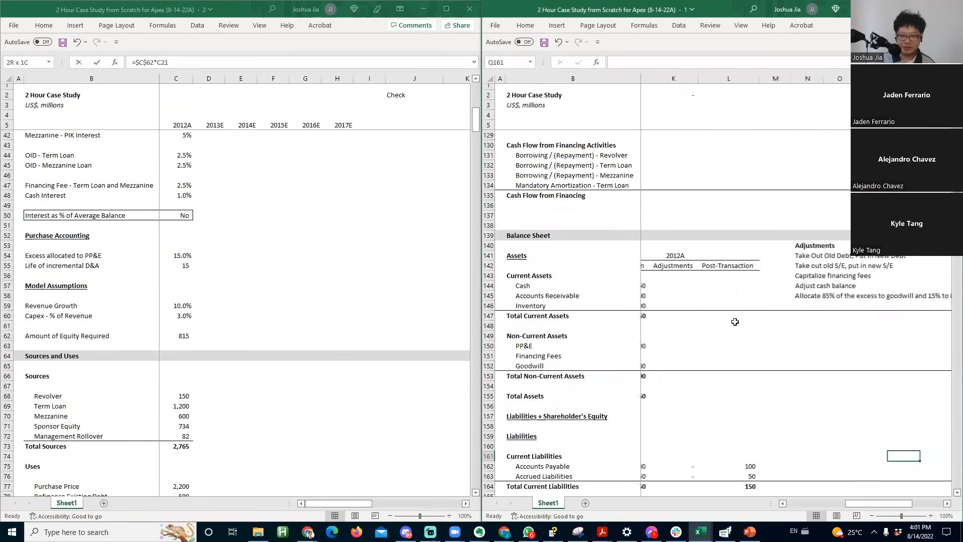
pyautogui.click(745, 275)
pyautogui.press('Left')
pyautogui.press('Left')
pyautogui.press('Left')
pyautogui.press('Left')
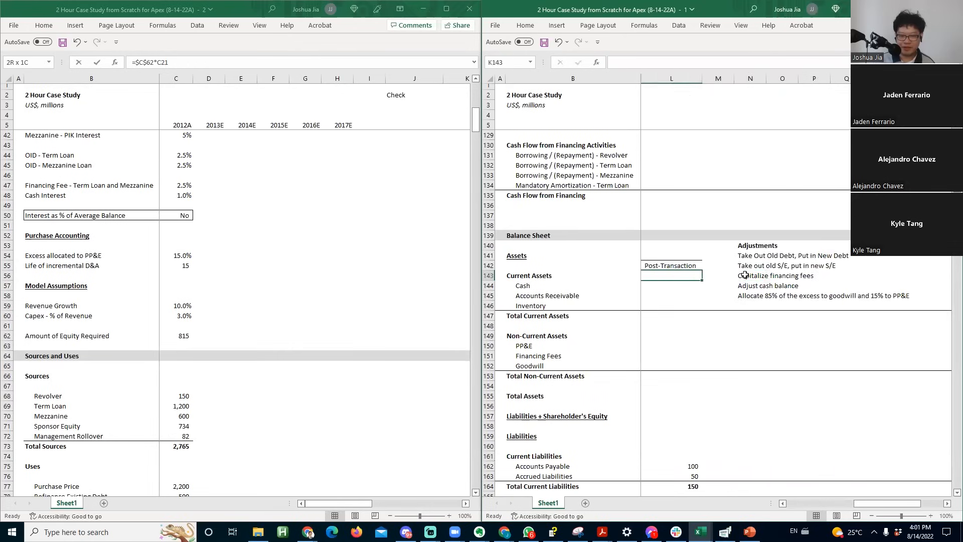
# - Bring the Financing Fees from Uses in C80 into the balance sheet's Financing Fees adjustment at K151
pyautogui.press('Down')
pyautogui.press('Down')
pyautogui.press('Down')
pyautogui.press('Down')
pyautogui.press('Down')
pyautogui.press('Down')
pyautogui.press('Up')
pyautogui.press('Up')
pyautogui.press('Up')
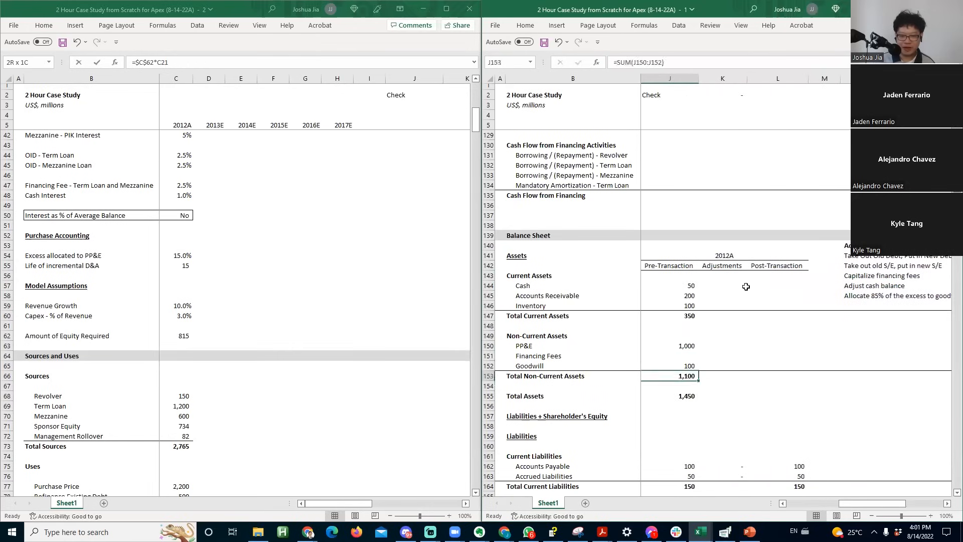
pyautogui.click(131, 453)
pyautogui.press('Down')
pyautogui.press('Down')
pyautogui.press('Down')
pyautogui.press('Down')
pyautogui.press('Down')
pyautogui.press('Down')
pyautogui.press('Down')
pyautogui.press('Down')
pyautogui.press('Down')
pyautogui.press('Down')
pyautogui.press('Down')
pyautogui.press('Down')
pyautogui.press('Up')
pyautogui.press('Up')
pyautogui.press('Up')
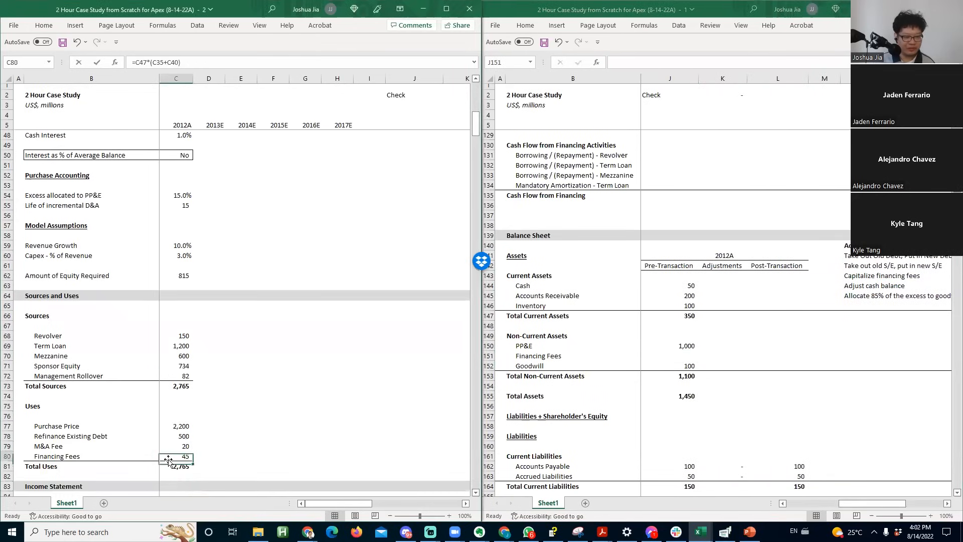
pyautogui.hotkey('ctrl', 'c')
pyautogui.hotkey('alt', 'Tab')
pyautogui.press('Right')
pyautogui.hotkey('ctrl', 'v')
pyautogui.press('Escape')
# - Set the pre-transaction Financing Fees balance in J151 to 0
pyautogui.press('Left')
pyautogui.write('0')
pyautogui.press('Return')
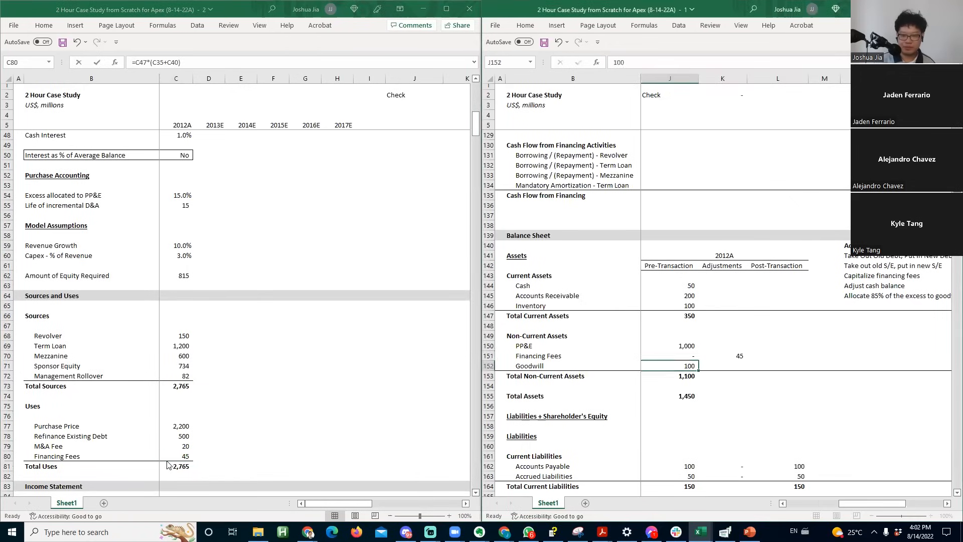
# - Calculate the post-transaction Financing Fees in L151 as the sum of J151:K151
pyautogui.press('Up')
pyautogui.press('Right')
pyautogui.press('Right')
pyautogui.write('=sum(')
pyautogui.press('Left')
pyautogui.hotkey('shift', 'Left')
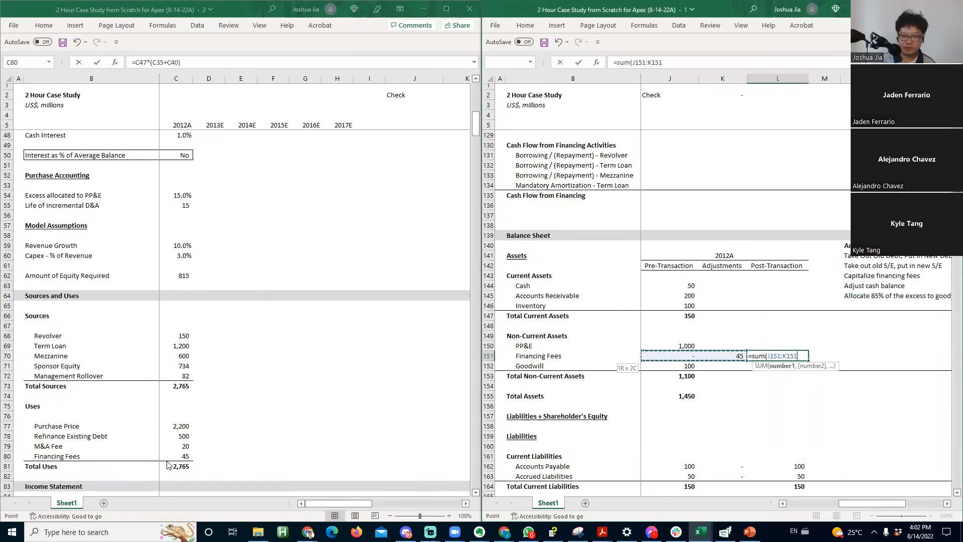
pyautogui.press('Return')
pyautogui.press('Down')
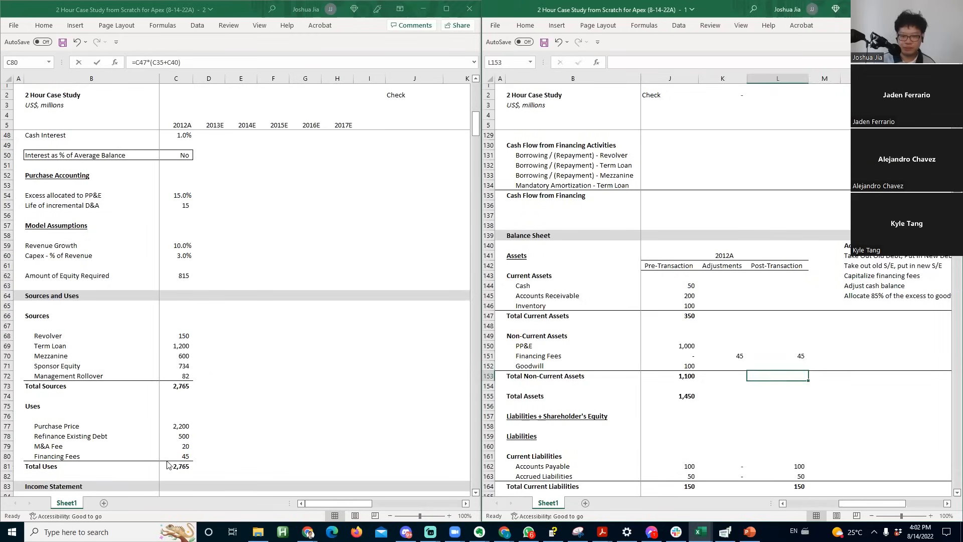
# - Review the list of transaction adjustments beside the balance sheet and the Cash row it affects
pyautogui.press('Right')
pyautogui.press('Right')
pyautogui.press('Right')
pyautogui.press('Right')
pyautogui.press('Right')
pyautogui.press('Right')
pyautogui.press('Right')
pyautogui.press('Left')
pyautogui.press('Left')
pyautogui.press('Up')
pyautogui.press('Up')
pyautogui.press('Up')
pyautogui.press('Up')
pyautogui.press('Up')
pyautogui.press('Left')
pyautogui.press('Left')
pyautogui.press('Left')
pyautogui.press('Left')
pyautogui.press('Up')
pyautogui.press('Up')
pyautogui.press('Right')
pyautogui.press('Up')
pyautogui.press('Up')
pyautogui.press('Left')
pyautogui.press('Left')
pyautogui.press('Left')
pyautogui.press('Left')
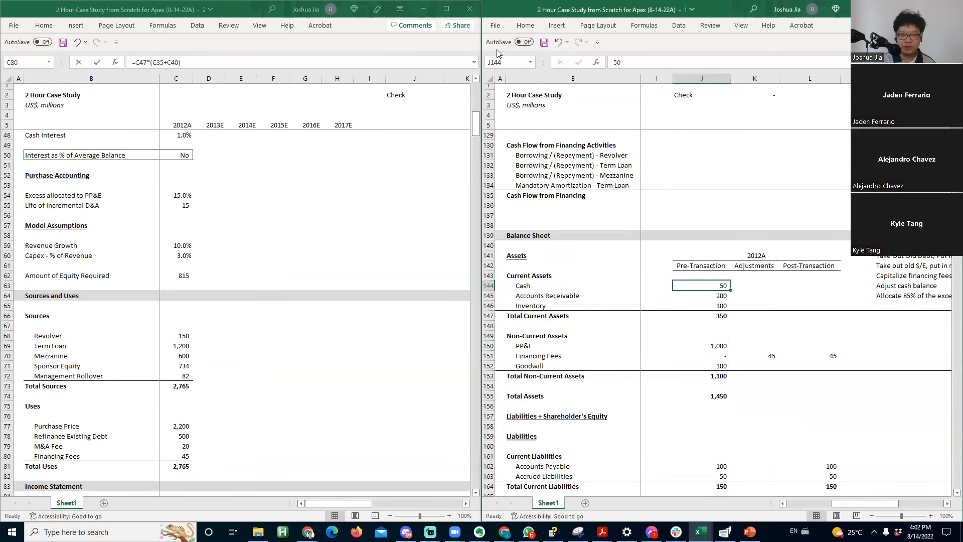
# - Locate the Minimum Cash assumption in C19 and begin a formula for the Cash adjustment in K144
pyautogui.hotkey('alt', 'Tab')
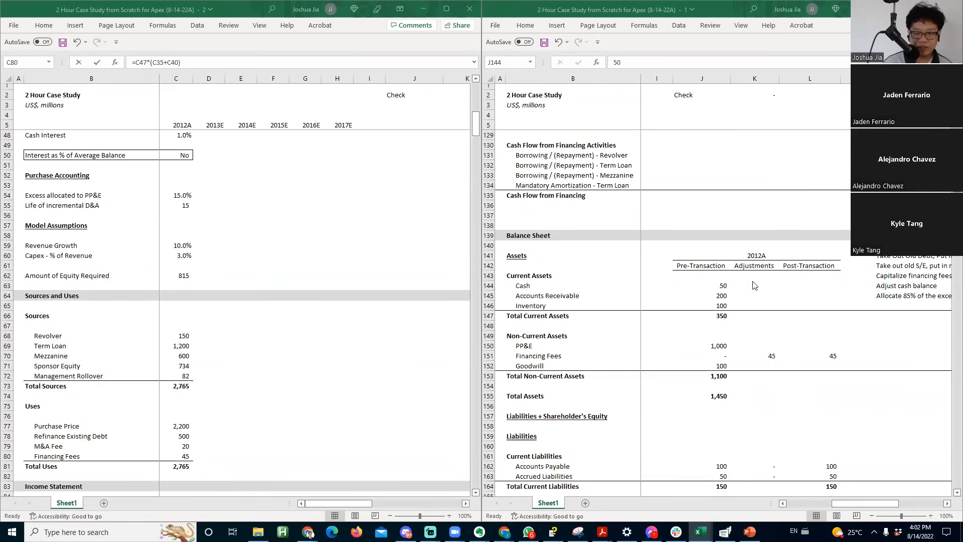
pyautogui.click(799, 284)
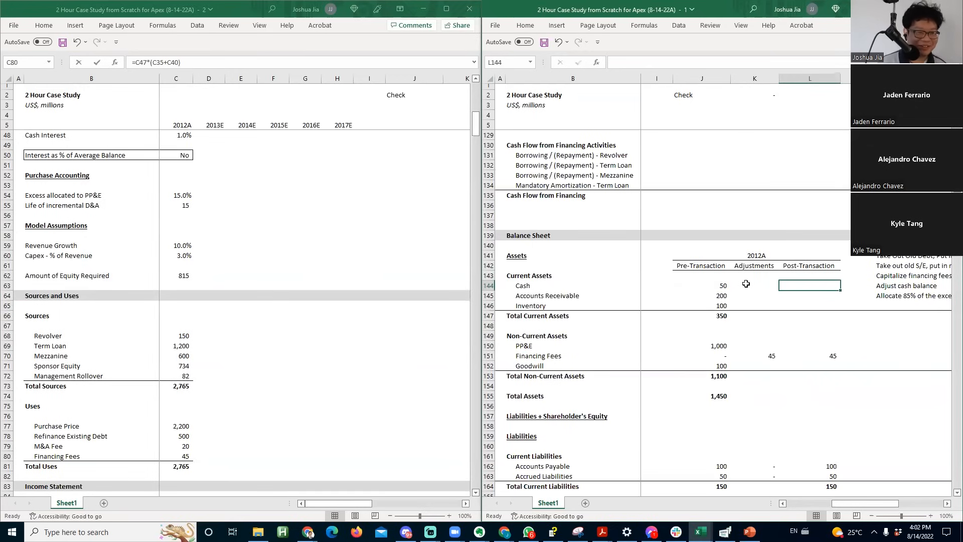
pyautogui.scroll(14, 235, 166)
pyautogui.click(134, 204)
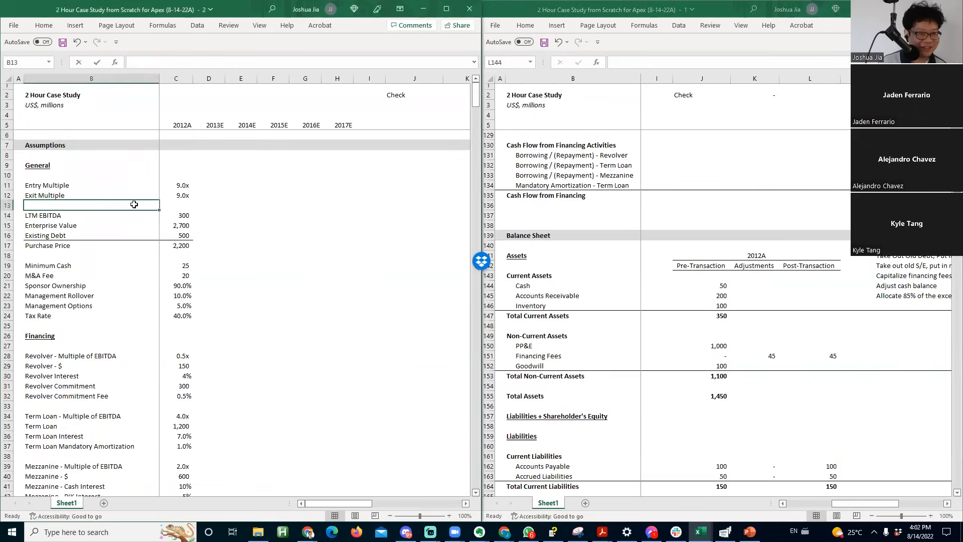
pyautogui.press('Right')
pyautogui.press('Down')
pyautogui.press('Down')
pyautogui.press('Down')
pyautogui.press('Down')
pyautogui.press('Down')
pyautogui.press('Down')
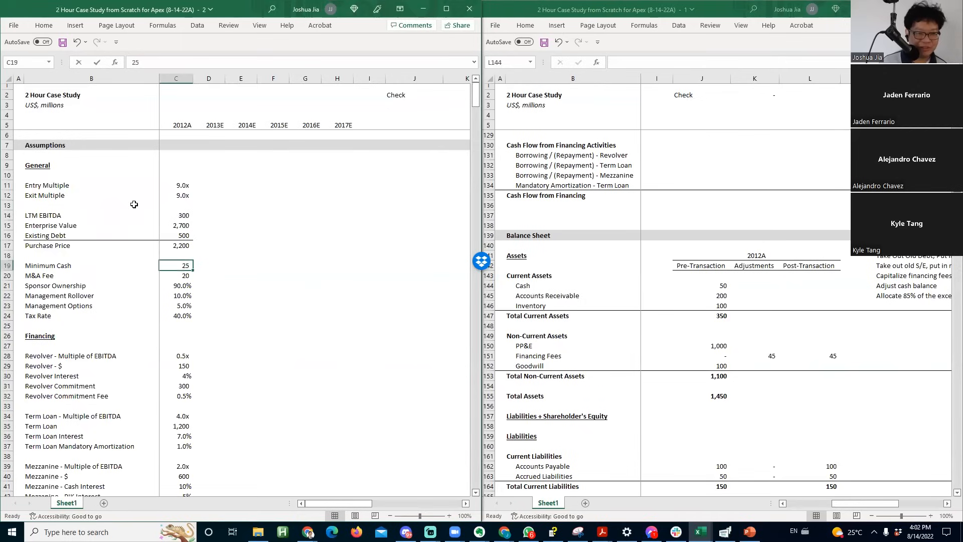
pyautogui.hotkey('alt', 'Tab')
pyautogui.press('Left')
pyautogui.write('=')
pyautogui.press('Left')
pyautogui.write('-')
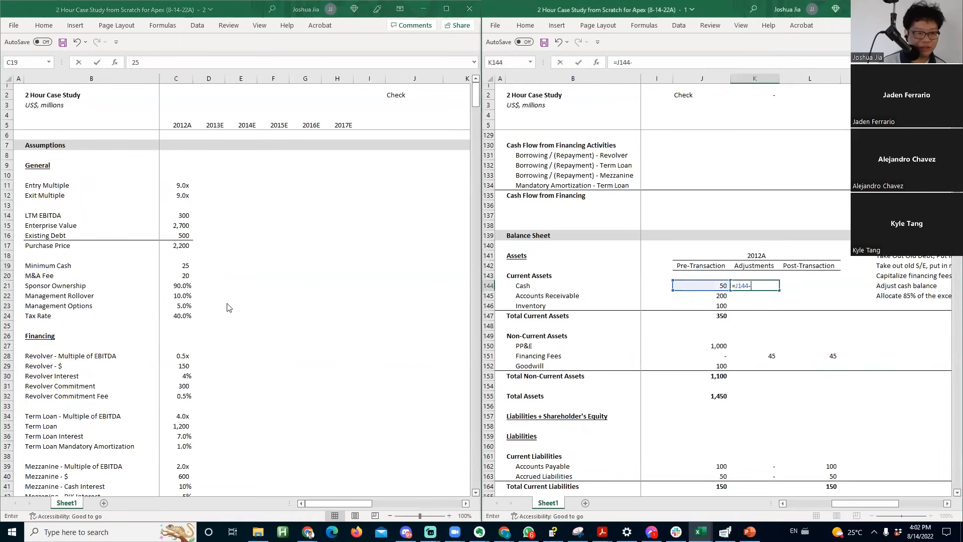
pyautogui.press('BackSpace')
pyautogui.press('BackSpace')
pyautogui.press('BackSpace')
pyautogui.press('BackSpace')
pyautogui.press('BackSpace')
# - Complete the Cash adjustment in K144 as Minimum Cash less pre-transaction Cash, =C19-J144
pyautogui.click(183, 265)
pyautogui.write('-')
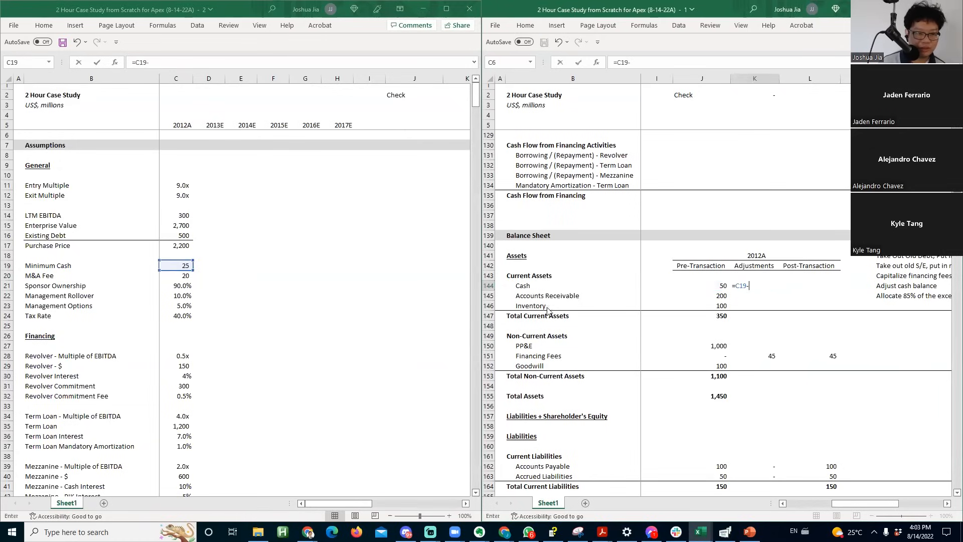
pyautogui.click(722, 285)
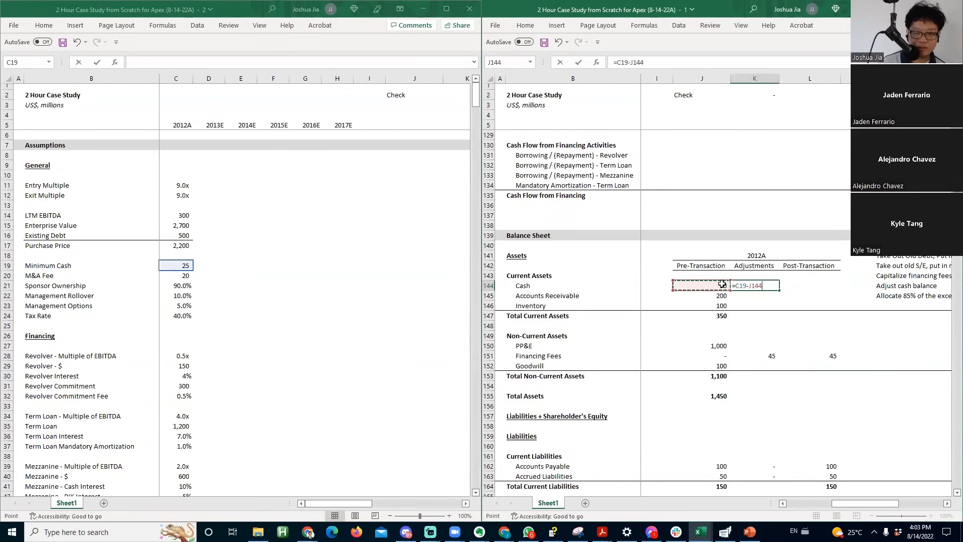
pyautogui.press('Return')
# - Calculate the post-transaction Cash balance in L144 as the sum of J144:K144
pyautogui.click(816, 289)
pyautogui.write('=sum(')
pyautogui.press('Left')
pyautogui.hotkey('shift', 'Left')
pyautogui.write(')')
pyautogui.press('Right')
pyautogui.press('Right')
pyautogui.press('Left')
pyautogui.press('Left')
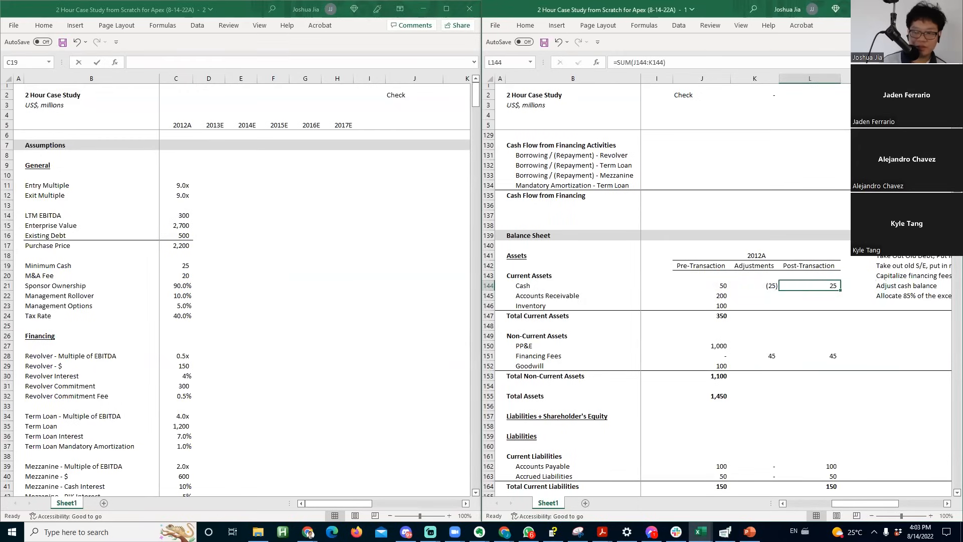
# - Copy the Total Current Assets formula from J147 into the Post-Transaction column at L147
pyautogui.press('Right')
pyautogui.press('Down')
pyautogui.press('Down')
pyautogui.press('Down')
pyautogui.press('Left')
pyautogui.press('Left')
pyautogui.press('Left')
pyautogui.hotkey('ctrl', 'c')
pyautogui.press('Right')
pyautogui.press('Right')
pyautogui.press('Right')
pyautogui.press('Left')
pyautogui.hotkey('ctrl', 'v')
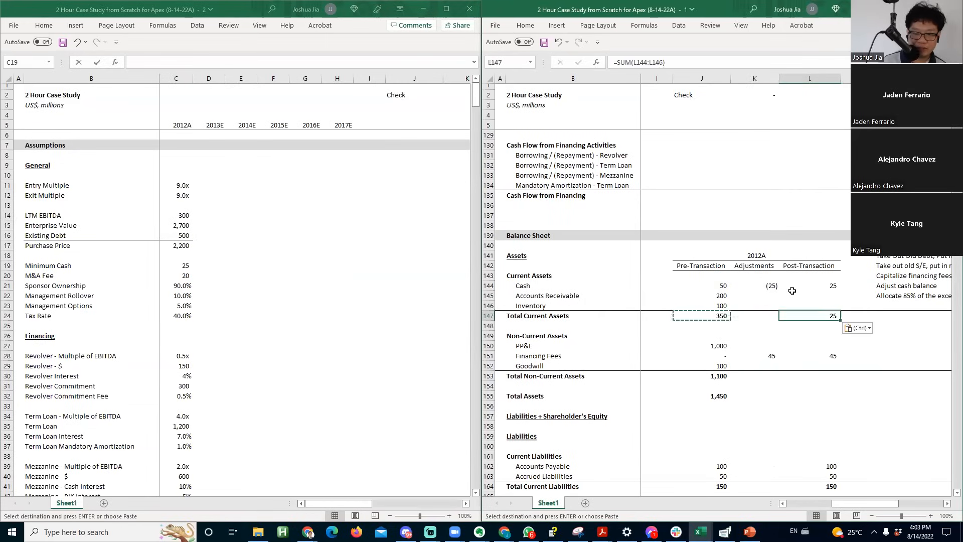
# - Set the Accounts Receivable and Inventory adjustments in K145:K146 to 0
pyautogui.press('Escape')
pyautogui.press('Up')
pyautogui.press('Up')
pyautogui.press('Left')
pyautogui.write('0')
pyautogui.press('Return')
pyautogui.write('0')
pyautogui.press('Return')
# - Sum the pre-transaction balance and adjustment for Accounts Receivable in L145 and fill the formula down to Inventory in L146
pyautogui.press('Up')
pyautogui.press('Up')
pyautogui.press('Right')
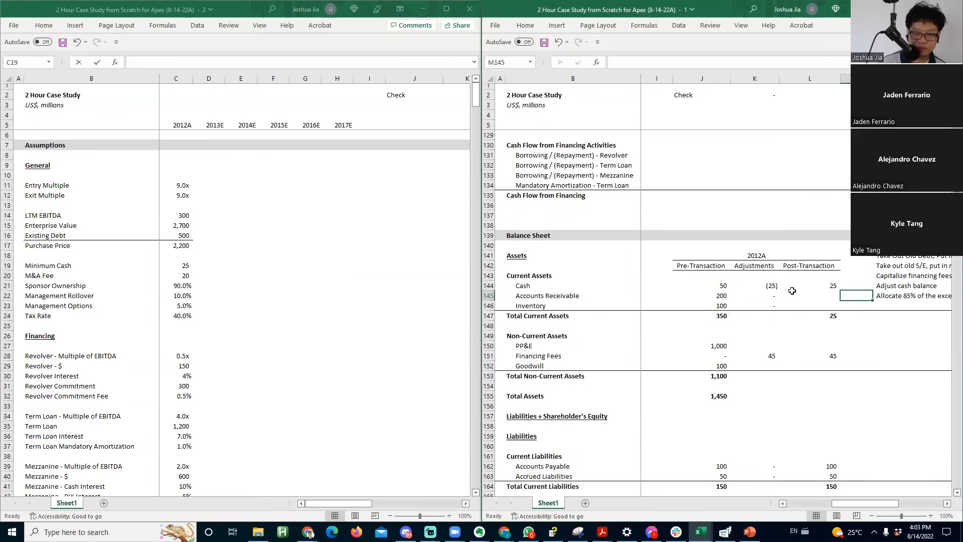
pyautogui.write('=sum(')
pyautogui.press('Left')
pyautogui.hotkey('shift', 'Left')
pyautogui.press('Return')
pyautogui.hotkey('ctrl', 'd')
pyautogui.press('Down')
pyautogui.press('F2')
pyautogui.press('Return')
pyautogui.press('Down')
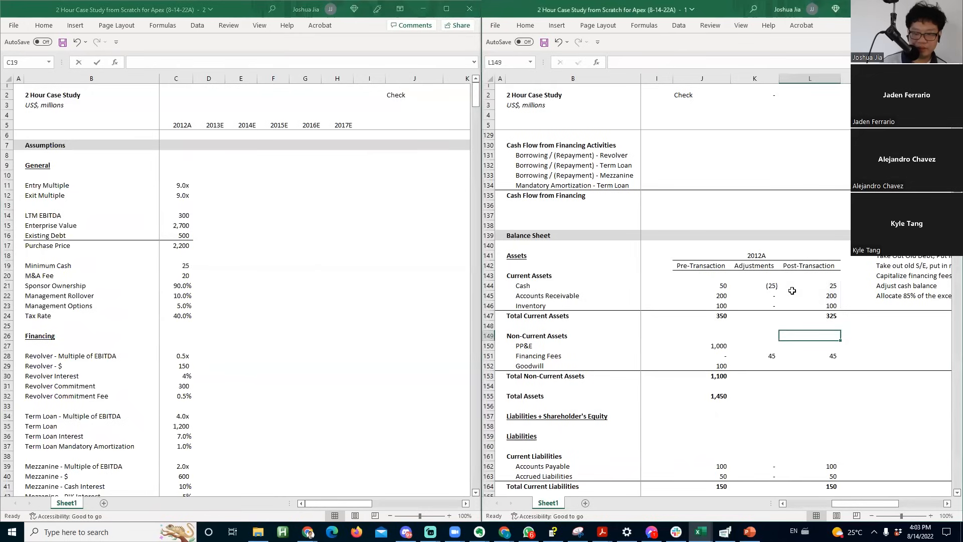
# - Review the balance sheet rows from Non-Current Assets down through liabilities, Shareholder's Equity and the Check row
pyautogui.press('Down')
pyautogui.press('Left')
pyautogui.press('Down')
pyautogui.press('Down')
pyautogui.press('Right')
pyautogui.press('Down')
pyautogui.press('Down')
pyautogui.press('Down')
pyautogui.press('Down')
pyautogui.press('Down')
pyautogui.press('Down')
pyautogui.press('Down')
pyautogui.press('Down')
pyautogui.press('Down')
pyautogui.press('Down')
pyautogui.press('Down')
pyautogui.press('Down')
pyautogui.press('Down')
pyautogui.press('Down')
pyautogui.press('Down')
pyautogui.press('Down')
pyautogui.press('Down')
pyautogui.press('Down')
pyautogui.press('Down')
pyautogui.press('Down')
pyautogui.press('Down')
pyautogui.press('Down')
pyautogui.press('Down')
pyautogui.press('Down')
pyautogui.press('Down')
pyautogui.press('Down')
pyautogui.press('Down')
pyautogui.press('Down')
pyautogui.press('Down')
pyautogui.press('Down')
pyautogui.press('Down')
pyautogui.press('Down')
pyautogui.press('Up')
pyautogui.press('Up')
pyautogui.press('Up')
pyautogui.press('Up')
pyautogui.press('Up')
pyautogui.press('Up')
pyautogui.press('Up')
pyautogui.press('Up')
pyautogui.press('Up')
pyautogui.press('Up')
pyautogui.press('Up')
pyautogui.press('Up')
pyautogui.press('Up')
pyautogui.press('Up')
pyautogui.press('Up')
pyautogui.press('Up')
pyautogui.press('Up')
pyautogui.press('Up')
pyautogui.press('Up')
pyautogui.press('Up')
pyautogui.press('Up')
pyautogui.press('Up')
pyautogui.press('Up')
pyautogui.press('Up')
pyautogui.press('Up')
pyautogui.press('Up')
pyautogui.press('Up')
pyautogui.press('Up')
pyautogui.press('Up')
pyautogui.press('Up')
pyautogui.press('Up')
pyautogui.press('Up')
pyautogui.press('Up')
pyautogui.press('Up')
pyautogui.press('Up')
pyautogui.press('Up')
pyautogui.press('Down')
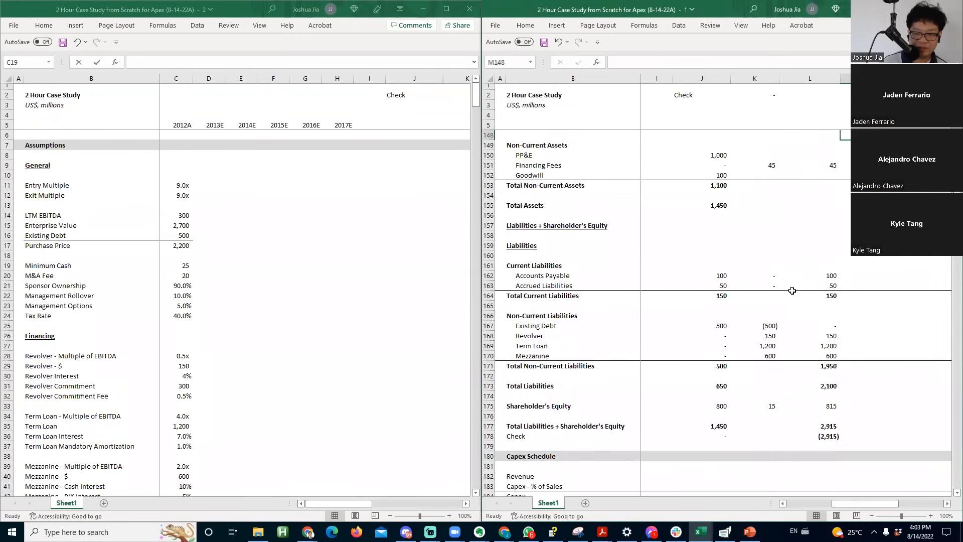
# - Copy the Total Non-Current Assets formula from J153 into the Post-Transaction column at L153
pyautogui.press('Right')
pyautogui.press('Left')
pyautogui.press('Left')
pyautogui.press('Left')
pyautogui.press('Left')
pyautogui.press('Left')
pyautogui.press('Down')
pyautogui.press('Down')
pyautogui.press('Down')
pyautogui.press('Right')
pyautogui.press('Down')
pyautogui.press('Right')
pyautogui.hotkey('ctrl', 'c')
pyautogui.press('Right')
pyautogui.press('Right')
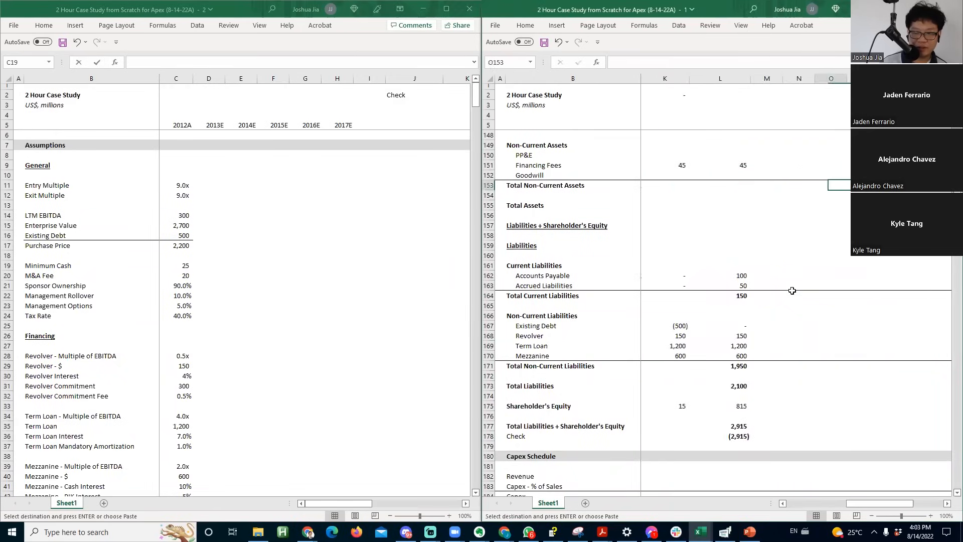
pyautogui.hotkey('ctrl', 'v')
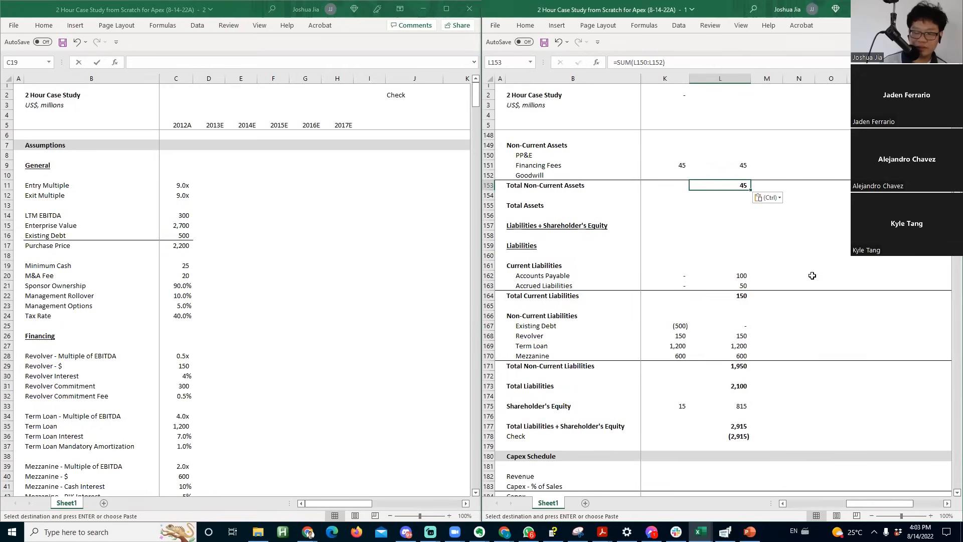
# - Examine the Post-Transaction column, including the Check formula in L178 and the asset totals above it
pyautogui.press('Down')
pyautogui.press('Down')
pyautogui.press('Down')
pyautogui.press('Down')
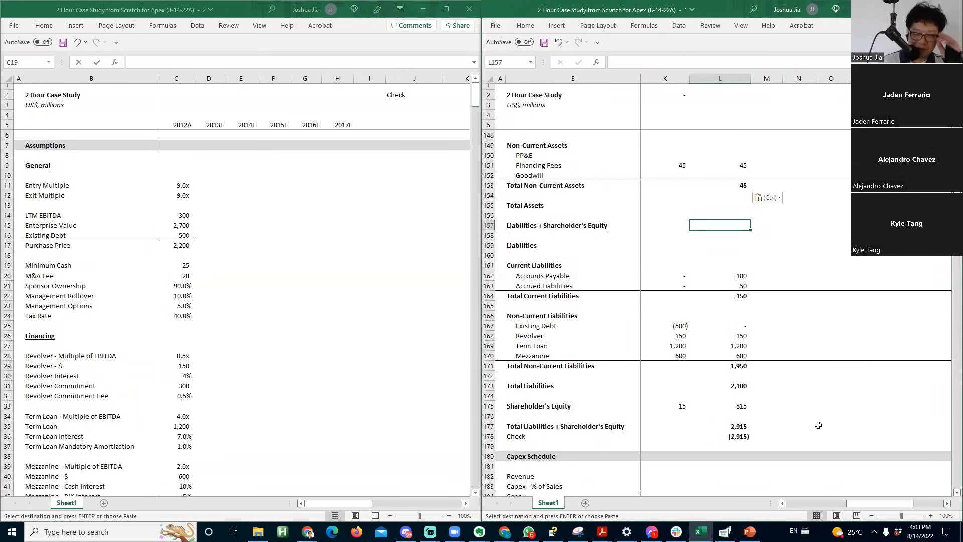
pyautogui.click(733, 427)
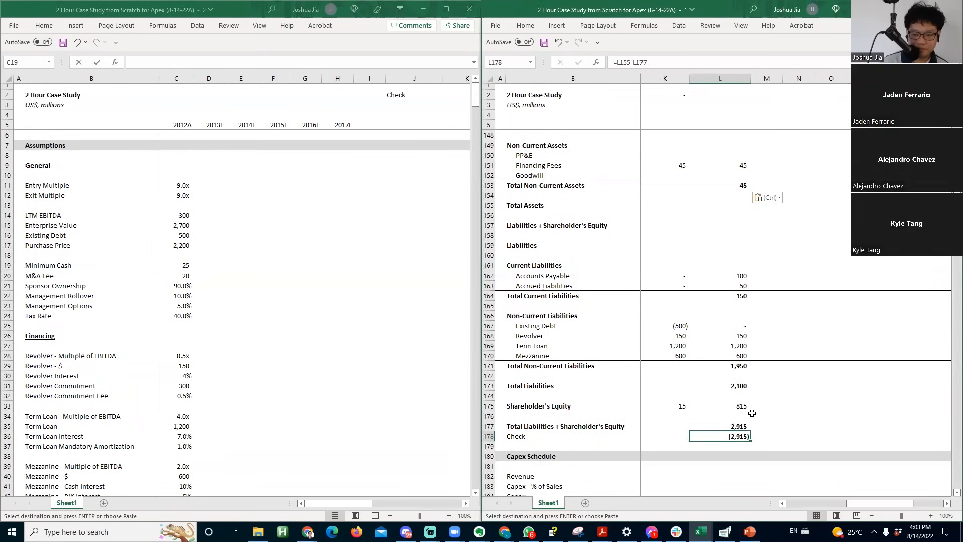
pyautogui.hotkey('ctrl', 'Up')
pyautogui.hotkey('ctrl', 'Up')
pyautogui.hotkey('ctrl', 'Up')
pyautogui.hotkey('ctrl', 'Up')
pyautogui.hotkey('ctrl', 'Up')
pyautogui.hotkey('ctrl', 'Up')
pyautogui.hotkey('ctrl', 'Up')
pyautogui.hotkey('ctrl', 'Up')
pyautogui.hotkey('ctrl', 'Up')
pyautogui.hotkey('ctrl', 'Up')
pyautogui.hotkey('ctrl', 'Up')
pyautogui.hotkey('ctrl', 'Up')
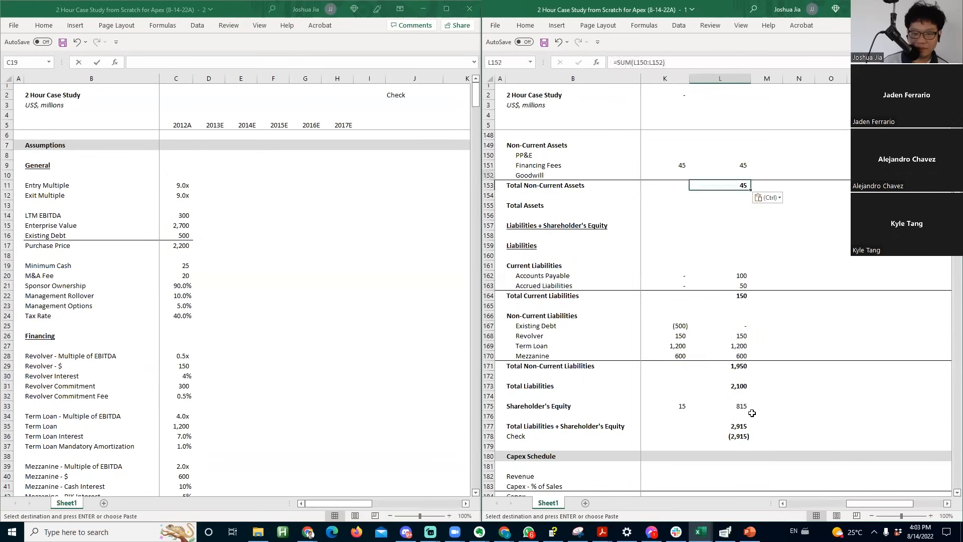
pyautogui.press('Down')
pyautogui.press('Down')
pyautogui.press('Down')
pyautogui.press('Down')
pyautogui.press('Down')
pyautogui.press('Down')
pyautogui.press('Down')
pyautogui.press('Down')
pyautogui.press('Down')
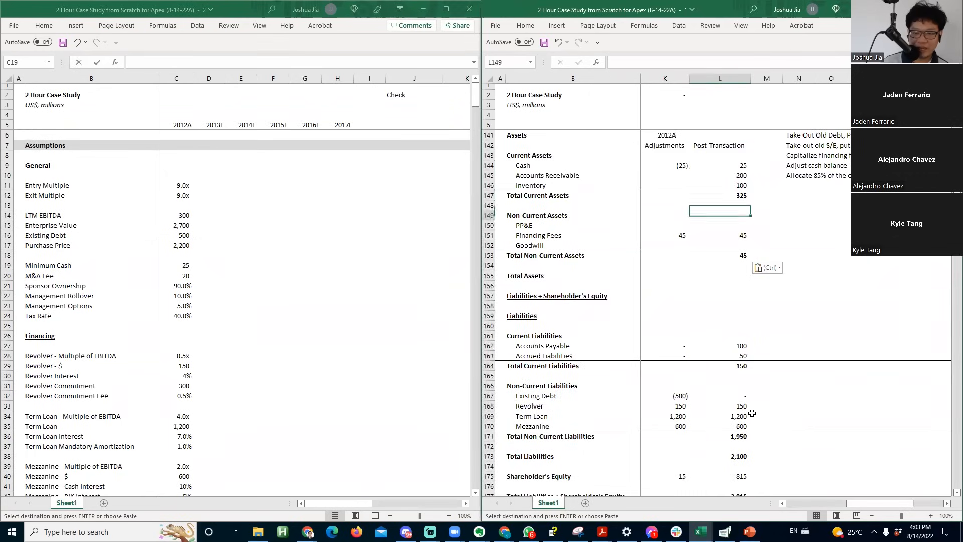
# - Inspect the Adjustments column down to the Shareholder's Equity formula in K175 and its post-transaction sum in L175
pyautogui.press('Left')
pyautogui.press('Left')
pyautogui.press('Right')
pyautogui.press('Down')
pyautogui.press('Down')
pyautogui.press('Down')
pyautogui.press('Down')
pyautogui.press('Down')
pyautogui.press('Down')
pyautogui.press('Down')
pyautogui.press('Down')
pyautogui.press('Down')
pyautogui.press('Down')
pyautogui.press('Down')
pyautogui.press('Down')
pyautogui.press('Down')
pyautogui.press('Down')
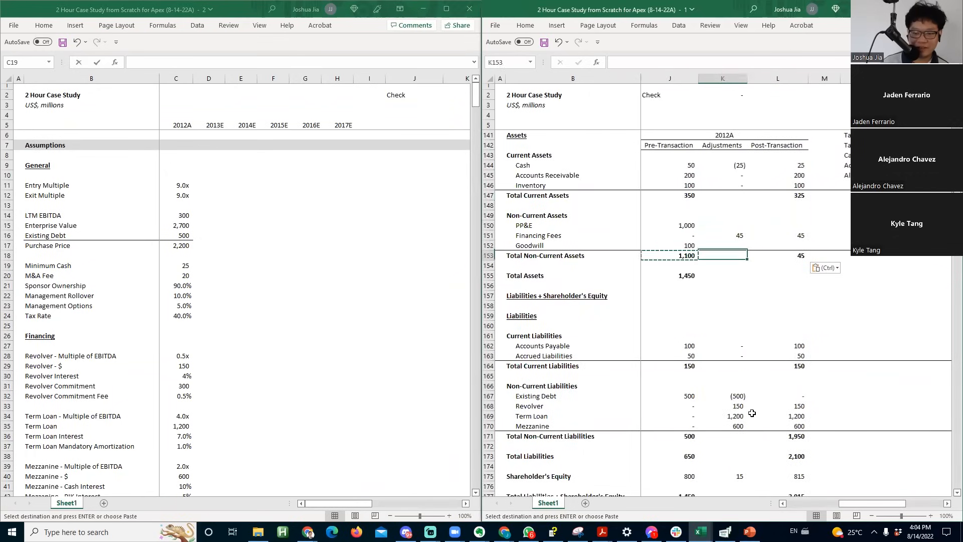
pyautogui.press('Down')
pyautogui.press('Down')
pyautogui.press('Down')
pyautogui.press('Down')
pyautogui.press('Down')
pyautogui.press('Down')
pyautogui.press('Down')
pyautogui.press('Down')
pyautogui.press('Down')
pyautogui.press('Down')
pyautogui.press('Down')
pyautogui.press('Down')
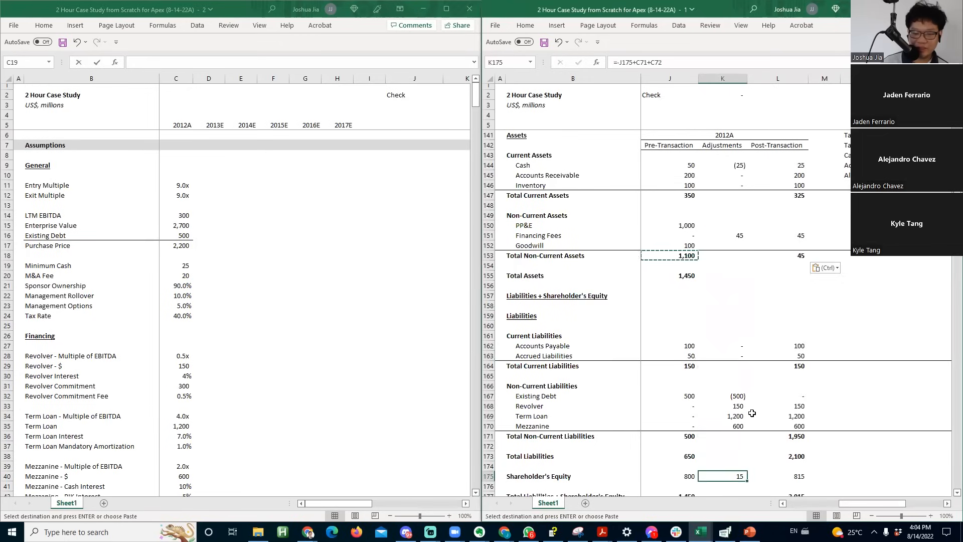
pyautogui.hotkey('shift', 'F10')
pyautogui.press('Escape')
pyautogui.press('Right')
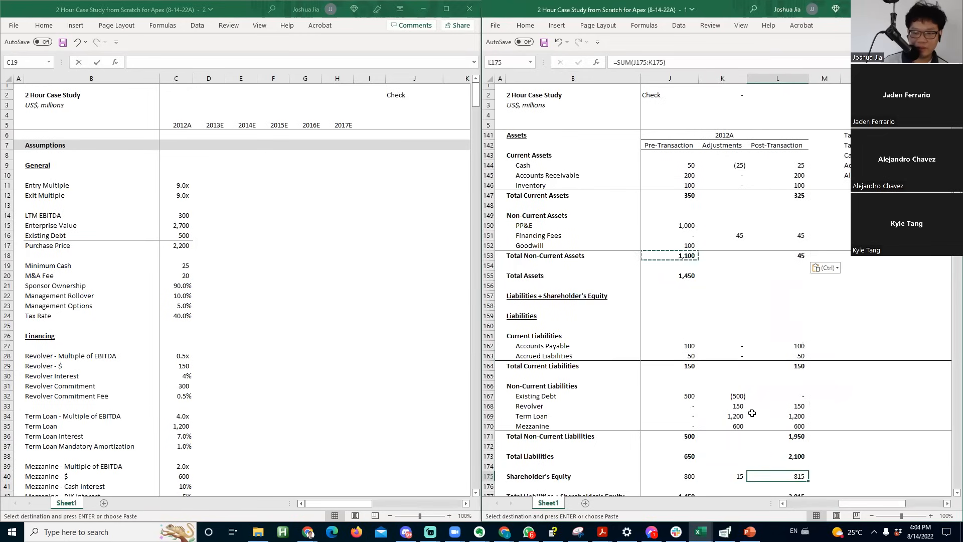
pyautogui.press('Right')
pyautogui.press('Up')
pyautogui.press('Up')
pyautogui.press('Up')
pyautogui.press('Up')
pyautogui.press('Up')
pyautogui.press('Up')
pyautogui.press('Up')
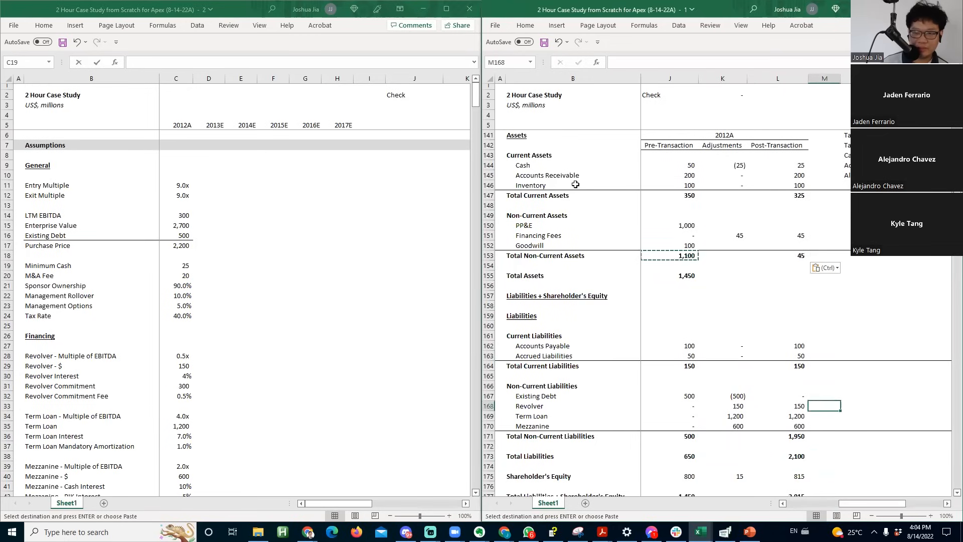
# - In the other workbook window, move the Adjustments notes beside the balance sheet from N140:N145 to start at P140
pyautogui.click(209, 335)
pyautogui.press('Right')
pyautogui.press('pagedown')
pyautogui.press('pagedown')
pyautogui.press('pagedown')
pyautogui.press('pagedown')
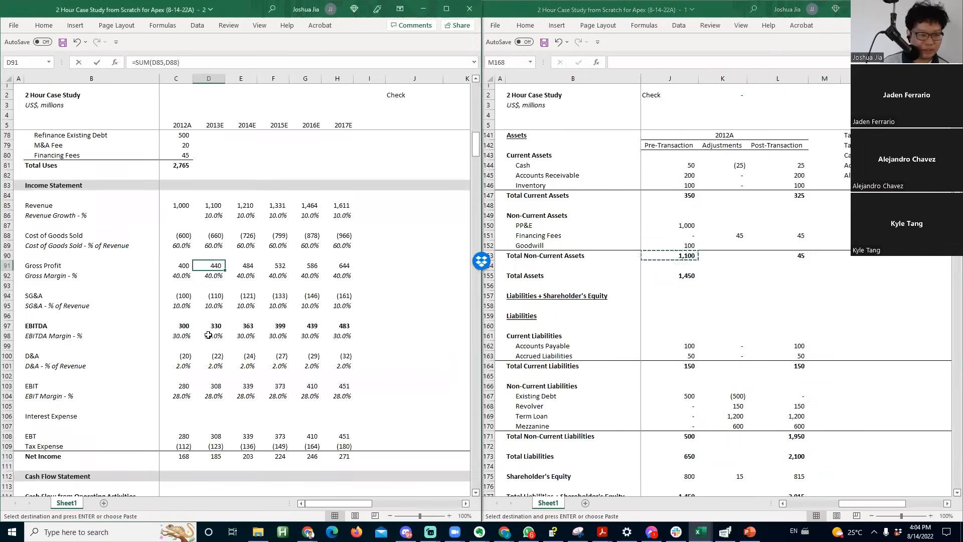
pyautogui.press('Right')
pyautogui.press('Right')
pyautogui.press('Right')
pyautogui.press('Right')
pyautogui.press('Right')
pyautogui.press('Right')
pyautogui.press('Right')
pyautogui.press('Right')
pyautogui.press('Right')
pyautogui.press('Right')
pyautogui.press('Right')
pyautogui.press('Right')
pyautogui.press('Right')
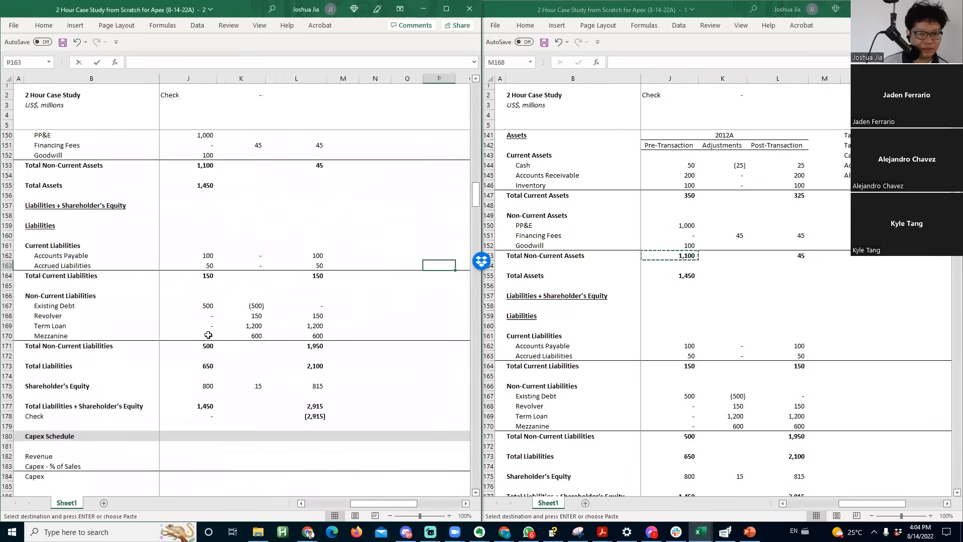
pyautogui.press('Up')
pyautogui.press('Up')
pyautogui.press('Up')
pyautogui.press('Up')
pyautogui.press('Up')
pyautogui.press('Up')
pyautogui.press('Up')
pyautogui.press('Up')
pyautogui.press('Up')
pyautogui.press('Up')
pyautogui.press('Up')
pyautogui.press('Up')
pyautogui.press('Up')
pyautogui.press('Up')
pyautogui.press('Up')
pyautogui.press('Up')
pyautogui.press('Up')
pyautogui.press('Up')
pyautogui.press('Up')
pyautogui.press('Up')
pyautogui.press('Up')
pyautogui.press('Up')
pyautogui.press('Up')
pyautogui.press('Left')
pyautogui.press('Left')
pyautogui.press('Left')
pyautogui.press('Left')
pyautogui.press('Left')
pyautogui.press('Left')
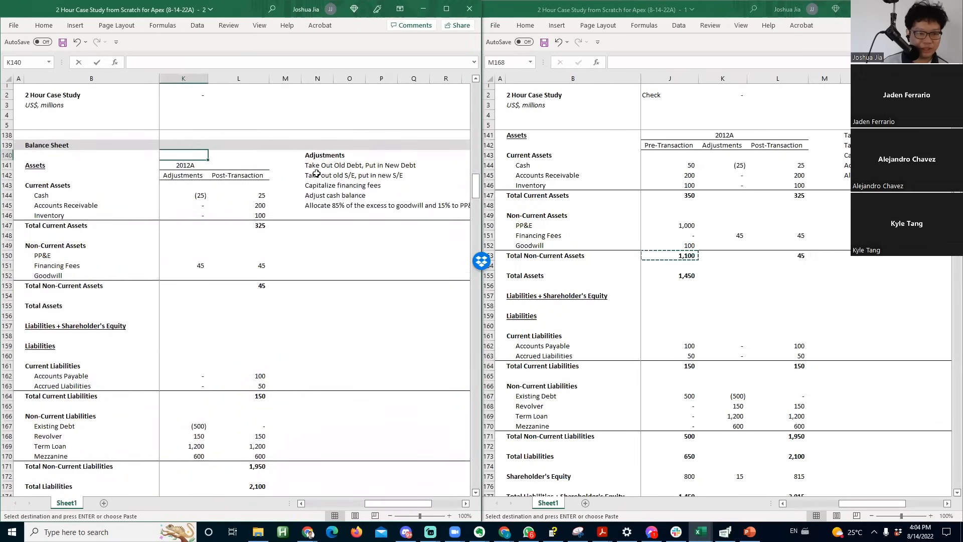
pyautogui.press('Right')
pyautogui.press('Right')
pyautogui.press('Right')
pyautogui.hotkey('shift', 'Down')
pyautogui.hotkey('shift', 'Down')
pyautogui.hotkey('shift', 'Down')
pyautogui.hotkey('shift', 'Down')
pyautogui.hotkey('shift', 'Down')
pyautogui.hotkey('ctrl', 'x')
pyautogui.press('Right')
pyautogui.press('Right')
pyautogui.press('Right')
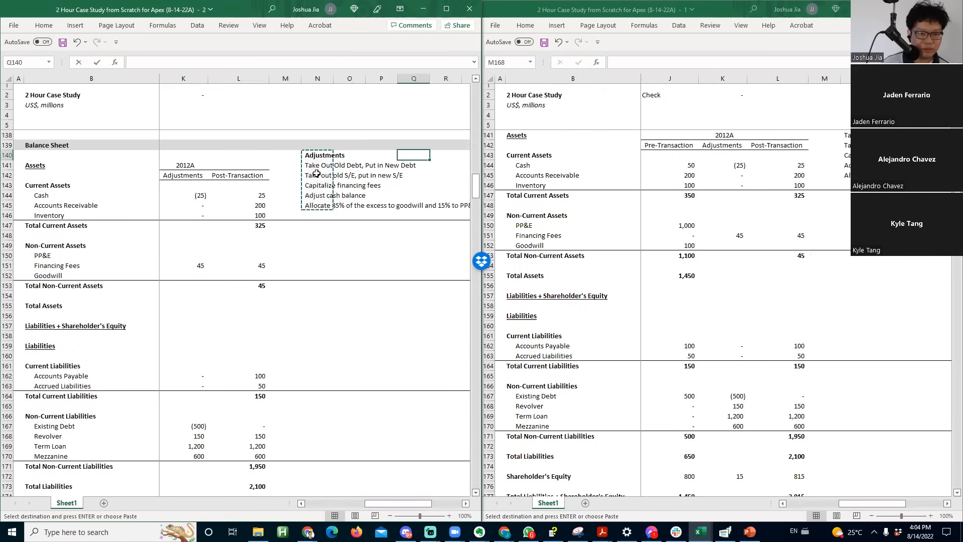
pyautogui.press('Left')
pyautogui.hotkey('ctrl', 'v')
# - Shift the Adjustments notes one more column over, from P140:P145 to Q140:Q145
pyautogui.press('Left')
pyautogui.press('Down')
pyautogui.press('Right')
pyautogui.press('Up')
pyautogui.press('Left')
pyautogui.press('Down')
pyautogui.press('Left')
pyautogui.press('Left')
pyautogui.press('Down')
pyautogui.press('Right')
pyautogui.press('Right')
pyautogui.press('Up')
pyautogui.press('Up')
pyautogui.hotkey('shift', 'Right')
pyautogui.press('Right')
pyautogui.hotkey('shift', 'Down')
pyautogui.hotkey('shift', 'Down')
pyautogui.hotkey('shift', 'Down')
pyautogui.hotkey('shift', 'Down')
pyautogui.hotkey('shift', 'Down')
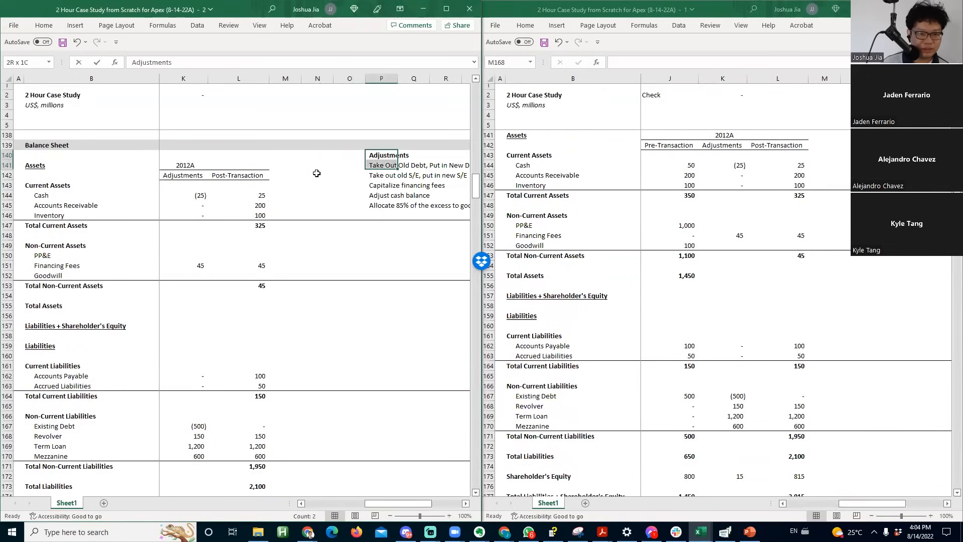
pyautogui.hotkey('ctrl', 'x')
pyautogui.press('Right')
pyautogui.hotkey('ctrl', 'v')
pyautogui.press('Left')
# - Enter the column heading Assets in N142 beside the balance sheet
pyautogui.click(316, 173)
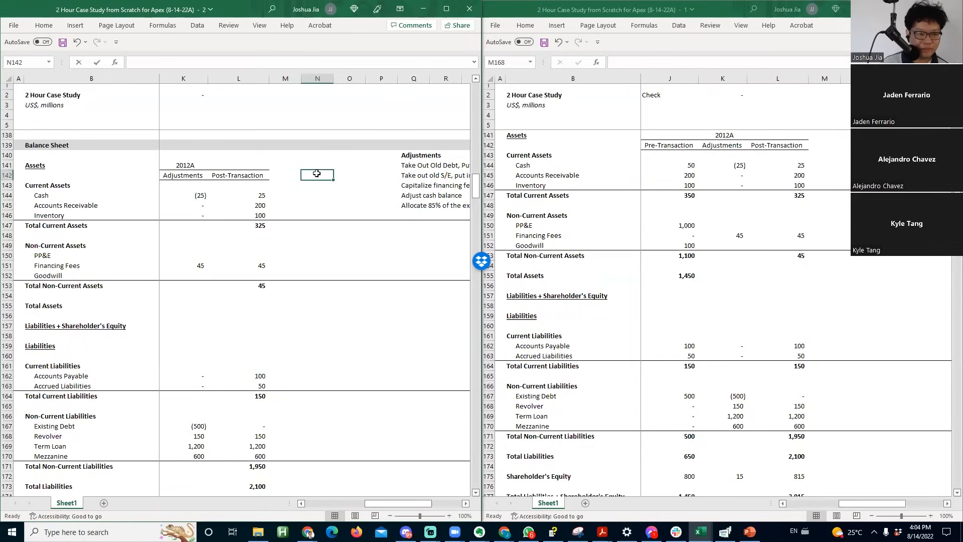
pyautogui.write('Assets')
pyautogui.press('Tab')
pyautogui.write('L')
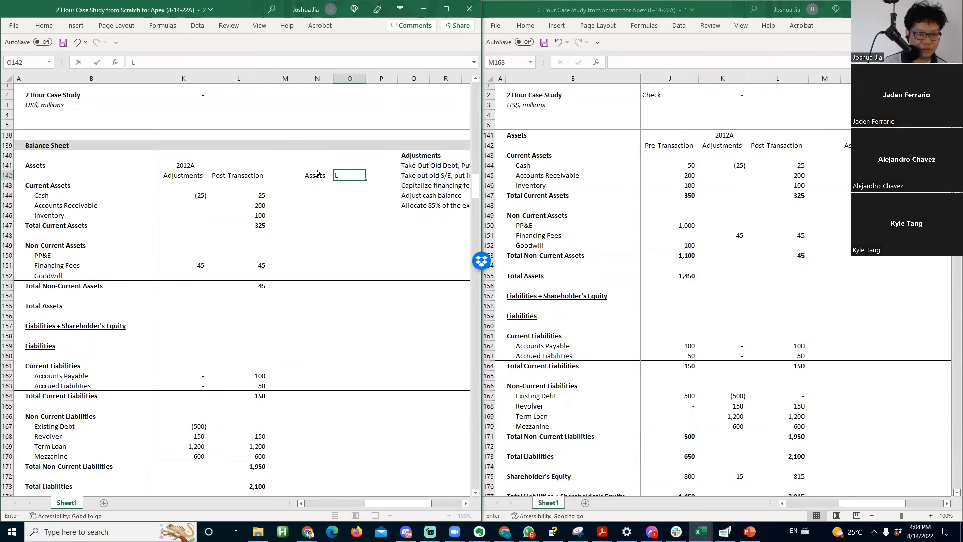
pyautogui.write('iabilitie')
pyautogui.press('BackSpace')
pyautogui.press('BackSpace')
pyautogui.press('BackSpace')
pyautogui.write('itie')
pyautogui.write('s +')
pyautogui.press('Escape')
# - Examine the current asset rows around the Post-Transaction column, including the Total Current Assets formula in L147
pyautogui.press('Left')
pyautogui.press('Left')
pyautogui.press('Down')
pyautogui.press('Left')
pyautogui.press('Left')
pyautogui.press('Left')
pyautogui.press('Right')
pyautogui.press('Down')
pyautogui.press('Down')
pyautogui.press('Right')
pyautogui.press('Down')
pyautogui.press('Down')
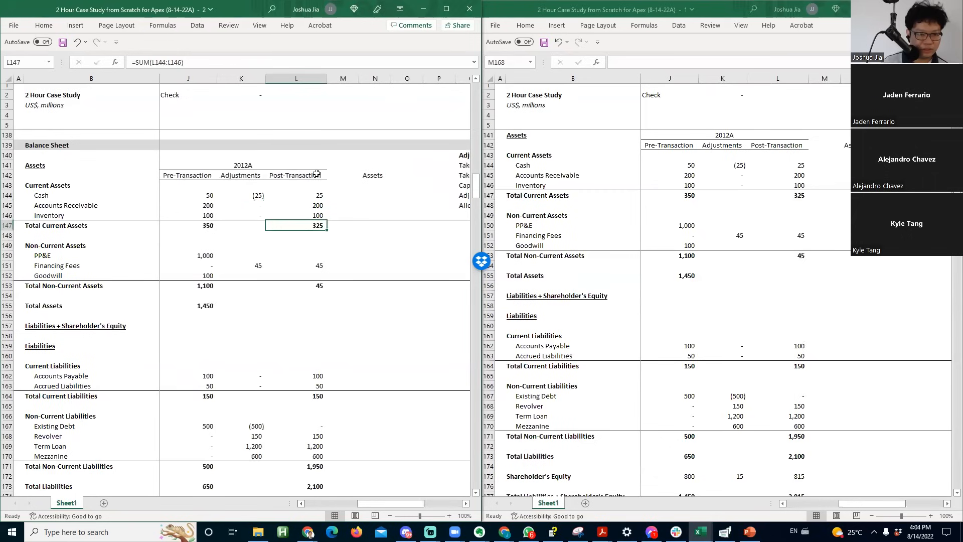
pyautogui.press('Down')
pyautogui.press('Right')
pyautogui.press('Up')
pyautogui.press('Up')
pyautogui.press('Up')
pyautogui.press('Left')
pyautogui.press('Down')
pyautogui.press('Down')
pyautogui.press('Down')
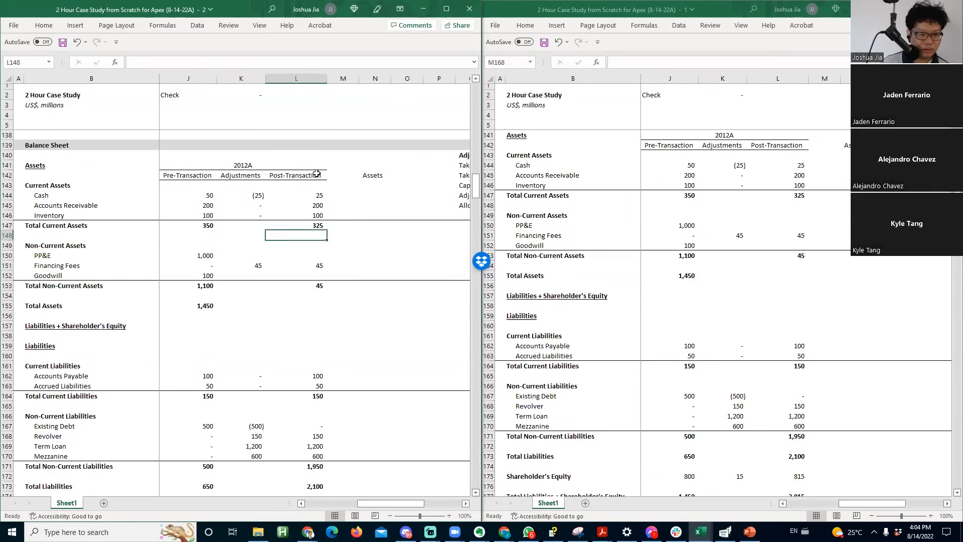
# - Enter Adjustments to in N141 above the Assets heading and autofit column N to that text
pyautogui.press('Right')
pyautogui.press('Up')
pyautogui.press('Up')
pyautogui.press('Up')
pyautogui.press('Right')
pyautogui.press('Up')
pyautogui.press('Up')
pyautogui.press('Up')
pyautogui.press('Up')
pyautogui.write('Adjustments to')
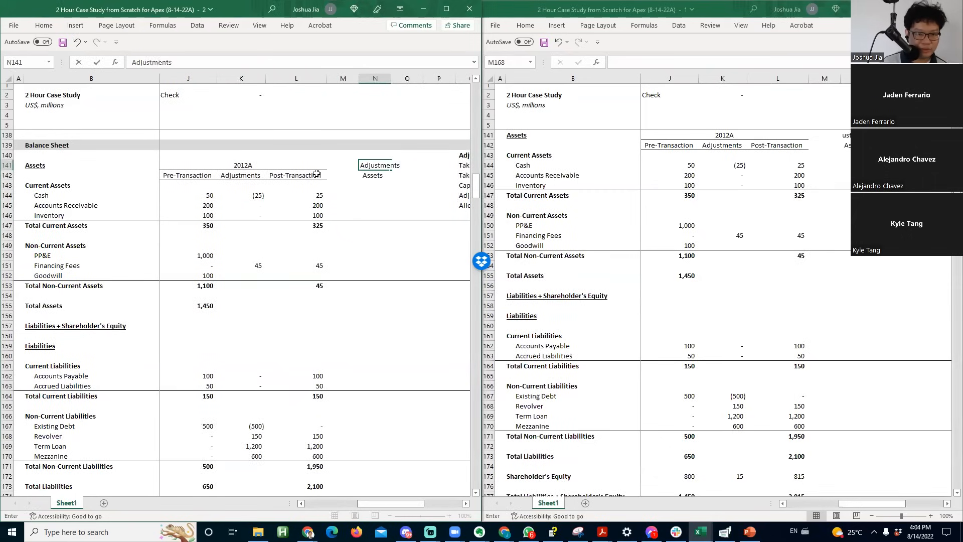
pyautogui.press('Return')
pyautogui.press('Up')
pyautogui.hotkey('alt', 'h')
pyautogui.press('o')
pyautogui.press('i')
pyautogui.press('Down')
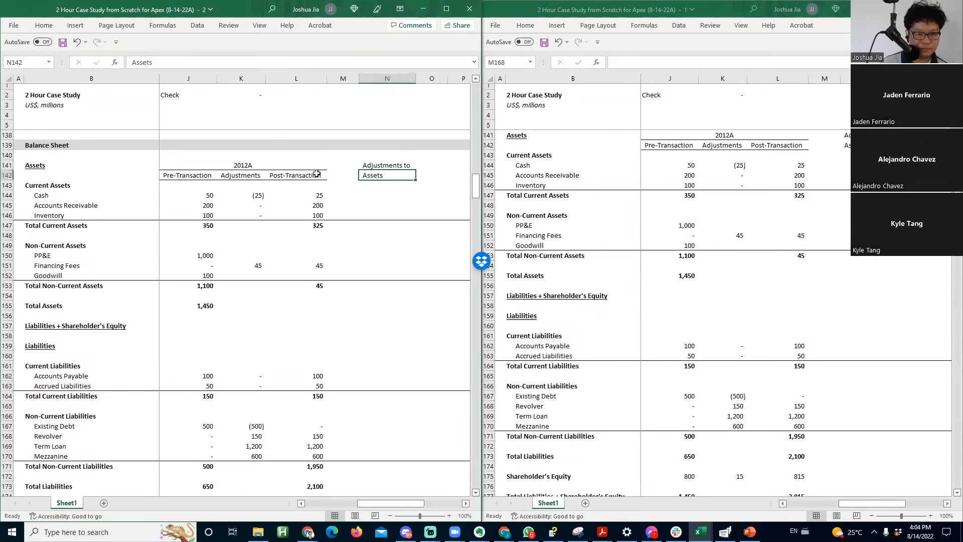
# - Copy the Adjustments to heading from N141 into the adjacent cell O141 and fit column O to its text
pyautogui.press('Up')
pyautogui.press('Right')
pyautogui.press('Left')
pyautogui.press('Right')
pyautogui.hotkey('ctrl', 'r')
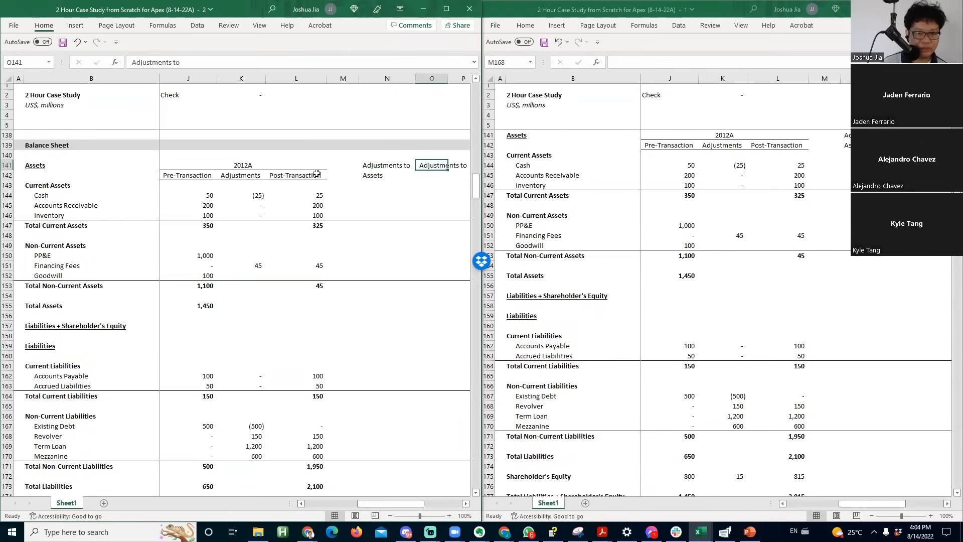
# - Complete the second heading with Liabilities + in O142 and Shareholder's Equity in O143
pyautogui.press('Down')
pyautogui.hscroll(1, 317, 173)
pyautogui.write('Liabilities +')
pyautogui.press('Return')
pyautogui.write('Shar')
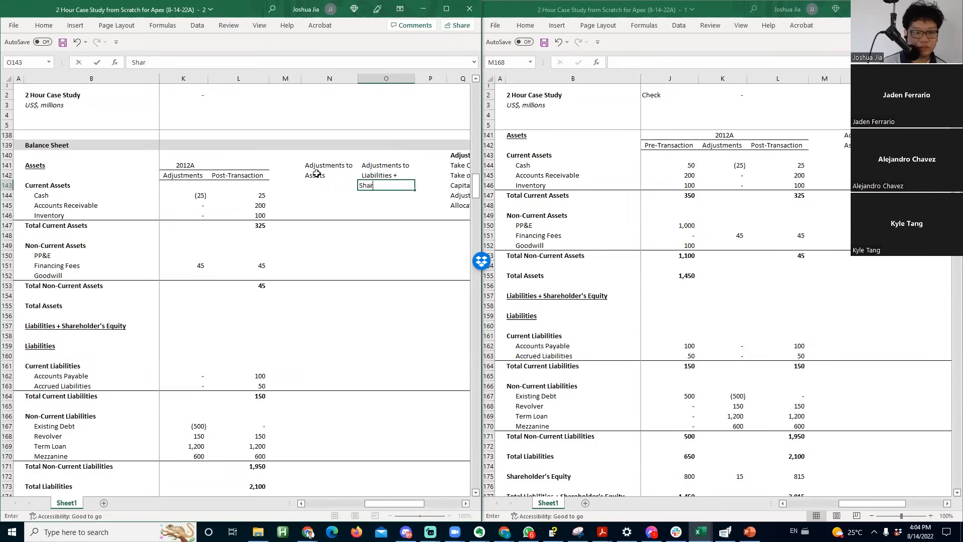
pyautogui.write("eholder's Equity")
pyautogui.press('Return')
# - Move the two adjustment headings from N141:O143 up one row to N140:O142
pyautogui.press('Left')
pyautogui.press('Up')
pyautogui.press('Up')
pyautogui.press('Up')
pyautogui.hotkey('shift', 'Right')
pyautogui.hotkey('shift', 'Down')
pyautogui.hotkey('shift', 'Down')
pyautogui.hotkey('ctrl', 'x')
pyautogui.press('Up')
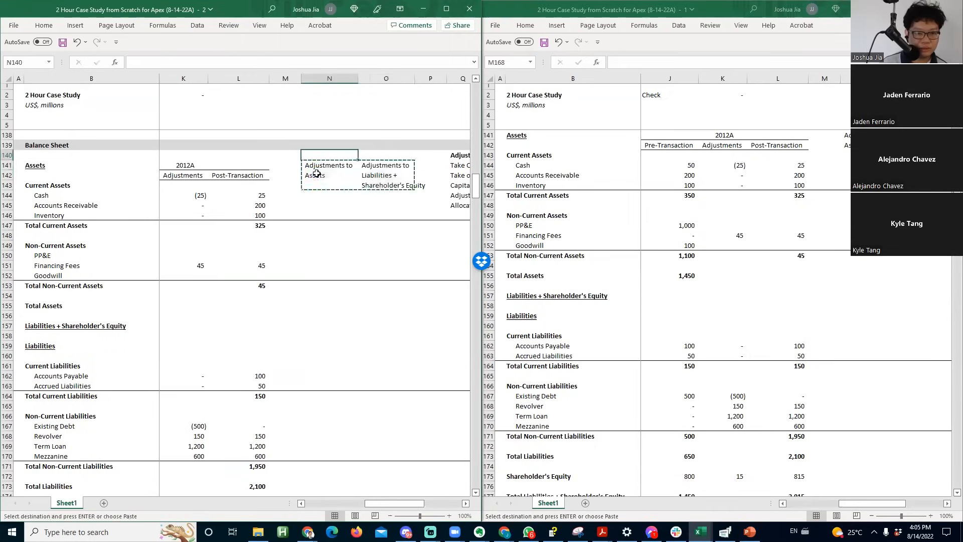
pyautogui.press('Return')
# - Add a top border across N143:O143, directly beneath the two adjustment headings
pyautogui.press('Down')
pyautogui.press('Down')
pyautogui.hotkey('shift', 'Right')
pyautogui.press('Down')
pyautogui.hotkey('shift', 'Right')
pyautogui.hotkey('alt', 'h')
pyautogui.press('b')
pyautogui.press('p')
# - Bold the Adjustments to Assets and Adjustments to Liabilities + Shareholder's Equity headings in N140:O142
pyautogui.press('Up')
pyautogui.press('Up')
pyautogui.press('Up')
pyautogui.hotkey('shift', 'Right')
pyautogui.hotkey('shift', 'Right')
pyautogui.hotkey('shift', 'Down')
pyautogui.hotkey('shift', 'Down')
pyautogui.hotkey('ctrl', 'b')
# - Examine the Cash and Financing Fees adjustment formulas in K144 and K151
pyautogui.press('Down')
pyautogui.press('Down')
pyautogui.press('Down')
pyautogui.press('Left')
pyautogui.press('Left')
pyautogui.press('Up')
pyautogui.press('Left')
pyautogui.press('Left')
pyautogui.press('Down')
pyautogui.press('Right')
pyautogui.press('Down')
pyautogui.press('Right')
pyautogui.press('Right')
pyautogui.press('Left')
pyautogui.press('Left')
pyautogui.press('Right')
pyautogui.press('Left')
pyautogui.press('F2')
pyautogui.press('Return')
pyautogui.hotkey('ctrl', 'Down')
pyautogui.hotkey('ctrl', 'Down')
pyautogui.press('Down')
pyautogui.press('Up')
pyautogui.press('F2')
pyautogui.hotkey('shift', 'Return')
pyautogui.hotkey('ctrl', 'Up')
pyautogui.hotkey('ctrl', 'Up')
# - Sum the Cash and Financing Fees adjustments, K144 and K151, in N144 under Adjustments to Assets
pyautogui.press('Right')
pyautogui.press('Right')
pyautogui.press('Right')
pyautogui.write('=sum(')
pyautogui.press('Left')
pyautogui.press('Left')
pyautogui.press('Left')
pyautogui.press('Left')
pyautogui.press('Right')
pyautogui.write(',')
pyautogui.press('Left')
pyautogui.press('Left')
pyautogui.press('Down')
pyautogui.press('Down')
pyautogui.press('Left')
pyautogui.press('Down')
pyautogui.press('Down')
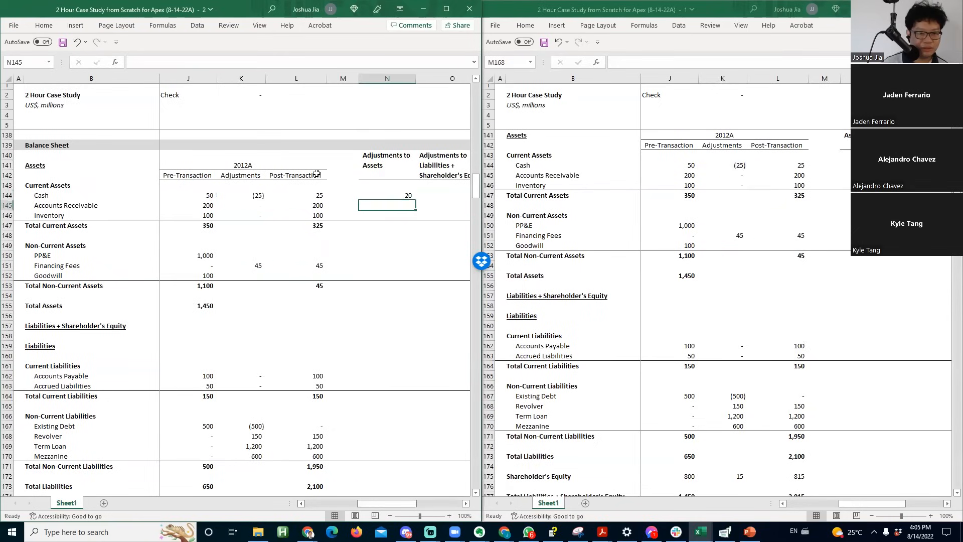
pyautogui.press('Return')
# - Sum the debt adjustments K167:K170 and the Shareholder's Equity adjustment K175 in O144 under the second heading
pyautogui.press('Right')
pyautogui.write('=sum(')
pyautogui.press('Left')
pyautogui.press('Left')
pyautogui.press('Left')
pyautogui.press('Left')
pyautogui.press('Left')
pyautogui.press('Left')
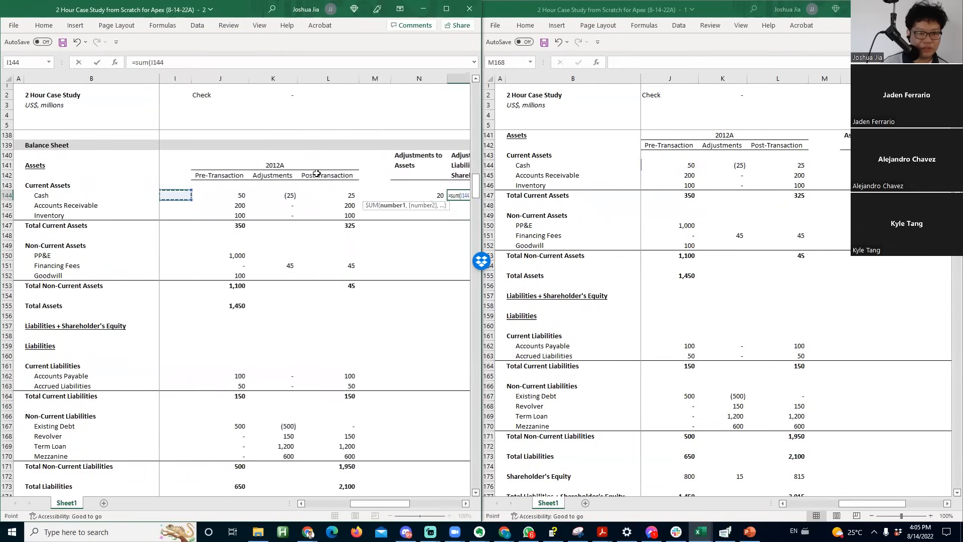
pyautogui.press('Right')
pyautogui.press('Down')
pyautogui.press('Down')
pyautogui.press('Down')
pyautogui.press('Down')
pyautogui.press('Down')
pyautogui.press('Down')
pyautogui.press('Down')
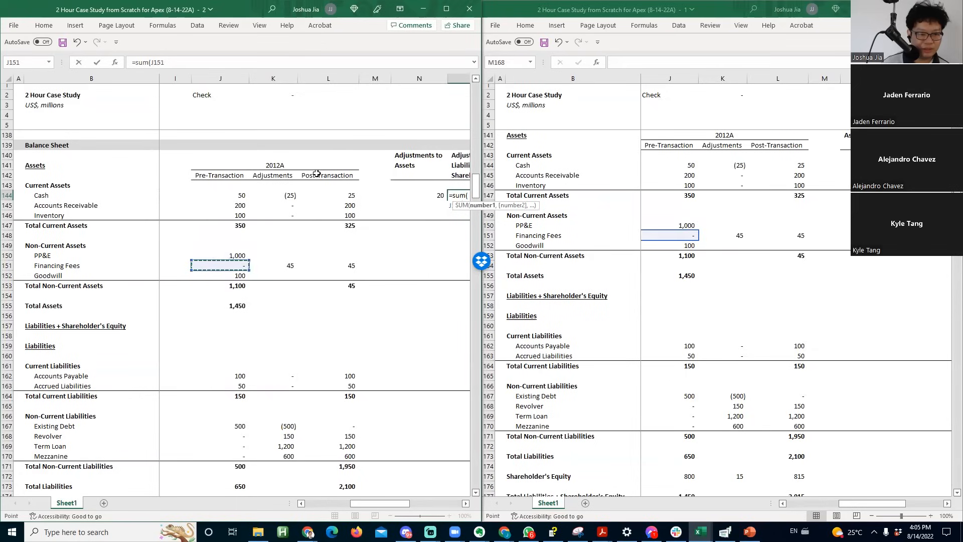
pyautogui.press('Down')
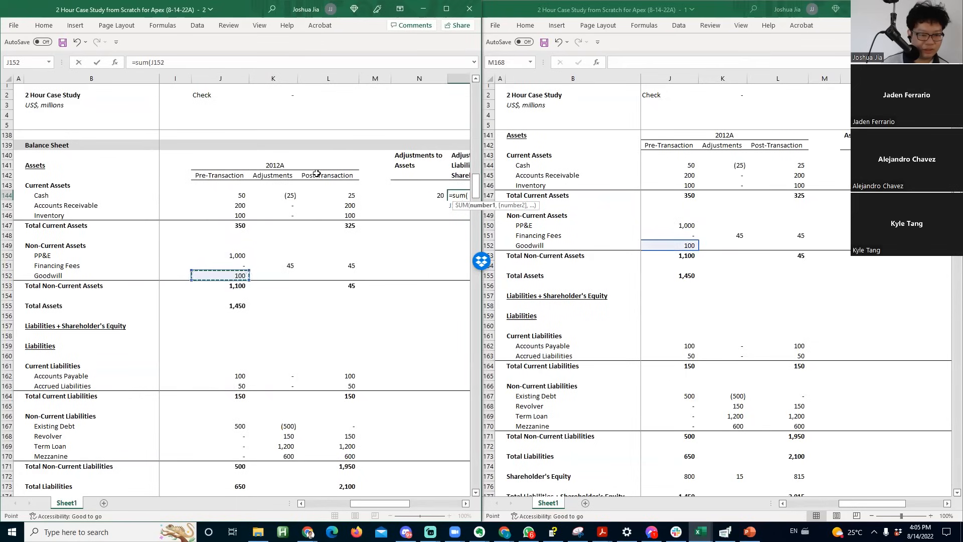
pyautogui.press('Down')
pyautogui.press('Down')
pyautogui.press('Down')
pyautogui.press('Down')
pyautogui.press('Down')
pyautogui.press('Down')
pyautogui.press('Down')
pyautogui.press('Down')
pyautogui.press('Down')
pyautogui.press('Down')
pyautogui.press('Right')
pyautogui.press('Down')
pyautogui.press('Down')
pyautogui.press('Down')
pyautogui.press('Down')
pyautogui.press('Down')
pyautogui.hotkey('shift', 'Down')
pyautogui.hotkey('shift', 'Down')
pyautogui.hotkey('shift', 'Down')
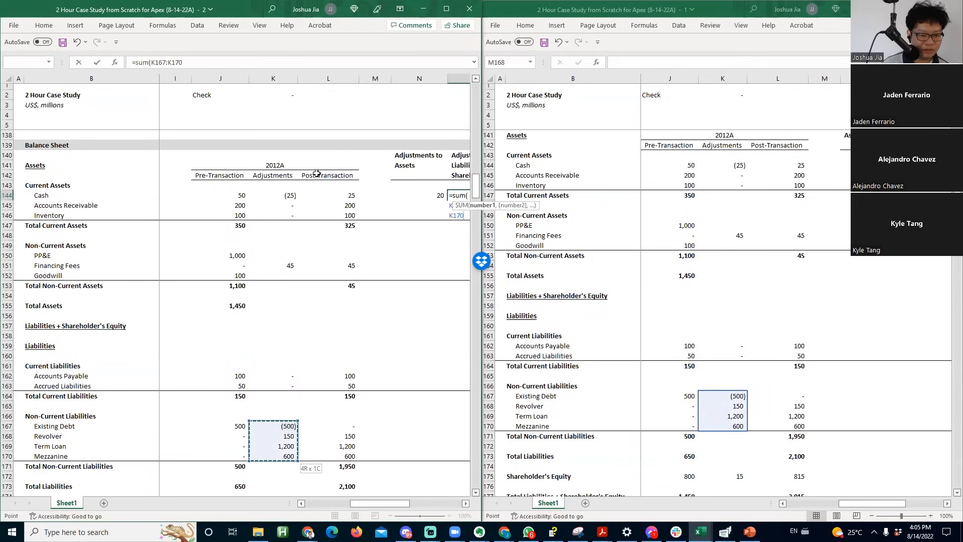
pyautogui.write(',')
pyautogui.press('Down')
pyautogui.press('Down')
pyautogui.press('Down')
pyautogui.press('Down')
pyautogui.press('Down')
pyautogui.press('Down')
pyautogui.press('Down')
pyautogui.press('Down')
pyautogui.press('Down')
pyautogui.press('Down')
pyautogui.press('Down')
pyautogui.press('Down')
pyautogui.press('Down')
pyautogui.press('Down')
pyautogui.press('Down')
pyautogui.press('Down')
pyautogui.press('Down')
pyautogui.press('Down')
pyautogui.press('Down')
pyautogui.press('Down')
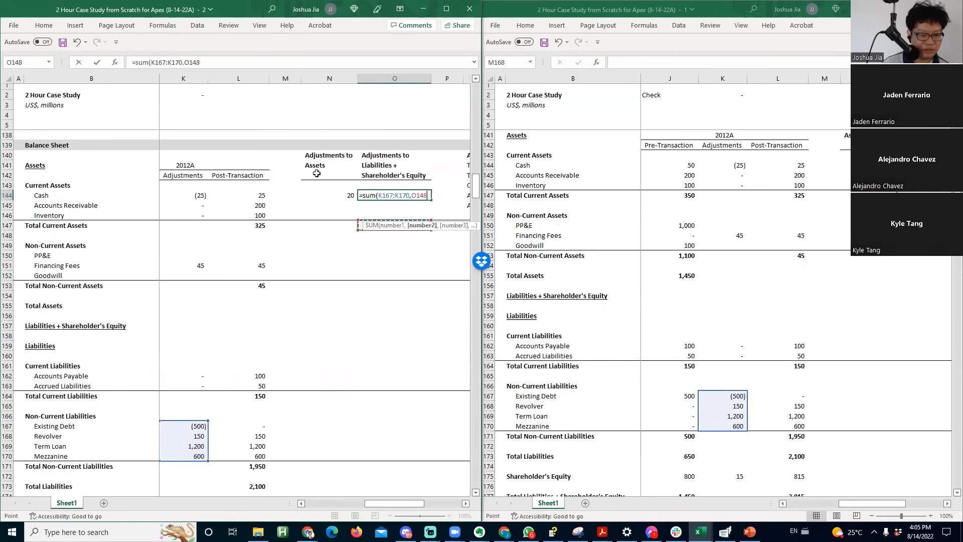
pyautogui.press('Left')
pyautogui.press('Left')
pyautogui.press('Left')
pyautogui.press('Left')
pyautogui.press('Down')
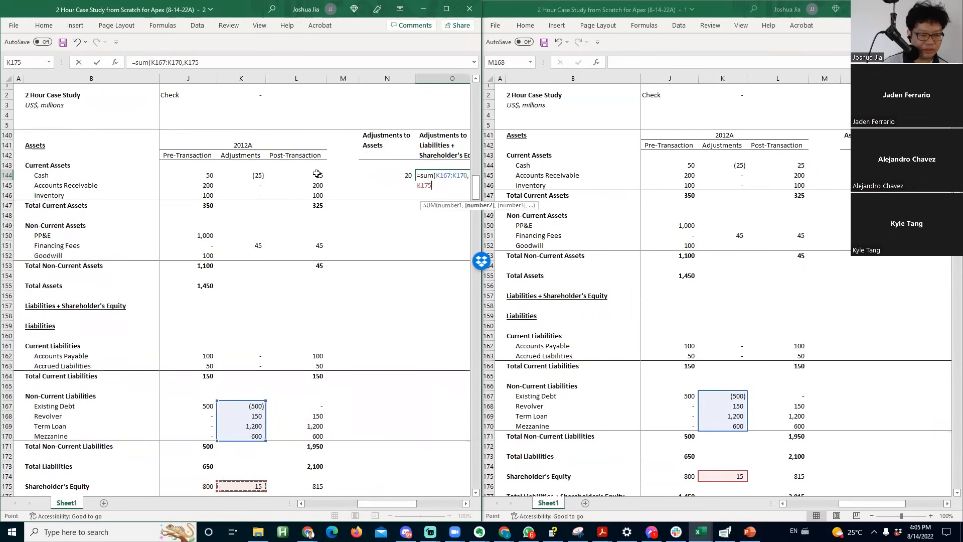
pyautogui.press('Return')
# - Move the Adjustments notes list from Q140:Q145 two columns over to start in S140
pyautogui.press('Up')
pyautogui.press('Up')
pyautogui.press('Right')
pyautogui.press('Up')
pyautogui.press('Up')
pyautogui.press('Right')
pyautogui.press('Right')
pyautogui.press('Left')
pyautogui.press('Up')
pyautogui.hotkey('shift', 'Down')
pyautogui.hotkey('shift', 'Down')
pyautogui.hotkey('shift', 'Down')
pyautogui.hotkey('shift', 'Down')
pyautogui.hotkey('shift', 'Down')
pyautogui.hotkey('ctrl', 'x')
pyautogui.press('Right')
pyautogui.press('Right')
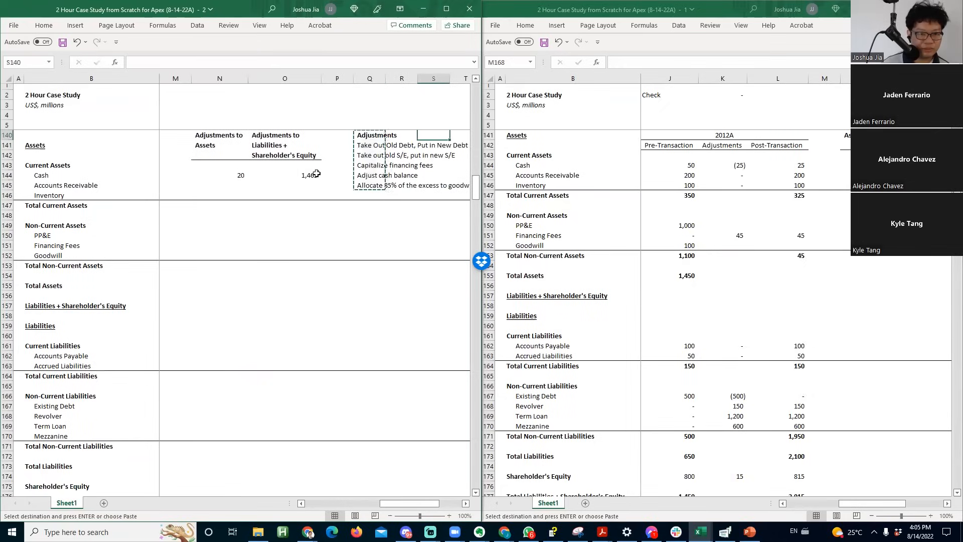
pyautogui.hotkey('ctrl', 'v')
# - Move the Adjustments to Assets heading and total from N140:N144 to P140:P144
pyautogui.press('Left')
pyautogui.press('Left')
pyautogui.press('Left')
pyautogui.press('Left')
pyautogui.press('Left')
pyautogui.press('Left')
pyautogui.press('Right')
pyautogui.hotkey('shift', 'Down')
pyautogui.hotkey('shift', 'Down')
pyautogui.hotkey('shift', 'Down')
pyautogui.hotkey('shift', 'Down')
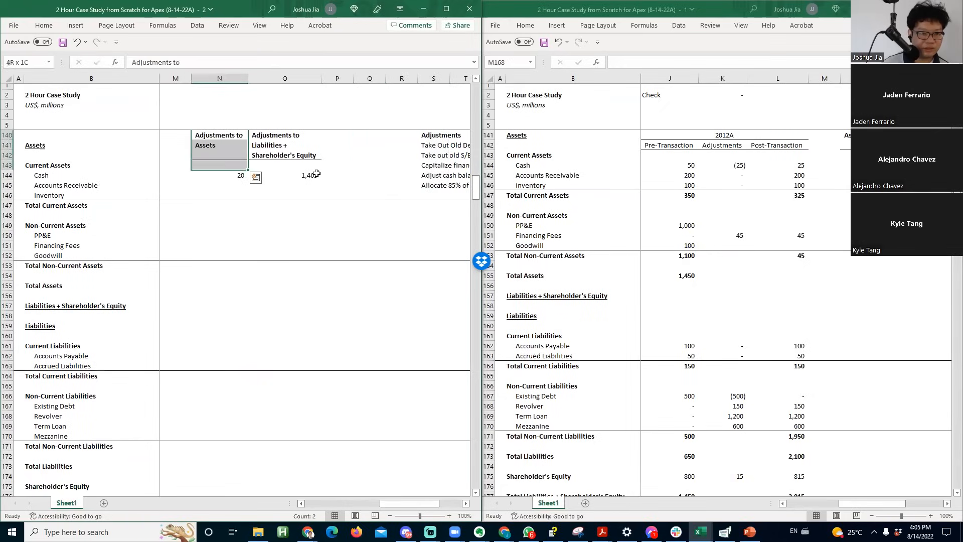
pyautogui.hotkey('ctrl', 'c')
pyautogui.press('Right')
pyautogui.press('Right')
pyautogui.hotkey('ctrl', 'v')
# - Move the two adjustment blocks in O140:P144 one column back so they start in N140
pyautogui.press('Left')
pyautogui.hotkey('shift', 'Right')
pyautogui.hotkey('shift', 'Down')
pyautogui.hotkey('shift', 'Down')
pyautogui.hotkey('shift', 'Down')
pyautogui.hotkey('shift', 'Down')
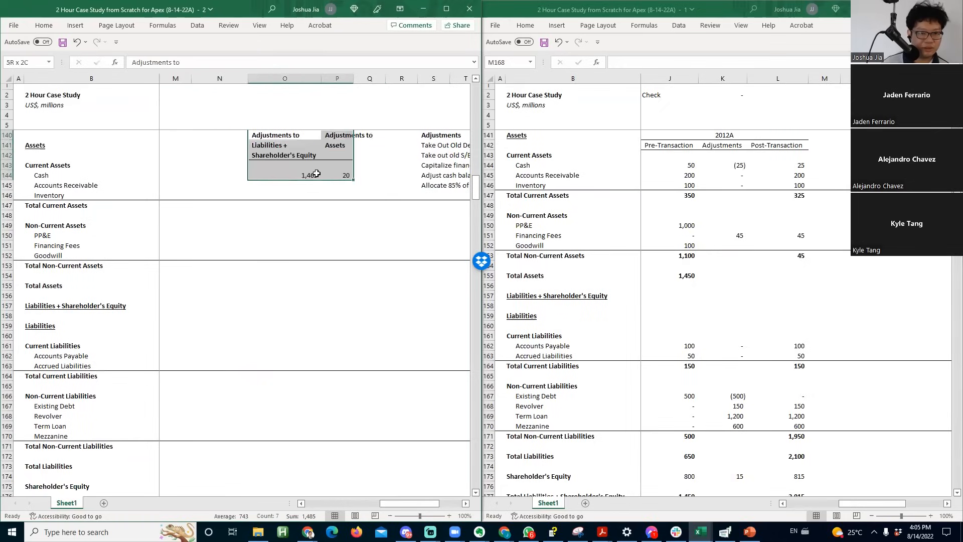
pyautogui.hotkey('ctrl', 'x')
pyautogui.press('Left')
pyautogui.hotkey('ctrl', 'v')
pyautogui.press('Right')
pyautogui.press('Right')
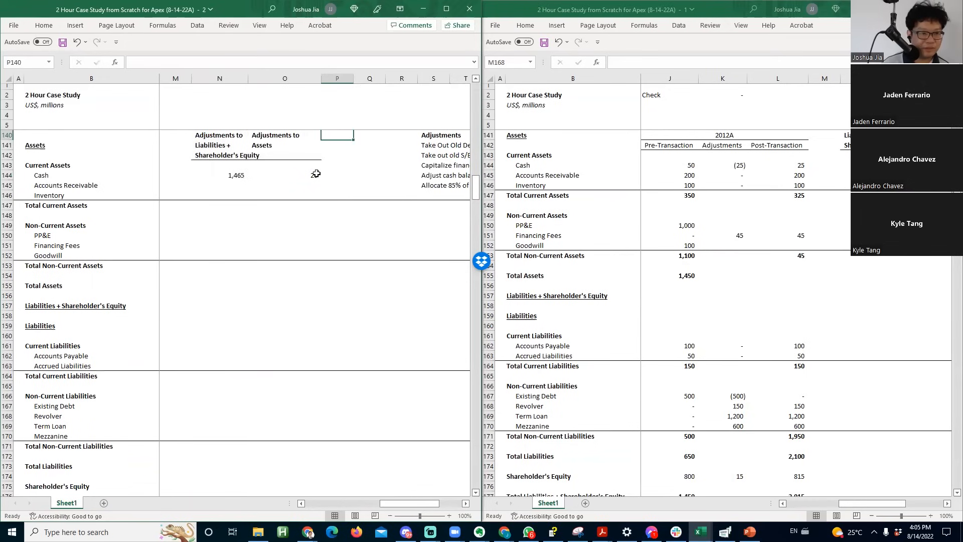
pyautogui.press('Left')
pyautogui.press('Left')
pyautogui.press('Left')
pyautogui.press('Left')
pyautogui.press('Left')
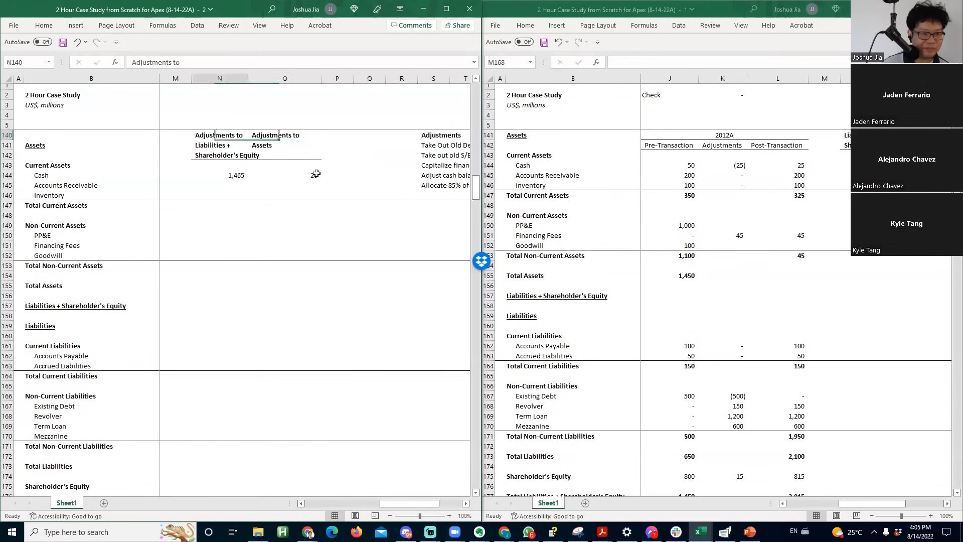
pyautogui.press('Right')
pyautogui.press('Right')
pyautogui.press('Right')
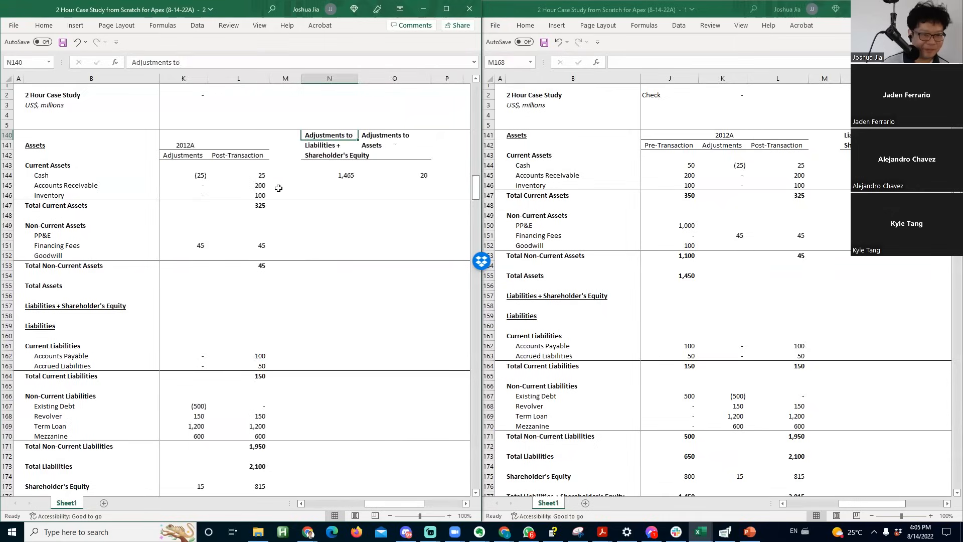
# - Insert six blank rows at row 180, above the Capex Schedule section
pyautogui.click(76, 303)
pyautogui.scroll(-12, 76, 304)
pyautogui.click(42, 174)
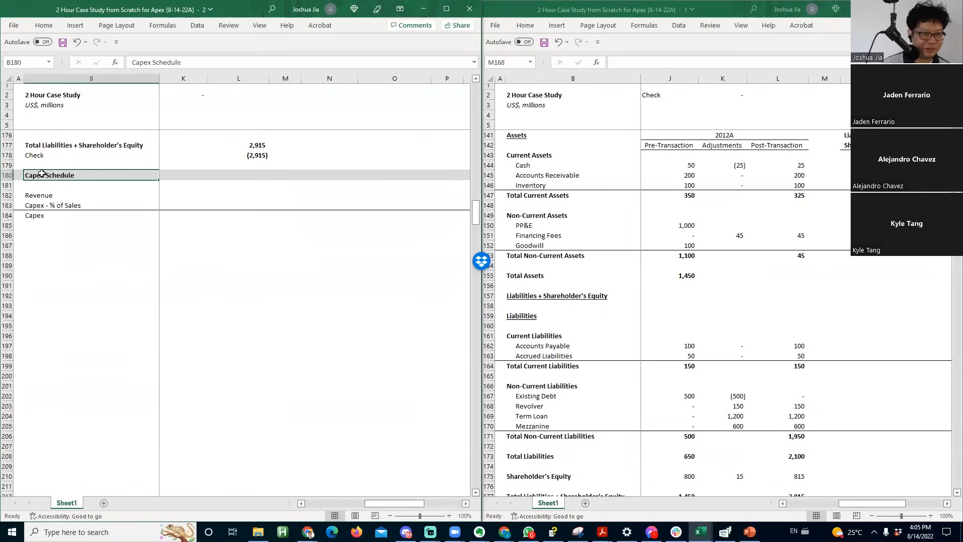
pyautogui.hotkey('alt', 'i')
pyautogui.press('r')
pyautogui.press('F4')
pyautogui.press('F4')
pyautogui.press('F4')
pyautogui.press('F4')
pyautogui.press('F4')
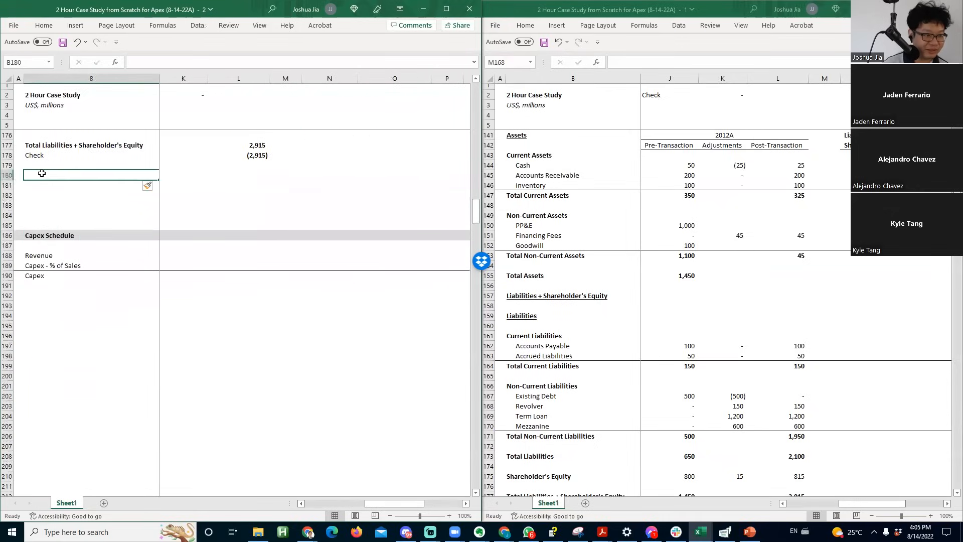
# - Fill the whole of row 180 with the light grey used for section headers
pyautogui.hotkey('shift', 'space')
pyautogui.hotkey('alt', 'h')
pyautogui.press('h')
pyautogui.press('Down')
pyautogui.press('Down')
pyautogui.press('Return')
pyautogui.press('Right')
pyautogui.press('Left')
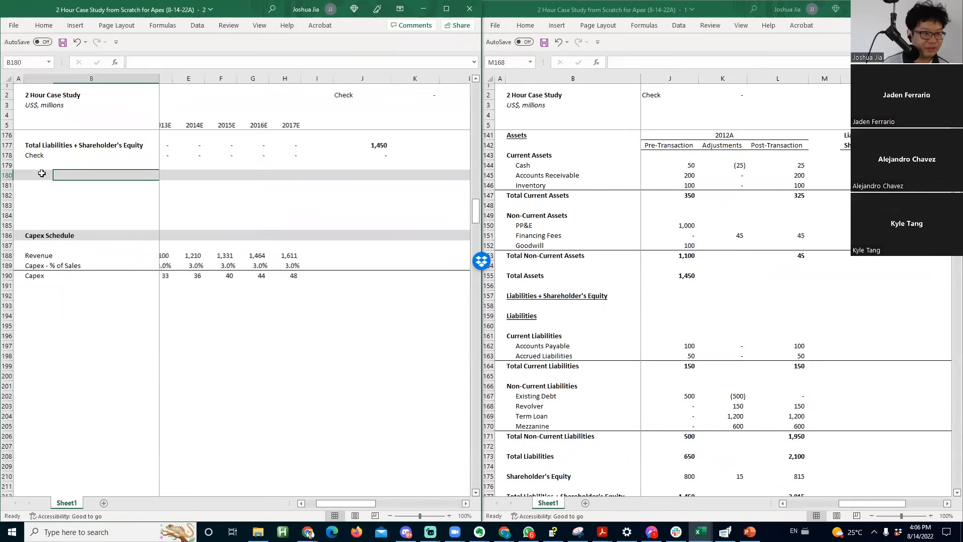
# - Enter the bold section title "Allocation of Excess Purchase Price" in B180
pyautogui.write('Alloca')
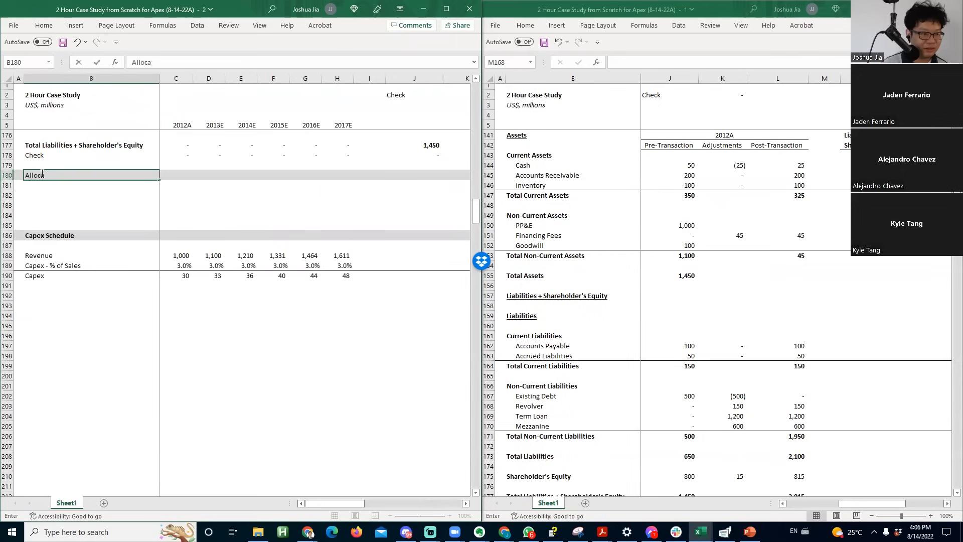
pyautogui.write('tion of Excess Purchase Price')
pyautogui.press('Return')
pyautogui.press('Up')
pyautogui.hotkey('ctrl', 'b')
# - Move the two adjustment totals from N144:O144 to C182:D182 under Allocation of Excess Purchase Price
pyautogui.press('Right')
pyautogui.press('Right')
pyautogui.press('Right')
pyautogui.press('Right')
pyautogui.press('Right')
pyautogui.press('Right')
pyautogui.press('Right')
pyautogui.press('Right')
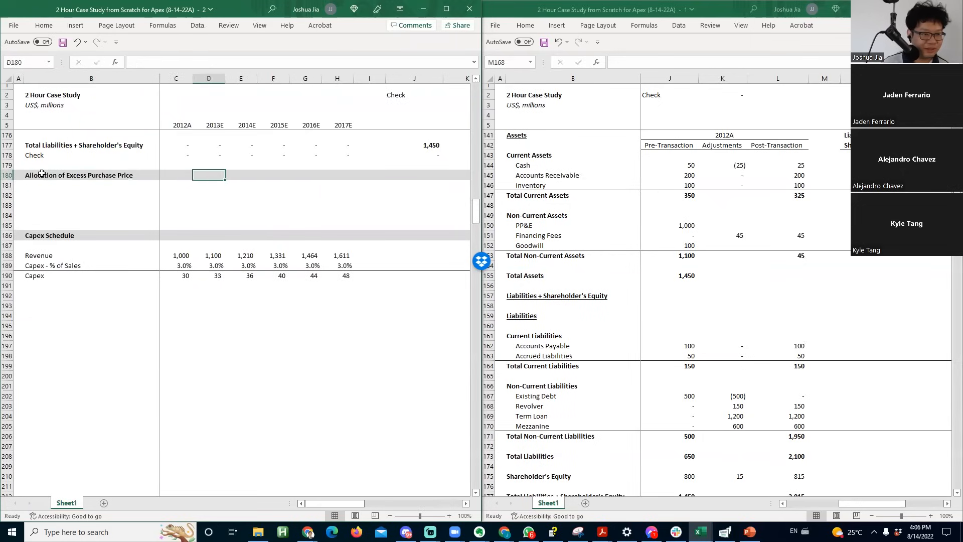
pyautogui.press('Right')
pyautogui.press('Right')
pyautogui.press('Right')
pyautogui.press('Right')
pyautogui.hotkey('ctrl', 'Up')
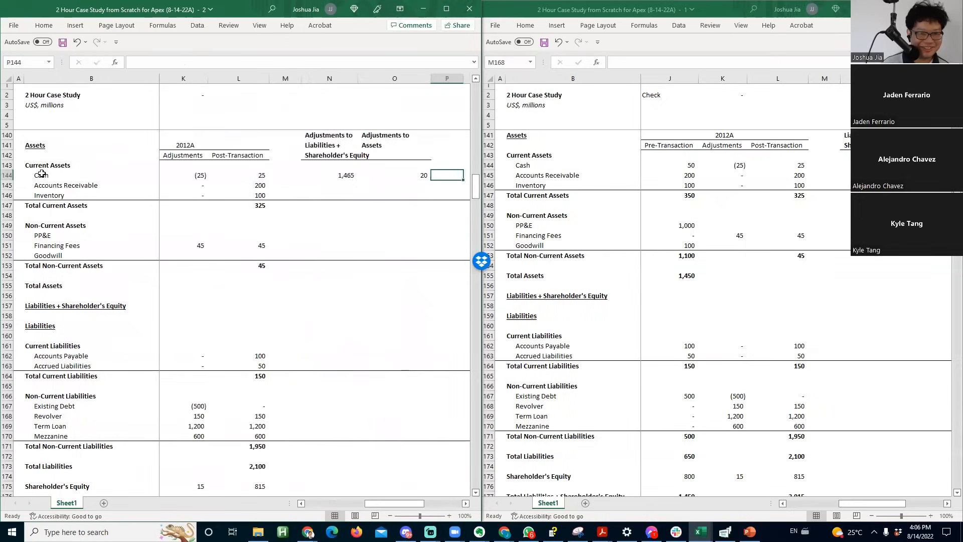
pyautogui.hotkey('shift', 'Right')
pyautogui.hotkey('ctrl', 'c')
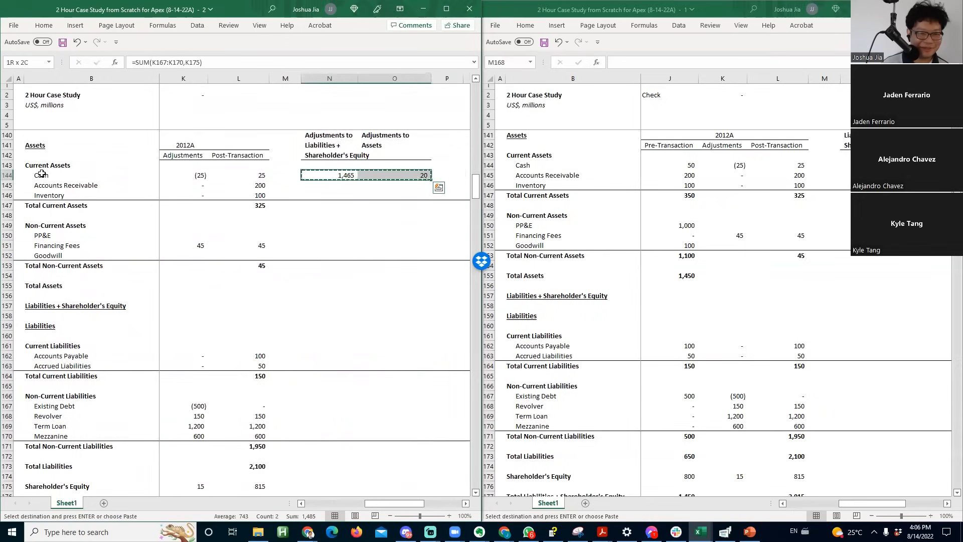
pyautogui.press('Down')
pyautogui.press('pagedown')
pyautogui.press('Left')
pyautogui.press('Left')
pyautogui.press('Left')
pyautogui.press('Left')
pyautogui.press('Down')
pyautogui.press('Left')
pyautogui.press('Left')
pyautogui.press('Left')
pyautogui.press('Left')
pyautogui.press('Left')
pyautogui.press('Left')
pyautogui.press('Left')
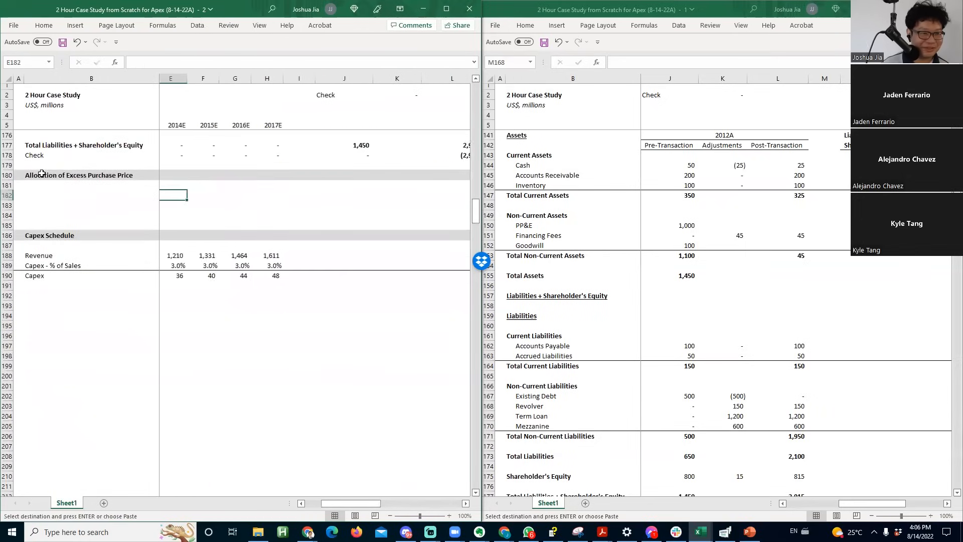
pyautogui.hotkey('ctrl', 'v')
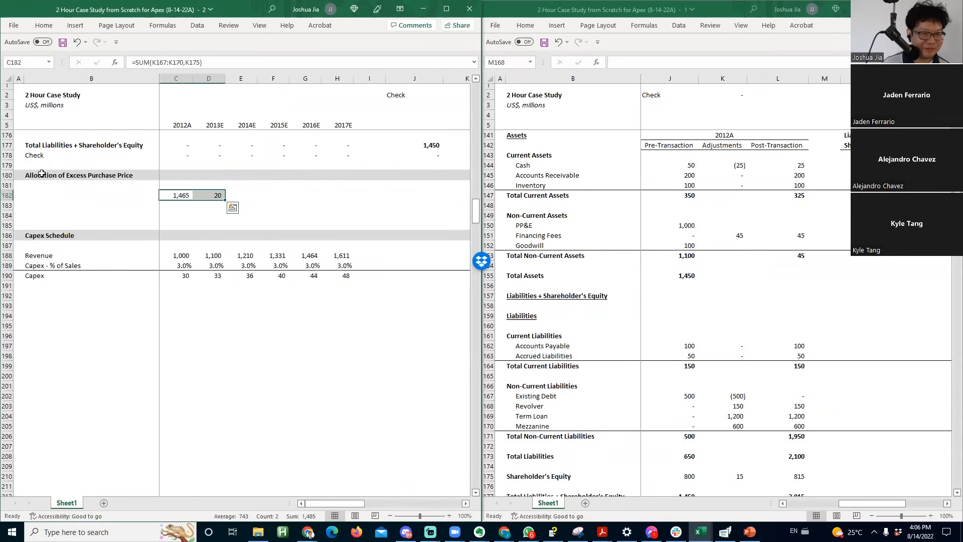
# - Move the Adjustments to Liabilities + Shareholder's Equity heading from N140:N142 to B182:B184
pyautogui.press('Right')
pyautogui.press('pageup')
pyautogui.press('Right')
pyautogui.press('Right')
pyautogui.press('Right')
pyautogui.press('Right')
pyautogui.press('Right')
pyautogui.press('Right')
pyautogui.press('Right')
pyautogui.press('Right')
pyautogui.press('Right')
pyautogui.press('Right')
pyautogui.press('Right')
pyautogui.press('Up')
pyautogui.press('Up')
pyautogui.press('Up')
pyautogui.press('Left')
pyautogui.press('Up')
pyautogui.press('Up')
pyautogui.press('Up')
pyautogui.hotkey('shift', 'Down')
pyautogui.hotkey('shift', 'Down')
pyautogui.hotkey('ctrl', 'c')
pyautogui.press('pagedown')
pyautogui.press('Left')
pyautogui.press('Left')
pyautogui.press('Left')
pyautogui.press('Left')
pyautogui.press('Left')
pyautogui.press('Left')
pyautogui.press('Left')
pyautogui.press('Left')
pyautogui.press('Left')
pyautogui.press('Left')
pyautogui.press('Left')
pyautogui.press('Left')
pyautogui.press('Left')
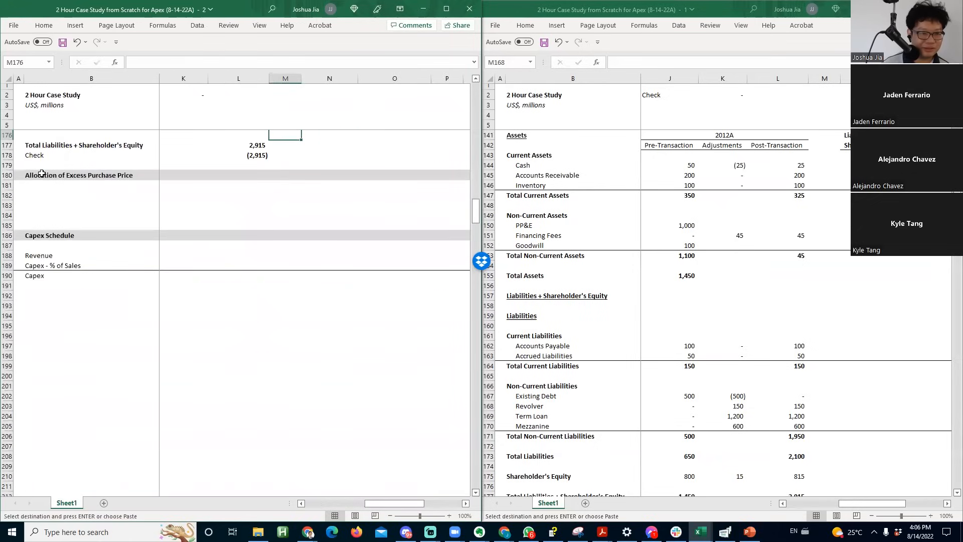
pyautogui.press('Down')
pyautogui.press('Down')
pyautogui.press('Down')
pyautogui.press('Down')
pyautogui.press('Down')
pyautogui.press('Right')
pyautogui.press('Down')
pyautogui.press('Return')
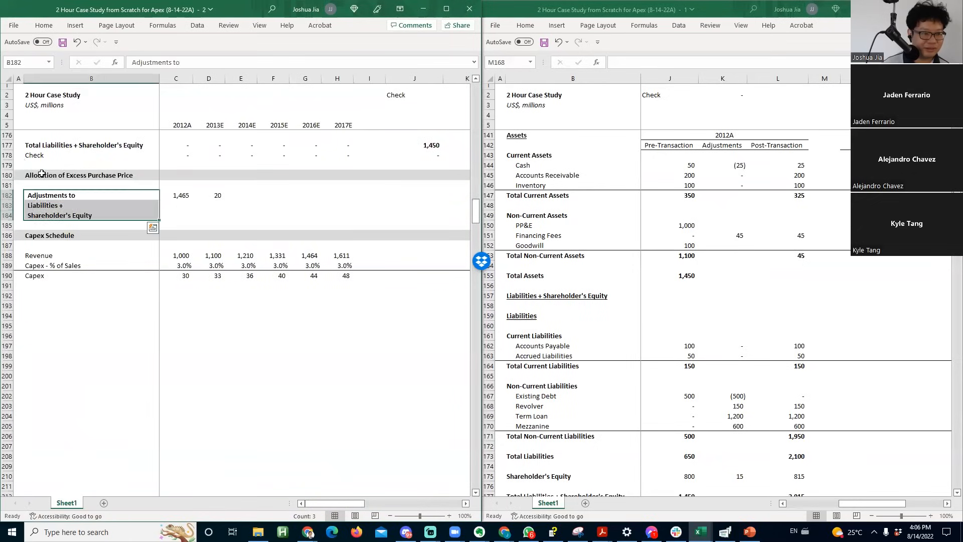
# - Relabel B182 as "Adjustments to Liabilities + S/E" and clear the leftover heading text in B183:B184
pyautogui.press('Right')
pyautogui.press('Left')
pyautogui.press('Down')
pyautogui.press('F2')
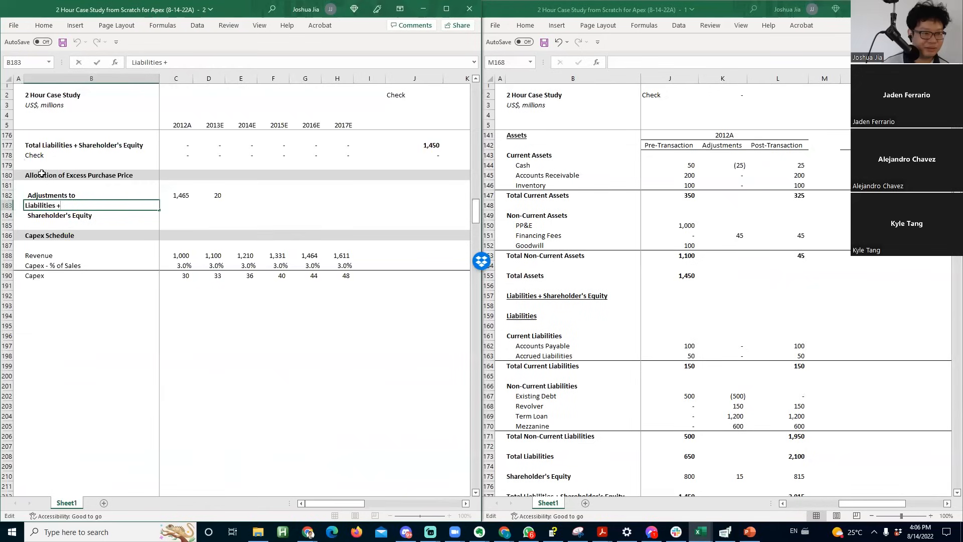
pyautogui.hotkey('shift', 'Home')
pyautogui.press('BackSpace')
pyautogui.press('Escape')
pyautogui.press('Escape')
pyautogui.press('Up')
pyautogui.press('F2')
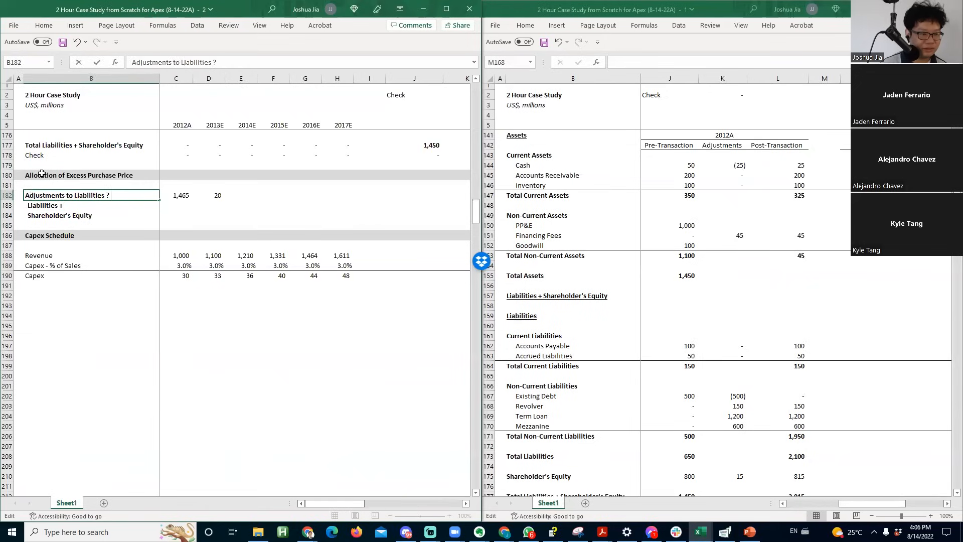
pyautogui.write('Liabilities + S/E')
pyautogui.press('Return')
pyautogui.hotkey('shift', 'Down')
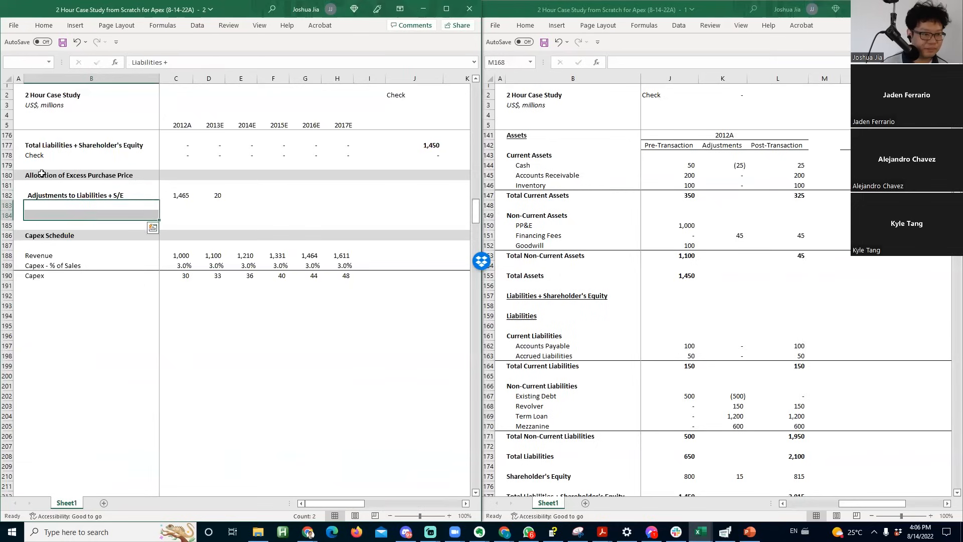
pyautogui.press('Delete')
# - Move the asset adjustments total from D182 to C183, directly below the liabilities and equity total
pyautogui.press('Right')
pyautogui.press('Right')
pyautogui.press('Up')
pyautogui.hotkey('ctrl', 'x')
pyautogui.press('Down')
pyautogui.press('Left')
pyautogui.hotkey('ctrl', 'v')
# - Move the asset adjustments heading from column O to B183, beside the asset adjustments total
pyautogui.press('Right')
pyautogui.press('Right')
pyautogui.press('pageup')
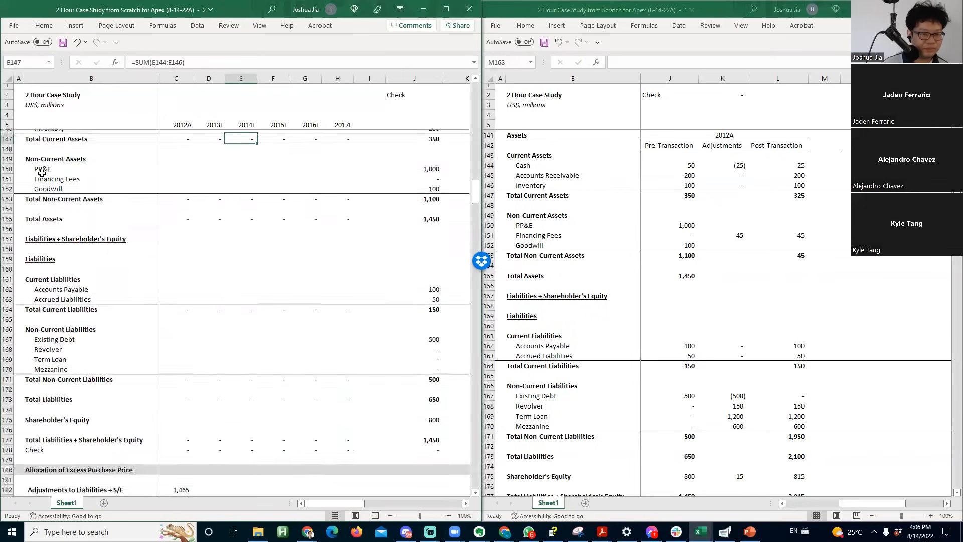
pyautogui.press('Right')
pyautogui.press('Right')
pyautogui.press('Right')
pyautogui.press('Right')
pyautogui.press('Right')
pyautogui.press('Right')
pyautogui.press('Right')
pyautogui.press('Right')
pyautogui.press('Right')
pyautogui.press('Right')
pyautogui.press('Right')
pyautogui.press('Right')
pyautogui.press('Left')
pyautogui.press('Left')
pyautogui.press('Up')
pyautogui.press('Up')
pyautogui.press('Up')
pyautogui.press('Up')
pyautogui.press('Up')
pyautogui.press('Up')
pyautogui.press('Up')
pyautogui.hotkey('ctrl', 'c')
pyautogui.press('Left')
pyautogui.press('pagedown')
pyautogui.press('Left')
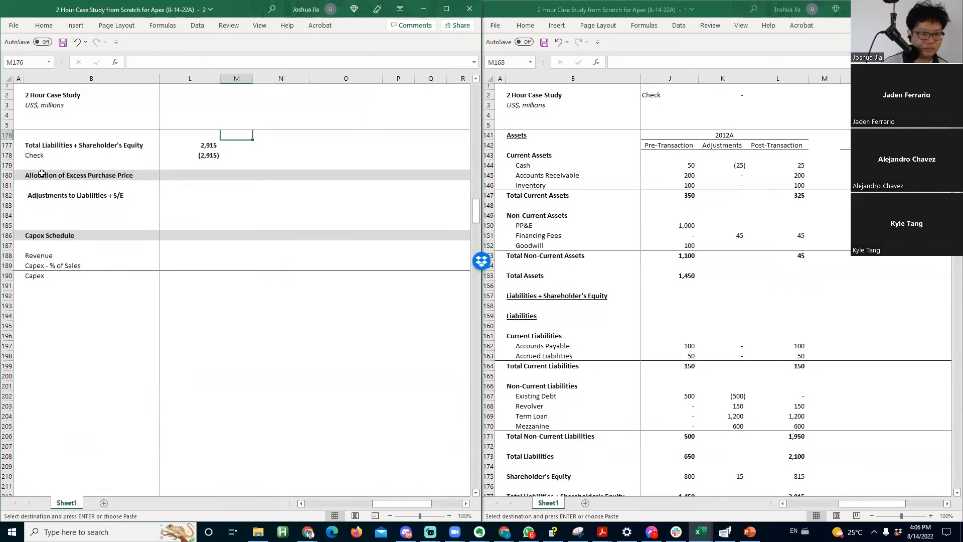
pyautogui.press('Left')
pyautogui.press('Left')
pyautogui.press('Left')
pyautogui.press('Left')
pyautogui.press('Left')
pyautogui.press('Left')
pyautogui.press('Left')
pyautogui.press('Left')
pyautogui.press('Left')
pyautogui.press('Left')
pyautogui.press('Left')
pyautogui.press('Down')
pyautogui.press('Down')
pyautogui.press('Down')
pyautogui.press('Down')
pyautogui.press('Down')
pyautogui.press('Down')
pyautogui.press('Down')
pyautogui.press('Return')
# - Clear the leftover heading text in B184 and edit B183 into a one-line label for the asset adjustments
pyautogui.press('Down')
pyautogui.press('BackSpace')
pyautogui.press('Return')
pyautogui.press('Up')
pyautogui.press('Up')
pyautogui.press('F2')
pyautogui.press('Return')
pyautogui.press('Up')
pyautogui.press('Right')
pyautogui.press('Down')
pyautogui.press('Left')
pyautogui.press('Right')
# - Remove the leftover border from the emptied adjustment heading cells in row 142, starting at N142
pyautogui.press('pageup')
pyautogui.press('Right')
pyautogui.press('Right')
pyautogui.press('Right')
pyautogui.press('Right')
pyautogui.press('Right')
pyautogui.press('Right')
pyautogui.press('Right')
pyautogui.press('Right')
pyautogui.press('Right')
pyautogui.press('Right')
pyautogui.press('Right')
pyautogui.press('Up')
pyautogui.press('Up')
pyautogui.press('Up')
pyautogui.press('Up')
pyautogui.press('Up')
pyautogui.press('Up')
pyautogui.hotkey('shift', 'Right')
pyautogui.hotkey('shift', 'Right')
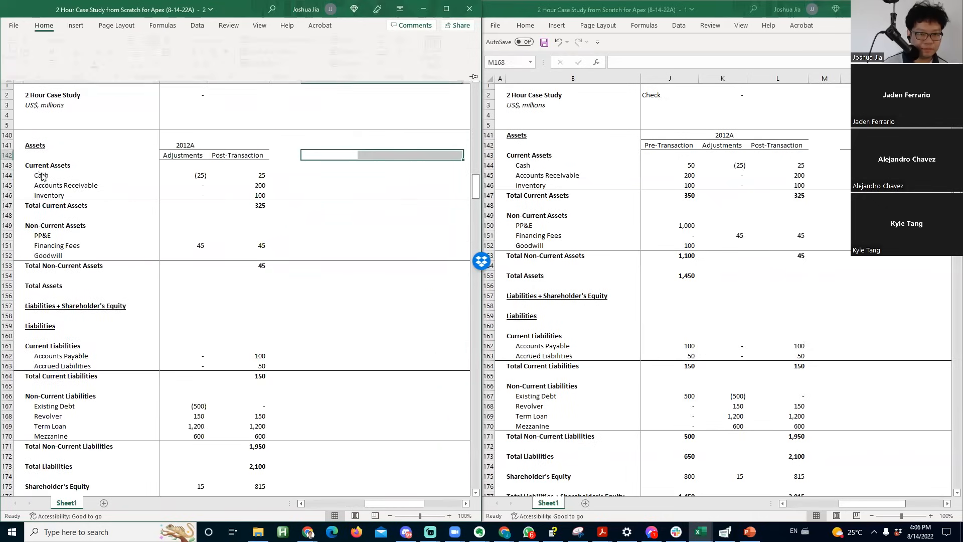
# - Place the Adjustments notes block that starts at S140 in column N, beside the post-transaction balance sheet
pyautogui.press('Right')
pyautogui.press('Right')
pyautogui.press('Right')
pyautogui.press('Right')
pyautogui.press('Right')
pyautogui.press('Up')
pyautogui.press('Up')
pyautogui.hotkey('shift', 'Down')
pyautogui.hotkey('shift', 'Down')
pyautogui.hotkey('shift', 'Down')
pyautogui.hotkey('shift', 'Down')
pyautogui.hotkey('shift', 'Down')
pyautogui.hotkey('shift', 'Down')
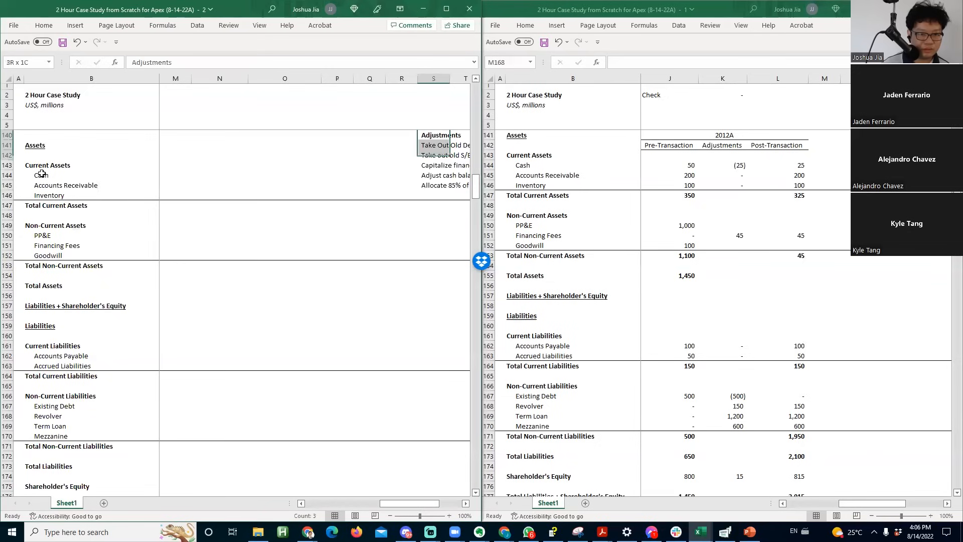
pyautogui.hotkey('ctrl', 'c')
pyautogui.press('Left')
pyautogui.press('Left')
pyautogui.press('Left')
pyautogui.press('Left')
pyautogui.press('Left')
pyautogui.press('Left')
pyautogui.press('Left')
pyautogui.press('Left')
pyautogui.press('Left')
pyautogui.press('Left')
pyautogui.press('Left')
pyautogui.press('Left')
pyautogui.press('Left')
pyautogui.press('Right')
pyautogui.press('Right')
pyautogui.press('Right')
pyautogui.press('Right')
pyautogui.press('Right')
pyautogui.press('Right')
pyautogui.press('Right')
pyautogui.press('Right')
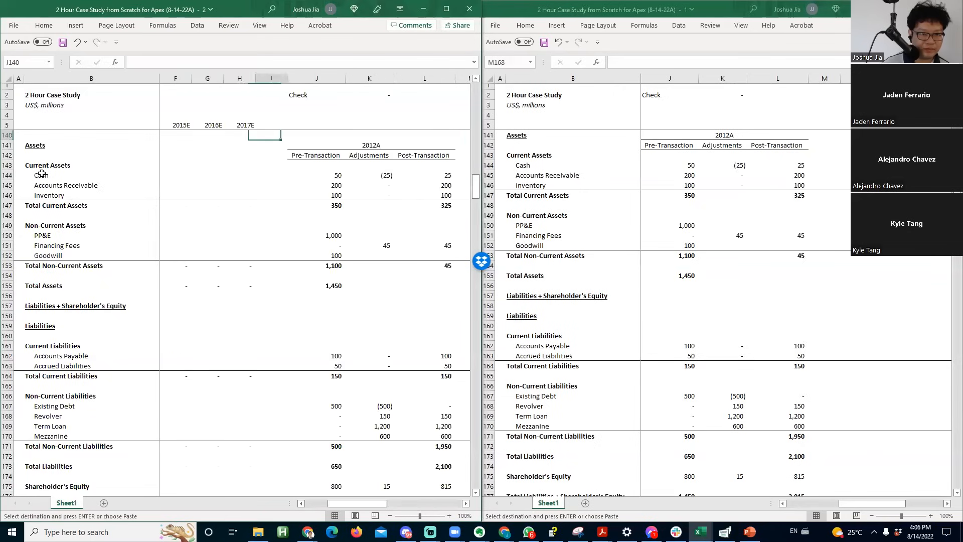
pyautogui.press('Return')
# - Add a top border across row 184, directly below the Adjustments to Assets line
pyautogui.press('Left')
pyautogui.press('Left')
pyautogui.press('Left')
pyautogui.press('Down')
pyautogui.press('Down')
pyautogui.press('Down')
pyautogui.press('Down')
pyautogui.press('Down')
pyautogui.press('Down')
pyautogui.press('Down')
pyautogui.press('Down')
pyautogui.press('Down')
pyautogui.press('Down')
pyautogui.press('Down')
pyautogui.press('Down')
pyautogui.press('Down')
pyautogui.press('Down')
pyautogui.press('Down')
pyautogui.press('Down')
pyautogui.press('Down')
pyautogui.press('Down')
pyautogui.press('Down')
pyautogui.press('Down')
pyautogui.press('Down')
pyautogui.press('Down')
pyautogui.press('Down')
pyautogui.press('Down')
pyautogui.press('Down')
pyautogui.press('Down')
pyautogui.press('Down')
pyautogui.press('Down')
pyautogui.press('Down')
pyautogui.press('Down')
pyautogui.press('Down')
pyautogui.press('Down')
pyautogui.press('Down')
pyautogui.press('Down')
pyautogui.press('Down')
pyautogui.press('Down')
pyautogui.press('Down')
pyautogui.press('Down')
pyautogui.press('Down')
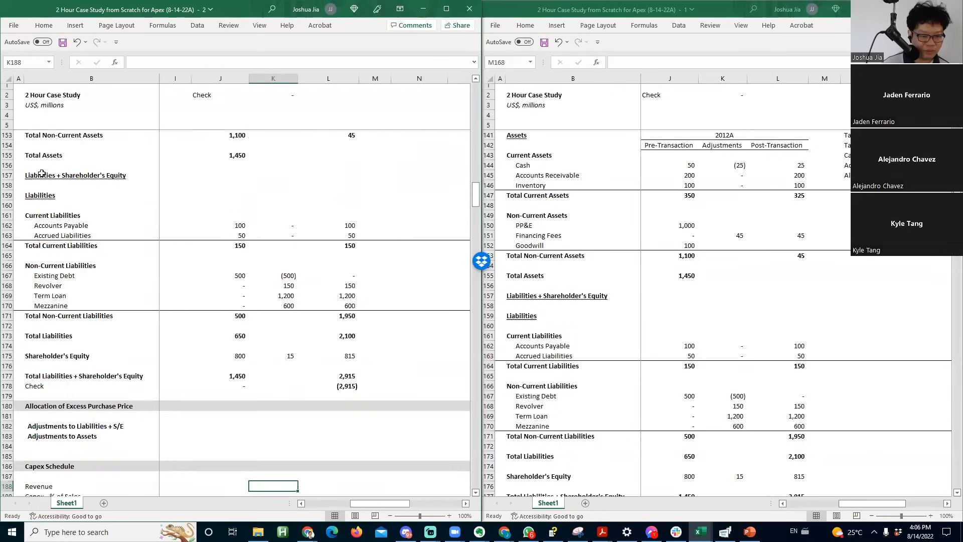
pyautogui.press('Left')
pyautogui.press('Left')
pyautogui.press('Left')
pyautogui.press('Left')
pyautogui.press('Left')
pyautogui.press('Left')
pyautogui.press('Left')
pyautogui.press('Left')
pyautogui.press('Left')
pyautogui.press('Left')
pyautogui.press('Up')
pyautogui.press('Up')
pyautogui.press('Up')
pyautogui.press('Up')
pyautogui.press('Up')
pyautogui.press('Up')
pyautogui.press('Up')
pyautogui.press('Up')
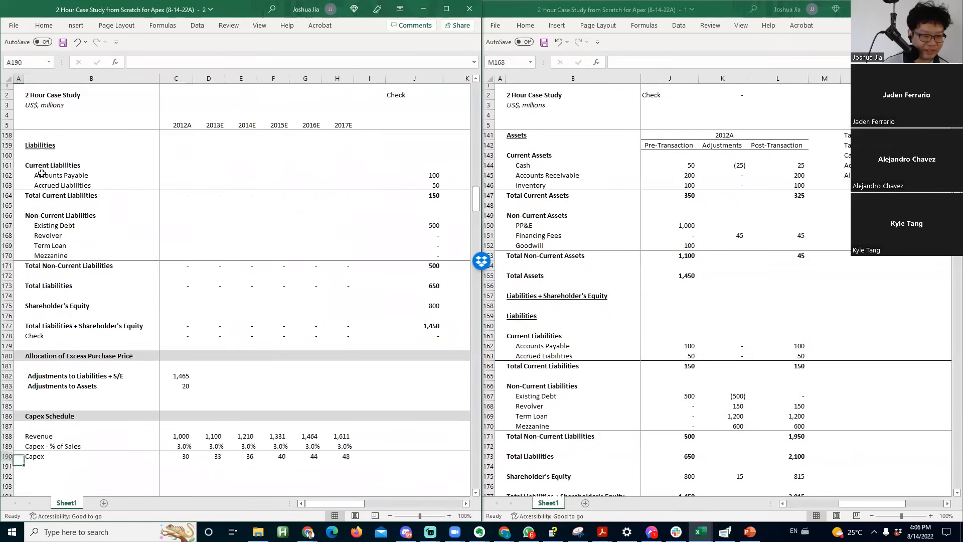
pyautogui.hotkey('shift', 'space')
pyautogui.hotkey('alt', 'h')
pyautogui.press('b')
pyautogui.press('p')
# - Calculate the excess in C184 as the liabilities and equity adjustments in C182 minus the asset adjustments in C183
pyautogui.press('Right')
pyautogui.press('Right')
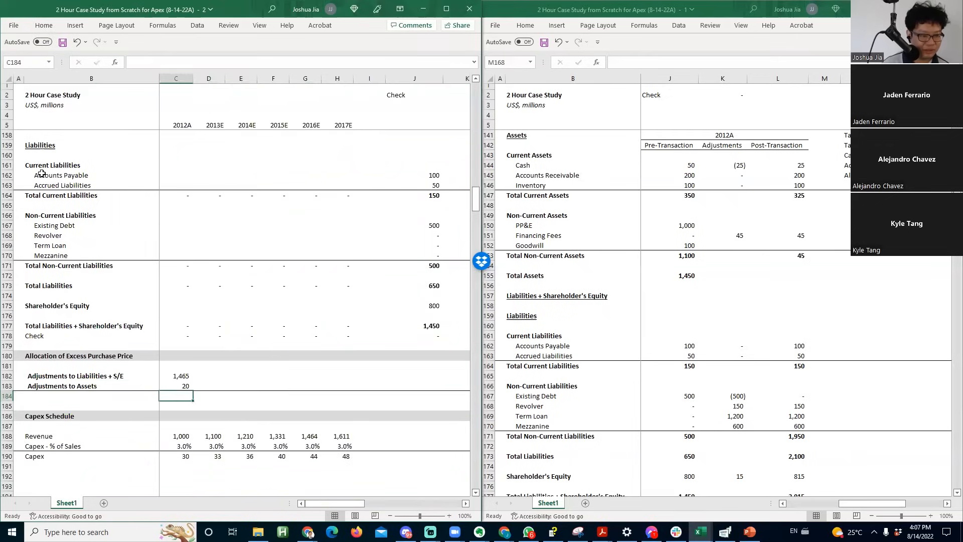
pyautogui.write('=')
pyautogui.press('Up')
pyautogui.press('Up')
pyautogui.write('-')
pyautogui.press('Up')
pyautogui.press('Return')
pyautogui.press('Left')
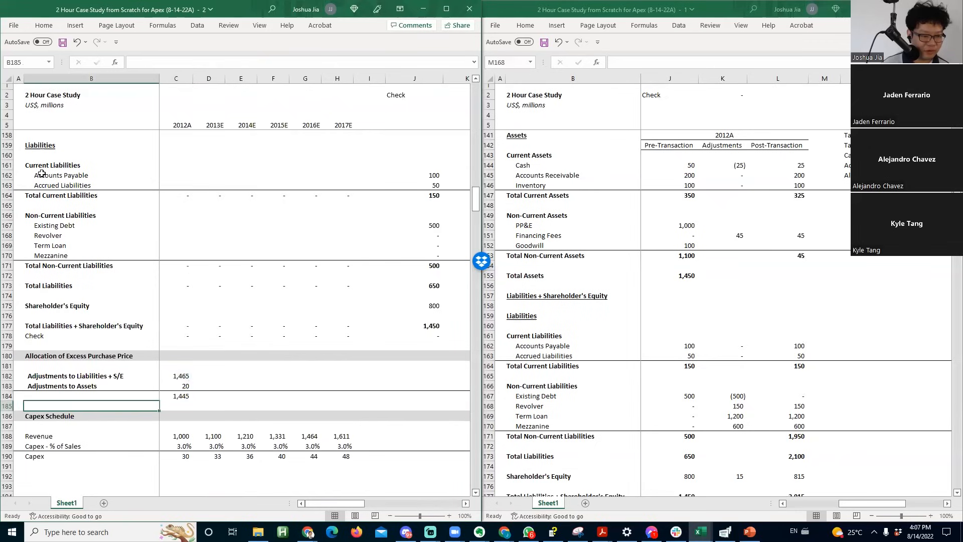
# - Insert six blank rows at row 185, above the Capex Schedule section
pyautogui.hotkey('alt', 'i')
pyautogui.press('r')
pyautogui.press('F4')
pyautogui.press('F4')
pyautogui.press('F4')
pyautogui.press('F4')
pyautogui.press('F4')
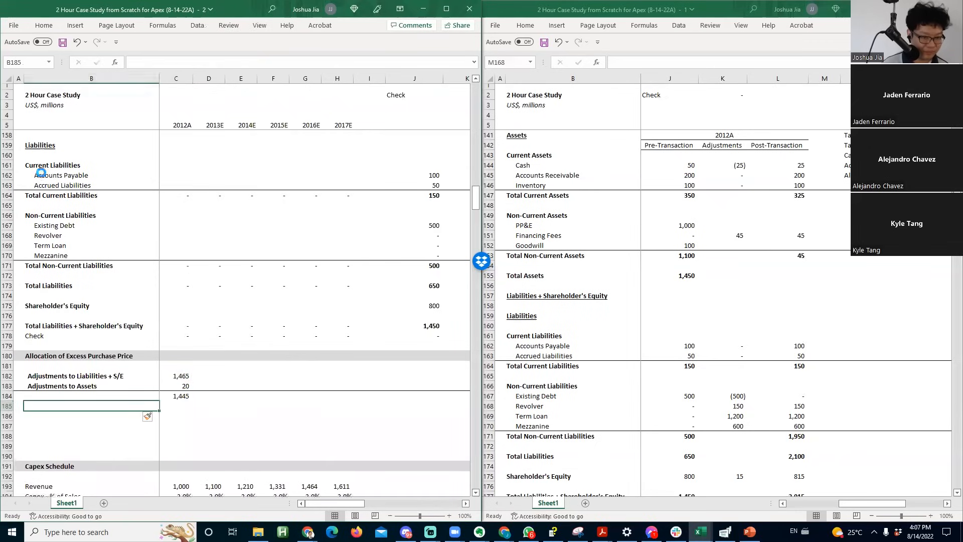
# - Label B184 "Excess Purchase Price" and B185 "Goodwill - 85%"
pyautogui.press('Up')
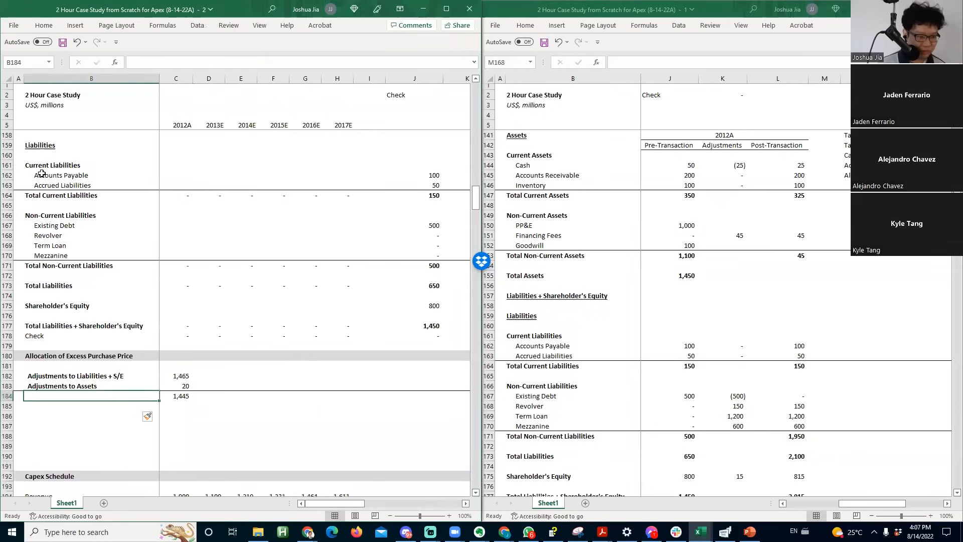
pyautogui.write('Excess Purchase Price')
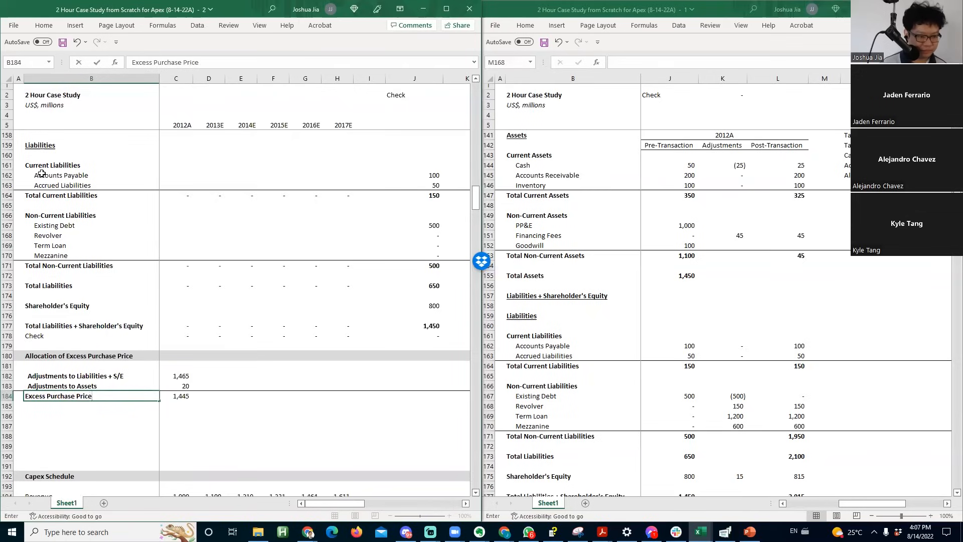
pyautogui.press('Return')
pyautogui.write('Go')
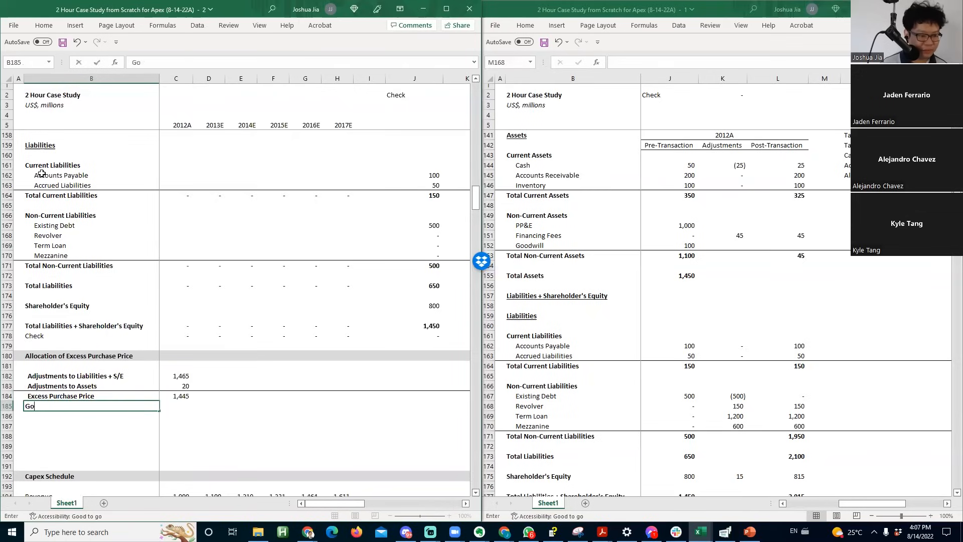
pyautogui.write('odwill - 85%')
pyautogui.press('Tab')
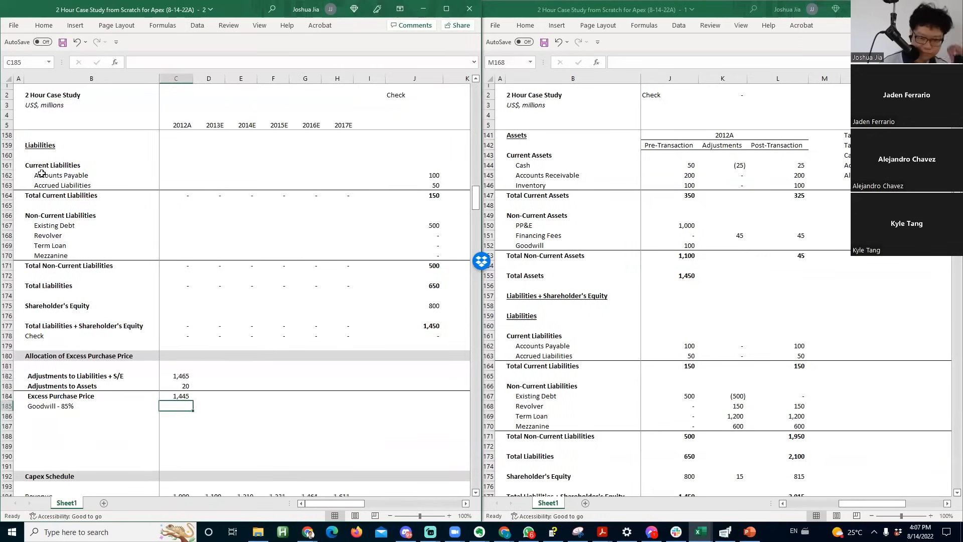
# - In the second workbook window, insert a row above "Excess allocated to PP&E" under Purchase Accounting and label it "Excess allocated to Goodwill"
pyautogui.click(583, 299)
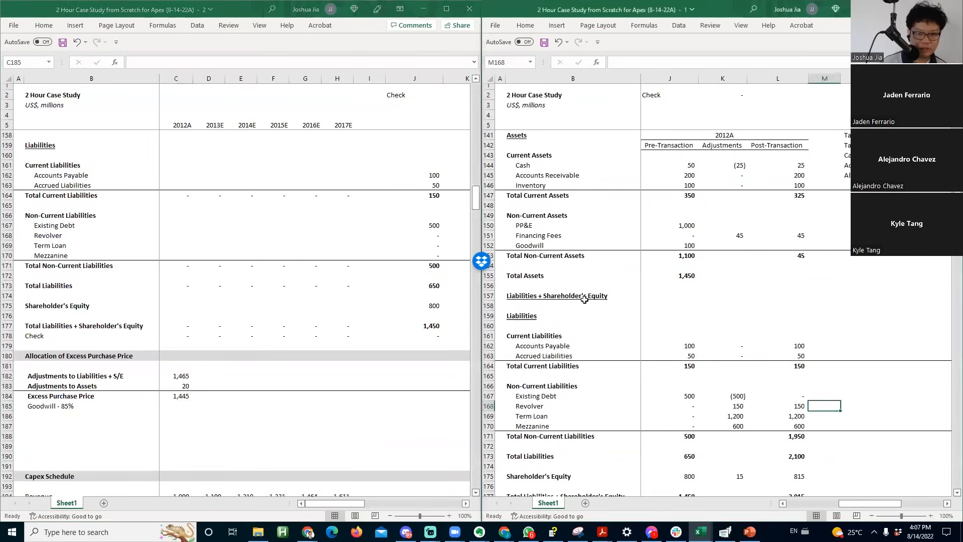
pyautogui.hotkey('ctrl', 'Home')
pyautogui.click(647, 296)
pyautogui.scroll(-12, 646, 312)
pyautogui.click(647, 314)
pyautogui.click(646, 244)
pyautogui.click(630, 250)
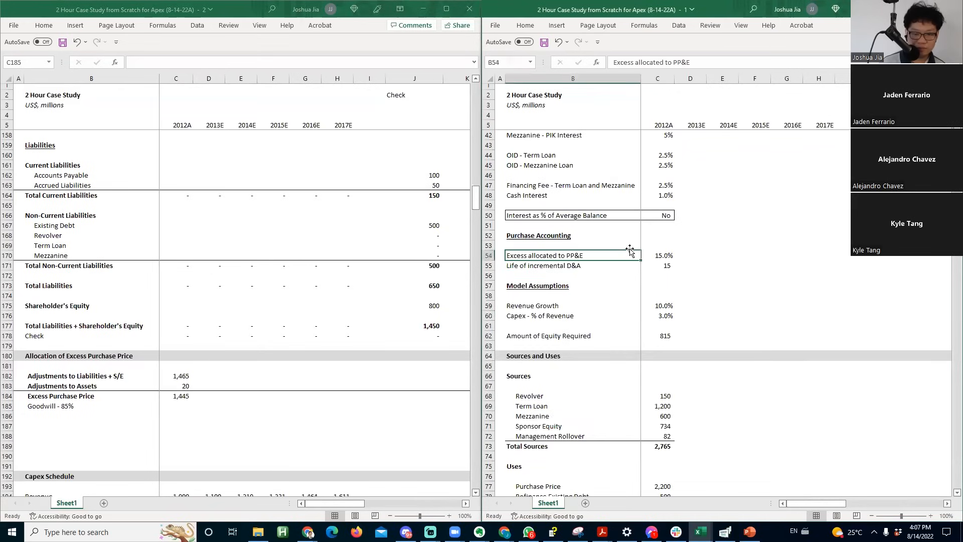
pyautogui.hotkey('alt', 'i')
pyautogui.press('r')
pyautogui.press('Down')
pyautogui.hotkey('ctrl', 'c')
pyautogui.press('Up')
pyautogui.press('Return')
pyautogui.press('F2')
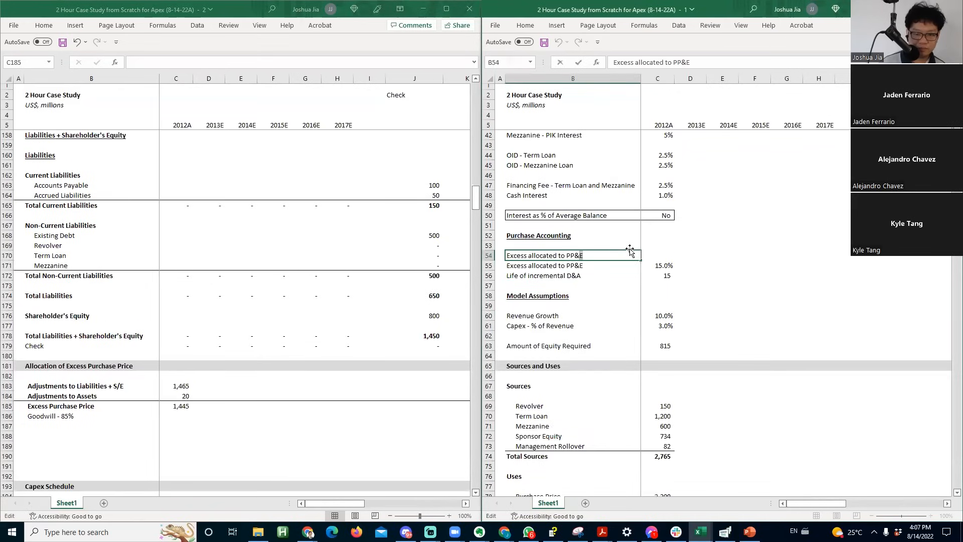
pyautogui.write('Goodwill')
# - Calculate the goodwill allocation percentage in C54 as 1 minus the PP&E allocation in C55
pyautogui.press('Tab')
pyautogui.write('=1-')
pyautogui.press('Down')
pyautogui.press('Return')
pyautogui.press('Up')
pyautogui.press('F2')
pyautogui.press('Escape')
# - Calculate the goodwill amount in C186 as the excess purchase price multiplied by the goodwill allocation percentage in C54
pyautogui.click(232, 434)
pyautogui.press('Down')
pyautogui.write('=')
pyautogui.press('Up')
pyautogui.write('*')
pyautogui.click(654, 254)
pyautogui.press('Return')
# - Copy the goodwill label down to B187 and change it to "PP&E - 15%"
pyautogui.press('Up')
pyautogui.press('Left')
pyautogui.press('Down')
pyautogui.hotkey('ctrl', 'd')
pyautogui.press('F2')
pyautogui.press('Home')
pyautogui.hotkey('ctrl', 'shift', 'Right')
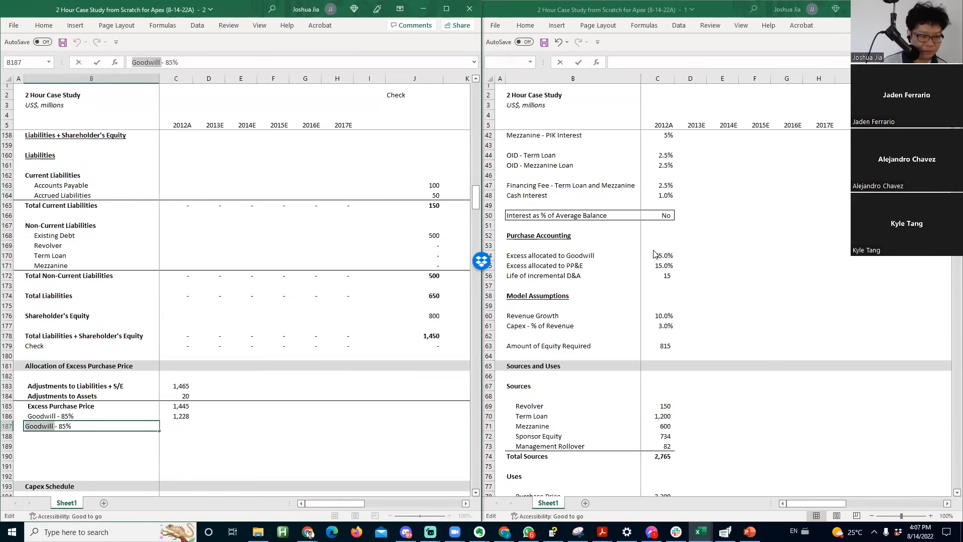
pyautogui.write('PP&E')
pyautogui.press('Right')
pyautogui.press('Right')
pyautogui.press('Right')
pyautogui.press('Right')
pyautogui.press('Right')
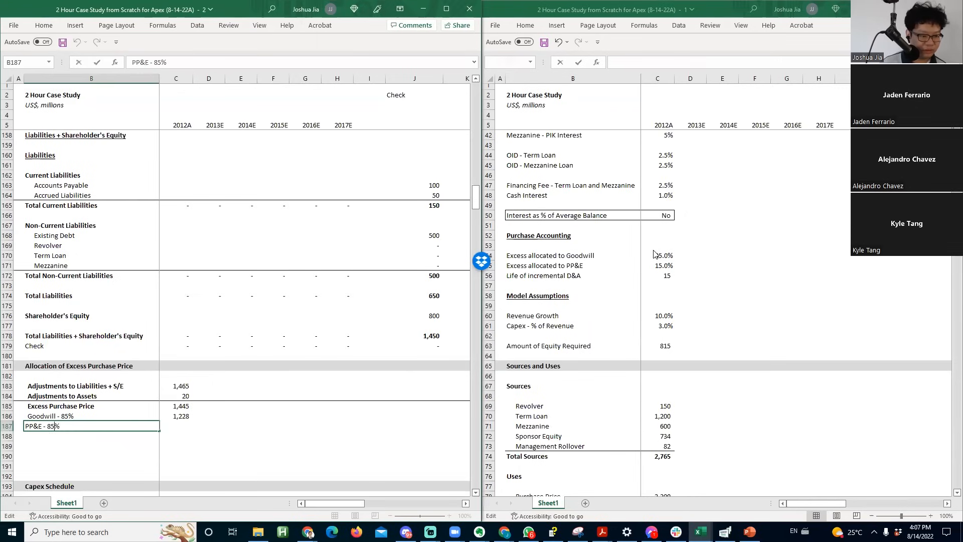
pyautogui.press('BackSpace')
pyautogui.press('BackSpace')
pyautogui.write('15')
pyautogui.press('Tab')
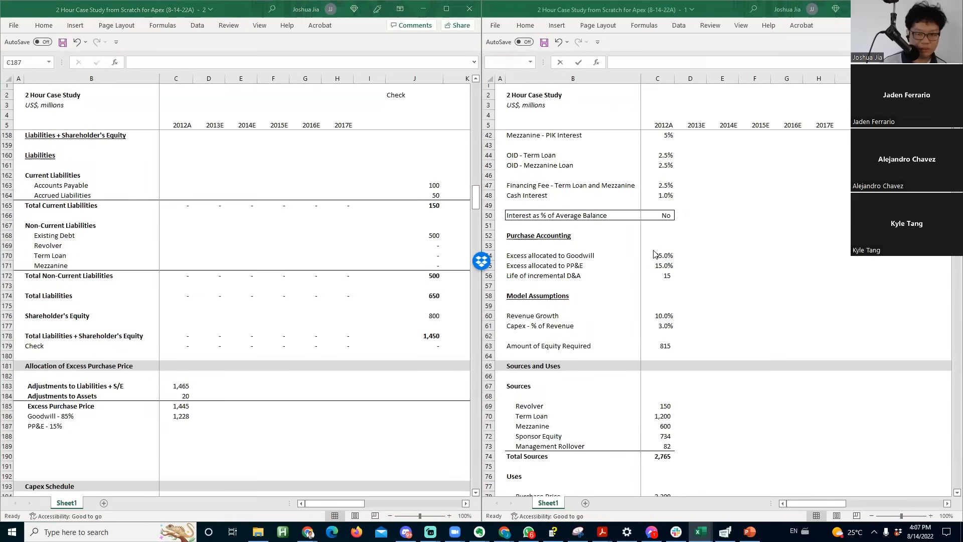
# - Calculate the PP&E amount in C187 as the excess purchase price in C185 multiplied by the PP&E allocation percentage in C55
pyautogui.write('=')
pyautogui.press('Up')
pyautogui.press('Up')
pyautogui.press('Up')
pyautogui.press('Down')
pyautogui.write('*')
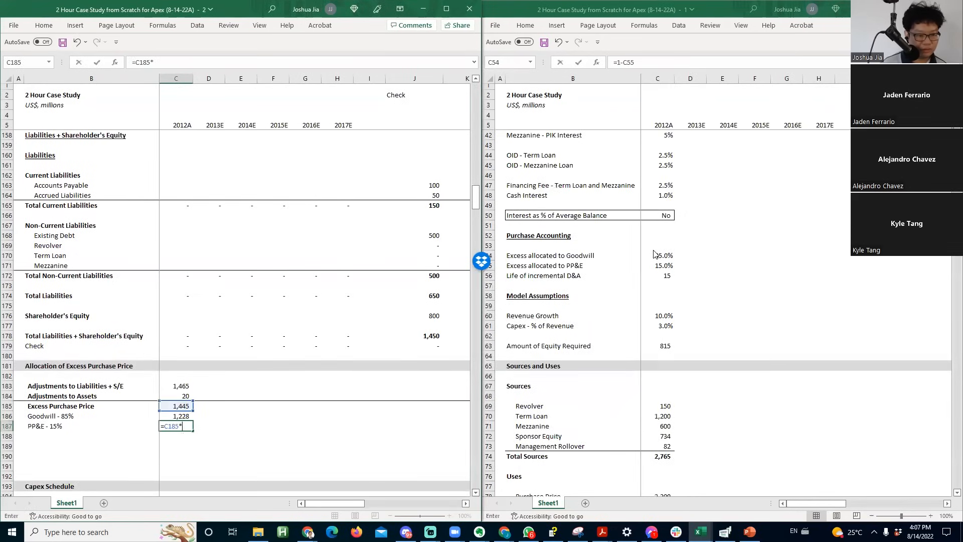
pyautogui.click(653, 255)
pyautogui.press('Down')
pyautogui.press('Return')
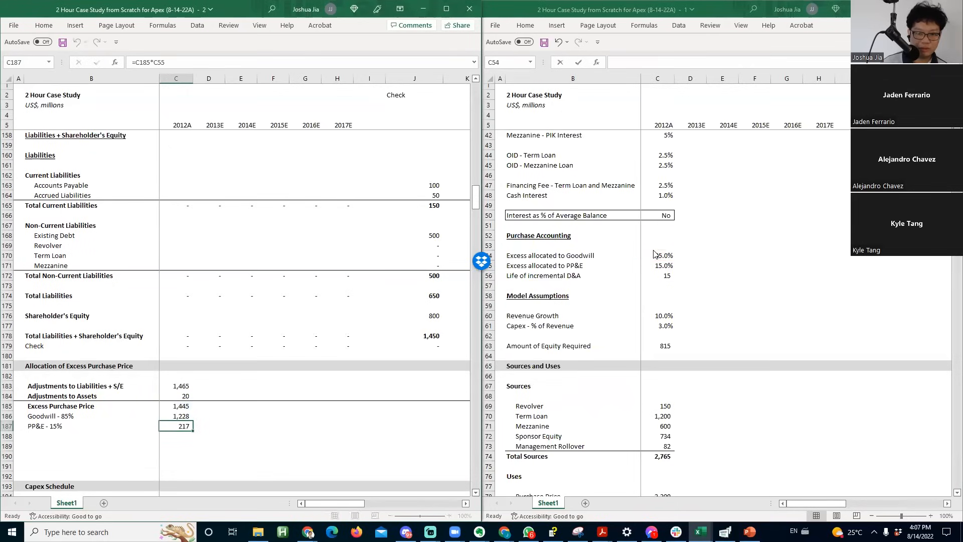
# - Inspect the PP&E allocation formula in C187 and the life of incremental D&A assumption in C56
pyautogui.press('Down')
pyautogui.press('Left')
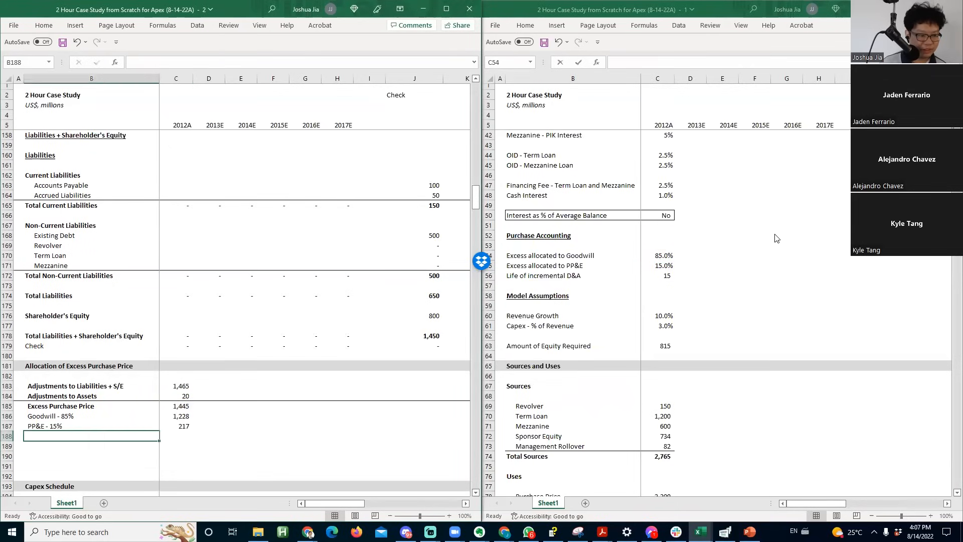
pyautogui.press('Up')
pyautogui.press('Right')
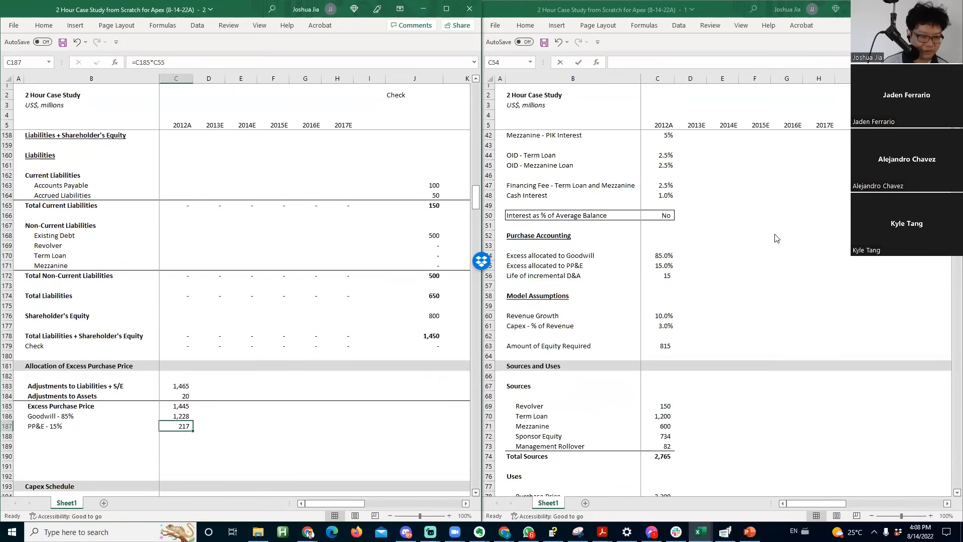
pyautogui.press('F2')
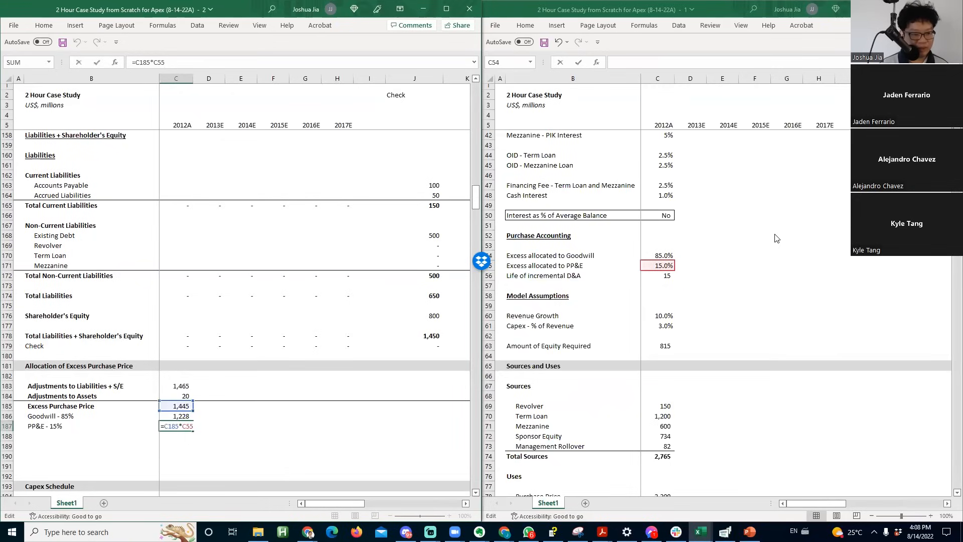
pyautogui.press('Escape')
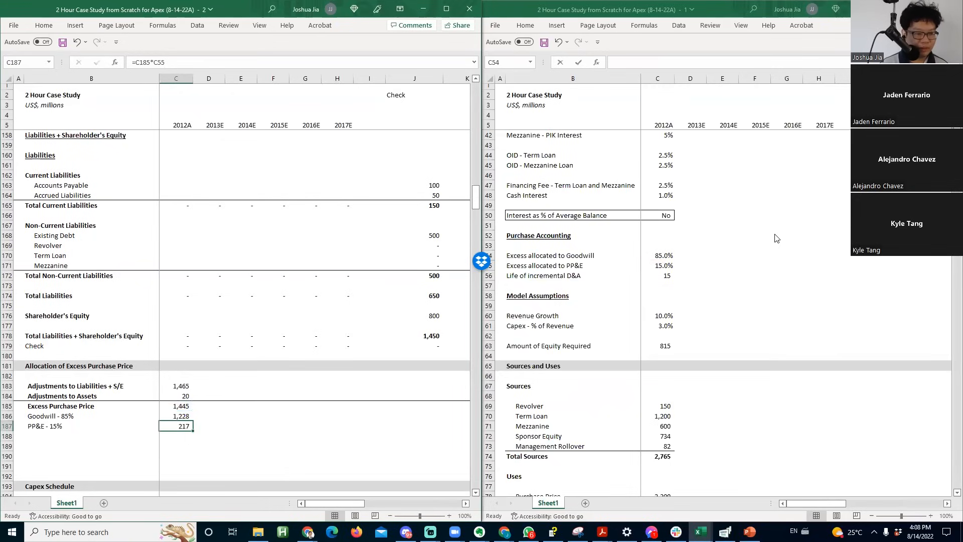
pyautogui.press('F2')
pyautogui.press('Escape')
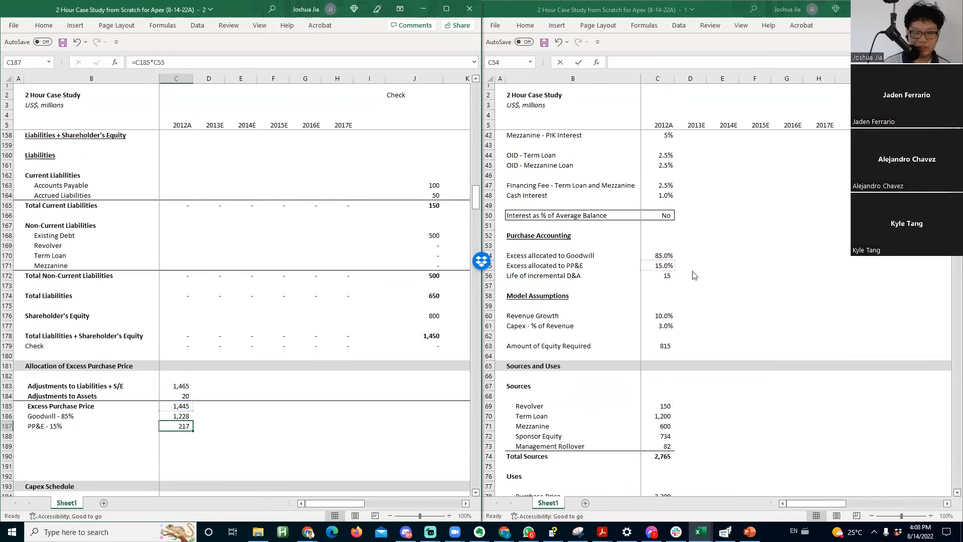
pyautogui.click(662, 276)
pyautogui.press('F2')
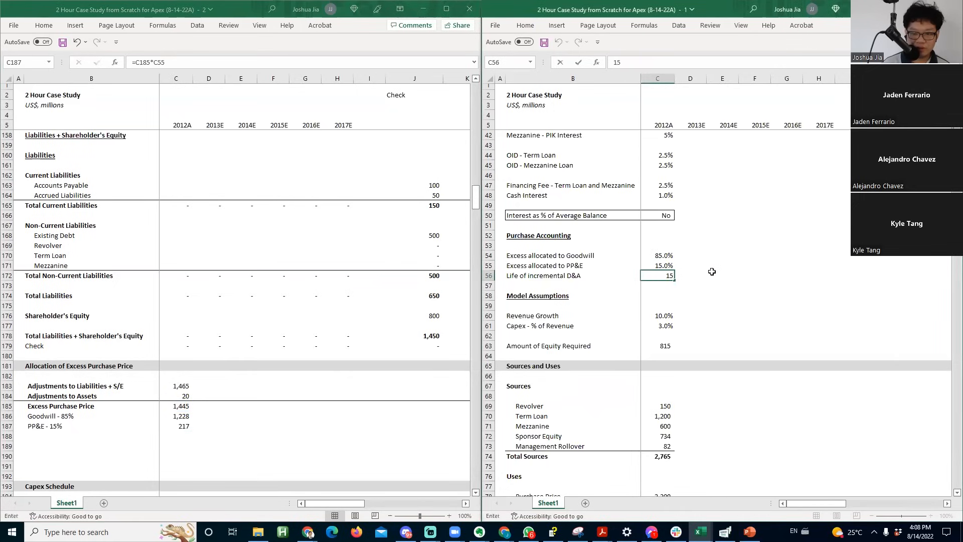
pyautogui.press('Escape')
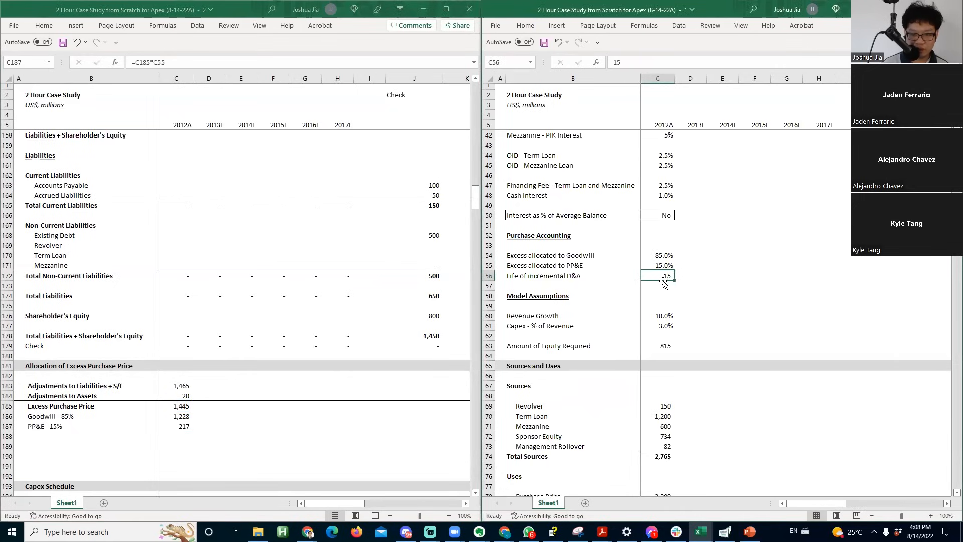
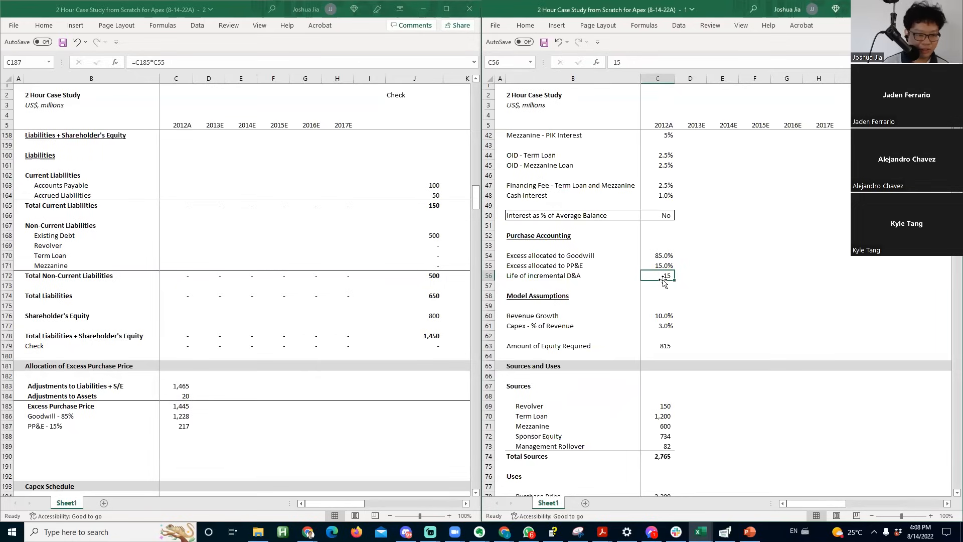
# - Look over the general, financing and purchase accounting assumptions, and return to the Allocation of Excess Purchase Price section
pyautogui.click(250, 294)
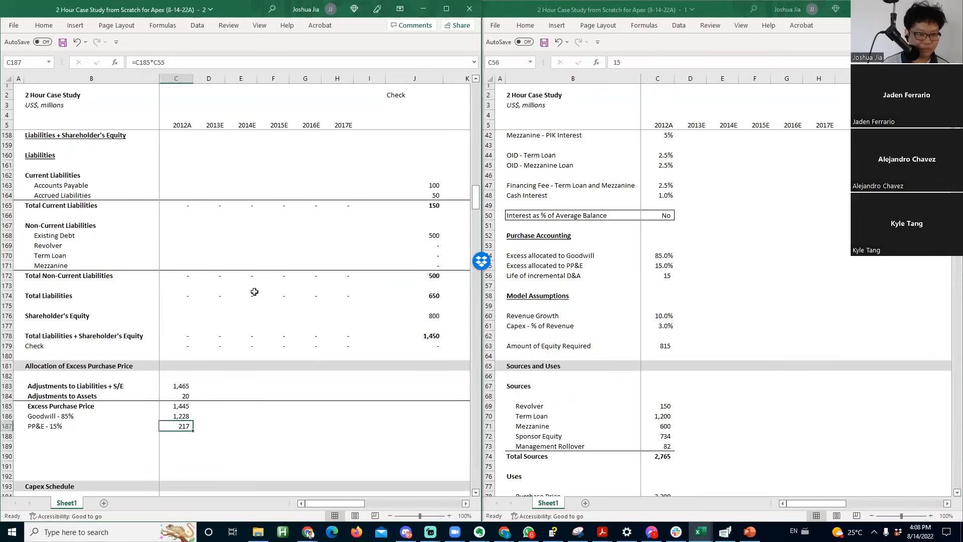
pyautogui.press('pageup')
pyautogui.press('pageup')
pyautogui.press('pageup')
pyautogui.press('pageup')
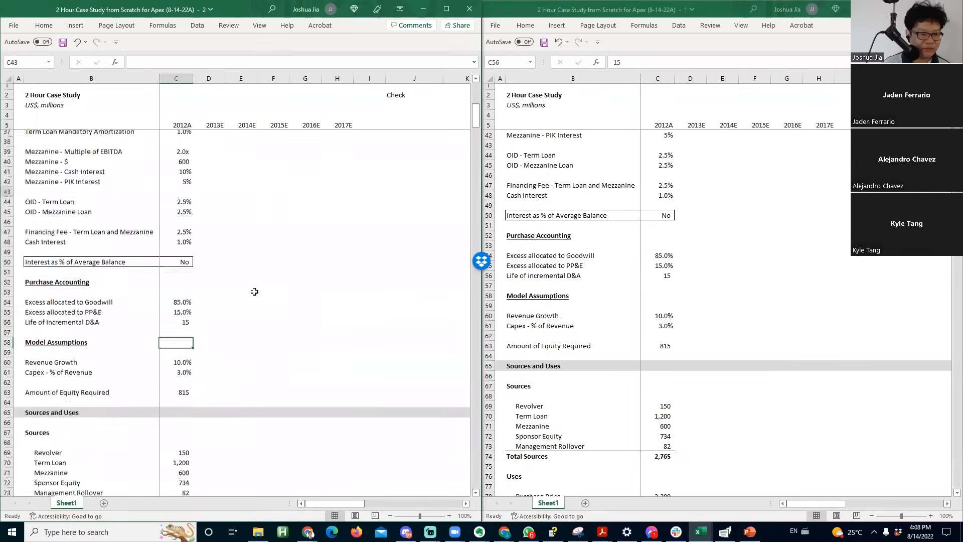
pyautogui.press('pagedown')
pyautogui.moveTo(176, 336); pyautogui.dragTo(175, 346)
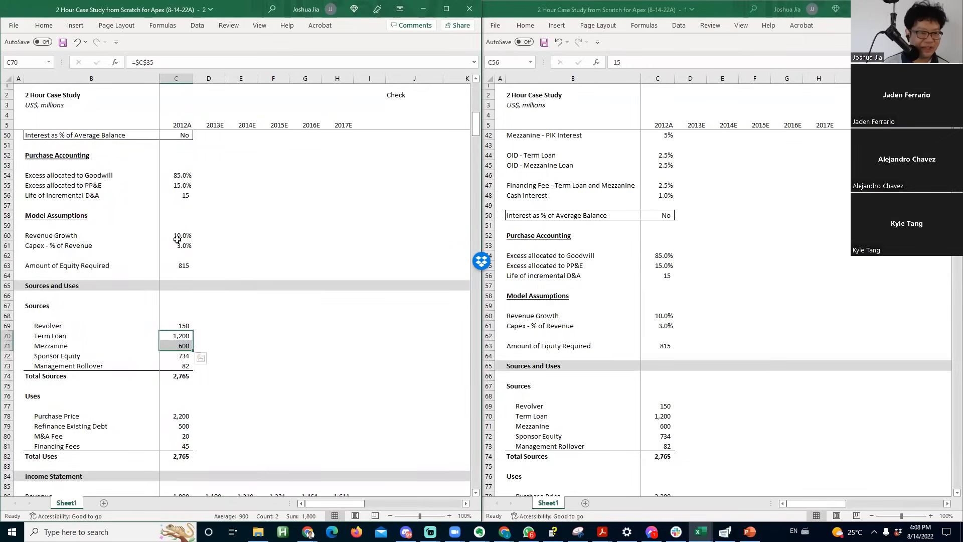
pyautogui.press('pageup')
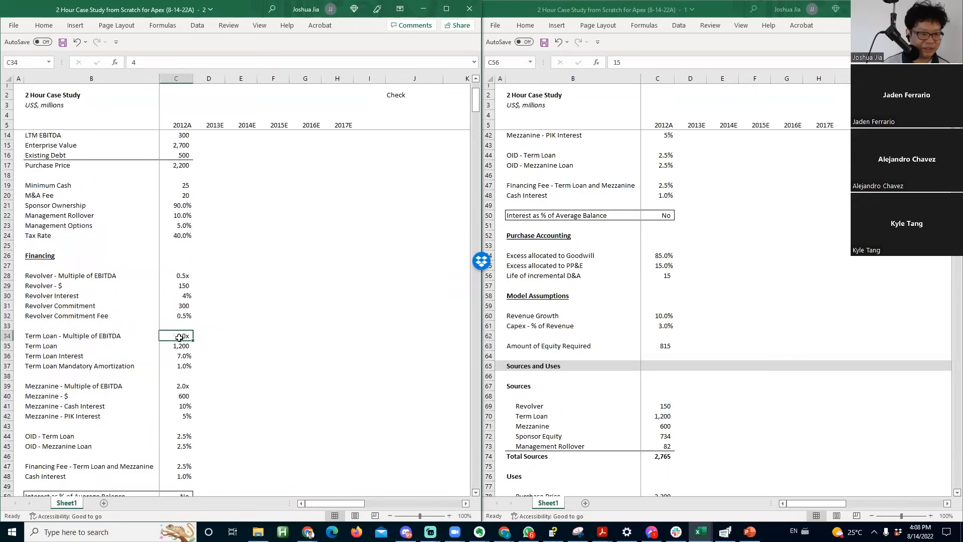
pyautogui.press('pageup')
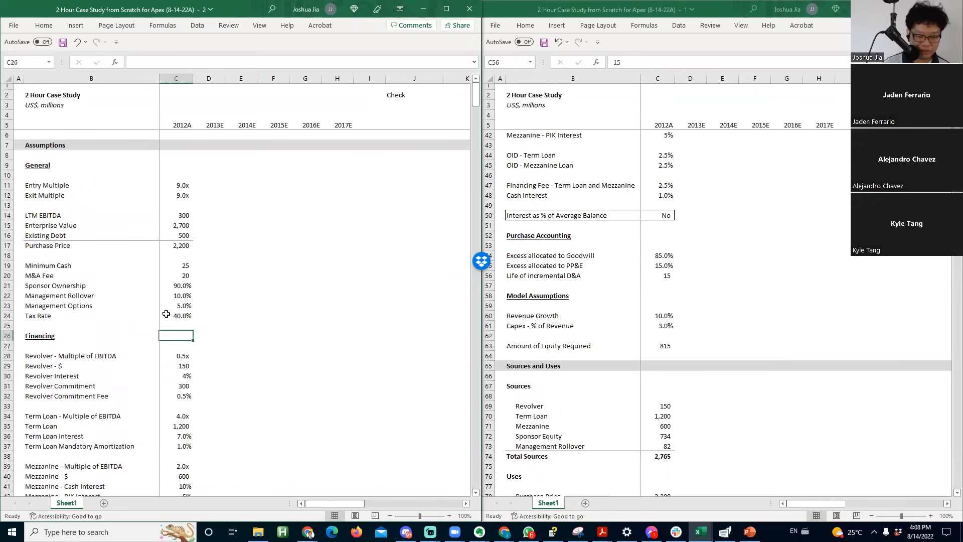
pyautogui.press('pagedown')
pyautogui.press('pagedown')
pyautogui.press('pagedown')
pyautogui.press('pagedown')
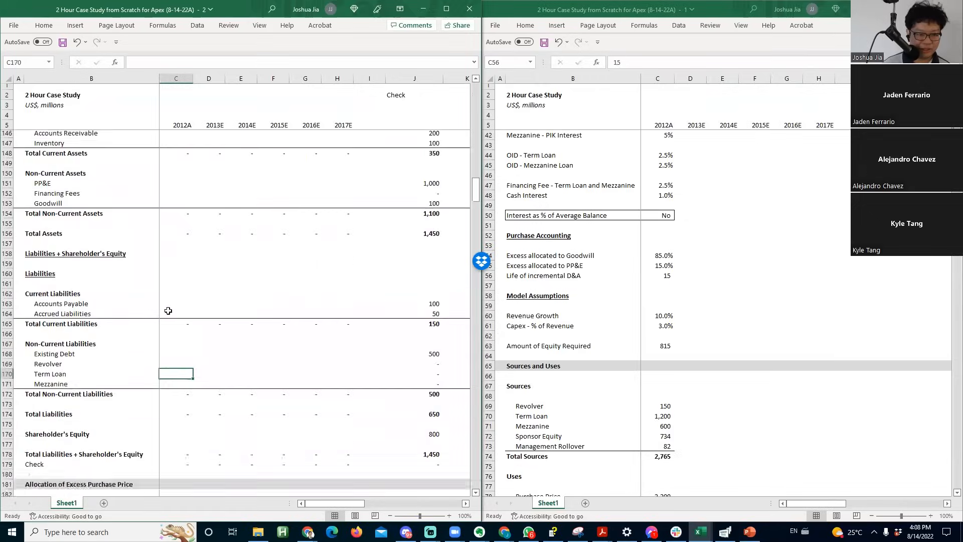
pyautogui.press('pageup')
pyautogui.press('pagedown')
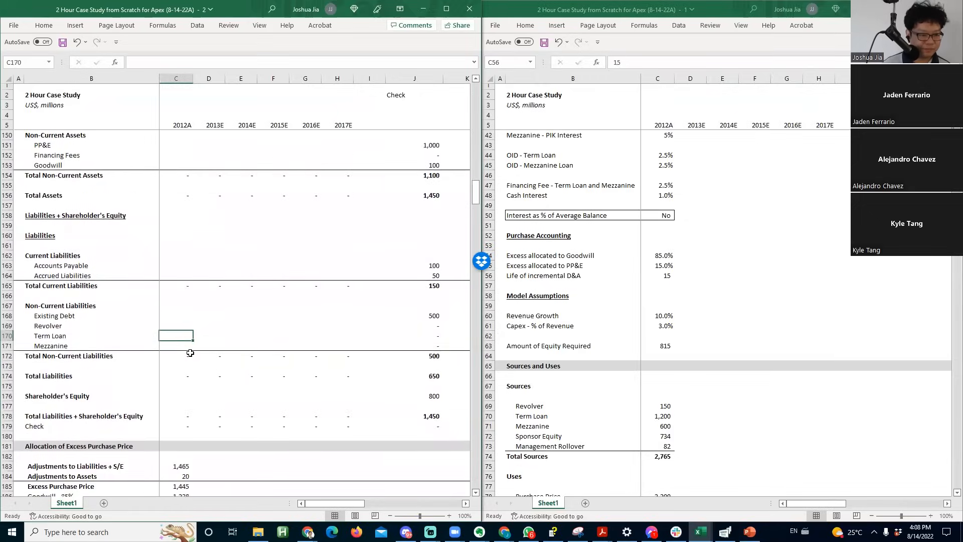
pyautogui.press('Up')
pyautogui.press('Up')
pyautogui.press('Up')
pyautogui.press('Up')
pyautogui.press('Up')
pyautogui.press('Up')
pyautogui.press('Up')
pyautogui.press('Up')
pyautogui.press('Up')
pyautogui.press('Up')
pyautogui.press('Up')
pyautogui.press('Up')
pyautogui.press('Up')
pyautogui.press('Up')
pyautogui.press('Up')
pyautogui.press('Up')
pyautogui.press('Up')
pyautogui.press('Up')
pyautogui.press('Up')
pyautogui.press('Up')
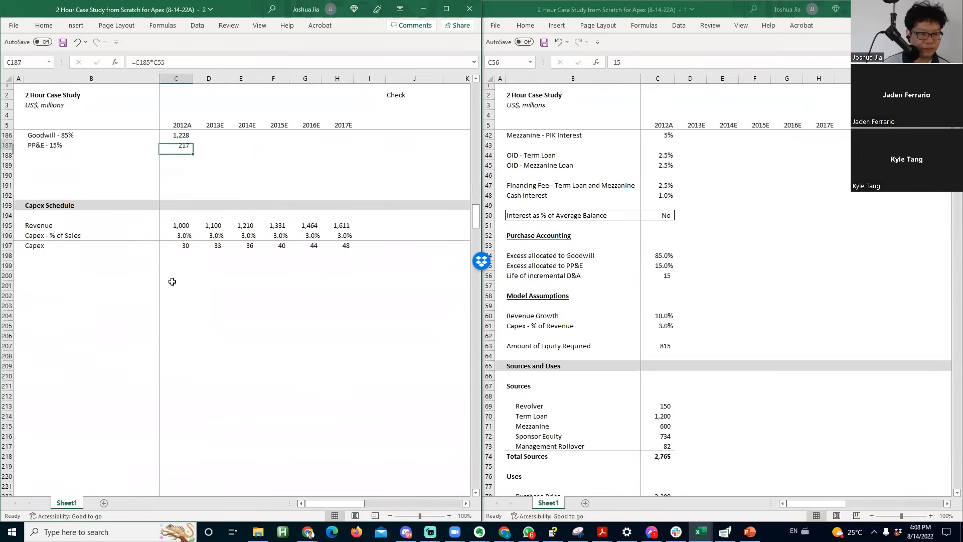
pyautogui.click(172, 259)
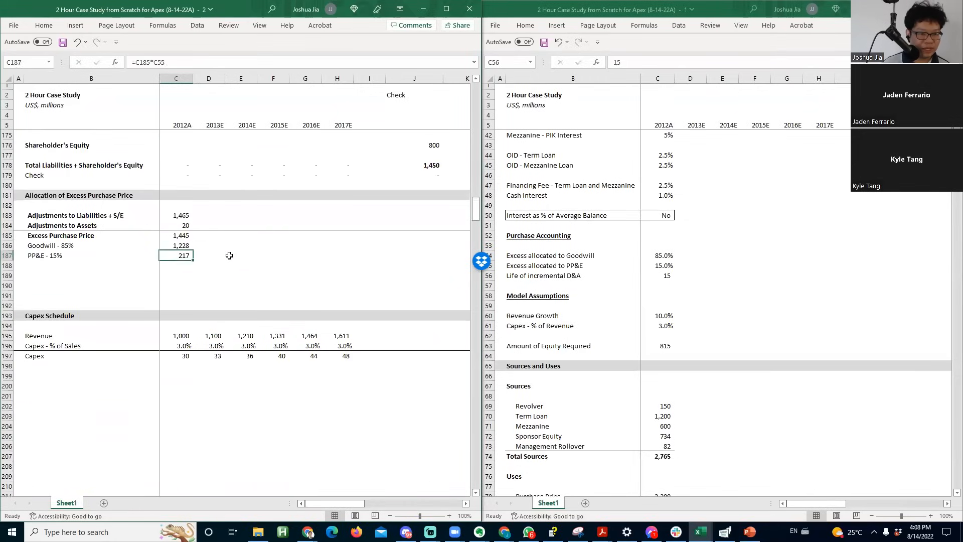
# - In the second workbook window, bring the balance sheet's Pre-Transaction, Adjustments and Post-Transaction columns into view for review
pyautogui.click(646, 246)
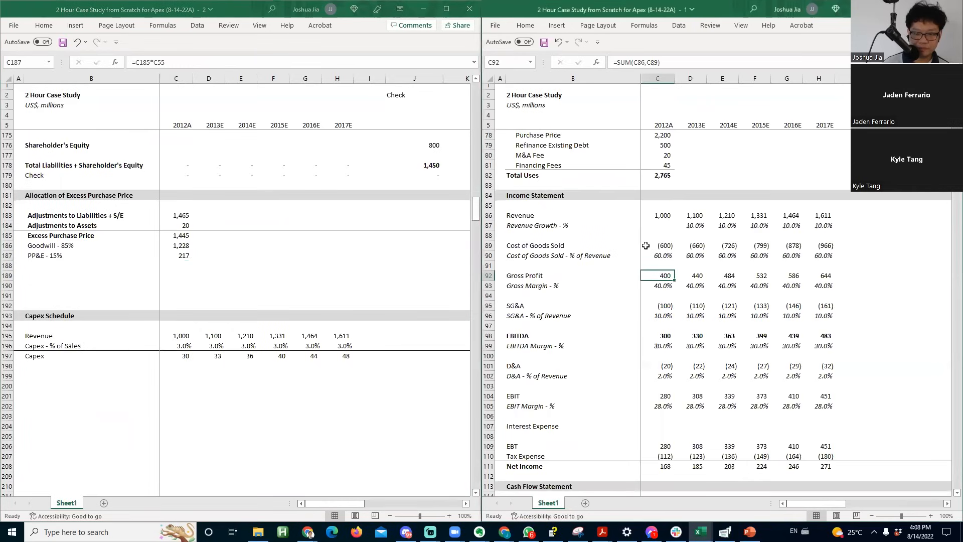
pyautogui.press('Right')
pyautogui.press('pagedown')
pyautogui.press('Right')
pyautogui.press('Up')
pyautogui.press('Up')
pyautogui.press('Up')
pyautogui.press('Up')
pyautogui.press('Up')
pyautogui.press('Up')
pyautogui.press('Up')
pyautogui.press('Up')
pyautogui.press('Up')
pyautogui.press('Up')
pyautogui.press('Up')
pyautogui.press('Up')
pyautogui.press('Up')
pyautogui.press('Up')
pyautogui.press('Up')
pyautogui.press('Up')
pyautogui.press('Up')
pyautogui.press('Up')
pyautogui.press('Down')
pyautogui.press('Down')
pyautogui.press('Down')
pyautogui.press('Down')
pyautogui.press('Down')
pyautogui.press('Down')
pyautogui.press('Down')
pyautogui.press('Down')
pyautogui.press('Down')
pyautogui.press('Down')
pyautogui.press('Down')
pyautogui.press('Down')
pyautogui.press('Down')
pyautogui.press('Down')
pyautogui.press('Down')
pyautogui.press('Down')
pyautogui.press('Down')
pyautogui.press('Down')
pyautogui.press('Down')
pyautogui.press('Down')
pyautogui.press('Right')
pyautogui.press('Right')
pyautogui.press('Right')
pyautogui.press('Right')
pyautogui.press('Right')
pyautogui.press('Right')
pyautogui.press('Right')
pyautogui.press('Right')
pyautogui.press('Right')
pyautogui.press('Right')
pyautogui.press('Right')
pyautogui.press('Right')
pyautogui.press('Right')
pyautogui.press('Right')
pyautogui.press('Right')
pyautogui.press('Right')
pyautogui.press('Left')
pyautogui.press('Left')
pyautogui.press('Left')
pyautogui.press('Left')
pyautogui.press('Left')
pyautogui.press('Left')
pyautogui.press('Left')
pyautogui.press('Left')
pyautogui.press('Left')
pyautogui.press('Left')
pyautogui.press('Left')
pyautogui.click(766, 276)
pyautogui.moveTo(734, 326); pyautogui.dragTo(706, 352)
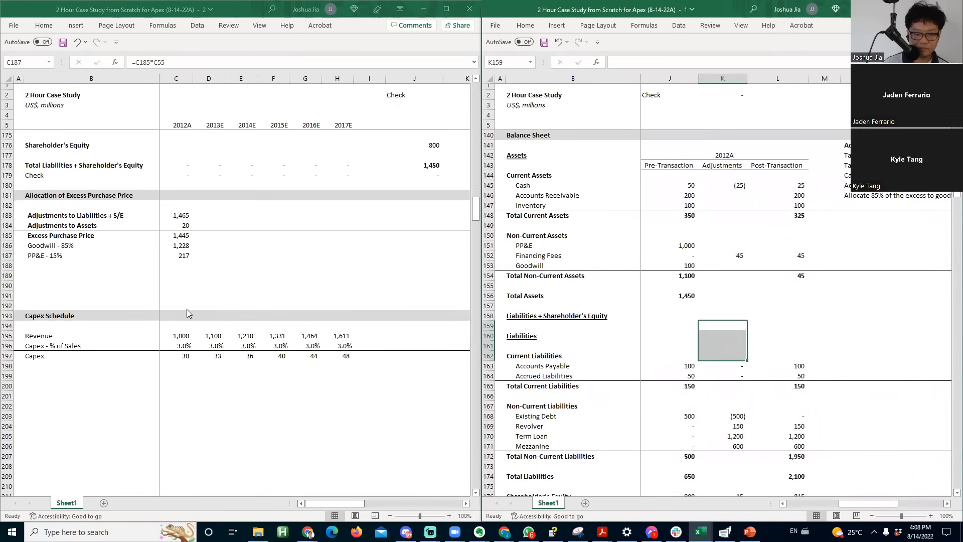
# - Carry the Goodwill allocation amount from C186 into the balance sheet's Goodwill adjustment cell K153 in the second workbook window
pyautogui.click(162, 306)
pyautogui.hotkey('ctrl', 'c')
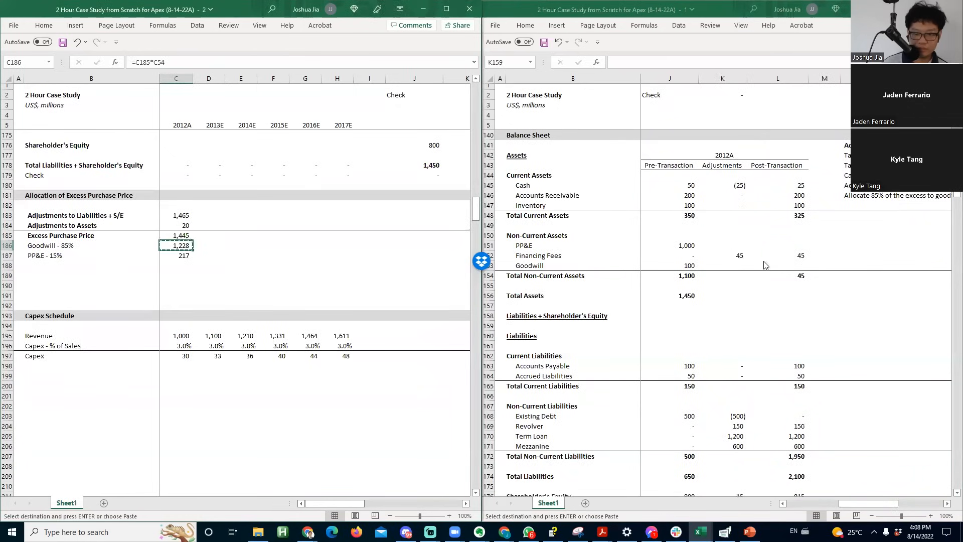
pyautogui.hotkey('alt', 'Tab')
pyautogui.press('Up')
pyautogui.press('Up')
pyautogui.press('Up')
pyautogui.press('Up')
pyautogui.press('Up')
pyautogui.press('Up')
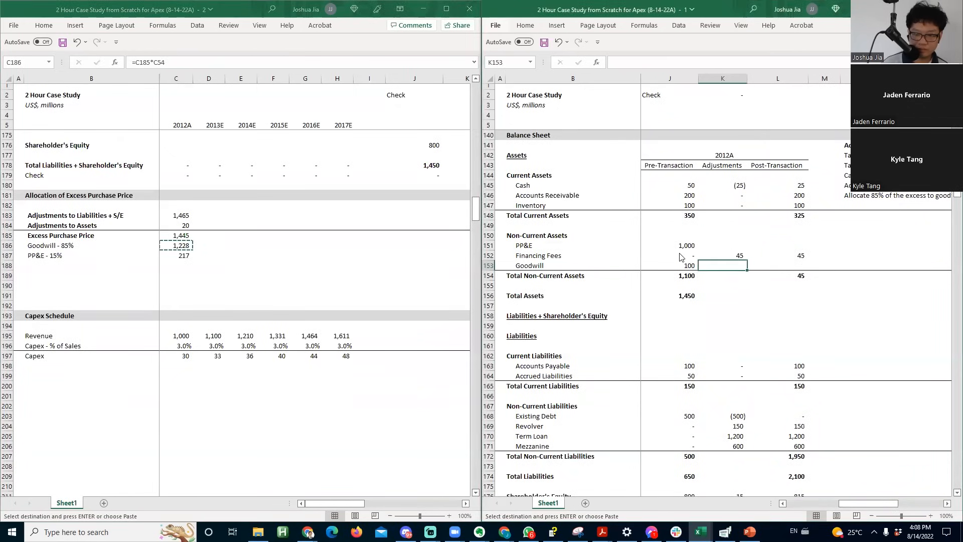
pyautogui.press('Return')
pyautogui.press('Right')
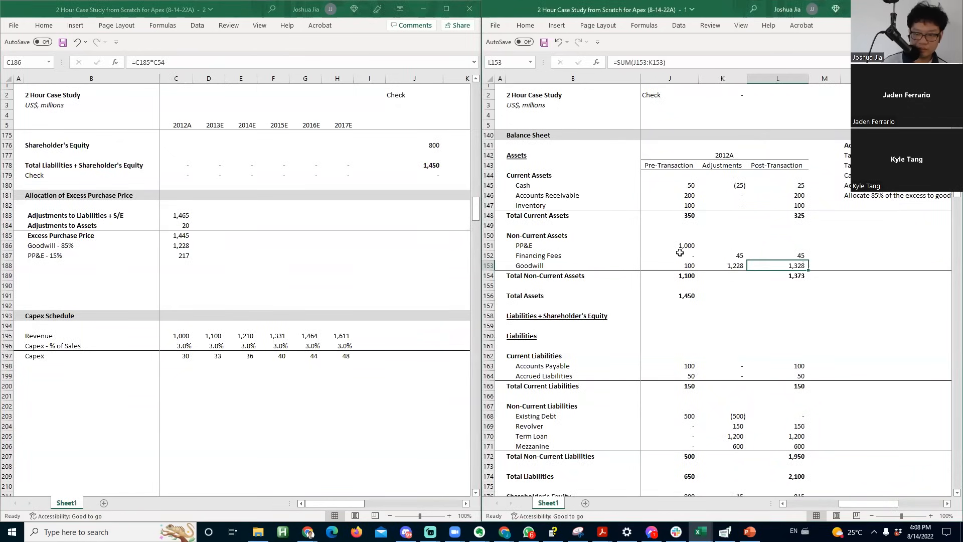
# - Carry the PP&E allocation amount from C187 into the balance sheet's PP&E adjustment cell K151
pyautogui.hotkey('alt', 'Tab')
pyautogui.press('Down')
pyautogui.hotkey('ctrl', 'c')
pyautogui.hotkey('alt', 'Tab')
pyautogui.press('Left')
pyautogui.press('Down')
pyautogui.press('Down')
pyautogui.press('Down')
pyautogui.press('Down')
pyautogui.press('Down')
pyautogui.press('Down')
pyautogui.press('Down')
pyautogui.press('Down')
pyautogui.press('Down')
pyautogui.press('Down')
pyautogui.press('Down')
pyautogui.press('Down')
pyautogui.press('Down')
pyautogui.press('Down')
pyautogui.press('Down')
pyautogui.press('Down')
pyautogui.press('Down')
pyautogui.press('Down')
pyautogui.press('Down')
pyautogui.press('Down')
pyautogui.press('Down')
pyautogui.press('Down')
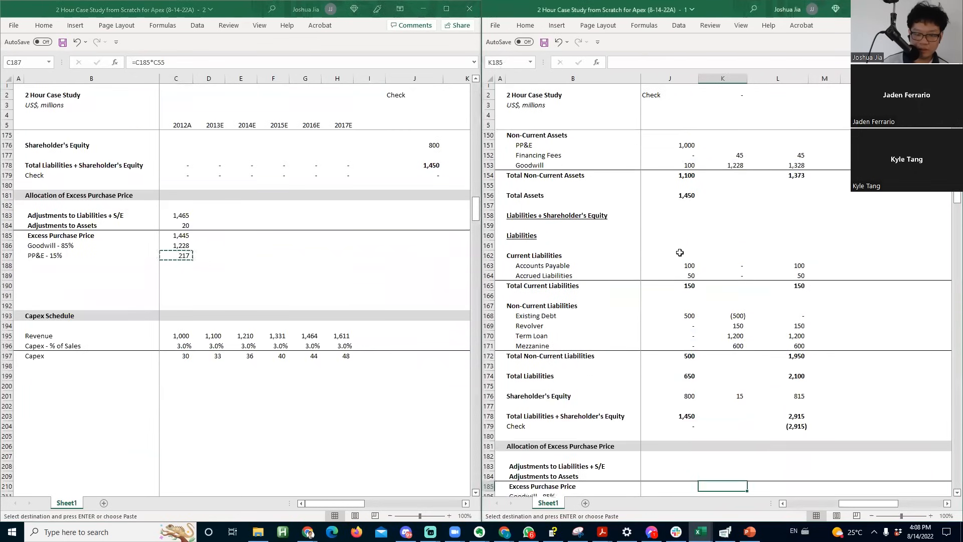
pyautogui.press('Up')
pyautogui.press('Up')
pyautogui.press('Up')
pyautogui.press('Up')
pyautogui.press('Up')
pyautogui.press('Up')
pyautogui.press('Up')
pyautogui.press('Up')
pyautogui.press('Up')
pyautogui.press('Up')
pyautogui.press('Up')
pyautogui.press('Up')
pyautogui.press('Up')
pyautogui.press('Up')
pyautogui.press('Up')
pyautogui.press('Up')
pyautogui.press('Up')
pyautogui.press('Up')
pyautogui.press('Up')
pyautogui.press('Up')
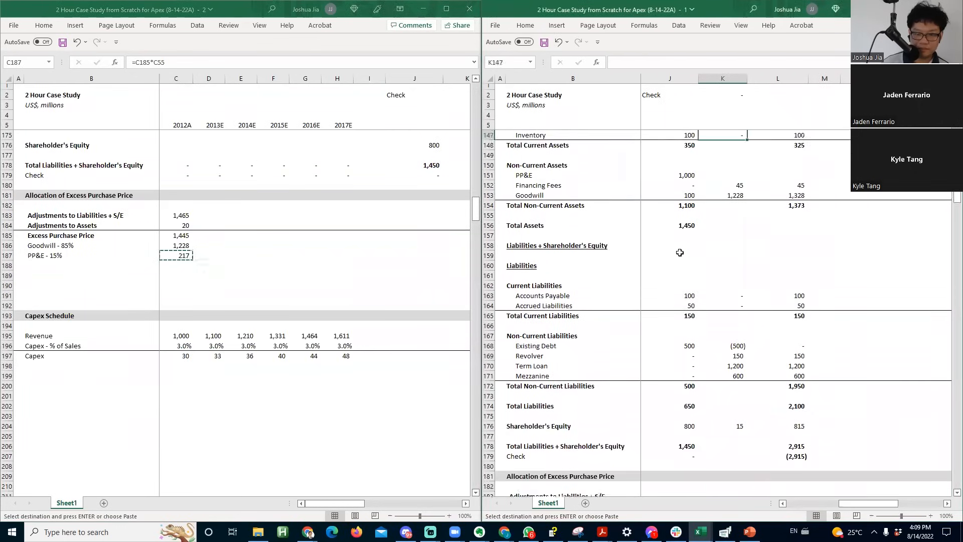
pyautogui.press('Down')
pyautogui.press('Down')
pyautogui.press('Down')
pyautogui.press('Down')
pyautogui.press('Down')
pyautogui.press('Down')
pyautogui.press('Down')
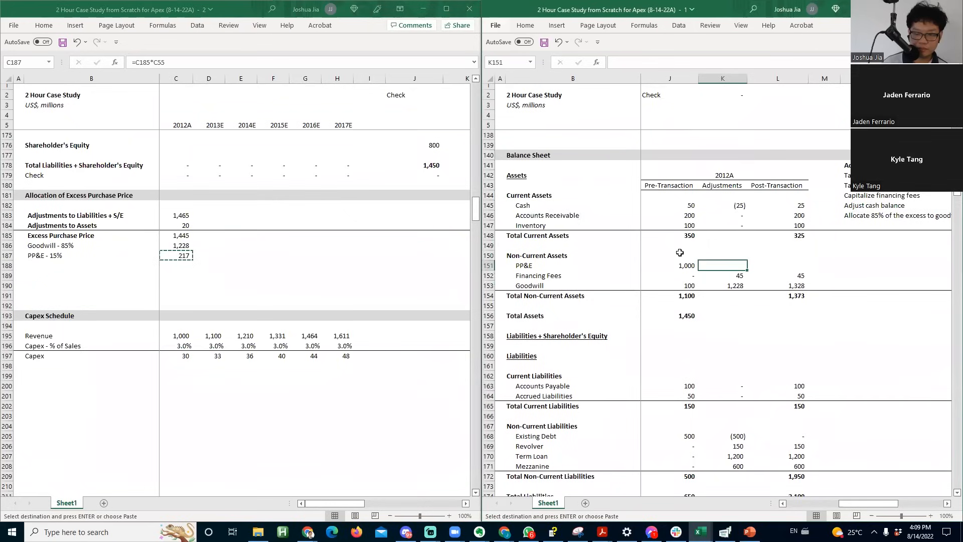
pyautogui.press('Escape')
# - Copy the Post-Transaction sum formula from Financing Fees in L152 to PP&E in L151
pyautogui.press('Right')
pyautogui.press('Down')
pyautogui.hotkey('ctrl', 'c')
pyautogui.press('Up')
pyautogui.hotkey('ctrl', 'v')
pyautogui.press('Escape')
pyautogui.press('Down')
pyautogui.press('Down')
pyautogui.press('Down')
pyautogui.press('Down')
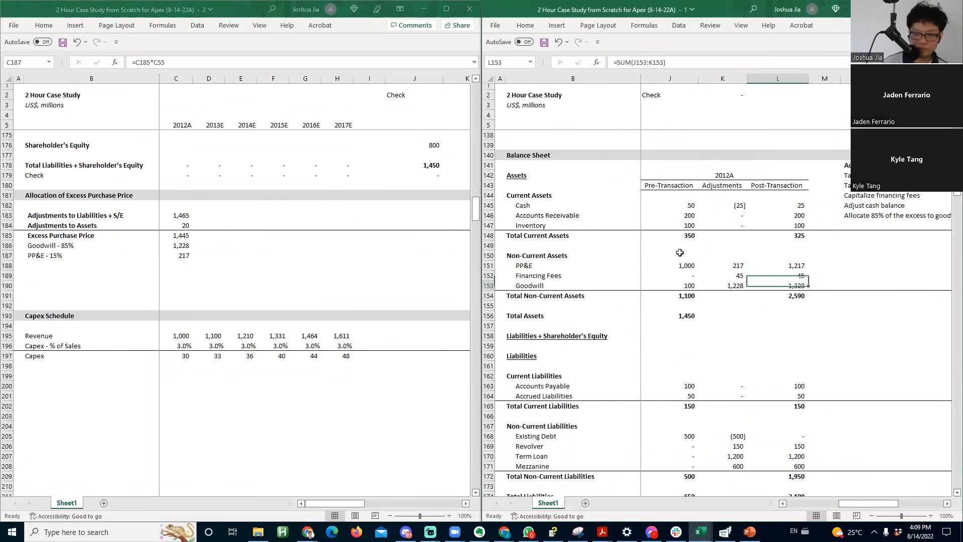
# - Copy the Total Assets formula from the Pre-Transaction column in J156 to the Post-Transaction column in L156
pyautogui.press('Down')
pyautogui.press('Down')
pyautogui.press('Down')
pyautogui.press('Up')
pyautogui.press('Up')
pyautogui.press('Left')
pyautogui.press('Left')
pyautogui.hotkey('ctrl', 'c')
pyautogui.press('Right')
pyautogui.press('Right')
pyautogui.hotkey('ctrl', 'v')
# - Review the Post-Transaction column down to the balance check in row 179 and back up to the current assets
pyautogui.press('pagedown')
pyautogui.press('Up')
pyautogui.press('Up')
pyautogui.press('Up')
pyautogui.press('Up')
pyautogui.press('Up')
pyautogui.press('Up')
pyautogui.press('Up')
pyautogui.press('Up')
pyautogui.press('Up')
pyautogui.press('Up')
pyautogui.press('Up')
pyautogui.press('Up')
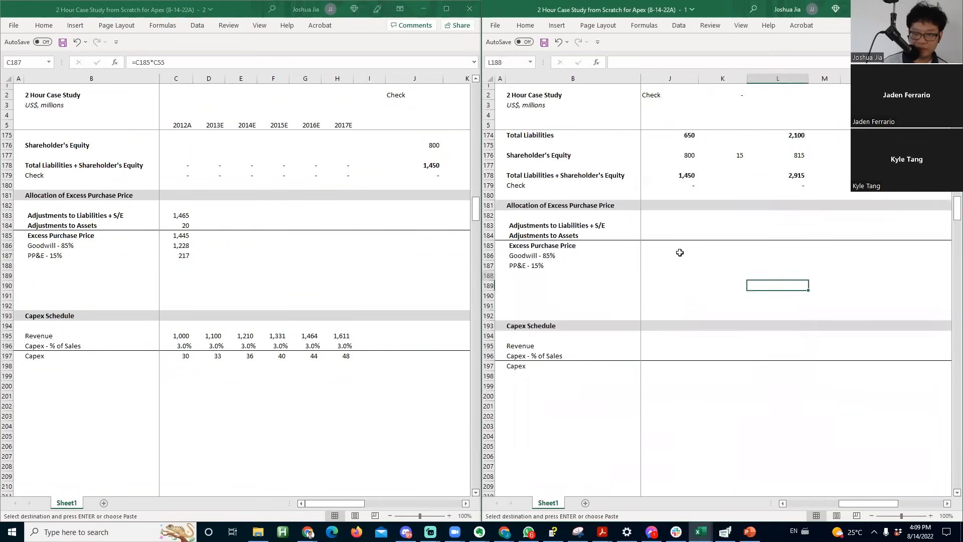
pyautogui.press('Escape')
pyautogui.press('Up')
pyautogui.press('Up')
pyautogui.press('Up')
pyautogui.press('Up')
pyautogui.press('Up')
pyautogui.press('Up')
pyautogui.press('Up')
pyautogui.press('Up')
pyautogui.press('Up')
pyautogui.press('Up')
pyautogui.press('Up')
pyautogui.press('Up')
pyautogui.press('Up')
pyautogui.press('Up')
pyautogui.press('Up')
pyautogui.press('Up')
pyautogui.press('Up')
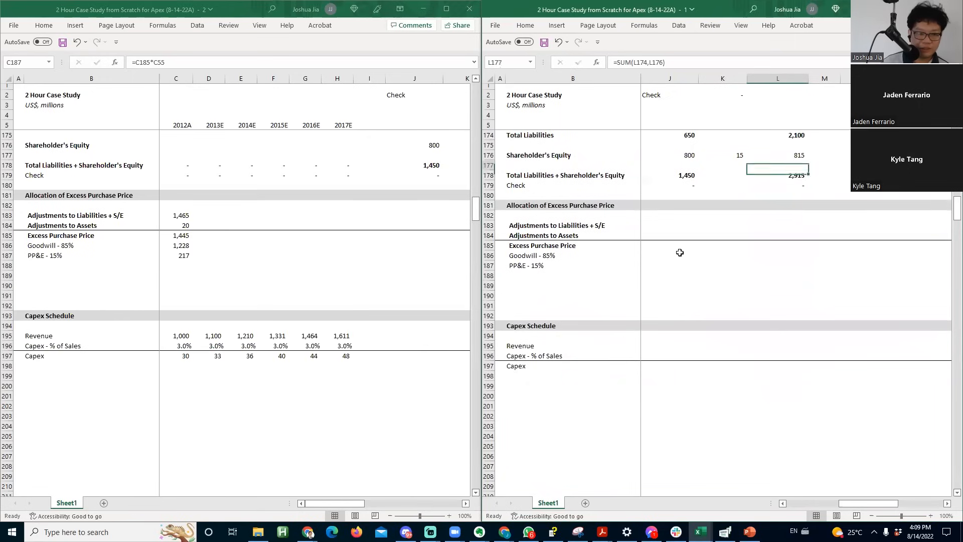
pyautogui.press('Up')
pyautogui.press('Up')
pyautogui.press('Up')
pyautogui.press('Up')
pyautogui.press('Up')
pyautogui.press('Up')
pyautogui.press('Up')
pyautogui.press('Up')
pyautogui.press('Up')
pyautogui.press('Up')
pyautogui.press('Up')
pyautogui.press('Up')
pyautogui.press('Up')
pyautogui.press('Up')
pyautogui.press('Up')
pyautogui.press('Up')
# - Delete the three surplus blank rows starting at row 189, between the excess purchase price allocation and the Capex Schedule
pyautogui.click(47, 255)
pyautogui.press('Up')
pyautogui.press('Up')
pyautogui.press('Up')
pyautogui.click(51, 258)
pyautogui.press('Down')
pyautogui.press('Down')
pyautogui.hotkey('shift', 'Down')
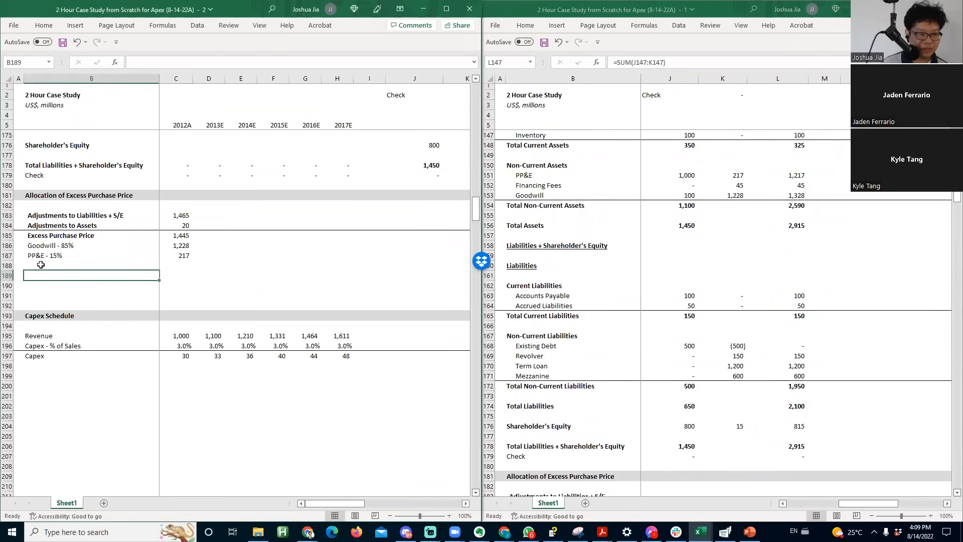
pyautogui.hotkey('shift', 'space')
pyautogui.hotkey('shift', 'Down')
pyautogui.hotkey('ctrl', '-')
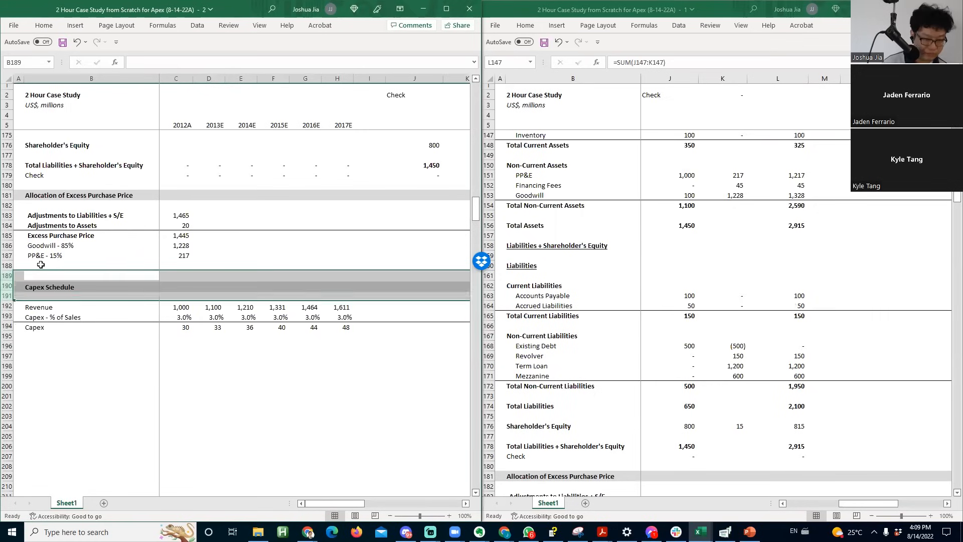
pyautogui.press('Up')
pyautogui.press('Up')
pyautogui.press('Right')
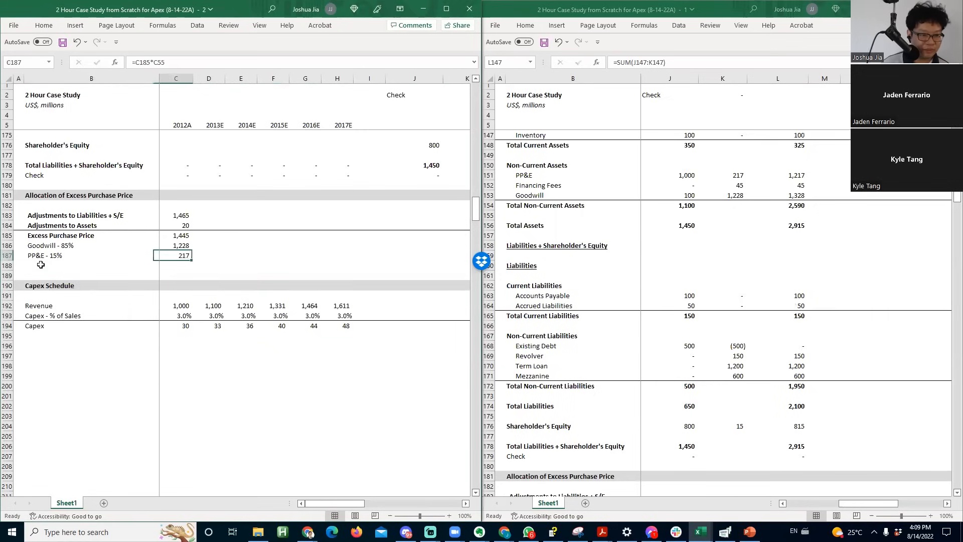
# - Bring the balance sheet's asset sections into view in both workbook windows
pyautogui.hotkey('shift', 'Right')
pyautogui.hotkey('alt', 'Tab')
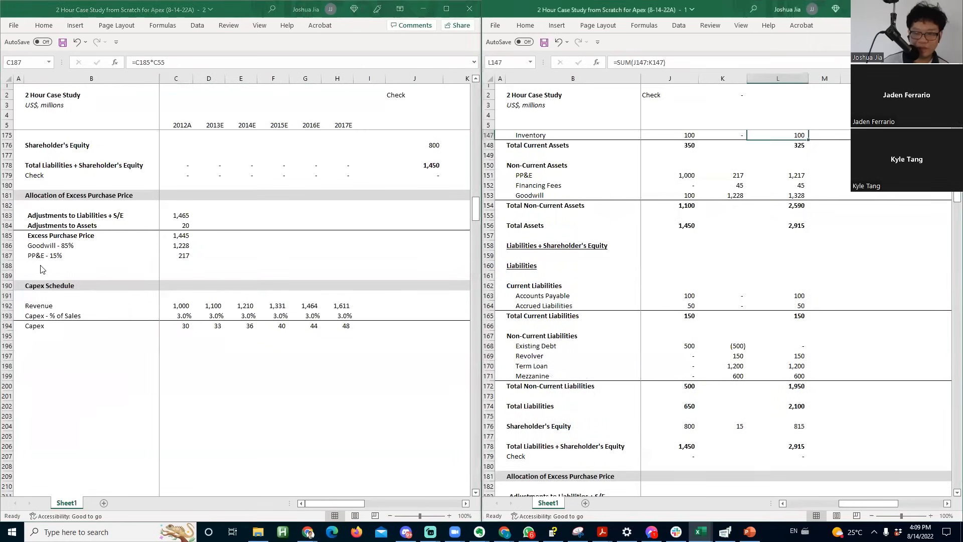
pyautogui.press('Up')
pyautogui.press('Up')
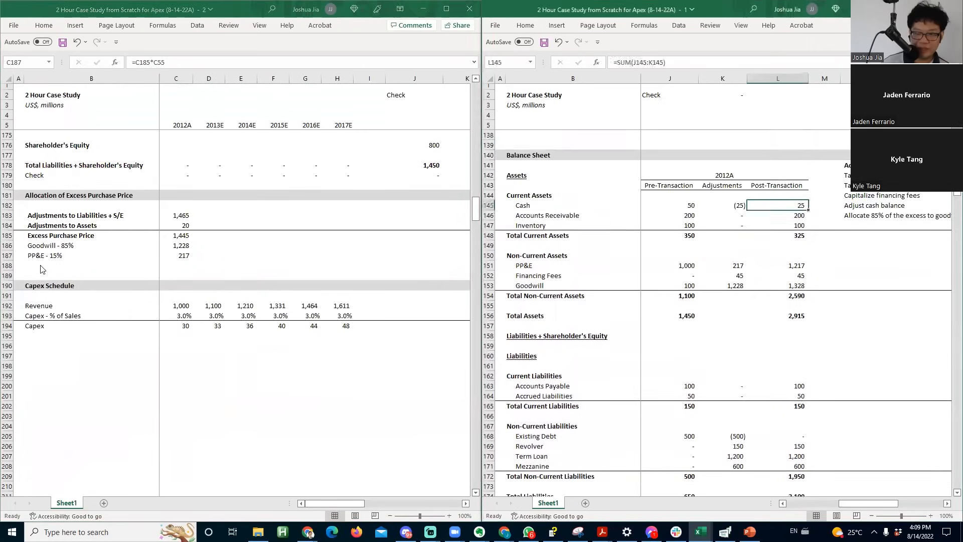
pyautogui.press('pageup')
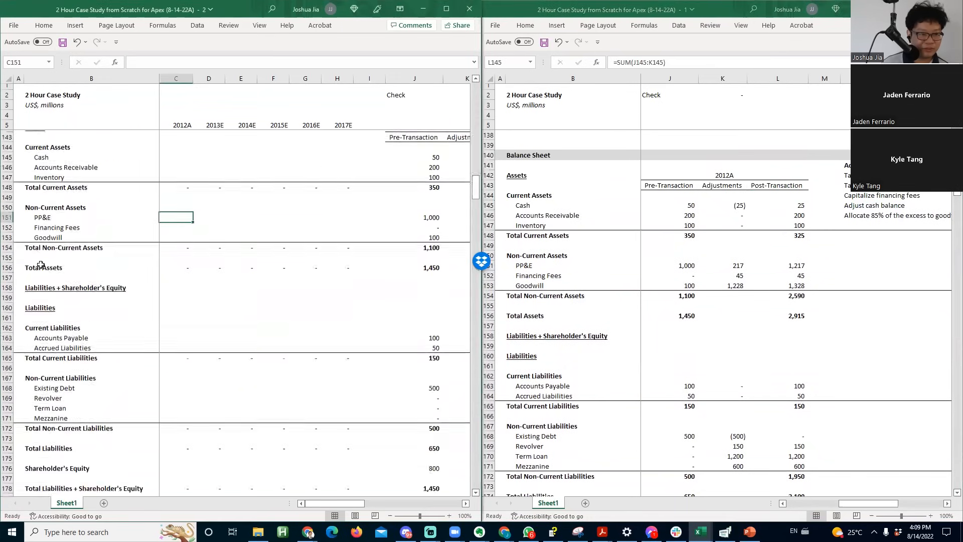
# - Link the 2012A Cash cell C145 to the Post-Transaction cash balance with =L145
pyautogui.press('Up')
pyautogui.press('Up')
pyautogui.press('Up')
pyautogui.press('Up')
pyautogui.write('=')
pyautogui.press('Right')
pyautogui.press('Right')
pyautogui.press('Right')
pyautogui.press('Right')
pyautogui.press('Right')
pyautogui.press('Right')
pyautogui.press('Right')
pyautogui.press('Right')
pyautogui.press('Right')
pyautogui.press('Right')
pyautogui.press('Left')
pyautogui.press('Return')
# - Copy the 2012A Cash link down to Accounts Receivable and Inventory in C146:C147
pyautogui.press('Up')
pyautogui.hotkey('ctrl', 'c')
pyautogui.press('Down')
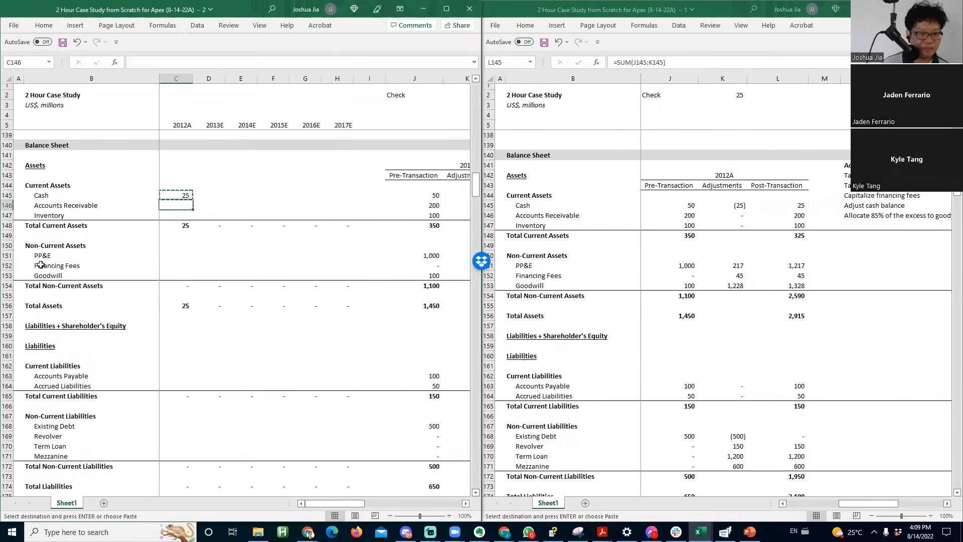
pyautogui.press('Return')
pyautogui.press('Up')
pyautogui.hotkey('shift', 'Down')
pyautogui.hotkey('shift', 'Down')
pyautogui.hotkey('ctrl', 'q')
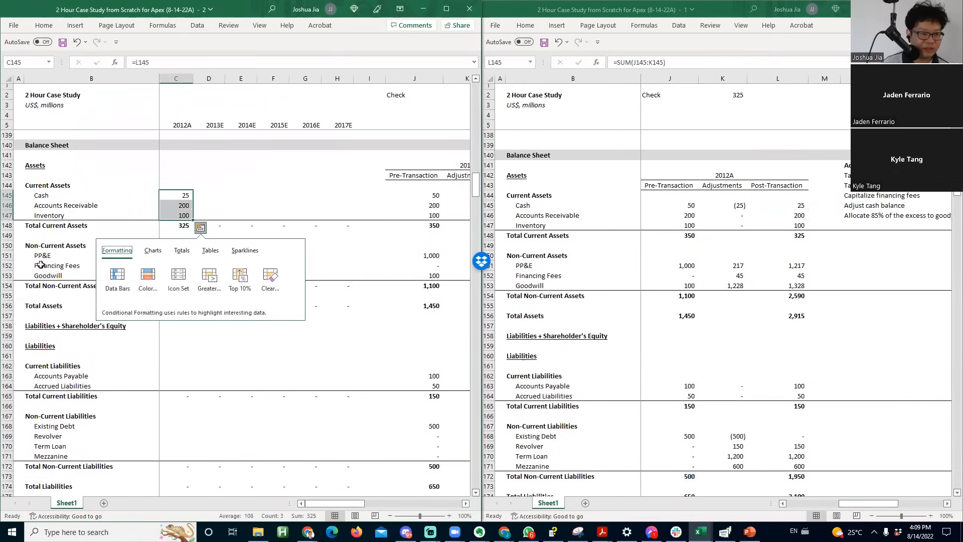
pyautogui.press('Escape')
# - Copy the Post-Transaction link to PP&E, Financing Fees and Goodwill in C151:C153 of the 2012A column
pyautogui.press('Right')
pyautogui.press('Left')
pyautogui.hotkey('ctrl', 'c')
pyautogui.press('Down')
pyautogui.press('Down')
pyautogui.press('Down')
pyautogui.press('Down')
pyautogui.press('Down')
pyautogui.hotkey('shift', 'Down')
pyautogui.hotkey('shift', 'Down')
pyautogui.hotkey('shift', 'Down')
pyautogui.hotkey('ctrl', 'v')
pyautogui.press('Down')
pyautogui.press('Down')
# - Copy the Post-Transaction link to Accounts Payable and Accrued Liabilities in C163:C164
pyautogui.press('Up')
pyautogui.hotkey('ctrl', 'c')
pyautogui.press('Down')
pyautogui.press('Down')
pyautogui.press('Down')
pyautogui.press('Down')
pyautogui.press('Down')
pyautogui.press('Down')
pyautogui.press('Down')
pyautogui.press('Down')
pyautogui.press('Down')
pyautogui.press('Down')
pyautogui.press('Down')
pyautogui.press('Down')
pyautogui.hotkey('shift', 'Down')
pyautogui.hotkey('ctrl', 'v')
# - Paste the Post-Transaction link into the four debt lines, Existing Debt through Mezzanine, in C168:C171
pyautogui.press('Down')
pyautogui.press('Down')
pyautogui.press('Down')
pyautogui.press('Down')
pyautogui.press('Down')
pyautogui.hotkey('shift', 'Down')
pyautogui.hotkey('shift', 'Down')
pyautogui.hotkey('shift', 'Down')
pyautogui.hotkey('ctrl', 'v')
# - Paste the Post-Transaction link into the 2012A Shareholder's Equity cell C176
pyautogui.press('Down')
pyautogui.press('Down')
pyautogui.press('Down')
pyautogui.press('Down')
pyautogui.press('Down')
pyautogui.press('Down')
pyautogui.press('Down')
pyautogui.press('Down')
pyautogui.press('Down')
pyautogui.press('Down')
pyautogui.press('Down')
pyautogui.press('Down')
pyautogui.press('Down')
pyautogui.press('Down')
pyautogui.press('Down')
pyautogui.press('Down')
pyautogui.press('Down')
pyautogui.press('Up')
pyautogui.press('Up')
pyautogui.press('Up')
pyautogui.press('Up')
pyautogui.press('Up')
pyautogui.press('Up')
pyautogui.press('Up')
pyautogui.press('Up')
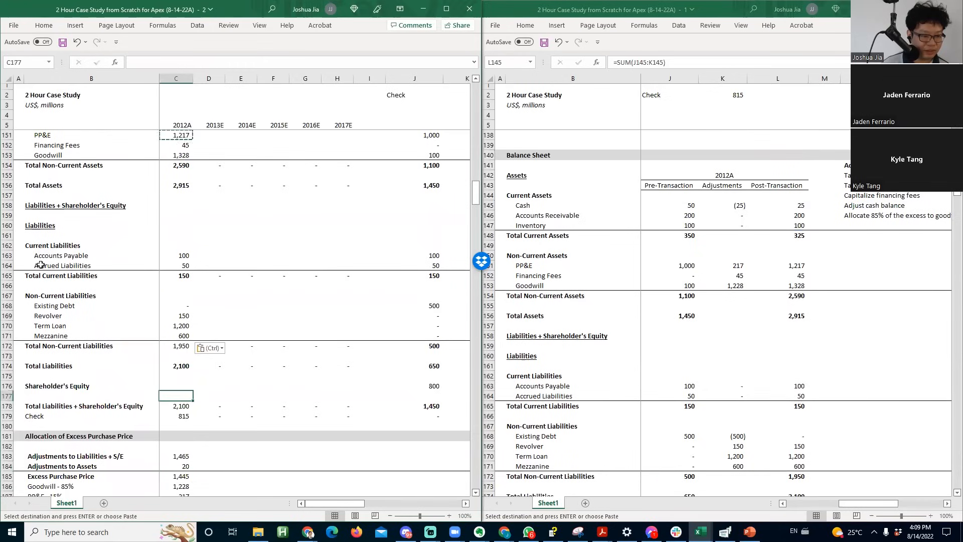
pyautogui.hotkey('ctrl', 'v')
pyautogui.press('Escape')
pyautogui.press('Down')
pyautogui.press('Down')
pyautogui.press('Up')
pyautogui.press('Right')
pyautogui.press('Up')
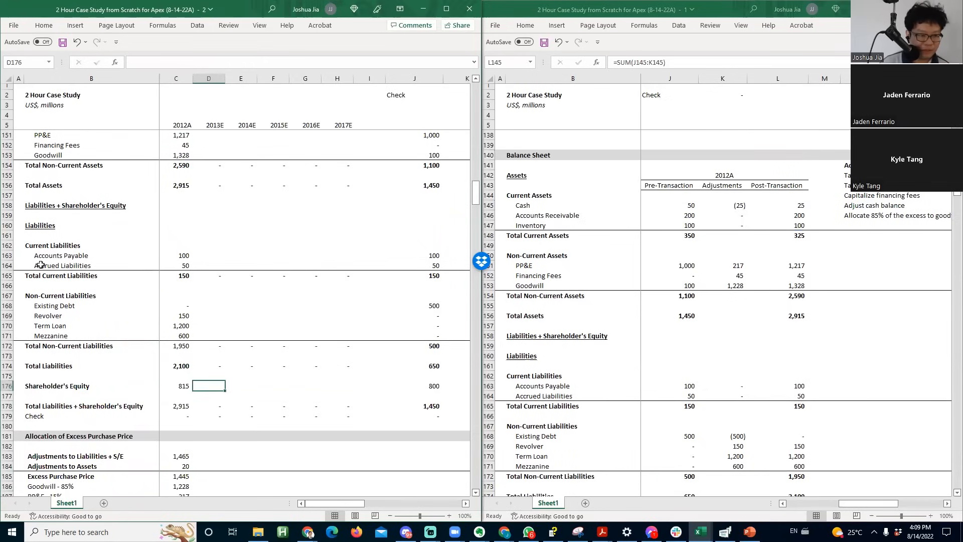
# - In the other workbook window, delete the surplus blank row 189 above the Capex Schedule
pyautogui.click(550, 305)
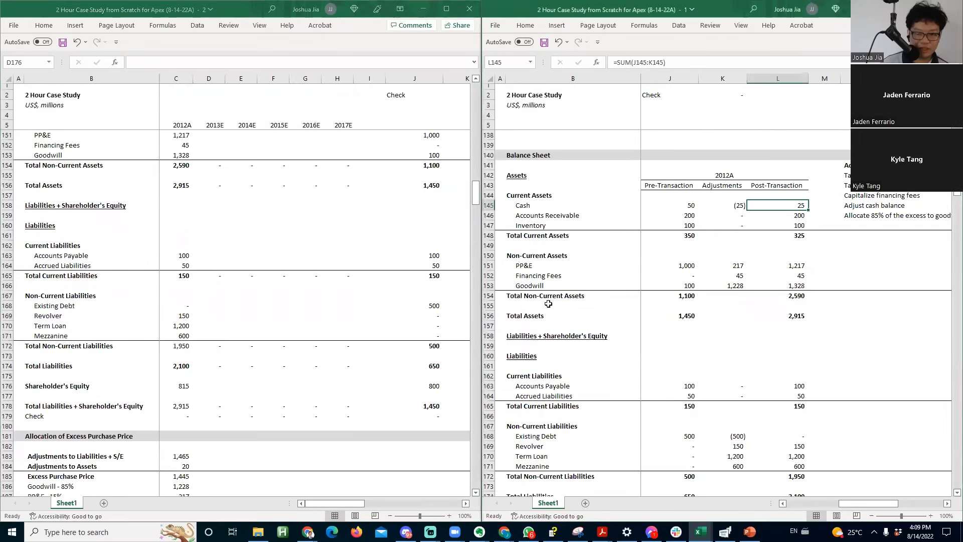
pyautogui.press('pagedown')
pyautogui.click(516, 294)
pyautogui.press('Up')
pyautogui.hotkey('shift', 'space')
pyautogui.hotkey('ctrl', '-')
# - Copy the Capex Schedule header row with its adjoining blank rows, 188 to 190, to row 194 below the schedule
pyautogui.press('Up')
pyautogui.hotkey('shift', 'space')
pyautogui.hotkey('shift', 'Down')
pyautogui.hotkey('shift', 'Down')
pyautogui.hotkey('ctrl', 'c')
pyautogui.press('Down')
pyautogui.press('Down')
pyautogui.press('Down')
pyautogui.press('Down')
pyautogui.press('Down')
pyautogui.press('Down')
pyautogui.hotkey('shift', 'space')
pyautogui.press('Return')
# - Retitle the copied section header in B195 as "Net Working Capital Schedule"
pyautogui.press('Down')
pyautogui.press('F2')
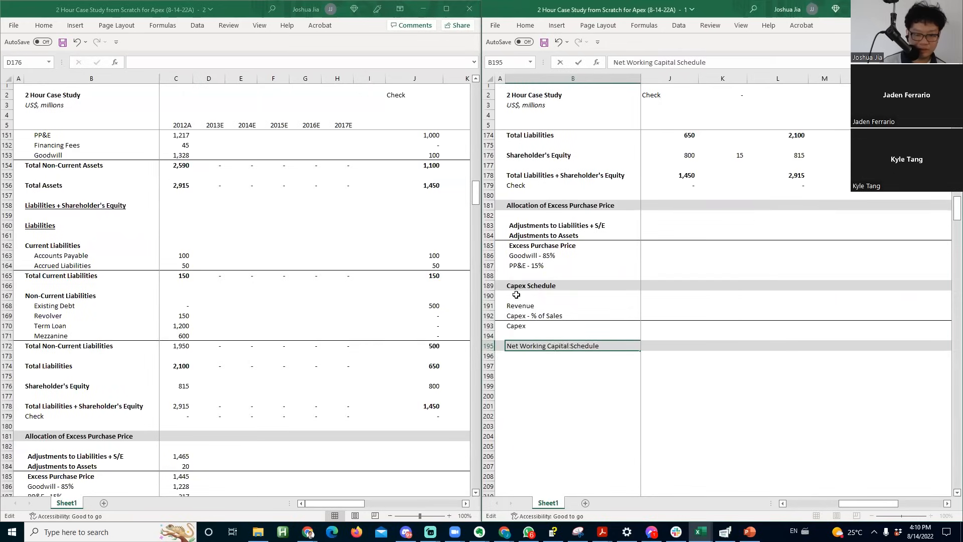
pyautogui.press('Return')
pyautogui.press('Down')
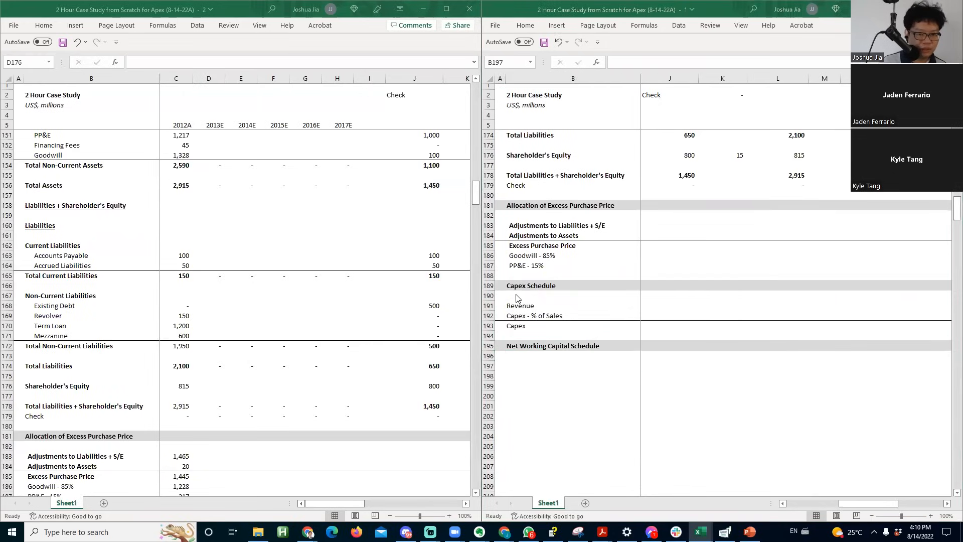
# - Check the working capital assumptions in the case study PDF in Acrobat, and enter the heading "Current Assets" in B197 of the Excel sheet
pyautogui.hotkey('alt', 'Tab')
pyautogui.hotkey('alt', 'Tab')
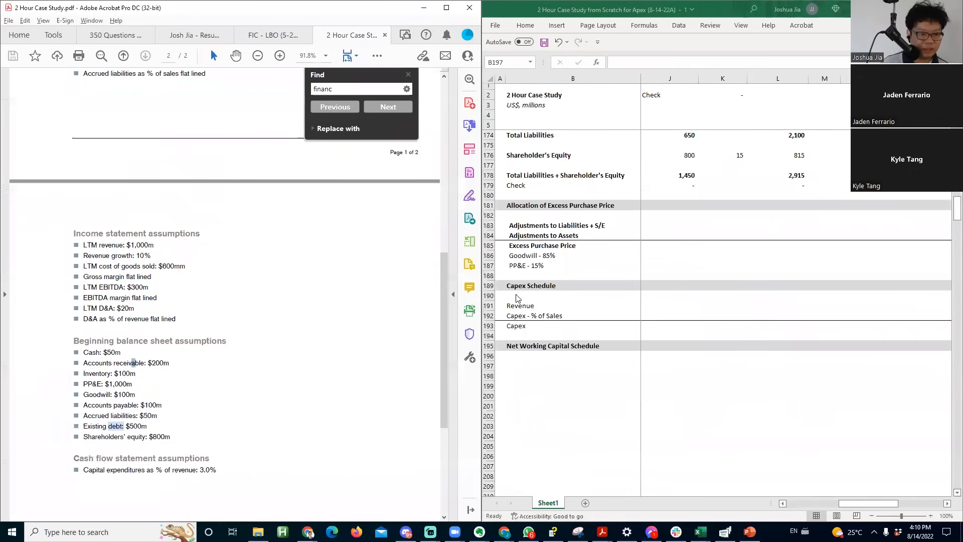
pyautogui.scroll(3, 98, 75)
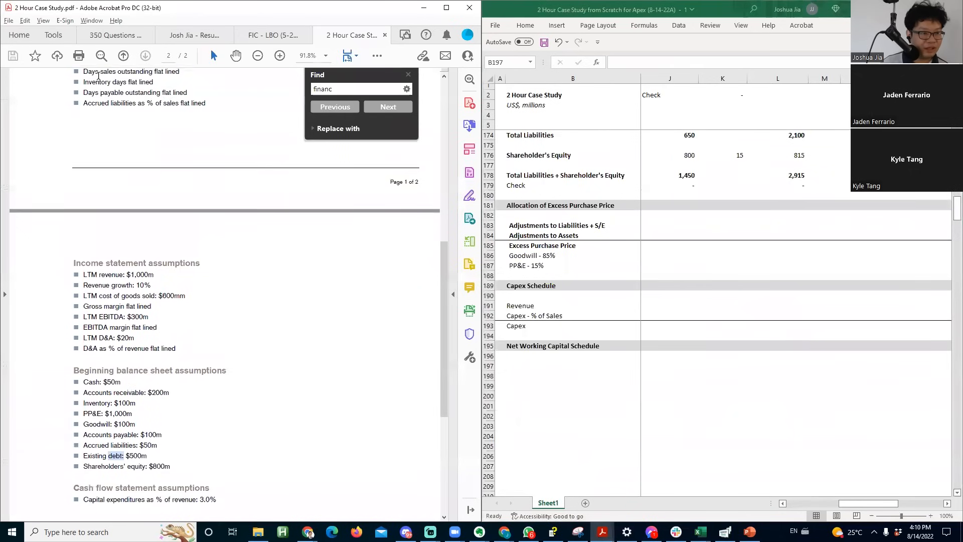
pyautogui.moveTo(115, 117); pyautogui.dragTo(99, 133)
pyautogui.click(424, 8)
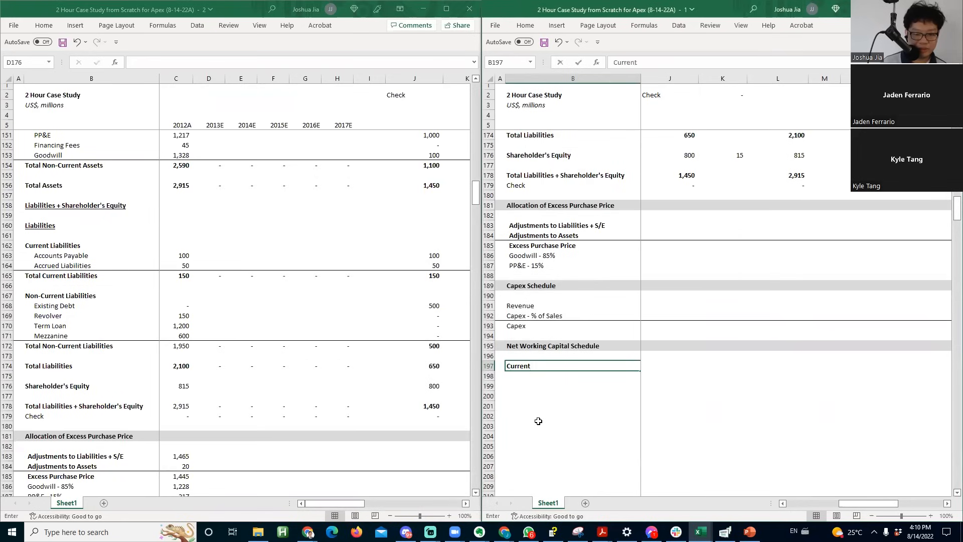
pyautogui.press('Return')
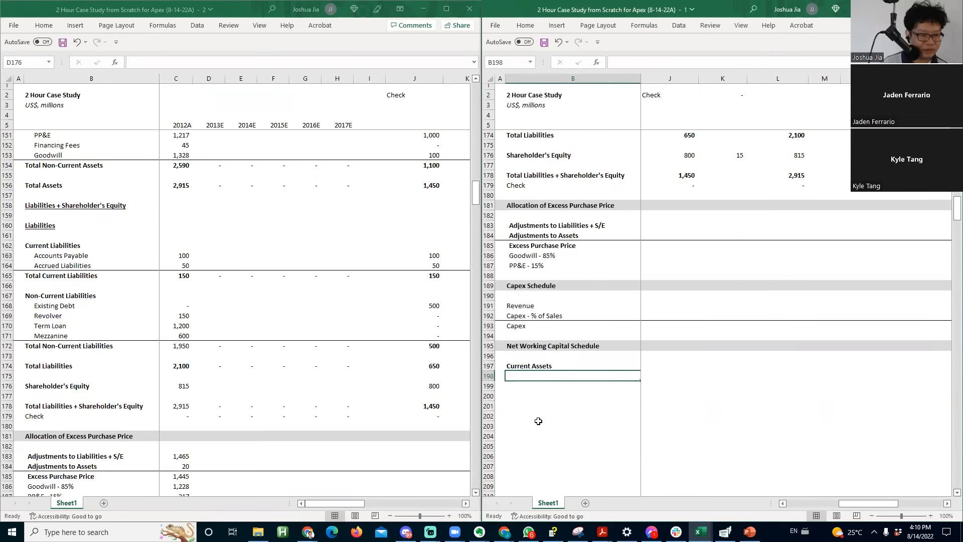
# - Examine the balance sheet's current asset lines in the other workbook window
pyautogui.hotkey('alt', 'Tab')
pyautogui.press('Up')
pyautogui.press('Up')
pyautogui.press('Up')
pyautogui.press('Up')
pyautogui.press('Up')
pyautogui.press('Up')
pyautogui.press('Up')
pyautogui.press('Up')
pyautogui.press('Up')
pyautogui.press('Up')
pyautogui.press('Up')
pyautogui.press('Up')
pyautogui.press('Up')
pyautogui.press('Up')
pyautogui.press('Up')
pyautogui.press('Up')
pyautogui.press('Up')
pyautogui.press('Up')
pyautogui.press('Up')
pyautogui.press('Up')
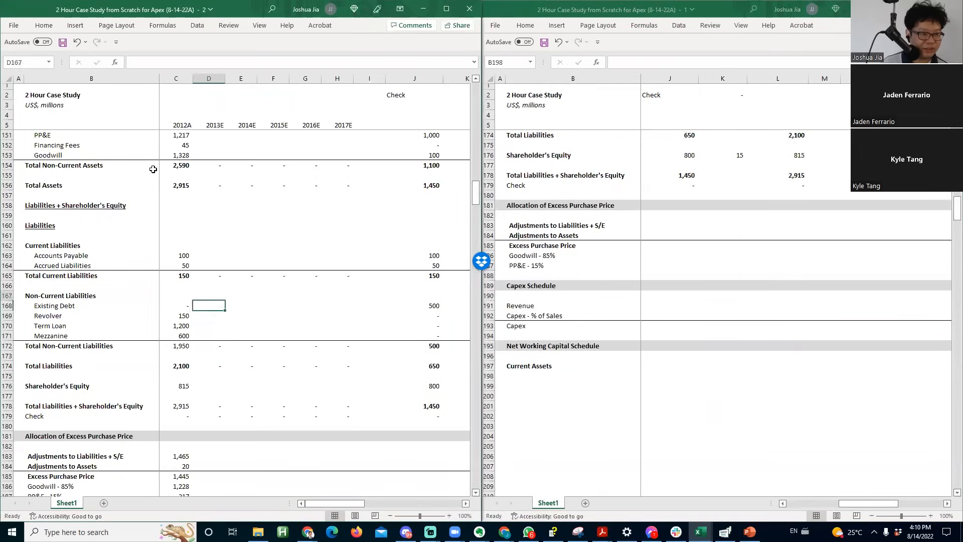
pyautogui.press('Up')
pyautogui.press('Up')
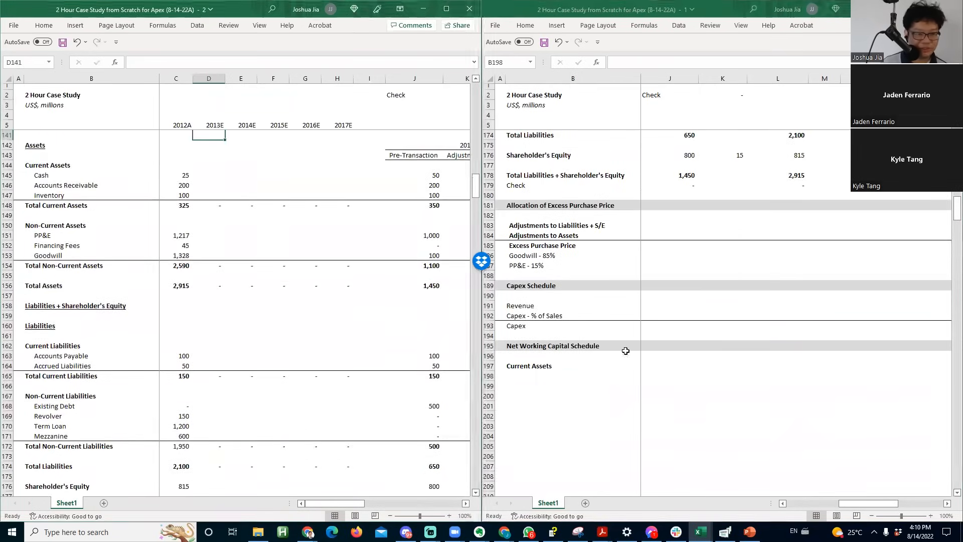
# - Enter the labels "Accounts Receivable" and "Inventory" in B198 and B199 under Current Assets in the Net Working Capital Schedule
pyautogui.hotkey('alt', 'Tab')
pyautogui.write('A')
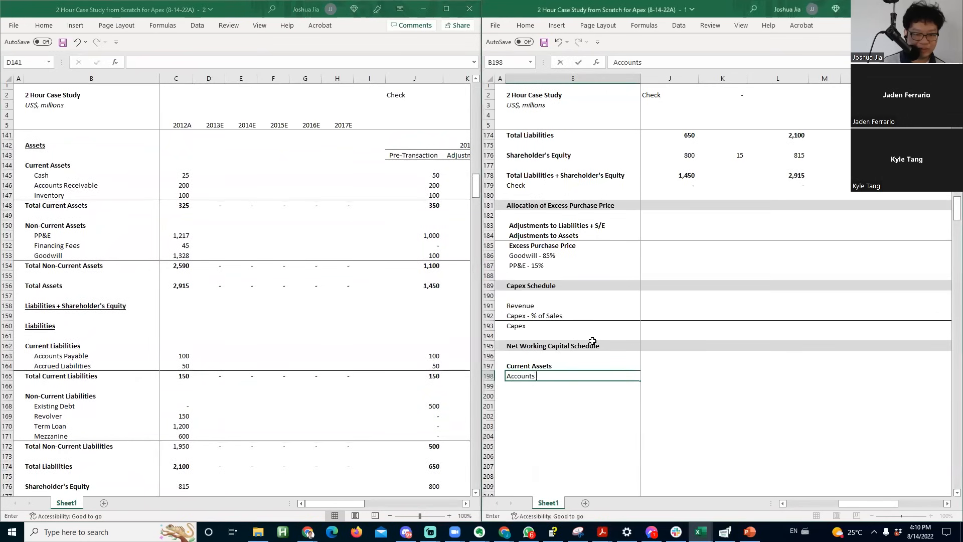
pyautogui.press('Return')
pyautogui.write('I')
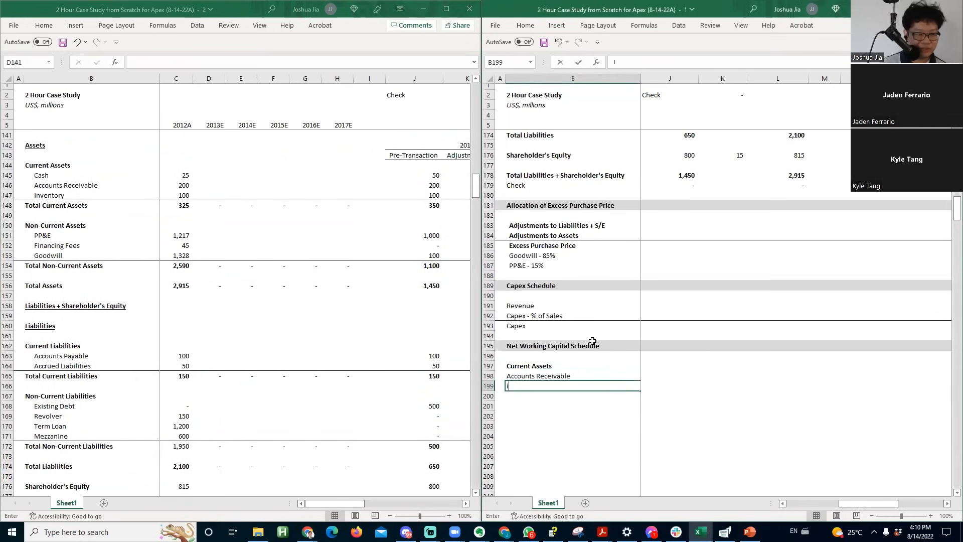
pyautogui.press('Return')
# - Indent the Accounts Receivable and Inventory labels in B198:B199 by one level
pyautogui.press('Up')
pyautogui.press('Up')
pyautogui.hotkey('shift', 'Down')
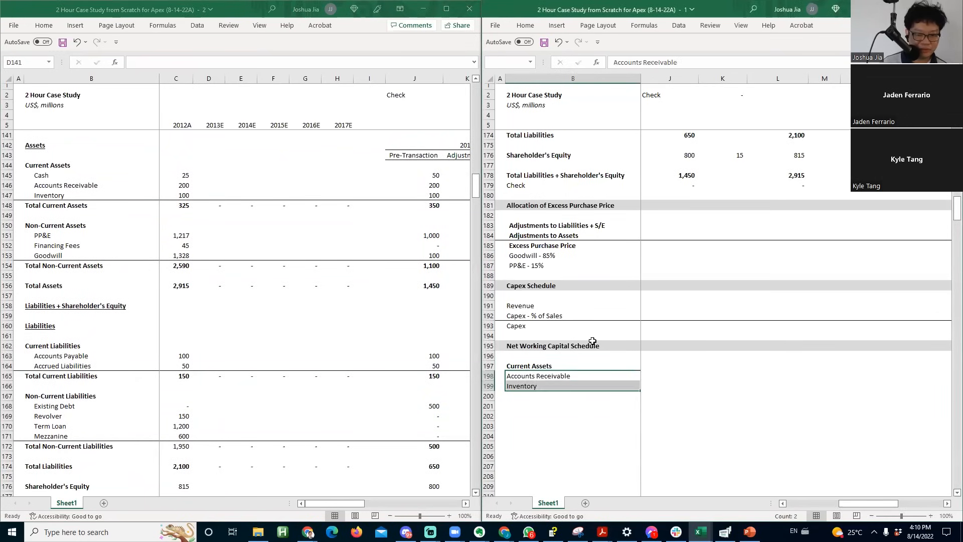
pyautogui.press('Down')
pyautogui.press('Down')
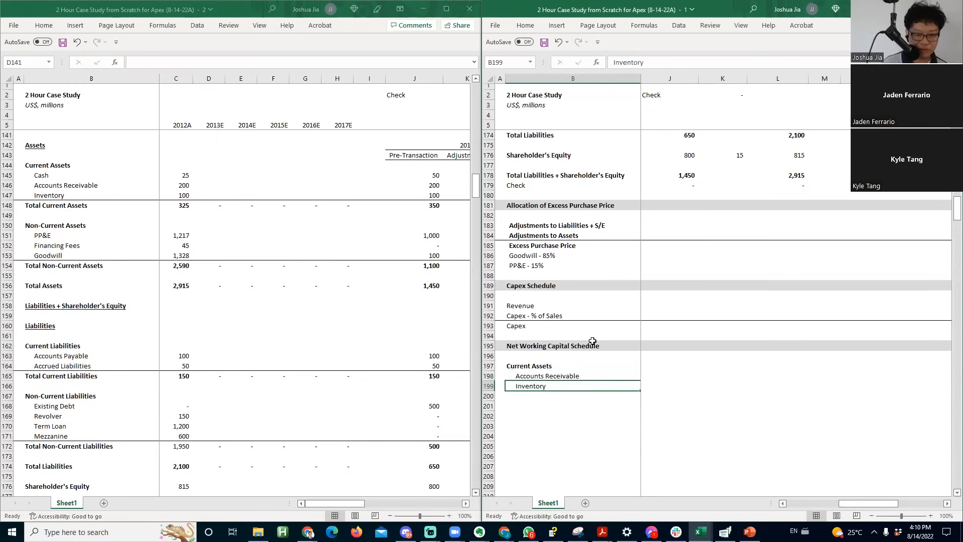
# - Add a top border across row 200 and label B200 "Total Current Assets" in the Net Working Capital Schedule
pyautogui.hotkey('shift', 'space')
pyautogui.hotkey('alt', 'h')
pyautogui.press('b')
pyautogui.press('p')
pyautogui.press('Right')
pyautogui.press('Left')
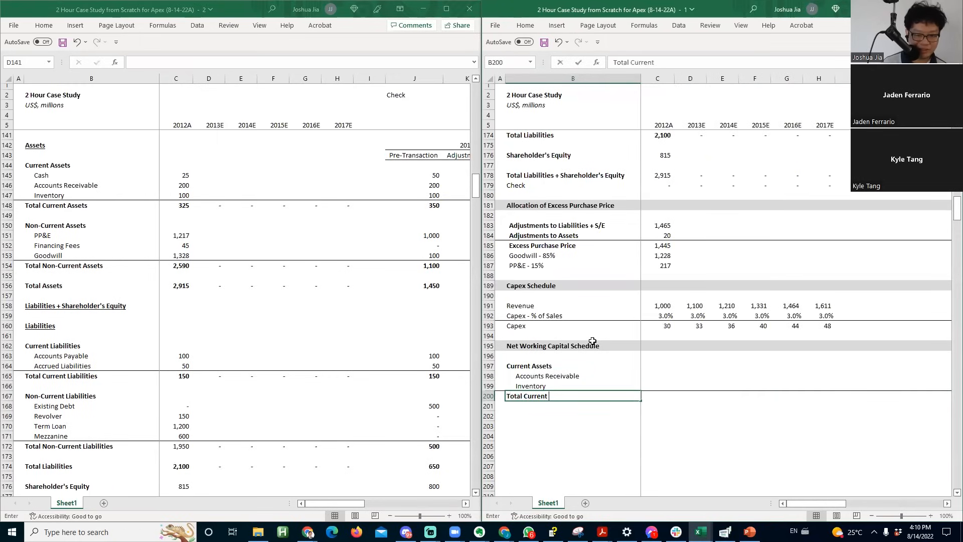
pyautogui.press('Tab')
# - Total the current assets with =SUM(C198:C199) in C200 and fill the formula across to H200
pyautogui.write('=')
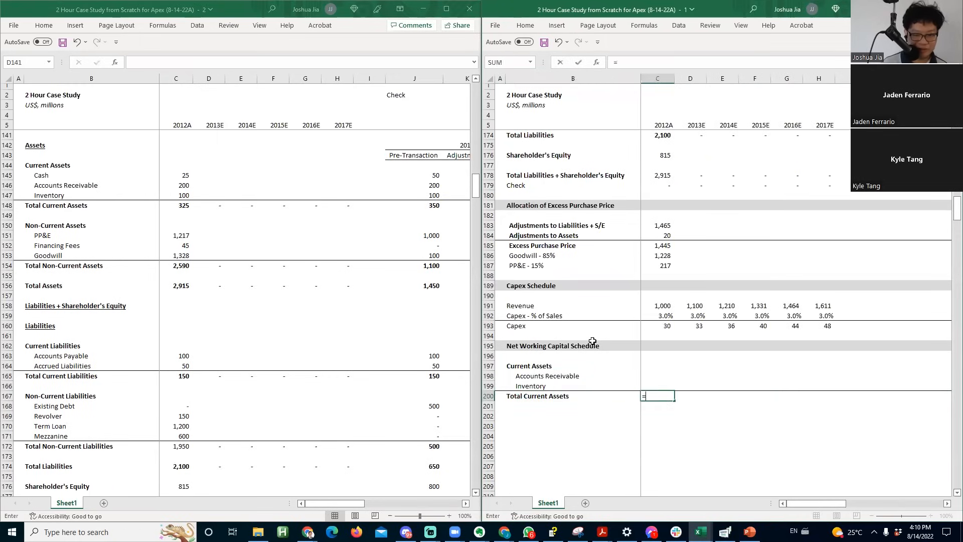
pyautogui.write('sum(')
pyautogui.press('Up')
pyautogui.hotkey('shift', 'Up')
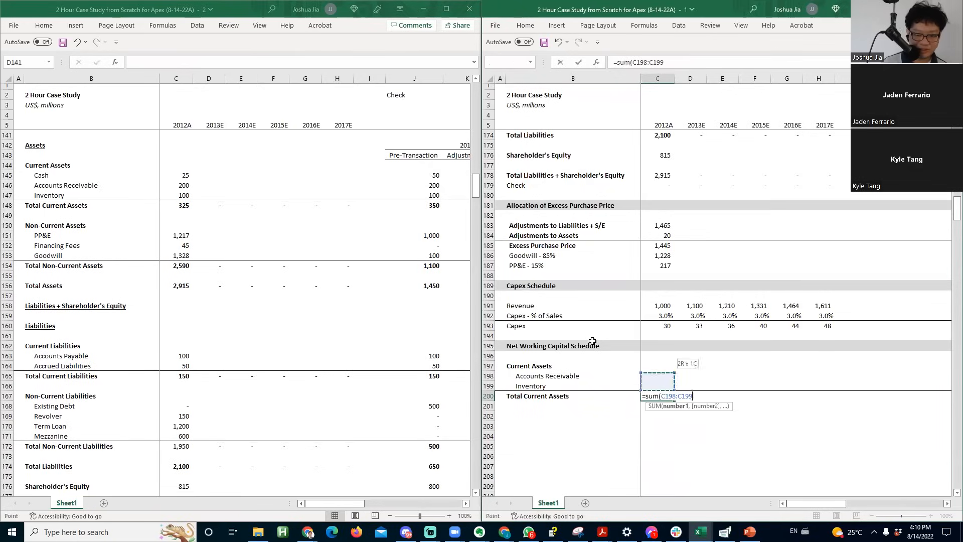
pyautogui.press('Return')
pyautogui.press('Up')
pyautogui.hotkey('shift', 'Right')
pyautogui.hotkey('shift', 'Right')
pyautogui.hotkey('shift', 'Right')
pyautogui.hotkey('shift', 'Right')
pyautogui.hotkey('shift', 'Right')
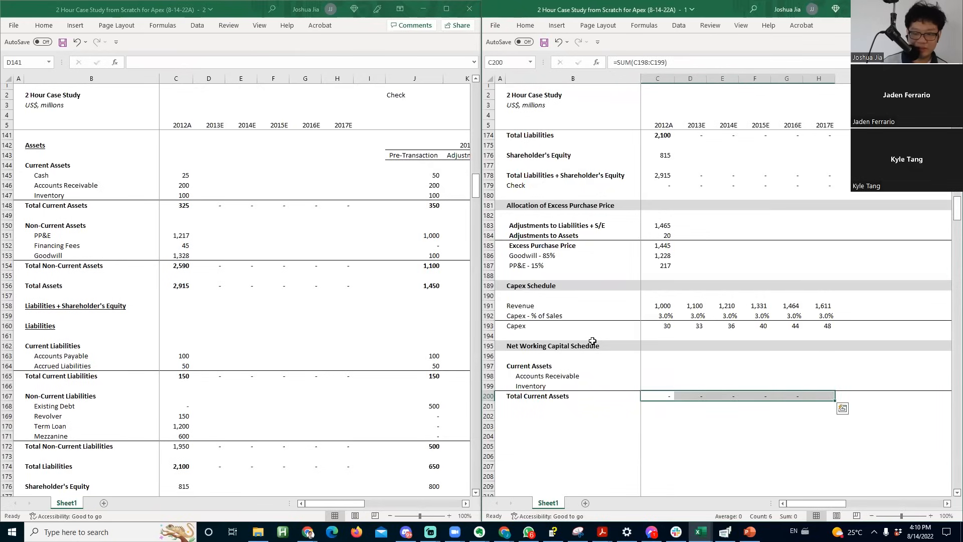
# - Inspect the filled Total Current Assets formula in the 2017E column of row 200
pyautogui.press('Right')
pyautogui.press('Right')
pyautogui.press('Right')
pyautogui.press('Right')
pyautogui.press('Right')
pyautogui.press('F2')
pyautogui.press('Escape')
pyautogui.press('Left')
pyautogui.press('Left')
pyautogui.press('Left')
pyautogui.press('Left')
pyautogui.press('Left')
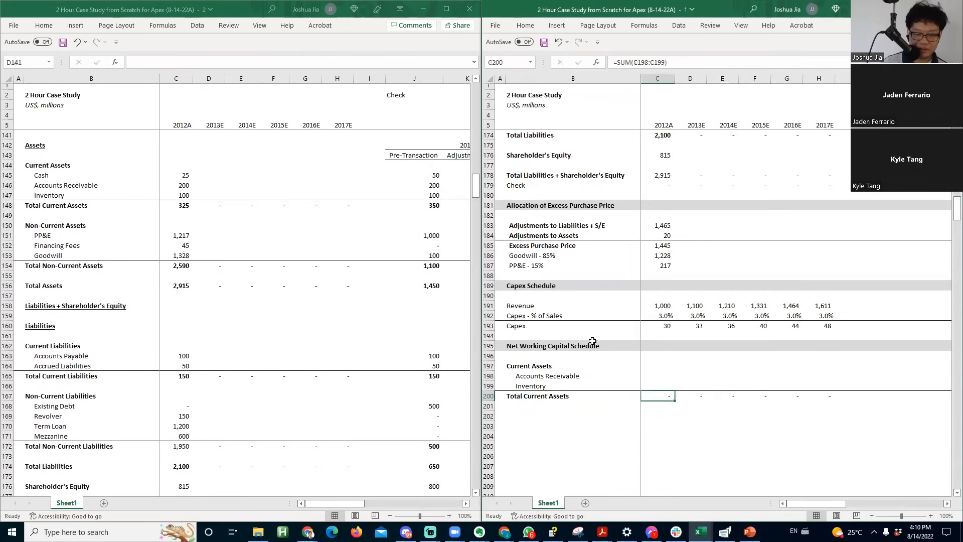
# - Copy the Current Assets heading from B197 to B202 and change its text to "Current Liabilities"
pyautogui.press('Left')
pyautogui.press('Down')
pyautogui.press('Up')
pyautogui.press('Up')
pyautogui.press('Up')
pyautogui.press('Up')
pyautogui.hotkey('ctrl', 'c')
pyautogui.press('Down')
pyautogui.press('Down')
pyautogui.press('Down')
pyautogui.press('Down')
pyautogui.press('Down')
pyautogui.hotkey('ctrl', 'v')
pyautogui.press('F2')
pyautogui.hotkey('ctrl', 'shift', 'Left')
pyautogui.hotkey('ctrl', 'shift', 'Left')
pyautogui.write('Current Liabilities')
pyautogui.press('Return')
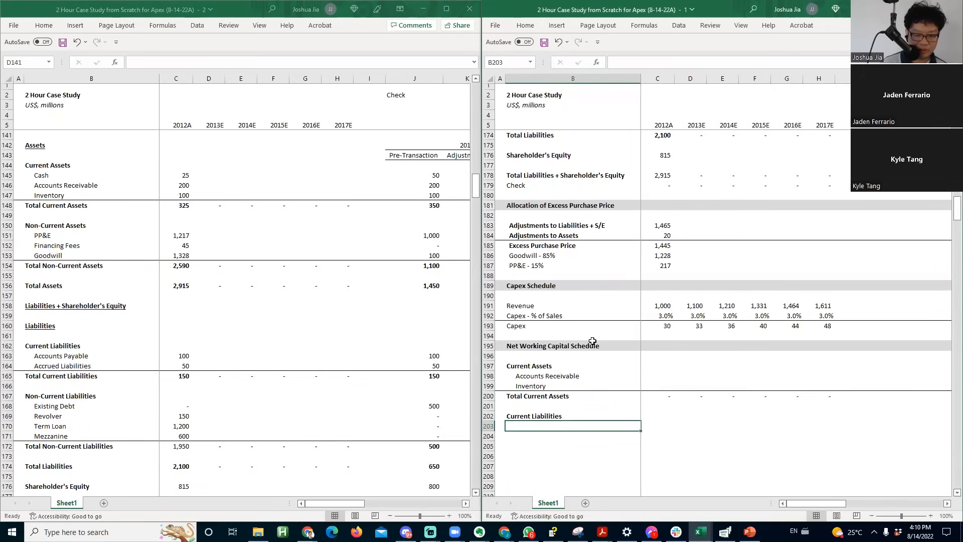
# - Copy the Accounts Payable and Accrued Liabilities labels from B163:B164 in the other workbook window into B203:B204 under Current Liabilities
pyautogui.hotkey('alt', 'Tab')
pyautogui.press('Down')
pyautogui.press('Down')
pyautogui.press('Down')
pyautogui.press('Down')
pyautogui.press('Down')
pyautogui.press('Down')
pyautogui.press('Down')
pyautogui.press('Down')
pyautogui.press('Down')
pyautogui.press('Down')
pyautogui.press('Down')
pyautogui.press('Down')
pyautogui.press('Down')
pyautogui.press('Down')
pyautogui.press('Down')
pyautogui.press('Down')
pyautogui.press('Down')
pyautogui.press('Down')
pyautogui.press('Down')
pyautogui.press('Down')
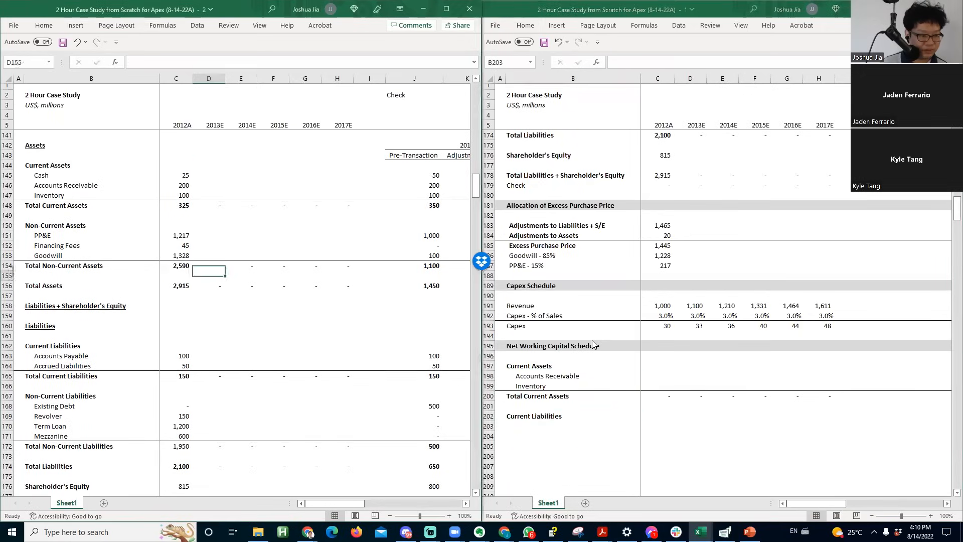
pyautogui.press('Left')
pyautogui.press('Left')
pyautogui.hotkey('shift', 'Down')
pyautogui.hotkey('ctrl', 'c')
pyautogui.hotkey('alt', 'Tab')
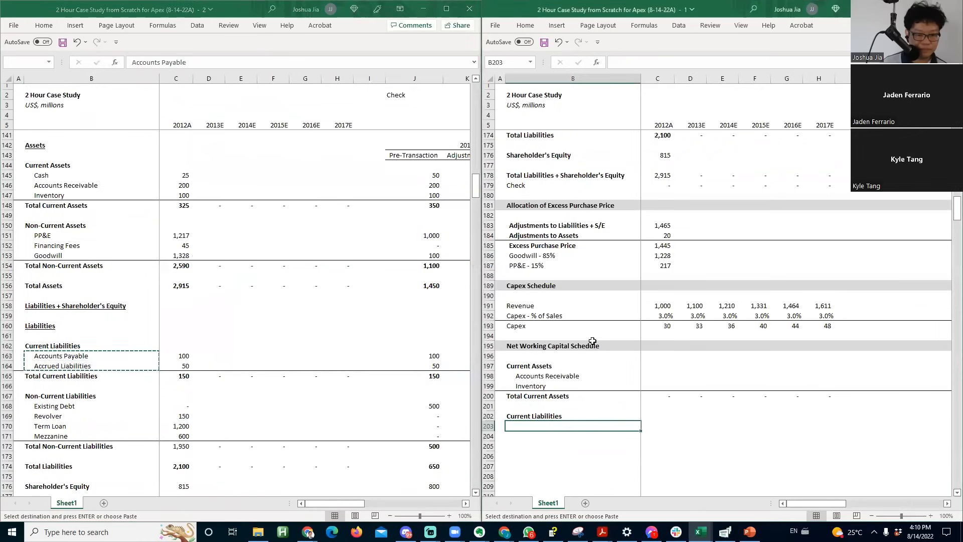
pyautogui.hotkey('ctrl', 'v')
# - Add a top border across row 205 and label B205 "Total Current Liabilities", reusing the heading copied from B202
pyautogui.press('Down')
pyautogui.press('Down')
pyautogui.hotkey('shift', 'space')
pyautogui.hotkey('alt', 'h')
pyautogui.press('b')
pyautogui.press('p')
pyautogui.press('Up')
pyautogui.press('Up')
pyautogui.press('Up')
pyautogui.hotkey('ctrl', 'c')
pyautogui.press('Down')
pyautogui.press('Down')
pyautogui.press('Down')
pyautogui.hotkey('ctrl', 'v')
pyautogui.press('F2')
pyautogui.press('Home')
pyautogui.write('Total')
pyautogui.press('Tab')
pyautogui.press('Left')
pyautogui.press('Right')
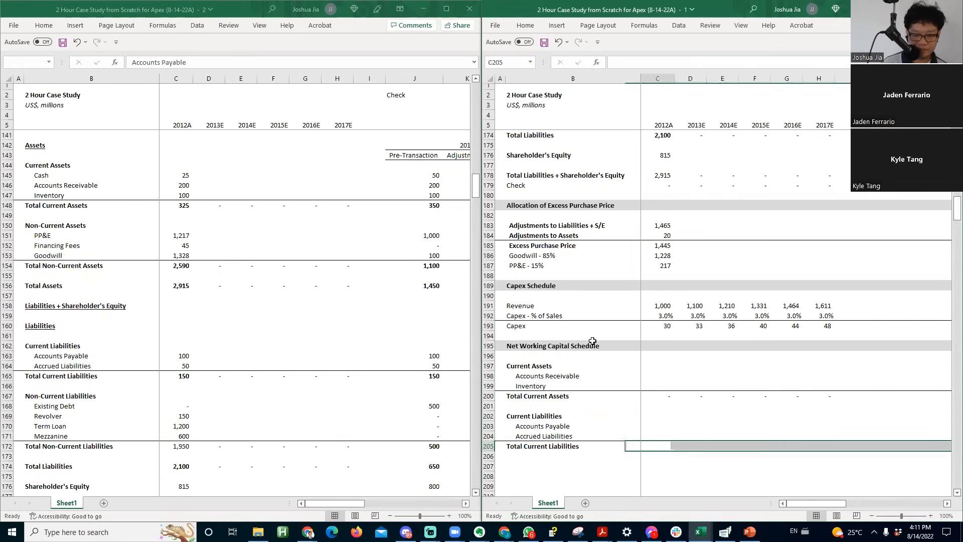
# - Total the current liabilities with =SUM(C203:C204) in C205 and fill the formula across to H205
pyautogui.write('=sum(')
pyautogui.press('Up')
pyautogui.hotkey('shift', 'Up')
pyautogui.hotkey('ctrl', 'Return')
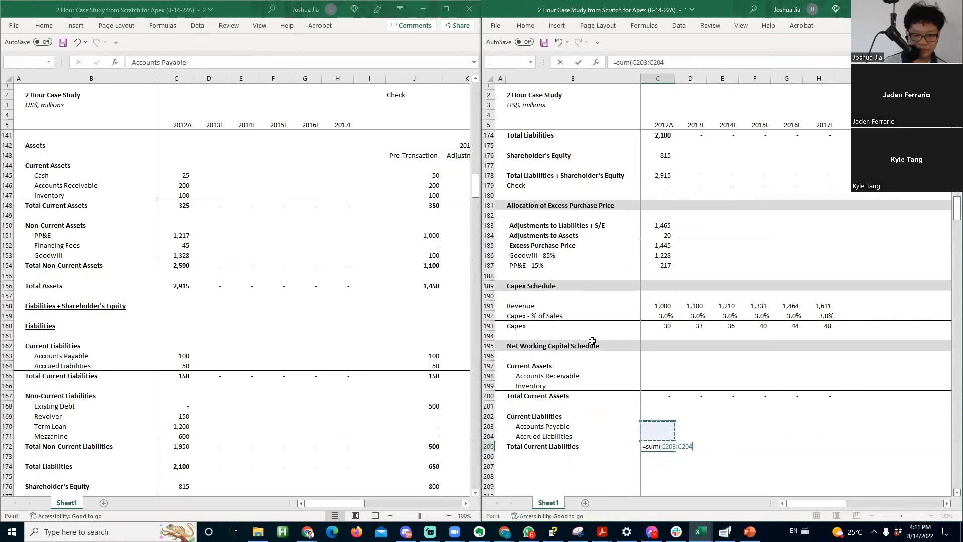
pyautogui.hotkey('shift', 'Right')
pyautogui.hotkey('shift', 'Right')
pyautogui.hotkey('shift', 'Right')
pyautogui.hotkey('shift', 'Right')
pyautogui.hotkey('shift', 'Right')
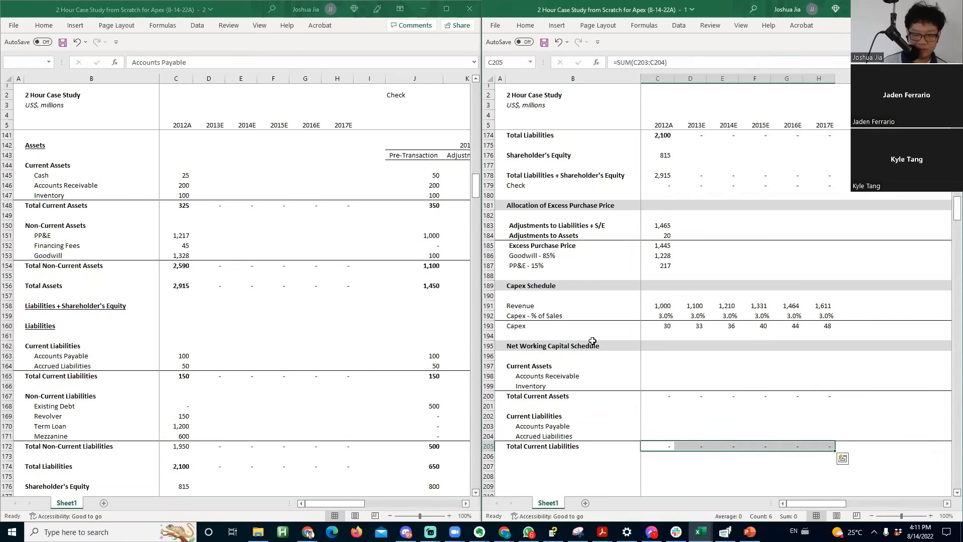
pyautogui.hotkey('ctrl', 'q')
pyautogui.press('Escape')
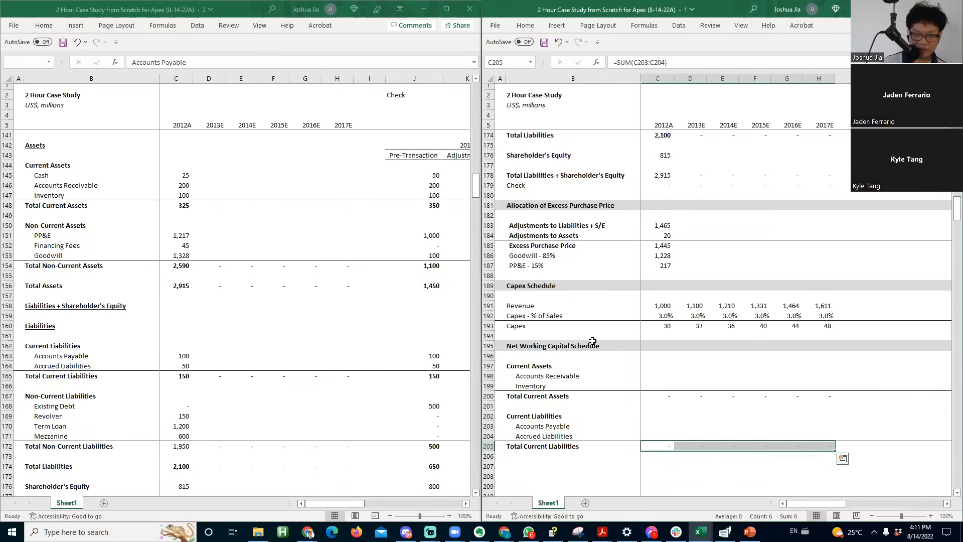
# - Inspect the Total Current Liabilities sum formula in row 205
pyautogui.hotkey('shift', 'Left')
pyautogui.hotkey('shift', 'Left')
pyautogui.hotkey('shift', 'Left')
pyautogui.hotkey('shift', 'Left')
pyautogui.hotkey('shift', 'Left')
pyautogui.press('F2')
pyautogui.press('Escape')
pyautogui.press('Right')
pyautogui.press('Left')
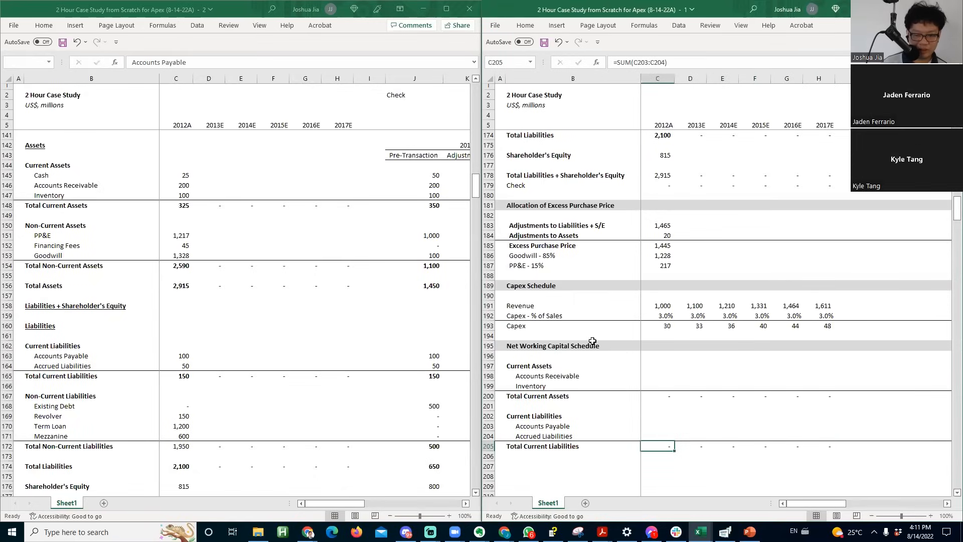
# - Enter the label "Net Working Capital" in B207, leaving one blank row below Total Current Liabilities
pyautogui.press('Down')
pyautogui.press('Left')
pyautogui.press('Down')
pyautogui.press('Down')
pyautogui.press('Down')
pyautogui.press('Down')
pyautogui.press('Down')
pyautogui.press('Up')
pyautogui.press('Up')
pyautogui.press('Up')
pyautogui.press('Up')
pyautogui.write('Net')
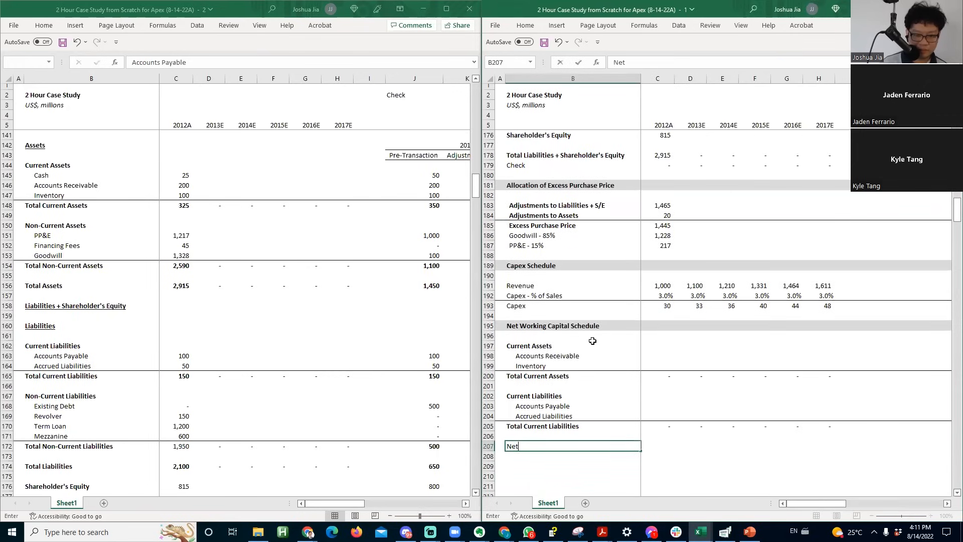
pyautogui.write(' Working Capital')
pyautogui.press('Tab')
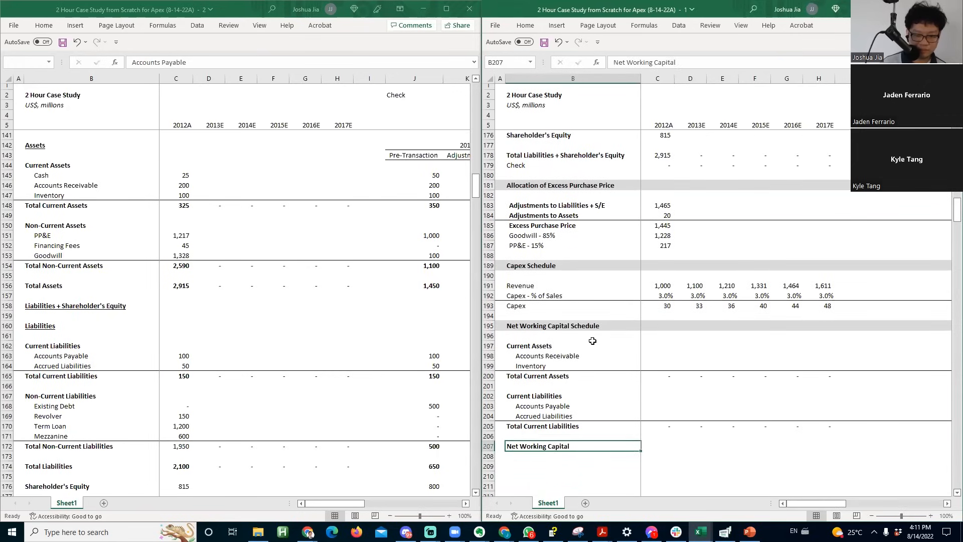
# - Calculate Net Working Capital in C207 as =C200-C205, fill it across to H207 and check the formula
pyautogui.write('=')
pyautogui.press('Up')
pyautogui.press('Up')
pyautogui.press('Up')
pyautogui.press('Up')
pyautogui.press('Up')
pyautogui.press('Up')
pyautogui.press('Up')
pyautogui.write('-')
pyautogui.press('Up')
pyautogui.press('Up')
pyautogui.hotkey('ctrl', 'Return')
pyautogui.hotkey('shift', 'Right')
pyautogui.hotkey('shift', 'Right')
pyautogui.hotkey('shift', 'Right')
pyautogui.hotkey('shift', 'Right')
pyautogui.hotkey('shift', 'Right')
pyautogui.hotkey('ctrl', 'r')
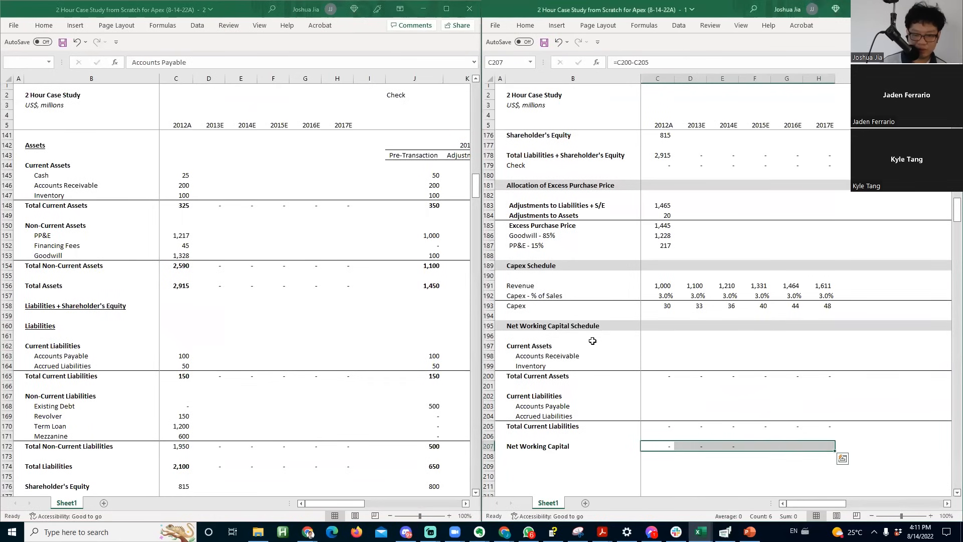
pyautogui.press('Left')
pyautogui.press('Right')
pyautogui.press('F2')
pyautogui.press('Escape')
# - Enter the label "Changes in Net Working Captial" in B208, directly below Net Working Capital
pyautogui.press('Left')
pyautogui.press('Down')
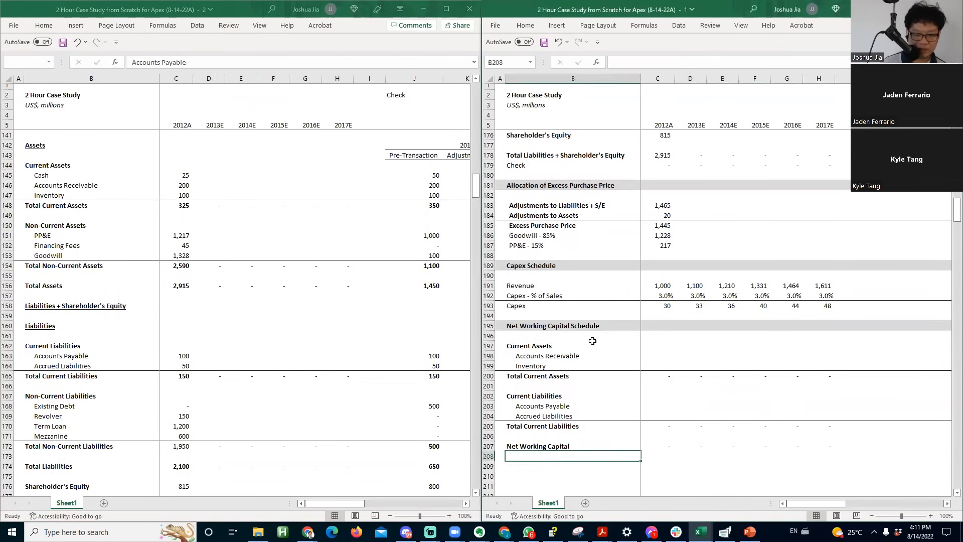
pyautogui.write('Changes in Net Work')
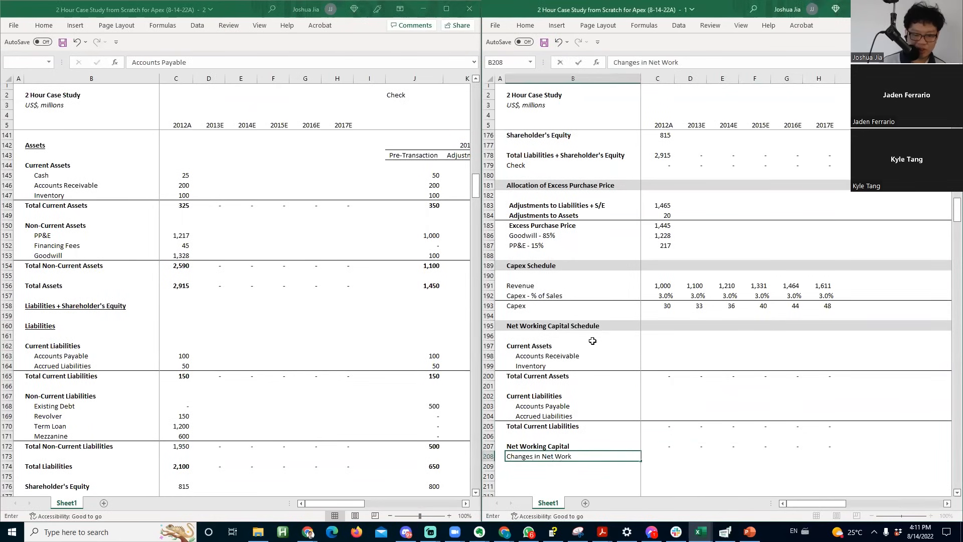
pyautogui.write('ing Captial')
pyautogui.press('Tab')
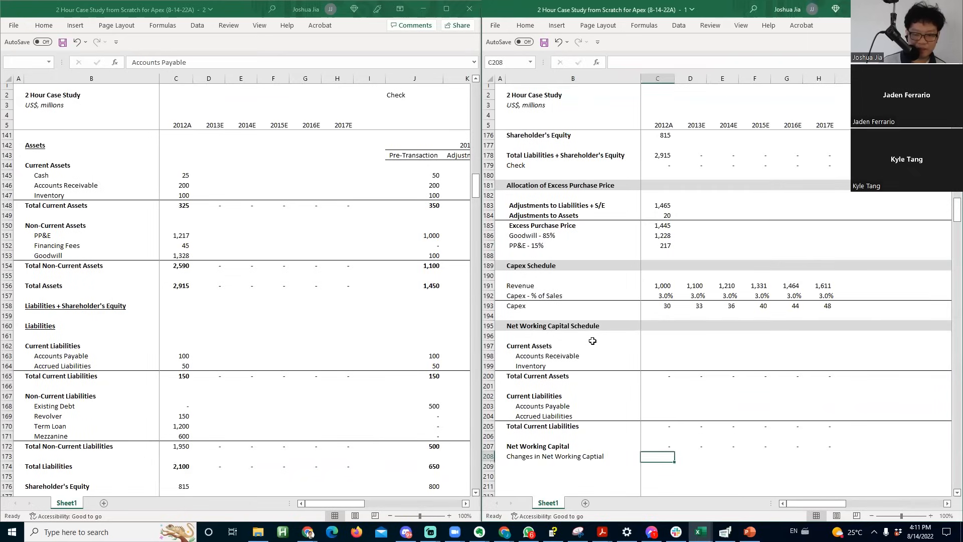
# - Calculate the 2013E change in net working capital in D208 as =C207-D207 and fill it across to H208
pyautogui.press('Right')
pyautogui.press('Left')
pyautogui.press('Right')
pyautogui.write('=')
pyautogui.press('Up')
pyautogui.press('Left')
pyautogui.press('Right')
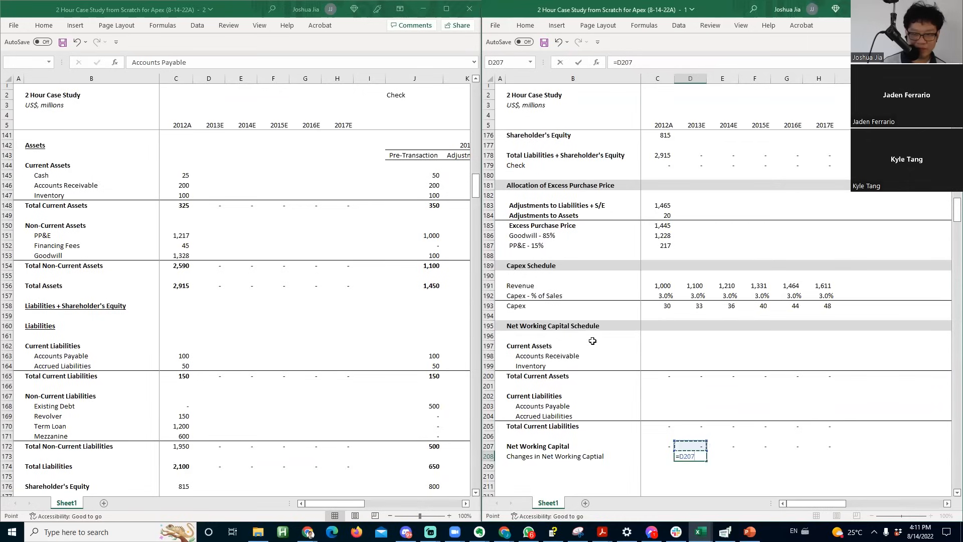
pyautogui.press('Left')
pyautogui.write('-')
pyautogui.press('Up')
pyautogui.press('Return')
pyautogui.press('Up')
pyautogui.hotkey('shift', 'Right')
pyautogui.hotkey('shift', 'Right')
pyautogui.hotkey('shift', 'Right')
pyautogui.hotkey('shift', 'Right')
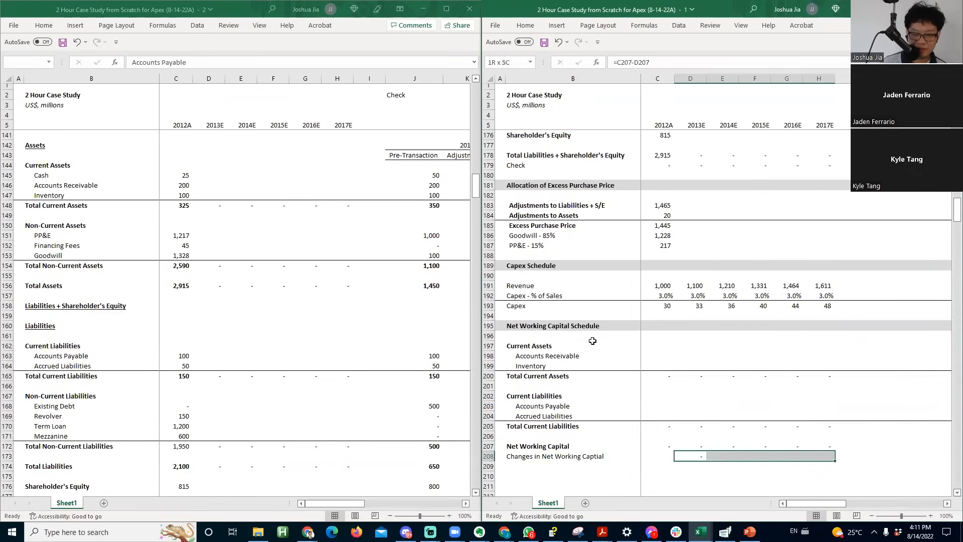
# - Inspect the formulas across the Changes in Net Working Capital row, D208 to H208, and the layout beneath it
pyautogui.press('F2')
pyautogui.press('Escape')
pyautogui.press('Left')
pyautogui.press('Left')
pyautogui.press('Right')
pyautogui.press('Right')
pyautogui.press('F2')
pyautogui.press('Escape')
pyautogui.press('Right')
pyautogui.press('F2')
pyautogui.press('Escape')
pyautogui.press('Right')
pyautogui.press('Right')
pyautogui.press('Right')
pyautogui.press('F2')
pyautogui.press('Escape')
pyautogui.press('Left')
pyautogui.press('Left')
pyautogui.press('Left')
pyautogui.press('Left')
pyautogui.press('Left')
pyautogui.press('Left')
pyautogui.press('Left')
pyautogui.press('Down')
pyautogui.press('Down')
pyautogui.press('Down')
pyautogui.press('Down')
pyautogui.press('Down')
pyautogui.press('Down')
pyautogui.press('Down')
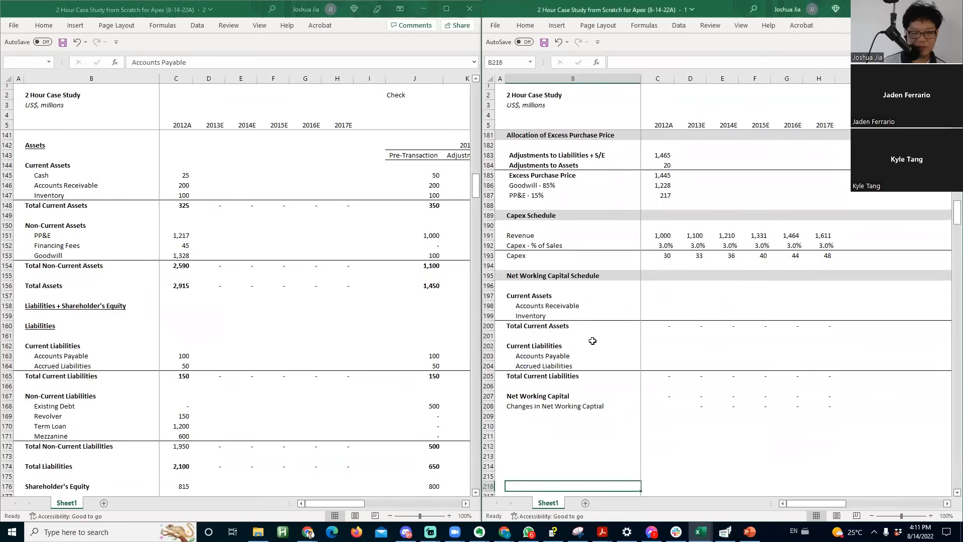
pyautogui.press('Up')
pyautogui.press('Up')
pyautogui.press('Up')
pyautogui.press('Up')
pyautogui.press('Up')
pyautogui.press('Up')
pyautogui.press('Up')
pyautogui.press('Right')
pyautogui.press('Right')
pyautogui.press('F2')
pyautogui.press('Escape')
pyautogui.press('Left')
pyautogui.press('Left')
# - Enter the labels "Revenue" in B210 and "Cost of Goods Solds" in B211, leaving row 209 blank
pyautogui.press('Down')
pyautogui.press('Down')
pyautogui.press('Up')
pyautogui.press('Down')
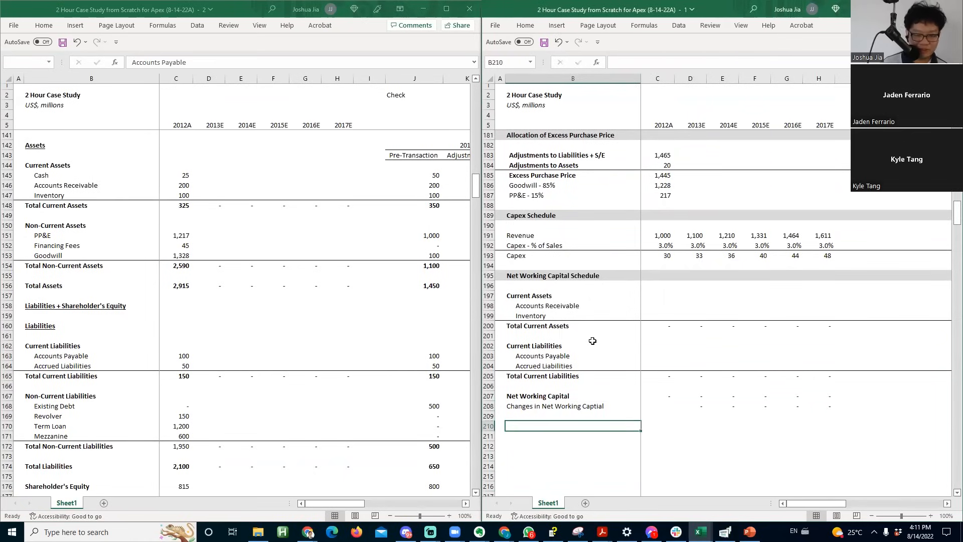
pyautogui.write('Revenue')
pyautogui.press('Return')
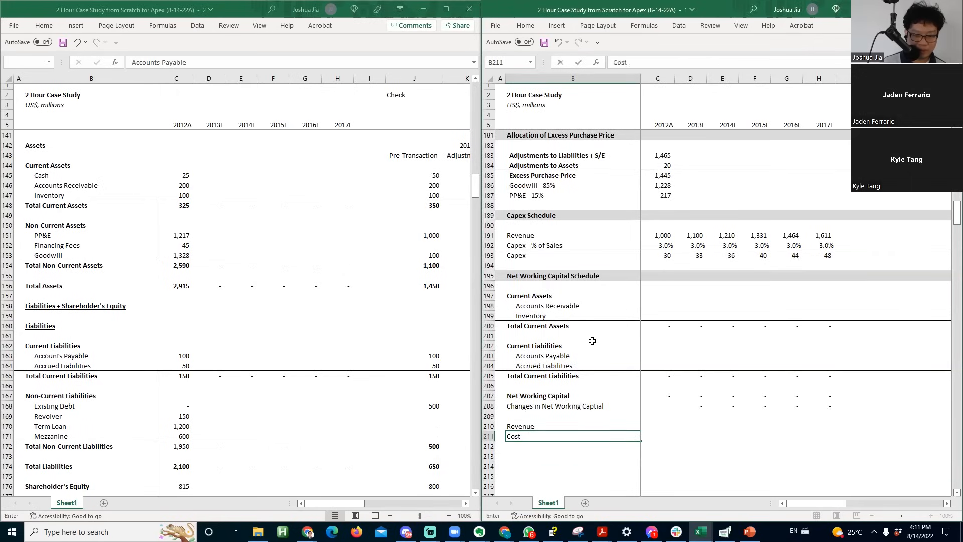
pyautogui.write('Cost of Goods Solds')
pyautogui.press('Return')
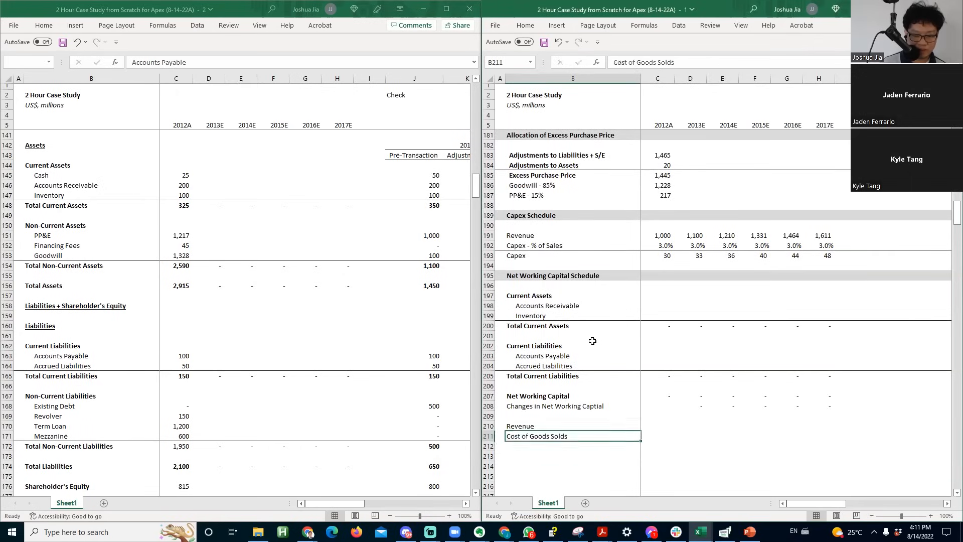
# - Enter the label "Days" in B213 and the value 365 for 2012A in C213
pyautogui.press('Down')
pyautogui.write('Days')
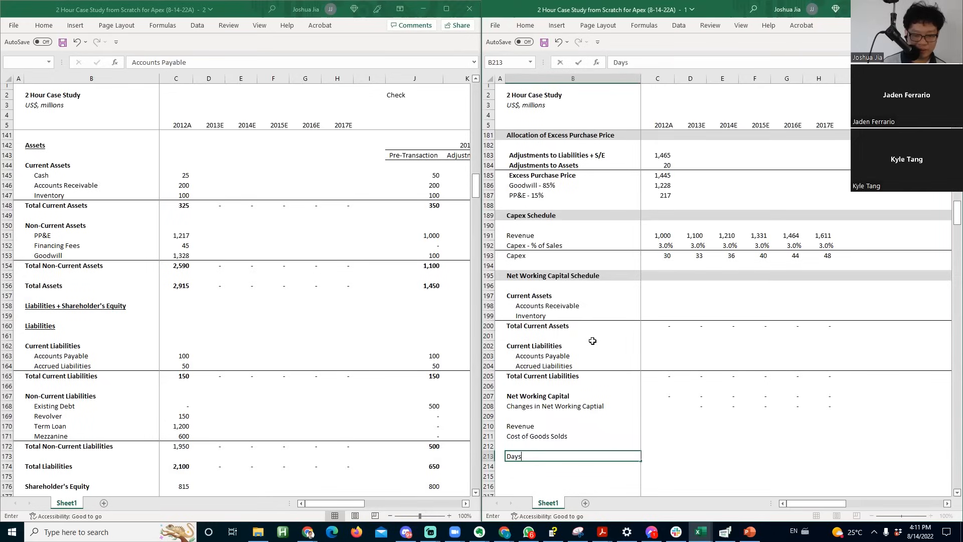
pyautogui.press('Tab')
pyautogui.write('2')
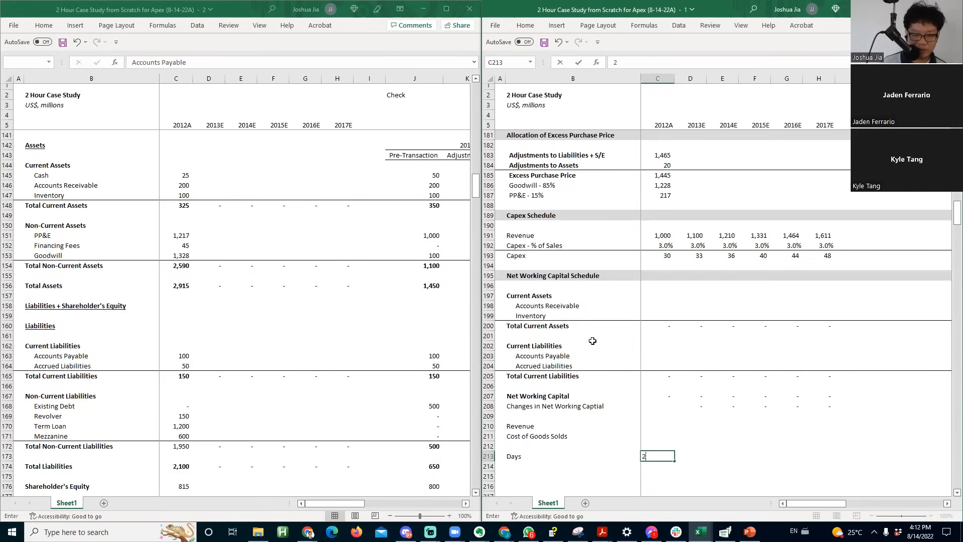
pyautogui.press('BackSpace')
pyautogui.write('365')
pyautogui.press('Return')
# - Link D213 to the prior year's days with =C213 and fill the formula across to H213
pyautogui.press('Up')
pyautogui.press('Right')
pyautogui.write('=')
pyautogui.press('Left')
pyautogui.press('Return')
pyautogui.press('Up')
pyautogui.hotkey('shift', 'Right')
pyautogui.hotkey('shift', 'Right')
pyautogui.hotkey('shift', 'Right')
pyautogui.hotkey('shift', 'Right')
pyautogui.hotkey('shift', 'Right')
pyautogui.hotkey('shift', 'Left')
pyautogui.hotkey('ctrl', 'r')
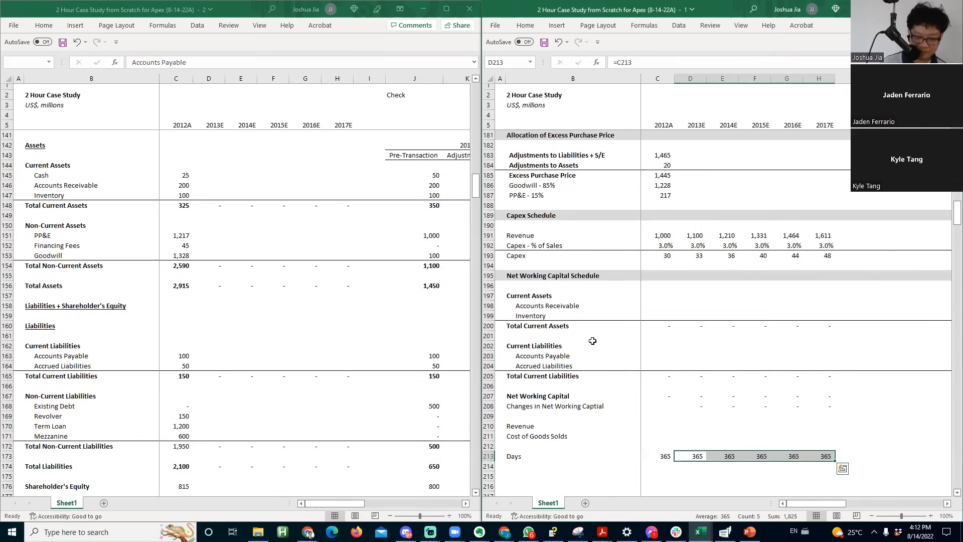
# - Inspect the linked formulas in the projected years of the Days row
pyautogui.press('Right')
pyautogui.press('Right')
pyautogui.press('Right')
pyautogui.press('F2')
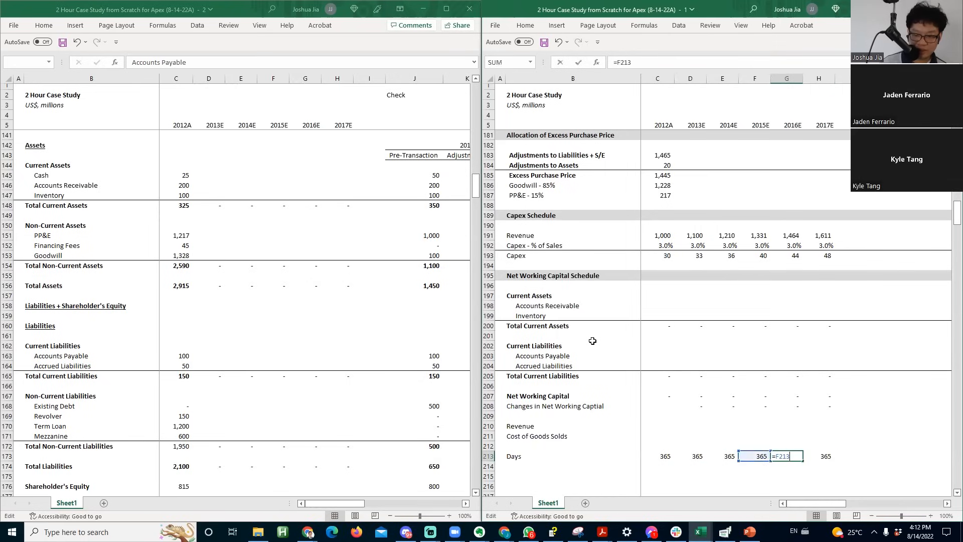
pyautogui.press('Escape')
pyautogui.press('Right')
pyautogui.press('F2')
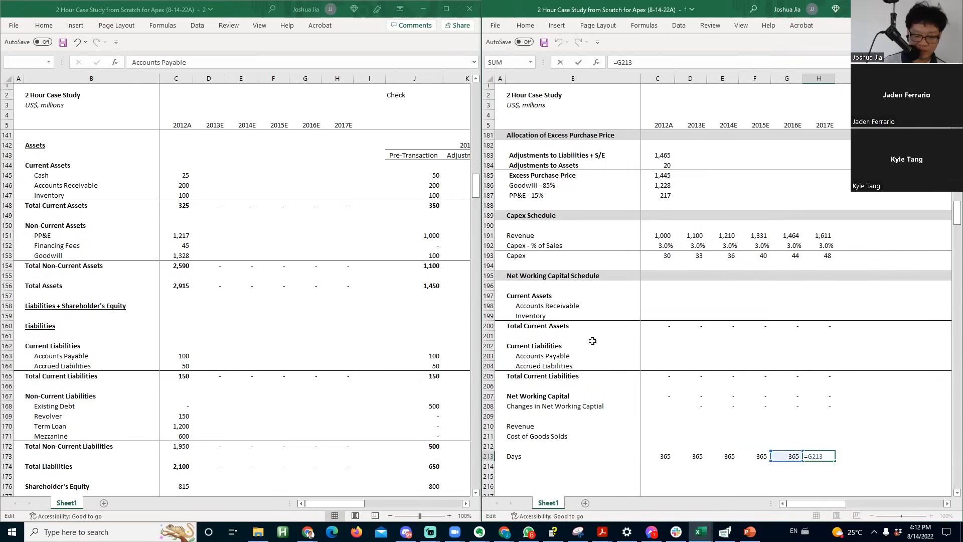
pyautogui.press('Escape')
pyautogui.press('Left')
pyautogui.press('Left')
pyautogui.press('Left')
pyautogui.press('Left')
pyautogui.press('Left')
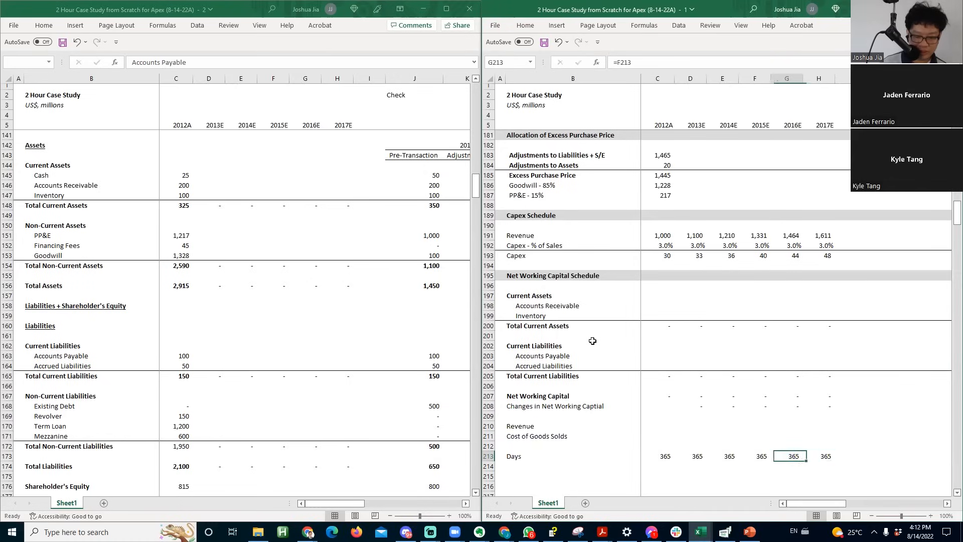
pyautogui.press('Escape')
pyautogui.press('Right')
pyautogui.press('F2')
pyautogui.press('Escape')
pyautogui.press('Right')
# - Enter the label "Days Payable Outstanding" in B215, leaving one blank row below Days
pyautogui.press('Left')
pyautogui.press('Down')
pyautogui.press('Left')
pyautogui.press('Down')
pyautogui.press('Left')
pyautogui.press('Down')
pyautogui.press('Left')
pyautogui.press('Up')
pyautogui.press('Right')
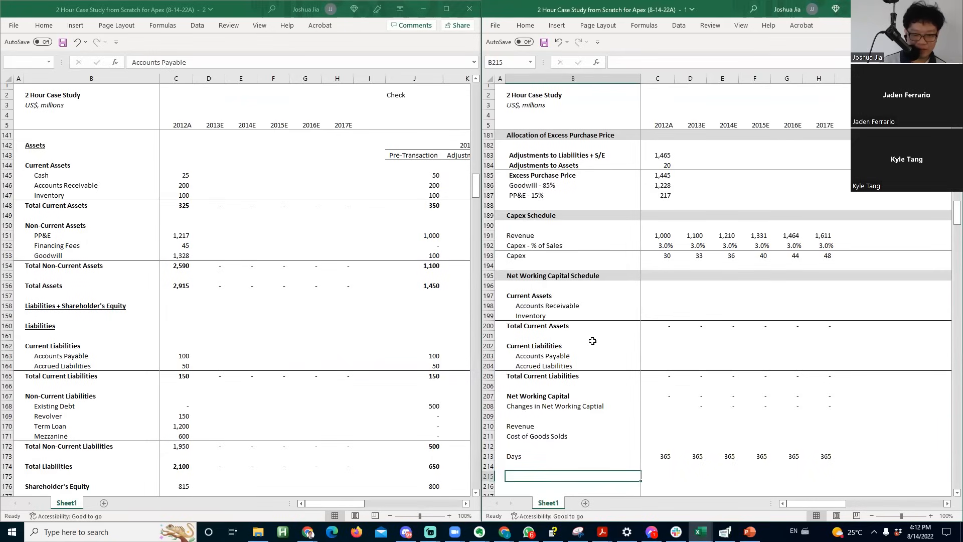
pyautogui.write('Days Payabl')
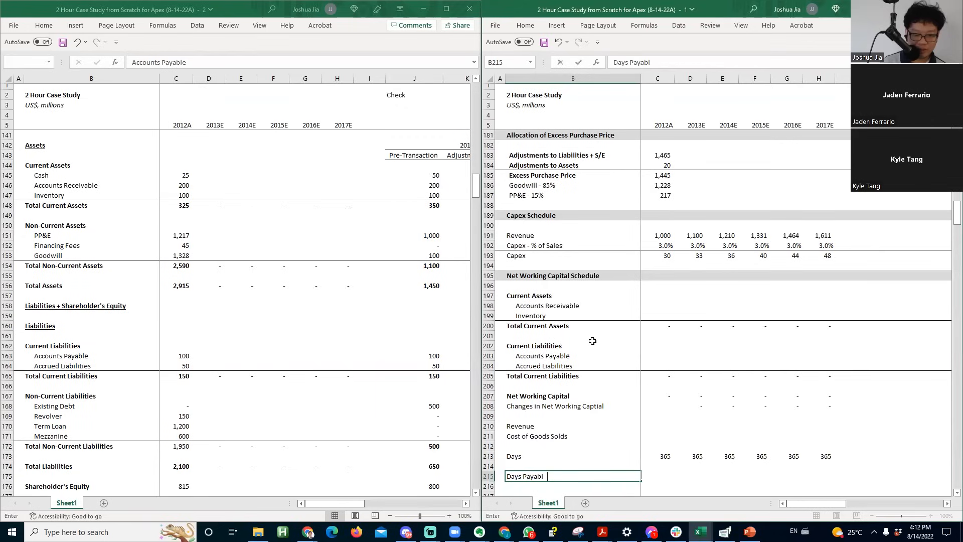
pyautogui.write('e Outstanding')
pyautogui.press('Return')
pyautogui.hotkey('ctrl', "'")
pyautogui.press('Escape')
# - Move the "Days Payable Outstanding" label from B215 down to B217
pyautogui.press('Up')
pyautogui.hotkey('ctrl', 'x')
pyautogui.press('Down')
pyautogui.press('Down')
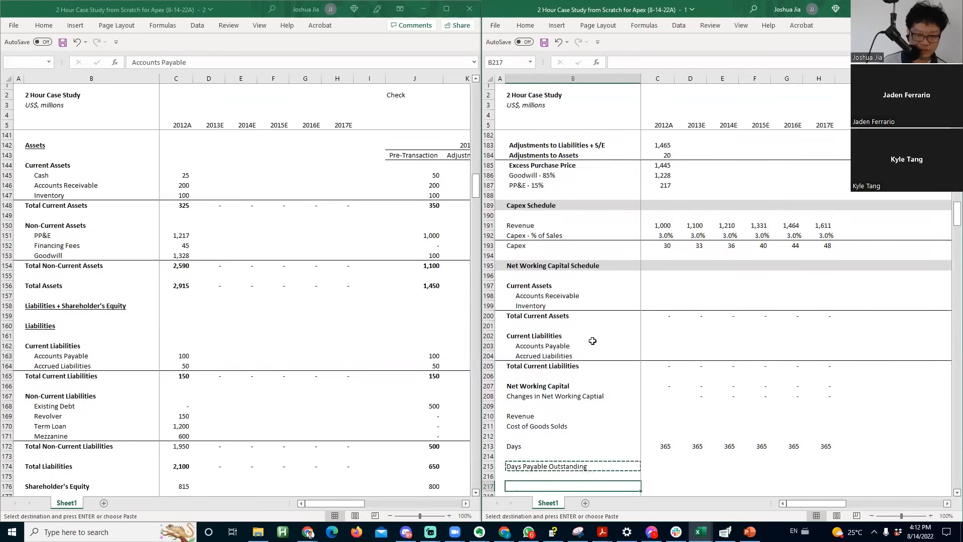
pyautogui.hotkey('ctrl', 'v')
# - Enter the label "Day Sales Outstanding" in the vacated cell B215
pyautogui.press('Up')
pyautogui.press('Up')
pyautogui.write('Day Sales OUtsa')
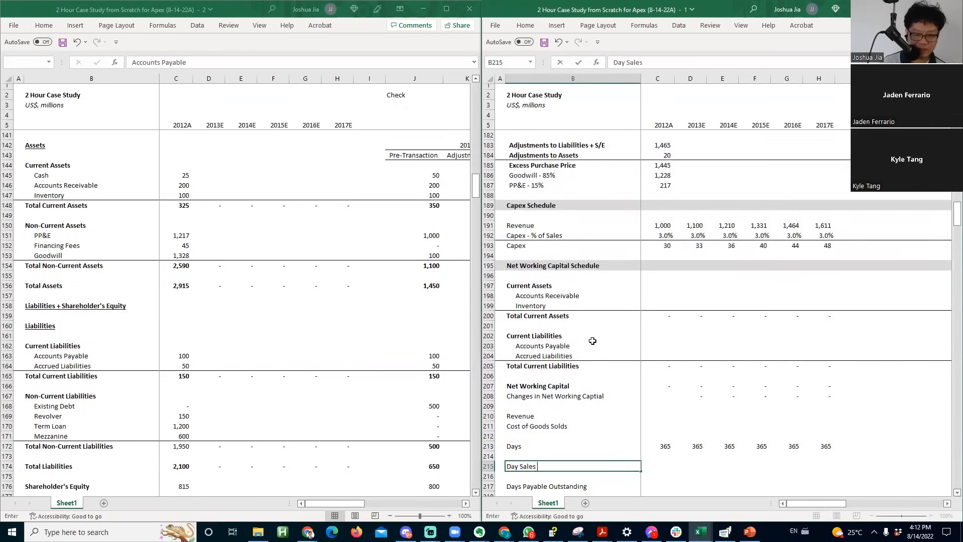
pyautogui.press('BackSpace')
pyautogui.press('BackSpace')
pyautogui.press('BackSpace')
pyautogui.press('BackSpace')
pyautogui.write('utstanding')
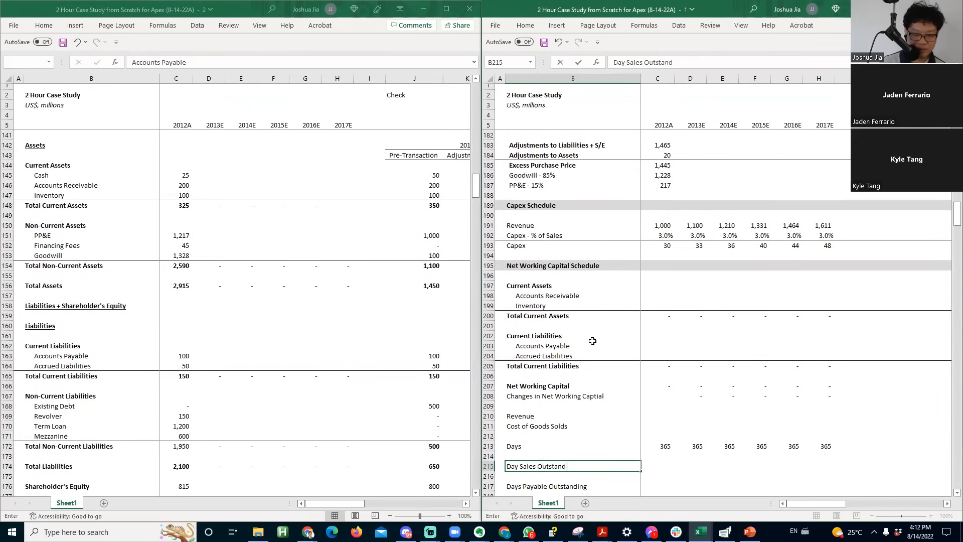
pyautogui.press('Return')
pyautogui.press('Up')
pyautogui.press('F2')
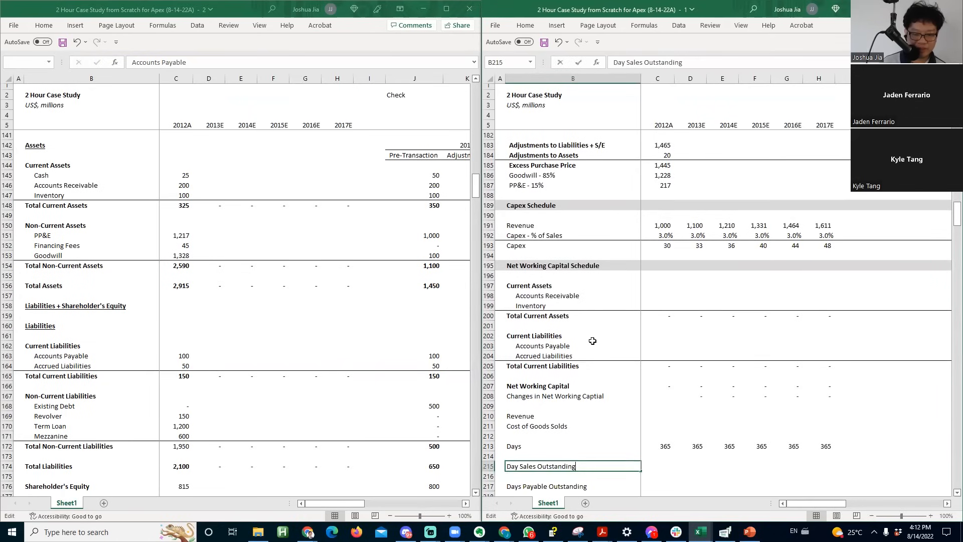
pyautogui.press('Escape')
pyautogui.press('Up')
pyautogui.press('Down')
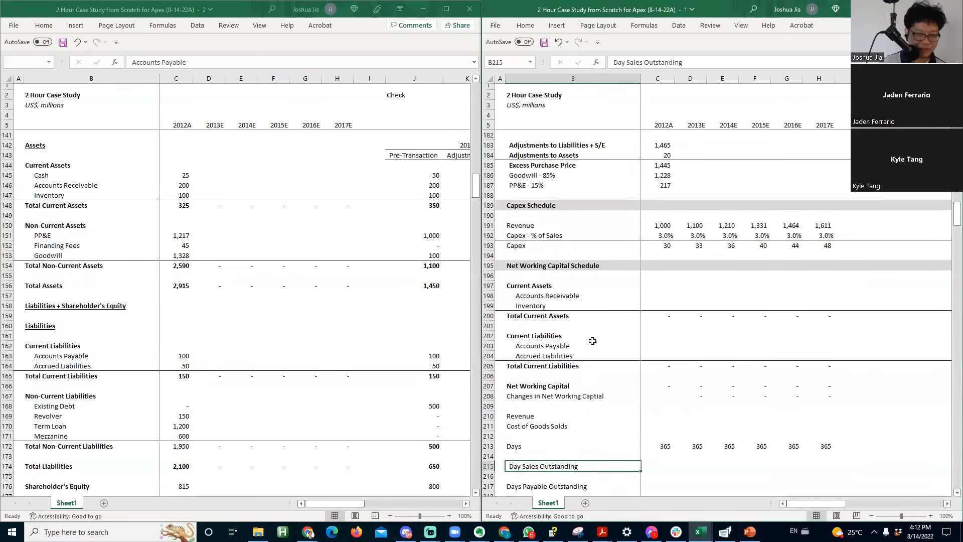
# - Copy only the formatting of the Days Payable Outstanding label in B217 onto B215
pyautogui.press('Down')
pyautogui.press('Down')
pyautogui.hotkey('ctrl', 'c')
pyautogui.press('Up')
pyautogui.press('Up')
pyautogui.hotkey('ctrl', 'alt', 'v')
pyautogui.press('t')
pyautogui.press('Return')
pyautogui.press('Escape')
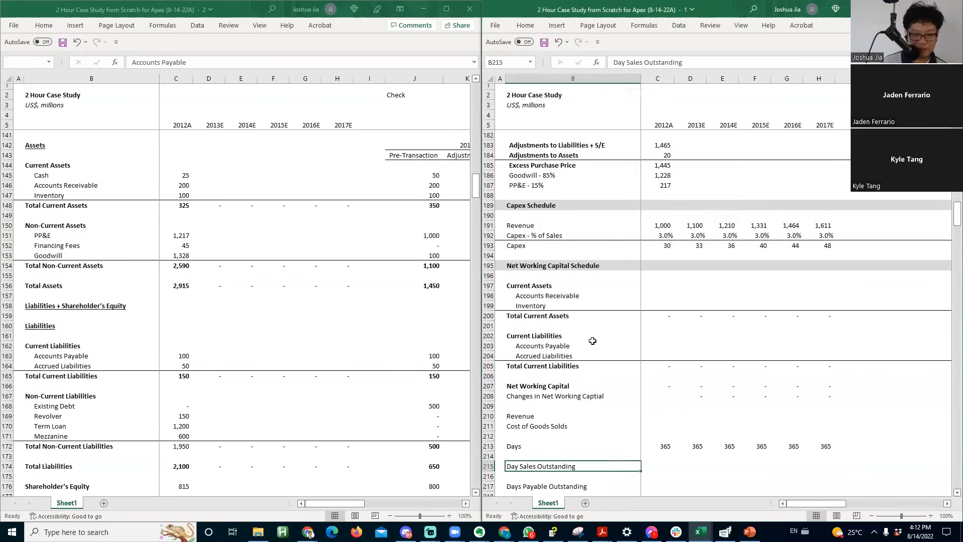
# - Enter the label "Days Inventory Held" in B216, between the sales and payable days labels
pyautogui.press('Down')
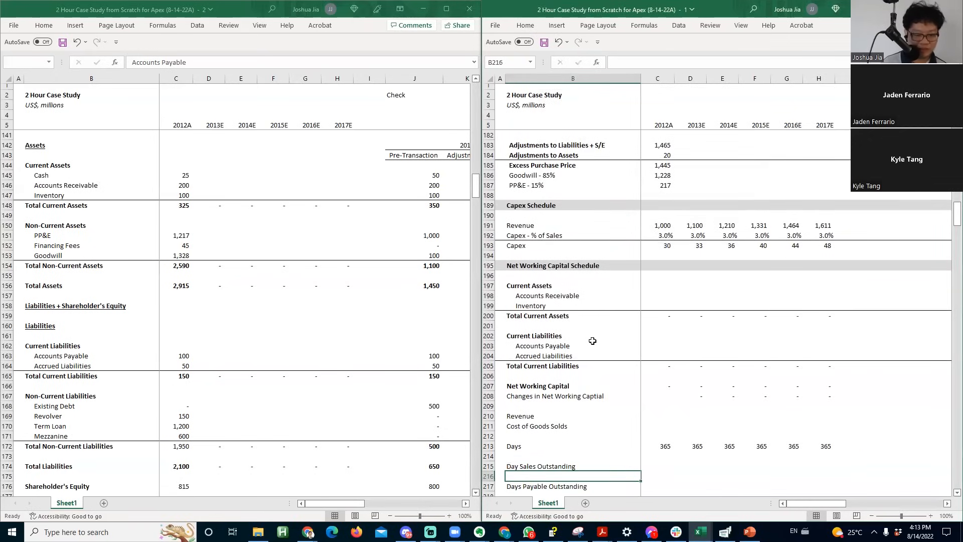
pyautogui.write('Days Inventory Held')
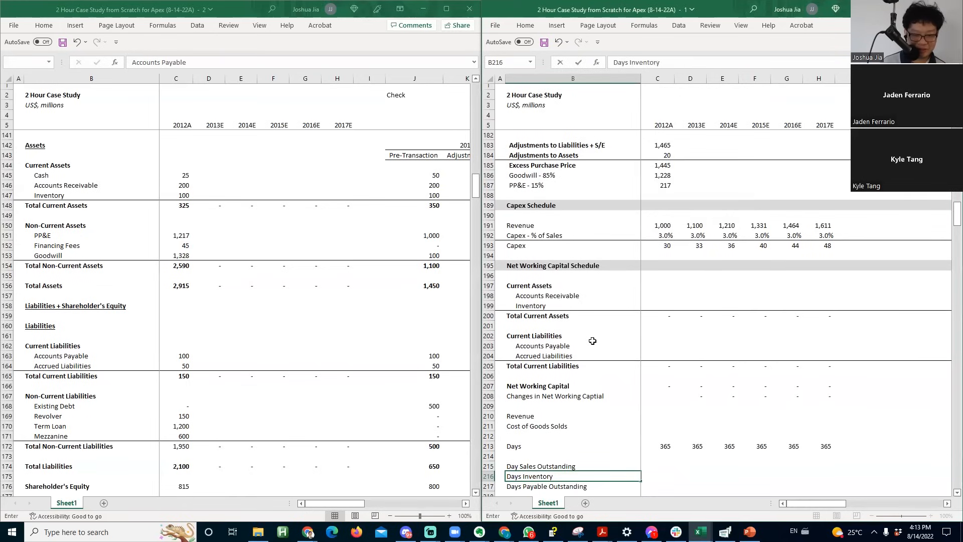
pyautogui.press('Return')
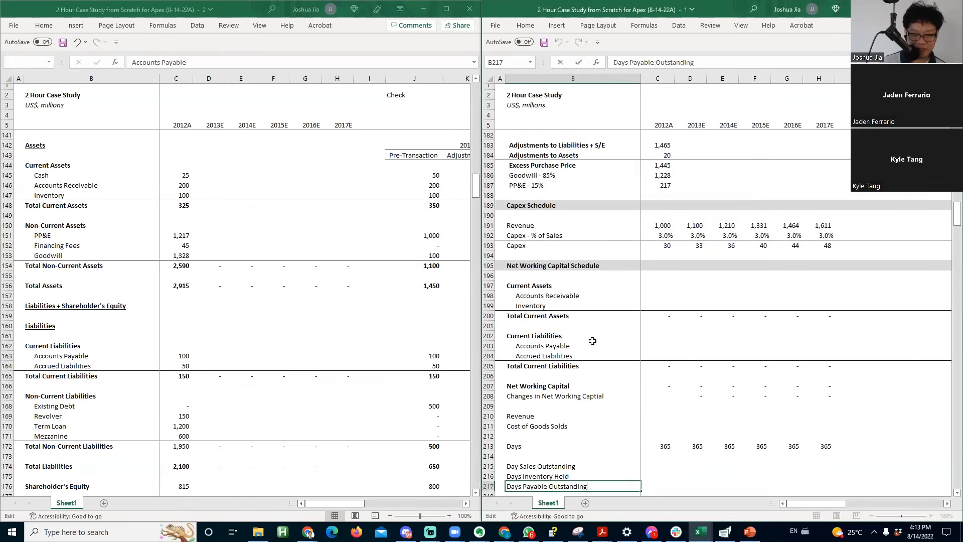
# - Enter the label "Accrued Liabilities - % of Revenue" in B218 and select the 2012A Day Sales Outstanding cell C215
pyautogui.scroll(-1, 593, 340)
pyautogui.press('Down')
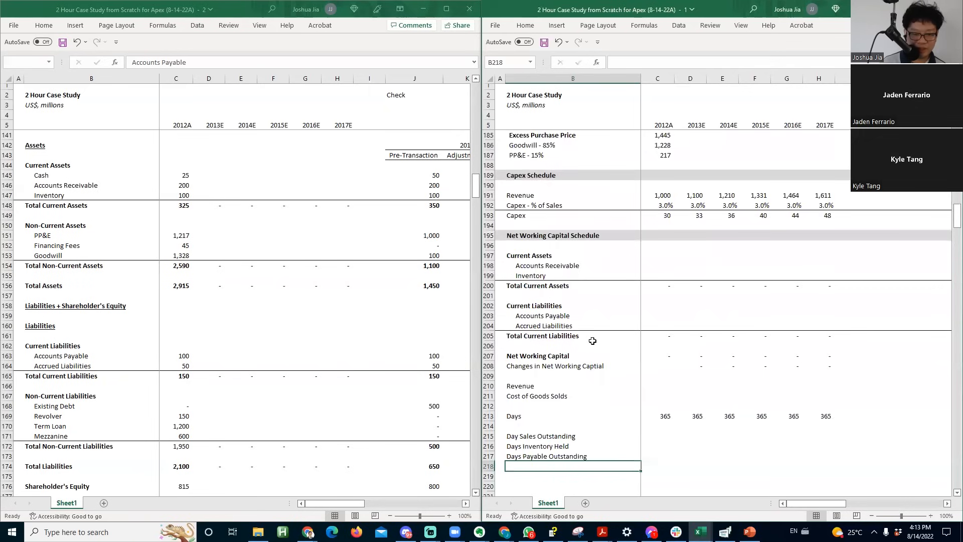
pyautogui.write('Accrued Libali')
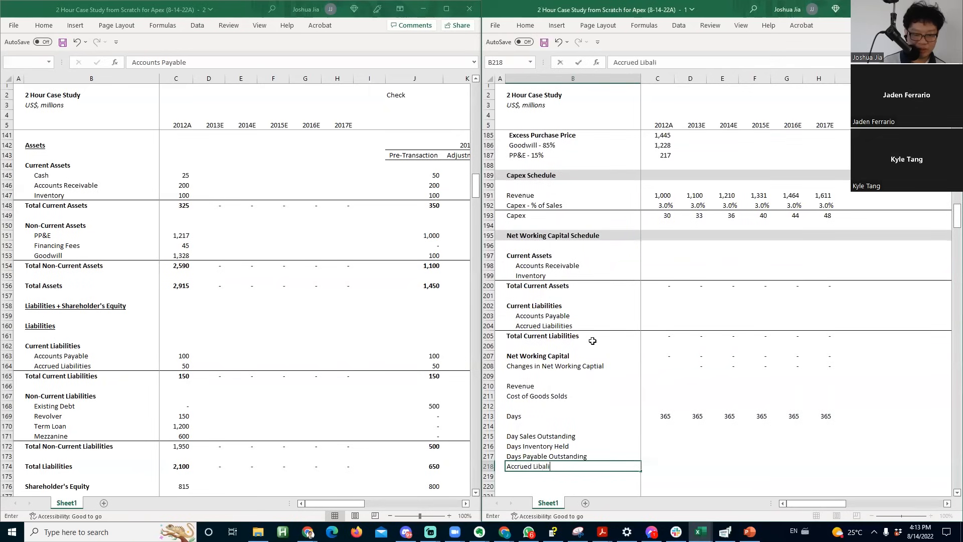
pyautogui.press('BackSpace')
pyautogui.write('abilities - % of Revenue')
pyautogui.hotkey('ctrl', 'Return')
pyautogui.press('Up')
pyautogui.press('Up')
pyautogui.press('Up')
pyautogui.press('Right')
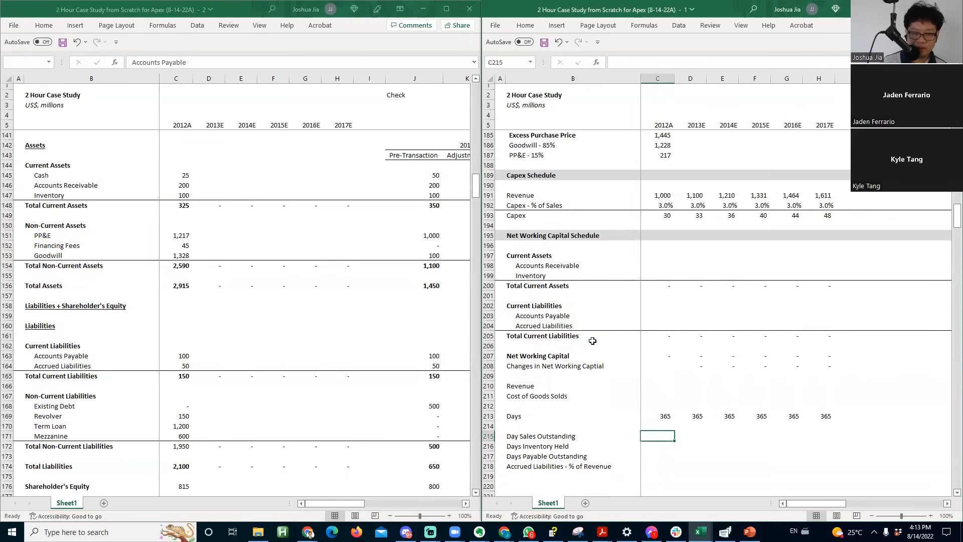
# - Link the 2012A Accounts Receivable and Inventory balances from C146:C147 of the balance sheet into C198:C199 of the Net Working Capital Schedule
pyautogui.hotkey('alt', 'Tab')
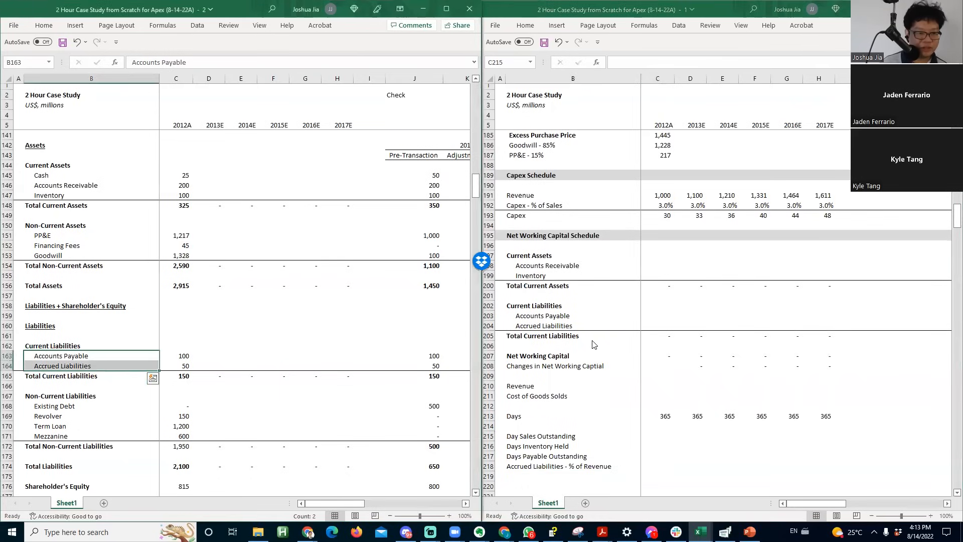
pyautogui.press('Up')
pyautogui.press('Up')
pyautogui.press('Up')
pyautogui.press('Up')
pyautogui.press('Up')
pyautogui.press('Up')
pyautogui.press('Up')
pyautogui.press('Up')
pyautogui.press('Up')
pyautogui.press('Up')
pyautogui.press('Up')
pyautogui.press('Up')
pyautogui.press('Up')
pyautogui.press('Up')
pyautogui.press('Up')
pyautogui.press('Up')
pyautogui.press('Up')
pyautogui.press('Up')
pyautogui.press('Right')
pyautogui.press('Down')
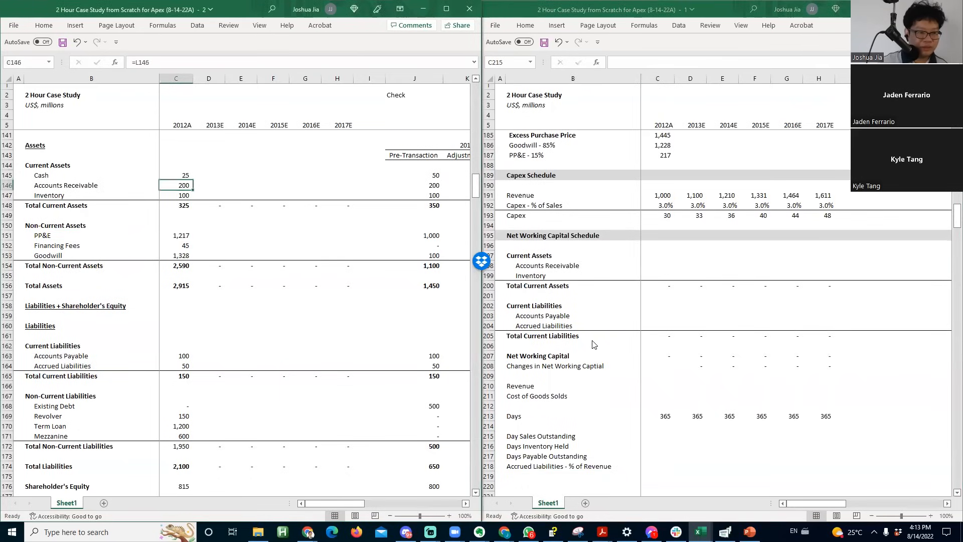
pyautogui.hotkey('shift', 'Down')
pyautogui.hotkey('ctrl', 'c')
pyautogui.hotkey('alt', 'Tab')
pyautogui.press('Up')
pyautogui.press('Up')
pyautogui.press('Up')
pyautogui.press('Up')
pyautogui.press('Up')
pyautogui.press('Up')
pyautogui.press('Up')
pyautogui.press('Up')
pyautogui.press('Up')
pyautogui.press('Up')
pyautogui.press('Up')
pyautogui.press('Up')
pyautogui.press('Up')
pyautogui.press('Up')
pyautogui.press('Up')
pyautogui.press('Up')
pyautogui.press('Up')
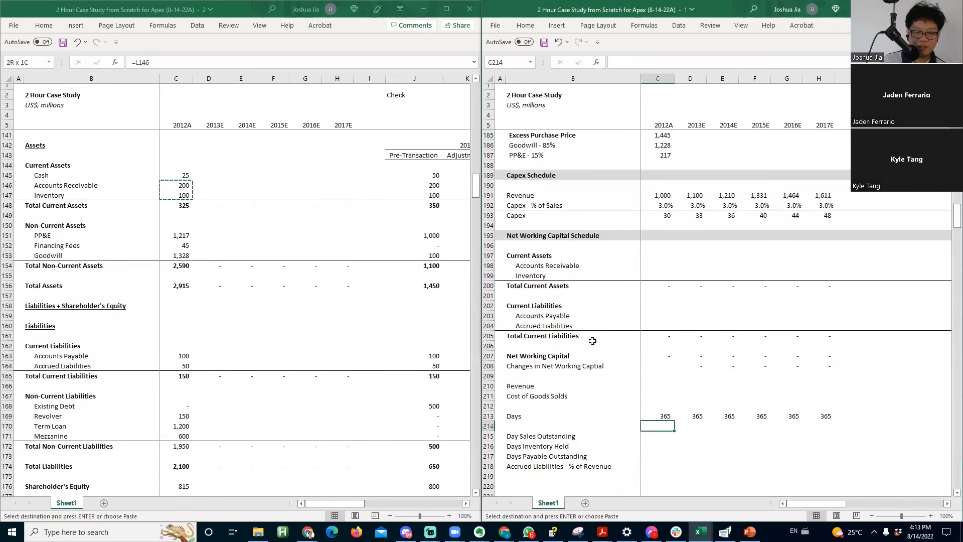
pyautogui.hotkey('ctrl', 'alt', 'v')
pyautogui.press('l')
# - Link the 2012A Accounts Payable and Accrued Liabilities balances from C163:C164 of the balance sheet into C203:C204 of the schedule
pyautogui.press('Down')
pyautogui.press('Down')
pyautogui.press('Down')
pyautogui.press('Down')
pyautogui.press('Down')
pyautogui.hotkey('alt', 'Tab')
pyautogui.press('Down')
pyautogui.press('Down')
pyautogui.press('Down')
pyautogui.press('Down')
pyautogui.press('Down')
pyautogui.press('Down')
pyautogui.press('Down')
pyautogui.press('Down')
pyautogui.press('Down')
pyautogui.press('Down')
pyautogui.press('Down')
pyautogui.press('Down')
pyautogui.press('Down')
pyautogui.press('Down')
pyautogui.press('Down')
pyautogui.press('Down')
pyautogui.press('Down')
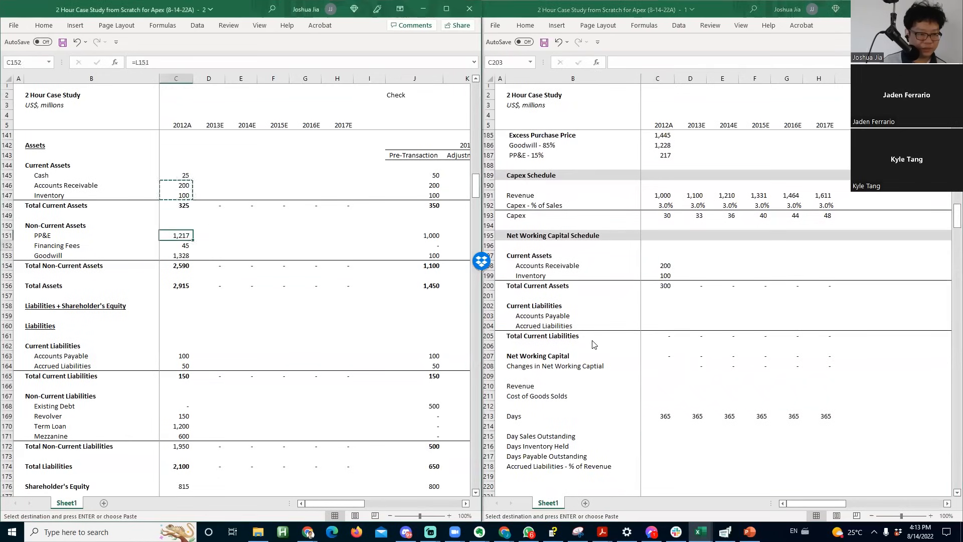
pyautogui.hotkey('shift', 'Down')
pyautogui.hotkey('ctrl', 'c')
pyautogui.hotkey('alt', 'Tab')
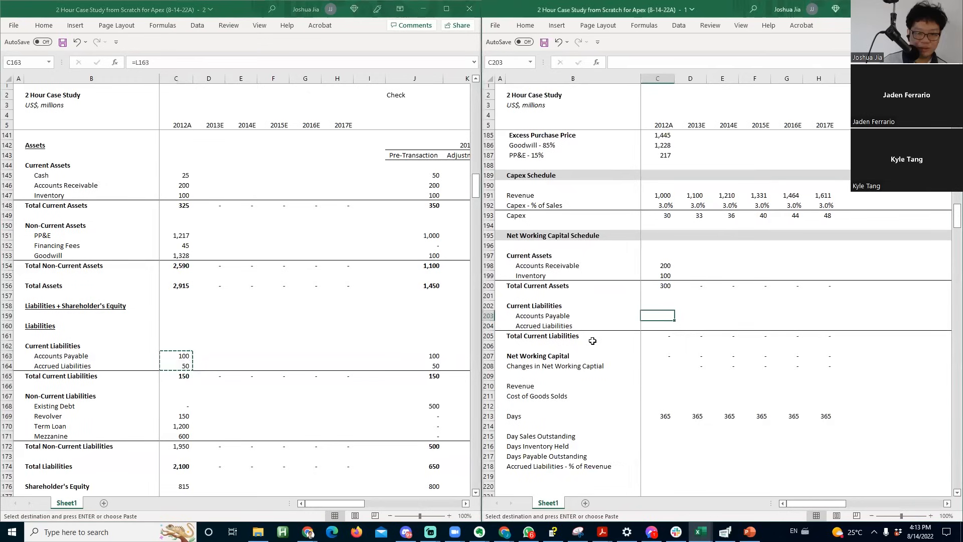
pyautogui.hotkey('ctrl', 'alt', 'v')
pyautogui.press('l')
# - Link the 2012A to 2017E Revenue figures from income statement row 86 into the schedule's Revenue row 210
pyautogui.press('Down')
pyautogui.press('Down')
pyautogui.press('Down')
pyautogui.press('Down')
pyautogui.press('Down')
pyautogui.press('Down')
pyautogui.press('Down')
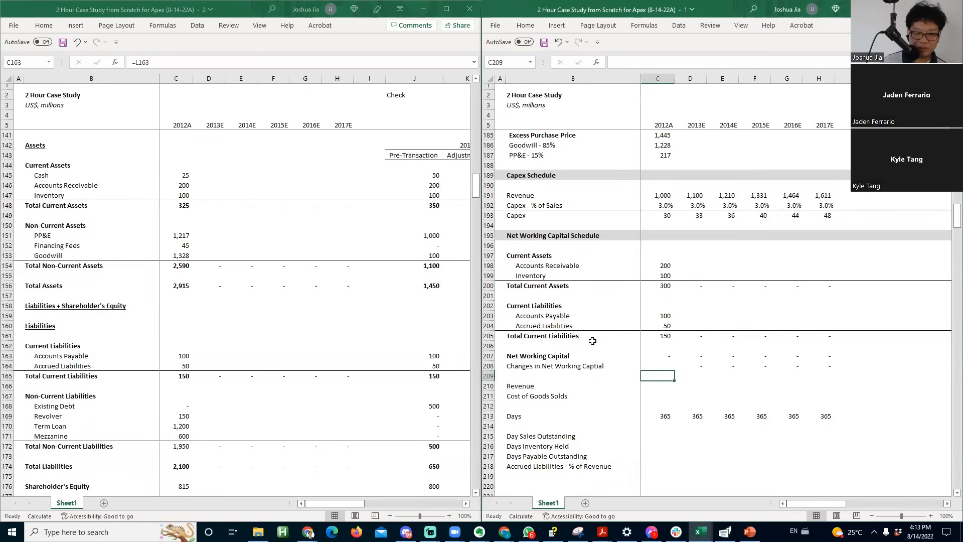
pyautogui.hotkey('alt', 'Tab')
pyautogui.press('pageup')
pyautogui.press('pageup')
pyautogui.press('pageup')
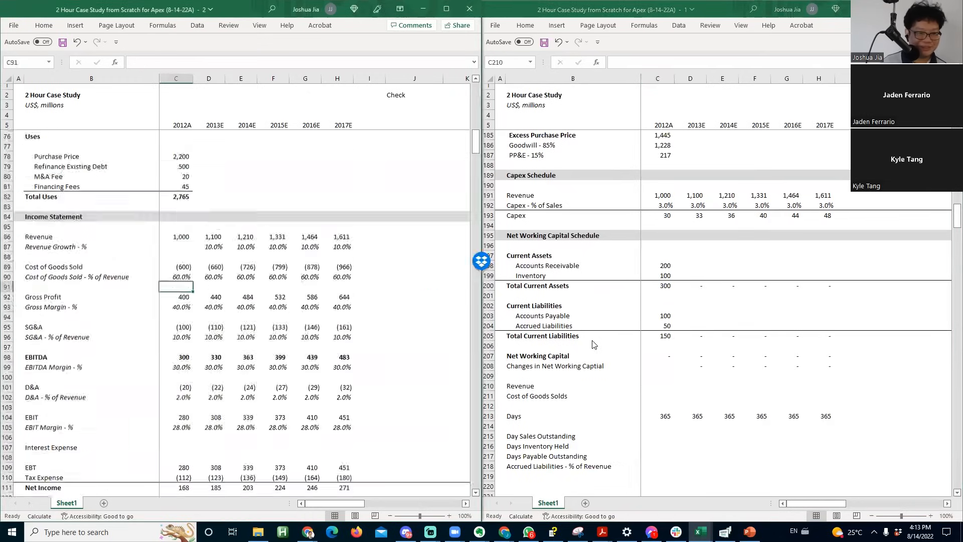
pyautogui.press('pagedown')
pyautogui.press('Up')
pyautogui.press('Up')
pyautogui.press('Up')
pyautogui.press('Up')
pyautogui.press('Up')
pyautogui.hotkey('ctrl', 'shift', 'Right')
pyautogui.hotkey('ctrl', 'c')
pyautogui.hotkey('alt', 'Tab')
pyautogui.hotkey('alt', 'h')
pyautogui.press('v')
pyautogui.press('n')
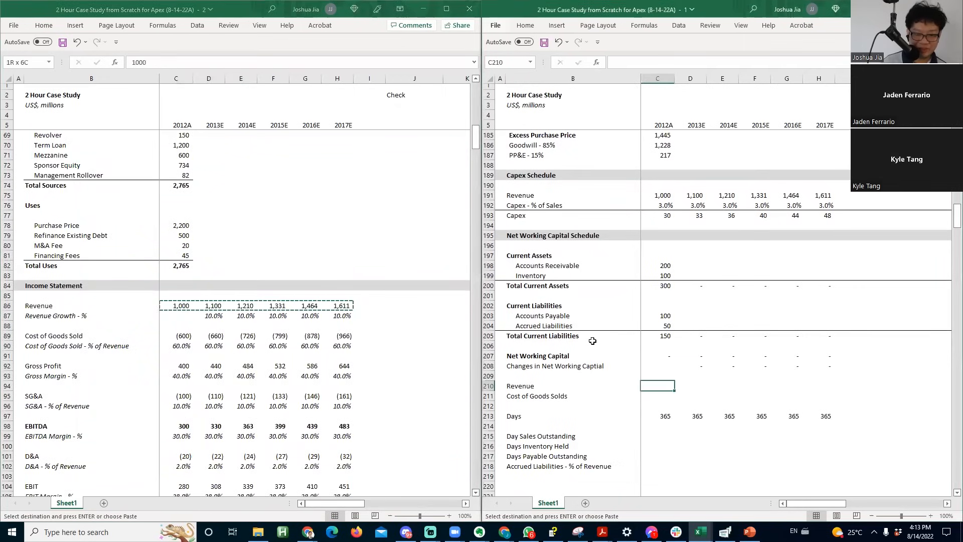
# - Link the 2012A to 2017E Cost of Goods Sold figures from income statement row 89 into schedule row 211
pyautogui.hotkey('alt', 'Tab')
pyautogui.press('Down')
pyautogui.press('Down')
pyautogui.press('Down')
pyautogui.hotkey('ctrl', 'shift', 'Right')
pyautogui.hotkey('alt', 'Tab')
pyautogui.hotkey('alt', 'Tab')
pyautogui.hotkey('ctrl', 'c')
pyautogui.hotkey('alt', 'Tab')
pyautogui.press('Down')
pyautogui.hotkey('alt', 'h')
pyautogui.press('v')
pyautogui.press('n')
# - Reverse the sign of the Cost of Goods Sold link in C211 to =-C89 and fill it across to 2017E
pyautogui.press('F2')
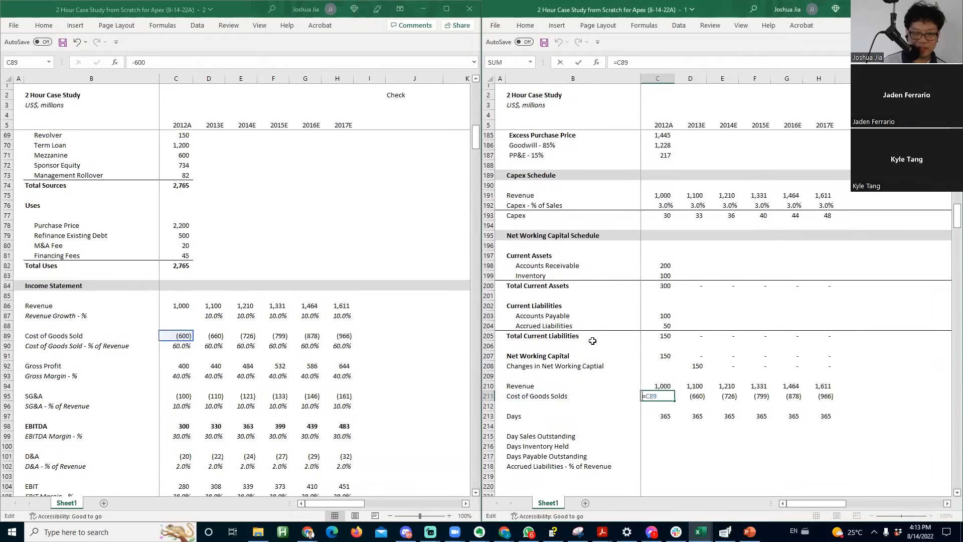
pyautogui.press('Home')
pyautogui.press('Right')
pyautogui.write('-')
pyautogui.hotkey('ctrl', 'Return')
pyautogui.hotkey('ctrl', 'shift', 'Right')
pyautogui.hotkey('ctrl', 'r')
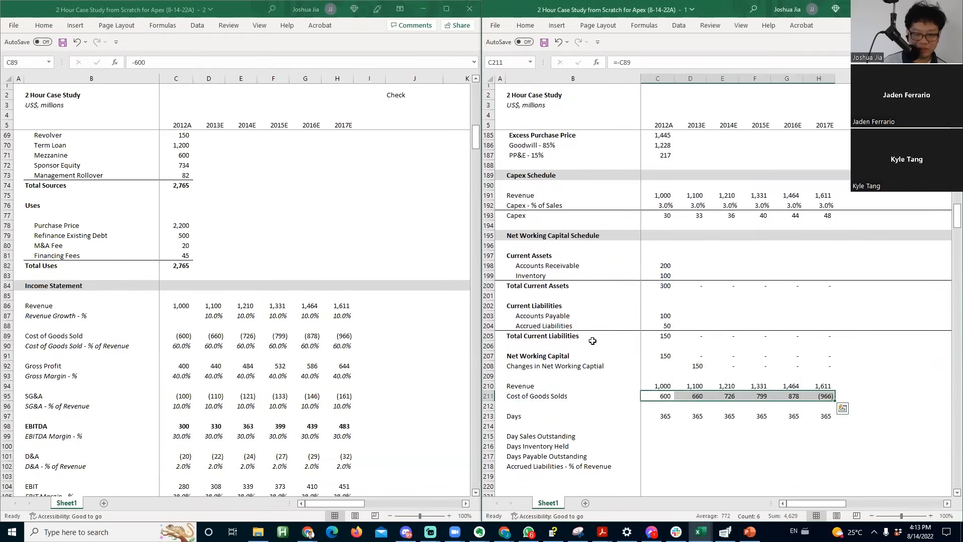
# - Check the linked Cost of Goods Sold formulas in row 211 year by year
pyautogui.press('F2')
pyautogui.press('Escape')
pyautogui.press('Right')
pyautogui.press('F2')
pyautogui.press('Escape')
pyautogui.press('Right')
pyautogui.press('F2')
pyautogui.press('Escape')
pyautogui.press('Right')
pyautogui.press('F2')
pyautogui.press('Escape')
pyautogui.press('Right')
pyautogui.press('F2')
pyautogui.press('Escape')
pyautogui.press('Right')
# - Correct the label in B215 to "Days Sales Outstanding" and select its 2012A cell C215
pyautogui.press('Left')
pyautogui.press('Down')
pyautogui.press('Left')
pyautogui.press('Left')
pyautogui.press('Left')
pyautogui.press('Down')
pyautogui.press('Left')
pyautogui.press('Down')
pyautogui.press('Down')
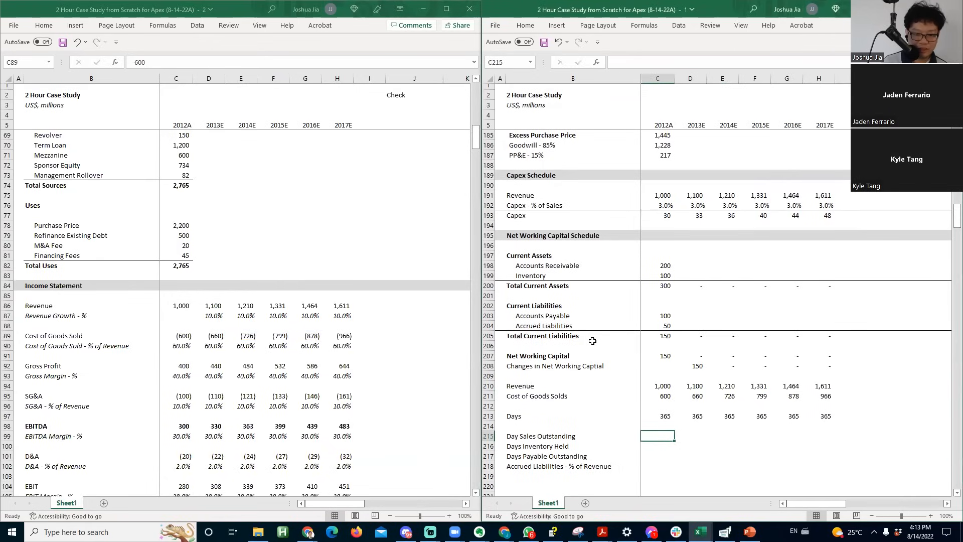
pyautogui.press('Left')
pyautogui.press('F2')
pyautogui.press('Home')
pyautogui.hotkey('ctrl', 'Right')
pyautogui.press('Escape')
pyautogui.press('Right')
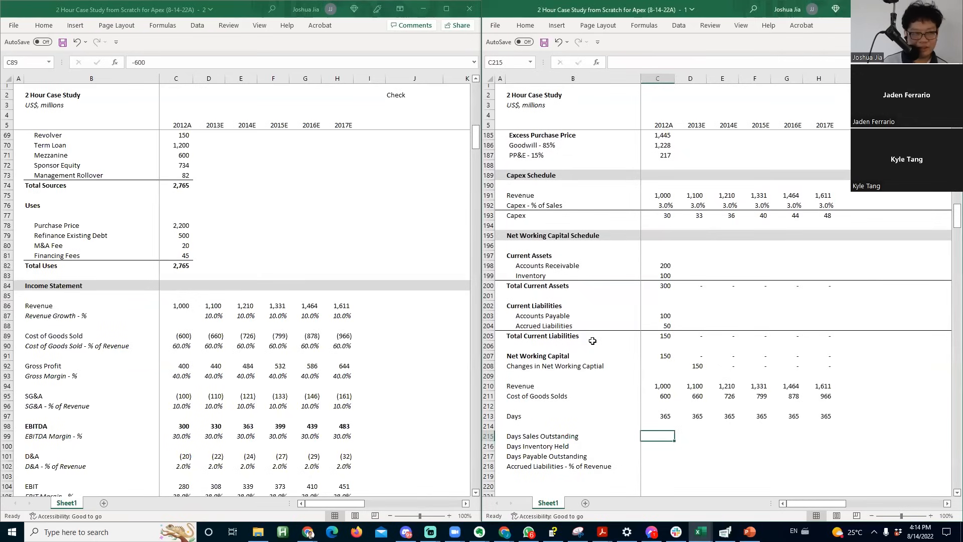
# - Divide 2012A Accounts Receivable by Revenue in C215 with =C198/C210 and format the cell as a percentage
pyautogui.write('=')
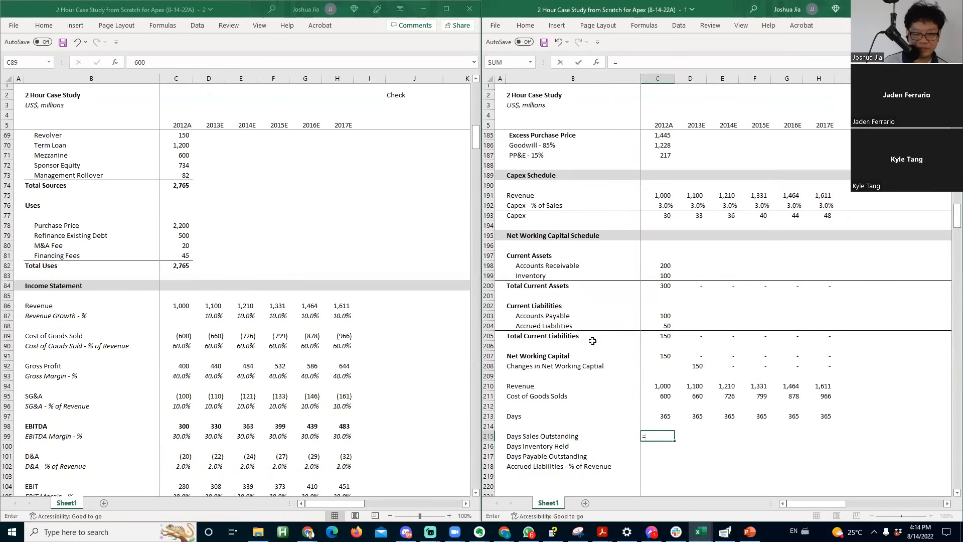
pyautogui.press('Up')
pyautogui.press('Up')
pyautogui.press('Up')
pyautogui.press('Up')
pyautogui.press('Up')
pyautogui.press('Up')
pyautogui.press('Up')
pyautogui.press('Up')
pyautogui.press('Up')
pyautogui.press('Up')
pyautogui.press('Up')
pyautogui.press('Up')
pyautogui.press('Up')
pyautogui.press('Up')
pyautogui.press('Up')
pyautogui.press('Up')
pyautogui.press('Up')
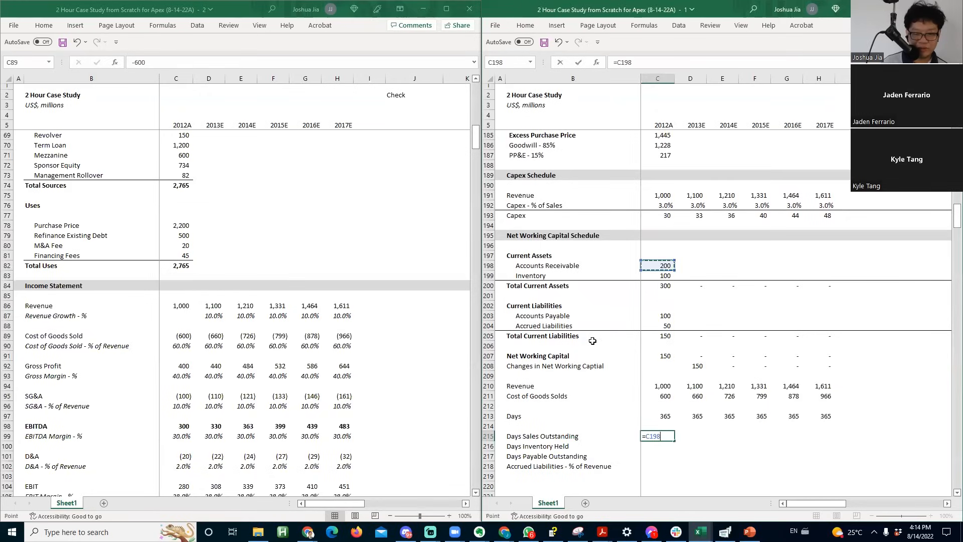
pyautogui.write('/')
pyautogui.press('Up')
pyautogui.press('Up')
pyautogui.press('Up')
pyautogui.press('Up')
pyautogui.press('Up')
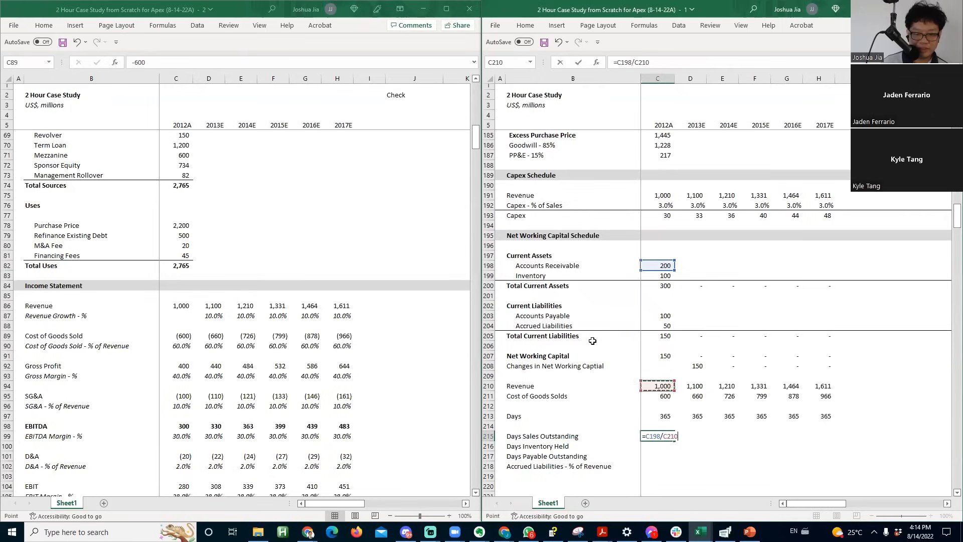
pyautogui.hotkey('ctrl', 'Return')
pyautogui.hotkey('ctrl', 'shift', '5')
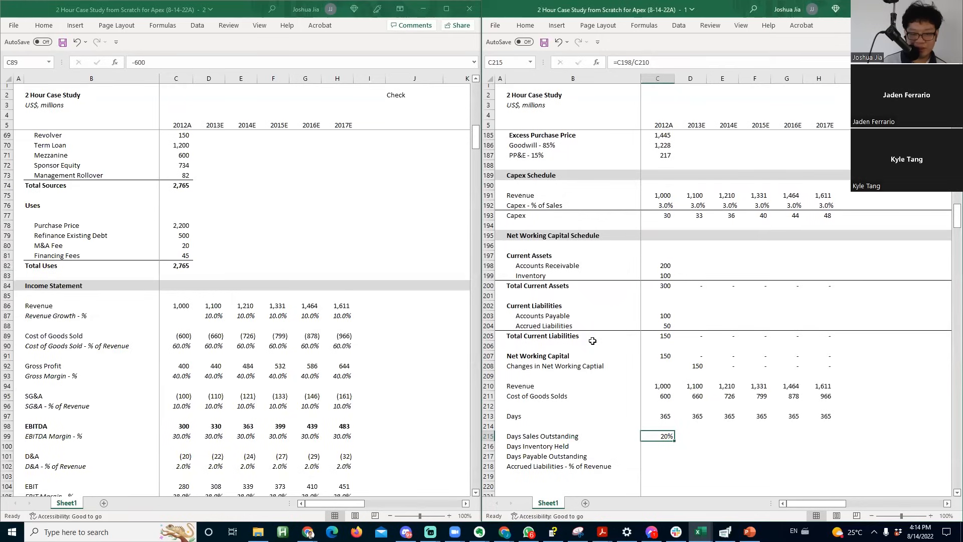
# - Apply the number format of the 2012A Days cell C213 to the Days Sales Outstanding cell C215
pyautogui.press('F2')
pyautogui.press('Escape')
pyautogui.press('Up')
pyautogui.press('Up')
pyautogui.hotkey('ctrl', 'c')
pyautogui.press('Down')
pyautogui.press('Down')
pyautogui.hotkey('ctrl', 'alt', 'v')
pyautogui.press('Escape')
pyautogui.hotkey('ctrl', 'alt', 'v')
pyautogui.press('Escape')
pyautogui.press('Escape')
# - Multiply the Days Sales Outstanding ratio in C215 by the Days cell so the formula reads =C198/C210*C213
pyautogui.press('F2')
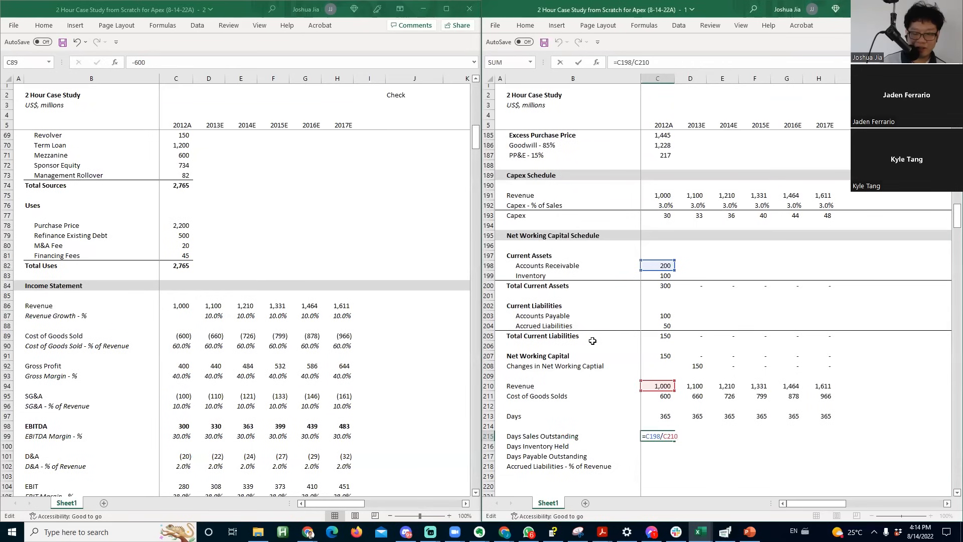
pyautogui.write('*')
pyautogui.press('F2')
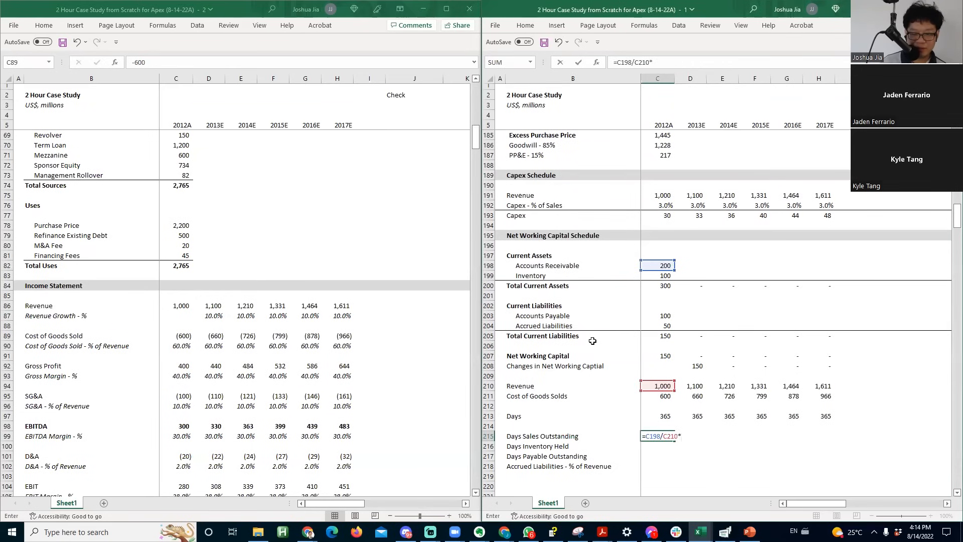
pyautogui.press('Up')
pyautogui.press('Up')
pyautogui.press('F2')
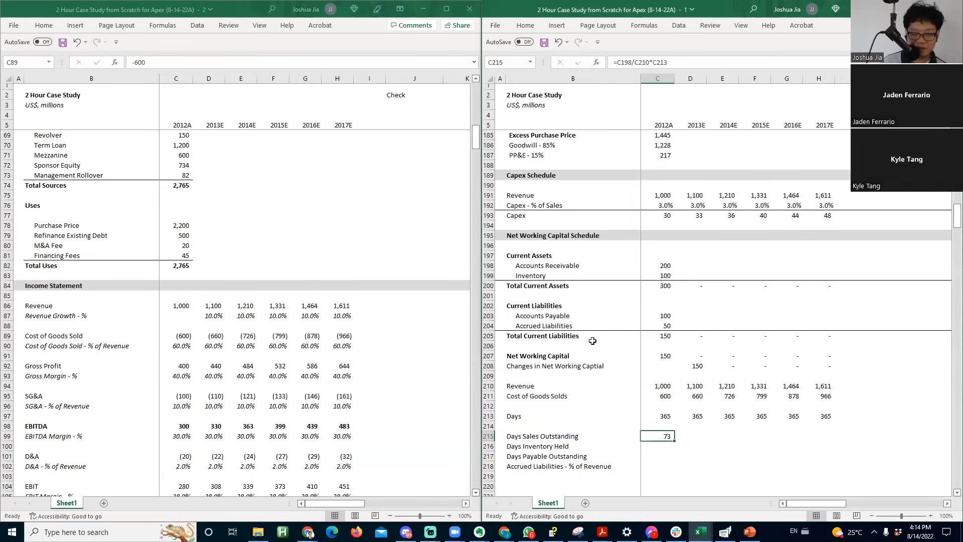
pyautogui.hotkey('ctrl', 'Return')
# - Review the Days Sales Outstanding formula in C215 and the cells it references
pyautogui.press('F2')
pyautogui.press('F2')
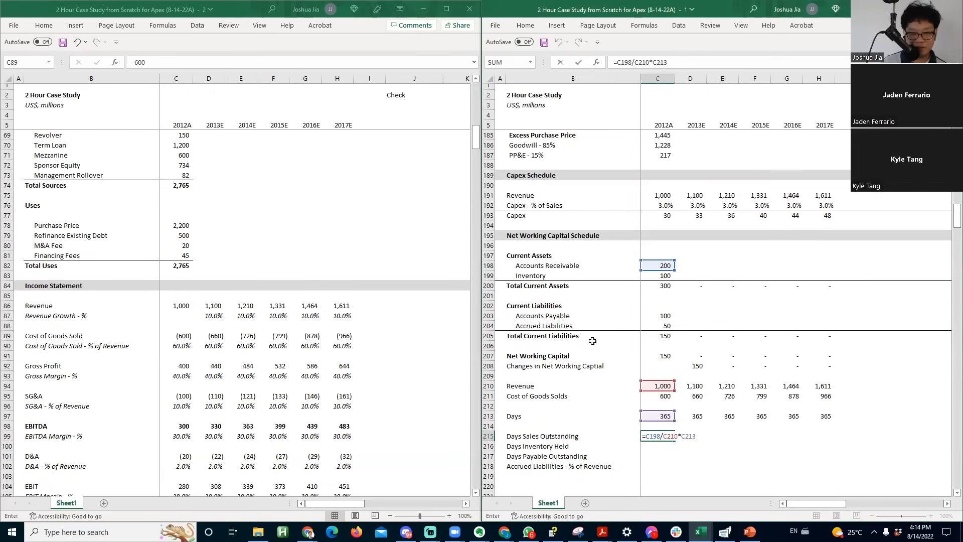
pyautogui.press('Escape')
pyautogui.press('F2')
pyautogui.press('Escape')
pyautogui.press('F2')
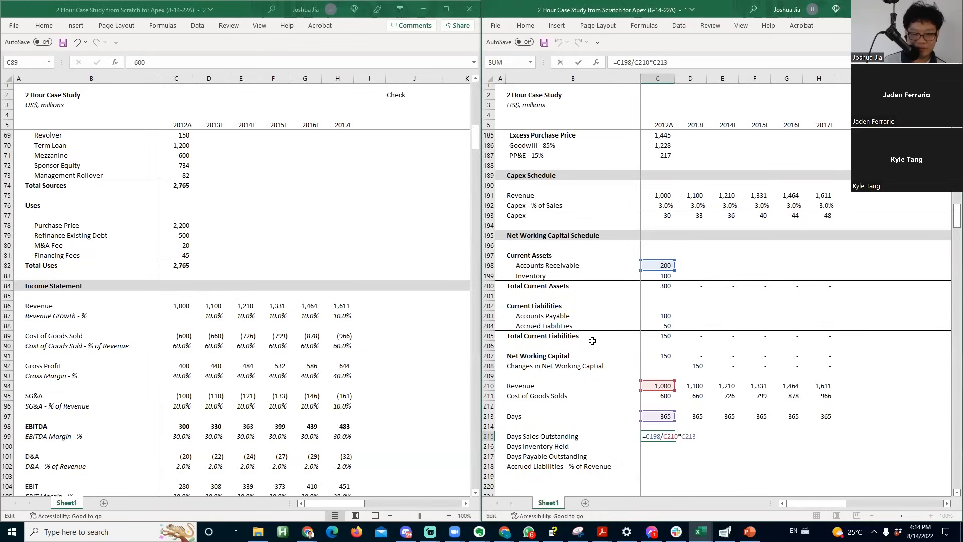
pyautogui.press('F2')
pyautogui.press('Return')
# - Divide 2012A Inventory by Cost of Goods Sold in C216 with =C199/C211 and format the cell as a percentage
pyautogui.write('=')
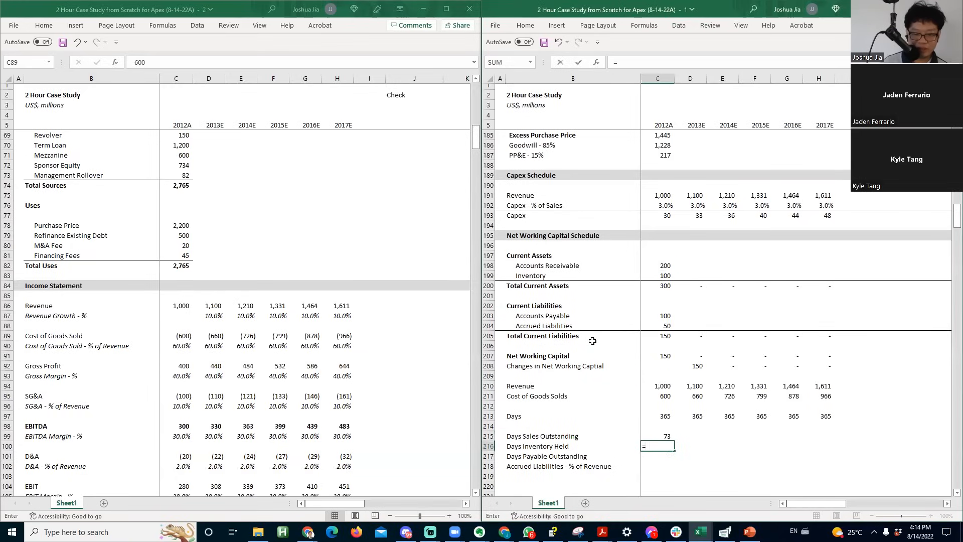
pyautogui.press('Up')
pyautogui.press('Up')
pyautogui.press('Up')
pyautogui.press('Up')
pyautogui.press('Up')
pyautogui.press('Up')
pyautogui.press('Up')
pyautogui.press('Up')
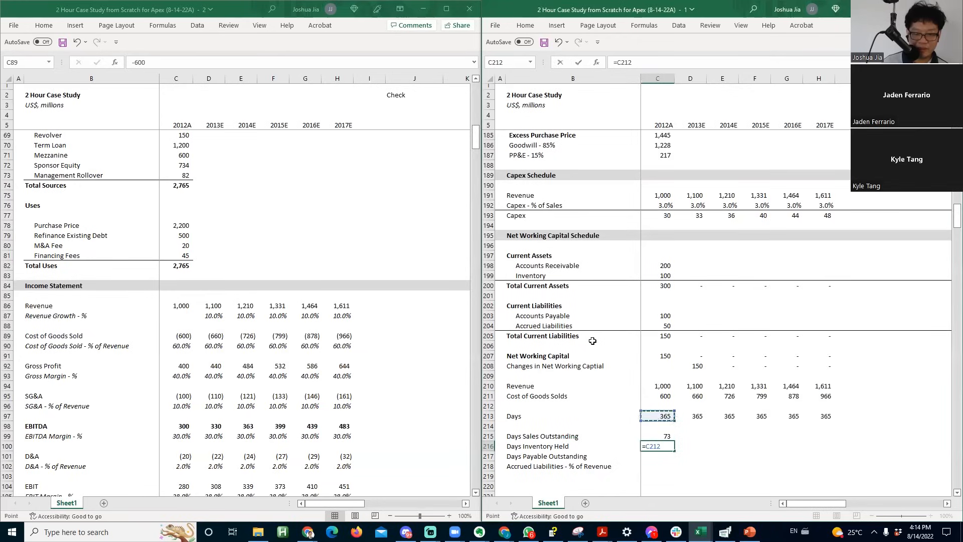
pyautogui.press('Up')
pyautogui.press('Up')
pyautogui.press('Up')
pyautogui.press('Up')
pyautogui.press('Up')
pyautogui.press('Up')
pyautogui.press('Up')
pyautogui.press('Up')
pyautogui.press('Up')
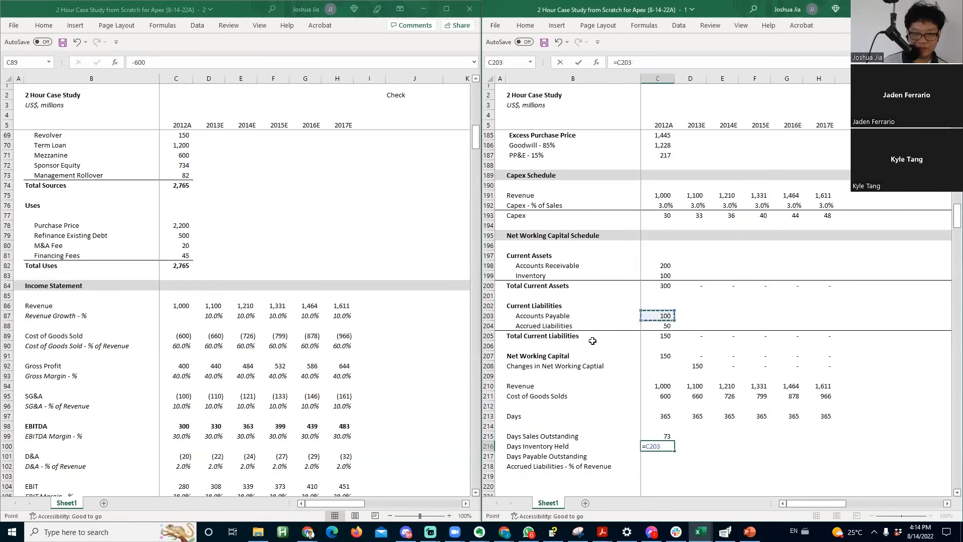
pyautogui.write('/')
pyautogui.press('Up')
pyautogui.press('Up')
pyautogui.press('Up')
pyautogui.press('Up')
pyautogui.press('Up')
pyautogui.press('Return')
pyautogui.press('Up')
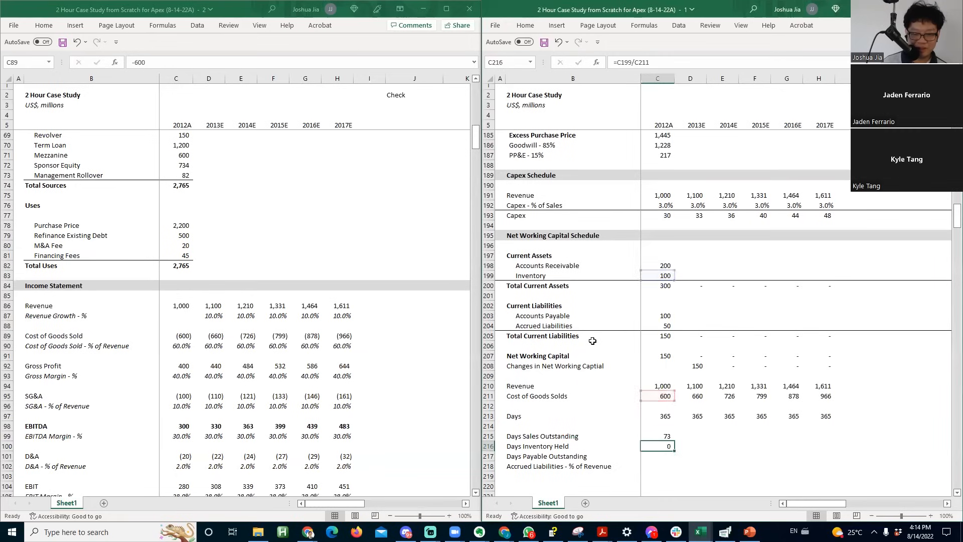
pyautogui.hotkey('ctrl', 'shift', '5')
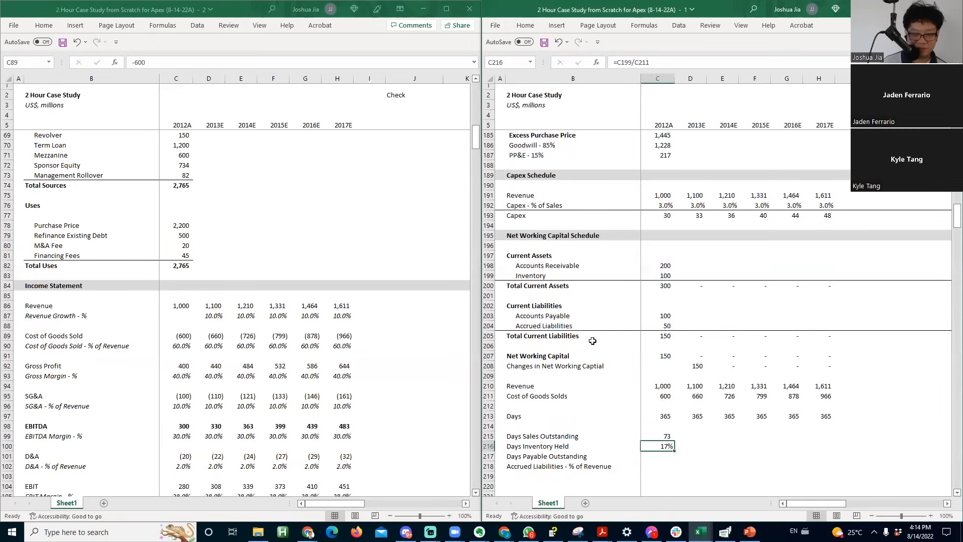
# - Multiply the Days Inventory Held ratio in C216 by the Days cell so the formula reads =C199/C211*C213
pyautogui.press('F2')
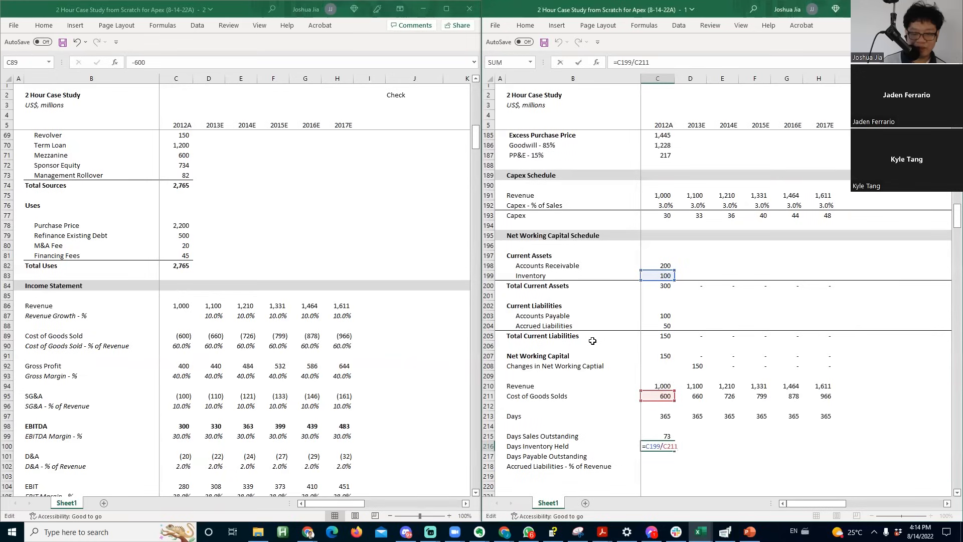
pyautogui.write('*')
pyautogui.press('Up')
pyautogui.press('Up')
pyautogui.press('Up')
pyautogui.press('Up')
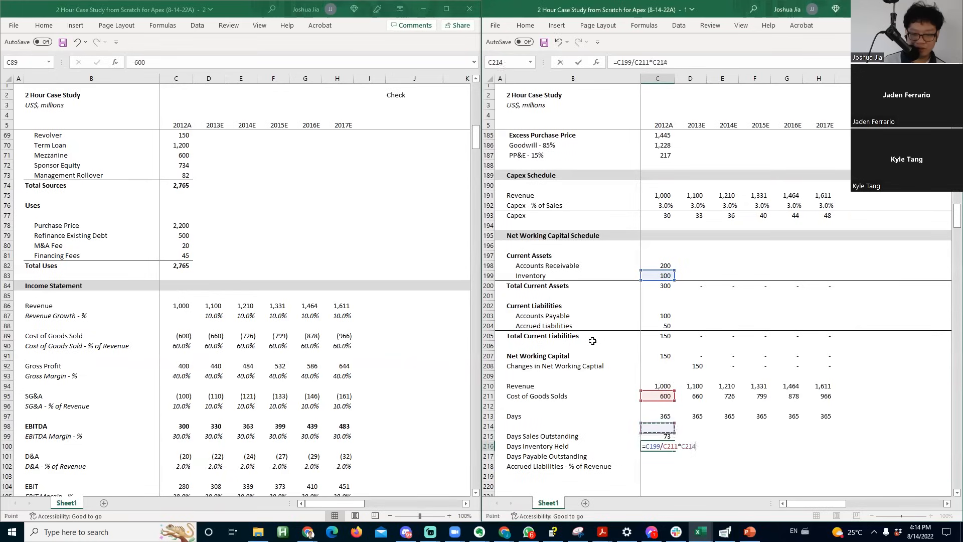
pyautogui.press('Down')
pyautogui.press('Return')
pyautogui.press('Up')
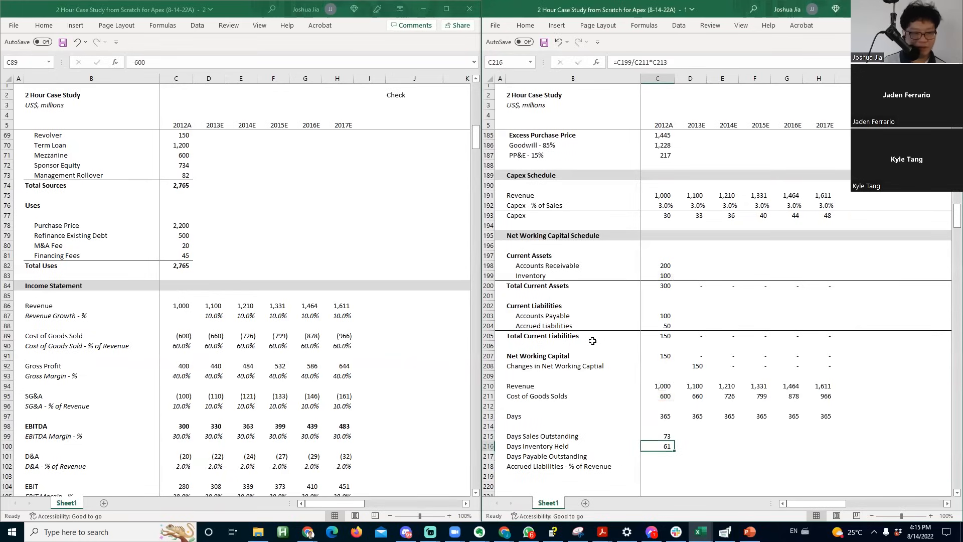
# - Divide 2012A Accounts Payable by Cost of Goods Sold in the Days Payable Outstanding cell C217 with =C203/C211
pyautogui.hotkey('alt', 'Tab')
pyautogui.hotkey('alt', 'Tab')
pyautogui.press('Escape')
pyautogui.press('Down')
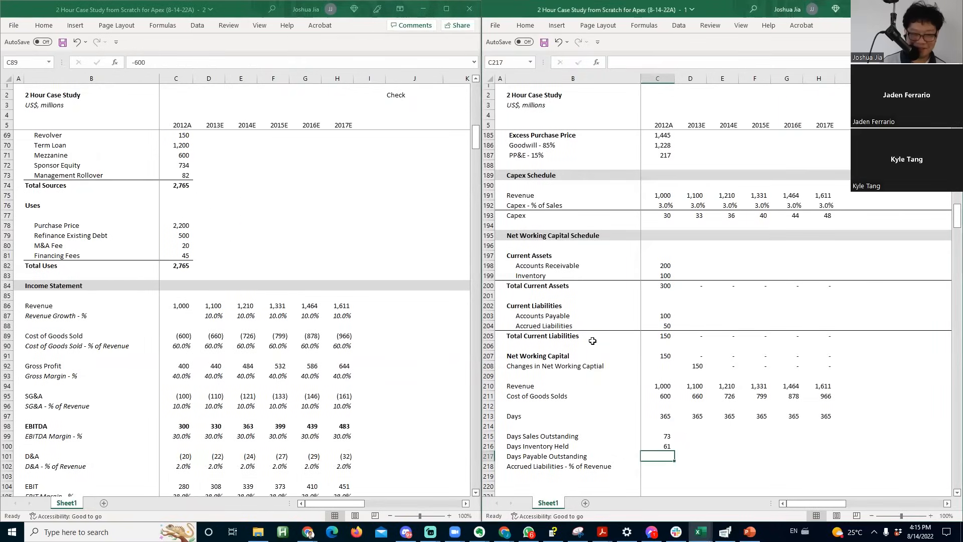
pyautogui.write('=')
pyautogui.press('Up')
pyautogui.press('Up')
pyautogui.press('Up')
pyautogui.press('Up')
pyautogui.press('Up')
pyautogui.press('Up')
pyautogui.press('Up')
pyautogui.press('Up')
pyautogui.press('Up')
pyautogui.press('Up')
pyautogui.press('Up')
pyautogui.press('Up')
pyautogui.press('Up')
pyautogui.press('Up')
pyautogui.write('/')
pyautogui.press('Up')
pyautogui.press('Up')
pyautogui.press('Up')
pyautogui.press('Up')
pyautogui.press('Up')
pyautogui.press('Up')
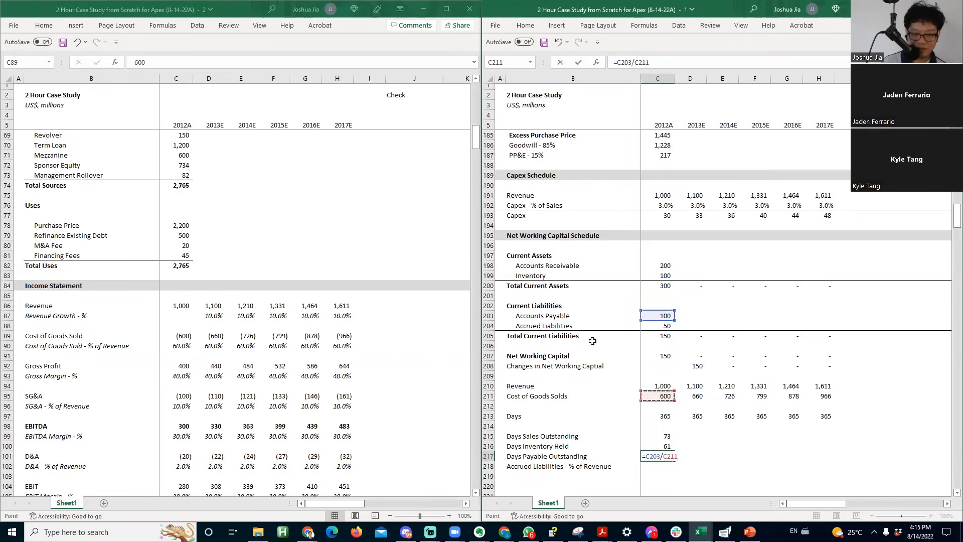
pyautogui.press('Return')
pyautogui.press('Up')
# - Try a percentage format on the Days Payable Outstanding cell C217 and undo it
pyautogui.press('F2')
pyautogui.press('Escape')
pyautogui.hotkey('ctrl', 'shift', '5')
pyautogui.hotkey('ctrl', 'z')
# - Extend the Days Payable Outstanding formula in C217 with a multiplication so it reads =C203/C211*C211
pyautogui.press('F2')
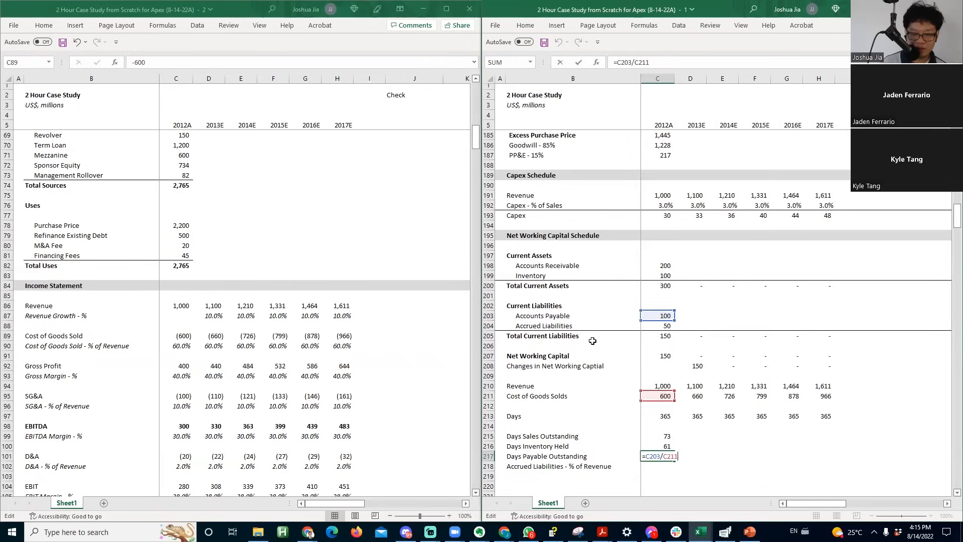
pyautogui.press('Up')
pyautogui.press('Up')
pyautogui.press('Up')
pyautogui.press('Up')
pyautogui.press('Up')
pyautogui.press('Up')
pyautogui.press('Return')
# - Check the 2012A formulas for Days Sales Outstanding, Days Inventory Held and Days Payable Outstanding in C215:C217
pyautogui.press('Up')
pyautogui.press('Up')
pyautogui.press('F2')
pyautogui.press('Return')
pyautogui.press('F2')
pyautogui.press('Escape')
pyautogui.press('Up')
pyautogui.press('F2')
pyautogui.press('Return')
pyautogui.press('F2')
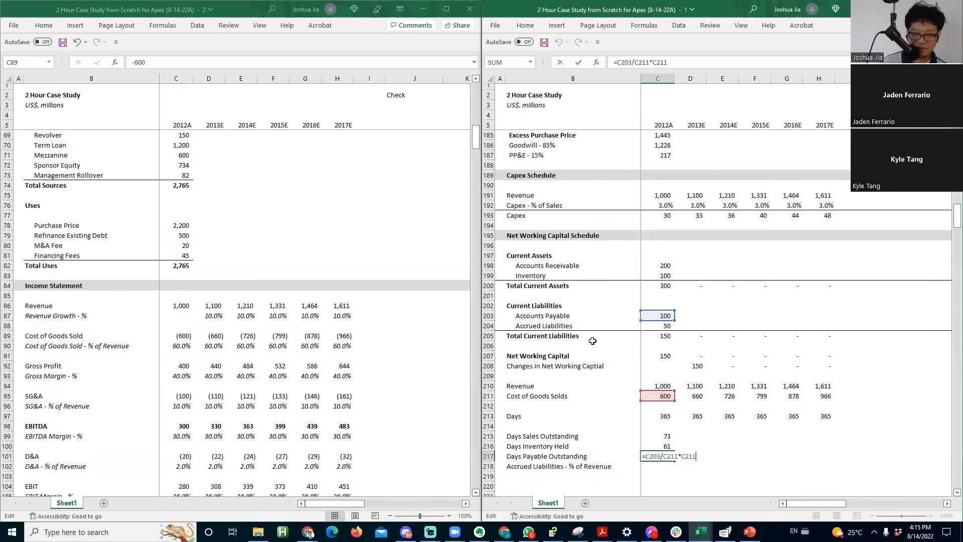
pyautogui.press('Return')
pyautogui.press('Up')
pyautogui.press('Up')
pyautogui.press('F2')
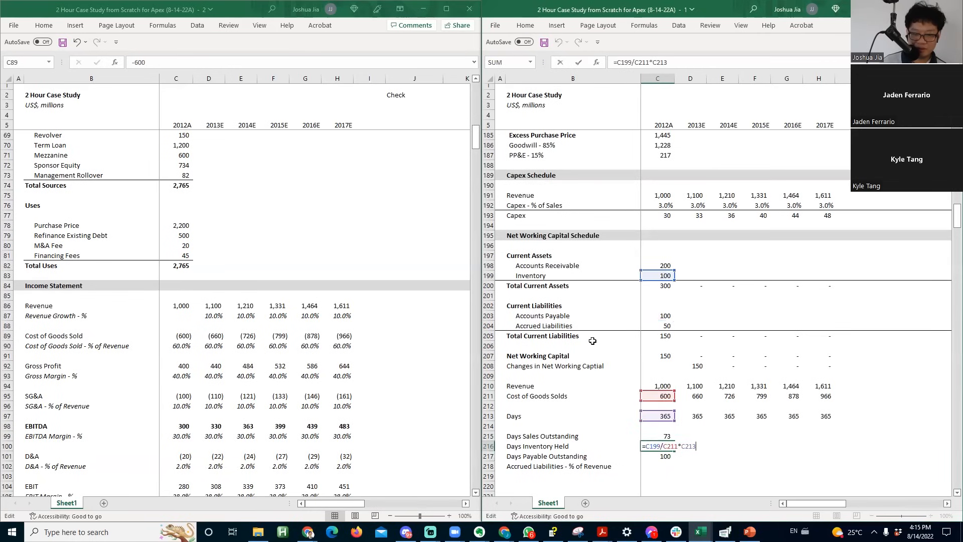
pyautogui.press('Return')
pyautogui.press('F2')
pyautogui.press('Return')
# - Calculate 2012A Accrued Liabilities - % of Revenue in C218 with =C204/C210
pyautogui.write('=')
pyautogui.press('Up')
pyautogui.press('Up')
pyautogui.press('Up')
pyautogui.press('Up')
pyautogui.press('Up')
pyautogui.press('Up')
pyautogui.press('Up')
pyautogui.press('Up')
pyautogui.press('Up')
pyautogui.press('Up')
pyautogui.press('Up')
pyautogui.press('Up')
pyautogui.press('Up')
pyautogui.press('Up')
pyautogui.write('/')
pyautogui.press('Up')
pyautogui.press('Up')
pyautogui.press('Up')
pyautogui.press('Up')
pyautogui.press('Up')
pyautogui.press('Up')
pyautogui.press('Up')
pyautogui.press('Up')
pyautogui.press('Return')
pyautogui.press('Up')
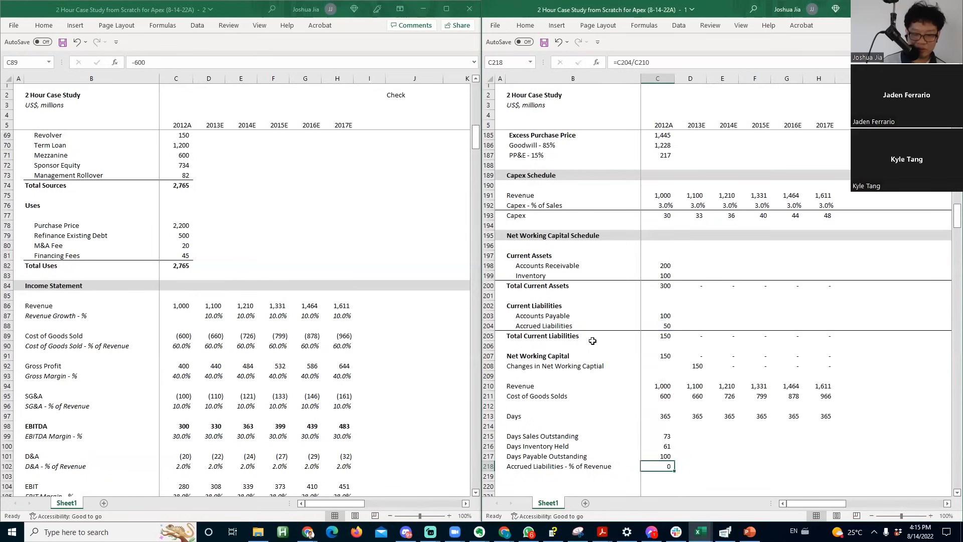
# - Link the 2013E Days Sales Outstanding to 2012A with =C215 in D215, and fill the link across D215:H218 for all four drivers
pyautogui.press('Up')
pyautogui.press('Up')
pyautogui.press('Up')
pyautogui.press('Right')
pyautogui.write('=')
pyautogui.press('Left')
pyautogui.press('Return')
pyautogui.hotkey('shift', 'Up')
pyautogui.hotkey('shift', 'Right')
pyautogui.hotkey('shift', 'Right')
pyautogui.hotkey('shift', 'Right')
pyautogui.hotkey('shift', 'Right')
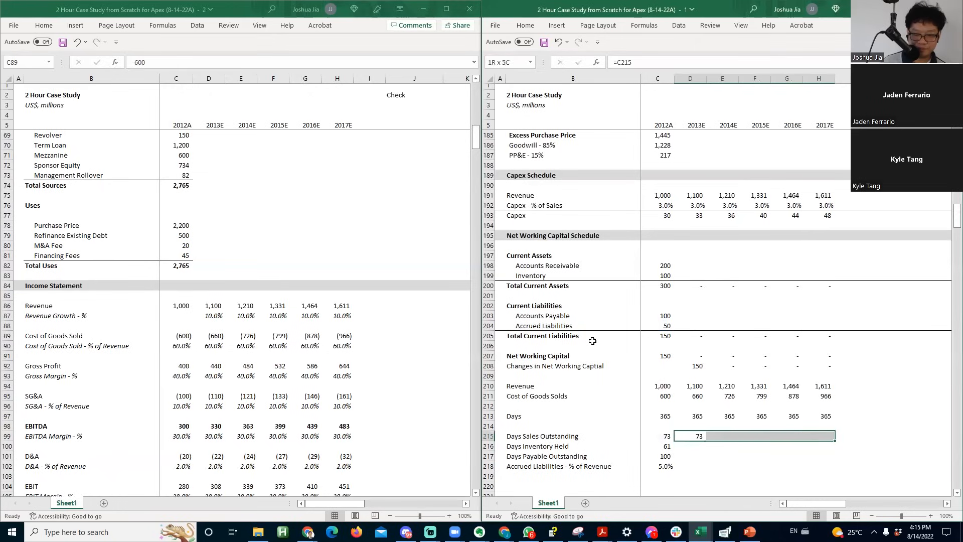
pyautogui.hotkey('shift', 'Down')
pyautogui.hotkey('shift', 'Down')
pyautogui.hotkey('ctrl', 'd')
pyautogui.hotkey('ctrl', 'r')
# - Format the projected Accrued Liabilities - % of Revenue cells D218:H218 as percentages with one decimal place
pyautogui.press('Down')
pyautogui.press('Down')
pyautogui.press('Down')
pyautogui.press('Down')
pyautogui.press('Up')
pyautogui.hotkey('shift', 'Right')
pyautogui.hotkey('shift', 'Right')
pyautogui.hotkey('shift', 'Right')
pyautogui.hotkey('shift', 'Right')
pyautogui.hotkey('ctrl', 'shift', '5')
pyautogui.hotkey('alt', 'h')
pyautogui.press('0')
# - Examine the empty 2013E Accounts Receivable cell D198 and the 2012A Days Sales Outstanding formula in C215
pyautogui.press('Up')
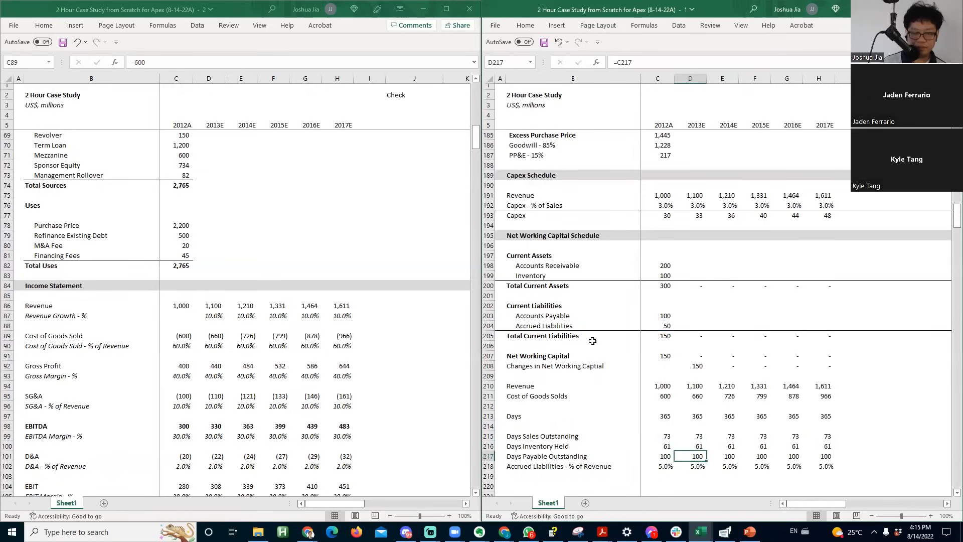
pyautogui.press('Up')
pyautogui.press('Up')
pyautogui.press('Up')
pyautogui.press('Up')
pyautogui.press('Up')
pyautogui.press('Up')
pyautogui.press('Up')
pyautogui.press('Up')
pyautogui.press('Up')
pyautogui.press('Up')
pyautogui.press('Up')
pyautogui.press('Up')
pyautogui.press('Up')
pyautogui.press('Up')
pyautogui.press('Up')
pyautogui.press('Up')
pyautogui.press('Up')
pyautogui.press('Up')
pyautogui.press('Up')
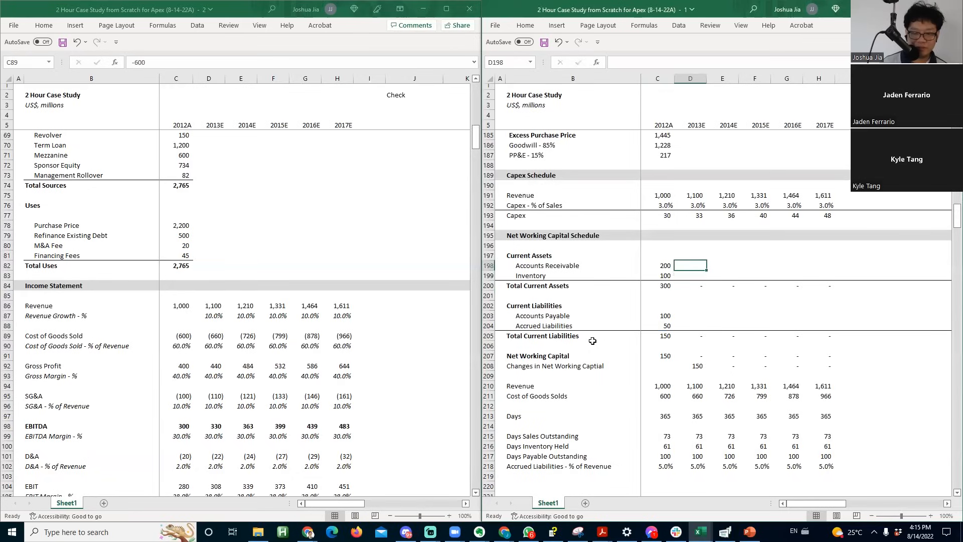
pyautogui.press('Left')
pyautogui.press('Down')
pyautogui.press('Down')
pyautogui.press('Down')
pyautogui.press('Down')
pyautogui.press('Down')
pyautogui.press('Down')
pyautogui.press('Down')
pyautogui.press('Down')
pyautogui.press('Down')
pyautogui.press('Down')
pyautogui.press('Down')
pyautogui.press('Down')
pyautogui.press('Down')
pyautogui.press('Down')
pyautogui.press('Down')
pyautogui.press('Down')
pyautogui.press('Down')
pyautogui.write('=C198/C210*C213')
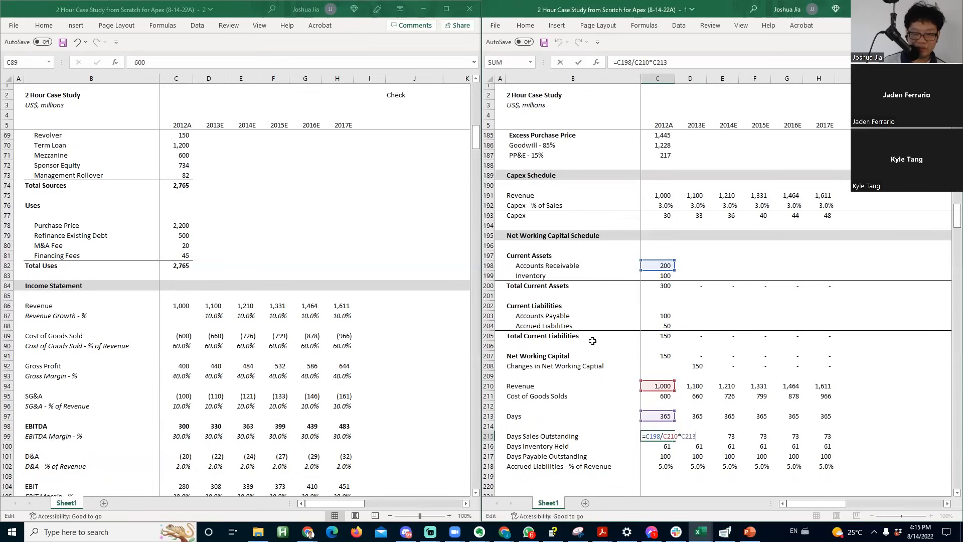
pyautogui.press('Return')
# - Calculate 2013E Accounts Receivable in D198 from revenue, Days Sales Outstanding and days with =D210*D215/D213
pyautogui.press('Up')
pyautogui.press('Up')
pyautogui.press('Up')
pyautogui.press('Up')
pyautogui.press('Up')
pyautogui.press('Up')
pyautogui.press('Up')
pyautogui.press('Up')
pyautogui.press('Up')
pyautogui.press('Up')
pyautogui.press('Up')
pyautogui.press('Up')
pyautogui.press('Up')
pyautogui.press('Up')
pyautogui.press('Up')
pyautogui.press('Up')
pyautogui.press('Up')
pyautogui.press('Up')
pyautogui.press('Up')
pyautogui.press('Up')
pyautogui.press('Right')
pyautogui.press('Down')
pyautogui.press('Down')
pyautogui.write('=')
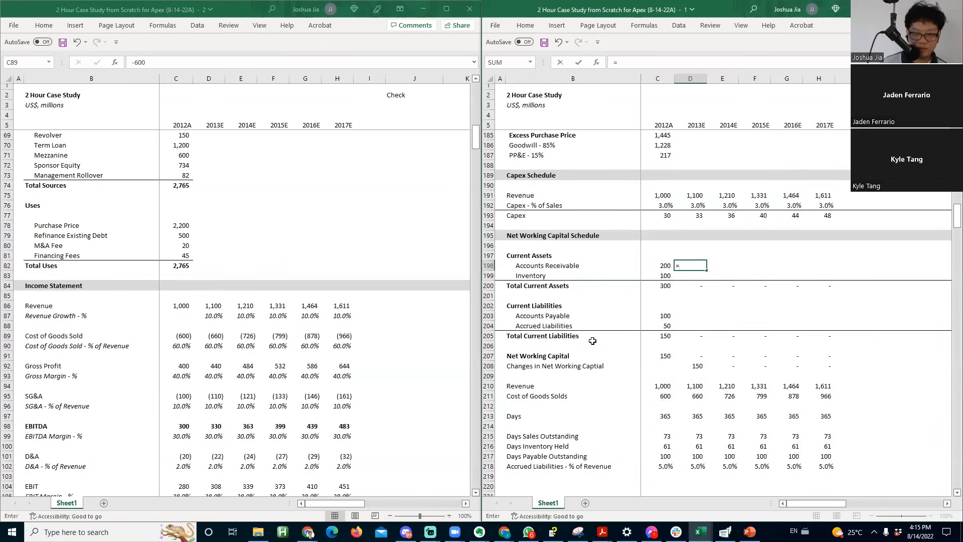
pyautogui.press('Down')
pyautogui.press('Down')
pyautogui.press('Down')
pyautogui.press('Down')
pyautogui.press('Down')
pyautogui.press('Down')
pyautogui.press('Down')
pyautogui.press('Down')
pyautogui.press('Down')
pyautogui.press('Down')
pyautogui.press('Down')
pyautogui.press('Down')
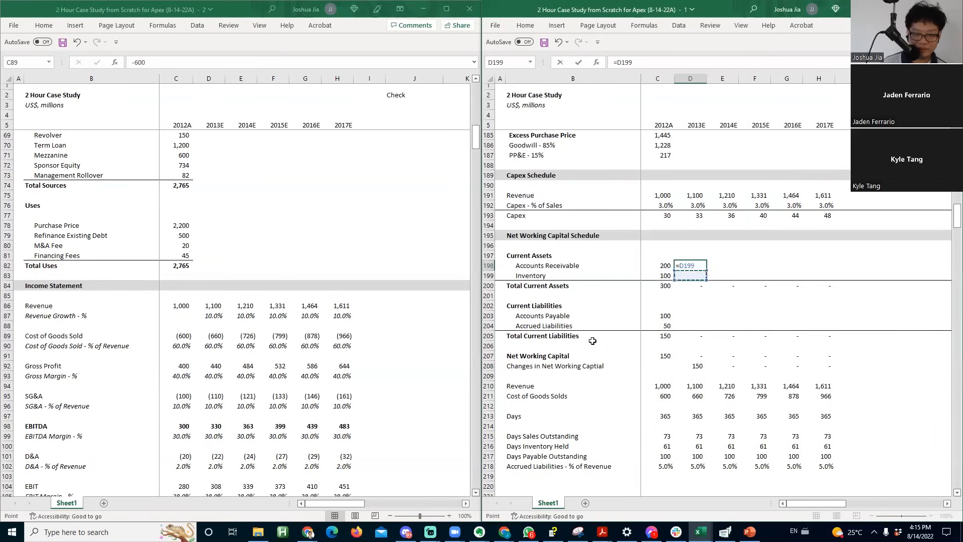
pyautogui.write('*')
pyautogui.press('Down')
pyautogui.press('Down')
pyautogui.press('Down')
pyautogui.press('Down')
pyautogui.press('Down')
pyautogui.press('Down')
pyautogui.press('Down')
pyautogui.press('Down')
pyautogui.press('Down')
pyautogui.press('Down')
pyautogui.press('Down')
pyautogui.press('Down')
pyautogui.press('Down')
pyautogui.press('Down')
pyautogui.press('Down')
pyautogui.press('Down')
pyautogui.press('Down')
pyautogui.write('/')
pyautogui.press('Down')
pyautogui.press('Down')
pyautogui.press('Down')
pyautogui.press('Down')
pyautogui.press('Down')
pyautogui.press('Down')
pyautogui.press('Down')
pyautogui.press('Down')
pyautogui.press('Down')
pyautogui.press('Down')
pyautogui.press('Down')
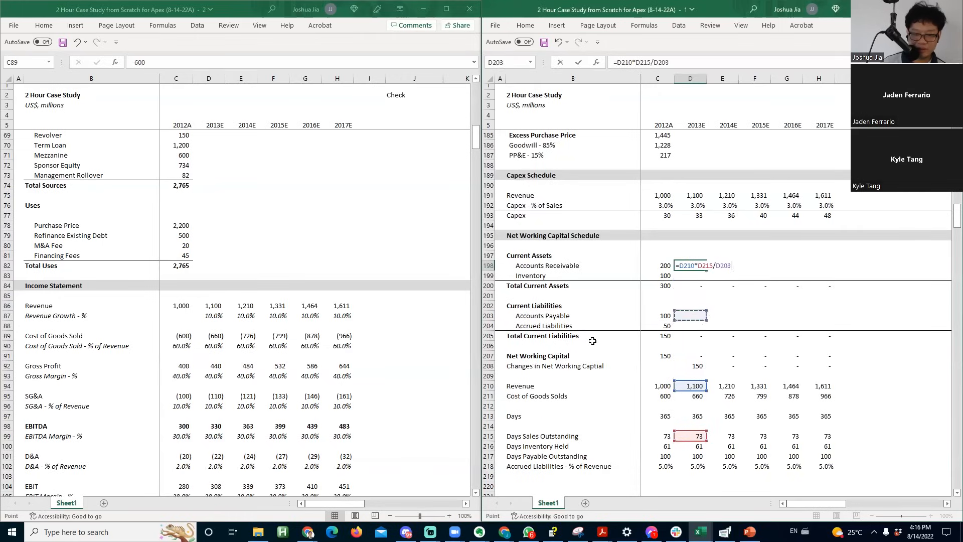
pyautogui.press('Down')
pyautogui.press('Down')
pyautogui.press('Down')
pyautogui.press('Down')
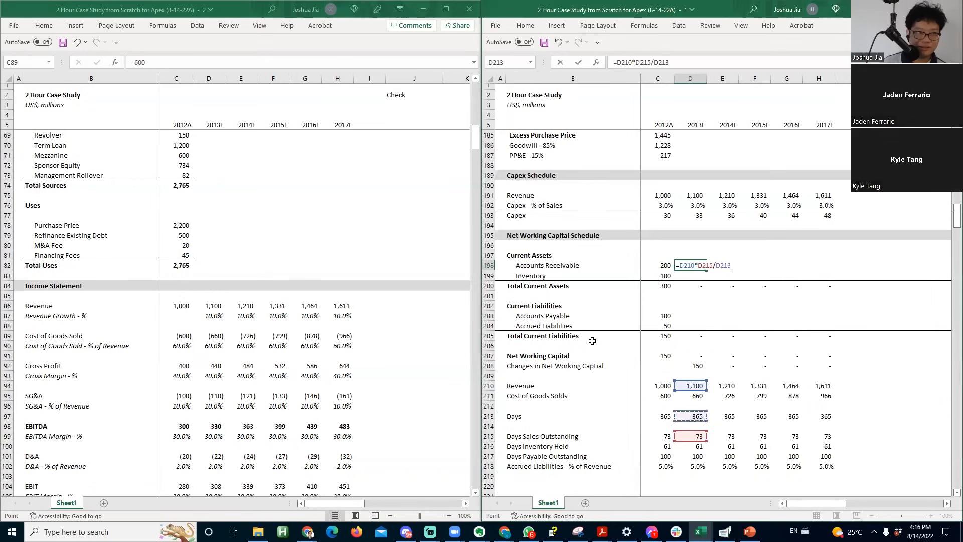
pyautogui.press('Return')
# - Check the D198 formula and fill it across the projected Accounts Receivable cells D198:H198
pyautogui.press('Up')
pyautogui.press('F2')
pyautogui.press('Escape')
pyautogui.press('F2')
pyautogui.press('F2')
pyautogui.press('Escape')
pyautogui.hotkey('shift', 'Right')
pyautogui.hotkey('shift', 'Right')
pyautogui.hotkey('shift', 'Right')
pyautogui.hotkey('shift', 'Right')
pyautogui.hotkey('ctrl', 'r')
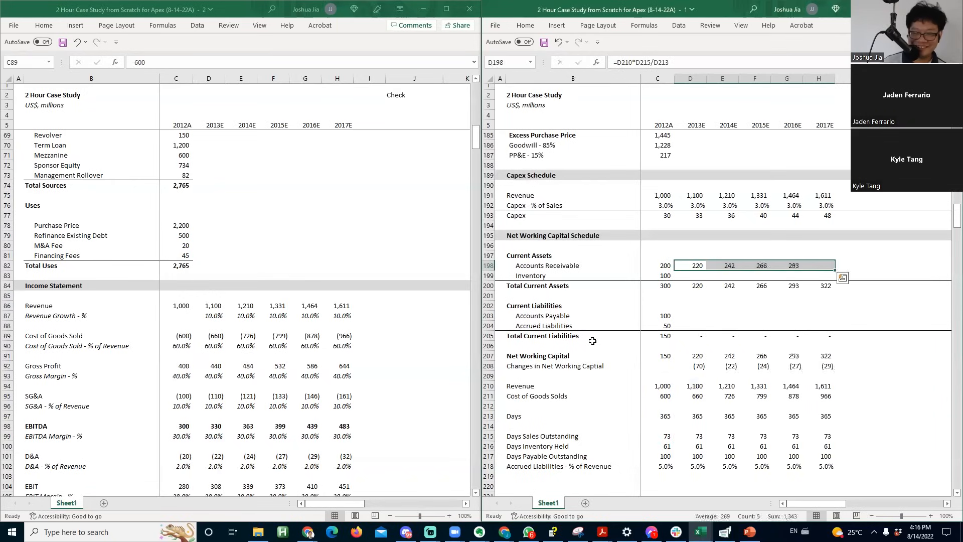
# - Examine the filled Accounts Receivable formulas in E198 through H198 for correct cell references
pyautogui.press('Right')
pyautogui.press('F2')
pyautogui.press('Escape')
pyautogui.press('Right')
pyautogui.press('F2')
pyautogui.press('Escape')
pyautogui.press('Right')
pyautogui.press('F2')
pyautogui.press('Escape')
pyautogui.press('Right')
pyautogui.press('F2')
pyautogui.press('Escape')
# - Calculate 2013E Inventory in D199 from cost of goods sold, Days Inventory Held and days with =D211*D216/D213
pyautogui.press('Down')
pyautogui.press('Left')
pyautogui.press('Left')
pyautogui.press('Left')
pyautogui.press('Left')
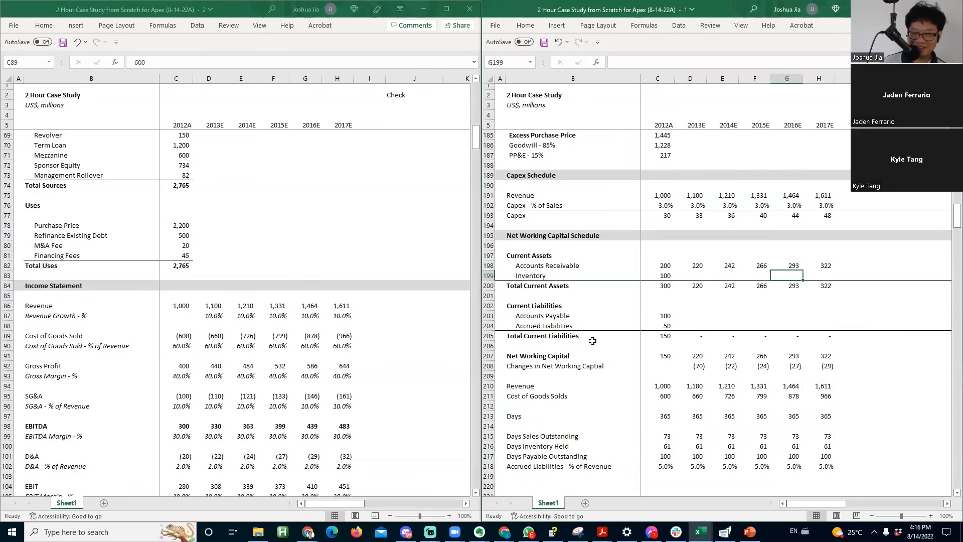
pyautogui.write('=')
pyautogui.press('Down')
pyautogui.press('Down')
pyautogui.press('Down')
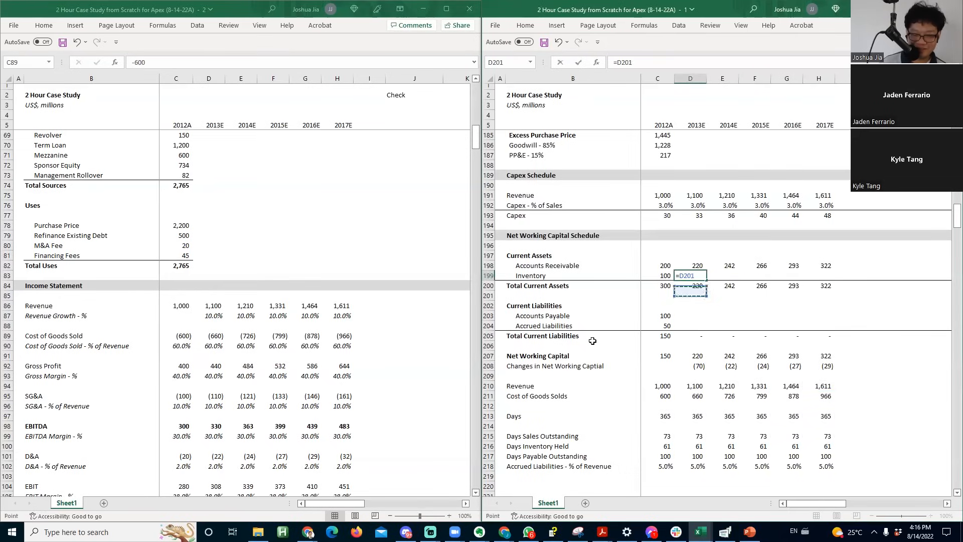
pyautogui.press('Down')
pyautogui.press('Down')
pyautogui.press('Down')
pyautogui.press('Down')
pyautogui.press('Down')
pyautogui.press('Down')
pyautogui.press('Down')
pyautogui.press('Down')
pyautogui.press('Down')
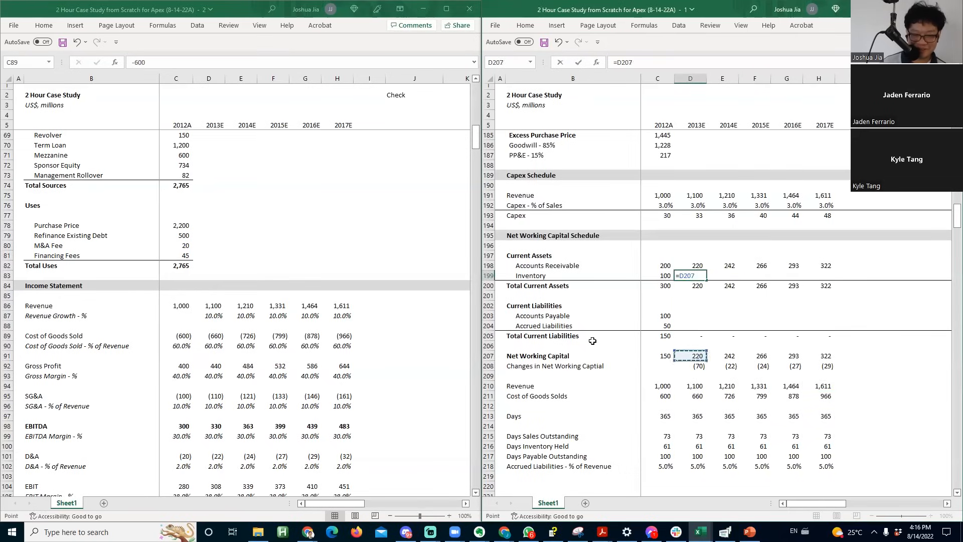
pyautogui.write('*')
pyautogui.press('Down')
pyautogui.press('Down')
pyautogui.press('Down')
pyautogui.press('Down')
pyautogui.press('Down')
pyautogui.press('Down')
pyautogui.press('Down')
pyautogui.press('Down')
pyautogui.press('Down')
pyautogui.press('Down')
pyautogui.press('Down')
pyautogui.press('Down')
pyautogui.press('Down')
pyautogui.press('Down')
pyautogui.press('Down')
pyautogui.press('Down')
pyautogui.press('Down')
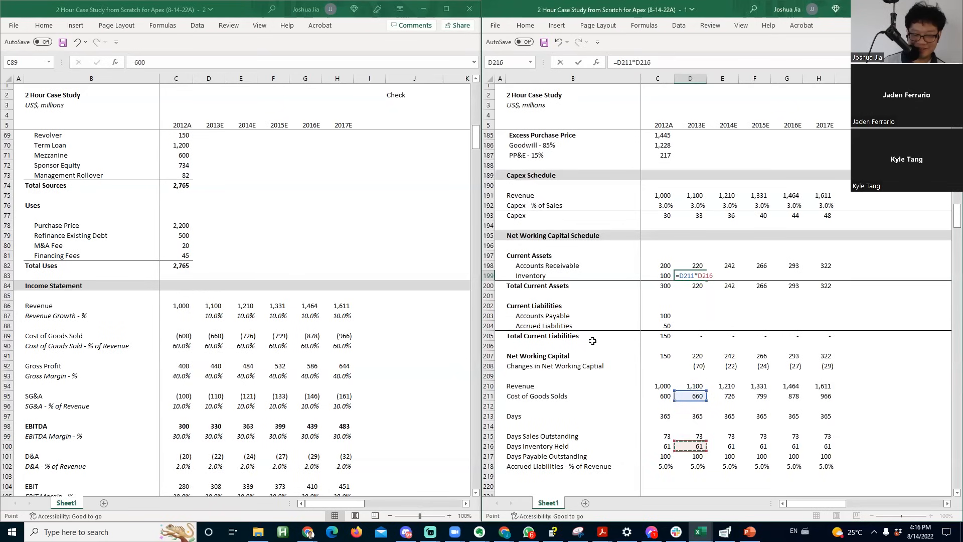
pyautogui.write('/')
pyautogui.press('Down')
pyautogui.press('Down')
pyautogui.press('Down')
pyautogui.press('Down')
pyautogui.press('Down')
pyautogui.press('Down')
pyautogui.press('Down')
pyautogui.press('Down')
pyautogui.press('Down')
pyautogui.press('Down')
pyautogui.press('Down')
pyautogui.press('Down')
pyautogui.press('Down')
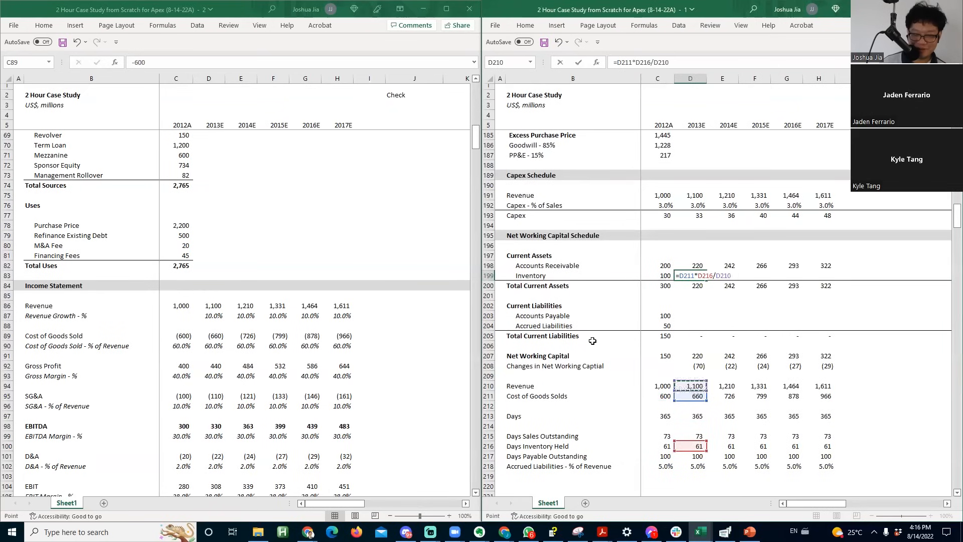
pyautogui.press('Down')
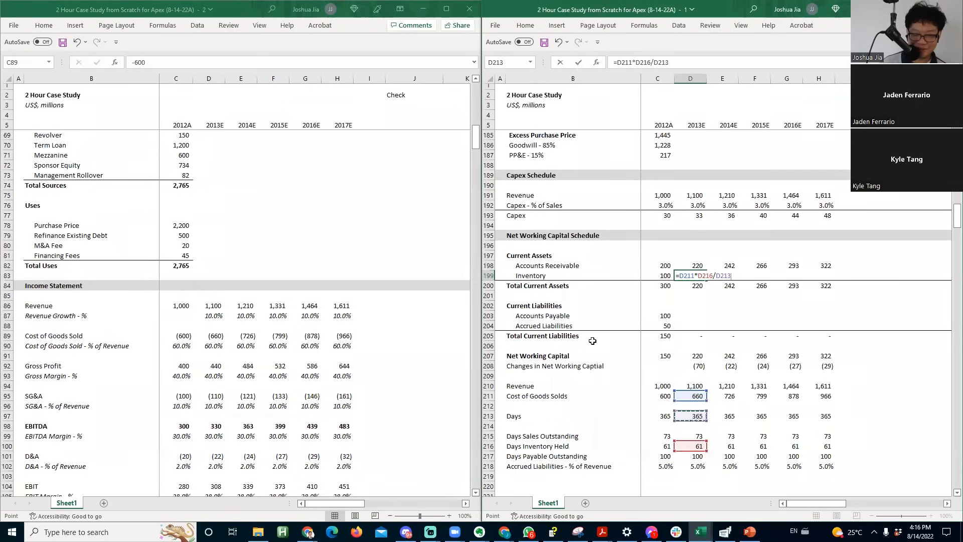
pyautogui.hotkey('ctrl', 'Return')
# - Fill the 2013E Inventory formula across D199:H199 through 2017E
pyautogui.hotkey('shift', 'Right')
pyautogui.hotkey('shift', 'Right')
pyautogui.hotkey('shift', 'Right')
pyautogui.hotkey('shift', 'Right')
pyautogui.hotkey('ctrl', 'r')
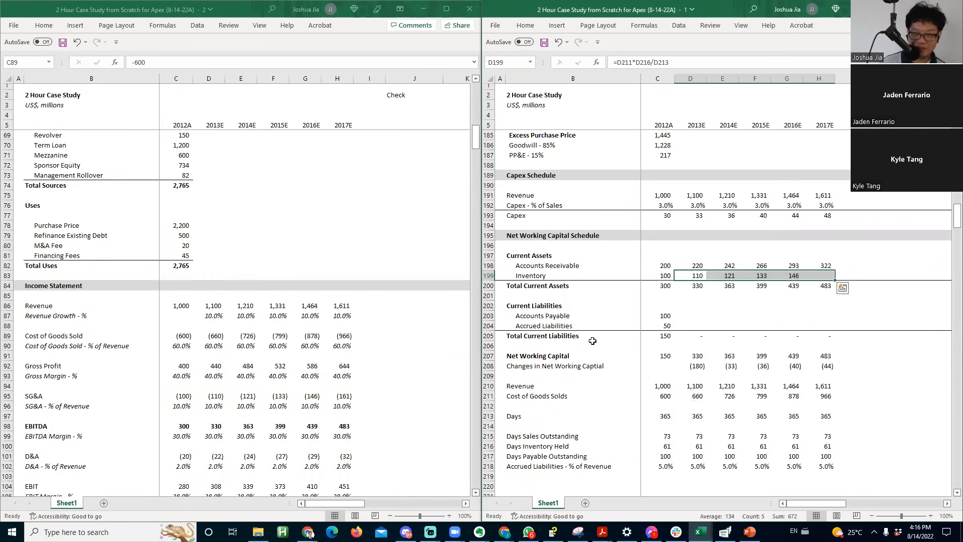
# - Make the Total Current Assets values in C200:H200 bold
pyautogui.press('Down')
pyautogui.press('Left')
pyautogui.hotkey('ctrl', 'shift', 'Right')
pyautogui.hotkey('ctrl', 'b')
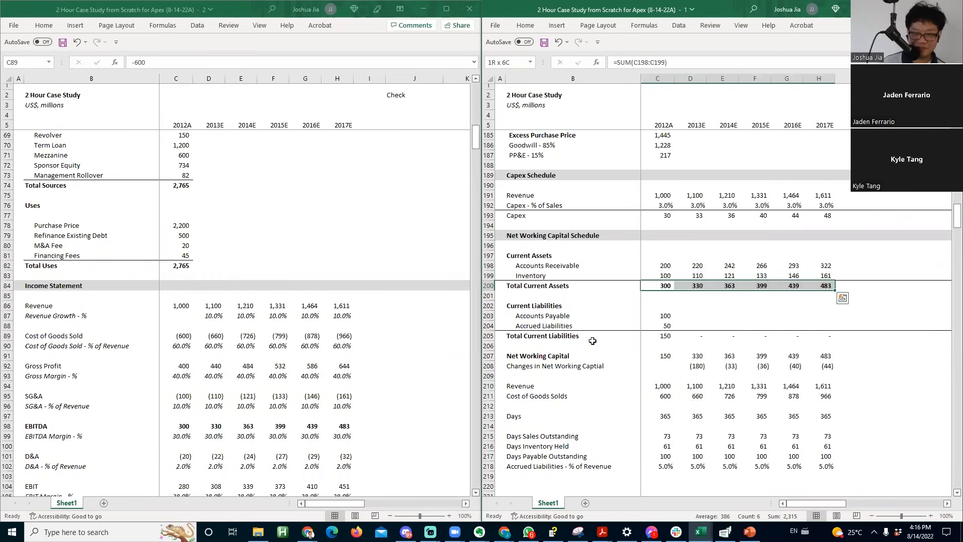
# - Calculate 2013E Accounts Payable in D203 from cost of goods sold, Days Payable Outstanding and days with =D211*D217/D213
pyautogui.press('Down')
pyautogui.press('Down')
pyautogui.press('Down')
pyautogui.press('Right')
pyautogui.press('Down')
pyautogui.press('Up')
pyautogui.press('Left')
pyautogui.press('Right')
pyautogui.write('=')
pyautogui.press('Down')
pyautogui.press('Down')
pyautogui.press('Down')
pyautogui.press('Down')
pyautogui.press('Down')
pyautogui.press('Down')
pyautogui.press('Down')
pyautogui.press('Down')
pyautogui.write('*')
pyautogui.press('Down')
pyautogui.press('Down')
pyautogui.press('Down')
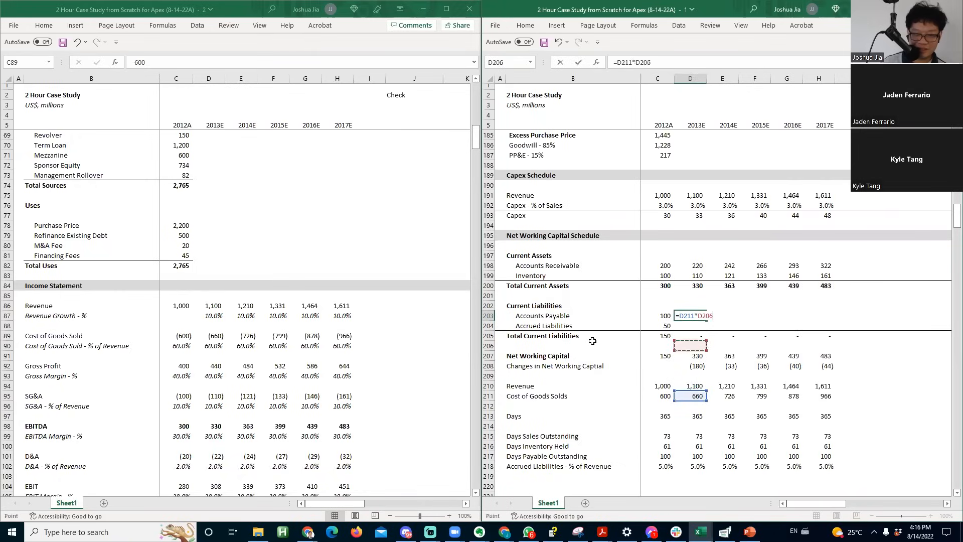
pyautogui.press('Down')
pyautogui.press('Down')
pyautogui.press('Down')
pyautogui.press('Down')
pyautogui.press('Down')
pyautogui.press('Down')
pyautogui.press('Down')
pyautogui.press('Down')
pyautogui.press('Down')
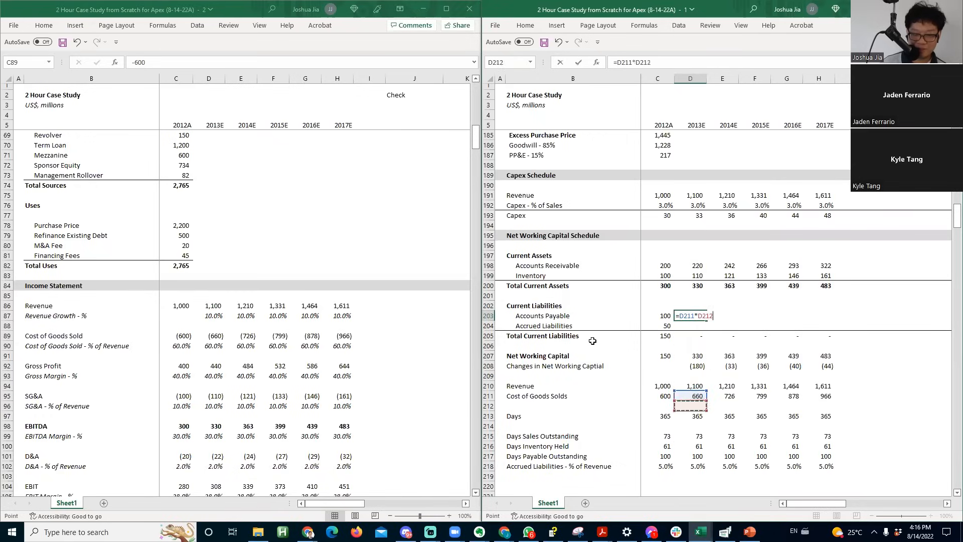
pyautogui.press('Down')
pyautogui.press('Down')
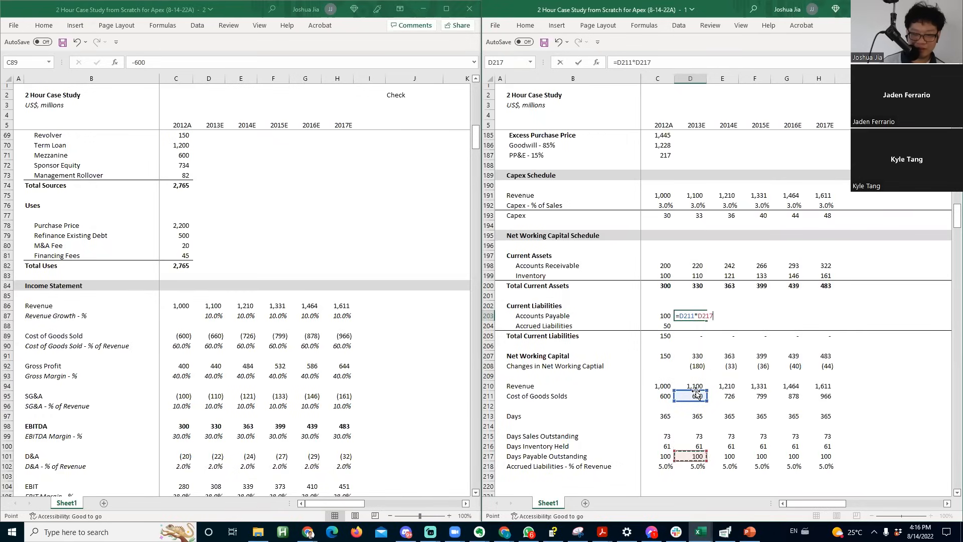
pyautogui.write('/')
pyautogui.press('Down')
pyautogui.press('Down')
pyautogui.press('Down')
pyautogui.press('Down')
pyautogui.press('Down')
pyautogui.press('Down')
pyautogui.press('Down')
pyautogui.press('Down')
pyautogui.press('Down')
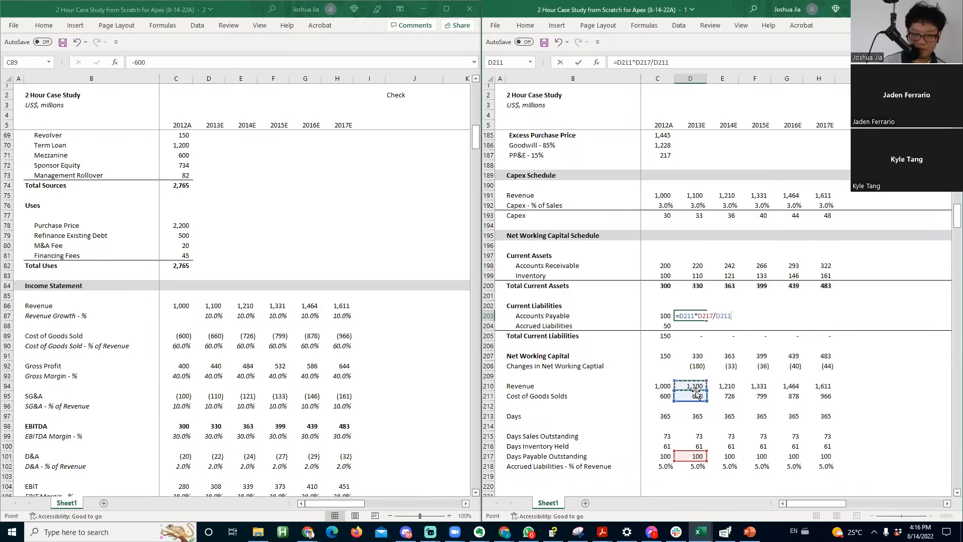
pyautogui.press('Down')
pyautogui.press('Return')
pyautogui.press('Up')
pyautogui.press('F2')
pyautogui.press('Escape')
pyautogui.press('F2')
pyautogui.press('Return')
# - Calculate 2013E Accrued Liabilities in D204 as revenue times the Accrued Liabilities % of Revenue with =D210*D218
pyautogui.write('=')
pyautogui.press('Down')
pyautogui.press('Down')
pyautogui.press('Down')
pyautogui.press('Down')
pyautogui.press('Down')
pyautogui.press('Down')
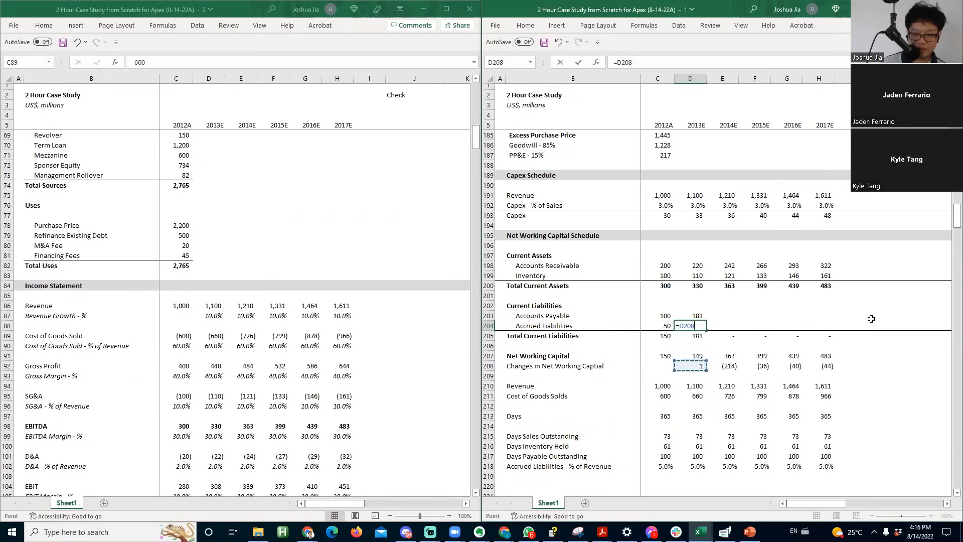
pyautogui.write('*')
pyautogui.press('Down')
pyautogui.press('Down')
pyautogui.press('Down')
pyautogui.press('Down')
pyautogui.press('Down')
pyautogui.press('Down')
pyautogui.press('Down')
pyautogui.press('Down')
pyautogui.press('Down')
pyautogui.press('Down')
pyautogui.press('Down')
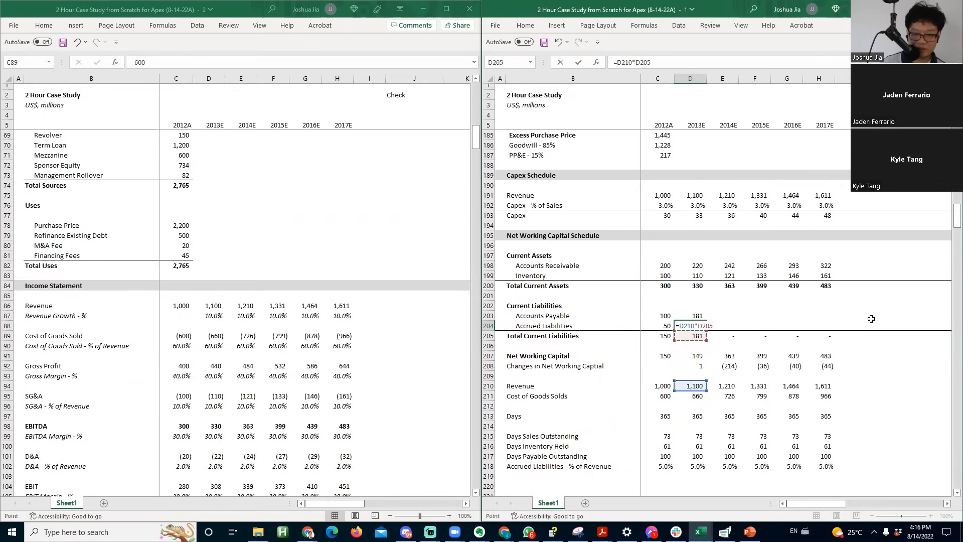
pyautogui.press('Down')
pyautogui.press('Down')
pyautogui.press('Down')
pyautogui.press('Return')
# - Fill the 2013E Accounts Payable and Accrued Liabilities formulas across D203:H204 through 2017E
pyautogui.press('Up')
pyautogui.press('Up')
pyautogui.hotkey('shift', 'Down')
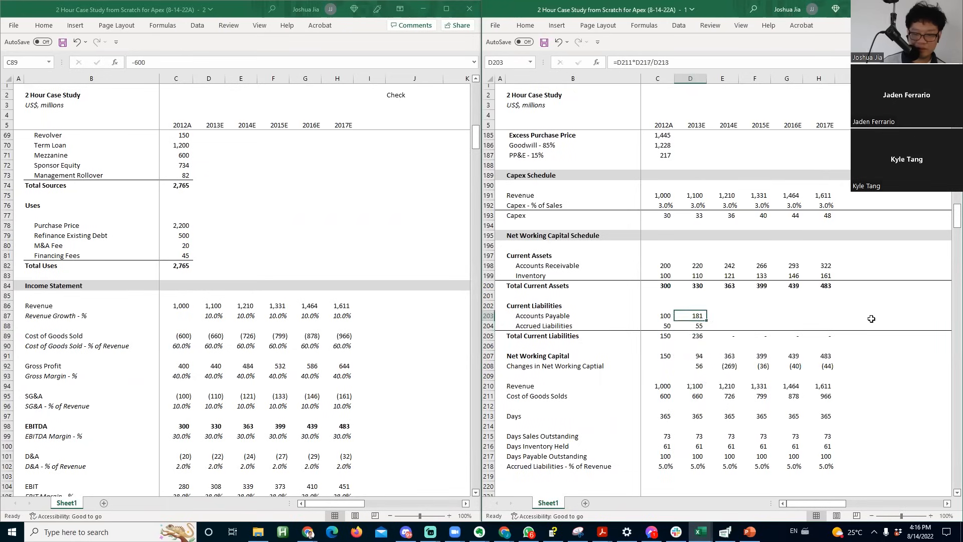
pyautogui.hotkey('shift', 'Right')
pyautogui.hotkey('shift', 'Right')
pyautogui.hotkey('shift', 'Right')
pyautogui.hotkey('shift', 'Right')
pyautogui.hotkey('ctrl', 'r')
# - Examine the Accounts Payable formula in D203 and the Days Inventory Held and Days Payable Outstanding formulas in C216 and C217 for wrong references
pyautogui.press('F2')
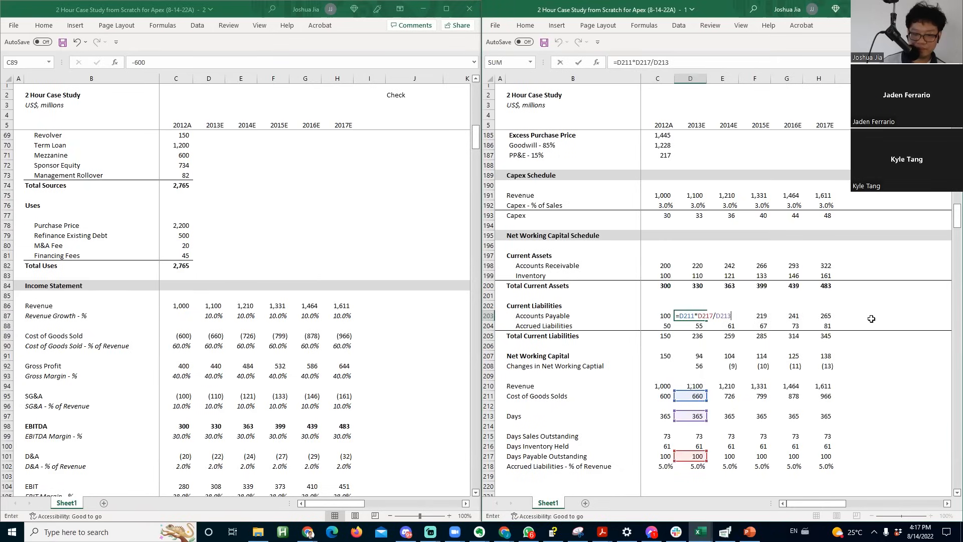
pyautogui.press('F2')
pyautogui.hotkey('ctrl', 'Return')
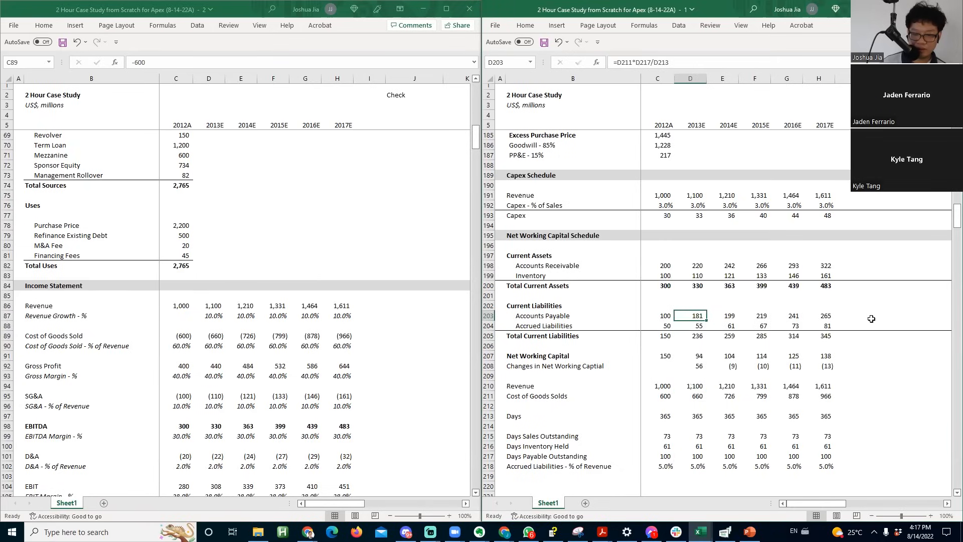
pyautogui.press('F2')
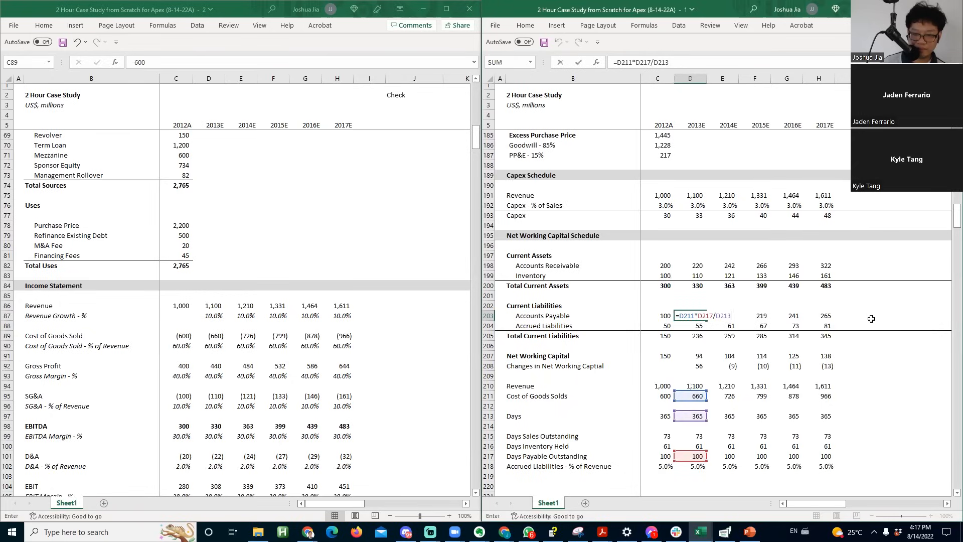
pyautogui.press('Left')
pyautogui.press('Down')
pyautogui.press('Down')
pyautogui.press('Down')
pyautogui.press('Down')
pyautogui.press('Down')
pyautogui.press('Down')
pyautogui.press('Down')
pyautogui.press('Down')
pyautogui.press('Down')
pyautogui.press('Down')
pyautogui.press('Down')
pyautogui.press('Down')
pyautogui.press('Down')
pyautogui.press('Down')
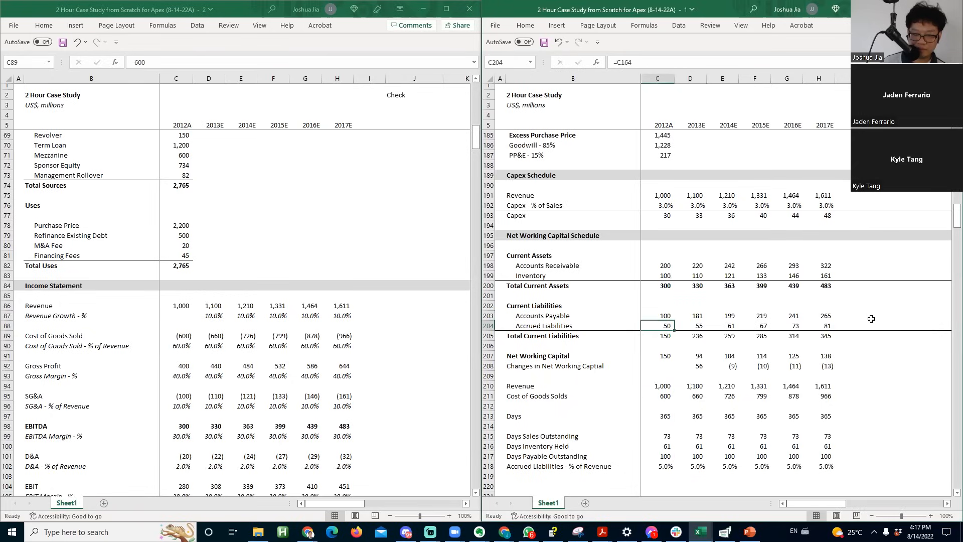
pyautogui.press('F2')
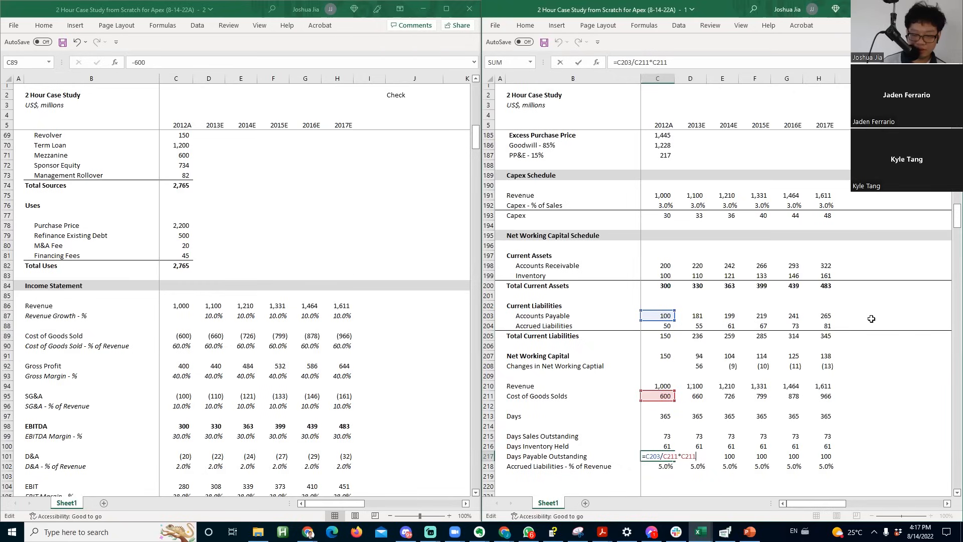
pyautogui.press('Escape')
pyautogui.press('Up')
pyautogui.press('F2')
pyautogui.press('Escape')
pyautogui.press('Down')
pyautogui.press('F2')
pyautogui.press('Escape')
# - Compare the 2012A and 2013E Accounts Payable balances in C203:D203
pyautogui.press('Up')
pyautogui.press('Up')
pyautogui.press('Up')
pyautogui.press('Up')
pyautogui.press('Up')
pyautogui.press('Up')
pyautogui.press('Up')
pyautogui.press('Up')
pyautogui.press('Up')
pyautogui.press('Up')
pyautogui.press('Up')
pyautogui.press('Up')
pyautogui.press('Up')
pyautogui.press('Up')
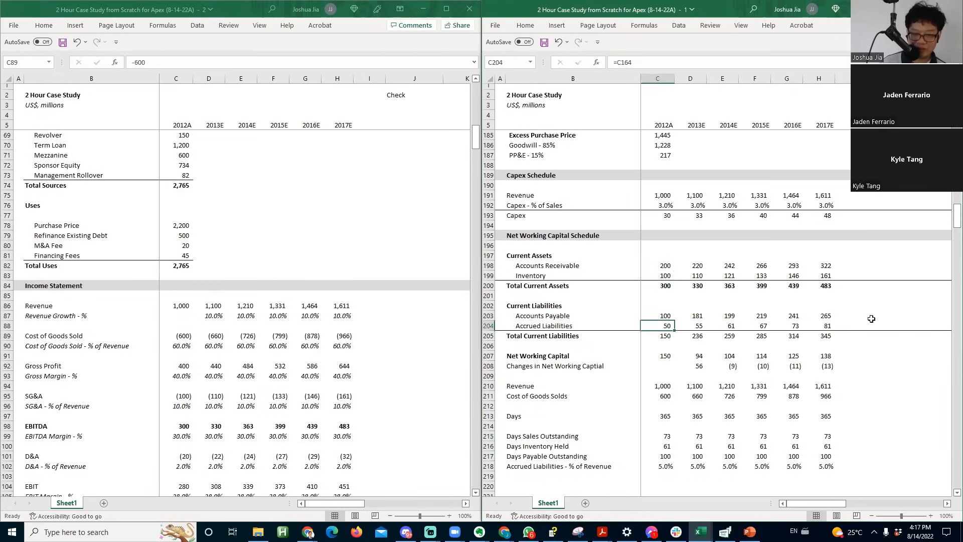
pyautogui.hotkey('shift', 'Right')
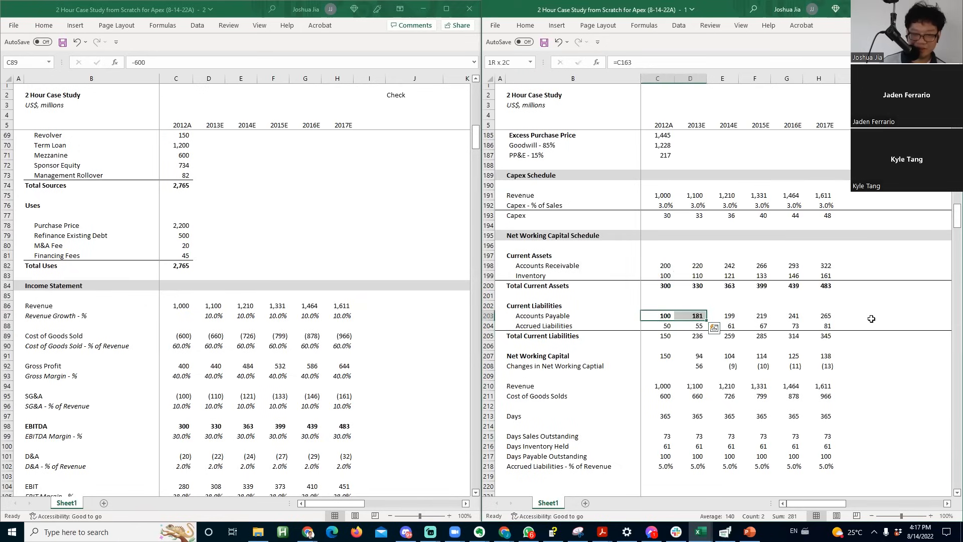
# - Correct the 2012A Days Payable Outstanding formula in C217 to multiply by the days in C213, giving =C203/C211*C213
pyautogui.press('Down')
pyautogui.press('Down')
pyautogui.press('Down')
pyautogui.press('Down')
pyautogui.press('Down')
pyautogui.press('Down')
pyautogui.press('Down')
pyautogui.press('Down')
pyautogui.press('Down')
pyautogui.press('Down')
pyautogui.press('Down')
pyautogui.press('Down')
pyautogui.press('Down')
pyautogui.press('Down')
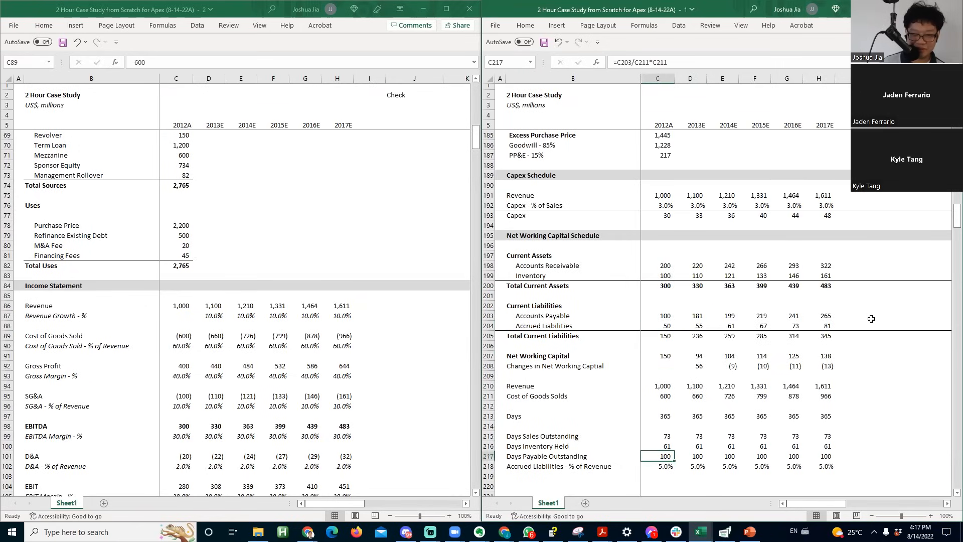
pyautogui.press('F2')
pyautogui.press('BackSpace')
pyautogui.press('BackSpace')
pyautogui.press('BackSpace')
pyautogui.press('BackSpace')
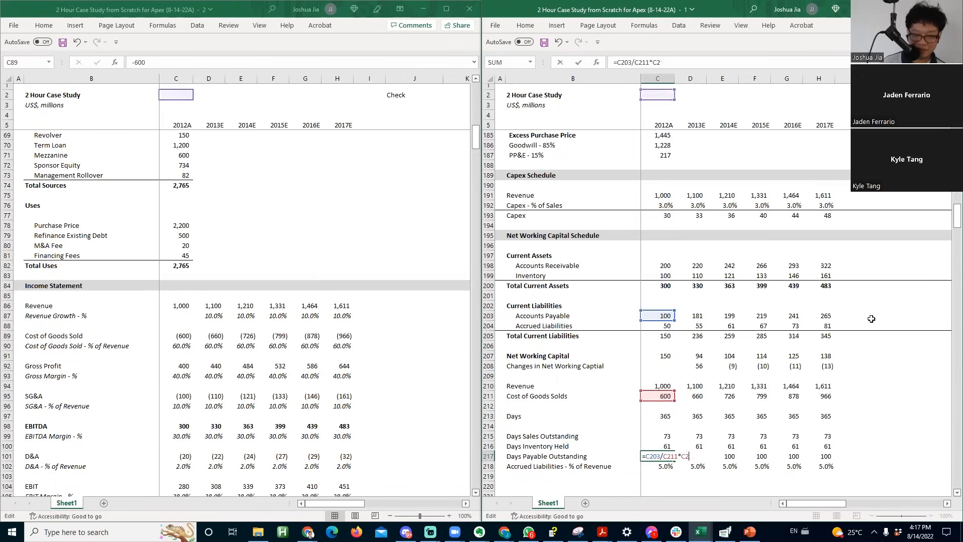
pyautogui.press('Up')
pyautogui.press('Up')
pyautogui.press('Up')
pyautogui.press('Up')
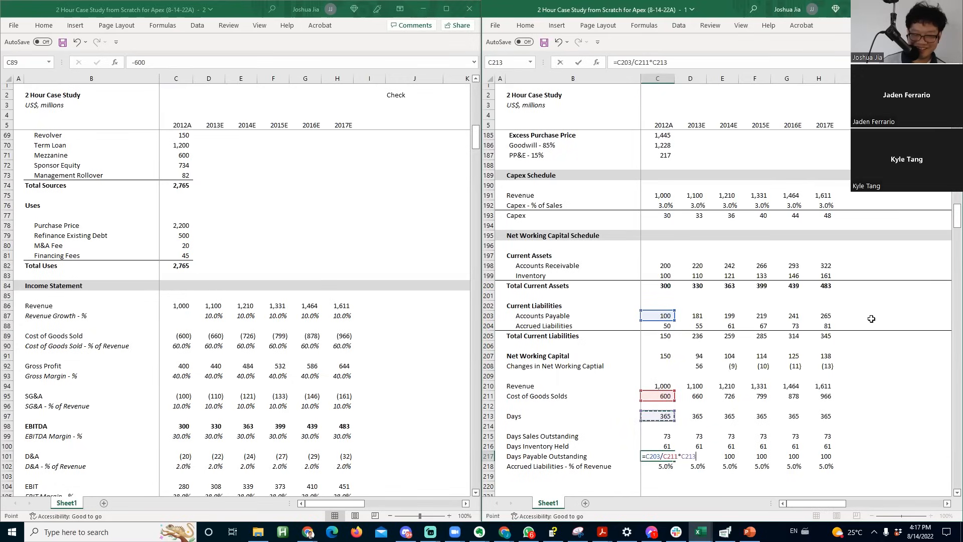
pyautogui.hotkey('ctrl', 'Return')
# - Examine the references in the Days Payable Outstanding formula in C217 and the Days Inventory Held formulas in C216:D216
pyautogui.press('F2')
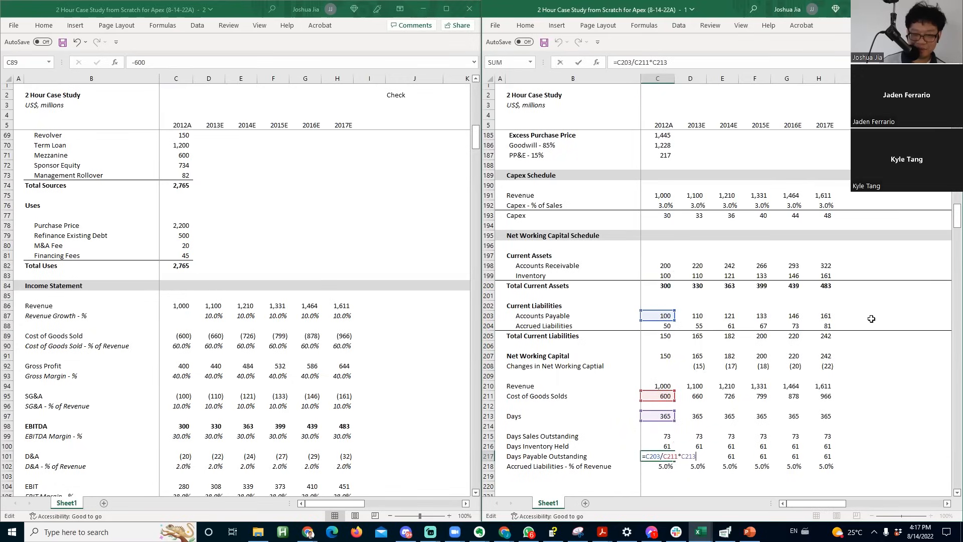
pyautogui.press('Escape')
pyautogui.press('Up')
pyautogui.press('F2')
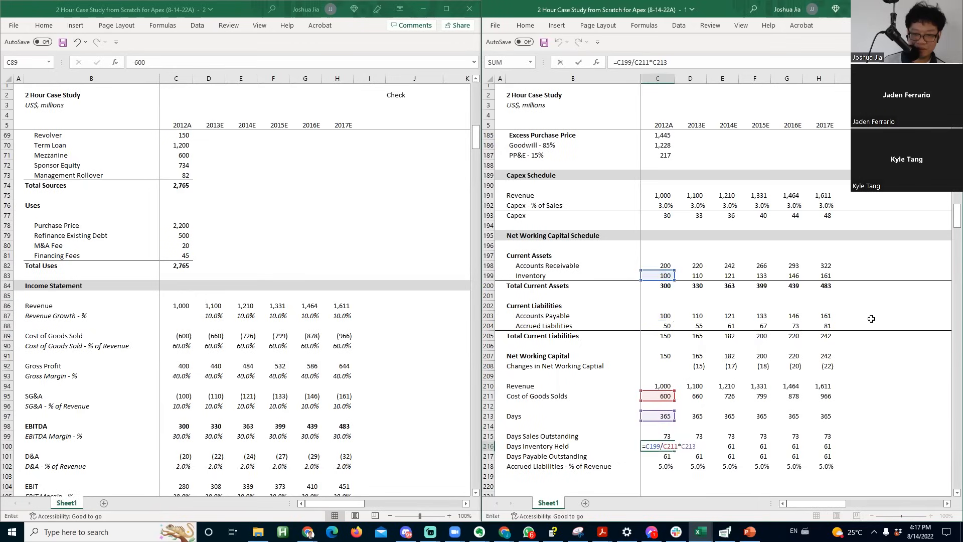
pyautogui.press('Escape')
pyautogui.press('F2')
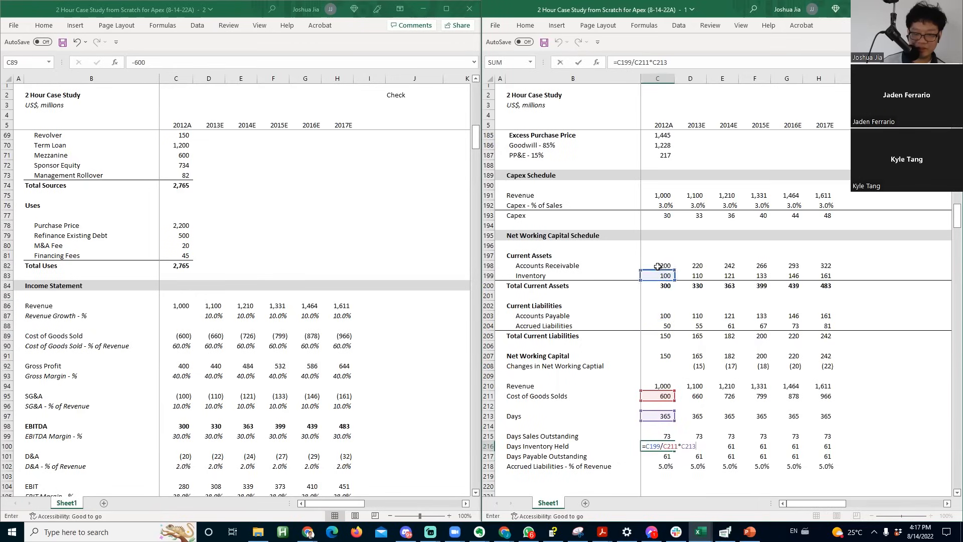
pyautogui.click(665, 317)
pyautogui.click(667, 395)
pyautogui.click(680, 455)
pyautogui.click(677, 446)
pyautogui.press('F2')
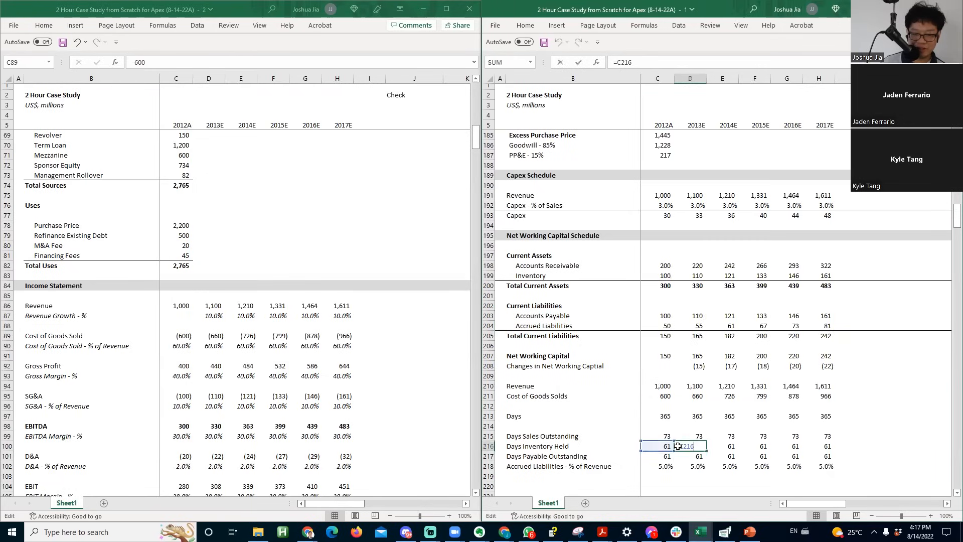
pyautogui.press('Escape')
# - Check the projected Accounts Payable formulas for 2014E and 2015E in E203:F203
pyautogui.press('Up')
pyautogui.press('Up')
pyautogui.press('Up')
pyautogui.press('Up')
pyautogui.press('Up')
pyautogui.press('Up')
pyautogui.press('Up')
pyautogui.press('Up')
pyautogui.press('Up')
pyautogui.press('Up')
pyautogui.press('Up')
pyautogui.press('Up')
pyautogui.press('Up')
pyautogui.press('Right')
pyautogui.press('F2')
pyautogui.press('Escape')
pyautogui.press('Right')
pyautogui.press('F2')
pyautogui.press('Escape')
# - Check the 2013E Accrued Liabilities formula in D204 and the Total Current Liabilities formula in D205
pyautogui.press('Down')
pyautogui.press('Left')
pyautogui.press('Left')
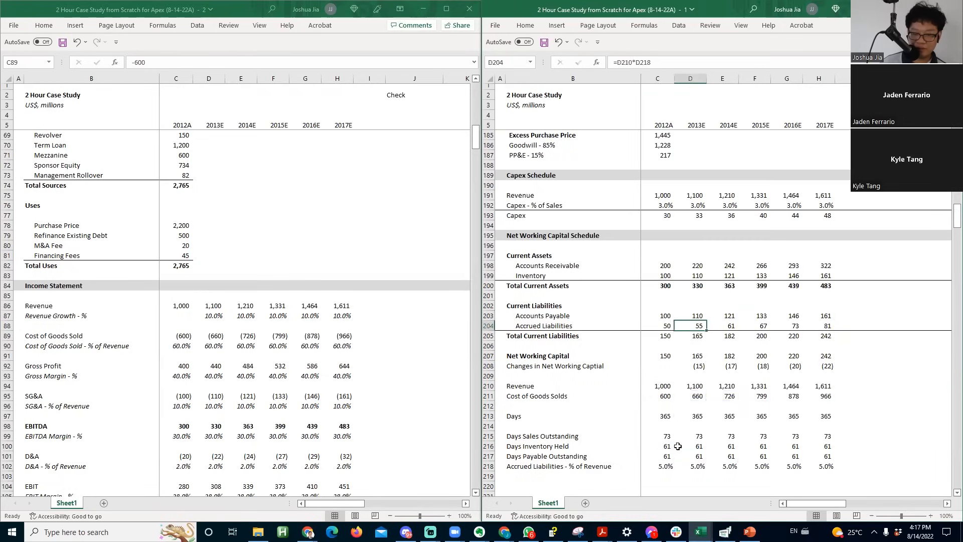
pyautogui.press('Down')
pyautogui.press('Up')
pyautogui.press('F2')
pyautogui.press('Escape')
pyautogui.press('Down')
pyautogui.press('F2')
pyautogui.press('Escape')
# - Bold the Total Current Liabilities figures for 2012A–2017E in C205:H205
pyautogui.press('Left')
pyautogui.hotkey('ctrl', 'shift', 'Right')
pyautogui.hotkey('ctrl', 'b')
pyautogui.press('Down')
pyautogui.press('Down')
pyautogui.press('Down')
pyautogui.press('Down')
pyautogui.press('Right')
pyautogui.press('Right')
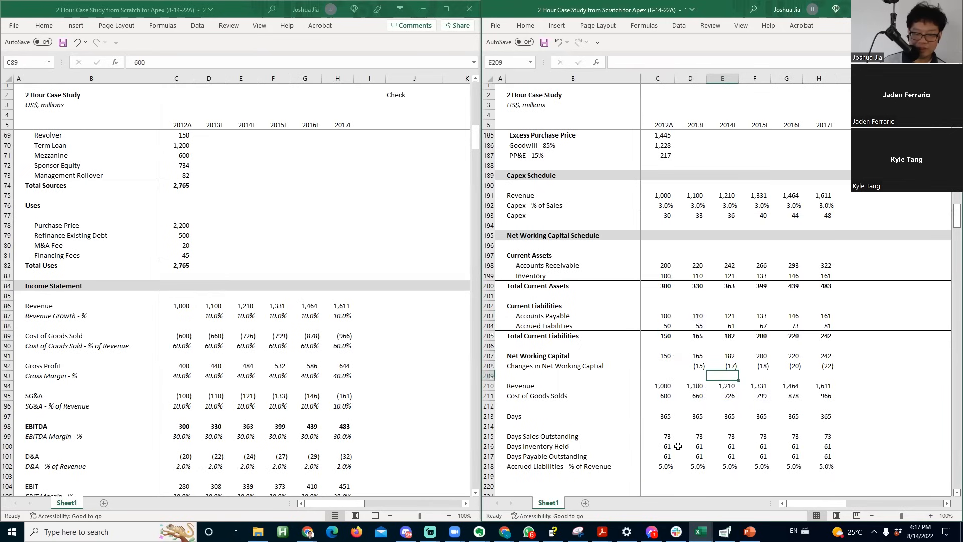
# - Examine the Cash Flow Statement and Balance Sheet in the second worksheet window for rows that use the working capital balances
pyautogui.press('pagedown')
pyautogui.press('pagedown')
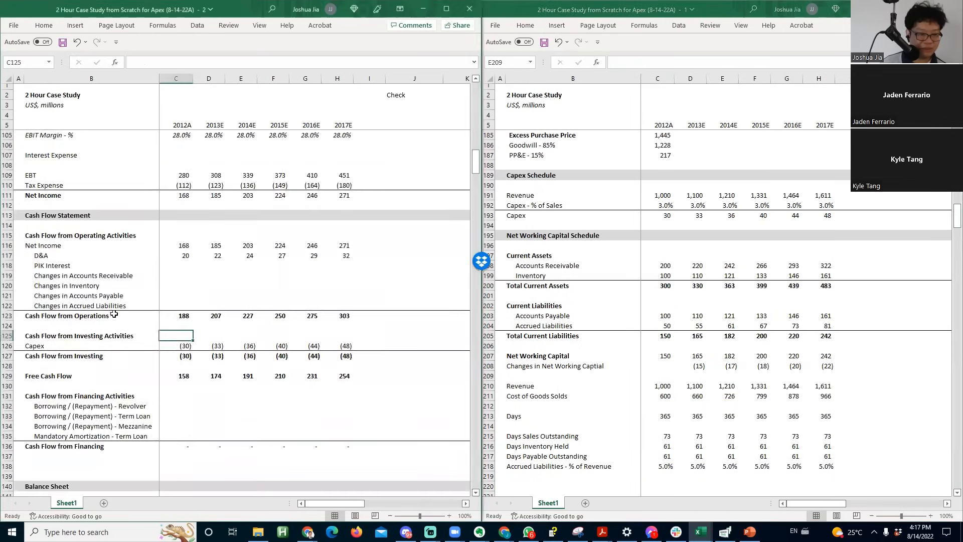
pyautogui.click(661, 291)
pyautogui.click(695, 216)
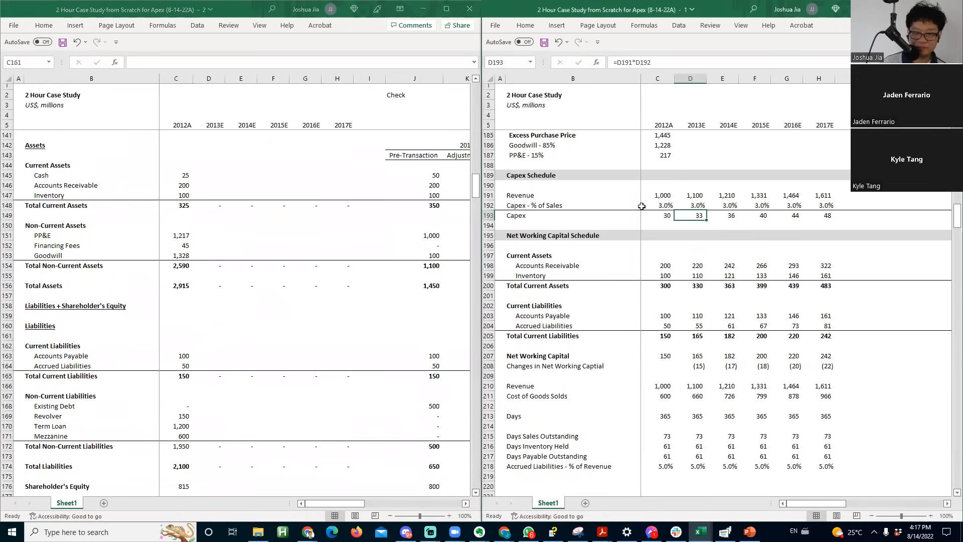
pyautogui.click(420, 139)
pyautogui.press('Right')
pyautogui.press('Right')
pyautogui.press('Right')
pyautogui.click(704, 263)
pyautogui.click(695, 260)
pyautogui.hotkey('shift', 'Down')
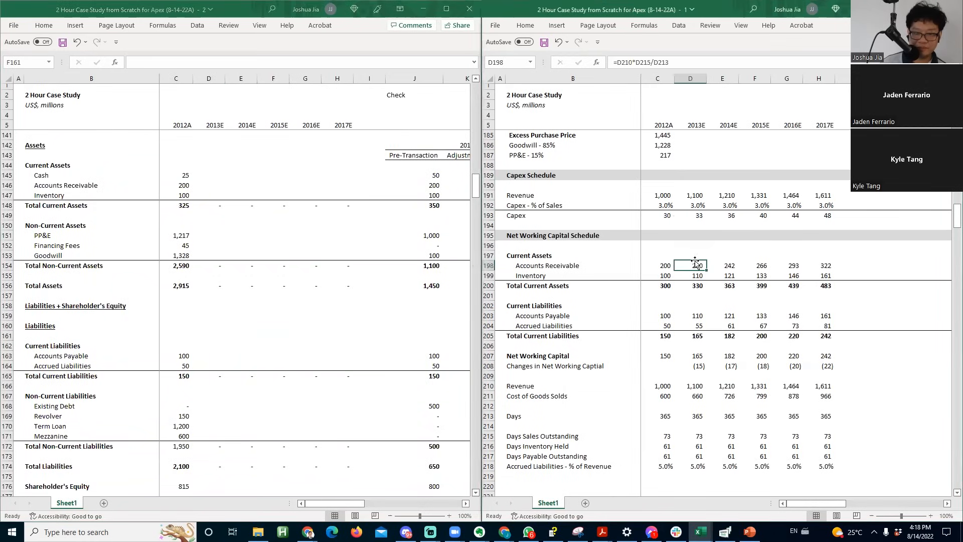
pyautogui.hotkey('ctrl', 'shift', 'Right')
pyautogui.hotkey('ctrl', 'c')
pyautogui.hotkey('alt', 'Tab')
pyautogui.press('Up')
pyautogui.press('Up')
pyautogui.press('Up')
pyautogui.press('Up')
pyautogui.press('Up')
pyautogui.press('Up')
pyautogui.press('Up')
pyautogui.press('Up')
pyautogui.press('Up')
pyautogui.press('Up')
pyautogui.press('Up')
pyautogui.press('Up')
pyautogui.press('Up')
pyautogui.press('Up')
pyautogui.press('Up')
pyautogui.press('Up')
pyautogui.press('Up')
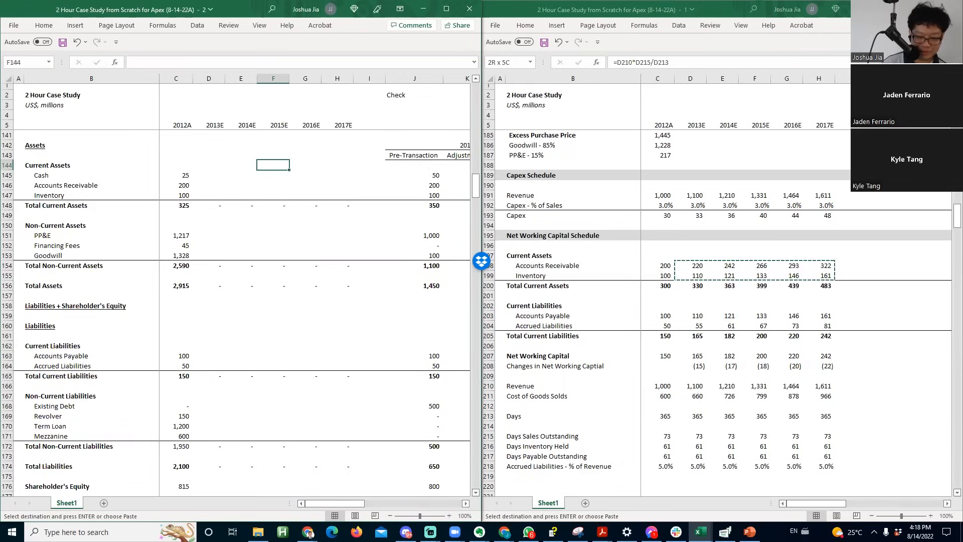
pyautogui.hotkey('alt', 'Tab')
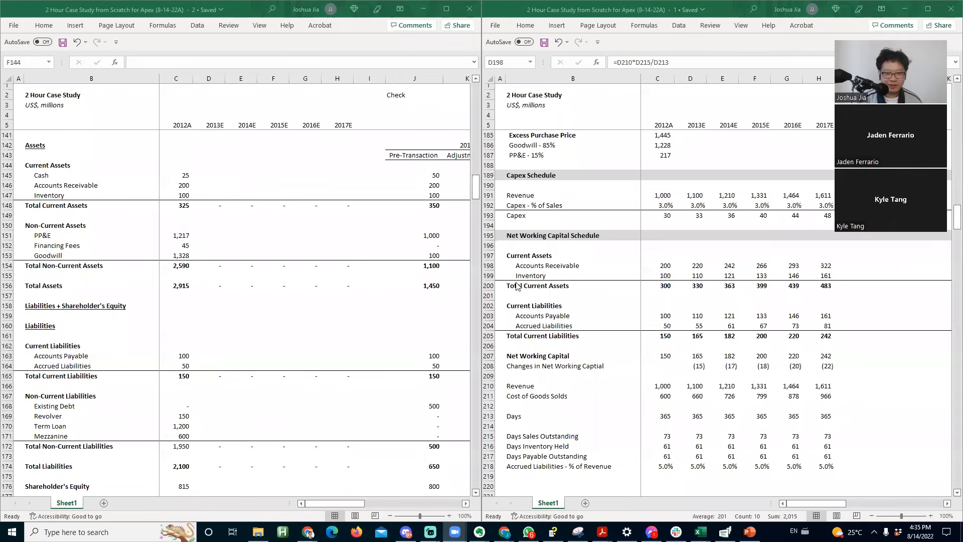
pyautogui.moveTo(689, 286); pyautogui.dragTo(754, 285)
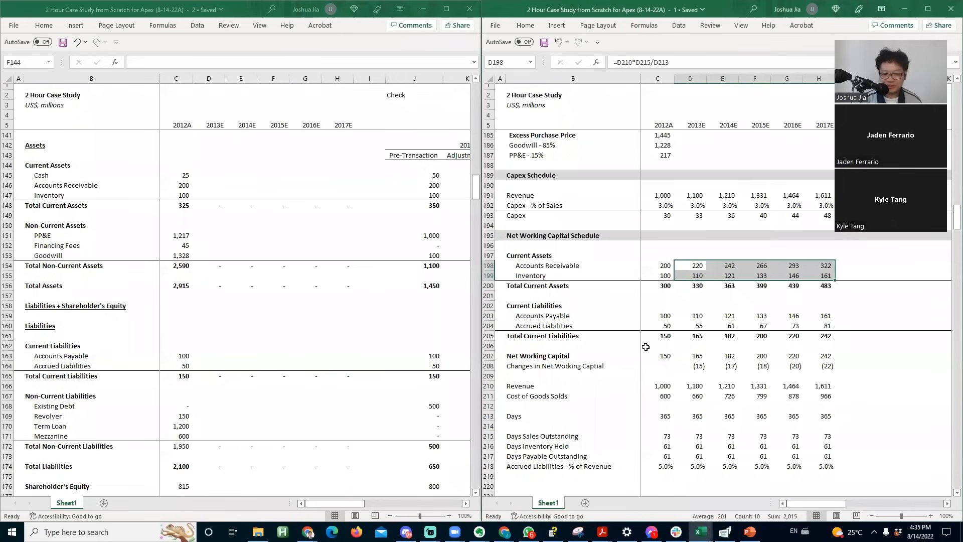
pyautogui.click(687, 287)
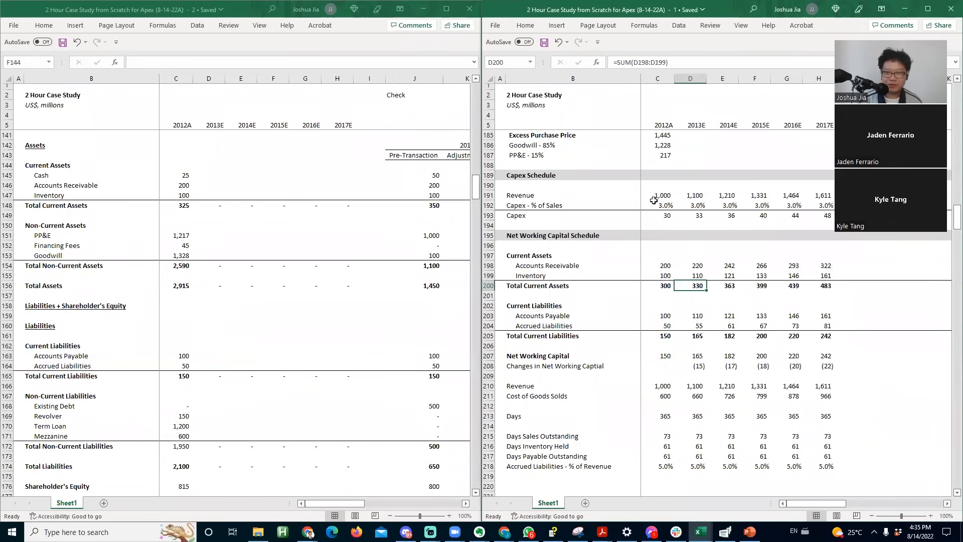
pyautogui.press('Right')
pyautogui.press('Right')
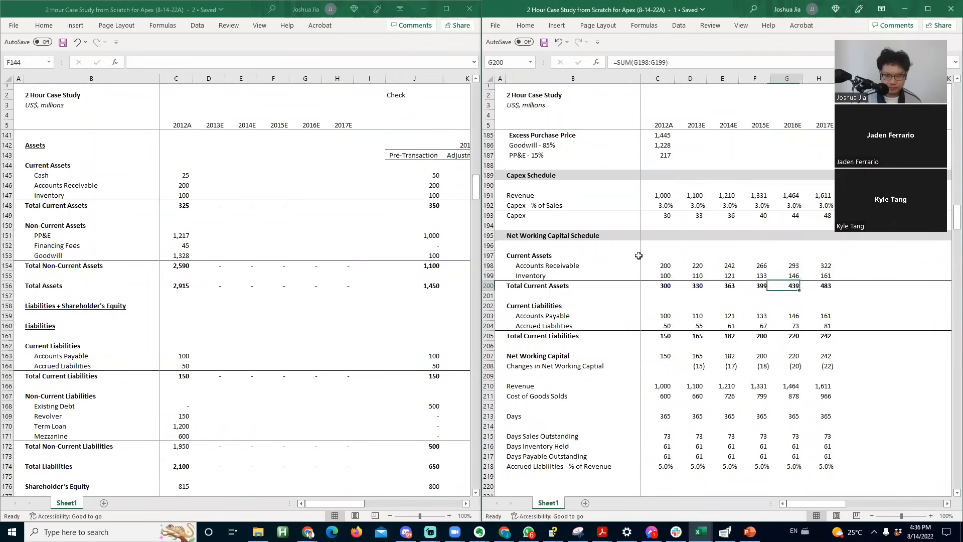
pyautogui.press('Left')
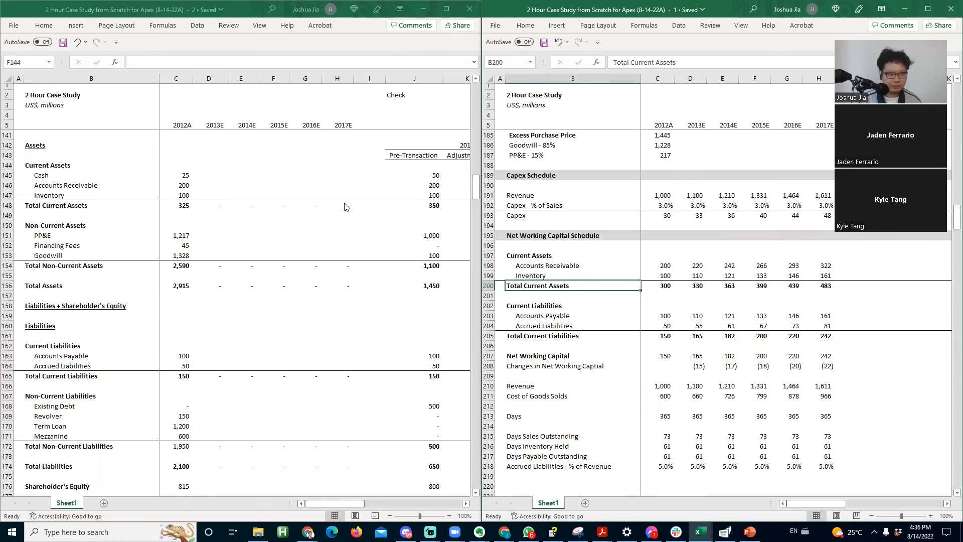
# - Link the 2013E–2017E Accounts Receivable and Inventory cells D146:H147 on the Balance Sheet to D198:H199 in the Net Working Capital Schedule
pyautogui.click(256, 182)
pyautogui.click(248, 179)
pyautogui.press('Left')
pyautogui.click(716, 264)
pyautogui.click(667, 266)
pyautogui.press('Right')
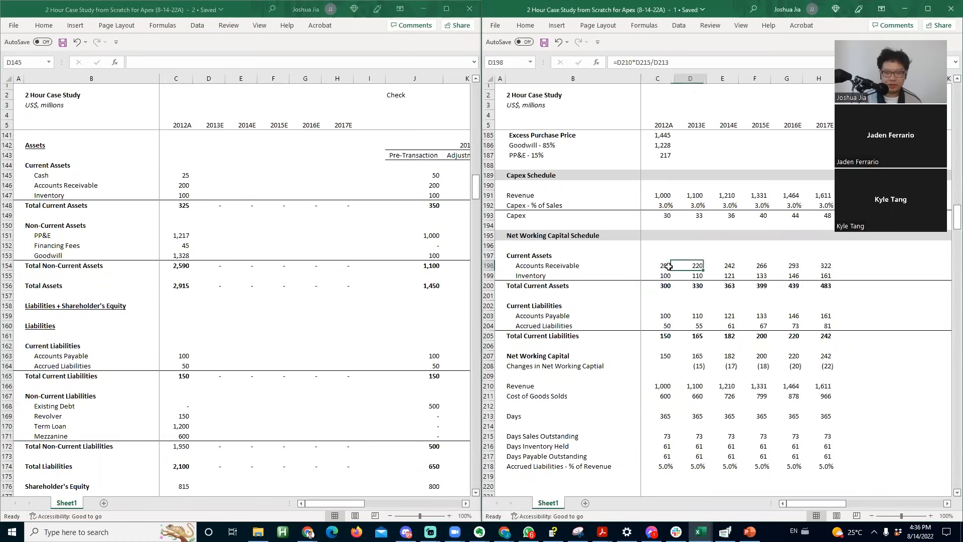
pyautogui.hotkey('shift', 'Down')
pyautogui.hotkey('shift', 'Right')
pyautogui.hotkey('shift', 'Right')
pyautogui.hotkey('shift', 'Right')
pyautogui.hotkey('shift', 'Right')
pyautogui.hotkey('ctrl', 'c')
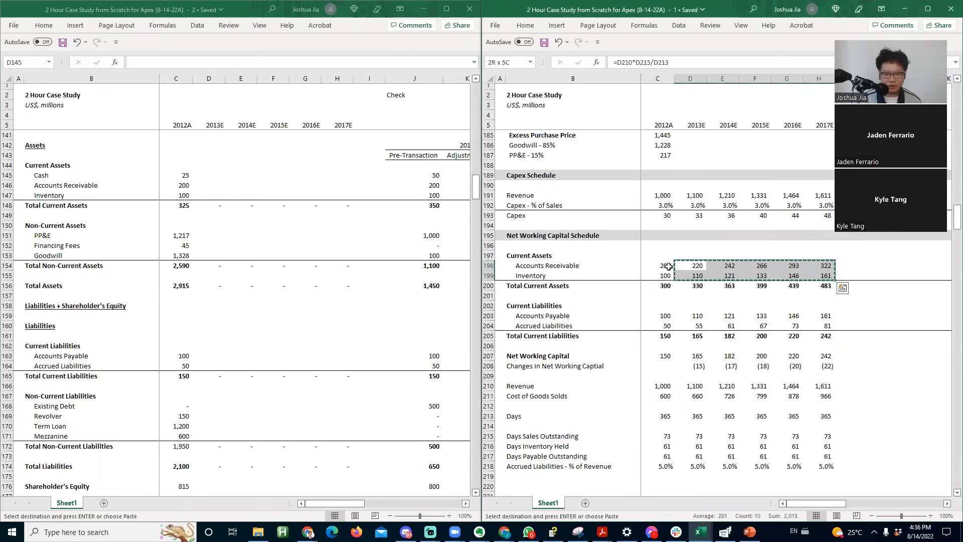
pyautogui.hotkey('alt', 'Tab')
pyautogui.press('Down')
pyautogui.hotkey('alt', 'e')
pyautogui.press('s')
pyautogui.press('l')
pyautogui.press('Escape')
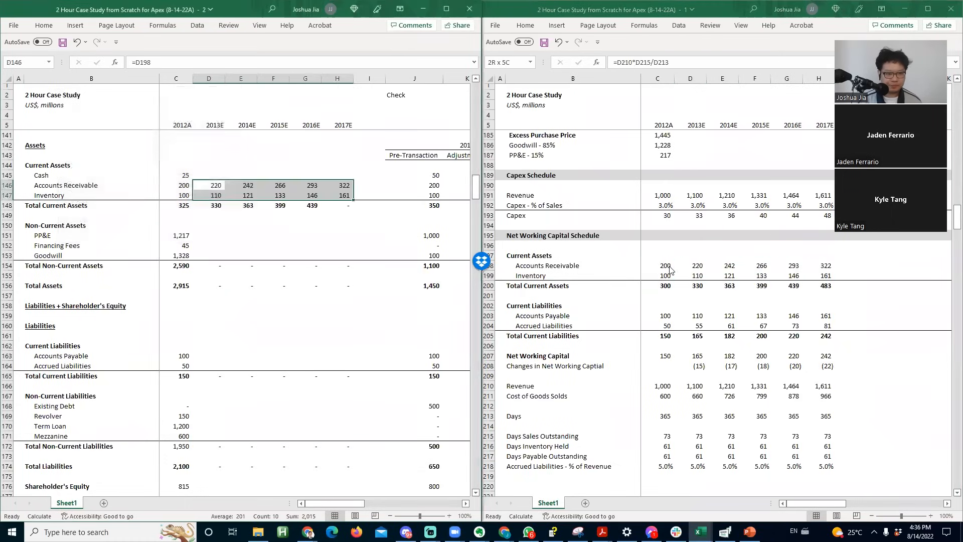
# - Check the 2013E–2017E Total Current Assets formulas in row 148 of the Balance Sheet
pyautogui.press('Right')
pyautogui.press('Down')
pyautogui.press('Down')
pyautogui.press('F2')
pyautogui.press('Escape')
pyautogui.press('Right')
pyautogui.press('F2')
pyautogui.press('Escape')
pyautogui.press('Right')
pyautogui.press('F2')
pyautogui.press('Escape')
pyautogui.press('Right')
pyautogui.press('F2')
pyautogui.press('Return')
pyautogui.press('Left')
pyautogui.press('Left')
pyautogui.press('Up')
# - Link the 2013E–2017E Accounts Payable and Accrued Liabilities cells D163:H164 on the Balance Sheet to D203:H204 in the Net Working Capital Schedule
pyautogui.hotkey('alt', 'Tab')
pyautogui.press('Down')
pyautogui.press('Down')
pyautogui.press('Down')
pyautogui.press('Down')
pyautogui.press('Down')
pyautogui.hotkey('shift', 'Down')
pyautogui.hotkey('shift', 'Right')
pyautogui.hotkey('shift', 'Right')
pyautogui.hotkey('shift', 'Right')
pyautogui.hotkey('shift', 'Right')
pyautogui.hotkey('ctrl', 'c')
pyautogui.hotkey('alt', 'Tab')
pyautogui.press('Down')
pyautogui.press('Down')
pyautogui.press('Down')
pyautogui.press('Down')
pyautogui.press('Down')
pyautogui.press('Down')
pyautogui.press('Down')
pyautogui.press('Down')
pyautogui.press('Down')
pyautogui.press('Down')
pyautogui.press('Down')
pyautogui.press('Down')
pyautogui.press('Down')
pyautogui.press('Left')
pyautogui.press('Down')
pyautogui.press('Down')
pyautogui.press('Left')
pyautogui.hotkey('ctrl', 'v')
# - Check the projected Total Current Liabilities formulas in row 165 of the Balance Sheet
pyautogui.press('Down')
pyautogui.press('Down')
pyautogui.press('Right')
pyautogui.press('Right')
pyautogui.press('Right')
pyautogui.press('F2')
pyautogui.press('Return')
pyautogui.press('Right')
pyautogui.press('Up')
pyautogui.press('Down')
pyautogui.press('Down')
pyautogui.press('Down')
pyautogui.press('Left')
pyautogui.press('Left')
pyautogui.press('Left')
pyautogui.press('Down')
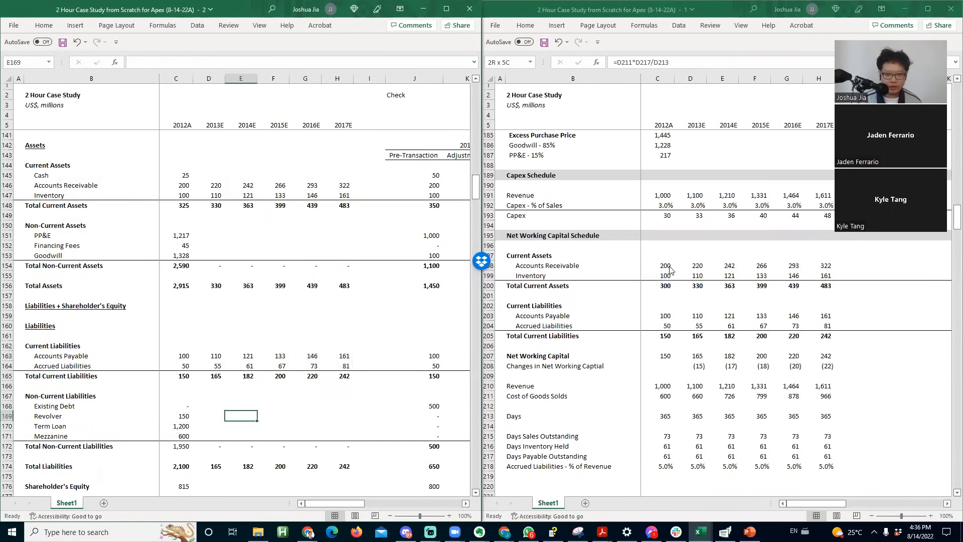
# - Examine the Balance Sheet's PP&E row, tracing the 2012A balance to the post-transaction formula in L151
pyautogui.click(670, 269)
pyautogui.hotkey('alt', 'Tab')
pyautogui.press('Left')
pyautogui.press('Left')
pyautogui.press('Left')
pyautogui.press('Left')
pyautogui.press('Right')
pyautogui.press('Up')
pyautogui.press('Right')
pyautogui.press('Right')
pyautogui.press('Right')
pyautogui.press('Right')
pyautogui.press('Right')
pyautogui.press('Up')
pyautogui.press('Up')
pyautogui.press('Up')
pyautogui.press('Up')
pyautogui.press('Up')
pyautogui.press('Up')
pyautogui.press('Up')
pyautogui.press('Up')
pyautogui.press('Up')
pyautogui.press('Up')
pyautogui.press('Up')
pyautogui.press('Up')
pyautogui.press('Up')
pyautogui.press('Up')
pyautogui.press('Up')
pyautogui.press('Up')
pyautogui.press('Up')
pyautogui.press('Left')
pyautogui.press('Left')
pyautogui.press('Left')
pyautogui.press('Left')
pyautogui.press('Right')
pyautogui.press('Right')
pyautogui.press('Right')
pyautogui.press('Right')
pyautogui.press('Right')
pyautogui.press('Right')
pyautogui.press('Right')
pyautogui.press('Right')
pyautogui.press('Right')
pyautogui.press('Left')
pyautogui.press('Left')
pyautogui.press('Left')
pyautogui.press('Left')
pyautogui.press('Left')
pyautogui.press('Left')
pyautogui.press('Left')
pyautogui.press('Left')
pyautogui.press('Left')
pyautogui.press('Left')
pyautogui.press('Left')
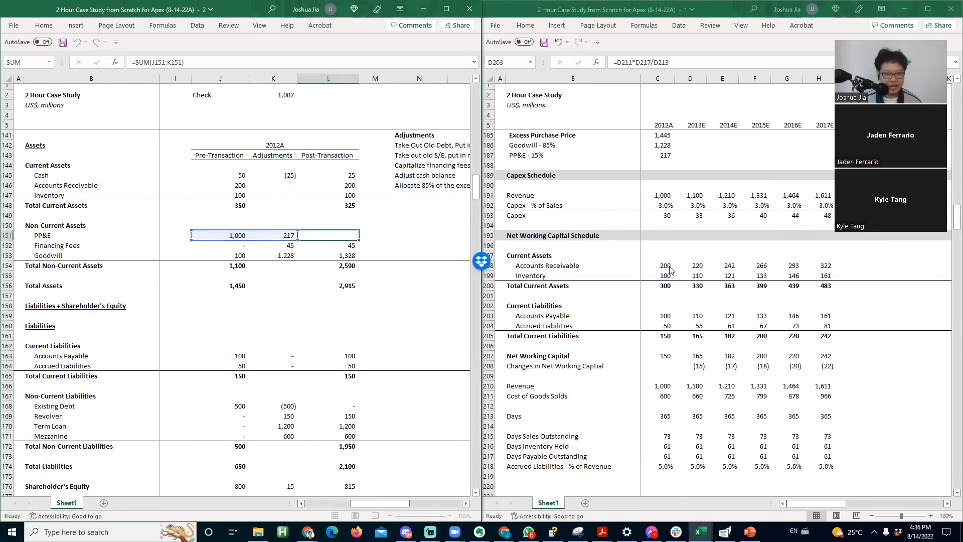
pyautogui.press('Right')
pyautogui.press('Right')
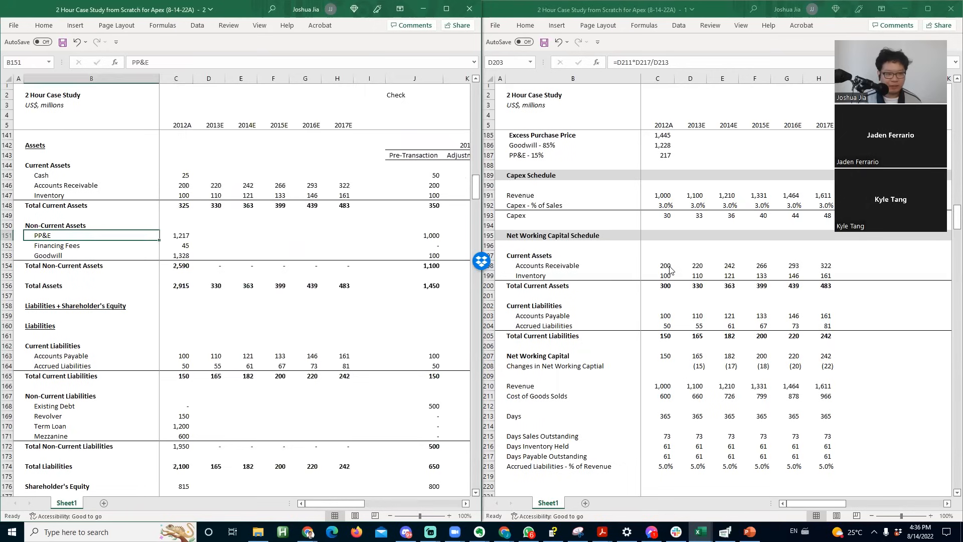
# - Copy the Net Working Capital Schedule header block, rows 194–196, and paste it at row 219 below that schedule
pyautogui.click(583, 236)
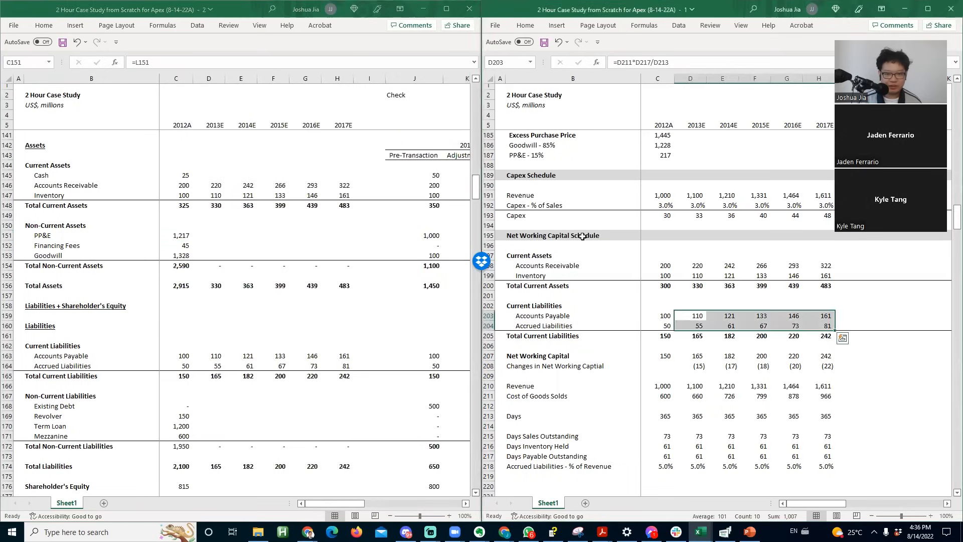
pyautogui.press('Up')
pyautogui.press('Left')
pyautogui.press('Up')
pyautogui.press('Up')
pyautogui.press('Up')
pyautogui.press('Up')
pyautogui.press('Up')
pyautogui.press('Up')
pyautogui.press('Up')
pyautogui.press('Up')
pyautogui.press('Up')
pyautogui.press('Up')
pyautogui.press('Left')
pyautogui.press('Down')
pyautogui.press('Down')
pyautogui.hotkey('shift', 'Down')
pyautogui.hotkey('shift', 'space')
pyautogui.hotkey('shift', 'Down')
pyautogui.hotkey('ctrl', 'c')
pyautogui.press('Down')
pyautogui.press('Down')
pyautogui.press('Down')
pyautogui.press('Down')
pyautogui.press('Down')
pyautogui.press('Down')
pyautogui.press('Down')
pyautogui.press('Down')
pyautogui.press('Down')
pyautogui.press('Down')
pyautogui.press('Down')
pyautogui.press('Down')
pyautogui.press('Down')
pyautogui.press('Down')
pyautogui.press('Down')
pyautogui.press('Down')
pyautogui.press('Down')
pyautogui.press('Down')
pyautogui.press('Down')
pyautogui.press('Down')
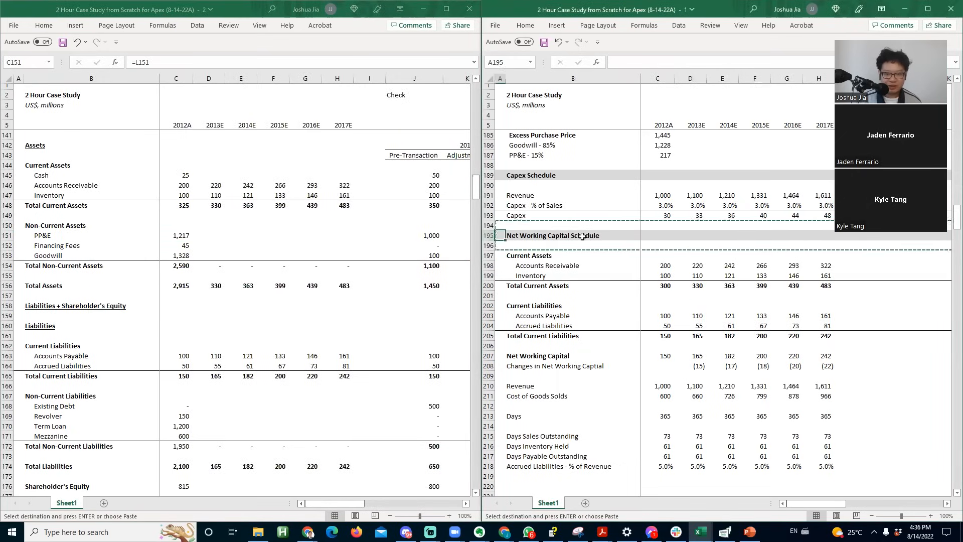
pyautogui.hotkey('shift', 'space')
pyautogui.hotkey('ctrl', 'v')
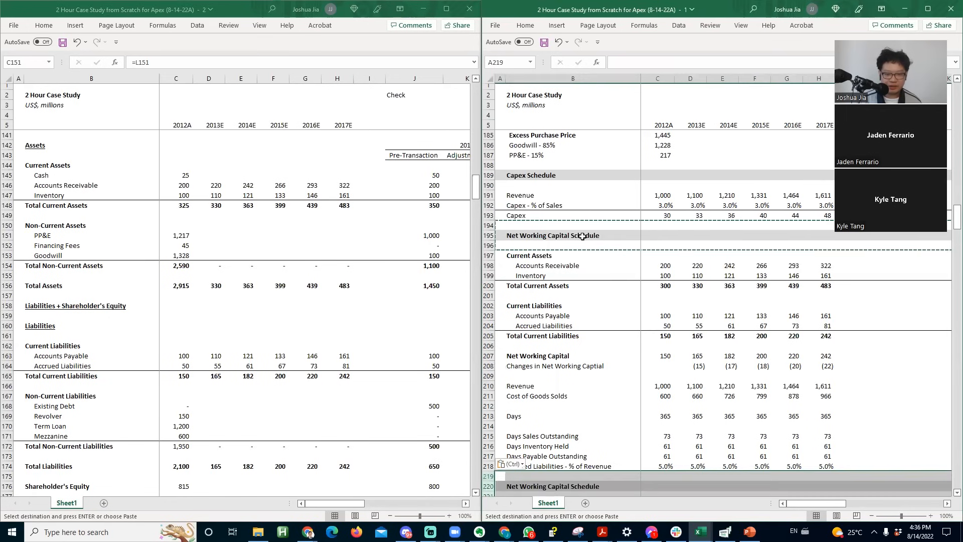
# - Rename the copied section header in B220 to "D&A Schedule"
pyautogui.press('Escape')
pyautogui.press('Down')
pyautogui.press('Down')
pyautogui.press('Up')
pyautogui.press('Right')
pyautogui.press('F2')
pyautogui.press('Home')
pyautogui.hotkey('ctrl', 'Right')
pyautogui.hotkey('ctrl', 'Right')
pyautogui.hotkey('ctrl', 'Right')
pyautogui.hotkey('shift', 'Home')
pyautogui.press('BackSpace')
pyautogui.write('D&A')
pyautogui.press('Return')
# - Enter the row label "D&A - Base PP&E" in B222 of the D&A Schedule
pyautogui.press('Down')
pyautogui.press('Down')
pyautogui.press('Down')
pyautogui.press('Down')
pyautogui.press('Up')
pyautogui.press('Up')
pyautogui.press('Up')
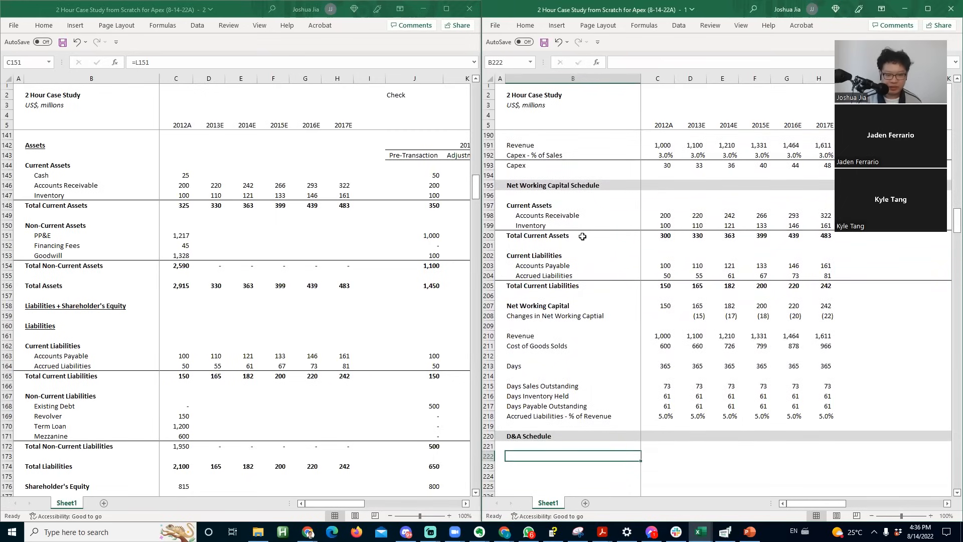
pyautogui.write('Ba')
pyautogui.write('Derpe')
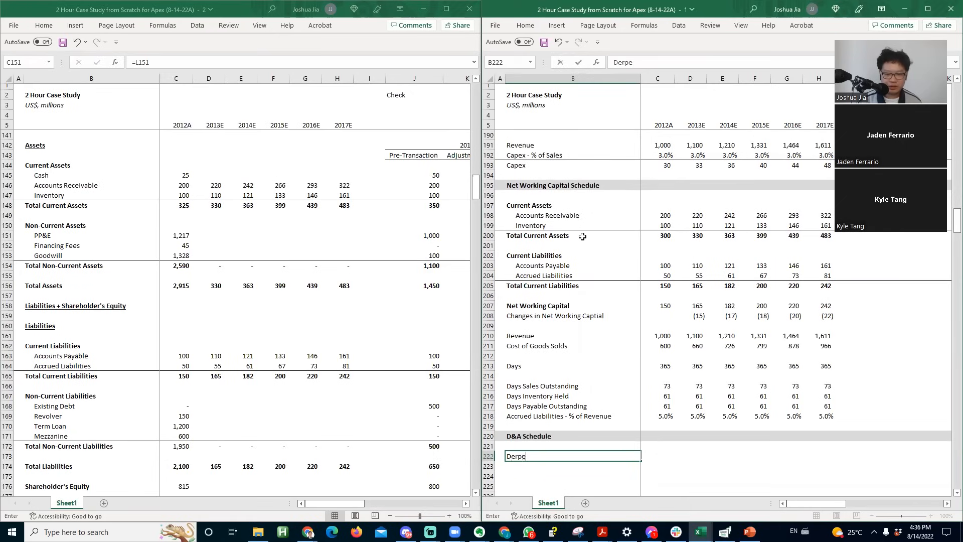
pyautogui.write('ciation and Amortiz')
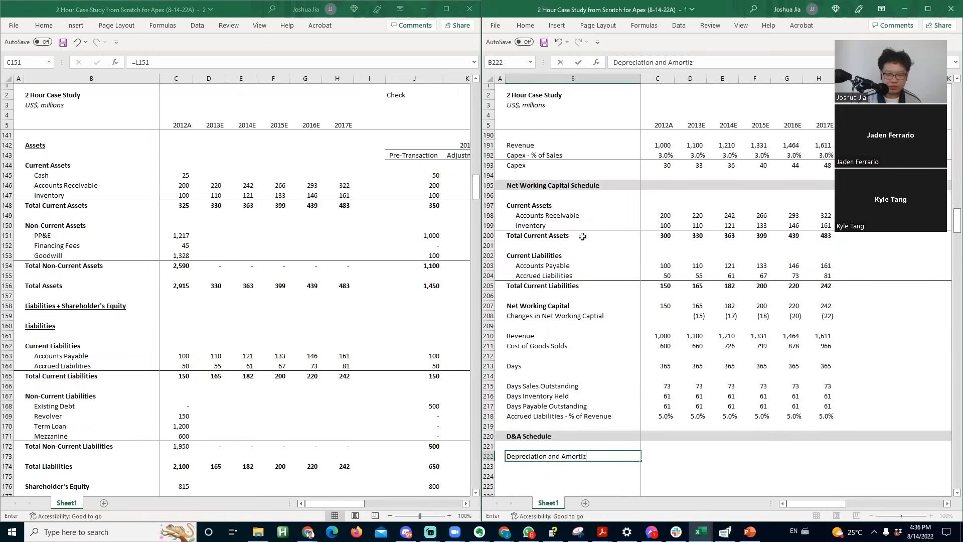
pyautogui.press('Escape')
pyautogui.write('D&A - Base')
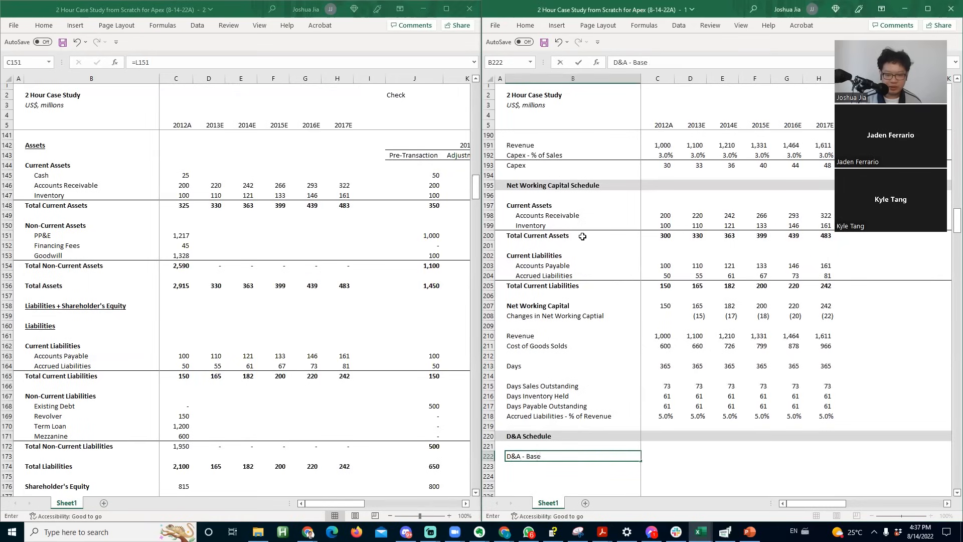
pyautogui.write(' PP&E')
pyautogui.press('Return')
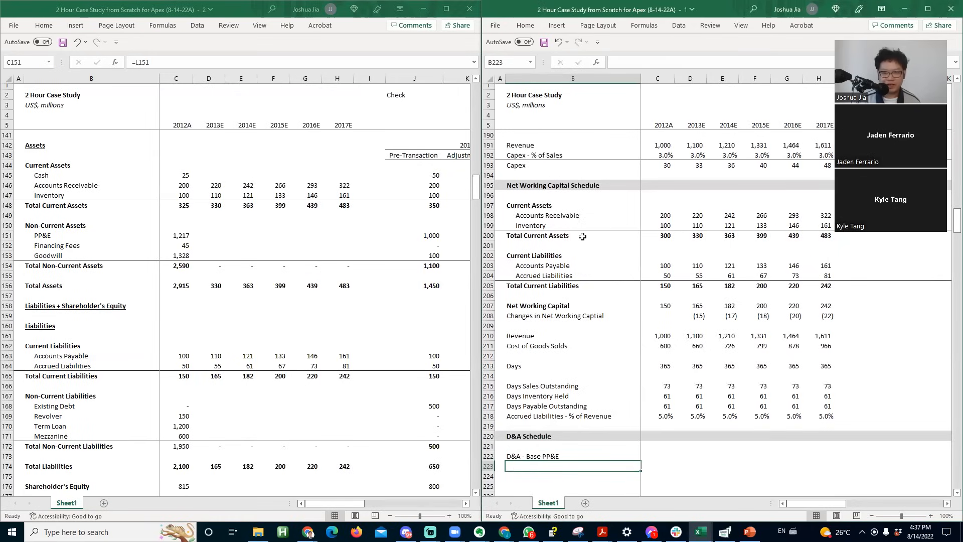
# - Enter the row label "D&A - Incremental PP&E" in B223 of the D&A Schedule
pyautogui.press('Up')
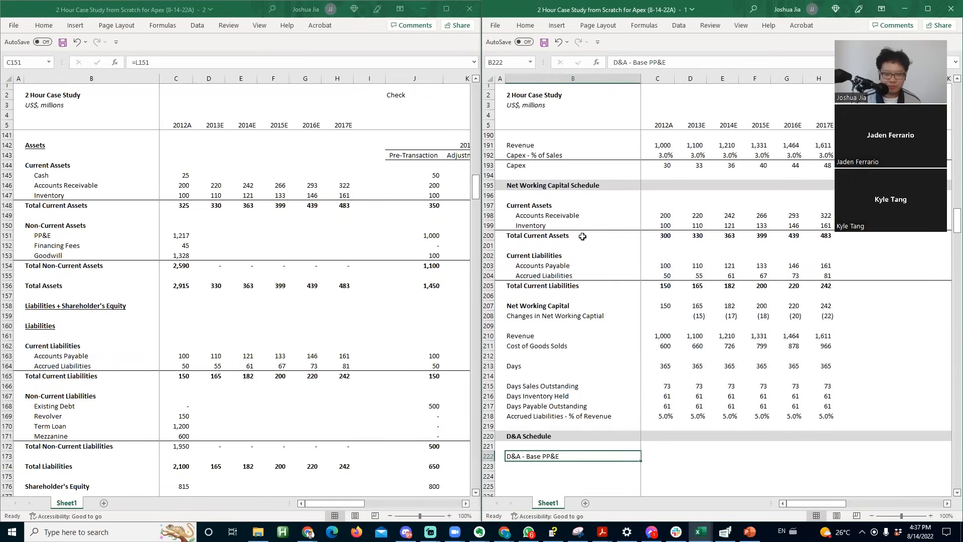
pyautogui.press('Down')
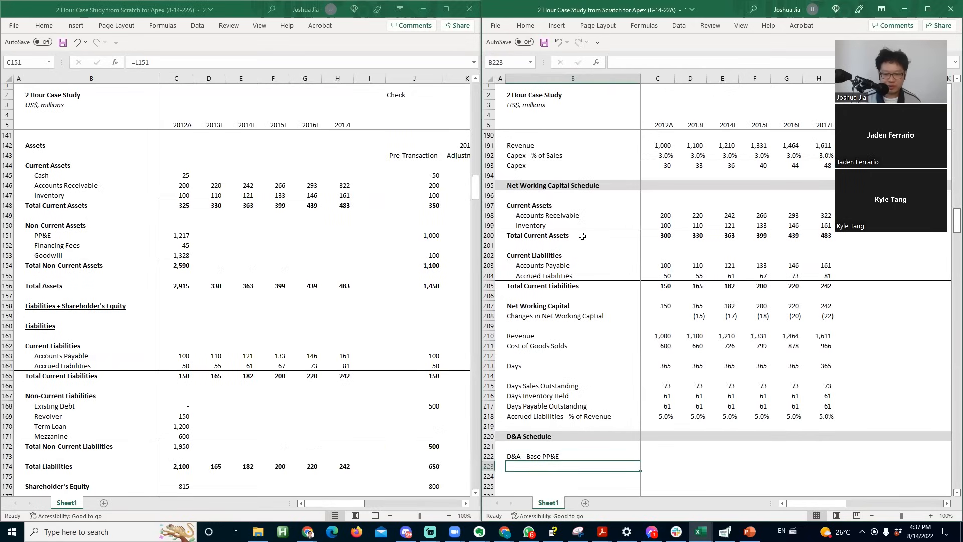
pyautogui.write('D&A - Incremental PP&E')
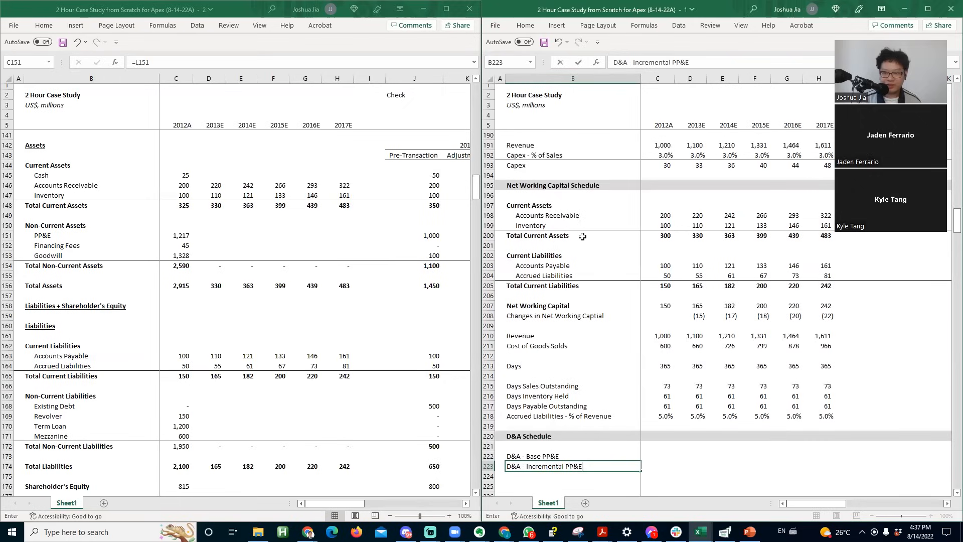
pyautogui.press('Return')
pyautogui.press('Up')
pyautogui.press('Right')
pyautogui.press('Left')
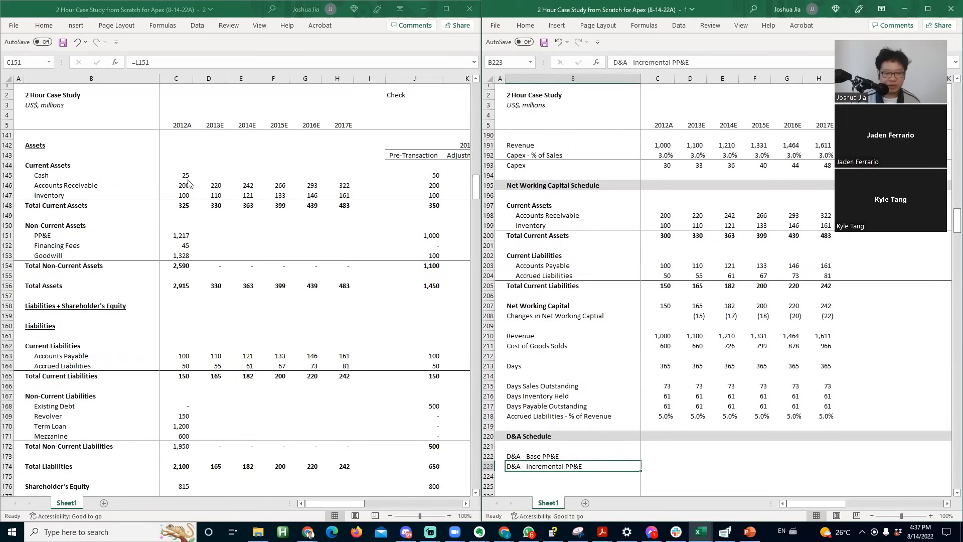
# - Enter the row label "Amortization of Financing Fees" in B224 of the D&A Schedule
pyautogui.press('Up')
pyautogui.press('F2')
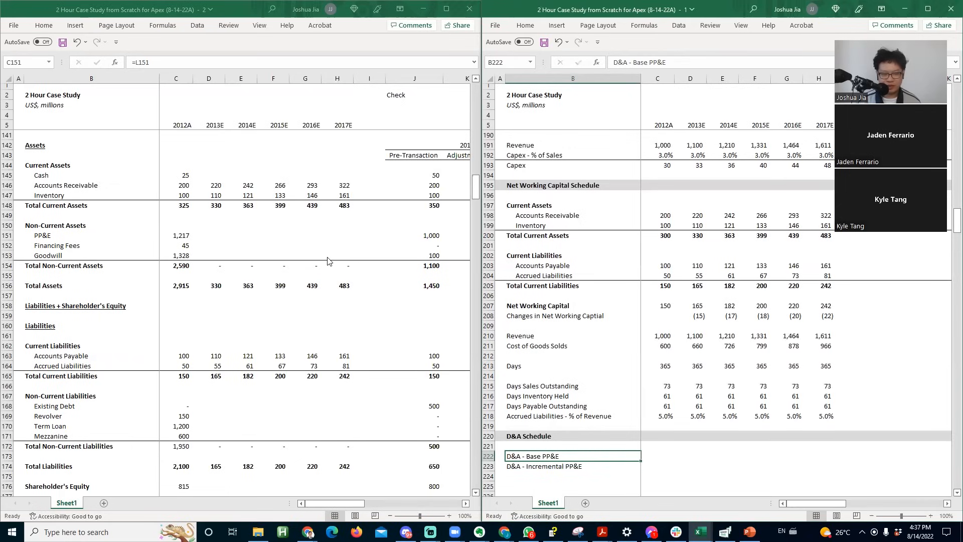
pyautogui.press('Right')
pyautogui.press('Down')
pyautogui.press('Down')
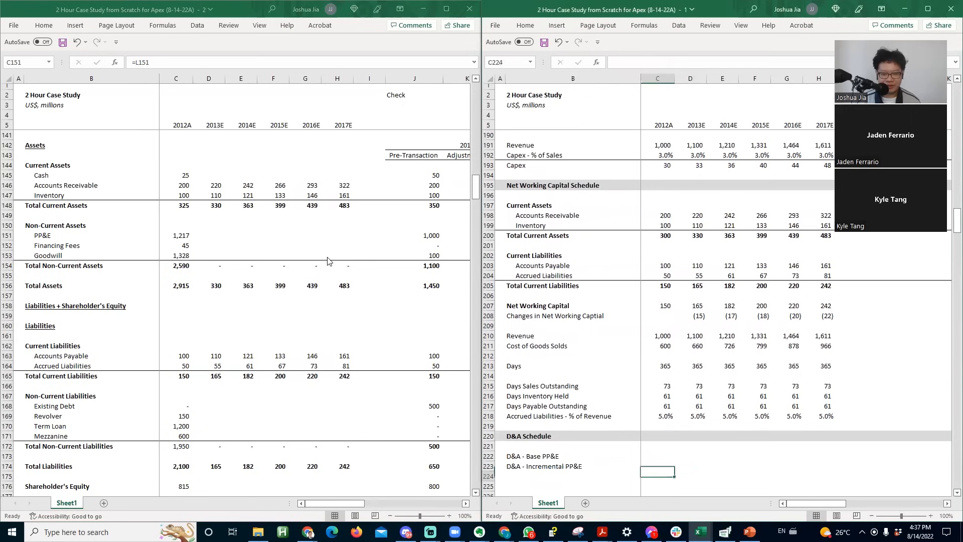
pyautogui.press('Left')
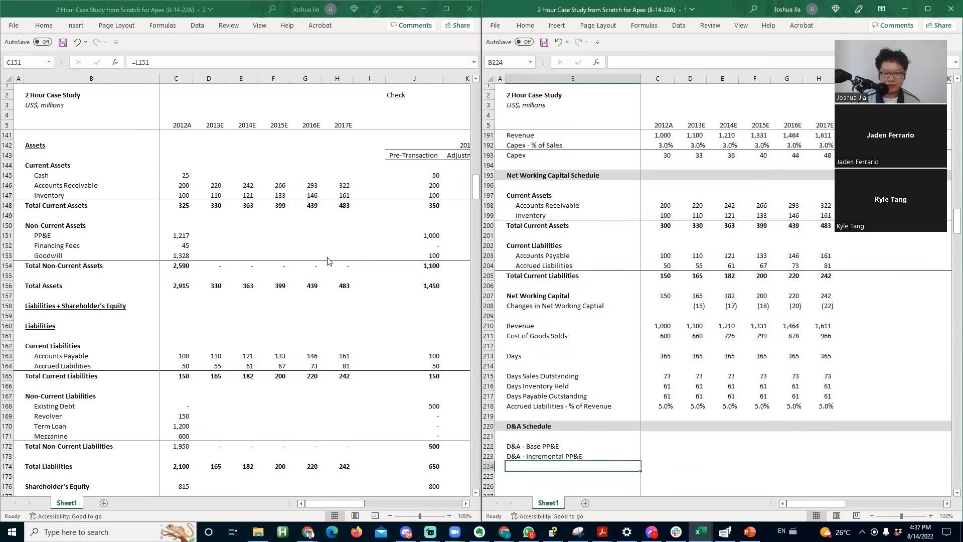
pyautogui.write('Amro')
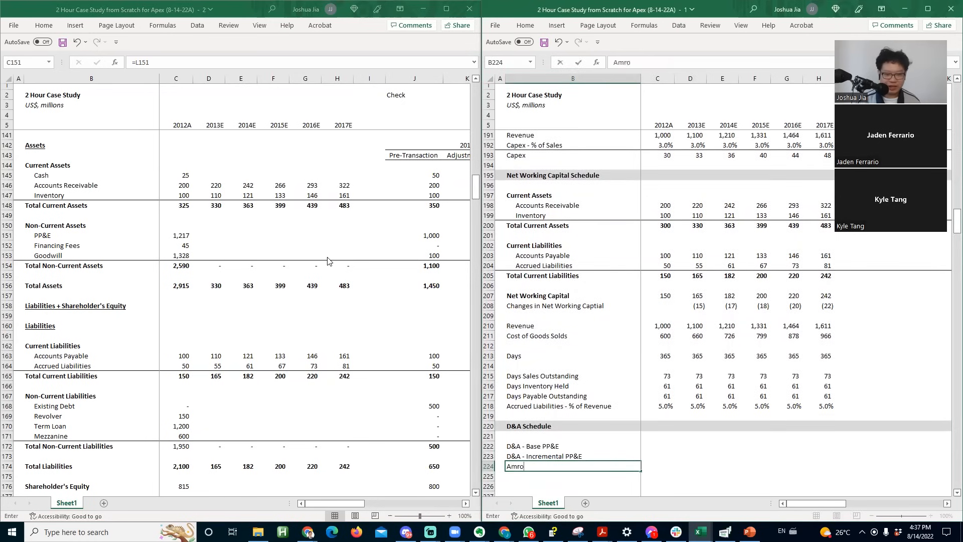
pyautogui.write('tization of Financing Fees')
pyautogui.press('Return')
# - Add a top border across row 225, separating the D&A line items from their total row
pyautogui.press('Down')
pyautogui.press('Right')
pyautogui.press('Up')
pyautogui.hotkey('shift', 'space')
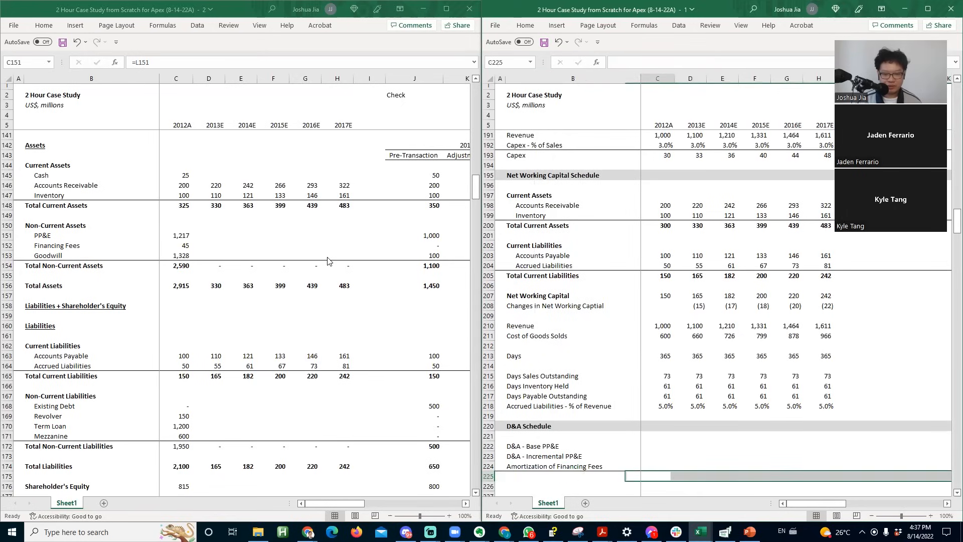
pyautogui.press('Left')
pyautogui.press('Up')
pyautogui.press('Up')
pyautogui.press('Left')
pyautogui.press('Up')
pyautogui.press('pagedown')
pyautogui.press('pageup')
pyautogui.press('Up')
pyautogui.press('Right')
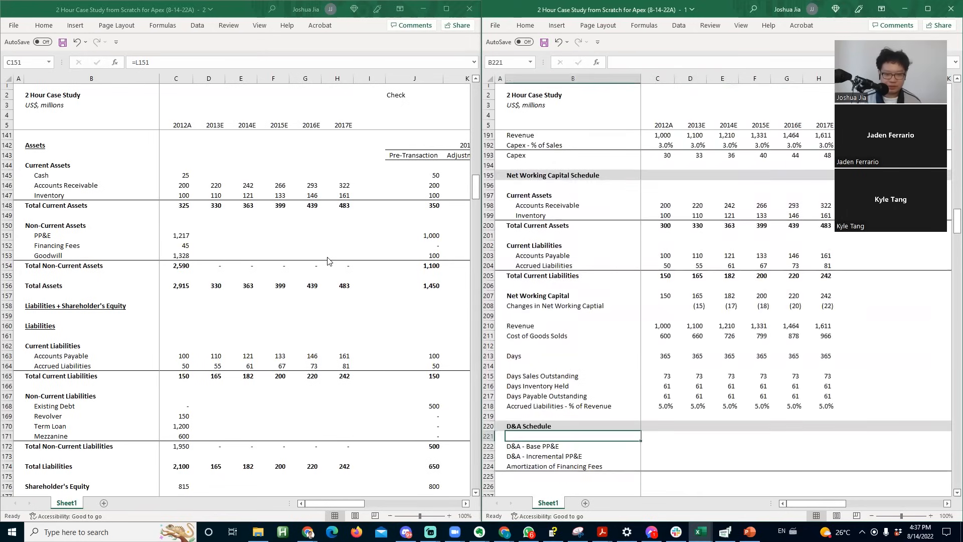
# - Indent the three D&A Schedule line-item labels in B222:B224
pyautogui.press('Down')
pyautogui.hotkey('shift', 'Down')
pyautogui.hotkey('shift', 'Down')
pyautogui.hotkey('alt', 'h')
pyautogui.press('6')
pyautogui.hotkey('alt', 'h')
pyautogui.press('6')
pyautogui.press('Down')
pyautogui.press('Down')
pyautogui.press('Down')
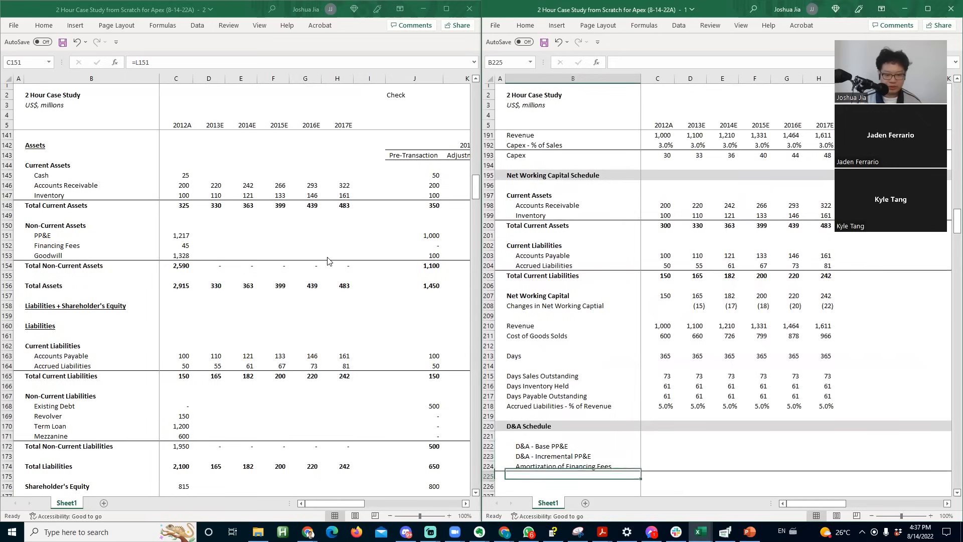
# - Enter the total label "Depreciation and Amortization" in B225 of the D&A Schedule
pyautogui.write('Depreciation and Amr')
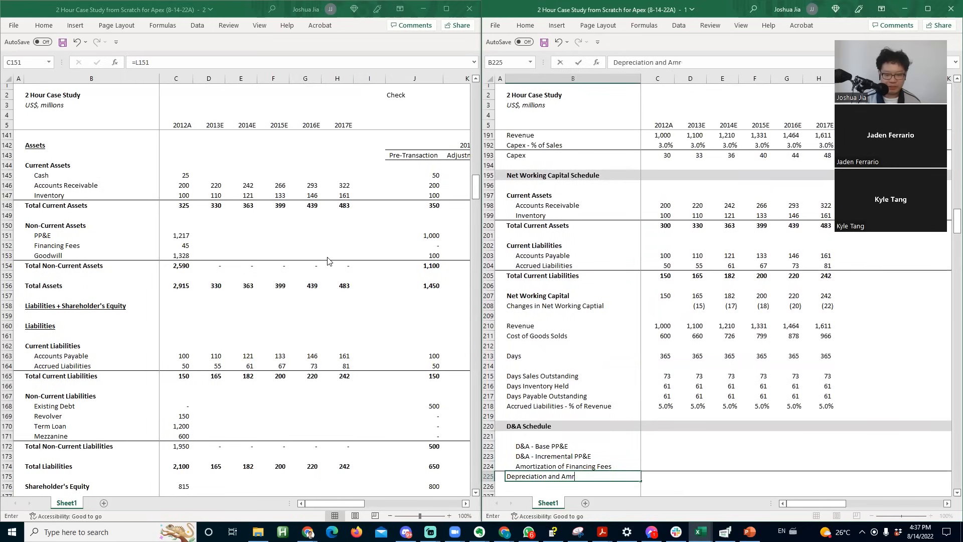
pyautogui.write('otziization')
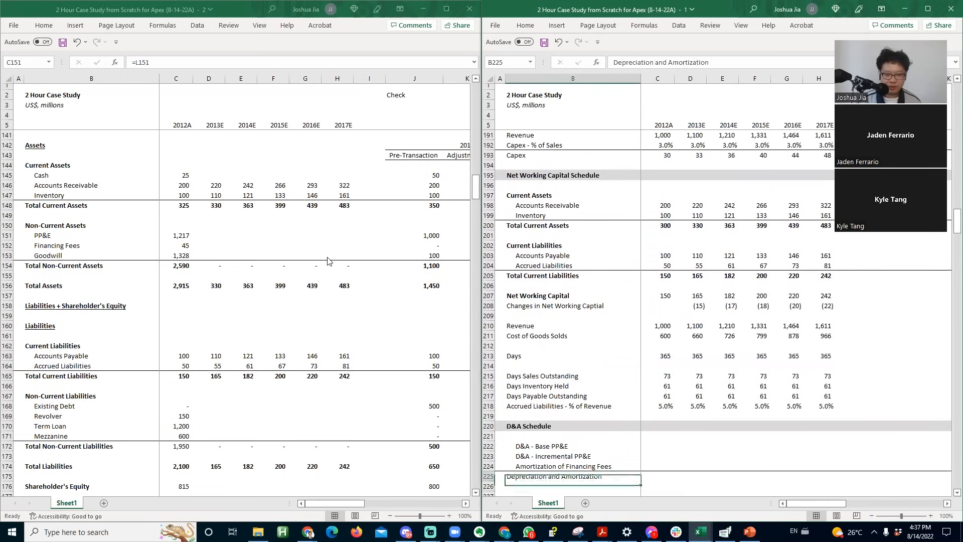
pyautogui.press('Return')
pyautogui.press('Up')
pyautogui.press('Up')
pyautogui.press('Up')
pyautogui.press('Up')
pyautogui.press('Right')
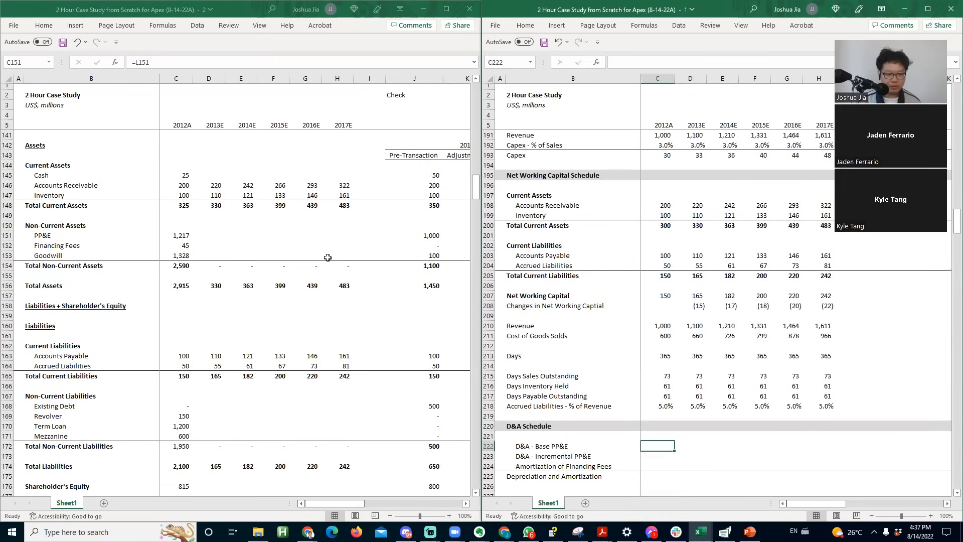
# - Examine the Income Statement's D&A and D&A - % of Revenue formulas in rows 101 and 102
pyautogui.press('pageup')
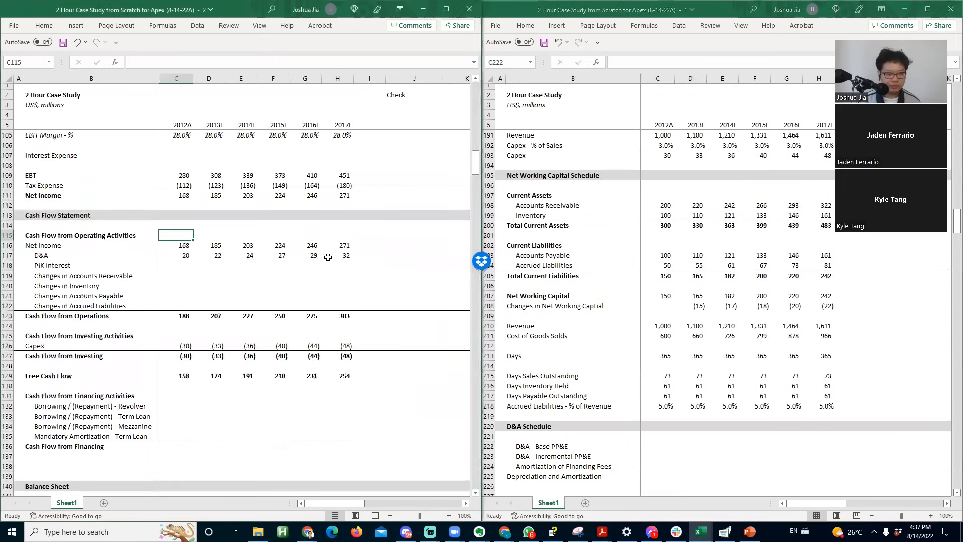
pyautogui.press('pageup')
pyautogui.press('Down')
pyautogui.press('Down')
pyautogui.press('Down')
pyautogui.press('Down')
pyautogui.press('Down')
pyautogui.press('Down')
pyautogui.press('Down')
pyautogui.press('Down')
pyautogui.press('Down')
pyautogui.press('Down')
pyautogui.press('Down')
pyautogui.press('Down')
pyautogui.press('Down')
pyautogui.press('Down')
pyautogui.press('Down')
pyautogui.press('Down')
pyautogui.press('Down')
pyautogui.press('Down')
pyautogui.press('Down')
pyautogui.press('Down')
pyautogui.press('Down')
pyautogui.press('Down')
pyautogui.press('Down')
pyautogui.press('F2')
pyautogui.press('Escape')
pyautogui.press('Up')
pyautogui.press('F2')
pyautogui.press('Escape')
pyautogui.press('Down')
pyautogui.press('F2')
pyautogui.press('Escape')
pyautogui.press('Up')
pyautogui.press('Right')
pyautogui.press('F2')
pyautogui.press('Escape')
pyautogui.press('Left')
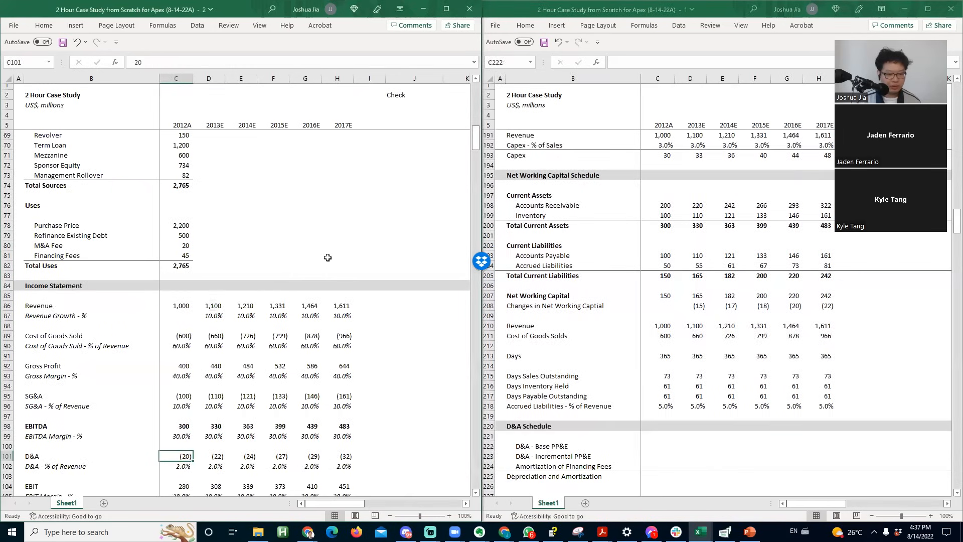
# - Link the 2012A D&A - Base PP&E cell C222 to the Income Statement's D&A in C101
pyautogui.hotkey('alt', 'Tab')
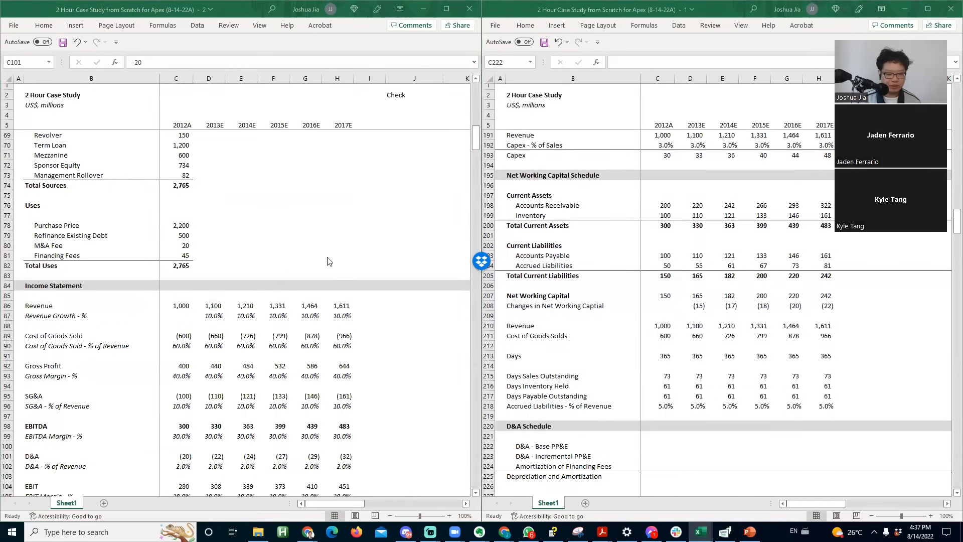
pyautogui.write('=')
pyautogui.click(179, 457)
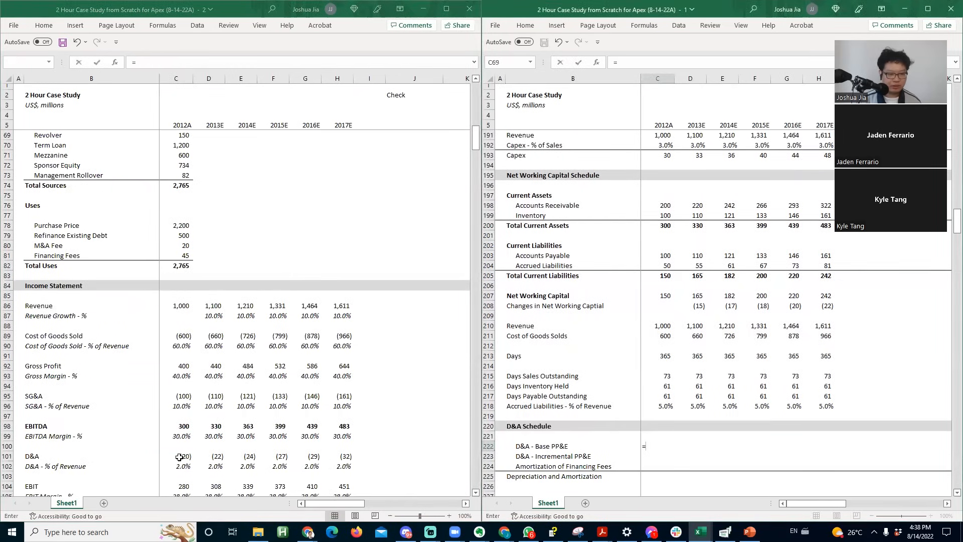
pyautogui.click(177, 456)
pyautogui.press('Return')
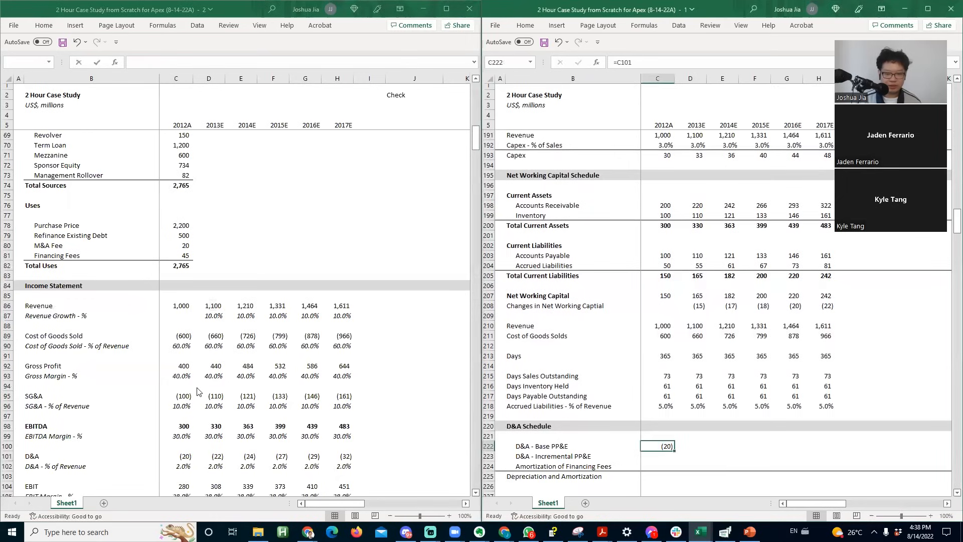
# - Copy the D&A - Base PP&E label from B222 into B227 below the D&A Schedule's total row
pyautogui.press('F2')
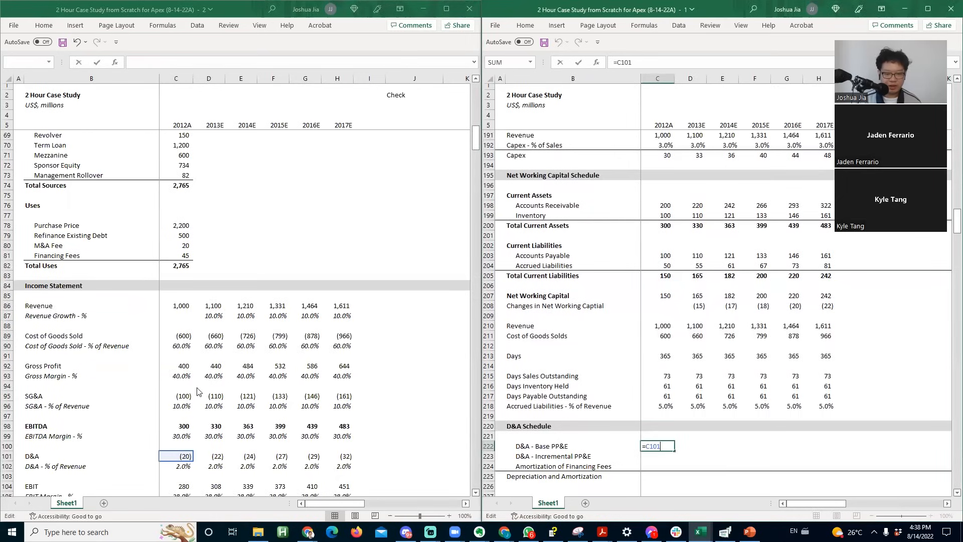
pyautogui.press('Return')
pyautogui.press('Down')
pyautogui.press('Down')
pyautogui.press('Down')
pyautogui.press('Down')
pyautogui.press('Down')
pyautogui.press('Down')
pyautogui.press('Left')
pyautogui.press('Up')
pyautogui.press('Up')
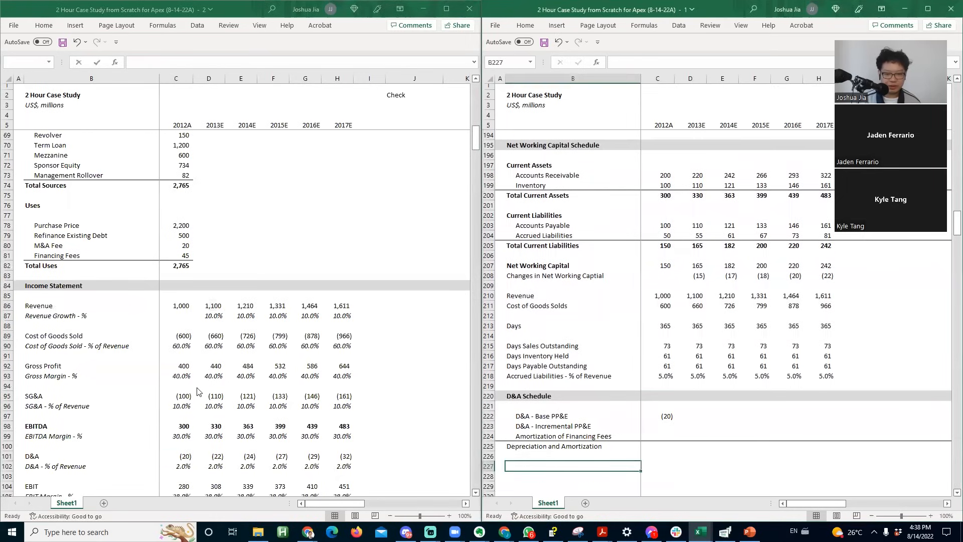
pyautogui.press('Up')
pyautogui.press('Up')
pyautogui.press('Up')
pyautogui.press('Up')
pyautogui.press('Up')
pyautogui.hotkey('ctrl', 'c')
pyautogui.press('Down')
pyautogui.press('Down')
pyautogui.press('Down')
pyautogui.press('Down')
pyautogui.press('Down')
pyautogui.hotkey('ctrl', 'v')
pyautogui.press('F2')
pyautogui.press('Home')
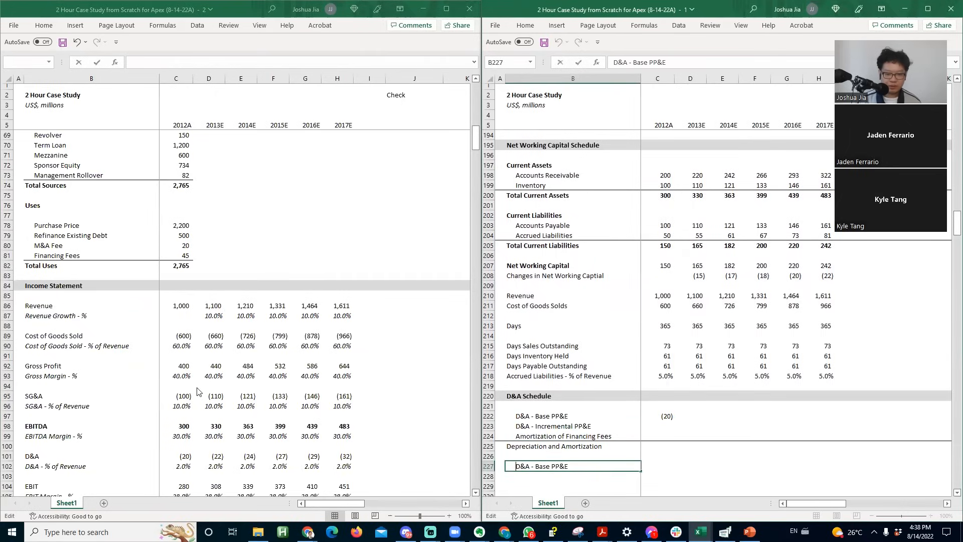
pyautogui.press('Return')
pyautogui.press('Up')
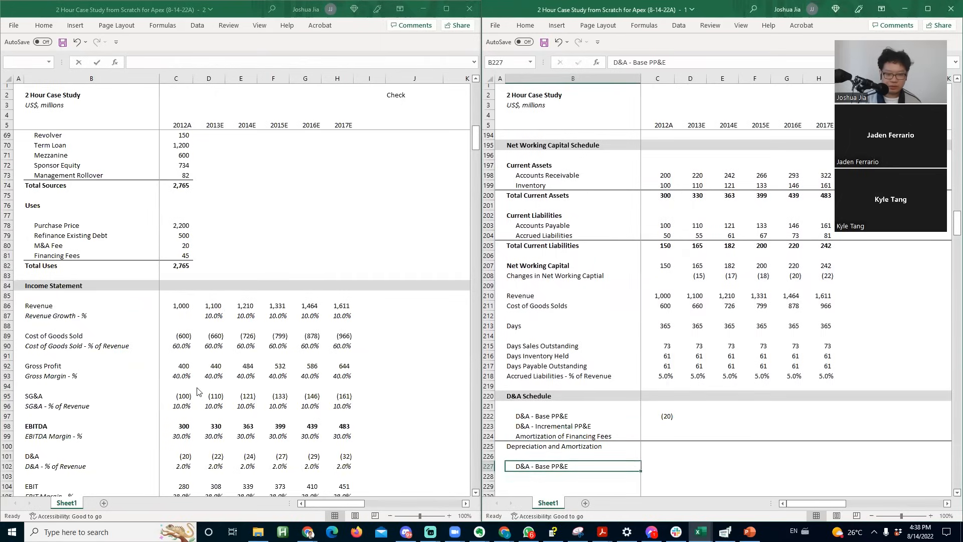
# - Insert a cell above the copied D&A - Base PP&E label and enter the label "Revenue" in B227
pyautogui.press('alt')
pyautogui.press('Escape')
pyautogui.hotkey('ctrl', 'shift', '+')
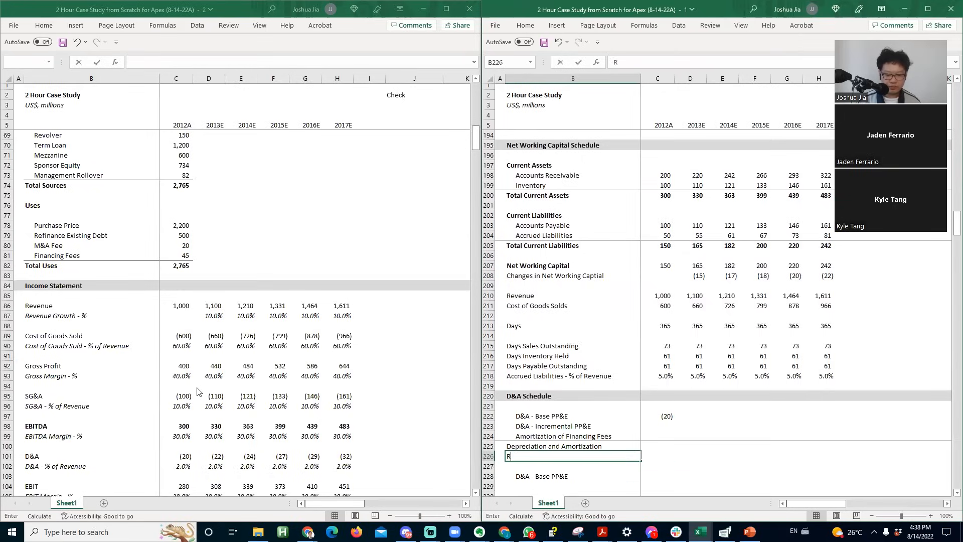
pyautogui.write('Revenue')
pyautogui.press('Return')
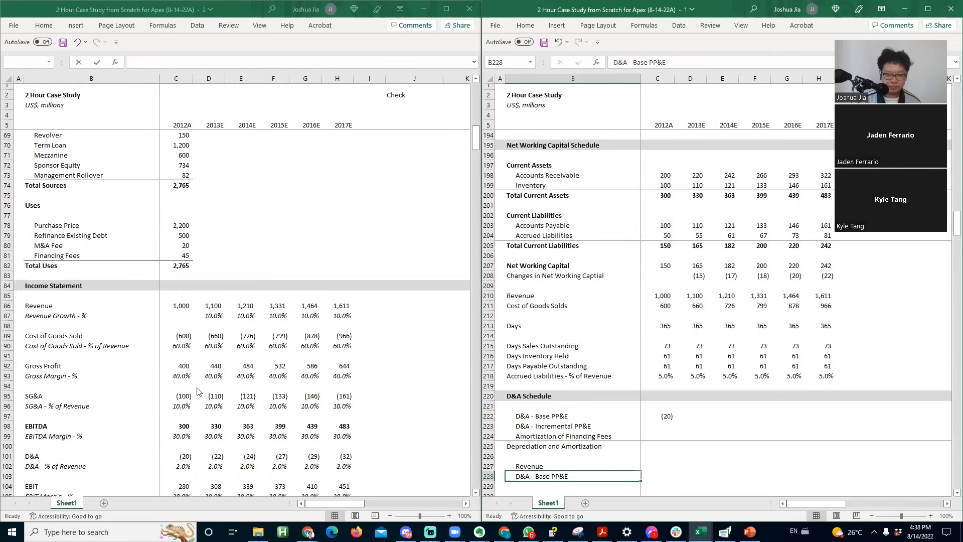
# - Remove the indent from the Revenue and D&A - Base PP&E labels in B227:B228
pyautogui.hotkey('shift', 'Up')
pyautogui.hotkey('alt', 'h', '5')
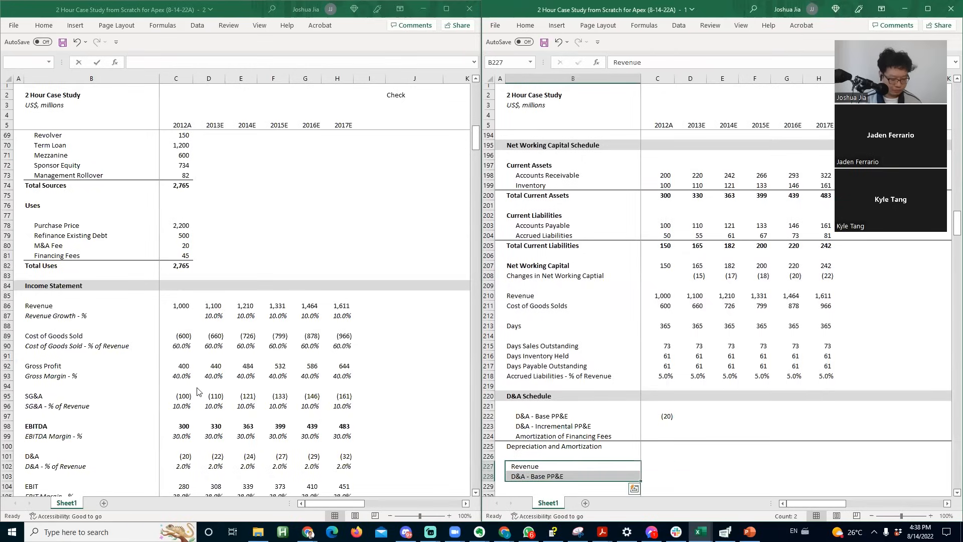
pyautogui.press('Right')
pyautogui.press('Up')
pyautogui.press('Left')
# - Copy the Income Statement's 2012A to 2017E revenue in C86:H86 and paste it as values into C227:H227
pyautogui.press('Right')
pyautogui.hotkey('alt', 'Tab')
pyautogui.hotkey('ctrl', 'Up')
pyautogui.hotkey('ctrl', 'Up')
pyautogui.hotkey('ctrl', 'Up')
pyautogui.hotkey('ctrl', 'Up')
pyautogui.hotkey('ctrl', 'Up')
pyautogui.hotkey('ctrl', 'Up')
pyautogui.hotkey('ctrl', 'Up')
pyautogui.hotkey('ctrl', 'Up')
pyautogui.hotkey('ctrl', 'shift', 'Right')
pyautogui.hotkey('ctrl', 'c')
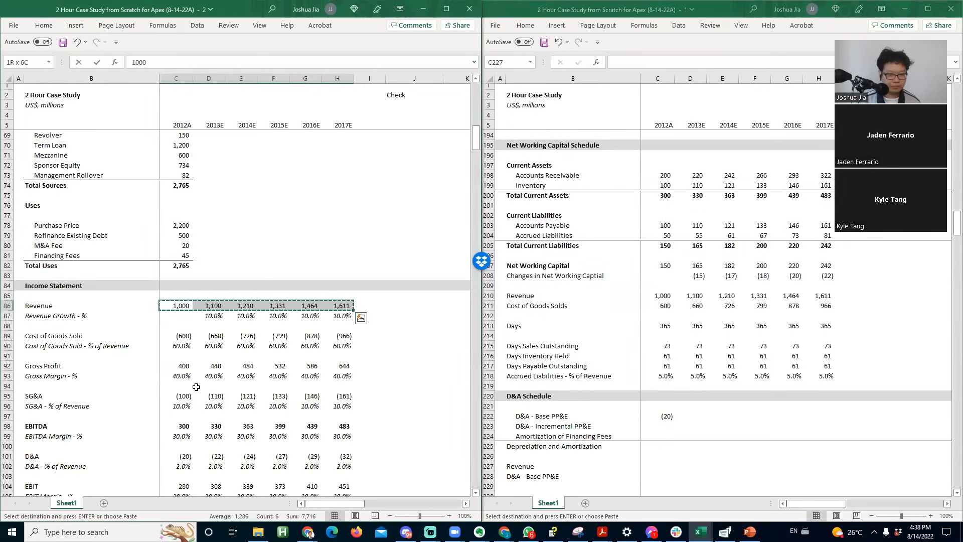
pyautogui.hotkey('alt', 'Tab')
pyautogui.hotkey('ctrl', 'alt', 'v')
pyautogui.press('v')
pyautogui.press('Return')
# - Enter a formula in C228 that returns the negative of the 2012A D&A - Base PP&E in C222
pyautogui.press('Down')
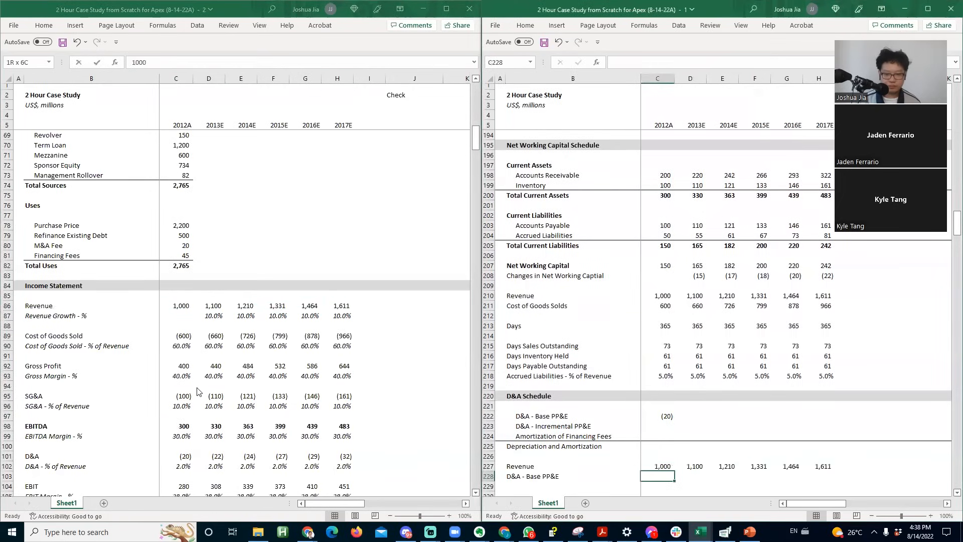
pyautogui.write('=-')
pyautogui.press('Up')
pyautogui.press('Up')
pyautogui.press('Up')
pyautogui.press('Up')
pyautogui.press('Up')
pyautogui.press('Up')
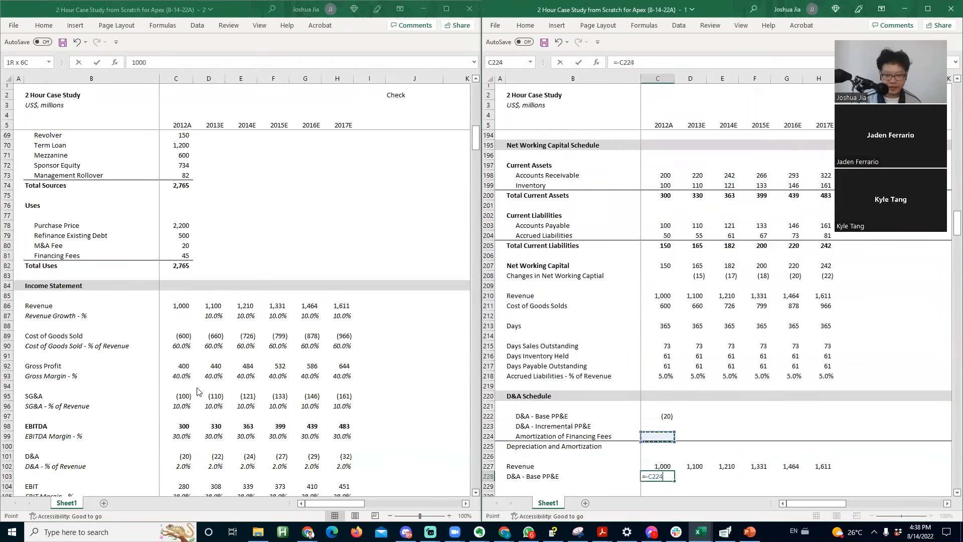
# - Calculate the 2012A D&A - Base PP&E ratio as negative base D&A over revenue, formatted as a percentage with one decimal
pyautogui.hotkey('ctrl', 'Return')
pyautogui.press('Right')
pyautogui.press('Left')
pyautogui.hotkey('ctrl', 'shift', '5')
pyautogui.hotkey('alt', 'h')
pyautogui.press('0')
pyautogui.press('Right')
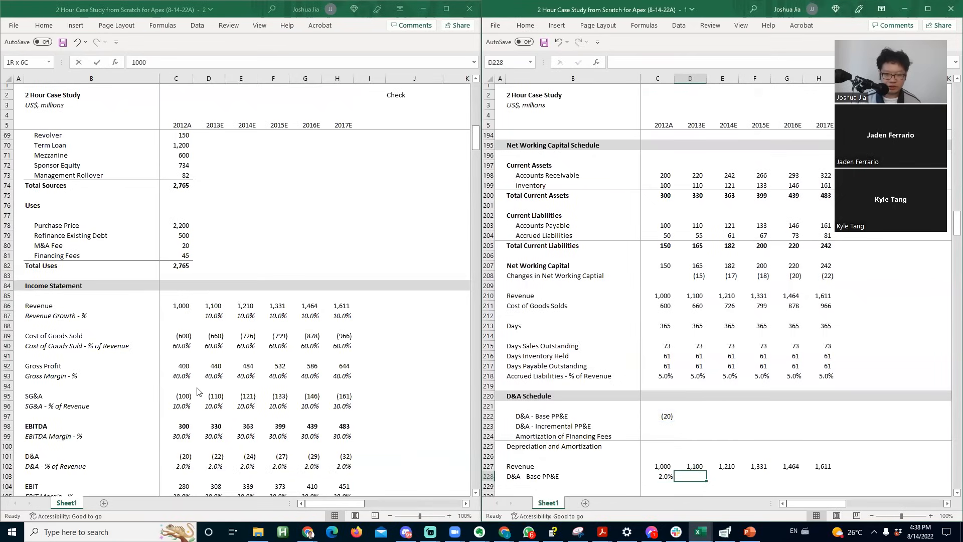
# - Set the 2013E D&A - Base PP&E percentage equal to the prior year and fill it through 2017E
pyautogui.write('=')
pyautogui.press('Left')
pyautogui.hotkey('ctrl', 'Return')
pyautogui.hotkey('shift', 'Right')
pyautogui.hotkey('shift', 'Right')
pyautogui.hotkey('shift', 'Right')
pyautogui.hotkey('shift', 'Right')
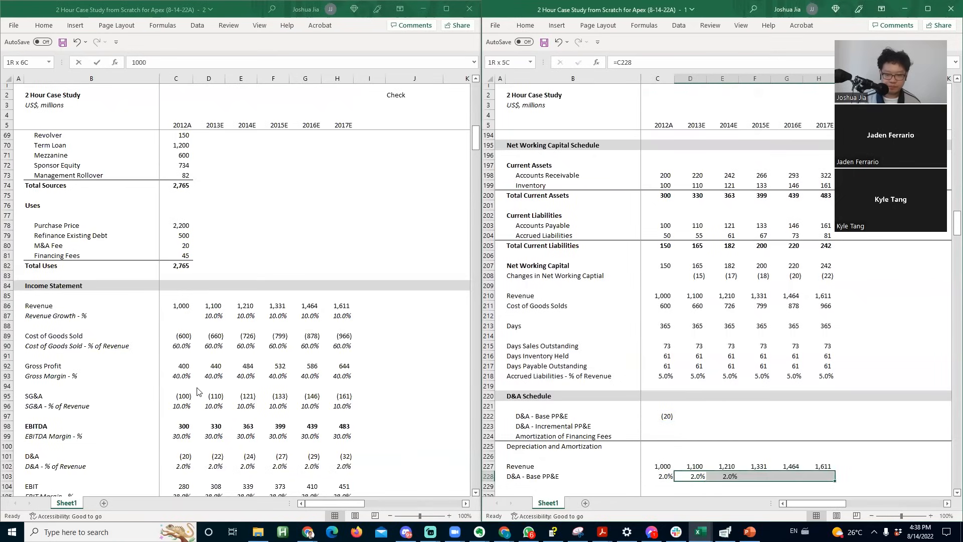
pyautogui.hotkey('ctrl', 'r')
# - Calculate 2013E D&A - Base PP&E in D222 as revenue times the base D&A percentage, D227*D228
pyautogui.press('Up')
pyautogui.press('Up')
pyautogui.press('Up')
pyautogui.press('Up')
pyautogui.press('Up')
pyautogui.press('Up')
pyautogui.write('=')
pyautogui.press('Down')
pyautogui.press('Down')
pyautogui.press('Down')
pyautogui.press('Down')
pyautogui.press('Down')
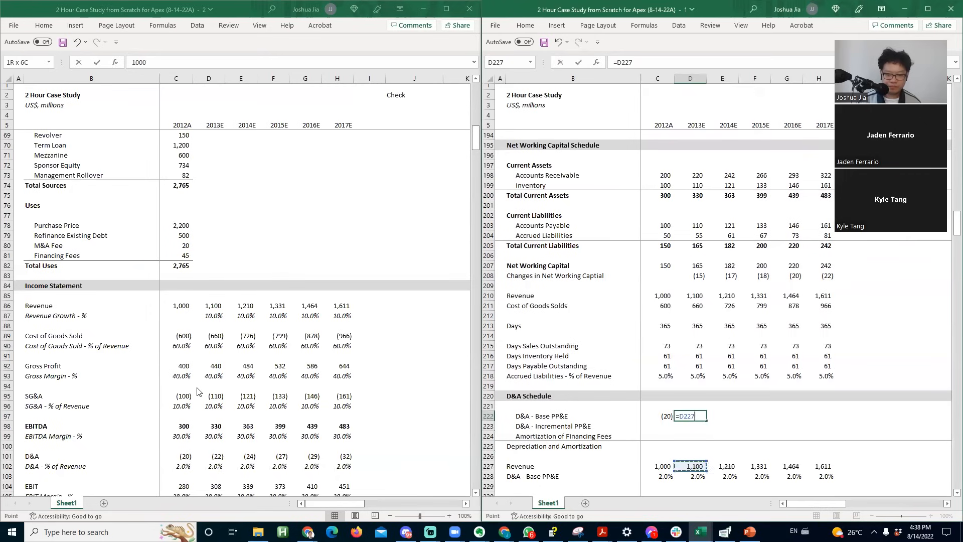
pyautogui.write('*')
pyautogui.press('Down')
pyautogui.press('Down')
pyautogui.press('Down')
pyautogui.press('Down')
pyautogui.press('Down')
pyautogui.press('Down')
pyautogui.press('Return')
# - Negate the 2013E base D&A formula so that it reads =-D227*D228
pyautogui.press('Up')
pyautogui.press('F2')
pyautogui.press('Home')
pyautogui.press('Right')
pyautogui.write('-')
pyautogui.press('Return')
# - Fill the base D&A formula from 2013E through 2017E and check the 2017E cell's references
pyautogui.press('Up')
pyautogui.hotkey('shift', 'Right')
pyautogui.hotkey('shift', 'Right')
pyautogui.hotkey('shift', 'Right')
pyautogui.hotkey('shift', 'Right')
pyautogui.hotkey('ctrl', 'r')
pyautogui.press('Right')
pyautogui.press('Right')
pyautogui.press('F2')
pyautogui.press('Return')
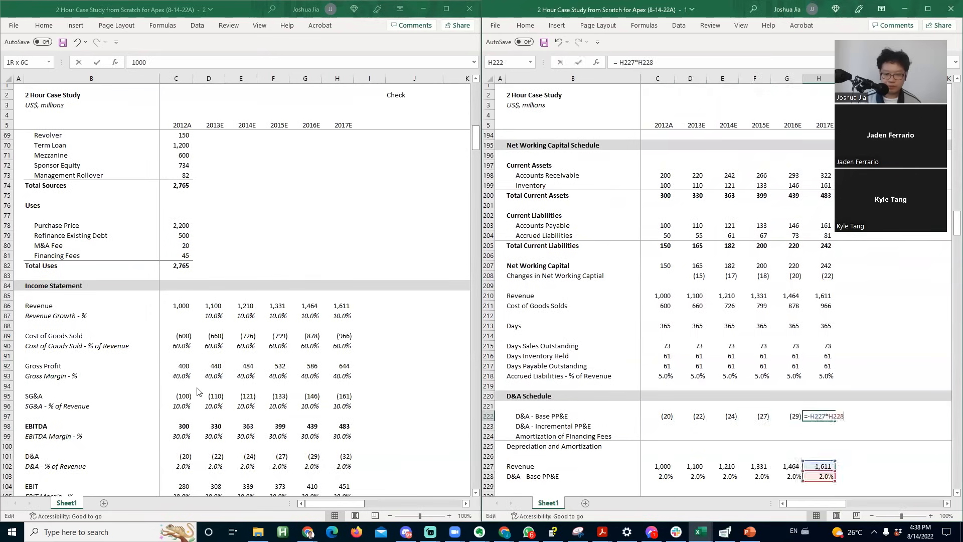
pyautogui.press('Left')
pyautogui.press('Left')
pyautogui.press('Left')
pyautogui.press('Left')
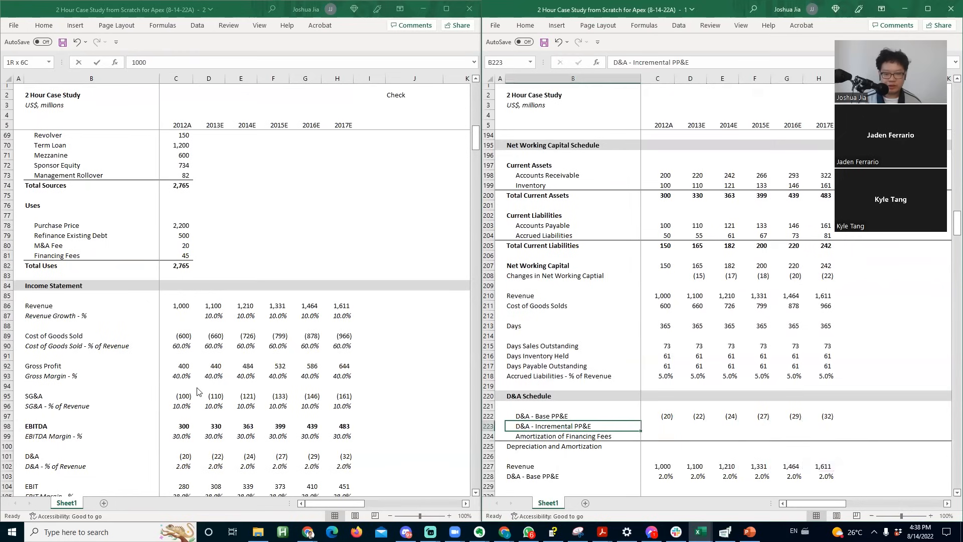
# - Trace the balance sheet's 2012A PP&E balance to its transaction adjustment and inspect the adjustment formula
pyautogui.click(50, 293)
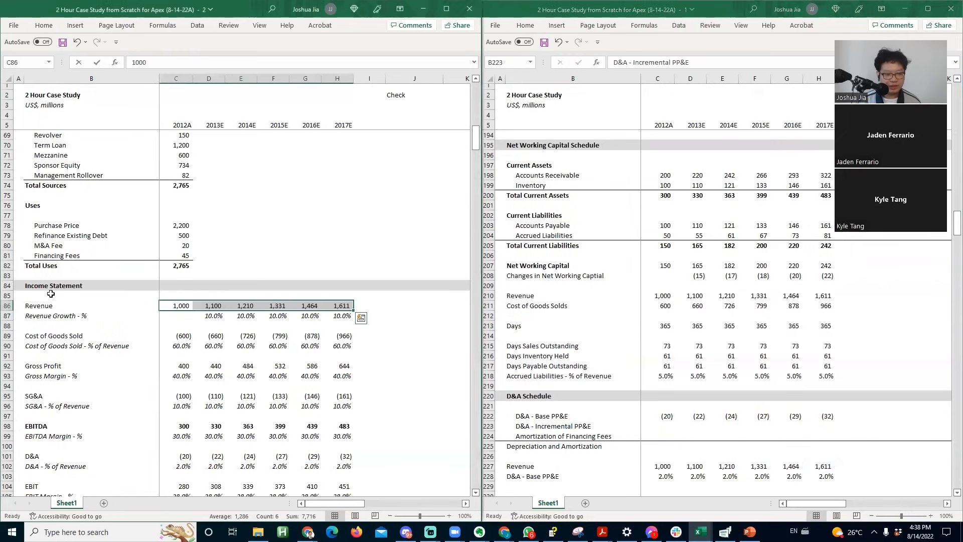
pyautogui.press('pagedown')
pyautogui.press('pagedown')
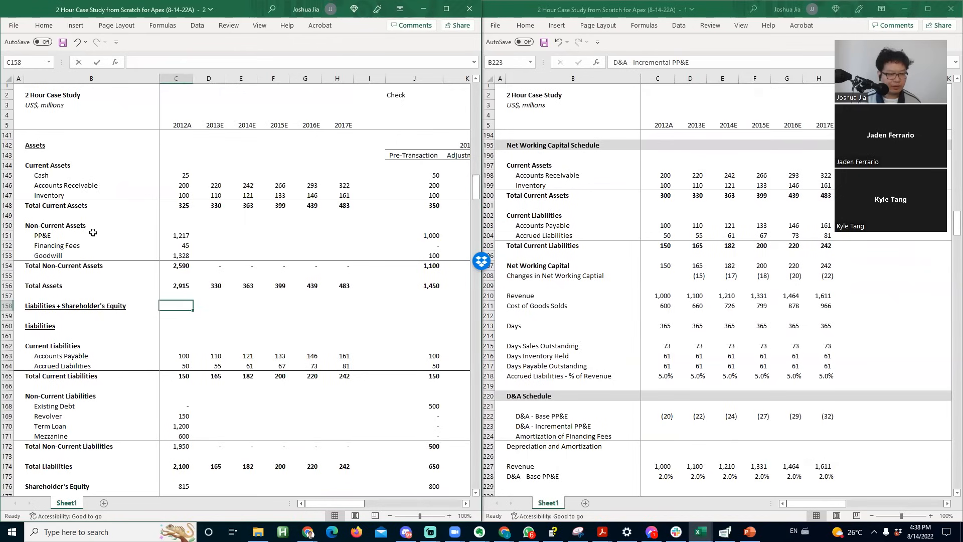
pyautogui.click(161, 232)
pyautogui.hotkey('ctrl', '[')
pyautogui.press('Left')
pyautogui.press('F2')
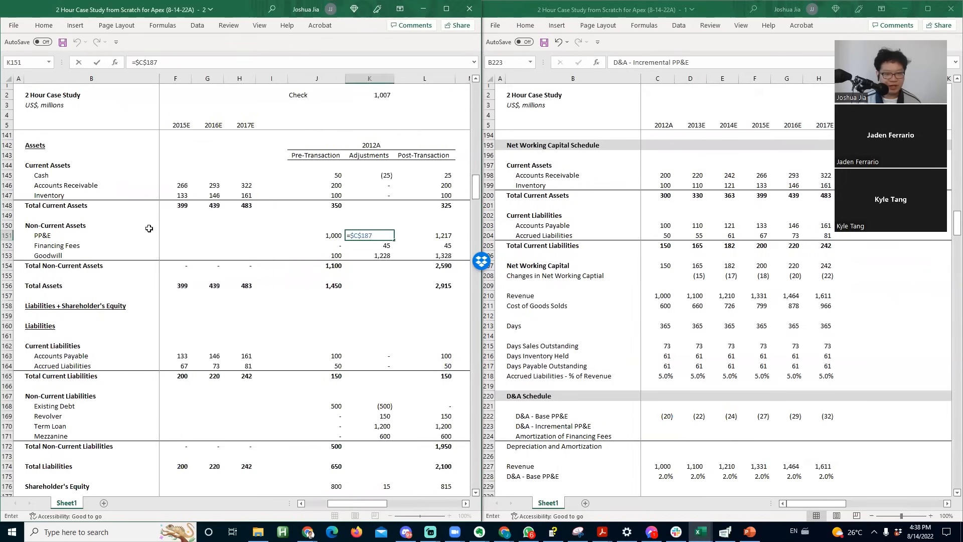
pyautogui.hotkey('ctrl', 'Left')
pyautogui.hotkey('ctrl', 'Left')
pyautogui.hotkey('ctrl', 'Left')
pyautogui.press('Right')
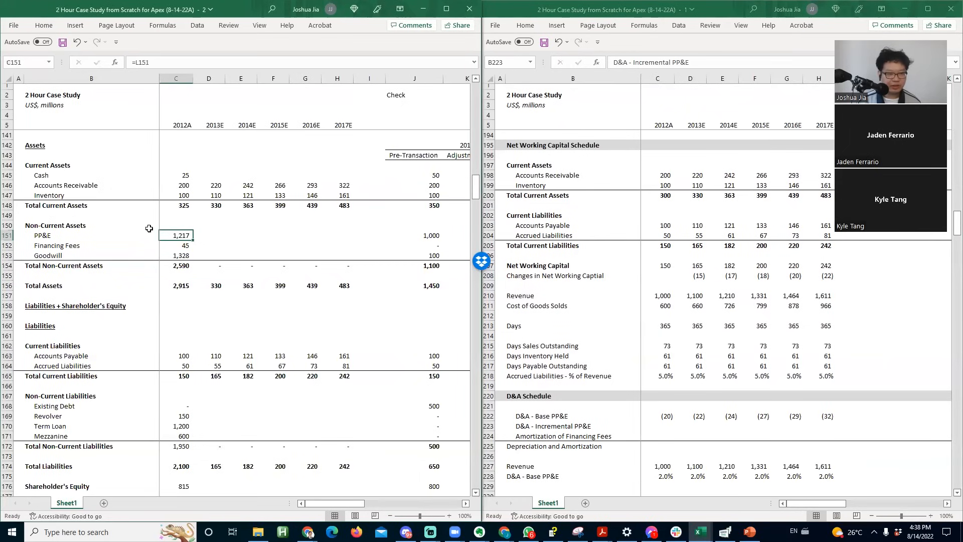
# - Review the Purchase Accounting assumptions for the excess allocated to PP&E and the life of incremental D&A
pyautogui.press('pageup')
pyautogui.press('pageup')
pyautogui.press('pageup')
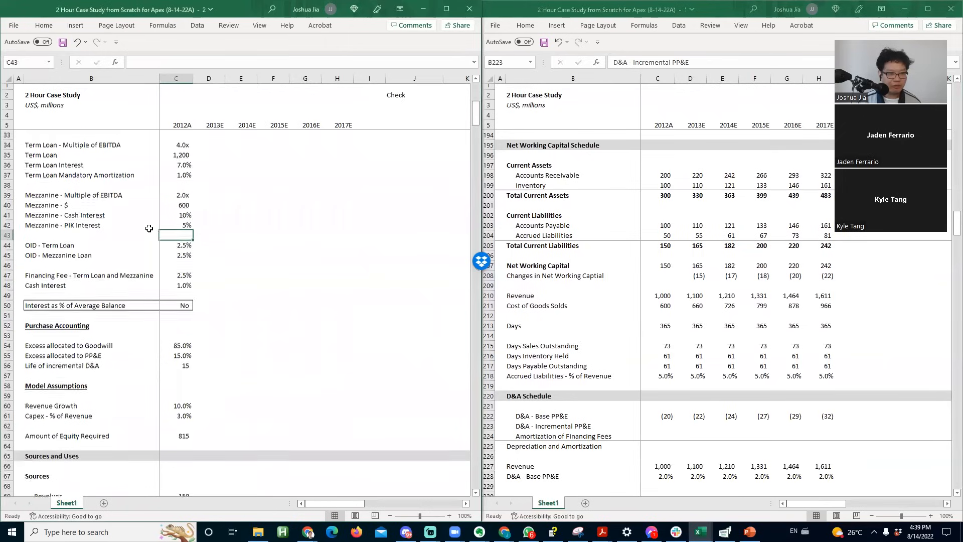
pyautogui.press('Down')
pyautogui.press('Down')
pyautogui.press('Down')
pyautogui.press('Down')
pyautogui.press('Down')
pyautogui.press('Down')
pyautogui.press('Down')
pyautogui.press('Down')
pyautogui.press('Down')
pyautogui.press('Down')
pyautogui.press('Down')
pyautogui.press('Down')
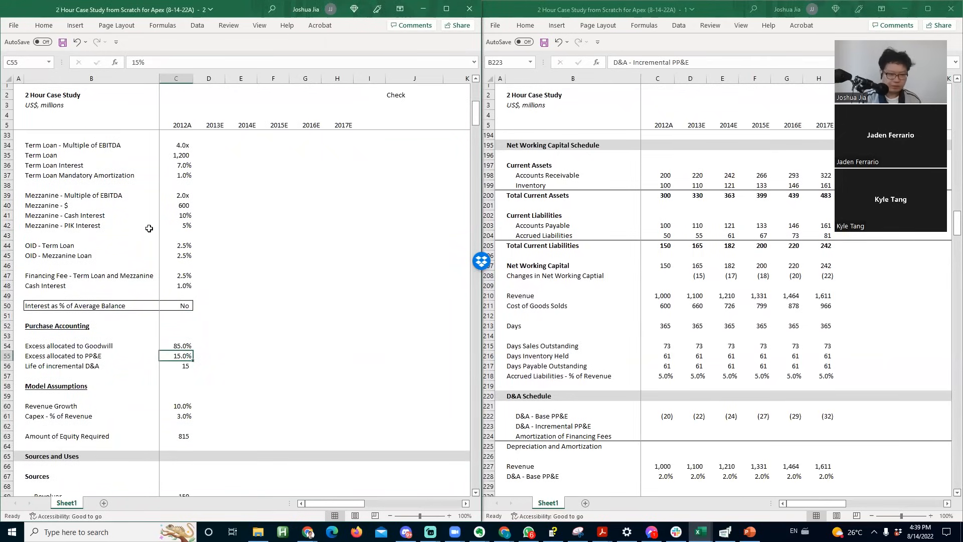
pyautogui.click(460, 12)
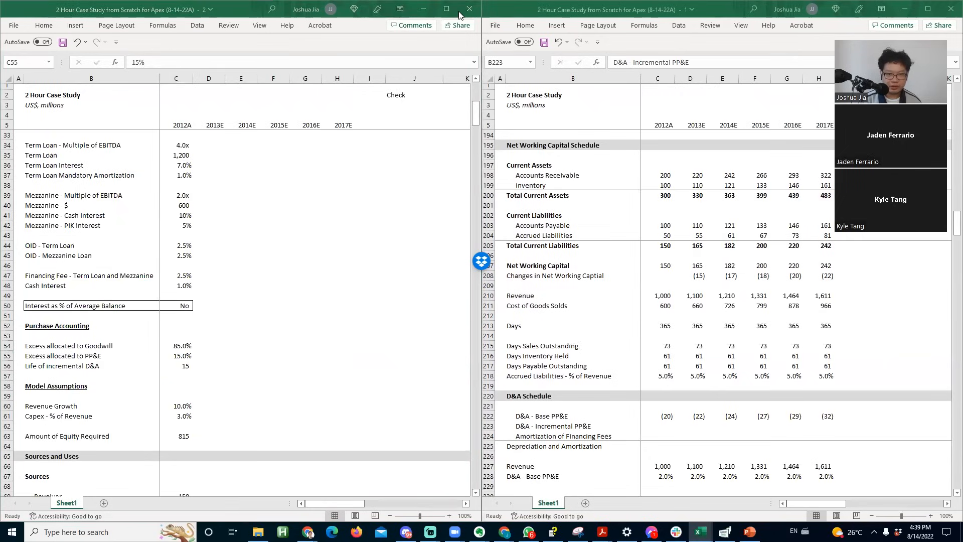
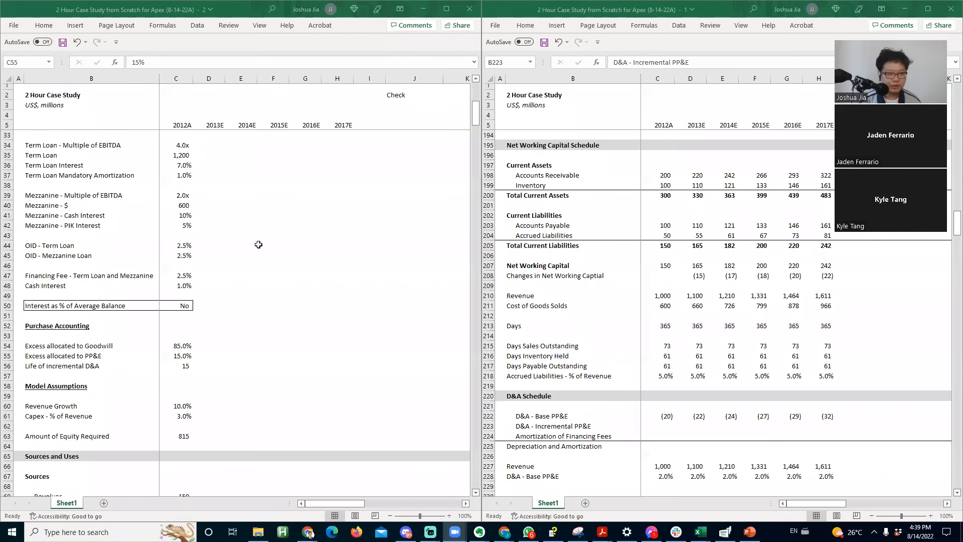
pyautogui.click(259, 245)
pyautogui.click(623, 327)
pyautogui.press('Right')
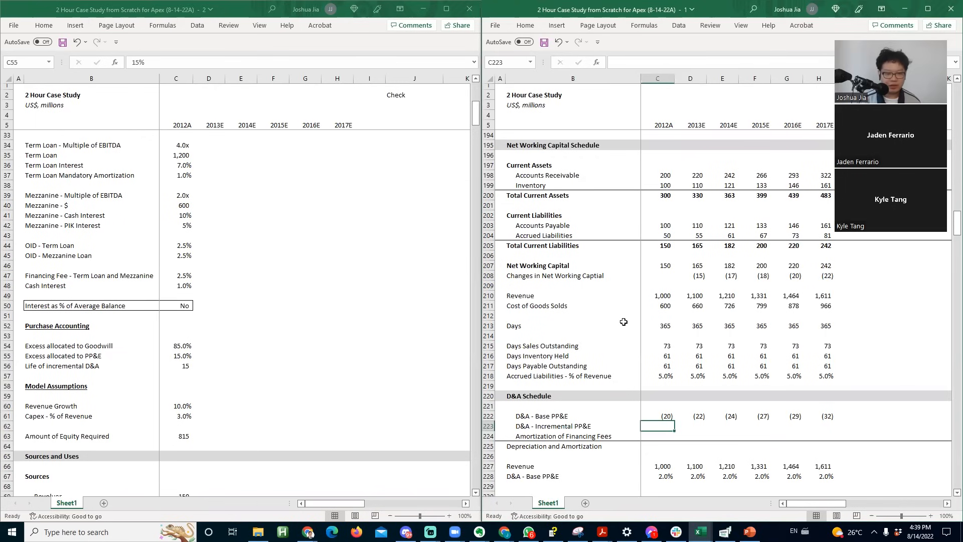
pyautogui.click(336, 367)
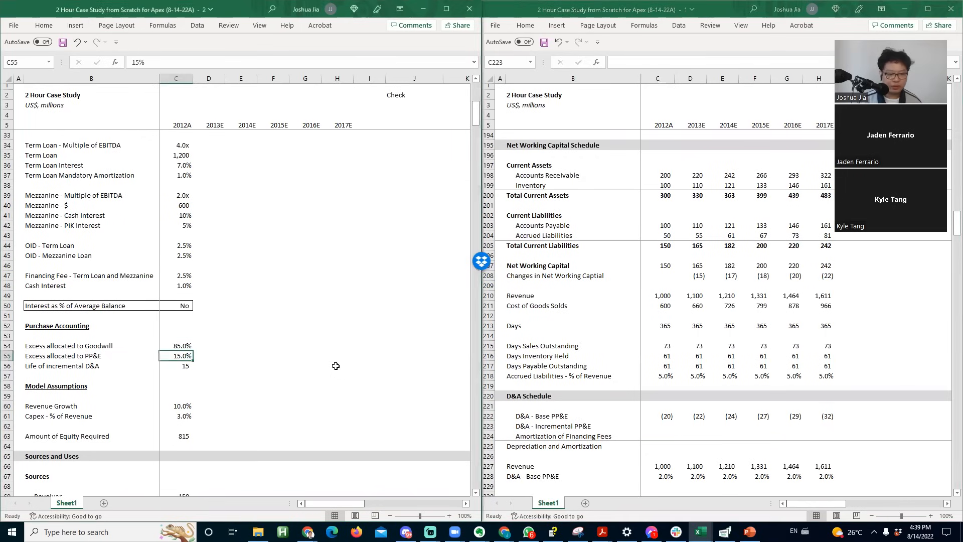
pyautogui.press('Down')
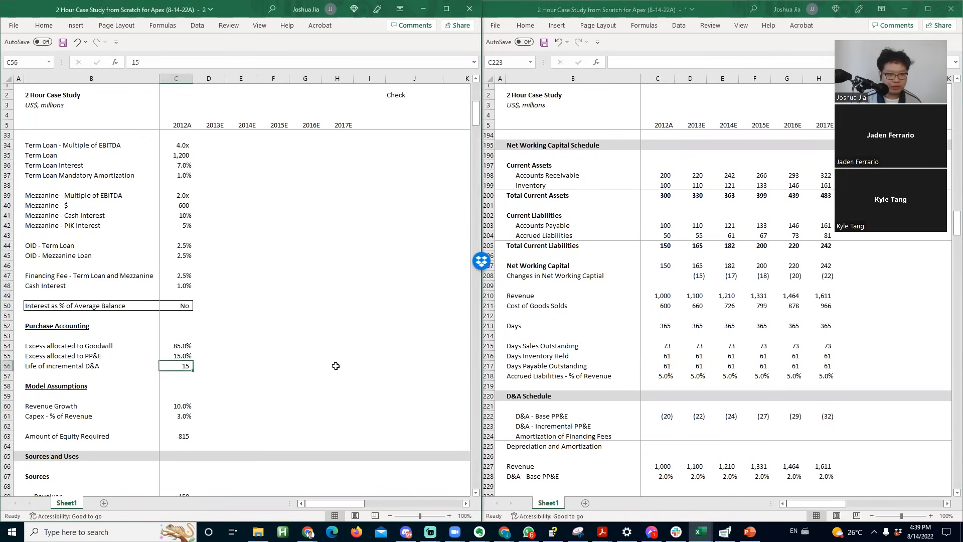
pyautogui.press('Left')
pyautogui.press('Down')
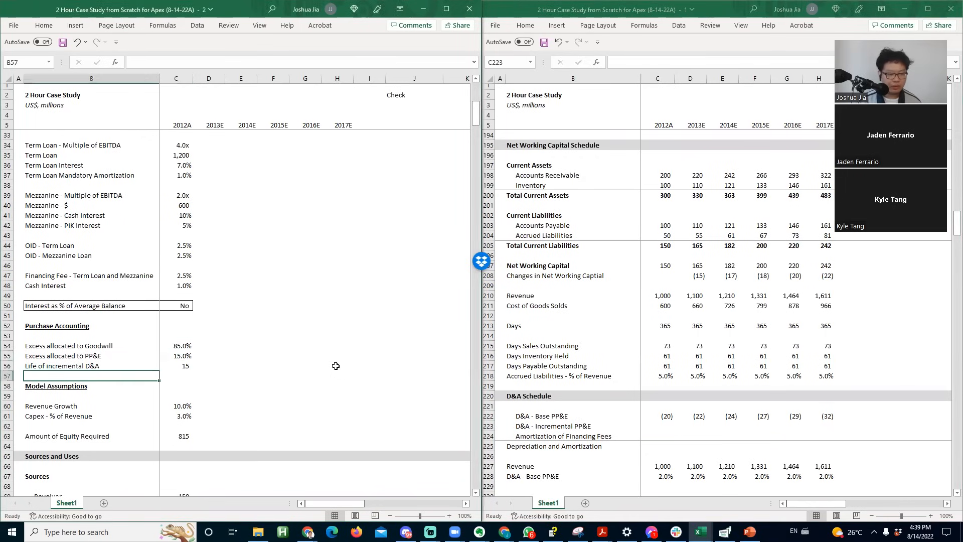
pyautogui.hotkey('alt', 'h')
pyautogui.press('i')
pyautogui.press('r')
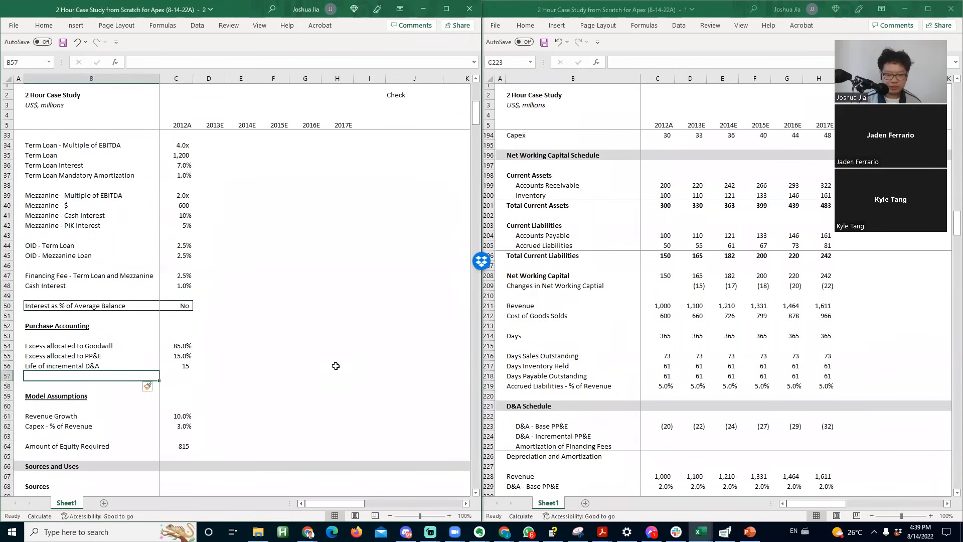
pyautogui.hotkey('ctrl', 'z')
# - Add an "Incremental PP&E" row label in B230, below the base D&A percentage row of the D&A Schedule
pyautogui.click(549, 469)
pyautogui.press('Down')
pyautogui.press('Down')
pyautogui.press('Down')
pyautogui.press('Down')
pyautogui.press('Down')
pyautogui.press('Down')
pyautogui.press('Down')
pyautogui.press('Down')
pyautogui.press('Up')
pyautogui.press('Left')
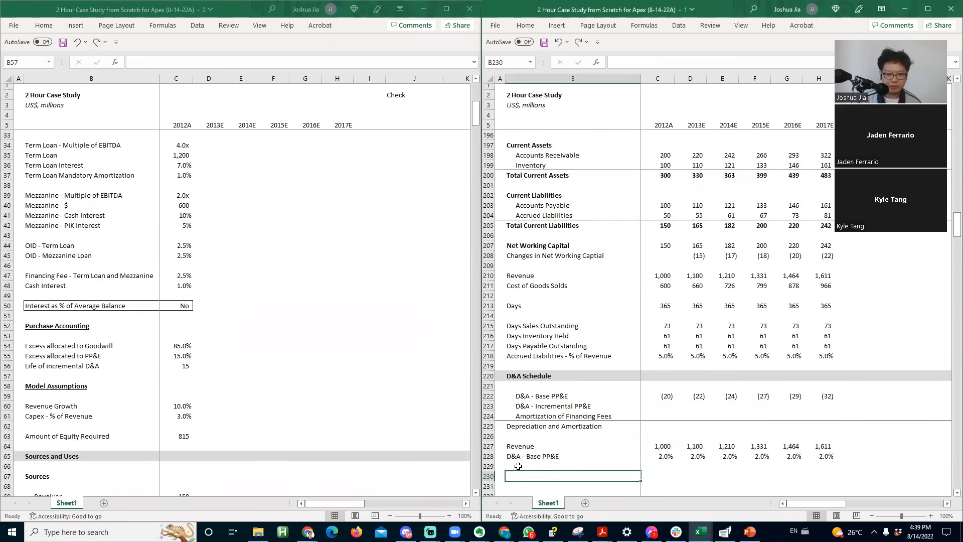
pyautogui.press('Up')
pyautogui.press('Down')
pyautogui.write('PP&')
pyautogui.press('F2')
pyautogui.write('E')
pyautogui.press('Home')
pyautogui.write('Incremental')
pyautogui.press('Tab')
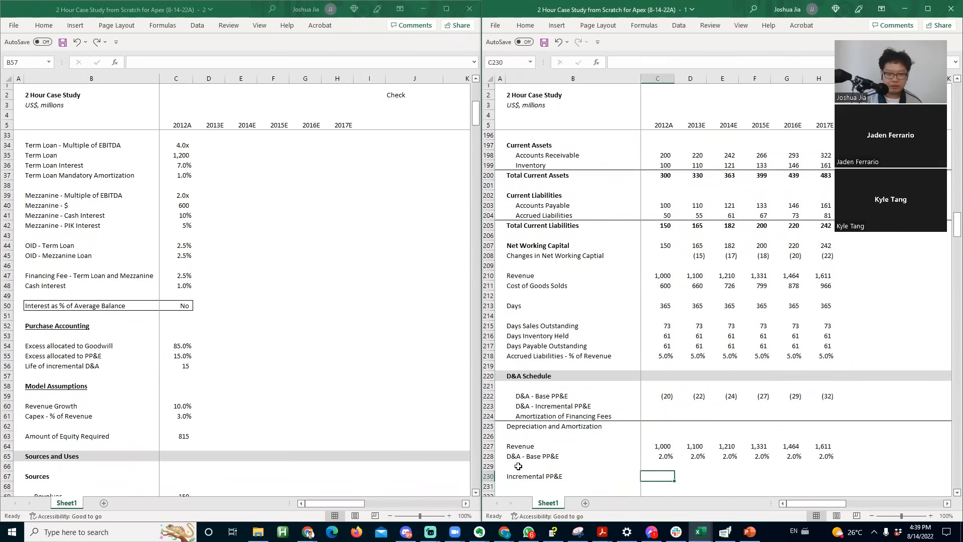
# - Bring the PP&E - 15% amount from Allocation of Excess Purchase Price (C187) into the 2012A Incremental PP&E cell, C230
pyautogui.click(355, 368)
pyautogui.press('pagedown')
pyautogui.press('pagedown')
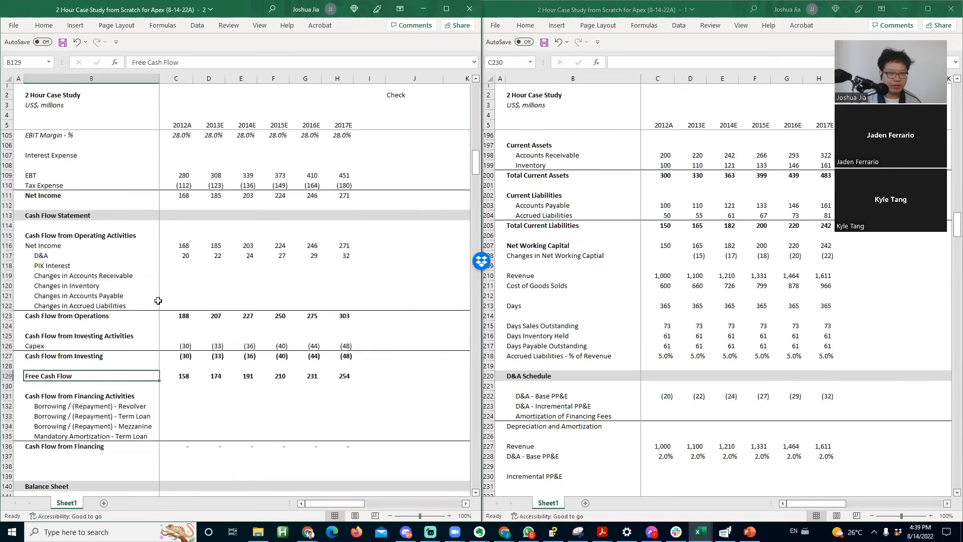
pyautogui.press('pagedown')
pyautogui.click(244, 275)
pyautogui.press('Right')
pyautogui.press('Right')
pyautogui.press('Right')
pyautogui.press('Right')
pyautogui.press('Right')
pyautogui.press('Right')
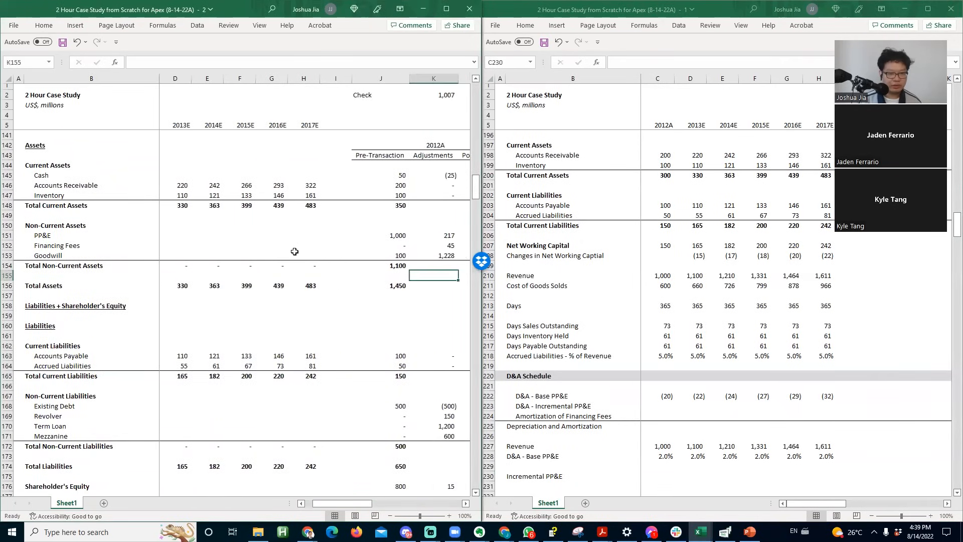
pyautogui.press('pagedown')
pyautogui.press('Left')
pyautogui.press('Left')
pyautogui.press('Left')
pyautogui.press('Left')
pyautogui.press('Left')
pyautogui.press('Left')
pyautogui.press('Left')
pyautogui.press('Left')
pyautogui.press('Left')
pyautogui.press('Left')
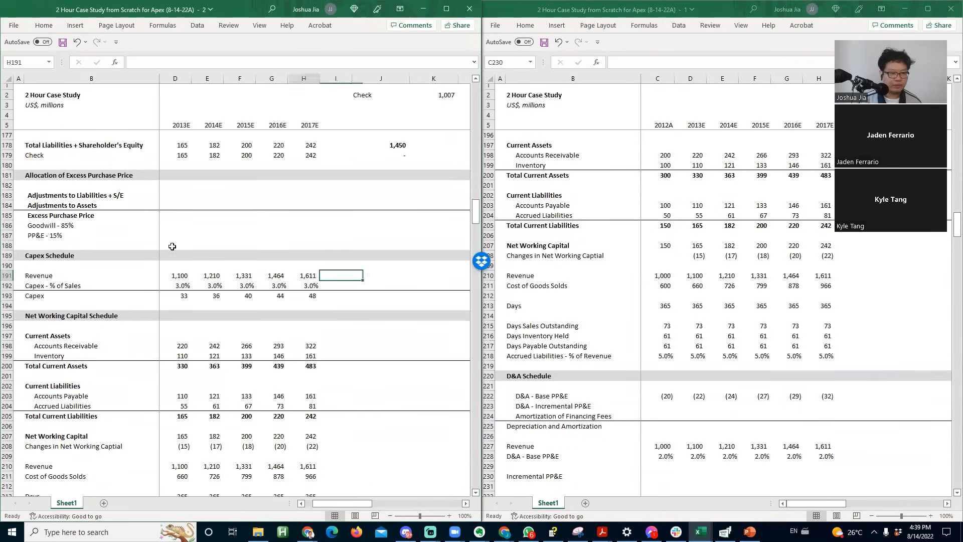
pyautogui.click(183, 234)
pyautogui.hotkey('ctrl', 'c')
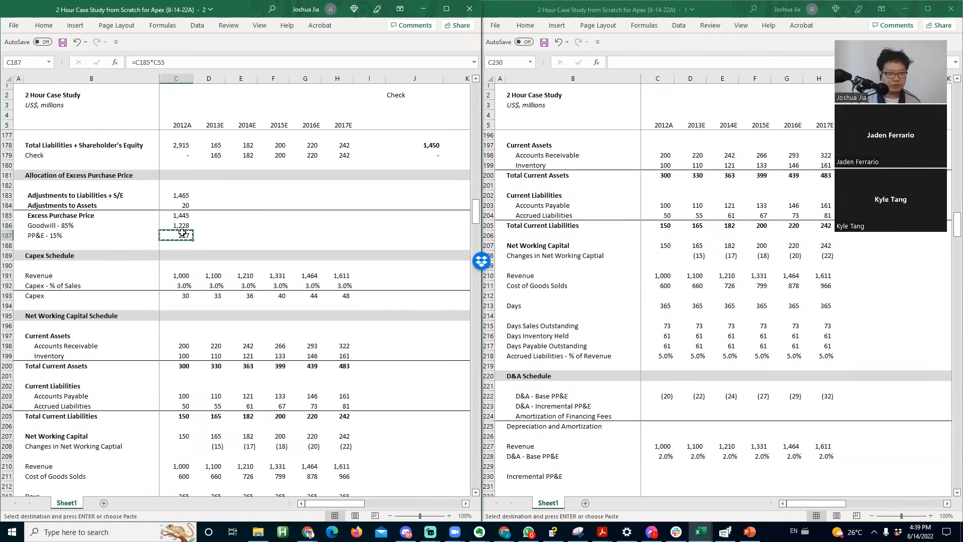
pyautogui.hotkey('alt', 'Tab')
pyautogui.press('Return')
# - Add a "Useful Life" row label in B231, directly below Incremental PP&E
pyautogui.press('Left')
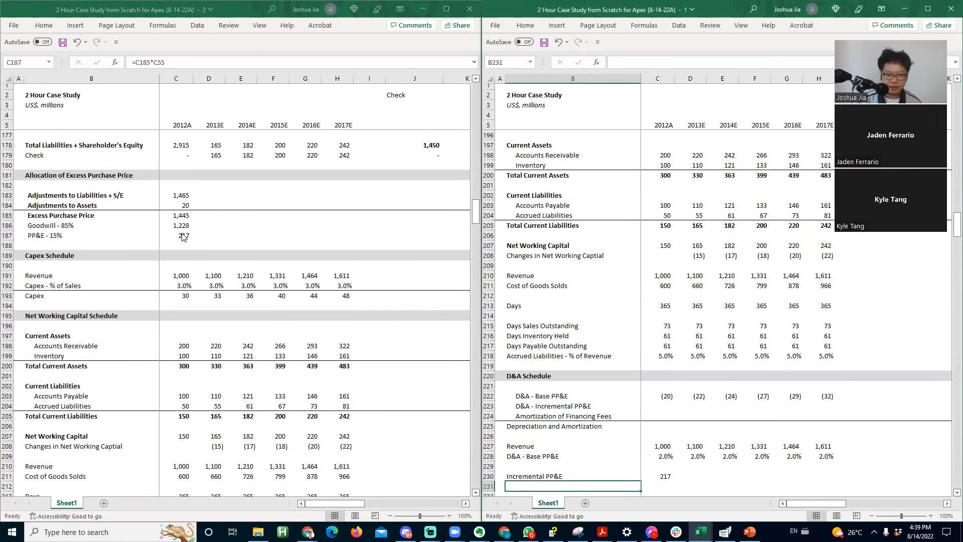
pyautogui.write('Usel')
pyautogui.write('ul Life')
pyautogui.press('Return')
# - Copy the Life of incremental D&A value of 15 from Purchase Accounting (C56) into the Useful Life cell, C231
pyautogui.press('Up')
pyautogui.press('Right')
pyautogui.hotkey('alt', 'Tab')
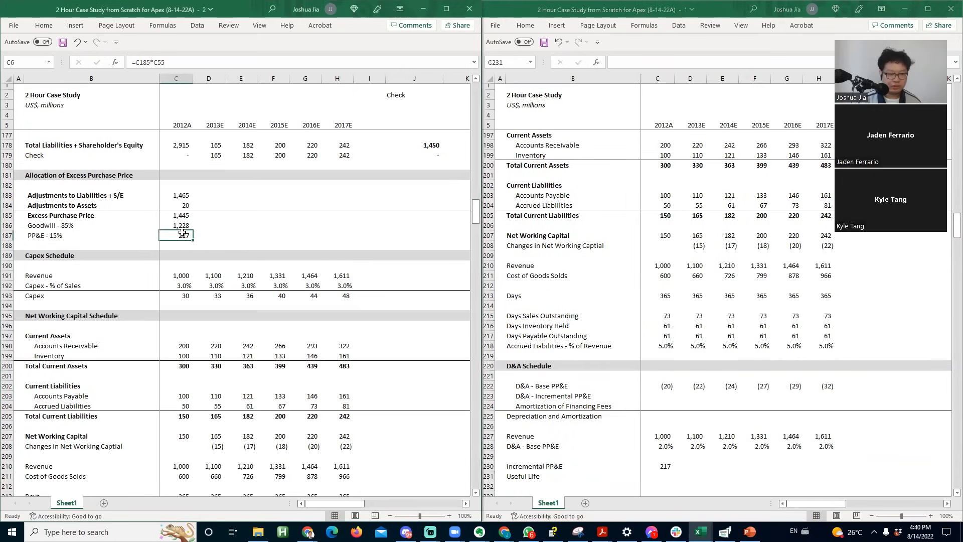
pyautogui.hotkey('ctrl', 'Up')
pyautogui.hotkey('ctrl', 'Up')
pyautogui.hotkey('ctrl', 'Up')
pyautogui.hotkey('ctrl', 'Up')
pyautogui.hotkey('ctrl', 'Up')
pyautogui.hotkey('ctrl', 'Up')
pyautogui.hotkey('ctrl', 'Up')
pyautogui.hotkey('ctrl', 'Up')
pyautogui.hotkey('ctrl', 'Up')
pyautogui.hotkey('ctrl', 'Up')
pyautogui.hotkey('ctrl', 'Up')
pyautogui.hotkey('ctrl', 'Up')
pyautogui.hotkey('ctrl', 'Up')
pyautogui.hotkey('ctrl', 'Up')
pyautogui.hotkey('ctrl', 'Up')
pyautogui.hotkey('ctrl', 'Up')
pyautogui.hotkey('ctrl', 'Up')
pyautogui.hotkey('ctrl', 'Up')
pyautogui.hotkey('ctrl', 'Up')
pyautogui.hotkey('ctrl', 'Up')
pyautogui.click(185, 276)
pyautogui.hotkey('ctrl', 'c')
pyautogui.hotkey('alt', 'Tab')
pyautogui.press('Return')
# - Calculate annual incremental D&A in C232 by dividing Incremental PP&E by Useful Life (=C230/C231)
pyautogui.press('Down')
pyautogui.write('=')
pyautogui.press('Up')
pyautogui.press('Up')
pyautogui.write('/')
pyautogui.press('Up')
pyautogui.press('Return')
pyautogui.press('Up')
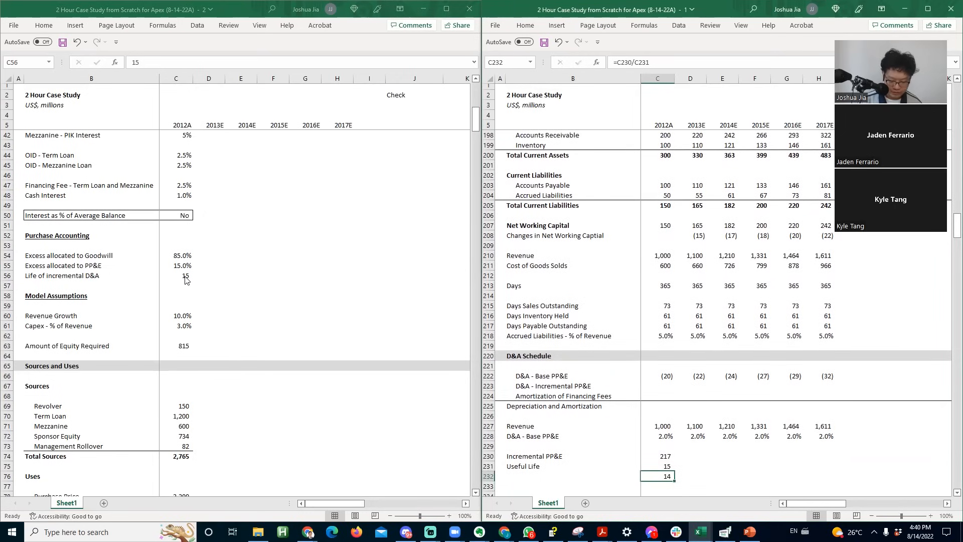
pyautogui.hotkey('alt', 'i')
pyautogui.press('r')
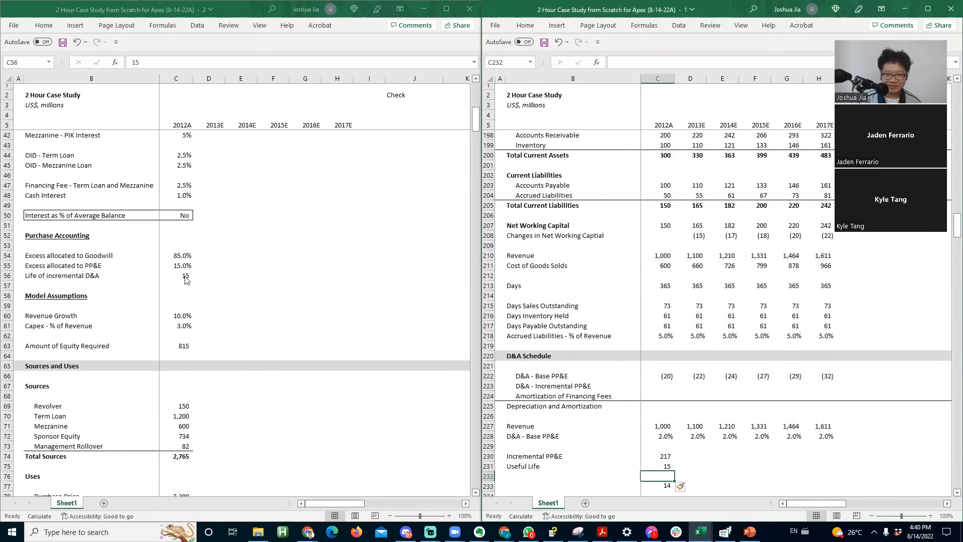
pyautogui.hotkey('ctrl', 'z')
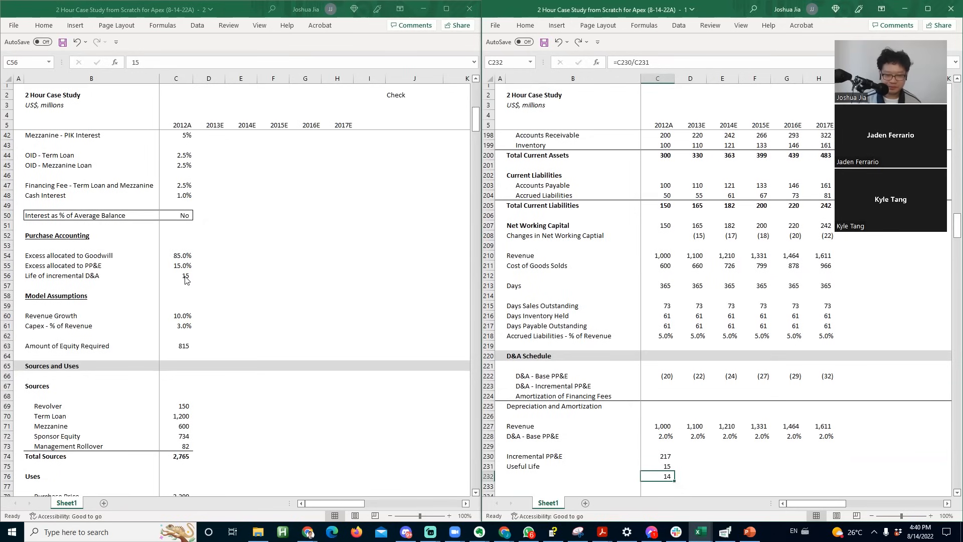
# - Add a border line above B232:C232, separating the annual incremental D&A result from the Useful Life row
pyautogui.press('F2')
pyautogui.press('Escape')
pyautogui.press('Left')
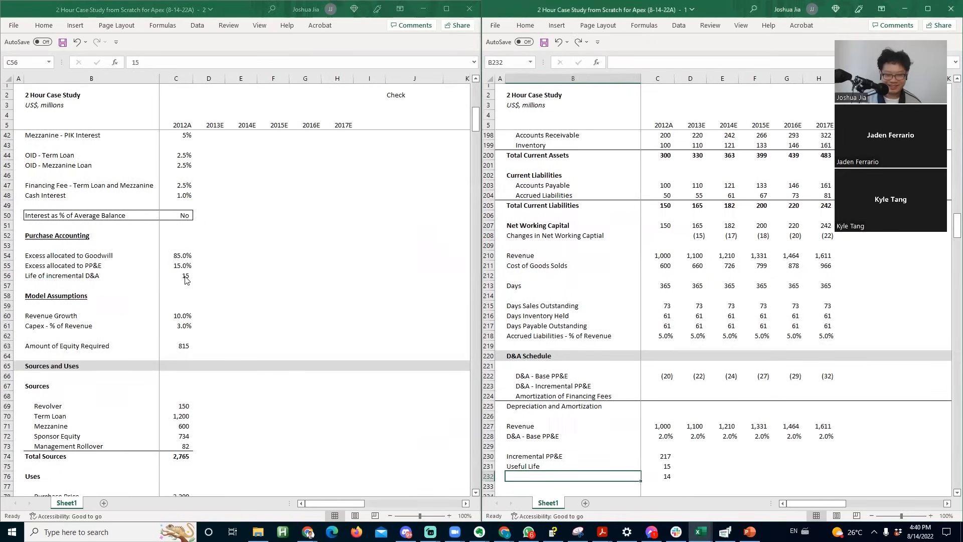
pyautogui.hotkey('shift', 'space')
pyautogui.hotkey('shift', 'Right')
pyautogui.press('Right')
pyautogui.press('F2')
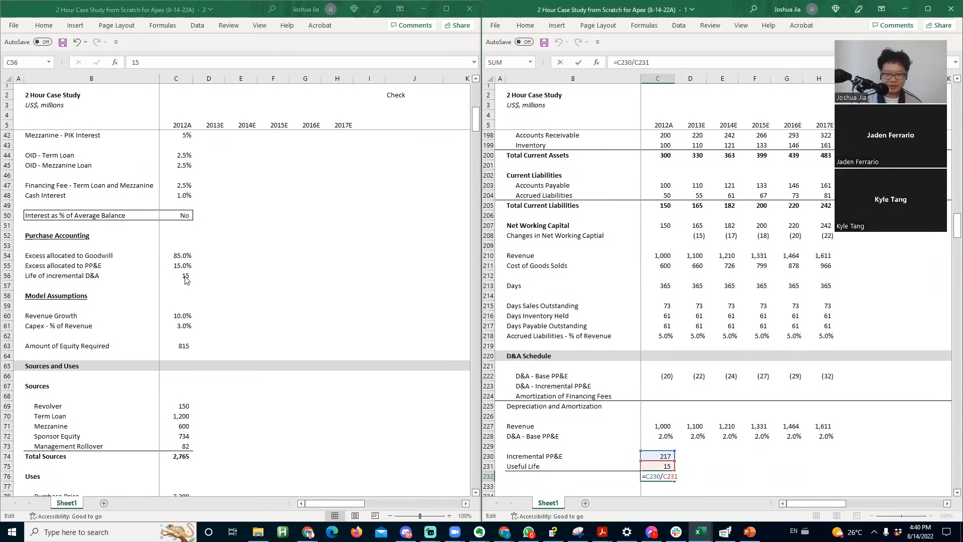
pyautogui.press('Escape')
# - Label the result row in B232 by copying the "D&A - Incremental PP&E" label from B223
pyautogui.press('Left')
pyautogui.write('Increm')
pyautogui.press('Escape')
pyautogui.press('Up')
pyautogui.press('Up')
pyautogui.press('Up')
pyautogui.press('Up')
pyautogui.press('Up')
pyautogui.press('Up')
pyautogui.press('Up')
pyautogui.press('Up')
pyautogui.press('Up')
pyautogui.press('Up')
pyautogui.press('Down')
pyautogui.hotkey('ctrl', 'c')
pyautogui.press('Down')
pyautogui.press('Down')
pyautogui.press('Down')
pyautogui.press('Down')
pyautogui.press('Down')
pyautogui.press('Down')
pyautogui.press('Down')
pyautogui.press('Down')
pyautogui.press('Down')
pyautogui.press('Return')
# - Link the 2012A D&A - Incremental PP&E cell, C223, to the negative of the annual amount with an absolute reference (=-$C$232)
pyautogui.press('Right')
pyautogui.press('F2')
pyautogui.press('Escape')
pyautogui.press('Up')
pyautogui.press('Up')
pyautogui.press('Up')
pyautogui.press('Up')
pyautogui.press('Up')
pyautogui.press('Up')
pyautogui.press('Up')
pyautogui.press('Up')
pyautogui.press('Up')
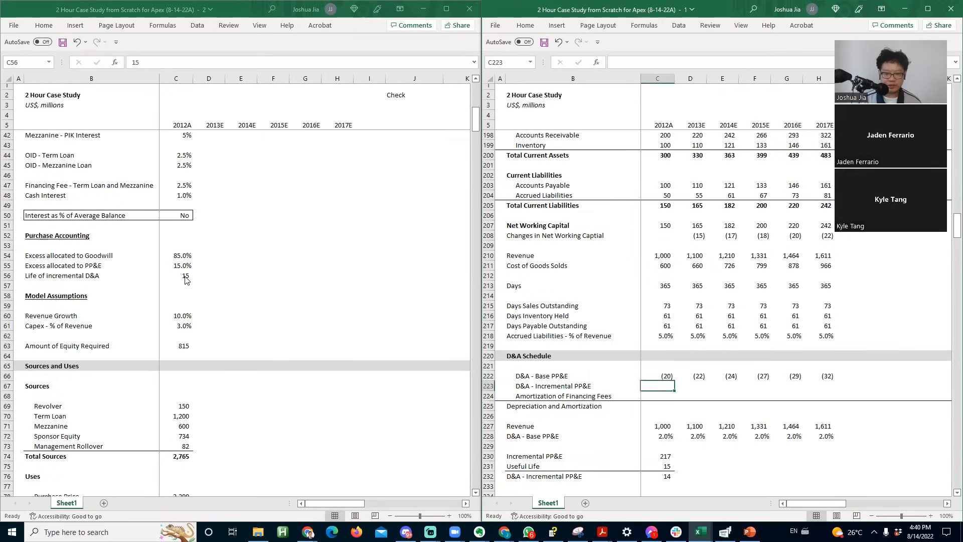
pyautogui.write('=-')
pyautogui.press('Down')
pyautogui.press('Down')
pyautogui.press('Down')
pyautogui.press('Down')
pyautogui.press('Down')
pyautogui.press('Down')
pyautogui.press('Down')
pyautogui.press('Down')
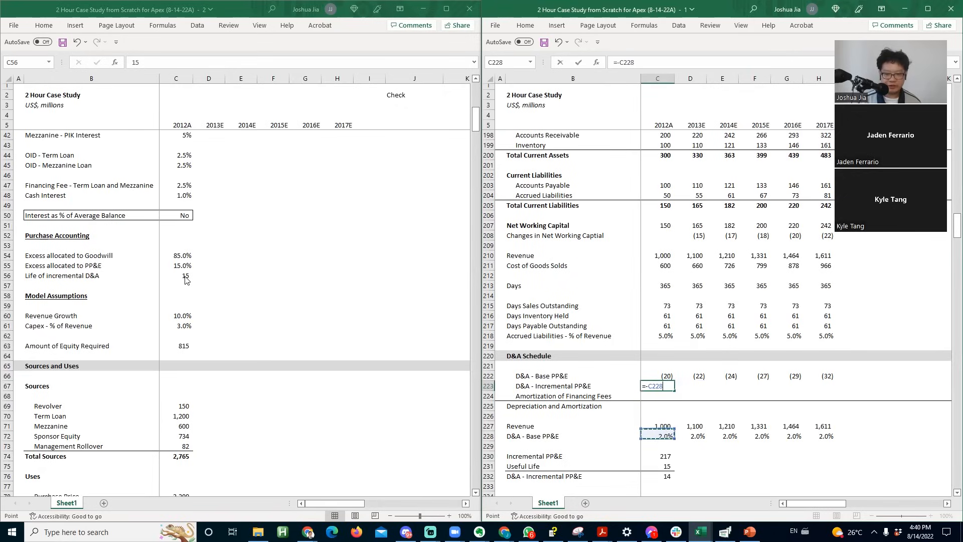
pyautogui.press('Down')
pyautogui.press('F4')
pyautogui.hotkey('ctrl', 'Return')
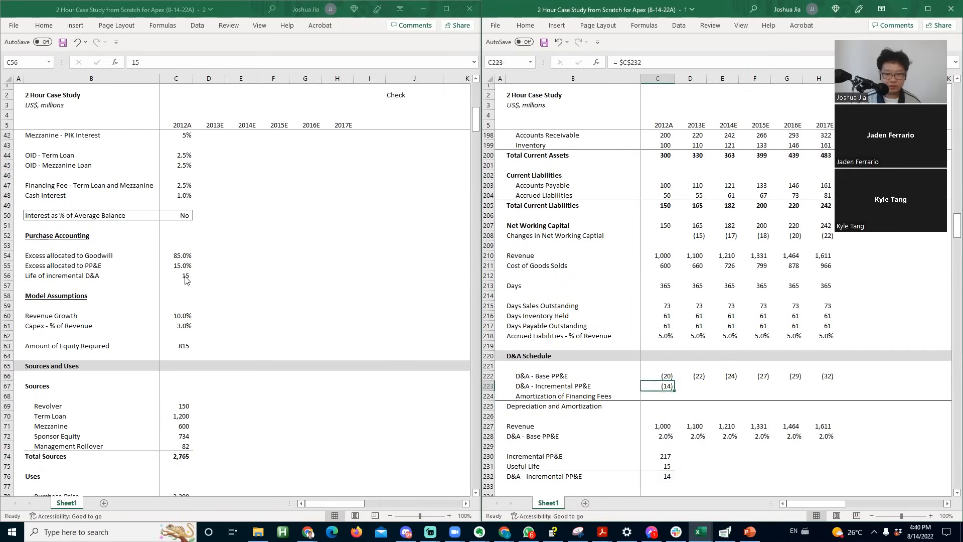
# - Fill the D&A - Incremental PP&E formula across row 223 from 2012A to 2017E and check the copied references
pyautogui.hotkey('shift', 'Right')
pyautogui.hotkey('shift', 'Right')
pyautogui.hotkey('shift', 'Right')
pyautogui.hotkey('shift', 'Right')
pyautogui.hotkey('shift', 'Right')
pyautogui.hotkey('ctrl', 'r')
pyautogui.press('F2')
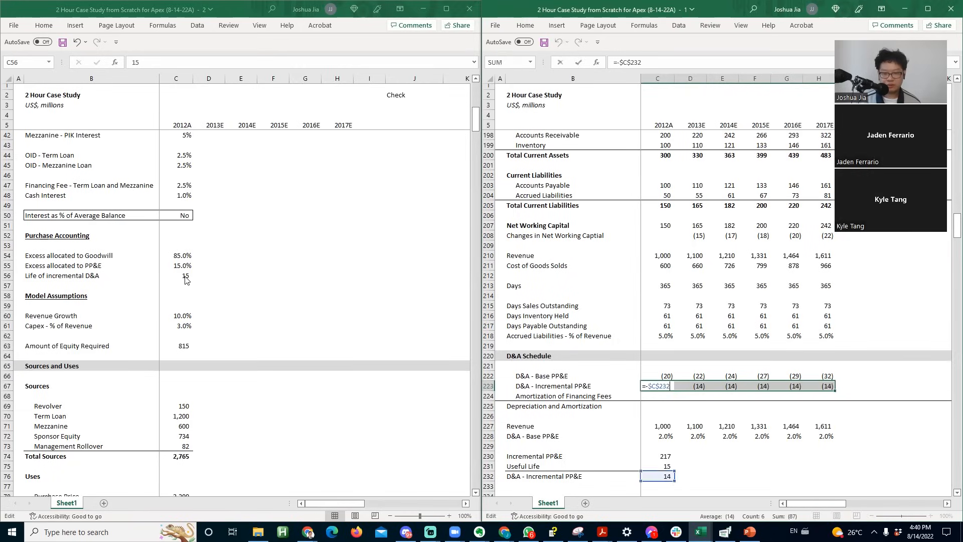
pyautogui.press('Escape')
pyautogui.press('Right')
pyautogui.press('Right')
pyautogui.press('F2')
pyautogui.press('Escape')
pyautogui.press('Right')
pyautogui.press('Right')
pyautogui.press('F2')
pyautogui.press('Escape')
pyautogui.press('Right')
pyautogui.press('F2')
pyautogui.press('Escape')
# - Switch to the 2 Hour Case Study PDF in Adobe Acrobat and search it for "financing" to find the fee terms
pyautogui.press('Down')
pyautogui.press('Left')
pyautogui.press('Left')
pyautogui.press('Left')
pyautogui.press('Left')
pyautogui.press('Left')
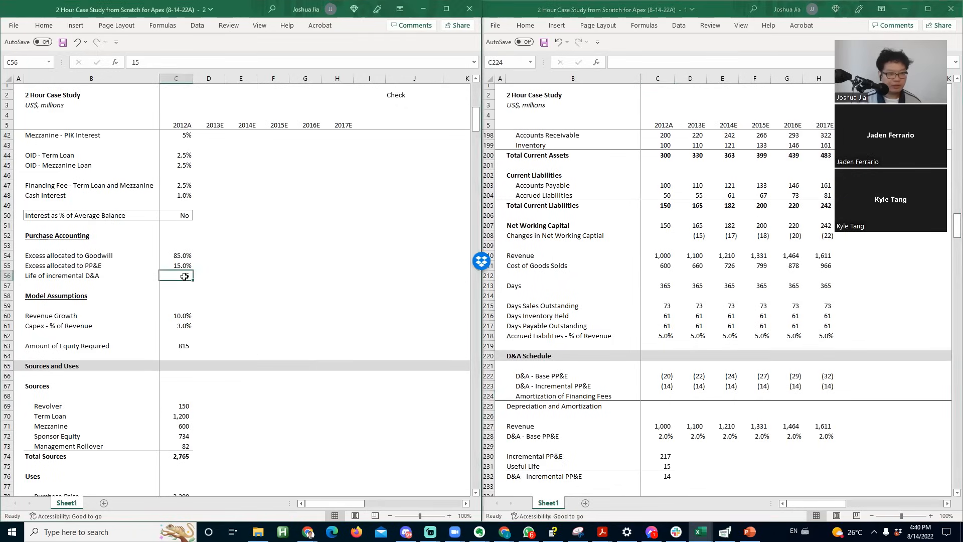
pyautogui.hotkey('alt', 'Tab')
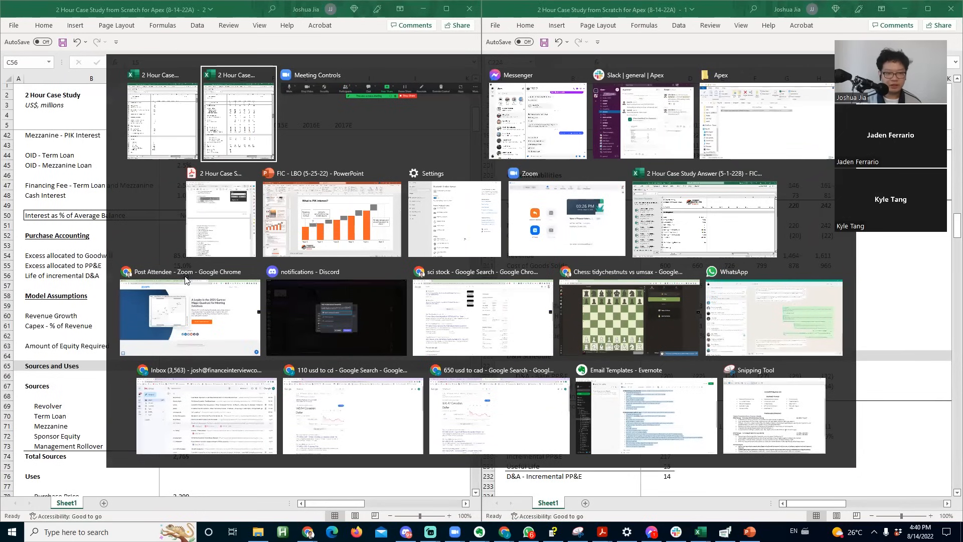
pyautogui.click(244, 230)
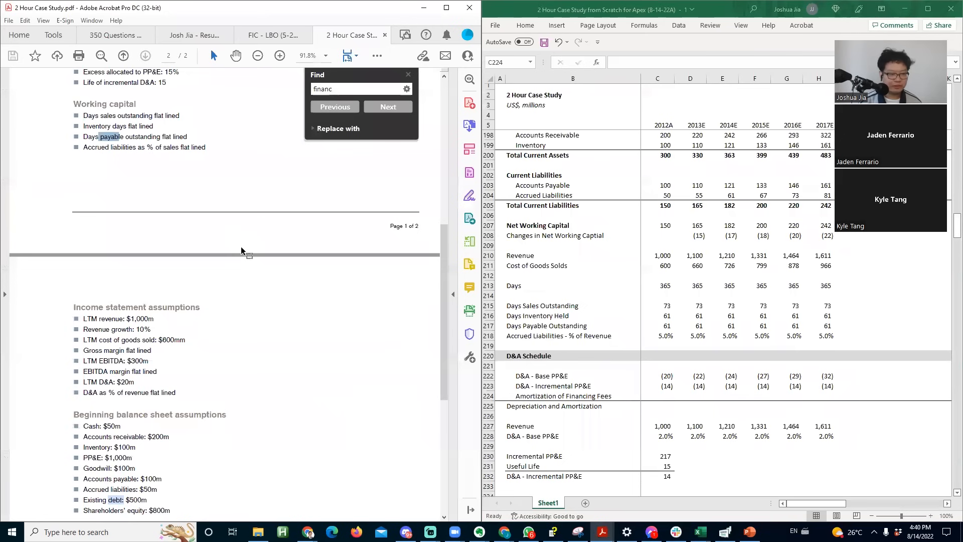
pyautogui.click(241, 247)
pyautogui.scroll(8, 242, 248)
pyautogui.hotkey('ctrl', 'f')
pyautogui.write('fi')
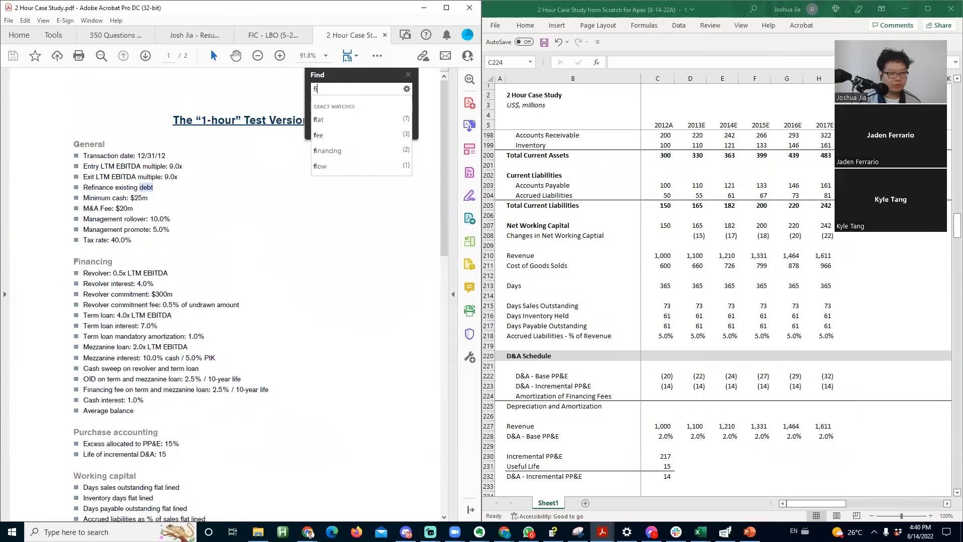
pyautogui.write('nancing')
pyautogui.press('Return')
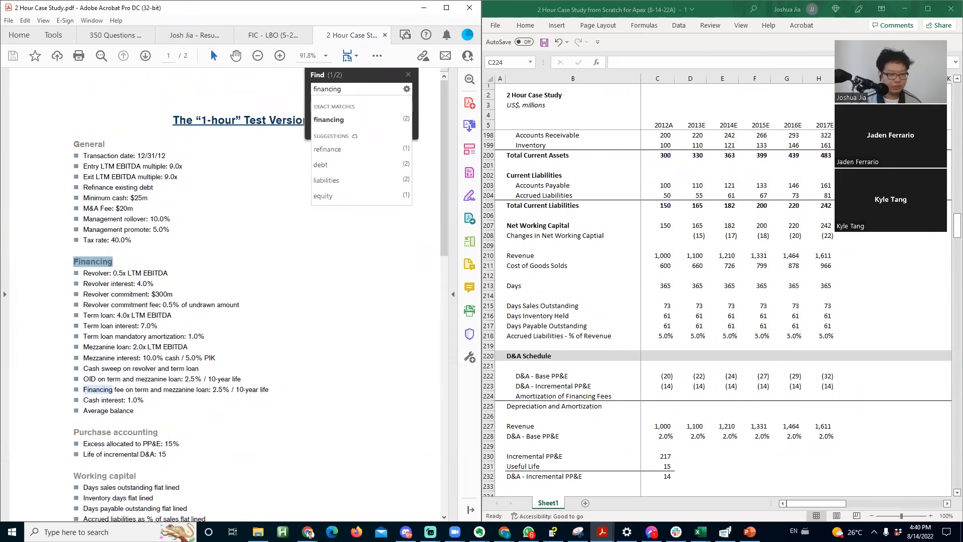
# - Switch to the model's assumptions window in Excel, search for "fina" and insert a row below the Financing Fee - Term Loan and Mezzanine assumption
pyautogui.hotkey('alt', 'Tab')
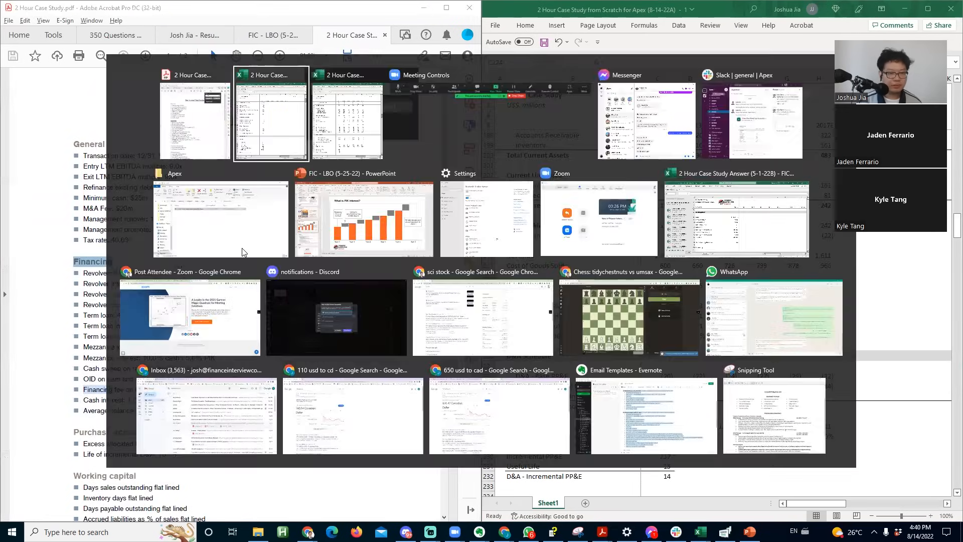
pyautogui.press('Left')
pyautogui.press('Up')
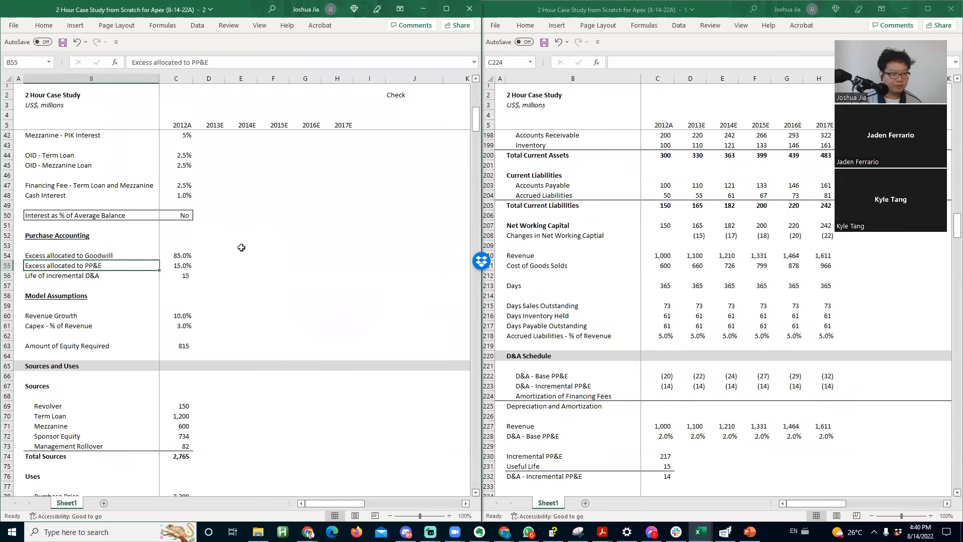
pyautogui.press('pageup')
pyautogui.hotkey('ctrl', 'f')
pyautogui.write('fina')
pyautogui.press('Return')
pyautogui.press('Return')
pyautogui.press('Escape')
pyautogui.press('Down')
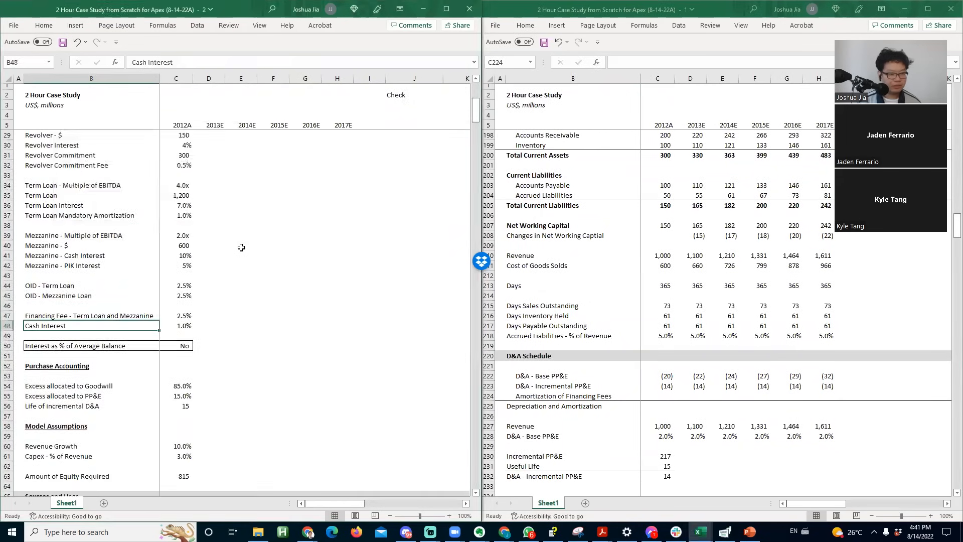
pyautogui.hotkey('shift', 'space')
pyautogui.hotkey('ctrl', 'shift', '+')
# - Label the new assumption row "Financing Fee - Useful Life" and set its 2012A value to 10
pyautogui.write('Financing Fee - ')
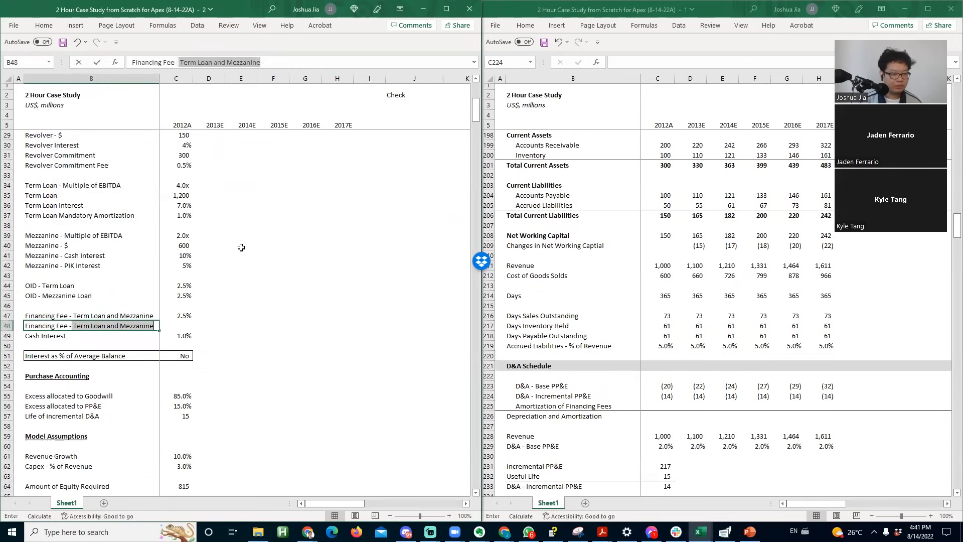
pyautogui.write('Useufl l')
pyautogui.press('BackSpace')
pyautogui.write('Life')
pyautogui.press('Return')
pyautogui.hotkey('shift', 'Right')
pyautogui.press('Up')
pyautogui.press('Right')
pyautogui.write('10')
pyautogui.press('Return')
# - Copy only the number format of the Life of incremental D&A value in C57 onto the financing fee useful life in C48
pyautogui.press('Down')
pyautogui.press('Down')
pyautogui.press('Down')
pyautogui.press('Down')
pyautogui.press('Down')
pyautogui.press('Down')
pyautogui.press('Down')
pyautogui.press('Down')
pyautogui.hotkey('ctrl', 'c')
pyautogui.press('Up')
pyautogui.press('Up')
pyautogui.press('Up')
pyautogui.press('Up')
pyautogui.press('Up')
pyautogui.press('Up')
pyautogui.press('Up')
pyautogui.press('Up')
pyautogui.press('Up')
pyautogui.hotkey('ctrl', 'alt', 'v')
pyautogui.press('t')
pyautogui.press('Return')
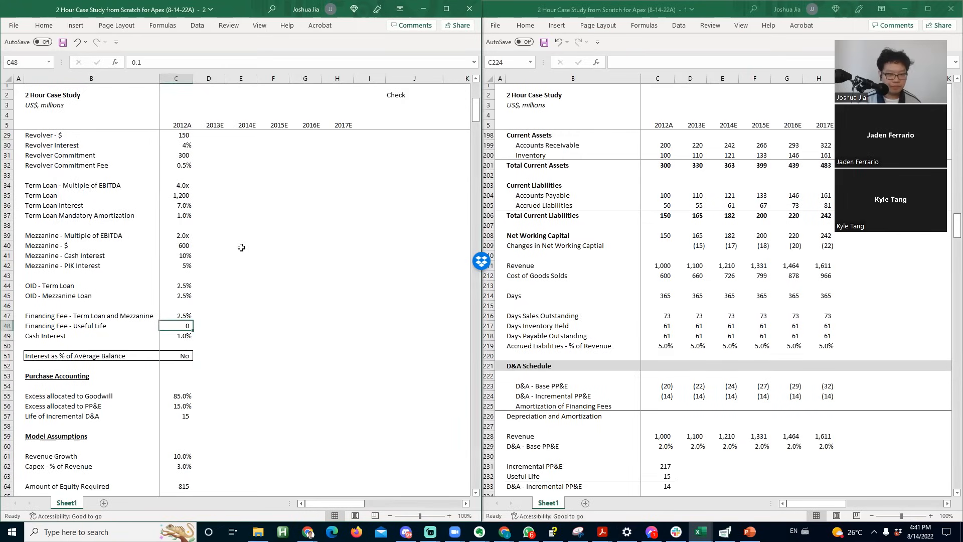
pyautogui.hotkey('alt', 'Tab')
pyautogui.hotkey('alt', 'Tab')
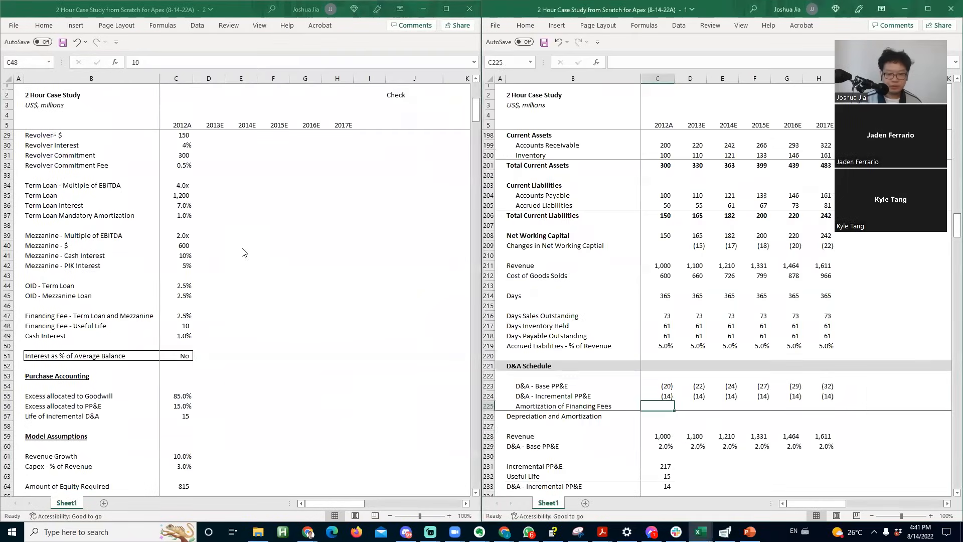
pyautogui.press('Left')
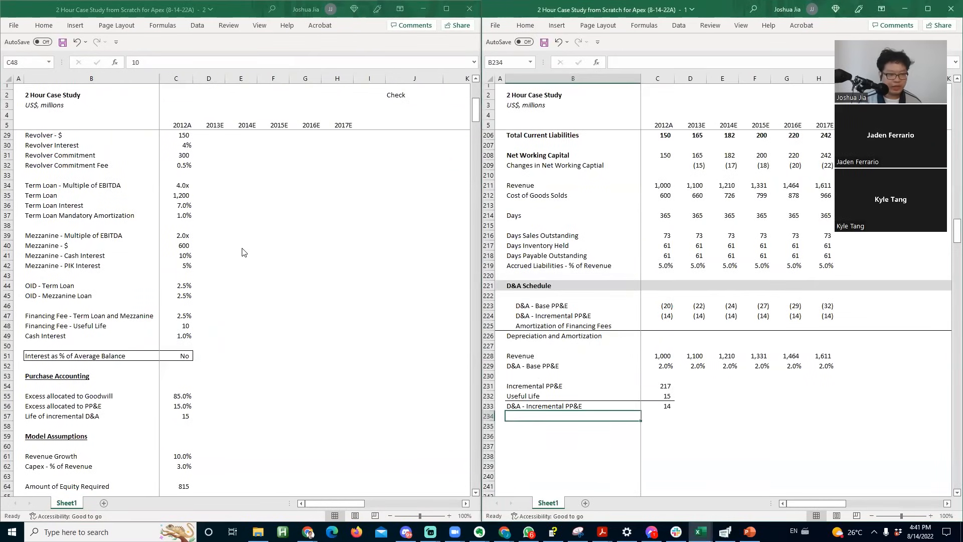
pyautogui.press('Down')
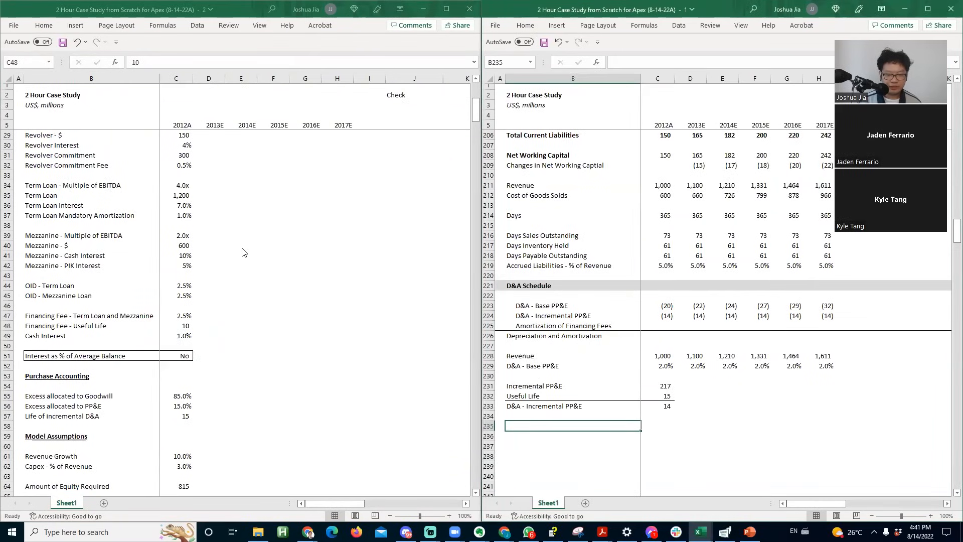
pyautogui.press('Up')
pyautogui.press('Up')
pyautogui.press('Up')
pyautogui.press('Up')
pyautogui.press('Up')
pyautogui.press('Up')
pyautogui.press('Up')
pyautogui.press('Up')
pyautogui.press('Up')
pyautogui.press('Up')
pyautogui.press('Up')
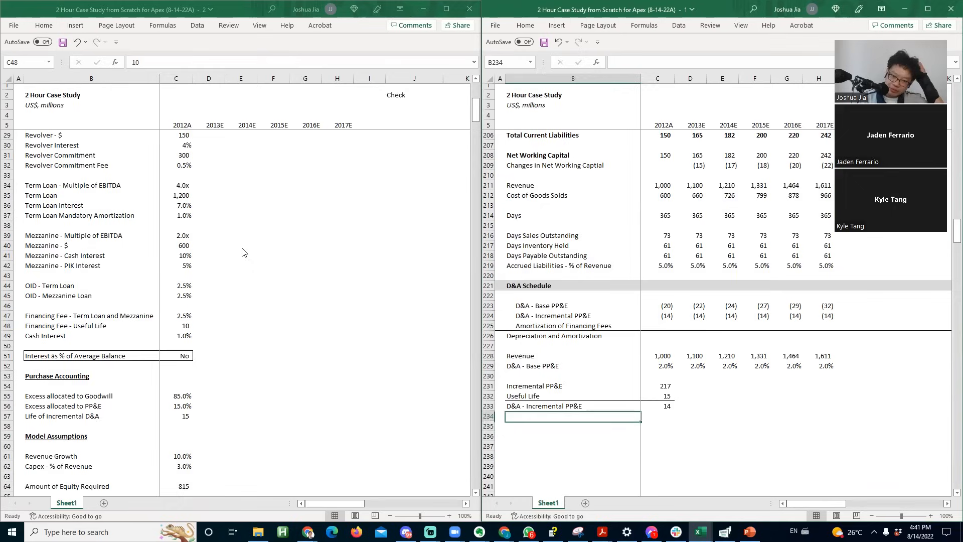
pyautogui.press('Right')
pyautogui.press('Down')
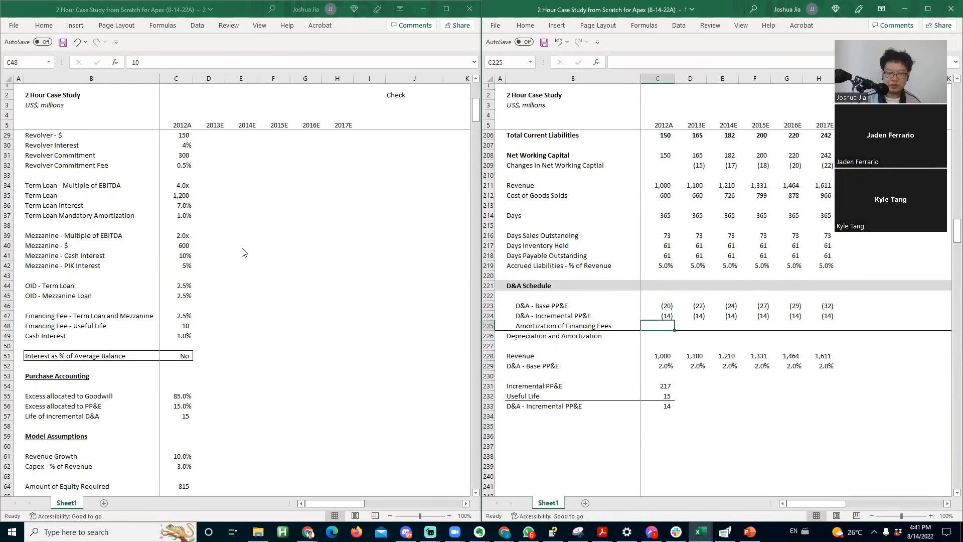
pyautogui.write('=')
pyautogui.click(159, 317)
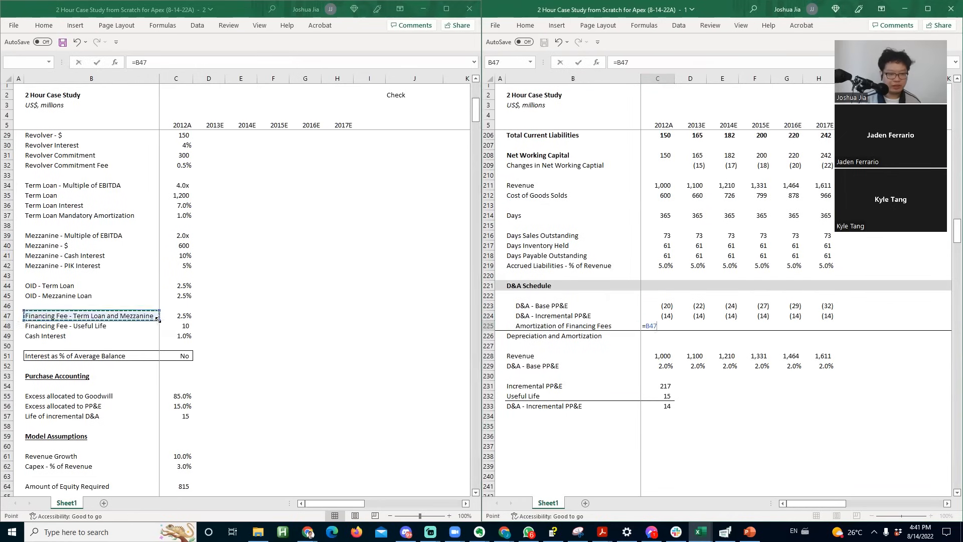
pyautogui.scroll(-6, 159, 315)
pyautogui.click(158, 315)
pyautogui.scroll(-6, 158, 310)
pyautogui.click(171, 235)
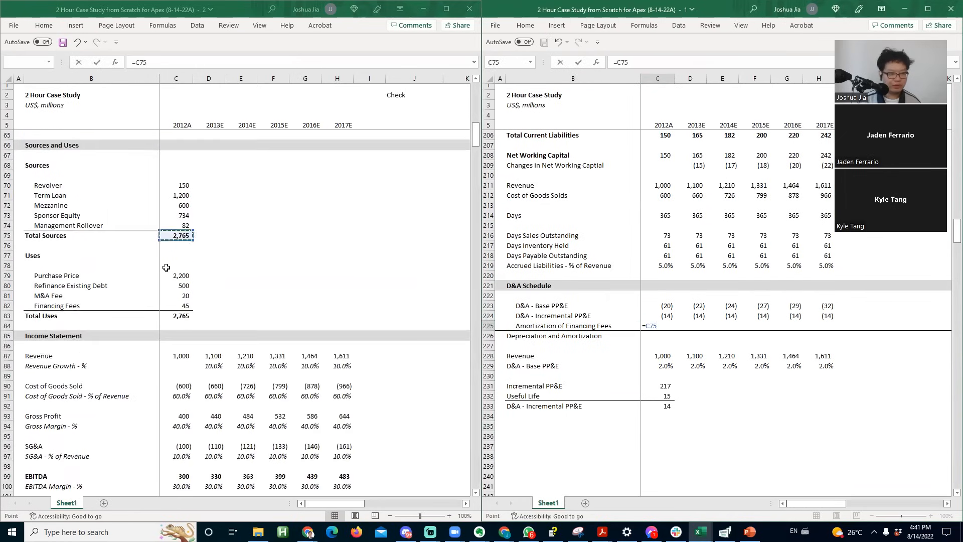
pyautogui.click(178, 306)
pyautogui.press('F4')
pyautogui.write('/')
pyautogui.click(175, 267)
pyautogui.press('pageup')
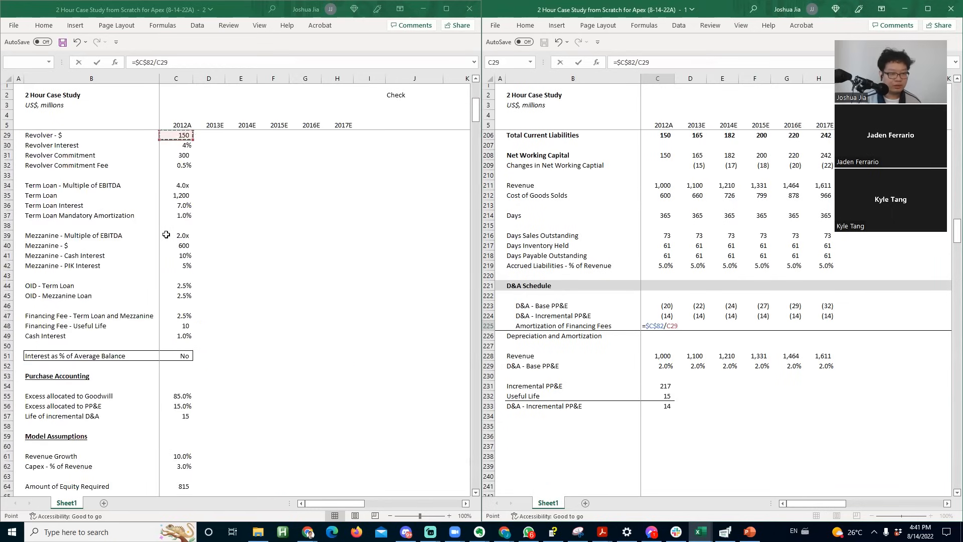
pyautogui.press('Escape')
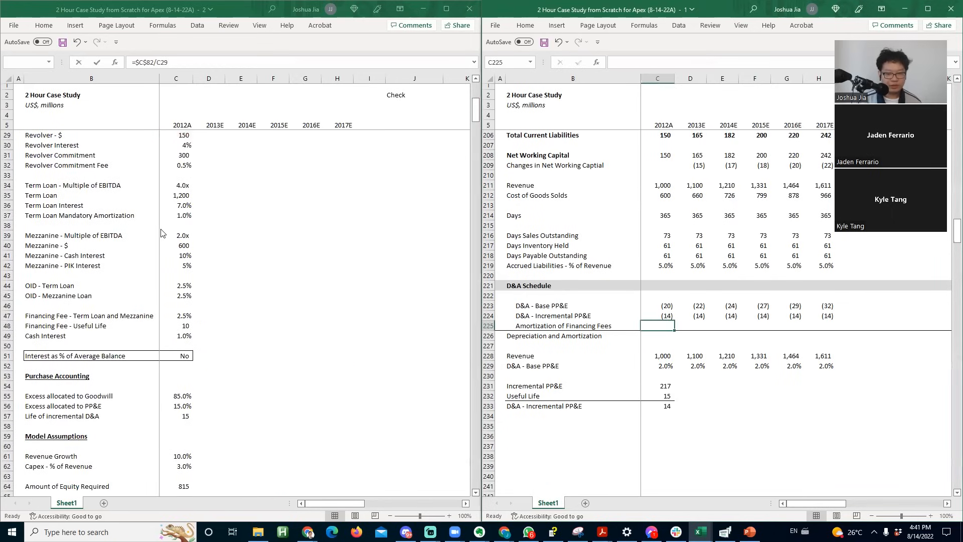
# - Enter the labels "Financing Fees" in B235 and "Useful Life" in B236, and add a top border across B237:C237
pyautogui.click(525, 407)
pyautogui.click(527, 422)
pyautogui.write('Financing Fees')
pyautogui.press('Return')
pyautogui.write('U-efu')
pyautogui.write('seful')
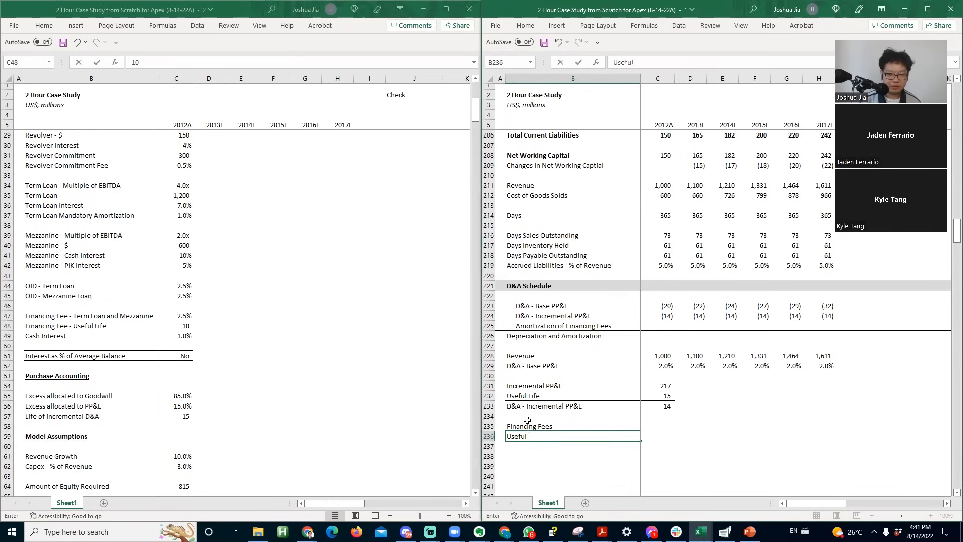
pyautogui.press('Return')
pyautogui.hotkey('shift', 'Right')
pyautogui.hotkey('alt', 'h')
pyautogui.press('b')
pyautogui.press('p')
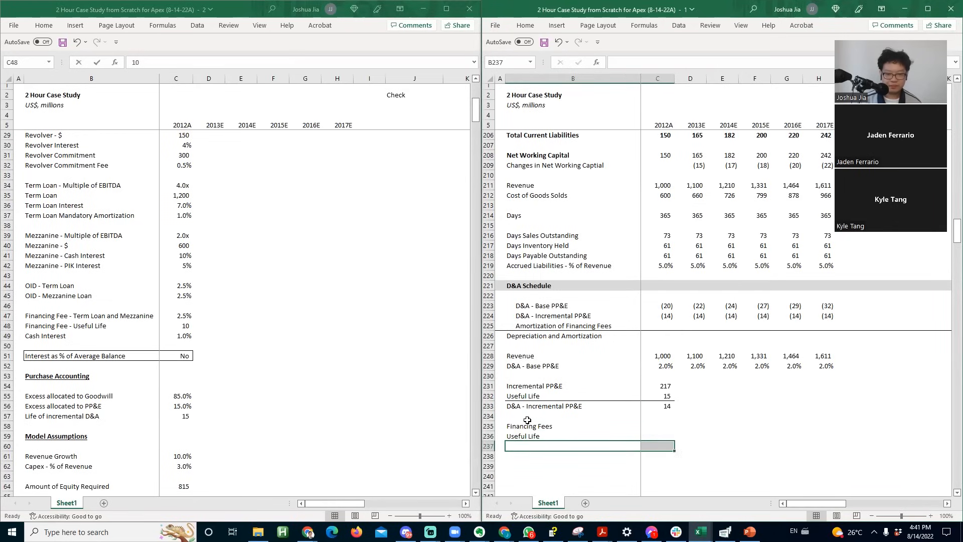
# - Label the result row in B237 by copying the "Amortization of Financing Fees" label from B225
pyautogui.press('Up')
pyautogui.press('Up')
pyautogui.press('Up')
pyautogui.press('Up')
pyautogui.press('Up')
pyautogui.press('Up')
pyautogui.press('Up')
pyautogui.press('Up')
pyautogui.press('Up')
pyautogui.press('Up')
pyautogui.press('Up')
pyautogui.press('Up')
pyautogui.hotkey('ctrl', 'c')
pyautogui.press('Down')
pyautogui.press('Down')
pyautogui.press('Down')
pyautogui.press('Down')
pyautogui.press('Down')
pyautogui.press('Down')
pyautogui.press('Down')
pyautogui.press('Down')
pyautogui.press('Down')
pyautogui.press('Down')
pyautogui.press('Down')
pyautogui.press('Down')
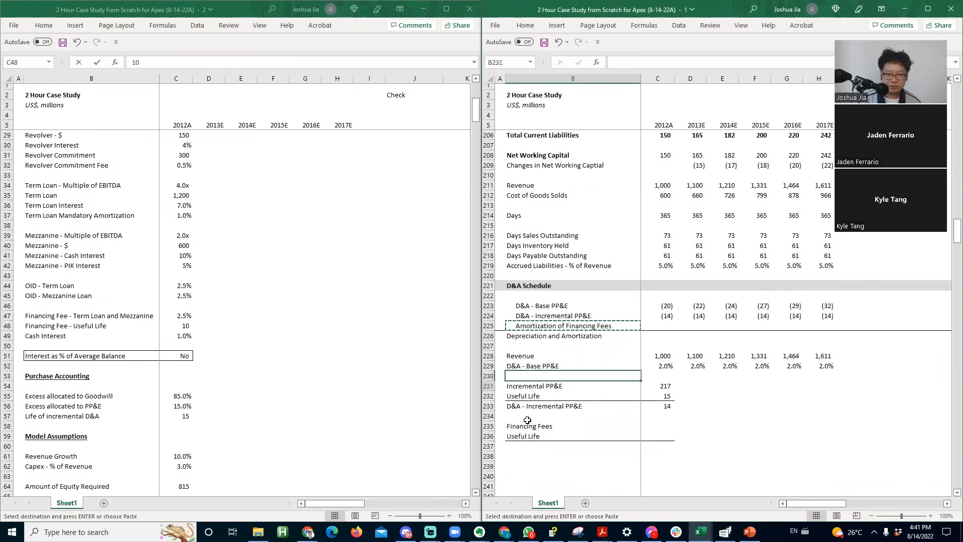
pyautogui.press('Return')
# - Link the Financing Fees cell, C235, to the Financing Fees amount under Uses (=C82)
pyautogui.press('Right')
pyautogui.press('Up')
pyautogui.press('Up')
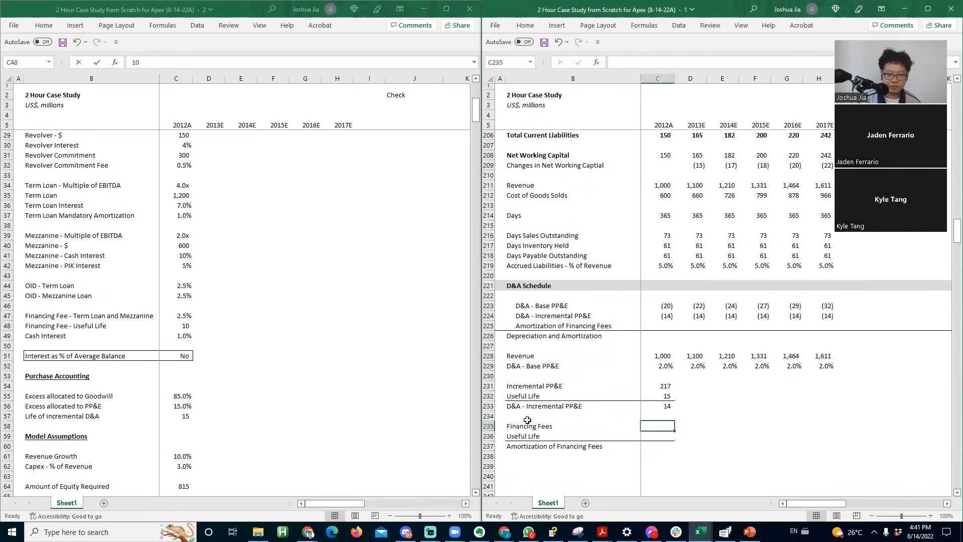
pyautogui.write('=')
pyautogui.click(170, 373)
pyautogui.click(170, 372)
pyautogui.press('pagedown')
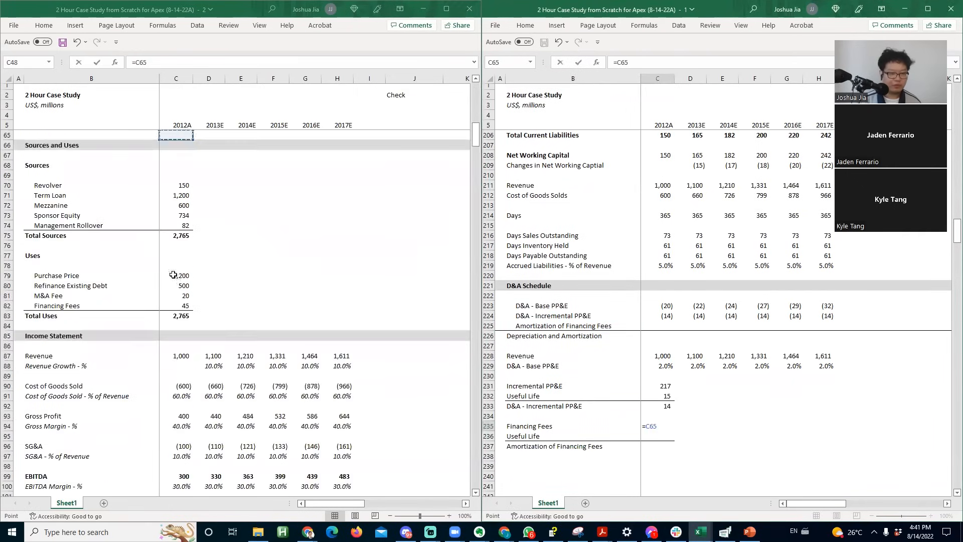
pyautogui.click(186, 305)
pyautogui.press('Return')
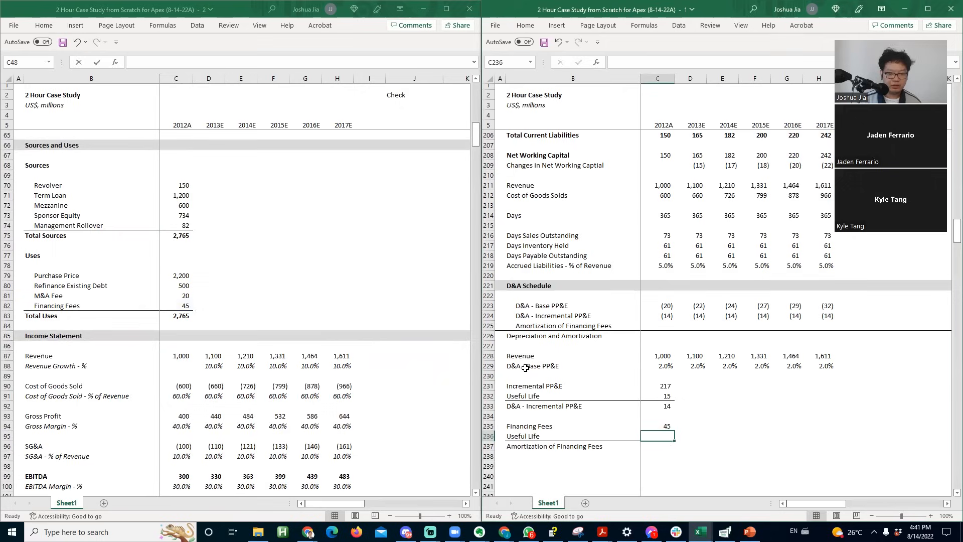
# - Link the Useful Life cell, C236, to the Financing Fee - Useful Life assumption (=C48)
pyautogui.write('=')
pyautogui.press('pageup')
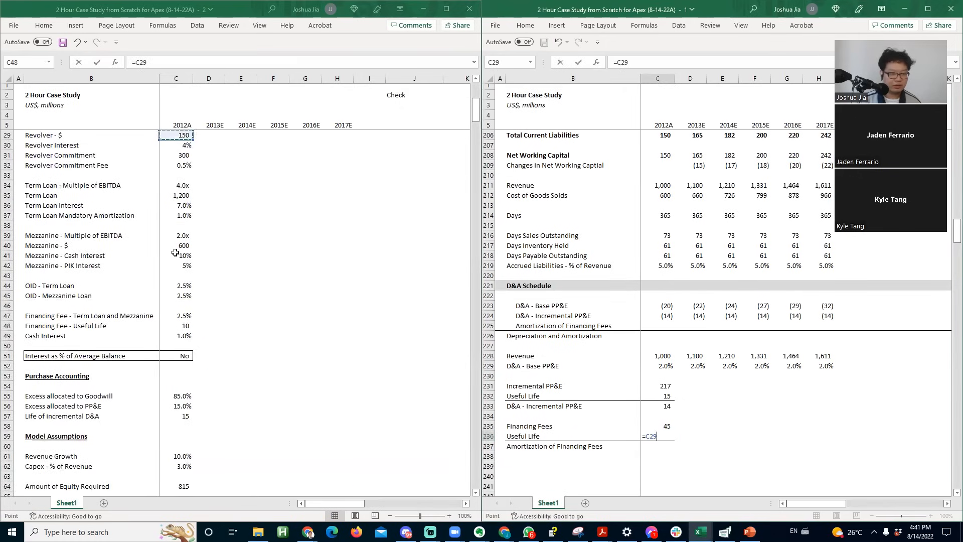
pyautogui.press('pageup')
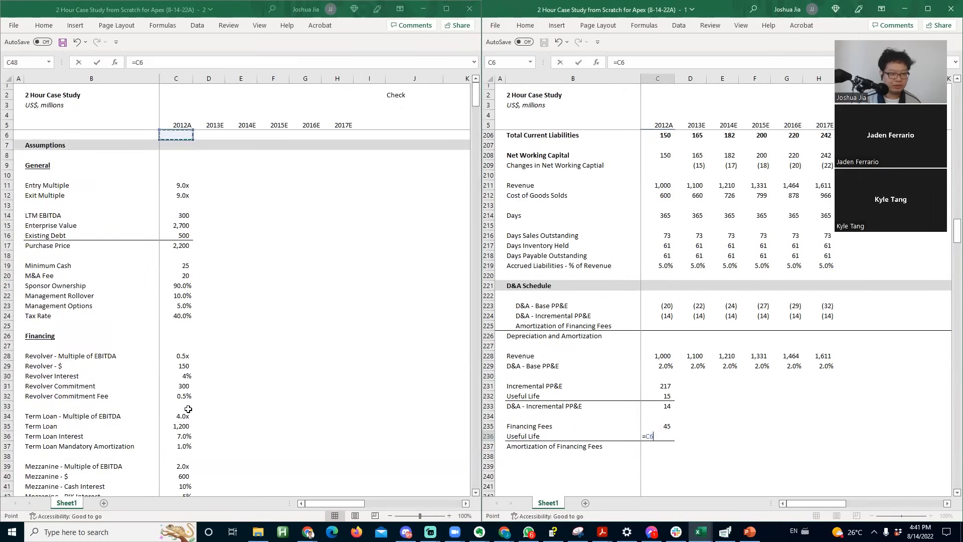
pyautogui.press('pagedown')
pyautogui.click(174, 196)
pyautogui.press('Return')
# - Calculate the annual Amortization of Financing Fees in C237 as financing fees divided by useful life (=C235/C236)
pyautogui.write('=')
pyautogui.press('Up')
pyautogui.press('Up')
pyautogui.write('/')
pyautogui.press('Up')
pyautogui.press('Return')
# - Link C225, the 2012A Amortization of Financing Fees, to the negative of the annual amortization with an absolute reference (=-$C$237)
pyautogui.press('Up')
pyautogui.press('Up')
pyautogui.press('Up')
pyautogui.press('Up')
pyautogui.press('Up')
pyautogui.press('Up')
pyautogui.press('Up')
pyautogui.press('Up')
pyautogui.press('Up')
pyautogui.press('Up')
pyautogui.press('Up')
pyautogui.press('Up')
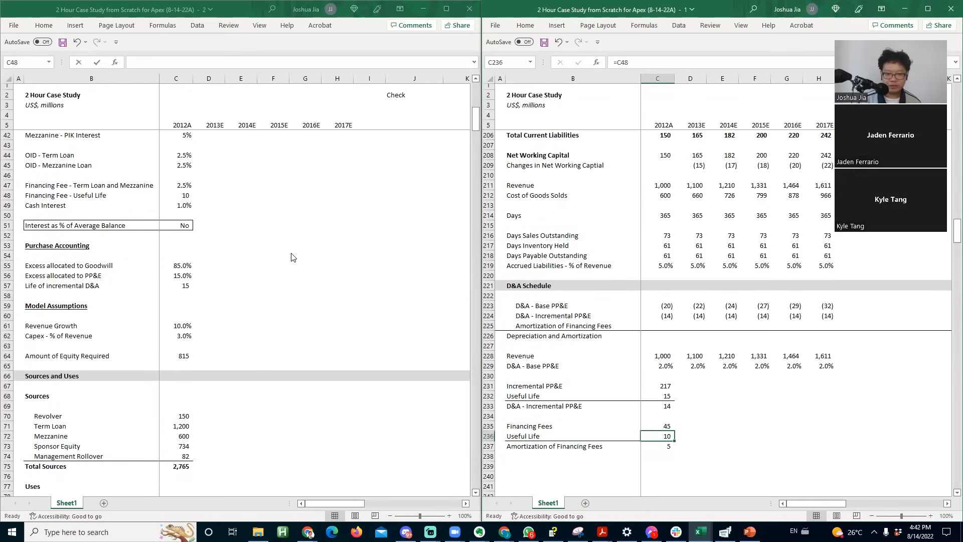
pyautogui.press('Up')
pyautogui.press('Up')
pyautogui.press('Down')
pyautogui.write('=-')
pyautogui.press('Down')
pyautogui.press('Down')
pyautogui.press('Down')
pyautogui.press('Down')
pyautogui.press('Down')
pyautogui.press('Down')
pyautogui.press('Down')
pyautogui.press('Down')
pyautogui.press('Down')
pyautogui.press('Down')
pyautogui.press('Down')
pyautogui.press('Down')
pyautogui.press('F4')
pyautogui.press('Return')
# - Fill the Amortization of Financing Fees formula from C225 across to 2017E in H225
pyautogui.press('Up')
pyautogui.hotkey('shift', 'Right')
pyautogui.hotkey('shift', 'Right')
pyautogui.hotkey('shift', 'Right')
pyautogui.hotkey('shift', 'Right')
pyautogui.hotkey('shift', 'Right')
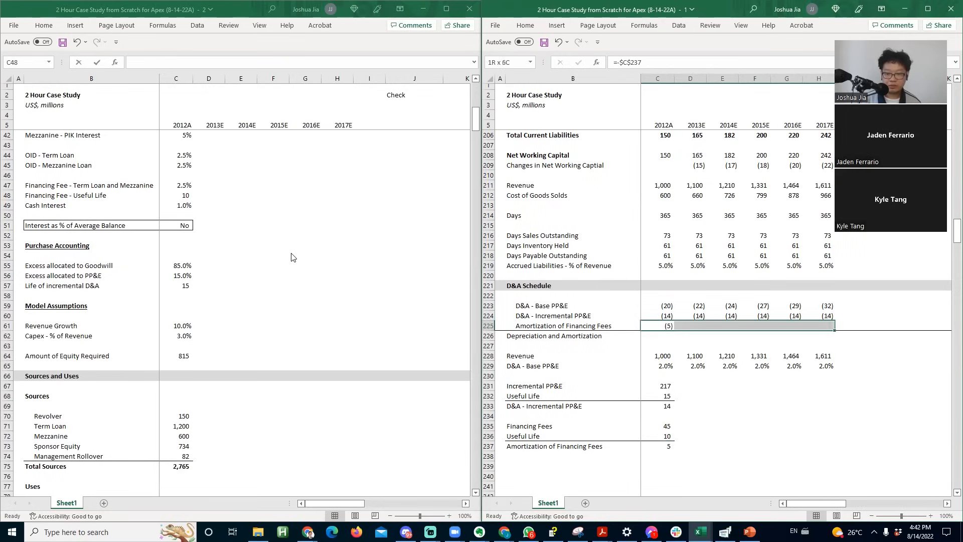
pyautogui.hotkey('ctrl', 'r')
# - Total Depreciation and Amortization in C226 with =SUM(C223:C225) and fill the formula across to H226
pyautogui.press('Down')
pyautogui.write('=sum(')
pyautogui.press('Up')
pyautogui.hotkey('shift', 'Up')
pyautogui.hotkey('shift', 'Up')
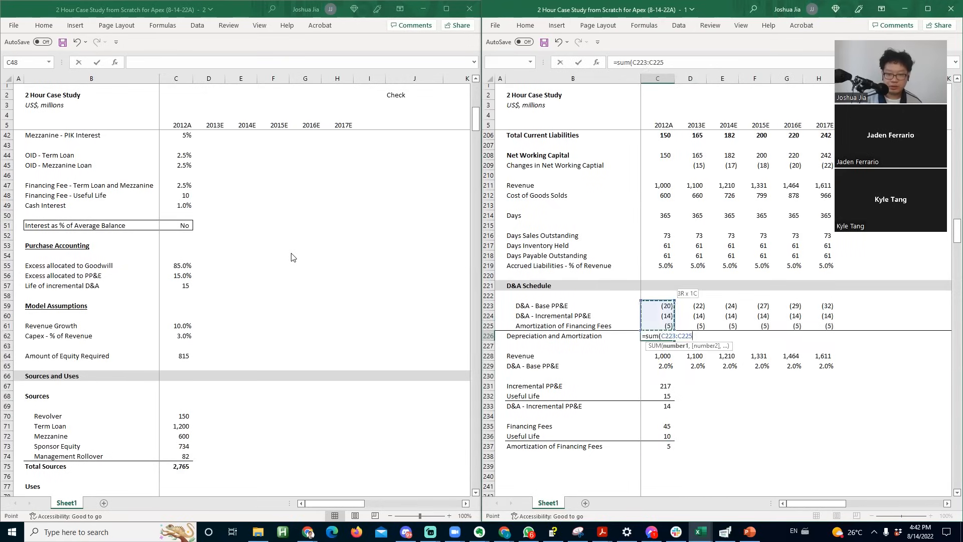
pyautogui.press('Return')
pyautogui.press('Up')
pyautogui.hotkey('shift', 'Right')
pyautogui.hotkey('shift', 'Right')
pyautogui.hotkey('shift', 'Right')
pyautogui.hotkey('shift', 'Right')
pyautogui.hotkey('shift', 'Right')
pyautogui.hotkey('ctrl', 'r')
# - Bold the Depreciation and Amortization total row, label and values, in B226:H226
pyautogui.press('Left')
pyautogui.hotkey('ctrl', 'shift', 'Right')
pyautogui.hotkey('ctrl', 'b')
# - Clear the 2012A cells for D&A - Incremental PP&E, Amortization of Financing Fees and Depreciation and Amortization (C224:C226)
pyautogui.hotkey('ctrl', 'Tab')
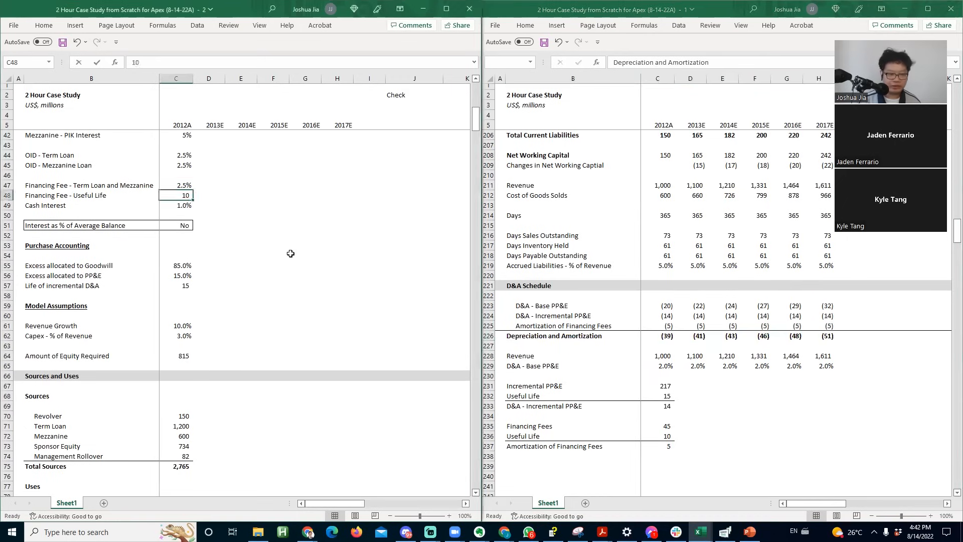
pyautogui.press('pagedown')
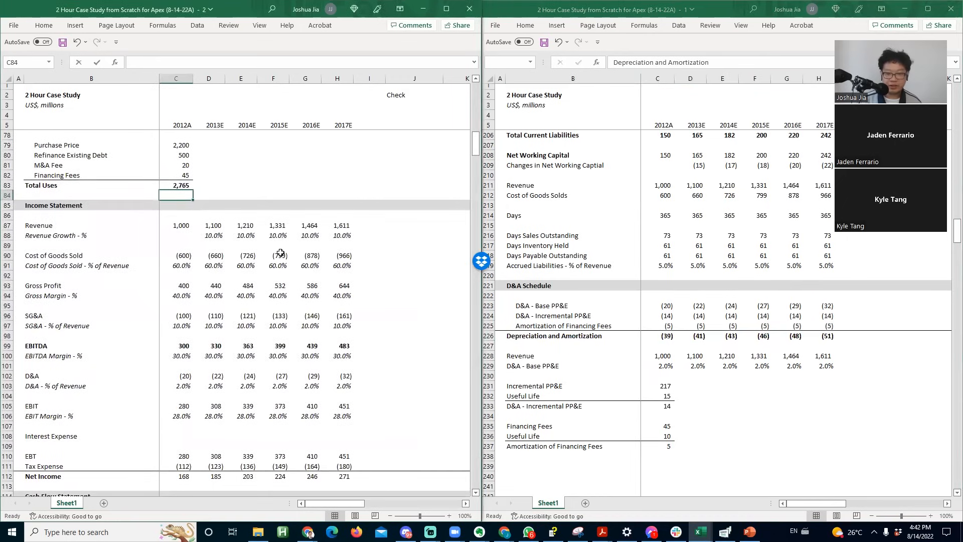
pyautogui.click(665, 314)
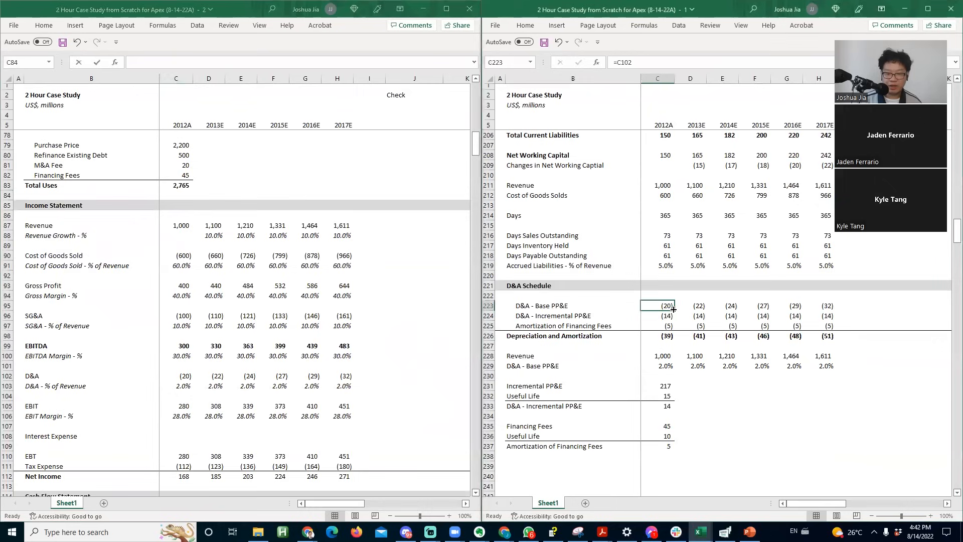
pyautogui.hotkey('shift', 'Down')
pyautogui.hotkey('shift', 'Down')
pyautogui.press('Delete')
pyautogui.press('Right')
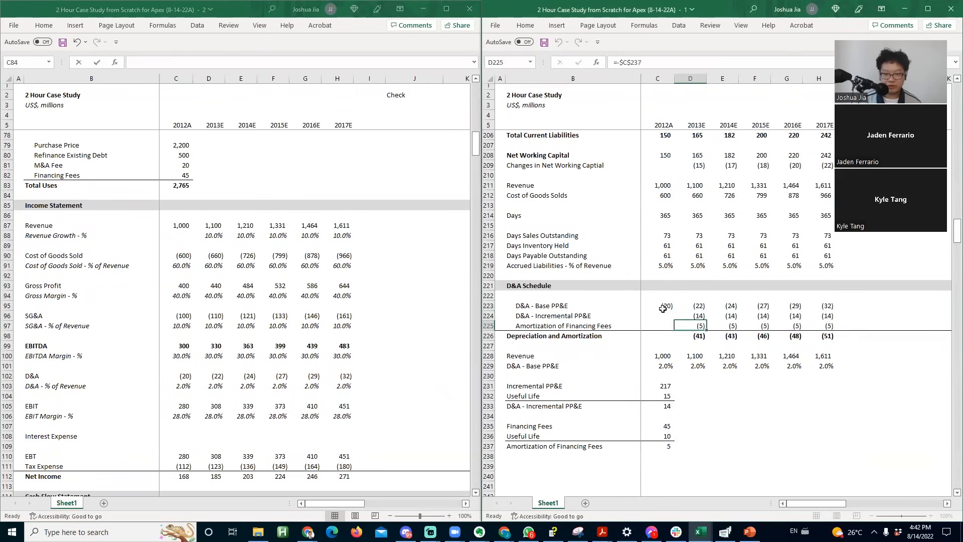
# - Link the Income Statement D&A for 2013E to 2017E (D102:H102) to the D&A - Base PP&E row in D223:H223
pyautogui.press('Up')
pyautogui.hotkey('alt', 'Tab')
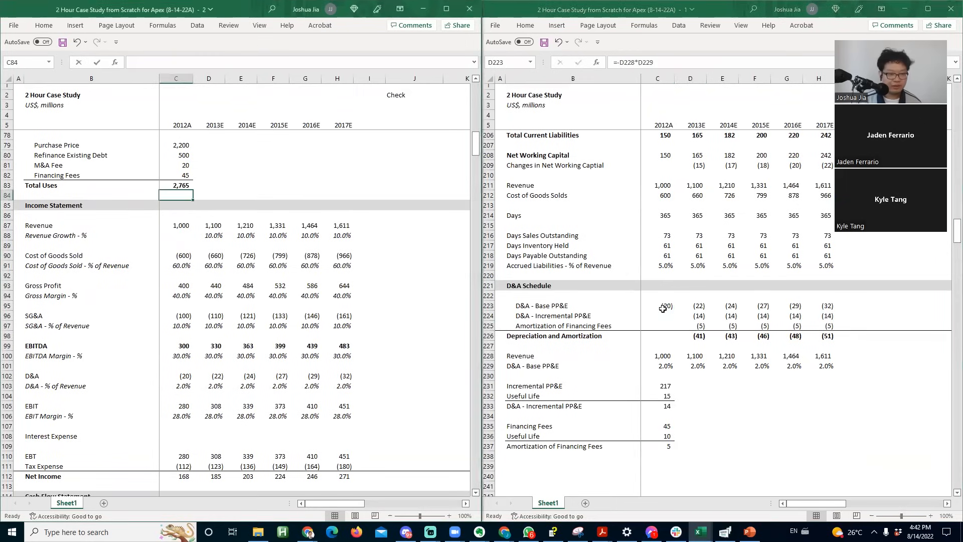
pyautogui.press('Down')
pyautogui.press('Down')
pyautogui.press('Down')
pyautogui.press('Down')
pyautogui.press('Down')
pyautogui.press('Down')
pyautogui.press('Down')
pyautogui.press('Down')
pyautogui.press('Down')
pyautogui.press('Down')
pyautogui.press('Down')
pyautogui.press('Down')
pyautogui.press('Down')
pyautogui.press('Down')
pyautogui.press('Down')
pyautogui.press('Down')
pyautogui.press('Down')
pyautogui.press('Down')
pyautogui.press('Right')
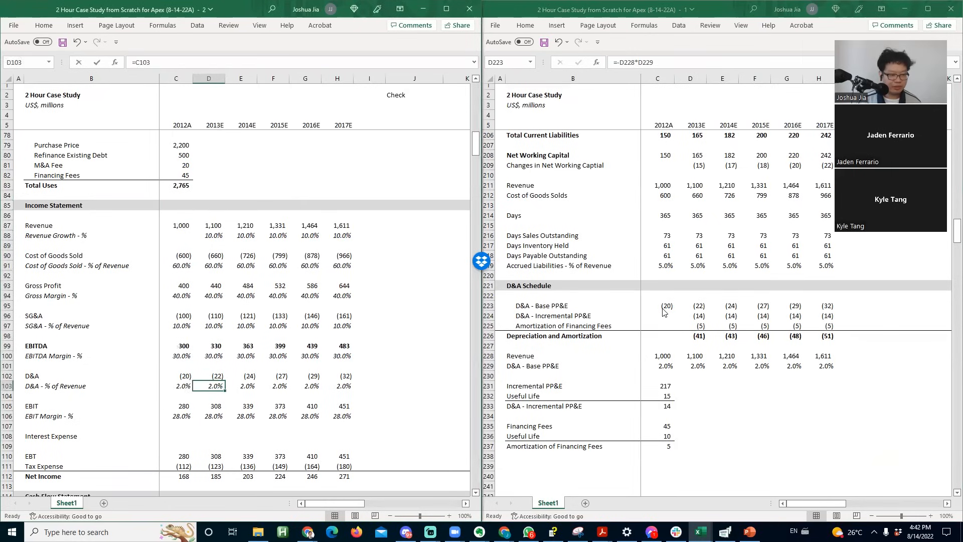
pyautogui.hotkey('alt', 'Tab')
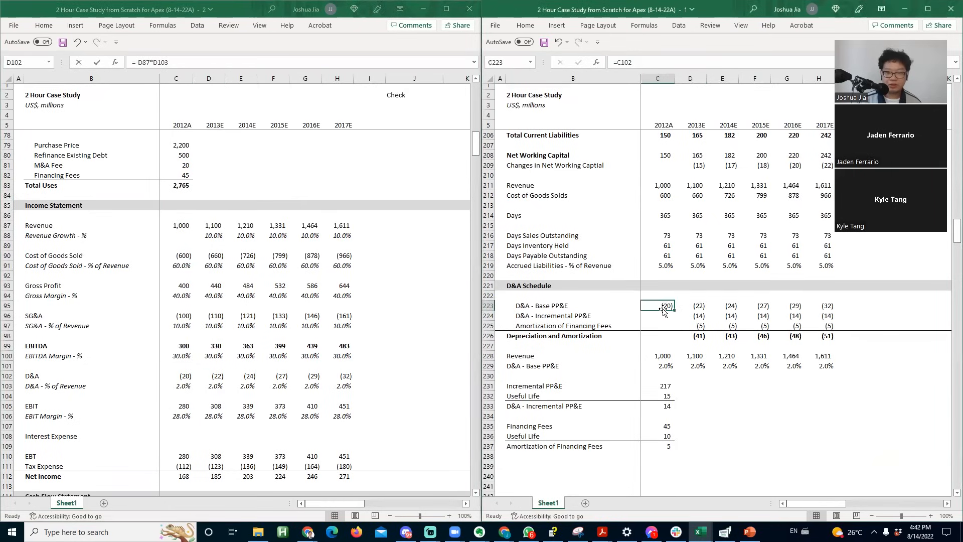
pyautogui.hotkey('ctrl', 'shift', 'Right')
pyautogui.hotkey('ctrl', 'c')
pyautogui.hotkey('alt', 'Tab')
pyautogui.hotkey('alt', 'e')
pyautogui.press('s')
pyautogui.press('l')
pyautogui.press('Escape')
pyautogui.hotkey('shift', 'BackSpace')
pyautogui.press('F2')
pyautogui.press('Escape')
pyautogui.press('Right')
pyautogui.press('F2')
pyautogui.press('Escape')
pyautogui.press('Right')
pyautogui.press('F2')
pyautogui.press('Escape')
pyautogui.press('Right')
pyautogui.press('F2')
pyautogui.press('Escape')
pyautogui.press('Left')
pyautogui.hotkey('ctrl', 'z')
pyautogui.hotkey('ctrl', 'y')
# - Link the Income Statement D&A in D102:H102 to total Depreciation and Amortization in D226:H226 and recalculate the workbook
pyautogui.hotkey('alt', 'Tab')
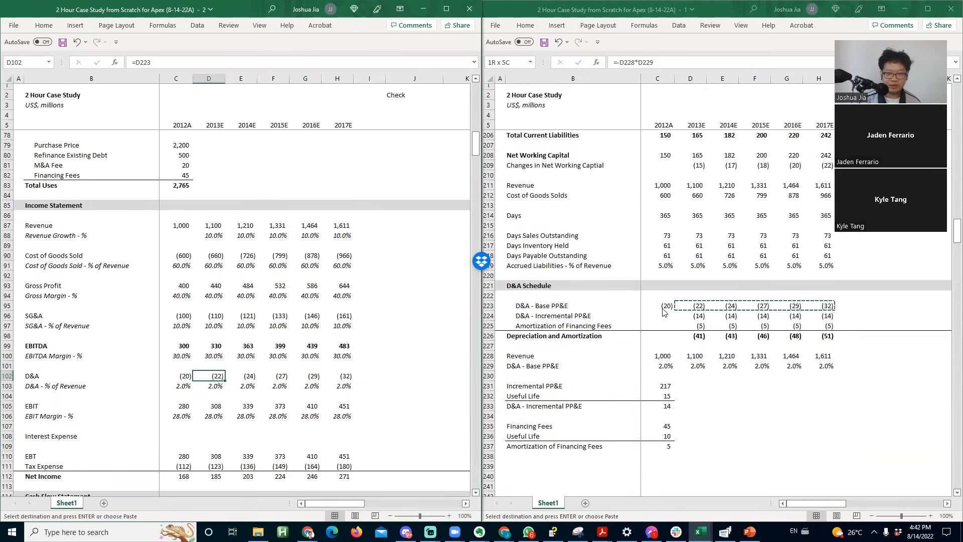
pyautogui.press('Down')
pyautogui.press('Down')
pyautogui.press('Down')
pyautogui.hotkey('ctrl', 'shift', 'Right')
pyautogui.hotkey('ctrl', 'c')
pyautogui.hotkey('alt', 'e')
pyautogui.press('s')
pyautogui.press('l')
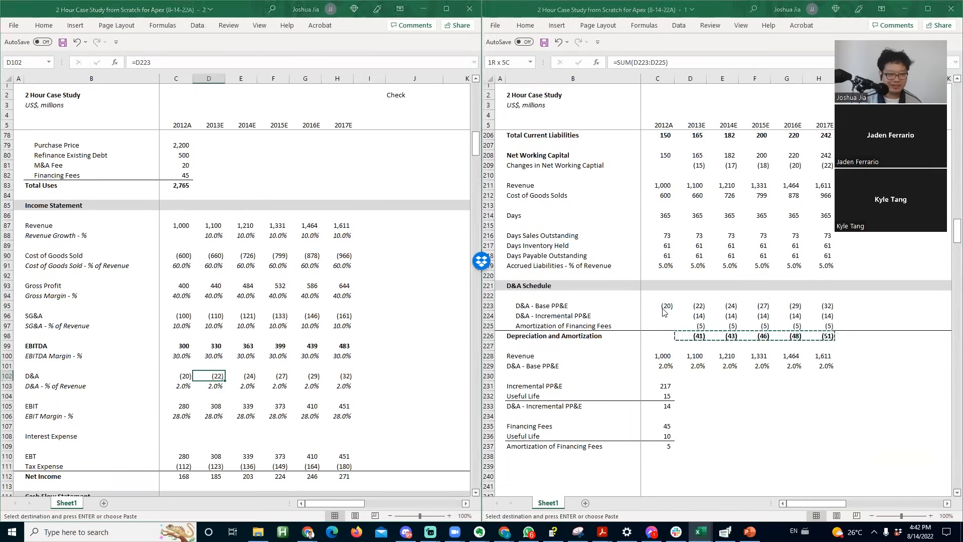
pyautogui.press('F2')
pyautogui.press('Escape')
pyautogui.press('Right')
pyautogui.press('F2')
pyautogui.press('Escape')
pyautogui.press('Right')
pyautogui.press('F2')
pyautogui.press('Escape')
pyautogui.press('Right')
pyautogui.press('Escape')
pyautogui.press('Right')
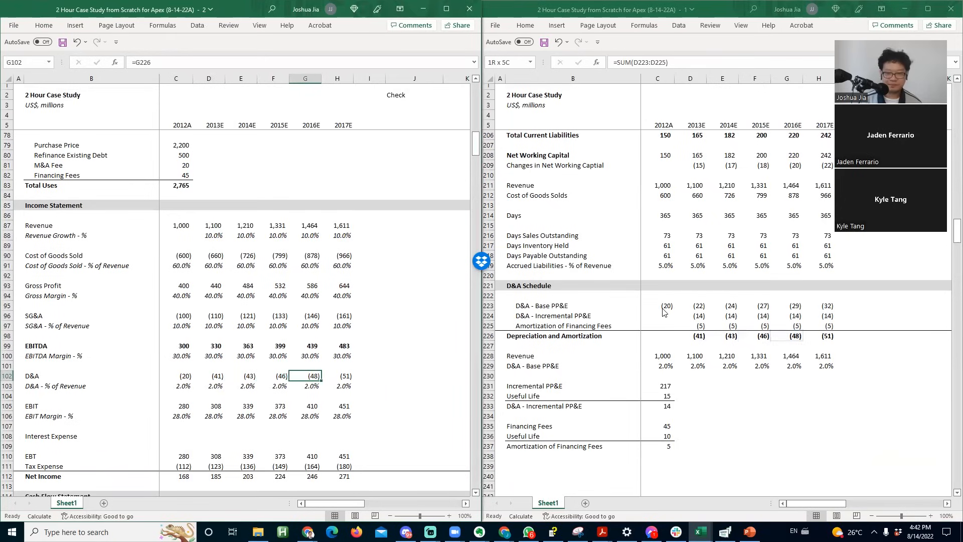
pyautogui.press('F9')
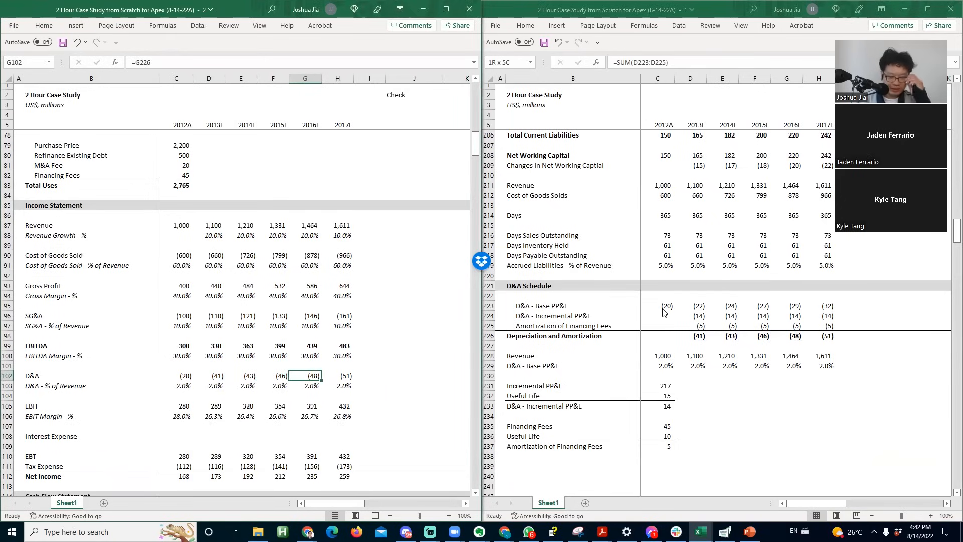
pyautogui.click(663, 312)
pyautogui.click(540, 307)
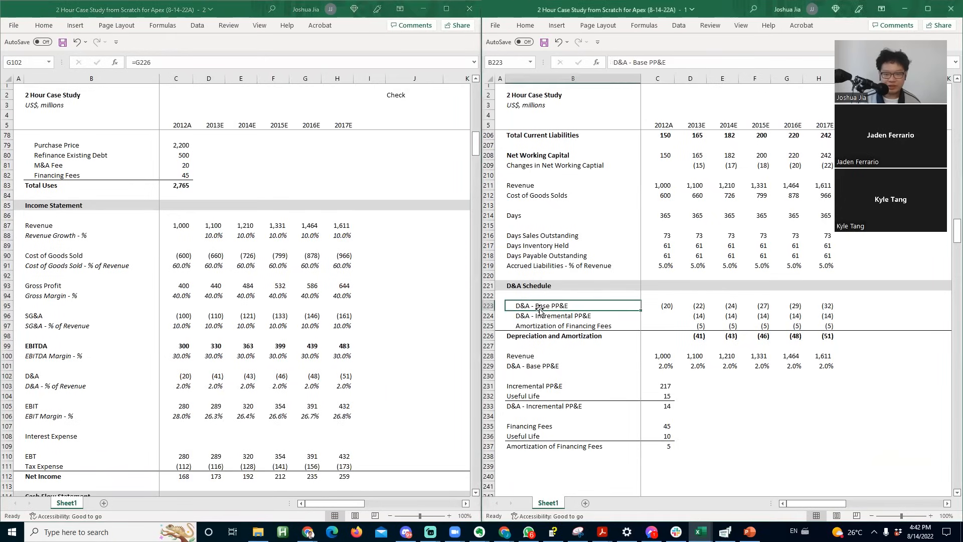
pyautogui.click(253, 388)
pyautogui.click(242, 377)
# - Copy the D&A Schedule header rows 220:222 to the rows starting at row 238, below Amortization of Financing Fees
pyautogui.click(546, 284)
pyautogui.click(534, 283)
pyautogui.press('Up')
pyautogui.press('Left')
pyautogui.hotkey('shift', 'space')
pyautogui.hotkey('shift', 'Down')
pyautogui.hotkey('shift', 'Down')
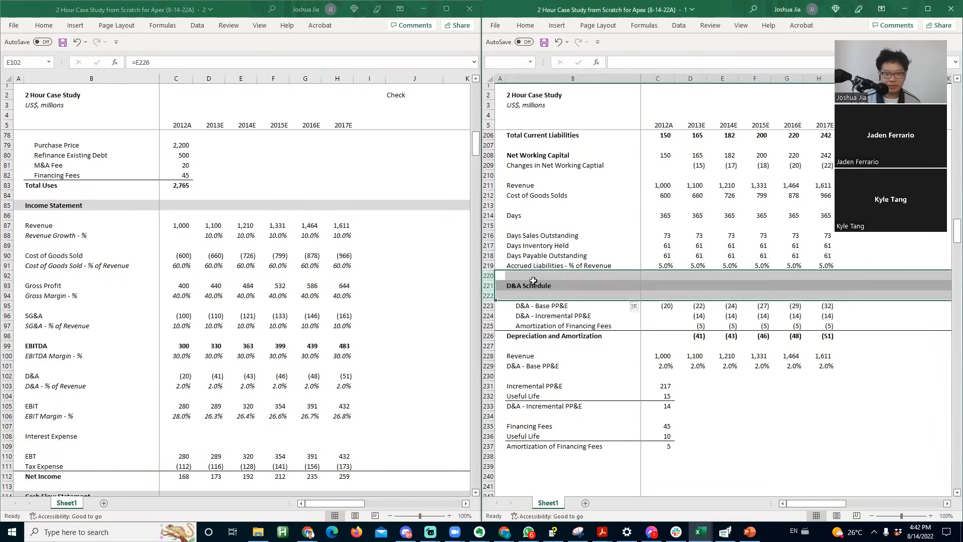
pyautogui.hotkey('ctrl', 'c')
pyautogui.press('Down')
pyautogui.press('Down')
pyautogui.press('Down')
pyautogui.press('Down')
pyautogui.press('Down')
pyautogui.press('Down')
pyautogui.press('Down')
pyautogui.press('Down')
pyautogui.press('Down')
pyautogui.press('Down')
pyautogui.press('Down')
pyautogui.press('Down')
pyautogui.press('Down')
pyautogui.press('Down')
pyautogui.press('Down')
pyautogui.press('Down')
pyautogui.press('Down')
pyautogui.press('Down')
pyautogui.hotkey('ctrl', 'v')
pyautogui.press('Down')
pyautogui.press('Escape')
# - Rename the copied section header in B239 as PP&E Schedule
pyautogui.press('Right')
pyautogui.press('F2')
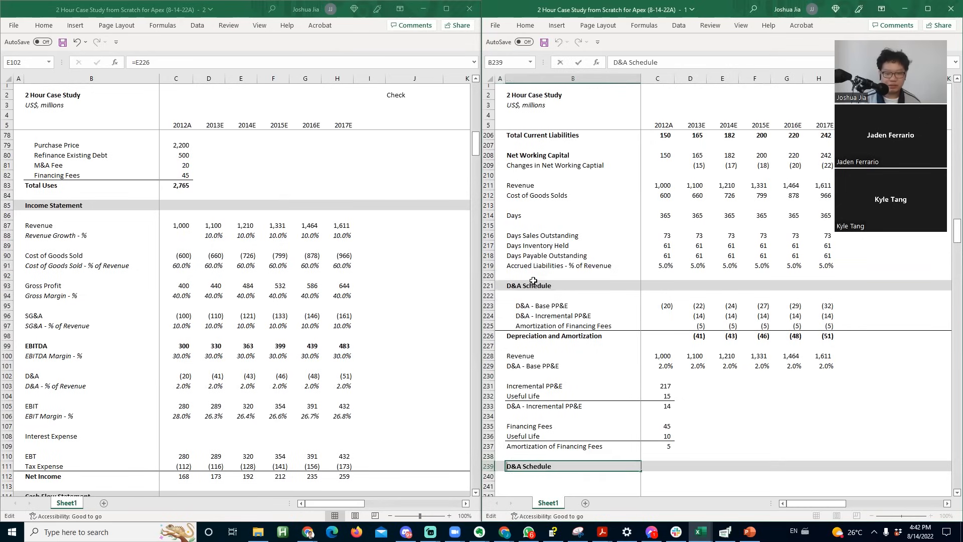
pyautogui.press('Home')
pyautogui.press('Delete')
pyautogui.write('P')
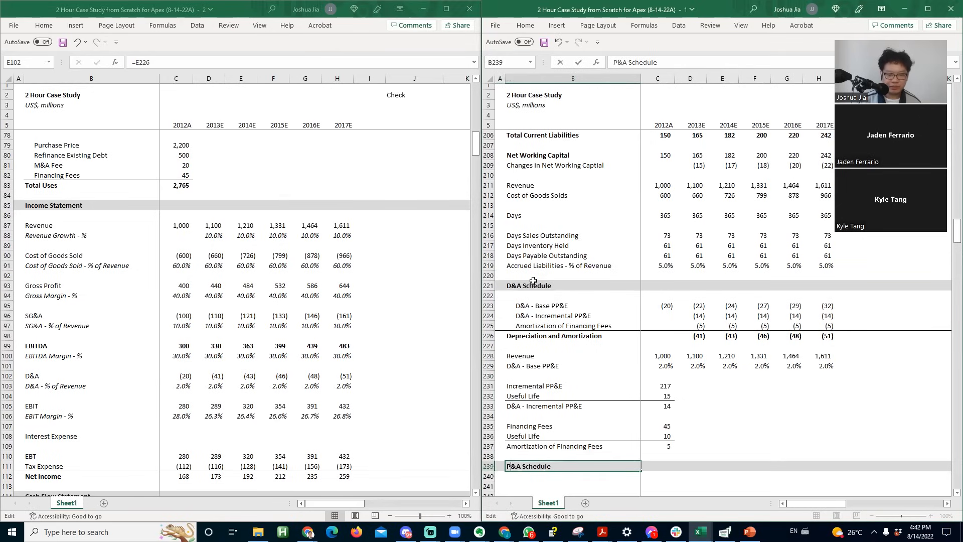
pyautogui.write('P')
pyautogui.press('BackSpace')
pyautogui.write('E')
pyautogui.press('Return')
pyautogui.press('Return')
# - Enter the row labels Opening Balance, Add: Capex and Less: D&A in B241:B243
pyautogui.scroll(-1, 533, 281)
pyautogui.write('Opening Balance')
pyautogui.press('Return')
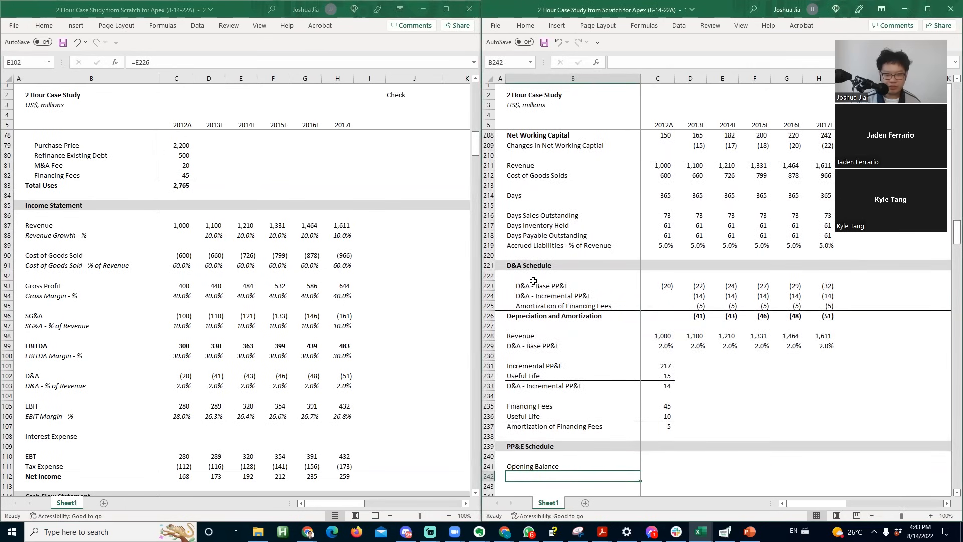
pyautogui.write('Cape')
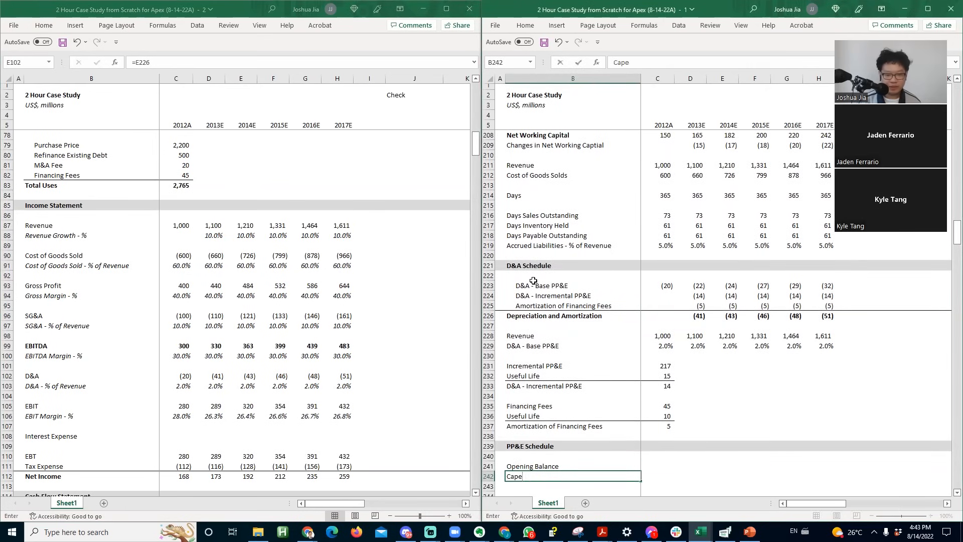
pyautogui.press('BackSpace')
pyautogui.press('BackSpace')
pyautogui.press('BackSpace')
pyautogui.press('BackSpace')
pyautogui.write('Ad')
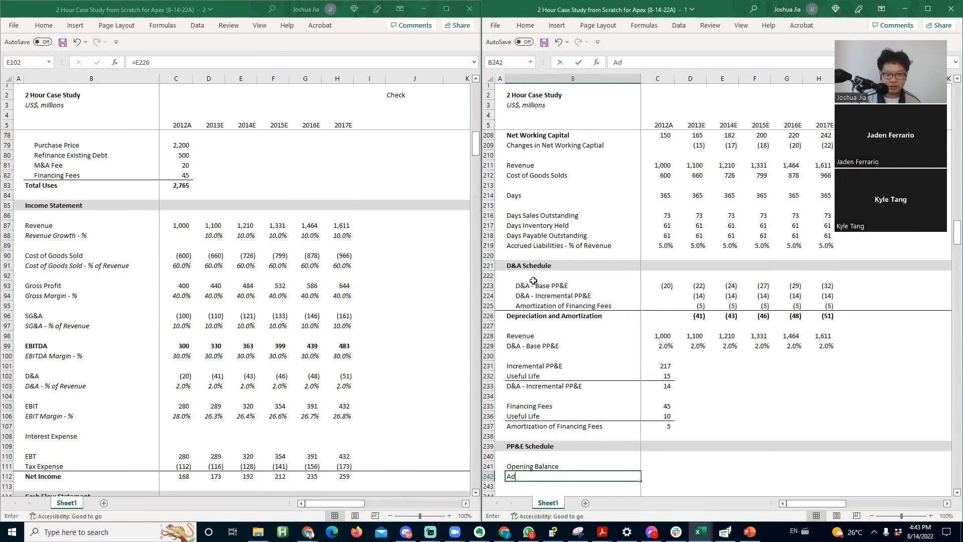
pyautogui.write('d: Capex')
pyautogui.press('Return')
pyautogui.write('Less: D&A')
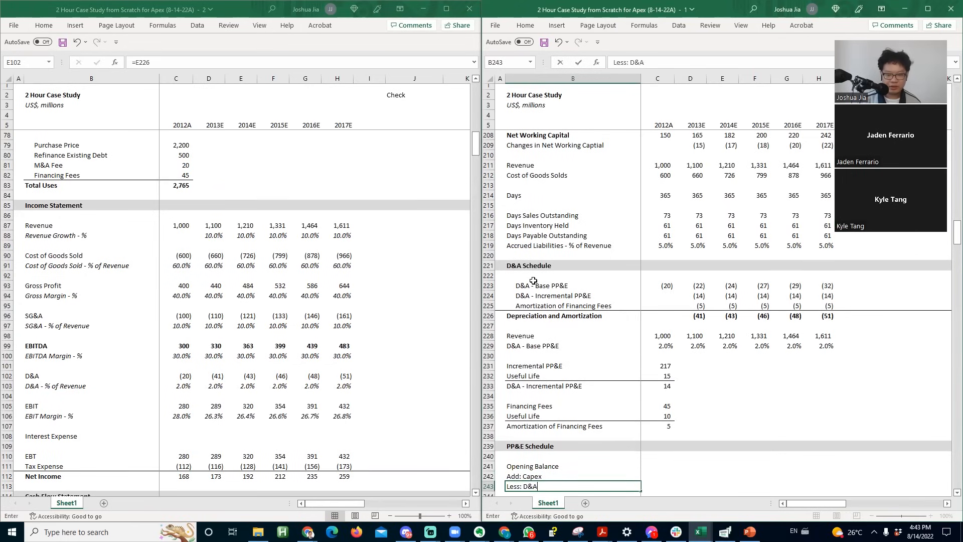
pyautogui.press('Return')
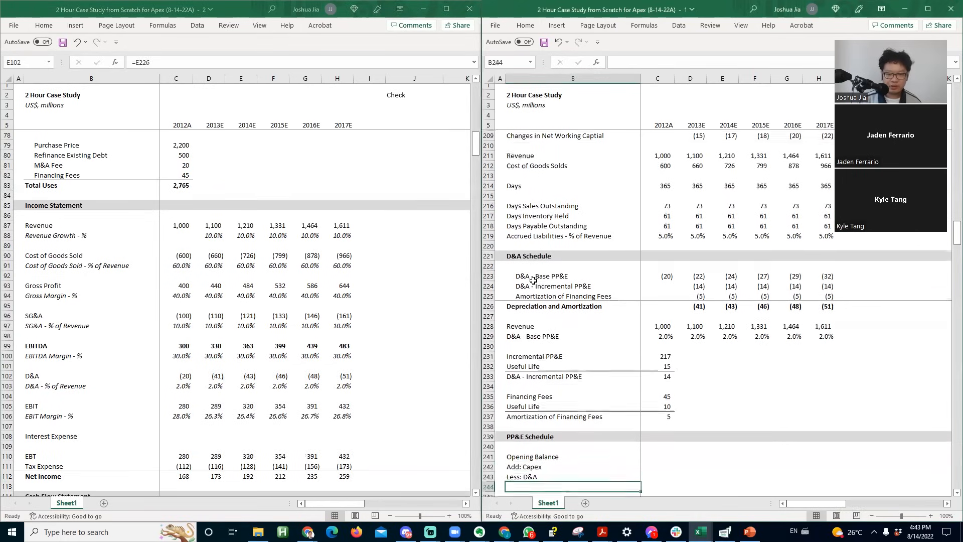
# - Change the label in B243 to Less: Base D&A and add Less: Incremental D&A in B244
pyautogui.press('Up')
pyautogui.press('F2')
pyautogui.write('Base')
pyautogui.press('Return')
pyautogui.write('Less: Base D&A')
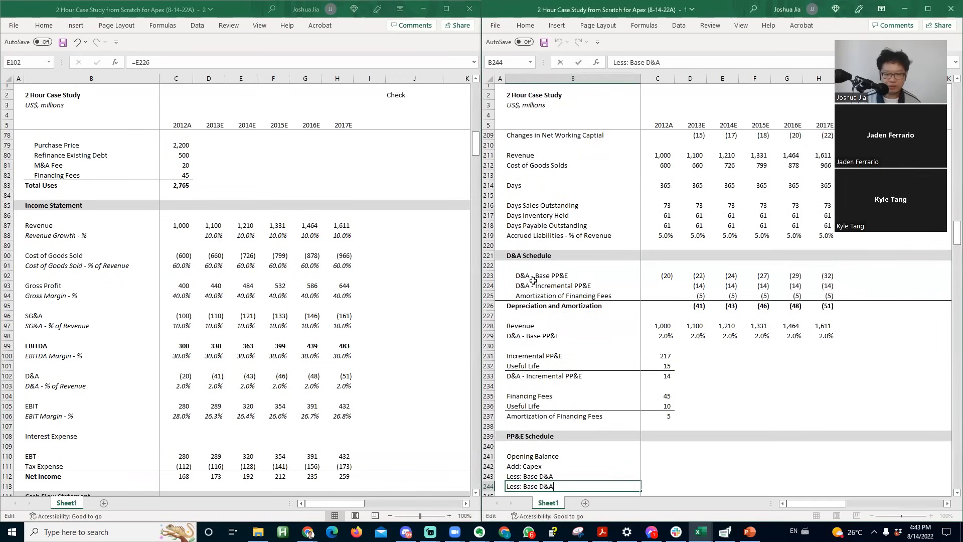
pyautogui.press('BackSpace')
pyautogui.press('BackSpace')
pyautogui.press('BackSpace')
pyautogui.press('BackSpace')
pyautogui.press('BackSpace')
pyautogui.write('Incremental')
pyautogui.press('Return')
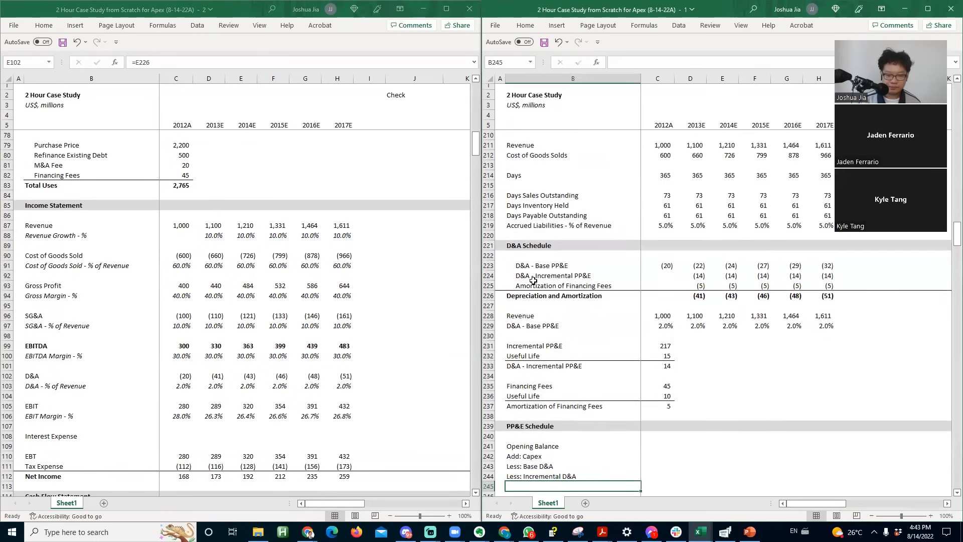
# - Add a top border across row 245 and label it Ending Balance in B245
pyautogui.hotkey('shift', 'space')
pyautogui.hotkey('alt', 'h')
pyautogui.write('b')
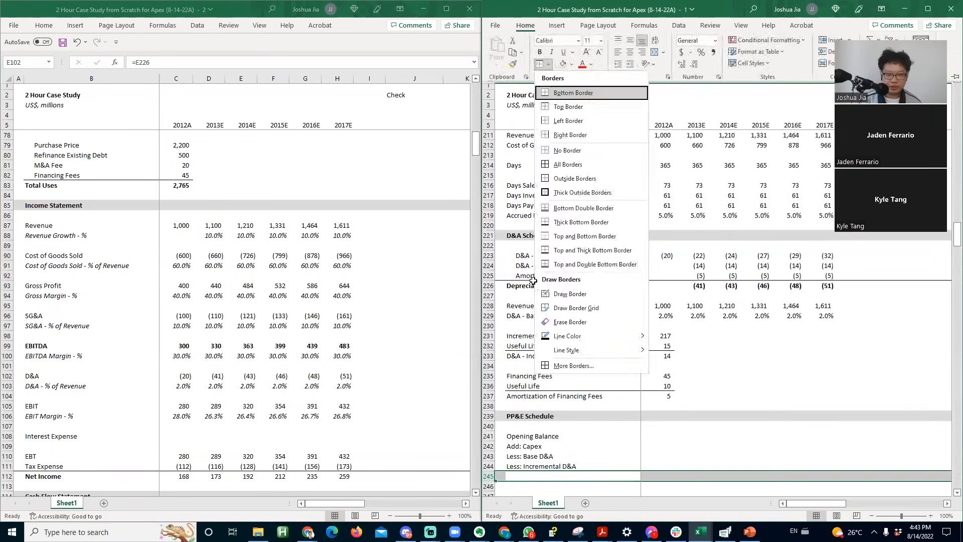
pyautogui.write('pEnding Balance')
pyautogui.press('Return')
# - Indent the Add: Capex, Less: Base D&A and Less: Incremental D&A labels in B242:B244
pyautogui.press('Up')
pyautogui.press('Up')
pyautogui.press('Up')
pyautogui.press('Up')
pyautogui.hotkey('shift', 'Down')
pyautogui.hotkey('shift', 'Down')
pyautogui.hotkey('alt', 'h')
pyautogui.press('6')
pyautogui.hotkey('alt', 'h')
pyautogui.press('6')
# - Link the 2013E PP&E Opening Balance in D241 to the Balance Sheet's 2012A PP&E in C152
pyautogui.press('Right')
pyautogui.press('Right')
pyautogui.press('Up')
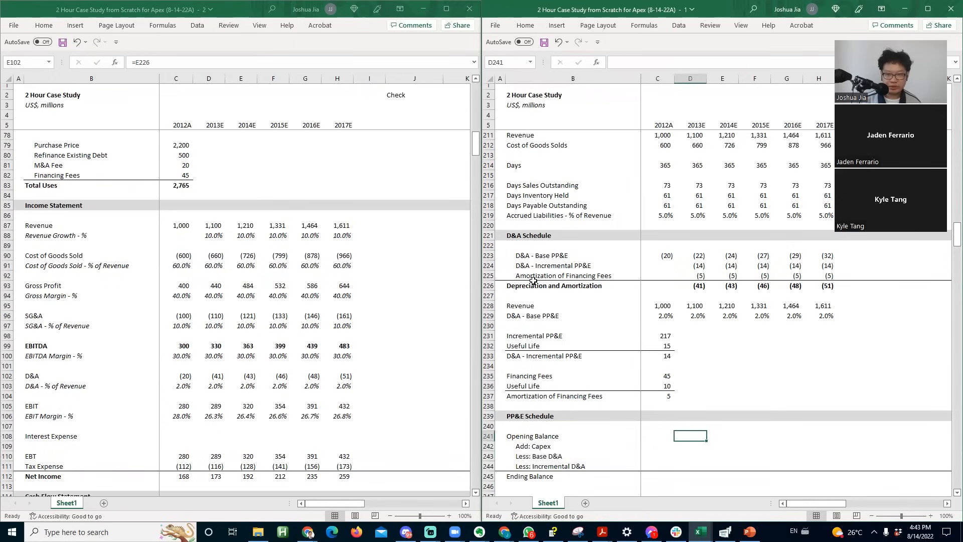
pyautogui.write('=')
pyautogui.click(173, 304)
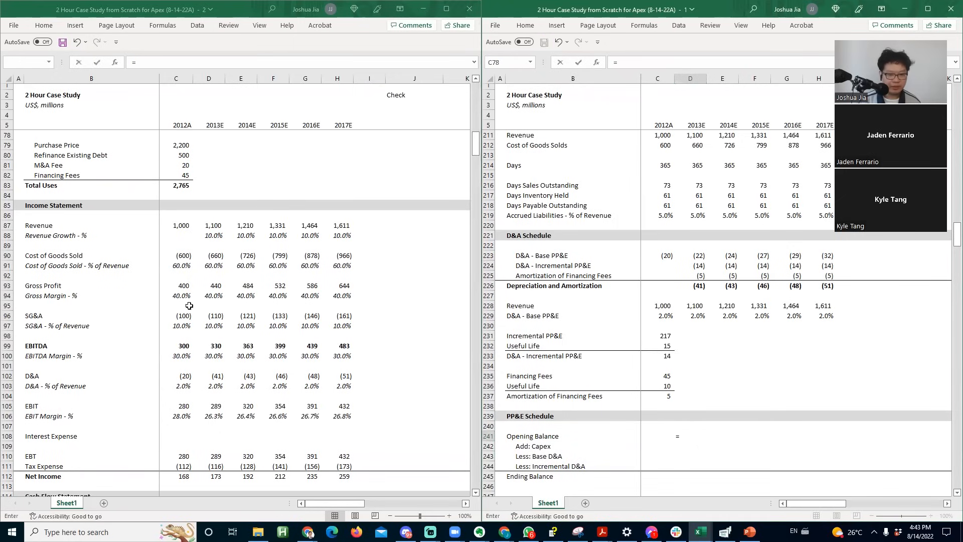
pyautogui.click(187, 305)
pyautogui.scroll(-6, 187, 305)
pyautogui.click(187, 305)
pyautogui.scroll(-6, 187, 305)
pyautogui.press('Down')
pyautogui.press('Down')
pyautogui.press('Down')
pyautogui.press('Down')
pyautogui.press('Down')
pyautogui.press('Down')
pyautogui.press('Down')
pyautogui.press('Down')
pyautogui.press('Down')
pyautogui.press('Down')
pyautogui.press('Down')
pyautogui.press('Down')
pyautogui.press('Down')
pyautogui.press('Down')
pyautogui.press('Down')
pyautogui.press('Down')
pyautogui.press('Down')
pyautogui.press('Down')
pyautogui.press('Down')
pyautogui.press('Down')
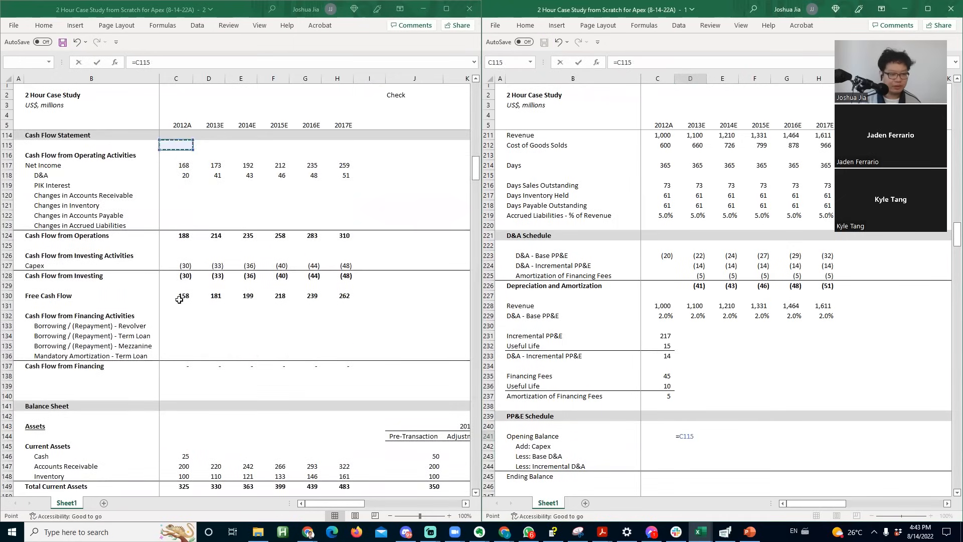
pyautogui.press('Down')
pyautogui.press('Down')
pyautogui.press('Down')
pyautogui.press('Down')
pyautogui.press('Down')
pyautogui.press('Down')
pyautogui.press('Down')
pyautogui.press('Down')
pyautogui.press('Down')
pyautogui.press('Down')
pyautogui.press('Down')
pyautogui.press('Down')
pyautogui.press('Down')
pyautogui.press('Down')
pyautogui.press('Down')
pyautogui.press('Down')
pyautogui.press('Down')
pyautogui.press('Down')
pyautogui.press('Down')
pyautogui.press('Down')
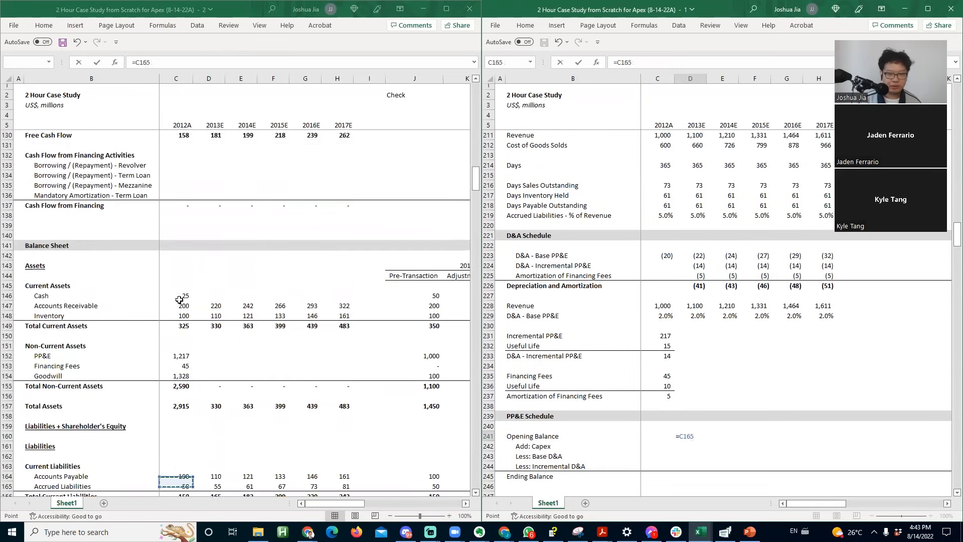
pyautogui.press('Down')
pyautogui.press('Down')
pyautogui.press('Down')
pyautogui.press('Down')
pyautogui.press('Down')
pyautogui.press('Down')
pyautogui.press('Down')
pyautogui.press('Down')
pyautogui.press('Down')
pyautogui.press('Down')
pyautogui.press('Down')
pyautogui.press('Down')
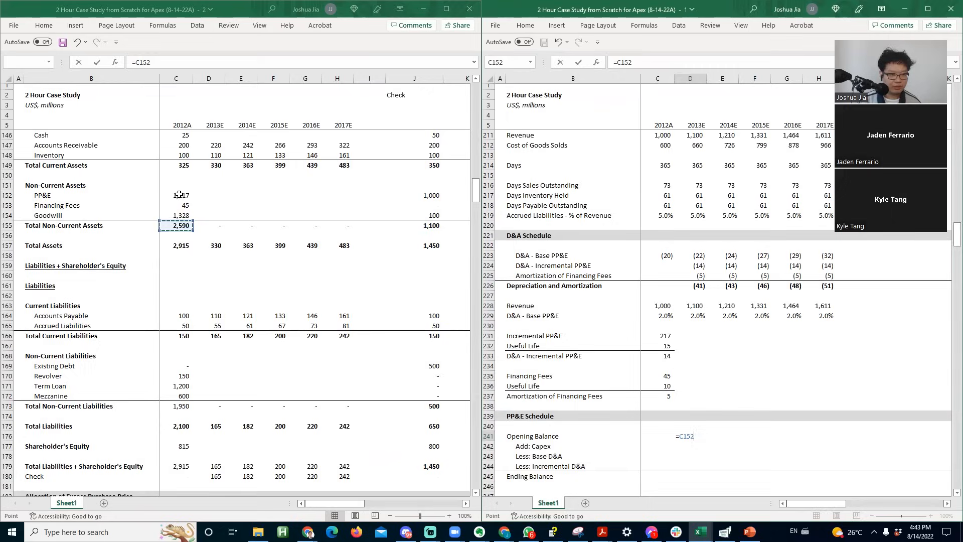
pyautogui.click(179, 197)
pyautogui.press('Return')
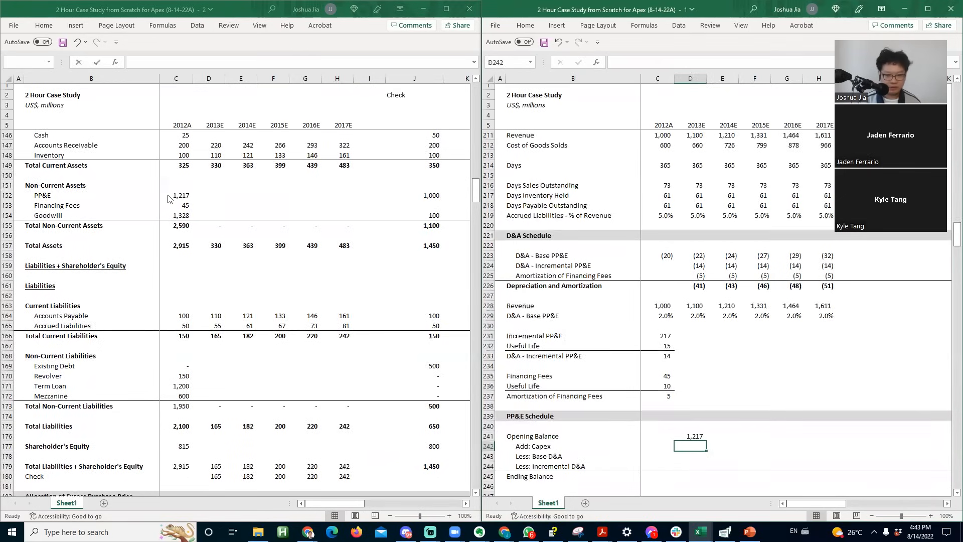
# - Link the 2013E Add: Capex in D242 to the capex figure in D127 with the sign reversed (=-D127)
pyautogui.write('=')
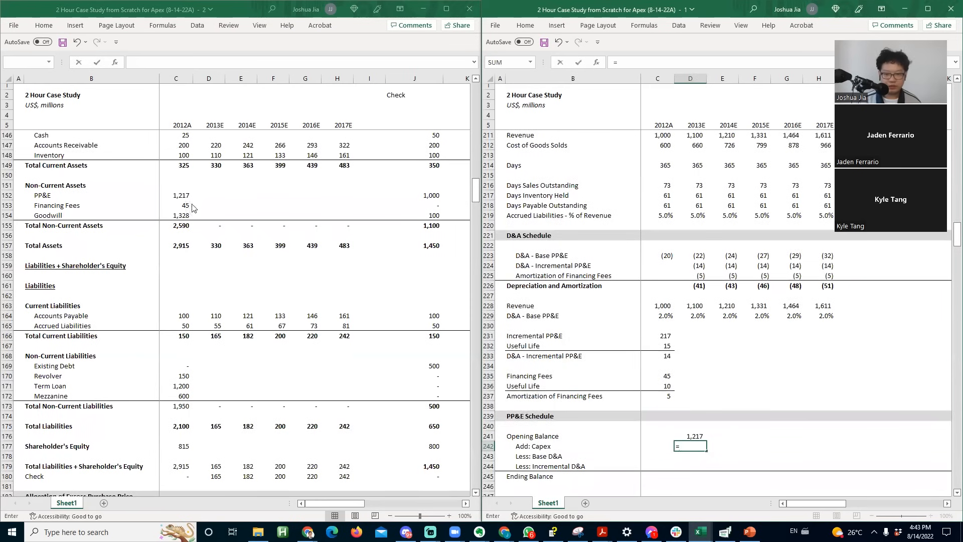
pyautogui.press('pageup')
pyautogui.press('Up')
pyautogui.press('Up')
pyautogui.press('Up')
pyautogui.press('Up')
pyautogui.press('Up')
pyautogui.press('Up')
pyautogui.press('Up')
pyautogui.press('Up')
pyautogui.press('Up')
pyautogui.press('Up')
pyautogui.press('Up')
pyautogui.press('Up')
pyautogui.press('Up')
pyautogui.press('Up')
pyautogui.press('Up')
pyautogui.press('Up')
pyautogui.press('Up')
pyautogui.press('Up')
pyautogui.press('Up')
pyautogui.press('Up')
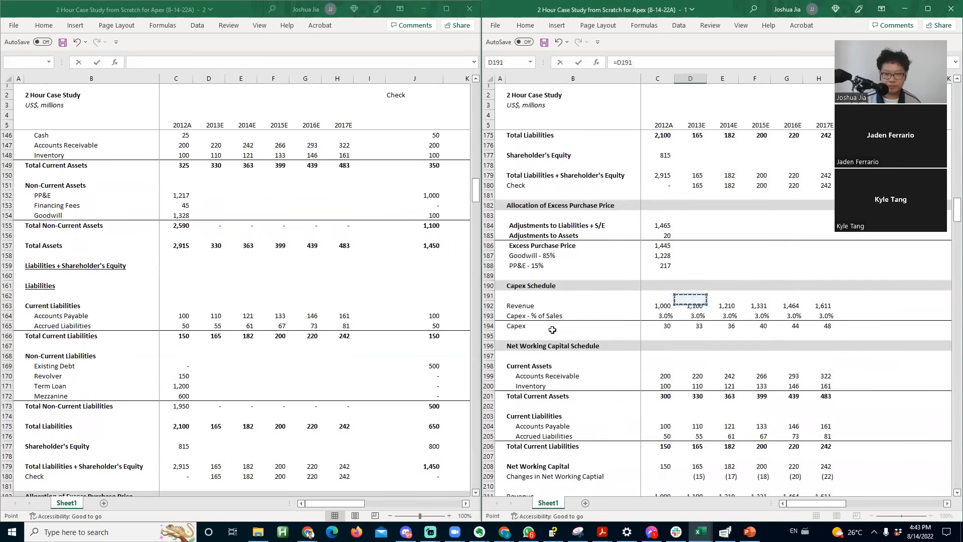
pyautogui.press('pageup')
pyautogui.press('Down')
pyautogui.press('Down')
pyautogui.press('Down')
pyautogui.press('Down')
pyautogui.press('Down')
pyautogui.press('Down')
pyautogui.press('Down')
pyautogui.press('Down')
pyautogui.press('Down')
pyautogui.press('Down')
pyautogui.press('Down')
pyautogui.press('Down')
pyautogui.press('Down')
pyautogui.press('Down')
pyautogui.press('Down')
pyautogui.press('Down')
pyautogui.press('Down')
pyautogui.press('Down')
pyautogui.press('Down')
pyautogui.press('Down')
pyautogui.press('Up')
pyautogui.press('Up')
pyautogui.press('F2')
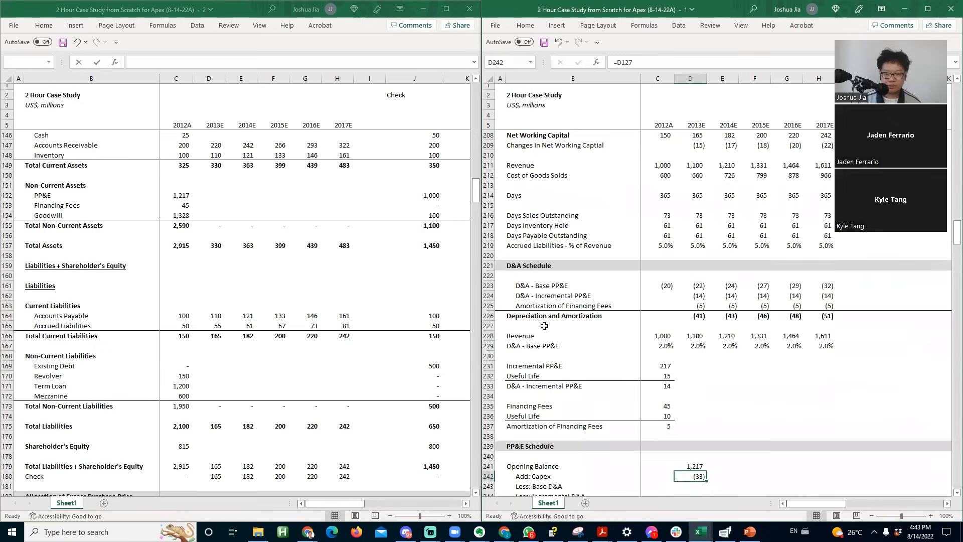
pyautogui.press('Return')
pyautogui.press('Up')
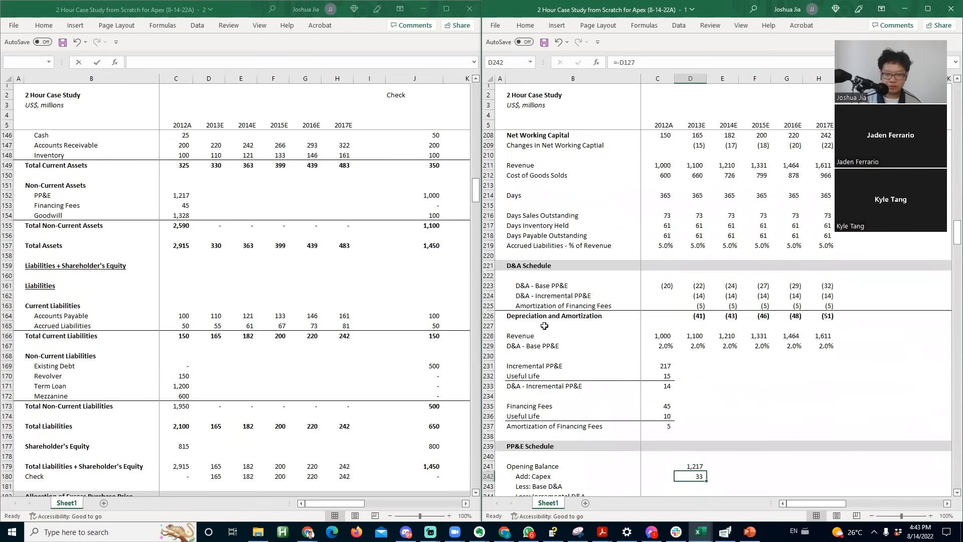
# - Copy the Add: Capex formula in D242 across the remaining projection years through 2017E in H242
pyautogui.hotkey('shift', 'Right')
pyautogui.hotkey('shift', 'Right')
pyautogui.hotkey('shift', 'Right')
pyautogui.hotkey('shift', 'Right')
pyautogui.hotkey('ctrl', 'r')
pyautogui.press('Down')
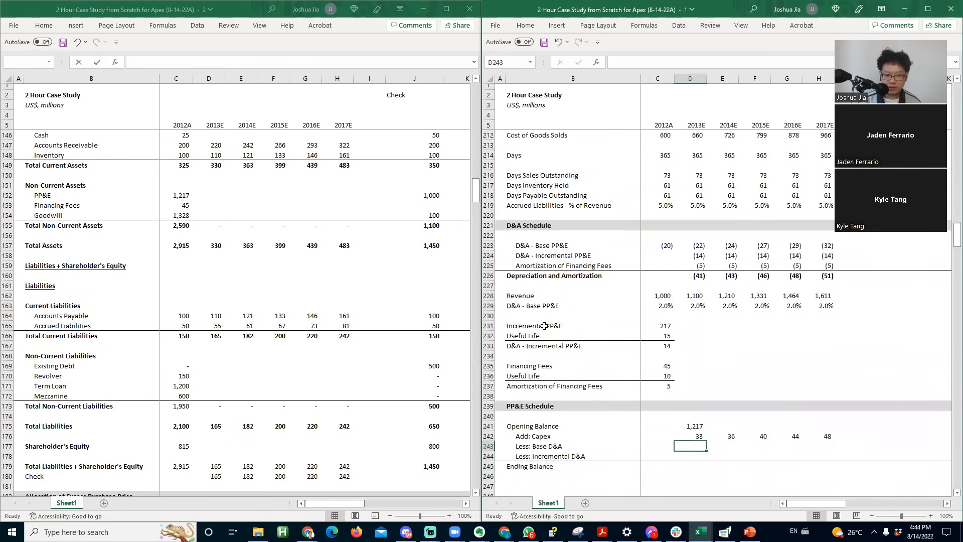
# - Link the 2013E Less: Base D&A in D243 to the D&A Schedule's D&A - Base PP&E in D223
pyautogui.write('=')
pyautogui.press('Up')
pyautogui.press('Up')
pyautogui.press('Up')
pyautogui.press('Up')
pyautogui.press('Up')
pyautogui.press('Up')
pyautogui.press('Up')
pyautogui.press('Up')
pyautogui.press('Up')
pyautogui.press('Up')
pyautogui.press('Up')
pyautogui.press('Up')
pyautogui.press('Up')
pyautogui.press('Up')
pyautogui.press('Up')
pyautogui.press('Up')
pyautogui.press('Up')
pyautogui.press('Up')
pyautogui.press('Up')
pyautogui.press('Up')
pyautogui.press('Down')
pyautogui.press('Return')
# - Link the 2013E Less: Incremental D&A in D244 to the D&A Schedule's D&A - Incremental PP&E in D224
pyautogui.write('=')
pyautogui.press('Up')
pyautogui.press('Up')
pyautogui.press('Up')
pyautogui.press('Up')
pyautogui.press('Up')
pyautogui.press('Up')
pyautogui.press('Up')
pyautogui.press('Up')
pyautogui.press('Up')
pyautogui.press('Up')
pyautogui.press('Up')
pyautogui.press('Up')
pyautogui.press('Up')
pyautogui.press('Up')
pyautogui.press('Up')
pyautogui.press('Up')
pyautogui.press('Up')
pyautogui.press('Up')
pyautogui.press('Up')
pyautogui.press('Up')
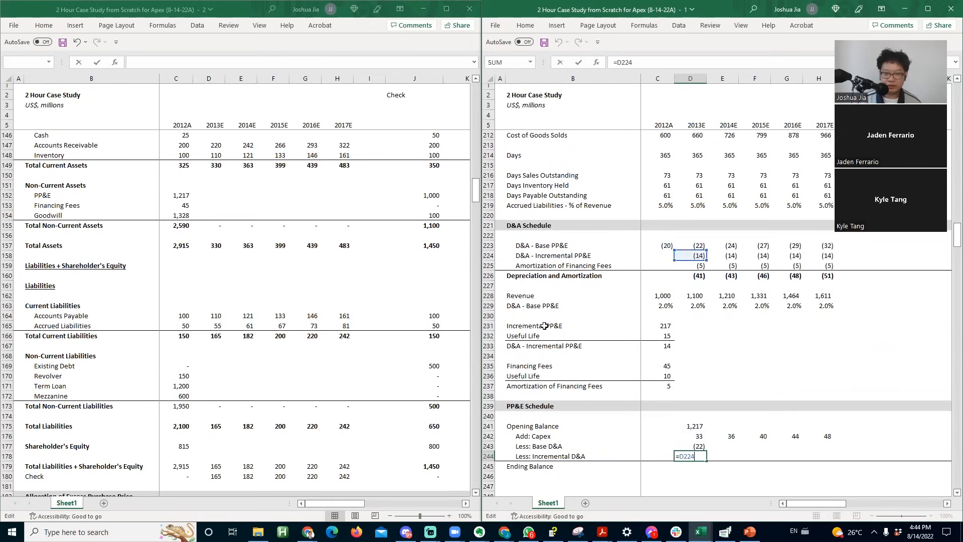
pyautogui.press('Up')
pyautogui.press('Down')
pyautogui.press('Return')
# - Calculate the 2013E PP&E Ending Balance in D245 as the sum of D241:D244
pyautogui.write('=s')
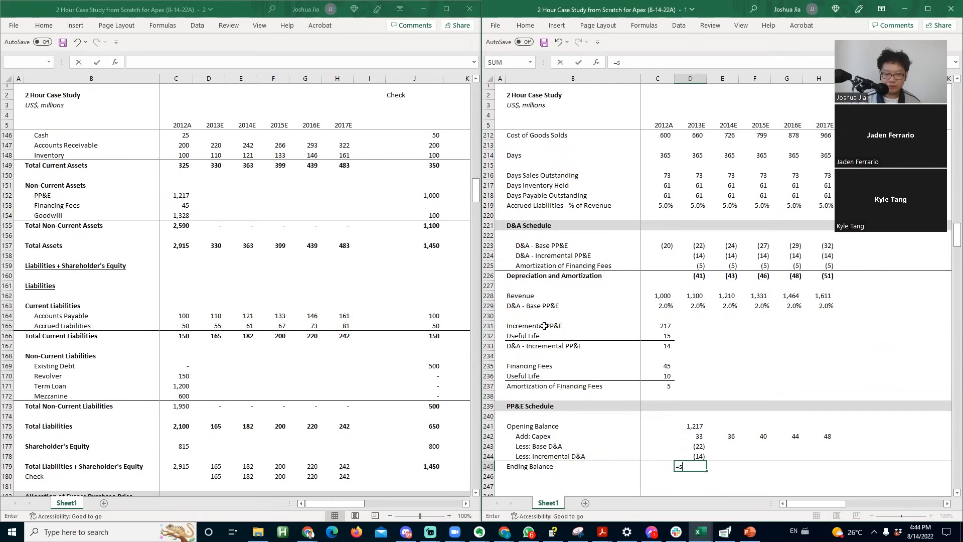
pyautogui.write('um(')
pyautogui.press('Up')
pyautogui.hotkey('shift', 'Up')
pyautogui.hotkey('shift', 'Up')
pyautogui.hotkey('shift', 'Up')
pyautogui.press('Tab')
# - Link the 2014E PP&E Opening Balance in E241 to the 2013E Ending Balance in D245
pyautogui.press('Up')
pyautogui.press('Up')
pyautogui.press('Up')
pyautogui.press('Up')
pyautogui.write('=')
pyautogui.press('Left')
pyautogui.press('Down')
pyautogui.press('Down')
pyautogui.press('Down')
pyautogui.press('Down')
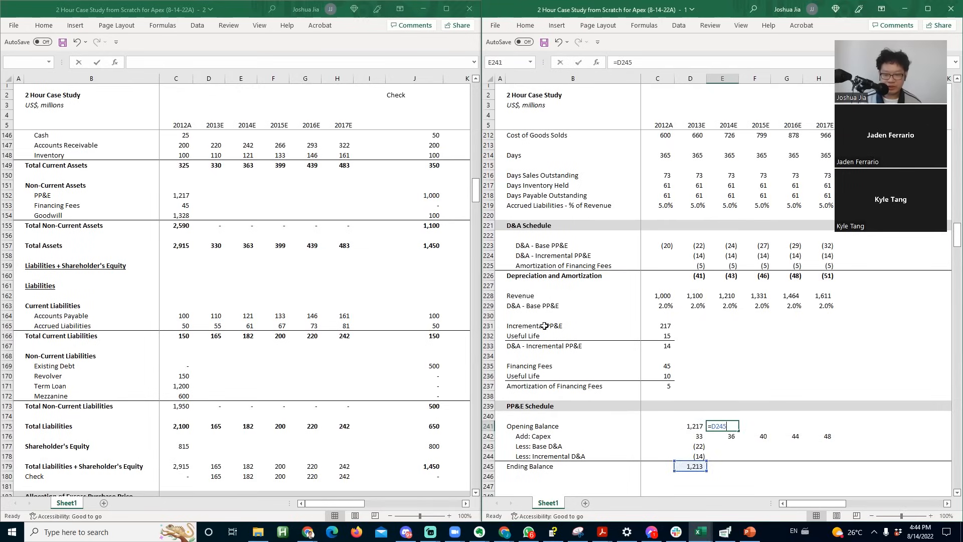
pyautogui.press('Return')
# - Copy the Less: Base D&A and Less: Incremental D&A formulas in D243:D244 across through 2017E in column H
pyautogui.press('Left')
pyautogui.press('Down')
pyautogui.hotkey('shift', 'Down')
pyautogui.hotkey('shift', 'Right')
pyautogui.hotkey('shift', 'Right')
pyautogui.hotkey('shift', 'Right')
pyautogui.hotkey('shift', 'Right')
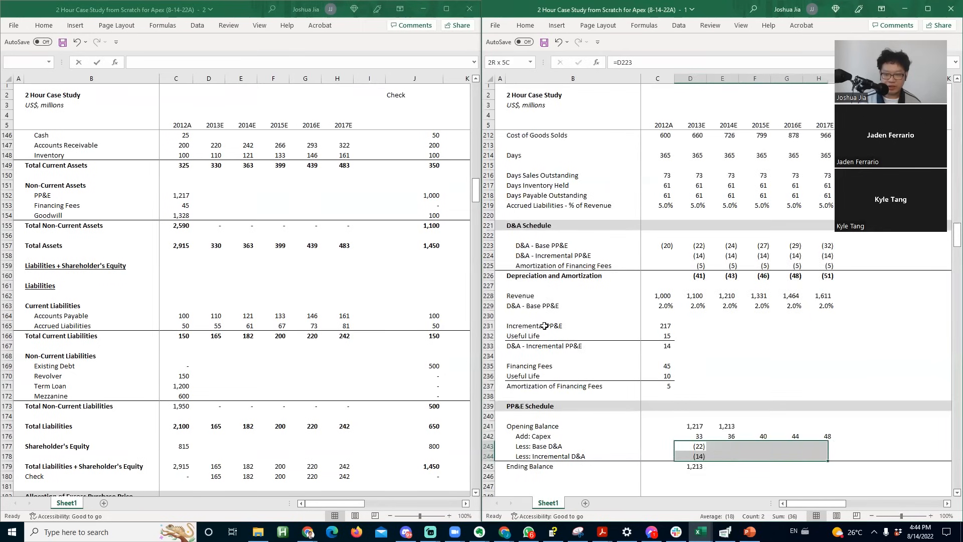
pyautogui.hotkey('ctrl', 'r')
# - Copy the Ending Balance sum in D245 across through 2017E in H245
pyautogui.press('Down')
pyautogui.press('Down')
pyautogui.hotkey('shift', 'Right')
pyautogui.hotkey('shift', 'Right')
pyautogui.hotkey('shift', 'Right')
pyautogui.hotkey('shift', 'Right')
pyautogui.hotkey('ctrl', 'r')
# - Copy the PP&E Opening Balance link in E241 across through 2017E in H241
pyautogui.press('Up')
pyautogui.press('Up')
pyautogui.press('Up')
pyautogui.press('Up')
pyautogui.press('Right')
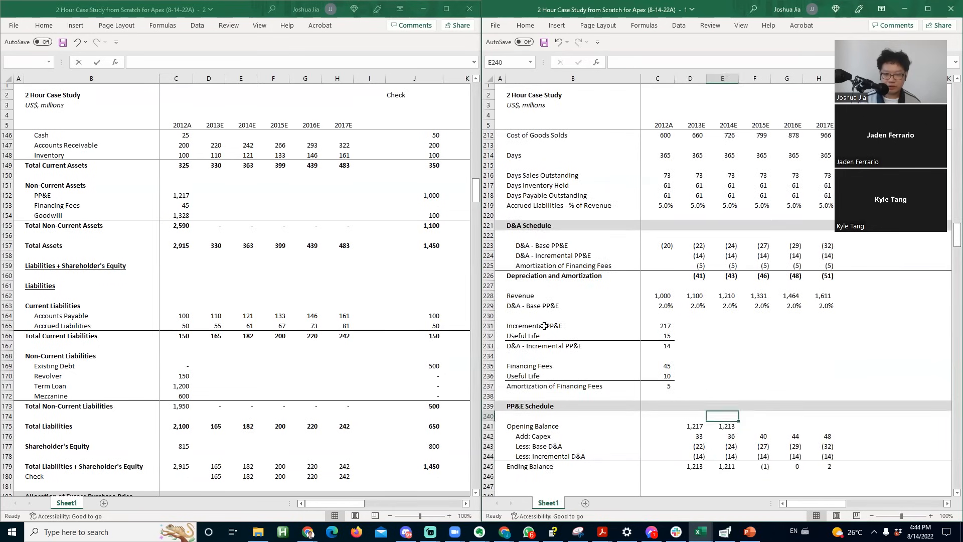
pyautogui.hotkey('shift', 'Right')
pyautogui.hotkey('shift', 'Right')
pyautogui.hotkey('shift', 'Right')
pyautogui.hotkey('ctrl', 'r')
# - Check the PP&E Ending Balance formulas year by year from D245 to H245
pyautogui.press('Down')
pyautogui.press('Left')
pyautogui.press('Down')
pyautogui.press('Down')
pyautogui.press('Down')
pyautogui.press('F2')
pyautogui.press('Escape')
pyautogui.press('Right')
pyautogui.press('F2')
pyautogui.press('Escape')
pyautogui.press('Right')
pyautogui.press('F2')
pyautogui.press('Escape')
pyautogui.press('Right')
pyautogui.press('F2')
pyautogui.press('Escape')
pyautogui.press('Right')
pyautogui.press('F2')
pyautogui.press('Escape')
pyautogui.press('Left')
pyautogui.press('Left')
pyautogui.press('Left')
pyautogui.press('Left')
# - Link the balance sheet PP&E in D152:H152 to the PP&E Schedule Ending Balances in D245:H245 and recalculate the workbook
pyautogui.click(220, 304)
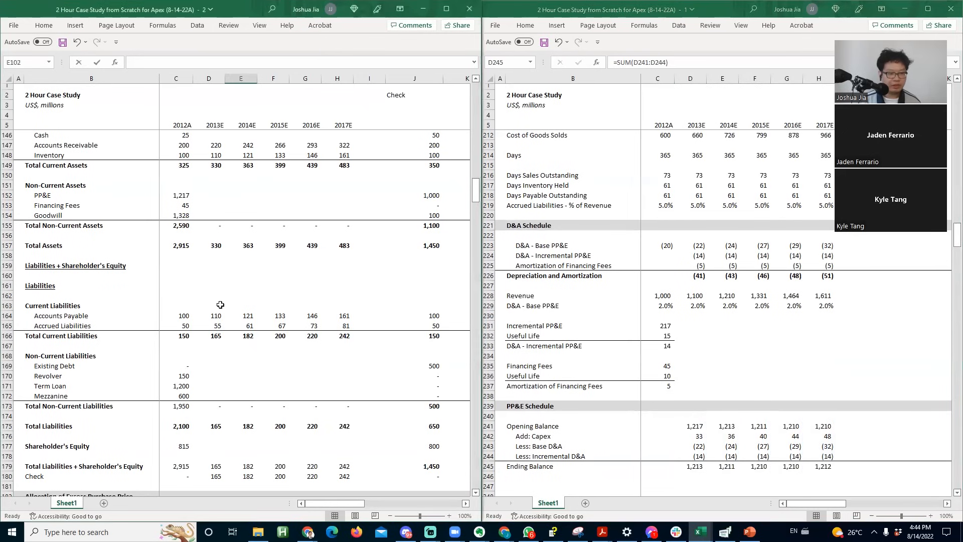
pyautogui.press('Down')
pyautogui.press('Down')
pyautogui.press('pagedown')
pyautogui.click(220, 296)
pyautogui.hotkey('alt', 'Tab')
pyautogui.hotkey('ctrl', 'shift', 'Right')
pyautogui.hotkey('ctrl', 'c')
pyautogui.hotkey('alt', 'Tab')
pyautogui.press('Up')
pyautogui.hotkey('alt', 'e')
pyautogui.press('s')
pyautogui.hotkey('alt', 'l')
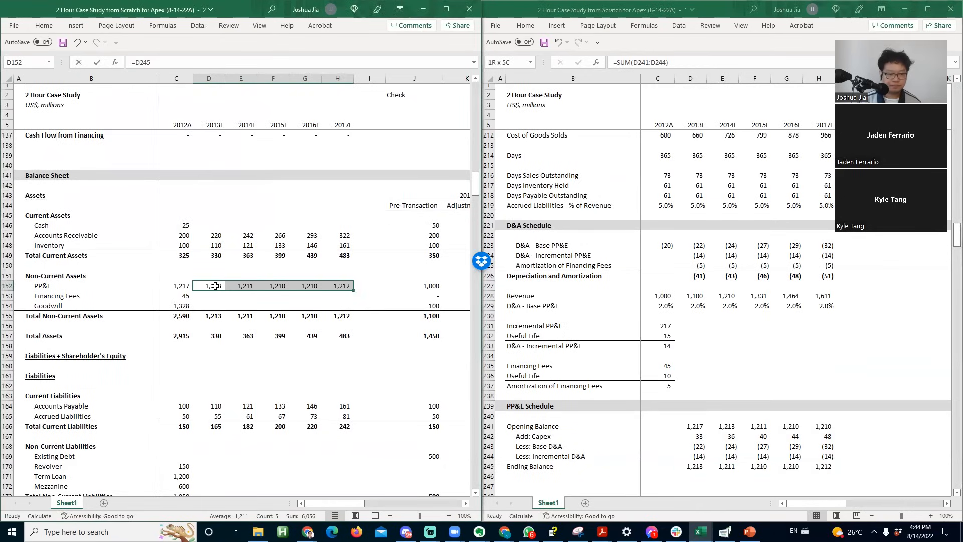
pyautogui.press('F9')
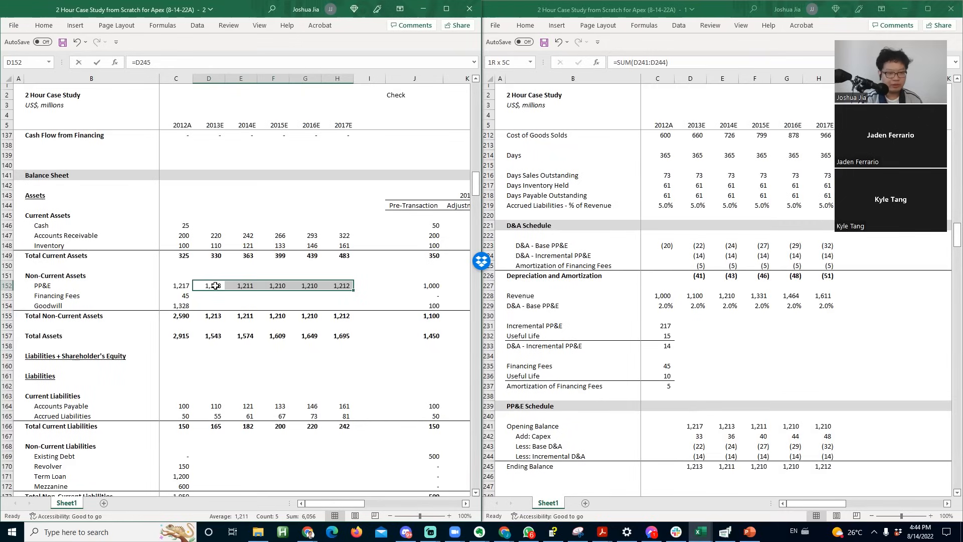
# - Review the balance sheet rows from Financing Fees down through Current Liabilities for projections that are still missing
pyautogui.press('Down')
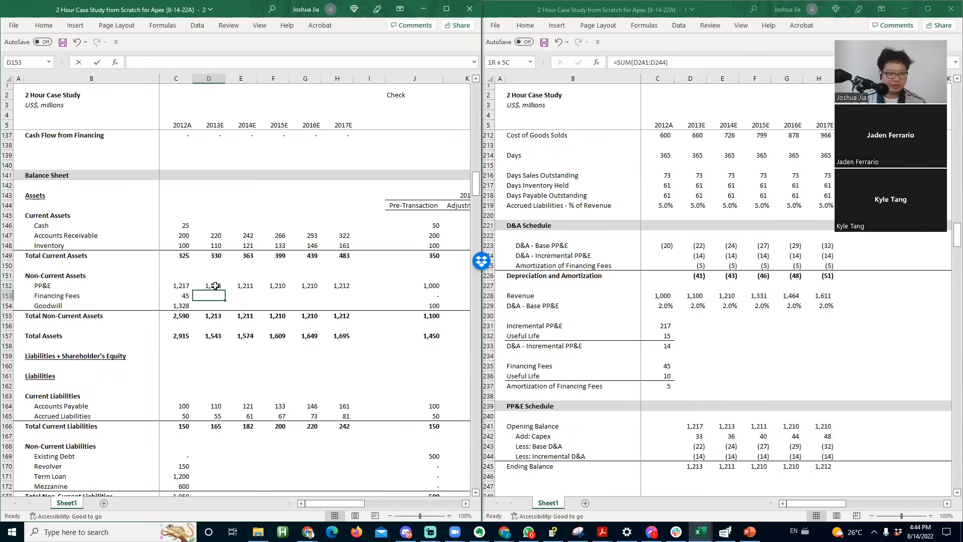
pyautogui.press('Down')
pyautogui.press('Down')
pyautogui.press('Down')
pyautogui.press('Down')
pyautogui.press('Down')
pyautogui.press('Down')
pyautogui.press('Down')
pyautogui.press('Down')
pyautogui.press('Down')
pyautogui.press('Down')
pyautogui.press('Down')
pyautogui.press('Down')
pyautogui.press('Down')
pyautogui.press('Down')
pyautogui.press('Down')
pyautogui.press('Down')
pyautogui.press('Down')
pyautogui.press('Down')
pyautogui.press('Down')
pyautogui.press('Down')
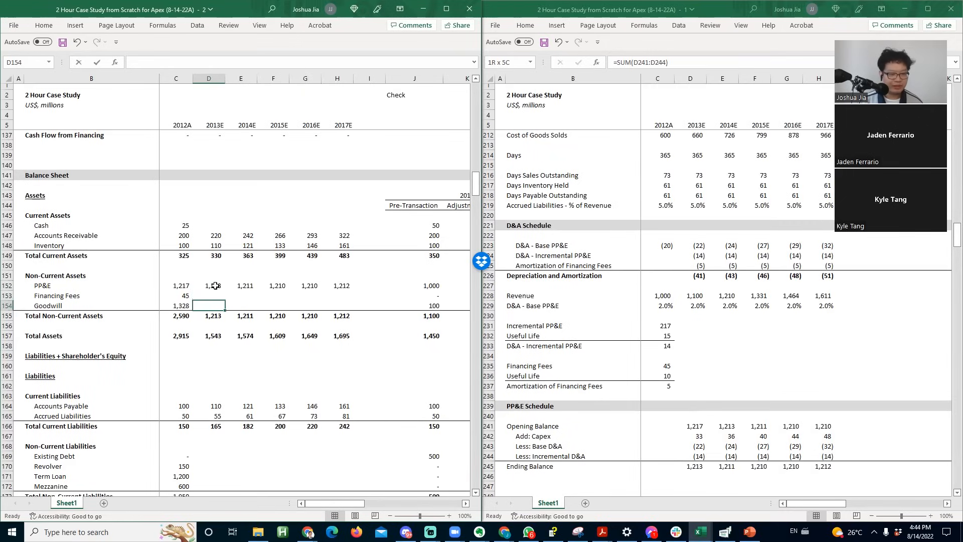
pyautogui.press('Up')
pyautogui.press('Up')
pyautogui.press('Up')
pyautogui.press('Up')
pyautogui.press('Up')
pyautogui.press('Up')
pyautogui.press('Up')
pyautogui.press('Up')
pyautogui.press('Up')
pyautogui.press('Up')
pyautogui.press('Up')
pyautogui.press('Up')
pyautogui.press('Up')
pyautogui.press('Up')
pyautogui.press('Up')
pyautogui.press('Up')
pyautogui.press('Up')
pyautogui.press('Up')
pyautogui.press('Up')
pyautogui.press('Up')
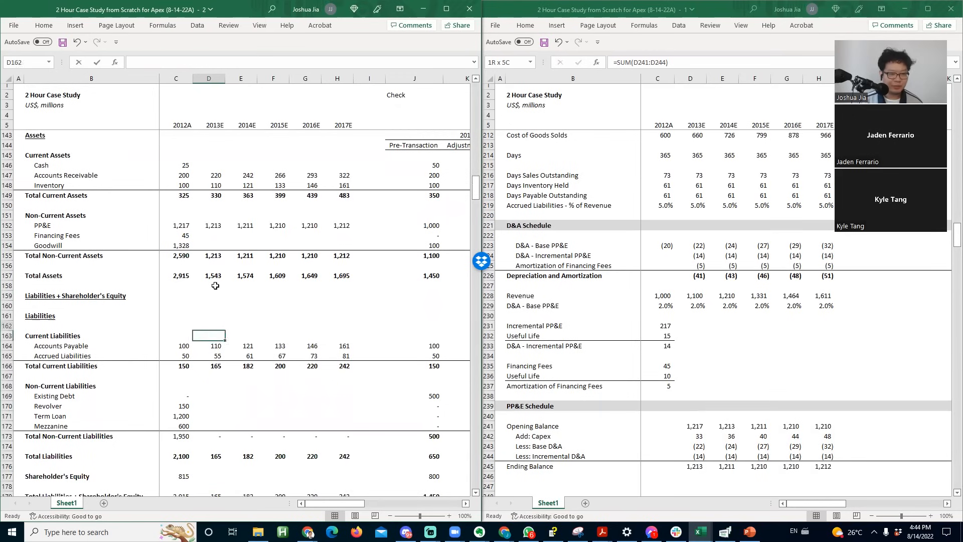
pyautogui.press('Down')
# - Duplicate the PP&E Schedule header row with its adjoining blank rows below the Ending Balance, starting at row 246
pyautogui.hotkey('alt', 'Tab')
pyautogui.press('Left')
pyautogui.press('Up')
pyautogui.press('Up')
pyautogui.press('Up')
pyautogui.press('Up')
pyautogui.press('Up')
pyautogui.press('Up')
pyautogui.press('Left')
pyautogui.press('Up')
pyautogui.hotkey('shift', 'space')
pyautogui.hotkey('shift', 'Down')
pyautogui.hotkey('shift', 'Down')
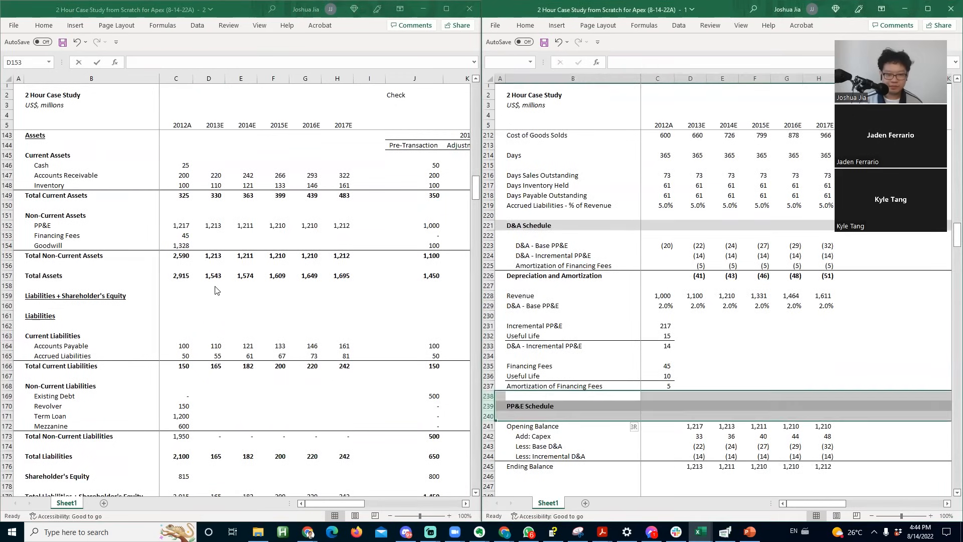
pyautogui.hotkey('ctrl', 'c')
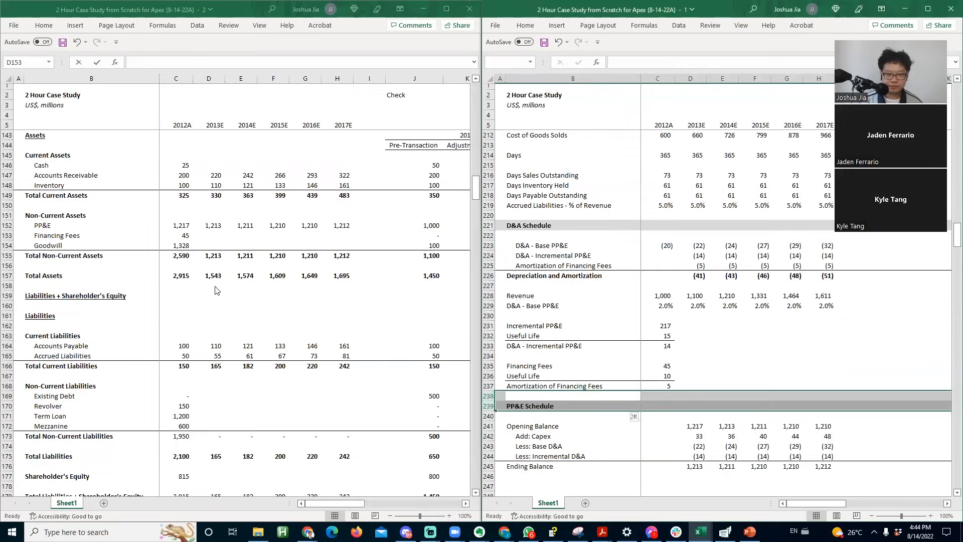
pyautogui.press('Down')
pyautogui.press('Down')
pyautogui.press('Down')
pyautogui.press('Down')
pyautogui.press('Down')
pyautogui.press('Down')
pyautogui.press('Down')
pyautogui.press('Down')
pyautogui.press('Down')
pyautogui.press('Down')
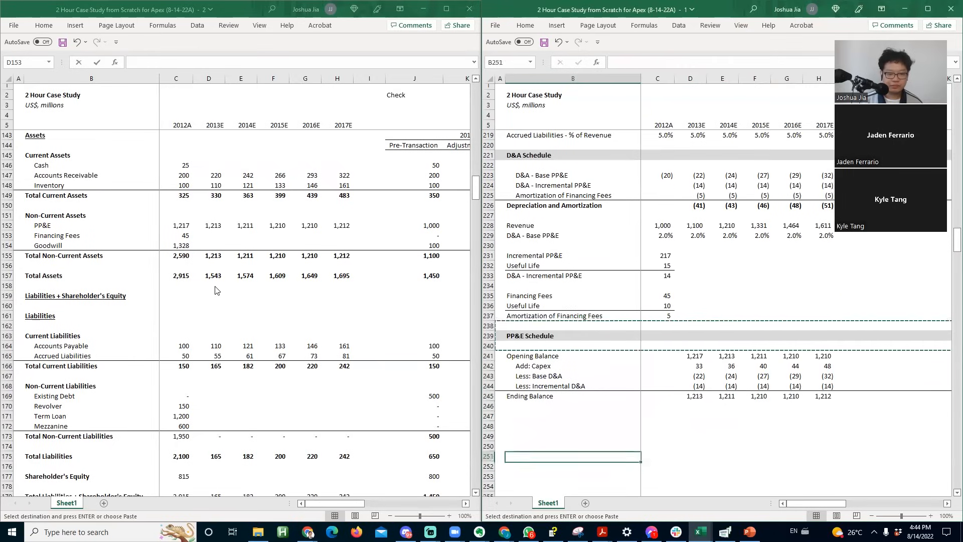
pyautogui.press('Up')
pyautogui.press('Up')
pyautogui.hotkey('ctrl', 'v')
pyautogui.press('Return')
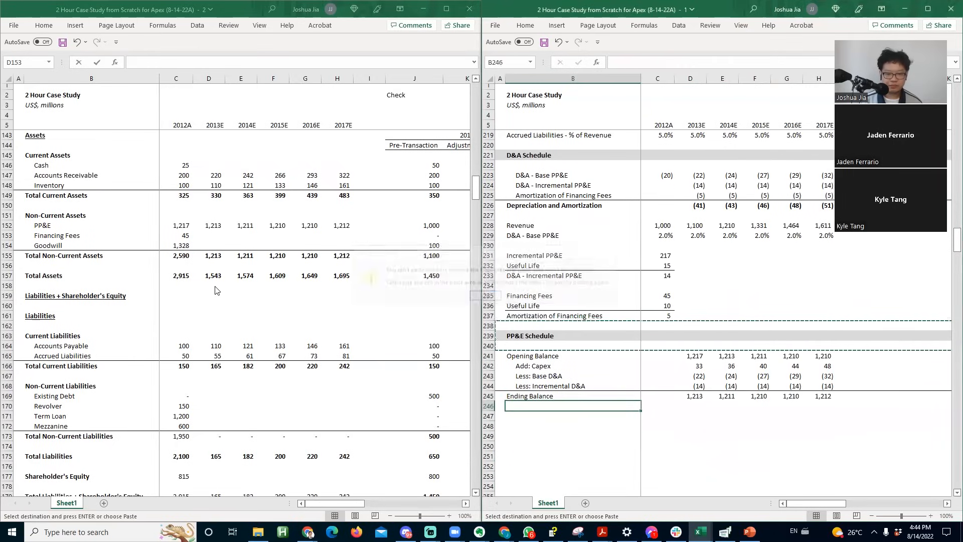
pyautogui.hotkey('shift', 'space')
pyautogui.hotkey('ctrl', 'v')
pyautogui.press('Down')
pyautogui.press('Escape')
pyautogui.press('Right')
pyautogui.press('F2')
pyautogui.press('Home')
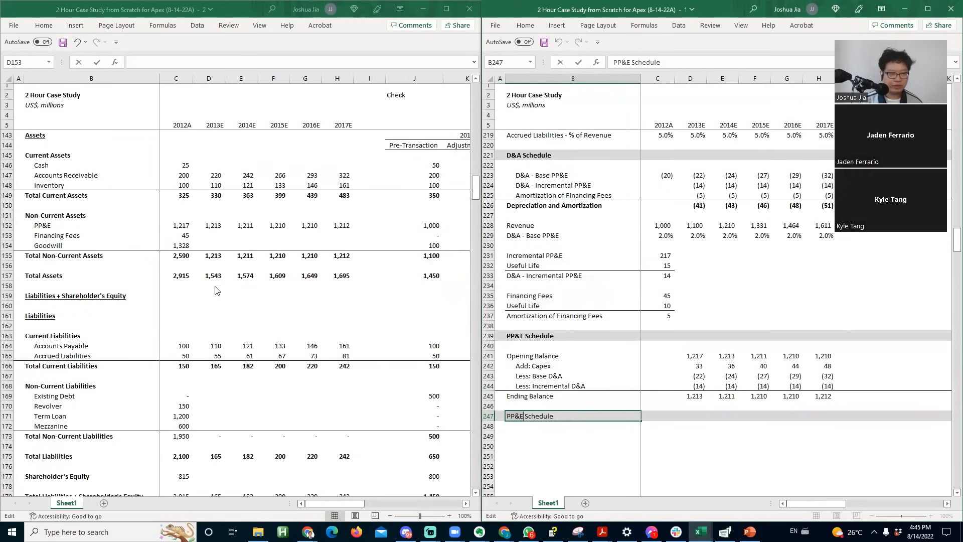
pyautogui.write('Financing Fees')
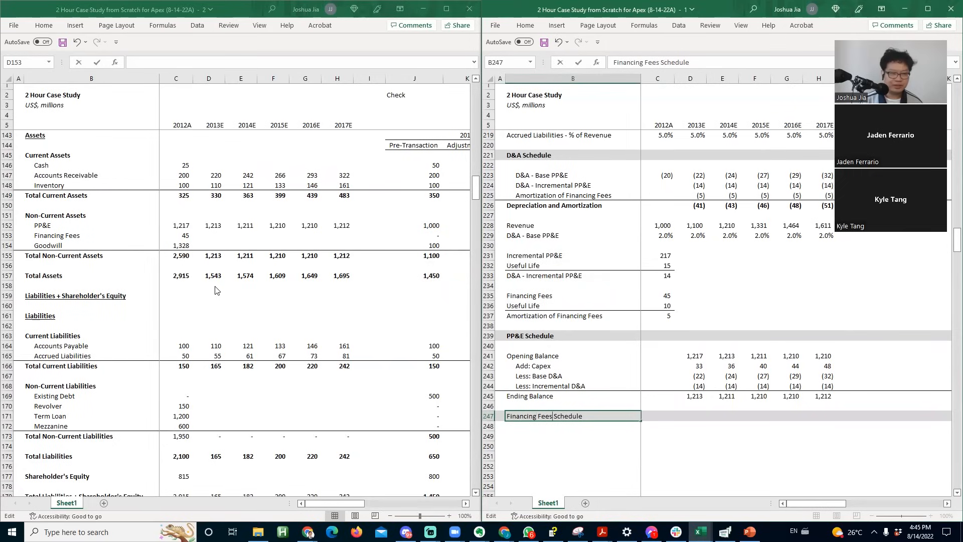
pyautogui.press('Escape')
pyautogui.hotkey('shift', 'space')
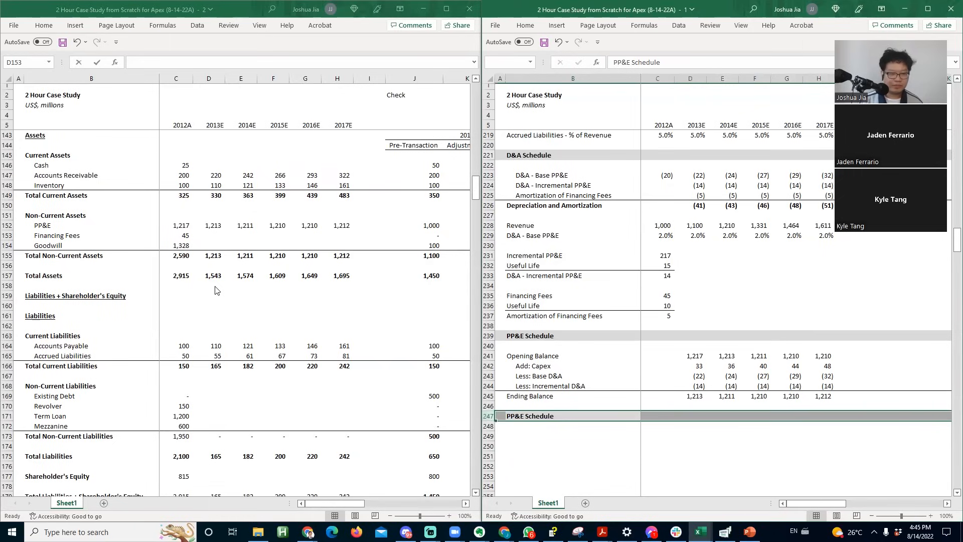
# - Calculate the 2013E balance sheet Financing Fees in D153 as =C153+D225, the prior balance plus Amortization of Financing Fees
pyautogui.hotkey('alt', 'Tab')
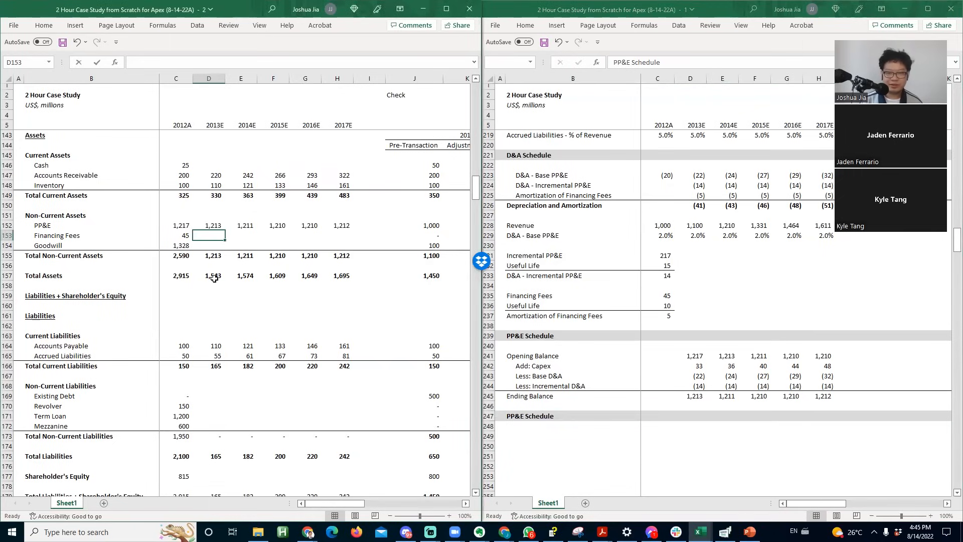
pyautogui.write('=')
pyautogui.press('Left')
pyautogui.write('-')
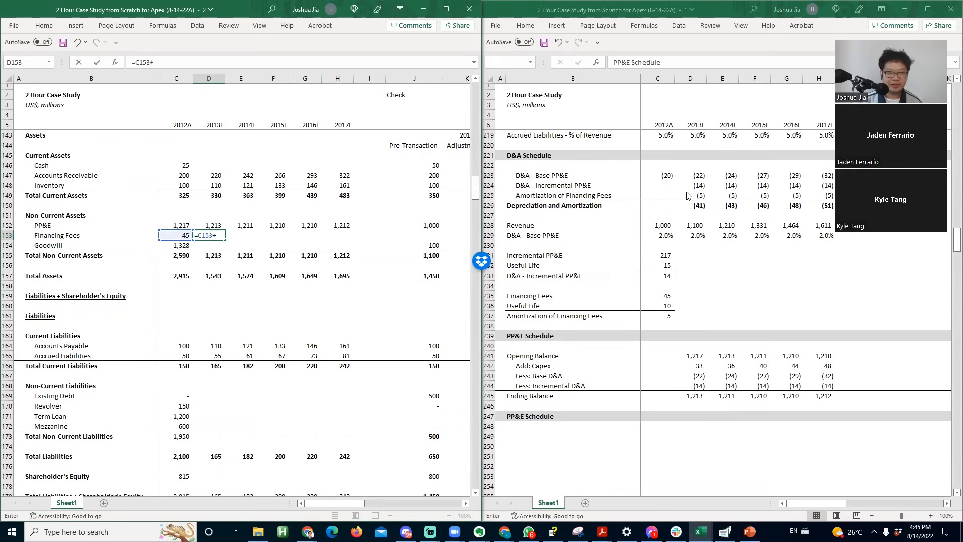
pyautogui.click(701, 195)
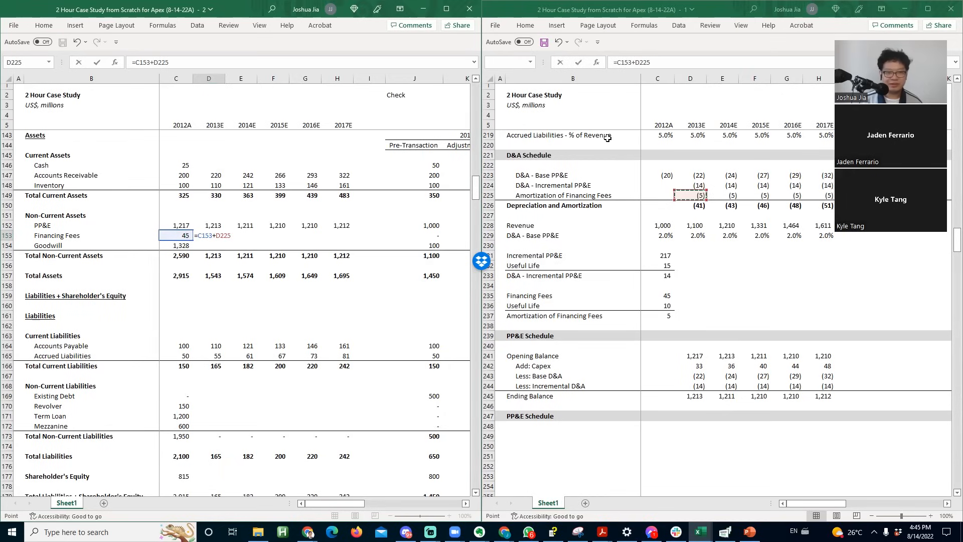
pyautogui.press('Return')
pyautogui.press('F2')
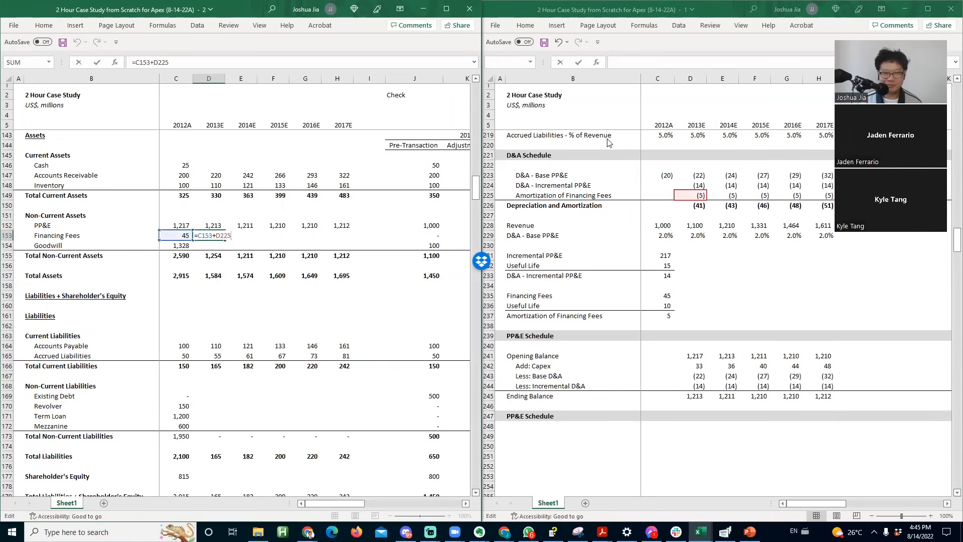
pyautogui.press('Escape')
# - Copy the Financing Fees formula in D153 across through 2017E in H153 and check the copied references
pyautogui.hotkey('shift', 'Right')
pyautogui.hotkey('shift', 'Right')
pyautogui.hotkey('shift', 'Right')
pyautogui.hotkey('shift', 'Right')
pyautogui.hotkey('ctrl', 'r')
pyautogui.press('Right')
pyautogui.press('Right')
pyautogui.press('F2')
pyautogui.press('Escape')
pyautogui.press('Right')
pyautogui.press('Right')
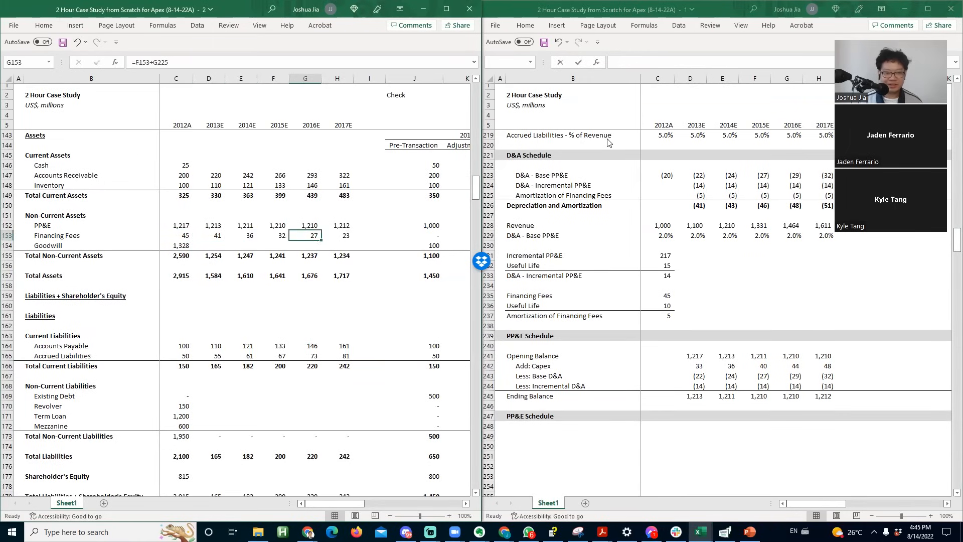
pyautogui.press('F2')
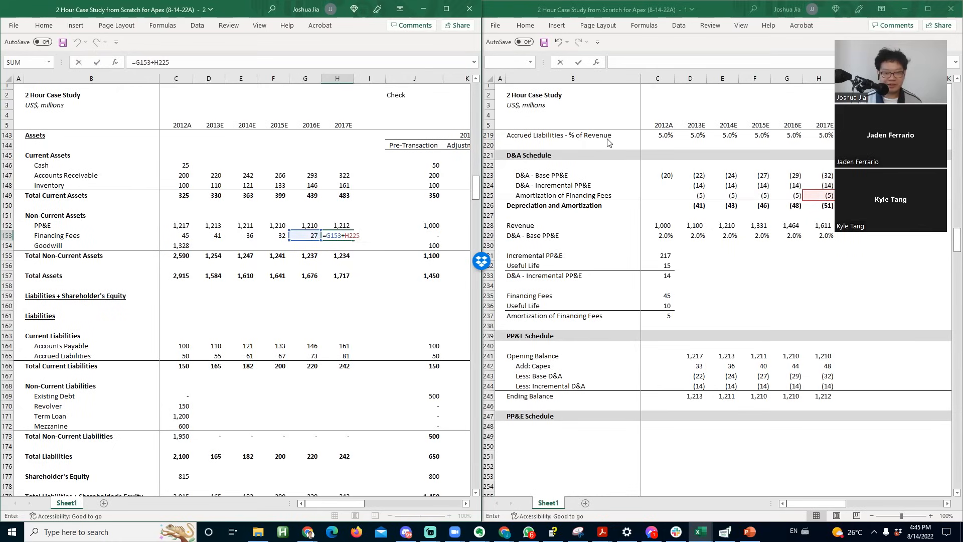
# - Check the Financing Fees formulas along row 153 of the balance sheet
pyautogui.press('Escape')
pyautogui.press('Left')
pyautogui.press('Left')
pyautogui.press('Left')
pyautogui.press('Left')
pyautogui.press('Right')
pyautogui.press('Right')
pyautogui.press('Right')
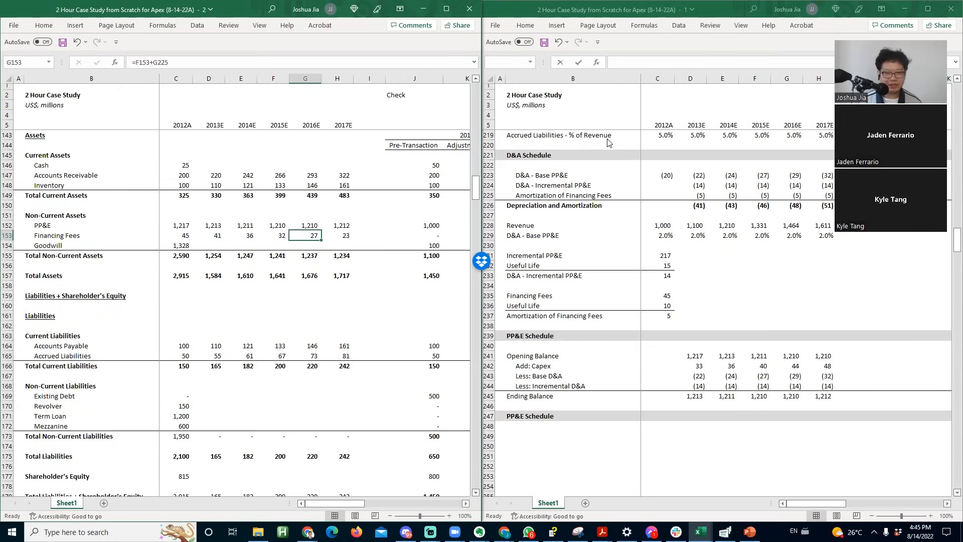
# - Clear the duplicate PP&E Schedule header from rows 246 to 248 below the Ending Balance
pyautogui.click(607, 138)
pyautogui.press('Down')
pyautogui.press('Up')
pyautogui.press('Up')
pyautogui.hotkey('shift', 'space')
pyautogui.hotkey('shift', 'Down')
pyautogui.hotkey('shift', 'Down')
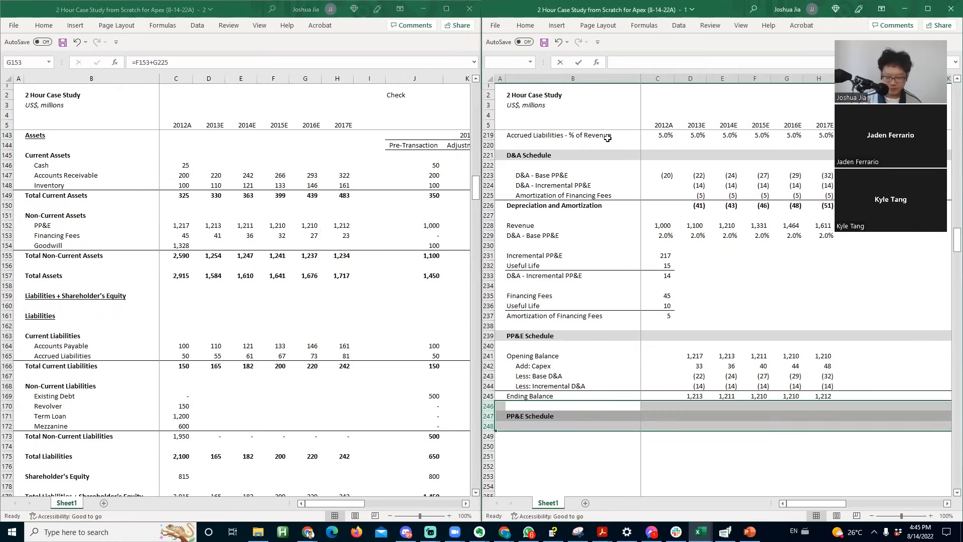
pyautogui.press('Delete')
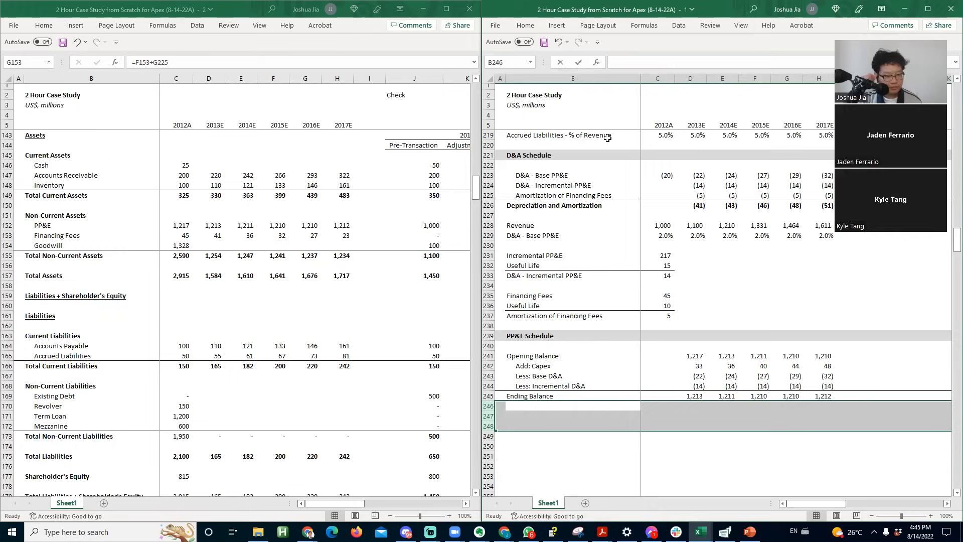
# - Link the 2013E balance sheet Goodwill in D154 to the prior year with =C154
pyautogui.hotkey('alt', 'Tab')
pyautogui.press('Down')
pyautogui.press('Left')
pyautogui.press('Left')
pyautogui.press('Left')
pyautogui.write('=')
pyautogui.press('Left')
pyautogui.press('Return')
# - Fill the Goodwill formula in D154 across through 2017E in H154 and check the copied cells
pyautogui.press('Up')
pyautogui.hotkey('shift', 'Right')
pyautogui.hotkey('shift', 'Right')
pyautogui.hotkey('shift', 'Right')
pyautogui.hotkey('shift', 'Right')
pyautogui.hotkey('ctrl', 'r')
pyautogui.press('Right')
pyautogui.press('Right')
pyautogui.press('Right')
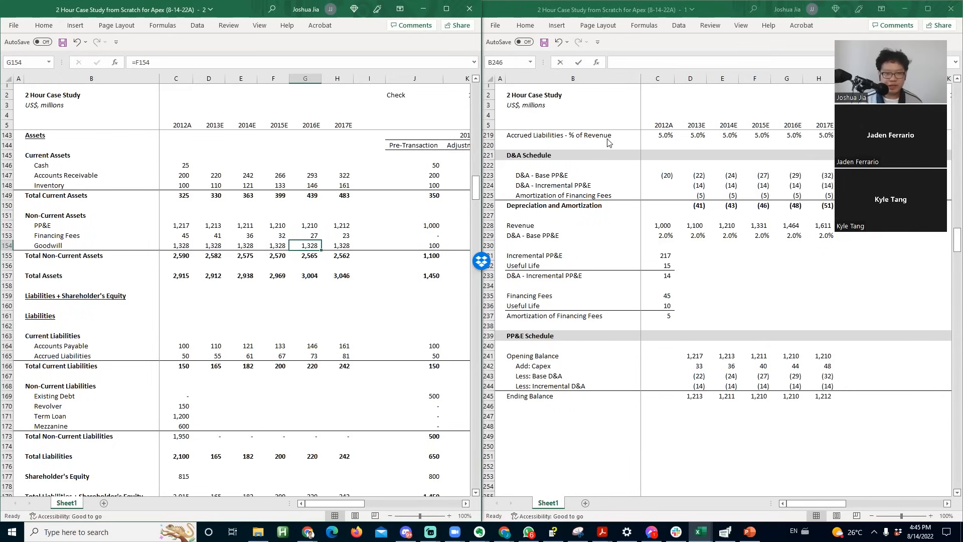
pyautogui.press('Right')
pyautogui.press('Right')
pyautogui.press('Right')
pyautogui.press('Right')
pyautogui.press('Right')
pyautogui.press('Right')
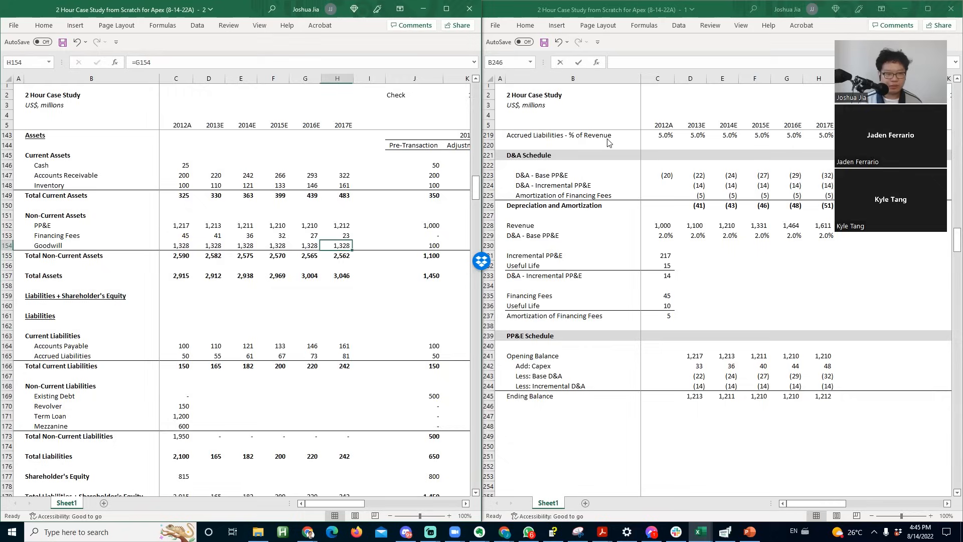
pyautogui.press('Up')
pyautogui.press('Left')
pyautogui.press('Left')
pyautogui.press('Left')
pyautogui.press('Left')
pyautogui.press('Left')
pyautogui.press('Left')
pyautogui.press('Left')
pyautogui.press('Left')
pyautogui.press('Left')
pyautogui.press('Left')
pyautogui.press('Left')
pyautogui.press('Left')
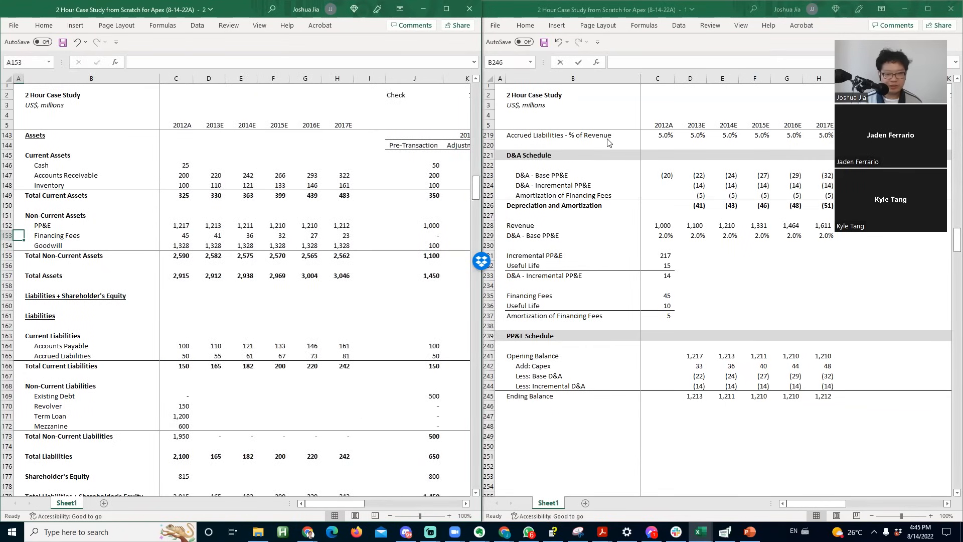
# - Review the D&A Schedule and the working capital rows above it, up to Current Liabilities in row 203
pyautogui.click(645, 181)
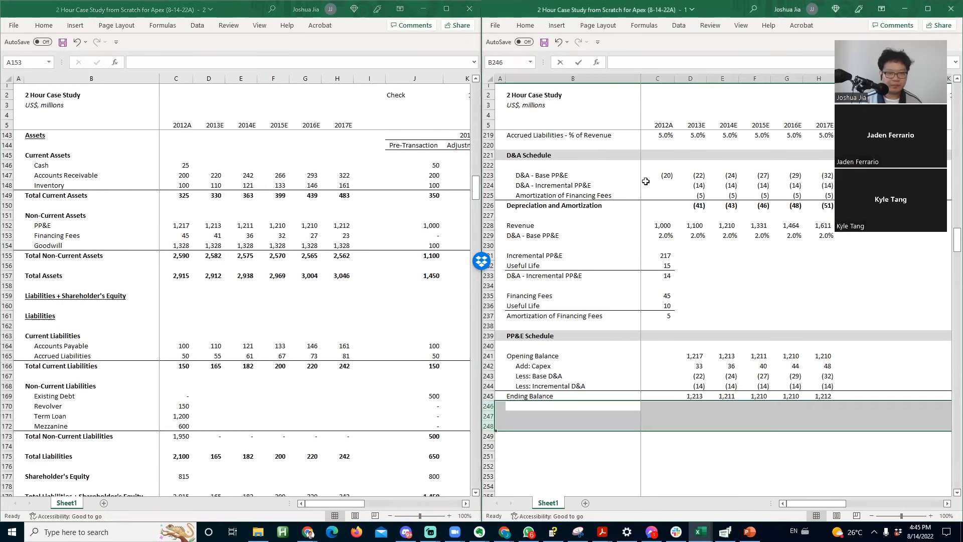
pyautogui.moveTo(632, 189); pyautogui.dragTo(627, 198)
pyautogui.click(620, 235)
pyautogui.click(606, 256)
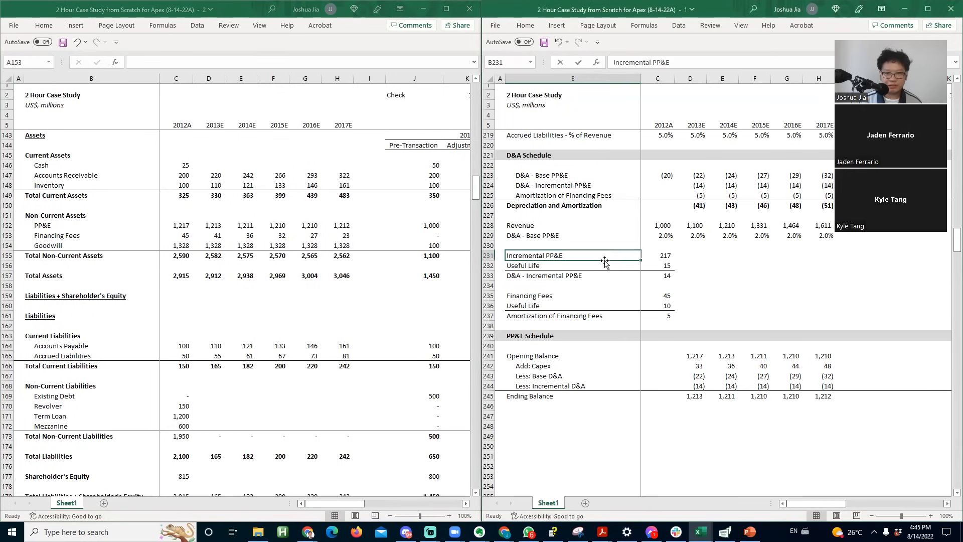
pyautogui.press('Up')
pyautogui.press('Up')
pyautogui.press('Up')
pyautogui.press('Up')
pyautogui.press('Up')
pyautogui.press('Up')
pyautogui.press('Up')
pyautogui.press('Up')
pyautogui.press('Up')
pyautogui.press('Up')
pyautogui.press('Up')
pyautogui.press('Up')
pyautogui.press('Up')
pyautogui.press('Up')
pyautogui.press('Up')
pyautogui.press('Up')
pyautogui.press('Up')
pyautogui.press('Up')
pyautogui.press('Up')
pyautogui.press('Up')
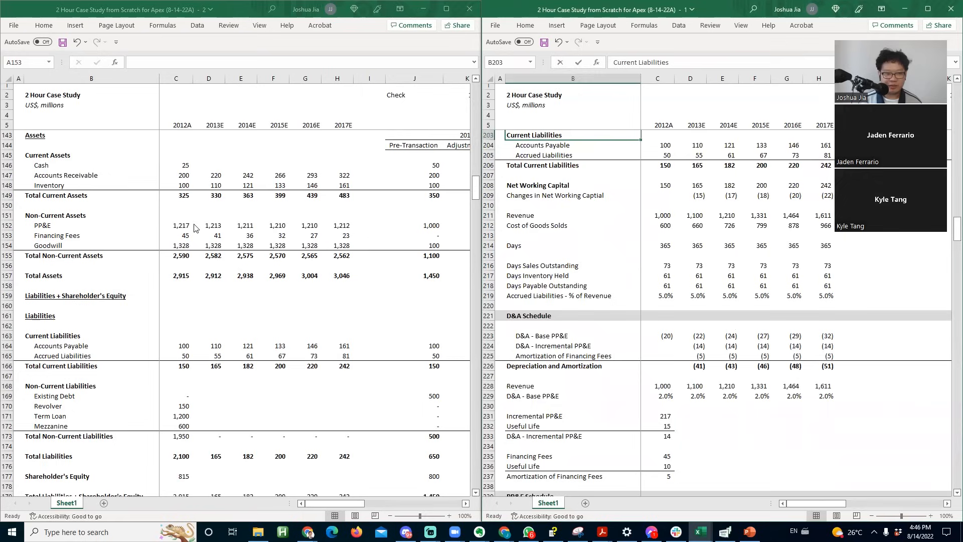
# - Examine the 2012A transaction adjustments for non-current assets, including the Post-Transaction PP&E formula in L152
pyautogui.press('Right')
pyautogui.press('Right')
pyautogui.press('Right')
pyautogui.press('Right')
pyautogui.press('Right')
pyautogui.press('Right')
pyautogui.press('Right')
pyautogui.press('Right')
pyautogui.press('Right')
pyautogui.press('Right')
pyautogui.press('Right')
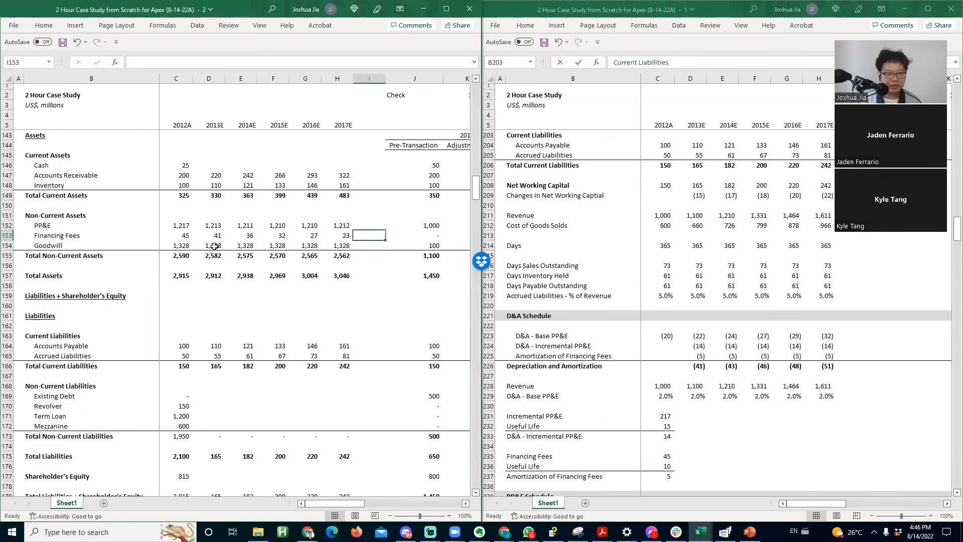
pyautogui.click(392, 245)
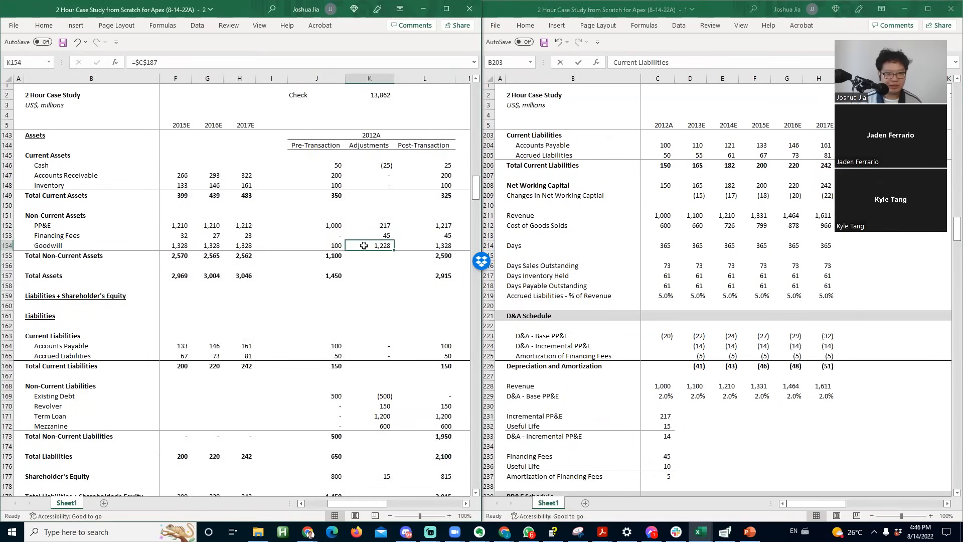
pyautogui.press('Up')
pyautogui.press('Up')
pyautogui.press('Right')
pyautogui.press('F2')
pyautogui.press('Escape')
# - Inspect the D&A - Incremental PP&E formulas in row 224 from 2013E to 2017E
pyautogui.click(679, 347)
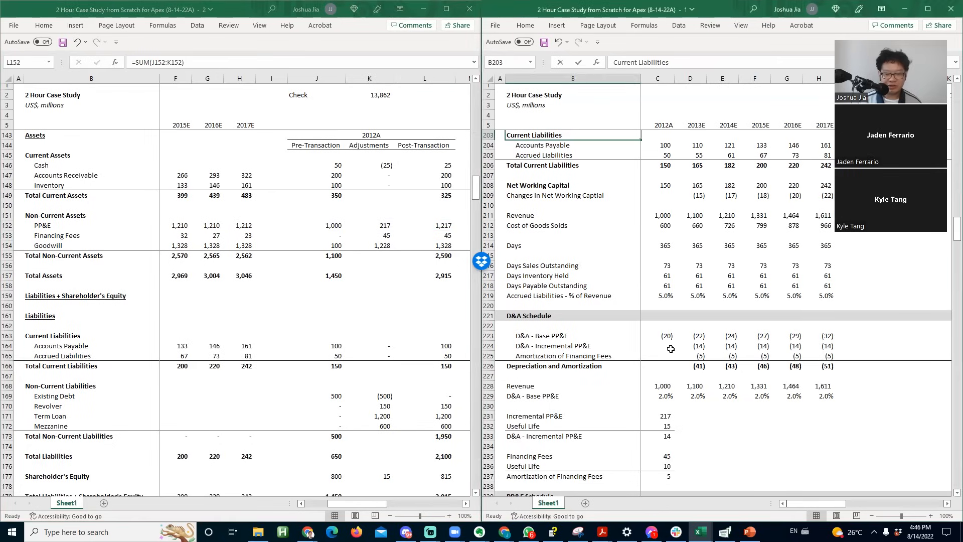
pyautogui.hotkey('shift', 'Right')
pyautogui.hotkey('shift', 'Right')
pyautogui.hotkey('shift', 'Right')
pyautogui.hotkey('shift', 'Right')
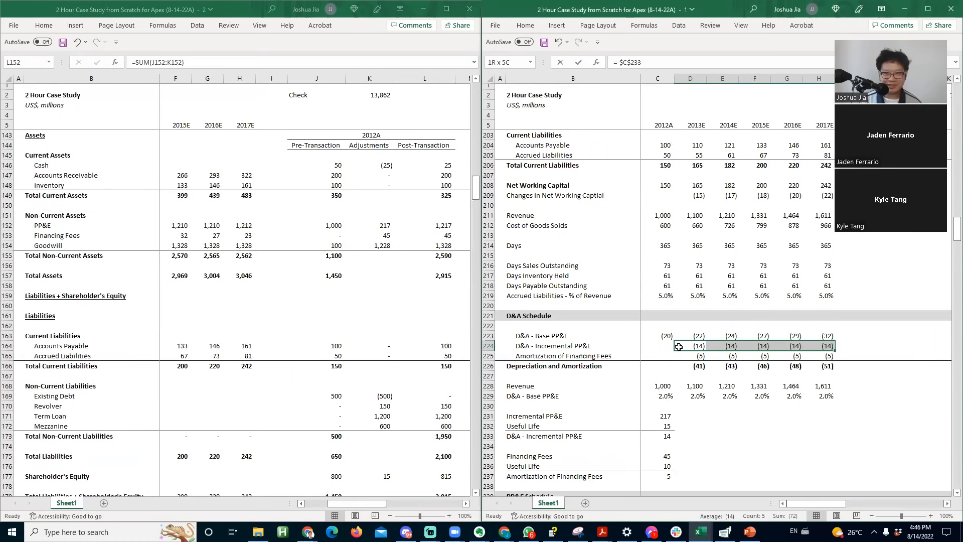
pyautogui.press('Left')
pyautogui.press('Right')
pyautogui.press('F2')
pyautogui.press('Escape')
pyautogui.press('Right')
pyautogui.press('F2')
pyautogui.press('Escape')
pyautogui.press('Right')
pyautogui.press('Right')
pyautogui.press('F2')
pyautogui.press('Escape')
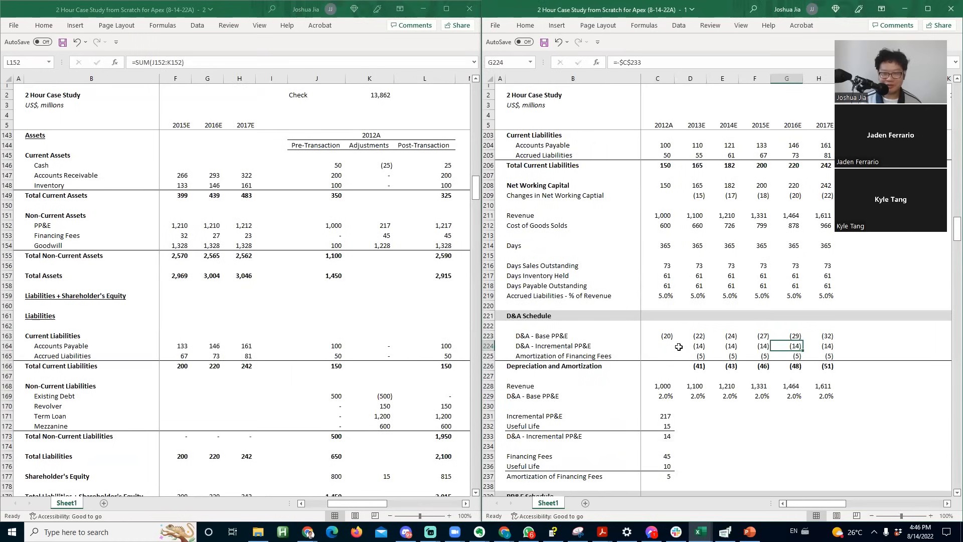
pyautogui.press('Left')
pyautogui.press('Left')
pyautogui.press('Left')
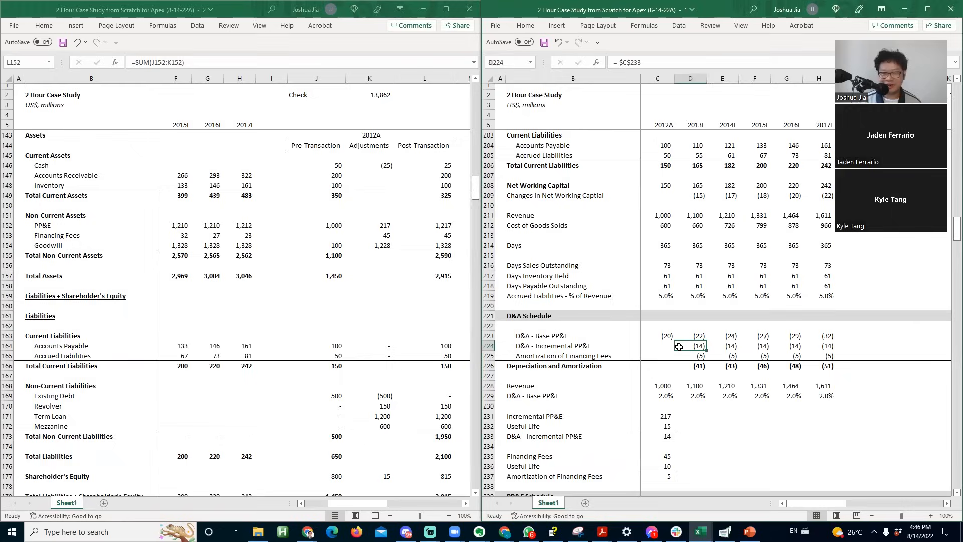
# - Examine the Incremental PP&E, Useful Life and D&A - Incremental PP&E calculation in C231:C233
pyautogui.hotkey('shift', 'space')
pyautogui.press('Left')
pyautogui.press('Down')
pyautogui.press('Down')
pyautogui.press('Down')
pyautogui.press('Down')
pyautogui.press('Down')
pyautogui.press('Down')
pyautogui.press('Down')
pyautogui.press('Down')
pyautogui.press('Down')
pyautogui.press('Down')
pyautogui.press('Down')
pyautogui.press('Down')
pyautogui.press('Down')
pyautogui.press('Down')
pyautogui.press('Down')
pyautogui.press('Down')
pyautogui.press('Up')
pyautogui.press('Up')
pyautogui.press('Up')
pyautogui.press('Up')
pyautogui.press('Up')
pyautogui.press('Up')
pyautogui.press('Up')
pyautogui.press('Up')
pyautogui.press('Up')
pyautogui.press('Down')
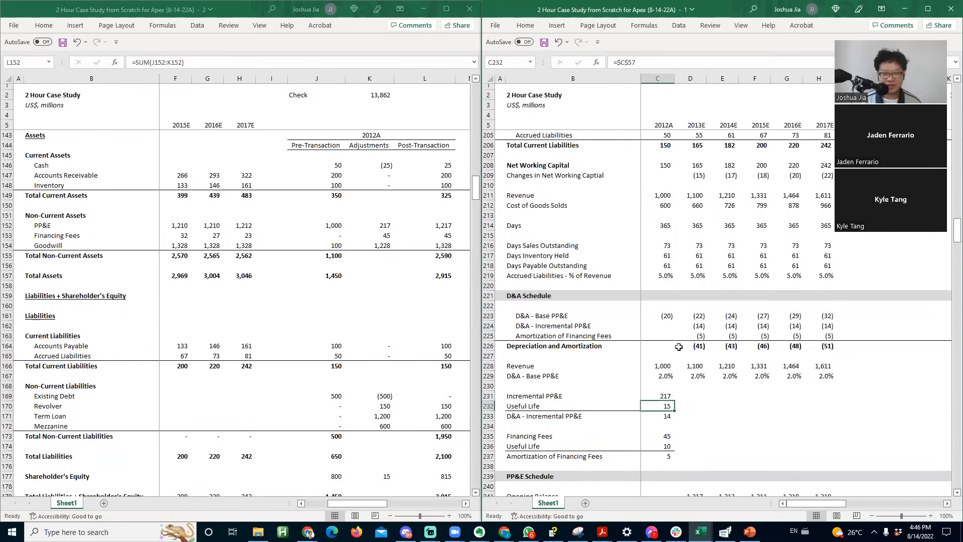
pyautogui.press('Down')
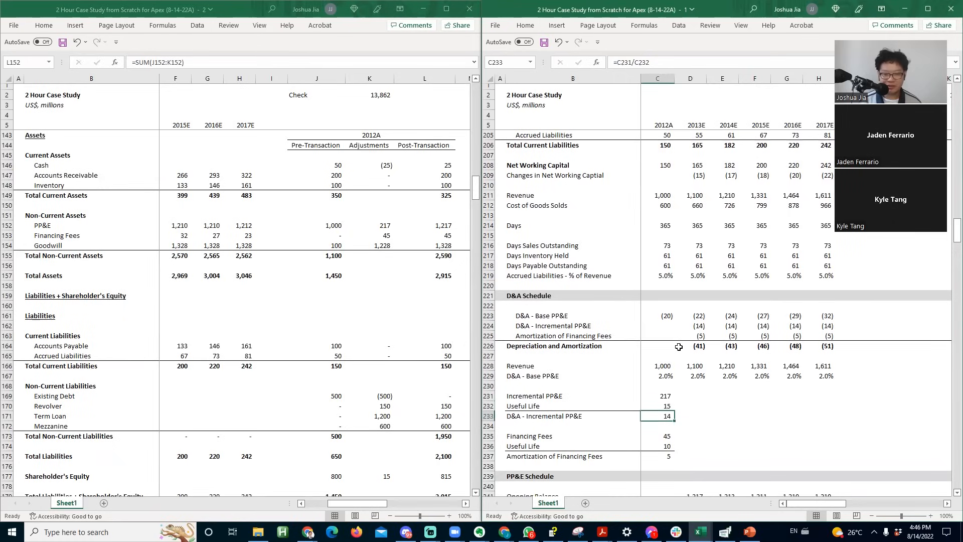
# - Copy the 2013E D&A - Incremental PP&E formula in D224 across to 2017E in H224 and check its reference
pyautogui.press('Up')
pyautogui.press('Up')
pyautogui.press('Up')
pyautogui.press('Up')
pyautogui.press('Up')
pyautogui.press('Up')
pyautogui.press('Up')
pyautogui.press('Up')
pyautogui.press('Up')
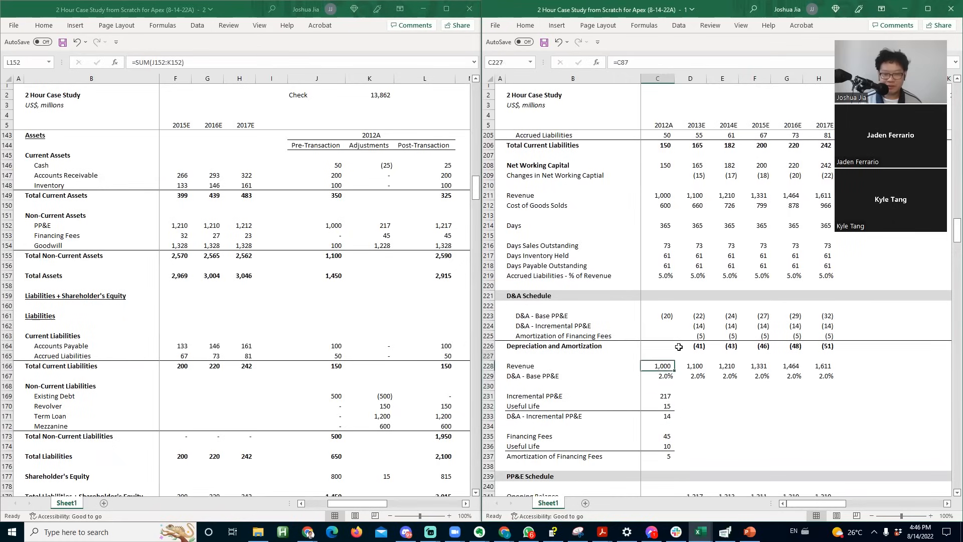
pyautogui.press('Right')
pyautogui.press('Right')
pyautogui.press('Left')
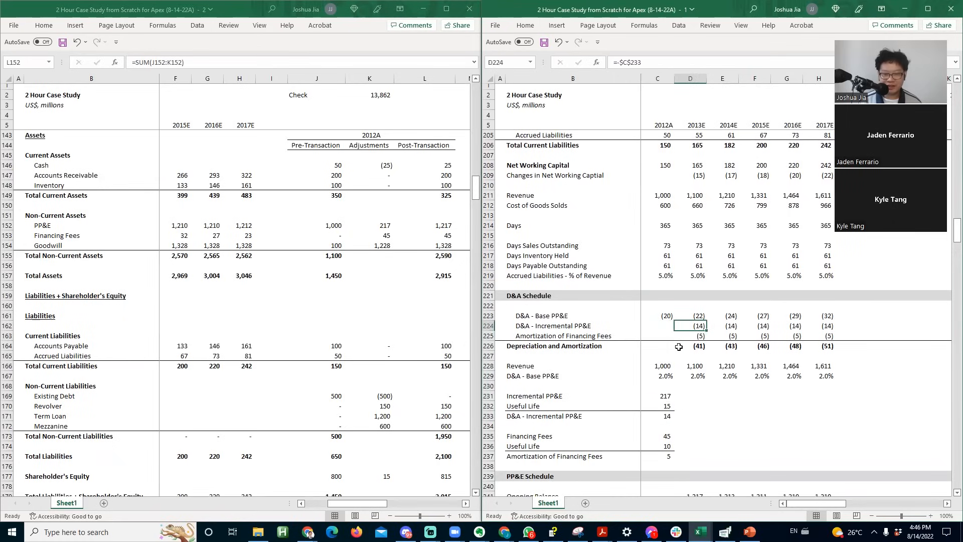
pyautogui.hotkey('ctrl', 'c')
pyautogui.hotkey('shift', 'Right')
pyautogui.hotkey('shift', 'Right')
pyautogui.hotkey('shift', 'Right')
pyautogui.hotkey('shift', 'Right')
pyautogui.hotkey('ctrl', 'v')
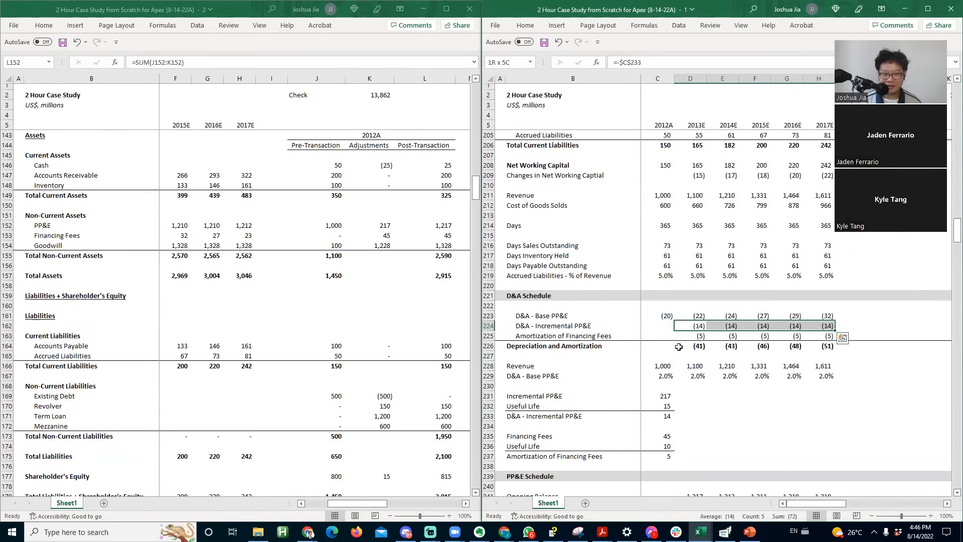
pyautogui.press('F2')
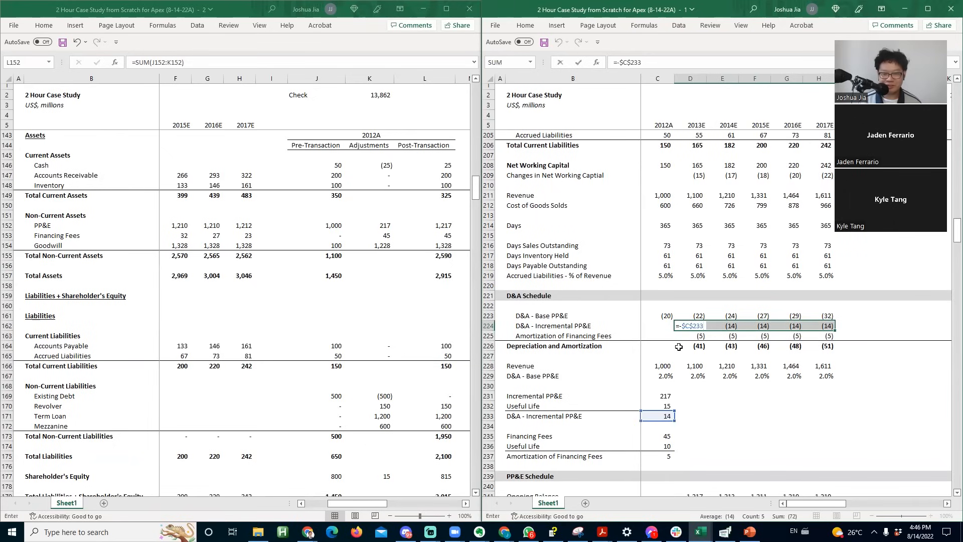
pyautogui.press('Escape')
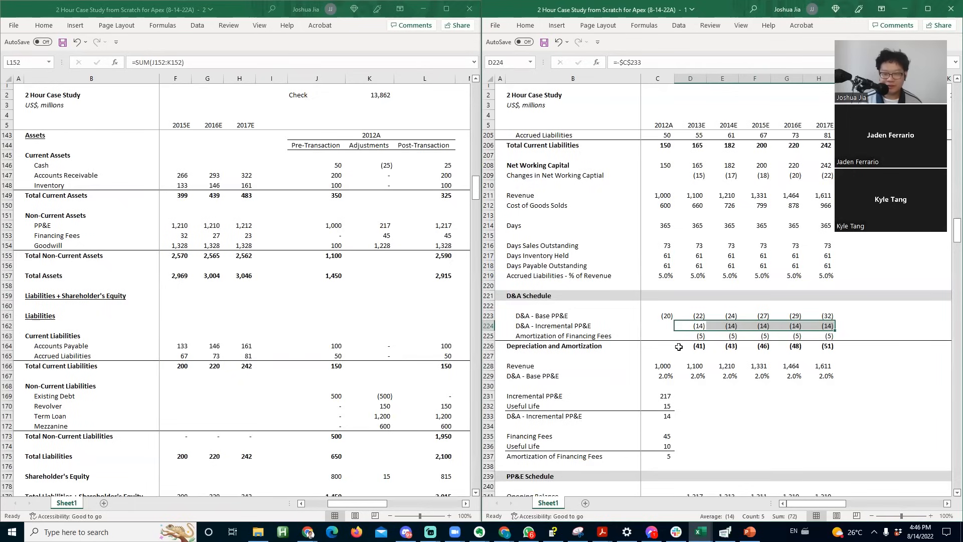
# - Examine the Amortization of Financing Fees formula in D225 and its supporting calculation in C235:C237
pyautogui.press('Down')
pyautogui.press('Down')
pyautogui.press('Down')
pyautogui.press('Down')
pyautogui.press('Down')
pyautogui.press('Down')
pyautogui.press('Down')
pyautogui.press('Down')
pyautogui.press('Down')
pyautogui.press('Down')
pyautogui.press('Down')
pyautogui.press('Down')
pyautogui.press('Down')
pyautogui.press('Down')
pyautogui.press('Down')
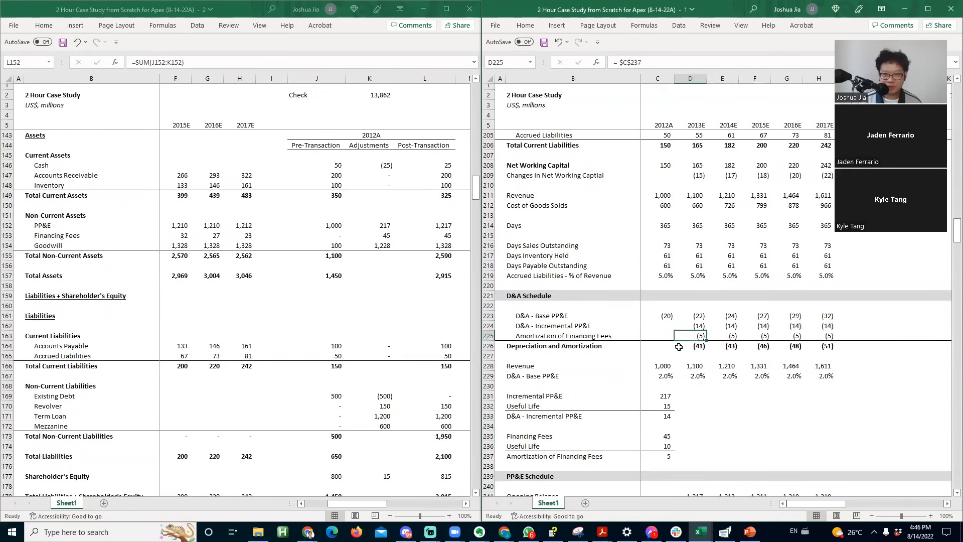
pyautogui.press('Left')
pyautogui.press('Up')
pyautogui.press('Up')
pyautogui.press('Up')
pyautogui.press('Up')
pyautogui.press('Up')
pyautogui.press('Up')
pyautogui.press('Up')
pyautogui.press('Up')
pyautogui.press('Up')
pyautogui.press('Up')
pyautogui.press('Up')
pyautogui.press('Up')
pyautogui.press('Up')
pyautogui.press('Up')
pyautogui.press('Up')
pyautogui.press('Up')
pyautogui.press('Up')
pyautogui.press('Up')
pyautogui.press('Up')
pyautogui.press('Up')
pyautogui.press('Up')
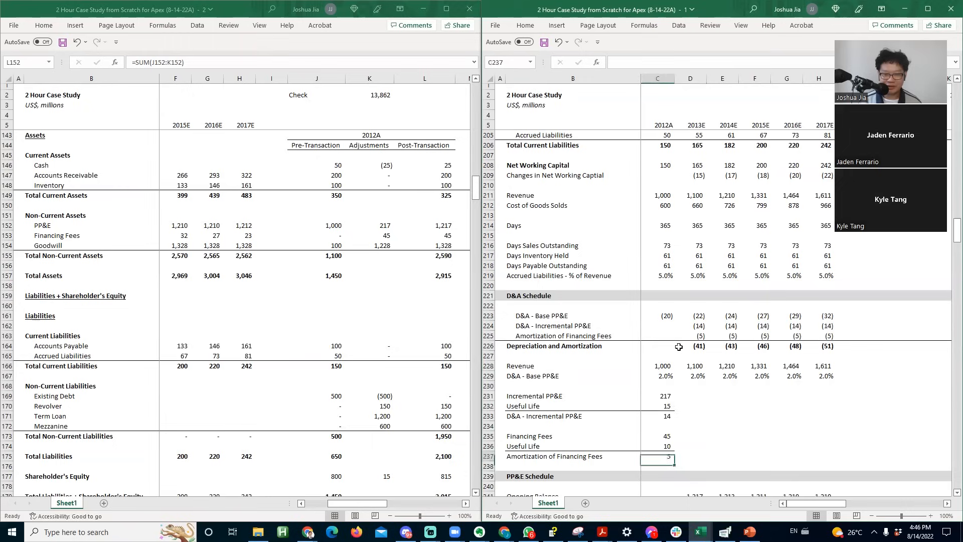
# - Inspect the 2013E Tax Expense formula in D111 of the income statement
pyautogui.press('pageup')
pyautogui.press('pageup')
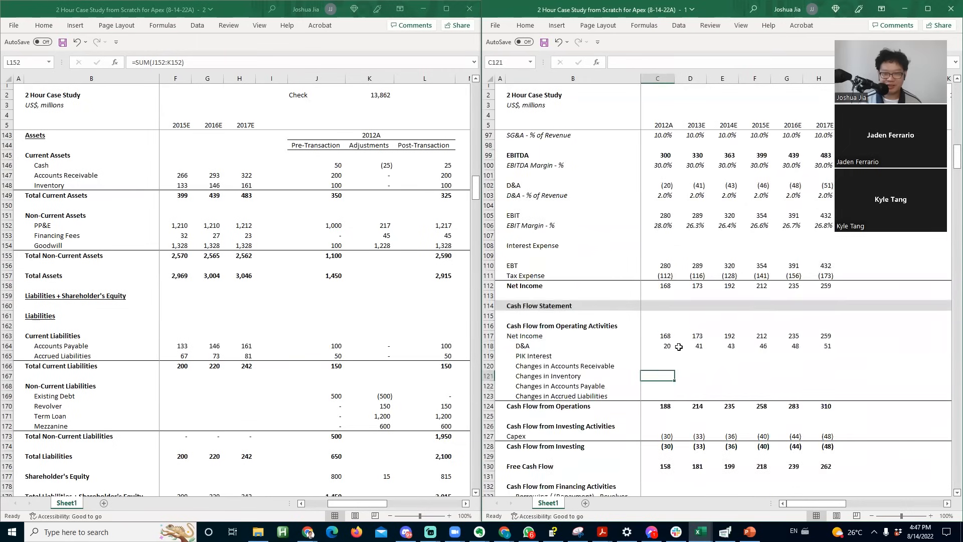
pyautogui.press('Up')
pyautogui.press('Up')
pyautogui.press('Up')
pyautogui.press('Up')
pyautogui.press('Up')
pyautogui.press('Up')
pyautogui.press('Up')
pyautogui.press('Up')
pyautogui.press('Up')
pyautogui.press('Up')
pyautogui.press('Right')
pyautogui.press('F2')
pyautogui.press('Escape')
pyautogui.press('pagedown')
pyautogui.press('pagedown')
pyautogui.press('pagedown')
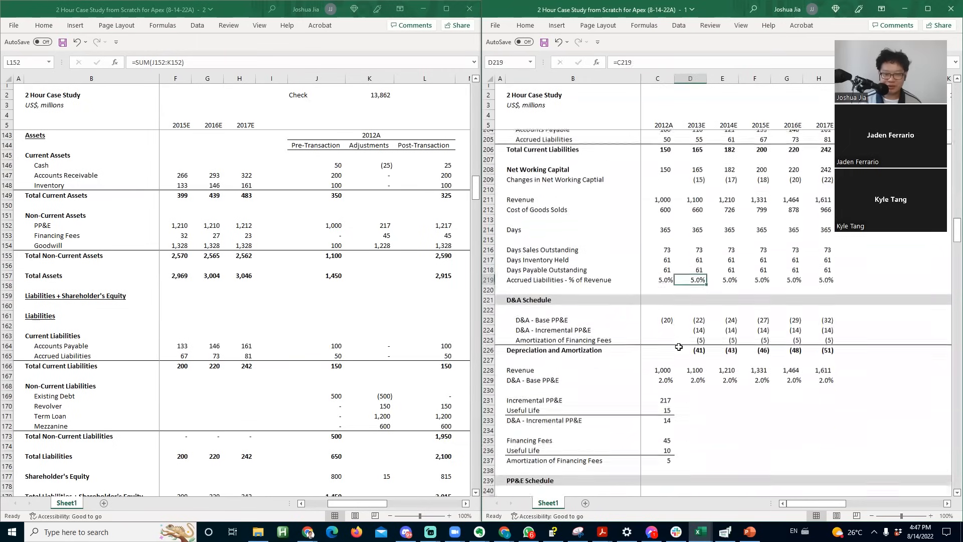
# - Review the D&A Schedule down column C through the Incremental PP&E calculation in C231:C233
pyautogui.press('Left')
pyautogui.press('Down')
pyautogui.press('Down')
pyautogui.press('Down')
pyautogui.press('Down')
pyautogui.press('Down')
pyautogui.press('Down')
pyautogui.press('Down')
pyautogui.press('Down')
pyautogui.press('Down')
pyautogui.press('Down')
pyautogui.press('Down')
pyautogui.press('Down')
pyautogui.press('Down')
pyautogui.press('Down')
pyautogui.press('Down')
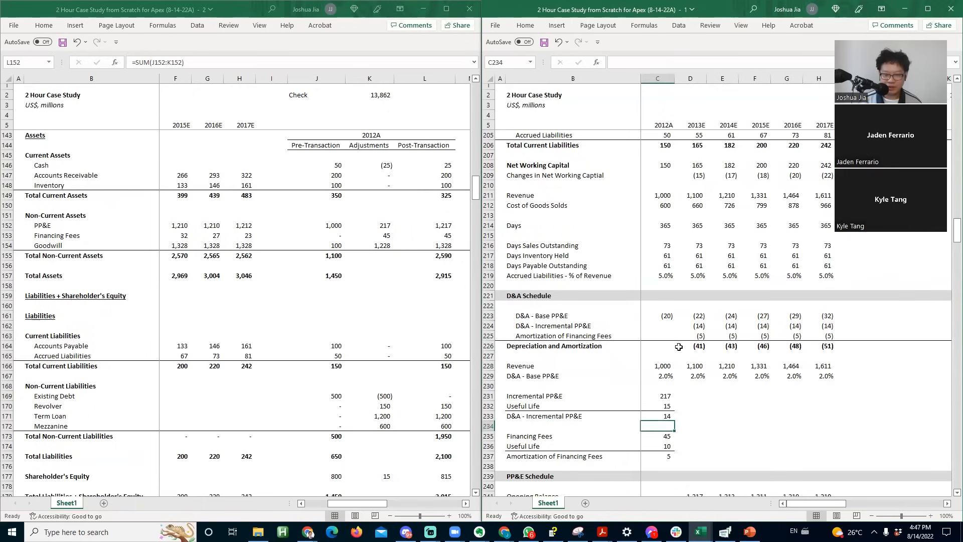
# - Insert two blank rows at row 189, below PP&E - 15% in the Allocation of Excess Purchase Price section
pyautogui.press('pageup')
pyautogui.press('Up')
pyautogui.press('Up')
pyautogui.press('Up')
pyautogui.press('Up')
pyautogui.press('Up')
pyautogui.press('Up')
pyautogui.press('Up')
pyautogui.press('Up')
pyautogui.press('Left')
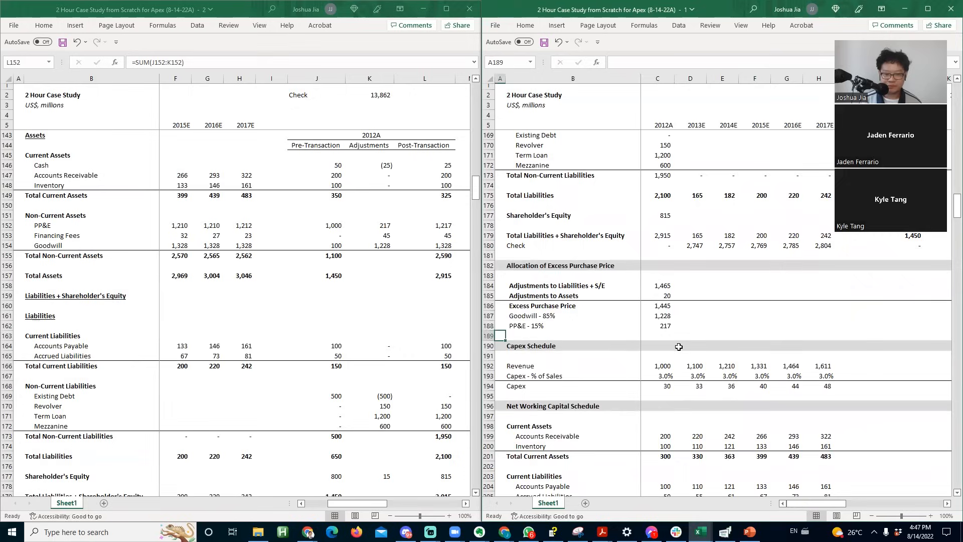
pyautogui.hotkey('alt', 'i')
pyautogui.write('rr')
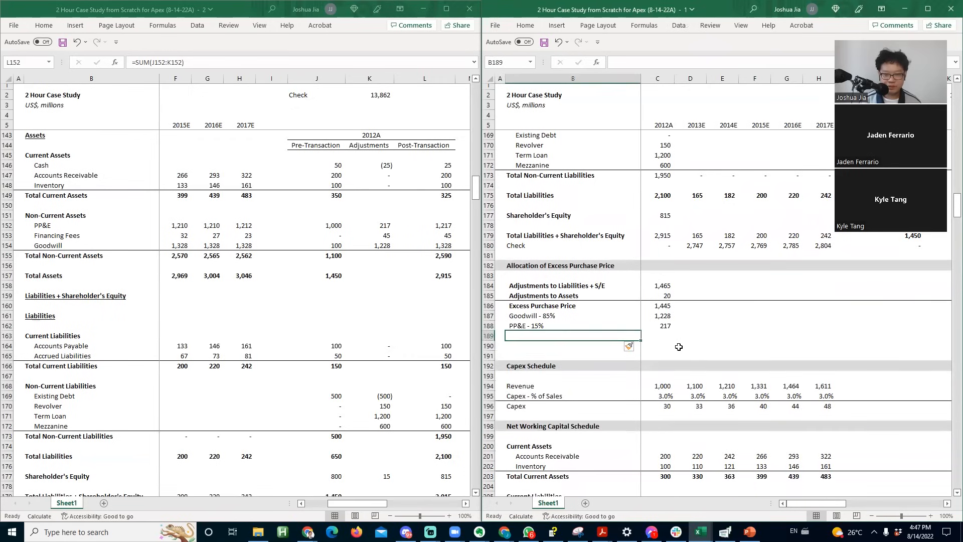
# - Label the new row in B189 as Deferred Tax Liability
pyautogui.write('Deferred Tax Liabilit')
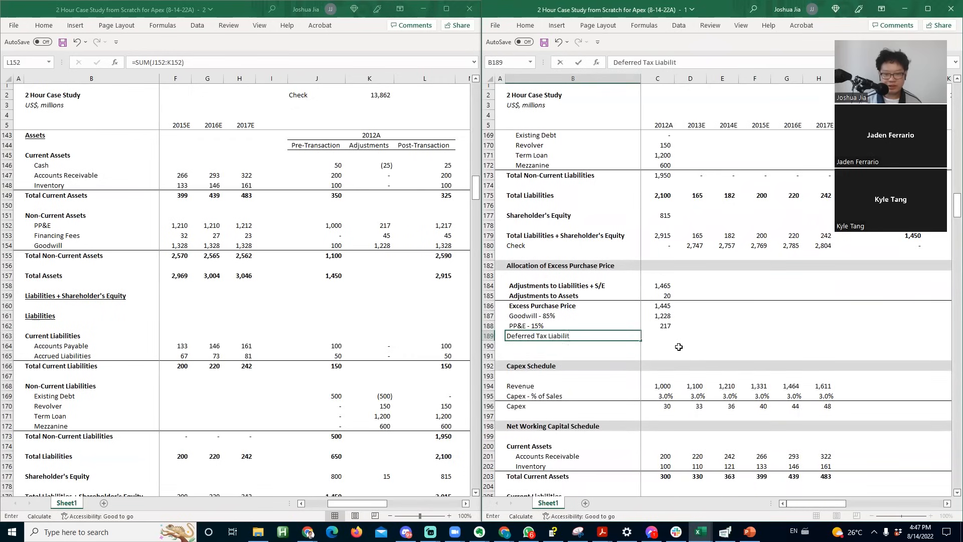
pyautogui.write('y')
pyautogui.press('Tab')
pyautogui.press('Up')
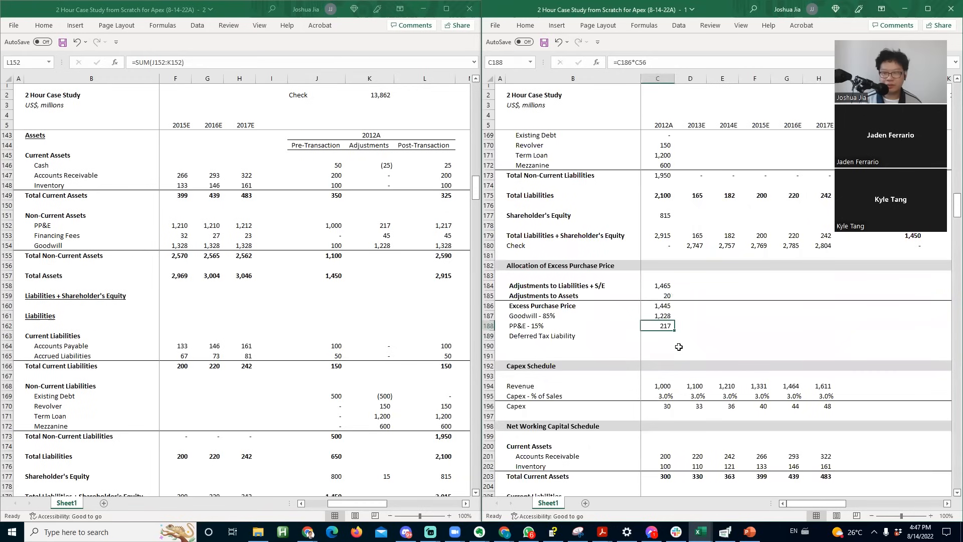
pyautogui.press('Down')
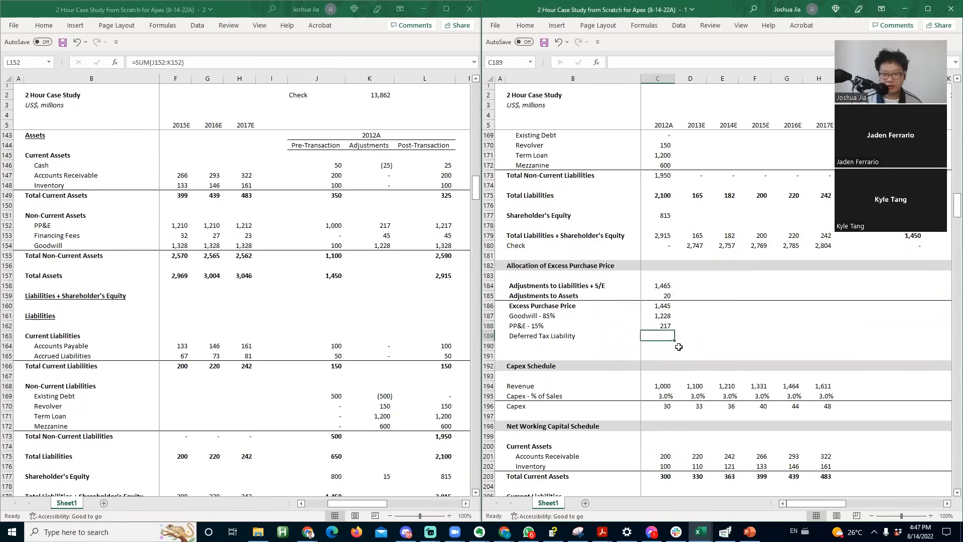
# - Calculate the Deferred Tax Liability in C189 as the PP&E allocation times the Tax Rate assumption, using =C188*C24
pyautogui.write('=')
pyautogui.press('Up')
pyautogui.write('*')
pyautogui.hotkey('ctrl', 'Home')
pyautogui.press('pagedown')
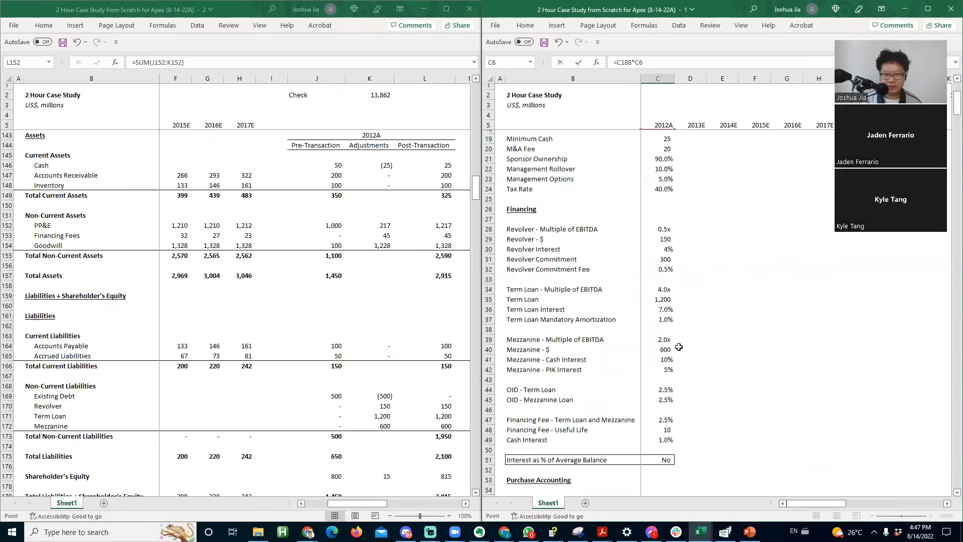
pyautogui.press('Right')
pyautogui.press('Down')
pyautogui.press('Down')
pyautogui.press('Down')
pyautogui.press('Down')
pyautogui.press('Down')
pyautogui.press('Down')
pyautogui.press('Down')
pyautogui.press('Down')
pyautogui.press('Down')
pyautogui.press('Left')
pyautogui.press('Up')
pyautogui.press('Up')
pyautogui.press('Up')
pyautogui.press('Up')
pyautogui.press('Up')
pyautogui.press('Up')
pyautogui.press('Up')
pyautogui.press('Up')
pyautogui.press('Up')
pyautogui.press('Up')
pyautogui.press('Up')
pyautogui.press('Up')
pyautogui.press('Up')
pyautogui.press('Up')
pyautogui.press('Up')
pyautogui.press('Up')
pyautogui.press('Up')
pyautogui.press('Up')
pyautogui.press('Up')
pyautogui.press('Up')
pyautogui.press('Up')
pyautogui.press('Up')
pyautogui.press('Up')
pyautogui.press('Up')
pyautogui.press('Up')
pyautogui.press('Up')
pyautogui.press('Up')
pyautogui.press('Up')
pyautogui.press('Up')
pyautogui.press('Up')
pyautogui.press('Up')
pyautogui.press('Up')
pyautogui.press('Up')
pyautogui.press('Up')
pyautogui.press('Up')
pyautogui.press('Up')
pyautogui.press('Up')
pyautogui.press('Up')
pyautogui.press('Up')
pyautogui.press('Up')
pyautogui.press('Up')
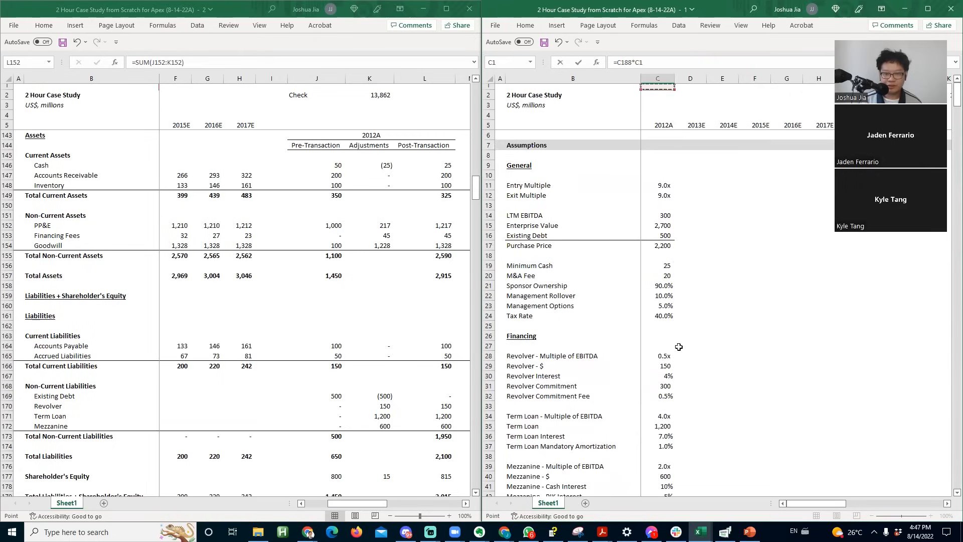
pyautogui.press('Down')
pyautogui.press('Down')
pyautogui.press('Down')
pyautogui.press('Down')
pyautogui.press('Down')
pyautogui.press('Down')
pyautogui.press('Down')
pyautogui.press('Down')
pyautogui.press('Down')
pyautogui.press('Down')
pyautogui.press('Down')
pyautogui.press('Down')
pyautogui.press('Down')
pyautogui.press('Down')
pyautogui.press('Down')
pyautogui.press('Down')
pyautogui.press('Down')
pyautogui.press('Down')
pyautogui.press('Down')
pyautogui.press('Down')
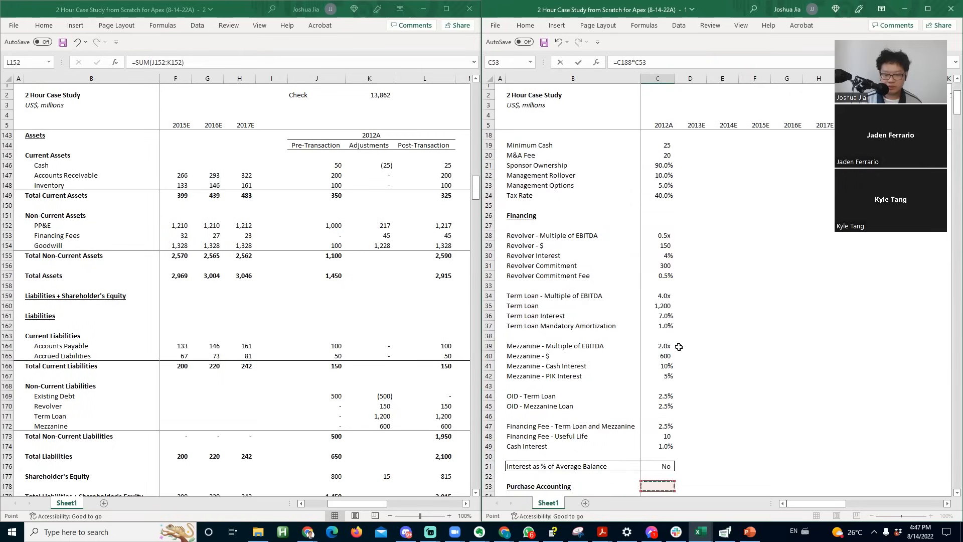
pyautogui.press('Down')
pyautogui.press('Down')
pyautogui.press('Down')
pyautogui.press('Down')
pyautogui.press('Down')
pyautogui.press('Down')
pyautogui.press('Down')
pyautogui.press('Down')
pyautogui.press('Down')
pyautogui.press('Down')
pyautogui.press('Down')
pyautogui.press('Down')
pyautogui.press('Down')
pyautogui.press('Down')
pyautogui.press('Down')
pyautogui.press('Down')
pyautogui.press('Down')
pyautogui.press('Down')
pyautogui.press('Down')
pyautogui.press('Down')
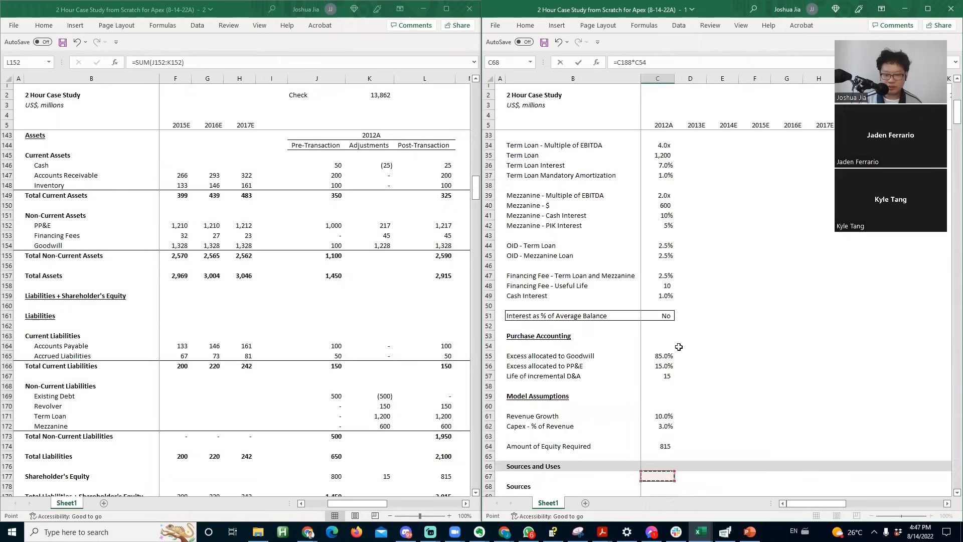
pyautogui.press('Up')
pyautogui.press('Up')
pyautogui.press('Up')
pyautogui.press('Up')
pyautogui.press('Up')
pyautogui.press('Up')
pyautogui.press('Up')
pyautogui.press('Up')
pyautogui.press('Up')
pyautogui.press('Up')
pyautogui.press('Up')
pyautogui.press('Up')
pyautogui.press('Up')
pyautogui.press('Up')
pyautogui.press('Up')
pyautogui.press('Up')
pyautogui.press('Up')
pyautogui.press('Up')
pyautogui.press('Up')
pyautogui.press('Up')
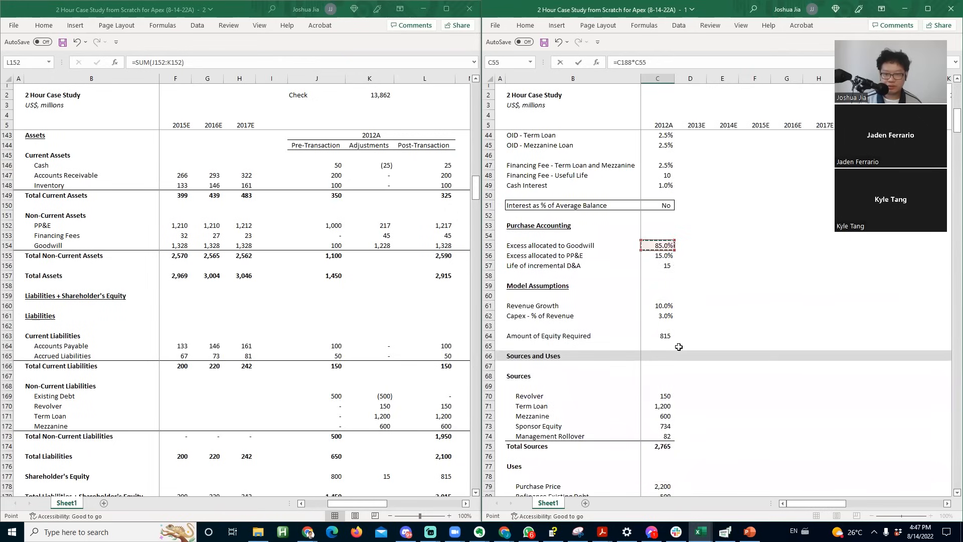
pyautogui.press('Down')
pyautogui.press('Down')
pyautogui.press('Down')
pyautogui.press('Down')
pyautogui.press('Down')
pyautogui.press('Down')
pyautogui.press('Down')
pyautogui.press('Down')
pyautogui.press('Down')
pyautogui.press('Down')
pyautogui.press('Down')
pyautogui.press('Down')
pyautogui.press('Down')
pyautogui.press('Down')
pyautogui.press('Down')
pyautogui.press('Down')
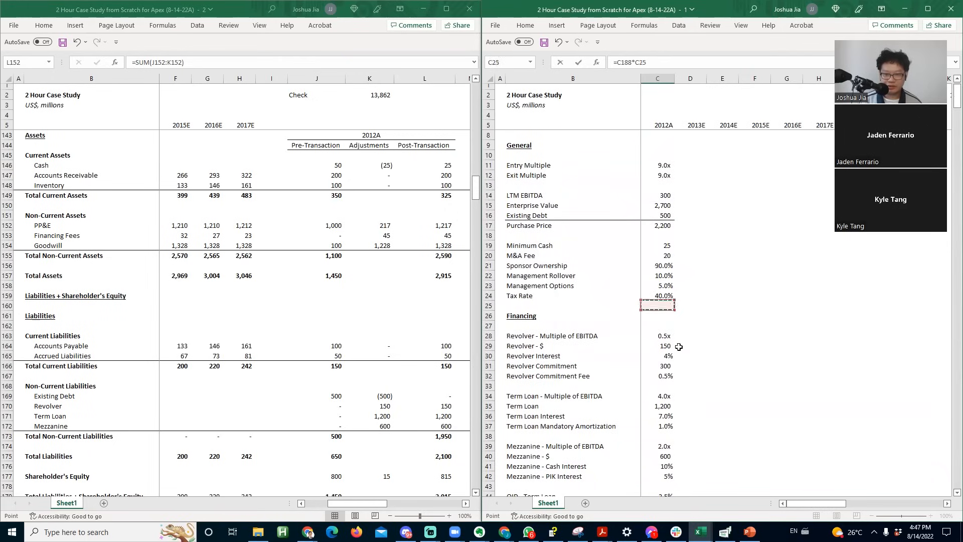
pyautogui.press('Return')
pyautogui.press('Up')
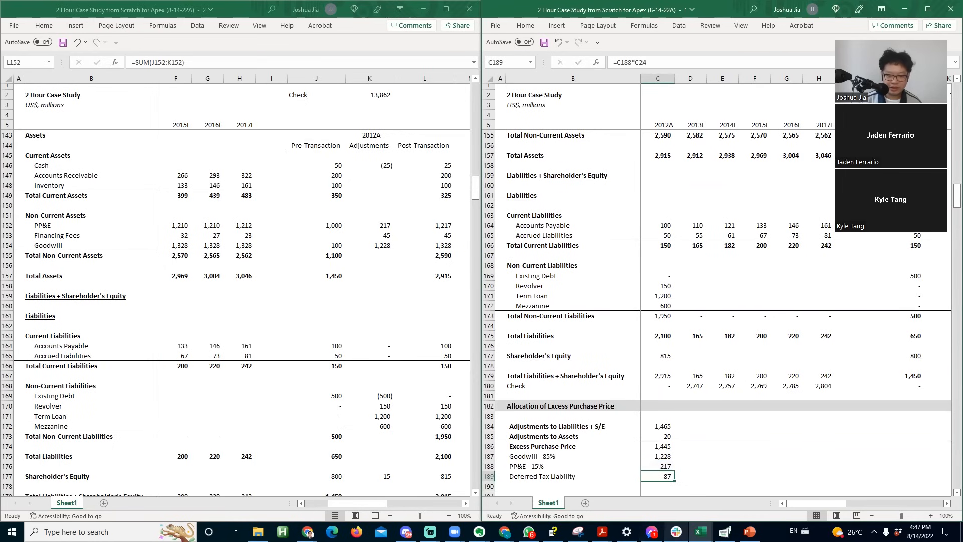
# - Switch to the 2 Hour Case Study Answer workbook and search its sheet for the deferred tax item
pyautogui.moveTo(700, 531)
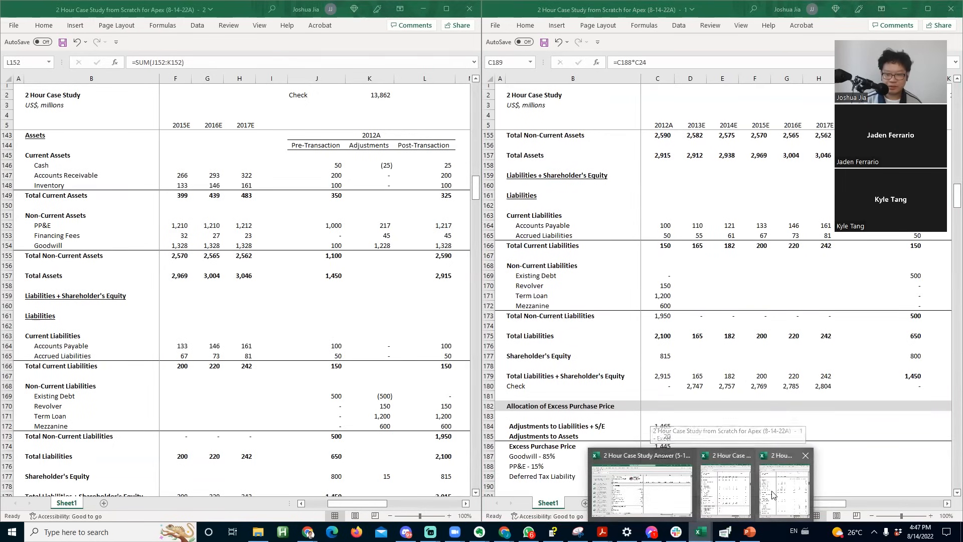
pyautogui.click(684, 492)
pyautogui.click(404, 408)
pyautogui.hotkey('ctrl', 'f')
pyautogui.write('defere')
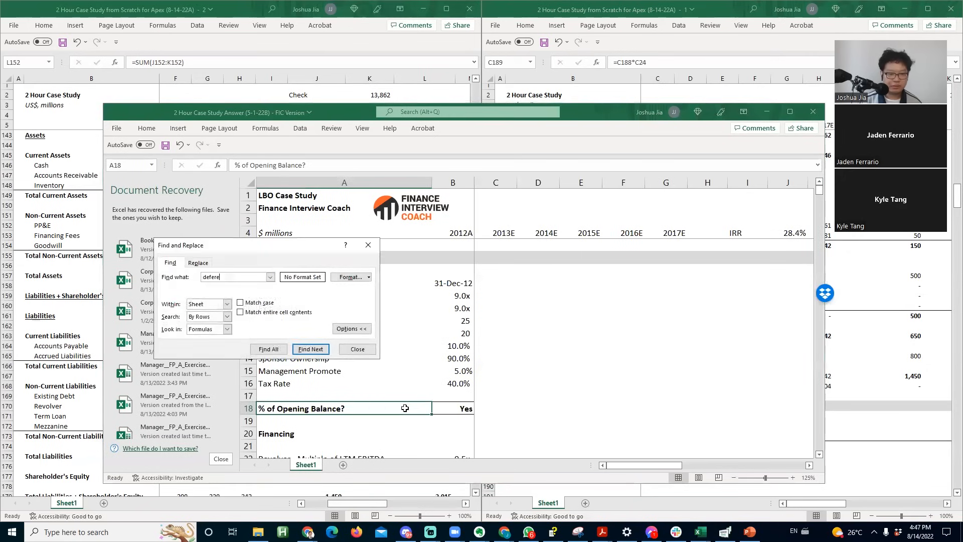
pyautogui.write('red')
pyautogui.press('Return')
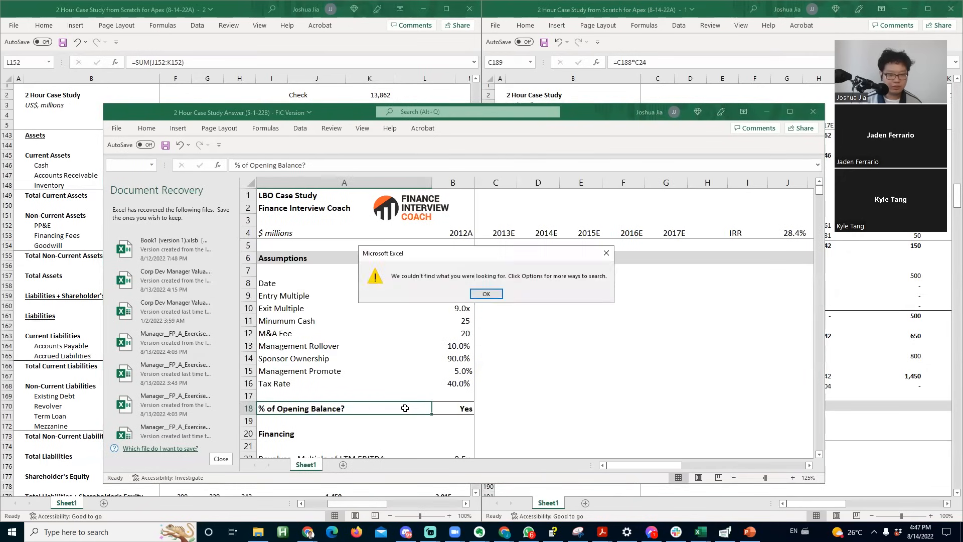
# - Look through the answer model's statements, debt schedule and returns sections for deferred tax treatment, and return to the case study workbook
pyautogui.press('Escape')
pyautogui.press('Escape')
pyautogui.press('pagedown')
pyautogui.press('pagedown')
pyautogui.press('pagedown')
pyautogui.press('pagedown')
pyautogui.press('pagedown')
pyautogui.press('pagedown')
pyautogui.press('pagedown')
pyautogui.press('pagedown')
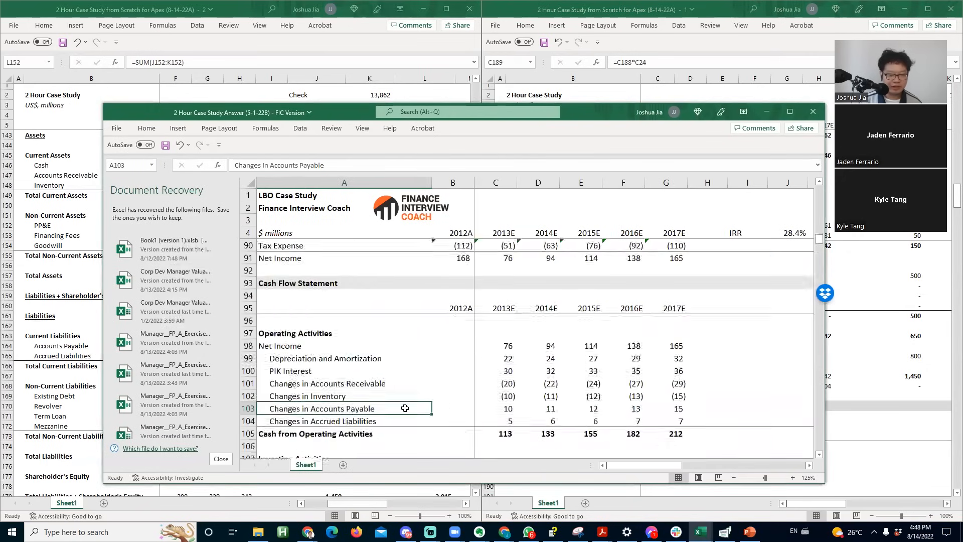
pyautogui.press('pagedown')
pyautogui.press('pagedown')
pyautogui.press('pagedown')
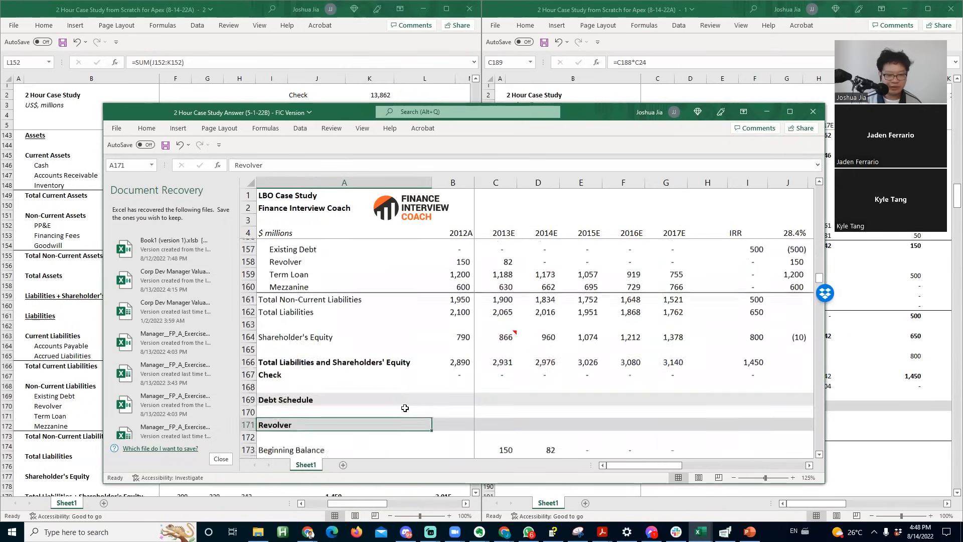
pyautogui.press('pagedown')
pyautogui.press('pagedown')
pyautogui.press('pagedown')
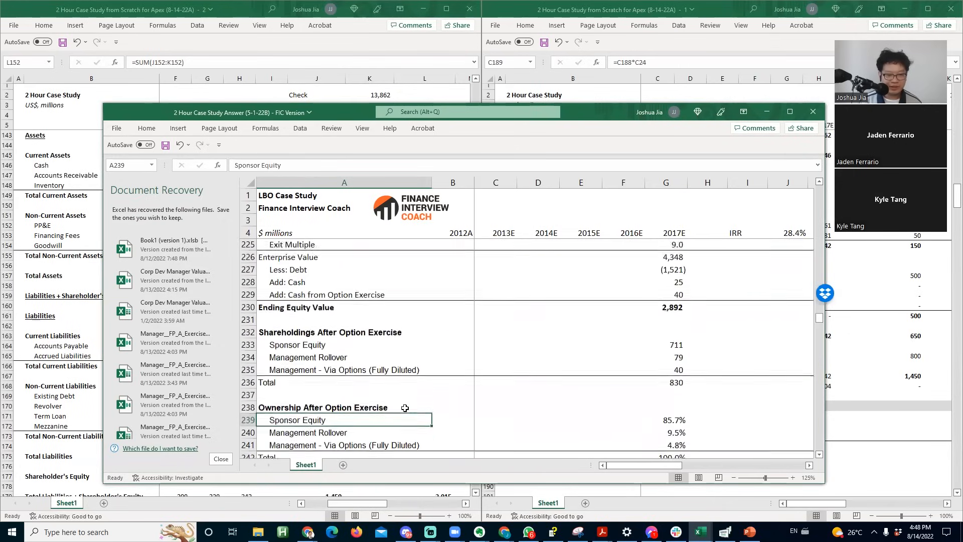
pyautogui.press('super+Down')
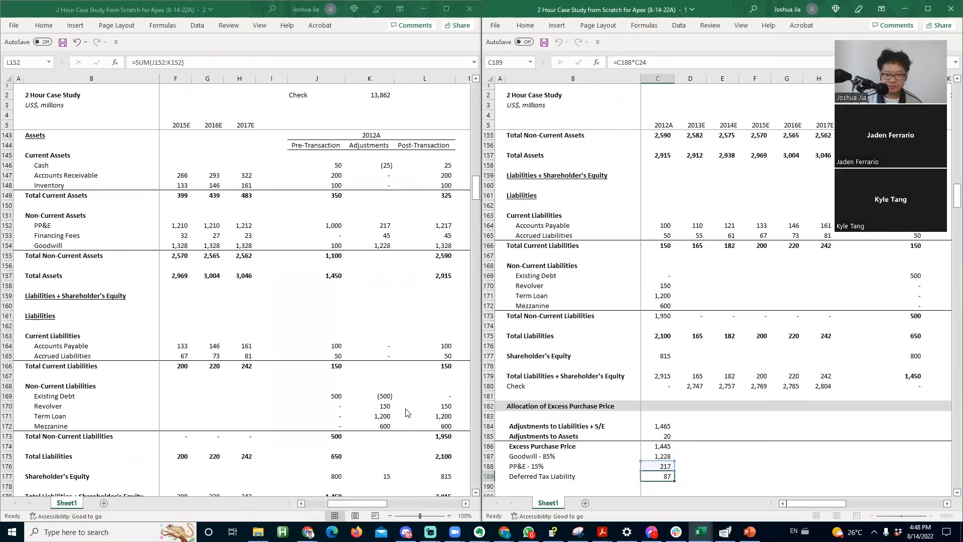
pyautogui.click(274, 337)
pyautogui.click(46, 356)
pyautogui.press('Right')
pyautogui.press('Right')
pyautogui.press('Right')
pyautogui.press('Left')
pyautogui.press('Left')
pyautogui.press('Down')
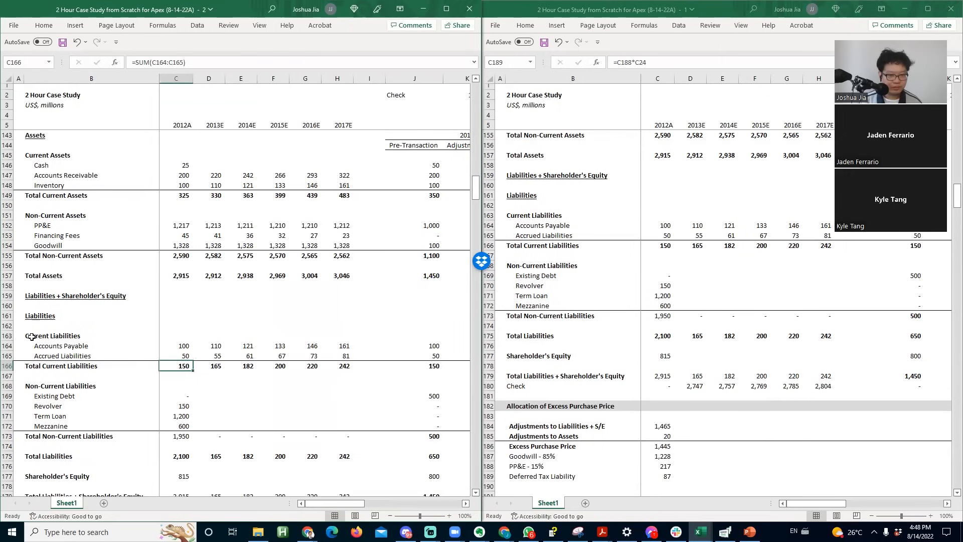
# - Delete the surplus blank row between the Deferred Tax Liability line and the Capex Schedule heading
pyautogui.click(535, 484)
pyautogui.scroll(-1, 535, 476)
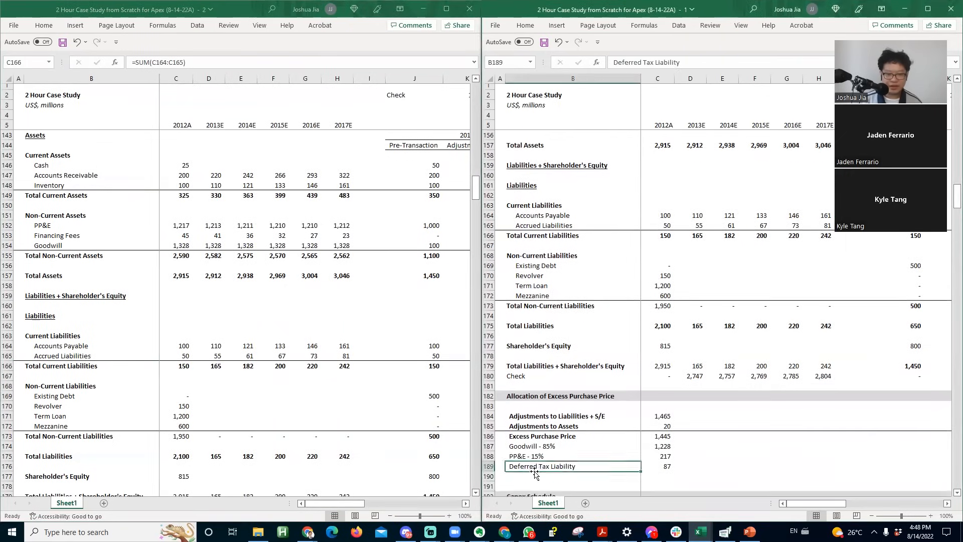
pyautogui.hotkey('shift', 'space')
pyautogui.hotkey('ctrl', '-')
pyautogui.press('Up')
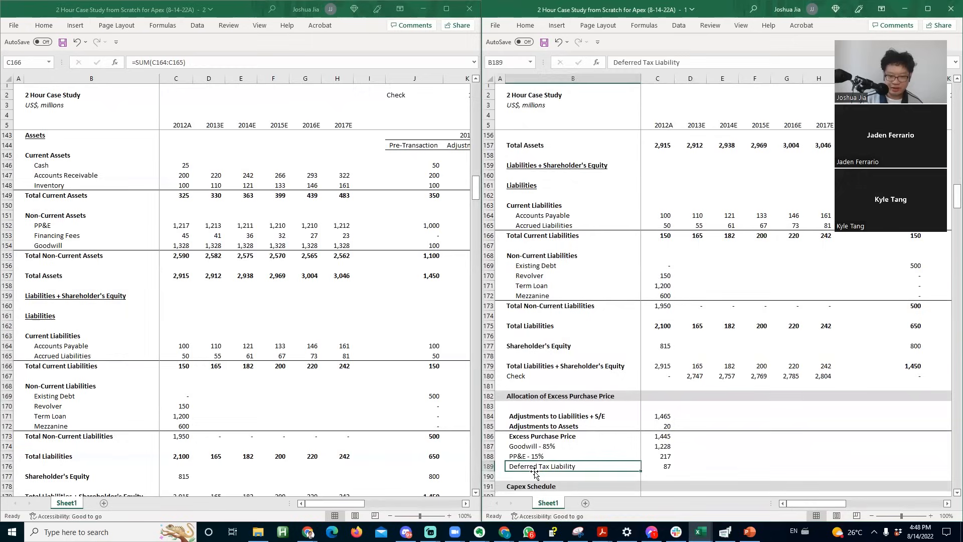
# - Inspect the Deferred Tax Liability formula in C189 without changing it
pyautogui.press('Right')
pyautogui.press('Right')
pyautogui.press('Left')
pyautogui.press('F2')
pyautogui.press('Escape')
pyautogui.press('Left')
pyautogui.press('Right')
pyautogui.press('Right')
pyautogui.press('Left')
pyautogui.press('F2')
pyautogui.press('Escape')
pyautogui.press('F2')
pyautogui.press('Escape')
pyautogui.press('Left')
pyautogui.press('Right')
pyautogui.press('F2')
pyautogui.press('Escape')
# - Look over the capex and net working capital schedules beneath the excess purchase price allocation
pyautogui.press('Down')
pyautogui.press('Down')
pyautogui.press('Down')
pyautogui.press('Down')
pyautogui.press('Down')
pyautogui.press('Down')
pyautogui.press('Down')
pyautogui.press('Down')
pyautogui.press('Down')
pyautogui.press('Down')
pyautogui.press('Down')
pyautogui.press('Down')
pyautogui.press('Down')
pyautogui.press('Down')
pyautogui.press('Down')
pyautogui.press('Down')
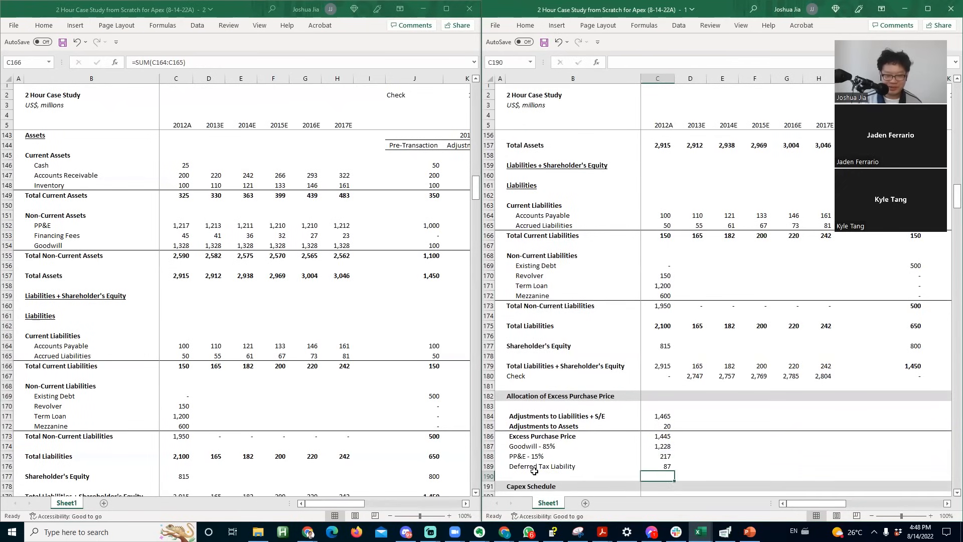
pyautogui.press('Up')
pyautogui.press('Up')
pyautogui.press('Up')
pyautogui.press('Up')
pyautogui.press('Up')
pyautogui.press('Up')
pyautogui.press('Up')
pyautogui.press('Up')
pyautogui.press('Up')
pyautogui.press('Up')
pyautogui.press('Up')
pyautogui.press('Up')
pyautogui.press('Up')
pyautogui.press('Up')
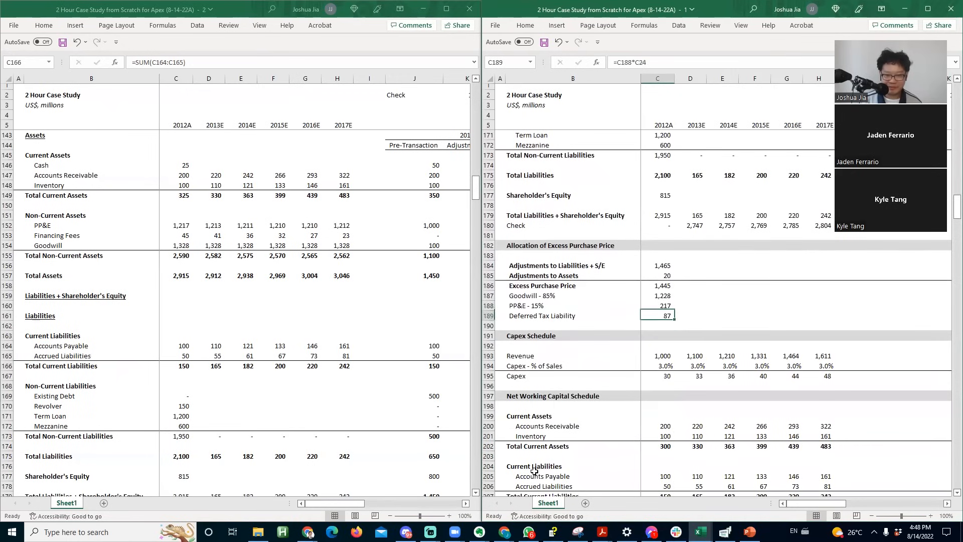
pyautogui.press('Down')
pyautogui.press('Down')
pyautogui.press('Down')
# - Calculate 2013E Shareholder's Equity in D177 as prior-year equity plus Net Income, using =C177+D112
pyautogui.click(179, 414)
pyautogui.press('Left')
pyautogui.press('Right')
pyautogui.press('Right')
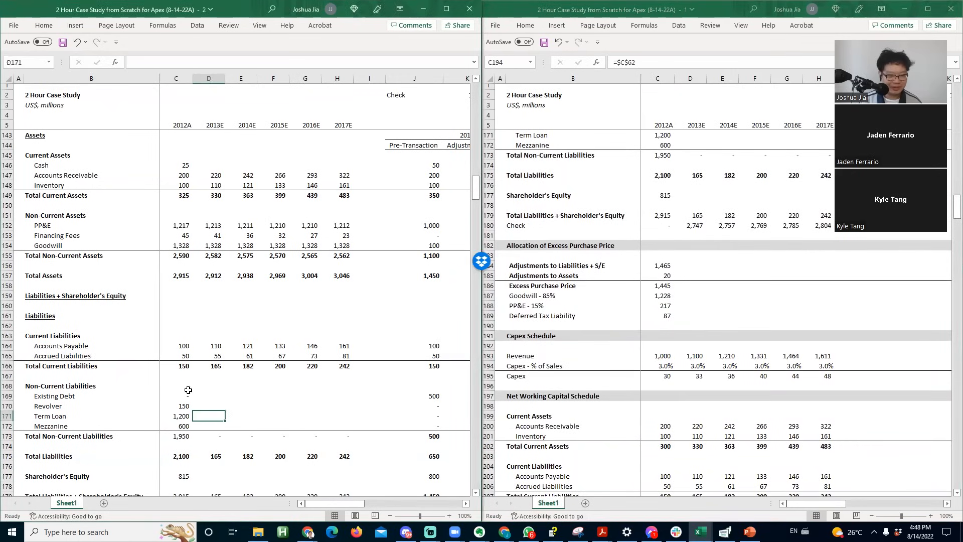
pyautogui.press('Up')
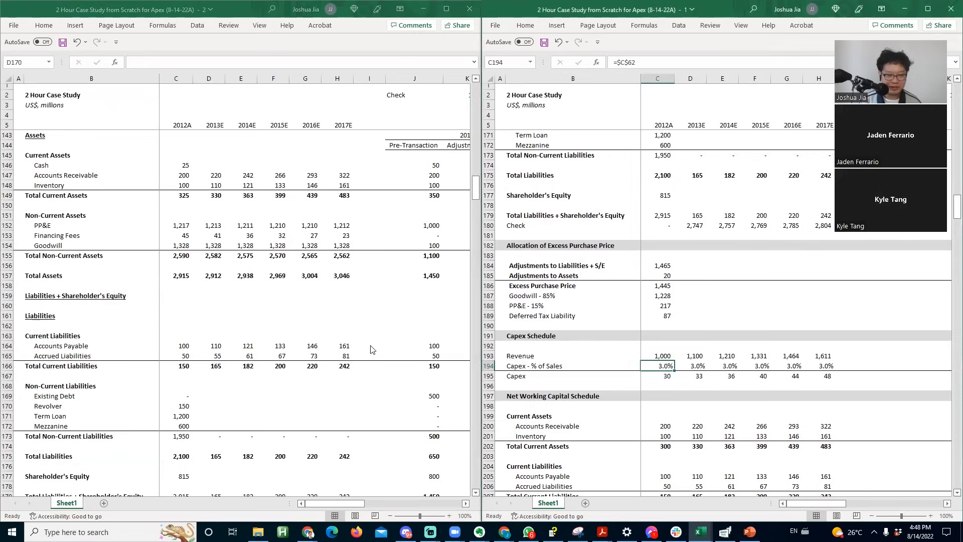
pyautogui.click(198, 188)
pyautogui.press('pagedown')
pyautogui.press('pageup')
pyautogui.press('Down')
pyautogui.press('Down')
pyautogui.press('Down')
pyautogui.press('Down')
pyautogui.press('Down')
pyautogui.press('Down')
pyautogui.press('Down')
pyautogui.press('Down')
pyautogui.press('Down')
pyautogui.press('Down')
pyautogui.press('Down')
pyautogui.press('Down')
pyautogui.press('Down')
pyautogui.press('Down')
pyautogui.press('Down')
pyautogui.press('Down')
pyautogui.press('Down')
pyautogui.press('Down')
pyautogui.press('Down')
pyautogui.press('Down')
pyautogui.press('Down')
pyautogui.press('Down')
pyautogui.press('Down')
pyautogui.press('Down')
pyautogui.press('Down')
pyautogui.press('Down')
pyautogui.press('Down')
pyautogui.press('Down')
pyautogui.write('=')
pyautogui.press('Left')
pyautogui.write('+')
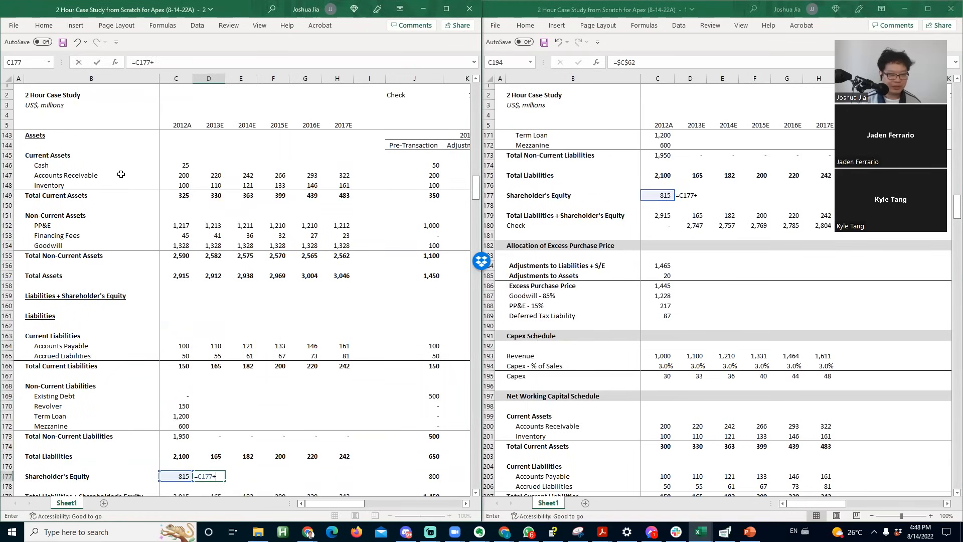
pyautogui.press('pageup')
pyautogui.press('Up')
pyautogui.press('Up')
pyautogui.press('Up')
pyautogui.press('Up')
pyautogui.press('Up')
pyautogui.press('Up')
pyautogui.press('Up')
pyautogui.press('Up')
pyautogui.press('Up')
pyautogui.press('Up')
pyautogui.press('Up')
pyautogui.press('Up')
pyautogui.press('Up')
pyautogui.press('Up')
pyautogui.press('Up')
pyautogui.press('Up')
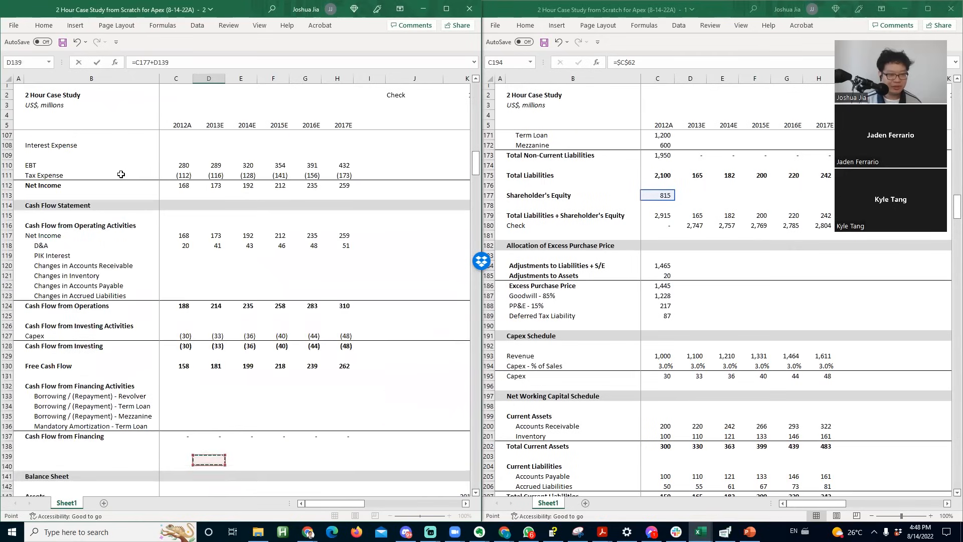
pyautogui.press('Up')
pyautogui.press('Up')
pyautogui.press('Up')
pyautogui.press('Up')
pyautogui.press('Up')
pyautogui.press('Up')
pyautogui.press('Up')
pyautogui.press('Up')
pyautogui.press('Up')
pyautogui.press('Up')
pyautogui.press('Up')
pyautogui.press('Up')
pyautogui.press('Up')
pyautogui.press('Return')
pyautogui.press('Up')
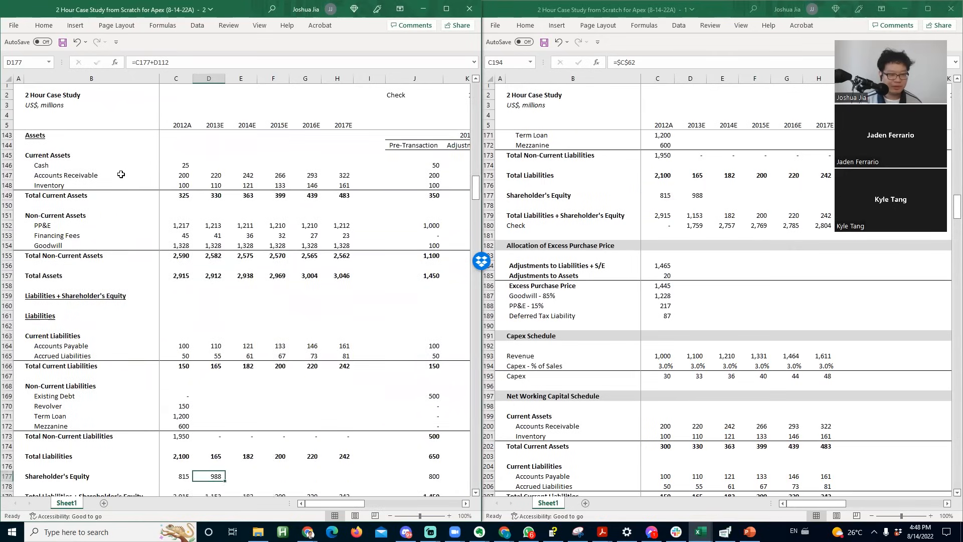
# - Fill the Shareholder's Equity formula from D177 across the 2014E–2017E columns to H177
pyautogui.hotkey('shift', 'Right')
pyautogui.hotkey('shift', 'Right')
pyautogui.hotkey('shift', 'Right')
pyautogui.hotkey('shift', 'Right')
pyautogui.hotkey('ctrl', 'r')
# - Check the cell references of the copied Shareholder's Equity formulas from E177 through H177
pyautogui.press('Right')
pyautogui.press('F2')
pyautogui.press('Tab')
pyautogui.press('F2')
pyautogui.press('Tab')
pyautogui.press('F2')
pyautogui.press('Tab')
pyautogui.press('F2')
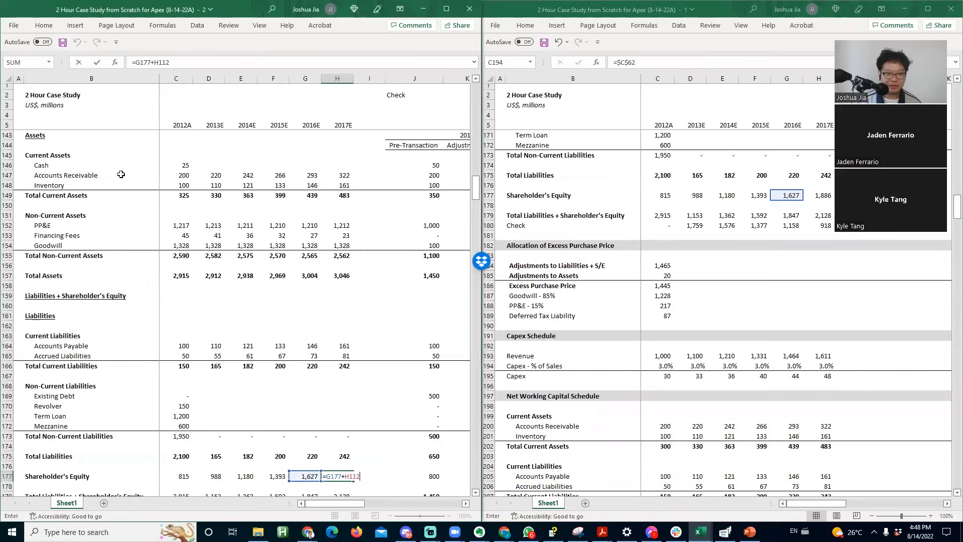
pyautogui.press('F2')
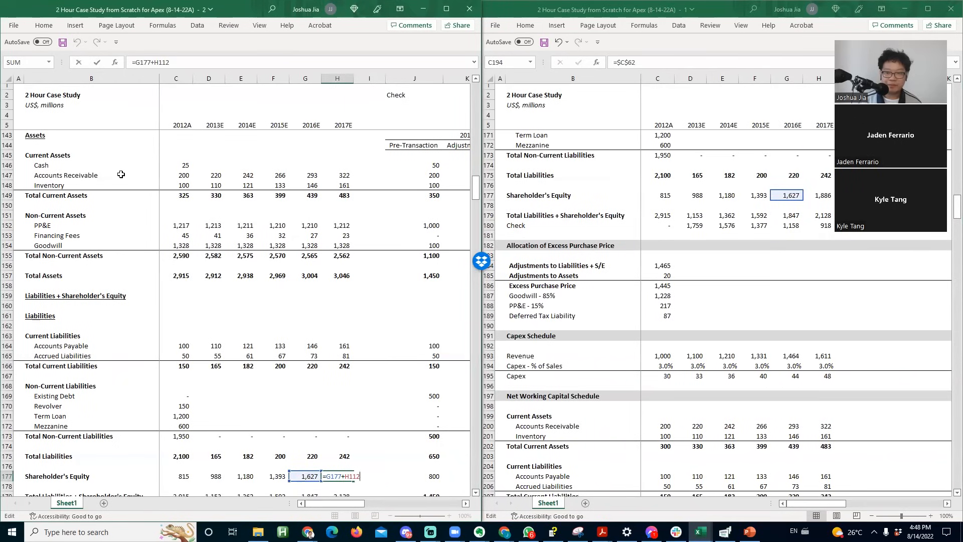
pyautogui.press('Escape')
# - Re-enter the 2013E Shareholder's Equity formula in D177 as =C177+D112
pyautogui.press('Left')
pyautogui.press('Left')
pyautogui.press('Left')
pyautogui.press('Left')
pyautogui.write('=')
pyautogui.press('Left')
pyautogui.write('+')
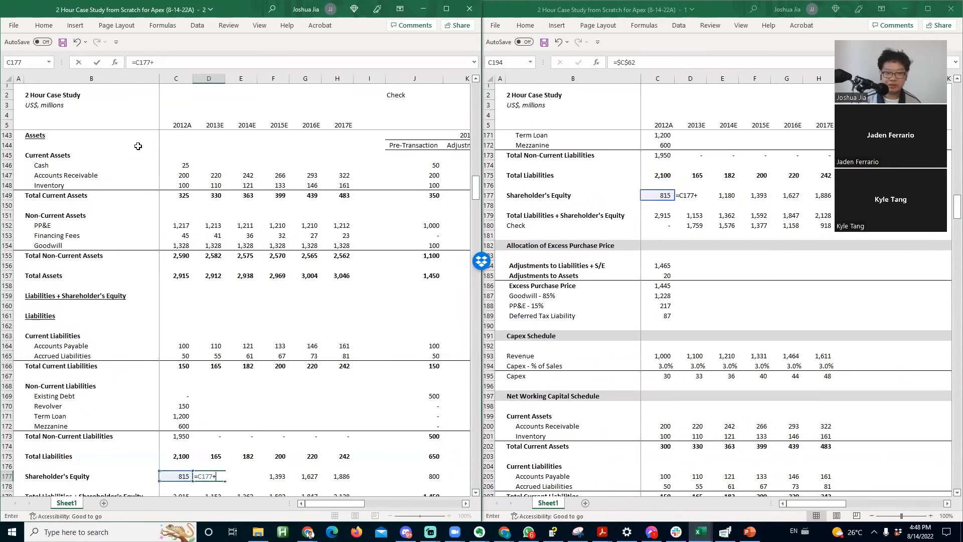
pyautogui.write('D112')
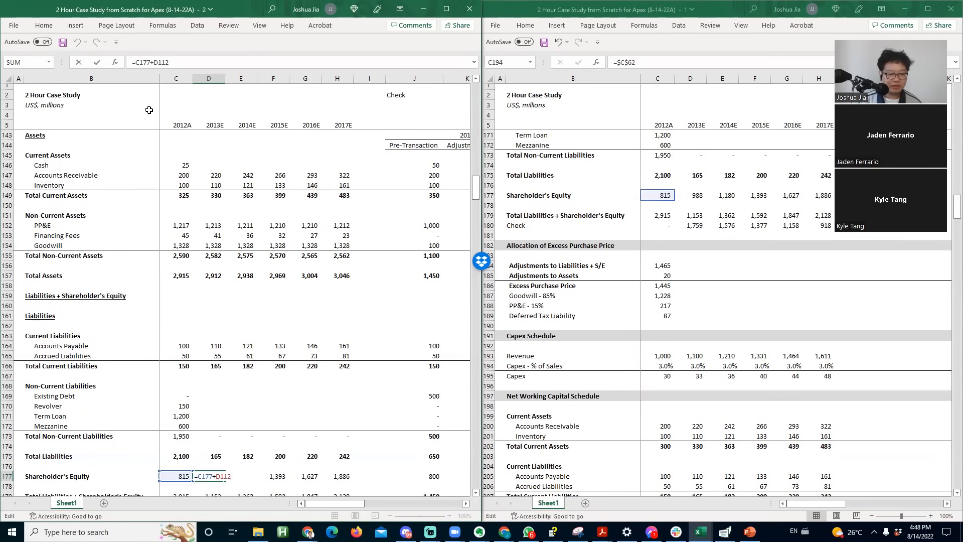
pyautogui.press('Escape')
# - Check the cell references of the 2017E Shareholder's Equity formula in H177
pyautogui.press('Right')
pyautogui.press('Right')
pyautogui.press('Right')
pyautogui.press('Right')
pyautogui.press('F2')
pyautogui.press('Escape')
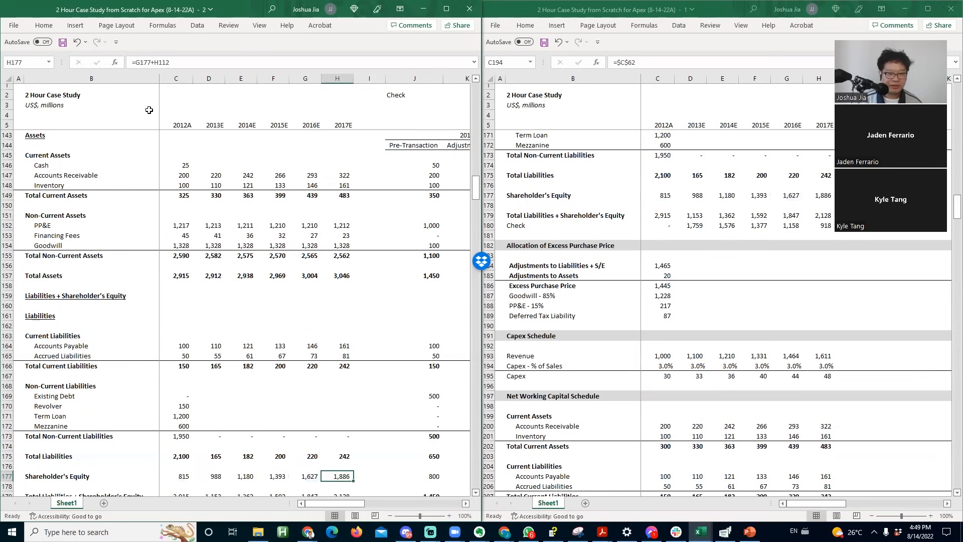
# - Look over the lower balance sheet, including the check row and the empty 2013E–2017E Revolver, Term Loan and Mezzanine cells
pyautogui.press('pageup')
pyautogui.press('pagedown')
pyautogui.press('Down')
pyautogui.press('Down')
pyautogui.press('Down')
pyautogui.press('Down')
pyautogui.press('Down')
pyautogui.press('Down')
pyautogui.press('Down')
pyautogui.press('Down')
pyautogui.press('Down')
pyautogui.press('Down')
pyautogui.press('Down')
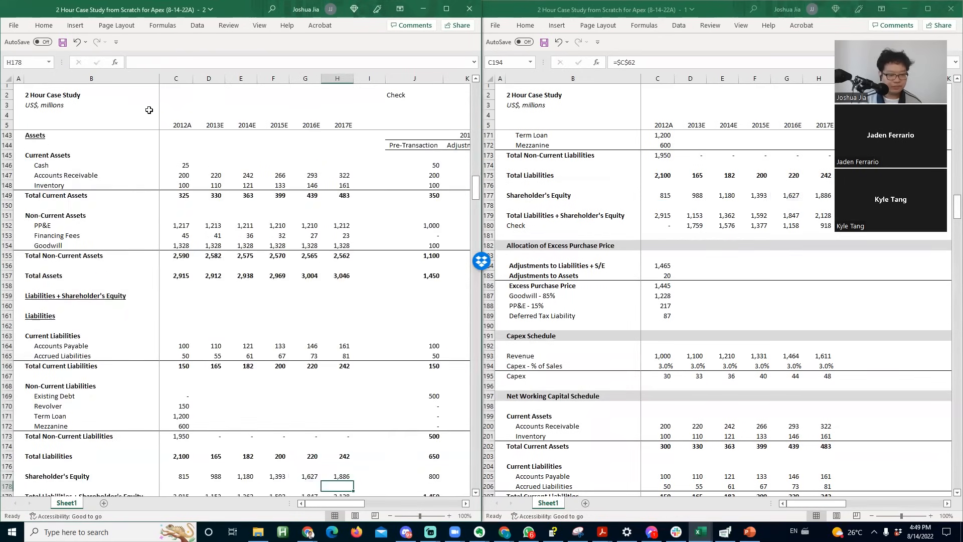
pyautogui.press('Up')
pyautogui.press('Up')
pyautogui.press('Up')
pyautogui.press('Up')
pyautogui.press('Up')
pyautogui.press('Up')
pyautogui.press('Up')
pyautogui.press('Up')
pyautogui.press('Up')
pyautogui.press('Up')
pyautogui.press('Up')
pyautogui.press('Up')
pyautogui.press('Up')
pyautogui.press('Up')
pyautogui.press('Up')
pyautogui.press('Up')
pyautogui.press('Up')
pyautogui.press('Up')
pyautogui.press('Left')
pyautogui.press('Left')
pyautogui.press('Left')
pyautogui.press('Left')
pyautogui.press('Down')
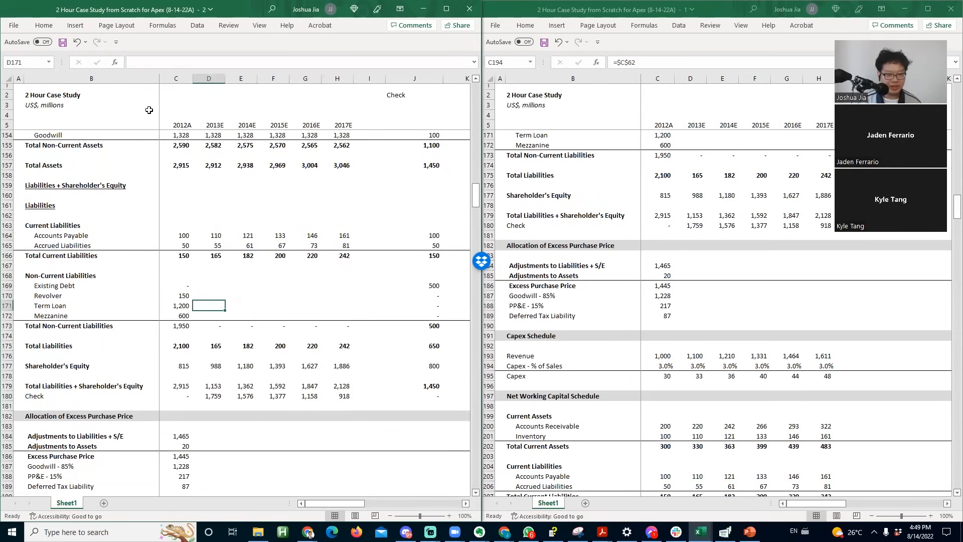
# - Look over the schedules in the second workbook window down to the PP&E Schedule at the end of the model
pyautogui.click(578, 285)
pyautogui.press('pagedown')
pyautogui.press('pagedown')
pyautogui.press('Up')
pyautogui.press('Up')
pyautogui.press('Up')
pyautogui.press('Up')
pyautogui.press('Up')
pyautogui.press('Up')
pyautogui.press('Up')
pyautogui.press('Up')
pyautogui.press('Up')
pyautogui.press('Up')
pyautogui.press('Up')
pyautogui.press('Up')
pyautogui.press('Up')
pyautogui.press('Up')
pyautogui.press('Up')
pyautogui.press('Up')
pyautogui.press('Up')
pyautogui.press('Up')
pyautogui.press('Up')
pyautogui.press('Up')
pyautogui.press('Up')
pyautogui.press('Up')
pyautogui.press('Up')
pyautogui.press('Up')
pyautogui.press('Up')
pyautogui.press('Up')
pyautogui.press('Up')
pyautogui.hotkey('alt', 'Tab')
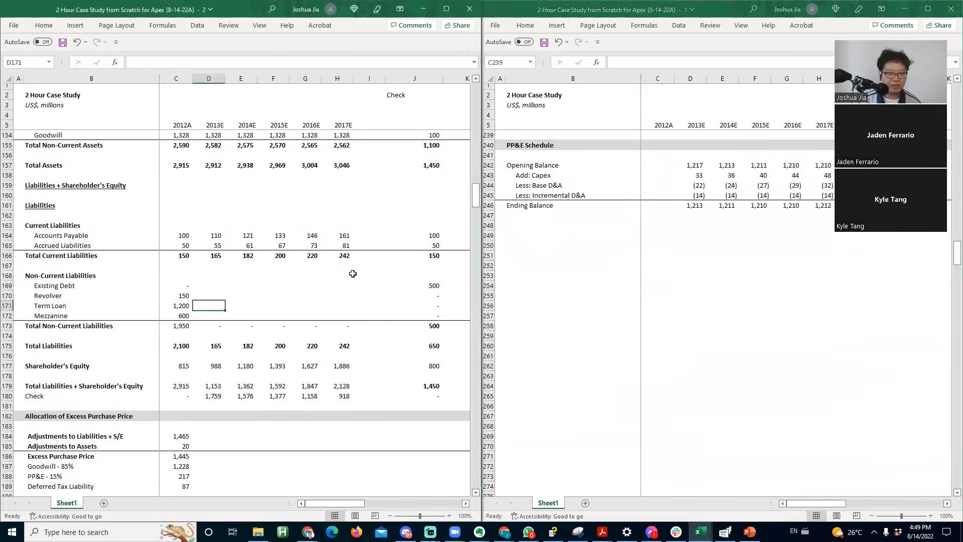
# - Examine the investing and financing sections of the cash flow statement, and the capex and net working capital schedules
pyautogui.press('pageup')
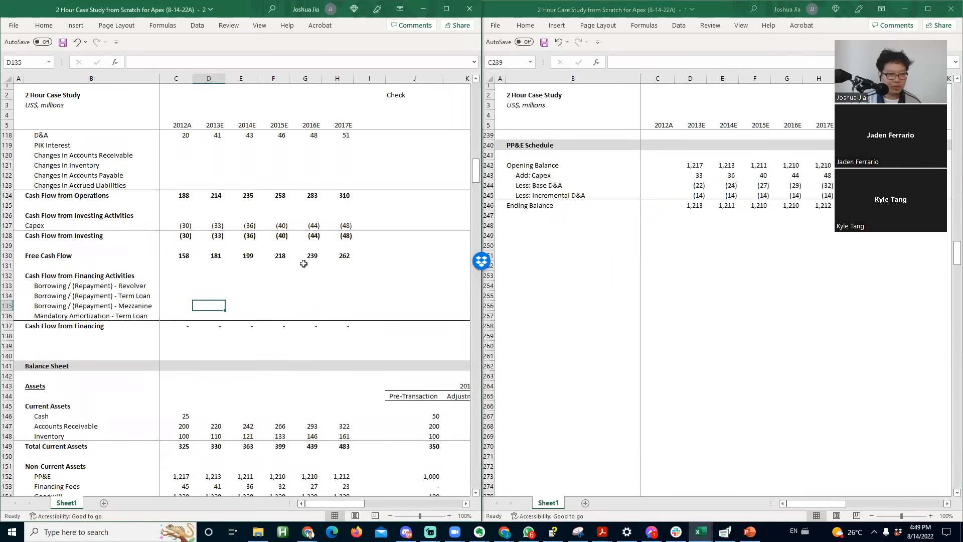
pyautogui.click(74, 228)
pyautogui.press('Down')
pyautogui.press('Up')
pyautogui.press('Down')
pyautogui.press('Down')
pyautogui.press('Up')
pyautogui.press('Up')
pyautogui.press('Up')
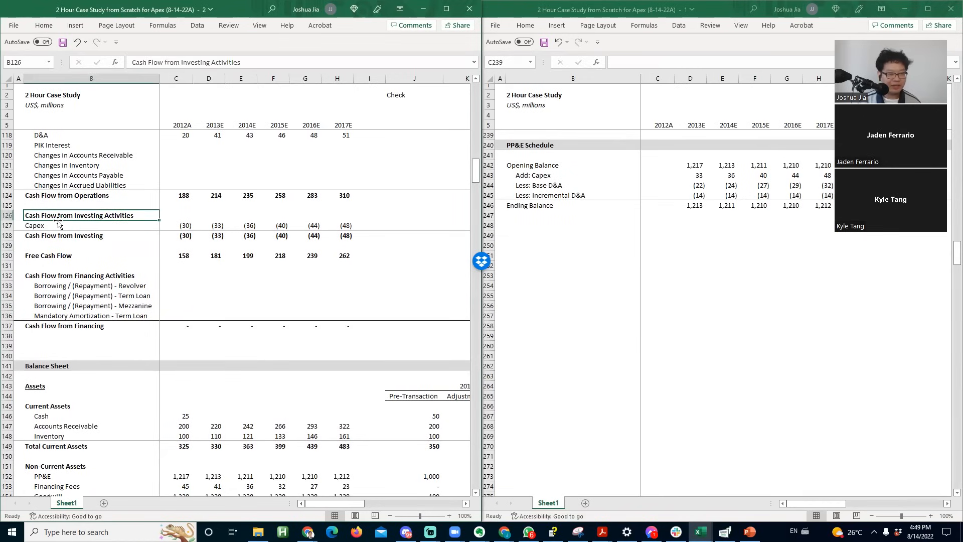
pyautogui.press('Down')
pyautogui.press('Down')
pyautogui.press('Down')
pyautogui.press('Down')
pyautogui.press('Down')
pyautogui.press('Down')
pyautogui.hotkey('shift', 'space')
pyautogui.hotkey('shift', 'Up')
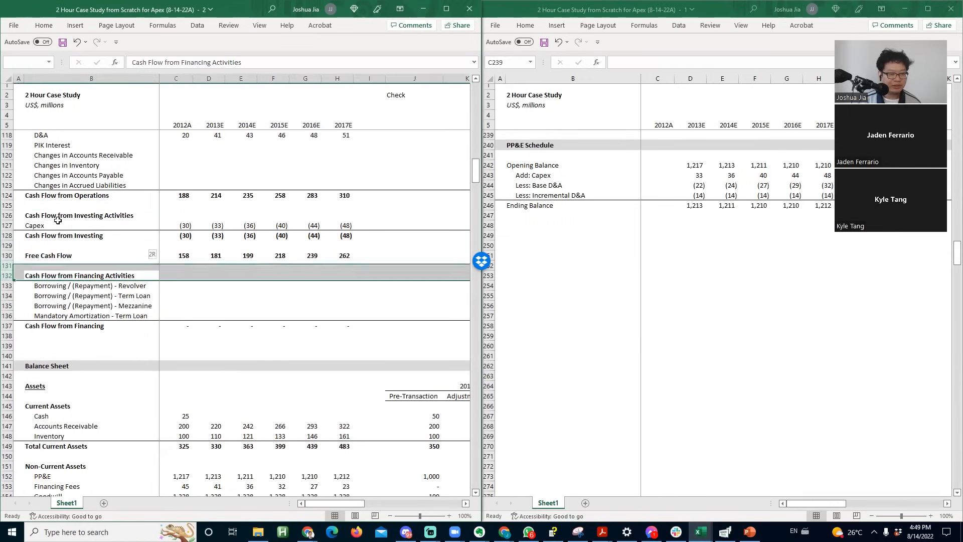
pyautogui.hotkey('shift', 'Down')
pyautogui.hotkey('shift', 'Down')
pyautogui.hotkey('shift', 'Down')
pyautogui.hotkey('shift', 'Down')
pyautogui.hotkey('shift', 'Down')
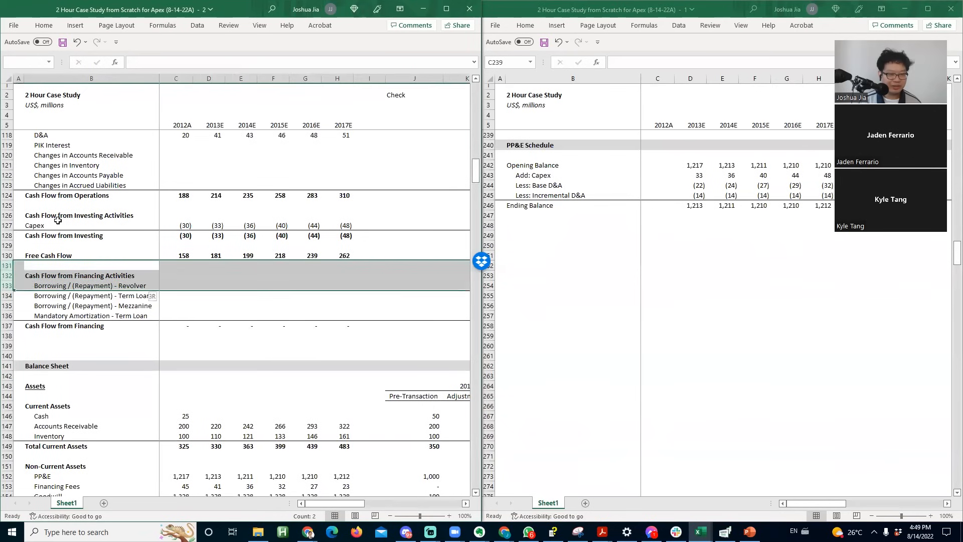
pyautogui.hotkey('shift', 'Down')
pyautogui.hotkey('shift', 'Down')
pyautogui.hotkey('shift', 'Down')
pyautogui.hotkey('shift', 'Down')
pyautogui.hotkey('shift', 'Down')
pyautogui.hotkey('shift', 'Down')
pyautogui.hotkey('shift', 'Down')
pyautogui.hotkey('shift', 'Down')
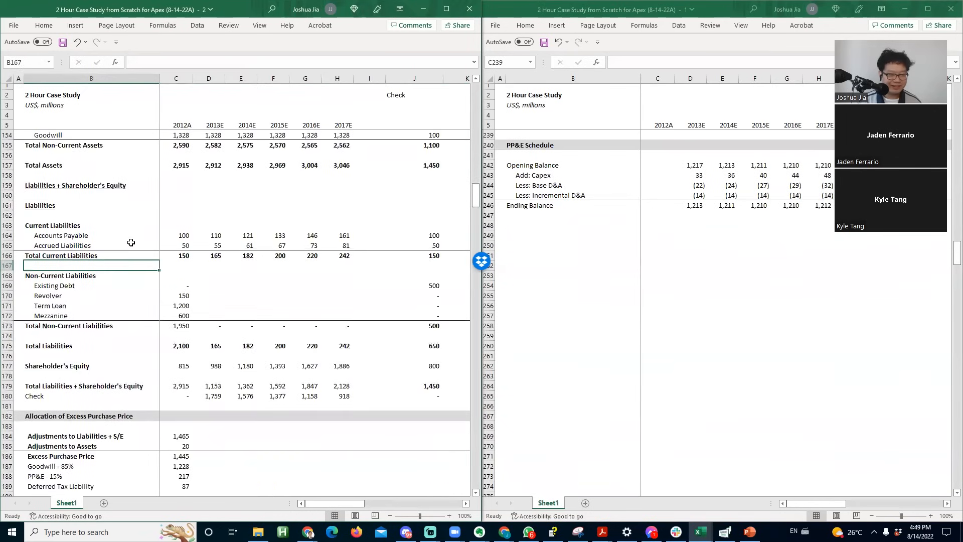
pyautogui.click(203, 394)
pyautogui.press('pagedown')
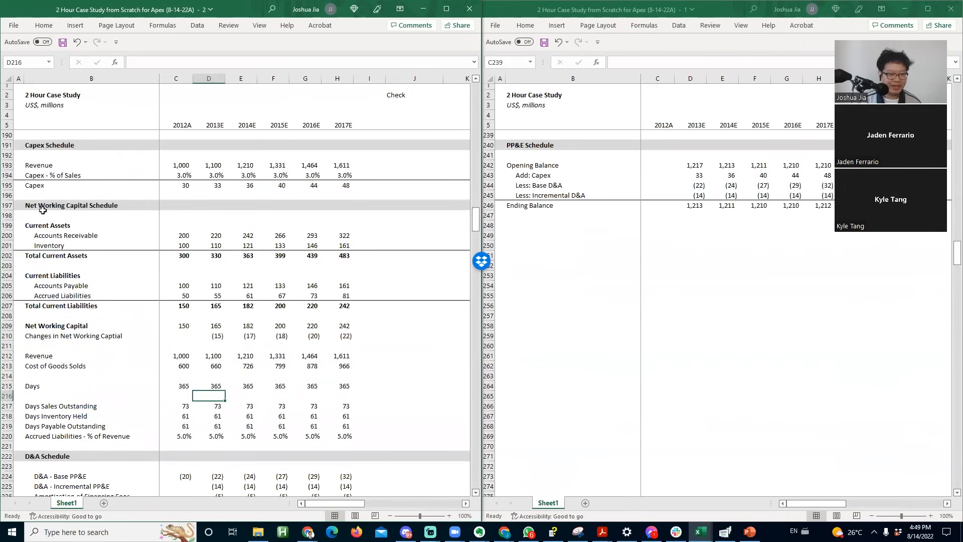
# - Copy the shaded PP&E Schedule header row to row 248, leaving one blank row below that schedule
pyautogui.click(740, 216)
pyautogui.press('Up')
pyautogui.press('Up')
pyautogui.press('Up')
pyautogui.press('Up')
pyautogui.press('Up')
pyautogui.press('Up')
pyautogui.press('Up')
pyautogui.press('Up')
pyautogui.press('Up')
pyautogui.press('Up')
pyautogui.press('Up')
pyautogui.press('Up')
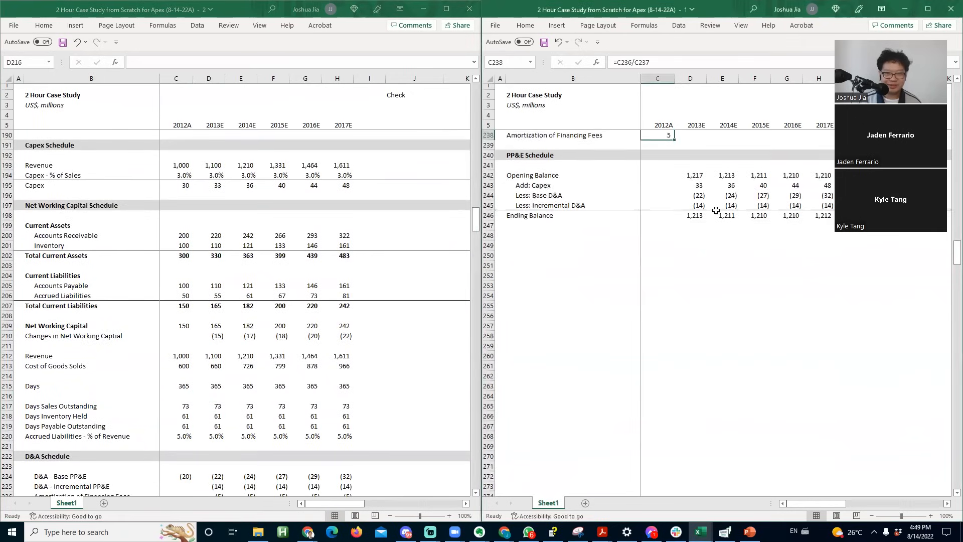
pyautogui.click(552, 239)
pyautogui.press('Down')
pyautogui.press('Down')
pyautogui.hotkey('shift', 'space')
pyautogui.hotkey('shift', 'Down')
pyautogui.hotkey('shift', 'Down')
pyautogui.hotkey('ctrl', 'c')
pyautogui.press('Down')
pyautogui.press('Down')
pyautogui.press('Down')
pyautogui.press('Down')
pyautogui.press('Down')
pyautogui.press('Down')
pyautogui.press('Down')
pyautogui.press('Down')
pyautogui.hotkey('shift', 'space')
pyautogui.press('Return')
# - Retitle the copied header in B248 as "Debt Schedule"
pyautogui.press('F2')
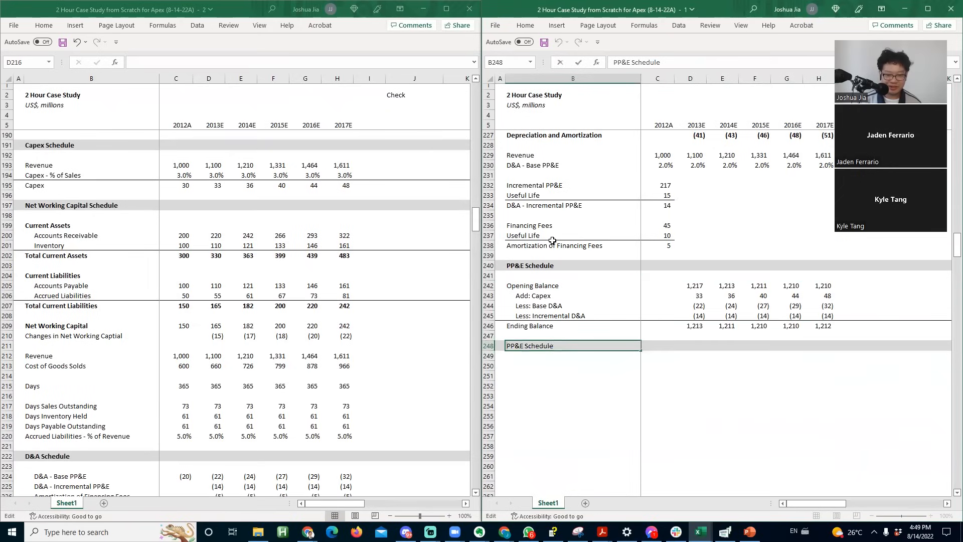
pyautogui.press('BackSpace')
pyautogui.press('BackSpace')
pyautogui.press('BackSpace')
pyautogui.press('BackSpace')
pyautogui.press('BackSpace')
pyautogui.press('BackSpace')
pyautogui.press('BackSpace')
pyautogui.press('BackSpace')
pyautogui.press('BackSpace')
pyautogui.press('BackSpace')
pyautogui.press('BackSpace')
pyautogui.press('BackSpace')
pyautogui.press('BackSpace')
pyautogui.write('Debt Schedule')
pyautogui.press('Return')
# - Add a bold, underlined "Revolver" subheading in B250
pyautogui.press('Return')
pyautogui.write('Revo')
pyautogui.press('Return')
pyautogui.press('Up')
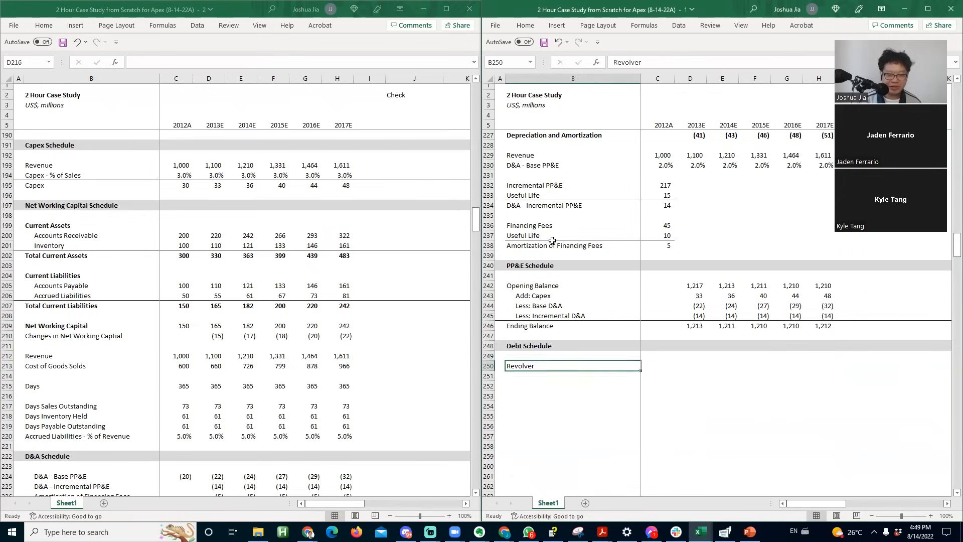
pyautogui.hotkey('ctrl', 'b')
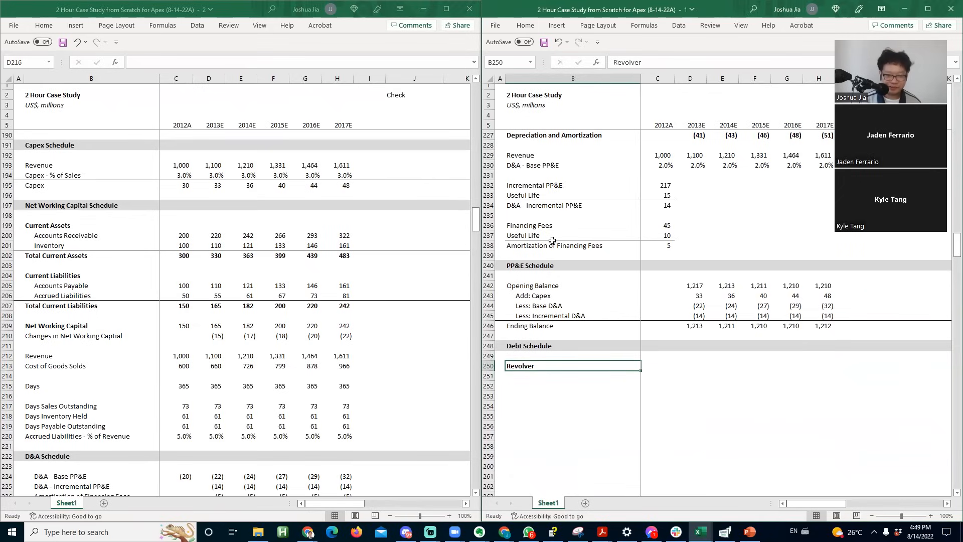
pyautogui.hotkey('ctrl', 'u')
pyautogui.press('Down')
pyautogui.press('Down')
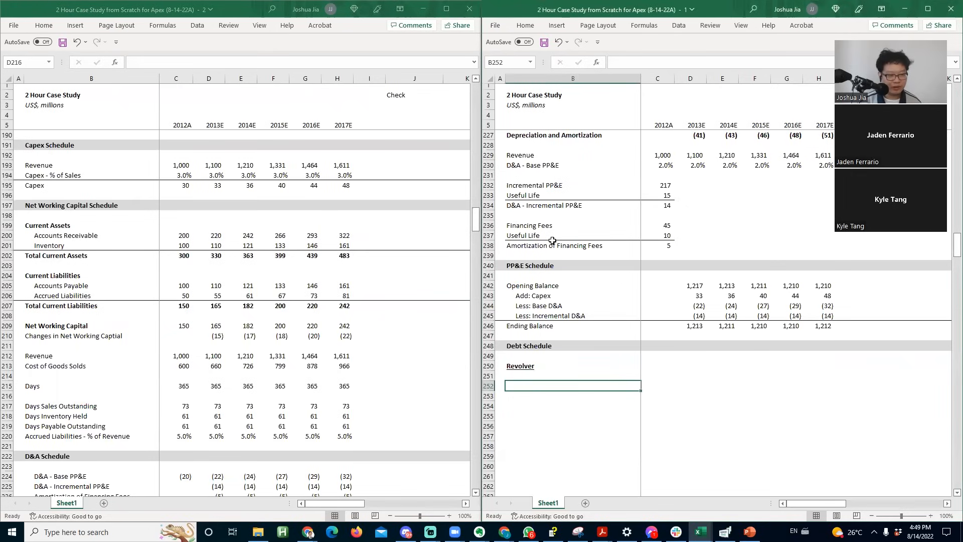
# - Enter the bold label "Cash Available for Revolver Repayment" in B252
pyautogui.write('Opne')
pyautogui.press('BackSpace')
pyautogui.press('BackSpace')
pyautogui.press('BackSpace')
pyautogui.press('BackSpace')
pyautogui.write('Cash ')
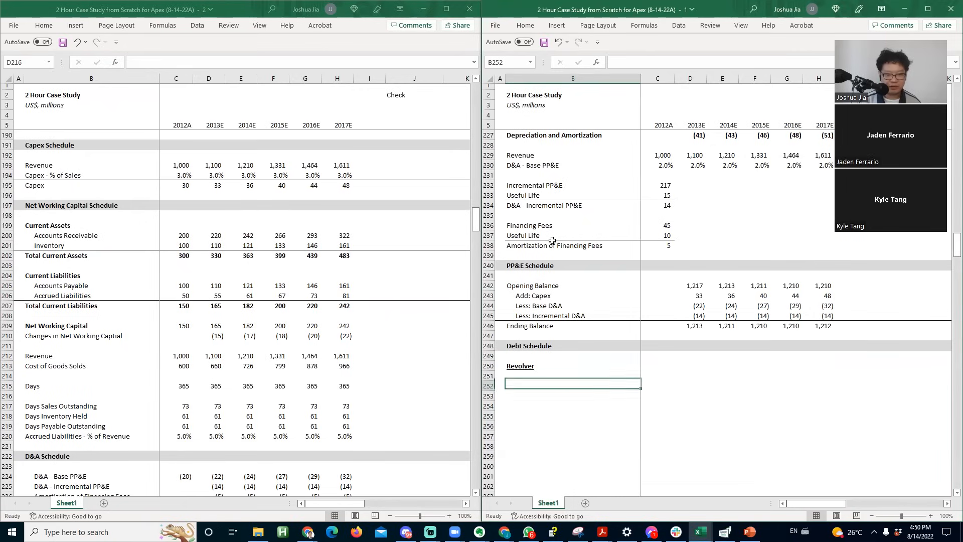
pyautogui.write('Avaliable f')
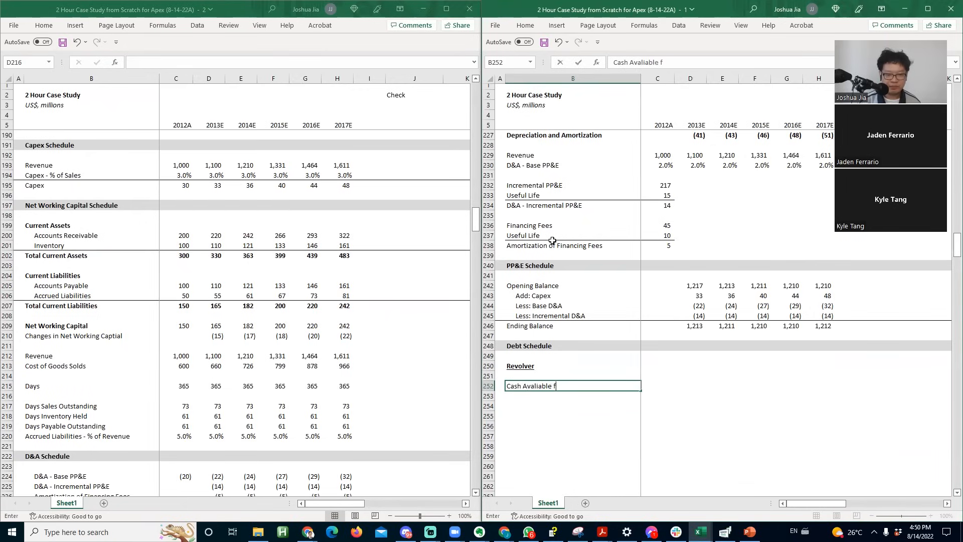
pyautogui.press('BackSpace')
pyautogui.press('BackSpace')
pyautogui.press('BackSpace')
pyautogui.press('BackSpace')
pyautogui.write('ilable for Revolver Repayment')
pyautogui.press('Return')
pyautogui.press('Up')
pyautogui.hotkey('ctrl', 'b')
pyautogui.press('Down')
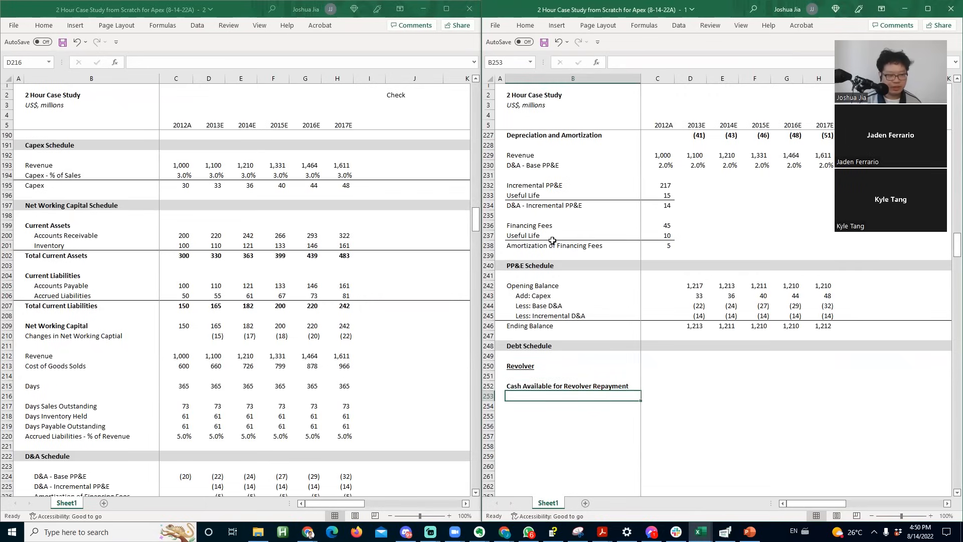
# - Add the indented line items "Free Cash Flow" and "Opening Cash Balance" in B253:B254
pyautogui.write('F')
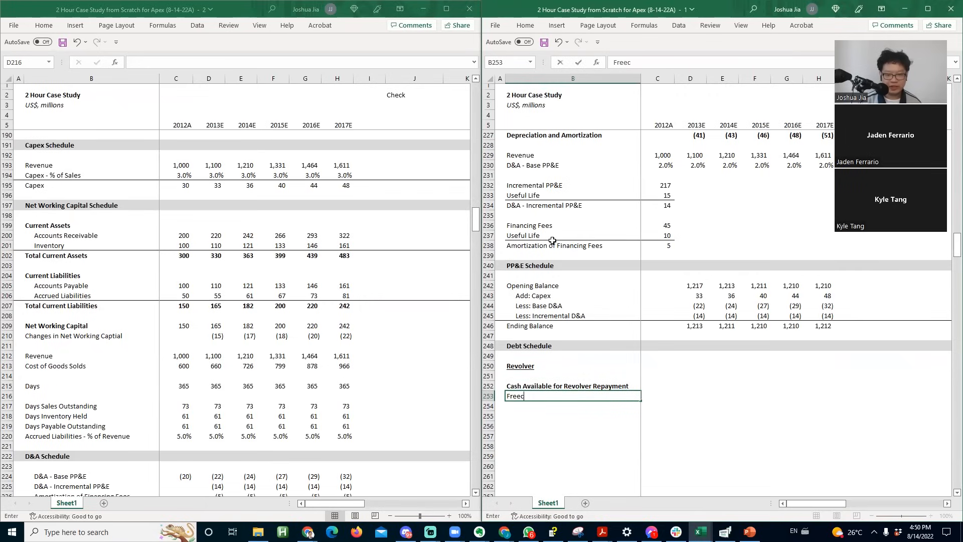
pyautogui.write('ree Cash Flow')
pyautogui.press('Return')
pyautogui.write('Op')
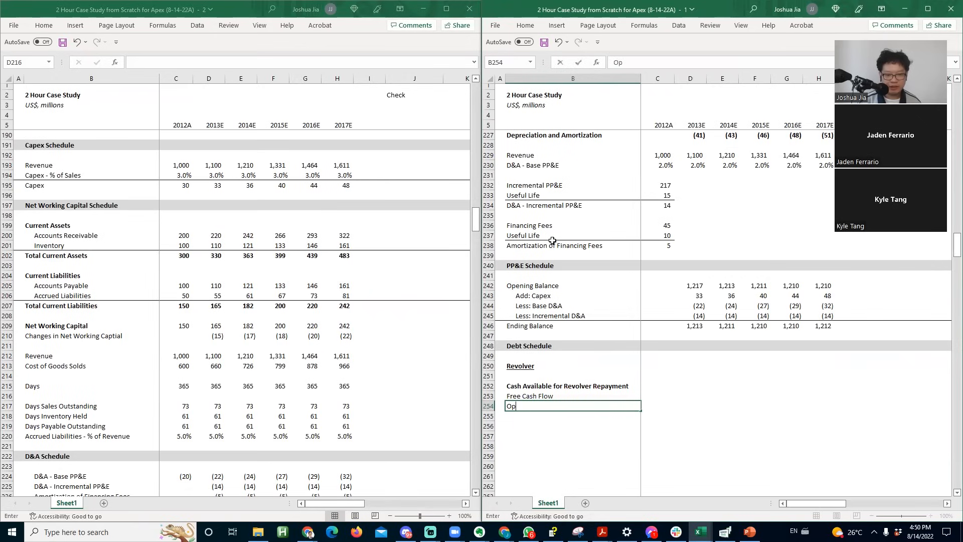
pyautogui.write('ening Cash Balance')
pyautogui.press('Return')
pyautogui.press('Up')
pyautogui.press('Up')
pyautogui.hotkey('shift', 'Down')
pyautogui.press('alt')
pyautogui.press('h')
pyautogui.press('6')
# - Add the indented line items "Minimum Cash Balance" and "Mandatory Amortization" in B255:B256
pyautogui.press('Down')
pyautogui.press('Down')
pyautogui.write('Minimum')
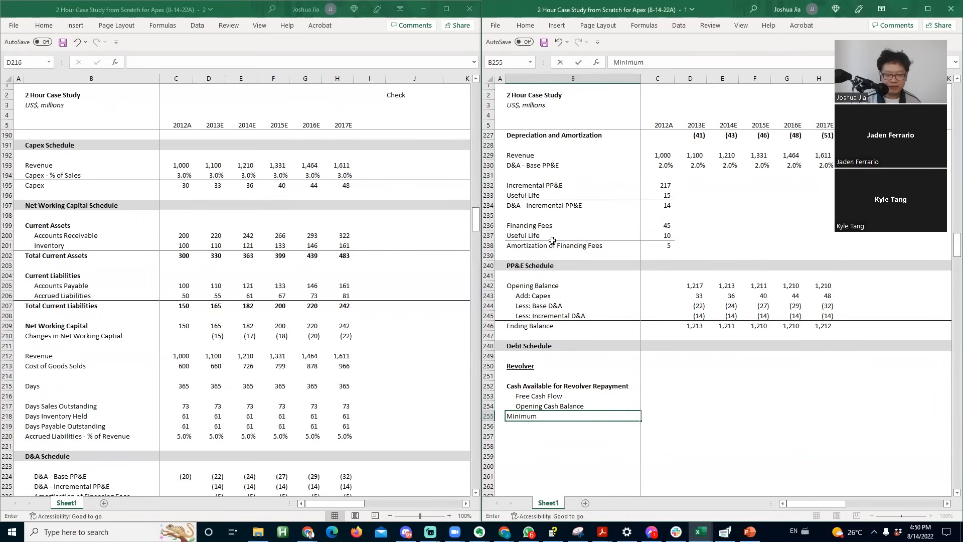
pyautogui.write(' Cash Balance')
pyautogui.press('Return')
pyautogui.press('Up')
pyautogui.press('6')
pyautogui.press('Down')
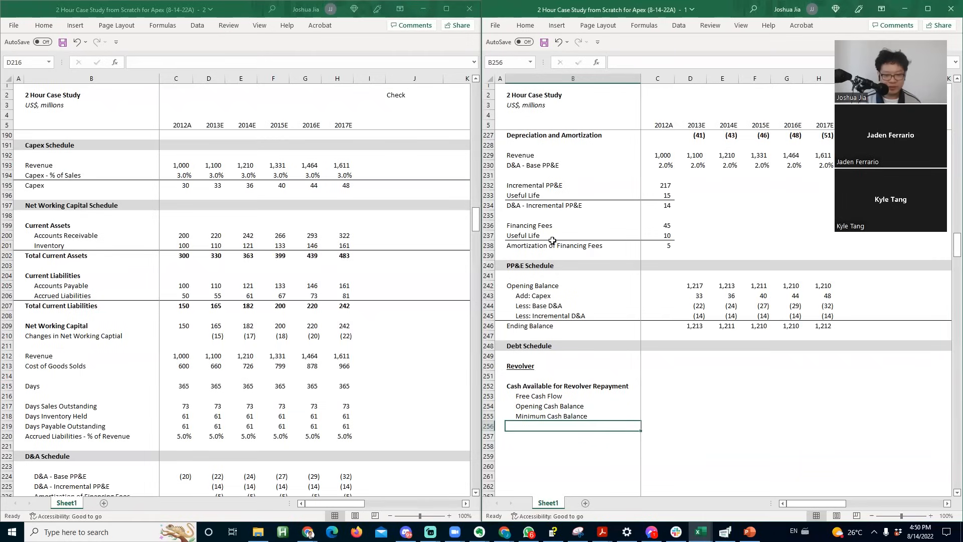
pyautogui.write('Mandatory Amortization')
pyautogui.press('Return')
pyautogui.press('Up')
pyautogui.hotkey('alt', 'h')
pyautogui.press('6')
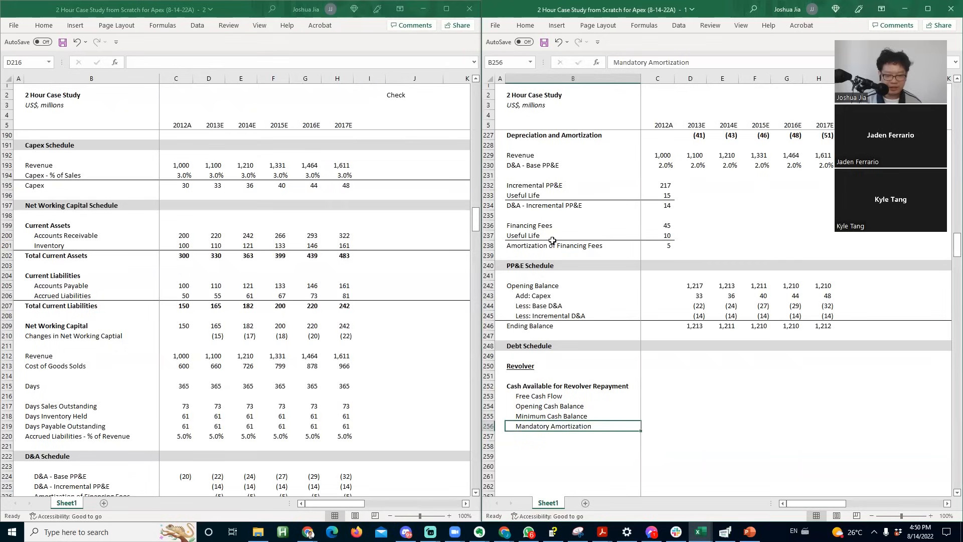
# - Apply a top border across all of row 257, directly beneath the Mandatory Amortization line
pyautogui.press('Down')
pyautogui.hotkey('shift', 'space')
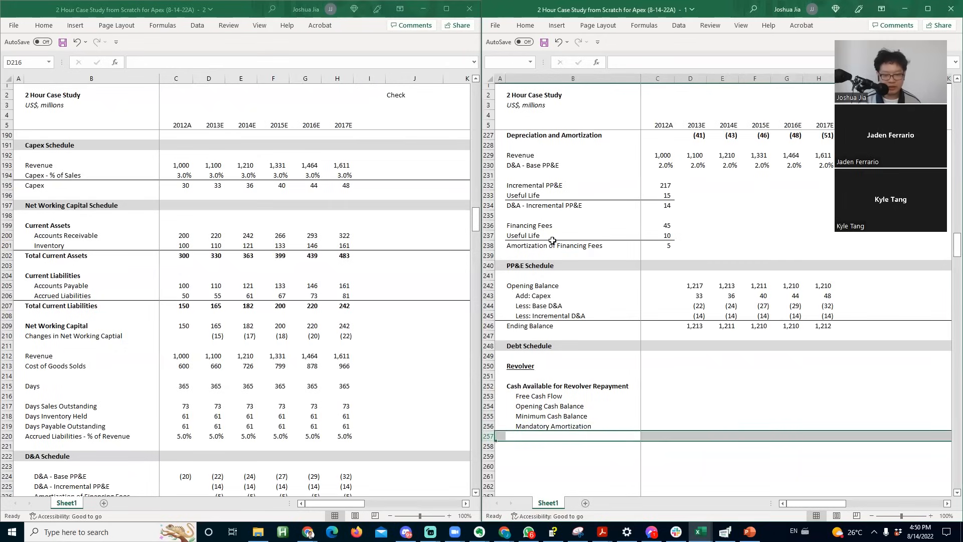
pyautogui.press('Up')
pyautogui.press('F2')
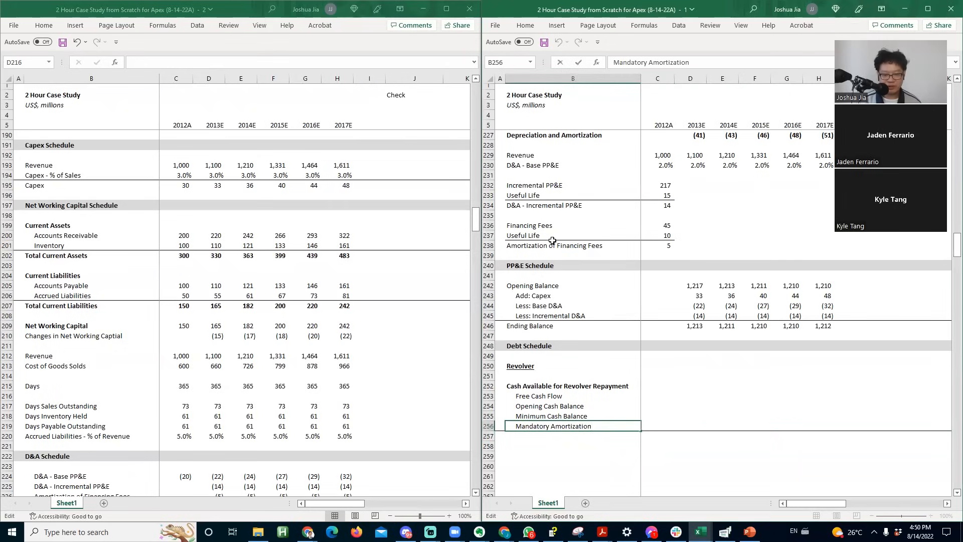
pyautogui.press('Up')
pyautogui.press('Down')
pyautogui.press('Down')
pyautogui.press('Right')
pyautogui.press('Up')
pyautogui.press('Up')
pyautogui.press('Up')
pyautogui.press('Up')
# - Look over the balance sheet and the free cash flow and financing lines of the cash flow statement in the other workbook window
pyautogui.hotkey('alt', 'Tab')
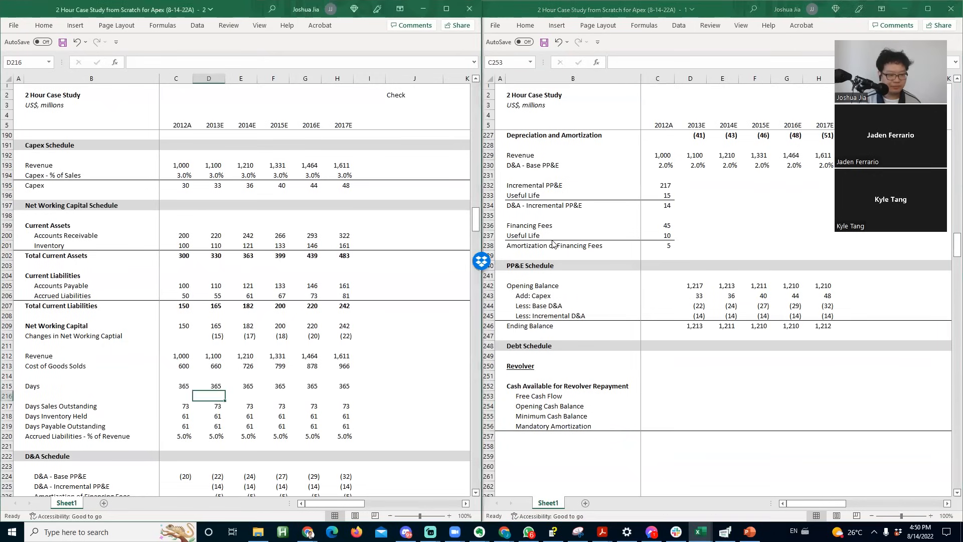
pyautogui.press('pageup')
pyautogui.press('Up')
pyautogui.press('Up')
pyautogui.press('Up')
pyautogui.press('Up')
pyautogui.press('Up')
pyautogui.press('Up')
pyautogui.press('Up')
pyautogui.press('Up')
pyautogui.press('Up')
pyautogui.press('Up')
pyautogui.press('Up')
pyautogui.press('Up')
pyautogui.press('Up')
pyautogui.press('Up')
pyautogui.press('Up')
pyautogui.press('Up')
pyautogui.press('Up')
pyautogui.press('Up')
pyautogui.press('Up')
pyautogui.press('Up')
pyautogui.press('Up')
pyautogui.press('Up')
pyautogui.press('Up')
pyautogui.press('Up')
pyautogui.press('Up')
pyautogui.press('Up')
pyautogui.press('Up')
pyautogui.press('Up')
pyautogui.press('Up')
pyautogui.press('Up')
pyautogui.press('Up')
pyautogui.press('Up')
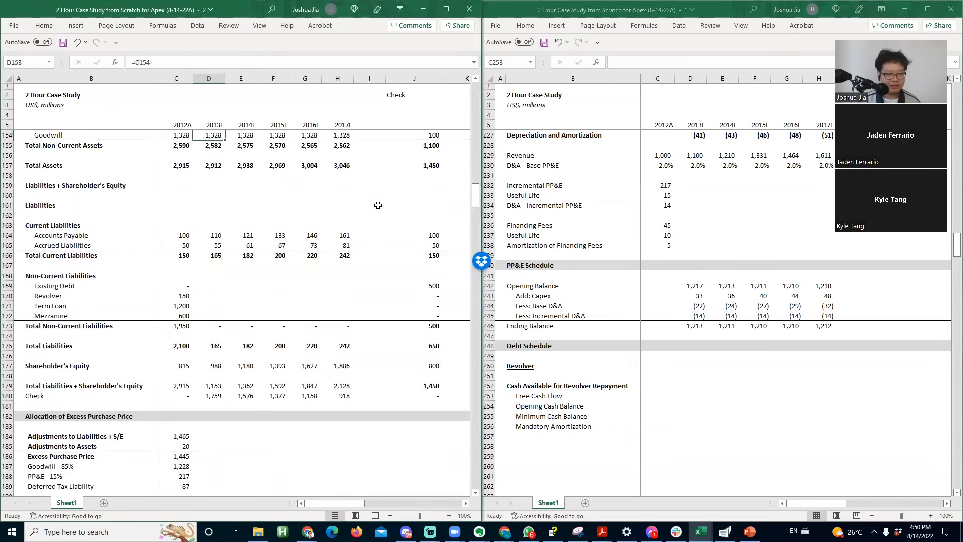
pyautogui.press('Down')
pyautogui.press('Down')
pyautogui.press('Down')
pyautogui.press('Down')
pyautogui.press('Down')
pyautogui.press('Down')
pyautogui.press('Down')
pyautogui.press('Down')
pyautogui.press('Down')
pyautogui.press('Down')
pyautogui.press('Down')
pyautogui.press('Down')
pyautogui.press('Down')
pyautogui.press('Down')
pyautogui.press('Down')
pyautogui.press('Down')
pyautogui.press('Down')
pyautogui.press('Down')
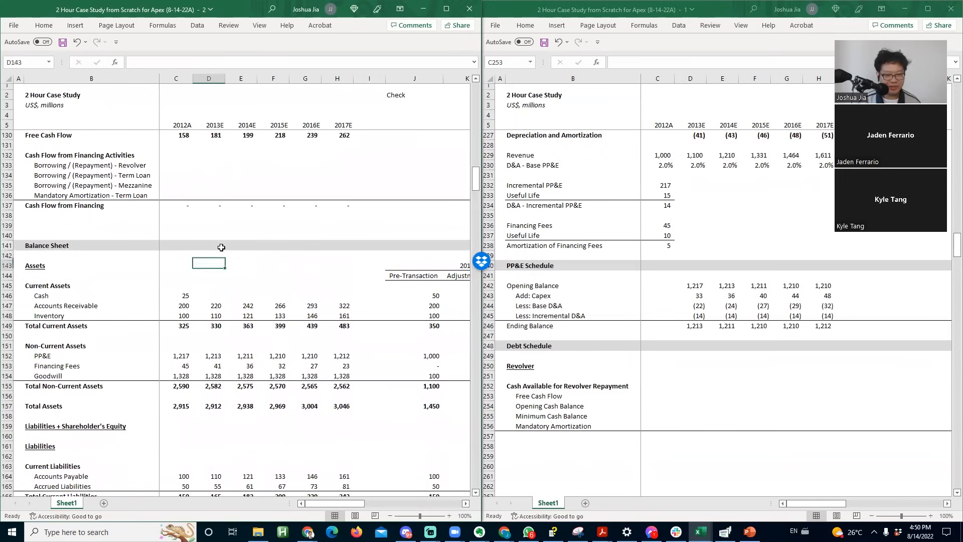
# - Inspect the formula behind the 2013E PP&E balance on the balance sheet
pyautogui.press('Down')
pyautogui.press('Down')
pyautogui.press('Down')
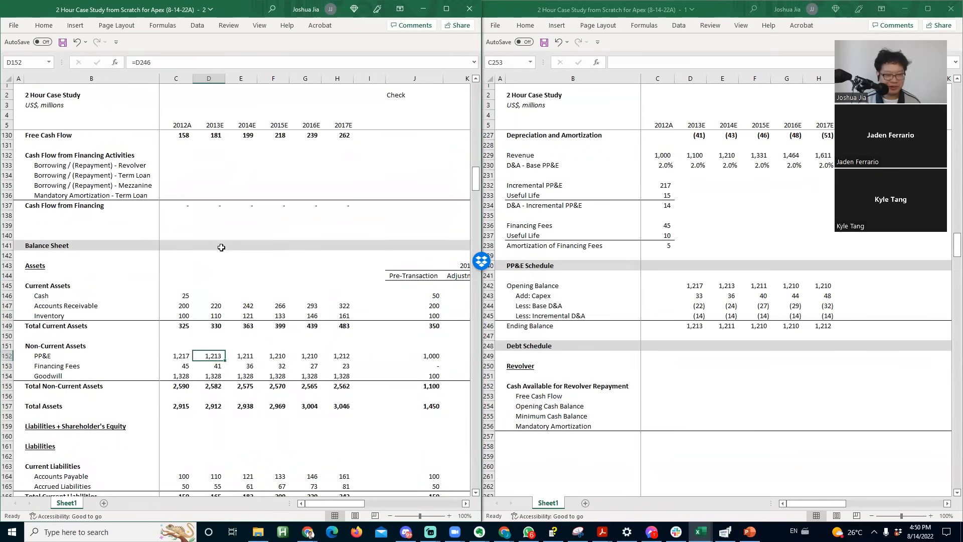
pyautogui.press('Left')
pyautogui.press('Right')
pyautogui.press('F2')
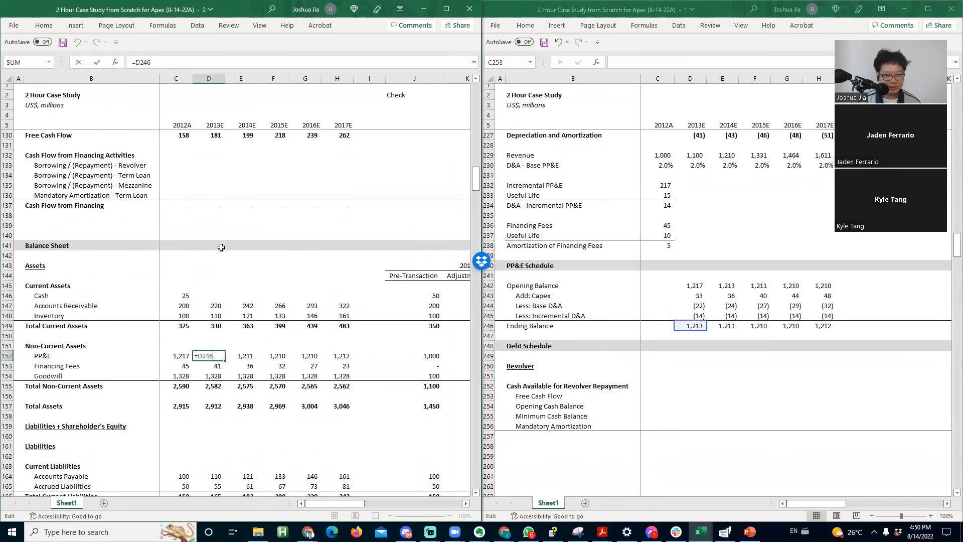
pyautogui.press('Return')
# - Copy the 2013E–2017E Free Cash Flow figures in D130:H130 of the cash flow statement
pyautogui.press('pageup')
pyautogui.hotkey('ctrl', 'Down')
pyautogui.hotkey('ctrl', 'Down')
pyautogui.hotkey('ctrl', 'Down')
pyautogui.hotkey('ctrl', 'Down')
pyautogui.hotkey('ctrl', 'Down')
pyautogui.hotkey('ctrl', 'Down')
pyautogui.press('Up')
pyautogui.hotkey('ctrl', 'Up')
pyautogui.press('Left')
pyautogui.press('Right')
pyautogui.press('Left')
pyautogui.hotkey('ctrl', 'shift', 'Right')
pyautogui.hotkey('ctrl', 'q')
pyautogui.press('Right')
pyautogui.press('Escape')
pyautogui.press('Right')
pyautogui.hotkey('ctrl', 'shift', 'Right')
pyautogui.hotkey('ctrl', 'c')
# - Paste the copied figures as links into the Debt Schedule's Free Cash Flow row, D253:H253, in the other workbook window
pyautogui.hotkey('alt', 'Tab')
pyautogui.press('Right')
pyautogui.hotkey('ctrl', 'alt', 'v')
pyautogui.hotkey('alt', 'l')
pyautogui.press('Right')
pyautogui.press('F2')
pyautogui.press('Escape')
pyautogui.press('Left')
pyautogui.press('Down')
# - Link the 2013E Opening Cash Balance in D254 to 2012A Cash with the relative reference =C146
pyautogui.hotkey('alt', 'Tab')
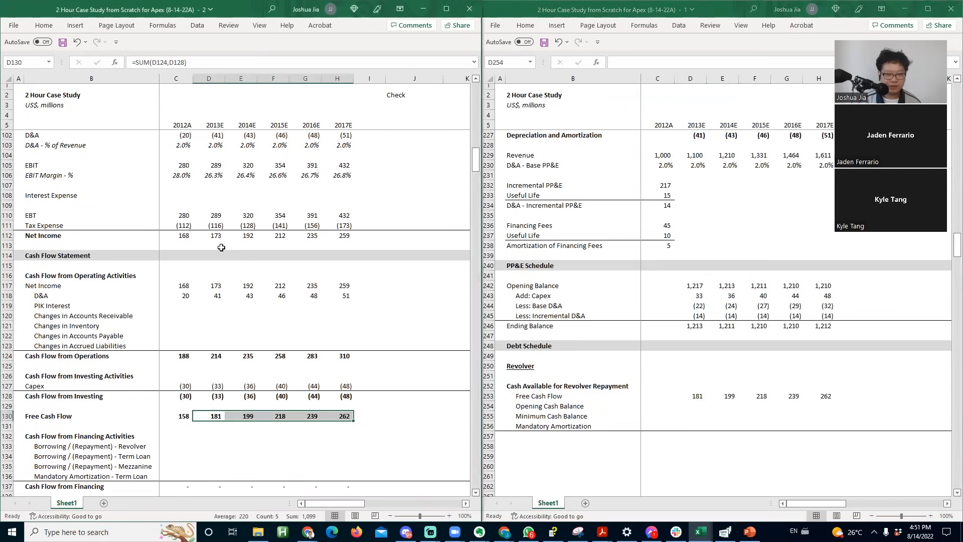
pyautogui.press('pageup')
pyautogui.press('pagedown')
pyautogui.press('pagedown')
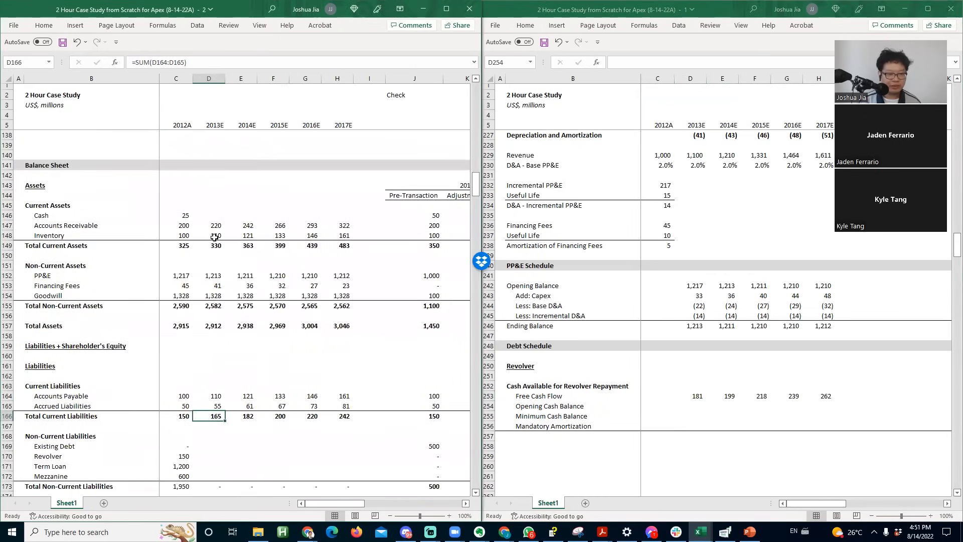
pyautogui.click(178, 216)
pyautogui.hotkey('ctrl', 'c')
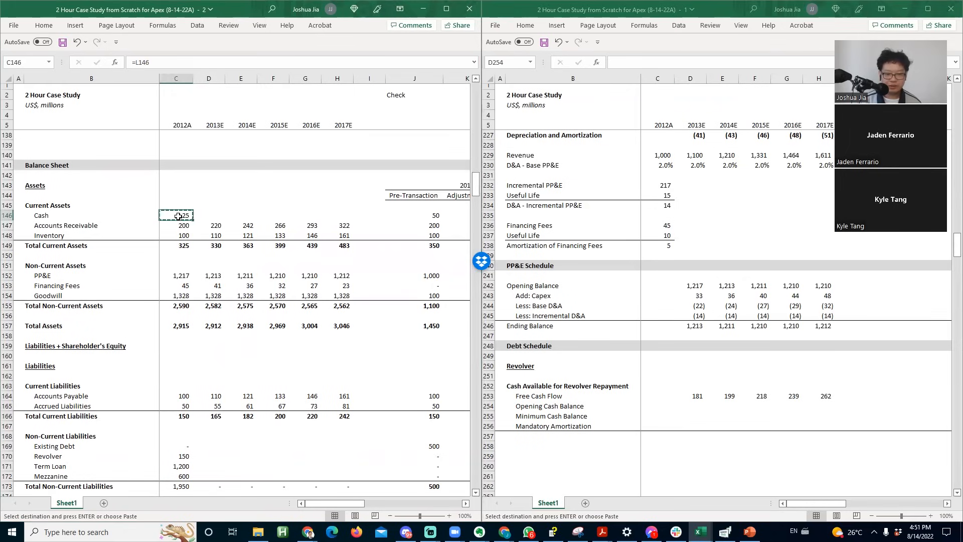
pyautogui.hotkey('alt', 'Tab')
pyautogui.write('=')
pyautogui.click(179, 220)
pyautogui.press('F4')
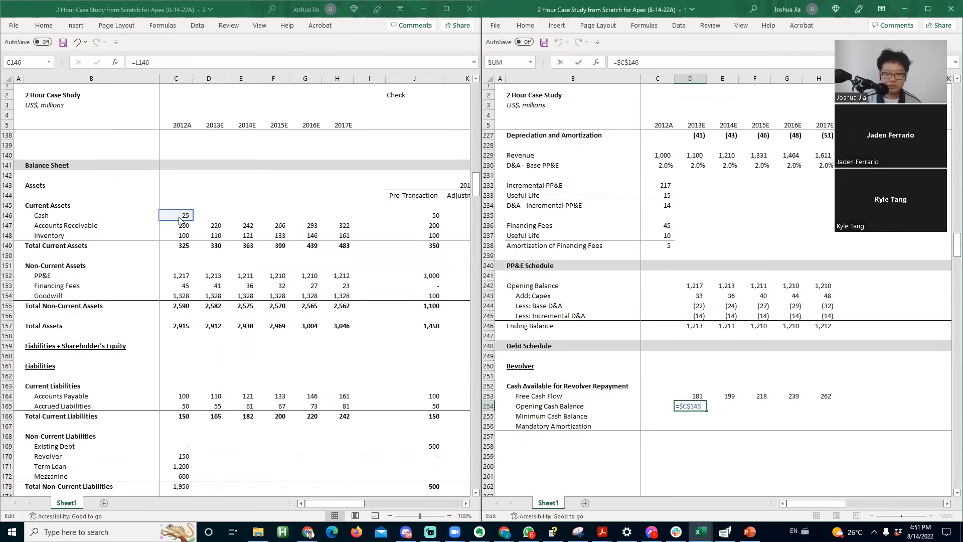
pyautogui.press('F4')
pyautogui.press('F4')
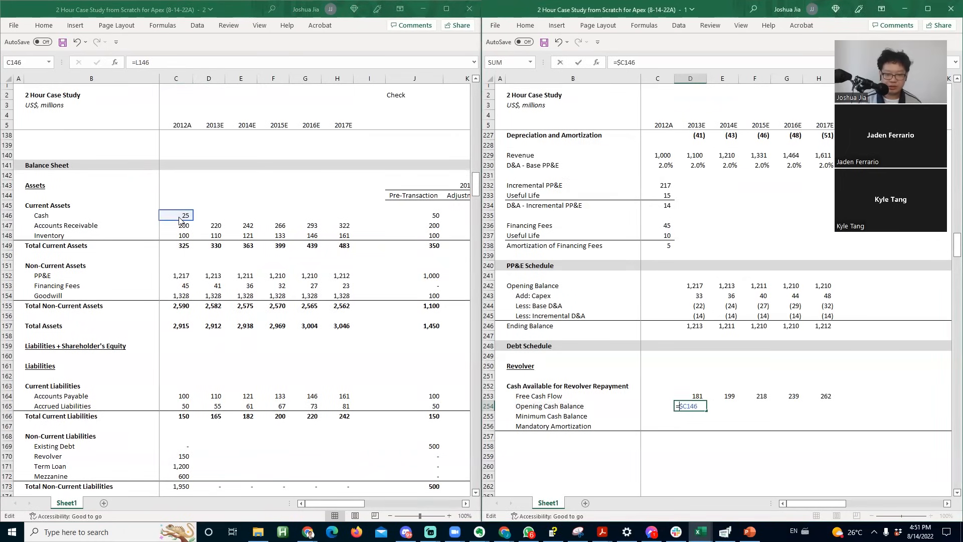
pyautogui.press('F4')
pyautogui.hotkey('ctrl', 'Return')
# - Fill the Opening Cash Balance formula from 2013E across to 2017E in row 254
pyautogui.hotkey('shift', 'Right')
pyautogui.hotkey('shift', 'Right')
pyautogui.hotkey('shift', 'Right')
pyautogui.hotkey('shift', 'Right')
pyautogui.hotkey('ctrl', 'r')
pyautogui.press('Right')
pyautogui.press('Right')
pyautogui.press('Right')
pyautogui.press('Right')
pyautogui.press('Right')
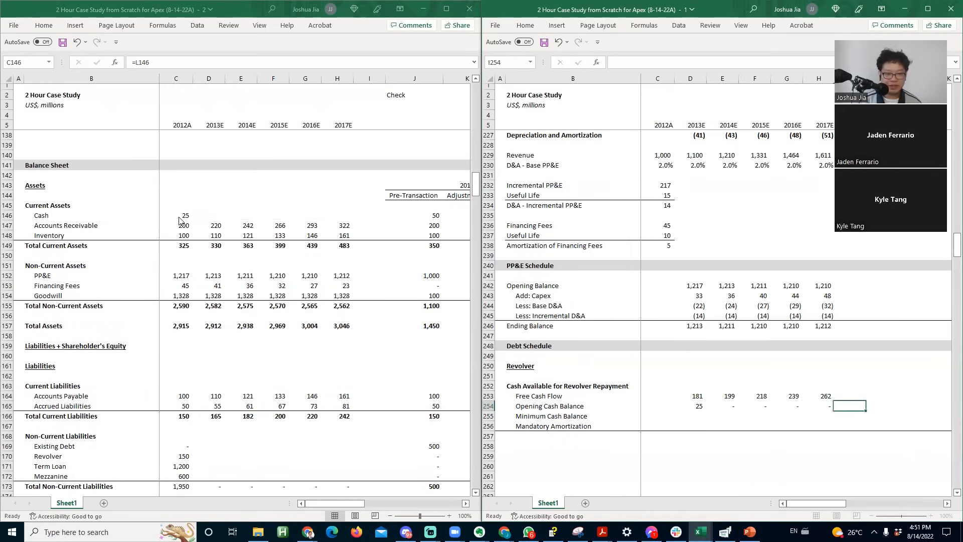
# - Point the 2013E Minimum Cash Balance formula in D255 at the Minimum Cash assumption in C19
pyautogui.press('Left')
pyautogui.press('Left')
pyautogui.press('Left')
pyautogui.press('Left')
pyautogui.press('Left')
pyautogui.press('Down')
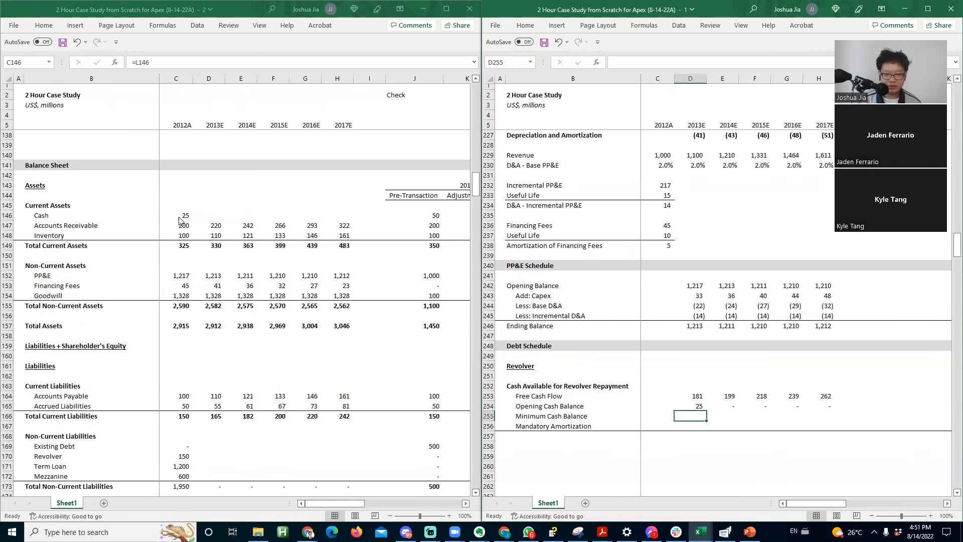
pyautogui.write('=')
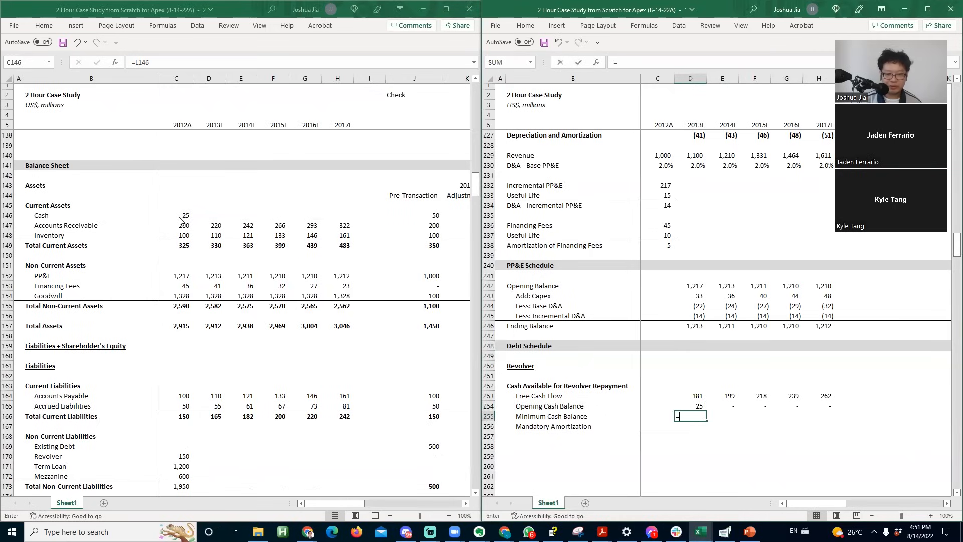
pyautogui.click(120, 216)
pyautogui.hotkey('ctrl', 'Home')
pyautogui.click(165, 319)
pyautogui.hotkey('ctrl', 'Down')
pyautogui.hotkey('ctrl', 'Down')
pyautogui.hotkey('ctrl', 'Down')
pyautogui.hotkey('ctrl', 'Down')
pyautogui.hotkey('ctrl', 'Down')
pyautogui.hotkey('ctrl', 'Down')
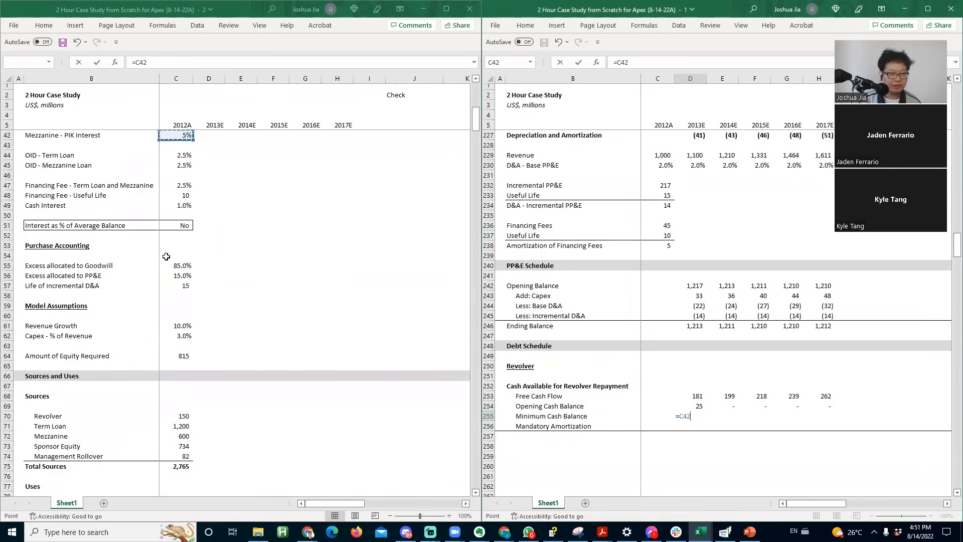
pyautogui.press('Up')
pyautogui.press('Up')
pyautogui.press('Up')
pyautogui.press('Up')
pyautogui.press('Up')
pyautogui.press('Up')
pyautogui.press('Up')
pyautogui.press('Up')
pyautogui.press('Up')
pyautogui.press('Up')
pyautogui.press('Up')
pyautogui.press('Up')
pyautogui.press('Up')
pyautogui.press('Up')
pyautogui.press('Up')
pyautogui.press('Up')
pyautogui.press('Up')
pyautogui.press('Up')
pyautogui.press('Up')
pyautogui.press('Up')
pyautogui.press('Up')
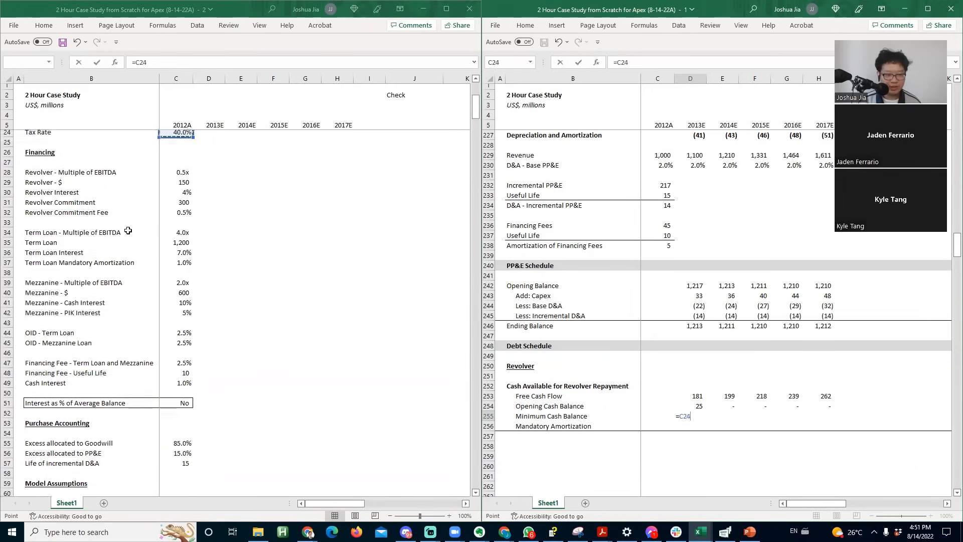
pyautogui.press('Up')
pyautogui.press('Up')
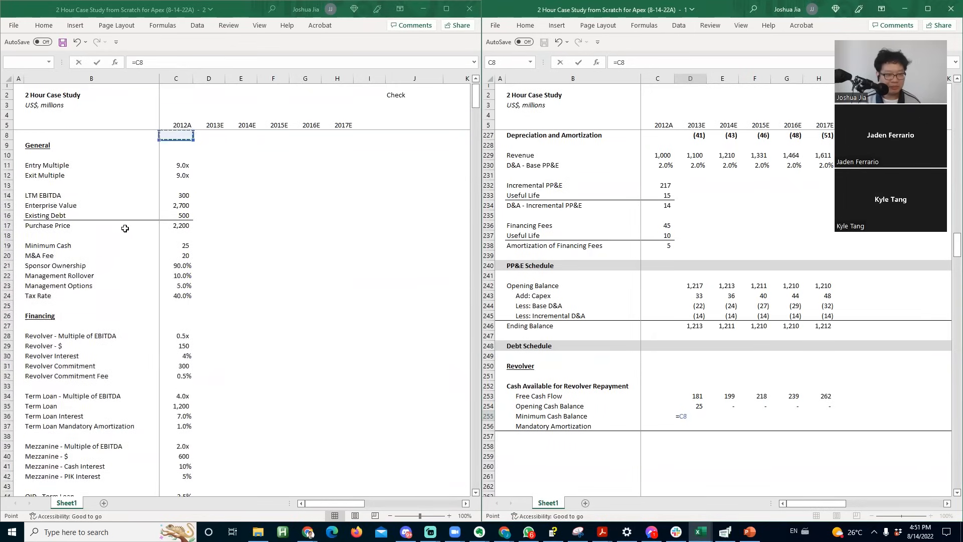
pyautogui.press('Up')
pyautogui.press('Down')
pyautogui.press('Down')
pyautogui.press('Down')
pyautogui.press('Down')
pyautogui.press('Down')
pyautogui.press('Down')
pyautogui.press('Down')
pyautogui.press('Down')
pyautogui.press('Down')
pyautogui.press('Down')
pyautogui.press('Down')
pyautogui.press('Down')
pyautogui.press('Down')
pyautogui.press('Down')
pyautogui.press('Up')
pyautogui.press('Up')
# - Negate the Minimum Cash reference so that D255 contains =-C19
pyautogui.press('F2')
pyautogui.press('Home')
pyautogui.press('Right')
pyautogui.write('-')
pyautogui.hotkey('ctrl', 'Return')
# - Try to fill the Minimum Cash Balance formula across to 2017E with its relative reference
pyautogui.hotkey('shift', 'Right')
pyautogui.hotkey('shift', 'Right')
pyautogui.hotkey('shift', 'Right')
pyautogui.hotkey('shift', 'Right')
pyautogui.hotkey('ctrl', 'r')
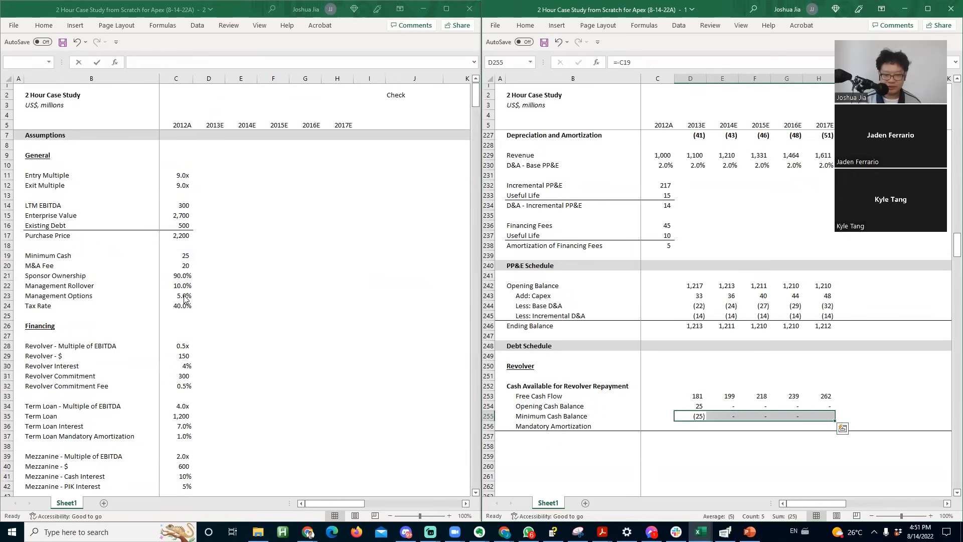
# - Make the C19 reference in D255 absolute and fill the Minimum Cash Balance formula across to 2017E
pyautogui.hotkey('shift', 'Left')
pyautogui.hotkey('shift', 'Left')
pyautogui.hotkey('shift', 'Left')
pyautogui.hotkey('shift', 'Left')
pyautogui.press('F2')
pyautogui.press('F4')
pyautogui.press('Return')
pyautogui.press('Up')
pyautogui.hotkey('ctrl', 'shift', 'Right')
pyautogui.hotkey('ctrl', 'r')
pyautogui.press('Down')
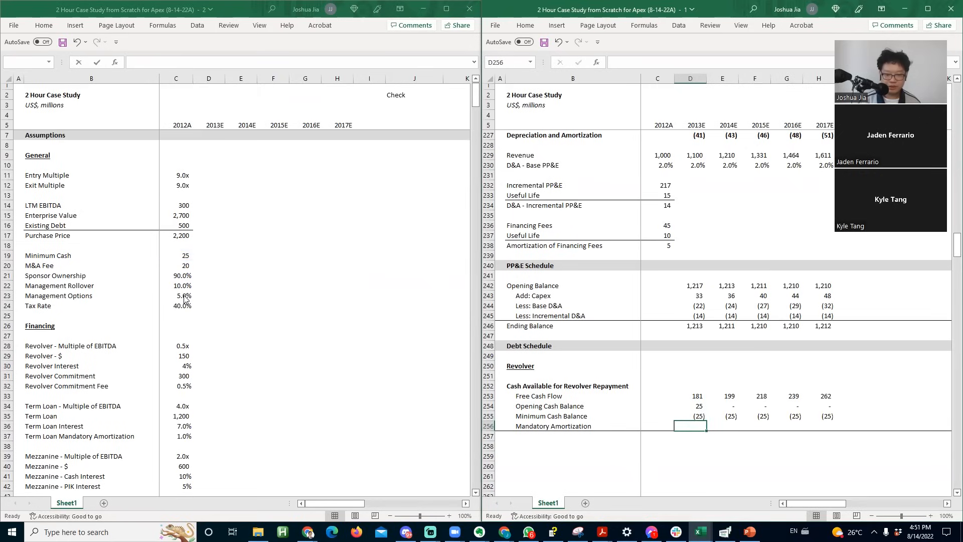
# - Sum rows 253 to 256 in D257 for 2013E and fill the total across to 2017E
pyautogui.press('Down')
pyautogui.write('=sum(')
pyautogui.press('Up')
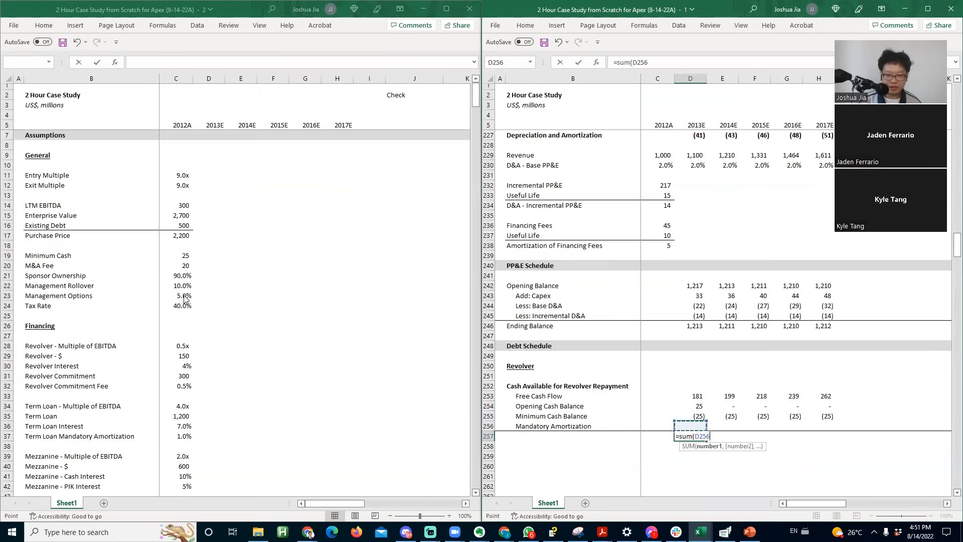
pyautogui.hotkey('shift', 'Up')
pyautogui.hotkey('shift', 'Up')
pyautogui.hotkey('shift', 'Up')
pyautogui.press('Return')
pyautogui.press('Up')
pyautogui.hotkey('shift', 'Right')
pyautogui.hotkey('shift', 'Right')
pyautogui.hotkey('shift', 'Right')
pyautogui.hotkey('shift', 'Right')
pyautogui.hotkey('ctrl', 'r')
# - Label the row 257 total "Cash Available for Revolver Repayment" by copying the heading from B252 into B257
pyautogui.press('Left')
pyautogui.press('Left')
pyautogui.write('Cash Avi')
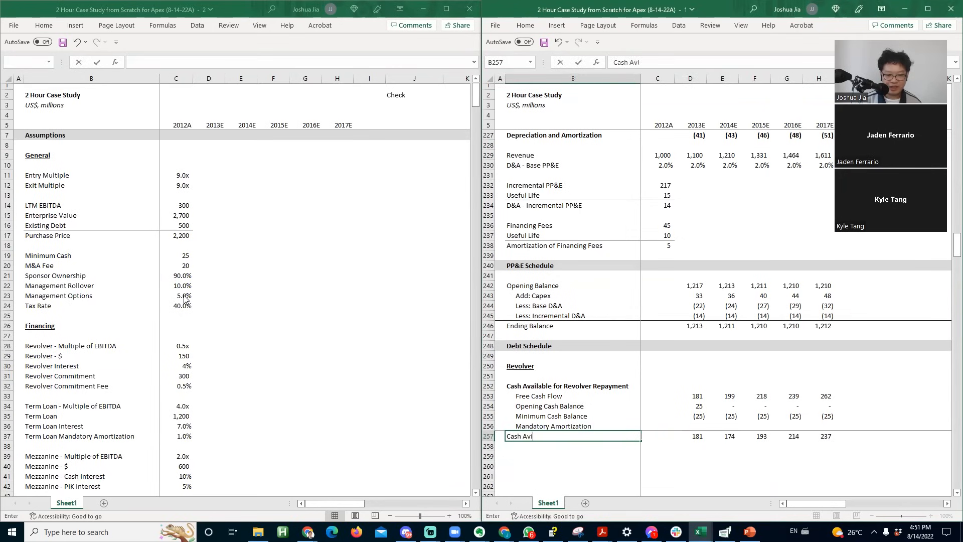
pyautogui.press('Escape')
pyautogui.press('Up')
pyautogui.press('Up')
pyautogui.press('Up')
pyautogui.press('Up')
pyautogui.press('Up')
pyautogui.hotkey('ctrl', 'c')
pyautogui.press('Down')
pyautogui.press('Down')
pyautogui.press('Down')
pyautogui.press('Down')
pyautogui.press('Down')
pyautogui.hotkey('ctrl', 'v')
pyautogui.press('Right')
pyautogui.press('Escape')
pyautogui.press('Down')
pyautogui.press('Up')
pyautogui.press('Left')
# - Bold the Cash Available for Revolver Repayment totals in C257:H257
pyautogui.hotkey('alt', 'h')
pyautogui.press('Escape')
pyautogui.press('Right')
pyautogui.hotkey('shift', 'Right')
pyautogui.hotkey('shift', 'Right')
pyautogui.hotkey('shift', 'Right')
pyautogui.hotkey('shift', 'Right')
pyautogui.hotkey('shift', 'Right')
pyautogui.hotkey('ctrl', 'b')
pyautogui.press('Down')
pyautogui.press('Down')
pyautogui.press('Down')
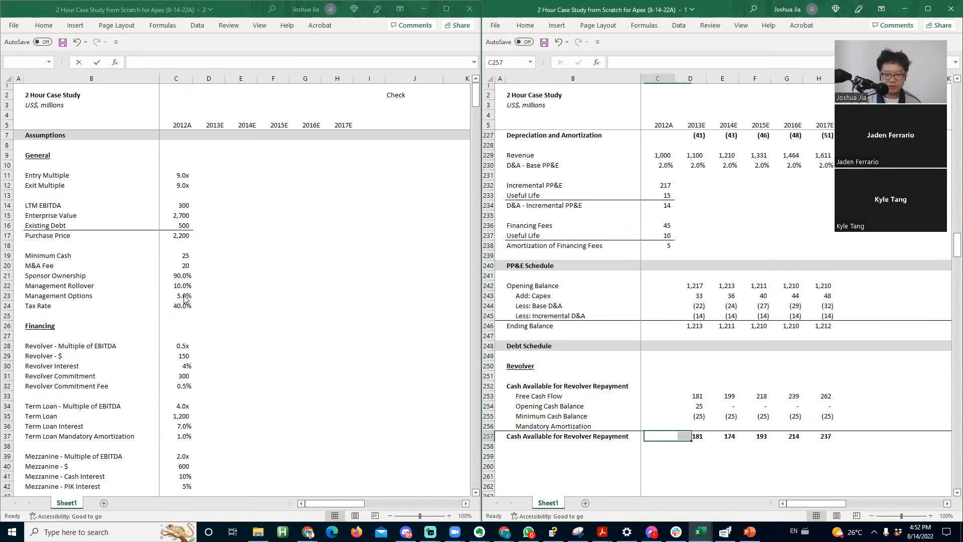
# - Enter the labels Opening Balance in B259 and Borrowings in B260, and indent Borrowings
pyautogui.press('Left')
pyautogui.press('Up')
pyautogui.write('Opening Balance')
pyautogui.press('Return')
pyautogui.write('Bolr')
pyautogui.write('rrowings')
pyautogui.press('Return')
pyautogui.press('Up')
pyautogui.press('Up')
pyautogui.hotkey('alt', 'h')
pyautogui.press('5')
# - Enter the label Repayments in B261 and indent it to match Borrowings
pyautogui.press('Down')
pyautogui.press('Down')
pyautogui.write('Repaymens')
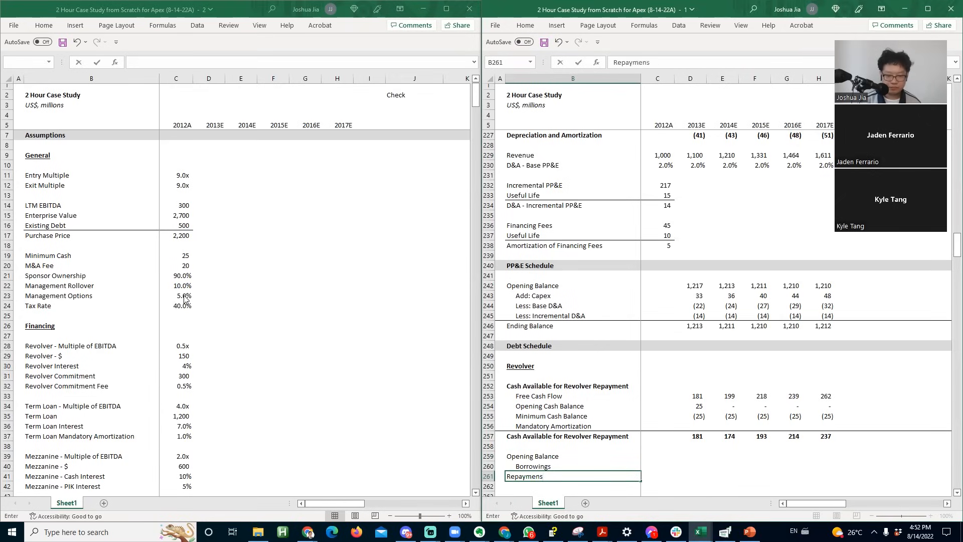
pyautogui.press('BackSpace')
pyautogui.write('ts')
pyautogui.press('Return')
pyautogui.press('Up')
pyautogui.hotkey('alt', 'h')
pyautogui.press('6')
pyautogui.press('Down')
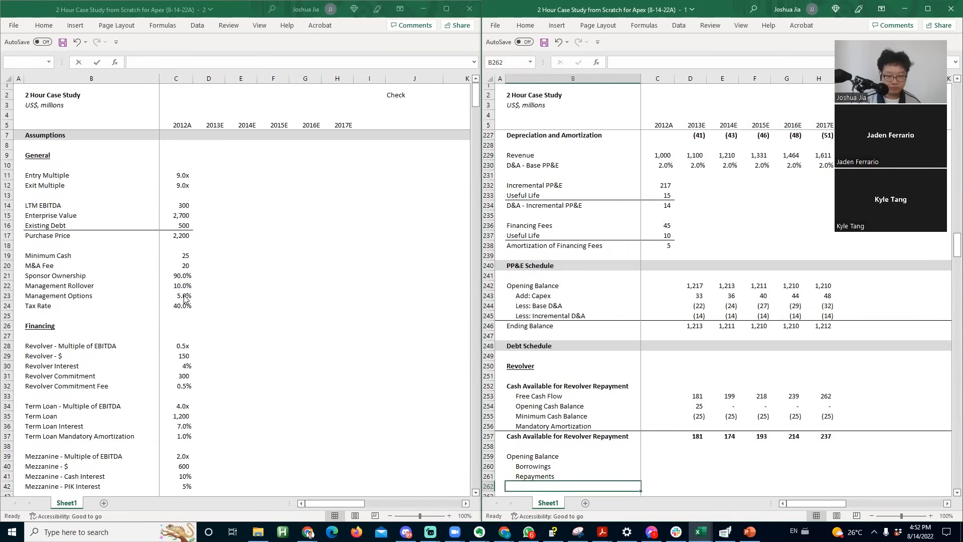
# - Draw a border line between rows 261 and 262 and label B262 Ending Balance
pyautogui.hotkey('alt', 'h')
pyautogui.press('Escape')
pyautogui.write('Ending Balance')
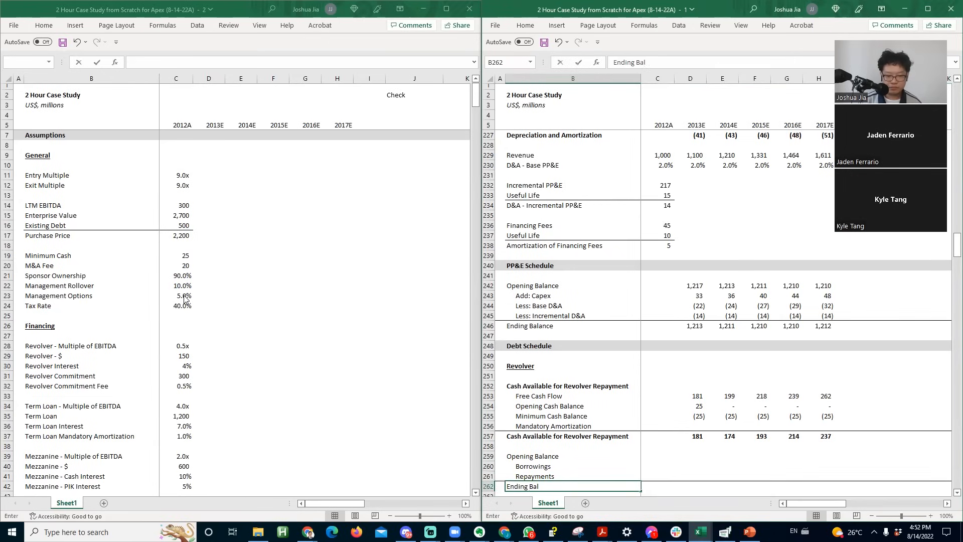
pyautogui.press('Return')
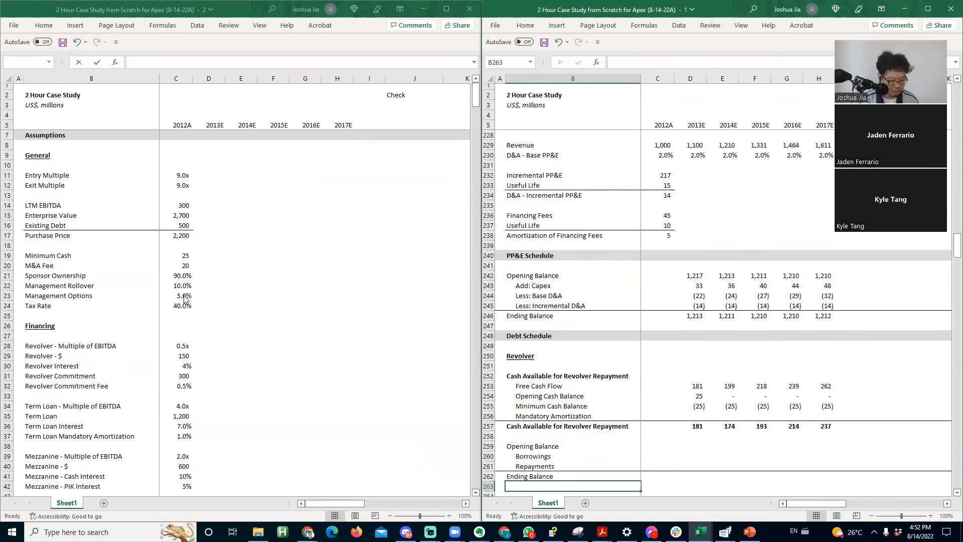
# - Copy the Revolver amount from C70 in Sources into D259 as the 2013E Opening Balance
pyautogui.click(407, 5)
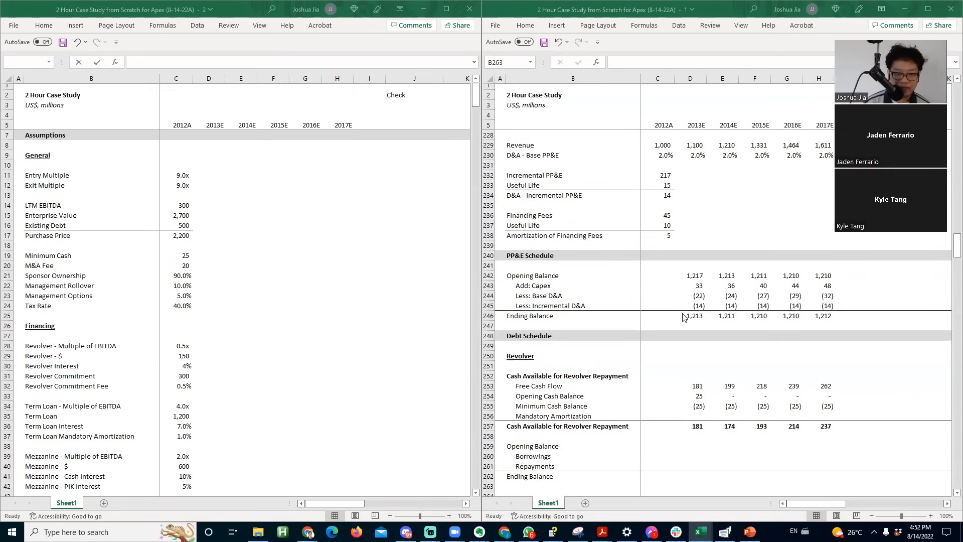
pyautogui.click(694, 448)
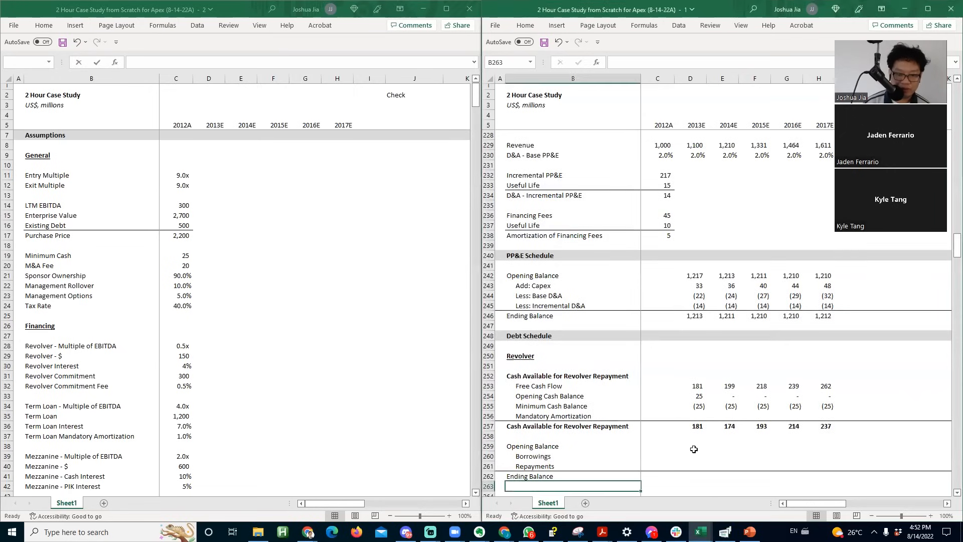
pyautogui.click(187, 312)
pyautogui.scroll(-12, 187, 331)
pyautogui.click(183, 316)
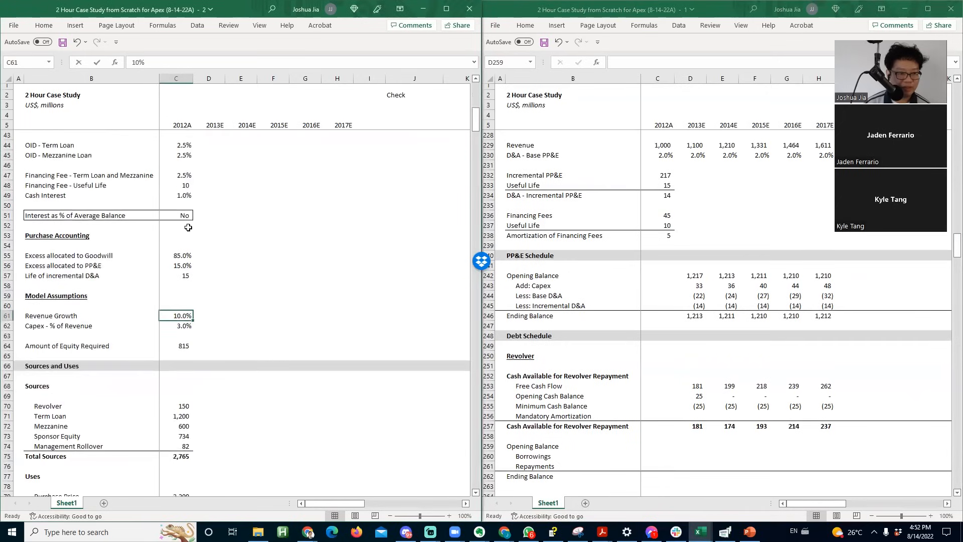
pyautogui.press('pageup')
pyautogui.press('Down')
pyautogui.press('Down')
pyautogui.press('Down')
pyautogui.press('Down')
pyautogui.press('Down')
pyautogui.press('Down')
pyautogui.press('Down')
pyautogui.press('Down')
pyautogui.press('Down')
pyautogui.press('Down')
pyautogui.press('Down')
pyautogui.press('Down')
pyautogui.press('Down')
pyautogui.press('Down')
pyautogui.press('Down')
pyautogui.press('Down')
pyautogui.press('Down')
pyautogui.press('pagedown')
pyautogui.click(185, 406)
pyautogui.hotkey('ctrl', 'c')
pyautogui.hotkey('alt', 'Tab')
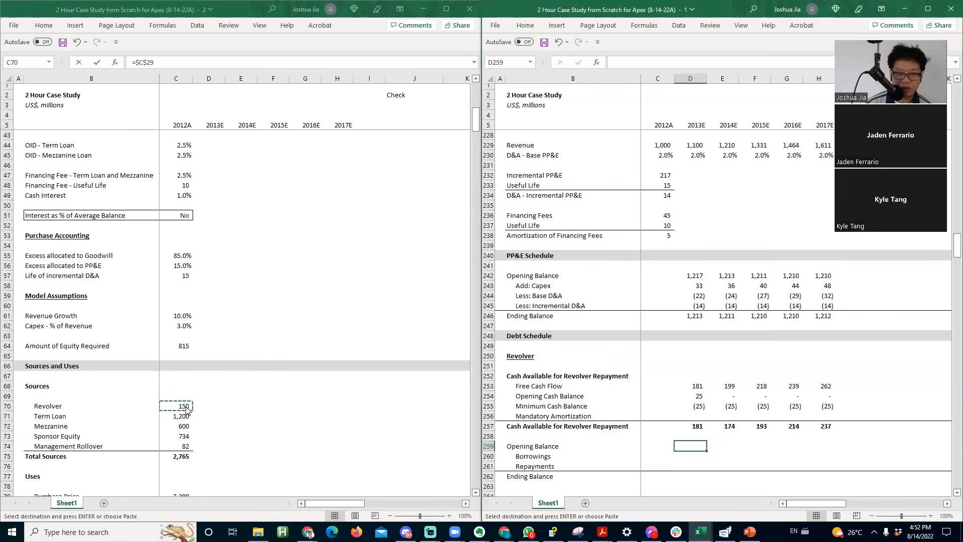
pyautogui.press('Return')
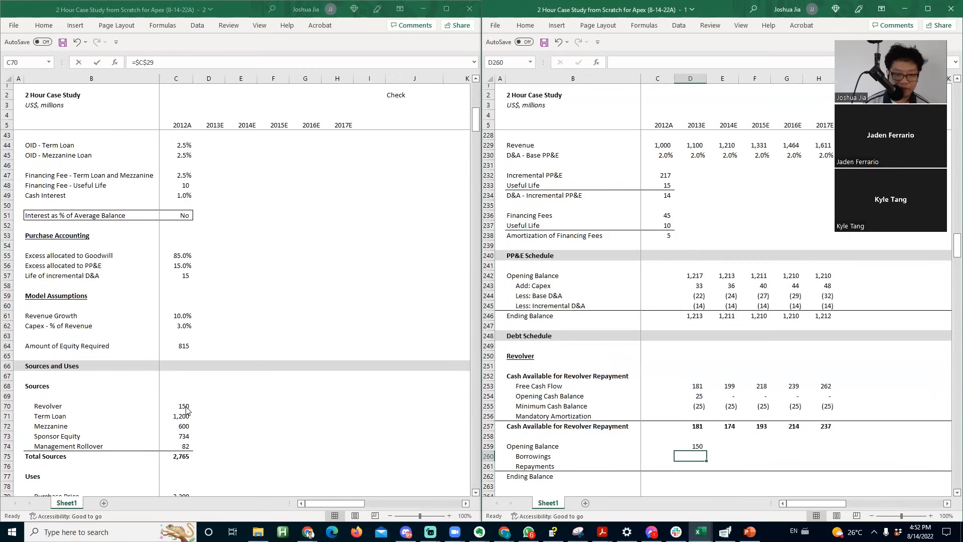
# - Enter =MIN(D257,0) in D260 for the 2013E Borrowings
pyautogui.press('Up')
pyautogui.press('Up')
pyautogui.press('Up')
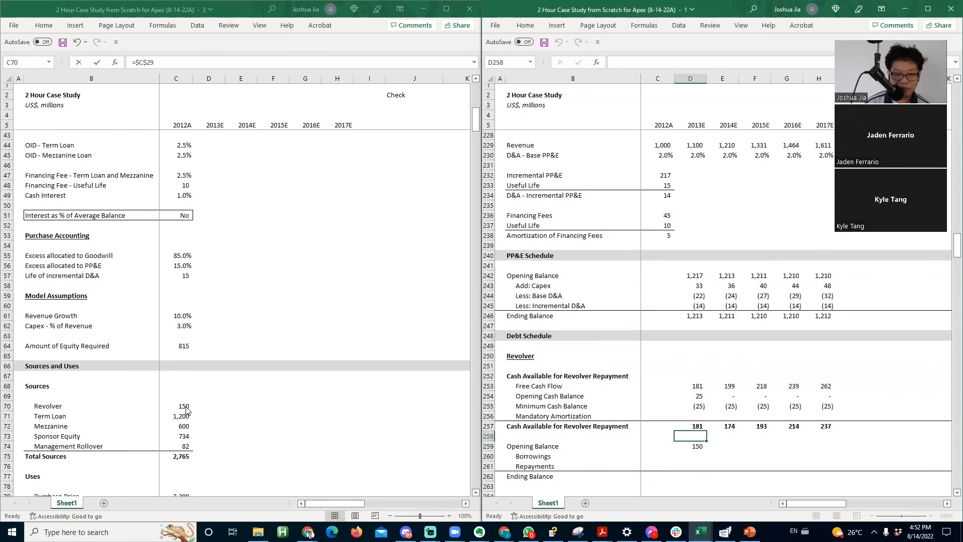
pyautogui.hotkey('alt', '=')
pyautogui.press('Return')
pyautogui.press('Down')
pyautogui.press('Down')
pyautogui.write('=min(')
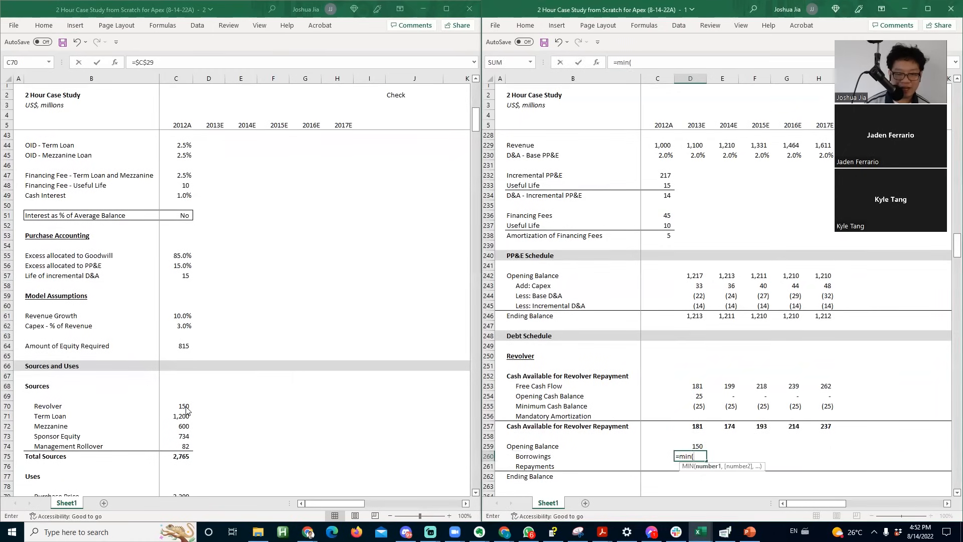
pyautogui.press('Up')
pyautogui.press('Up')
pyautogui.press('Up')
pyautogui.write(',')
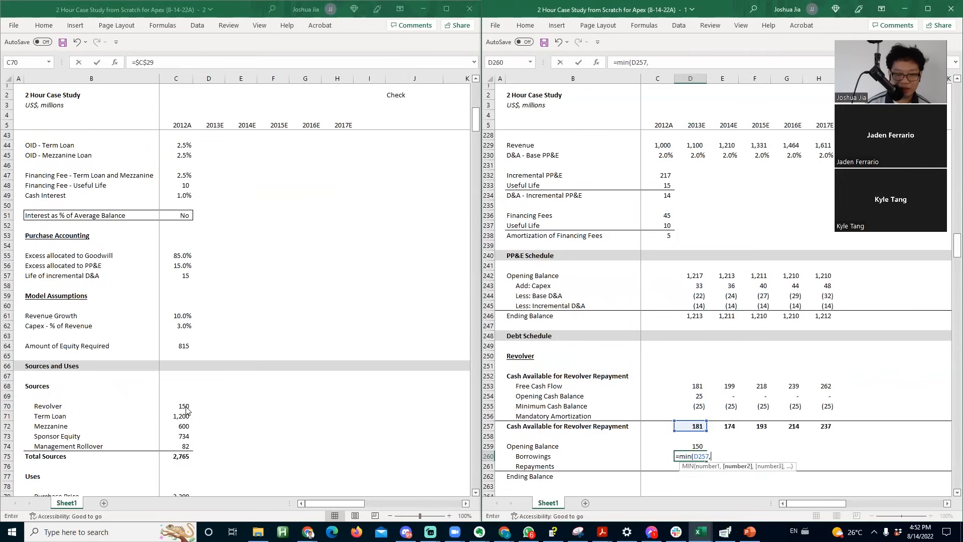
pyautogui.hotkey('ctrl', 'Return')
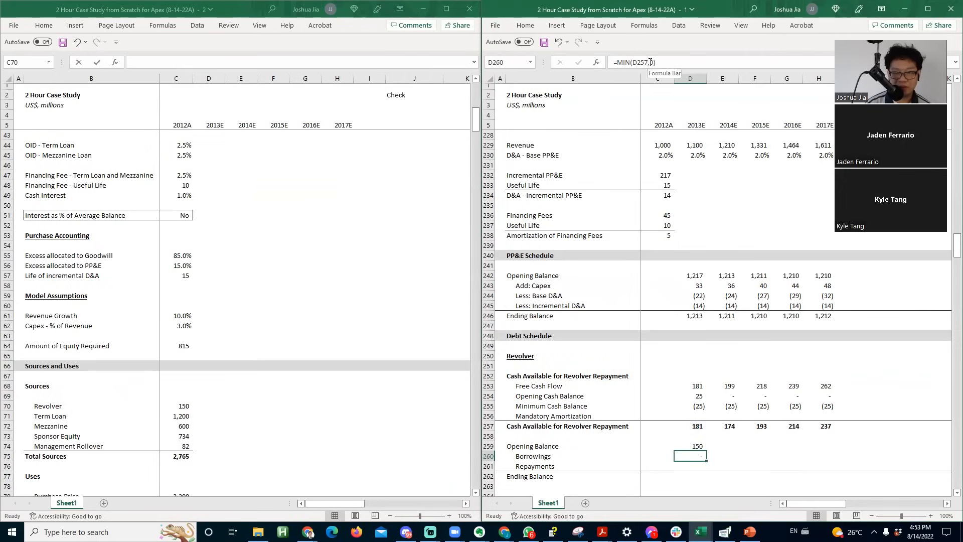
pyautogui.moveTo(650, 62); pyautogui.dragTo(651, 62)
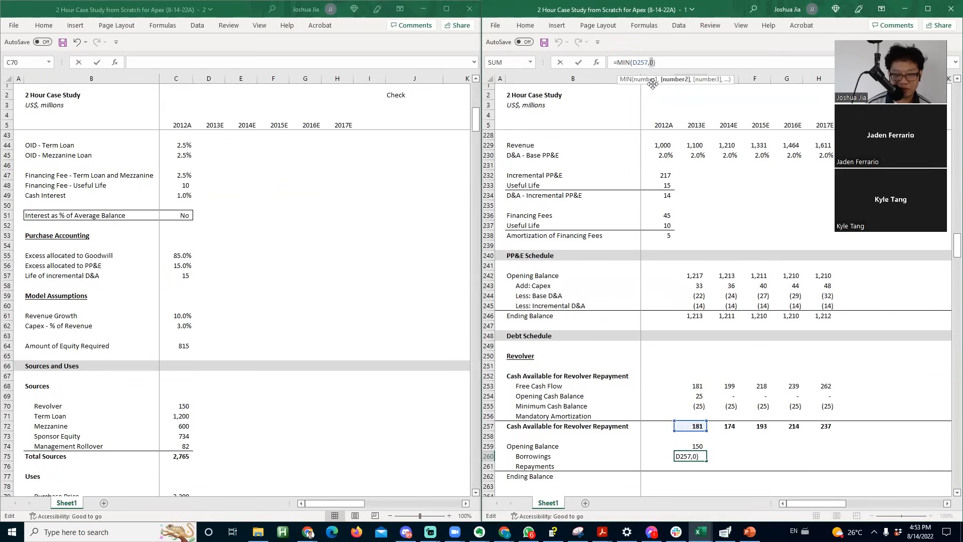
pyautogui.press('Return')
# - Test the Borrowings formula by overriding the D257 total with -500, and undo the override
pyautogui.press('Up')
pyautogui.press('Up')
pyautogui.press('Up')
pyautogui.press('Up')
pyautogui.write('-500')
pyautogui.press('Return')
pyautogui.press('Up')
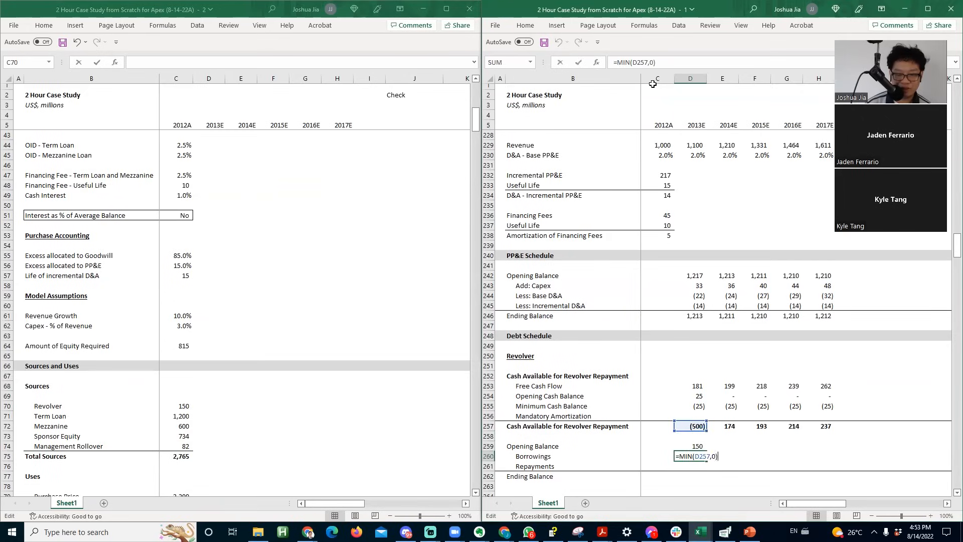
pyautogui.hotkey('ctrl', 'z')
# - Negate the Borrowings formula so that D260 contains =-MIN(D257,0)
pyautogui.press('Down')
pyautogui.press('Down')
pyautogui.press('Down')
pyautogui.press('F2')
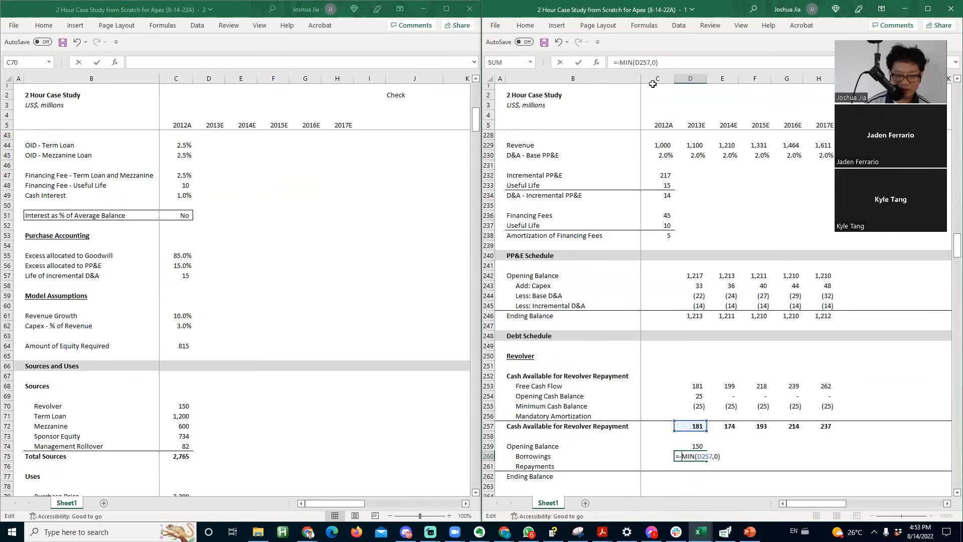
pyautogui.press('Return')
# - Check the negated Borrowings formula with a temporary -500 in D257, and restore the original total formula
pyautogui.press('Up')
pyautogui.press('Up')
pyautogui.press('Up')
pyautogui.press('Up')
pyautogui.write('-5')
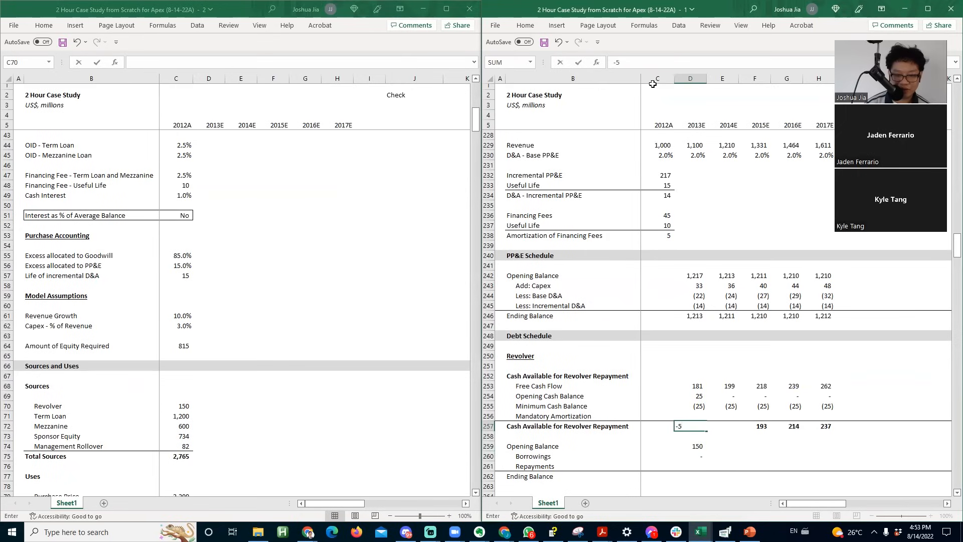
pyautogui.write('00')
pyautogui.press('Return')
pyautogui.press('Down')
pyautogui.press('Down')
pyautogui.press('F2')
pyautogui.press('F2')
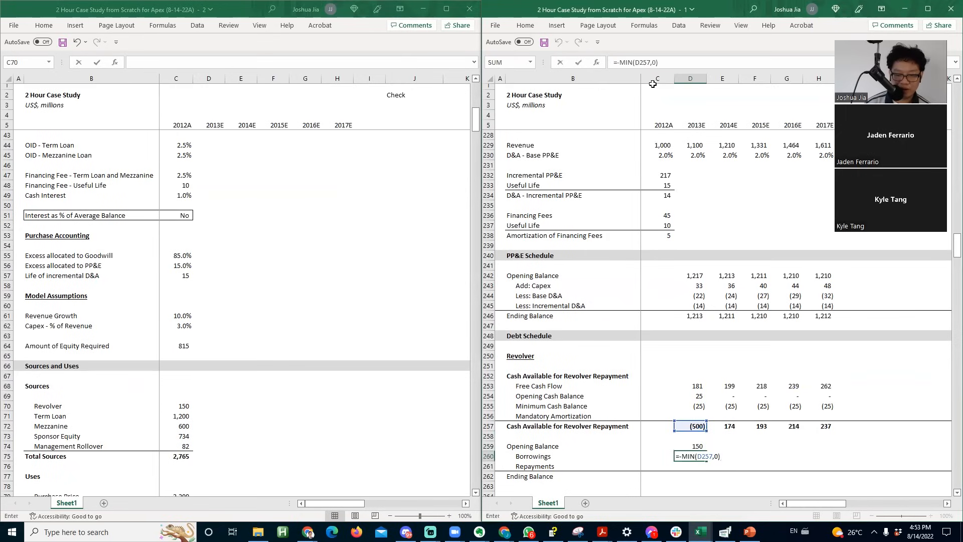
pyautogui.press('F2')
pyautogui.press('Left')
pyautogui.press('Left')
pyautogui.press('Left')
pyautogui.press('Left')
pyautogui.press('Left')
pyautogui.press('Left')
pyautogui.press('Left')
pyautogui.press('Left')
pyautogui.press('Left')
pyautogui.press('Left')
pyautogui.press('Left')
pyautogui.press('Left')
pyautogui.press('Left')
pyautogui.hotkey('ctrl', 'Return')
pyautogui.press('Up')
pyautogui.hotkey('ctrl', 'z')
pyautogui.hotkey('ctrl', 'z')
pyautogui.press('Down')
pyautogui.press('Down')
pyautogui.press('Down')
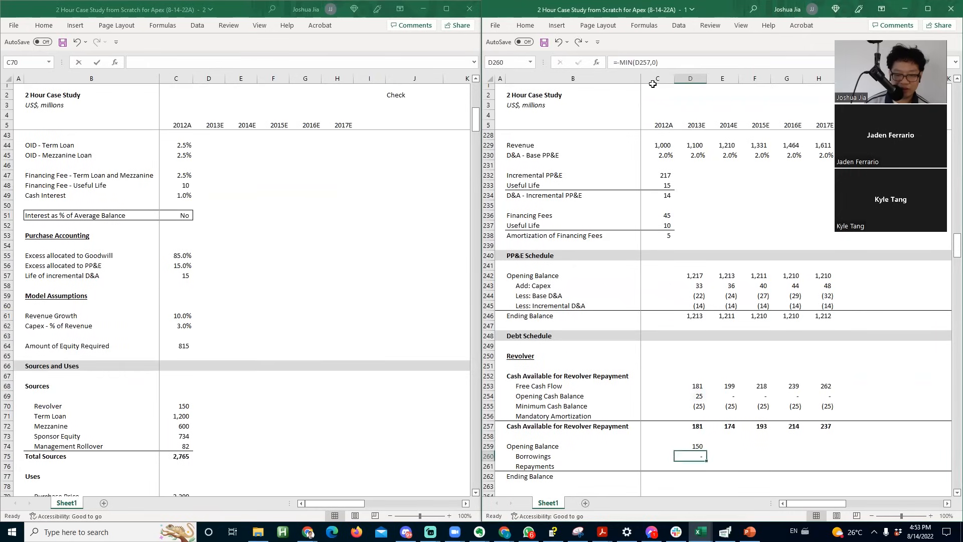
# - Copy the 2013E Borrowings formula across D260:H260 through 2017E
pyautogui.hotkey('shift', 'Right')
pyautogui.hotkey('shift', 'Right')
pyautogui.hotkey('shift', 'Right')
pyautogui.hotkey('shift', 'Right')
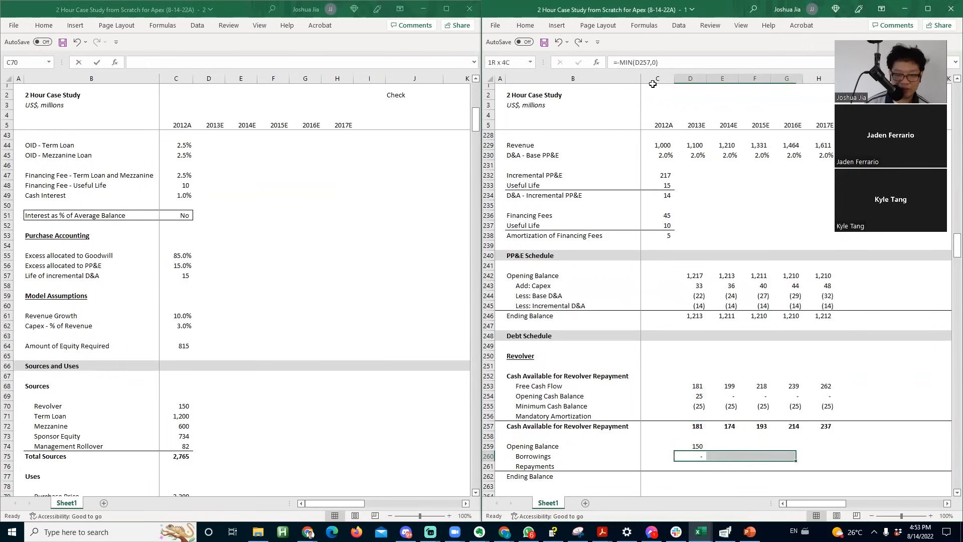
pyautogui.hotkey('ctrl', 'r')
pyautogui.press('Right')
pyautogui.press('Right')
pyautogui.press('Right')
pyautogui.press('Left')
pyautogui.press('Left')
pyautogui.press('Left')
# - Enter the 2013E Revolver Ending Balance in D262 as =SUM(D259:D261)
pyautogui.press('Down')
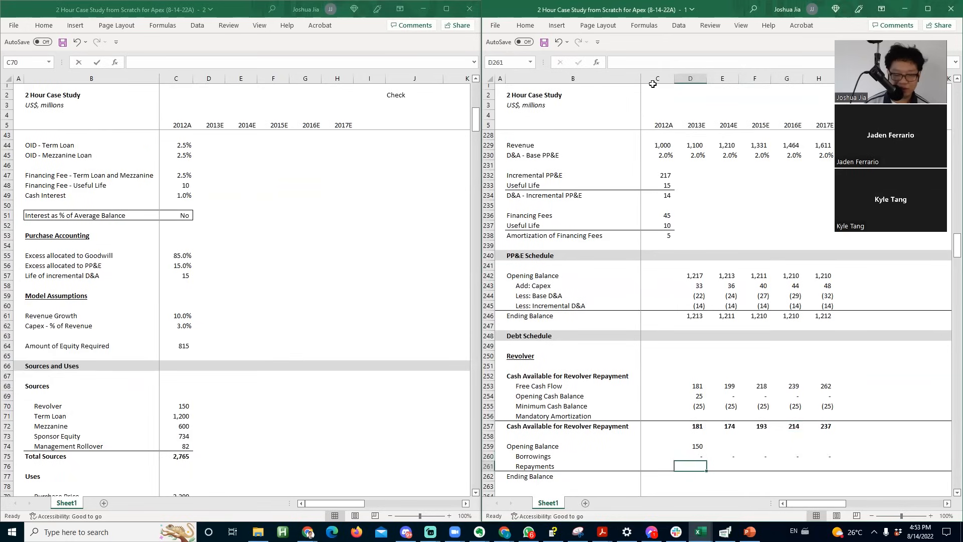
pyautogui.press('Down')
pyautogui.write('=s')
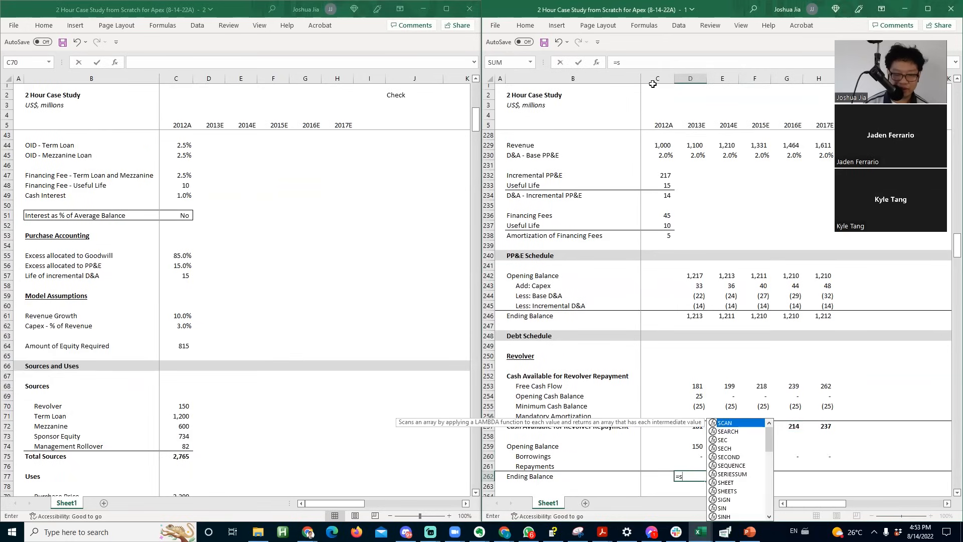
pyautogui.write('um(')
pyautogui.press('Up')
pyautogui.hotkey('shift', 'Up')
pyautogui.hotkey('shift', 'Up')
pyautogui.press('Return')
# - Check the Ending Balance formula in D262 and re-enter the 2013E Borrowings formula =-MIN(D257,0) in D260
pyautogui.press('Up')
pyautogui.press('F2')
pyautogui.press('Escape')
pyautogui.press('Up')
pyautogui.press('Up')
pyautogui.write('=-MIN(')
pyautogui.press('Up')
pyautogui.press('Up')
pyautogui.press('Up')
pyautogui.write(',0)')
pyautogui.press('Return')
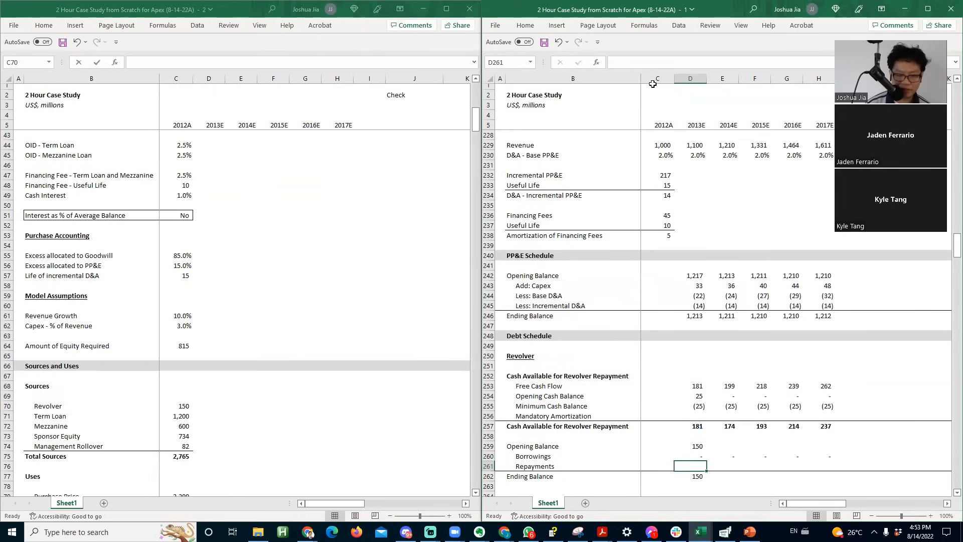
# - Enter =MIN(D259,D257) in D261 for the 2013E Revolver Repayments
pyautogui.write('=')
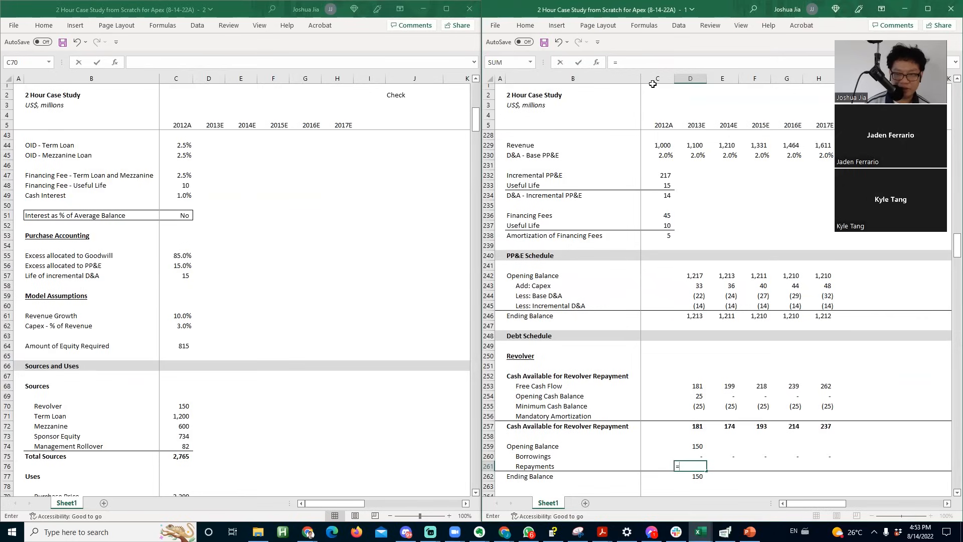
pyautogui.write('min(')
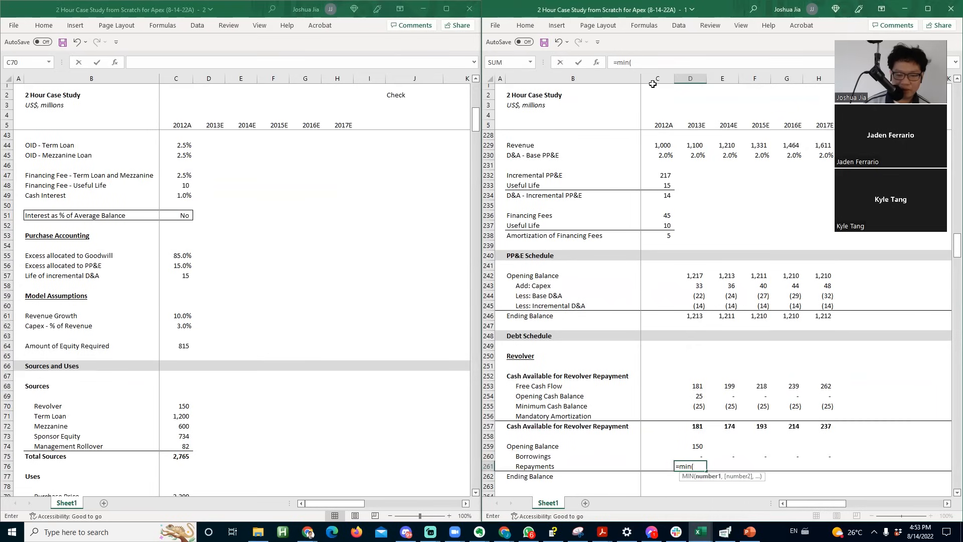
pyautogui.press('Up')
pyautogui.press('Up')
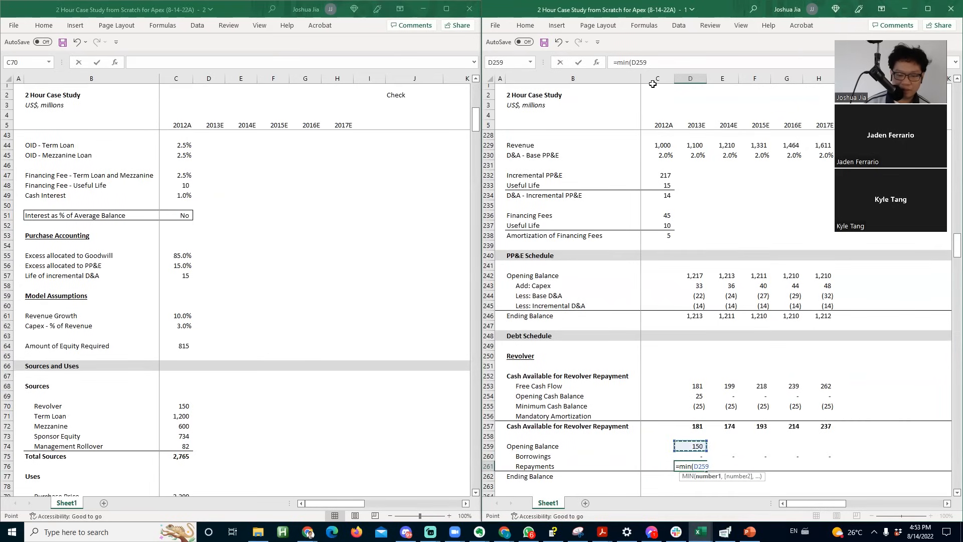
pyautogui.write(',')
pyautogui.press('Up')
pyautogui.press('Up')
pyautogui.press('Up')
pyautogui.press('Up')
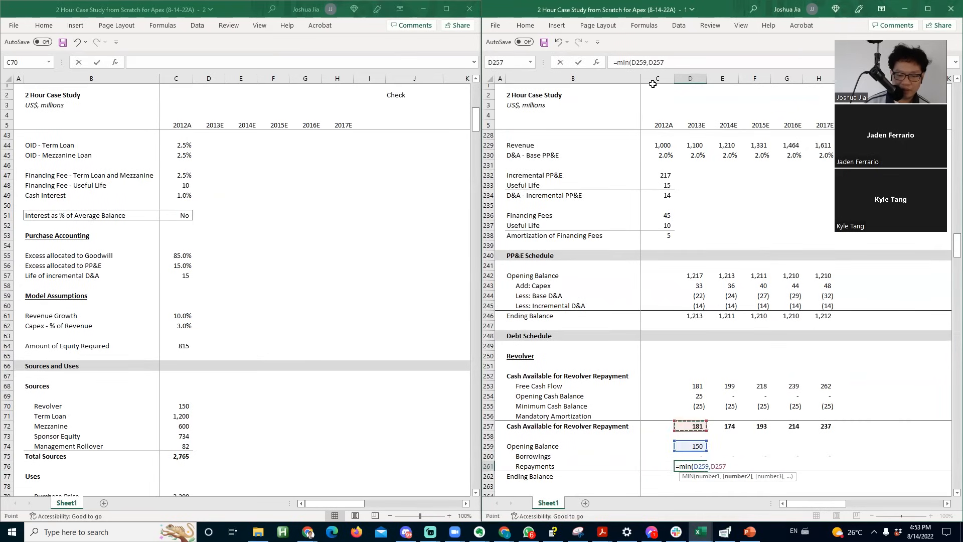
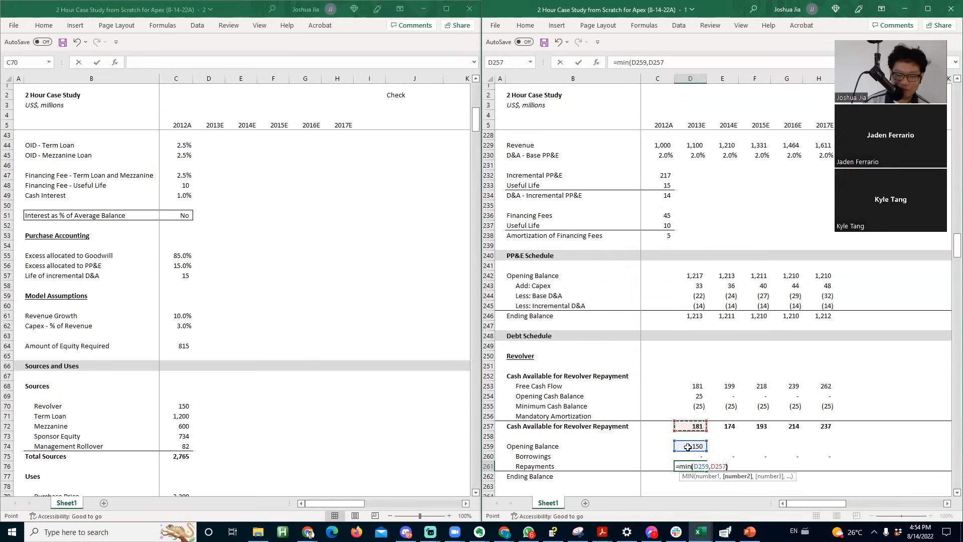
pyautogui.hotkey('ctrl', 'Return')
# - Negate the 2013E Repayments formula so that D261 contains =-MIN(D259,D257)
pyautogui.press('F2')
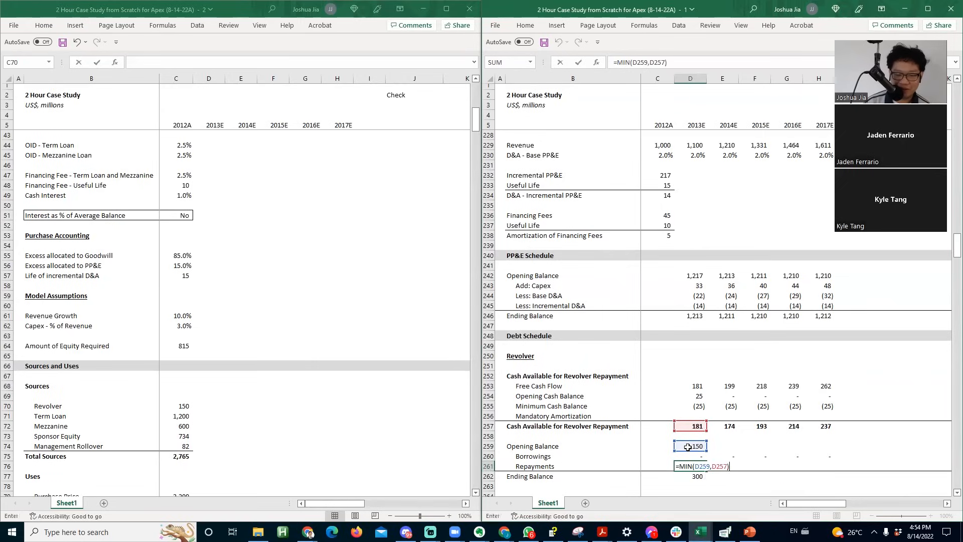
pyautogui.write('-')
pyautogui.hotkey('ctrl', 'Return')
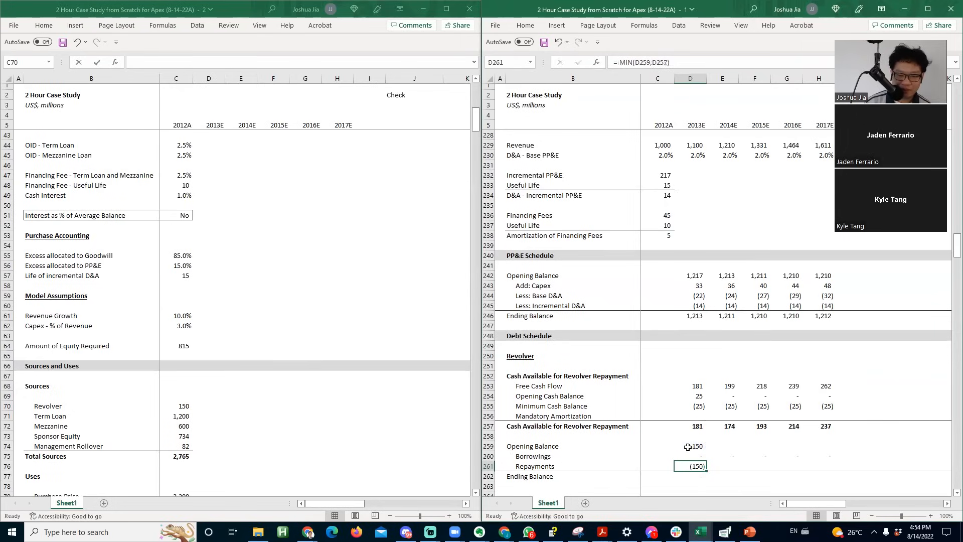
# - Test the Repayments formula by overriding the 2013E Cash Available for Revolver Repayment in D257 with -500
pyautogui.press('Up')
pyautogui.press('Up')
pyautogui.press('F2')
pyautogui.press('Escape')
pyautogui.press('Up')
pyautogui.press('Up')
pyautogui.press('F2')
pyautogui.press('Escape')
pyautogui.write('-500')
pyautogui.press('Return')
pyautogui.press('Down')
pyautogui.press('Down')
pyautogui.press('Down')
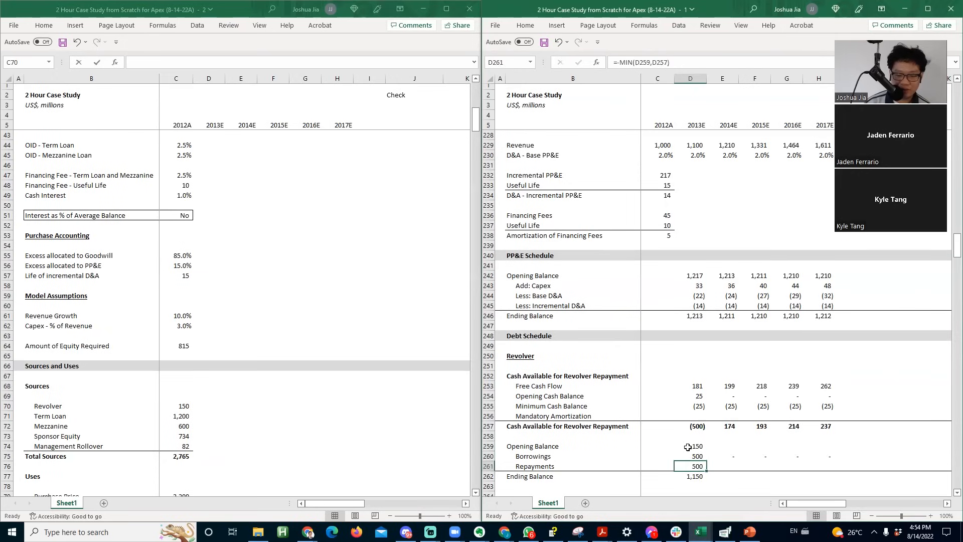
pyautogui.press('F2')
pyautogui.press('Escape')
# - Compare the Revolver rows under the test value and undo the -500 override in D257
pyautogui.press('Left')
pyautogui.press('Left')
pyautogui.press('Right')
pyautogui.press('Right')
pyautogui.press('Up')
pyautogui.press('Up')
pyautogui.press('Up')
pyautogui.press('Up')
pyautogui.press('Down')
pyautogui.press('Down')
pyautogui.press('Up')
pyautogui.press('Up')
pyautogui.hotkey('ctrl', 'z')
# - Floor the 2013E Repayments at zero by changing the formula in D261 to =-MAX(MIN(D259,D257),0)
pyautogui.press('Down')
pyautogui.press('Down')
pyautogui.press('Down')
pyautogui.press('Down')
pyautogui.press('F2')
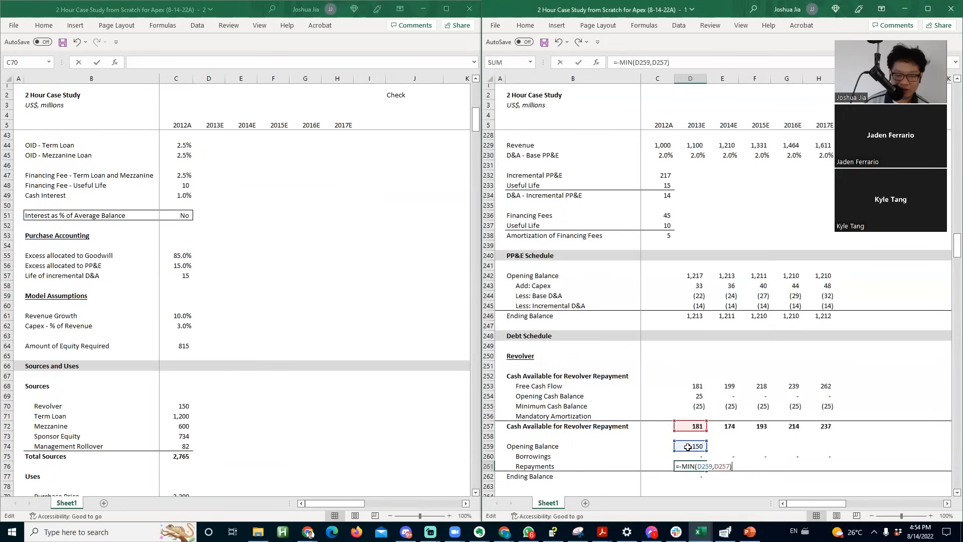
pyautogui.write('Max(')
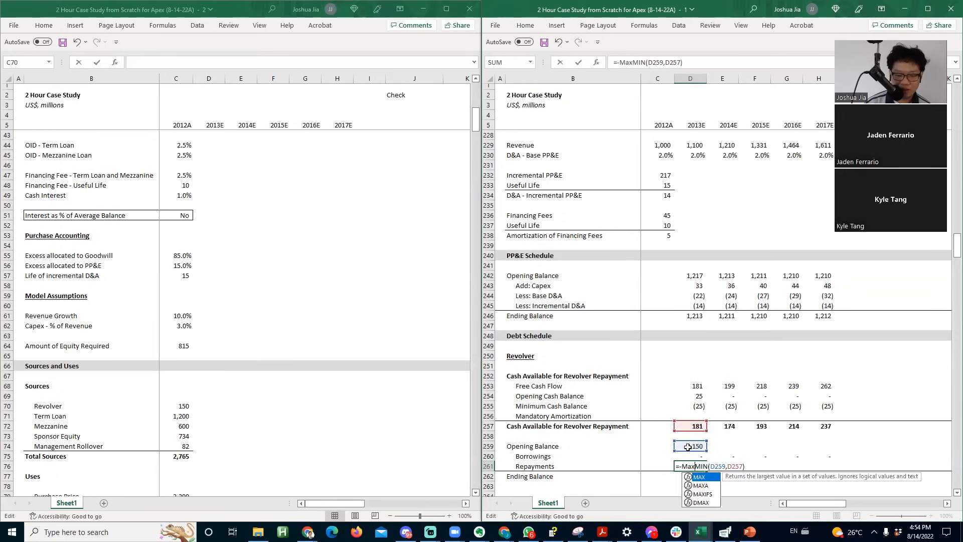
pyautogui.write(',0)')
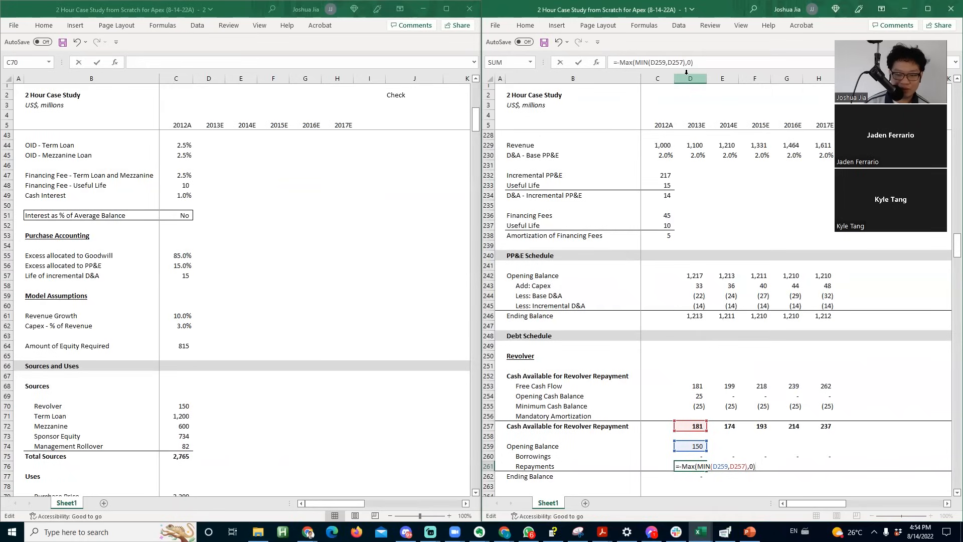
pyautogui.press('Return')
# - Inspect the 2013E formulas for Cash Available for Revolver Repayment in D257 and the Opening Balance in D259
pyautogui.press('Up')
pyautogui.press('Up')
pyautogui.press('Up')
pyautogui.press('Up')
pyautogui.press('Up')
pyautogui.press('F2')
pyautogui.press('Return')
pyautogui.press('Down')
pyautogui.press('Up')
pyautogui.press('Up')
pyautogui.press('Down')
pyautogui.press('Down')
pyautogui.press('F2')
pyautogui.press('Return')
# - Link the 2014E Revolver Opening Balance in E259 to the 2013E Ending Balance with =D262
pyautogui.press('Right')
pyautogui.press('Up')
pyautogui.write('=')
pyautogui.press('Left')
pyautogui.press('Down')
pyautogui.press('Down')
pyautogui.press('Down')
pyautogui.press('Return')
# - Copy the 2013E Repayments formula across D261:H261 through 2017E
pyautogui.press('Left')
pyautogui.press('Down')
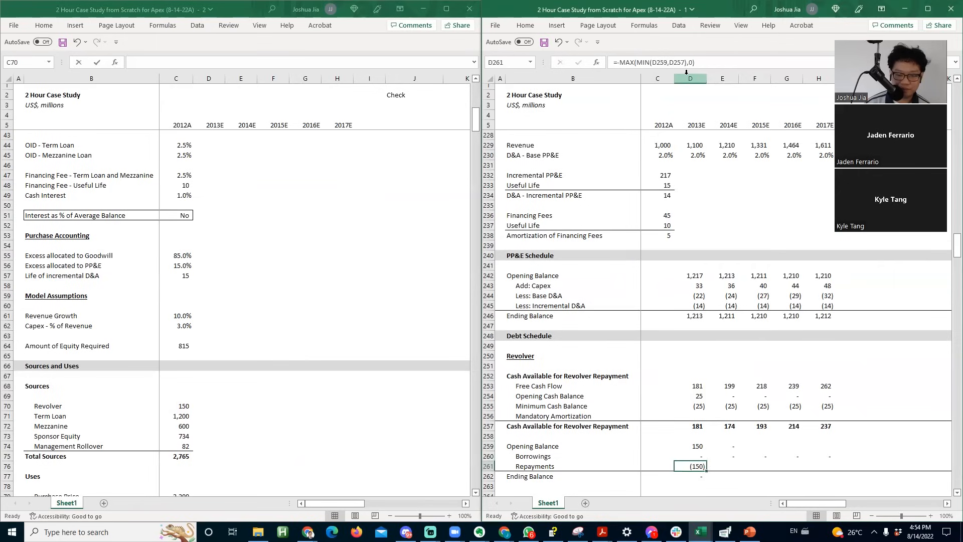
pyautogui.hotkey('shift', 'Right')
pyautogui.hotkey('shift', 'Right')
pyautogui.hotkey('shift', 'Right')
pyautogui.hotkey('shift', 'Right')
pyautogui.hotkey('ctrl', 'r')
pyautogui.press('Right')
pyautogui.press('Left')
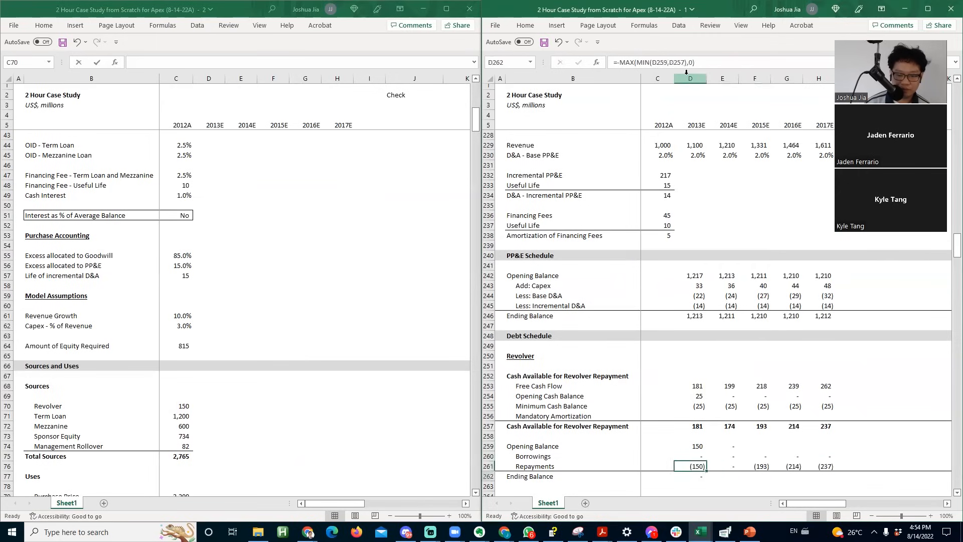
# - Copy the 2013E Revolver Ending Balance formula across D262:H262 through 2017E
pyautogui.press('Down')
pyautogui.hotkey('shift', 'Right')
pyautogui.hotkey('shift', 'Right')
pyautogui.hotkey('shift', 'Right')
pyautogui.hotkey('shift', 'Right')
pyautogui.hotkey('ctrl', 'r')
# - Copy the 2014E Revolver Opening Balance formula across E259:H259 through 2017E
pyautogui.press('Right')
pyautogui.press('Up')
pyautogui.press('Up')
pyautogui.press('Up')
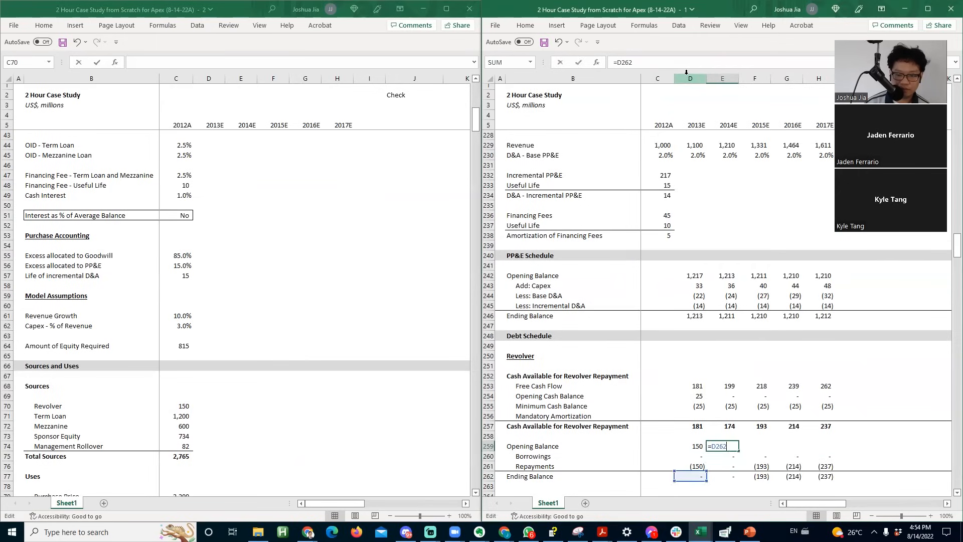
pyautogui.hotkey('shift', 'Right')
pyautogui.hotkey('shift', 'Right')
pyautogui.hotkey('shift', 'Right')
pyautogui.hotkey('ctrl', 'r')
pyautogui.press('Right')
pyautogui.press('Down')
pyautogui.press('Down')
pyautogui.press('Down')
pyautogui.press('Down')
pyautogui.press('Down')
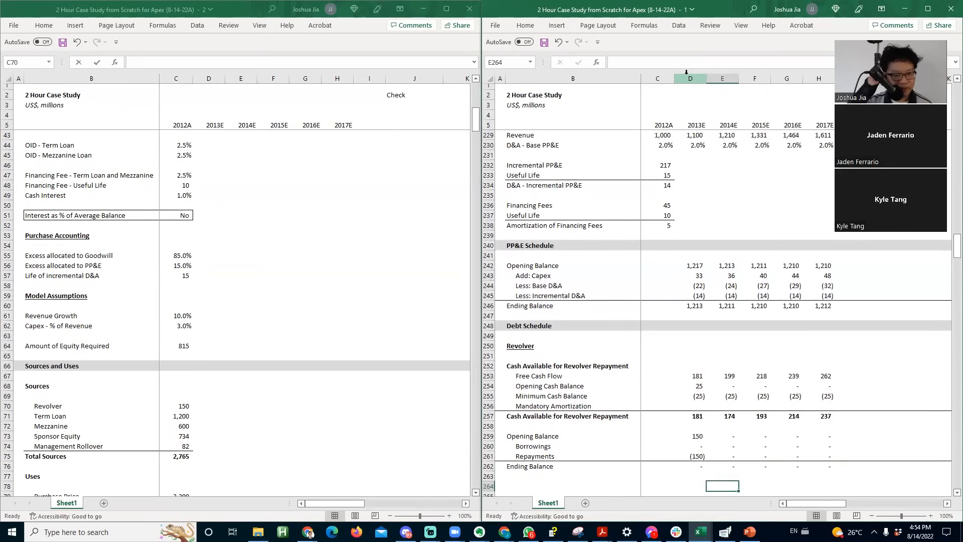
pyautogui.press('Left')
pyautogui.press('Left')
pyautogui.press('Left')
pyautogui.press('Left')
pyautogui.press('Down')
pyautogui.press('Down')
pyautogui.press('Down')
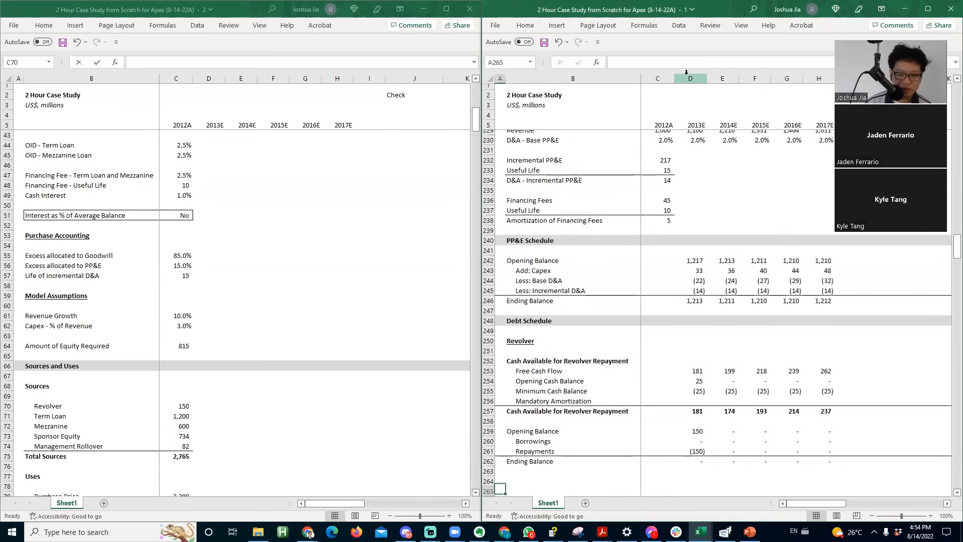
pyautogui.press('Right')
pyautogui.press('Up')
pyautogui.press('Up')
pyautogui.press('Up')
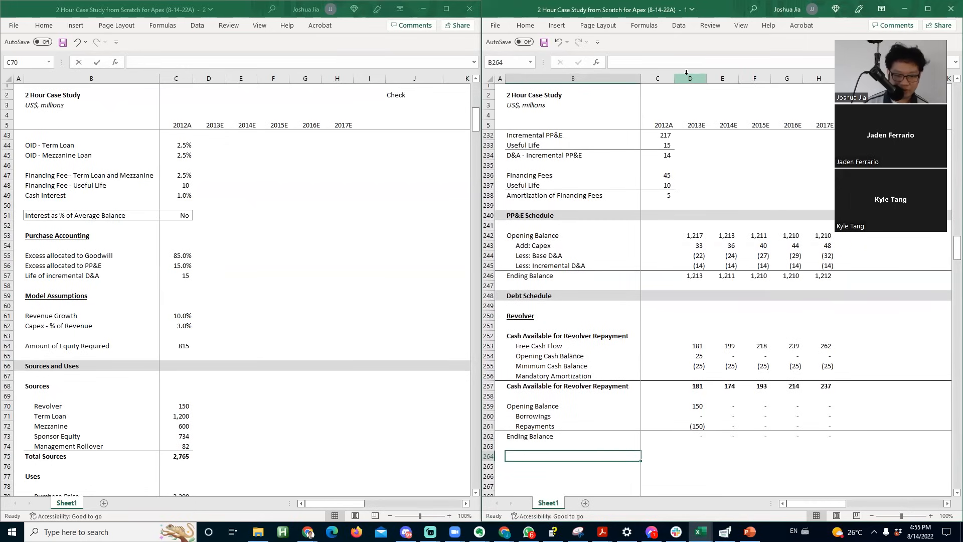
pyautogui.write('a')
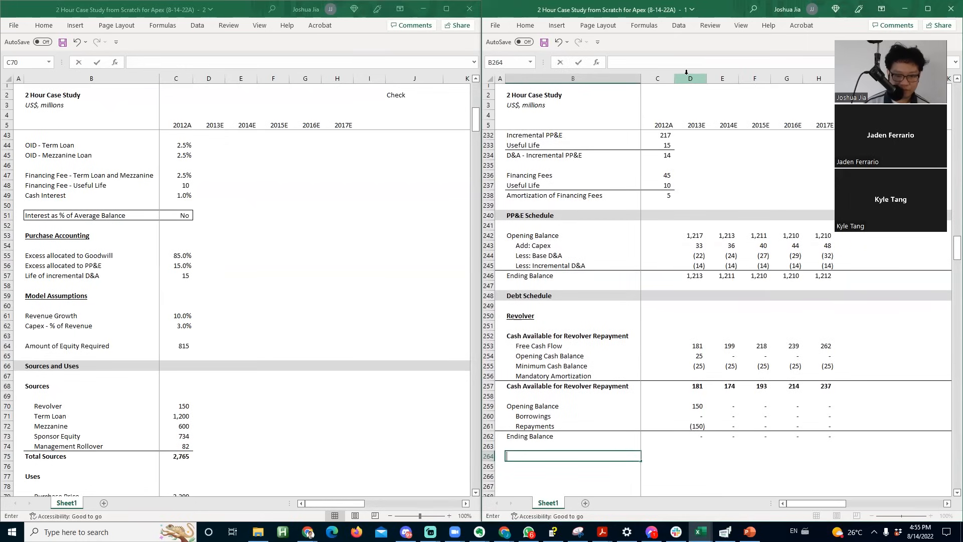
# - Look through the model down to the Cash Flow Statement in the second window, and highlight the Revolver block B251:H263 for review
pyautogui.click(326, 268)
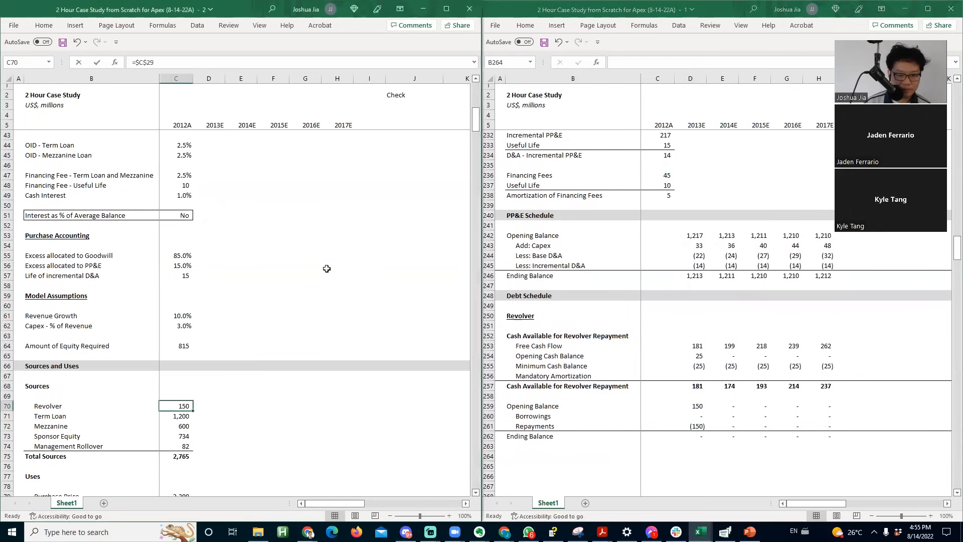
pyautogui.click(284, 277)
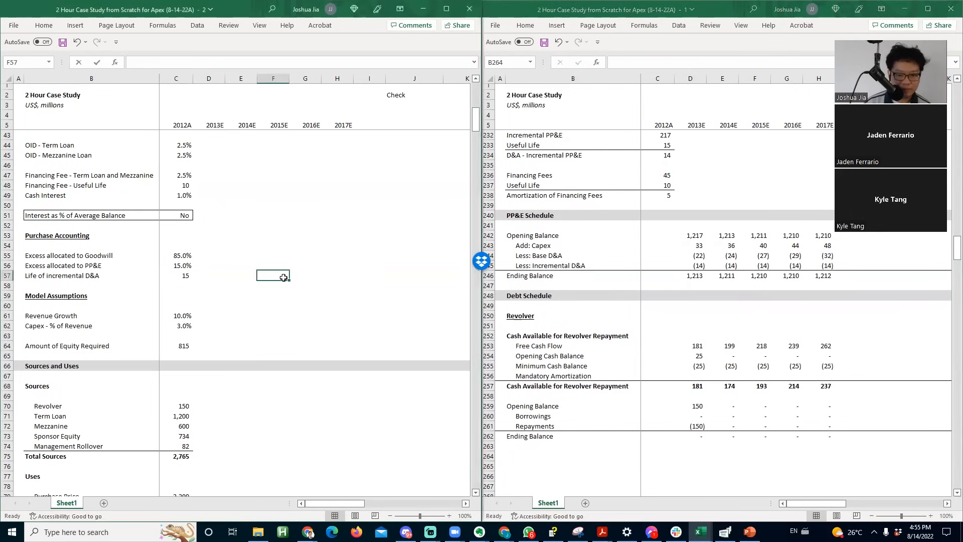
pyautogui.press('pageup')
pyautogui.press('pageup')
pyautogui.press('pagedown')
pyautogui.press('pagedown')
pyautogui.press('pagedown')
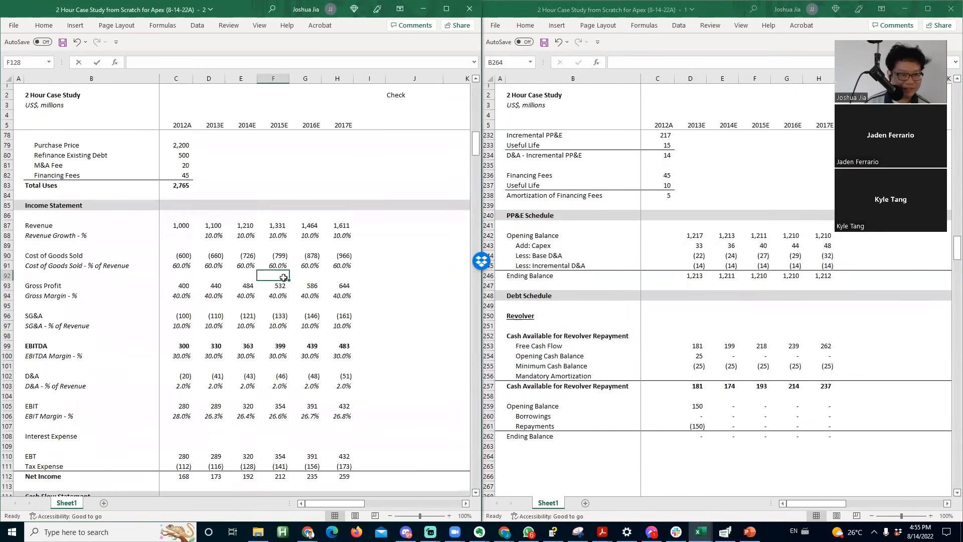
pyautogui.click(164, 193)
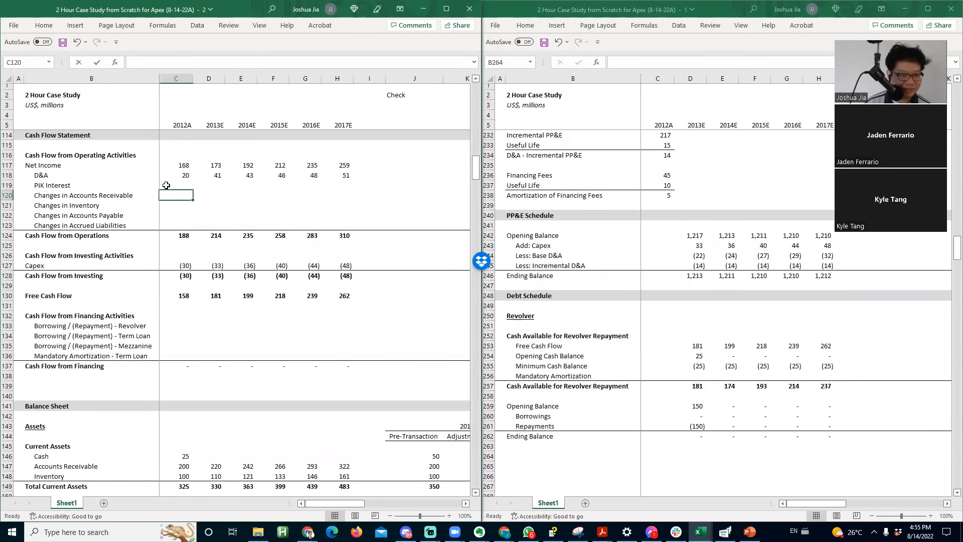
pyautogui.click(644, 366)
pyautogui.moveTo(507, 325); pyautogui.dragTo(807, 449)
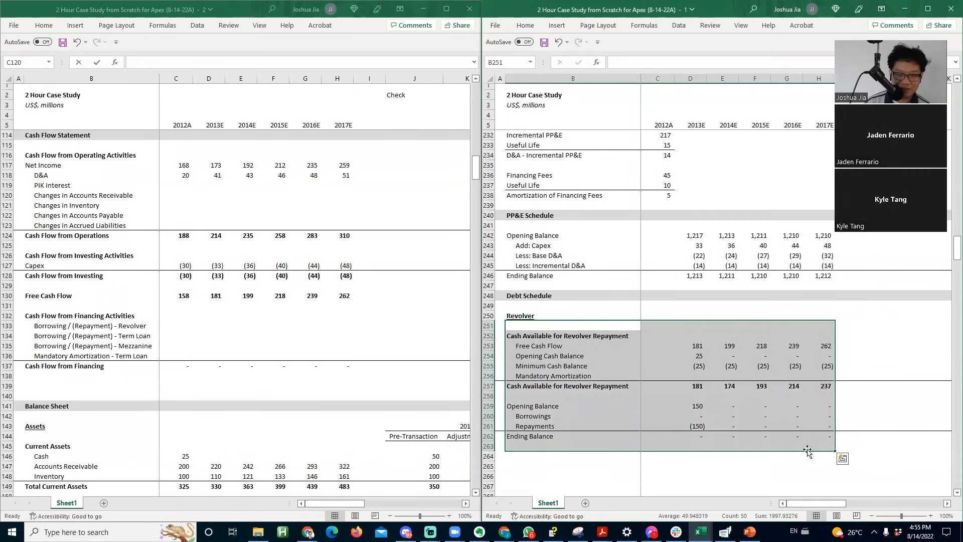
pyautogui.click(727, 455)
pyautogui.click(554, 273)
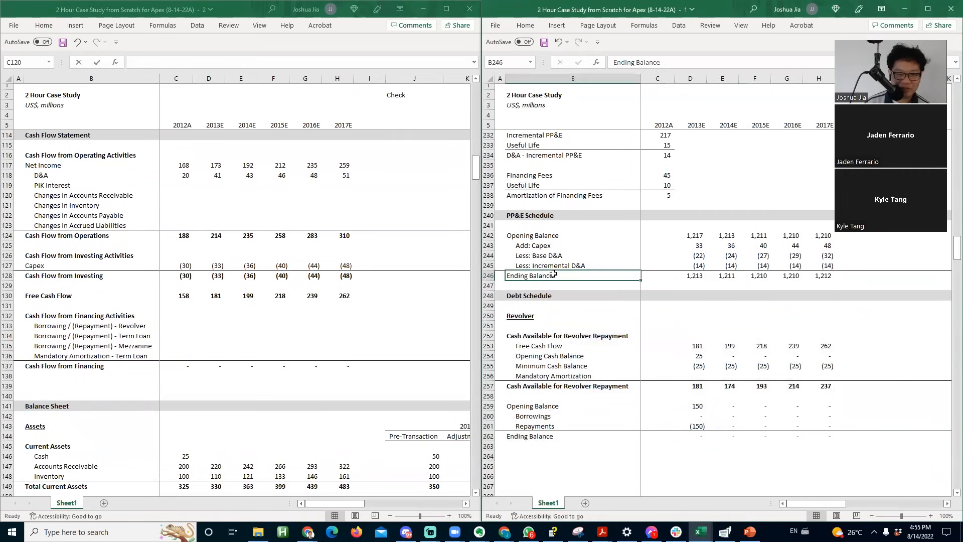
# - Go back up the model in the first window to examine the Balance Sheet beside the Cash Flow Statement
pyautogui.click(181, 194)
pyautogui.press('pageup')
pyautogui.press('pagedown')
pyautogui.click(596, 248)
pyautogui.press('pageup')
pyautogui.press('pageup')
pyautogui.press('pageup')
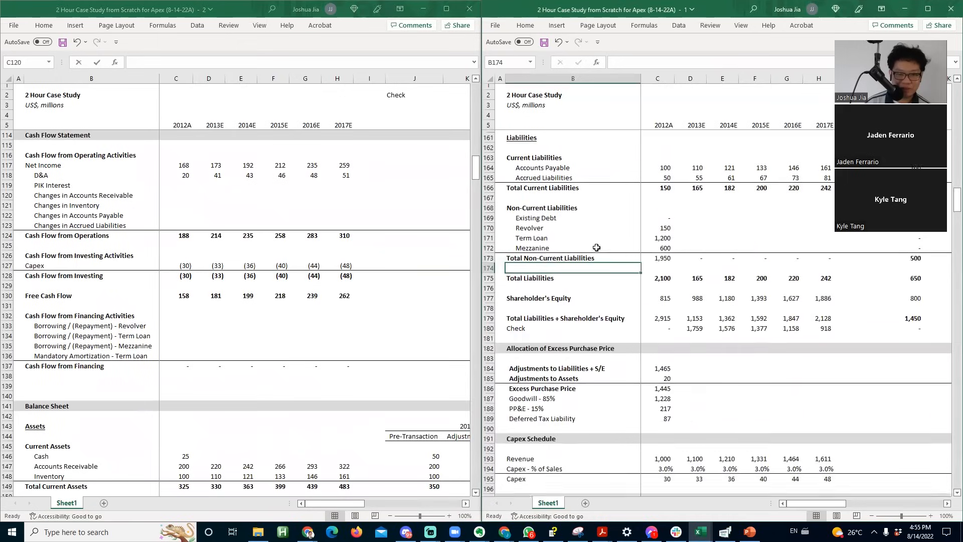
pyautogui.press('Down')
pyautogui.press('Down')
pyautogui.press('Down')
pyautogui.press('Down')
pyautogui.press('Down')
pyautogui.press('Down')
pyautogui.press('Down')
pyautogui.press('Down')
pyautogui.press('Down')
pyautogui.press('Down')
pyautogui.press('Down')
pyautogui.press('Down')
pyautogui.press('Down')
pyautogui.press('Down')
pyautogui.press('Down')
pyautogui.press('Down')
pyautogui.press('Down')
pyautogui.press('Down')
pyautogui.press('Down')
pyautogui.press('Down')
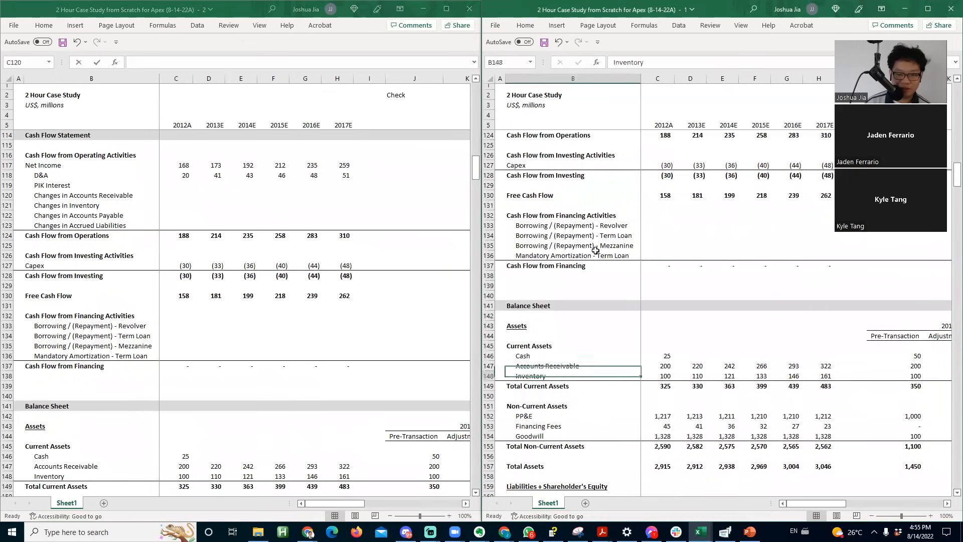
# - Clear the 2012A column of the Cash Flow Statement from Net Income through Cash Flow from Financing
pyautogui.click(204, 180)
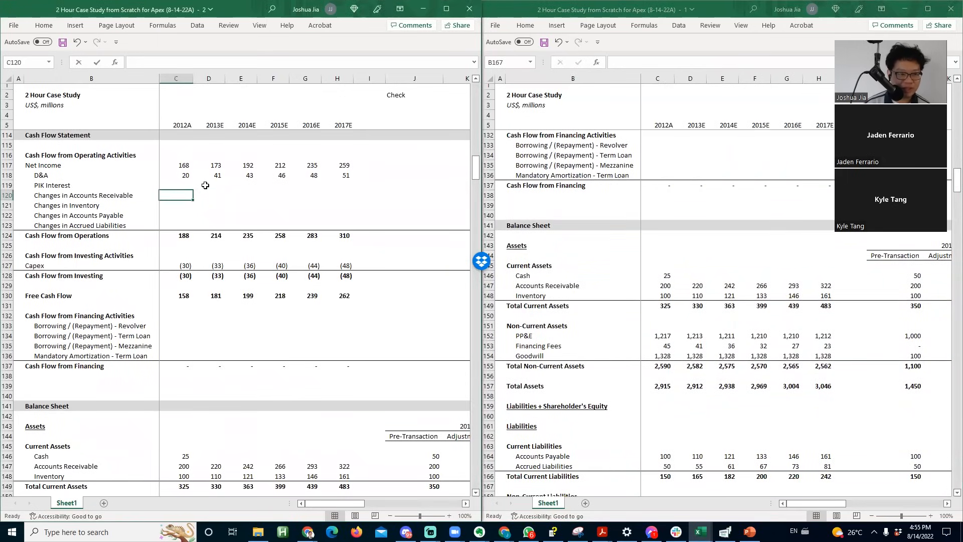
pyautogui.press('Up')
pyautogui.press('Up')
pyautogui.press('Up')
pyautogui.press('Up')
pyautogui.press('Down')
pyautogui.hotkey('shift', 'Down')
pyautogui.hotkey('shift', 'Down')
pyautogui.hotkey('shift', 'Down')
pyautogui.hotkey('shift', 'Down')
pyautogui.hotkey('shift', 'Down')
pyautogui.hotkey('shift', 'Down')
pyautogui.hotkey('shift', 'Down')
pyautogui.hotkey('shift', 'Down')
pyautogui.hotkey('shift', 'Down')
pyautogui.hotkey('shift', 'Down')
pyautogui.hotkey('shift', 'Down')
pyautogui.hotkey('shift', 'Down')
pyautogui.hotkey('shift', 'Down')
pyautogui.hotkey('shift', 'Down')
pyautogui.hotkey('shift', 'Down')
pyautogui.hotkey('shift', 'Down')
pyautogui.hotkey('shift', 'Down')
pyautogui.hotkey('shift', 'Down')
pyautogui.hotkey('shift', 'Down')
pyautogui.hotkey('shift', 'Down')
pyautogui.hotkey('shift', 'Down')
pyautogui.press('Delete')
pyautogui.press('Right')
pyautogui.press('Left')
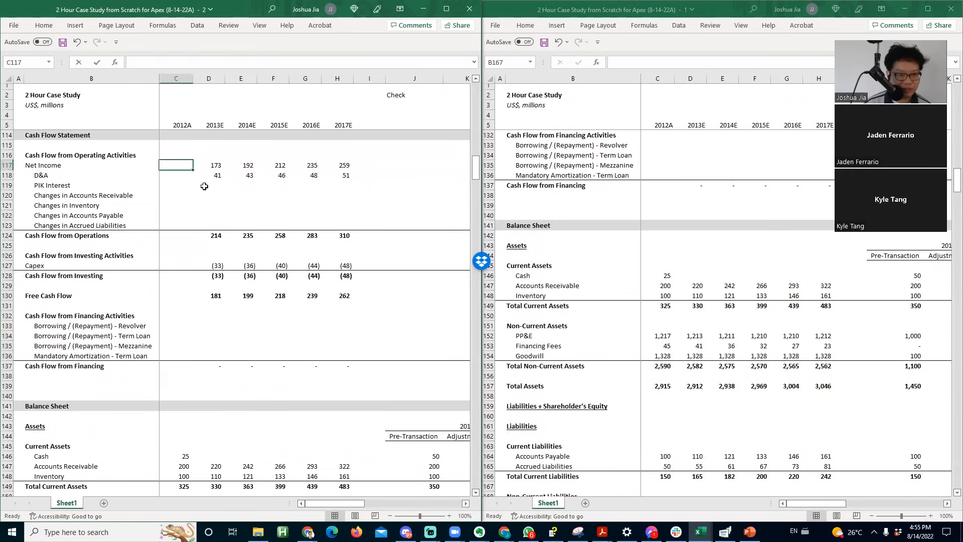
# - Examine the PIK Interest and working capital rows under Cash Flow from Operating Activities
pyautogui.hotkey('ctrl', 'space')
pyautogui.press('Down')
pyautogui.press('Down')
pyautogui.press('Left')
pyautogui.hotkey('shift', 'Right')
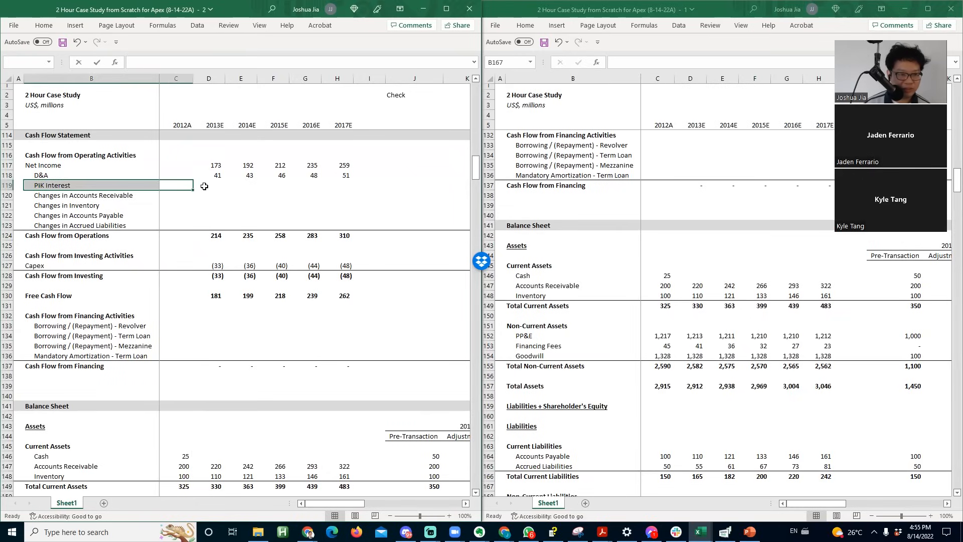
pyautogui.press('Right')
pyautogui.press('Up')
pyautogui.press('Down')
pyautogui.press('Down')
pyautogui.press('Down')
pyautogui.press('Down')
pyautogui.press('Down')
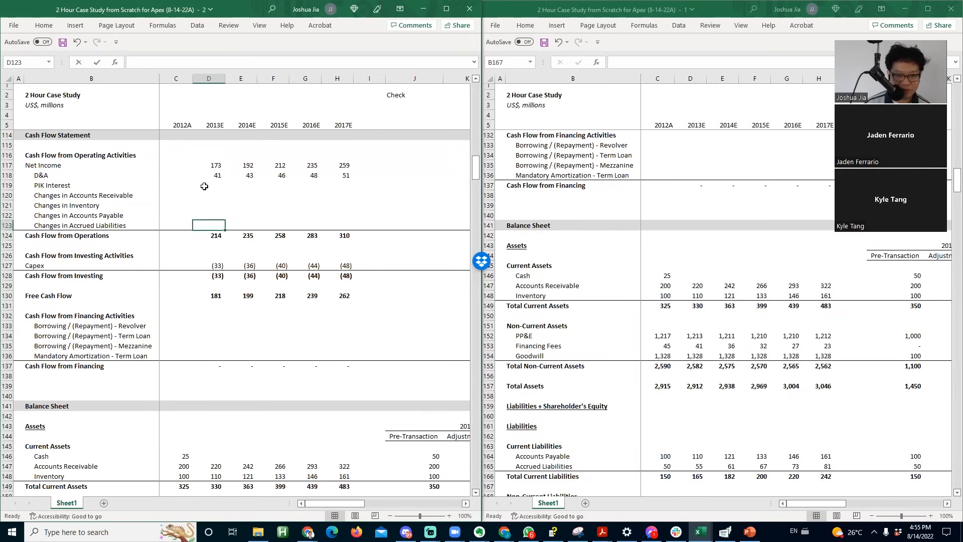
pyautogui.press('Down')
# - Calculate the 2013E Changes in Accounts Receivable in D120 as 2012A minus 2013E receivables, =C147-D147
pyautogui.press('Up')
pyautogui.press('Up')
pyautogui.press('Up')
pyautogui.press('Up')
pyautogui.press('Up')
pyautogui.press('Down')
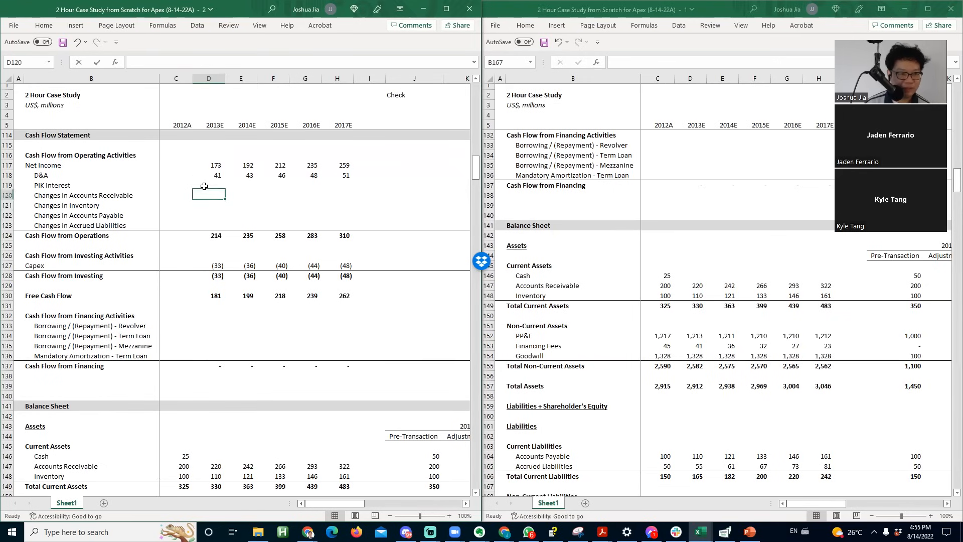
pyautogui.write('=')
pyautogui.click(654, 287)
pyautogui.write('-')
pyautogui.click(697, 285)
pyautogui.press('Return')
# - Copy the 2013E Changes in Accounts Receivable formula across D120:H120 through 2017E
pyautogui.press('Up')
pyautogui.hotkey('shift', 'Right')
pyautogui.hotkey('shift', 'Right')
pyautogui.hotkey('shift', 'Right')
pyautogui.hotkey('shift', 'Right')
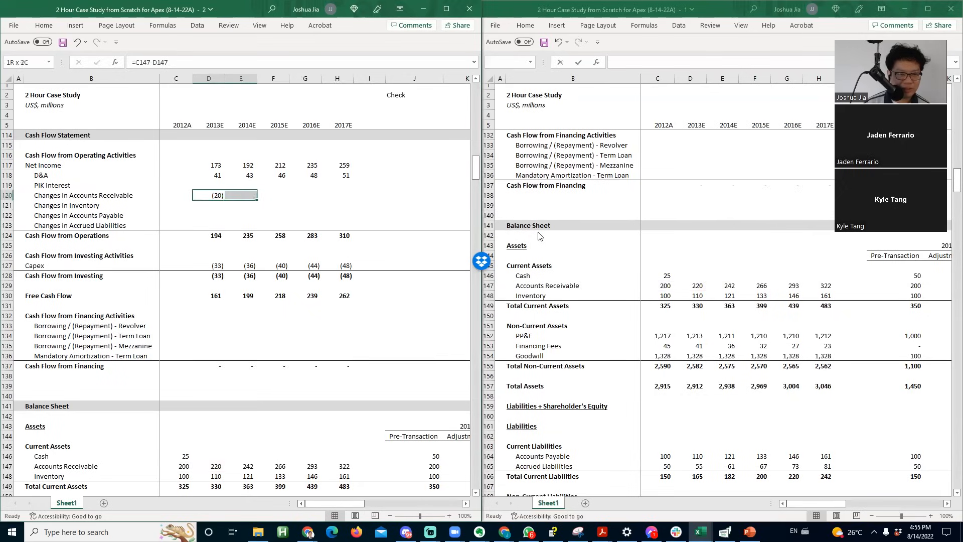
pyautogui.hotkey('ctrl', 'r')
# - Check the cell references of the Changes in Accounts Receivable formulas from 2013E to 2017E
pyautogui.press('F2')
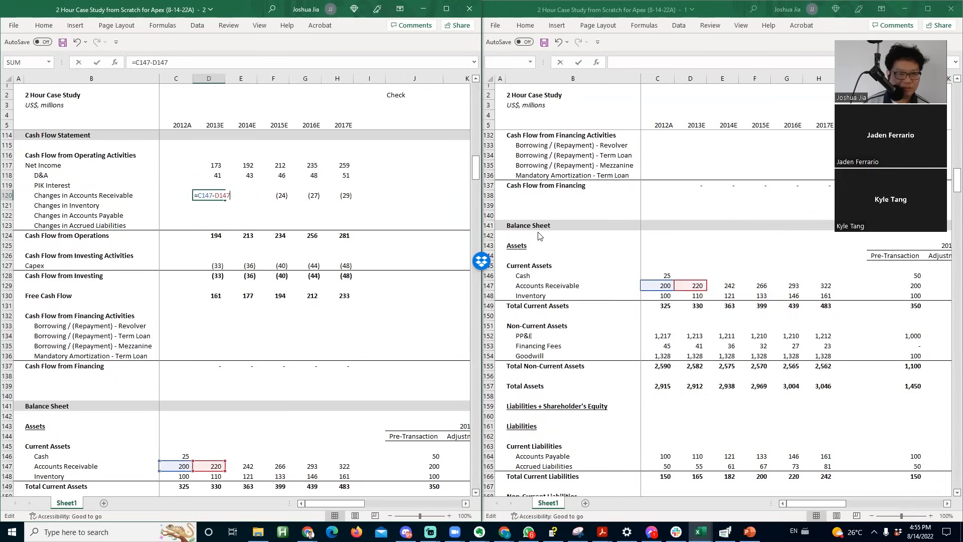
pyautogui.press('Tab')
pyautogui.press('F2')
pyautogui.press('Tab')
pyautogui.press('F2')
pyautogui.press('Tab')
pyautogui.press('F2')
pyautogui.press('Tab')
pyautogui.press('F2')
pyautogui.press('Right')
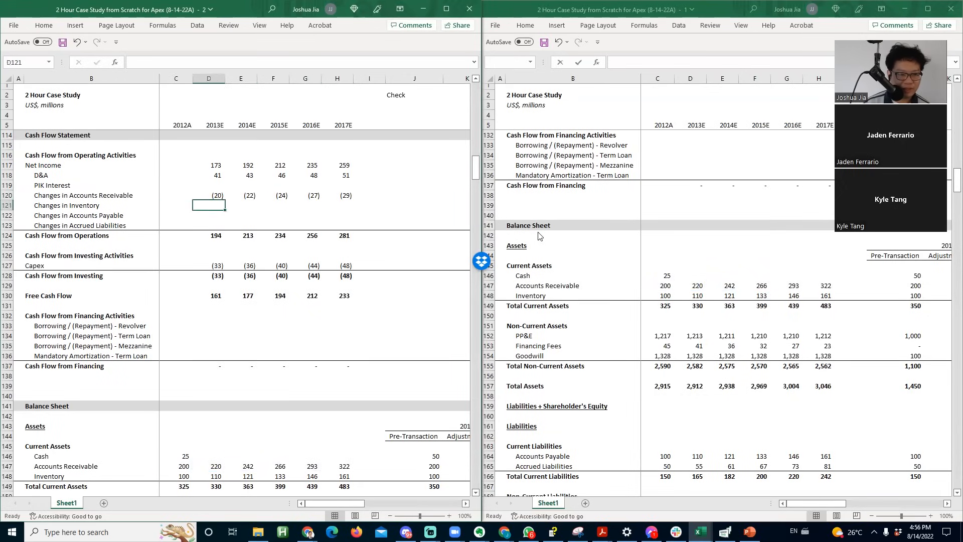
# - Calculate the 2013E Changes in Inventory in D121 as 2012A minus 2013E inventory, =C148-D148
pyautogui.hotkey('alt', 'Tab')
pyautogui.press('Up')
pyautogui.press('Up')
pyautogui.press('Up')
pyautogui.press('Up')
pyautogui.press('Up')
pyautogui.press('Up')
pyautogui.press('Up')
pyautogui.press('Up')
pyautogui.press('Up')
pyautogui.press('Up')
pyautogui.press('Up')
pyautogui.press('Up')
pyautogui.press('Up')
pyautogui.press('Up')
pyautogui.press('Up')
pyautogui.press('Up')
pyautogui.press('Up')
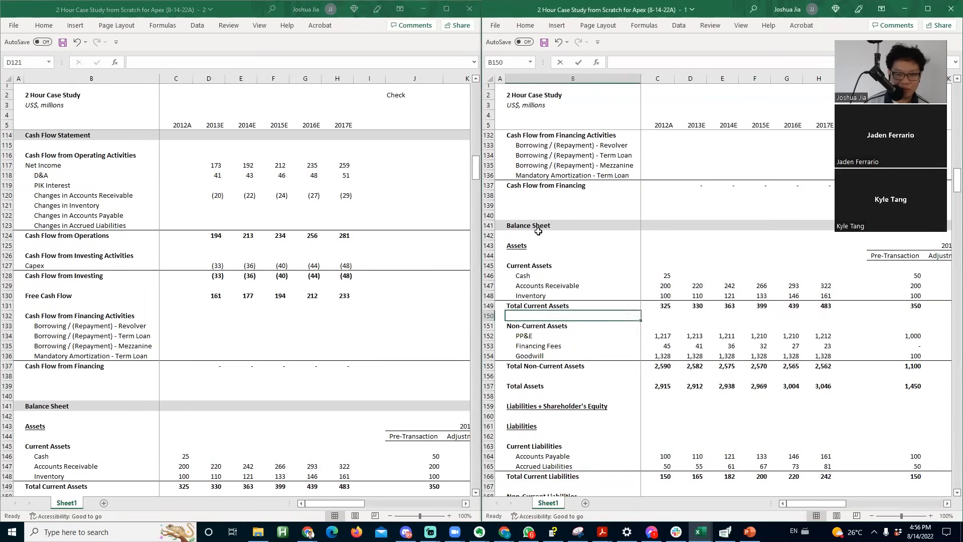
pyautogui.hotkey('alt', 'Tab')
pyautogui.write('=')
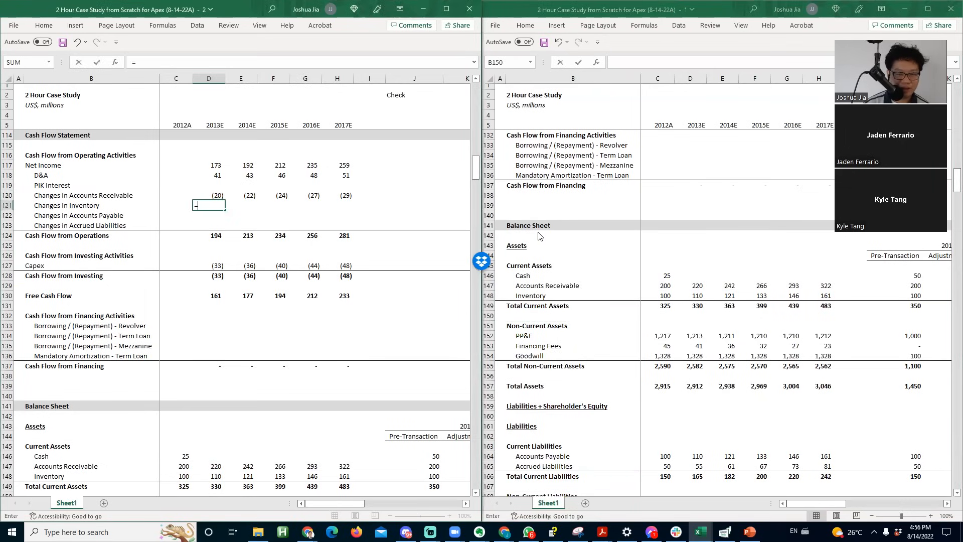
pyautogui.hotkey('alt', 'Tab')
pyautogui.click(667, 296)
pyautogui.write('-')
pyautogui.click(693, 296)
pyautogui.hotkey('ctrl', 'Return')
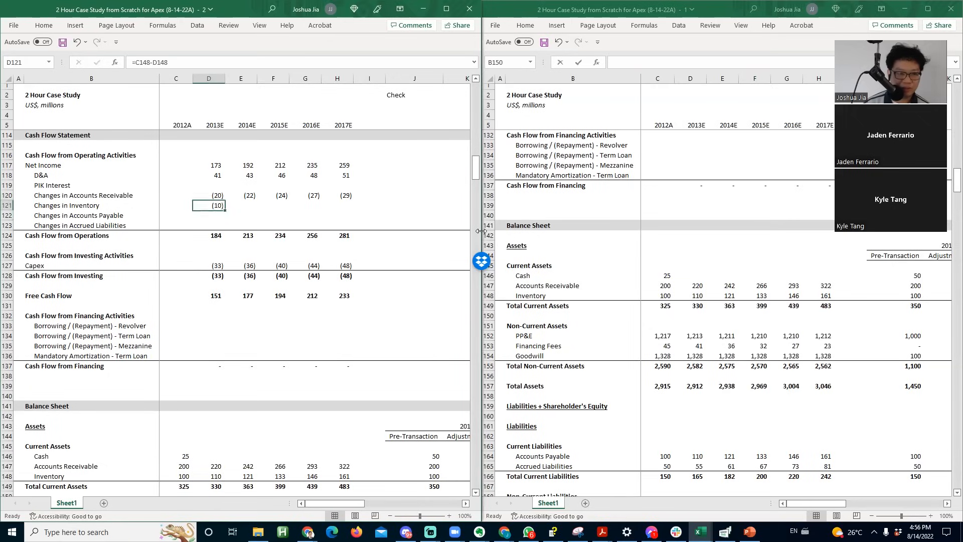
# - Copy the 2013E Changes in Inventory formula across D121:H121 through 2017E
pyautogui.hotkey('shift', 'Right')
pyautogui.hotkey('shift', 'Right')
pyautogui.hotkey('shift', 'Right')
pyautogui.hotkey('shift', 'Right')
pyautogui.hotkey('ctrl', 'r')
pyautogui.press('Down')
pyautogui.write('=')
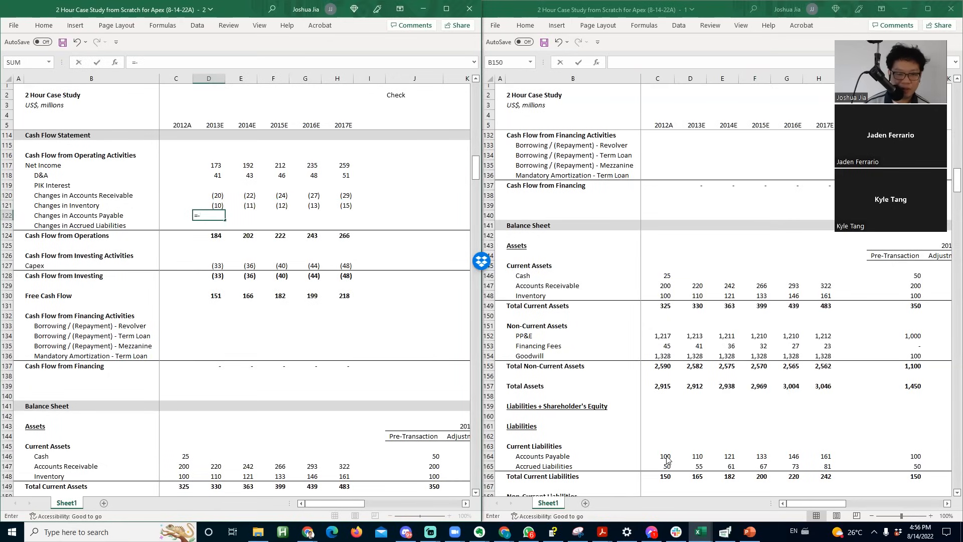
pyautogui.write('-')
pyautogui.click(675, 457)
pyautogui.press('Escape')
# - Calculate the 2013E Changes in Accounts Payable in D122 as 2013E minus 2012A payables, =D164-C164
pyautogui.write('=')
pyautogui.click(694, 457)
pyautogui.write('-')
pyautogui.click(664, 457)
pyautogui.press('Return')
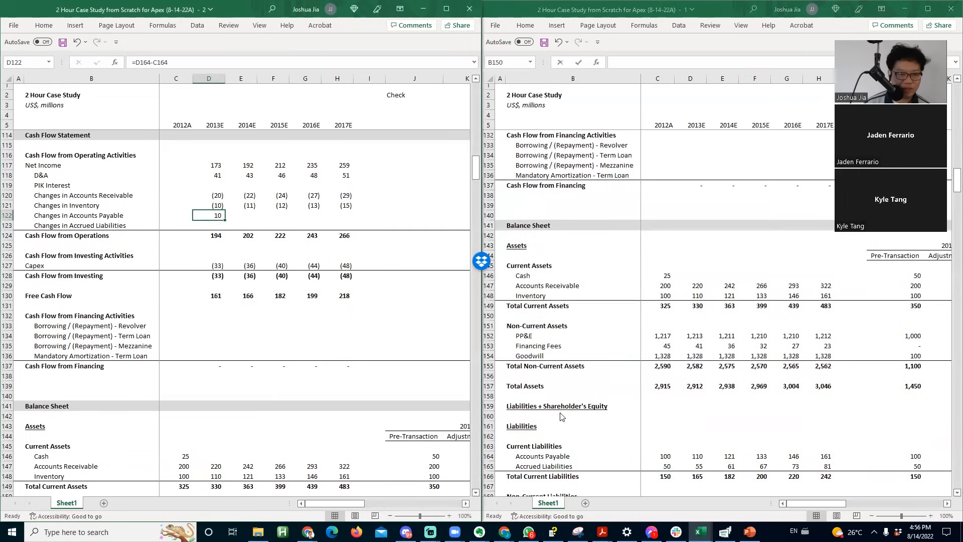
# - Copy the 2013E Changes in Accounts Payable formula across D122:H122 through 2017E
pyautogui.hotkey('shift', 'Right')
pyautogui.hotkey('shift', 'Right')
pyautogui.hotkey('shift', 'Right')
pyautogui.hotkey('shift', 'Right')
pyautogui.hotkey('ctrl', 'r')
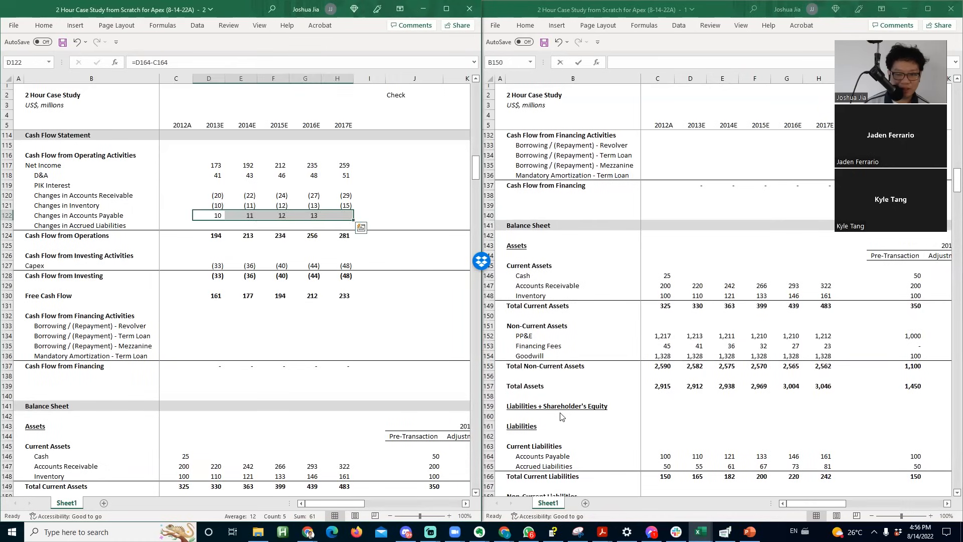
# - Check the cell references of the 2017E Changes in Accounts Payable formula in H122
pyautogui.press('Right')
pyautogui.press('Right')
pyautogui.press('Right')
pyautogui.press('Right')
pyautogui.press('F2')
pyautogui.press('Escape')
pyautogui.press('Left')
pyautogui.press('Left')
pyautogui.press('Left')
pyautogui.press('Left')
# - Locate the 2013E Accrued Liabilities balance in D165 of the Balance Sheet in the second workbook window
pyautogui.press('Down')
pyautogui.click(648, 453)
pyautogui.press('Down')
pyautogui.press('Down')
pyautogui.press('Down')
pyautogui.press('Down')
pyautogui.press('Down')
pyautogui.press('Down')
pyautogui.press('Down')
pyautogui.press('Down')
pyautogui.press('Down')
pyautogui.press('Down')
pyautogui.press('Down')
pyautogui.press('Down')
pyautogui.press('Down')
pyautogui.press('Down')
pyautogui.press('Down')
pyautogui.press('Down')
pyautogui.press('Down')
pyautogui.press('Down')
pyautogui.press('Down')
pyautogui.press('Down')
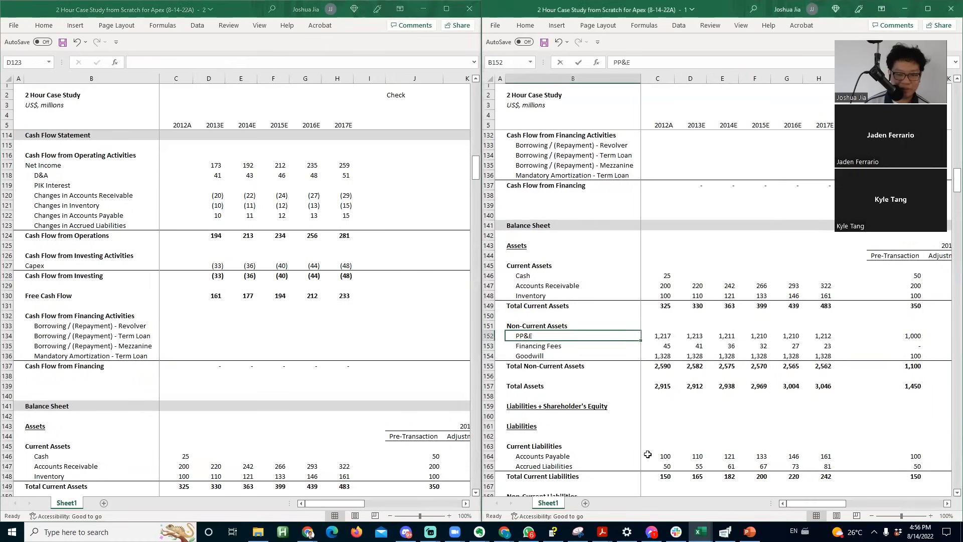
pyautogui.click(678, 407)
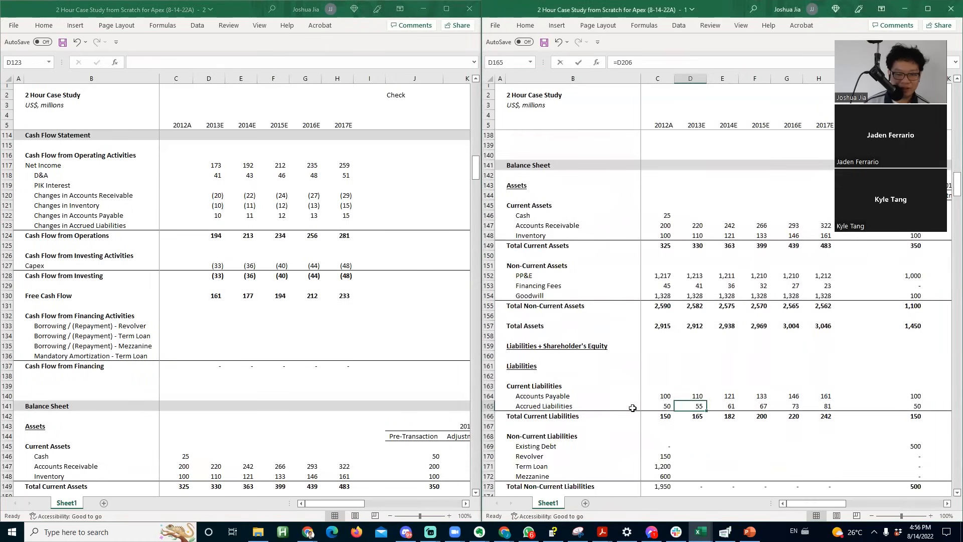
# - Fill the Changes in Accounts Payable formulas of D122:H122 down into Changes in Accrued Liabilities, D123:H123
pyautogui.hotkey('alt', 'Tab')
pyautogui.press('Up')
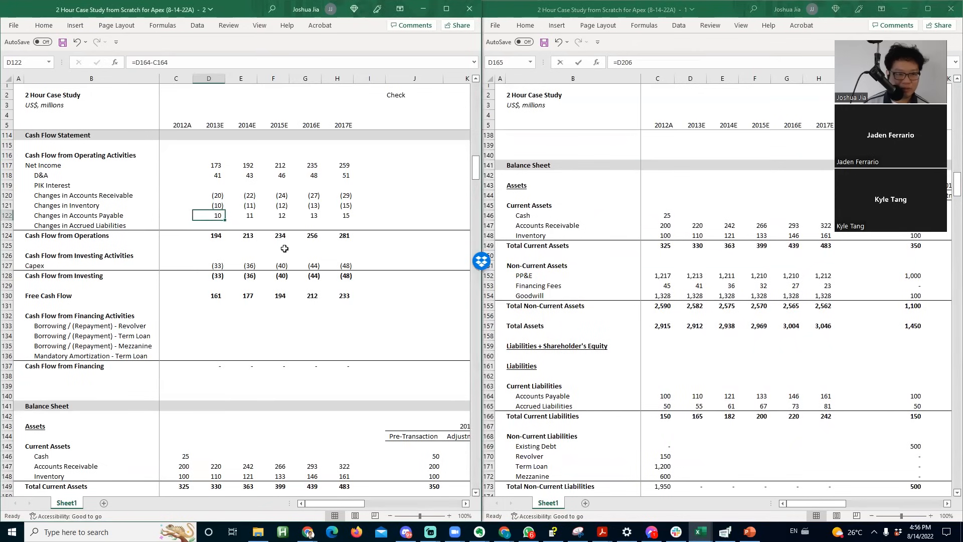
pyautogui.hotkey('shift', 'Right')
pyautogui.hotkey('shift', 'Right')
pyautogui.hotkey('shift', 'Right')
pyautogui.hotkey('shift', 'Right')
pyautogui.hotkey('shift', 'Down')
pyautogui.hotkey('ctrl', 'd')
# - Check the Changes in Accrued Liabilities formulas across 2013E–2017E and the Cash Flow from Operations total formulas
pyautogui.press('Down')
pyautogui.press('F2')
pyautogui.press('Tab')
pyautogui.press('F2')
pyautogui.press('Tab')
pyautogui.press('F2')
pyautogui.press('Tab')
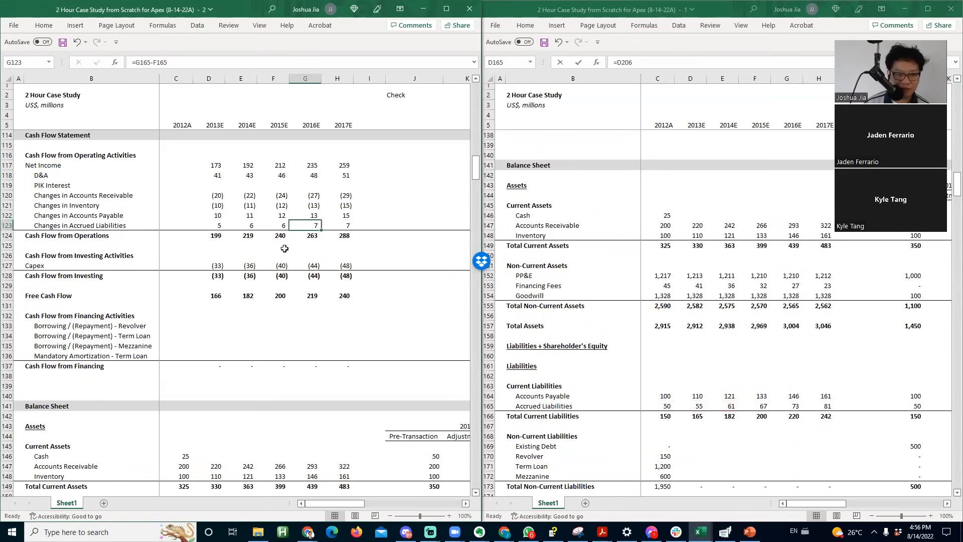
pyautogui.press('F2')
pyautogui.press('Tab')
pyautogui.press('F2')
pyautogui.press('Return')
pyautogui.press('F2')
pyautogui.press('Escape')
pyautogui.press('Left')
pyautogui.press('Left')
pyautogui.press('Left')
pyautogui.press('F2')
pyautogui.press('Return')
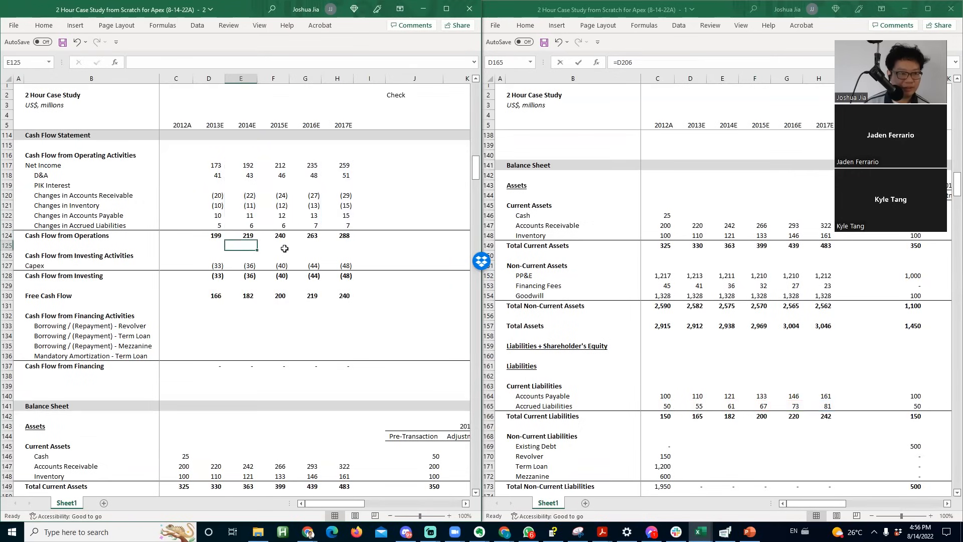
# - Add a bold, underlined Term Loan heading in B264 below the Revolver section of the Debt Schedule
pyautogui.press('Down')
pyautogui.press('Down')
pyautogui.press('Down')
pyautogui.press('pagedown')
pyautogui.press('pagedown')
pyautogui.press('pagedown')
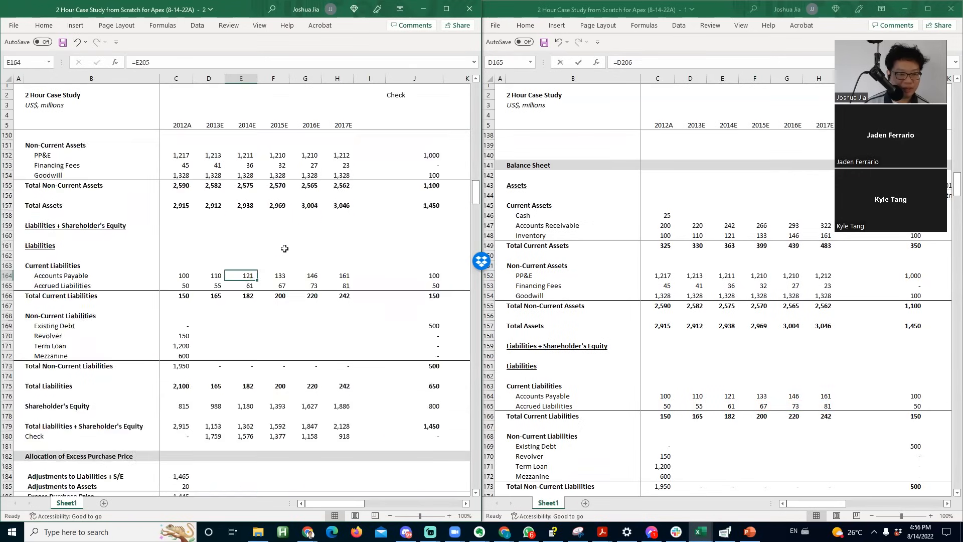
pyautogui.press('pagedown')
pyautogui.press('pageup')
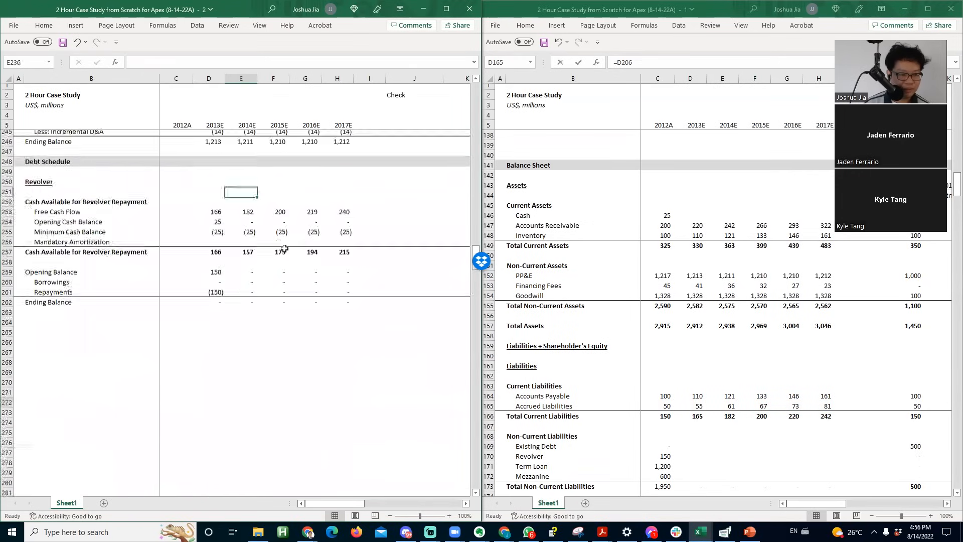
pyautogui.press('Down')
pyautogui.press('Down')
pyautogui.press('Down')
pyautogui.press('Down')
pyautogui.press('Down')
pyautogui.press('Down')
pyautogui.press('Down')
pyautogui.press('Down')
pyautogui.press('Down')
pyautogui.press('Down')
pyautogui.press('Down')
pyautogui.press('Down')
pyautogui.press('Down')
pyautogui.press('Down')
pyautogui.press('Down')
pyautogui.press('Down')
pyautogui.press('Down')
pyautogui.press('Down')
pyautogui.press('Down')
pyautogui.press('Down')
pyautogui.press('Down')
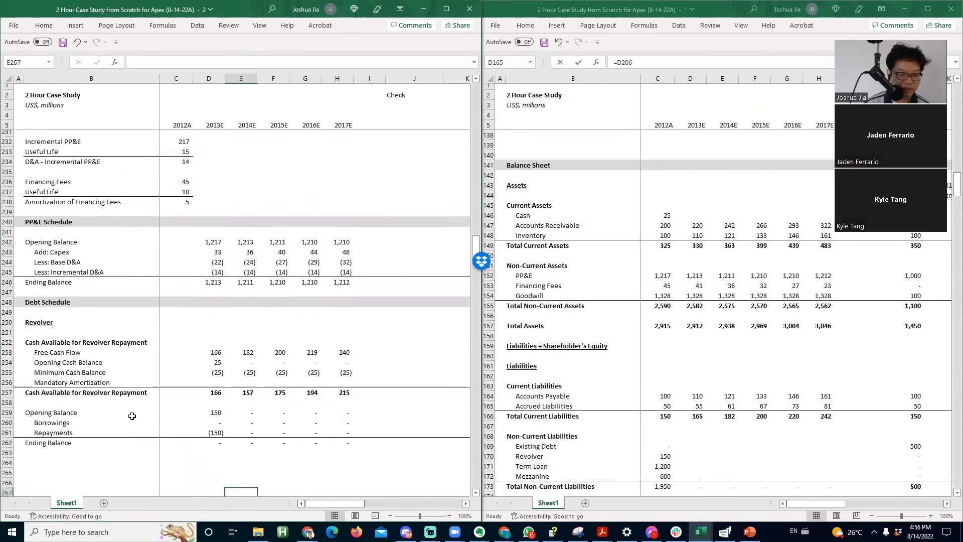
pyautogui.click(50, 424)
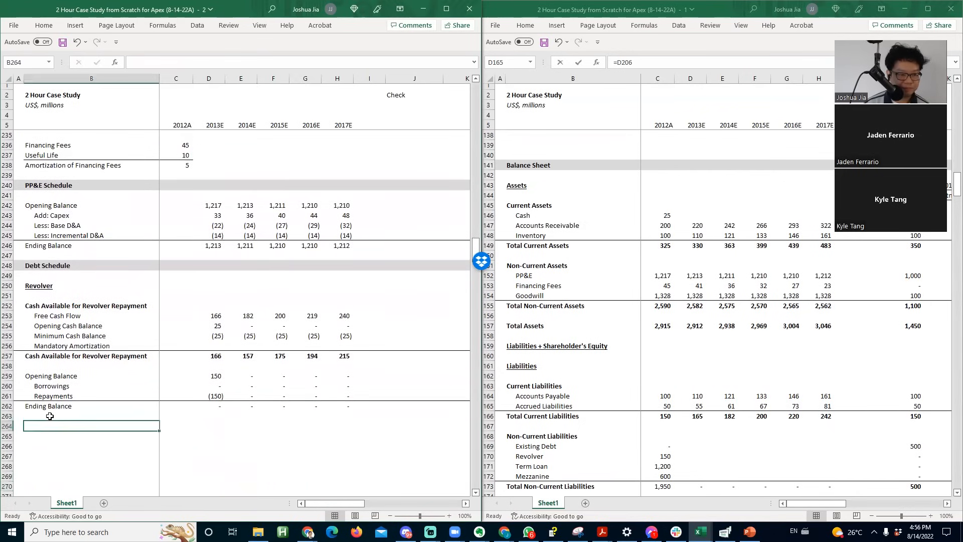
pyautogui.press('F2')
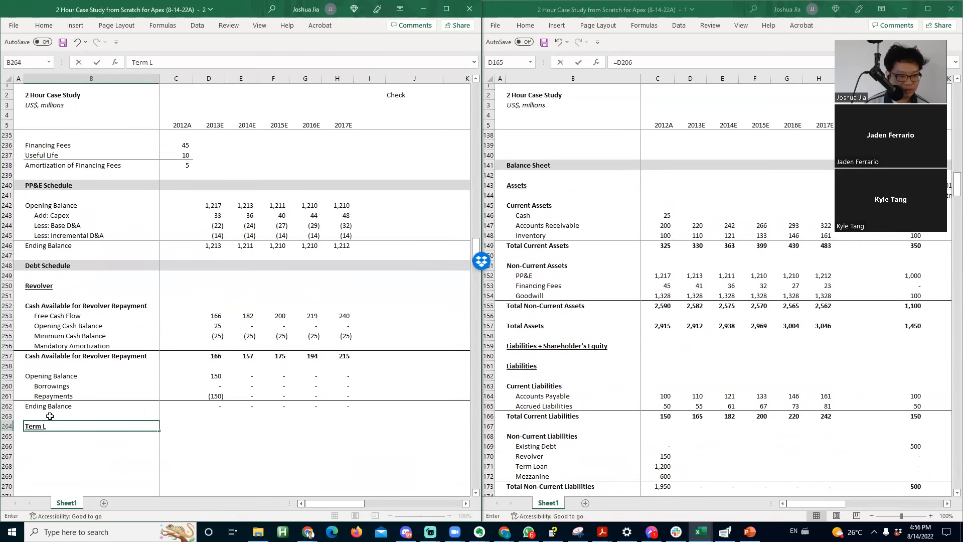
pyautogui.write('oan')
pyautogui.press('Return')
# - Enter the bold subheading Cash Available for Term Loan in B266
pyautogui.press('Up')
pyautogui.press('Up')
pyautogui.press('Up')
pyautogui.press('Down')
pyautogui.press('Down')
pyautogui.press('Down')
pyautogui.press('Down')
pyautogui.write('C')
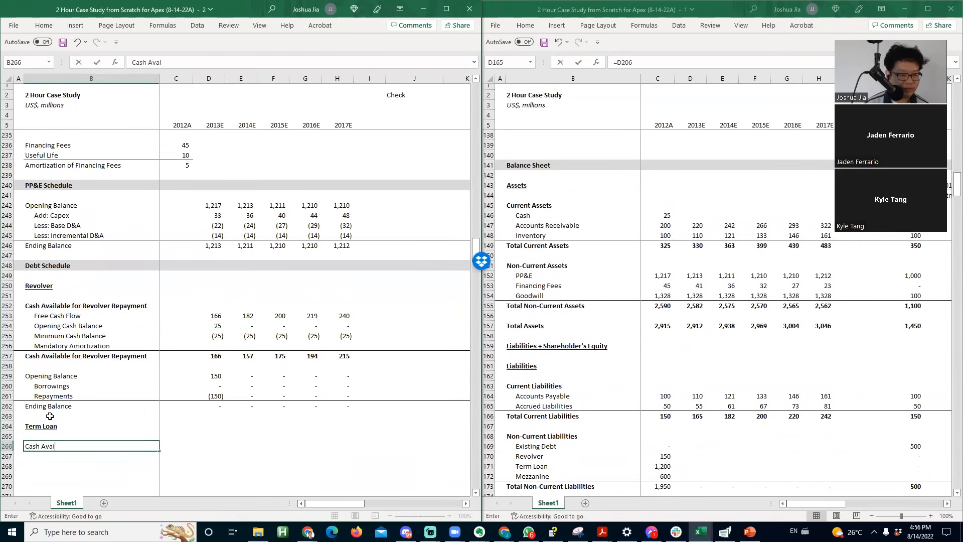
pyautogui.write('ash Available for Term Loan')
pyautogui.press('Return')
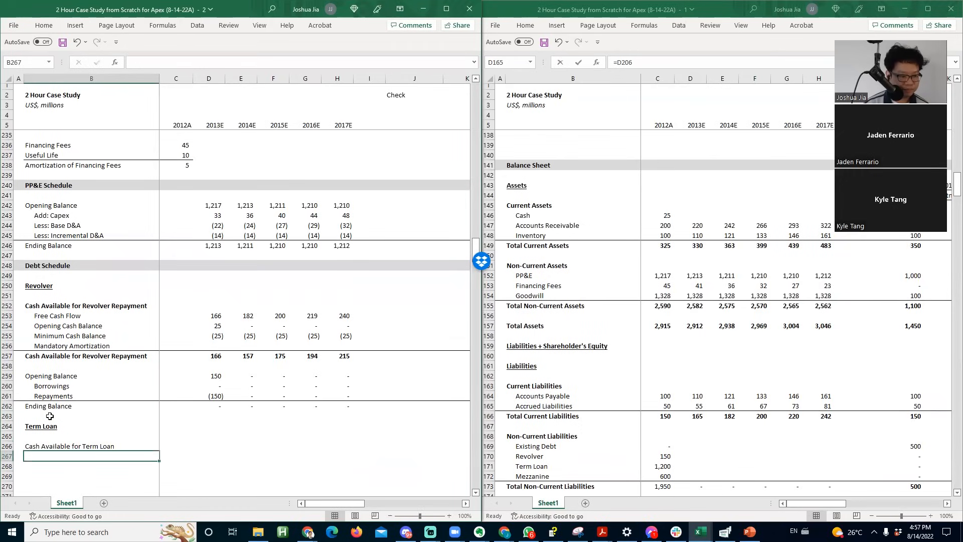
pyautogui.press('Up')
pyautogui.hotkey('ctrl', 'b')
pyautogui.press('Down')
pyautogui.press('Up')
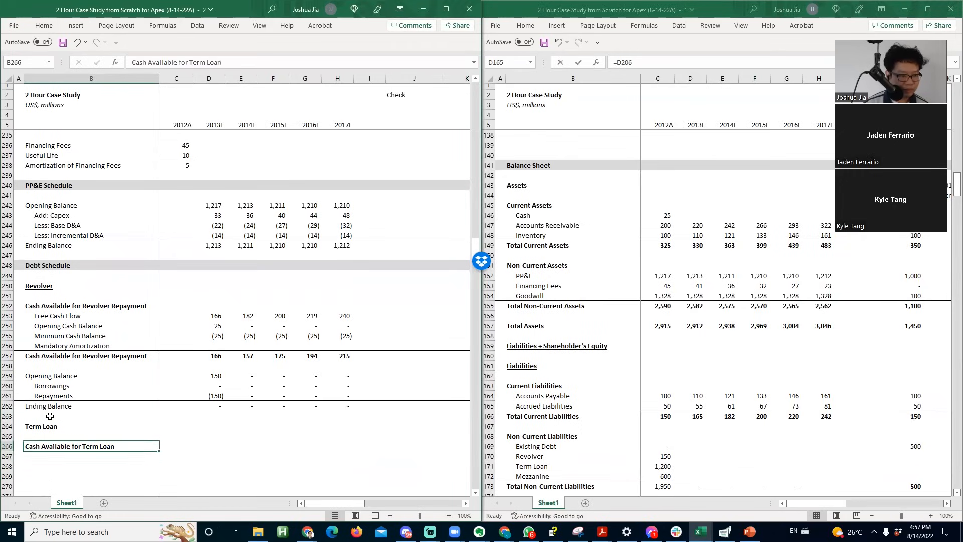
# - Copy the Cash Available for Revolver Repayment label from B257 to B267 and remove its bold and border
pyautogui.press('Up')
pyautogui.press('Up')
pyautogui.press('Up')
pyautogui.press('Up')
pyautogui.press('Up')
pyautogui.press('Up')
pyautogui.press('Up')
pyautogui.press('Up')
pyautogui.press('Up')
pyautogui.press('Up')
pyautogui.press('Down')
pyautogui.hotkey('ctrl', 'c')
pyautogui.press('Down')
pyautogui.press('Down')
pyautogui.press('Down')
pyautogui.press('Down')
pyautogui.press('Down')
pyautogui.press('Down')
pyautogui.press('Down')
pyautogui.press('Down')
pyautogui.press('Down')
pyautogui.press('Down')
pyautogui.hotkey('ctrl', 'v')
pyautogui.press('Escape')
pyautogui.hotkey('ctrl', 'b')
pyautogui.press('Down')
pyautogui.press('Up')
pyautogui.hotkey('alt', 'h')
pyautogui.press('b')
pyautogui.press('n')
pyautogui.press('Down')
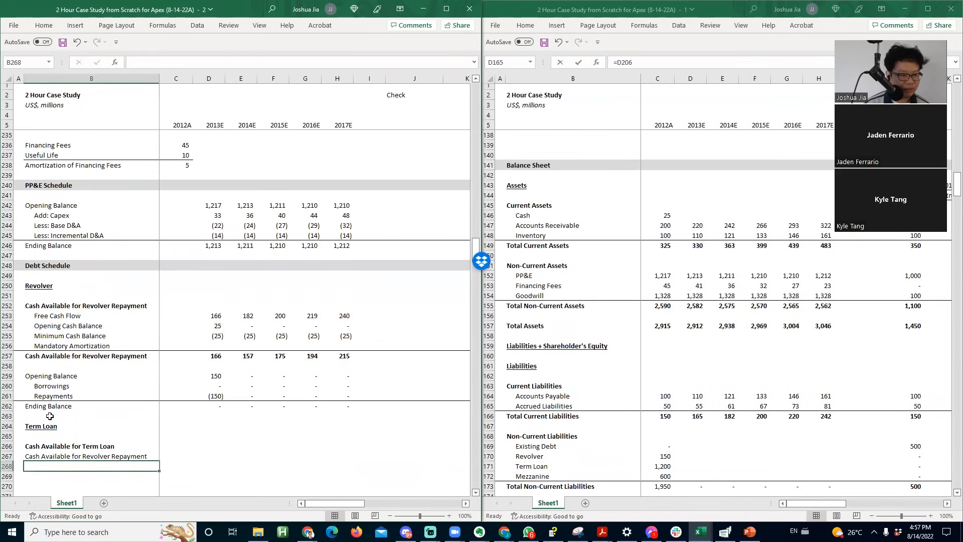
pyautogui.press('Up')
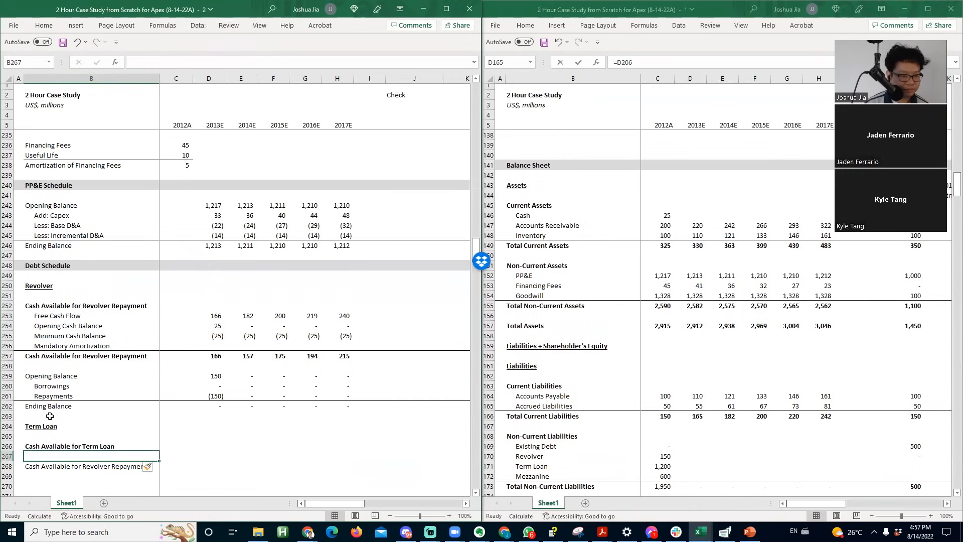
pyautogui.press('Down')
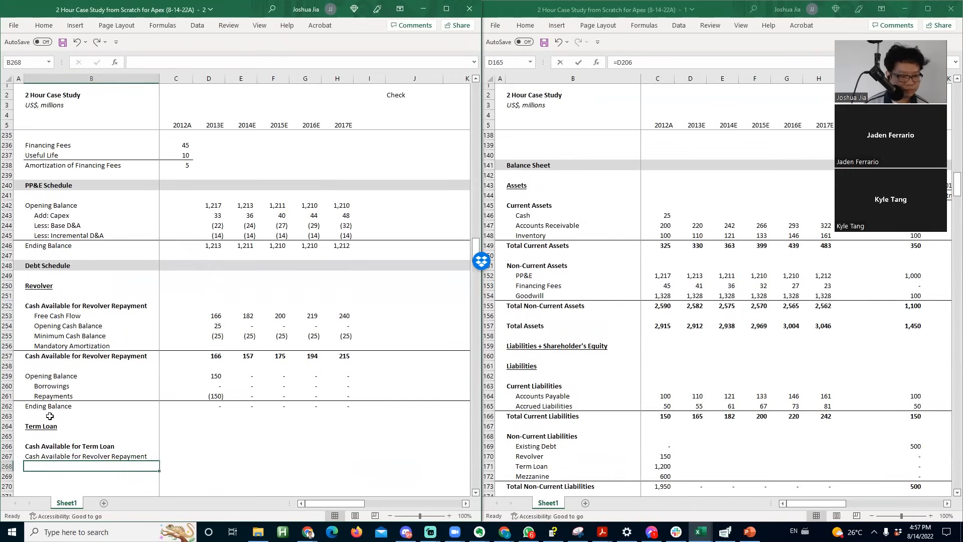
# - Label B268 as Borrowings / (Repayments)
pyautogui.write('L')
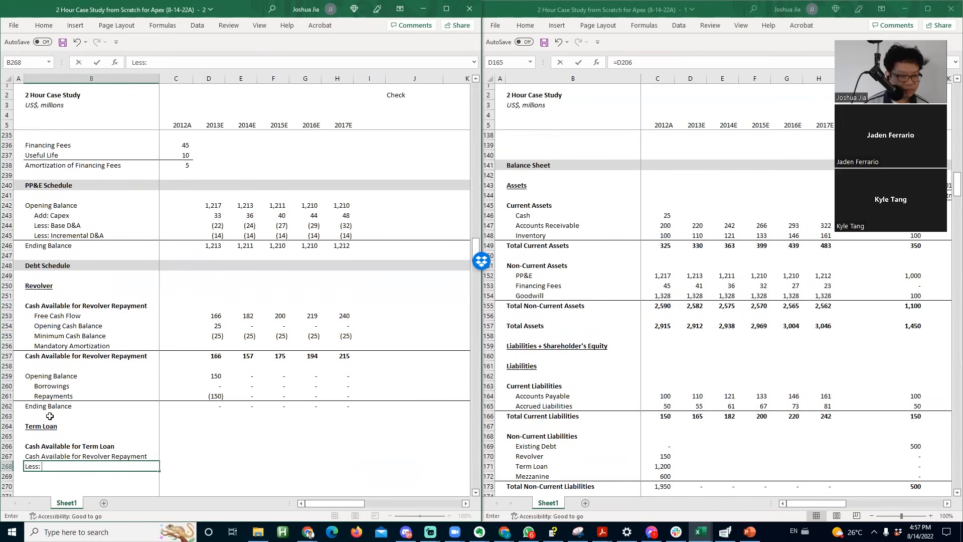
pyautogui.write('ess:')
pyautogui.press('BackSpace')
pyautogui.press('BackSpace')
pyautogui.press('BackSpace')
pyautogui.press('BackSpace')
pyautogui.press('BackSpace')
pyautogui.press('BackSpace')
pyautogui.write('Borrowings / (Repam')
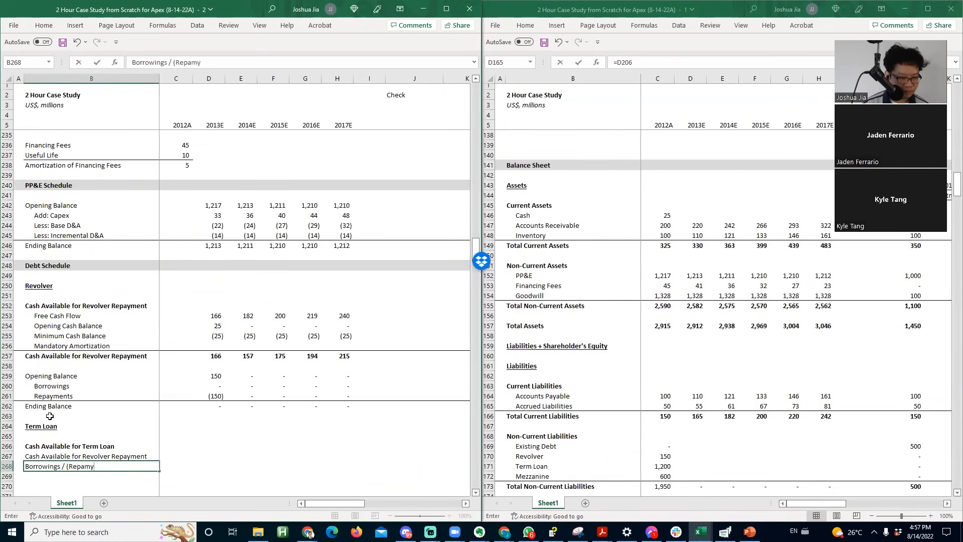
pyautogui.press('BackSpace')
pyautogui.write('yments)')
pyautogui.press('Return')
# - Link the Term Loan section's Cash Available for Revolver Repayment for 2013E–2017E (D267:H267) to the revolver totals in row 257
pyautogui.press('Up')
pyautogui.press('Up')
pyautogui.press('Right')
pyautogui.press('Down')
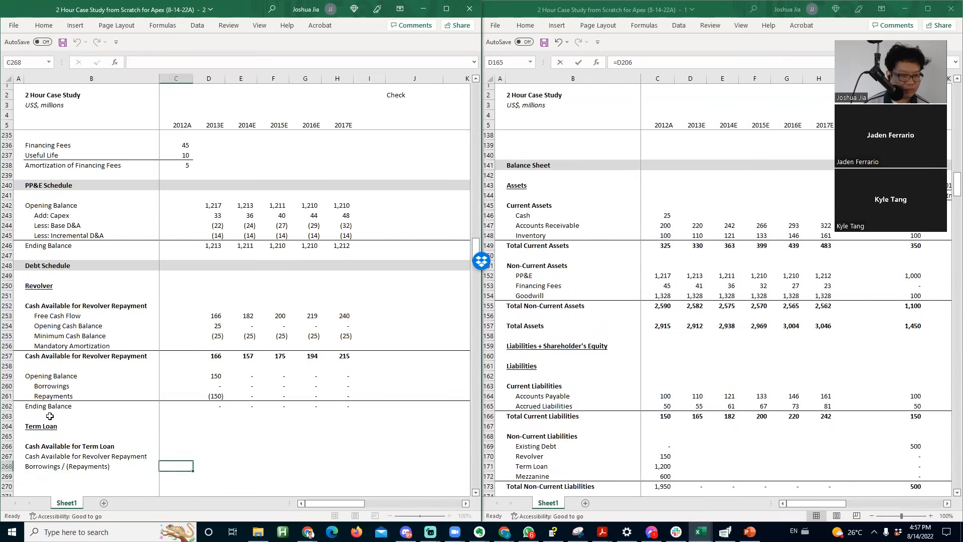
pyautogui.press('Right')
pyautogui.press('Up')
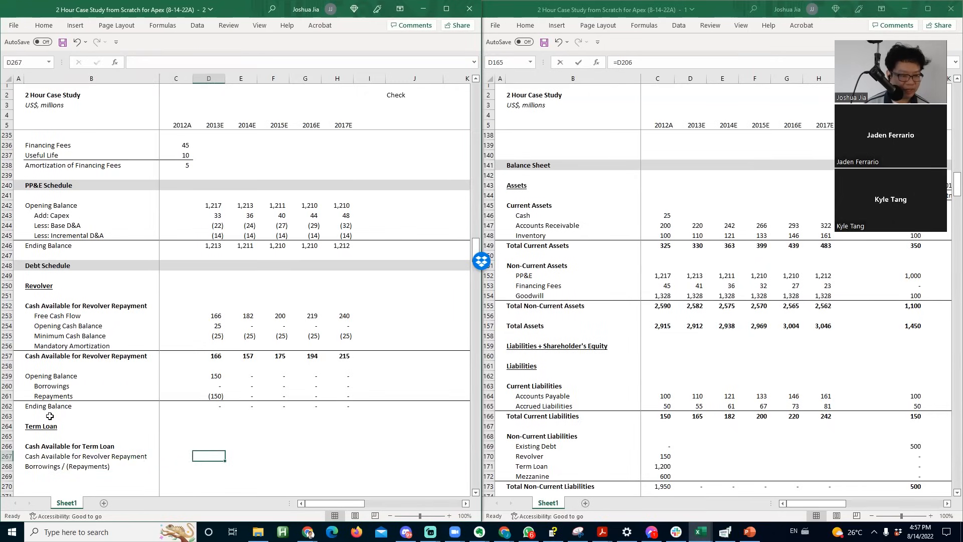
pyautogui.press('Up')
pyautogui.press('Up')
pyautogui.press('Up')
pyautogui.press('Up')
pyautogui.press('Up')
pyautogui.press('Up')
pyautogui.press('Up')
pyautogui.press('Up')
pyautogui.press('Up')
pyautogui.press('Up')
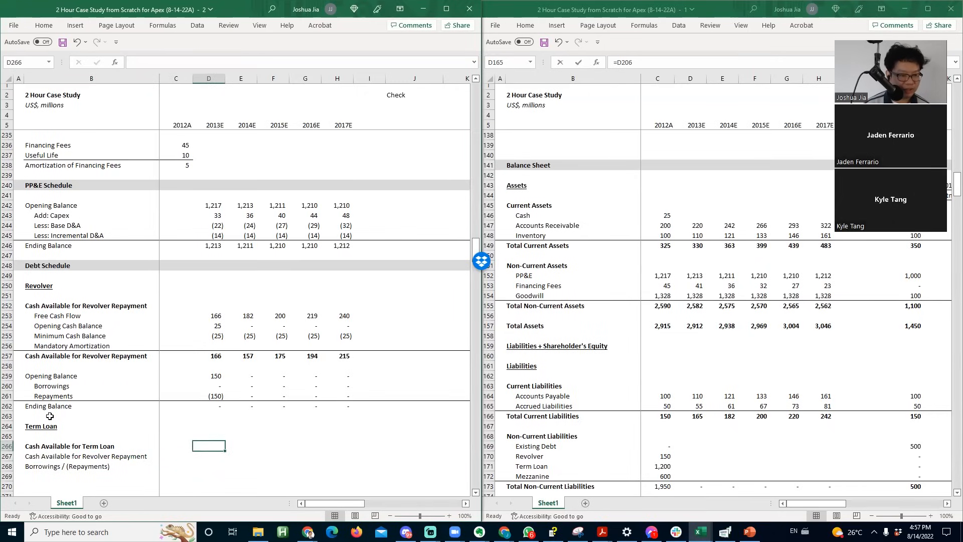
pyautogui.hotkey('ctrl', 'shift', 'Right')
pyautogui.hotkey('ctrl', 'c')
pyautogui.press('Down')
pyautogui.press('Down')
pyautogui.press('Down')
pyautogui.press('Down')
pyautogui.press('Down')
pyautogui.press('Down')
pyautogui.press('Down')
pyautogui.press('Down')
pyautogui.press('Down')
pyautogui.press('Down')
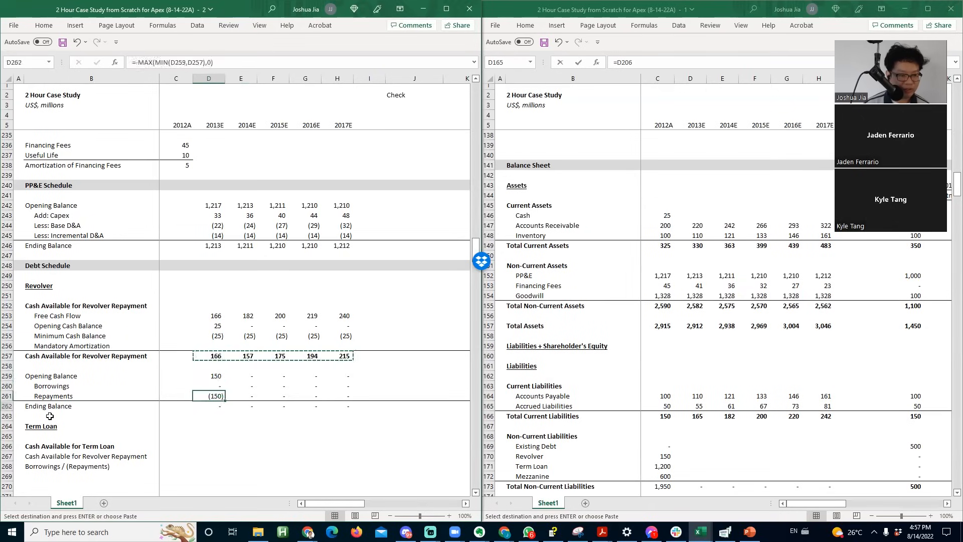
pyautogui.hotkey('ctrl', 'v')
pyautogui.press('F2')
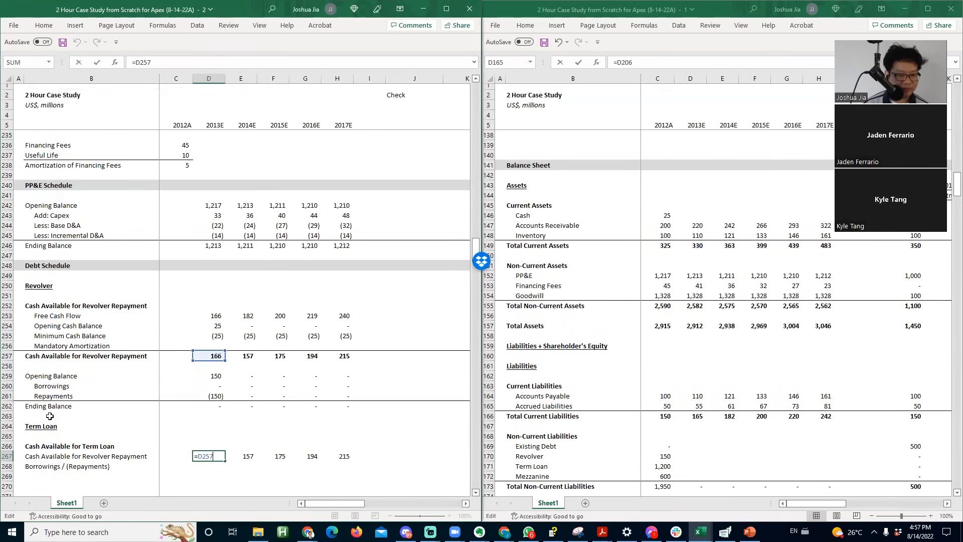
pyautogui.press('Return')
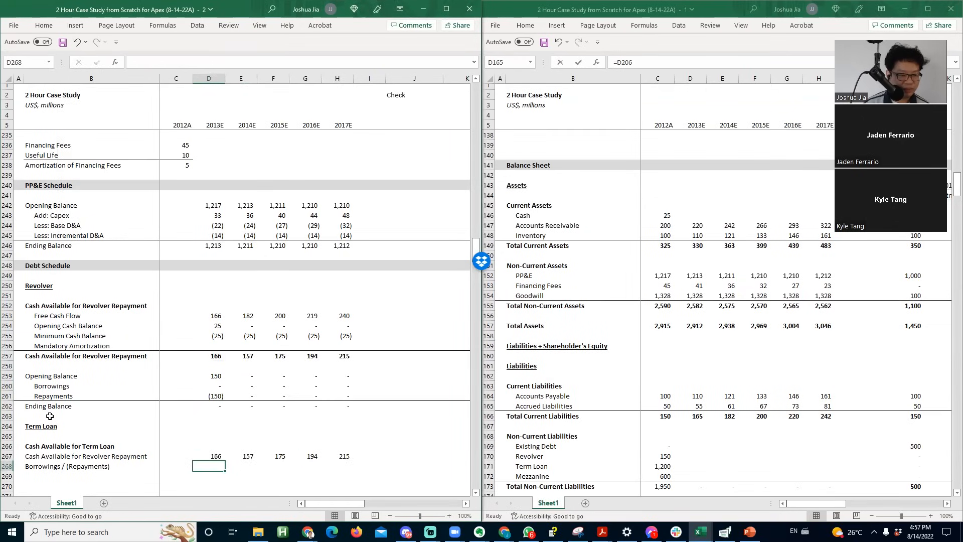
# - Calculate 2013E Borrowings / (Repayments) in D268 as =SUM(D260:D261) and review it against the revolver formulas
pyautogui.write('=sum(')
pyautogui.press('Up')
pyautogui.press('Up')
pyautogui.press('Up')
pyautogui.press('Up')
pyautogui.press('Up')
pyautogui.press('Up')
pyautogui.press('Up')
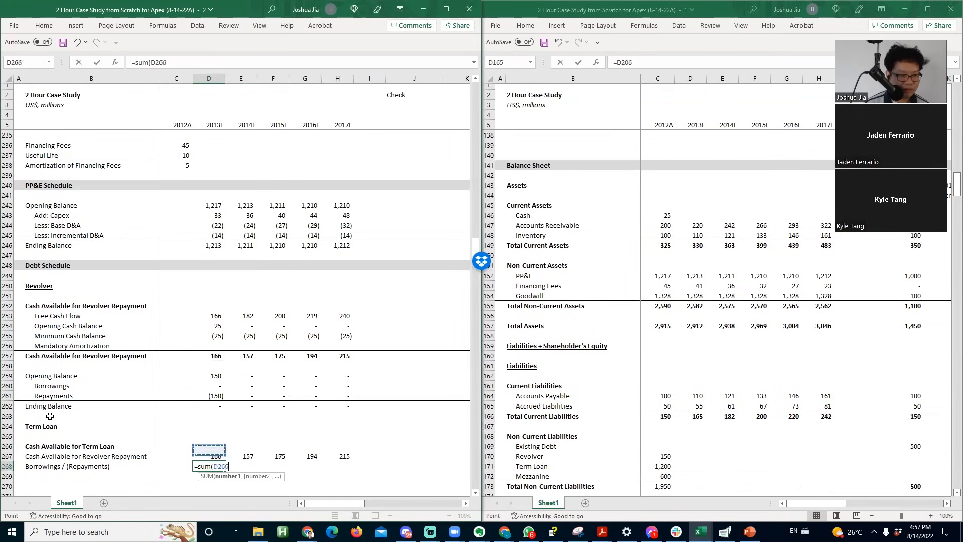
pyautogui.hotkey('shift', 'Up')
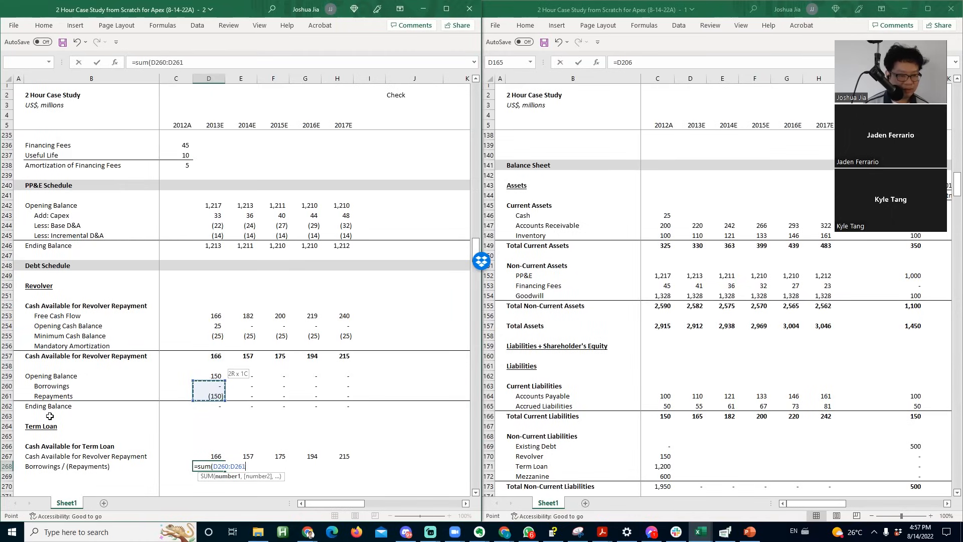
pyautogui.press('Return')
pyautogui.press('Up')
pyautogui.press('F2')
pyautogui.press('Escape')
pyautogui.press('Up')
pyautogui.press('Up')
pyautogui.press('Up')
pyautogui.press('Up')
pyautogui.press('Up')
pyautogui.press('Up')
pyautogui.press('F2')
pyautogui.press('Escape')
# - Add a top border to row 269 and copy the bold Cash Available for Term Loan label from B266 to B269
pyautogui.press('Down')
pyautogui.press('Down')
pyautogui.press('Down')
pyautogui.press('Down')
pyautogui.press('Down')
pyautogui.press('Down')
pyautogui.press('Down')
pyautogui.hotkey('shift', 'space')
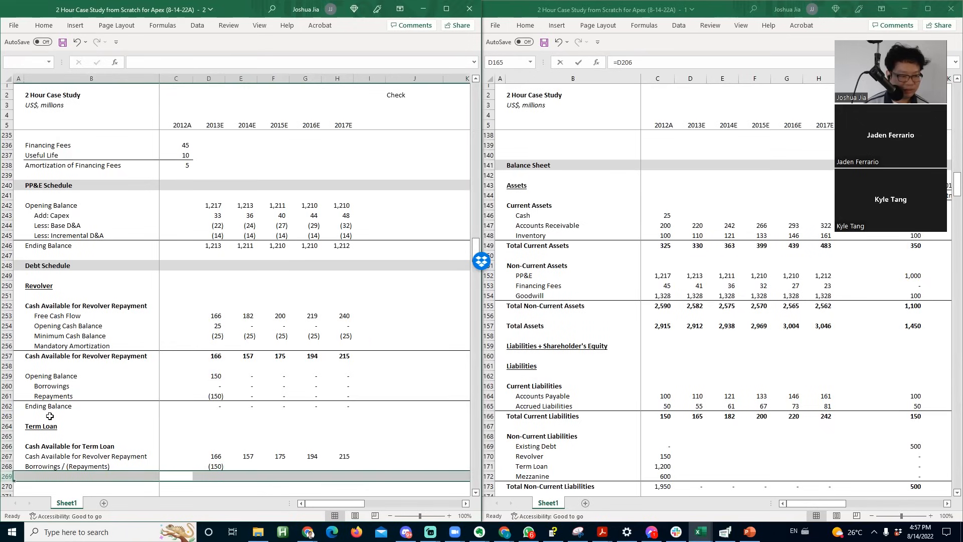
pyautogui.press('Left')
pyautogui.press('Up')
pyautogui.press('Up')
pyautogui.press('Up')
pyautogui.hotkey('ctrl', 'c')
pyautogui.press('Down')
pyautogui.press('Down')
pyautogui.press('Down')
pyautogui.hotkey('ctrl', 'v')
pyautogui.press('Escape')
# - Total Cash Available for Term Loan in D269 as =SUM(D267:D268) and fill the formula across to H269
pyautogui.press('Right')
pyautogui.press('Left')
pyautogui.press('Down')
pyautogui.press('Up')
pyautogui.press('Right')
pyautogui.press('Right')
pyautogui.write('=u')
pyautogui.press('BackSpace')
pyautogui.write('sum(')
pyautogui.press('Up')
pyautogui.hotkey('shift', 'Up')
pyautogui.press('Return')
pyautogui.press('Up')
pyautogui.press('F2')
pyautogui.press('Escape')
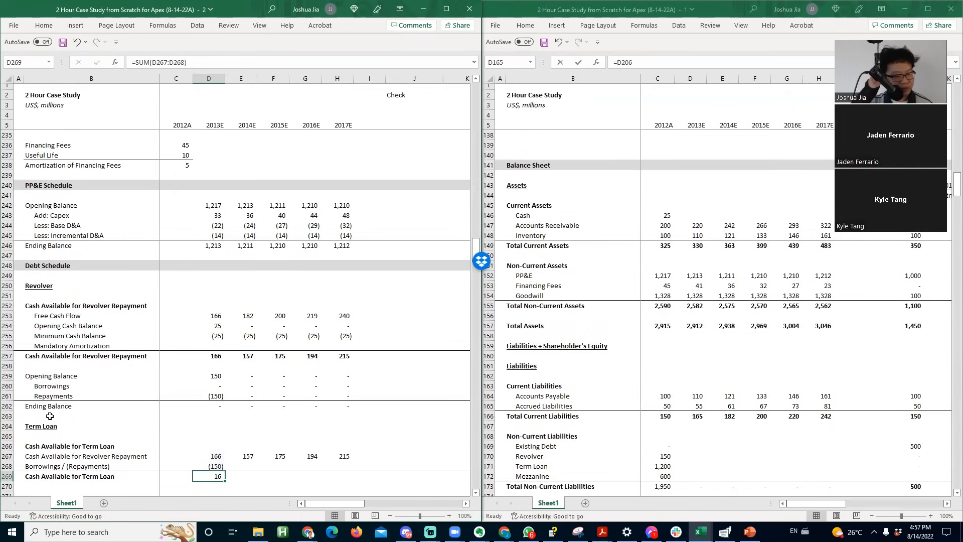
pyautogui.hotkey('shift', 'Right')
pyautogui.hotkey('shift', 'Right')
pyautogui.hotkey('shift', 'Right')
pyautogui.hotkey('shift', 'Right')
pyautogui.hotkey('ctrl', 'r')
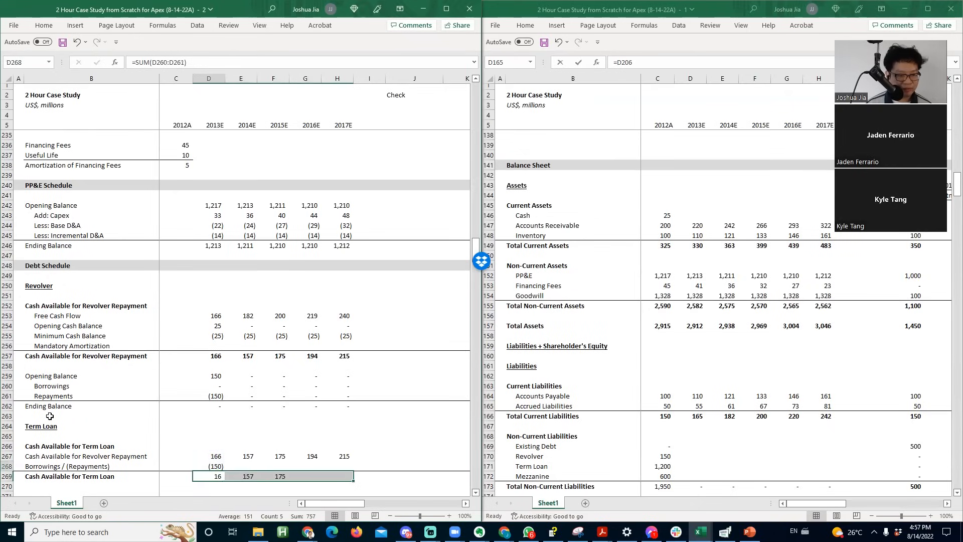
# - Fill the Borrowings / (Repayments) formula from D268 across to 2017E in H268
pyautogui.press('Right')
pyautogui.press('F2')
pyautogui.press('Escape')
pyautogui.press('Right')
pyautogui.press('Left')
# - Indent the Cash Available for Revolver Repayment and Borrowings / (Repayments) labels in B267:B268 by two levels
pyautogui.press('Down')
pyautogui.press('Down')
pyautogui.press('Down')
pyautogui.press('Down')
pyautogui.press('Down')
pyautogui.press('Down')
pyautogui.press('Down')
pyautogui.press('Left')
pyautogui.press('Up')
pyautogui.hotkey('ctrl', 'Up')
pyautogui.press('Left')
pyautogui.press('Up')
pyautogui.press('Left')
pyautogui.press('Up')
pyautogui.hotkey('shift', 'Down')
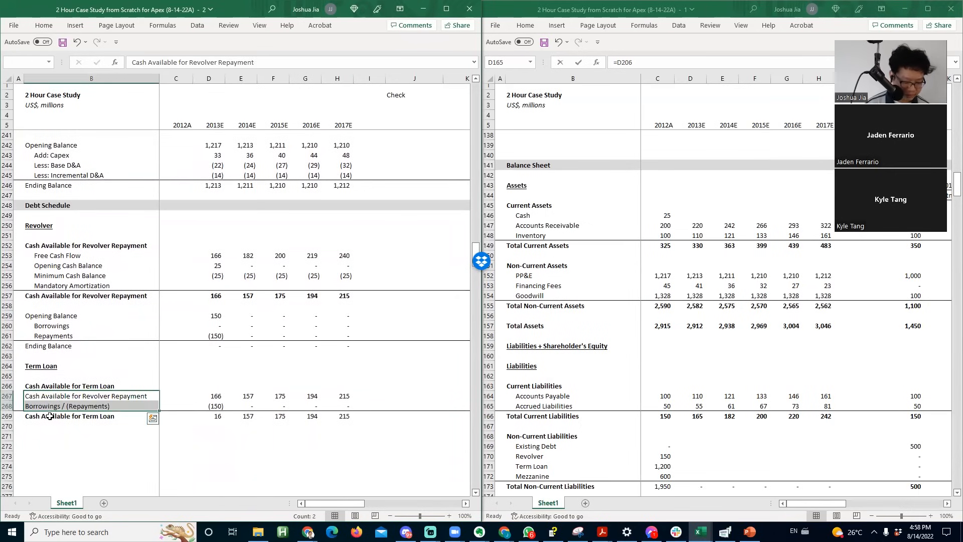
pyautogui.hotkey('ctrl', 'alt', 'Tab')
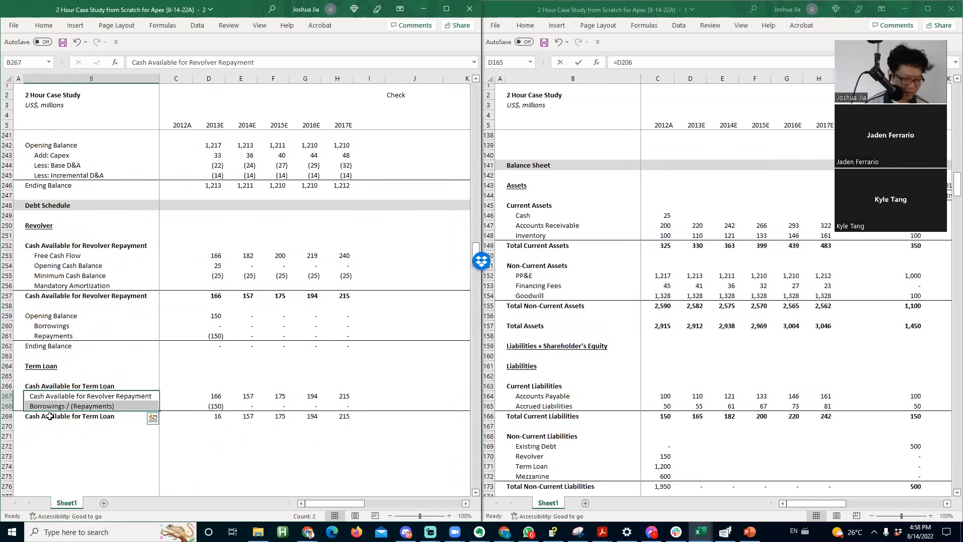
pyautogui.hotkey('ctrl', 'alt', 'Tab')
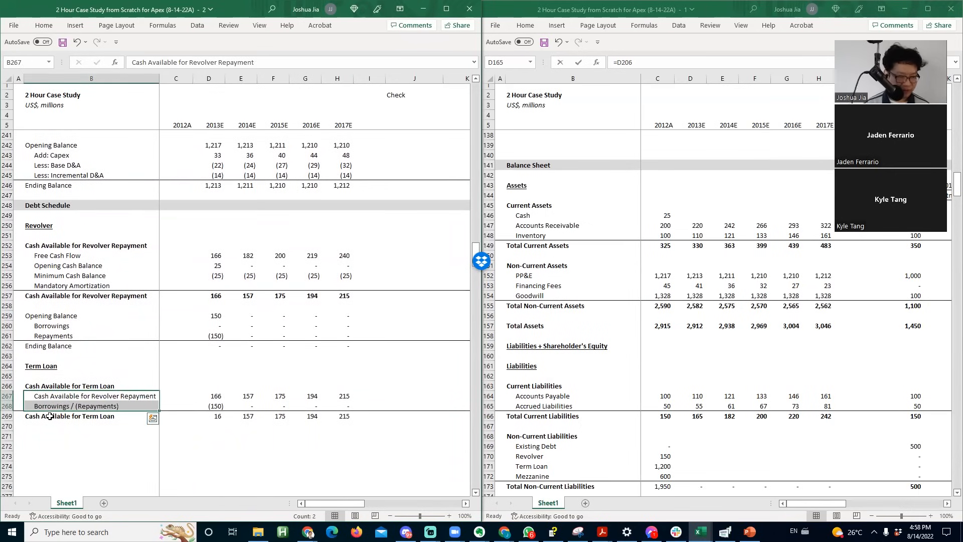
# - Copy the revolver roll-forward labels, Opening Balance through Ending Balance, from B259:B262 to the Term Loan section starting at B271
pyautogui.press('Down')
pyautogui.press('Down')
pyautogui.press('Down')
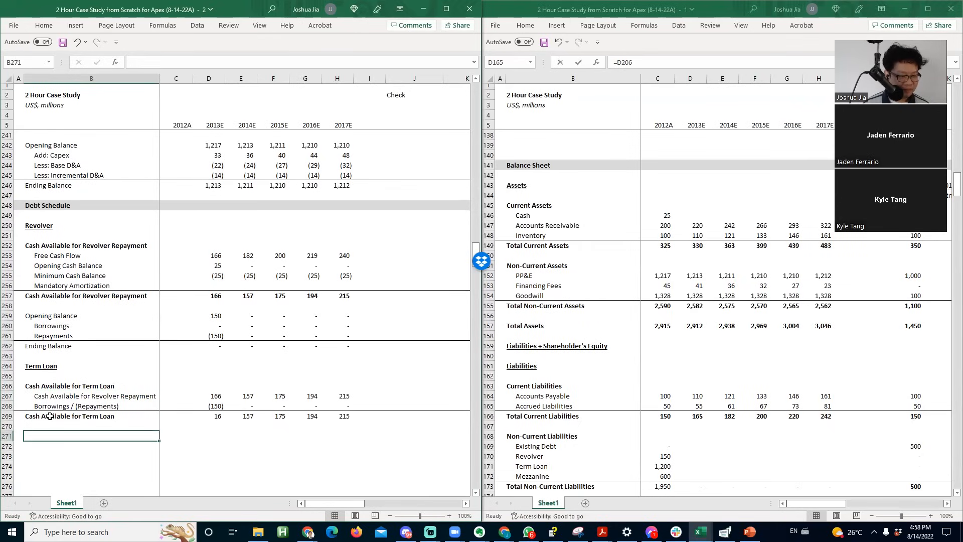
pyautogui.press('Up')
pyautogui.press('Up')
pyautogui.press('Up')
pyautogui.press('Up')
pyautogui.press('Up')
pyautogui.press('Up')
pyautogui.press('Up')
pyautogui.press('Up')
pyautogui.press('Up')
pyautogui.press('Up')
pyautogui.press('Up')
pyautogui.hotkey('shift', 'Down')
pyautogui.hotkey('shift', 'Down')
pyautogui.hotkey('shift', 'Down')
pyautogui.hotkey('ctrl', 'c')
pyautogui.press('Down')
pyautogui.press('Down')
pyautogui.press('Down')
pyautogui.press('Down')
pyautogui.press('Down')
pyautogui.press('Down')
pyautogui.press('Down')
pyautogui.press('Down')
pyautogui.press('Down')
pyautogui.press('Down')
pyautogui.press('Down')
pyautogui.press('Down')
pyautogui.press('Return')
# - Insert a row above the Term Loan's Ending Balance and label it Mandatory Amortization in B274
pyautogui.press('Down')
pyautogui.press('Down')
pyautogui.press('Down')
pyautogui.hotkey('alt', 'i')
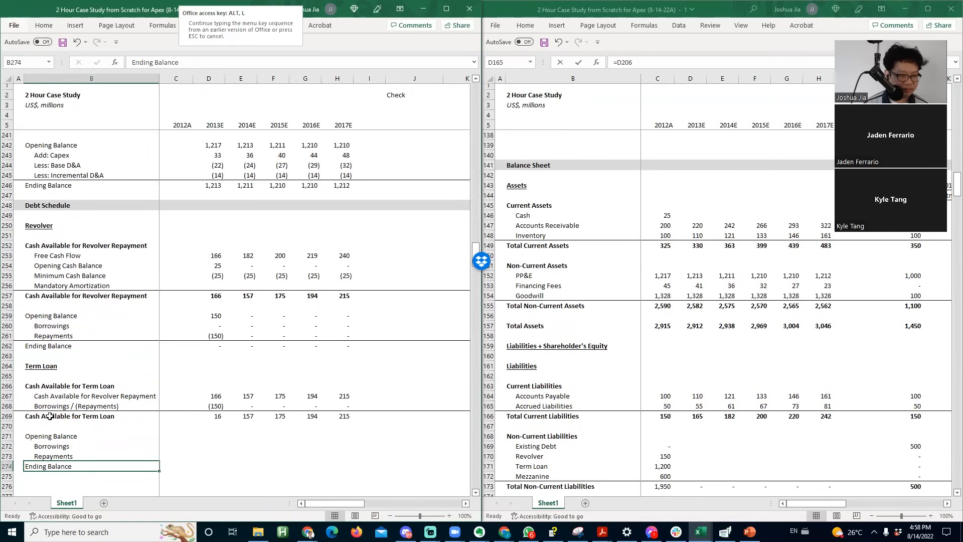
pyautogui.write('rMandatory')
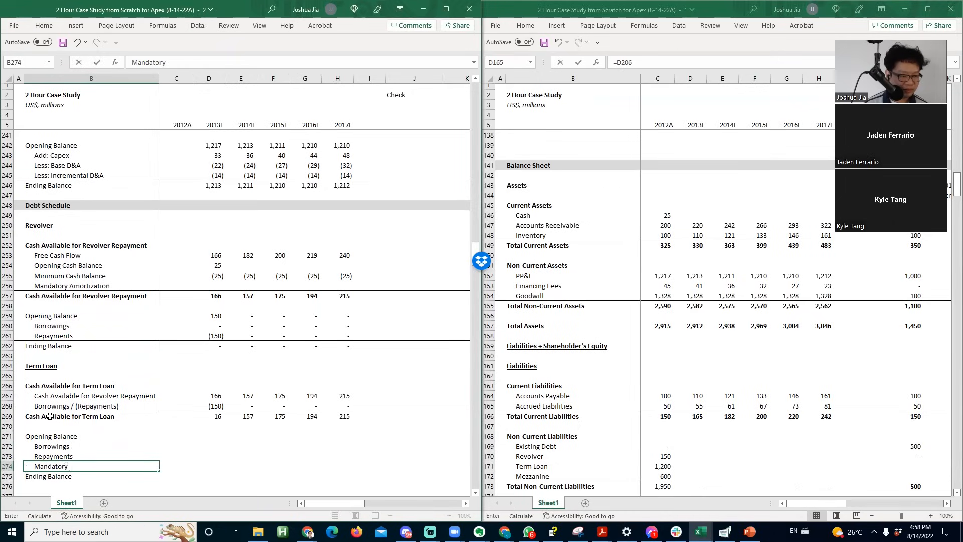
pyautogui.write(' Amortization')
pyautogui.press('Return')
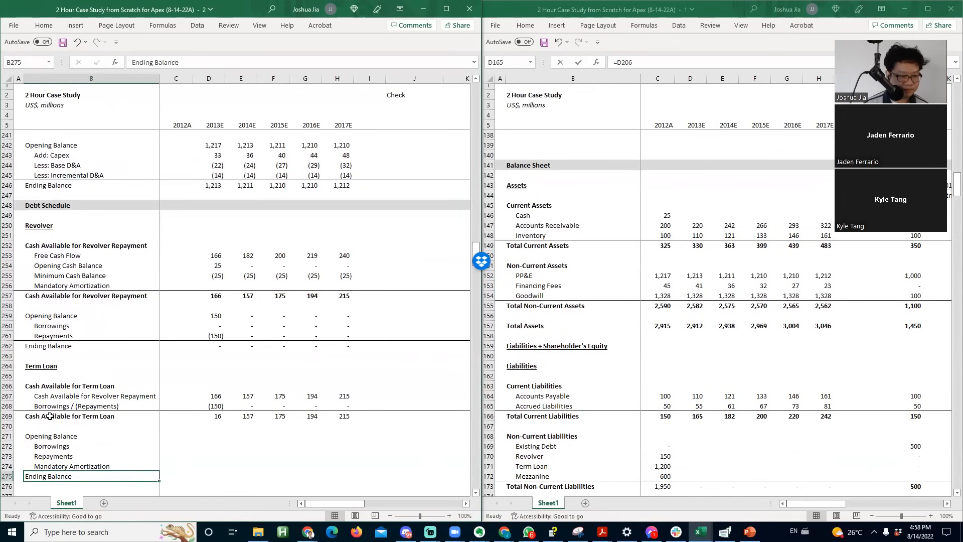
# - Add a top border across the Term Loan's Ending Balance row 275 and select the 2013E Repayments cell D273
pyautogui.hotkey('shift', 'space')
pyautogui.press('Up')
pyautogui.press('Up')
pyautogui.press('Up')
pyautogui.press('Right')
pyautogui.press('Right')
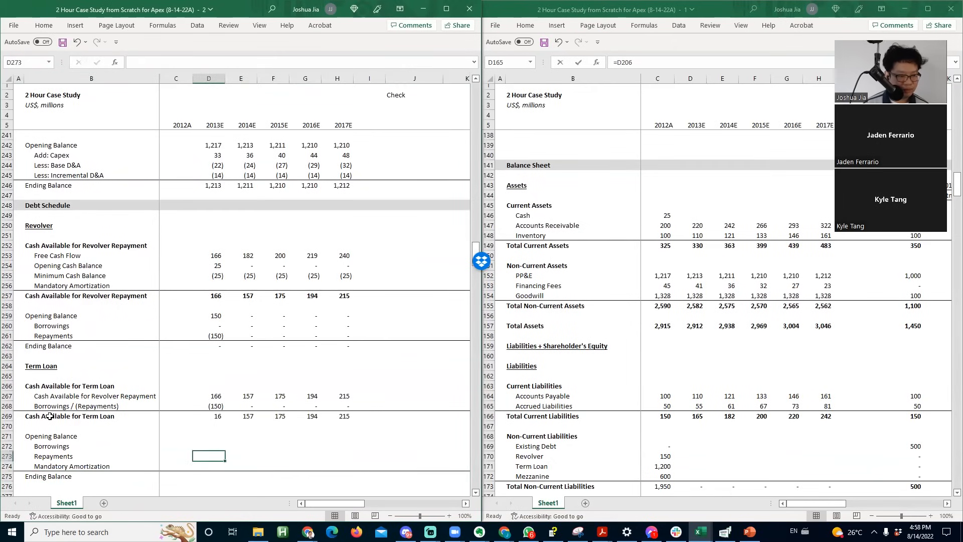
# - Copy the Term Loan amount in Sources, C71, and paste only its formula into D272 of the Debt Schedule's Term Loan section
pyautogui.press('Down')
pyautogui.press('Down')
pyautogui.press('Left')
pyautogui.press('Right')
pyautogui.press('Up')
pyautogui.press('Up')
pyautogui.press('Up')
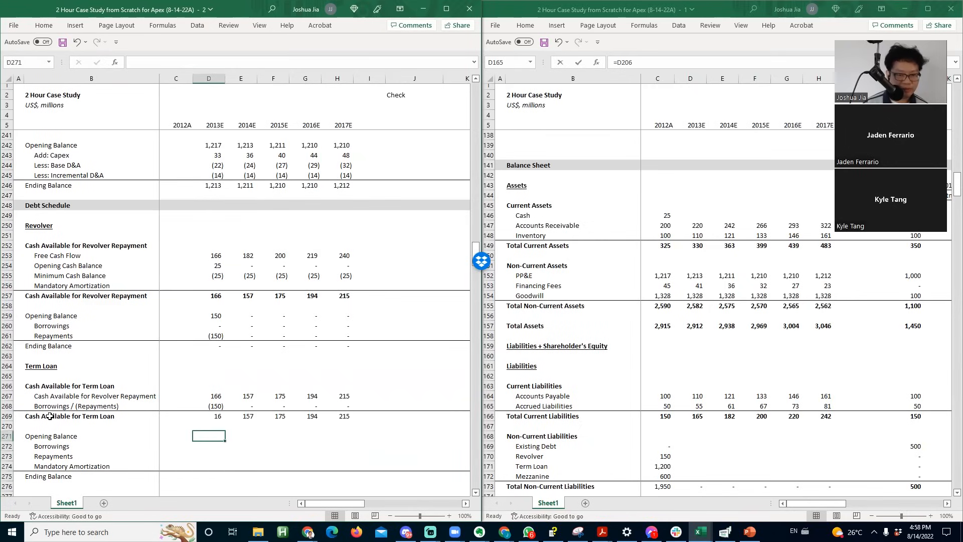
pyautogui.click(620, 407)
pyautogui.hotkey('ctrl', 'Home')
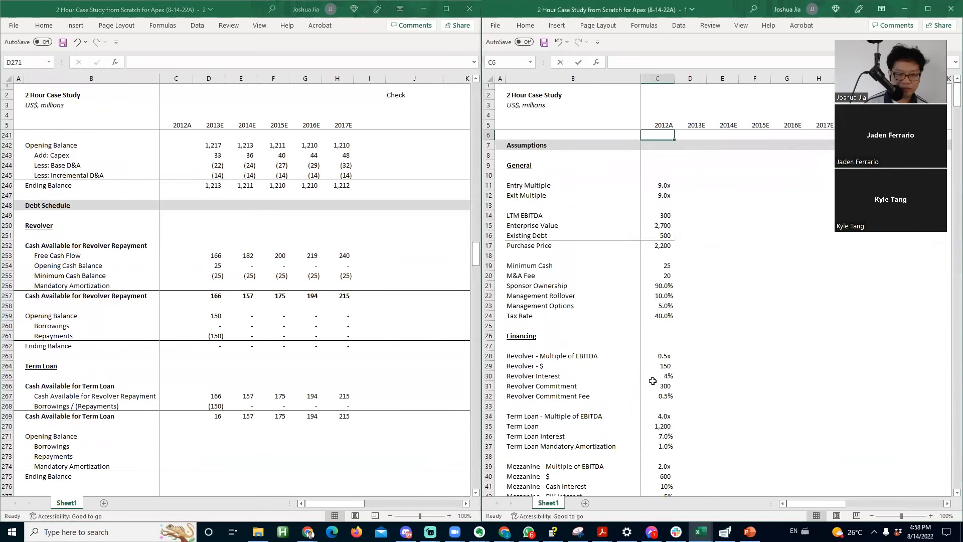
pyautogui.press('pagedown')
pyautogui.click(656, 432)
pyautogui.press('Up')
pyautogui.hotkey('ctrl', 'c')
pyautogui.hotkey('alt', 'Tab')
pyautogui.press('Down')
pyautogui.hotkey('ctrl', 'alt', 'v')
pyautogui.press('f')
pyautogui.press('Return')
pyautogui.press('Escape')
# - Move the pasted Term Loan formula from D272 up to the 2013E Opening Balance cell D271
pyautogui.hotkey('ctrl', 'x')
pyautogui.press('Up')
pyautogui.hotkey('ctrl', 'v')
# - Enter 0 for the Term Loan's 2013E Borrowings in D272 and fill it across to 2017E in H272
pyautogui.press('Down')
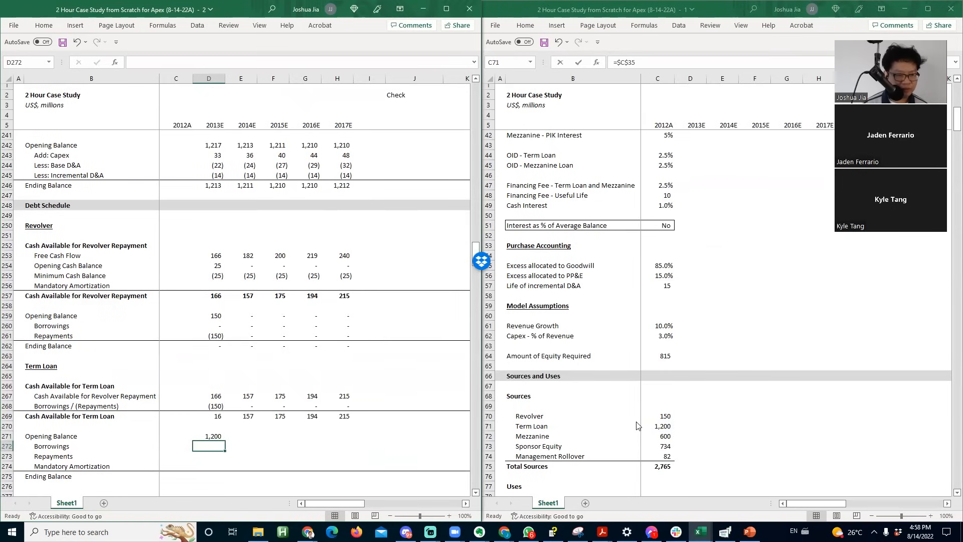
pyautogui.write('0')
pyautogui.hotkey('ctrl', 'Return')
pyautogui.hotkey('shift', 'Right')
pyautogui.hotkey('shift', 'Right')
pyautogui.hotkey('shift', 'Right')
pyautogui.hotkey('shift', 'Right')
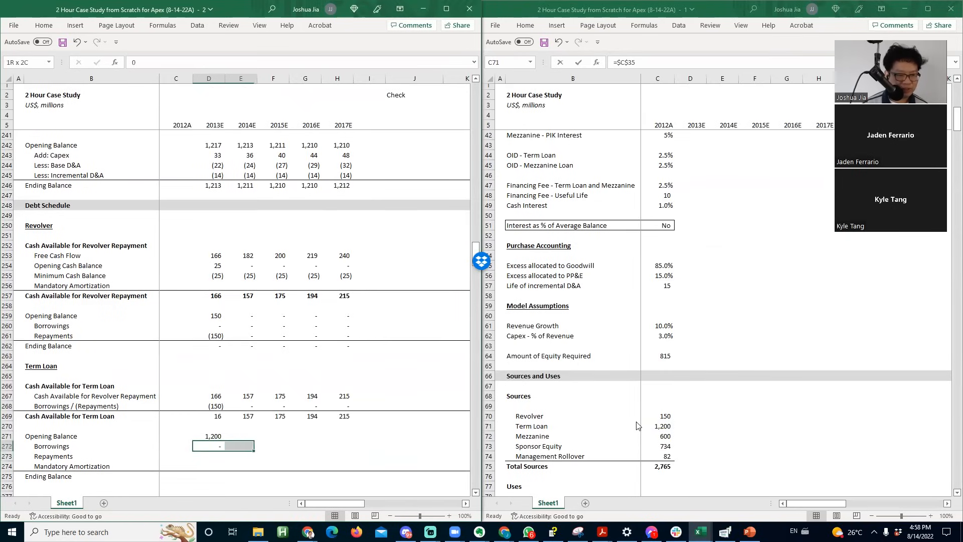
pyautogui.hotkey('ctrl', 'r')
# - Build the 2013E Term Loan Repayments formula in D273 as the MIN of Opening Balance D271 and Cash Available for Term Loan D269
pyautogui.press('Left')
pyautogui.press('Left')
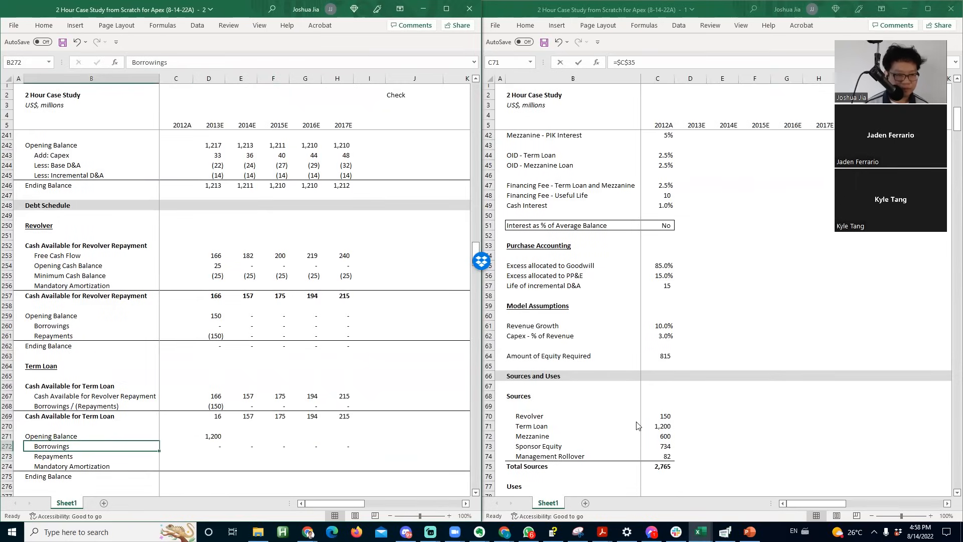
pyautogui.press('Down')
pyautogui.press('Right')
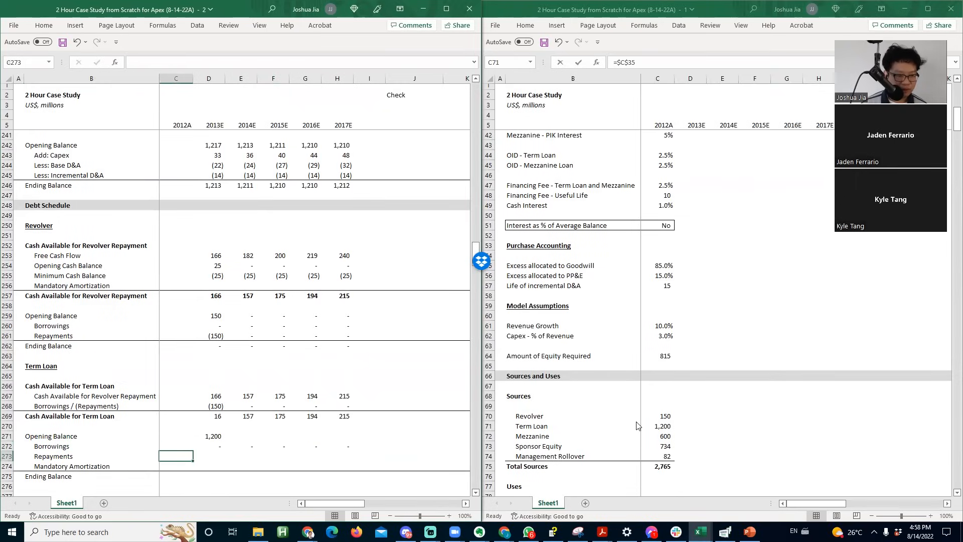
pyautogui.press('Right')
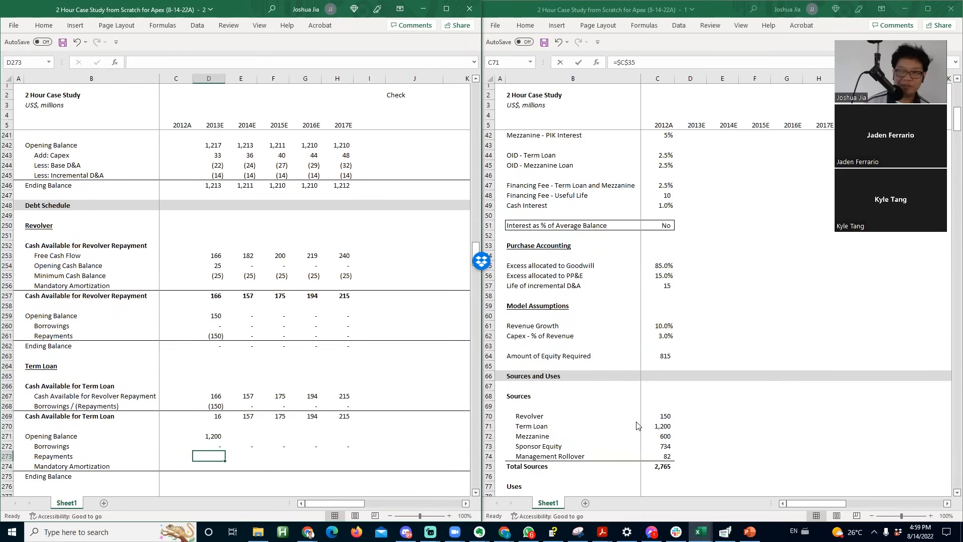
pyautogui.write('=')
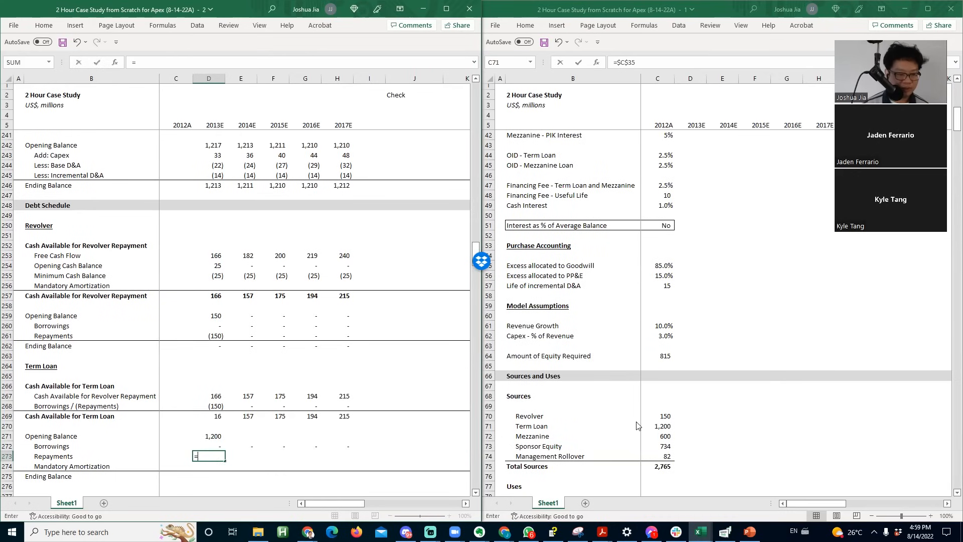
pyautogui.write('mi')
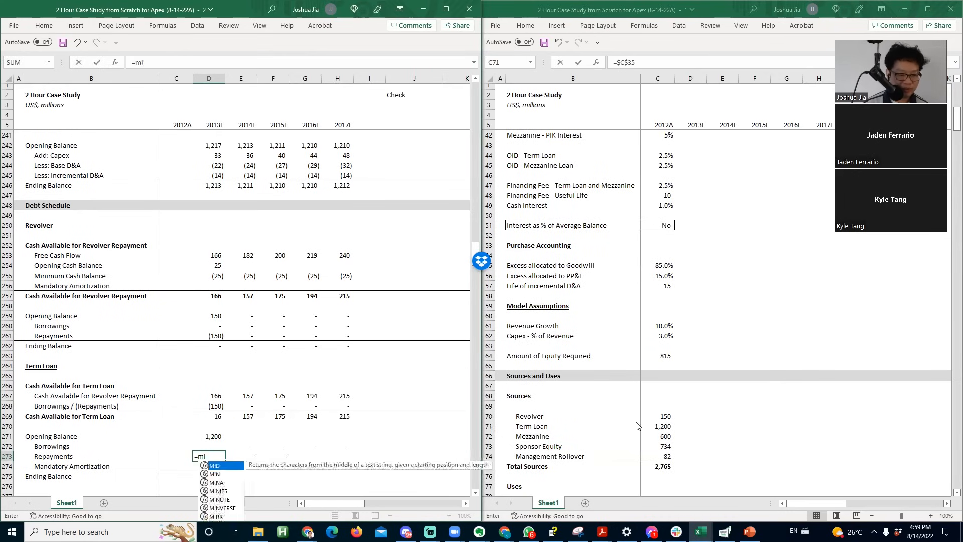
pyautogui.write('n(')
pyautogui.press('Up')
pyautogui.press('Up')
pyautogui.write(',')
pyautogui.press('Up')
pyautogui.press('Up')
pyautogui.press('Up')
pyautogui.press('Up')
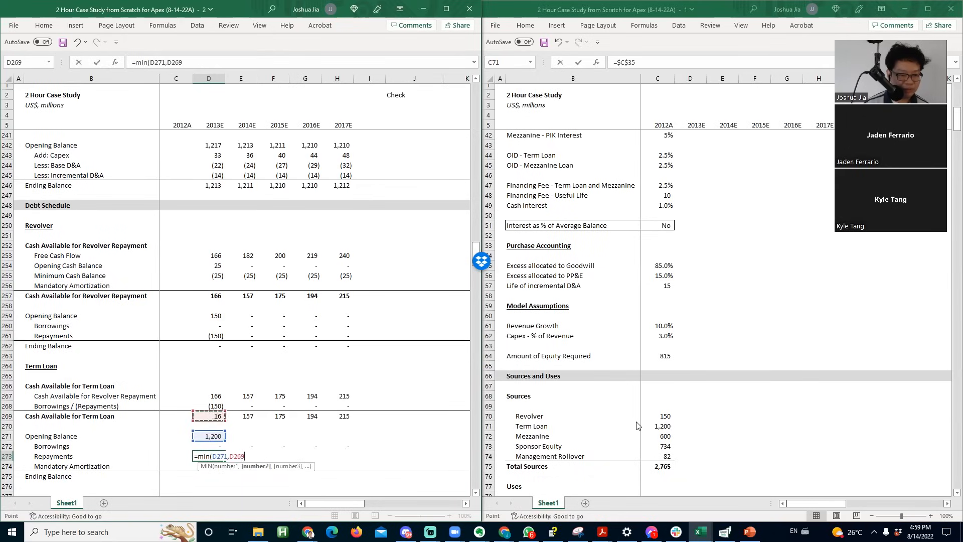
# - Enter the 2013E term loan repayment in D273 as the minimum of opening balance D271 and available cash D269
pyautogui.write(')')
pyautogui.press('Return')
pyautogui.press('Up')
pyautogui.press('Up')
pyautogui.press('Up')
pyautogui.press('Up')
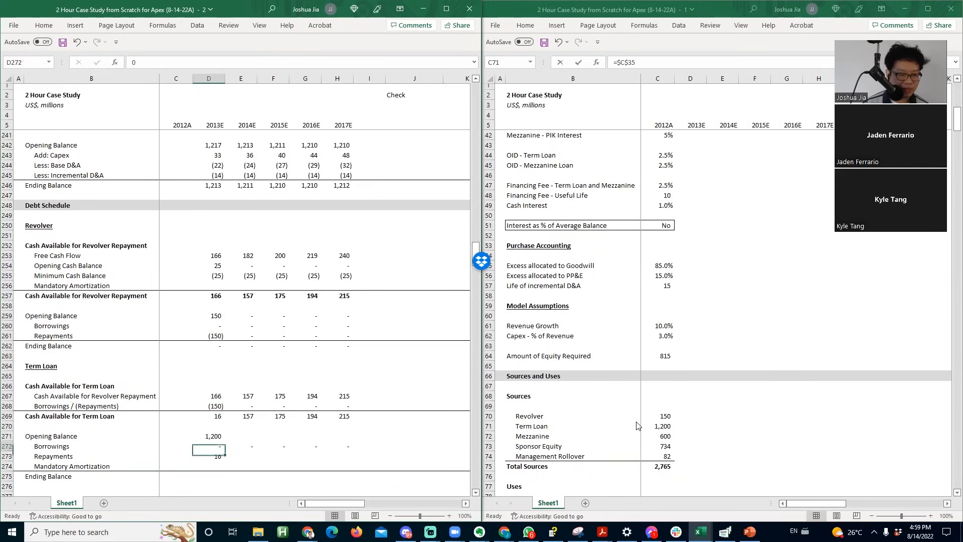
# - Floor the 2013E term loan repayment at zero and make it negative, giving =-MAX(MIN(D271,D269),0)
pyautogui.press('Down')
pyautogui.press('Down')
pyautogui.press('Down')
pyautogui.press('F2')
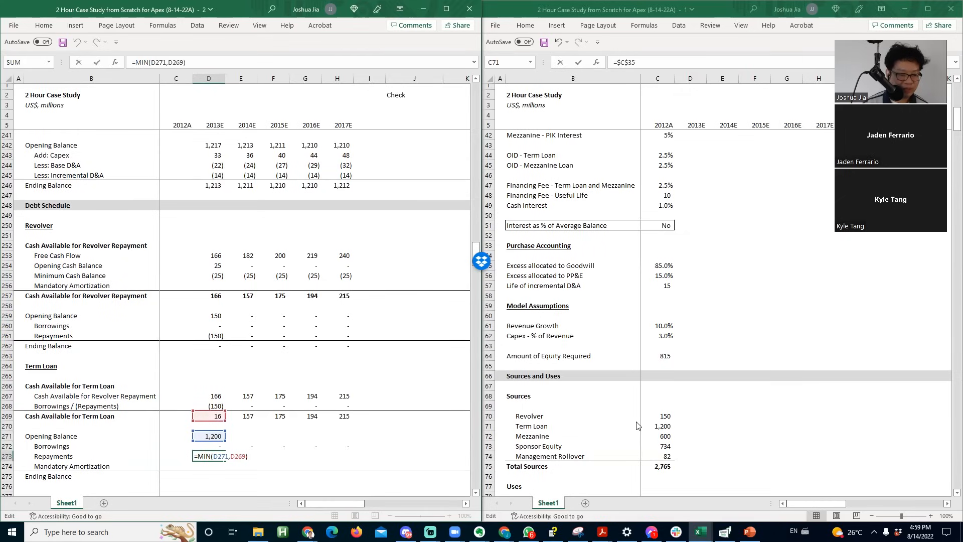
pyautogui.write('Max(')
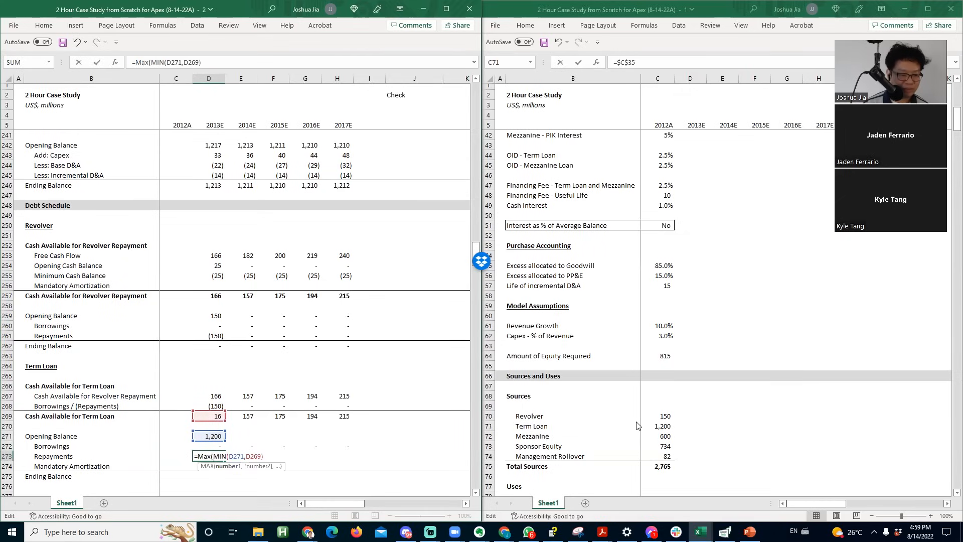
pyautogui.write(',0)')
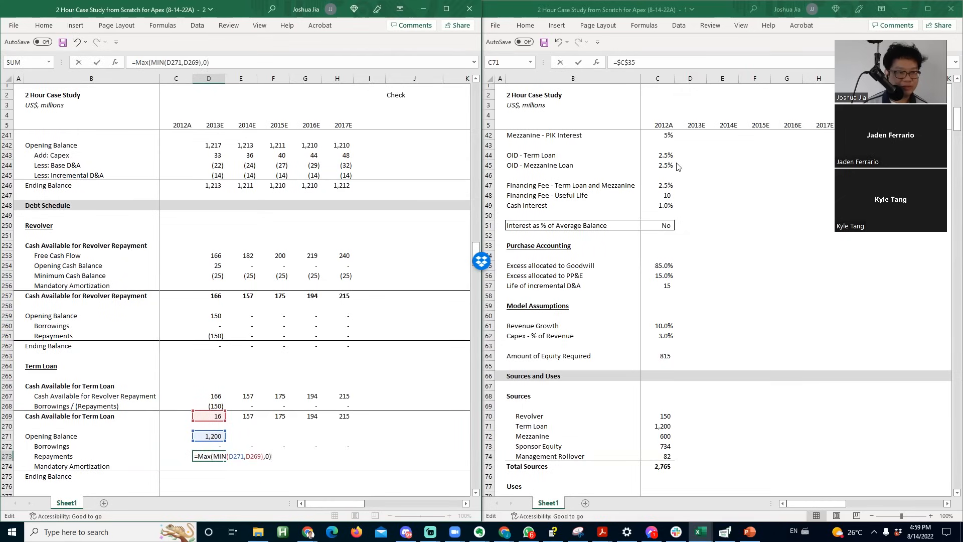
pyautogui.click(134, 62)
pyautogui.write('-')
pyautogui.hotkey('ctrl', 'Return')
# - Check the 2013E term loan repayment formula and copy it across through 2017E
pyautogui.press('F2')
pyautogui.press('Escape')
pyautogui.hotkey('shift', 'Right')
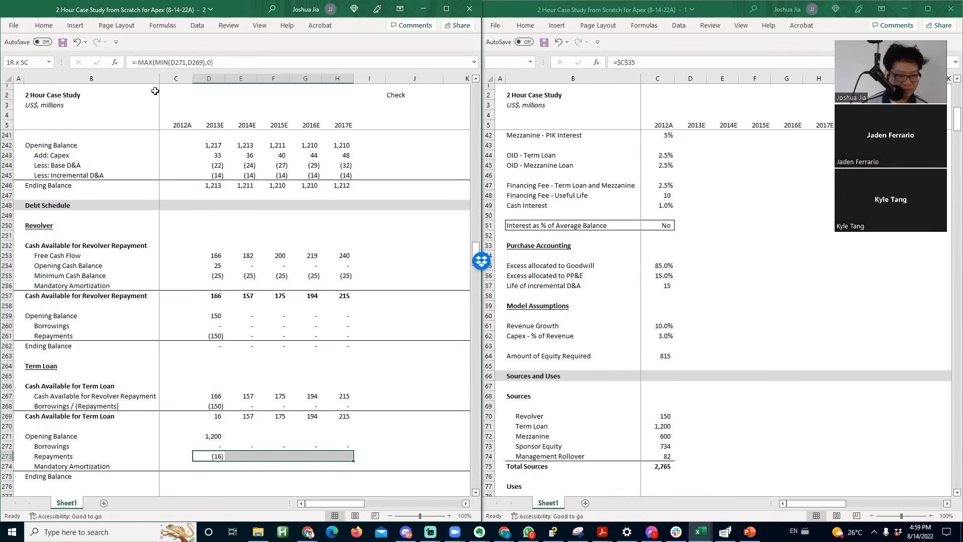
pyautogui.hotkey('ctrl', 'r')
# - Calculate the 2013E term loan ending balance in D275 as =SUM(D271:D274)
pyautogui.press('Down')
pyautogui.press('Down')
pyautogui.write('=sum(')
pyautogui.press('Up')
pyautogui.hotkey('shift', 'Up')
pyautogui.hotkey('shift', 'Up')
pyautogui.hotkey('shift', 'Up')
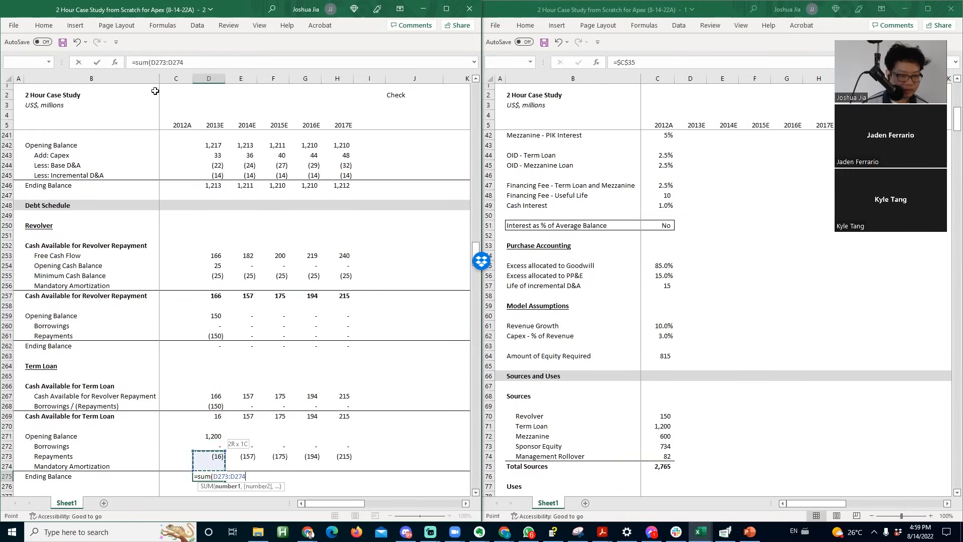
pyautogui.press('Tab')
# - Link the 2014E term loan opening balance in E271 to the 2013E ending balance in D275
pyautogui.press('Up')
pyautogui.press('Up')
pyautogui.press('Up')
pyautogui.press('Up')
pyautogui.write('=')
pyautogui.press('Left')
pyautogui.press('Down')
pyautogui.press('Down')
pyautogui.press('Down')
pyautogui.press('Down')
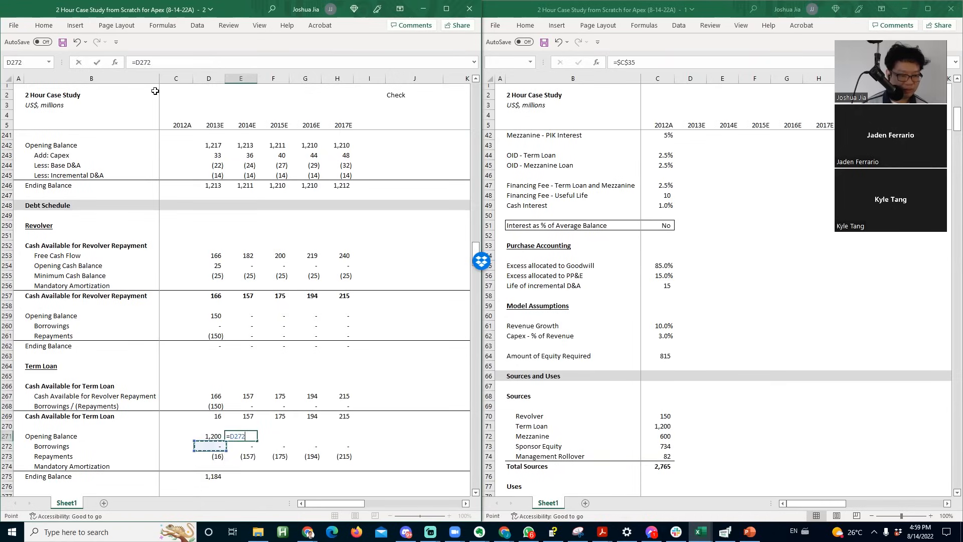
pyautogui.press('Return')
# - Copy the 2014E term loan opening balance formula across through 2017E
pyautogui.press('Up')
pyautogui.hotkey('shift', 'Right')
pyautogui.hotkey('shift', 'Right')
pyautogui.hotkey('shift', 'Right')
pyautogui.hotkey('shift', 'Right')
pyautogui.hotkey('shift', 'Left')
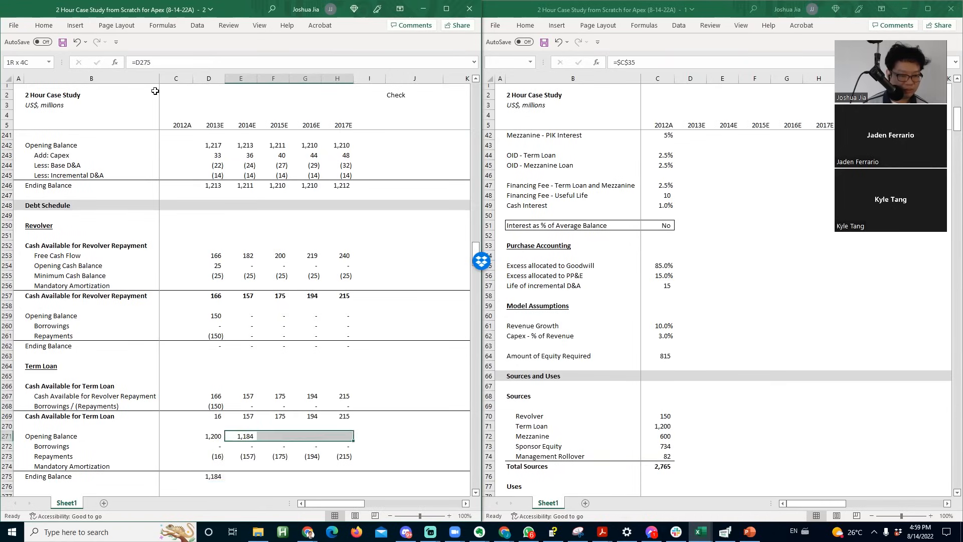
pyautogui.hotkey('ctrl', 'r')
# - Copy the 2013E term loan ending balance formula across through 2017E
pyautogui.press('Down')
pyautogui.press('Down')
pyautogui.press('Down')
pyautogui.press('Down')
pyautogui.press('Left')
pyautogui.hotkey('shift', 'Right')
pyautogui.hotkey('shift', 'Right')
pyautogui.hotkey('shift', 'Right')
pyautogui.hotkey('shift', 'Right')
pyautogui.hotkey('ctrl', 'r')
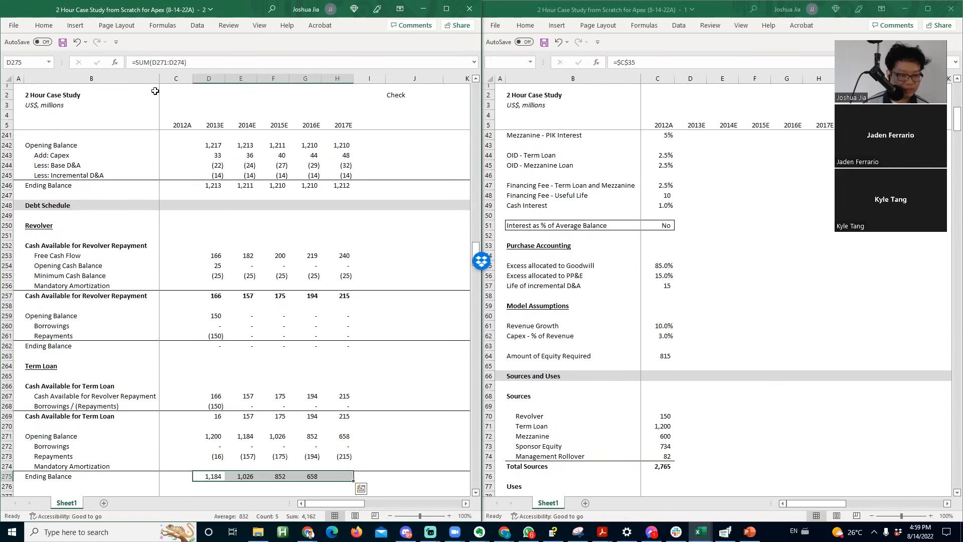
# - Review the copied ending balance formulas and the rows of the term loan roll-forward
pyautogui.press('Right')
pyautogui.press('F2')
pyautogui.press('Escape')
pyautogui.press('Right')
pyautogui.press('F2')
pyautogui.press('Escape')
pyautogui.press('Right')
pyautogui.press('Right')
pyautogui.press('Up')
pyautogui.press('Up')
pyautogui.press('Down')
pyautogui.press('Up')
pyautogui.press('Up')
pyautogui.press('Up')
pyautogui.press('Up')
pyautogui.press('Left')
pyautogui.press('Left')
pyautogui.press('Left')
pyautogui.press('Left')
pyautogui.press('Left')
pyautogui.press('Left')
pyautogui.press('Down')
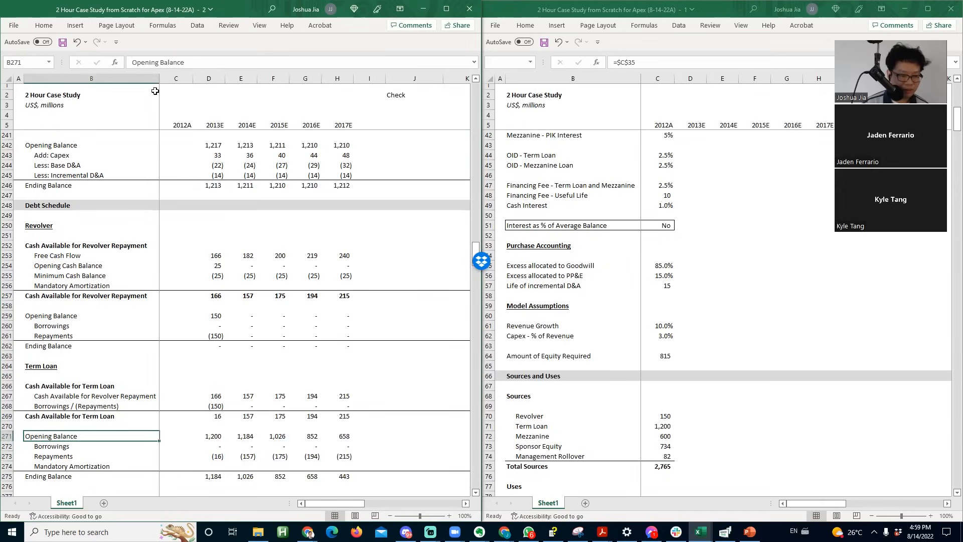
pyautogui.press('Down')
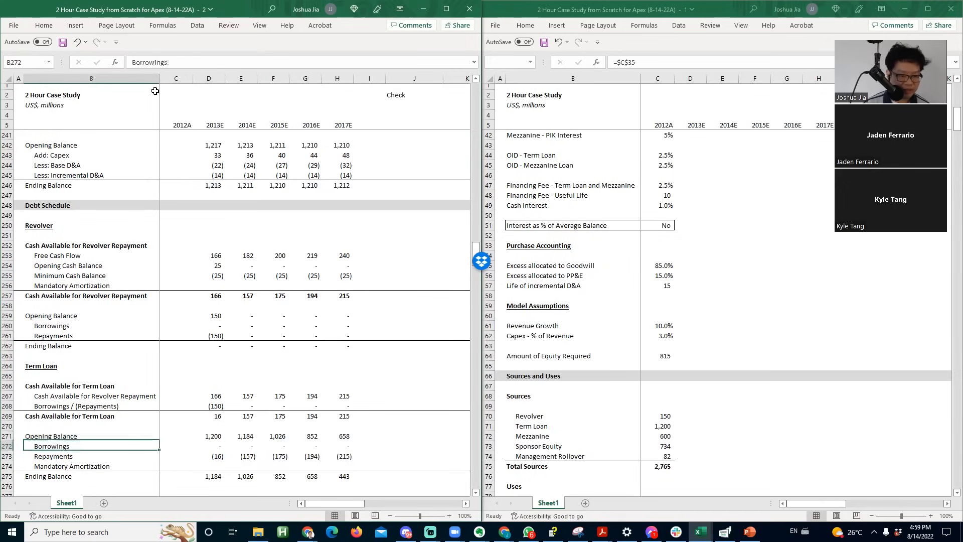
# - Calculate 2013E term loan mandatory amortization in D274 from the opening balance and the amortization rate as =$D$271*$C$37
pyautogui.press('Right')
pyautogui.press('Right')
pyautogui.press('Right')
pyautogui.press('Down')
pyautogui.press('Down')
pyautogui.press('Left')
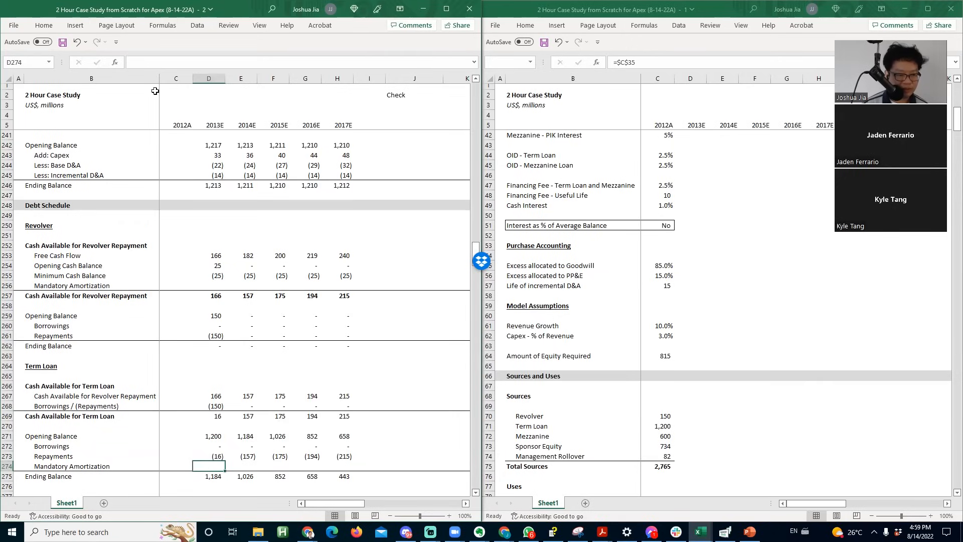
pyautogui.write('=')
pyautogui.press('Up')
pyautogui.press('Up')
pyautogui.press('Up')
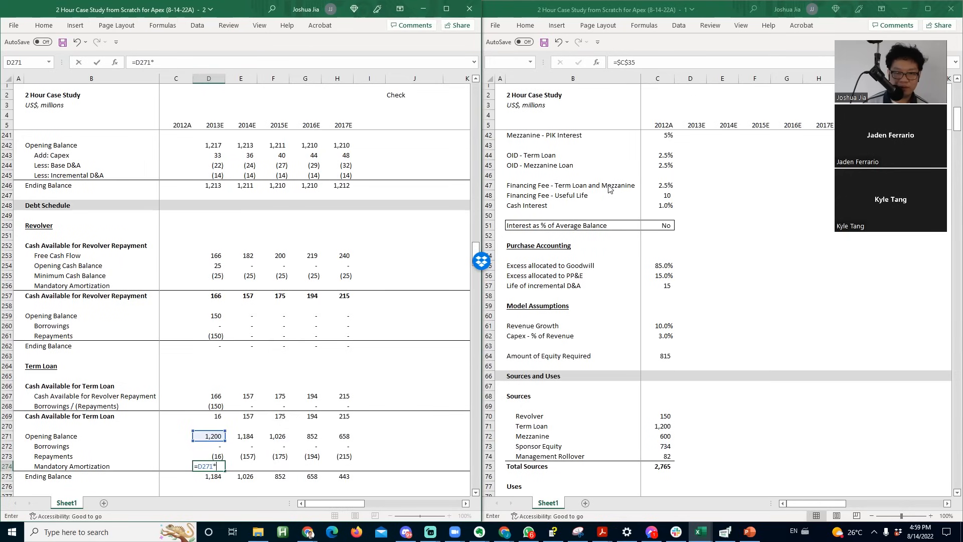
pyautogui.click(652, 186)
pyautogui.click(652, 186)
pyautogui.scroll(6, 653, 186)
pyautogui.hotkey('ctrl', 'Home')
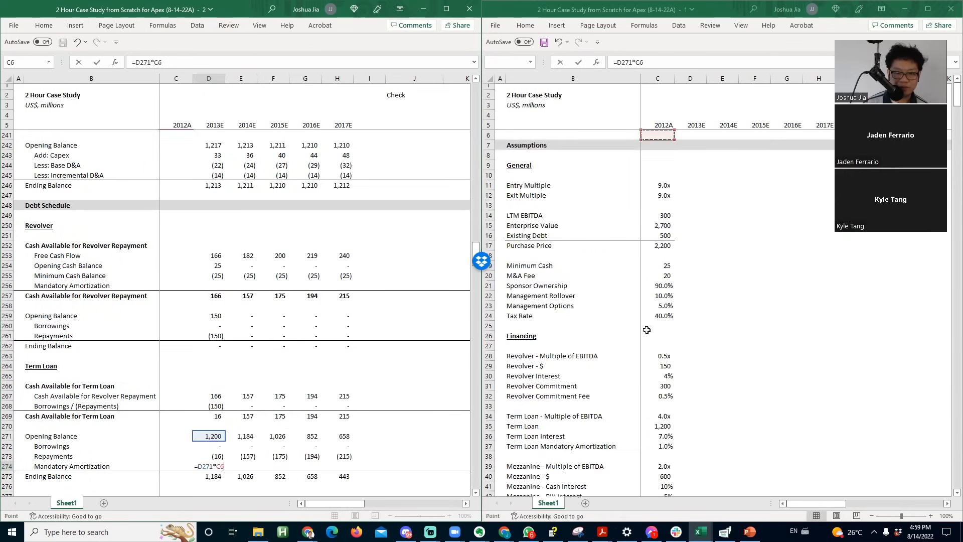
pyautogui.click(669, 483)
pyautogui.hotkey('ctrl', 'Down')
pyautogui.hotkey('ctrl', 'Down')
pyautogui.hotkey('ctrl', 'Down')
pyautogui.hotkey('ctrl', 'Down')
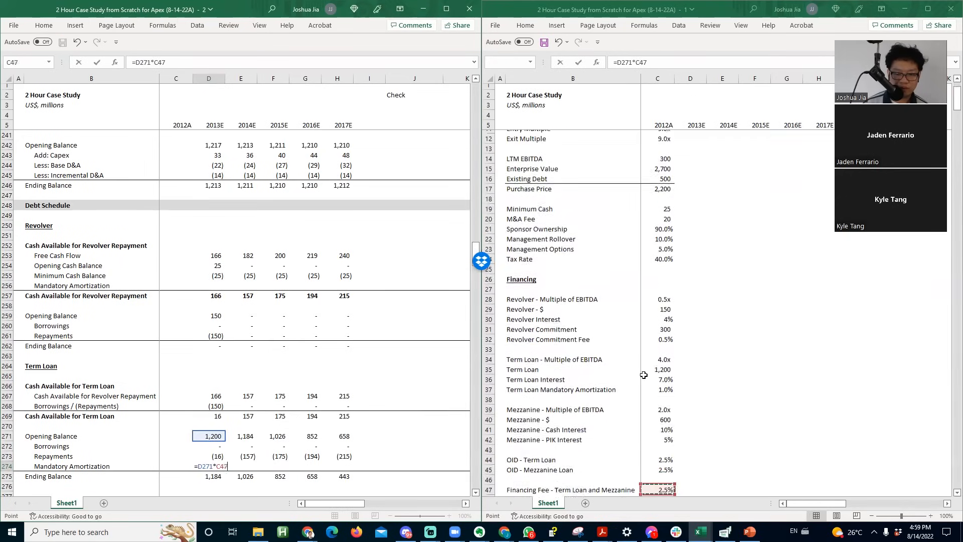
pyautogui.click(644, 375)
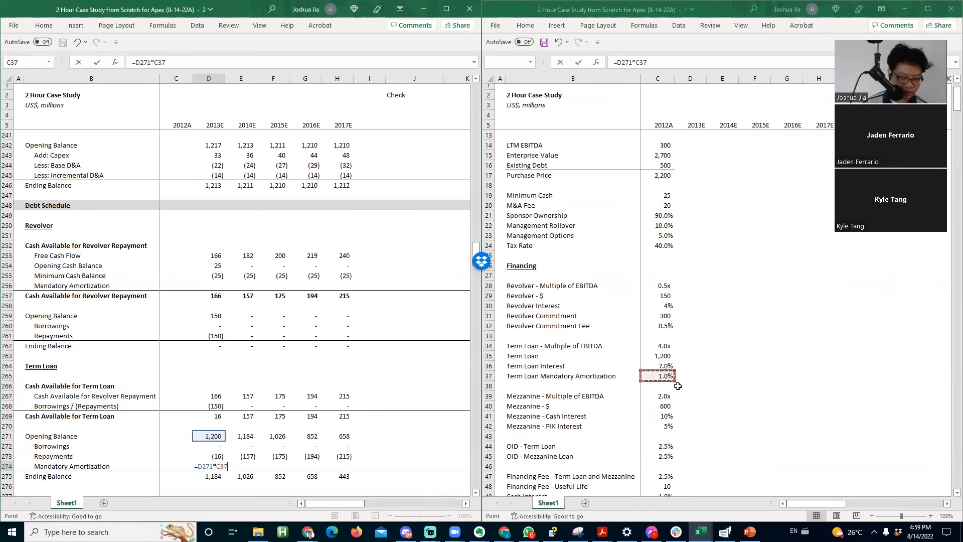
pyautogui.press('F4')
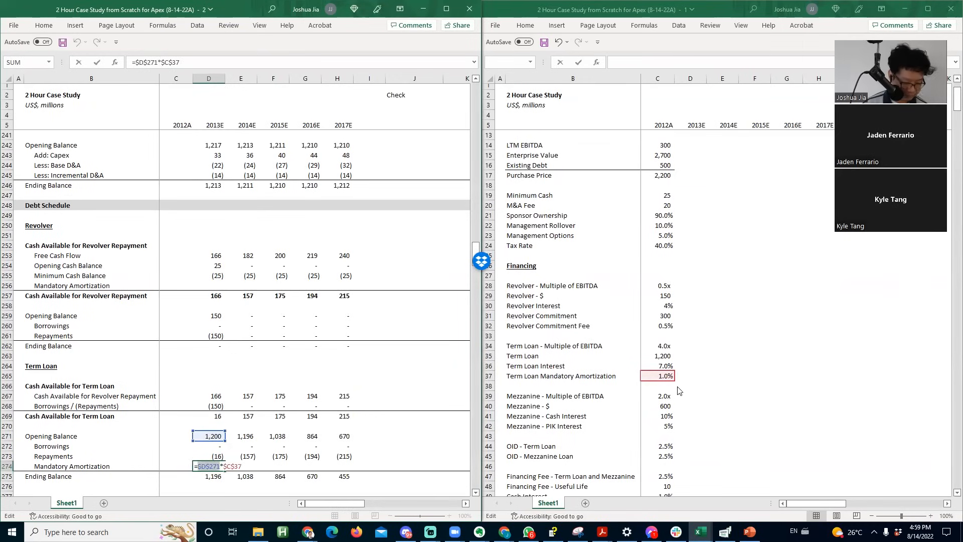
pyautogui.press('Return')
pyautogui.press('Return')
# - Make the 2013E term loan mandatory amortization formula in D274 negative
pyautogui.press('Up')
pyautogui.press('Up')
pyautogui.press('F2')
pyautogui.press('Home')
pyautogui.press('Right')
pyautogui.write('-')
pyautogui.press('Return')
# - Copy the 2013E term loan mandatory amortization formula across through 2017E
pyautogui.press('Up')
pyautogui.hotkey('shift', 'Right')
pyautogui.hotkey('shift', 'Right')
pyautogui.hotkey('shift', 'Right')
pyautogui.hotkey('shift', 'Right')
pyautogui.hotkey('ctrl', 'r')
# - Link the 2013E mandatory amortization in the revolver's available cash section (D256) to the term loan's amortization in D274
pyautogui.press('Right')
pyautogui.press('Up')
pyautogui.press('Up')
pyautogui.press('Up')
pyautogui.press('Up')
pyautogui.press('Up')
pyautogui.press('Up')
pyautogui.press('Up')
pyautogui.press('Up')
pyautogui.press('Up')
pyautogui.press('Up')
pyautogui.press('Up')
pyautogui.press('Up')
pyautogui.press('Up')
pyautogui.press('Up')
pyautogui.press('Up')
pyautogui.press('Up')
pyautogui.press('Up')
pyautogui.press('Up')
pyautogui.press('Left')
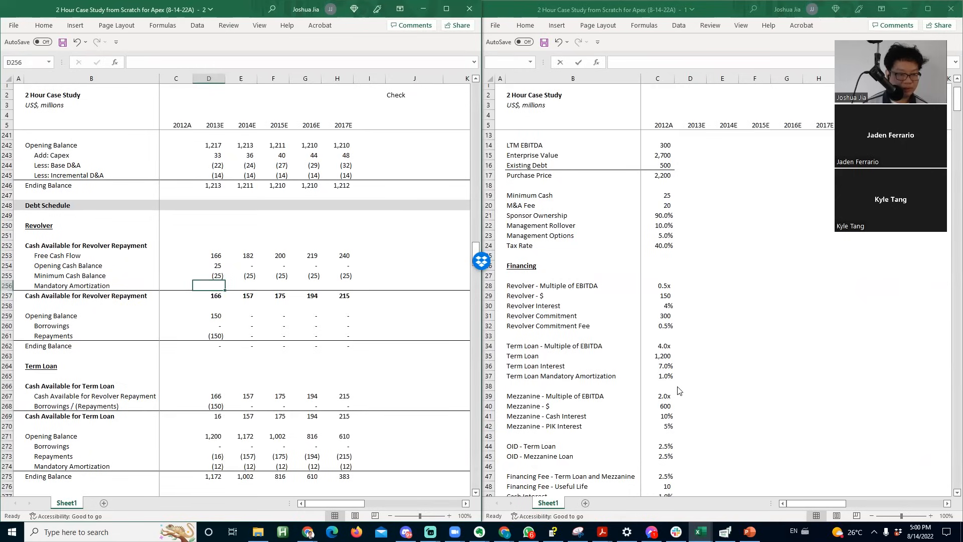
pyautogui.write('=')
pyautogui.press('Down')
pyautogui.press('Down')
pyautogui.press('Down')
pyautogui.press('Down')
pyautogui.press('Down')
pyautogui.press('Down')
pyautogui.press('Down')
pyautogui.press('Down')
pyautogui.press('Down')
pyautogui.press('Down')
pyautogui.press('Down')
pyautogui.press('Down')
pyautogui.press('Down')
pyautogui.press('Down')
pyautogui.press('Down')
pyautogui.press('Down')
pyautogui.press('Down')
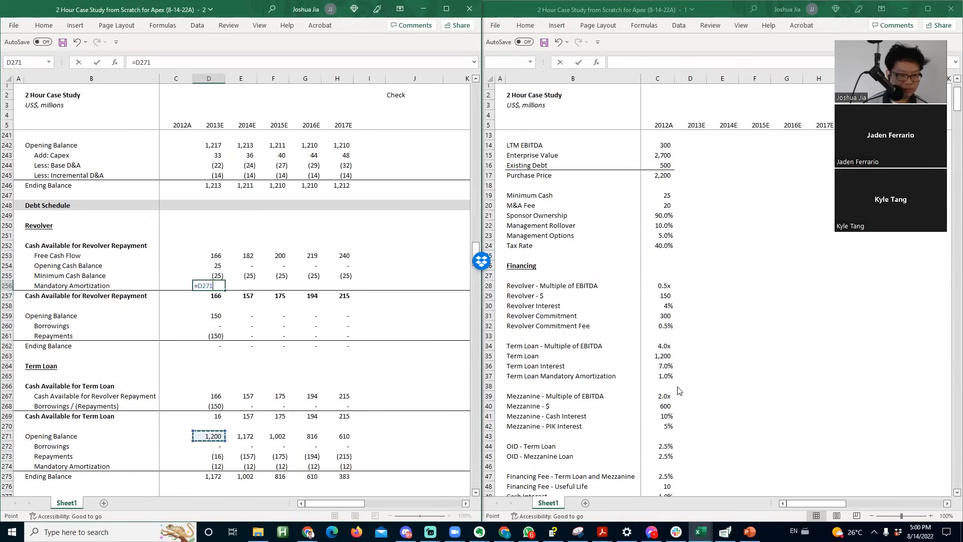
pyautogui.press('Down')
pyautogui.press('Return')
# - Copy the revolver section's 2013E mandatory amortization link across through 2017E
pyautogui.press('Up')
pyautogui.hotkey('shift', 'Right')
pyautogui.hotkey('shift', 'Right')
pyautogui.hotkey('shift', 'Right')
pyautogui.hotkey('shift', 'Right')
pyautogui.hotkey('ctrl', 'r')
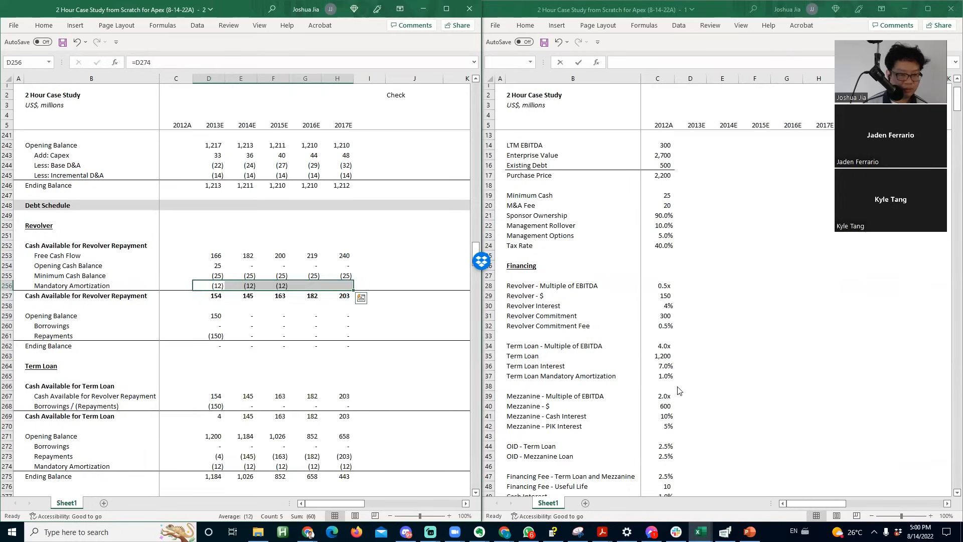
# - Check the total cash available for revolver repayment formulas in row 257 across the projection years
pyautogui.press('Down')
pyautogui.press('F2')
pyautogui.press('Tab')
pyautogui.press('F2')
pyautogui.press('Tab')
pyautogui.press('Tab')
pyautogui.press('F2')
pyautogui.press('Tab')
pyautogui.press('Tab')
# - Review the term loan roll-forward, checking the ending balance formulas for 2014E and 2015E in row 275
pyautogui.press('Down')
pyautogui.press('Down')
pyautogui.press('Down')
pyautogui.press('Down')
pyautogui.press('Down')
pyautogui.press('Down')
pyautogui.press('Down')
pyautogui.press('Down')
pyautogui.press('Down')
pyautogui.press('Down')
pyautogui.press('Down')
pyautogui.press('Down')
pyautogui.press('Down')
pyautogui.press('Down')
pyautogui.press('Down')
pyautogui.press('Down')
pyautogui.press('Left')
pyautogui.press('Left')
pyautogui.press('Left')
pyautogui.press('Left')
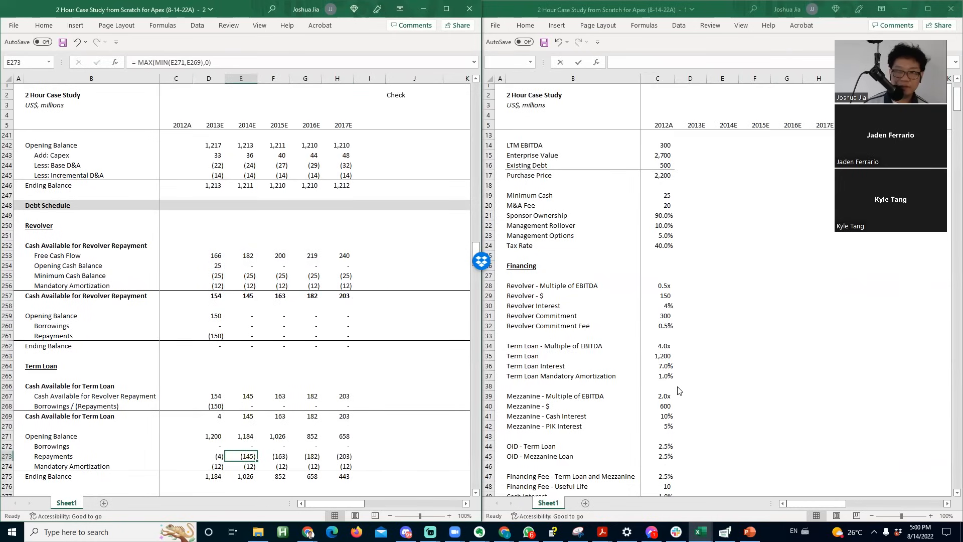
pyautogui.press('Down')
pyautogui.press('Left')
pyautogui.press('Down')
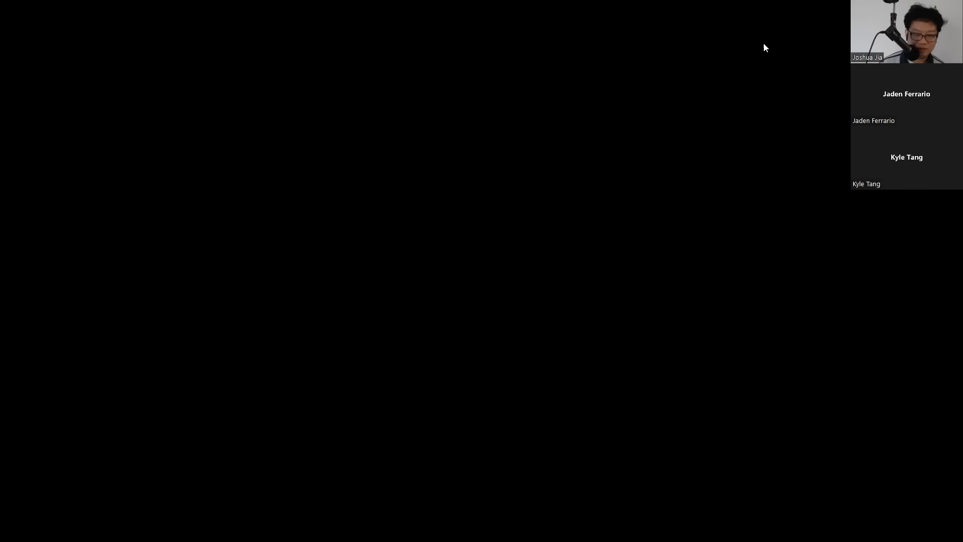
pyautogui.press('Down')
pyautogui.press('Left')
pyautogui.press('Left')
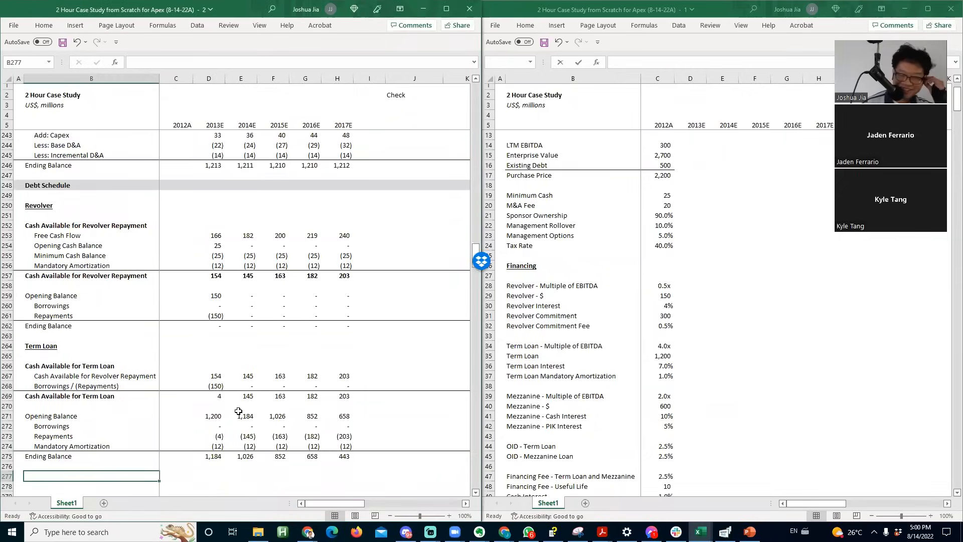
pyautogui.press('Up')
pyautogui.press('Up')
pyautogui.press('Right')
pyautogui.press('Right')
pyautogui.press('Right')
pyautogui.press('F2')
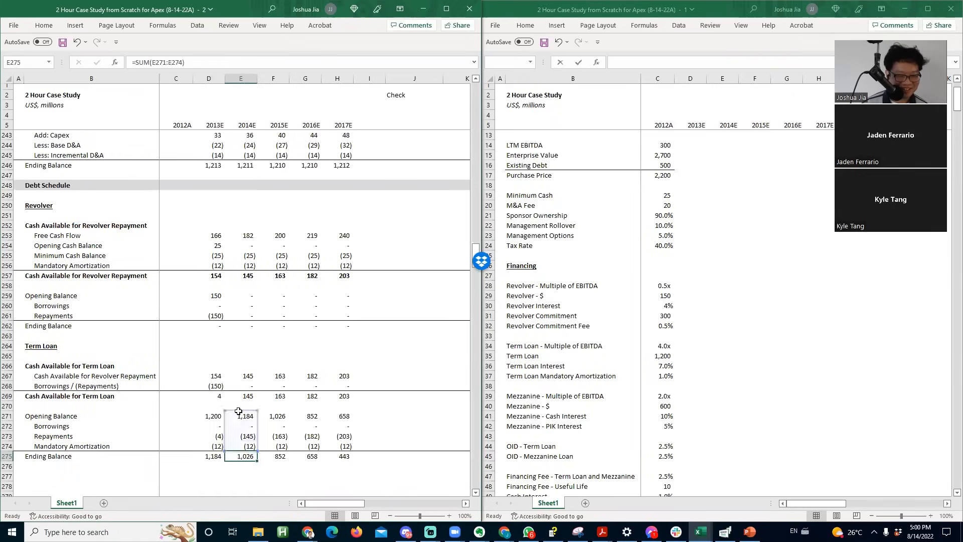
pyautogui.press('Escape')
pyautogui.press('Right')
pyautogui.press('F2')
pyautogui.press('Escape')
# - Add a "Mezzanine" section heading in B277 below the term loan, reusing the Term Loan heading's formatting
pyautogui.press('Left')
pyautogui.press('Left')
pyautogui.press('Left')
pyautogui.press('Left')
pyautogui.press('Down')
pyautogui.press('Down')
pyautogui.press('Down')
pyautogui.press('Down')
pyautogui.press('Down')
pyautogui.press('Down')
pyautogui.press('Down')
pyautogui.press('Up')
pyautogui.press('Up')
pyautogui.press('Up')
pyautogui.press('Up')
pyautogui.press('Up')
pyautogui.press('Up')
pyautogui.press('Up')
pyautogui.press('Up')
pyautogui.press('Up')
pyautogui.press('Up')
pyautogui.press('Up')
pyautogui.press('Up')
pyautogui.press('Up')
pyautogui.press('Up')
pyautogui.press('Up')
pyautogui.press('Up')
pyautogui.press('Up')
pyautogui.press('Up')
pyautogui.hotkey('ctrl', 'c')
pyautogui.press('Down')
pyautogui.press('Down')
pyautogui.press('Down')
pyautogui.press('Down')
pyautogui.press('Down')
pyautogui.press('Down')
pyautogui.press('Down')
pyautogui.press('Down')
pyautogui.press('Down')
pyautogui.press('Down')
pyautogui.press('Down')
pyautogui.press('Down')
pyautogui.press('Down')
pyautogui.hotkey('ctrl', 'v')
pyautogui.press('Escape')
pyautogui.write('Mezzanine')
pyautogui.press('Return')
pyautogui.press('Return')
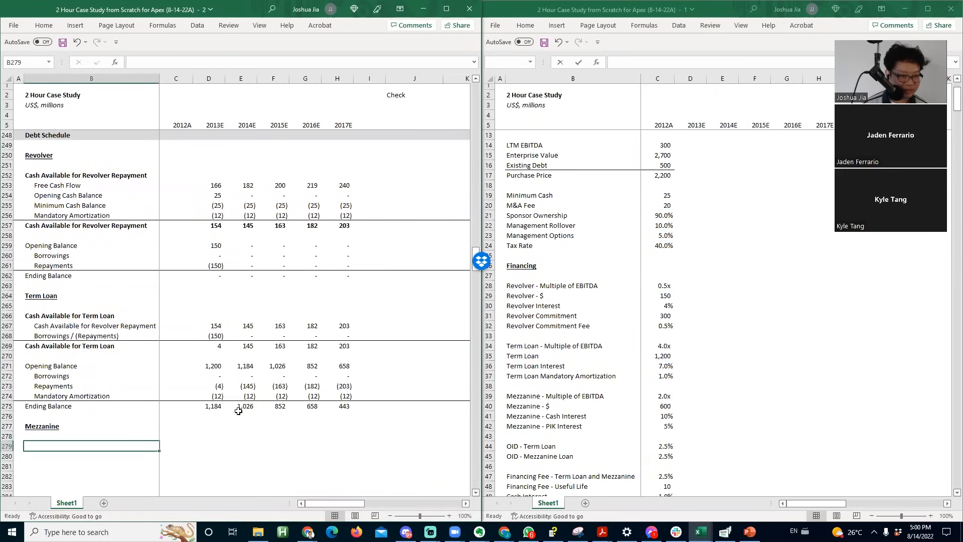
# - Copy the Cash Available for Term Loan total row (row 269) into row 279 under the Mezzanine heading
pyautogui.press('Up')
pyautogui.press('Up')
pyautogui.press('Up')
pyautogui.press('Up')
pyautogui.press('Up')
pyautogui.press('Up')
pyautogui.press('Up')
pyautogui.press('Up')
pyautogui.press('Up')
pyautogui.press('Up')
pyautogui.press('Up')
pyautogui.press('Up')
pyautogui.press('Up')
pyautogui.press('Up')
pyautogui.press('Down')
pyautogui.press('Down')
pyautogui.press('Down')
pyautogui.press('Down')
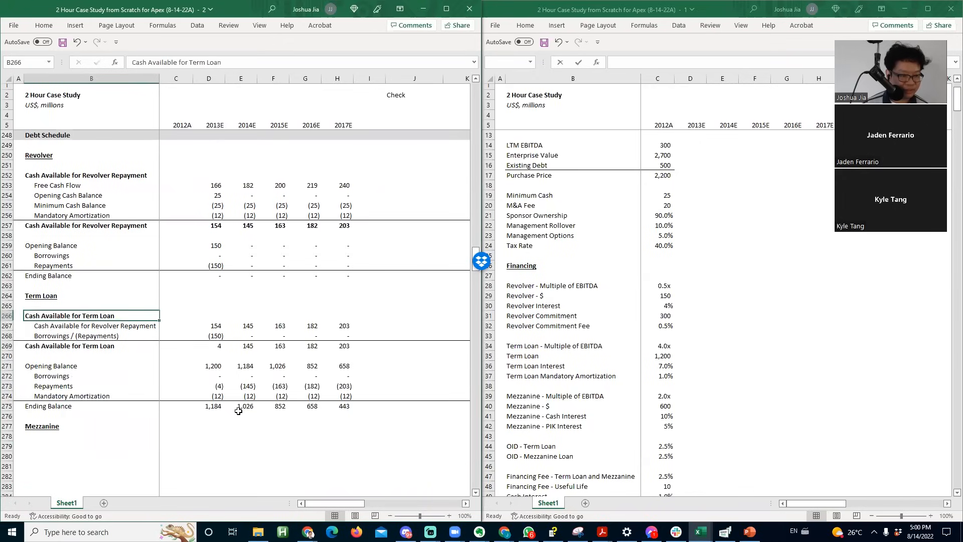
pyautogui.hotkey('shift', 'space')
pyautogui.hotkey('ctrl', 'c')
pyautogui.press('Down')
pyautogui.press('Down')
pyautogui.press('Down')
pyautogui.press('Down')
pyautogui.press('Down')
pyautogui.press('Down')
pyautogui.press('Down')
pyautogui.press('Down')
pyautogui.press('Down')
pyautogui.press('Down')
pyautogui.hotkey('shift', 'space')
pyautogui.press('Return')
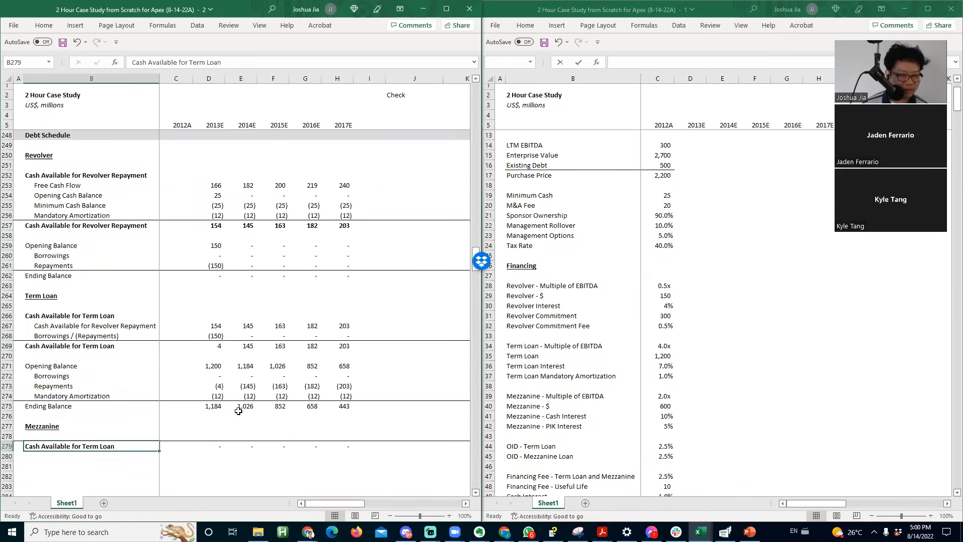
# - Copy the 2013E–2017E Cash Available for Term Loan figures from row 269 into D279:H279 under the Mezzanine heading
pyautogui.press('Right')
pyautogui.press('Right')
pyautogui.press('Up')
pyautogui.press('Up')
pyautogui.press('Up')
pyautogui.press('Up')
pyautogui.press('Up')
pyautogui.press('Up')
pyautogui.press('Up')
pyautogui.press('Up')
pyautogui.press('Up')
pyautogui.press('Up')
pyautogui.hotkey('ctrl', 'shift', 'Right')
pyautogui.hotkey('ctrl', 'c')
pyautogui.press('Down')
pyautogui.press('Down')
pyautogui.press('Up')
pyautogui.press('Up')
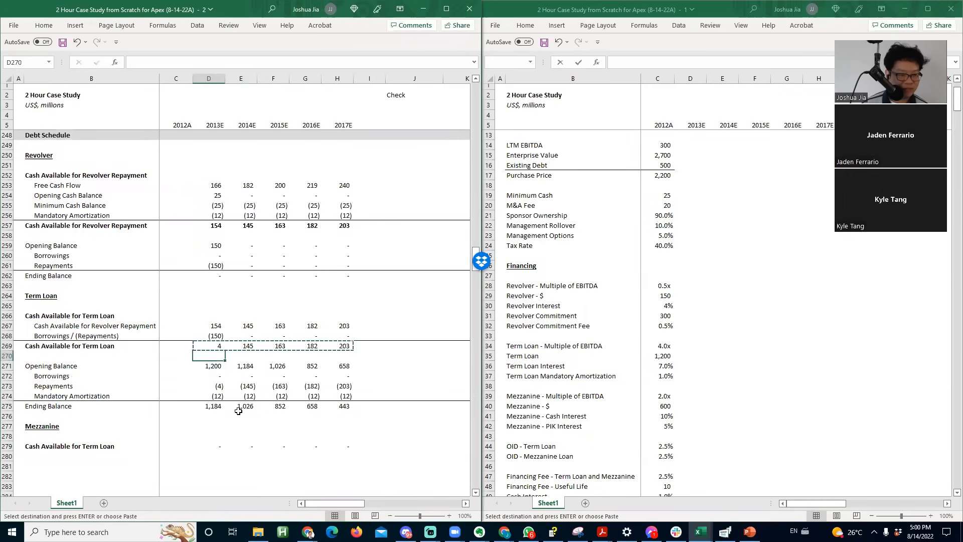
pyautogui.press('Down')
pyautogui.press('Down')
pyautogui.press('Down')
pyautogui.press('Down')
pyautogui.press('Down')
pyautogui.press('Down')
pyautogui.press('Down')
pyautogui.press('Down')
pyautogui.press('Down')
pyautogui.press('Down')
pyautogui.press('Down')
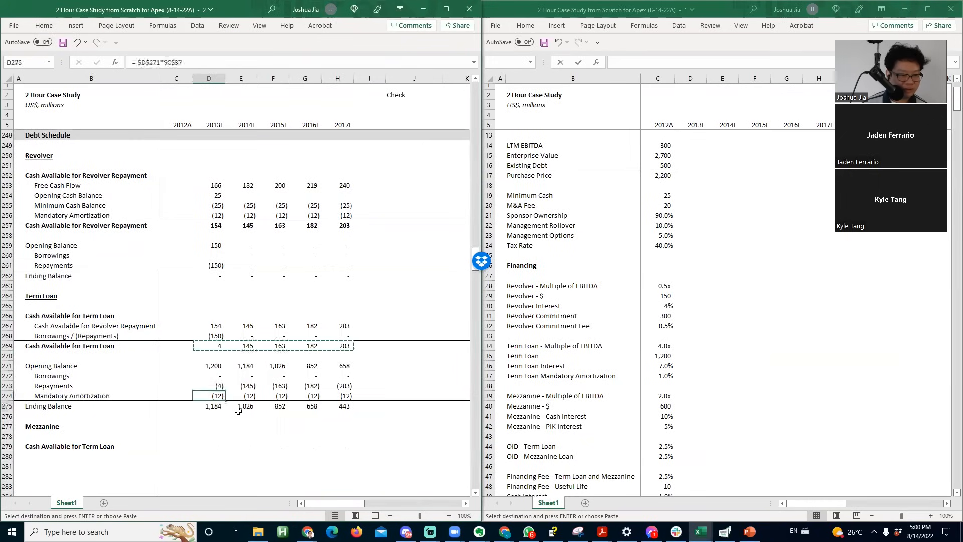
pyautogui.press('Up')
pyautogui.press('Up')
pyautogui.press('Down')
pyautogui.hotkey('ctrl', 'v')
pyautogui.press('Escape')
pyautogui.press('Left')
pyautogui.press('Left')
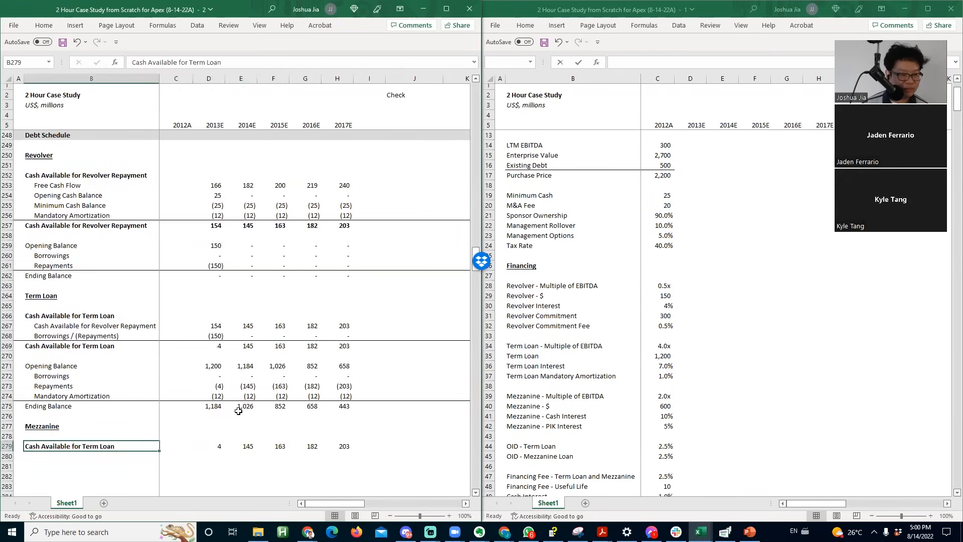
# - Label B280 "Borrowings / (Repayments) - Term Loan", reusing the label text from B268
pyautogui.press('Up')
pyautogui.press('Up')
pyautogui.press('Up')
pyautogui.press('Up')
pyautogui.press('Up')
pyautogui.press('Up')
pyautogui.press('Up')
pyautogui.press('Up')
pyautogui.press('Up')
pyautogui.press('Up')
pyautogui.press('Up')
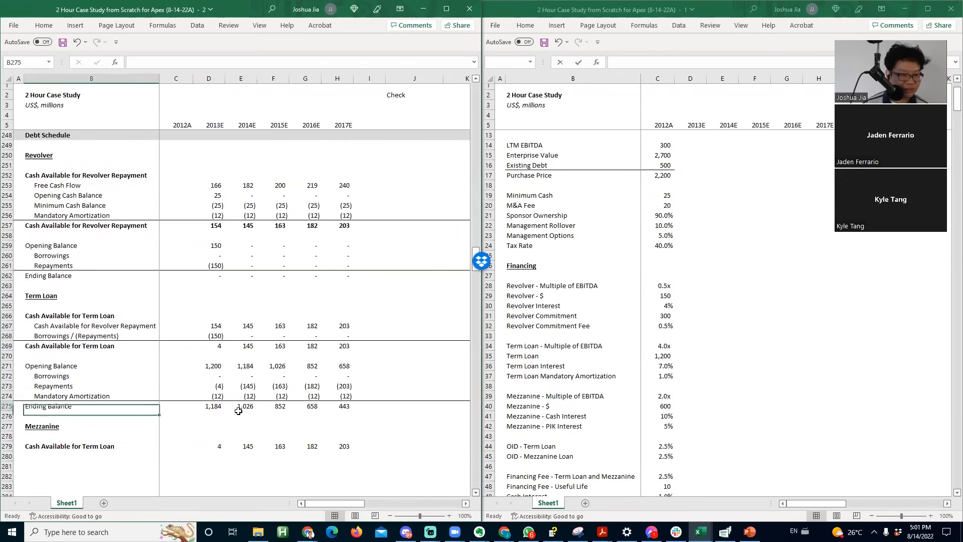
pyautogui.hotkey('ctrl', 'c')
pyautogui.press('Down')
pyautogui.press('Down')
pyautogui.press('Down')
pyautogui.press('Down')
pyautogui.press('Down')
pyautogui.press('Down')
pyautogui.press('Down')
pyautogui.press('Down')
pyautogui.press('Down')
pyautogui.press('Down')
pyautogui.press('Down')
pyautogui.press('Down')
pyautogui.hotkey('ctrl', 'alt', 'v')
pyautogui.press('v')
pyautogui.press('Return')
pyautogui.press('F2')
pyautogui.write('- Term Loan')
pyautogui.press('Return')
# - Extend the Term Loan section's label in B268 to "Borrowings / (Repayments) - Revolver"
pyautogui.press('Up')
pyautogui.press('Up')
pyautogui.press('Up')
pyautogui.press('Up')
pyautogui.press('Up')
pyautogui.press('Up')
pyautogui.press('Up')
pyautogui.press('Up')
pyautogui.press('Up')
pyautogui.press('Up')
pyautogui.press('Up')
pyautogui.press('Up')
pyautogui.press('Up')
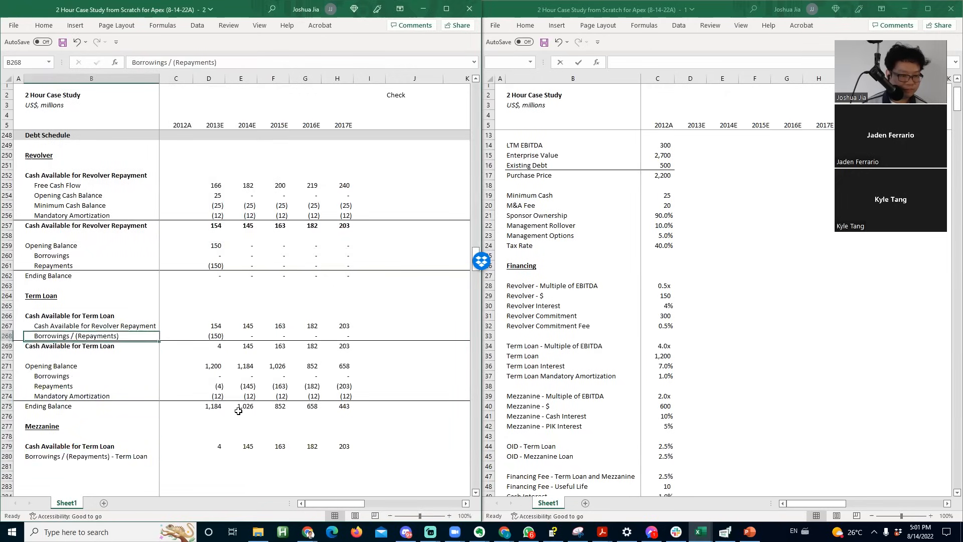
pyautogui.write('- Revolver')
pyautogui.press('Return')
# - Enter =SUM(D272:D273) in D280 for the term loan borrowings and repayments, and fill it across to H280
pyautogui.press('Down')
pyautogui.press('Down')
pyautogui.press('Down')
pyautogui.press('Down')
pyautogui.press('Down')
pyautogui.press('Down')
pyautogui.press('Down')
pyautogui.press('Down')
pyautogui.press('Down')
pyautogui.press('Down')
pyautogui.press('Down')
pyautogui.press('Right')
pyautogui.press('Right')
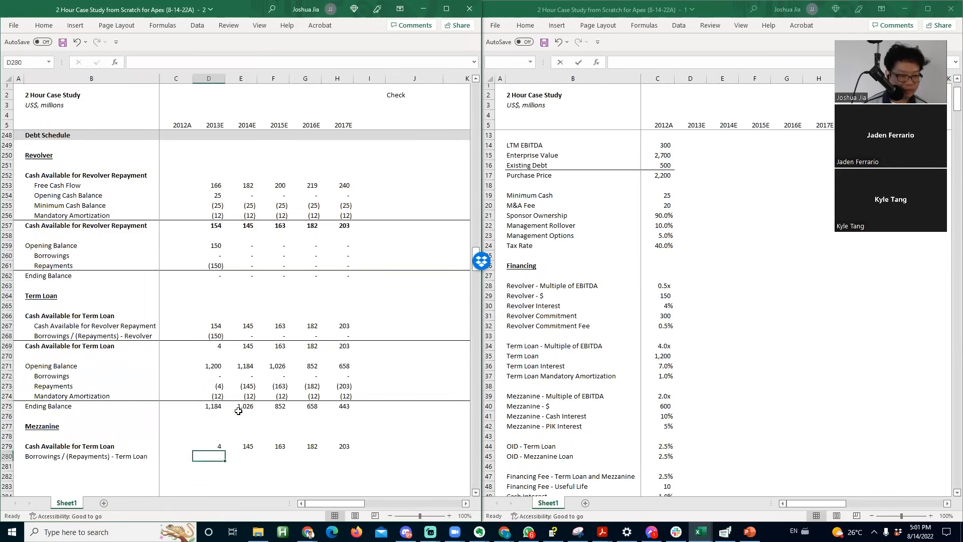
pyautogui.write('=sum(')
pyautogui.press('Up')
pyautogui.press('Up')
pyautogui.press('Up')
pyautogui.press('Up')
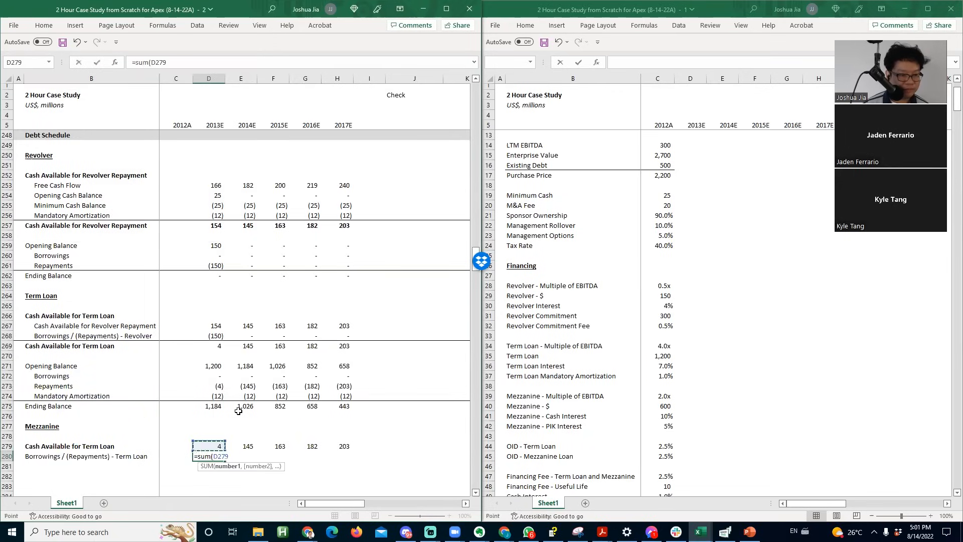
pyautogui.press('Up')
pyautogui.press('Up')
pyautogui.press('Up')
pyautogui.press('Up')
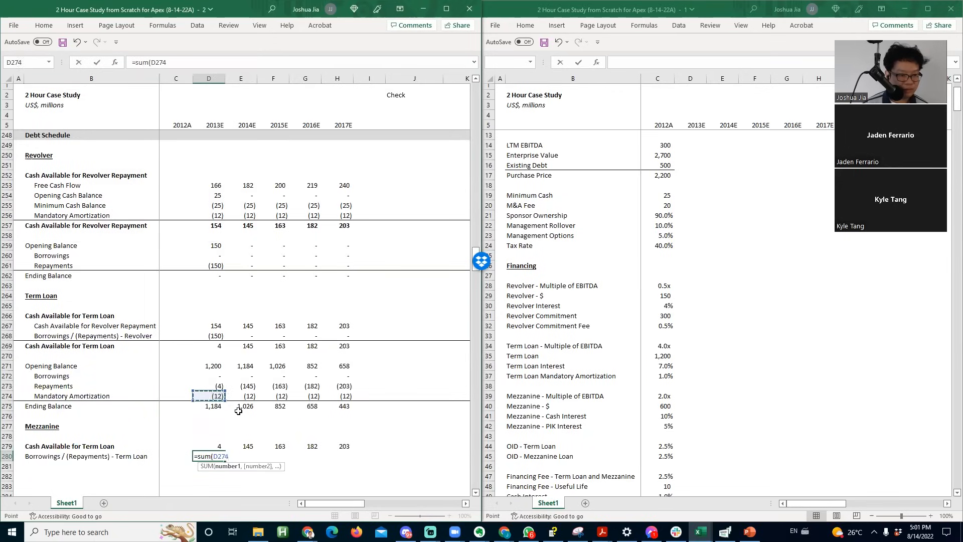
pyautogui.hotkey('shift', 'Down')
pyautogui.hotkey('ctrl', 'Return')
pyautogui.hotkey('shift', 'Right')
pyautogui.hotkey('shift', 'Right')
pyautogui.hotkey('shift', 'Right')
pyautogui.hotkey('shift', 'Right')
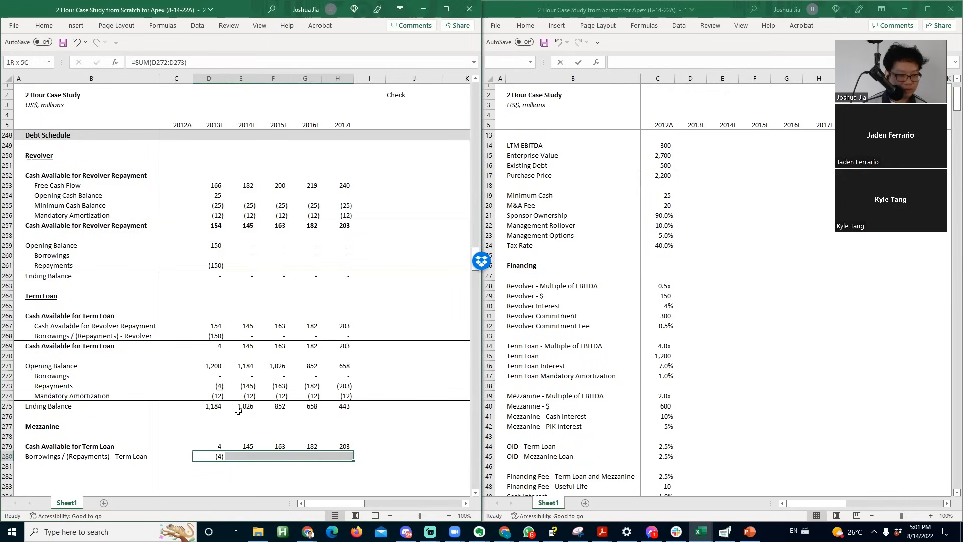
pyautogui.hotkey('ctrl', 'r')
# - Check the term loan borrowings/repayments formulas in D280:H280 year by year
pyautogui.press('Left')
pyautogui.press('Right')
pyautogui.press('F2')
pyautogui.press('Tab')
pyautogui.press('F2')
pyautogui.press('Tab')
pyautogui.press('F2')
pyautogui.press('Tab')
pyautogui.press('F2')
pyautogui.press('Tab')
pyautogui.press('F2')
pyautogui.press('Tab')
# - Add a top border across row 281 beneath the term loan borrowings/repayments line
pyautogui.press('Down')
pyautogui.press('Left')
pyautogui.press('Left')
pyautogui.press('Left')
pyautogui.press('Left')
pyautogui.press('Left')
pyautogui.press('Left')
pyautogui.press('Left')
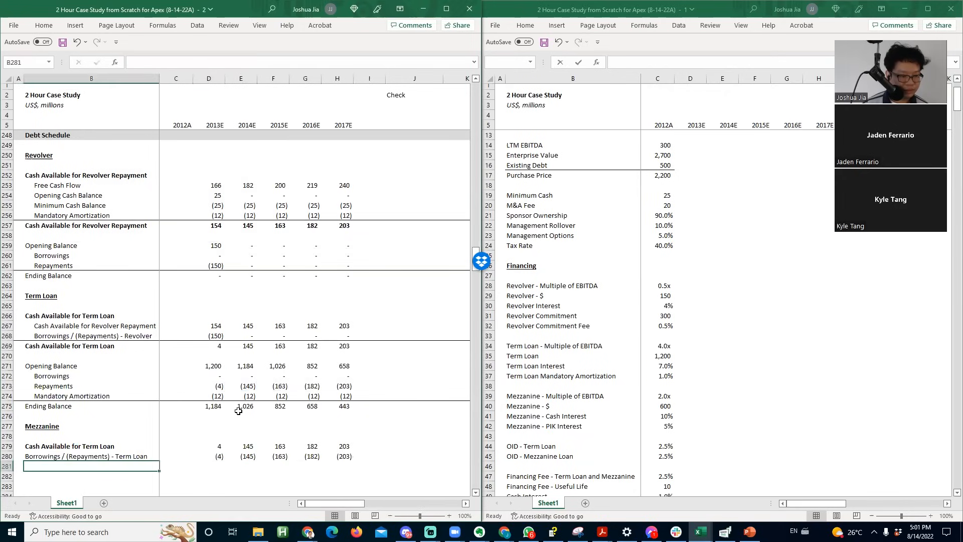
pyautogui.hotkey('shift', 'space')
pyautogui.hotkey('alt', 'h')
pyautogui.press('b')
pyautogui.press('p')
pyautogui.press('Up')
pyautogui.press('Down')
# - Clear the contents and formatting of rows 279 to 281 under the Mezzanine heading
pyautogui.hotkey('shift', 'space')
pyautogui.hotkey('shift', 'Up')
pyautogui.hotkey('shift', 'Up')
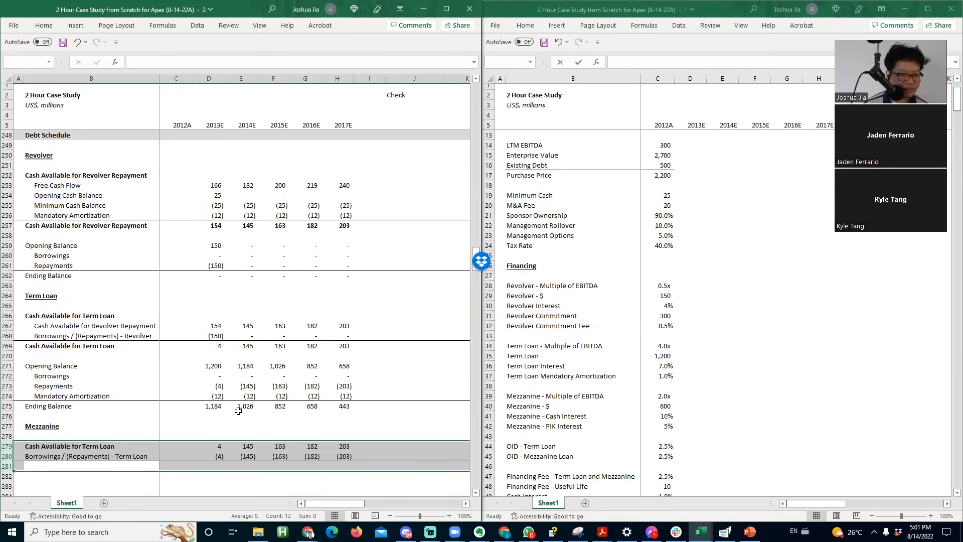
pyautogui.press('Delete')
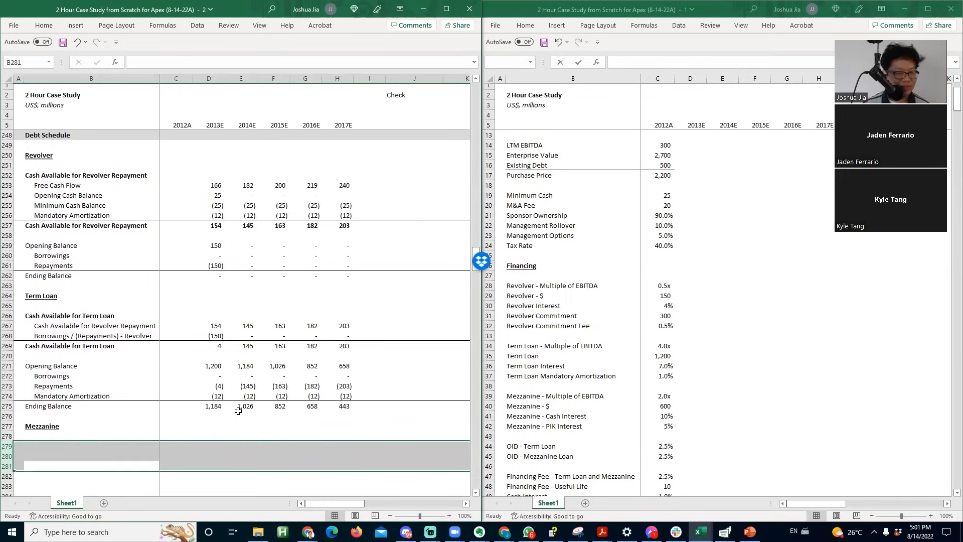
pyautogui.press('Up')
pyautogui.press('Up')
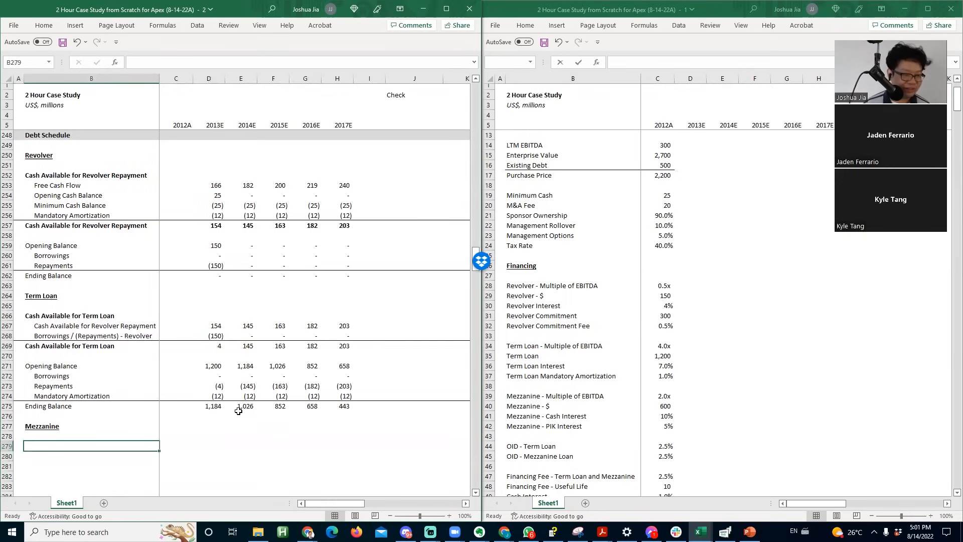
# - Enter the Mezzanine row labels "Opening Balance", "Borrowings" and "Repayments" in B279:B281
pyautogui.write('Opening Balance')
pyautogui.press('Return')
pyautogui.write('Borrowings')
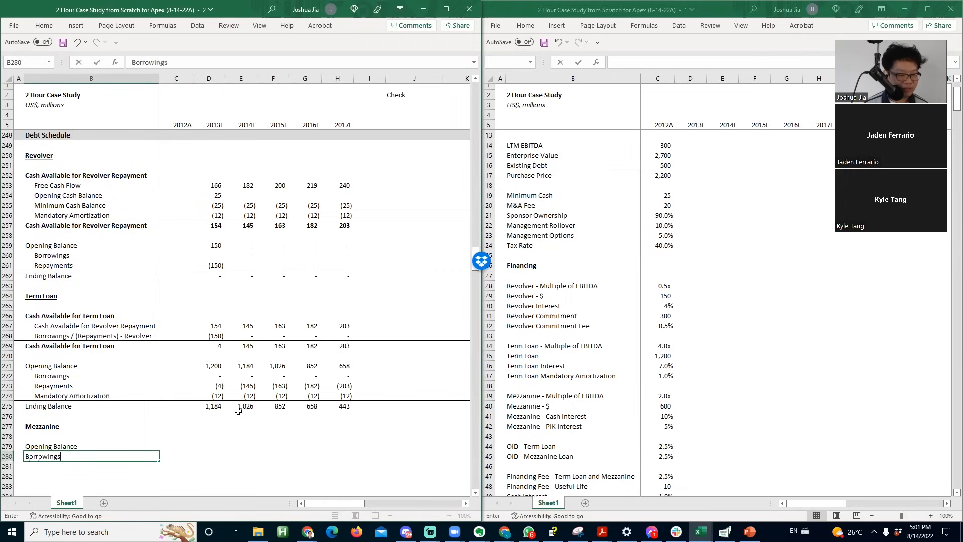
pyautogui.press('Return')
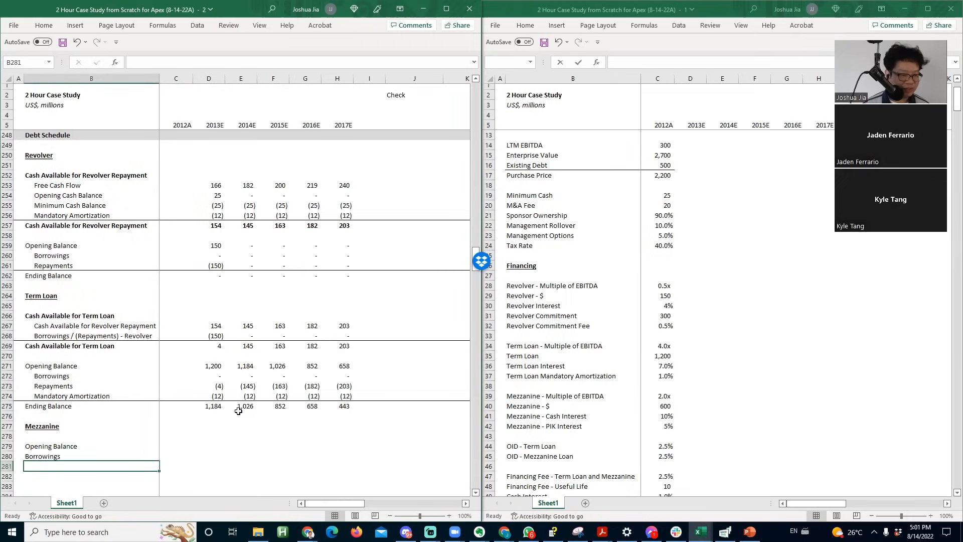
pyautogui.write('Repayments')
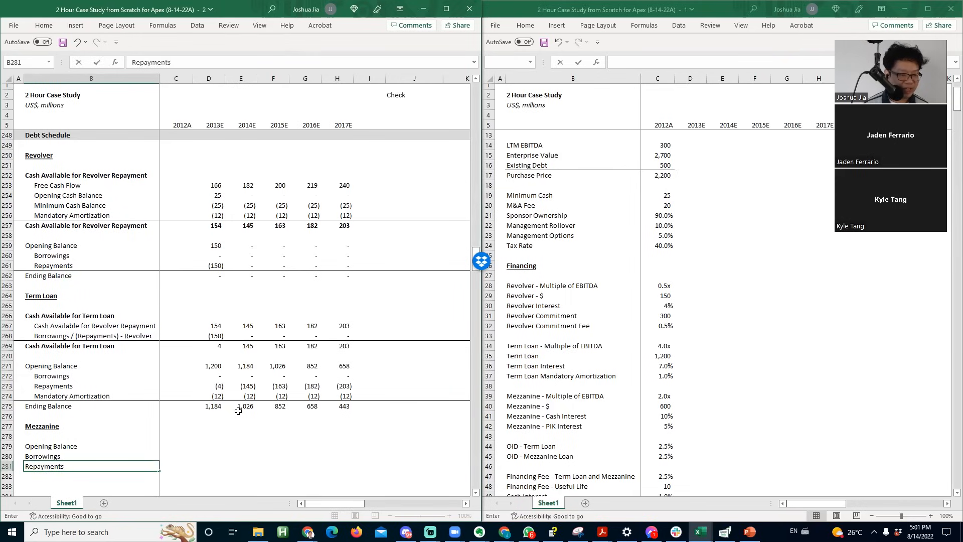
# - Indent the Mezzanine Borrowings and Repayments labels in B280:B281 to match the Term Loan section
pyautogui.press('Up')
pyautogui.hotkey('shift', 'Down')
pyautogui.hotkey('alt', 'h')
pyautogui.press('6')
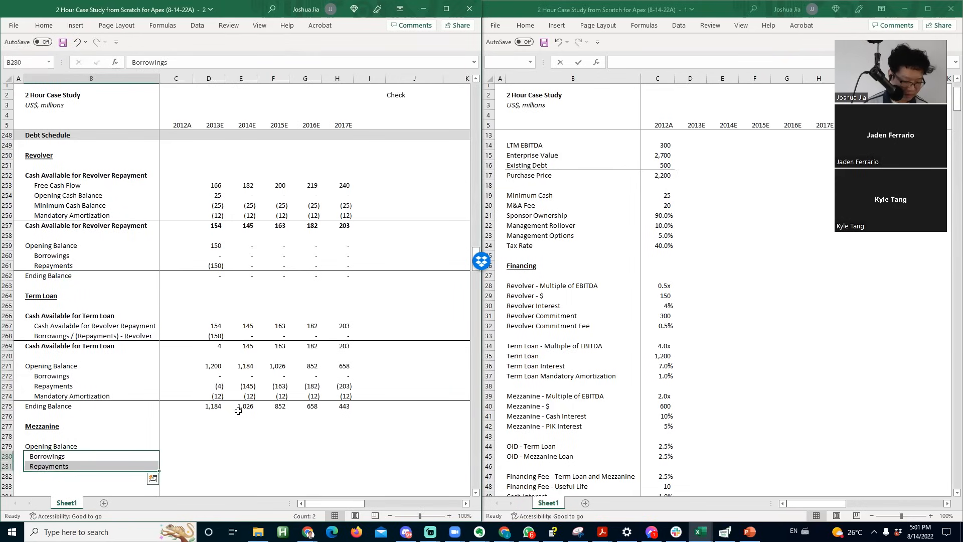
# - Add a top border across row 282 and label B282 "Ending Balance"
pyautogui.press('Down')
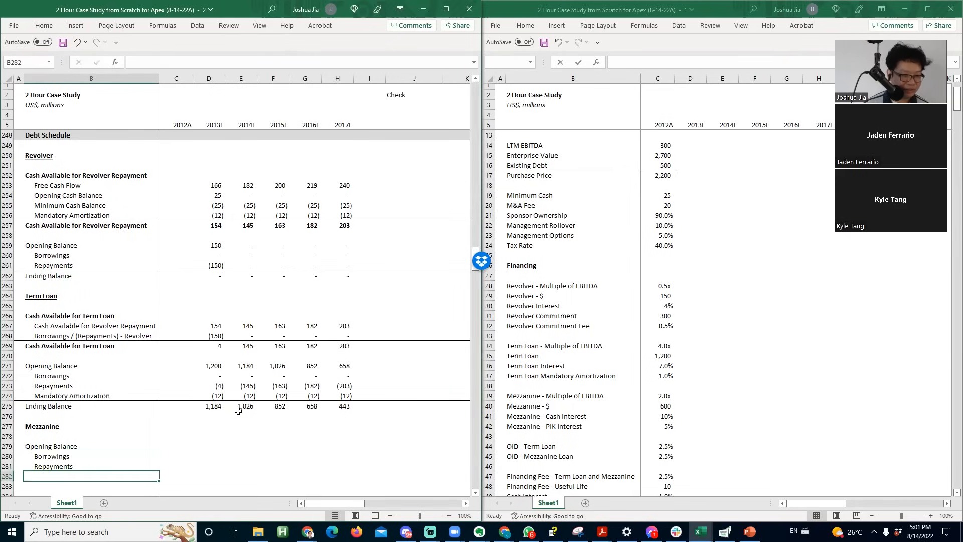
pyautogui.hotkey('shift', 'space')
pyautogui.write('E')
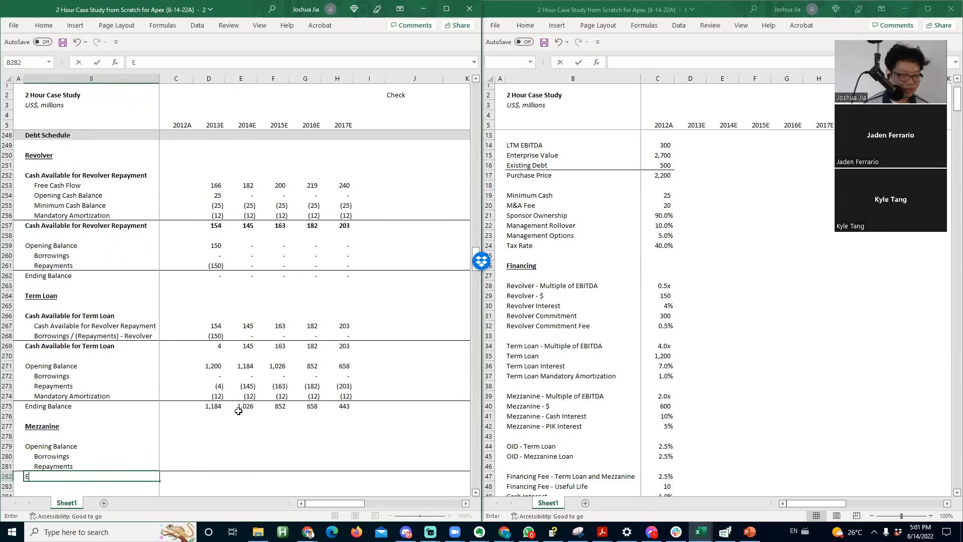
pyautogui.press('Return')
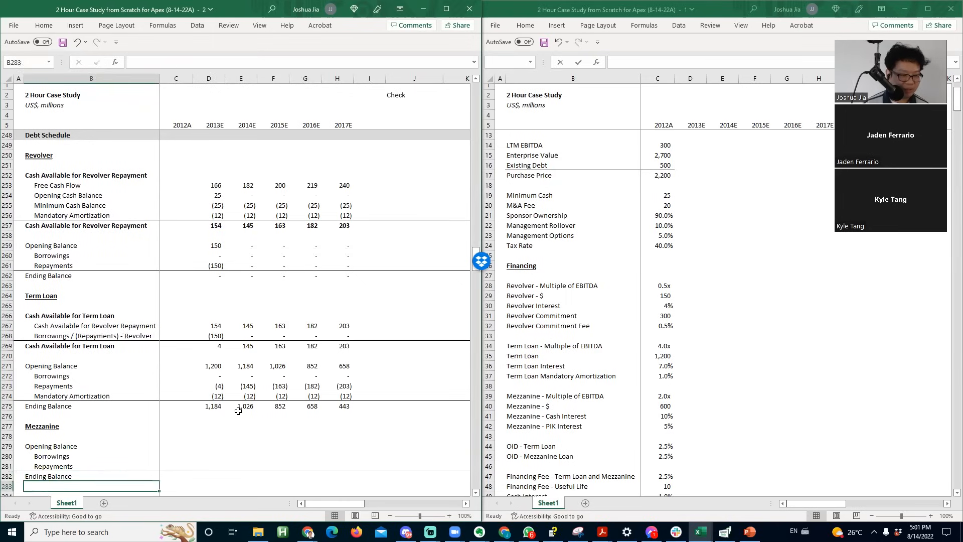
# - Label B283, directly below the Mezzanine Ending Balance, "Cash Interest Rate"
pyautogui.press('Up')
pyautogui.press('Up')
pyautogui.press('Up')
pyautogui.press('Right')
pyautogui.press('Up')
pyautogui.press('Right')
pyautogui.press('Left')
pyautogui.press('Down')
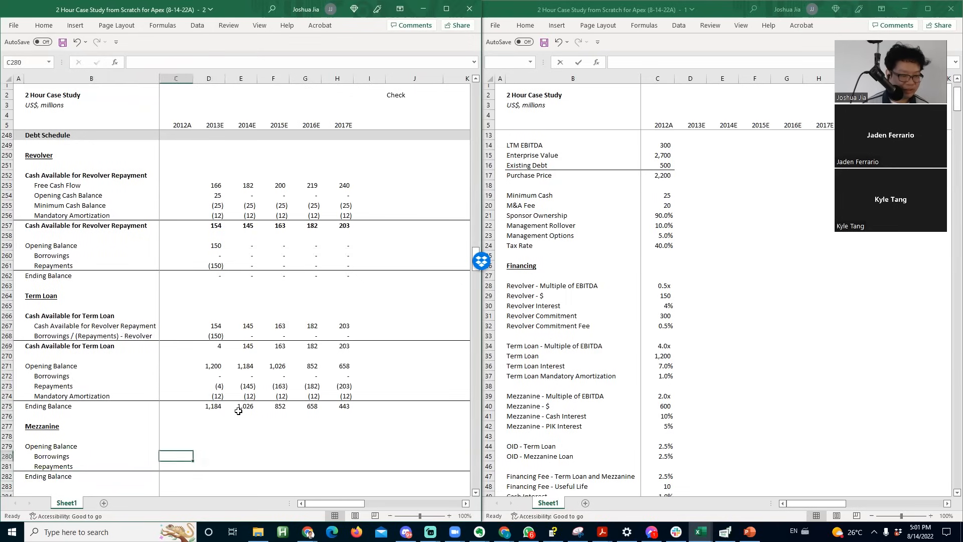
pyautogui.press('Left')
pyautogui.press('Down')
pyautogui.press('Down')
pyautogui.press('Down')
pyautogui.press('Down')
pyautogui.press('Up')
pyautogui.write('C')
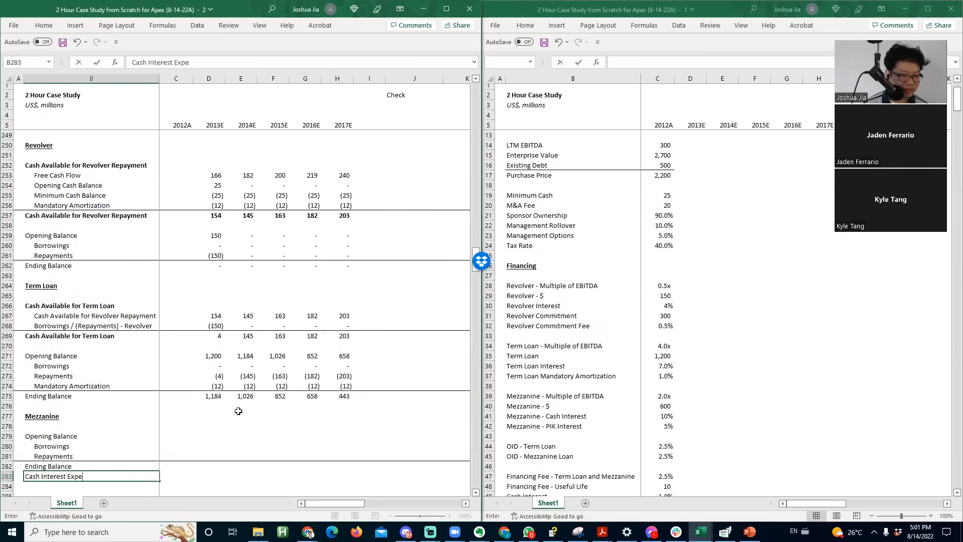
pyautogui.write('ash Interest Rate')
pyautogui.press('Return')
# - Copy the Cash Interest Rate label to B285 and reword it as "PIK Interest Rate"
pyautogui.press('Up')
pyautogui.hotkey('ctrl', 'c')
pyautogui.press('Down')
pyautogui.press('Down')
pyautogui.hotkey('ctrl', 'v')
pyautogui.press('Escape')
pyautogui.press('F2')
pyautogui.press('Home')
pyautogui.hotkey('ctrl', 'shift', 'Right')
pyautogui.write('PIK')
pyautogui.press('Return')
# - Link the 2013E Cash Interest Rate in D283 to the Mezzanine cash interest assumption in C41, formatted as a one-decimal percentage
pyautogui.press('Right')
pyautogui.press('Up')
pyautogui.press('Up')
pyautogui.press('Up')
pyautogui.press('Up')
pyautogui.press('Right')
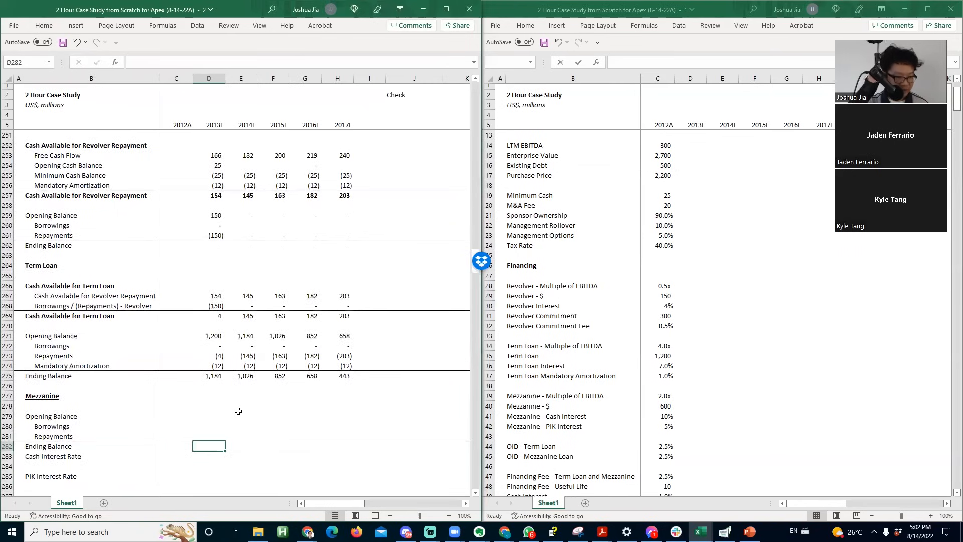
pyautogui.press('Down')
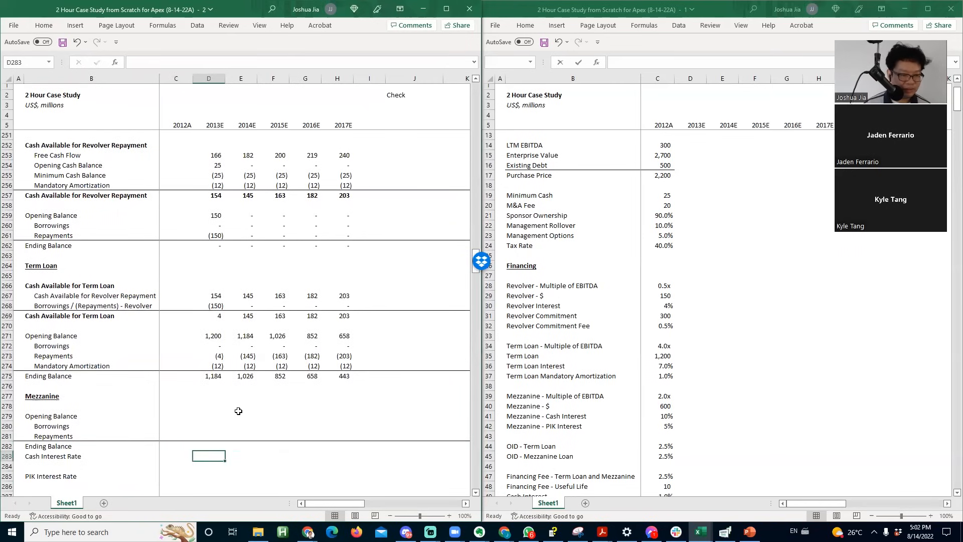
pyautogui.hotkey('alt', 'Tab')
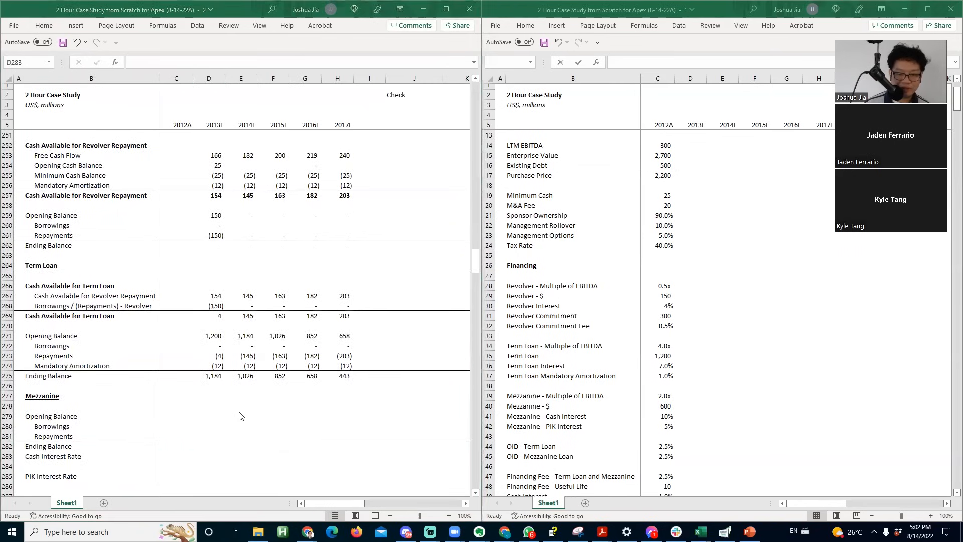
pyautogui.click(658, 337)
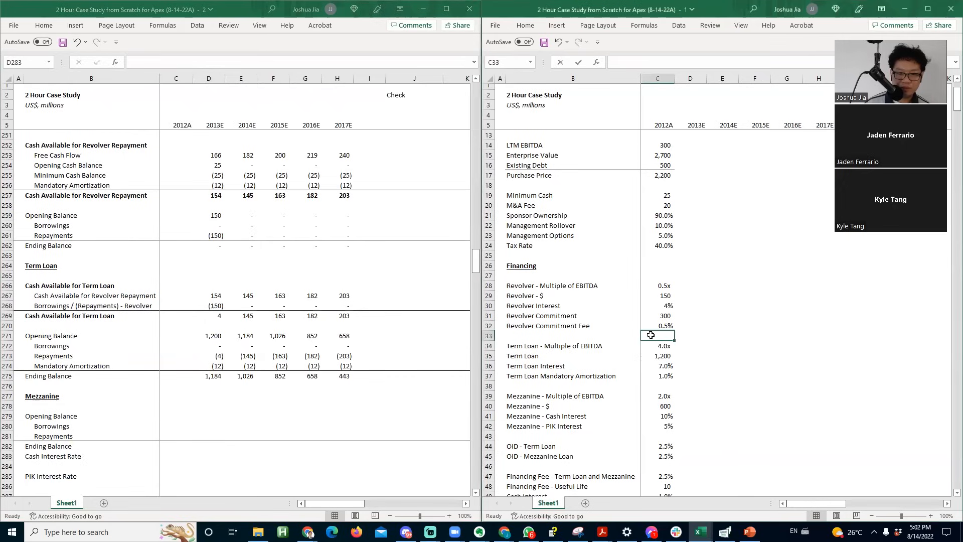
pyautogui.press('Down')
pyautogui.press('Down')
pyautogui.press('Down')
pyautogui.press('Down')
pyautogui.press('Down')
pyautogui.press('Down')
pyautogui.press('Down')
pyautogui.press('Down')
pyautogui.hotkey('ctrl', 'c')
pyautogui.hotkey('alt', 'Tab')
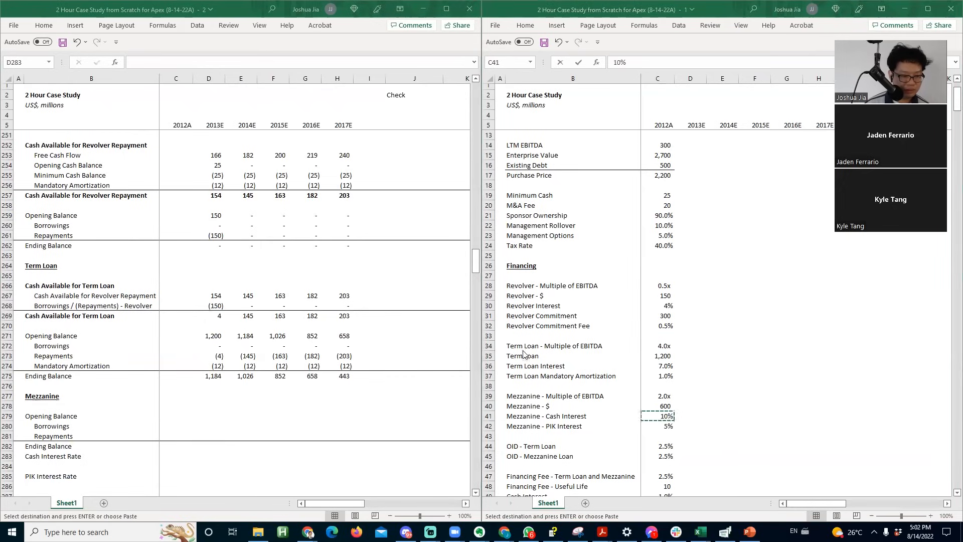
pyautogui.hotkey('ctrl', 'alt', 'v')
pyautogui.press('l')
pyautogui.hotkey('ctrl', 'shift', '5')
# - Set the 2014E Cash Interest Rate in E283 equal to D283 and fill it across to 2017E in H283
pyautogui.press('Right')
pyautogui.write('=')
pyautogui.press('Left')
pyautogui.hotkey('ctrl', 'Return')
pyautogui.hotkey('shift', 'Right')
pyautogui.hotkey('shift', 'Right')
pyautogui.hotkey('shift', 'Right')
pyautogui.hotkey('ctrl', 'r')
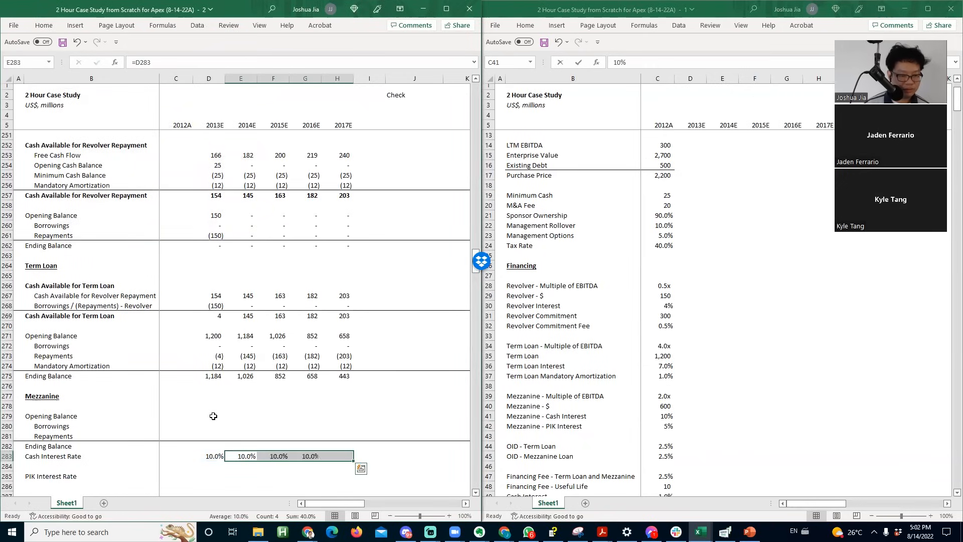
# - Link the 2013E PIK Interest Rate in D285 to the Mezzanine PIK interest assumption in C42
pyautogui.press('Left')
pyautogui.press('Left')
pyautogui.press('Down')
pyautogui.press('Down')
pyautogui.press('Right')
pyautogui.hotkey('alt', 'Tab')
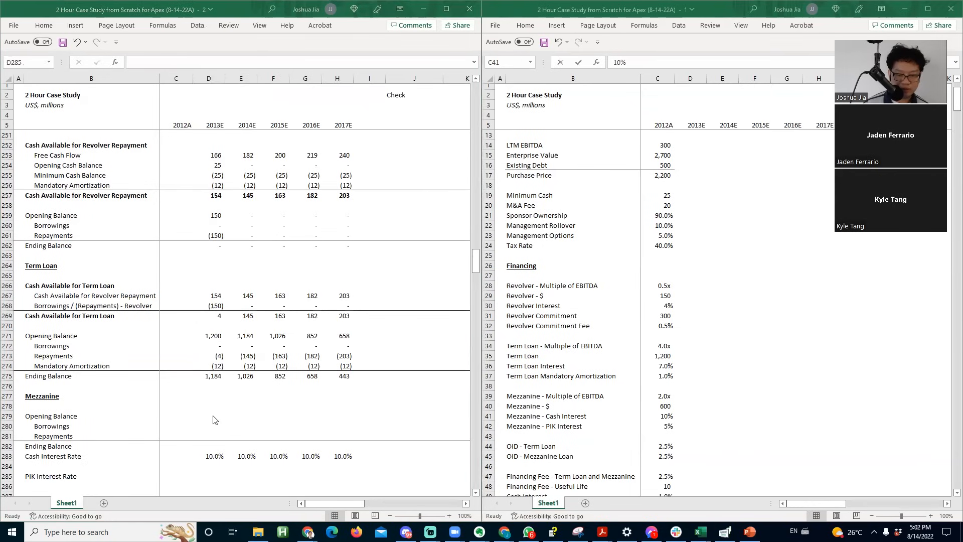
pyautogui.press('Down')
pyautogui.hotkey('ctrl', 'c')
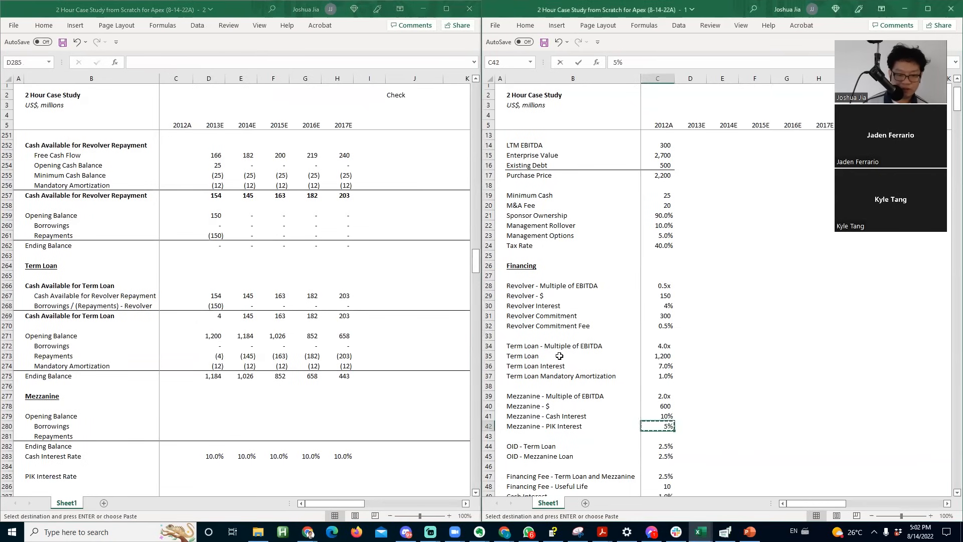
pyautogui.hotkey('alt', 'Tab')
pyautogui.click(215, 478)
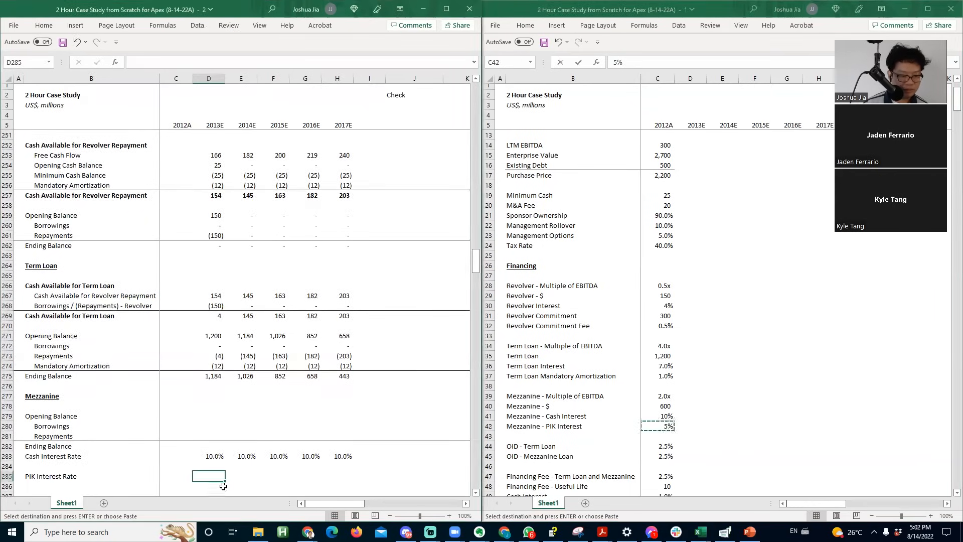
pyautogui.press('Return')
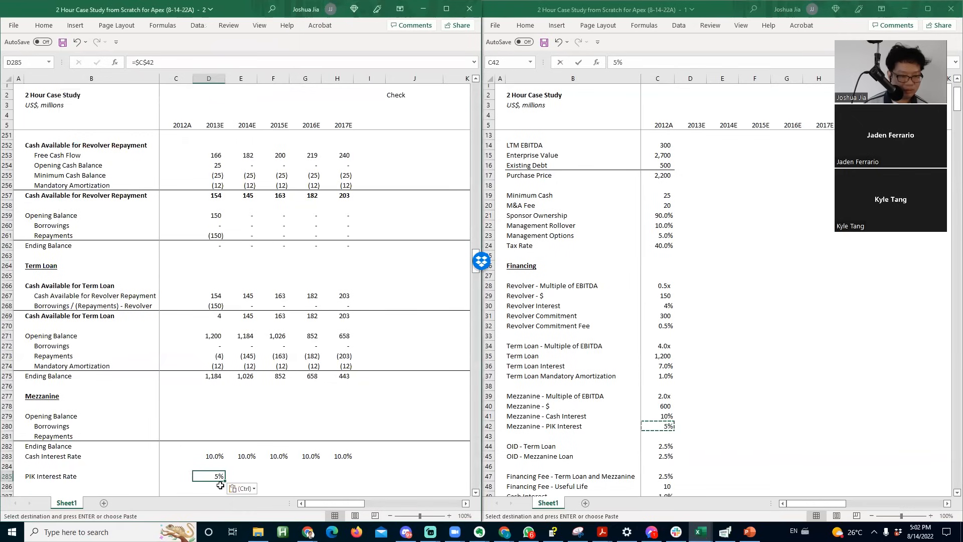
# - Format D285:H285 as one-decimal percentages and fill the PIK Interest Rate across to 2017E
pyautogui.hotkey('shift', 'Right')
pyautogui.hotkey('shift', 'Right')
pyautogui.hotkey('shift', 'Right')
pyautogui.hotkey('shift', 'Right')
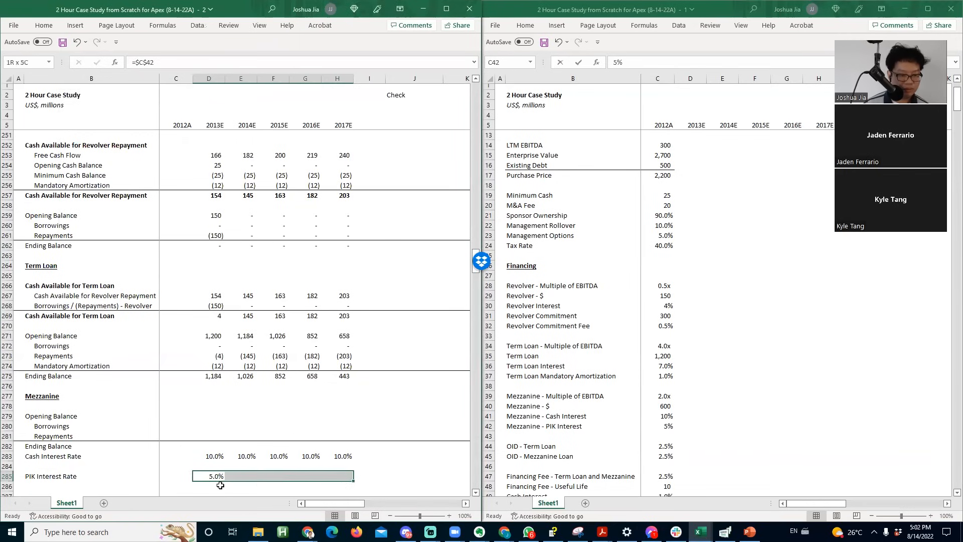
pyautogui.hotkey('ctrl', 'r')
# - Link the 2013E Mezzanine Opening Balance in D279 to the Mezzanine amount in C72 of the Sources table
pyautogui.press('Down')
pyautogui.press('Down')
pyautogui.press('Left')
pyautogui.press('Left')
pyautogui.press('Up')
pyautogui.press('Up')
pyautogui.press('Right')
pyautogui.press('Up')
pyautogui.press('Up')
pyautogui.press('Right')
pyautogui.press('Up')
pyautogui.press('Up')
pyautogui.press('Up')
pyautogui.press('Up')
pyautogui.hotkey('alt', 'Tab')
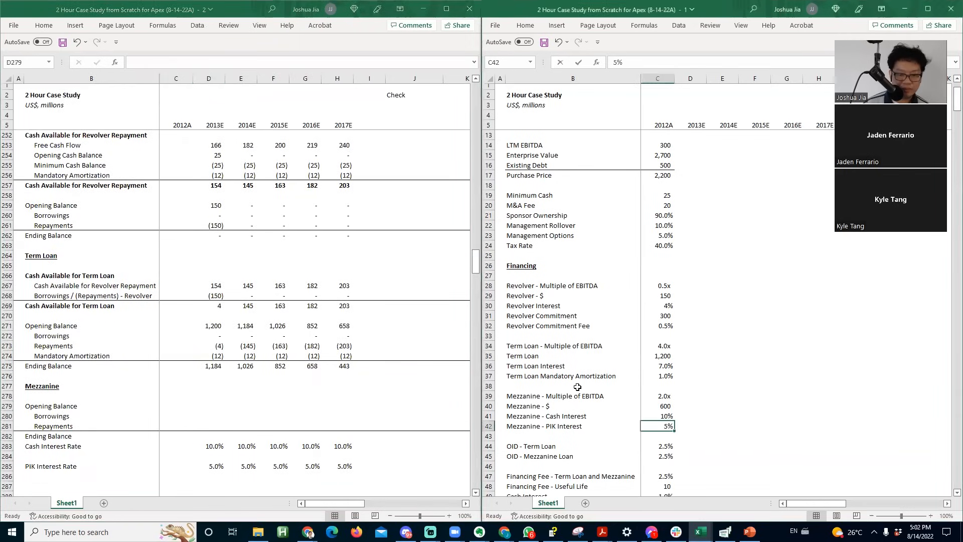
pyautogui.press('pagedown')
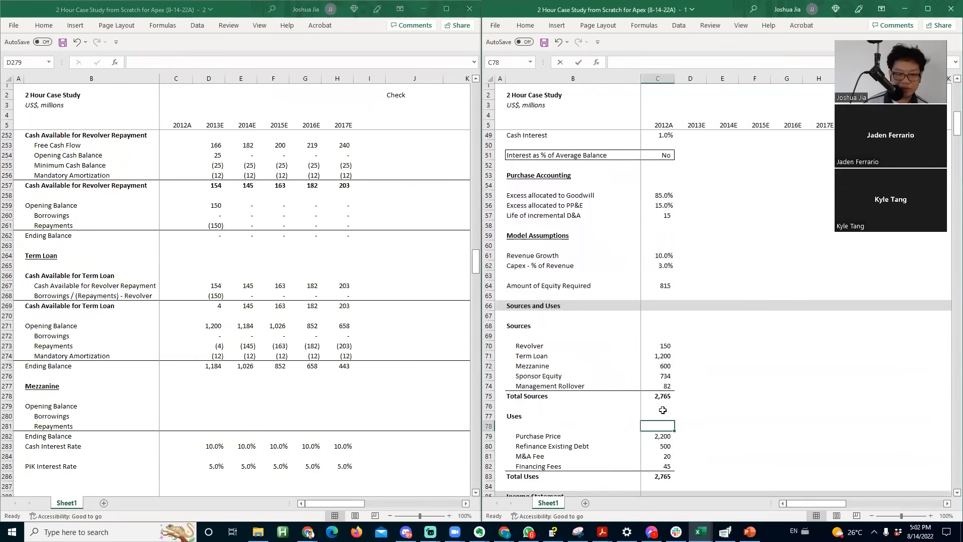
pyautogui.click(655, 362)
pyautogui.hotkey('ctrl', 'c')
pyautogui.hotkey('alt', 'Tab')
pyautogui.press('Return')
pyautogui.press('Return')
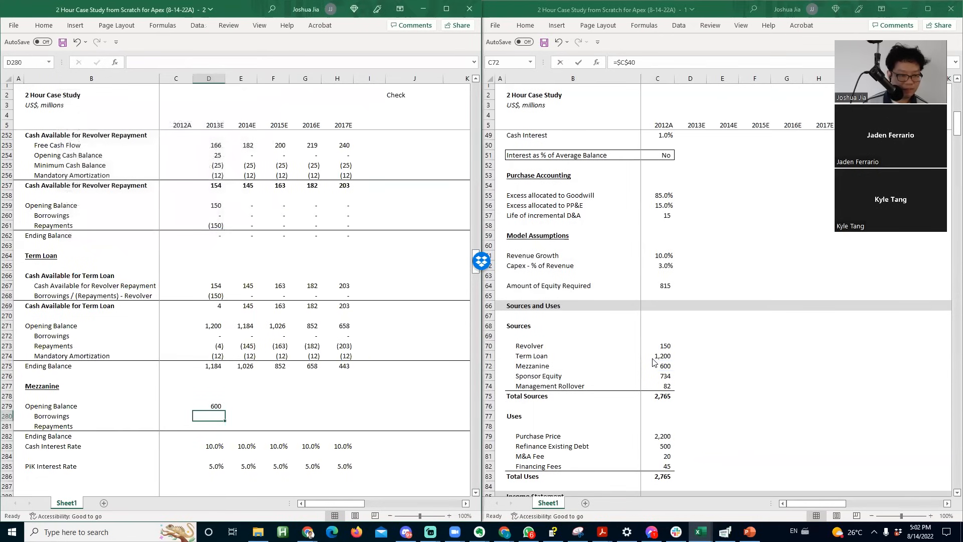
# - Insert a row above the Mezzanine Ending Balance and label it "PIK Accretion" in B282
pyautogui.press('Down')
pyautogui.press('Down')
pyautogui.press('Left')
pyautogui.press('Left')
pyautogui.press('Right')
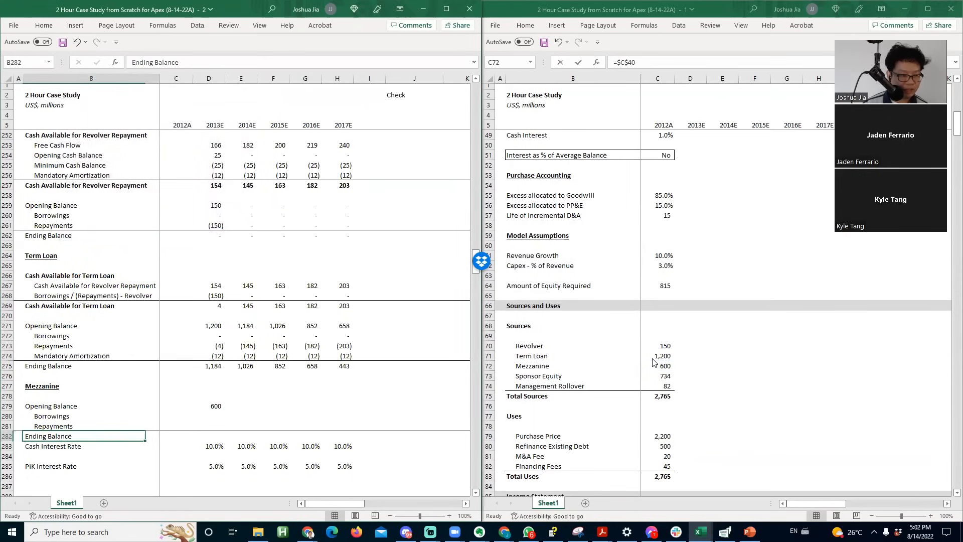
pyautogui.press('alt')
pyautogui.write('i')
pyautogui.write('rPIK Accre')
pyautogui.write('tion')
pyautogui.press('Right')
pyautogui.press('Right')
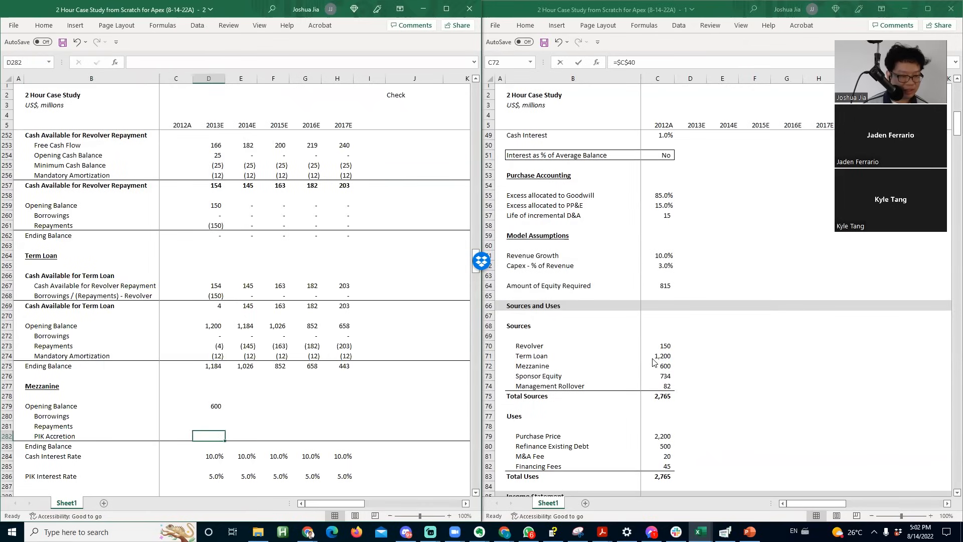
pyautogui.write('=')
pyautogui.press('Up')
pyautogui.press('Return')
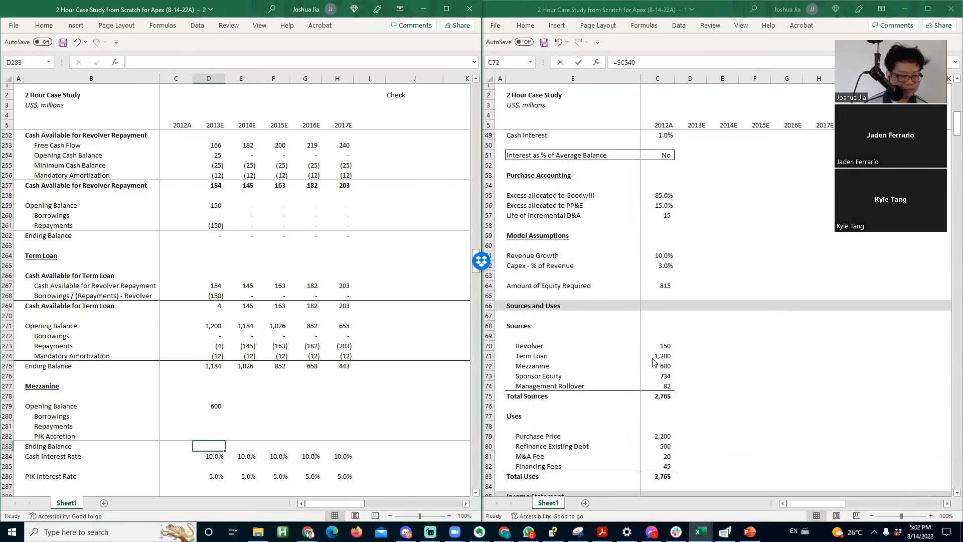
# - Calculate the 2013E Mezzanine Ending Balance in D283 as the SUM of the roll-forward rows D279:D282
pyautogui.write('=sum(')
pyautogui.press('Up')
pyautogui.hotkey('shift', 'Up')
pyautogui.hotkey('shift', 'Up')
pyautogui.press('Return')
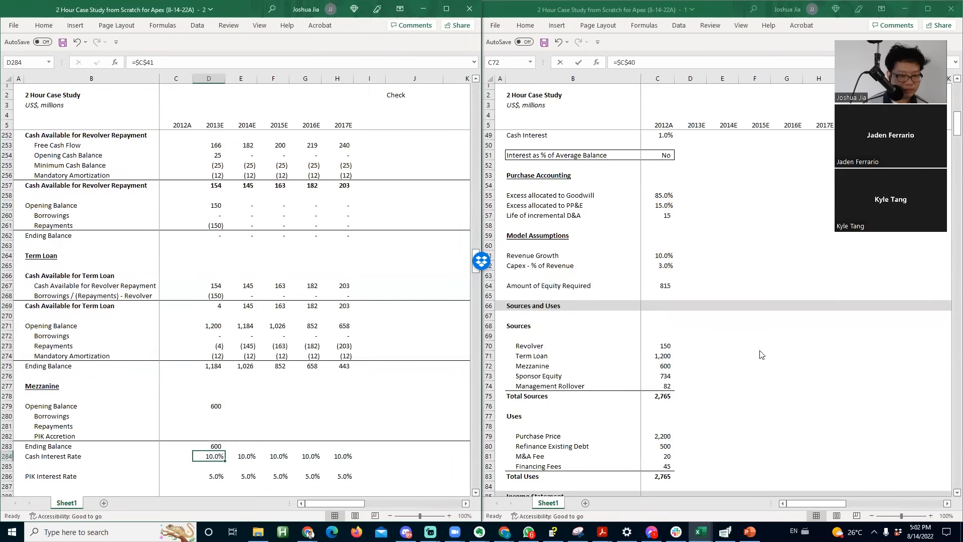
# - Find the "Interest as % of Average Balance" setting in C51 of the Financing assumptions
pyautogui.hotkey('alt', 'Tab')
pyautogui.click(710, 367)
pyautogui.hotkey('ctrl', 'Home')
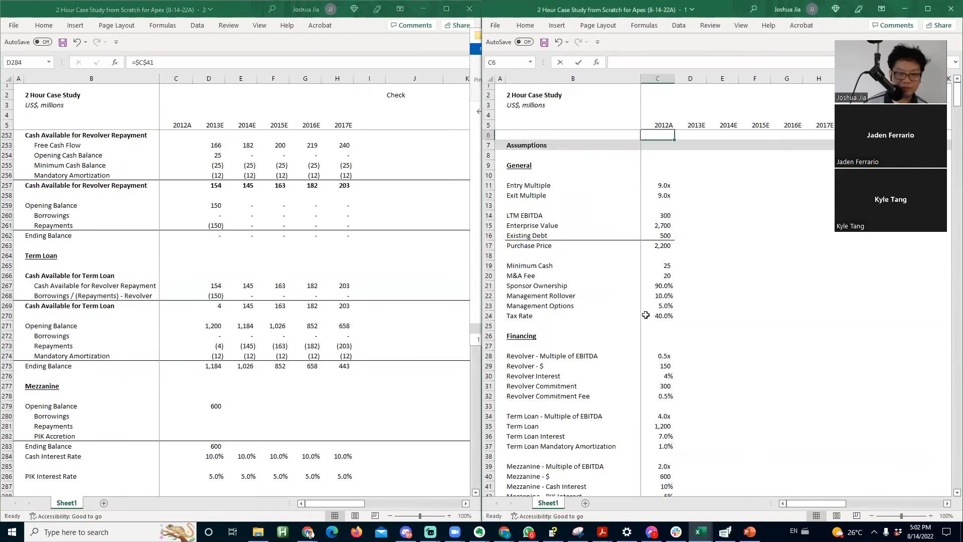
pyautogui.press('pagedown')
pyautogui.click(663, 226)
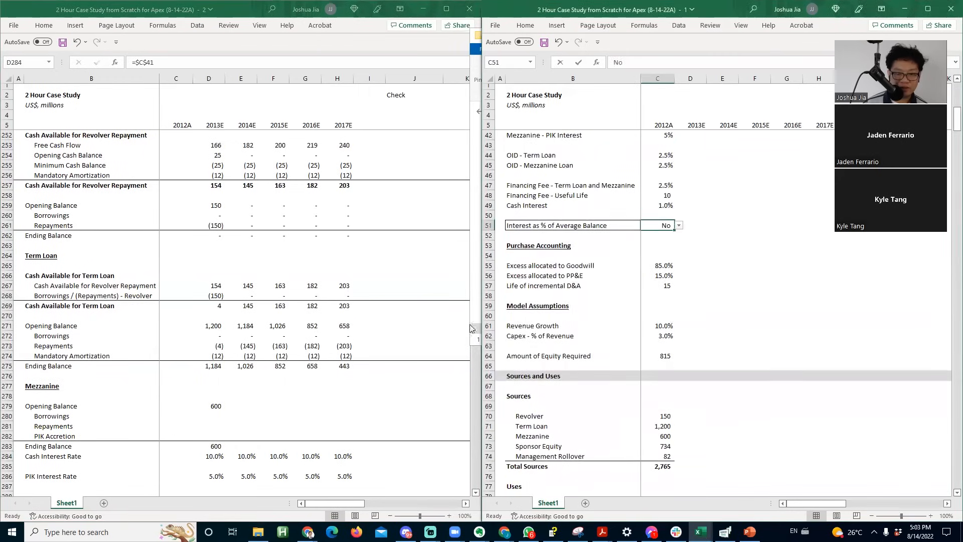
pyautogui.hotkey('alt', 'Tab')
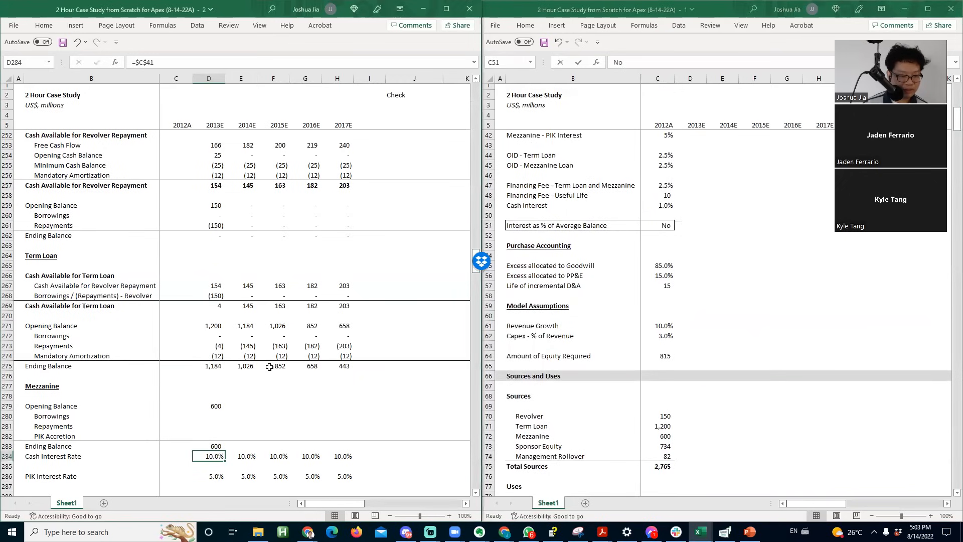
# - Label B287, directly below the PIK Interest Rate row, "PIK Interest Expense"
pyautogui.press('Down')
pyautogui.press('Down')
pyautogui.press('Down')
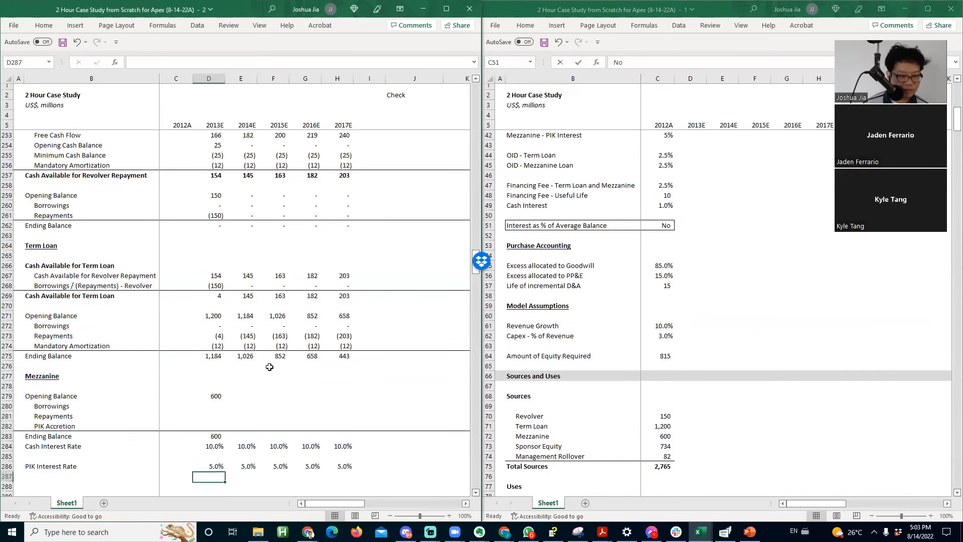
pyautogui.press('Left')
pyautogui.press('Left')
pyautogui.hotkey('ctrl', "'")
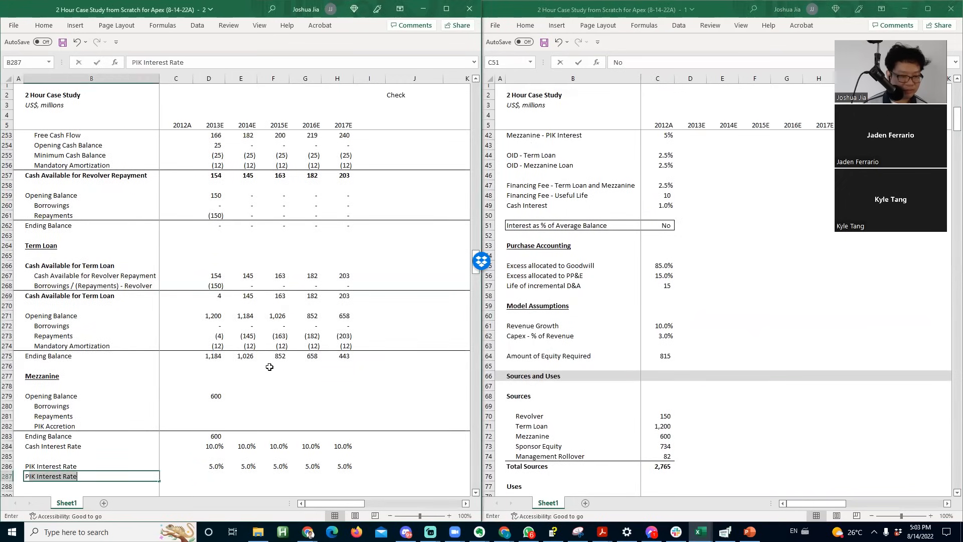
pyautogui.write('Interest Expense')
pyautogui.press('Return')
# - Copy the PIK Interest Expense label to B285 and reword it as "Cash Interest Expense"
pyautogui.hotkey('ctrl', 'c')
pyautogui.press('Up')
pyautogui.press('Up')
pyautogui.hotkey('ctrl', 'v')
pyautogui.press('F2')
pyautogui.press('Home')
pyautogui.hotkey('ctrl', 'shift', 'Right')
pyautogui.write('Cash')
# - Start the 2013E Cash Interest Expense formula in D285 with an IF test of C51="No"
pyautogui.press('Tab')
pyautogui.press('Tab')
pyautogui.write('=if(')
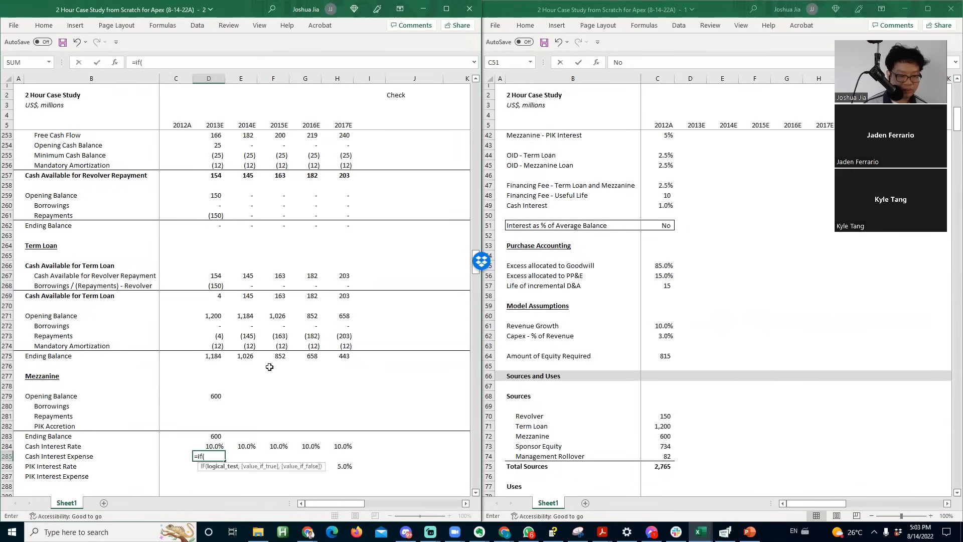
pyautogui.click(654, 226)
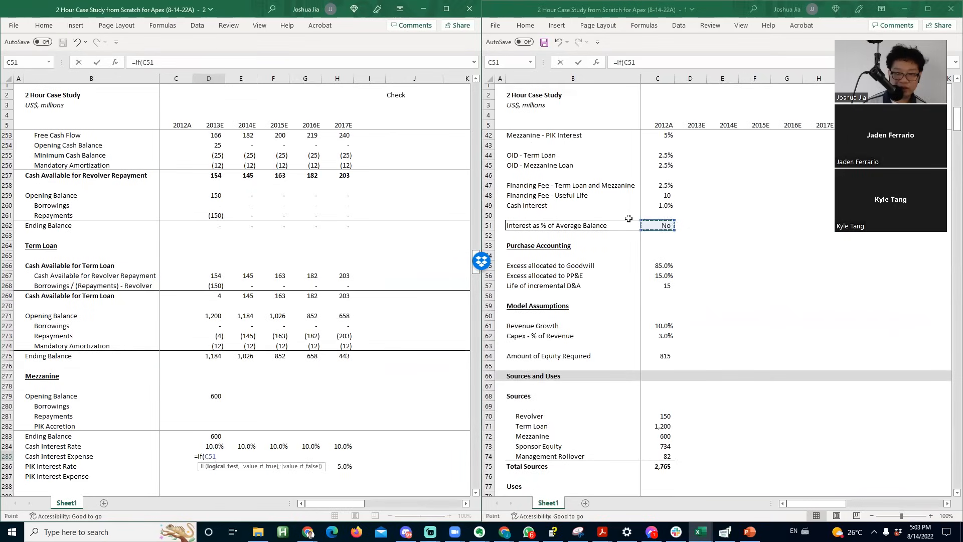
pyautogui.write('="No",')
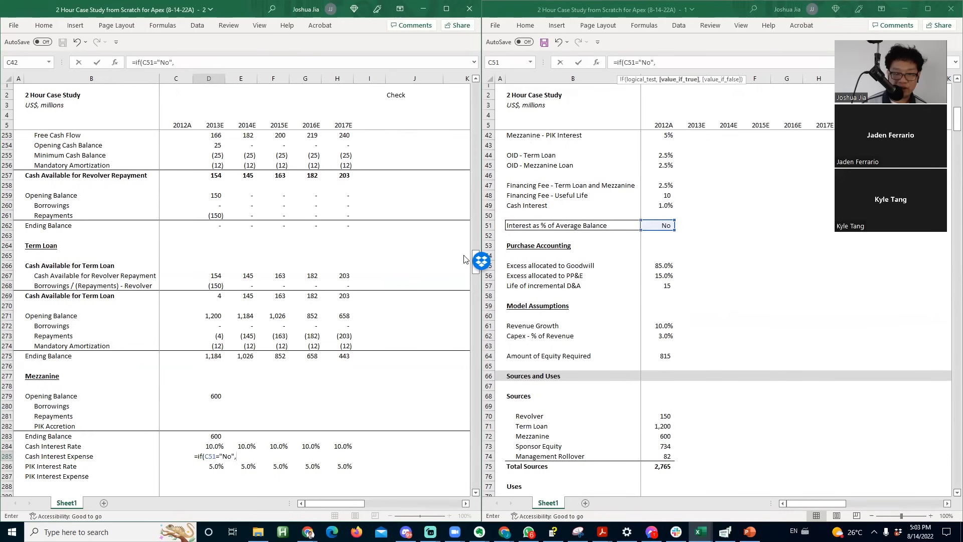
# - Set the result for the "No" case of the D285 formula to opening balance times cash interest rate, D279*D284
pyautogui.click(210, 399)
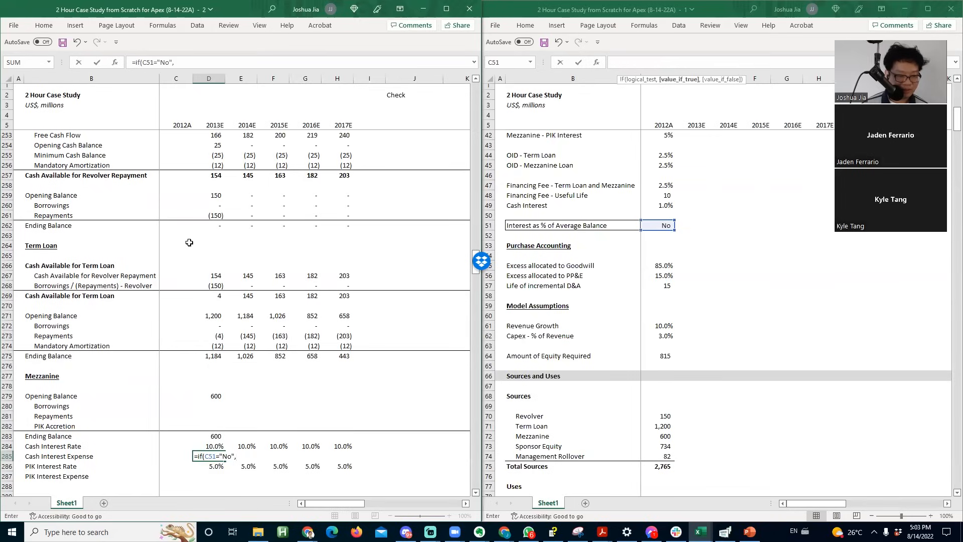
pyautogui.press('Up')
pyautogui.press('Up')
pyautogui.press('Up')
pyautogui.press('Up')
pyautogui.press('Up')
pyautogui.press('Up')
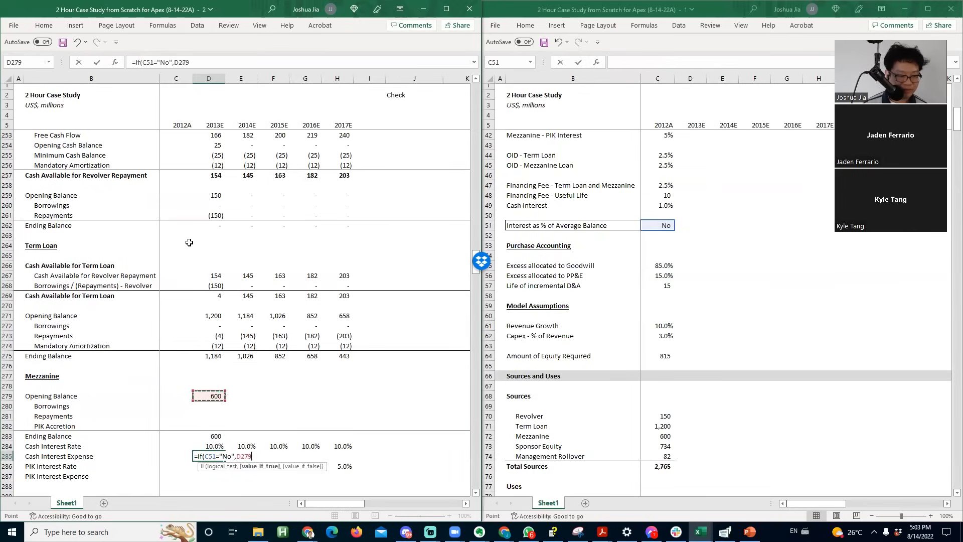
pyautogui.write('*')
pyautogui.moveTo(216, 439); pyautogui.dragTo(201, 451)
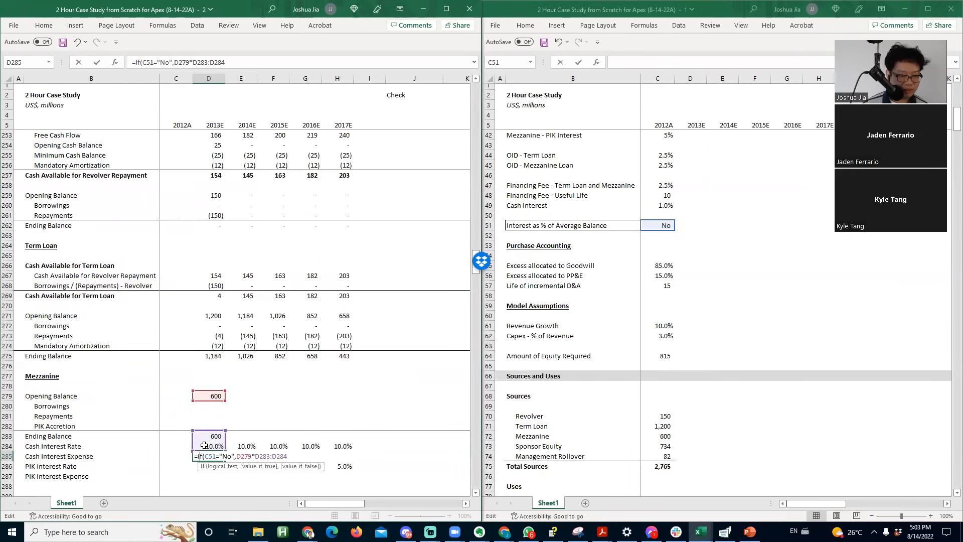
pyautogui.press('Return')
pyautogui.press('Up')
pyautogui.press('F2')
pyautogui.press('BackSpace')
pyautogui.press('BackSpace')
pyautogui.press('BackSpace')
pyautogui.press('BackSpace')
pyautogui.press('BackSpace')
pyautogui.press('BackSpace')
pyautogui.press('BackSpace')
pyautogui.write('4,')
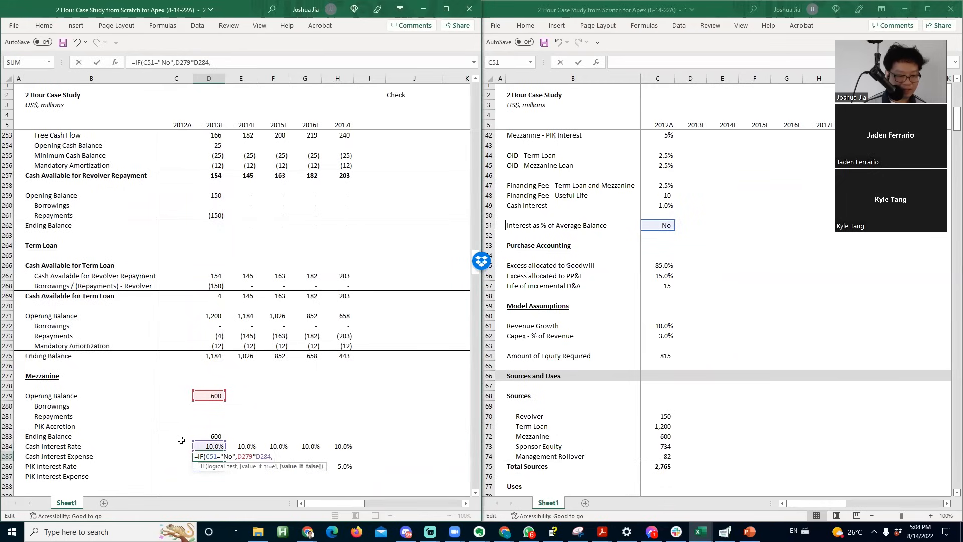
# - Complete the D285 formula with AVERAGE(D279,D283)*D284 as the alternative result
pyautogui.write('AVERAGE(')
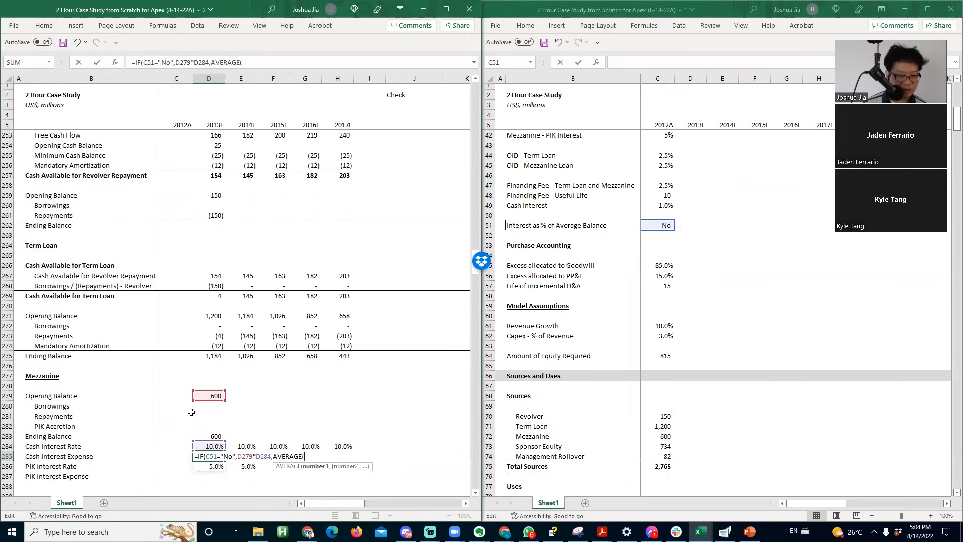
pyautogui.click(208, 396)
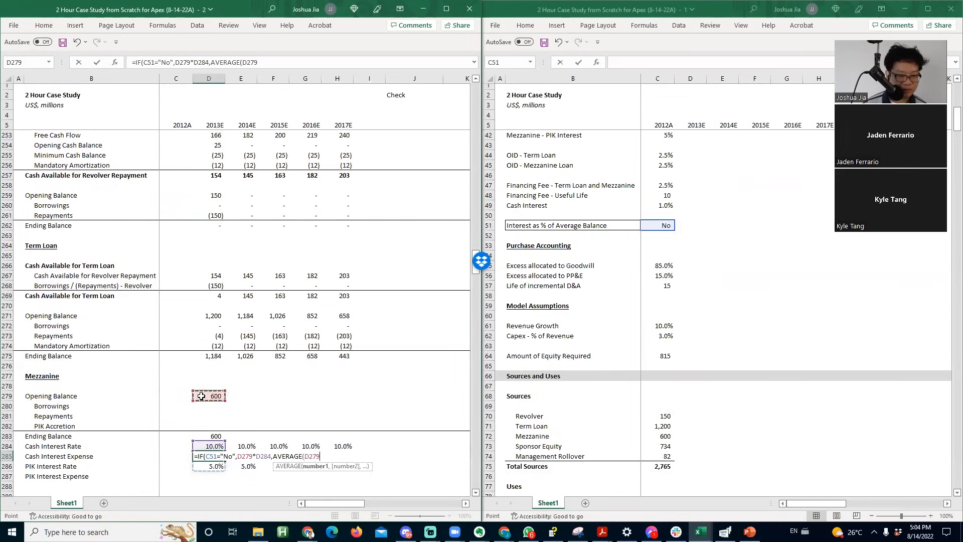
pyautogui.write(',')
pyautogui.click(201, 434)
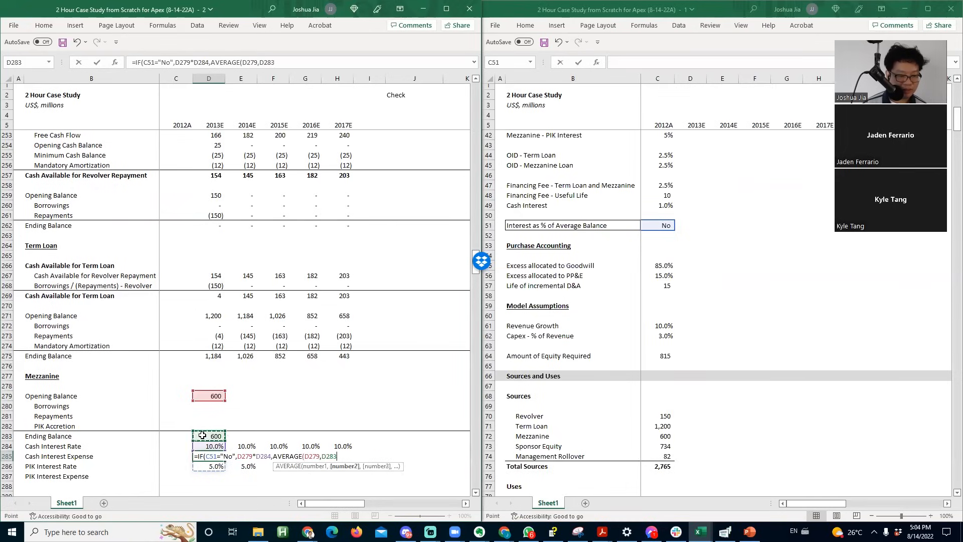
pyautogui.write(')*')
pyautogui.click(194, 447)
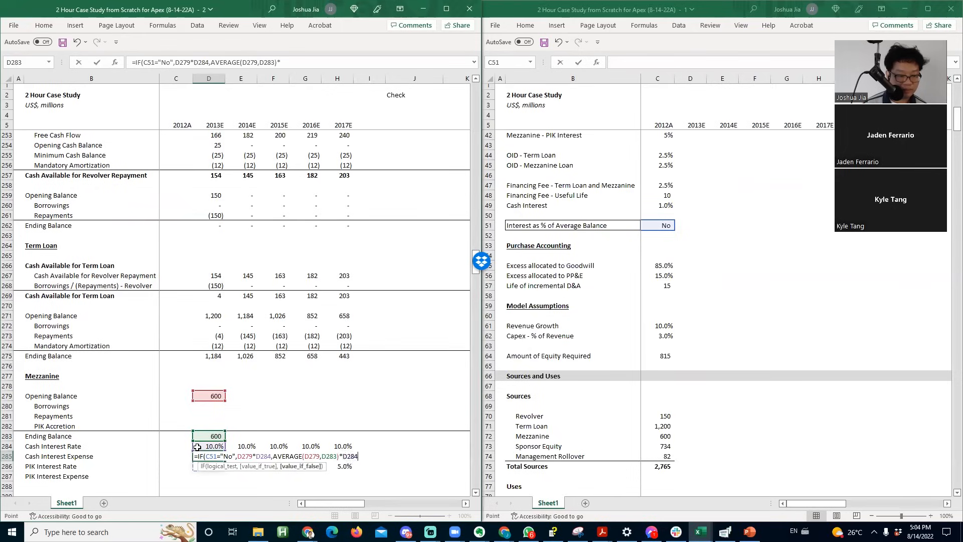
pyautogui.press('Return')
pyautogui.press('Up')
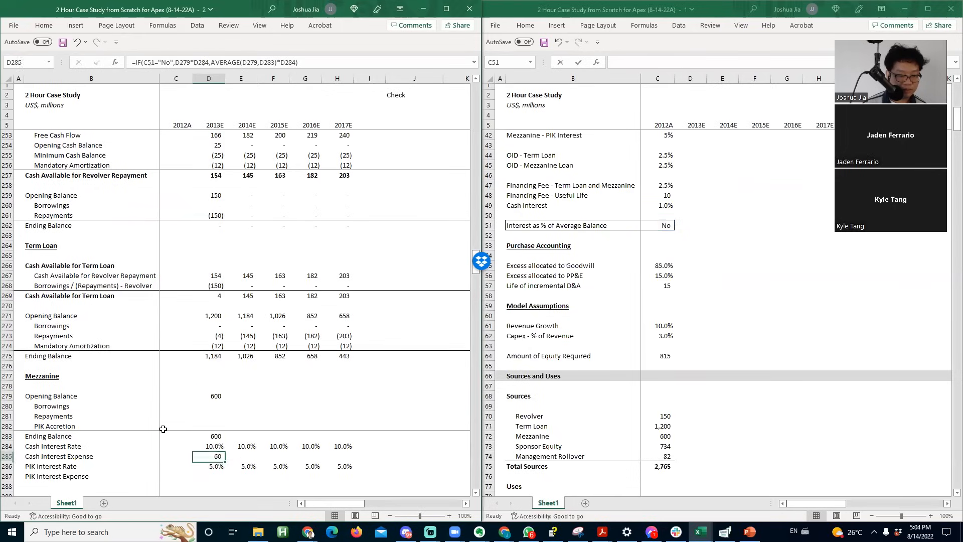
# - Put a minus sign before both D279*D284 and the AVERAGE term in the D285 formula
pyautogui.press('F2')
pyautogui.hotkey('ctrl', 'Right')
pyautogui.hotkey('ctrl', 'Right')
pyautogui.hotkey('ctrl', 'Right')
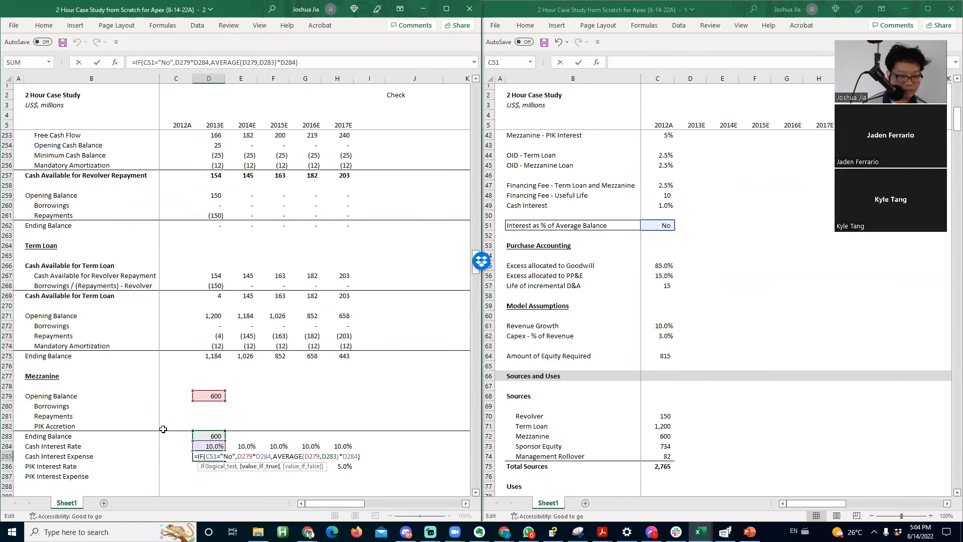
pyautogui.write('-')
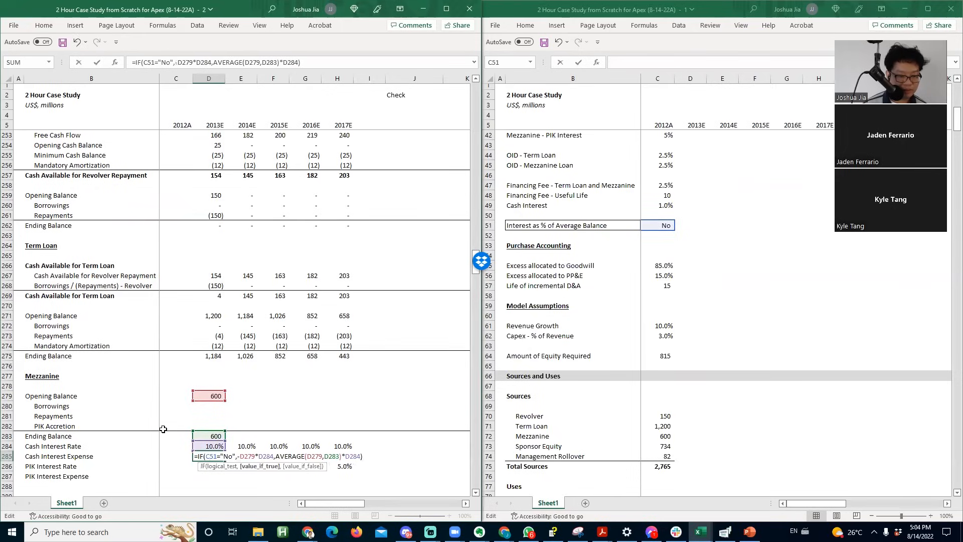
pyautogui.click(276, 456)
pyautogui.write('-')
pyautogui.press('Return')
pyautogui.press('Up')
# - Fill the Cash Interest Expense formula from D285 across to 2017E and inspect the references in the copied cells
pyautogui.hotkey('shift', 'Right')
pyautogui.hotkey('shift', 'Right')
pyautogui.hotkey('shift', 'Right')
pyautogui.hotkey('shift', 'Right')
pyautogui.hotkey('ctrl', 'r')
pyautogui.press('Right')
pyautogui.press('Right')
pyautogui.press('F2')
pyautogui.press('Escape')
pyautogui.press('Right')
pyautogui.press('F2')
pyautogui.press('Escape')
pyautogui.press('Left')
# - Link the 2014E mezzanine Opening Balance in E279 to the prior Ending Balance, =D283, and fill it across to 2017E
pyautogui.press('Left')
pyautogui.press('Up')
pyautogui.press('Up')
pyautogui.press('Up')
pyautogui.press('Up')
pyautogui.press('Right')
pyautogui.click(225, 397)
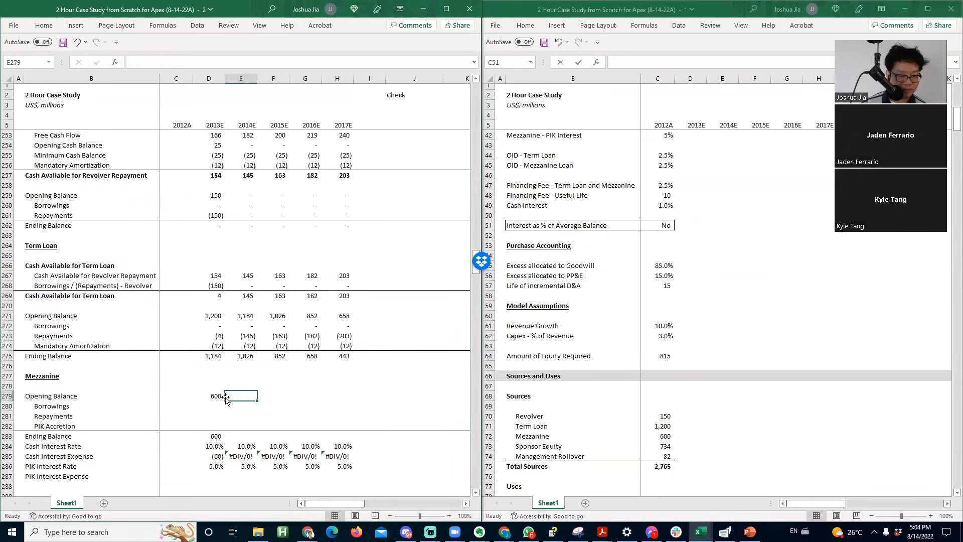
pyautogui.write('=')
pyautogui.press('Left')
pyautogui.press('Down')
pyautogui.press('Down')
pyautogui.press('Down')
pyautogui.press('Down')
pyautogui.hotkey('ctrl', 'Return')
pyautogui.hotkey('shift', 'Right')
pyautogui.hotkey('shift', 'Right')
pyautogui.hotkey('shift', 'Right')
pyautogui.hotkey('ctrl', 'r')
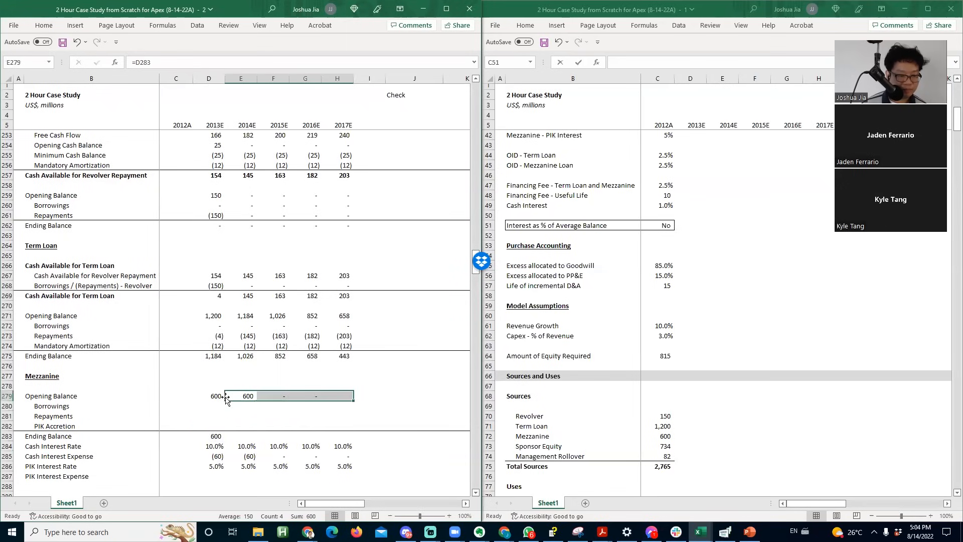
# - Fill the mezzanine Ending Balance sum from D283 across to 2017E
pyautogui.press('Down')
pyautogui.press('Down')
pyautogui.press('Down')
pyautogui.press('Down')
pyautogui.press('Left')
pyautogui.hotkey('shift', 'Right')
pyautogui.hotkey('shift', 'Right')
pyautogui.hotkey('shift', 'Right')
pyautogui.hotkey('shift', 'Right')
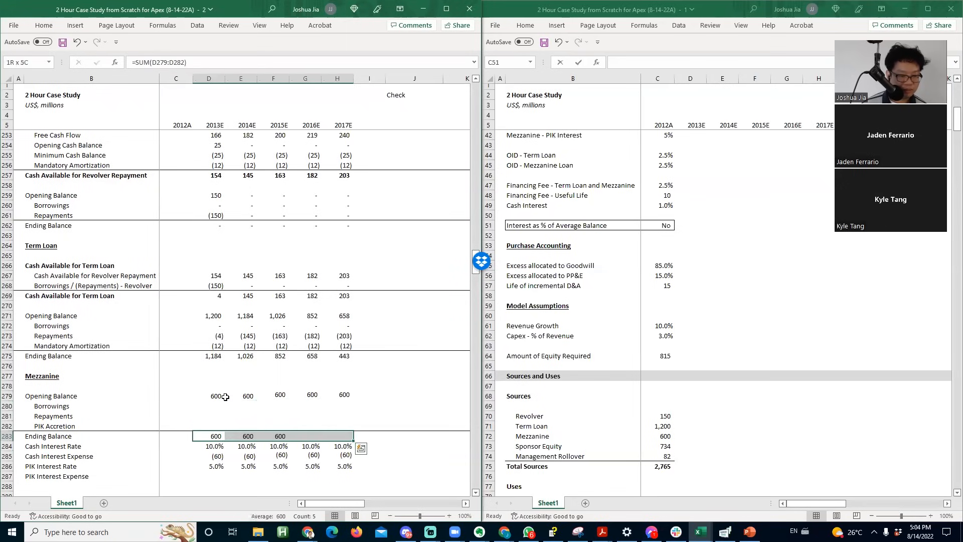
pyautogui.hotkey('ctrl', 'r')
# - Lock the row references to the opening and ending balances in the D285 formula as D$279 and D$283
pyautogui.press('Down')
pyautogui.press('Down')
pyautogui.press('F2')
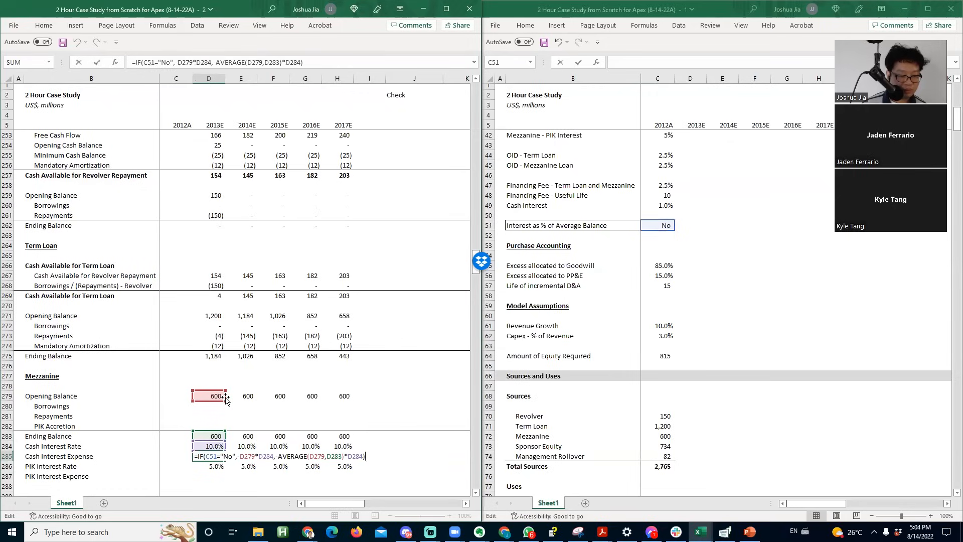
pyautogui.click(251, 454)
pyautogui.write('$')
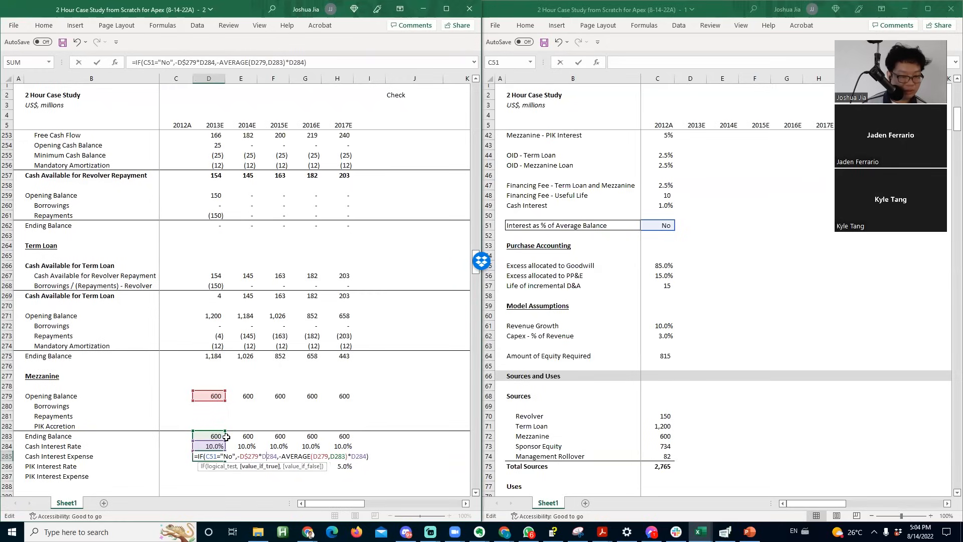
pyautogui.press('Right')
pyautogui.press('Right')
pyautogui.press('Right')
pyautogui.press('Right')
pyautogui.press('Right')
pyautogui.press('Right')
pyautogui.press('Right')
pyautogui.press('Right')
pyautogui.press('Right')
pyautogui.press('Right')
pyautogui.press('Right')
pyautogui.press('Right')
pyautogui.press('Right')
pyautogui.press('Right')
pyautogui.press('Right')
pyautogui.press('Right')
pyautogui.press('Right')
pyautogui.press('Right')
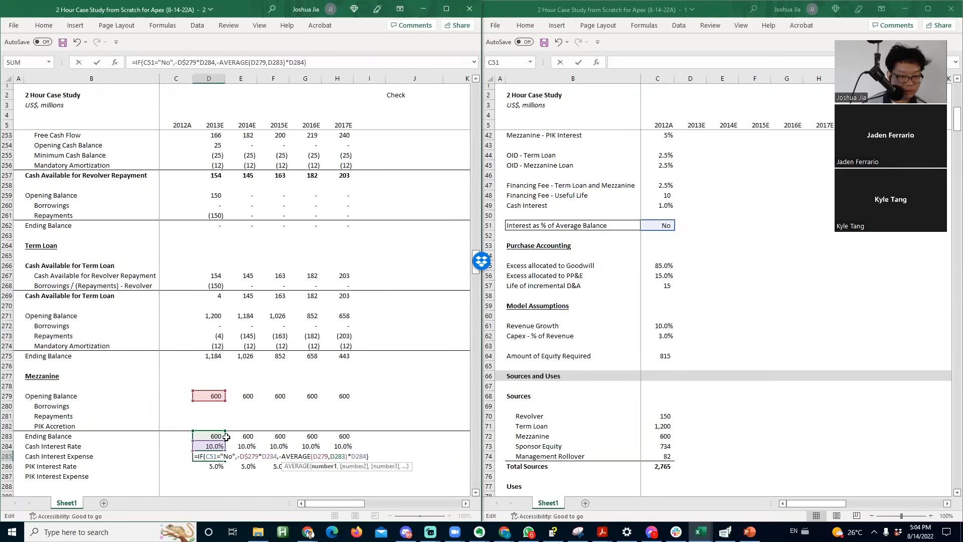
pyautogui.write('$')
pyautogui.press('Right')
pyautogui.press('Right')
pyautogui.press('Right')
pyautogui.press('Right')
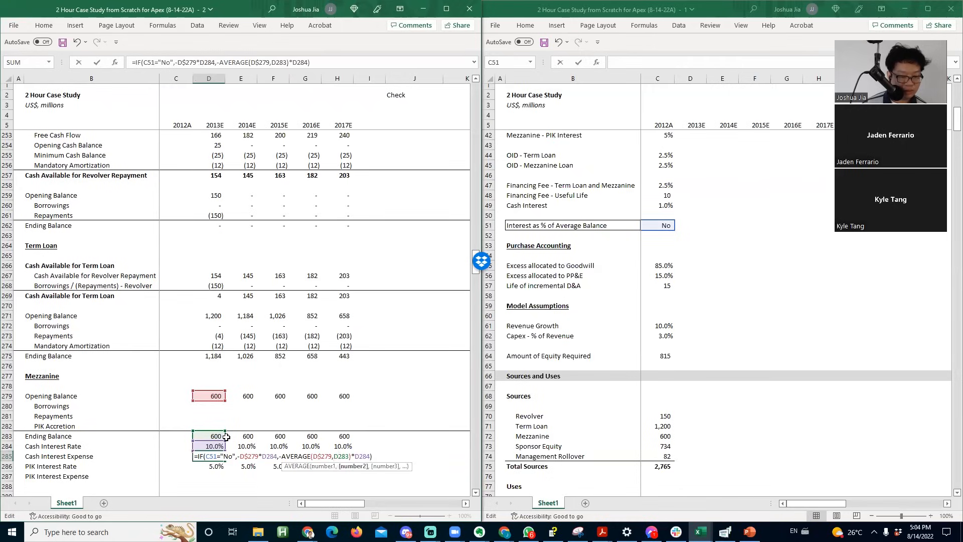
pyautogui.press('Right')
pyautogui.write('$')
pyautogui.press('Return')
# - Copy the 2013E Cash Interest Expense formula to PIK Interest Expense in D287 and check its references
pyautogui.press('Up')
pyautogui.hotkey('ctrl', 'c')
pyautogui.press('Down')
pyautogui.press('Down')
pyautogui.press('Return')
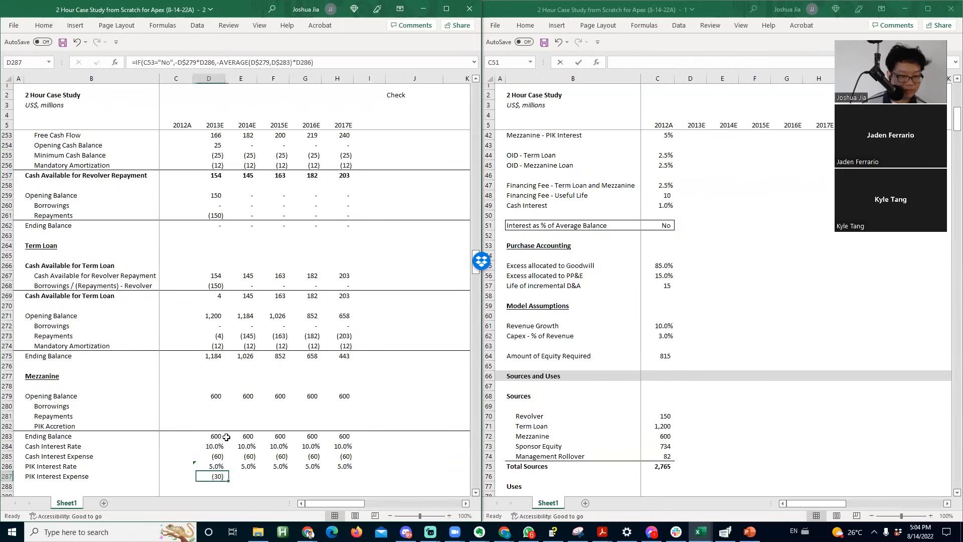
pyautogui.press('F2')
pyautogui.press('Escape')
# - Make the reference to the average-balance setting absolute in the D285 formula, as $C$51
pyautogui.press('Up')
pyautogui.press('Up')
pyautogui.press('F2')
pyautogui.press('Left')
pyautogui.press('Left')
pyautogui.press('Left')
pyautogui.press('Left')
pyautogui.press('Left')
pyautogui.press('Left')
pyautogui.press('Left')
pyautogui.press('Left')
pyautogui.press('Left')
pyautogui.press('Left')
pyautogui.press('Left')
pyautogui.press('Left')
pyautogui.press('Left')
pyautogui.press('Left')
pyautogui.press('Left')
pyautogui.press('Left')
pyautogui.press('Left')
pyautogui.press('Left')
pyautogui.press('Left')
pyautogui.press('Left')
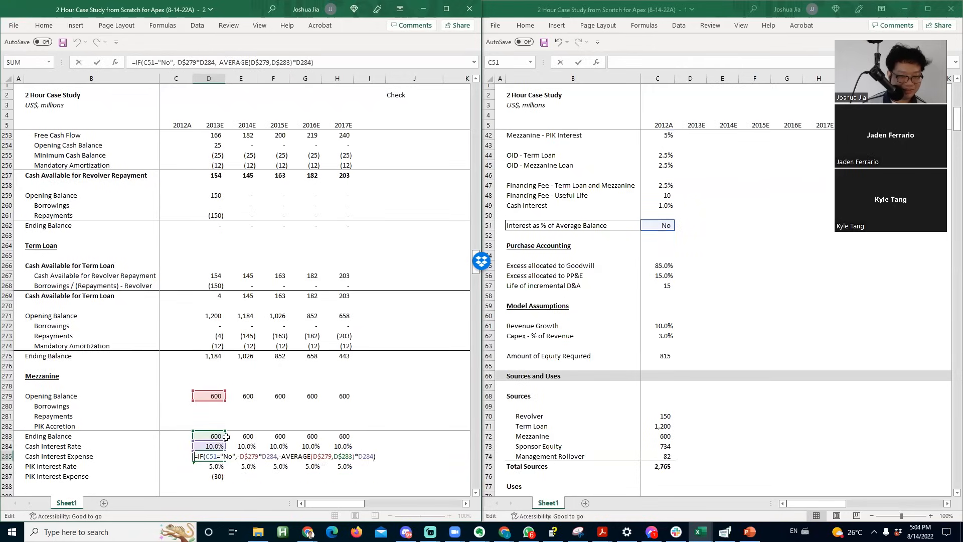
pyautogui.press('F4')
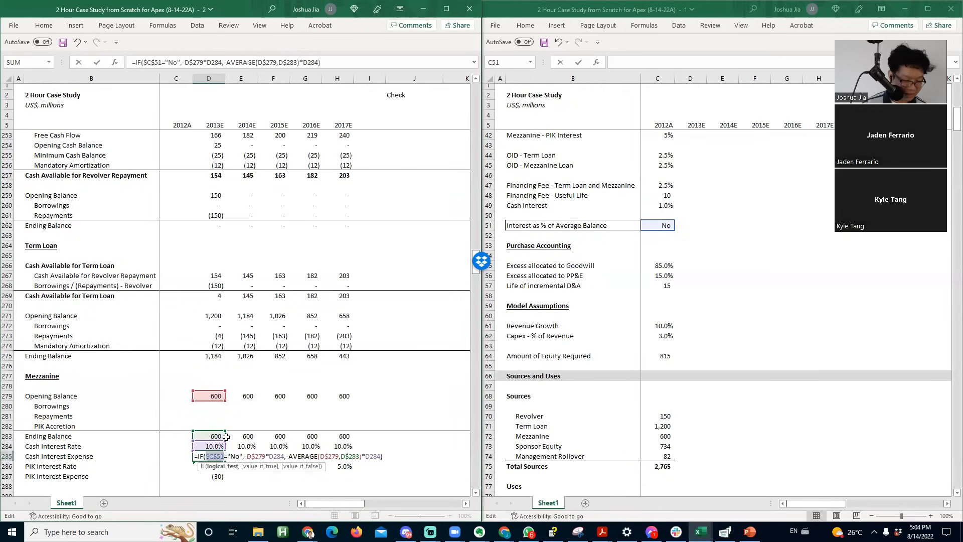
pyautogui.hotkey('ctrl', 'Return')
# - Fill the Cash Interest Expense formula with the $C$51 reference from D285 across to 2017E
pyautogui.hotkey('shift', 'Right')
pyautogui.hotkey('shift', 'Right')
pyautogui.hotkey('shift', 'Right')
pyautogui.hotkey('shift', 'Right')
pyautogui.hotkey('ctrl', 'r')
# - Copy the 2013E–2017E Cash Interest Expense formulas into the PIK Interest Expense row, D287:H287
pyautogui.hotkey('ctrl', 'c')
pyautogui.press('Down')
pyautogui.press('Down')
pyautogui.hotkey('ctrl', 'v')
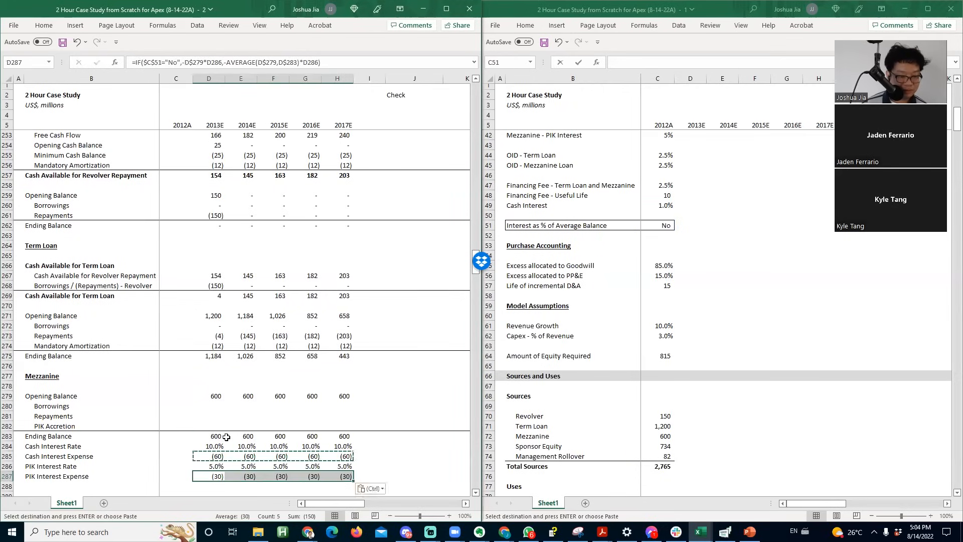
# - Check the cell references in the PIK Interest Expense formulas in row 287, starting from 2013E
pyautogui.press('Escape')
pyautogui.press('Right')
pyautogui.press('Left')
pyautogui.press('F2')
pyautogui.press('Tab')
pyautogui.press('F2')
pyautogui.press('Tab')
pyautogui.press('F2')
pyautogui.press('Tab')
pyautogui.press('Left')
pyautogui.press('Left')
pyautogui.press('Left')
pyautogui.press('F2')
pyautogui.press('Escape')
# - Try the 2013E PIK Accretion in D282 as =D279-D287 and fill the formula across to 2017E
pyautogui.press('Up')
pyautogui.press('Up')
pyautogui.press('Up')
pyautogui.press('Up')
pyautogui.press('Up')
pyautogui.press('Up')
pyautogui.press('Up')
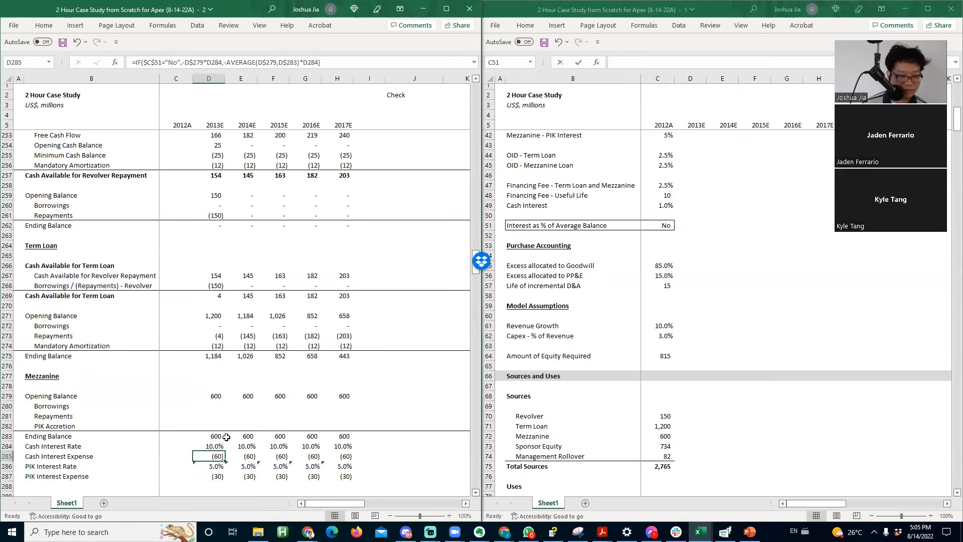
pyautogui.press('Down')
pyautogui.press('Down')
pyautogui.write('=')
pyautogui.press('Up')
pyautogui.press('Up')
pyautogui.press('Up')
pyautogui.write('-')
pyautogui.press('Down')
pyautogui.press('Down')
pyautogui.press('Down')
pyautogui.press('Down')
pyautogui.press('Down')
pyautogui.press('Down')
pyautogui.press('Down')
pyautogui.press('Down')
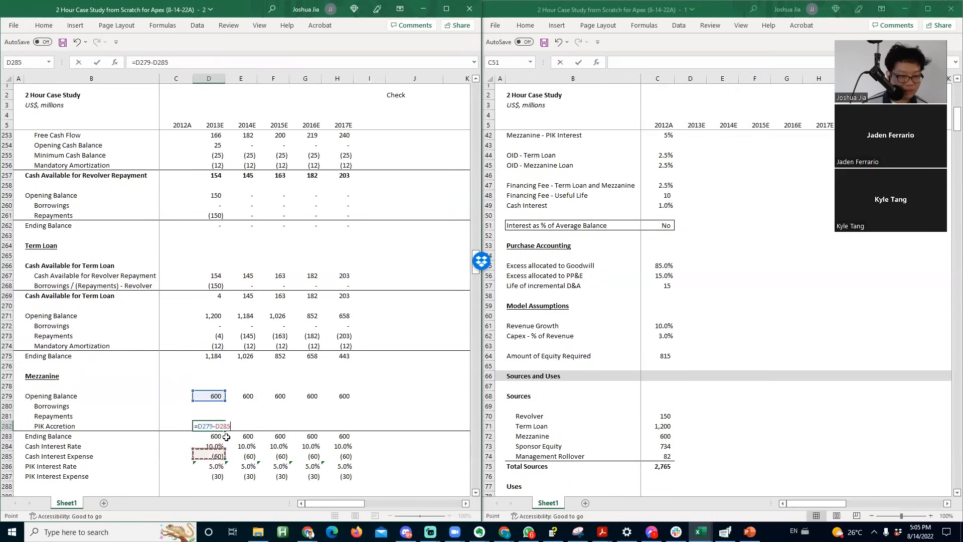
pyautogui.press('Return')
pyautogui.press('Up')
pyautogui.hotkey('shift', 'Right')
pyautogui.hotkey('shift', 'Right')
pyautogui.hotkey('shift', 'Right')
pyautogui.hotkey('shift', 'Right')
pyautogui.hotkey('ctrl', 'r')
pyautogui.hotkey('shift', 'Left')
pyautogui.hotkey('shift', 'Left')
pyautogui.hotkey('shift', 'Left')
pyautogui.hotkey('shift', 'Left')
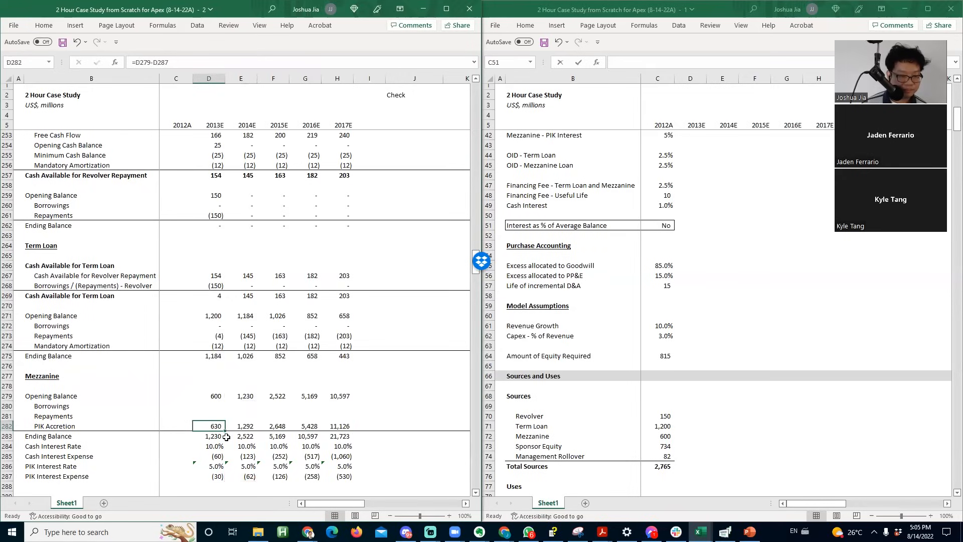
# - Set the 2013E PIK Accretion in D282 to =-D287 and fill the formula across to 2017E
pyautogui.write('=')
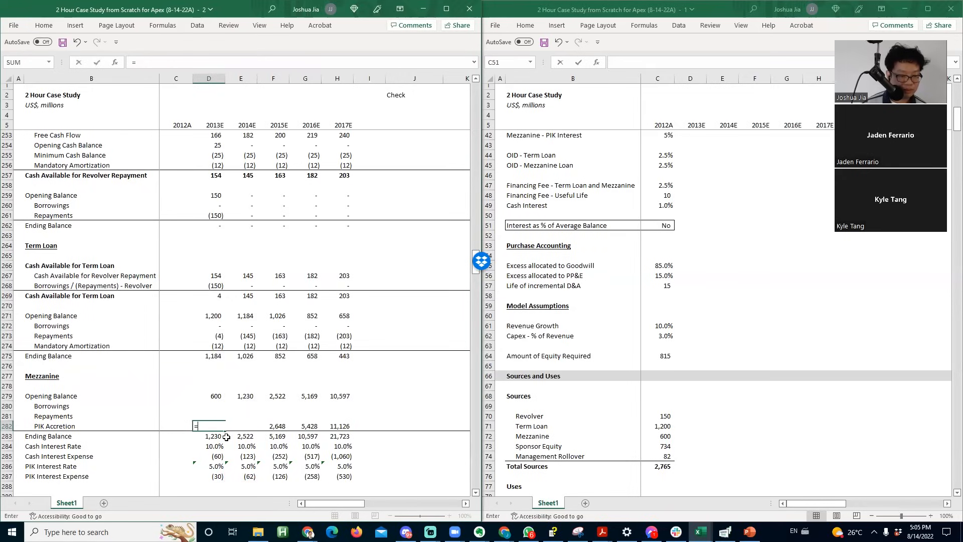
pyautogui.write('-')
pyautogui.press('Down')
pyautogui.press('Down')
pyautogui.press('Down')
pyautogui.press('Down')
pyautogui.press('Down')
pyautogui.press('Return')
pyautogui.press('Up')
pyautogui.hotkey('shift', 'Right')
pyautogui.hotkey('shift', 'Right')
pyautogui.hotkey('shift', 'Right')
pyautogui.hotkey('shift', 'Right')
pyautogui.hotkey('ctrl', 'r')
# - Check the mezzanine PIK Accretion formula for 2014E and the Ending Balance formulas for 2013E and 2014E
pyautogui.press('Right')
pyautogui.press('F2')
pyautogui.press('Escape')
pyautogui.press('Down')
pyautogui.press('F2')
pyautogui.press('Escape')
pyautogui.press('Left')
pyautogui.press('F2')
pyautogui.press('Escape')
# - Enter 0 for mezzanine Borrowings and Repayments in 2013E and fill both rows across to 2017E
pyautogui.press('Up')
pyautogui.press('Right')
pyautogui.press('Right')
pyautogui.press('Left')
pyautogui.press('Up')
pyautogui.press('Up')
pyautogui.press('Left')
pyautogui.write('0')
pyautogui.press('Return')
pyautogui.write('0')
pyautogui.press('Return')
pyautogui.press('Up')
pyautogui.press('Up')
pyautogui.hotkey('shift', 'Down')
pyautogui.hotkey('shift', 'Right')
pyautogui.hotkey('shift', 'Right')
pyautogui.hotkey('shift', 'Right')
pyautogui.hotkey('shift', 'Right')
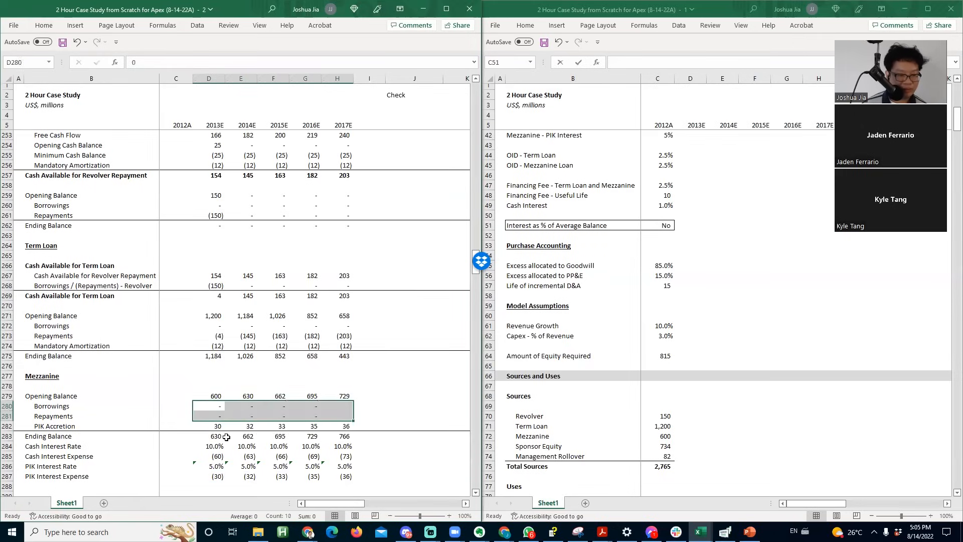
pyautogui.hotkey('ctrl', 'r')
# - Check the mezzanine roll-forward, going through the Ending Balance formulas in D283:H283 for each year
pyautogui.press('Right')
pyautogui.press('Down')
pyautogui.press('F2')
pyautogui.press('Escape')
pyautogui.press('Right')
pyautogui.press('Down')
pyautogui.press('Down')
pyautogui.press('F2')
pyautogui.press('Escape')
pyautogui.press('Right')
pyautogui.press('F2')
pyautogui.press('Escape')
pyautogui.press('Left')
pyautogui.press('Left')
pyautogui.press('Left')
pyautogui.press('F2')
pyautogui.press('Escape')
pyautogui.press('Right')
pyautogui.press('F2')
pyautogui.press('Escape')
pyautogui.press('Right')
pyautogui.press('F2')
pyautogui.press('Escape')
pyautogui.press('Right')
pyautogui.press('F2')
pyautogui.press('Escape')
pyautogui.press('Right')
pyautogui.press('F2')
pyautogui.press('Escape')
# - Examine the references in the 2017E PIK Interest Expense formula in H287
pyautogui.press('Down')
pyautogui.press('Down')
pyautogui.press('Down')
pyautogui.press('Down')
pyautogui.press('Down')
pyautogui.press('Down')
pyautogui.press('Down')
pyautogui.press('Down')
pyautogui.press('Down')
pyautogui.press('Down')
pyautogui.press('Down')
pyautogui.press('Down')
pyautogui.press('Up')
pyautogui.press('Up')
pyautogui.press('Up')
pyautogui.press('Up')
pyautogui.press('Up')
pyautogui.press('Up')
pyautogui.press('Up')
pyautogui.press('Up')
pyautogui.press('Up')
pyautogui.press('Up')
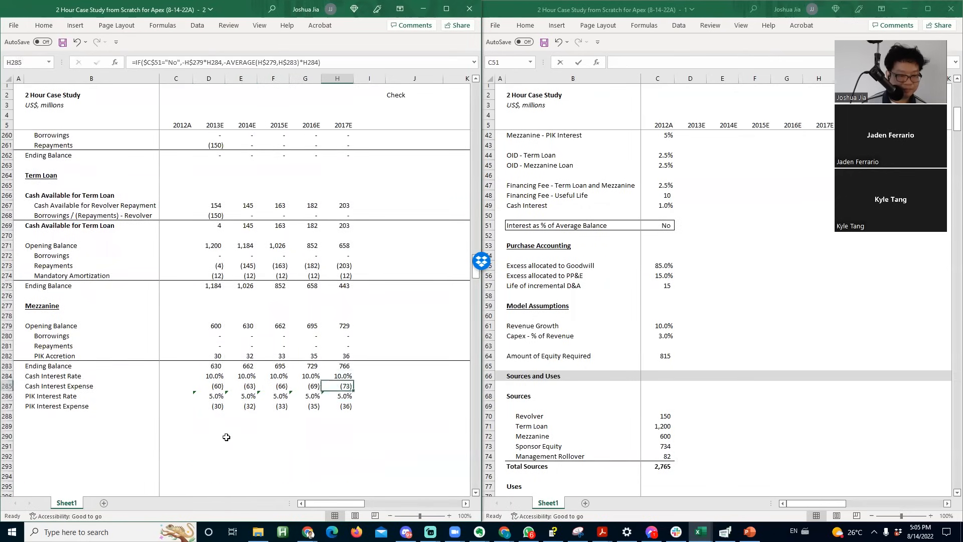
pyautogui.press('Down')
pyautogui.press('Down')
pyautogui.press('F2')
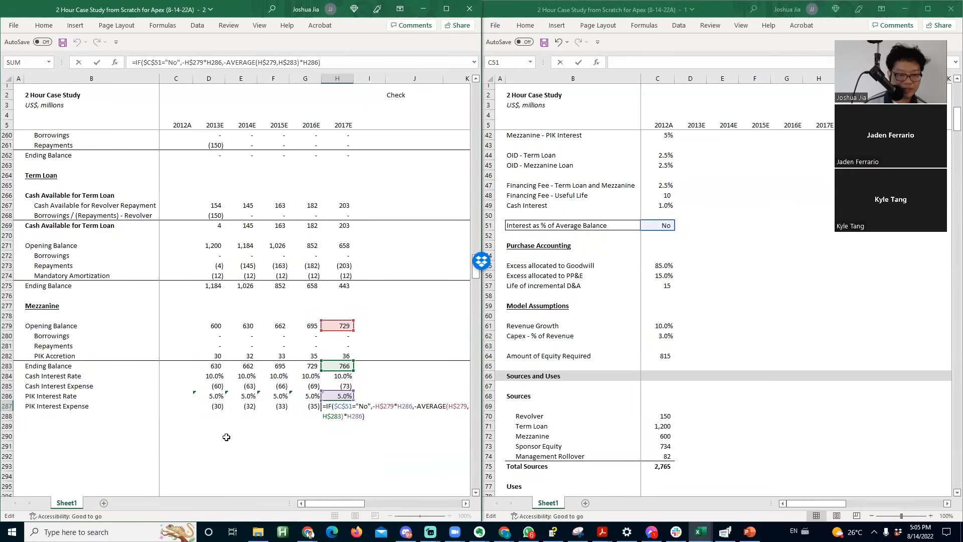
pyautogui.press('Escape')
# - Save the workbook under the new name 2 Hour Case Study from Scratch for Apex (8-14-22B)
pyautogui.press('F12')
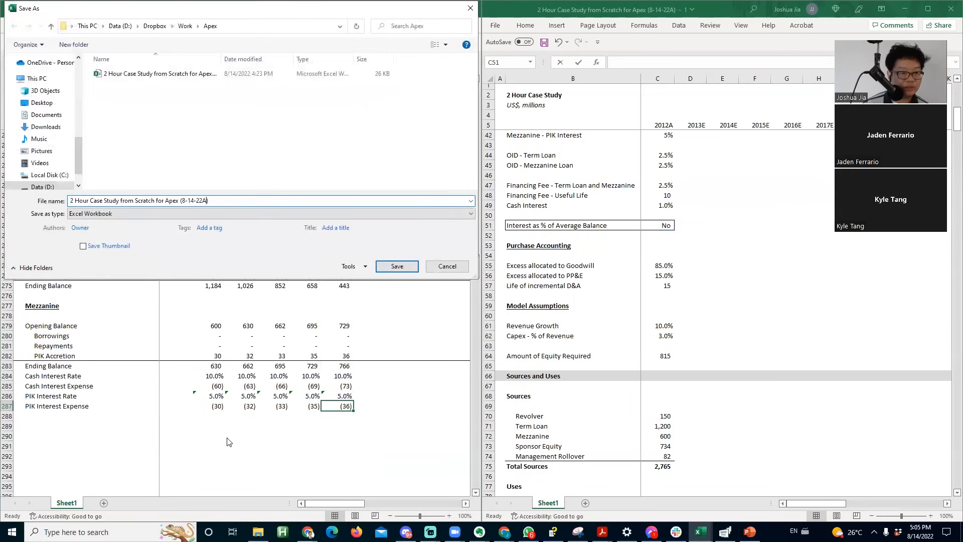
pyautogui.press('Return')
# - Set the Interest as % of Average Balance switch in C51 to Yes
pyautogui.click(670, 225)
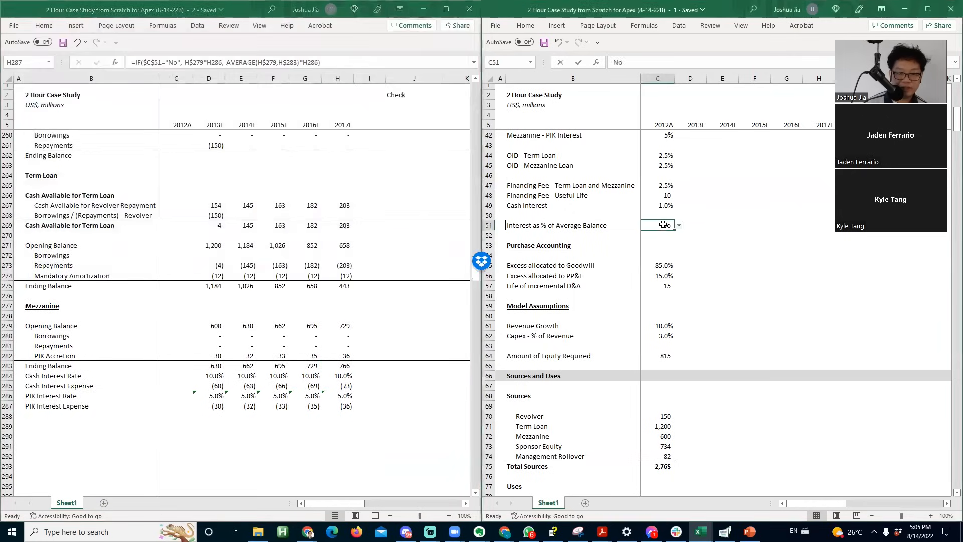
pyautogui.click(678, 225)
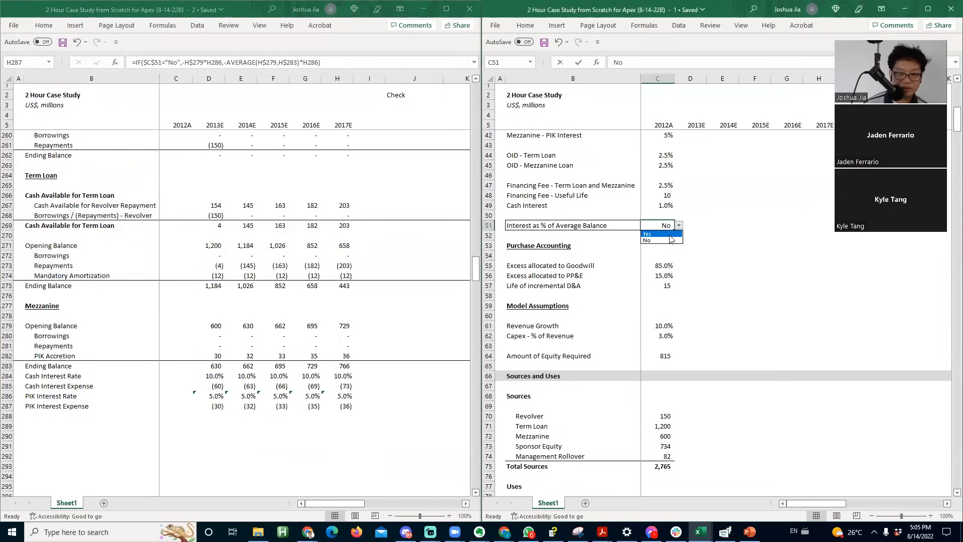
pyautogui.click(670, 234)
pyautogui.click(337, 405)
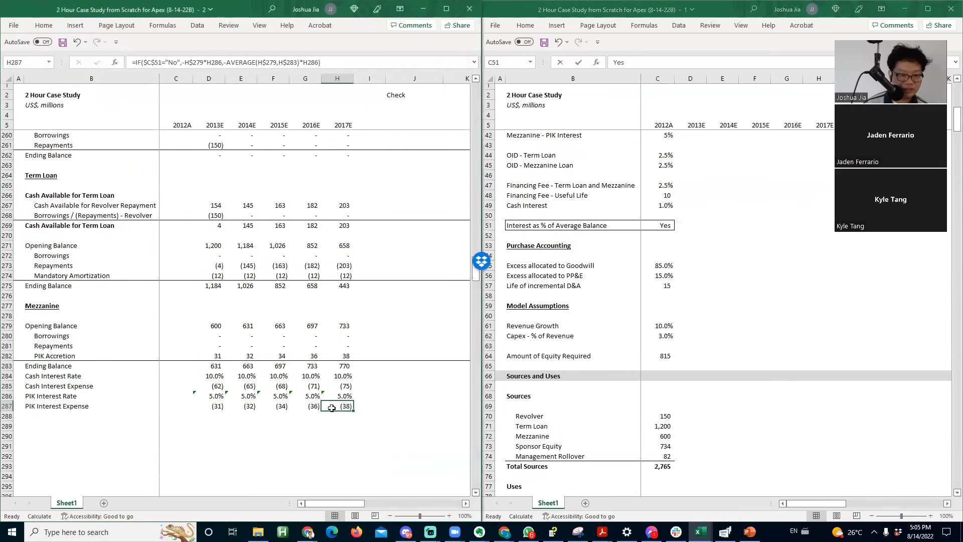
# - Undo and redo the average-balance switch to compare the mezzanine figures, ending with it back on No
pyautogui.hotkey('ctrl', 'z')
pyautogui.hotkey('ctrl', 'y')
pyautogui.hotkey('ctrl', 'z')
pyautogui.hotkey('ctrl', 'y')
pyautogui.hotkey('ctrl', 'z')
pyautogui.hotkey('ctrl', 'y')
pyautogui.hotkey('ctrl', 'z')
pyautogui.hotkey('ctrl', 'z')
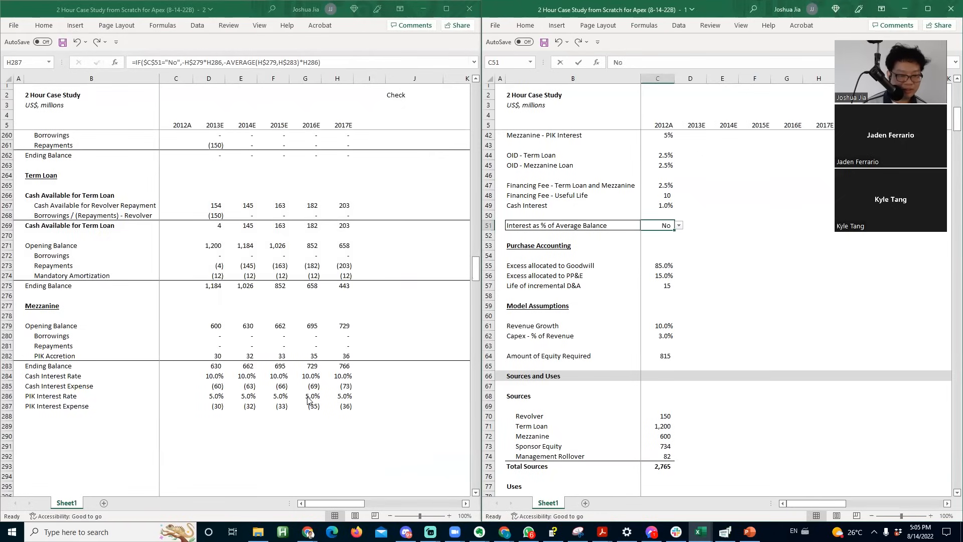
# - Review the row layout of the Revolver, Term Loan and Mezzanine sections in the debt schedule
pyautogui.hotkey('alt', 'Tab')
pyautogui.press('Left')
pyautogui.hotkey('ctrl', 'Left')
pyautogui.hotkey('ctrl', 'Left')
pyautogui.hotkey('ctrl', 'Left')
pyautogui.press('Up')
pyautogui.press('Up')
pyautogui.press('Up')
pyautogui.press('Up')
pyautogui.press('Up')
pyautogui.press('Up')
pyautogui.press('Up')
pyautogui.press('Up')
pyautogui.press('Up')
pyautogui.press('Up')
pyautogui.press('Up')
pyautogui.press('Up')
pyautogui.press('Right')
pyautogui.press('Down')
pyautogui.press('Down')
pyautogui.press('Down')
pyautogui.press('Down')
pyautogui.press('Down')
pyautogui.press('Down')
pyautogui.press('Right')
pyautogui.press('Down')
pyautogui.press('Left')
pyautogui.press('Down')
pyautogui.press('Down')
pyautogui.press('Down')
pyautogui.press('Down')
pyautogui.press('Down')
pyautogui.press('Down')
pyautogui.press('Up')
pyautogui.press('Up')
pyautogui.press('Up')
pyautogui.press('Up')
pyautogui.press('Up')
pyautogui.press('Up')
pyautogui.press('Up')
pyautogui.press('Up')
pyautogui.press('Up')
pyautogui.press('Up')
pyautogui.press('Up')
pyautogui.press('Up')
pyautogui.press('Up')
pyautogui.press('Up')
pyautogui.press('Up')
pyautogui.press('Up')
pyautogui.press('Up')
pyautogui.press('Up')
pyautogui.press('Up')
pyautogui.press('Up')
pyautogui.press('Up')
pyautogui.press('Up')
pyautogui.press('Up')
pyautogui.press('Up')
pyautogui.press('Up')
pyautogui.press('Up')
pyautogui.press('Up')
pyautogui.press('Up')
pyautogui.press('Up')
pyautogui.press('Up')
pyautogui.press('Up')
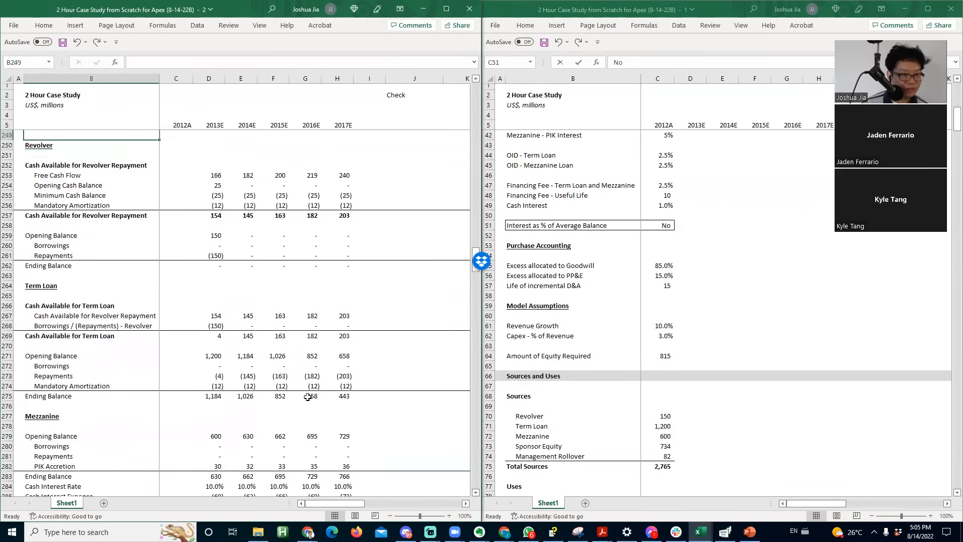
pyautogui.press('Down')
pyautogui.press('Down')
pyautogui.press('Down')
pyautogui.press('Down')
pyautogui.press('Down')
pyautogui.press('Down')
pyautogui.press('Down')
pyautogui.press('Down')
pyautogui.press('Down')
pyautogui.press('Down')
pyautogui.press('Down')
pyautogui.press('Down')
pyautogui.press('Down')
pyautogui.press('Up')
pyautogui.press('Up')
pyautogui.press('Up')
pyautogui.press('Up')
pyautogui.press('Up')
pyautogui.press('Up')
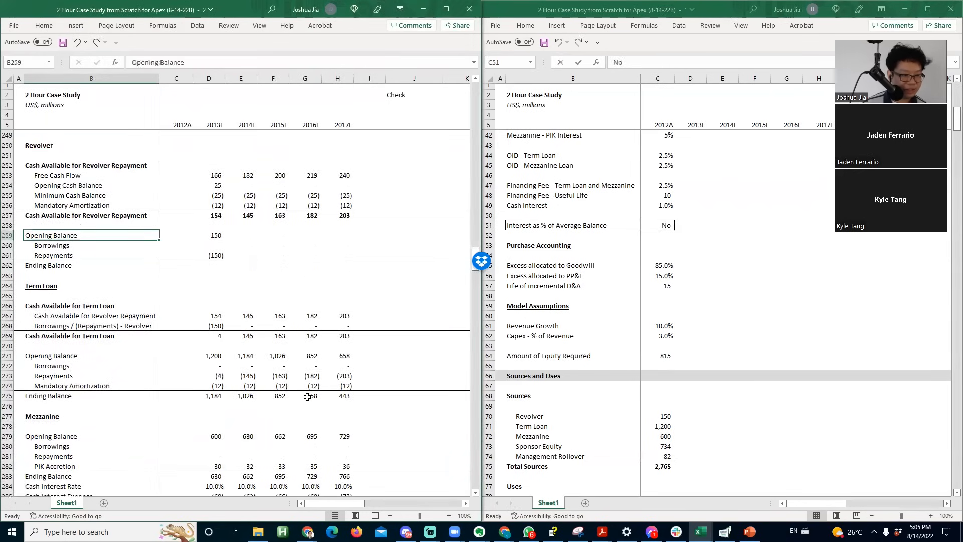
# - Insert four blank rows at row 258, between Cash Available for Revolver Repayment and the revolver's Opening Balance
pyautogui.press('Down')
pyautogui.hotkey('alt', 'i')
pyautogui.press('r')
pyautogui.press('F4')
pyautogui.press('F4')
pyautogui.press('F4')
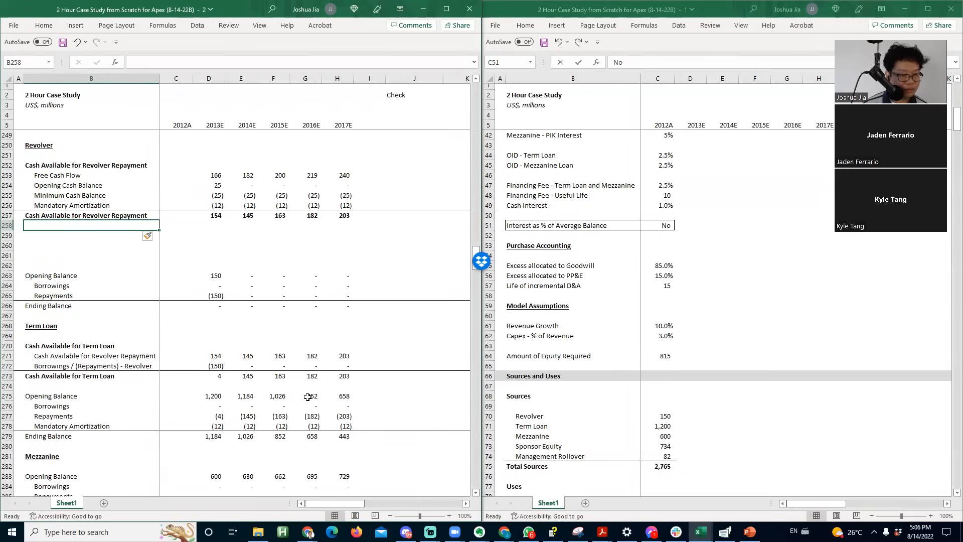
# - Label B258 in the Revolver section as Cash Interest Rate in regular, non-bold text
pyautogui.write('Interest Rate')
pyautogui.press('Return')
pyautogui.press('Up')
pyautogui.press('F2')
pyautogui.press('Home')
pyautogui.write('Cash')
pyautogui.press('Return')
pyautogui.press('Up')
pyautogui.hotkey('alt', 'h')
pyautogui.press('5')
pyautogui.press('Right')
pyautogui.press('Right')
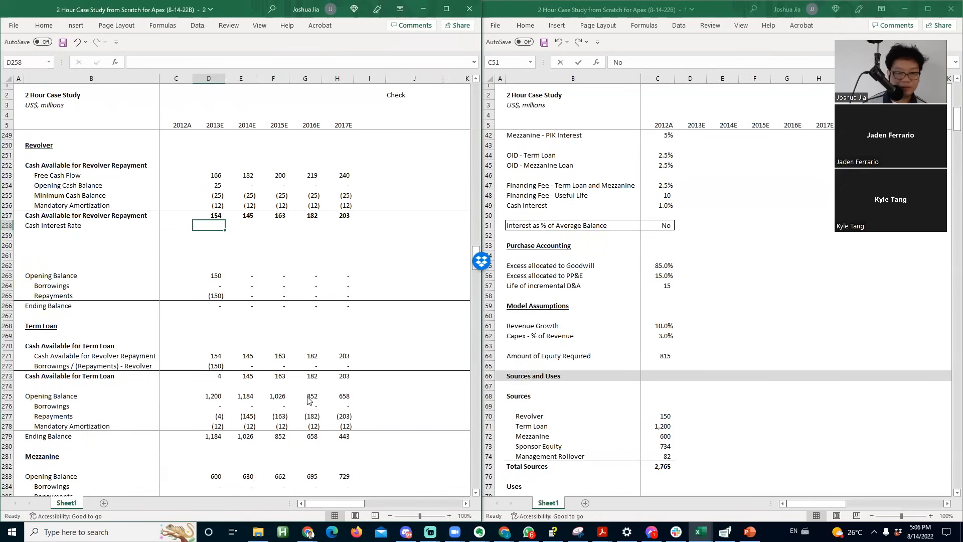
# - Link the 2013E Cash Interest Rate in D258 to the Revolver Interest assumption with =$C$30
pyautogui.hotkey('alt', 'Tab')
pyautogui.press('pageup')
pyautogui.press('Down')
pyautogui.press('Down')
pyautogui.press('Down')
pyautogui.press('Down')
pyautogui.press('Down')
pyautogui.press('Down')
pyautogui.press('Down')
pyautogui.press('Down')
pyautogui.press('Down')
pyautogui.press('Down')
pyautogui.press('Down')
pyautogui.press('Down')
pyautogui.press('Down')
pyautogui.press('Down')
pyautogui.press('Down')
pyautogui.press('Down')
pyautogui.press('Down')
pyautogui.press('Up')
pyautogui.press('Up')
pyautogui.hotkey('ctrl', 'c')
pyautogui.hotkey('alt', 'Tab')
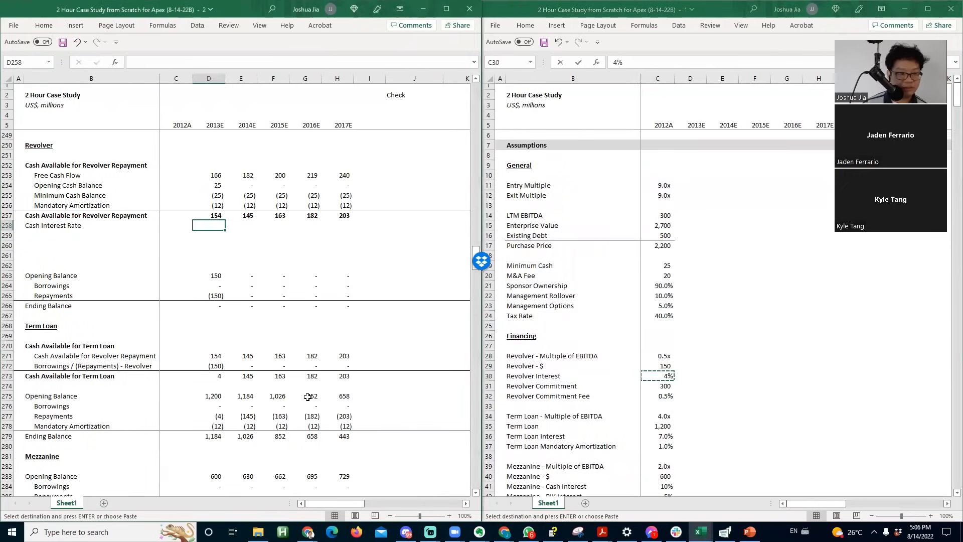
pyautogui.hotkey('ctrl', 'v')
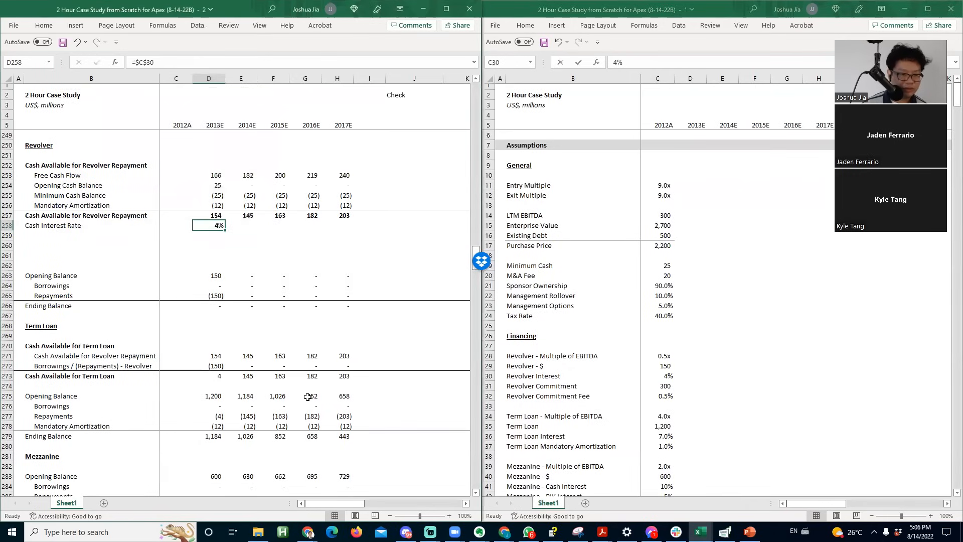
# - Show the revolver Cash Interest Rate non-bold with one decimal place and fill it across from 2013E to 2017E
pyautogui.hotkey('alt', 'h')
pyautogui.press('0')
pyautogui.hotkey('shift', 'Right')
pyautogui.hotkey('shift', 'Right')
pyautogui.hotkey('shift', 'Right')
pyautogui.hotkey('shift', 'Right')
pyautogui.hotkey('ctrl', 'r')
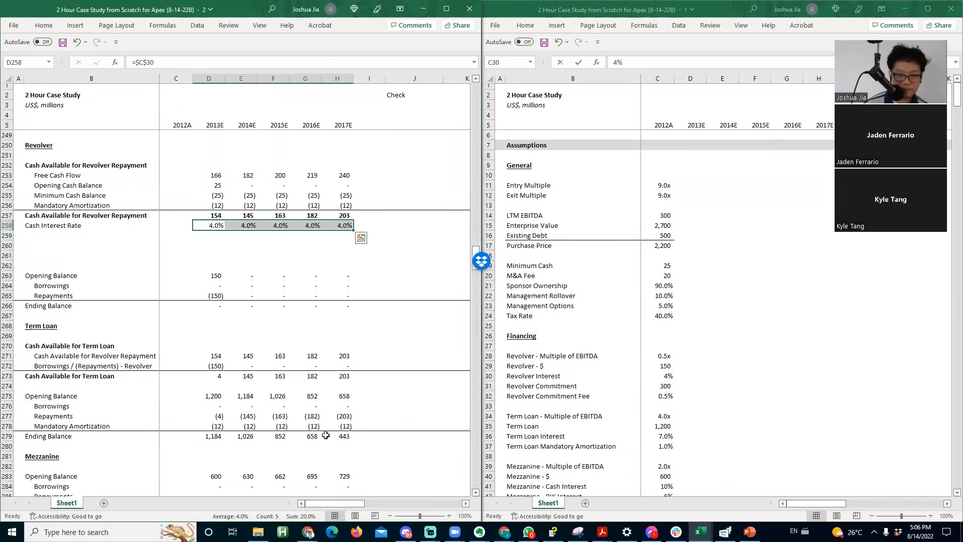
# - Label B259, under the revolver's Cash Interest Rate, as Cash Interest Expense
pyautogui.click(60, 237)
pyautogui.write('Cash Interest Expens')
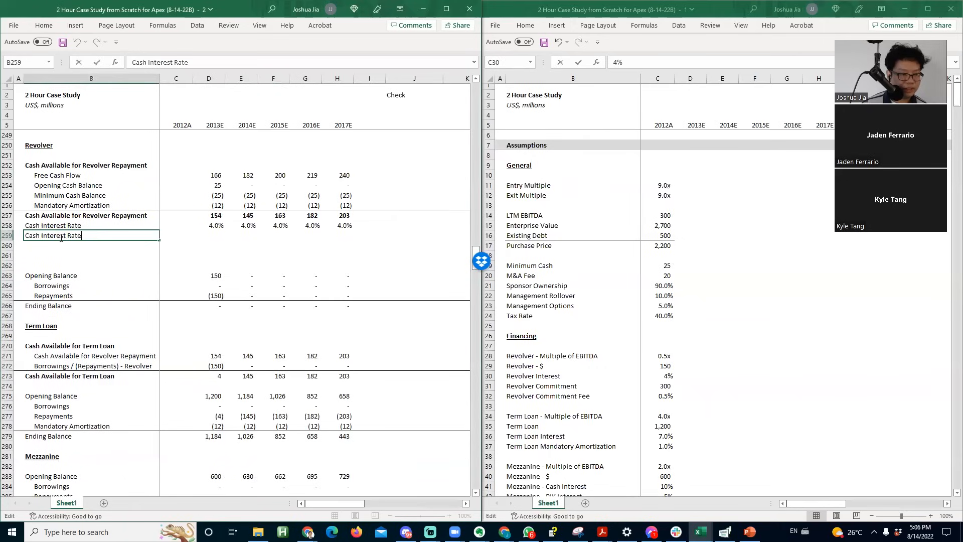
pyautogui.write('e')
pyautogui.press('Tab')
pyautogui.press('Tab')
pyautogui.write('=if')
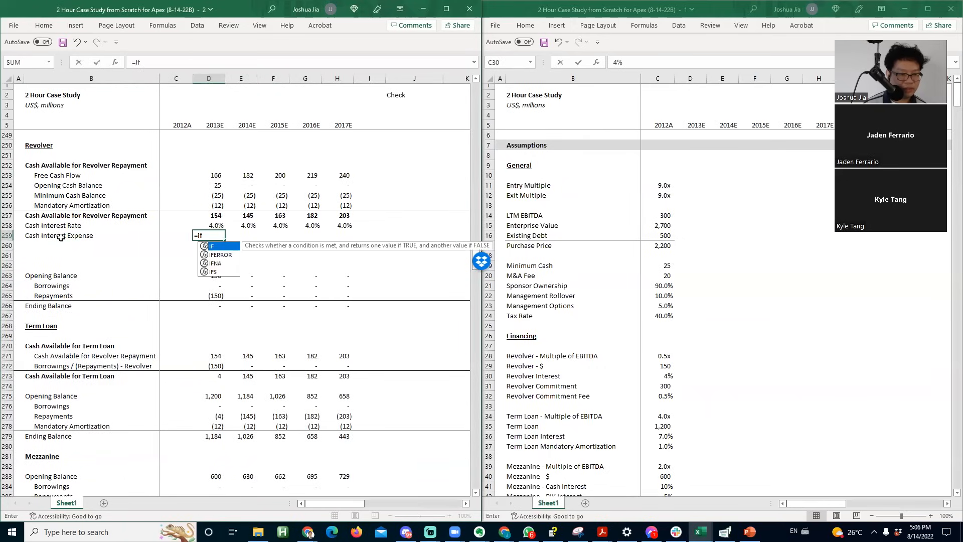
pyautogui.press('Escape')
pyautogui.press('Escape')
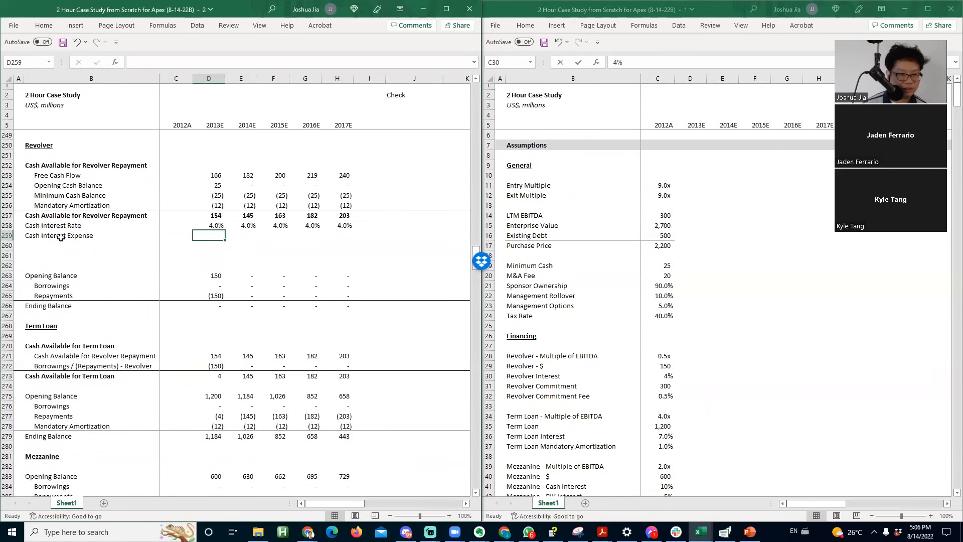
pyautogui.write('=if(')
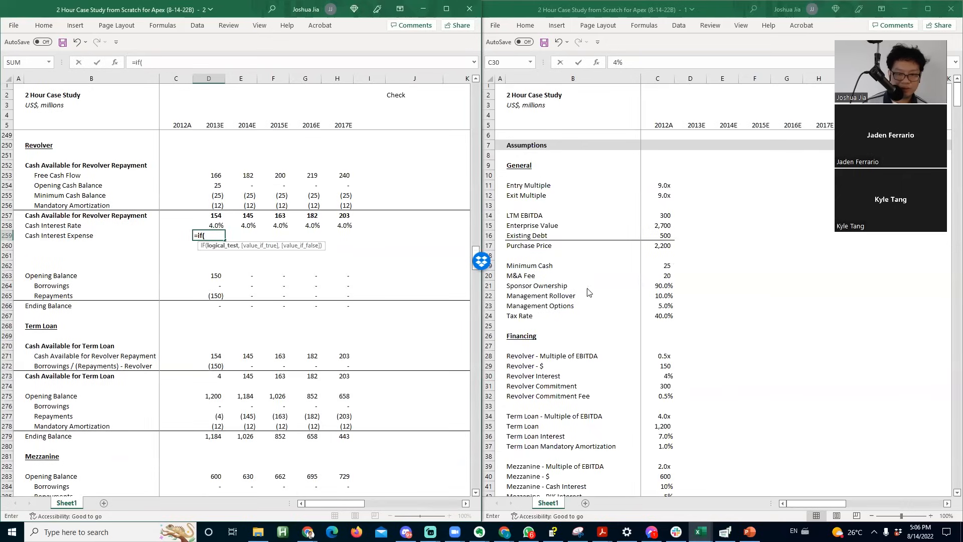
pyautogui.scroll(-12, 647, 292)
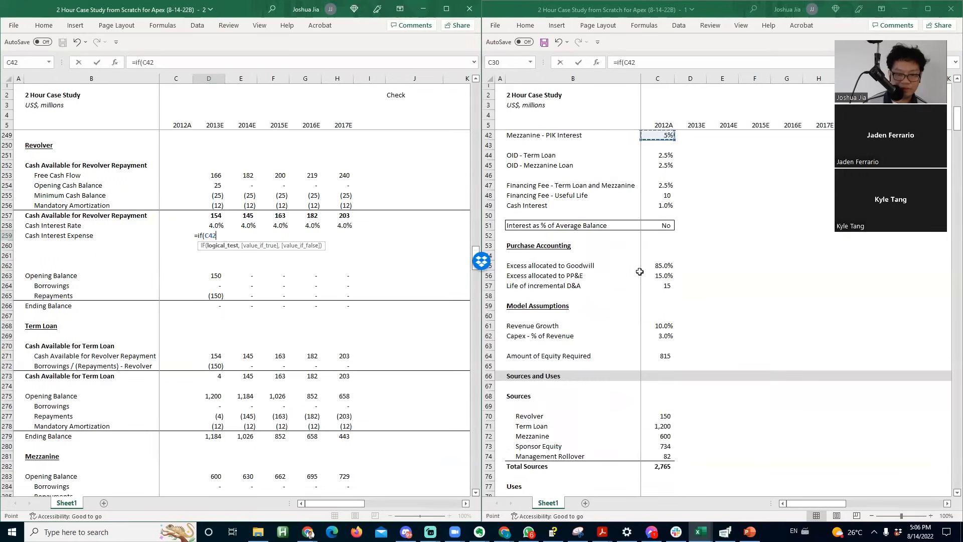
pyautogui.click(660, 226)
pyautogui.press('F4')
pyautogui.write('="No",')
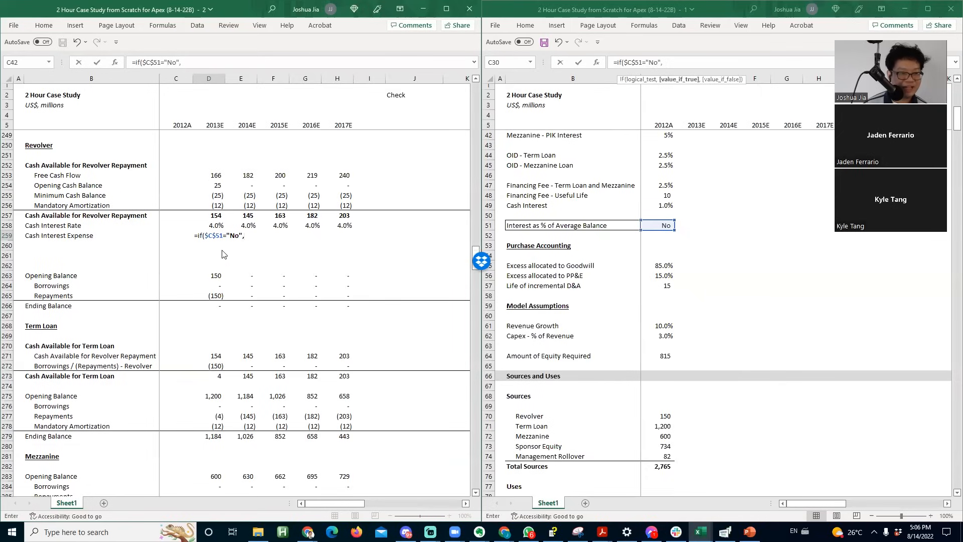
pyautogui.press('Escape')
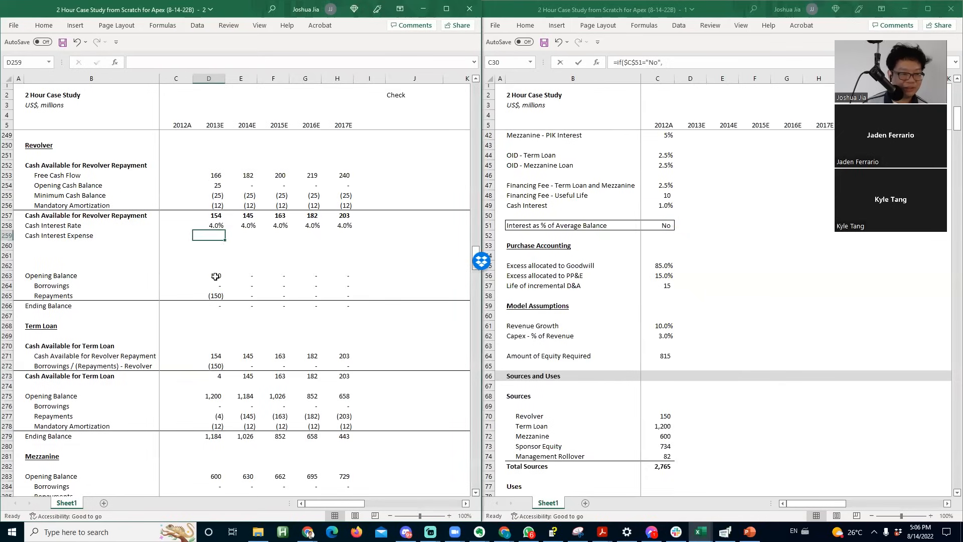
# - Try to remove the spare blank rows 260 and 261 below Cash Interest Expense
pyautogui.press('Down')
pyautogui.press('Down')
pyautogui.press('Up')
pyautogui.hotkey('shift', 'space')
pyautogui.hotkey('shift', 'Down')
pyautogui.hotkey('ctrl', '0')
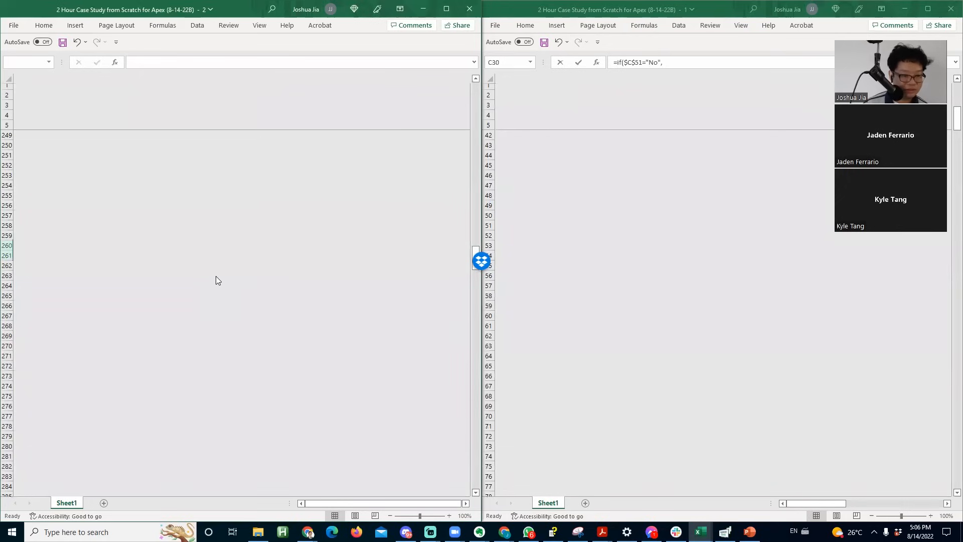
# - Maximize the second model window and undo the last row removal
pyautogui.hotkey('ctrl', 'Home')
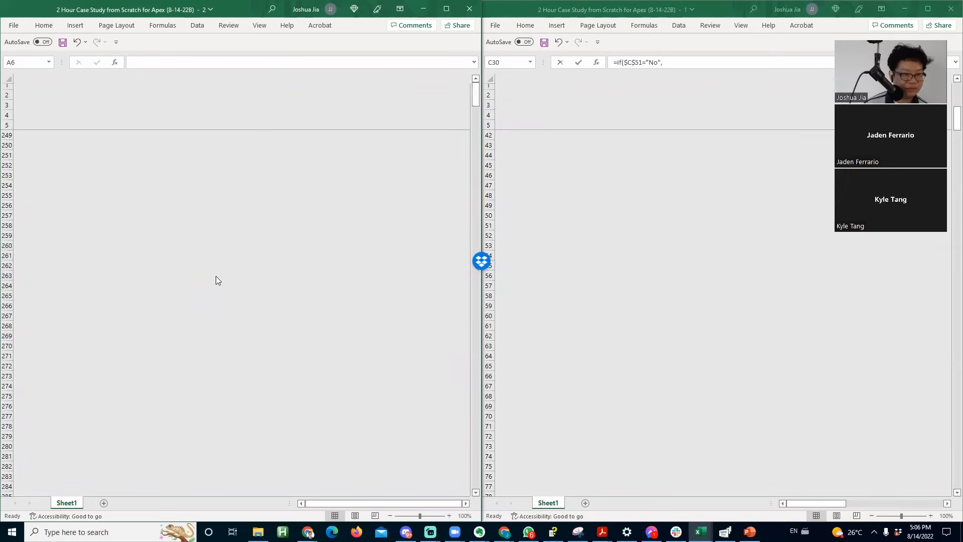
pyautogui.hotkey('ctrl', 'Home')
pyautogui.press('super+Up')
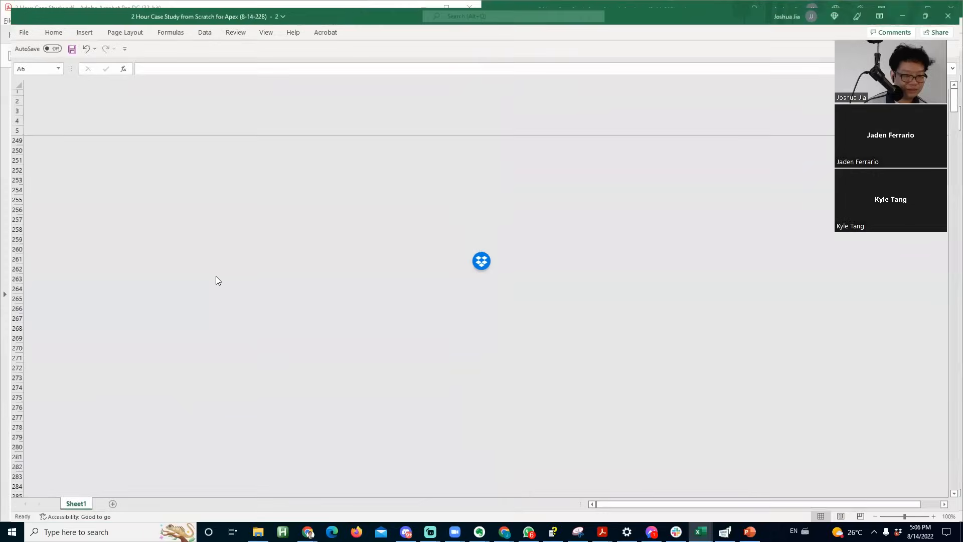
pyautogui.press('alt')
pyautogui.press('Escape')
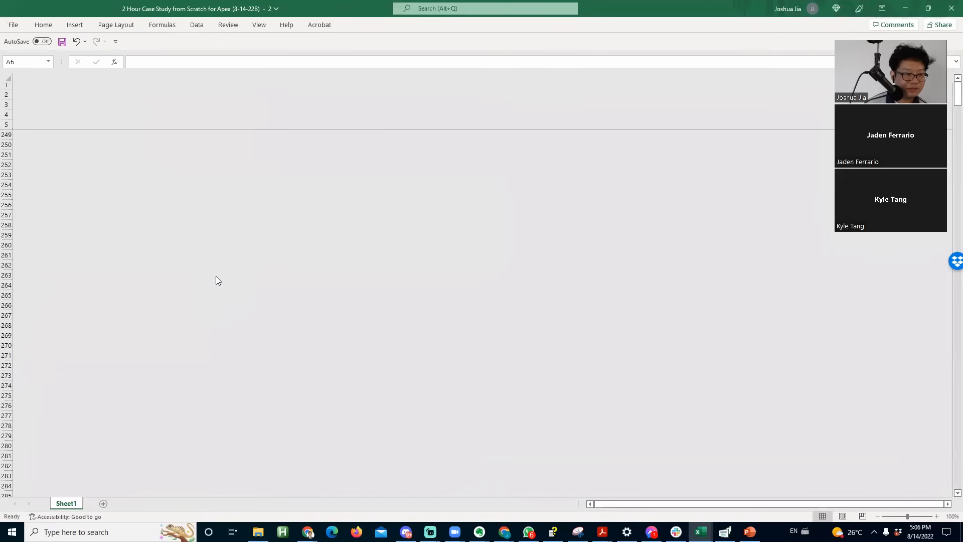
pyautogui.hotkey('ctrl', 'z')
# - Insert three blank rows directly below the revolver's Ending Balance in row 266
pyautogui.press('Left')
pyautogui.press('Down')
pyautogui.press('Right')
pyautogui.press('Down')
pyautogui.press('Down')
pyautogui.press('Down')
pyautogui.press('Down')
pyautogui.press('Down')
pyautogui.press('Down')
pyautogui.press('Down')
pyautogui.press('Down')
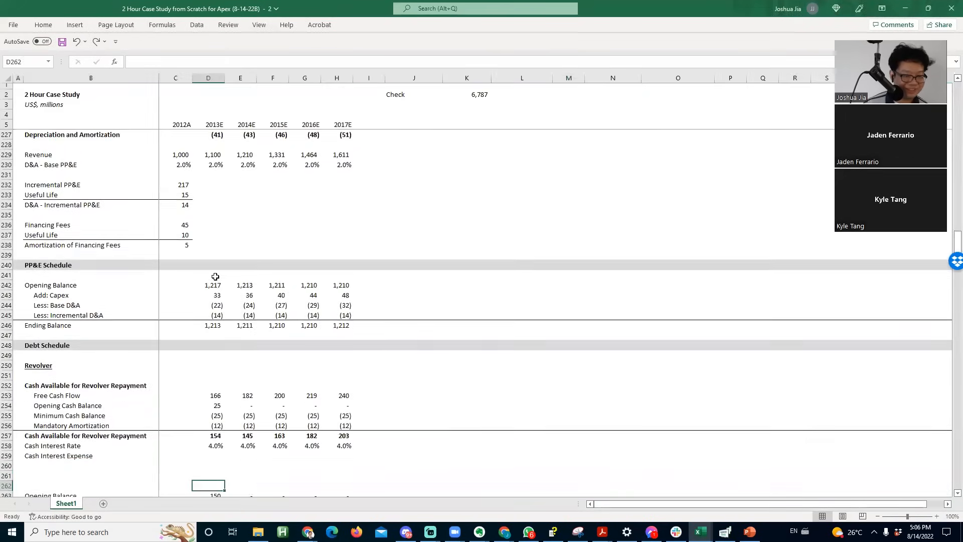
pyautogui.press('Left')
pyautogui.press('Up')
pyautogui.press('Down')
pyautogui.press('Up')
pyautogui.press('Up')
pyautogui.press('Up')
pyautogui.press('Down')
pyautogui.hotkey('alt', 'i')
pyautogui.press('r')
pyautogui.press('F4')
pyautogui.press('F4')
# - Move the Cash Interest Rate and Cash Interest Expense rows 258:259 to directly below the revolver's Ending Balance by inserting the cut rows
pyautogui.press('Up')
pyautogui.press('Up')
pyautogui.press('Up')
pyautogui.press('Up')
pyautogui.press('Up')
pyautogui.press('Up')
pyautogui.press('Up')
pyautogui.press('Up')
pyautogui.press('Up')
pyautogui.press('Up')
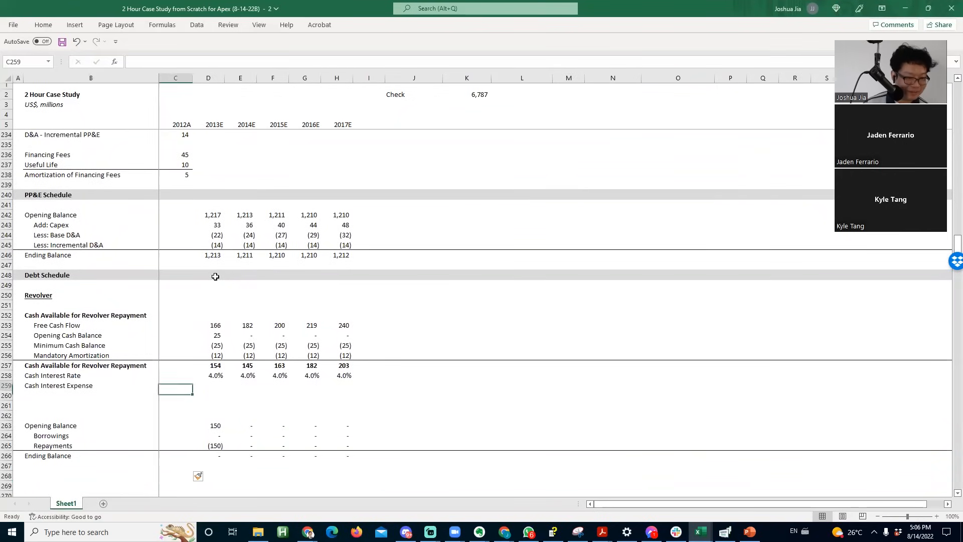
pyautogui.press('Down')
pyautogui.hotkey('shift', 'space')
pyautogui.hotkey('shift', 'Down')
pyautogui.hotkey('ctrl', 'x')
pyautogui.press('Down')
pyautogui.press('Down')
pyautogui.press('Down')
pyautogui.press('Down')
pyautogui.press('Down')
pyautogui.press('Down')
pyautogui.press('Down')
pyautogui.press('Down')
pyautogui.press('Down')
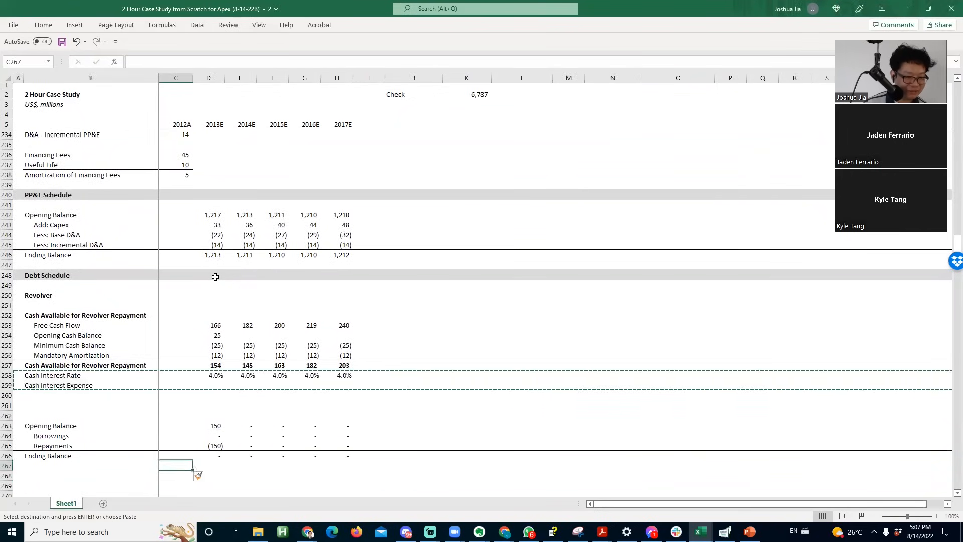
pyautogui.hotkey('shift', 'space')
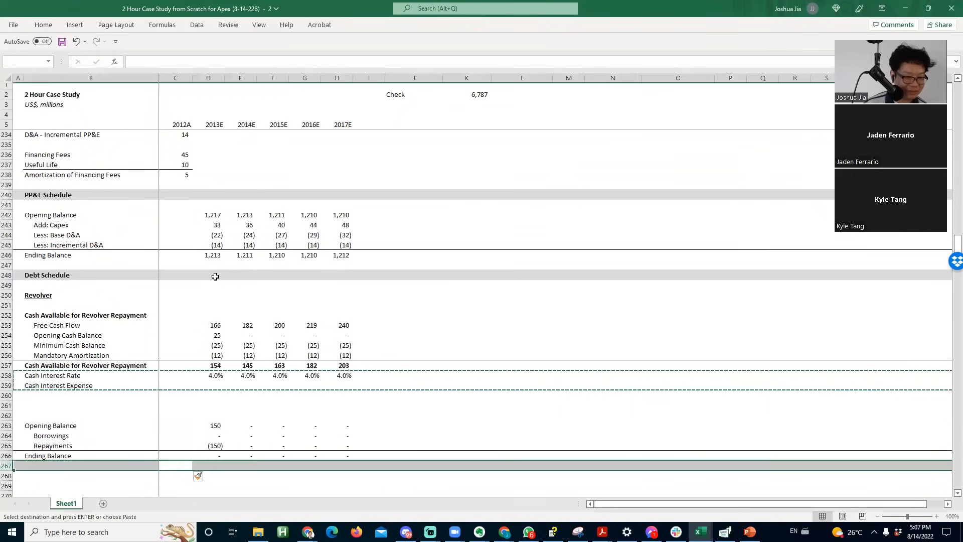
pyautogui.rightClick(11, 465)
pyautogui.click(47, 371)
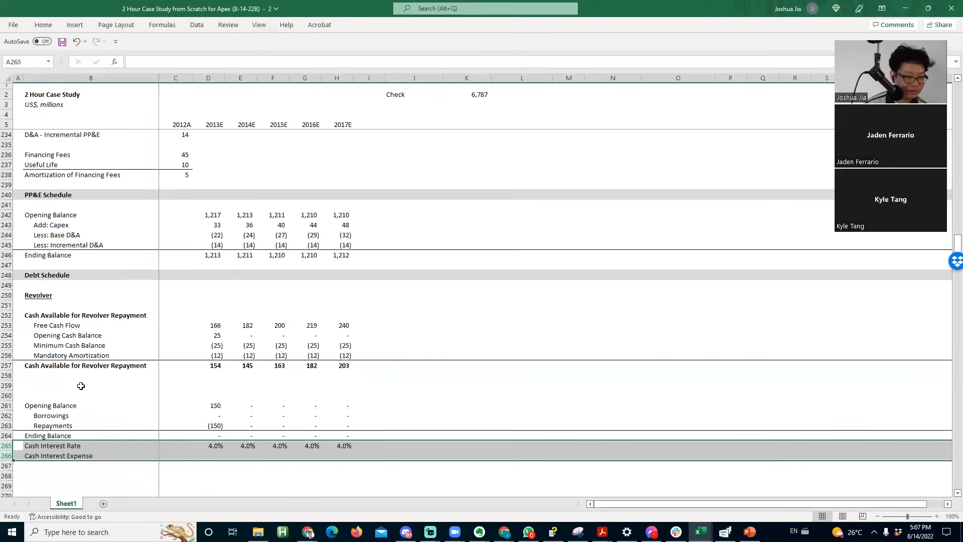
# - Delete the blank rows 258:259 above the revolver's Opening Balance
pyautogui.click(79, 388)
pyautogui.hotkey('shift', 'Up')
pyautogui.hotkey('shift', 'space')
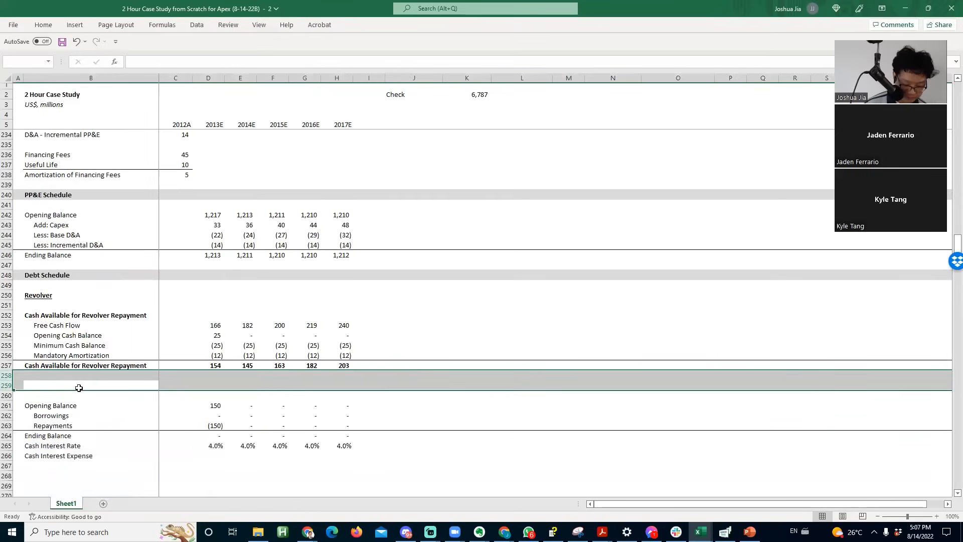
pyautogui.hotkey('ctrl', '-')
# - Delete the four blank rows 265:268 below the revolver's Cash Interest Expense
pyautogui.press('Down')
pyautogui.hotkey('ctrl', 'Down')
pyautogui.press('Down')
pyautogui.hotkey('shift', 'space')
pyautogui.hotkey('shift', 'Down')
pyautogui.hotkey('shift', 'Down')
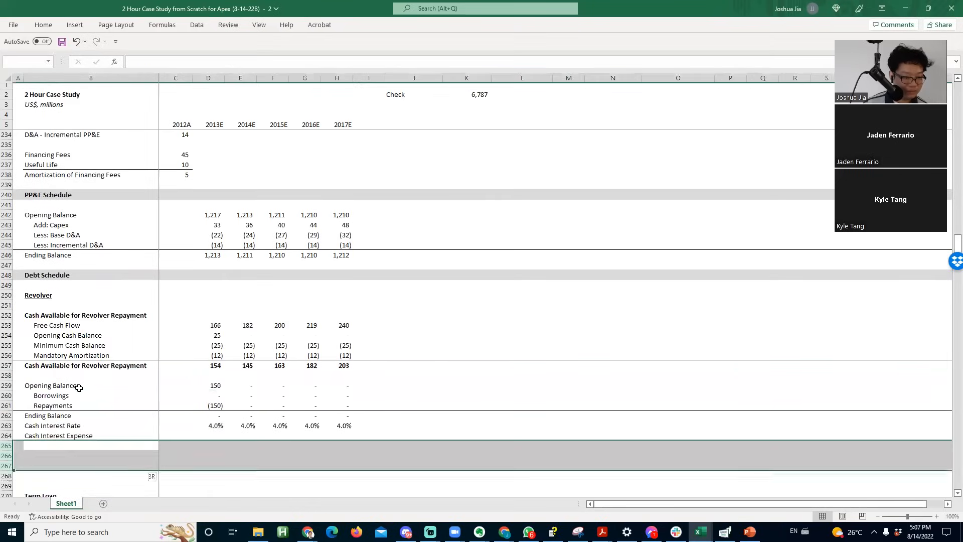
pyautogui.hotkey('shift', 'Down')
pyautogui.hotkey('ctrl', '-')
# - Select the 2013E Cash Interest Expense cell D264 and place the window beside the one showing the assumptions
pyautogui.press('Up')
pyautogui.press('Right')
pyautogui.press('Up')
pyautogui.press('Right')
pyautogui.press('Down')
pyautogui.write('=if(')
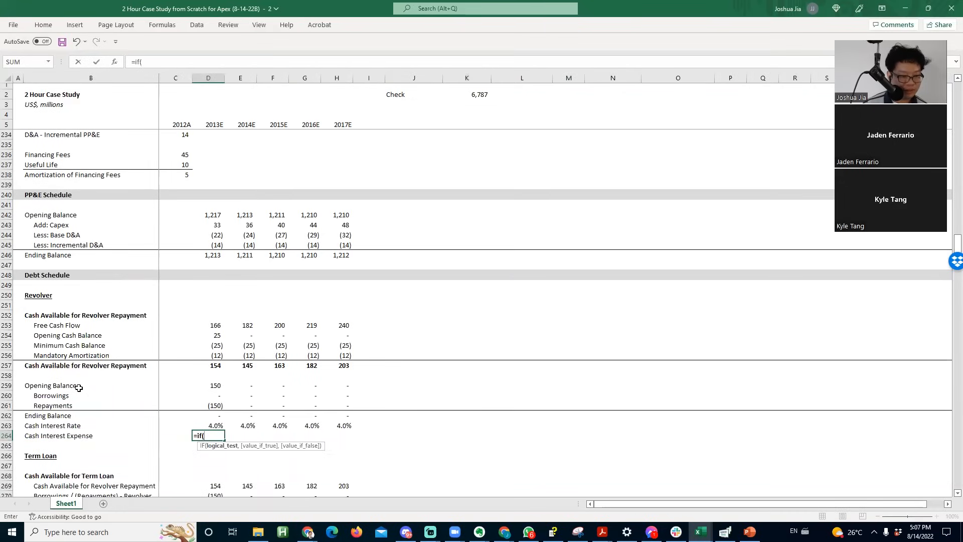
pyautogui.press('BackSpace')
pyautogui.press('BackSpace')
pyautogui.press('BackSpace')
pyautogui.press('super+Left')
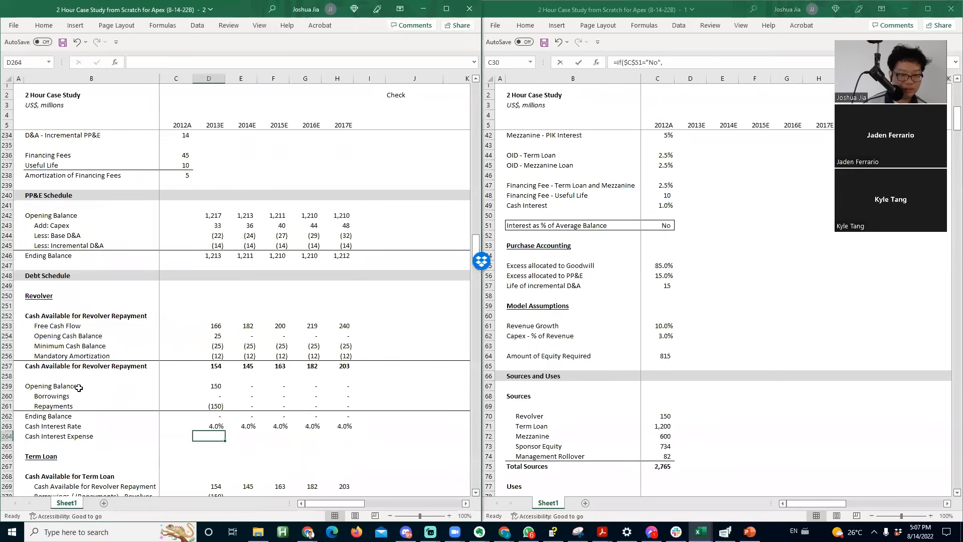
# - Start the Cash Interest Expense formula in D264 as =IF($C$51="No",-D259*D263, using the average-balance switch and the opening balance
pyautogui.write('if(')
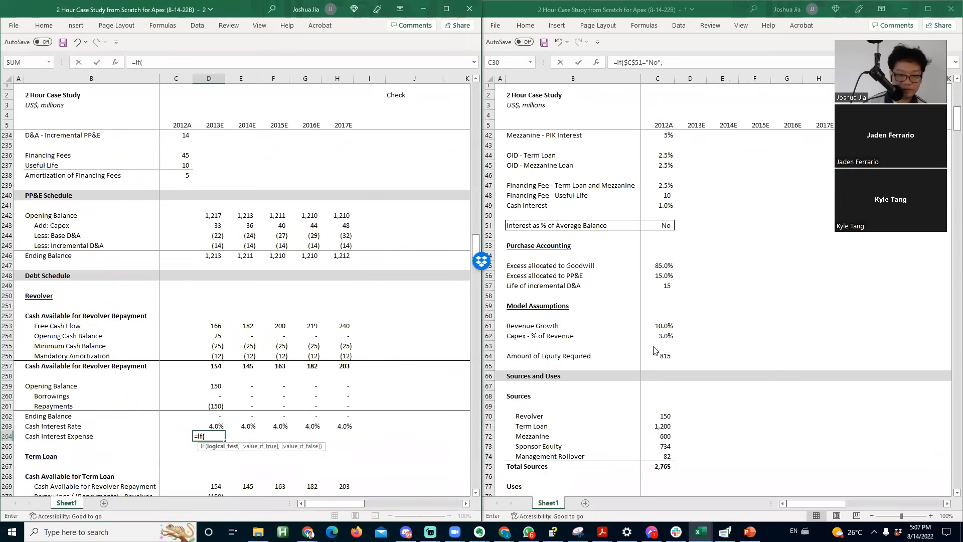
pyautogui.click(657, 224)
pyautogui.press('F4')
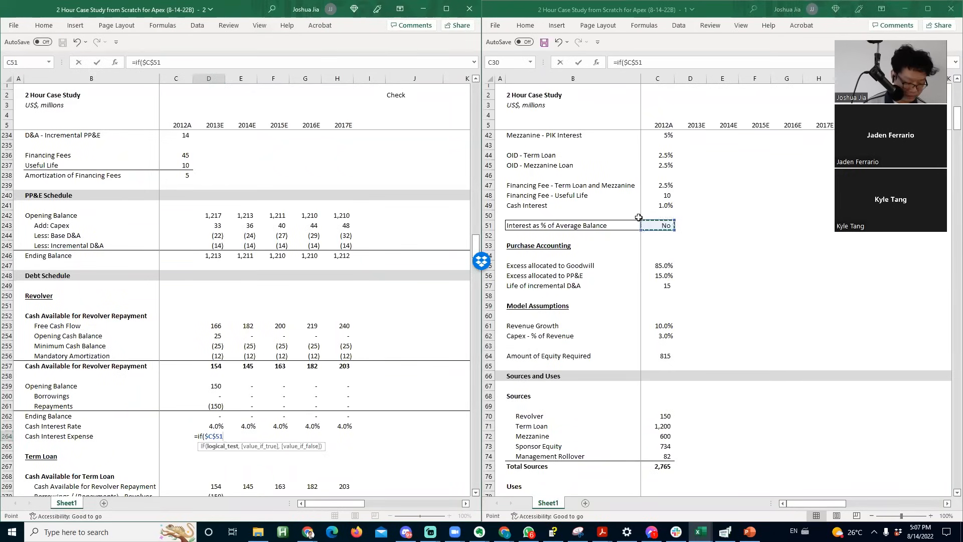
pyautogui.write('="No",')
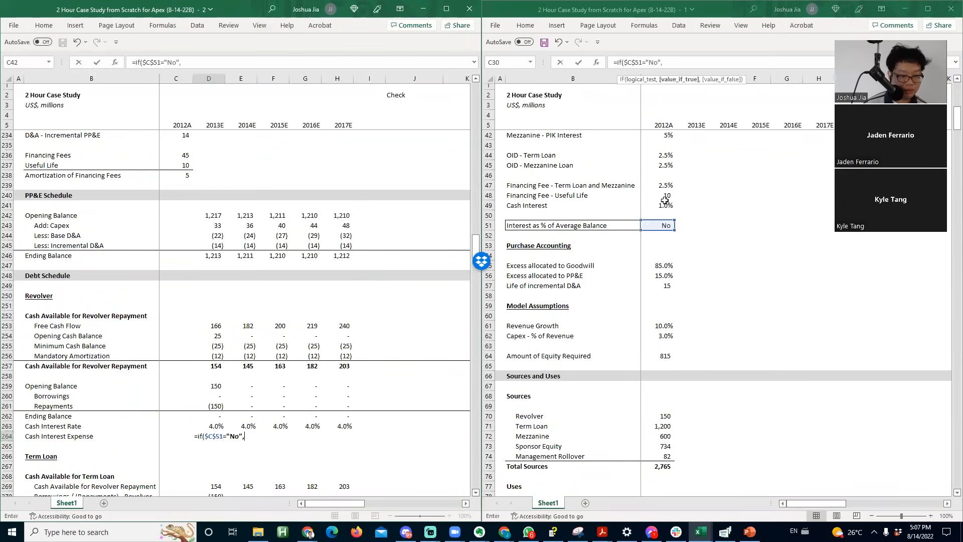
pyautogui.click(214, 386)
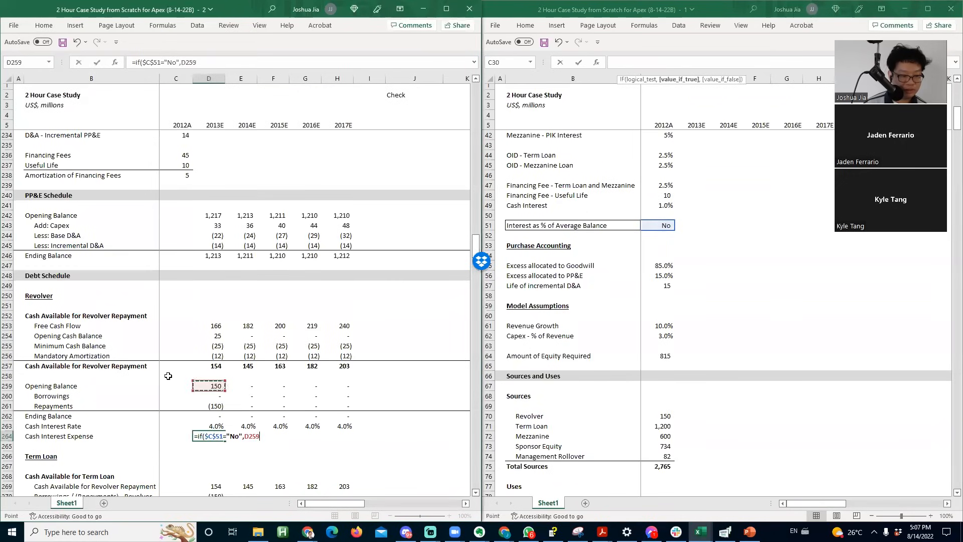
pyautogui.write('*')
pyautogui.press('Up')
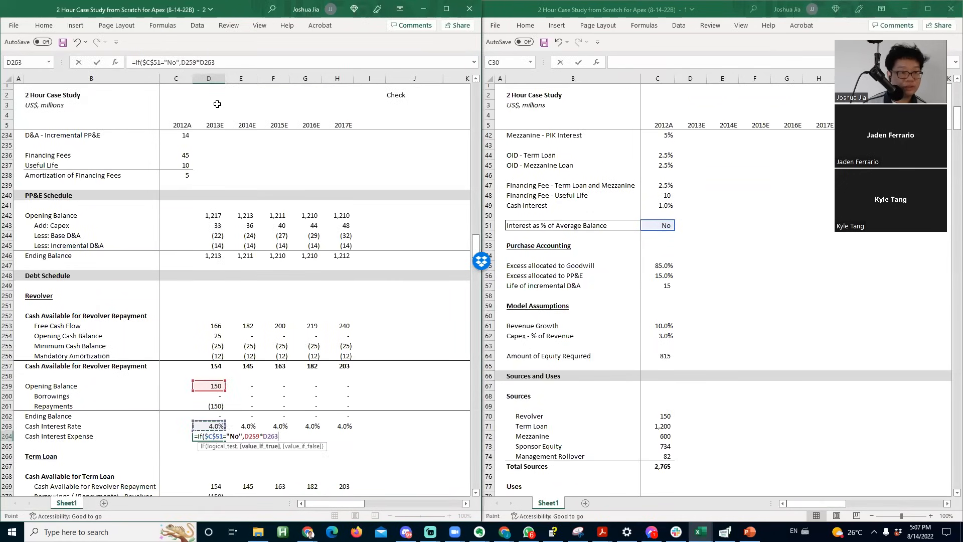
pyautogui.write(',')
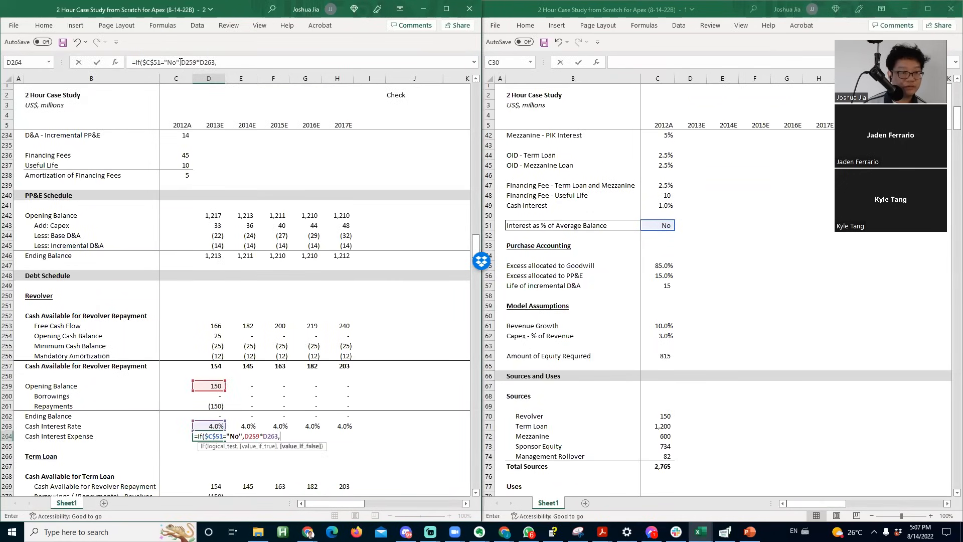
pyautogui.click(180, 62)
pyautogui.write('-')
# - Complete D264's IF formula with the average-balance case -AVERAGE(D259,D262)*D263
pyautogui.press('End')
pyautogui.write('av')
pyautogui.press('Down')
pyautogui.press('Tab')
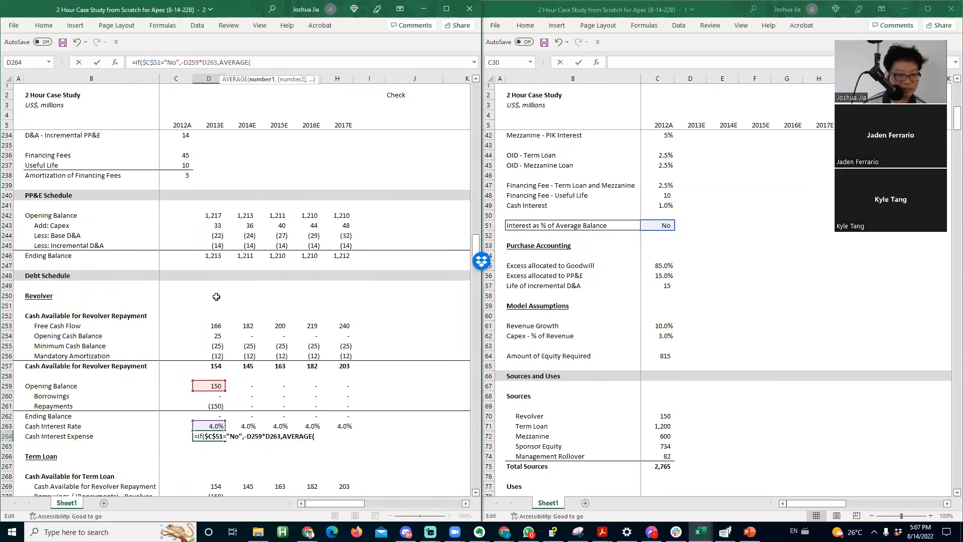
pyautogui.click(206, 385)
pyautogui.write(',')
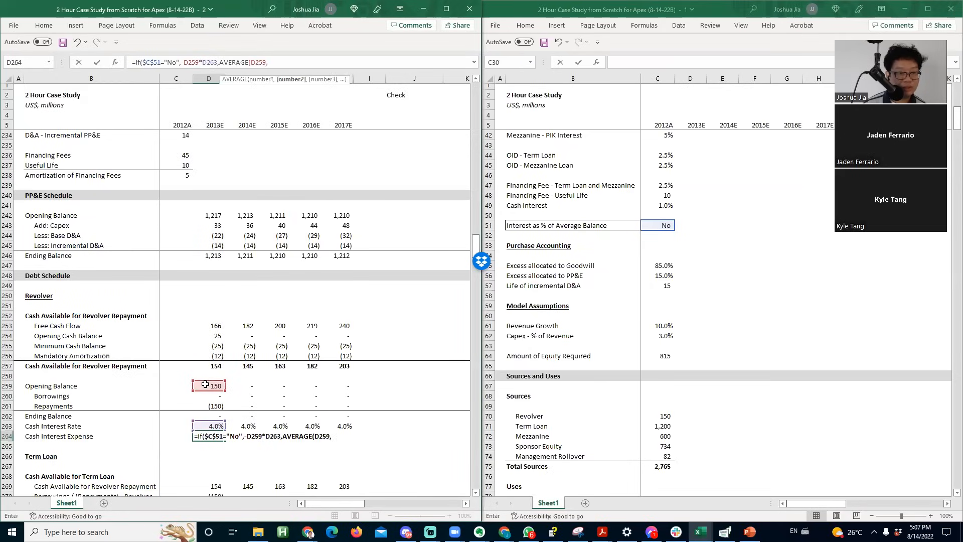
pyautogui.click(201, 416)
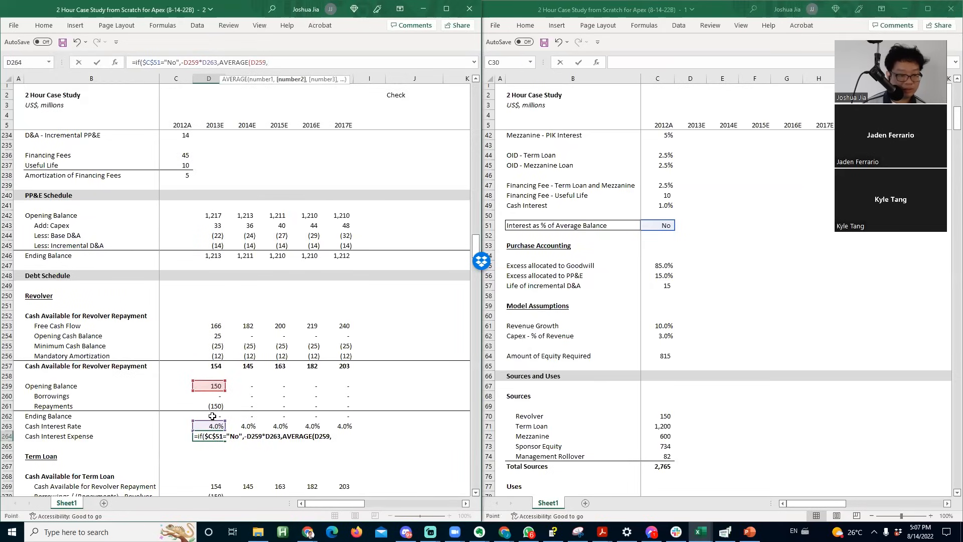
pyautogui.write(')*')
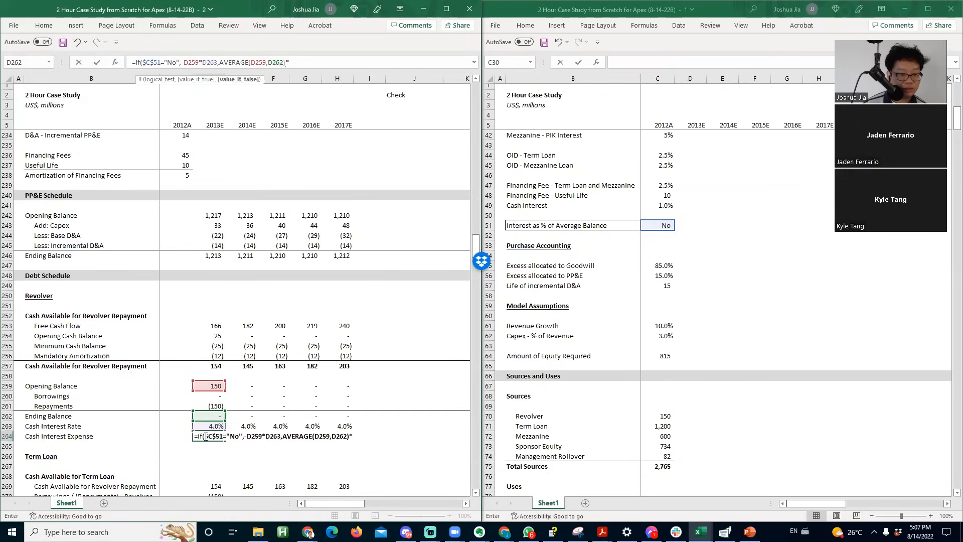
pyautogui.click(207, 426)
pyautogui.write(')')
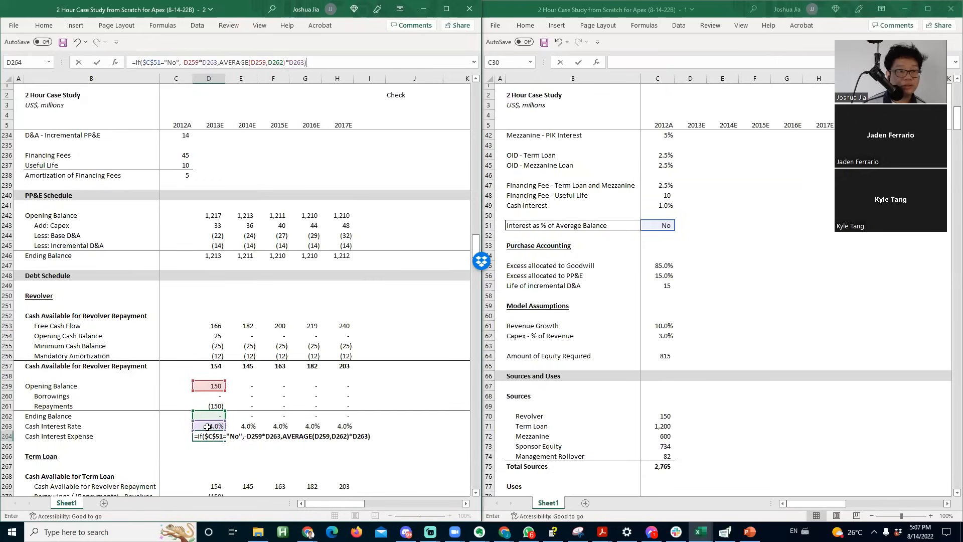
pyautogui.click(221, 64)
pyautogui.write('-')
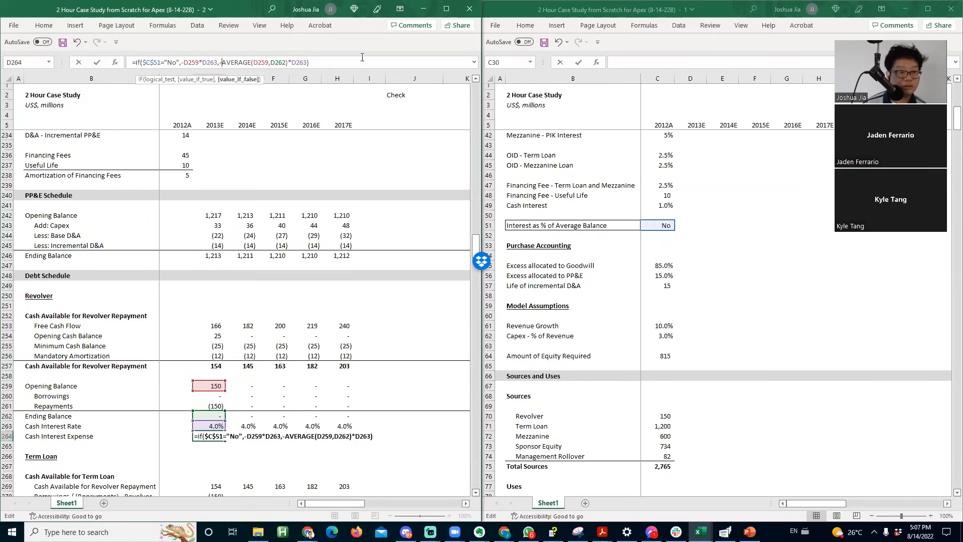
pyautogui.press('Return')
# - Fill the revolver's Cash Interest Expense formula across from 2013E to 2017E
pyautogui.press('Up')
pyautogui.hotkey('shift', 'Right')
pyautogui.hotkey('shift', 'Right')
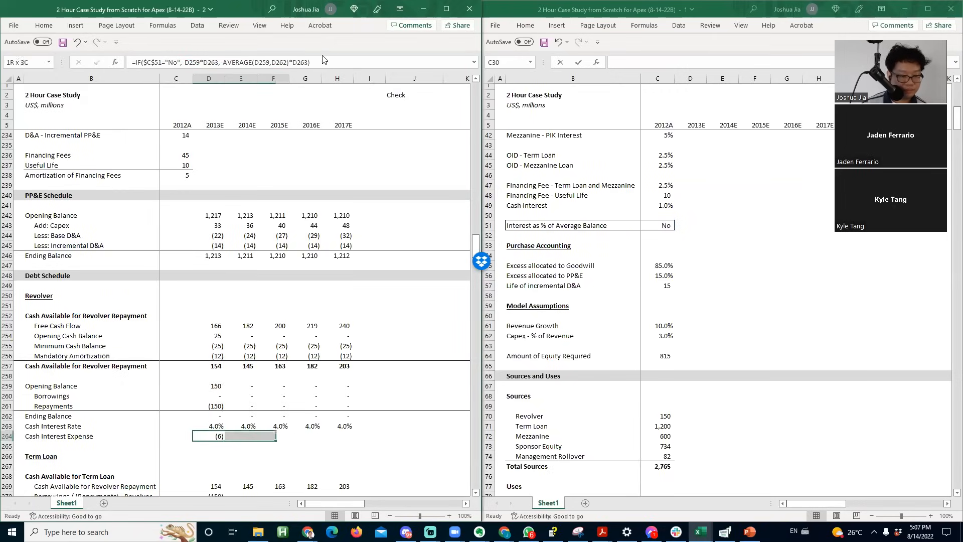
pyautogui.hotkey('shift', 'Right')
pyautogui.hotkey('shift', 'Right')
pyautogui.hotkey('ctrl', 'r')
pyautogui.press('Right')
pyautogui.press('Right')
pyautogui.press('Left')
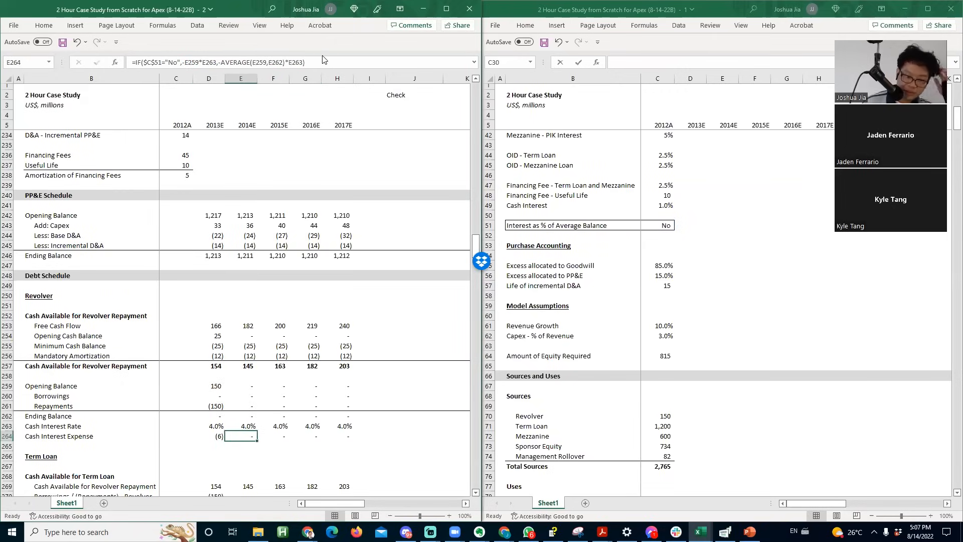
# - Insert another blank row at row 265, between the revolver's Cash Interest Expense and the Term Loan heading
pyautogui.press('Up')
pyautogui.press('Up')
pyautogui.press('Down')
pyautogui.press('Down')
pyautogui.press('Left')
pyautogui.press('Left')
pyautogui.press('Left')
pyautogui.press('Down')
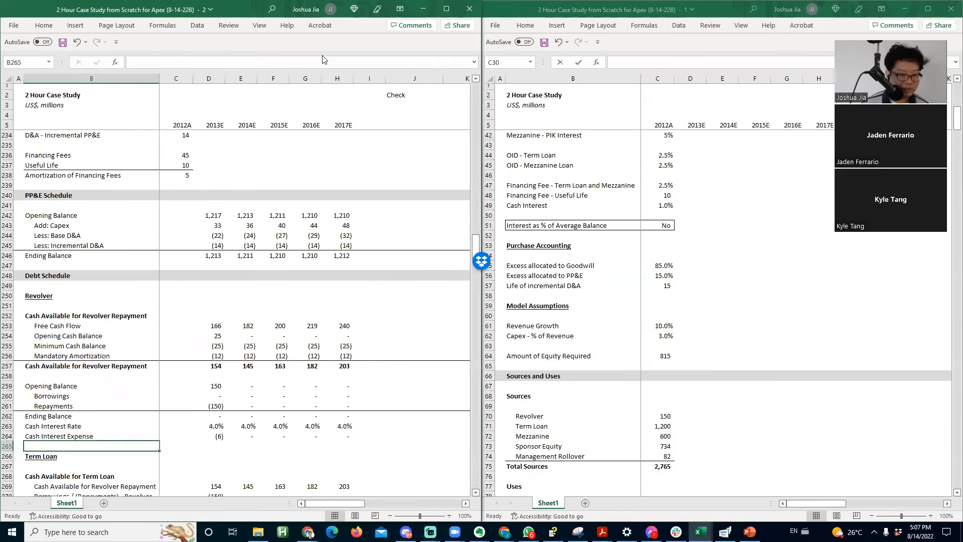
pyautogui.hotkey('alt', 'i')
pyautogui.press('r')
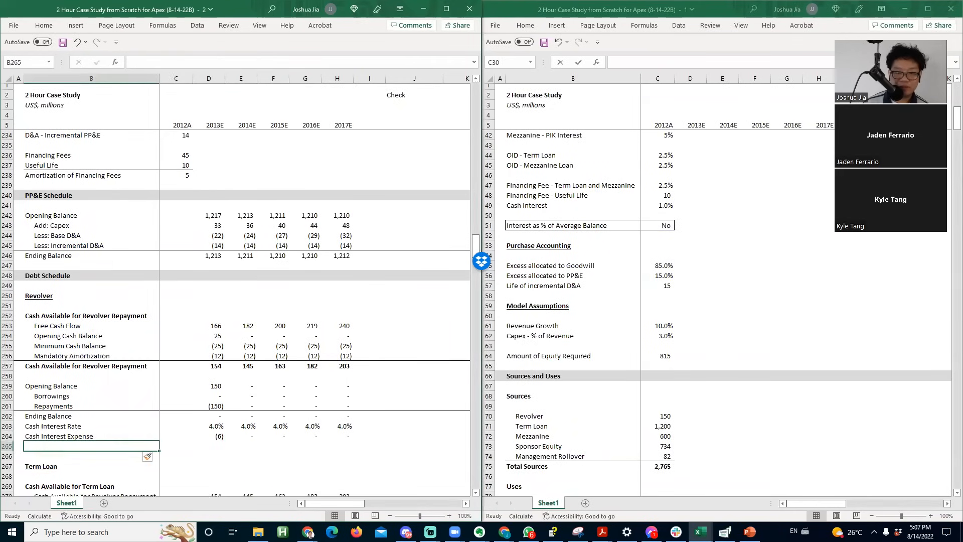
# - Examine the Revolver Commitment and Revolver Commitment Fee assumptions against the revolver schedule
pyautogui.scroll(12, 653, 263)
pyautogui.click(617, 307)
pyautogui.press('Down')
pyautogui.press('Down')
pyautogui.press('Down')
pyautogui.press('Down')
pyautogui.press('Down')
pyautogui.press('Down')
pyautogui.press('Down')
pyautogui.press('Down')
pyautogui.press('Down')
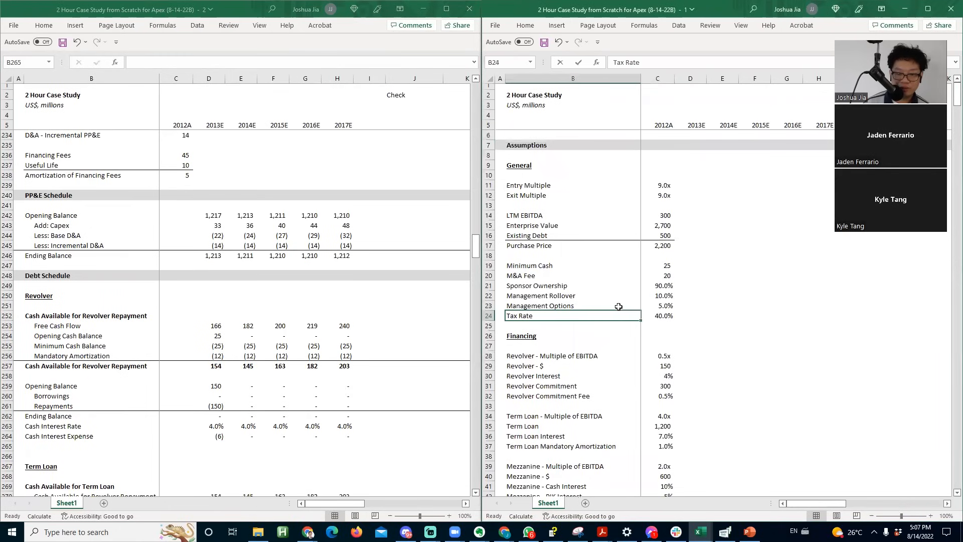
pyautogui.scroll(-2, 618, 306)
pyautogui.click(659, 313)
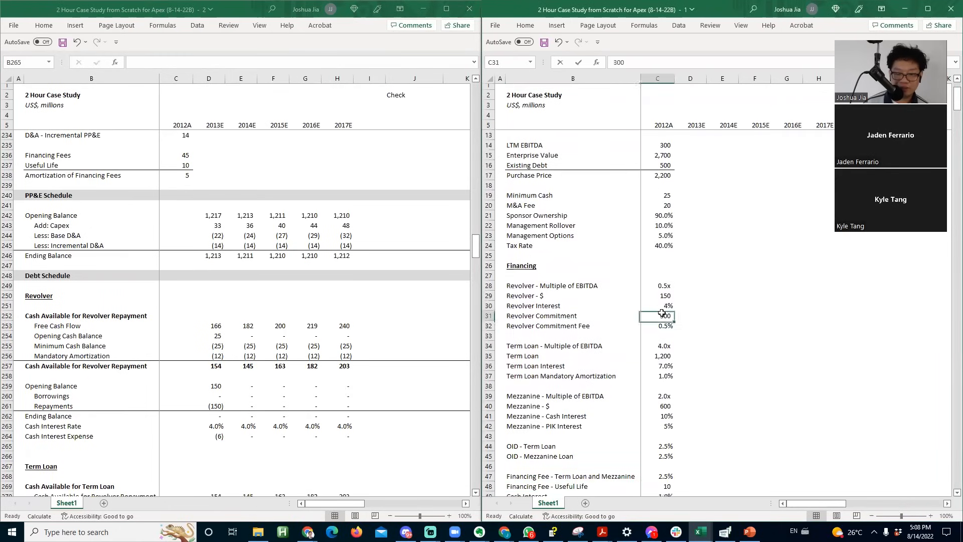
pyautogui.click(273, 368)
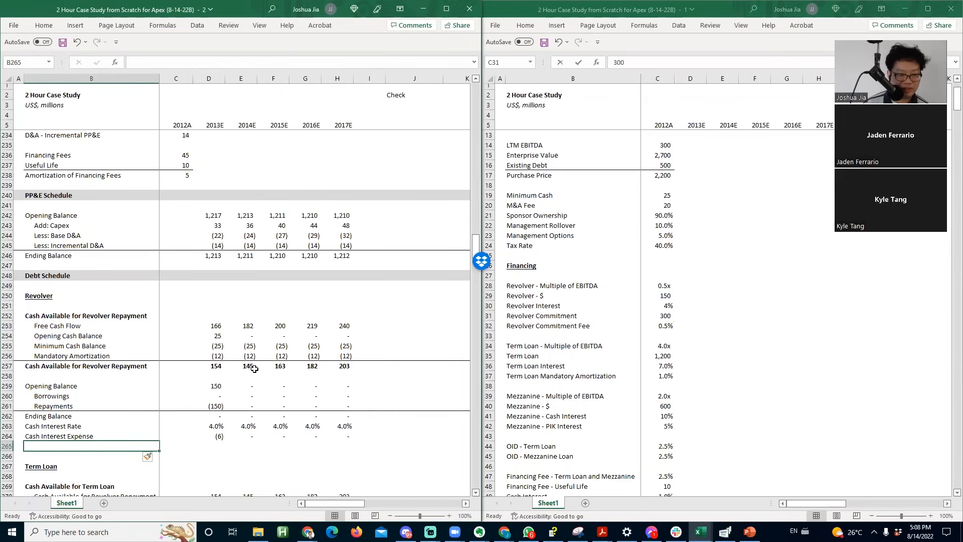
pyautogui.click(661, 317)
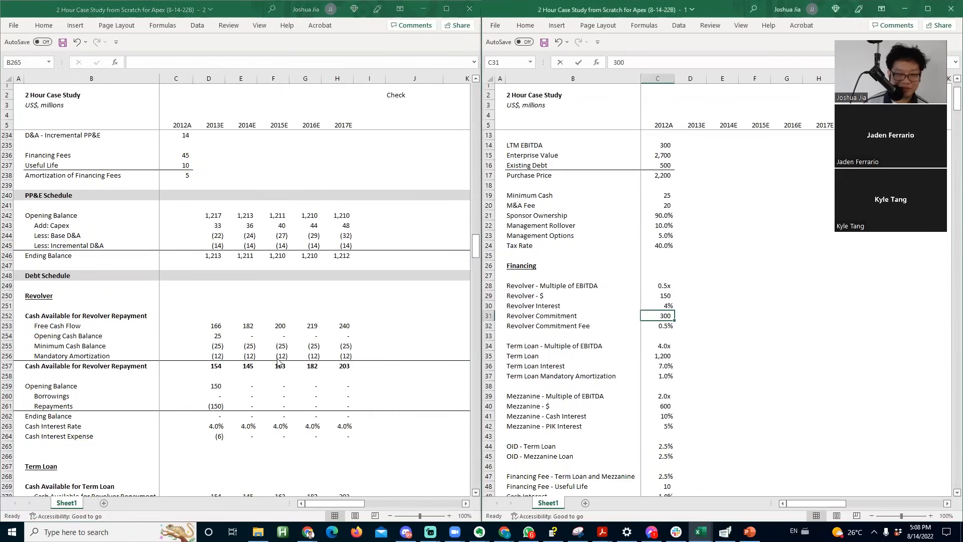
pyautogui.click(113, 414)
pyautogui.press('Down')
pyautogui.press('Up')
pyautogui.press('Down')
pyautogui.press('Down')
pyautogui.press('Down')
pyautogui.press('Down')
pyautogui.press('Up')
pyautogui.press('Up')
pyautogui.press('Up')
pyautogui.press('Up')
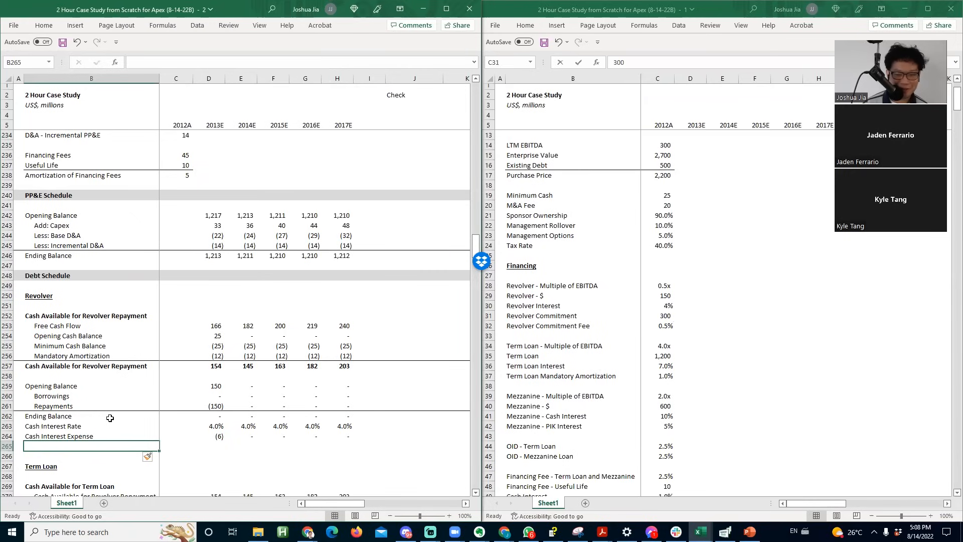
pyautogui.press('Up')
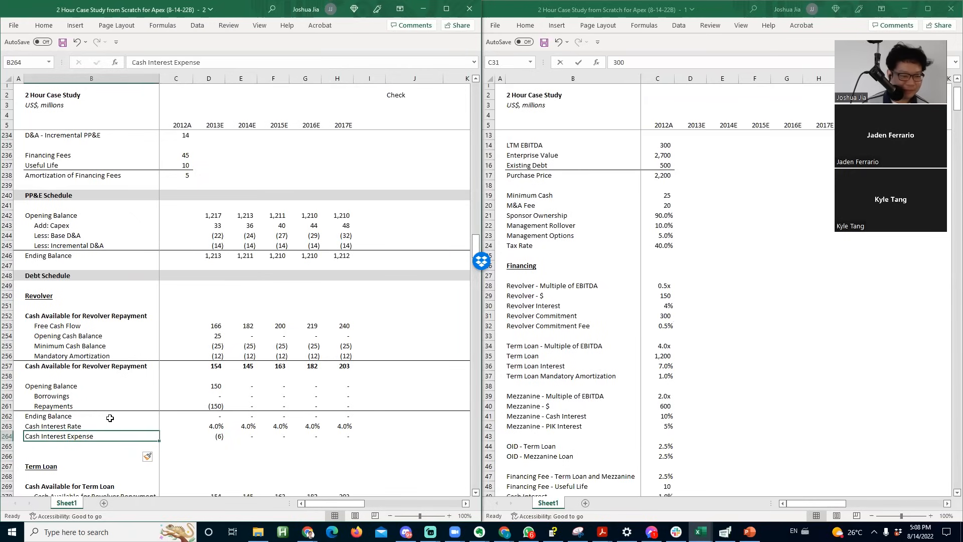
pyautogui.press('Down')
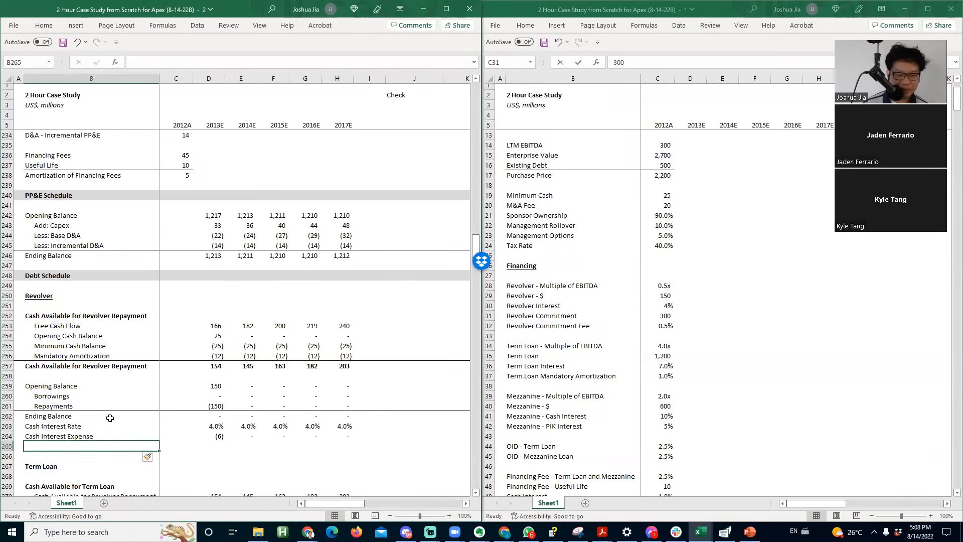
# - Label cell B265 Revolver Commitment, directly below the revolver's Cash Interest Expense
pyautogui.write('Comm')
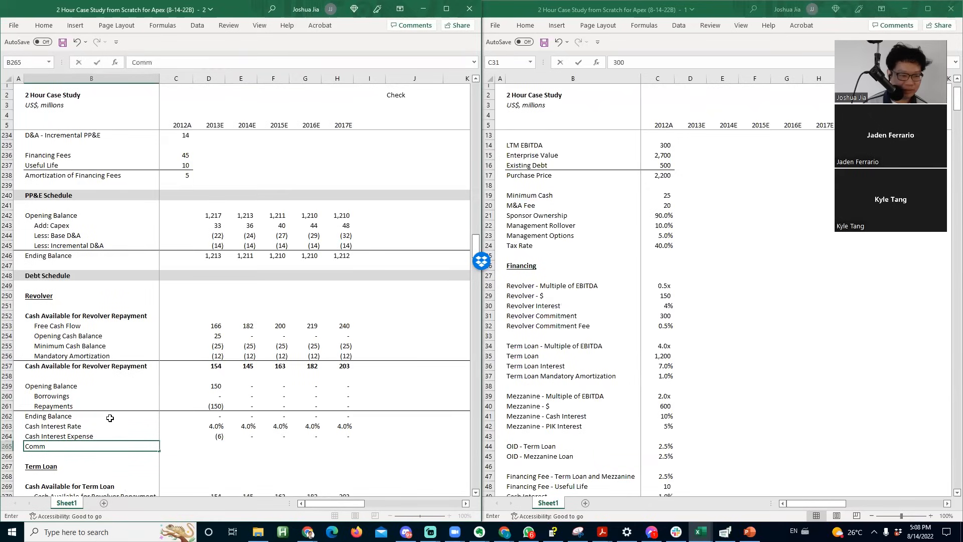
pyautogui.press('BackSpace')
pyautogui.press('BackSpace')
pyautogui.press('BackSpace')
pyautogui.press('BackSpace')
pyautogui.write('Revolver Commi')
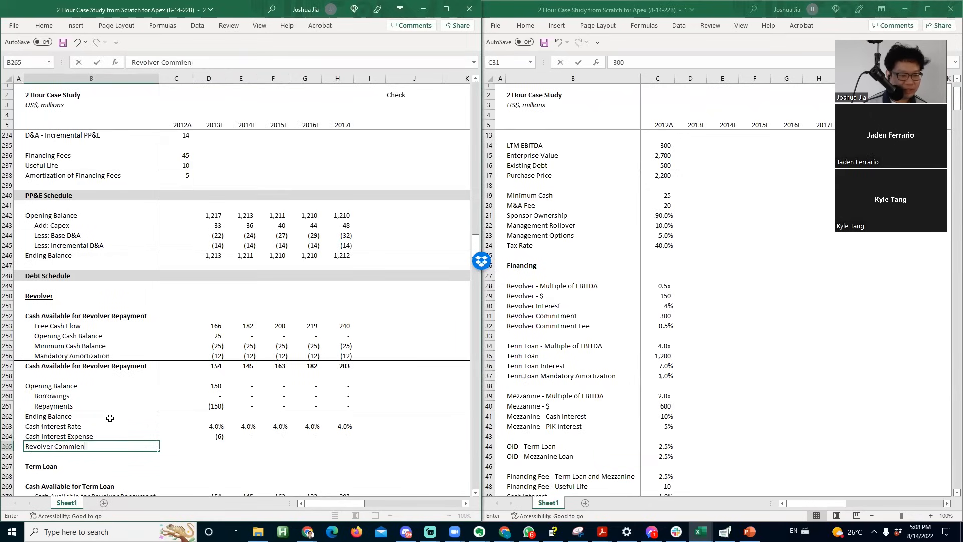
pyautogui.write('tment')
pyautogui.press('Return')
# - Insert three blank rows at row 266, between Revolver Commitment and the Term Loan heading
pyautogui.hotkey('alt', 'i')
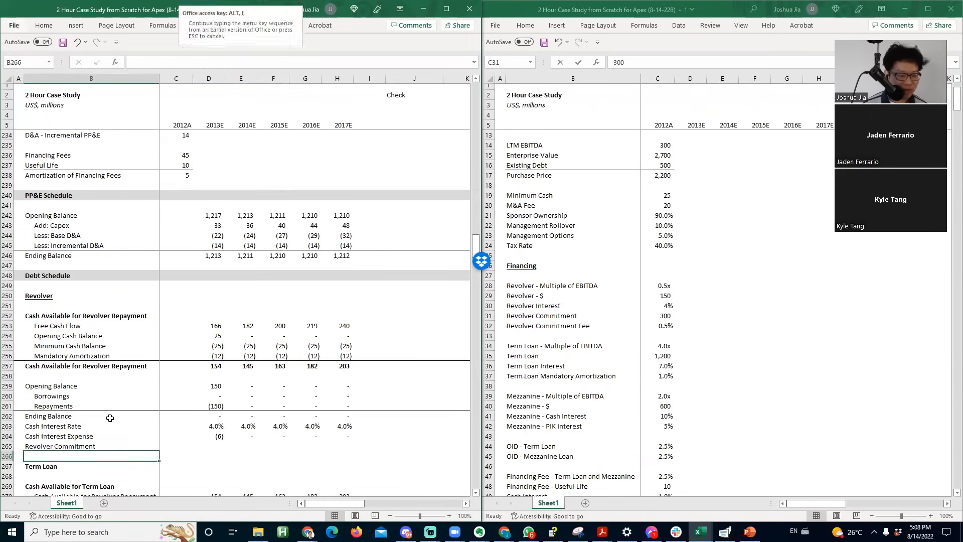
pyautogui.press('r')
pyautogui.press('F4')
pyautogui.press('F4')
# - Link the 2013E Revolver Commitment in D265 to the assumption in C31 with the absolute reference =$C$31
pyautogui.press('Up')
pyautogui.press('Right')
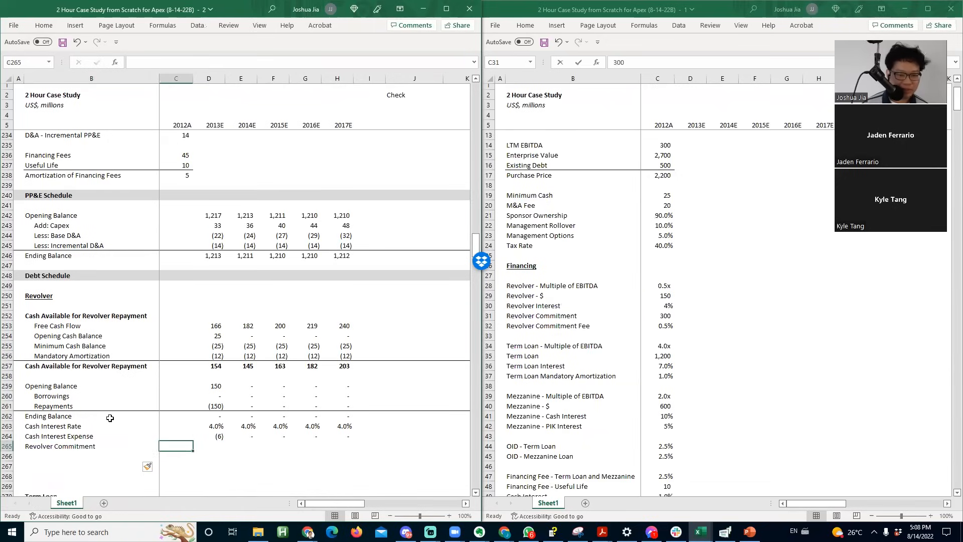
pyautogui.press('Right')
pyautogui.hotkey('alt', 'Tab')
pyautogui.hotkey('ctrl', 'c')
pyautogui.hotkey('alt', 'Tab')
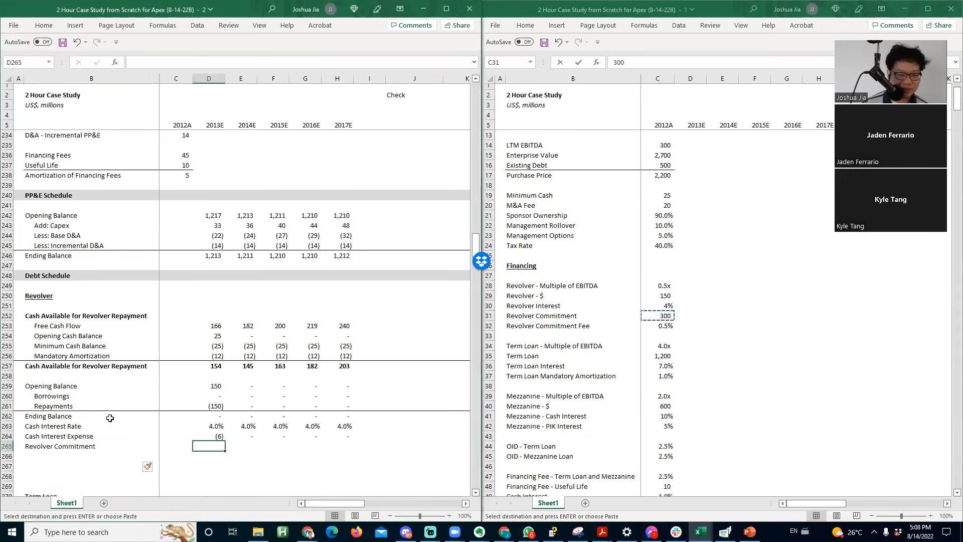
pyautogui.hotkey('alt', 'e')
pyautogui.press('s')
pyautogui.press('l')
pyautogui.press('Escape')
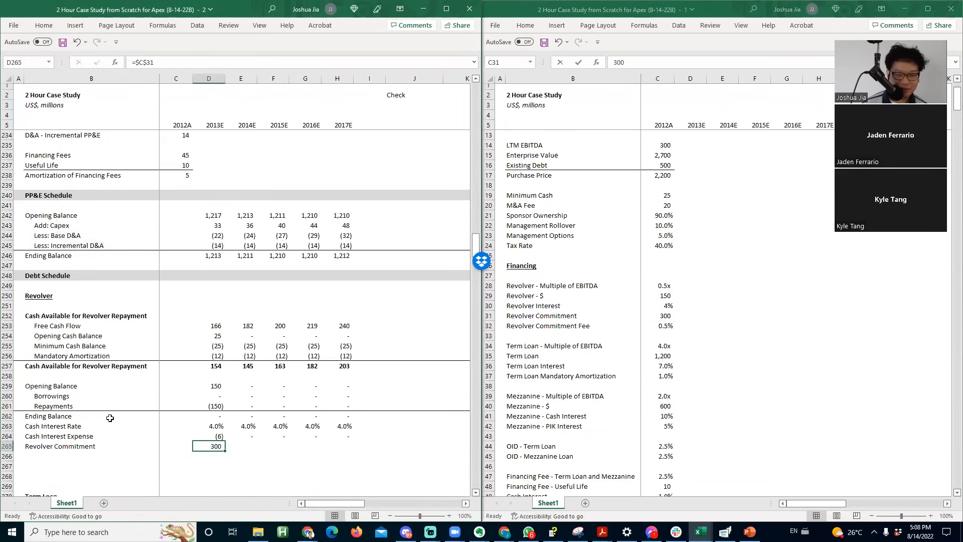
# - Fill the Revolver Commitment link across from 2013E to 2017E
pyautogui.hotkey('shift', 'Right')
pyautogui.hotkey('shift', 'Right')
pyautogui.hotkey('shift', 'Right')
pyautogui.hotkey('shift', 'Right')
pyautogui.hotkey('ctrl', 'r')
# - Copy the Revolver Commitment Fee label from assumption cell B32 into B266, pasting it without its formatting
pyautogui.press('Down')
pyautogui.press('Left')
pyautogui.press('Left')
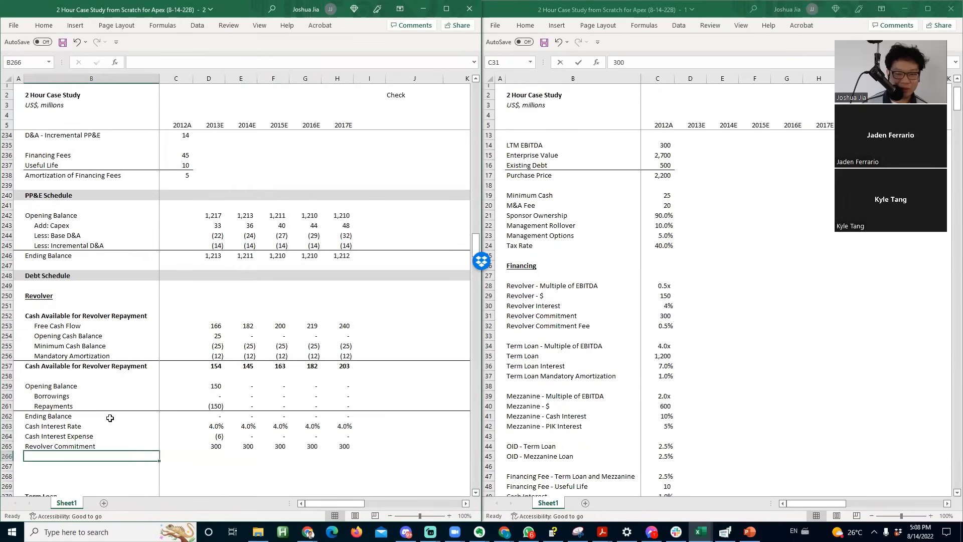
pyautogui.hotkey('alt', 'Tab')
pyautogui.press('Down')
pyautogui.press('Left')
pyautogui.hotkey('ctrl', 'c')
pyautogui.hotkey('alt', 'Tab')
pyautogui.hotkey('alt', 'e')
pyautogui.press('s')
pyautogui.press('f')
pyautogui.press('Return')
pyautogui.press('Escape')
# - Insert a blank row between the revolver's Cash Interest Expense and Revolver Commitment rows
pyautogui.press('Right')
pyautogui.press('Left')
pyautogui.press('Up')
pyautogui.press('Up')
pyautogui.press('Right')
pyautogui.press('Right')
pyautogui.press('Down')
pyautogui.press('Down')
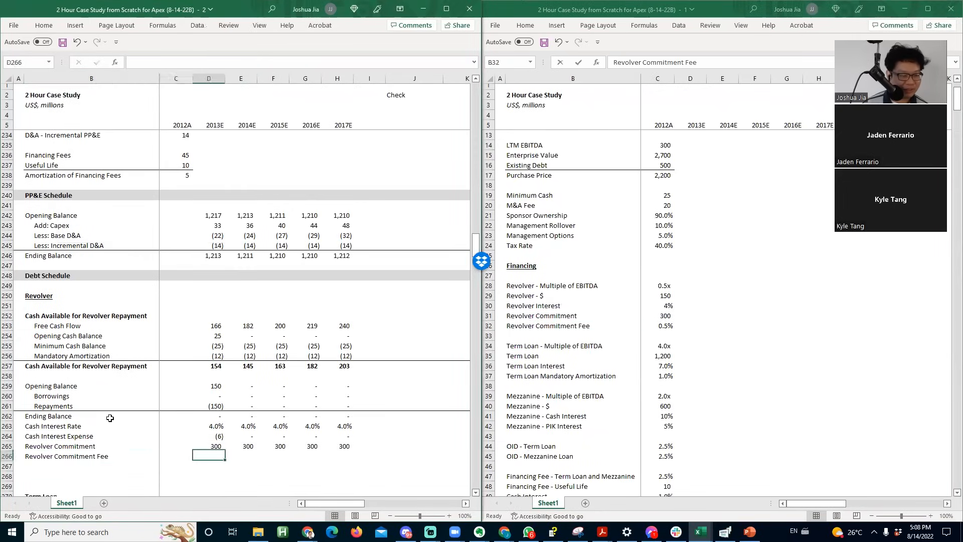
pyautogui.press('Left')
pyautogui.press('Left')
pyautogui.press('Up')
pyautogui.hotkey('alt', 'i')
pyautogui.press('r')
# - Insert a row between Revolver Commitment and Revolver Commitment Fee and label it Revolver - Unused
pyautogui.press('Down')
pyautogui.press('Down')
pyautogui.hotkey('alt', 'i')
pyautogui.write('rRevolver')
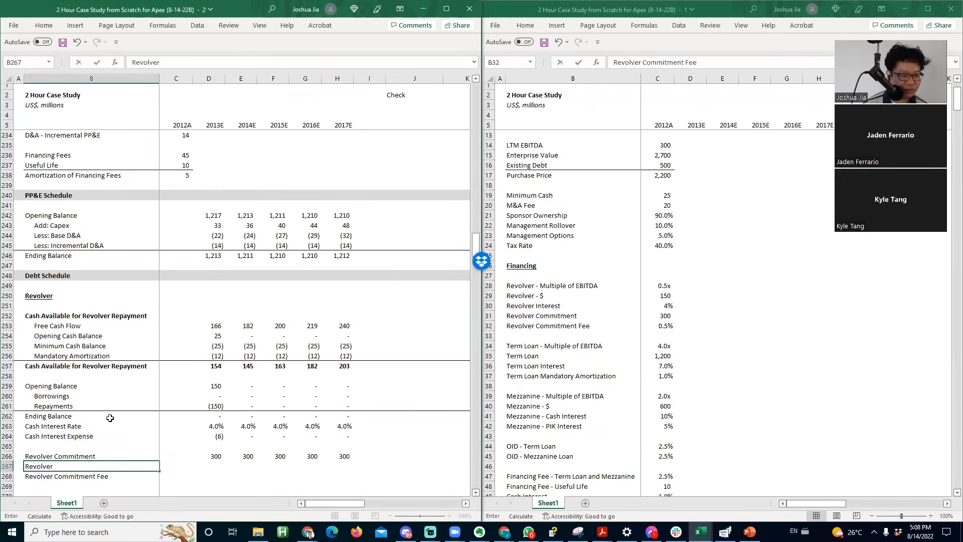
pyautogui.write(' - unusedUnused')
pyautogui.press('Return')
pyautogui.press('Up')
pyautogui.press('Up')
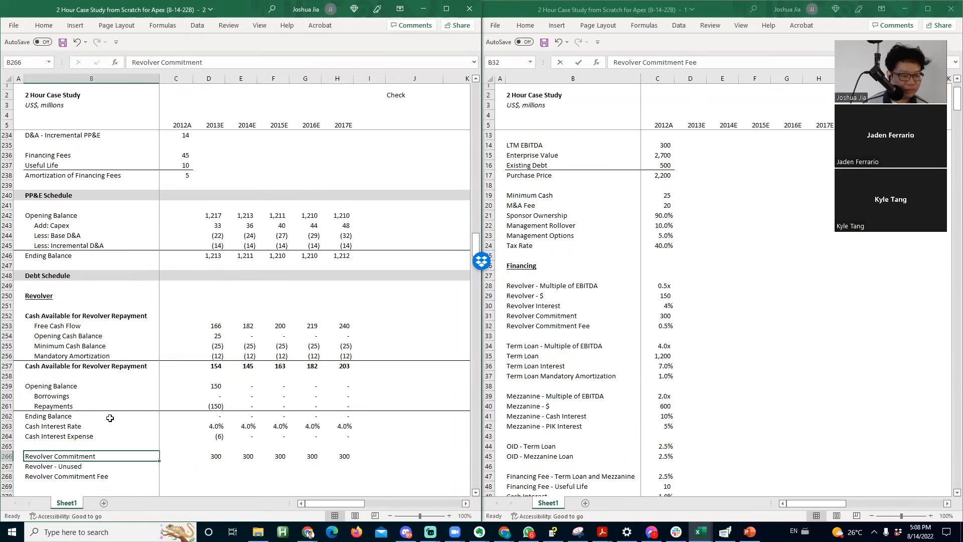
# - Calculate the 2013E unused revolver in D267 with =D266-AVERAGE(D259,D262)
pyautogui.press('Down')
pyautogui.press('Right')
pyautogui.press('Right')
pyautogui.write('=')
pyautogui.press('Up')
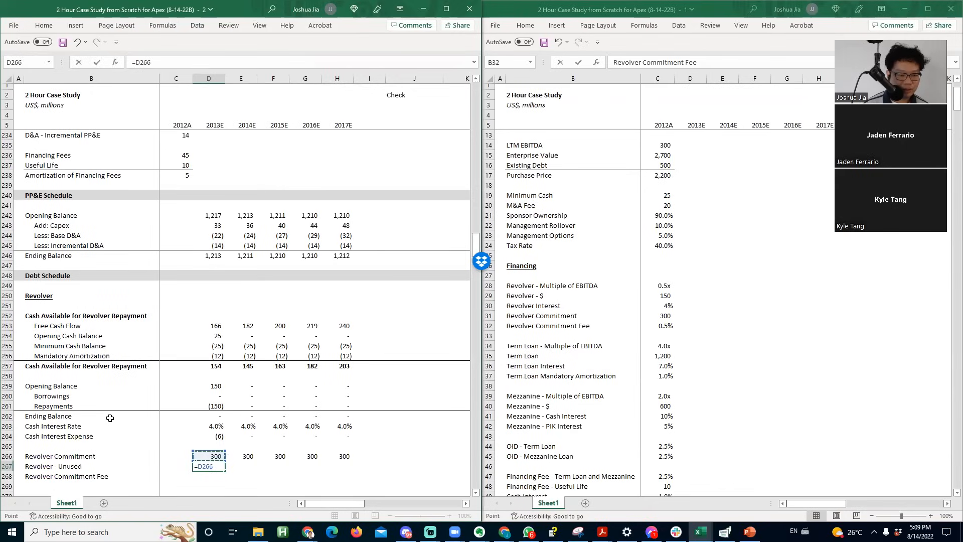
pyautogui.write('-AVERAGE(')
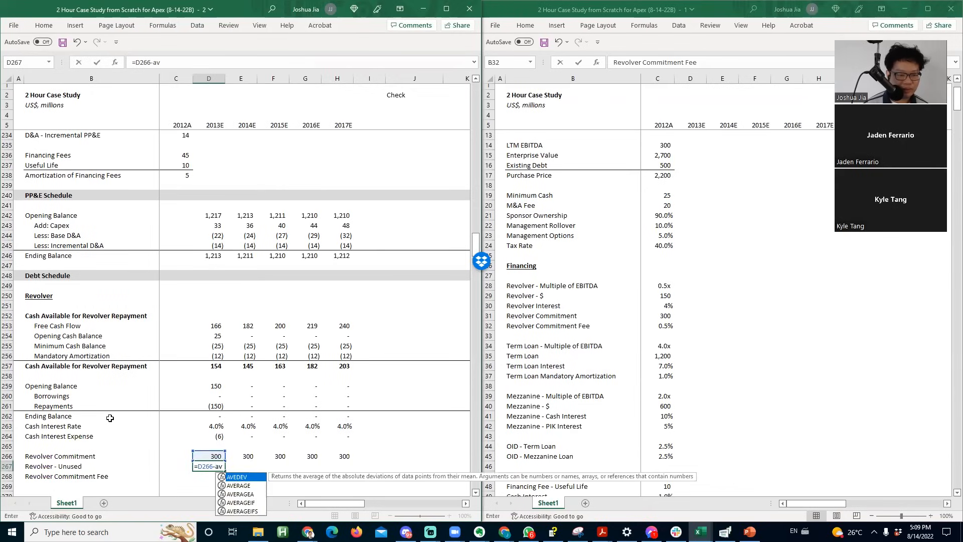
pyautogui.press('Up')
pyautogui.press('Up')
pyautogui.press('Up')
pyautogui.press('Up')
pyautogui.press('Up')
pyautogui.press('Up')
pyautogui.press('Up')
pyautogui.press('Up')
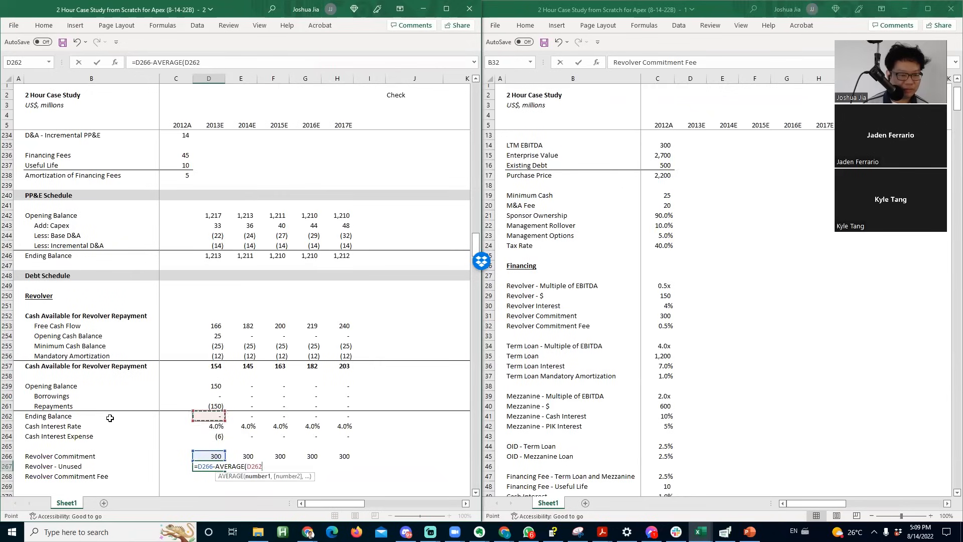
pyautogui.write(',')
pyautogui.press('Up')
pyautogui.press('Up')
pyautogui.press('Up')
pyautogui.press('Up')
pyautogui.press('Up')
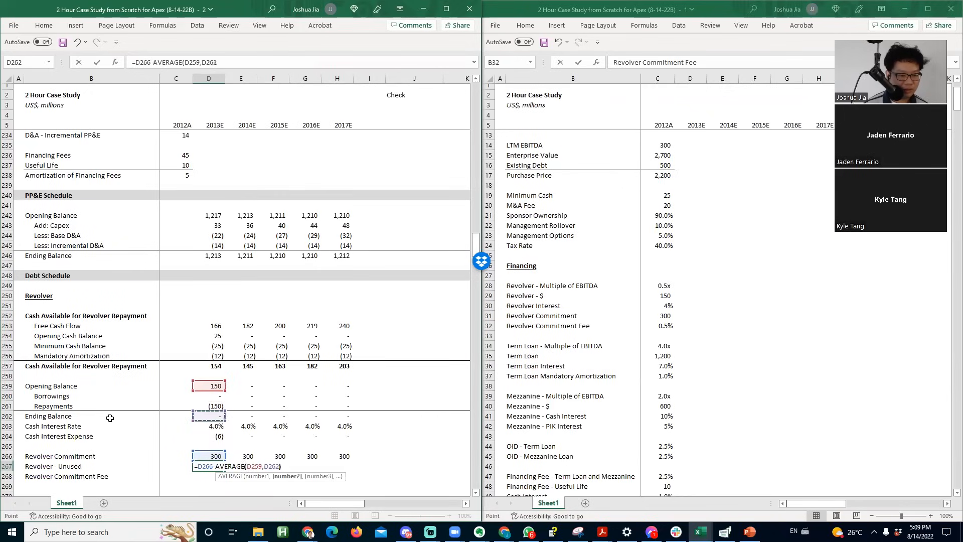
pyautogui.write(')')
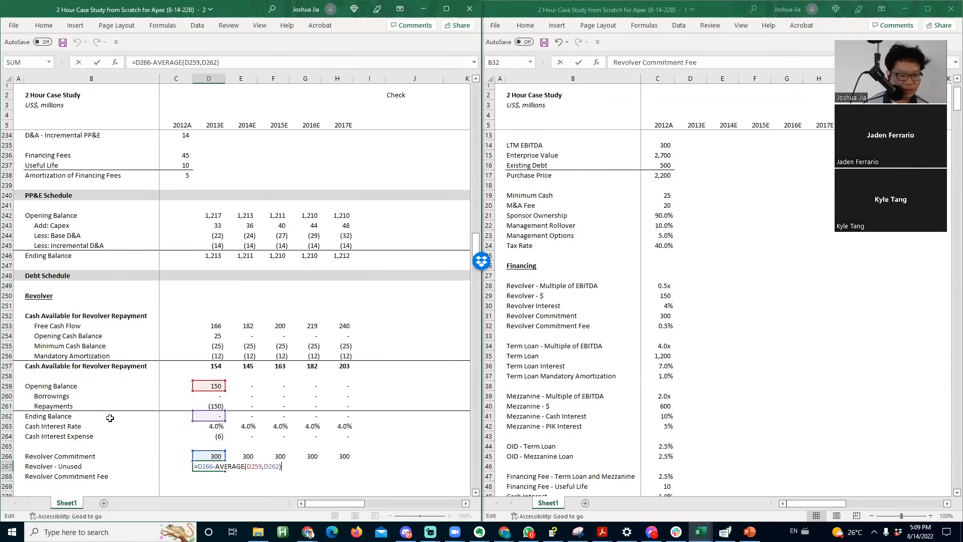
pyautogui.hotkey('ctrl', 'Return')
# - Fill the Revolver - Unused formula across from 2013E to 2017E
pyautogui.hotkey('shift', 'Right')
pyautogui.hotkey('shift', 'Right')
pyautogui.hotkey('shift', 'Right')
pyautogui.hotkey('shift', 'Right')
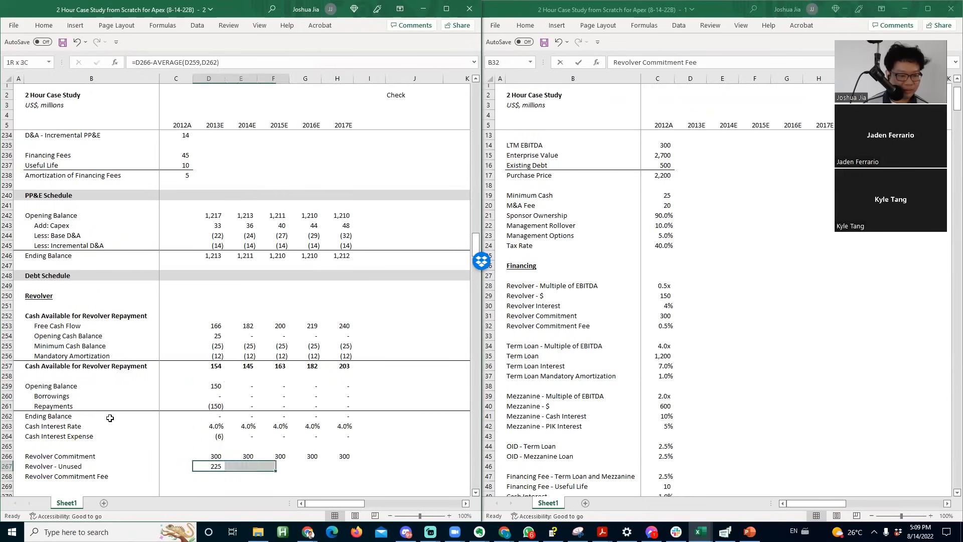
pyautogui.hotkey('ctrl', 'r')
# - Begin D267's formula with an IF that tests whether the average-balance interest switch $C$51 equals "No"
pyautogui.press('F2')
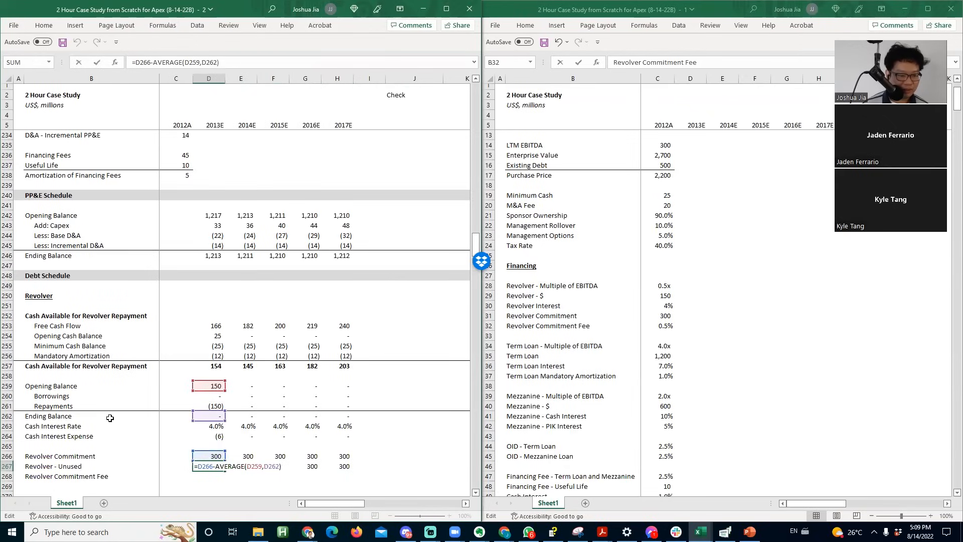
pyautogui.press('Home')
pyautogui.press('Right')
pyautogui.write('if(')
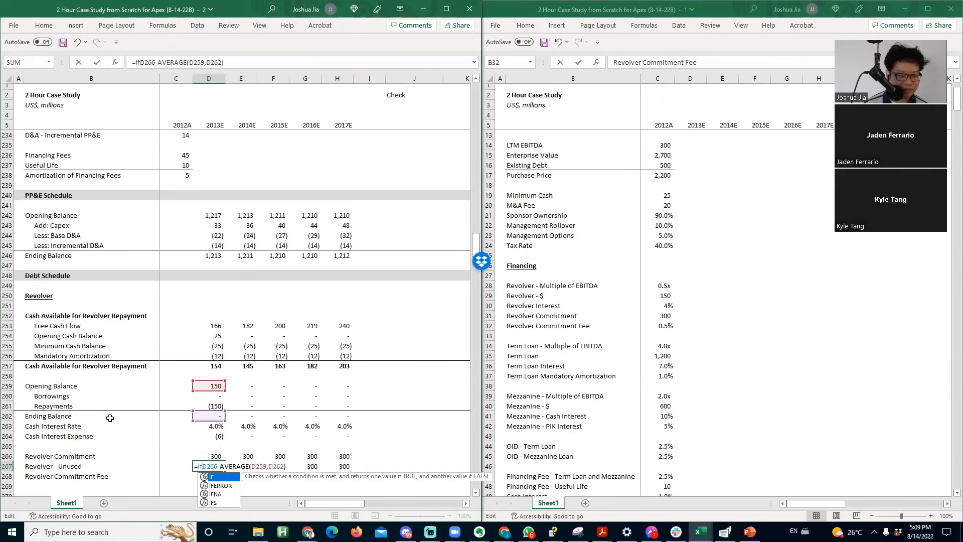
pyautogui.scroll(-12, 666, 348)
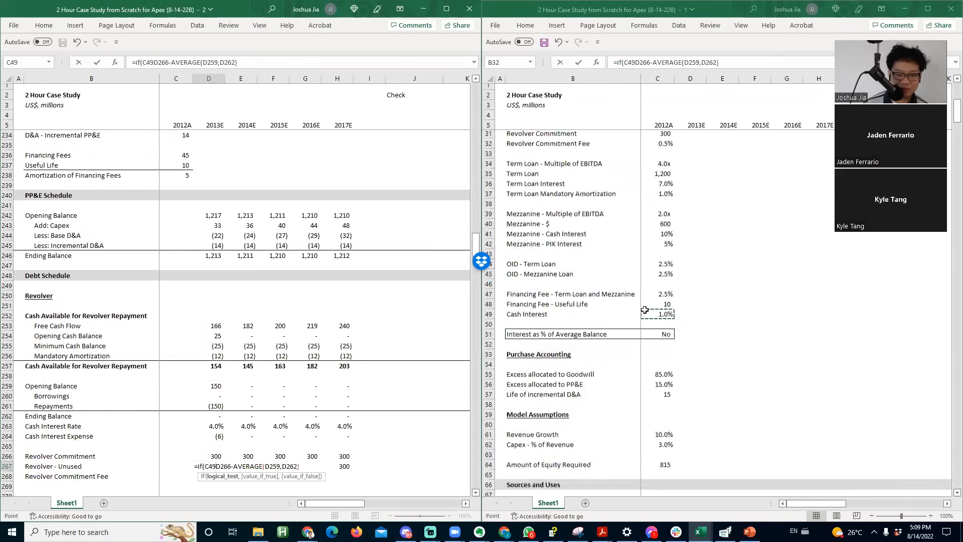
pyautogui.click(662, 137)
pyautogui.click(656, 155)
pyautogui.press('F4')
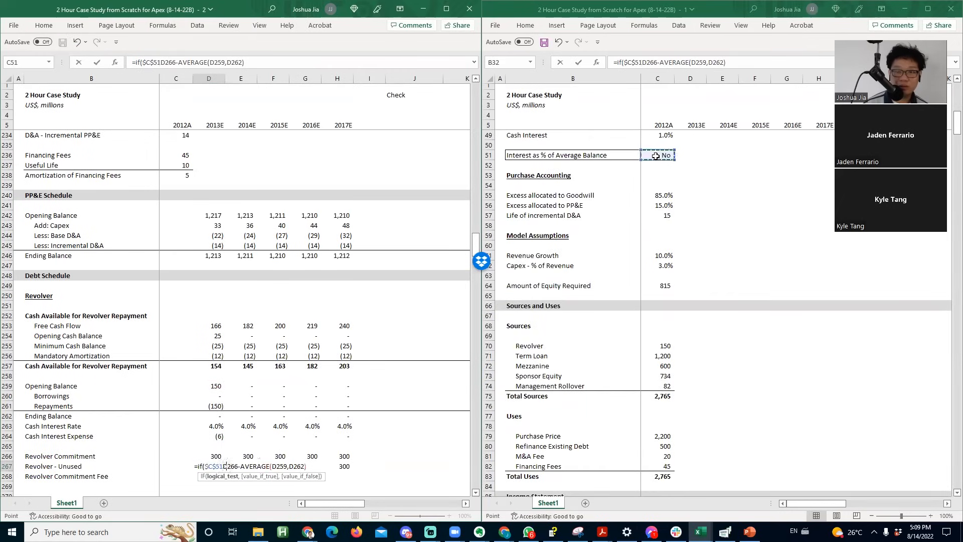
pyautogui.write('=')
pyautogui.press('Return')
pyautogui.press('Return')
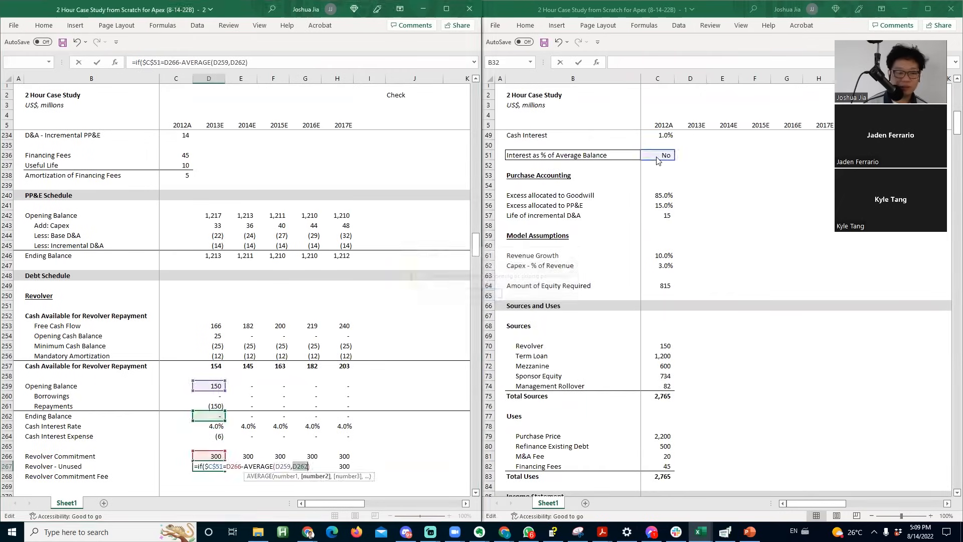
pyautogui.click(164, 62)
pyautogui.write('"No"')
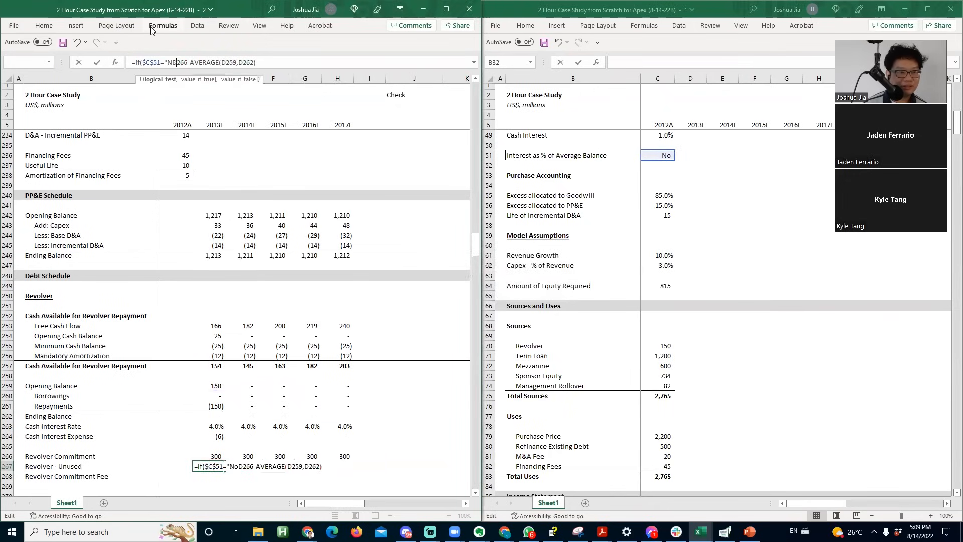
pyautogui.write(',')
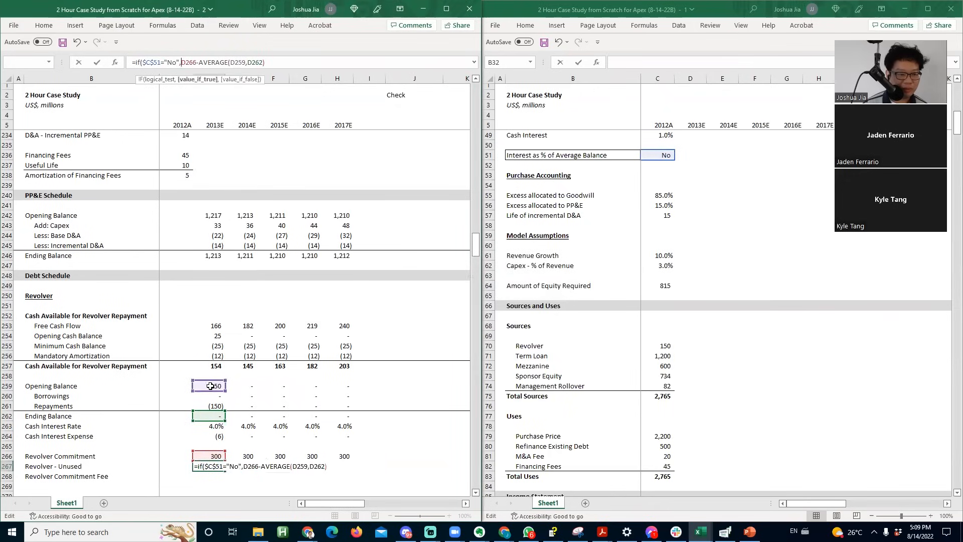
# - Complete D267's IF with D266-D259 as the true case, keeping D266-AVERAGE(D259,D262) as the false case
pyautogui.click(213, 457)
pyautogui.write('-')
pyautogui.click(196, 383)
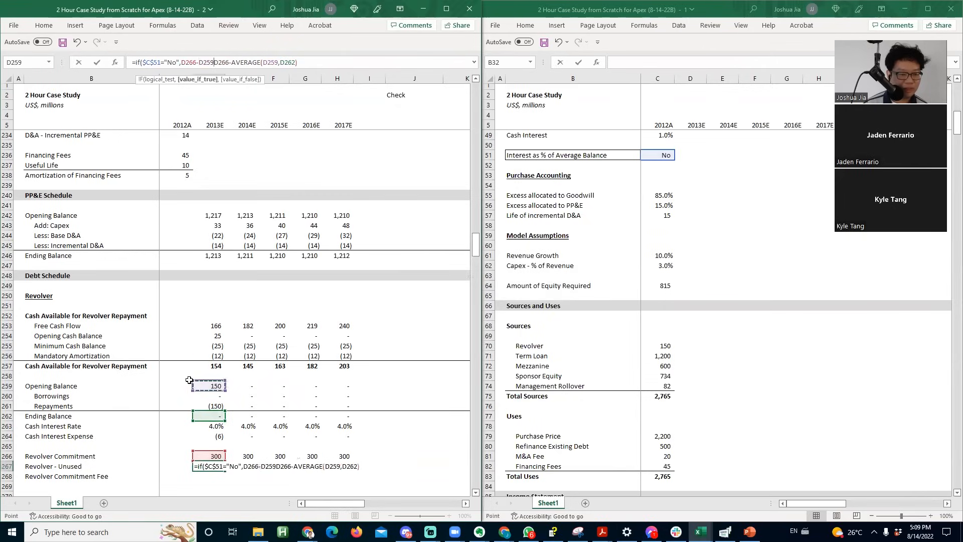
pyautogui.write(',')
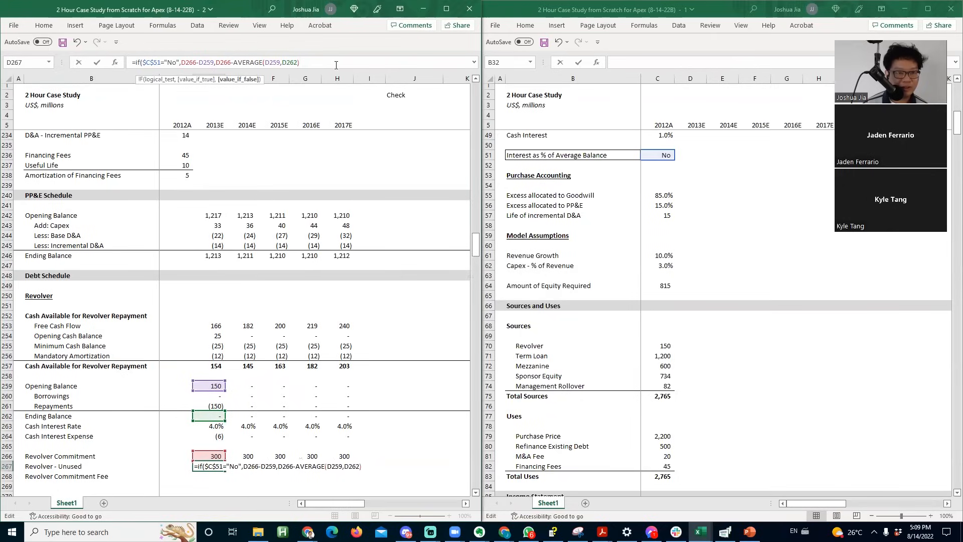
pyautogui.write(')')
pyautogui.hotkey('ctrl', 'Return')
# - Examine the cell references in the Revolver - Unused formulas for 2013E and 2014E
pyautogui.press('F2')
pyautogui.press('Escape')
pyautogui.press('F2')
pyautogui.press('Escape')
pyautogui.press('Right')
pyautogui.press('F2')
pyautogui.press('Escape')
pyautogui.press('Left')
pyautogui.press('F2')
pyautogui.press('Escape')
# - Link the 2013E Revolver Commitment Fee in D268 to the assumption in C32 with the absolute reference =$C$32
pyautogui.press('Down')
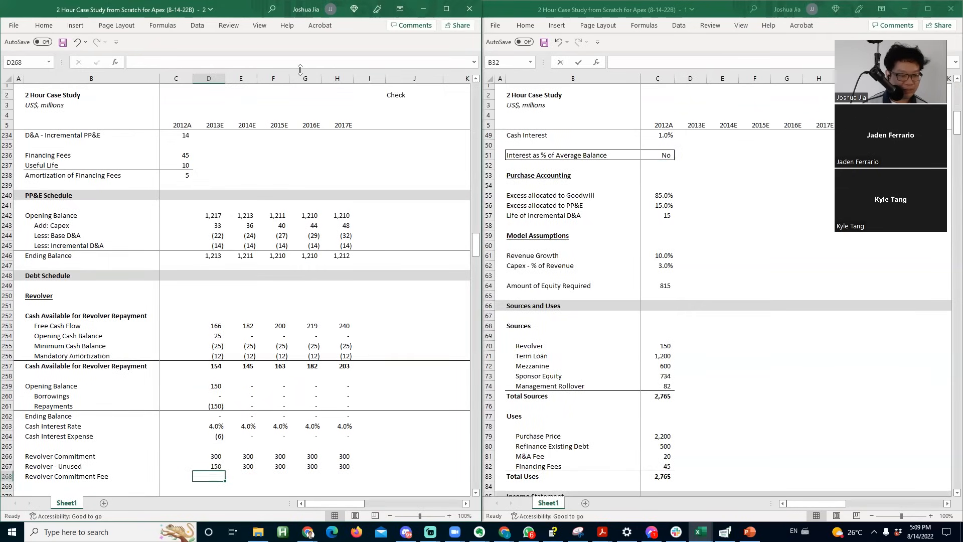
pyautogui.hotkey('alt', 'Tab')
pyautogui.press('pageup')
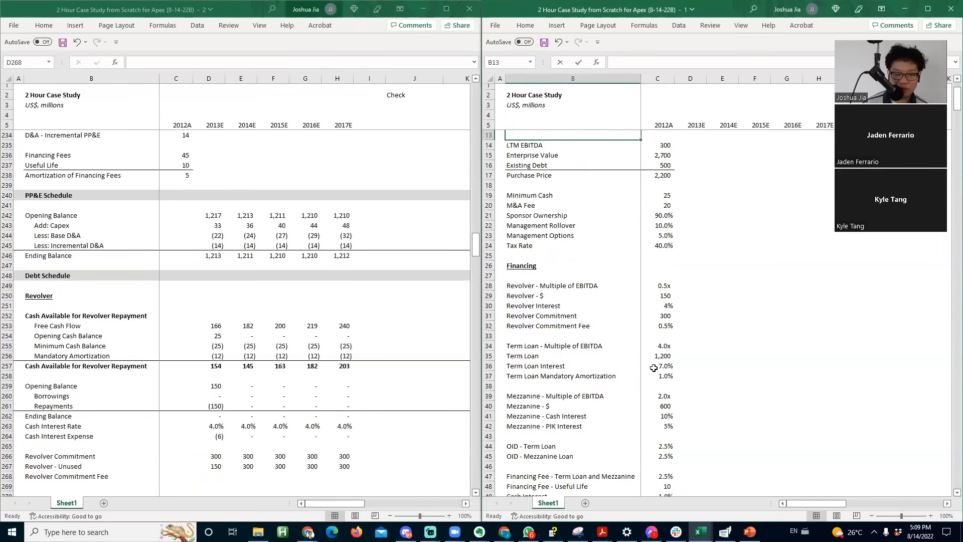
pyautogui.click(661, 327)
pyautogui.hotkey('ctrl', 'c')
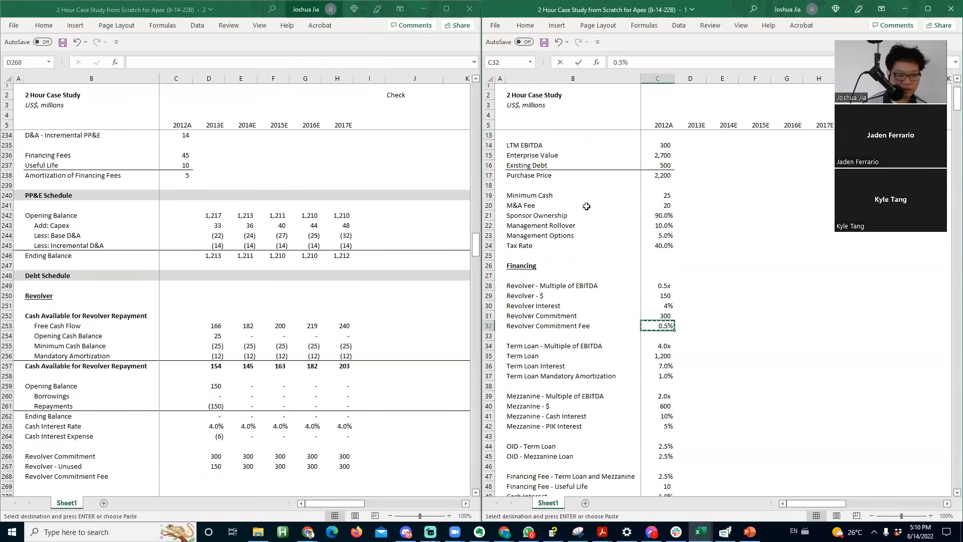
pyautogui.hotkey('alt', 'Tab')
pyautogui.hotkey('ctrl', 'alt', 'v')
pyautogui.press('l')
pyautogui.press('Escape')
# - Fill the Revolver Commitment Fee percentage across from 2013E to 2017E
pyautogui.hotkey('shift', 'Right')
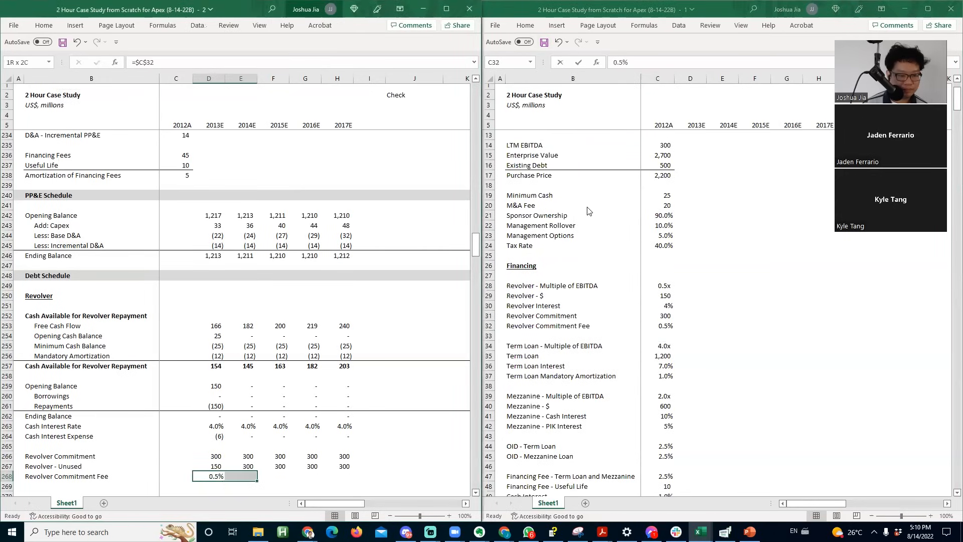
pyautogui.hotkey('shift', 'Right')
pyautogui.hotkey('shift', 'Right')
pyautogui.hotkey('shift', 'Right')
pyautogui.hotkey('ctrl', 'r')
# - Rename B268 as Revolver Commitment Fee - % and label B269 Revolver Commitment Fee - $
pyautogui.press('Left')
pyautogui.press('Left')
pyautogui.press('F2')
pyautogui.write('- %')
pyautogui.press('Return')
pyautogui.hotkey('ctrl', "'")
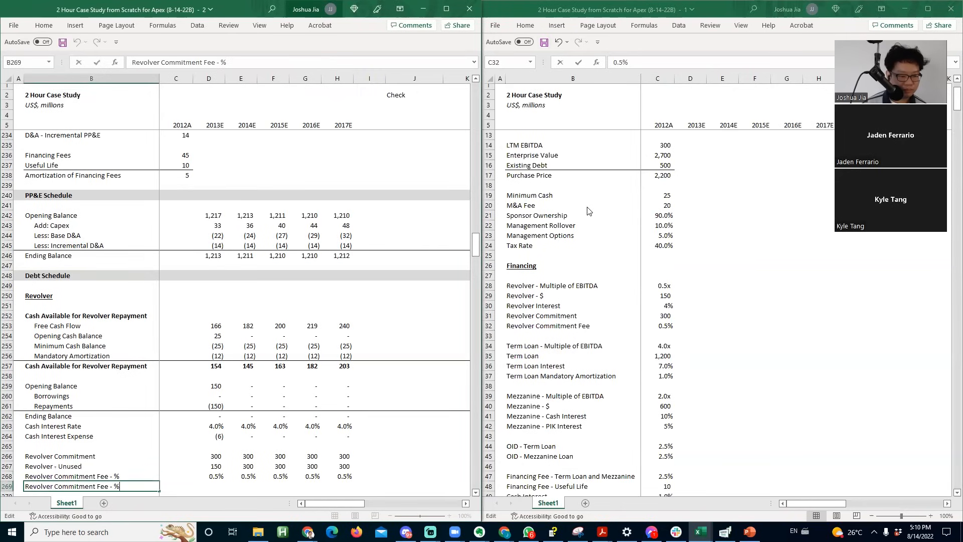
pyautogui.press('Return')
# - Calculate the 2013E dollar commitment fee in D269 with =D267*D268
pyautogui.press('Up')
pyautogui.press('Right')
pyautogui.press('Right')
pyautogui.write('=')
pyautogui.press('Up')
pyautogui.press('Up')
pyautogui.write('*')
pyautogui.press('Up')
pyautogui.press('Return')
pyautogui.press('Up')
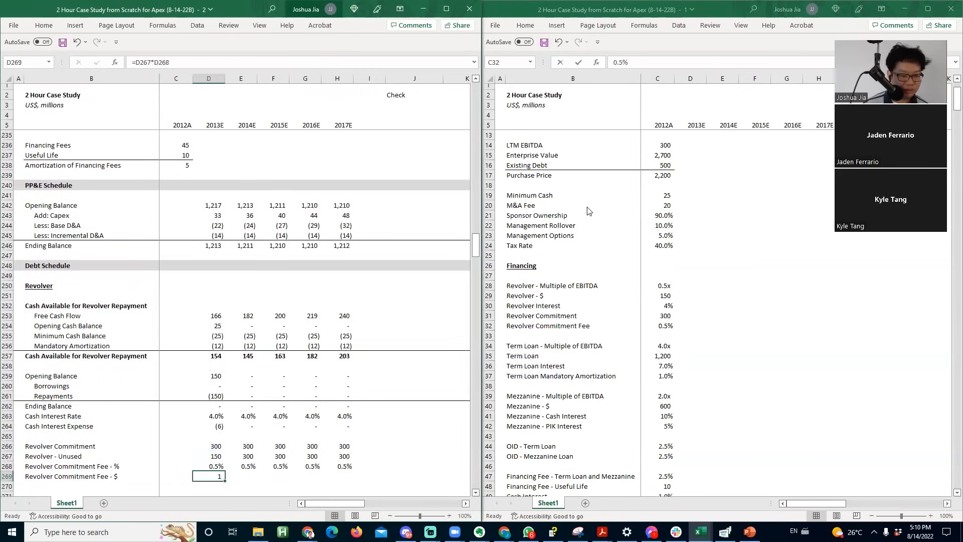
# - Fill the Revolver Commitment Fee - $ formula across from 2013E to 2017E
pyautogui.hotkey('shift', 'Right')
pyautogui.hotkey('shift', 'Right')
pyautogui.hotkey('shift', 'Right')
pyautogui.hotkey('shift', 'Right')
pyautogui.hotkey('ctrl', 'r')
pyautogui.hotkey('shift', 'Left')
pyautogui.hotkey('shift', 'Left')
pyautogui.hotkey('shift', 'Left')
pyautogui.hotkey('shift', 'Left')
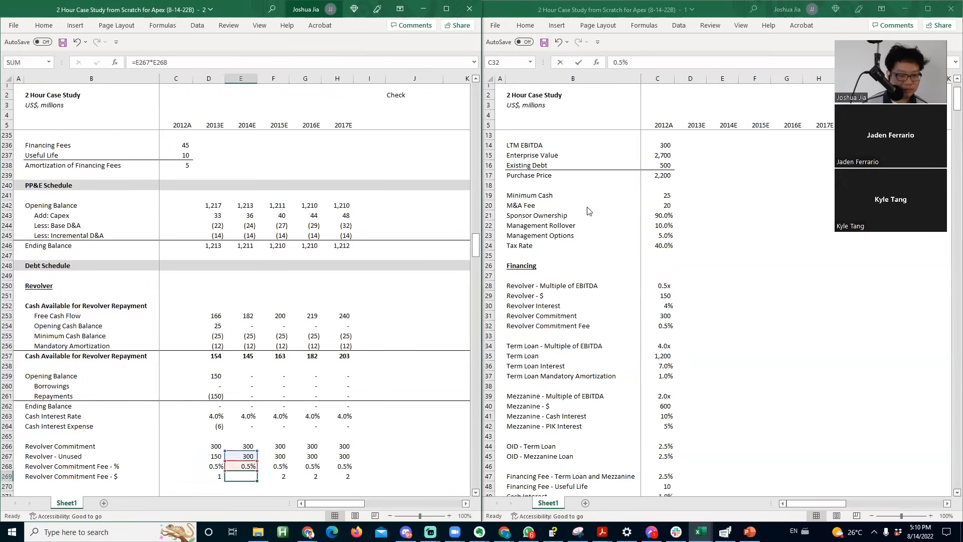
pyautogui.hotkey('ctrl', 'shift', 'Right')
pyautogui.hotkey('alt', 'h')
pyautogui.press('0')
pyautogui.hotkey('ctrl', 'shift', 'Left')
pyautogui.press('F2')
pyautogui.press('Escape')
pyautogui.hotkey('ctrl', 'z')
# - Make the Revolver Commitment Fee - $ formula in D269 negative (=-D267*D268) and fill it across to 2017E
pyautogui.press('F2')
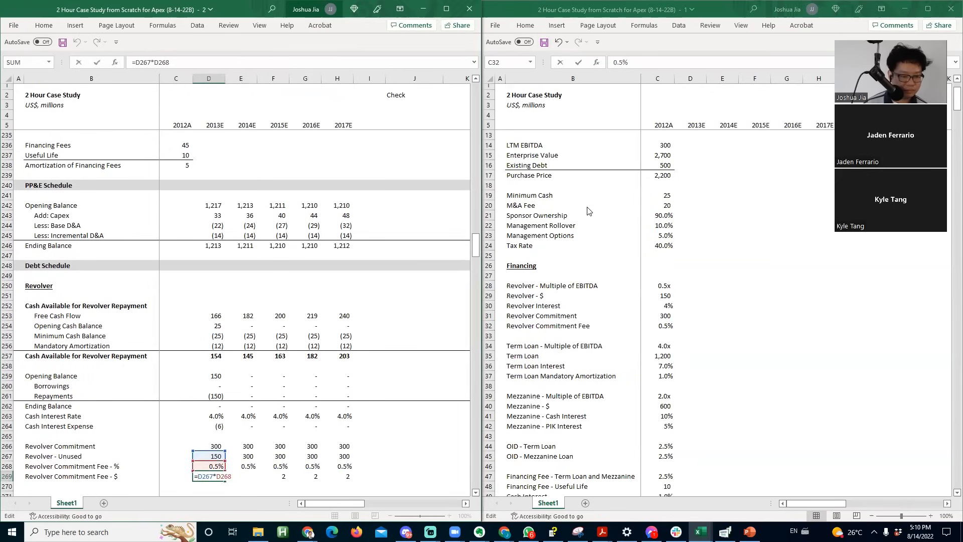
pyautogui.write('-')
pyautogui.press('Return')
pyautogui.press('Up')
pyautogui.hotkey('ctrl', 'shift', 'Right')
pyautogui.hotkey('ctrl', 'r')
pyautogui.press('Right')
pyautogui.press('Right')
pyautogui.press('Right')
pyautogui.press('Right')
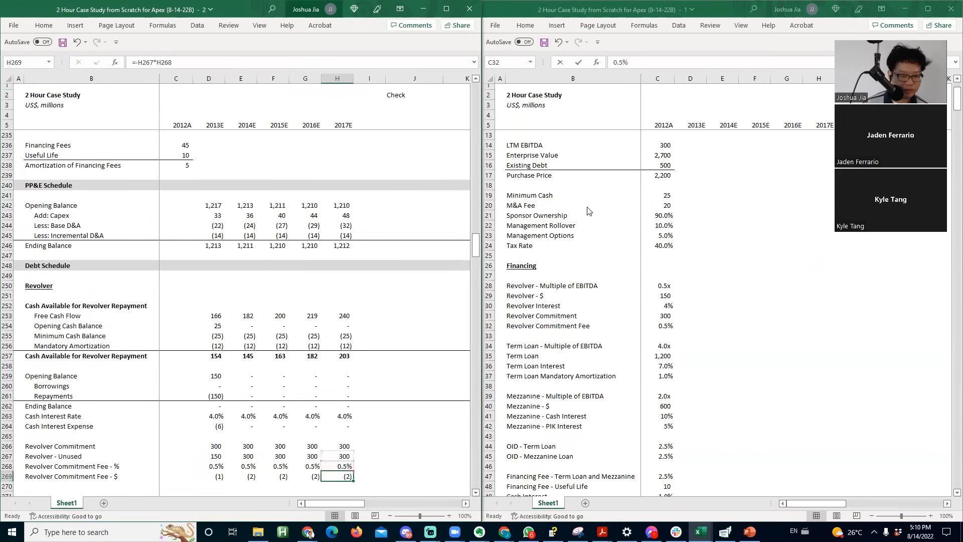
# - Delete the surplus blank row between the revolver commitment fee rows and the Term Loan heading
pyautogui.press('Down')
pyautogui.press('Down')
pyautogui.press('Down')
pyautogui.press('Up')
pyautogui.press('Up')
pyautogui.hotkey('shift', 'space')
pyautogui.hotkey('ctrl', '-')
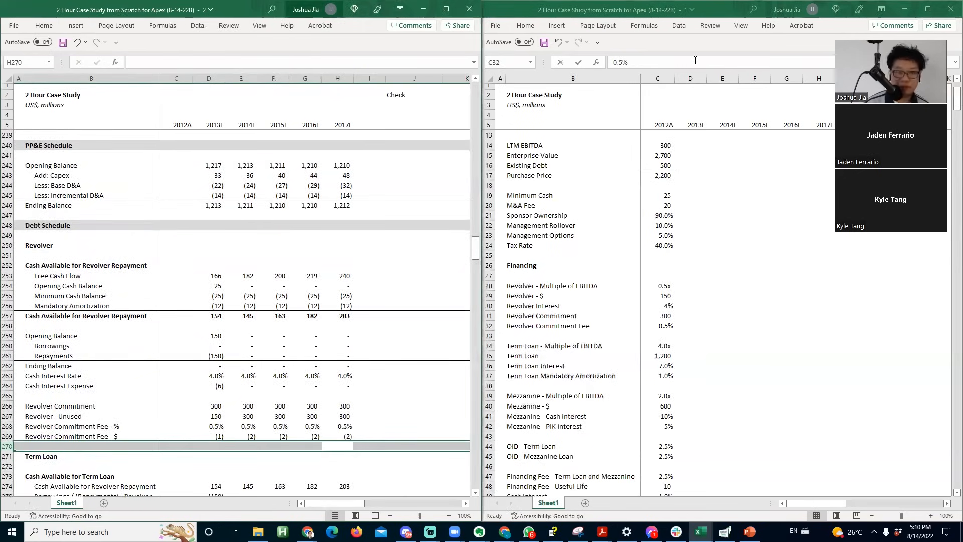
pyautogui.hotkey('alt', 'Tab')
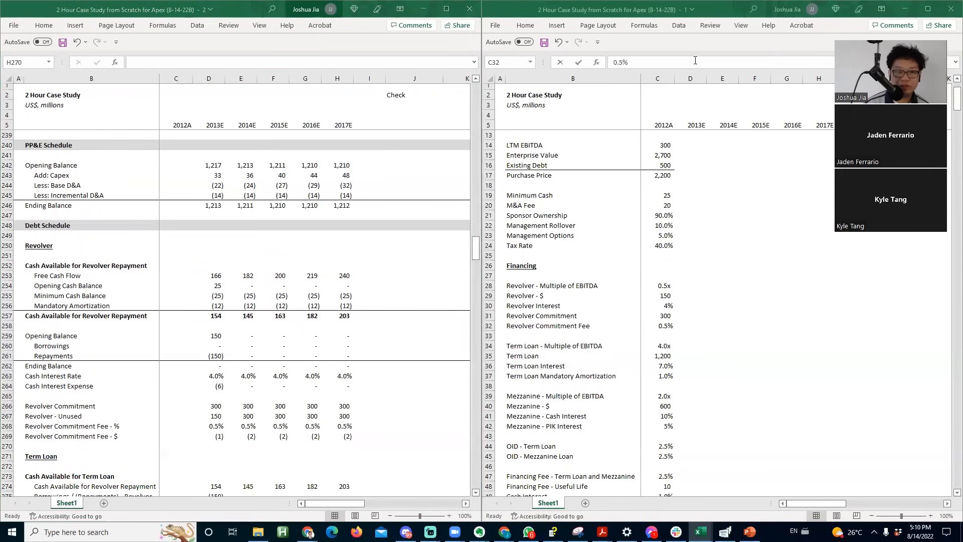
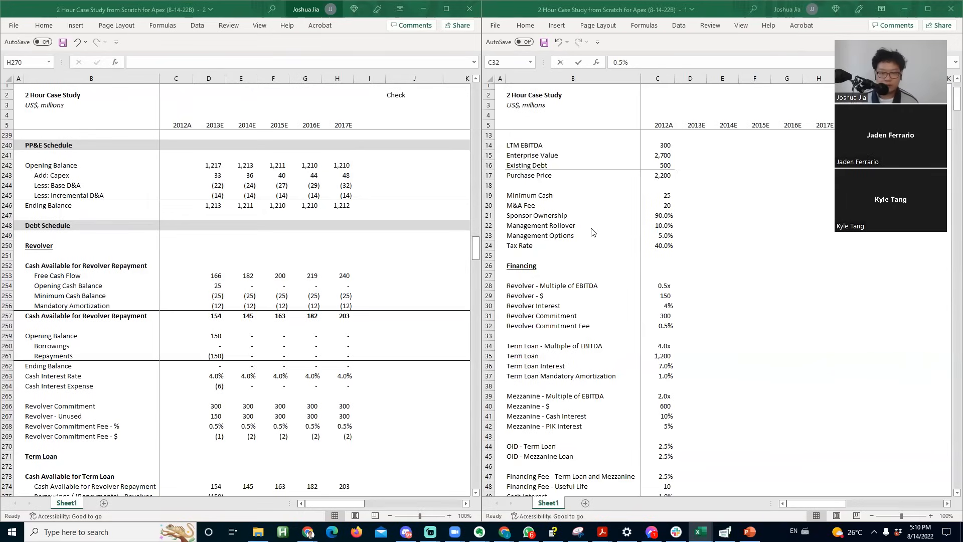
# - Insert two rows directly below the Term Loan's Ending Balance row
pyautogui.click(147, 427)
pyautogui.press('Down')
pyautogui.press('Down')
pyautogui.press('Down')
pyautogui.press('Down')
pyautogui.press('Down')
pyautogui.press('Down')
pyautogui.press('Down')
pyautogui.press('Down')
pyautogui.press('Down')
pyautogui.press('Down')
pyautogui.press('Down')
pyautogui.press('Down')
pyautogui.press('Down')
pyautogui.press('Down')
pyautogui.press('Down')
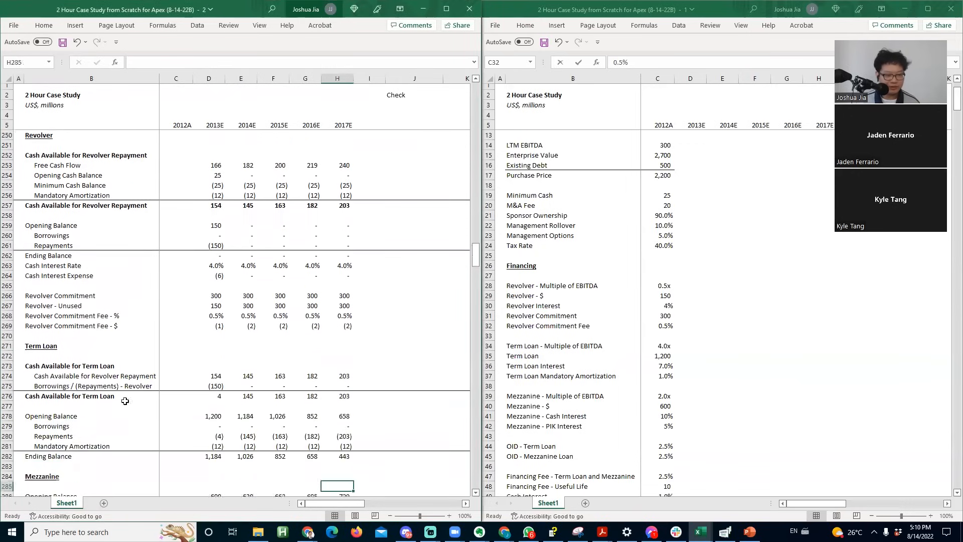
pyautogui.press('Down')
pyautogui.press('Down')
pyautogui.moveTo(70, 448); pyautogui.dragTo(69, 453)
pyautogui.press('Up')
pyautogui.press('Down')
pyautogui.hotkey('alt', 'i')
pyautogui.press('r')
pyautogui.hotkey('alt', 'i')
pyautogui.write('r')
# - Label B283 Cash Interest Rate and B284 Cash Interest Expense, and remove the indent from both labels
pyautogui.write('Ca')
pyautogui.write('sh Interest Rate')
pyautogui.press('Return')
pyautogui.write('Cash Interest Expense')
pyautogui.press('Return')
pyautogui.press('Up')
pyautogui.press('Up')
pyautogui.hotkey('shift', 'Down')
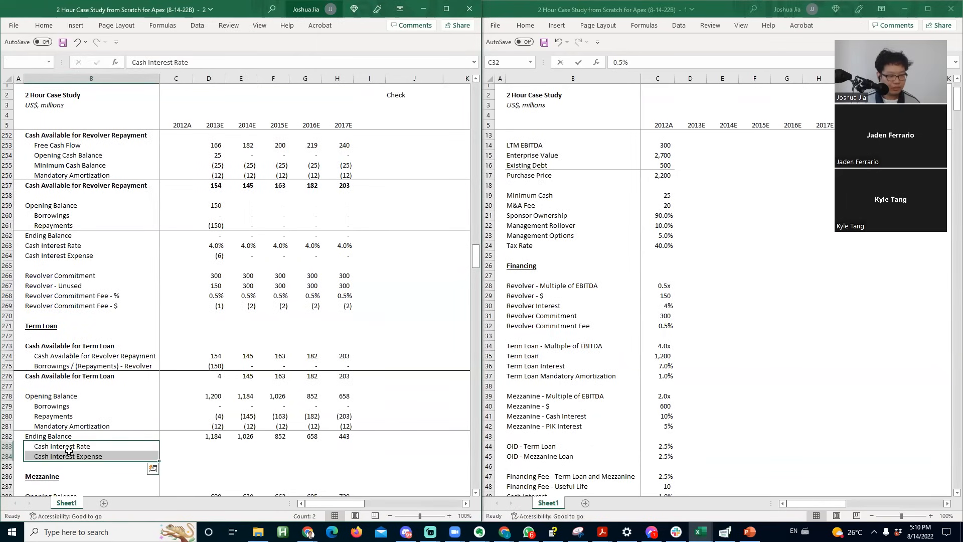
pyautogui.hotkey('alt', 'h')
pyautogui.press('5')
# - Copy the 7.0% Term Loan Interest from C36 into the 2013E Cash Interest Rate cell D283
pyautogui.press('Right')
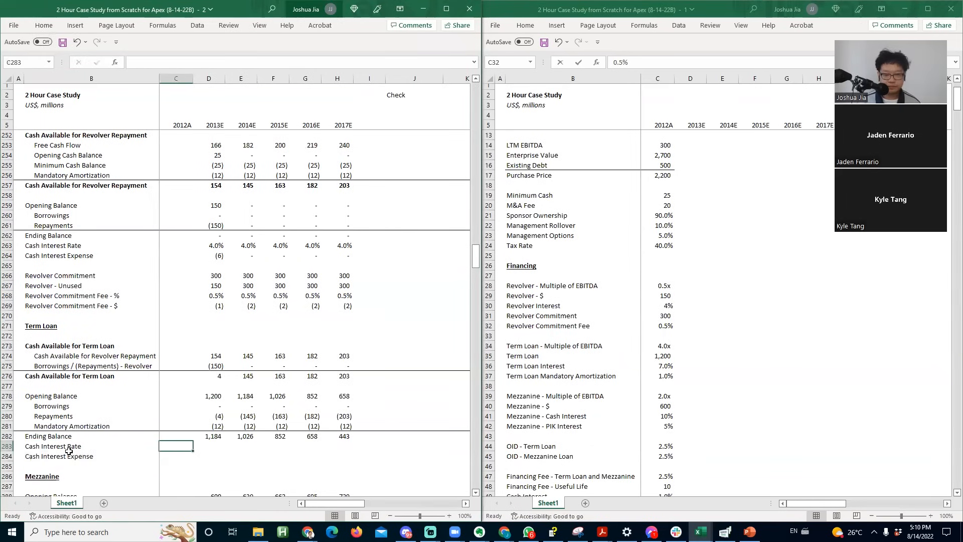
pyautogui.click(591, 360)
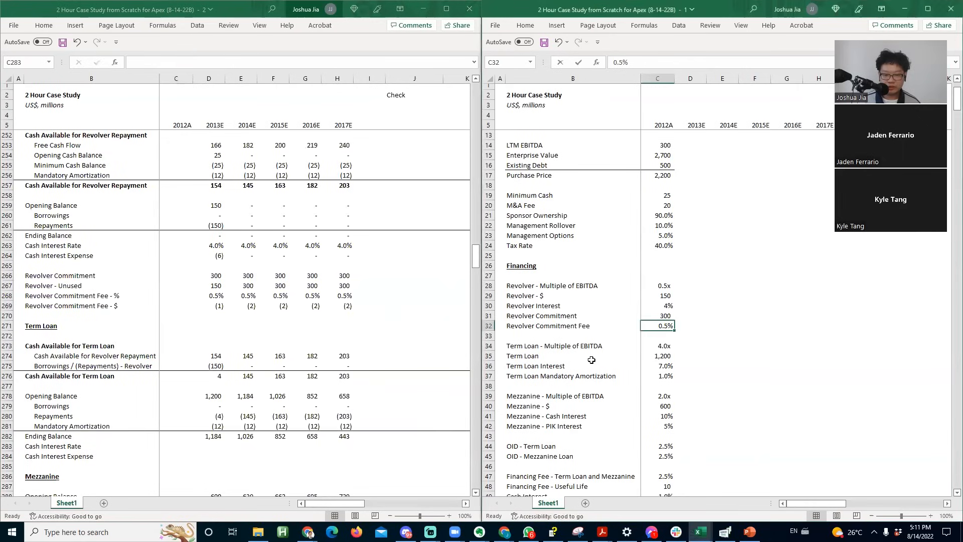
pyautogui.click(635, 362)
pyautogui.press('Down')
pyautogui.press('Right')
pyautogui.press('Up')
pyautogui.hotkey('ctrl', 'c')
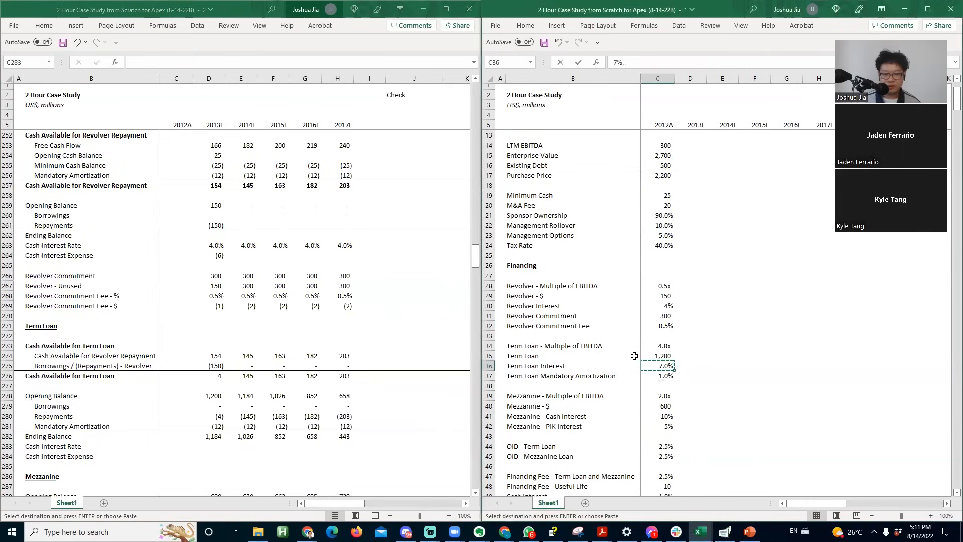
pyautogui.hotkey('alt', 'Tab')
pyautogui.press('Right')
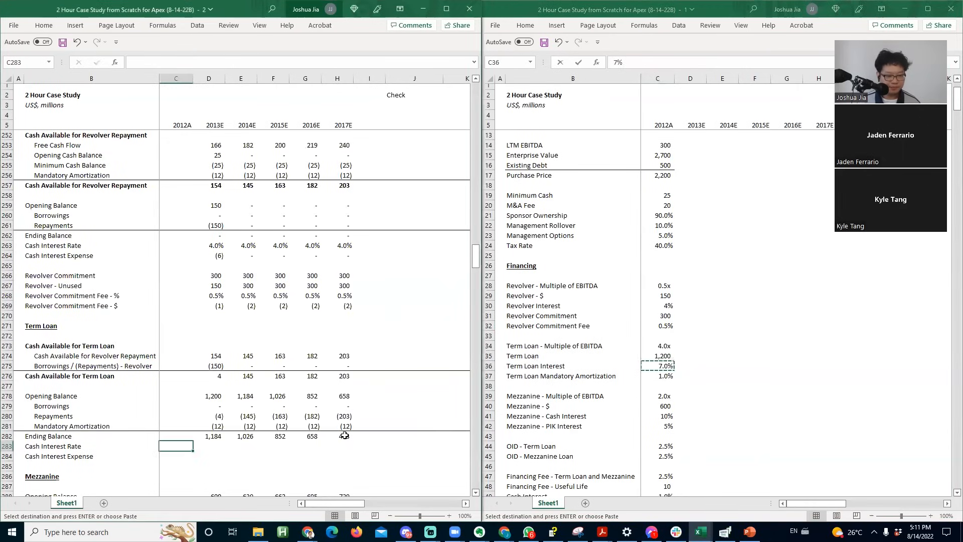
pyautogui.hotkey('ctrl', 'v')
pyautogui.press('Escape')
# - Fill the Term Loan Cash Interest Rate across from 2013E to 2017E
pyautogui.hotkey('shift', 'Right')
pyautogui.hotkey('shift', 'Right')
pyautogui.hotkey('shift', 'Right')
pyautogui.hotkey('shift', 'Right')
pyautogui.hotkey('ctrl', 'r')
# - Calculate the 2013E Term Loan interest expense in D284 with =IF($C$51="No",D278*D283,AVERAGE(D278,D282)*D283)
pyautogui.press('Down')
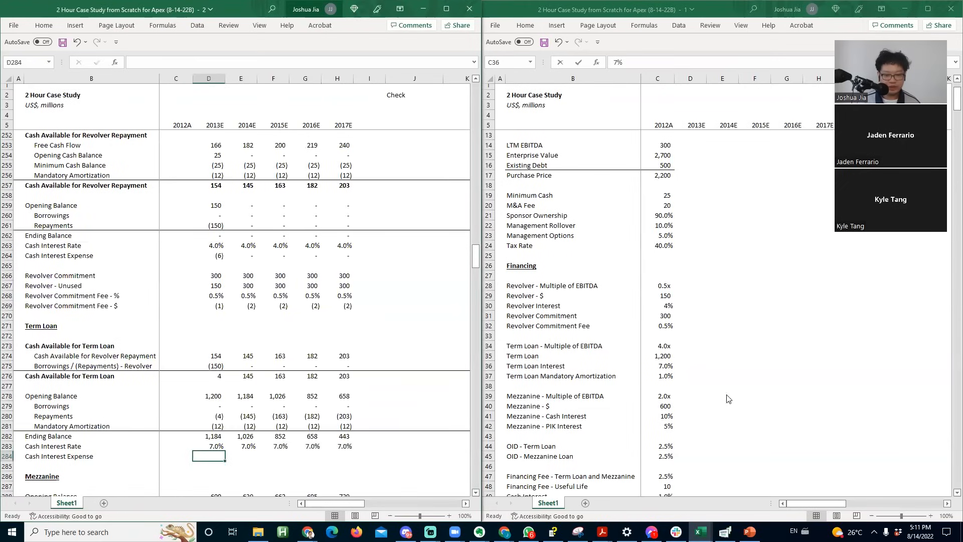
pyautogui.hotkey('alt', 'Tab')
pyautogui.press('pagedown')
pyautogui.hotkey('alt', 'Tab')
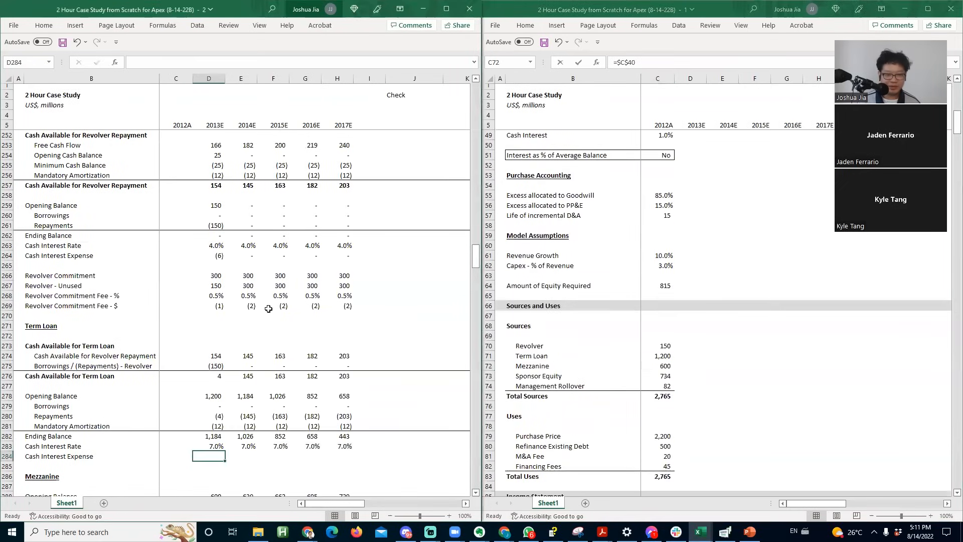
pyautogui.write('=if(')
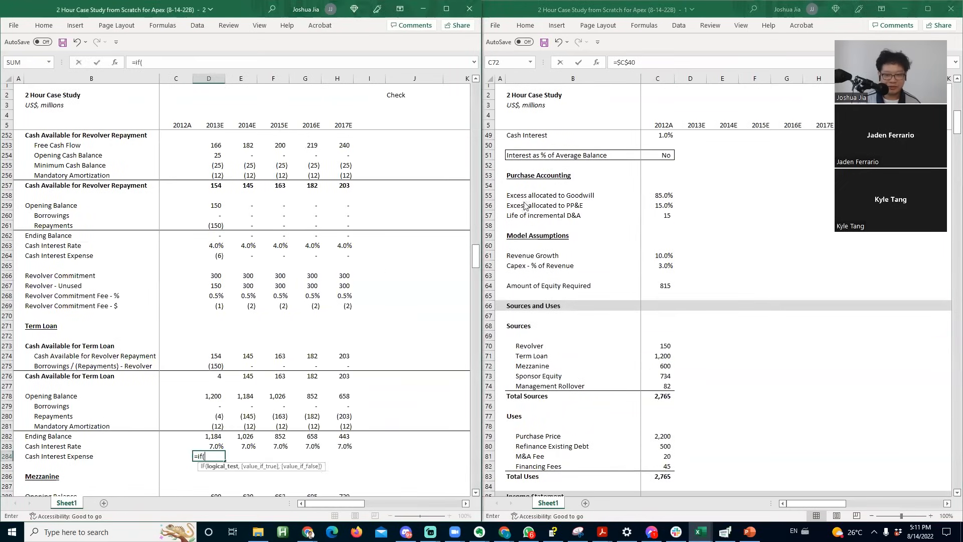
pyautogui.click(647, 155)
pyautogui.press('F4')
pyautogui.write('="No",')
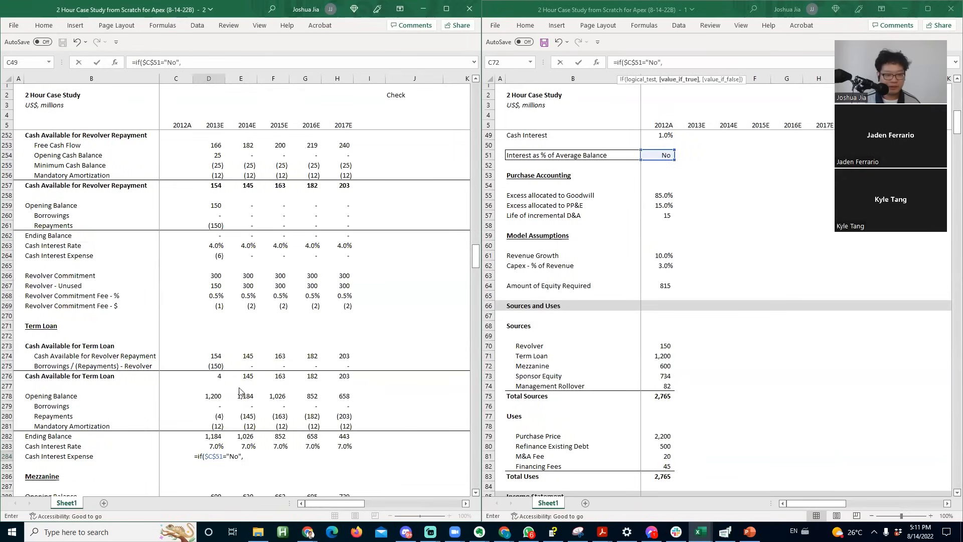
pyautogui.click(211, 396)
pyautogui.write('*')
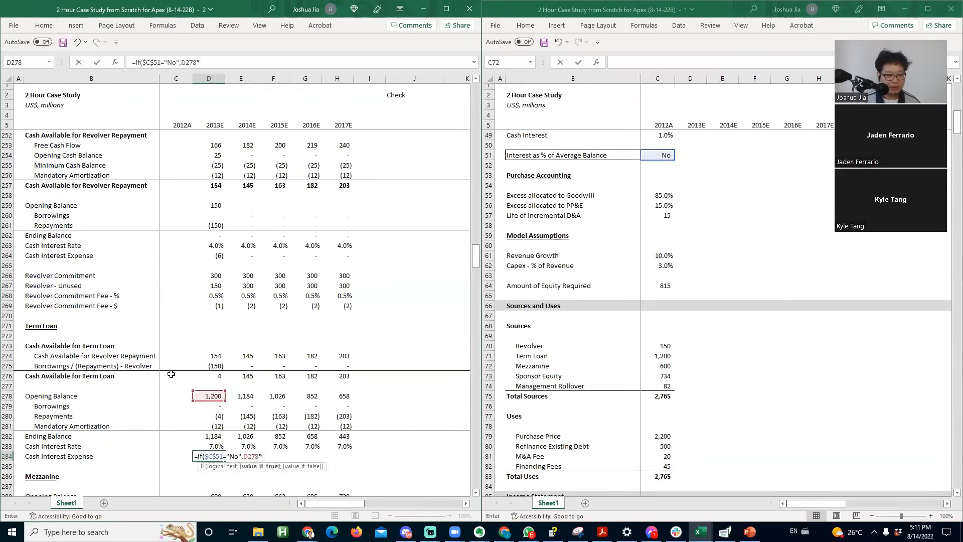
pyautogui.click(202, 442)
pyautogui.write(',aver')
pyautogui.press('Tab')
pyautogui.click(205, 396)
pyautogui.write(',AVERAGE(D278,')
pyautogui.click(203, 437)
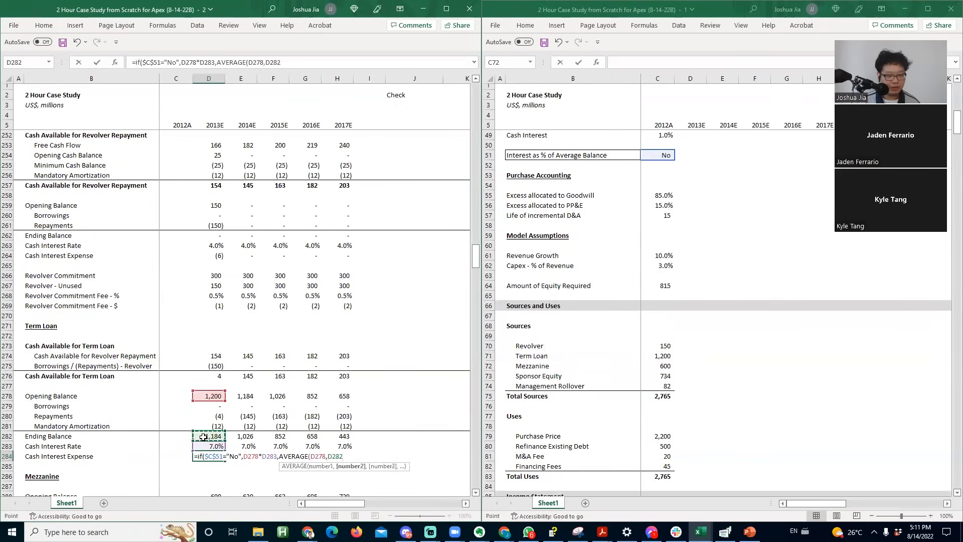
pyautogui.write(')*')
pyautogui.click(202, 445)
pyautogui.write(')')
pyautogui.hotkey('ctrl', 'Return')
# - Put a minus sign in front of the IF formula in D284 to show the interest expense as negative
pyautogui.press('F2')
pyautogui.press('Home')
pyautogui.press('Right')
pyautogui.write('-')
pyautogui.press('Return')
# - Fill the Term Loan Cash Interest Expense formula across from 2013E to 2017E
pyautogui.press('Up')
pyautogui.hotkey('shift', 'Right')
pyautogui.hotkey('shift', 'Right')
pyautogui.hotkey('shift', 'Right')
pyautogui.hotkey('shift', 'Right')
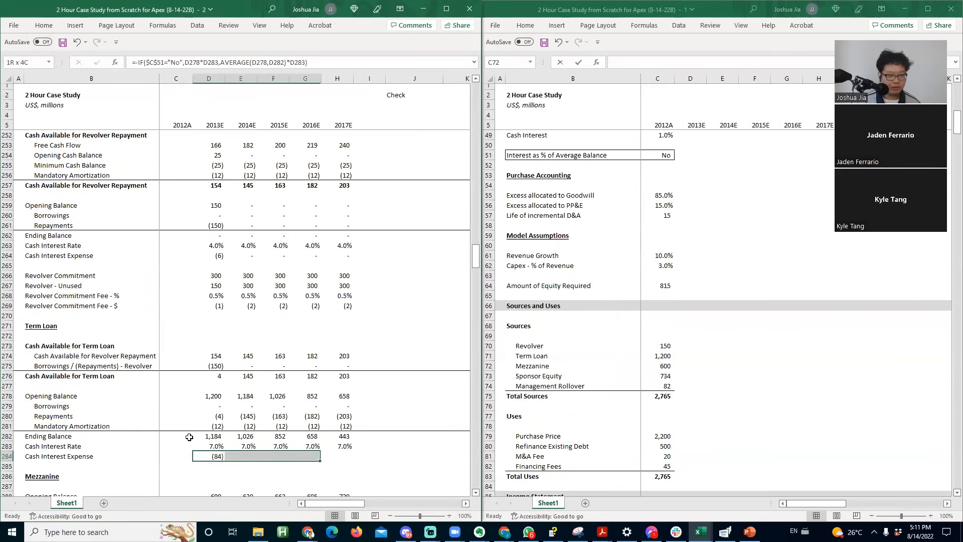
pyautogui.hotkey('ctrl', 'r')
# - Check the cell references in the filled Term Loan Cash Interest Expense formulas from 2014E to 2016E
pyautogui.press('Right')
pyautogui.press('F2')
pyautogui.press('Escape')
pyautogui.press('Right')
pyautogui.press('F2')
pyautogui.press('Escape')
pyautogui.press('Right')
pyautogui.press('F2')
pyautogui.press('Escape')
pyautogui.press('Left')
pyautogui.press('Left')
pyautogui.press('Left')
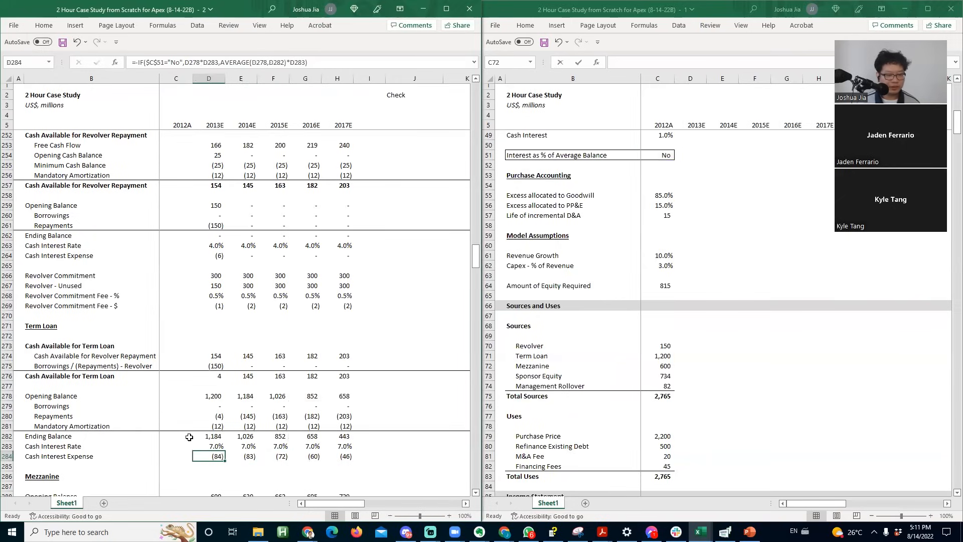
# - Below the Mezzanine section, label B298 Total Debt and B299 Debt / EBITDA
pyautogui.press('pagedown')
pyautogui.press('pagedown')
pyautogui.press('pagedown')
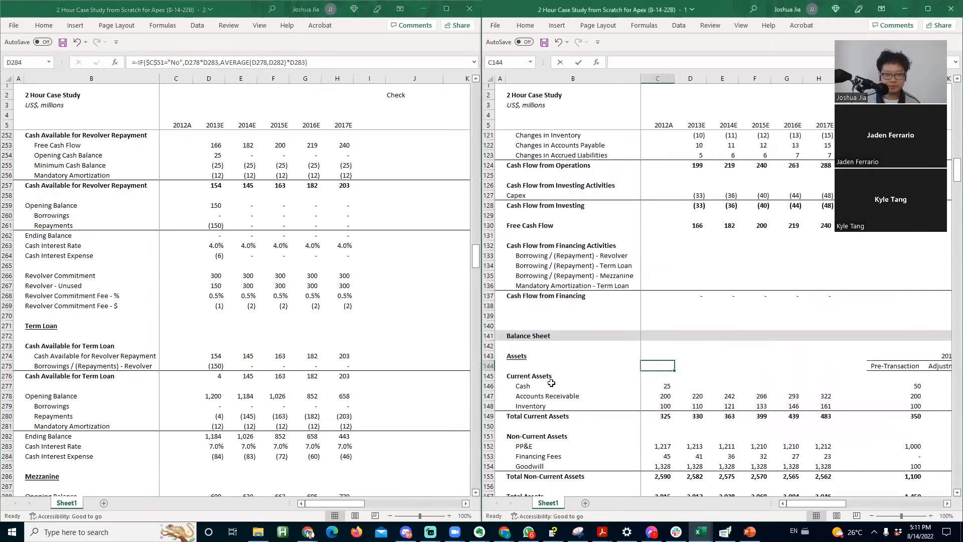
pyautogui.press('pagedown')
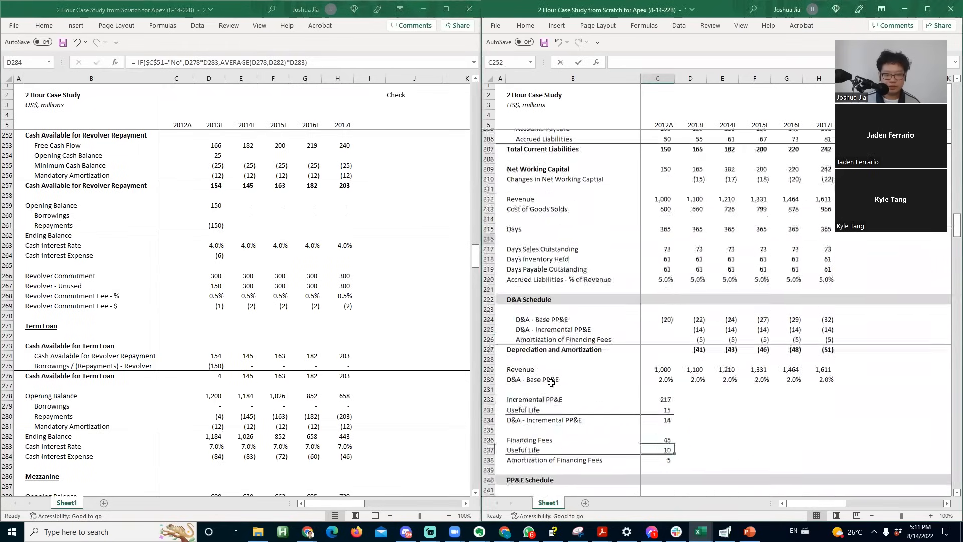
pyautogui.press('pageup')
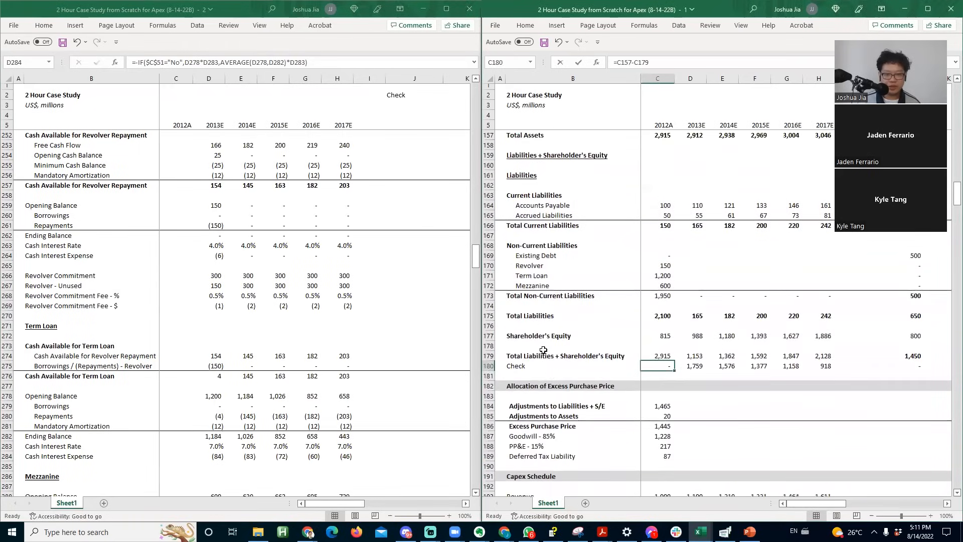
pyautogui.press('pagedown')
pyautogui.press('pagedown')
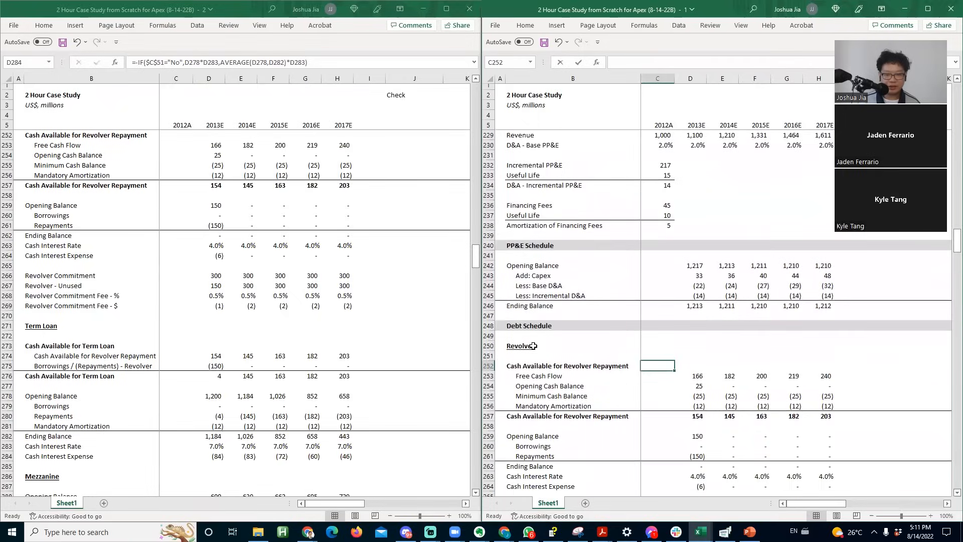
pyautogui.press('Down')
pyautogui.press('Down')
pyautogui.press('Down')
pyautogui.press('Down')
pyautogui.press('Down')
pyautogui.press('Down')
pyautogui.press('Down')
pyautogui.press('Down')
pyautogui.press('Down')
pyautogui.press('Down')
pyautogui.press('Down')
pyautogui.press('Down')
pyautogui.press('Down')
pyautogui.press('Down')
pyautogui.press('Down')
pyautogui.press('Down')
pyautogui.press('Down')
pyautogui.press('Down')
pyautogui.press('Down')
pyautogui.press('Down')
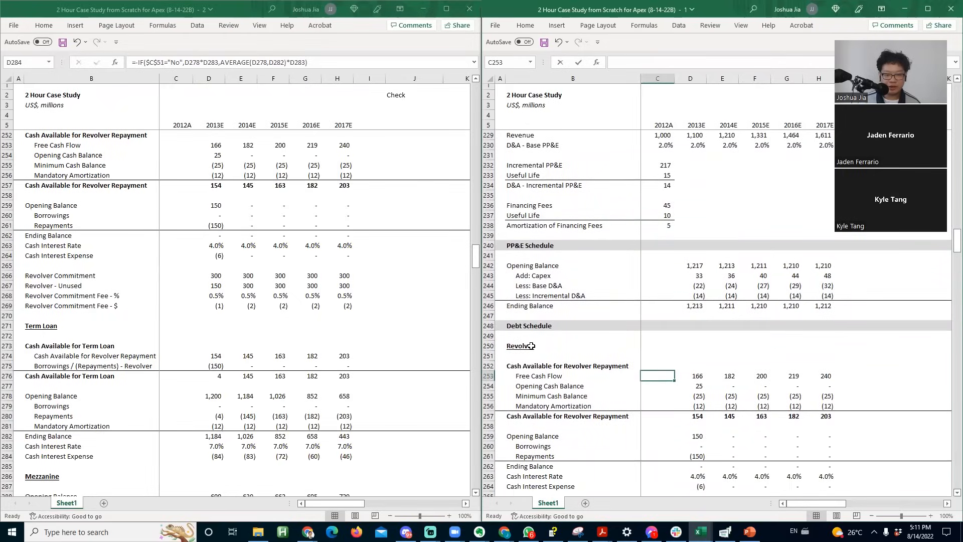
pyautogui.scroll(-5, 531, 345)
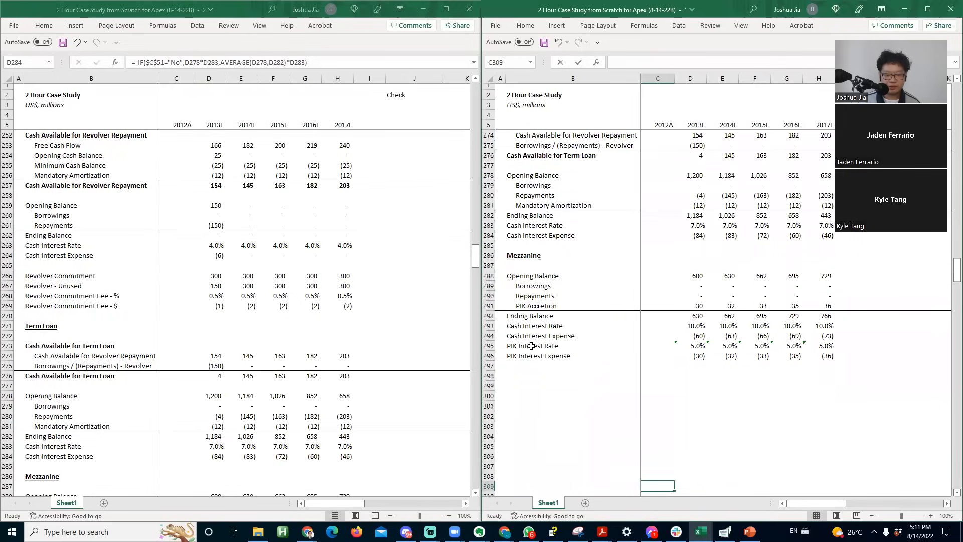
pyautogui.click(543, 374)
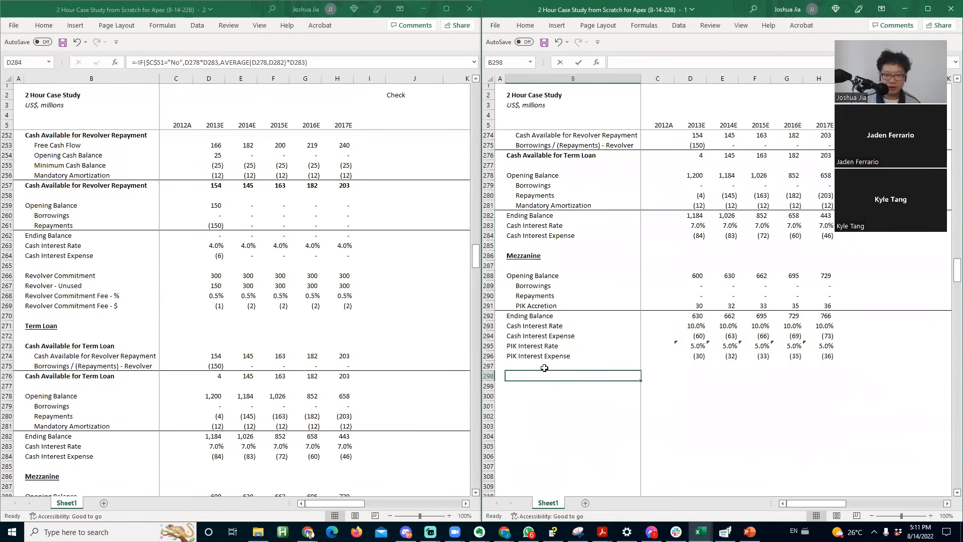
pyautogui.write('Total Debt')
pyautogui.press('Return')
pyautogui.write('Debt / EBITDA')
# - Calculate 2013E Total Debt in D298 by summing the revolver, term loan and mezzanine ending balances: =SUM(D262,D282,D292)
pyautogui.press('Up')
pyautogui.press('Right')
pyautogui.press('Right')
pyautogui.write('=sum(')
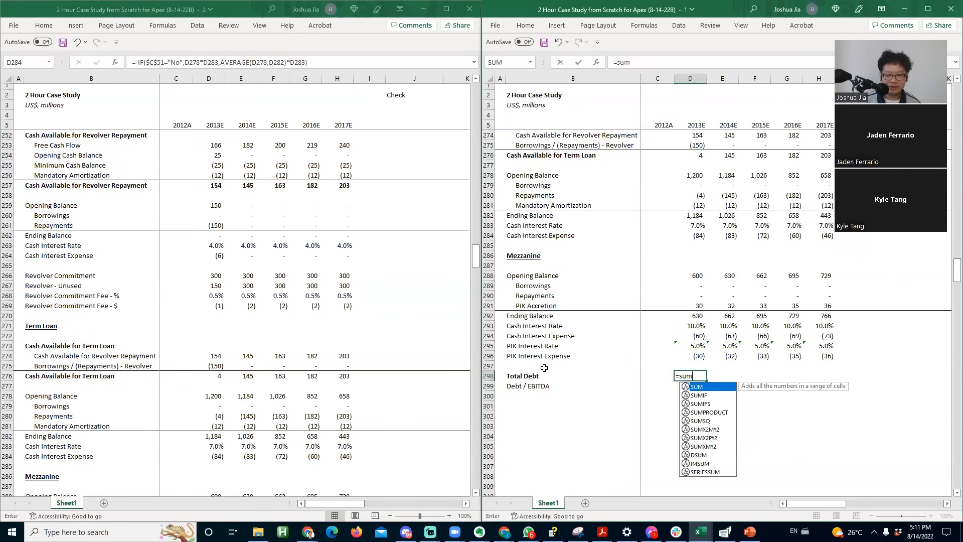
pyautogui.press('Up')
pyautogui.press('Up')
pyautogui.press('Up')
pyautogui.press('Up')
pyautogui.press('Up')
pyautogui.press('Up')
pyautogui.press('Up')
pyautogui.press('Up')
pyautogui.press('Up')
pyautogui.press('Up')
pyautogui.press('Up')
pyautogui.press('Up')
pyautogui.press('Up')
pyautogui.press('Up')
pyautogui.press('Up')
pyautogui.press('Up')
pyautogui.press('Up')
pyautogui.press('Up')
pyautogui.press('Up')
pyautogui.press('Up')
pyautogui.press('Up')
pyautogui.press('Up')
pyautogui.press('Up')
pyautogui.press('Up')
pyautogui.press('Up')
pyautogui.press('Up')
pyautogui.press('Up')
pyautogui.press('Up')
pyautogui.press('Up')
pyautogui.press('Up')
pyautogui.press('Up')
pyautogui.press('Up')
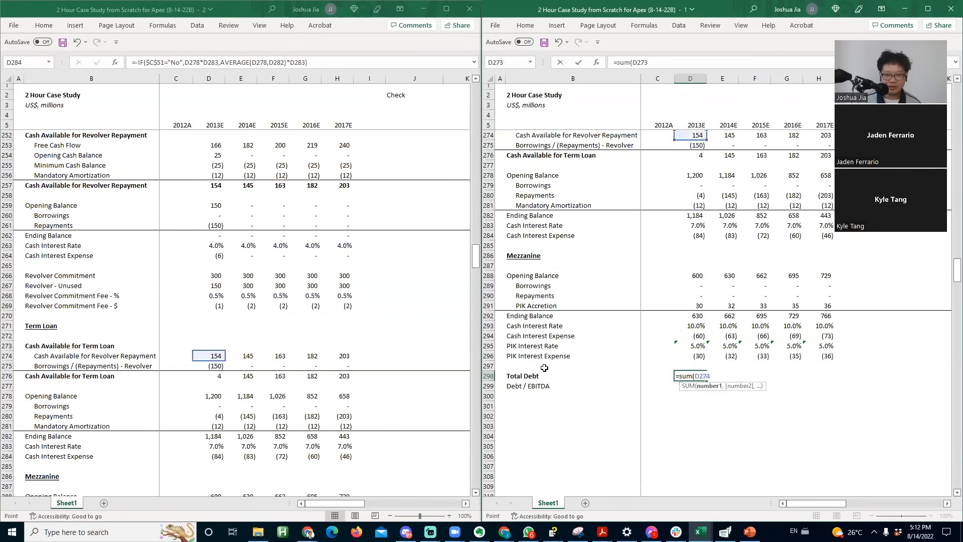
pyautogui.press('Down')
pyautogui.press('Down')
pyautogui.press('Down')
pyautogui.press('Down')
pyautogui.press('Down')
pyautogui.press('Down')
pyautogui.press('Down')
pyautogui.press('Down')
pyautogui.press('Down')
pyautogui.press('Down')
pyautogui.press('Down')
pyautogui.press('Down')
pyautogui.press('Down')
pyautogui.press('Down')
pyautogui.press('Down')
pyautogui.press('Down')
pyautogui.press('Down')
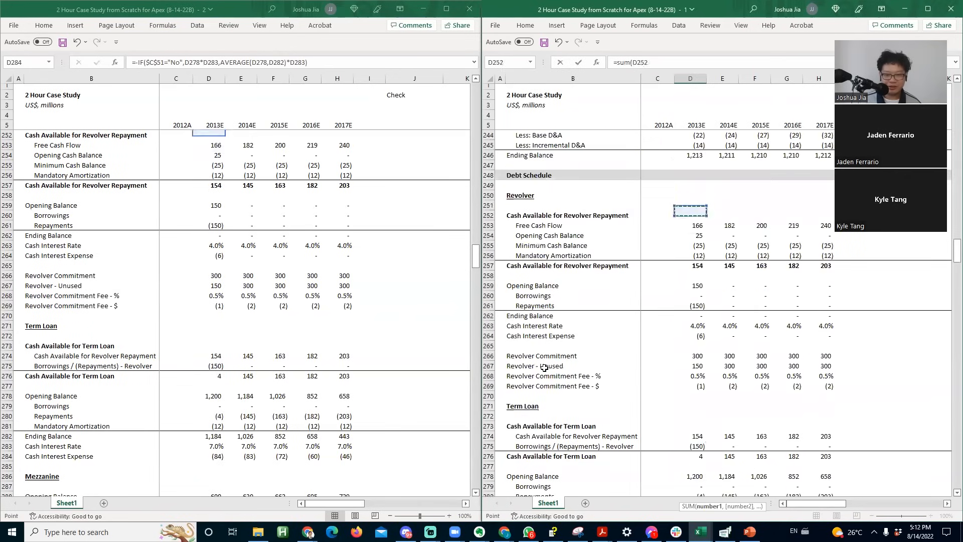
pyautogui.press('Up')
pyautogui.press('Up')
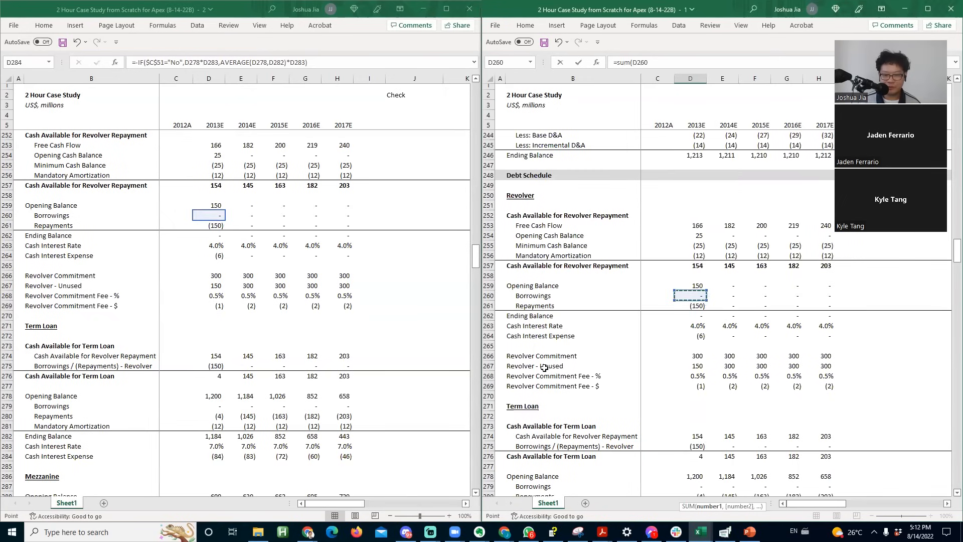
pyautogui.press('Down')
pyautogui.press('Down')
pyautogui.write(',')
pyautogui.press('Up')
pyautogui.press('Up')
pyautogui.press('Up')
pyautogui.press('Down')
pyautogui.press('Up')
pyautogui.press('Up')
pyautogui.press('Up')
pyautogui.press('Up')
pyautogui.press('Up')
pyautogui.press('Up')
pyautogui.press('Up')
pyautogui.press('Up')
pyautogui.press('Up')
pyautogui.press('Up')
pyautogui.press('Up')
pyautogui.press('Up')
pyautogui.press('Up')
pyautogui.press('Up')
pyautogui.press('Down')
pyautogui.write(',')
pyautogui.press('Up')
pyautogui.press('Up')
pyautogui.press('Up')
pyautogui.press('Up')
pyautogui.press('Up')
pyautogui.press('Up')
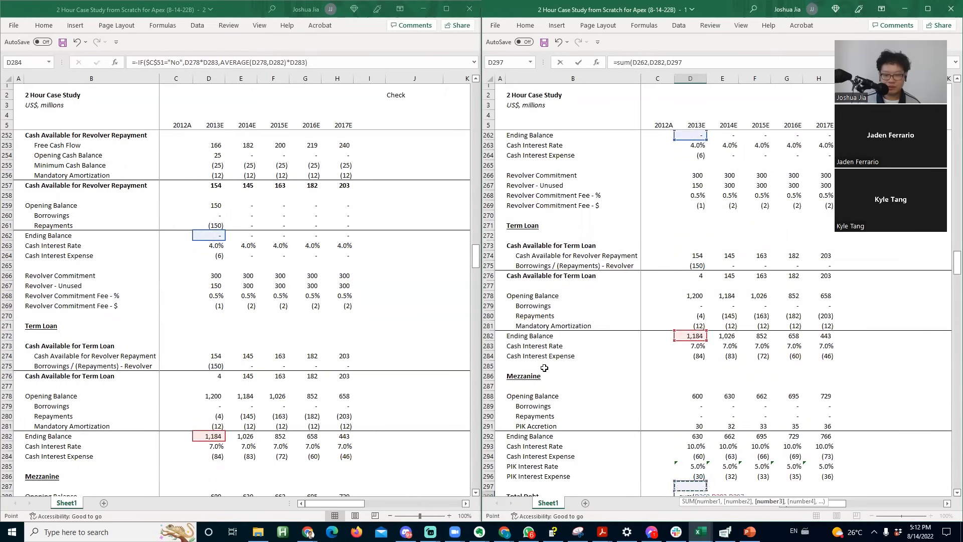
pyautogui.write(')')
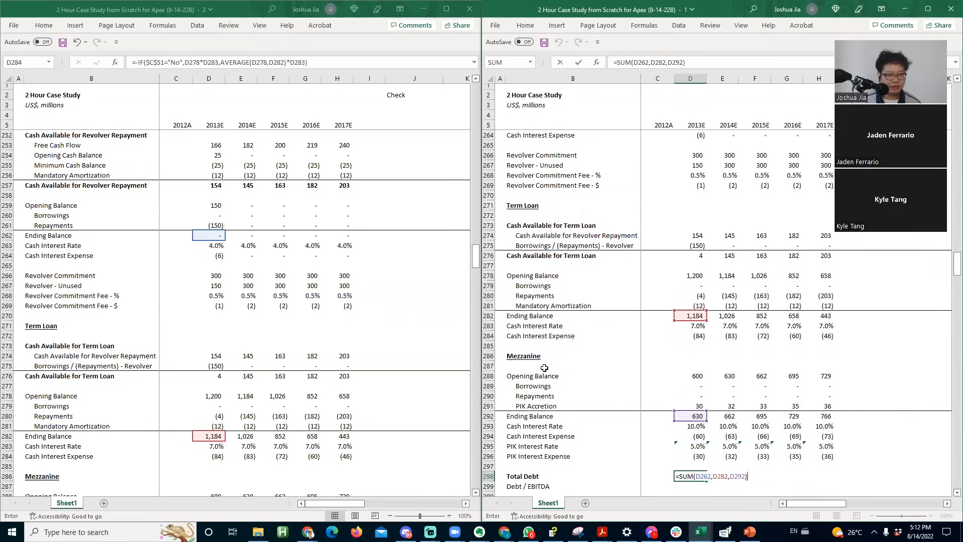
pyautogui.hotkey('ctrl', 'Return')
# - Fill the Total Debt formula across from 2013E to 2017E
pyautogui.hotkey('shift', 'Right')
pyautogui.hotkey('shift', 'Right')
pyautogui.hotkey('shift', 'Right')
pyautogui.hotkey('shift', 'Right')
pyautogui.hotkey('ctrl', 'r')
# - Calculate 2013E Debt / EBITDA in D299 by dividing Total Debt in D298 by that year's EBITDA
pyautogui.press('Down')
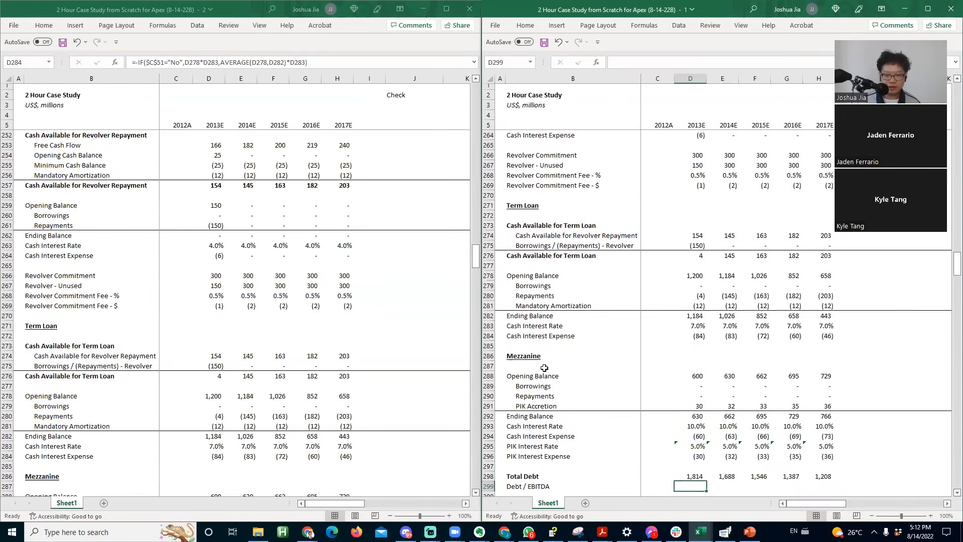
pyautogui.write('=')
pyautogui.press('Up')
pyautogui.write('/')
pyautogui.press('pageup')
pyautogui.press('pageup')
pyautogui.press('pageup')
pyautogui.press('pageup')
pyautogui.press('pageup')
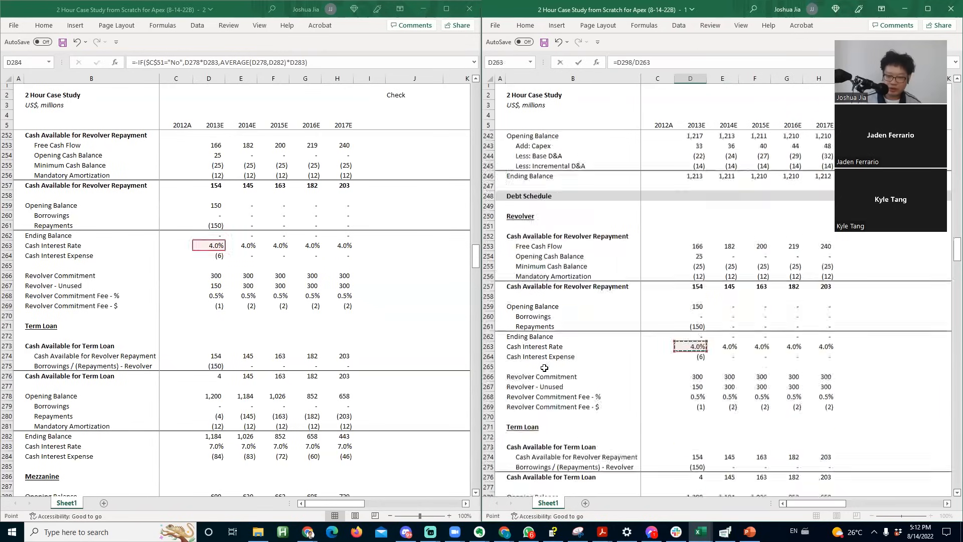
pyautogui.press('pageup')
pyautogui.press('pageup')
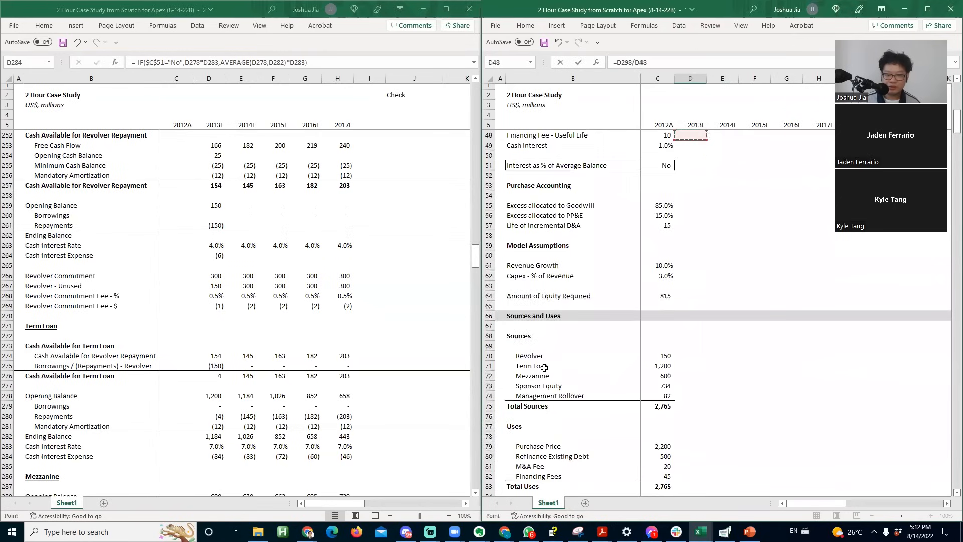
pyautogui.press('pagedown')
pyautogui.press('Down')
pyautogui.press('Down')
pyautogui.press('Down')
pyautogui.press('Down')
pyautogui.press('Down')
pyautogui.press('Down')
pyautogui.press('Down')
pyautogui.press('Down')
pyautogui.press('Down')
pyautogui.press('Down')
pyautogui.press('Down')
pyautogui.press('Down')
pyautogui.press('Down')
pyautogui.press('Down')
pyautogui.press('Down')
pyautogui.press('Return')
# - Fill the Debt / EBITDA formula across from 2013E to 2017E
pyautogui.press('Up')
pyautogui.hotkey('shift', 'Right')
pyautogui.hotkey('shift', 'Right')
pyautogui.hotkey('shift', 'Right')
pyautogui.hotkey('shift', 'Right')
pyautogui.hotkey('ctrl', 'r')
# - Format the Debt / EBITDA values as multiples with one decimal and an x suffix for both positive and negative numbers
pyautogui.hotkey('alt', 'h')
pyautogui.press('0')
pyautogui.hotkey('ctrl', '1')
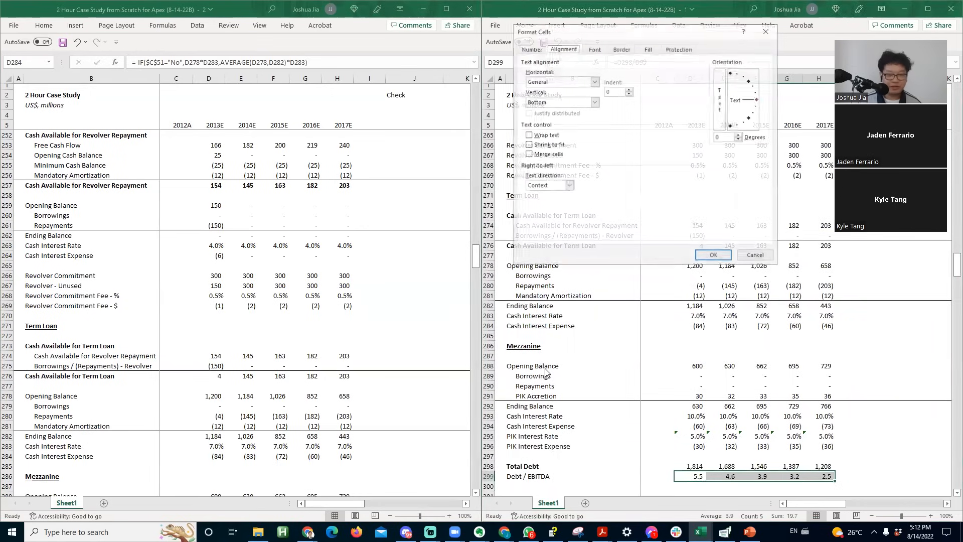
pyautogui.hotkey('ctrl', 'shift', 'Tab')
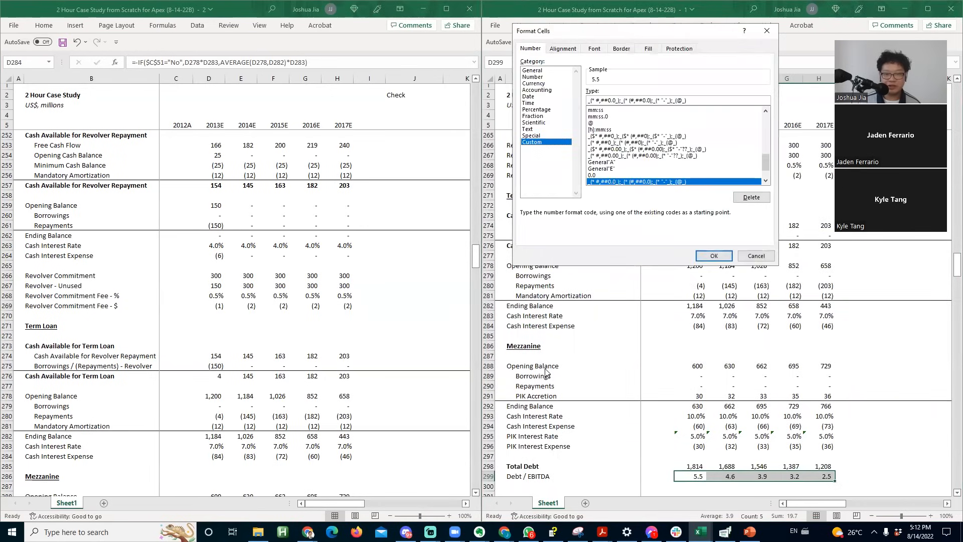
pyautogui.press('Tab')
pyautogui.press('Home')
pyautogui.write('x')
pyautogui.write('x')
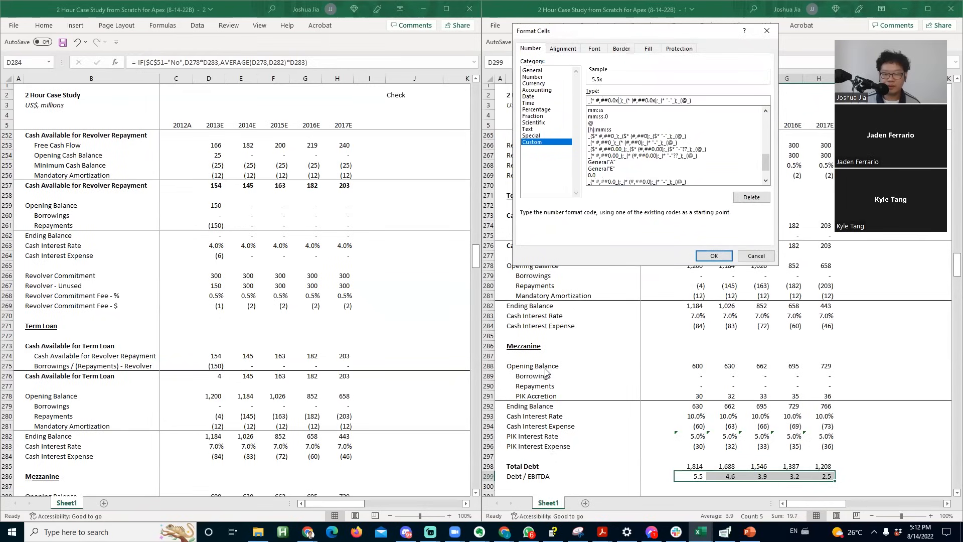
pyautogui.press('Return')
# - Label B300, directly below Debt / EBITDA, Cash Interest Expense
pyautogui.press('Down')
pyautogui.press('Home')
pyautogui.press('Right')
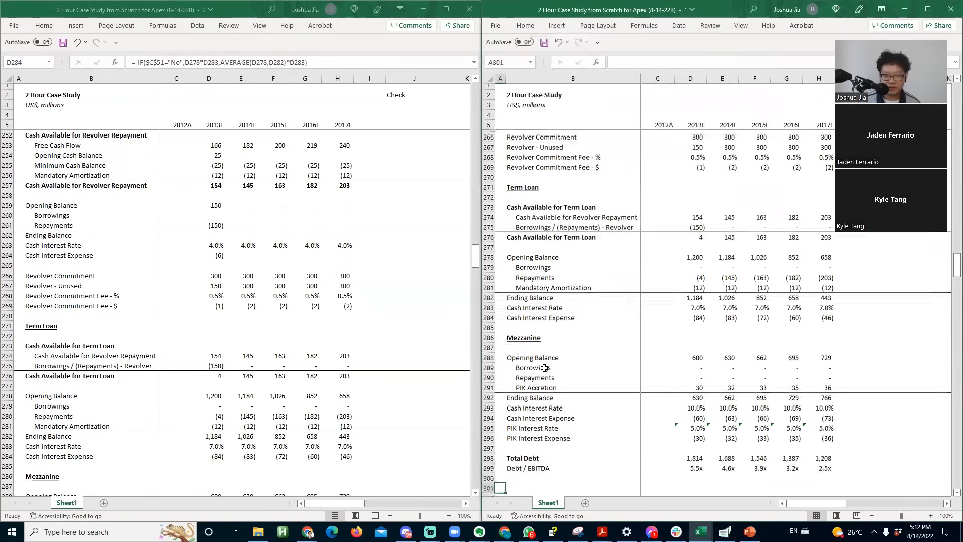
pyautogui.scroll(-1, 544, 368)
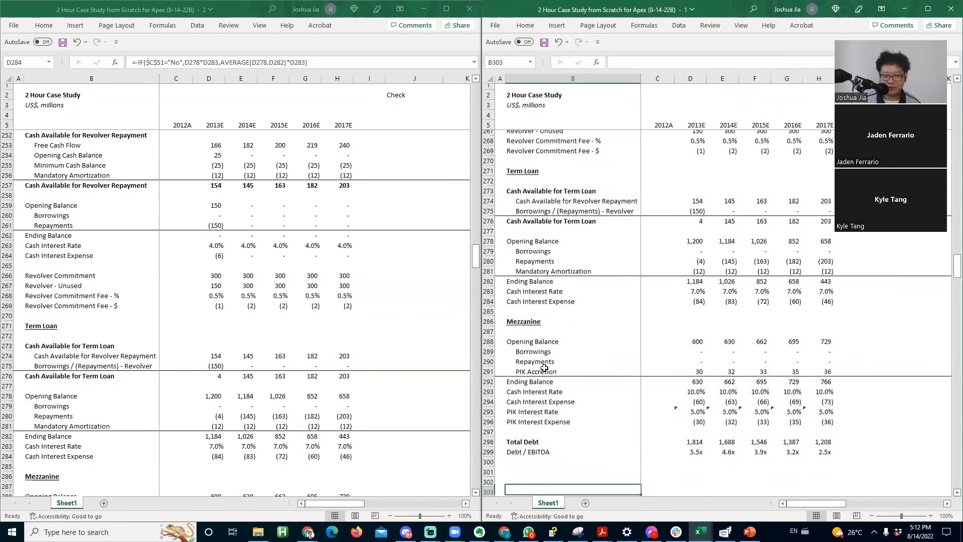
pyautogui.press('BackSpace')
pyautogui.press('BackSpace')
pyautogui.press('BackSpace')
pyautogui.press('BackSpace')
pyautogui.press('BackSpace')
pyautogui.press('BackSpace')
pyautogui.press('BackSpace')
pyautogui.press('BackSpace')
pyautogui.write('Cash Int')
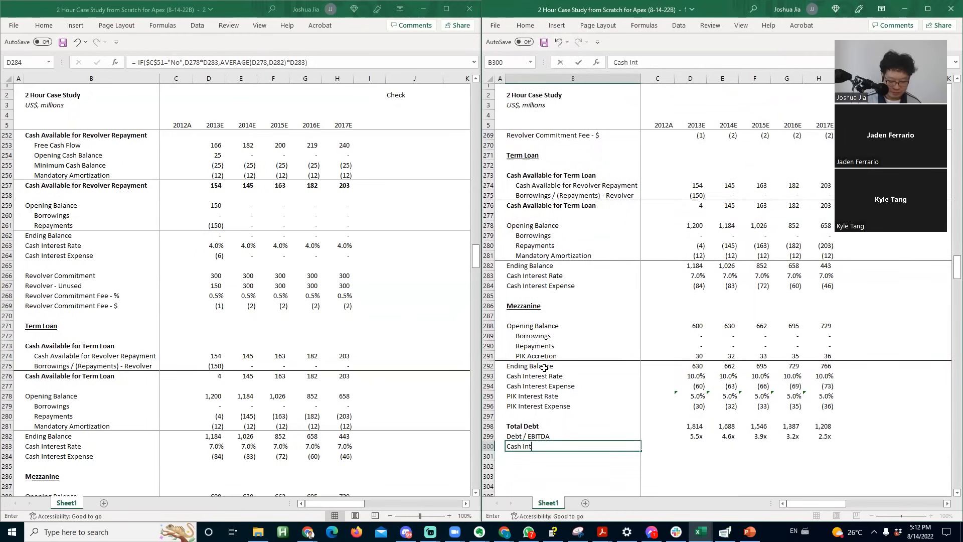
pyautogui.write('erest Expense')
pyautogui.press('Return')
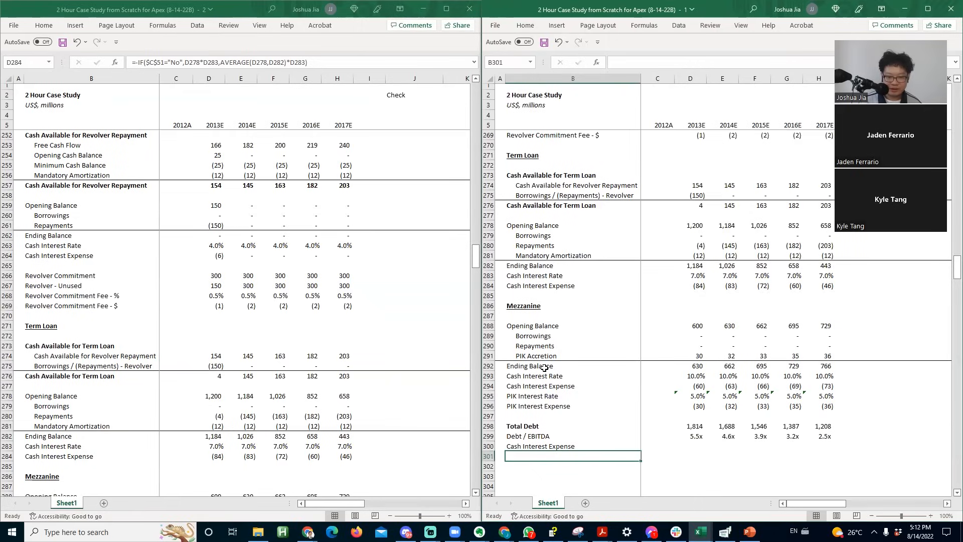
# - Rename the label in B300 as Total Cash Interest Expense
pyautogui.press('Up')
pyautogui.press('F2')
pyautogui.press('Home')
pyautogui.write('Total')
pyautogui.press('Return')
# - Copy the Total Cash Interest Expense label down to B301 and reword it as Total PIK Interest Expense
pyautogui.hotkey('ctrl', 'd')
pyautogui.press('F2')
pyautogui.hotkey('ctrl', 'Left')
pyautogui.hotkey('ctrl', 'Left')
pyautogui.hotkey('ctrl', 'Left')
pyautogui.hotkey('ctrl', 'shift', 'Right')
pyautogui.write('PIK')
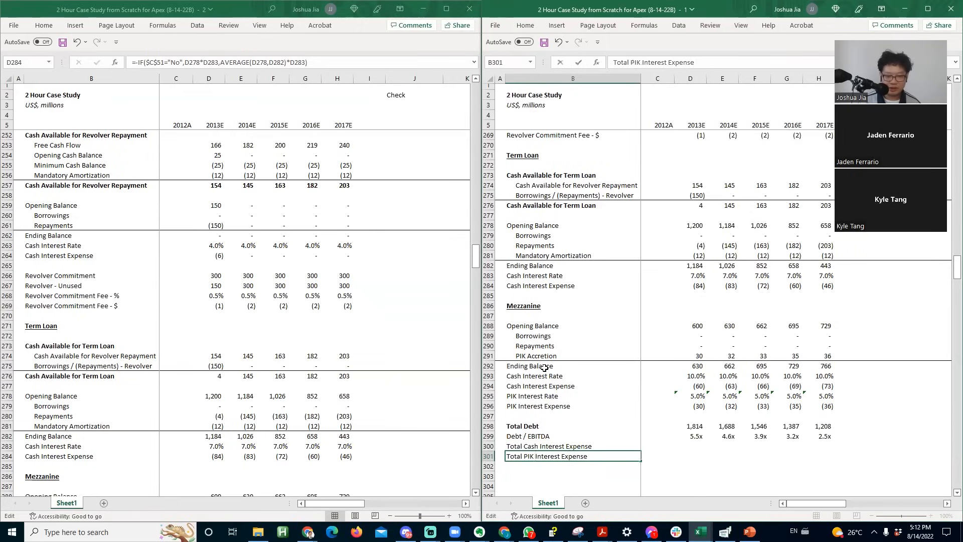
pyautogui.press('Return')
# - Calculate 2013E Total Cash Interest Expense in D300 by summing revolver interest D264, commitment fee D269, term loan interest D284 and mezzanine cash interest D294
pyautogui.press('Up')
pyautogui.press('Up')
pyautogui.press('Right')
pyautogui.press('Right')
pyautogui.write('=sum(')
pyautogui.press('Up')
pyautogui.press('Up')
pyautogui.press('Up')
pyautogui.press('Up')
pyautogui.press('Up')
pyautogui.press('Up')
pyautogui.press('Up')
pyautogui.press('Up')
pyautogui.press('Up')
pyautogui.press('Up')
pyautogui.press('Up')
pyautogui.press('Up')
pyautogui.press('Up')
pyautogui.press('Up')
pyautogui.press('Up')
pyautogui.press('Up')
pyautogui.press('Up')
pyautogui.press('Up')
pyautogui.press('Up')
pyautogui.press('Up')
pyautogui.press('Up')
pyautogui.press('Up')
pyautogui.press('Up')
pyautogui.press('Up')
pyautogui.press('Up')
pyautogui.press('Up')
pyautogui.press('Up')
pyautogui.press('Up')
pyautogui.press('Up')
pyautogui.press('Up')
pyautogui.press('Up')
pyautogui.press('Up')
pyautogui.press('Up')
pyautogui.press('Up')
pyautogui.press('Up')
pyautogui.press('Up')
pyautogui.press('Up')
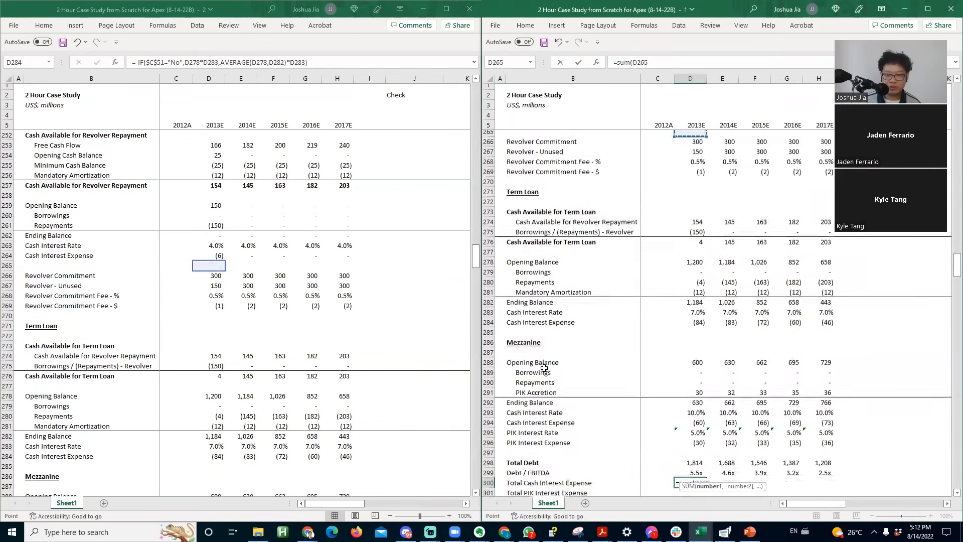
pyautogui.press('Down')
pyautogui.press('Down')
pyautogui.press('Down')
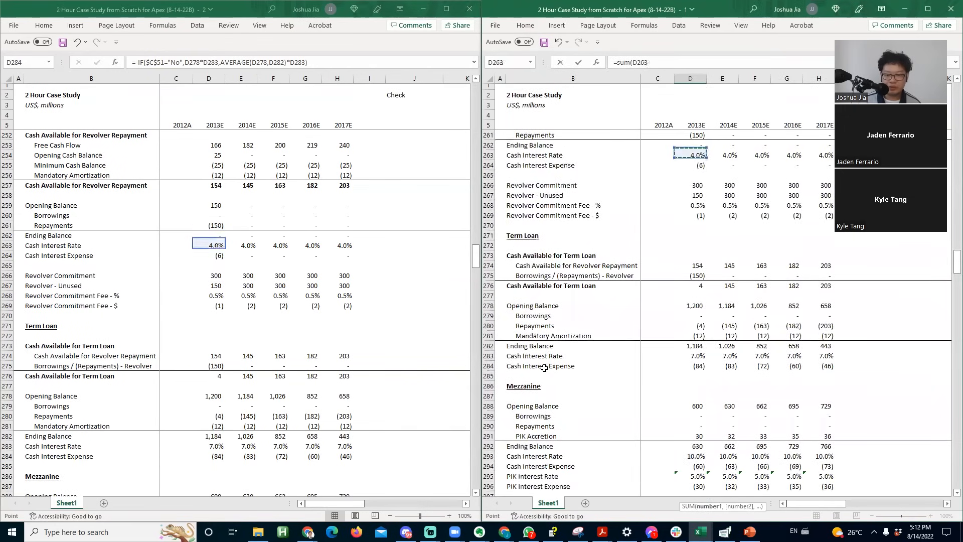
pyautogui.write(',')
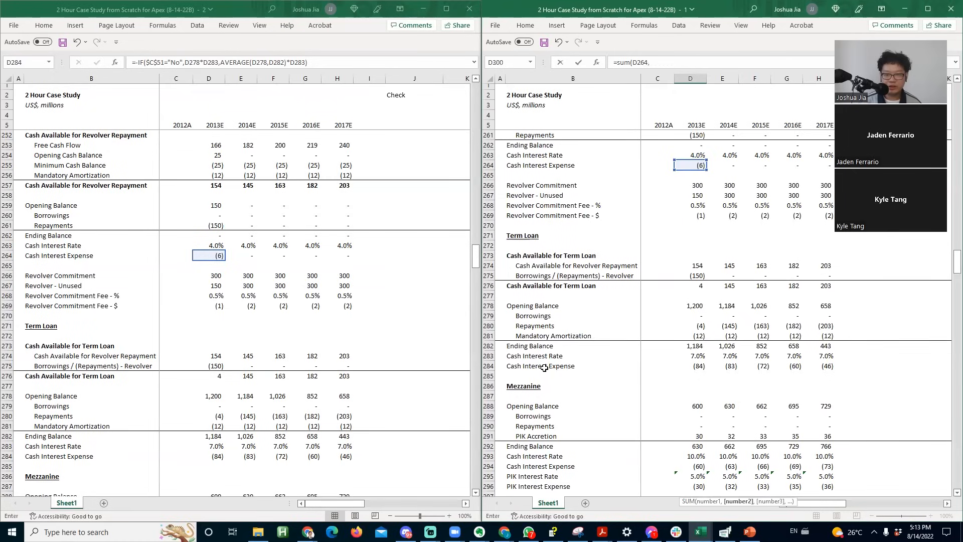
pyautogui.click(701, 215)
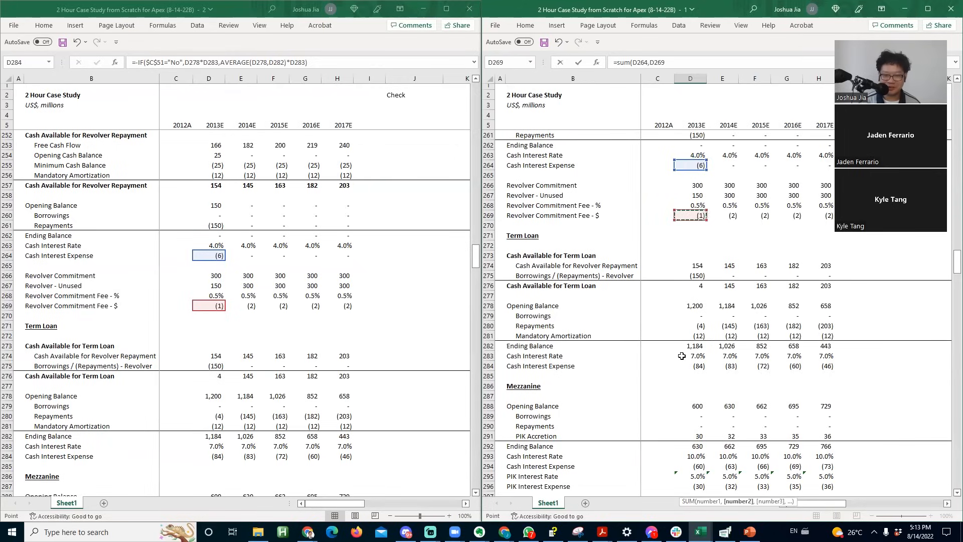
pyautogui.write(',')
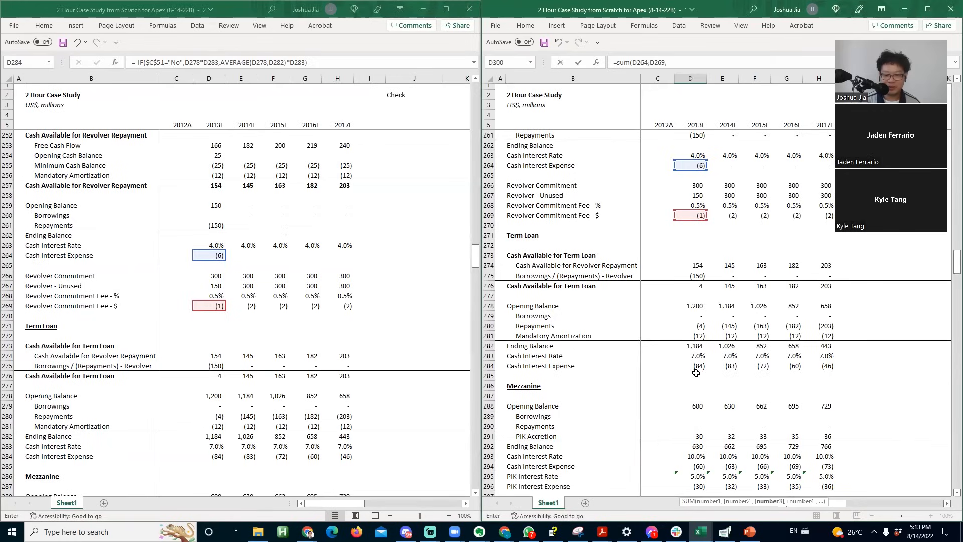
pyautogui.click(694, 367)
pyautogui.write(',')
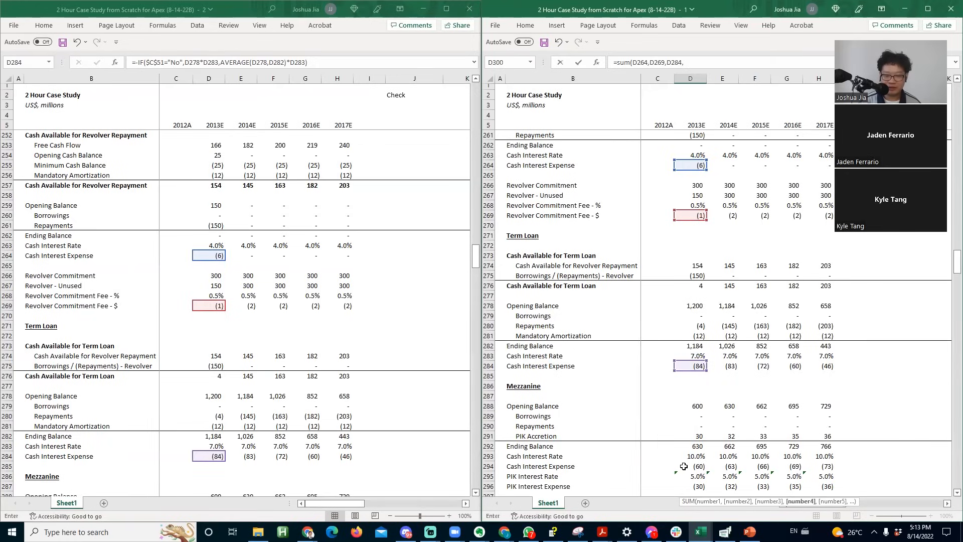
pyautogui.click(691, 466)
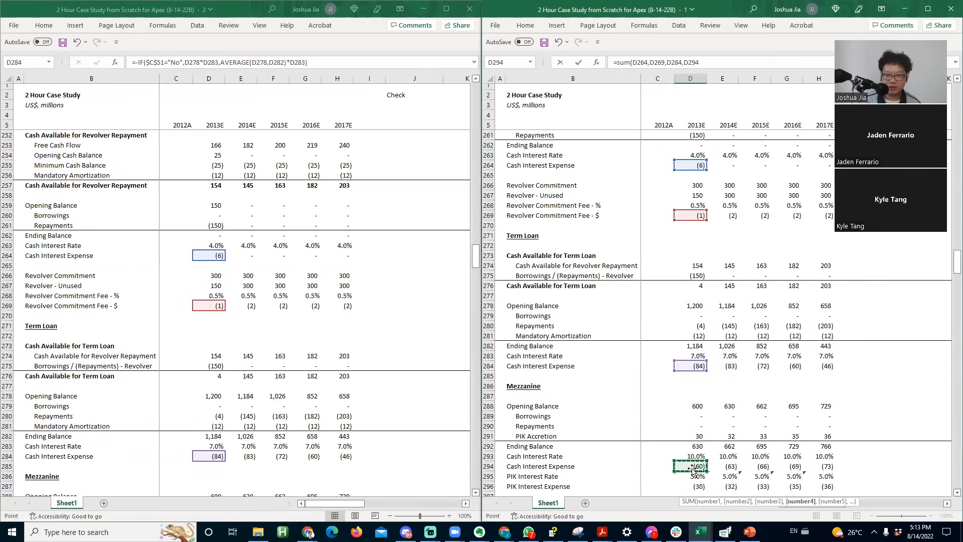
pyautogui.press('Return')
# - Fill the Total Cash Interest Expense formula across from 2013E to 2017E
pyautogui.press('Up')
pyautogui.hotkey('shift', 'Right')
pyautogui.hotkey('shift', 'Right')
pyautogui.hotkey('shift', 'Right')
pyautogui.hotkey('shift', 'Right')
pyautogui.hotkey('ctrl', 'r')
# - Link 2013E Total PIK Interest Expense in D301 to the mezzanine PIK Interest Expense in D296
pyautogui.press('Down')
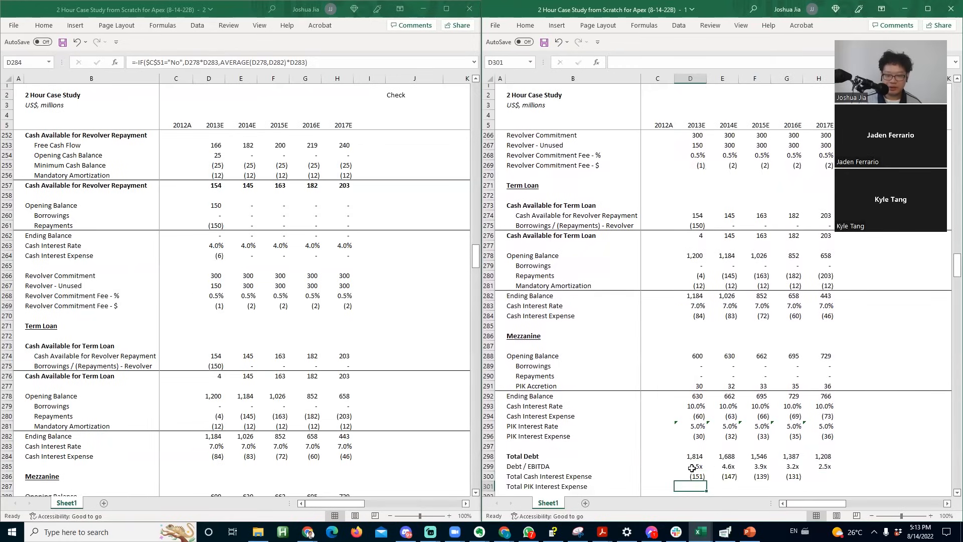
pyautogui.write('=')
pyautogui.press('Up')
pyautogui.press('Up')
pyautogui.press('Up')
pyautogui.press('Up')
pyautogui.press('Up')
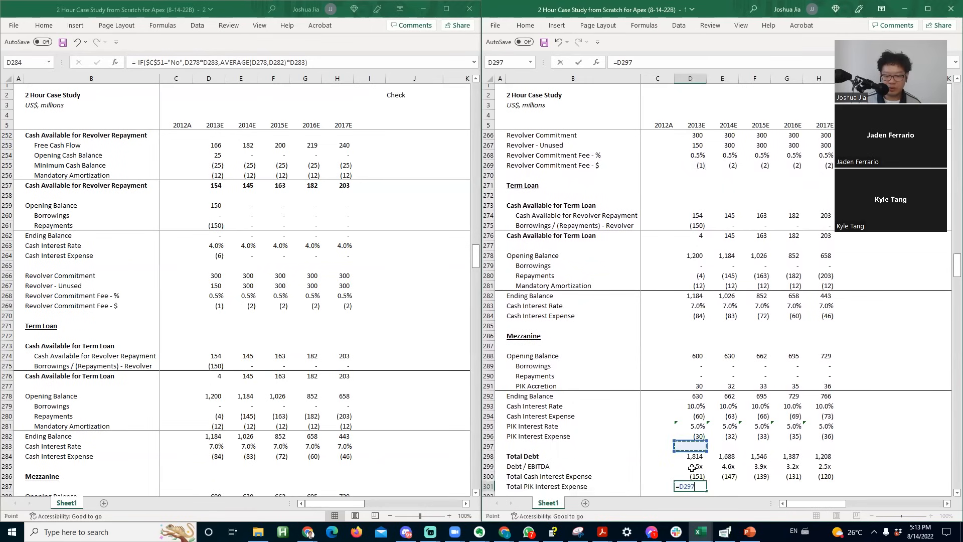
pyautogui.press('Return')
# - Fill the Total PIK Interest Expense link across from 2013E to 2017E
pyautogui.press('Up')
pyautogui.hotkey('shift', 'Right')
pyautogui.hotkey('shift', 'Right')
pyautogui.hotkey('shift', 'Right')
pyautogui.hotkey('shift', 'Right')
pyautogui.hotkey('ctrl', 'r')
# - Insert a row above Total Debt and add the bold, underlined section heading Debt Metrics in B298
pyautogui.press('Left')
pyautogui.press('Left')
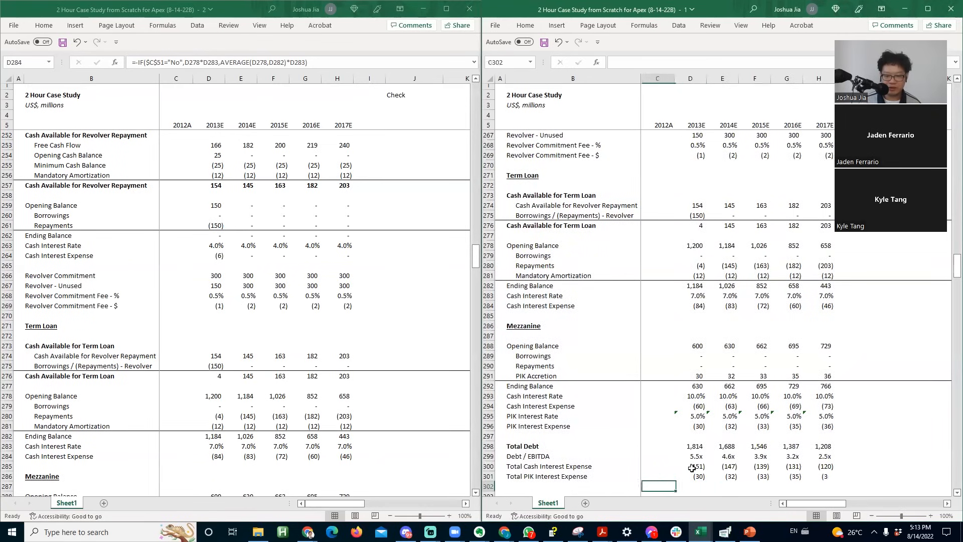
pyautogui.press('Up')
pyautogui.press('Up')
pyautogui.press('Up')
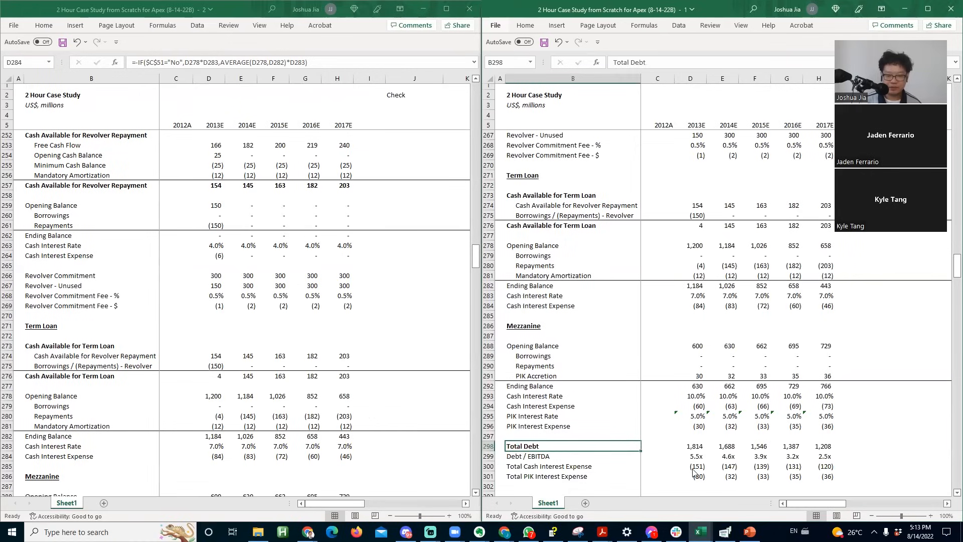
pyautogui.hotkey('alt', 'i')
pyautogui.write('rDebt M')
pyautogui.hotkey('ctrl', 'Return')
pyautogui.hotkey('ctrl', 'b')
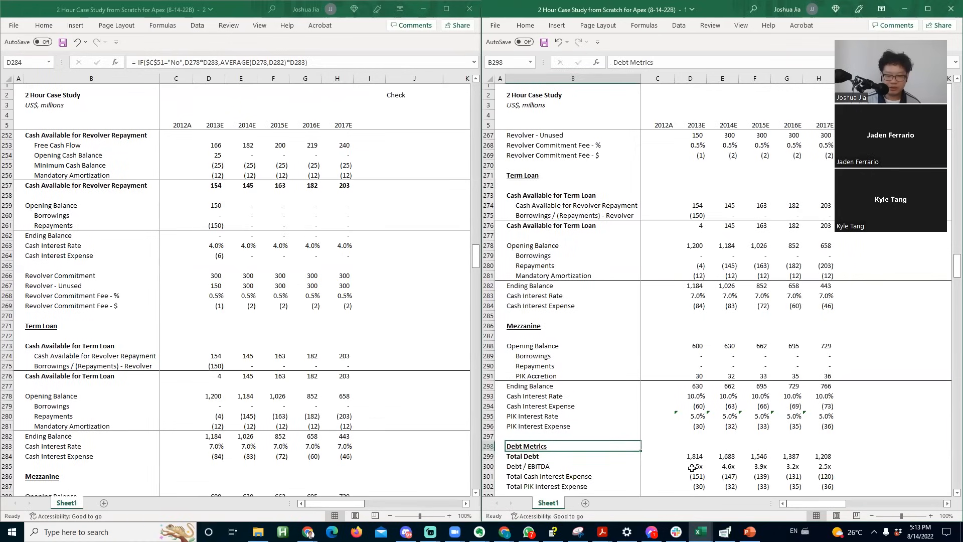
# - Rename the section heading in B298 as Total Debt Metrics
pyautogui.press('F2')
pyautogui.press('Home')
pyautogui.write('Total')
pyautogui.press('Return')
pyautogui.press('Down')
pyautogui.press('Down')
pyautogui.press('Down')
pyautogui.press('Down')
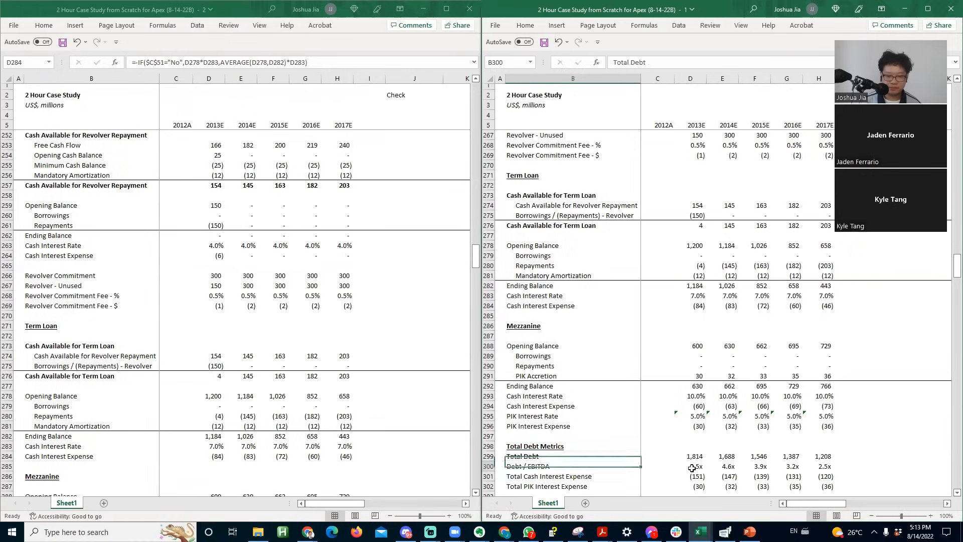
pyautogui.press('Up')
pyautogui.press('Up')
pyautogui.press('Right')
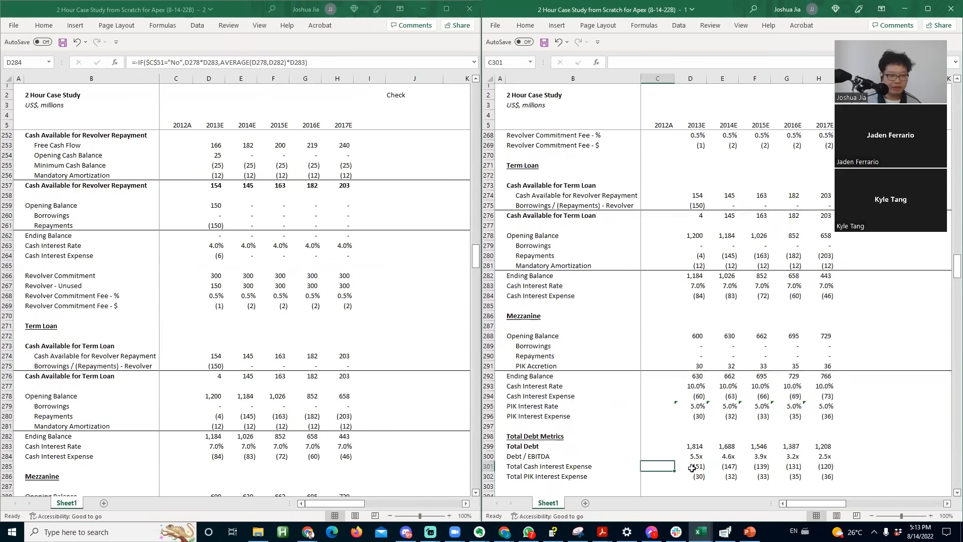
# - Switch to the second window of the workbook and save it as a new version, 2 Hour Case Study from Scratch for Apex (8-14-22C)
pyautogui.hotkey('alt', 'Tab')
pyautogui.press('pageup')
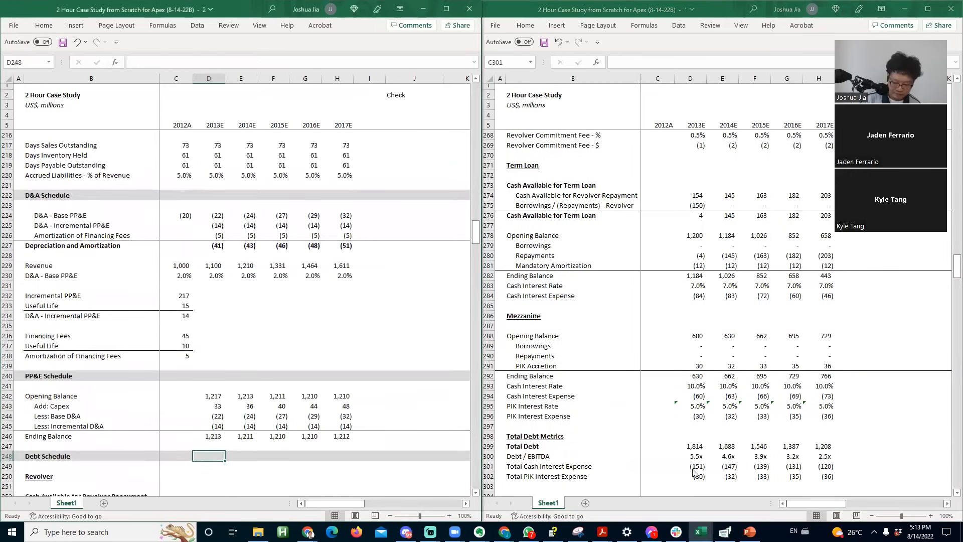
pyautogui.press('F12')
pyautogui.press('End')
pyautogui.press('Left')
pyautogui.press('BackSpace')
pyautogui.write('C')
pyautogui.press('Return')
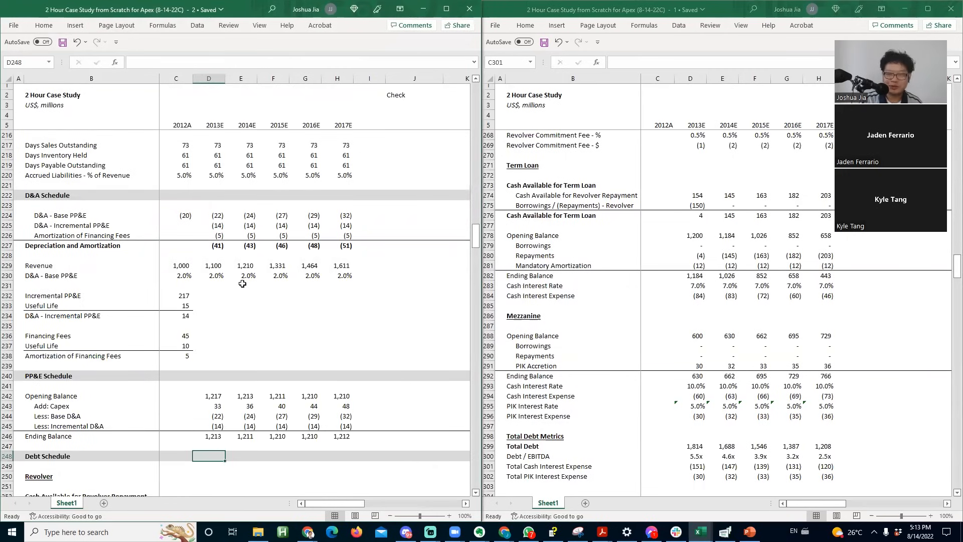
# - Examine the Income Statement from Revenue down to the Interest Expense row
pyautogui.click(242, 284)
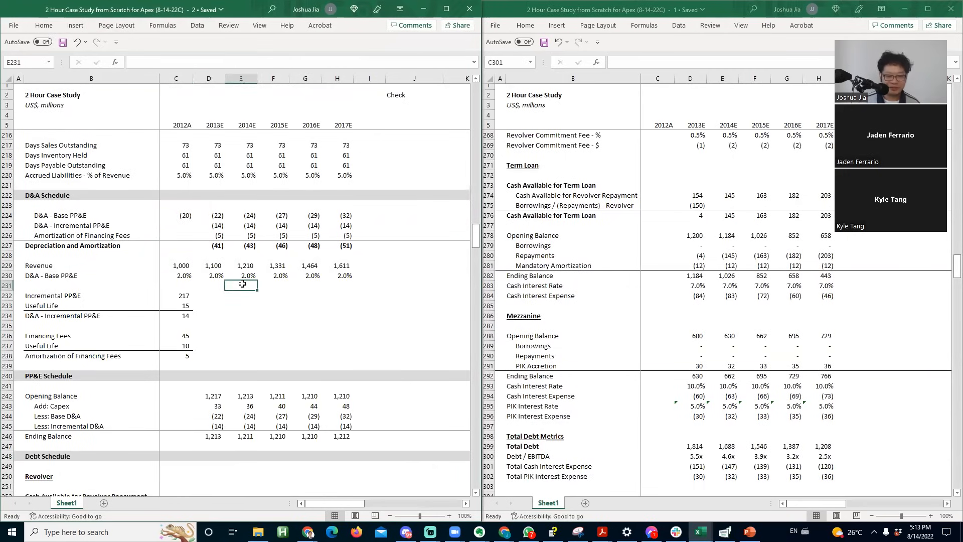
pyautogui.press('pageup')
pyautogui.press('pageup')
pyautogui.press('pageup')
pyautogui.press('Left')
pyautogui.press('Left')
pyautogui.press('pageup')
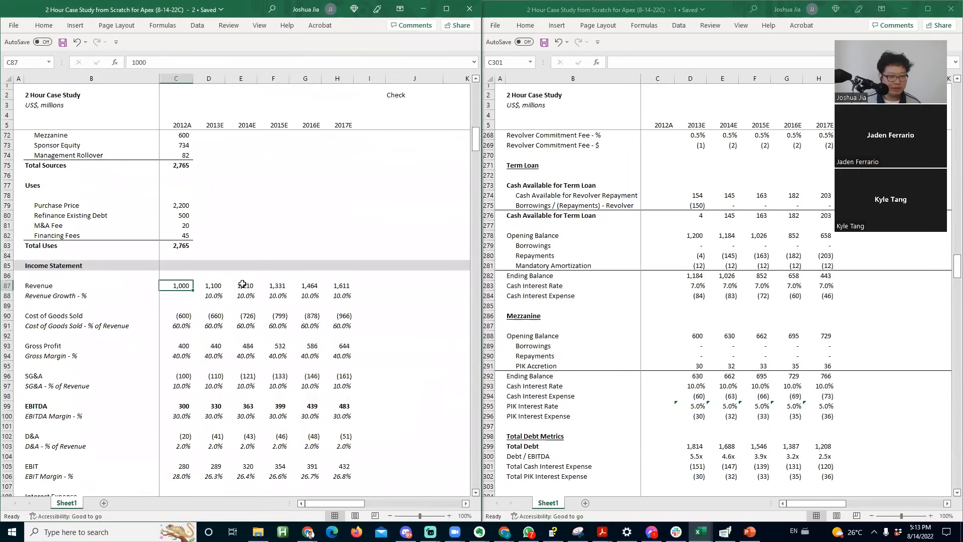
pyautogui.press('Down')
pyautogui.press('Down')
pyautogui.press('Down')
pyautogui.press('Down')
pyautogui.press('Down')
pyautogui.press('Down')
pyautogui.press('Down')
pyautogui.press('Down')
pyautogui.press('Down')
pyautogui.press('Down')
pyautogui.press('Down')
pyautogui.press('Down')
pyautogui.press('Down')
pyautogui.press('Down')
pyautogui.press('Down')
pyautogui.press('Down')
pyautogui.press('Down')
pyautogui.press('Down')
pyautogui.press('Down')
pyautogui.press('Down')
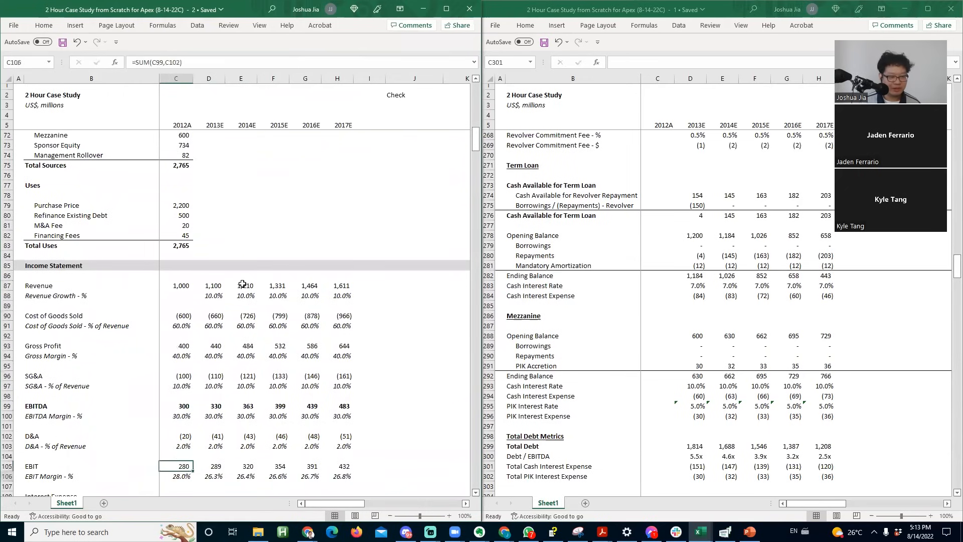
pyautogui.press('Up')
pyautogui.press('Up')
pyautogui.press('Up')
pyautogui.press('Up')
pyautogui.press('Up')
pyautogui.press('Up')
pyautogui.press('Up')
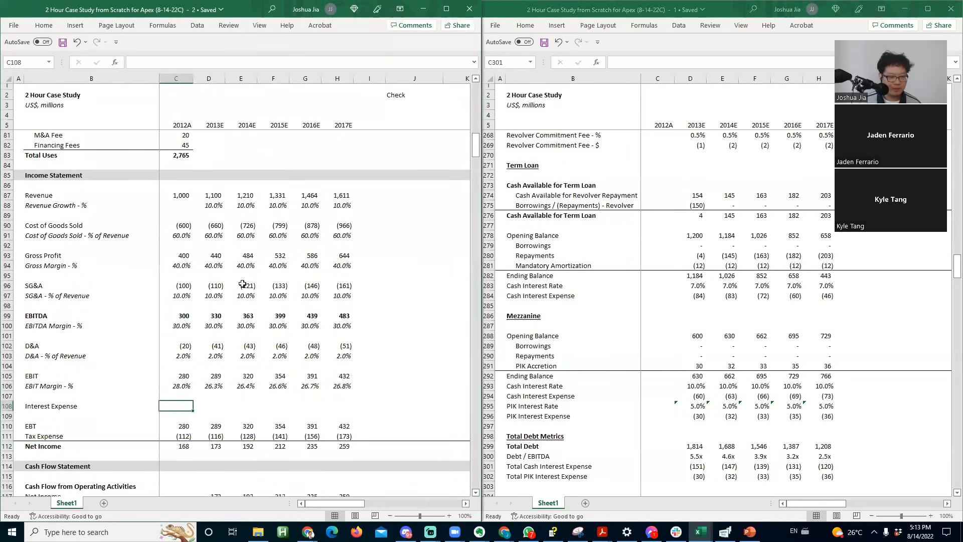
# - Add the row label Total Interest Expense in B303, below Total PIK Interest Expense
pyautogui.hotkey('alt', 'Tab')
pyautogui.press('Down')
pyautogui.press('Down')
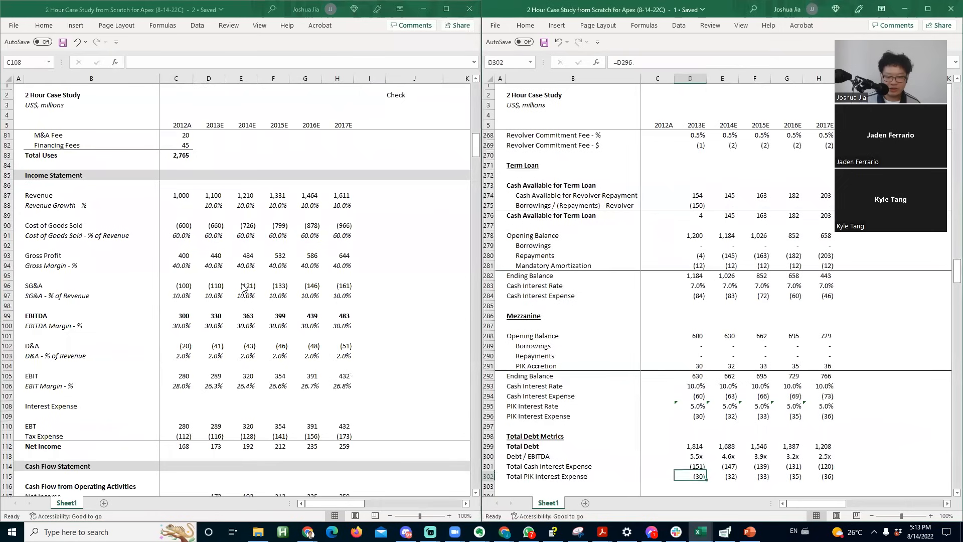
pyautogui.press('Left')
pyautogui.write('Tota')
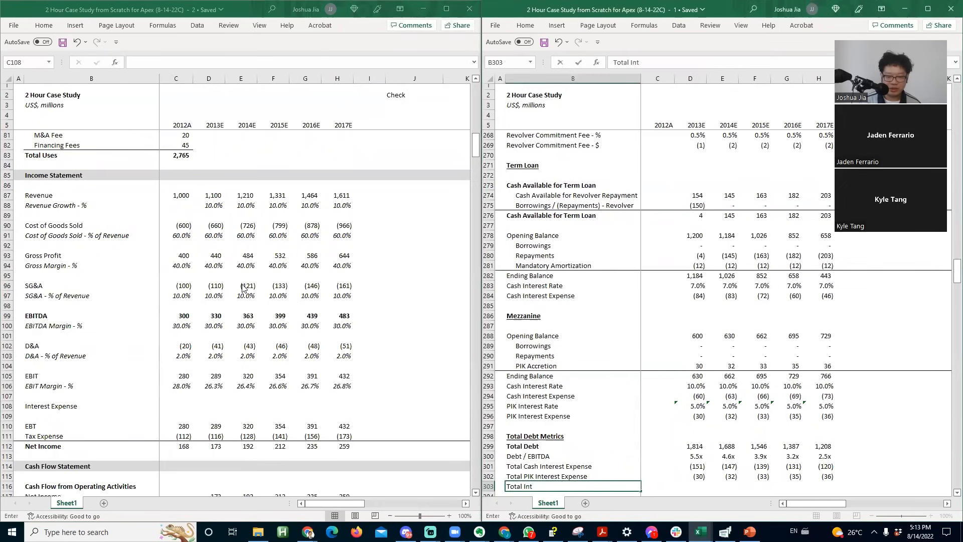
pyautogui.write('l Interest Expens')
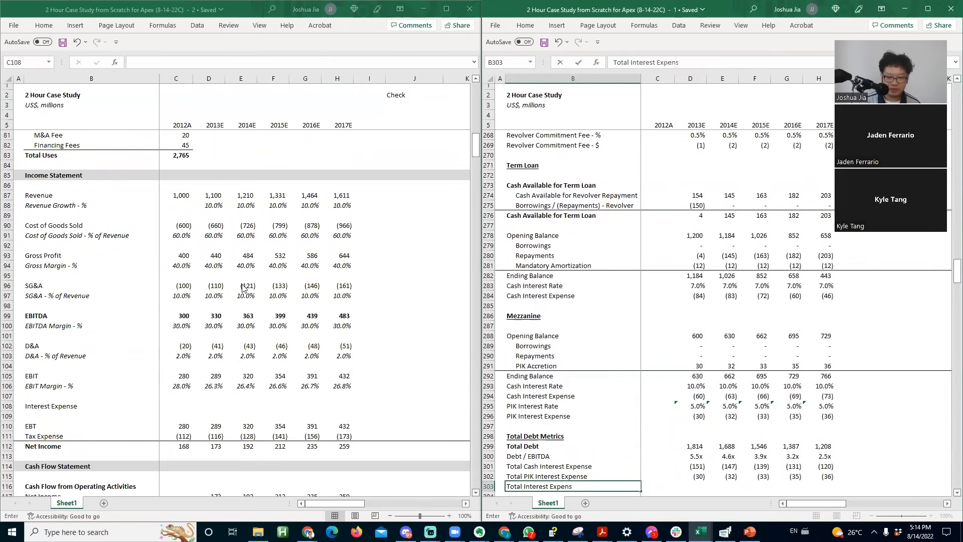
pyautogui.write('e')
pyautogui.press('Return')
# - Calculate 2013E total interest expense in D303 as =SUM(D301:D302) and fill the formula across to H303
pyautogui.press('Up')
pyautogui.press('Right')
pyautogui.press('Right')
pyautogui.write('=sum(')
pyautogui.press('Up')
pyautogui.hotkey('shift', 'Up')
pyautogui.press('Return')
pyautogui.press('Up')
pyautogui.hotkey('shift', 'Right')
pyautogui.hotkey('shift', 'Right')
pyautogui.hotkey('shift', 'Right')
pyautogui.hotkey('shift', 'Right')
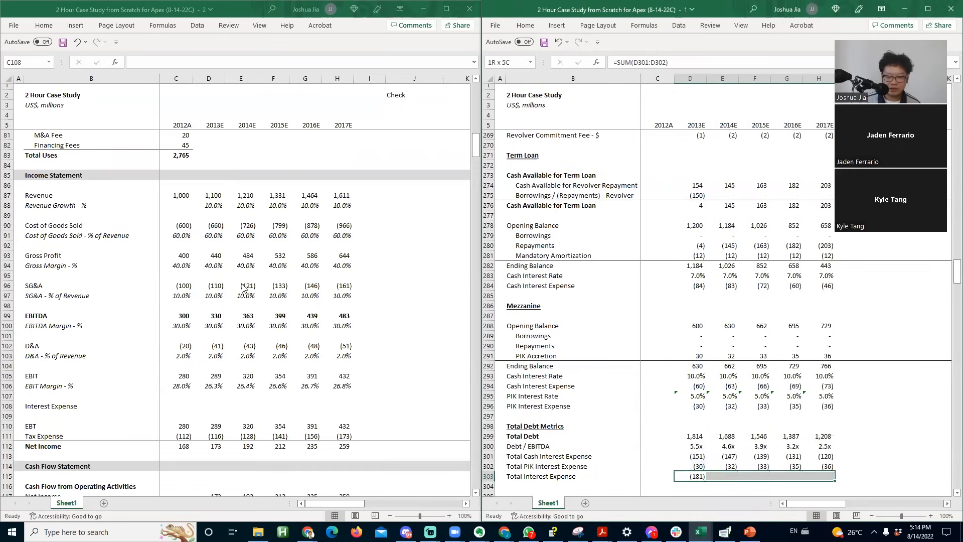
pyautogui.hotkey('ctrl', 'r')
# - Link the Income Statement's Interest Expense row for 2013E to 2017E to Total Interest Expense in D303:H303, and enter 0 for 2012A
pyautogui.hotkey('ctrl', 'c')
pyautogui.hotkey('alt', 'Tab')
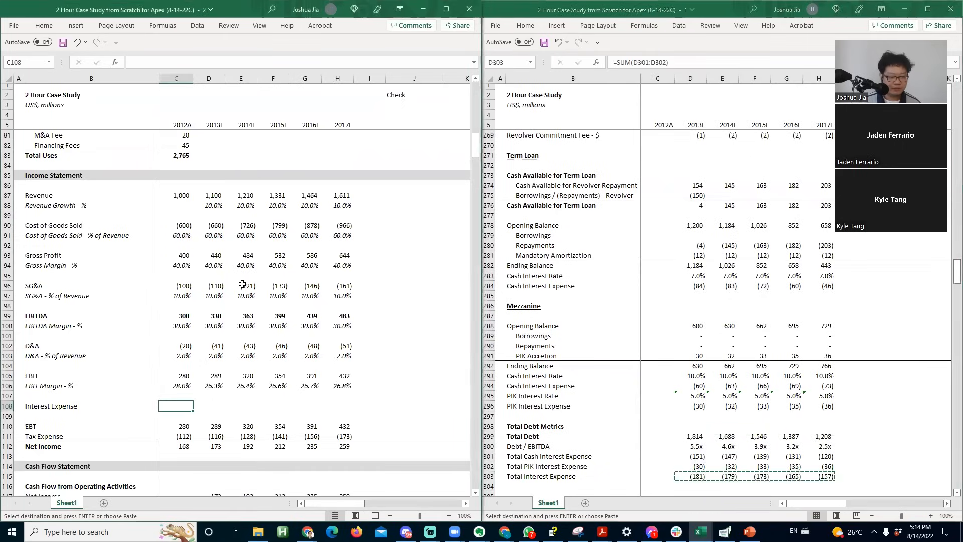
pyautogui.press('Return')
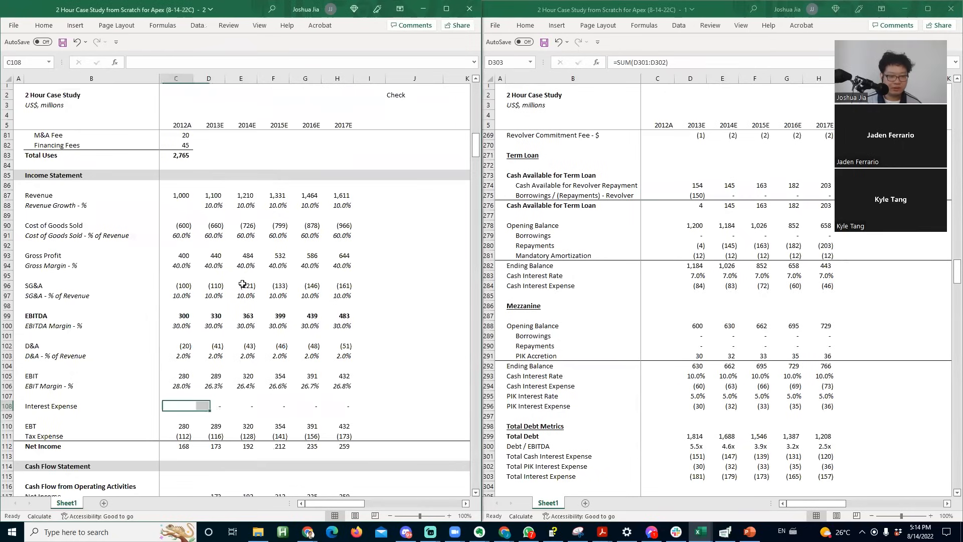
pyautogui.write('0')
pyautogui.press('Right')
pyautogui.press('F2')
pyautogui.press('Return')
pyautogui.press('Up')
pyautogui.press('Right')
pyautogui.press('Right')
pyautogui.press('F2')
pyautogui.press('Escape')
# - Link the Cash Flow Statement's PIK Interest row, starting in D119, to Total PIK Interest Expense in D302:H302
pyautogui.press('Left')
pyautogui.press('Down')
pyautogui.press('Down')
pyautogui.press('Down')
pyautogui.press('Down')
pyautogui.press('Down')
pyautogui.press('Down')
pyautogui.press('Down')
pyautogui.press('Down')
pyautogui.press('Down')
pyautogui.press('Down')
pyautogui.press('Down')
pyautogui.press('Down')
pyautogui.press('Down')
pyautogui.press('Down')
pyautogui.press('Down')
pyautogui.press('Down')
pyautogui.press('Down')
pyautogui.press('Down')
pyautogui.press('Down')
pyautogui.press('Down')
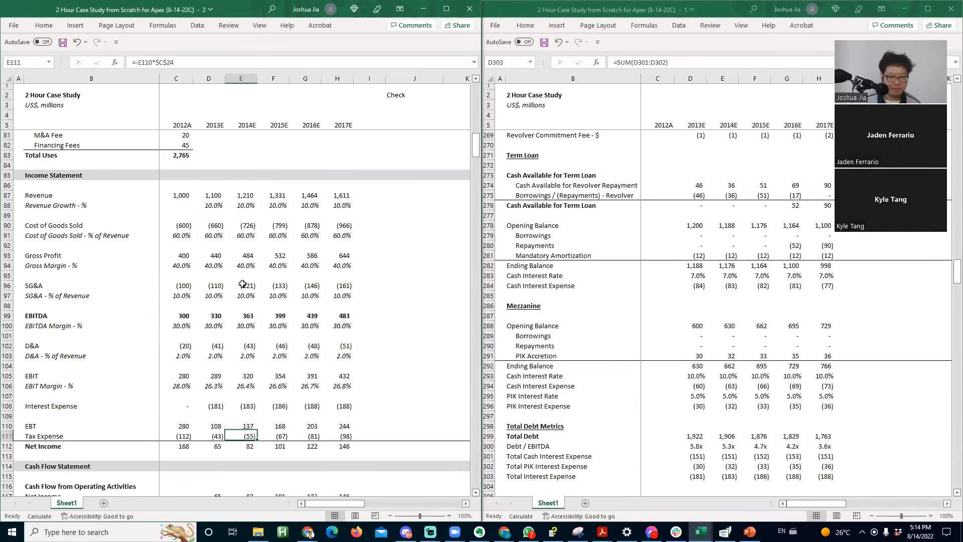
pyautogui.press('Down')
pyautogui.press('Down')
pyautogui.press('Left')
pyautogui.press('Up')
pyautogui.press('Up')
pyautogui.press('Up')
pyautogui.press('Up')
pyautogui.press('Up')
pyautogui.press('Up')
pyautogui.press('Up')
pyautogui.press('Up')
pyautogui.press('Up')
pyautogui.press('Up')
pyautogui.press('Up')
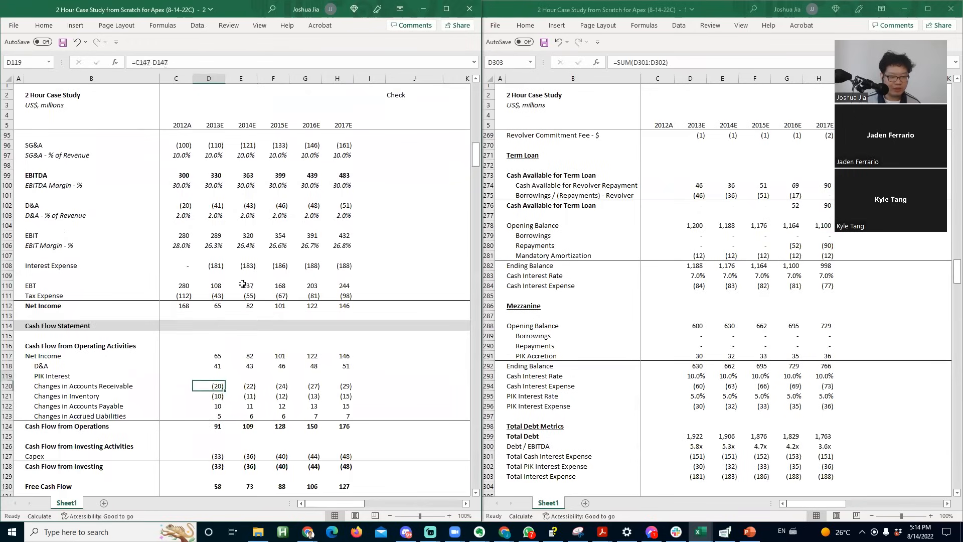
pyautogui.hotkey('ctrl', 'Tab')
pyautogui.press('Up')
pyautogui.hotkey('shift', 'Right')
pyautogui.hotkey('shift', 'Right')
pyautogui.hotkey('shift', 'Right')
pyautogui.hotkey('shift', 'Right')
pyautogui.hotkey('ctrl', 'c')
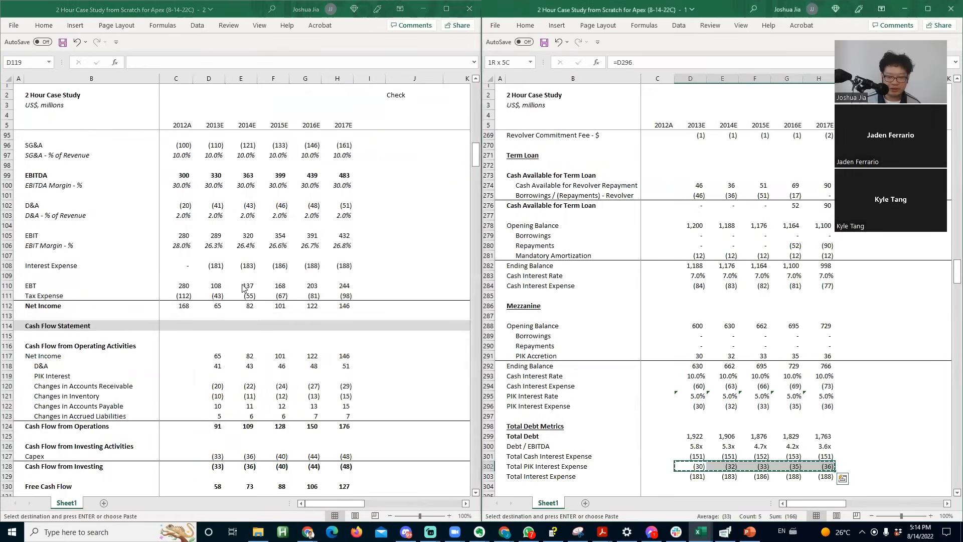
pyautogui.hotkey('ctrl', 'Tab')
pyautogui.hotkey('ctrl', 'alt', 'v')
pyautogui.press('l')
# - Reverse the sign of PIK Interest by changing D119 to =-D302 and filling it across to H119
pyautogui.press('F2')
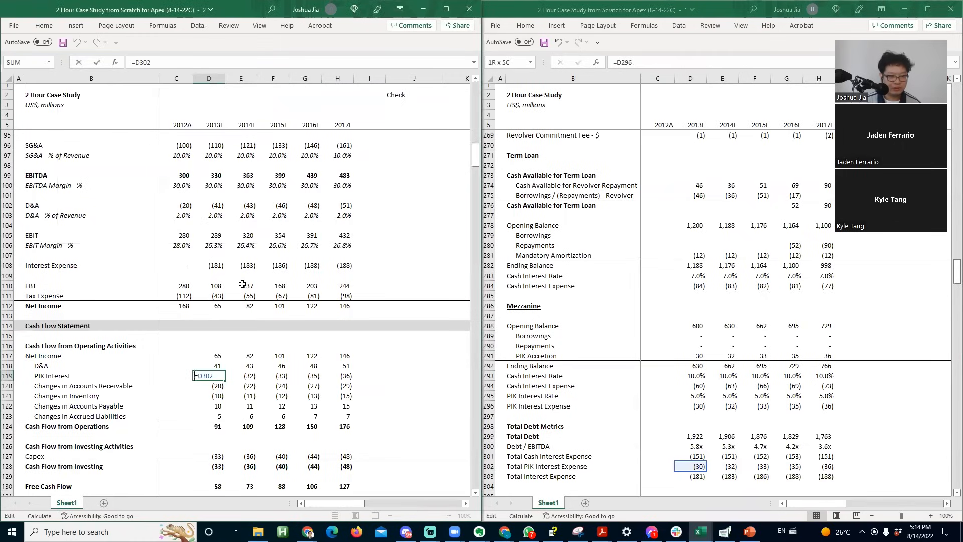
pyautogui.hotkey('ctrl', 'Return')
pyautogui.hotkey('shift', 'Right')
pyautogui.hotkey('shift', 'Right')
pyautogui.hotkey('shift', 'Right')
pyautogui.hotkey('shift', 'Right')
pyautogui.hotkey('ctrl', 'r')
pyautogui.press('Right')
pyautogui.press('Right')
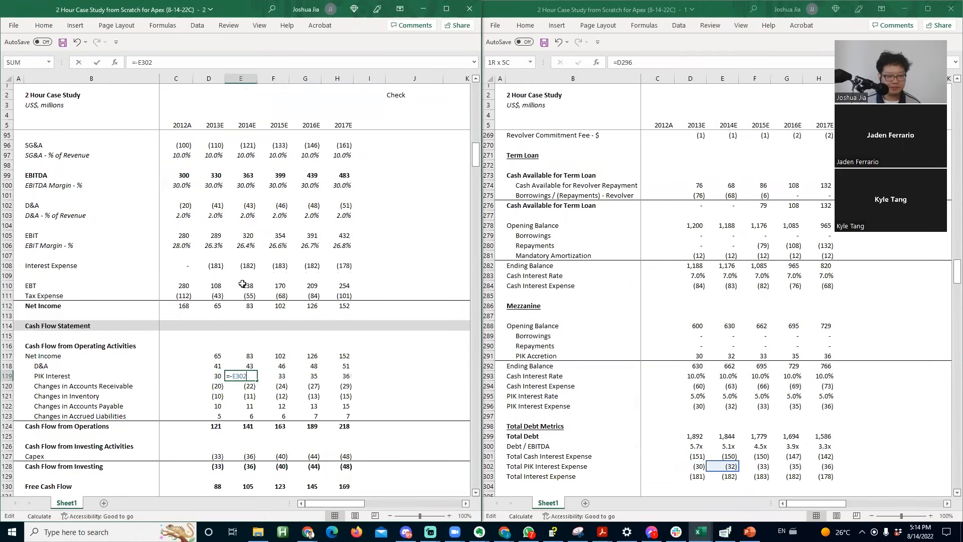
pyautogui.press('Right')
pyautogui.press('Right')
pyautogui.press('Right')
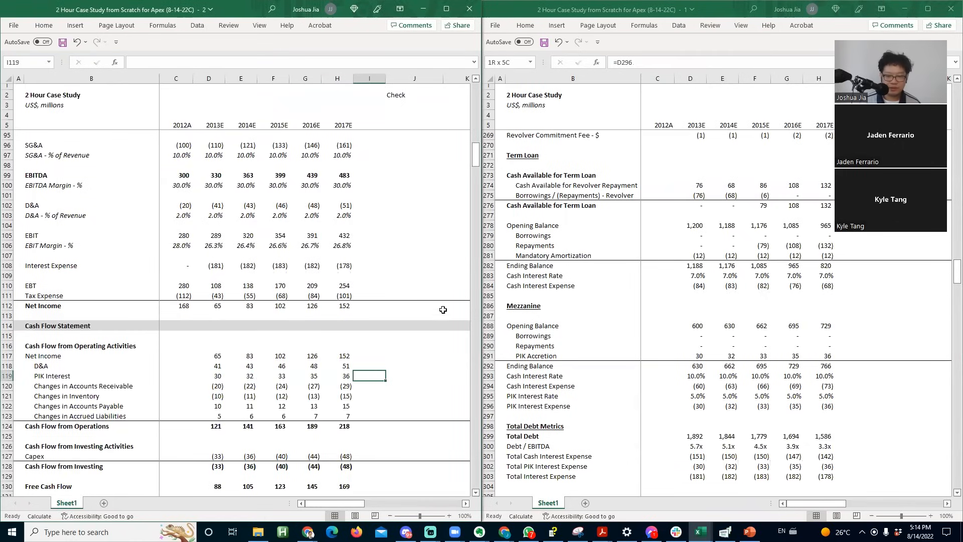
# - Examine the Mezzanine tranche's PIK Accretion and Ending Balance across the projection years
pyautogui.click(701, 357)
pyautogui.click(700, 357)
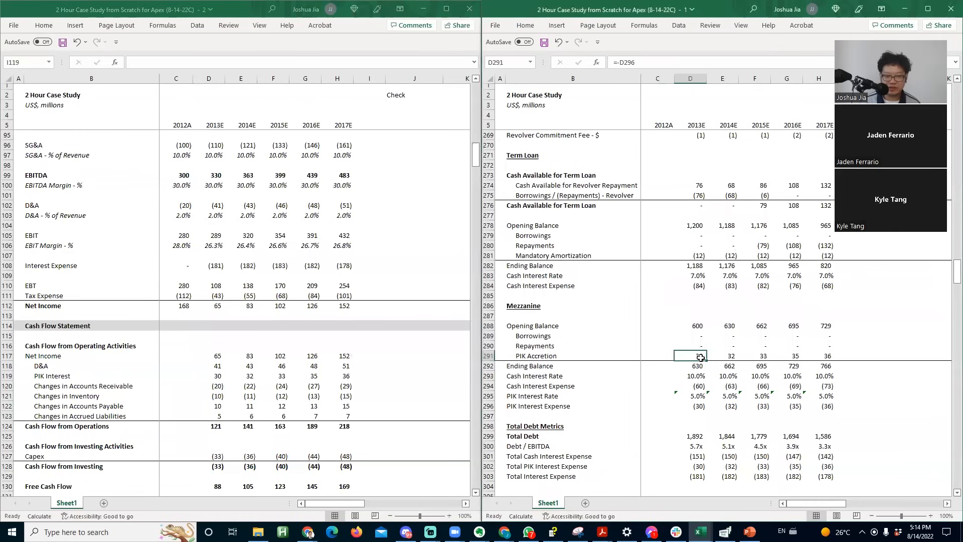
pyautogui.press('Right')
pyautogui.press('Right')
pyautogui.press('Right')
pyautogui.press('Down')
pyautogui.press('Left')
pyautogui.press('Left')
pyautogui.press('Left')
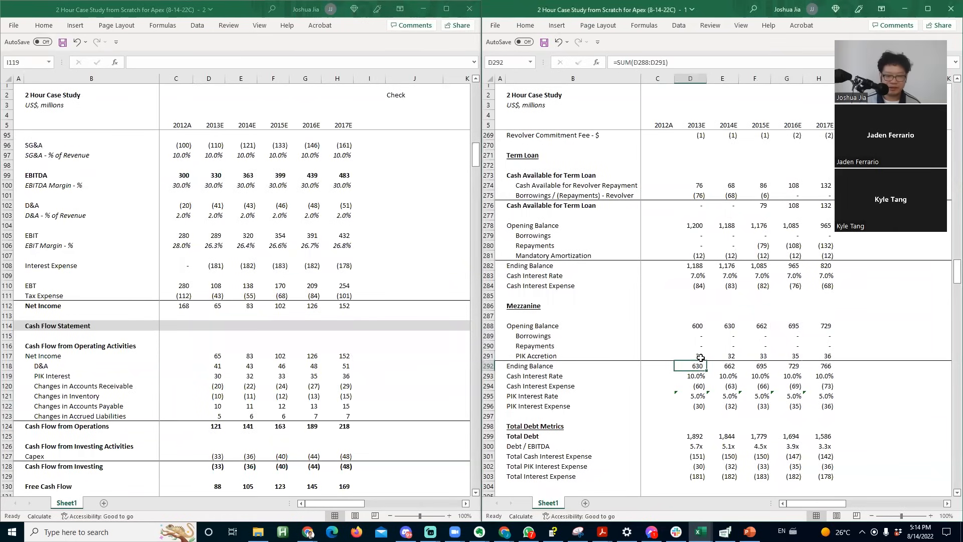
# - Calculate Borrowing / (Repayment) - Revolver in D133 as =SUM(D260:D261) from the debt schedule and fill it across to H133
pyautogui.click(244, 352)
pyautogui.press('pagedown')
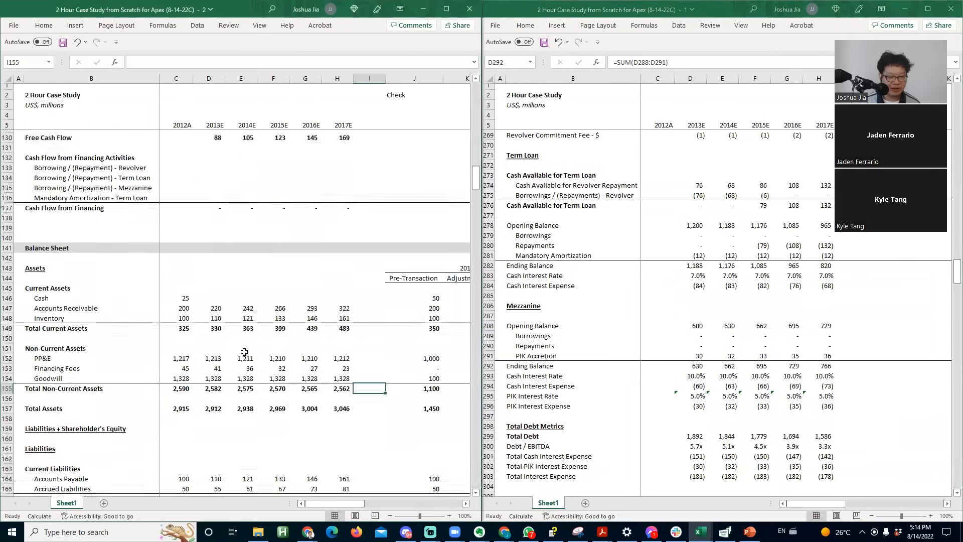
pyautogui.press('Up')
pyautogui.press('Up')
pyautogui.press('Up')
pyautogui.press('Up')
pyautogui.press('Up')
pyautogui.press('Up')
pyautogui.press('Up')
pyautogui.press('Up')
pyautogui.press('Up')
pyautogui.press('Up')
pyautogui.press('Up')
pyautogui.press('Up')
pyautogui.press('Up')
pyautogui.press('Up')
pyautogui.press('Up')
pyautogui.press('Up')
pyautogui.press('Up')
pyautogui.scroll(5, 249, 241)
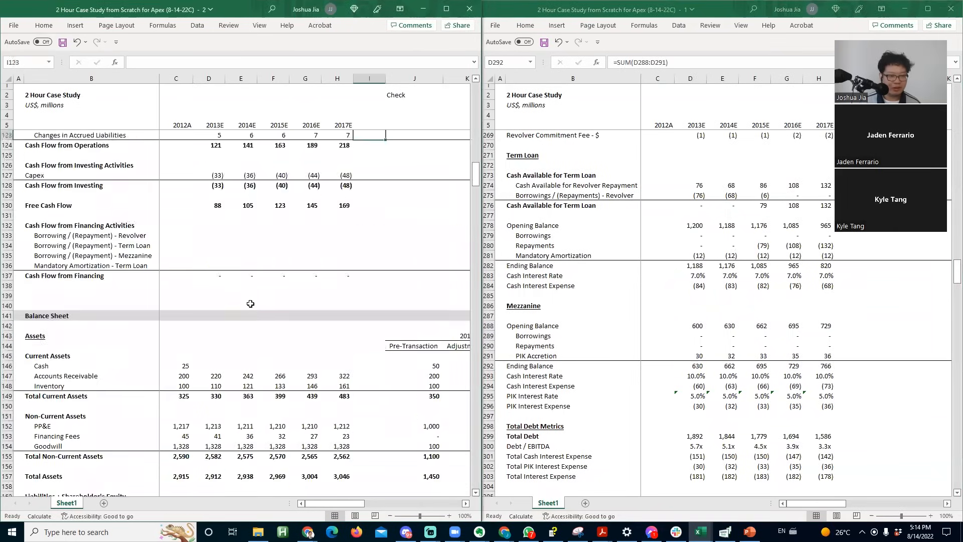
pyautogui.click(213, 296)
pyautogui.press('Left')
pyautogui.press('Left')
pyautogui.press('Right')
pyautogui.press('Right')
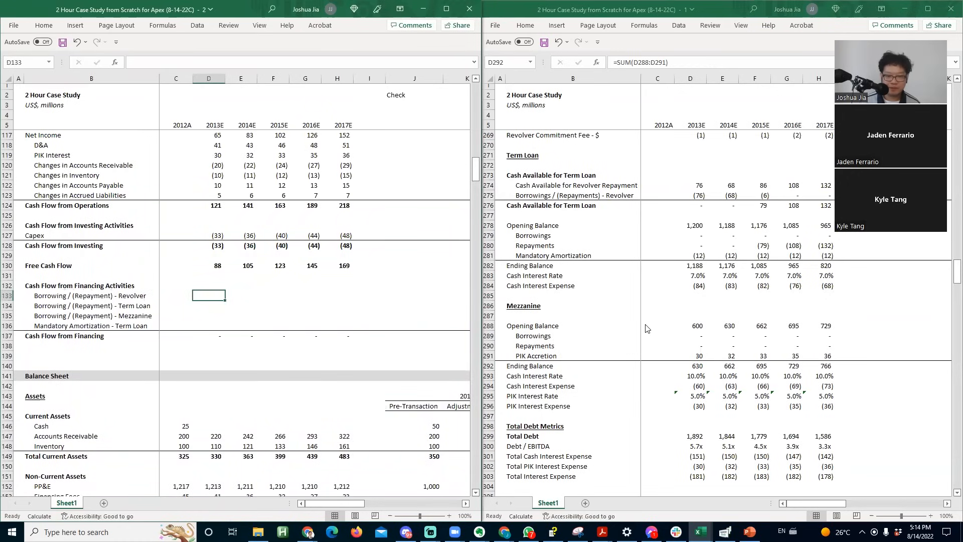
pyautogui.press('pageup')
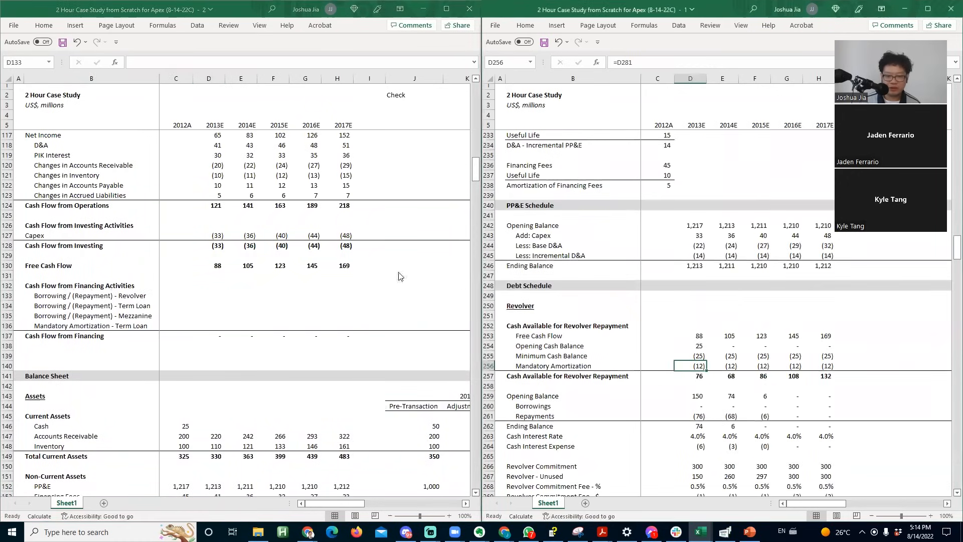
pyautogui.hotkey('alt', 'Tab')
pyautogui.write('=sum(')
pyautogui.click(669, 414)
pyautogui.moveTo(692, 409); pyautogui.dragTo(695, 417)
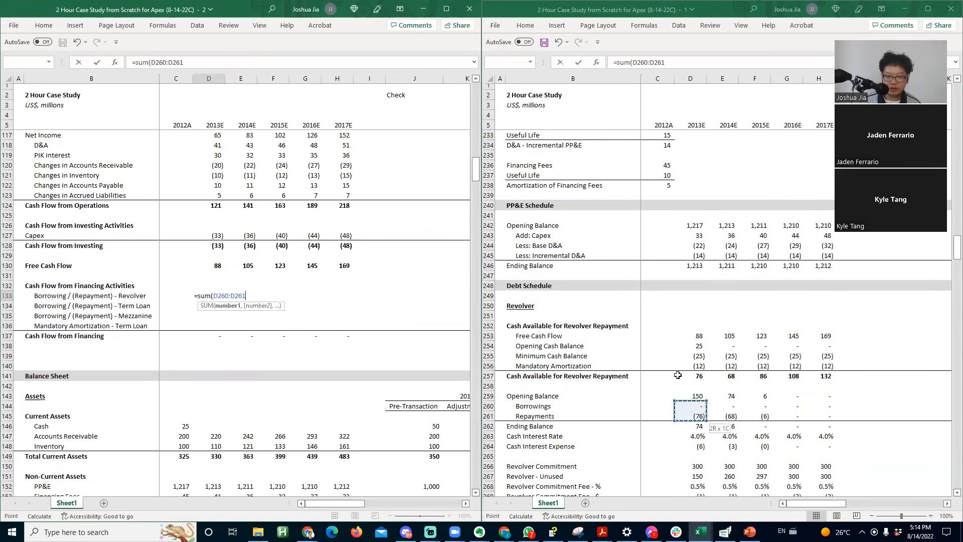
pyautogui.hotkey('ctrl', 'Return')
pyautogui.hotkey('shift', 'Right')
pyautogui.hotkey('shift', 'Right')
pyautogui.hotkey('shift', 'Right')
pyautogui.hotkey('shift', 'Right')
pyautogui.hotkey('ctrl', 'r')
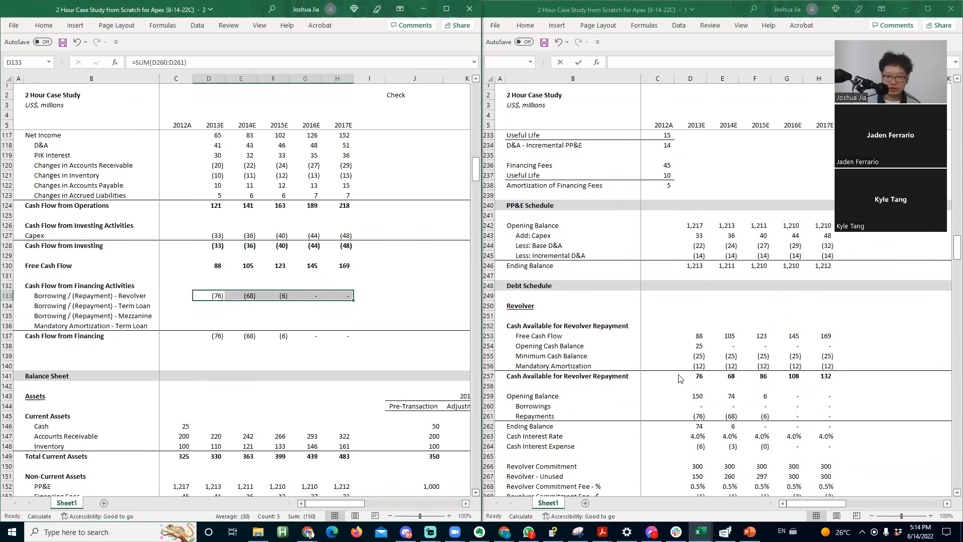
# - Examine the Revolver's Repayments formulas for 2013E to 2015E and its Cash Interest Expense formula
pyautogui.click(678, 376)
pyautogui.press('Down')
pyautogui.press('Down')
pyautogui.press('Down')
pyautogui.press('Down')
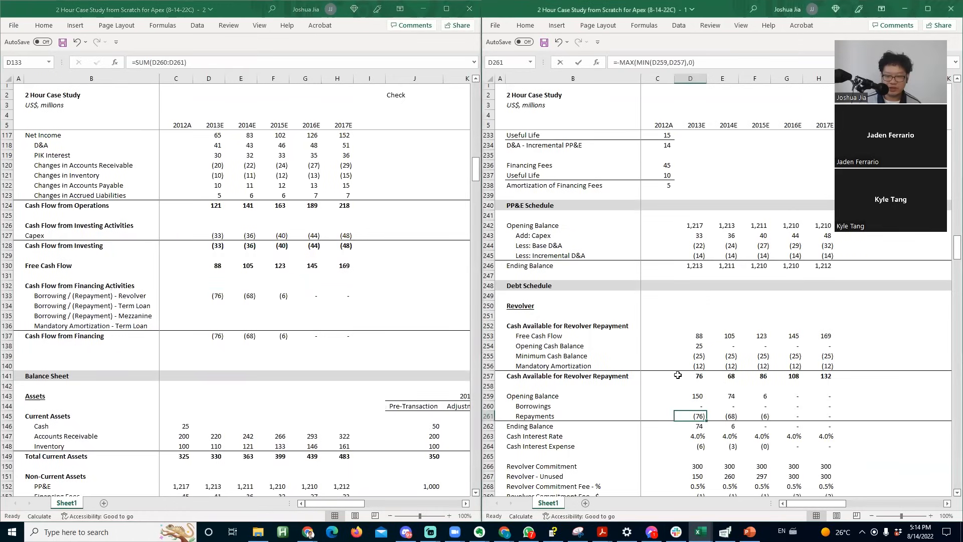
pyautogui.press('Right')
pyautogui.press('F2')
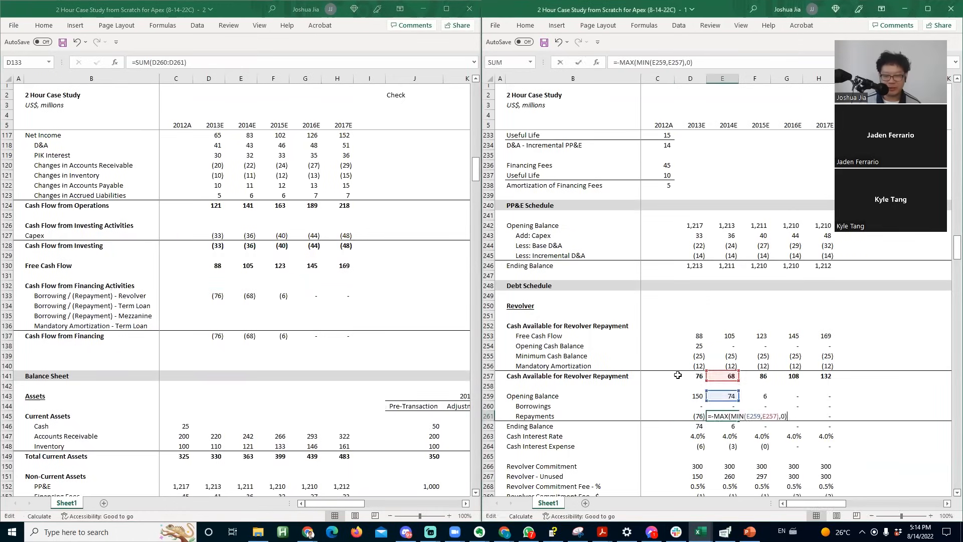
pyautogui.press('Tab')
pyautogui.press('F2')
pyautogui.press('Return')
pyautogui.press('Down')
pyautogui.press('Down')
pyautogui.press('Down')
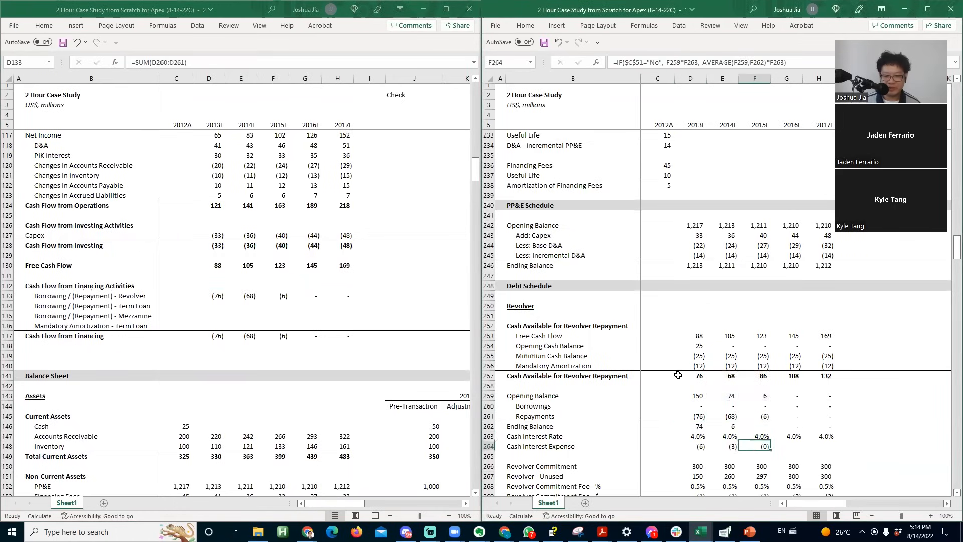
# - Calculate Borrowing / (Repayment) - Term Loan in D134 as =SUM(D279:D280) from the debt schedule and fill it across to H134
pyautogui.press('Down')
pyautogui.press('Down')
pyautogui.press('Down')
pyautogui.press('Down')
pyautogui.press('Down')
pyautogui.press('Down')
pyautogui.press('Down')
pyautogui.press('Down')
pyautogui.press('Down')
pyautogui.press('Down')
pyautogui.press('Down')
pyautogui.press('Down')
pyautogui.press('Down')
pyautogui.press('Down')
pyautogui.press('Down')
pyautogui.press('Up')
pyautogui.press('Up')
pyautogui.press('Up')
pyautogui.press('Up')
pyautogui.press('Up')
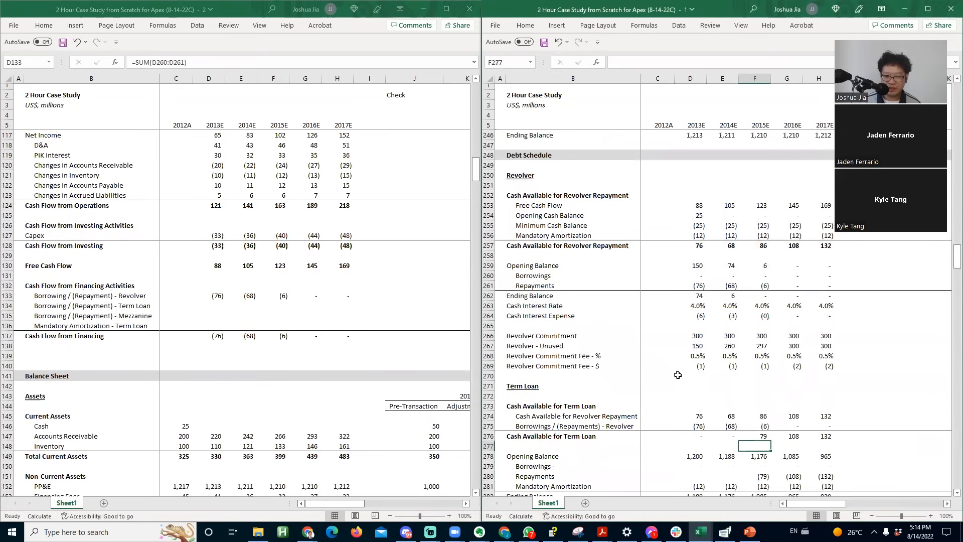
pyautogui.press('Left')
pyautogui.hotkey('alt', 'Tab')
pyautogui.press('Down')
pyautogui.write('=sum(')
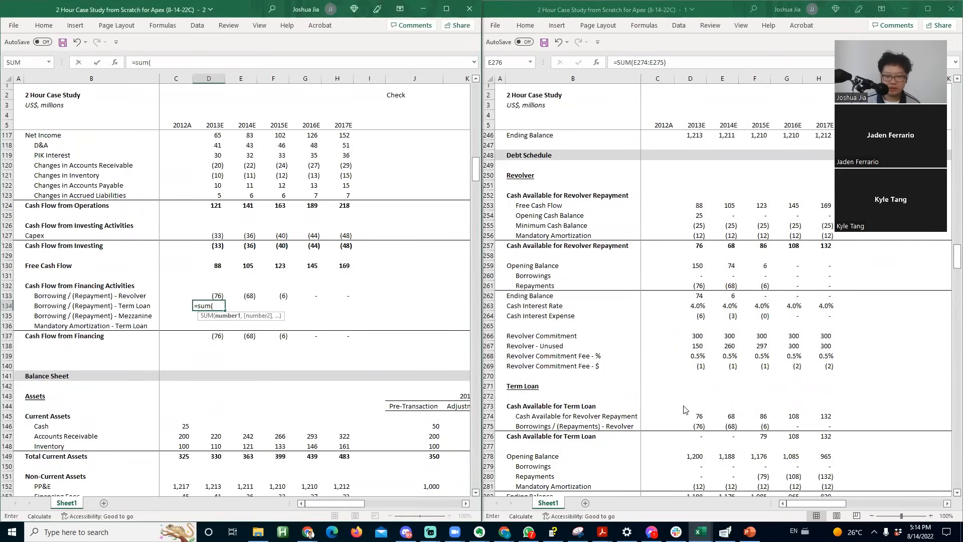
pyautogui.click(695, 470)
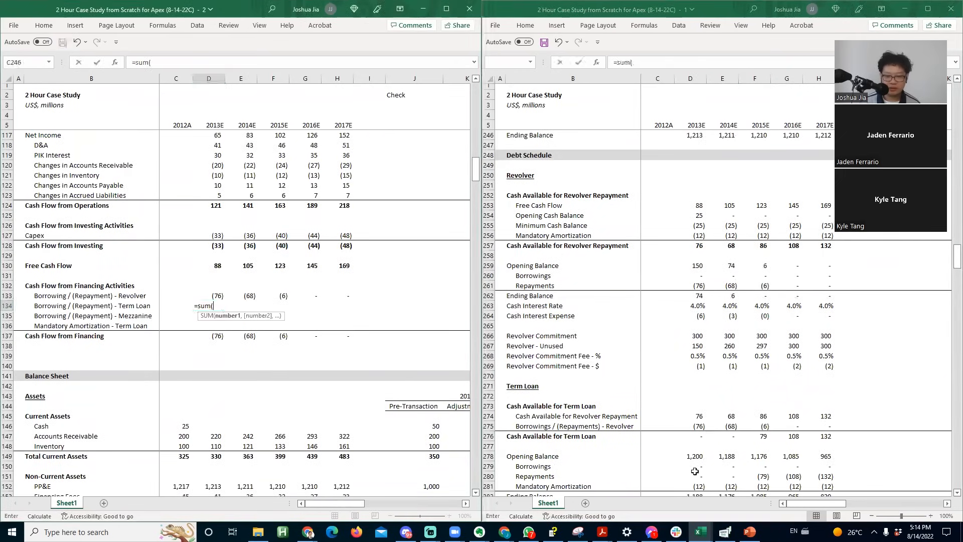
pyautogui.moveTo(696, 481); pyautogui.dragTo(682, 466)
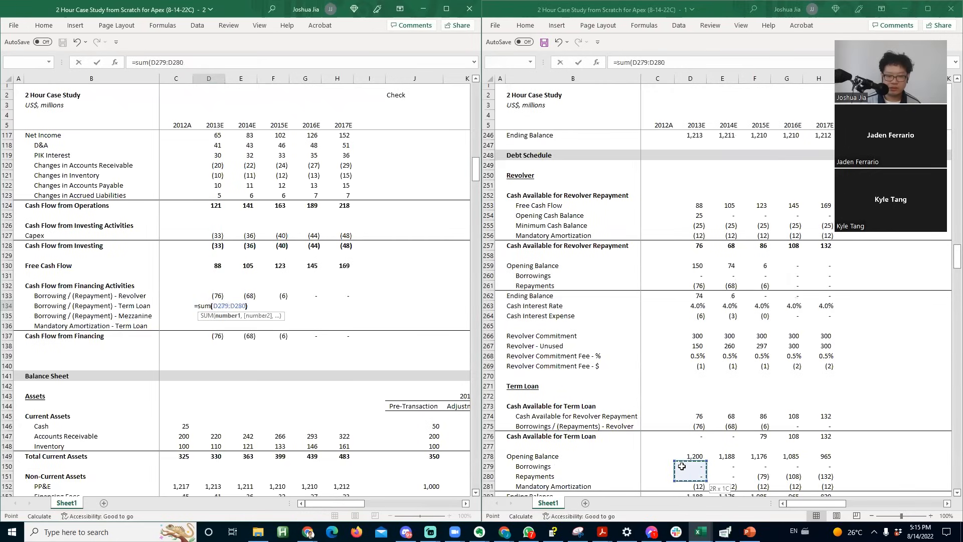
pyautogui.write(')')
pyautogui.hotkey('ctrl', 'Return')
pyautogui.hotkey('shift', 'Right')
pyautogui.hotkey('shift', 'Right')
pyautogui.hotkey('shift', 'Right')
pyautogui.hotkey('shift', 'Right')
pyautogui.hotkey('ctrl', 'r')
# - Examine the Borrowing / (Repayment) - Term Loan formulas for 2015E to 2017E
pyautogui.press('Right')
pyautogui.press('Right')
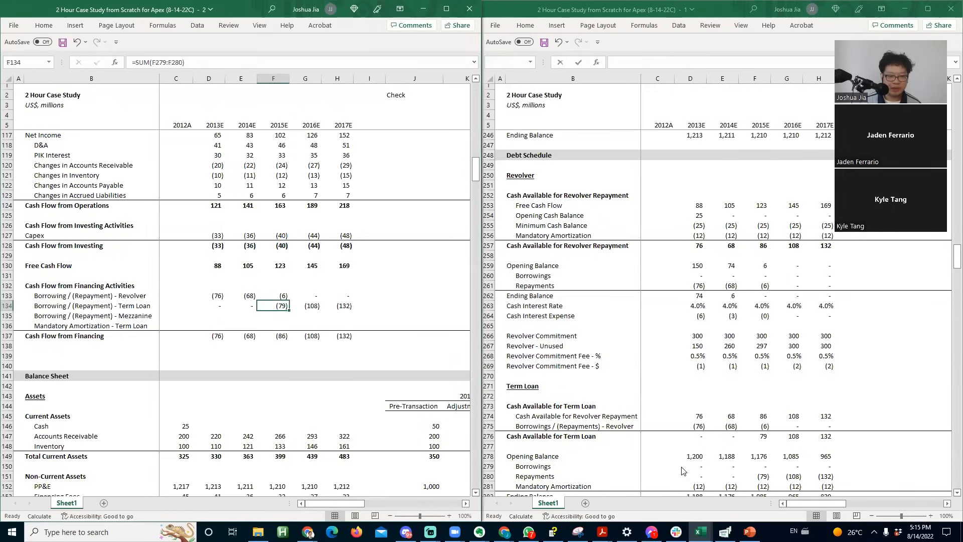
pyautogui.press('F2')
pyautogui.press('Escape')
pyautogui.press('Right')
pyautogui.press('F2')
pyautogui.press('Escape')
pyautogui.press('Right')
pyautogui.press('F2')
pyautogui.press('Escape')
pyautogui.press('Down')
pyautogui.press('Down')
pyautogui.press('Down')
pyautogui.press('Down')
pyautogui.press('Down')
pyautogui.press('Down')
pyautogui.press('Down')
pyautogui.press('Down')
pyautogui.press('Down')
pyautogui.press('Down')
pyautogui.press('Down')
pyautogui.press('Down')
pyautogui.press('Down')
pyautogui.press('Down')
pyautogui.press('Down')
pyautogui.press('Down')
pyautogui.press('Down')
pyautogui.press('Down')
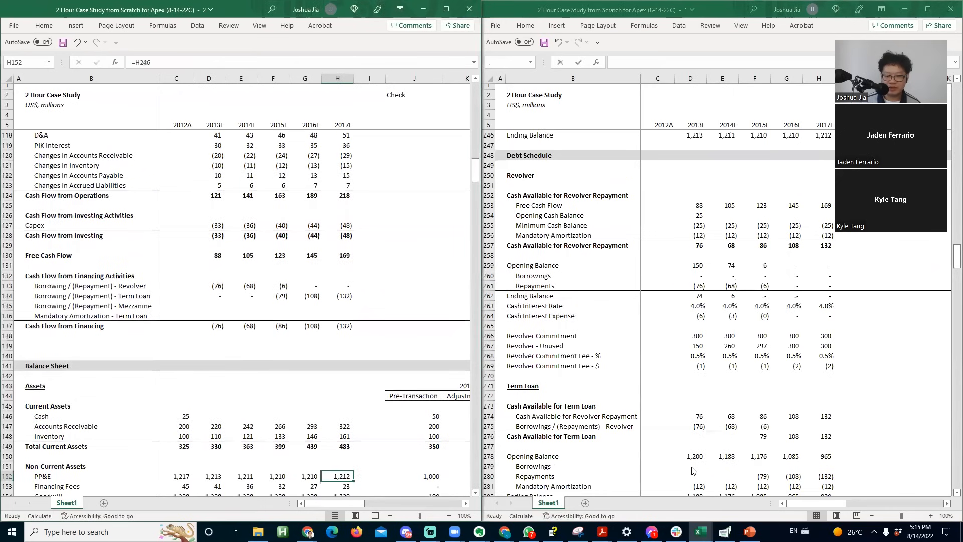
# - Link Mandatory Amortization - Term Loan in D136:H136 to the debt schedule's Mandatory Amortization in D281:H281 with a pasted link
pyautogui.click(734, 460)
pyautogui.press('Down')
pyautogui.press('Down')
pyautogui.press('Down')
pyautogui.press('Down')
pyautogui.press('Down')
pyautogui.press('Down')
pyautogui.press('Down')
pyautogui.click(181, 294)
pyautogui.click(203, 304)
pyautogui.press('Down')
pyautogui.hotkey('alt', 'Tab')
pyautogui.press('Up')
pyautogui.press('Left')
pyautogui.press('Up')
pyautogui.press('Up')
pyautogui.press('Up')
pyautogui.hotkey('ctrl', 'shift', 'Right')
pyautogui.hotkey('ctrl', 'c')
pyautogui.hotkey('alt', 'Tab')
pyautogui.hotkey('ctrl', 'alt', 'v')
pyautogui.hotkey('alt', 'l')
# - Calculate Borrowing / (Repayment) - Mezzanine in D135 as =SUM(D289:D290) from the debt schedule and fill it across to H135
pyautogui.hotkey('alt', 'Tab')
pyautogui.press('Down')
pyautogui.press('Down')
pyautogui.press('Down')
pyautogui.press('Down')
pyautogui.press('Down')
pyautogui.press('Down')
pyautogui.hotkey('alt', 'Tab')
pyautogui.hotkey('alt', 'Tab')
pyautogui.press('Down')
pyautogui.press('Down')
pyautogui.press('Down')
pyautogui.press('Down')
pyautogui.press('Down')
pyautogui.press('Down')
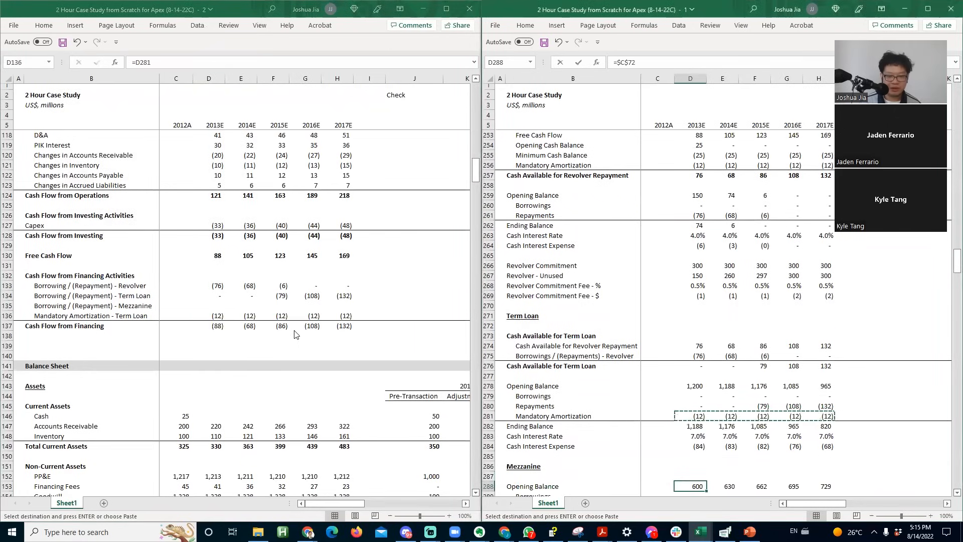
pyautogui.hotkey('alt', 'Tab')
pyautogui.press('Up')
pyautogui.write('=sum(')
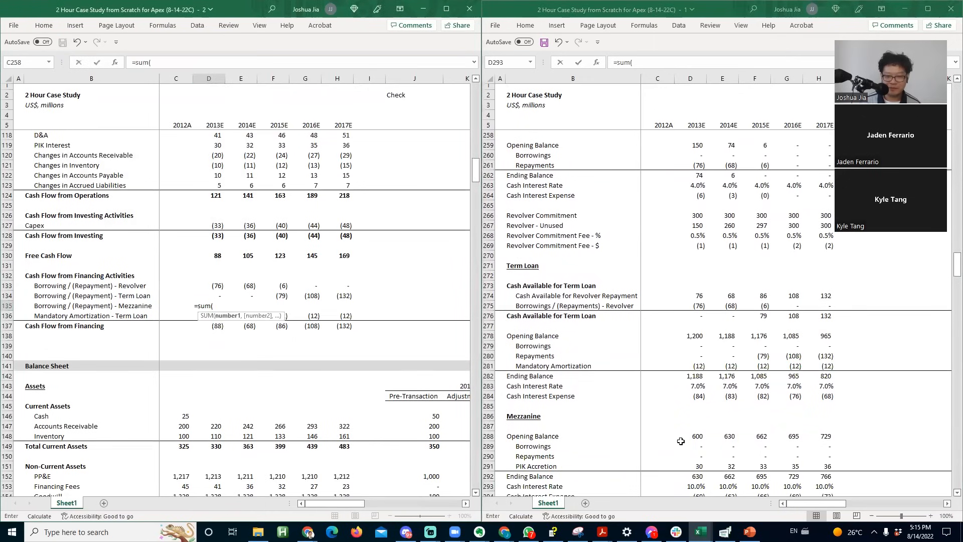
pyautogui.moveTo(685, 446); pyautogui.dragTo(685, 456)
pyautogui.write(')')
pyautogui.hotkey('ctrl', 'Return')
pyautogui.hotkey('shift', 'Right')
pyautogui.hotkey('shift', 'Right')
pyautogui.hotkey('shift', 'Right')
pyautogui.hotkey('shift', 'Right')
pyautogui.hotkey('ctrl', 'r')
# - Examine the Borrowing / (Repayment) - Mezzanine formulas across the projection years
pyautogui.press('Right')
pyautogui.press('Right')
pyautogui.press('Right')
pyautogui.press('F2')
pyautogui.press('Escape')
pyautogui.press('Right')
pyautogui.press('F2')
pyautogui.press('Escape')
pyautogui.press('Right')
pyautogui.press('Left')
pyautogui.press('F2')
pyautogui.press('Escape')
pyautogui.press('Left')
pyautogui.press('F2')
pyautogui.press('Escape')
pyautogui.press('Left')
pyautogui.press('F2')
pyautogui.press('Escape')
pyautogui.press('Left')
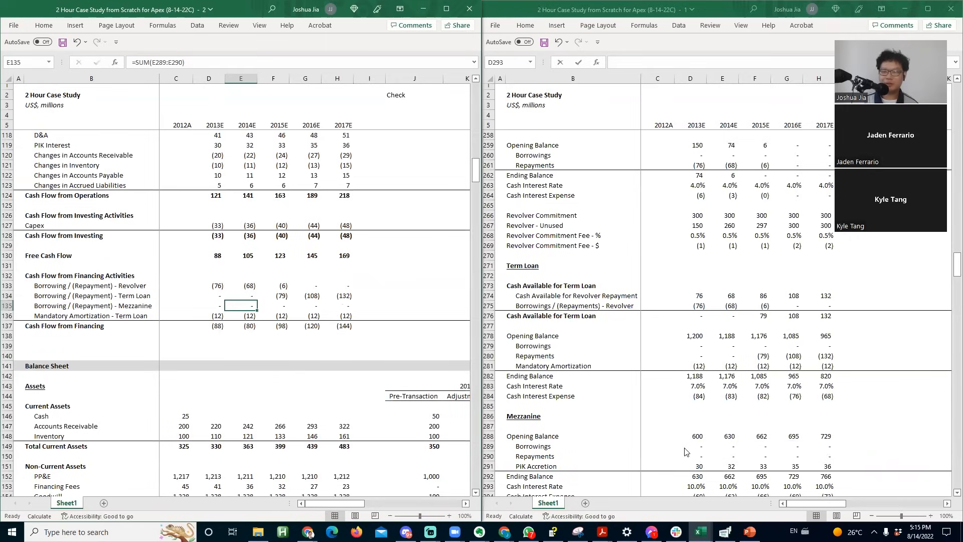
# - Examine the Cash Flow from Financing total formulas in row 137 across the projection years
pyautogui.press('Right')
pyautogui.press('Right')
pyautogui.press('Right')
pyautogui.press('Down')
pyautogui.press('Down')
pyautogui.press('F2')
pyautogui.press('Escape')
pyautogui.press('Left')
pyautogui.press('F2')
pyautogui.press('Escape')
pyautogui.press('Left')
pyautogui.press('F2')
pyautogui.press('Escape')
pyautogui.press('Left')
pyautogui.press('Left')
pyautogui.press('F2')
pyautogui.press('Escape')
pyautogui.press('Left')
# - Insert three blank rows at row 139, between Cash Flow from Financing and the Balance Sheet heading
pyautogui.press('Left')
pyautogui.press('Down')
pyautogui.press('Down')
pyautogui.hotkey('alt', 'i')
pyautogui.press('r')
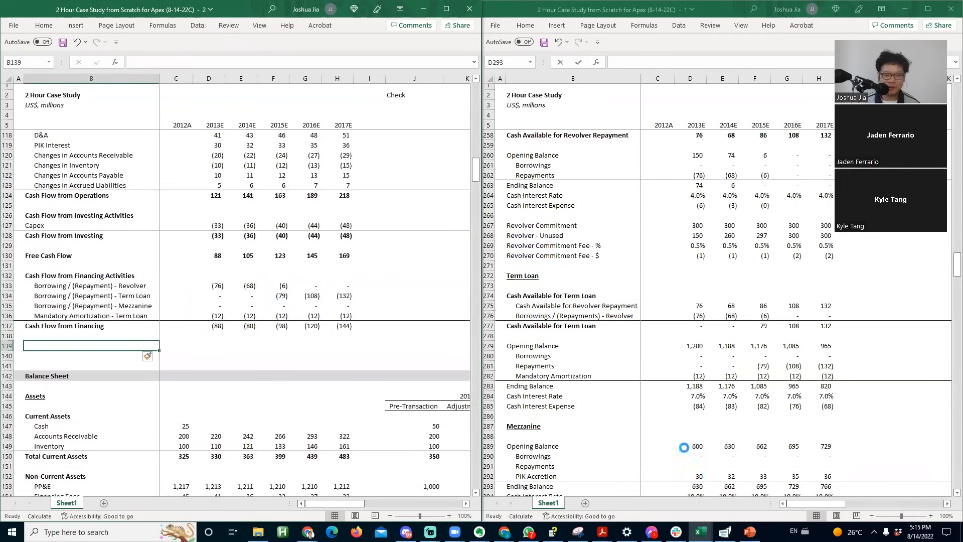
pyautogui.press('F4')
pyautogui.press('F4')
# - Label row 139, beneath Cash Flow from Financing, as Change in Cash
pyautogui.press('Up')
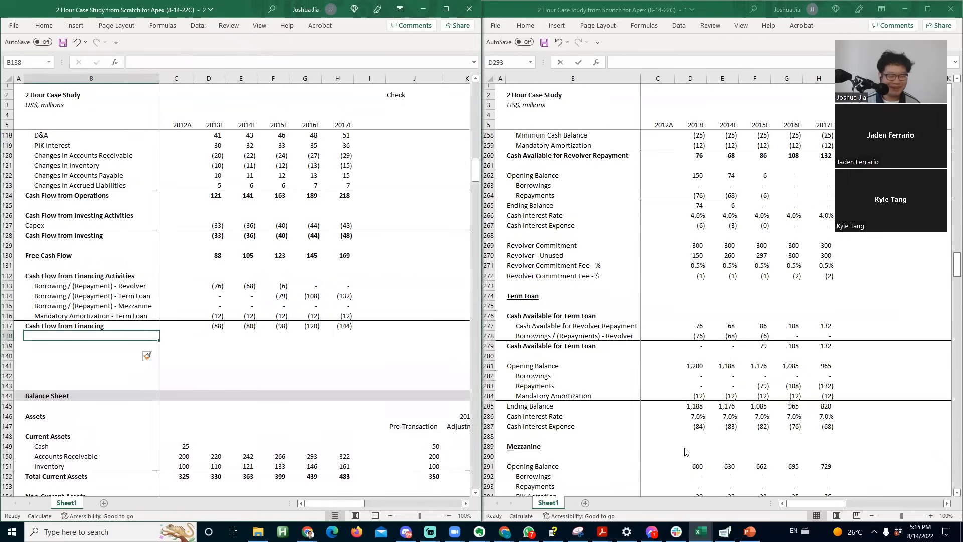
pyautogui.press('Right')
pyautogui.press('Left')
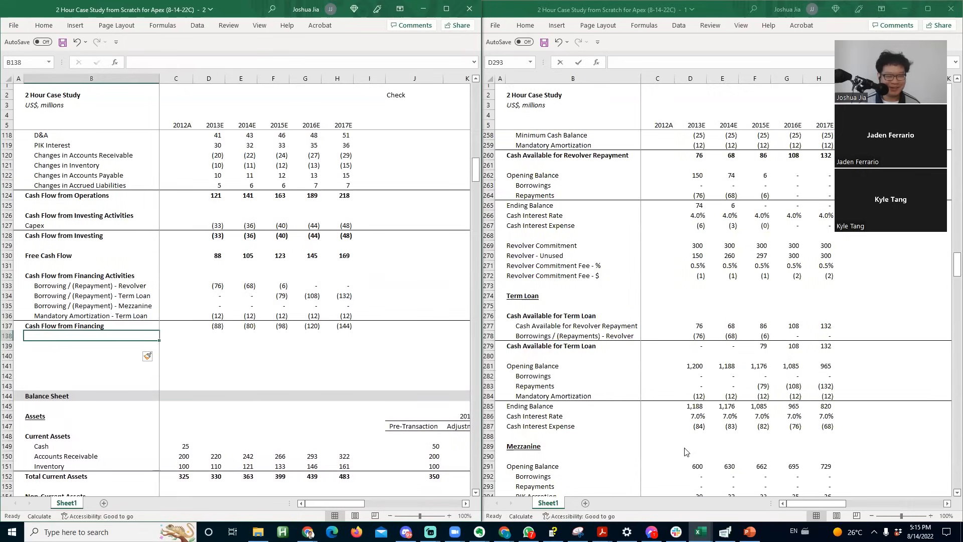
pyautogui.press('Down')
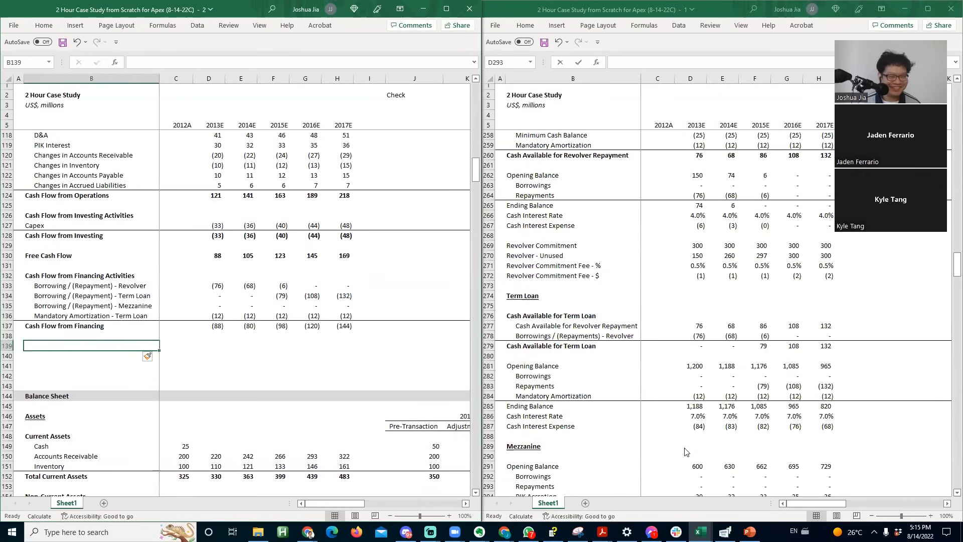
pyautogui.press('Up')
pyautogui.press('Down')
pyautogui.write('Cash')
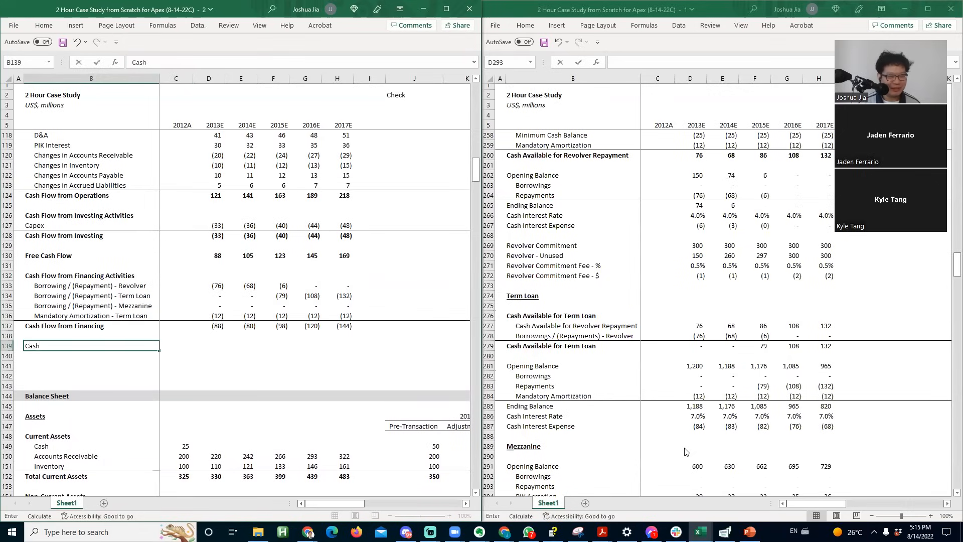
pyautogui.press('BackSpace')
pyautogui.press('BackSpace')
pyautogui.press('BackSpace')
pyautogui.press('BackSpace')
pyautogui.write('hange in Cash')
# - Calculate the 2013E Change in Cash in D139 as =SUM(D130,D137), adding Free Cash Flow and Cash Flow from Financing
pyautogui.press('Tab')
pyautogui.press('Tab')
pyautogui.write('=us')
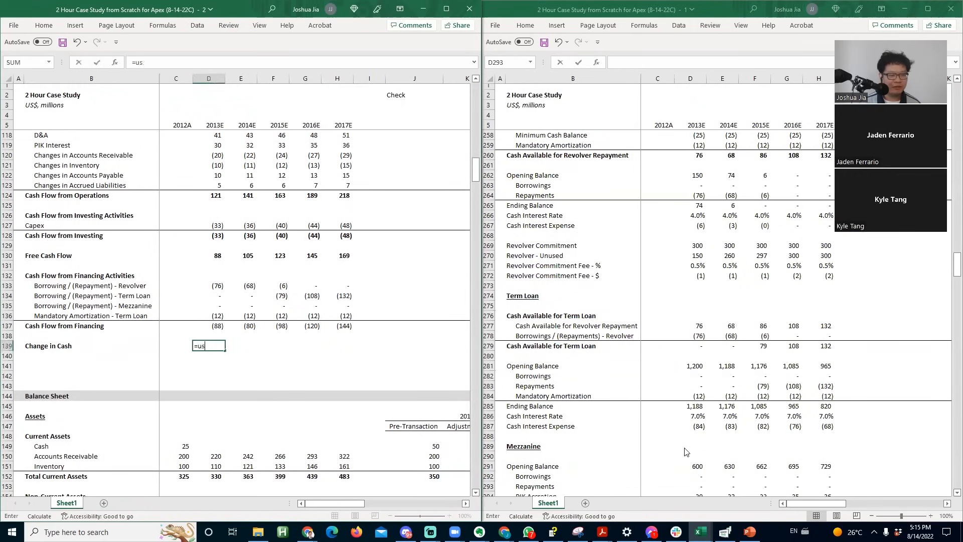
pyautogui.write('m')
pyautogui.press('BackSpace')
pyautogui.press('BackSpace')
pyautogui.press('BackSpace')
pyautogui.write('sum(')
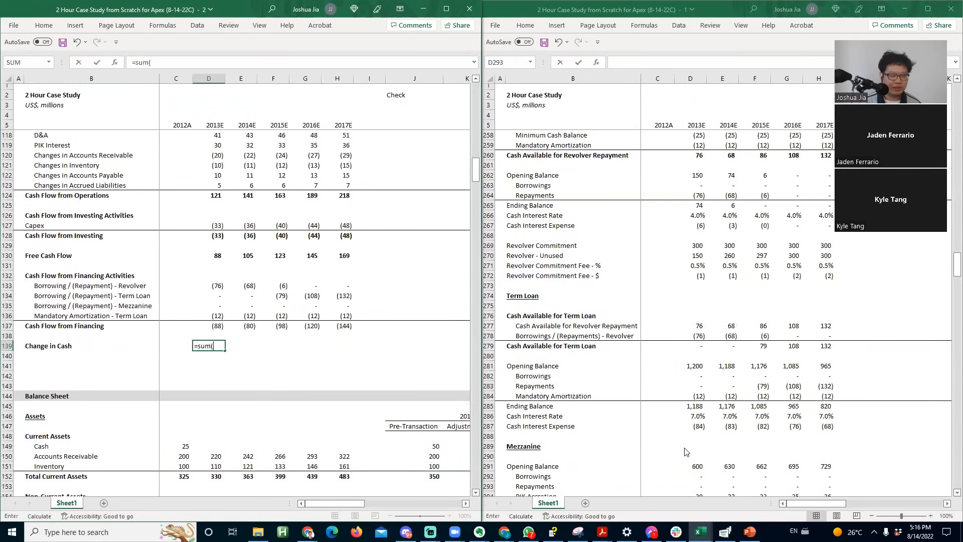
pyautogui.press('Up')
pyautogui.press('Up')
pyautogui.press('Up')
pyautogui.press('Up')
pyautogui.press('Up')
pyautogui.press('Up')
pyautogui.press('Up')
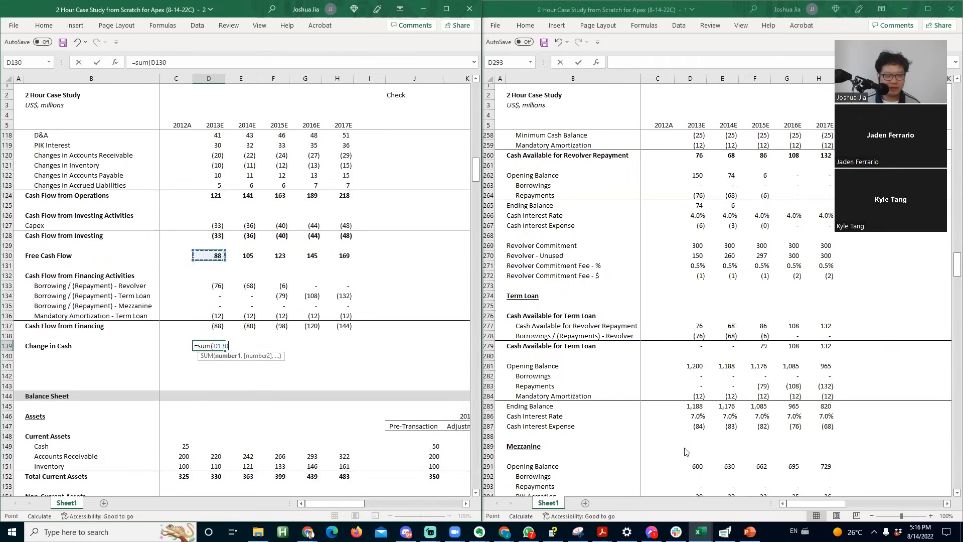
pyautogui.write(',')
pyautogui.press('Up')
pyautogui.press('Up')
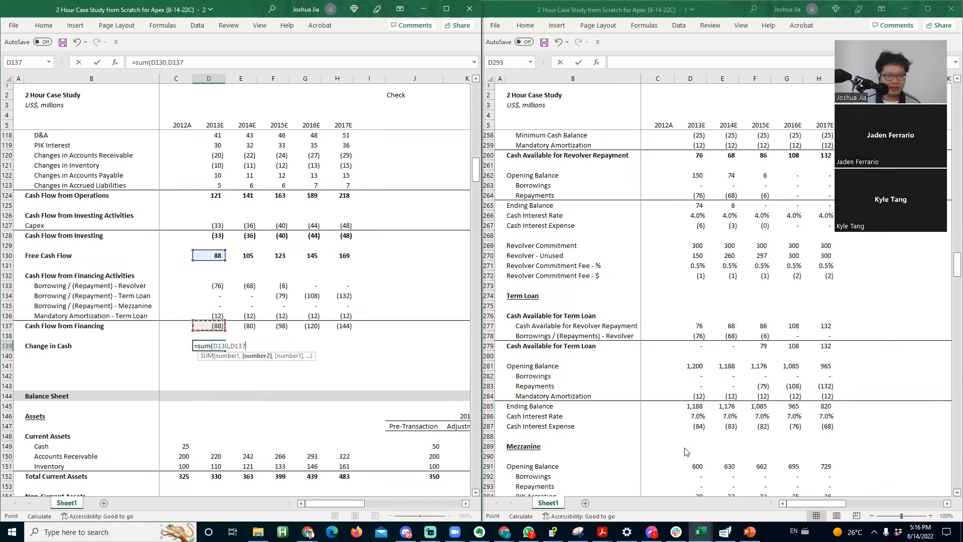
pyautogui.write(')')
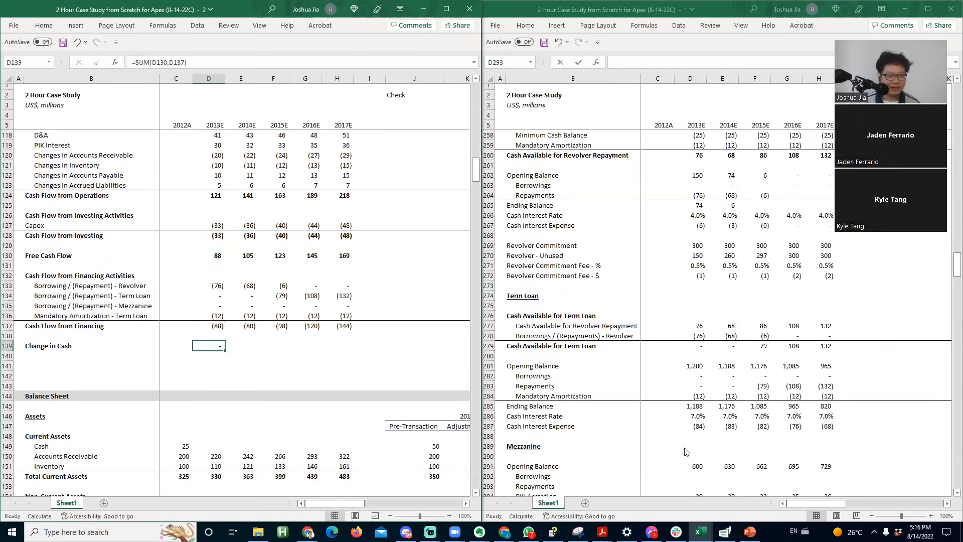
pyautogui.hotkey('ctrl', 'Return')
# - Fill the Change in Cash formula from D139 across to H139
pyautogui.hotkey('shift', 'Right')
pyautogui.hotkey('shift', 'Right')
pyautogui.hotkey('shift', 'Right')
pyautogui.hotkey('shift', 'Right')
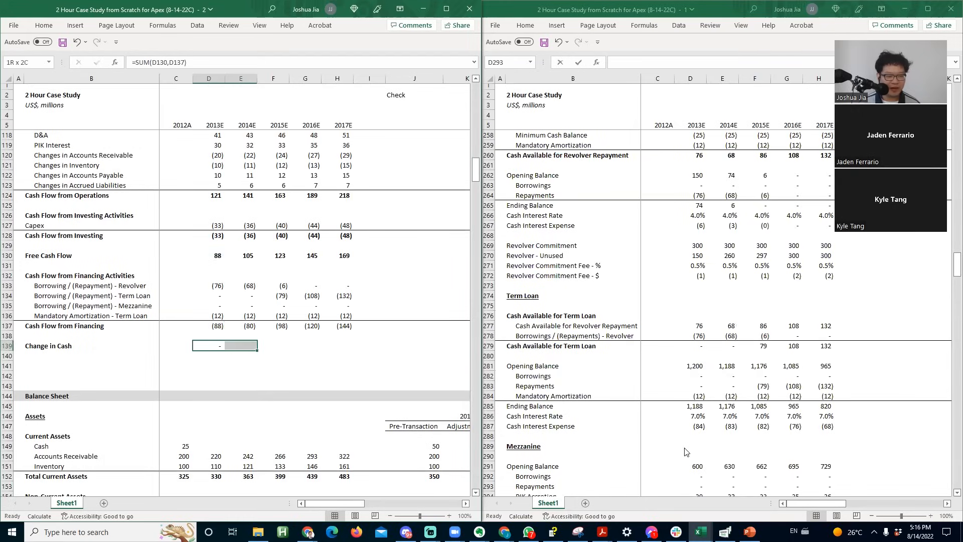
pyautogui.hotkey('ctrl', 'r')
# - Examine the Change in Cash formulas in row 139 across the projection years
pyautogui.press('F2')
pyautogui.press('Escape')
pyautogui.press('Right')
pyautogui.press('F2')
pyautogui.press('Escape')
pyautogui.press('Left')
pyautogui.press('F2')
pyautogui.press('Return')
pyautogui.press('Up')
pyautogui.press('Right')
pyautogui.press('Left')
pyautogui.press('F2')
pyautogui.press('Return')
pyautogui.press('Left')
pyautogui.press('Left')
pyautogui.press('Down')
pyautogui.press('Up')
pyautogui.press('Right')
pyautogui.press('Up')
pyautogui.press('Right')
pyautogui.press('Right')
pyautogui.press('Right')
pyautogui.press('Down')
pyautogui.press('Left')
pyautogui.press('Left')
pyautogui.press('Left')
pyautogui.press('Left')
pyautogui.press('Up')
pyautogui.press('Right')
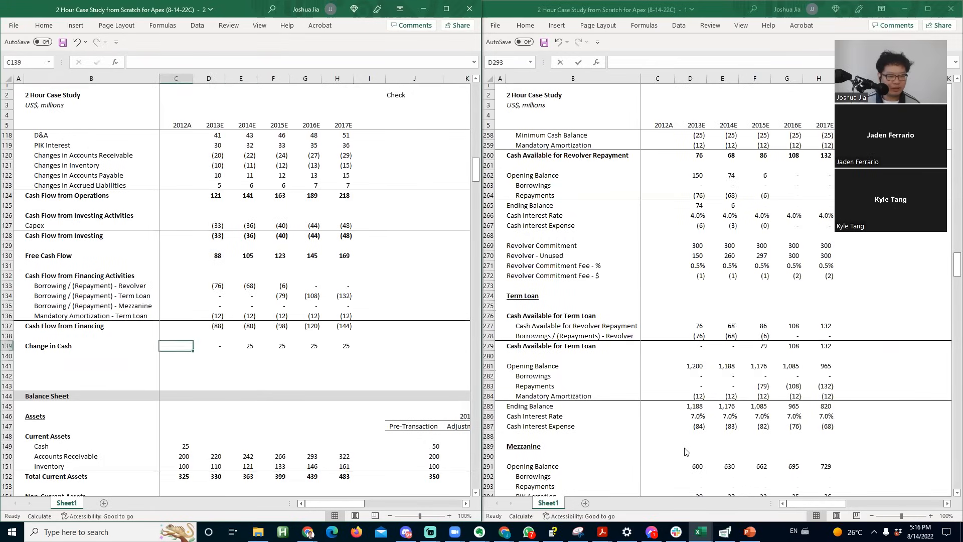
pyautogui.press('Right')
pyautogui.press('Right')
pyautogui.press('F2')
pyautogui.press('Escape')
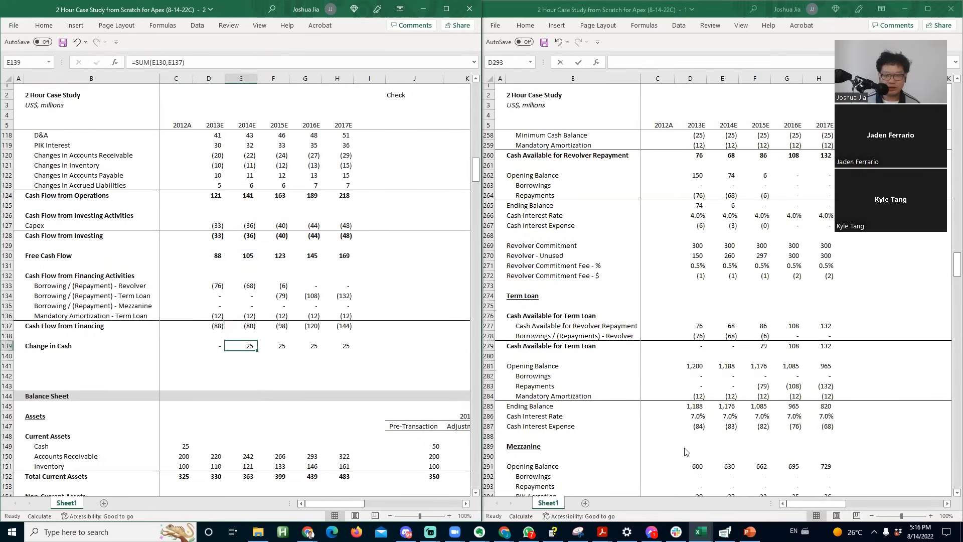
# - Switch to the debt schedule window and examine the Opening Cash Balance links in row 257 across the projection years
pyautogui.hotkey('alt', 'Tab')
pyautogui.press('pageup')
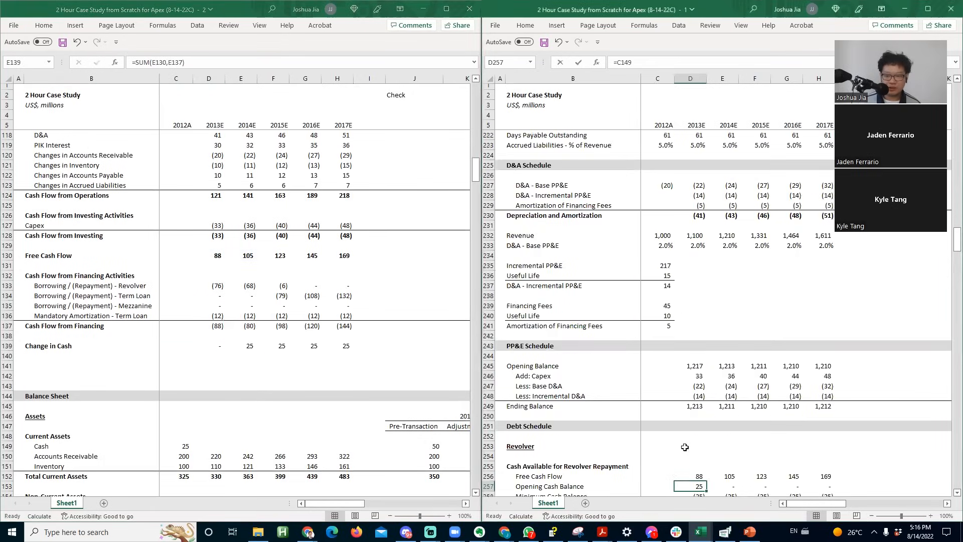
pyautogui.press('Down')
pyautogui.press('Up')
pyautogui.press('Right')
pyautogui.write('=D149')
pyautogui.press('Escape')
pyautogui.press('Right')
pyautogui.press('Right')
pyautogui.press('Right')
pyautogui.press('Left')
pyautogui.press('Left')
pyautogui.press('Left')
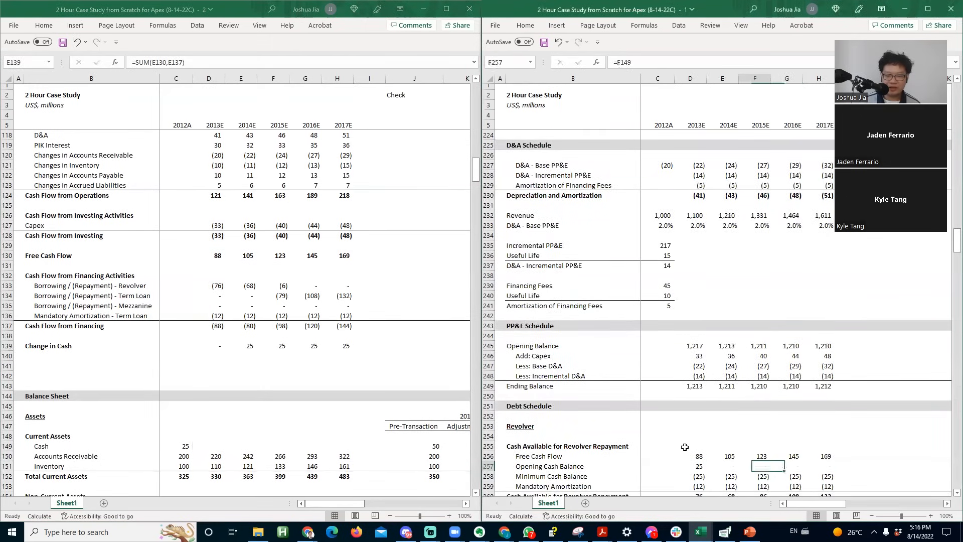
# - Return to the cash flow statement window and label B141 as Beginning Cash and B142 as Ending Cash
pyautogui.hotkey('alt', 'Tab')
pyautogui.press('Left')
pyautogui.press('Down')
pyautogui.press('Left')
pyautogui.press('Left')
pyautogui.press('Down')
pyautogui.write('C')
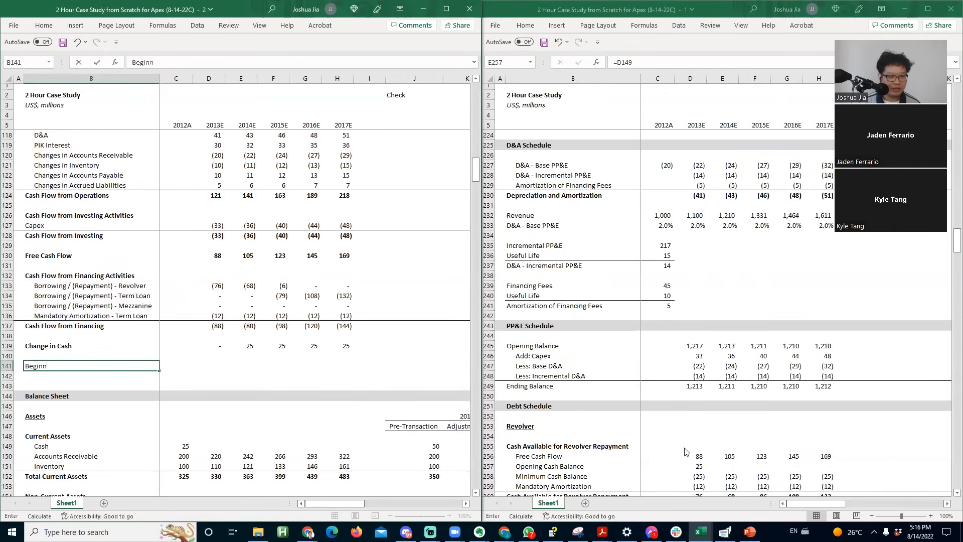
pyautogui.write('eginning Cash')
pyautogui.press('Return')
pyautogui.write('E')
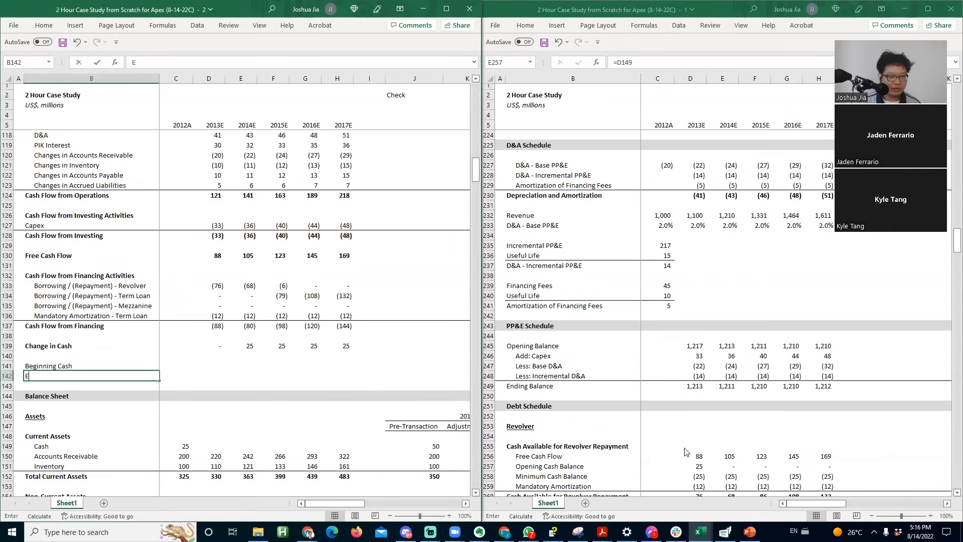
pyautogui.write('nding Cash')
# - Link the 2013E Beginning Cash in D141 to the Balance Sheet's 2012A Cash in C149
pyautogui.press('Up')
pyautogui.press('Right')
pyautogui.press('Right')
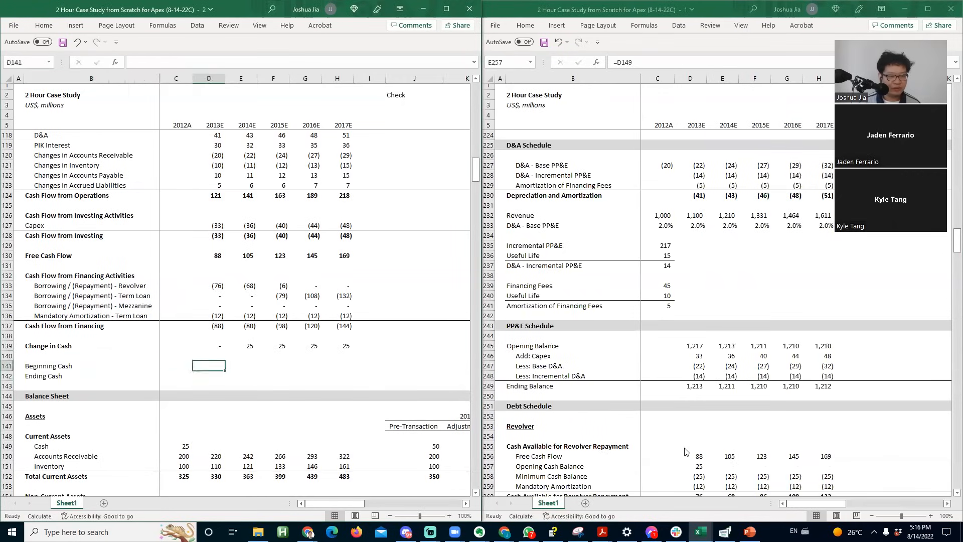
pyautogui.write('=')
pyautogui.press('Down')
pyautogui.press('Down')
pyautogui.press('Down')
pyautogui.press('Down')
pyautogui.press('Down')
pyautogui.press('Down')
pyautogui.press('Down')
pyautogui.press('Left')
pyautogui.press('Down')
pyautogui.press('Return')
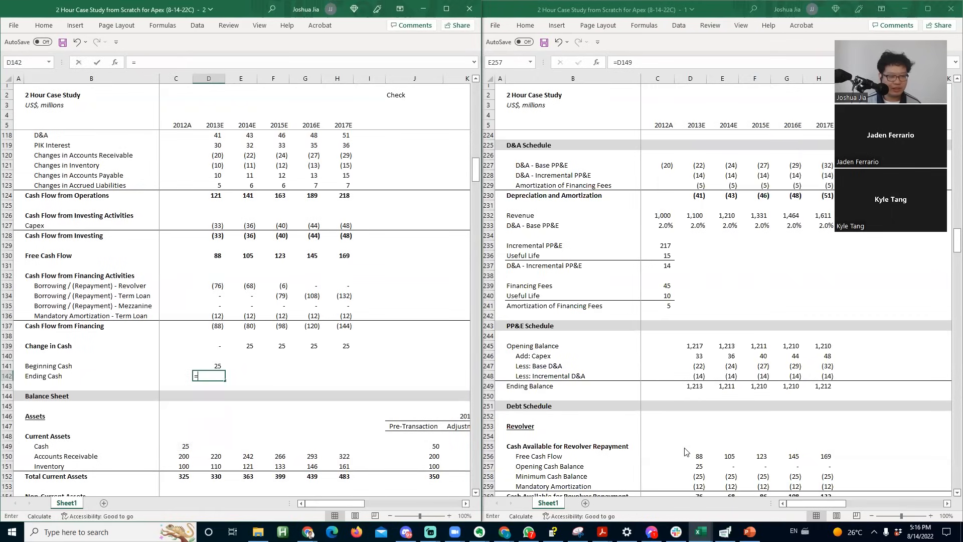
# - Calculate the 2013E Ending Cash in D142 as the sum of Change in Cash (D139) and Beginning Cash (D141)
pyautogui.write('=sum(')
pyautogui.press('Up')
pyautogui.press('Up')
pyautogui.press('Up')
pyautogui.write(',')
pyautogui.press('Up')
pyautogui.press('Return')
# - Set the 2014E Beginning Cash in E141 to =D142 and copy the Ending Cash formula into E142
pyautogui.press('Up')
pyautogui.press('Up')
pyautogui.press('Right')
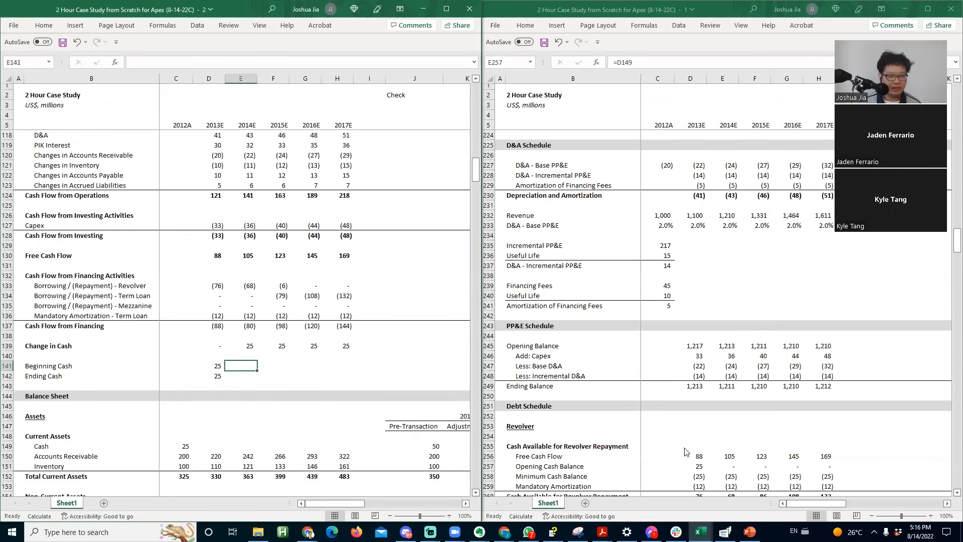
pyautogui.write('=')
pyautogui.press('Down')
pyautogui.press('Left')
pyautogui.press('Return')
pyautogui.press('Up')
pyautogui.press('Down')
pyautogui.press('Left')
pyautogui.press('Right')
pyautogui.hotkey('ctrl', 'r')
# - Fill the 2014E Beginning Cash and Ending Cash formulas across to column H
pyautogui.press('Up')
pyautogui.hotkey('shift', 'Down')
pyautogui.hotkey('shift', 'Right')
pyautogui.hotkey('shift', 'Right')
pyautogui.hotkey('shift', 'Right')
pyautogui.hotkey('ctrl', 'r')
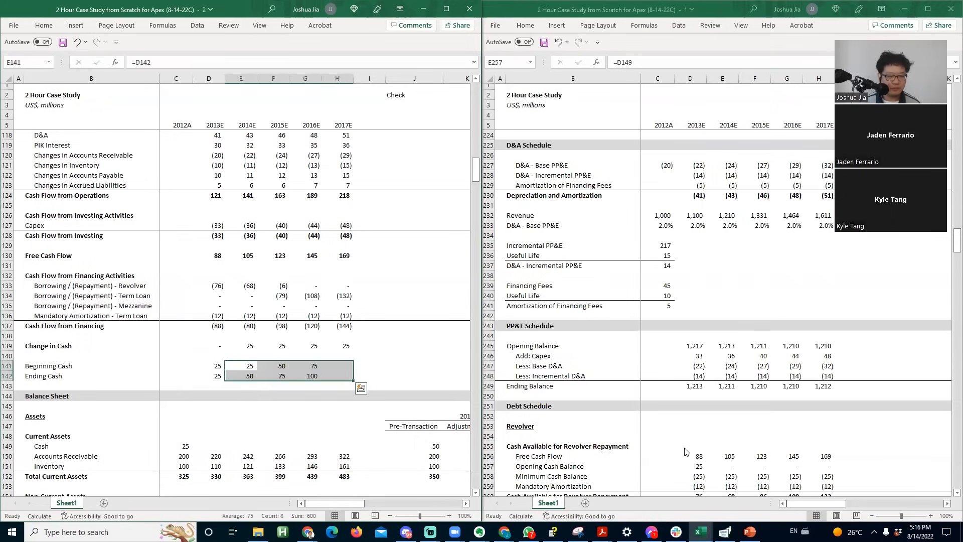
# - Link the Balance Sheet's 2013E Cash in D149 to the 2013E Ending Cash with =D142
pyautogui.press('Down')
pyautogui.press('Down')
pyautogui.press('Down')
pyautogui.press('Down')
pyautogui.press('Down')
pyautogui.press('Down')
pyautogui.press('Down')
pyautogui.press('Down')
pyautogui.press('Down')
pyautogui.press('Down')
pyautogui.press('Left')
pyautogui.press('Up')
pyautogui.press('Up')
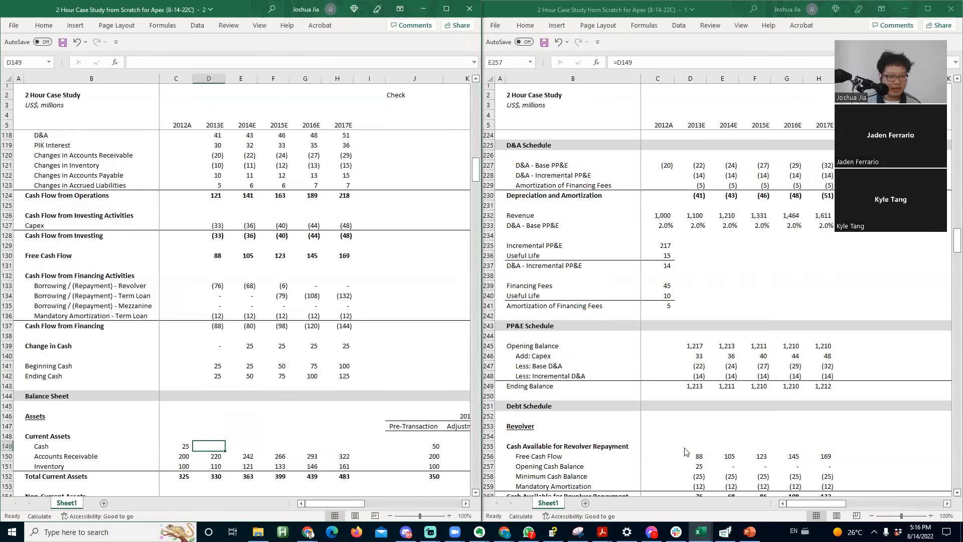
pyautogui.write('=')
pyautogui.press('Up')
pyautogui.press('Up')
pyautogui.press('Up')
pyautogui.press('Up')
pyautogui.press('Up')
pyautogui.press('Up')
pyautogui.press('Up')
pyautogui.hotkey('ctrl', 'Return')
# - Fill the Balance Sheet's 2013E Cash formula across to 2017E in column H
pyautogui.hotkey('shift', 'Right')
pyautogui.hotkey('shift', 'Right')
pyautogui.hotkey('shift', 'Right')
pyautogui.hotkey('shift', 'Right')
pyautogui.hotkey('ctrl', 'r')
pyautogui.press('Right')
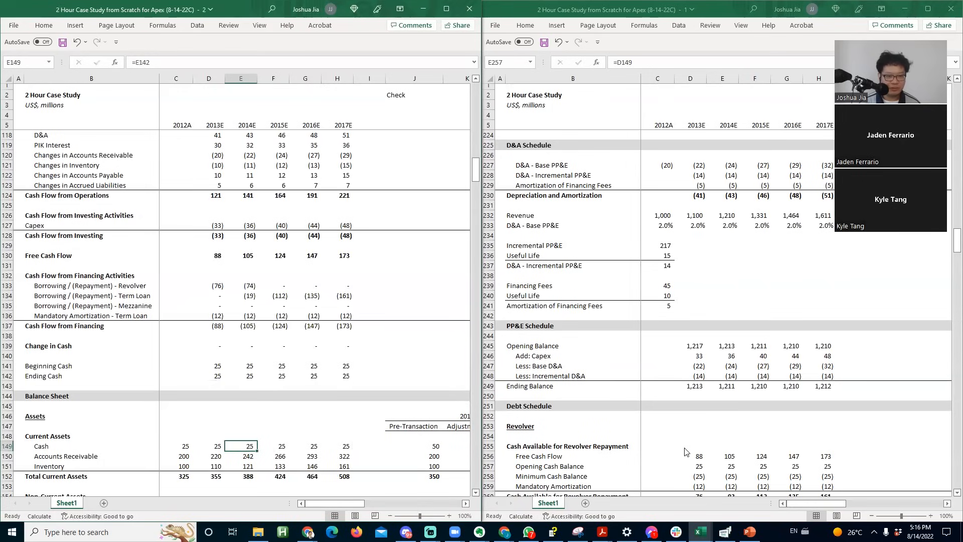
# - Review the projected Change in Cash row and the revolver and term loan borrowing and repayment rows of the cash flow statement
pyautogui.press('Up')
pyautogui.press('Up')
pyautogui.press('Up')
pyautogui.press('Up')
pyautogui.press('Up')
pyautogui.press('Up')
pyautogui.press('Up')
pyautogui.press('Up')
pyautogui.press('Up')
pyautogui.press('Up')
pyautogui.press('Left')
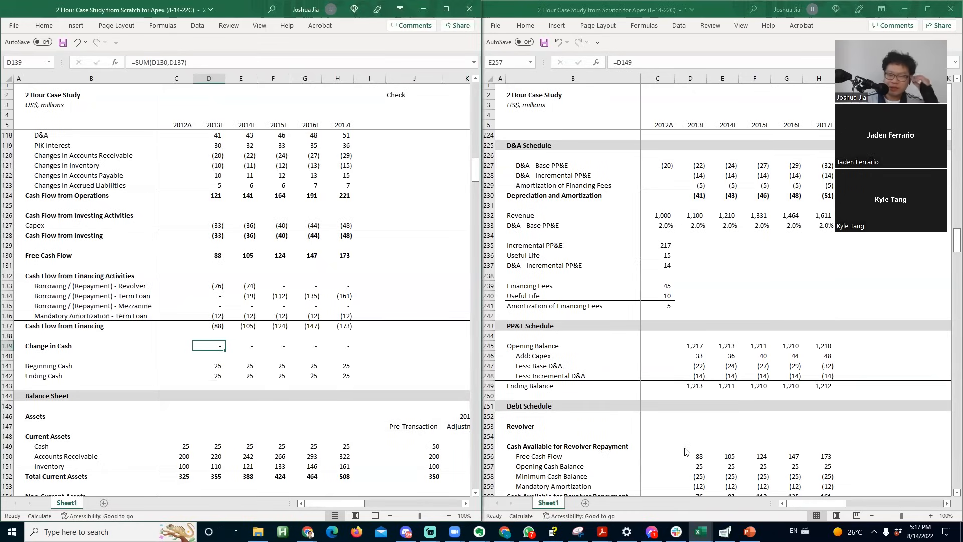
pyautogui.press('Up')
pyautogui.press('Up')
pyautogui.press('Up')
pyautogui.press('Up')
pyautogui.press('Up')
pyautogui.press('Up')
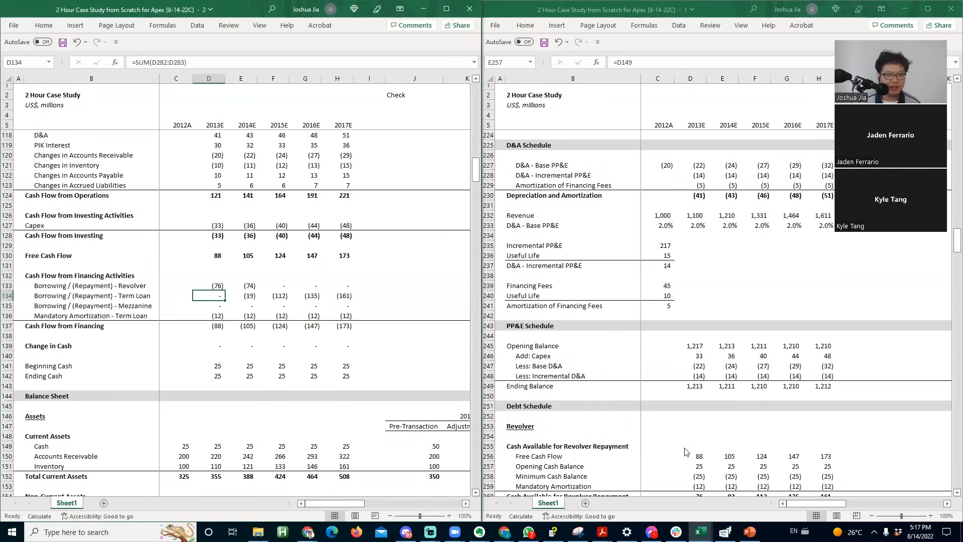
pyautogui.press('Up')
pyautogui.press('Up')
pyautogui.press('Down')
pyautogui.press('Down')
pyautogui.hotkey('shift', 'Right')
pyautogui.hotkey('shift', 'Right')
pyautogui.hotkey('shift', 'Right')
pyautogui.hotkey('shift', 'Right')
pyautogui.hotkey('shift', 'Right')
# - Review the projected Beginning Cash and Ending Cash rows together with the Balance Sheet's Cash line from 2013E to 2017E
pyautogui.press('Down')
pyautogui.press('Down')
pyautogui.press('Down')
pyautogui.press('Down')
pyautogui.press('Down')
pyautogui.press('Down')
pyautogui.press('Down')
pyautogui.press('Down')
pyautogui.press('Down')
pyautogui.press('Down')
pyautogui.press('Down')
pyautogui.press('Down')
pyautogui.press('Down')
pyautogui.press('Up')
pyautogui.press('Up')
pyautogui.press('Up')
pyautogui.press('Up')
pyautogui.press('Up')
pyautogui.hotkey('shift', 'Down')
pyautogui.hotkey('shift', 'Right')
pyautogui.hotkey('shift', 'Right')
pyautogui.press('Down')
pyautogui.press('Down')
pyautogui.press('Down')
pyautogui.press('Down')
pyautogui.press('Down')
pyautogui.press('Down')
pyautogui.press('Down')
pyautogui.press('Down')
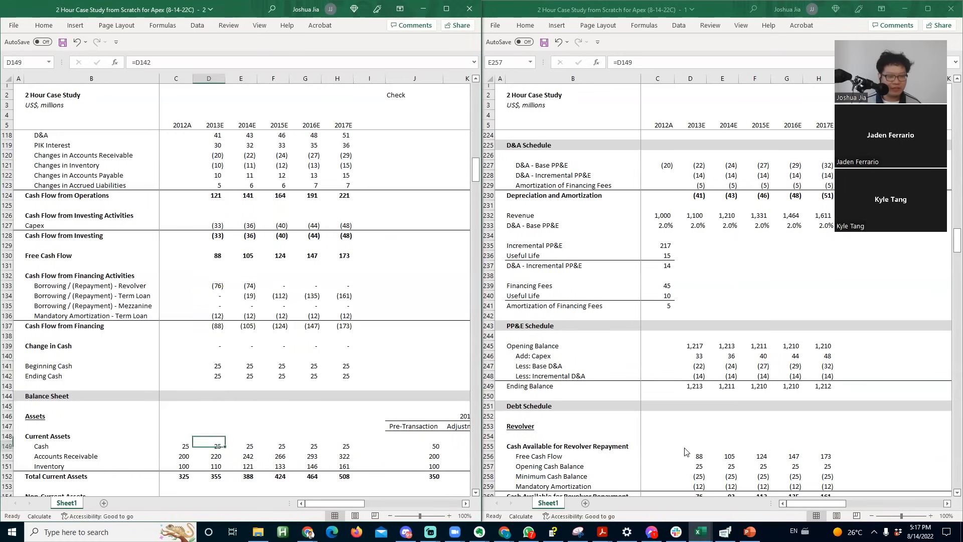
pyautogui.hotkey('shift', 'Right')
pyautogui.hotkey('shift', 'Right')
pyautogui.hotkey('shift', 'Right')
pyautogui.hotkey('shift', 'Right')
pyautogui.hotkey('shift', 'Right')
pyautogui.hotkey('shift', 'Left')
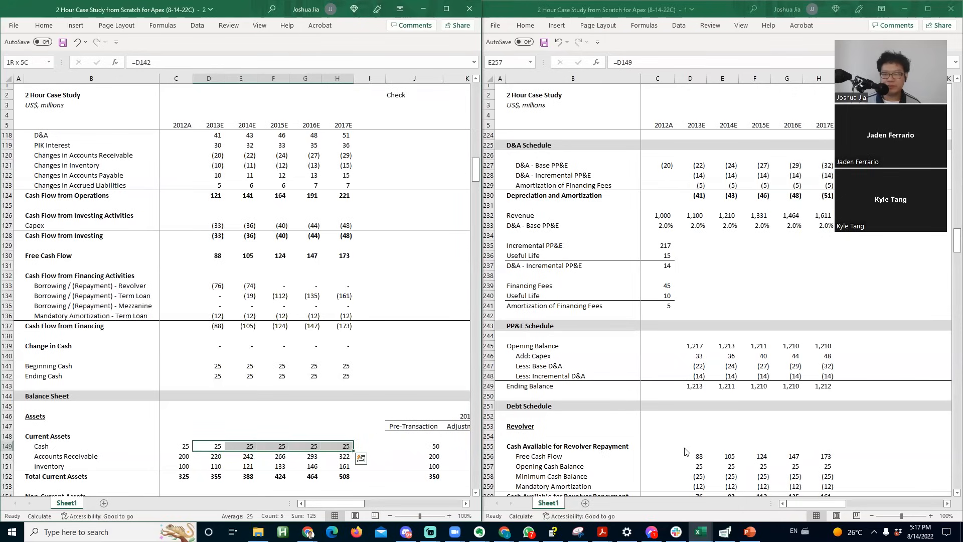
# - Examine the model's overall Check figure in row 2 and the 2012A transaction adjustment columns beside the Balance Sheet
pyautogui.press('Right')
pyautogui.press('Right')
pyautogui.press('Right')
pyautogui.press('Right')
pyautogui.press('Right')
pyautogui.press('Right')
pyautogui.press('Right')
pyautogui.press('Right')
pyautogui.press('Right')
pyautogui.press('Right')
pyautogui.press('Right')
pyautogui.press('Right')
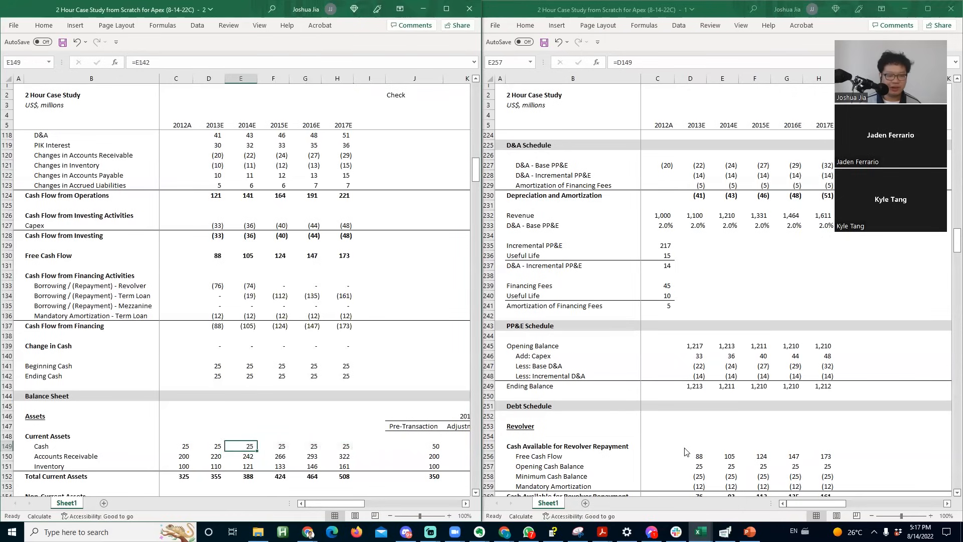
pyautogui.press('Left')
pyautogui.press('Left')
pyautogui.press('Left')
pyautogui.press('Left')
pyautogui.press('Left')
pyautogui.press('Left')
pyautogui.press('Left')
pyautogui.press('Left')
pyautogui.press('Left')
pyautogui.press('Left')
pyautogui.press('Left')
pyautogui.press('Left')
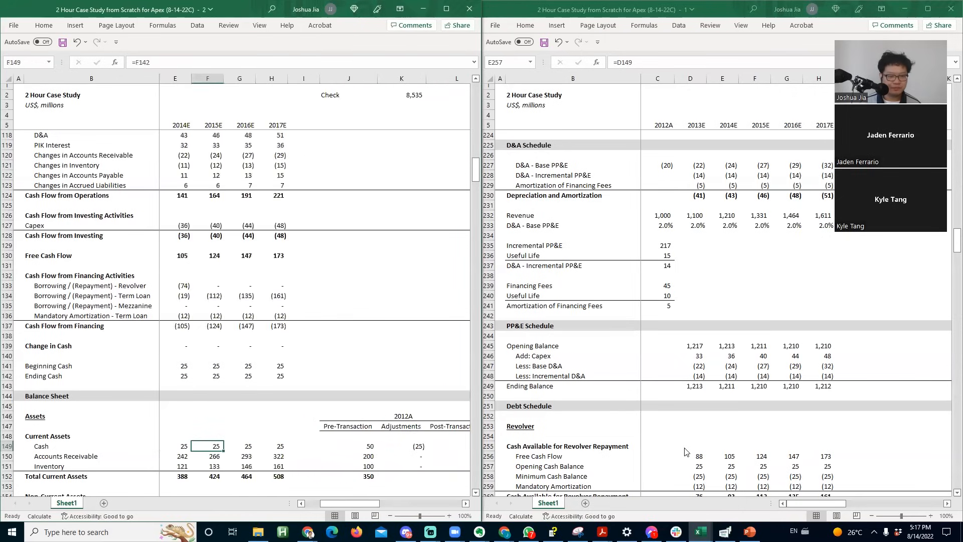
# - Examine the Balance Sheet's Check row and its Non-Current Liabilities, finishing at the 2013E Revolver cell D173
pyautogui.press('pagedown')
pyautogui.press('Left')
pyautogui.press('Left')
pyautogui.press('Left')
pyautogui.press('Right')
pyautogui.press('Up')
pyautogui.press('Up')
pyautogui.press('Up')
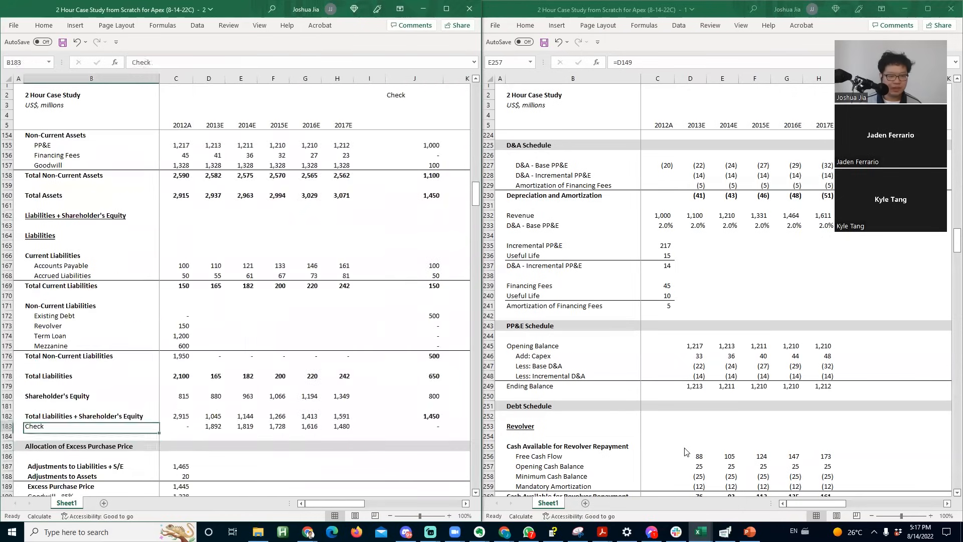
pyautogui.press('Right')
pyautogui.press('Up')
pyautogui.press('Up')
pyautogui.press('Up')
pyautogui.press('Up')
pyautogui.press('Up')
pyautogui.press('Up')
pyautogui.press('Up')
pyautogui.press('Right')
pyautogui.press('Up')
pyautogui.press('Up')
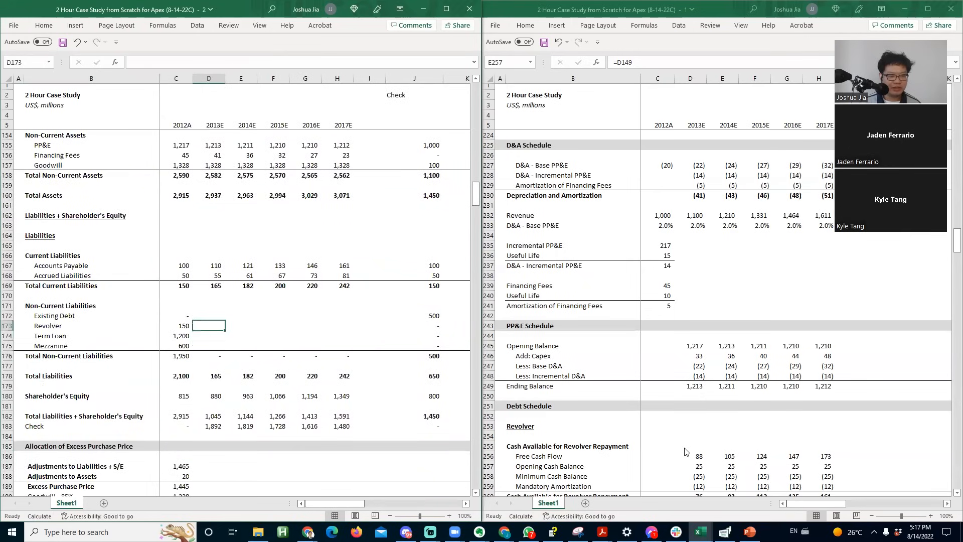
# - Examine the Debt Schedule's Revolver section, from cash available for repayment through the ending balance and cash interest expense
pyautogui.click(686, 451)
pyautogui.press('Right')
pyautogui.press('Down')
pyautogui.press('Down')
pyautogui.press('Down')
pyautogui.press('Down')
pyautogui.press('Down')
pyautogui.press('Down')
pyautogui.press('Down')
pyautogui.press('Down')
pyautogui.press('Down')
pyautogui.press('Down')
pyautogui.press('Down')
pyautogui.press('Down')
pyautogui.press('Down')
pyautogui.press('Down')
pyautogui.press('Down')
pyautogui.press('Down')
pyautogui.press('Down')
pyautogui.press('Down')
pyautogui.press('Down')
pyautogui.press('Down')
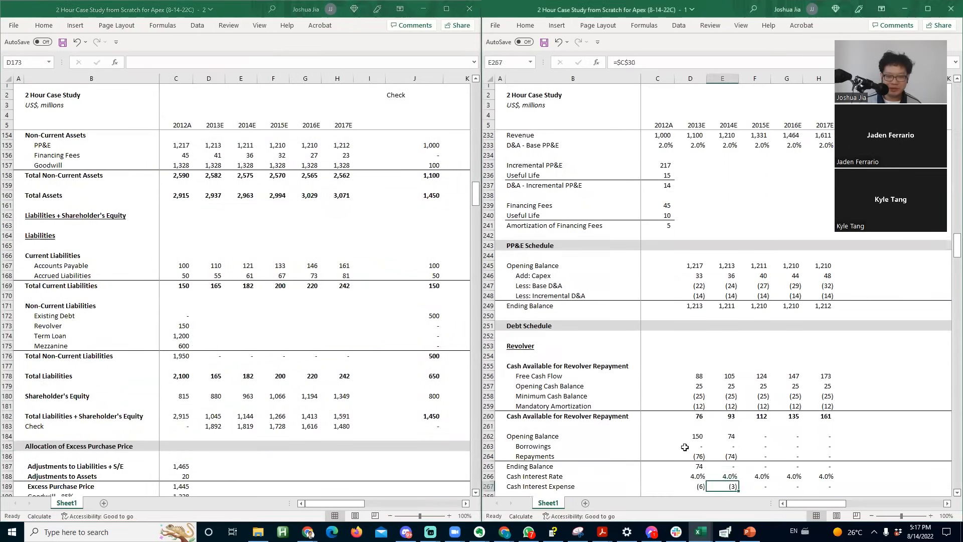
pyautogui.press('Up')
pyautogui.press('Up')
pyautogui.press('Up')
pyautogui.press('Up')
pyautogui.press('Up')
pyautogui.press('Up')
pyautogui.press('Up')
pyautogui.press('Up')
pyautogui.press('Up')
pyautogui.press('Up')
pyautogui.press('Up')
pyautogui.press('Up')
pyautogui.press('Up')
pyautogui.press('Up')
pyautogui.press('Up')
pyautogui.press('Up')
pyautogui.press('Left')
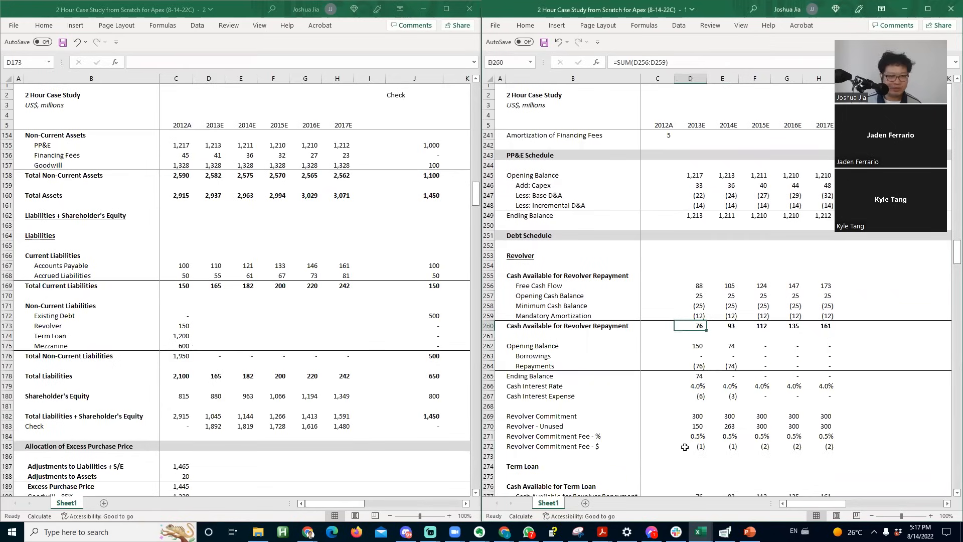
pyautogui.hotkey('shift', 'Right')
pyautogui.hotkey('shift', 'Right')
pyautogui.hotkey('shift', 'Right')
pyautogui.hotkey('shift', 'Right')
pyautogui.hotkey('ctrl', 'c')
pyautogui.hotkey('ctrl', 'Tab')
pyautogui.hotkey('alt', 'e')
pyautogui.press('Escape')
pyautogui.press('Escape')
pyautogui.hotkey('ctrl', 'Tab')
# - Paste-link the Debt Schedule's Revolver Ending Balance, 2013E to 2017E, into the Balance Sheet's Revolver row starting at D173
pyautogui.press('Down')
pyautogui.press('Down')
pyautogui.press('Down')
pyautogui.press('Down')
pyautogui.press('Down')
pyautogui.hotkey('shift', 'Right')
pyautogui.hotkey('shift', 'Right')
pyautogui.hotkey('shift', 'Right')
pyautogui.hotkey('shift', 'Right')
pyautogui.hotkey('ctrl', 'c')
pyautogui.hotkey('ctrl', 'Tab')
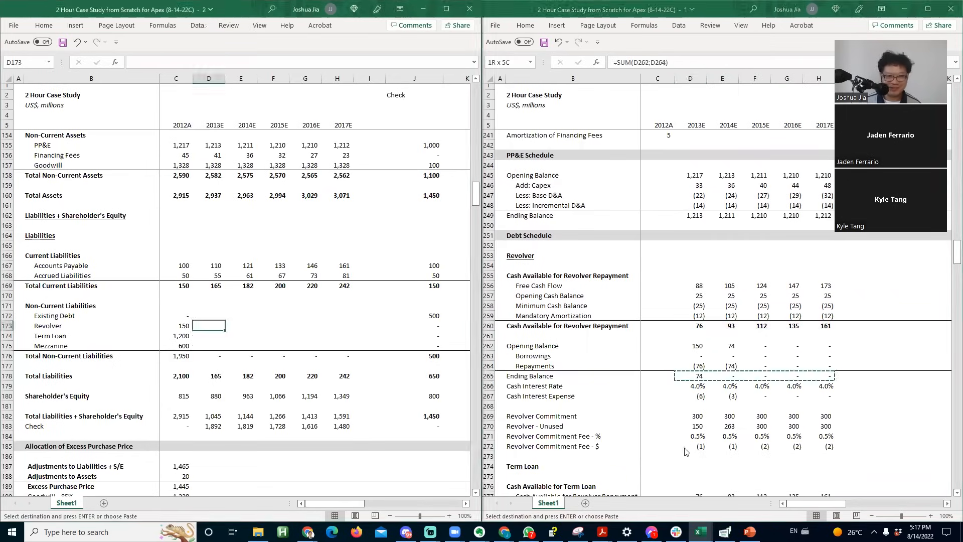
pyautogui.hotkey('alt', 'e')
pyautogui.press('s')
pyautogui.press('l')
# - Set the projected Existing Debt equal to the prior year with =C172 in D172 and fill it across to 2017E
pyautogui.press('Up')
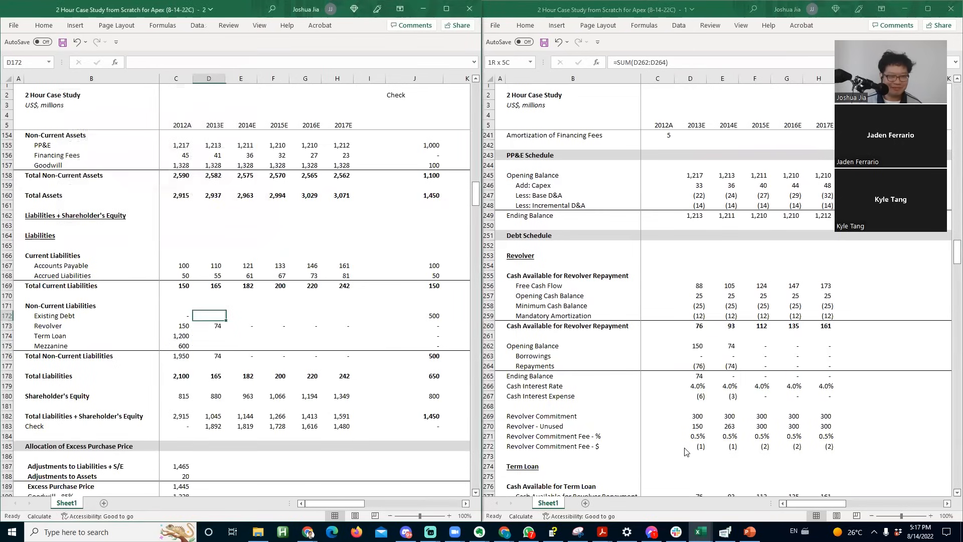
pyautogui.write('=')
pyautogui.press('Left')
pyautogui.hotkey('ctrl', 'Return')
pyautogui.hotkey('shift', 'Right')
pyautogui.hotkey('shift', 'Right')
pyautogui.hotkey('shift', 'Right')
pyautogui.hotkey('shift', 'Right')
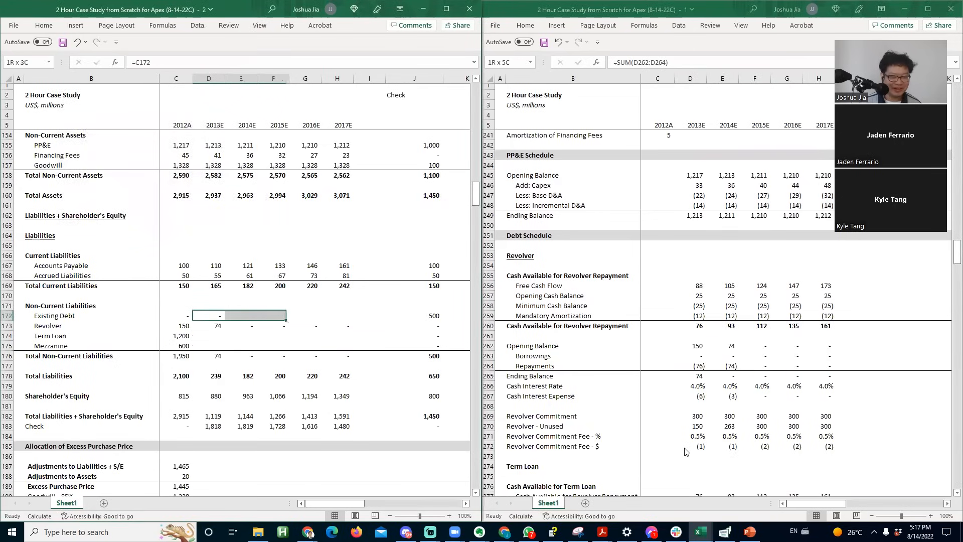
pyautogui.hotkey('ctrl', 'r')
# - Try to paste-link the Cash Available for Term Loan row, D279 to H279, into the Balance Sheet's Term Loan row
pyautogui.hotkey('ctrl', 'Tab')
pyautogui.press('Down')
pyautogui.press('Down')
pyautogui.press('Down')
pyautogui.press('Down')
pyautogui.press('Down')
pyautogui.press('Down')
pyautogui.press('Down')
pyautogui.press('Down')
pyautogui.press('Down')
pyautogui.press('Down')
pyautogui.press('Down')
pyautogui.press('Down')
pyautogui.press('Down')
pyautogui.press('Down')
pyautogui.press('Down')
pyautogui.press('Down')
pyautogui.press('Down')
pyautogui.press('Down')
pyautogui.press('Down')
pyautogui.press('Down')
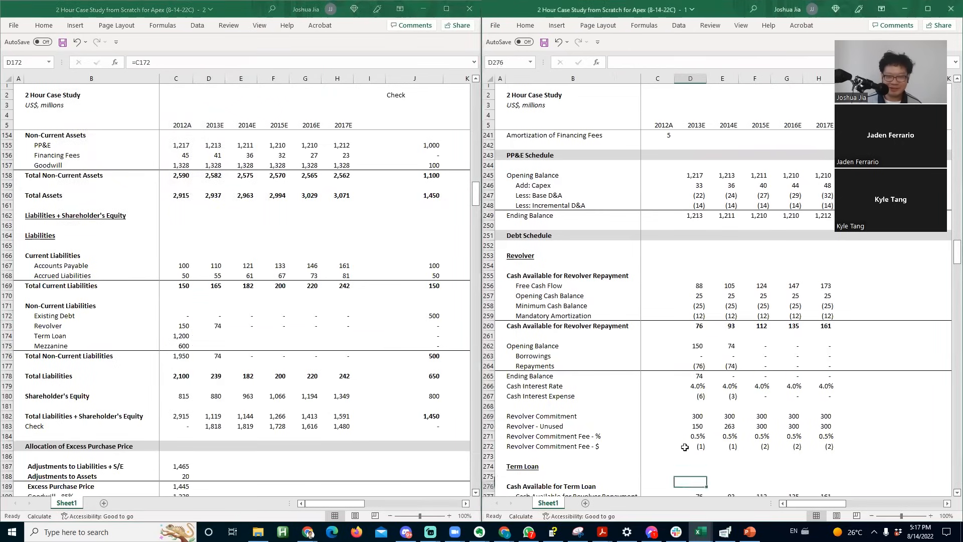
pyautogui.press('Up')
pyautogui.press('Up')
pyautogui.press('Up')
pyautogui.press('Up')
pyautogui.press('Up')
pyautogui.press('Up')
pyautogui.press('Up')
pyautogui.press('Up')
pyautogui.hotkey('shift', 'Right')
pyautogui.hotkey('shift', 'Right')
pyautogui.hotkey('shift', 'Right')
pyautogui.hotkey('shift', 'Right')
pyautogui.hotkey('ctrl', 'c')
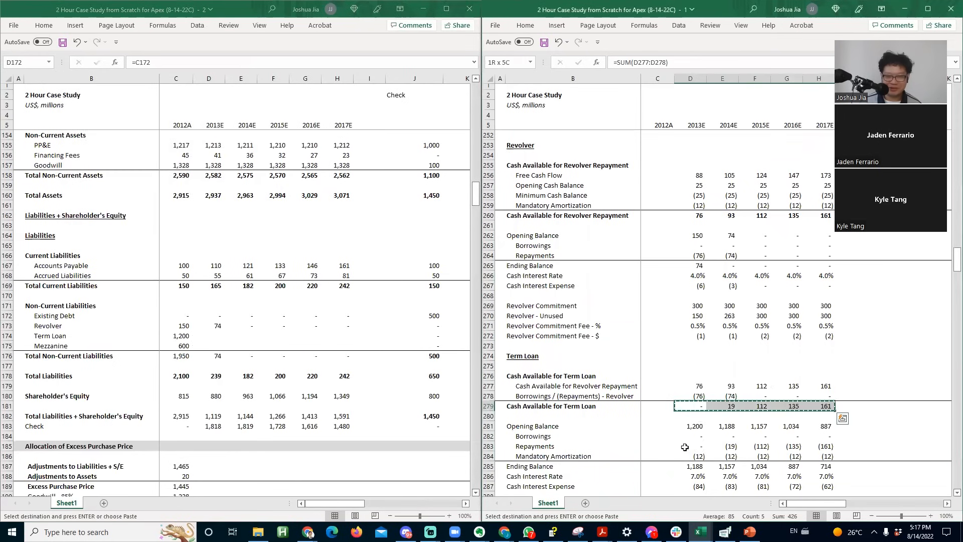
pyautogui.hotkey('ctrl', 'Tab')
pyautogui.press('Down')
pyautogui.press('Down')
pyautogui.hotkey('ctrl', 'alt', 'v')
pyautogui.press('l')
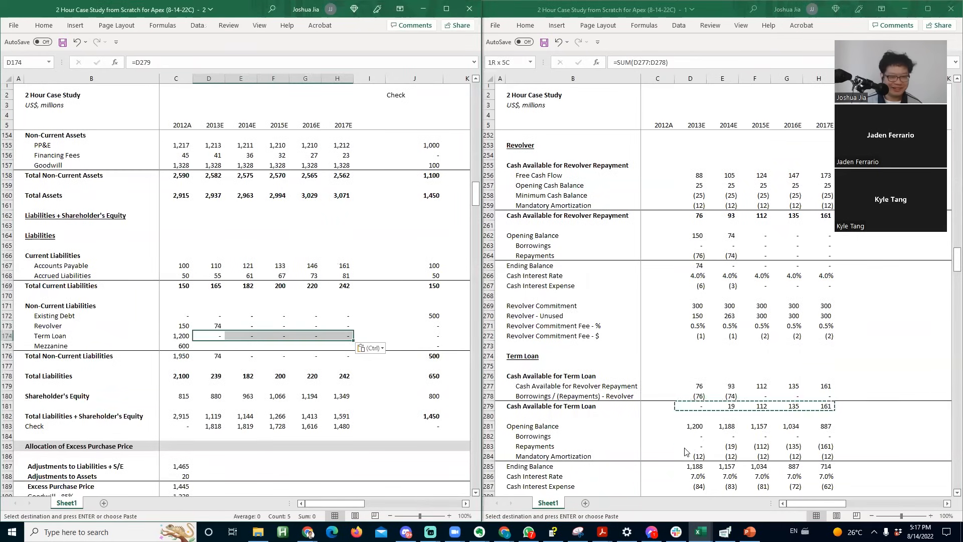
# - Look through the Debt Schedule down to the Mezzanine section and remove the Balance Sheet's Term Loan links to row 279
pyautogui.press('Down')
pyautogui.press('Down')
pyautogui.hotkey('ctrl', 'Tab')
pyautogui.press('Down')
pyautogui.press('Down')
pyautogui.press('Down')
pyautogui.press('Down')
pyautogui.press('Down')
pyautogui.press('Down')
pyautogui.press('Down')
pyautogui.press('Down')
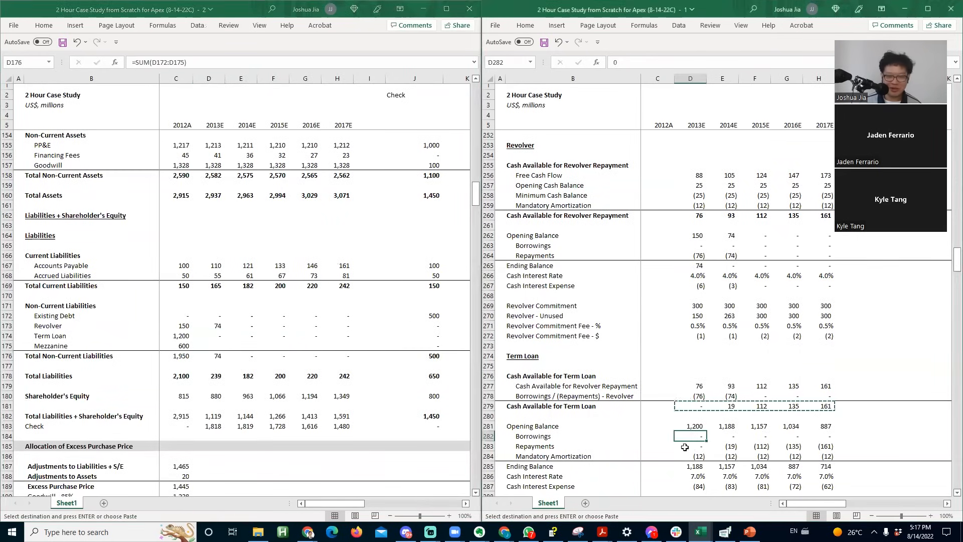
pyautogui.press('Down')
pyautogui.press('Down')
pyautogui.press('Down')
pyautogui.press('Down')
pyautogui.press('Down')
pyautogui.press('Down')
pyautogui.press('Down')
pyautogui.hotkey('ctrl', 'Tab')
pyautogui.press('Up')
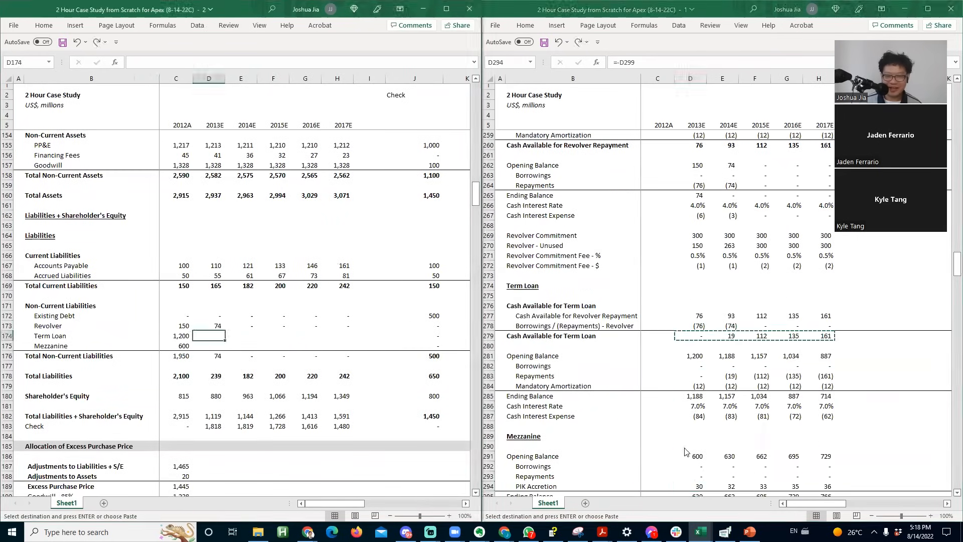
# - Paste-link the Debt Schedule's Term Loan Ending Balance, D285 to H285, into the Balance Sheet's Term Loan row and check the linked cells
pyautogui.hotkey('ctrl', 'Tab')
pyautogui.press('Down')
pyautogui.press('Up')
pyautogui.press('Up')
pyautogui.press('Up')
pyautogui.press('Up')
pyautogui.press('Up')
pyautogui.press('Up')
pyautogui.press('Up')
pyautogui.press('Up')
pyautogui.press('Up')
pyautogui.press('Up')
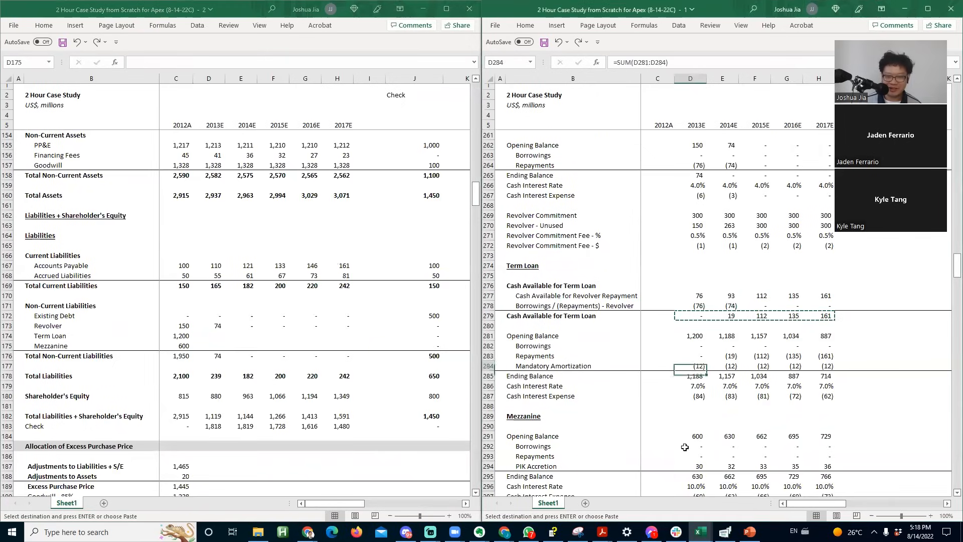
pyautogui.hotkey('ctrl', 'shift', 'Right')
pyautogui.hotkey('ctrl', 'c')
pyautogui.hotkey('ctrl', 'Tab')
pyautogui.press('Up')
pyautogui.hotkey('ctrl', 'alt', 'v')
pyautogui.hotkey('alt', 'l')
pyautogui.hotkey('ctrl', 'Tab')
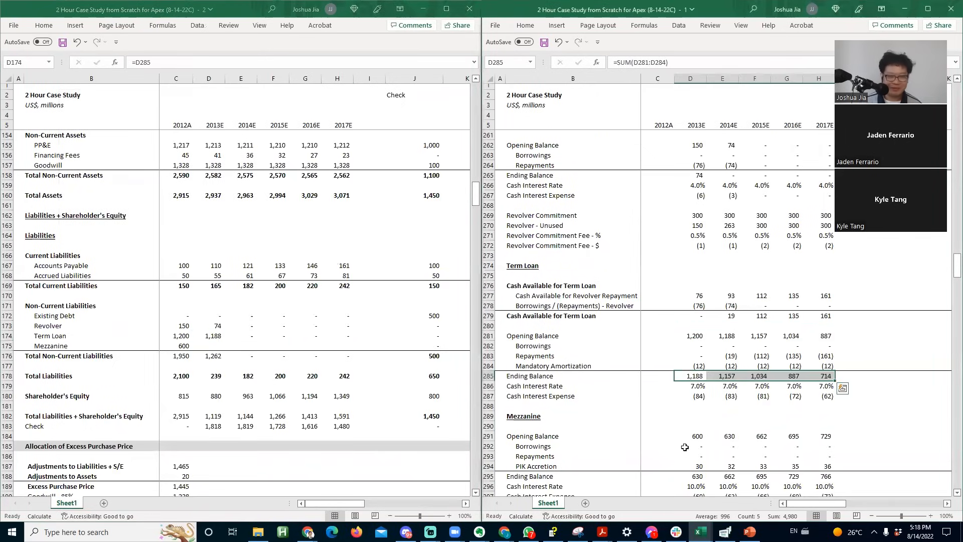
pyautogui.hotkey('ctrl', 'Tab')
pyautogui.press('Right')
pyautogui.press('Right')
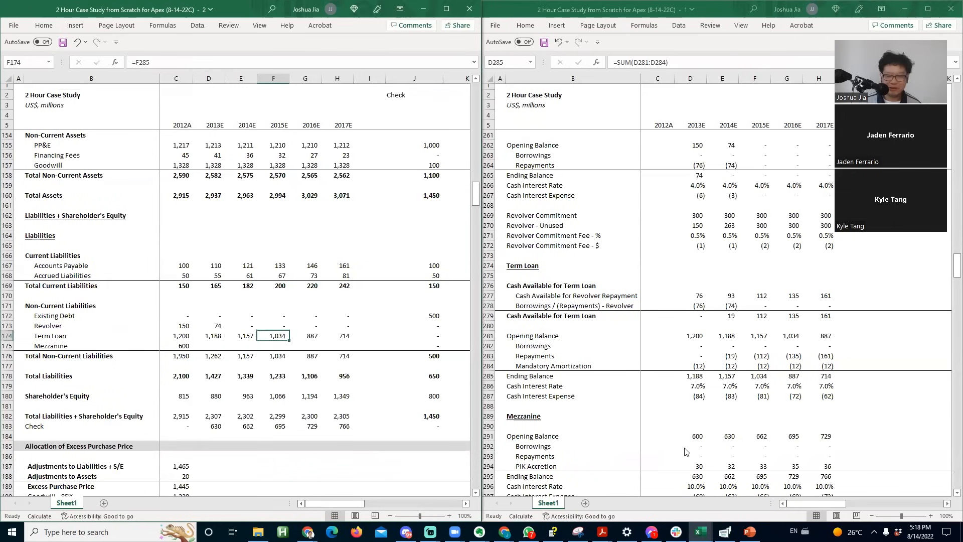
# - Paste-link the Debt Schedule's Mezzanine Ending Balance, D295 to H295, into the Balance Sheet's Mezzanine row for 2013E to 2017E
pyautogui.hotkey('ctrl', 'Tab')
pyautogui.press('Down')
pyautogui.press('Down')
pyautogui.press('Down')
pyautogui.press('Down')
pyautogui.press('Down')
pyautogui.press('Down')
pyautogui.press('Down')
pyautogui.press('Down')
pyautogui.press('Down')
pyautogui.press('Down')
pyautogui.press('Down')
pyautogui.press('Down')
pyautogui.press('Down')
pyautogui.press('Down')
pyautogui.press('Down')
pyautogui.press('Down')
pyautogui.press('Up')
pyautogui.press('Up')
pyautogui.press('Up')
pyautogui.press('Up')
pyautogui.press('Up')
pyautogui.press('Up')
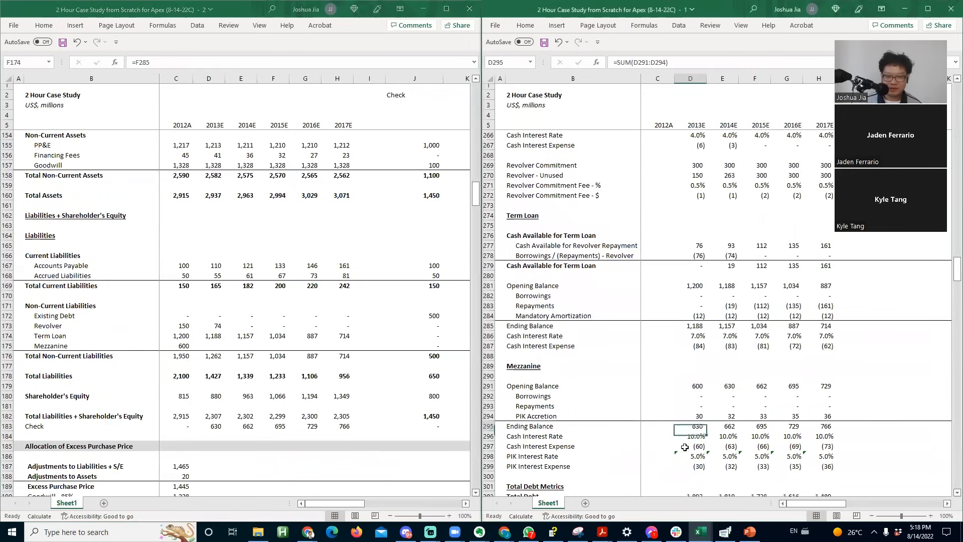
pyautogui.hotkey('shift', 'Right')
pyautogui.hotkey('shift', 'Right')
pyautogui.hotkey('shift', 'Right')
pyautogui.hotkey('shift', 'Right')
pyautogui.hotkey('ctrl', 'c')
pyautogui.hotkey('ctrl', 'Tab')
pyautogui.press('Left')
pyautogui.press('Left')
pyautogui.press('Down')
pyautogui.hotkey('ctrl', 'alt', 'v')
pyautogui.press('l')
pyautogui.press('Escape')
# - Examine the Balance Sheet's Check row 183 across the projected years and the closing adjustment columns, including its formulas
pyautogui.press('Down')
pyautogui.press('F2')
pyautogui.press('Return')
pyautogui.press('Right')
pyautogui.press('Right')
pyautogui.press('Down')
pyautogui.press('Down')
pyautogui.press('Down')
pyautogui.press('Down')
pyautogui.press('Down')
pyautogui.press('Down')
pyautogui.press('F2')
pyautogui.press('Escape')
pyautogui.press('Right')
pyautogui.press('Right')
pyautogui.press('Right')
pyautogui.press('Right')
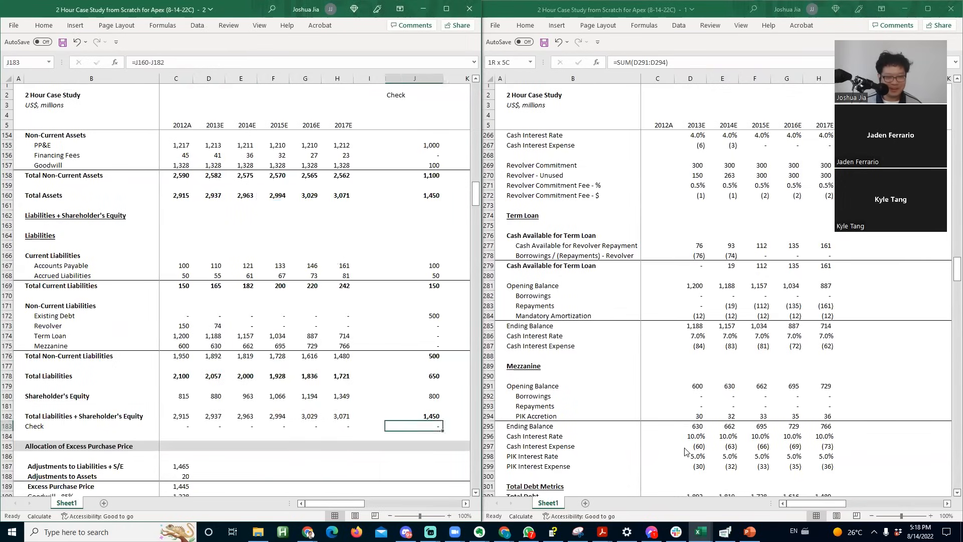
pyautogui.press('Right')
pyautogui.press('Right')
pyautogui.press('Right')
pyautogui.press('Right')
pyautogui.press('Right')
pyautogui.press('Right')
pyautogui.press('Right')
pyautogui.press('Left')
pyautogui.press('Left')
pyautogui.press('Left')
pyautogui.press('Left')
pyautogui.press('Left')
pyautogui.press('Left')
pyautogui.press('Left')
pyautogui.press('Left')
pyautogui.press('Left')
pyautogui.press('Left')
pyautogui.press('Left')
pyautogui.press('Left')
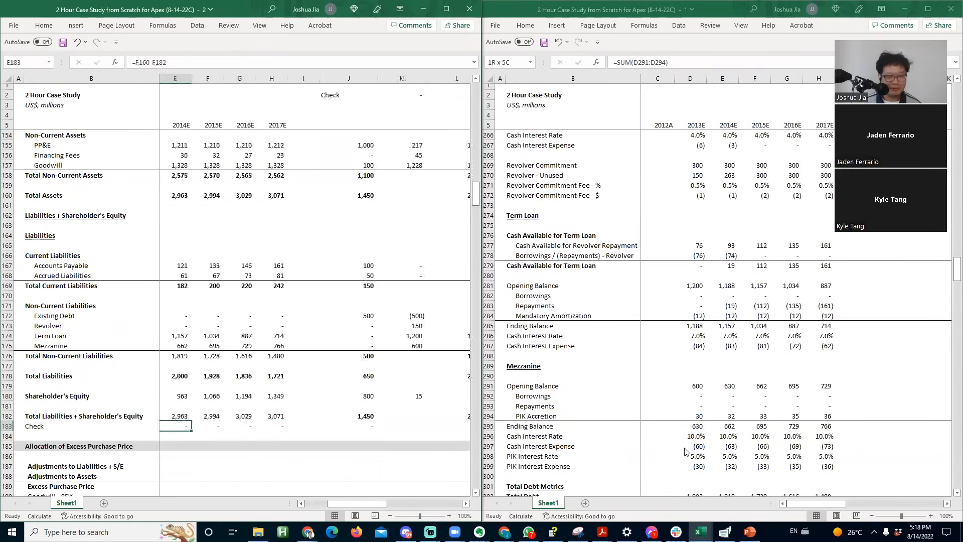
# - Save the workbook as a new version named 2 Hour Case Study from Scratch for Apex (8-14-22D)
pyautogui.press('Home')
pyautogui.press('F12')
pyautogui.press('Return')
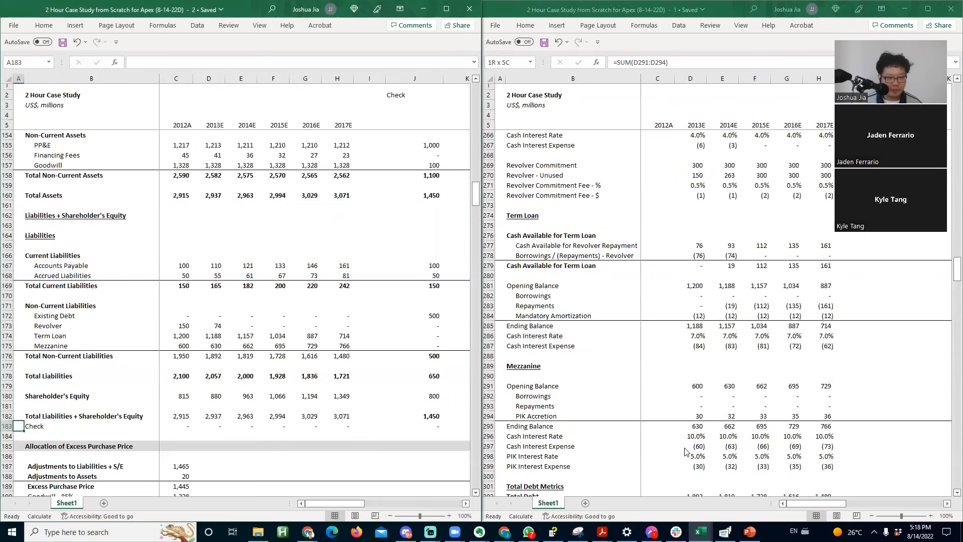
# - Review the Assumptions section from the general inputs through financing, including the Term Loan and Mezzanine OID rates
pyautogui.click(711, 366)
pyautogui.click(711, 367)
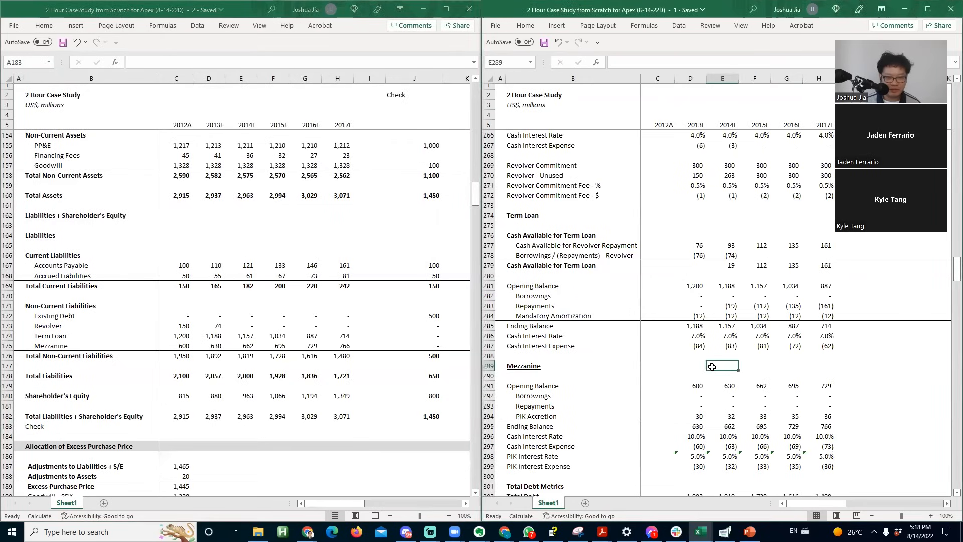
pyautogui.press('pageup')
pyautogui.press('pageup')
pyautogui.press('pageup')
pyautogui.press('pageup')
pyautogui.press('pageup')
pyautogui.press('pageup')
pyautogui.press('pageup')
pyautogui.press('pageup')
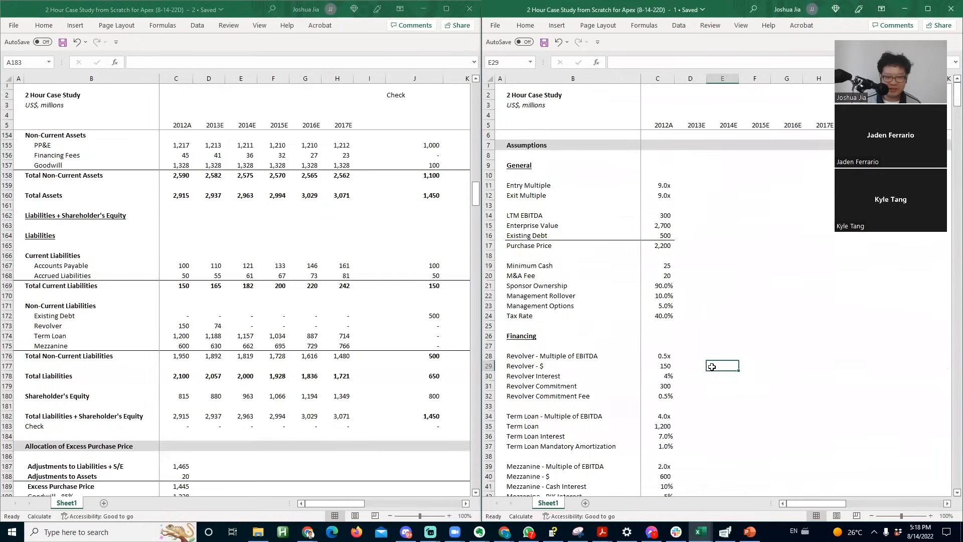
pyautogui.press('pagedown')
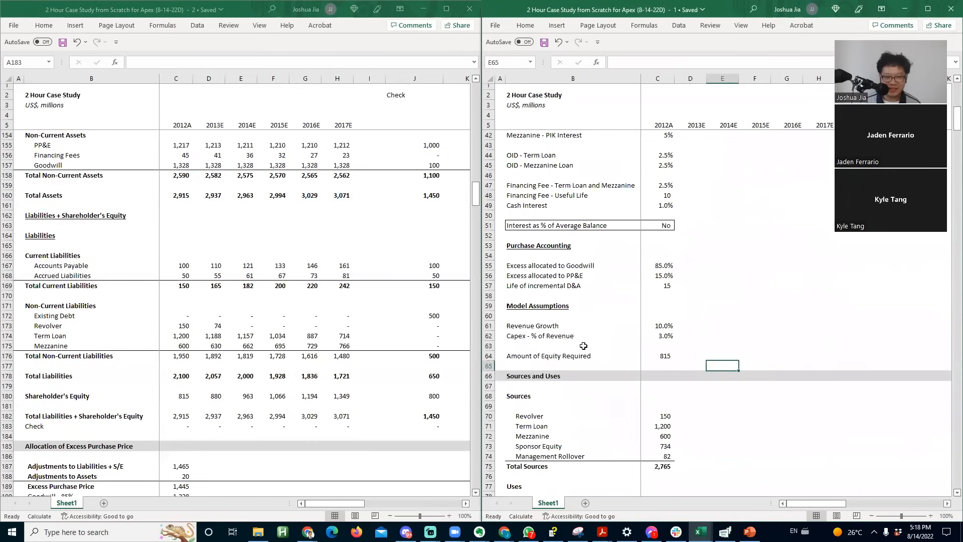
pyautogui.moveTo(522, 150); pyautogui.dragTo(661, 166)
pyautogui.moveTo(716, 276); pyautogui.dragTo(717, 282)
# - Look through the model from Sources and Uses and the Income Statement down to the Debt Schedule's Revolver and Term Loan sections
pyautogui.press('pagedown')
pyautogui.press('pagedown')
pyautogui.press('pagedown')
pyautogui.press('pagedown')
pyautogui.press('pagedown')
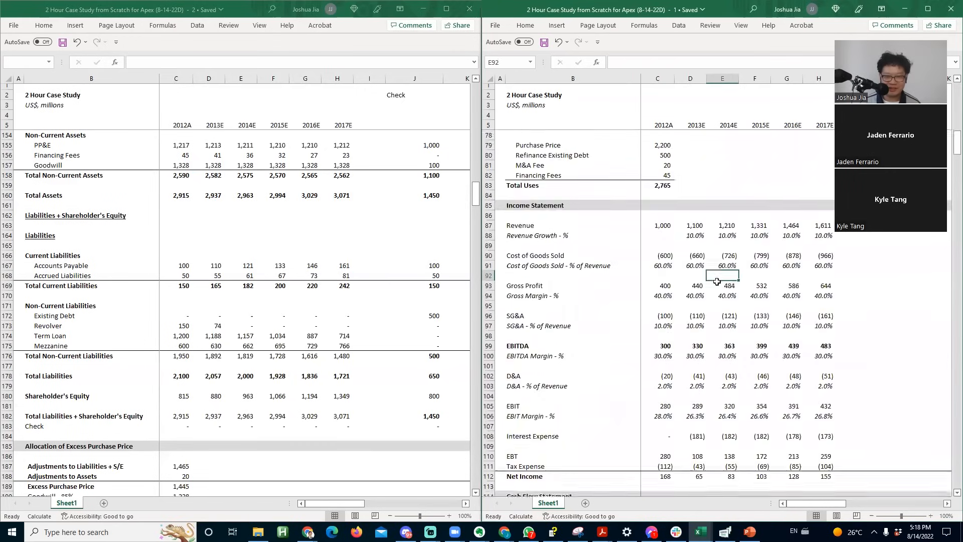
pyautogui.press('pagedown')
pyautogui.press('pagedown')
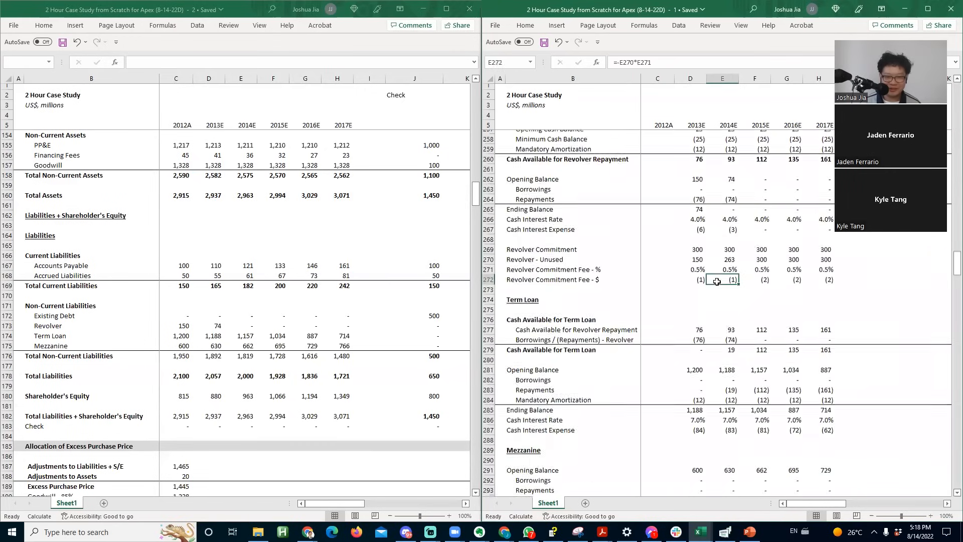
pyautogui.press('pageup')
pyautogui.scroll(12, 517, 391)
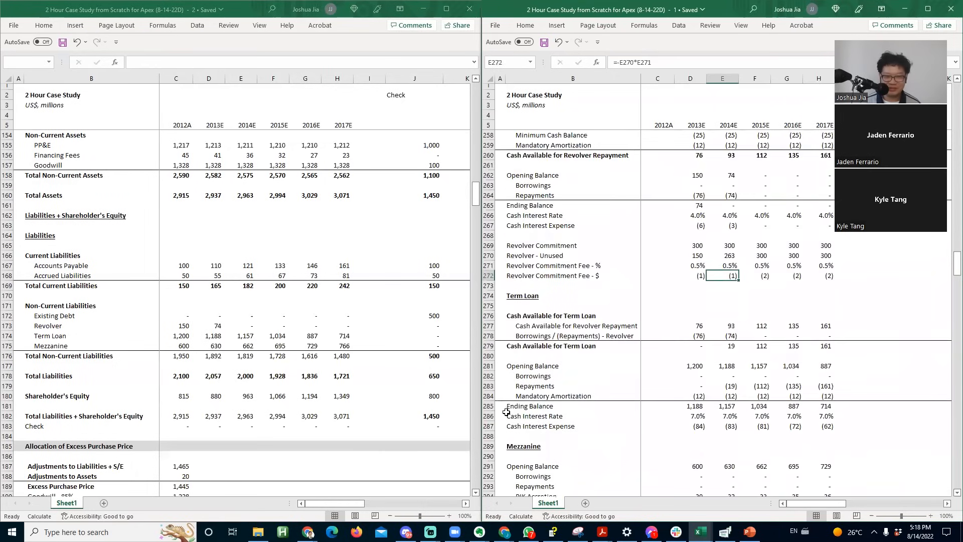
# - Copy the Debt Schedule section header rows and paste them at row 307, below the Total Debt Metrics block
pyautogui.click(521, 416)
pyautogui.hotkey('shift', 'space')
pyautogui.hotkey('shift', 'Down')
pyautogui.hotkey('shift', 'Down')
pyautogui.hotkey('ctrl', 'c')
pyautogui.press('Down')
pyautogui.press('pagedown')
pyautogui.press('pagedown')
pyautogui.press('Up')
pyautogui.press('Up')
pyautogui.press('Up')
pyautogui.press('Up')
pyautogui.press('Up')
pyautogui.press('Up')
pyautogui.press('Up')
pyautogui.press('Up')
pyautogui.press('Up')
pyautogui.press('Up')
pyautogui.press('Up')
pyautogui.press('Up')
pyautogui.press('Up')
pyautogui.press('Up')
pyautogui.press('Up')
pyautogui.press('Up')
pyautogui.hotkey('shift', 'space')
pyautogui.hotkey('ctrl', 'v')
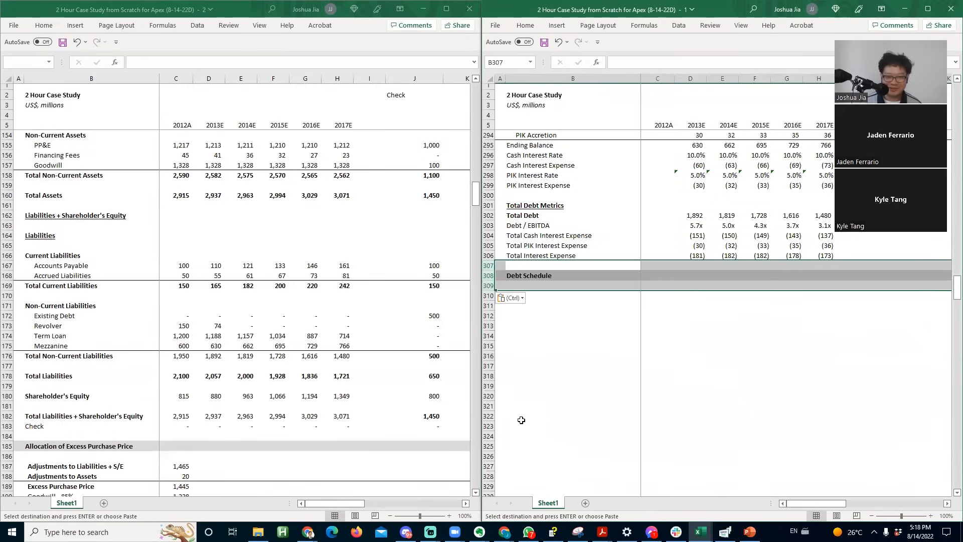
# - Retitle the pasted section header in B308 as "Exit Waterfall"
pyautogui.press('Down')
pyautogui.press('F2')
pyautogui.hotkey('ctrl', 'Left')
pyautogui.hotkey('ctrl', 'shift', 'Left')
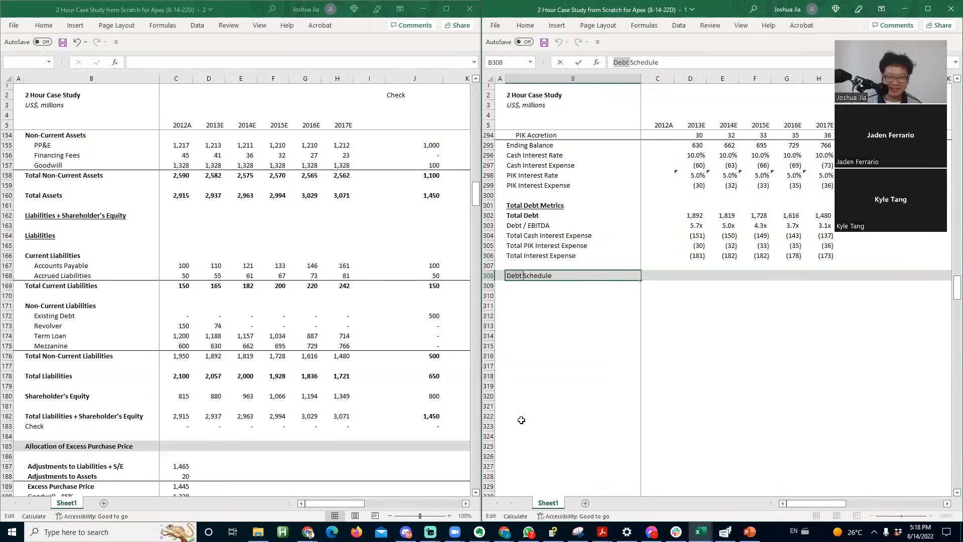
pyautogui.write('Exit Waterfall')
pyautogui.press('Return')
pyautogui.press('Up')
pyautogui.press('F2')
pyautogui.hotkey('ctrl', 'shift', 'Left')
pyautogui.press('BackSpace')
pyautogui.press('Return')
pyautogui.press('Return')
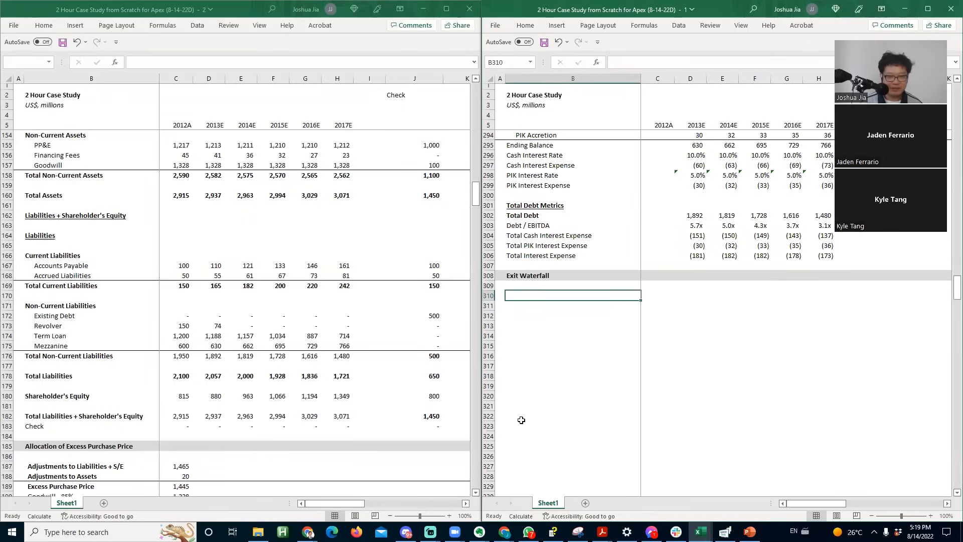
# - Add the row labels "EBITDA" in B310 and "Exit Multiple" in B311 under the Exit Waterfall header
pyautogui.write('EBITDA')
pyautogui.press('Return')
pyautogui.write('Exit Multiple')
pyautogui.press('Return')
pyautogui.press('Right')
pyautogui.press('Up')
pyautogui.press('Up')
pyautogui.press('Up')
pyautogui.press('Right')
pyautogui.press('Right')
pyautogui.press('Right')
pyautogui.press('Down')
pyautogui.press('Left')
pyautogui.press('Left')
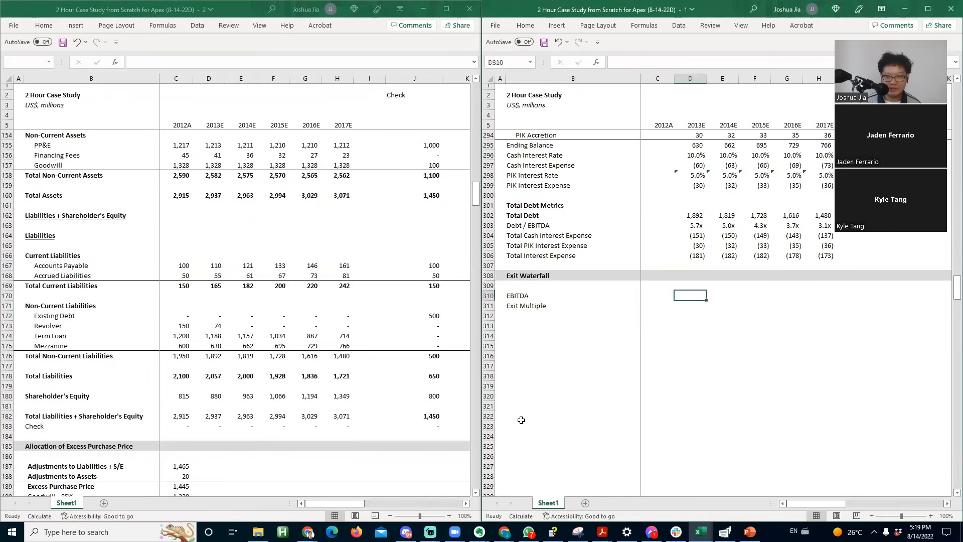
# - Change the EBITDA label in B310 to "2017E EBITDA"
pyautogui.hotkey('alt', 'Tab')
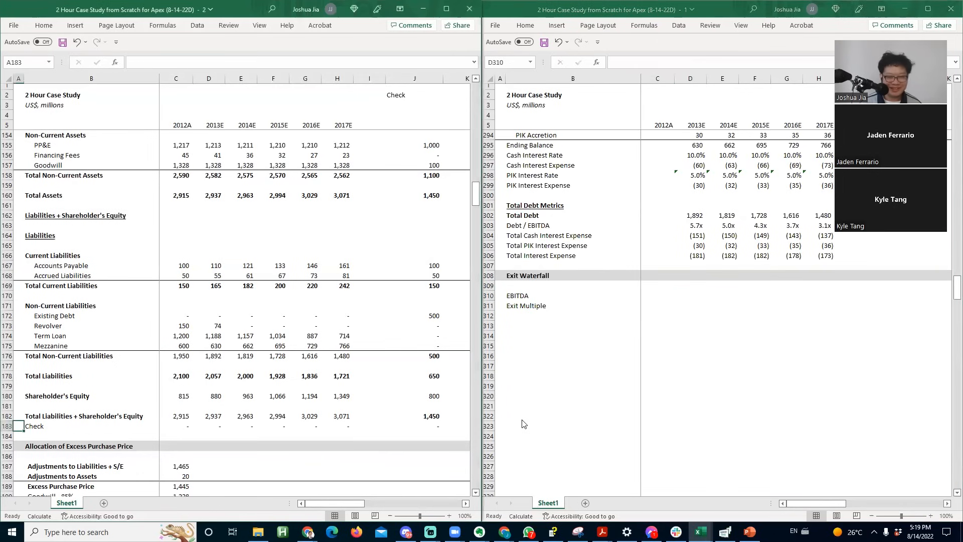
pyautogui.press('pageup')
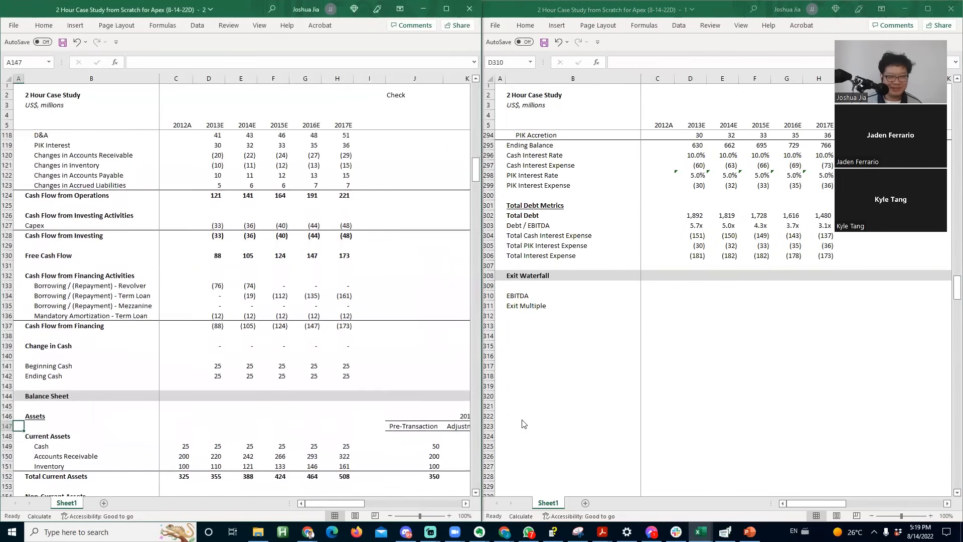
pyautogui.hotkey('alt', 'Tab')
pyautogui.press('Left')
pyautogui.press('Left')
pyautogui.press('F2')
pyautogui.write('2017E')
pyautogui.press('Return')
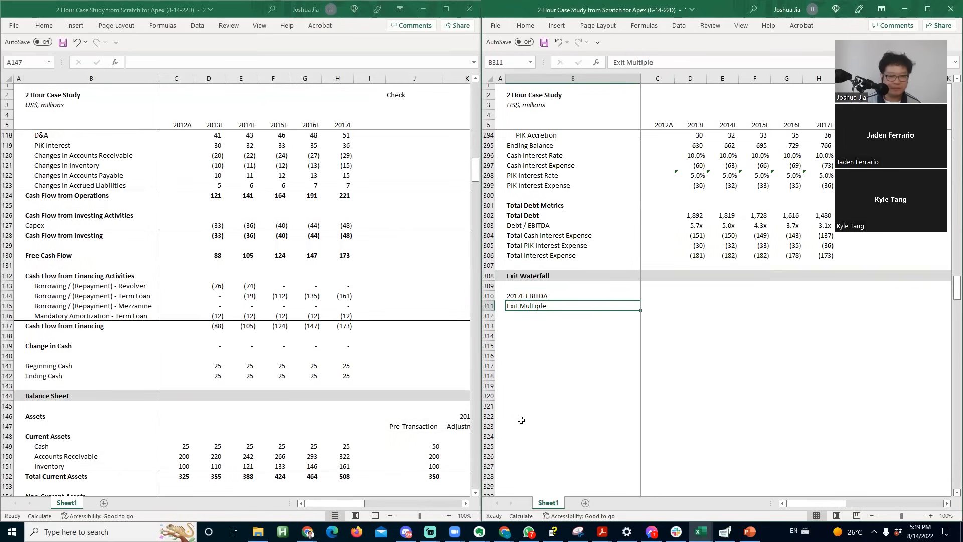
# - Link C310 to the 2017E EBITDA in the income statement with the absolute reference =$H$99
pyautogui.hotkey('alt', 'Tab')
pyautogui.press('pageup')
pyautogui.click(333, 365)
pyautogui.click(347, 306)
pyautogui.hotkey('ctrl', 'c')
pyautogui.hotkey('alt', 'Tab')
pyautogui.press('Up')
pyautogui.press('Right')
pyautogui.hotkey('alt', 'e')
pyautogui.press('s')
pyautogui.press('l')
pyautogui.press('F2')
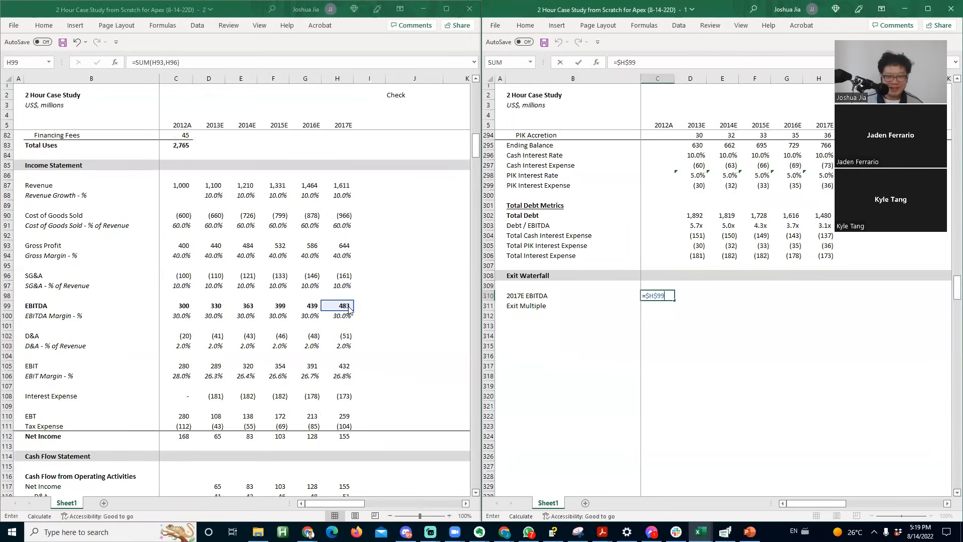
pyautogui.press('Return')
# - Link the exit multiple in C311 to the Exit Multiple assumption with the absolute reference =$C$12
pyautogui.hotkey('alt', 'Tab')
pyautogui.hotkey('ctrl', 'Home')
pyautogui.hotkey('ctrl', 'Down')
pyautogui.press('Down')
pyautogui.hotkey('ctrl', 'c')
pyautogui.hotkey('alt', 'Tab')
pyautogui.hotkey('ctrl', 'v')
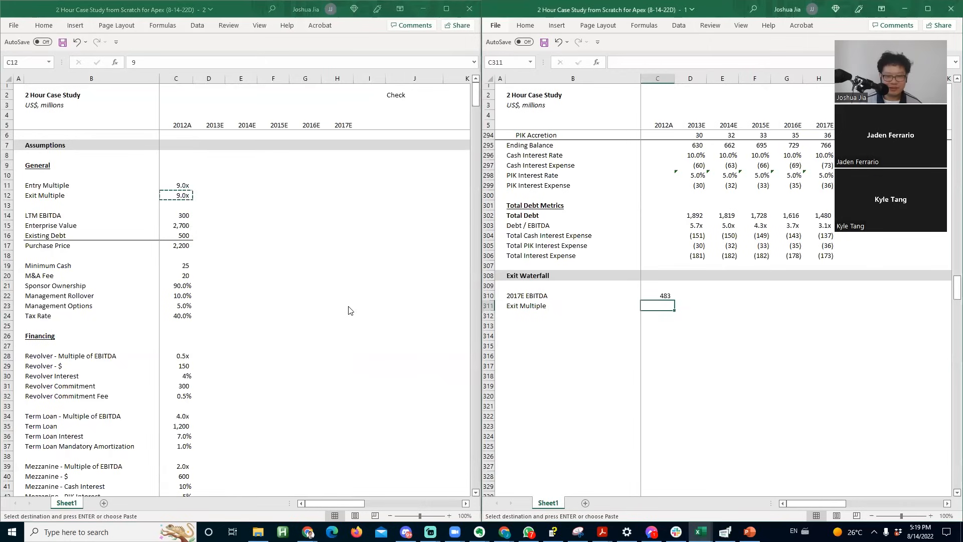
pyautogui.press('Return')
# - Add the row label "Enterprise Value" in B312, below Exit Multiple
pyautogui.press('Left')
pyautogui.write('Enterprise Value')
pyautogui.press('Return')
pyautogui.press('Up')
pyautogui.press('Right')
pyautogui.press('Left')
pyautogui.press('F2')
pyautogui.press('Return')
# - Format the exit multiple in C311 with a custom number format showing one decimal and an "x" suffix for positive and negative values
pyautogui.press('Up')
pyautogui.press('Up')
pyautogui.press('Right')
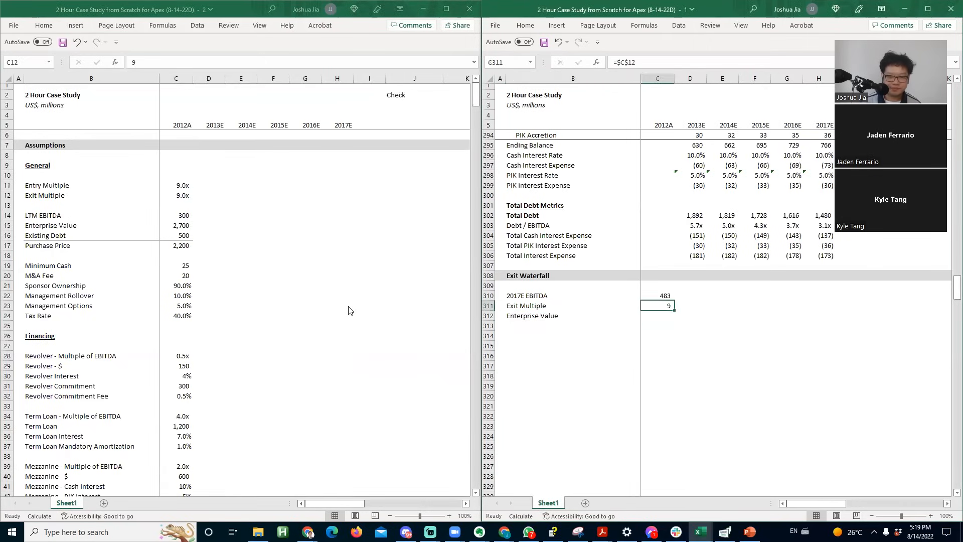
pyautogui.hotkey('ctrl', '1')
pyautogui.press('Tab')
pyautogui.press('Tab')
pyautogui.press('Left')
pyautogui.press('Right')
pyautogui.press('Right')
pyautogui.press('Right')
pyautogui.press('Right')
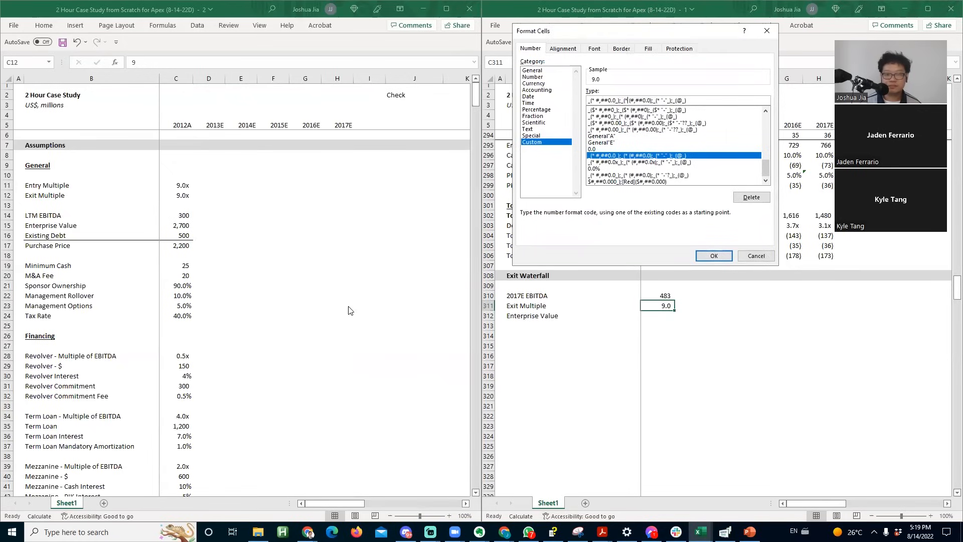
pyautogui.write('x')
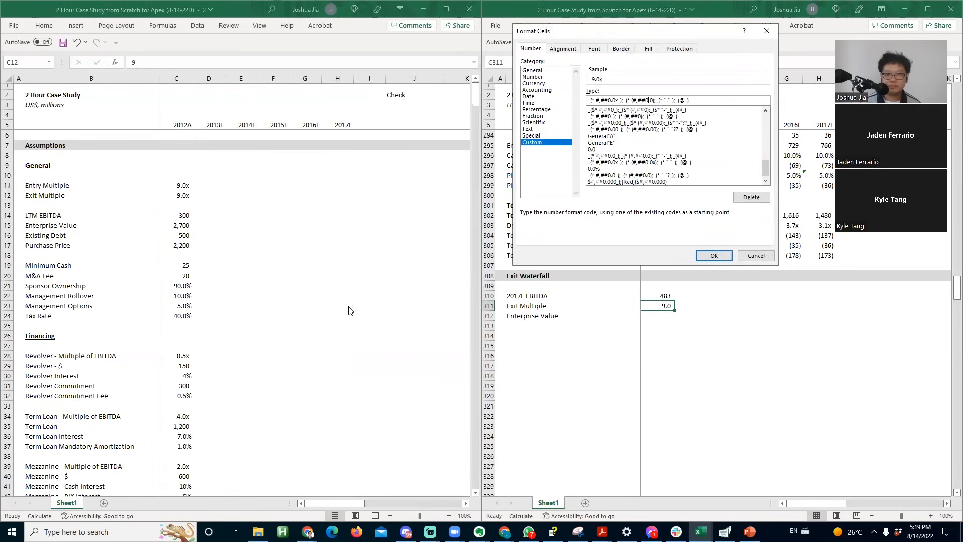
pyautogui.write('x')
pyautogui.press('Return')
# - Calculate the enterprise value in C312 as 2017E EBITDA times exit multiple, =C310*C311
pyautogui.press('Return')
pyautogui.write('=')
pyautogui.press('Up')
pyautogui.press('Up')
pyautogui.write('*')
pyautogui.press('Up')
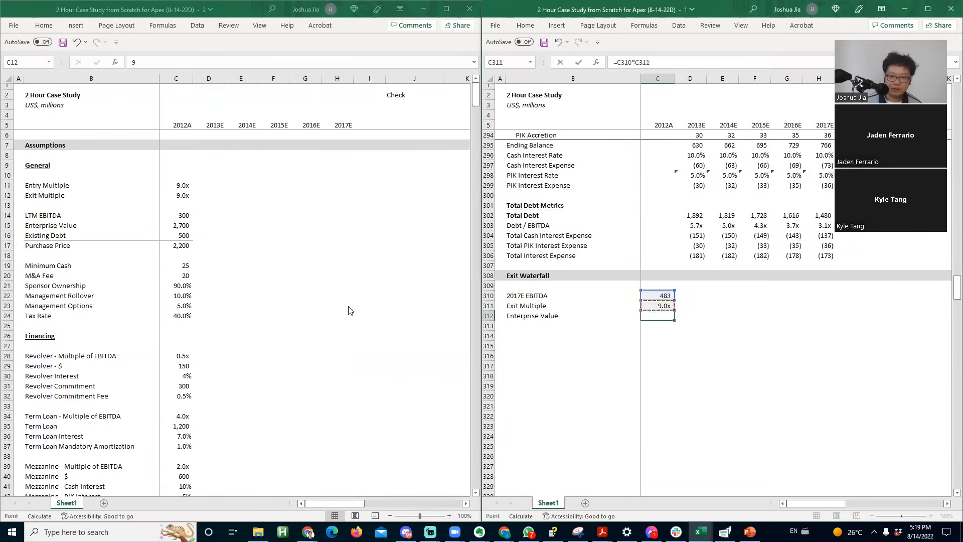
pyautogui.press('Return')
# - Add the row labels "Less: Debt" in B313 and "Add: Cash" in B314 below Enterprise Value
pyautogui.press('Left')
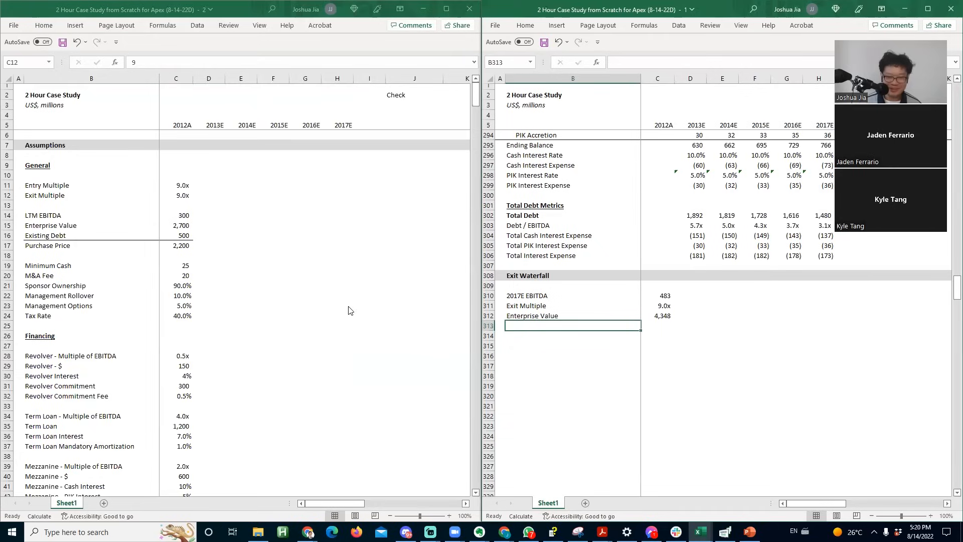
pyautogui.write('D')
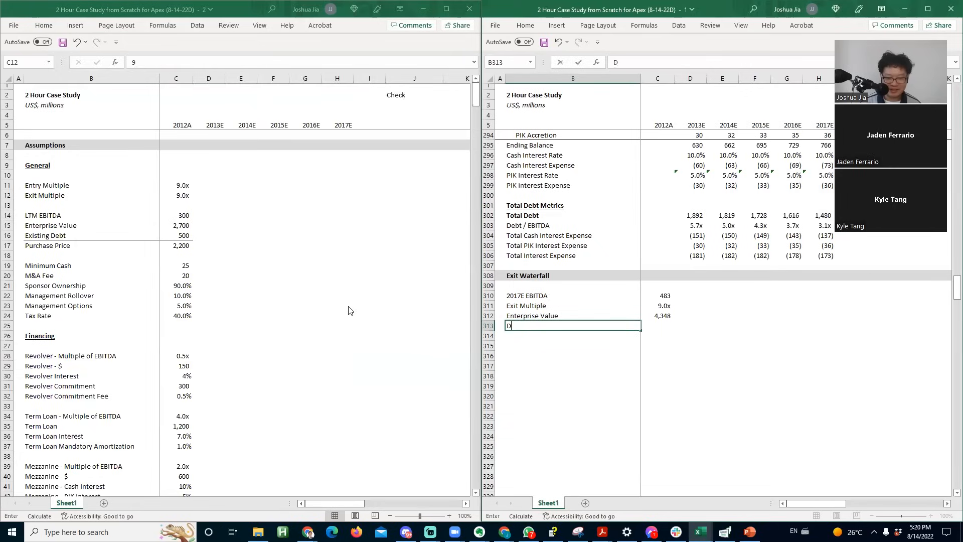
pyautogui.write('ess:')
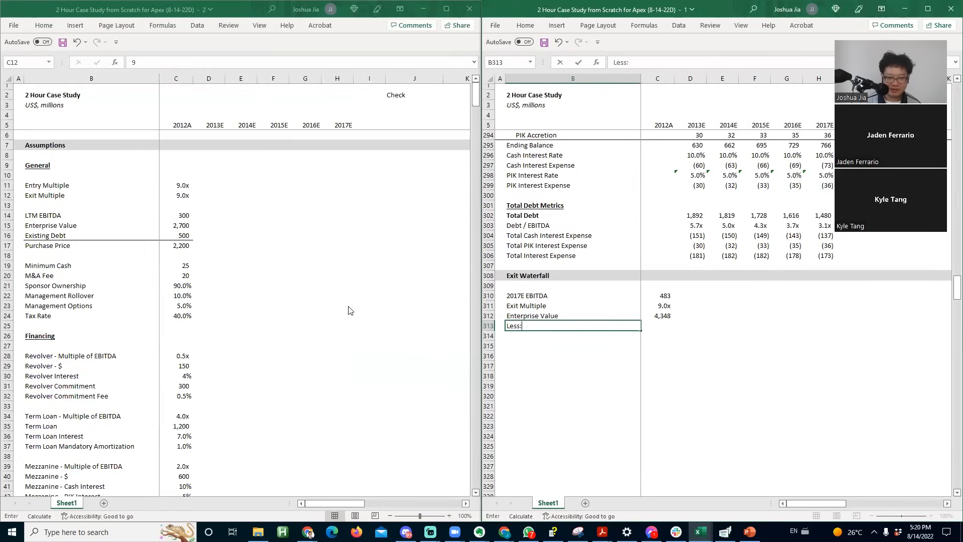
pyautogui.write(' Debt')
pyautogui.press('Return')
pyautogui.write('Add: Cash')
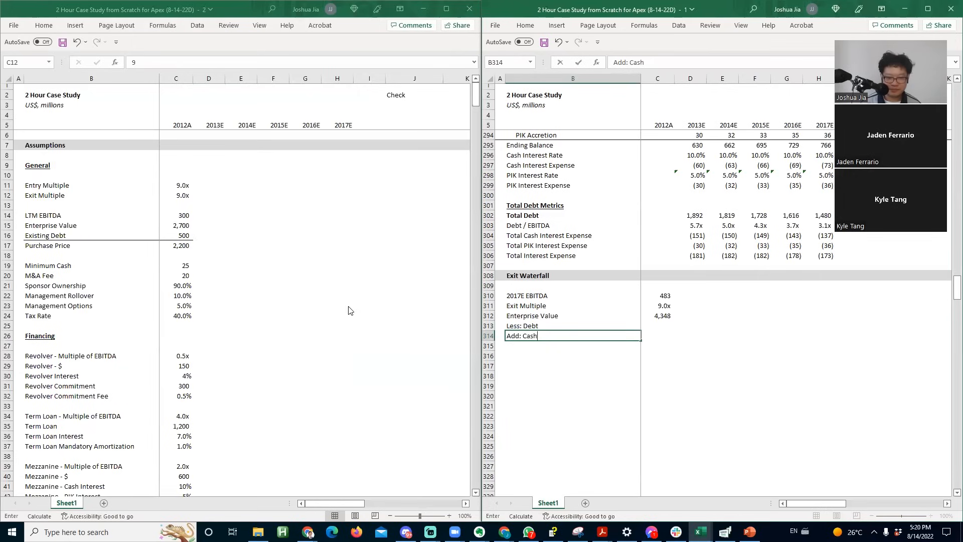
pyautogui.press('Return')
# - Link the Less: Debt amount in C313 to the negative of 2017E total debt, =-H302
pyautogui.press('Up')
pyautogui.press('Right')
pyautogui.press('Up')
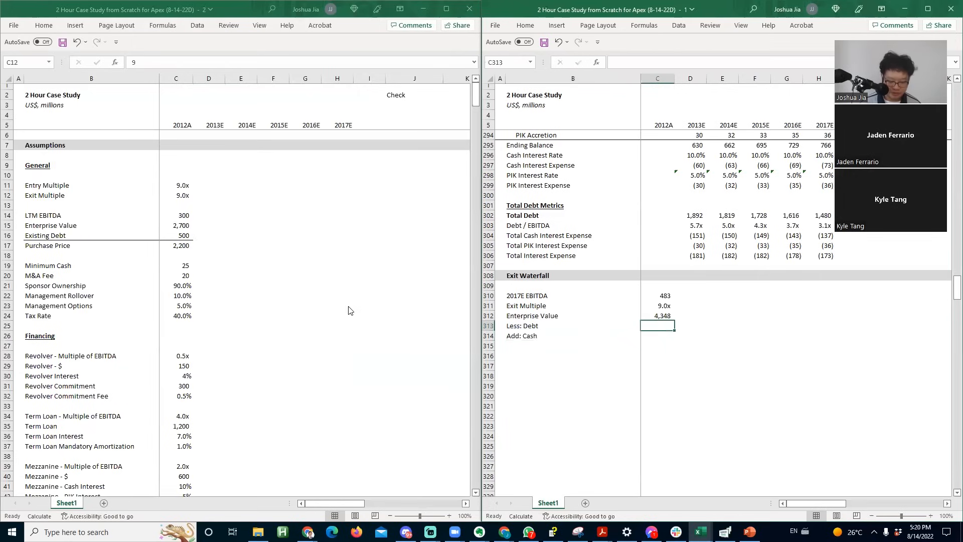
pyautogui.hotkey('alt', 'Tab')
pyautogui.press('pagedown')
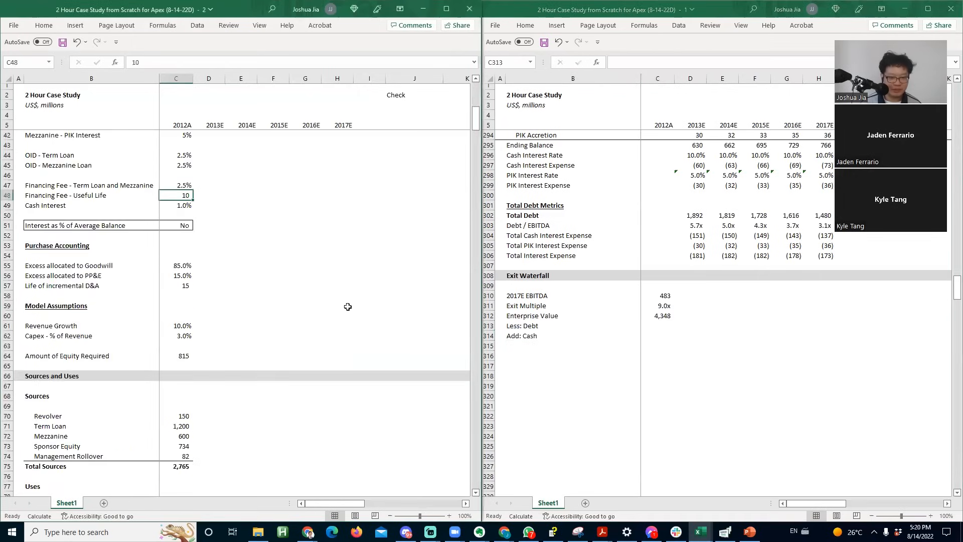
pyautogui.press('Right')
pyautogui.hotkey('alt', 'Tab')
pyautogui.write('=-')
pyautogui.press('Right')
pyautogui.press('Right')
pyautogui.press('Right')
pyautogui.press('Up')
pyautogui.press('Up')
pyautogui.press('Up')
pyautogui.press('Up')
pyautogui.press('Up')
pyautogui.press('Up')
pyautogui.press('Up')
pyautogui.press('Up')
pyautogui.press('Up')
pyautogui.press('Right')
pyautogui.press('Up')
pyautogui.press('Right')
pyautogui.press('Up')
pyautogui.hotkey('ctrl', 'Return')
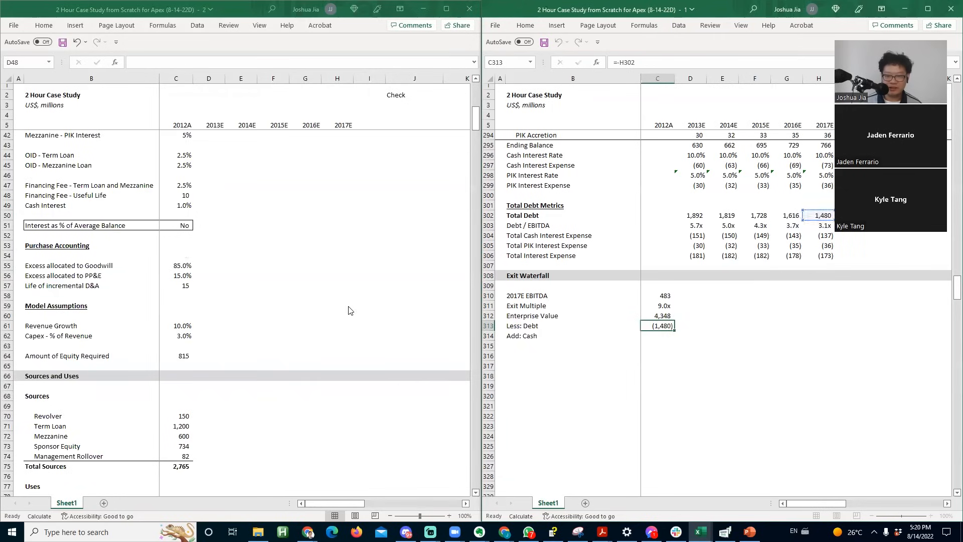
pyautogui.press('Return')
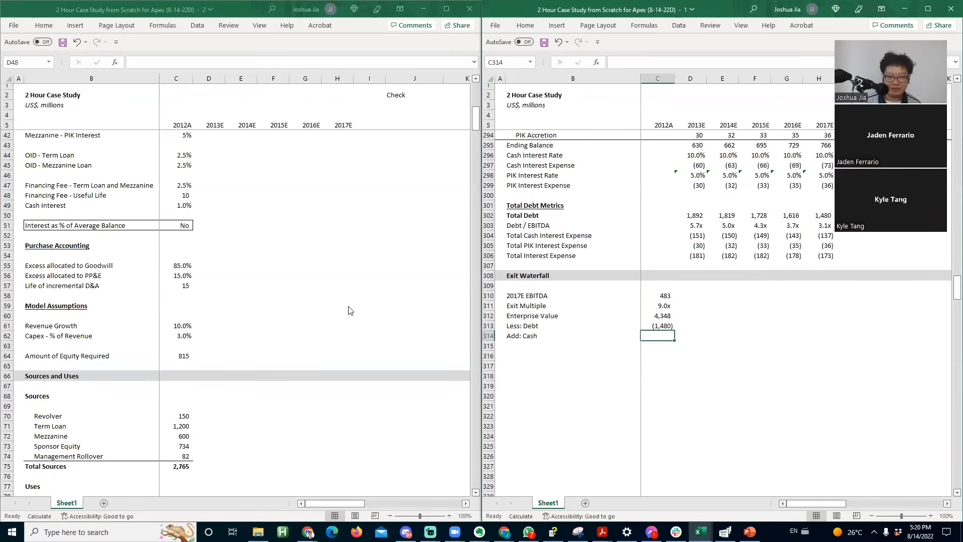
# - Link the Add: Cash amount in C314 to the 2017E balance sheet cash in H149
pyautogui.scroll(-12, 348, 307)
pyautogui.click(348, 306)
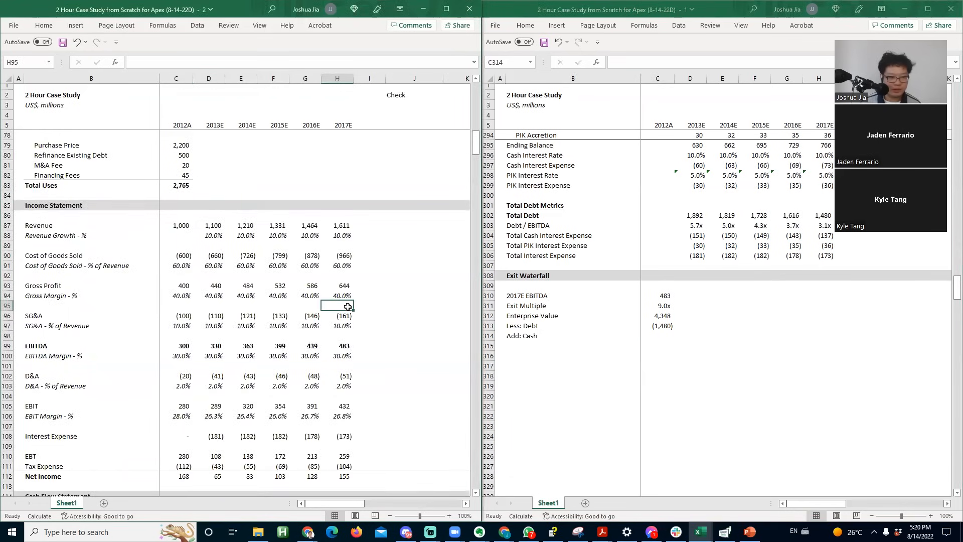
pyautogui.press('pagedown')
pyautogui.press('pagedown')
pyautogui.press('Up')
pyautogui.press('Up')
pyautogui.press('Up')
pyautogui.press('Up')
pyautogui.press('Up')
pyautogui.press('Up')
pyautogui.press('Up')
pyautogui.press('Up')
pyautogui.press('Up')
pyautogui.press('Up')
pyautogui.press('Up')
pyautogui.press('Up')
pyautogui.press('Up')
pyautogui.press('Up')
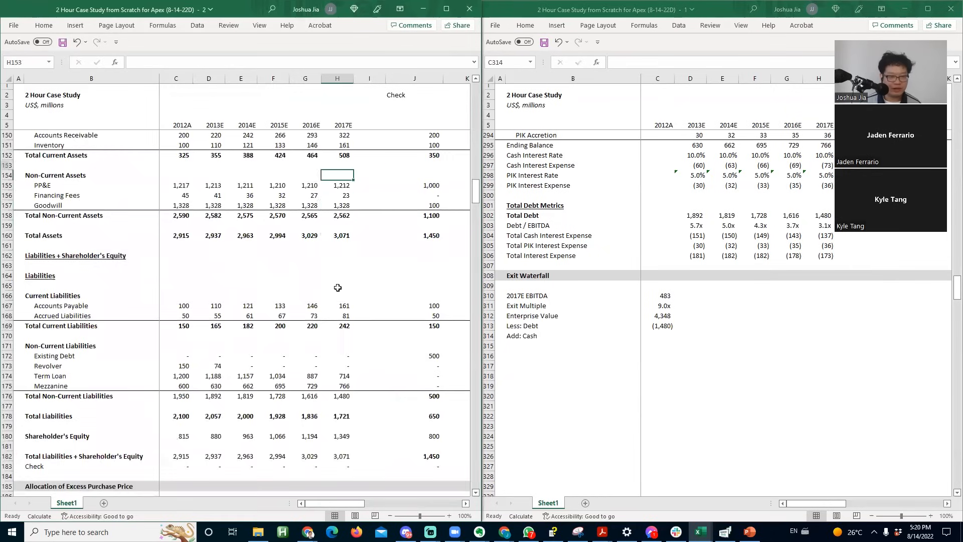
pyautogui.press('Up')
pyautogui.press('Up')
pyautogui.press('Up')
pyautogui.press('Up')
pyautogui.press('Up')
pyautogui.press('Up')
pyautogui.press('Up')
pyautogui.press('Up')
pyautogui.press('Up')
pyautogui.press('Down')
pyautogui.press('Down')
pyautogui.press('Down')
pyautogui.press('Down')
pyautogui.press('Down')
pyautogui.hotkey('ctrl', 'c')
pyautogui.hotkey('alt', 'Tab')
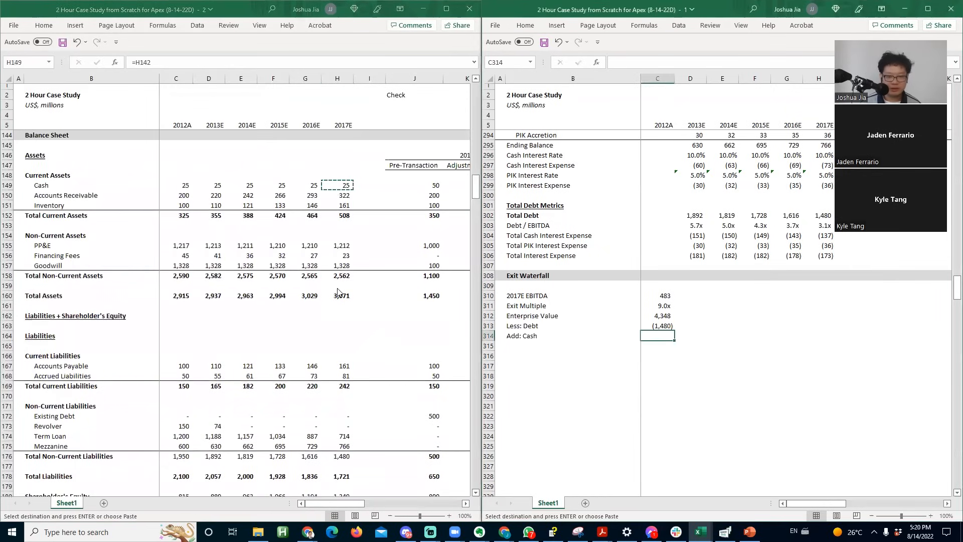
pyautogui.hotkey('ctrl', 'v')
pyautogui.press('Escape')
# - Add the row label "Add: Cash from Option Exercise" in B315
pyautogui.press('Left')
pyautogui.press('Right')
pyautogui.press('Down')
pyautogui.press('Left')
pyautogui.press('Left')
pyautogui.press('Right')
pyautogui.write('Add: Cash fro')
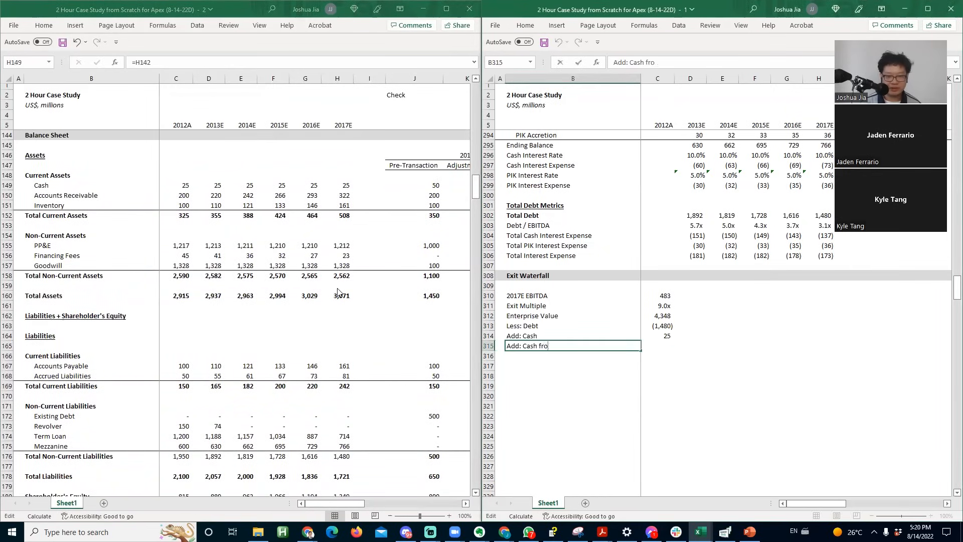
pyautogui.write('m Option Exercise')
pyautogui.press('Return')
# - Change the cash label in B314 to "Add: Balance Sheet Cash"
pyautogui.press('Up')
pyautogui.press('Up')
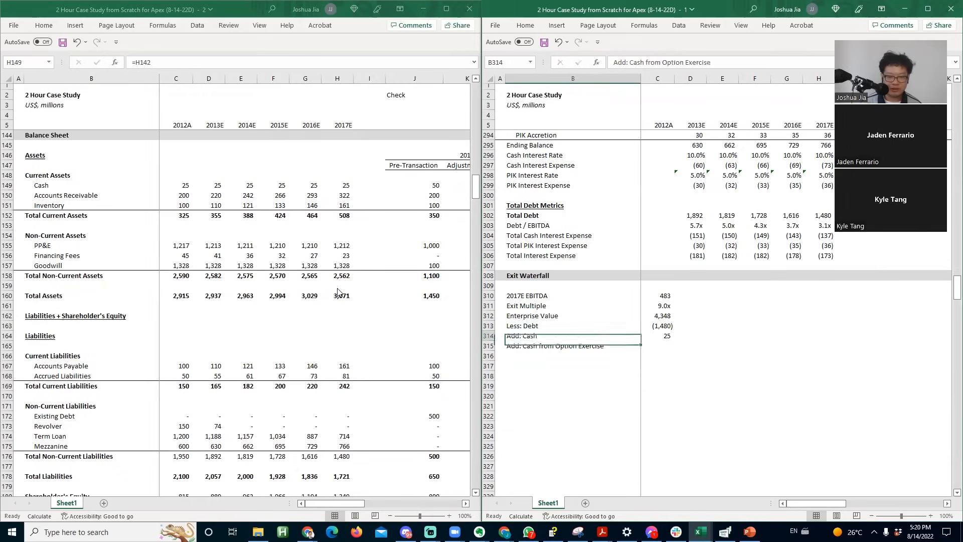
pyautogui.write('Balance Sheet')
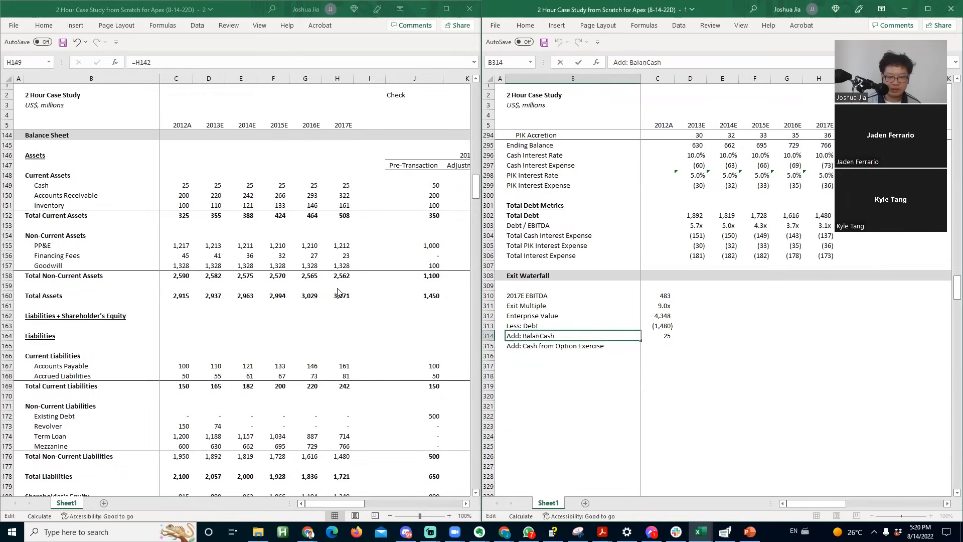
pyautogui.press('Return')
# - Add a top border across B316:C316 and enter the label "Equity Value" in B316
pyautogui.press('Down')
pyautogui.hotkey('shift', 'Right')
pyautogui.hotkey('alt', 'h')
pyautogui.press('b')
pyautogui.press('p')
pyautogui.press('Down')
pyautogui.press('Up')
pyautogui.write('E')
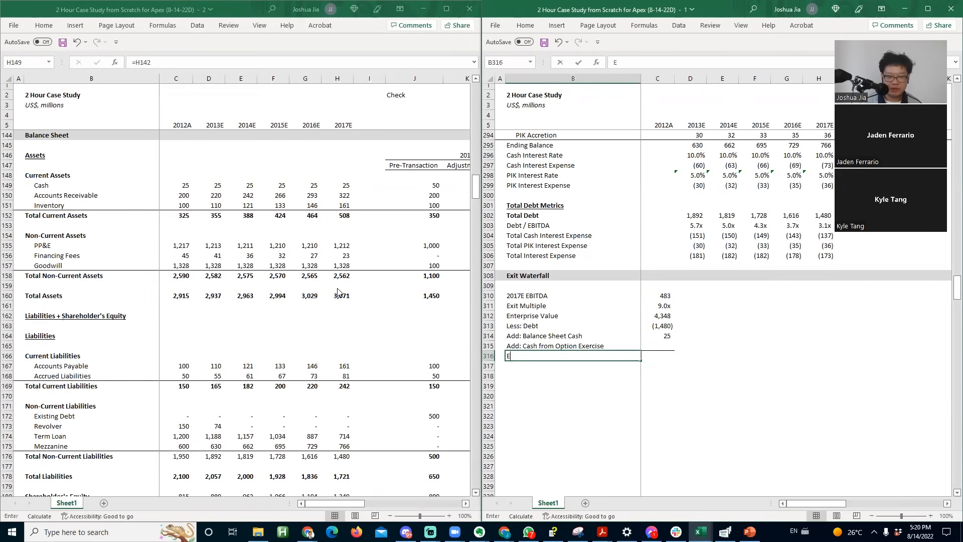
pyautogui.write('quity Value')
pyautogui.press('Return')
# - Add a top border across B312:C312 to separate Enterprise Value from the exit multiple
pyautogui.press('Up')
pyautogui.press('Up')
pyautogui.press('Up')
pyautogui.press('Up')
pyautogui.press('Up')
pyautogui.hotkey('shift', 'Right')
pyautogui.hotkey('alt', 'h')
pyautogui.press('b')
pyautogui.press('p')
# - Indent the debt, balance sheet cash and option exercise labels in B313:B315
pyautogui.press('Down')
pyautogui.hotkey('shift', 'Down')
pyautogui.hotkey('shift', 'Down')
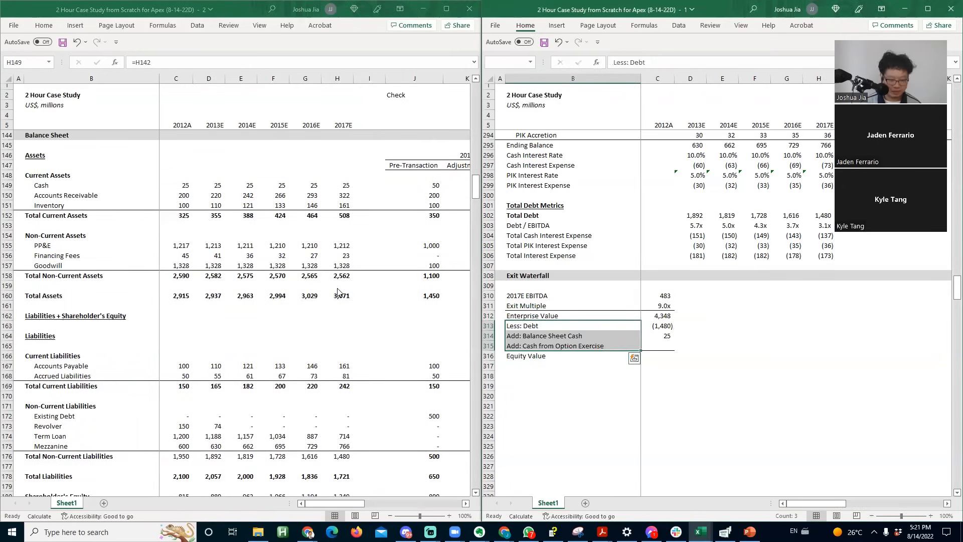
pyautogui.hotkey('alt', 'h')
pyautogui.press('6')
pyautogui.press('Left')
pyautogui.press('Right')
# - Calculate Equity Value in C316 by summing enterprise value through option cash, =SUM(C312:C315)
pyautogui.press('Down')
pyautogui.press('Down')
pyautogui.press('Down')
pyautogui.press('Right')
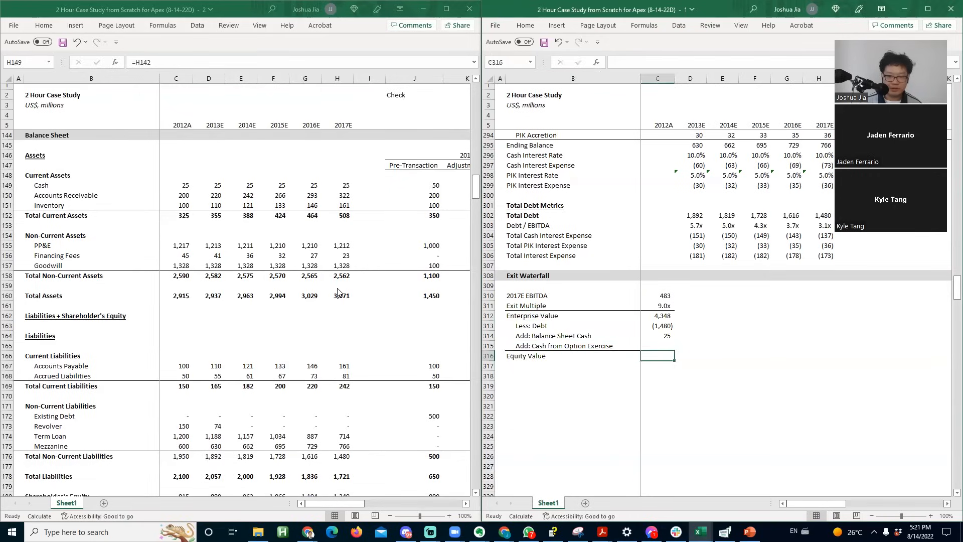
pyautogui.write('=sum(')
pyautogui.press('Up')
pyautogui.hotkey('shift', 'Up')
pyautogui.hotkey('shift', 'Up')
pyautogui.hotkey('shift', 'Up')
pyautogui.press('Return')
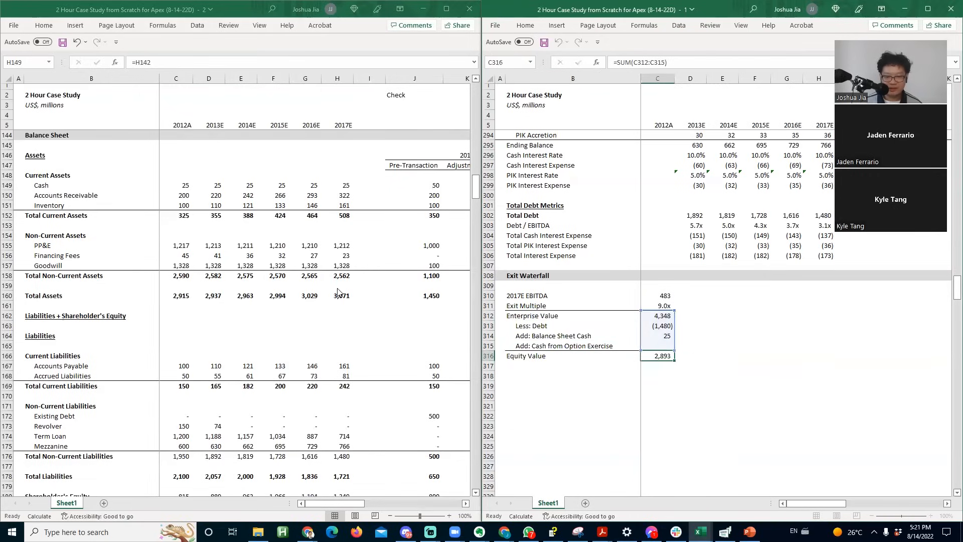
# - Make the Equity Value label and amount in B316:C316 bold
pyautogui.press('Up')
pyautogui.press('Left')
pyautogui.hotkey('shift', 'Right')
pyautogui.hotkey('ctrl', 'b')
pyautogui.press('Down')
pyautogui.press('Down')
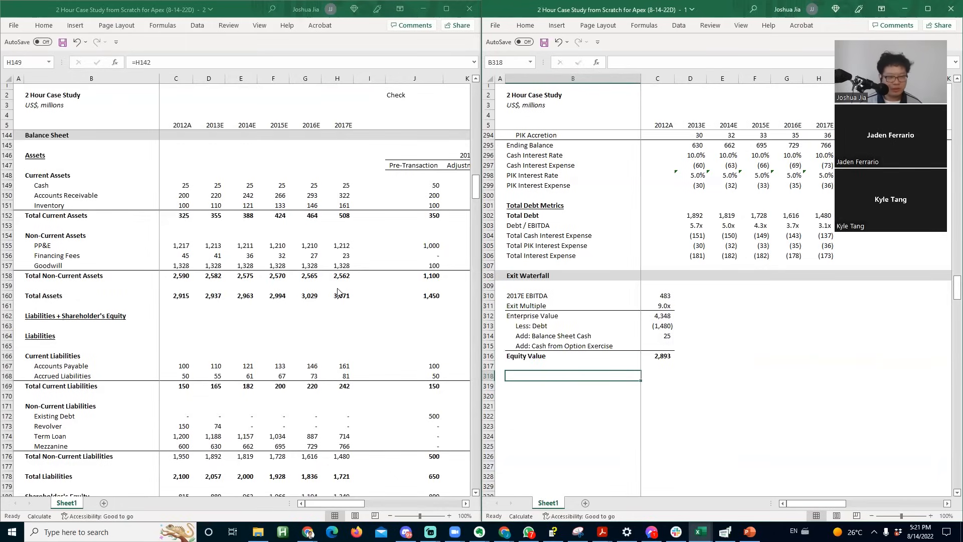
# - Check the ownership percentages in the General assumptions and add the row label "Sponsor Equity" in B318
pyautogui.click(337, 292)
pyautogui.hotkey('ctrl', 'Home')
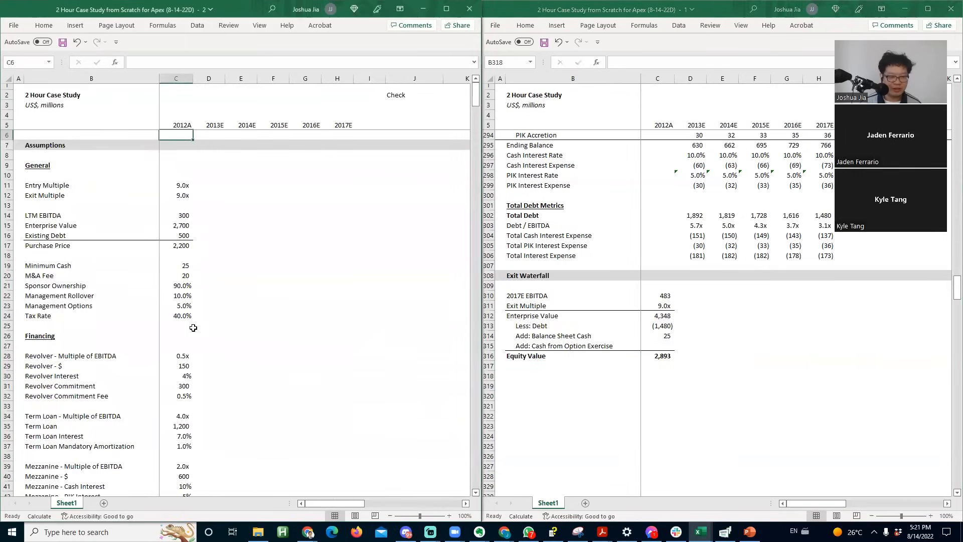
pyautogui.moveTo(184, 286); pyautogui.dragTo(182, 292)
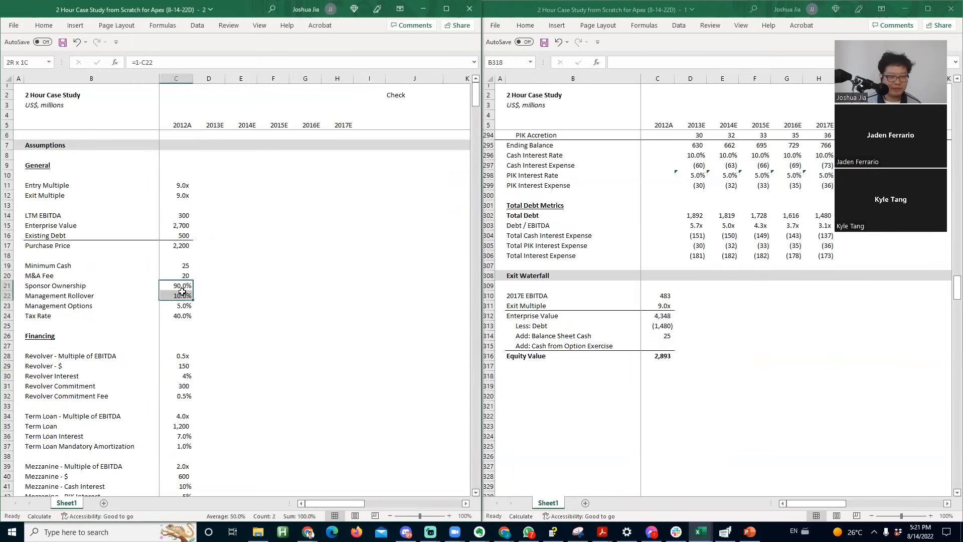
pyautogui.click(566, 375)
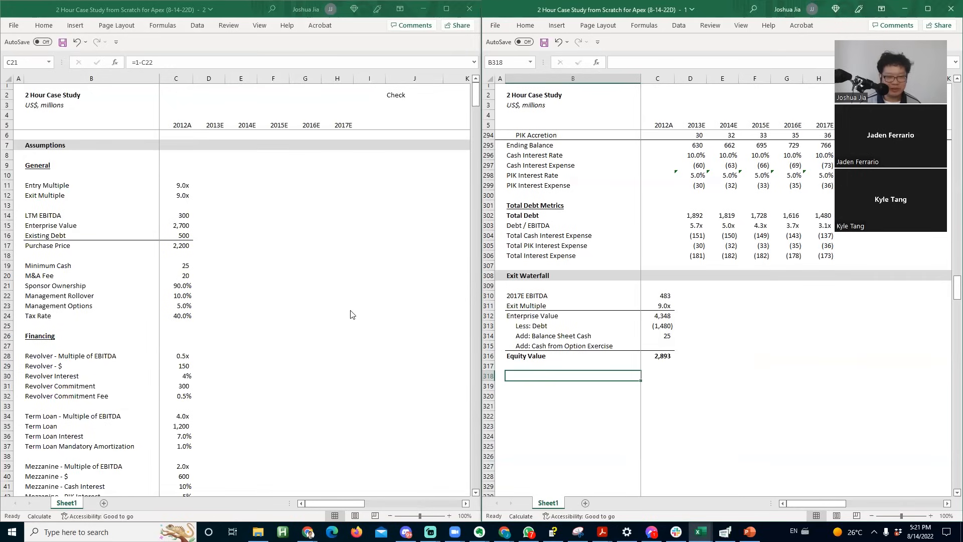
pyautogui.write('Sponsor Equiy')
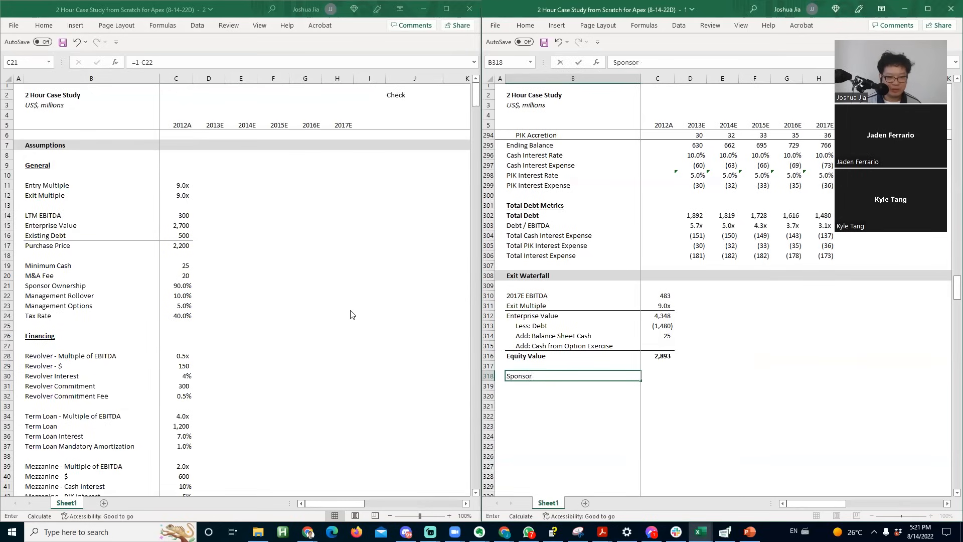
pyautogui.press('BackSpace')
pyautogui.write('ty')
pyautogui.press('Return')
# - Link C318:C319 to the Sponsor Equity and Management Rollover amounts in the Sources section, C73:C74
pyautogui.click(351, 310)
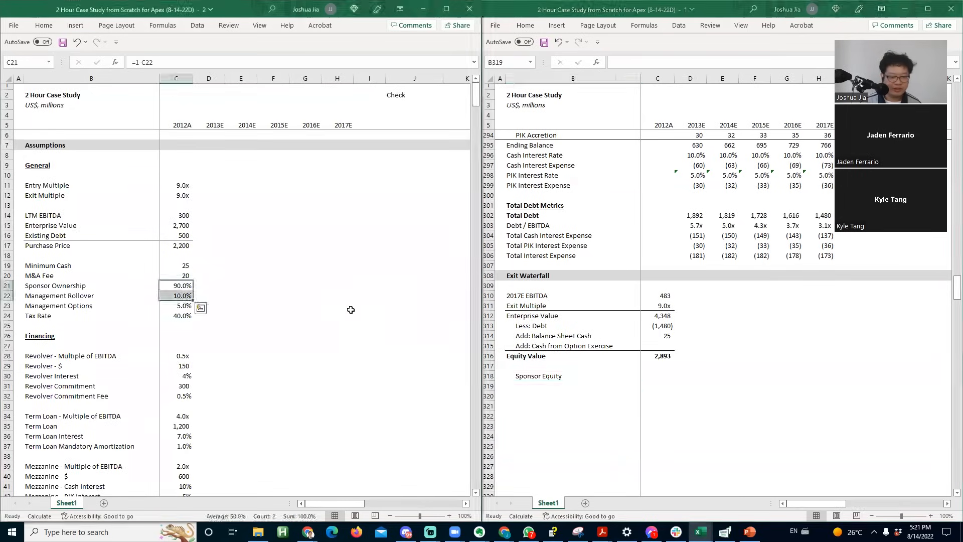
pyautogui.press('pagedown')
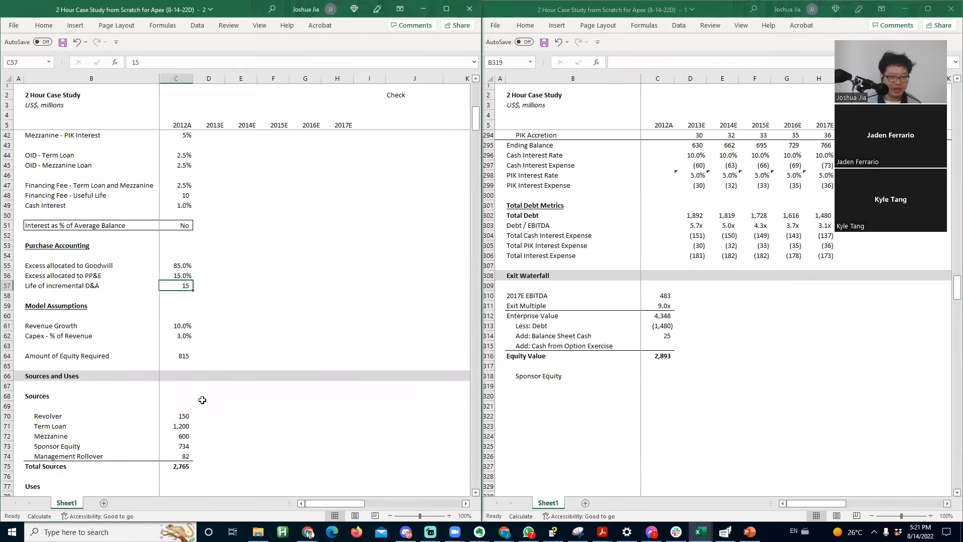
pyautogui.click(161, 305)
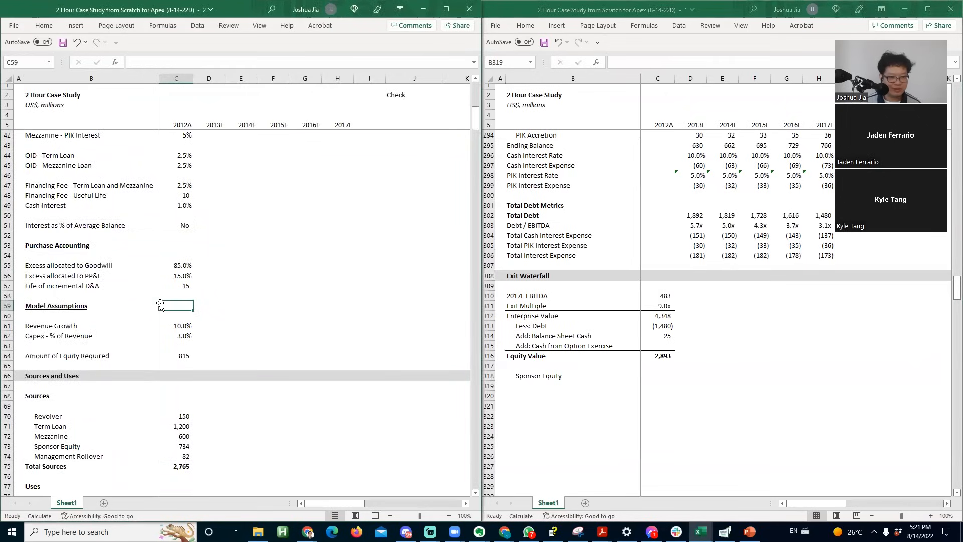
pyautogui.click(190, 446)
pyautogui.press('Down')
pyautogui.press('Down')
pyautogui.press('Down')
pyautogui.press('Down')
pyautogui.press('Down')
pyautogui.press('Down')
pyautogui.press('Down')
pyautogui.press('Down')
pyautogui.press('Down')
pyautogui.press('Down')
pyautogui.press('Down')
pyautogui.press('Down')
pyautogui.press('Down')
pyautogui.press('Down')
pyautogui.press('Down')
pyautogui.press('Down')
pyautogui.press('Down')
pyautogui.press('Down')
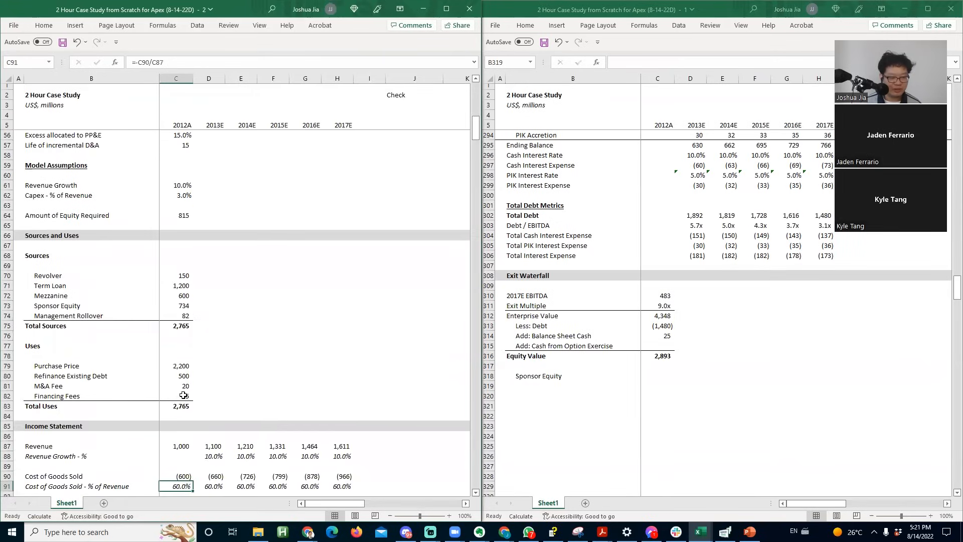
pyautogui.click(186, 289)
pyautogui.click(177, 304)
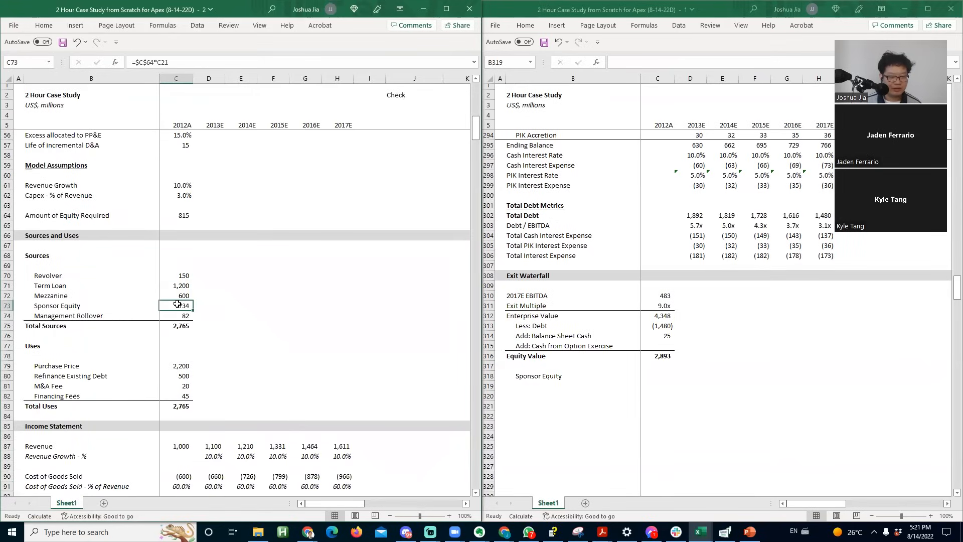
pyautogui.hotkey('shift', 'Down')
pyautogui.hotkey('ctrl', 'c')
pyautogui.hotkey('alt', 'Tab')
pyautogui.press('Up')
pyautogui.press('Right')
pyautogui.hotkey('ctrl', 'alt', 'v')
pyautogui.press('l')
pyautogui.press('Escape')
# - Insert a row above Sponsor Equity and enter the bold, unindented header "Shareholdings" in B318
pyautogui.press('Left')
pyautogui.hotkey('shift', 'space')
pyautogui.hotkey('ctrl', 'shift', '+')
pyautogui.write('Shareholdings')
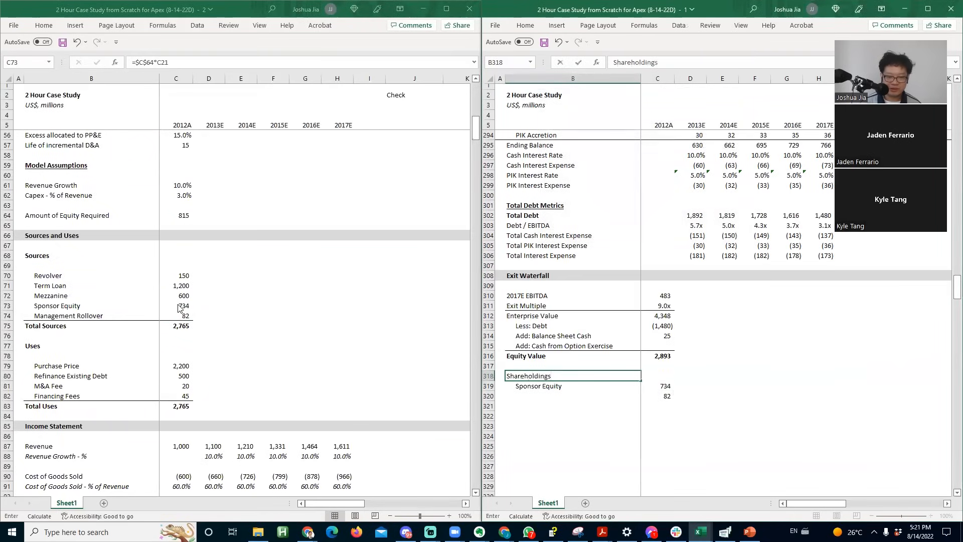
pyautogui.press('Return')
pyautogui.press('Up')
pyautogui.hotkey('ctrl', 'b')
pyautogui.hotkey('alt', 'h')
pyautogui.press('5')
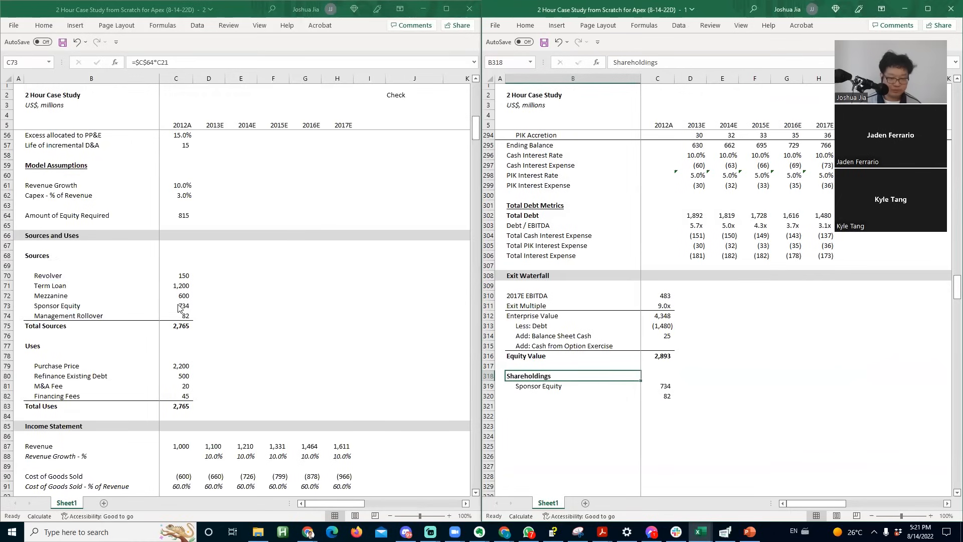
# - Copy the "Management Rollover" label from B74 into B320 and indent it to match Sponsor Equity
pyautogui.press('Down')
pyautogui.press('Down')
pyautogui.press('Up')
pyautogui.press('Down')
pyautogui.hotkey('alt', 'Tab')
pyautogui.press('Left')
pyautogui.press('Down')
pyautogui.hotkey('ctrl', 'c')
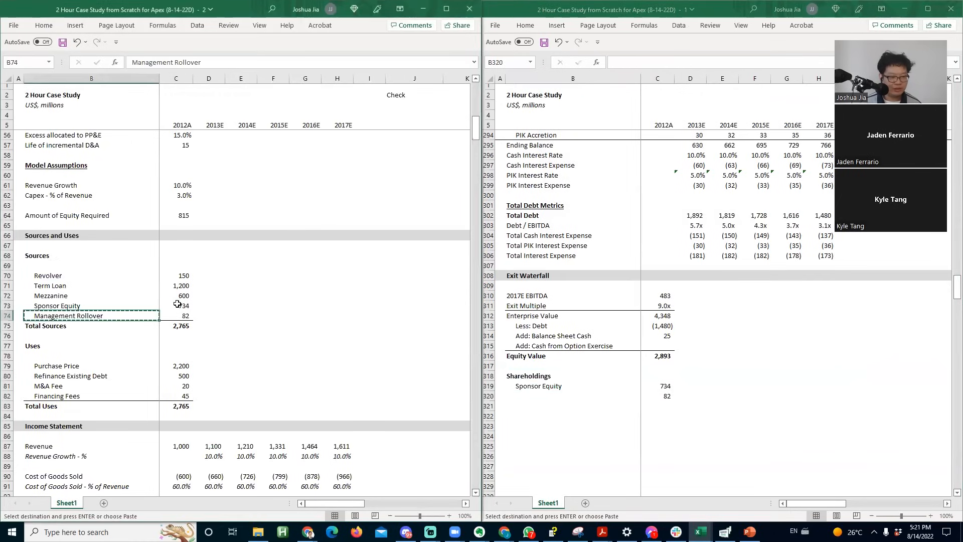
pyautogui.hotkey('alt', 'Tab')
pyautogui.hotkey('ctrl', 'v')
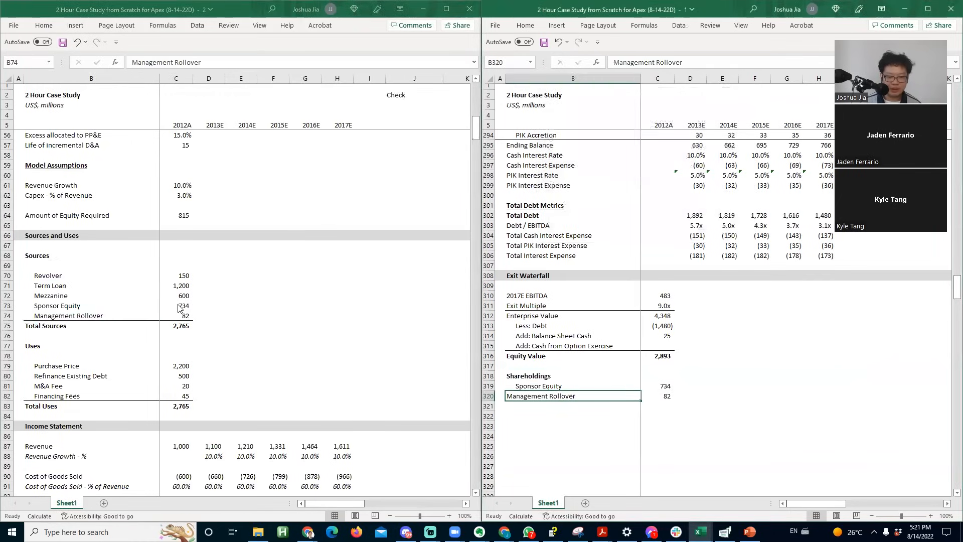
pyautogui.hotkey('alt', 'h')
pyautogui.press('6')
pyautogui.hotkey('alt', 'h')
pyautogui.press('6')
# - Check the Management Options percentage in the General assumptions and add the indented label "Management Options" in B321
pyautogui.press('Right')
pyautogui.press('Up')
pyautogui.hotkey('alt', 'Tab')
pyautogui.press('pageup')
pyautogui.press('pageup')
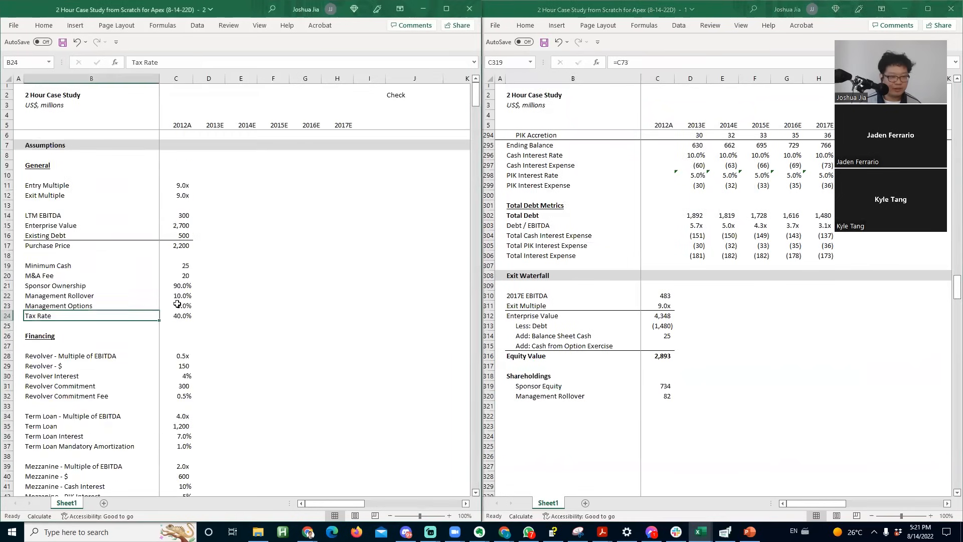
pyautogui.press('Right')
pyautogui.press('Up')
pyautogui.press('Up')
pyautogui.press('Down')
pyautogui.hotkey('alt', 'Tab')
pyautogui.press('Left')
pyautogui.press('Down')
pyautogui.press('Down')
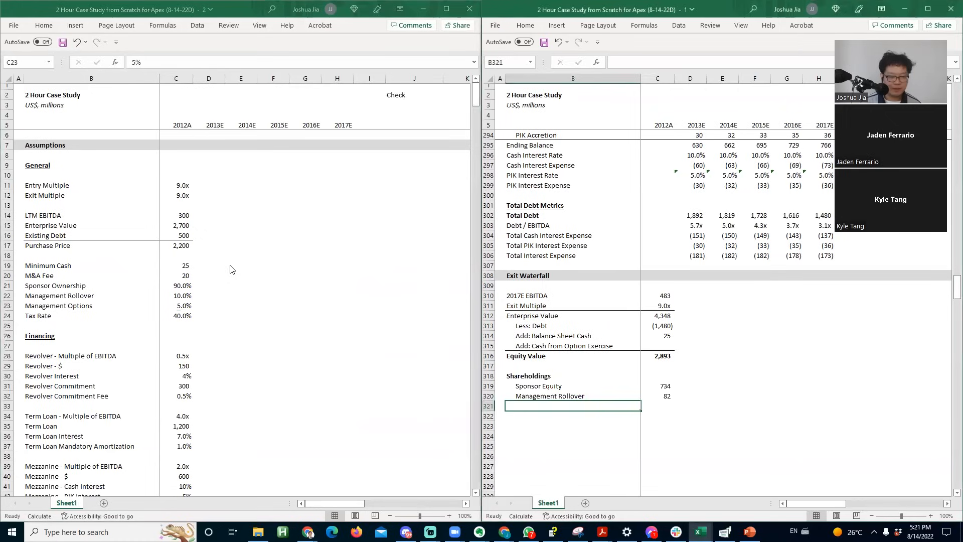
pyautogui.write('Management Options')
pyautogui.press('Return')
pyautogui.press('Up')
pyautogui.hotkey('alt', 'h')
pyautogui.press('6')
# - Try calculating the Management Options shareholding in C321 with =(C319:C320)*C23
pyautogui.press('Right')
pyautogui.write('=(')
pyautogui.press('Up')
pyautogui.hotkey('shift', 'Up')
pyautogui.write(')*')
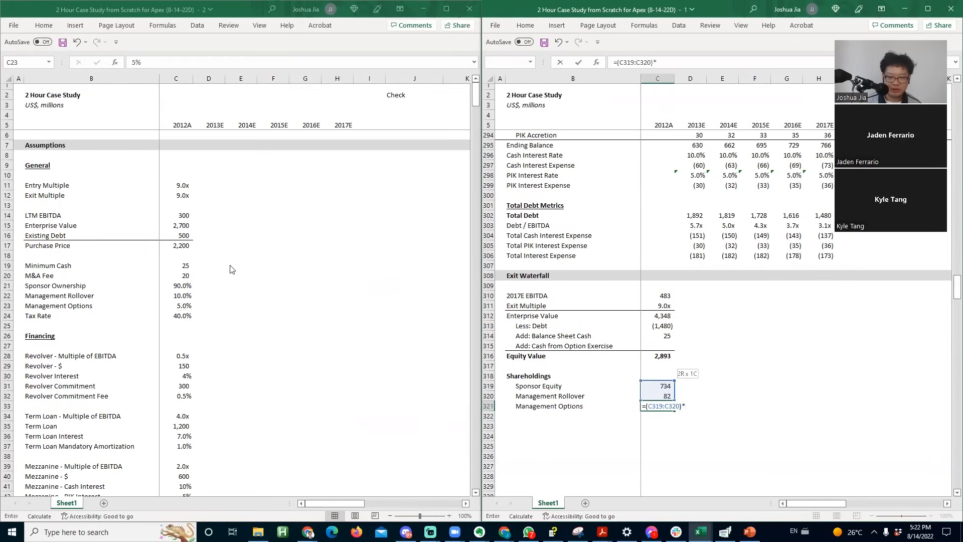
pyautogui.click(186, 303)
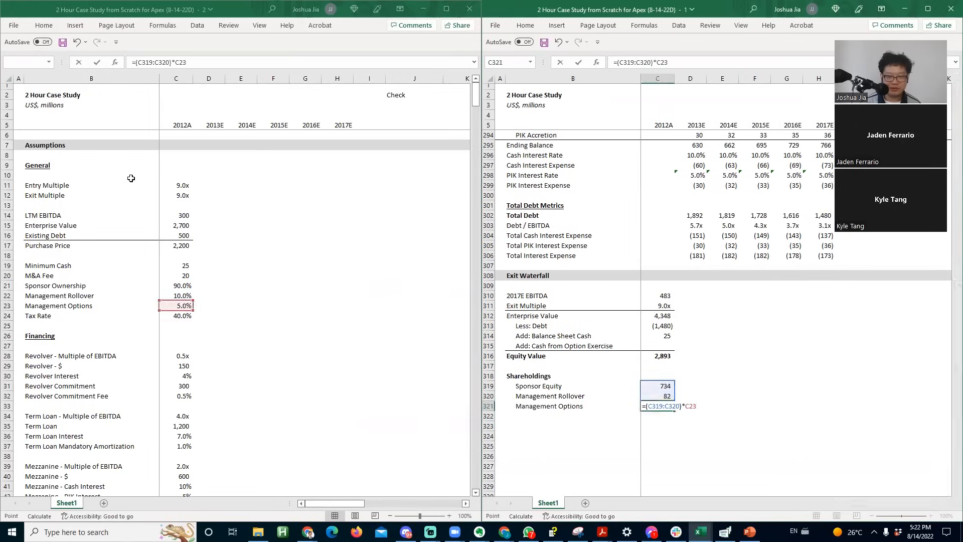
pyautogui.hotkey('ctrl', 'Return')
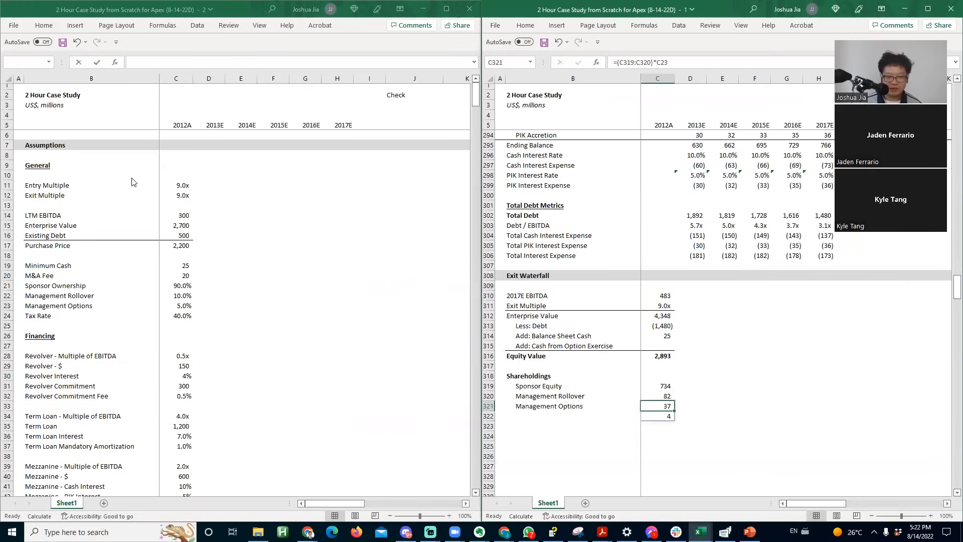
# - Replace the formula in C321 with =SUM(C319:C320)*C23 and check its cell references
pyautogui.write('=sum(')
pyautogui.press('Up')
pyautogui.hotkey('shift', 'Up')
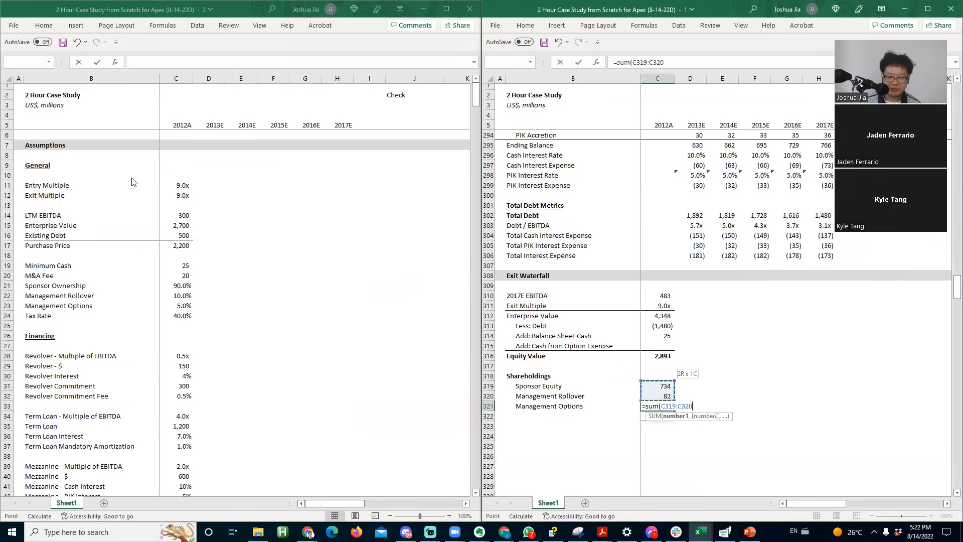
pyautogui.write(')*')
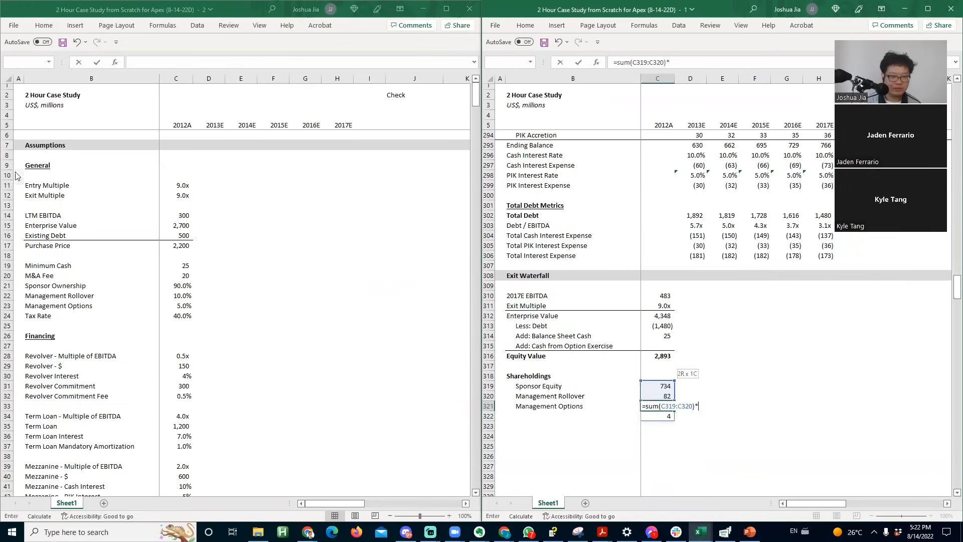
pyautogui.click(178, 305)
pyautogui.press('Return')
pyautogui.press('Right')
pyautogui.press('Left')
pyautogui.press('Up')
pyautogui.press('F2')
pyautogui.press('Escape')
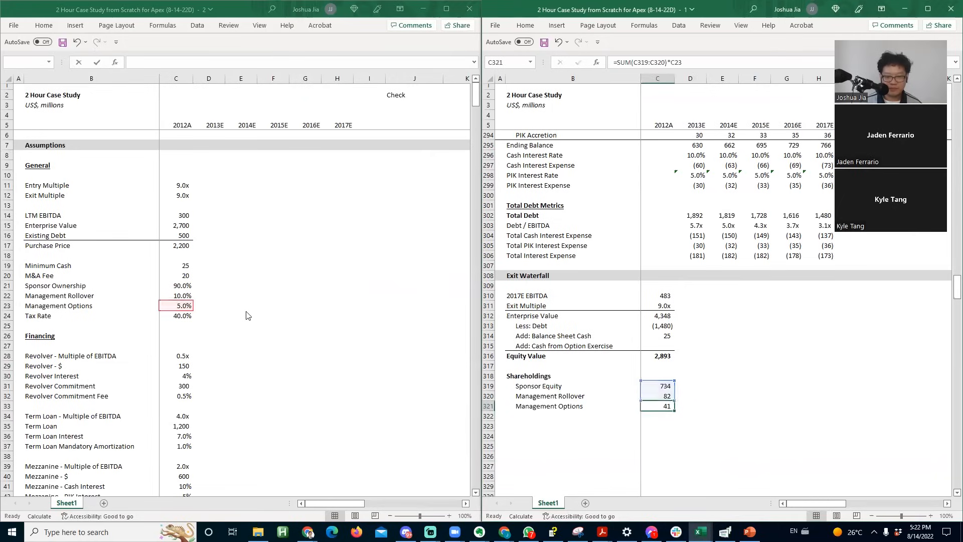
# - Add a border line beneath the Management Options row across B321:C321
pyautogui.press('Down')
pyautogui.press('Left')
pyautogui.hotkey('shift', 'Right')
pyautogui.press('Right')
pyautogui.press('Up')
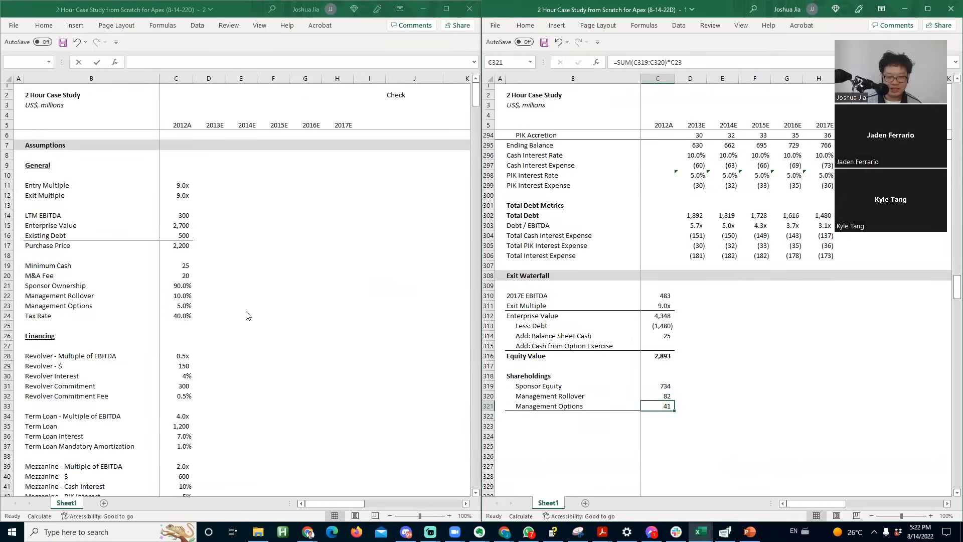
# - Sum C319:C321 in C322 and label the row "Total Shareholdings" in B322
pyautogui.press('F2')
pyautogui.press('Return')
pyautogui.write('=sum(')
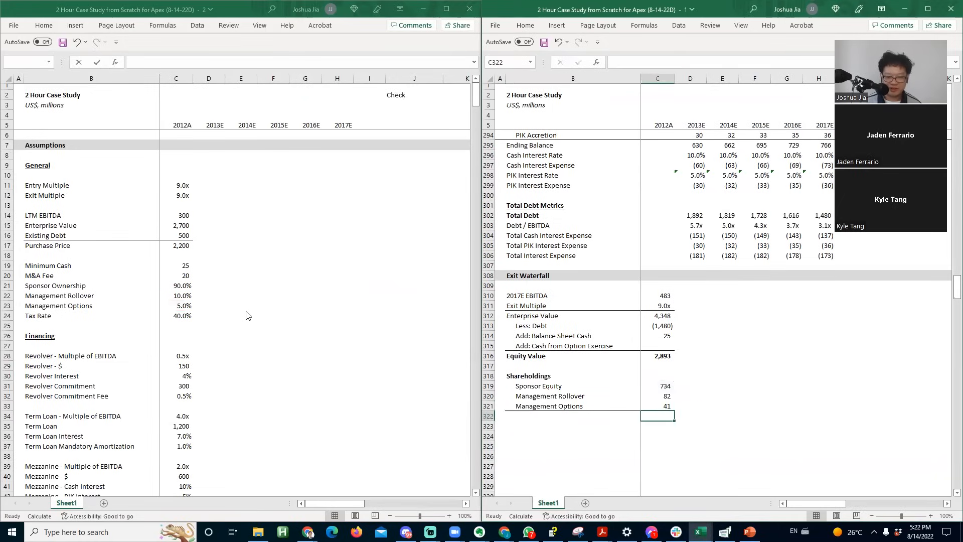
pyautogui.press('Up')
pyautogui.hotkey('shift', 'Up')
pyautogui.hotkey('shift', 'Up')
pyautogui.press('Return')
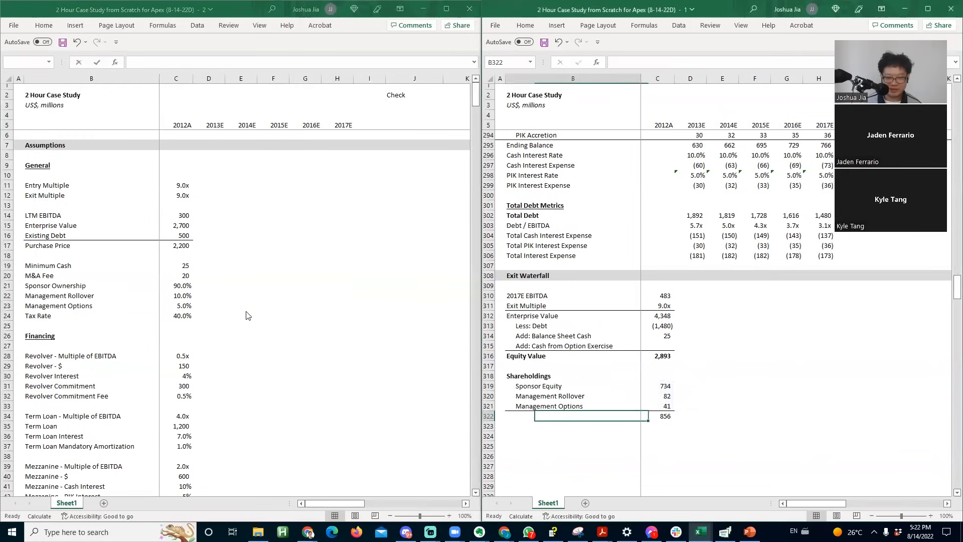
pyautogui.write('Total Sharehodl')
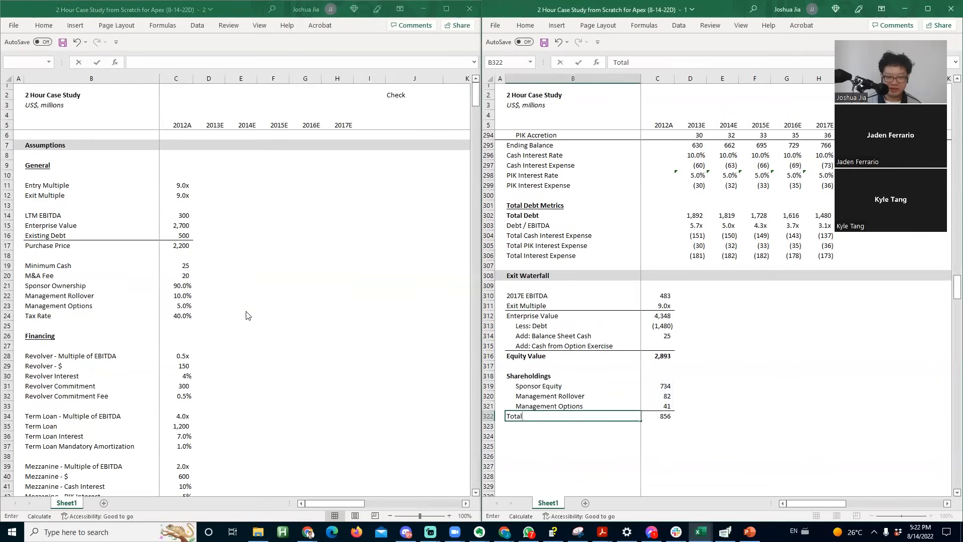
pyautogui.press('BackSpace')
pyautogui.write('ldings')
pyautogui.press('Return')
# - Enter the bold, unindented header "% Ownership" in B324
pyautogui.press('Down')
pyautogui.write('% Ownership')
pyautogui.hotkey('ctrl', 'Return')
pyautogui.hotkey('alt', 'h')
pyautogui.press('6')
pyautogui.hotkey('alt', 'h')
pyautogui.press('5')
pyautogui.hotkey('alt', 'h')
pyautogui.press('5')
pyautogui.hotkey('ctrl', 'b')
# - Copy the four shareholding row labels from B319:B322 into B325:B328 under the % Ownership header
pyautogui.press('Up')
pyautogui.press('Up')
pyautogui.press('Up')
pyautogui.press('Up')
pyautogui.press('Up')
pyautogui.hotkey('shift', 'Down')
pyautogui.hotkey('shift', 'Down')
pyautogui.hotkey('shift', 'Down')
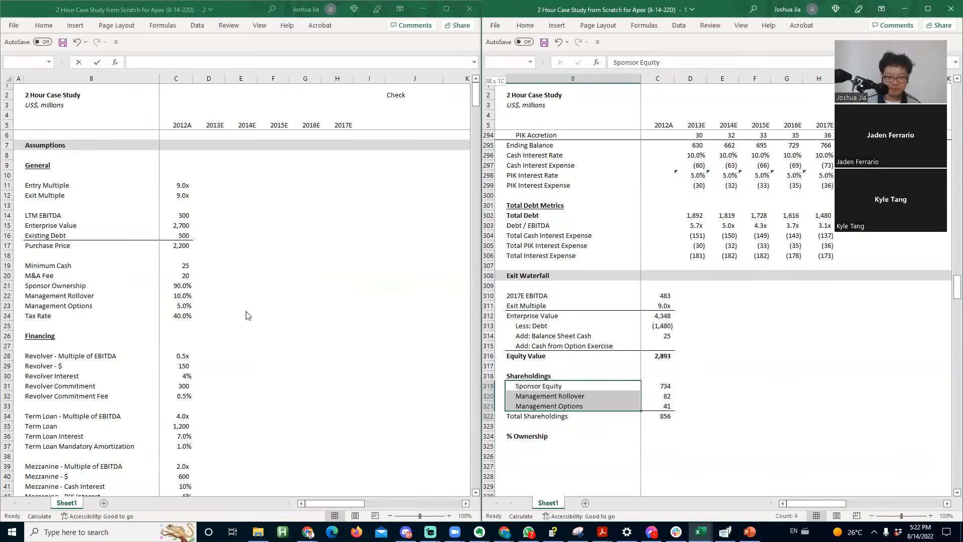
pyautogui.hotkey('ctrl', 'c')
pyautogui.press('Down')
pyautogui.press('Down')
pyautogui.press('Down')
pyautogui.press('Down')
pyautogui.press('Down')
pyautogui.press('Down')
pyautogui.hotkey('ctrl', 'v')
pyautogui.press('Escape')
# - Calculate Sponsor Equity ownership in C325 as =C319/$C$322 and fill the formula down through C327 as one-decimal percentages
pyautogui.press('Right')
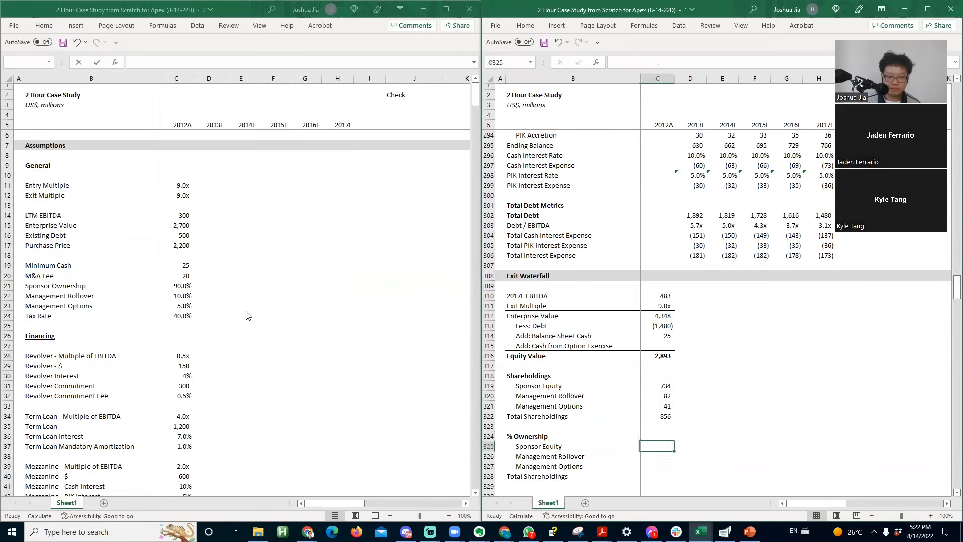
pyautogui.press('Up')
pyautogui.press('Up')
pyautogui.press('Up')
pyautogui.press('Up')
pyautogui.press('Up')
pyautogui.press('Up')
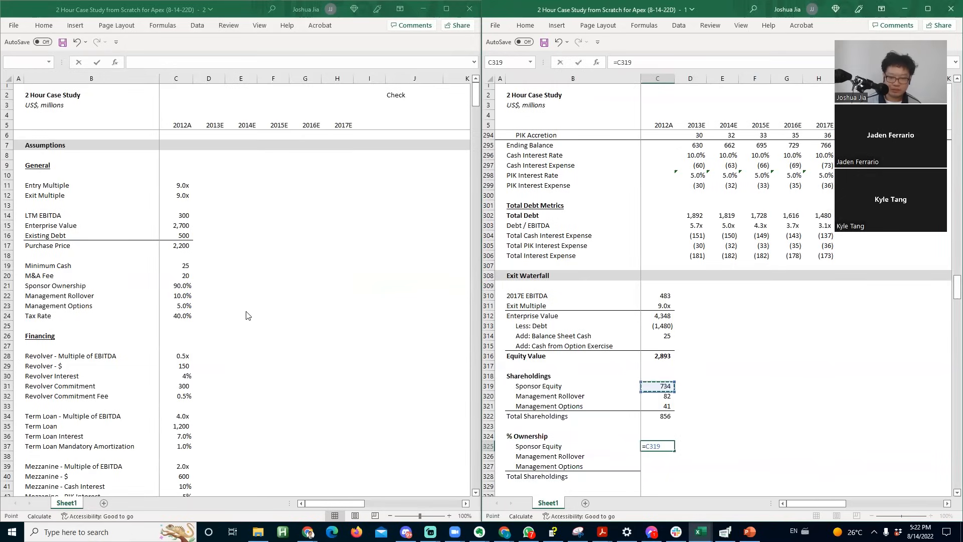
pyautogui.write('/')
pyautogui.press('Up')
pyautogui.press('Up')
pyautogui.press('Up')
pyautogui.press('F4')
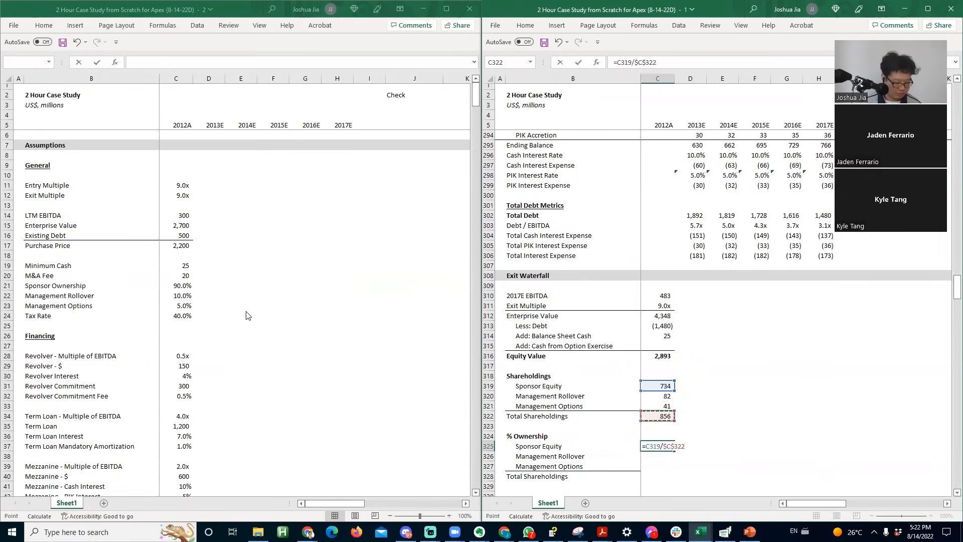
pyautogui.hotkey('ctrl', 'Return')
pyautogui.hotkey('shift', 'Down')
pyautogui.hotkey('shift', 'Down')
pyautogui.hotkey('ctrl', 'd')
# - Total the ownership percentages in C328 with =SUM(C325:C327)
pyautogui.press('Down')
pyautogui.press('Down')
pyautogui.press('Down')
pyautogui.hotkey('alt', 'h')
pyautogui.press('u')
pyautogui.press('s')
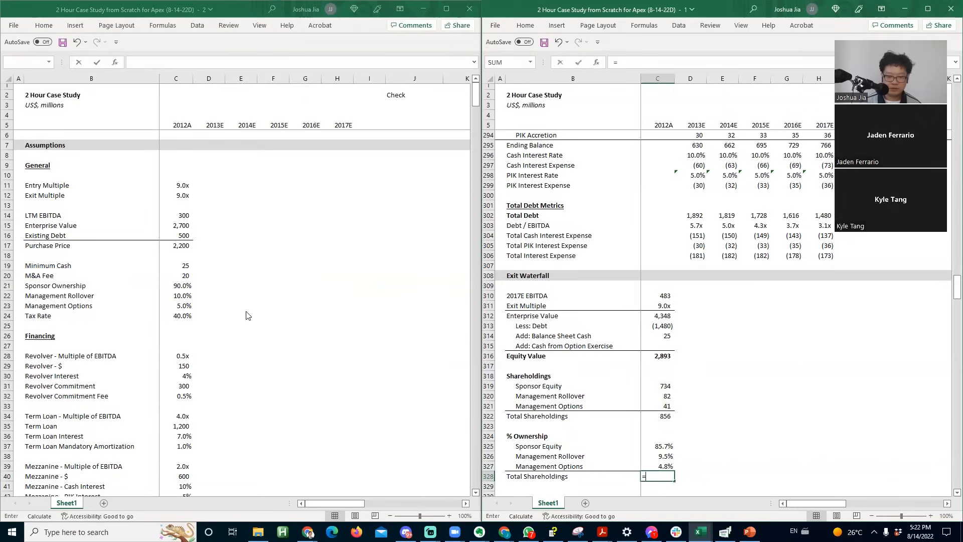
pyautogui.hotkey('ctrl', 'Return')
# - Inspect the ownership formulas in C325:C327 to verify their references to the shareholding amounts and total
pyautogui.press('Up')
pyautogui.press('Up')
pyautogui.press('Up')
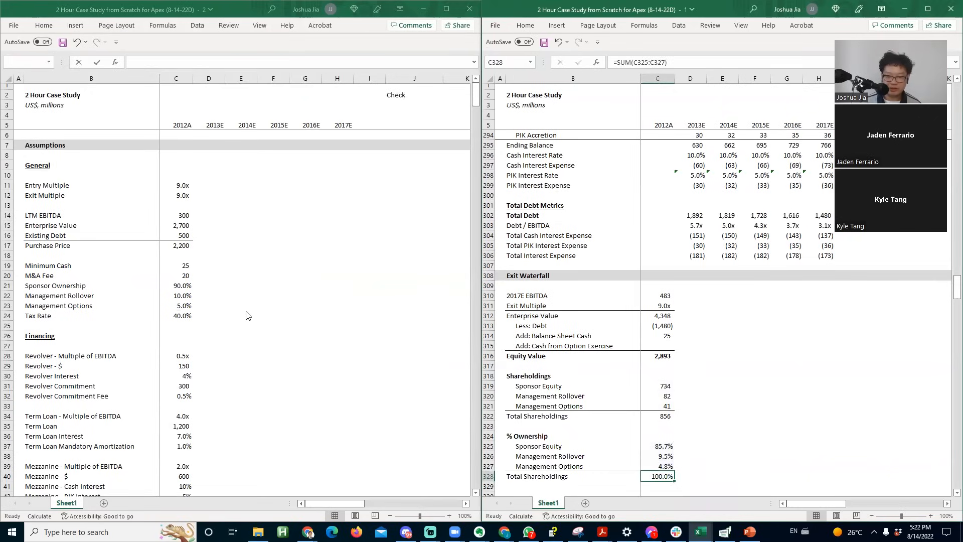
pyautogui.press('F2')
pyautogui.press('Escape')
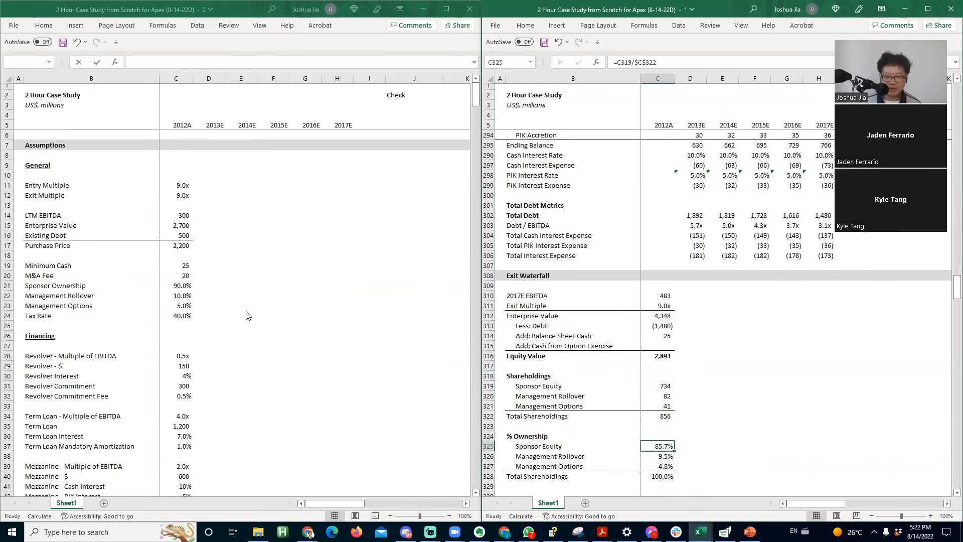
pyautogui.press('Down')
pyautogui.press('F2')
pyautogui.press('Escape')
pyautogui.press('Down')
pyautogui.press('F2')
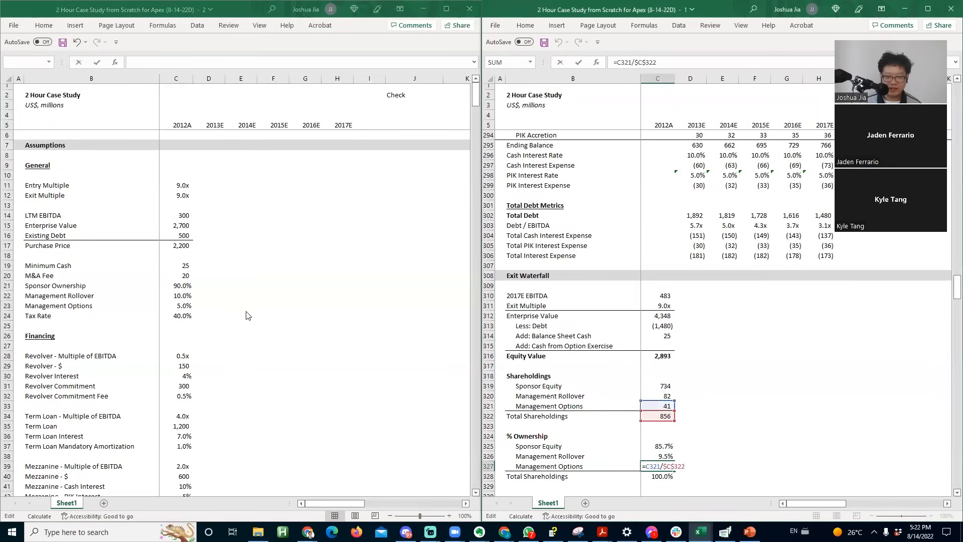
pyautogui.press('Escape')
pyautogui.press('F2')
pyautogui.press('Escape')
# - Review the Management Options shareholding formula in C321 and the cells it refers to
pyautogui.press('Up')
pyautogui.press('Up')
pyautogui.press('Up')
pyautogui.press('Up')
pyautogui.press('Up')
pyautogui.press('Left')
pyautogui.press('Up')
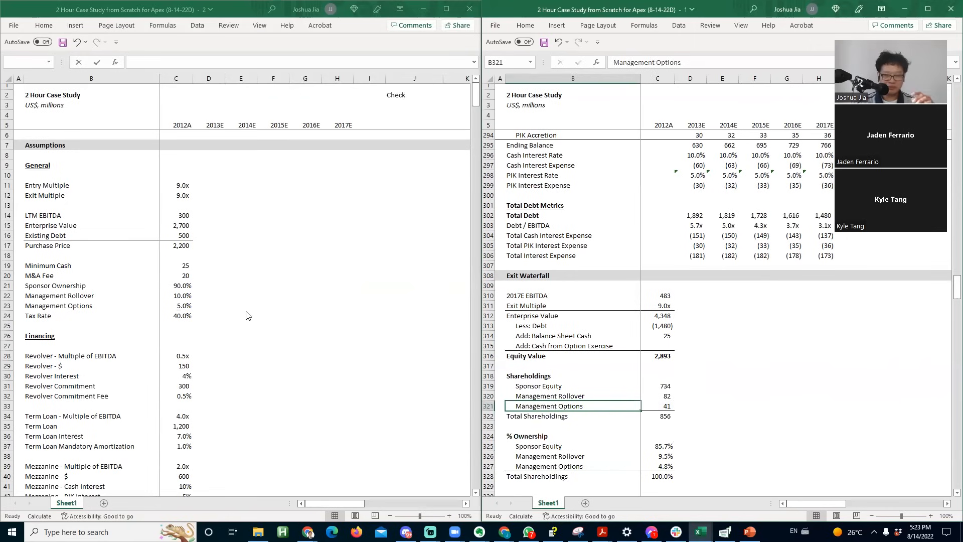
pyautogui.press('Right')
pyautogui.press('pagedown')
pyautogui.press('pageup')
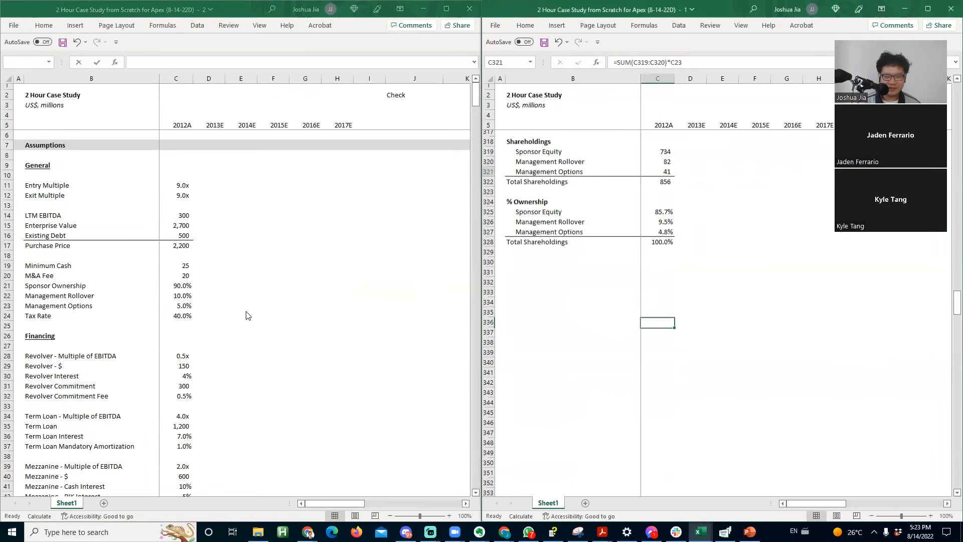
pyautogui.press('Up')
pyautogui.press('Down')
pyautogui.press('F2')
pyautogui.press('Escape')
pyautogui.press('Down')
pyautogui.press('Down')
pyautogui.press('Up')
pyautogui.press('Up')
pyautogui.press('F2')
pyautogui.press('Escape')
# - Add a bold Proceeds heading in B330, below the % Ownership block
pyautogui.press('Down')
pyautogui.press('Down')
pyautogui.press('Down')
pyautogui.press('Down')
pyautogui.press('Down')
pyautogui.press('Left')
pyautogui.press('Down')
pyautogui.press('Down')
pyautogui.press('Down')
pyautogui.press('Down')
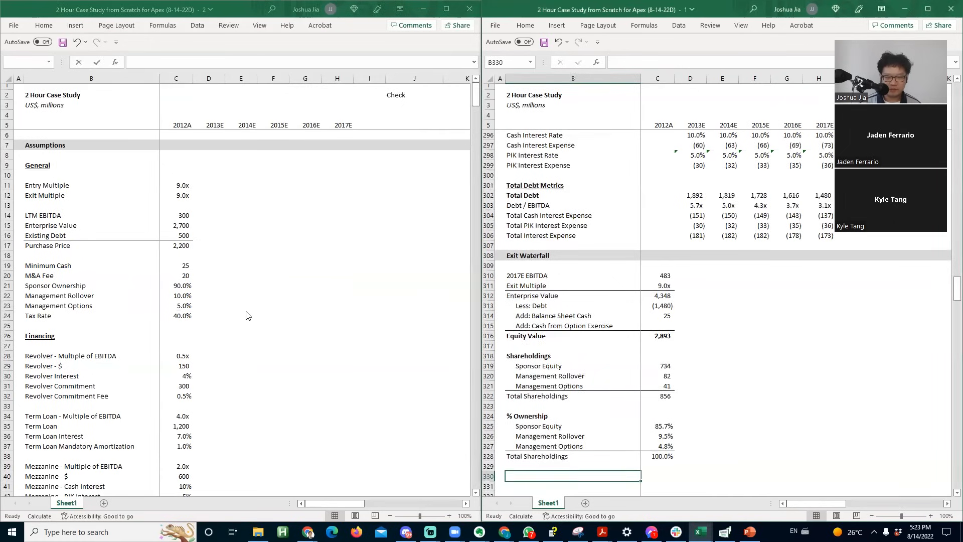
pyautogui.write('Proceeds')
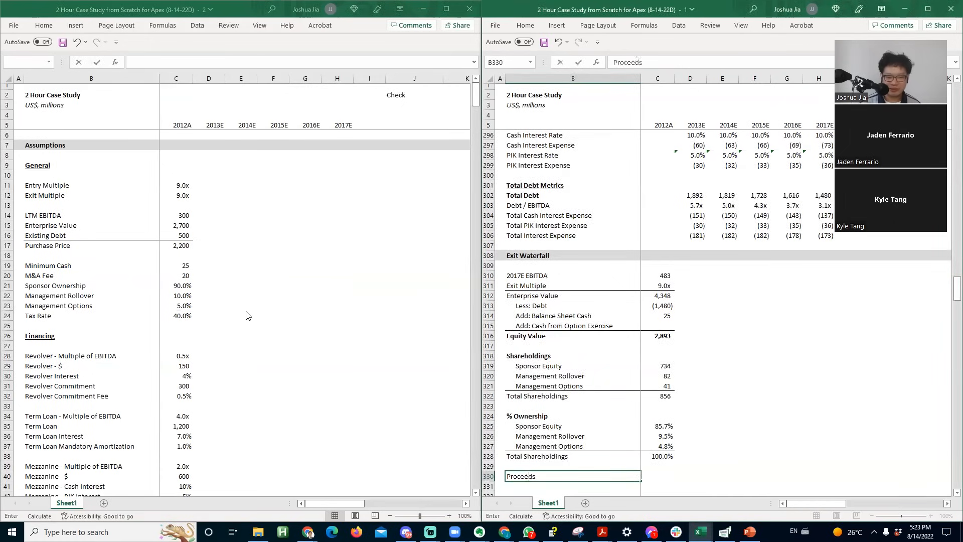
pyautogui.hotkey('ctrl', 'Return')
pyautogui.hotkey('alt', 'h')
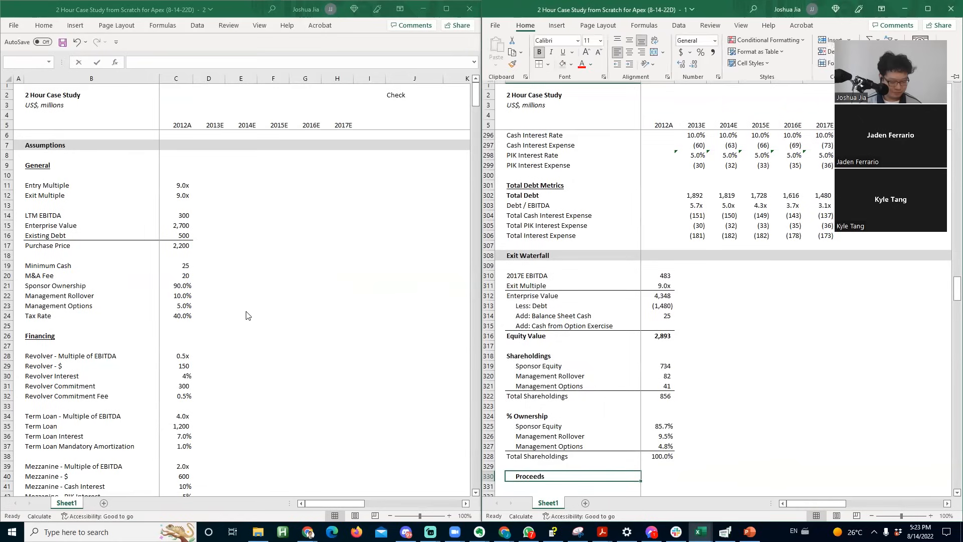
pyautogui.press('5')
# - Copy the shareholder and total labels from B325:B328 into B331:B334 under the Proceeds heading
pyautogui.press('Down')
pyautogui.press('Up')
pyautogui.press('Up')
pyautogui.press('Up')
pyautogui.press('Up')
pyautogui.press('Up')
pyautogui.press('Up')
pyautogui.hotkey('shift', 'Down')
pyautogui.hotkey('shift', 'Down')
pyautogui.hotkey('shift', 'Down')
pyautogui.hotkey('ctrl', 'c')
pyautogui.press('Down')
pyautogui.press('Down')
pyautogui.press('Down')
pyautogui.press('Down')
pyautogui.press('Down')
pyautogui.press('Down')
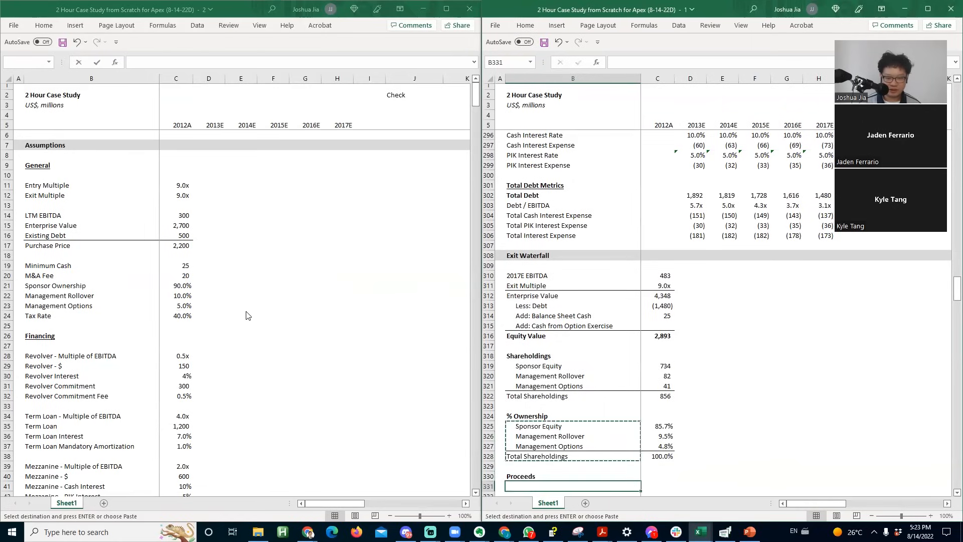
pyautogui.hotkey('ctrl', 'v')
pyautogui.press('Down')
pyautogui.press('Down')
pyautogui.press('Down')
pyautogui.press('Escape')
# - Add a top border across the Proceeds total row in B334:C334
pyautogui.hotkey('shift', 'Right')
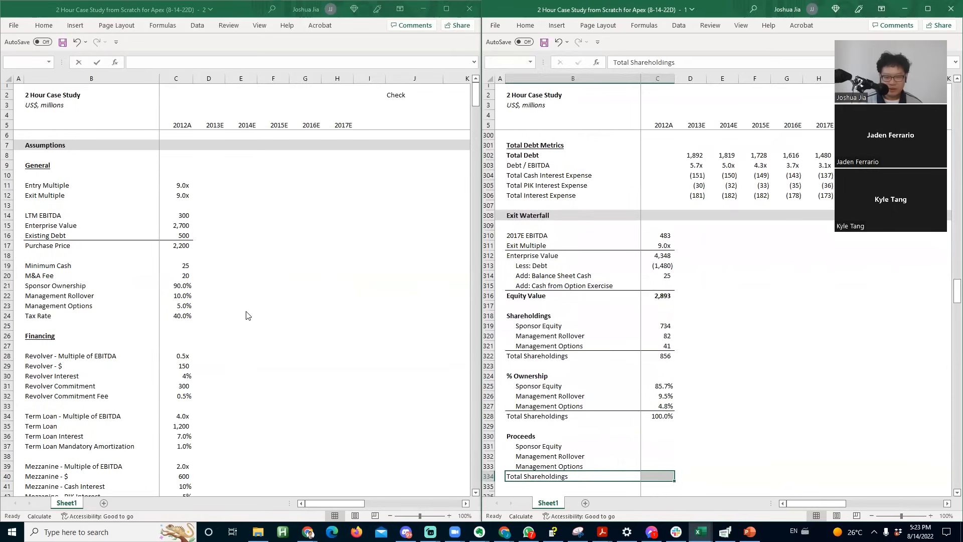
pyautogui.hotkey('alt', 'h')
pyautogui.press('b')
pyautogui.press('p')
# - Calculate Sponsor Equity proceeds in C331 as its ownership percentage times the locked Equity Value, =C325*$C$316, and fill the formula down through C333
pyautogui.press('Right')
pyautogui.press('Up')
pyautogui.press('Up')
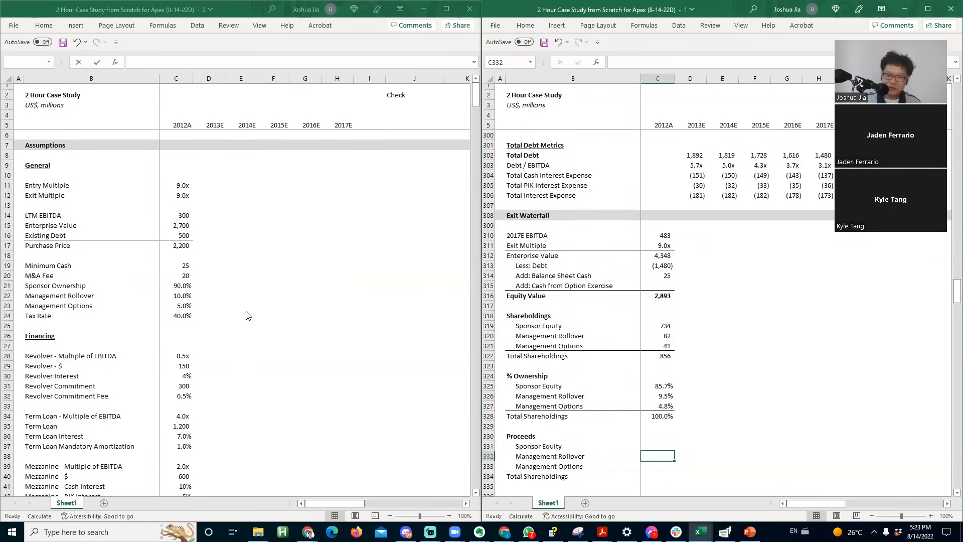
pyautogui.press('pagedown')
pyautogui.press('pageup')
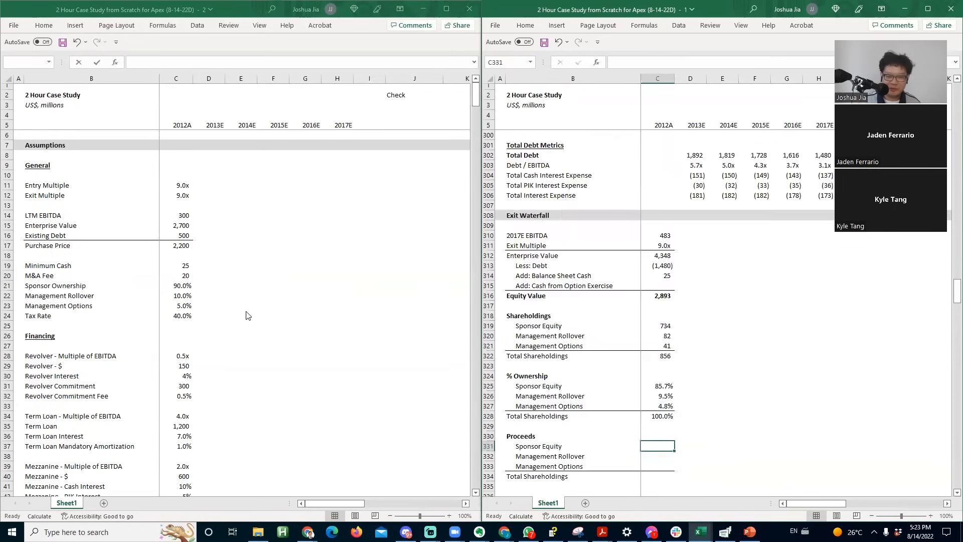
pyautogui.write('=')
pyautogui.press('Up')
pyautogui.press('Up')
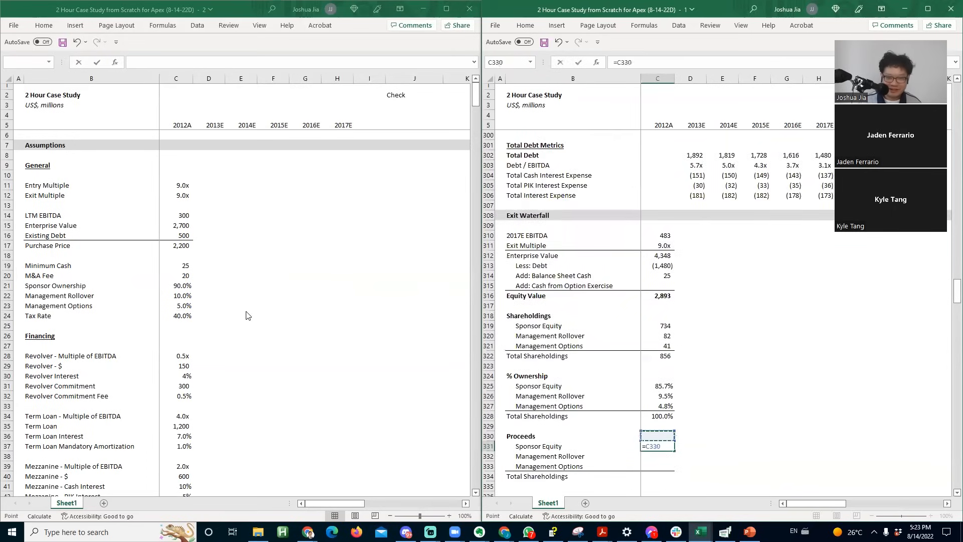
pyautogui.press('Up')
pyautogui.press('Up')
pyautogui.press('Up')
pyautogui.press('Up')
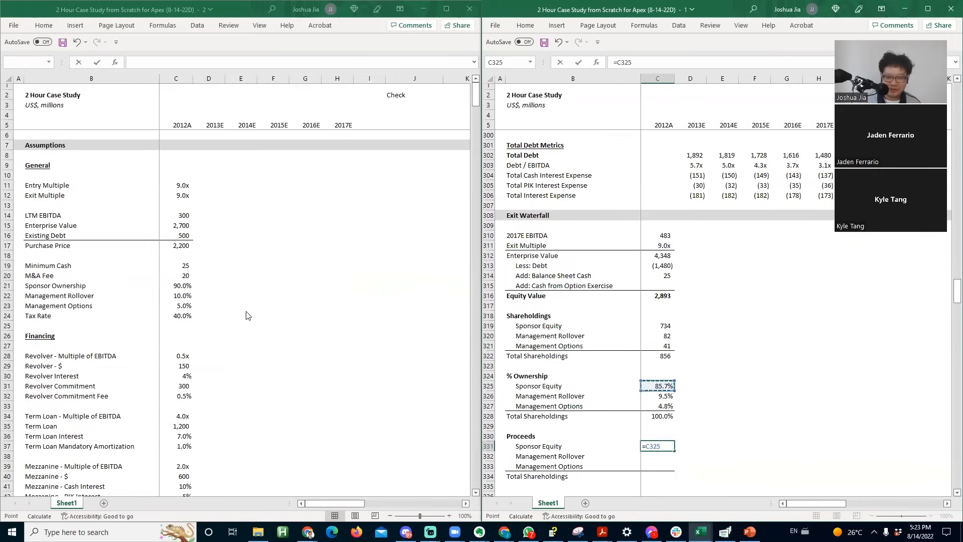
pyautogui.write('*')
pyautogui.press('Down')
pyautogui.press('Up')
pyautogui.press('Up')
pyautogui.press('Up')
pyautogui.press('Up')
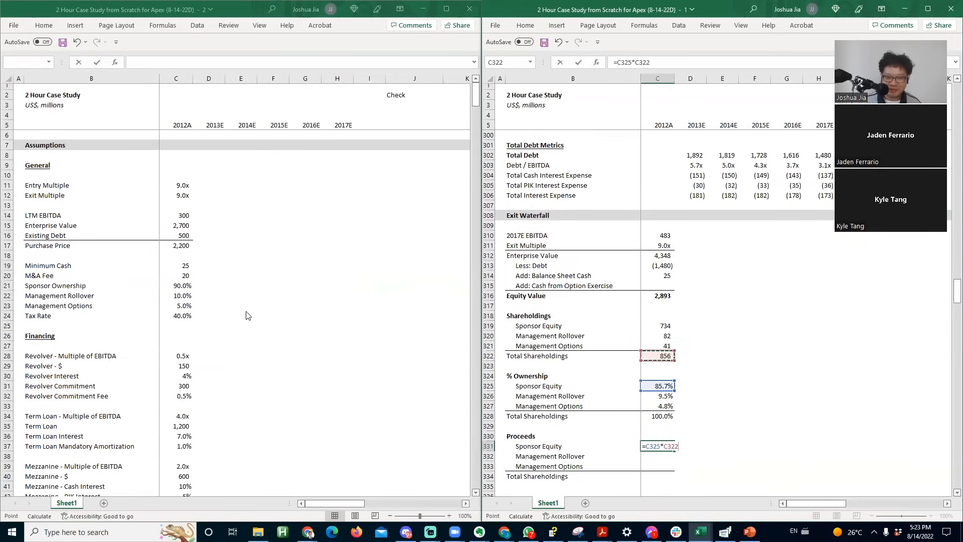
pyautogui.press('Up')
pyautogui.press('Up')
pyautogui.press('Up')
pyautogui.press('Up')
pyautogui.press('Up')
pyautogui.press('Up')
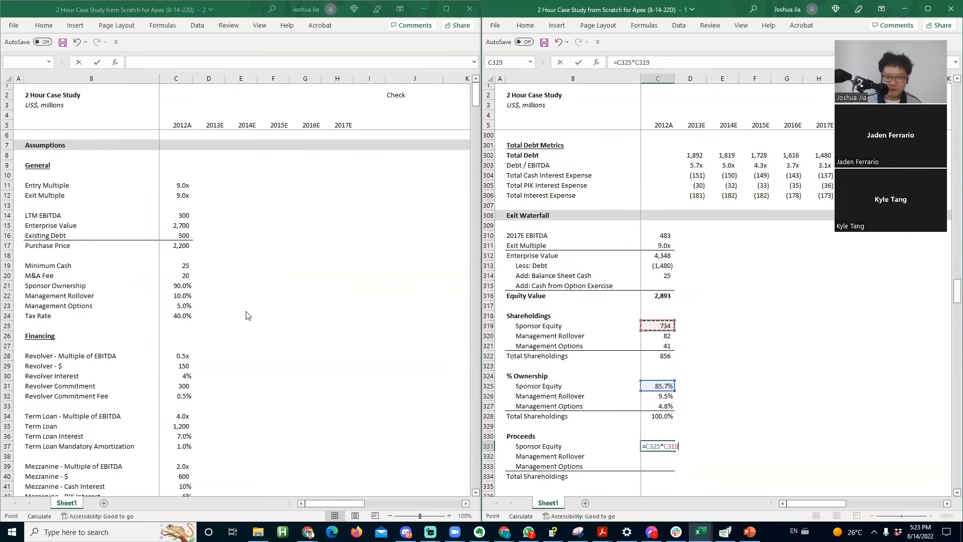
pyautogui.press('F4')
pyautogui.press('Return')
pyautogui.press('Up')
pyautogui.hotkey('shift', 'Down')
pyautogui.hotkey('shift', 'Down')
pyautogui.hotkey('ctrl', 'd')
# - Total the proceeds in C334 with =SUM(C331:C333)
pyautogui.press('Right')
pyautogui.press('Left')
pyautogui.press('Down')
pyautogui.press('Down')
pyautogui.press('Down')
pyautogui.write('=sum')
pyautogui.press('Tab')
pyautogui.press('Up')
pyautogui.hotkey('shift', 'Up')
pyautogui.hotkey('shift', 'Up')
pyautogui.write(')')
pyautogui.hotkey('ctrl', 'Return')
# - Review the Exit Waterfall from Proceeds up to Equity Value and inspect a proceeds formula to verify its references
pyautogui.press('Up')
pyautogui.press('Up')
pyautogui.press('Up')
pyautogui.press('Up')
pyautogui.press('Up')
pyautogui.press('Up')
pyautogui.press('Up')
pyautogui.press('Up')
pyautogui.press('Up')
pyautogui.press('Up')
pyautogui.press('Up')
pyautogui.press('Up')
pyautogui.press('Up')
pyautogui.press('Up')
pyautogui.press('Up')
pyautogui.press('Up')
pyautogui.press('Up')
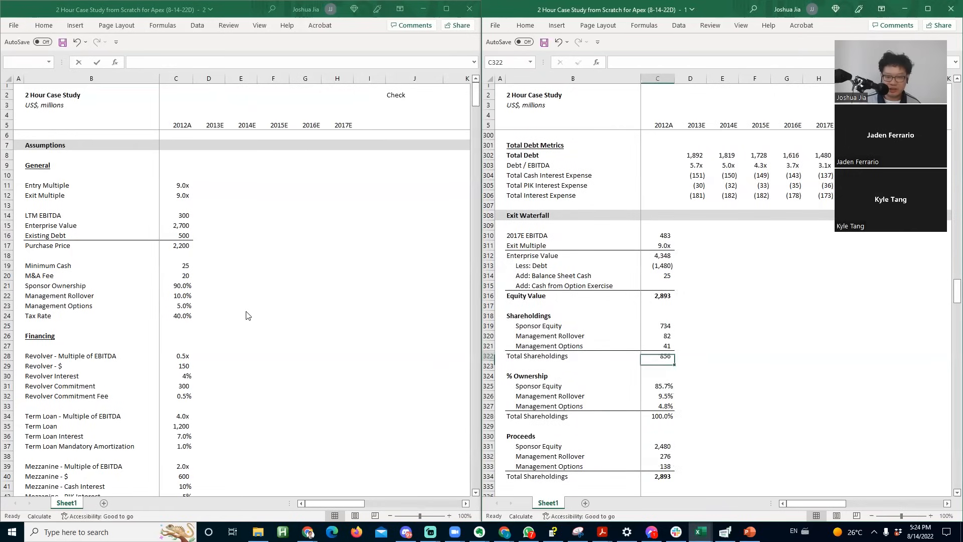
pyautogui.press('Down')
pyautogui.press('Down')
pyautogui.press('Down')
pyautogui.press('Down')
pyautogui.press('Down')
pyautogui.press('Down')
pyautogui.press('Down')
pyautogui.press('Down')
pyautogui.press('Down')
pyautogui.press('Down')
pyautogui.press('Down')
pyautogui.press('Down')
pyautogui.press('Down')
pyautogui.press('Down')
pyautogui.press('Down')
pyautogui.press('F2')
pyautogui.press('Escape')
pyautogui.press('Down')
pyautogui.press('Down')
pyautogui.press('Down')
pyautogui.press('Down')
pyautogui.press('Down')
pyautogui.press('Down')
pyautogui.press('Down')
pyautogui.press('Down')
pyautogui.press('Down')
pyautogui.press('Down')
pyautogui.press('Down')
pyautogui.press('Down')
pyautogui.press('Down')
pyautogui.press('Left')
pyautogui.press('Up')
pyautogui.press('Up')
pyautogui.press('Up')
pyautogui.press('Up')
pyautogui.press('Up')
pyautogui.press('Up')
pyautogui.press('Up')
pyautogui.press('Up')
pyautogui.press('Up')
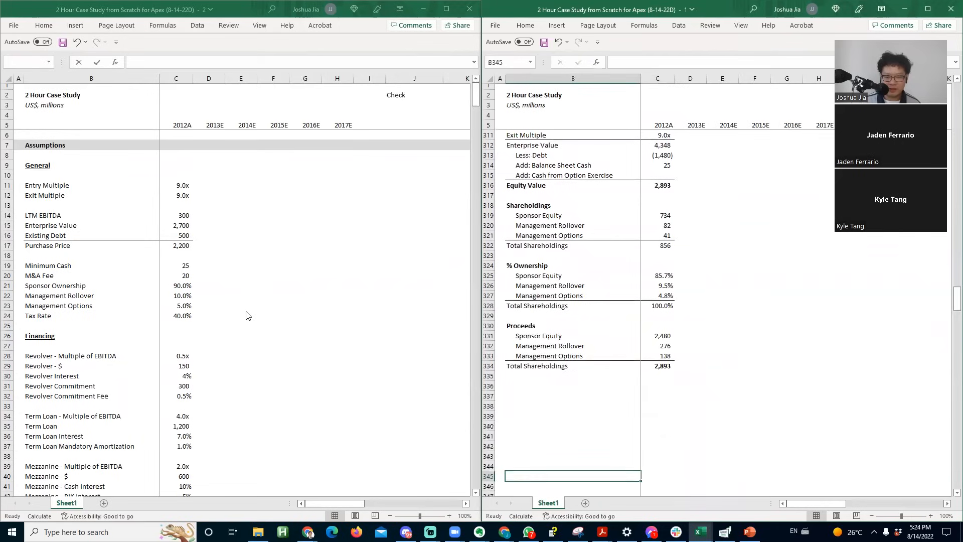
# - Label cell B337 below the Proceeds block "Cash Flow to Sponsor"
pyautogui.press('Right')
pyautogui.press('Up')
pyautogui.press('Up')
pyautogui.press('Up')
pyautogui.press('Up')
pyautogui.press('Up')
pyautogui.press('F2')
pyautogui.press('Escape')
pyautogui.press('Down')
pyautogui.press('Down')
pyautogui.press('Down')
pyautogui.press('Down')
pyautogui.press('Down')
pyautogui.press('Left')
pyautogui.press('Down')
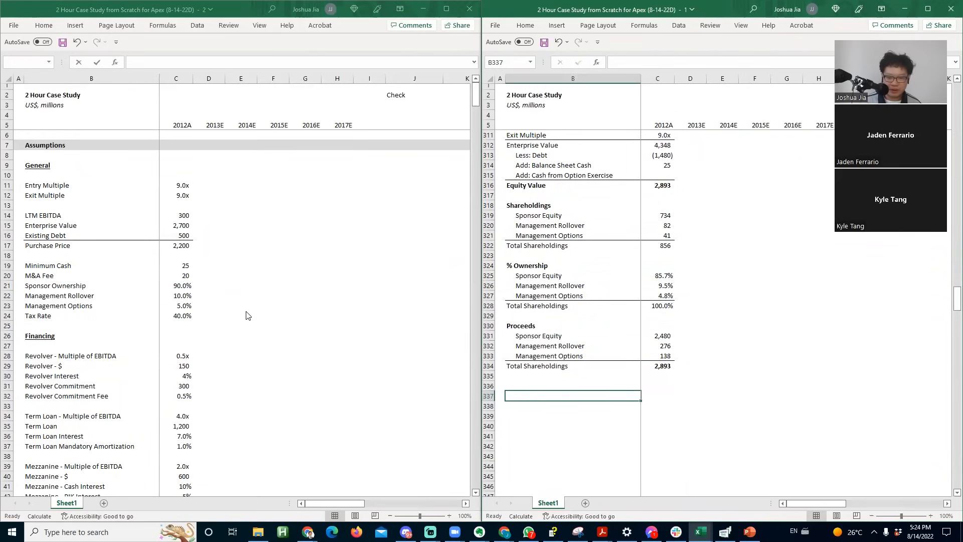
pyautogui.write('Cash Flow to S')
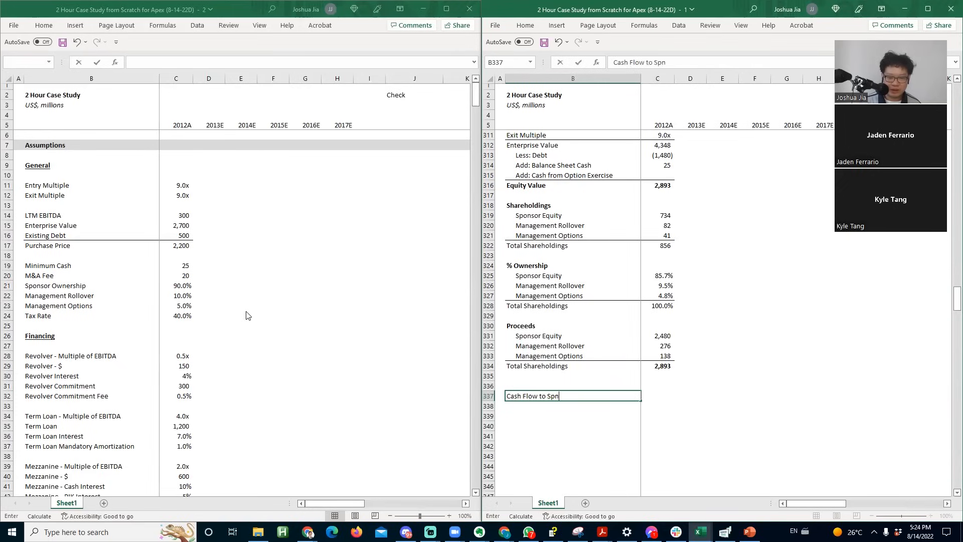
pyautogui.write('ponsor')
pyautogui.press('Return')
# - Insert two rows above the Cash Flow to Sponsor row and add a bold, underlined IRR heading in B336
pyautogui.press('Up')
pyautogui.hotkey('alt', 'i')
pyautogui.press('r')
pyautogui.press('F4')
pyautogui.press('Up')
pyautogui.write('IRR')
pyautogui.press('Return')
pyautogui.press('Up')
pyautogui.hotkey('alt', 'h')
pyautogui.press('5')
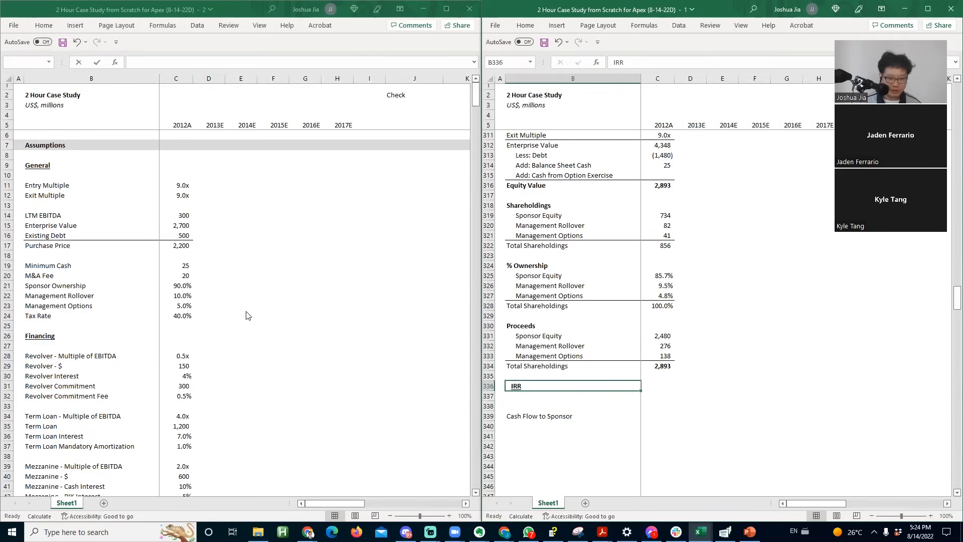
# - Start a Year row beneath the IRR heading with the label in B338 and 0 in C338
pyautogui.press('Down')
pyautogui.press('Down')
pyautogui.press('Right')
pyautogui.press('Left')
pyautogui.write('Year')
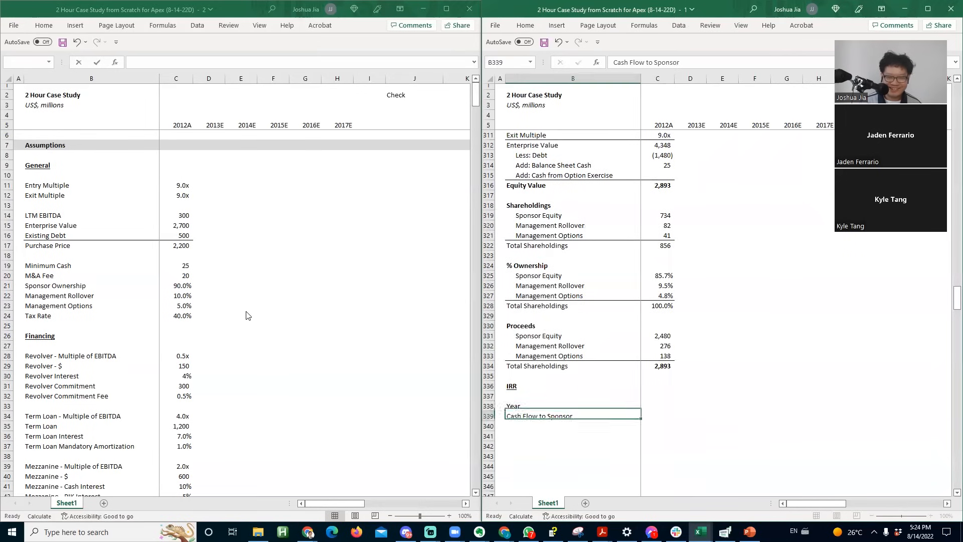
pyautogui.press('Tab')
pyautogui.write('0')
pyautogui.press('Tab')
# - Apply the General number format to the Year row cells C338:H338
pyautogui.press('Left')
pyautogui.hotkey('shift', 'Right')
pyautogui.hotkey('shift', 'Right')
pyautogui.hotkey('shift', 'Right')
pyautogui.hotkey('shift', 'Right')
pyautogui.hotkey('shift', 'Right')
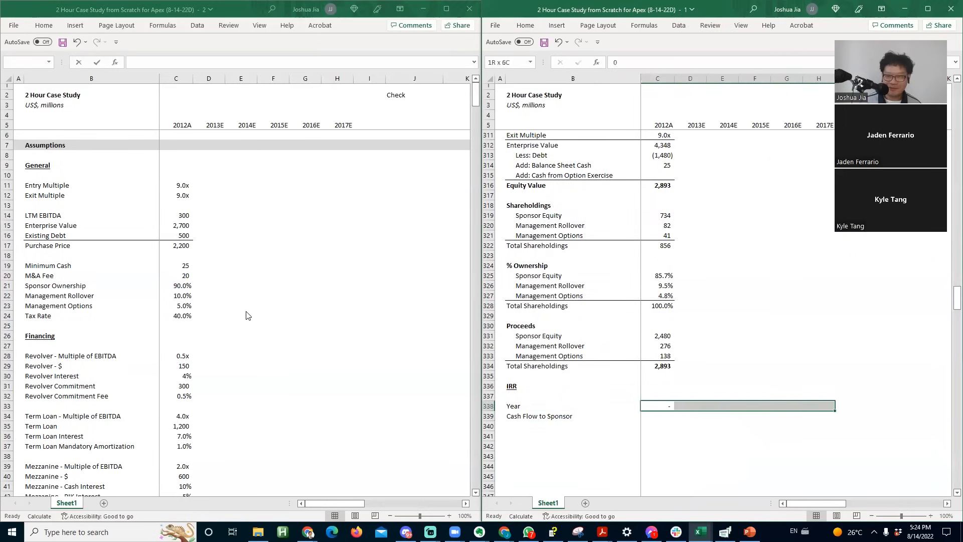
pyautogui.hotkey('ctrl', '1')
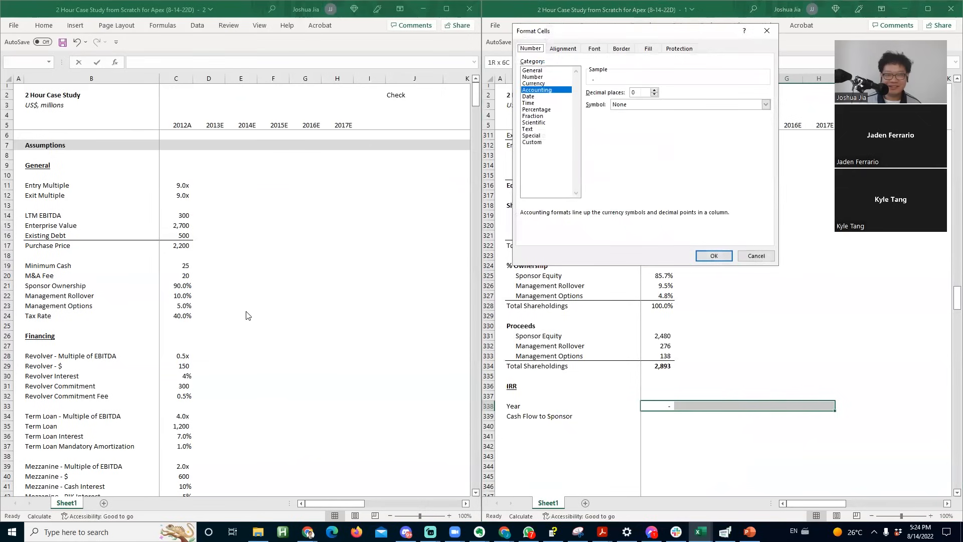
pyautogui.press('Tab')
pyautogui.press('End')
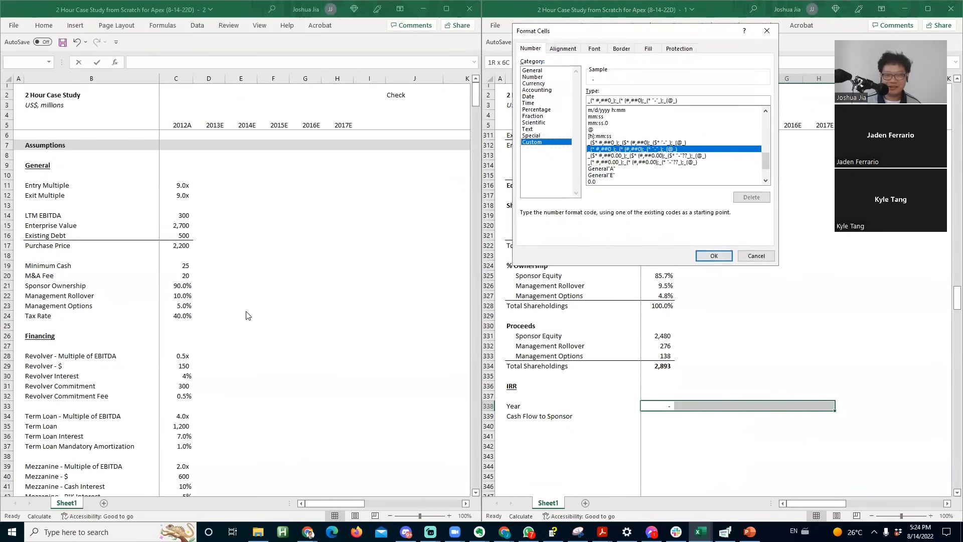
pyautogui.press('Home')
pyautogui.press('Return')
# - Number the years with =C338+1 in D338 and fill the formula across to H338
pyautogui.press('Right')
pyautogui.write('=')
pyautogui.press('Left')
pyautogui.write('+1')
pyautogui.hotkey('shift', 'Right')
pyautogui.hotkey('shift', 'Right')
pyautogui.hotkey('shift', 'Right')
pyautogui.hotkey('shift', 'Right')
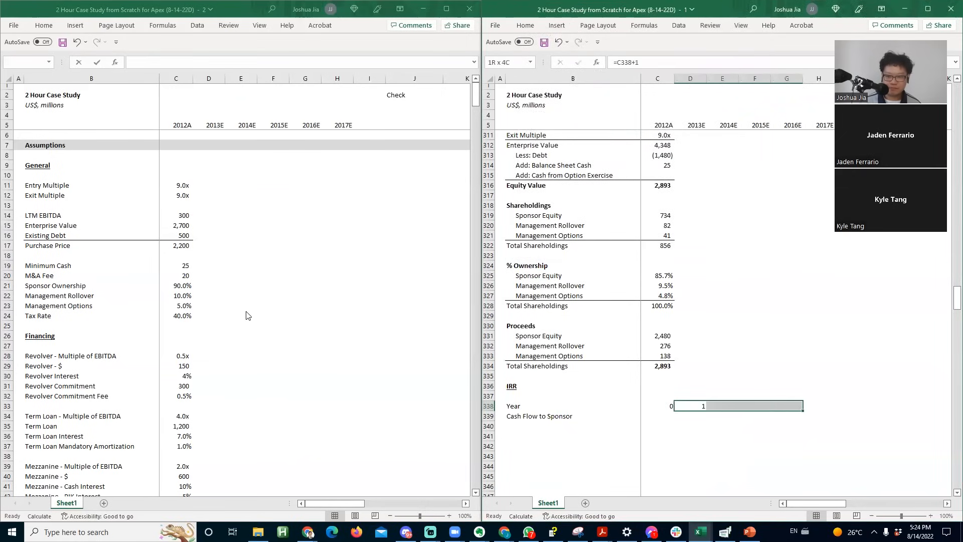
pyautogui.hotkey('ctrl', 'r')
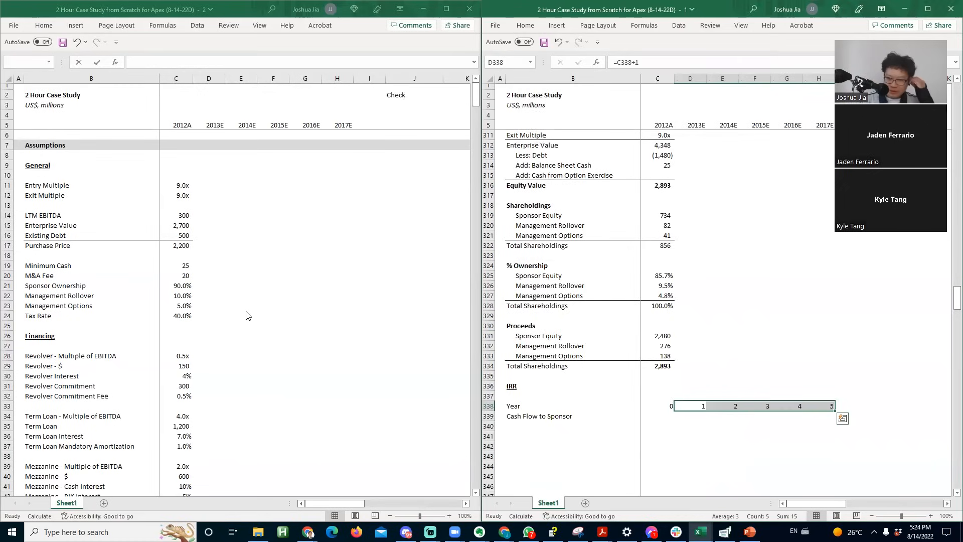
# - Set the year 0 cash flow to sponsor in C339 to the negative of Sponsor Equity in Sources, =-C73
pyautogui.press('Down')
pyautogui.press('Left')
pyautogui.write('=-')
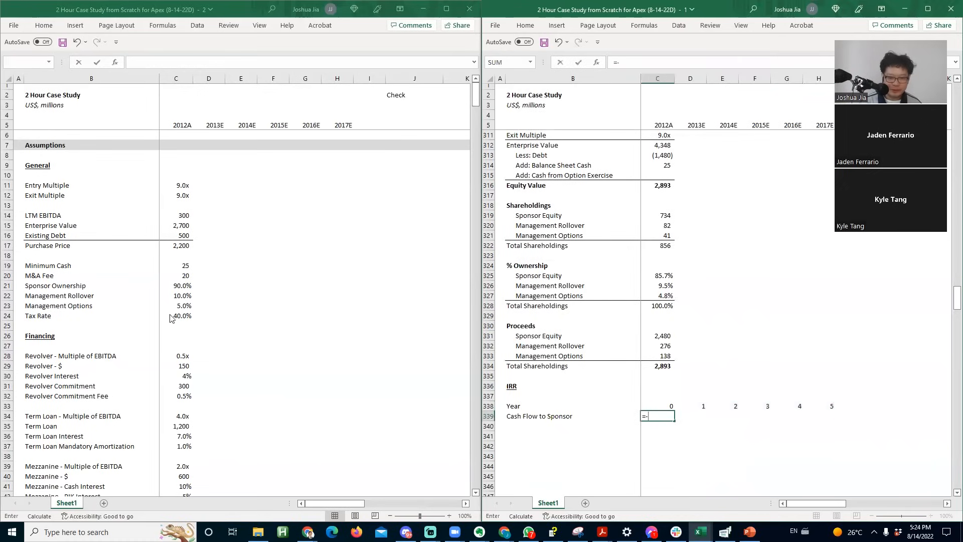
pyautogui.click(155, 300)
pyautogui.click(152, 295)
pyautogui.press('pagedown')
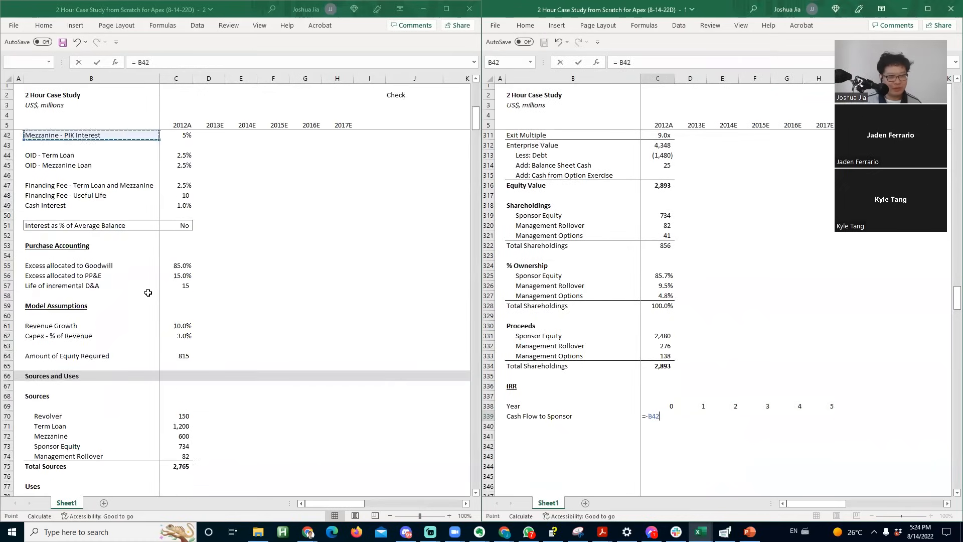
pyautogui.press('Down')
pyautogui.press('Down')
pyautogui.press('Down')
pyautogui.press('Down')
pyautogui.press('Down')
pyautogui.press('Down')
pyautogui.press('Down')
pyautogui.press('Down')
pyautogui.press('Down')
pyautogui.press('Down')
pyautogui.press('Down')
pyautogui.press('Down')
pyautogui.press('Down')
pyautogui.press('Down')
pyautogui.press('Down')
pyautogui.press('Down')
pyautogui.press('Down')
pyautogui.press('Down')
pyautogui.press('Down')
pyautogui.press('Down')
pyautogui.press('Right')
pyautogui.press('Up')
pyautogui.press('Up')
pyautogui.hotkey('alt', 'Tab')
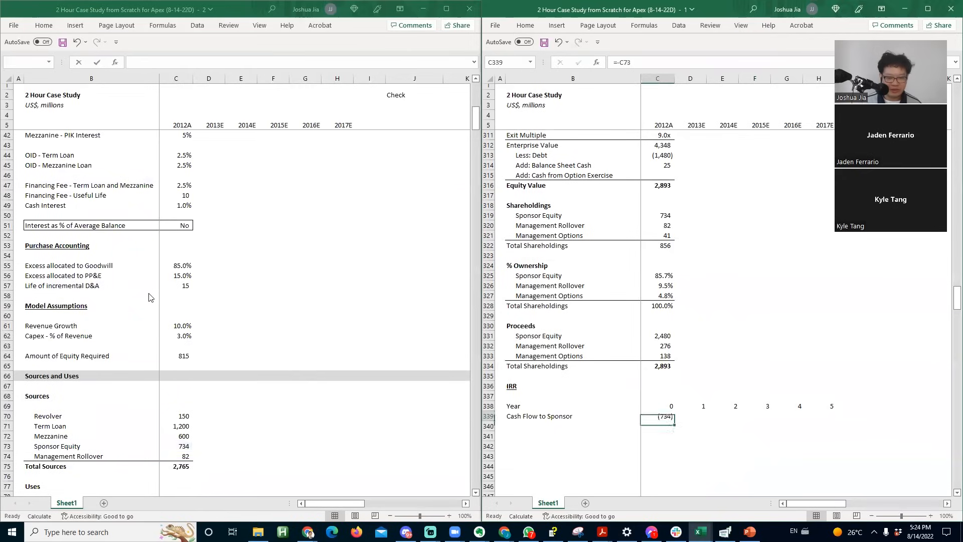
# - Enter 0 as the cash flow to sponsor for years 1 through 4 in D339:G339
pyautogui.press('Tab')
pyautogui.write('0')
pyautogui.press('Tab')
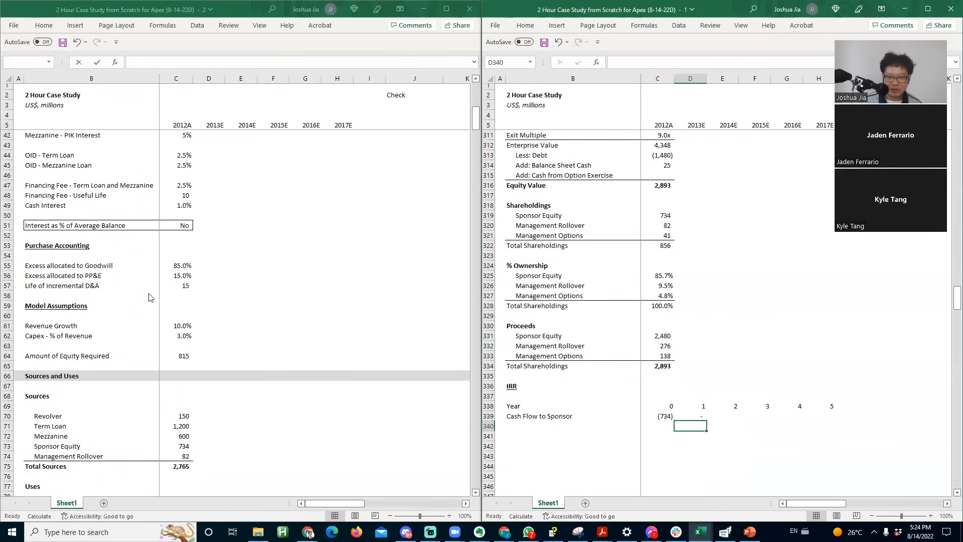
pyautogui.write('0')
pyautogui.press('Tab')
pyautogui.write('0')
pyautogui.press('Tab')
pyautogui.write('0')
pyautogui.press('Tab')
pyautogui.press('Left')
pyautogui.press('Left')
pyautogui.press('Left')
pyautogui.press('Left')
pyautogui.press('Left')
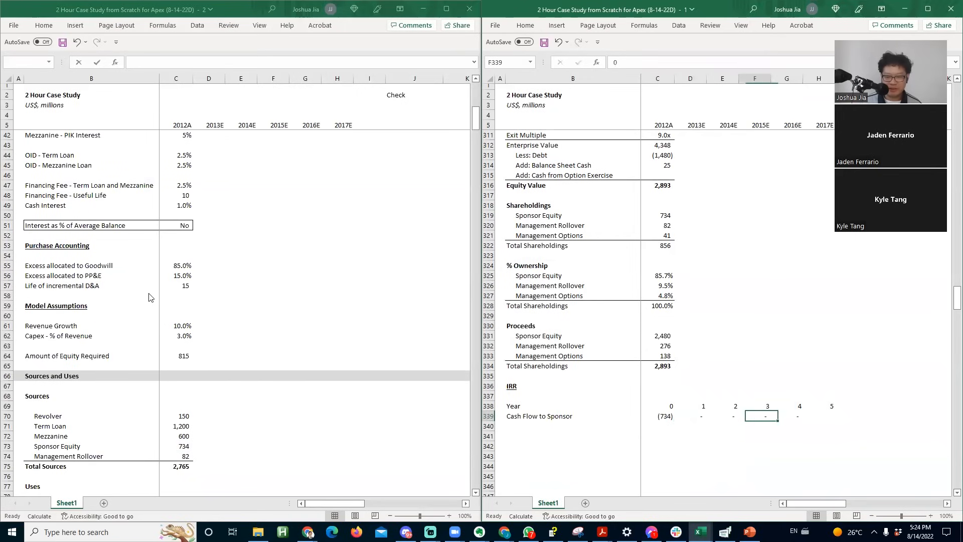
# - Link the year 5 cash flow in H339 to the Sponsor Equity exit proceeds with =C331
pyautogui.press('Right')
pyautogui.press('Right')
pyautogui.press('Right')
pyautogui.press('Right')
pyautogui.press('Right')
pyautogui.write('=')
pyautogui.press('Left')
pyautogui.press('Up')
pyautogui.press('Left')
pyautogui.press('Up')
pyautogui.press('Left')
pyautogui.press('Up')
pyautogui.press('Left')
pyautogui.press('Up')
pyautogui.press('Up')
pyautogui.press('Up')
pyautogui.press('Up')
pyautogui.press('Left')
pyautogui.press('Up')
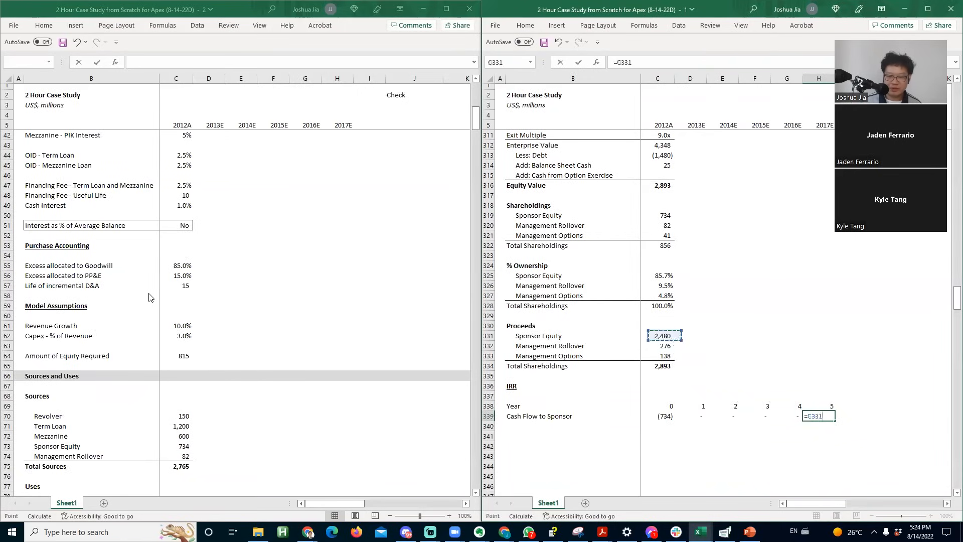
pyautogui.press('Tab')
# - Label I338 "IRR" and calculate the sponsor's return in I339 with =IRR(C339:H339), checking its references
pyautogui.press('Up')
pyautogui.write('IRR')
pyautogui.press('Return')
pyautogui.write('=irr(')
pyautogui.press('Left')
pyautogui.hotkey('shift', 'Left')
pyautogui.hotkey('shift', 'Left')
pyautogui.hotkey('shift', 'Left')
pyautogui.hotkey('shift', 'Left')
pyautogui.hotkey('shift', 'Left')
pyautogui.press('Return')
pyautogui.press('Up')
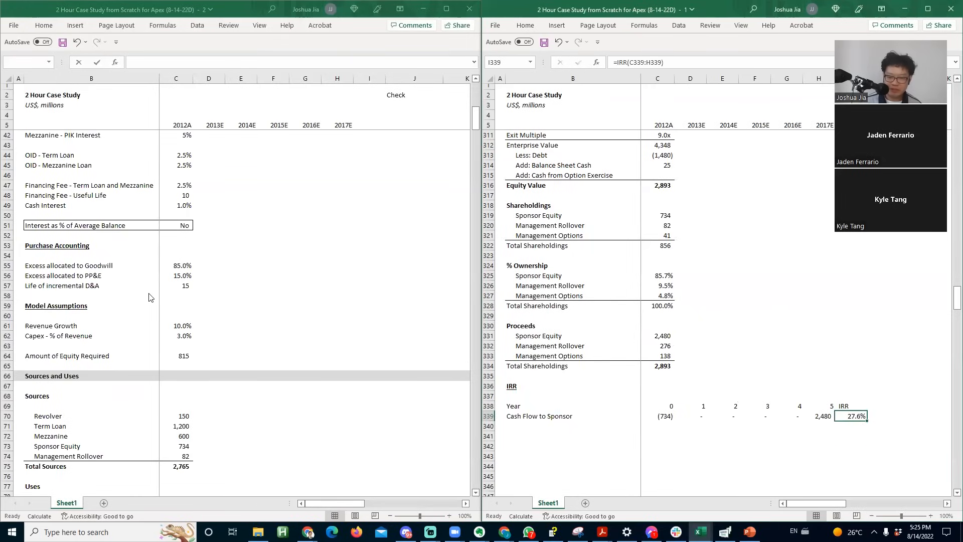
pyautogui.press('F2')
pyautogui.press('Tab')
# - Label J338 "MoC" and calculate the multiple in J339 as exit proceeds over initial investment, =-H339/C339
pyautogui.press('Up')
pyautogui.write('W')
pyautogui.press('Return')
pyautogui.write('=-')
pyautogui.press('Left')
pyautogui.press('Left')
pyautogui.write('/')
pyautogui.press('Left')
pyautogui.press('Left')
pyautogui.press('Left')
pyautogui.press('Left')
pyautogui.press('Left')
pyautogui.press('Left')
pyautogui.press('Left')
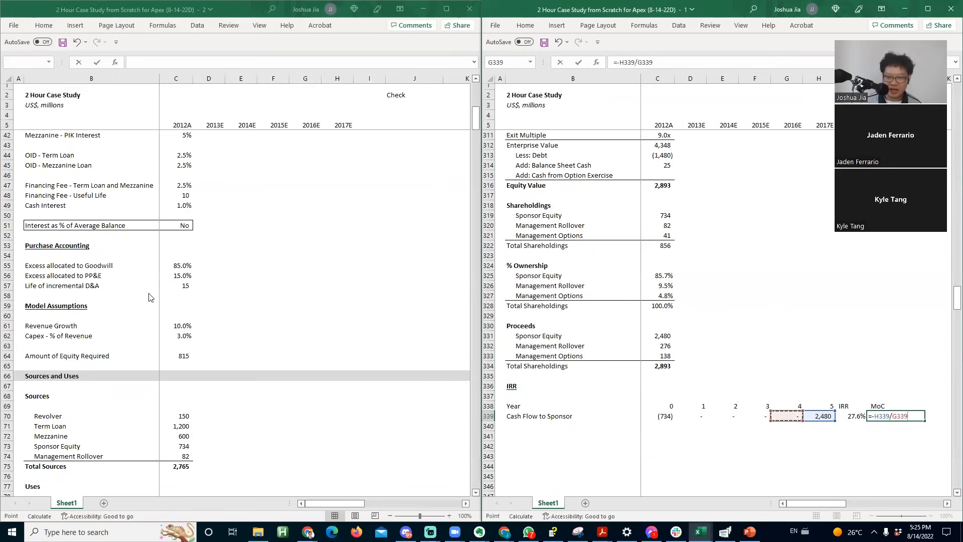
pyautogui.press('Return')
pyautogui.press('Up')
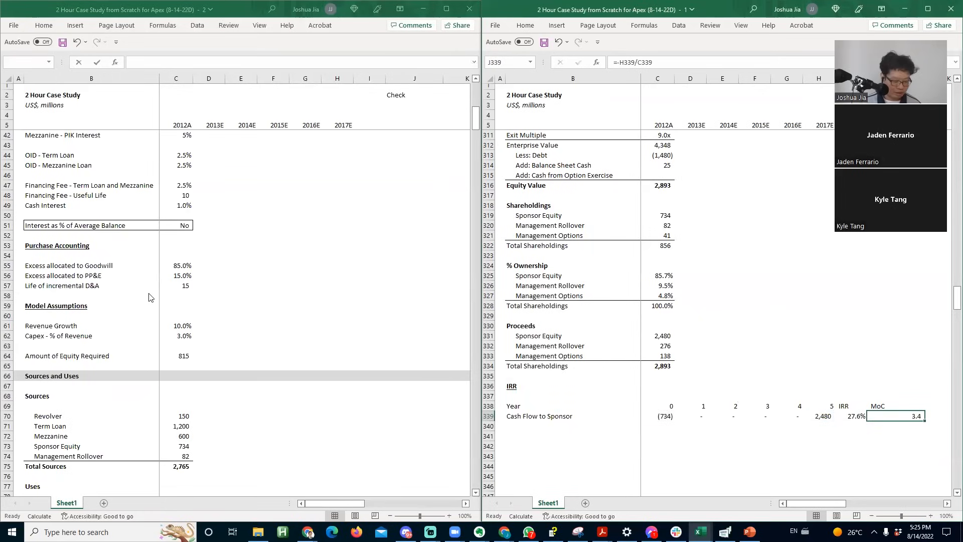
# - Format the MoC result in J339 with a custom one-decimal number format that adds an "x" suffix to positive and negative values
pyautogui.hotkey('ctrl', '1')
pyautogui.press('Tab')
pyautogui.press('Tab')
pyautogui.press('Left')
pyautogui.press('Right')
pyautogui.press('Right')
pyautogui.press('Right')
pyautogui.press('Right')
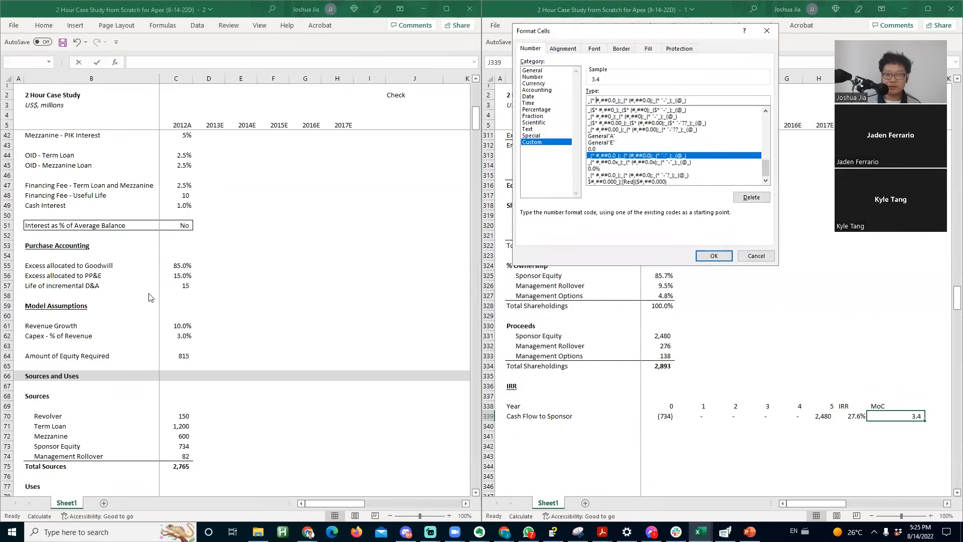
pyautogui.write('x')
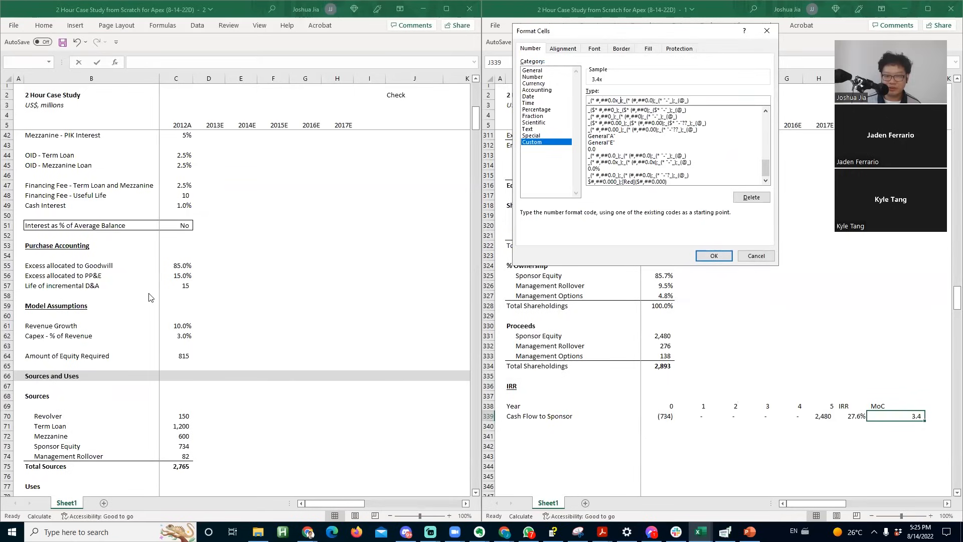
pyautogui.write('x')
pyautogui.press('Return')
# - Look over the General and Financing assumptions at the start of the model in the second workbook window
pyautogui.press('Left')
pyautogui.hotkey('alt', 'Tab')
pyautogui.press('pageup')
pyautogui.press('pagedown')
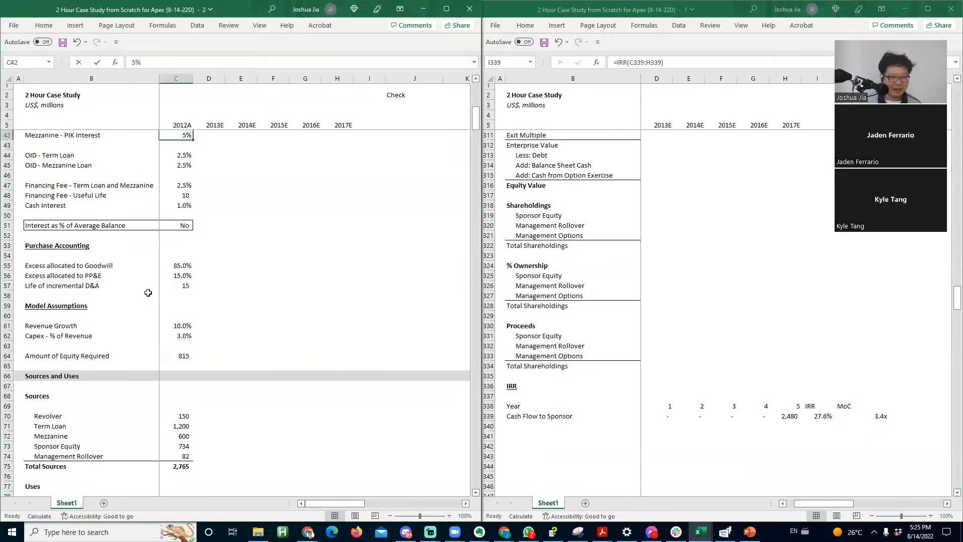
pyautogui.press('pageup')
pyautogui.press('Down')
pyautogui.press('Down')
pyautogui.press('Down')
pyautogui.press('Down')
pyautogui.press('Down')
pyautogui.press('Down')
pyautogui.press('Down')
pyautogui.press('Down')
pyautogui.press('Down')
pyautogui.press('Down')
pyautogui.press('Down')
pyautogui.press('Down')
pyautogui.press('Down')
pyautogui.press('Down')
pyautogui.press('Down')
pyautogui.press('Down')
pyautogui.press('Down')
pyautogui.press('Down')
pyautogui.press('Down')
pyautogui.press('Down')
pyautogui.press('Down')
pyautogui.press('Down')
pyautogui.press('Down')
pyautogui.press('Down')
pyautogui.press('Down')
pyautogui.press('Down')
pyautogui.press('Down')
pyautogui.press('Down')
pyautogui.press('Down')
pyautogui.press('Down')
pyautogui.press('Down')
pyautogui.press('Down')
pyautogui.press('Down')
pyautogui.press('Down')
pyautogui.press('Up')
pyautogui.press('Up')
pyautogui.press('Up')
pyautogui.press('Up')
pyautogui.press('Up')
pyautogui.press('Up')
pyautogui.press('Up')
pyautogui.press('Up')
pyautogui.press('Up')
pyautogui.press('Up')
pyautogui.press('Up')
pyautogui.hotkey('alt', 'Tab')
pyautogui.press('Left')
pyautogui.press('Right')
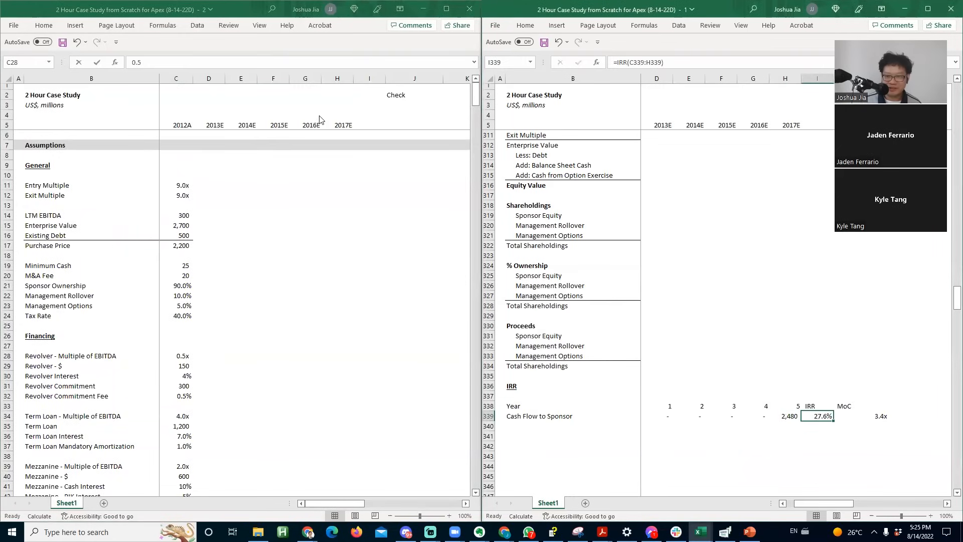
# - Add the summary labels "IRR" in J3 and "MoC" in J4 beneath the Check label in the frozen header
pyautogui.click(813, 143)
pyautogui.click(818, 134)
pyautogui.click(844, 105)
pyautogui.write('IRR')
pyautogui.press('Return')
pyautogui.write('MoC')
pyautogui.press('Return')
pyautogui.press('Up')
pyautogui.press('Up')
pyautogui.press('Right')
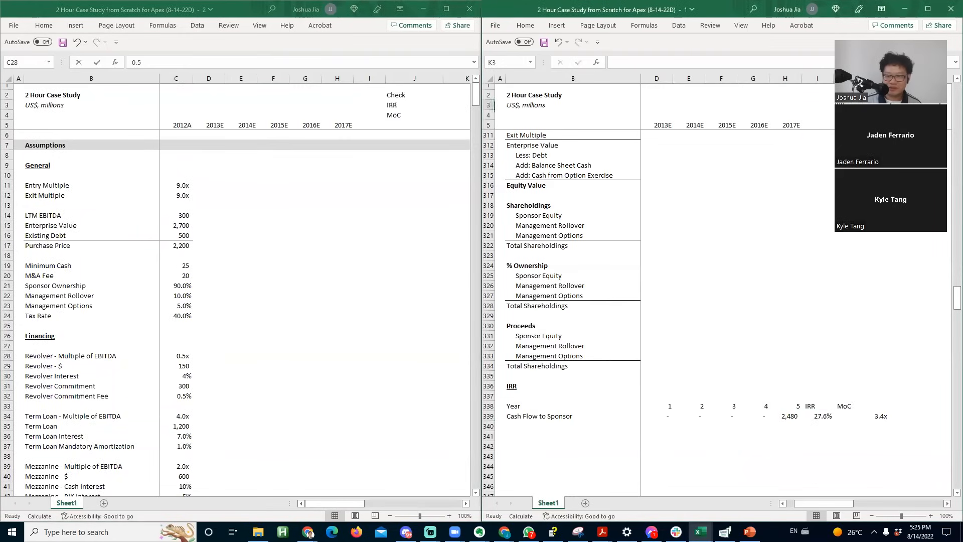
# - Move the Check, IRR and MoC summary block from J2:K4 to I2:J4
pyautogui.hotkey('ctrl', 'BackSpace')
pyautogui.press('Left')
pyautogui.press('Left')
pyautogui.press('Left')
pyautogui.press('Left')
pyautogui.press('Left')
pyautogui.press('Left')
pyautogui.press('Left')
pyautogui.press('Left')
pyautogui.press('Right')
pyautogui.press('Right')
pyautogui.press('Right')
pyautogui.press('Right')
pyautogui.press('Right')
pyautogui.press('Up')
pyautogui.press('Right')
pyautogui.press('Right')
pyautogui.hotkey('shift', 'Down')
pyautogui.hotkey('shift', 'Down')
pyautogui.hotkey('shift', 'Right')
pyautogui.hotkey('ctrl', 'c')
pyautogui.hotkey('ctrl', 'Home')
pyautogui.press('Right')
pyautogui.press('Right')
pyautogui.press('Right')
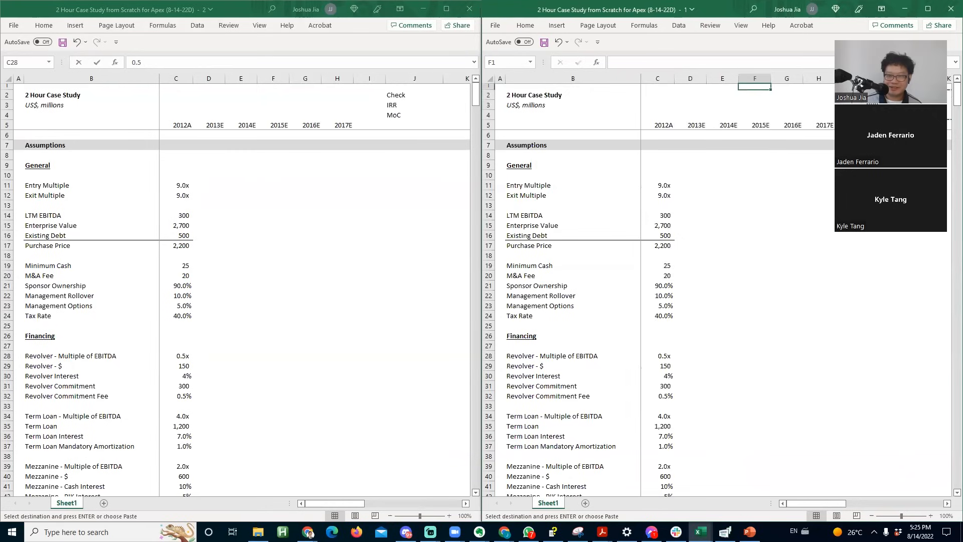
pyautogui.press('Right')
pyautogui.press('Down')
pyautogui.press('Right')
pyautogui.press('Right')
pyautogui.press('Return')
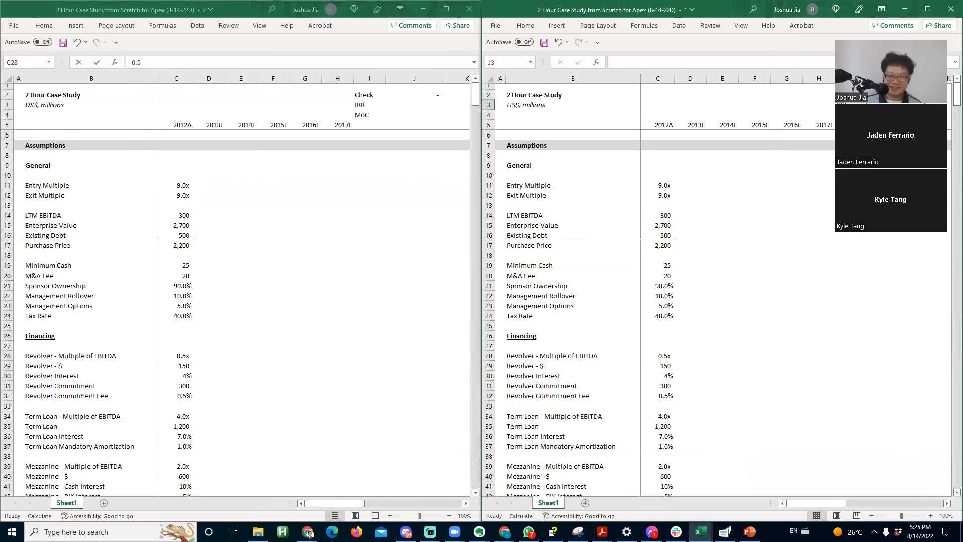
# - Link the header IRR cell J3 to the calculated sponsor IRR with =$I$339, using Paste Link and percentage formatting
pyautogui.hotkey('ctrl', 'Tab')
pyautogui.press('pagedown')
pyautogui.press('pagedown')
pyautogui.press('pagedown')
pyautogui.press('pagedown')
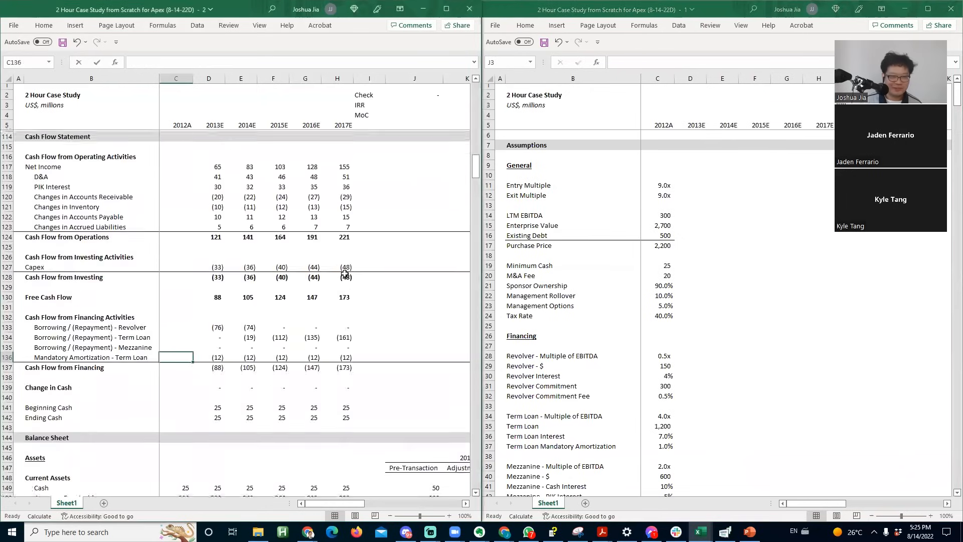
pyautogui.press('pagedown')
pyautogui.click(355, 278)
pyautogui.press('pagedown')
pyautogui.press('pagedown')
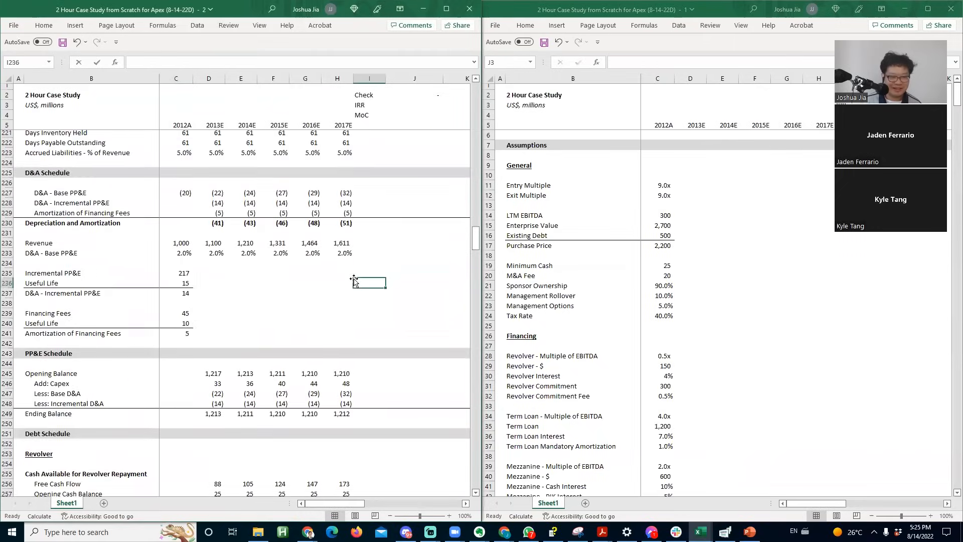
pyautogui.press('pagedown')
pyautogui.press('pagedown')
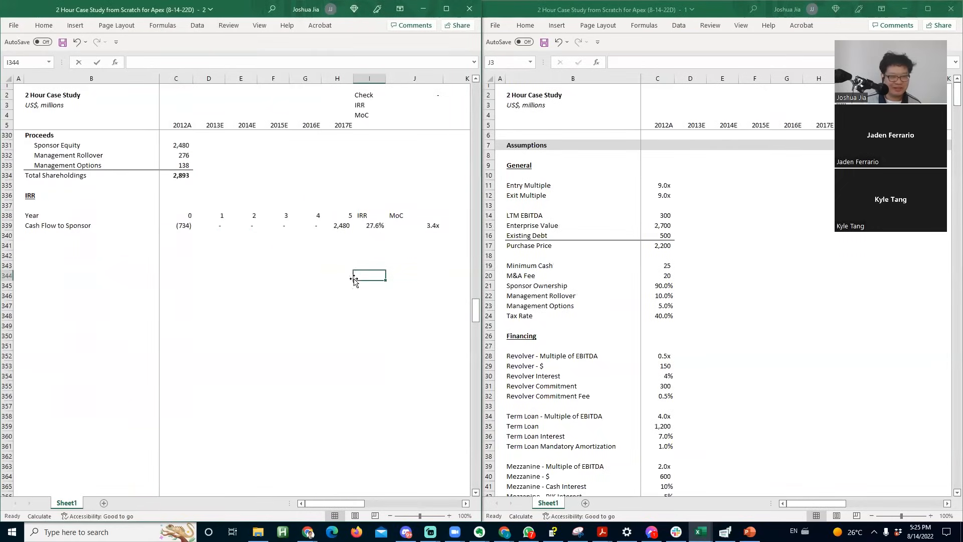
pyautogui.click(377, 227)
pyautogui.hotkey('ctrl', 'c')
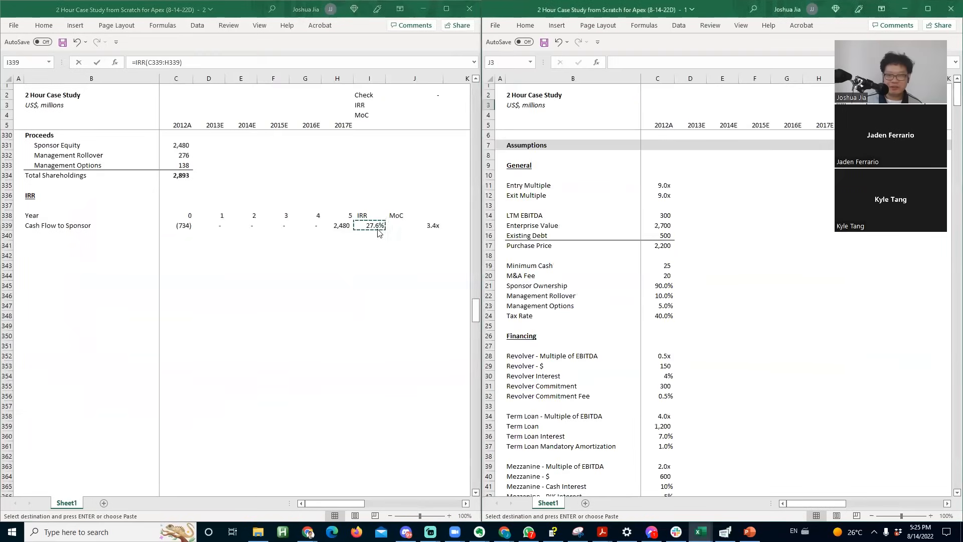
pyautogui.hotkey('ctrl', 'alt', 'v')
pyautogui.hotkey('alt', 'l')
pyautogui.press('Escape')
pyautogui.click(377, 231)
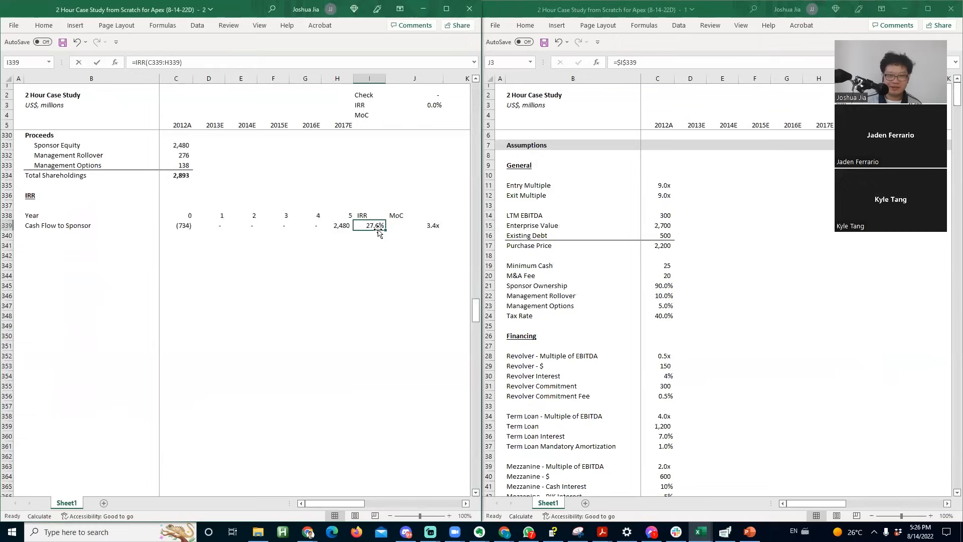
# - Link the header MoC cell J4 to the calculated multiple with =$J$339, using Paste Link and the "x" multiple format
pyautogui.hotkey('alt', 'Tab')
pyautogui.hotkey('alt', 'Tab')
pyautogui.press('Right')
pyautogui.hotkey('ctrl', 'c')
pyautogui.hotkey('alt', 'Tab')
pyautogui.press('Down')
pyautogui.hotkey('ctrl', 'alt', 'v')
pyautogui.hotkey('alt', 'l')
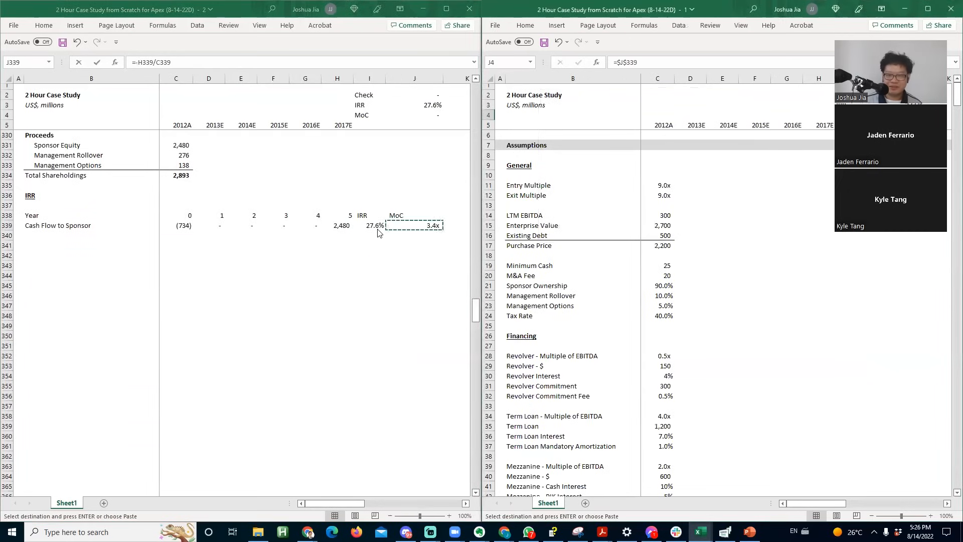
pyautogui.press('Return')
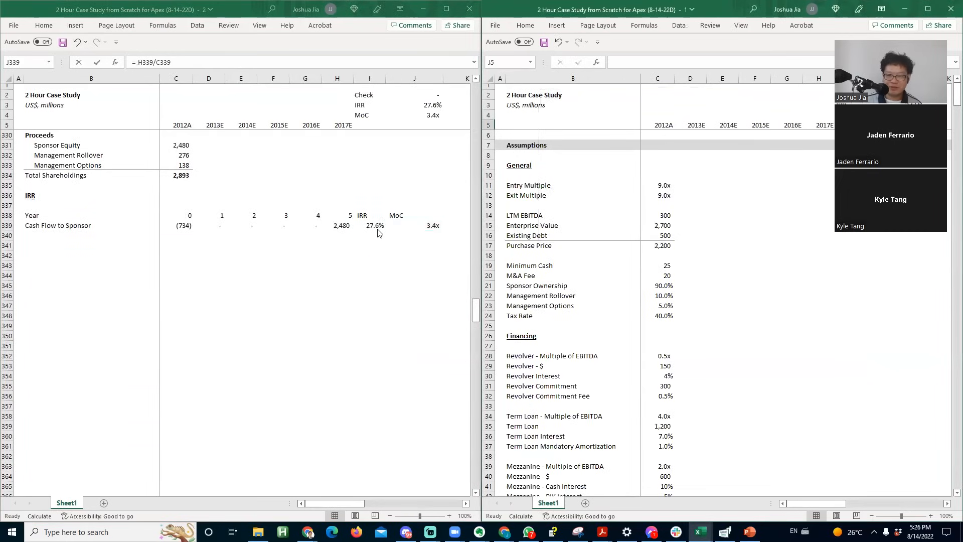
# - Examine the balance sheet and the capex, net working capital and D&A schedules in the second workbook window
pyautogui.press('pageup')
pyautogui.press('pageup')
pyautogui.press('pageup')
pyautogui.press('pageup')
pyautogui.press('pageup')
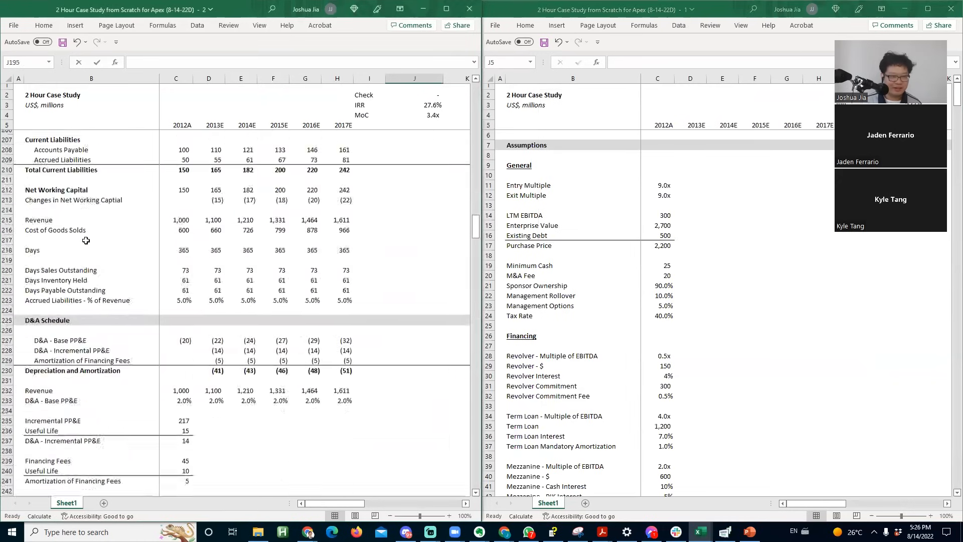
pyautogui.press('pageup')
pyautogui.press('pagedown')
pyautogui.press('pagedown')
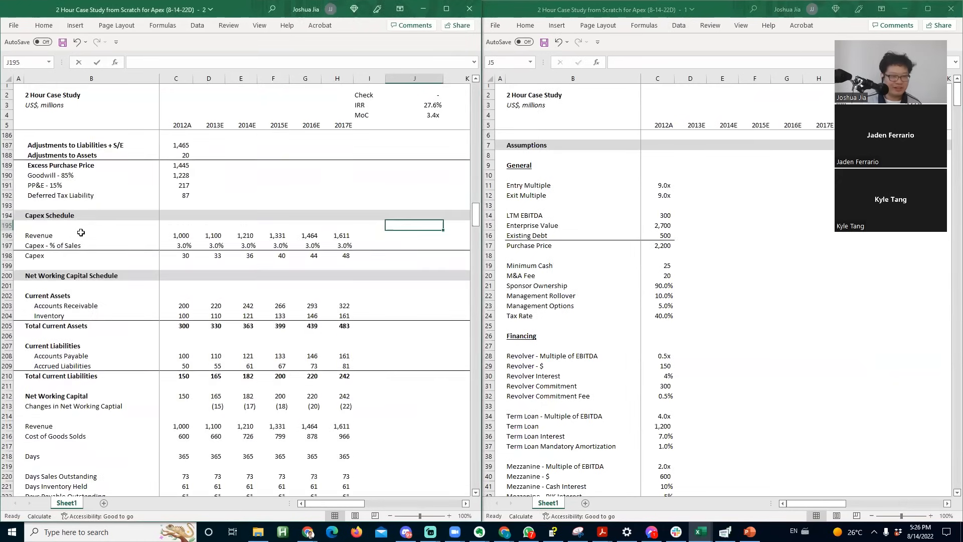
pyautogui.press('pageup')
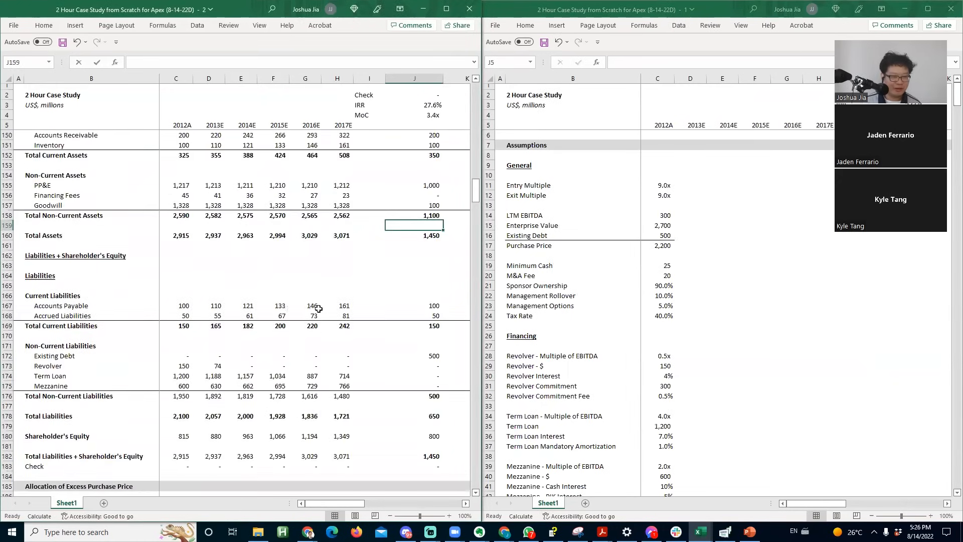
pyautogui.press('pagedown')
pyautogui.press('pagedown')
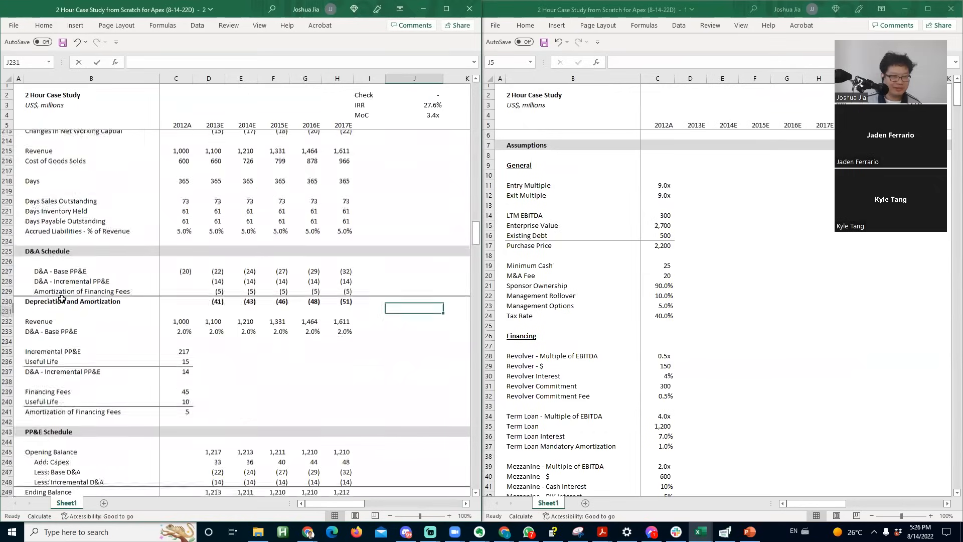
# - Move rows 250 to 339, from the Debt Schedule through the IRR section, to row 193 above the Capex Schedule by inserting the cut cells
pyautogui.press('pagedown')
pyautogui.press('Up')
pyautogui.press('Up')
pyautogui.press('Up')
pyautogui.press('Up')
pyautogui.press('Up')
pyautogui.press('Up')
pyautogui.press('Up')
pyautogui.press('Up')
pyautogui.press('Up')
pyautogui.press('Up')
pyautogui.press('Up')
pyautogui.press('Up')
pyautogui.press('Up')
pyautogui.press('Up')
pyautogui.press('Up')
pyautogui.press('Up')
pyautogui.press('Up')
pyautogui.press('Up')
pyautogui.press('Up')
pyautogui.click(55, 157)
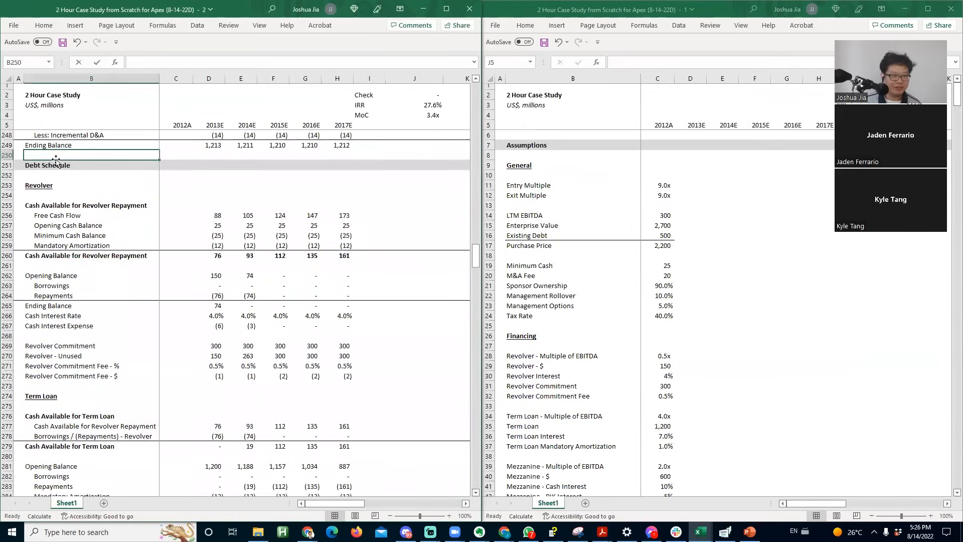
pyautogui.hotkey('shift', 'space')
pyautogui.hotkey('shift', 'pagedown')
pyautogui.hotkey('shift', 'pagedown')
pyautogui.hotkey('shift', 'Down')
pyautogui.hotkey('shift', 'Down')
pyautogui.hotkey('shift', 'Down')
pyautogui.hotkey('shift', 'Down')
pyautogui.hotkey('shift', 'Down')
pyautogui.hotkey('shift', 'Down')
pyautogui.hotkey('shift', 'Down')
pyautogui.hotkey('shift', 'Down')
pyautogui.hotkey('shift', 'Down')
pyautogui.hotkey('shift', 'Down')
pyautogui.hotkey('shift', 'Down')
pyautogui.hotkey('shift', 'Down')
pyautogui.hotkey('shift', 'Down')
pyautogui.hotkey('shift', 'Down')
pyautogui.hotkey('shift', 'Down')
pyautogui.hotkey('shift', 'Down')
pyautogui.hotkey('shift', 'Down')
pyautogui.hotkey('shift', 'Down')
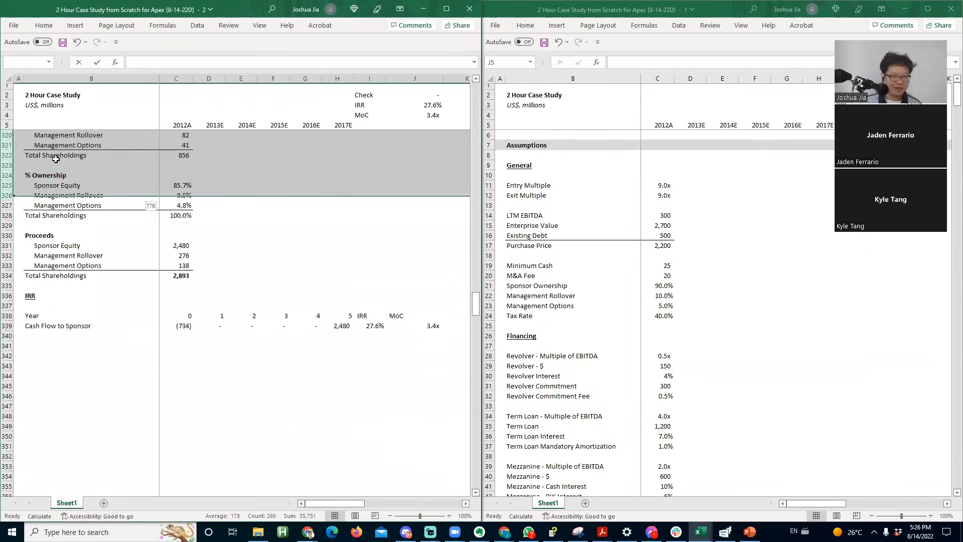
pyautogui.hotkey('ctrl', 'c')
pyautogui.press('Up')
pyautogui.press('Up')
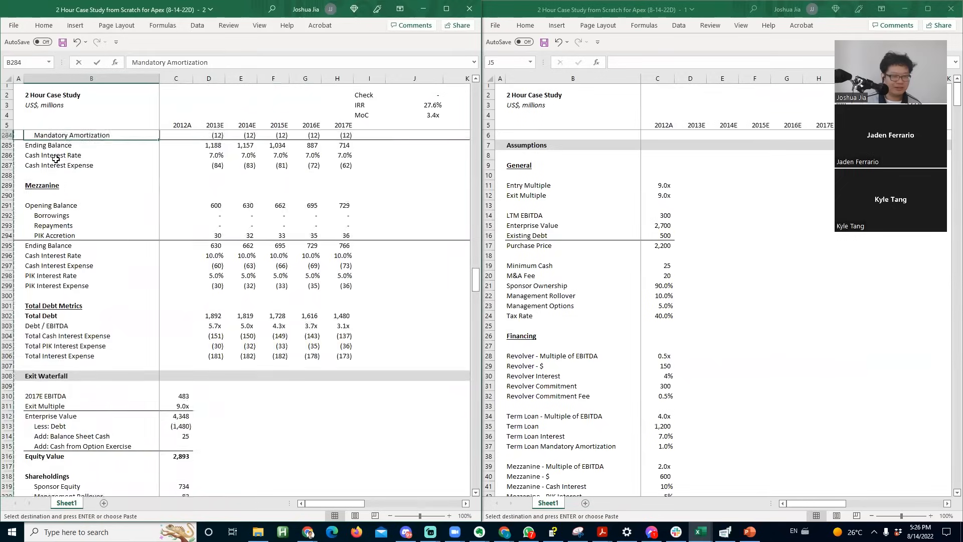
pyautogui.press('pageup')
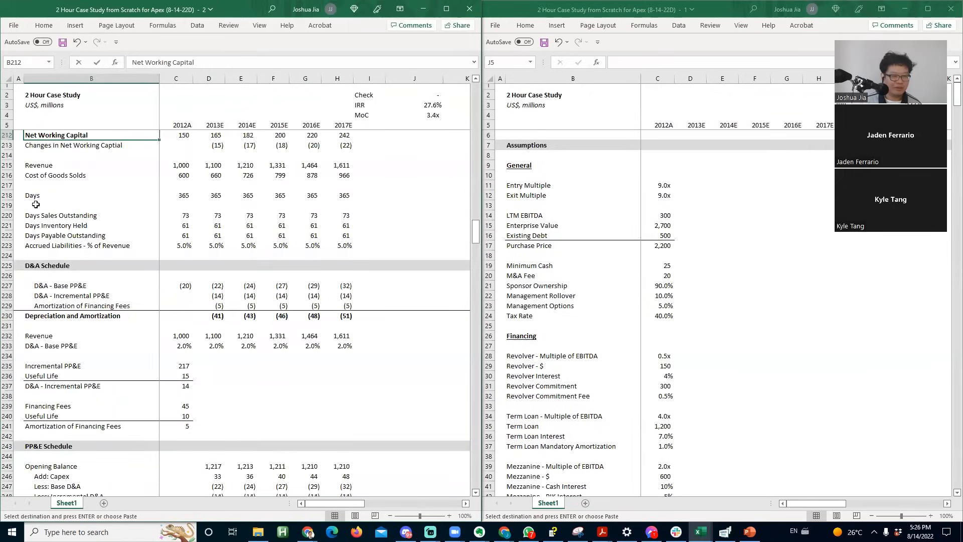
pyautogui.press('pageup')
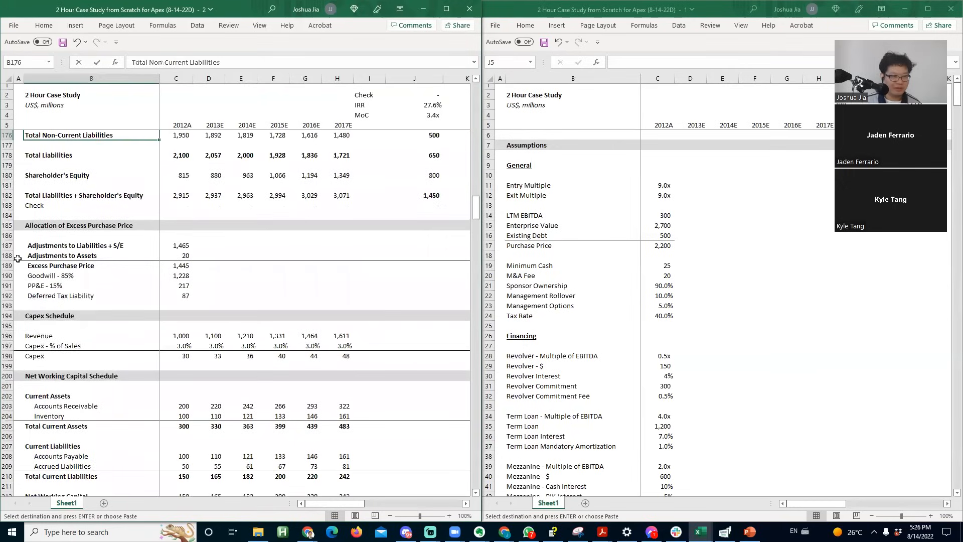
pyautogui.rightClick(8, 305)
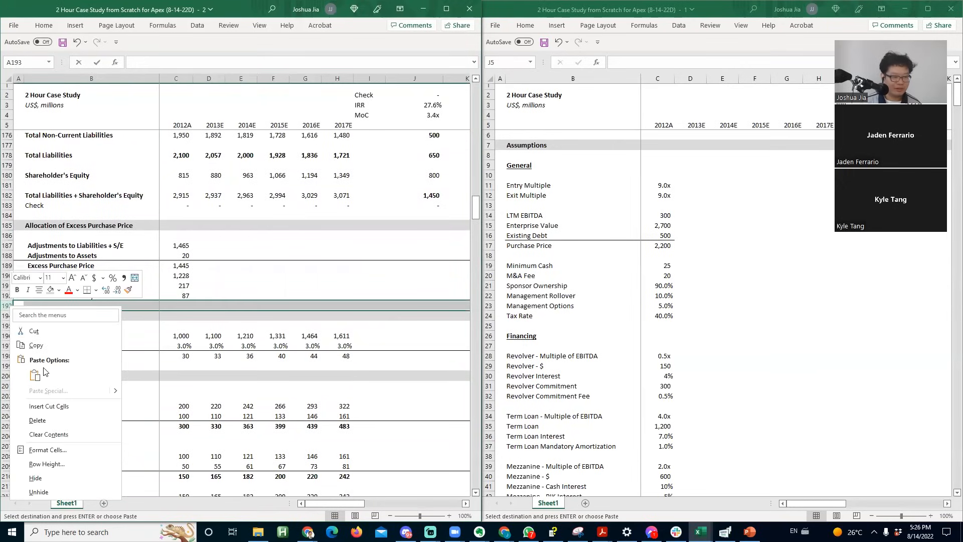
pyautogui.click(48, 406)
pyautogui.click(77, 377)
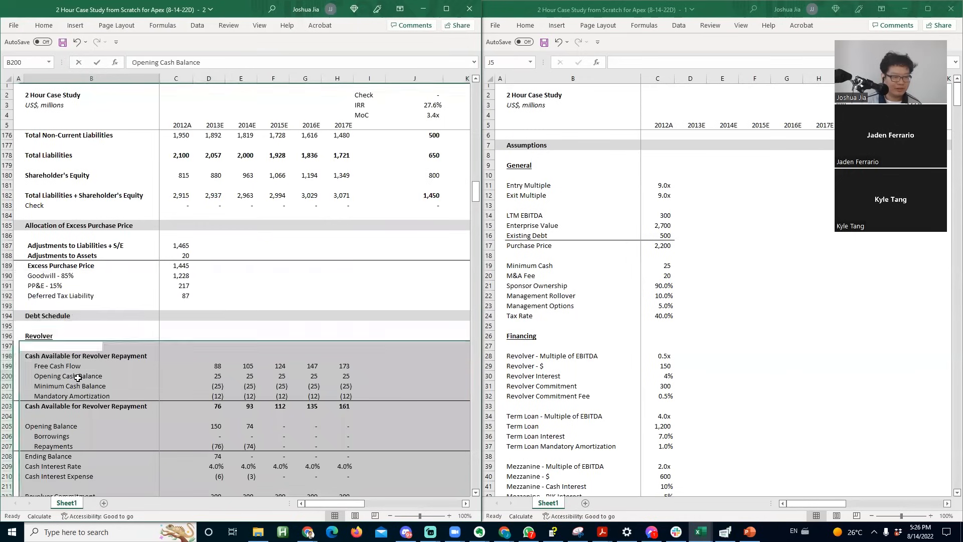
pyautogui.press('pagedown')
pyautogui.press('pagedown')
pyautogui.press('pagedown')
pyautogui.press('pageup')
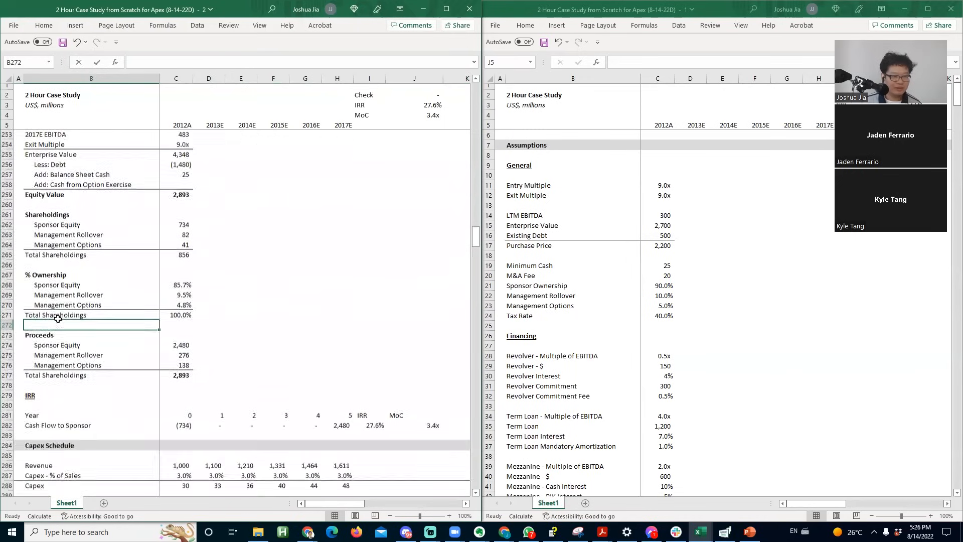
# - Mark the Assumptions section header with an "x" in cell A7 of column A
pyautogui.hotkey('ctrl', 'Home')
pyautogui.press('Down')
pyautogui.press('Left')
pyautogui.press('Left')
pyautogui.press('Return')
# - Mark the Cash Flow Statement section header with an "x" in cell A114
pyautogui.press('pagedown')
pyautogui.press('Down')
pyautogui.press('Down')
pyautogui.press('Down')
pyautogui.press('Down')
pyautogui.press('Down')
pyautogui.press('Down')
pyautogui.press('Down')
pyautogui.press('Down')
pyautogui.press('Down')
pyautogui.press('Down')
pyautogui.press('Down')
pyautogui.press('Down')
pyautogui.press('Down')
pyautogui.press('Down')
pyautogui.press('Down')
pyautogui.press('Down')
pyautogui.press('Down')
pyautogui.press('Down')
pyautogui.press('Down')
pyautogui.press('Down')
pyautogui.press('Down')
pyautogui.press('Down')
pyautogui.press('pagedown')
pyautogui.press('Up')
pyautogui.press('Up')
pyautogui.press('Up')
pyautogui.press('Up')
pyautogui.press('Up')
pyautogui.press('Up')
pyautogui.press('Up')
pyautogui.press('Up')
pyautogui.press('Up')
pyautogui.press('Up')
pyautogui.press('Up')
pyautogui.press('Up')
pyautogui.press('Up')
pyautogui.press('Up')
pyautogui.press('Up')
pyautogui.press('Up')
pyautogui.press('pagedown')
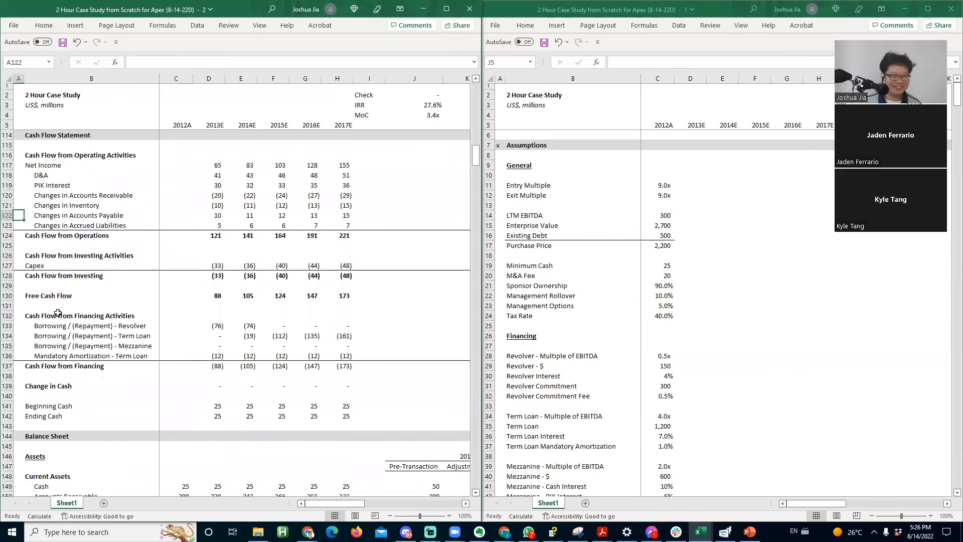
pyautogui.press('Up')
pyautogui.press('Up')
pyautogui.press('Up')
pyautogui.press('Up')
pyautogui.press('Up')
pyautogui.press('Up')
pyautogui.press('Up')
pyautogui.write('x')
pyautogui.press('pagedown')
# - Mark the Balance Sheet section header with an "x" in cell A144
pyautogui.hotkey('ctrl', 'Up')
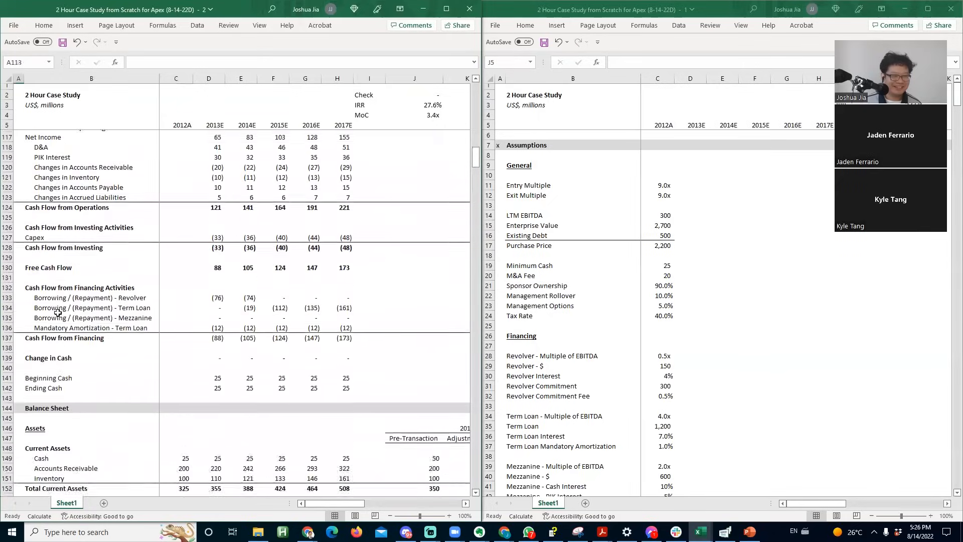
pyautogui.press('Down')
pyautogui.press('Down')
pyautogui.press('Down')
pyautogui.press('Down')
pyautogui.press('Down')
pyautogui.press('Down')
pyautogui.press('Down')
pyautogui.press('Down')
pyautogui.press('Down')
pyautogui.press('Down')
pyautogui.press('Down')
pyautogui.press('Down')
pyautogui.press('Down')
pyautogui.press('Down')
pyautogui.press('Down')
pyautogui.press('Down')
pyautogui.press('Down')
pyautogui.press('Down')
pyautogui.press('Down')
pyautogui.press('Down')
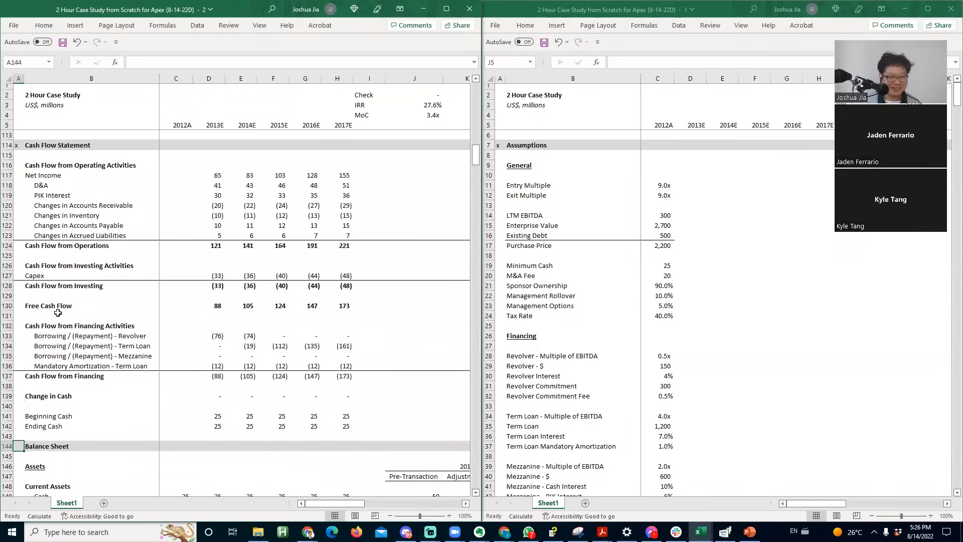
pyautogui.write('x')
pyautogui.press('pagedown')
# - Mark the Allocation of Excess Purchase Price section header with an "x" in cell A185
pyautogui.press('Down')
pyautogui.press('Down')
pyautogui.press('Down')
pyautogui.press('Down')
pyautogui.press('Down')
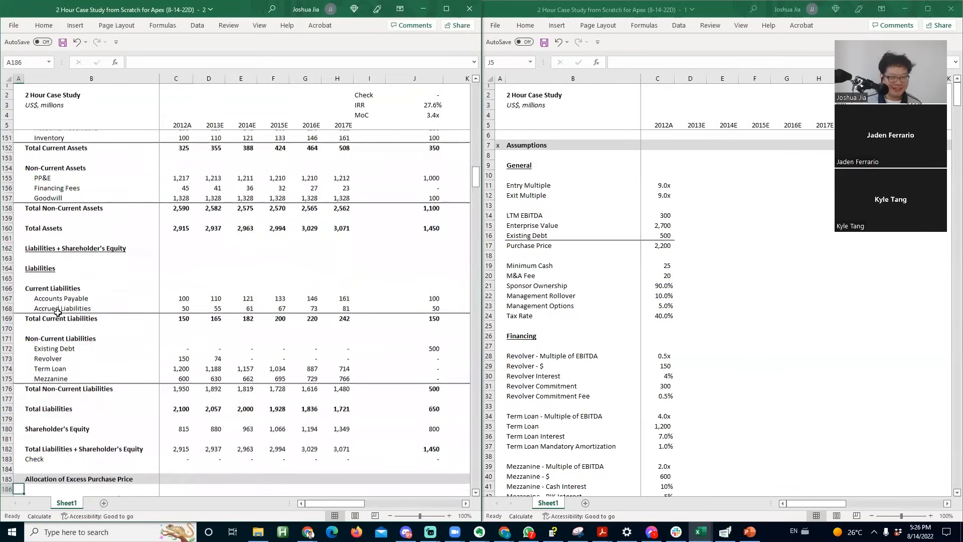
pyautogui.write('x')
pyautogui.press('Down')
# - Mark the Debt Schedule section header with an "x" in cell A194
pyautogui.press('Down')
pyautogui.press('Down')
pyautogui.press('Down')
pyautogui.press('Down')
pyautogui.press('Down')
pyautogui.press('Down')
pyautogui.press('Down')
pyautogui.press('Down')
pyautogui.press('Down')
pyautogui.press('Down')
pyautogui.press('Down')
pyautogui.press('Down')
pyautogui.press('Down')
pyautogui.press('Down')
pyautogui.press('Down')
pyautogui.press('Down')
pyautogui.press('Down')
pyautogui.press('Down')
pyautogui.press('Down')
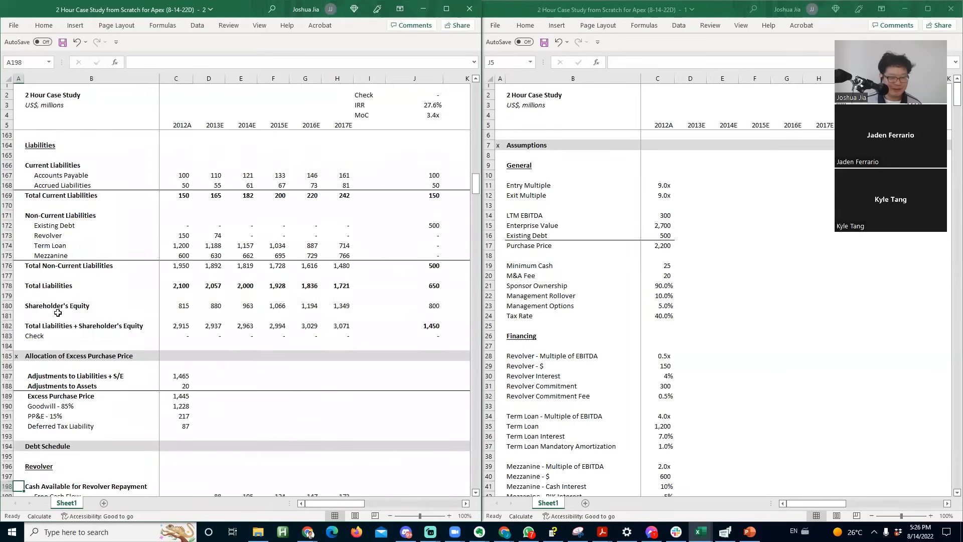
pyautogui.press('Up')
pyautogui.press('Up')
pyautogui.press('Up')
pyautogui.press('Up')
pyautogui.press('Up')
pyautogui.press('Up')
pyautogui.press('Up')
pyautogui.press('Up')
pyautogui.press('Up')
pyautogui.press('Up')
pyautogui.press('Up')
# - Mark the Exit Waterfall, Capex Schedule and Net Working Capital Schedule section headers with an "x" in column A
pyautogui.press('Down')
pyautogui.press('Down')
pyautogui.press('Down')
pyautogui.press('Down')
pyautogui.press('Down')
pyautogui.press('Down')
pyautogui.press('Down')
pyautogui.press('Down')
pyautogui.press('Down')
pyautogui.press('Down')
pyautogui.press('Down')
pyautogui.press('Down')
pyautogui.press('Down')
pyautogui.press('Down')
pyautogui.press('Down')
pyautogui.press('Down')
pyautogui.press('Down')
pyautogui.press('Down')
pyautogui.press('Down')
pyautogui.press('Down')
pyautogui.press('Down')
pyautogui.press('Down')
pyautogui.press('Down')
pyautogui.press('Down')
pyautogui.press('Down')
pyautogui.press('Down')
pyautogui.press('Down')
pyautogui.press('Down')
pyautogui.press('Down')
pyautogui.press('Down')
pyautogui.press('Down')
pyautogui.press('Down')
pyautogui.press('Down')
pyautogui.press('Down')
pyautogui.press('Down')
pyautogui.press('Down')
pyautogui.press('Down')
pyautogui.press('Down')
pyautogui.press('Down')
pyautogui.press('Down')
pyautogui.press('Up')
pyautogui.press('Up')
pyautogui.press('Up')
pyautogui.write('x')
pyautogui.press('Return')
pyautogui.press('Down')
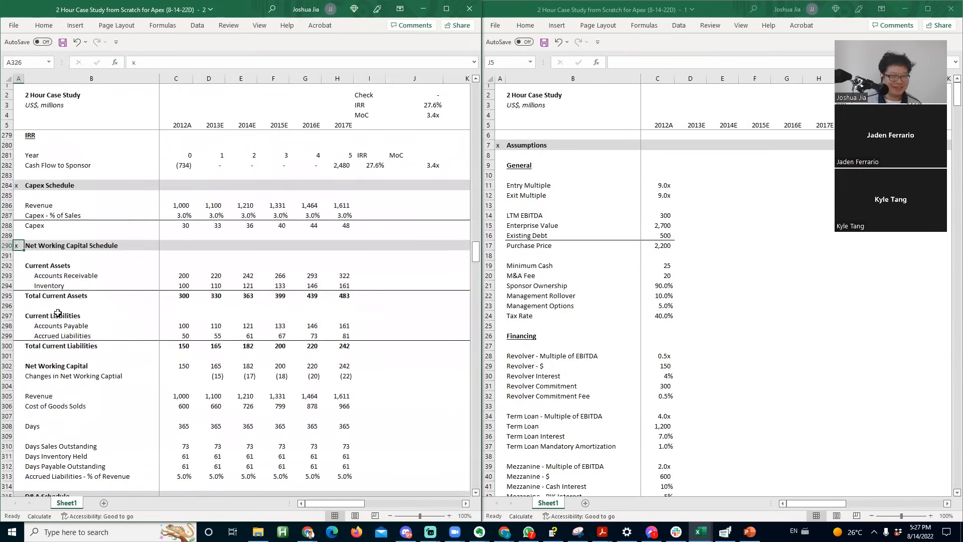
# - Mark the remaining section headers below the Net Working Capital Schedule, including the D&A Schedule, with an "x" in column A
pyautogui.press('Up')
pyautogui.press('Up')
pyautogui.press('Up')
pyautogui.press('Up')
pyautogui.press('Up')
pyautogui.press('Up')
pyautogui.press('Up')
pyautogui.press('Up')
pyautogui.press('Up')
pyautogui.press('Up')
pyautogui.press('Up')
pyautogui.write('x')
pyautogui.press('pagedown')
pyautogui.press('pageup')
pyautogui.press('Down')
pyautogui.press('Down')
pyautogui.press('Down')
pyautogui.press('Down')
pyautogui.press('Down')
pyautogui.press('Down')
pyautogui.press('Down')
pyautogui.press('Down')
pyautogui.press('Down')
pyautogui.press('Down')
pyautogui.press('Down')
pyautogui.press('Down')
pyautogui.press('Down')
pyautogui.press('Down')
pyautogui.press('Down')
pyautogui.press('Down')
pyautogui.press('Down')
pyautogui.press('Down')
pyautogui.press('Return')
# - Jump between the "x" markers in column A to check section navigation, ending at the Assumptions header in A7
pyautogui.hotkey('ctrl', 'Up')
pyautogui.hotkey('ctrl', 'Up')
pyautogui.hotkey('ctrl', 'Up')
pyautogui.hotkey('ctrl', 'Up')
pyautogui.hotkey('ctrl', 'Up')
pyautogui.hotkey('ctrl', 'Up')
pyautogui.hotkey('ctrl', 'Up')
pyautogui.hotkey('ctrl', 'Up')
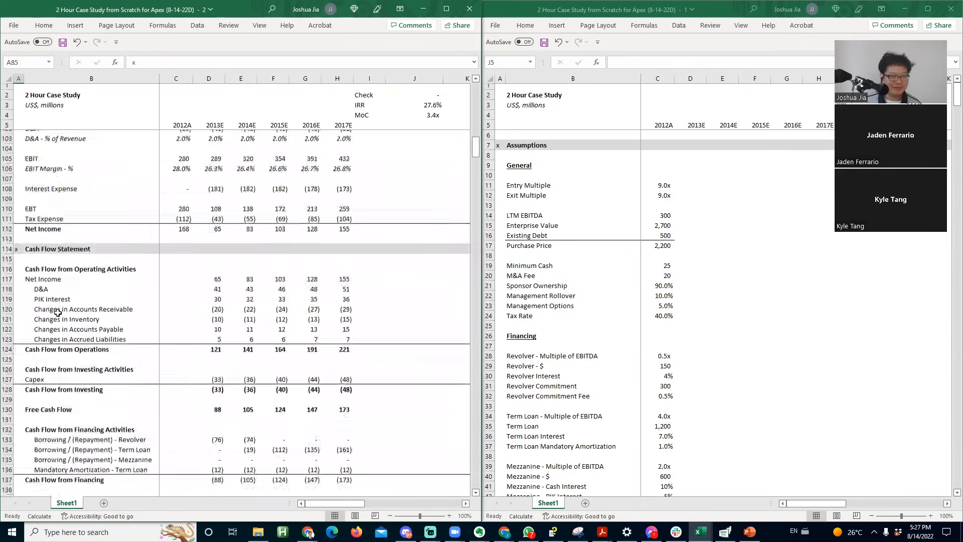
pyautogui.scroll(20, 58, 312)
pyautogui.scroll(-14, 58, 313)
pyautogui.hotkey('ctrl', 'Down')
pyautogui.hotkey('ctrl', 'Down')
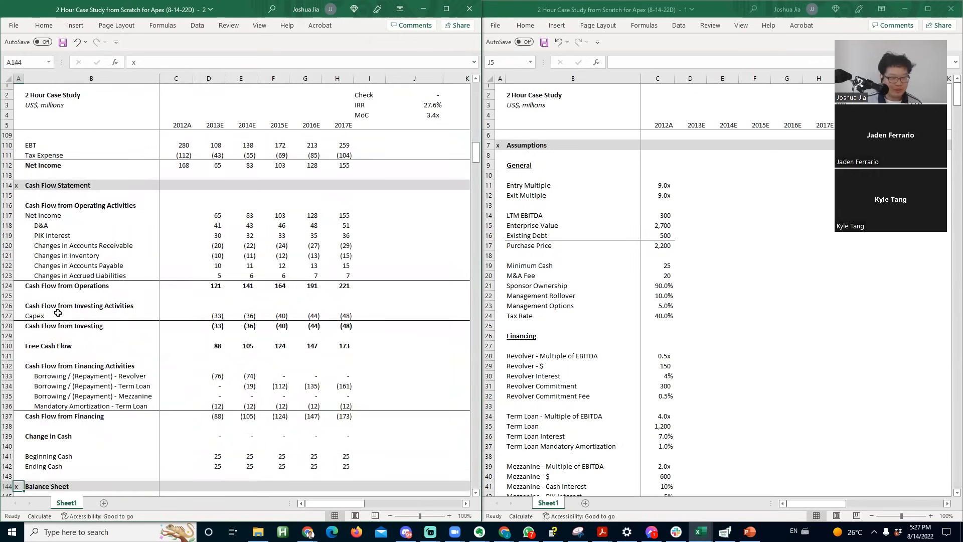
pyautogui.hotkey('ctrl', 'Up')
pyautogui.hotkey('ctrl', 'Up')
pyautogui.hotkey('ctrl', 'Up')
pyautogui.hotkey('ctrl', 'Up')
# - Set the font color of all of column A to white to hide the "x" markers
pyautogui.hotkey('ctrl', 'space')
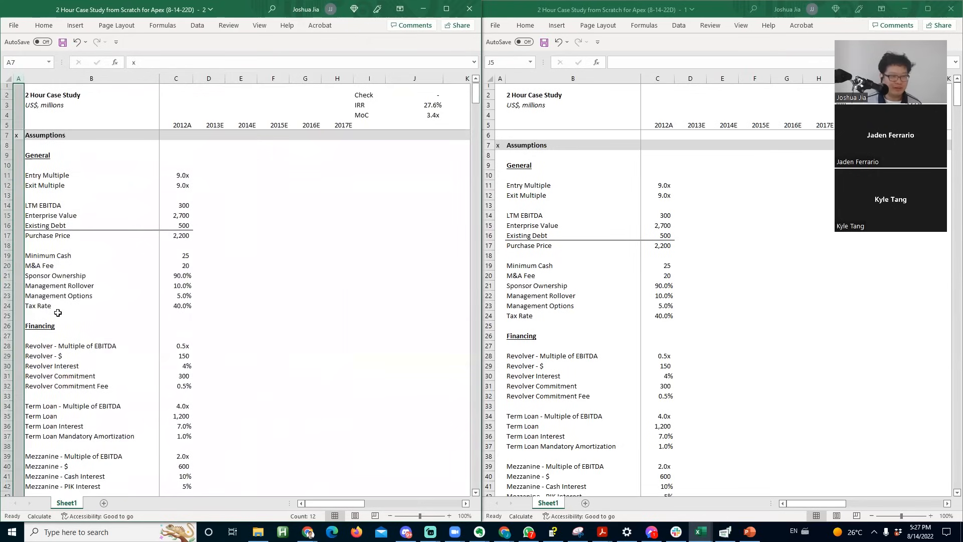
pyautogui.hotkey('alt', 'h')
pyautogui.press('f')
pyautogui.press('c')
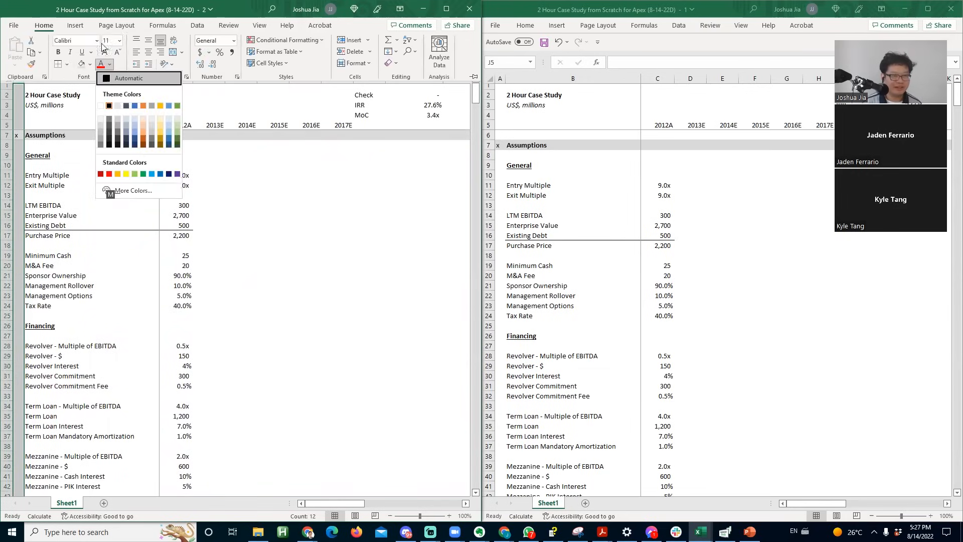
pyautogui.click(98, 123)
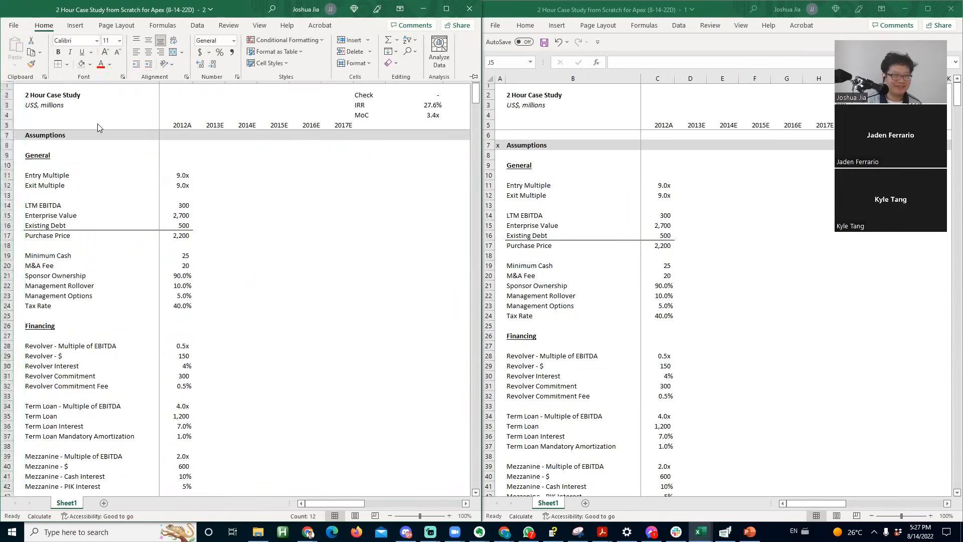
# - Check navigation with the hidden markers by jumping from A7 through the section headers to the Capex Schedule in A284
pyautogui.click(71, 142)
pyautogui.click(19, 134)
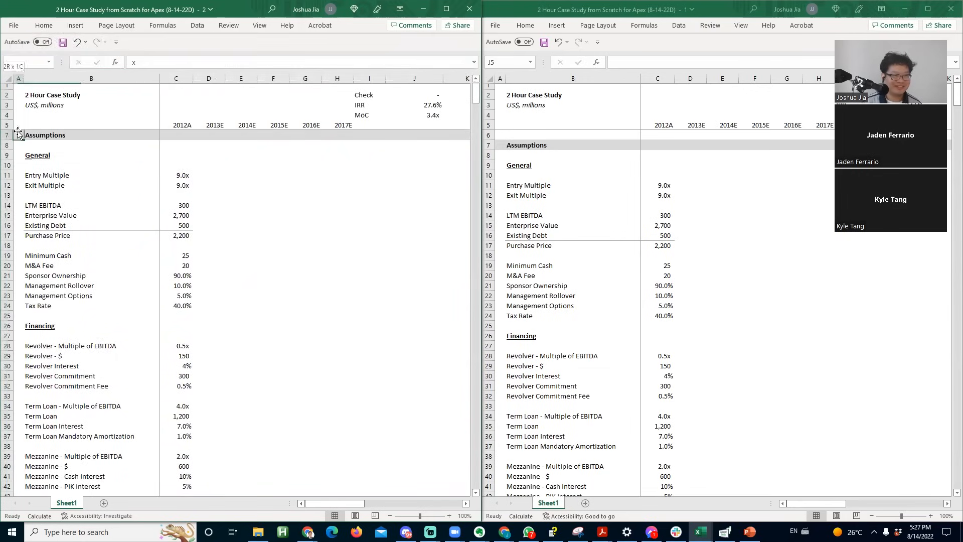
pyautogui.hotkey('ctrl', 'Down')
pyautogui.hotkey('ctrl', 'Down')
pyautogui.hotkey('ctrl', 'Down')
pyautogui.hotkey('ctrl', 'Down')
pyautogui.hotkey('ctrl', 'Down')
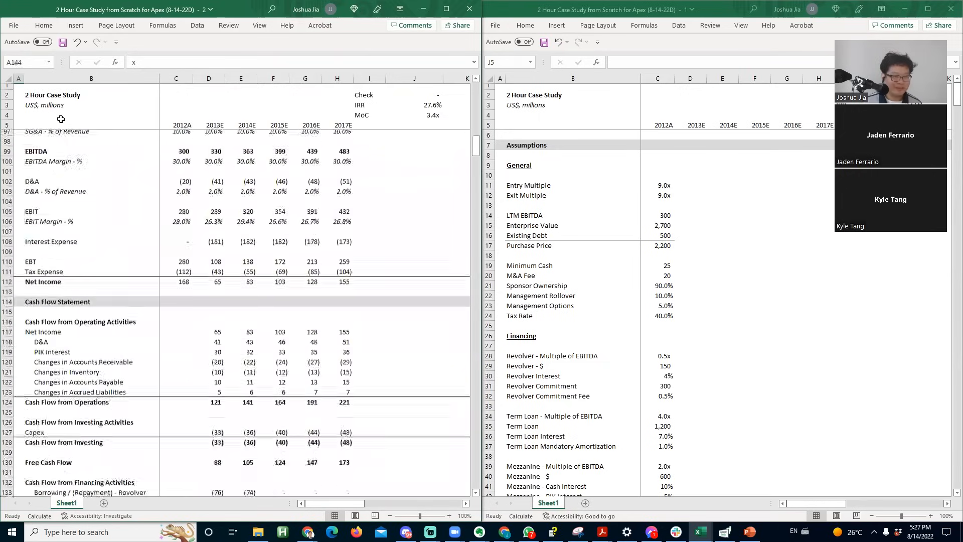
pyautogui.hotkey('ctrl', 'Down')
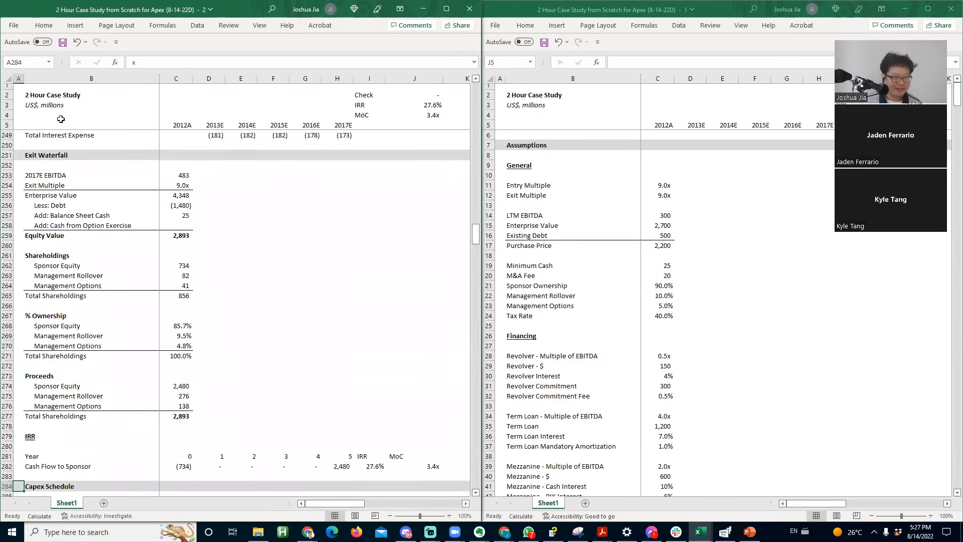
# - Look over the Capex Schedule from its header across to the 2017E column
pyautogui.press('Right')
pyautogui.press('Right')
pyautogui.press('Right')
pyautogui.press('Right')
pyautogui.press('Right')
pyautogui.press('Right')
pyautogui.press('Right')
pyautogui.press('Down')
pyautogui.press('Down')
pyautogui.press('Down')
pyautogui.press('Down')
pyautogui.press('Down')
pyautogui.press('Down')
pyautogui.press('Down')
pyautogui.press('Down')
pyautogui.press('Down')
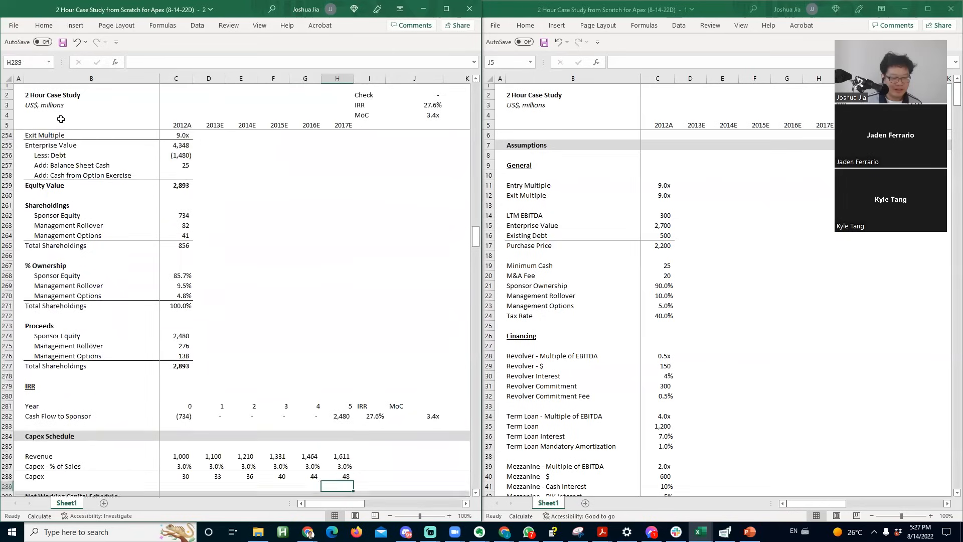
# - Insert a block of blank rows between the Cash Flow to Sponsor row and the Capex Schedule header
pyautogui.press('Up')
pyautogui.press('Up')
pyautogui.press('Up')
pyautogui.press('Up')
pyautogui.press('Up')
pyautogui.press('Up')
pyautogui.press('Up')
pyautogui.press('Up')
pyautogui.press('Up')
pyautogui.press('Left')
pyautogui.press('Left')
pyautogui.press('Left')
pyautogui.press('Left')
pyautogui.press('Left')
pyautogui.press('Left')
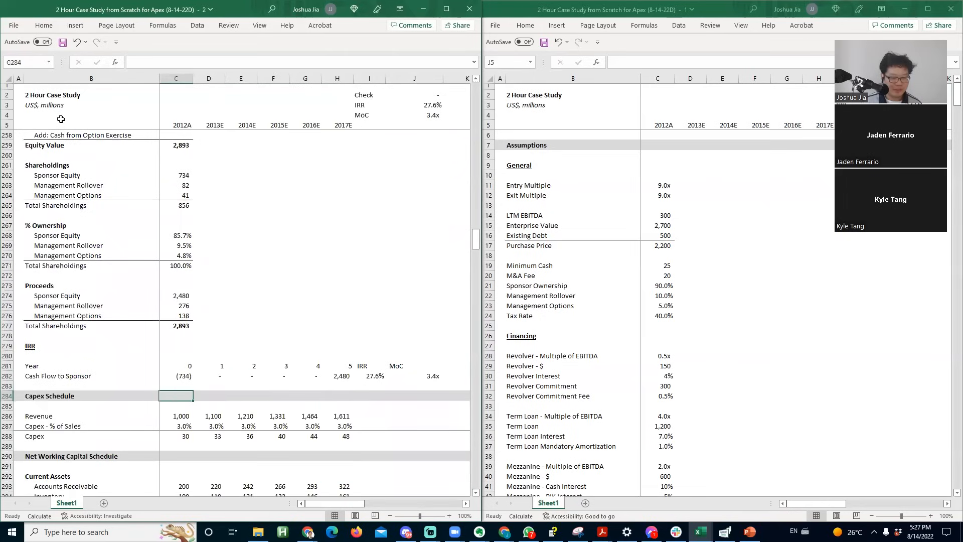
pyautogui.press('Up')
pyautogui.hotkey('alt', 'h')
pyautogui.press('i')
pyautogui.press('r')
pyautogui.press('F4')
pyautogui.press('F4')
pyautogui.press('F4')
pyautogui.press('F4')
pyautogui.press('F4')
pyautogui.press('F4')
pyautogui.press('F4')
pyautogui.press('F4')
pyautogui.press('F4')
pyautogui.press('F4')
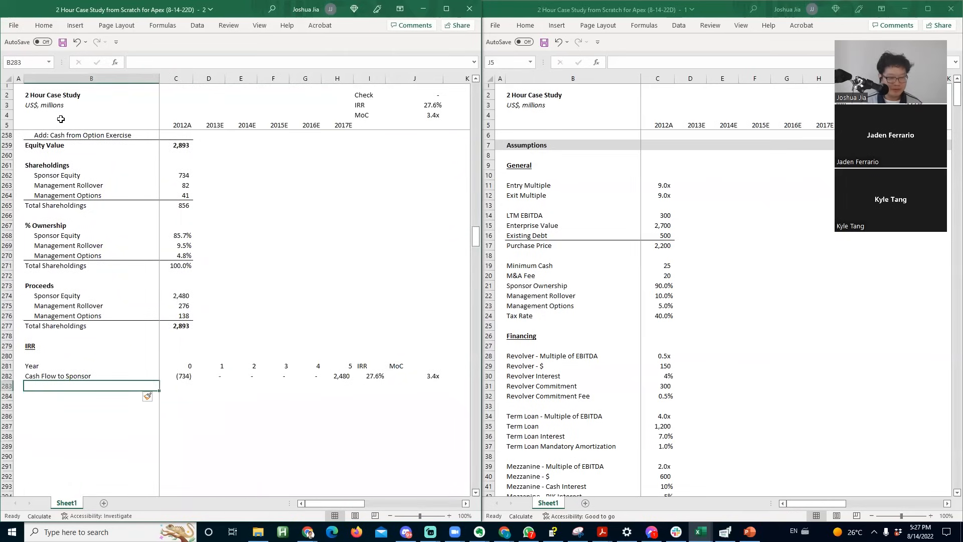
# - Label the axes of a new sensitivity table with Entry Multiple in B285 and Exit Multiple in C284
pyautogui.press('Down')
pyautogui.press('Right')
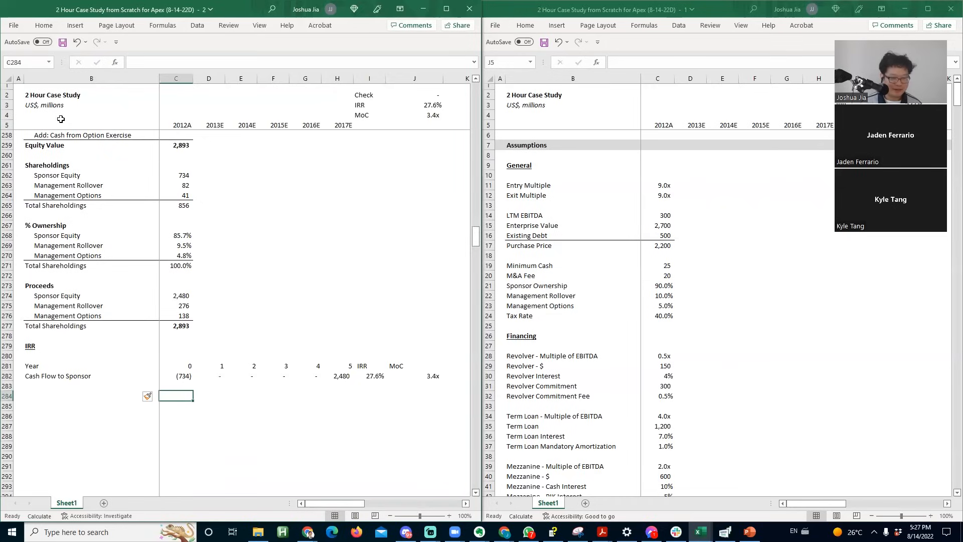
pyautogui.press('Left')
pyautogui.press('Down')
pyautogui.press('Up')
pyautogui.press('Right')
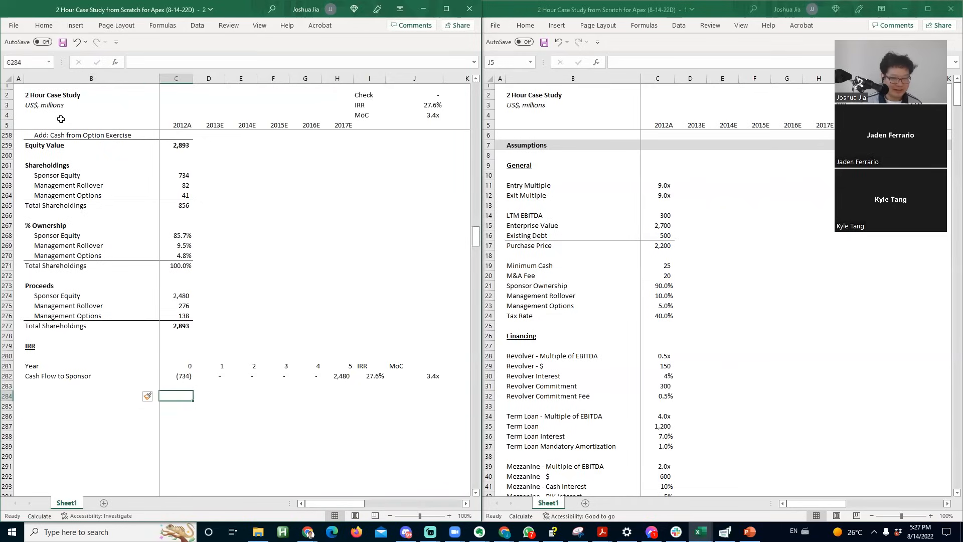
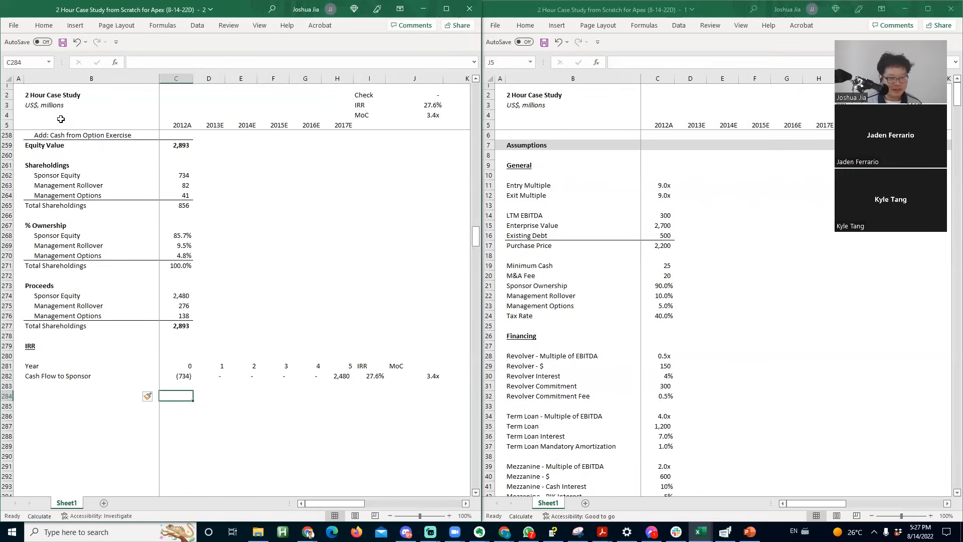
pyautogui.press('Down')
pyautogui.press('Left')
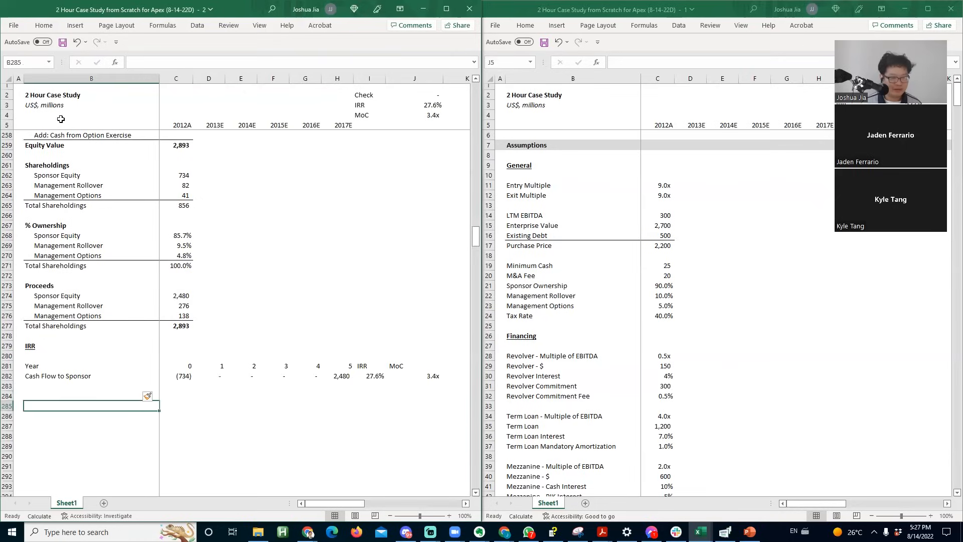
pyautogui.write('Entry Multiple')
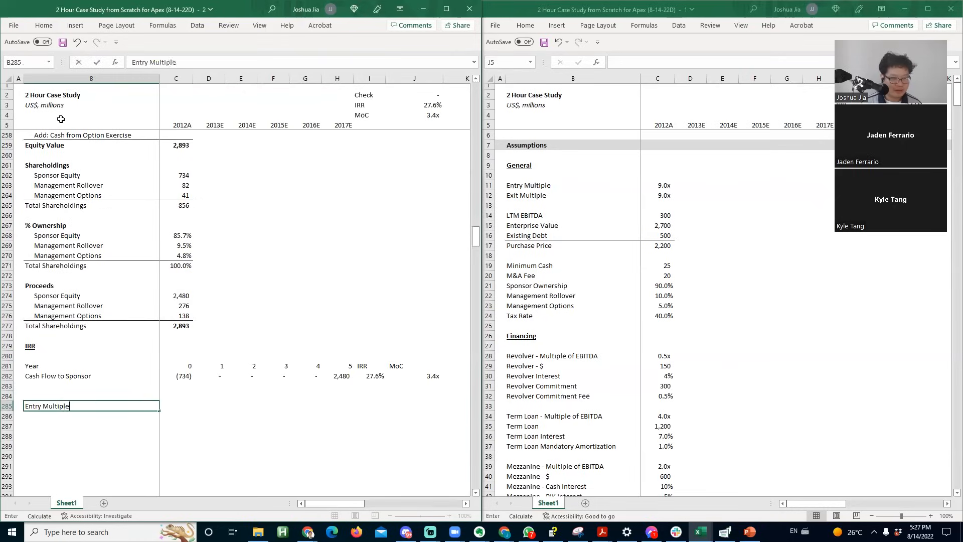
pyautogui.press('Right')
pyautogui.press('Up')
pyautogui.write('Exit Multiple')
pyautogui.press('Return')
# - Examine the layout of the IRR sensitivity table in the 2 Hour Case Study Answer workbook and return to the model
pyautogui.hotkey('alt', 'Tab')
pyautogui.hotkey('alt', 'Tab')
pyautogui.hotkey('alt', 'Tab')
pyautogui.hotkey('alt', 'Tab')
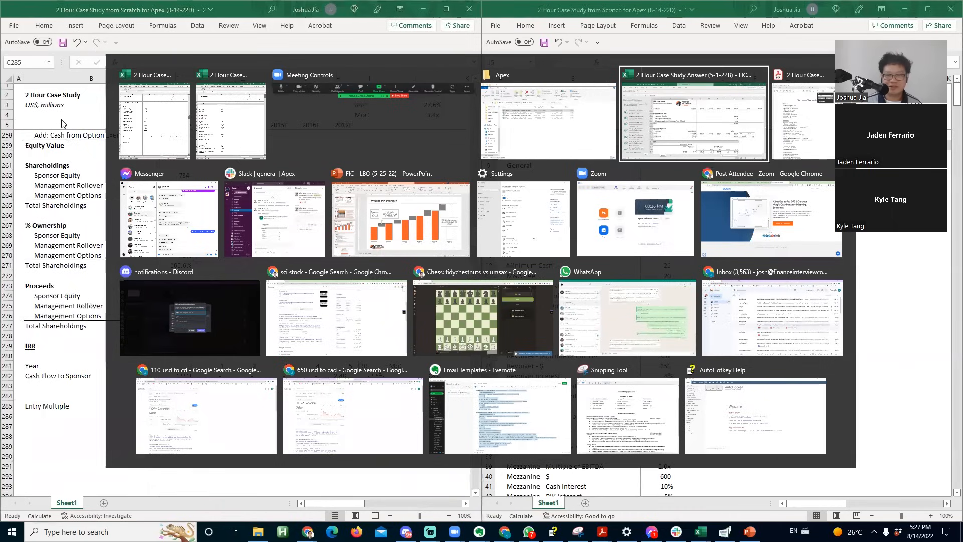
pyautogui.press('pageup')
pyautogui.press('pageup')
pyautogui.press('pageup')
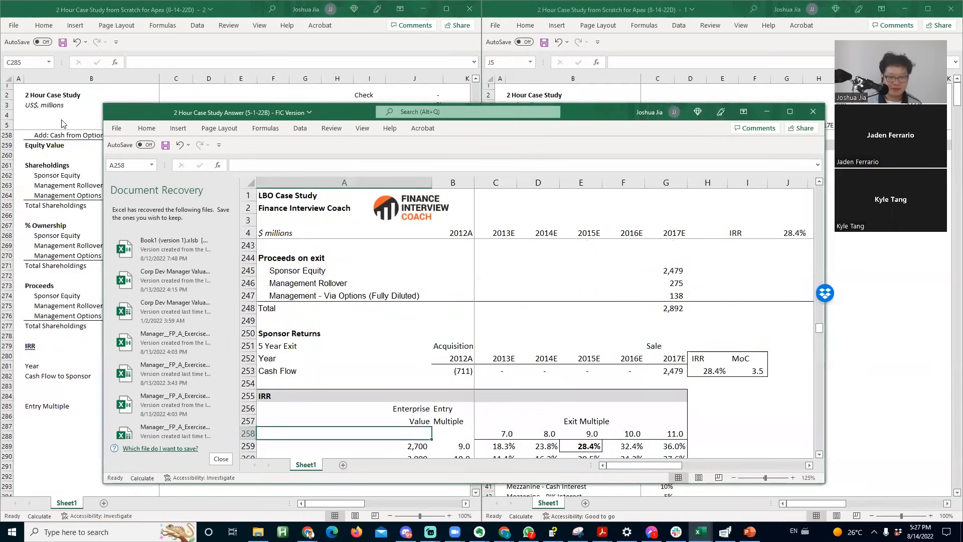
pyautogui.hotkey('alt', 'Tab')
# - Move the Entry Multiple label to B287 and the Exit Multiple label to D284
pyautogui.press('Left')
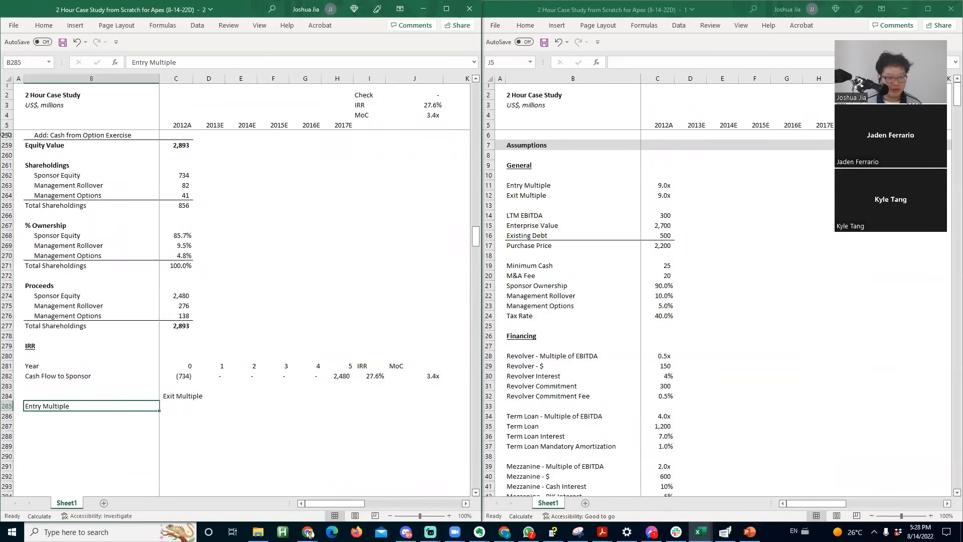
pyautogui.press('Up')
pyautogui.press('Right')
pyautogui.press('Right')
pyautogui.press('Right')
pyautogui.press('Right')
pyautogui.press('Left')
pyautogui.press('Left')
pyautogui.press('Left')
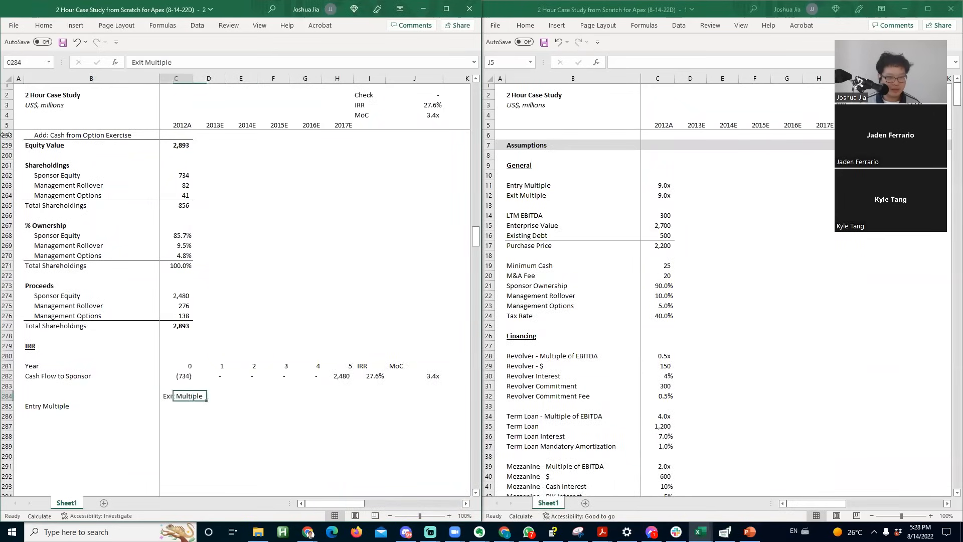
pyautogui.press('Down')
pyautogui.press('Left')
pyautogui.hotkey('ctrl', 'x')
pyautogui.press('Down')
pyautogui.hotkey('ctrl', 'v')
pyautogui.press('Up')
pyautogui.press('Up')
pyautogui.press('Right')
pyautogui.hotkey('ctrl', 'x')
pyautogui.press('Right')
pyautogui.hotkey('ctrl', 'v')
pyautogui.press('Left')
pyautogui.press('Down')
pyautogui.press('Left')
pyautogui.press('Down')
pyautogui.hotkey('ctrl', 'x')
pyautogui.press('Down')
pyautogui.hotkey('ctrl', 'v')
# - Enter the entry multiples 7, 8, 9.0, 10 and 10 down cells C285 to C289
pyautogui.press('Up')
pyautogui.press('Up')
pyautogui.press('Right')
pyautogui.press('Down')
pyautogui.press('Down')
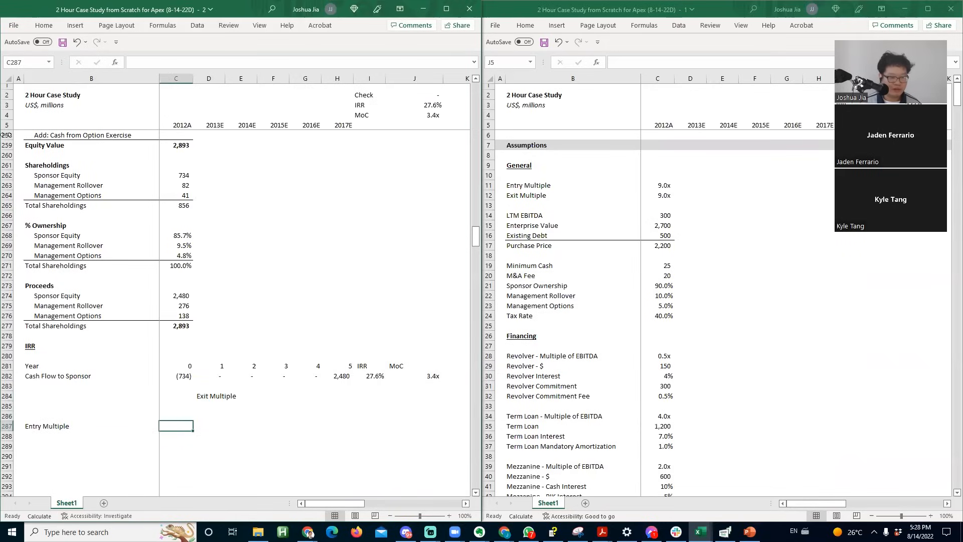
pyautogui.hotkey('ctrl', 'Return')
pyautogui.press('Up')
pyautogui.write('8')
pyautogui.press('Return')
pyautogui.press('Up')
pyautogui.press('Up')
pyautogui.write('7')
pyautogui.press('Return')
pyautogui.press('Down')
pyautogui.press('Down')
pyautogui.write('10')
pyautogui.press('Return')
pyautogui.write('10')
pyautogui.press('Return')
# - Move the column of entry multiples down two rows to C287:C291, starting beside the Entry Multiple label
pyautogui.press('Up')
pyautogui.press('Right')
pyautogui.press('Up')
pyautogui.press('Up')
pyautogui.press('Up')
pyautogui.press('Right')
pyautogui.press('Up')
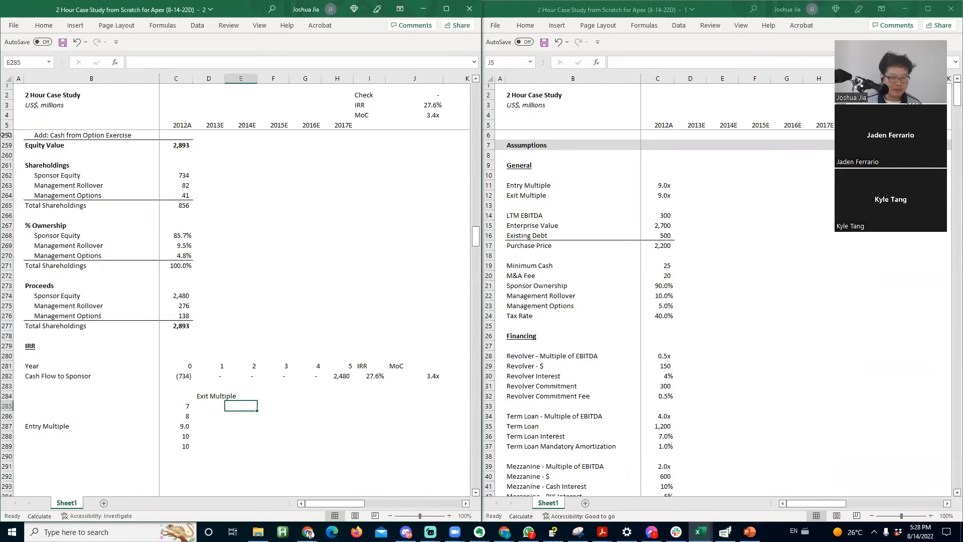
pyautogui.press('Left')
pyautogui.press('Left')
pyautogui.hotkey('shift', 'Down')
pyautogui.hotkey('shift', 'Down')
pyautogui.hotkey('shift', 'Down')
pyautogui.hotkey('shift', 'Down')
pyautogui.hotkey('ctrl', 'c')
pyautogui.press('Down')
pyautogui.press('Down')
pyautogui.press('Return')
# - Enter the exit multiples 7, 8, 9, 10 and 11 across D286 to H286
pyautogui.press('Up')
pyautogui.press('Up')
pyautogui.press('Right')
pyautogui.press('Down')
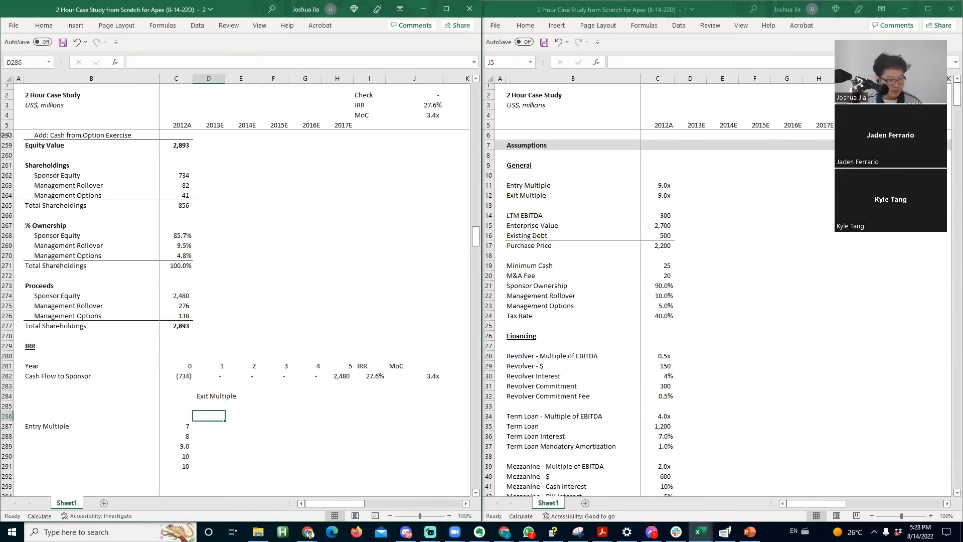
pyautogui.write('7')
pyautogui.press('Right')
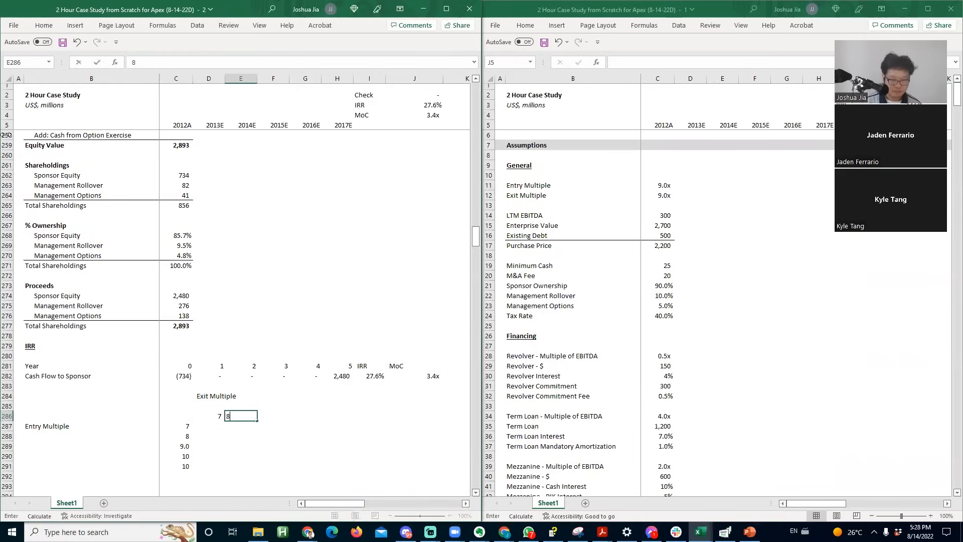
pyautogui.write('8')
pyautogui.press('Right')
pyautogui.write('9')
pyautogui.press('Right')
pyautogui.write('10')
pyautogui.press('Right')
pyautogui.write('10')
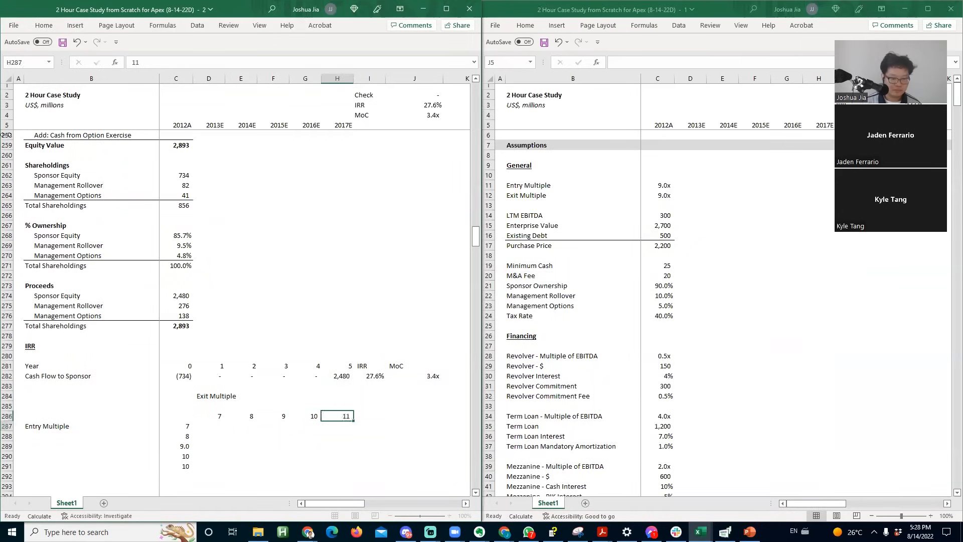
# - Format the exit multiples in D286:H286 and the entry multiples in C287:C291 with one decimal place
pyautogui.press('Left')
pyautogui.press('Left')
pyautogui.press('Left')
pyautogui.press('Left')
pyautogui.hotkey('ctrl', 'shift', 'Right')
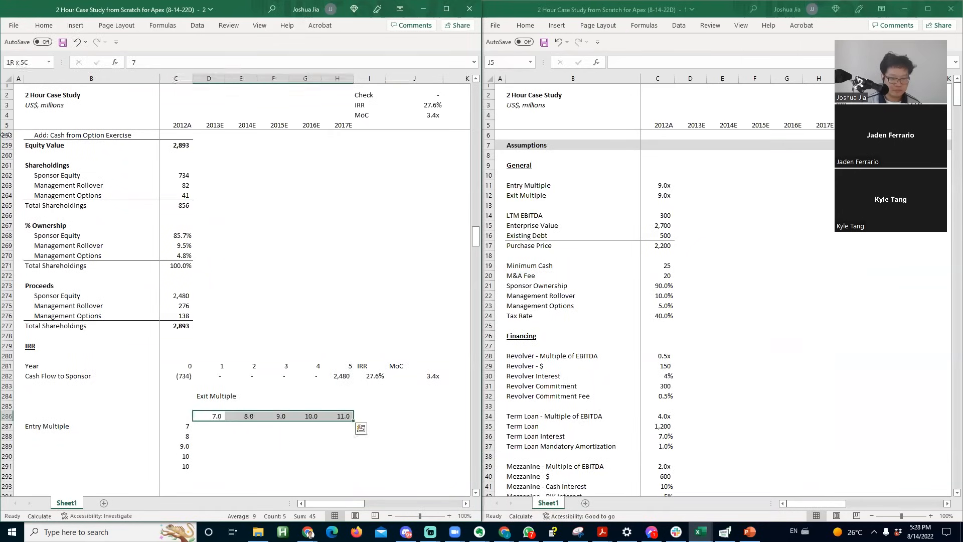
pyautogui.press('Left')
pyautogui.press('Down')
pyautogui.hotkey('ctrl', 'shift', 'Down')
pyautogui.hotkey('alt', 'h')
pyautogui.press('0')
# - Apply a custom one-decimal number format with an x suffix to the exit multiples in D286:H286
pyautogui.press('Up')
pyautogui.press('Right')
pyautogui.hotkey('ctrl', 'shift', 'Right')
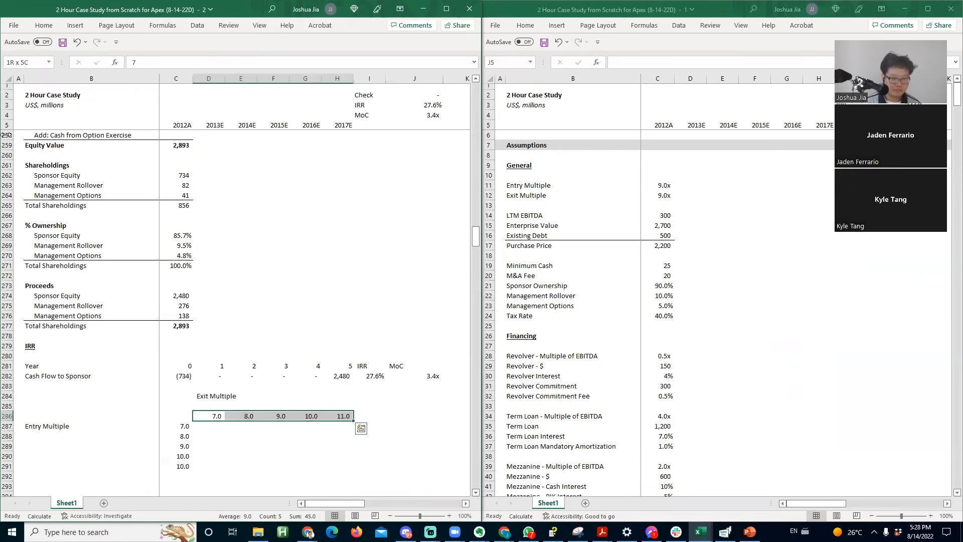
pyautogui.hotkey('ctrl', '`')
pyautogui.hotkey('ctrl', '`')
pyautogui.hotkey('ctrl', '1')
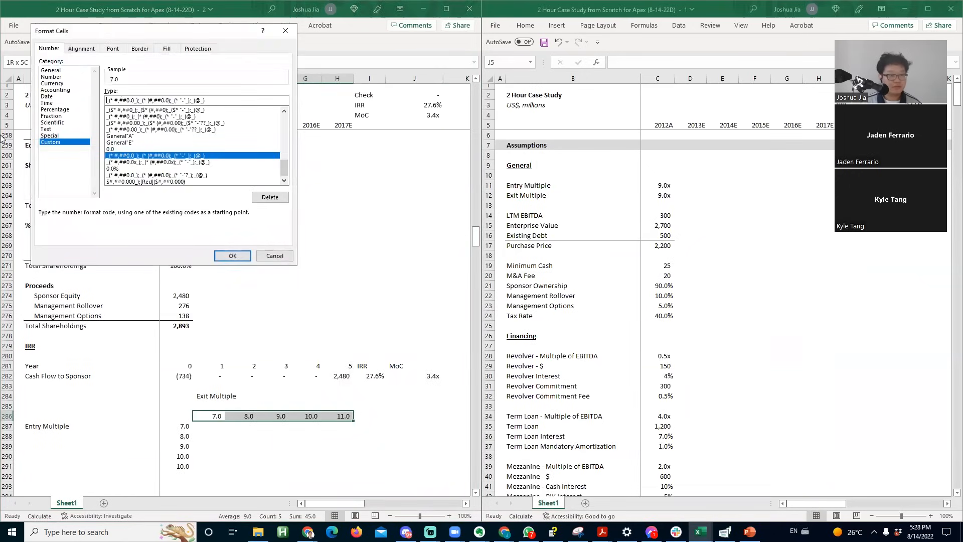
pyautogui.write('x')
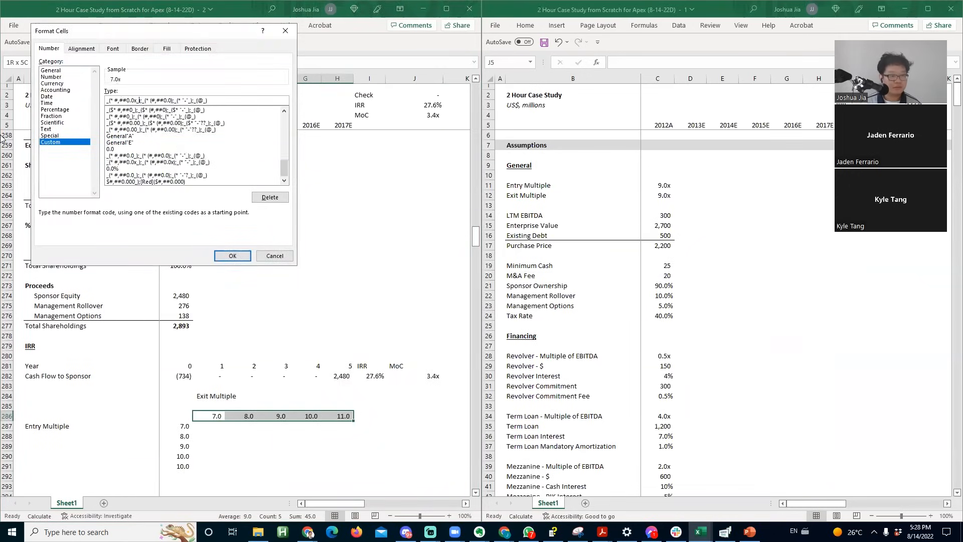
pyautogui.write('x')
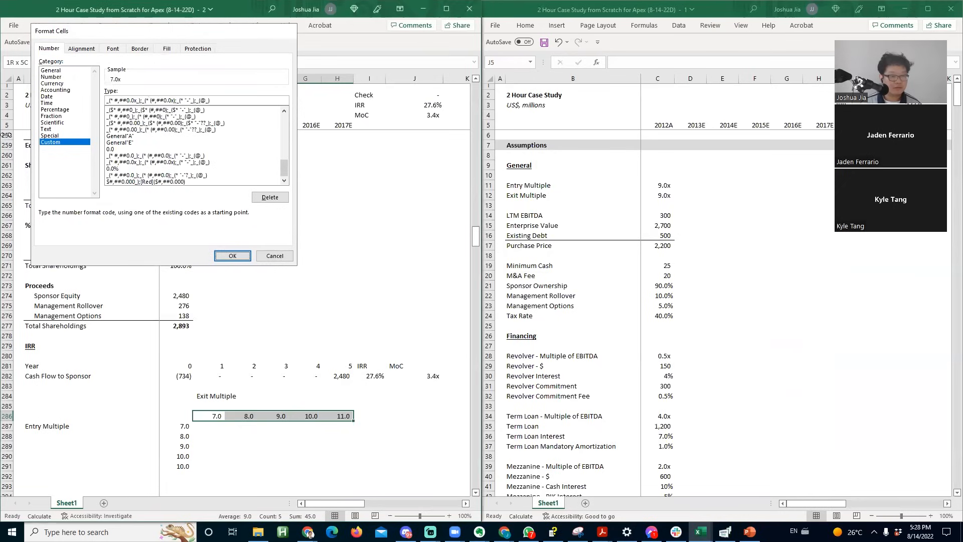
pyautogui.press('Return')
# - Copy the exit multiples' number format onto the entry multiples in C287:C291
pyautogui.press('Left')
pyautogui.press('Right')
pyautogui.hotkey('ctrl', 'c')
pyautogui.press('Left')
pyautogui.press('Down')
pyautogui.hotkey('ctrl', 'shift', 'Down')
pyautogui.hotkey('ctrl', 'alt', 'v')
pyautogui.press('t')
pyautogui.press('Return')
pyautogui.press('Escape')
# - Add a top border across D287:H287, directly below the exit multiples
pyautogui.press('Right')
pyautogui.hotkey('shift', 'Right')
pyautogui.hotkey('shift', 'Right')
pyautogui.hotkey('shift', 'Right')
pyautogui.hotkey('shift', 'Right')
pyautogui.hotkey('alt', 'h')
pyautogui.press('b')
pyautogui.press('p')
pyautogui.press('Down')
pyautogui.press('Up')
# - Add a left border down D287:D291, beside the column of entry multiples
pyautogui.hotkey('shift', 'Down')
pyautogui.hotkey('shift', 'Down')
pyautogui.hotkey('shift', 'Down')
pyautogui.hotkey('shift', 'Down')
pyautogui.hotkey('alt', 'h')
pyautogui.press('b')
pyautogui.press('l')
pyautogui.press('Right')
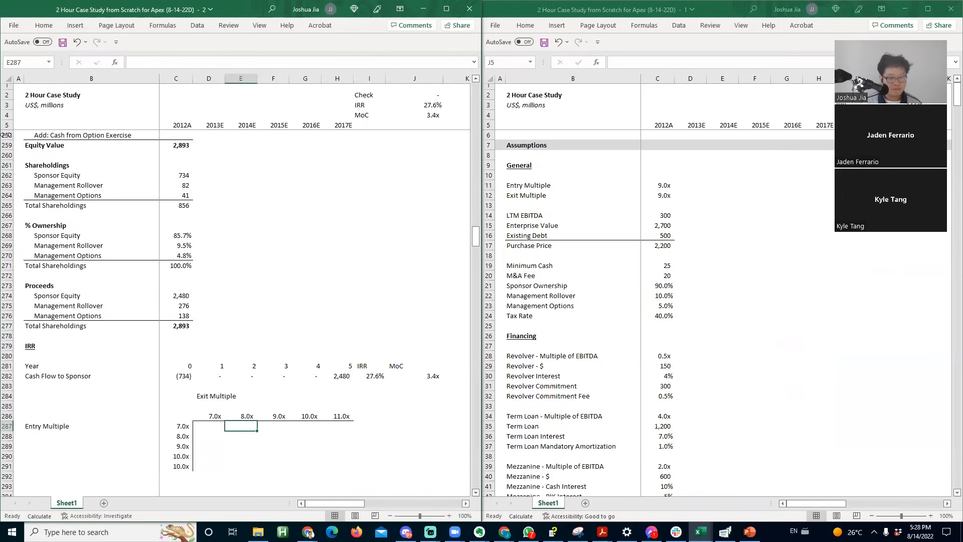
pyautogui.press('Up')
pyautogui.press('Left')
pyautogui.press('Left')
pyautogui.hotkey('shift', 'Right')
pyautogui.hotkey('shift', 'Right')
pyautogui.hotkey('shift', 'Down')
pyautogui.hotkey('shift', 'Right')
pyautogui.hotkey('shift', 'Right')
pyautogui.hotkey('shift', 'Down')
pyautogui.hotkey('shift', 'Down')
pyautogui.hotkey('shift', 'Down')
pyautogui.hotkey('shift', 'Down')
pyautogui.hotkey('shift', 'Up')
pyautogui.hotkey('shift', 'Up')
pyautogui.hotkey('shift', 'Up')
pyautogui.hotkey('shift', 'Up')
pyautogui.hotkey('shift', 'Up')
pyautogui.hotkey('shift', 'Left')
pyautogui.hotkey('shift', 'Left')
pyautogui.hotkey('shift', 'Left')
pyautogui.hotkey('shift', 'Left')
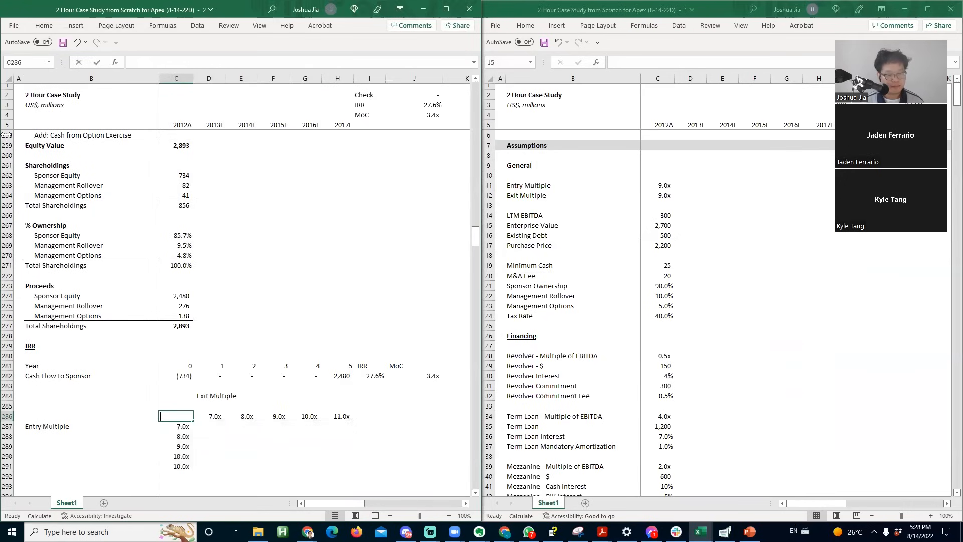
# - Link the table's corner cell C286 to the sponsor IRR with the formula =I282
pyautogui.write('=')
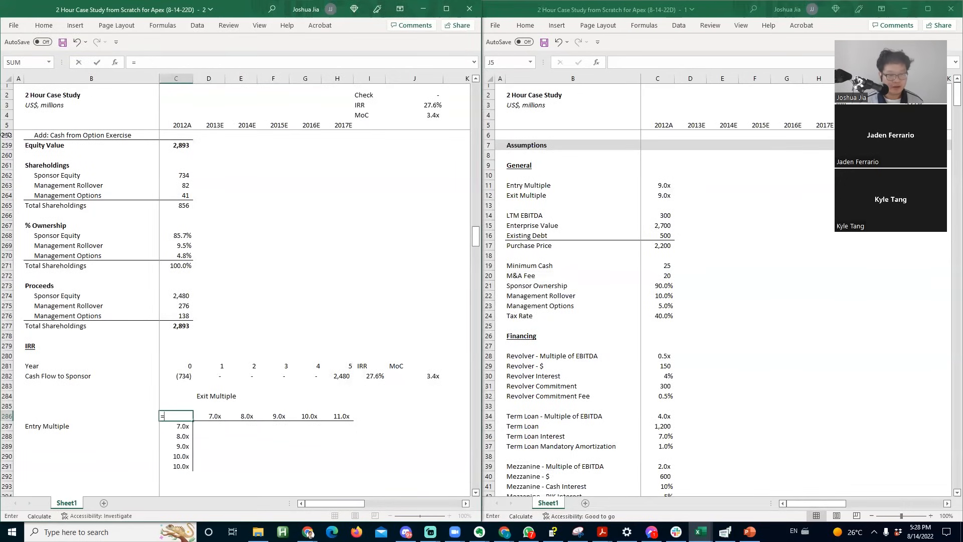
pyautogui.press('Up')
pyautogui.press('Right')
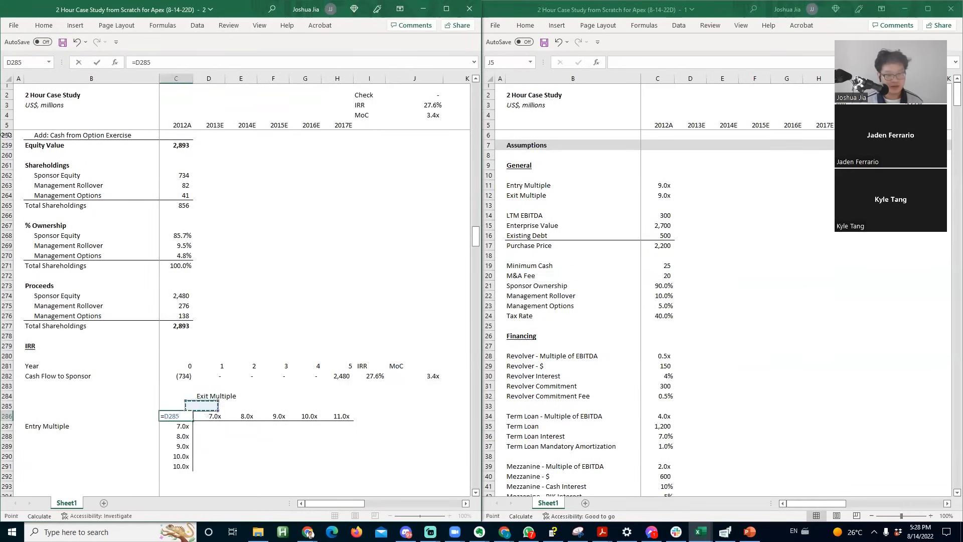
pyautogui.press('Up')
pyautogui.press('Up')
pyautogui.press('Right')
pyautogui.press('Right')
pyautogui.press('Right')
pyautogui.press('Right')
pyautogui.press('Right')
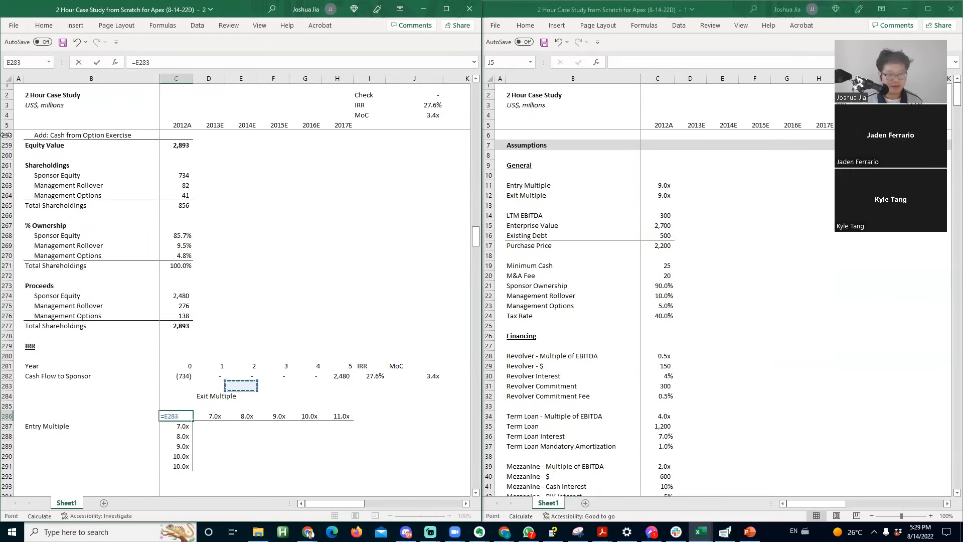
pyautogui.hotkey('ctrl', 'Return')
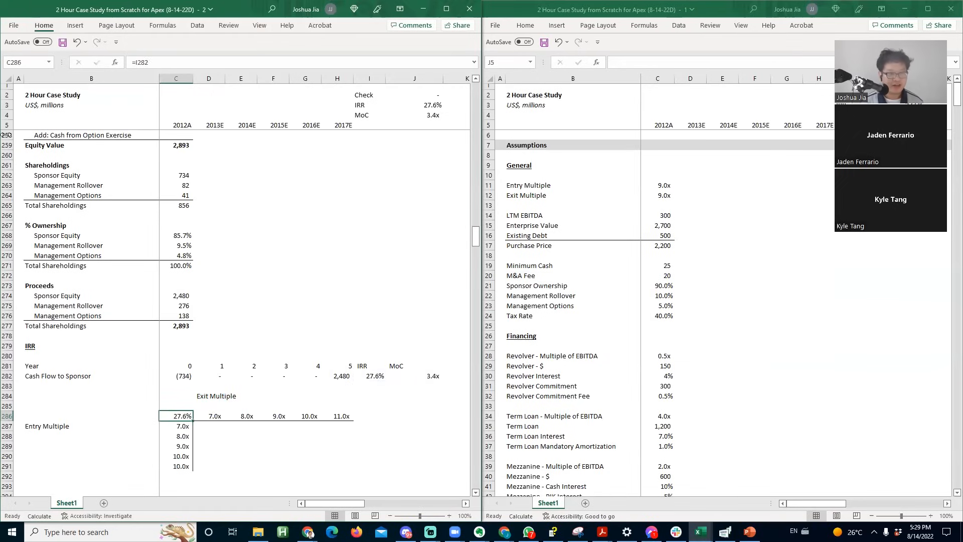
# - Hide the linked IRR in corner cell C286 by giving it a white font colour
pyautogui.hotkey('alt', 'h')
pyautogui.press('f')
pyautogui.press('c')
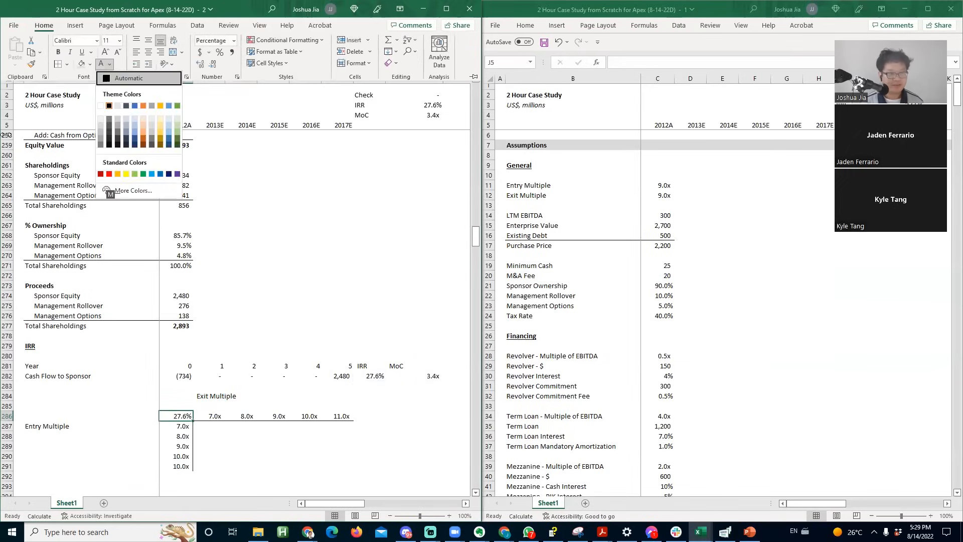
pyautogui.click(101, 106)
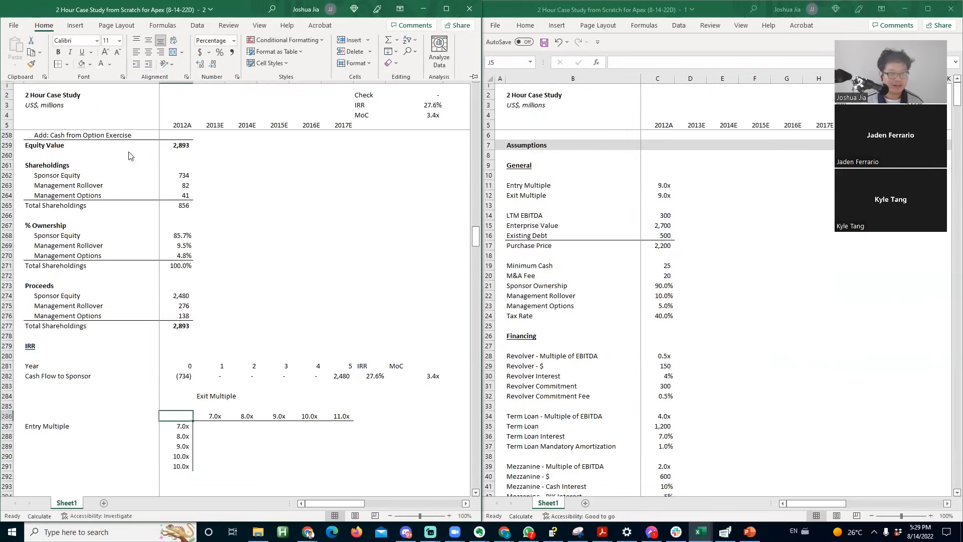
pyautogui.click(173, 414)
pyautogui.press('F2')
pyautogui.press('Escape')
pyautogui.hotkey('shift', 'Right')
pyautogui.hotkey('shift', 'Right')
pyautogui.hotkey('shift', 'Right')
pyautogui.hotkey('shift', 'Right')
pyautogui.hotkey('shift', 'Down')
pyautogui.hotkey('shift', 'Down')
pyautogui.hotkey('shift', 'Down')
pyautogui.hotkey('shift', 'Down')
pyautogui.hotkey('shift', 'Down')
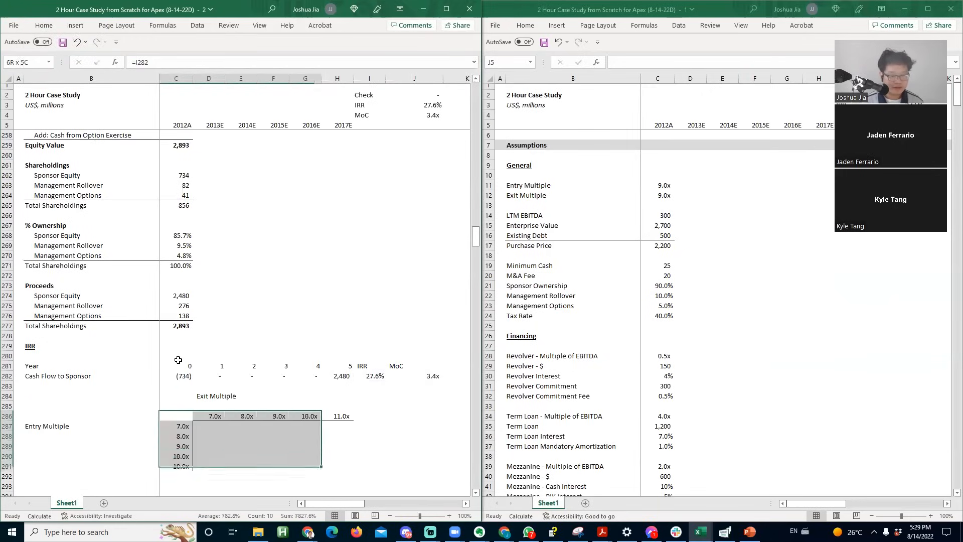
pyautogui.hotkey('shift', 'Right')
pyautogui.press('Down')
pyautogui.press('Down')
pyautogui.press('Down')
pyautogui.press('Down')
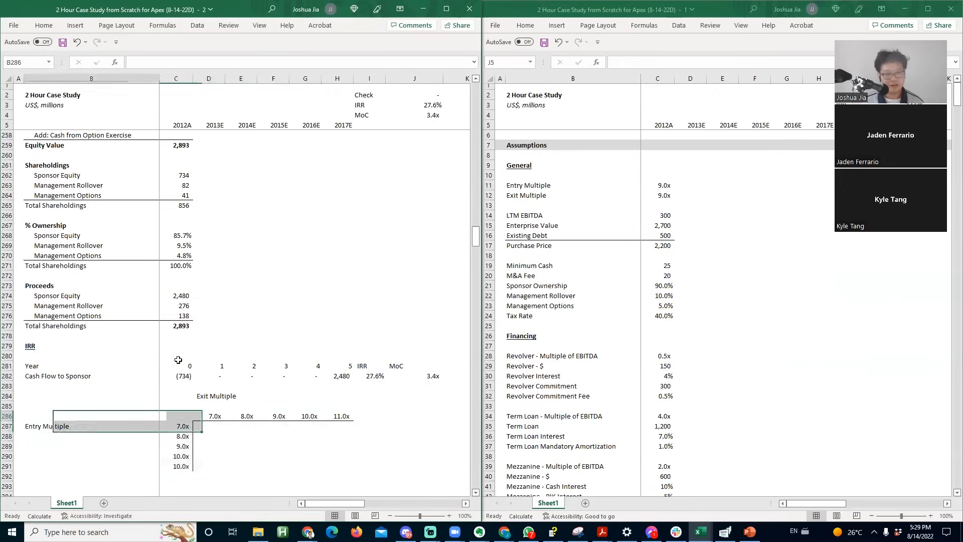
pyautogui.press('Up')
pyautogui.press('Up')
pyautogui.press('Up')
pyautogui.press('Up')
pyautogui.press('Right')
pyautogui.press('Right')
pyautogui.press('Right')
pyautogui.press('Right')
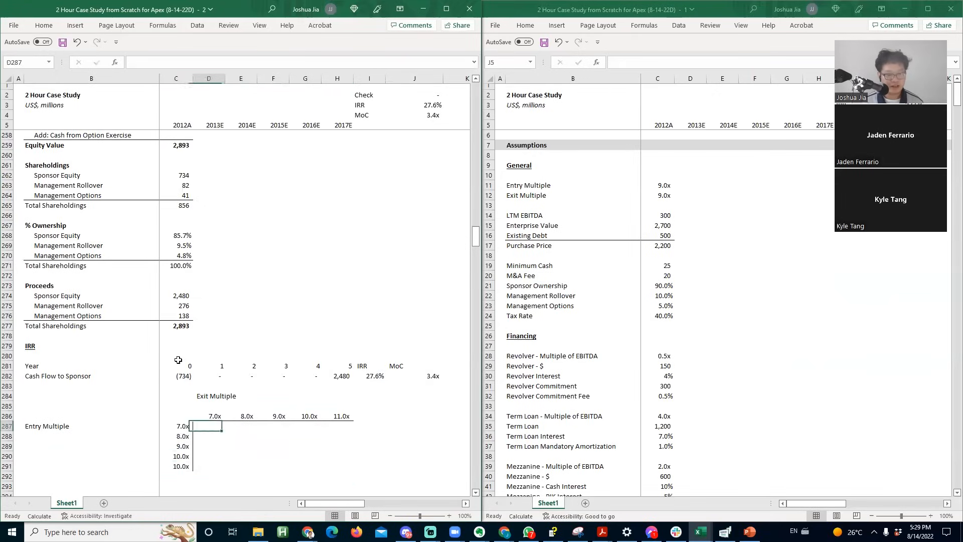
pyautogui.press('Left')
pyautogui.press('Left')
pyautogui.press('Left')
pyautogui.press('Left')
pyautogui.press('Left')
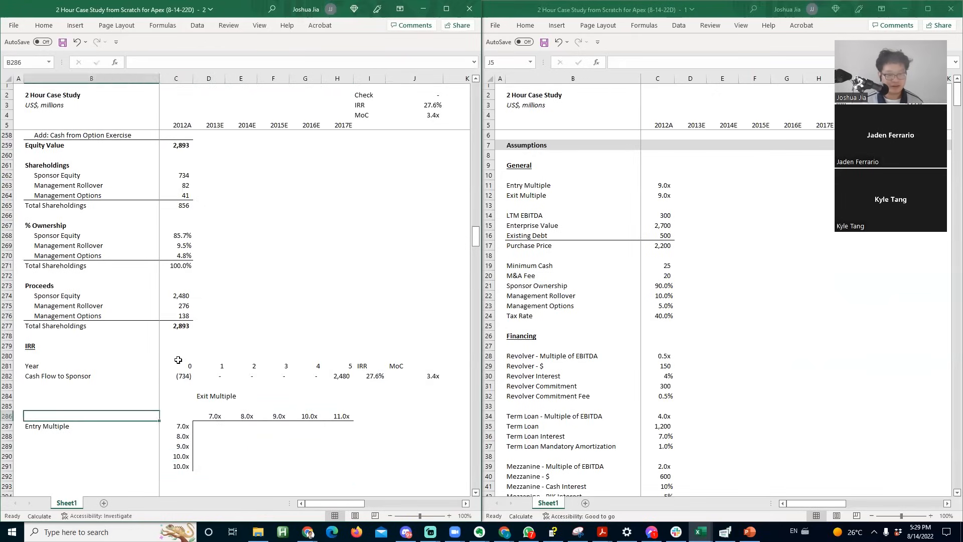
# - Select the whole sensitivity grid C286:H291, including the corner cell and both sets of multiples
pyautogui.press('Right')
pyautogui.hotkey('shift', 'Down')
pyautogui.hotkey('shift', 'Down')
pyautogui.hotkey('shift', 'Down')
pyautogui.hotkey('shift', 'Down')
pyautogui.hotkey('shift', 'Down')
pyautogui.hotkey('shift', 'Right')
pyautogui.hotkey('shift', 'Right')
pyautogui.hotkey('shift', 'Right')
pyautogui.hotkey('shift', 'Right')
pyautogui.hotkey('shift', 'Right')
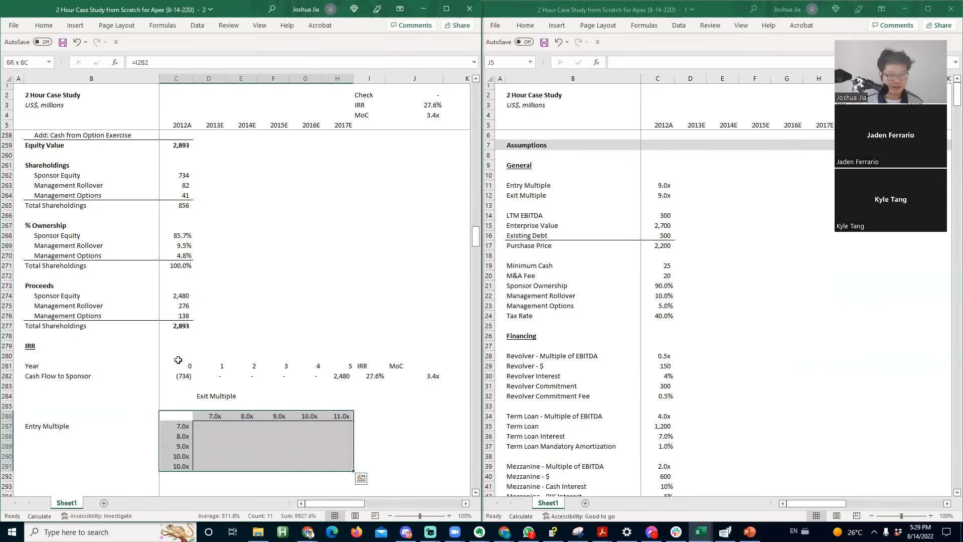
pyautogui.hotkey('alt', 'a')
pyautogui.press('w')
pyautogui.press('t')
pyautogui.hotkey('alt', 'a')
pyautogui.press('w')
pyautogui.press('t')
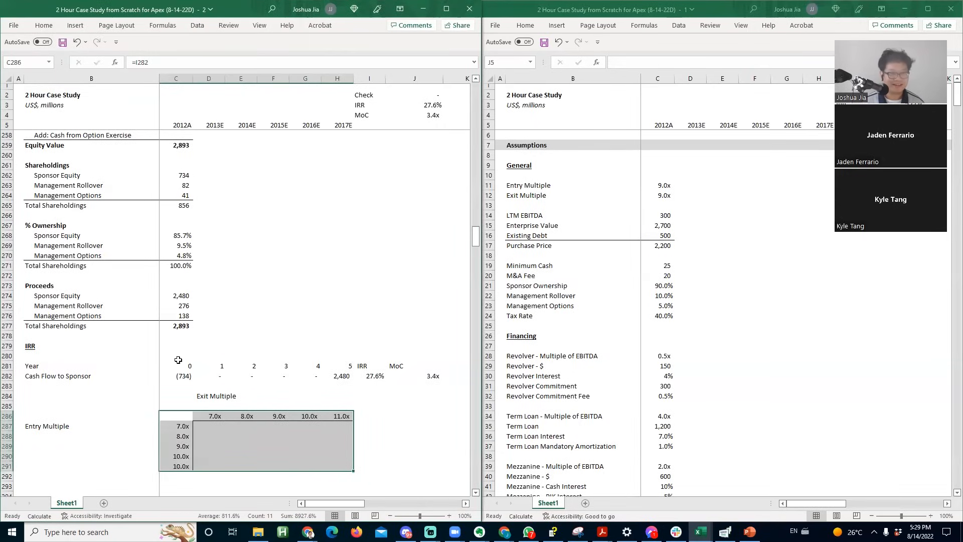
pyautogui.click(196, 27)
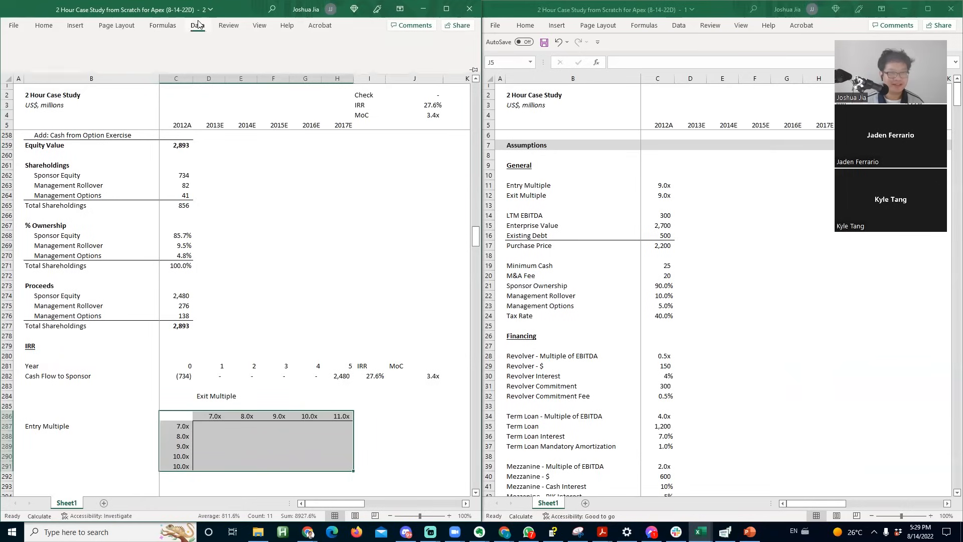
pyautogui.click(401, 63)
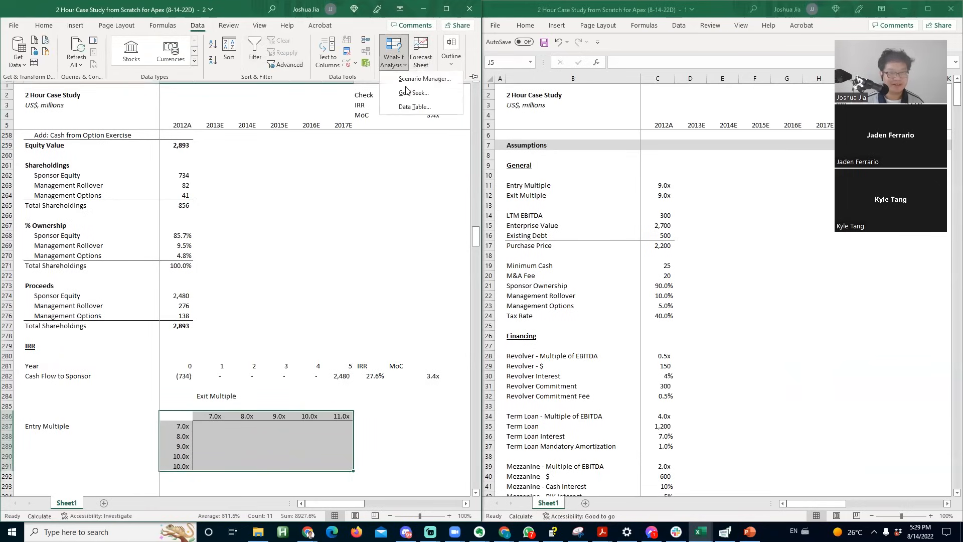
pyautogui.click(209, 140)
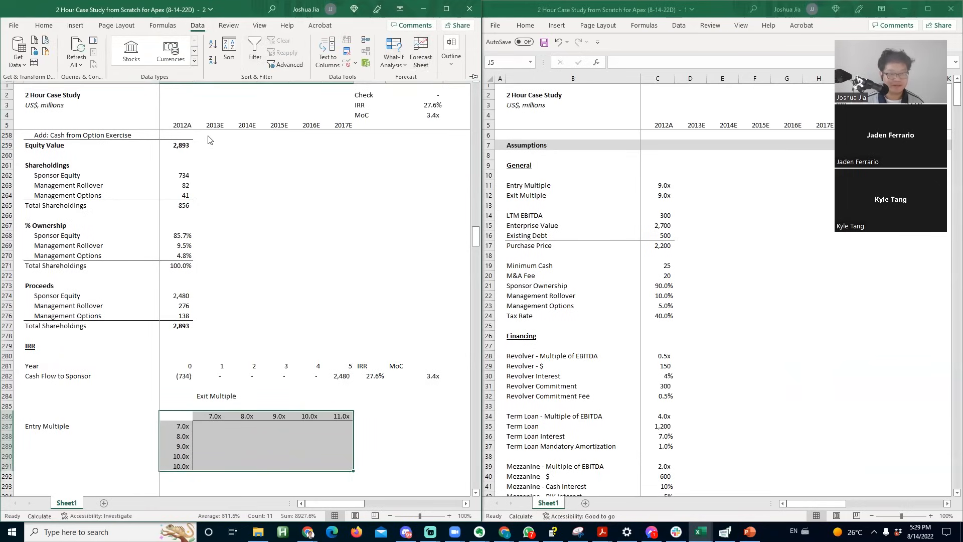
pyautogui.click(180, 375)
# - Create a what-if data table on C286:H291 with Exit Multiple C12 as row input and Entry Multiple C11 as column input
pyautogui.hotkey('alt', 'a')
pyautogui.press('w')
pyautogui.press('t')
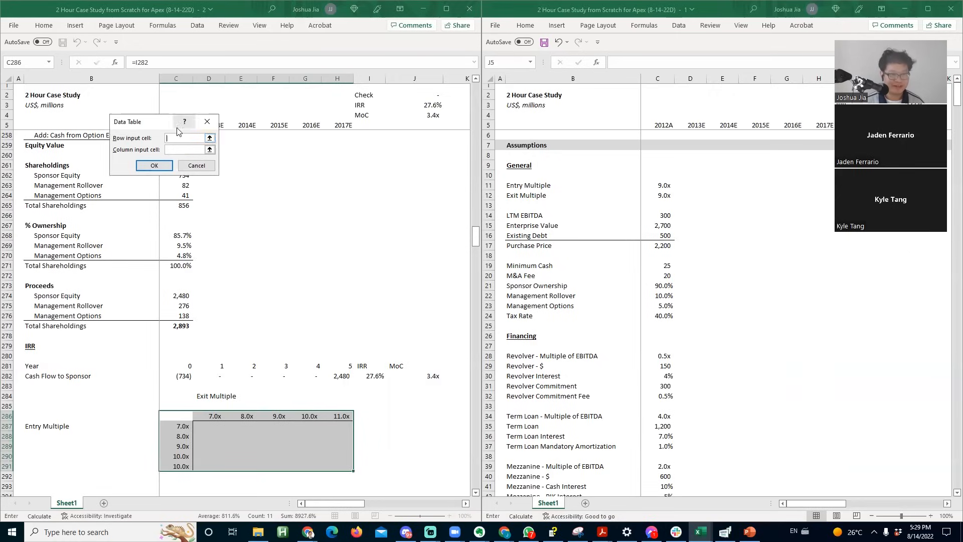
pyautogui.click(275, 217)
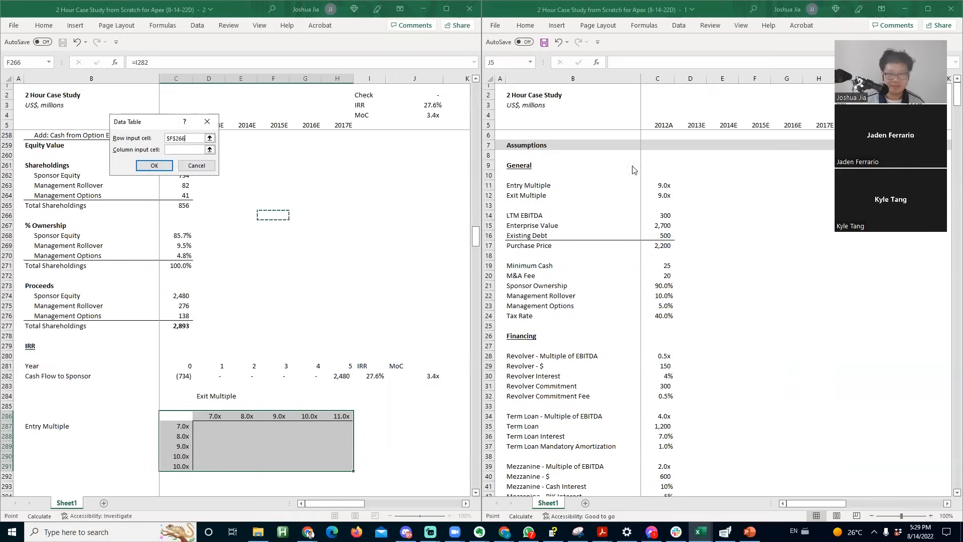
pyautogui.click(658, 195)
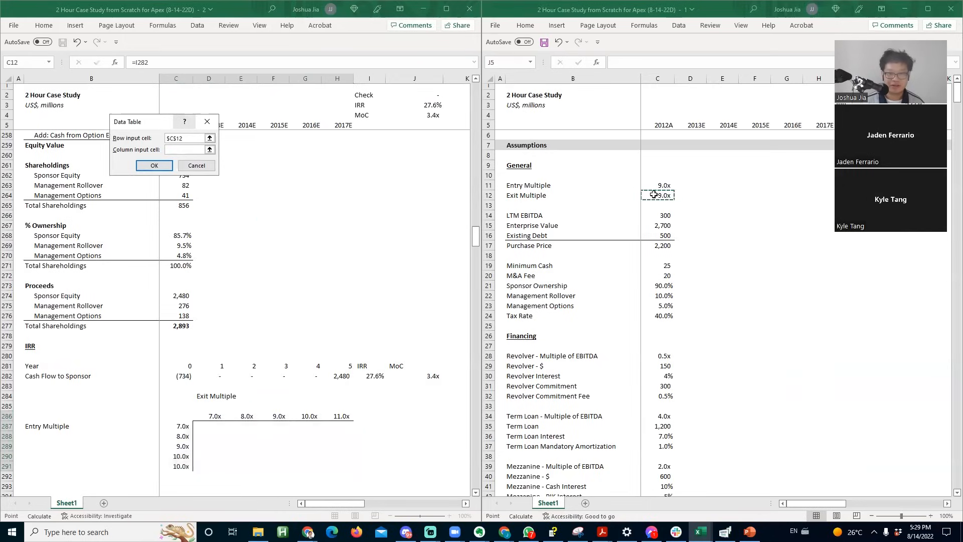
pyautogui.click(192, 150)
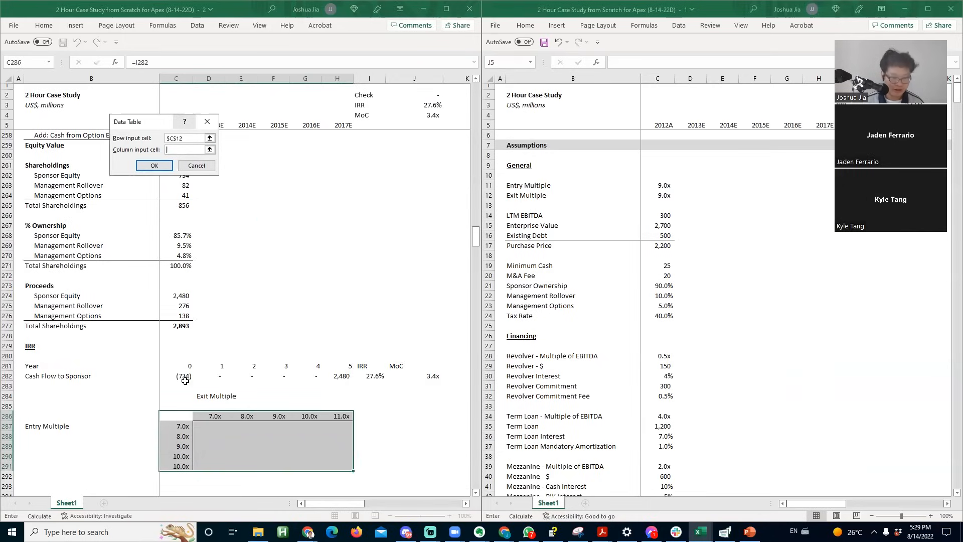
pyautogui.click(665, 187)
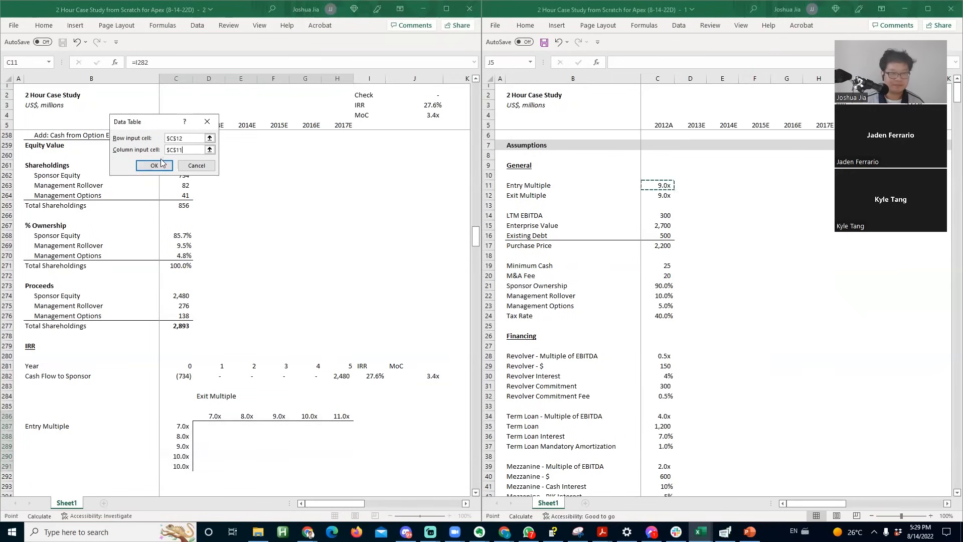
pyautogui.click(161, 163)
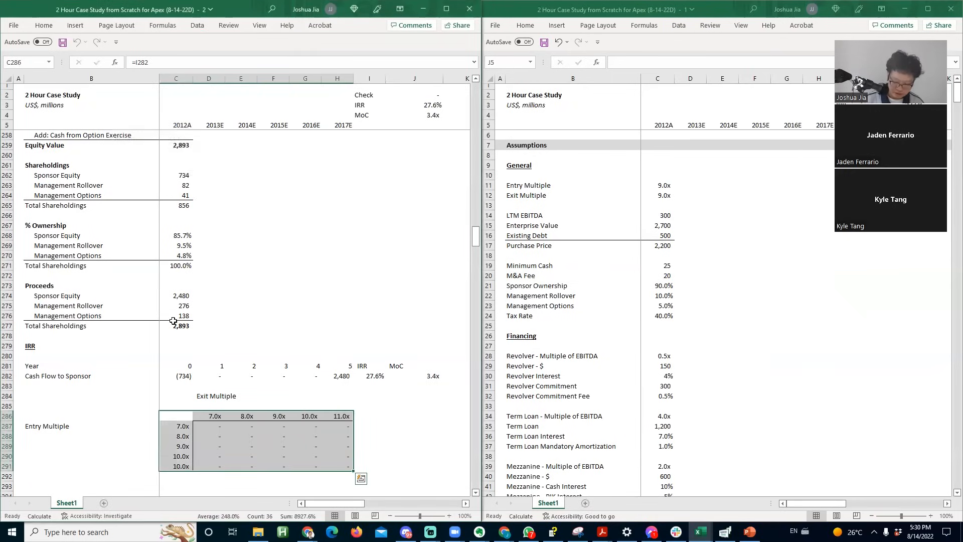
# - Format the data table results in D287:H291 as percentages with one decimal place
pyautogui.click(233, 436)
pyautogui.press('Left')
pyautogui.press('Up')
pyautogui.hotkey('ctrl', 'shift', 'Right')
pyautogui.hotkey('ctrl', 'shift', 'Down')
pyautogui.hotkey('ctrl', 'shift', '5')
pyautogui.hotkey('alt', 'h')
pyautogui.press('0')
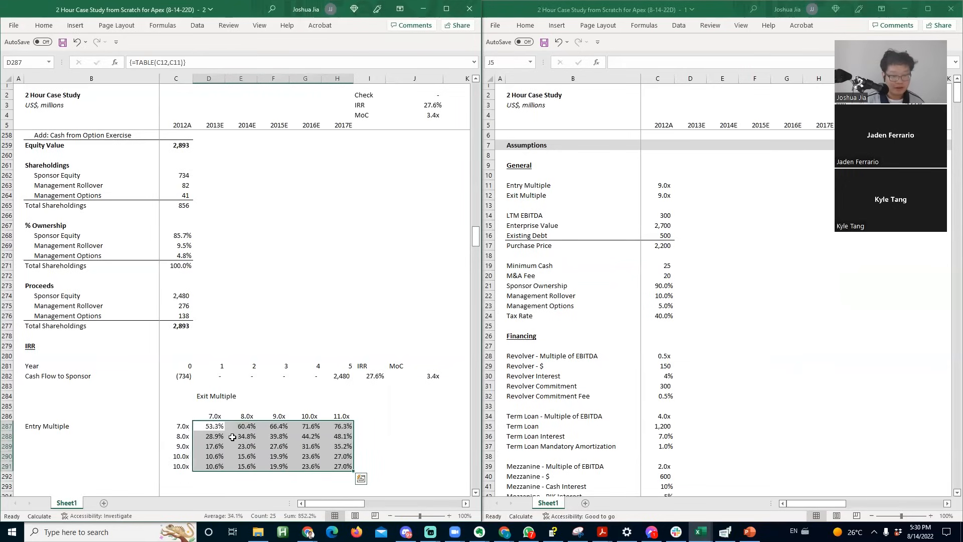
# - Bold the base-case IRR in F289, at 9.0x entry and 9.0x exit, and outline the cell with a border
pyautogui.click(232, 435)
pyautogui.press('Down')
pyautogui.press('Right')
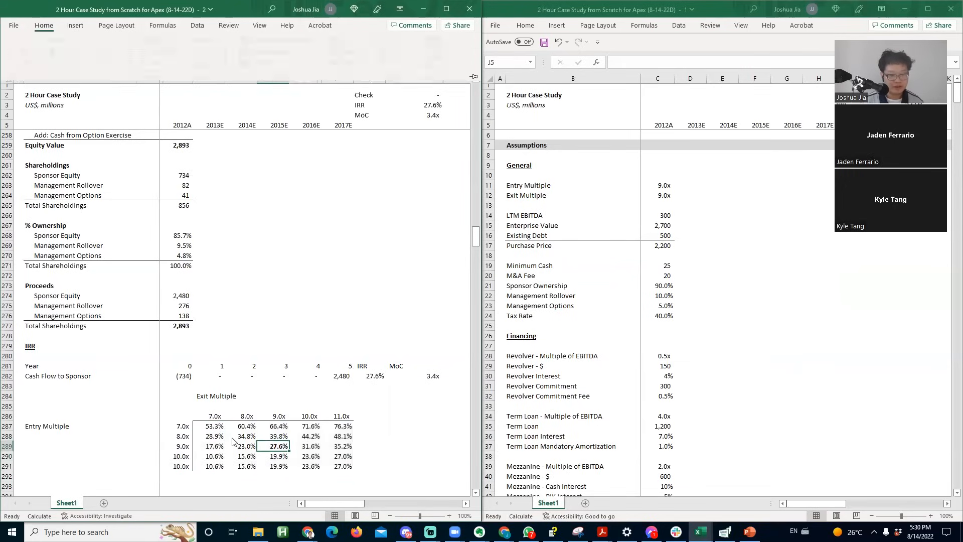
pyautogui.press('Up')
pyautogui.press('Up')
pyautogui.press('Down')
pyautogui.press('Down')
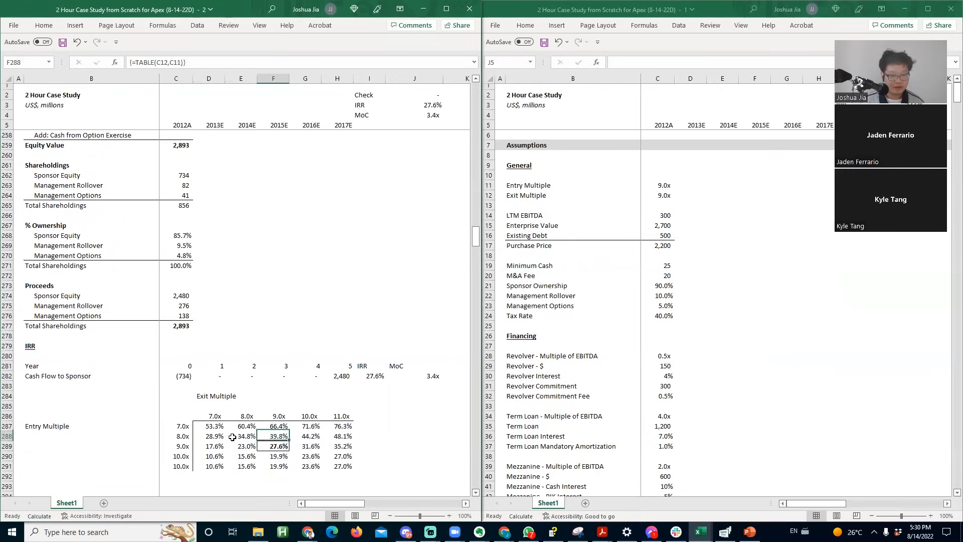
# - Examine how IRR varies across entry and exit multiples in the data table results, D287:H291
pyautogui.press('Left')
pyautogui.press('Left')
pyautogui.press('Left')
pyautogui.press('Right')
pyautogui.press('Right')
pyautogui.press('Up')
pyautogui.press('Up')
pyautogui.press('Right')
pyautogui.press('Right')
pyautogui.press('Up')
pyautogui.press('Up')
pyautogui.press('Right')
pyautogui.press('Right')
pyautogui.press('Right')
pyautogui.press('Up')
pyautogui.press('Left')
pyautogui.press('Down')
pyautogui.press('Down')
pyautogui.press('Down')
pyautogui.press('Down')
pyautogui.press('Down')
pyautogui.press('Down')
pyautogui.press('Left')
pyautogui.press('Left')
pyautogui.press('Left')
pyautogui.press('Left')
pyautogui.press('Up')
pyautogui.press('Right')
pyautogui.press('Right')
pyautogui.press('Right')
pyautogui.press('Left')
pyautogui.press('Left')
pyautogui.press('Left')
pyautogui.press('Left')
pyautogui.press('Left')
pyautogui.press('Right')
pyautogui.press('Down')
pyautogui.press('Down')
pyautogui.press('Right')
pyautogui.press('Up')
pyautogui.press('Up')
pyautogui.press('Up')
pyautogui.press('Right')
pyautogui.press('Down')
pyautogui.press('Left')
pyautogui.press('Down')
pyautogui.press('Left')
pyautogui.press('Up')
pyautogui.press('Up')
pyautogui.press('Up')
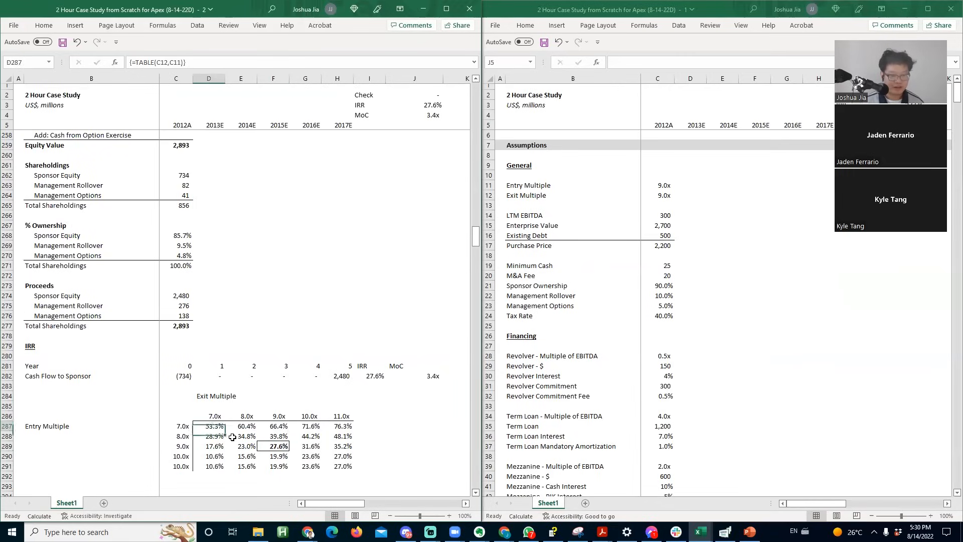
pyautogui.hotkey('shift', 'Right')
pyautogui.hotkey('shift', 'Right')
pyautogui.hotkey('shift', 'Right')
pyautogui.hotkey('shift', 'Right')
pyautogui.hotkey('shift', 'Down')
pyautogui.hotkey('shift', 'Down')
pyautogui.hotkey('shift', 'Down')
pyautogui.hotkey('shift', 'Down')
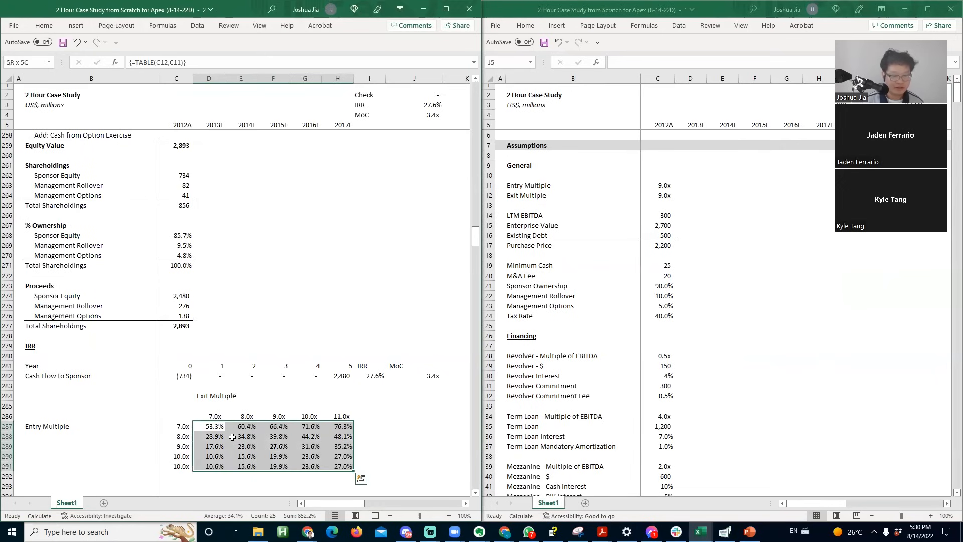
# - Set the last entry multiple in C291 to 11.0x and recalculate the data table
pyautogui.press('Left')
pyautogui.press('Down')
pyautogui.press('Down')
pyautogui.press('Down')
pyautogui.press('Down')
pyautogui.write('1')
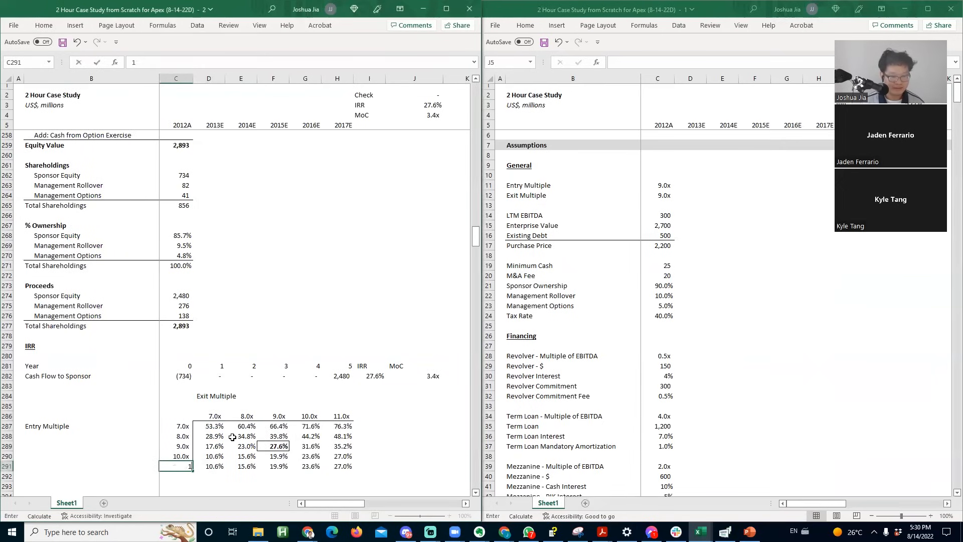
pyautogui.write('1')
pyautogui.hotkey('ctrl', 'Return')
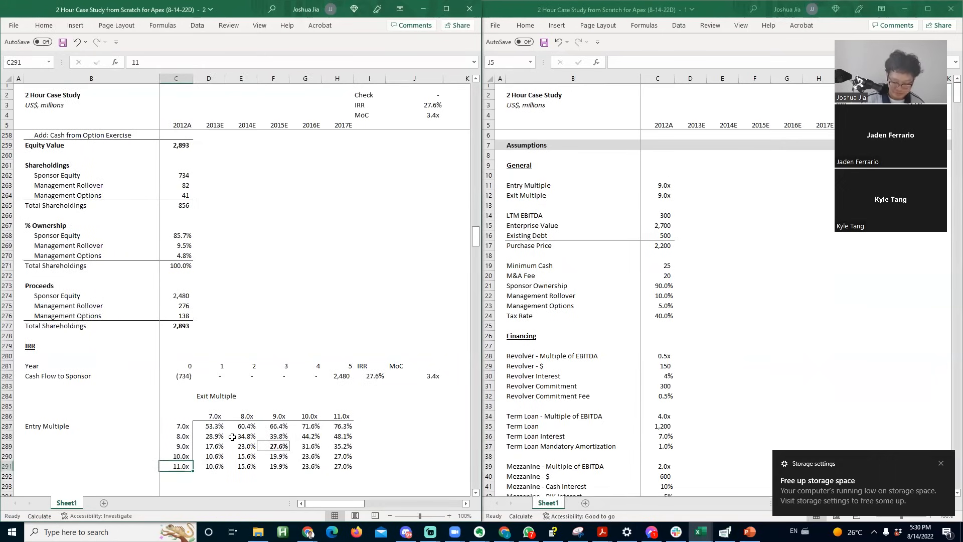
pyautogui.press('F9')
pyautogui.press('Right')
pyautogui.press('Right')
pyautogui.press('Right')
pyautogui.press('Right')
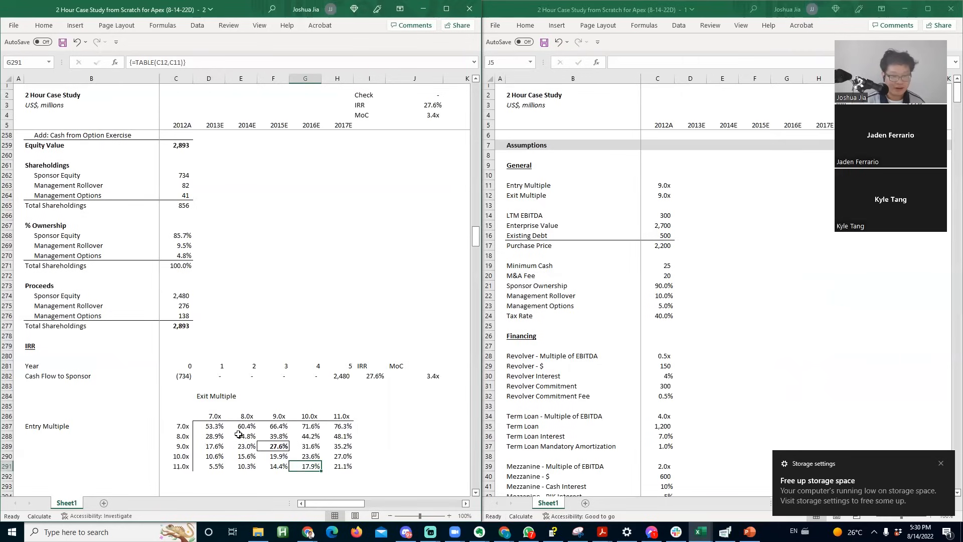
# - Move the Exit Multiple label from D284 to F285, centred directly above the exit multiples
pyautogui.click(102, 466)
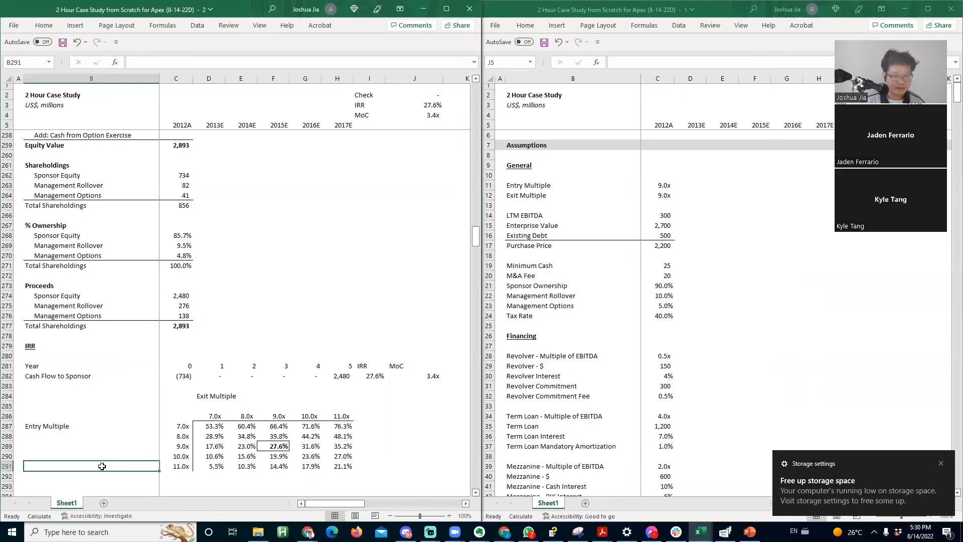
pyautogui.press('Right')
pyautogui.press('Right')
pyautogui.press('Up')
pyautogui.press('Up')
pyautogui.press('Up')
pyautogui.press('Up')
pyautogui.press('Up')
pyautogui.press('Up')
pyautogui.press('Up')
pyautogui.hotkey('ctrl', 'x')
pyautogui.press('Right')
pyautogui.press('Right')
pyautogui.press('Down')
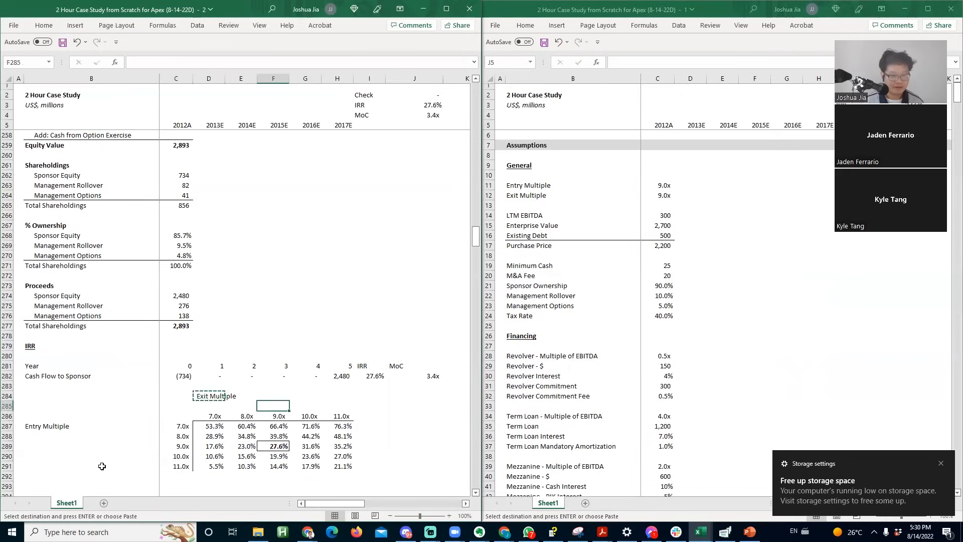
pyautogui.hotkey('ctrl', 'v')
# - Move the Entry Multiple label from B287 to B289, beside the middle row of the data table
pyautogui.press('Down')
pyautogui.hotkey('ctrl', 'Left')
pyautogui.press('Left')
pyautogui.press('Left')
pyautogui.press('Down')
pyautogui.press('Right')
pyautogui.hotkey('ctrl', 'x')
pyautogui.press('Down')
pyautogui.press('Down')
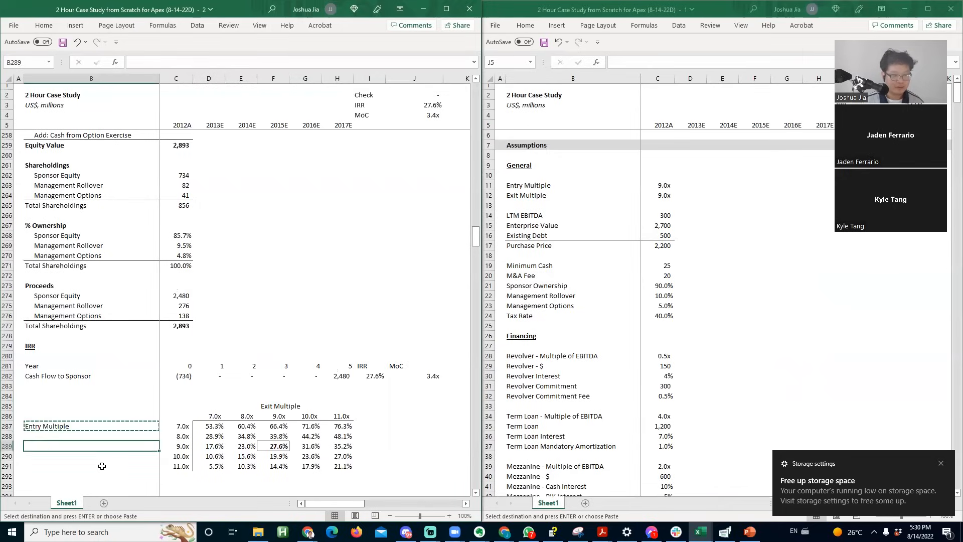
pyautogui.hotkey('ctrl', 'v')
# - Insert extra blank rows between the data table and the Capex Schedule section
pyautogui.press('Down')
pyautogui.press('Right')
pyautogui.press('Down')
pyautogui.press('Down')
pyautogui.press('Down')
pyautogui.press('Down')
pyautogui.press('Down')
pyautogui.press('Down')
pyautogui.press('Down')
pyautogui.press('Down')
pyautogui.press('Down')
pyautogui.press('Down')
pyautogui.press('Up')
pyautogui.press('Up')
pyautogui.press('Up')
pyautogui.press('Up')
pyautogui.press('Up')
pyautogui.press('Up')
pyautogui.press('Up')
pyautogui.press('Up')
pyautogui.press('Down')
pyautogui.press('Down')
pyautogui.hotkey('alt', 'i')
pyautogui.press('r')
pyautogui.hotkey('alt', 'i')
pyautogui.press('r')
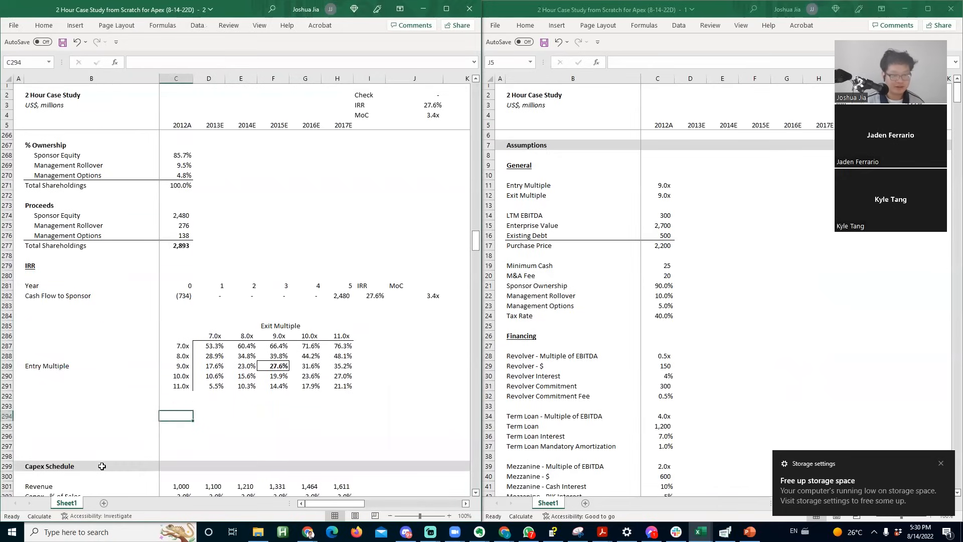
# - Enter the label "Leverage" in D293, below the first data table
pyautogui.press('Up')
pyautogui.press('Right')
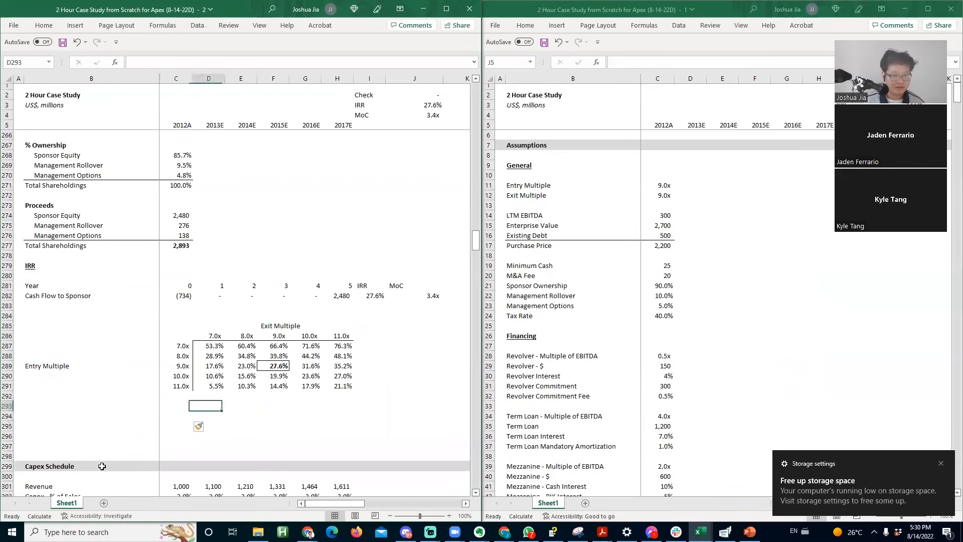
pyautogui.write('Leverage')
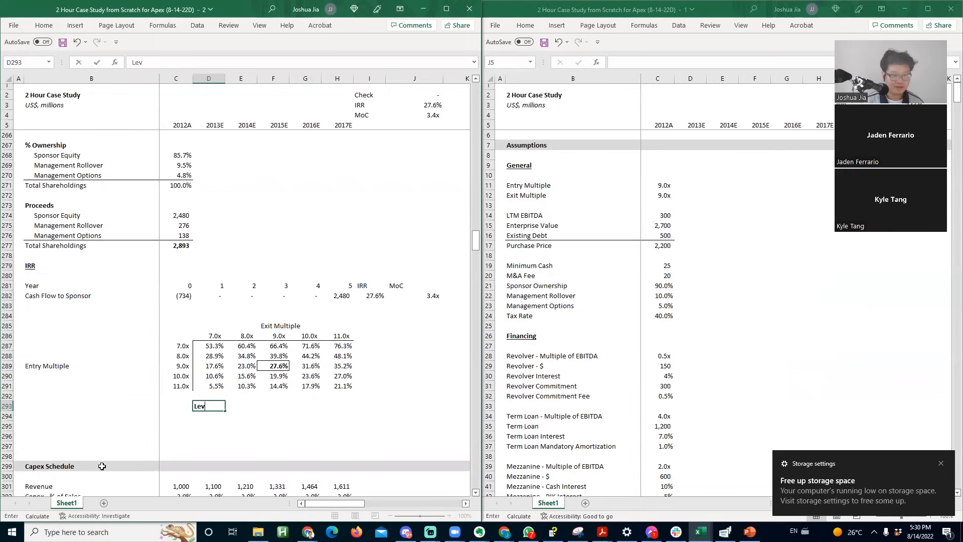
pyautogui.press('Return')
# - Add a top border across D295:H295 as the header line of the second sensitivity table
pyautogui.press('Down')
pyautogui.press('Left')
pyautogui.press('Right')
pyautogui.hotkey('shift', 'Right')
pyautogui.hotkey('shift', 'Right')
pyautogui.hotkey('shift', 'Left')
pyautogui.hotkey('shift', 'Left')
pyautogui.hotkey('shift', 'Right')
pyautogui.hotkey('shift', 'Right')
pyautogui.hotkey('shift', 'Right')
pyautogui.hotkey('shift', 'Right')
pyautogui.hotkey('alt', 'h')
pyautogui.press('b')
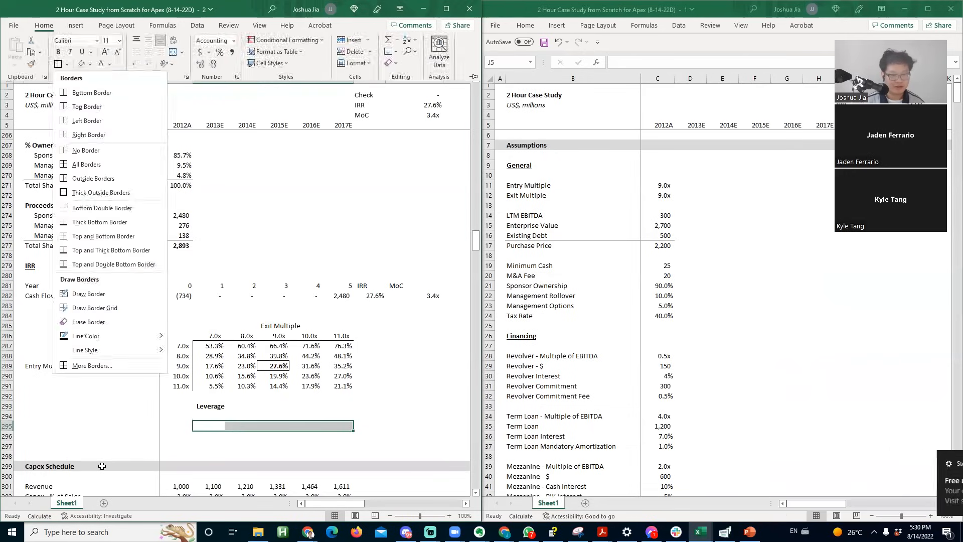
pyautogui.press('p')
# - Move the Leverage label from D293 to F293, centred above the new header line
pyautogui.press('Up')
pyautogui.press('Up')
pyautogui.hotkey('ctrl', 'x')
pyautogui.press('Right')
pyautogui.press('Right')
pyautogui.hotkey('ctrl', 'v')
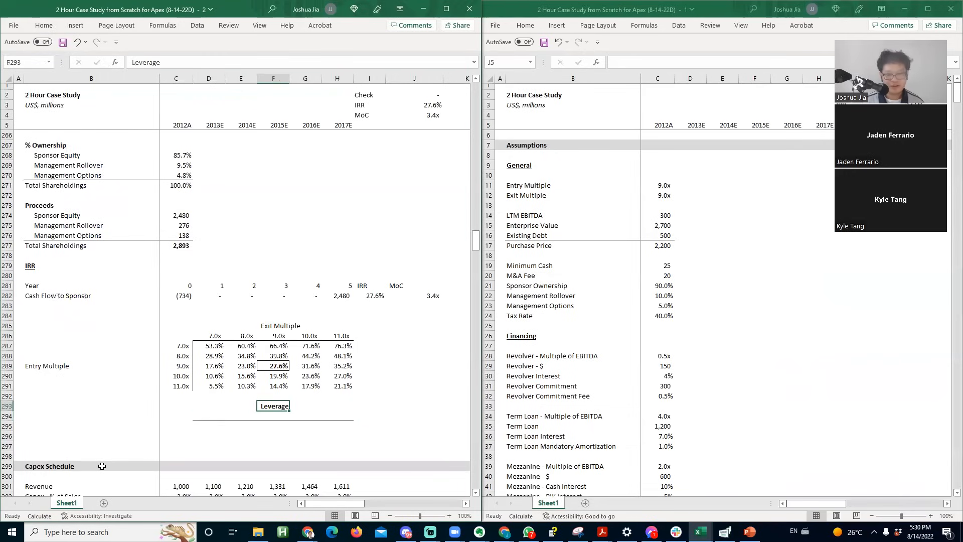
# - Switch to the workbook's second window and review the financing assumptions in column C from the Term Loan multiple to the financing fee
pyautogui.click(658, 417)
pyautogui.press('Down')
pyautogui.press('Down')
pyautogui.press('Down')
pyautogui.press('Down')
pyautogui.press('Down')
pyautogui.press('Down')
pyautogui.press('Down')
pyautogui.press('Down')
pyautogui.press('Down')
pyautogui.press('Down')
pyautogui.press('Down')
pyautogui.press('Down')
pyautogui.press('Down')
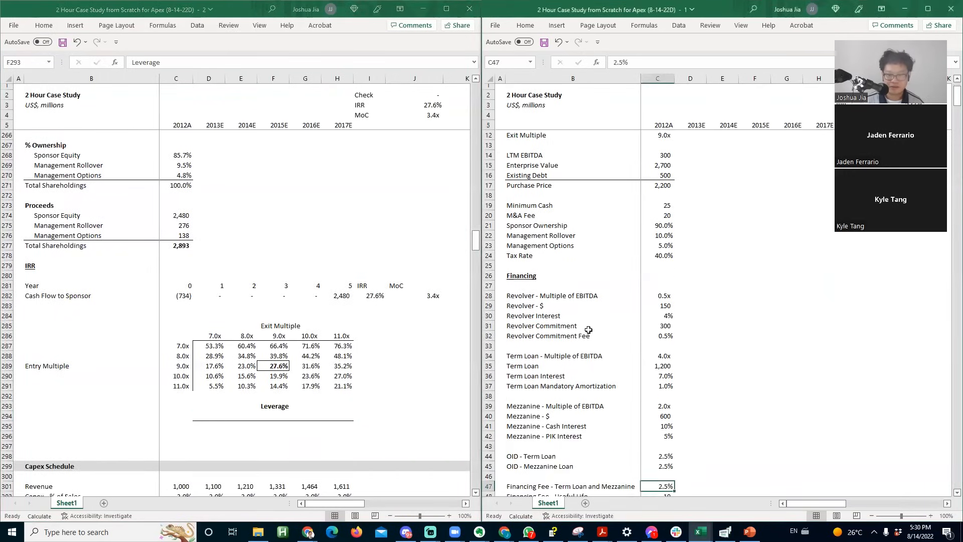
# - Review the financing assumptions in column C from the financing fee back up to the Term Loan amount
pyautogui.press('Up')
pyautogui.press('Up')
pyautogui.press('Up')
pyautogui.press('Up')
pyautogui.press('Up')
pyautogui.press('Up')
pyautogui.press('Up')
pyautogui.press('Up')
pyautogui.press('Up')
pyautogui.press('Up')
pyautogui.press('Up')
pyautogui.press('Up')
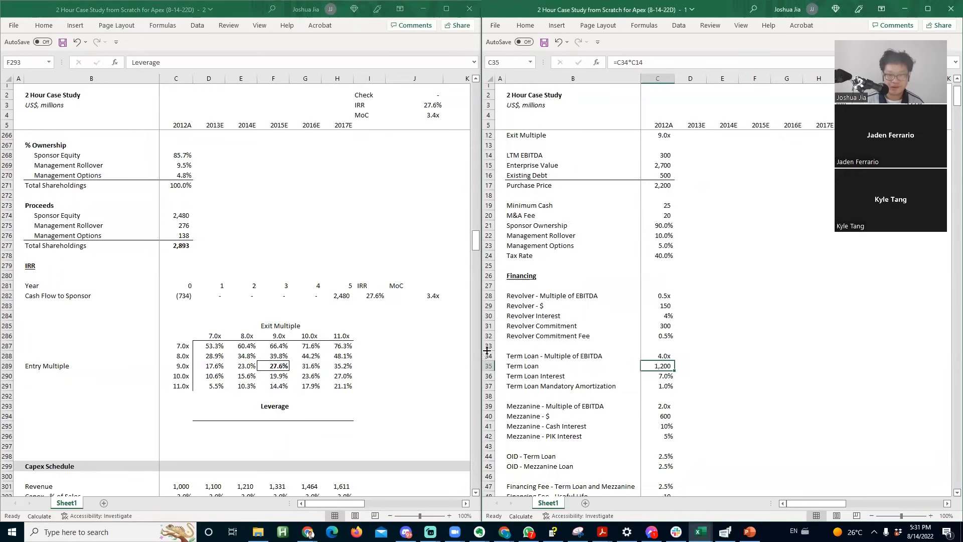
# - Return to the IRR section's window and clear the borders of G294:H294 to shorten the second table's header line to three columns
pyautogui.click(293, 400)
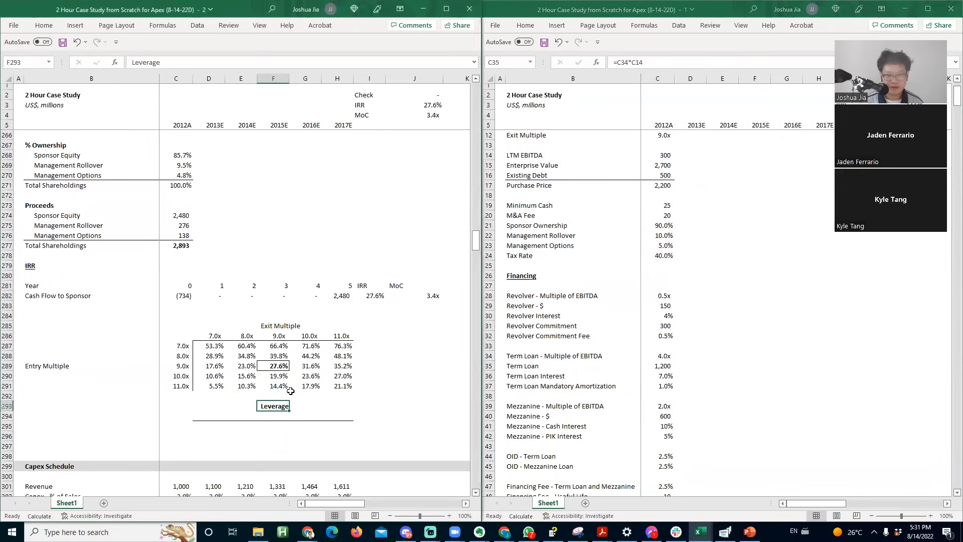
pyautogui.press('Down')
pyautogui.press('Right')
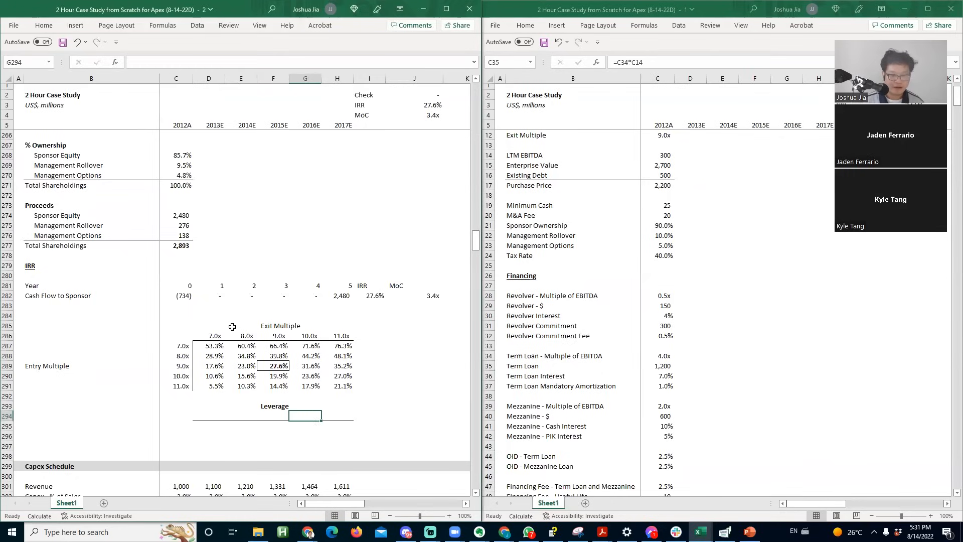
pyautogui.hotkey('shift', 'Right')
pyautogui.hotkey('alt', 'h')
pyautogui.press('b')
pyautogui.press('n')
pyautogui.press('Right')
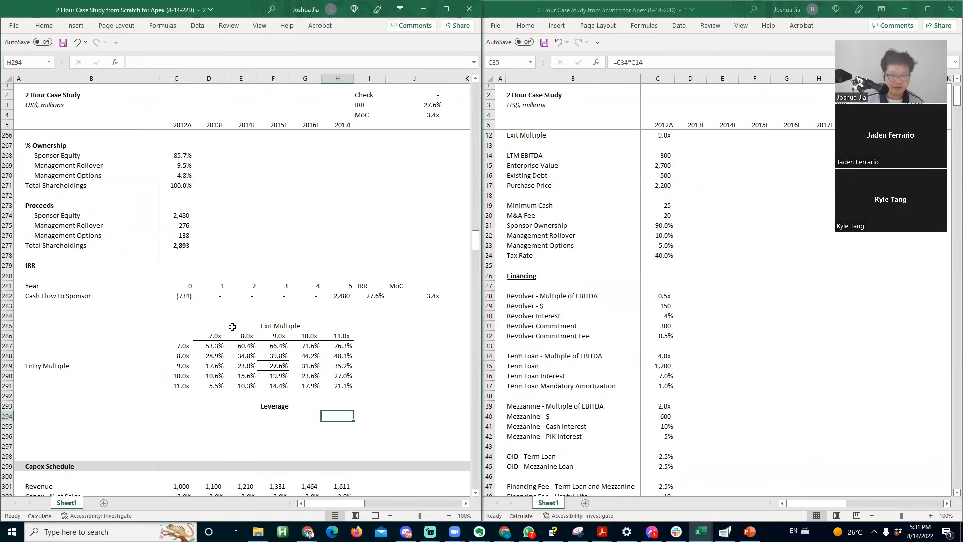
# - Enter the leverage multiples 2, 1 and 0 in F294, E294 and D294 of the second table's header row
pyautogui.press('Up')
pyautogui.press('Left')
pyautogui.press('Left')
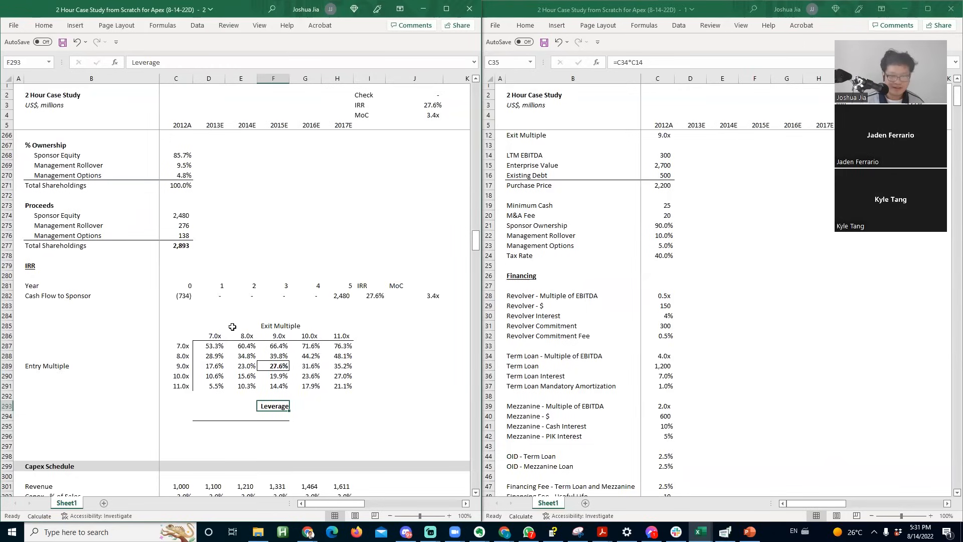
pyautogui.press('Down')
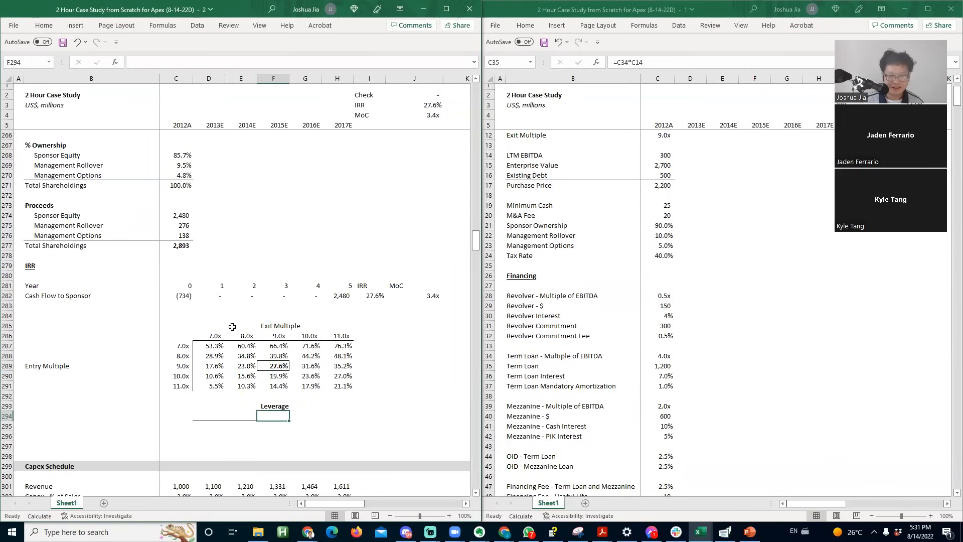
pyautogui.write('2')
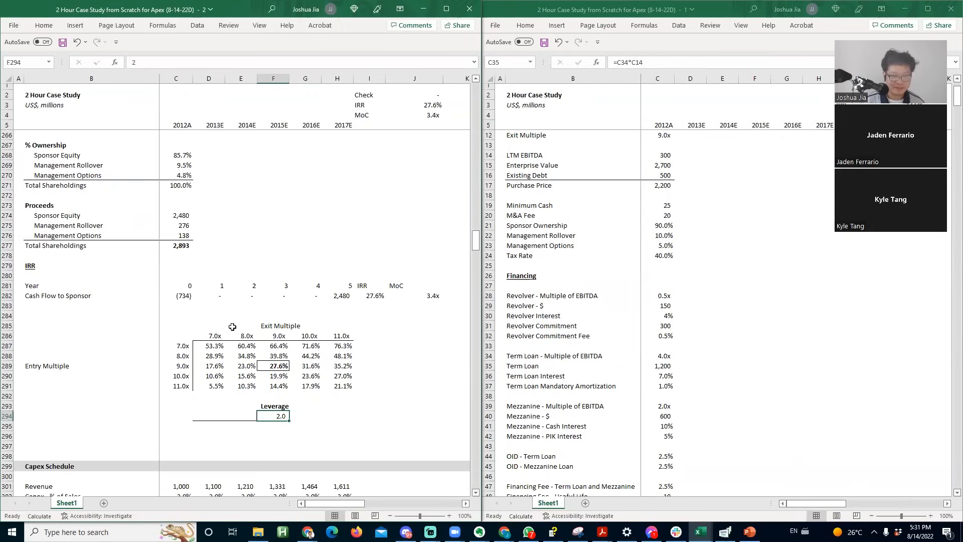
pyautogui.press('Left')
pyautogui.write('1.')
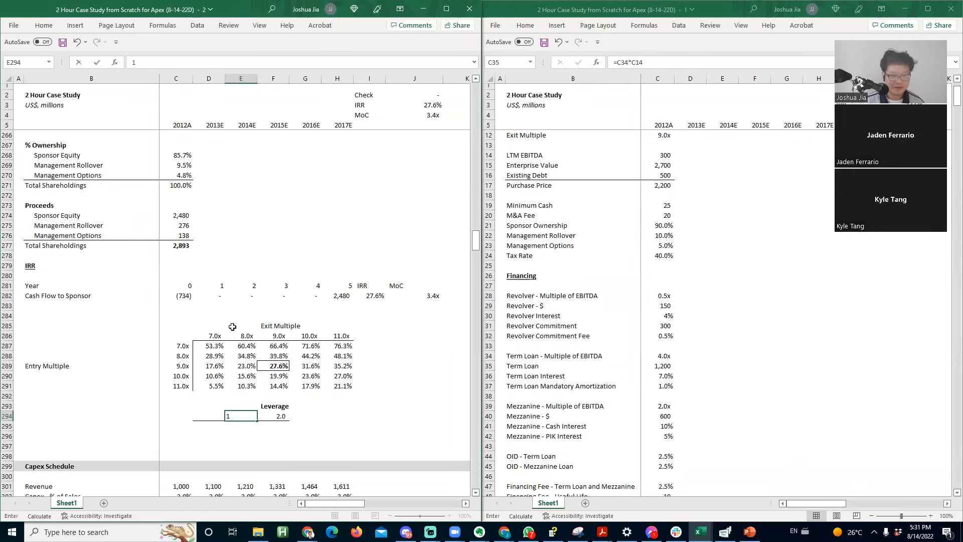
pyautogui.press('Left')
pyautogui.write('0')
pyautogui.press('Return')
pyautogui.press('Up')
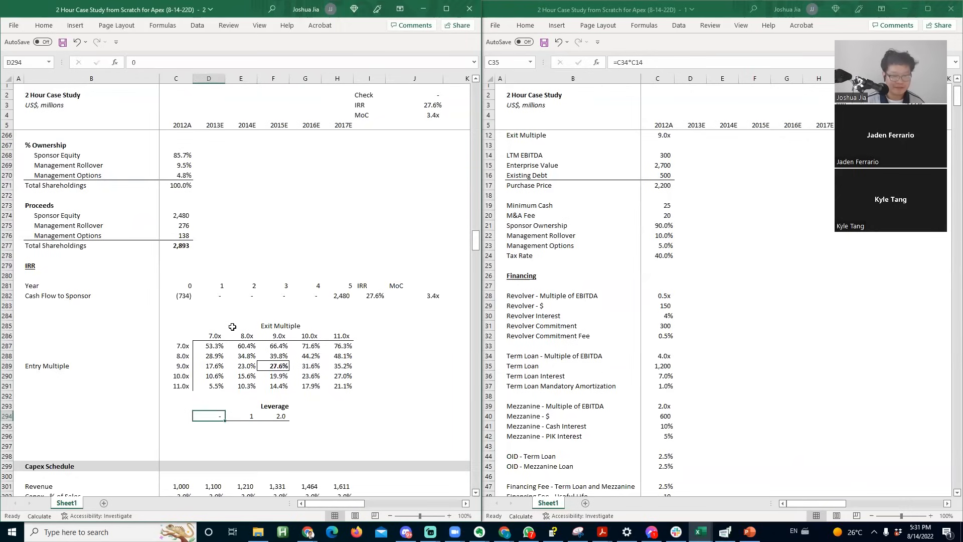
# - Copy the number format of the exit multiples in D286:F286 onto the new multiples in D294:F294
pyautogui.press('Up')
pyautogui.press('Up')
pyautogui.press('Up')
pyautogui.press('Up')
pyautogui.press('Up')
pyautogui.press('Up')
pyautogui.press('Up')
pyautogui.press('Up')
pyautogui.hotkey('shift', 'Right')
pyautogui.hotkey('shift', 'Right')
pyautogui.hotkey('ctrl', 'c')
pyautogui.press('Down')
pyautogui.press('Down')
pyautogui.press('Down')
pyautogui.press('Down')
pyautogui.press('Down')
pyautogui.press('Down')
pyautogui.press('Down')
pyautogui.press('Down')
pyautogui.hotkey('alt', 'e')
pyautogui.press('s')
pyautogui.press('t')
pyautogui.press('Return')
pyautogui.press('Escape')
# - Enter the heading "Mezzanine - Multiple of EBITDA" in E293 above the new multiples
pyautogui.press('Right')
pyautogui.press('Right')
pyautogui.press('Up')
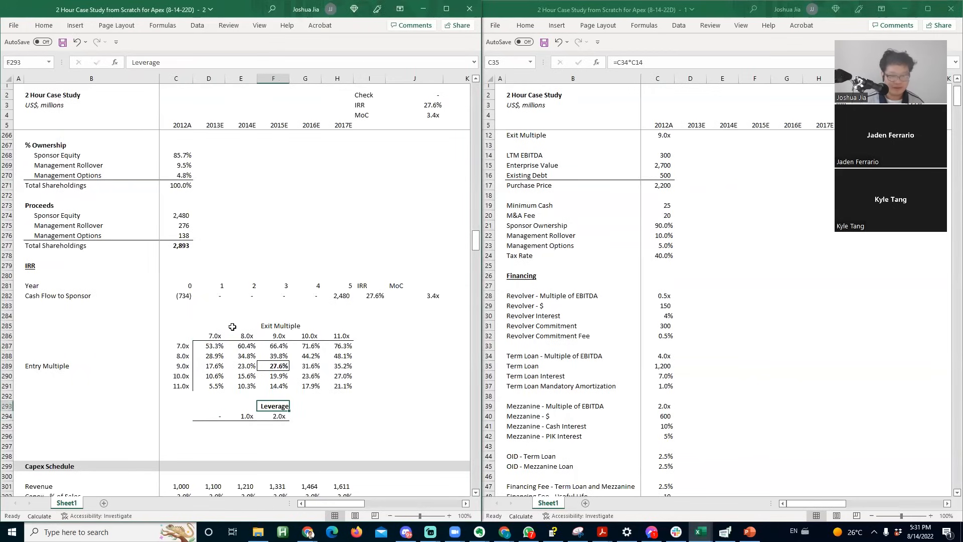
pyautogui.press('Left')
pyautogui.write('Mezza')
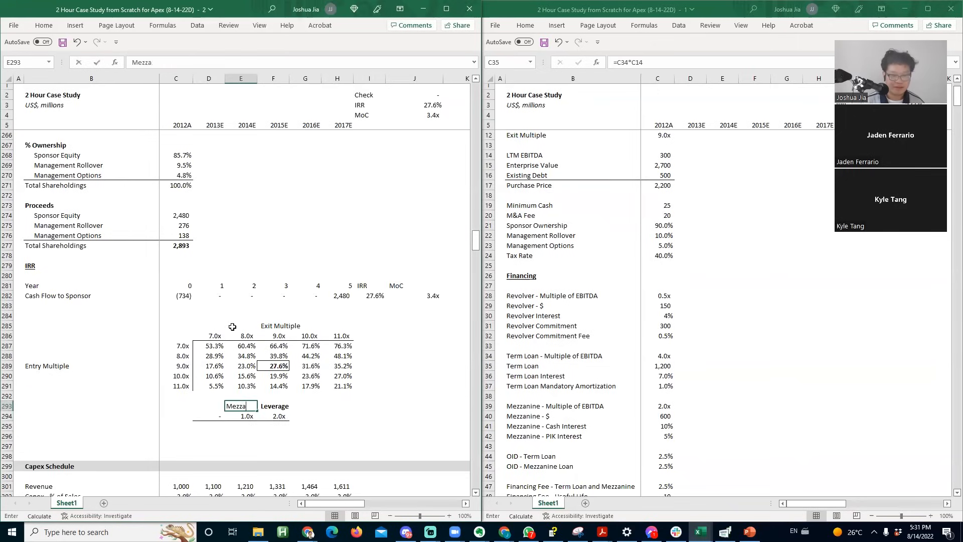
pyautogui.write('nie- -')
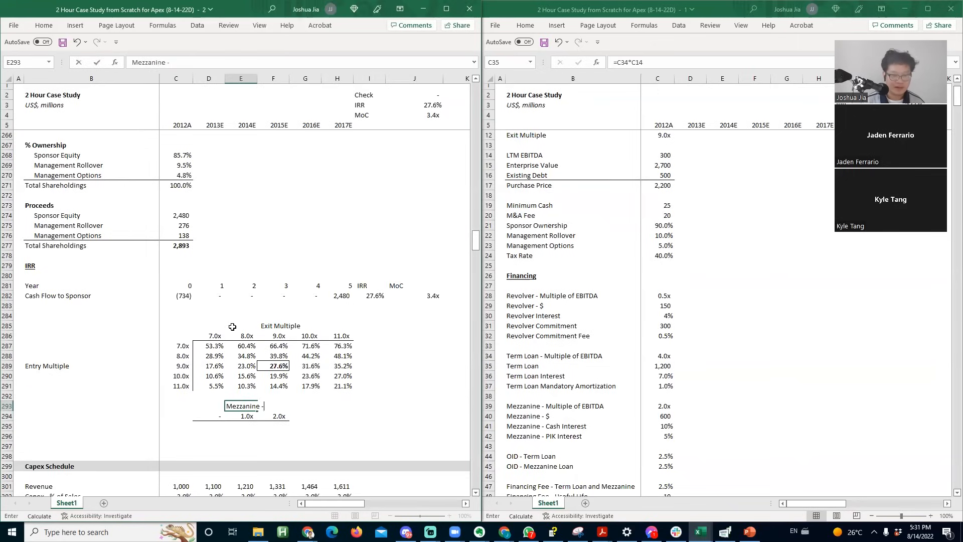
pyautogui.write(' EBITDA')
pyautogui.press('Return')
# - Delete the Leverage label from F293 and centre the mezzanine heading in E293
pyautogui.press('Up')
pyautogui.press('Right')
pyautogui.press('Delete')
pyautogui.press('Left')
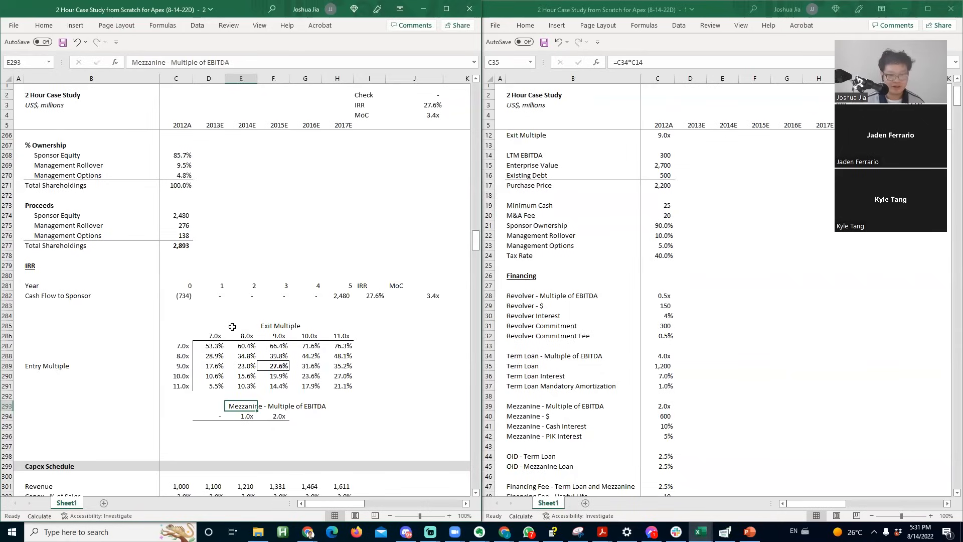
pyautogui.hotkey('alt', 'h')
pyautogui.press('a')
pyautogui.press('c')
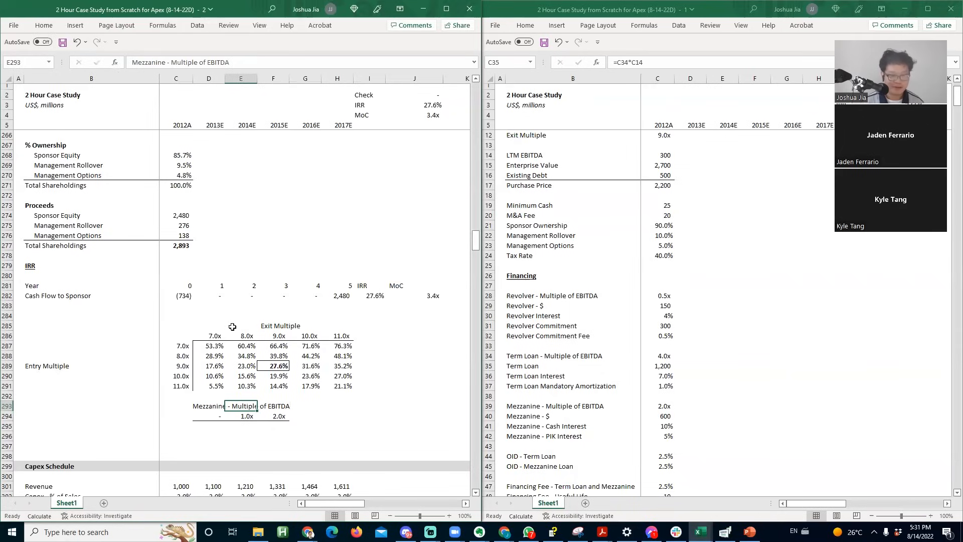
# - Add a left border to D295 as the side line of the mezzanine table
pyautogui.press('Down')
pyautogui.press('Down')
pyautogui.press('Left')
pyautogui.hotkey('alt', 'h')
pyautogui.press('b')
pyautogui.press('l')
pyautogui.press('Right')
pyautogui.press('Up')
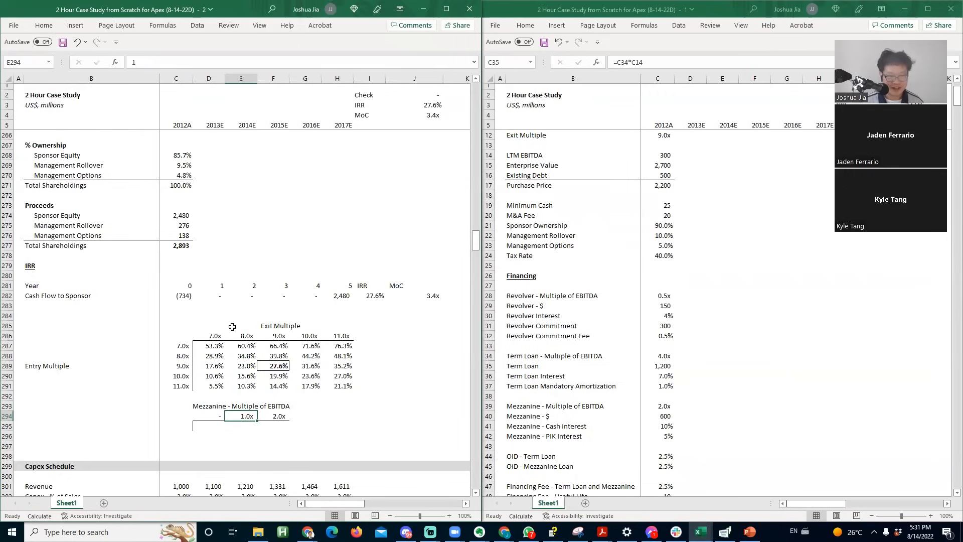
# - Check the Mezzanine multiple and amount assumptions in the workbook's second window, and return to the IRR section's window
pyautogui.hotkey('alt', 'Tab')
pyautogui.press('Down')
pyautogui.press('Down')
pyautogui.press('Down')
pyautogui.press('Down')
pyautogui.press('Down')
pyautogui.press('Down')
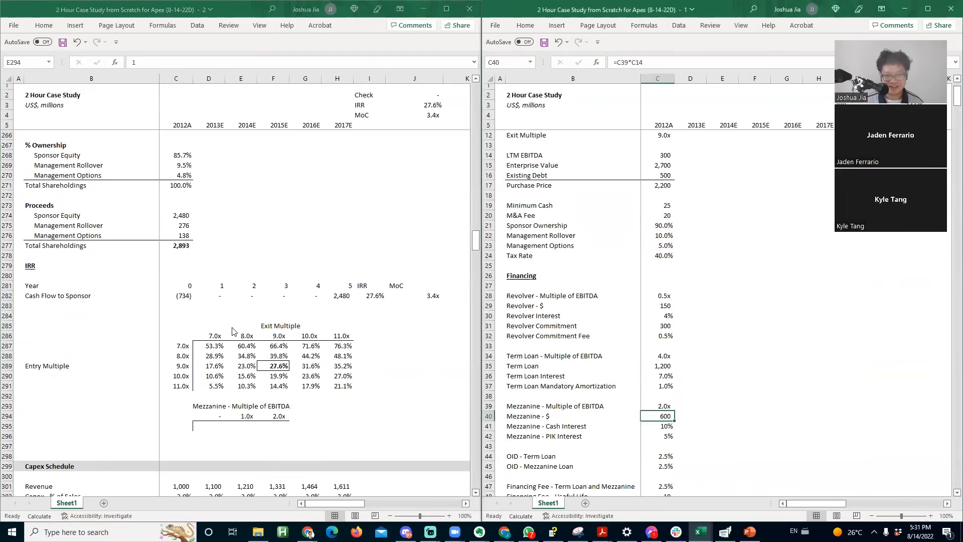
pyautogui.press('Up')
pyautogui.hotkey('alt', 'Tab')
# - Link C295 to the sponsor IRR with the formula =I282
pyautogui.press('Down')
pyautogui.press('Right')
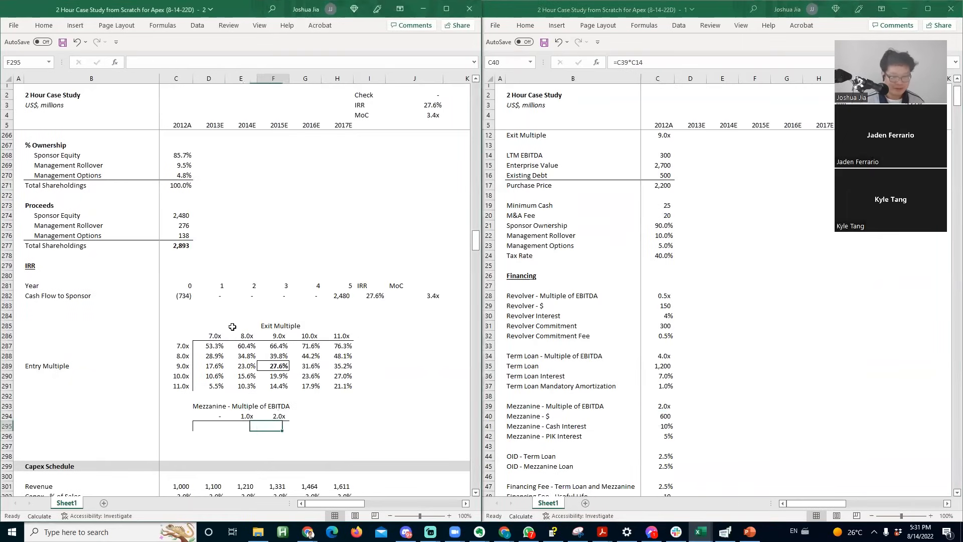
pyautogui.press('Left')
pyautogui.press('Left')
pyautogui.press('Left')
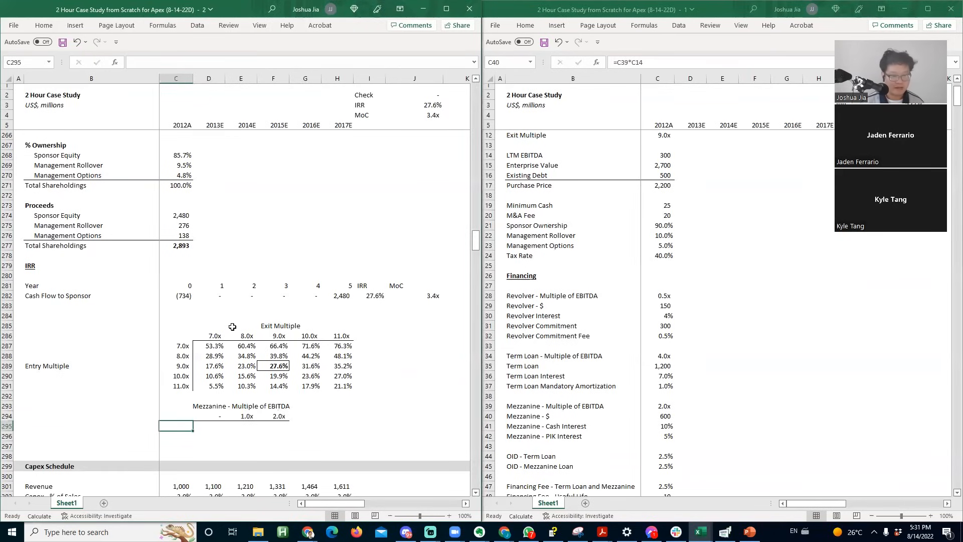
pyautogui.write('=')
pyautogui.press('Right')
pyautogui.press('Up')
pyautogui.press('Up')
pyautogui.press('Up')
pyautogui.press('Up')
pyautogui.press('Up')
pyautogui.press('Up')
pyautogui.press('Up')
pyautogui.press('Up')
pyautogui.press('Up')
pyautogui.press('Up')
pyautogui.press('Right')
pyautogui.press('Up')
pyautogui.press('Right')
pyautogui.press('Up')
pyautogui.press('Right')
pyautogui.press('Up')
pyautogui.press('Right')
pyautogui.press('Right')
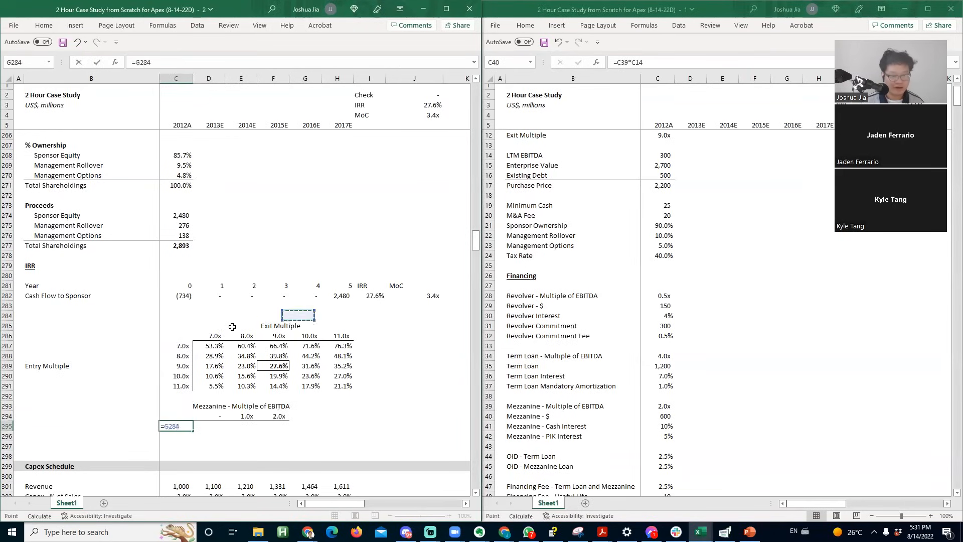
pyautogui.press('F2')
pyautogui.press('Tab')
pyautogui.press('Right')
pyautogui.press('Right')
pyautogui.press('Left')
pyautogui.press('Left')
pyautogui.press('Left')
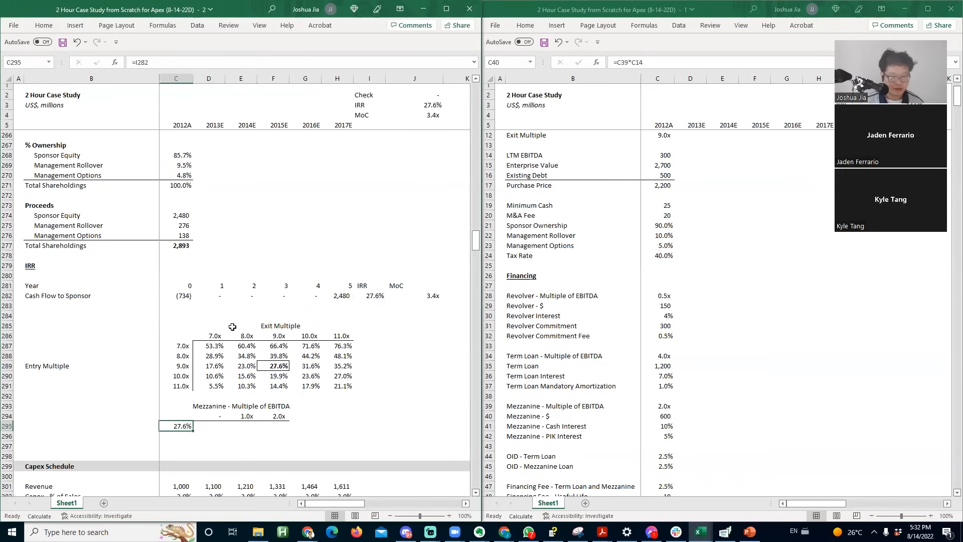
# - Hide the linked IRR in C295 by setting its font colour to white
pyautogui.hotkey('alt', 'h')
pyautogui.press('f')
pyautogui.press('c')
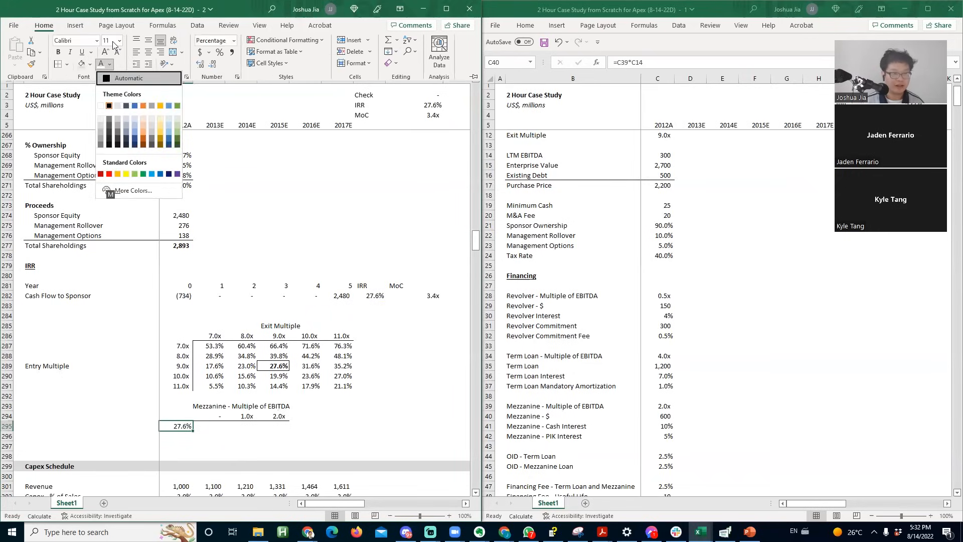
pyautogui.click(101, 106)
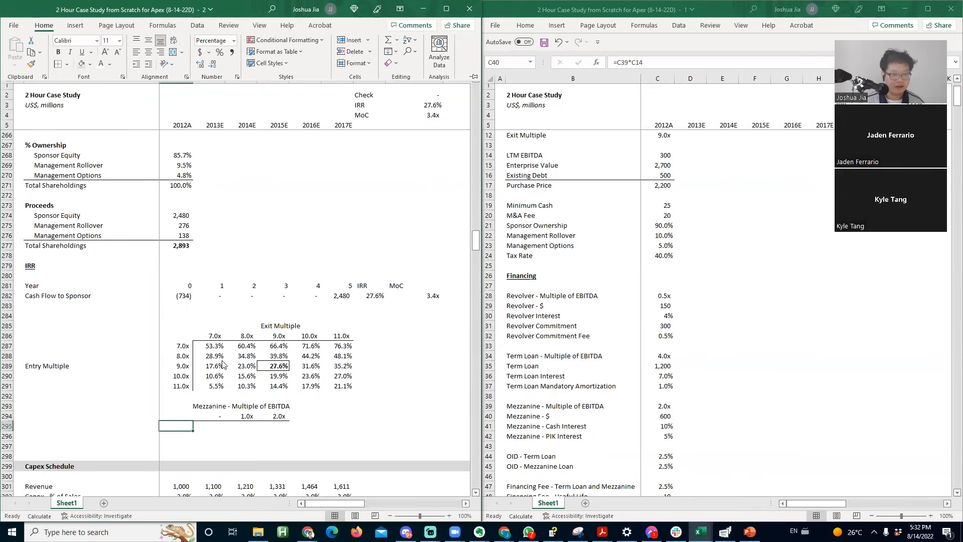
# - Create a data table over C294:F295 with the Mezzanine multiple of EBITDA, C39, as the row input cell
pyautogui.moveTo(176, 426); pyautogui.dragTo(203, 416)
pyautogui.hotkey('shift', 'Right')
pyautogui.hotkey('shift', 'Right')
pyautogui.hotkey('shift', 'Right')
pyautogui.hotkey('shift', 'Left')
pyautogui.hotkey('alt', 'a')
pyautogui.press('w')
pyautogui.press('t')
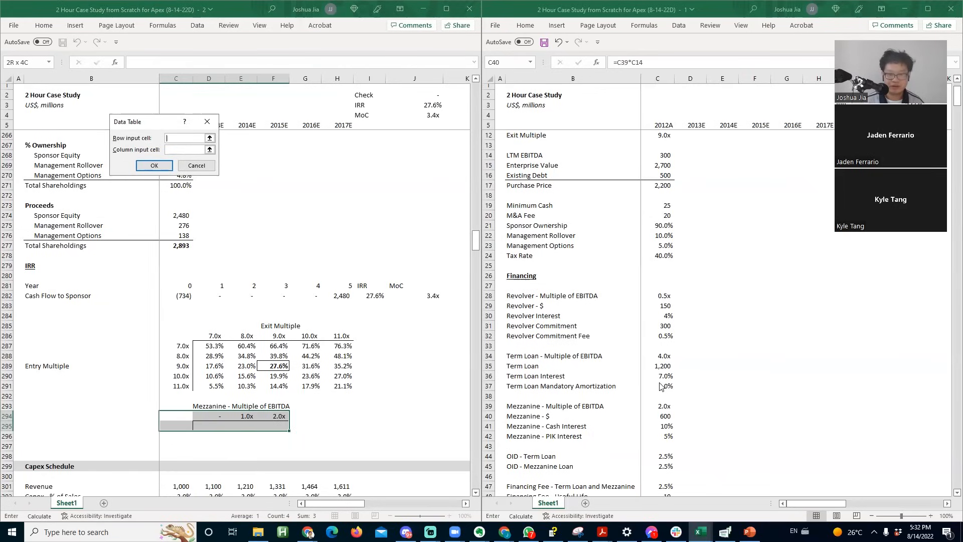
pyautogui.click(661, 406)
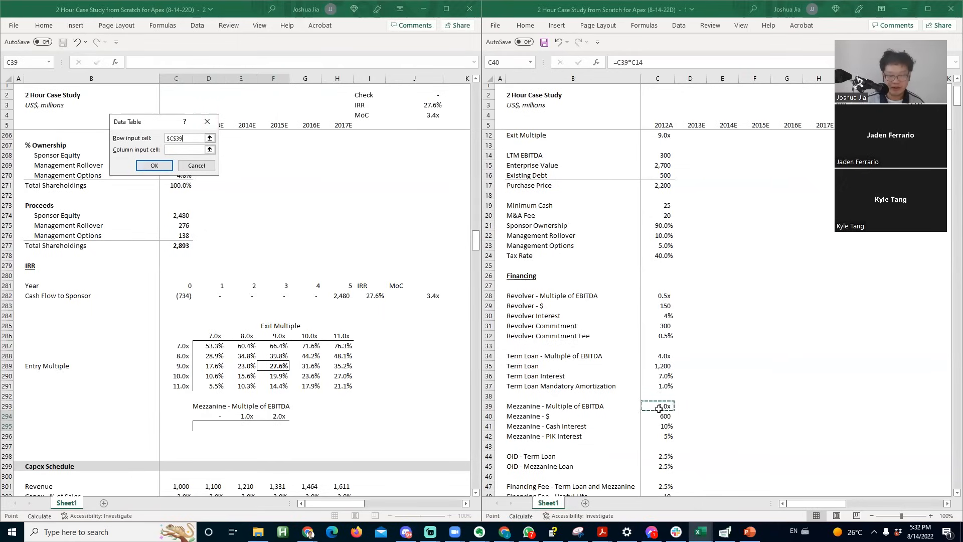
pyautogui.click(155, 165)
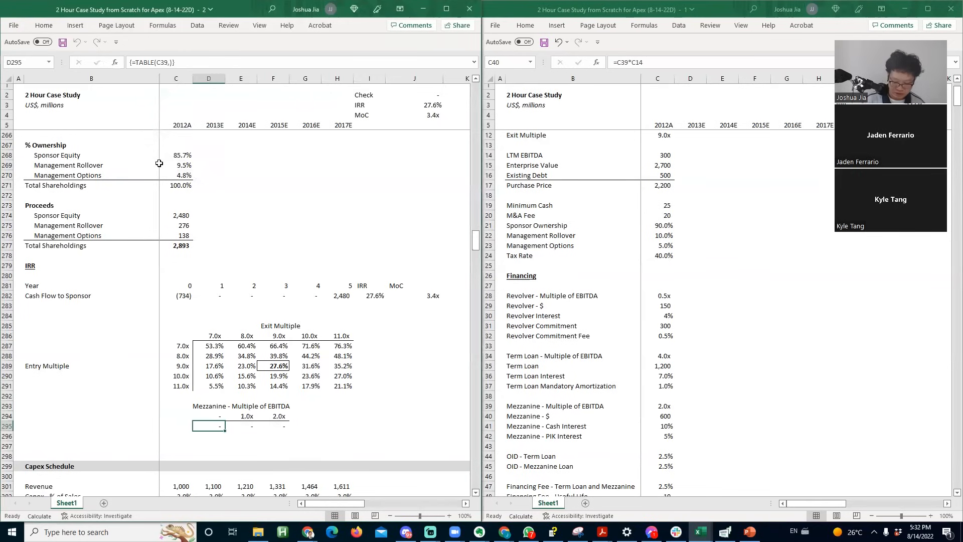
# - Format the data table results in D295:F295 as percentages with one decimal place
pyautogui.hotkey('ctrl', 'shift', 'Right')
pyautogui.hotkey('ctrl', 'shift', '5')
pyautogui.hotkey('alt', 'h')
pyautogui.press('0')
# - Highlight the 2.0x base-case IRR in F295 with bold text and an outside border
pyautogui.hotkey('ctrl', 'Right')
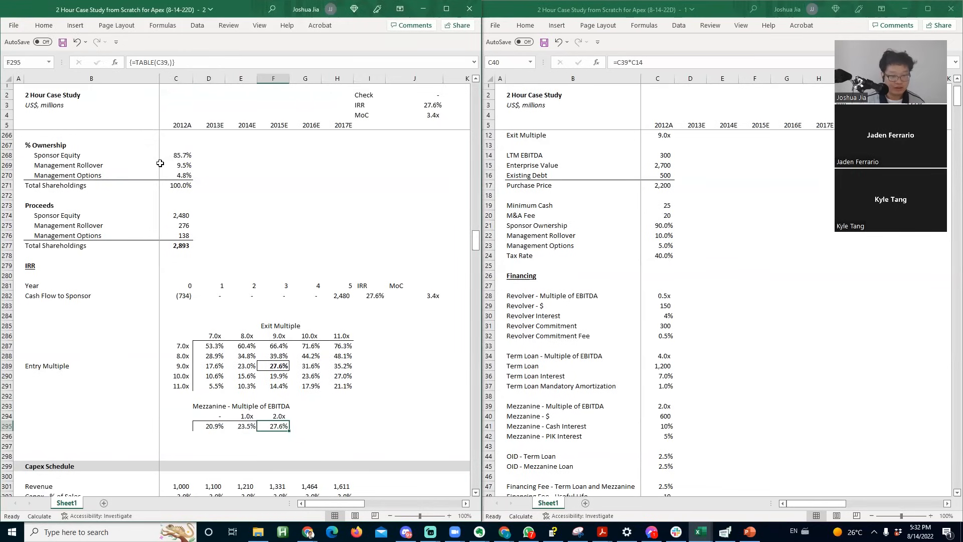
pyautogui.press('Right')
pyautogui.press('Left')
pyautogui.press('Left')
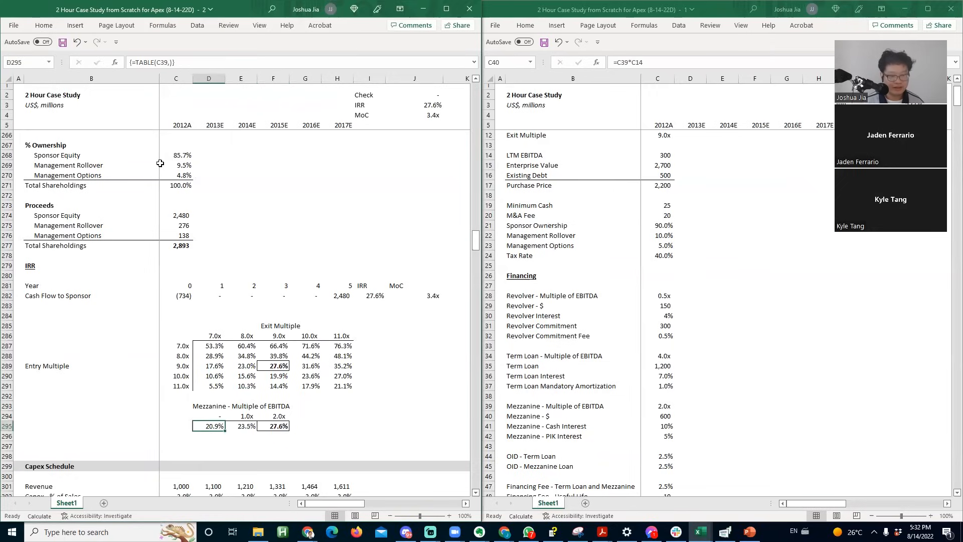
pyautogui.hotkey('shift', 'Left')
pyautogui.hotkey('shift', 'Right')
pyautogui.press('Left')
pyautogui.press('F2')
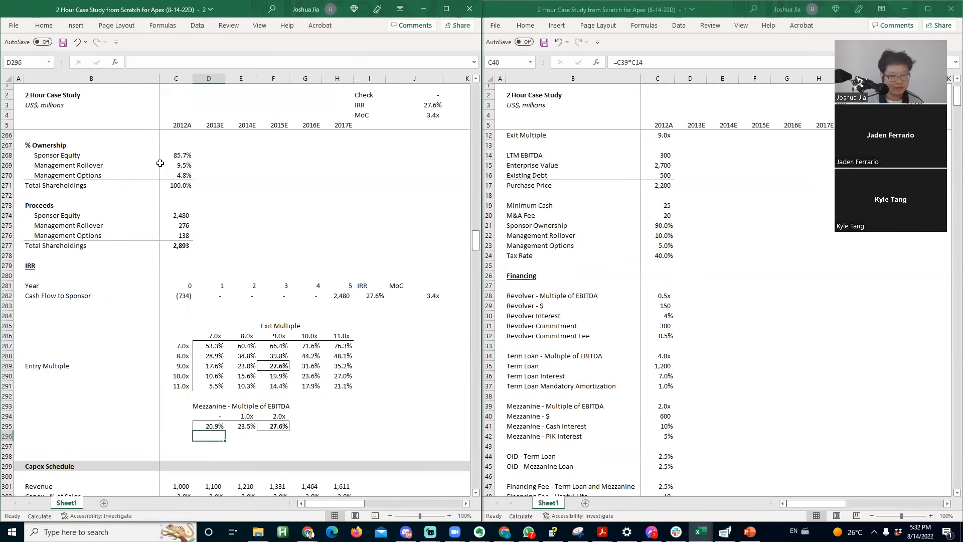
# - Insert two rows at row 297, between the mezzanine table and the Capex Schedule
pyautogui.press('Down')
pyautogui.press('Left')
pyautogui.press('Down')
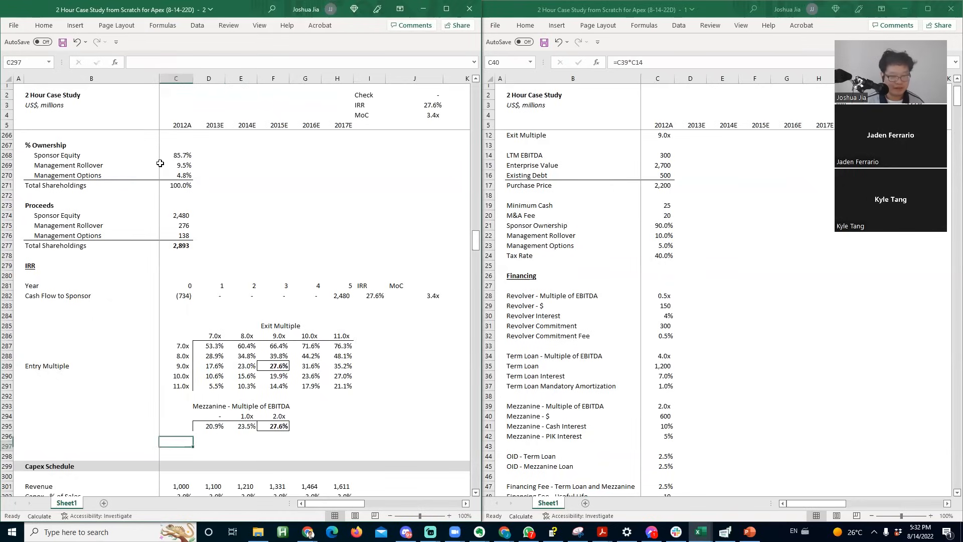
pyautogui.hotkey('alt', 'i')
pyautogui.press('r')
pyautogui.hotkey('alt', 'i')
pyautogui.press('r')
# - Enter the heading "Revenue Growth" in D297, below the mezzanine IRR table
pyautogui.press('Up')
pyautogui.press('Down')
pyautogui.press('Right')
pyautogui.write('Re')
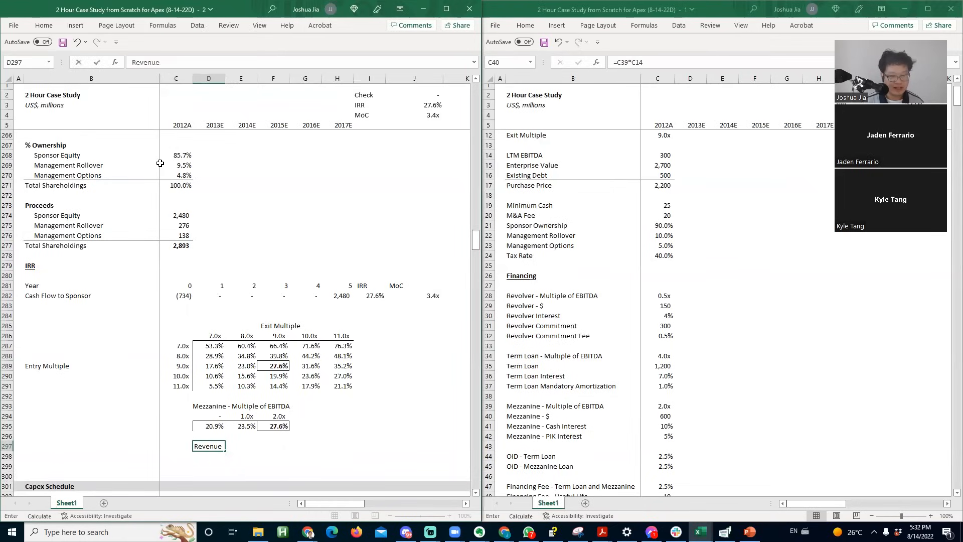
pyautogui.write('venue Growth')
pyautogui.press('Return')
pyautogui.press('Right')
pyautogui.press('Up')
pyautogui.press('Left')
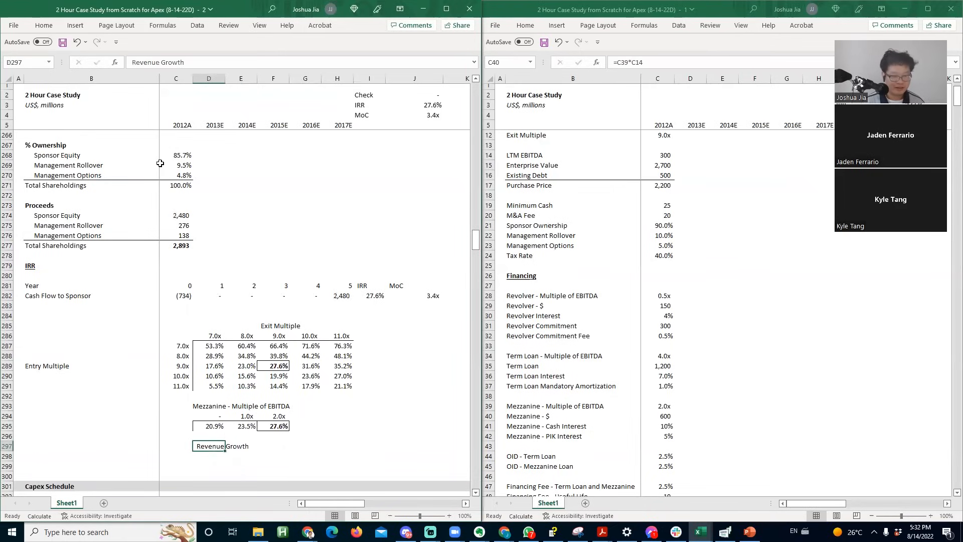
# - Examine the Revenue Growth - % formulas across row 88 of the Income Statement in the second workbook window
pyautogui.hotkey('alt', 'Tab')
pyautogui.press('pagedown')
pyautogui.press('Up')
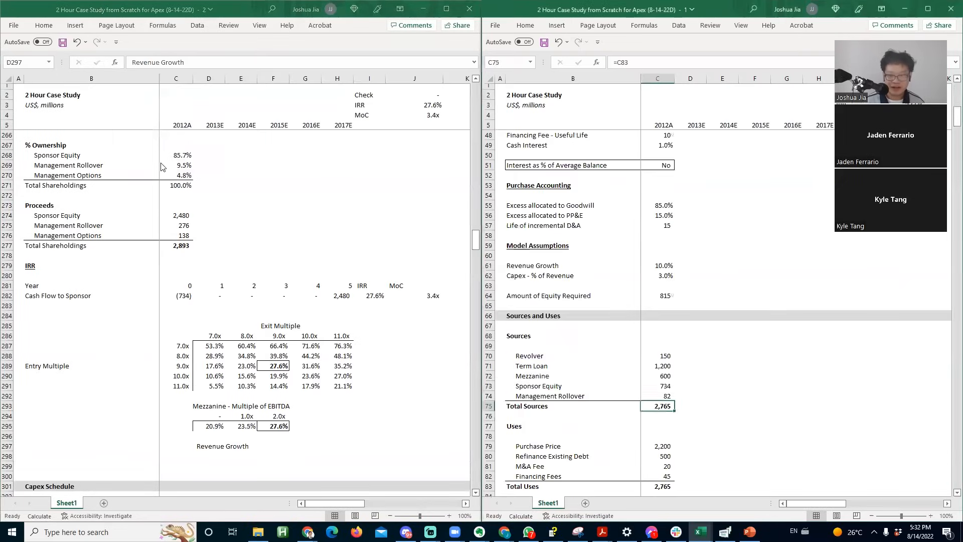
pyautogui.press('pagedown')
pyautogui.press('Right')
pyautogui.press('Up')
pyautogui.press('Up')
pyautogui.press('Up')
pyautogui.press('Up')
pyautogui.press('Up')
pyautogui.press('Up')
pyautogui.press('Up')
pyautogui.press('Up')
pyautogui.press('Up')
pyautogui.press('Up')
pyautogui.press('Up')
pyautogui.press('Up')
pyautogui.press('Up')
pyautogui.press('Up')
pyautogui.press('Up')
pyautogui.press('Up')
pyautogui.press('Up')
pyautogui.press('Up')
pyautogui.press('Up')
pyautogui.press('Up')
pyautogui.press('F2')
pyautogui.press('Tab')
pyautogui.press('Right')
pyautogui.press('Right')
pyautogui.press('Right')
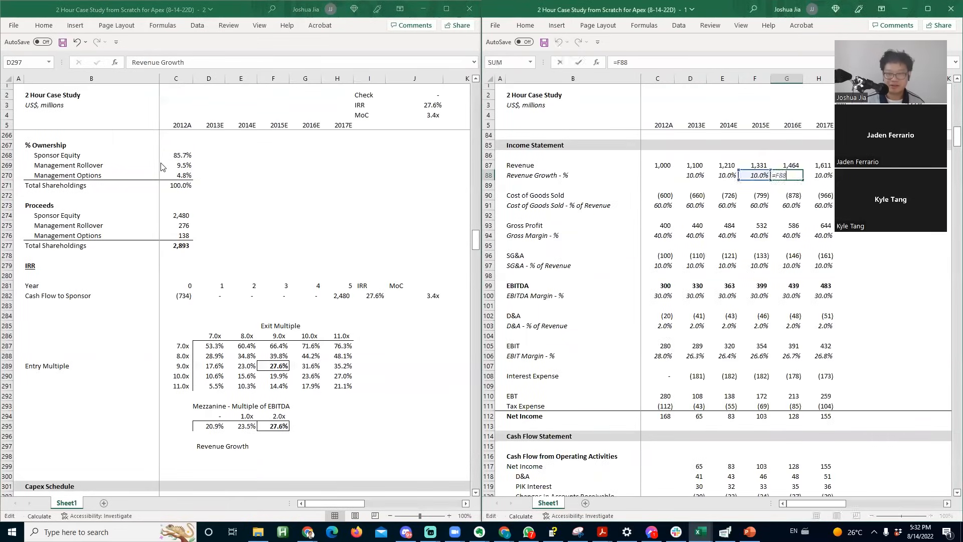
pyautogui.press('F2')
pyautogui.press('Escape')
# - Link the 2013E revenue growth in D88 to the Revenue Growth assumption in C61
pyautogui.press('Left')
pyautogui.press('Left')
pyautogui.press('Left')
pyautogui.press('Left')
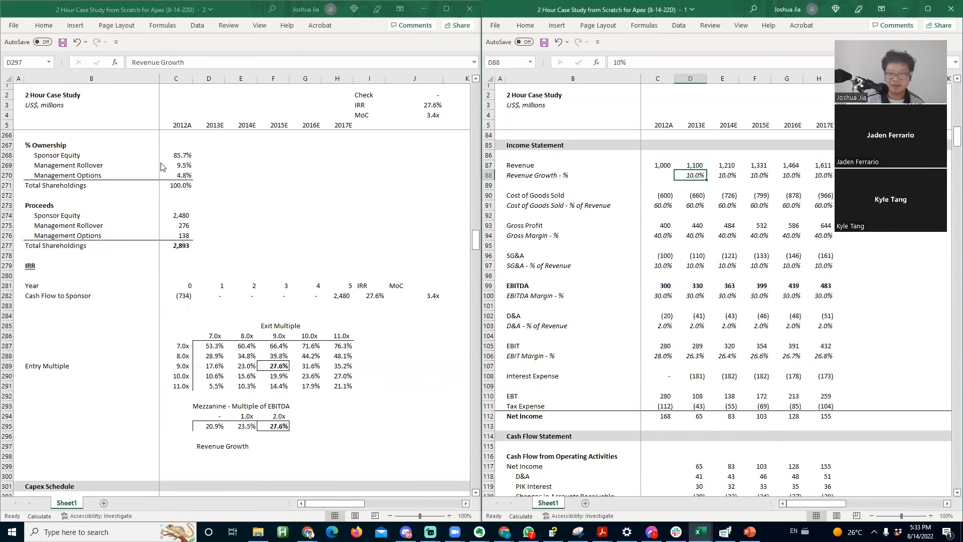
pyautogui.write('=')
pyautogui.hotkey('ctrl', 'Home')
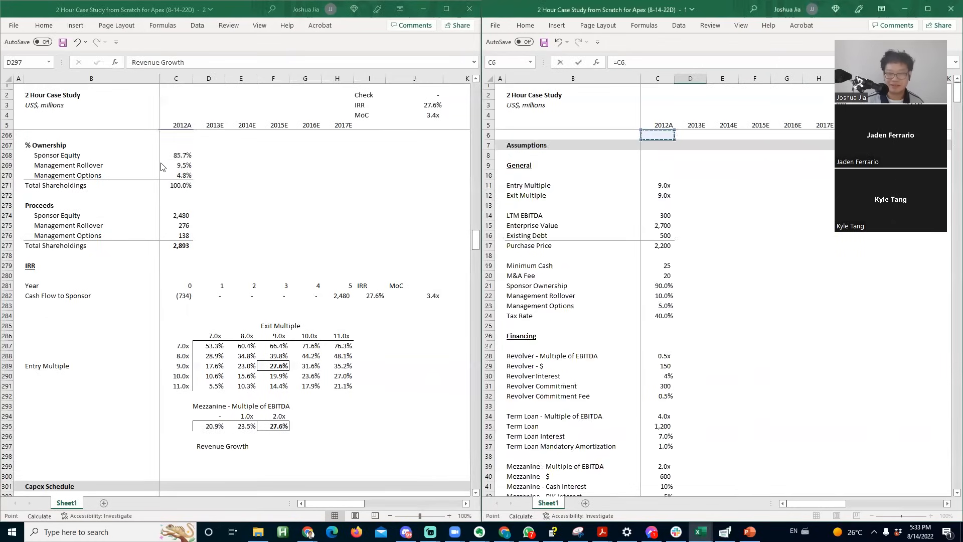
pyautogui.press('pagedown')
pyautogui.press('Up')
pyautogui.press('Up')
pyautogui.press('Up')
pyautogui.press('Up')
pyautogui.press('Up')
pyautogui.press('Up')
pyautogui.press('Up')
pyautogui.press('Up')
pyautogui.press('Down')
pyautogui.press('Down')
pyautogui.press('Down')
pyautogui.press('Down')
pyautogui.press('Down')
pyautogui.press('Down')
pyautogui.press('Down')
pyautogui.press('Down')
pyautogui.press('Down')
pyautogui.press('Down')
pyautogui.press('Down')
pyautogui.press('Down')
pyautogui.press('Down')
pyautogui.press('Down')
pyautogui.press('Down')
pyautogui.press('Down')
pyautogui.press('Down')
pyautogui.press('Down')
pyautogui.press('Down')
pyautogui.press('Down')
pyautogui.press('Down')
pyautogui.press('Down')
pyautogui.press('Down')
pyautogui.press('Down')
pyautogui.press('Down')
pyautogui.press('Down')
pyautogui.press('Down')
pyautogui.press('Down')
pyautogui.press('Down')
pyautogui.press('Down')
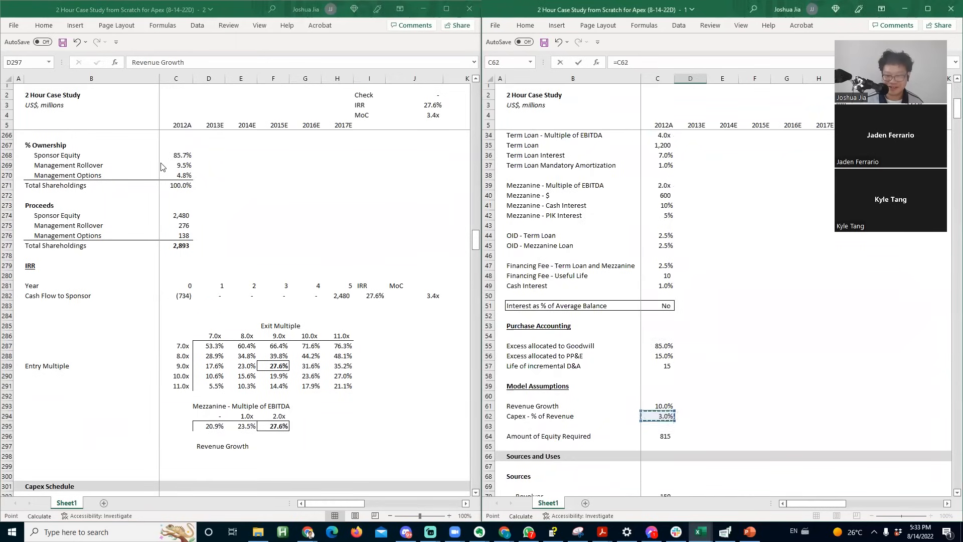
pyautogui.press('Up')
pyautogui.press('Up')
pyautogui.press('Up')
pyautogui.press('Return')
pyautogui.press('Up')
pyautogui.press('F2')
pyautogui.press('Escape')
# - Add a bold "Sensitivity" heading in J60, above the Revenue Growth row of the Model Assumptions
pyautogui.press('Up')
pyautogui.press('Up')
pyautogui.press('Up')
pyautogui.press('Up')
pyautogui.press('Up')
pyautogui.press('Up')
pyautogui.press('Up')
pyautogui.press('Up')
pyautogui.press('Up')
pyautogui.press('Up')
pyautogui.press('Up')
pyautogui.press('Up')
pyautogui.press('Up')
pyautogui.press('Up')
pyautogui.press('Up')
pyautogui.press('Up')
pyautogui.press('Up')
pyautogui.press('Up')
pyautogui.press('Up')
pyautogui.press('Up')
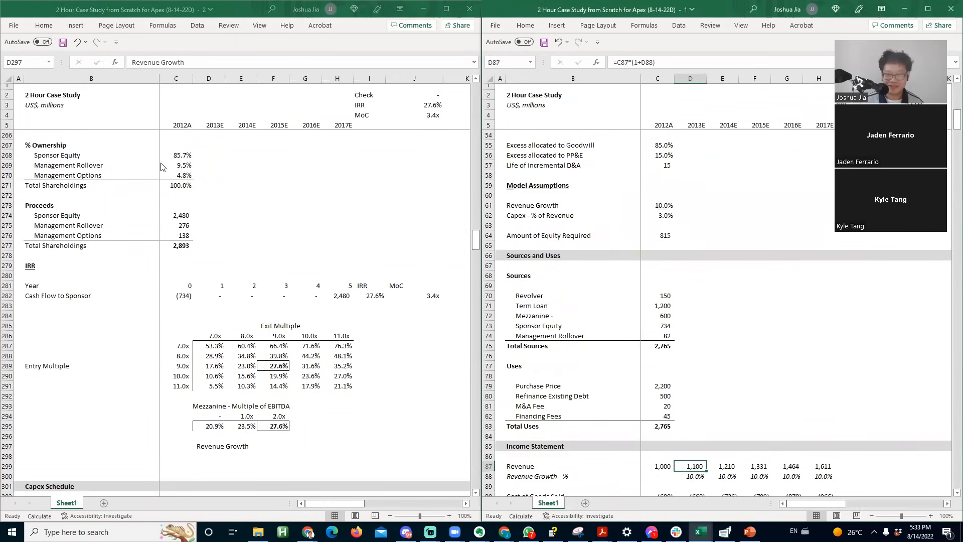
pyautogui.press('Left')
pyautogui.press('Down')
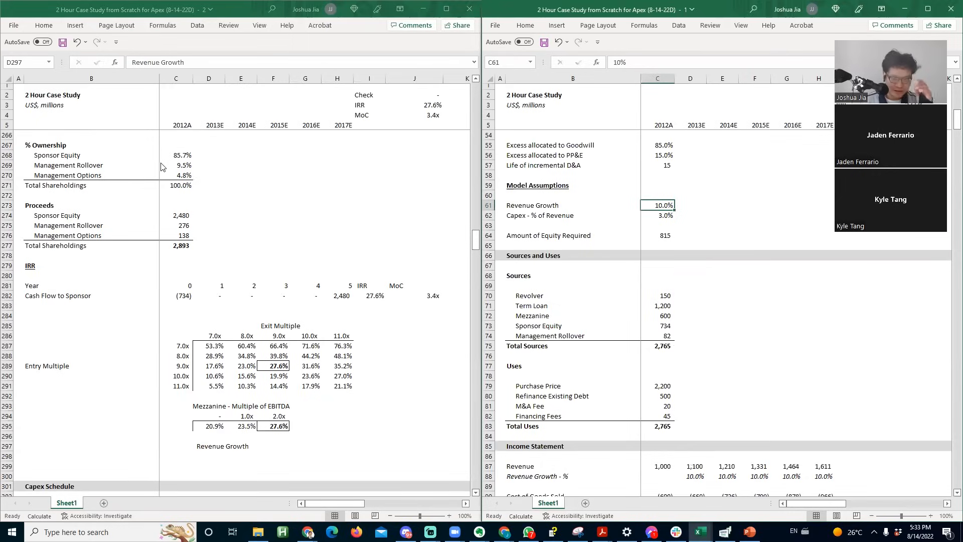
pyautogui.press('Right')
pyautogui.press('Right')
pyautogui.press('Right')
pyautogui.press('Right')
pyautogui.press('Right')
pyautogui.press('Right')
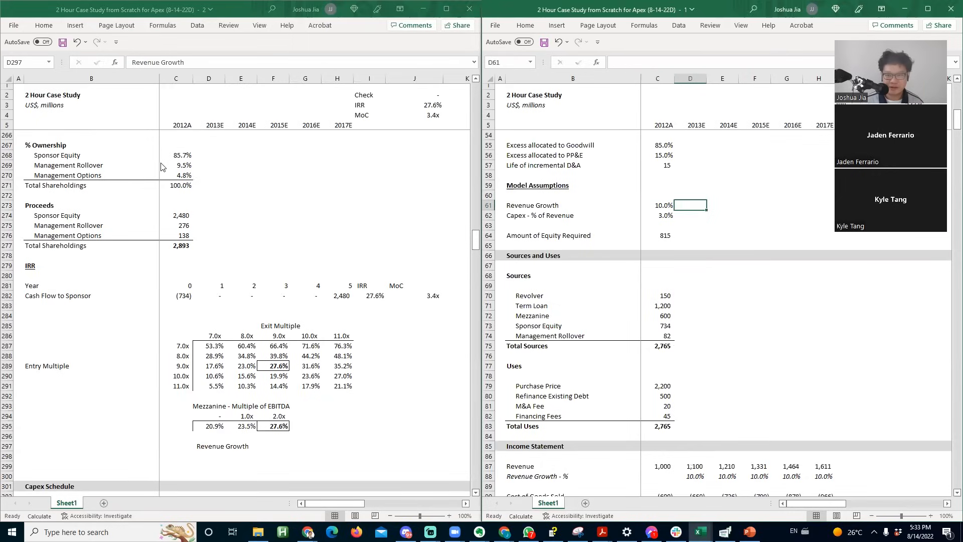
pyautogui.press('Up')
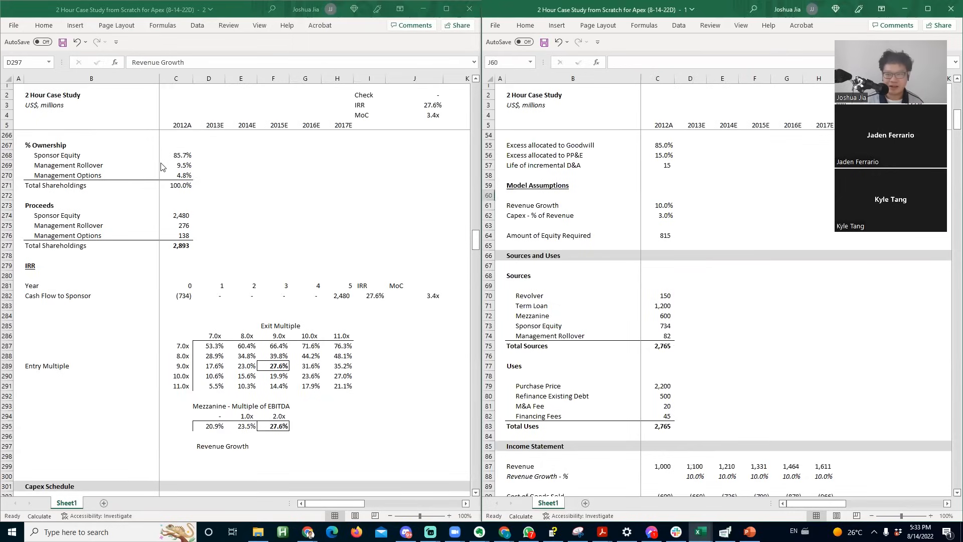
pyautogui.write('Sensitivity')
pyautogui.press('Return')
pyautogui.press('Left')
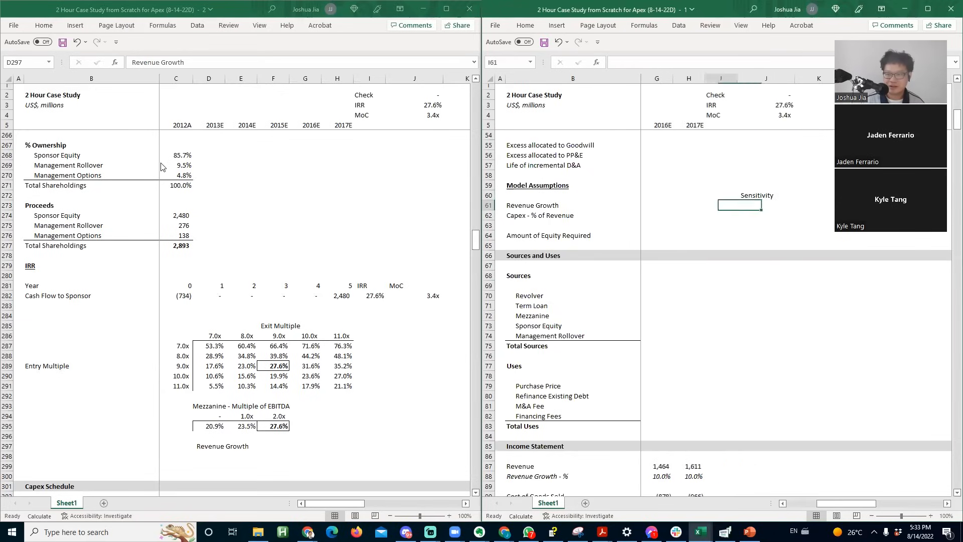
pyautogui.press('Up')
pyautogui.press('Right')
pyautogui.press('Down')
pyautogui.press('Up')
pyautogui.hotkey('ctrl', 'b')
# - Enter 0 as the revenue growth sensitivity in J61 and put an outside border around J60:J61
pyautogui.press('Down')
pyautogui.write('0')
pyautogui.press('Return')
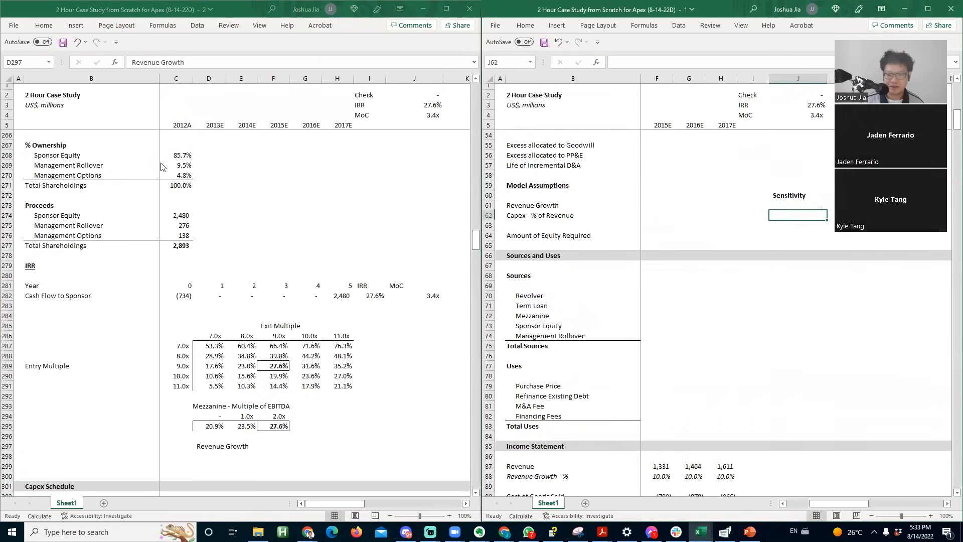
pyautogui.press('Up')
pyautogui.press('Up')
pyautogui.hotkey('shift', 'Down')
pyautogui.hotkey('alt', 'h')
pyautogui.press('b')
pyautogui.press('s')
pyautogui.press('Left')
pyautogui.press('Down')
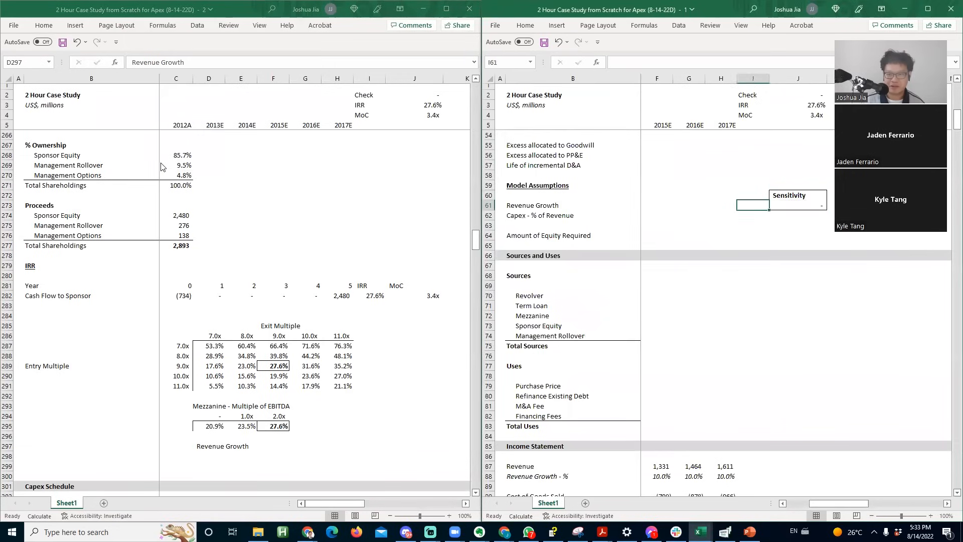
pyautogui.press('Left')
pyautogui.press('Left')
pyautogui.press('Left')
pyautogui.press('Left')
pyautogui.press('Left')
pyautogui.press('Right')
pyautogui.press('Right')
pyautogui.press('Right')
pyautogui.press('Right')
pyautogui.press('Right')
pyautogui.press('Right')
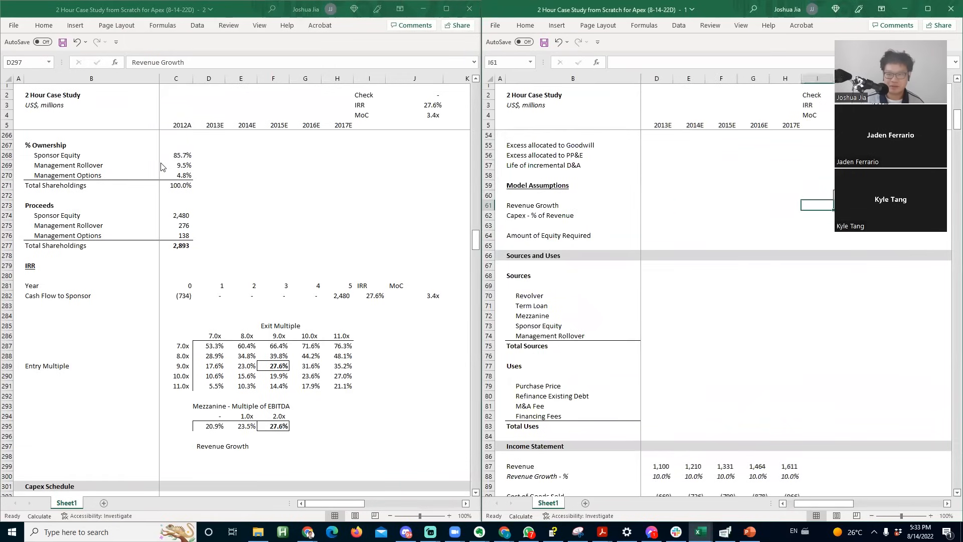
# - Copy the formatting of the Revenue Growth assumption in C61 onto the sensitivity input in J61
pyautogui.press('Left')
pyautogui.press('Left')
pyautogui.press('Left')
pyautogui.press('Left')
pyautogui.press('Left')
pyautogui.press('Left')
pyautogui.press('Left')
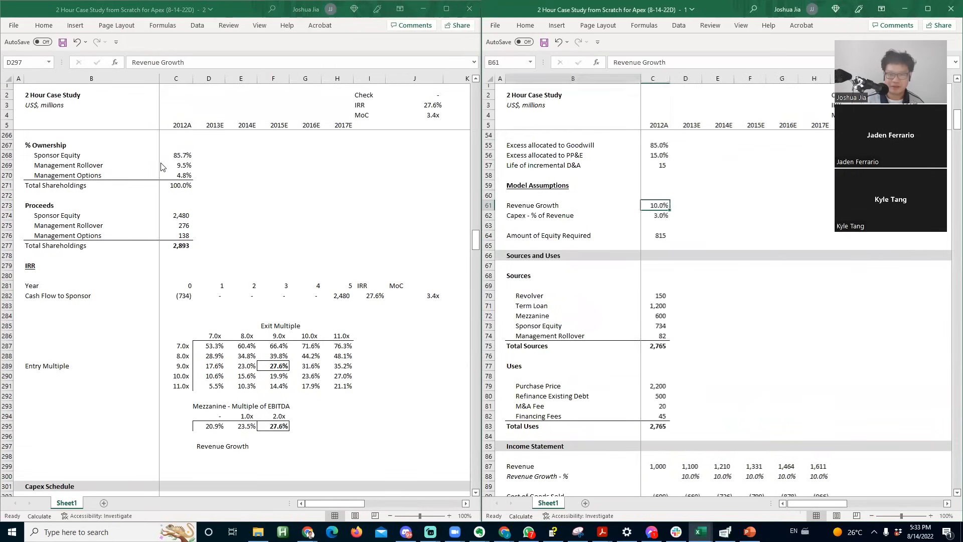
pyautogui.press('Right')
pyautogui.press('Right')
pyautogui.press('Right')
pyautogui.press('Right')
pyautogui.press('Right')
pyautogui.press('Right')
pyautogui.press('Right')
pyautogui.press('Right')
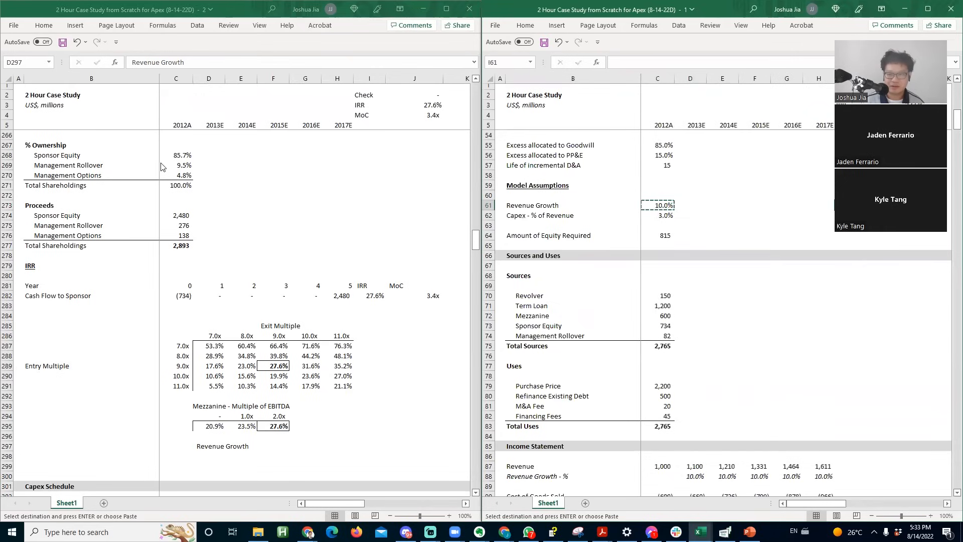
pyautogui.press('Down')
pyautogui.press('Up')
pyautogui.press('Left')
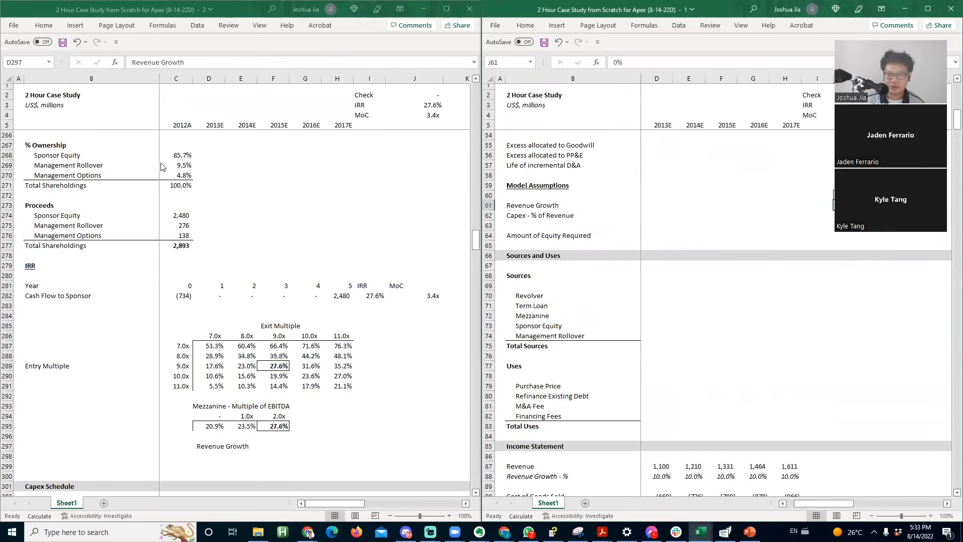
pyautogui.hotkey('shift', 'Up')
pyautogui.hotkey('shift', 'Down')
# - Give J61 a custom number format with one-decimal percentages, bracketed negative percentages and a dash for zero
pyautogui.hotkey('ctrl', '1')
pyautogui.press('Tab')
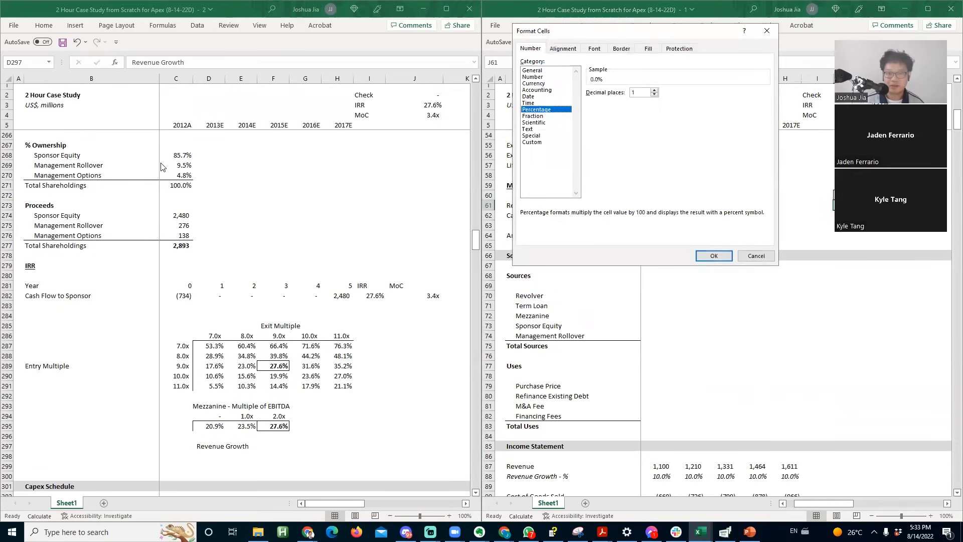
pyautogui.click(530, 141)
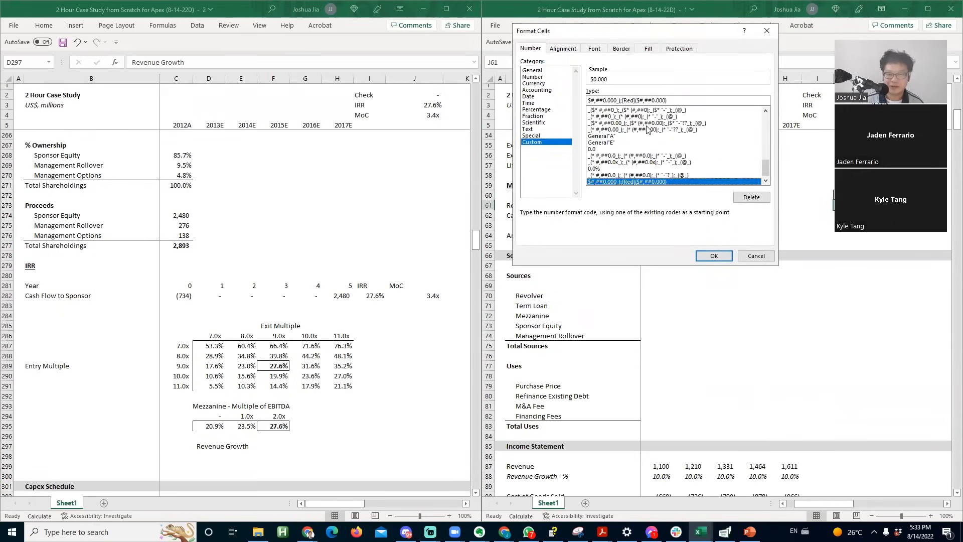
pyautogui.click(637, 155)
pyautogui.click(618, 101)
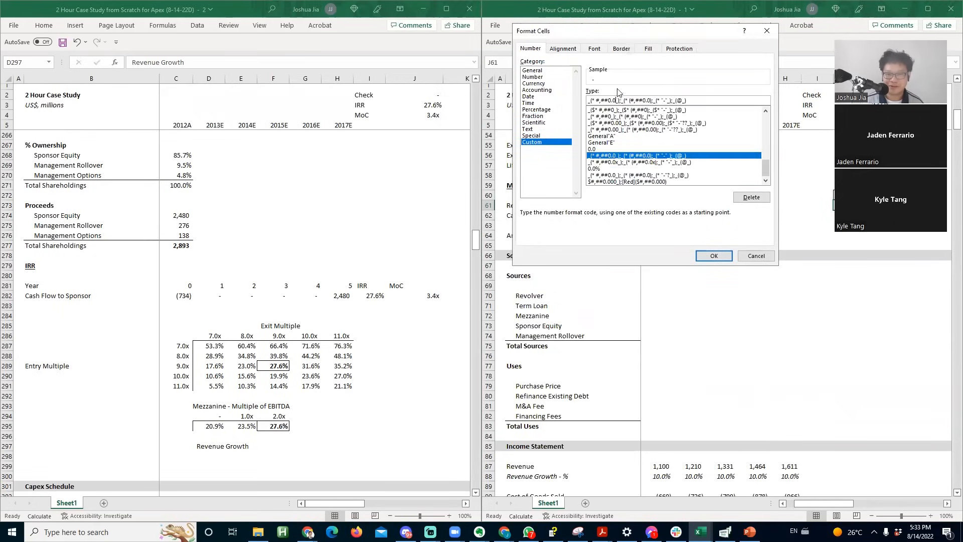
pyautogui.write('%')
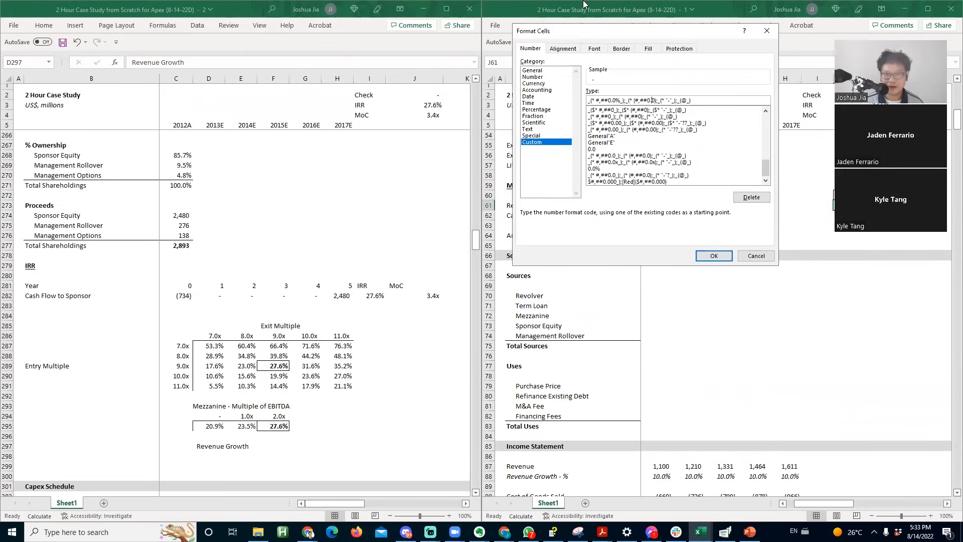
pyautogui.write('%')
pyautogui.press('Return')
pyautogui.press('Left')
pyautogui.hotkey('ctrl', 'Left')
pyautogui.hotkey('ctrl', 'Left')
pyautogui.hotkey('ctrl', 'Left')
pyautogui.press('Right')
pyautogui.press('Right')
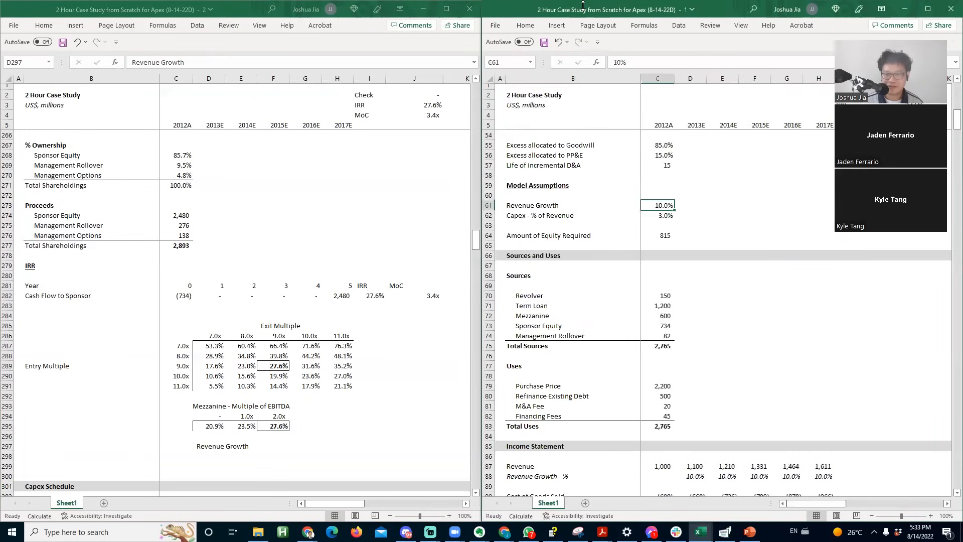
# - In the first workbook window, insert two rows at row 300, between the Revenue Growth table and the Capex Schedule
pyautogui.hotkey('alt', 'Tab')
pyautogui.press('Down')
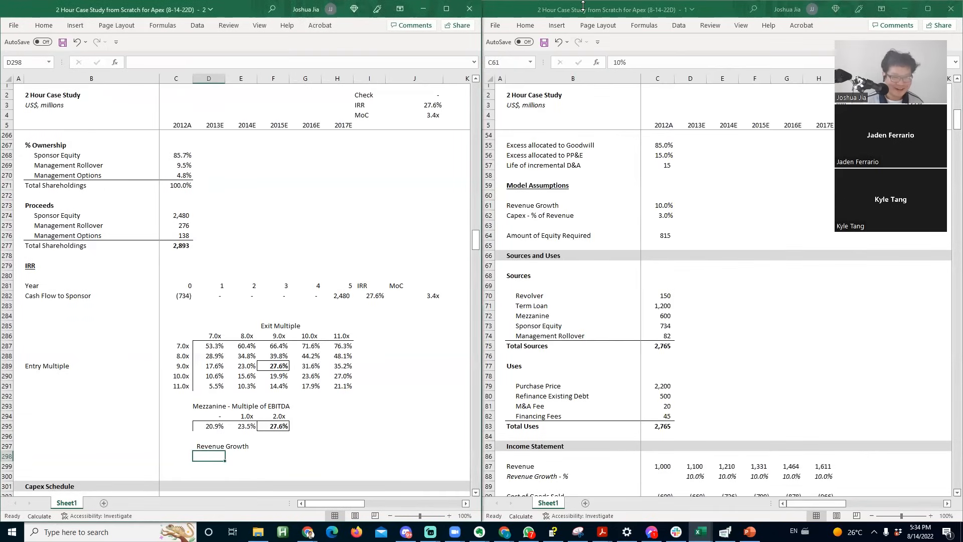
pyautogui.hotkey('shift', 'Right')
pyautogui.hotkey('shift', 'Right')
pyautogui.press('Down')
pyautogui.hotkey('shift', 'Right')
pyautogui.hotkey('shift', 'Right')
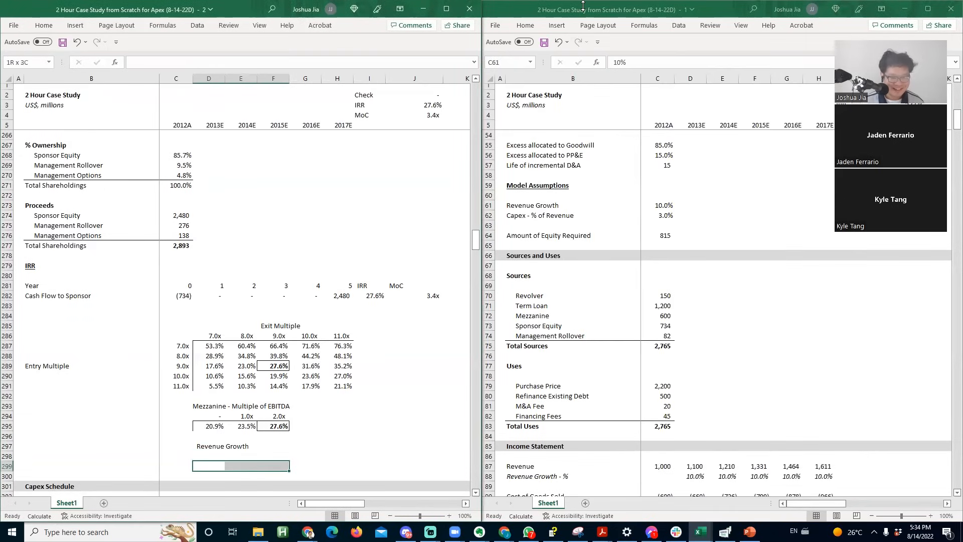
pyautogui.press('Down')
pyautogui.hotkey('alt', 'i')
pyautogui.press('r')
pyautogui.hotkey('alt', 'i')
pyautogui.press('r')
# - Border the Revenue Growth table with a line above D299:F299 and a line on the left side of D299
pyautogui.press('Up')
pyautogui.hotkey('alt', 'h')
pyautogui.press('b')
pyautogui.press('l')
pyautogui.hotkey('shift', 'Right')
pyautogui.hotkey('shift', 'Left')
# - Link C299, the corner cell of the Revenue Growth table, to the sponsor IRR in I282
pyautogui.press('Left')
pyautogui.write('=')
pyautogui.press('Right')
pyautogui.press('Right')
pyautogui.press('Right')
pyautogui.press('Right')
pyautogui.press('Right')
pyautogui.press('Right')
pyautogui.press('Up')
pyautogui.press('Up')
pyautogui.press('Up')
pyautogui.press('Up')
pyautogui.press('Up')
pyautogui.press('Up')
pyautogui.press('Up')
pyautogui.press('Up')
pyautogui.press('Up')
pyautogui.press('Up')
pyautogui.press('Up')
pyautogui.press('Up')
pyautogui.press('Up')
pyautogui.press('Up')
pyautogui.press('Up')
pyautogui.press('Up')
pyautogui.press('Up')
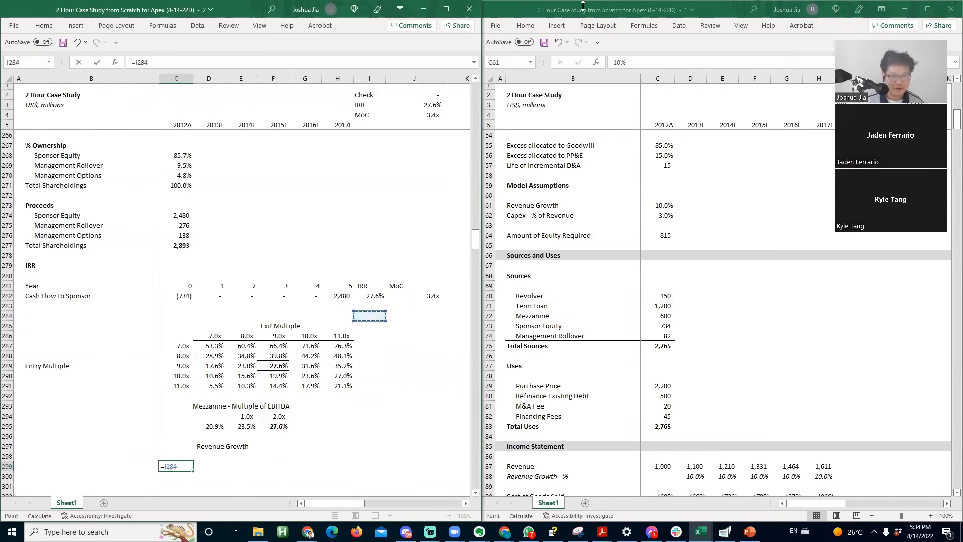
pyautogui.hotkey('ctrl', 'Return')
# - Hide the IRR link in C299 by making its font white, keeping the formula =I282
pyautogui.hotkey('alt', 'h')
pyautogui.press('f')
pyautogui.press('c')
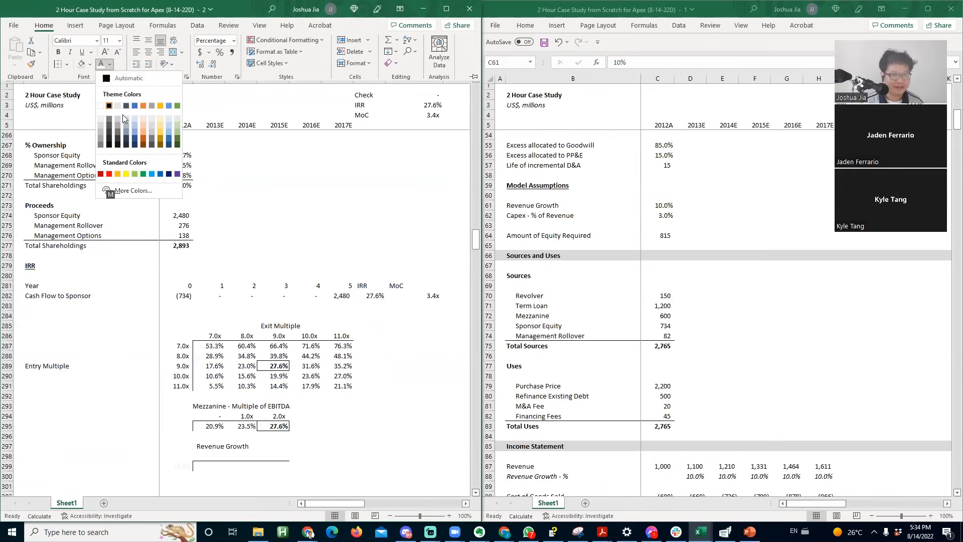
pyautogui.click(101, 106)
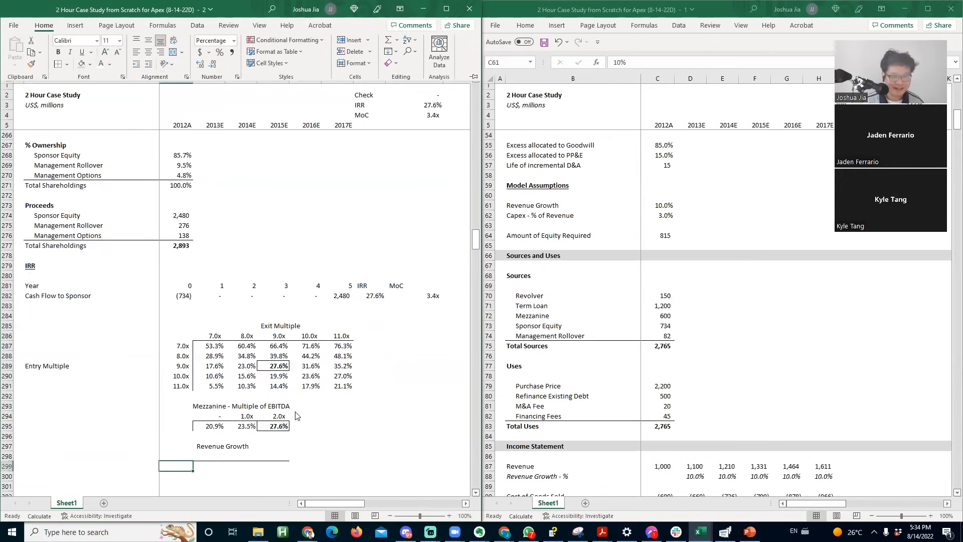
pyautogui.write('=I282')
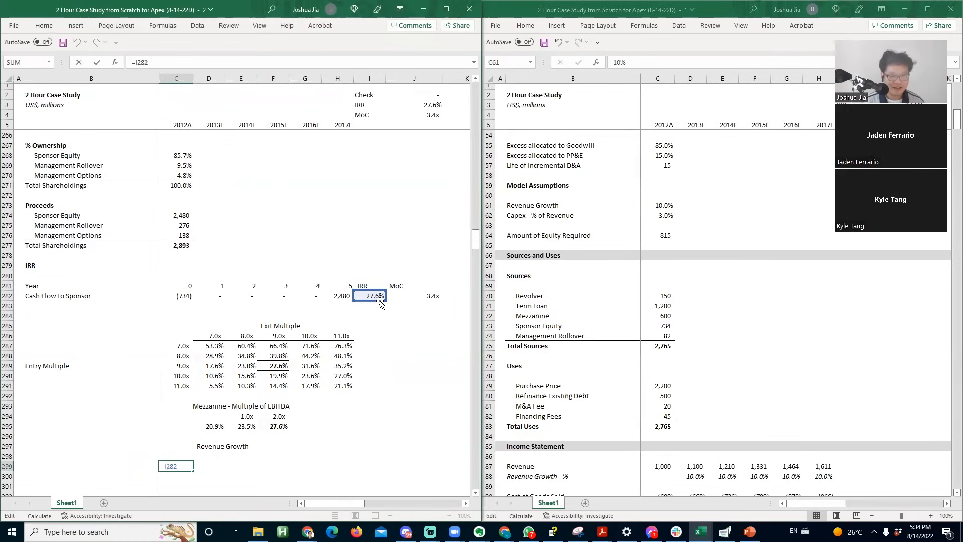
pyautogui.hotkey('ctrl', 'Return')
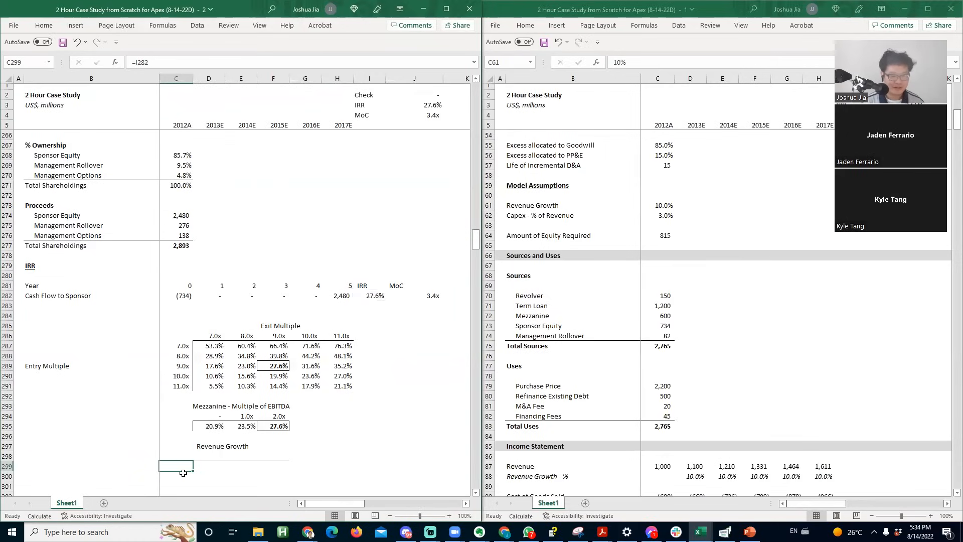
pyautogui.click(204, 467)
pyautogui.press('Up')
pyautogui.press('Right')
pyautogui.press('Up')
pyautogui.press('Left')
pyautogui.press('F2')
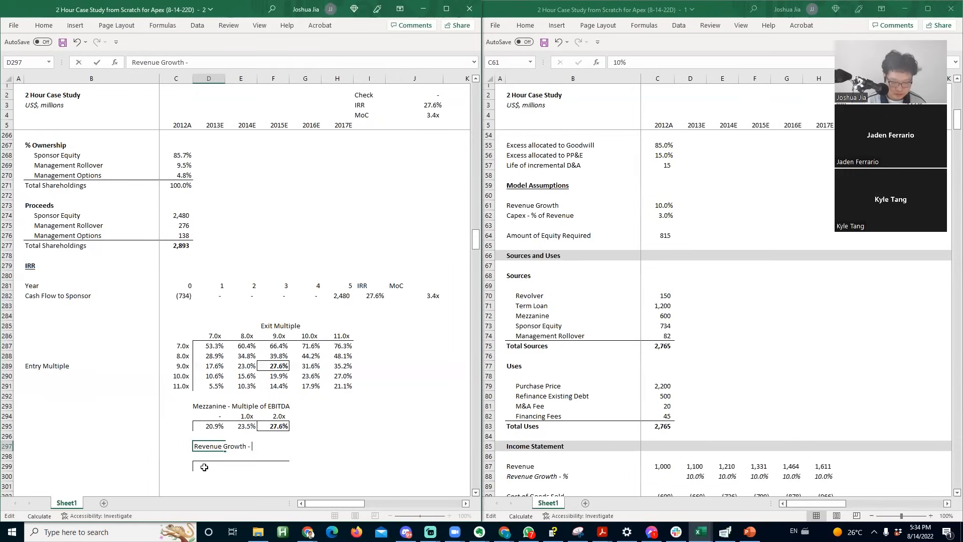
pyautogui.press('Escape')
# - Check the Sensitivity input beside the Revenue Growth assumption in the second workbook window
pyautogui.hotkey('alt', 'Tab')
pyautogui.press('Up')
pyautogui.press('Right')
pyautogui.press('Right')
pyautogui.press('Right')
pyautogui.press('Right')
pyautogui.press('Right')
pyautogui.press('Right')
pyautogui.press('Right')
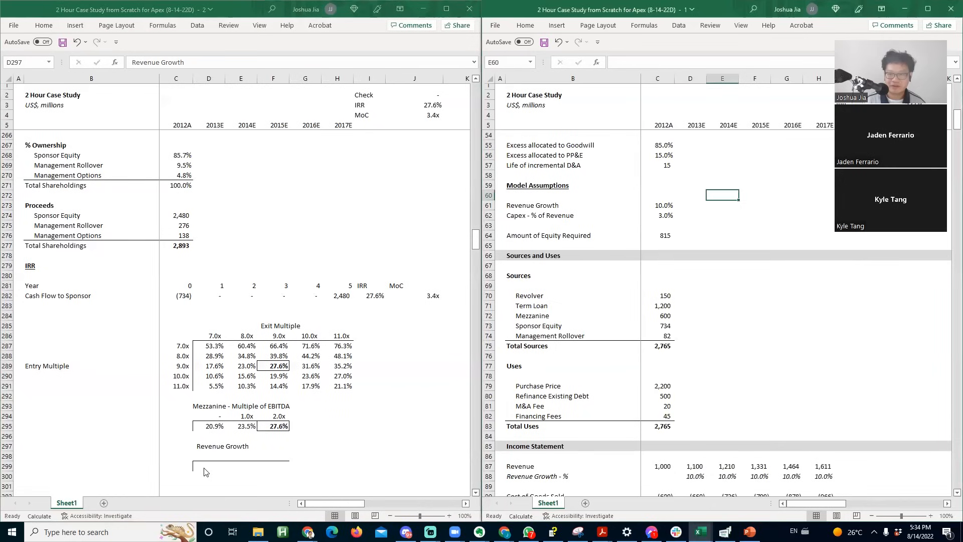
pyautogui.press('Down')
pyautogui.hotkey('alt', 'h')
pyautogui.press('p')
pyautogui.press('Left')
pyautogui.press('Left')
pyautogui.press('Left')
pyautogui.press('Left')
pyautogui.press('Left')
pyautogui.press('Left')
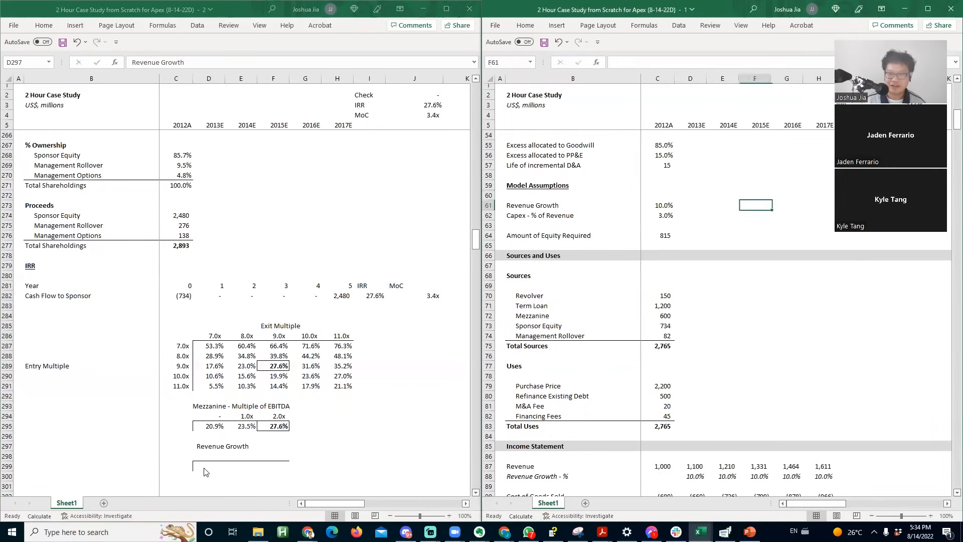
# - Enter 9, 8, 7, 6 and 5 as yearly revenue growth values across D61:H61
pyautogui.press('Left')
pyautogui.press('F2')
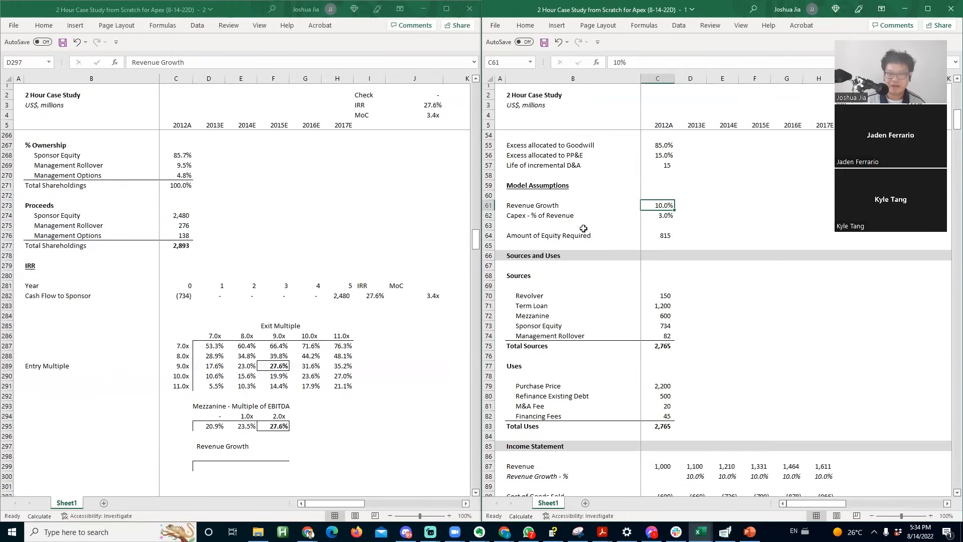
pyautogui.press('Tab')
pyautogui.write('9')
pyautogui.press('Tab')
pyautogui.write('8')
pyautogui.press('Tab')
pyautogui.write('87')
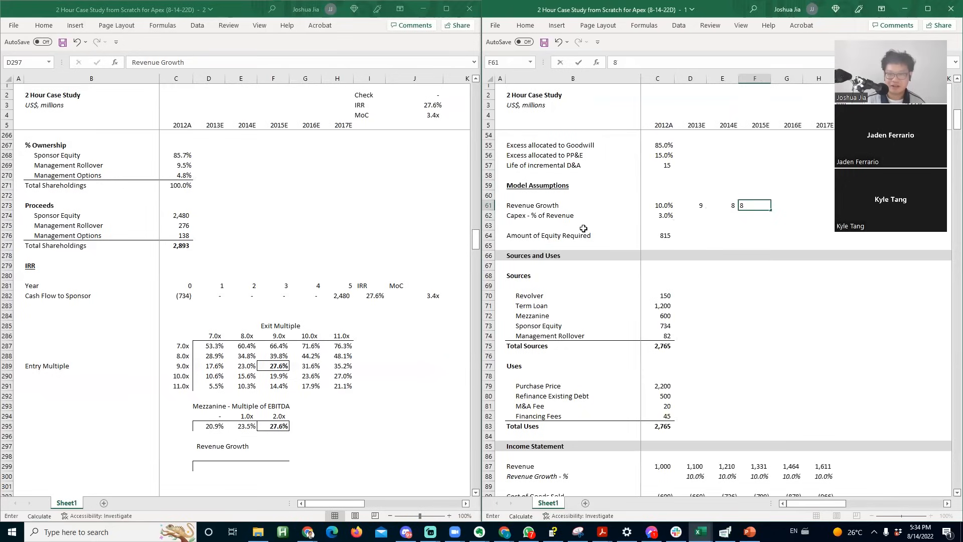
pyautogui.press('BackSpace')
pyautogui.write('7')
pyautogui.press('Tab')
pyautogui.write('6')
pyautogui.press('Tab')
pyautogui.write('5')
pyautogui.hotkey('shift', 'Tab')
# - Review the Revenue Growth values across row 61, from 2012A to 2017E
pyautogui.press('Left')
pyautogui.press('Left')
pyautogui.press('Left')
pyautogui.press('Left')
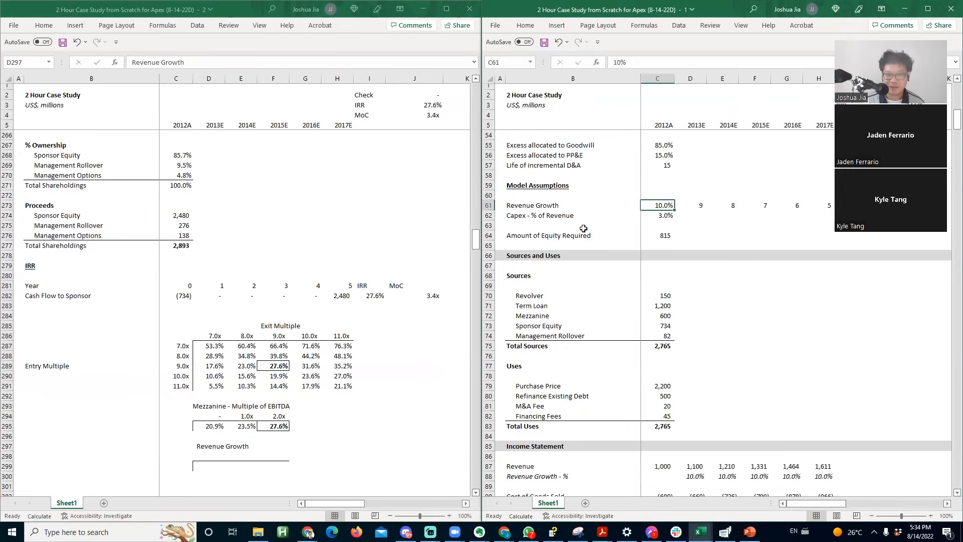
pyautogui.press('Right')
pyautogui.press('Right')
pyautogui.press('Right')
pyautogui.press('Right')
pyautogui.press('Right')
pyautogui.press('Right')
pyautogui.press('Left')
pyautogui.press('Left')
pyautogui.press('Left')
pyautogui.press('Left')
pyautogui.press('Left')
pyautogui.press('Right')
pyautogui.press('Right')
pyautogui.press('Right')
pyautogui.press('Right')
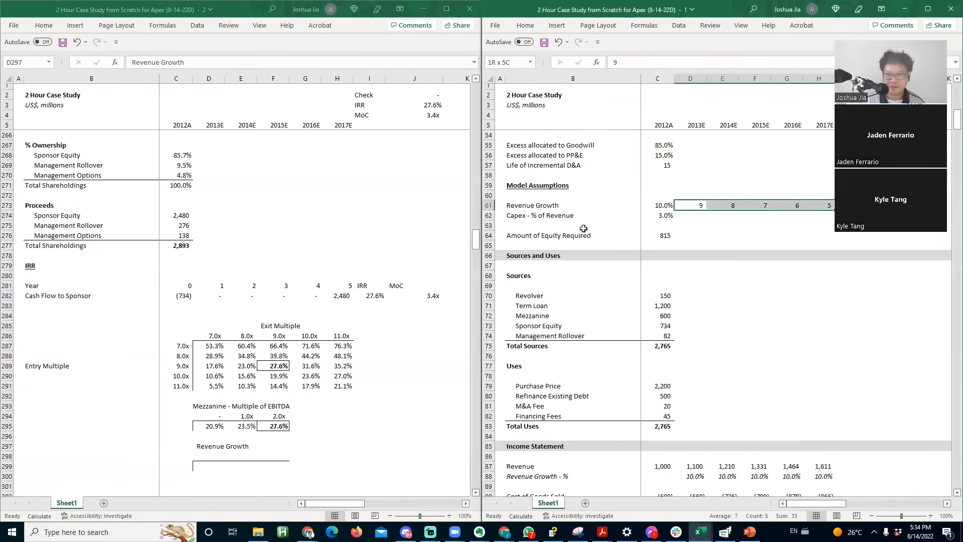
pyautogui.press('Left')
pyautogui.press('Left')
pyautogui.press('Left')
pyautogui.press('Left')
pyautogui.press('F2')
pyautogui.press('Tab')
pyautogui.press('Right')
pyautogui.press('Right')
pyautogui.press('Left')
pyautogui.press('Left')
pyautogui.press('Left')
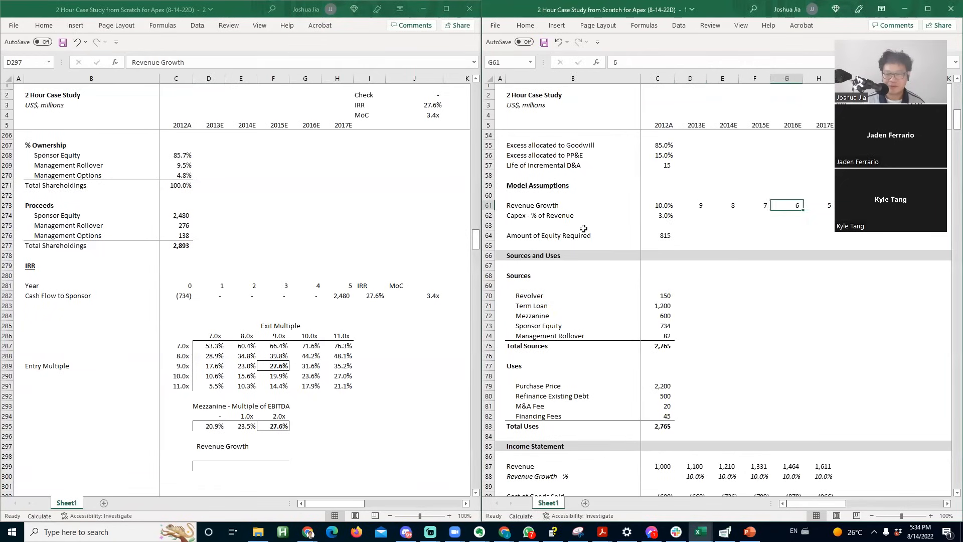
# - Set the revenue growth sensitivity input in J61 to 0%
pyautogui.press('Right')
pyautogui.press('Right')
pyautogui.press('Right')
pyautogui.press('Right')
pyautogui.press('Right')
pyautogui.hotkey('shift', 'Up')
pyautogui.write('0%')
pyautogui.press('Return')
pyautogui.press('Up')
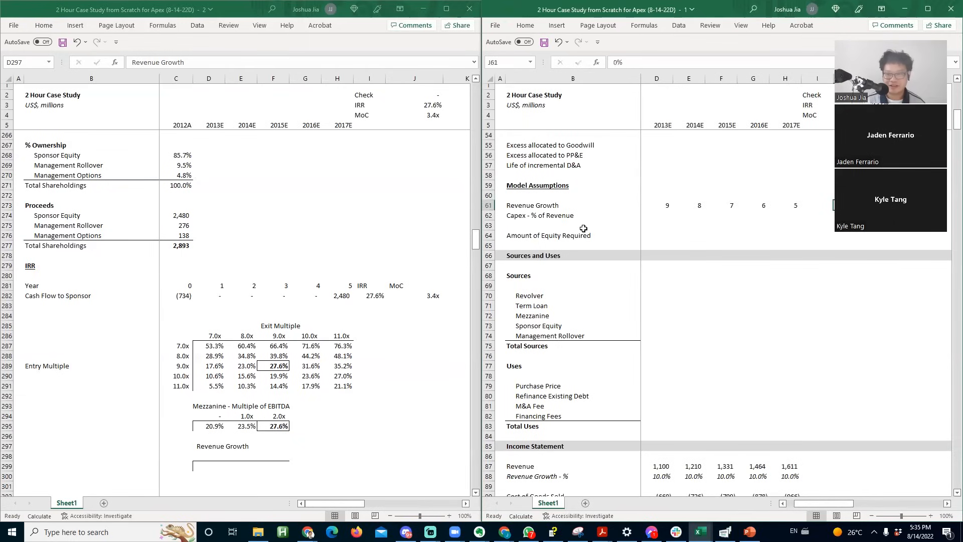
# - Change the revenue growth sensitivity input in J61 to 1%
pyautogui.press('Right')
pyautogui.press('Escape')
pyautogui.write('1')
# - Add an absolute reference to the sensitivity input in the 2013E revenue growth cell D61, making it =9+$J$61
pyautogui.press('Left')
pyautogui.press('Left')
pyautogui.press('Left')
pyautogui.press('Left')
pyautogui.press('Left')
pyautogui.press('Left')
pyautogui.press('F2')
pyautogui.write('+')
pyautogui.press('Right')
pyautogui.press('Right')
pyautogui.press('Right')
pyautogui.press('Right')
pyautogui.press('Right')
pyautogui.press('Right')
pyautogui.press('Right')
pyautogui.press('F4')
pyautogui.press('Return')
pyautogui.press('Up')
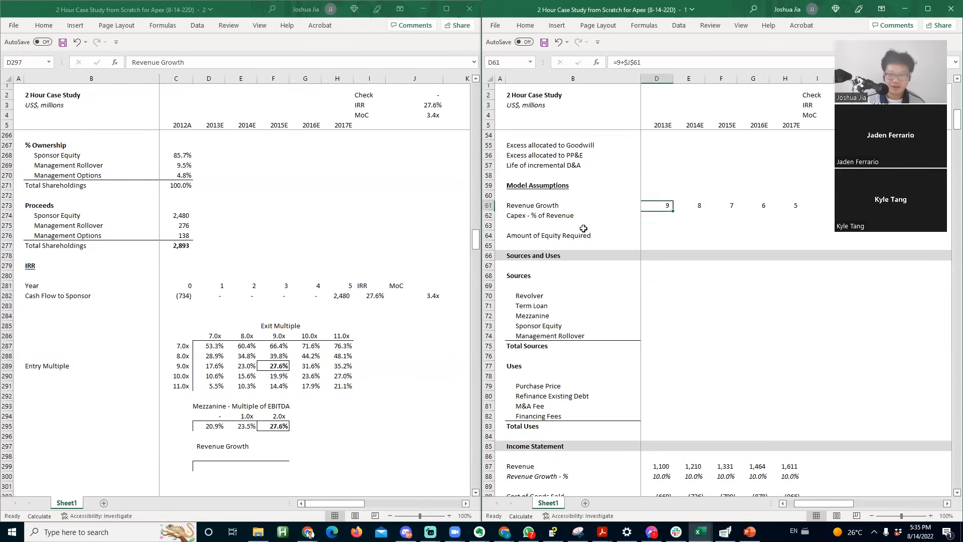
# - Copy the D61 revenue growth formula across D61:H61 and format the range as percentages
pyautogui.hotkey('ctrl', 'c')
pyautogui.hotkey('ctrl', 'shift', 'Right')
pyautogui.hotkey('ctrl', 'v')
pyautogui.press('Escape')
pyautogui.press('Right')
pyautogui.press('Right')
pyautogui.press('Right')
pyautogui.press('Right')
pyautogui.press('Left')
pyautogui.press('Left')
pyautogui.press('Left')
pyautogui.press('Left')
pyautogui.hotkey('ctrl', 'shift', 'Right')
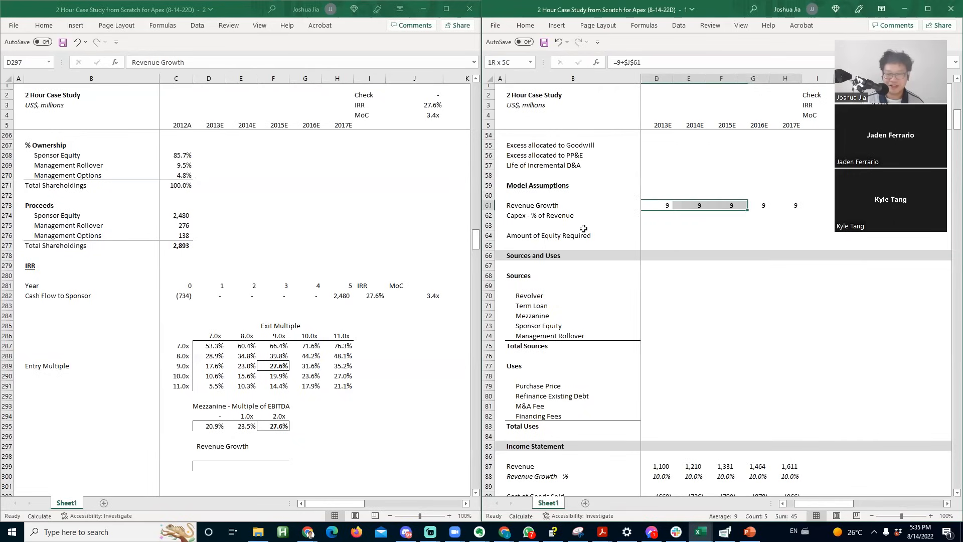
pyautogui.hotkey('ctrl', 'shift', '5')
# - Replace D61 with =C61-1% and fill the formula across to H61 so growth declines each year
pyautogui.press('Left')
pyautogui.press('Right')
pyautogui.write('=C61-1')
pyautogui.hotkey('ctrl', 'Return')
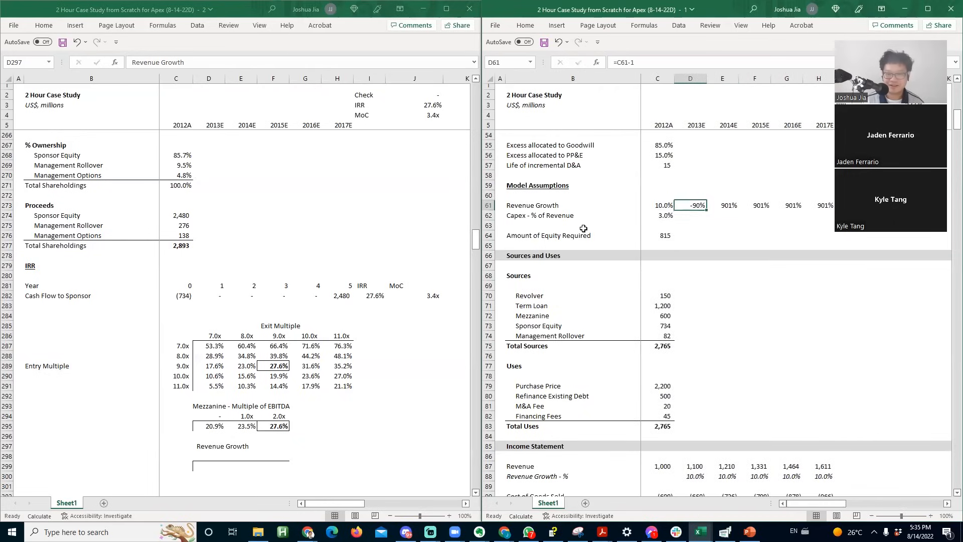
pyautogui.press('F2')
pyautogui.write('%')
pyautogui.press('Return')
pyautogui.press('Up')
pyautogui.hotkey('ctrl', 'shift', 'Right')
pyautogui.hotkey('ctrl', 'r')
pyautogui.hotkey('ctrl', 'Right')
pyautogui.hotkey('ctrl', 'Right')
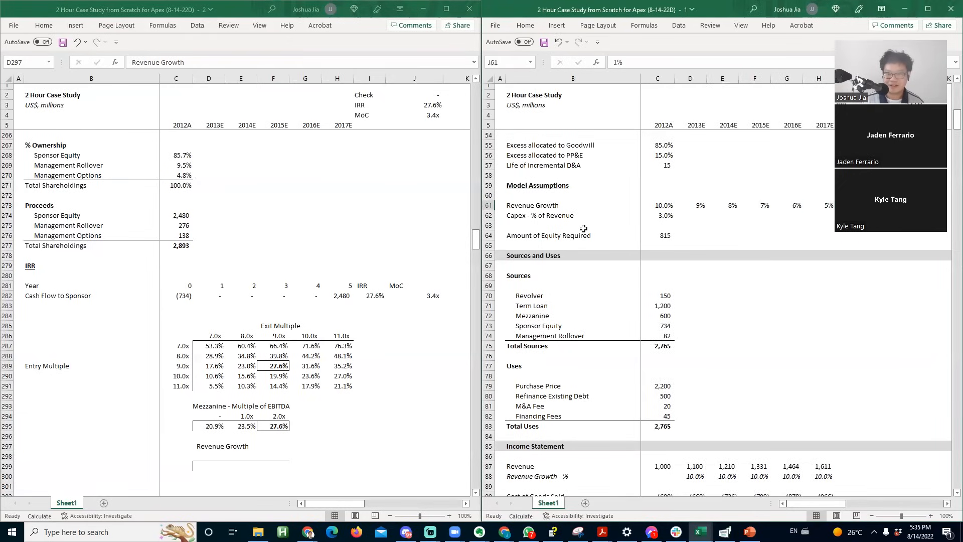
# - Add the absolute sensitivity reference to the 2013E revenue growth formula in D61, making it =C61-0.01+$J$61
pyautogui.press('Left')
pyautogui.press('Left')
pyautogui.press('Left')
pyautogui.press('Left')
pyautogui.press('Left')
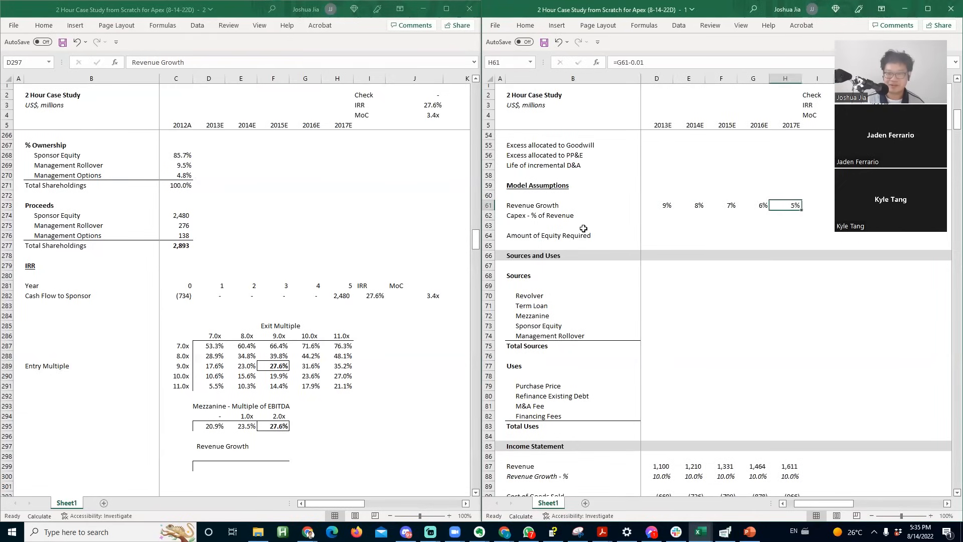
pyautogui.press('Left')
pyautogui.press('F2')
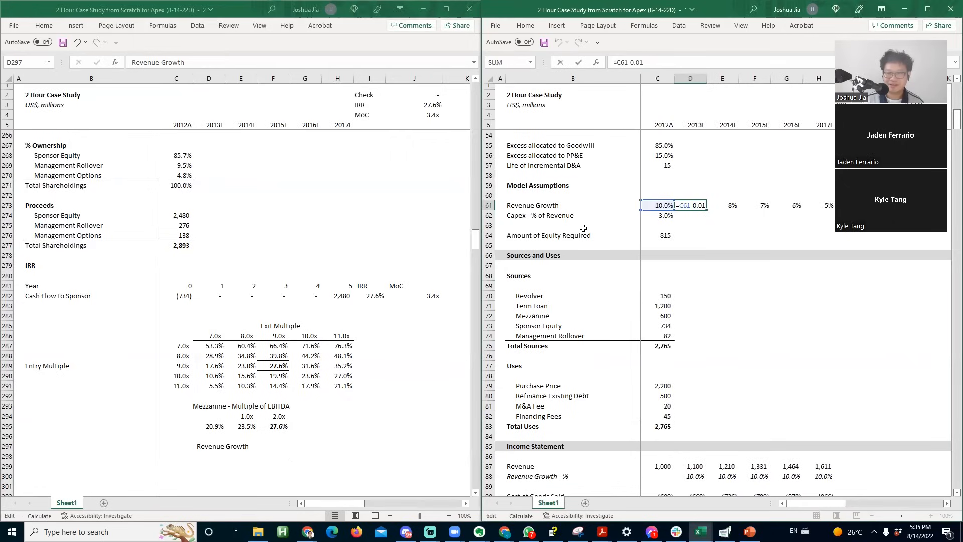
pyautogui.write('+')
pyautogui.press('F2')
pyautogui.press('Right')
pyautogui.press('Right')
pyautogui.press('Right')
pyautogui.press('Right')
pyautogui.press('Right')
pyautogui.press('Right')
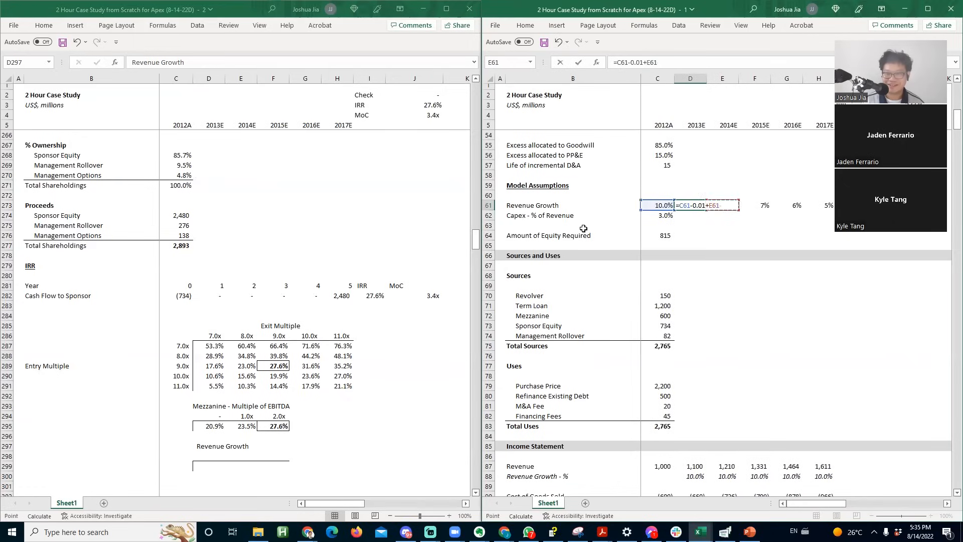
pyautogui.press('F4')
pyautogui.press('Return')
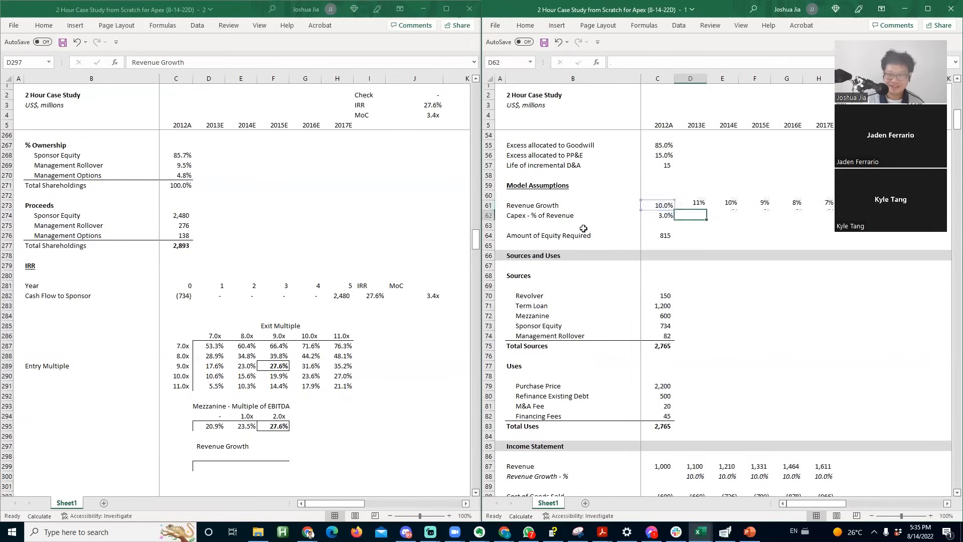
# - Fill the sensitivity-linked revenue growth formula from D61 across to H61
pyautogui.press('Up')
pyautogui.hotkey('ctrl', 'shift', 'Right')
pyautogui.hotkey('ctrl', 'r')
pyautogui.press('Right')
pyautogui.press('Right')
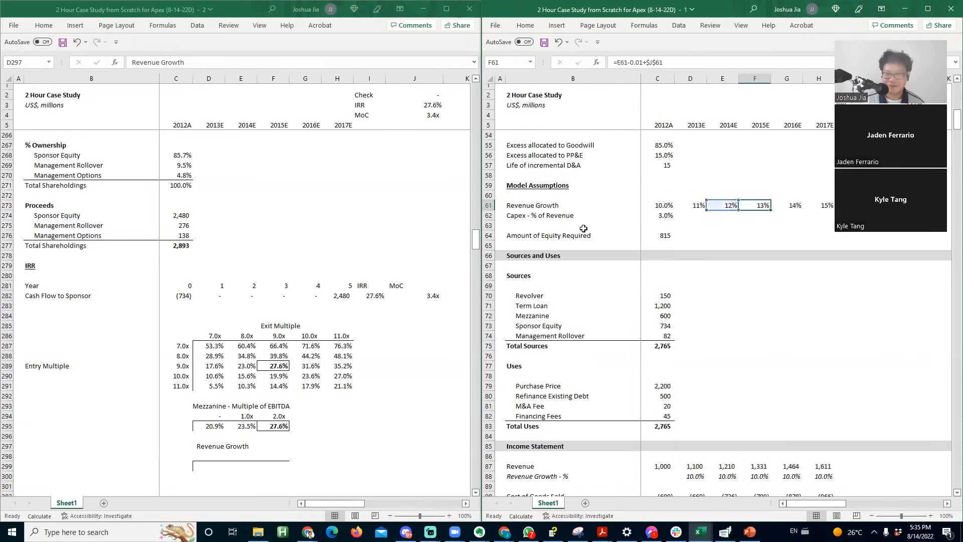
# - Examine the formulas in D61:H61 for how each year builds on the prior year and the sensitivity input
pyautogui.press('Right')
pyautogui.press('Right')
pyautogui.press('F2')
pyautogui.press('Escape')
pyautogui.press('Right')
pyautogui.press('Right')
pyautogui.press('Left')
pyautogui.press('Left')
pyautogui.press('Left')
pyautogui.press('Left')
pyautogui.press('Left')
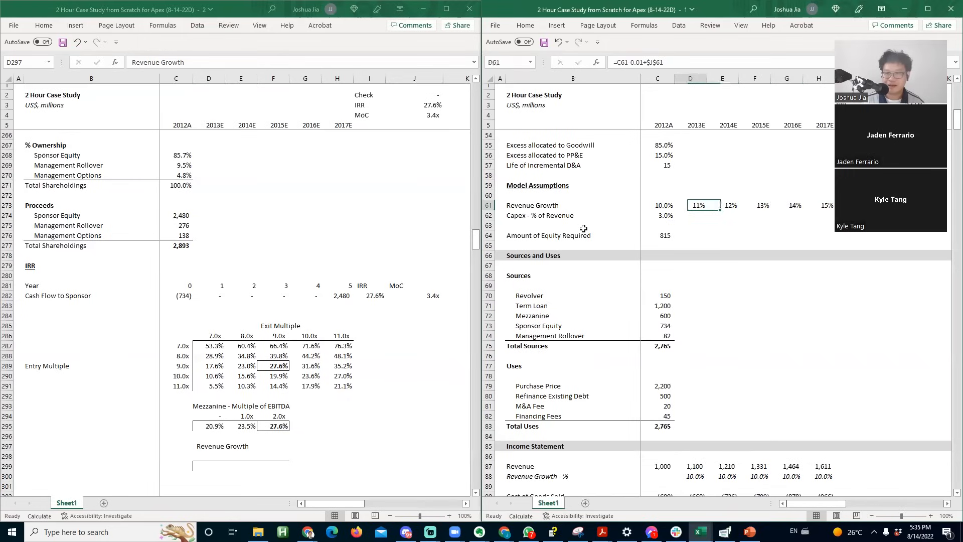
pyautogui.press('F2')
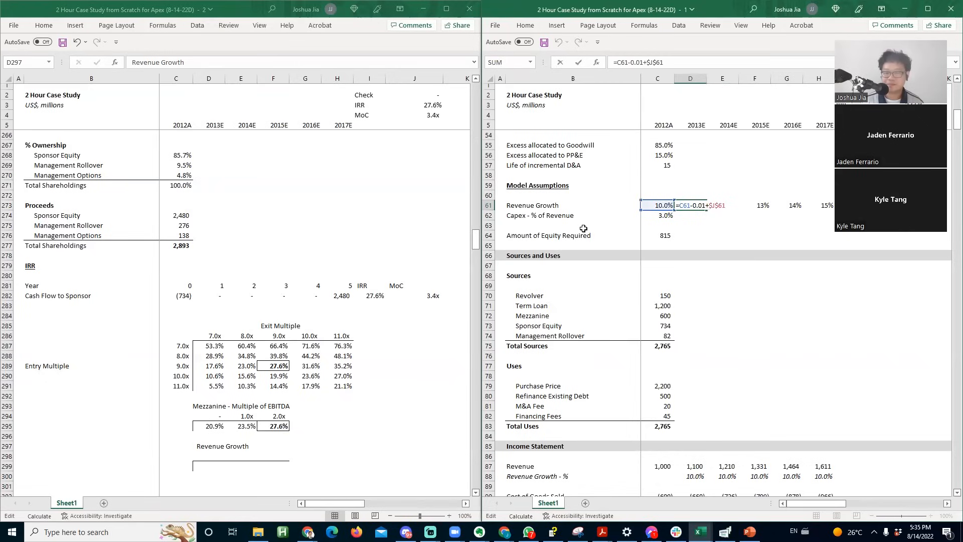
pyautogui.press('Escape')
pyautogui.press('Right')
pyautogui.press('Right')
pyautogui.press('F2')
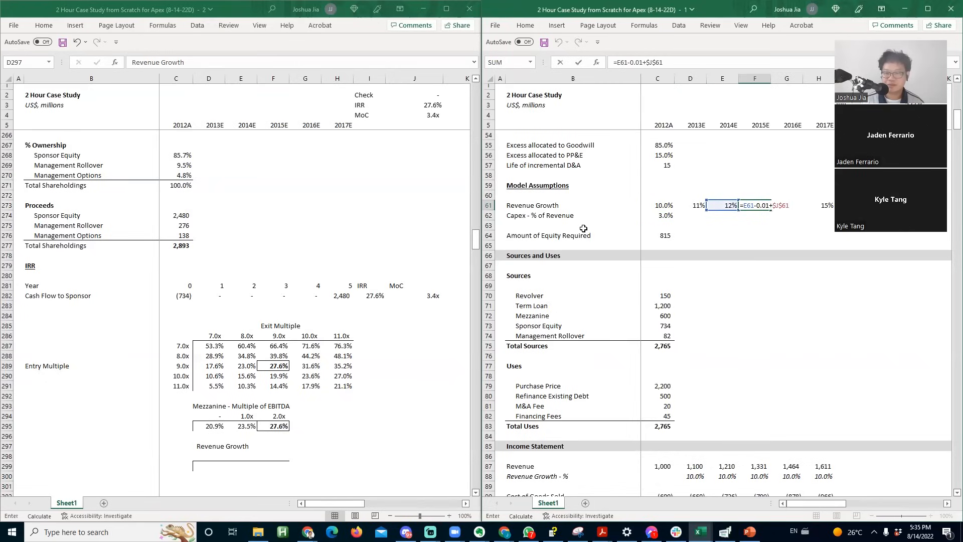
pyautogui.press('Escape')
pyautogui.press('Left')
pyautogui.press('Left')
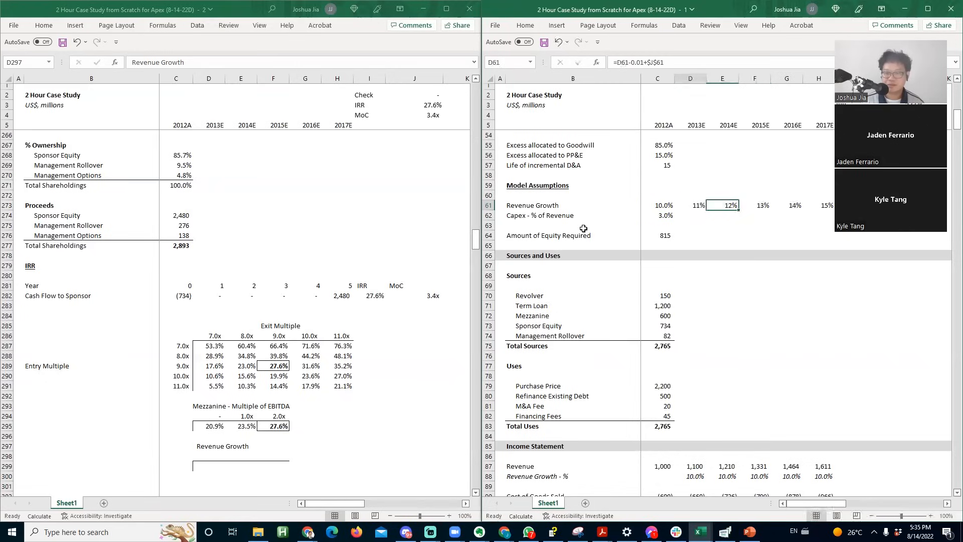
pyautogui.press('F2')
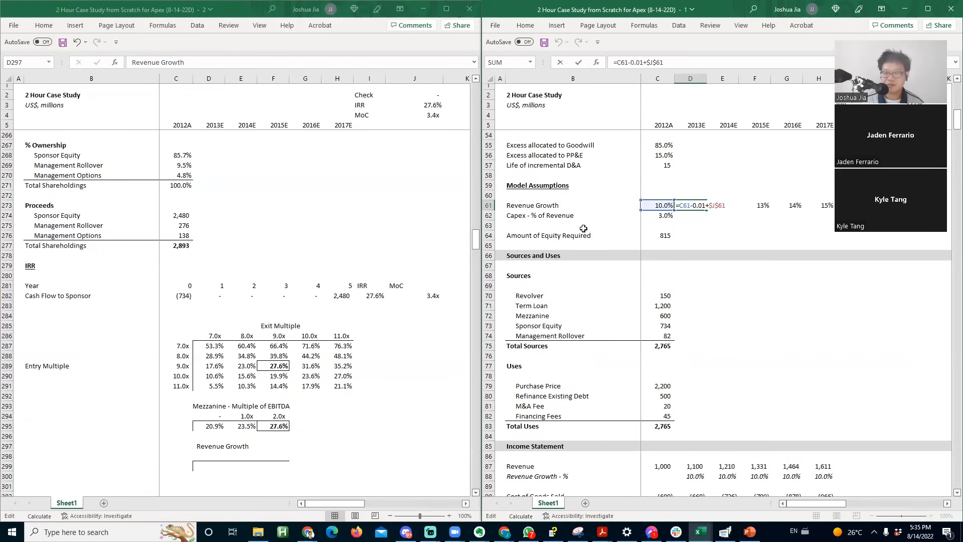
pyautogui.press('Escape')
# - Set the revenue growth sensitivity input in J61 to 3%
pyautogui.press('Right')
pyautogui.press('Right')
pyautogui.press('Right')
pyautogui.press('Right')
pyautogui.press('Right')
pyautogui.press('Right')
pyautogui.press('Right')
pyautogui.press('Left')
pyautogui.write('3')
pyautogui.press('Return')
pyautogui.press('Up')
# - Review how the yearly revenue growth rates across row 61 respond to the 3% sensitivity
pyautogui.press('Left')
pyautogui.press('Left')
pyautogui.press('Right')
pyautogui.press('Right')
pyautogui.press('Left')
pyautogui.press('Left')
pyautogui.press('Left')
pyautogui.press('Left')
pyautogui.press('Left')
pyautogui.press('Left')
pyautogui.press('Left')
pyautogui.press('Right')
pyautogui.press('Right')
pyautogui.press('Right')
pyautogui.press('Right')
pyautogui.press('Right')
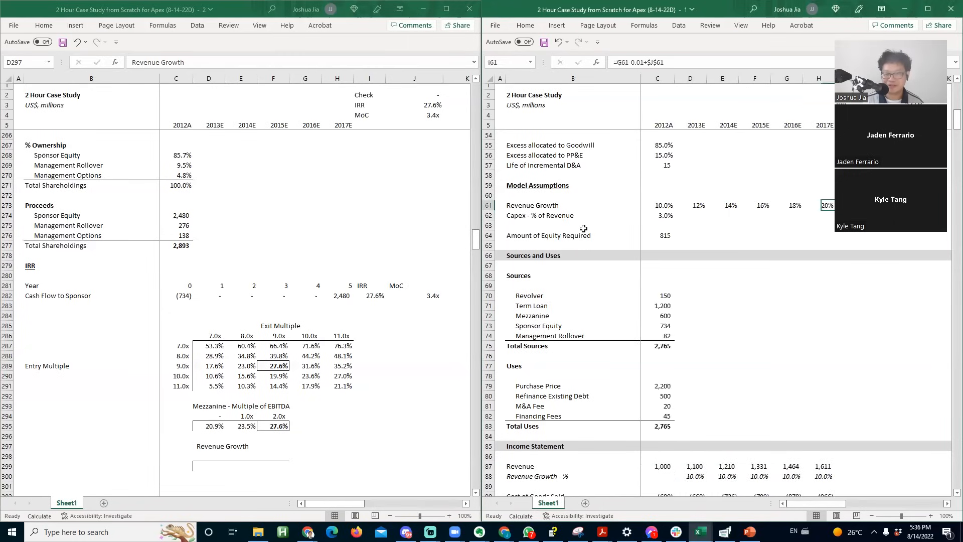
# - Set the revenue growth sensitivity input in J61 to 5%
pyautogui.press('Right')
pyautogui.press('Right')
pyautogui.press('Return')
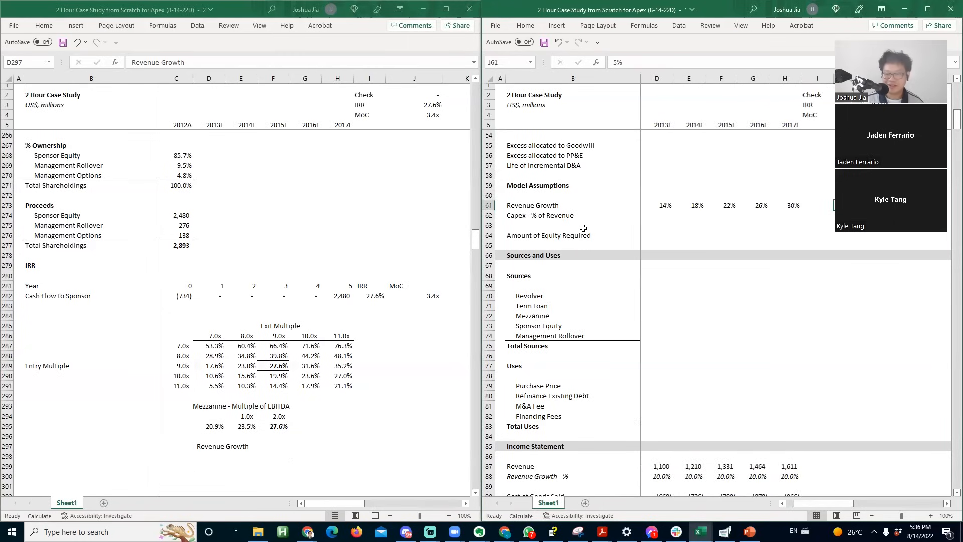
# - Clear the yearly revenue growth formulas in D61:H61, leaving the single growth assumption in C61
pyautogui.click(189, 465)
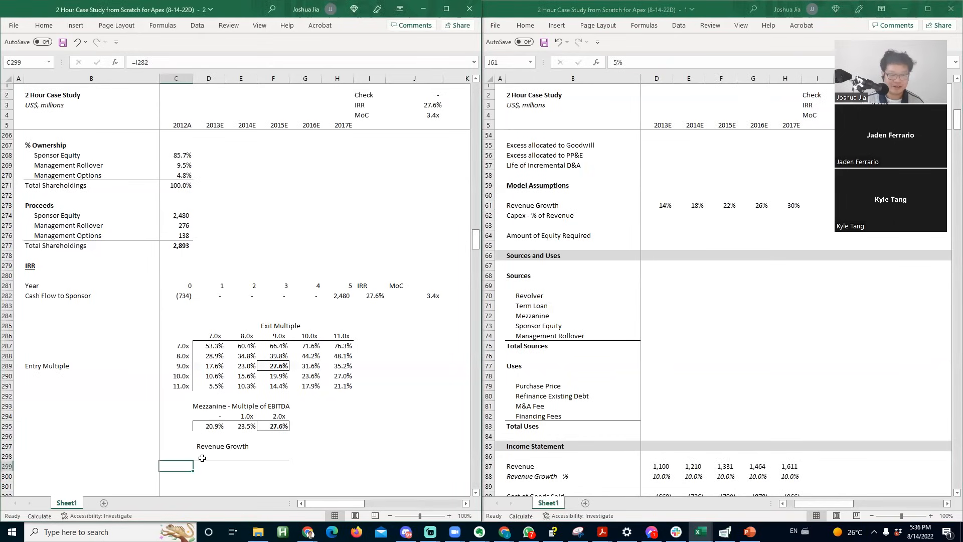
pyautogui.click(861, 205)
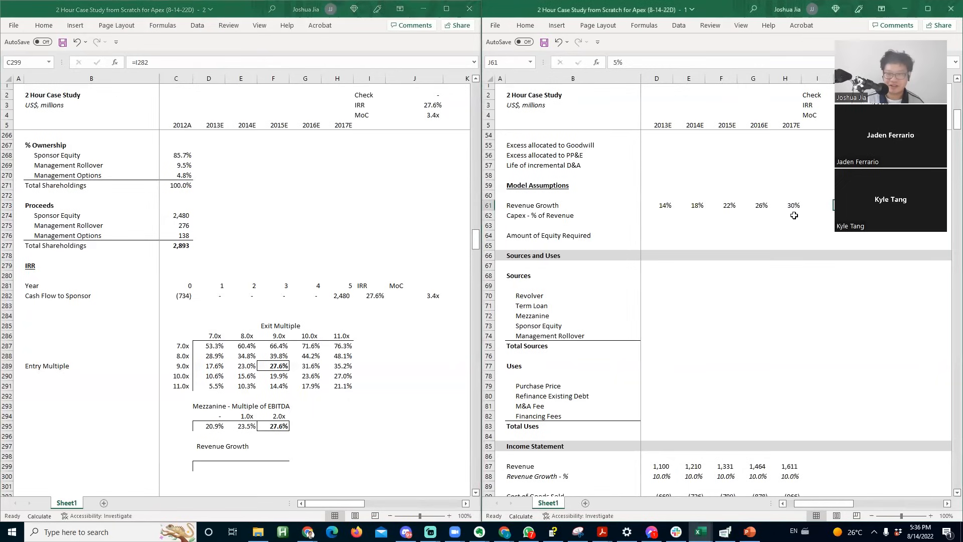
pyautogui.moveTo(794, 208); pyautogui.dragTo(668, 206)
pyautogui.click(705, 212)
pyautogui.press('Left')
pyautogui.press('Up')
pyautogui.press('Left')
pyautogui.press('Left')
pyautogui.press('Left')
pyautogui.press('Right')
pyautogui.press('Right')
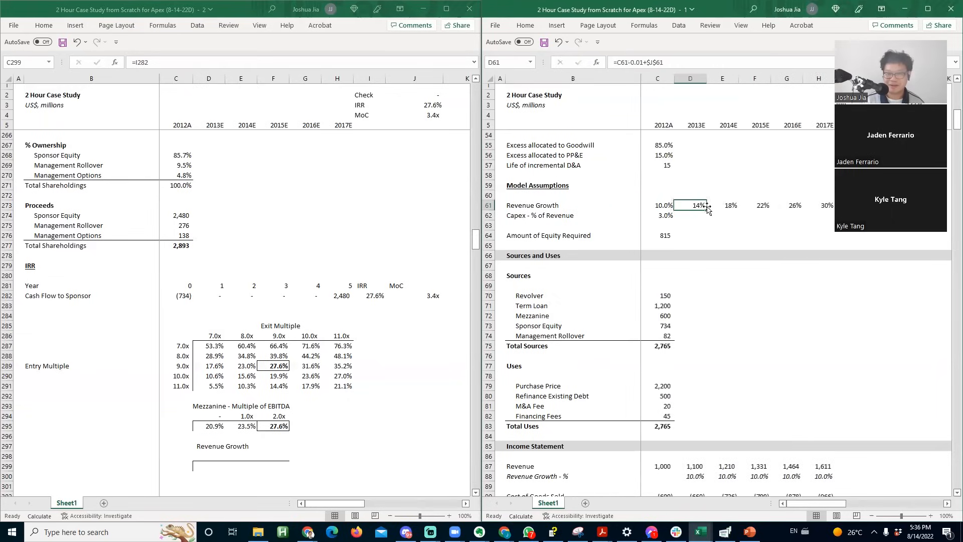
pyautogui.hotkey('ctrl', 'shift', 'Right')
pyautogui.press('Delete')
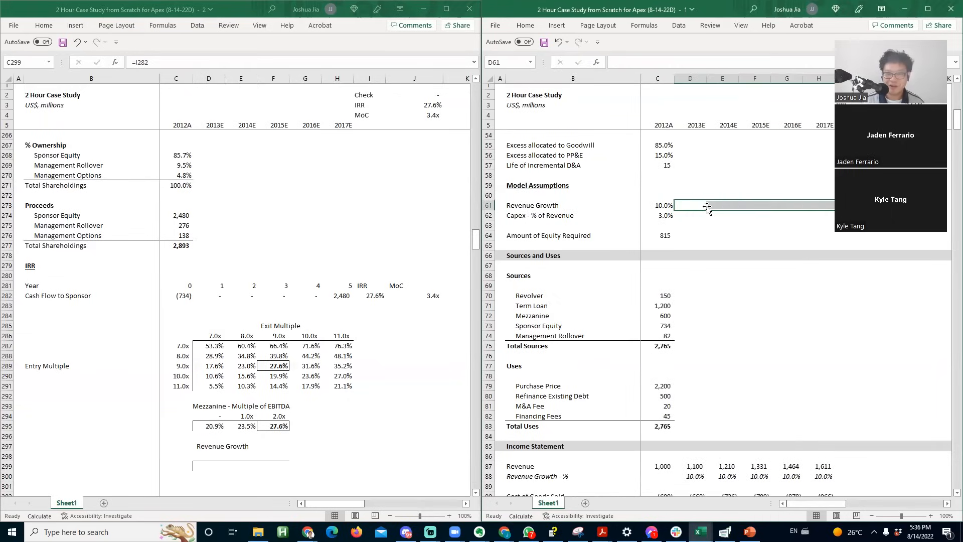
# - In the other workbook window, enter 10% in E298 as the middle Revenue Growth case, with one decimal place
pyautogui.press('Left')
pyautogui.press('F2')
pyautogui.press('Escape')
pyautogui.hotkey('alt', 'Tab')
pyautogui.press('Up')
pyautogui.press('Right')
pyautogui.press('Right')
pyautogui.write('10%')
pyautogui.press('Return')
pyautogui.press('Up')
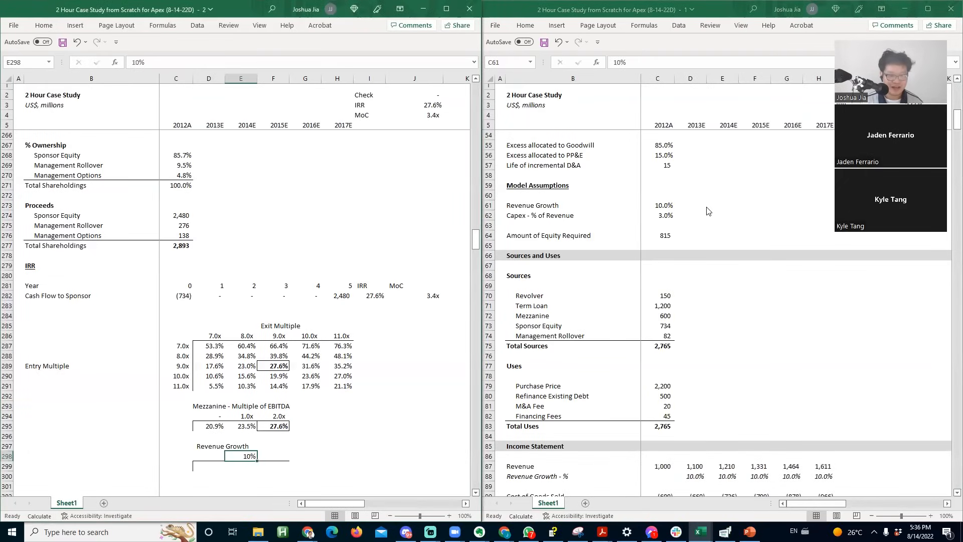
pyautogui.hotkey('alt', 'h')
pyautogui.press('0')
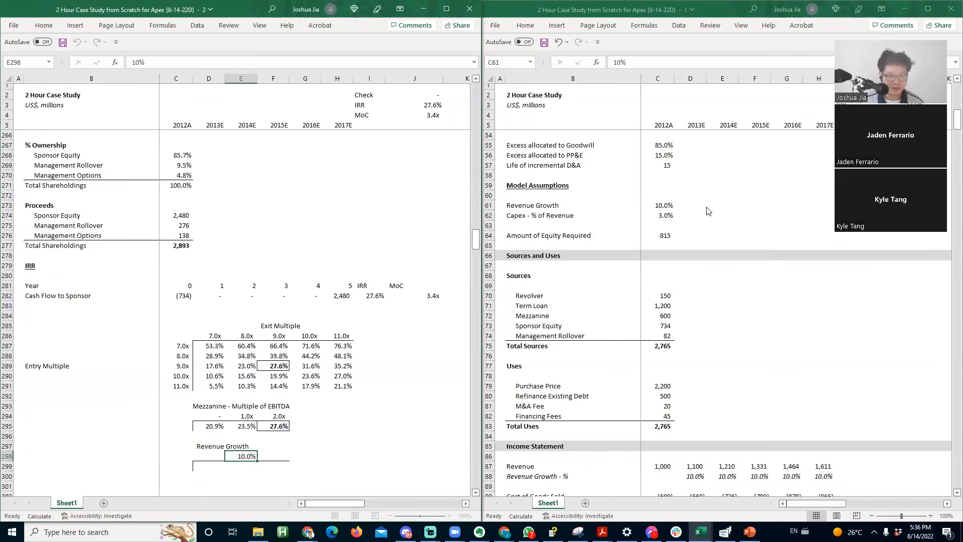
# - Enter the higher Revenue Growth case in F298, beside the 10.0% case
pyautogui.press('Right')
pyautogui.write('12.')
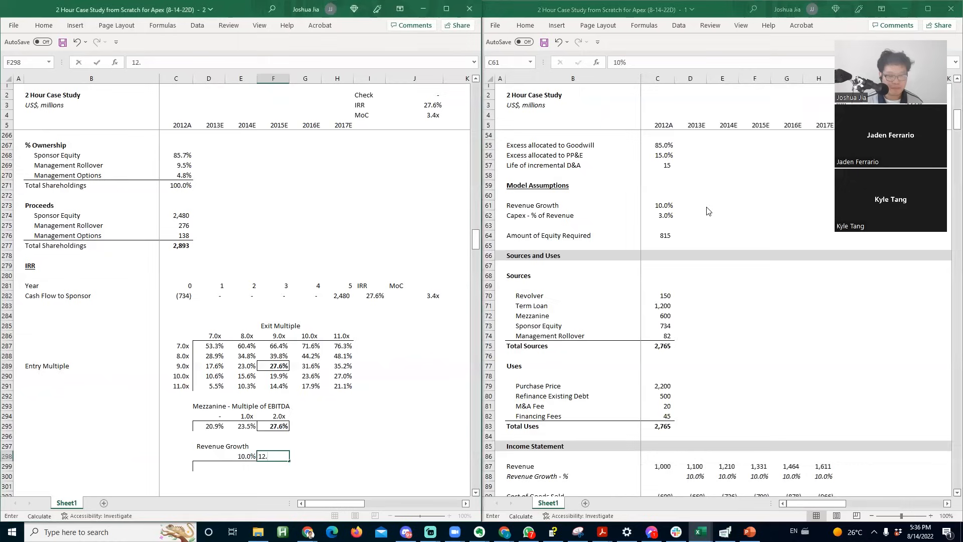
pyautogui.press('Left')
pyautogui.press('Left')
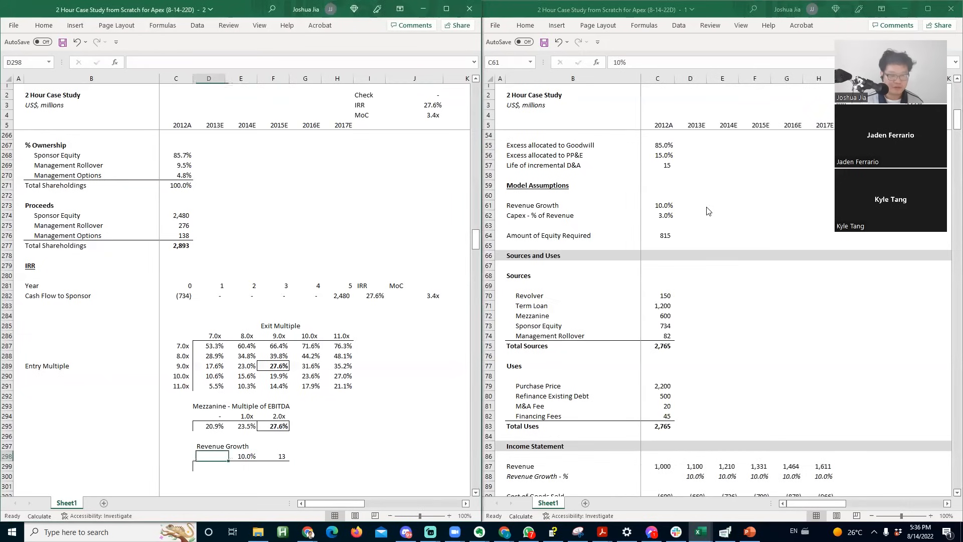
# - Enter 7.5% in D298 and 12.5% in F298 as the lower and higher Revenue Growth cases
pyautogui.write('7.5')
pyautogui.press('Return')
pyautogui.press('Up')
pyautogui.press('Right')
pyautogui.press('Right')
pyautogui.press('Left')
pyautogui.press('Left')
pyautogui.press('Right')
pyautogui.press('Right')
pyautogui.write('12.5')
pyautogui.press('Return')
pyautogui.press('Left')
pyautogui.press('Left')
pyautogui.press('Left')
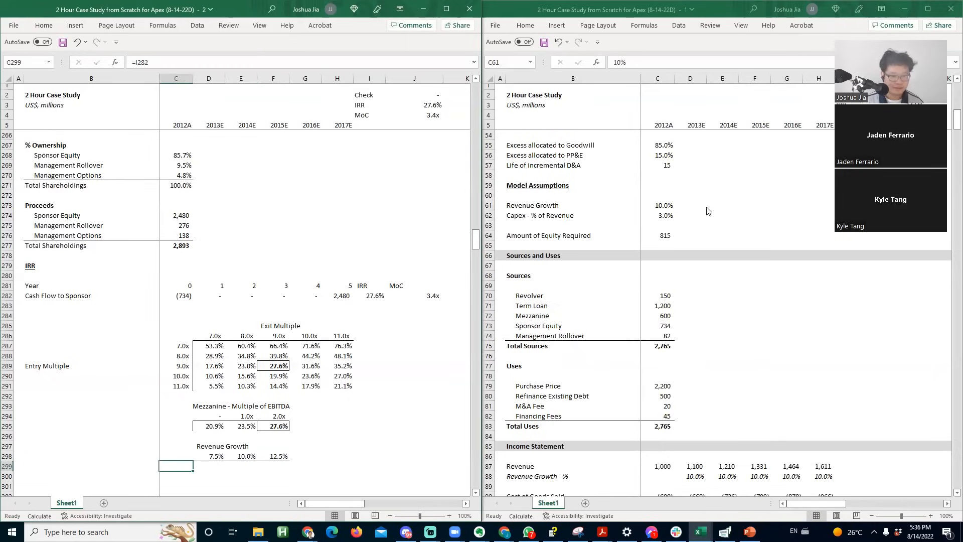
# - Create a data table over C298:F299 with C61 as the row input cell and recalculate the workbook
pyautogui.hotkey('shift', 'Right')
pyautogui.hotkey('shift', 'Up')
pyautogui.hotkey('shift', 'Right')
pyautogui.hotkey('shift', 'Right')
pyautogui.hotkey('alt', 'a')
pyautogui.press('w')
pyautogui.press('t')
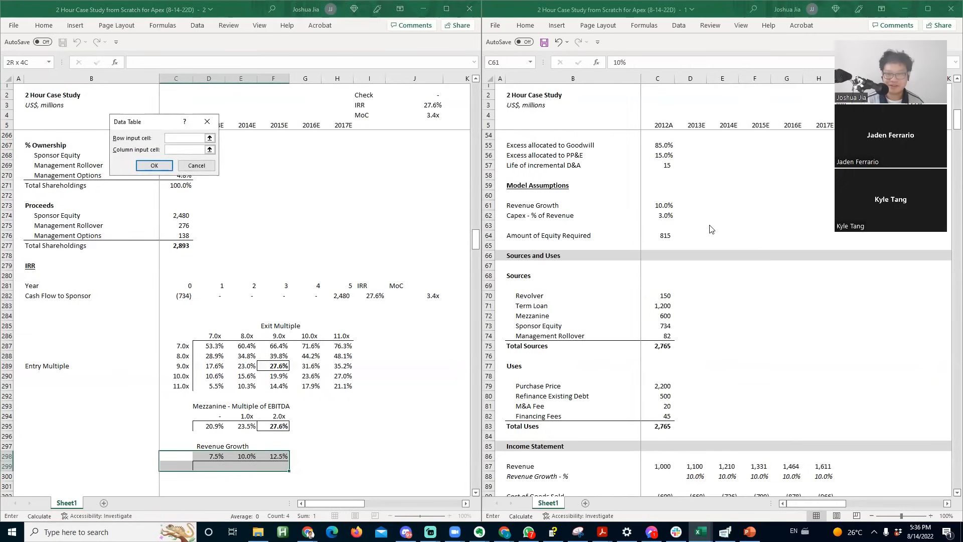
pyautogui.click(661, 205)
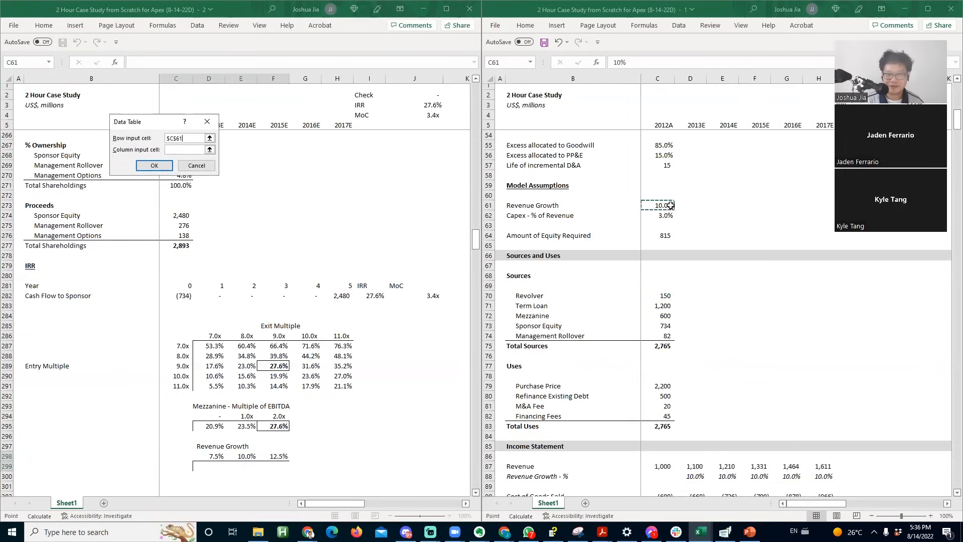
pyautogui.click(154, 165)
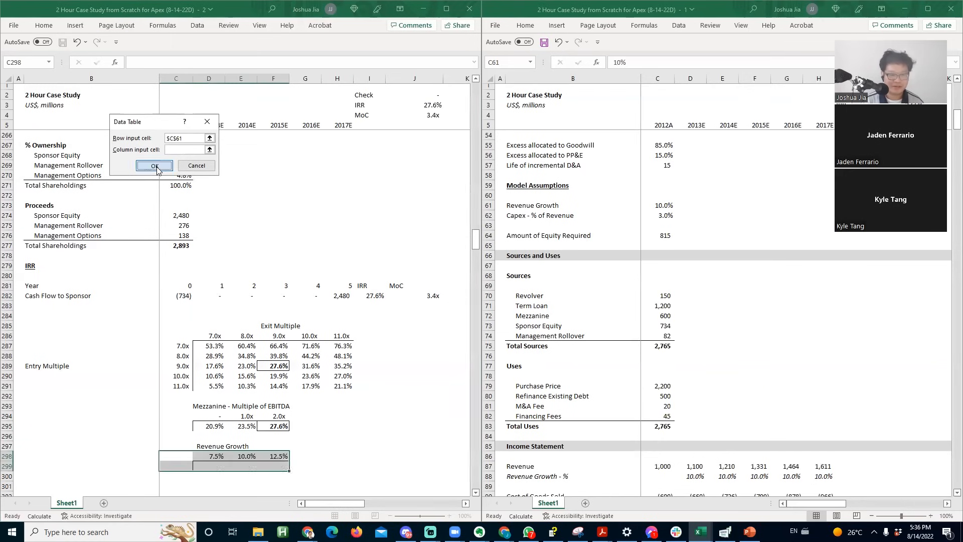
pyautogui.click(251, 453)
pyautogui.press('F9')
# - Format the Revenue Growth IRR results in D299:F299 as percentages with one decimal place
pyautogui.click(219, 475)
pyautogui.click(210, 464)
pyautogui.hotkey('ctrl', 'shift', 'Right')
pyautogui.hotkey('ctrl', 'shift', '5')
pyautogui.hotkey('alt', 'h')
pyautogui.press('0')
# - Highlight the base-case IRR result in E299 in bold with an outside border
pyautogui.press('Right')
pyautogui.press('Left')
pyautogui.press('Right')
pyautogui.hotkey('alt', 'h')
pyautogui.press('b')
pyautogui.press('s')
pyautogui.press('Right')
pyautogui.press('Left')
pyautogui.press('Left')
pyautogui.press('Up')
pyautogui.press('Down')
pyautogui.press('F2')
pyautogui.press('Escape')
# - Try to move the Revenue Growth cases in D298:F298 one column over to E298:G298
pyautogui.press('Up')
pyautogui.press('Right')
pyautogui.press('Right')
pyautogui.press('Left')
pyautogui.press('Left')
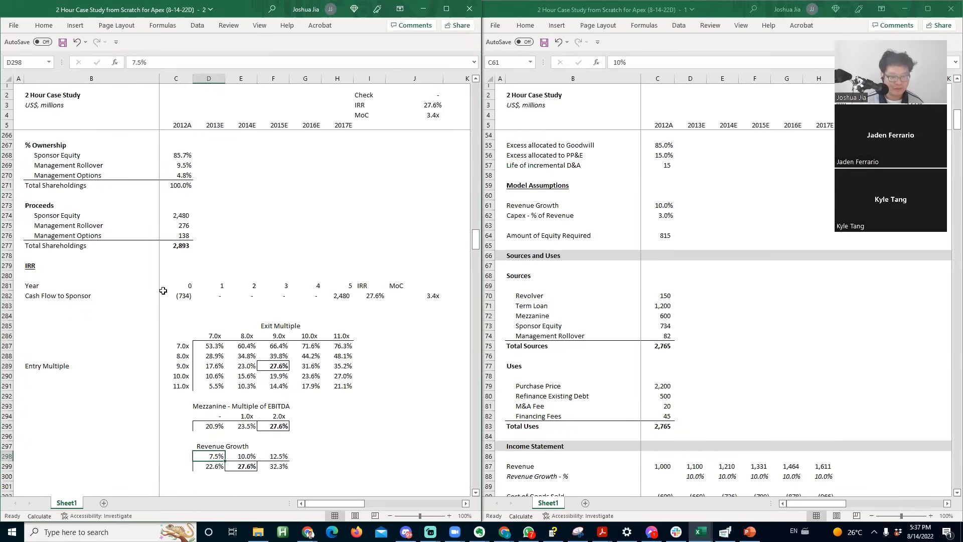
pyautogui.hotkey('ctrl', 'shift', 'Right')
pyautogui.hotkey('ctrl', 'x')
pyautogui.press('Right')
pyautogui.hotkey('ctrl', 'v')
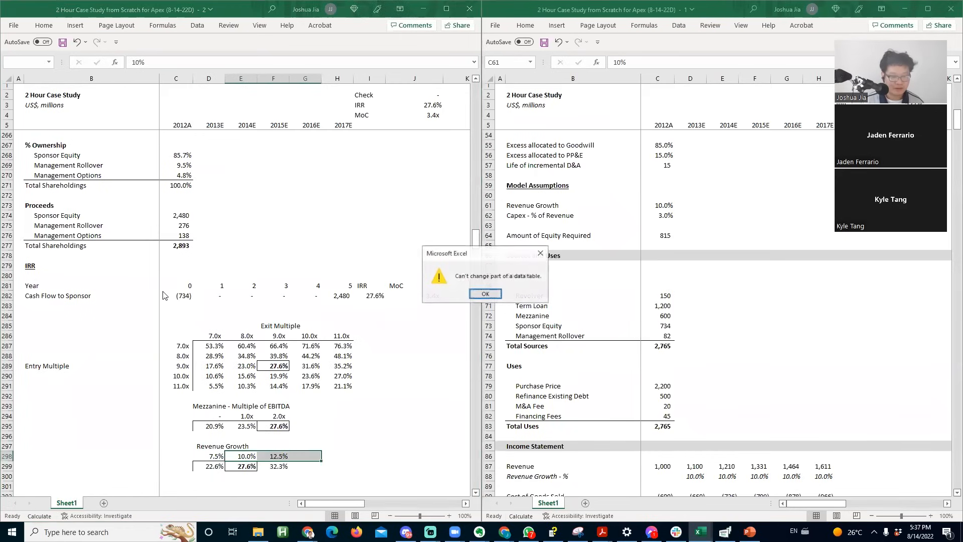
pyautogui.press('Return')
pyautogui.press('Return')
pyautogui.press('Left')
pyautogui.press('Left')
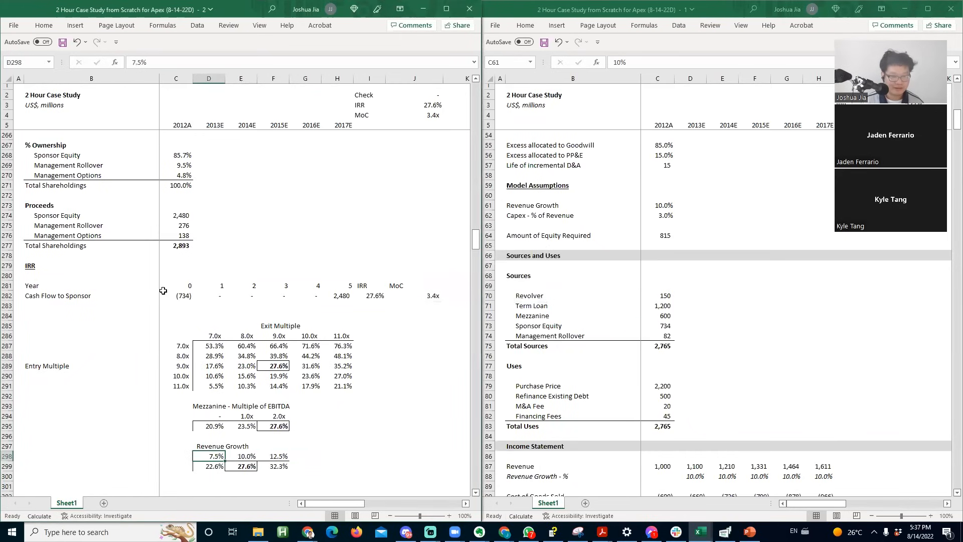
# - Clear the Revenue Growth data table results in D299:F299
pyautogui.press('Down')
pyautogui.hotkey('ctrl', 'shift', 'Right')
pyautogui.press('Delete')
# - Move the Revenue Growth cases from D298:F298 to E298:G298
pyautogui.press('Up')
pyautogui.hotkey('ctrl', 'shift', 'Right')
pyautogui.hotkey('ctrl', 'x')
pyautogui.press('Right')
pyautogui.hotkey('ctrl', 'v')
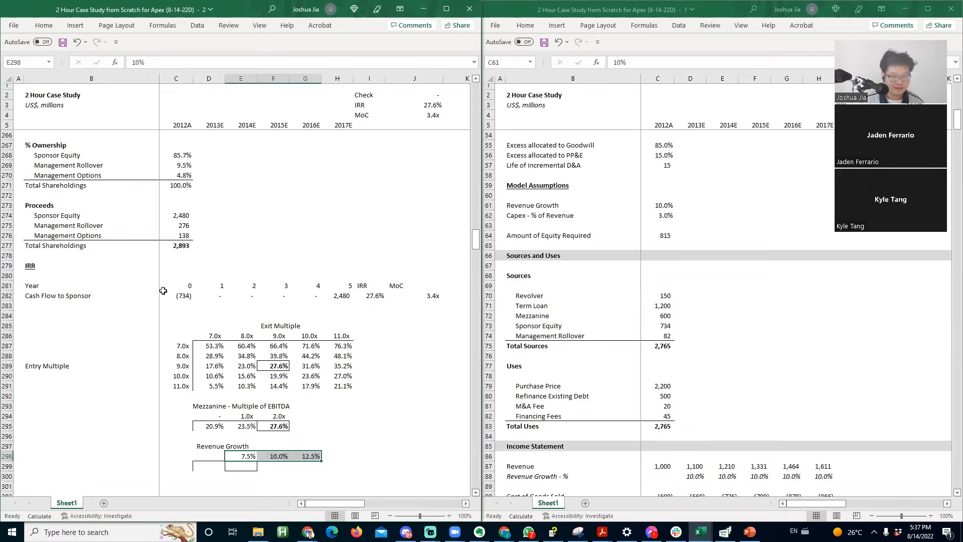
# - Remove the box border from E299 beneath the Revenue Growth cases
pyautogui.press('Left')
pyautogui.press('Down')
pyautogui.press('Down')
pyautogui.press('Up')
pyautogui.hotkey('shift', 'Right')
pyautogui.hotkey('shift', 'Right')
pyautogui.hotkey('shift', 'Right')
pyautogui.hotkey('alt', 'h')
pyautogui.press('Escape')
pyautogui.press('Right')
pyautogui.hotkey('alt', 'h')
pyautogui.press('b')
pyautogui.press('n')
# - Apply a top border across D299:H299 beneath the Revenue Growth cases
pyautogui.press('Down')
pyautogui.press('Up')
pyautogui.hotkey('shift', 'Right')
pyautogui.hotkey('shift', 'Right')
pyautogui.hotkey('shift', 'Right')
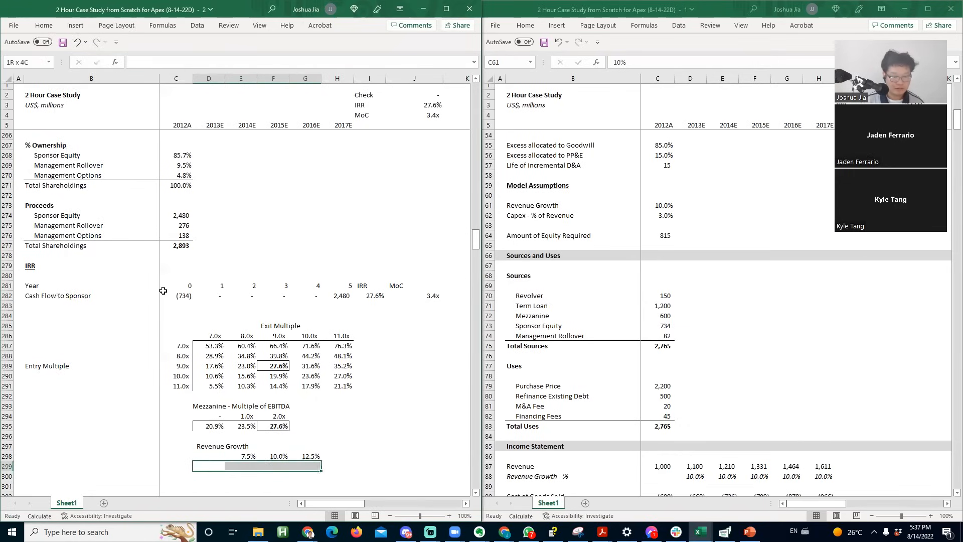
pyautogui.hotkey('shift', 'Right')
pyautogui.hotkey('alt', 'h')
pyautogui.press('b')
pyautogui.press('p')
pyautogui.hotkey('shift', 'Left')
pyautogui.hotkey('shift', 'Left')
pyautogui.hotkey('shift', 'Left')
pyautogui.hotkey('shift', 'Left')
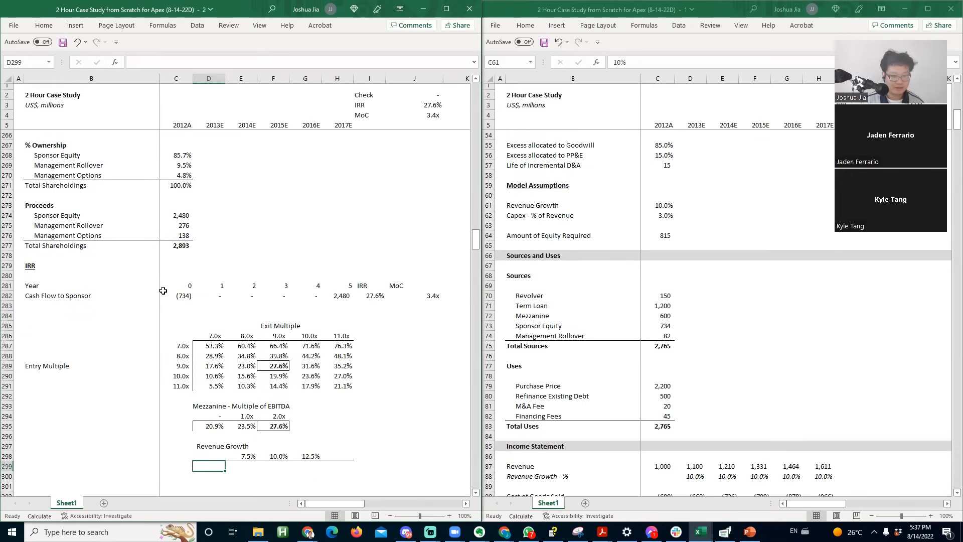
# - Enter 5% in D298 as the lowest Revenue Growth case, with one decimal place
pyautogui.press('Up')
pyautogui.write('5')
pyautogui.hotkey('ctrl', 'Return')
pyautogui.hotkey('ctrl', 'shift', '5')
pyautogui.write('5')
pyautogui.press('Tab')
# - Enter 15% in H298 as the highest Revenue Growth case, with one decimal place
pyautogui.press('Left')
pyautogui.hotkey('ctrl', 'Right')
pyautogui.press('Right')
pyautogui.write('15')
pyautogui.hotkey('ctrl', 'Return')
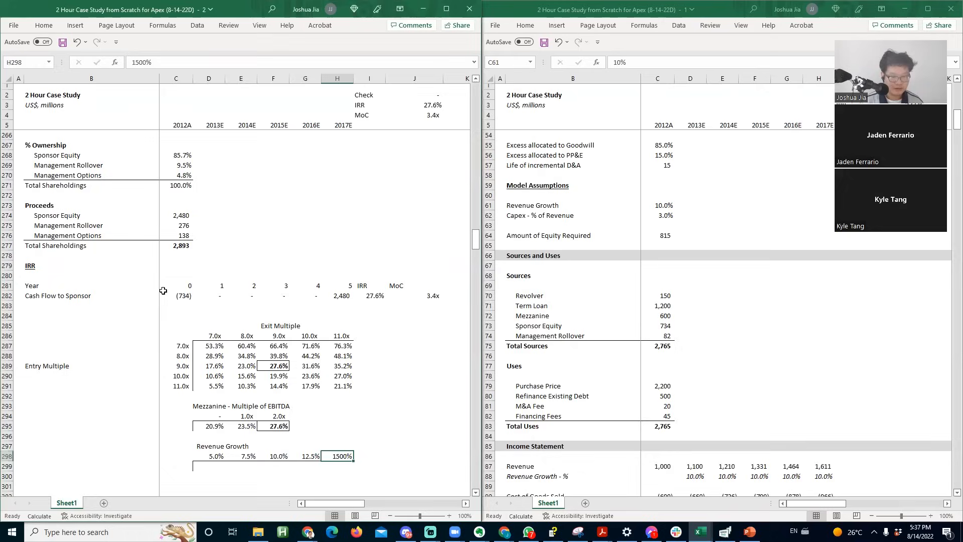
pyautogui.write('`5')
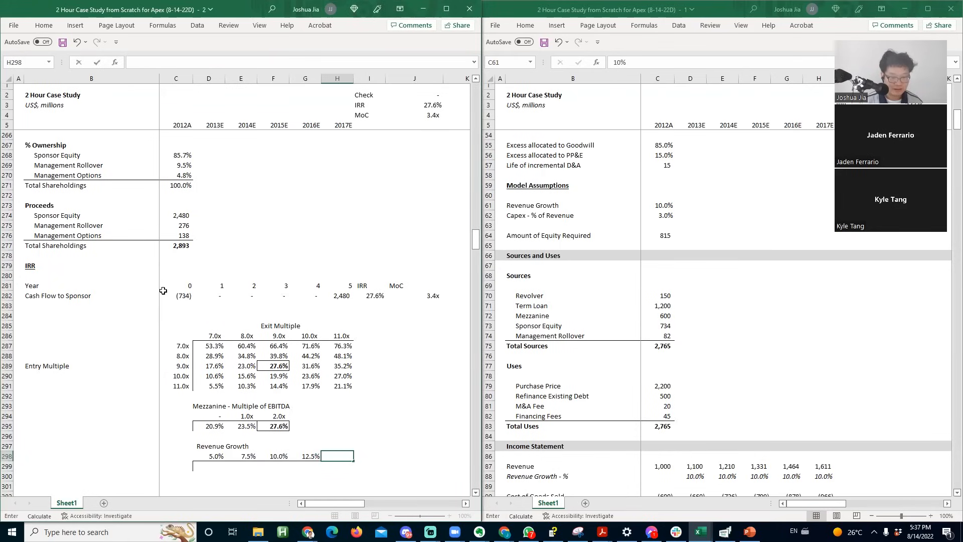
pyautogui.press('Escape')
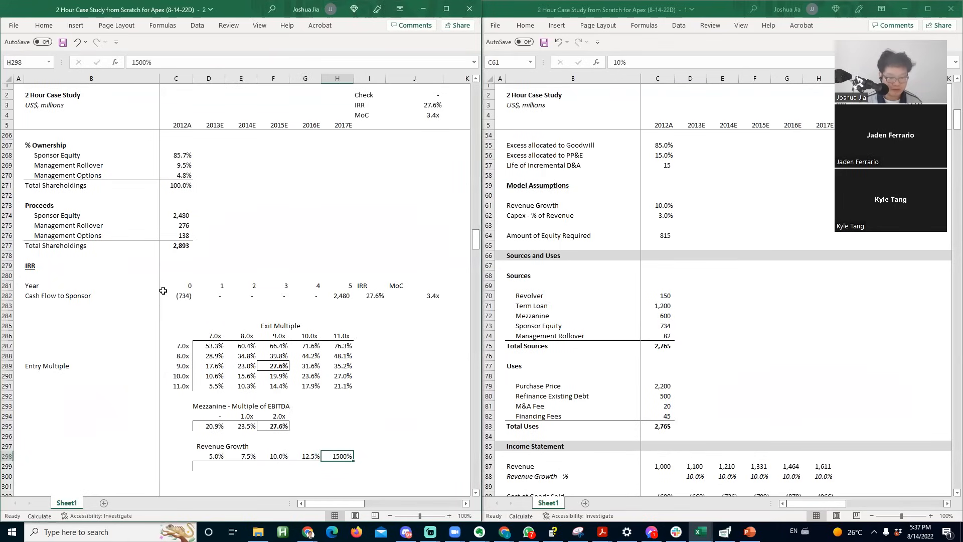
pyautogui.write('15')
pyautogui.press('Return')
pyautogui.press('Up')
pyautogui.hotkey('alt', 'h')
pyautogui.press('0')
# - Create a data table over C298:H299 using the revenue growth assumption in C61 as the row input cell
pyautogui.press('Down')
pyautogui.press('Left')
pyautogui.press('Left')
pyautogui.press('Left')
pyautogui.press('Left')
pyautogui.press('Left')
pyautogui.press('Up')
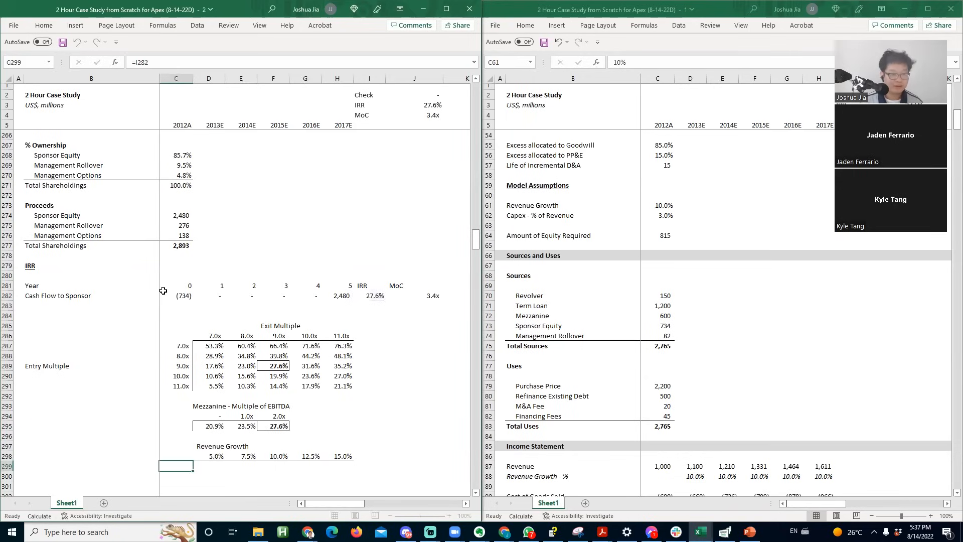
pyautogui.hotkey('shift', 'Down')
pyautogui.hotkey('shift', 'Right')
pyautogui.hotkey('shift', 'Right')
pyautogui.hotkey('shift', 'Right')
pyautogui.hotkey('shift', 'Right')
pyautogui.hotkey('shift', 'Right')
pyautogui.hotkey('alt', 'a')
pyautogui.press('w')
pyautogui.press('t')
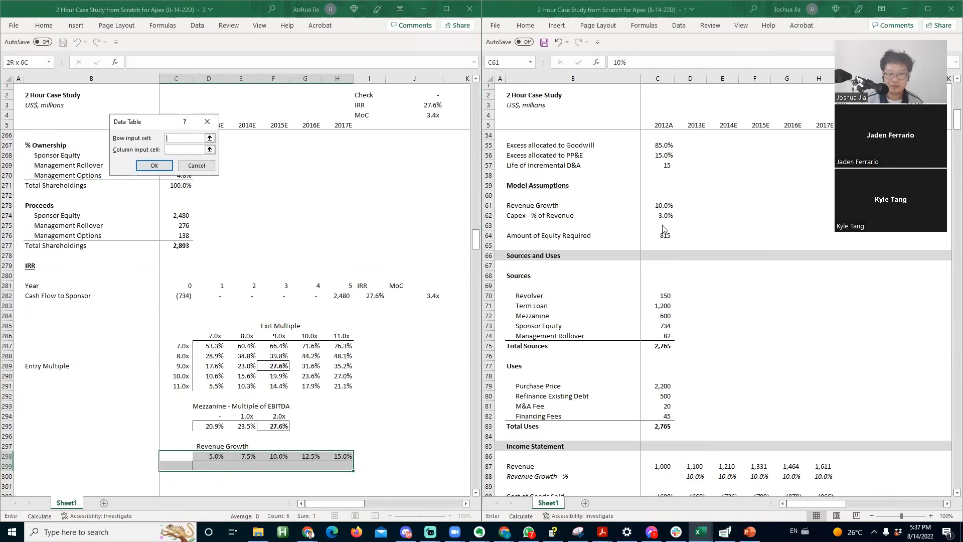
pyautogui.click(662, 205)
pyautogui.press('Return')
pyautogui.click(284, 448)
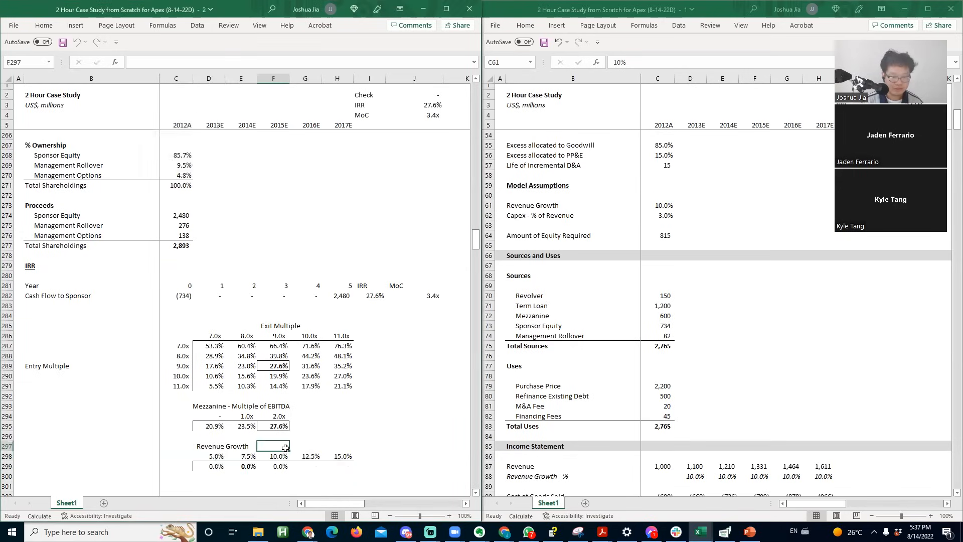
# - Inspect the table formulas in G299 and D299 and the IRR reference in C299
pyautogui.click(297, 466)
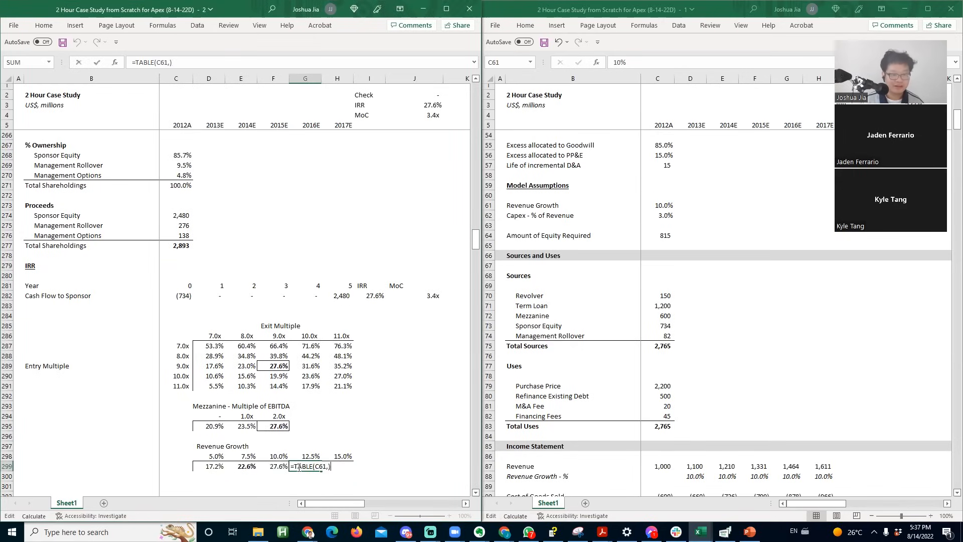
pyautogui.press('Left')
pyautogui.press('Left')
pyautogui.press('Left')
pyautogui.press('Left')
pyautogui.press('F2')
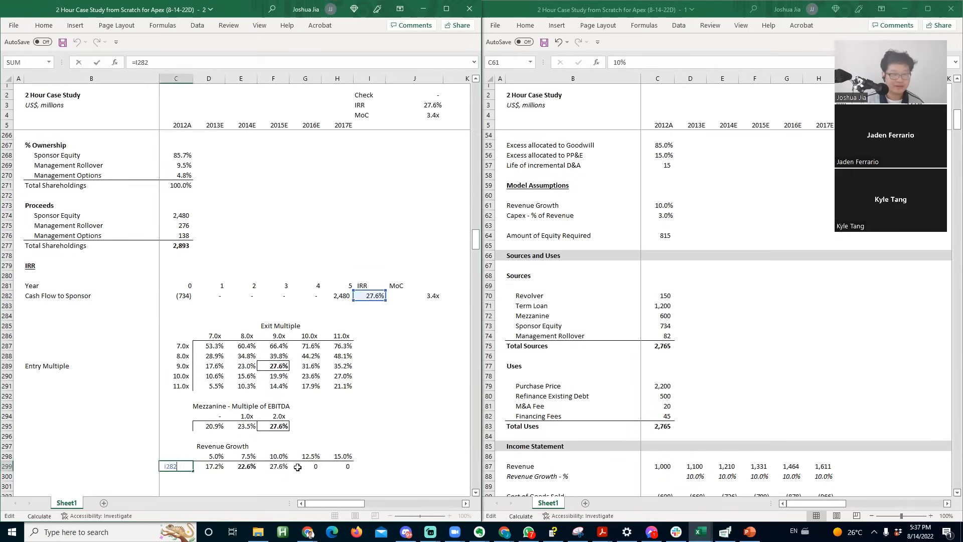
pyautogui.press('Escape')
pyautogui.press('Right')
pyautogui.press('Right')
pyautogui.press('Right')
pyautogui.press('Right')
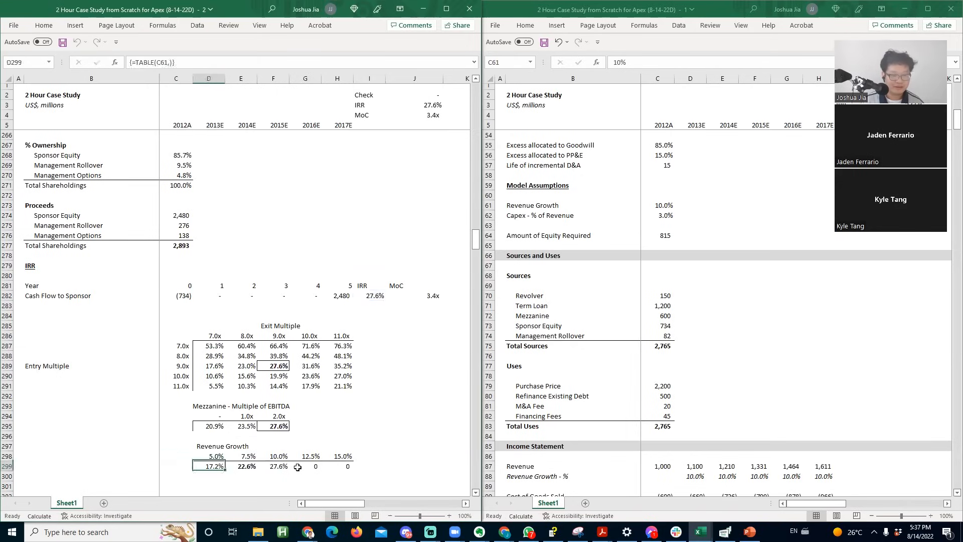
pyautogui.press('F2')
pyautogui.press('Return')
pyautogui.press('Return')
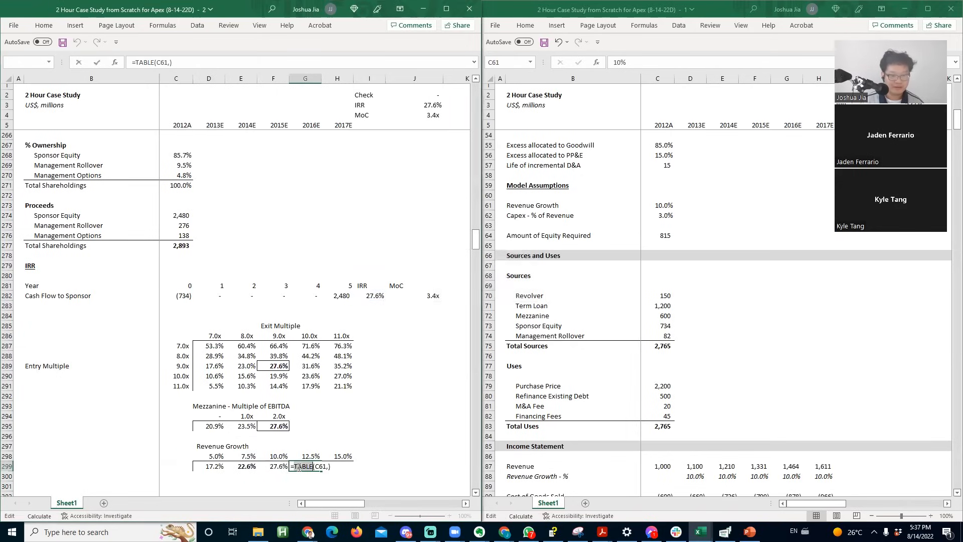
# - Clear the Revenue Growth data table results in D299:H299, keeping the IRR reference in C299
pyautogui.press('Escape')
pyautogui.press('Left')
pyautogui.press('Left')
pyautogui.press('Left')
pyautogui.hotkey('shift', 'Right')
pyautogui.hotkey('shift', 'Right')
pyautogui.hotkey('shift', 'Right')
pyautogui.hotkey('shift', 'Right')
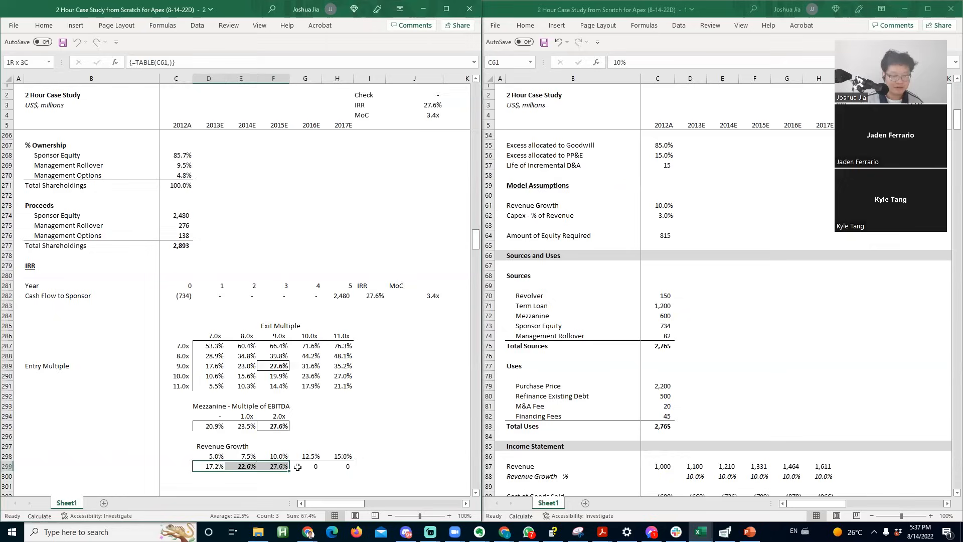
pyautogui.press('Delete')
pyautogui.press('Left')
pyautogui.press('Up')
pyautogui.press('Down')
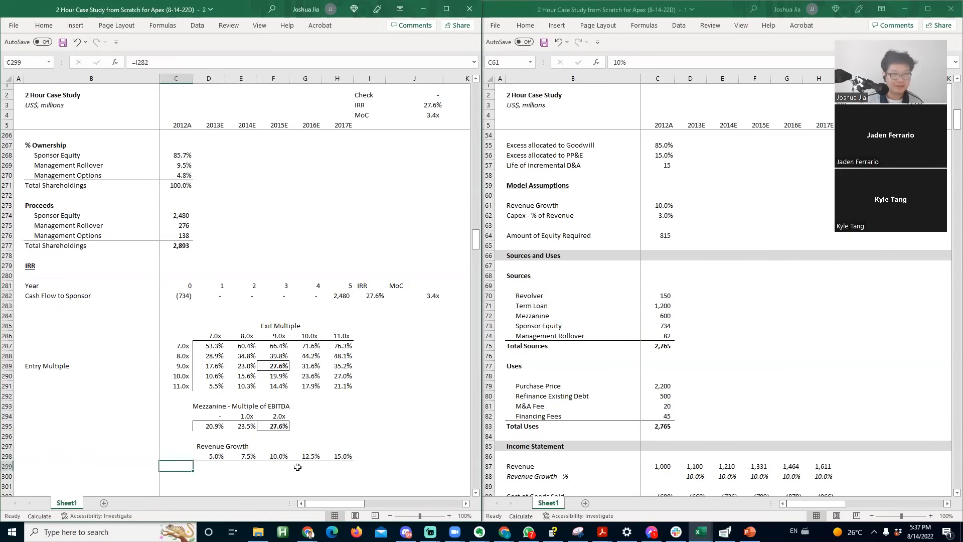
# - Recreate the data table over C298:H299 with the revenue growth assumption in C61 as the row input cell
pyautogui.press('Up')
pyautogui.hotkey('shift', 'Down')
pyautogui.hotkey('shift', 'Right')
pyautogui.hotkey('shift', 'Right')
pyautogui.hotkey('shift', 'Right')
pyautogui.hotkey('shift', 'Right')
pyautogui.hotkey('shift', 'Right')
pyautogui.hotkey('alt', 'a')
pyautogui.press('w')
pyautogui.press('t')
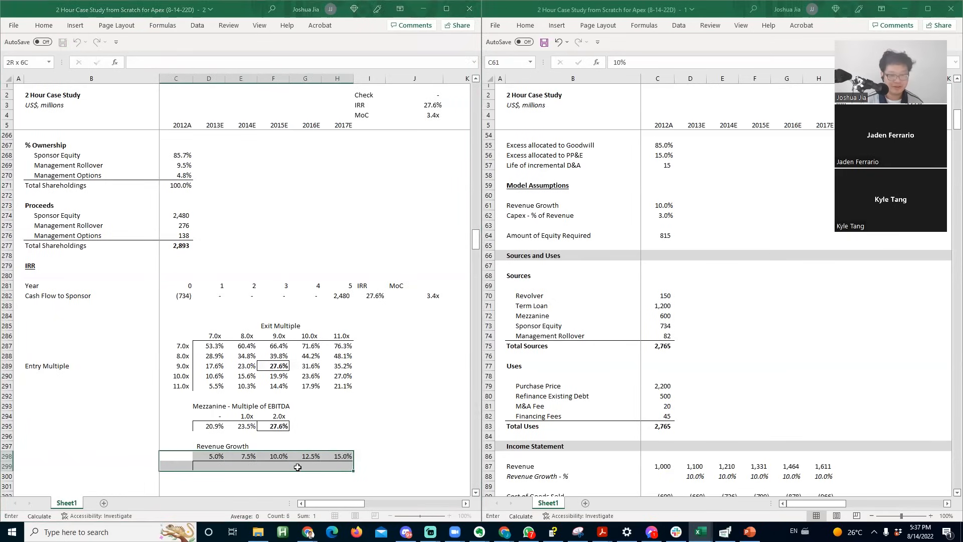
pyautogui.click(663, 206)
pyautogui.click(156, 166)
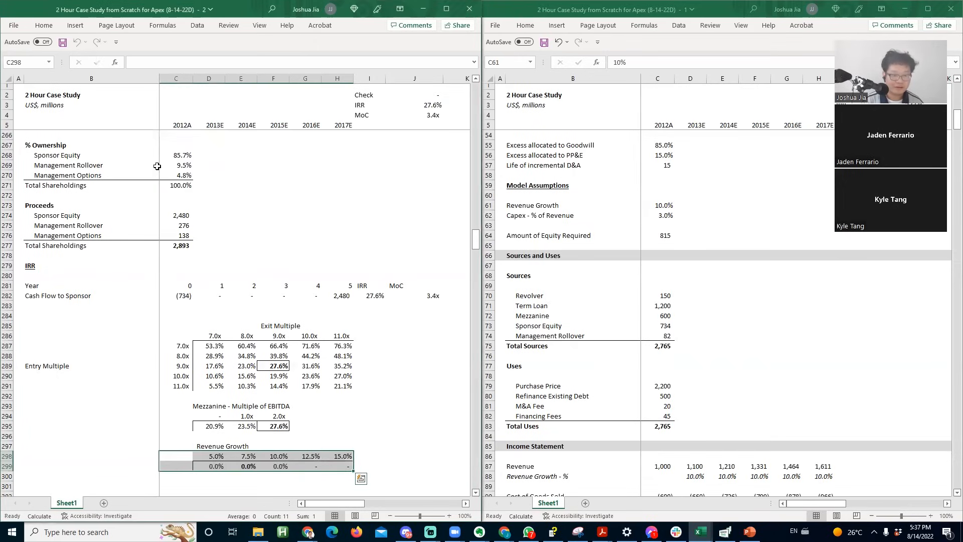
# - Try to clear the data table results for the 12.5% and 15% growth cases in G299:H299
pyautogui.click(293, 484)
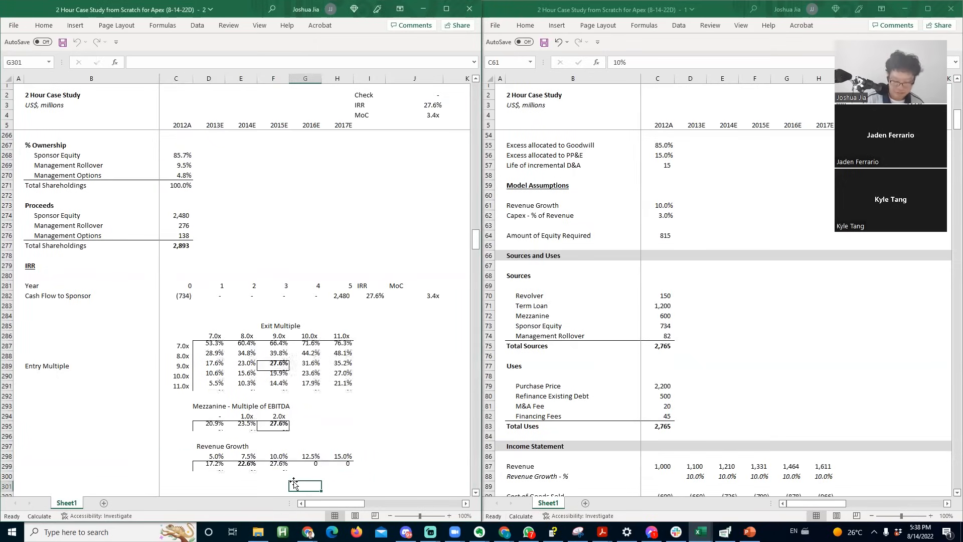
pyautogui.press('Up')
pyautogui.press('Up')
pyautogui.press('Left')
pyautogui.press('Right')
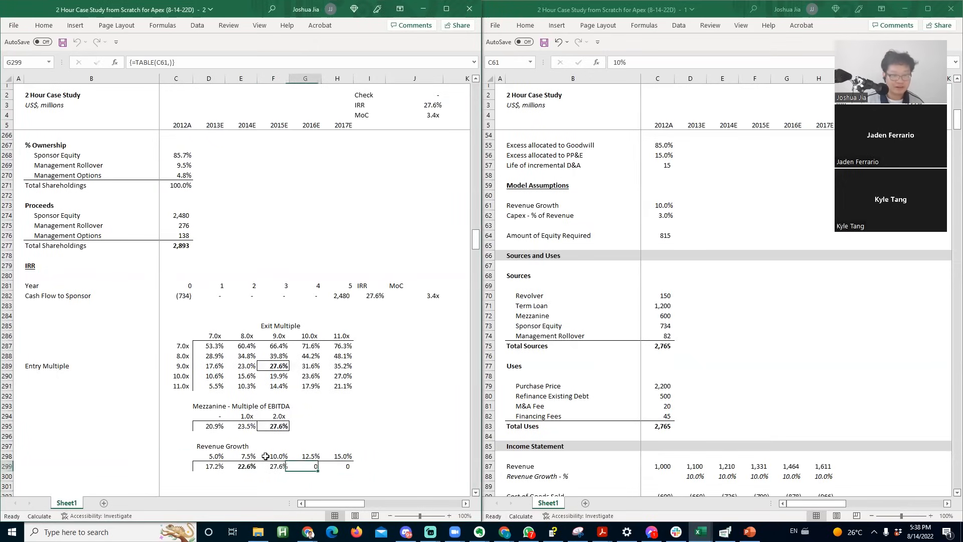
pyautogui.hotkey('shift', 'Right')
pyautogui.hotkey('shift', 'Right')
pyautogui.hotkey('shift', 'Left')
pyautogui.press('Delete')
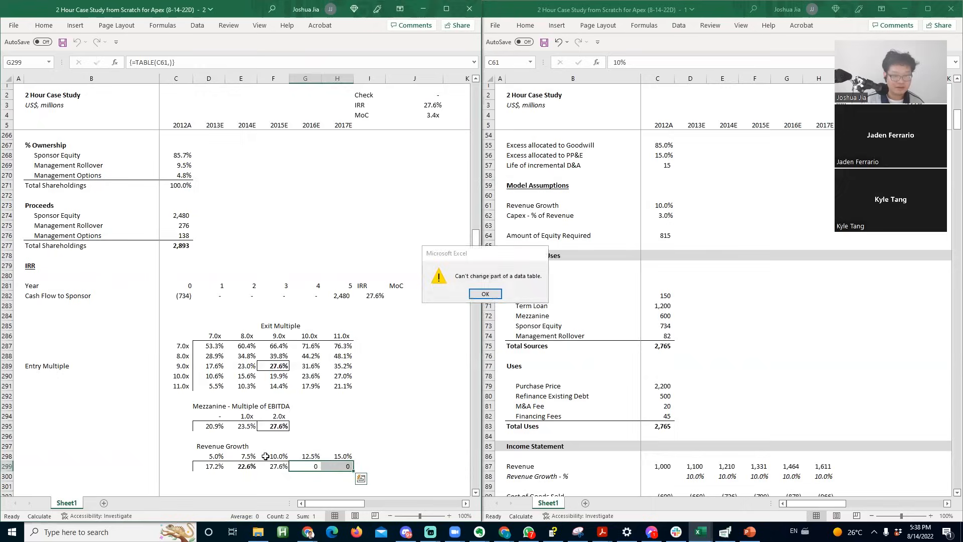
pyautogui.press('Return')
# - Try to clear the two highest growth cases together with their results in G298:H299
pyautogui.press('Up')
pyautogui.press('Left')
pyautogui.press('Left')
pyautogui.press('Left')
pyautogui.press('Right')
pyautogui.press('Right')
pyautogui.press('Right')
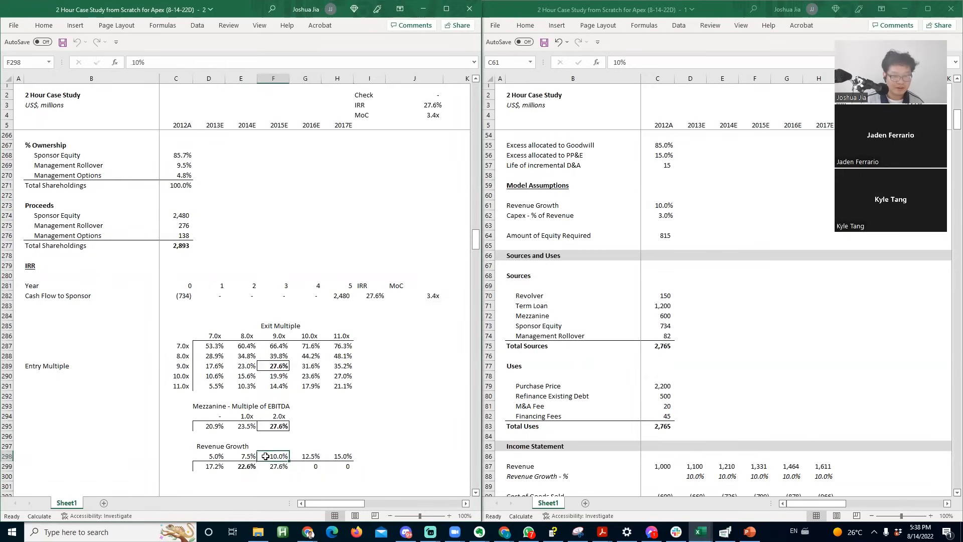
pyautogui.hotkey('shift', 'Right')
pyautogui.hotkey('shift', 'Down')
pyautogui.press('Delete')
pyautogui.press('Return')
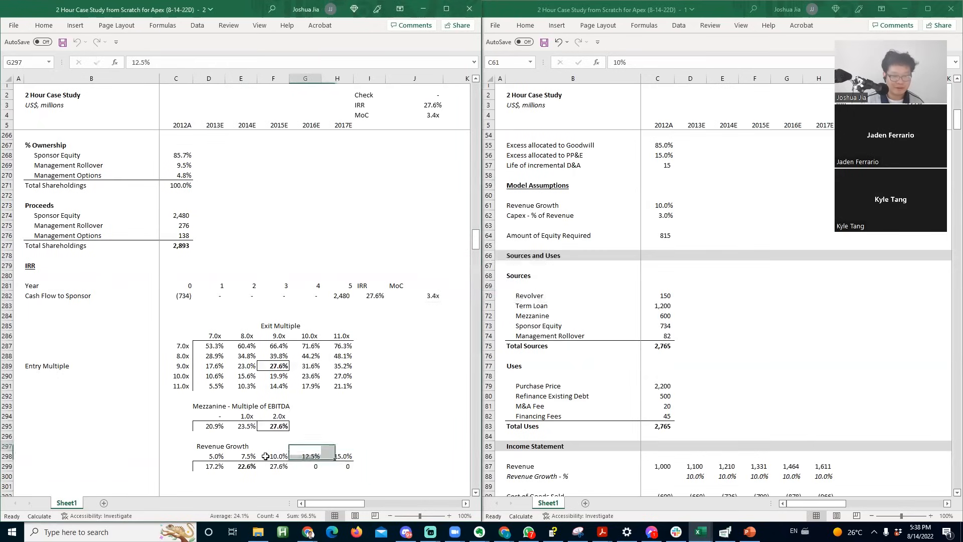
# - Delete rows 297 to 299 to remove the whole Revenue Growth sensitivity table
pyautogui.press('Left')
pyautogui.press('Left')
pyautogui.press('Left')
pyautogui.press('Left')
pyautogui.press('Right')
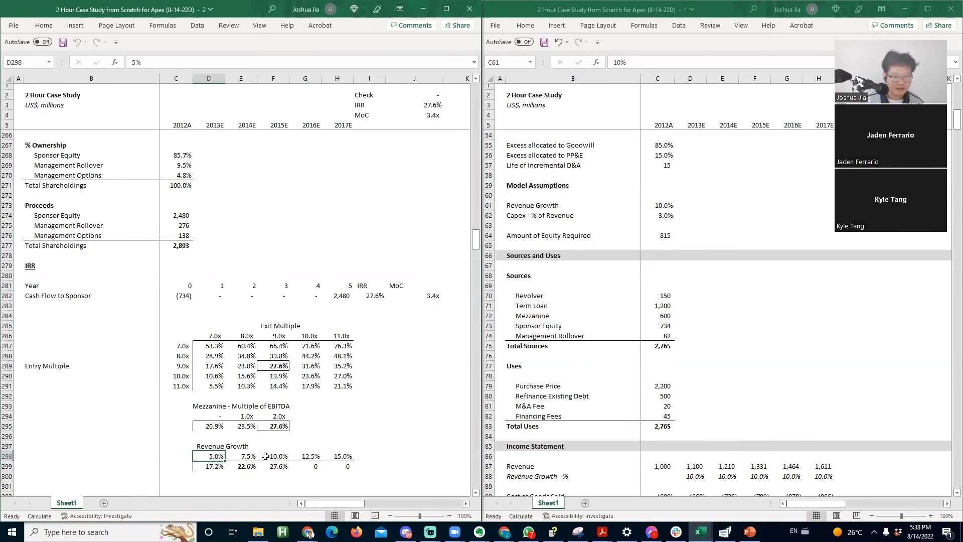
pyautogui.press('Left')
pyautogui.press('Up')
pyautogui.hotkey('shift', 'Right')
pyautogui.hotkey('shift', 'Down')
pyautogui.hotkey('shift', 'Right')
pyautogui.hotkey('shift', 'Down')
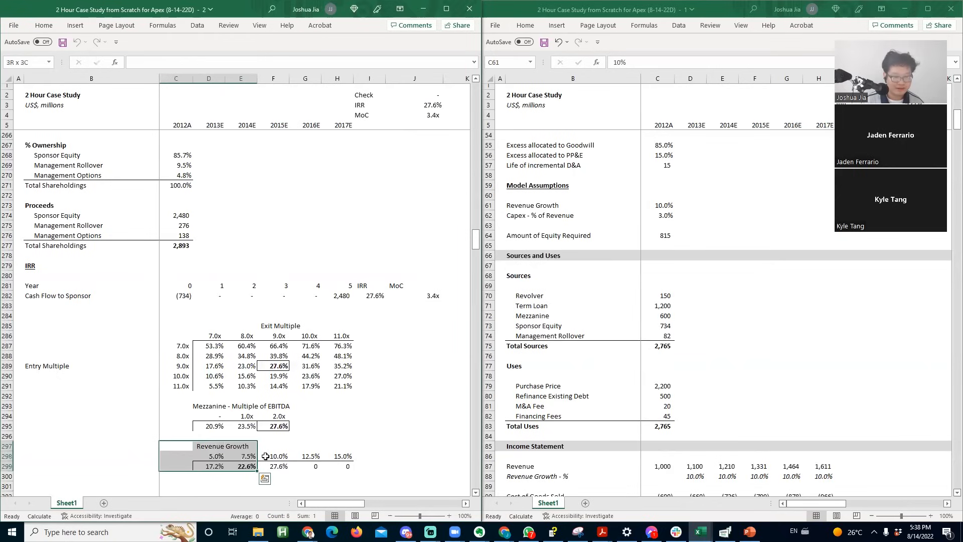
pyautogui.hotkey('shift', 'Right')
pyautogui.hotkey('shift', 'Right')
pyautogui.press('Right')
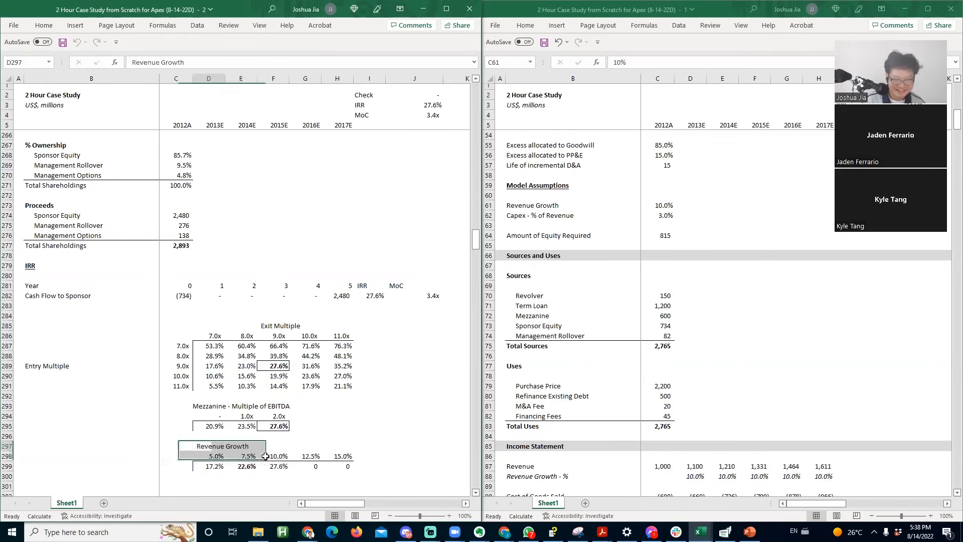
pyautogui.hotkey('shift', 'space')
pyautogui.hotkey('shift', 'Down')
pyautogui.hotkey('shift', 'Down')
pyautogui.hotkey('ctrl', '-')
# - Enter the heading Revenue Growth in D297 for a new sensitivity table
pyautogui.write('Rev')
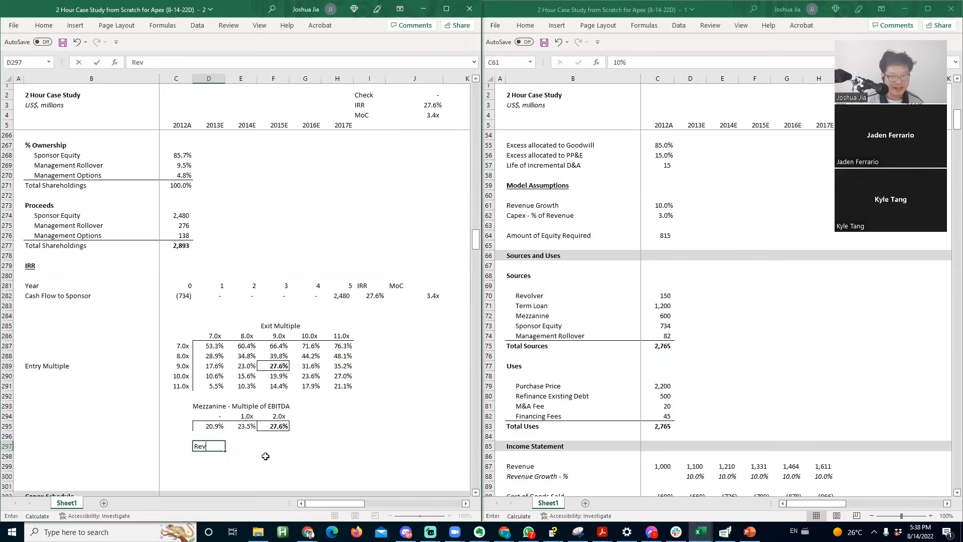
pyautogui.write('enue GRowth')
pyautogui.press('Return')
# - Add a top border across D299:H299 and a left border on D299
pyautogui.press('Down')
pyautogui.hotkey('shift', 'Right')
pyautogui.hotkey('shift', 'Right')
pyautogui.hotkey('shift', 'Right')
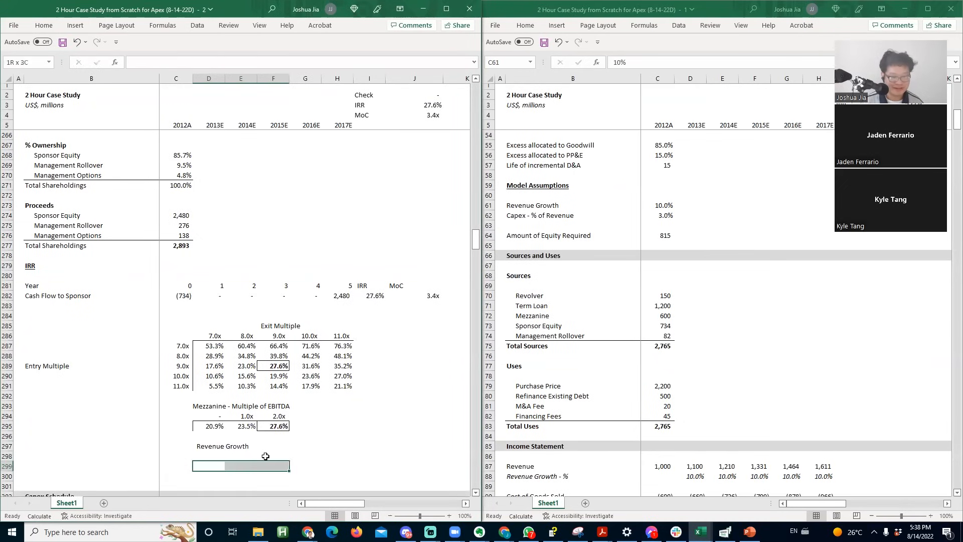
pyautogui.hotkey('shift', 'Right')
pyautogui.hotkey('alt', 'h')
pyautogui.press('b')
pyautogui.press('p')
pyautogui.press('Down')
pyautogui.press('Up')
# - Link C299 to the IRR in I282 as the output reference of the Revenue Growth table
pyautogui.press('Left')
pyautogui.write('=')
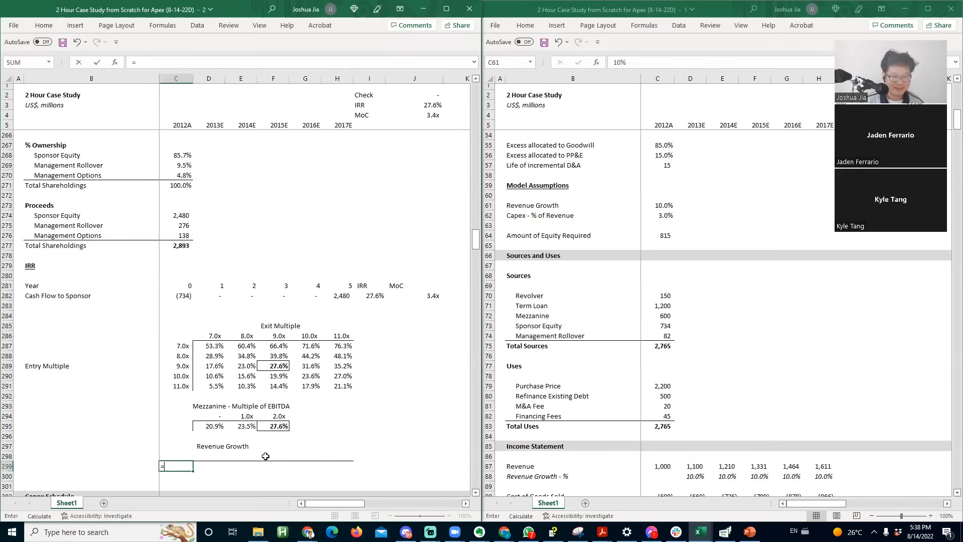
pyautogui.click(386, 298)
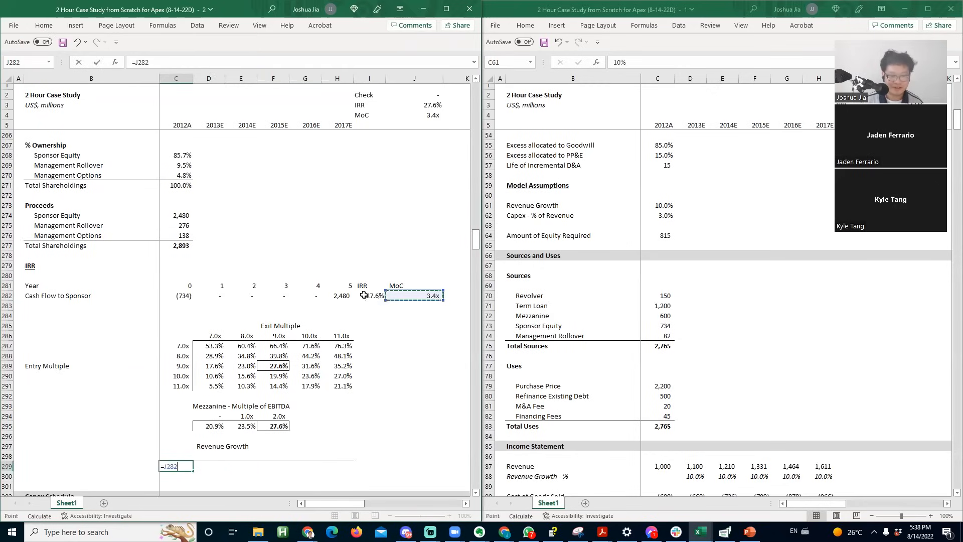
pyautogui.press('Return')
# - Enter the growth cases 10%, 12.5% and 15% in F298, G298 and H298
pyautogui.press('Up')
pyautogui.press('Up')
pyautogui.press('Right')
pyautogui.press('Right')
pyautogui.press('Right')
pyautogui.write('10%')
pyautogui.press('Right')
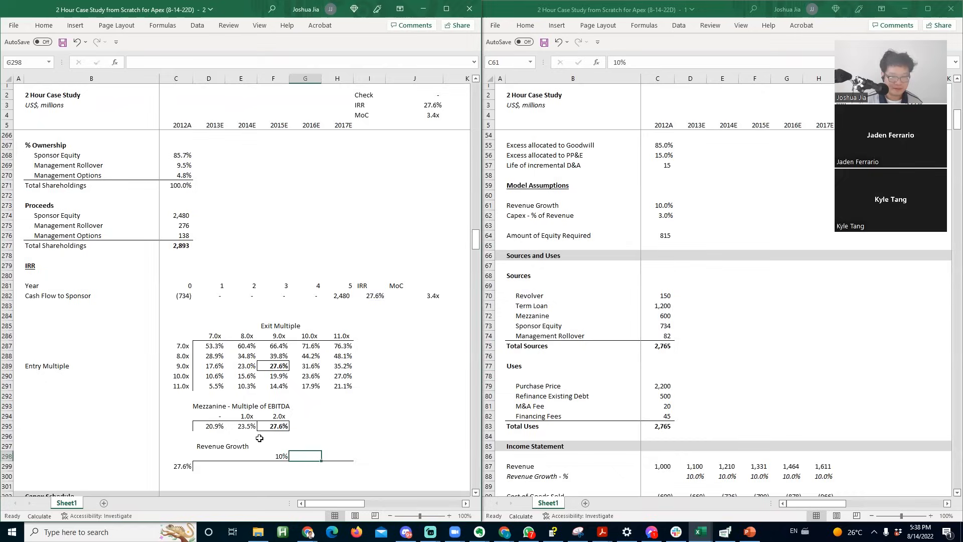
pyautogui.write('12.5')
pyautogui.press('Right')
pyautogui.write('1')
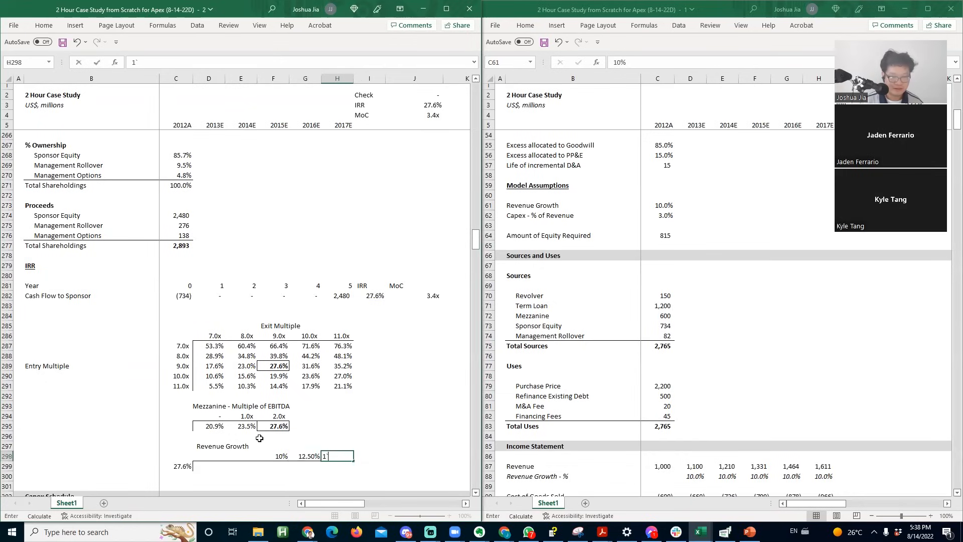
pyautogui.write('5')
# - Enter the lower growth cases 7.5% in E298 and 5% in D298
pyautogui.press('Left')
pyautogui.press('Left')
pyautogui.press('Left')
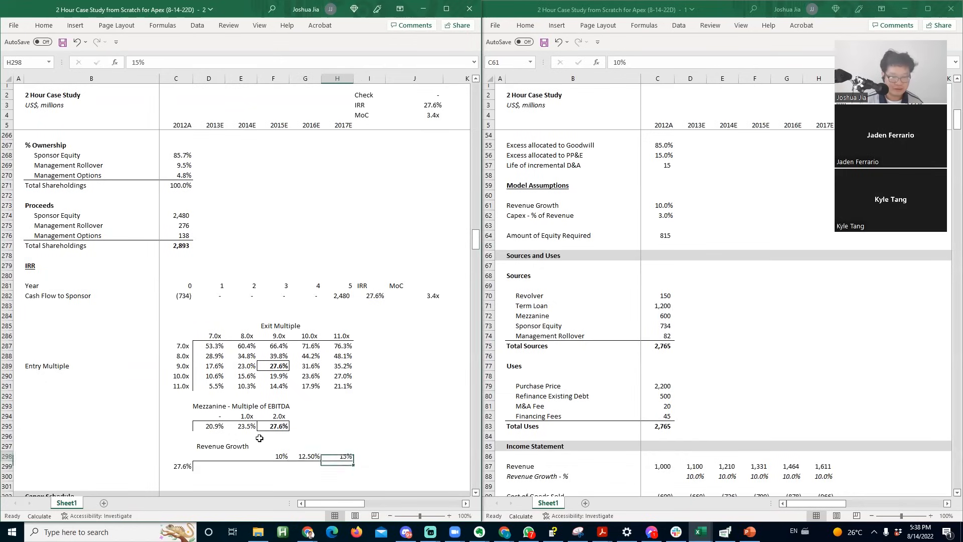
pyautogui.write('7.5')
pyautogui.press('Down')
pyautogui.press('Up')
pyautogui.press('Left')
pyautogui.write('5')
pyautogui.press('Return')
# - Format the growth cases in D298 and F298:H298 as percentages with one decimal place
pyautogui.press('Up')
pyautogui.press('Right')
pyautogui.press('Right')
pyautogui.press('F4')
pyautogui.press('Right')
pyautogui.press('Right')
pyautogui.press('F4')
# - Create a data table over C298:H299 using the revenue growth assumption in C61 as the row input cell
pyautogui.press('Left')
pyautogui.press('Left')
pyautogui.press('Left')
pyautogui.press('Left')
pyautogui.press('Left')
pyautogui.hotkey('shift', 'Down')
pyautogui.hotkey('shift', 'Right')
pyautogui.hotkey('shift', 'Right')
pyautogui.hotkey('shift', 'Right')
pyautogui.hotkey('shift', 'Right')
pyautogui.hotkey('shift', 'Right')
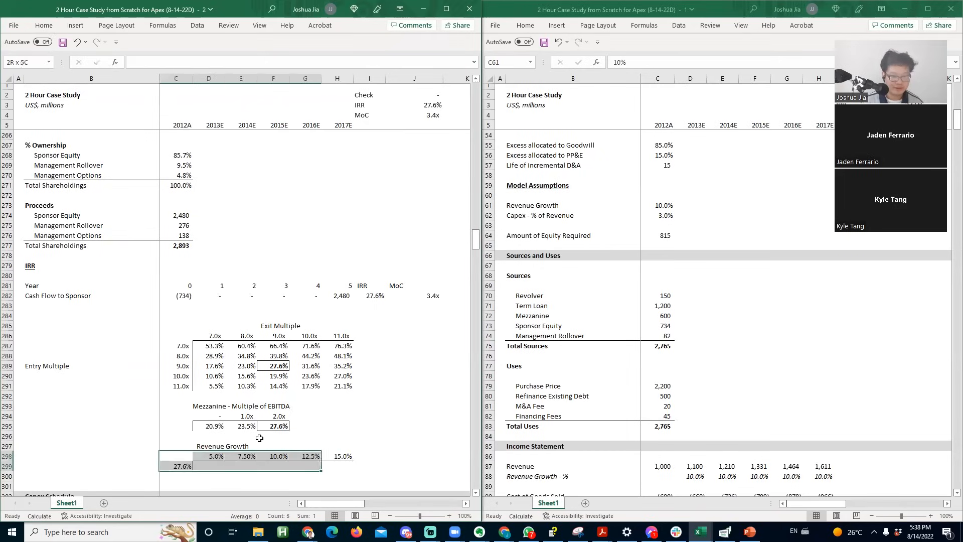
pyautogui.hotkey('alt', 'a')
pyautogui.press('w')
pyautogui.press('t')
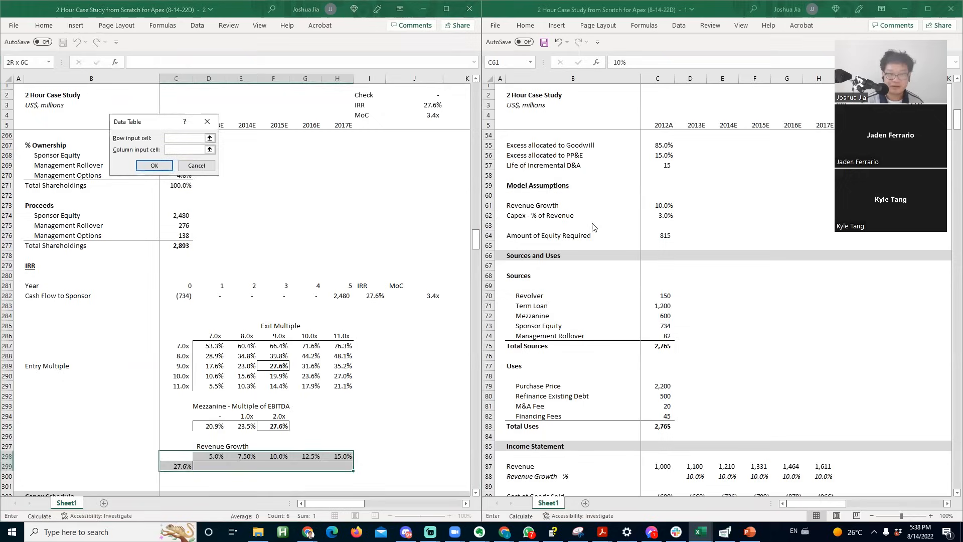
pyautogui.click(661, 207)
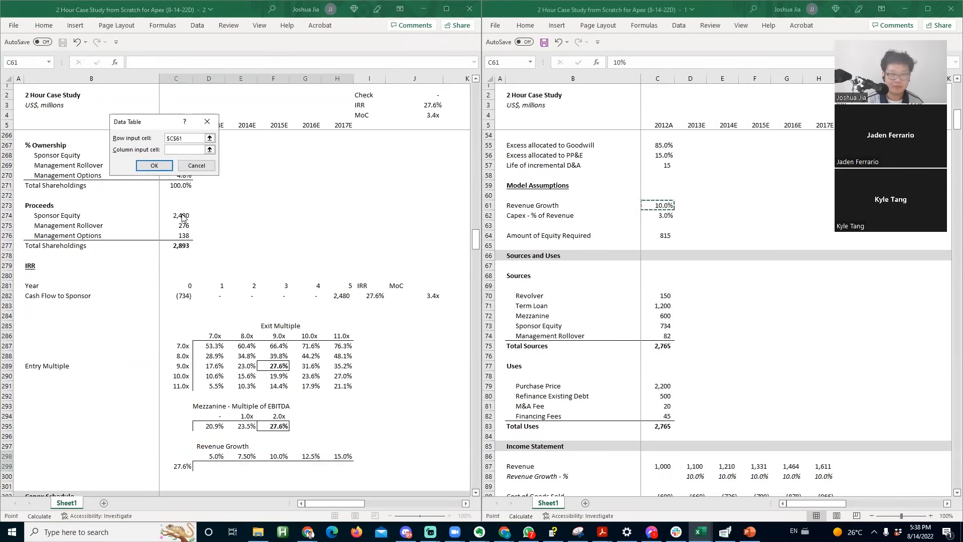
pyautogui.click(164, 167)
pyautogui.click(239, 446)
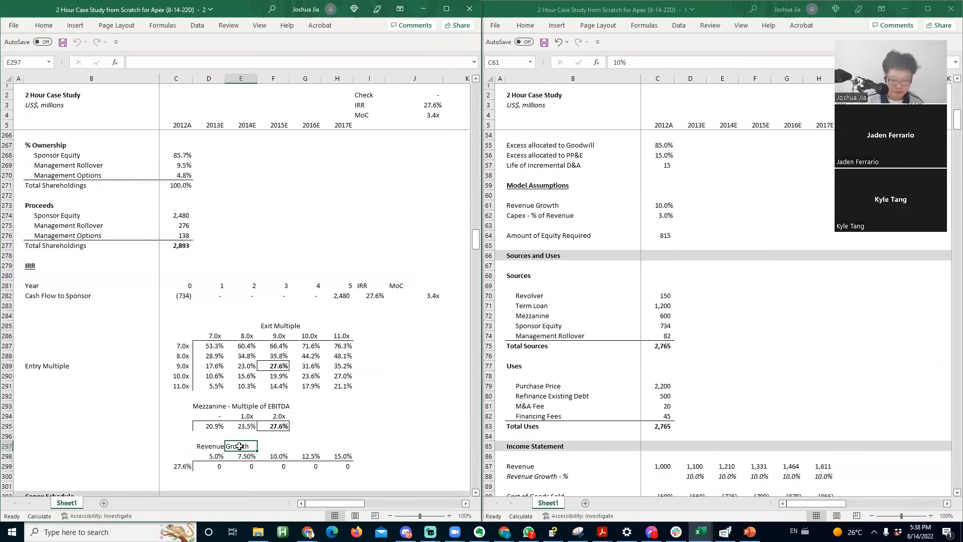
# - Format the results in D299:H299 as one-decimal percentages, and make the 10% base case in F299 bold with an outline border
pyautogui.click(203, 468)
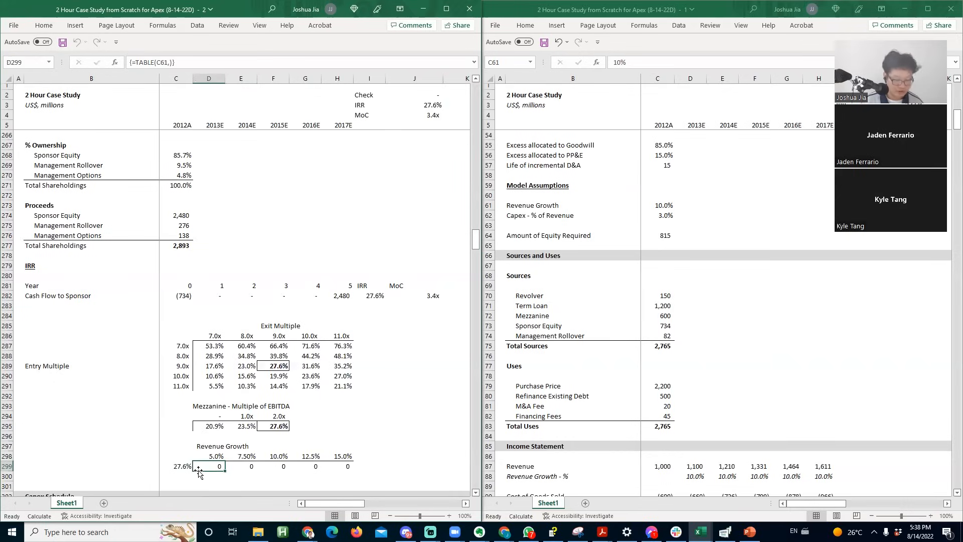
pyautogui.hotkey('ctrl', 'shift', 'Right')
pyautogui.hotkey('ctrl', 'shift', '5')
pyautogui.hotkey('alt', 'h')
pyautogui.press('0')
pyautogui.press('Right')
pyautogui.press('Right')
# - Check the data table formulas and IRR results across D299:H299 and the rows below the table
pyautogui.click(198, 470)
pyautogui.press('F2')
pyautogui.press('Escape')
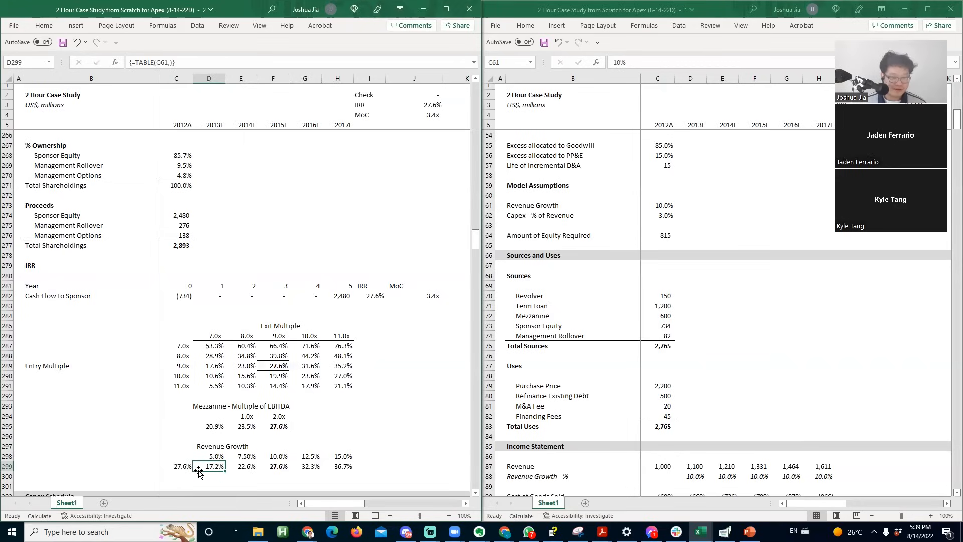
pyautogui.press('Right')
pyautogui.press('Right')
pyautogui.press('Right')
pyautogui.press('Right')
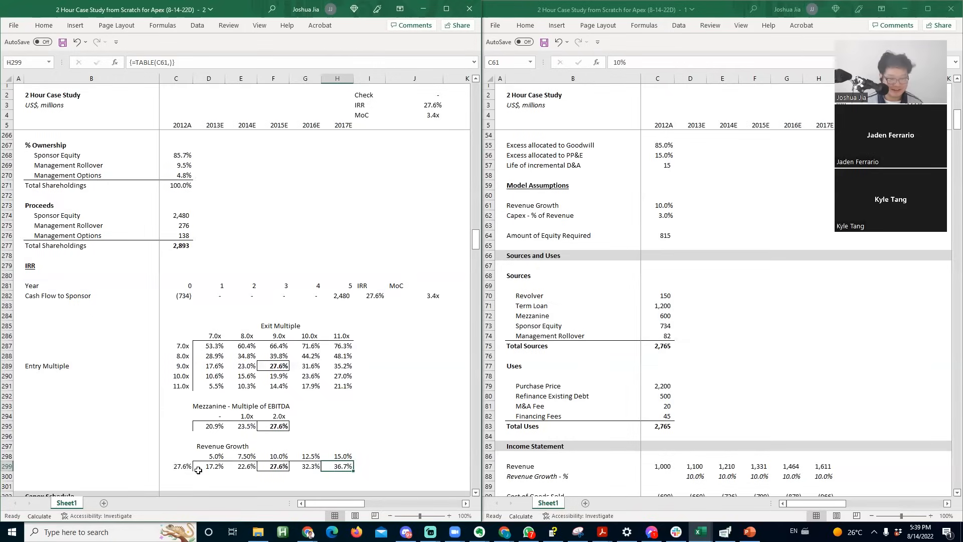
pyautogui.press('Down')
pyautogui.press('Down')
pyautogui.press('Down')
pyautogui.press('Down')
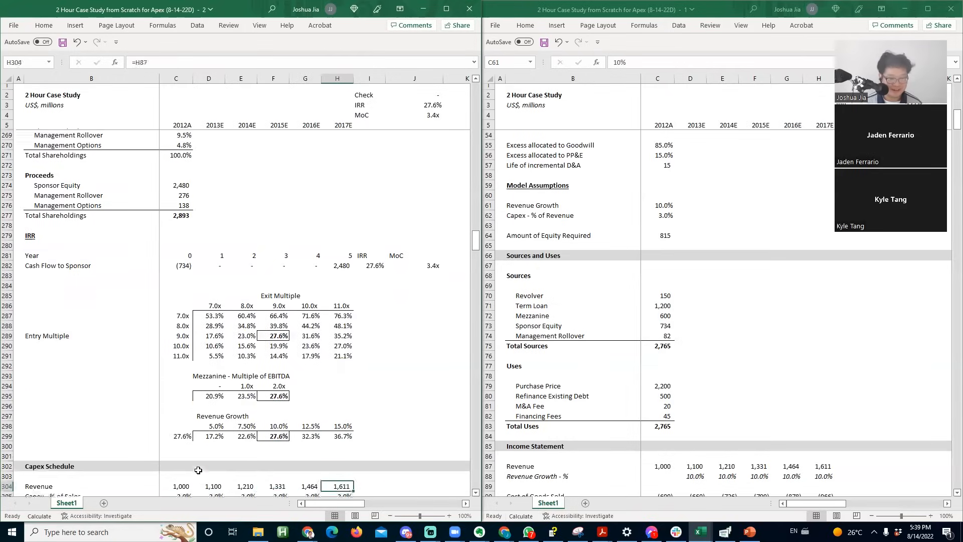